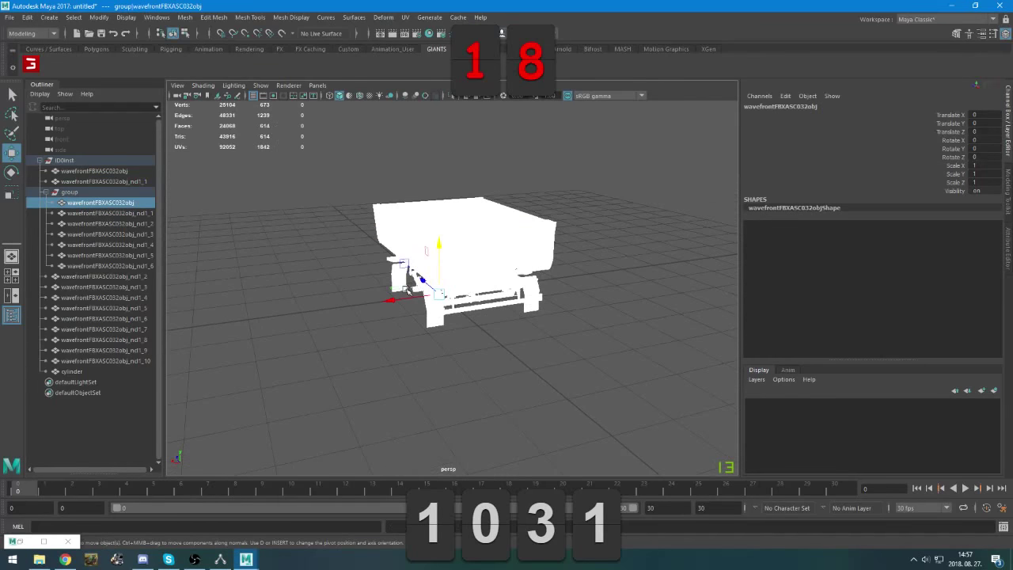
Assign a new Phong material to all the wavefront meshes, including those inside the group, leaving out the cylinder
middle_click_drag(467, 336, 456, 234)
key("ctrl+z")
left_click_drag(364, 312, 442, 287, "alt")
scroll(442, 287, "up", 5)
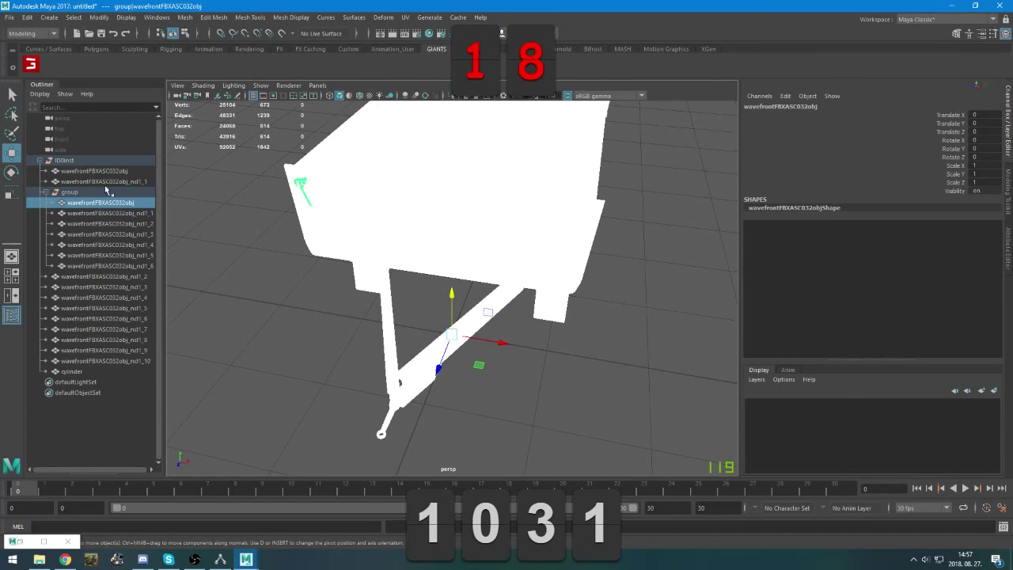
left_click_drag(87, 170, 110, 361)
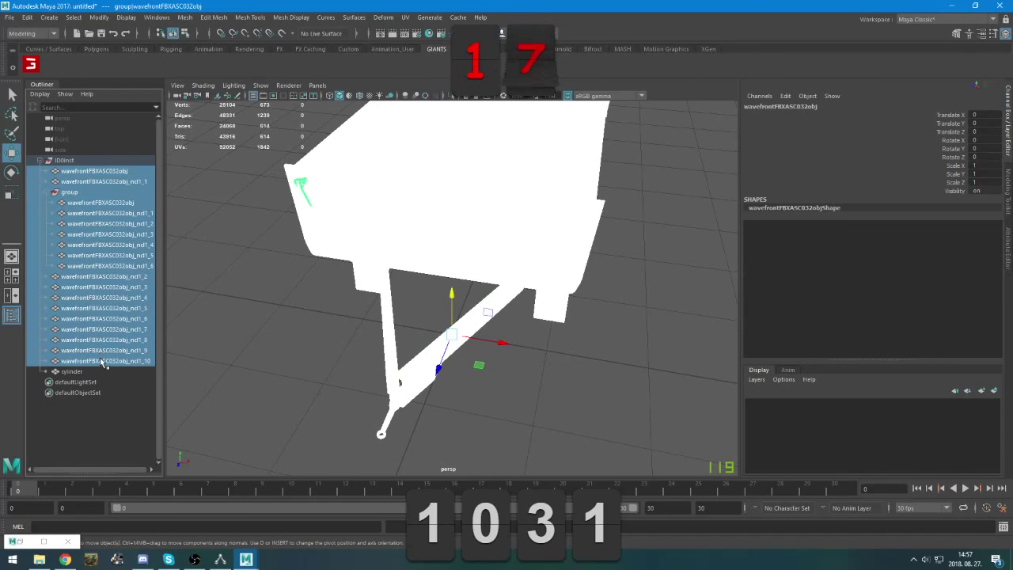
right_click(396, 213)
mouse_move(397, 213)
right_mouse_down()
mouse_move(440, 226)
mouse_move(446, 218)
right_mouse_up()
right_click(444, 218)
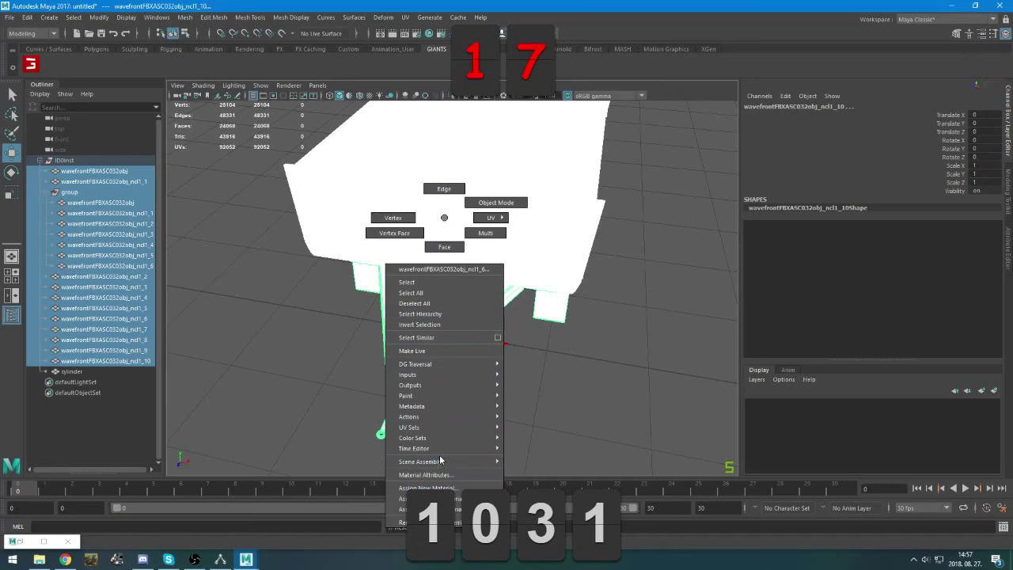
mouse_move(447, 509)
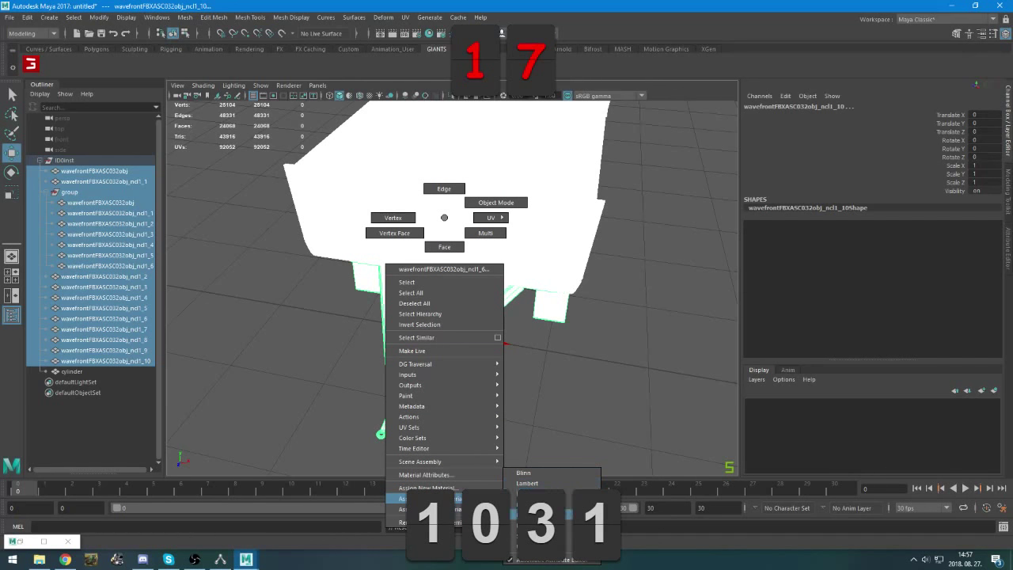
left_click(546, 504)
left_click(512, 412)
left_click_drag(506, 382, 414, 356, "alt")
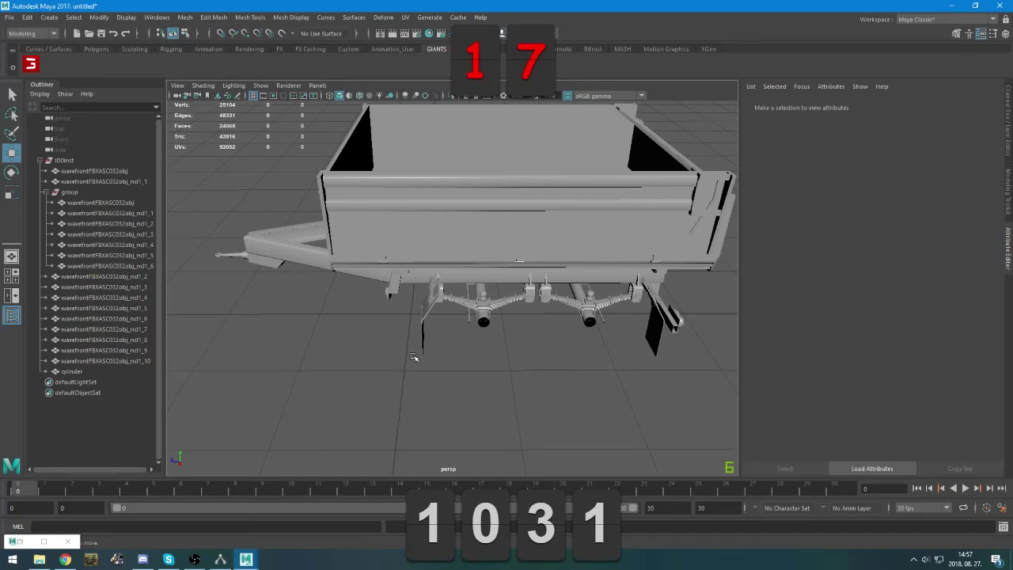
In Open Broadcaster Software, show and hide the facecam source, toggle the viewer counter source off and on, and minimize the window
left_click(220, 560)
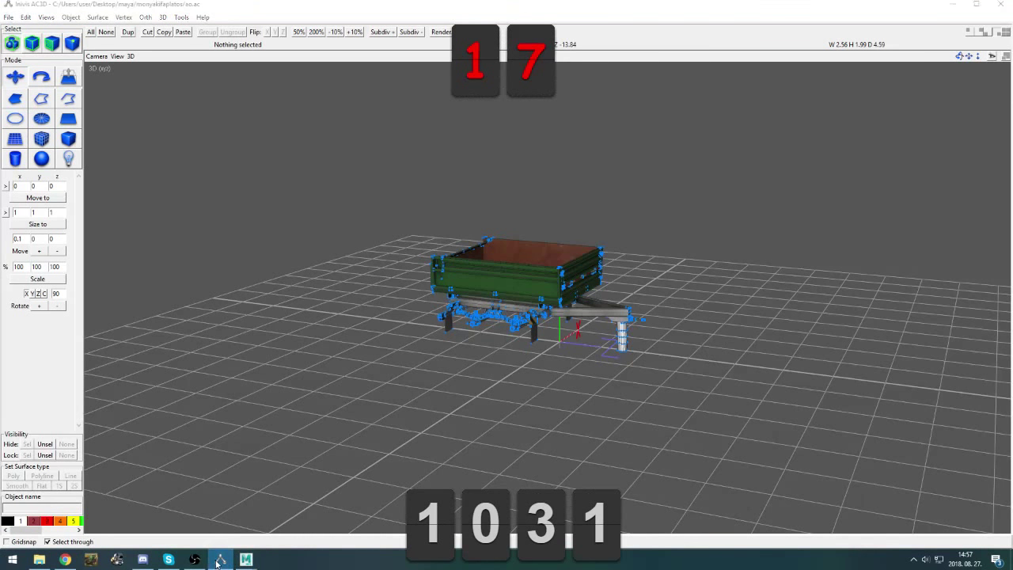
left_click(195, 560)
left_click(716, 358)
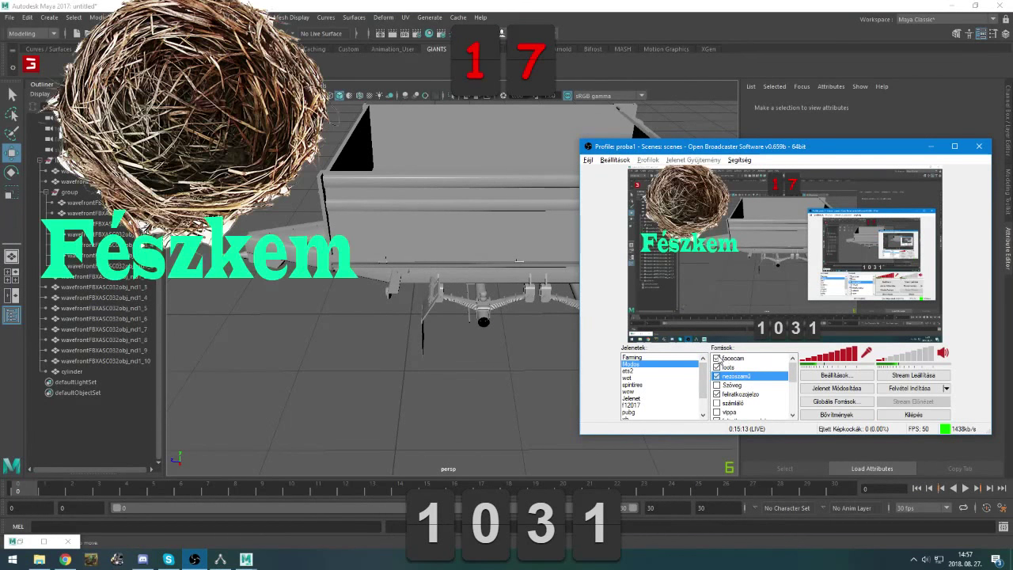
left_click(713, 461)
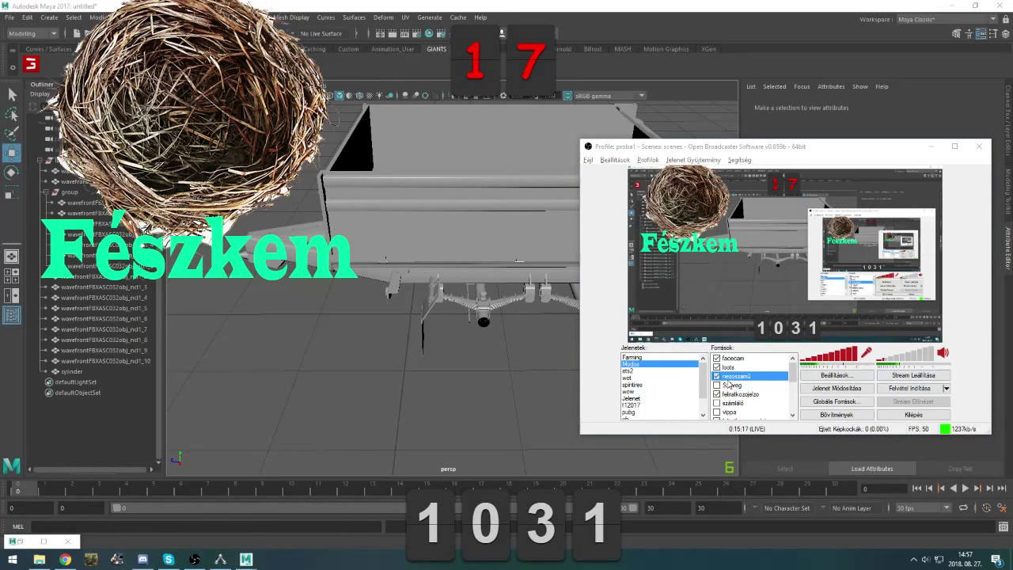
left_click(716, 377)
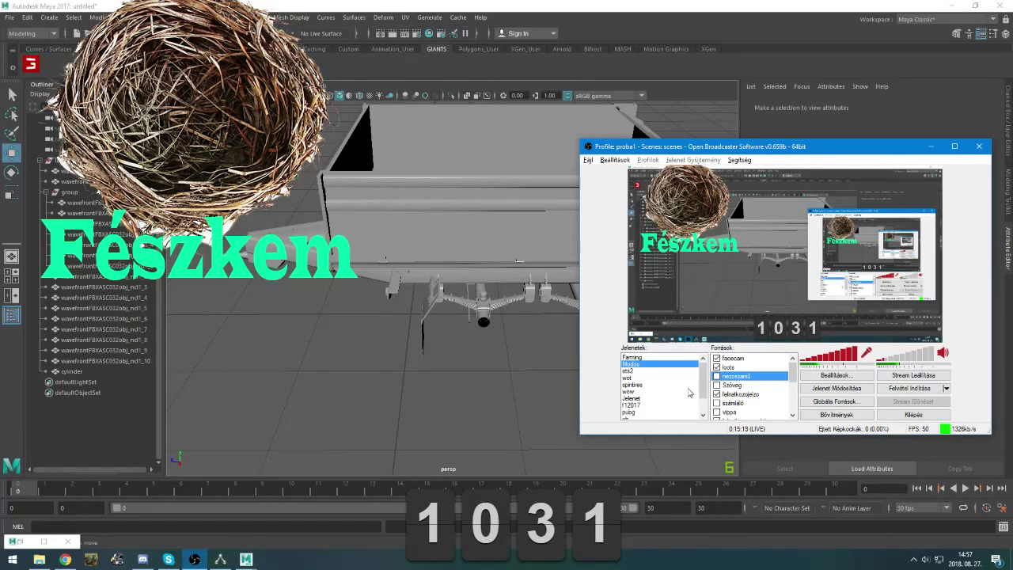
left_click(725, 376)
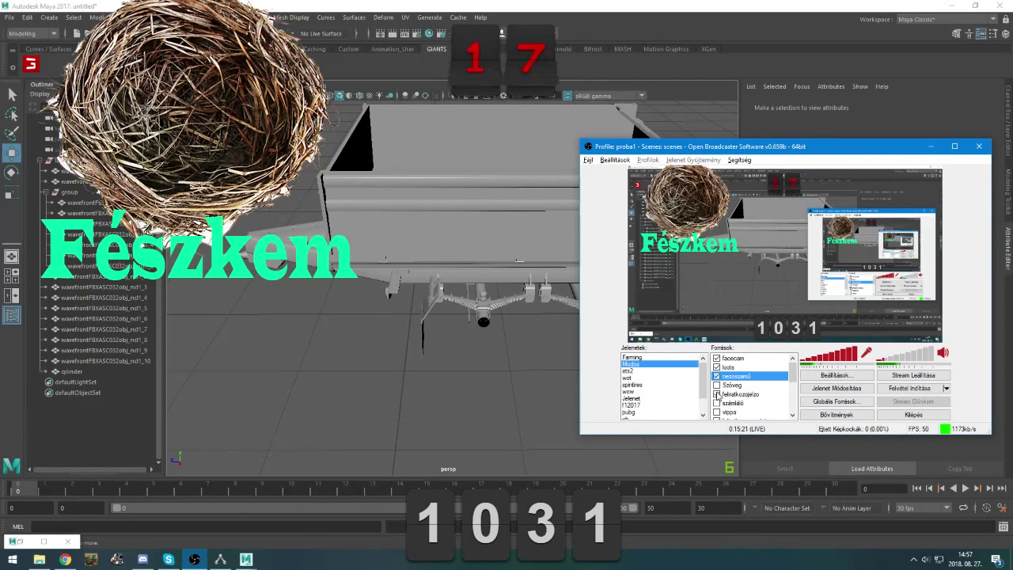
scroll(722, 377, "down", 1)
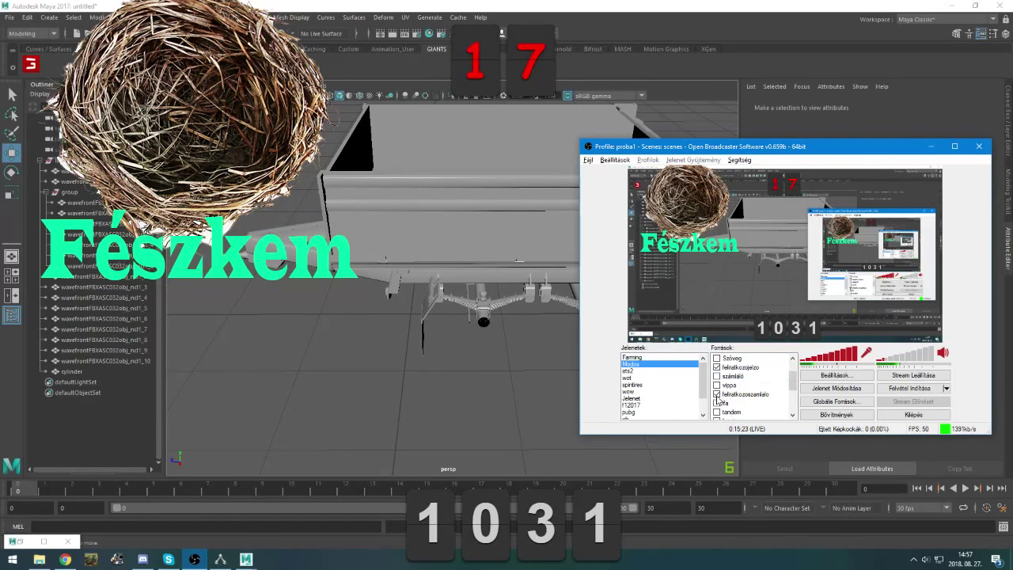
scroll(720, 398, "up", 1)
left_click(717, 358)
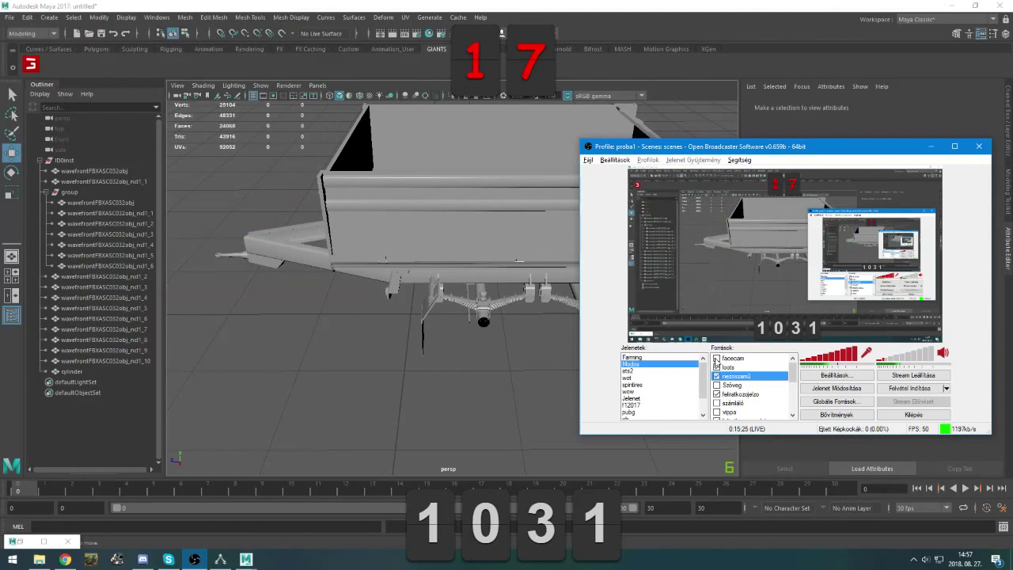
left_click(752, 360)
left_click(927, 146)
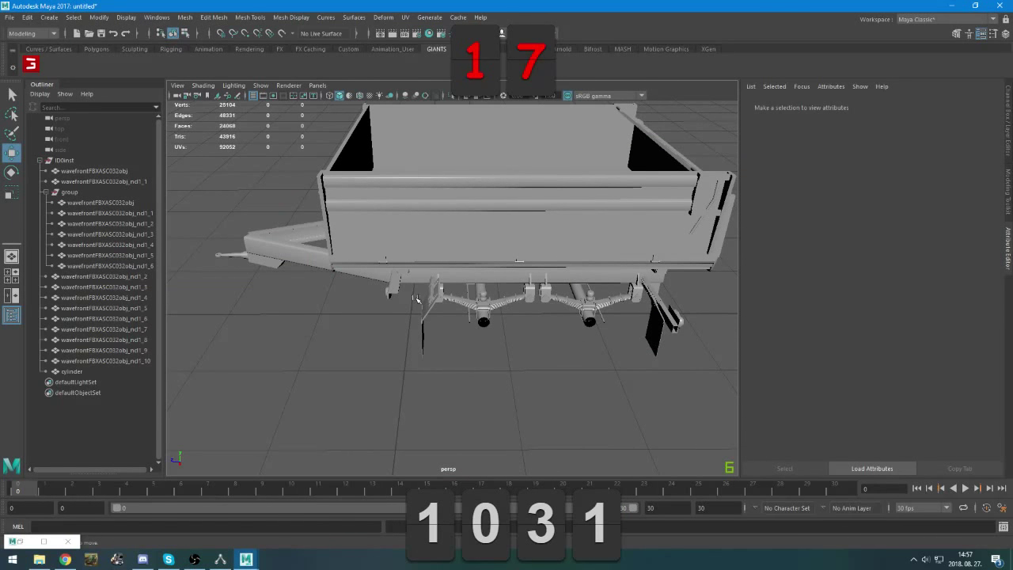
Examine the shaded trailer body, drawbar and undercarriage from several sides
scroll(417, 299, "up", 5)
left_click_drag(417, 296, 529, 314, "alt")
scroll(461, 267, "down", 4)
scroll(572, 301, "up", 5)
scroll(424, 298, "down", 5)
scroll(544, 311, "down", 2)
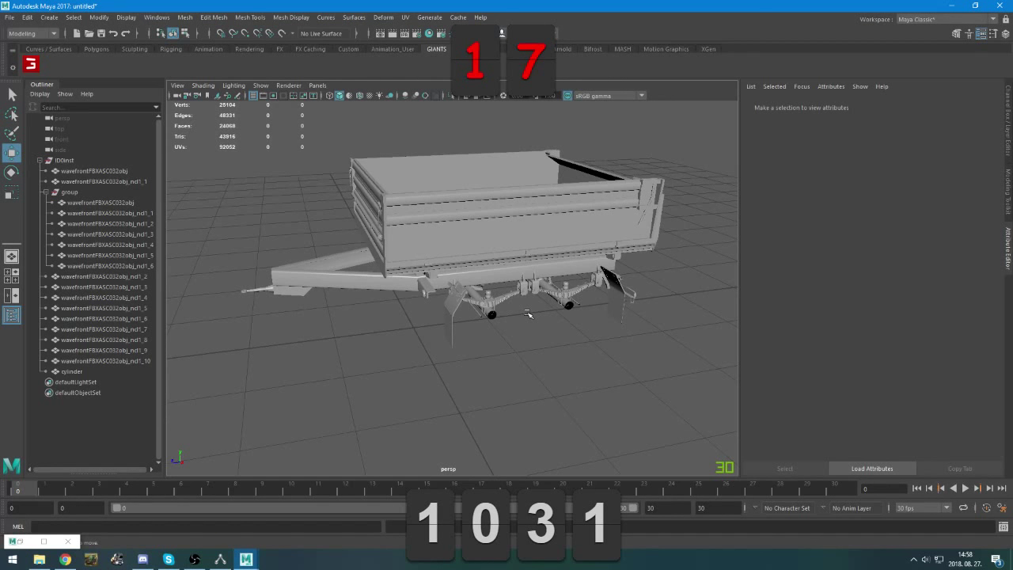
scroll(541, 304, "up", 4)
left_click_drag(356, 305, 459, 305, "alt")
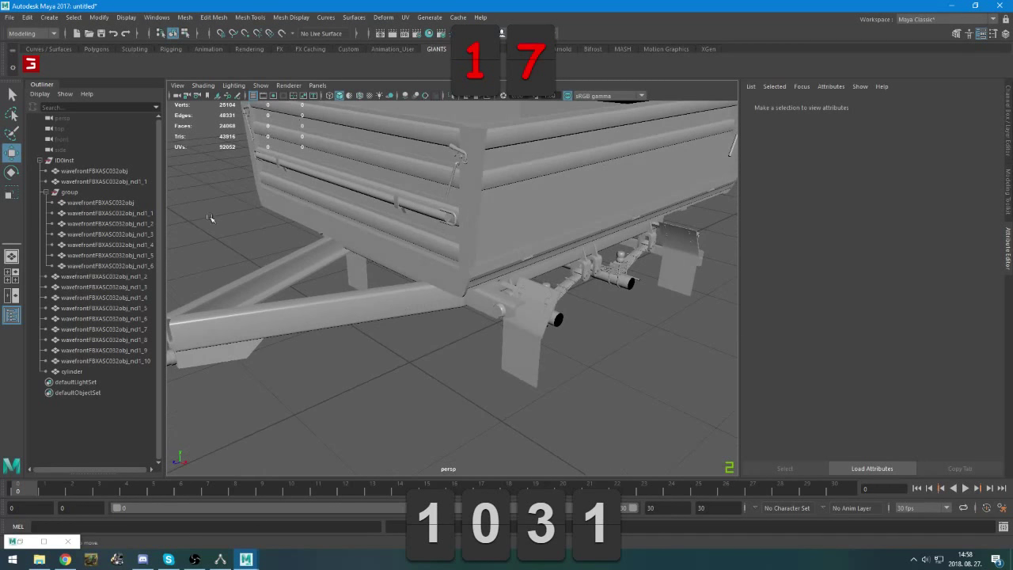
Select the rear axle mesh wavefrontFBXASC032obj_ncl1_1 and inspect it beneath the trailer
left_click(73, 181)
left_click(79, 171)
left_click(84, 182)
left_click_drag(507, 334, 448, 324, "alt")
scroll(477, 327, "up", 4)
middle_click_drag(477, 328, 398, 330, "alt")
scroll(400, 336, "up", 3)
mouse_move(398, 331)
left_mouse_down("alt")
mouse_move(306, 328)
mouse_move(389, 311)
mouse_move(389, 322)
mouse_move(408, 322)
left_mouse_up("alt")
scroll(388, 323, "down", 5)
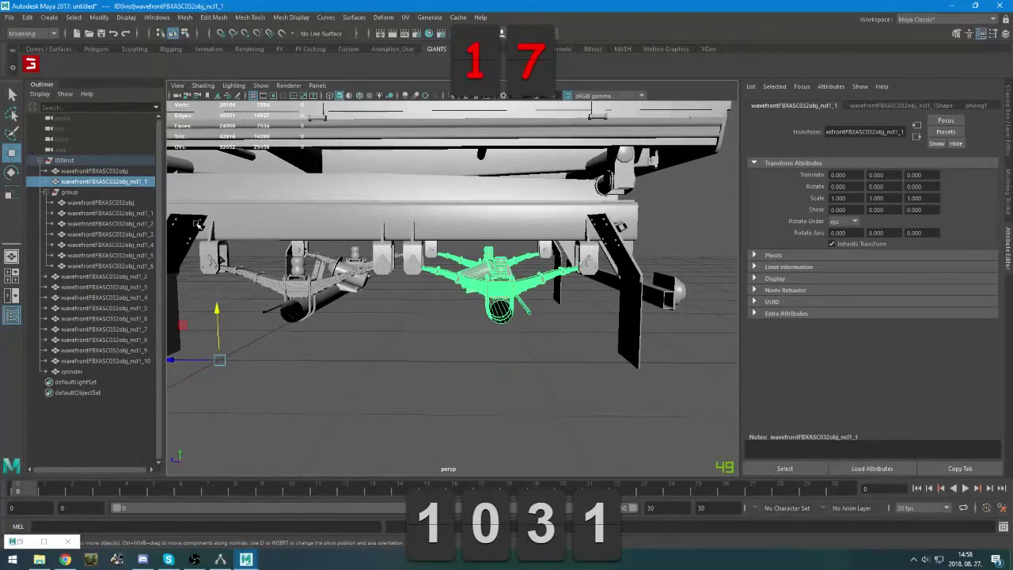
Compare the front and rear axle meshes by selecting each one, and inspect the rear axle's leaf springs up close
left_click(67, 172)
left_click(75, 180)
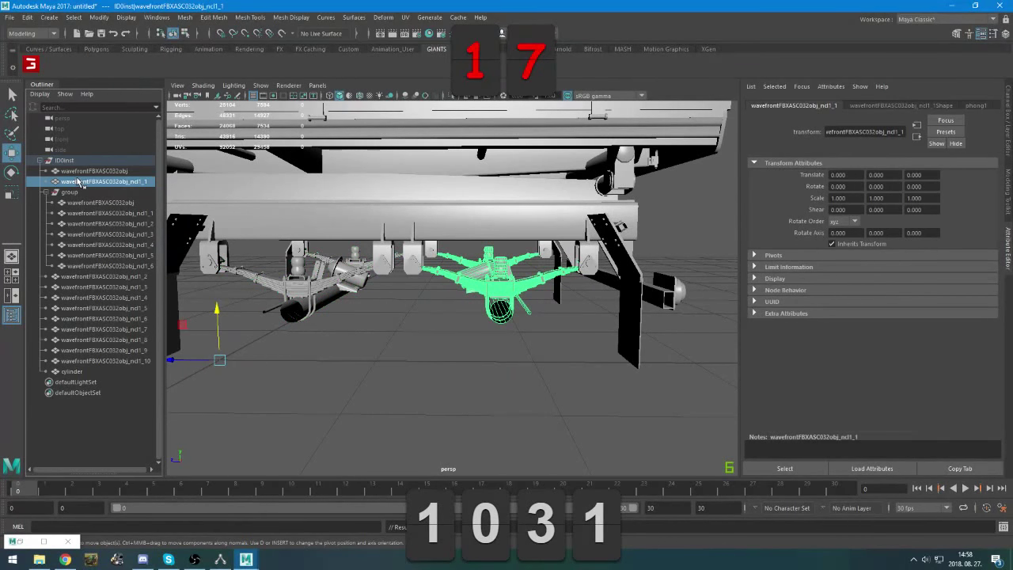
left_click(120, 172)
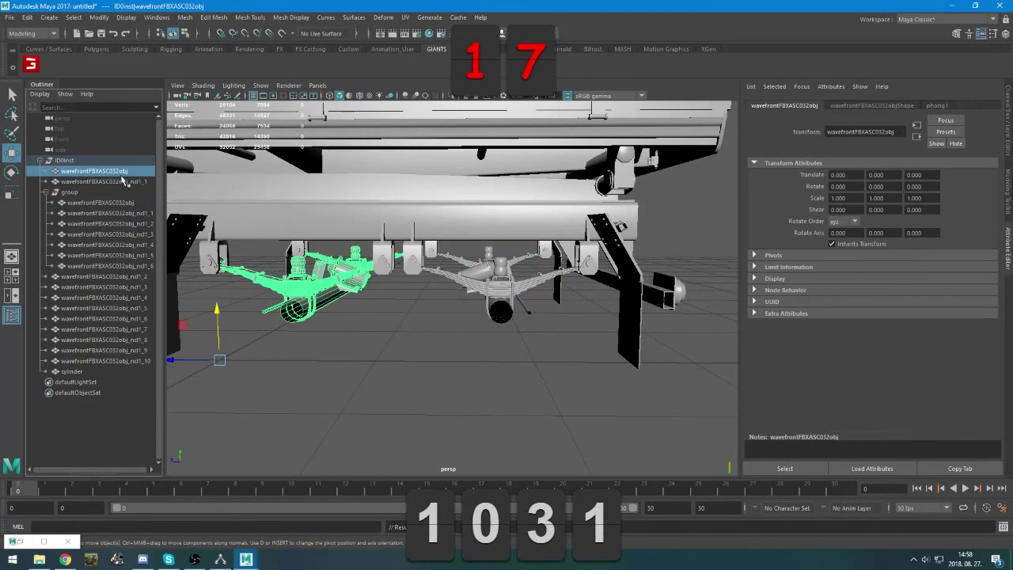
left_click(127, 182)
mouse_move(493, 315)
left_mouse_down("alt")
mouse_move(626, 316)
mouse_move(495, 320)
left_mouse_up("alt")
key("f")
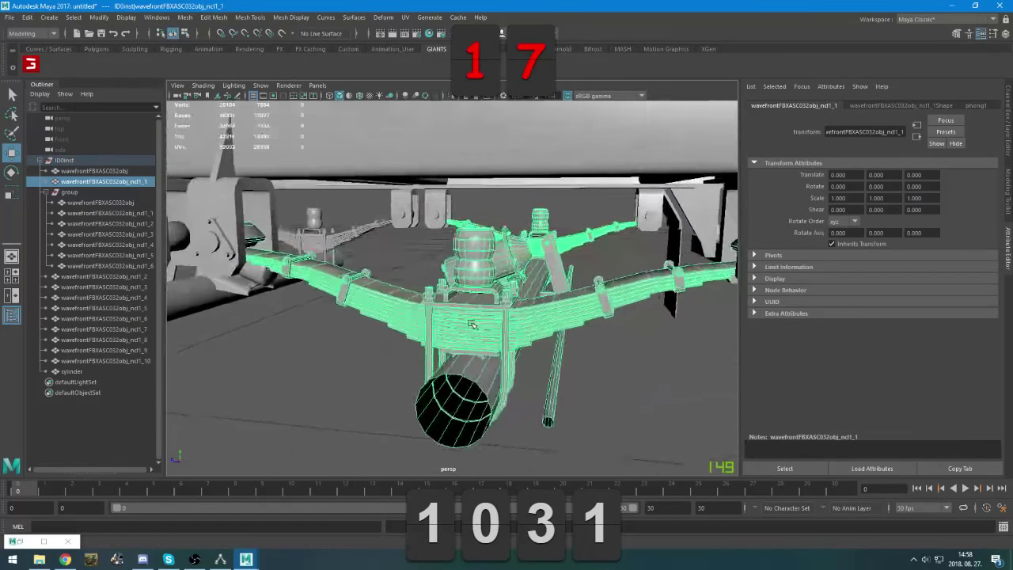
scroll(473, 325, "down", 5)
left_click_drag(445, 329, 552, 337, "alt")
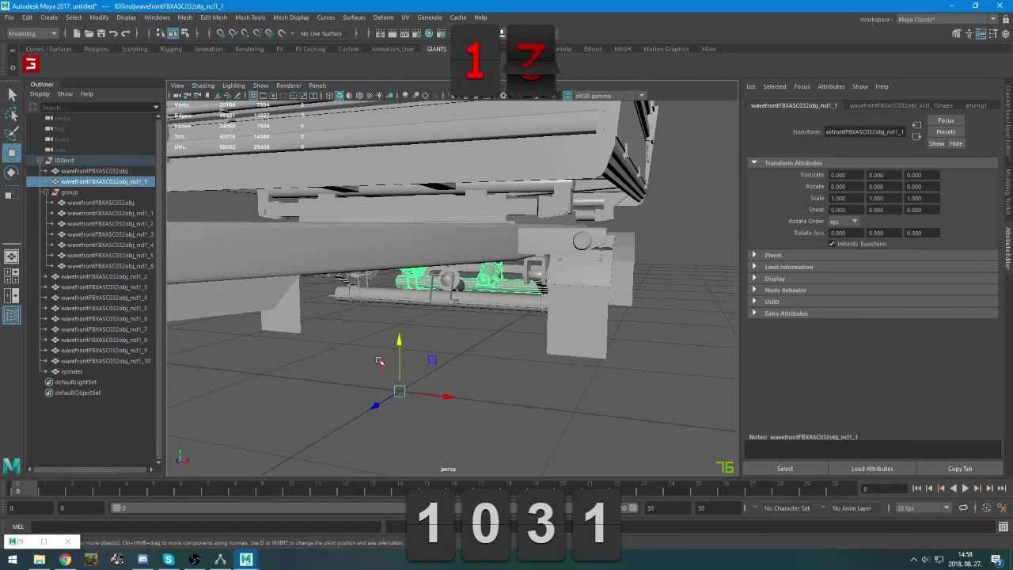
scroll(440, 370, "down", 4)
Clear the selection and recheck both axle meshes from the trailer's side, ending with the front axle mesh selected
left_click(518, 371)
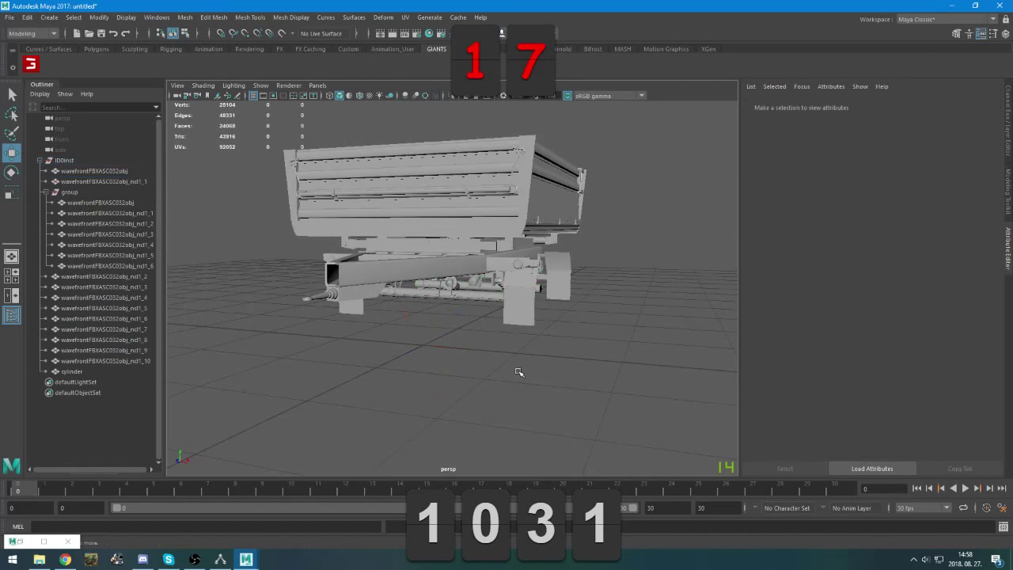
left_click_drag(518, 371, 485, 375, "alt")
left_click(119, 171)
left_click_drag(404, 364, 225, 320, "alt")
right_click_drag(225, 321, 340, 293, "alt")
left_click(61, 182)
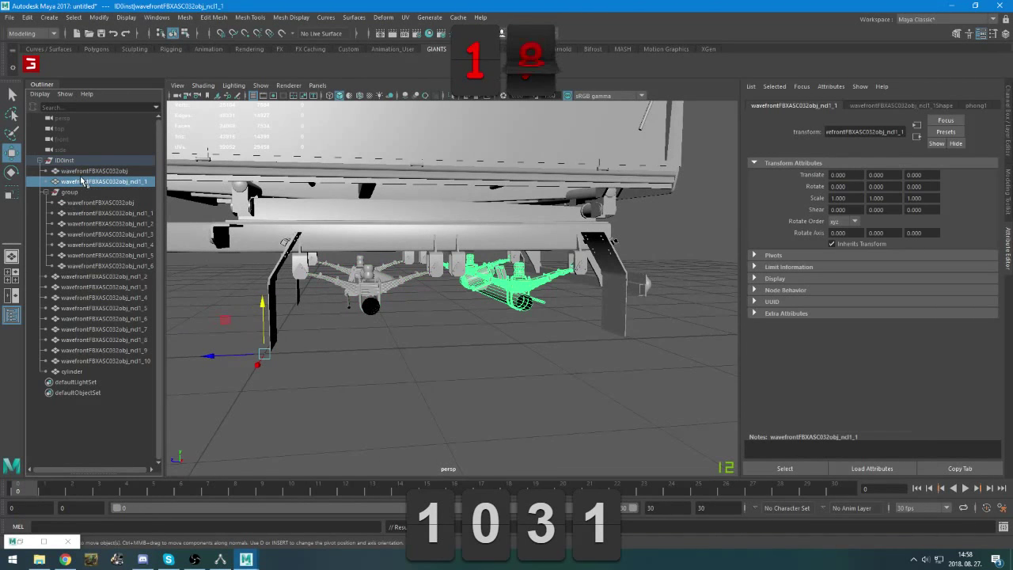
left_click(79, 172)
Switch to AC3D and examine the two leaf-spring axles under the textured trailer up close
key("alt+Tab")
key("alt+Tab")
key("Tab")
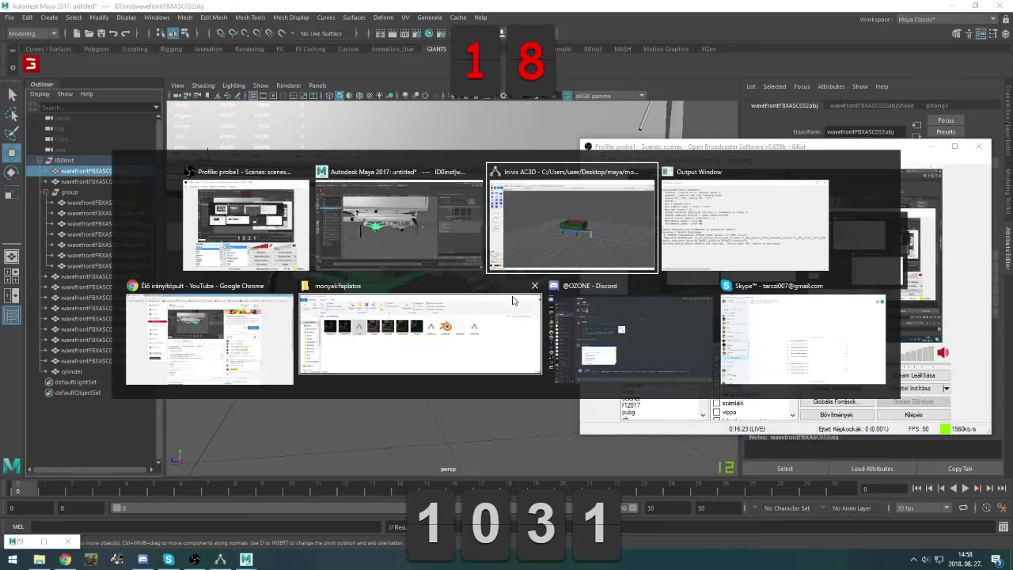
scroll(541, 317, "up", 4)
middle_click_drag(521, 353, 335, 356)
middle_click_drag(463, 367, 332, 372)
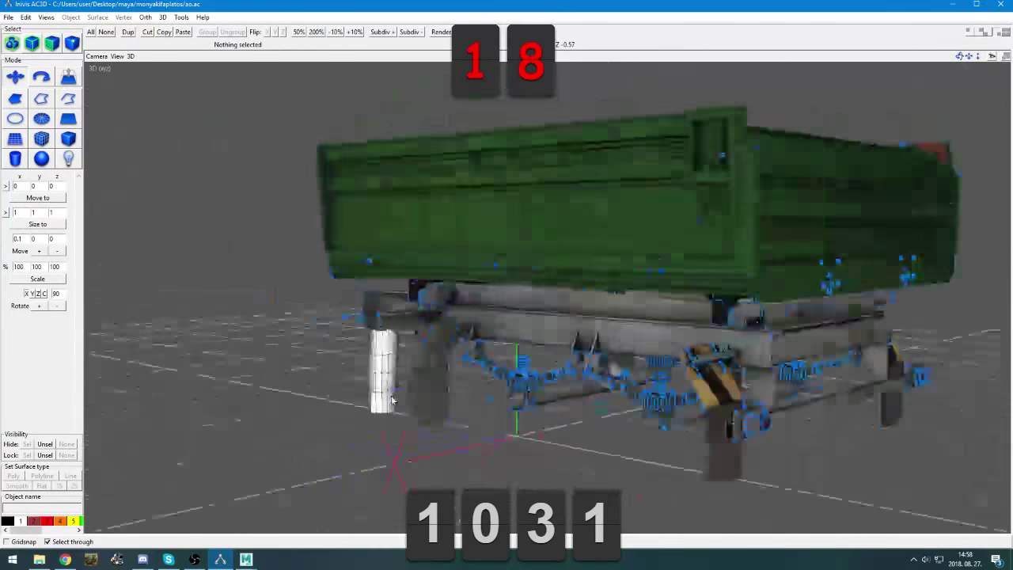
scroll(453, 368, "up", 3)
middle_click_drag(453, 368, 446, 349)
left_click_drag(446, 349, 485, 359)
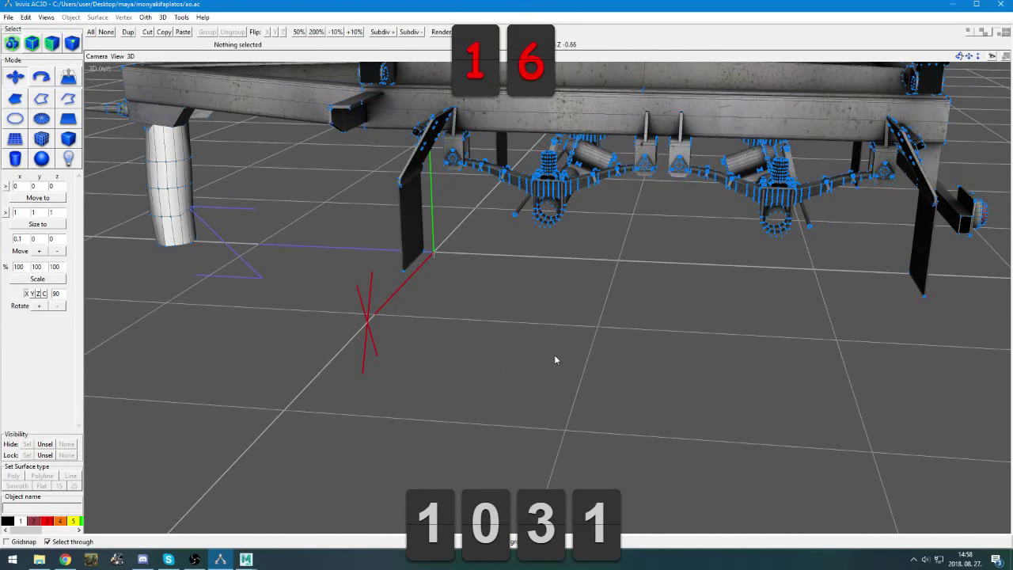
mouse_move(554, 362)
left_mouse_down()
mouse_move(567, 336)
mouse_move(554, 352)
left_mouse_up()
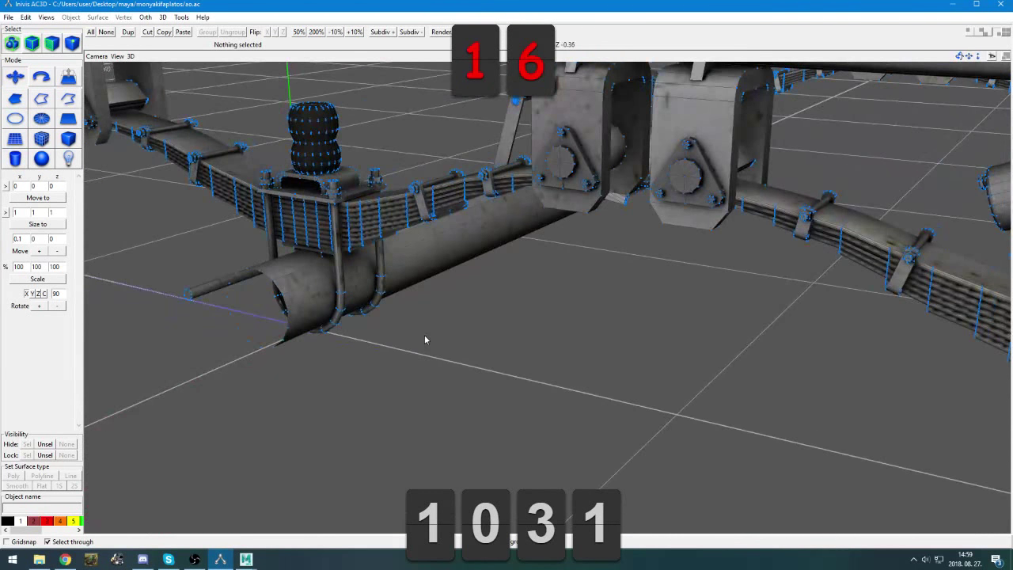
scroll(424, 335, "up", 3)
scroll(462, 311, "down", 3)
Remove the texture from the front axle object and deselect it
left_click(403, 271)
middle_click_drag(403, 270, 412, 305)
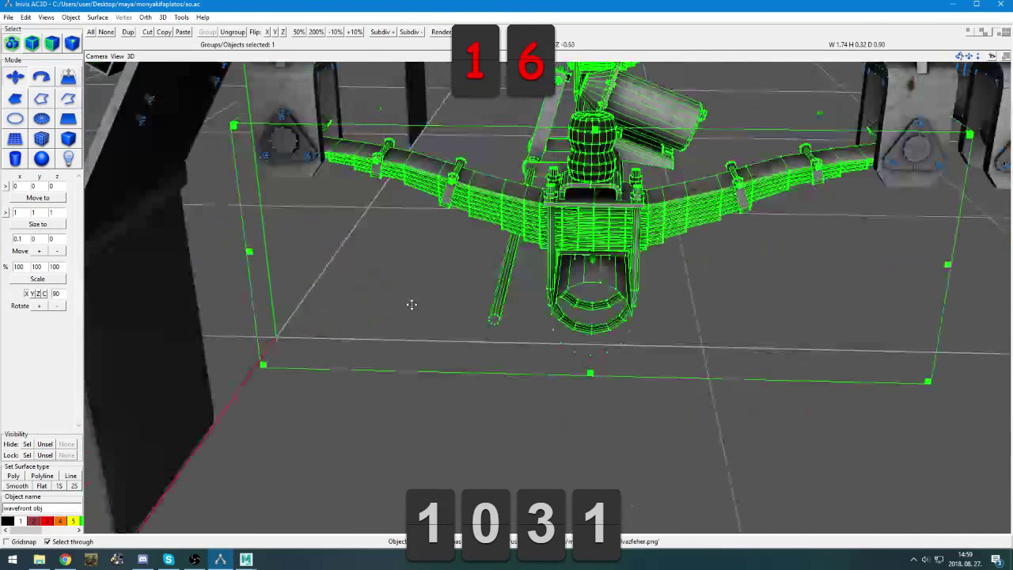
left_click_drag(412, 304, 450, 296)
left_click(98, 18)
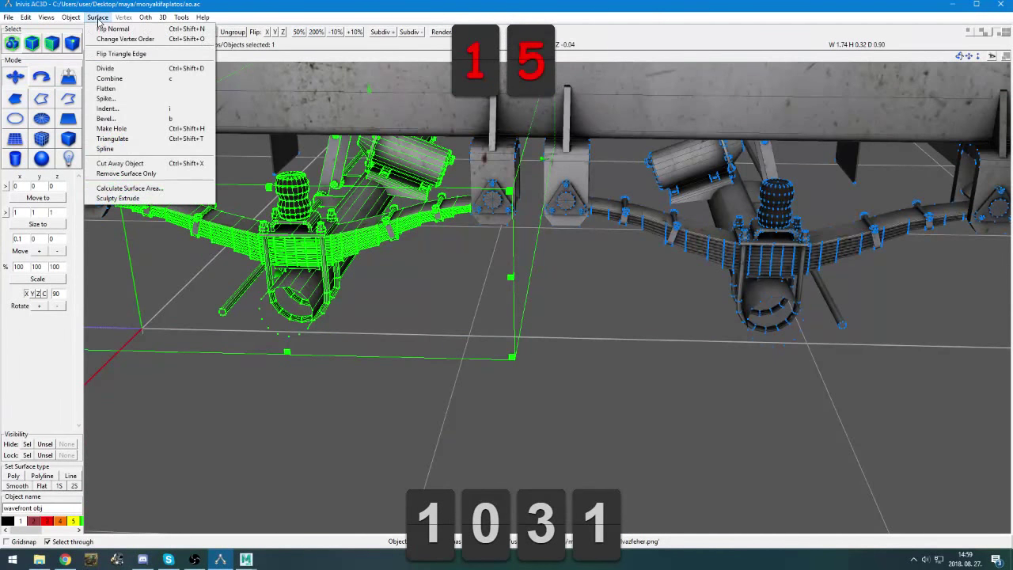
mouse_move(77, 21)
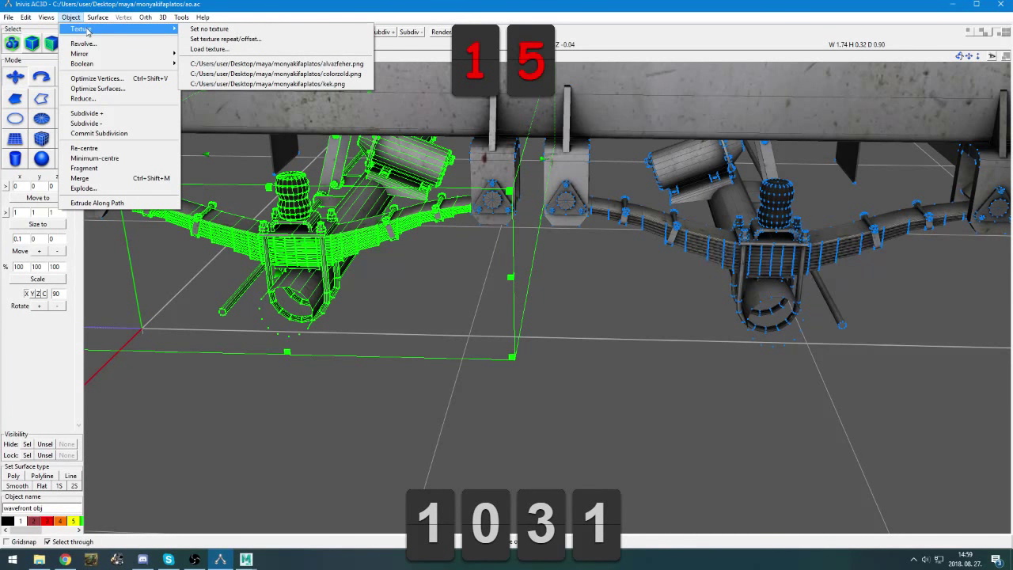
left_click(222, 39)
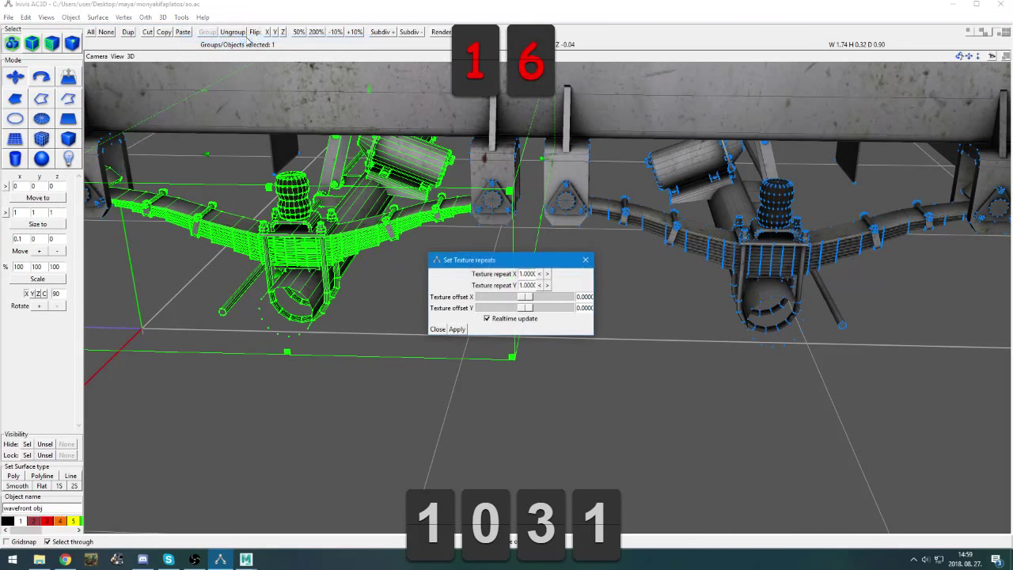
left_click(585, 259)
left_click(71, 18)
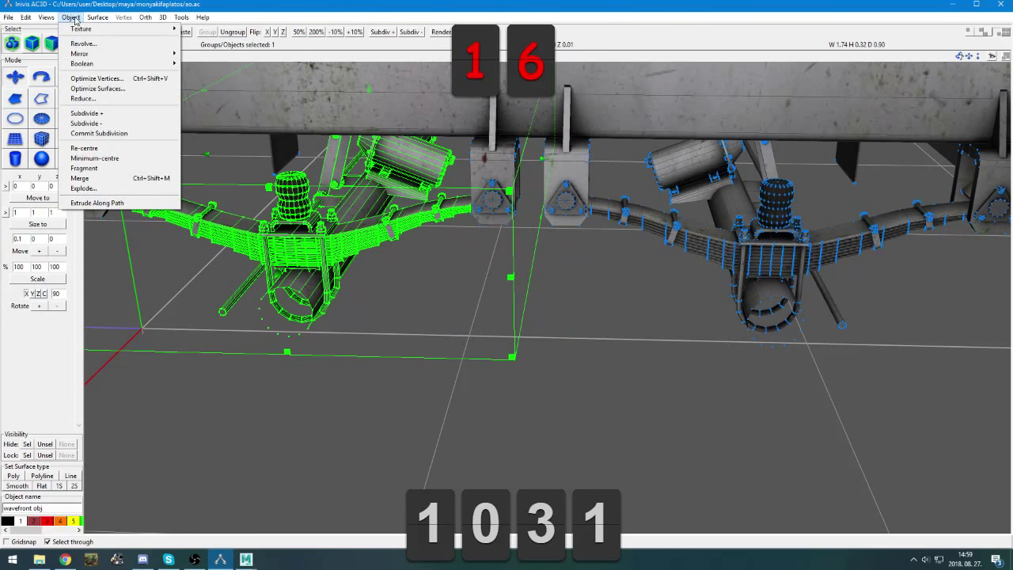
mouse_move(100, 20)
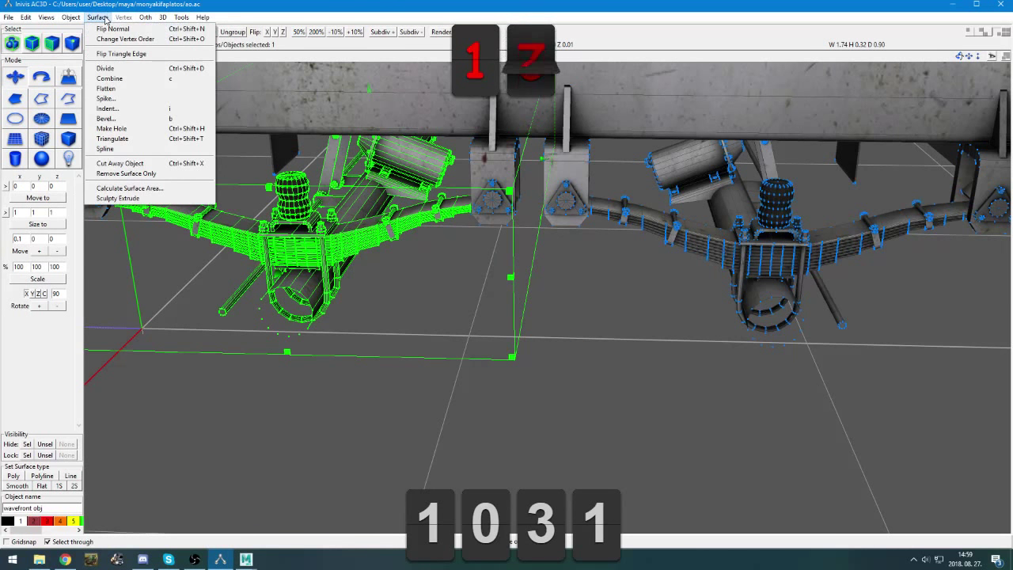
mouse_move(70, 17)
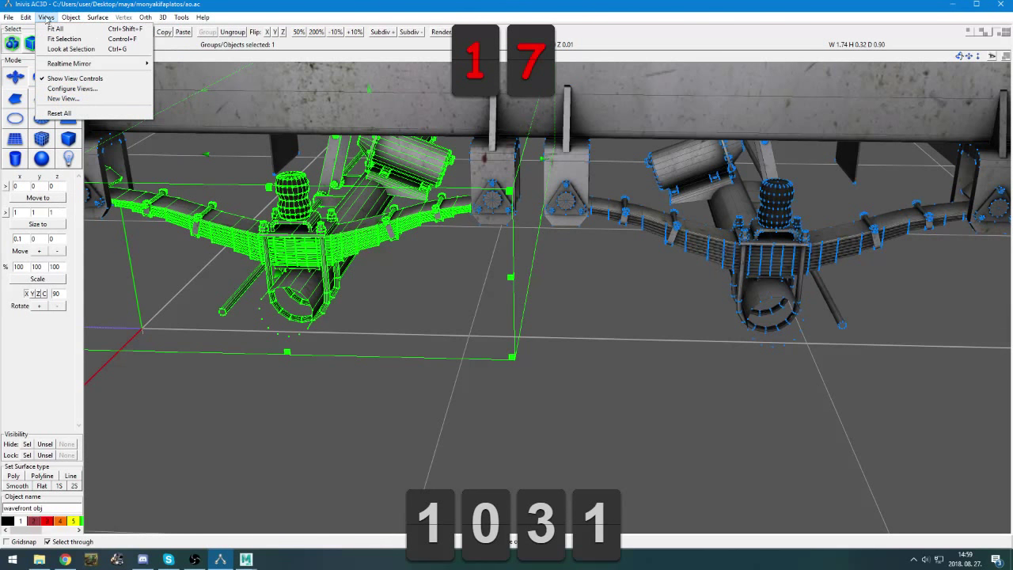
mouse_move(143, 19)
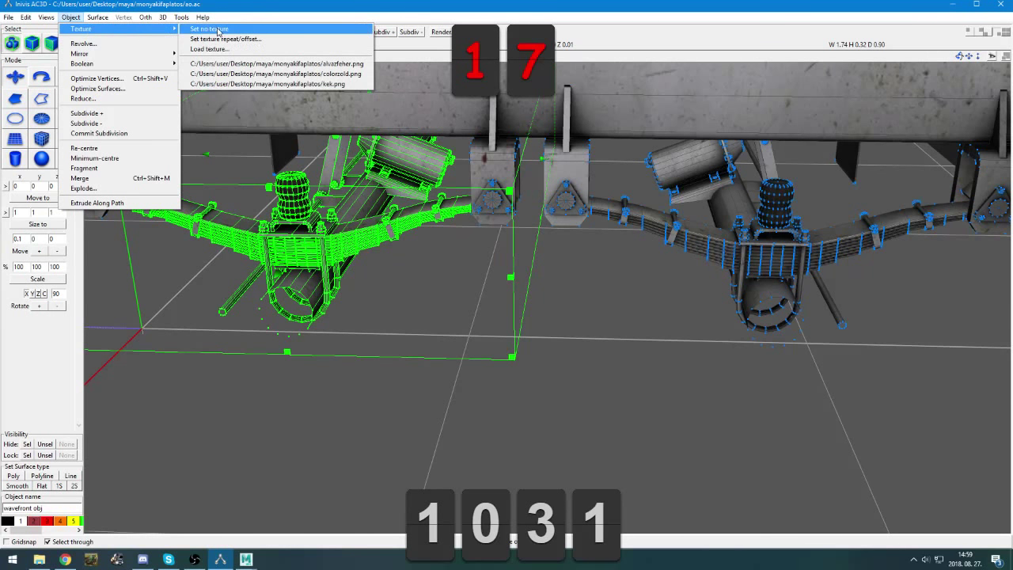
left_click(218, 30)
left_click(105, 32)
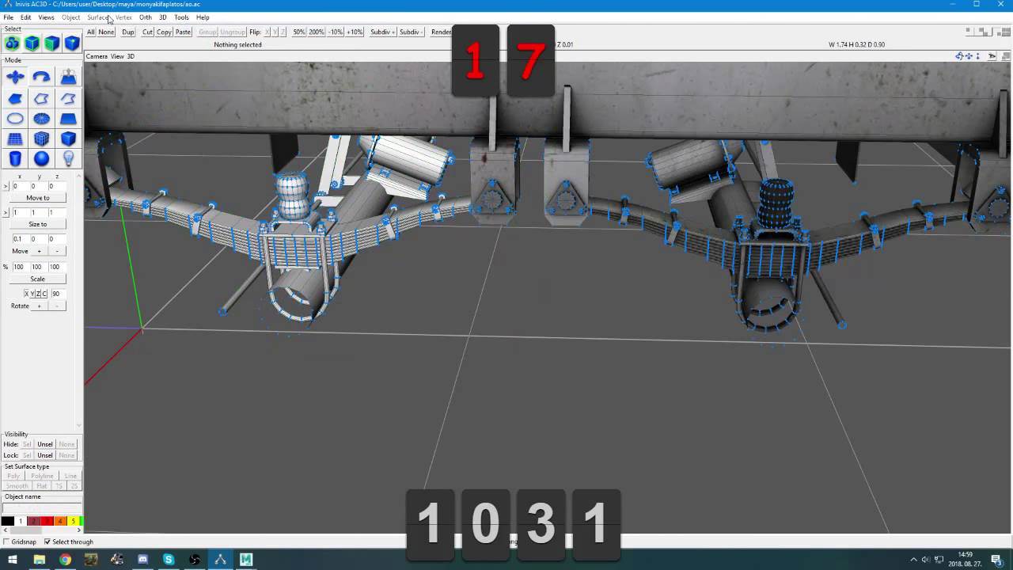
Select every object in the trailer scene and delete them all
left_click(91, 31)
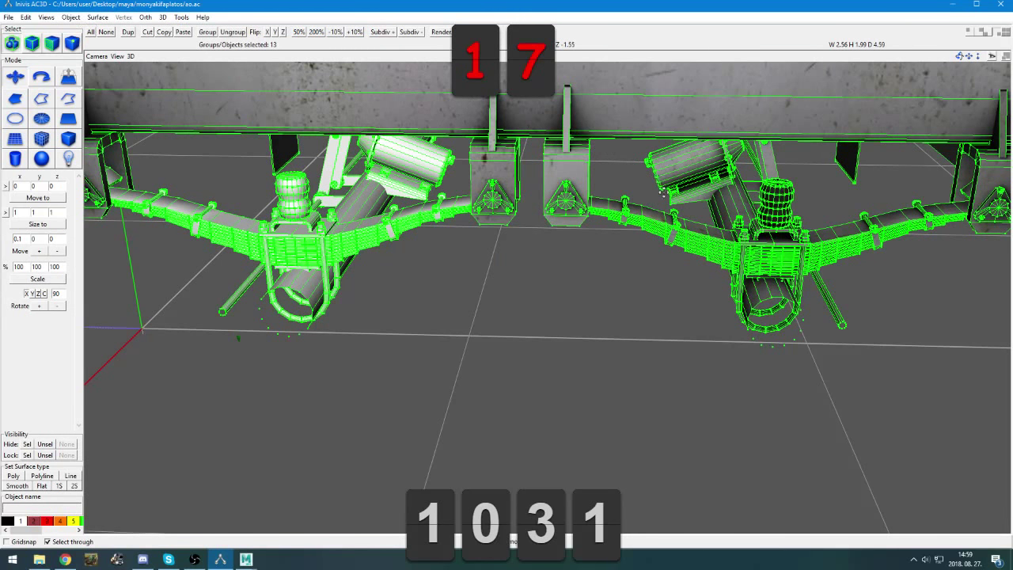
left_click_drag(655, 343, 654, 346)
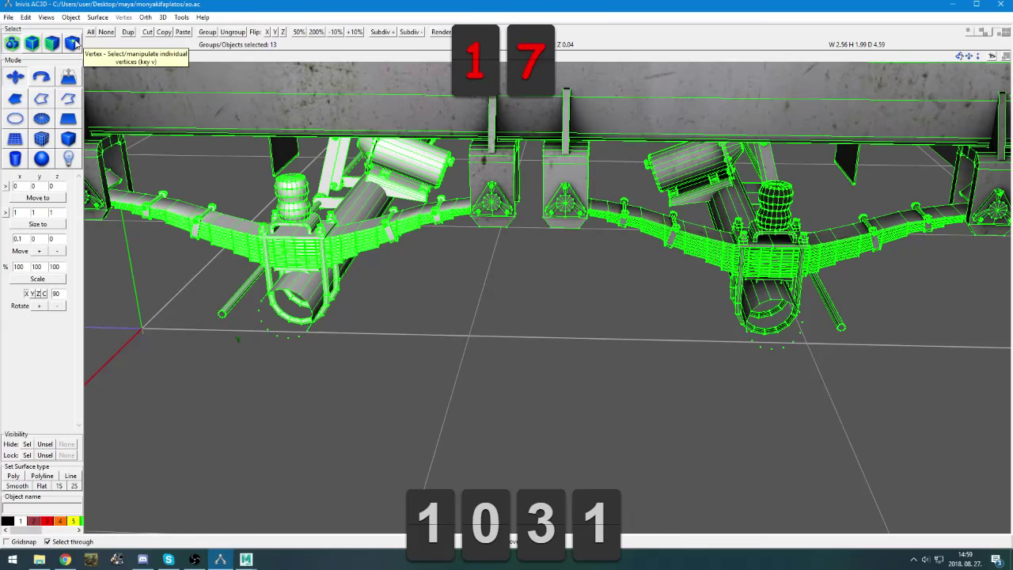
key("alt+z")
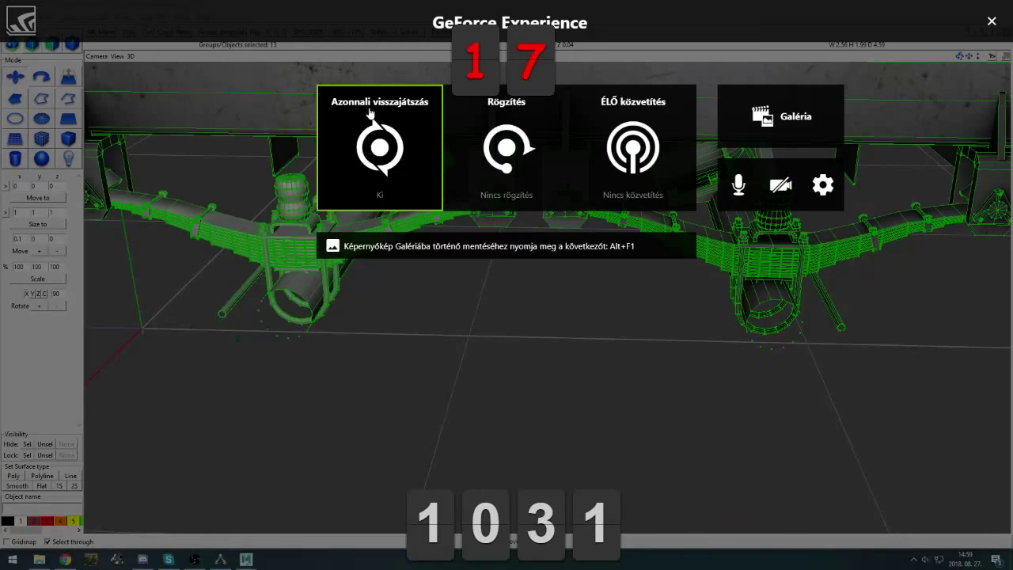
key("alt+z")
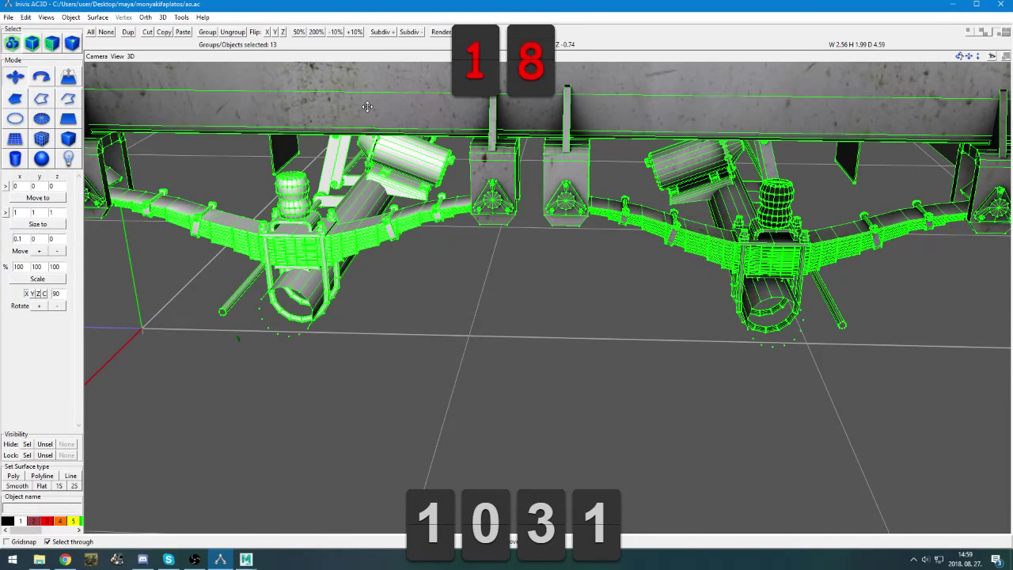
key("Delete")
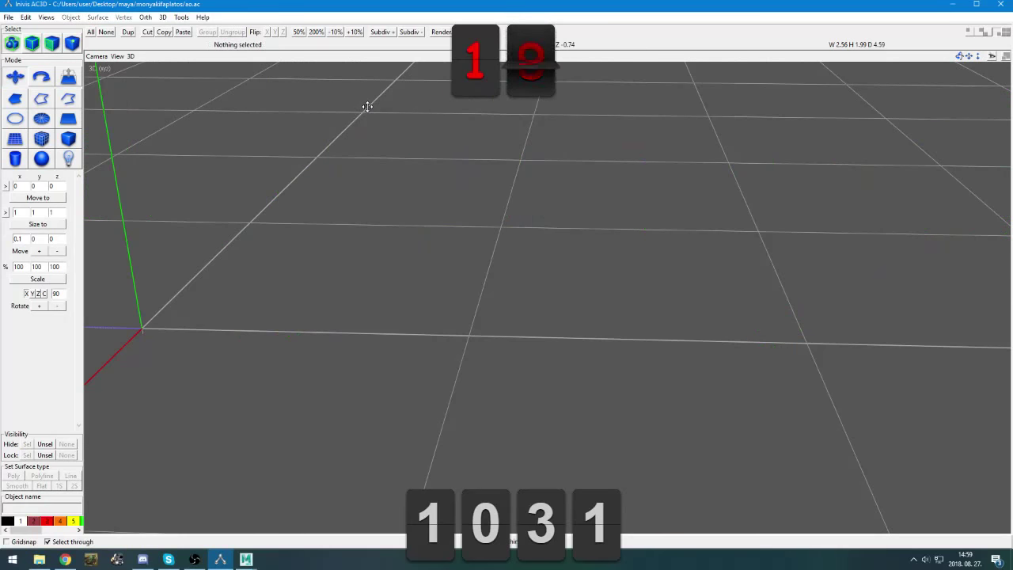
scroll(468, 113, "down", 6)
Exit AC3D without saving the changes, reopen ao.ac from the monyakifaplatos folder, and dismiss the startup tip
left_click(1000, 4)
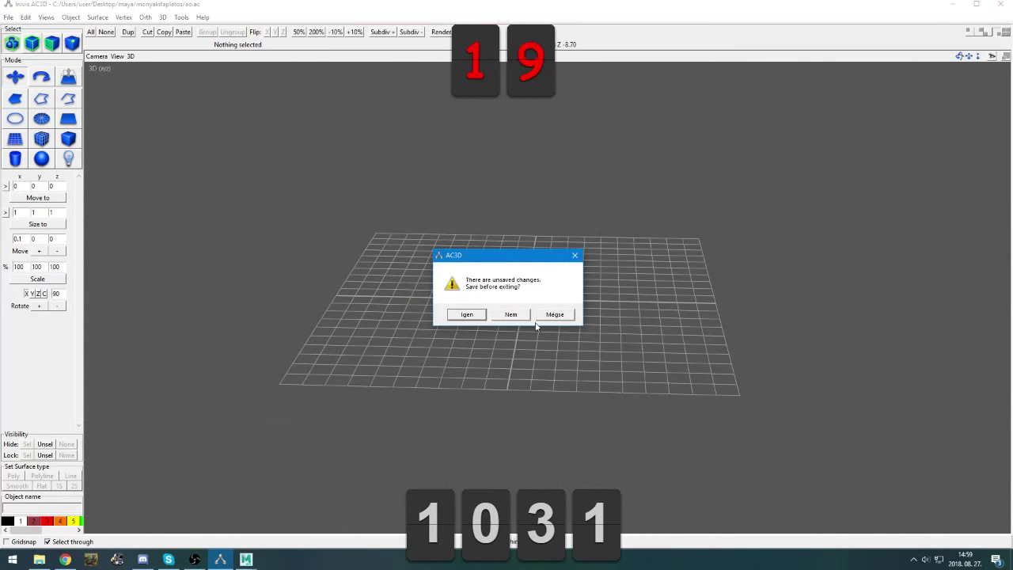
left_click(510, 315)
key("alt+Tab")
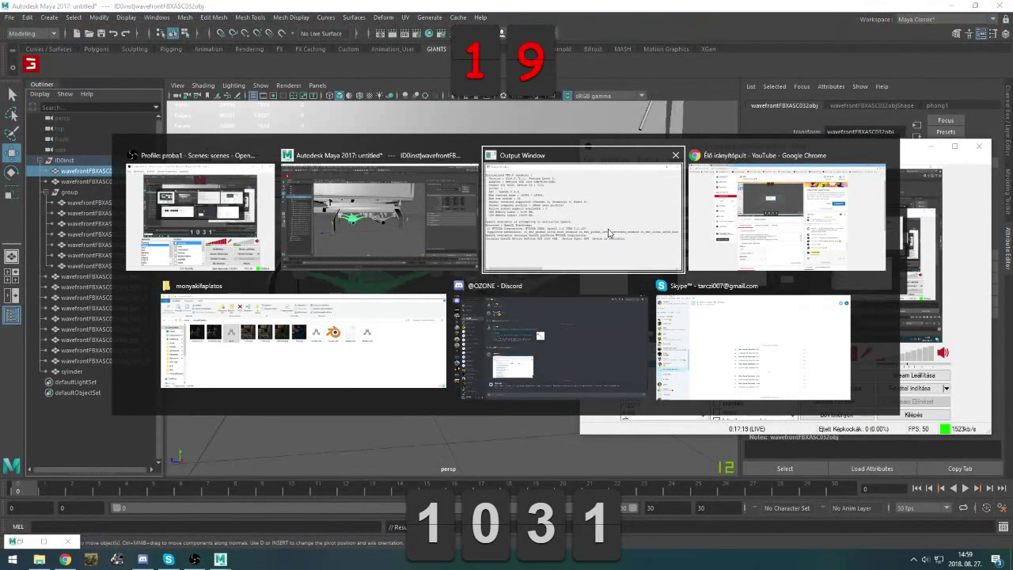
left_click(346, 290)
double_click(270, 231)
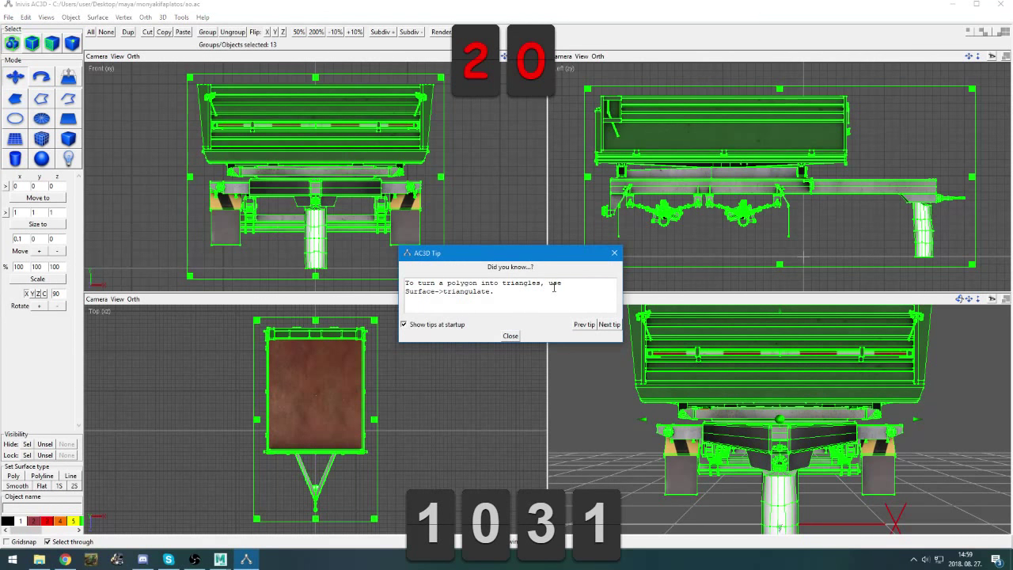
left_click(512, 336)
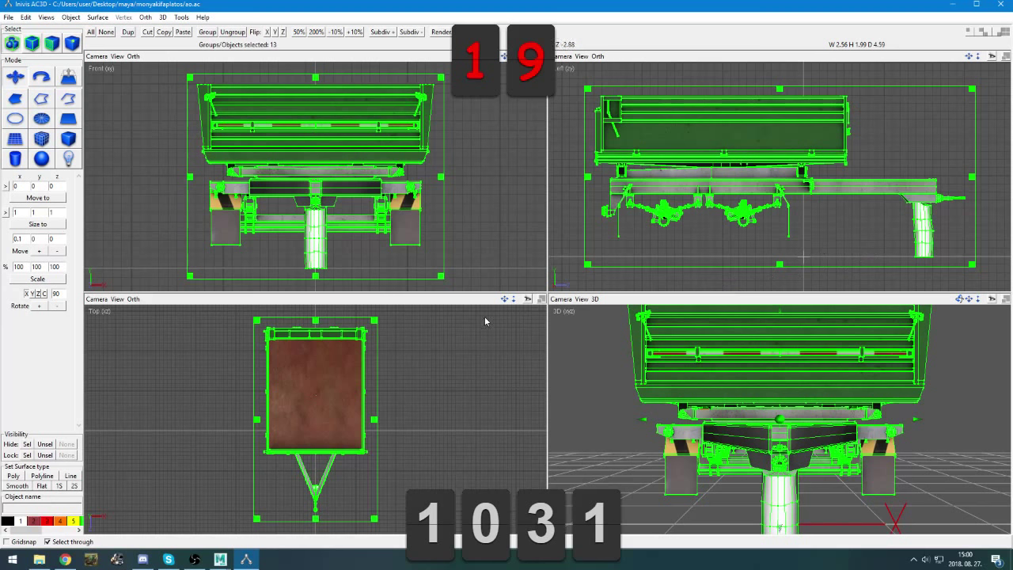
Expand the 3D view to fill the workspace and select only the front axle mesh under the trailer
left_click(1005, 300)
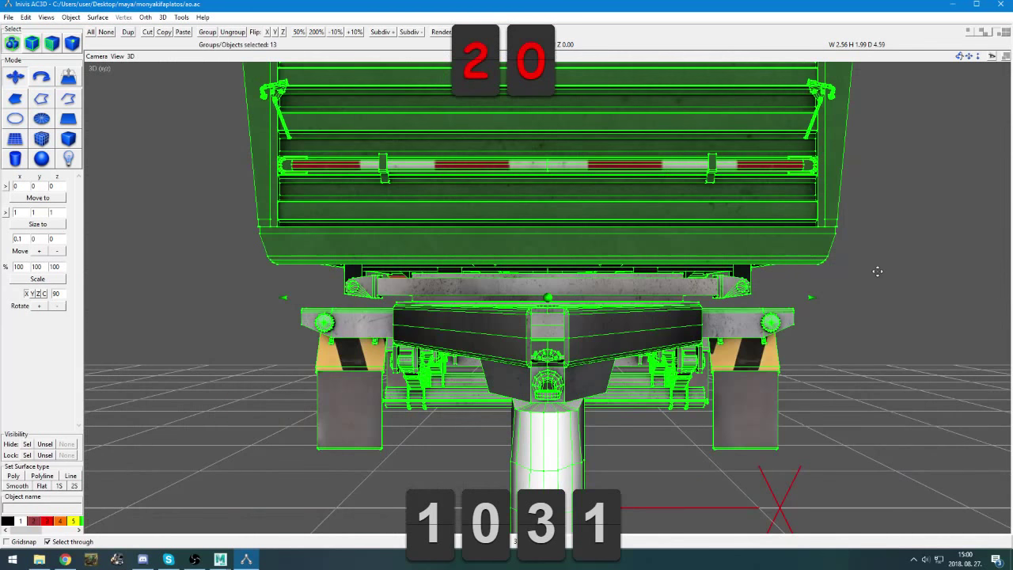
middle_click_drag(878, 270, 836, 307)
scroll(805, 305, "down", 3)
scroll(816, 305, "up", 4)
left_click_drag(836, 308, 663, 346)
scroll(662, 346, "down", 5)
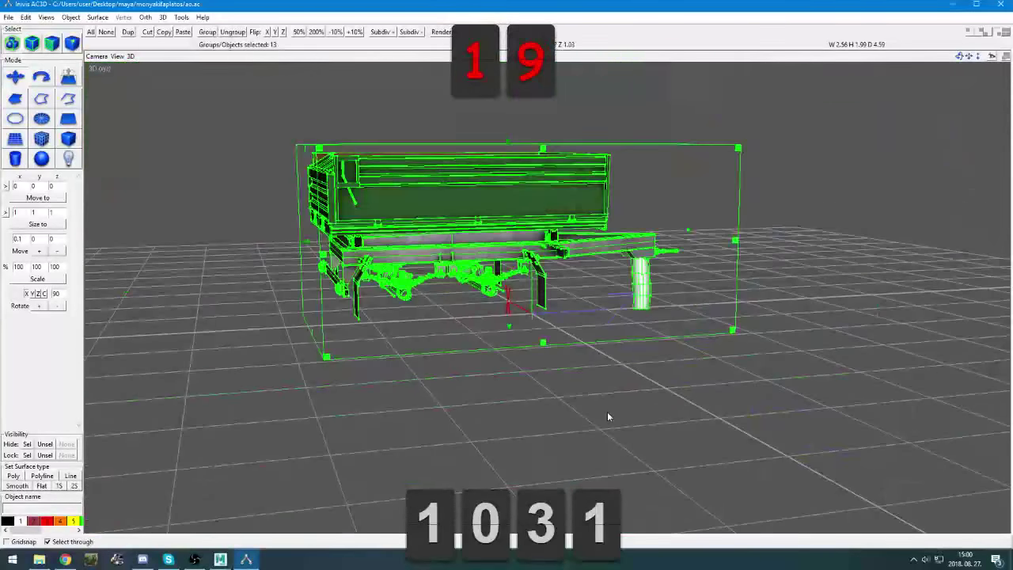
left_click(608, 414)
left_click(492, 293)
scroll(491, 294, "up", 5)
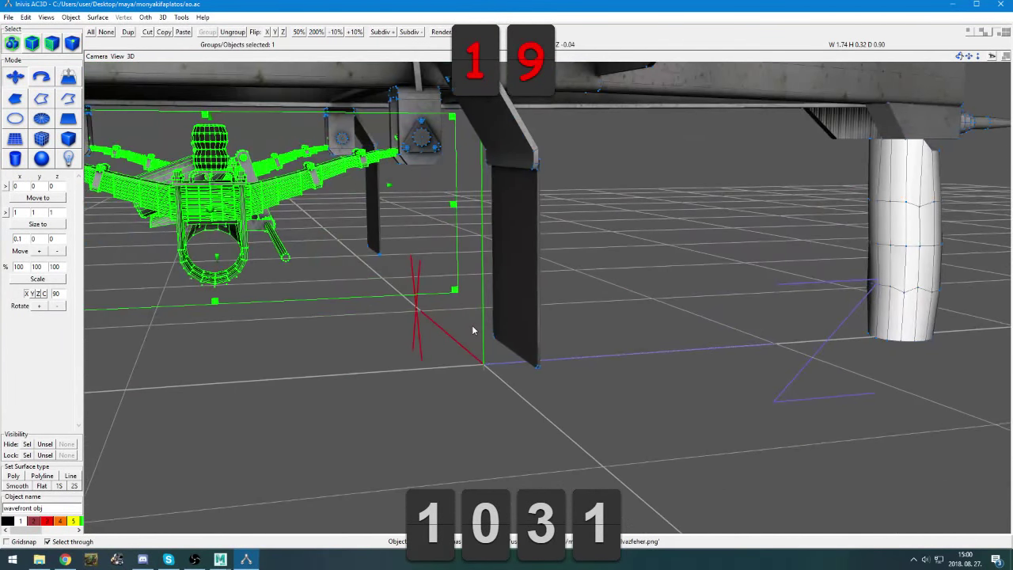
middle_click_drag(472, 324, 518, 337)
left_click_drag(516, 337, 543, 340)
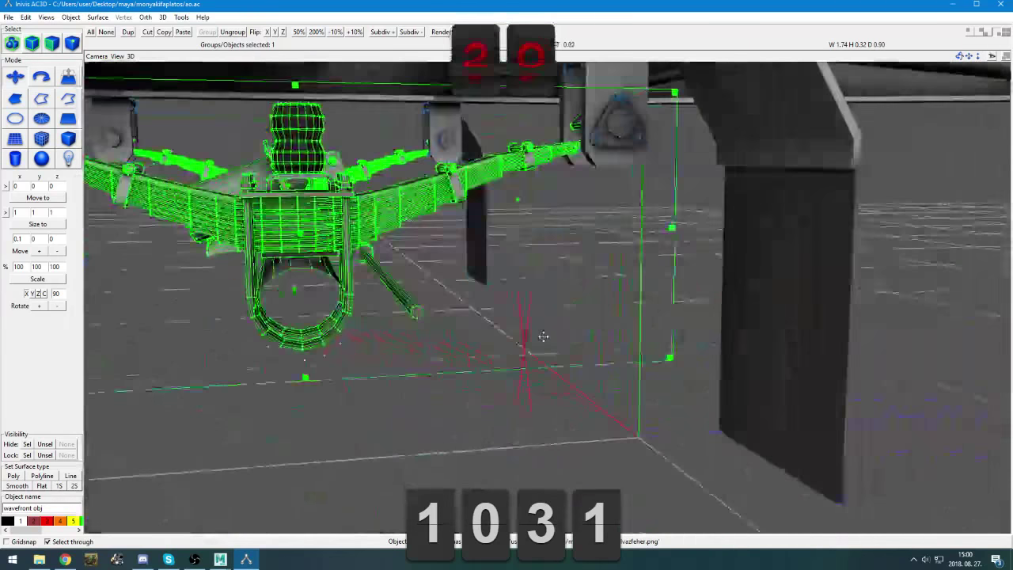
left_click(46, 17)
mouse_move(71, 19)
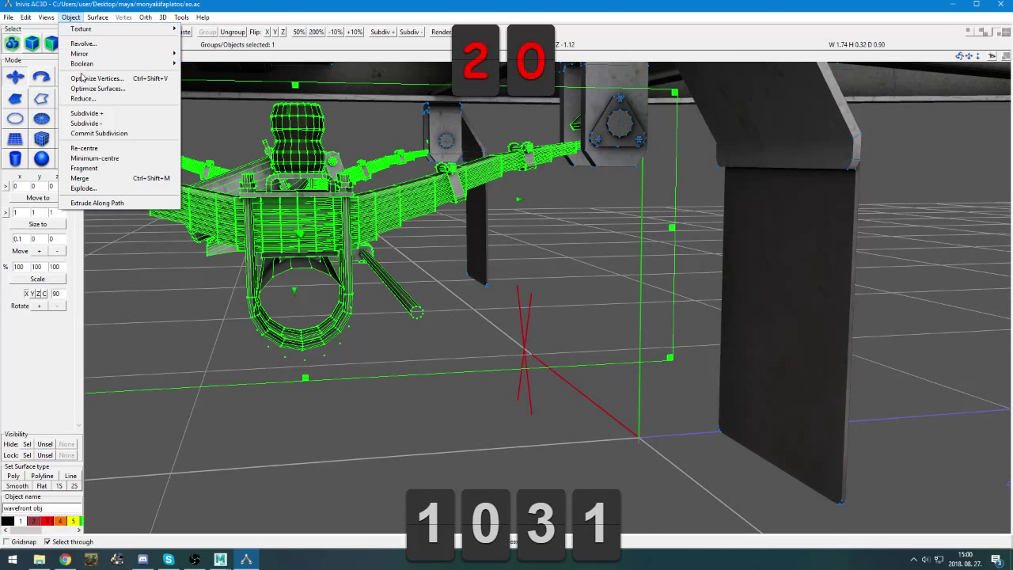
left_click(106, 99)
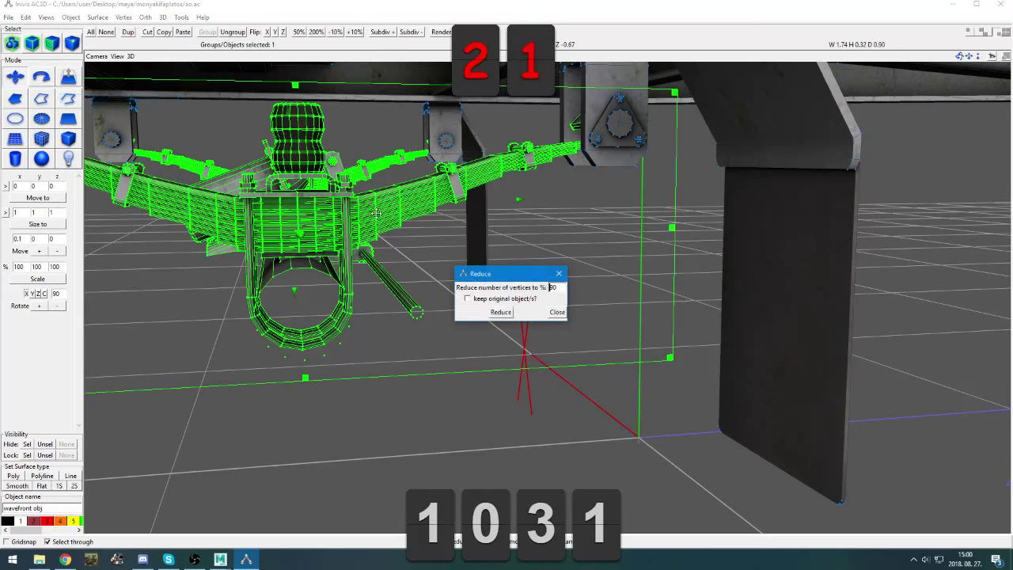
left_click(559, 270)
left_click(103, 18)
mouse_move(77, 20)
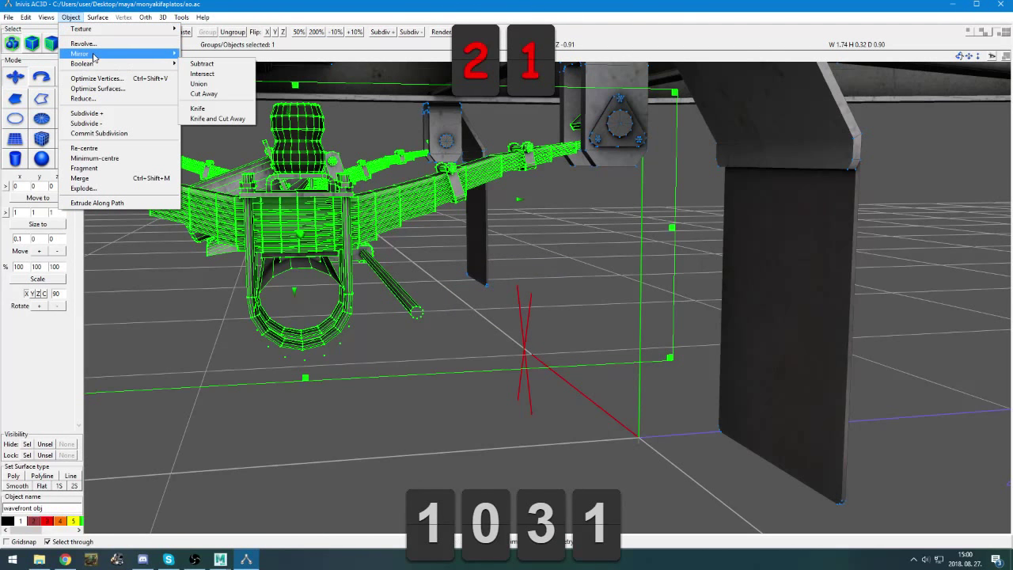
left_click(93, 48)
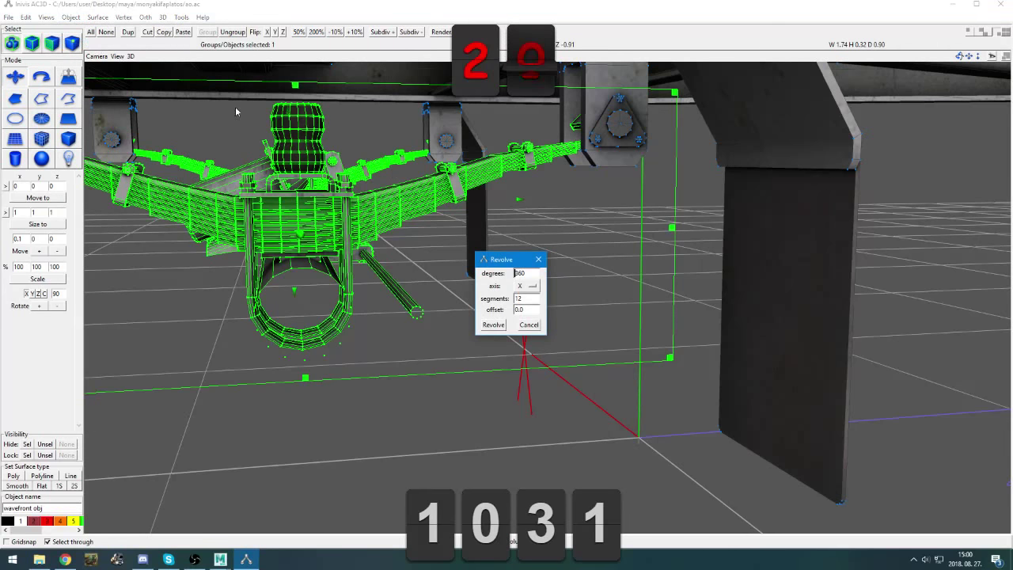
left_click(544, 258)
Check which texture images can be loaded onto the front axle mesh, without loading any of them
left_click(102, 17)
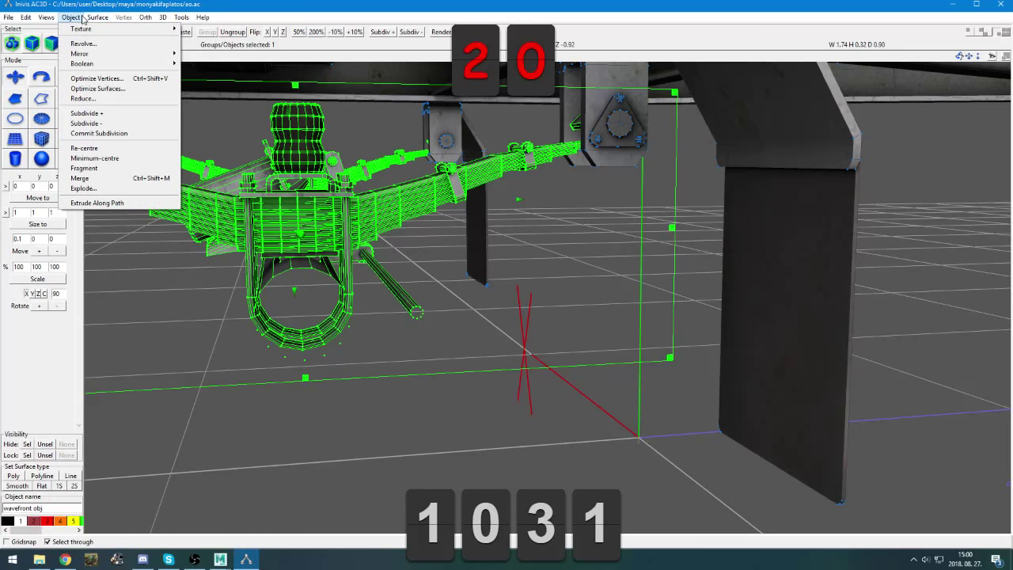
mouse_move(70, 17)
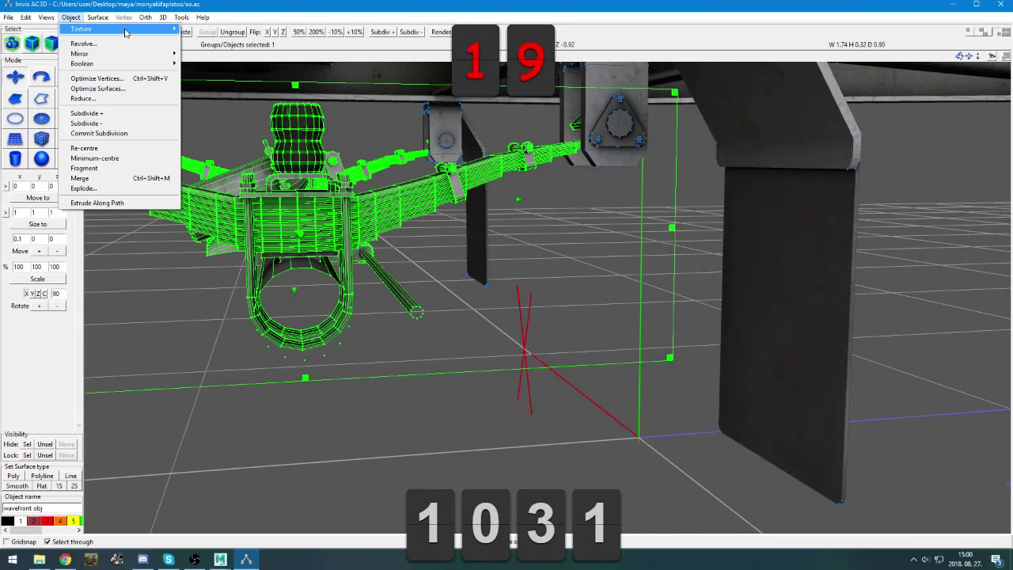
mouse_move(125, 32)
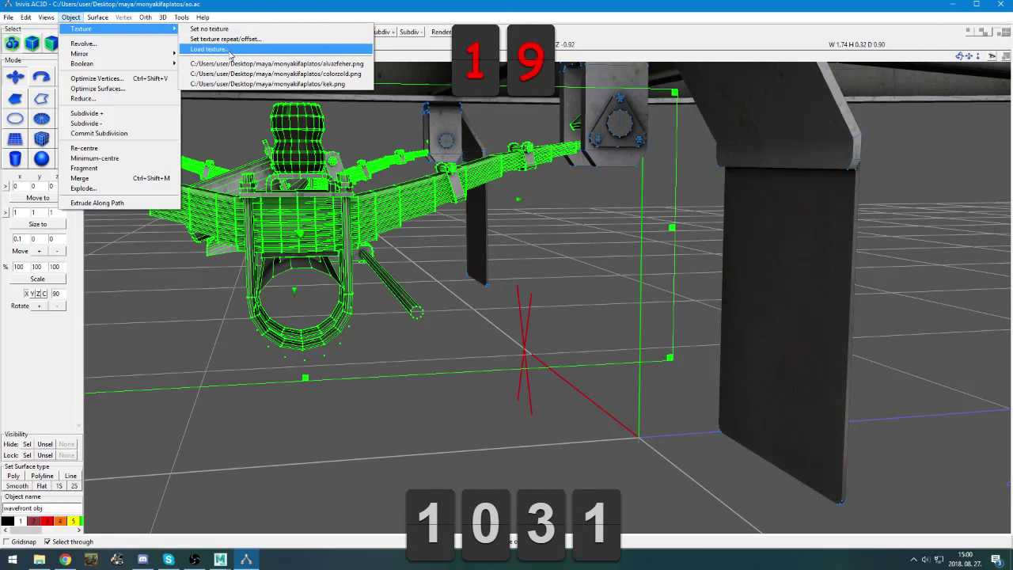
left_click(209, 49)
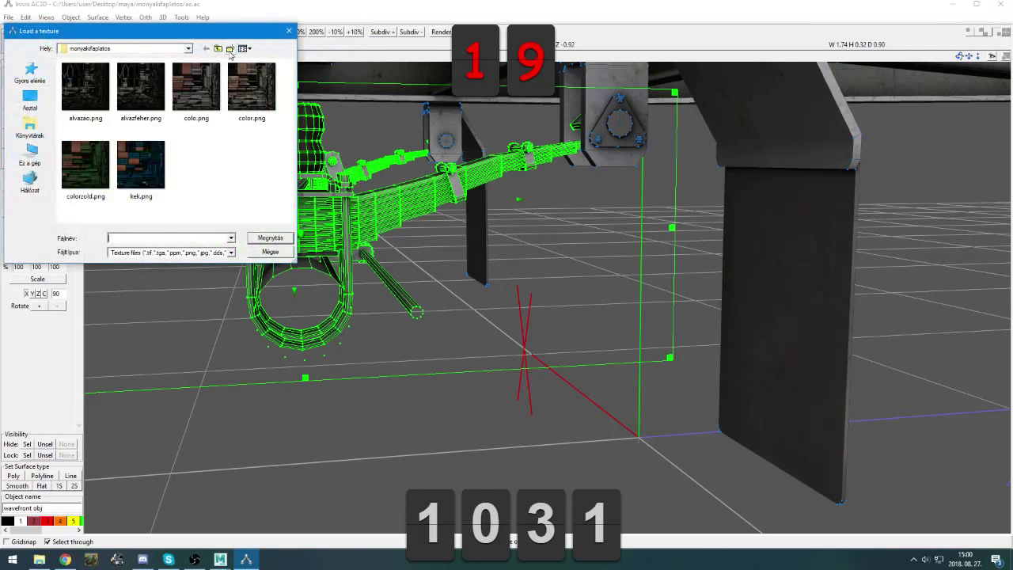
left_click(270, 252)
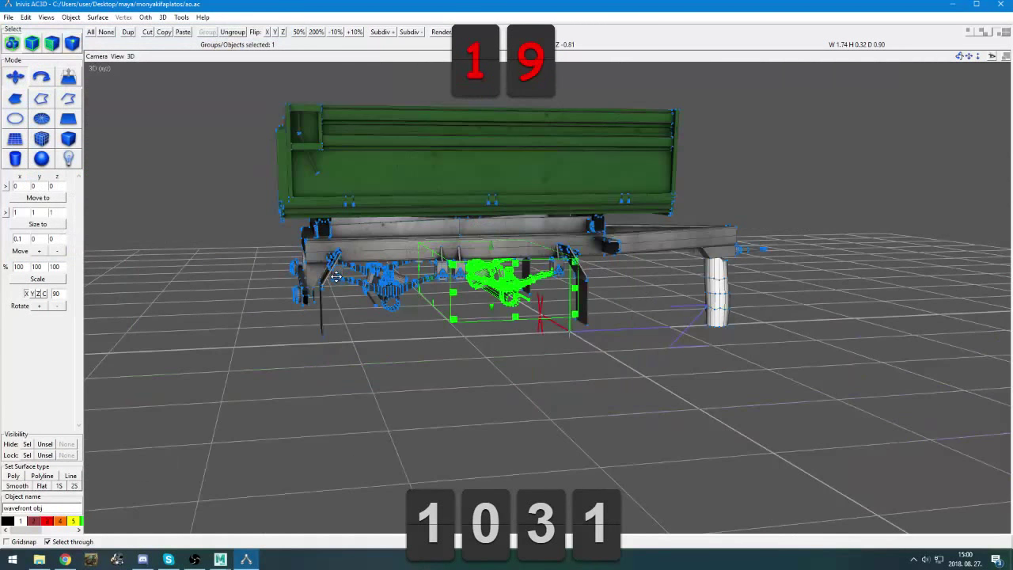
Clear the selection and recheck the front axle mesh up close, leaving nothing selected
left_click(222, 278)
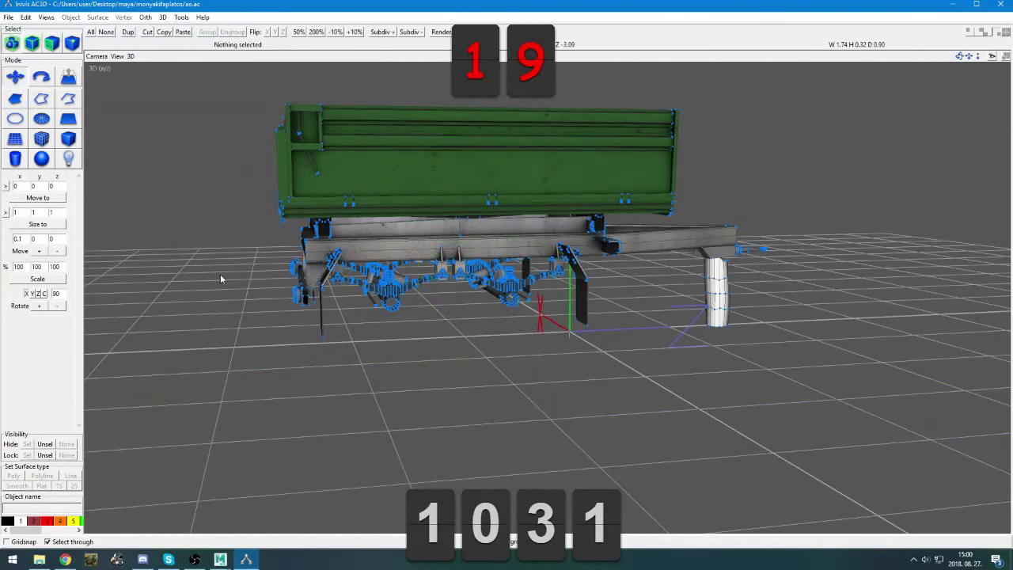
scroll(510, 240, "up", 2)
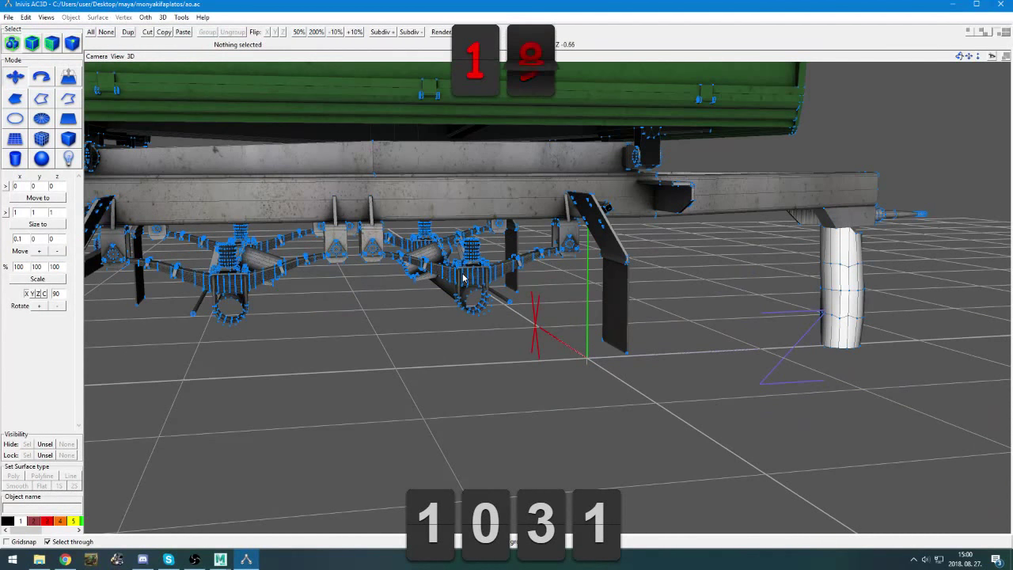
left_click(479, 252)
left_click(277, 502)
Switch to File Explorer's monyakifaplatos folder and enlarge the thumbnails to examine the texture files
left_click(38, 559)
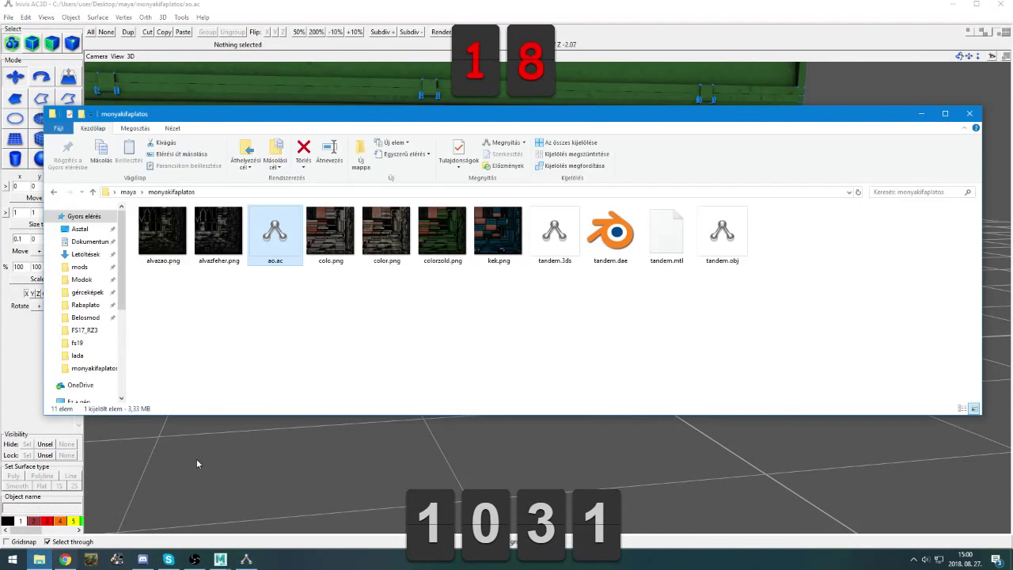
scroll(220, 289, "up", 5, "ctrl")
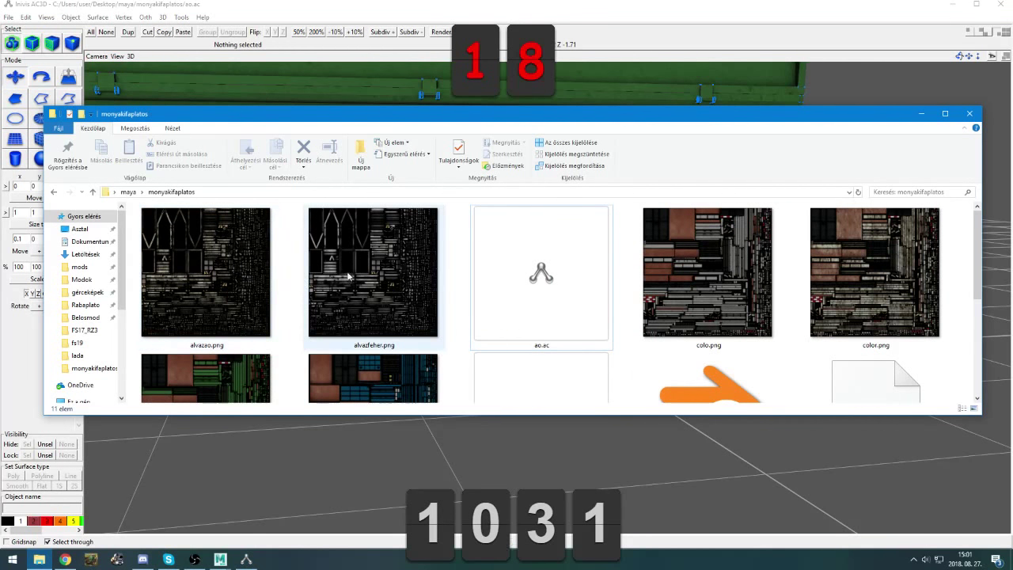
mouse_move(348, 267)
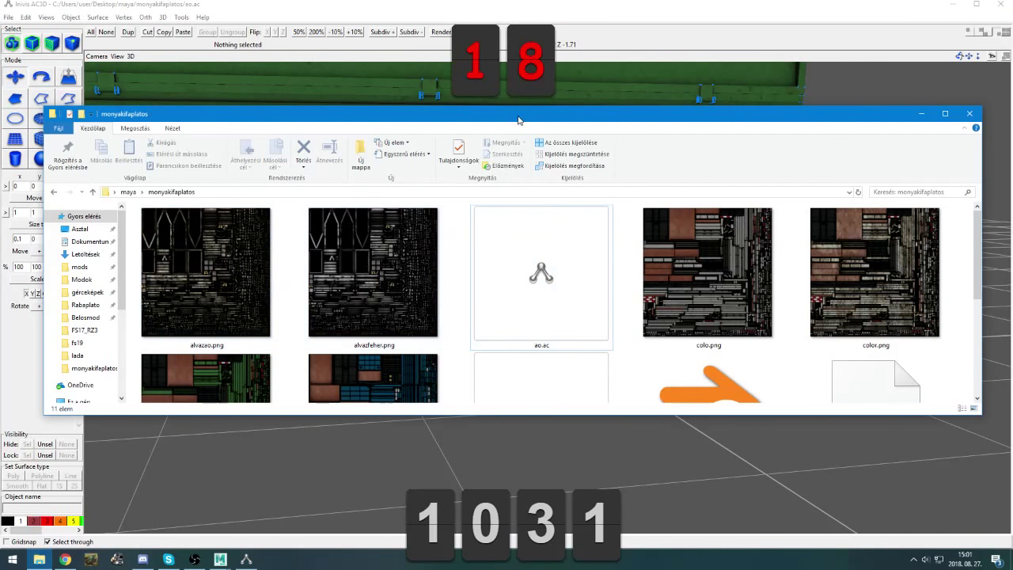
View the texture images from alvazao.png through kek.png at full size, compare the colour variants, and close the viewer
double_click(206, 272)
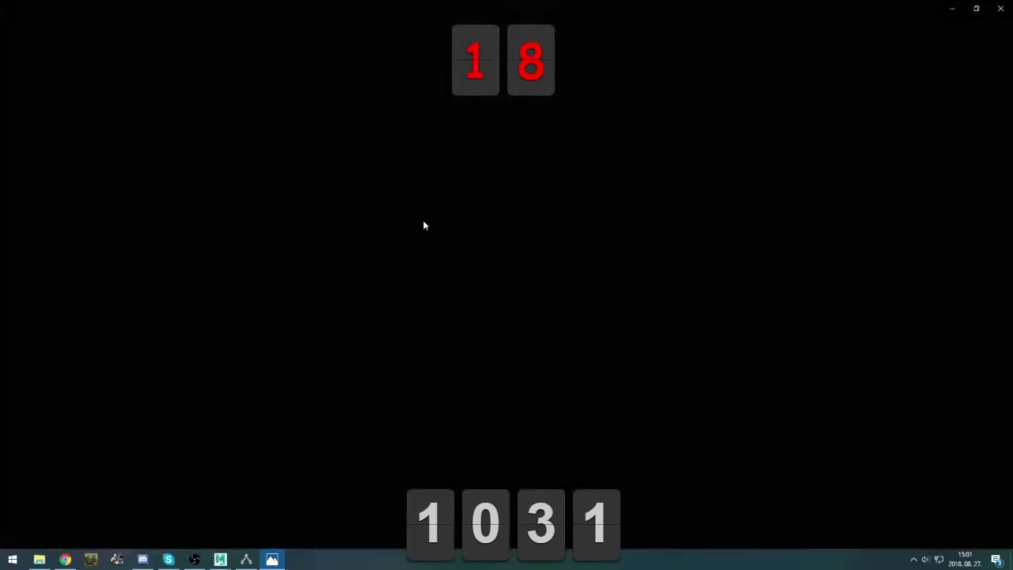
key("Right")
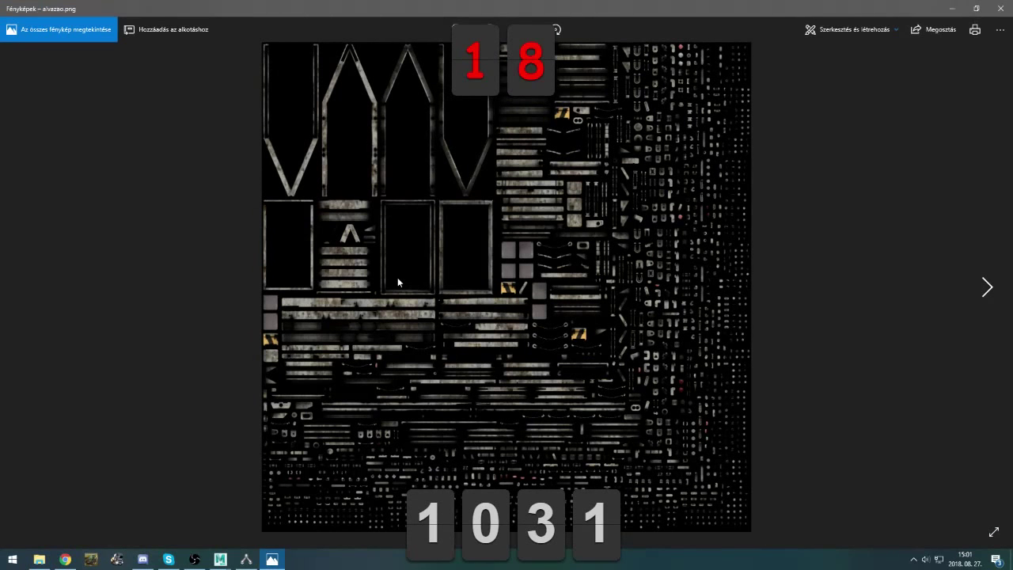
key("Right")
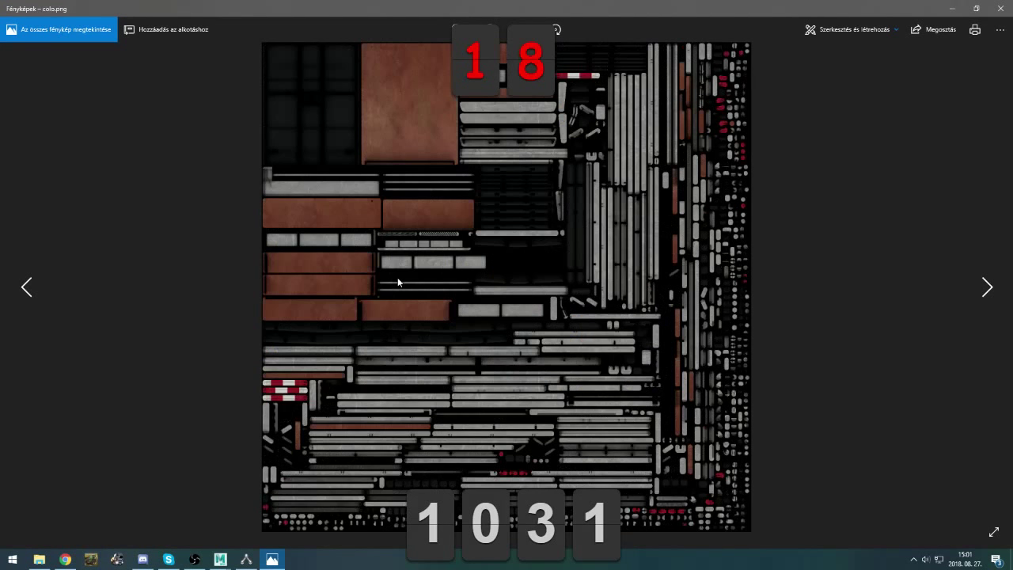
key("Right")
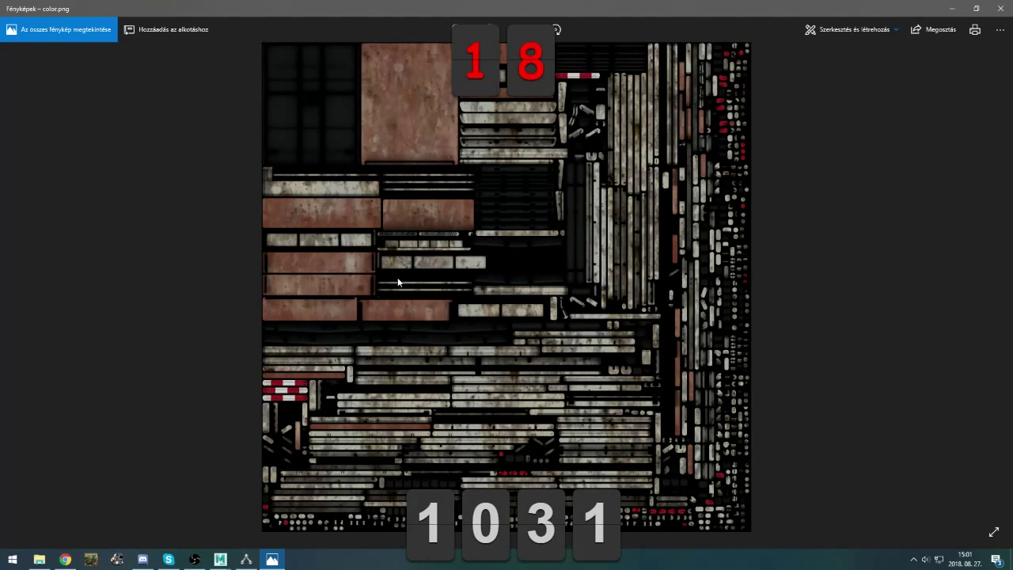
key("Right")
key("Right")
key("Right")
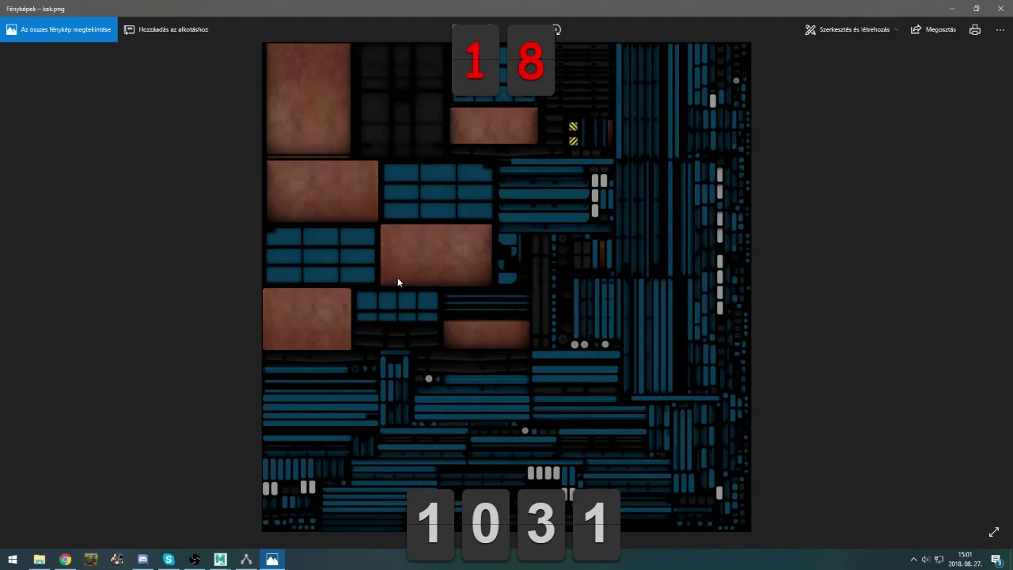
key("Left")
key("Left")
key("Right")
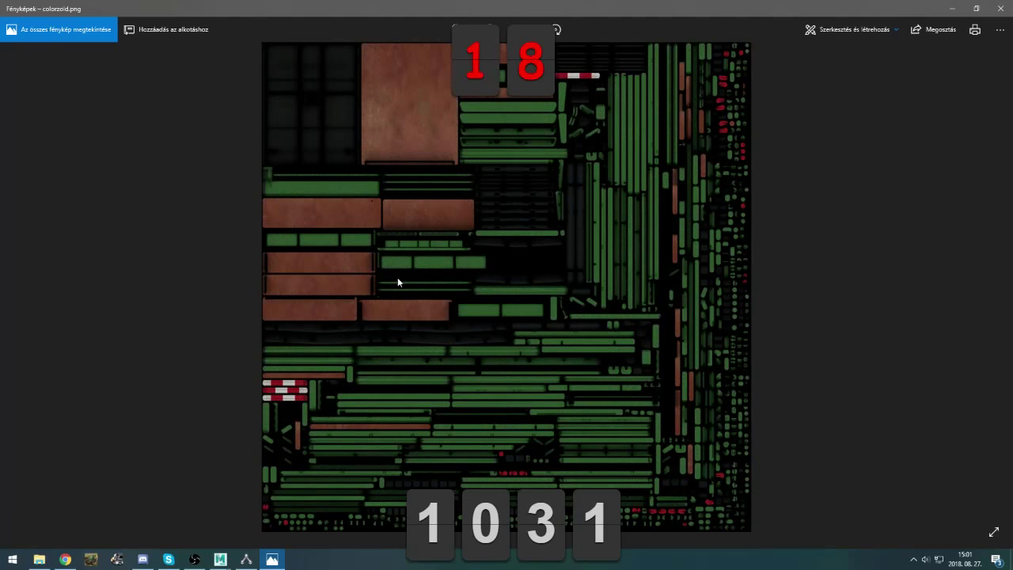
key("Right")
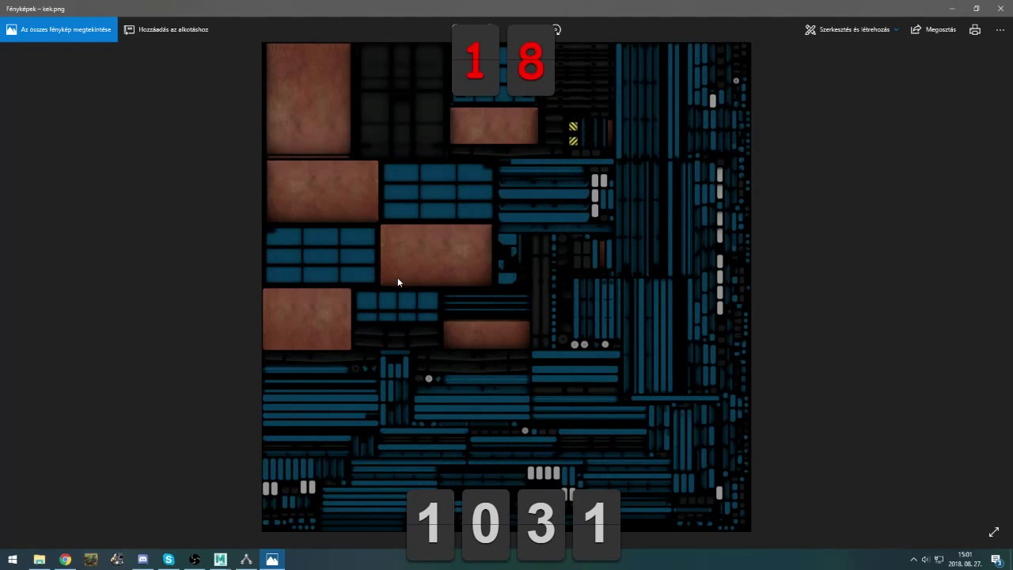
left_click(1001, 8)
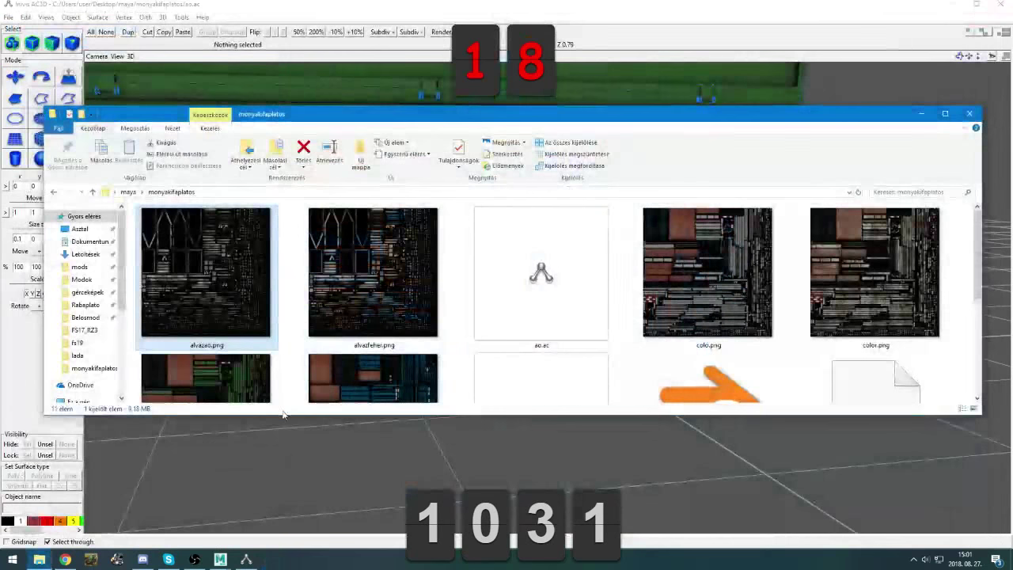
Browse the monyakifaplatos thumbnails and recheck the green and blue texture variants, colorzold.png and kek.png
scroll(363, 269, "up", 2)
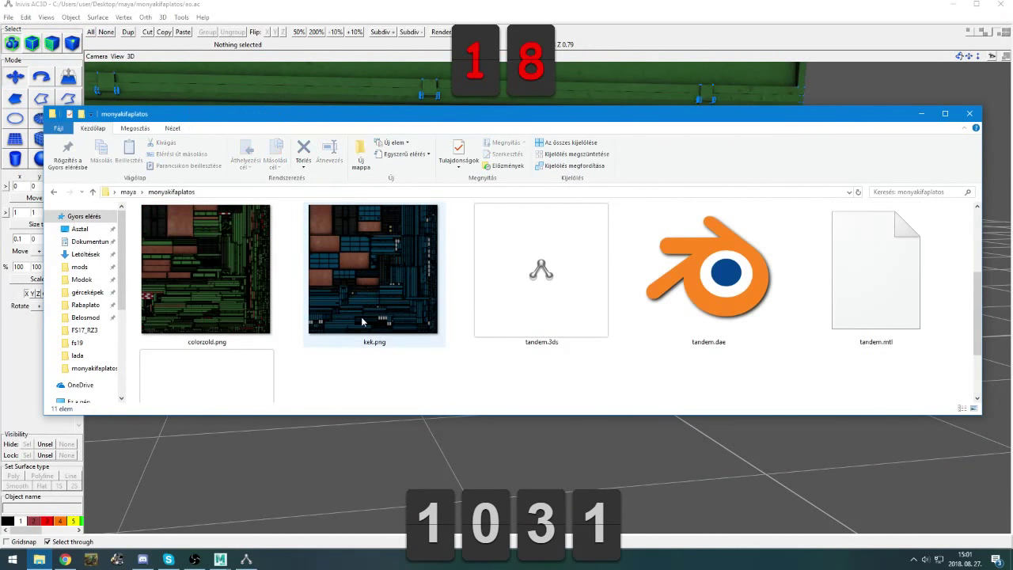
left_click(369, 293)
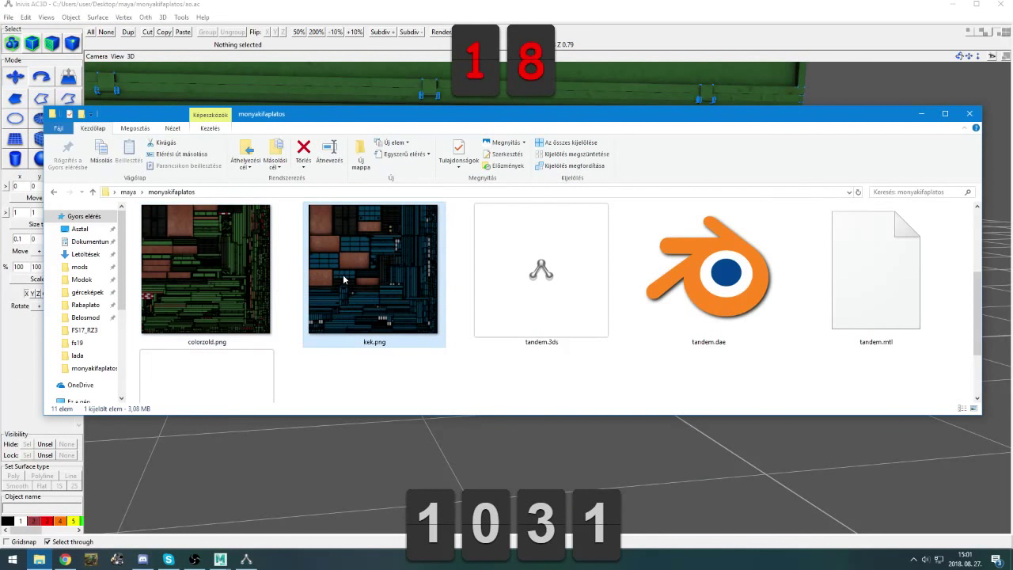
scroll(343, 274, "up", 2)
scroll(220, 343, "down", 1)
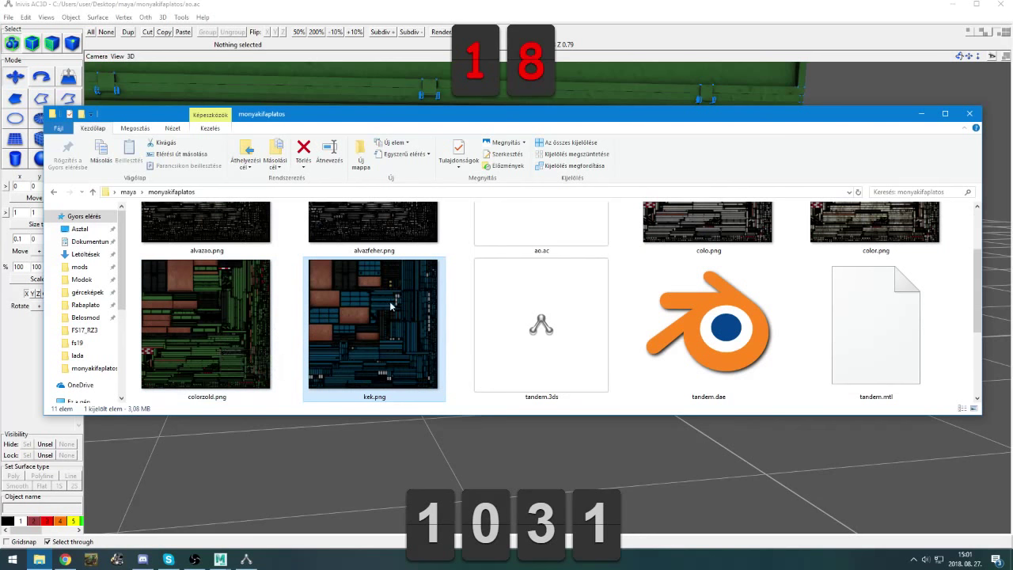
Switch to Maya and assign a new Lambert material to the trailer body's long side panel
left_click(217, 560)
left_click(219, 542)
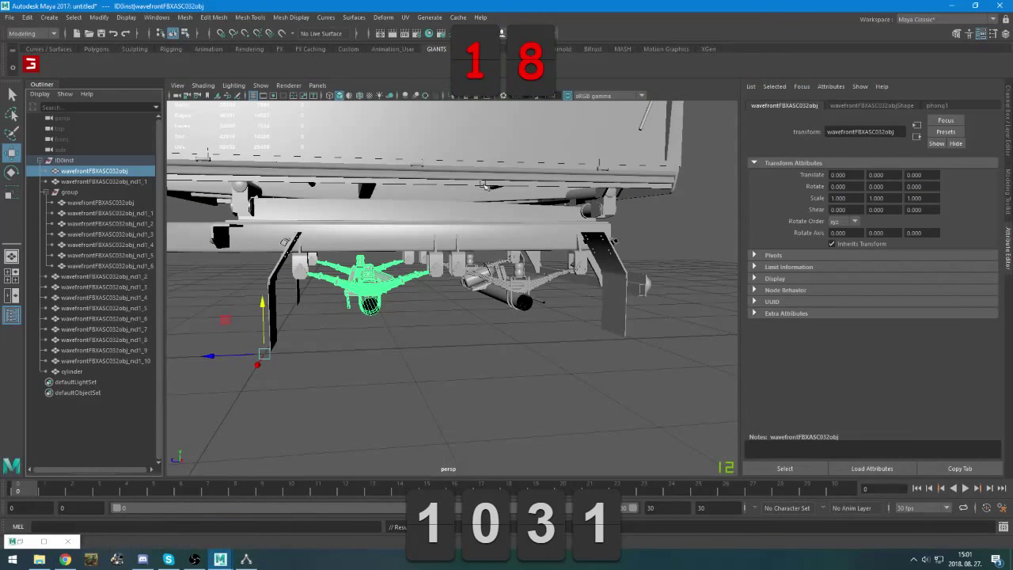
left_click(482, 185)
scroll(488, 254, "down", 3)
left_click(394, 192)
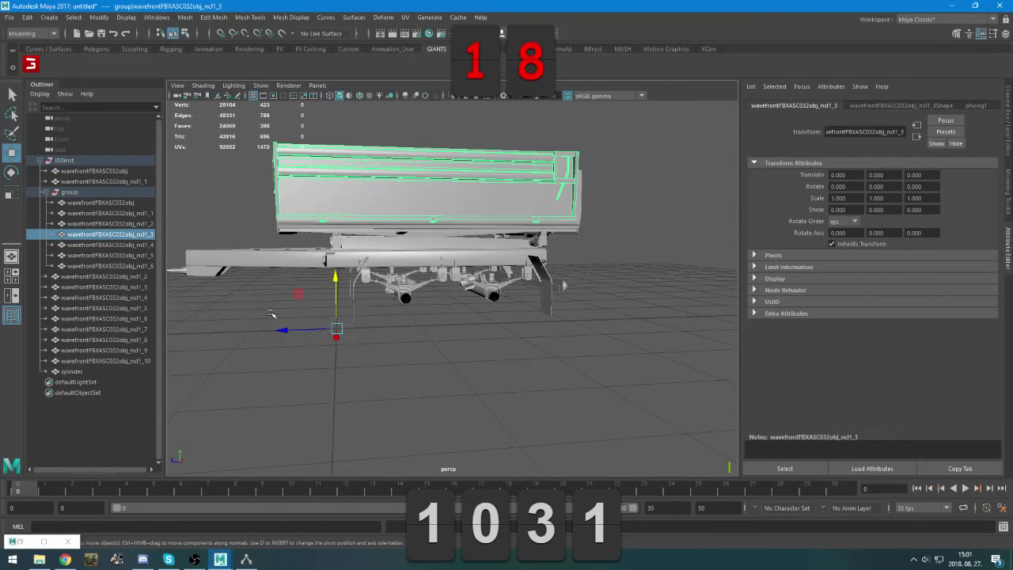
left_click_drag(272, 311, 348, 320, "alt")
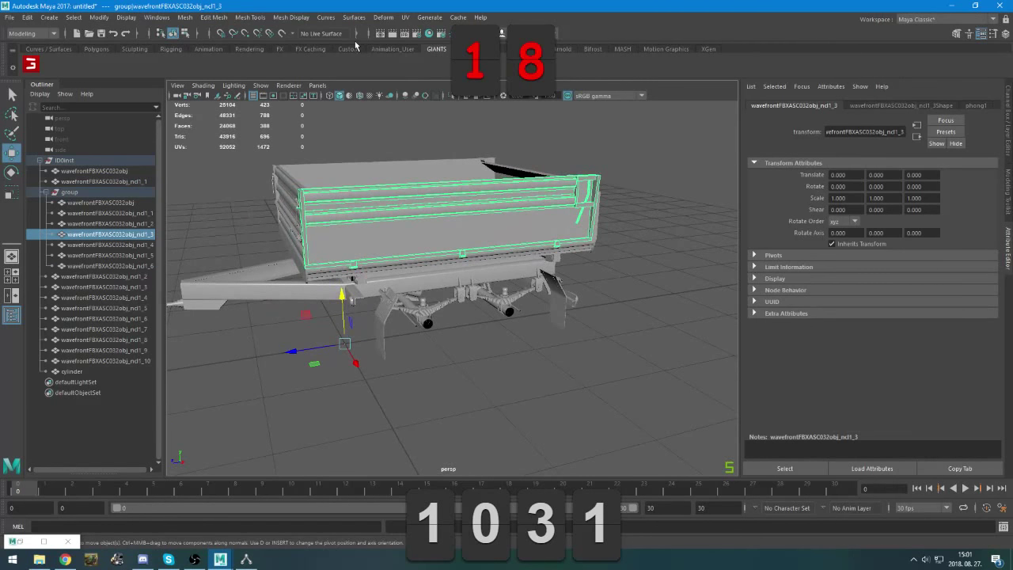
left_click(250, 48)
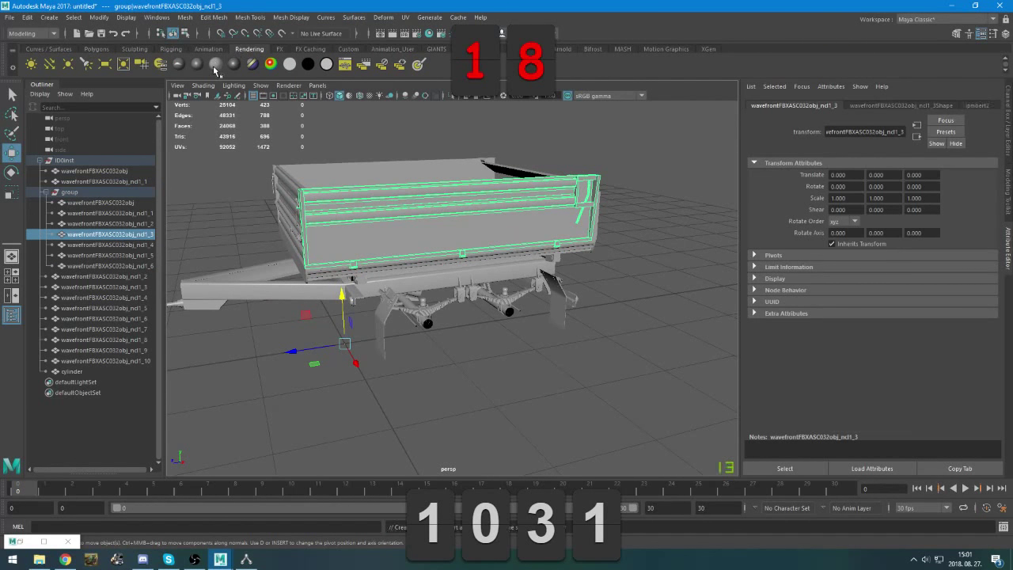
left_click(214, 65)
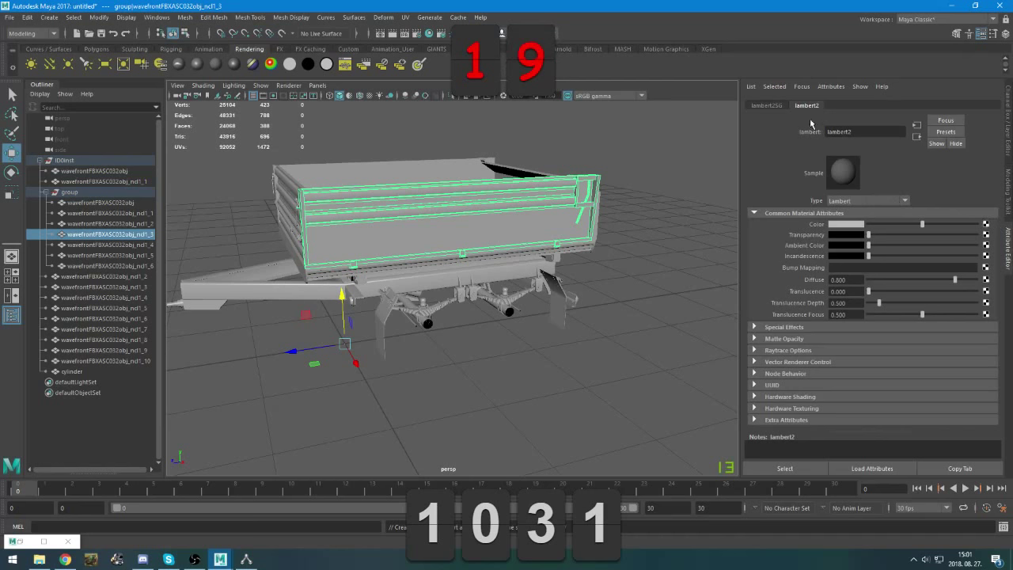
Map the Lambert colour to a file texture using kek.png from monyakifaplatos, and show textures in the viewport
left_click(986, 224)
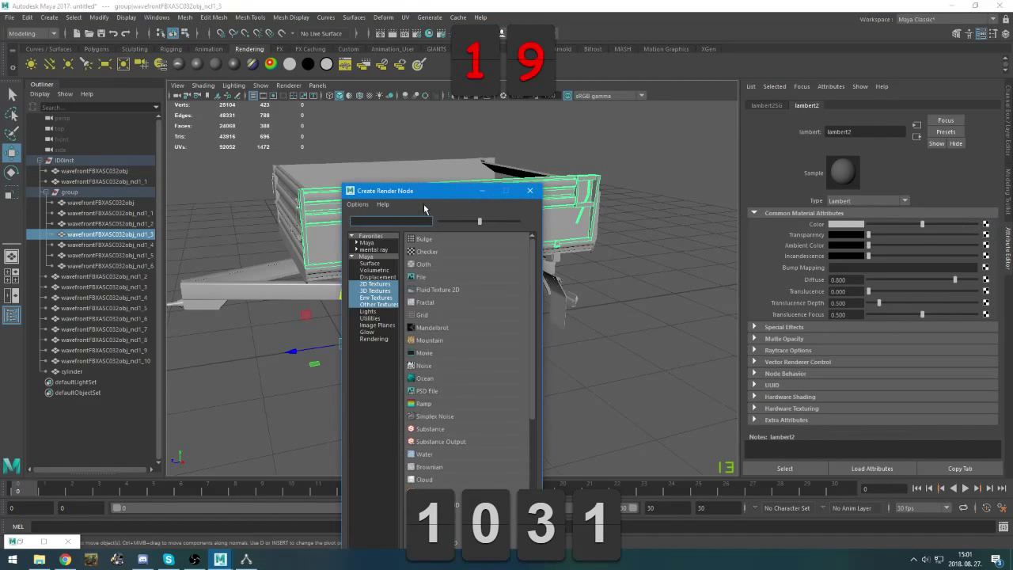
left_click(428, 277)
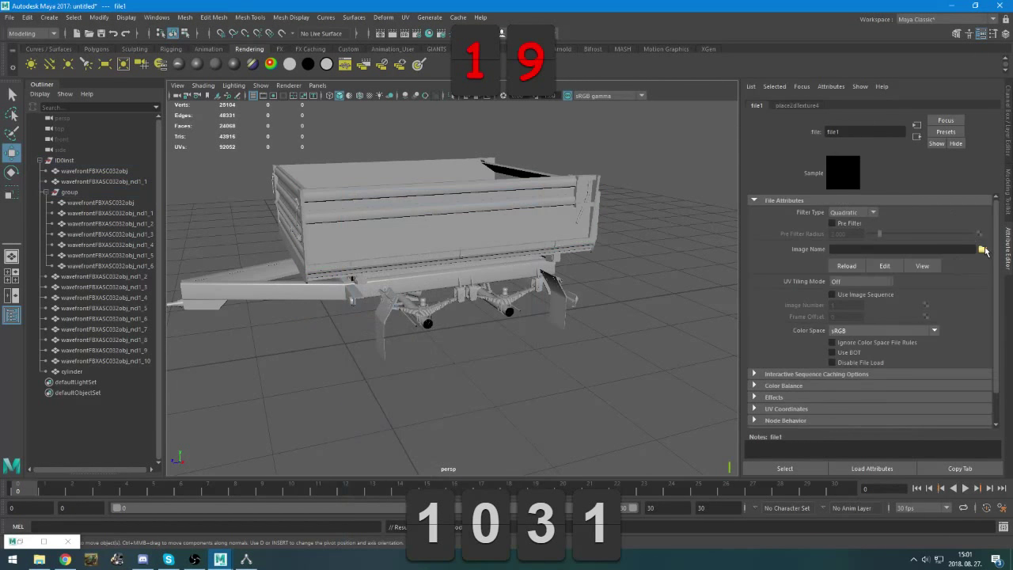
left_click(982, 248)
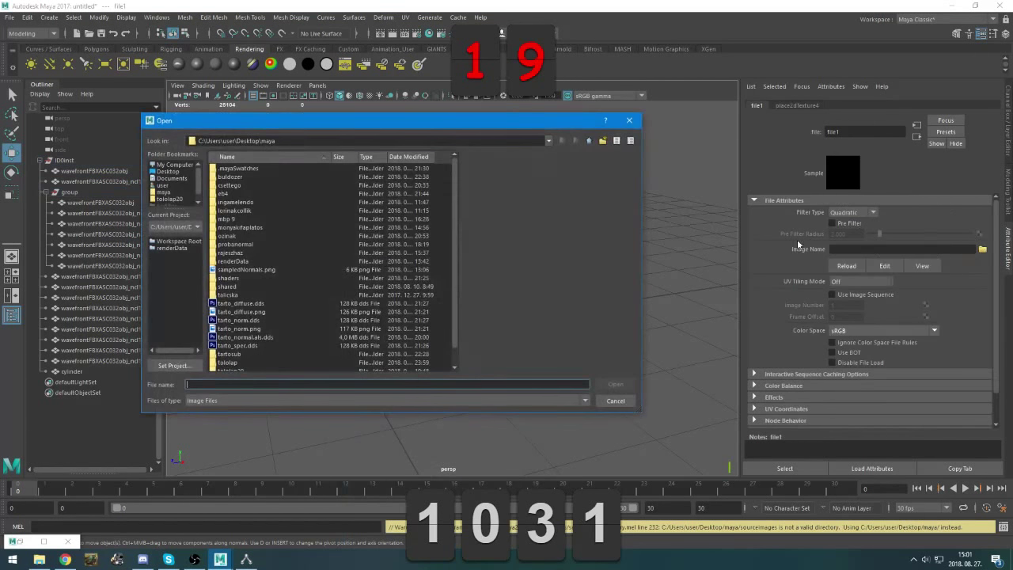
double_click(240, 228)
double_click(240, 212)
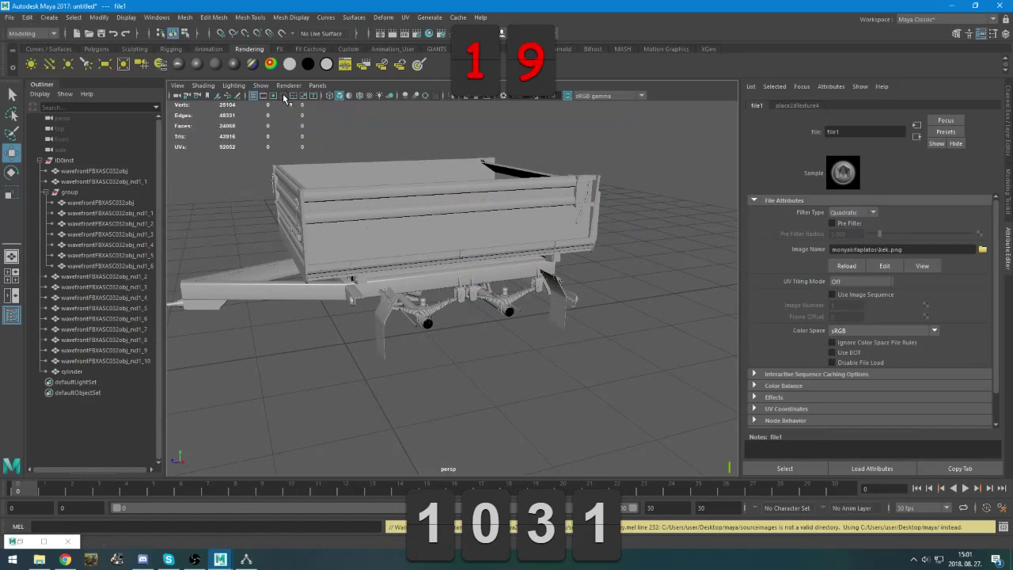
left_click(369, 96)
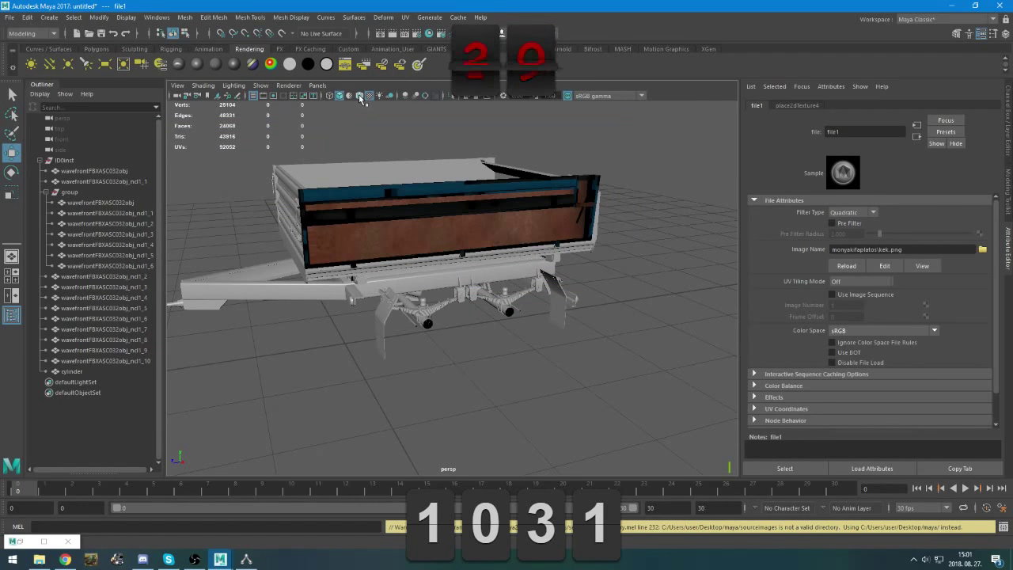
Examine the kek.png texture on the side panel up close from several angles, leaving the panel selected
scroll(471, 313, "up", 3)
left_click(453, 227)
left_click_drag(364, 255, 404, 261, "alt")
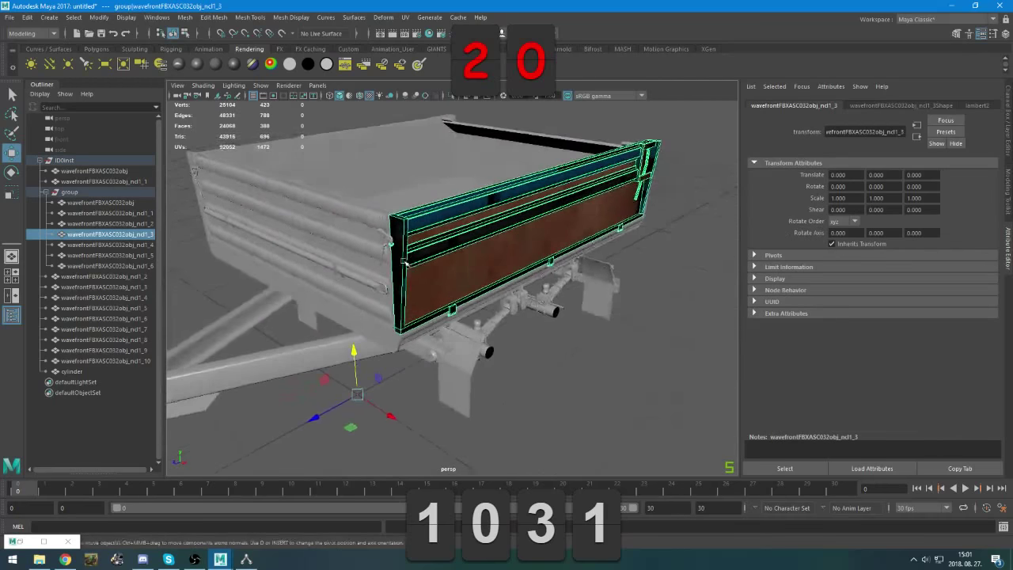
left_click(649, 316)
scroll(521, 353, "up", 3)
left_click_drag(588, 366, 471, 243, "alt")
left_click(471, 243)
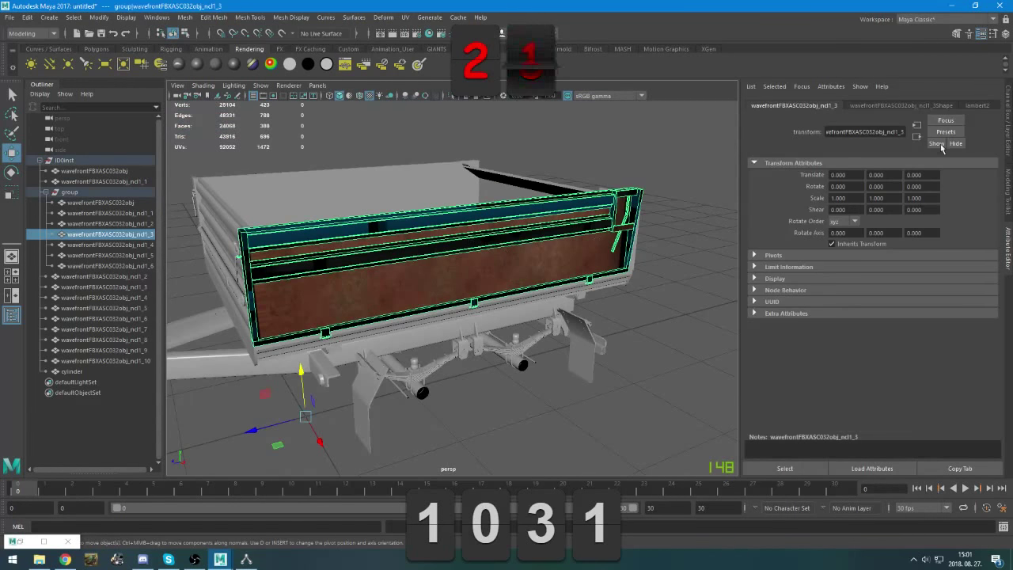
Try colo.png and color.png as the side panel's file texture, and settle on colorzold.png
left_click(974, 106)
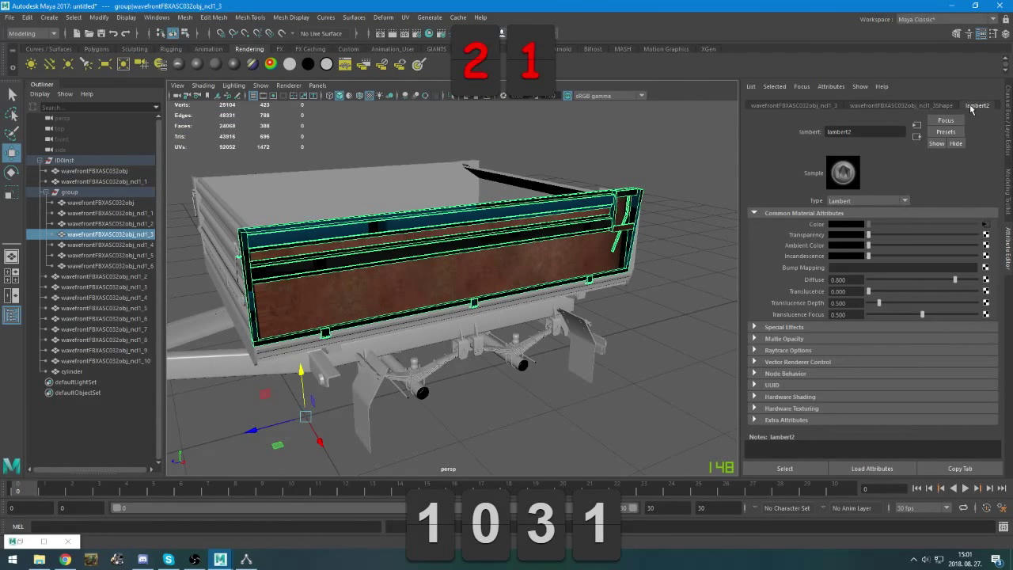
left_click(987, 224)
left_click(983, 249)
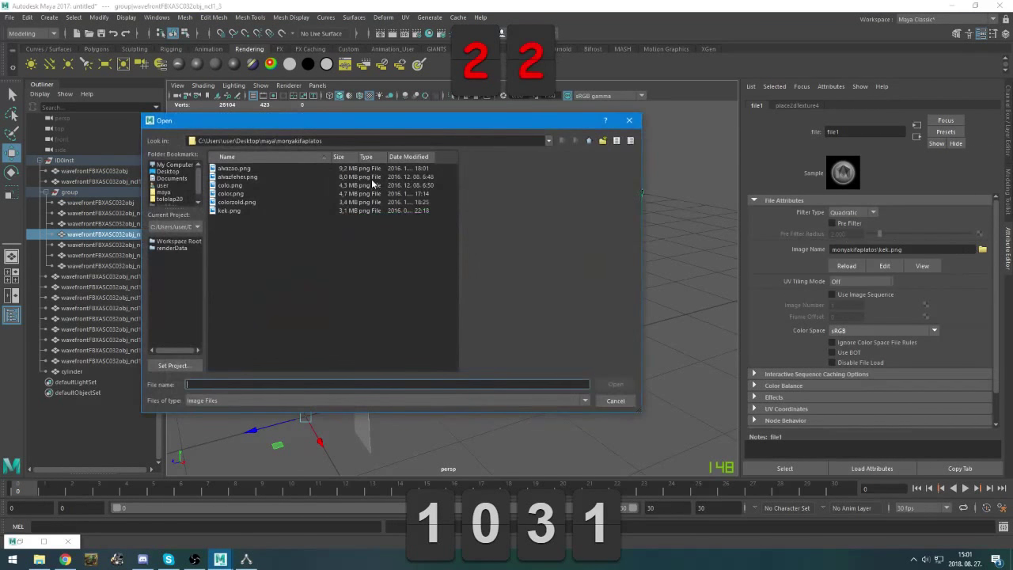
double_click(239, 186)
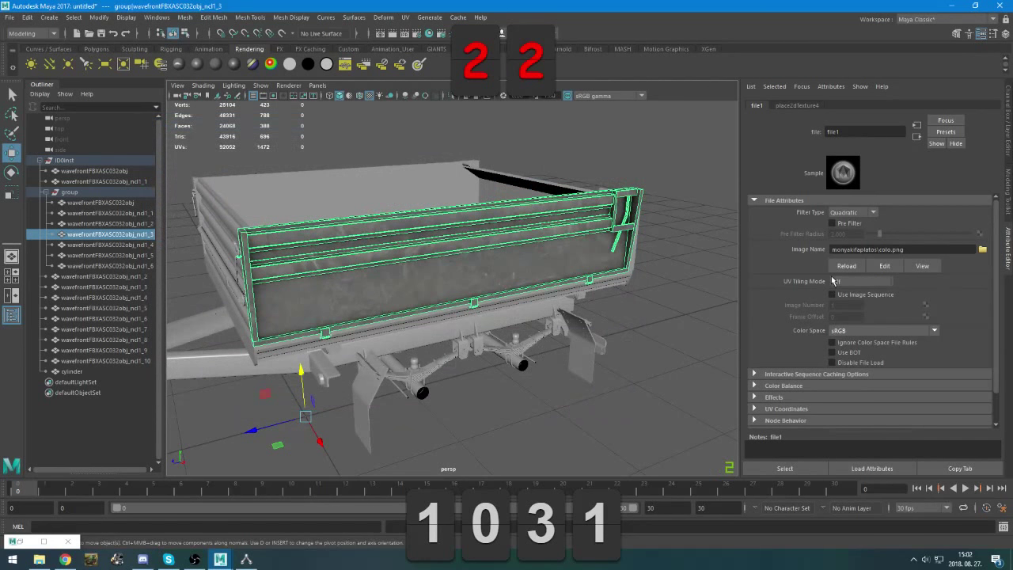
left_click(982, 250)
double_click(235, 191)
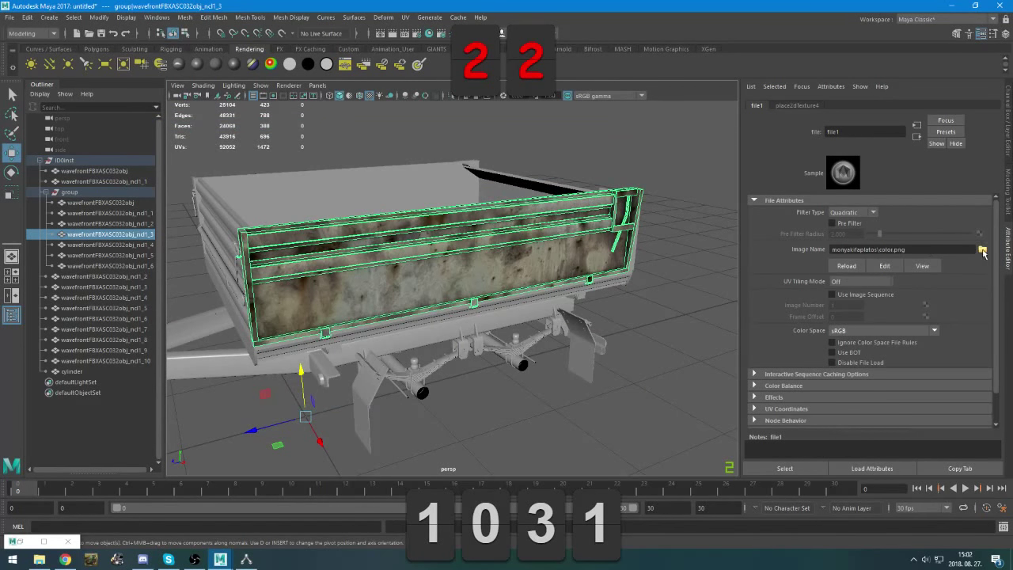
left_click(983, 250)
double_click(235, 203)
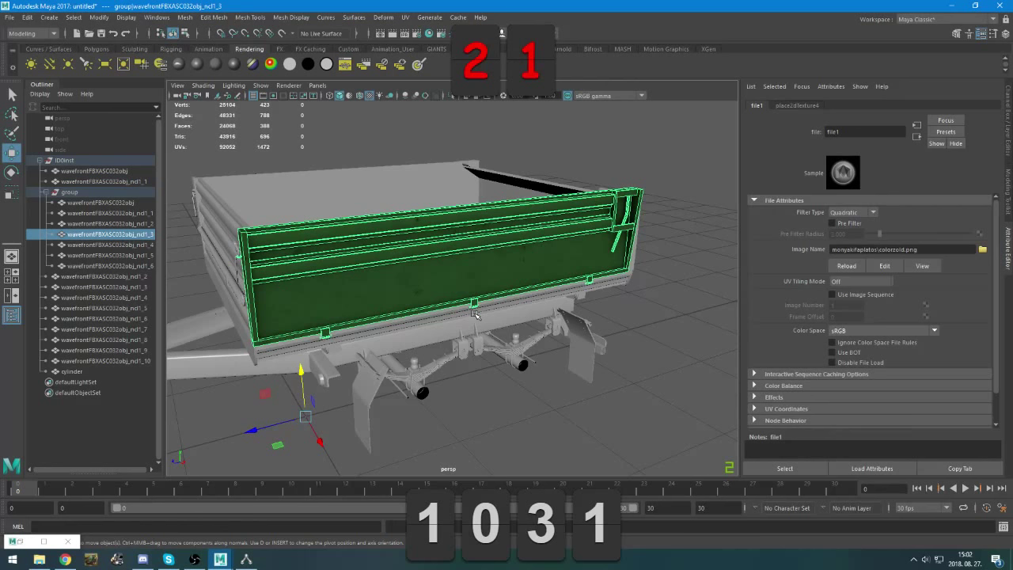
Check the neighbouring body mesh's phong1 material and rename the green side panel's Lambert material to zoldplato
left_click(147, 245)
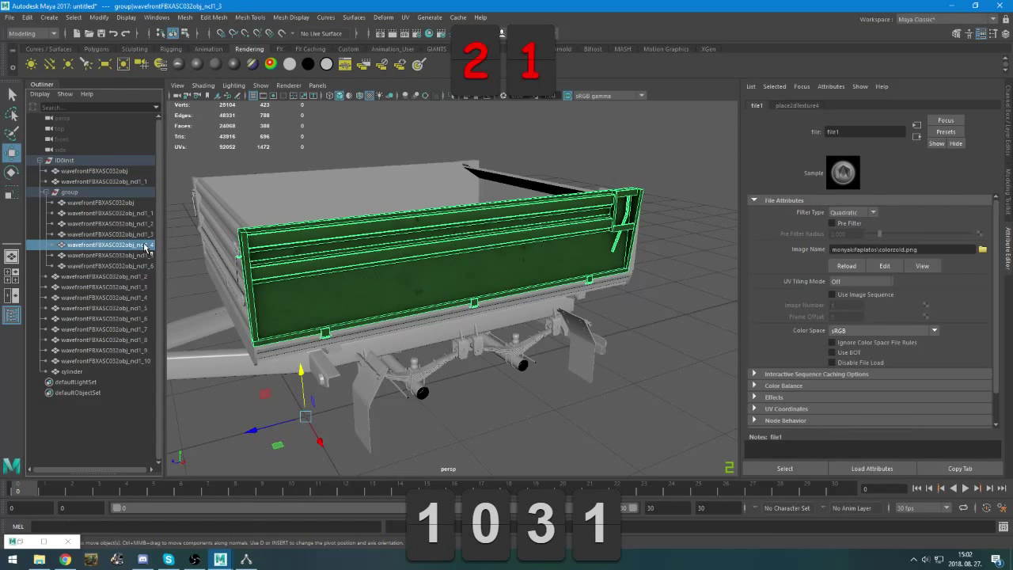
left_click(977, 106)
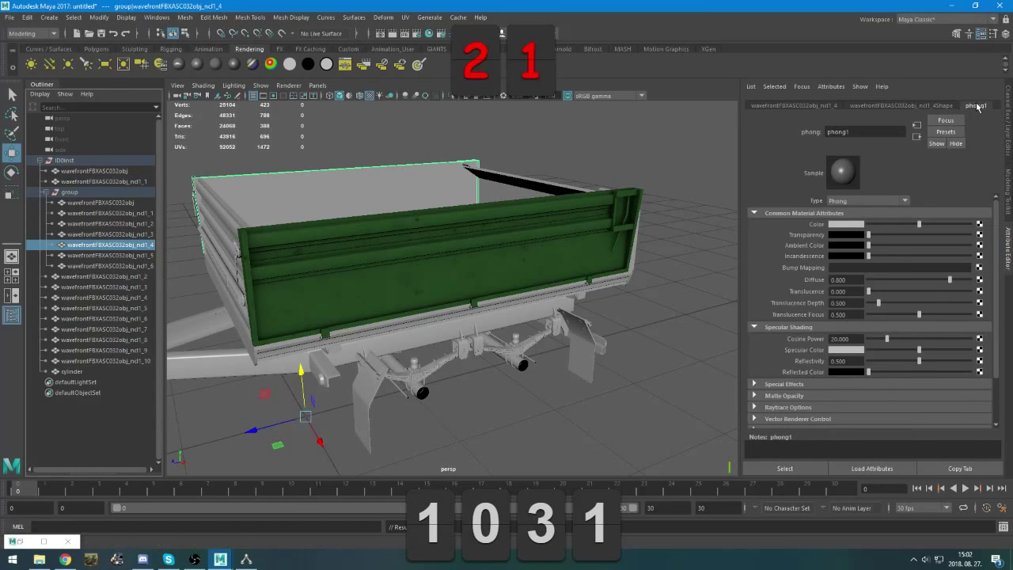
left_click(340, 257)
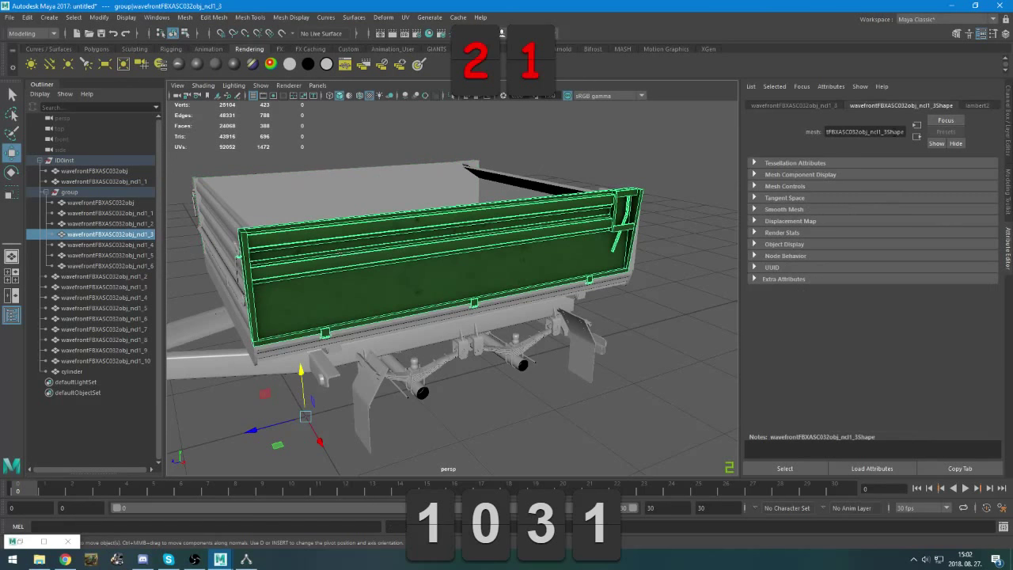
left_click(981, 105)
left_click_drag(859, 131, 815, 137)
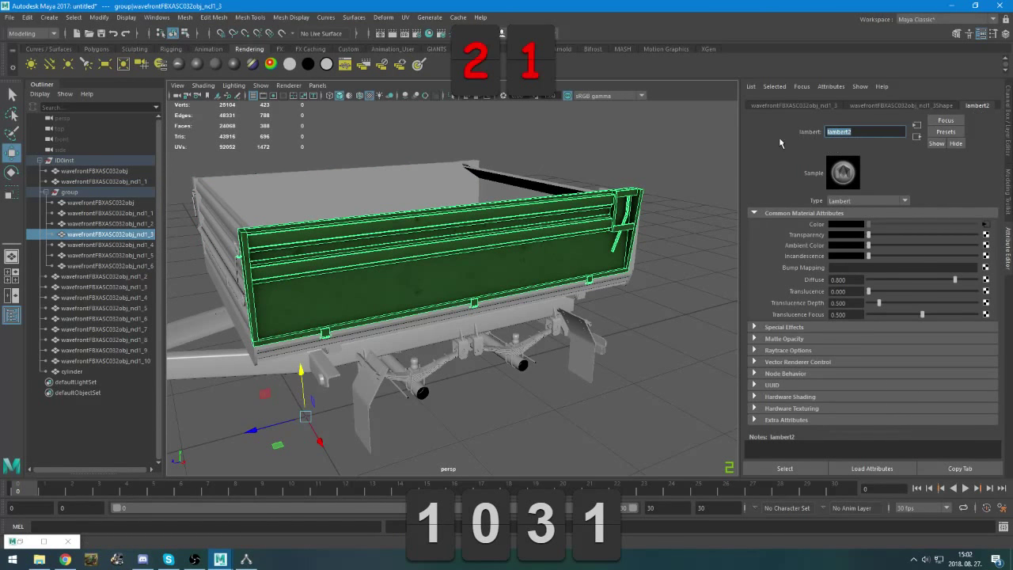
type("zoldplatoj")
key("Return")
Select the body's front wall in Maya, and switch to AC3D to compare it with the textured body there
left_click_drag(475, 316, 395, 292, "alt")
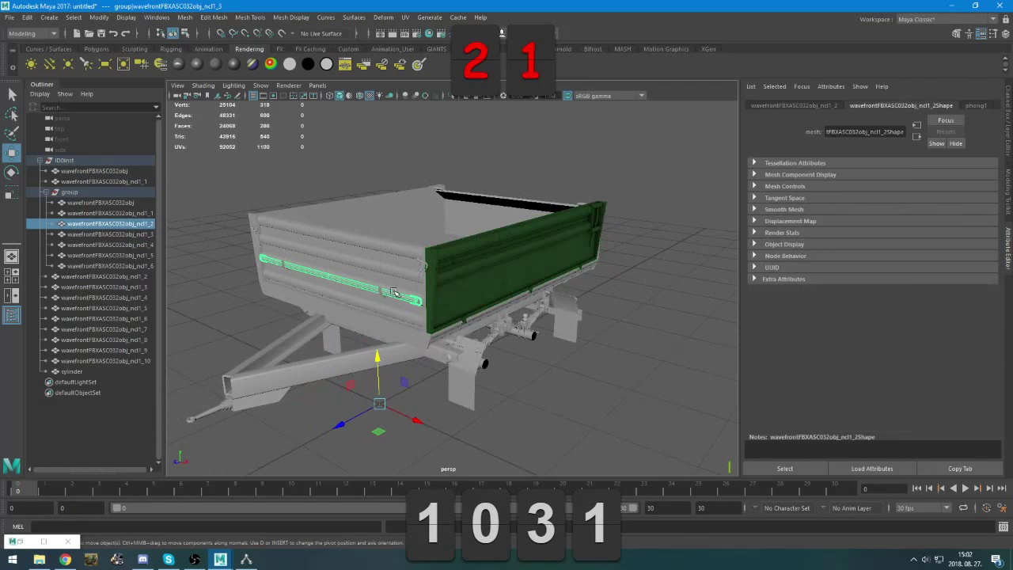
left_click(376, 282)
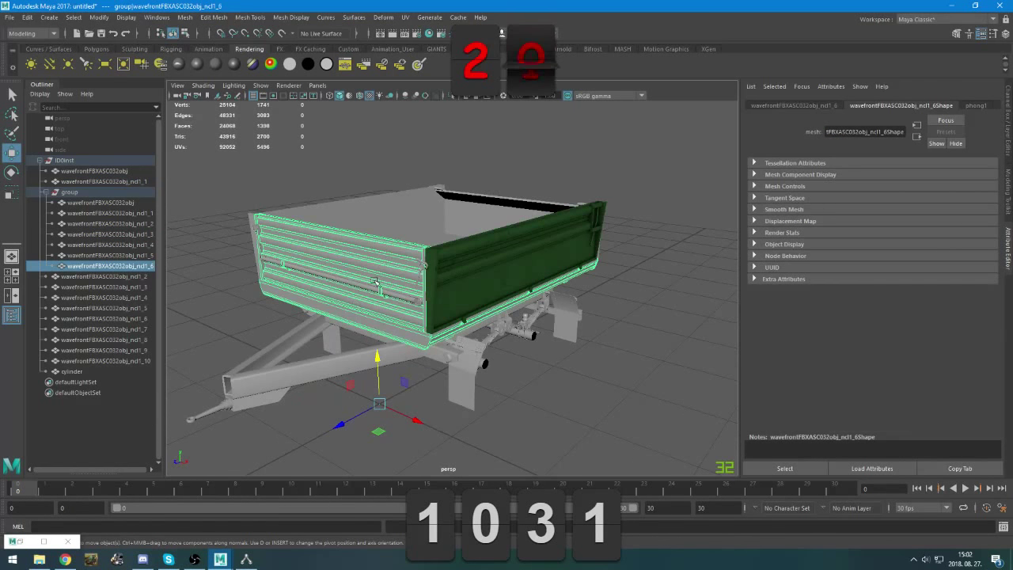
left_click(246, 560)
scroll(497, 362, "down", 2)
middle_click_drag(497, 362, 445, 283)
scroll(523, 369, "up", 4)
left_click(521, 321)
scroll(520, 321, "down", 4)
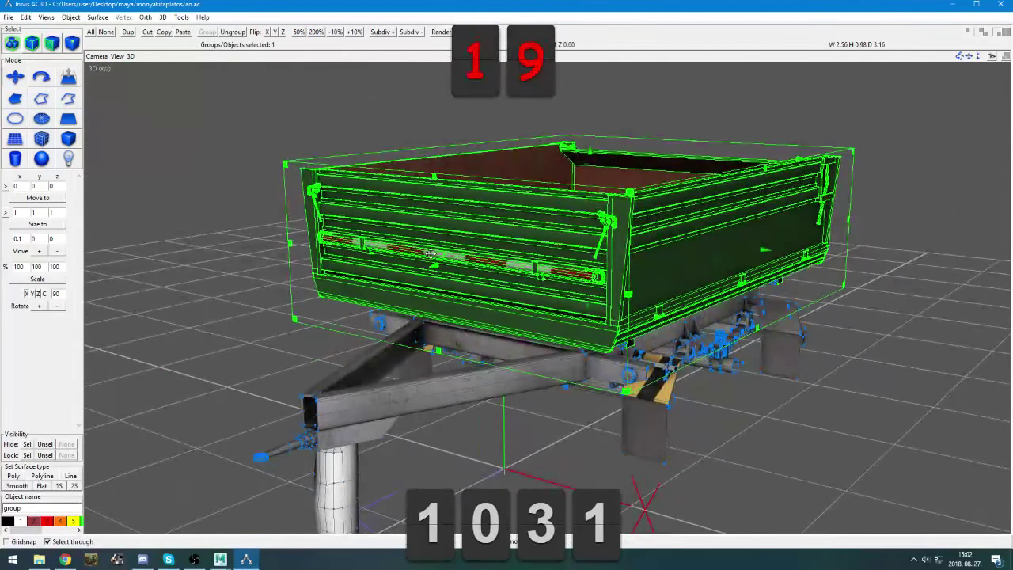
Switch to the monyakifaplatos folder in File Explorer and look through the texture thumbnails again
key("alt+Tab")
key("alt+Tab")
key("alt+Tab")
key("alt+Tab")
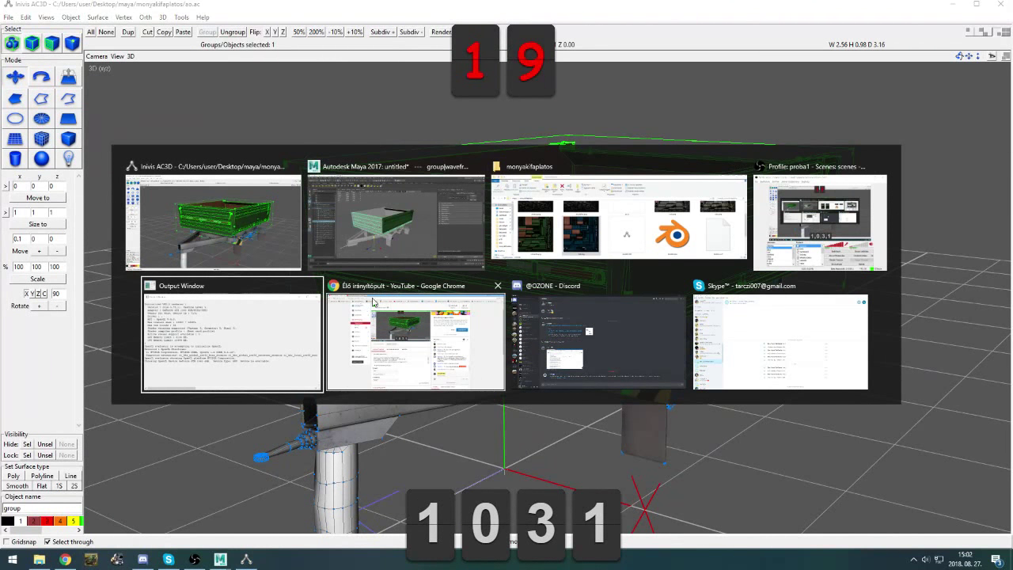
left_click(527, 243)
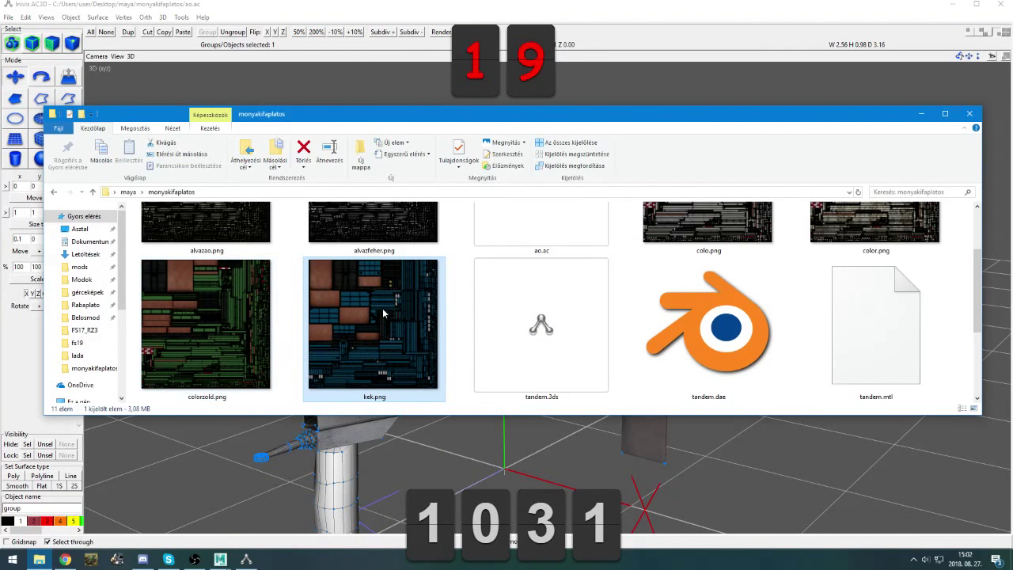
scroll(419, 316, "up", 2)
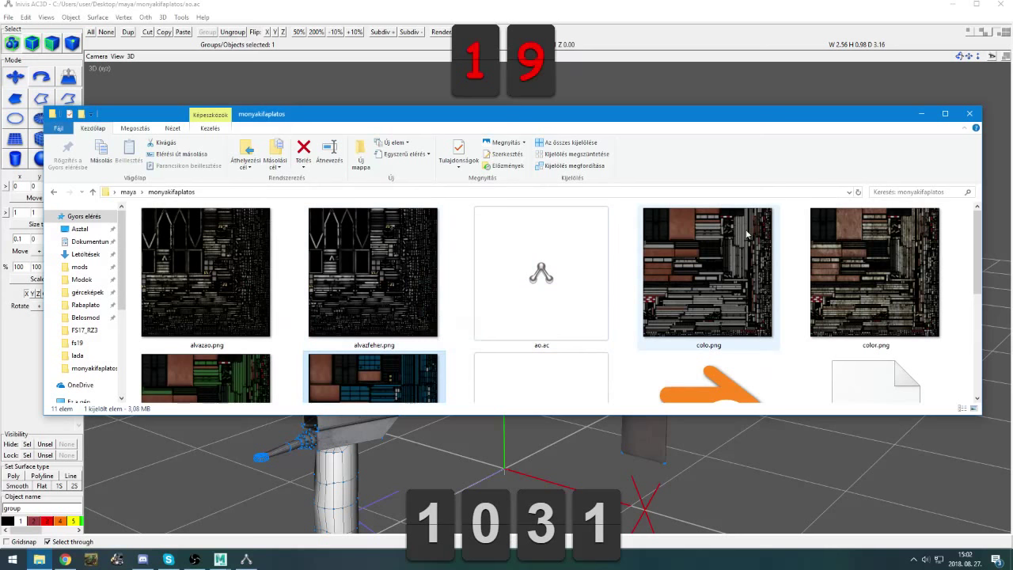
scroll(339, 323, "down", 3)
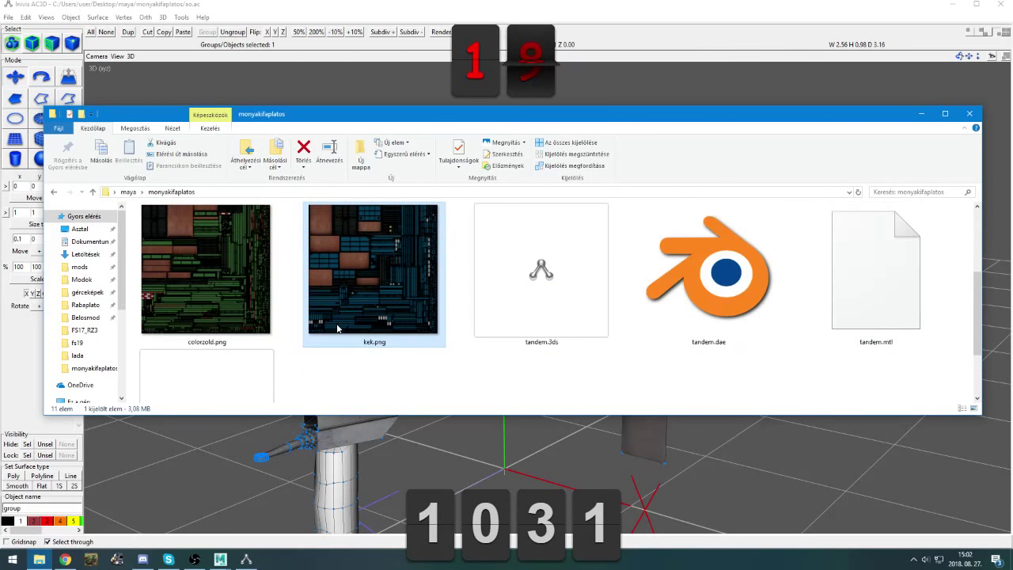
Return to AC3D, clear the selection and examine the textured trailer body from other angles
key("alt+Tab")
left_click(343, 329)
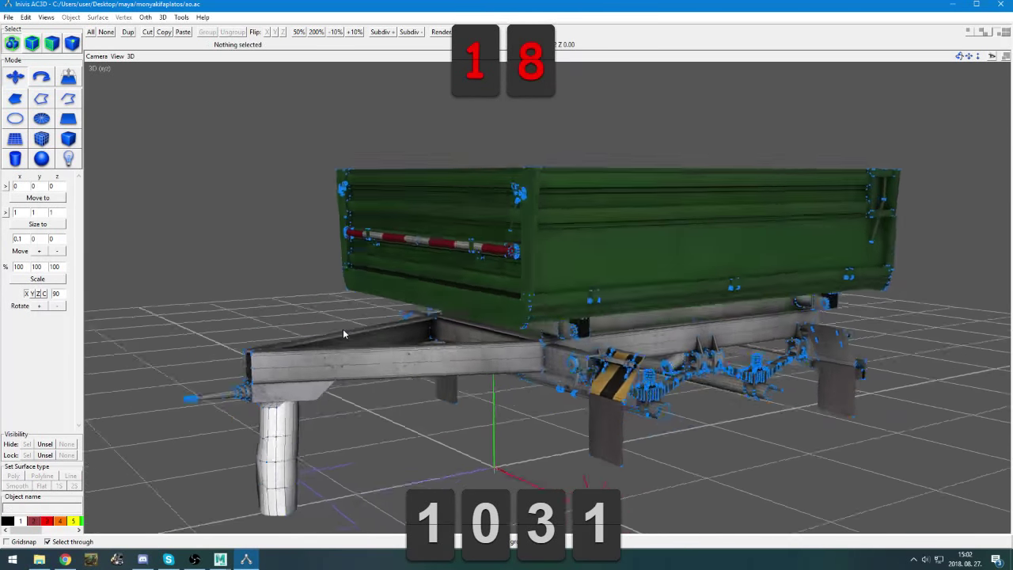
left_click_drag(343, 328, 483, 317)
Switch to Maya and assign the existing zoldplato material to the remaining trailer body parts, including the tailgate
key("alt+Tab")
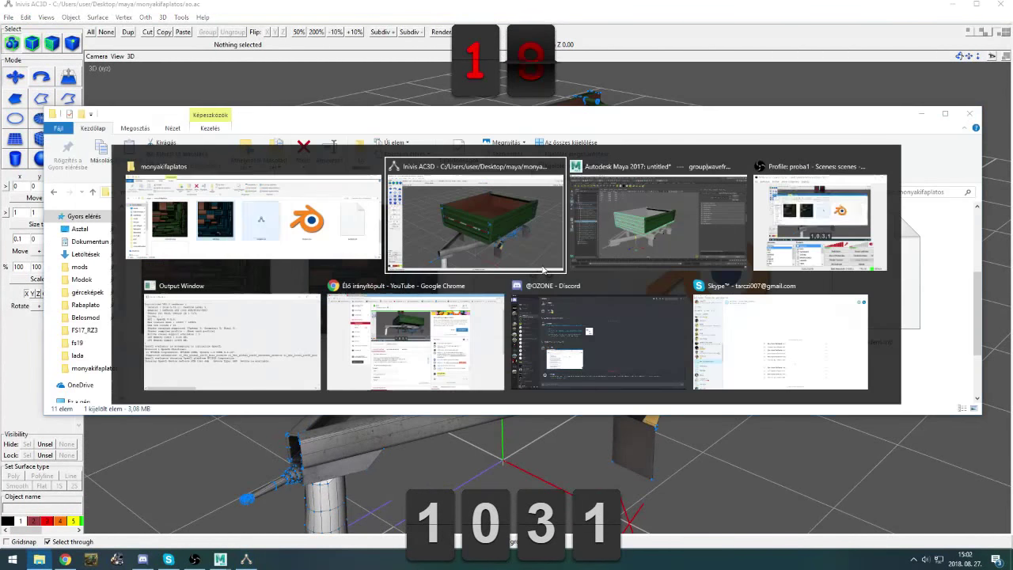
key("alt+Tab")
left_click_drag(543, 273, 400, 264, "alt")
right_click_drag(387, 250, 482, 467)
left_click_drag(358, 312, 457, 263, "alt")
left_click(447, 245)
right_click_drag(262, 255, 348, 463)
left_click_drag(369, 414, 396, 265, "alt")
left_click(435, 229)
key("g")
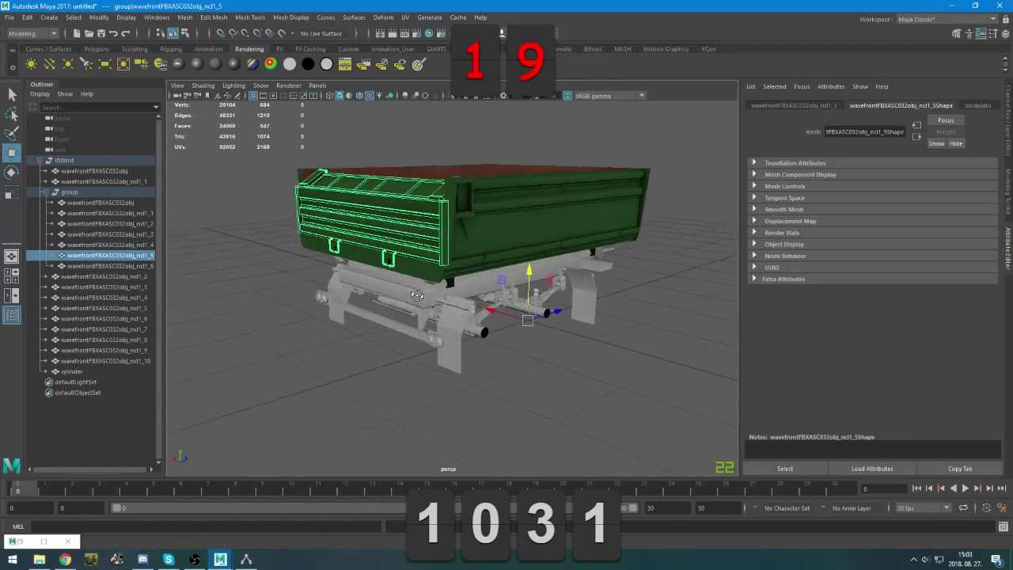
Switch to the monyakifaplatos folder in File Explorer and check the colorzold.png and kek.png thumbnails
right_click_drag(396, 265, 463, 289, "alt")
key("alt+Tab")
key("alt+Tab")
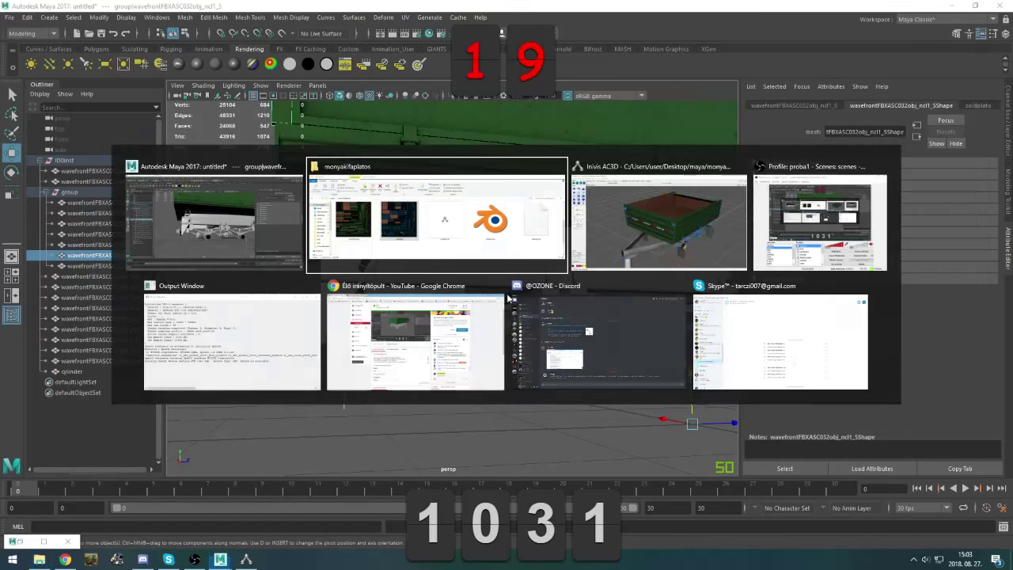
scroll(424, 316, "up", 1)
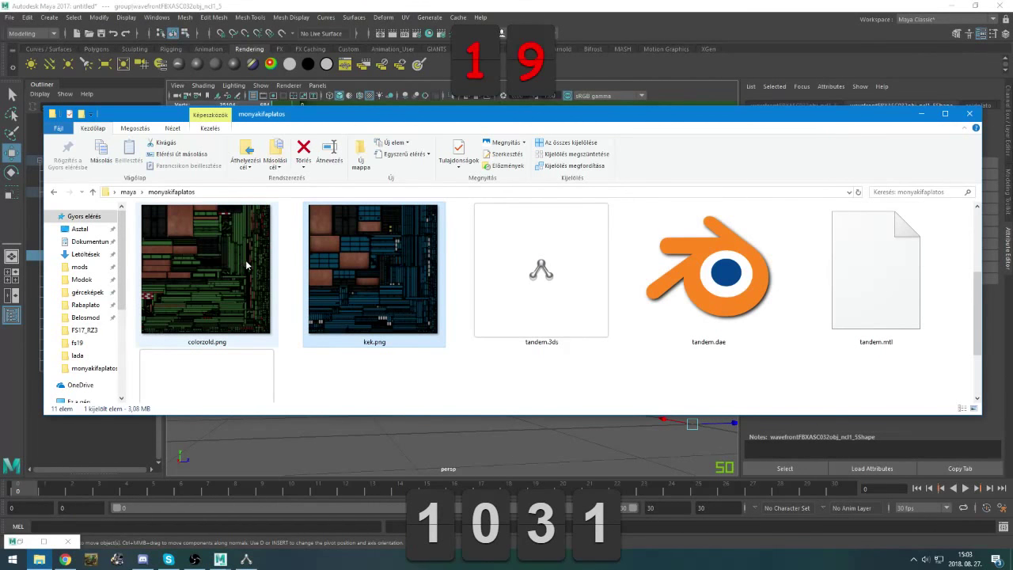
Return to Maya, select the underside part of the trailer body and examine the chassis beneath it
key("alt+Tab")
right_click_drag(431, 222, 473, 205, "alt")
left_click(478, 195)
middle_click_drag(480, 261, 472, 276, "alt")
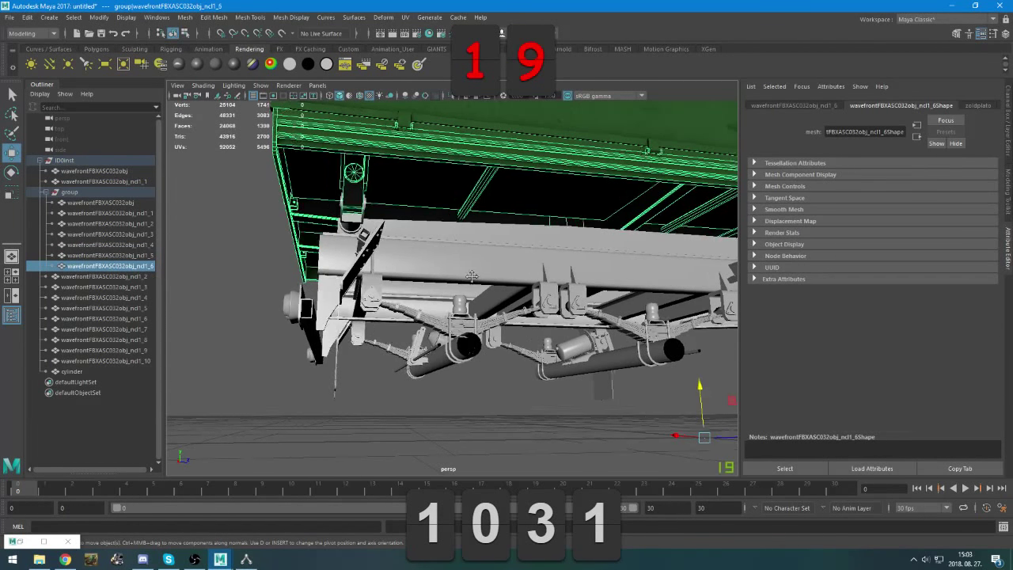
left_click_drag(471, 275, 427, 328, "alt")
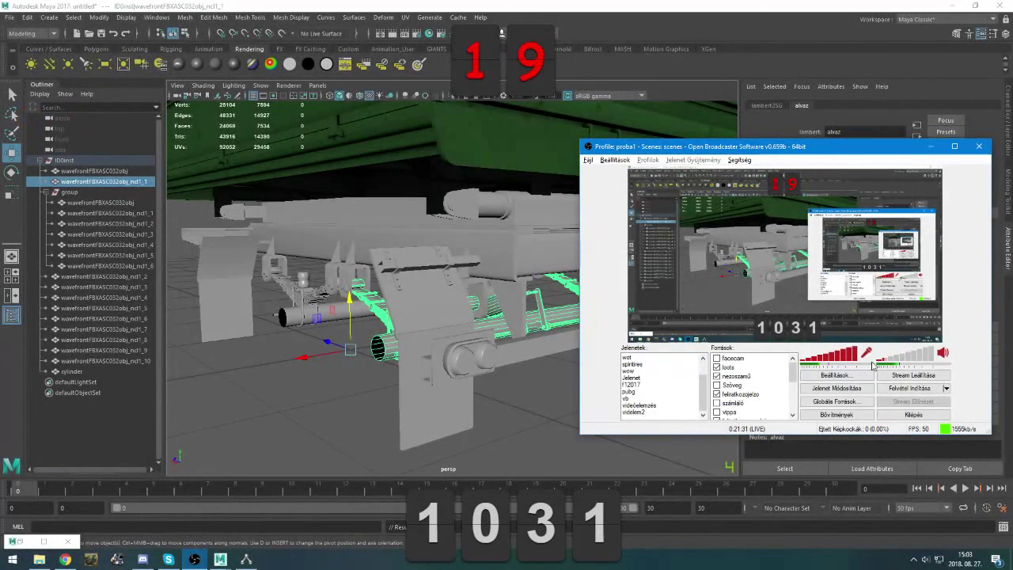
Review the hotkey, advanced and microphone noise settings of Open Broadcaster Software and leave them without applying anything
left_click(835, 376)
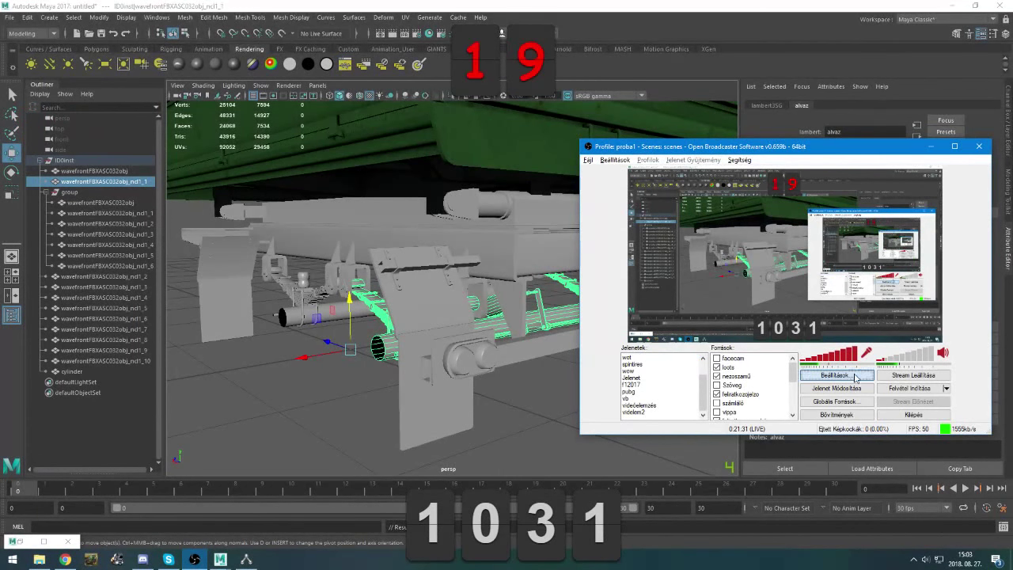
left_click(309, 163)
left_click(321, 155)
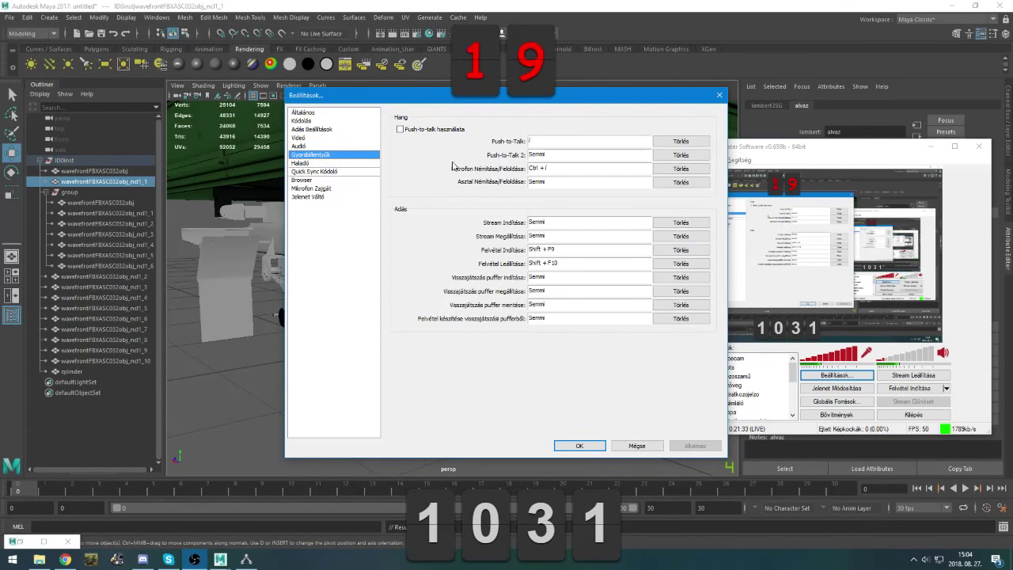
left_click(319, 188)
left_click(311, 163)
left_click(351, 155)
left_click(637, 446)
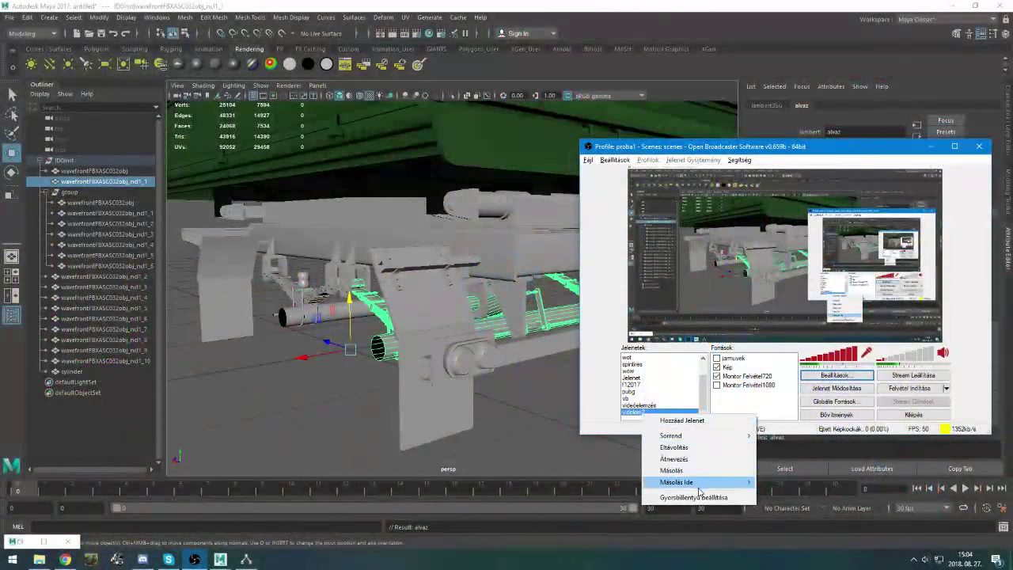
Clear the videlem2 scene's Ctrl + 2 hotkey, switch the broadcast back to the Modos scene and minimise the broadcasting window
left_click(673, 481)
key("ctrl+2")
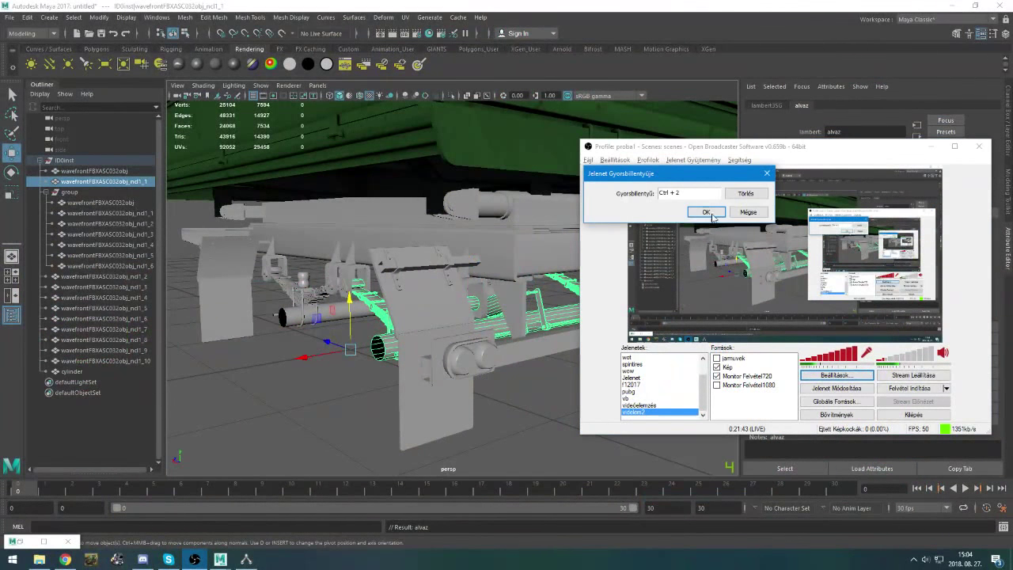
left_click(729, 195)
left_click(705, 212)
scroll(658, 400, "up", 1)
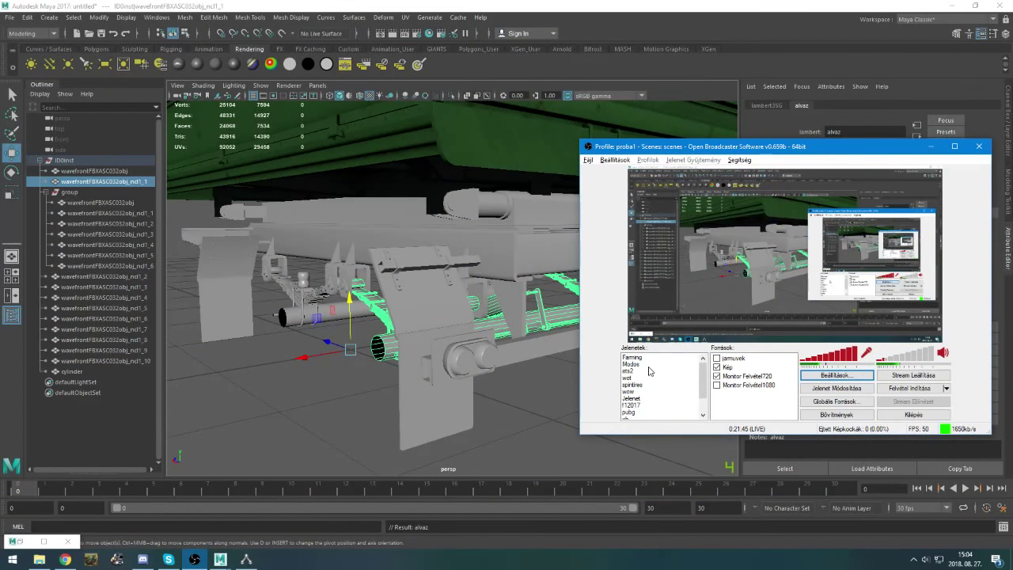
left_click(649, 365)
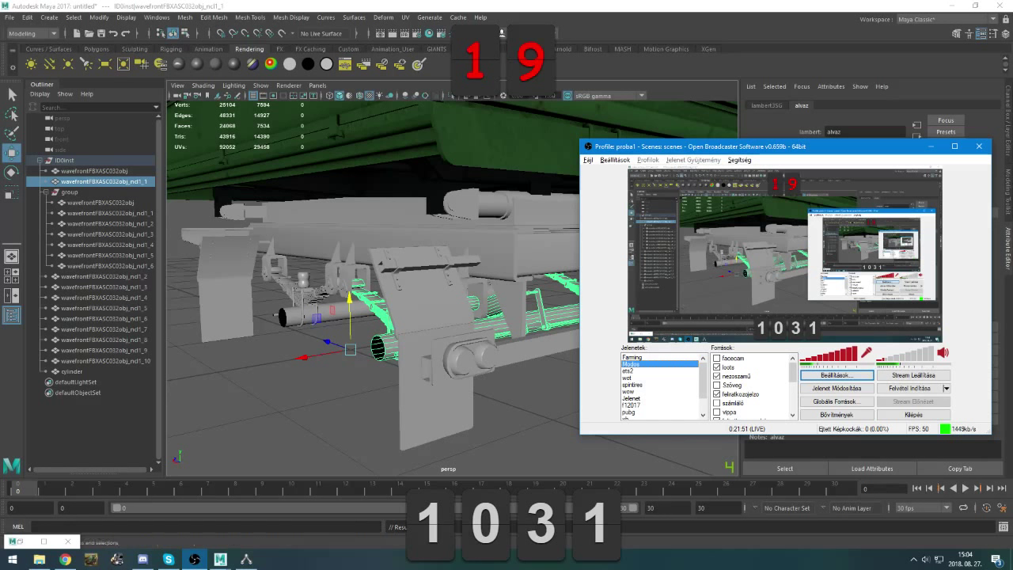
left_click(931, 148)
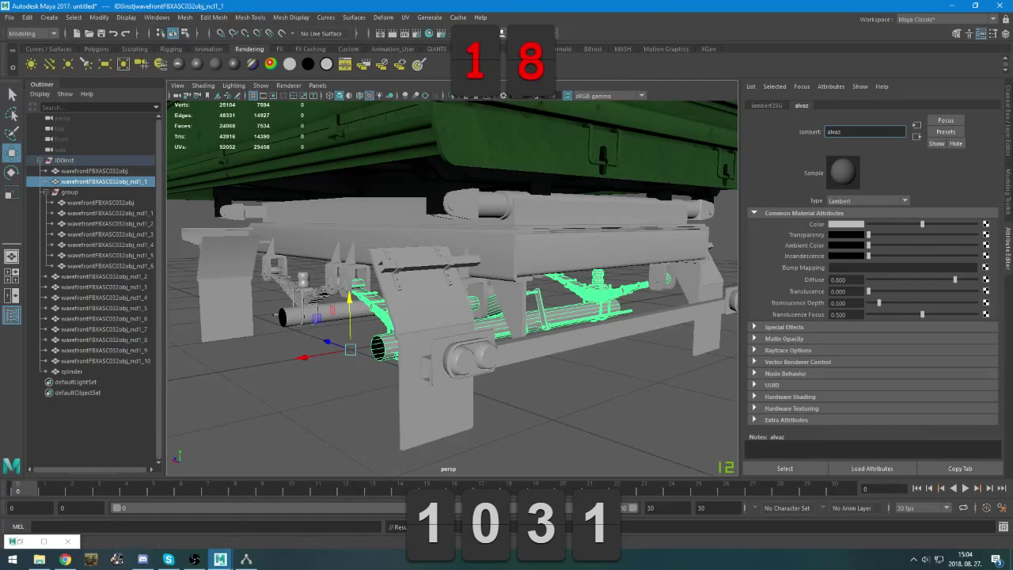
Open the texture images from the monyakifaplatos folder and compare alvazao.png, alvazfeher.png and the colour textures before returning to Maya
left_click(32, 562)
double_click(240, 249)
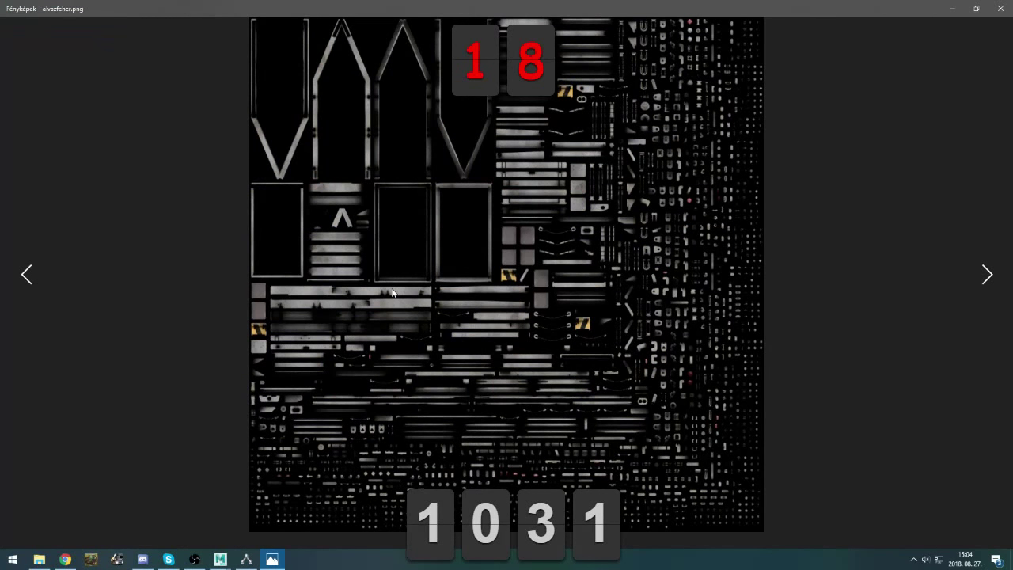
key("Left")
key("Right")
key("Right")
key("Left")
key("Left")
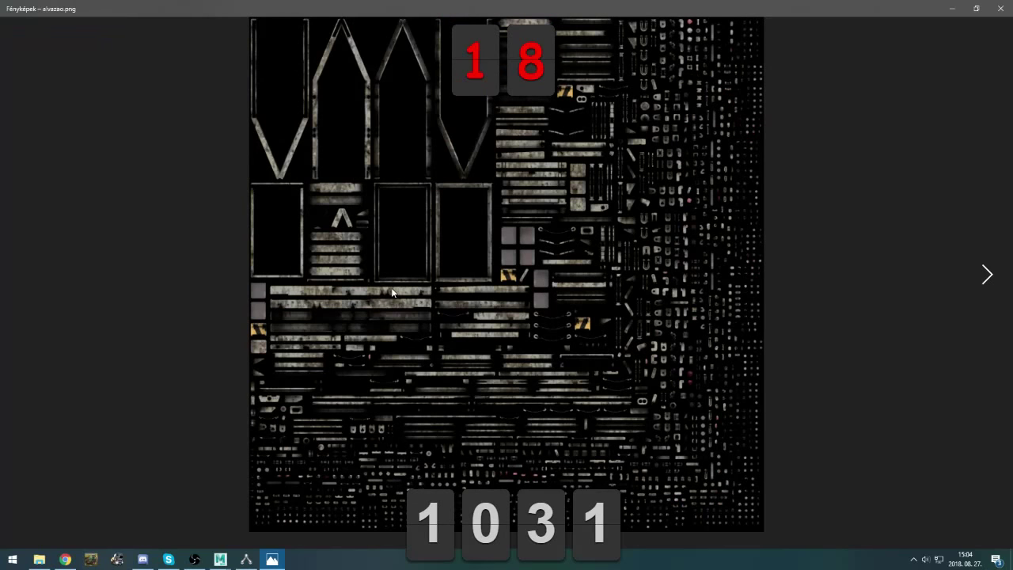
key("Right")
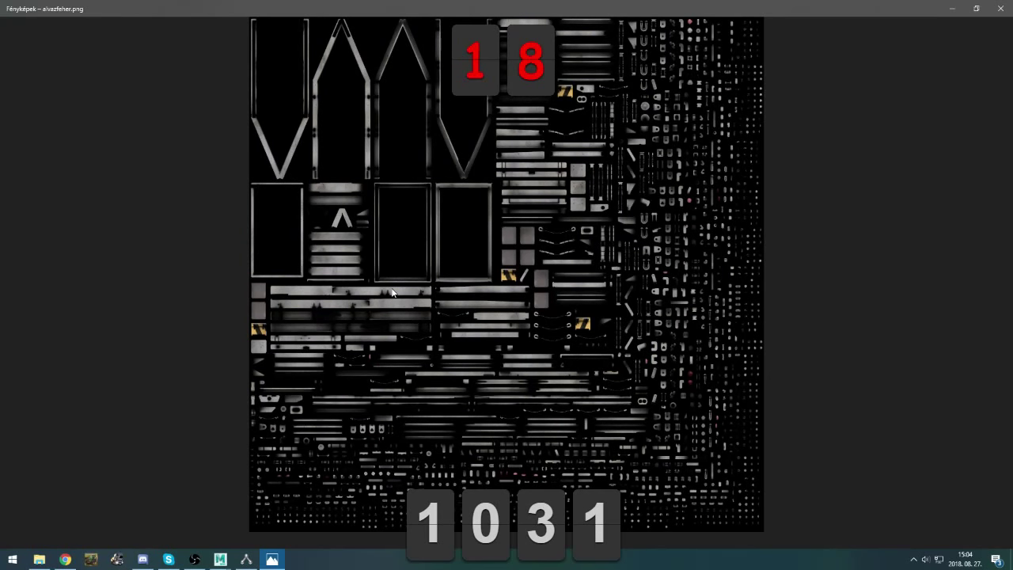
key("Right")
key("Right")
key("Right")
key("Right")
key("Right")
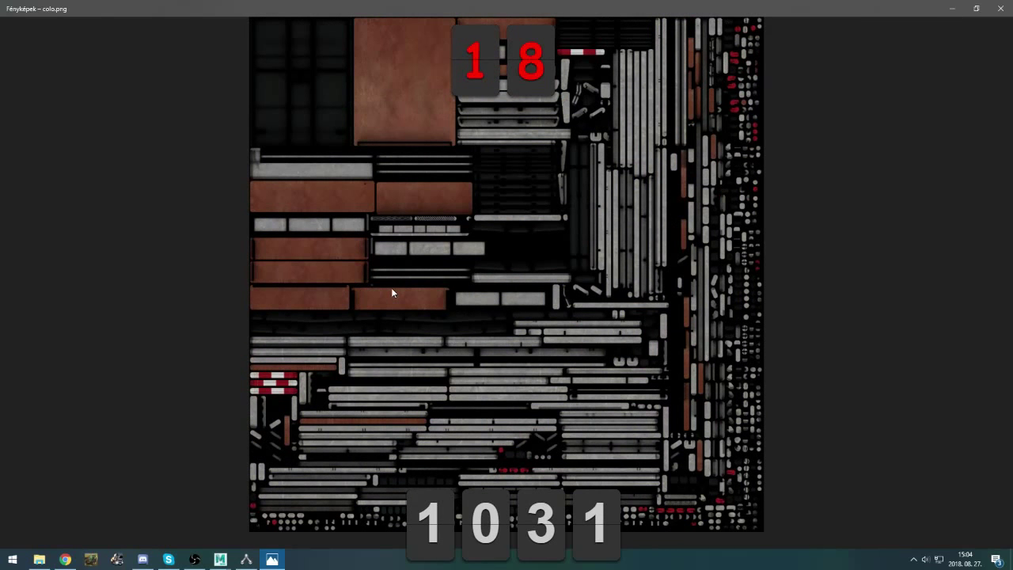
left_click(1001, 8)
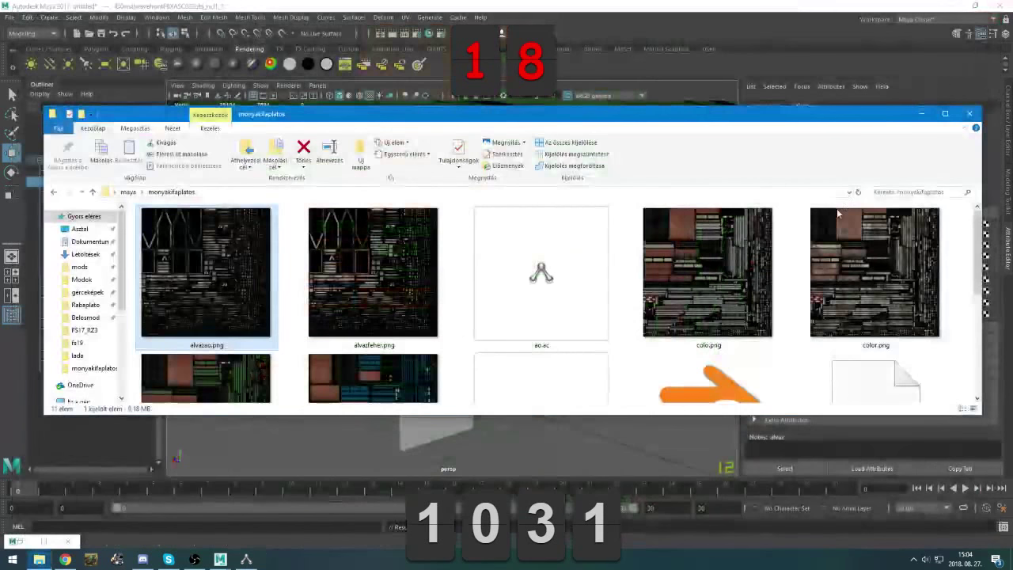
left_click(920, 115)
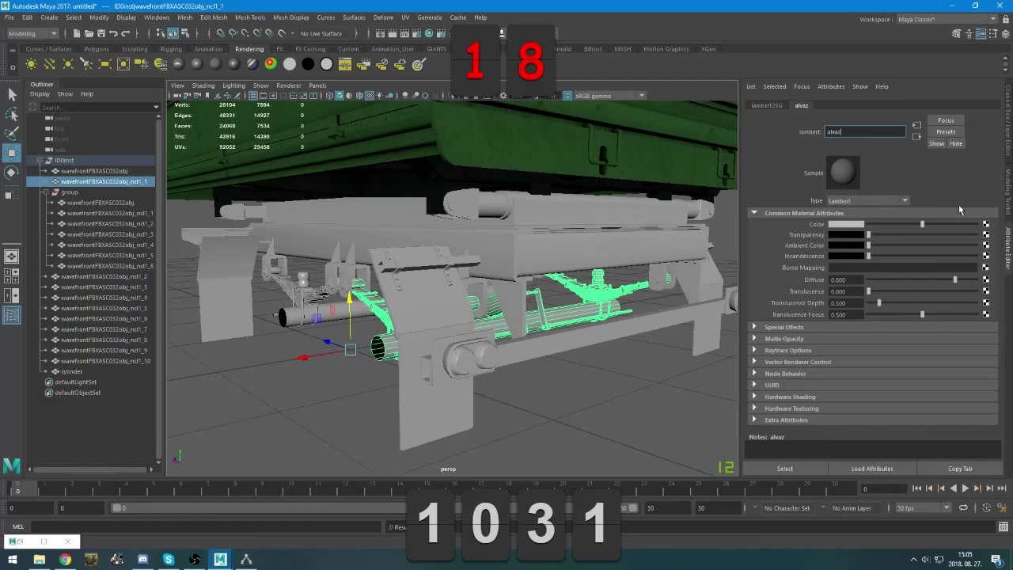
Map the alvaz material's color to a file texture using the image alvazao.png
left_click(987, 224)
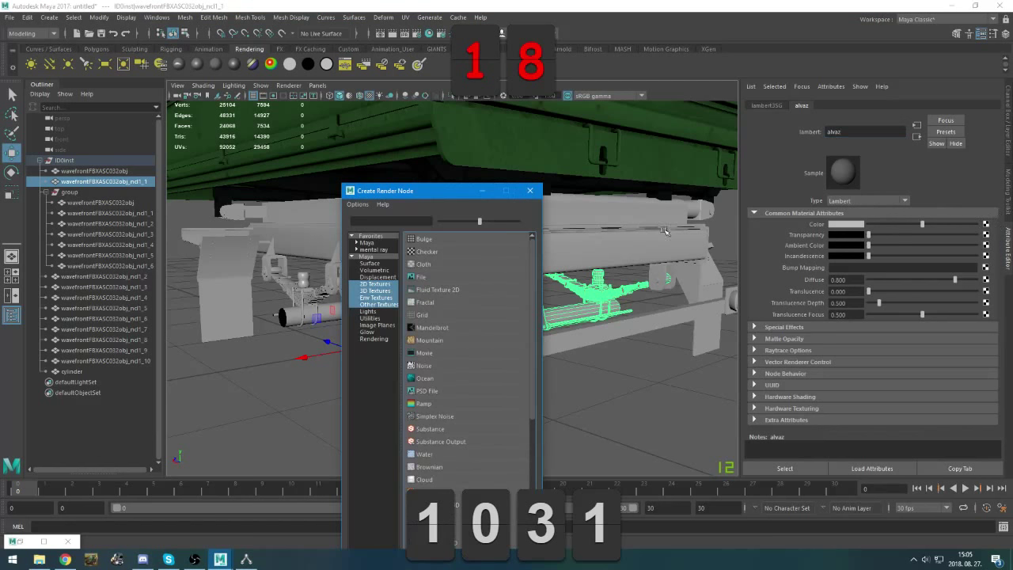
left_click(431, 279)
left_click(983, 250)
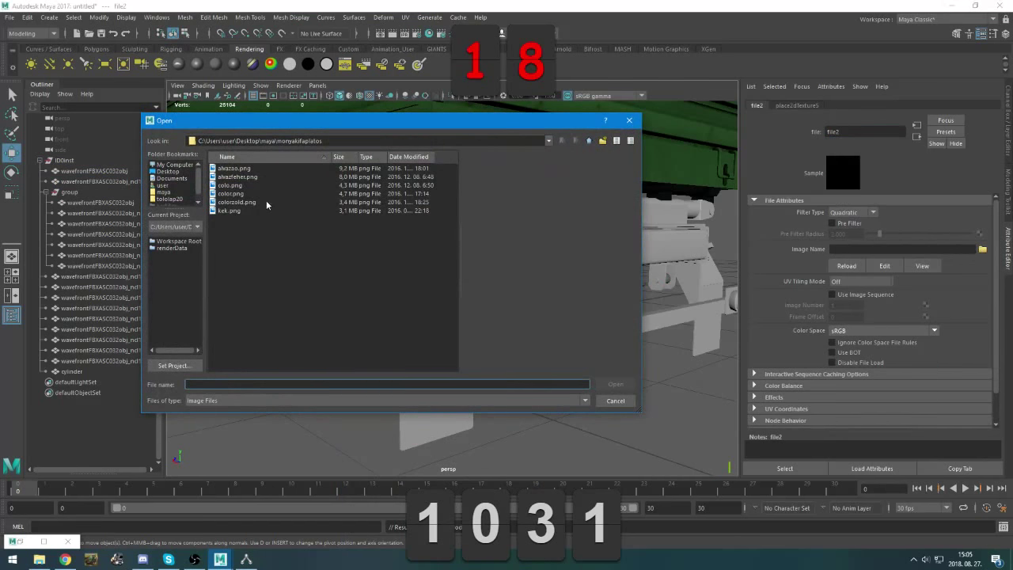
double_click(237, 169)
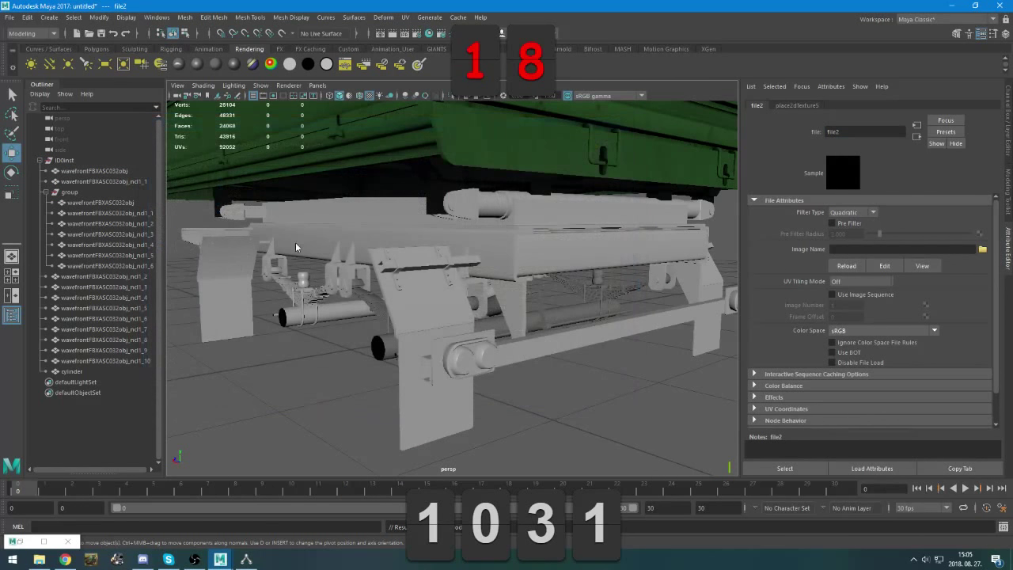
Select the chassis frame and try assigning a new Lambert material to it
left_click(550, 318)
left_click(527, 273)
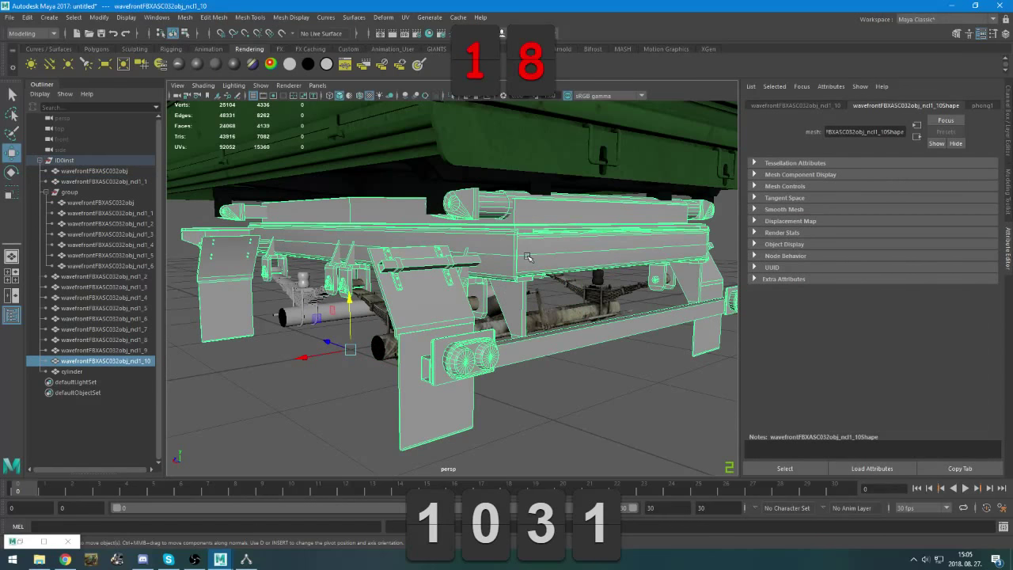
key("g")
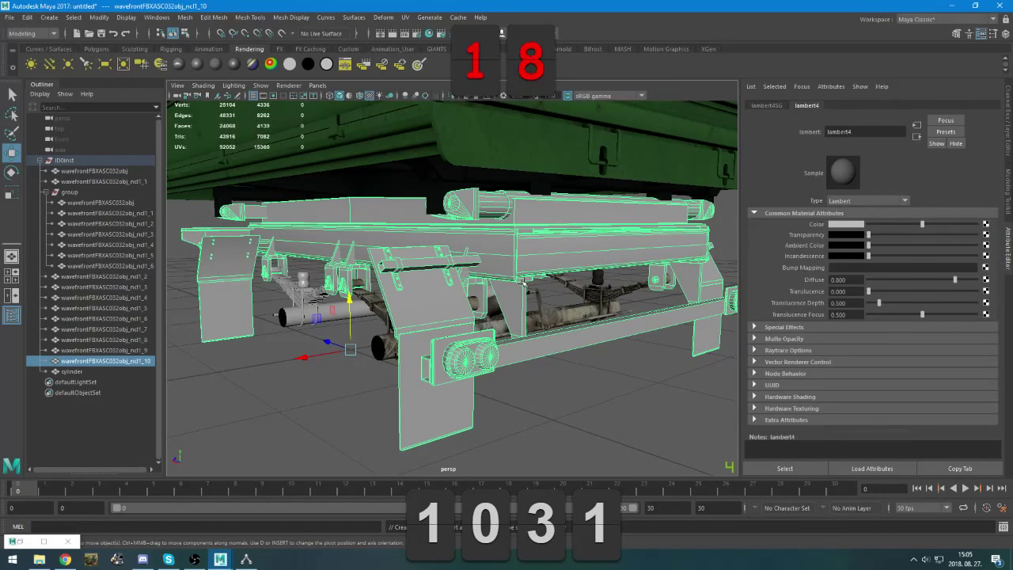
left_click_drag(520, 309, 495, 315, "alt")
key("g")
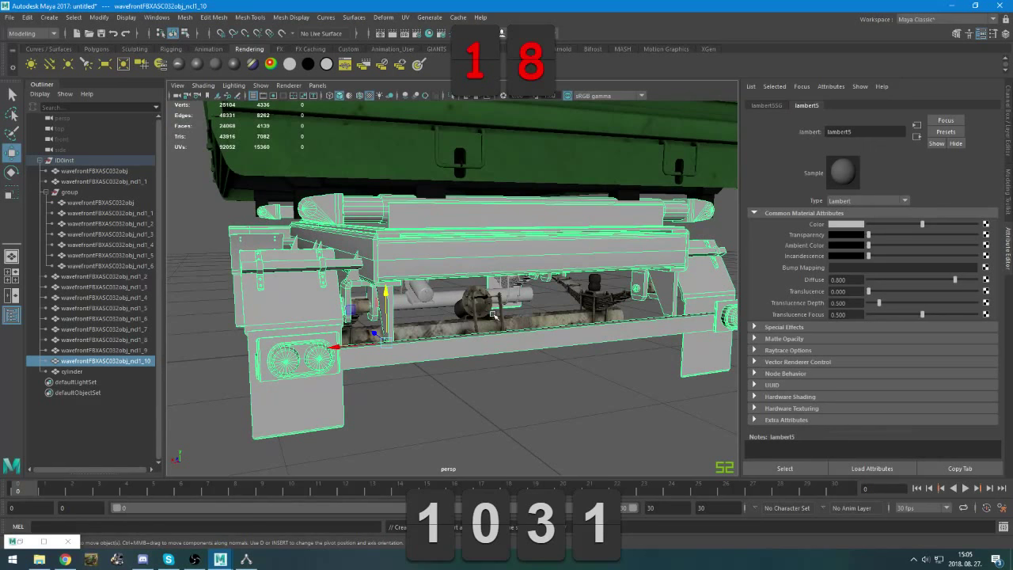
Assign the existing alvaz material to the chassis frame and view it from the side
left_click(520, 315)
right_click(479, 257)
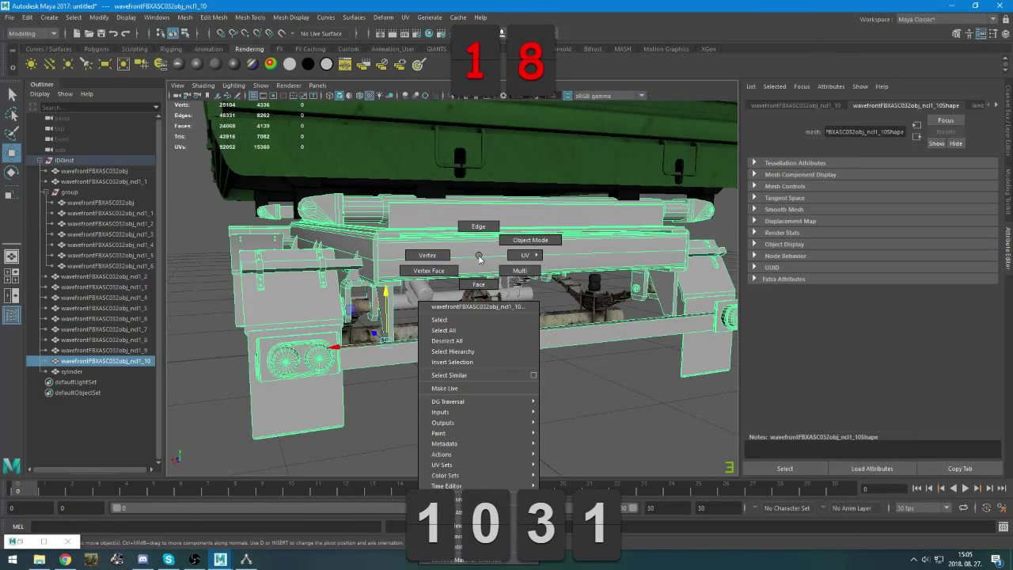
right_click_drag(479, 257, 575, 485)
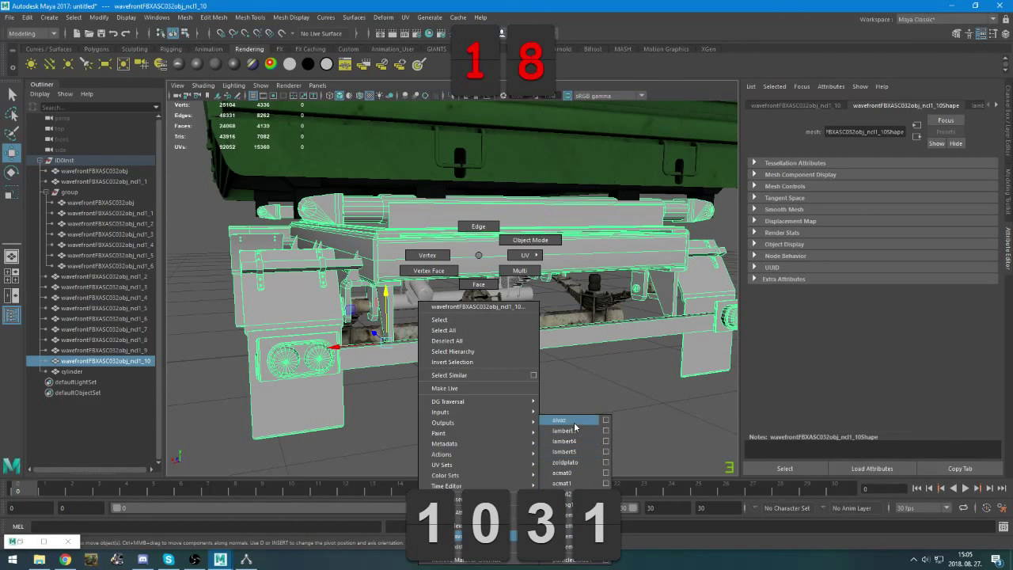
right_click_drag(575, 421, 572, 417)
scroll(516, 404, "down", 5)
left_click_drag(351, 389, 396, 349, "alt")
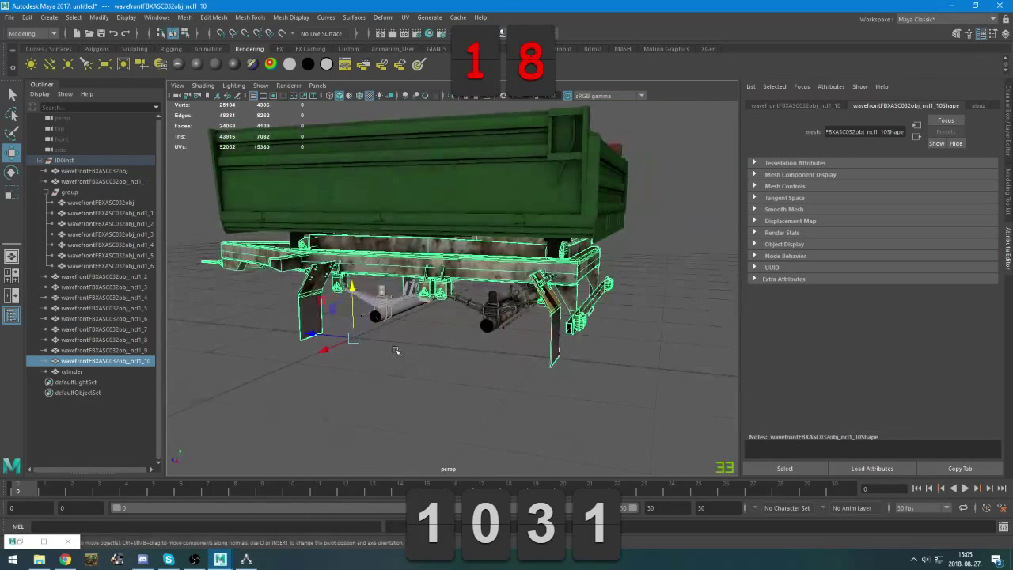
Assign the alvaz material to the untextured axle as well and check the undercarriage
left_click(382, 311)
key("g")
left_click_drag(330, 373, 497, 373, "alt")
left_click(494, 304)
left_click_drag(570, 331, 383, 333, "alt")
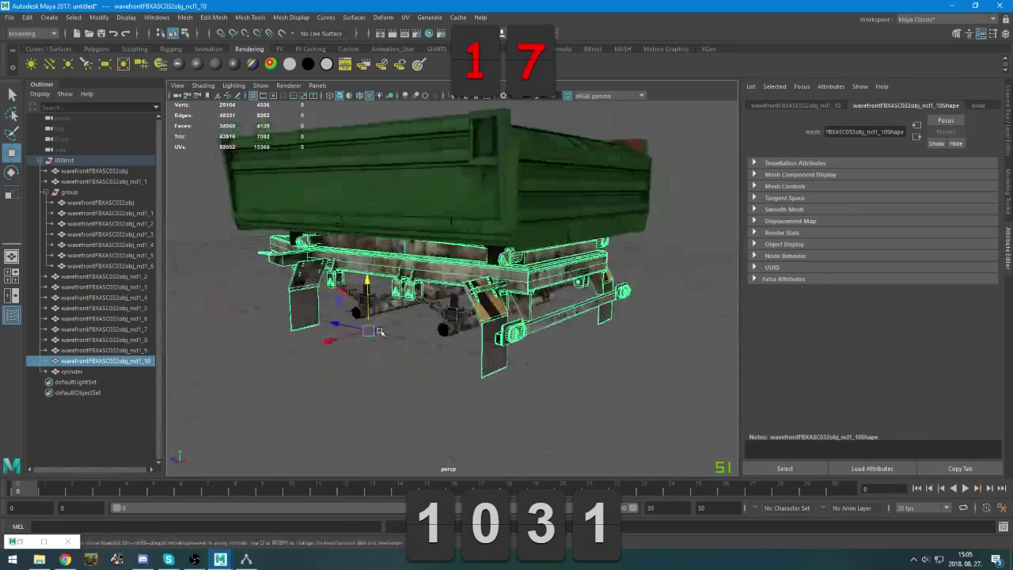
Clear the selection and examine the textured chassis frame and the area beneath the body up close
left_click(516, 356)
left_click_drag(516, 356, 516, 317, "alt")
middle_click_drag(515, 317, 554, 409, "alt")
scroll(553, 408, "up", 10)
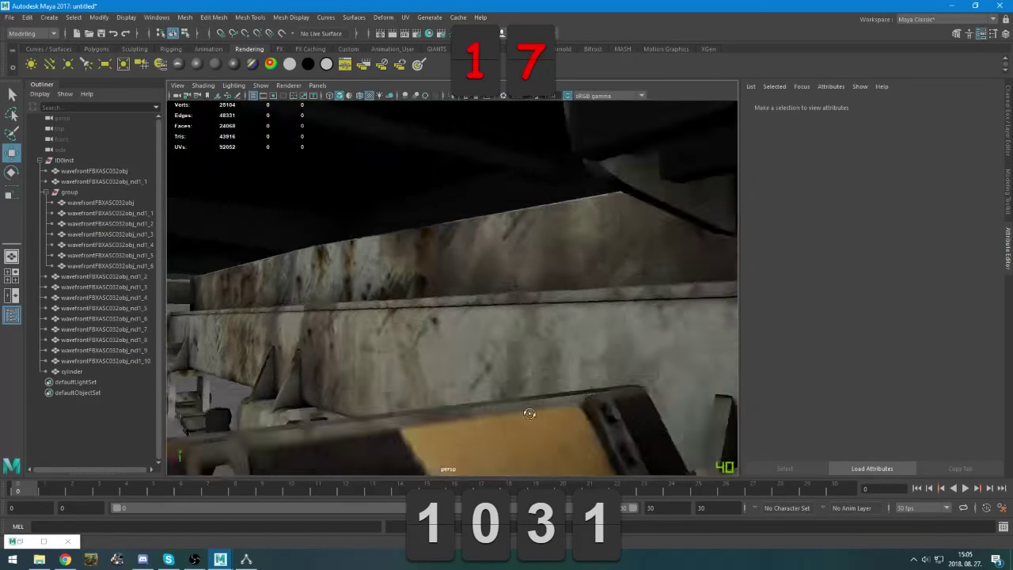
scroll(507, 408, "up", 3)
mouse_move(503, 408)
left_mouse_down("alt")
mouse_move(557, 414)
mouse_move(490, 400)
left_mouse_up("alt")
scroll(556, 414, "up", 5)
Assign the existing zoldplato material to the lifting cylinder between the chassis and the body
left_click(369, 320)
left_click_drag(384, 333, 380, 378, "alt")
right_click_drag(371, 246, 466, 462)
scroll(444, 390, "down", 3)
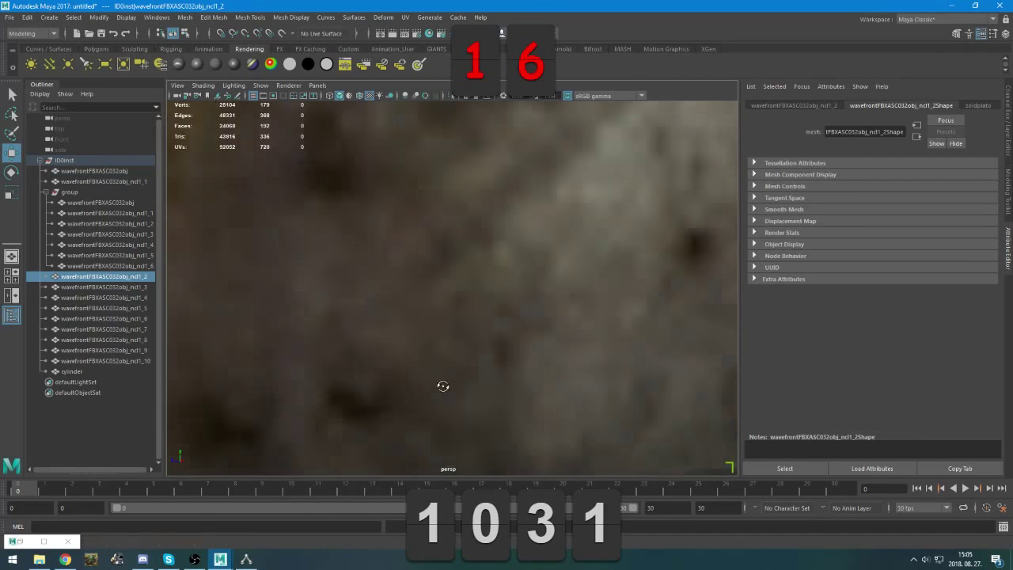
left_click_drag(443, 387, 255, 383, "alt")
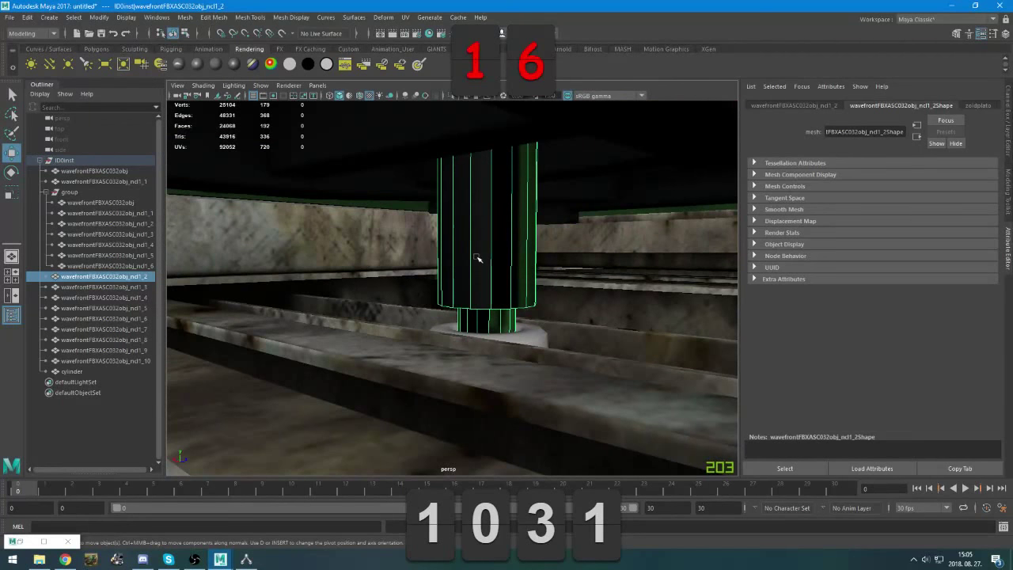
Assign a new Lambert material to the lifting cylinder and open the texture choice for its color
left_click(213, 64)
left_click(986, 224)
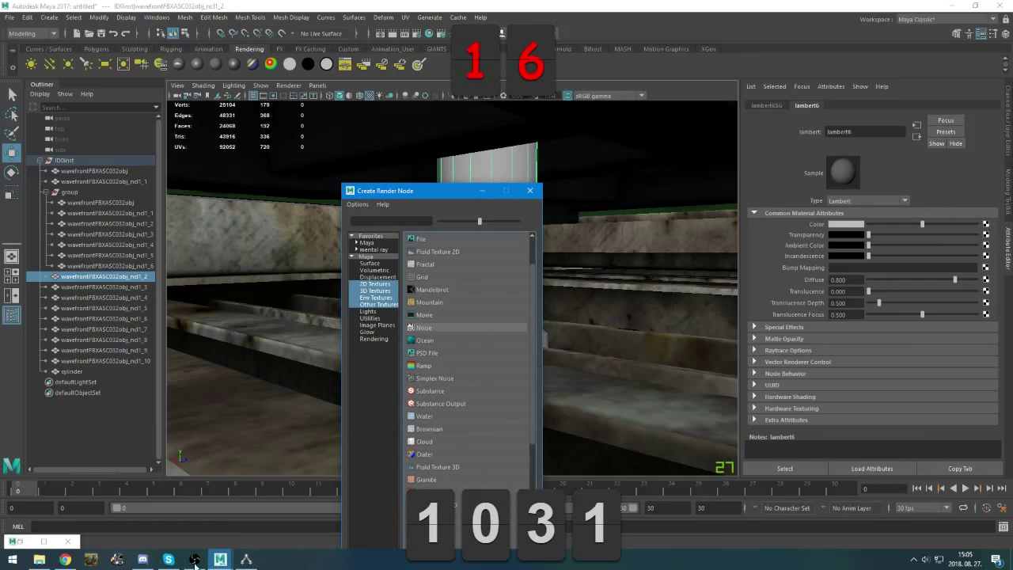
Switch to AC3D, delete the green body group and examine the lifting cylinder's texture before returning to Maya
left_click(247, 559)
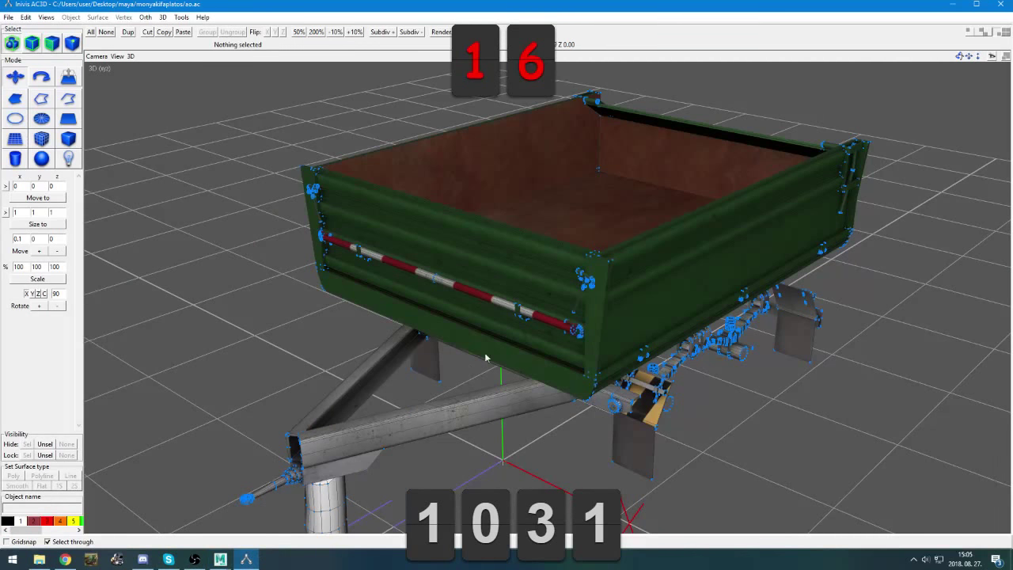
left_click(544, 325)
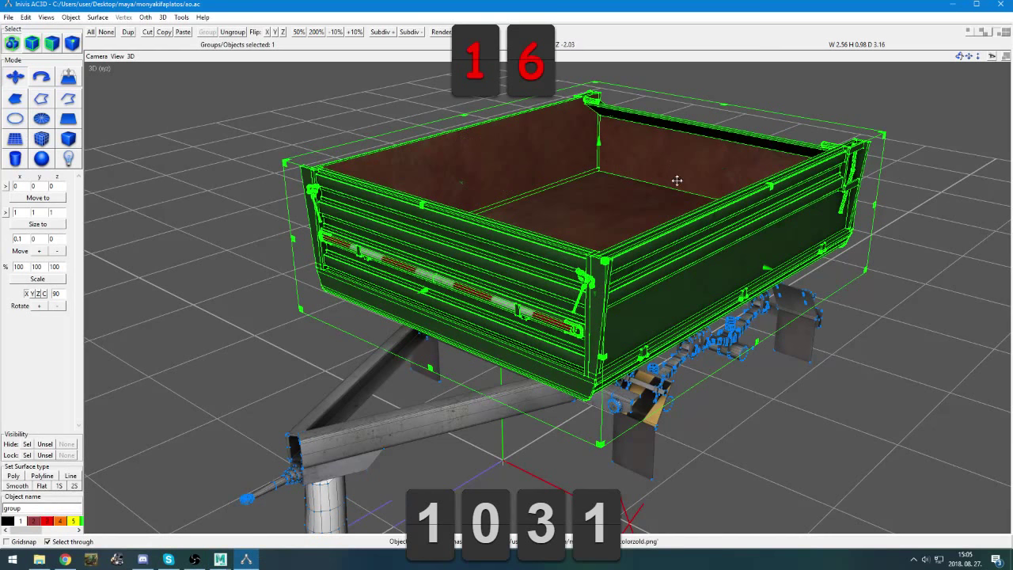
key("Delete")
scroll(669, 250, "up", 5)
middle_click_drag(669, 277, 589, 248)
scroll(637, 275, "up", 3)
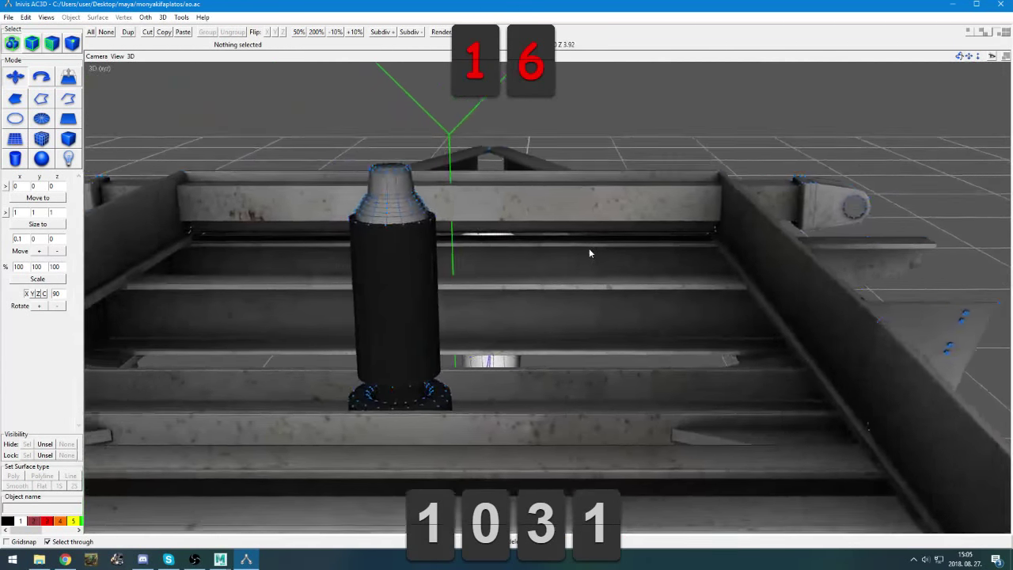
left_click_drag(589, 253, 498, 283)
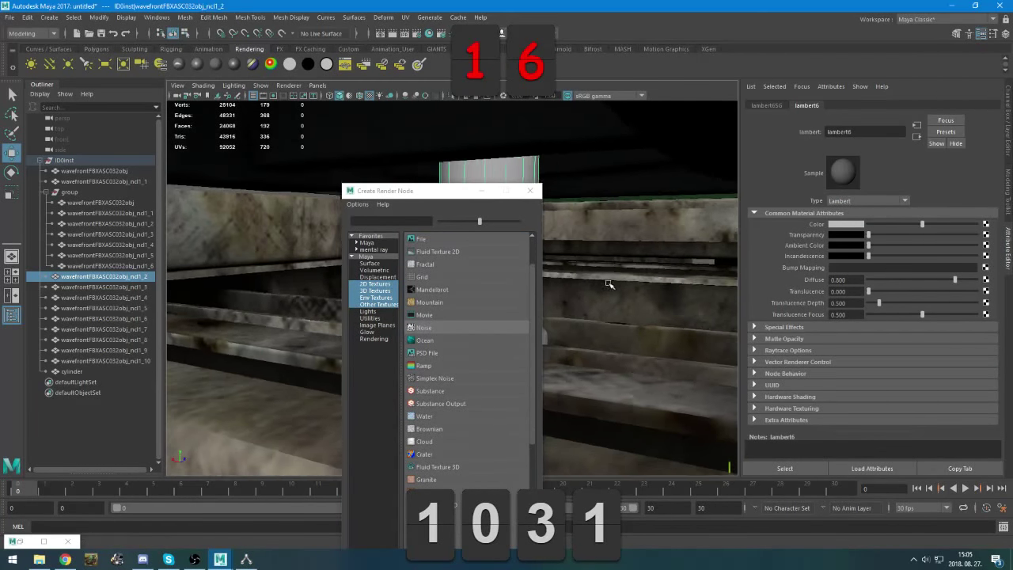
Connect a File texture to the lifting cylinder material's color and load kek.png into it
left_click_drag(428, 191, 365, 193)
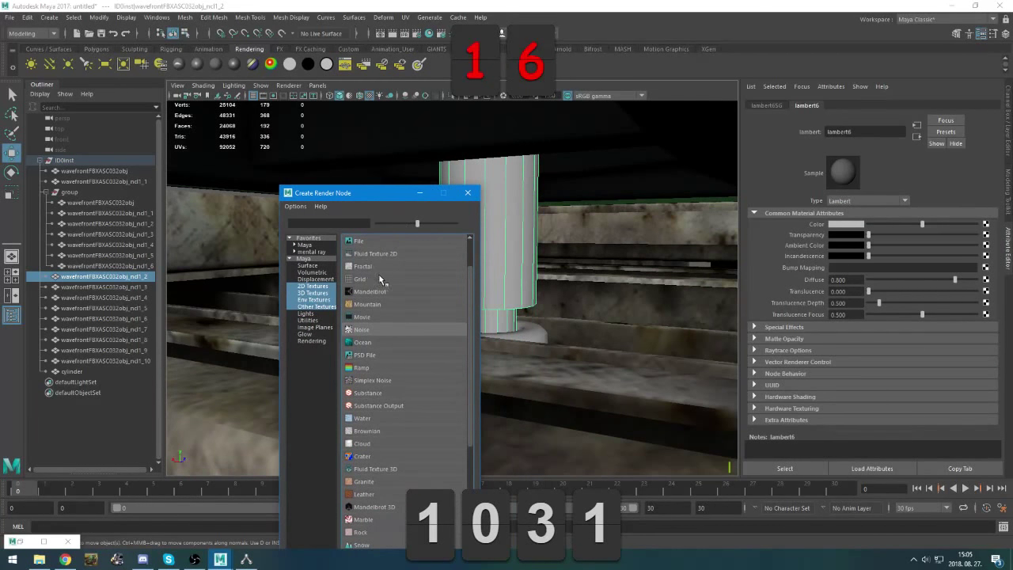
left_click(416, 238)
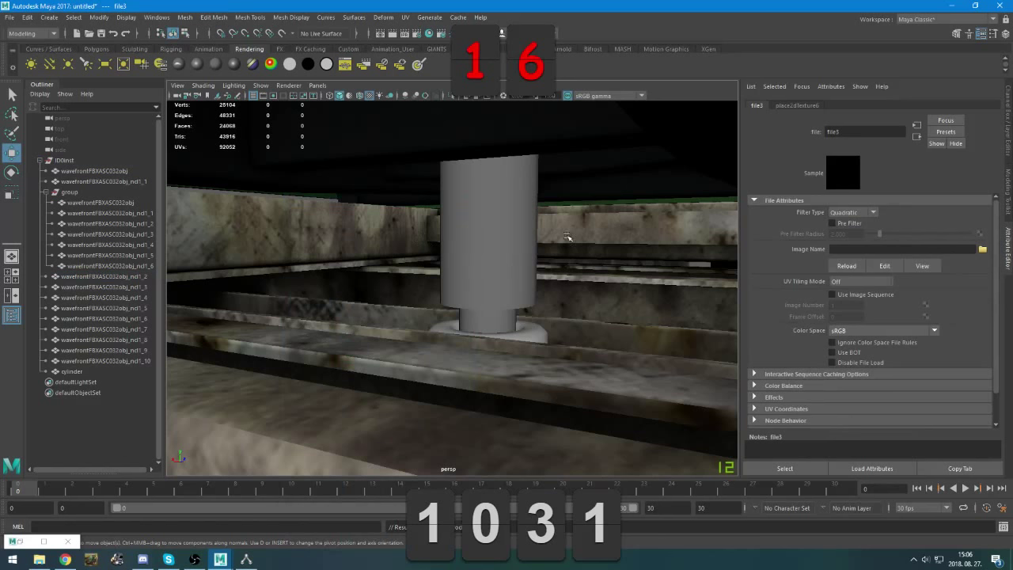
left_click(982, 249)
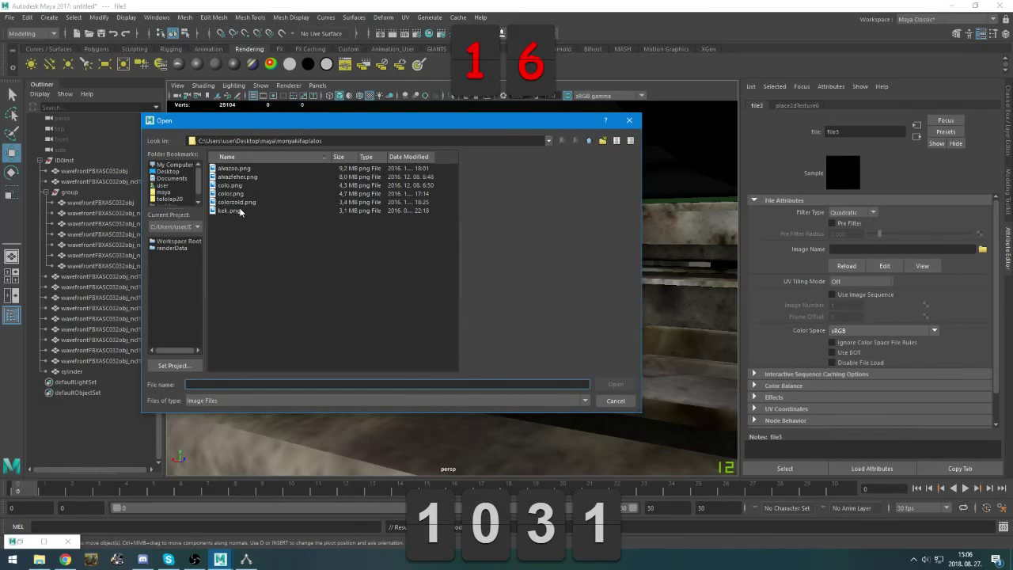
double_click(240, 211)
left_click(507, 271)
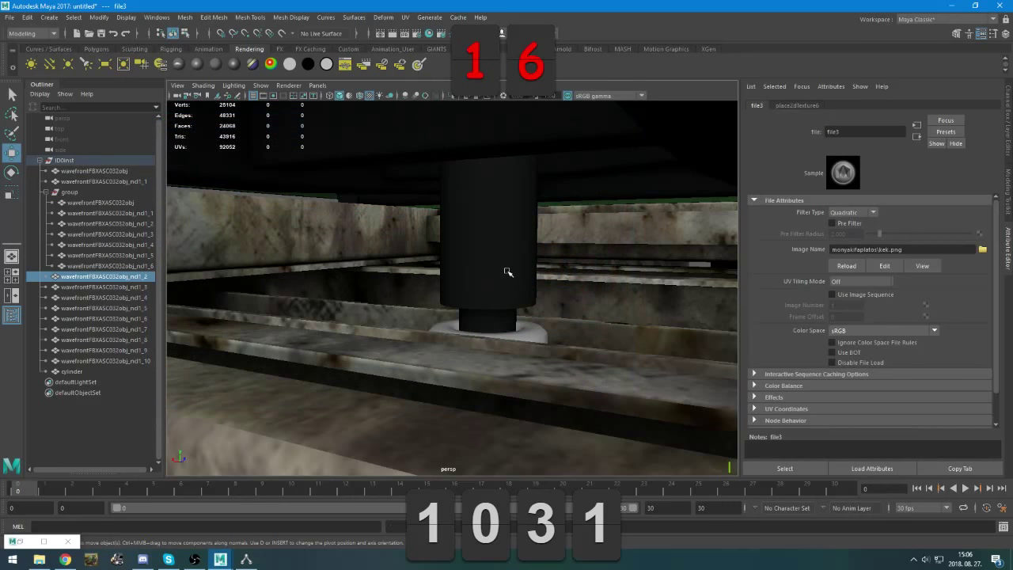
Rename the lifting cylinder's Lambert material to hidr
left_click_drag(514, 283, 458, 360, "alt")
left_click(465, 365)
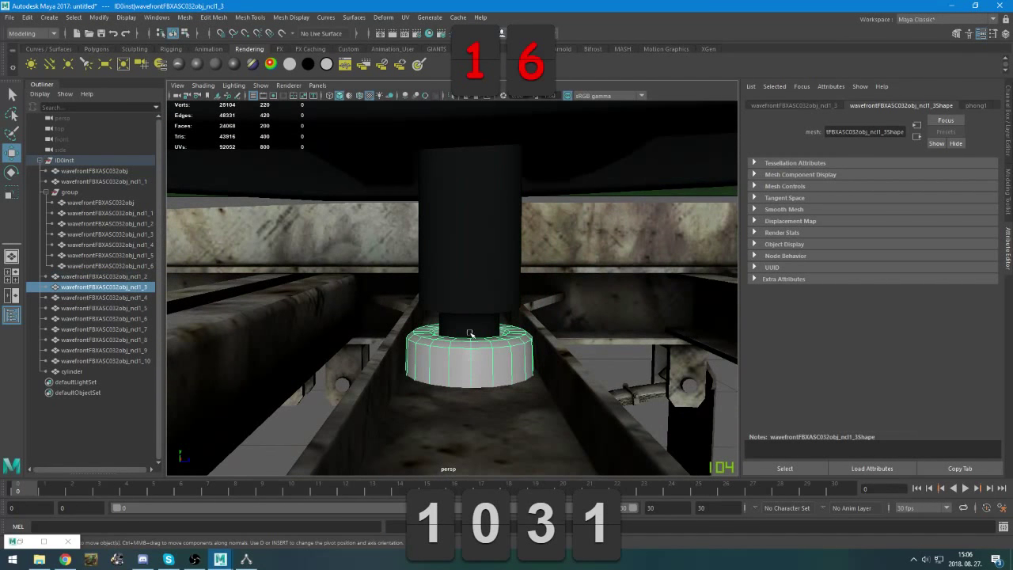
right_click_drag(475, 371, 511, 548)
left_click(458, 311)
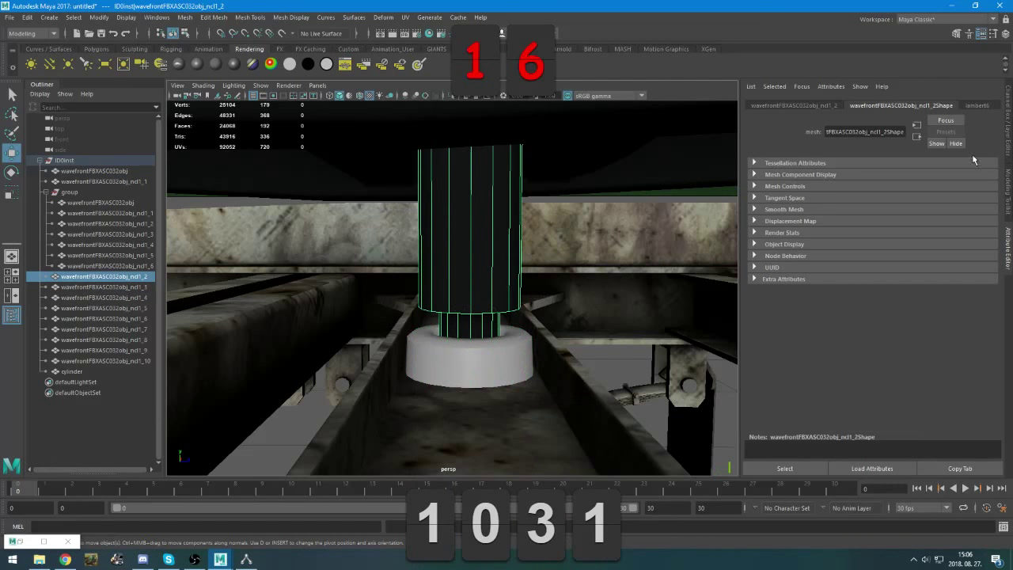
left_click(967, 106)
type("hidr")
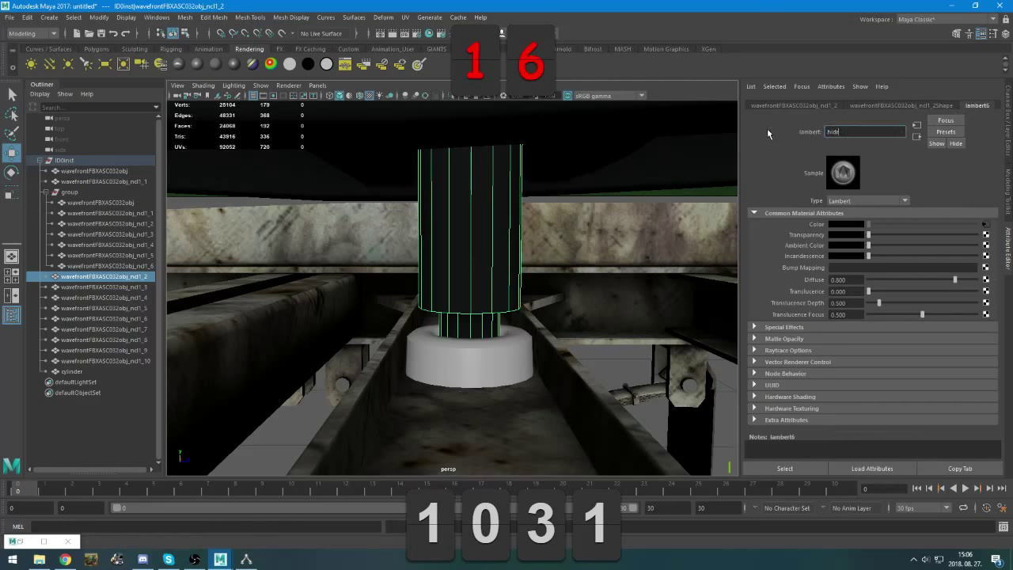
key("Return")
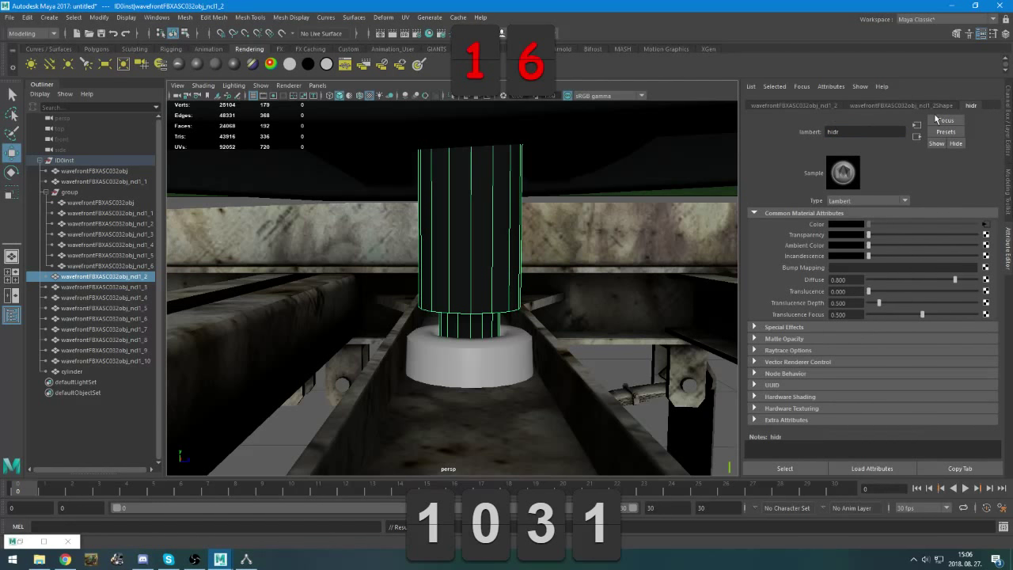
Assign the existing hidr material to the base ring beneath the lifting cylinder
left_click(465, 358)
right_click_drag(459, 255, 460, 343)
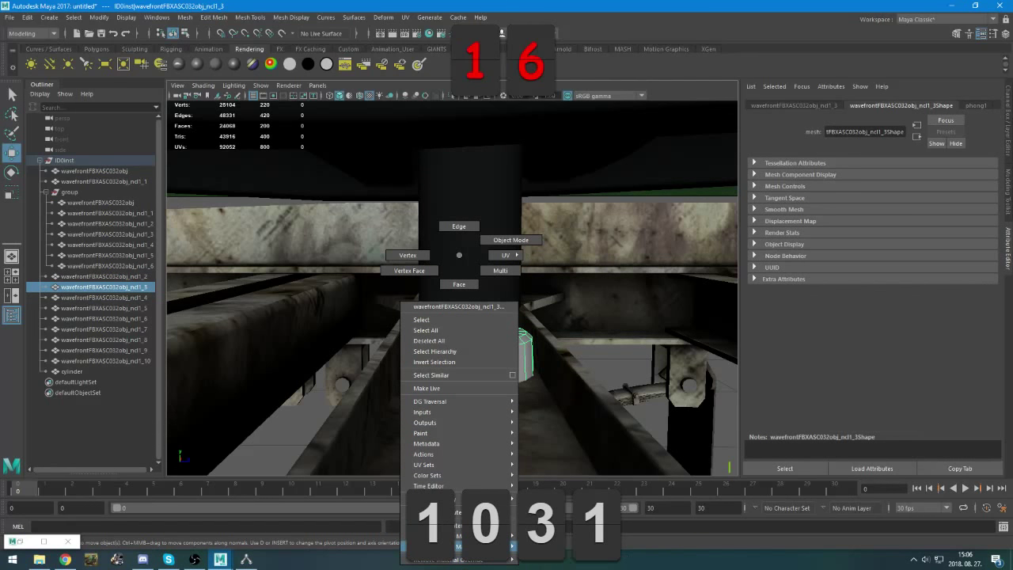
left_click(540, 414)
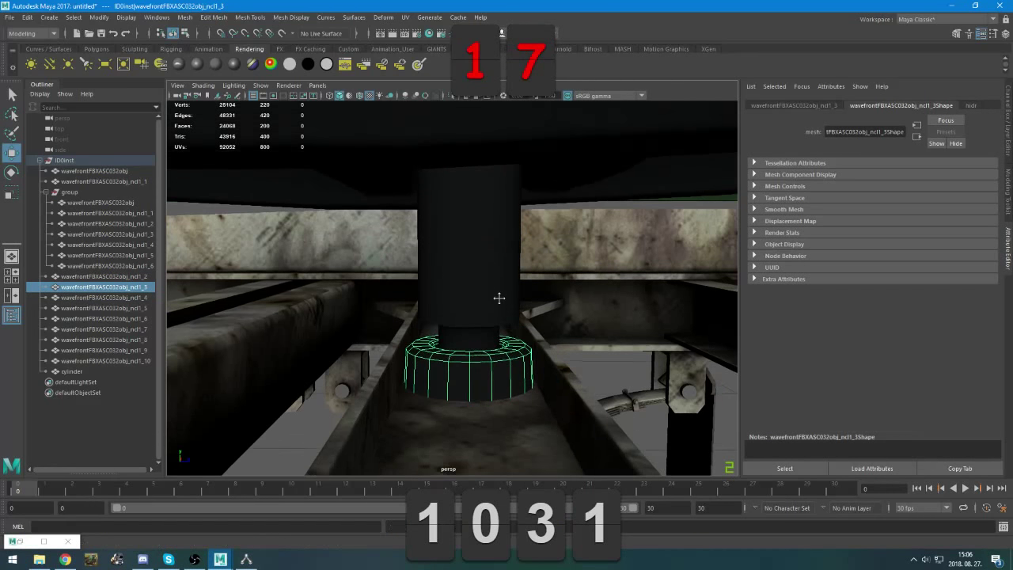
Assign the hidr material to each of the stepped rings at the upper end of the lifting cylinder
middle_click_drag(500, 299, 506, 376, "alt")
scroll(497, 385, "up", 3)
scroll(506, 353, "down", 2)
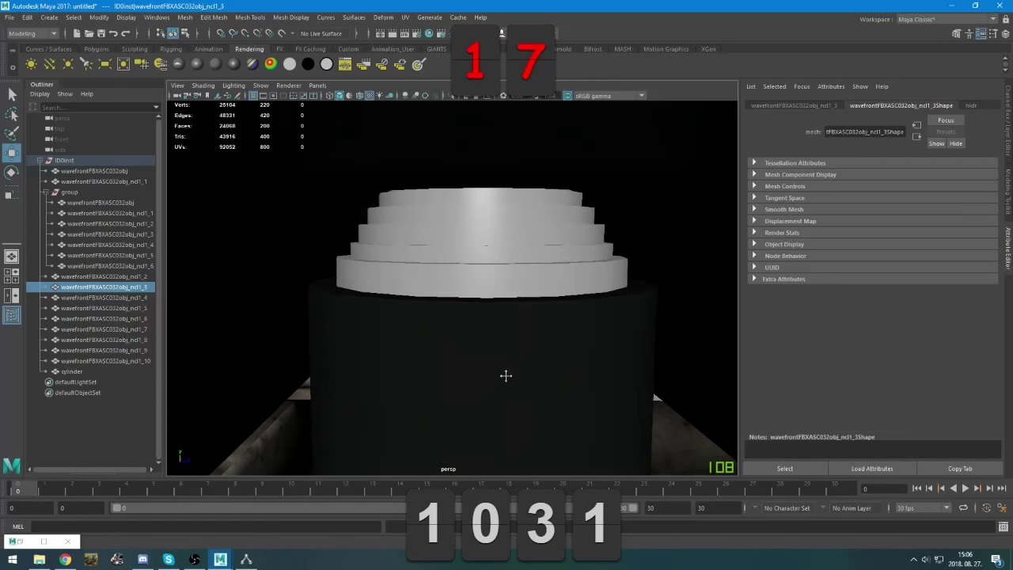
left_click(468, 282)
left_click(473, 249)
left_click(473, 237)
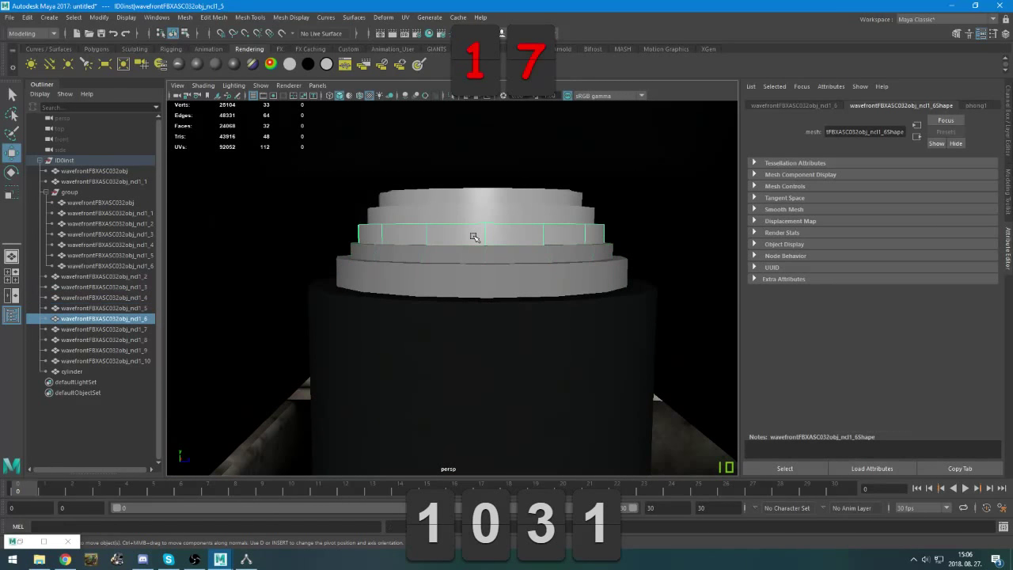
left_click(475, 214)
left_click(475, 199)
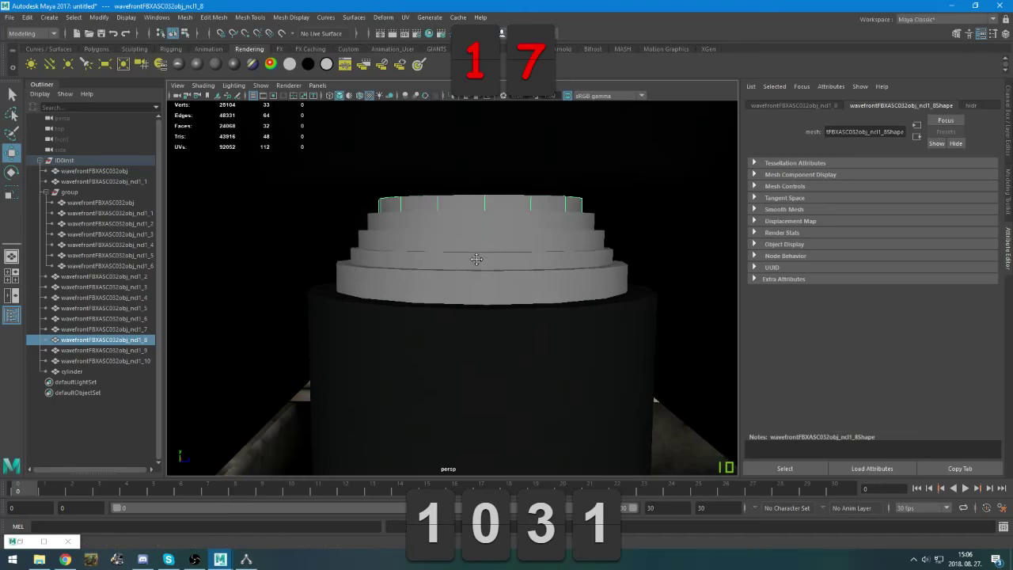
Select the chassis and lifting cylinder parts and isolate them from the body above
mouse_move(477, 260)
middle_mouse_down("alt")
mouse_move(477, 280)
mouse_move(469, 272)
middle_mouse_up("alt")
scroll(477, 280, "up", 3)
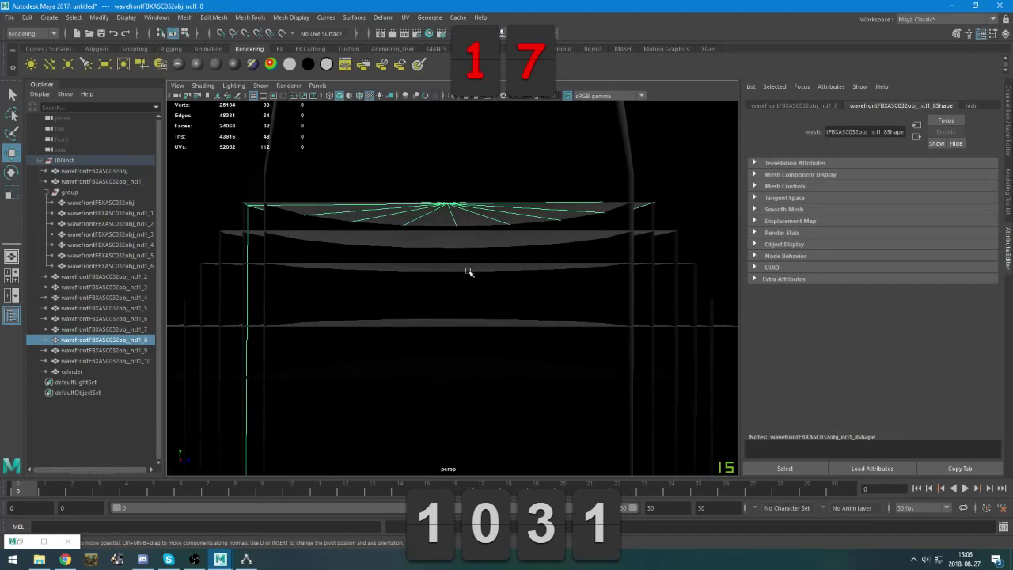
scroll(468, 277, "up", 6)
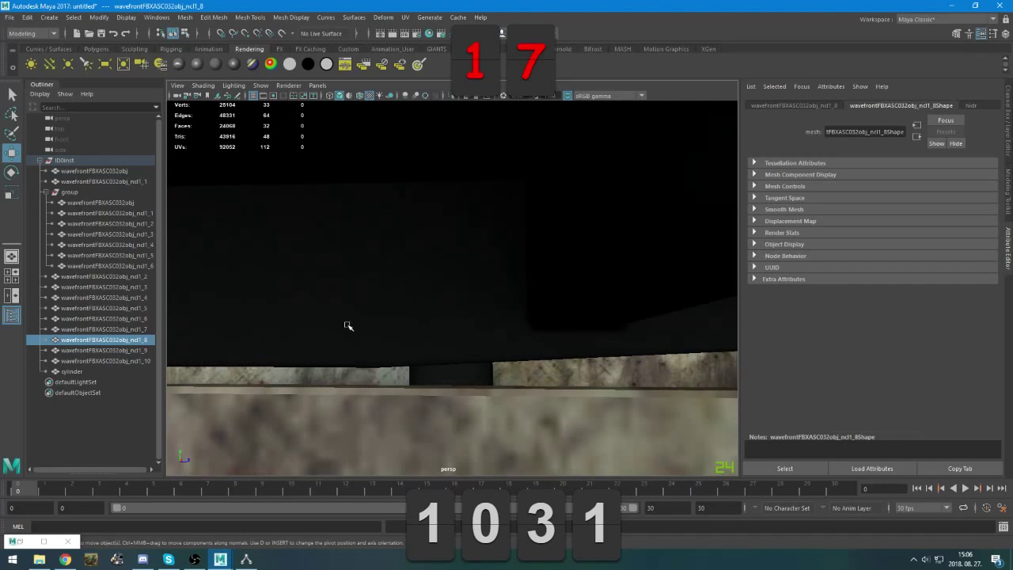
left_click_drag(133, 360, 124, 273)
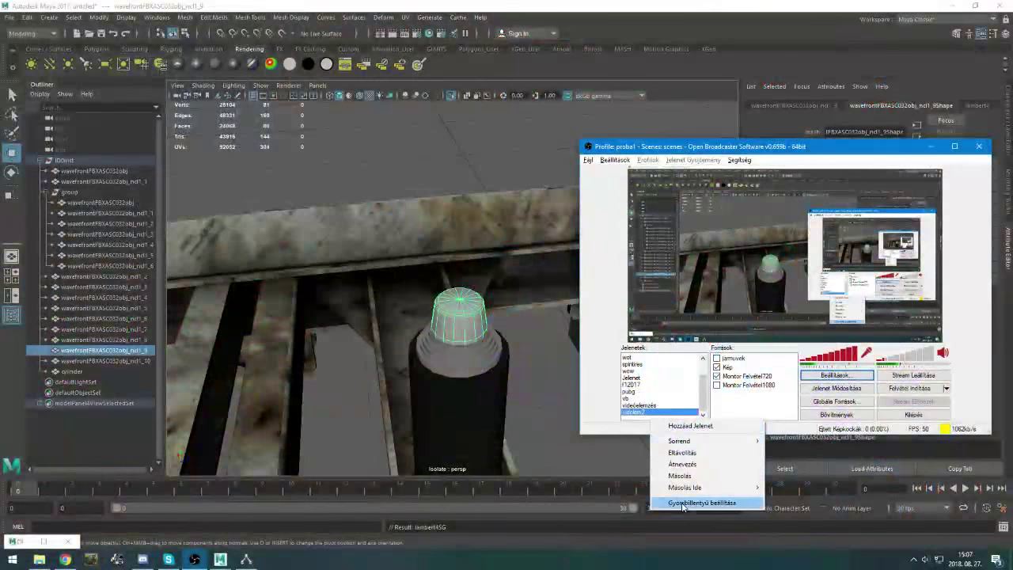
left_click(712, 507)
left_click(747, 212)
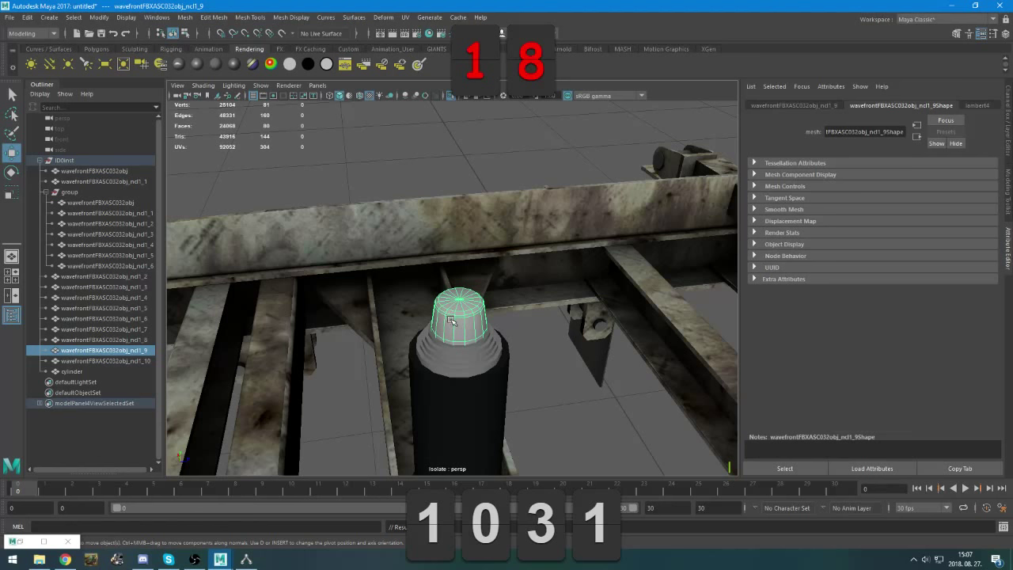
Try the existing alvaz and zoldplato materials on the cap at the upper end of the lifting cylinder
right_click(450, 320)
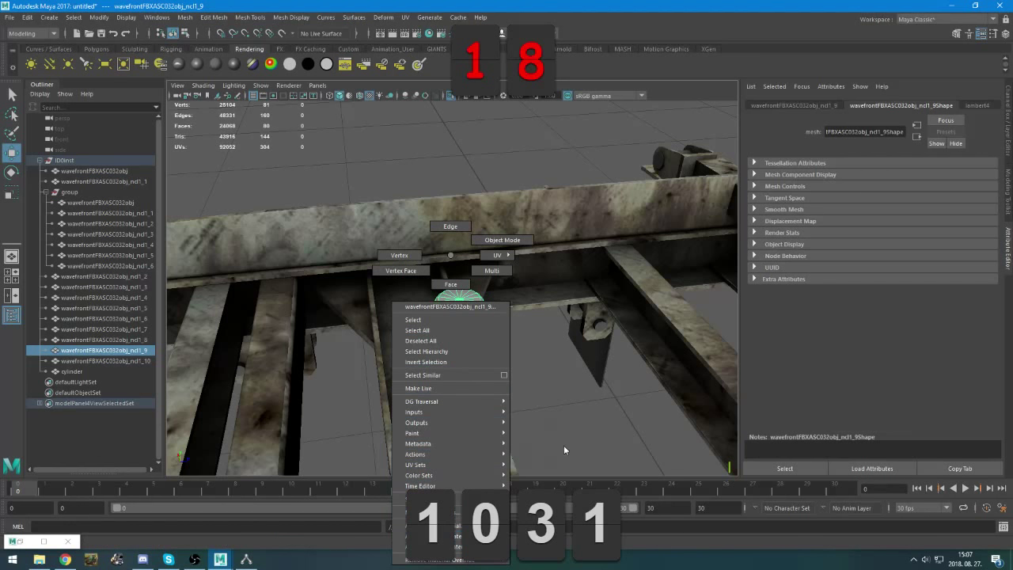
left_click(540, 409)
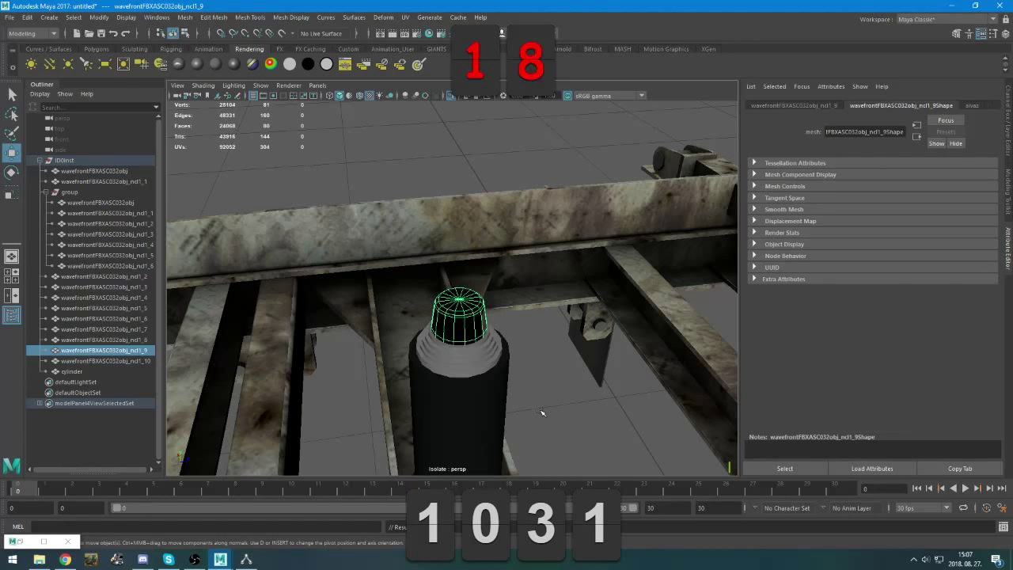
scroll(441, 379, "up", 5)
left_click_drag(441, 379, 361, 371, "alt")
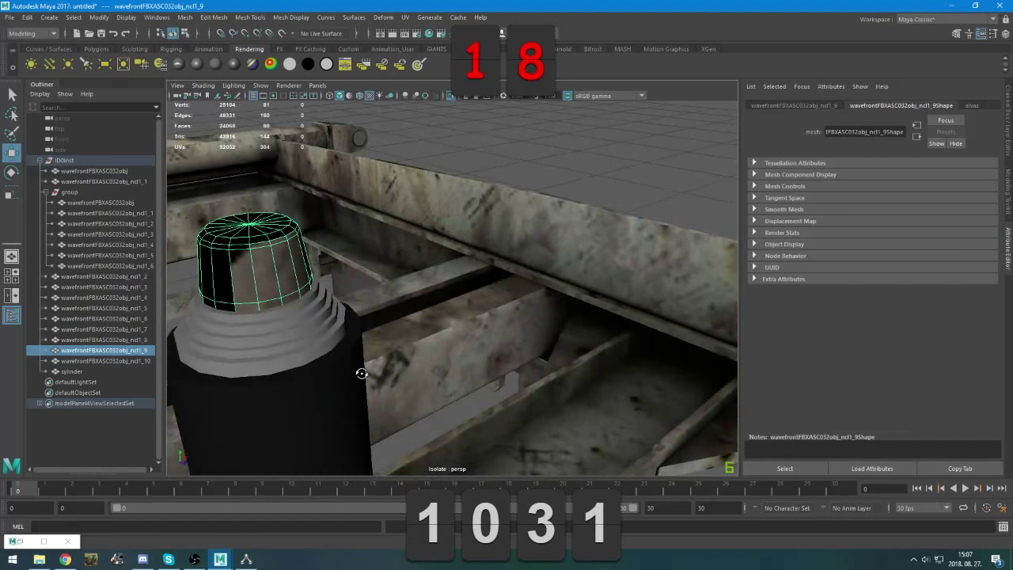
right_click(375, 255)
mouse_move(396, 549)
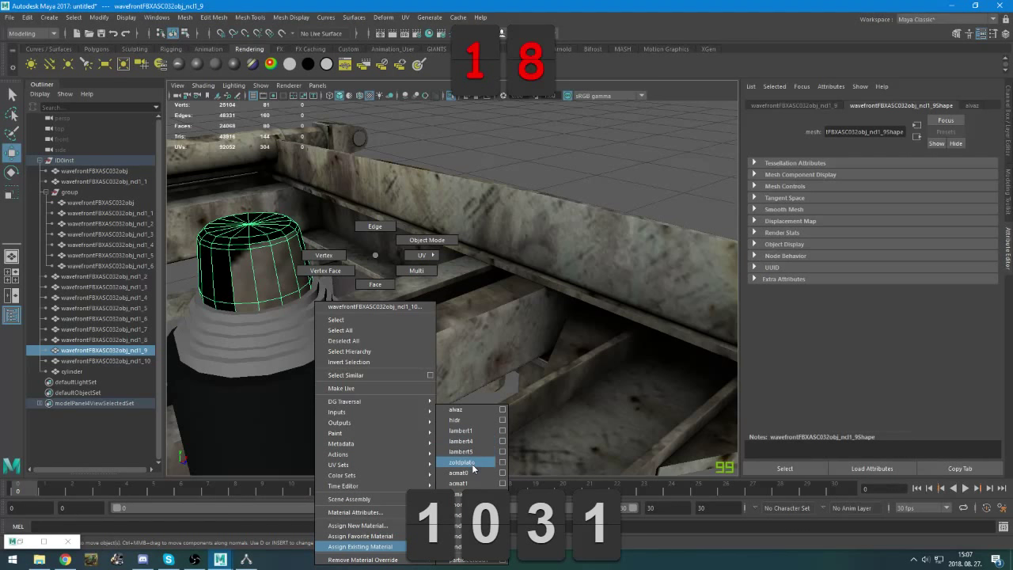
left_click(462, 463)
left_click_drag(461, 463, 396, 400, "alt")
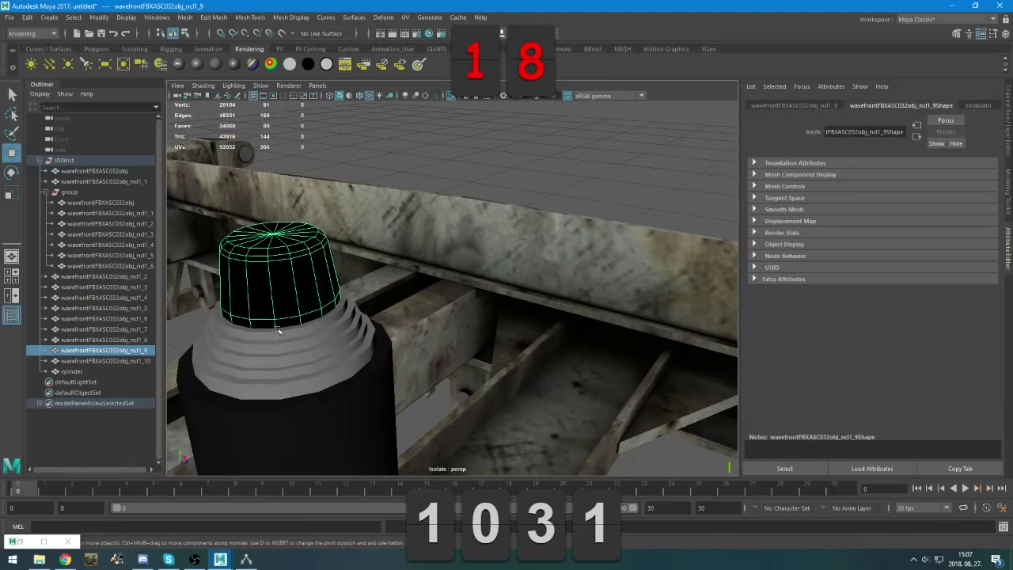
Assign the existing hidr material to the cylinder's cap and check the material of the rings below it
left_click(279, 331)
left_click(286, 344)
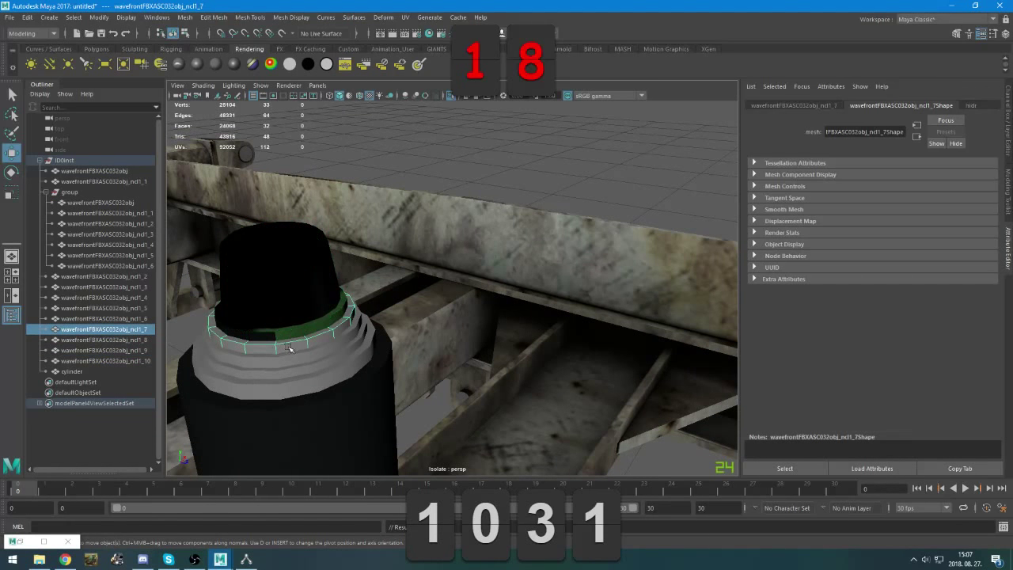
left_click(299, 283)
right_click_drag(297, 256, 400, 422)
left_click(313, 326)
left_click(313, 330)
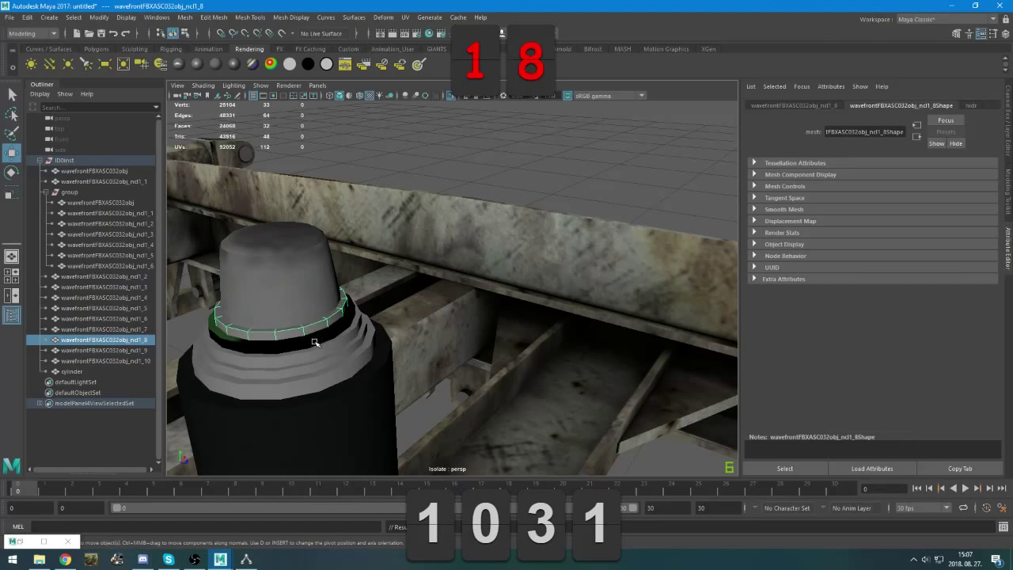
left_click(315, 342)
Switch to the monyakifaplatos folder in File Explorer, examine the kek.png texture thumbnail, and return to Maya
left_click(45, 560)
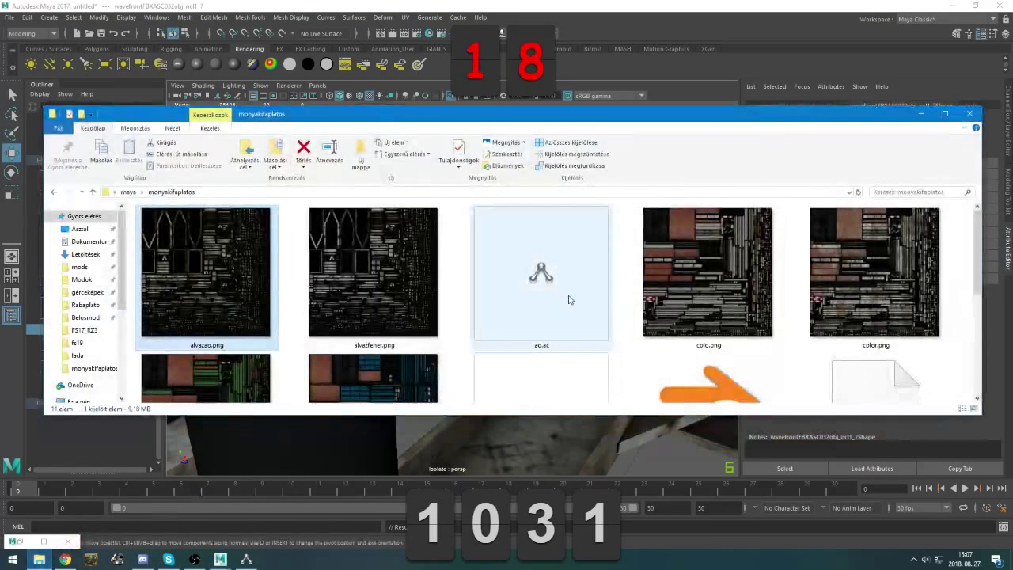
scroll(463, 317, "down", 2)
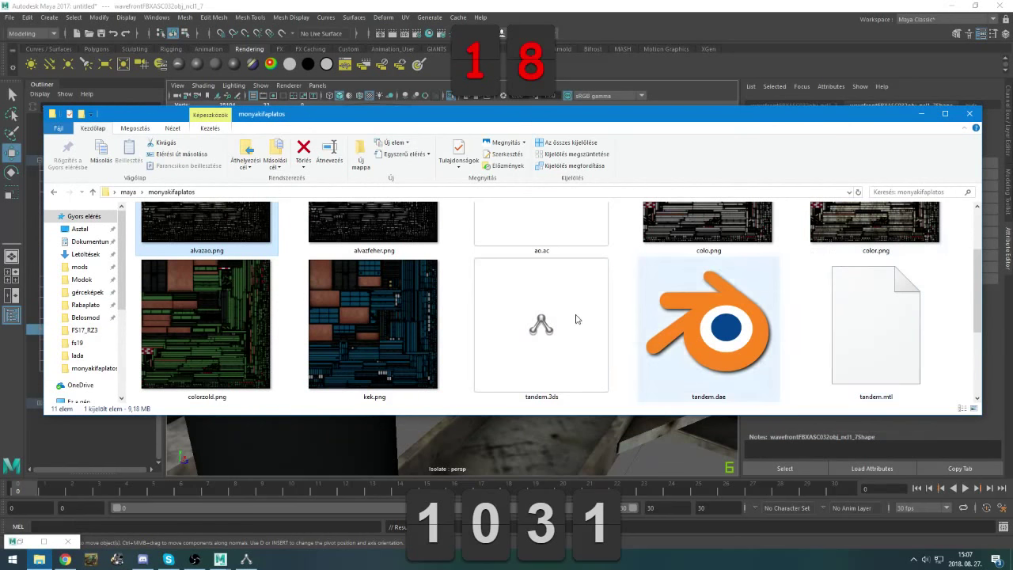
mouse_move(384, 323)
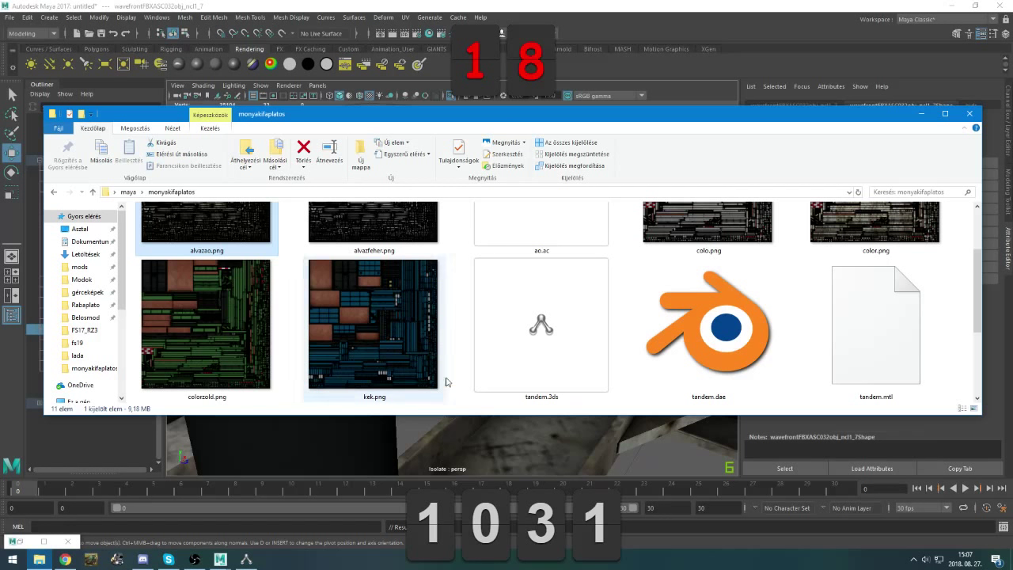
mouse_move(445, 326)
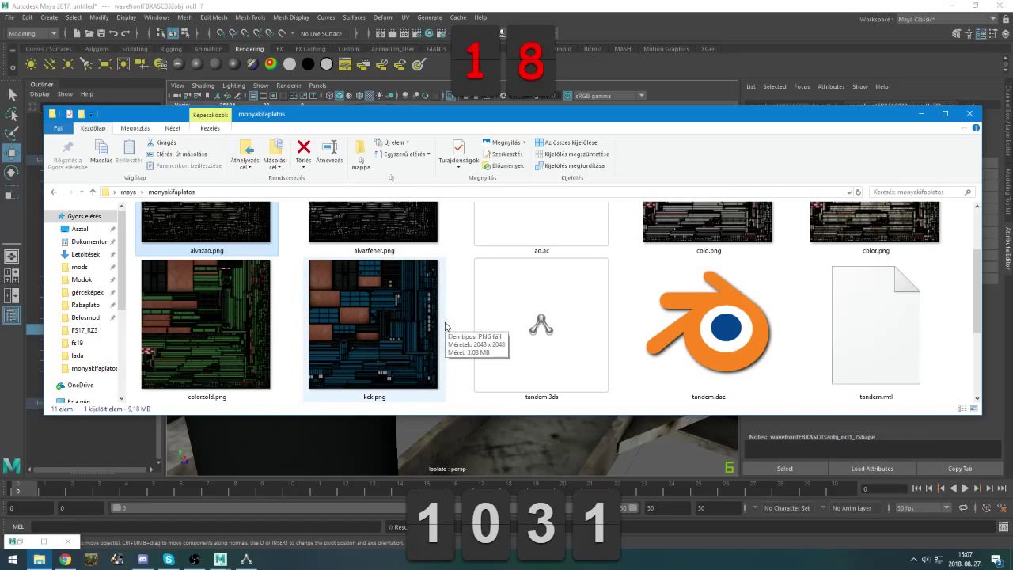
key("alt+Tab")
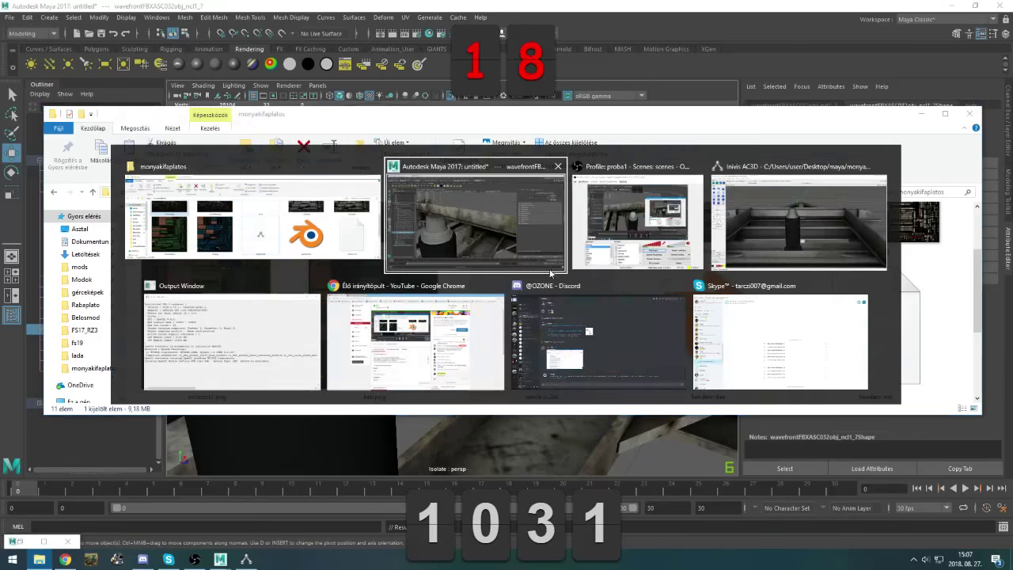
Select the lifting cylinder's outer body, stepped rings, cap and base ring, and isolate them from the chassis
left_click_drag(349, 295, 502, 190, "alt")
left_click(501, 296, "shift")
left_click_drag(501, 296, 595, 355, "alt")
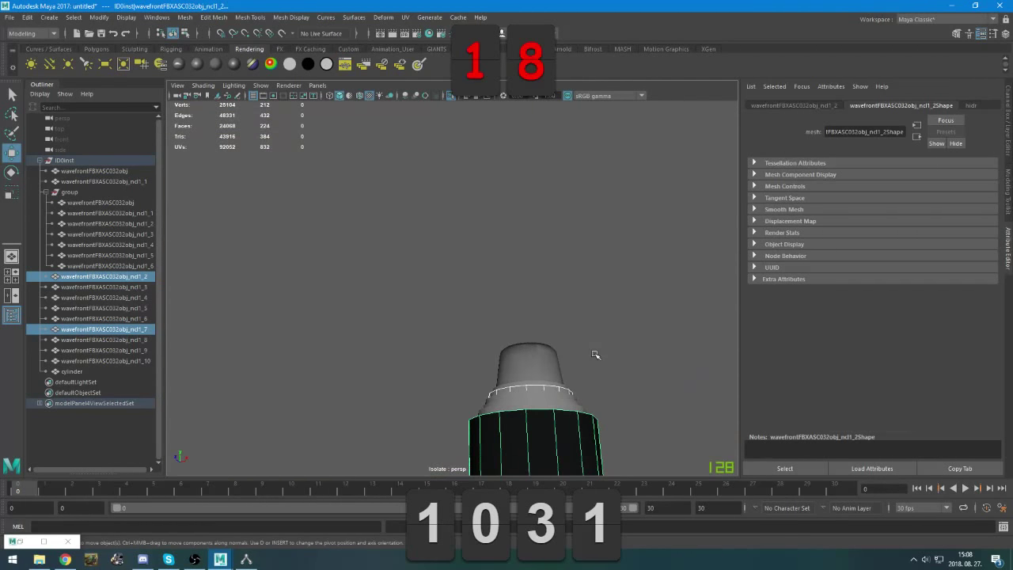
left_click_drag(517, 385, 502, 402, "alt")
left_click(504, 401)
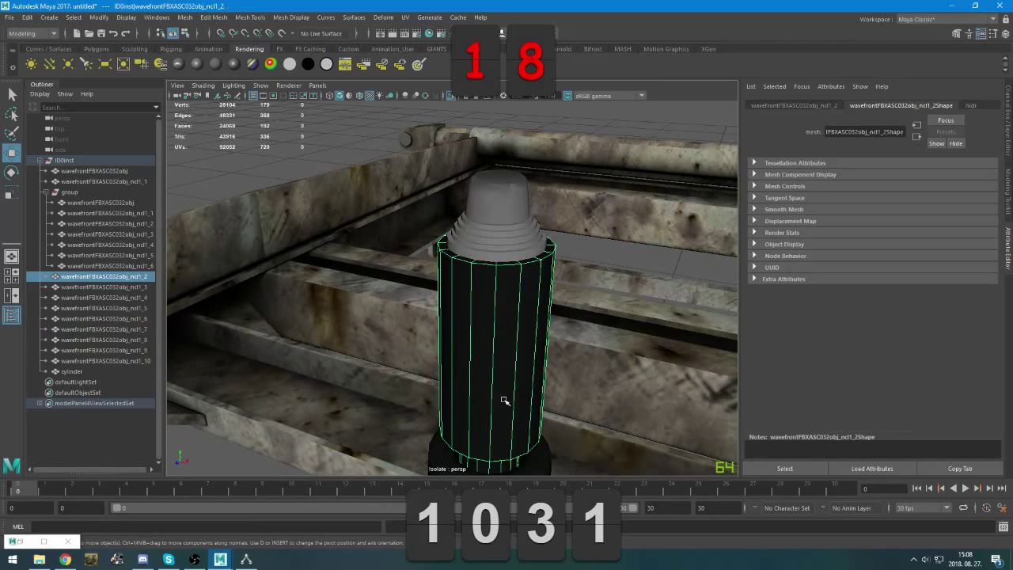
left_click(500, 251)
left_click_drag(427, 315, 549, 457, "alt")
middle_click_drag(530, 459, 509, 330, "alt")
left_click_drag(509, 329, 520, 357, "alt")
left_click(482, 346, "shift")
right_click_drag(482, 346, 493, 354, "alt")
left_click_drag(493, 354, 449, 377, "alt")
key("ctrl+1")
key("ctrl+1")
Frame the isolated lifting cylinder, clear the selection and examine its textured surfaces up close
right_click_drag(449, 377, 509, 362, "alt")
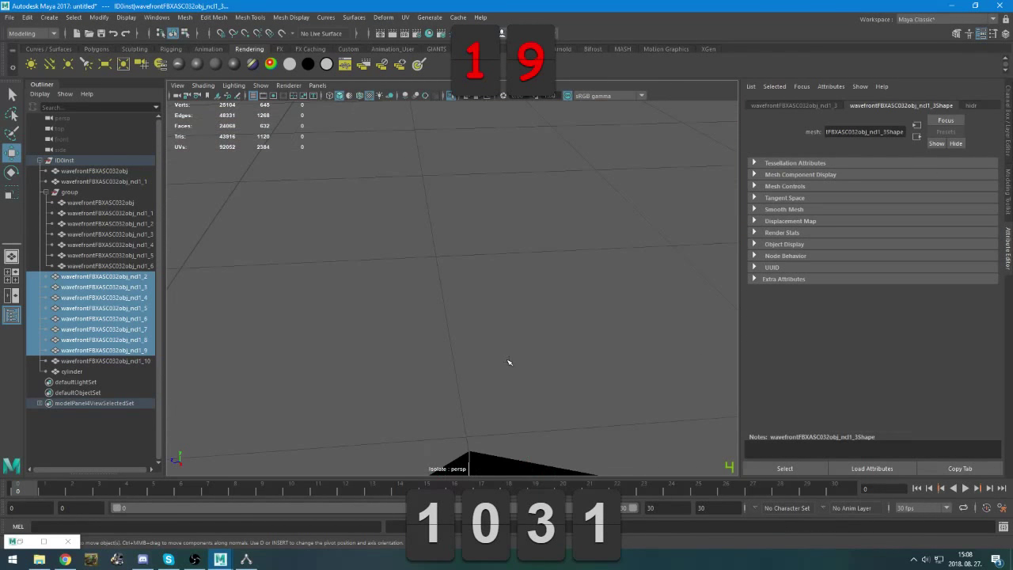
key("f")
left_click_drag(509, 361, 492, 350, "alt")
left_click(492, 350)
right_click_drag(491, 350, 516, 387, "alt")
left_click_drag(515, 387, 469, 315, "alt")
Switch to the monyakifaplatos folder, open kek.png in the photo viewer and examine the texture's layout
key("alt+Tab")
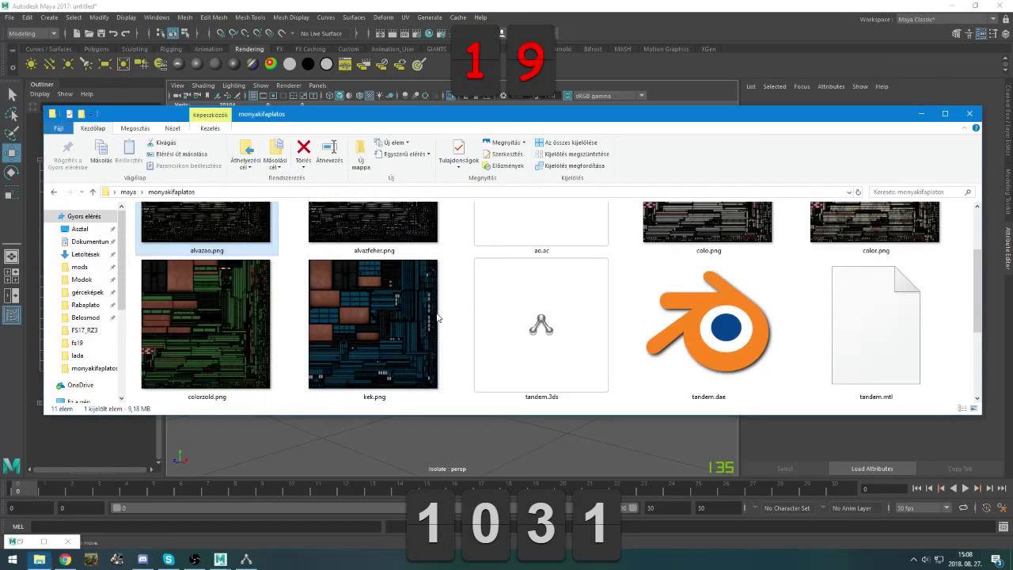
left_click(350, 335)
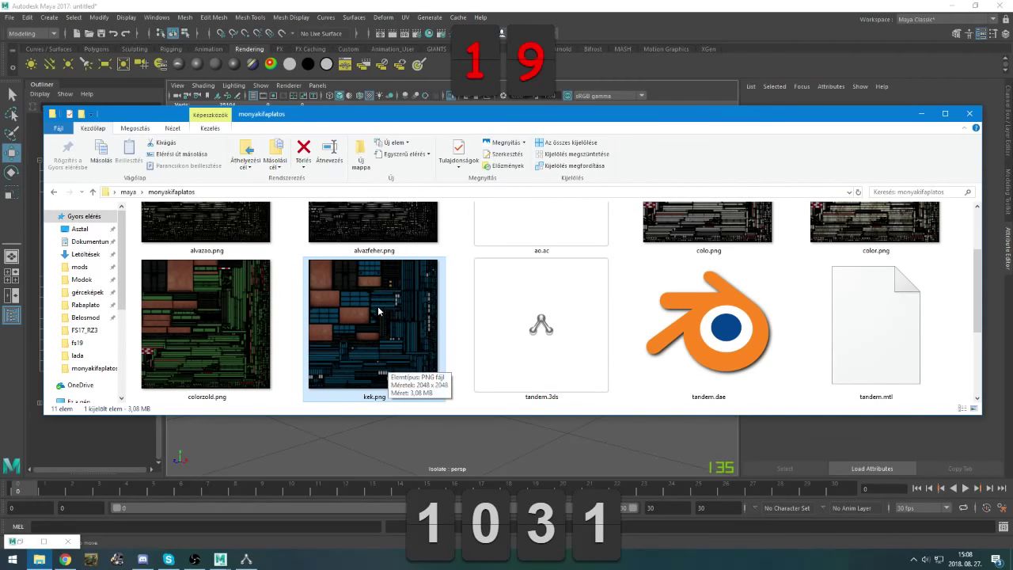
double_click(388, 362)
scroll(718, 164, "up", 1)
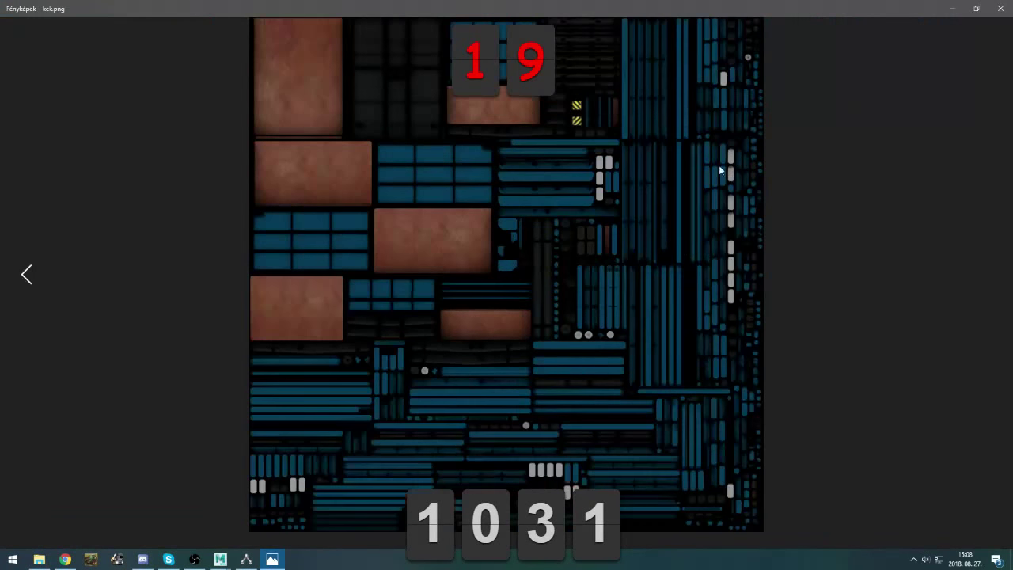
Examine the kek.png texture's pieces up close in the photo viewer and return to Maya
scroll(527, 286, "up", 3)
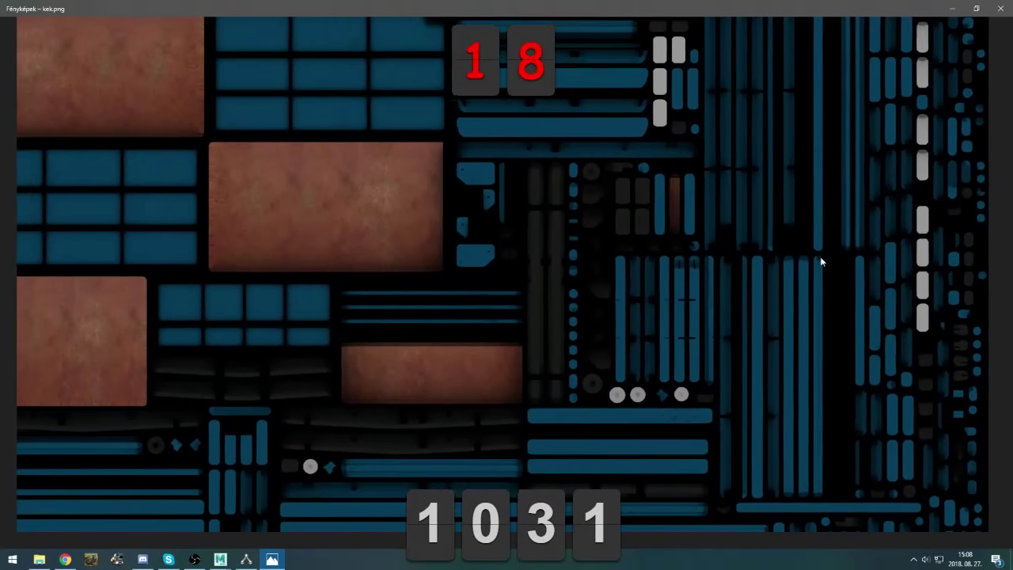
left_click_drag(821, 261, 787, 422)
scroll(670, 248, "down", 4)
key("alt+Tab")
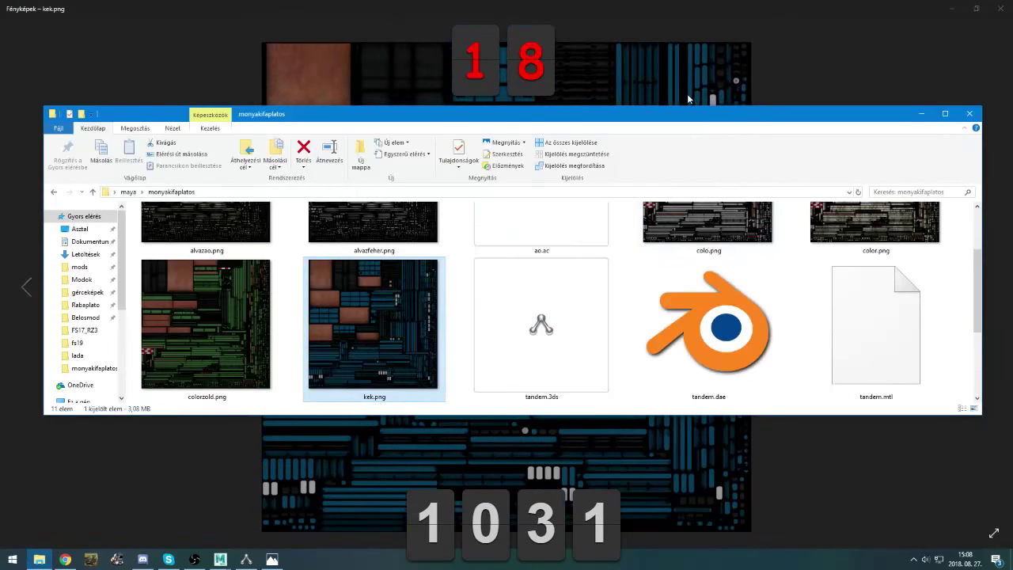
key("alt+Tab")
key("alt+Tab")
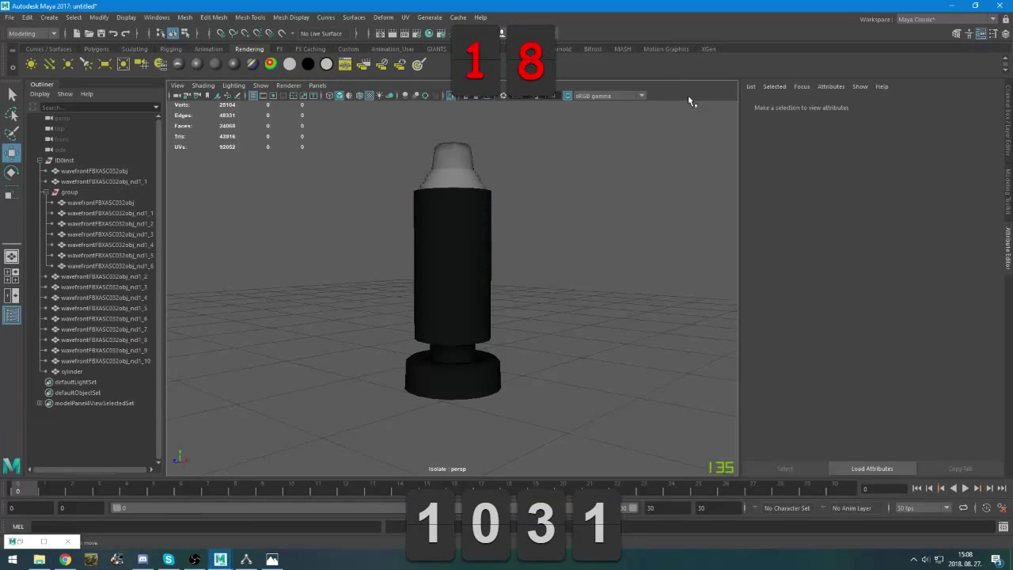
Open the UV Editor beside the viewport and select all the isolated lifting cylinder parts to display their UVs
left_click(404, 17)
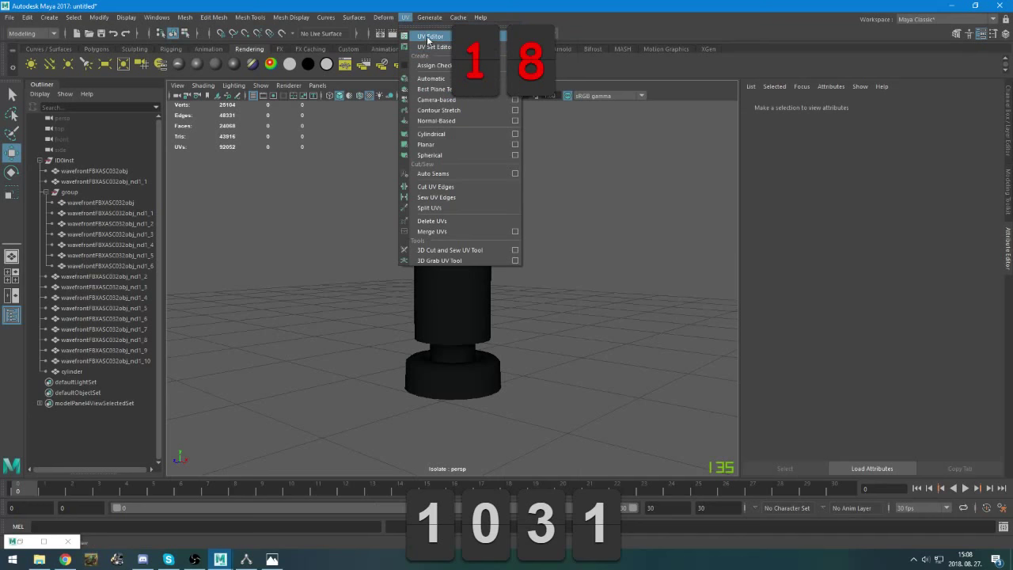
left_click(430, 37)
scroll(472, 309, "down", 8)
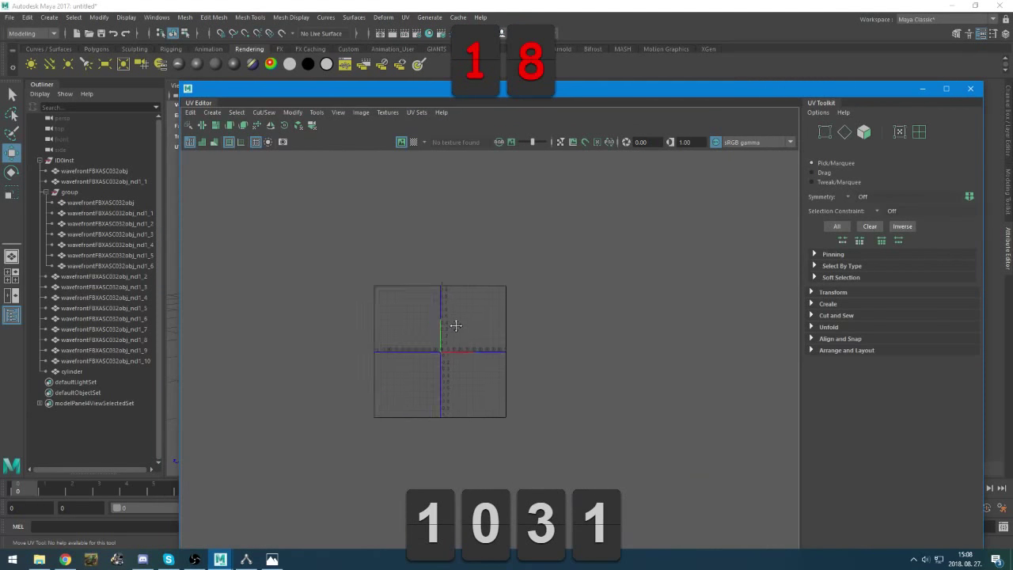
scroll(454, 326, "up", 1)
left_click_drag(447, 93, 794, 83)
left_click_drag(361, 142, 511, 436)
scroll(835, 310, "up", 10)
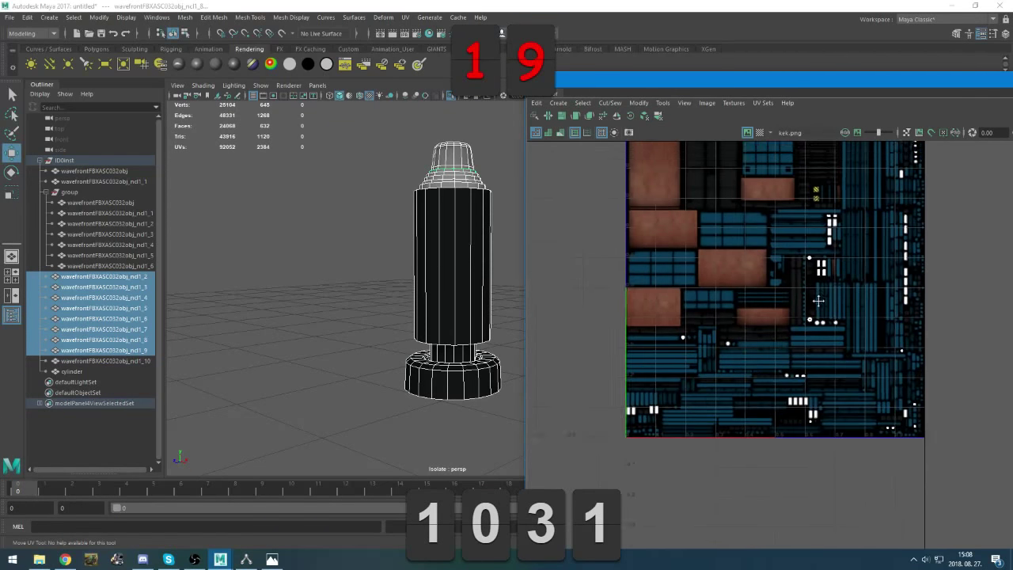
Examine how the lifting cylinder's UV shells lie over the white and dark patches of kek.png
scroll(820, 348, "up", 3)
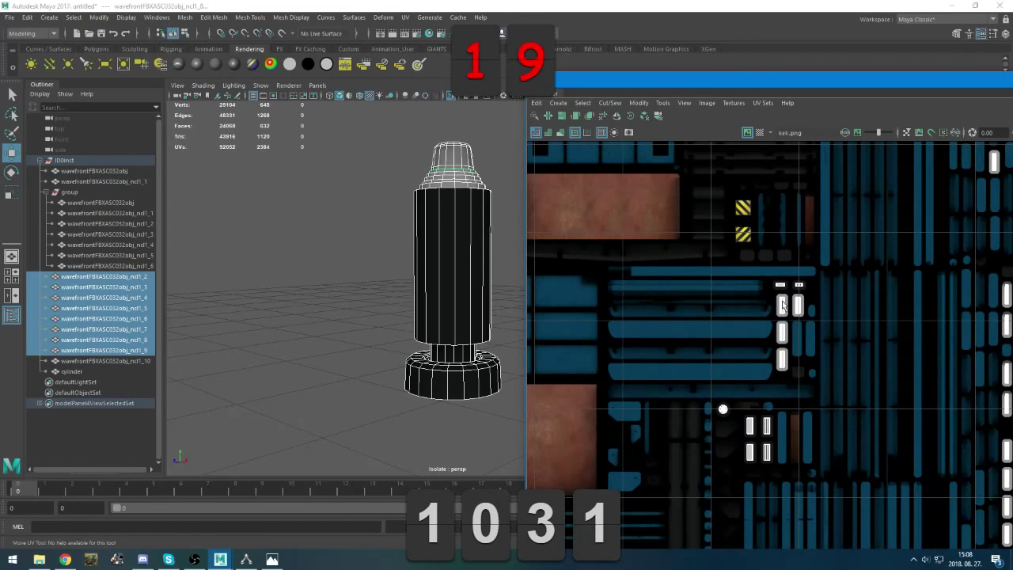
scroll(821, 346, "up", 8)
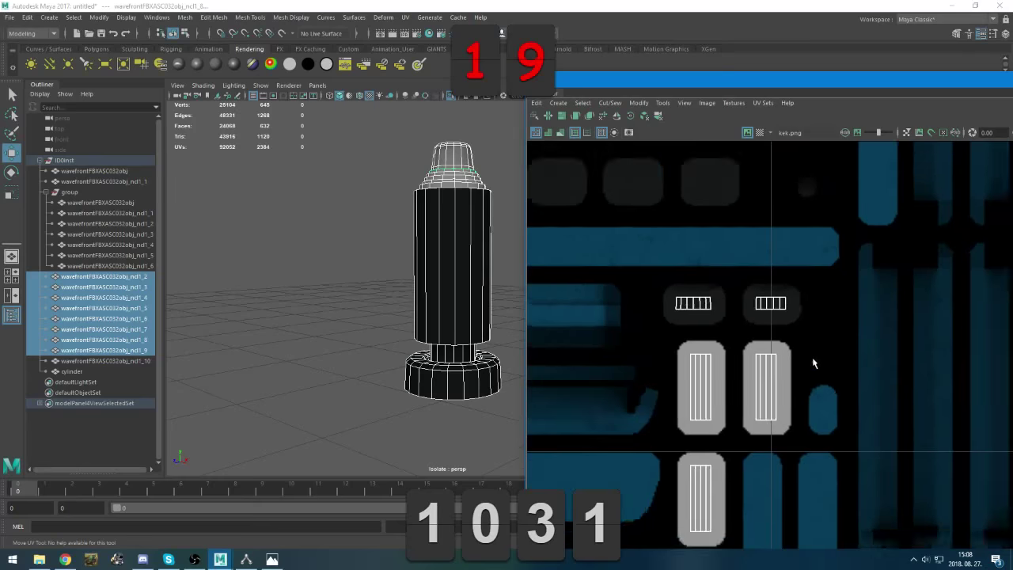
scroll(814, 364, "down", 10)
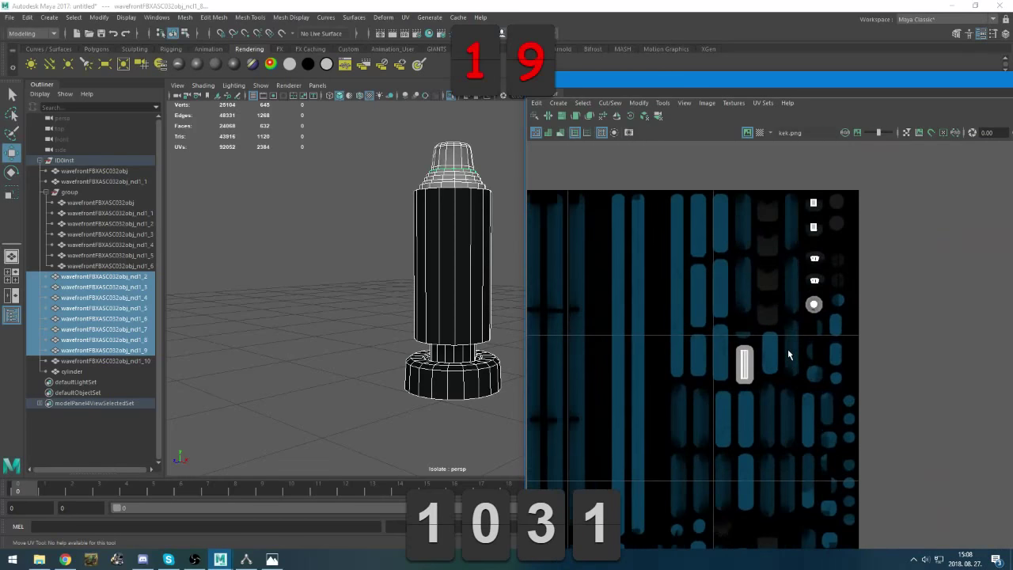
scroll(789, 355, "up", 4)
middle_click_drag(841, 280, 849, 227, "alt")
scroll(806, 459, "down", 4)
middle_click_drag(781, 436, 759, 170, "alt")
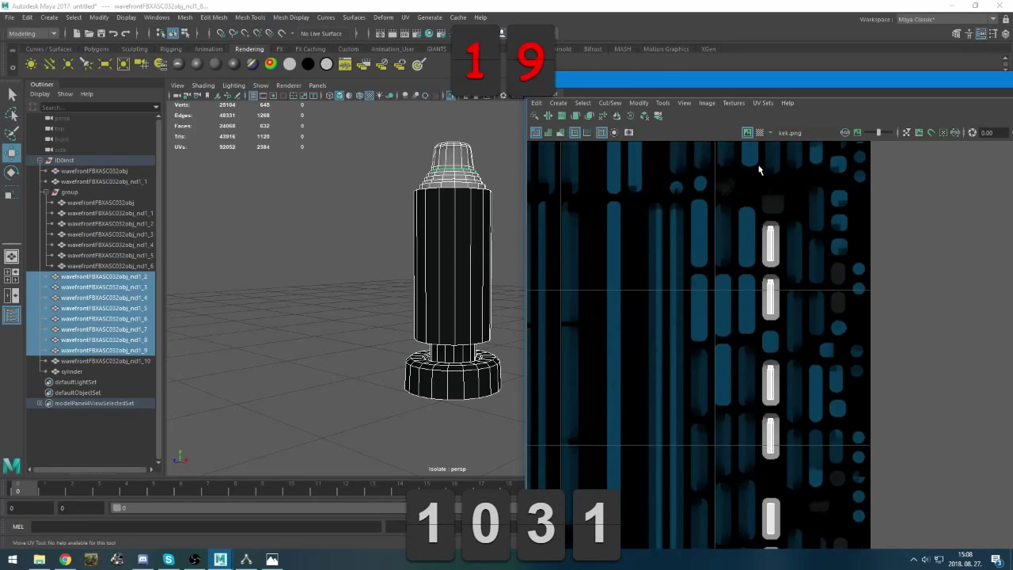
scroll(726, 385, "up", 6)
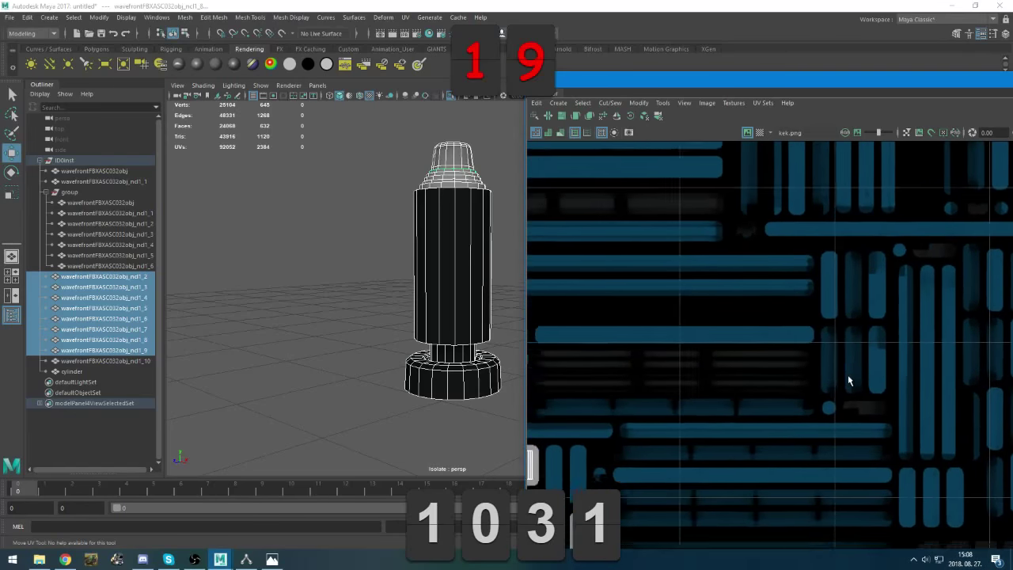
scroll(736, 368, "down", 6)
scroll(746, 388, "down", 1)
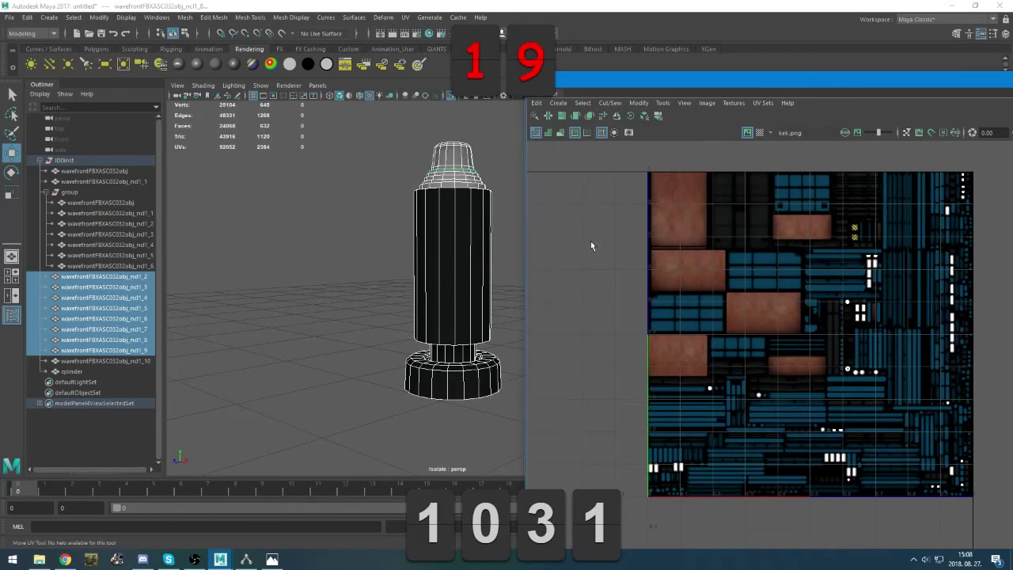
Switch to the photo viewer, compare the colorzold.png, color.png and alvazfeher.png textures, and close the viewer
key("alt+Tab")
key("Right")
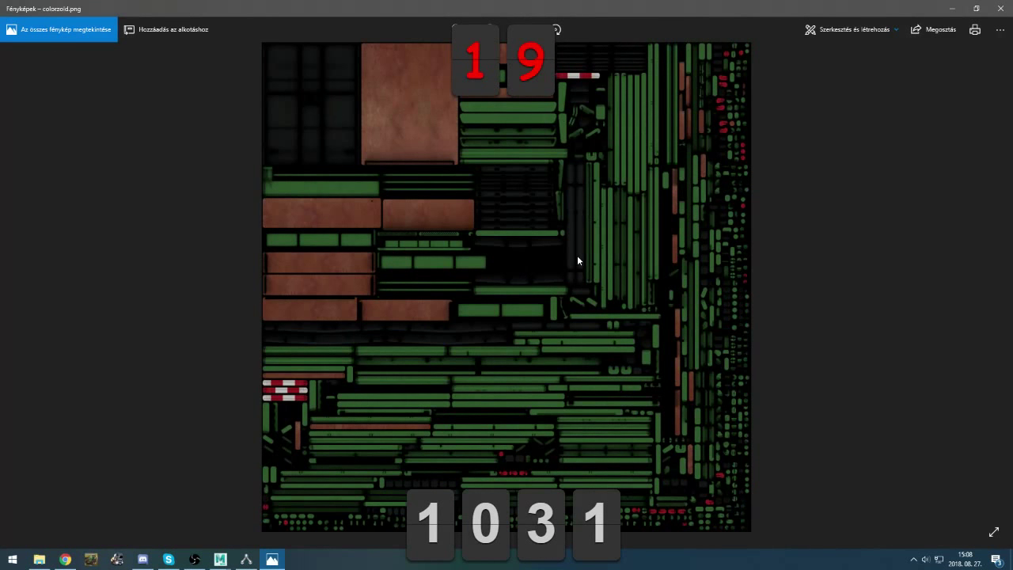
key("Left")
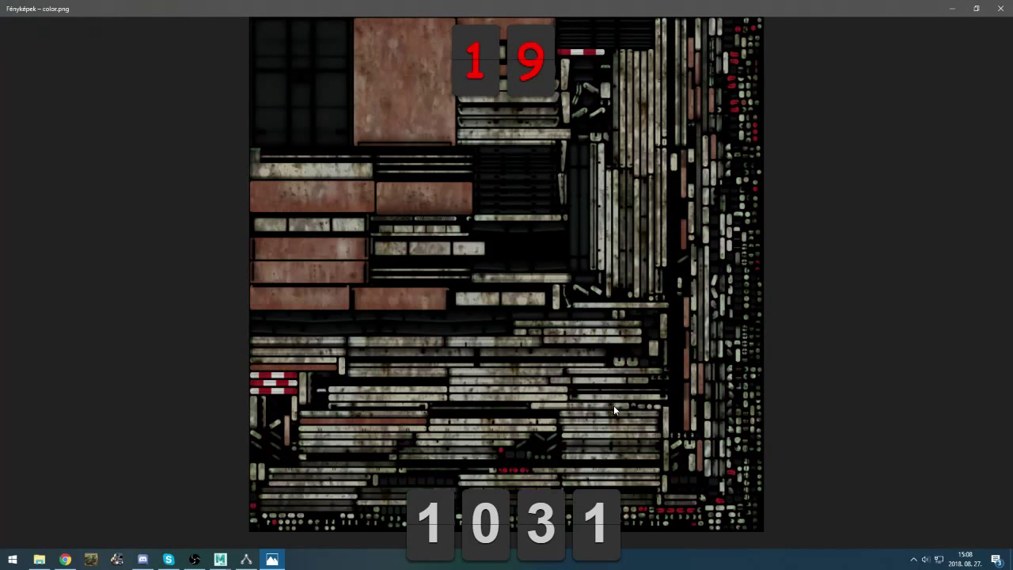
key("Right")
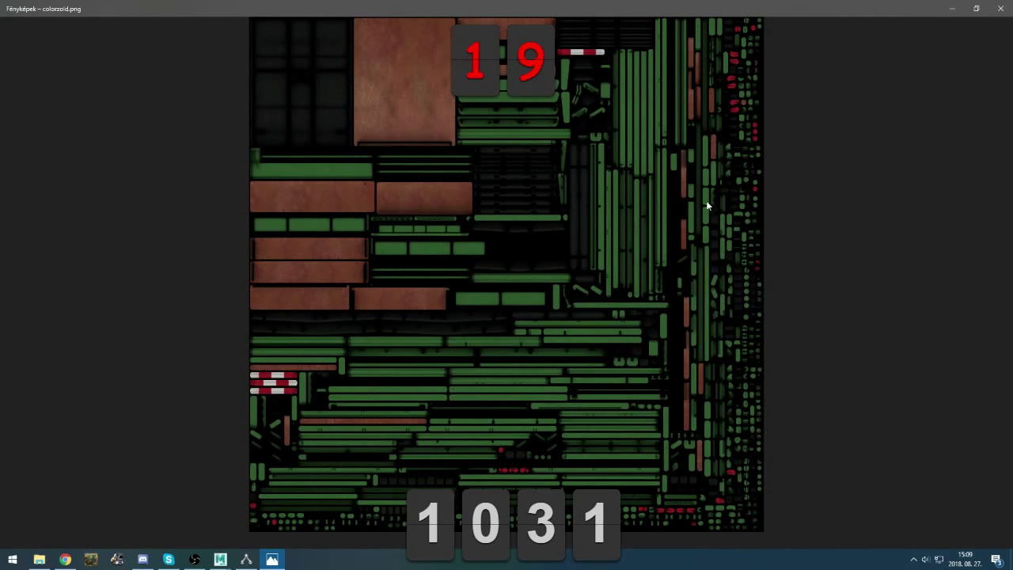
scroll(706, 204, "up", 4)
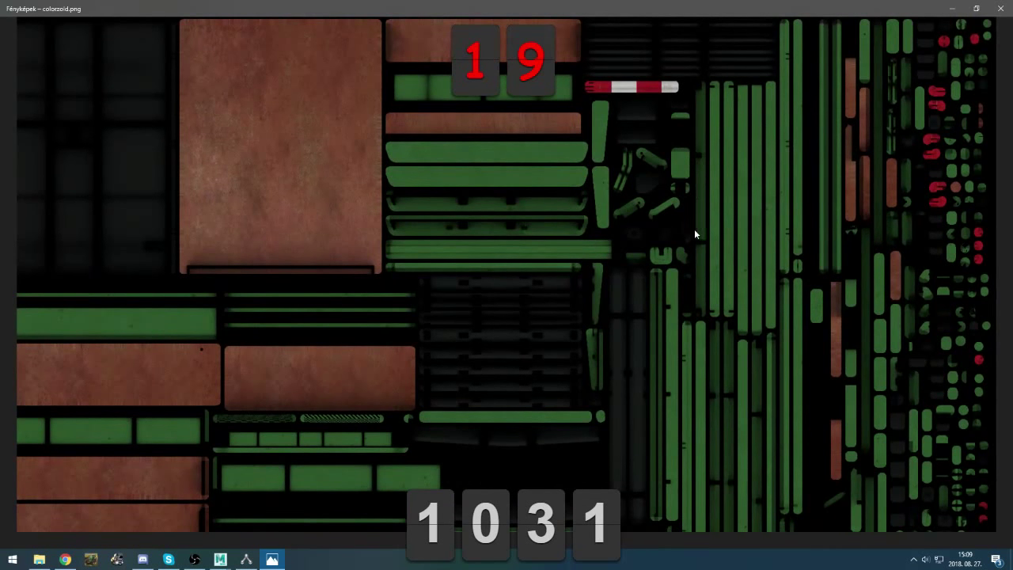
scroll(694, 228, "down", 4)
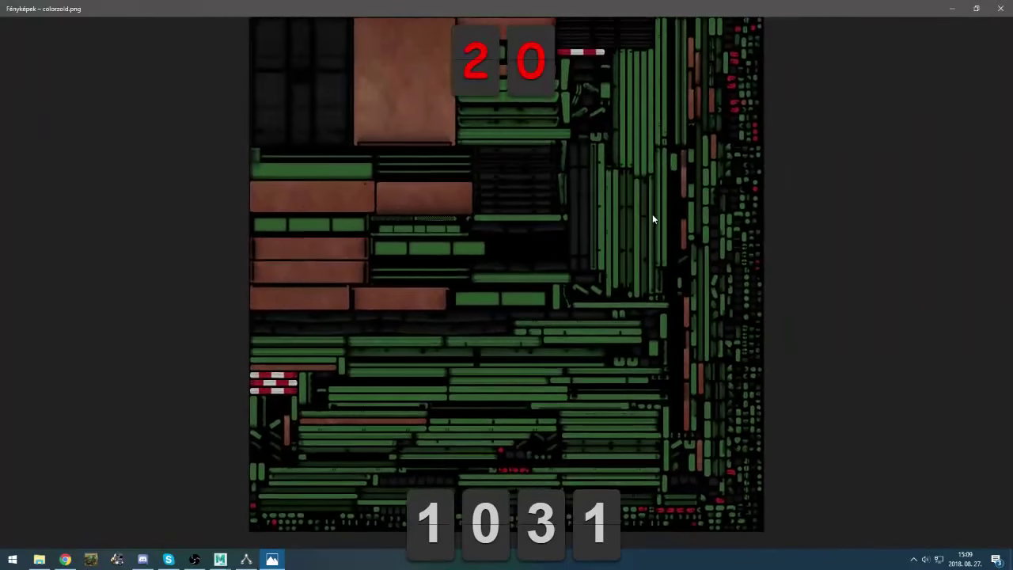
key("Left")
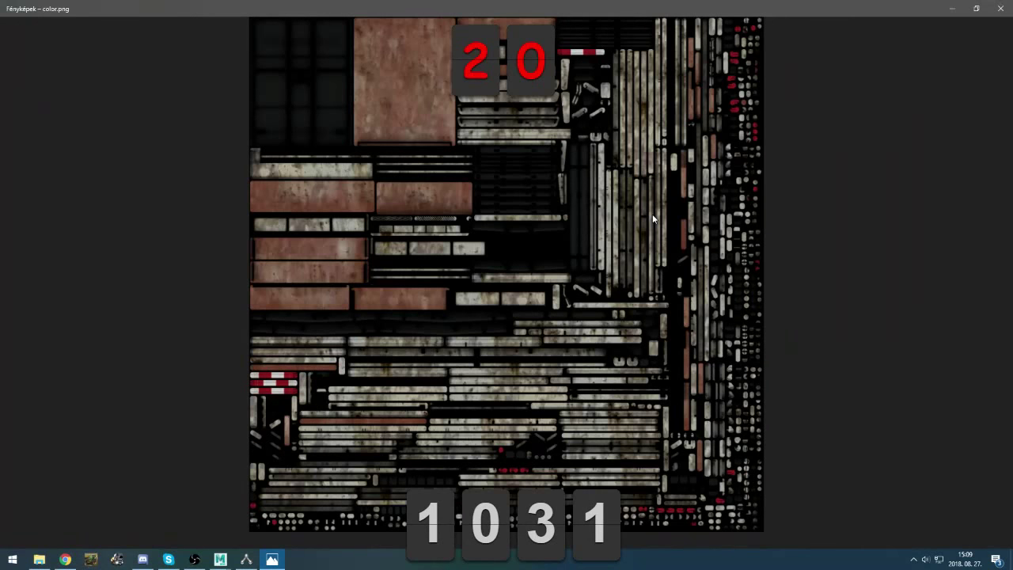
key("Left")
scroll(674, 126, "up", 4)
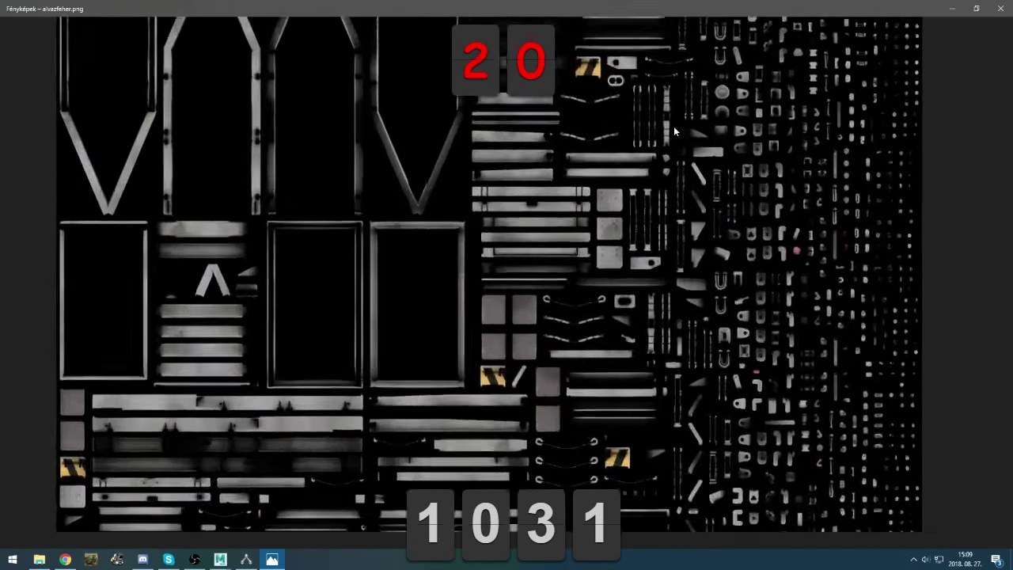
key("Left")
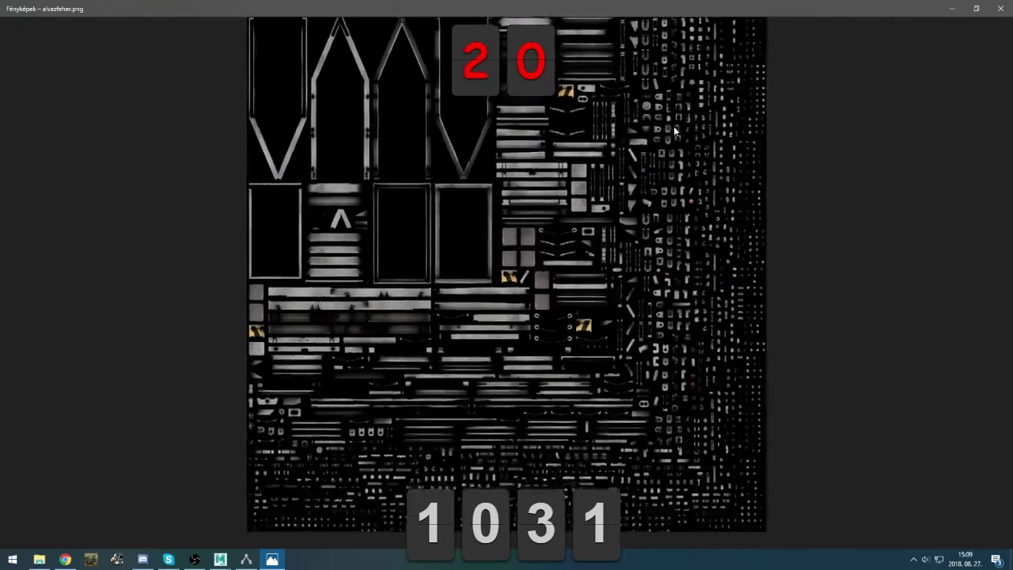
key("Right")
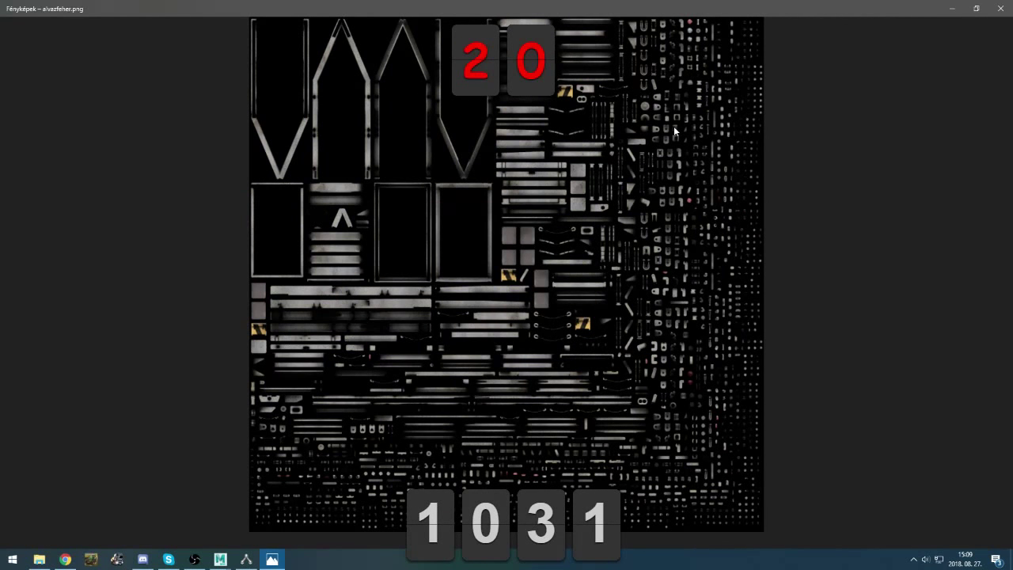
left_click(1001, 8)
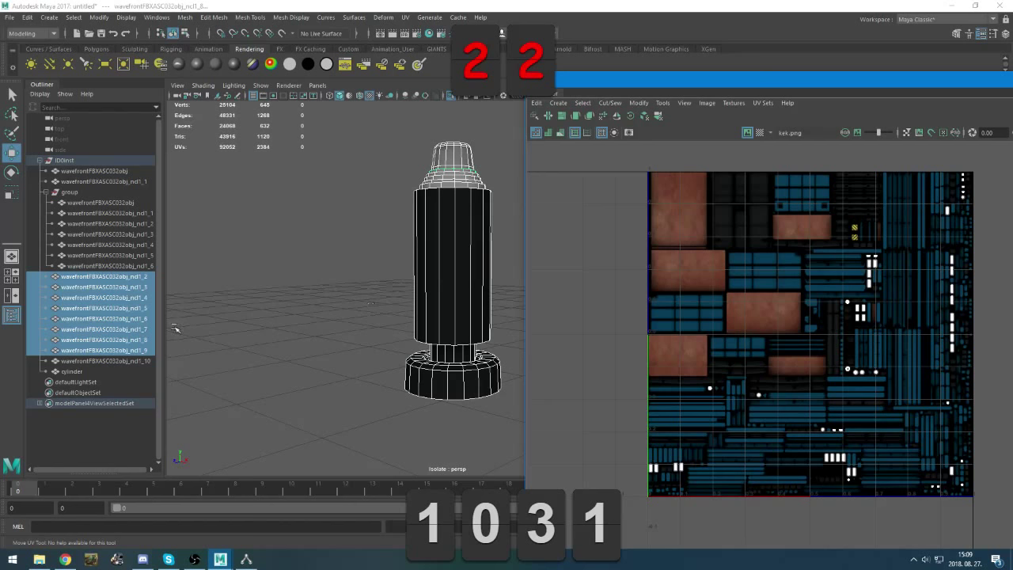
Turn off isolation to show the whole trailer and select the cylinder object
scroll(300, 361, "down", 5)
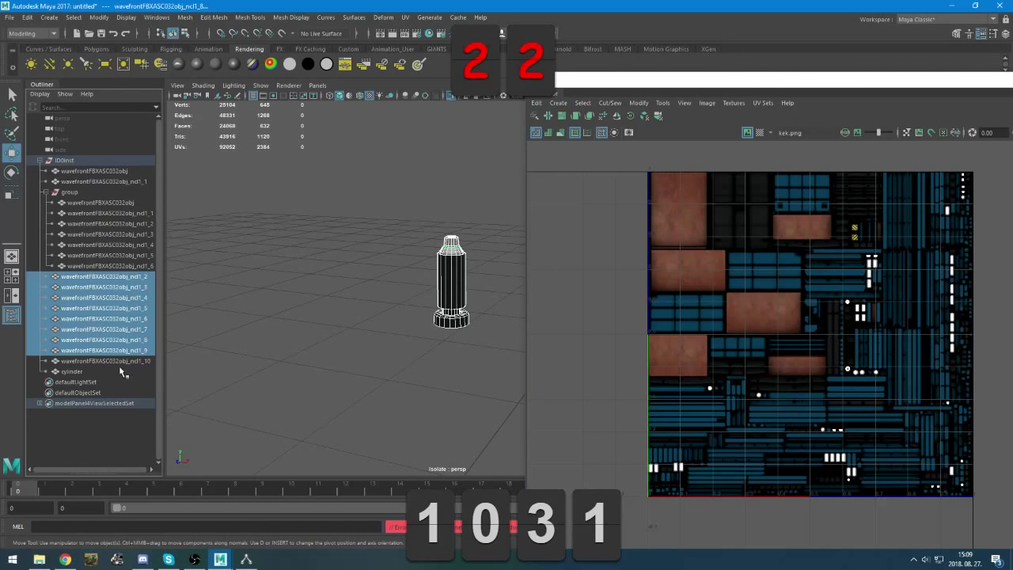
key("ctrl+1")
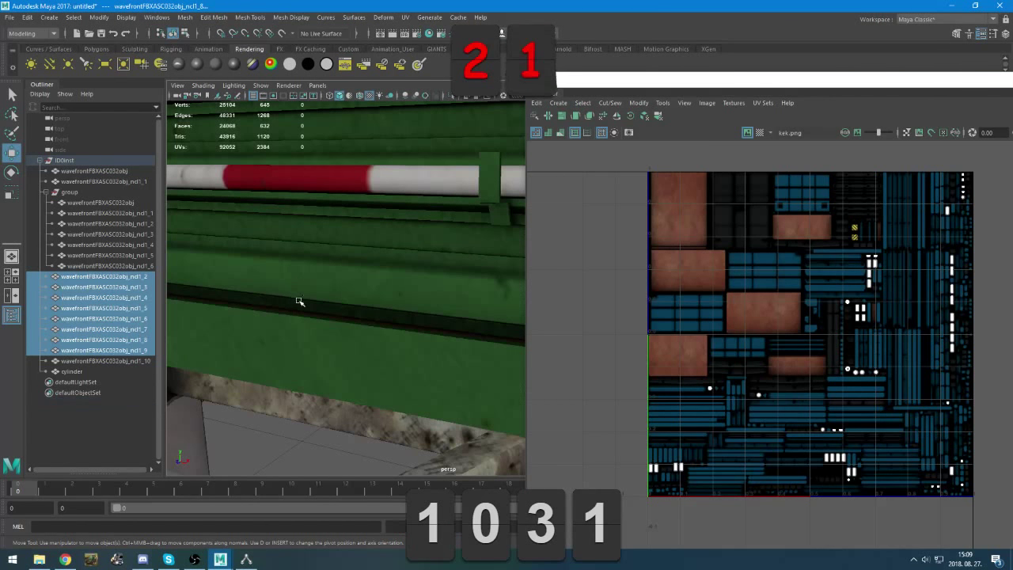
key("f")
left_click(95, 371)
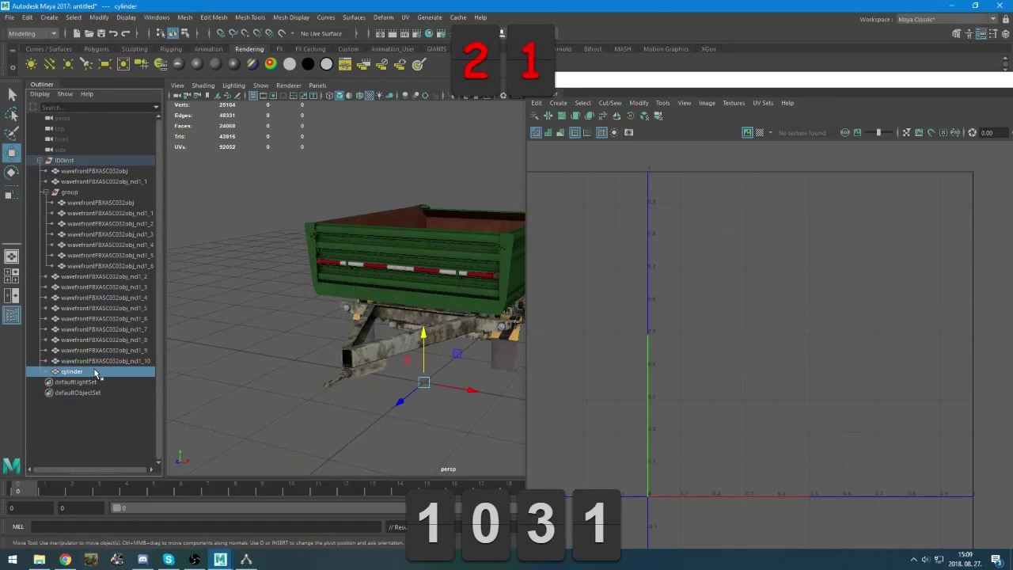
Try to move the cylinder object away from the trailer, and undo the move
left_click_drag(221, 341, 333, 380, "alt")
scroll(332, 382, "down", 5)
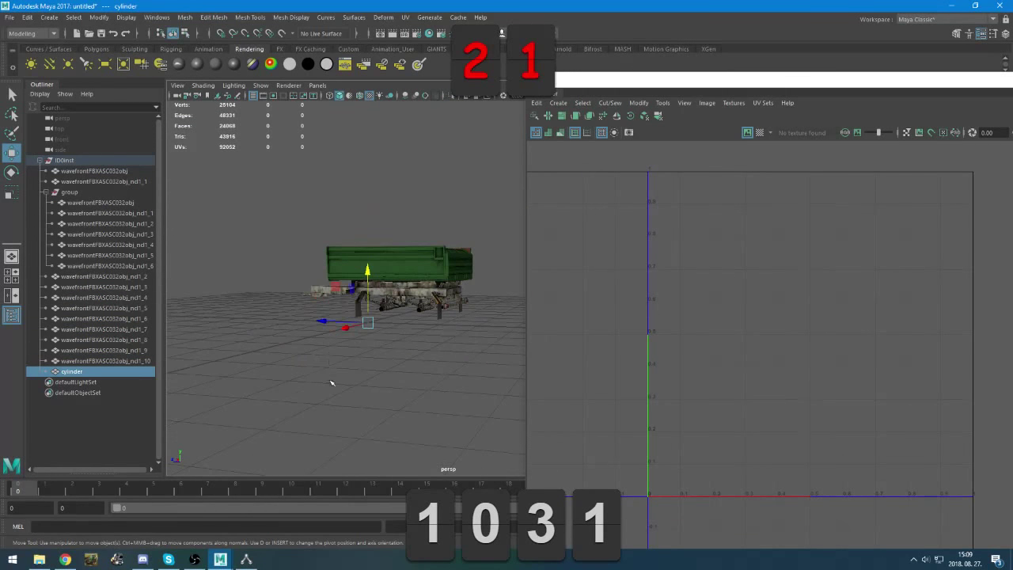
left_click_drag(368, 277, 411, 292)
key("ctrl+z")
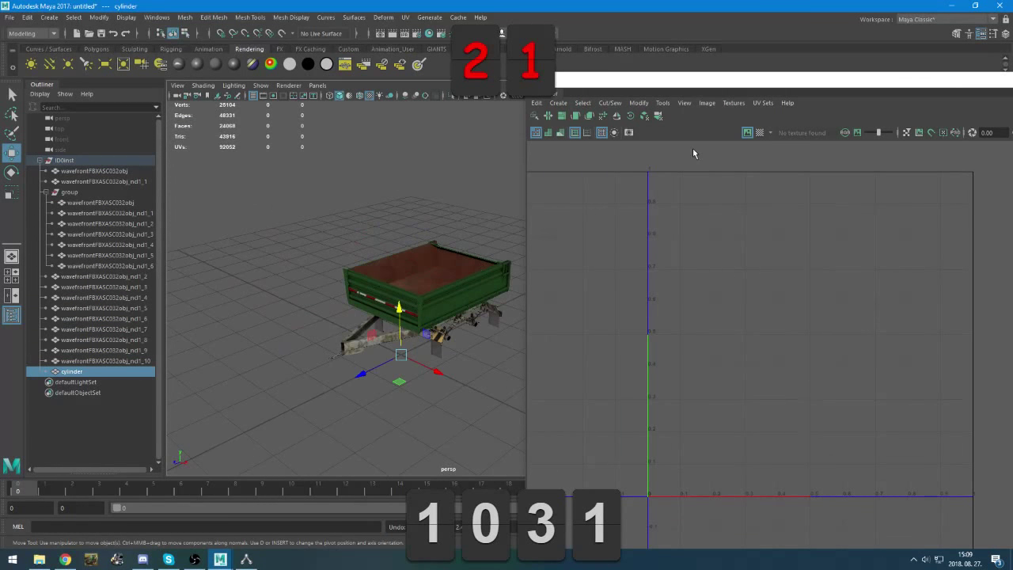
Look under the trailer around the cylinder object's pivot and close the UV Editor
left_click_drag(799, 83, 798, 88)
scroll(719, 317, "down", 4)
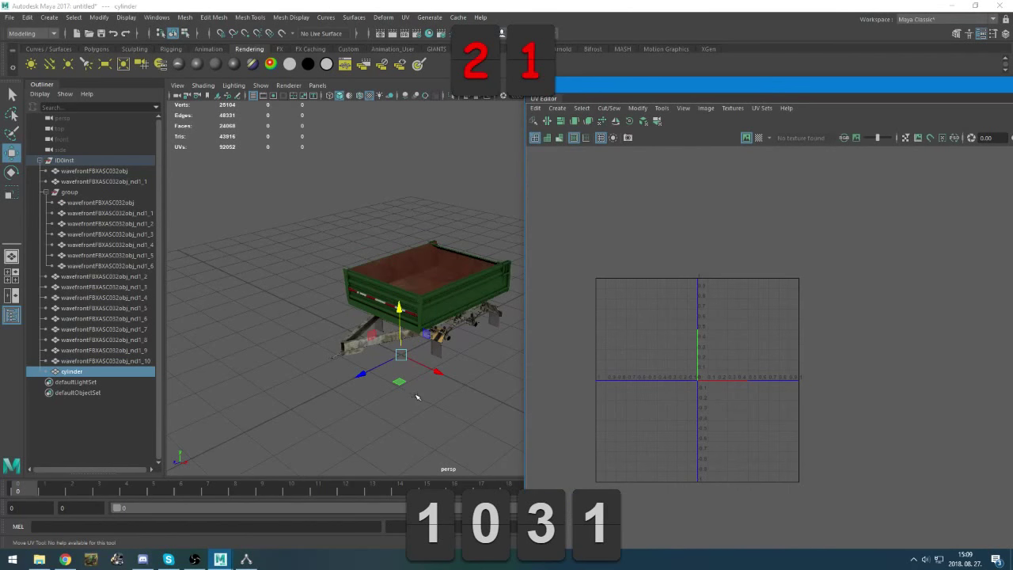
scroll(404, 378, "up", 3)
left_click_drag(404, 379, 348, 320, "alt")
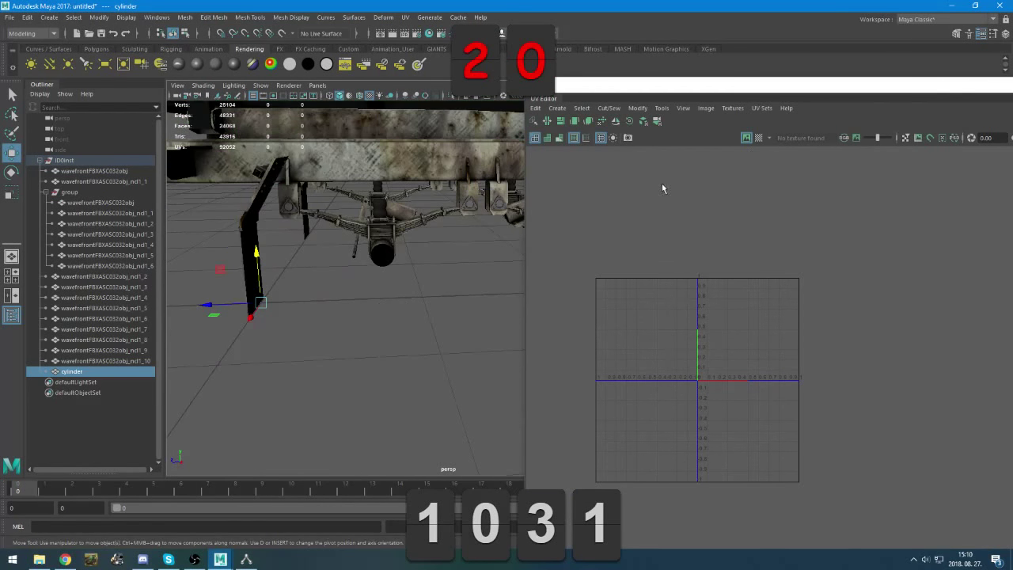
left_click_drag(910, 85, 680, 84)
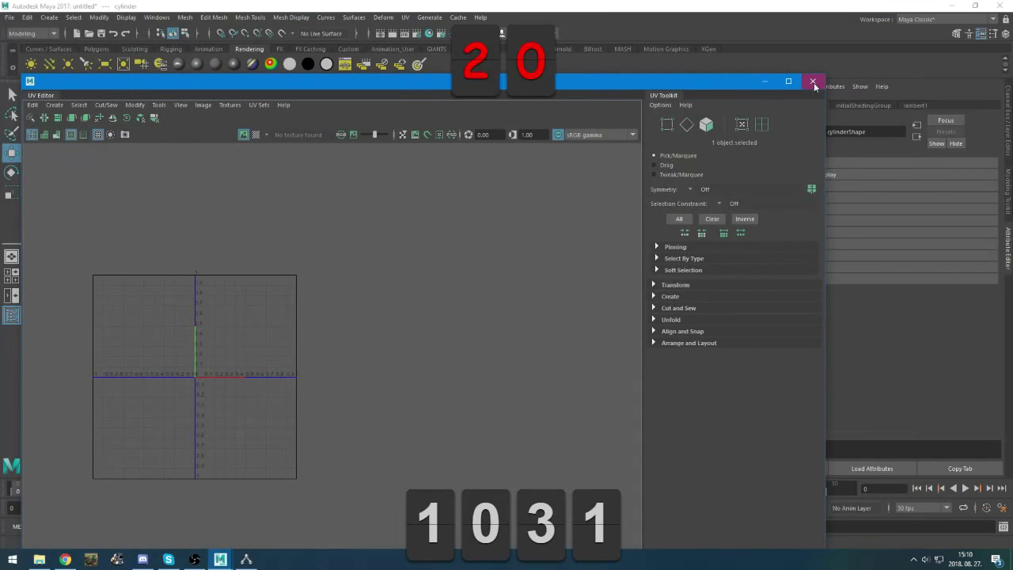
left_click(813, 81)
Frame the cylinder object and try to scale it up uniformly with the Scale tool
left_click_drag(301, 341, 369, 392, "alt")
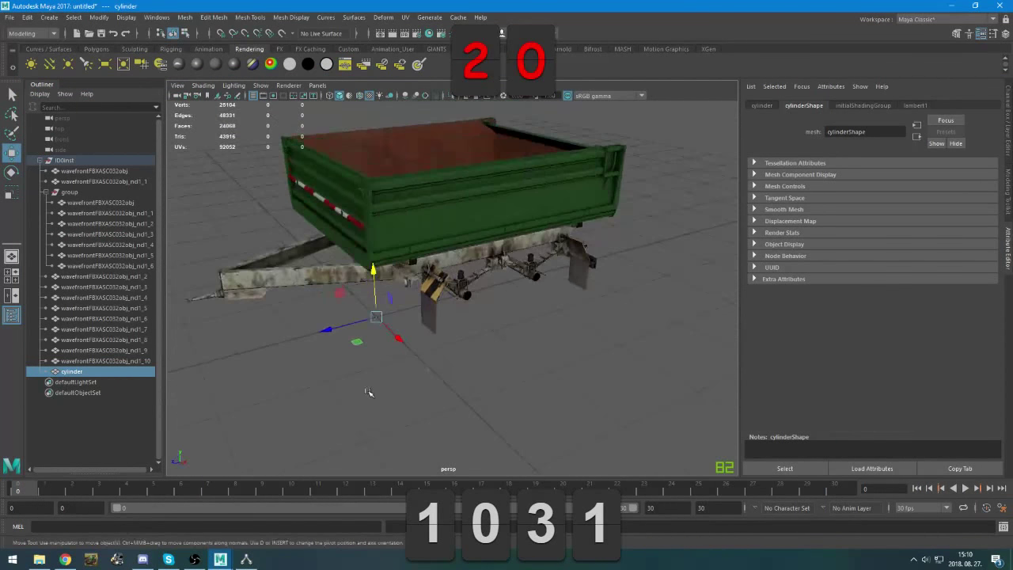
scroll(368, 392, "down", 6)
scroll(369, 392, "up", 2)
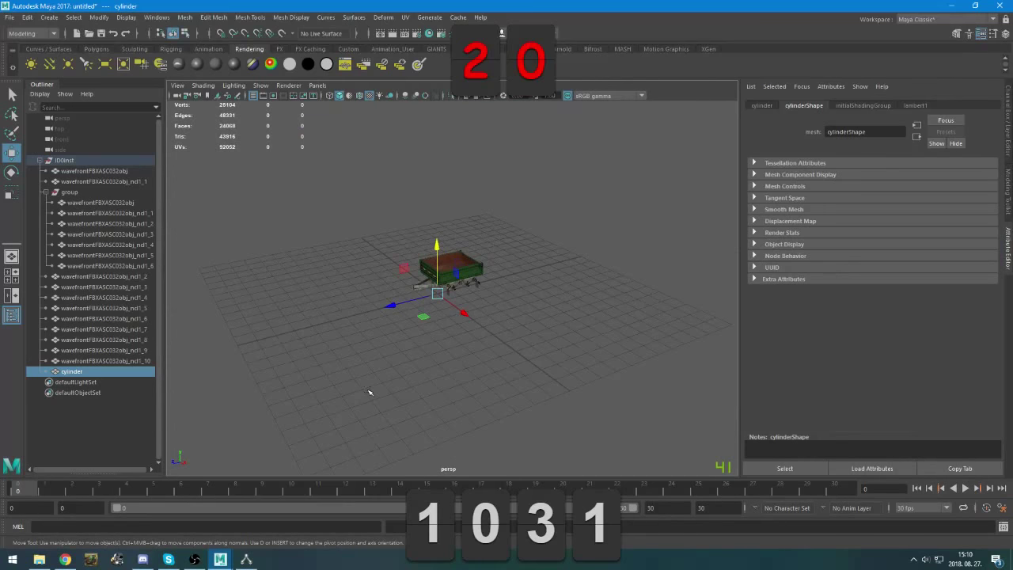
scroll(396, 384, "up", 12)
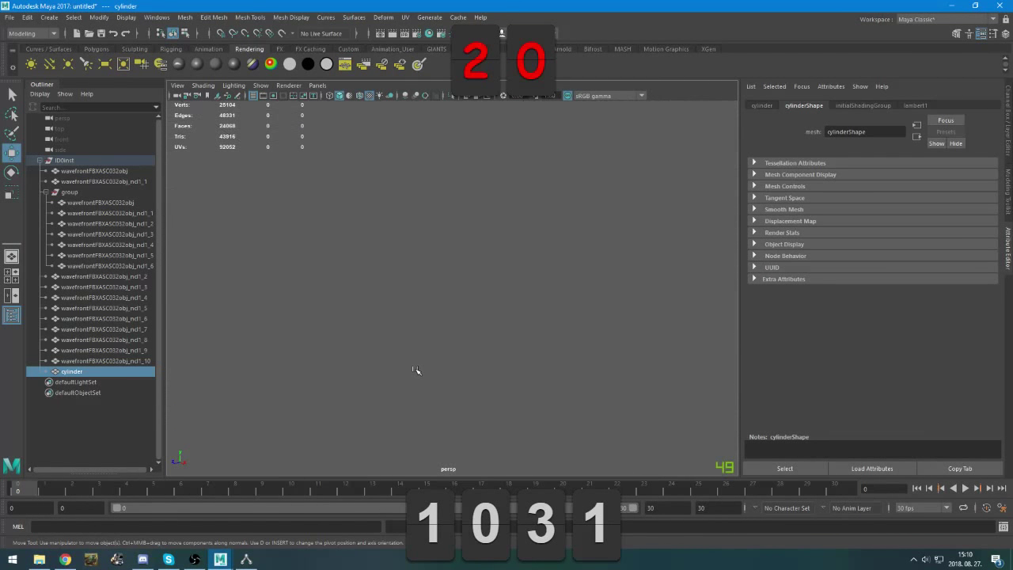
key("f")
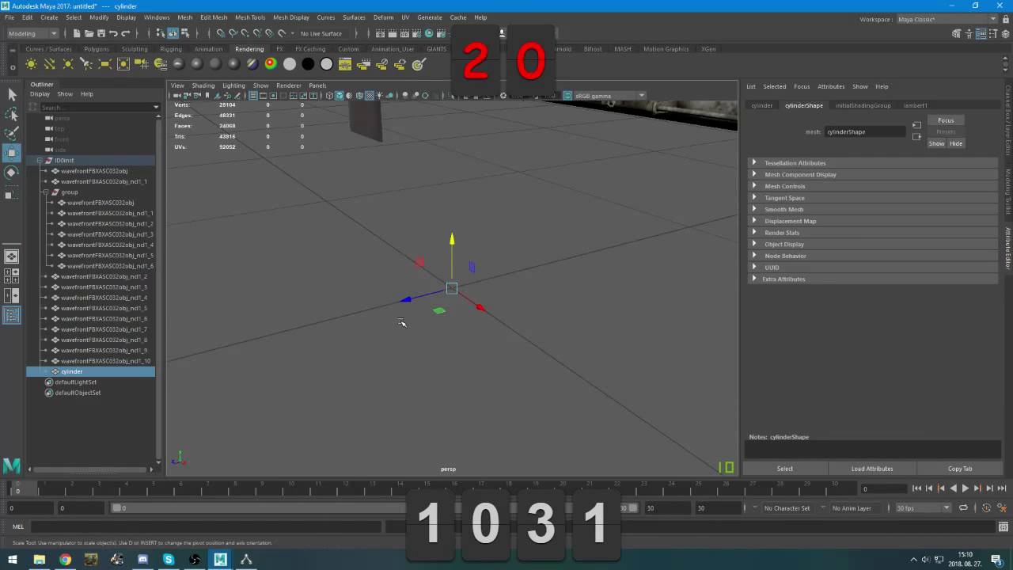
key("r")
left_click_drag(453, 288, 557, 311)
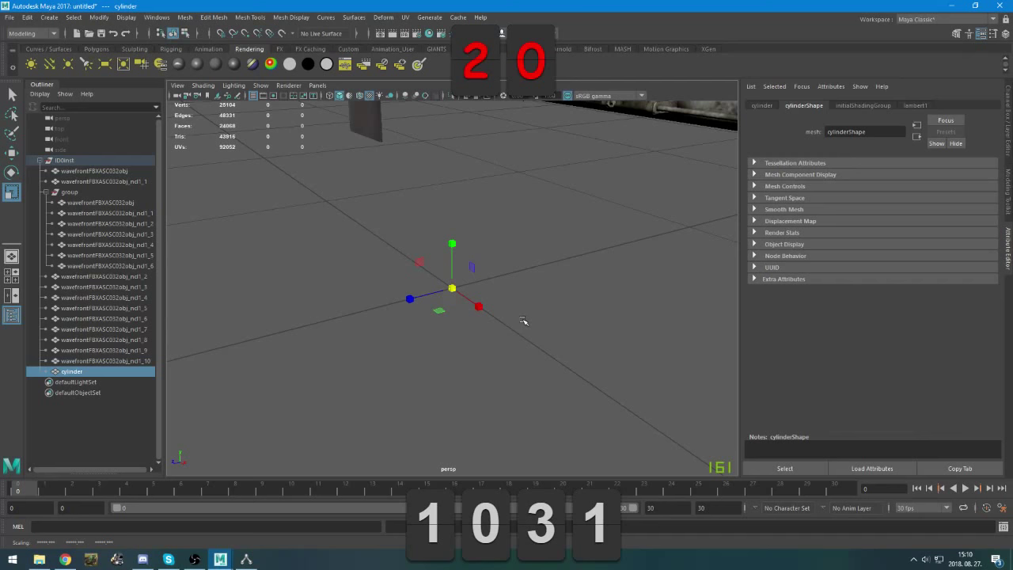
Reset the cylinder object's Scale X, Scale Y and Scale Z to 1
left_click(523, 320)
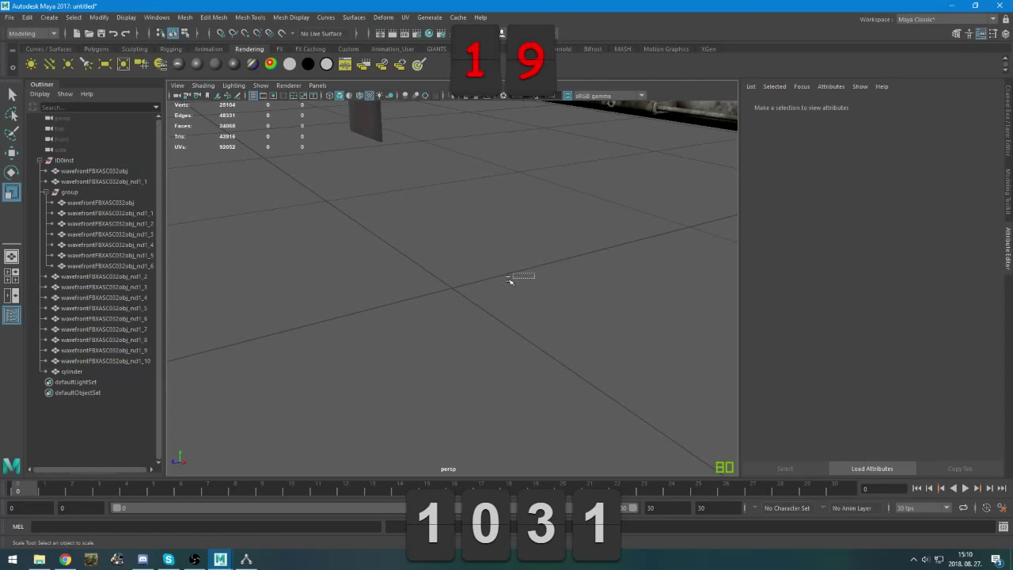
left_click(71, 371)
scroll(362, 367, "down", 8)
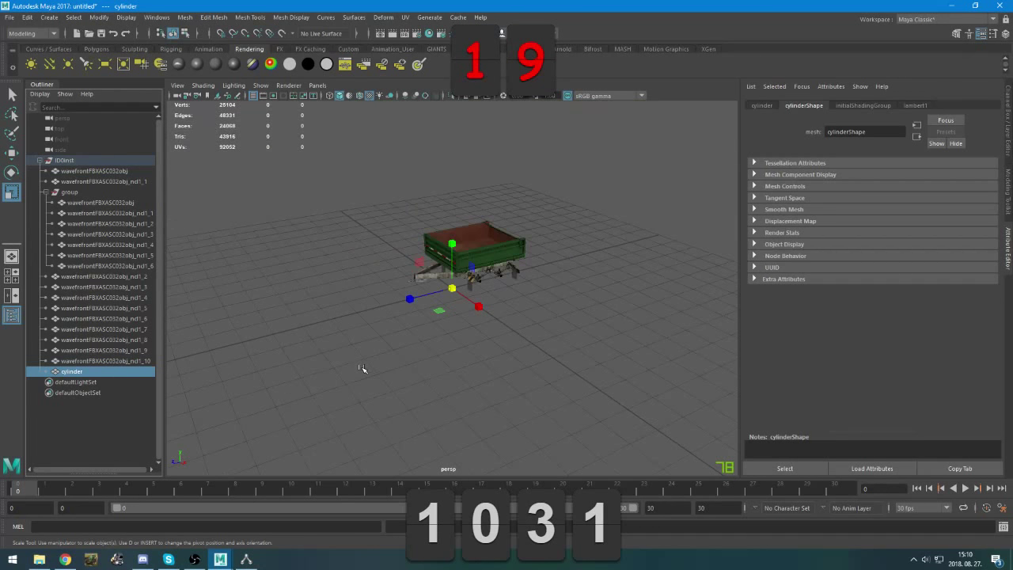
scroll(362, 368, "up", 4)
left_click(1008, 118)
left_click(977, 167)
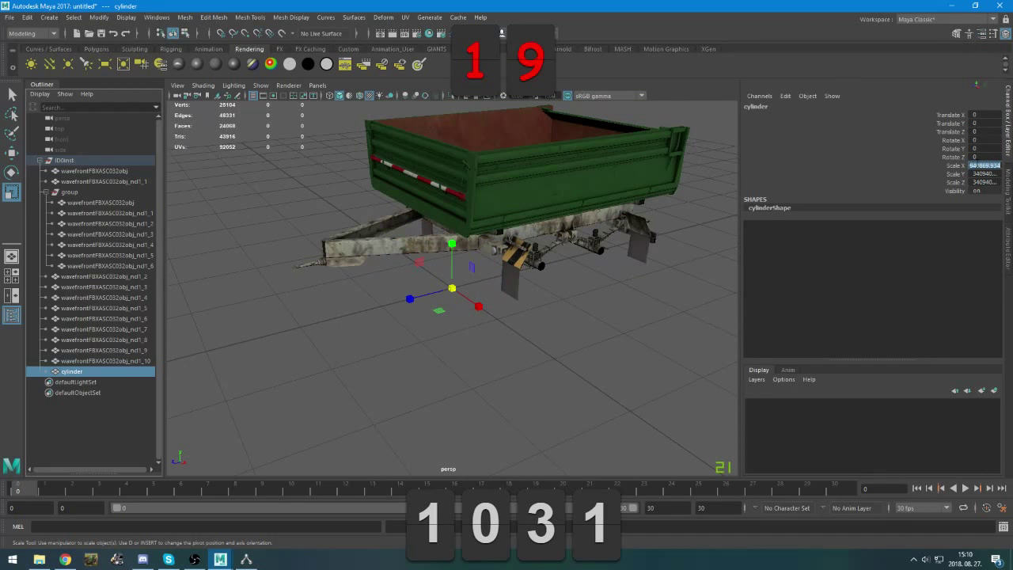
type("1")
key("Tab")
type("1")
key("Tab")
type("1")
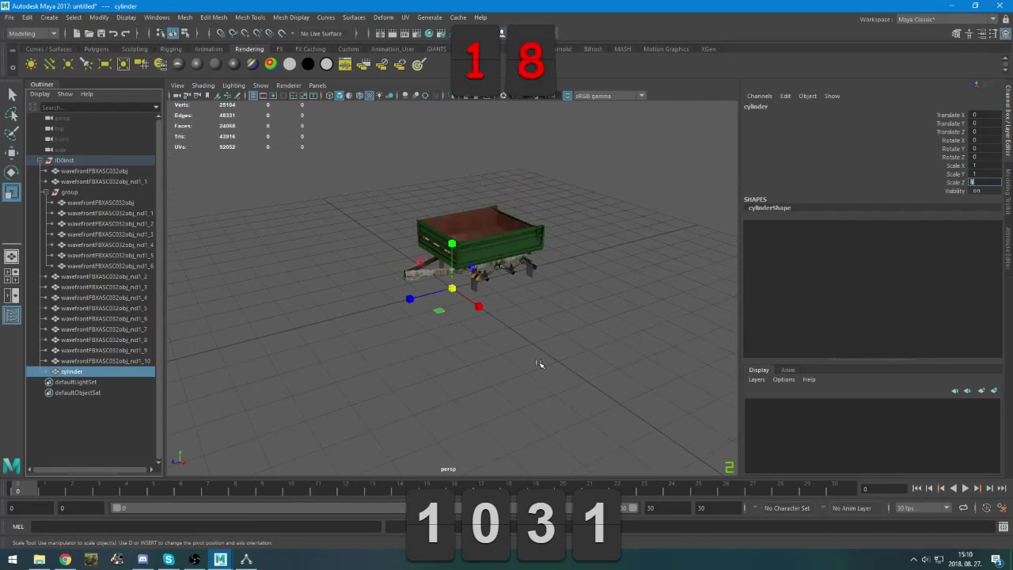
left_click(559, 341)
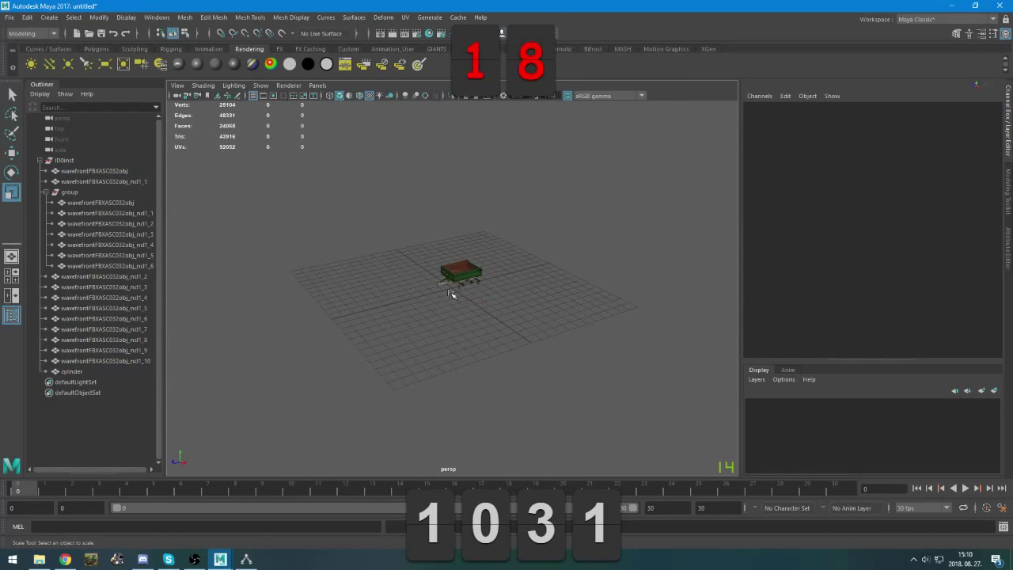
Select the cylinder object again and delete it from the scene
left_click(92, 373)
middle_click_drag(561, 325, 432, 362, "shift")
scroll(429, 362, "down", 5)
key("Delete")
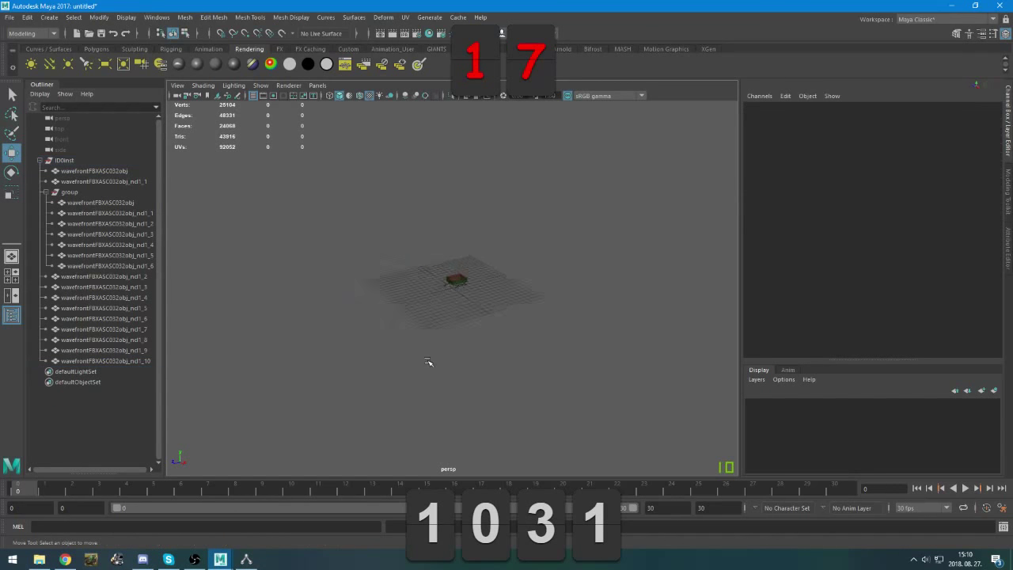
Rename the chassis mesh wavefrontFBXASC032obj_ncl1_10 as alvaz1
scroll(426, 300, "up", 5)
left_click(88, 361)
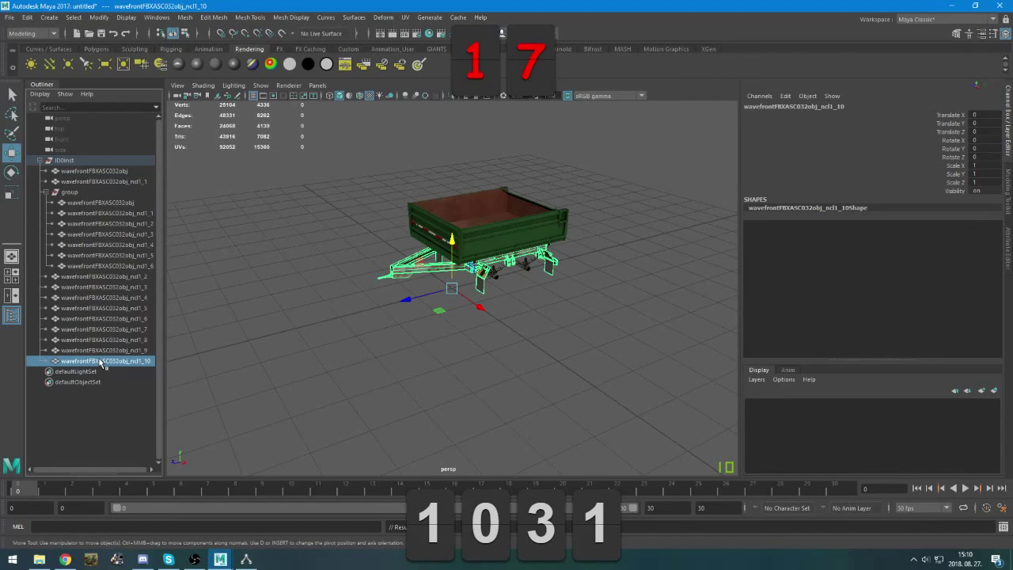
double_click(89, 363)
type("alvaz")
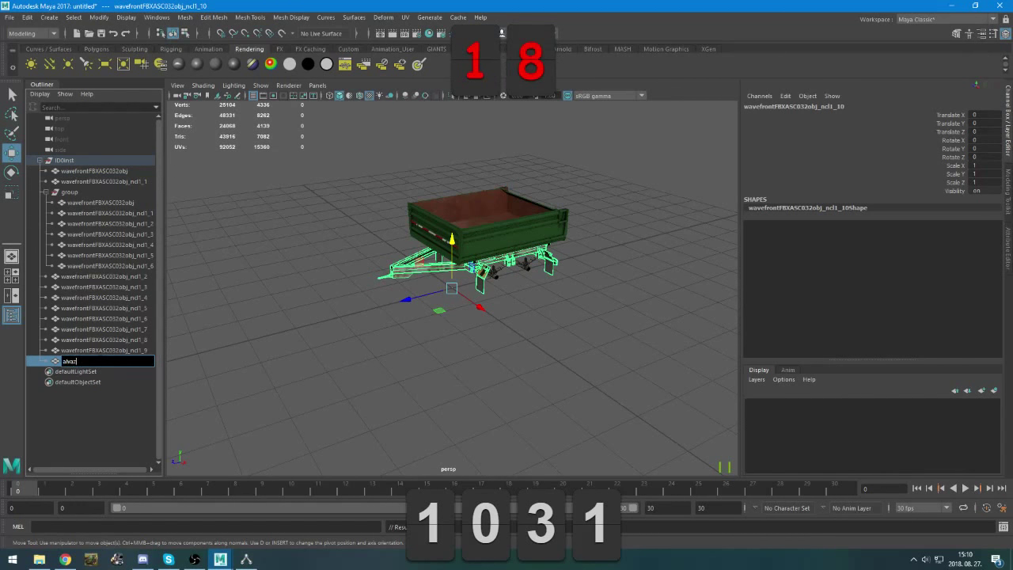
type("1")
key("Return")
Rename the trailer bed mesh with the front wall, wavefrontFBXASC032obj_ncl1_6 in the group, as plato
left_click(119, 256)
left_click(121, 265)
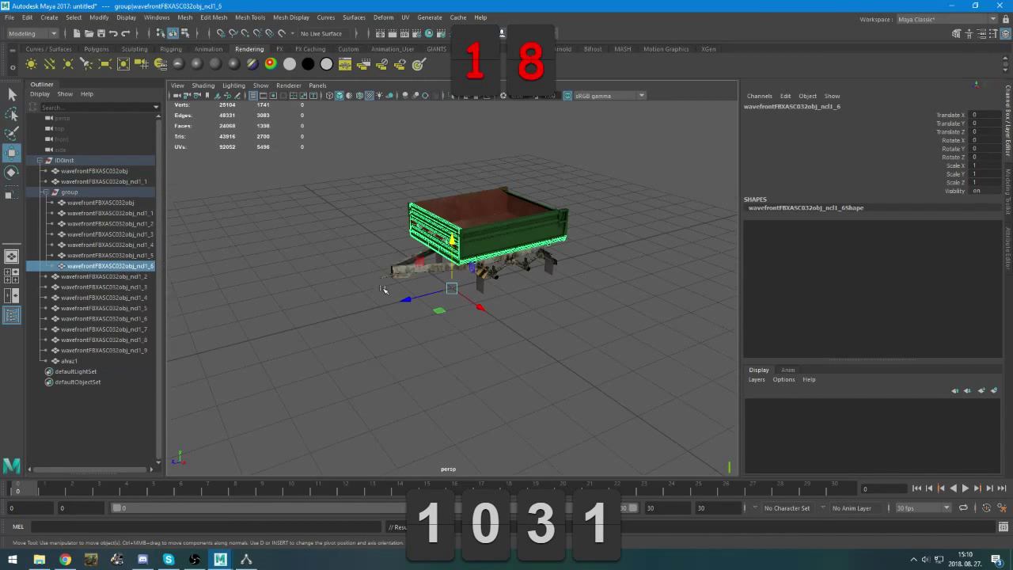
key("f")
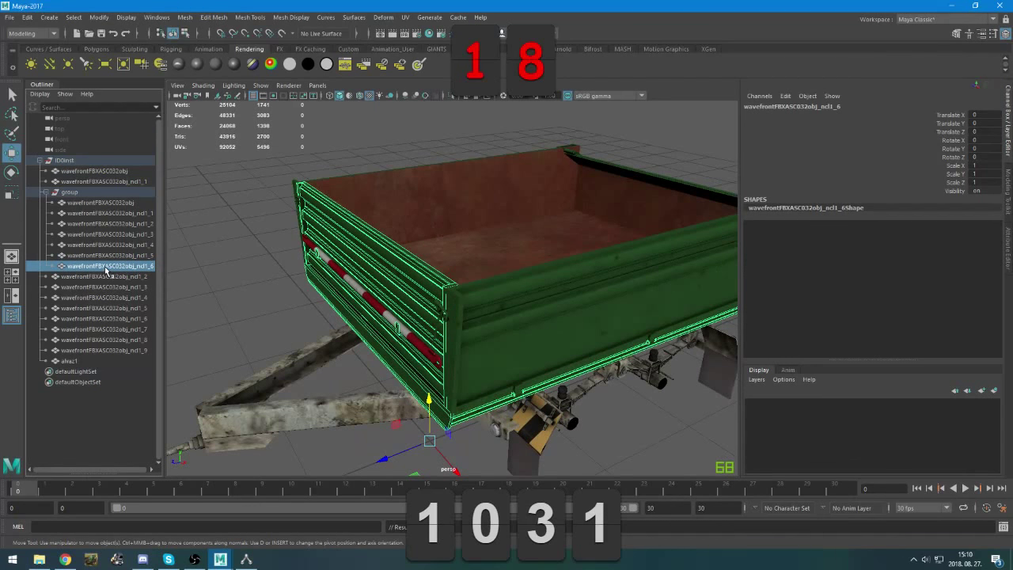
double_click(105, 268)
type("platp")
key("Return")
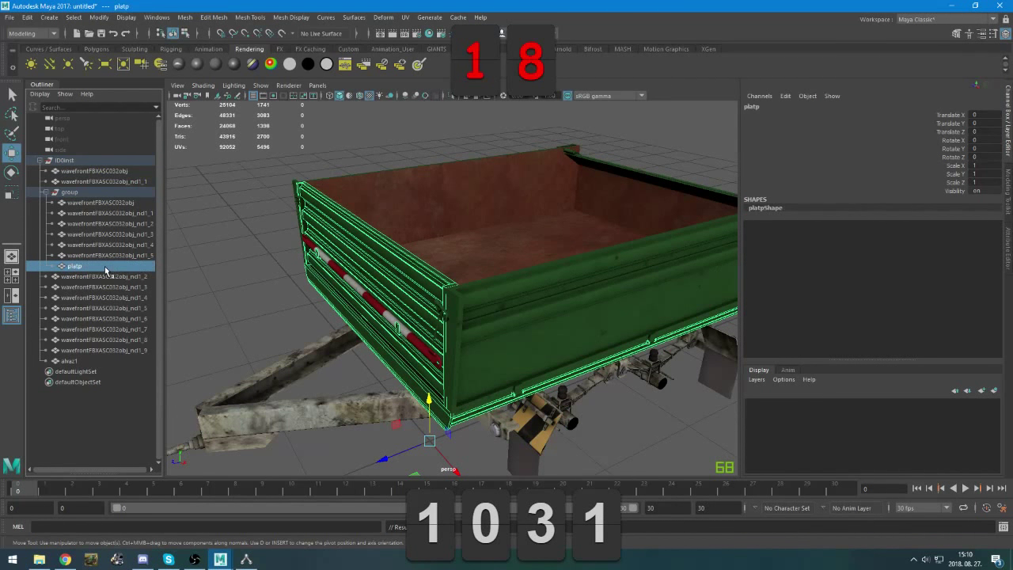
double_click(105, 268)
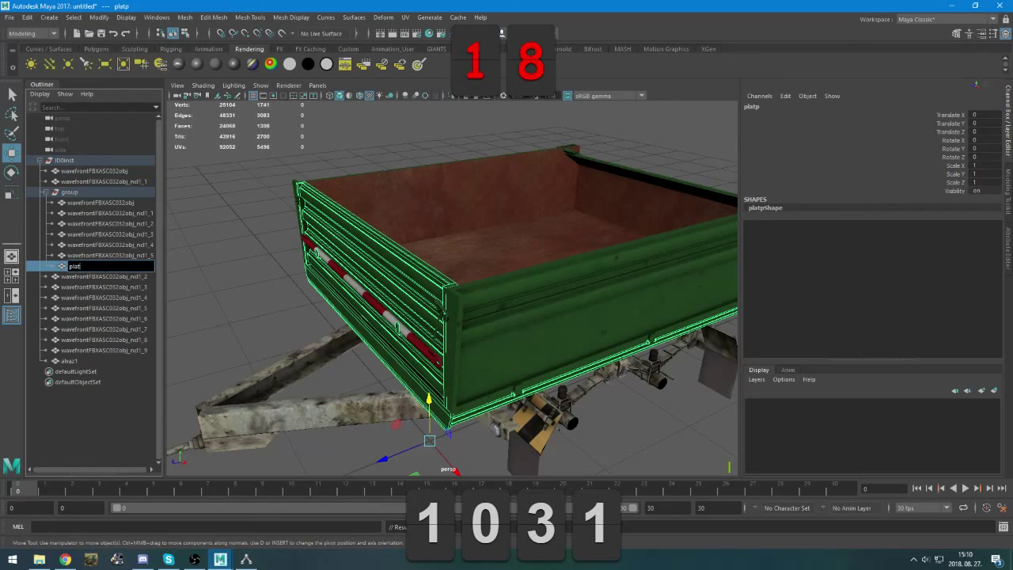
type("o")
key("Return")
Rename the tailgate mesh wavefrontFBXASC032obj_ncl1_5 in the group as ajto, keeping its original position
left_click(102, 259)
double_click(104, 256)
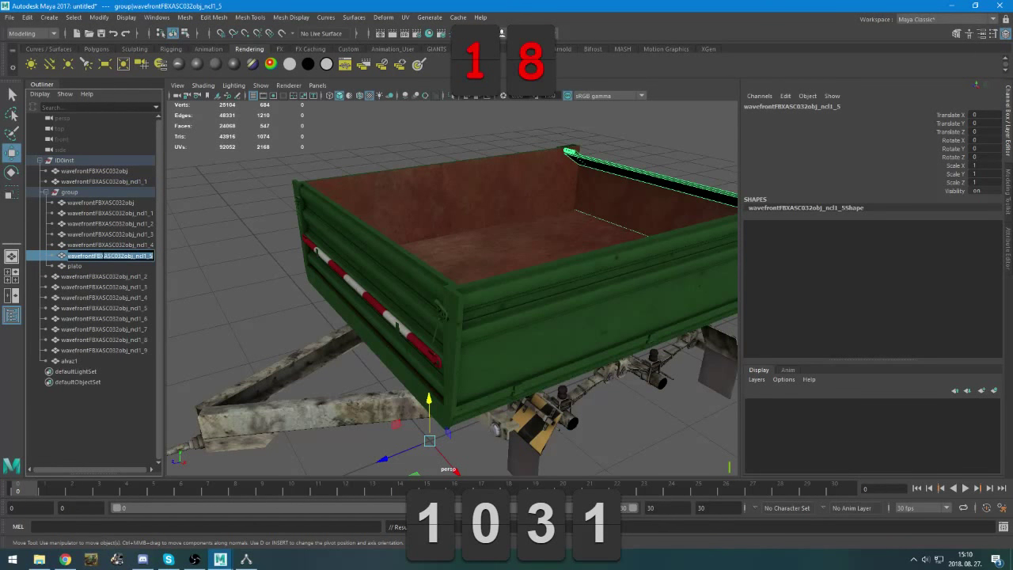
type("ajto")
key("Return")
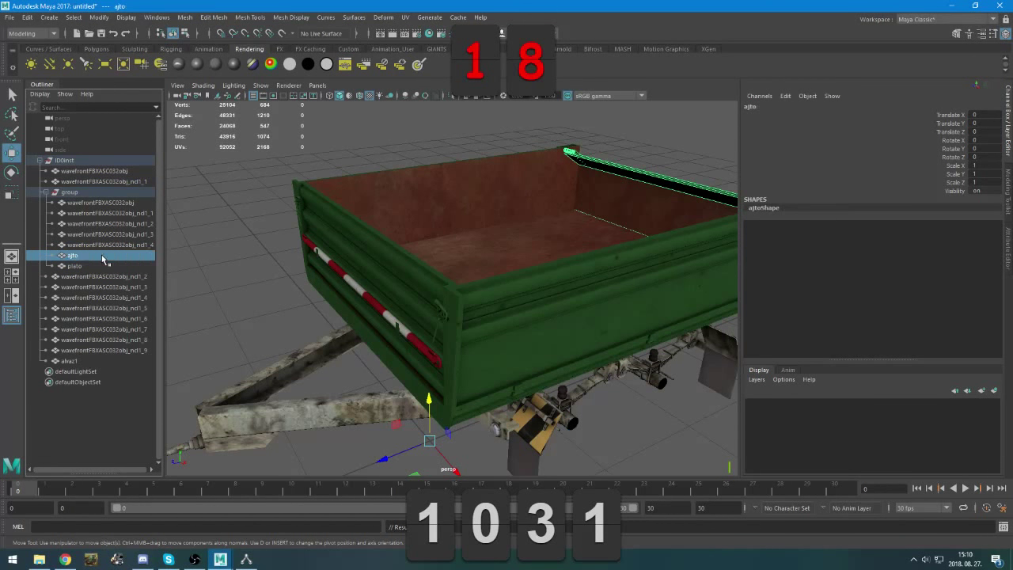
mouse_move(406, 256)
left_mouse_down("alt")
mouse_move(415, 292)
mouse_move(380, 290)
mouse_move(416, 258)
left_mouse_up("alt")
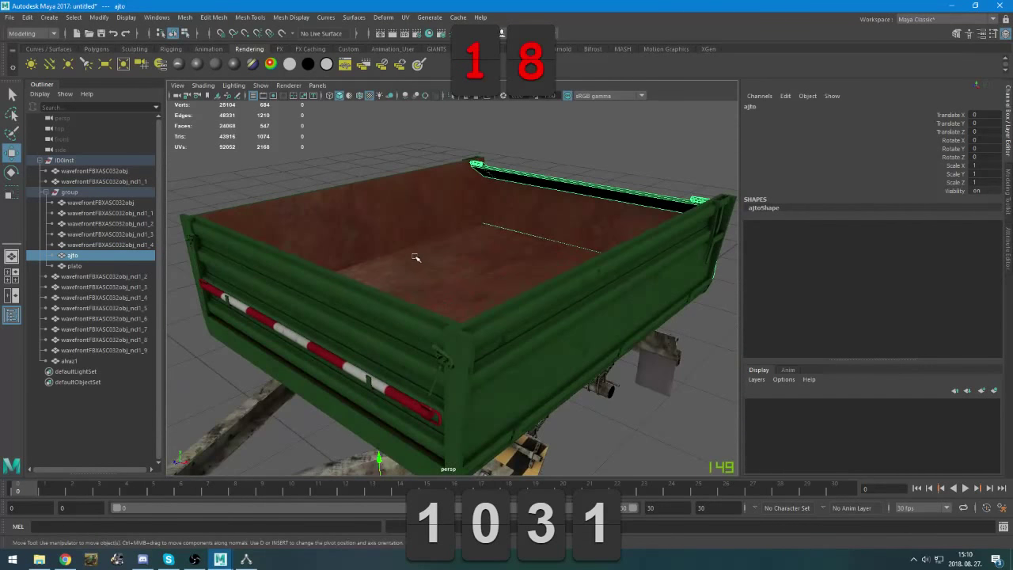
middle_click_drag(417, 258, 580, 243)
key("ctrl+z")
Rename the group's two side wall meshes: wavefrontFBXASC032obj_ncl1_4 as jobb and wavefrontFBXASC032obj_ncl1_3 as bal
left_click(69, 244)
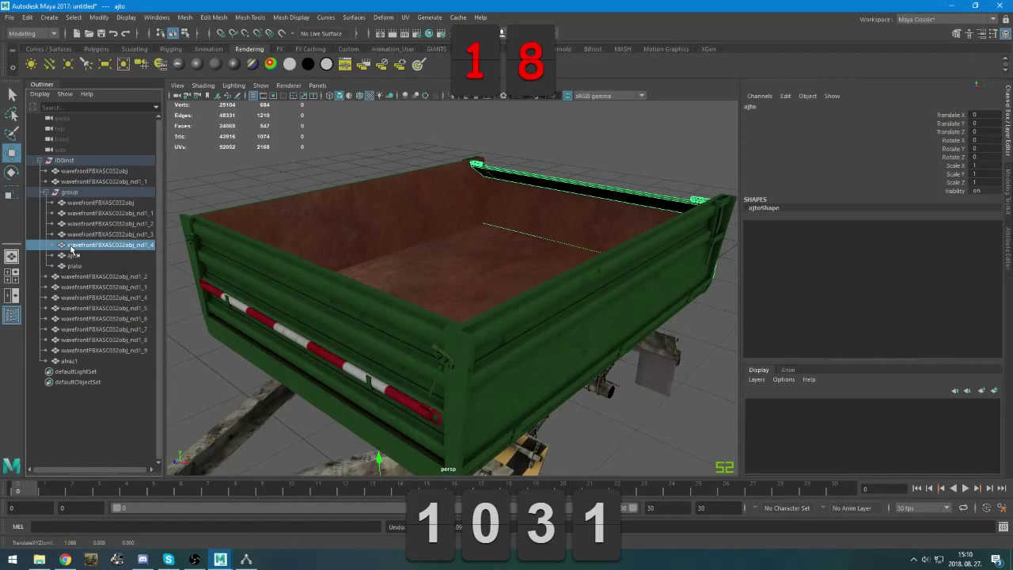
double_click(73, 246)
type("j")
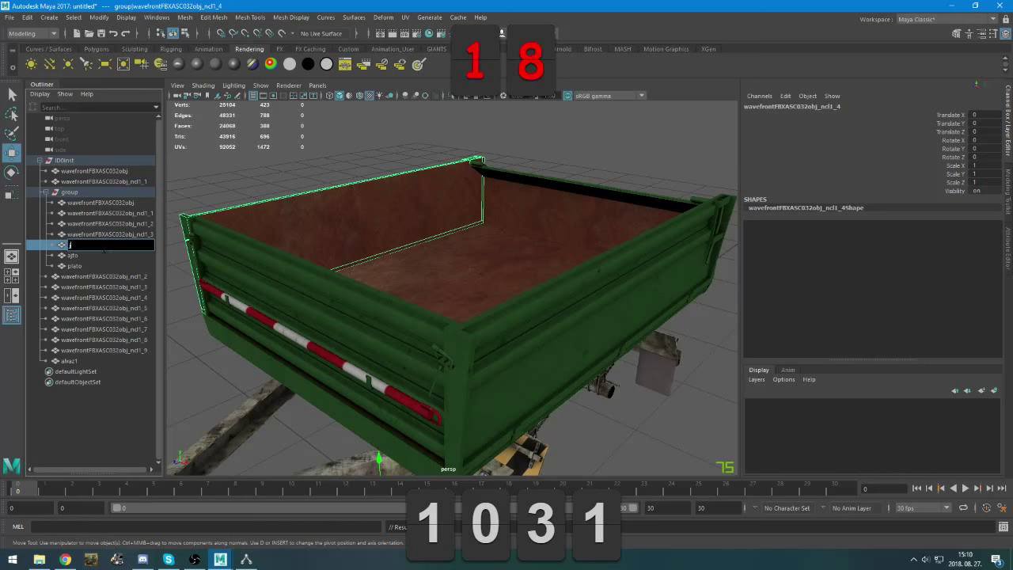
type("obb")
key("Return")
left_click(87, 235)
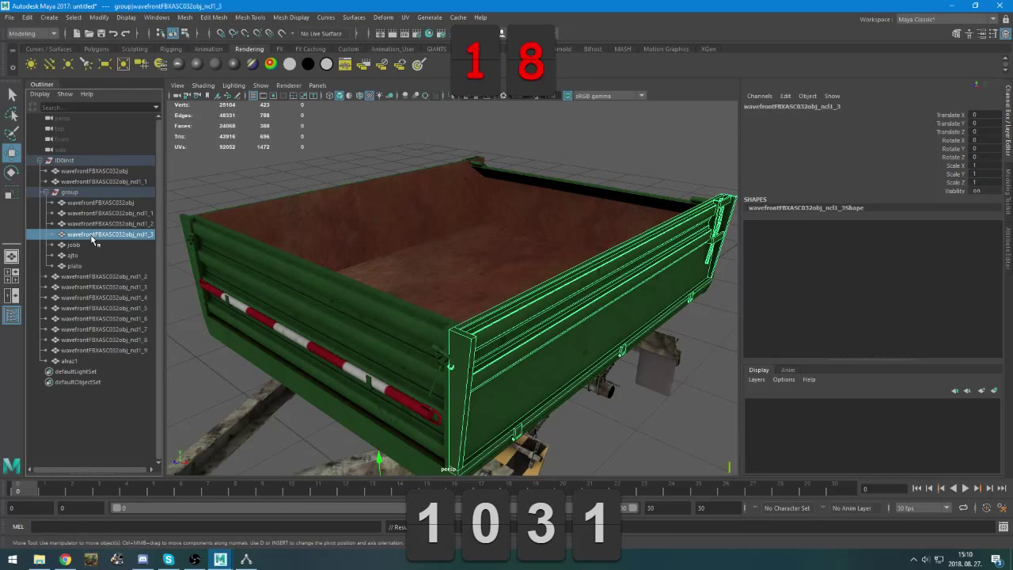
double_click(87, 235)
type("bal")
key("Return")
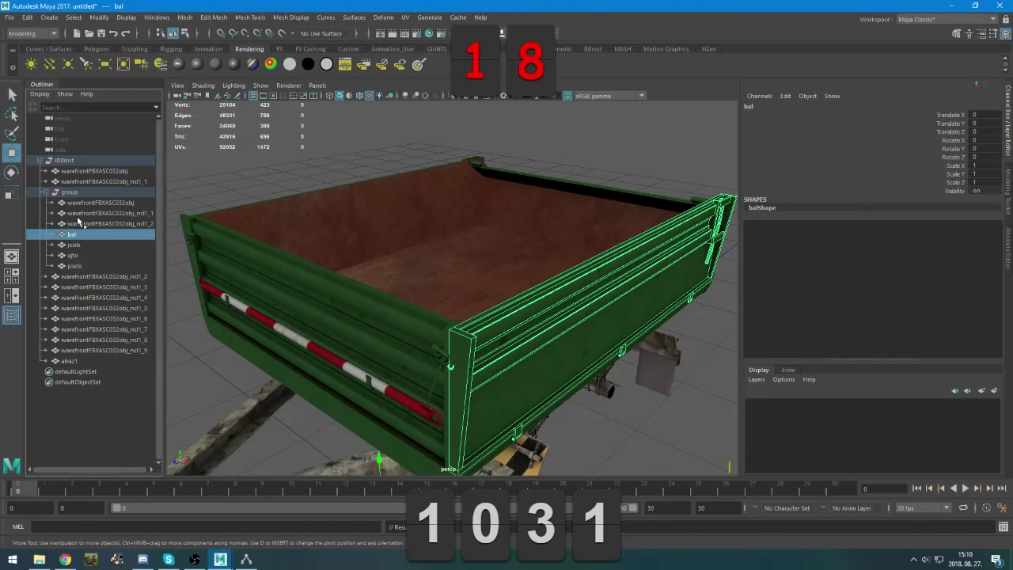
Rename the red-and-white striped bar mesh on the trailer's front wall as rud
double_click(87, 225)
type("rud")
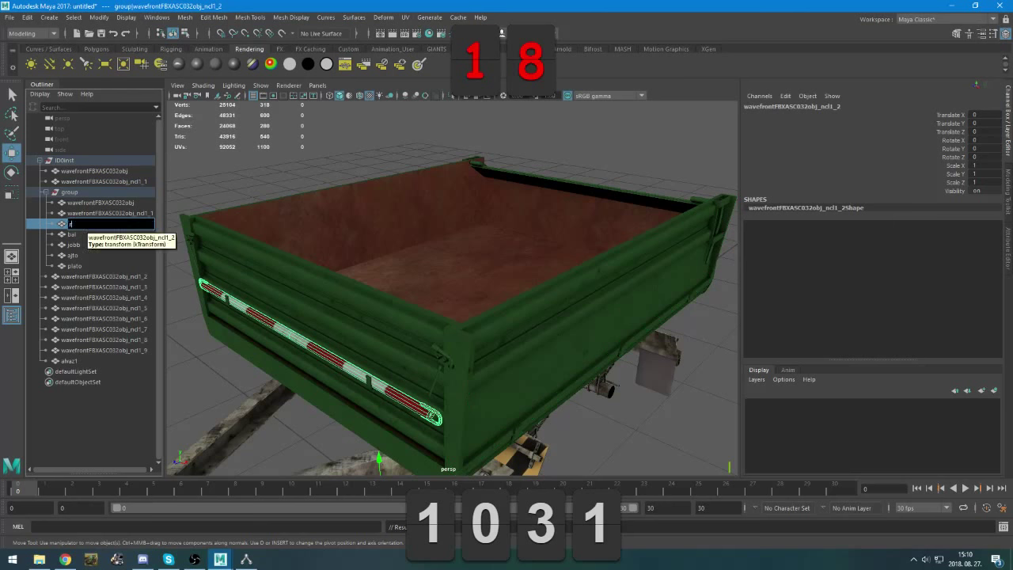
key("Return")
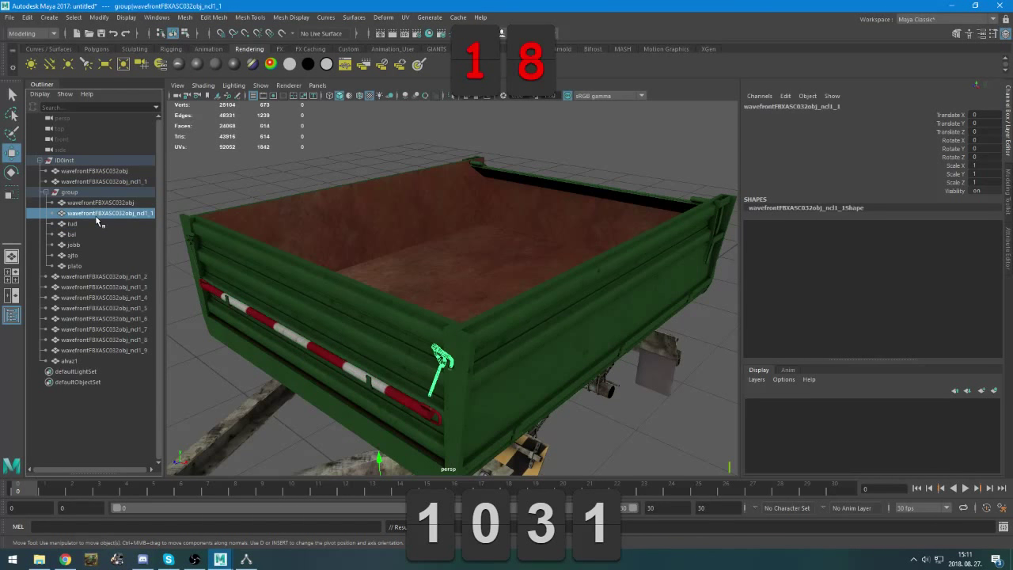
Rename the two front latch handle meshes in the group as balkampo and jobbkampo
left_click(95, 215)
double_click(95, 215)
type("bal")
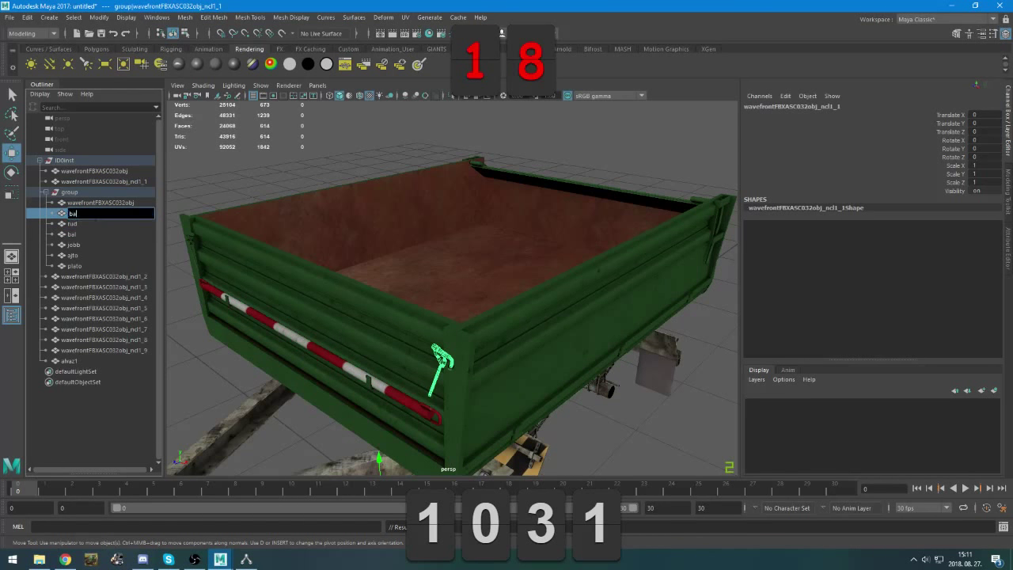
type("kampo")
key("Return")
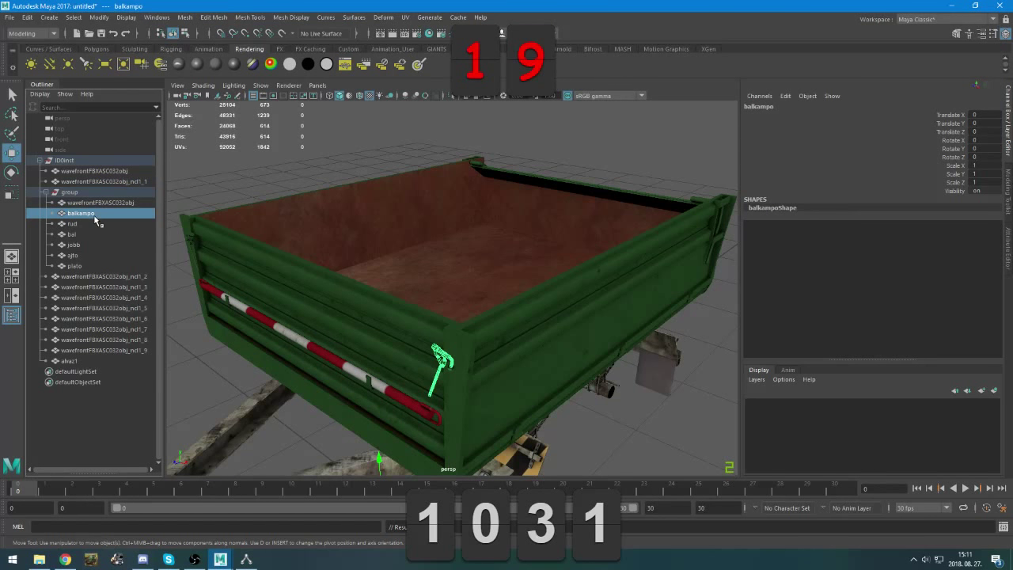
double_click(95, 202)
type("jobbkampo")
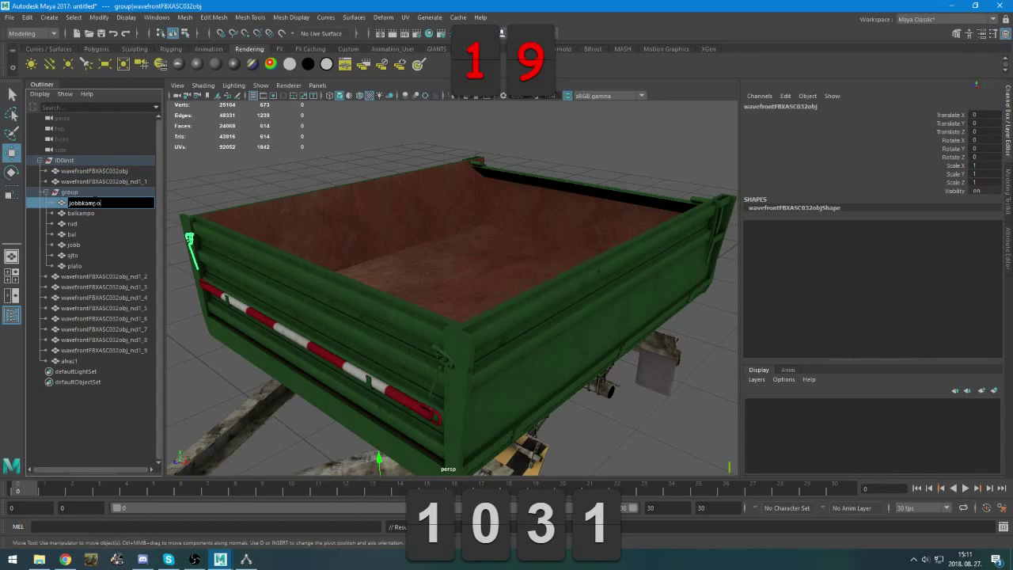
key("Return")
left_click_drag(547, 281, 259, 332, "alt")
scroll(368, 319, "up", 5)
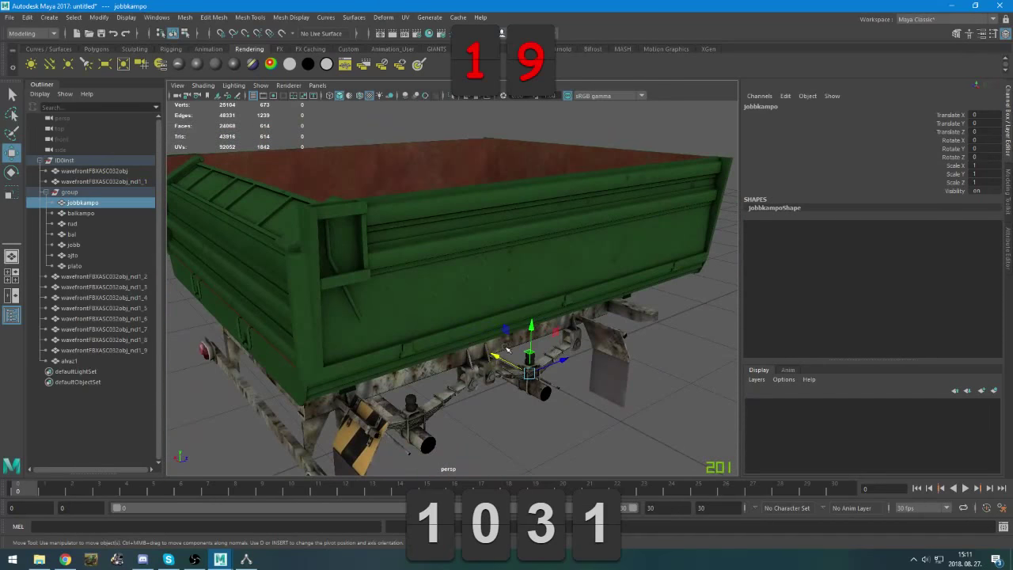
left_click_drag(507, 349, 443, 363, "alt")
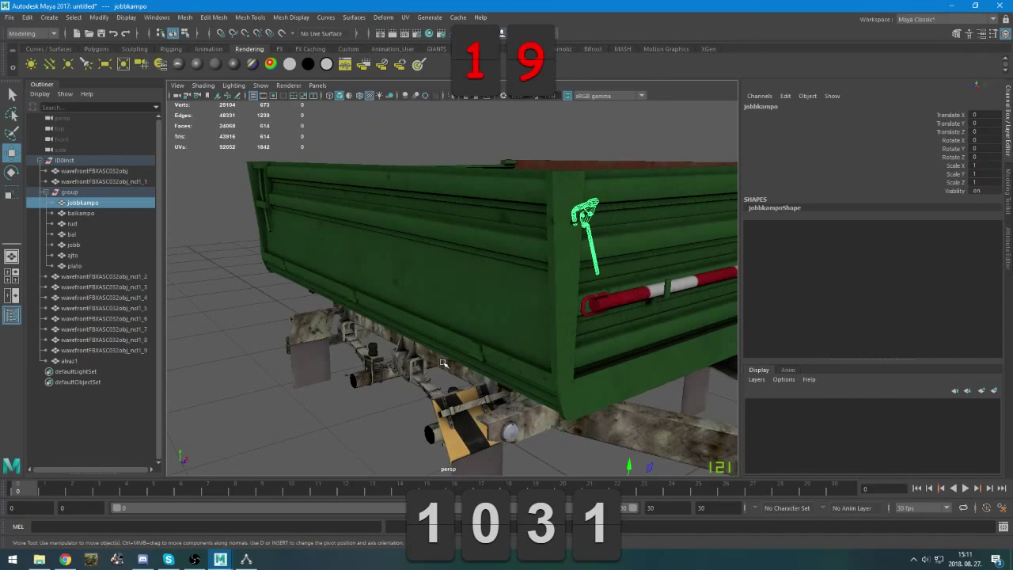
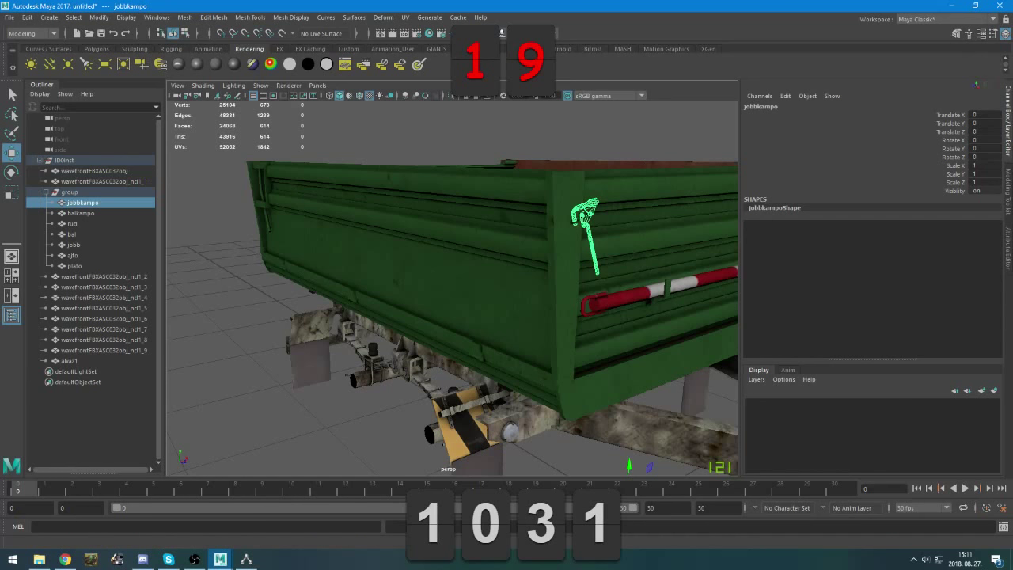
Switch to Chrome and open gdn.giants-software.com/editor.php#shortcuts in a new tab, returning to the beginning of the Editor page
left_click(65, 559)
left_click(221, 7)
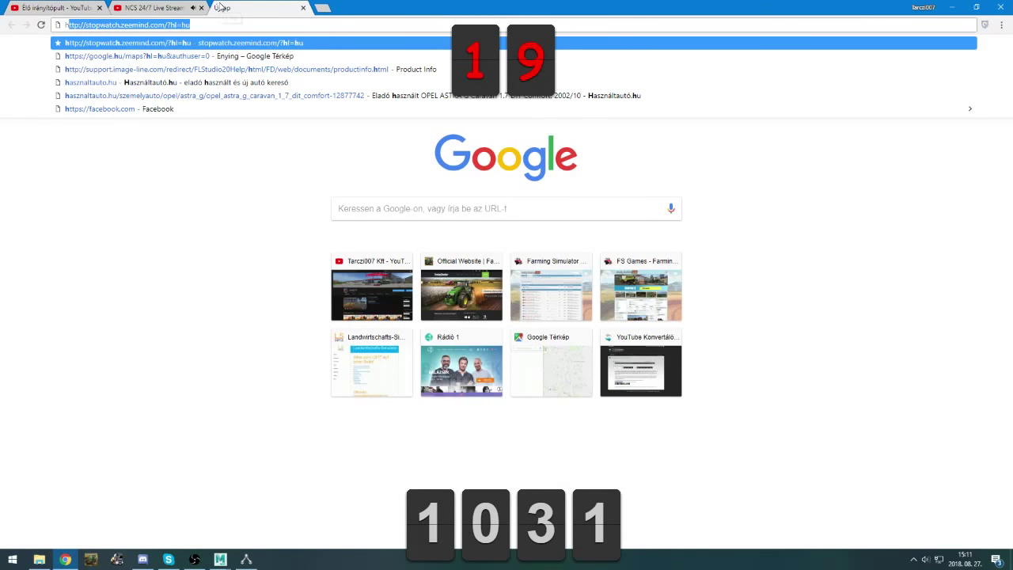
type("gdn.giants-software.com/editor.php#shortcuts")
key("Return")
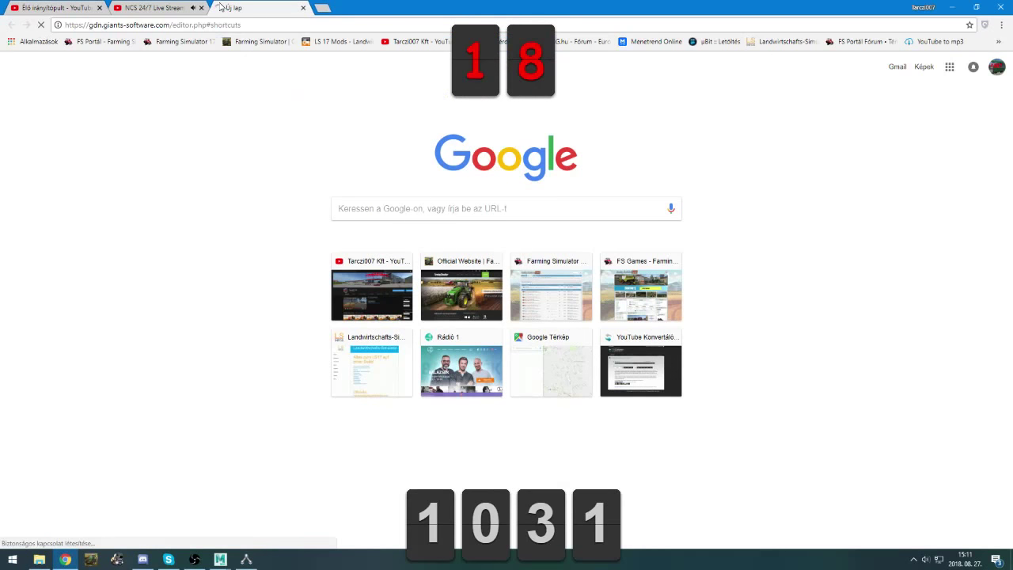
scroll(245, 230, "up", 20)
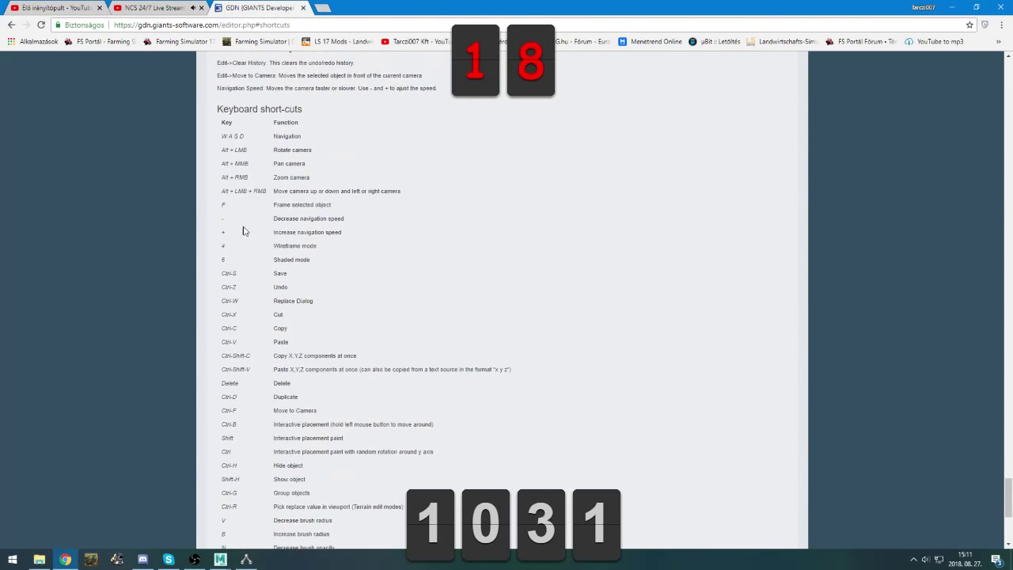
scroll(338, 84, "up", 5)
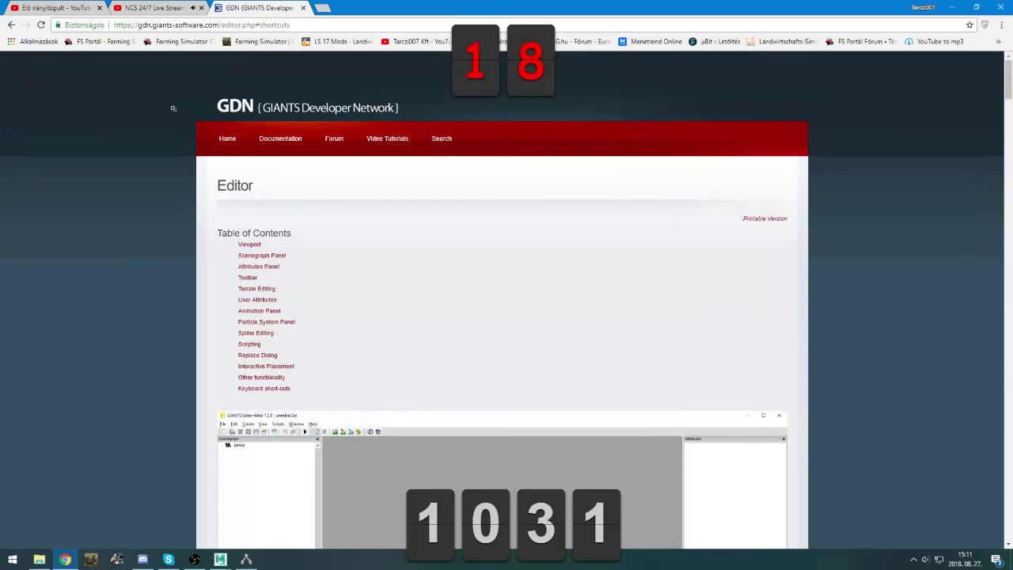
Browse the GIANTS Developer Network's Home, Documentation and Video Tutorials pages, and open its Downloads page
left_click(231, 144)
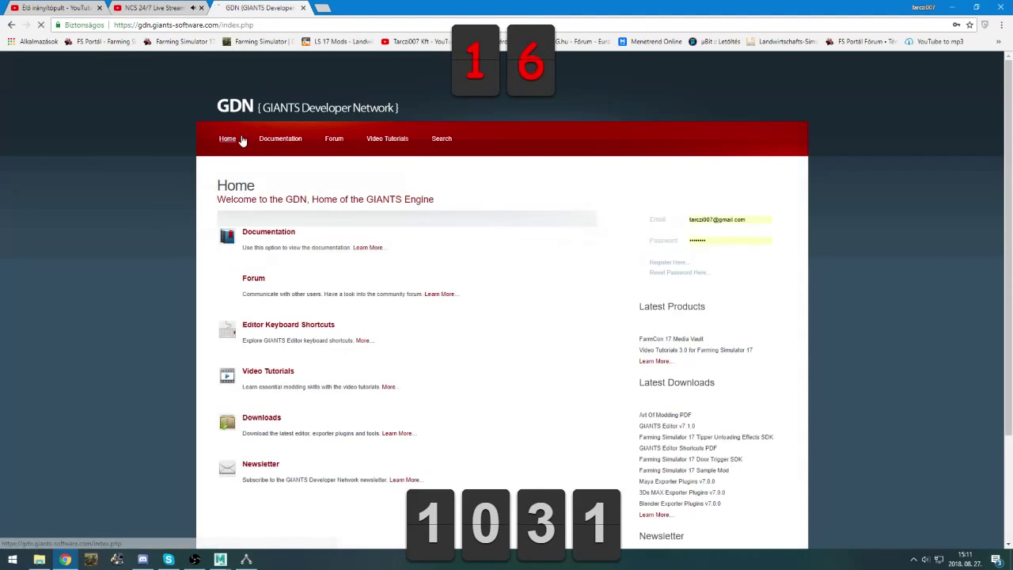
left_click(273, 141)
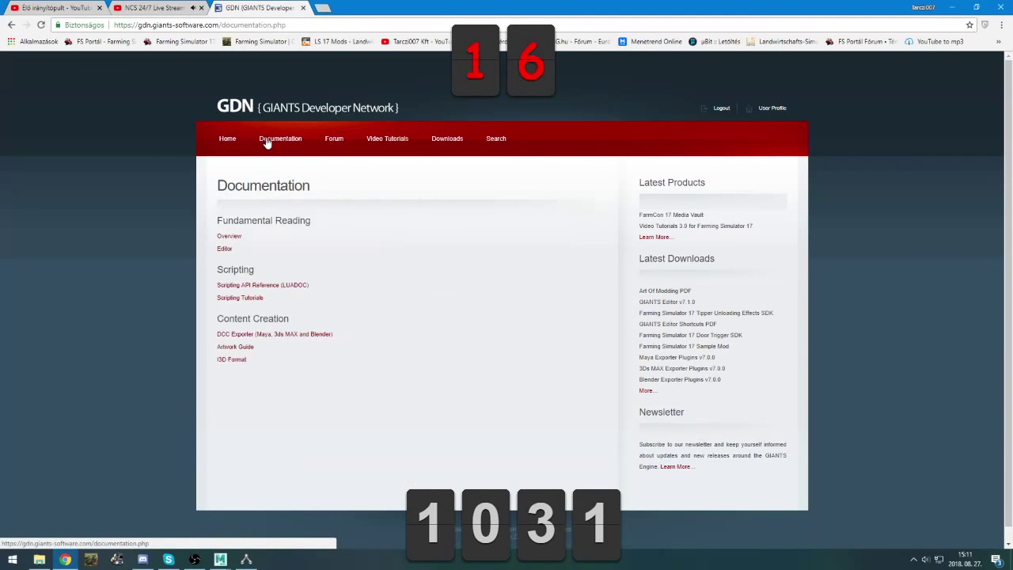
left_click(386, 141)
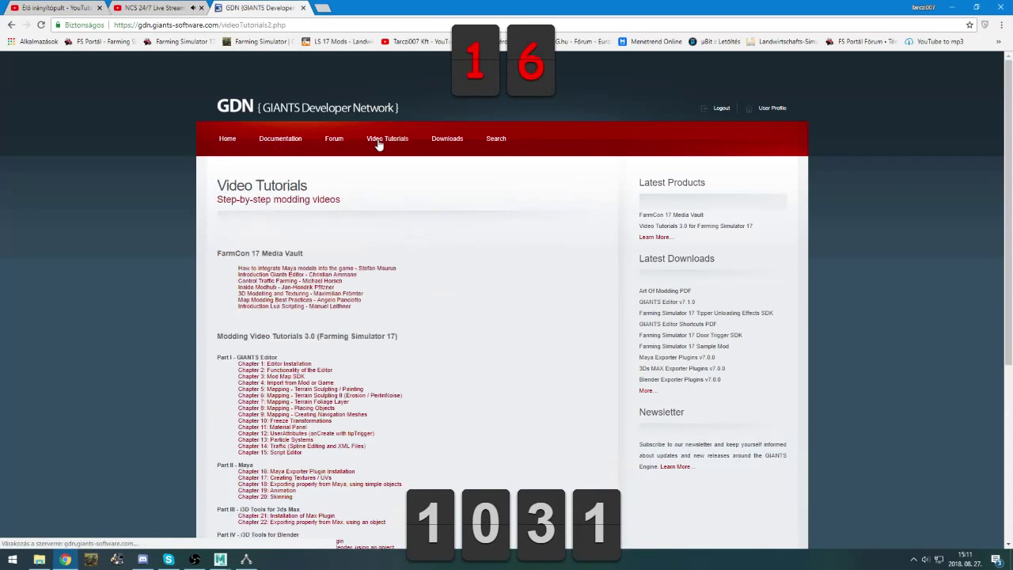
left_click(447, 139)
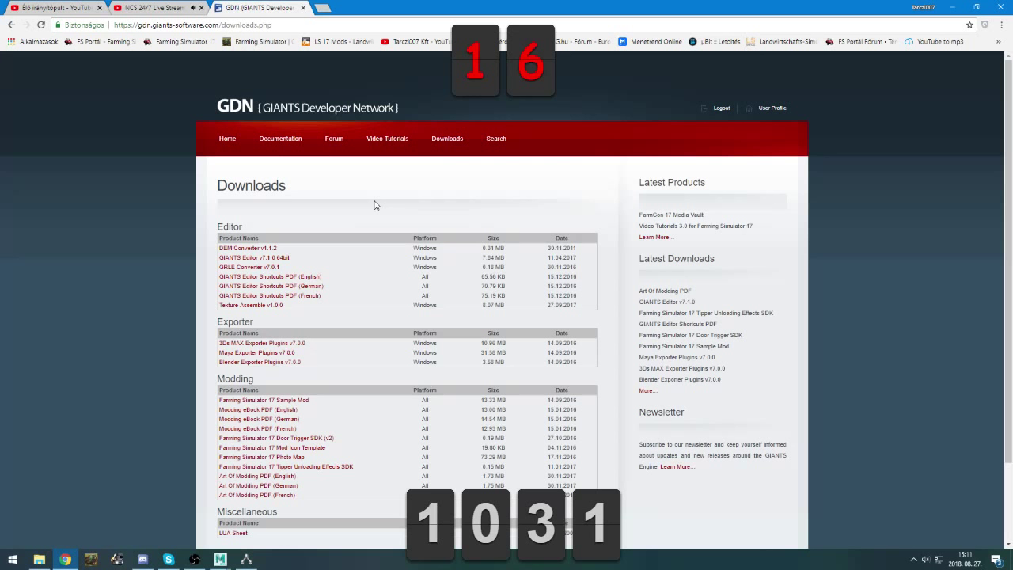
Check the YouTube live dashboard in Chrome and the stream window in Open Broadcaster Software
left_click(27, 6)
scroll(67, 287, "down", 3)
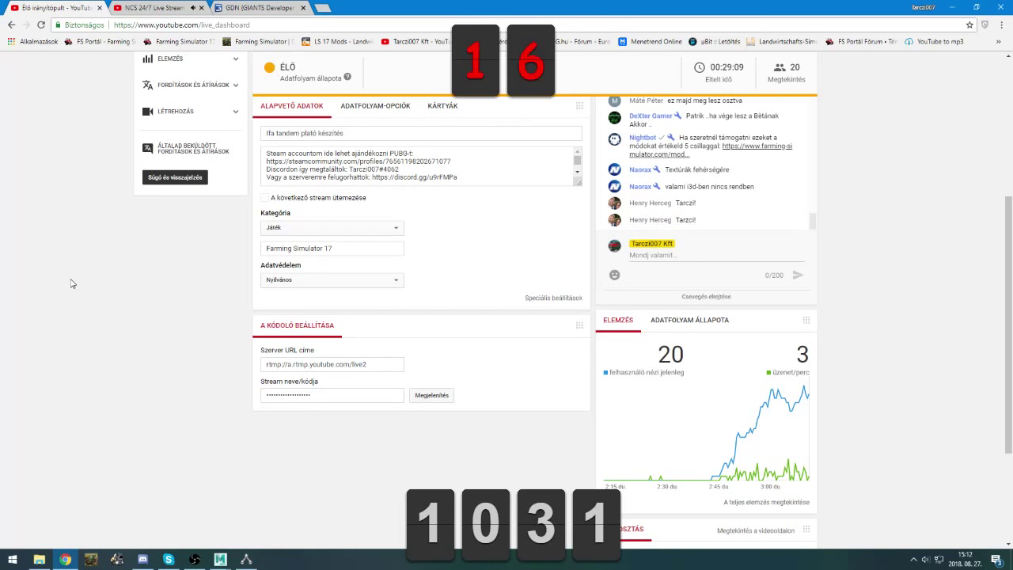
left_click(240, 559)
left_click(240, 559)
left_click(193, 559)
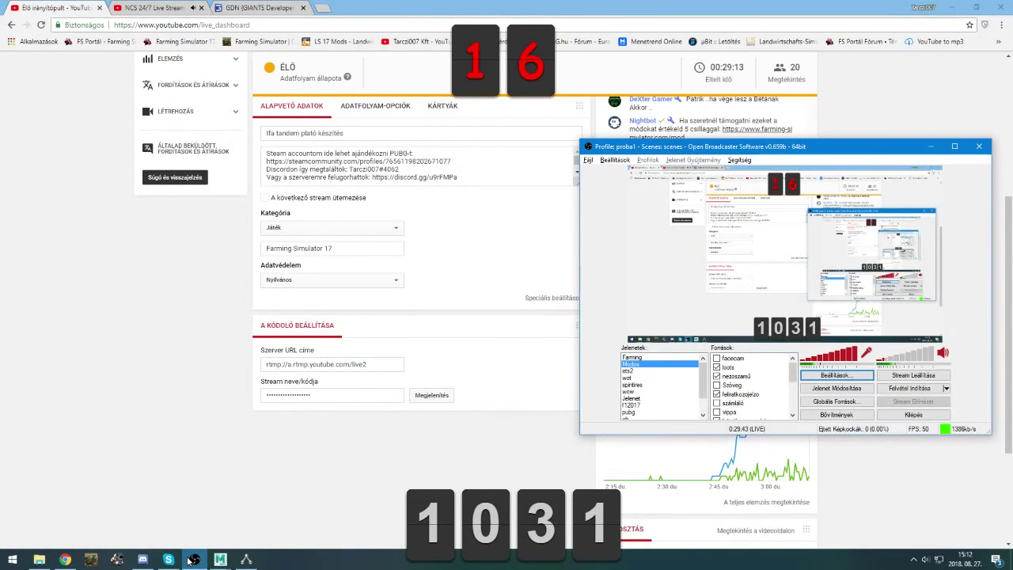
left_click(194, 560)
Switch to Maya and rename the rear axle mesh, wavefrontFBXASC032obj_ncl1_1, as hatsotengely
left_click(215, 559)
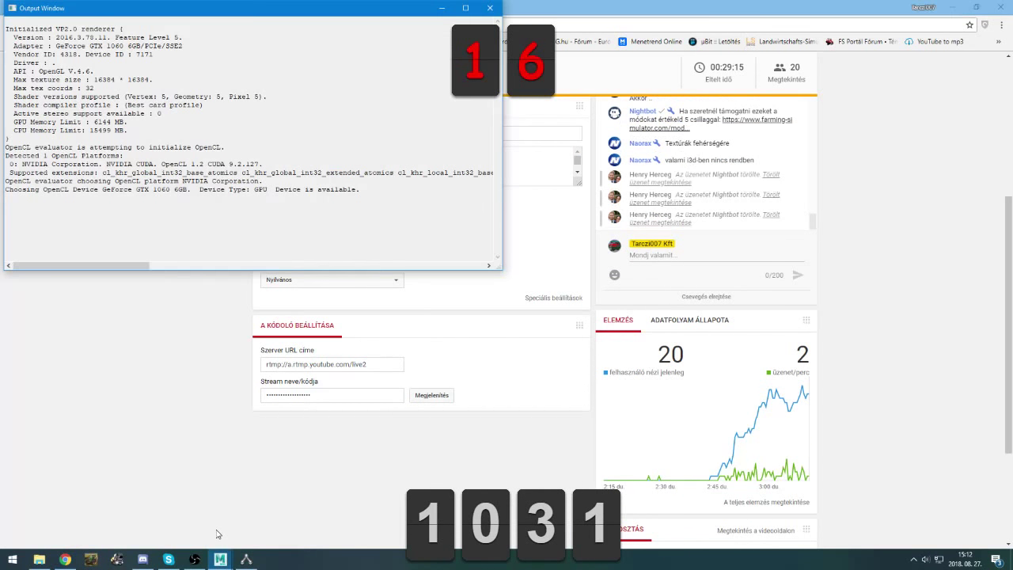
left_click(212, 541)
scroll(551, 388, "down", 5)
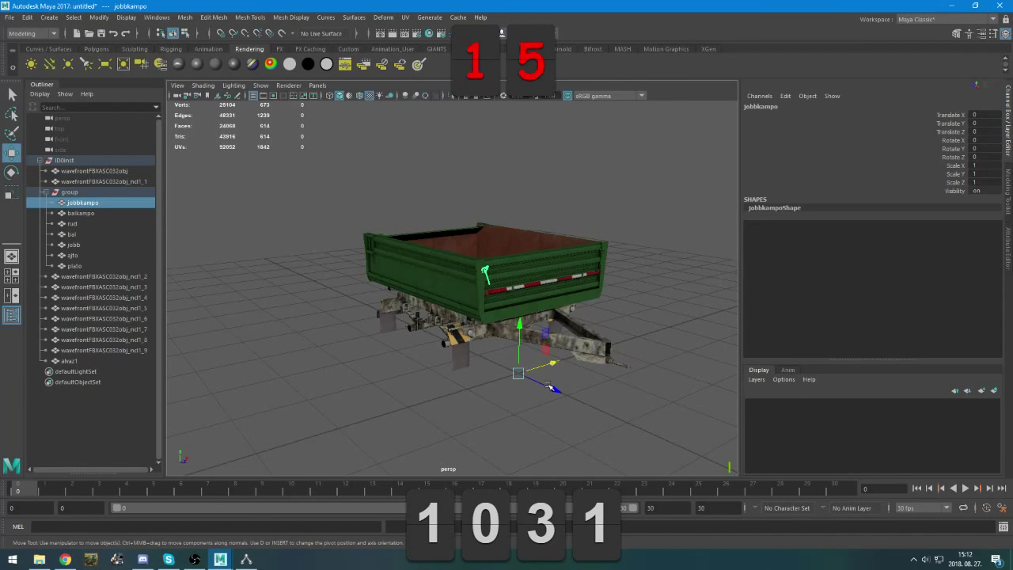
scroll(519, 387, "up", 4)
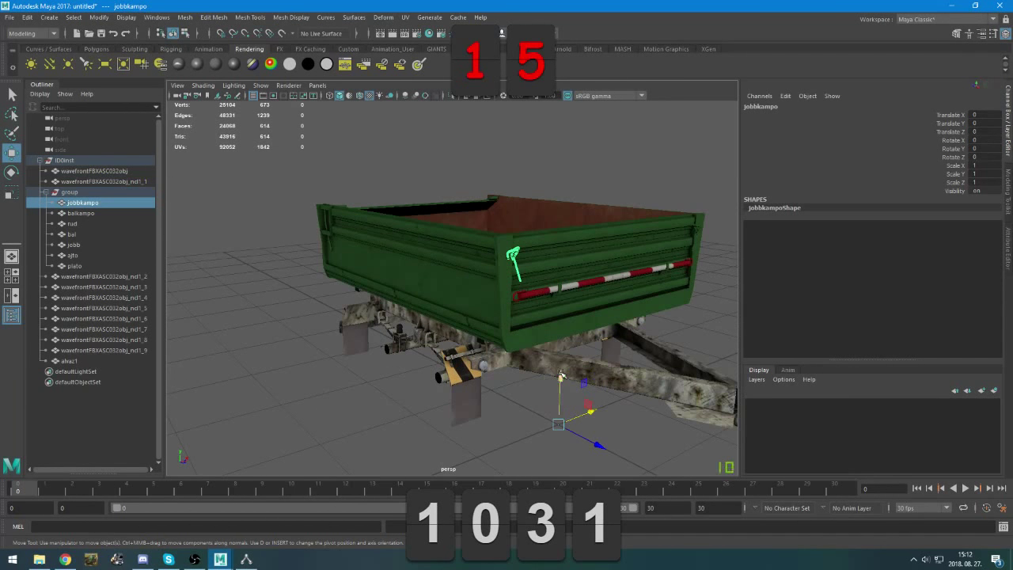
left_click(77, 182)
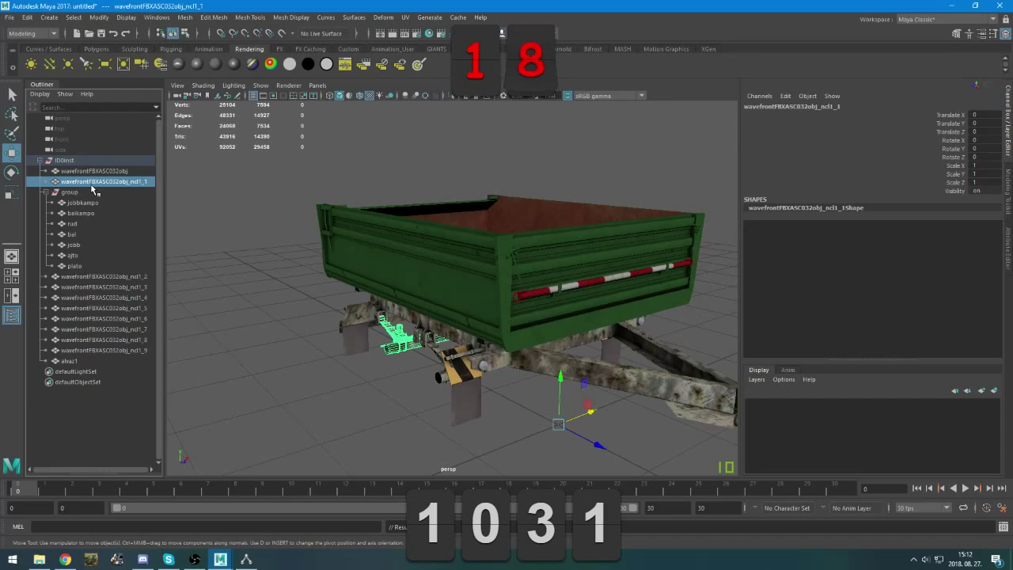
double_click(93, 183)
type("hatsotengely")
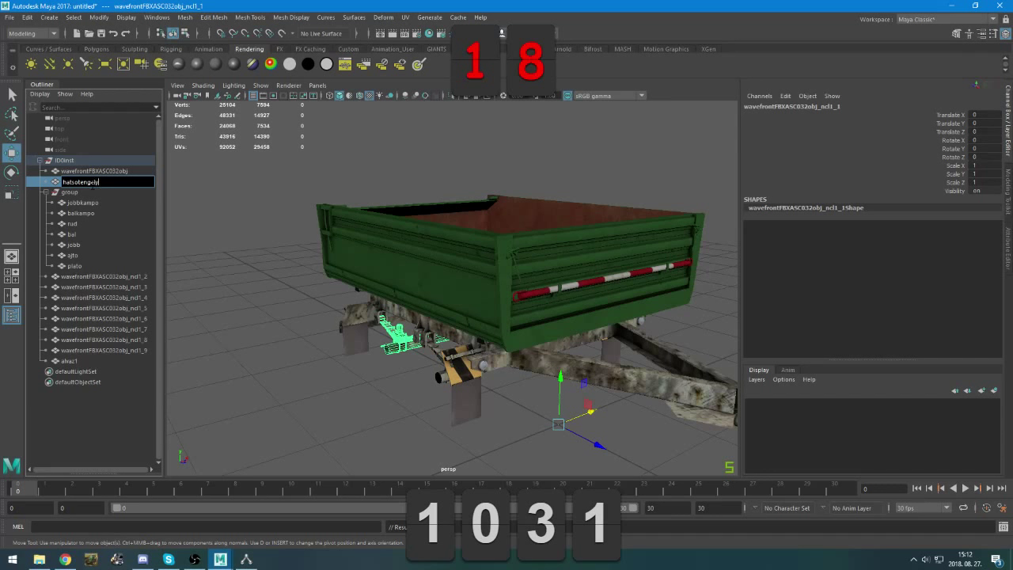
key("Return")
Rename the front axle mesh, wavefrontFBXASC032obj, as elsotengely
double_click(93, 173)
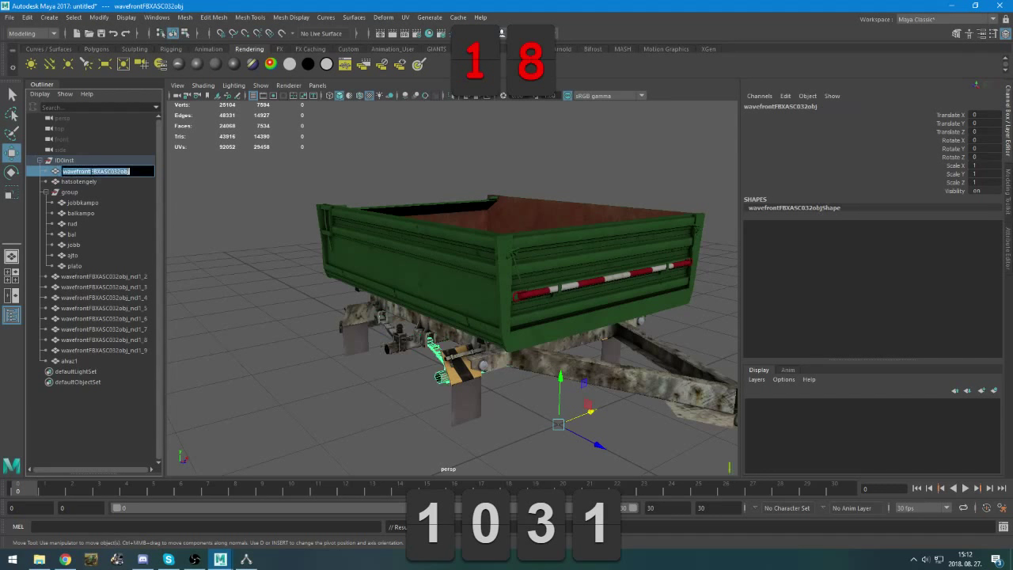
type("dlsoten")
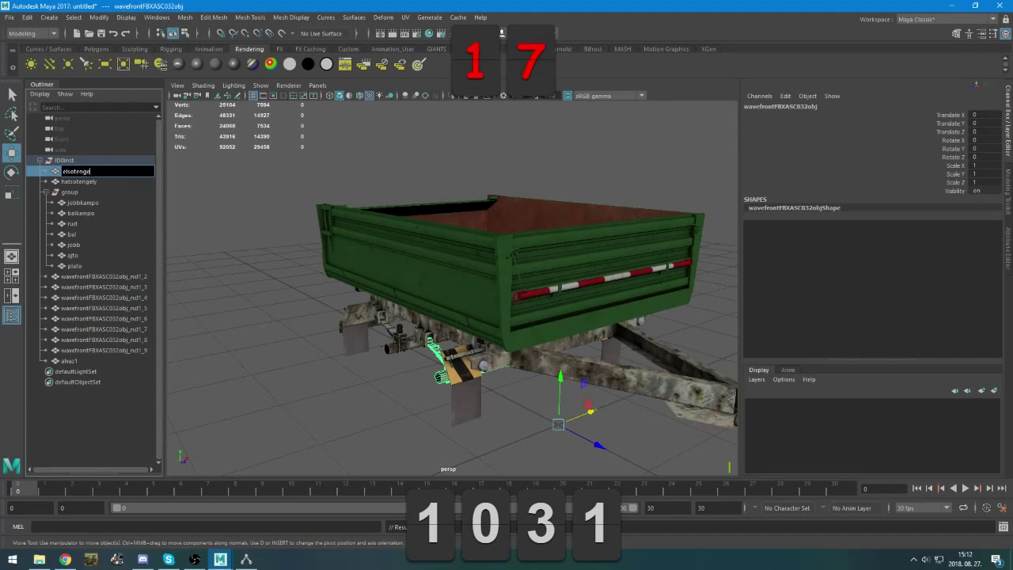
type("gely")
key("Return")
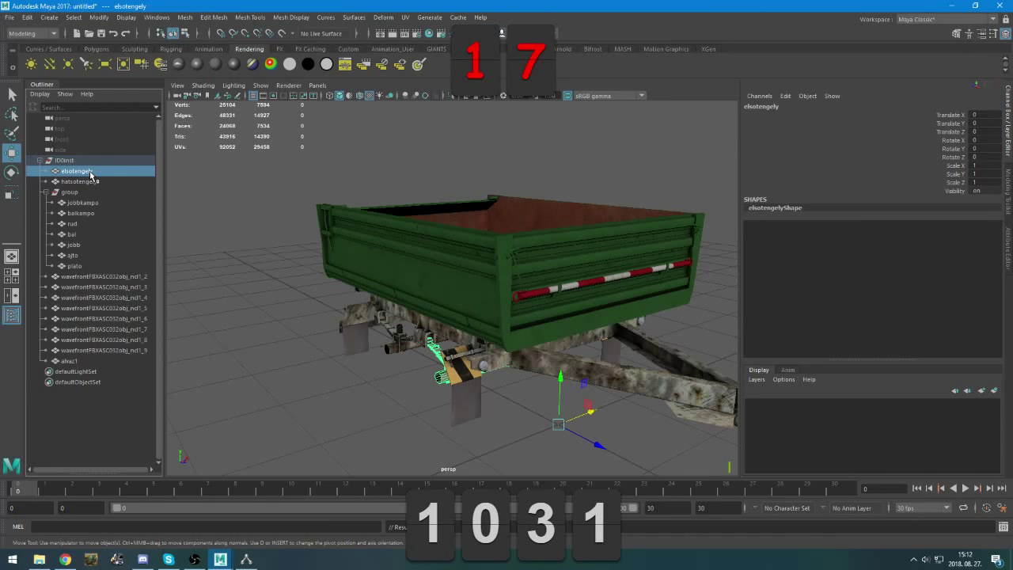
Isolate the meshes wavefrontFBXASC032obj_ncl1_2 through wavefrontFBXASC032obj_ncl1_9 in the perspective view
left_click(95, 276)
key("f")
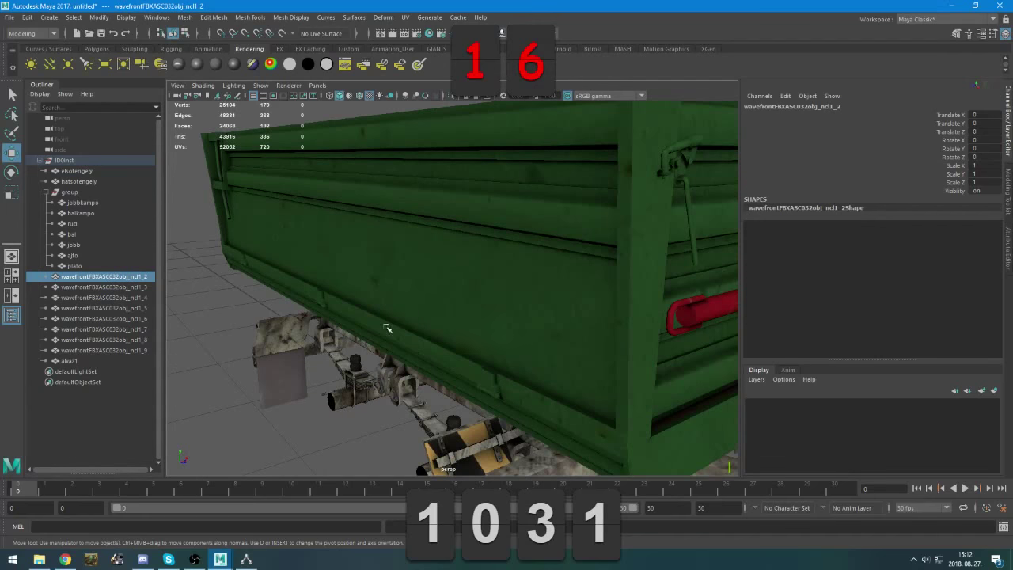
left_click(115, 350, "shift")
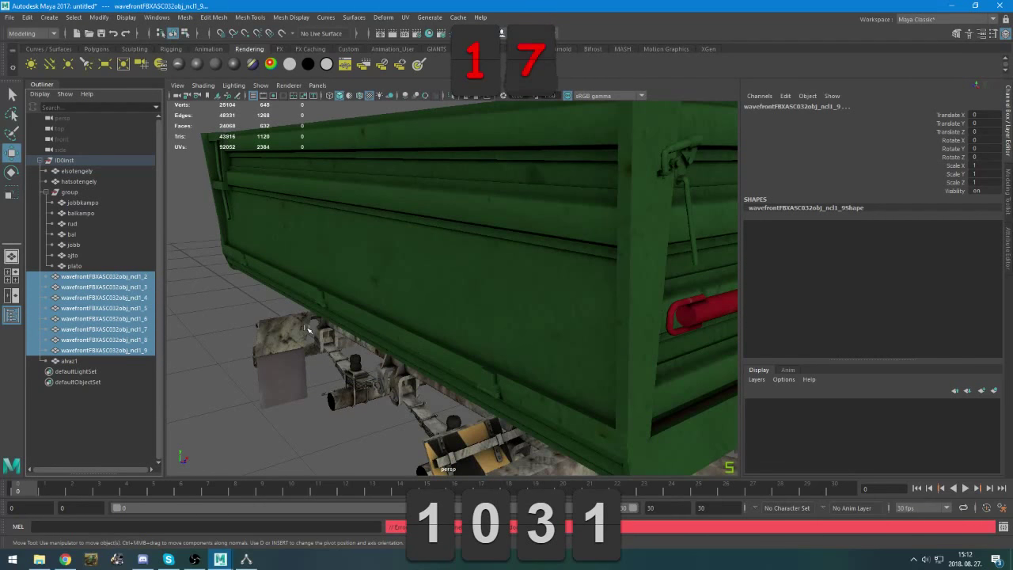
key("ctrl+1")
middle_click_drag(472, 355, 467, 290, "alt")
scroll(330, 322, "up", 4)
scroll(351, 315, "up", 3)
Reorder the hydraulic cylinder's ring-shaped base mesh above the large body mesh in the Outliner
left_click(432, 335)
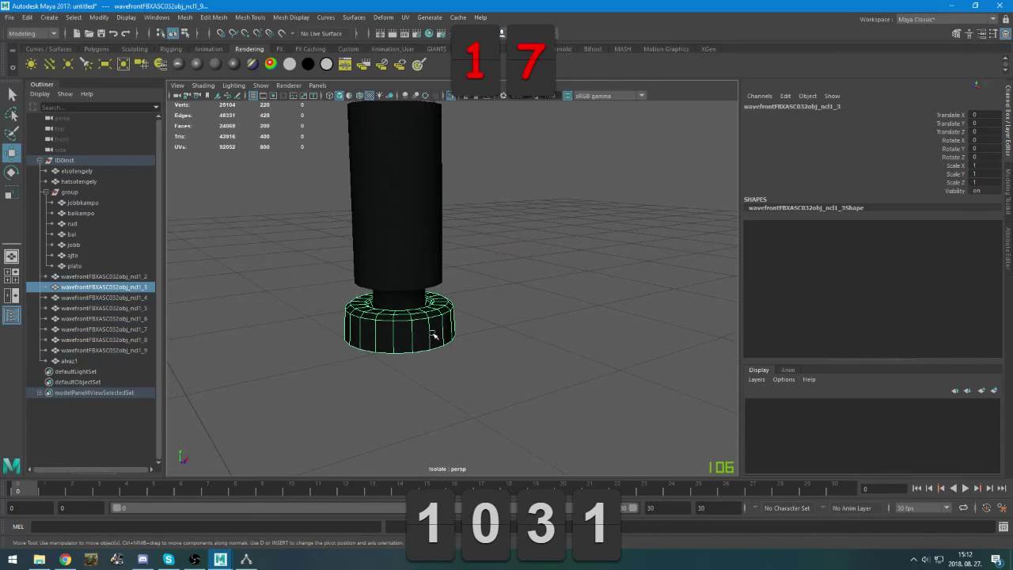
left_click(100, 276)
key("f")
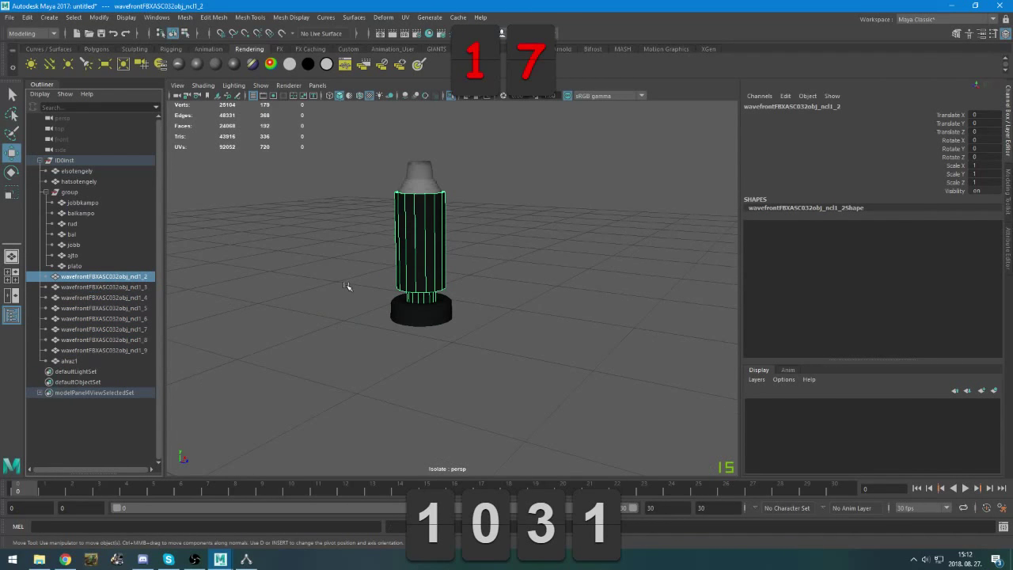
left_click(122, 288)
middle_click_drag(125, 291, 119, 275)
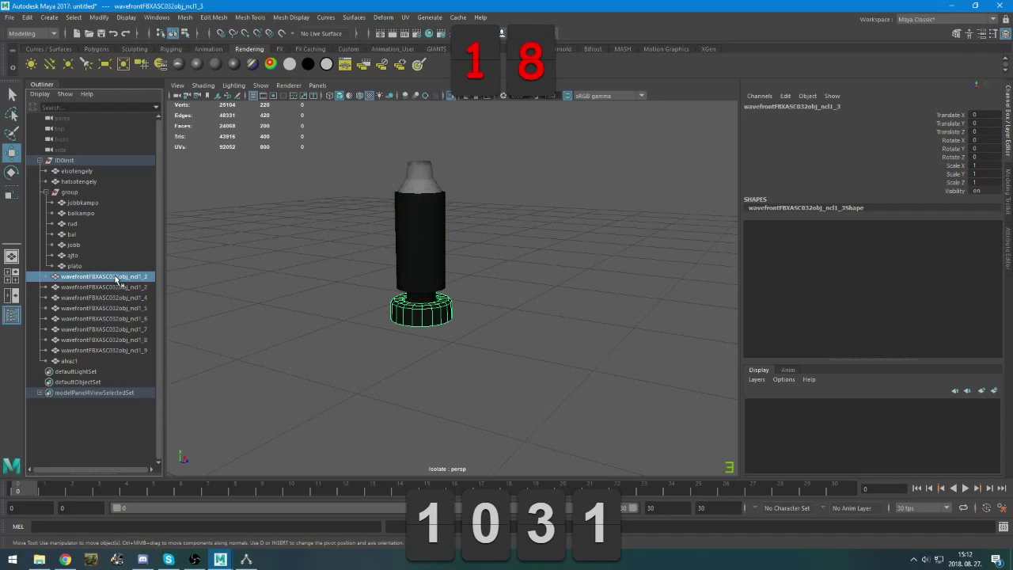
Rename the ring-shaped base mesh of the hydraulic cylinder as hidrtarto
double_click(116, 279)
type("N")
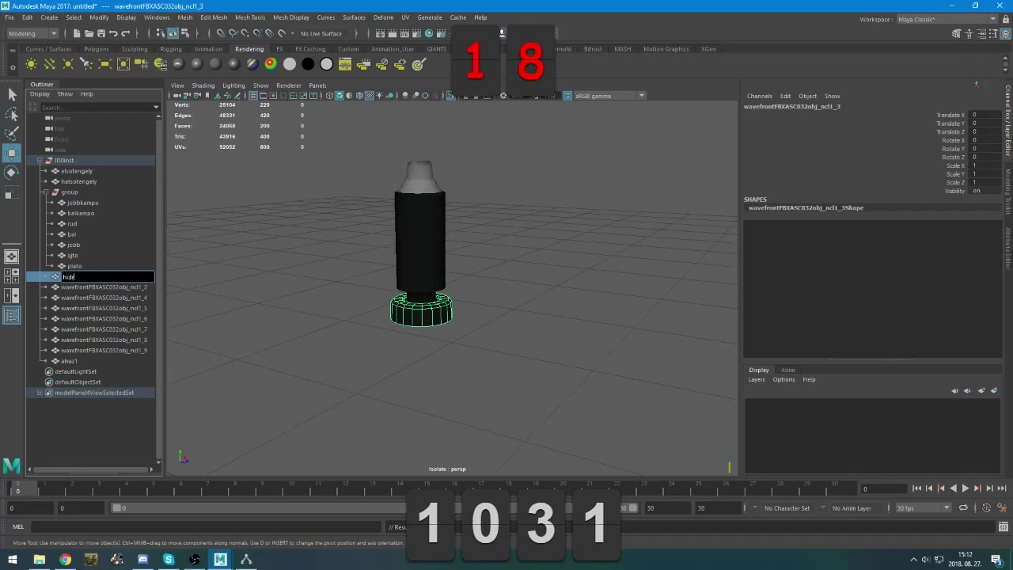
type("idrtartp")
key("BackSpace")
key("Return")
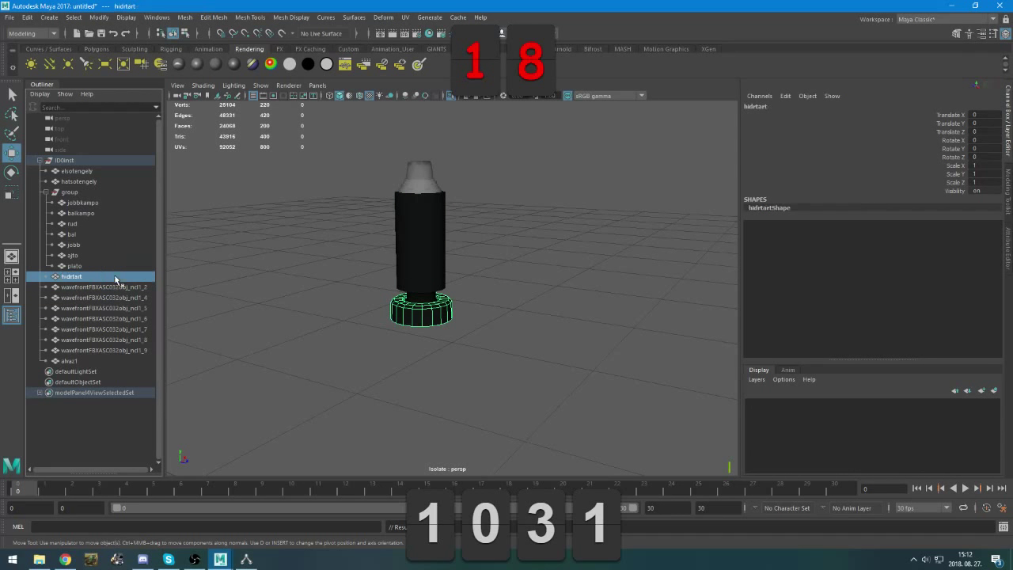
double_click(93, 278)
left_click(93, 278)
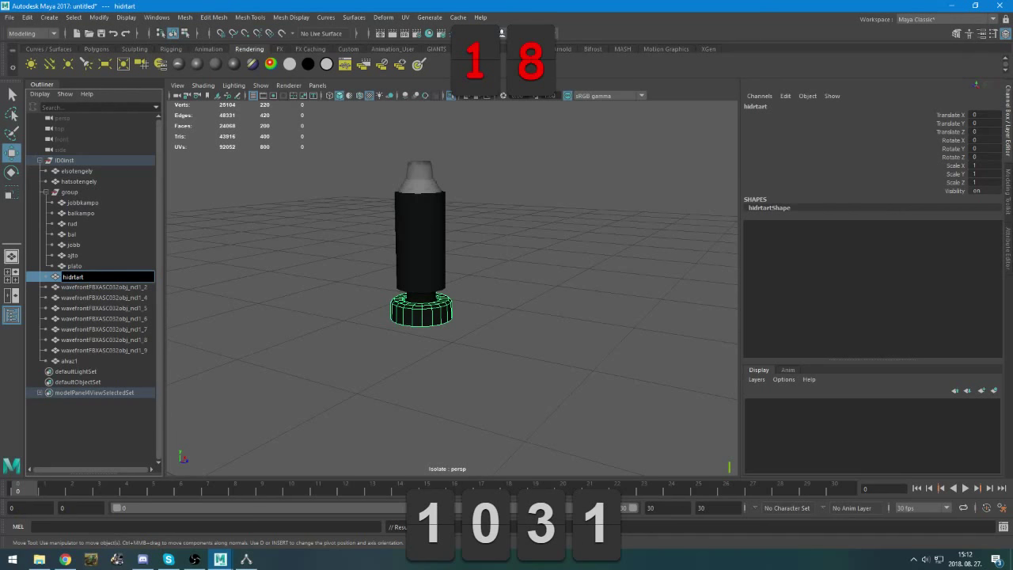
type("o")
key("Return")
Rename the hydraulic cylinder's large body mesh as hidr1
double_click(115, 287)
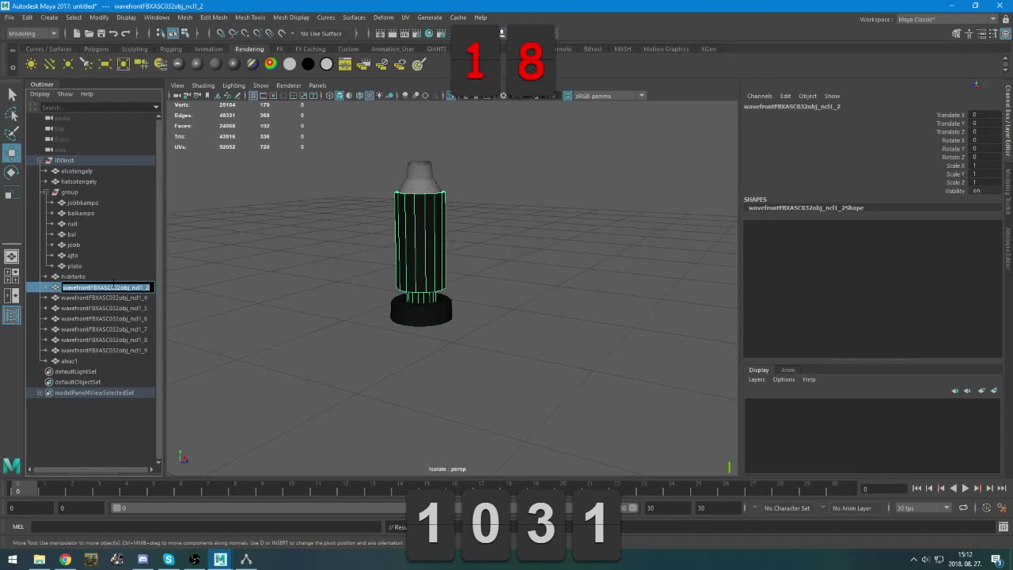
type("hi")
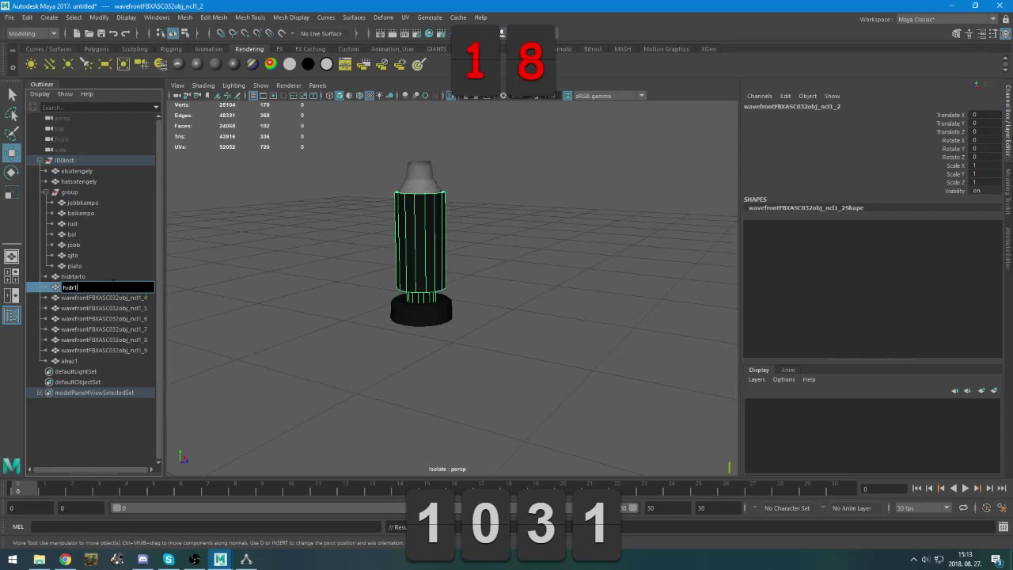
type("dr1")
key("Return")
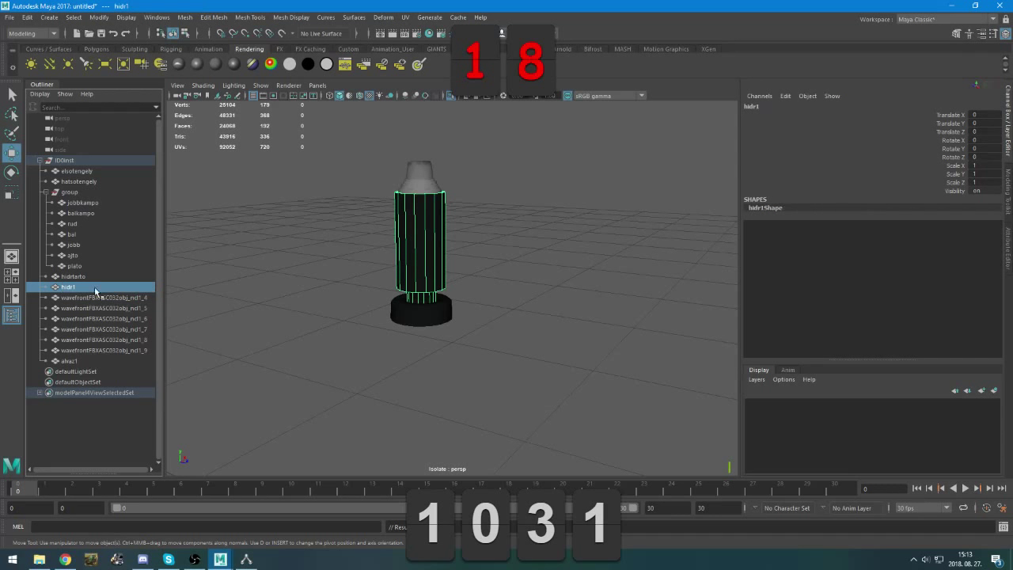
double_click(86, 287)
left_click(77, 287)
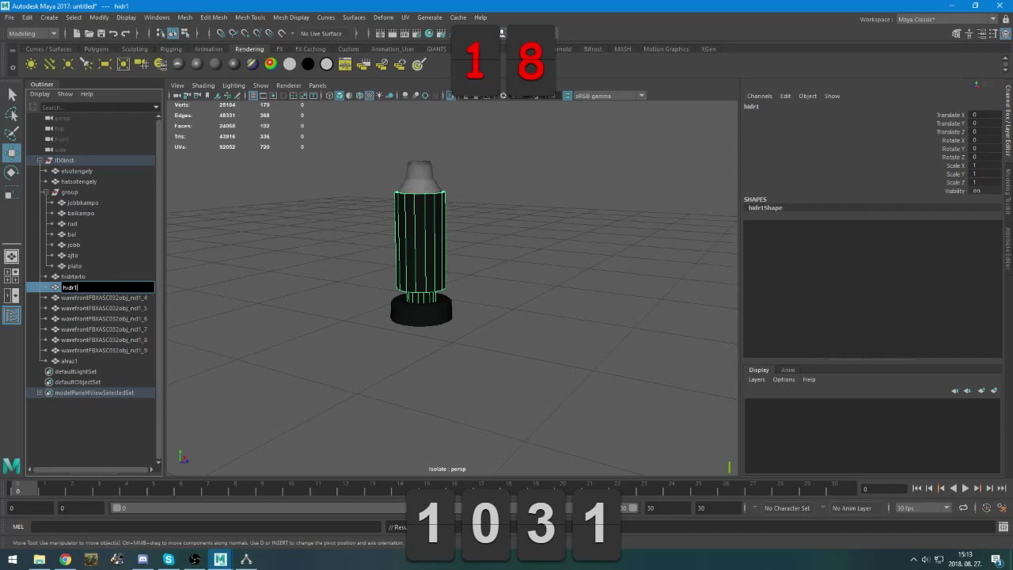
Rename the two lowest thin ring meshes above the cylinder body as hidr2 and hidr3
double_click(76, 299)
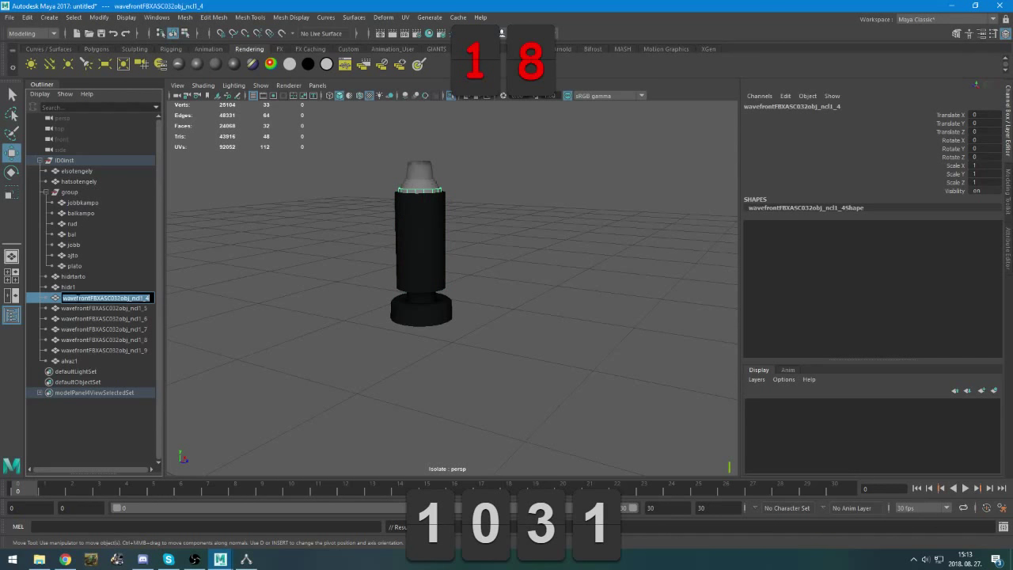
type("hidr2")
key("Return")
double_click(85, 308)
type("hidr3")
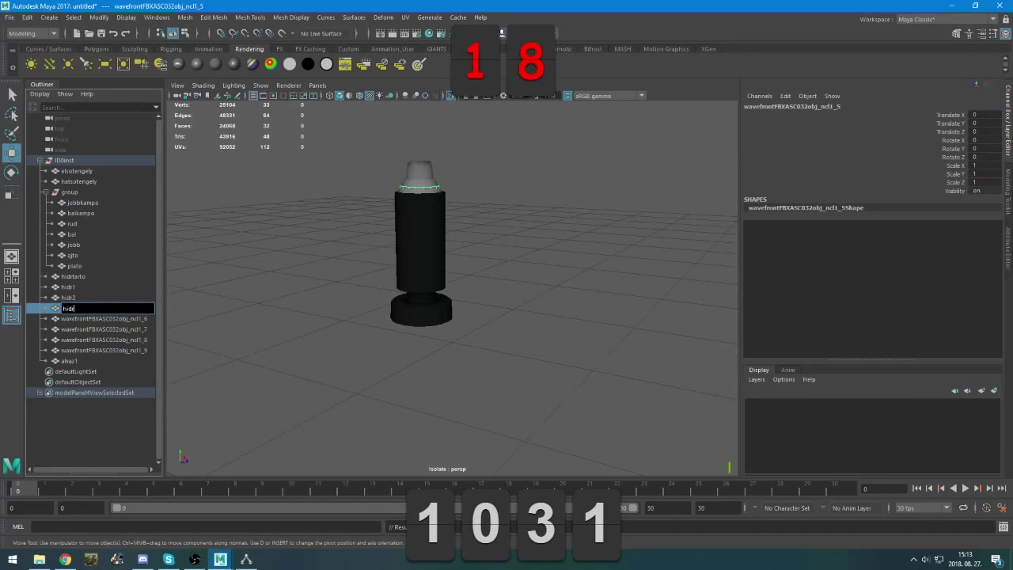
key("Return")
Rename the thin ring meshes wavefrontFBXASC032obj_ncl1_6 and wavefrontFBXASC032obj_ncl1_7 as hidr4 and hidr5
double_click(85, 318)
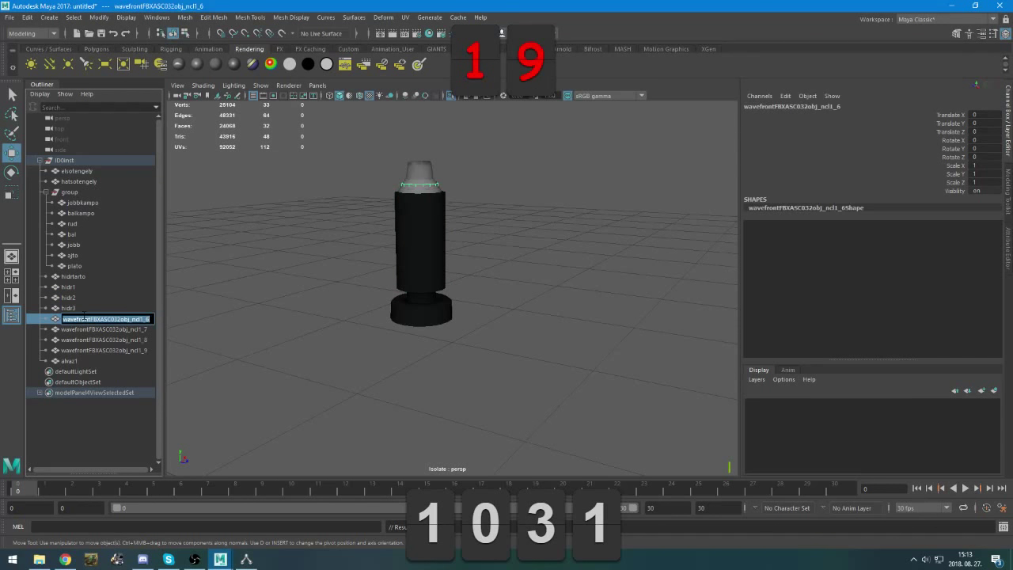
type("hidr4")
key("Return")
double_click(81, 328)
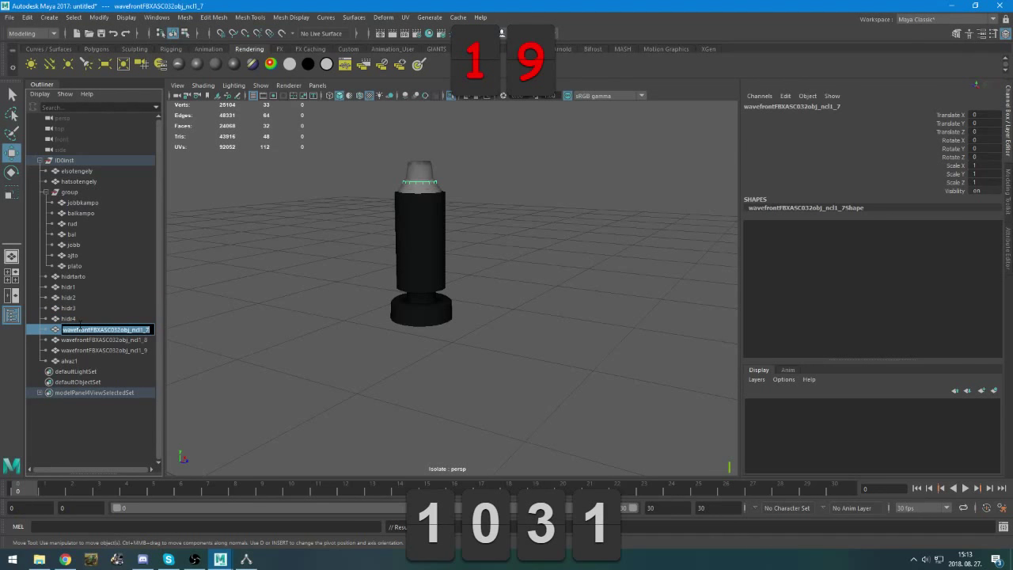
type("hidr5")
key("Return")
Rename the uppermost thin ring mesh as hidr6 and the cylinder's tip mesh as hidr7
double_click(91, 339)
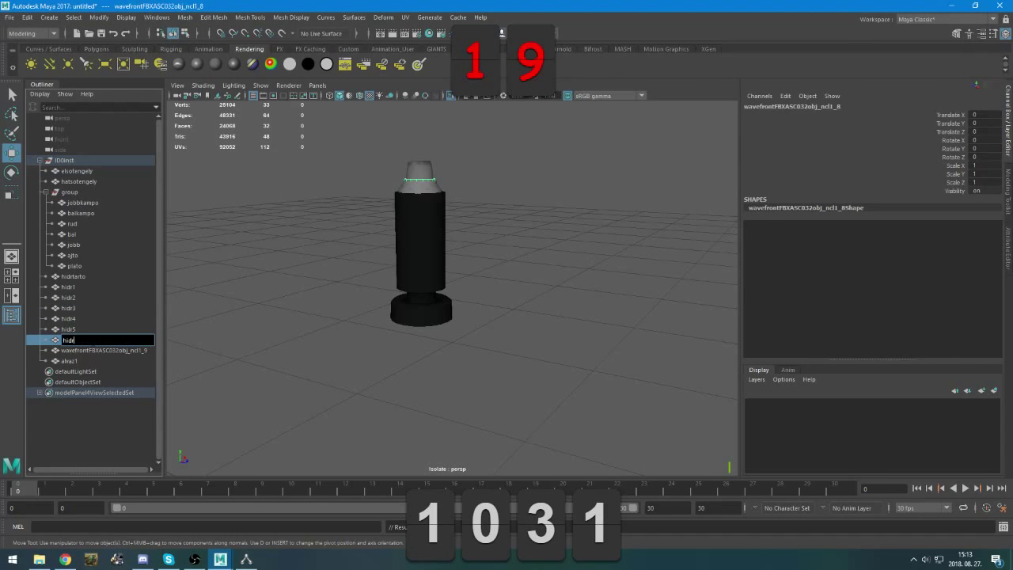
type("hidr6")
key("Return")
double_click(97, 350)
type("hidr7")
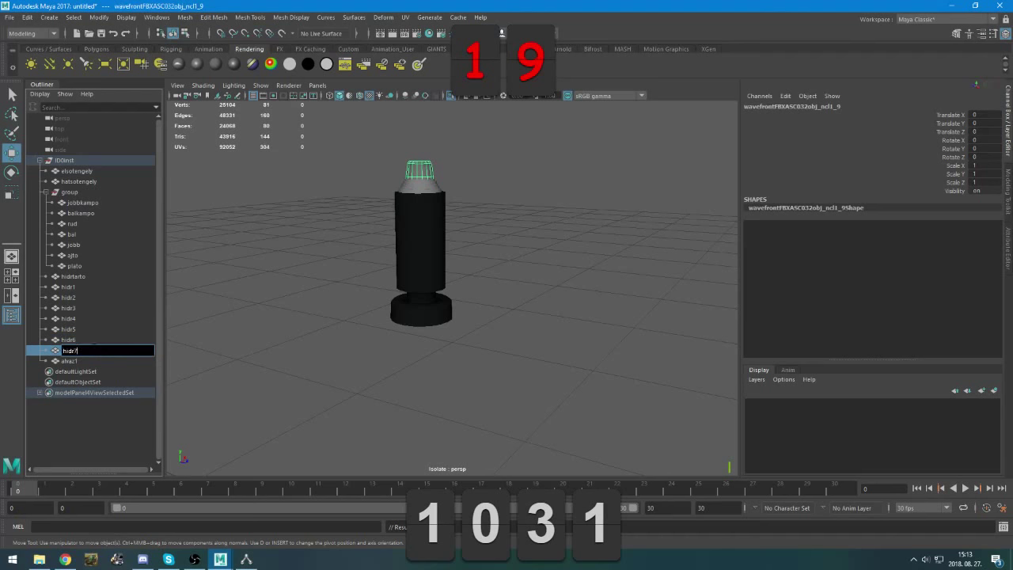
key("Return")
Select the trailer's top-level group and save the scene as tandem in the monyakifaplatos folder, as Maya Binary
left_click_drag(244, 331, 357, 353, "alt")
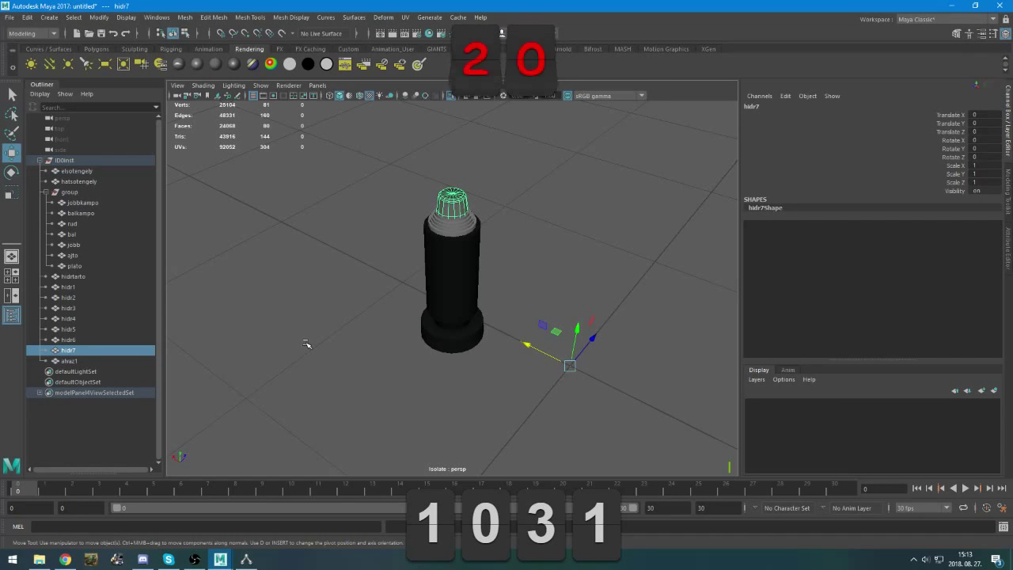
mouse_move(308, 346)
left_mouse_down("alt")
mouse_move(396, 309)
mouse_move(267, 324)
mouse_move(301, 345)
left_mouse_up("alt")
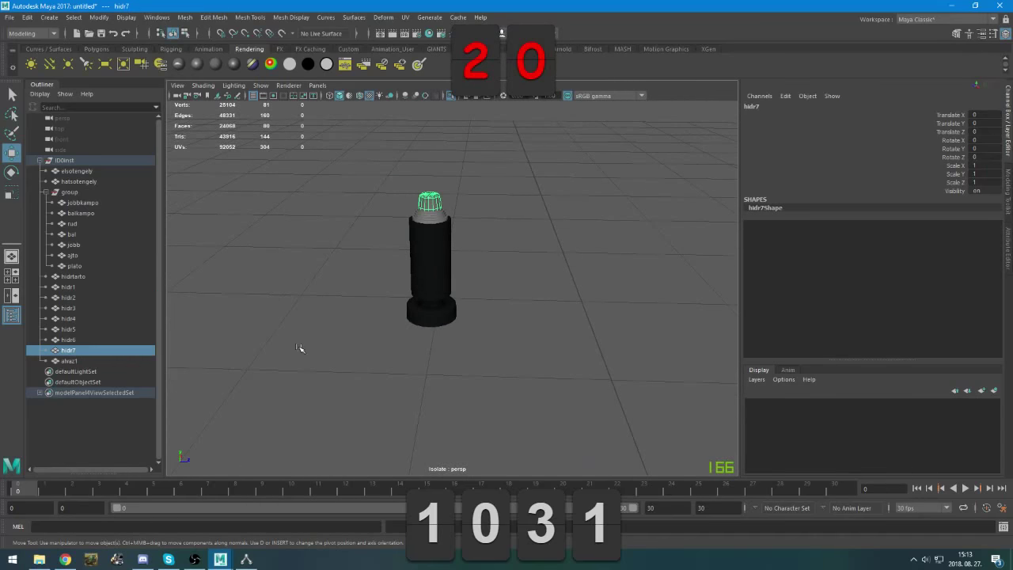
left_click(75, 279)
left_click(79, 164)
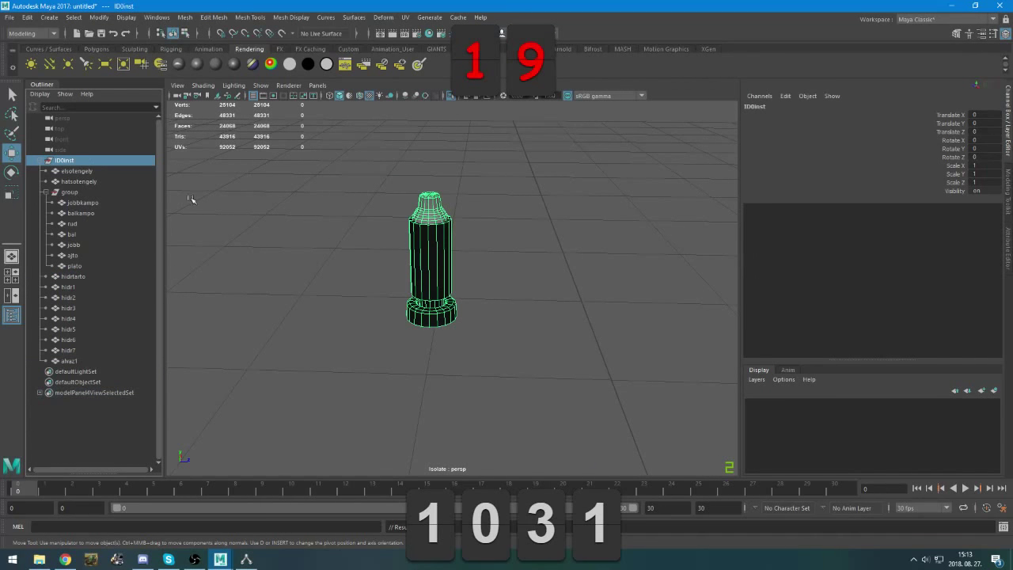
key("ctrl+s")
key("Escape")
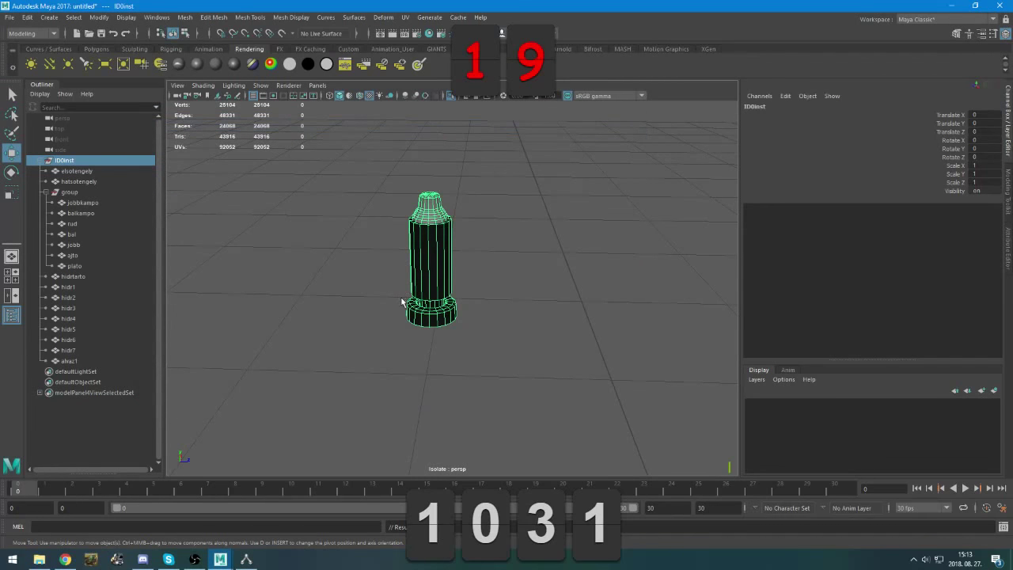
key("ctrl+s")
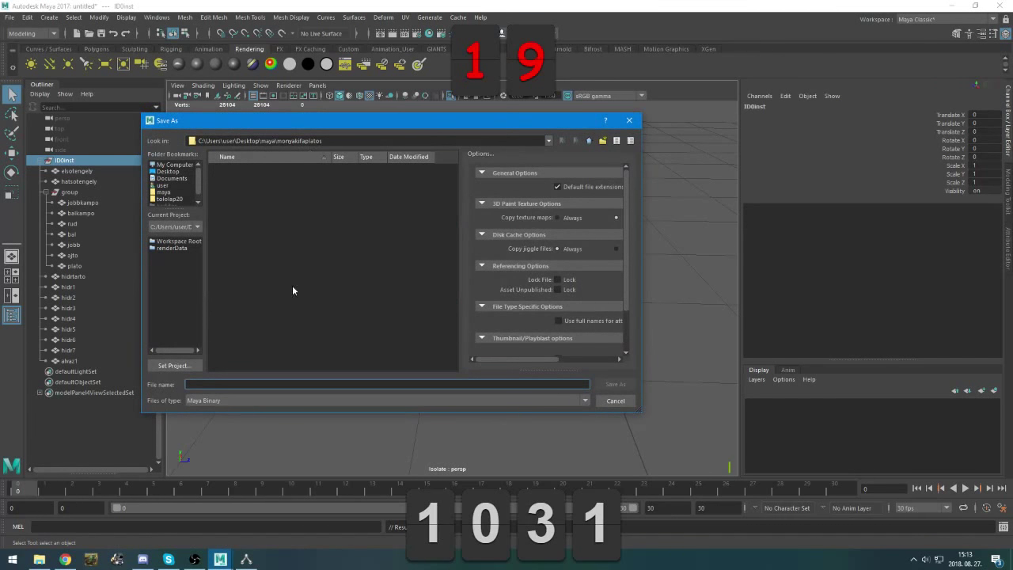
type("tru")
key("Return")
Turn off the isolated view of the hydraulic cylinder to show the whole trailer
key("f")
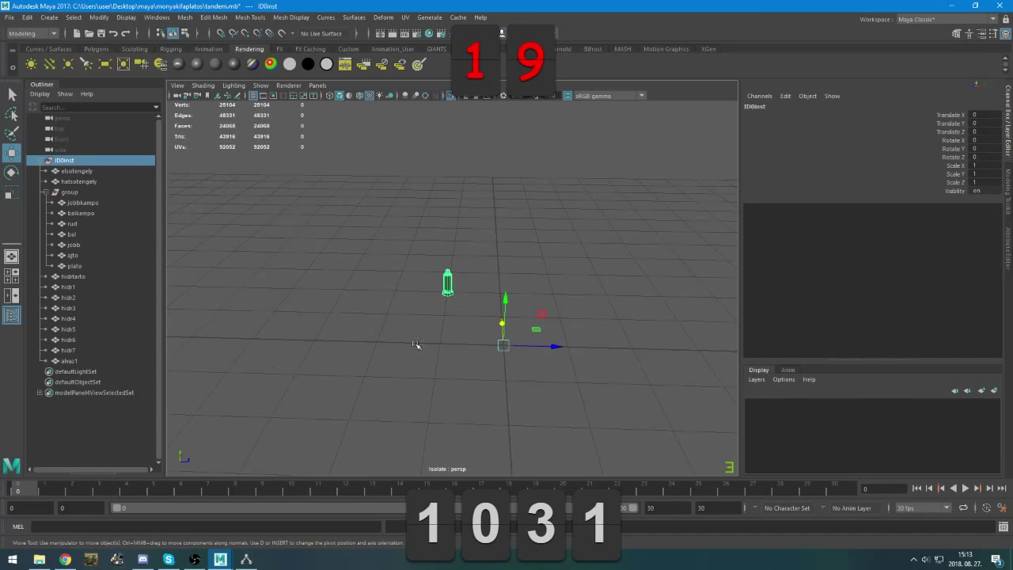
left_click_drag(418, 346, 380, 339, "alt")
key("ctrl+1")
scroll(407, 381, "down", 2)
Select all of the trailer's meshes in the viewport, try moving them along Z, and undo the move
left_click(408, 381)
left_click_drag(507, 378, 449, 411, "alt")
scroll(463, 384, "down", 4)
left_click_drag(401, 179, 487, 383)
key("ctrl+z")
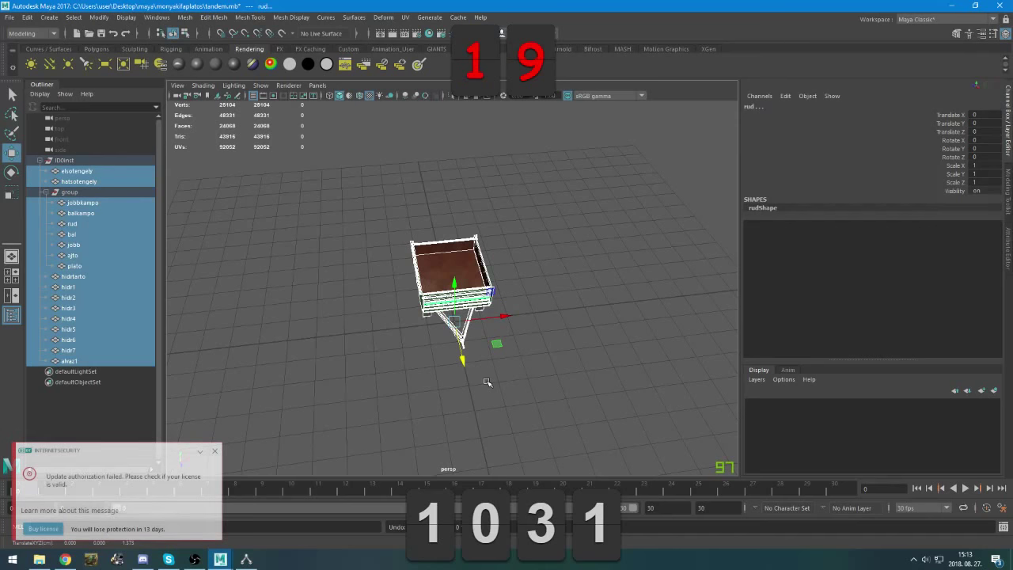
Look through the files in the monyakifaplatos folder and dismiss the antivirus notification
left_click(55, 562)
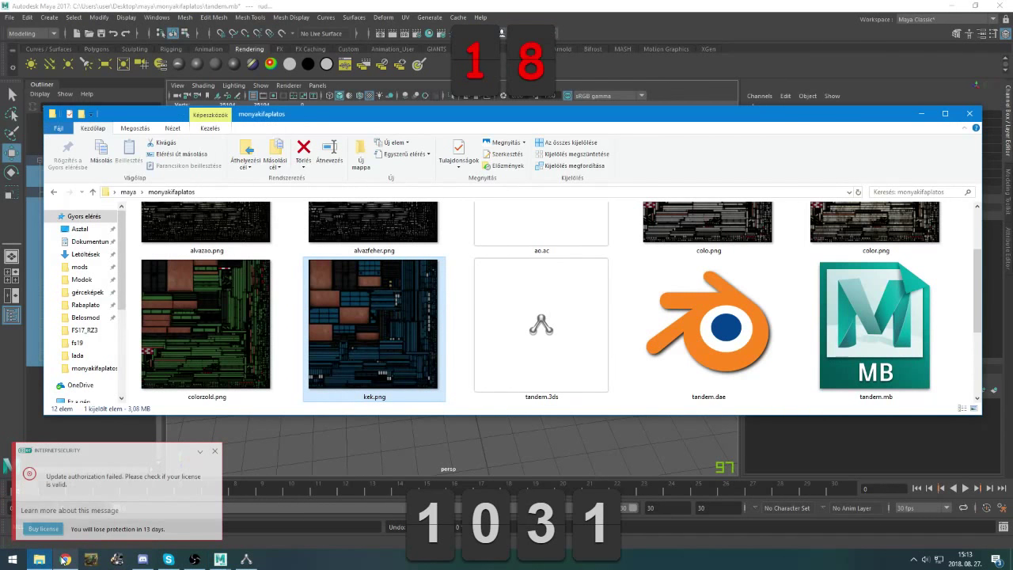
mouse_move(63, 560)
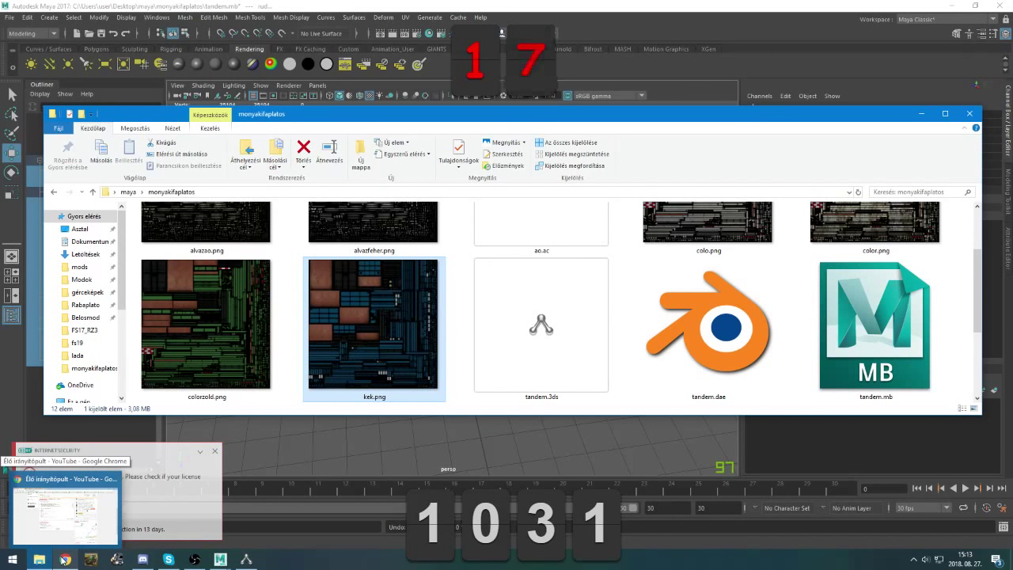
scroll(539, 364, "up", 1)
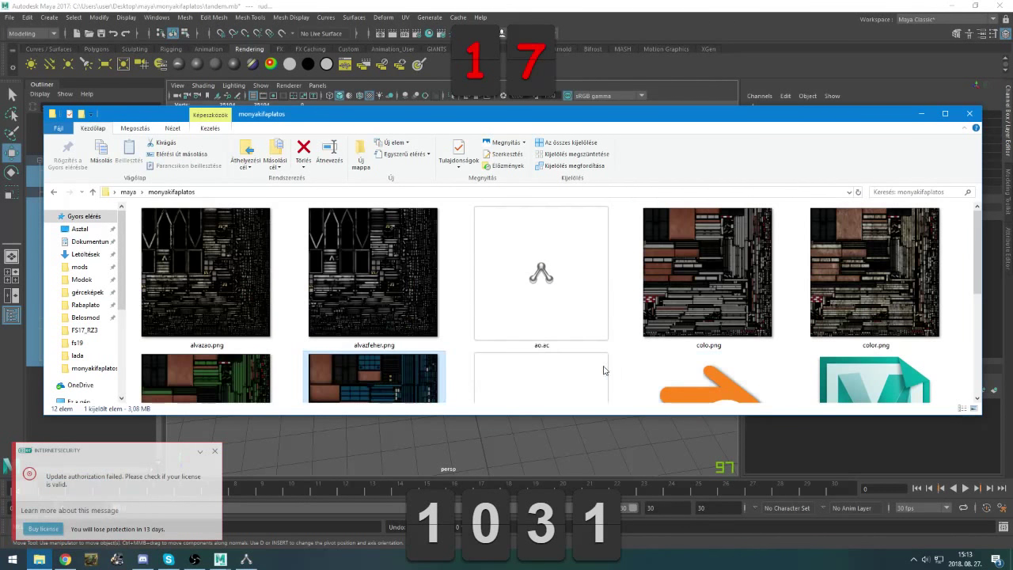
left_click(215, 452)
scroll(536, 316, "down", 2)
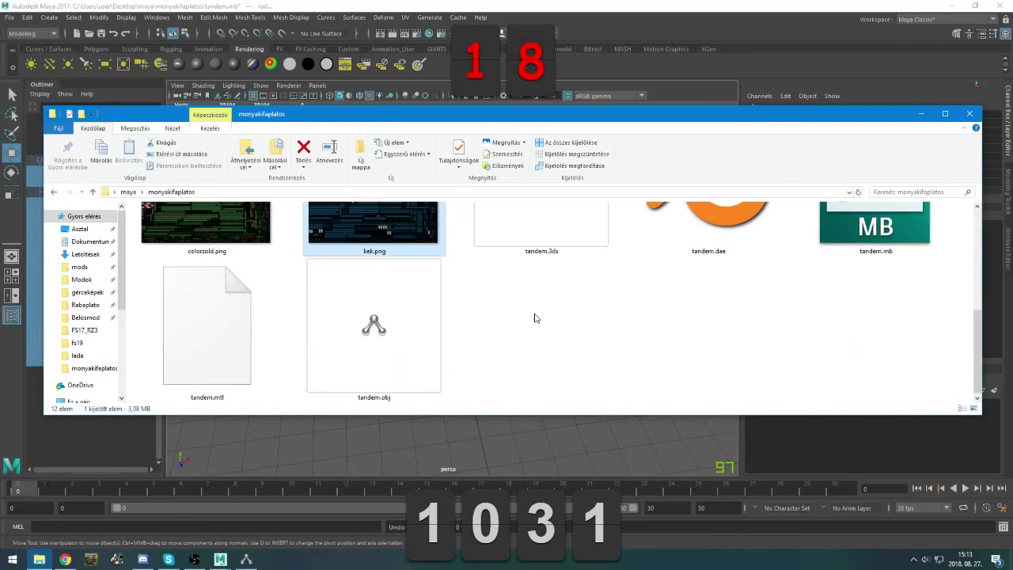
scroll(318, 290, "up", 2)
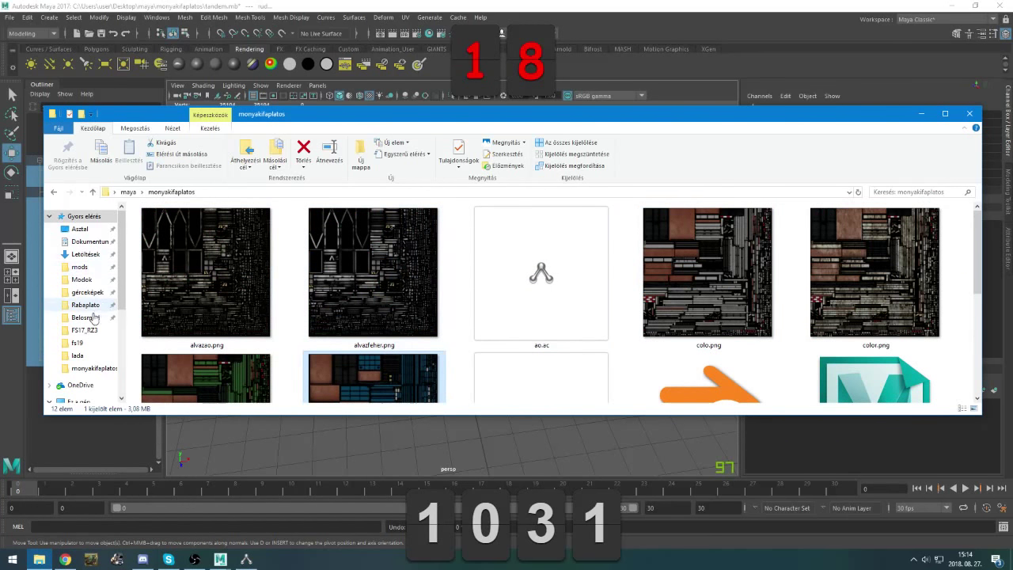
Open RZ3.i3d from the FS17_RZ3 mod folder in GIANTS Editor version 7.1.0
left_click(87, 344)
left_click(89, 331)
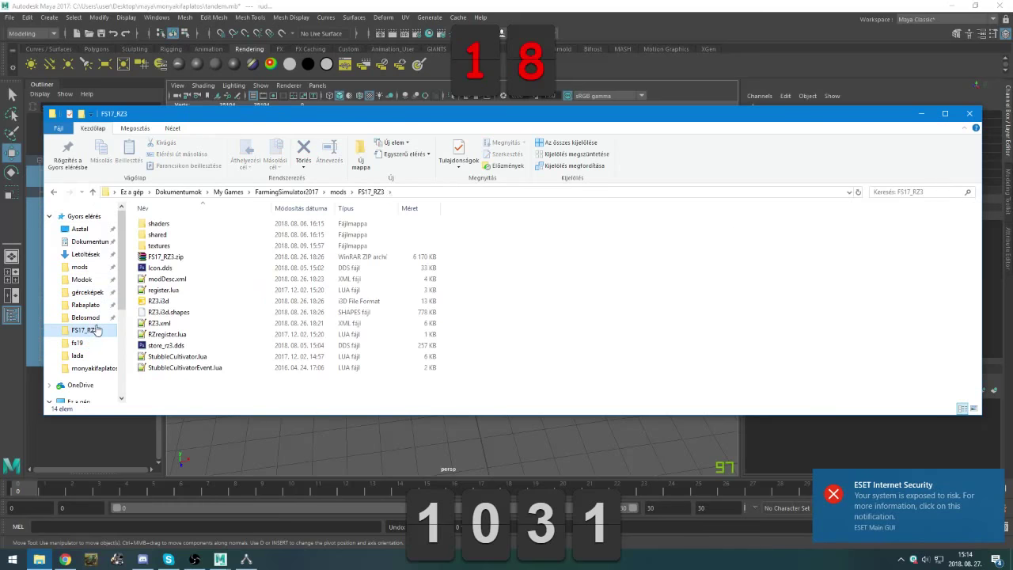
double_click(188, 301)
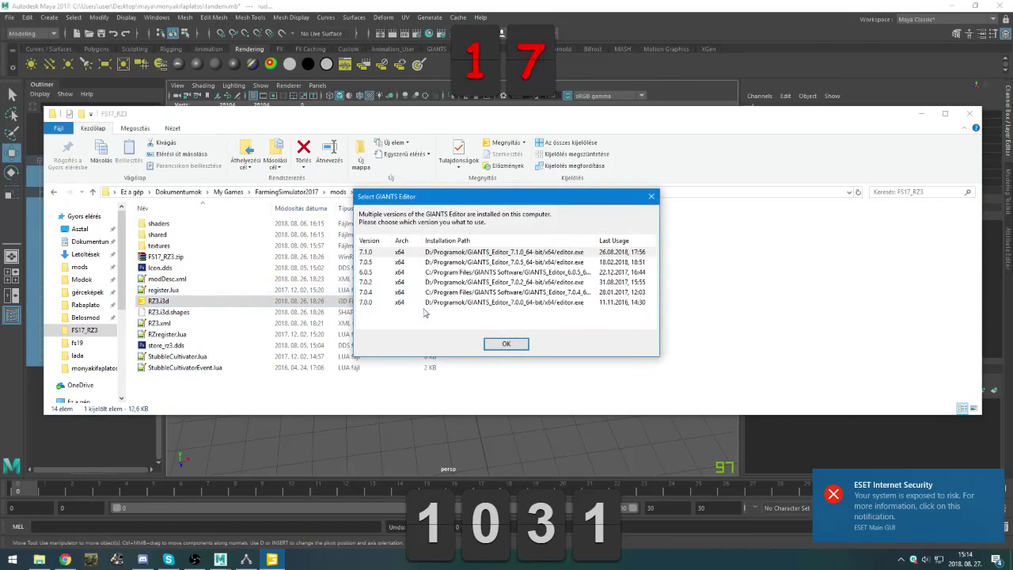
left_click(514, 344)
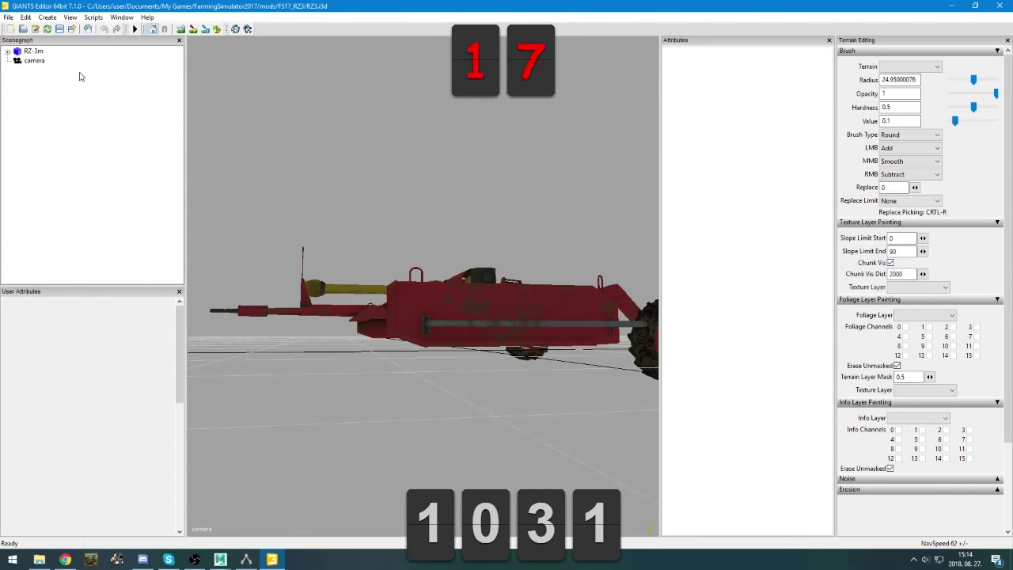
Test-move the RZ-3m object to about 16.19 on Z, and try the same Z move on the trailer in Maya, undoing it there
left_click(30, 52)
left_click_drag(456, 327, 435, 400, "alt")
scroll(435, 400, "down", 10)
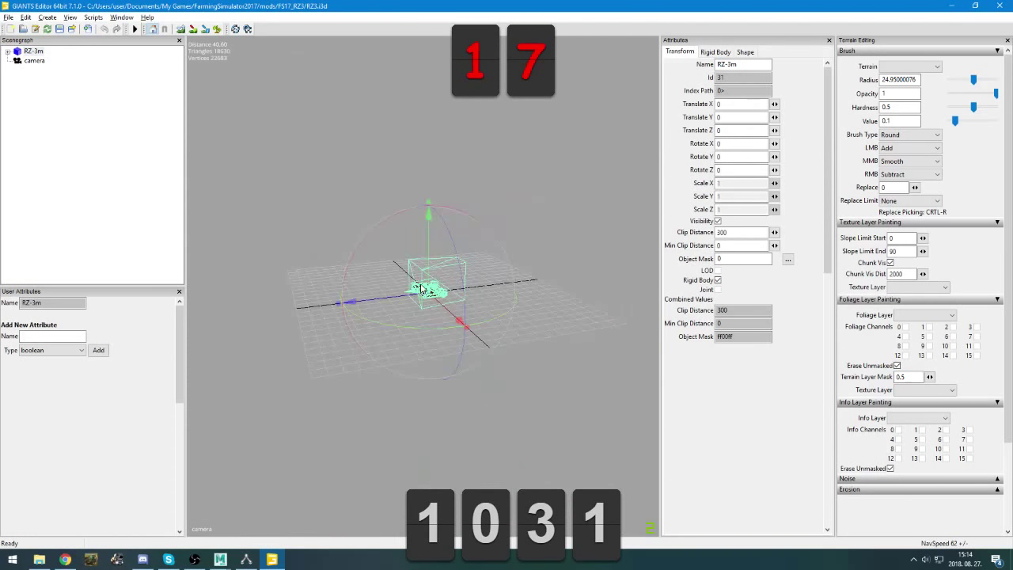
left_click_drag(421, 294, 354, 324)
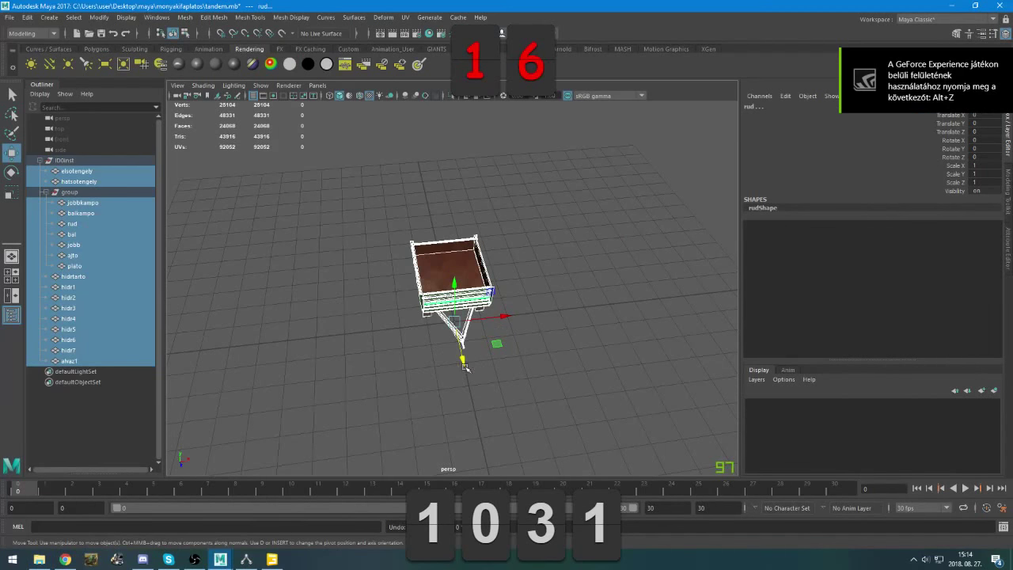
left_click_drag(463, 360, 485, 436)
key("ctrl+z")
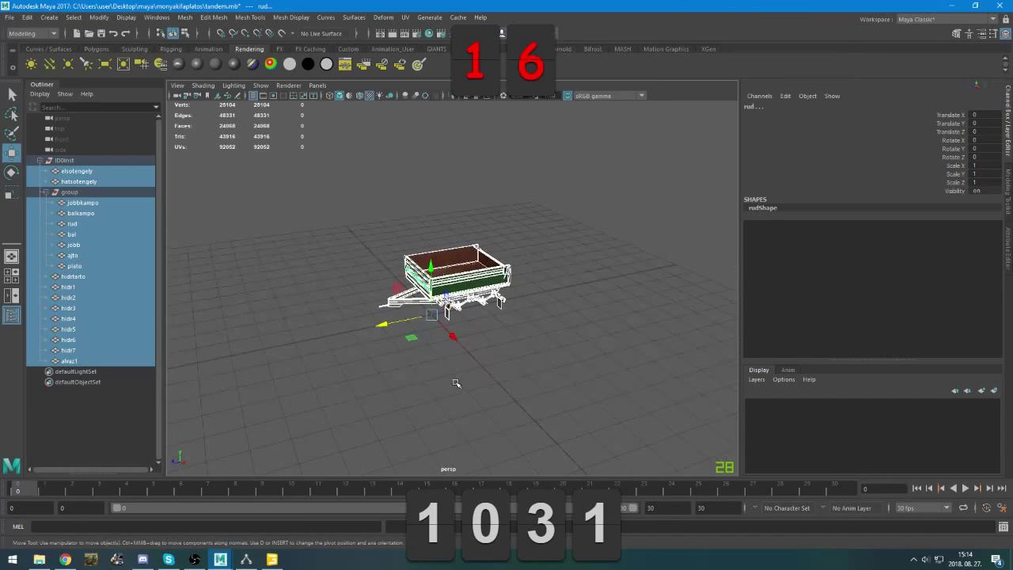
Return to GIANTS Editor, close it without saving the RZ3 scene, and close the FS17_RZ3 folder window
key("alt+Tab")
key("alt+Tab")
key("alt+Tab")
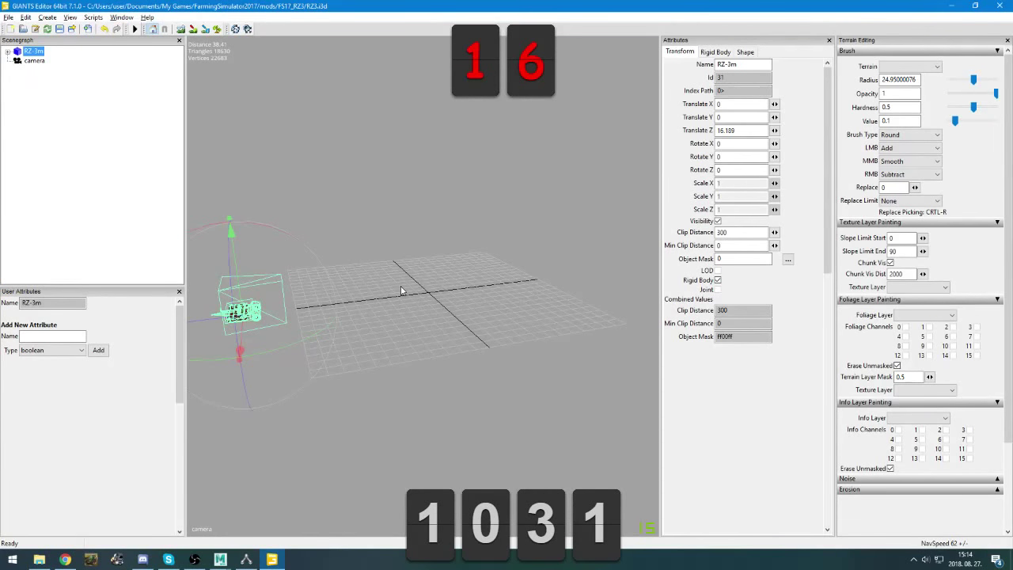
left_click(557, 280)
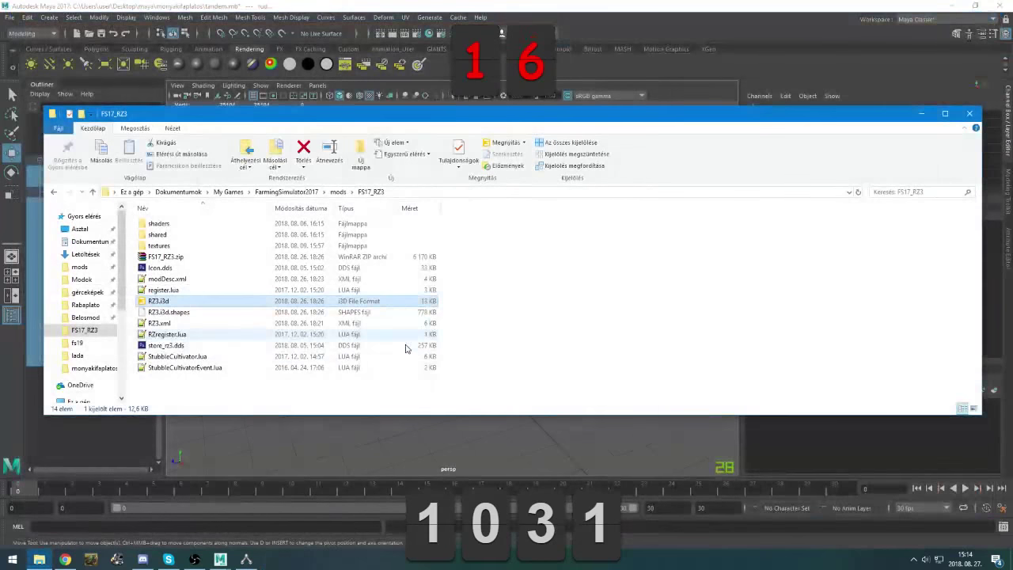
left_click(969, 113)
left_click_drag(444, 333, 527, 366, "alt")
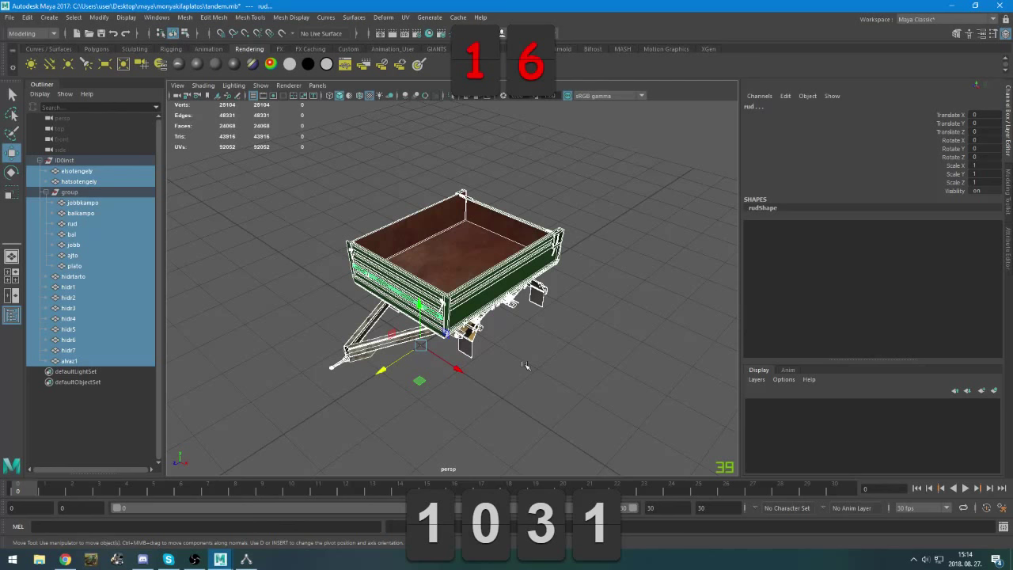
Switch to AC3D and exit it without saving the changes to ao.ac
key("alt+Tab")
key("alt+Tab")
key("alt+Tab")
key("alt+Tab")
key("alt+Tab")
key("alt+Tab")
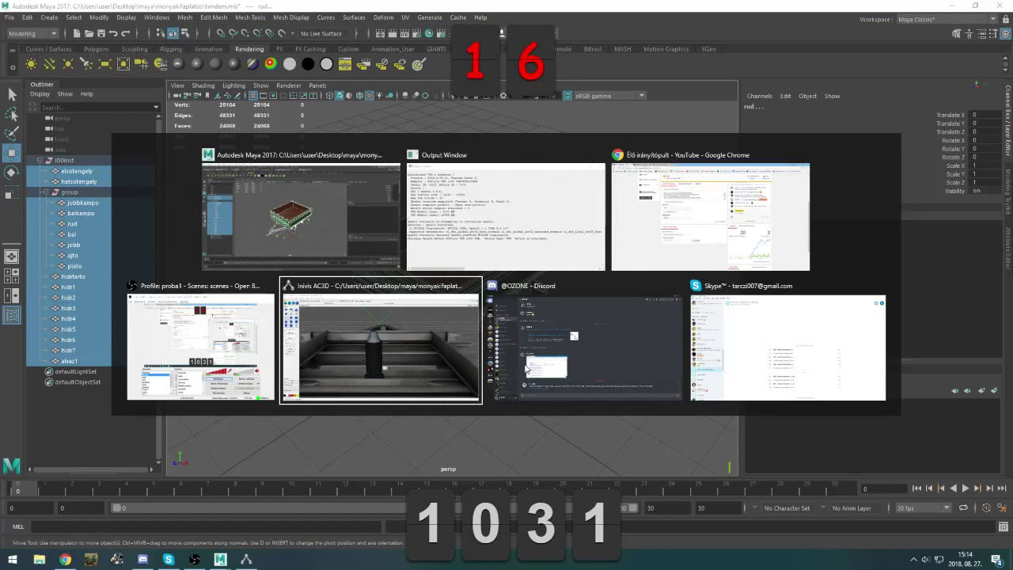
key("alt+F4")
key("Right")
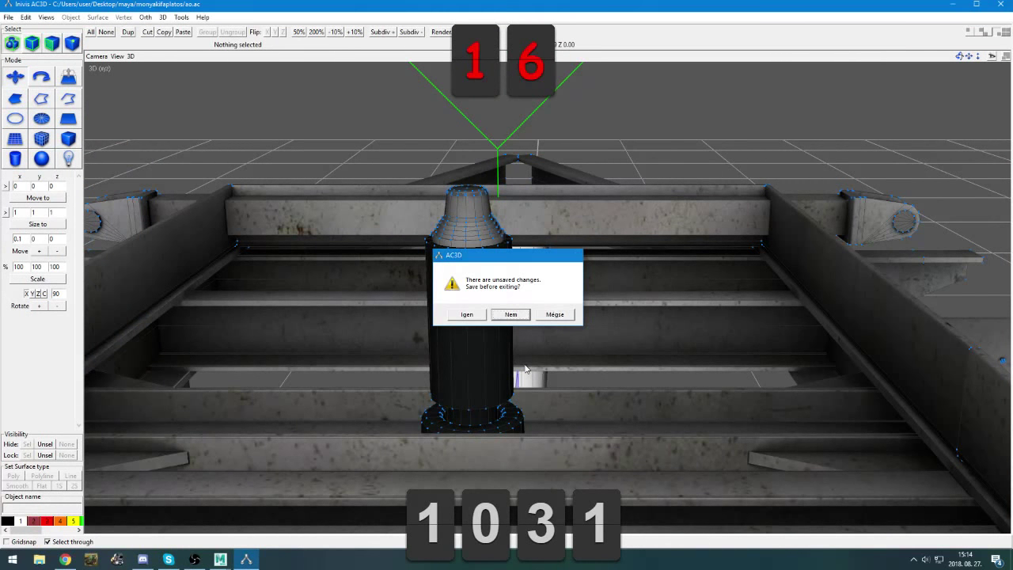
key("Return")
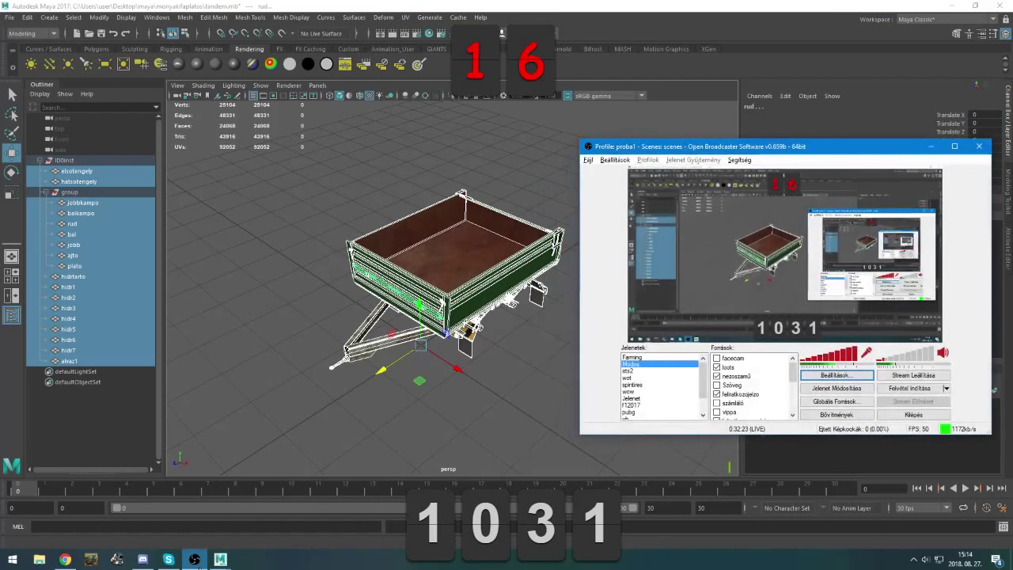
Switch to Skype and quit it
left_click(166, 562)
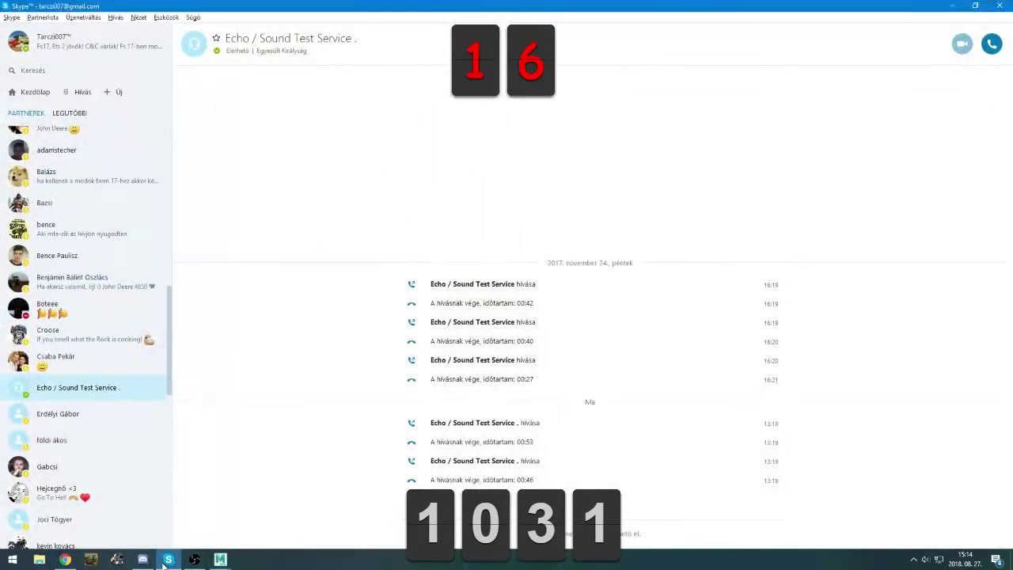
right_click(164, 562)
left_click(159, 477)
Switch to Chrome, close the GIANTS Developer Network downloads page, and return to the YouTube live dashboard
left_click(65, 560)
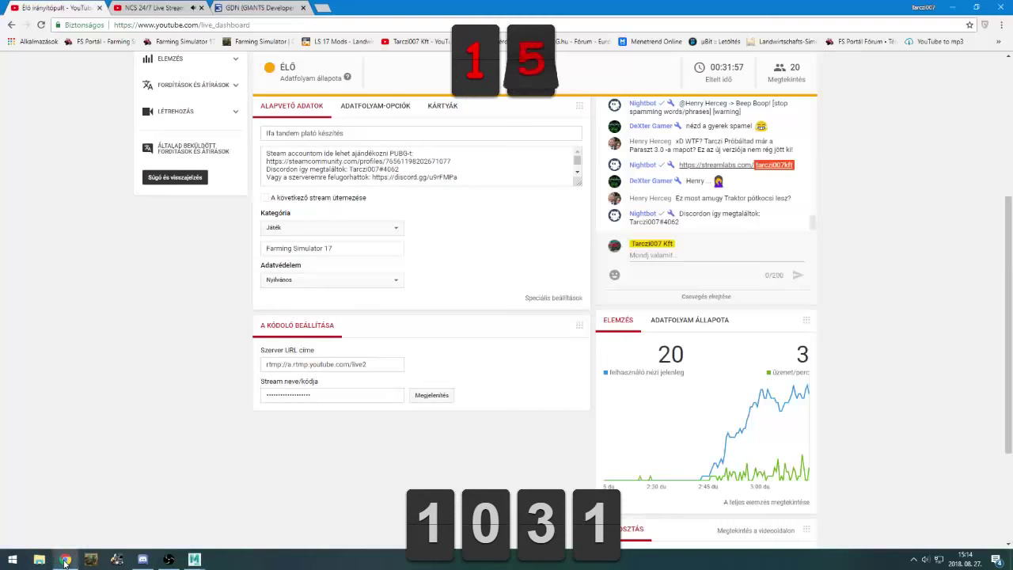
scroll(151, 476, "up", 1)
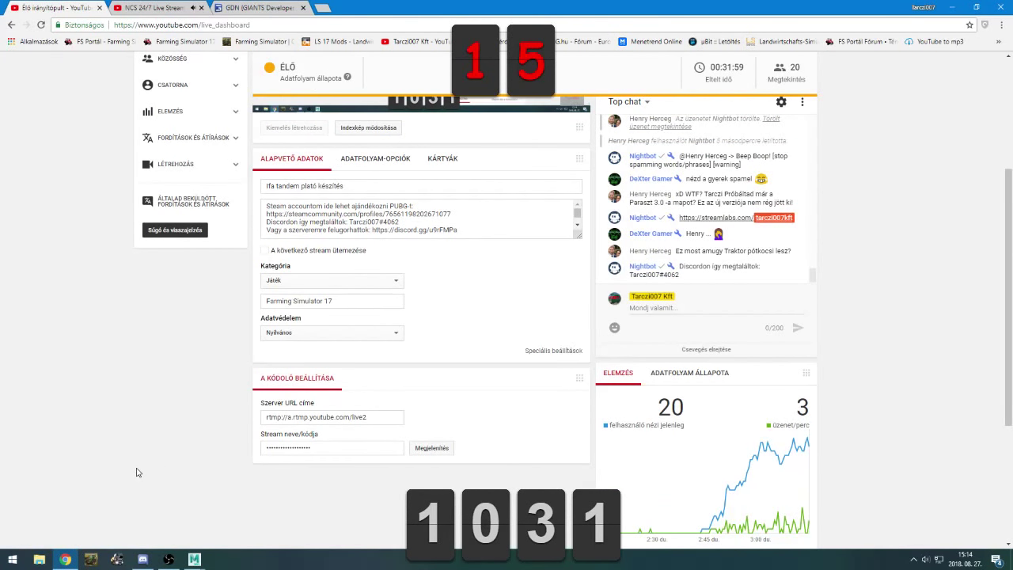
scroll(138, 475, "up", 3)
left_click(254, 7)
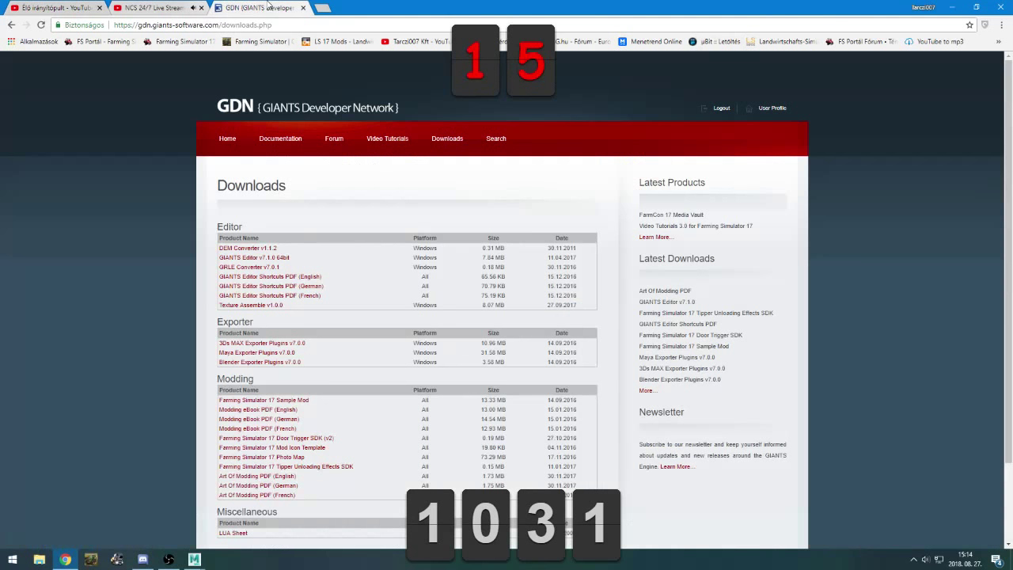
left_click(303, 7)
left_click(67, 7)
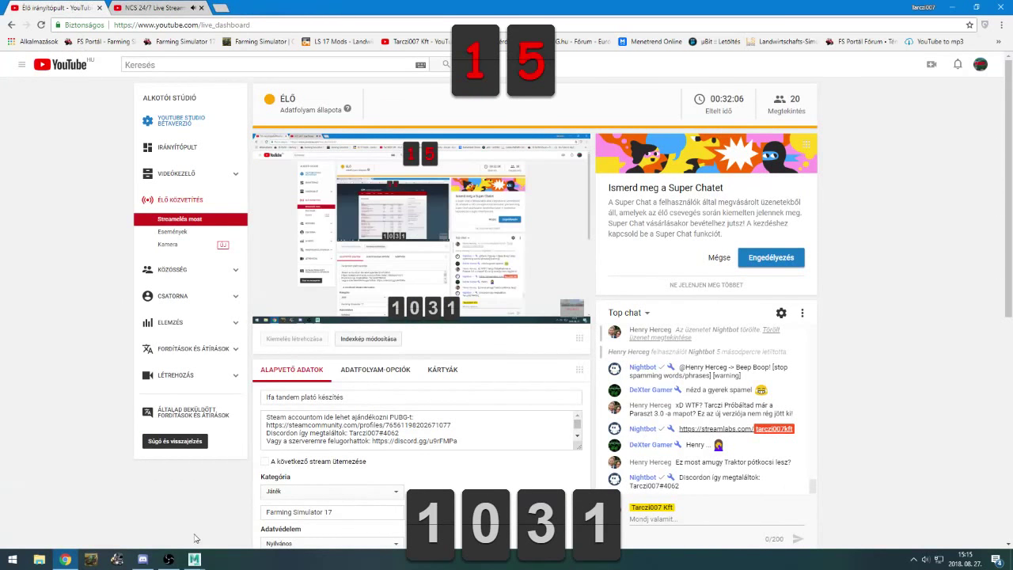
Switch to Maya, clear the selection, and examine the textured trailer's body and rear axle up close
mouse_move(178, 557)
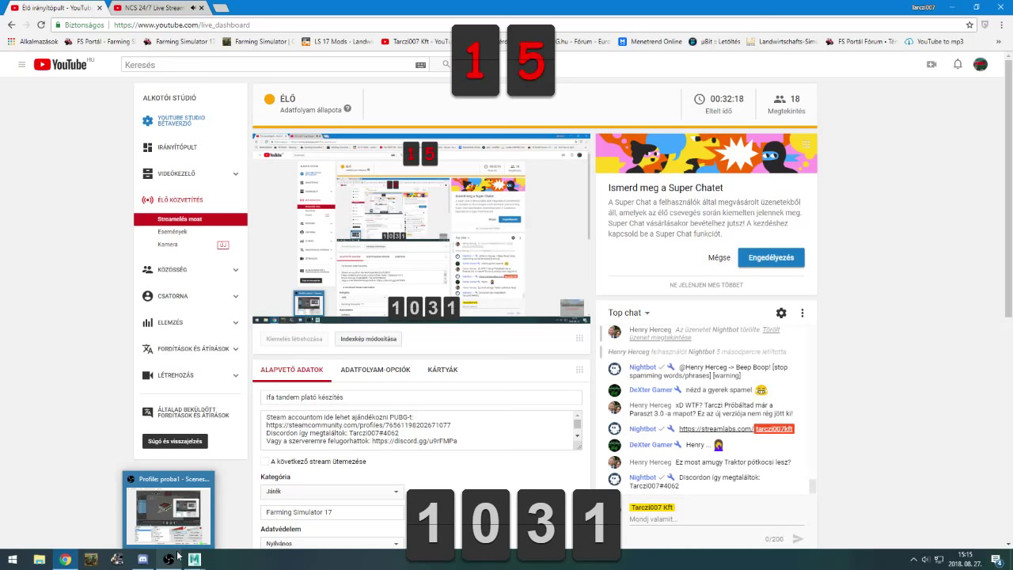
left_click(196, 557)
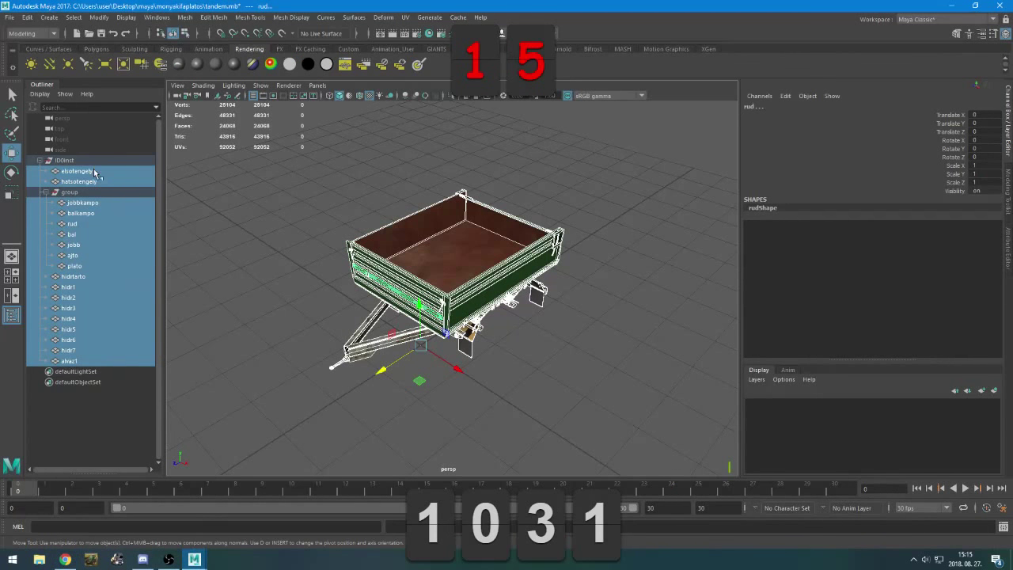
left_click(228, 394)
scroll(355, 400, "up", 5)
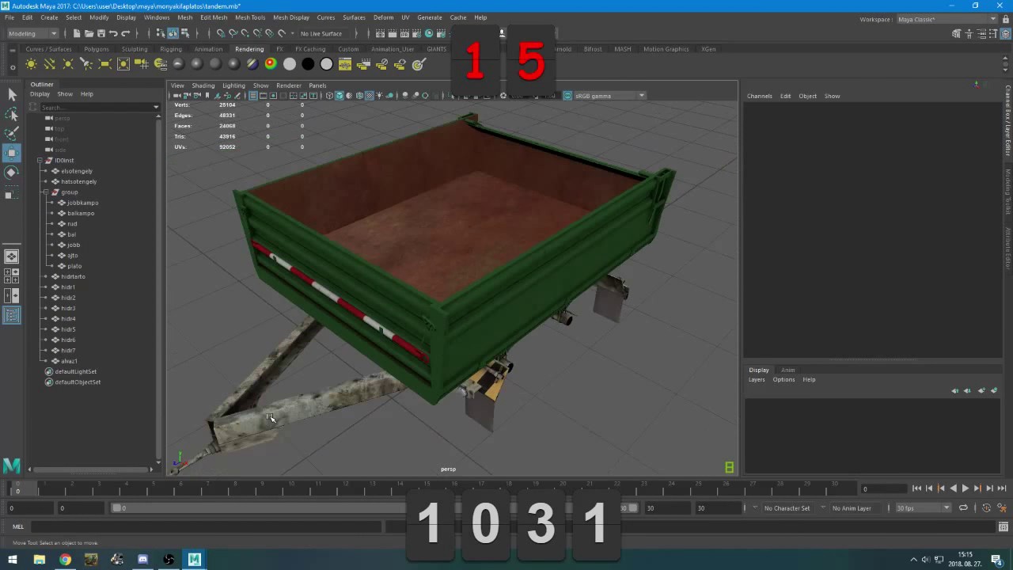
scroll(370, 344, "down", 1)
scroll(387, 350, "up", 5)
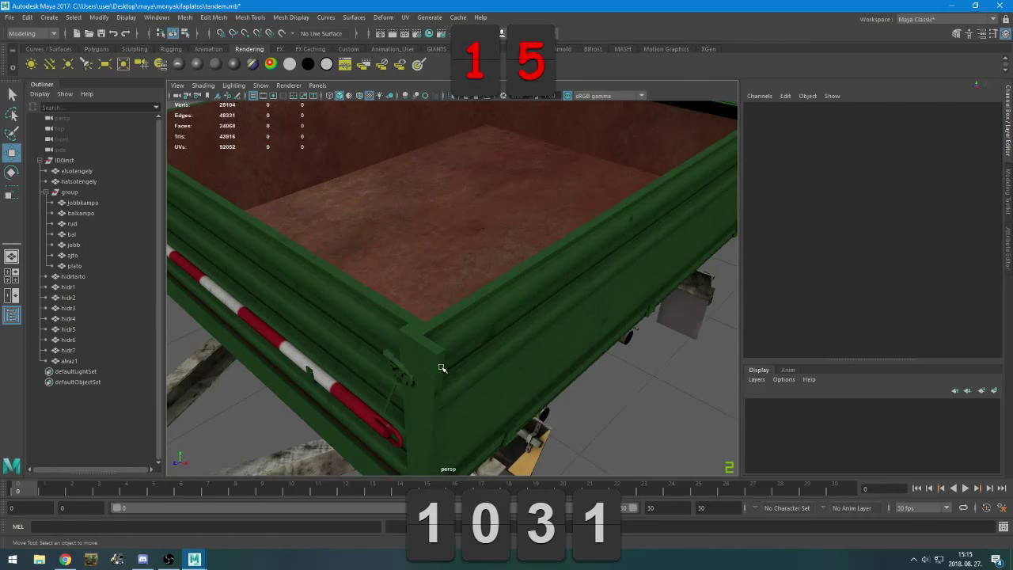
key("f")
left_click(546, 316)
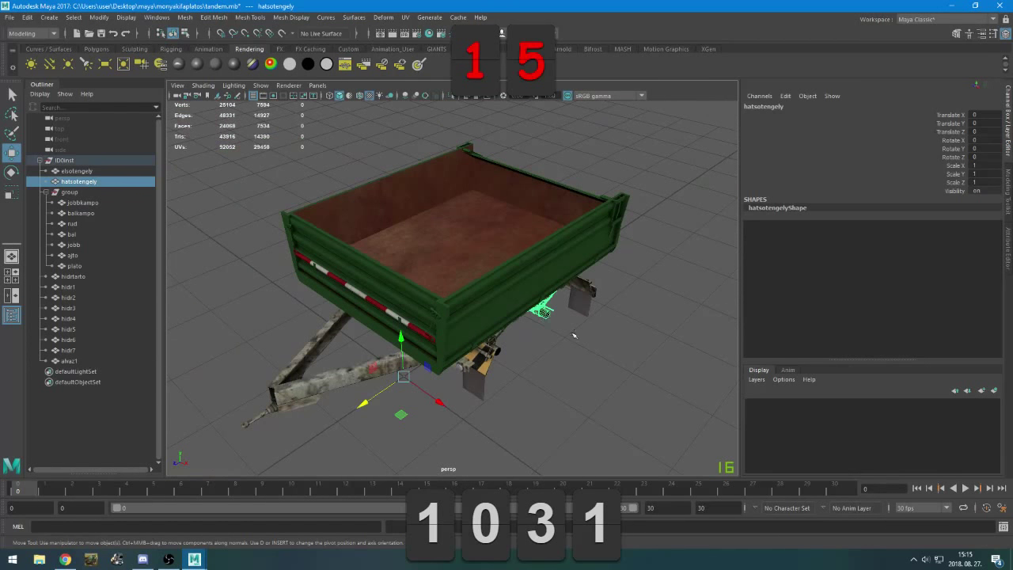
left_click(597, 314)
left_click(581, 286)
left_click(591, 326)
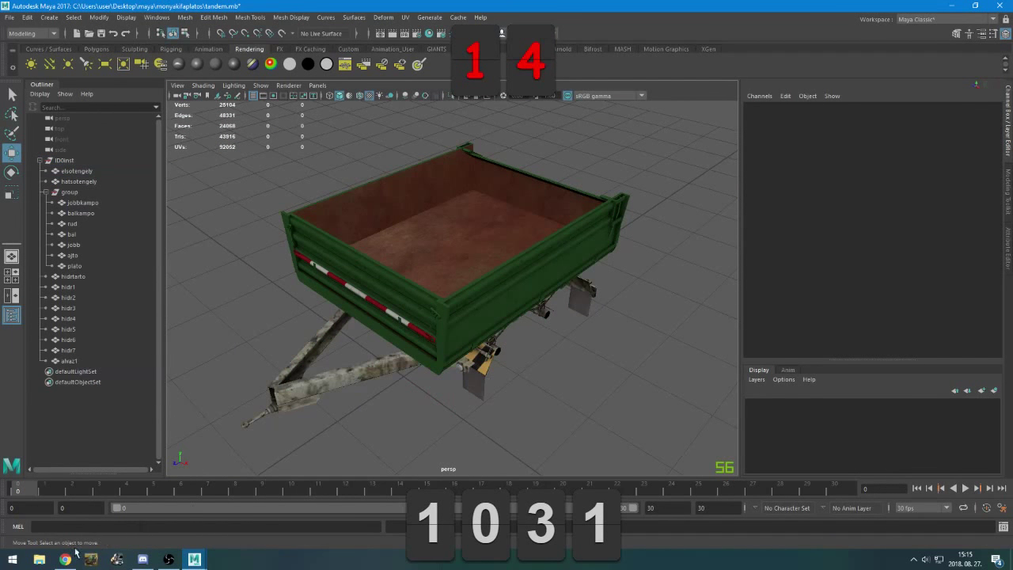
Switch to Open Broadcaster Software and enable the tandem source in the current scene
left_click(65, 559)
left_click(169, 559)
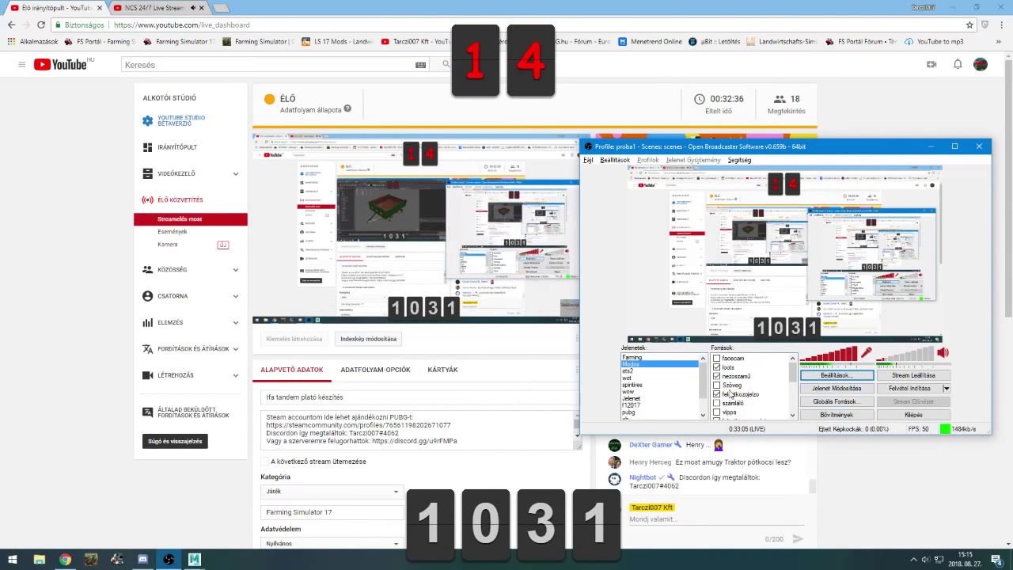
scroll(728, 392, "down", 2)
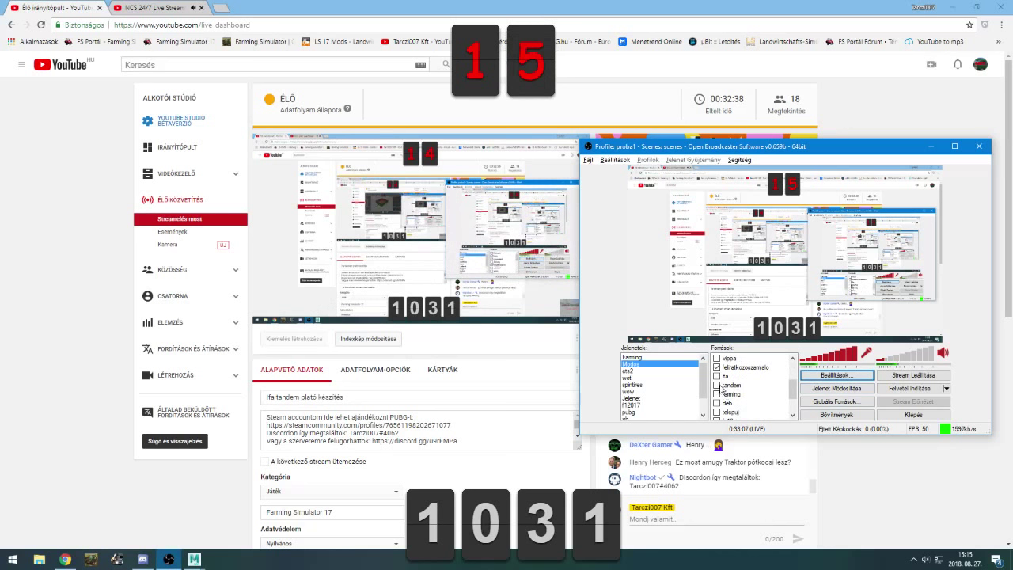
left_click(716, 384)
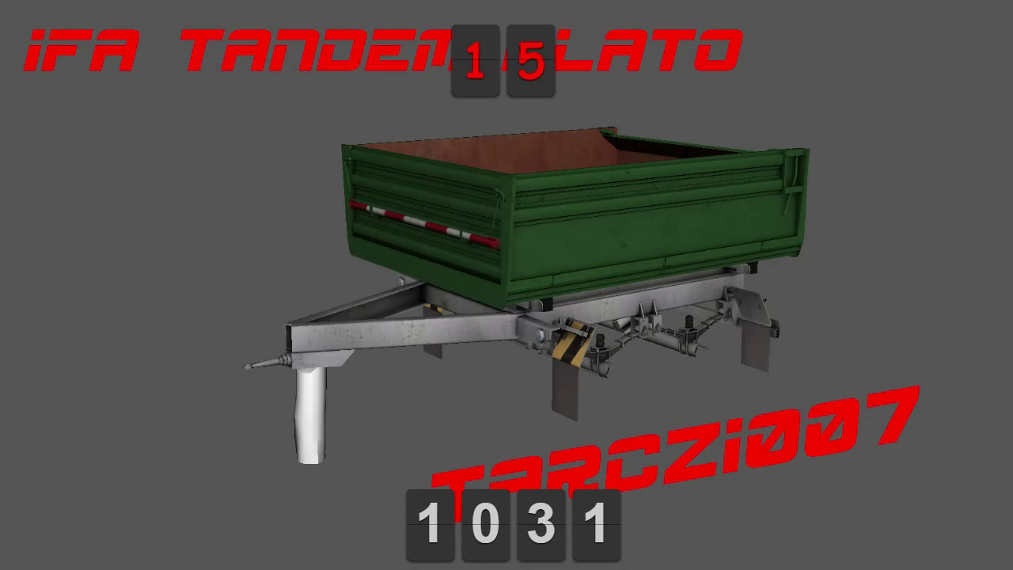
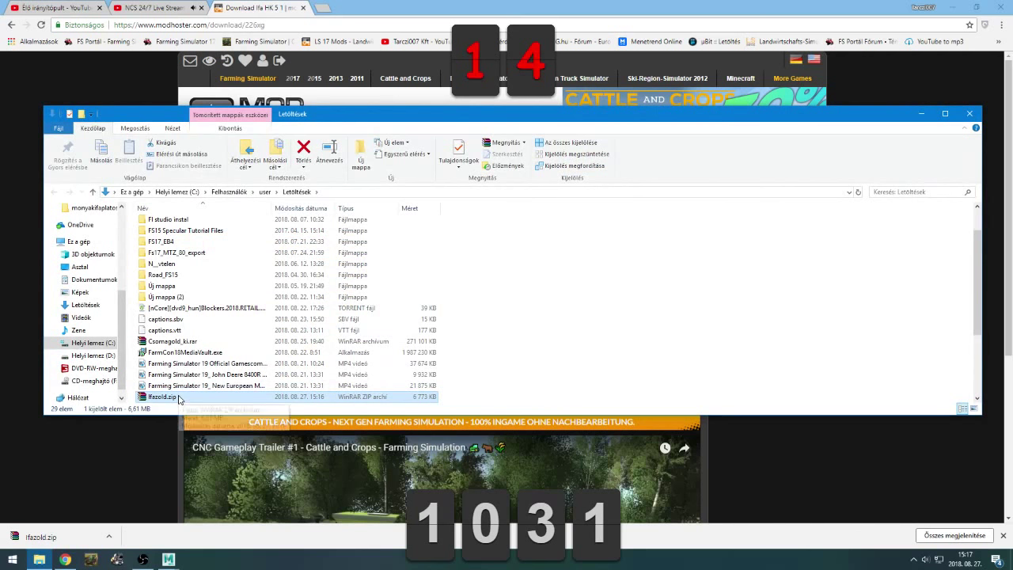
Copy the downloaded Ifazold.zip from the Downloads folder into the monyakifaplatos folder
scroll(87, 356, "up", 4)
left_click(90, 369)
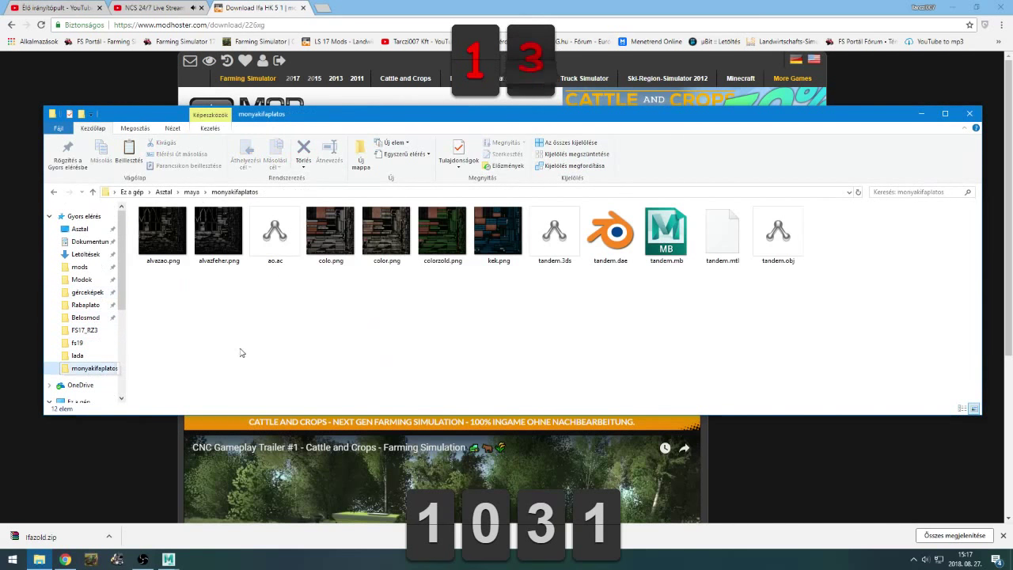
key("ctrl+v")
right_click(870, 253)
left_click(835, 250)
Extract Ifazold.zip into its own Ifazold folder inside monyakifaplatos
right_click(834, 243)
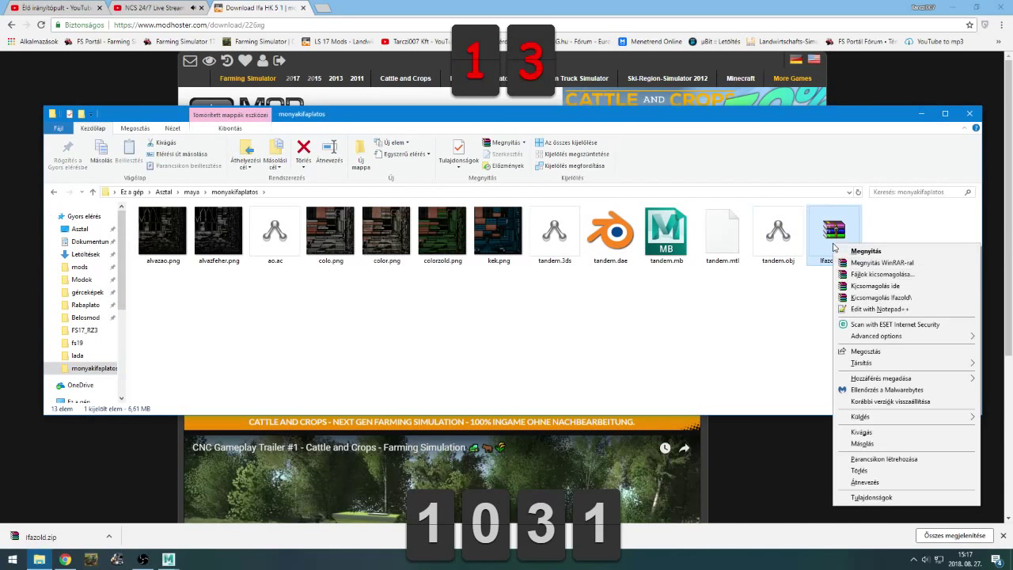
left_click(858, 277)
key("Return")
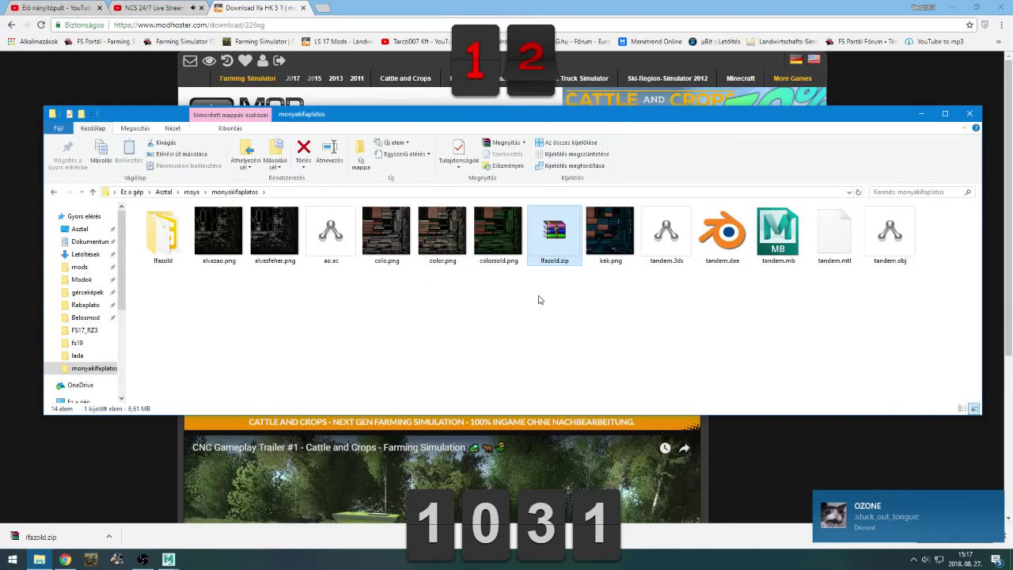
Delete Ifazold.zip and open Ifazold.i3d from the extracted Ifazold folder in GIANTS Editor
key("Delete")
double_click(162, 234)
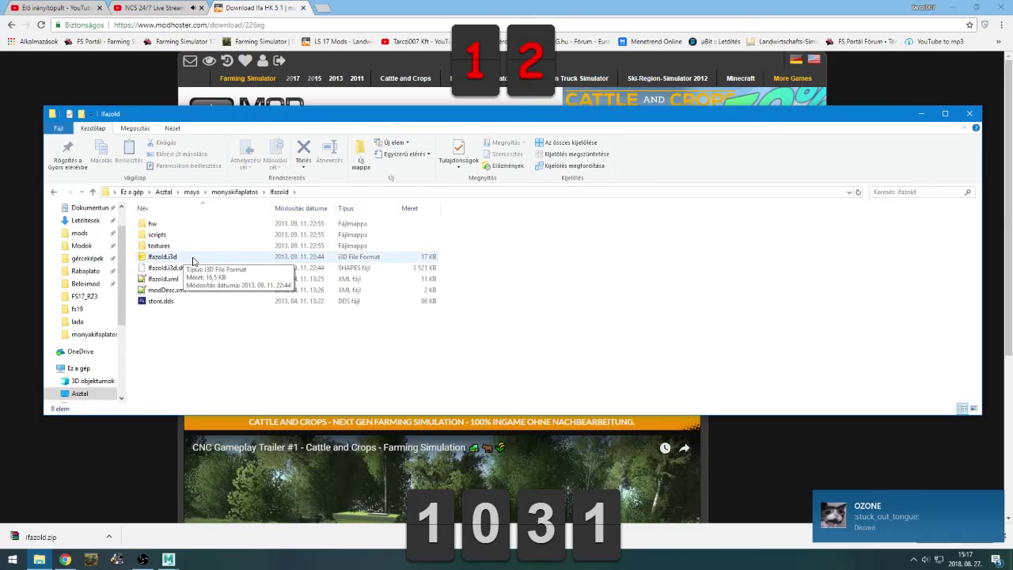
double_click(193, 257)
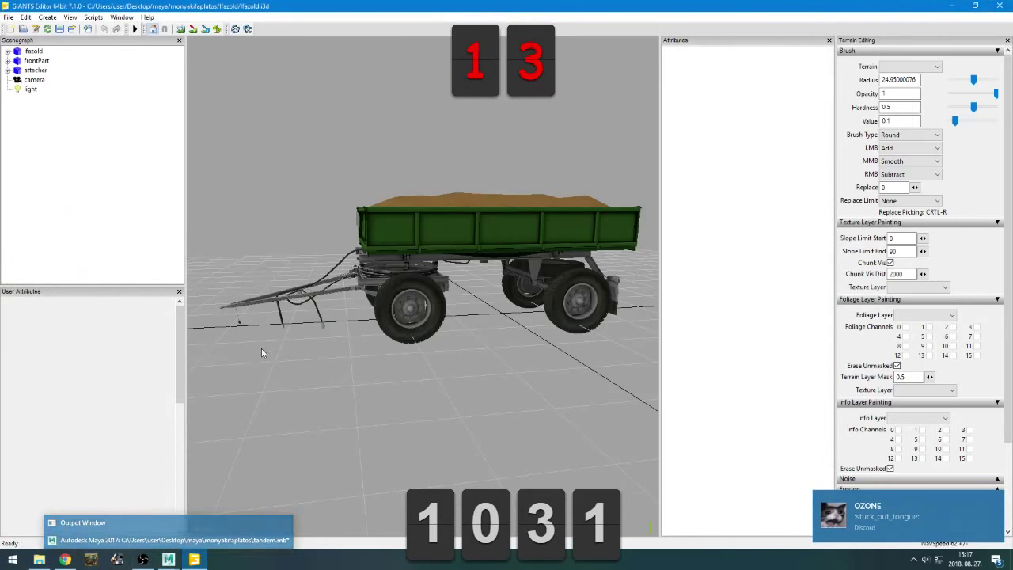
Select the rear wheel object cauciuc under transform group 1 of ifazold in the scenegraph
left_click(386, 297)
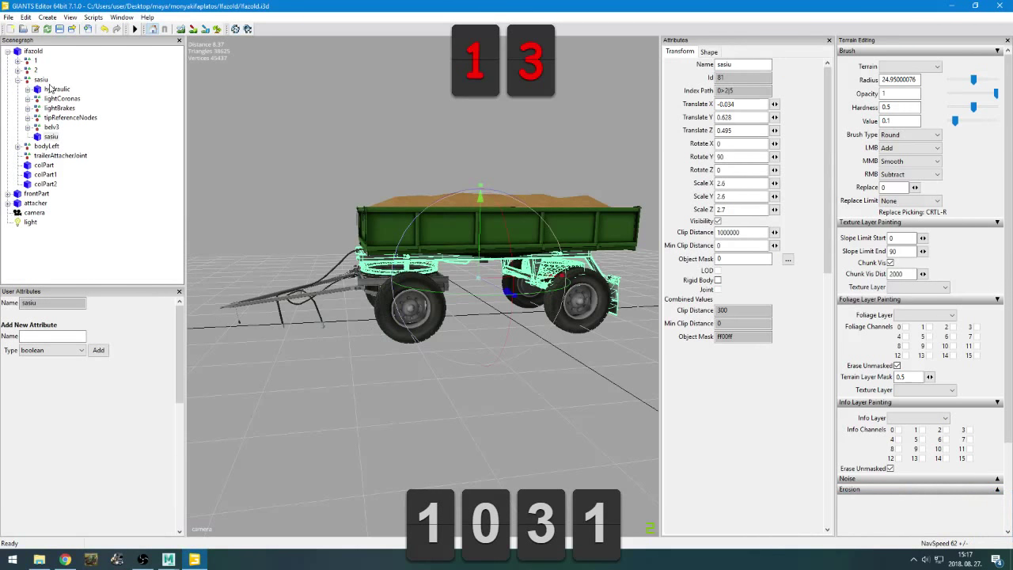
left_click(36, 70)
double_click(35, 62)
double_click(53, 70)
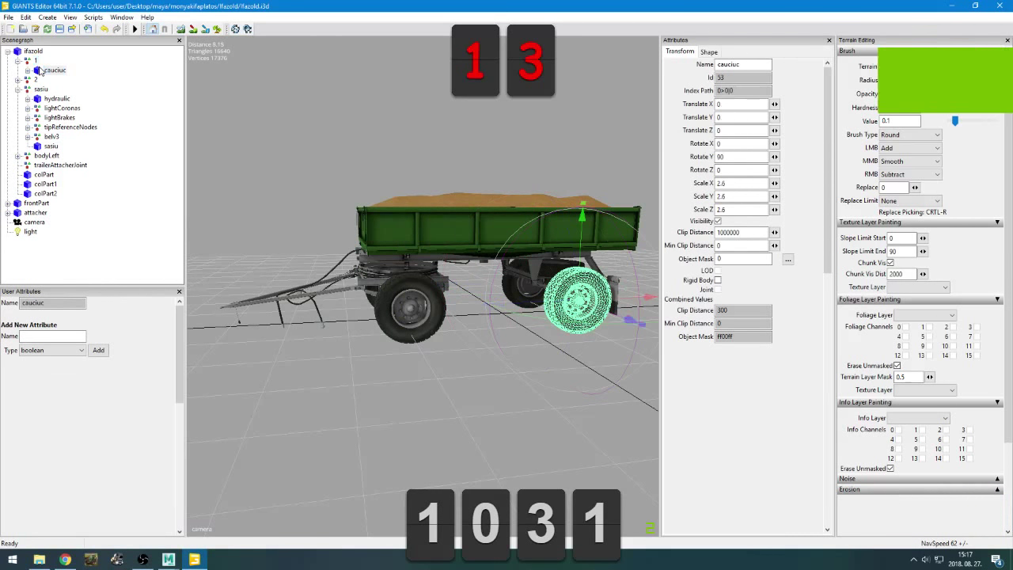
left_click(58, 80)
double_click(53, 70)
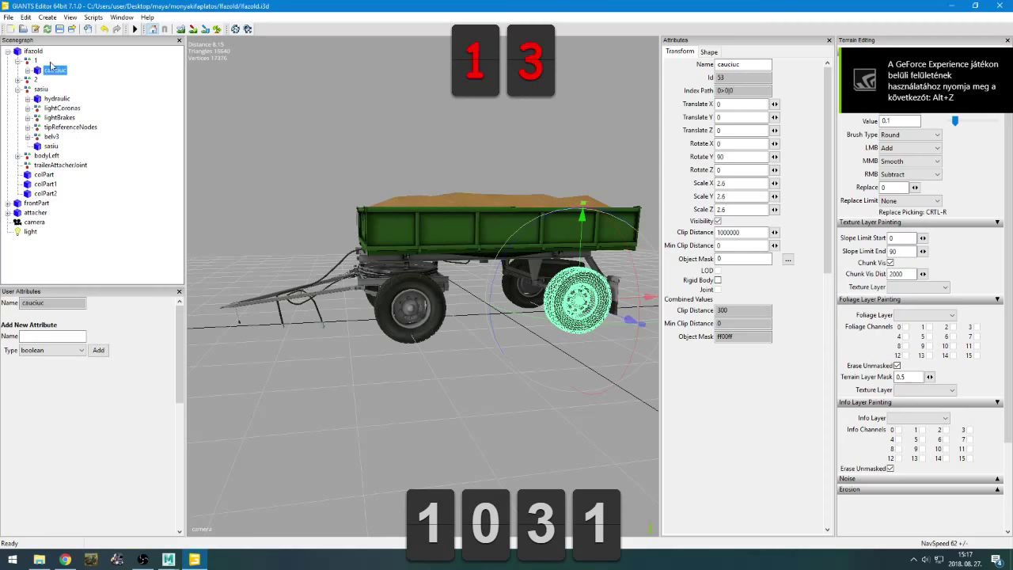
Start exporting the selected wheel with its files, and create and open a new folder named kerek inside monyakifaplatos
left_click(5, 18)
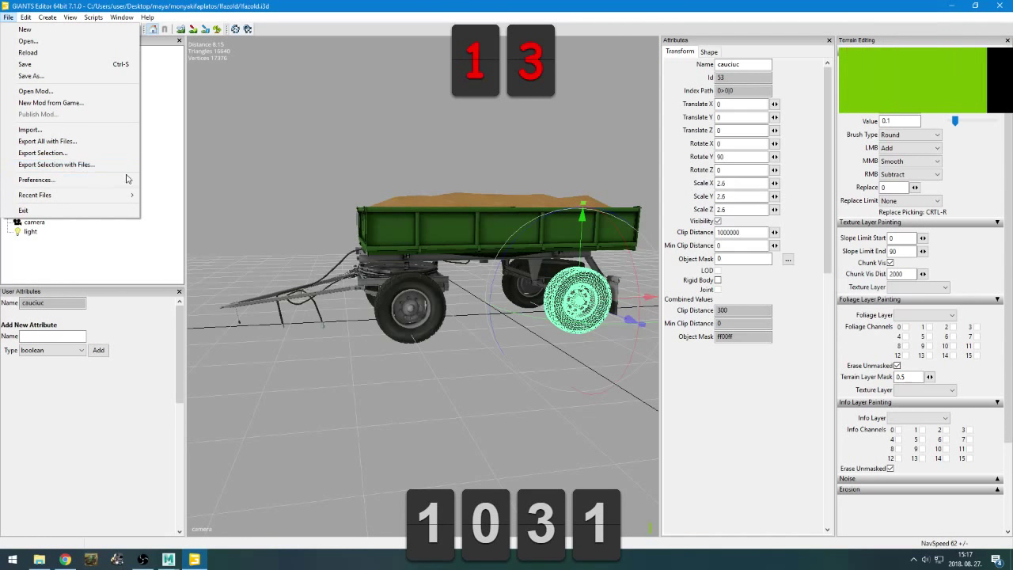
left_click(99, 170)
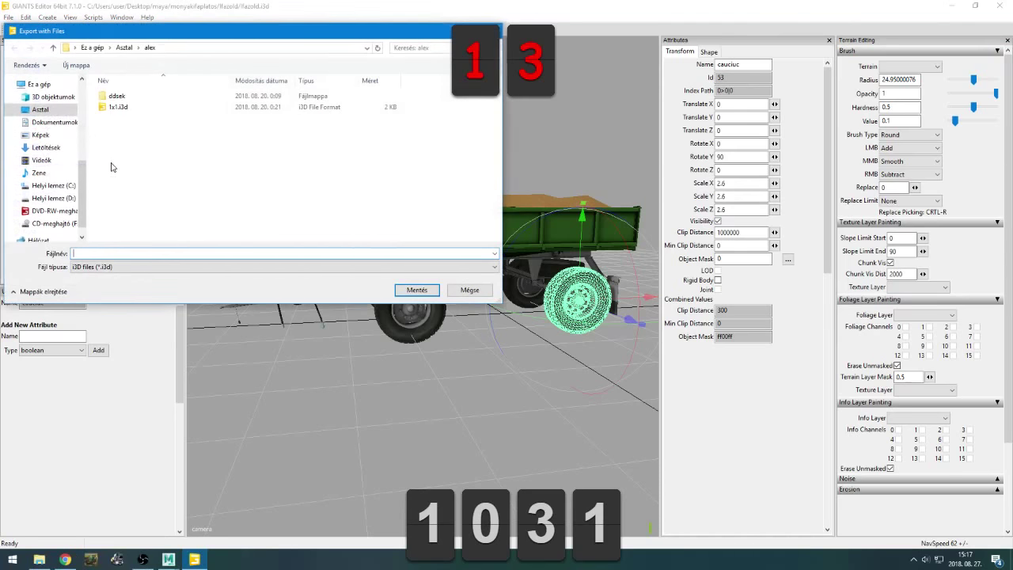
left_click(123, 267)
left_click(119, 293)
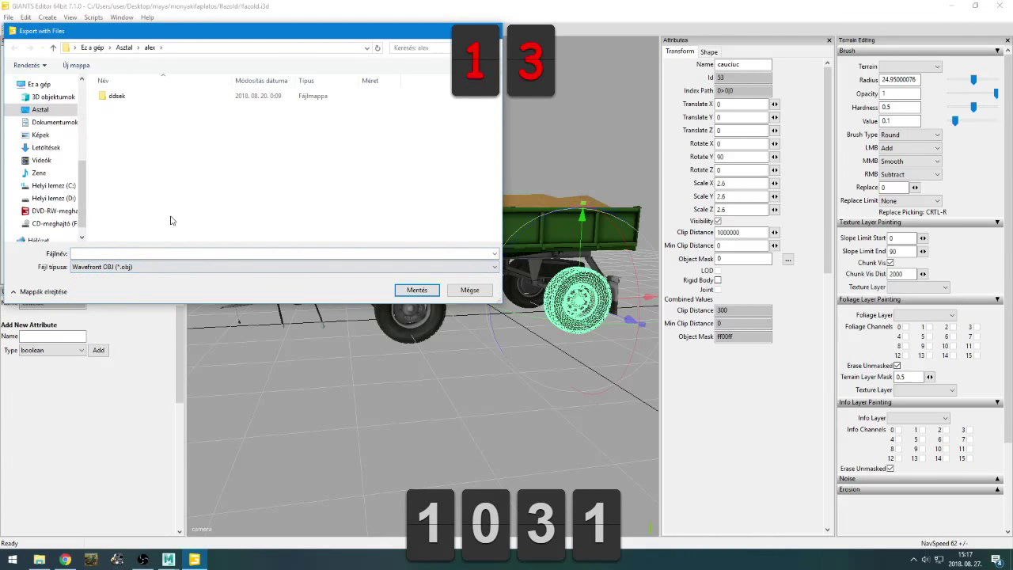
left_click(141, 267)
left_click(141, 278)
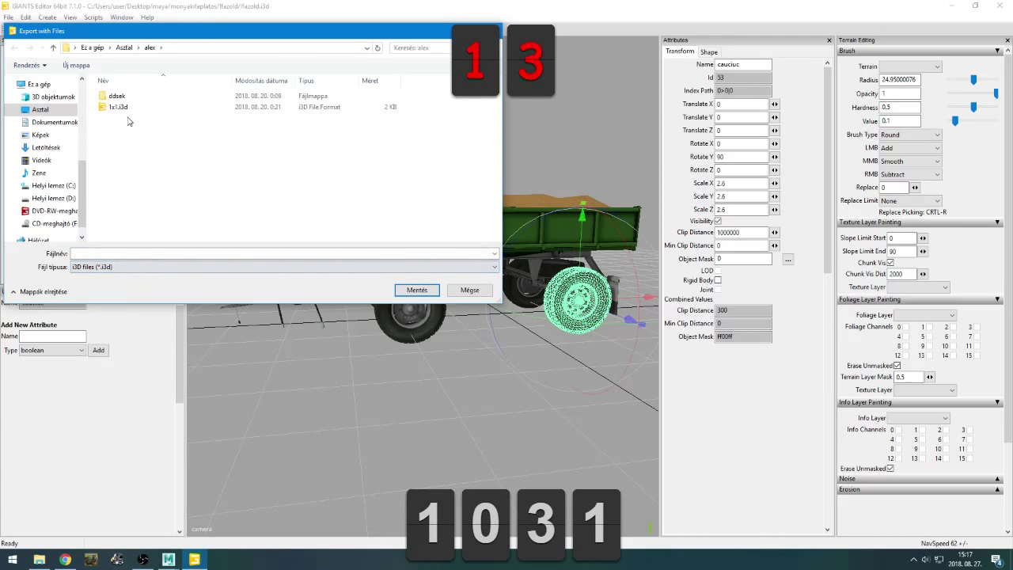
left_click(122, 47)
scroll(43, 151, "up", 2)
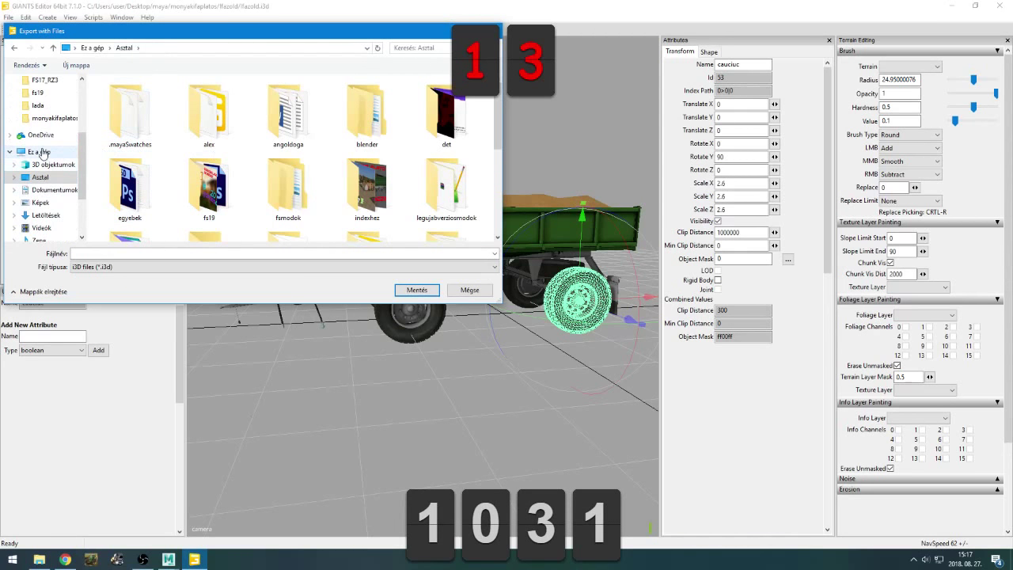
left_click(54, 118)
right_click(174, 185)
mouse_move(285, 297)
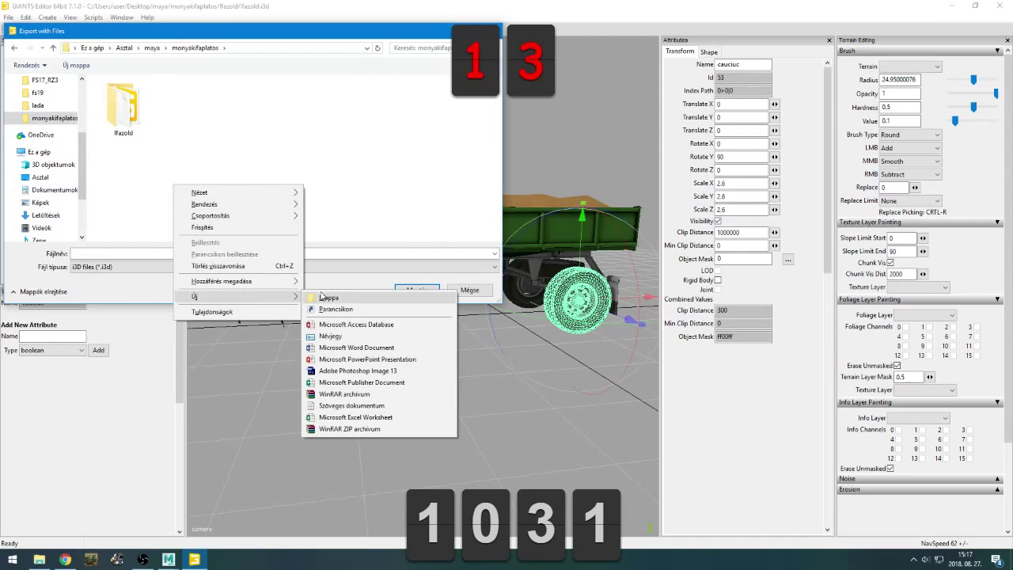
left_click(326, 298)
type("lerek")
key("Return")
key("Return")
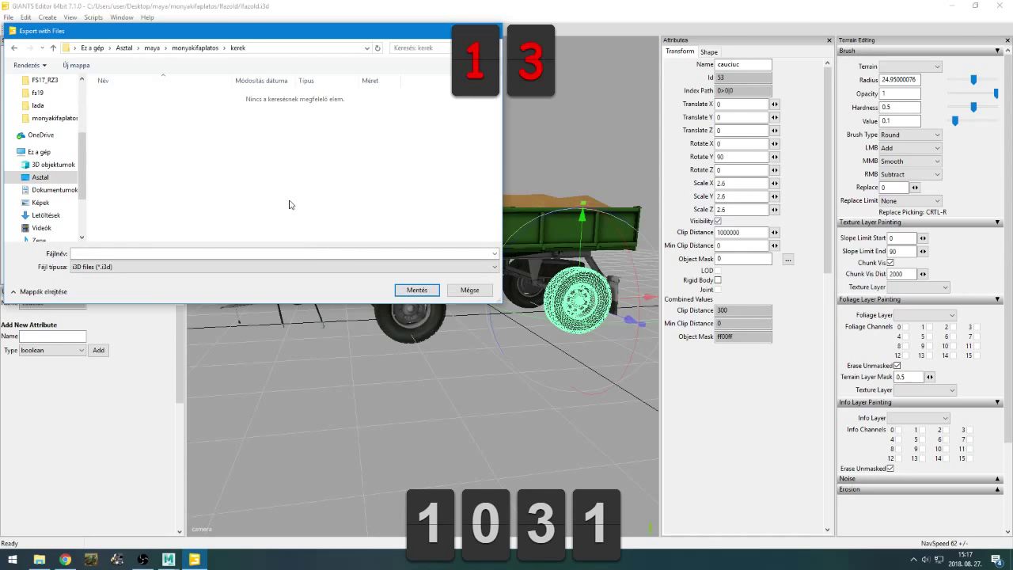
Export the selected wheel with its files as kerek in i3D format into the kerek folder
left_click(148, 254)
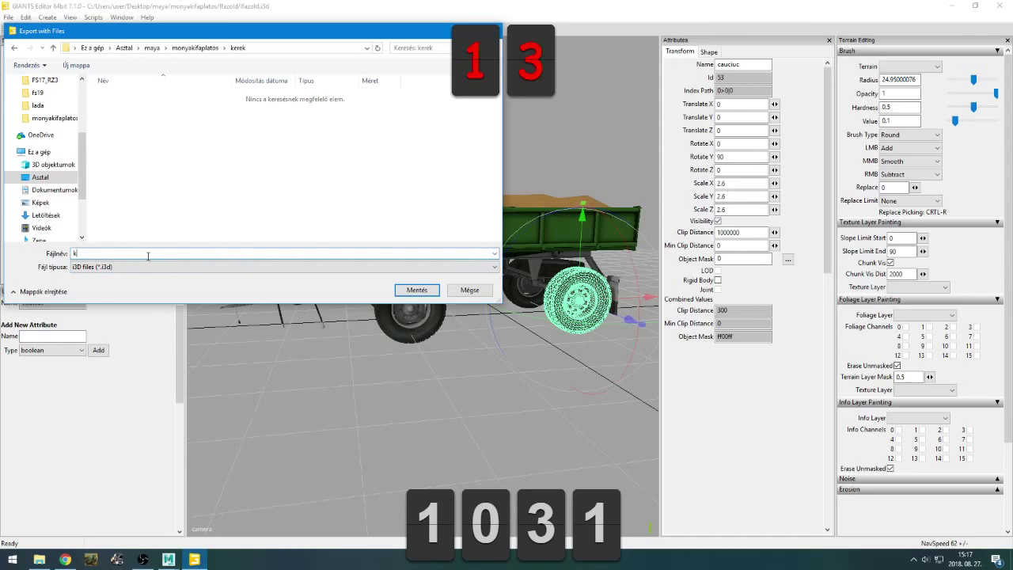
key("Return")
key("Return")
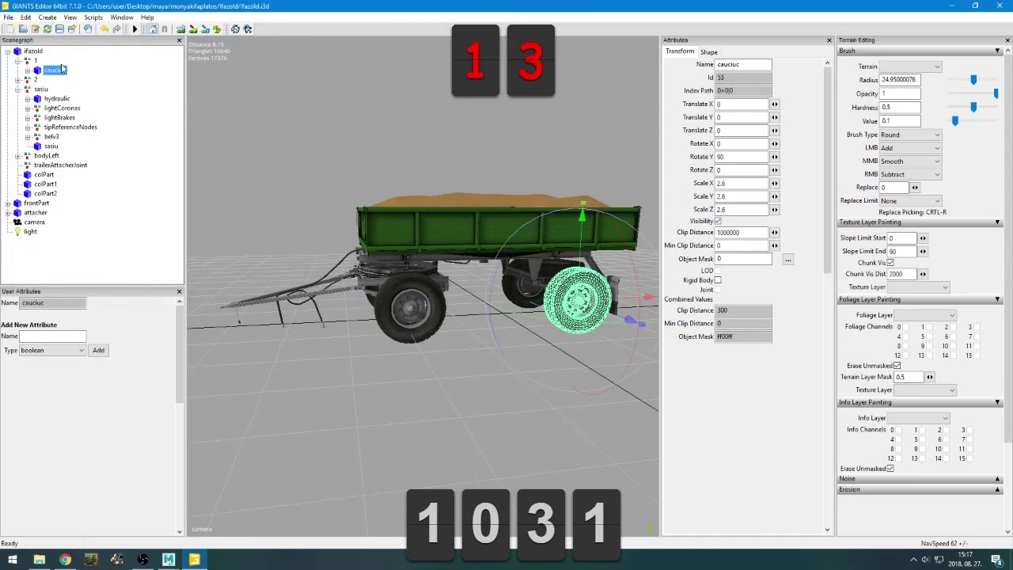
Export the same wheel with files as Wavefront OBJ kerek.obj, and close the editor without saving changes to Ifazold.i3d
left_click(8, 16)
left_click(66, 166)
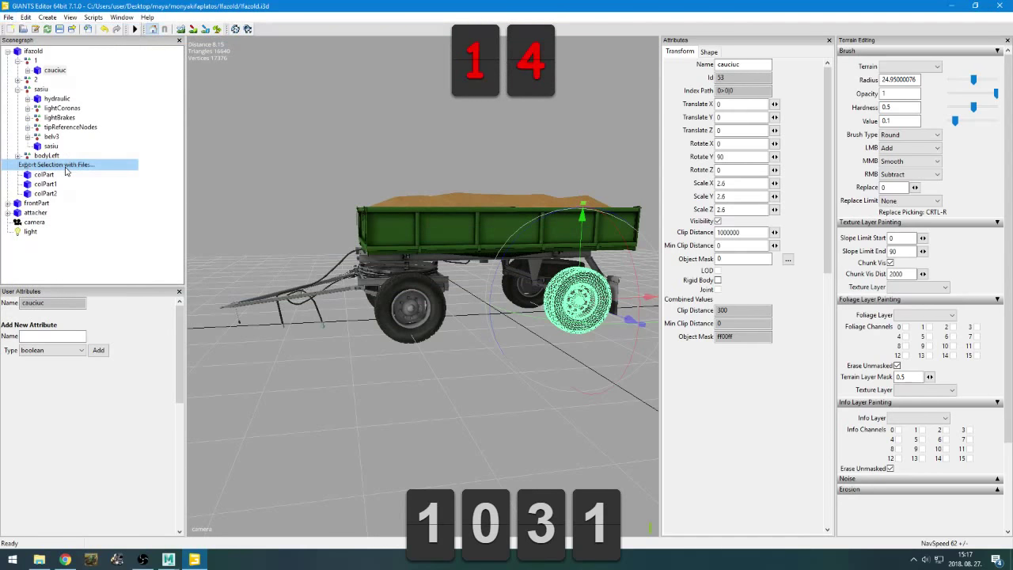
type("k")
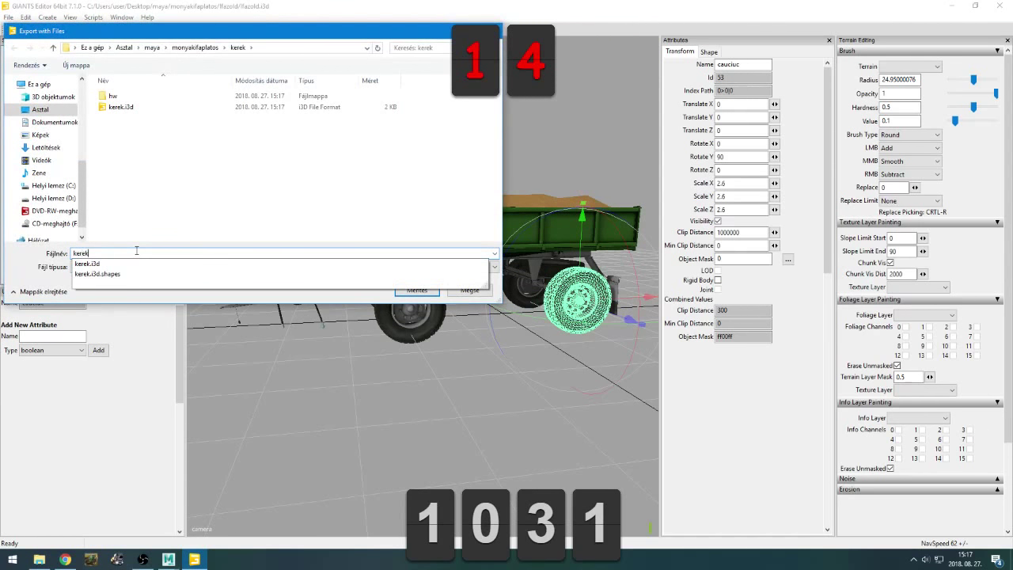
type("erek")
left_click(281, 267)
left_click(119, 289)
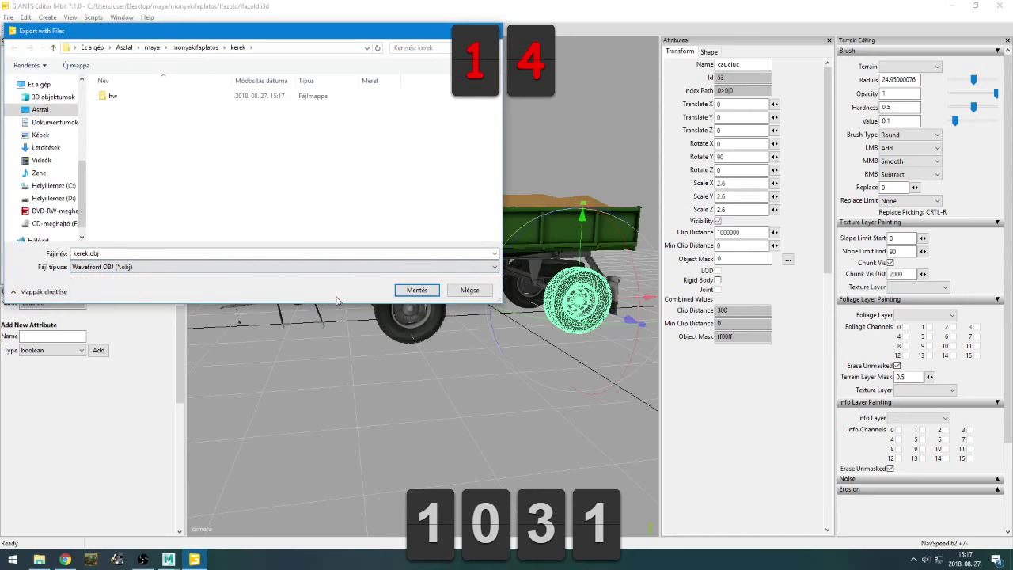
left_click(414, 291)
left_click(532, 276)
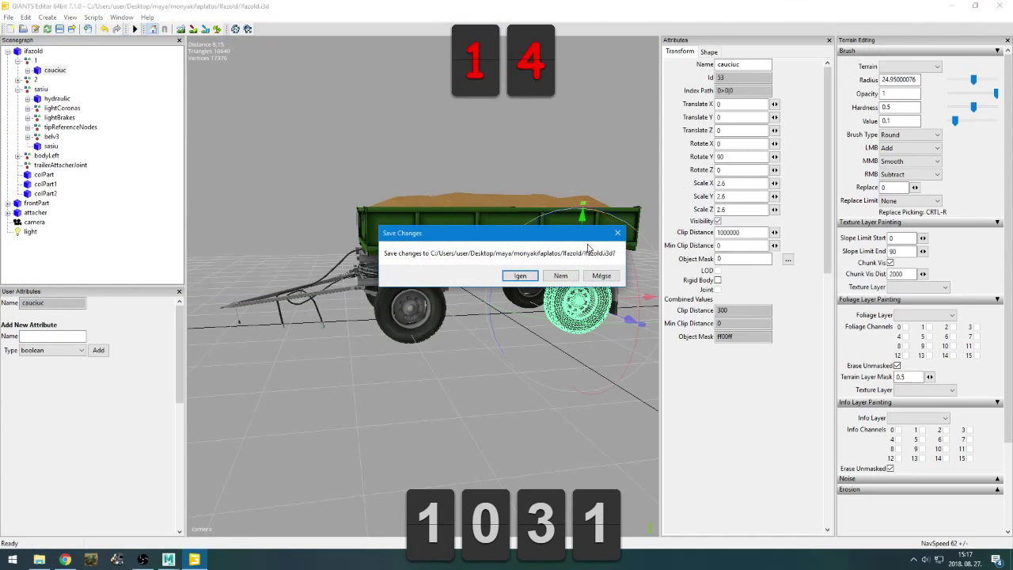
left_click(561, 276)
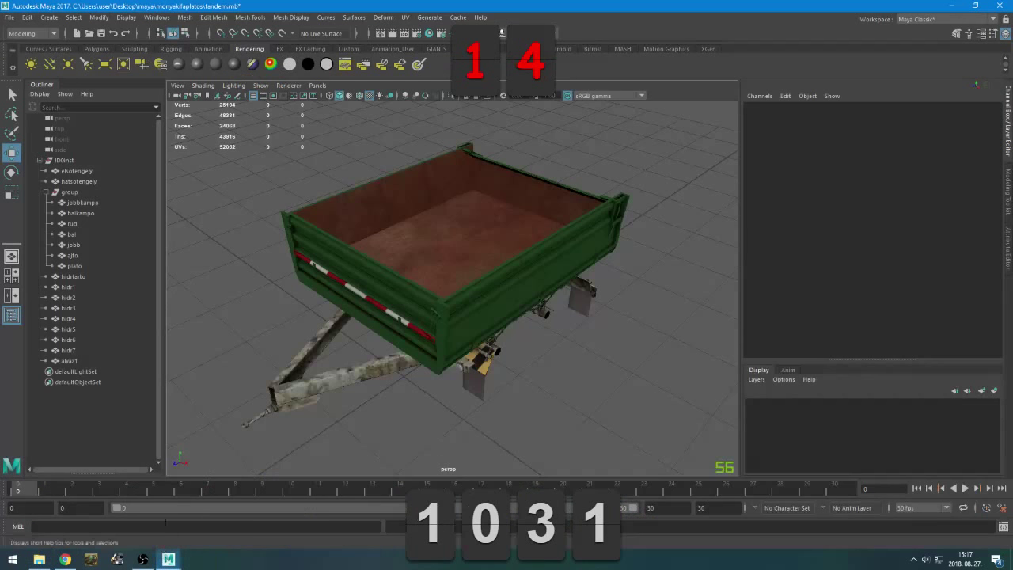
Import kerek.obj from the kerek folder into the Maya trailer scene and inspect the wheel from the side
left_click(11, 17)
left_click(48, 137)
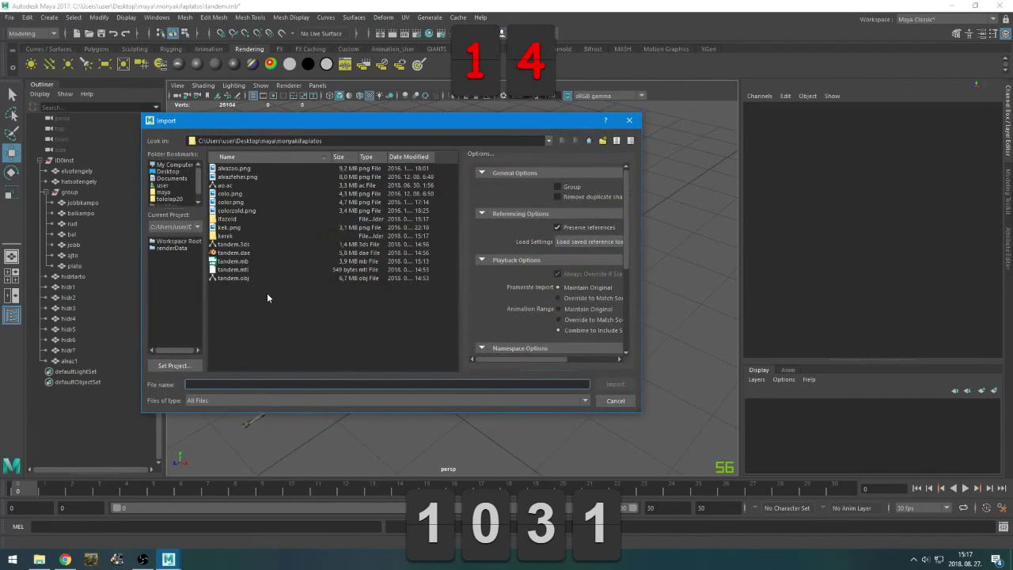
left_click(235, 238)
double_click(236, 237)
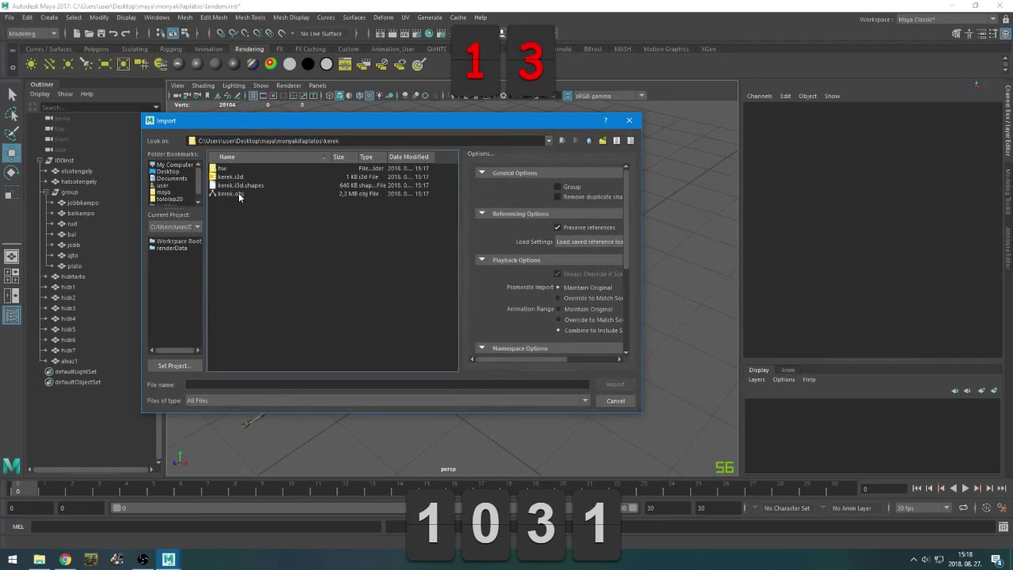
double_click(239, 196)
scroll(507, 400, "up", 3)
scroll(507, 398, "down", 3)
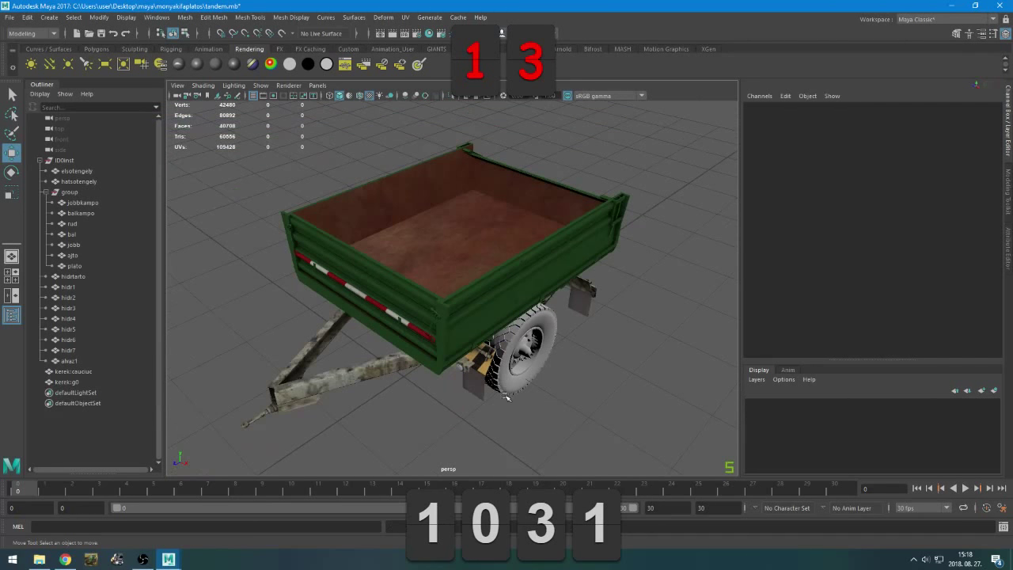
left_click_drag(507, 398, 436, 348, "alt")
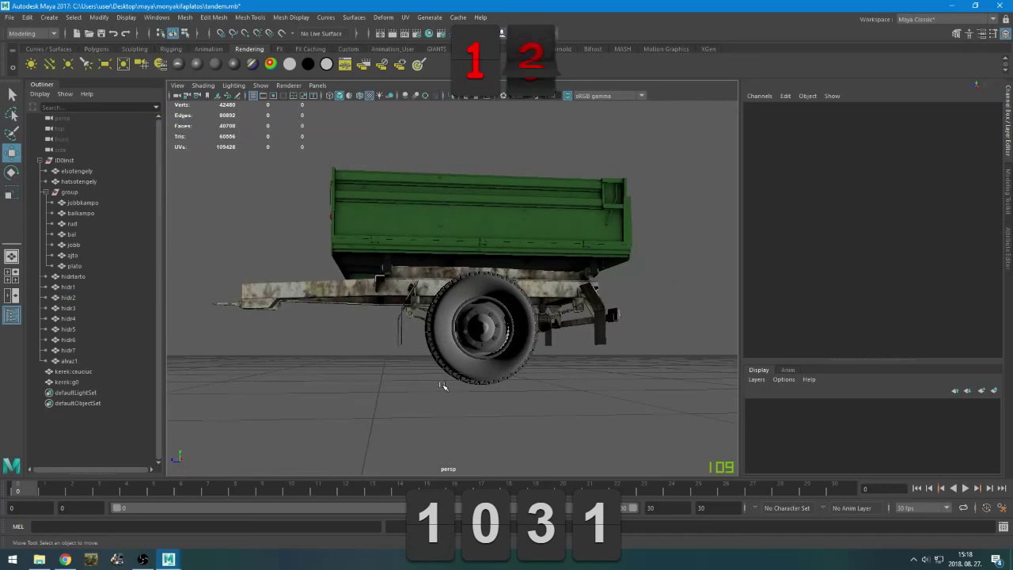
scroll(379, 369, "up", 2)
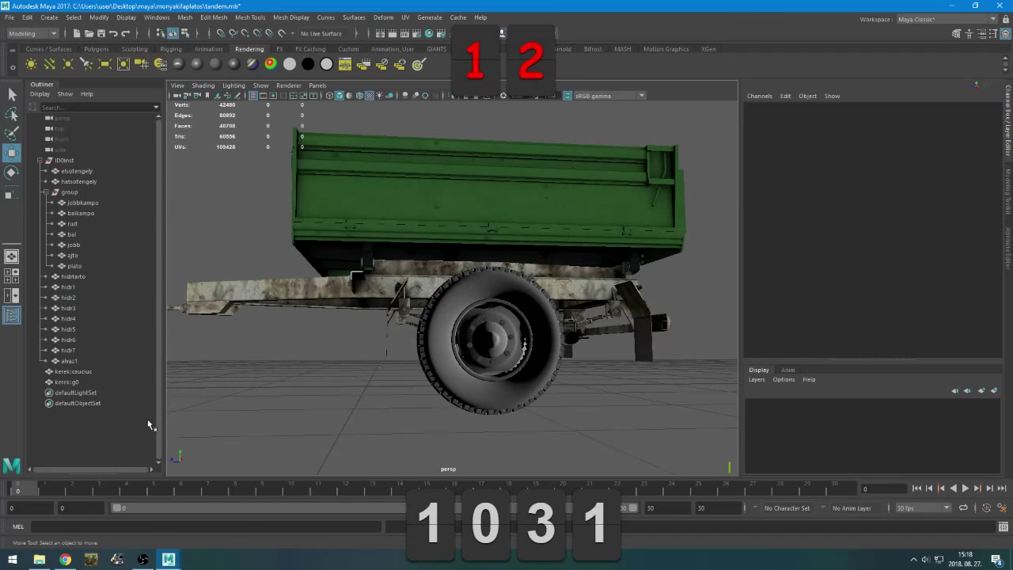
Select the imported tyre and rim together, move them along Z clear of the trailer's side, and clear the selection
left_click(463, 383)
left_click(502, 350)
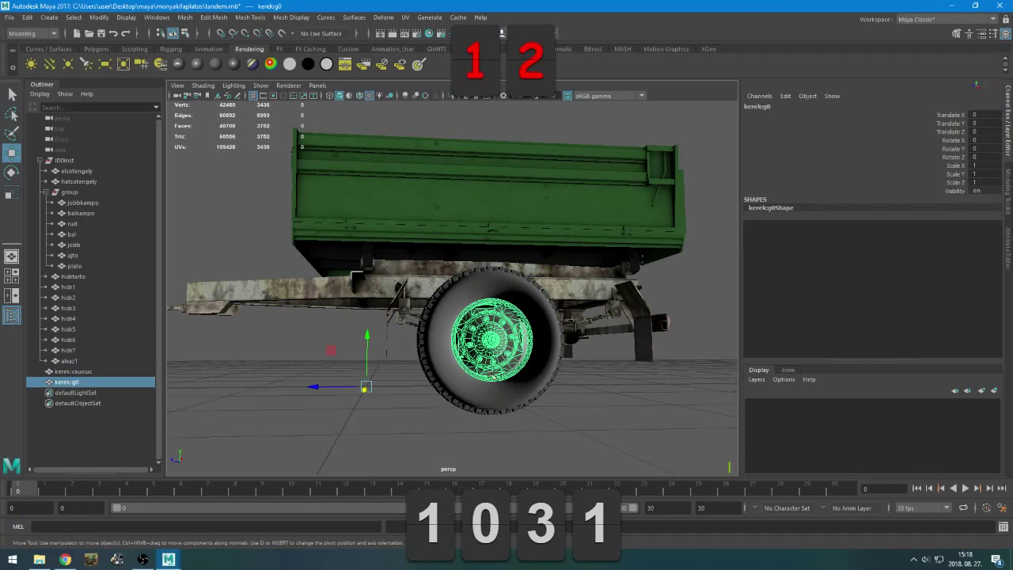
left_click(462, 383, "shift")
scroll(462, 383, "down", 3)
left_click_drag(383, 369, 464, 388, "alt")
middle_click_drag(538, 373, 345, 387, "shift")
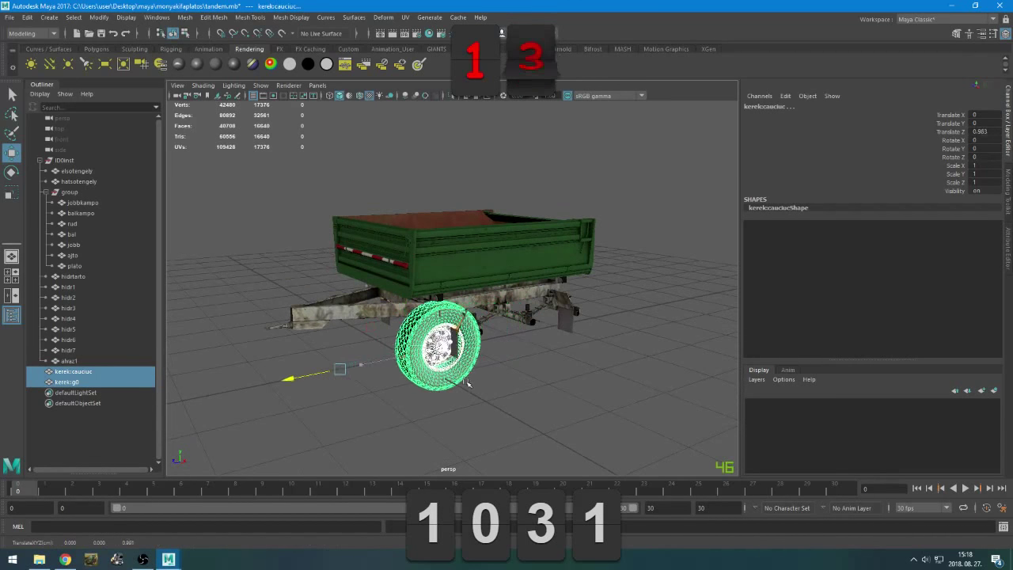
left_click(412, 381)
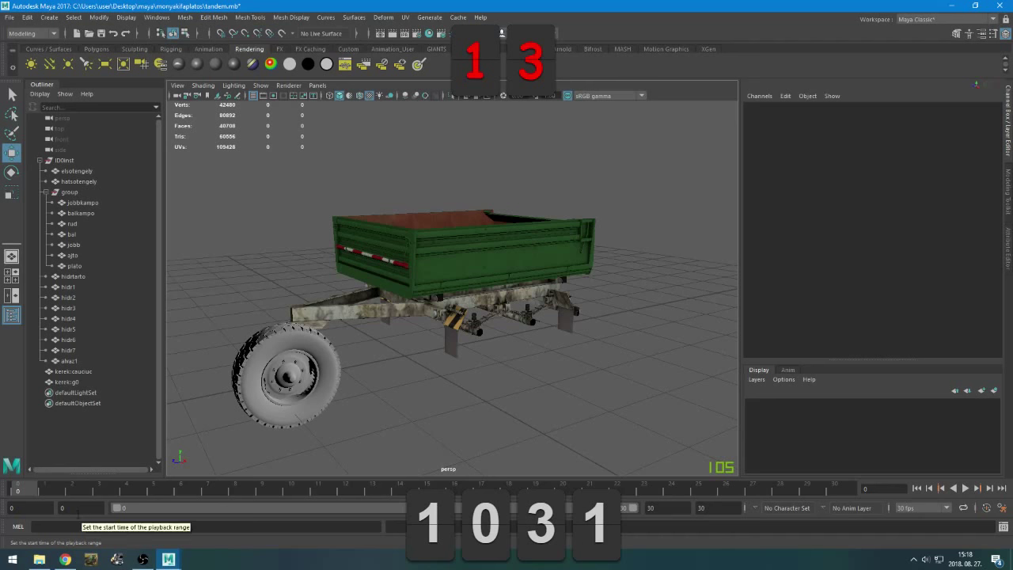
Switch to Chrome, close the mod download tab, and check the music stream's latest chat and the YouTube live dashboard
left_click(67, 558)
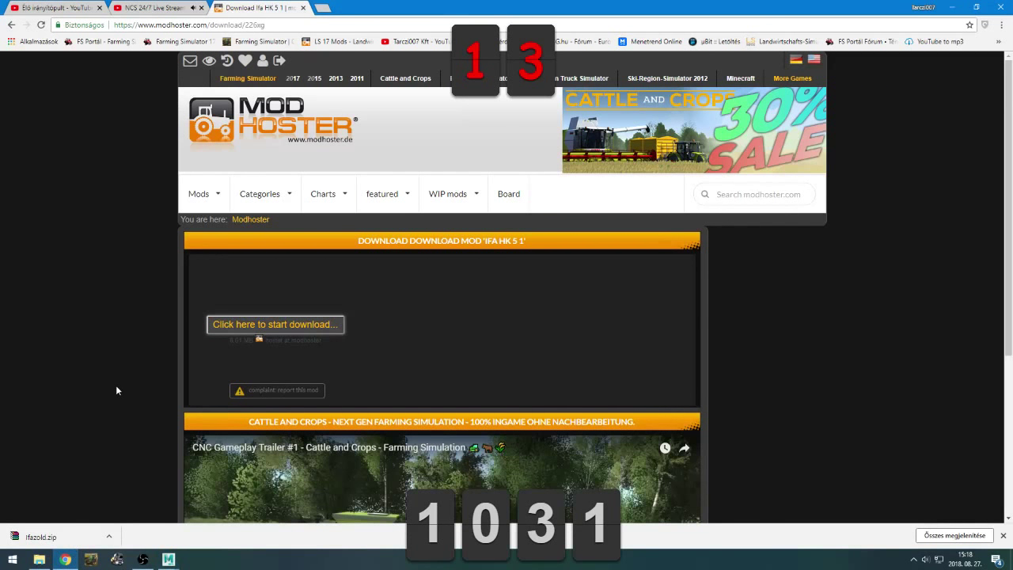
left_click(303, 8)
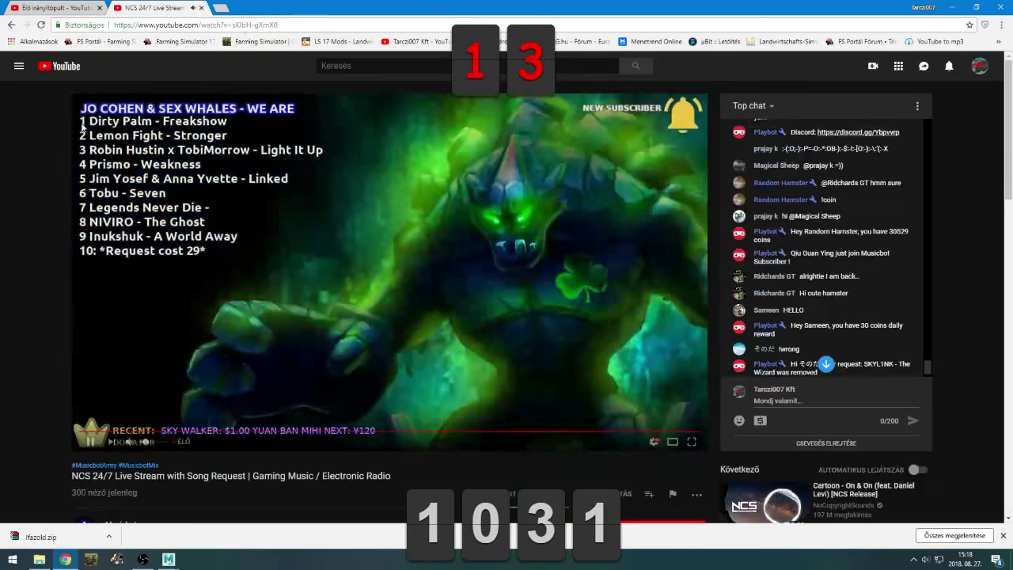
left_click(827, 365)
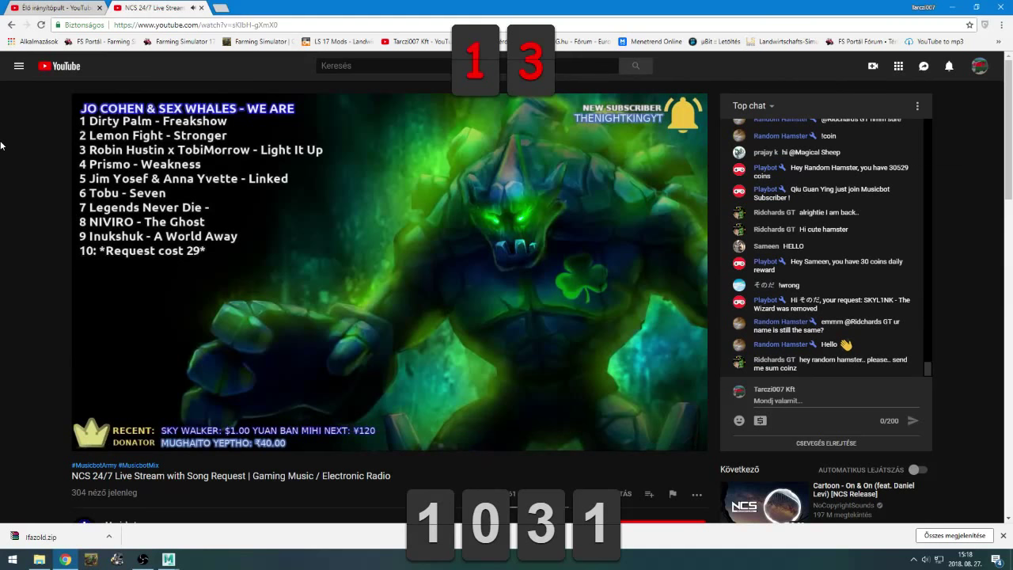
left_click(41, 7)
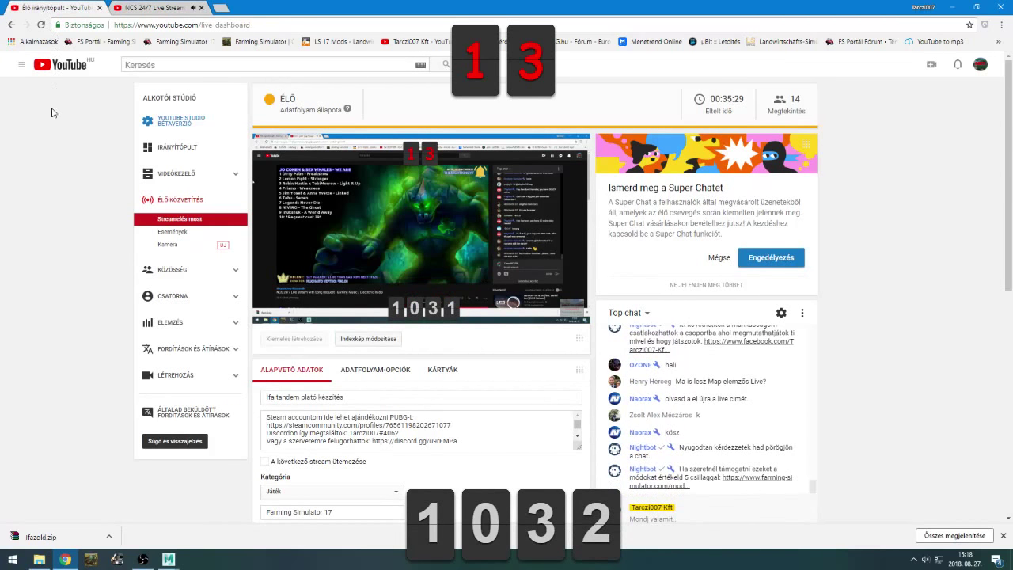
scroll(64, 249, "down", 4)
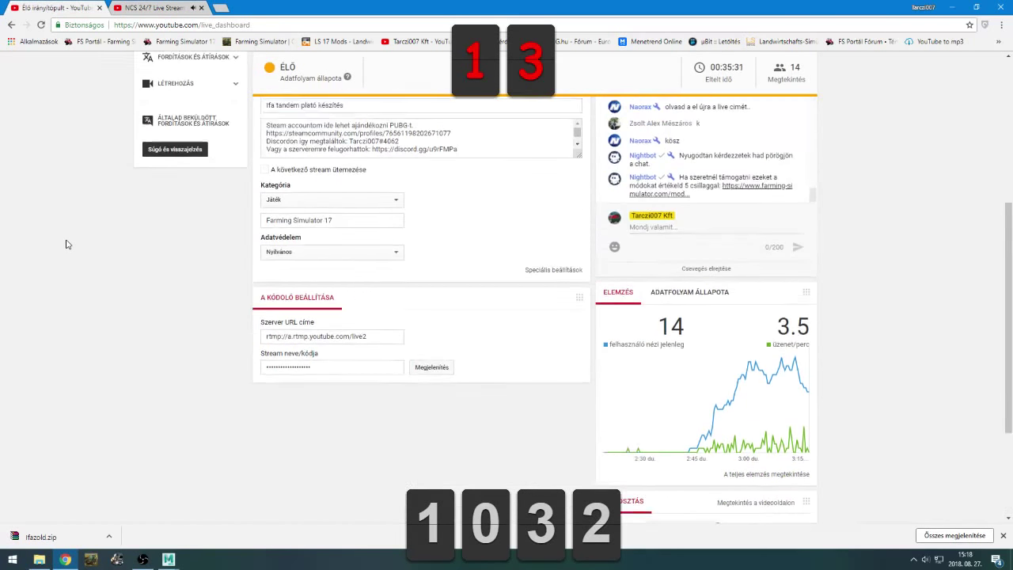
scroll(68, 261, "up", 4)
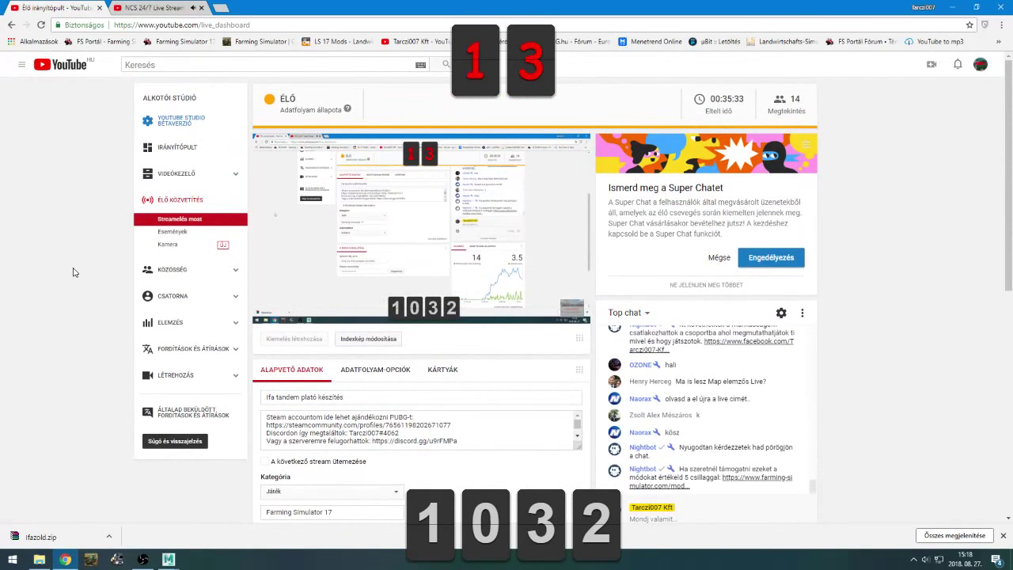
Switch back to Maya, select the trailer's parts and examine their overall dimensions with the Universal Manipulator
left_click(168, 560)
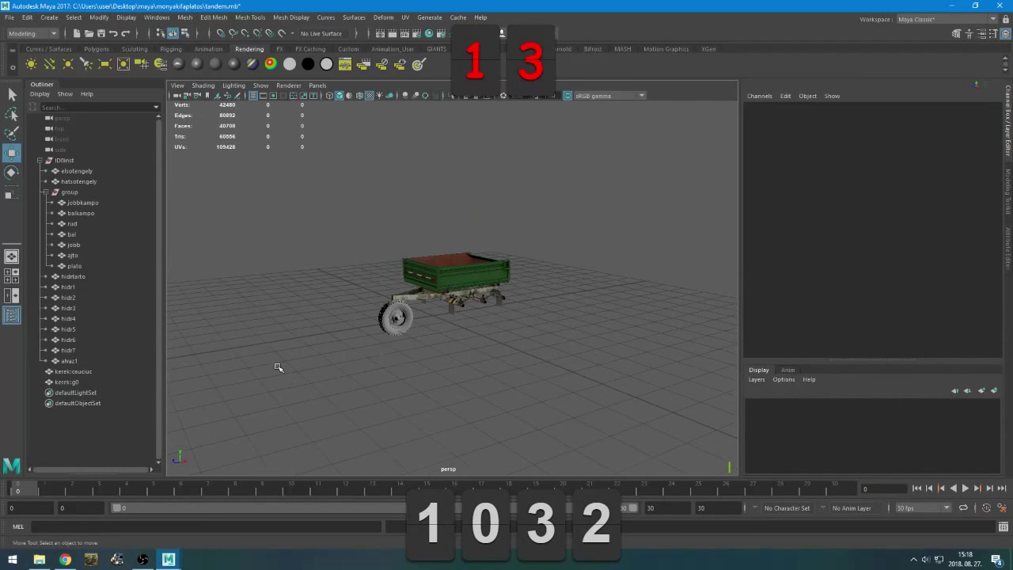
left_click_drag(530, 215, 505, 255)
left_click_drag(424, 319, 554, 339)
key("ctrl+t")
scroll(541, 283, "up", 5)
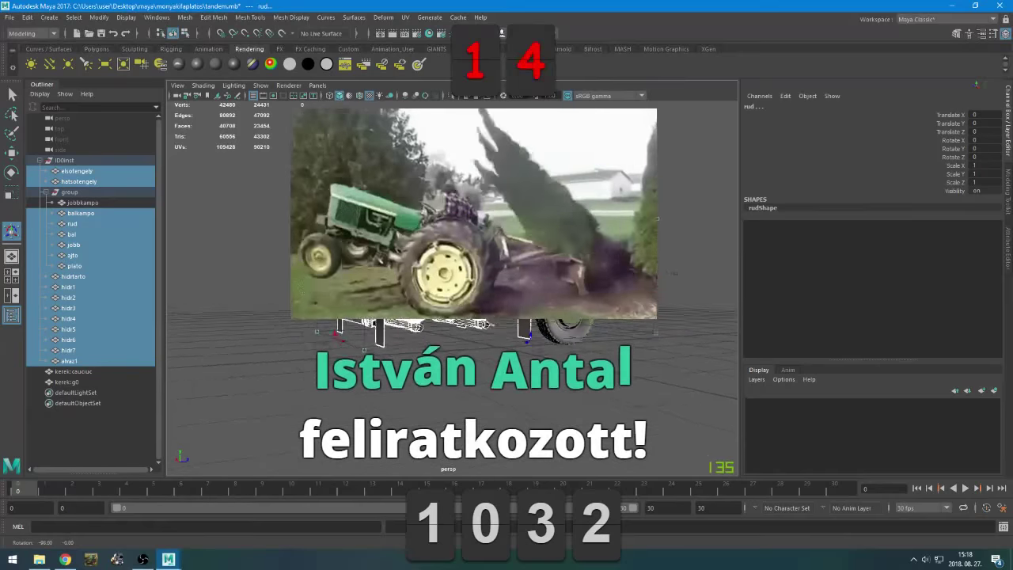
Check the Open Broadcaster Software window briefly, return to Maya and clear the trailer selection
mouse_move(142, 559)
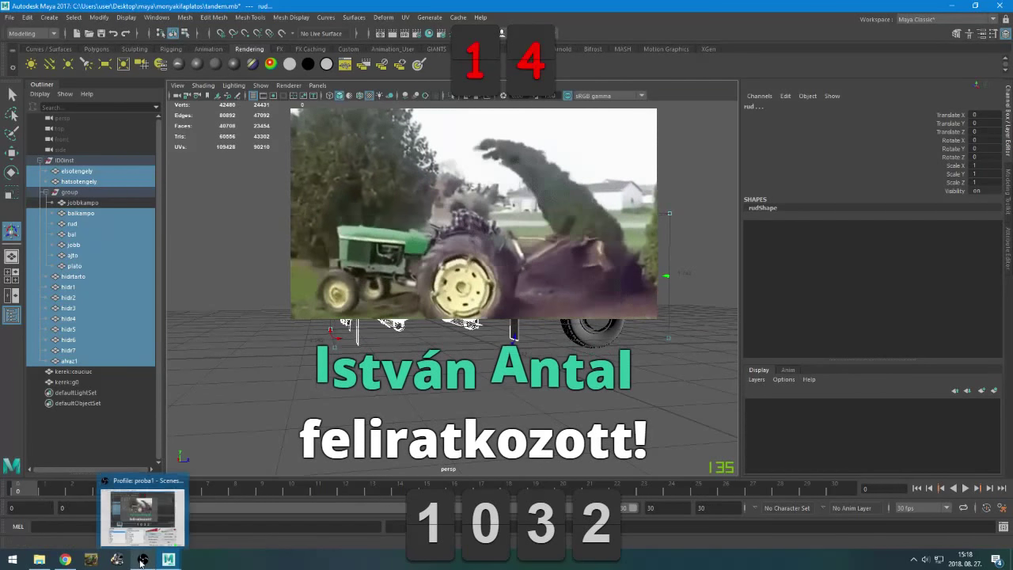
left_click(146, 527)
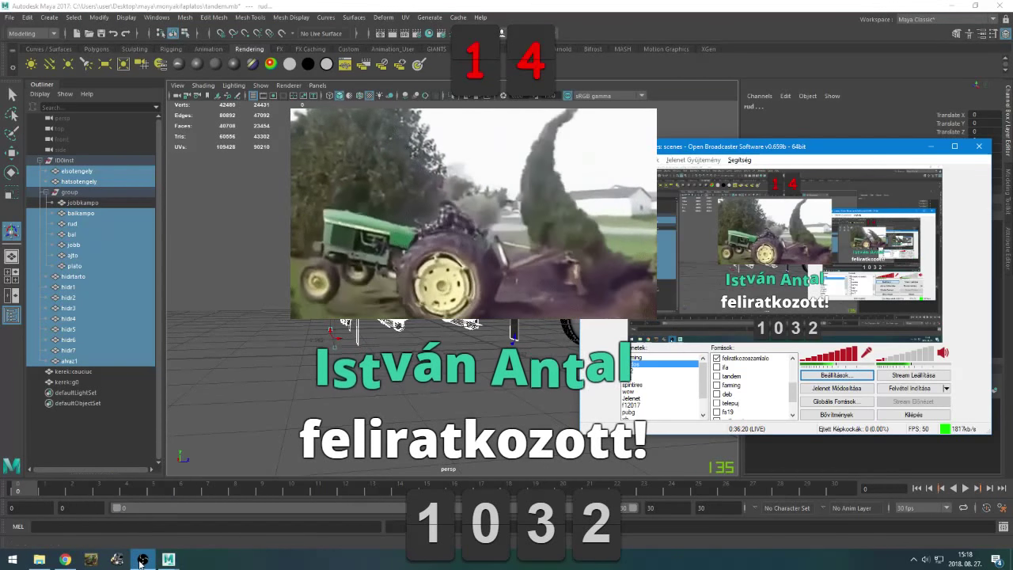
left_click(140, 560)
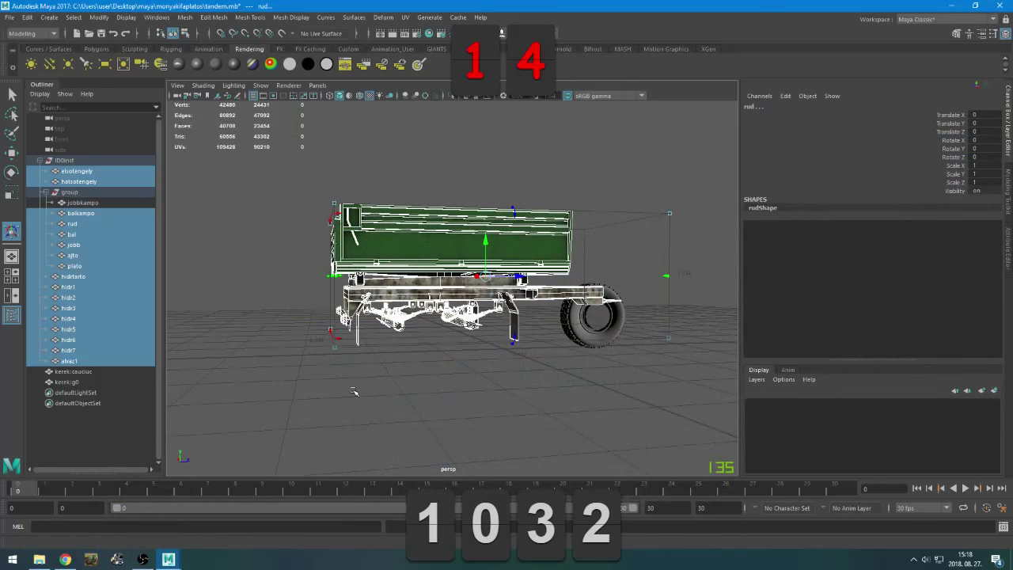
left_click_drag(354, 392, 332, 341, "alt")
left_click(286, 379)
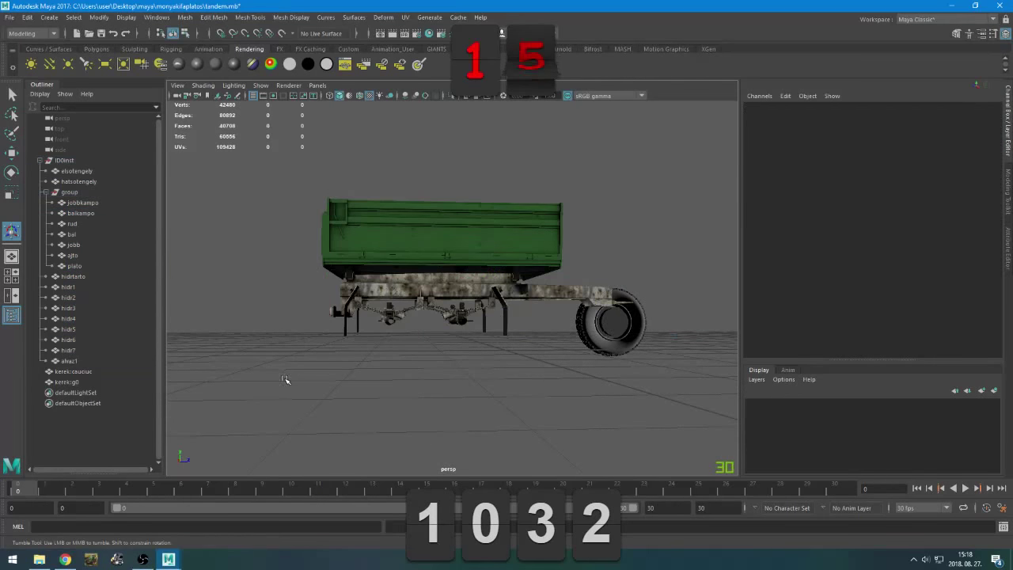
left_click(96, 49)
left_click_drag(182, 126, 245, 147, "alt")
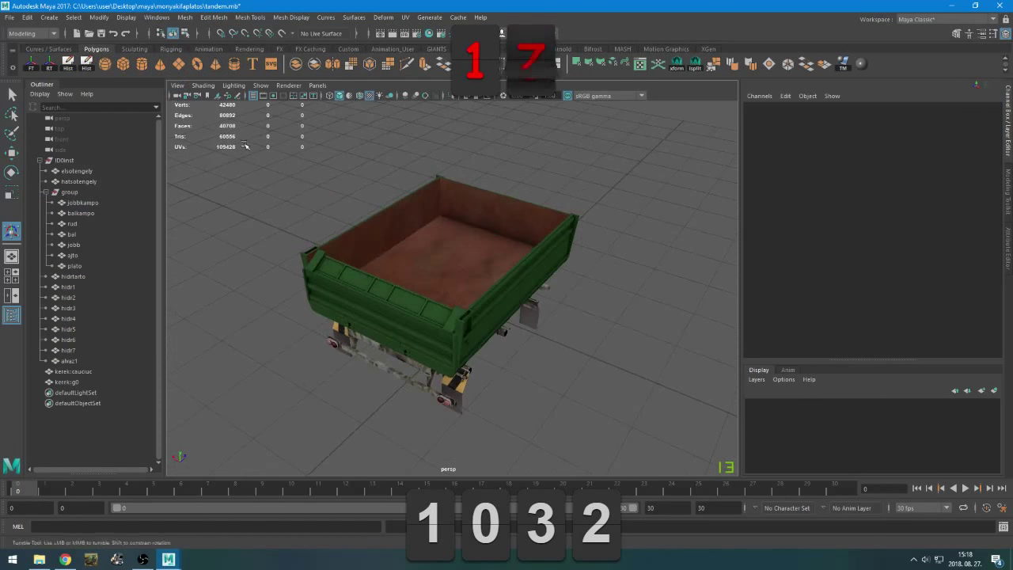
left_click(123, 63)
left_click_drag(355, 346, 615, 351)
left_click_drag(526, 381, 516, 359, "alt")
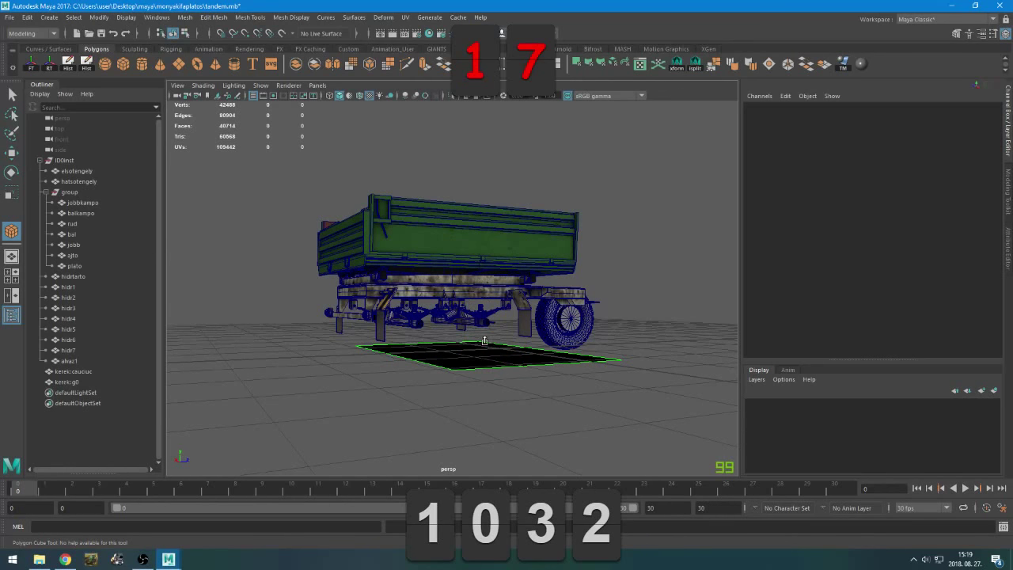
key("ctrl+z")
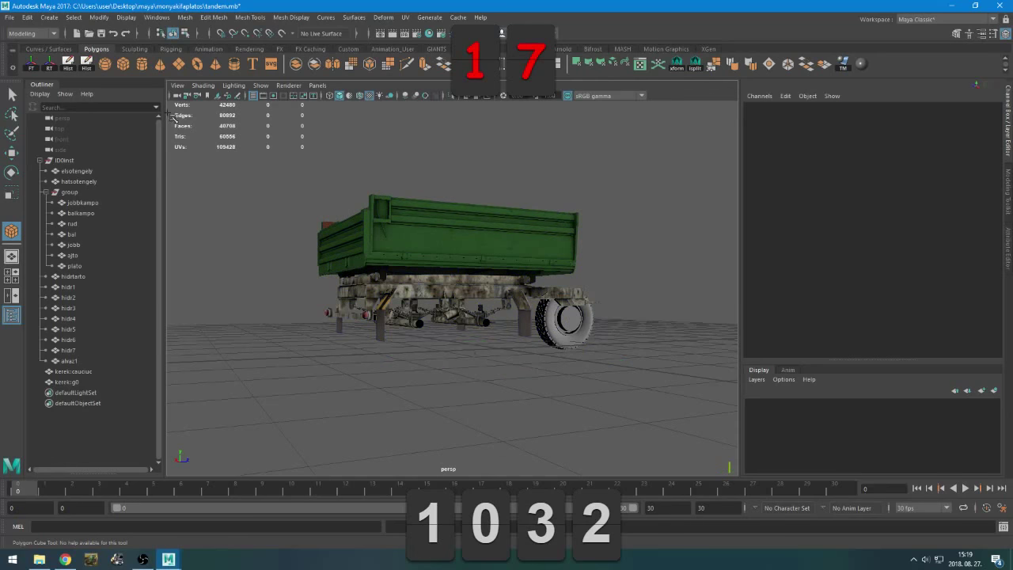
Draw a polygon cube beneath the trailer, about 1.467 wide, 0.682 high and 4.24 deep
left_click(123, 64)
left_click(460, 358)
left_click_drag(419, 381, 464, 408, "alt")
left_click_drag(383, 364, 574, 274)
left_click_drag(529, 364, 416, 357, "alt")
left_click(403, 411)
Select the trailer parts together with the cube and examine their combined dimensions with the Universal Manipulator
scroll(396, 412, "down", 2)
left_click_drag(318, 182, 500, 412)
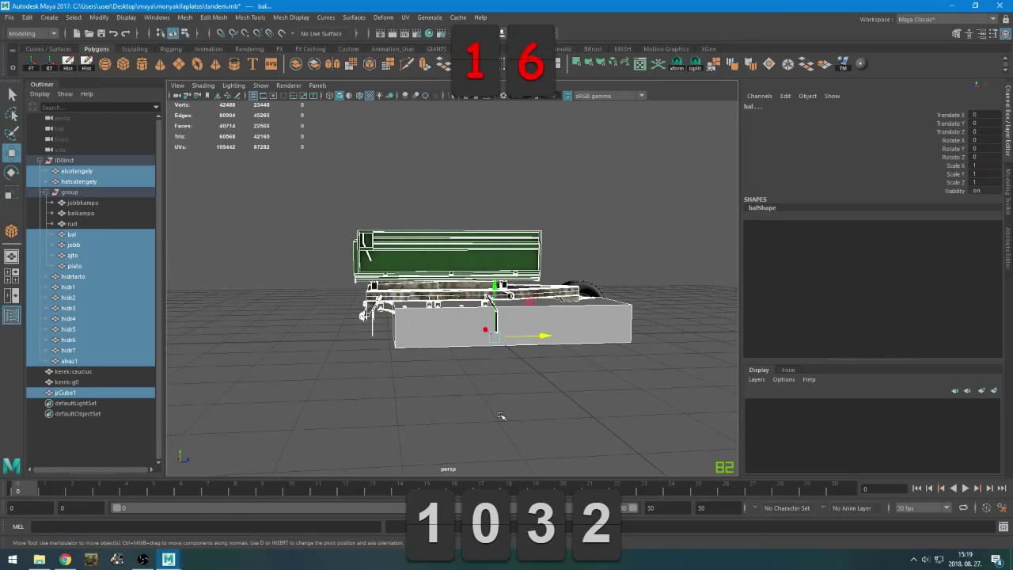
left_click_drag(420, 409, 434, 412, "alt")
key("t")
scroll(427, 408, "up", 2)
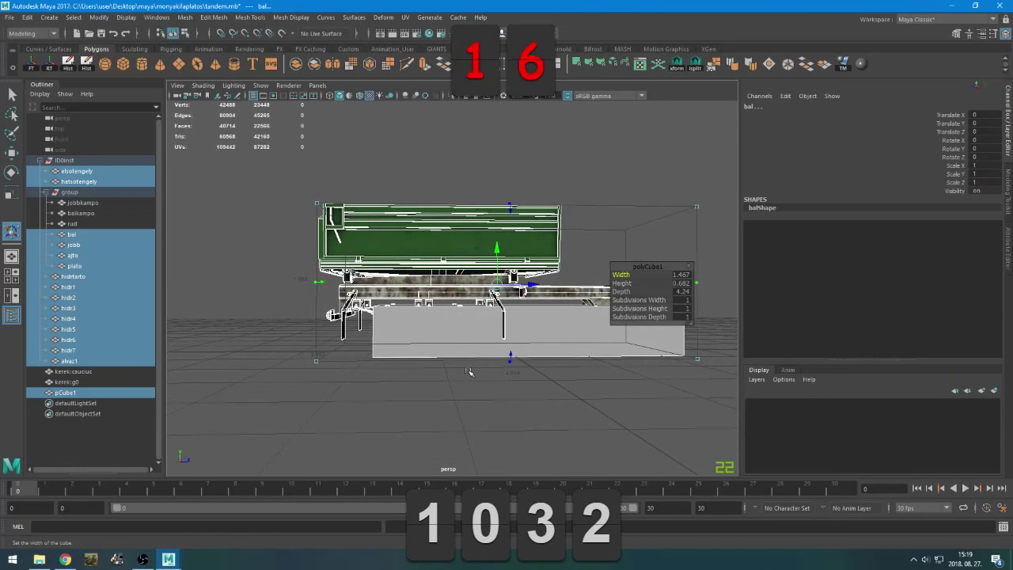
left_click_drag(469, 371, 418, 271, "alt")
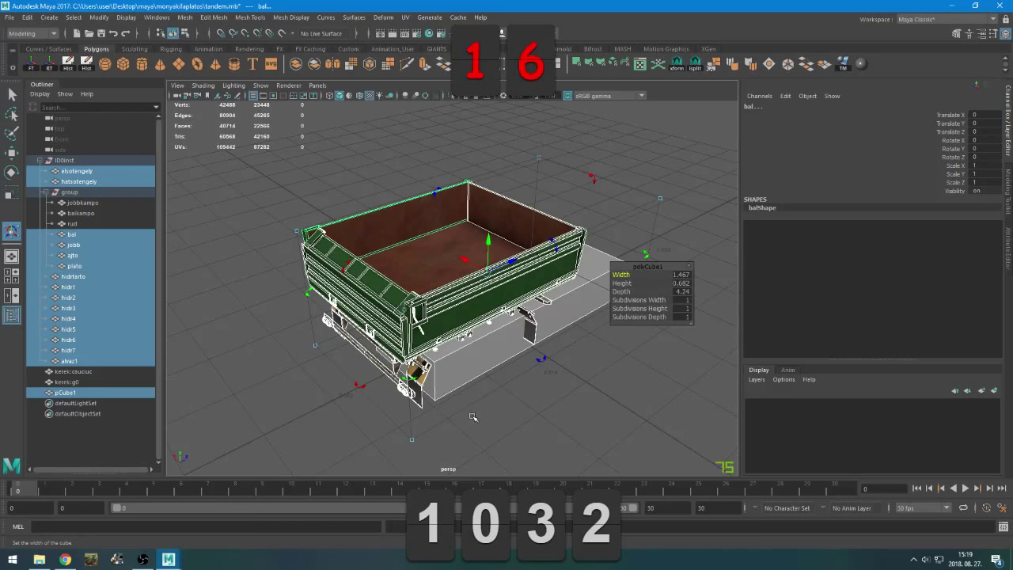
Switch to Chrome to check the live dashboard's chat and the music stream, and return to Maya
left_click(60, 561)
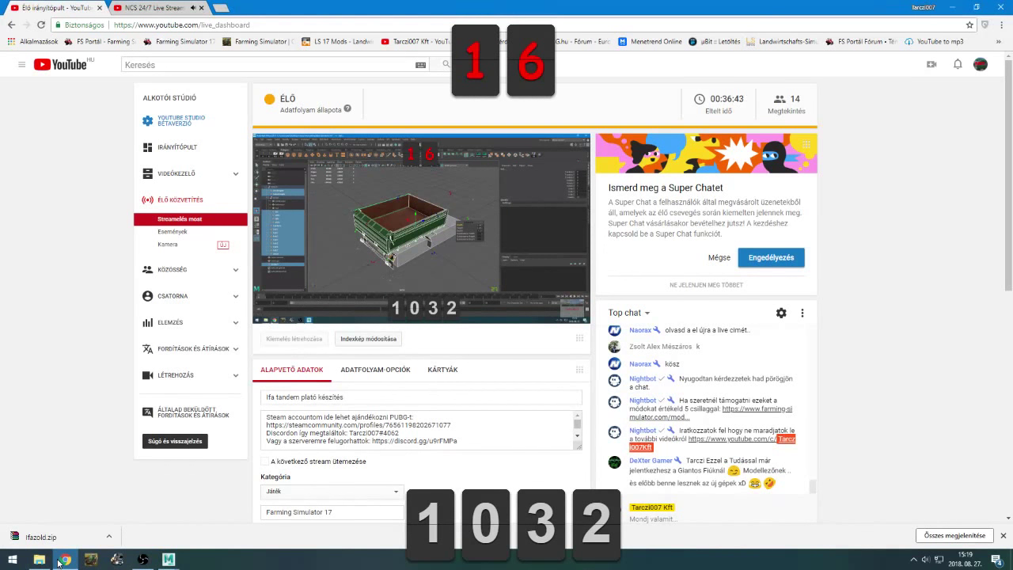
left_click(167, 7)
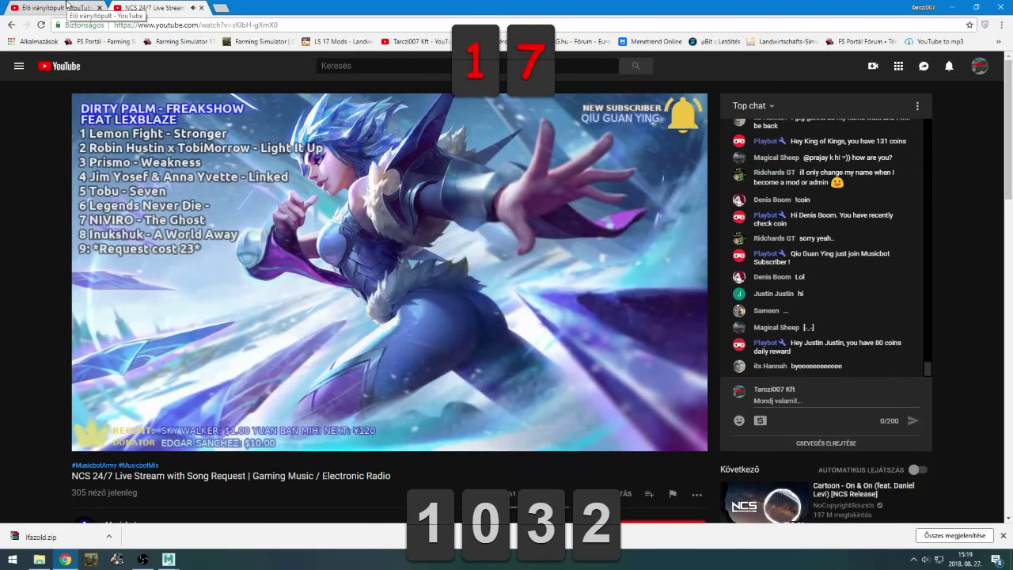
left_click(67, 6)
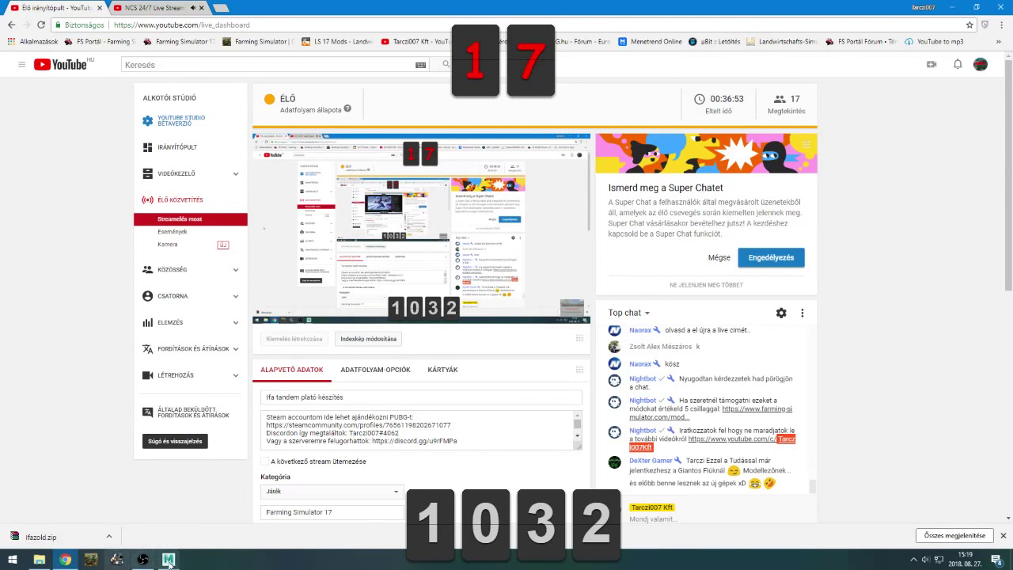
mouse_move(169, 560)
left_click(161, 540)
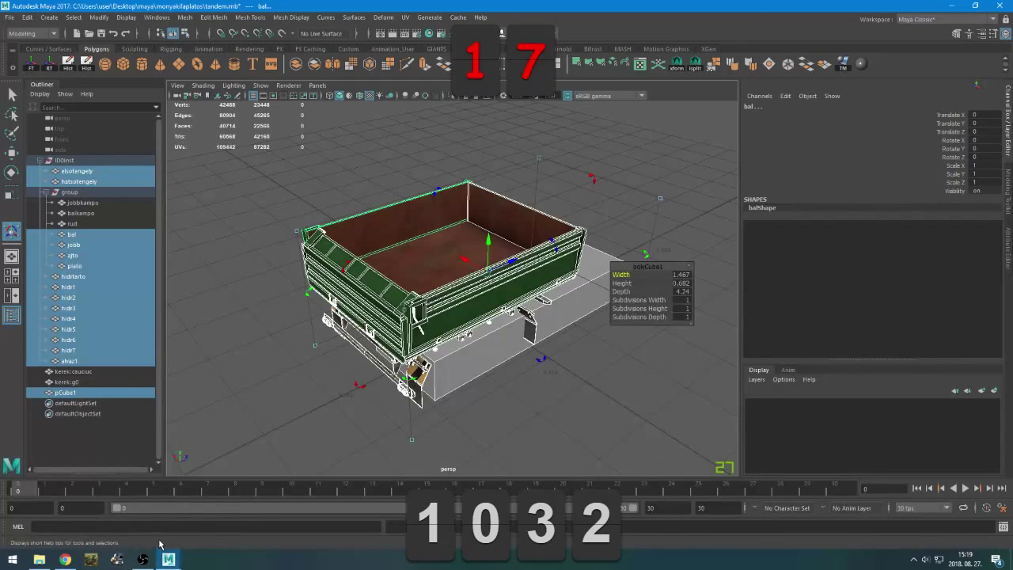
Inspect the selected trailer and cube up close and from the rear, and clear the selection
scroll(355, 410, "up", 3)
scroll(356, 409, "down", 4)
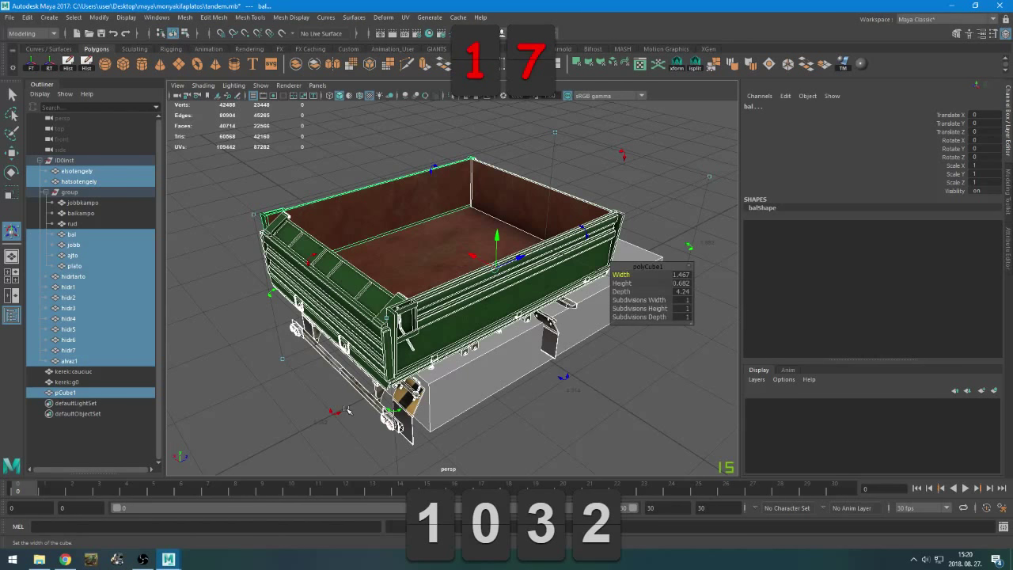
left_click_drag(434, 346, 502, 352, "alt")
right_click_drag(503, 352, 385, 351, "alt")
left_click_drag(384, 351, 350, 394, "alt")
left_click(421, 366)
Start importing a model into the trailer scene, choosing hw80.obj in the Desktop maya folder
left_click(10, 17)
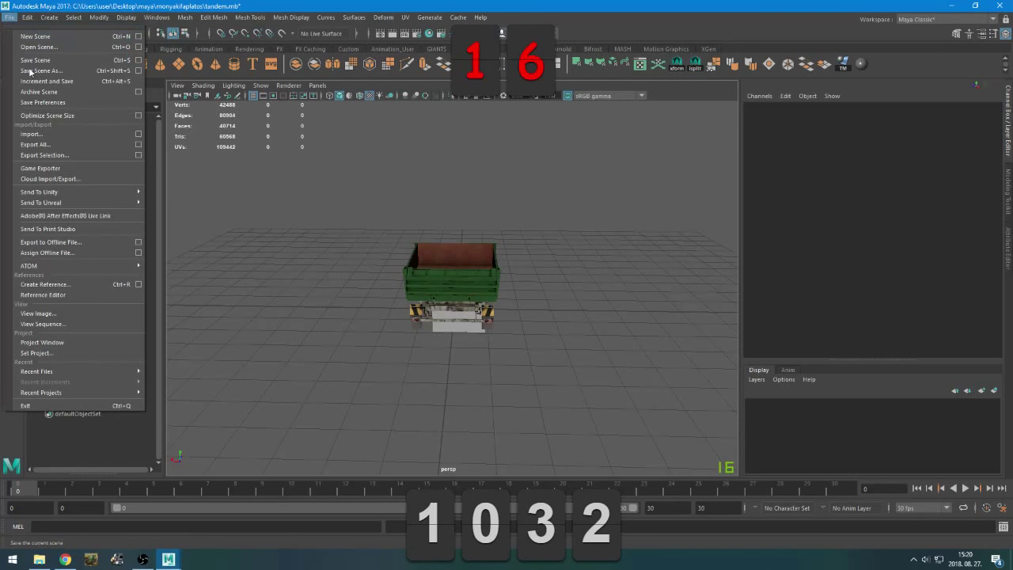
left_click(45, 133)
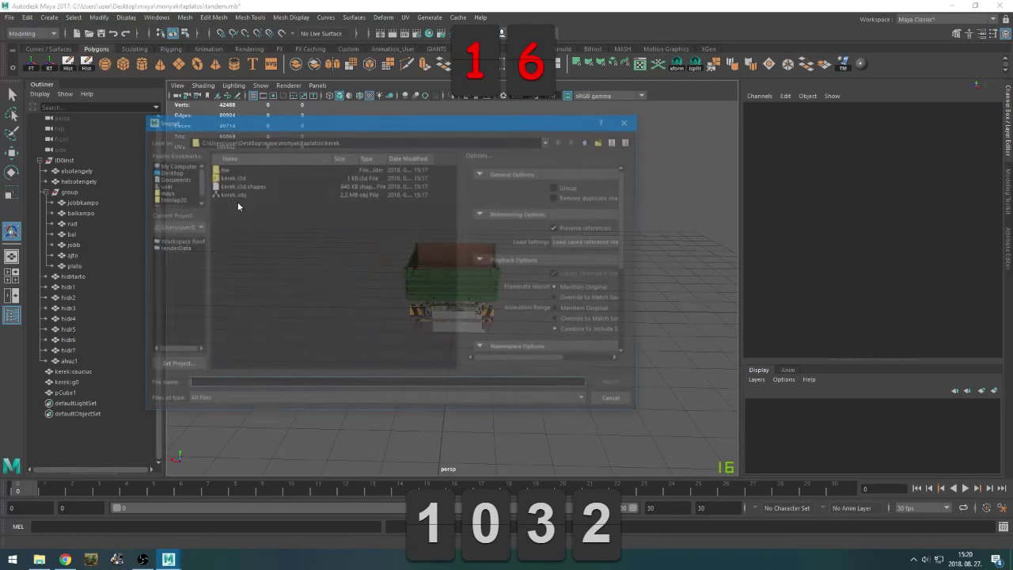
scroll(181, 231, "down", 1)
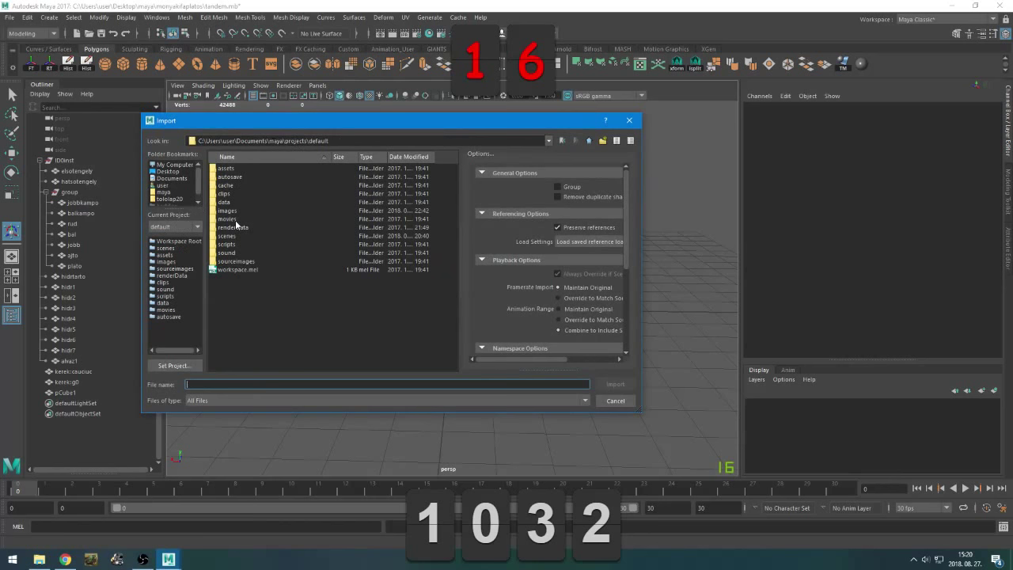
left_click(165, 192)
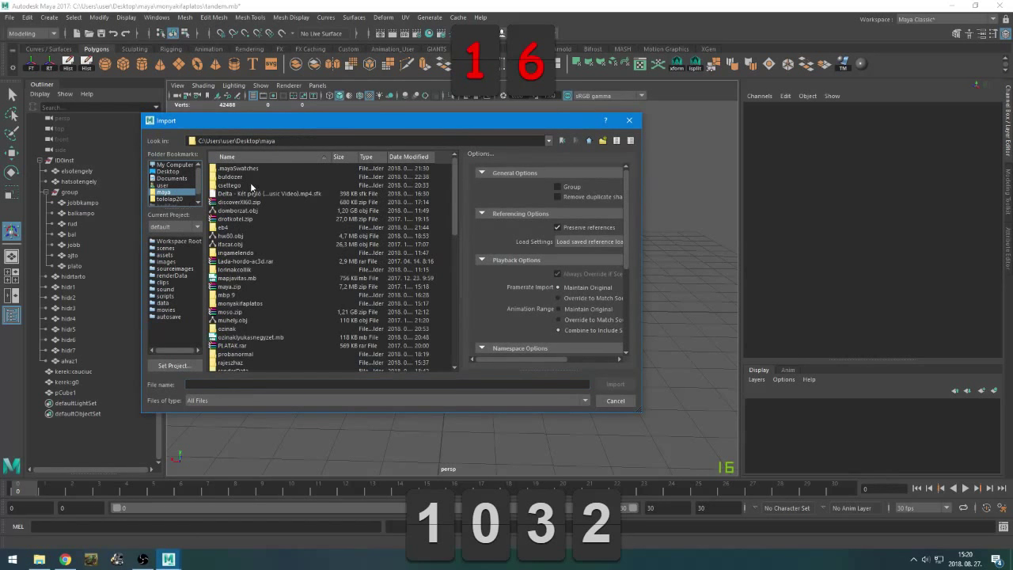
left_click(238, 235)
scroll(245, 277, "down", 2)
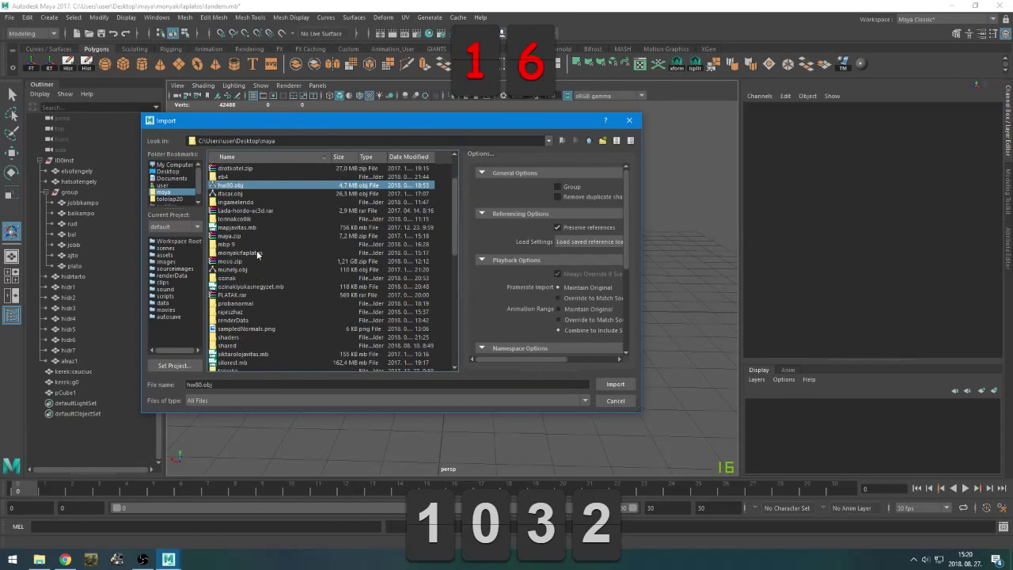
Browse the maya folder on the desktop and import hw80.obj into the scene
scroll(253, 261, "down", 1)
scroll(231, 269, "down", 1)
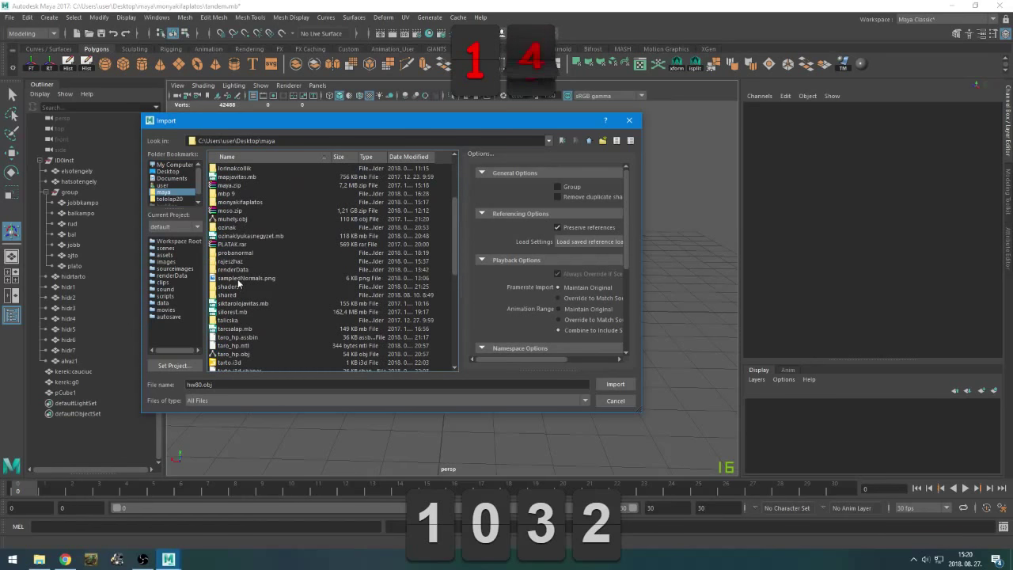
scroll(242, 305, "down", 2)
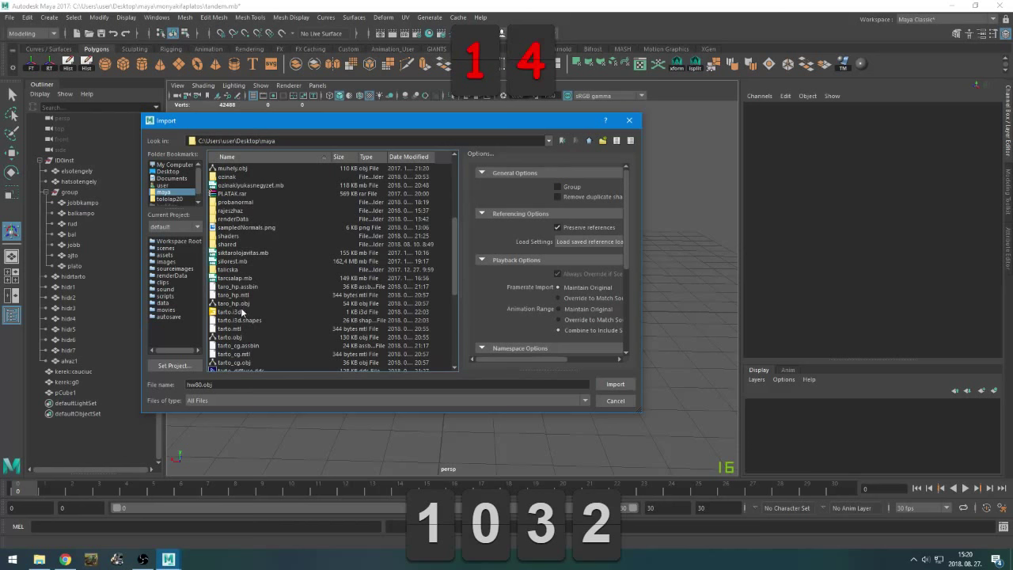
scroll(241, 312, "down", 1)
scroll(264, 317, "down", 6)
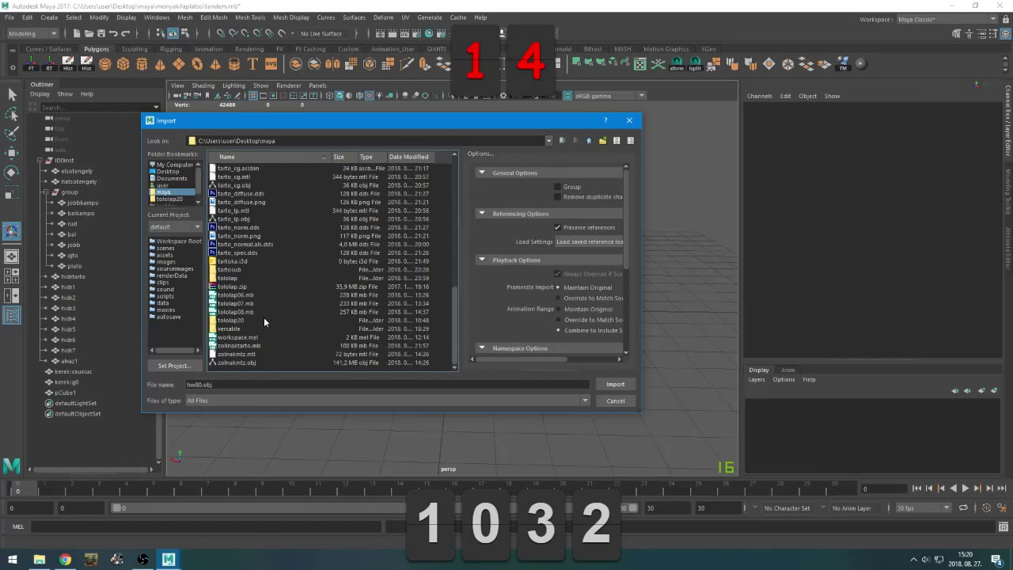
scroll(263, 316, "up", 13)
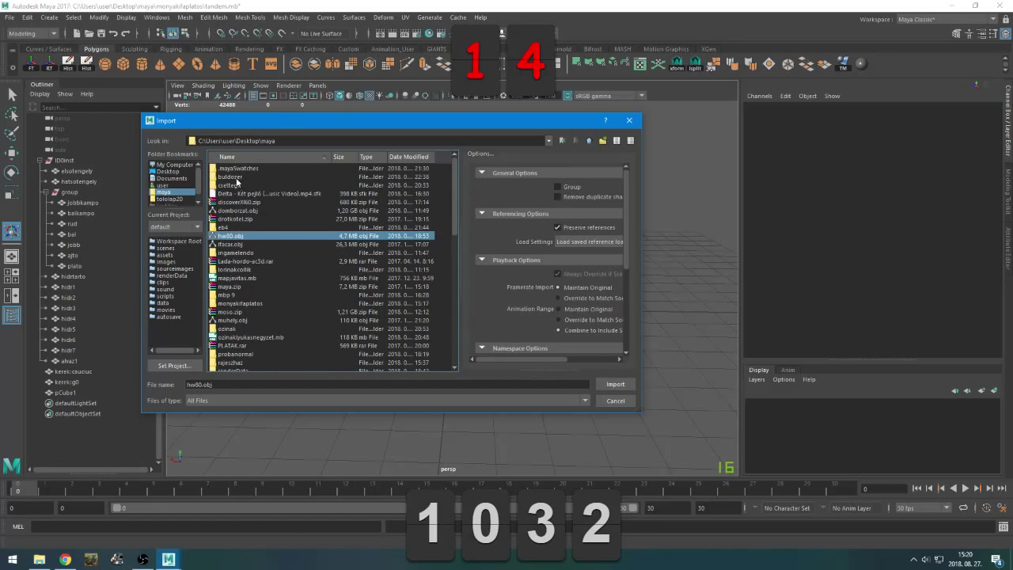
double_click(249, 234)
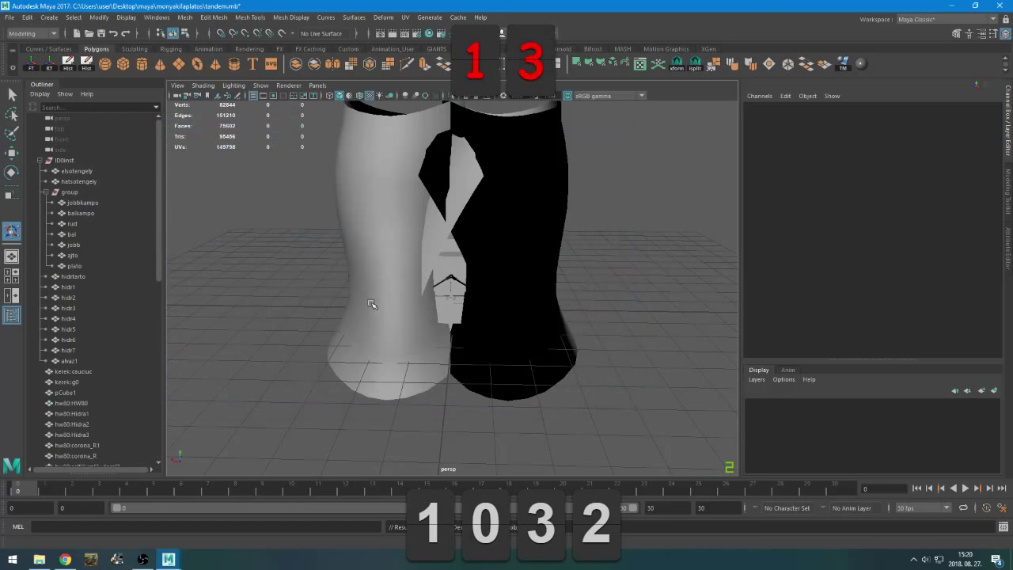
Delete the oversized curved meshes and both tippgrain side sheets surrounding the imported hw80 trailer
left_click_drag(340, 165, 274, 165)
key("Delete")
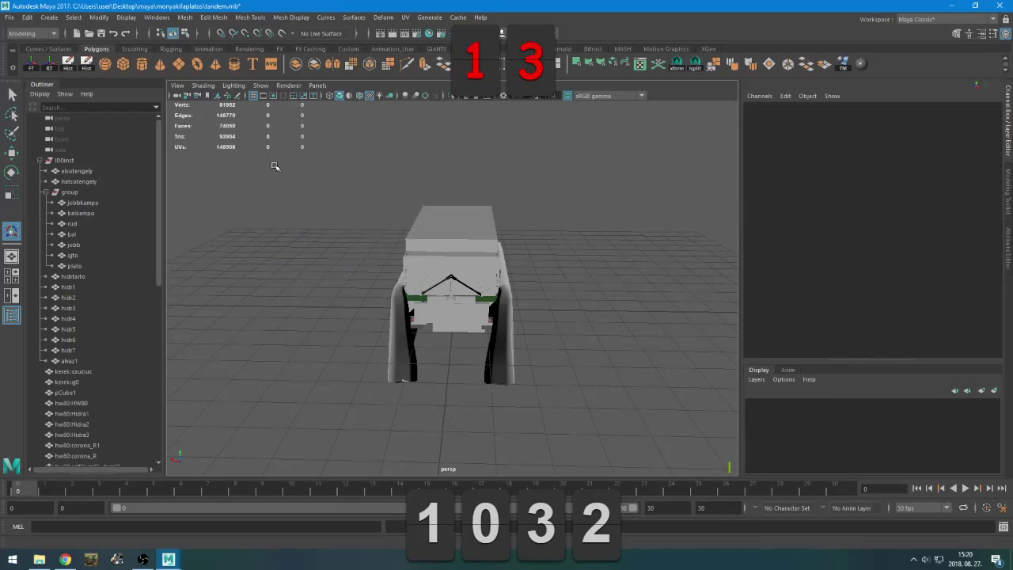
left_click_drag(438, 198, 463, 345, "alt")
left_click(462, 345)
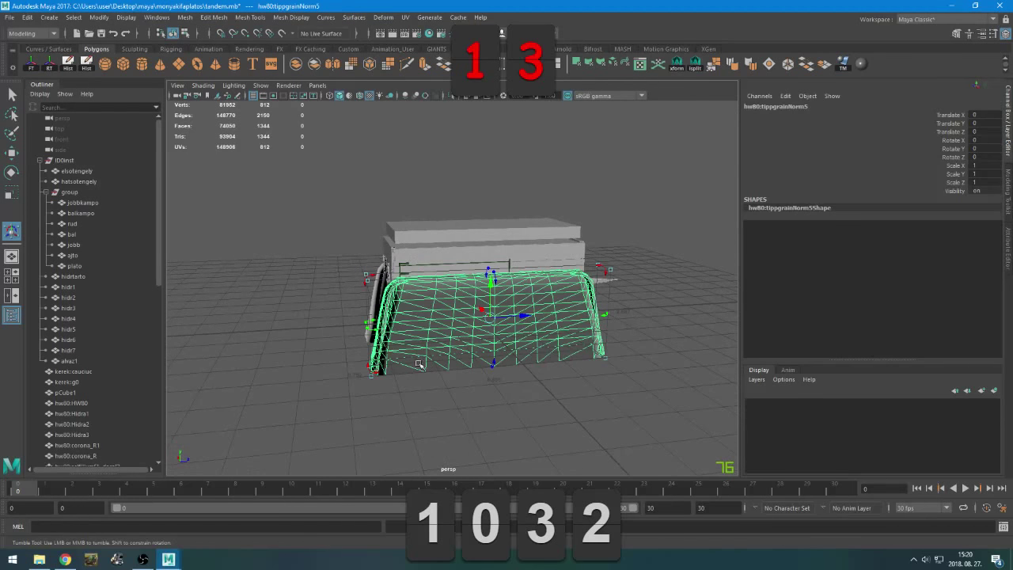
key("Delete")
left_click(368, 328)
key("Delete")
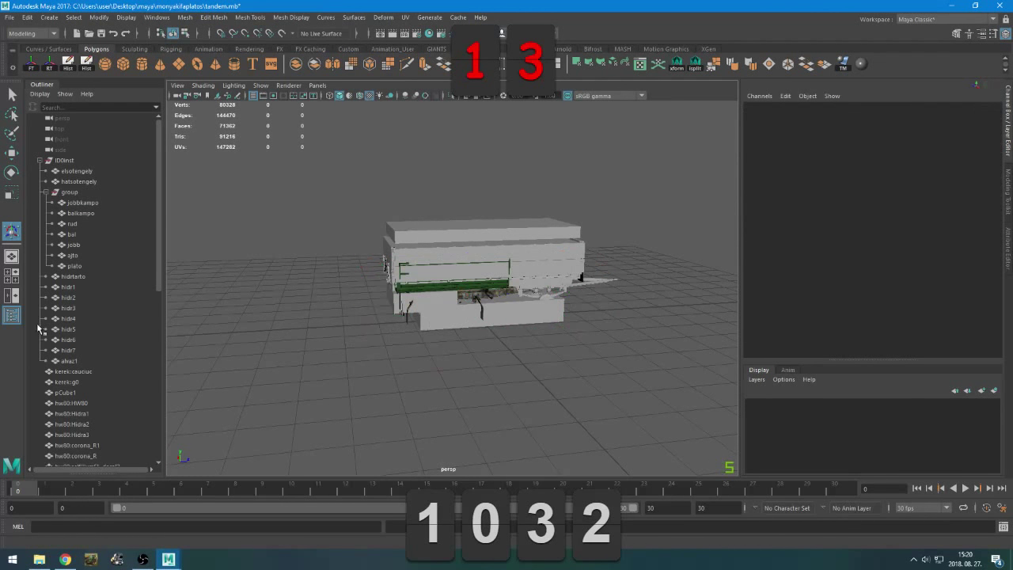
Try combining everything from kerek:cauciuc through hw80:csati_lp8 into a single mesh
scroll(79, 342, "down", 8)
scroll(77, 174, "up", 5)
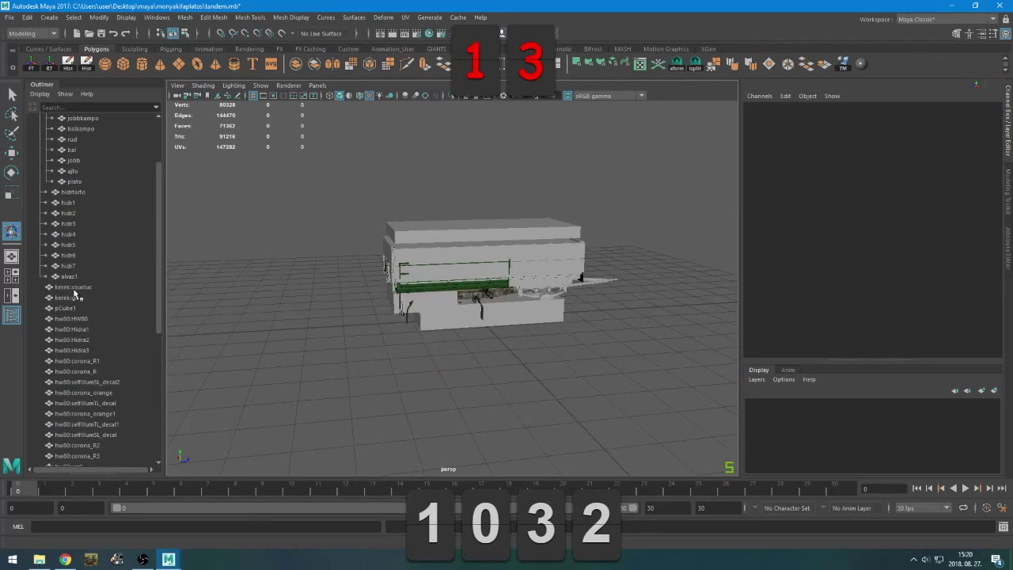
left_click(74, 288)
scroll(79, 372, "down", 8)
left_click(82, 435, "shift")
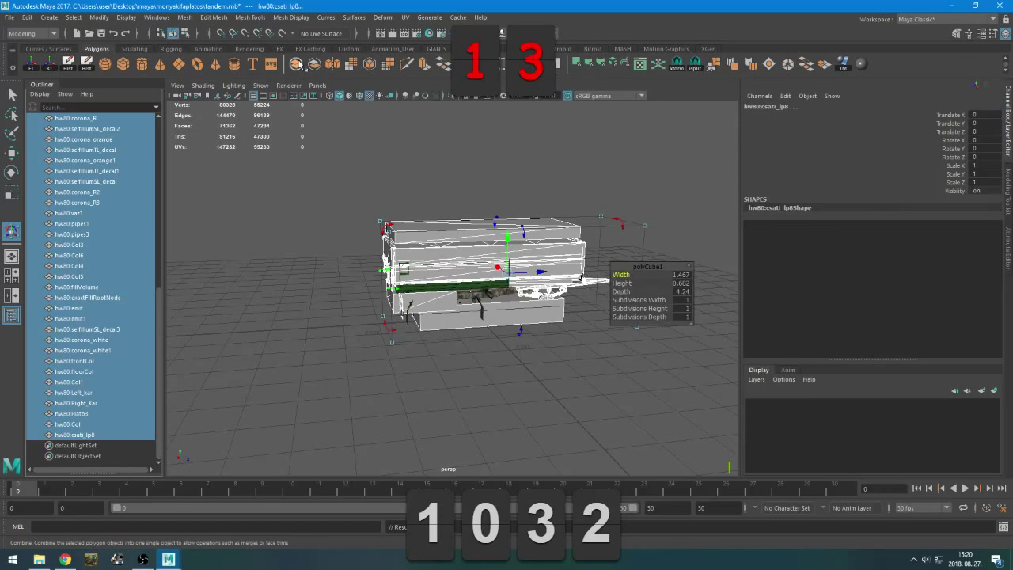
left_click(299, 65)
Try shifting the combined mesh about 3.3 units along Z off the green trailer, then undo the move and the combine
left_click_drag(375, 285, 391, 336, "alt")
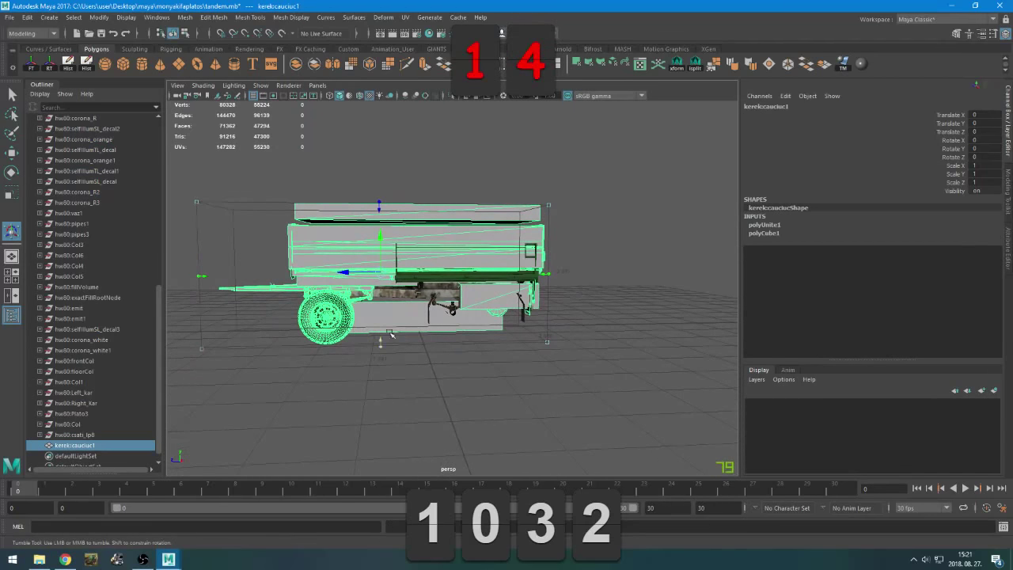
key("w")
middle_click_drag(478, 315, 331, 323)
left_click_drag(419, 238, 350, 280, "alt")
scroll(514, 258, "up", 3)
middle_click_drag(399, 206, 515, 301, "alt")
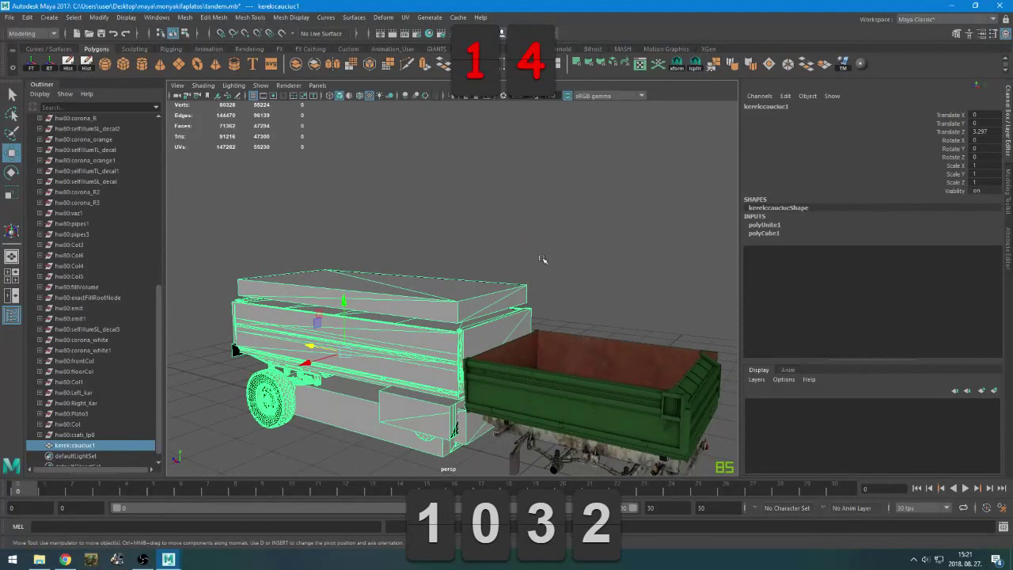
key("ctrl+z")
key("ctrl+z")
Delete the fillVolume, exactFillRootNode, Col1 and Col6 helper boxes from the imported trailer body
left_click_drag(543, 259, 500, 287, "alt")
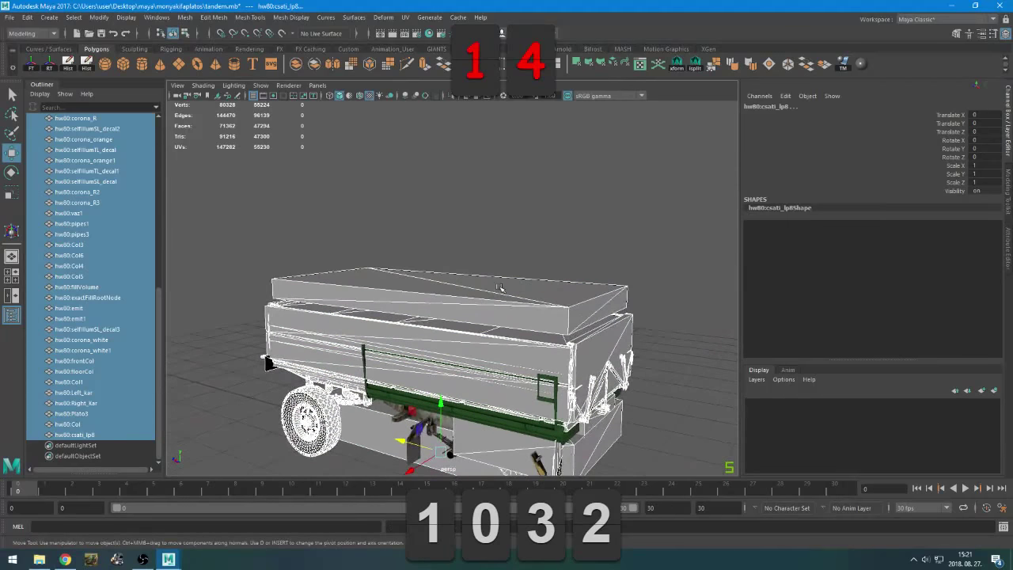
left_click(500, 287)
key("Delete")
left_click(540, 315)
key("Delete")
left_click(587, 351)
key("Delete")
left_click(551, 351)
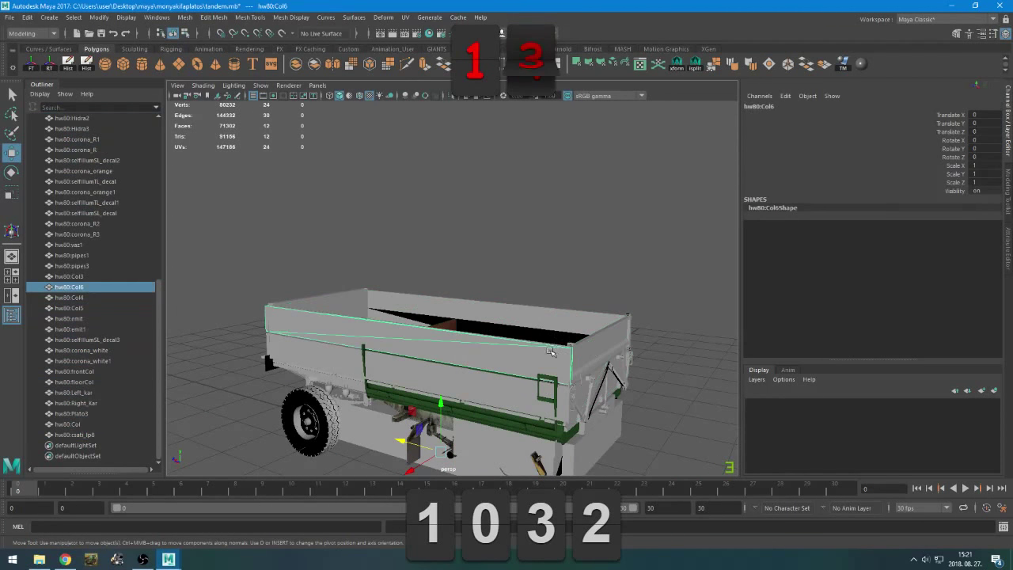
key("Delete")
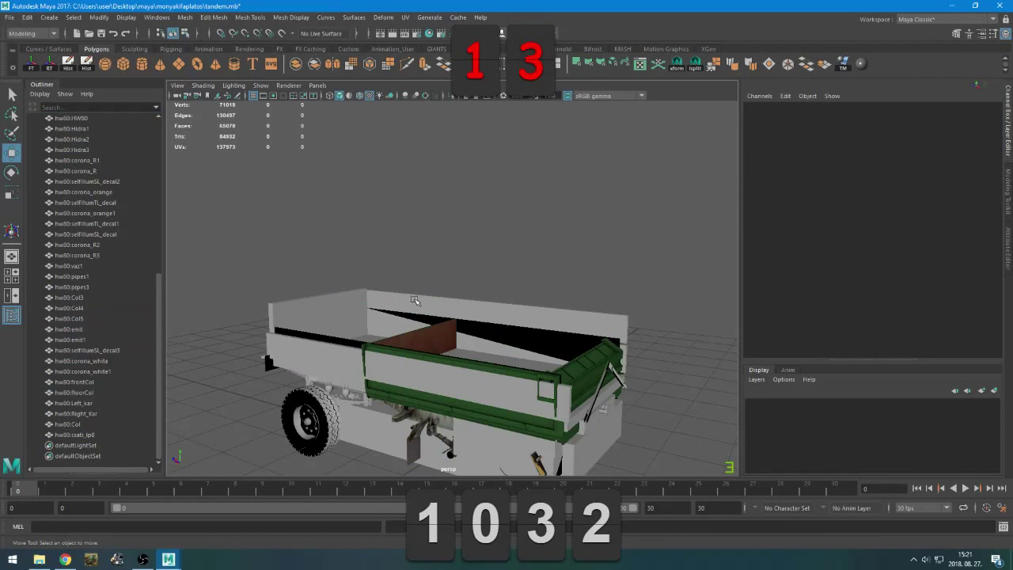
Undo the deletion of the Plato3 body and try lifting it upward off the chassis
key("ctrl+z")
left_click_drag(516, 323, 448, 341, "alt")
middle_click_drag(454, 354, 479, 212, "shift")
key("ctrl+z")
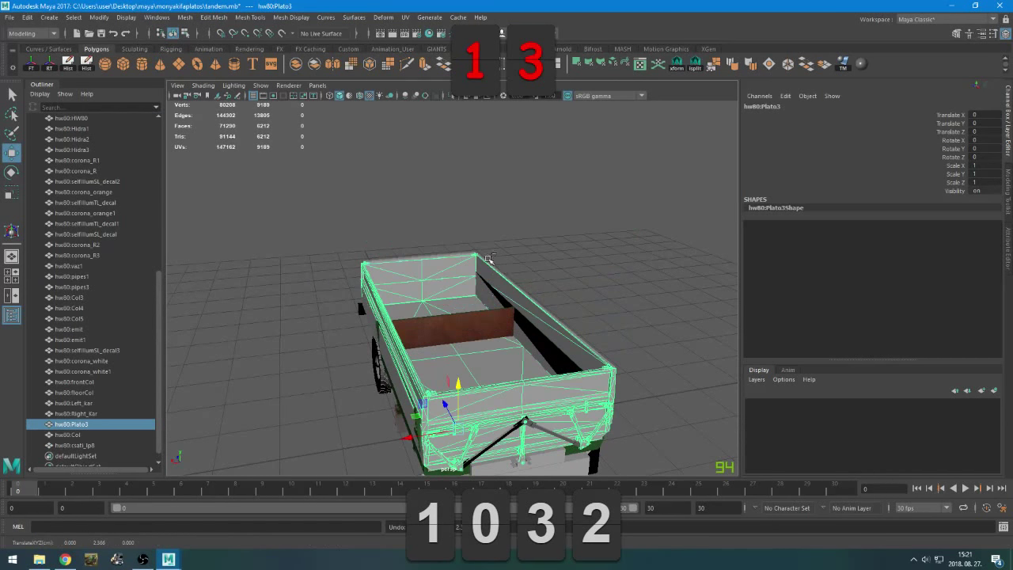
Delete the Col5 and frontCol collision boxes around the imported trailer body
left_click(579, 332)
left_click(578, 337)
key("Delete")
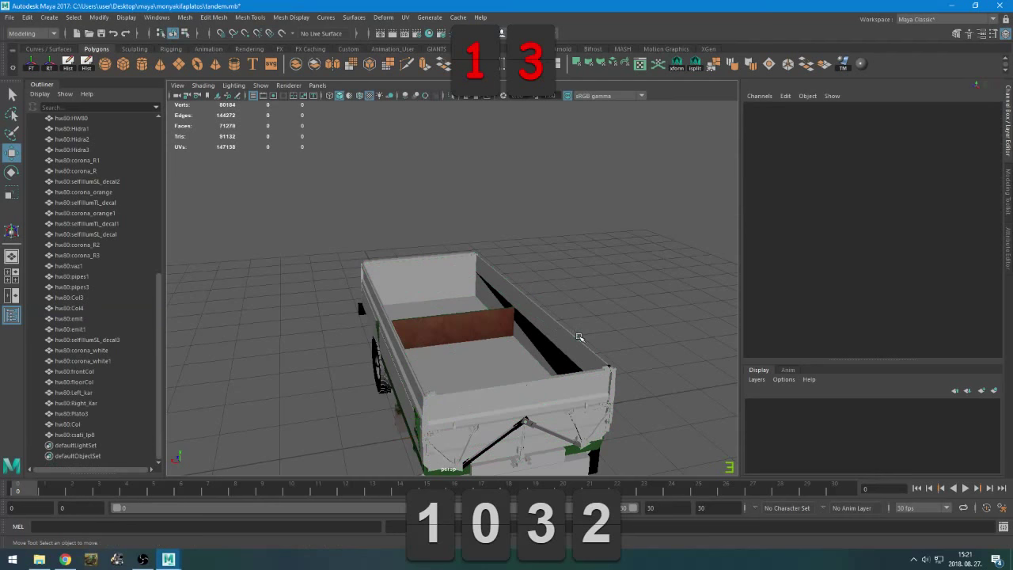
key("ctrl+z")
key("ctrl+z")
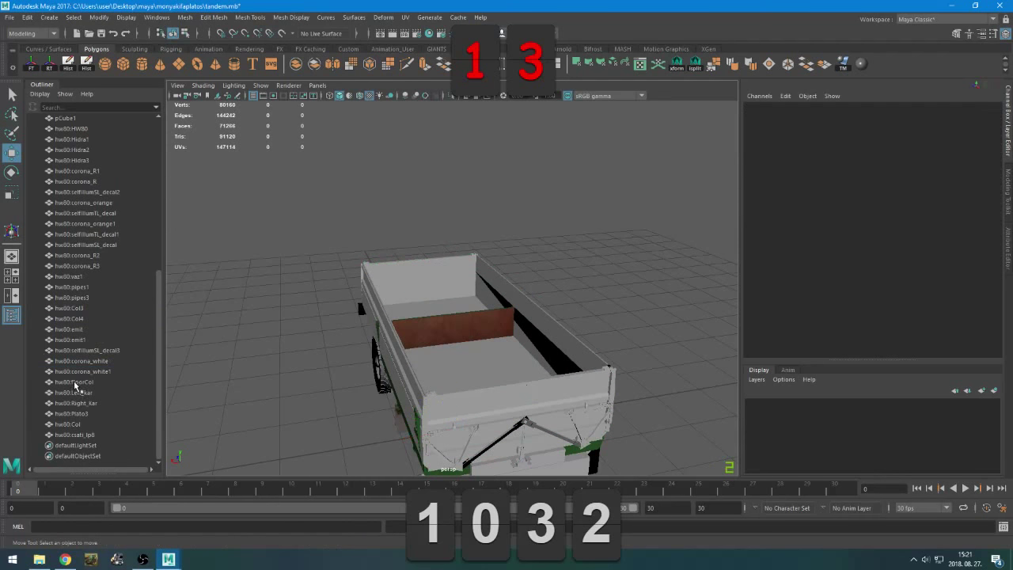
Combine all remaining hw80 objects into one mesh and move it behind the green trailer to about Z -5.227
left_click(77, 427)
left_click_drag(76, 435, 90, 180)
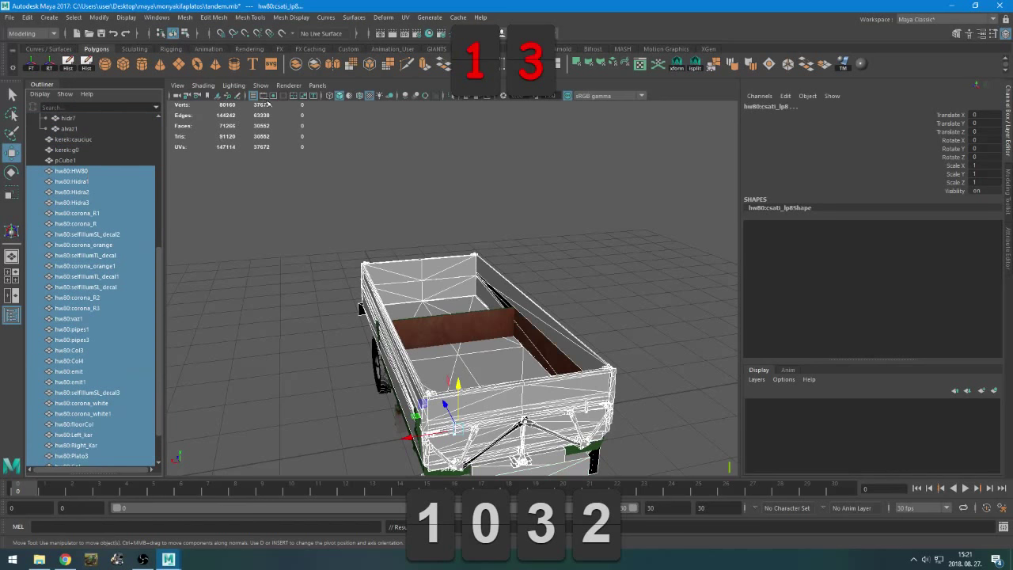
left_click_drag(276, 247, 314, 299, "alt")
middle_click_drag(395, 362, 357, 319, "alt")
middle_click_drag(295, 319, 300, 319, "shift")
left_click_drag(299, 318, 396, 313)
In the side view, line up the combined hw80 trailer's front axle with the green trailer's axle at about Y -0.172, Z -4.076
right_click_drag(396, 313, 401, 319, "alt")
key("space")
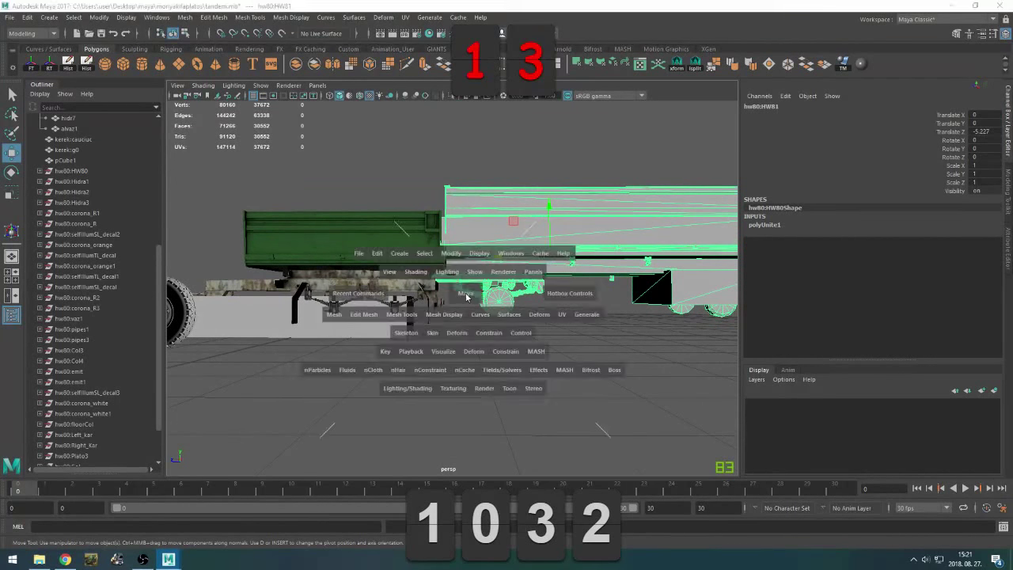
key("space")
scroll(586, 376, "up", 5)
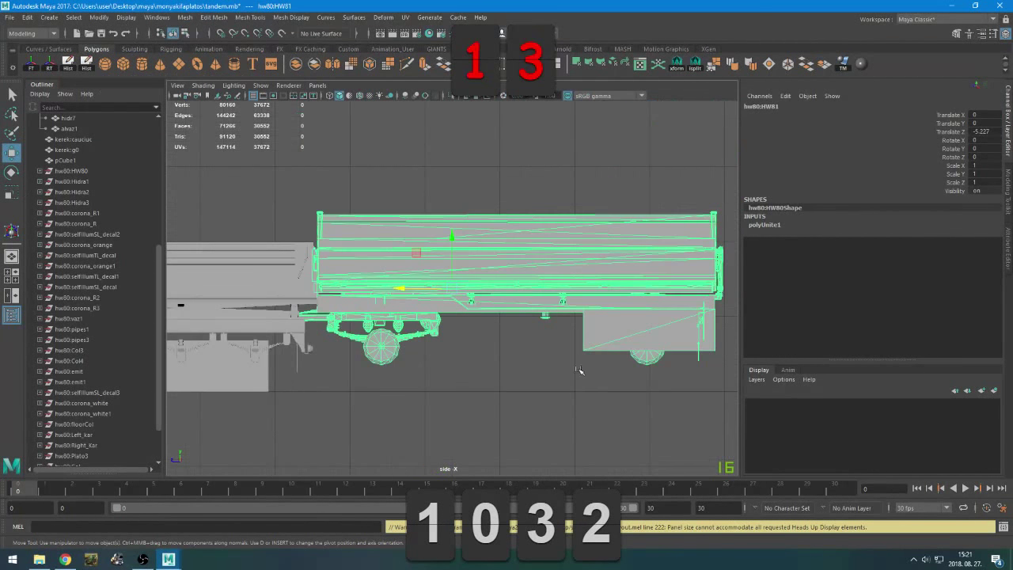
scroll(417, 363, "up", 4)
middle_click_drag(416, 363, 517, 308, "alt")
middle_click_drag(519, 248, 518, 270, "shift")
middle_click_drag(541, 280, 390, 286, "shift")
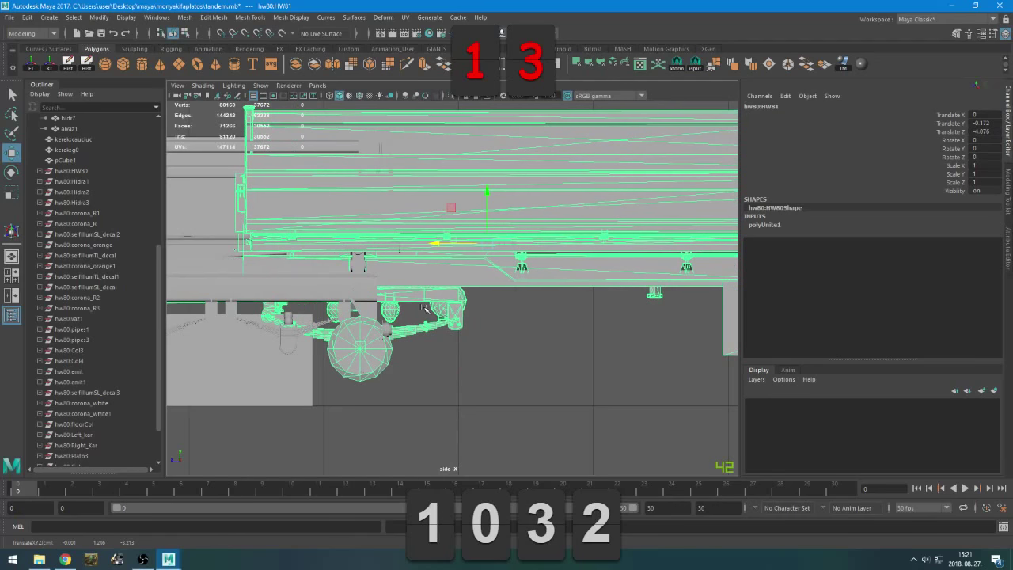
Compare the combined hw80 mesh with the green trailer from above, and delete the combined mesh
scroll(422, 330, "down", 4)
scroll(458, 333, "up", 2)
key("space")
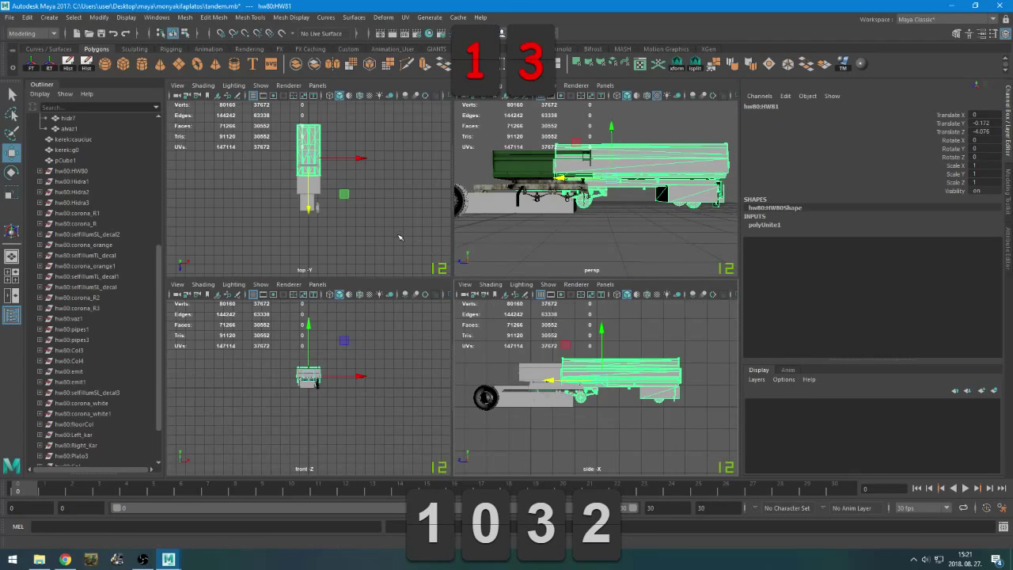
key("space")
scroll(482, 285, "up", 5)
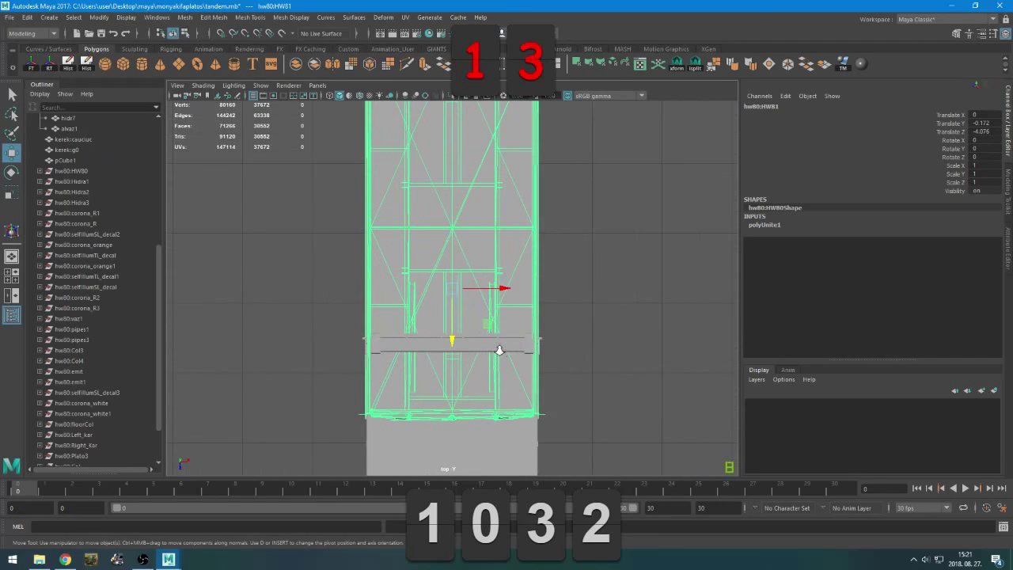
scroll(501, 348, "down", 4)
key("Delete")
key("space")
key("space")
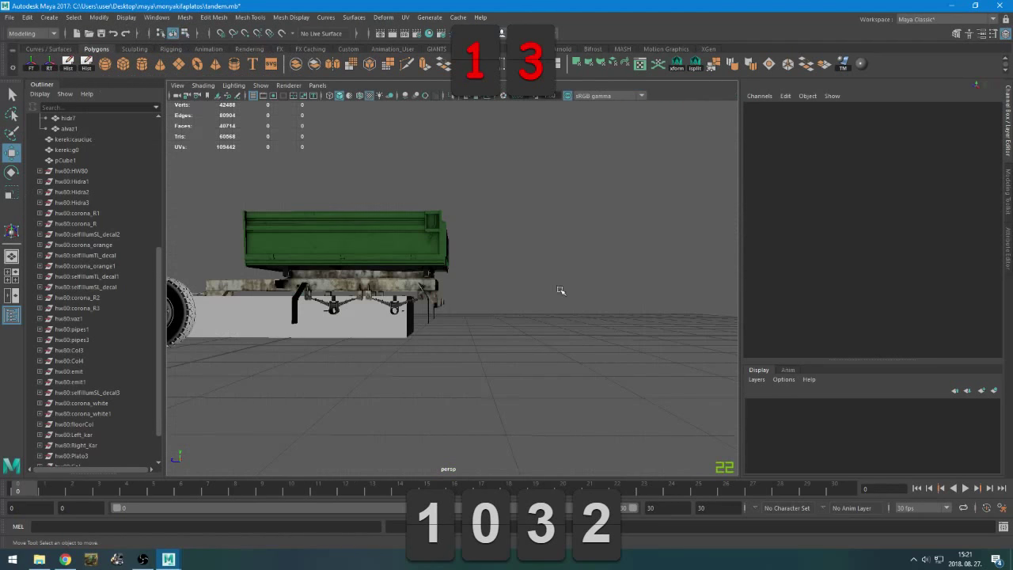
Delete the pCube1 box beneath the green trailer's chassis
left_click_drag(563, 288, 567, 327, "alt")
left_click(270, 390)
key("Delete")
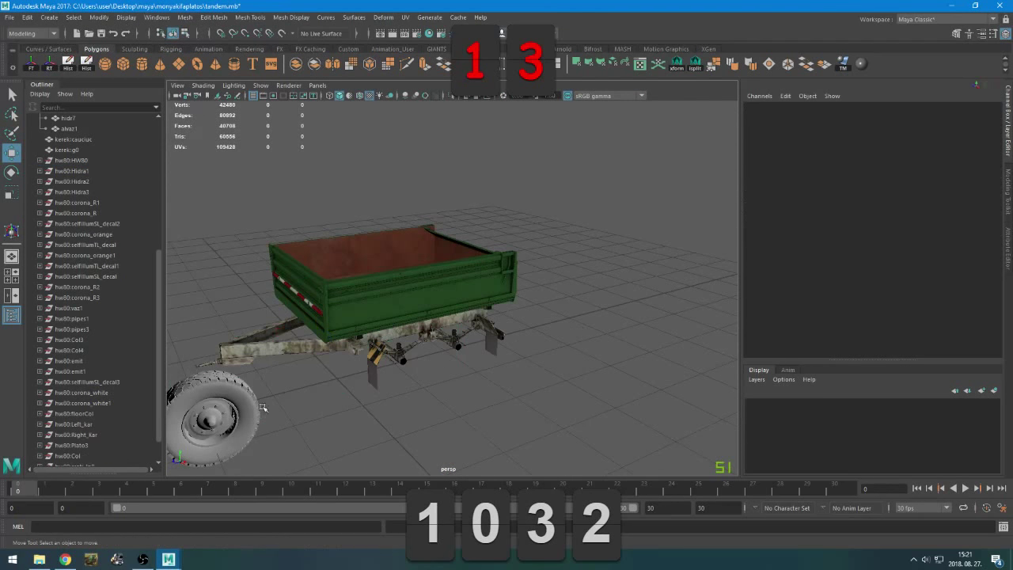
Select the tyre and rim, center their pivots and freeze their transformations in the wireframe side view
left_click_drag(293, 417, 363, 409, "alt")
left_click(251, 346)
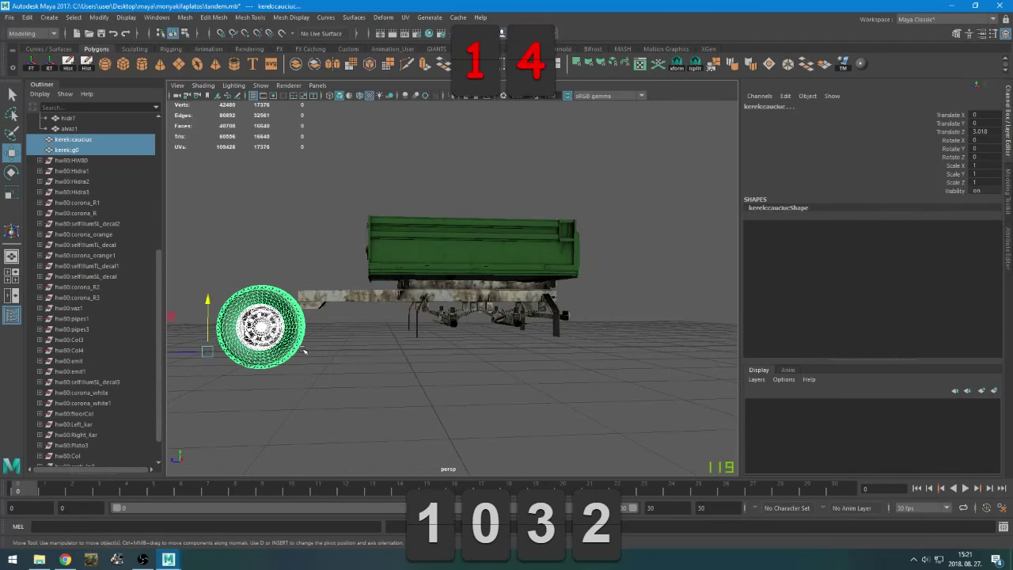
key("space")
key("space")
key("space")
key("f")
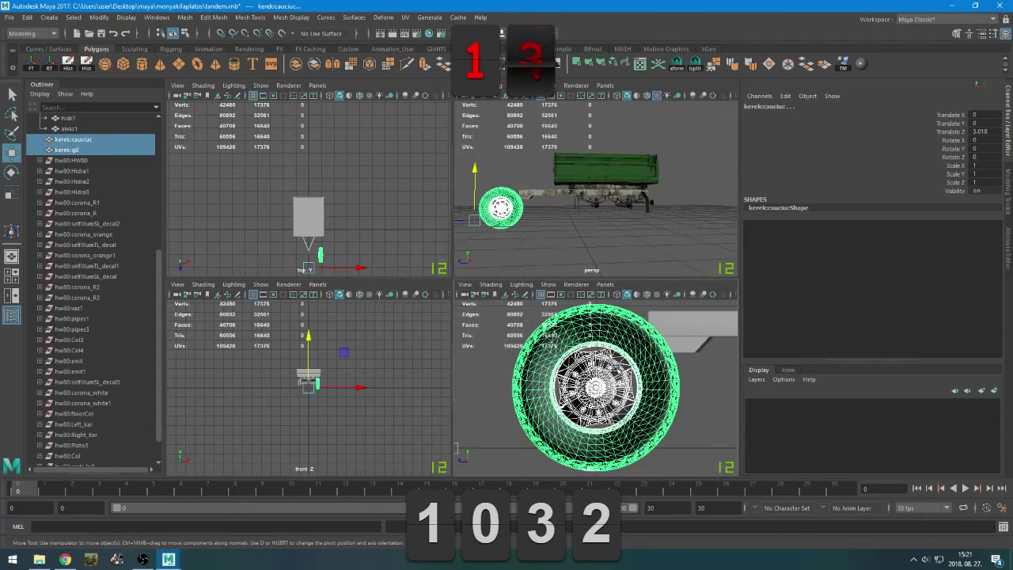
key("space")
scroll(614, 385, "down", 10)
scroll(491, 384, "up", 6)
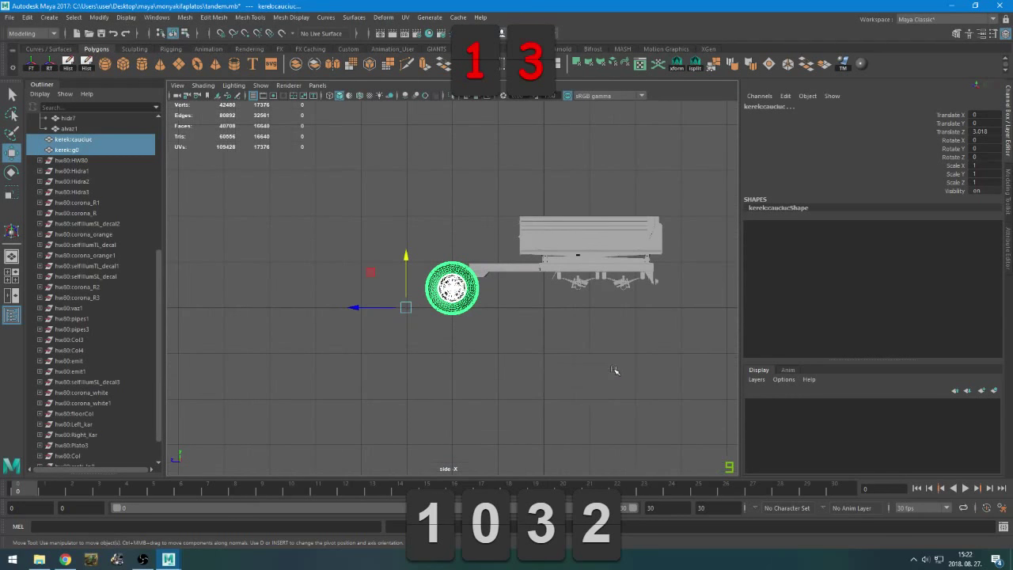
key("4")
scroll(347, 375, "down", 3)
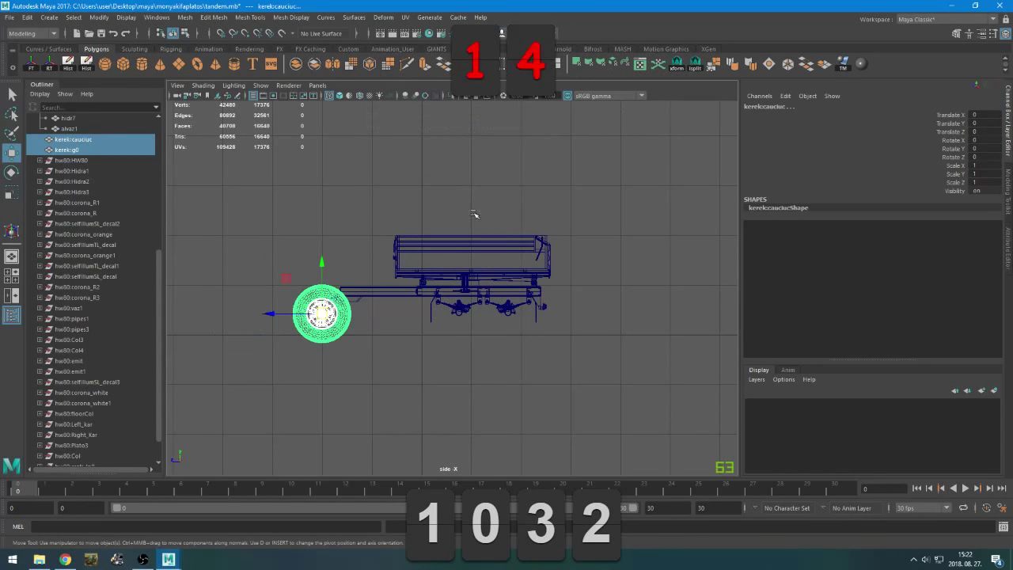
Move the wheel onto the green trailer's front tandem axle, at about Y 0.013, Z -2.757, and inspect it shaded
scroll(451, 310, "up", 10)
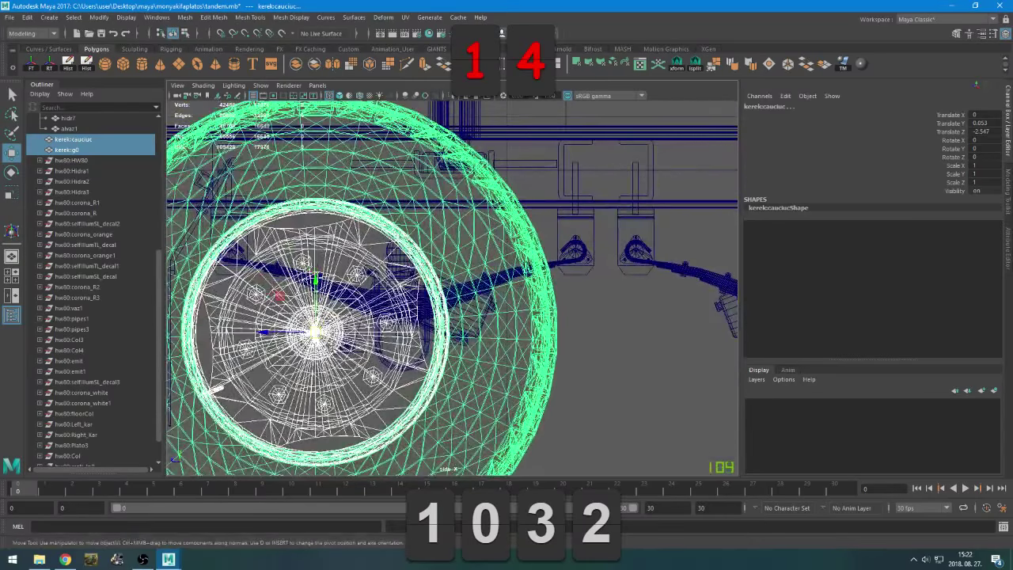
left_click_drag(316, 332, 401, 348)
scroll(407, 352, "up", 8)
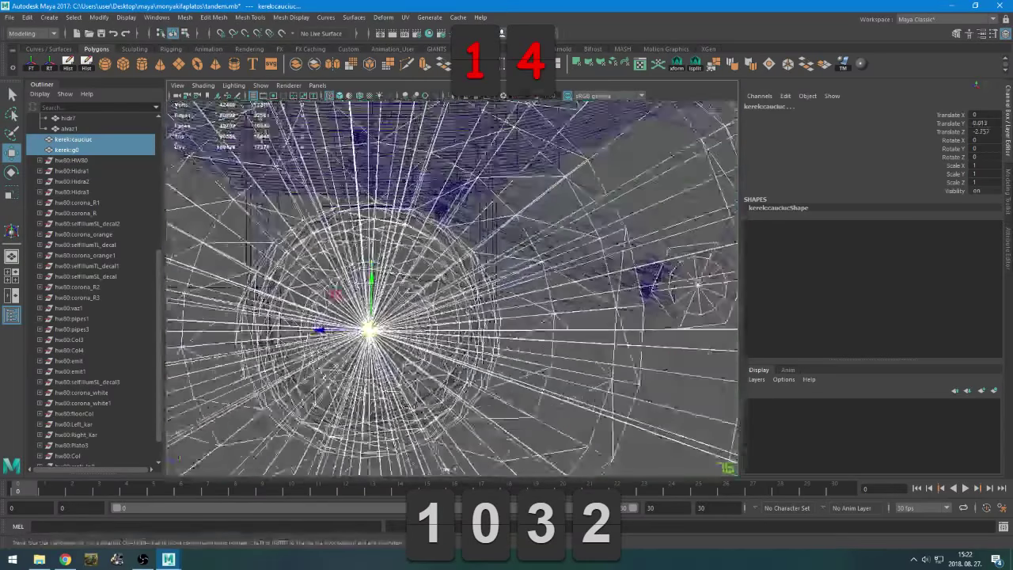
scroll(454, 330, "down", 15)
scroll(454, 330, "up", 10)
key("4")
key("5")
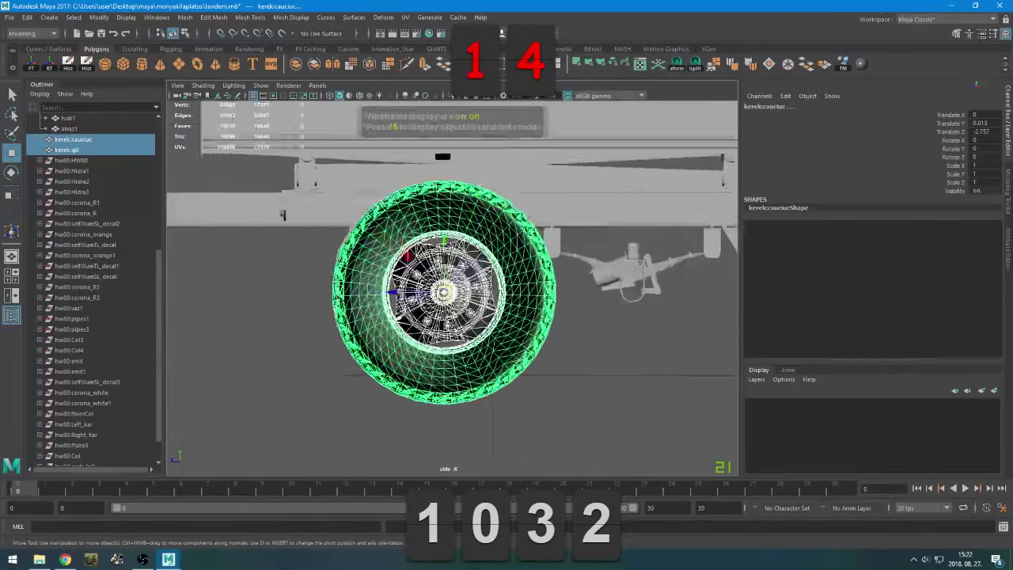
scroll(454, 330, "up", 5)
scroll(454, 329, "down", 10)
key("5")
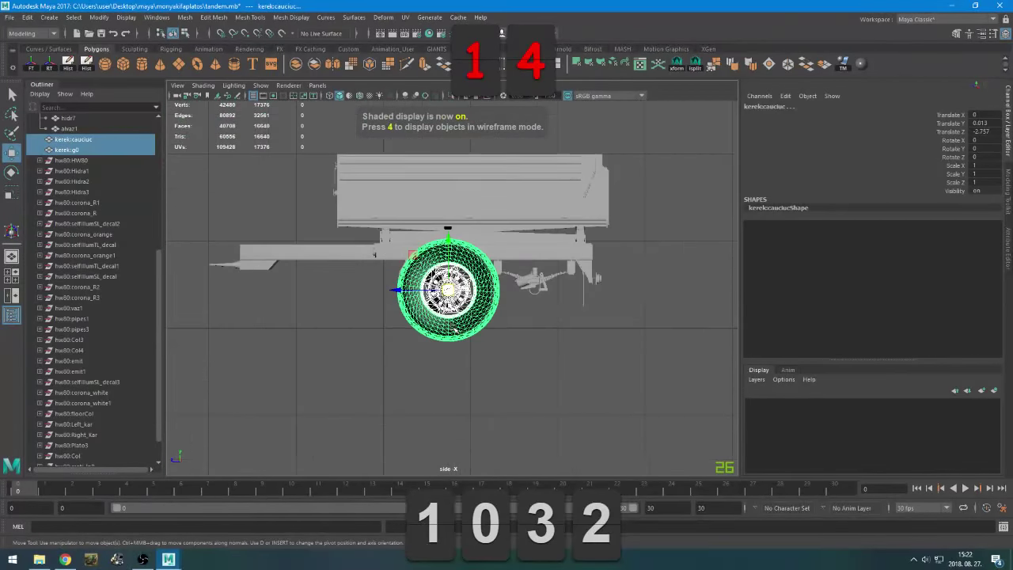
Fine-tune the tyre and rim position so the wheel centre lines up with the front axle hub
scroll(453, 327, "up", 9)
mouse_move(453, 328)
middle_mouse_down("alt")
mouse_move(455, 360)
mouse_move(454, 329)
middle_mouse_up("alt")
scroll(435, 343, "up", 4)
left_click_drag(404, 385, 400, 350)
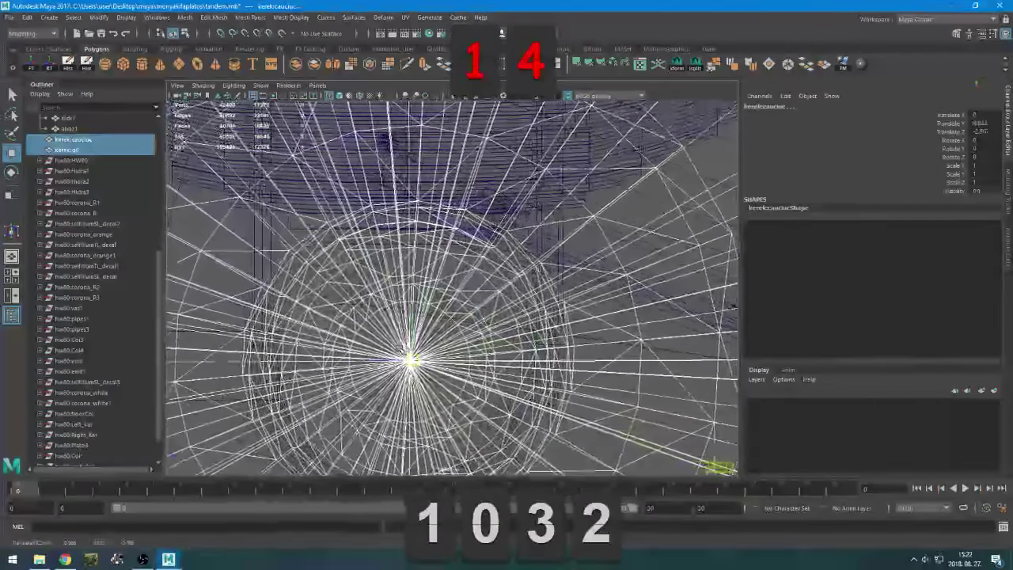
Scale the tyre and rim uniformly to about 0.712 in the side view and check the fit in perspective
scroll(400, 350, "down", 10)
key("r")
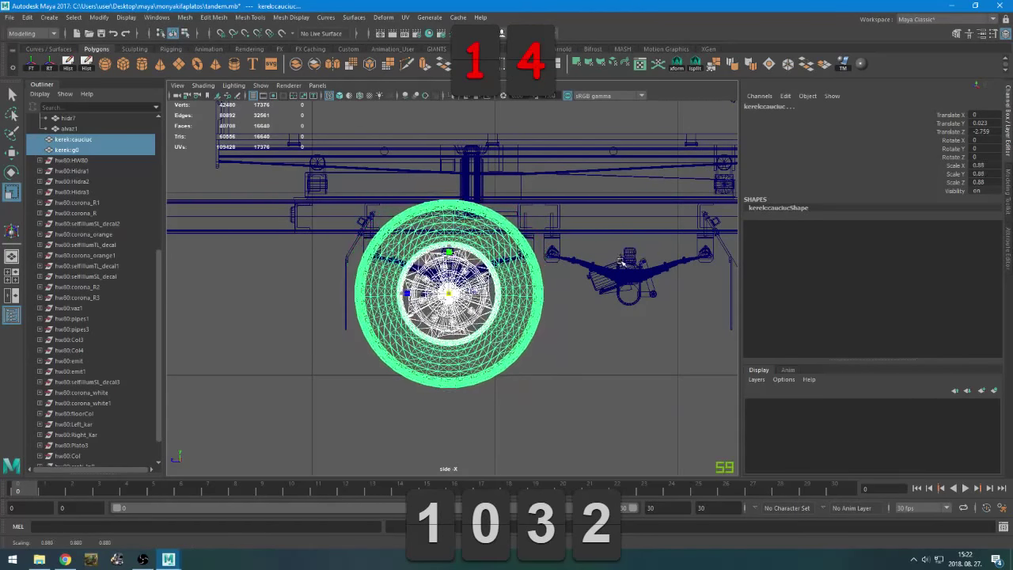
scroll(374, 271, "down", 4)
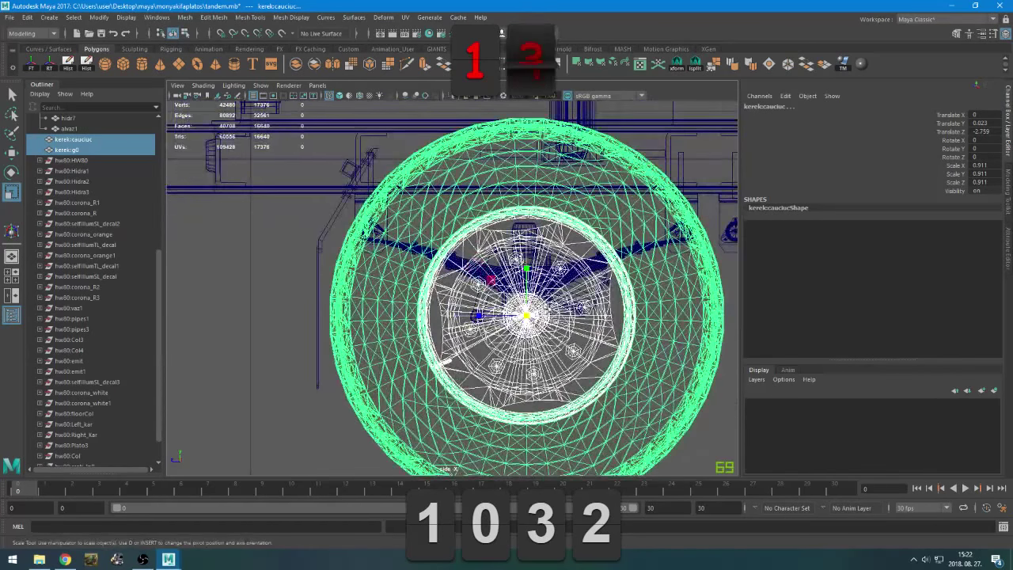
left_click_drag(527, 315, 499, 315)
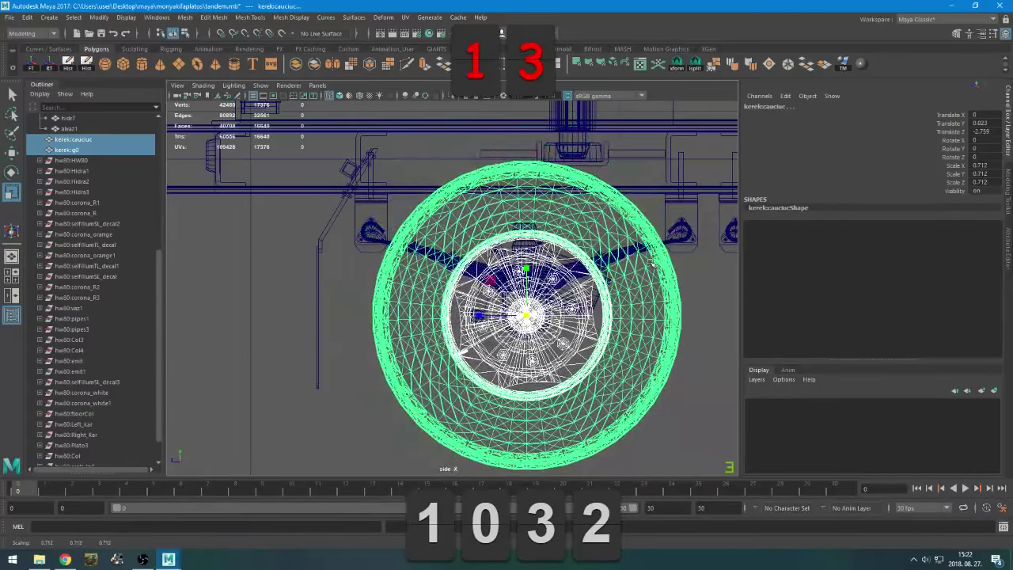
key("space")
key("space")
middle_click_drag(606, 253, 578, 246, "alt")
scroll(578, 246, "up", 7)
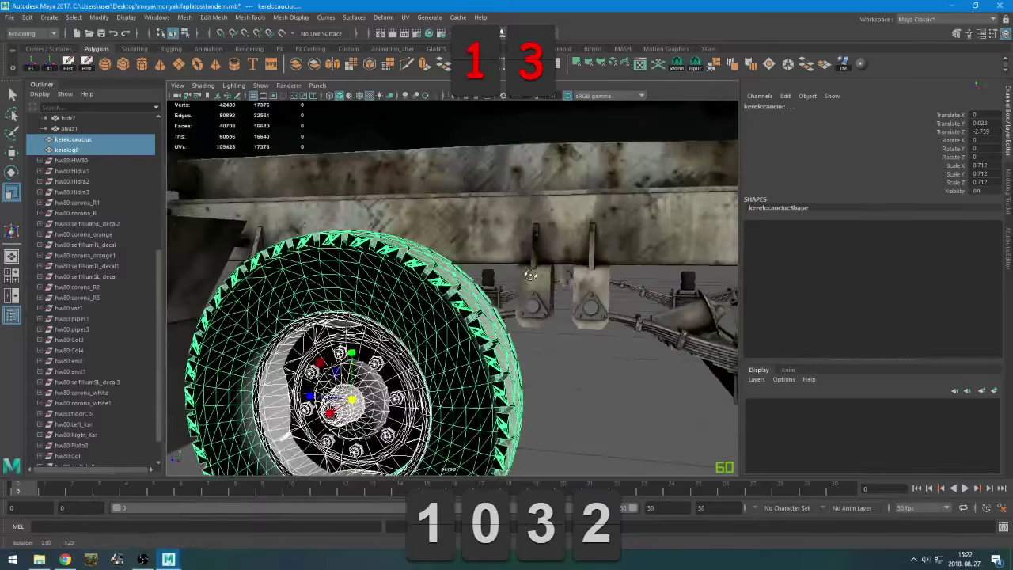
Lower the tyre and rim to about Y -0.04, duplicate them and offset the copy outward to about X 0.215 as a twin wheel
middle_click_drag(531, 276, 554, 261, "alt")
scroll(492, 273, "down", 6)
left_click_drag(554, 261, 665, 277, "alt")
scroll(526, 274, "up", 6)
middle_click_drag(526, 273, 428, 309, "alt")
left_click_drag(428, 309, 450, 314, "alt")
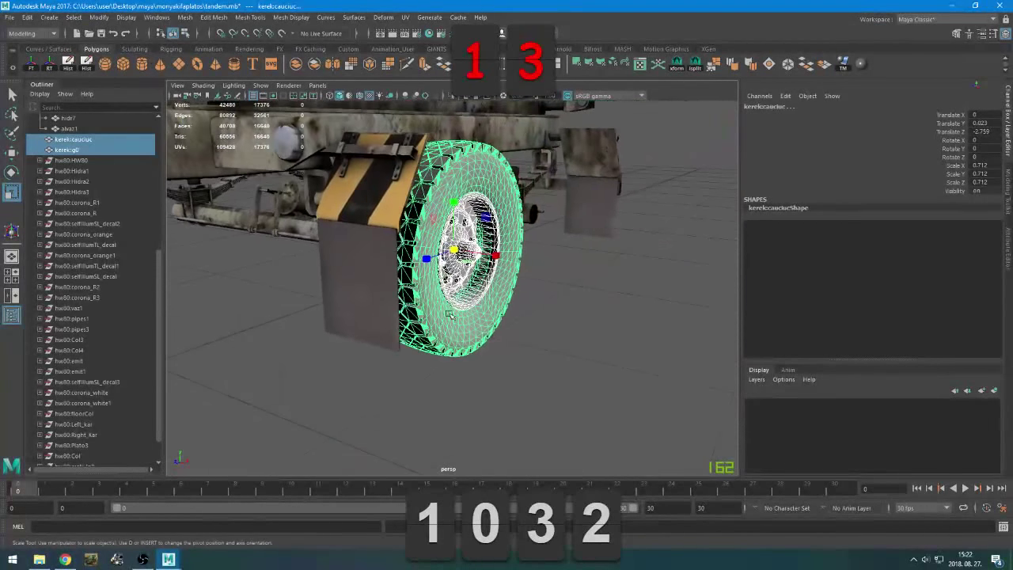
left_click_drag(486, 212, 471, 287, "alt")
key("ctrl+d")
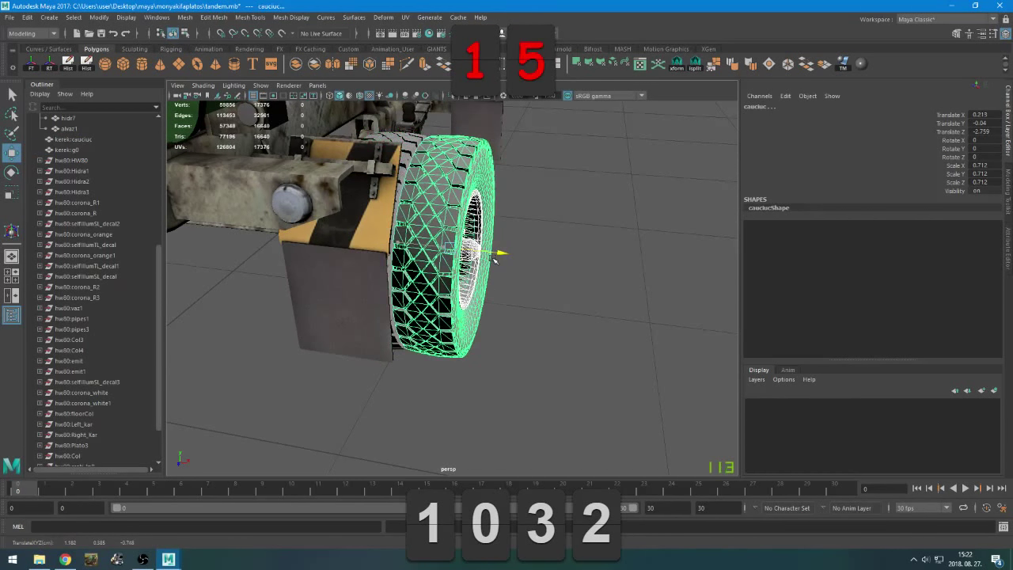
left_click_drag(494, 260, 342, 239, "alt")
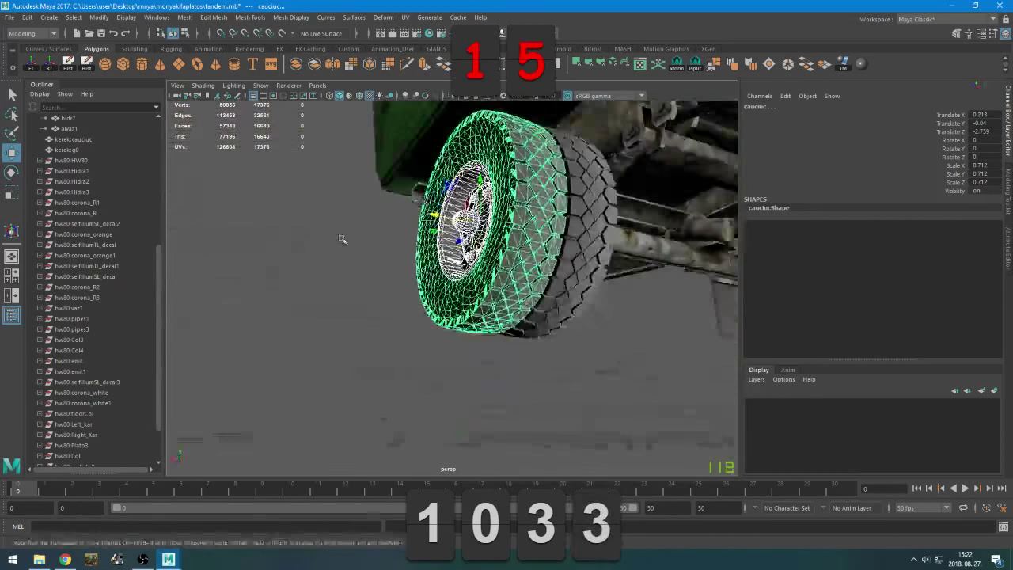
Duplicate the front axle's twin tyres and rims and move the copies along Z to the rear axle, at about Z -3.742
left_click(342, 239)
scroll(361, 281, "down", 4)
left_click_drag(368, 296, 529, 261, "alt")
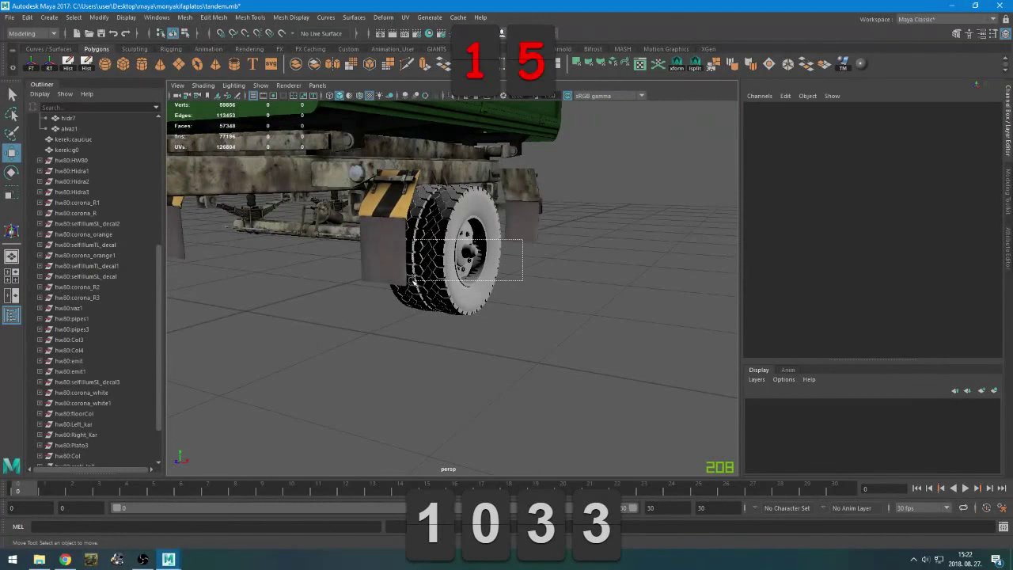
left_click_drag(413, 282, 411, 282)
left_click_drag(444, 301, 373, 319, "alt")
scroll(407, 328, "down", 3)
left_click_drag(459, 320, 471, 262, "alt")
left_click(403, 313)
left_click_drag(405, 301, 512, 303, "alt")
scroll(459, 328, "up", 4)
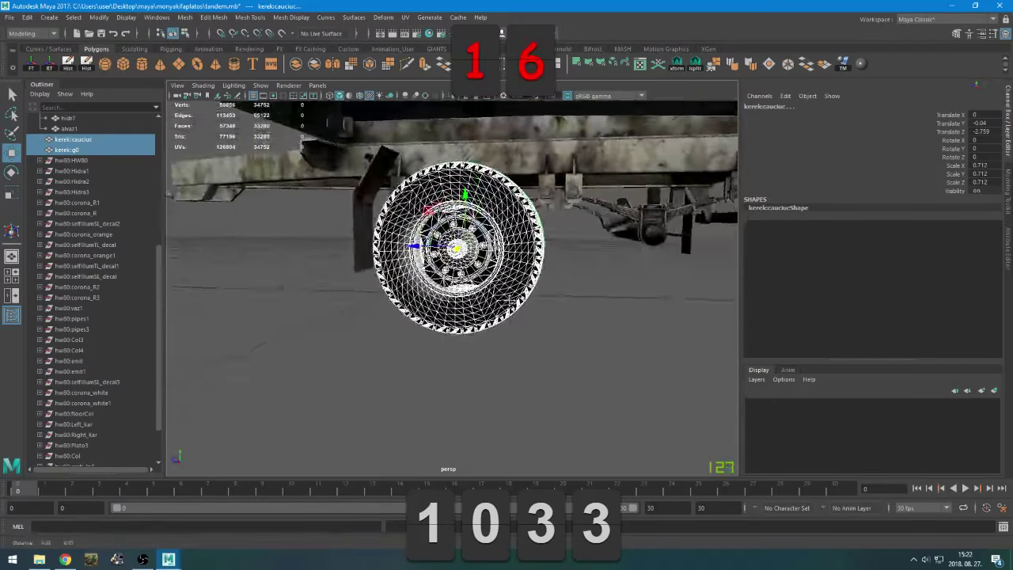
left_click_drag(411, 230, 483, 342, "alt")
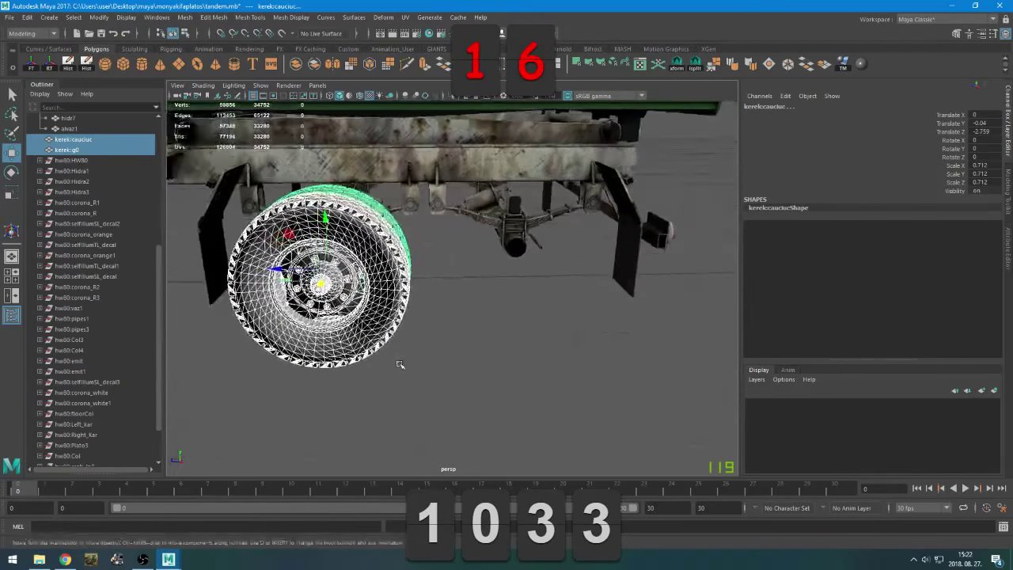
key("ctrl+d")
left_click_drag(281, 270, 466, 264)
left_click_drag(465, 364, 493, 382, "alt")
left_click(578, 389)
scroll(578, 389, "down", 3)
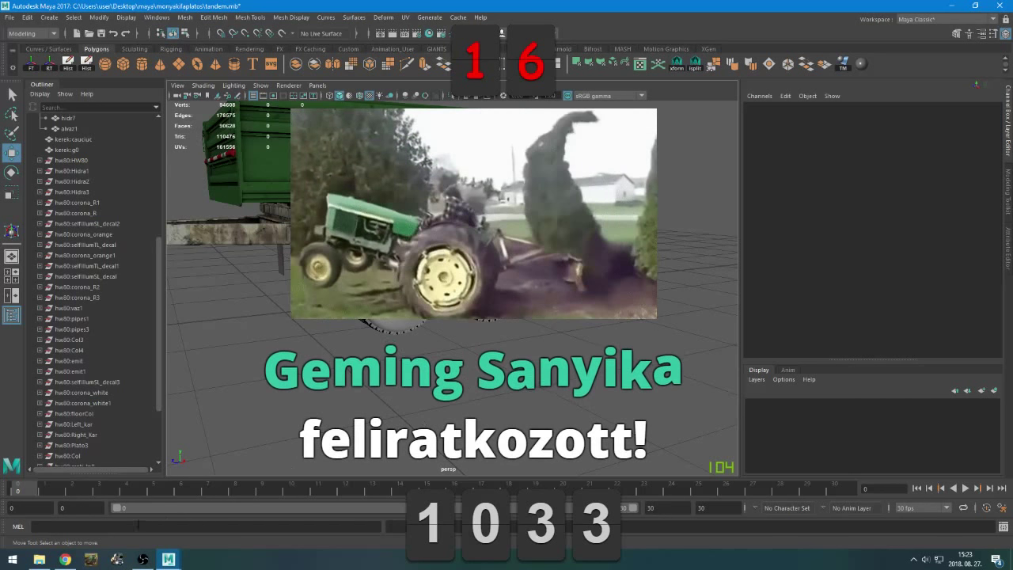
left_click(143, 559)
left_click(144, 559)
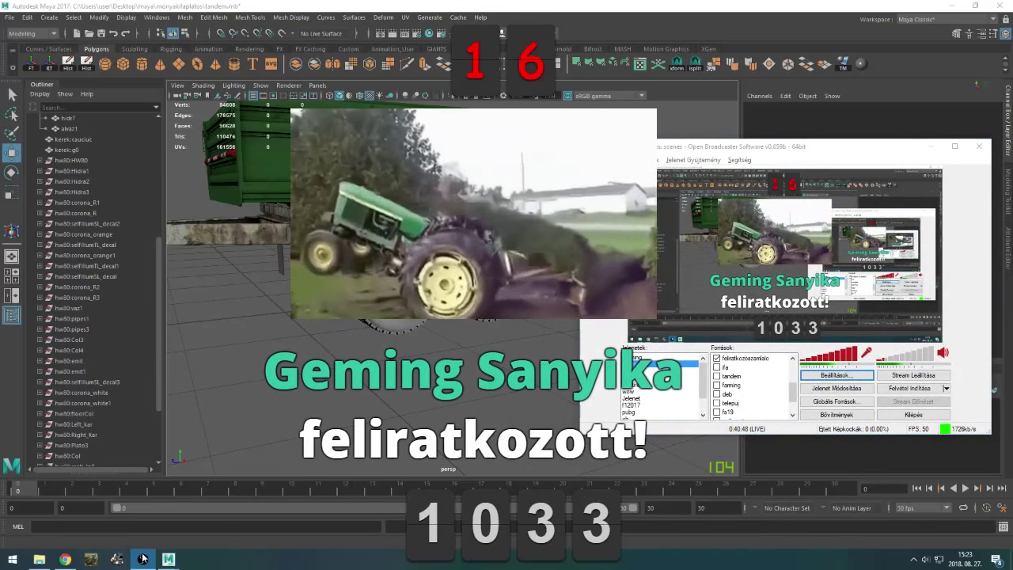
Select the tyres and rims of all four wheels on both tandem axles
scroll(392, 413, "up", 3)
left_click_drag(391, 413, 555, 362, "alt")
left_click_drag(432, 318, 499, 339, "alt")
left_click(503, 307)
left_click(434, 303, "shift")
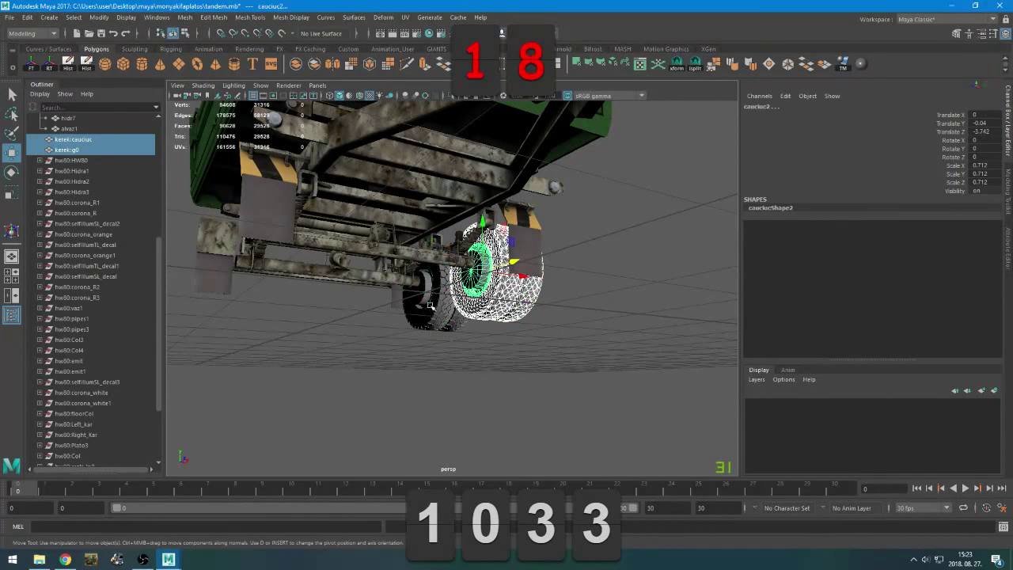
left_click(429, 303, "shift")
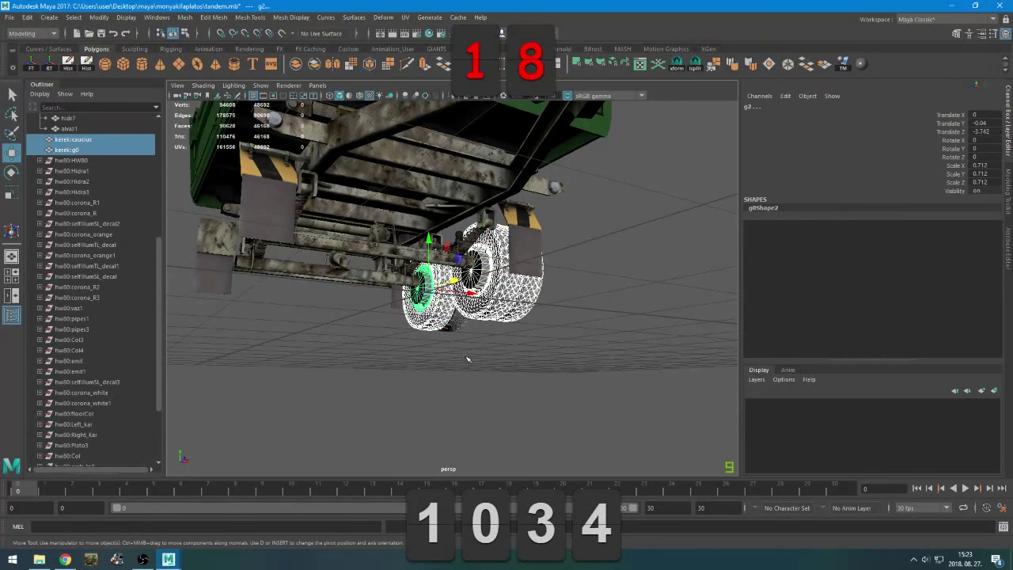
left_click_drag(467, 359, 502, 302, "alt")
left_click_drag(464, 345, 411, 319, "alt")
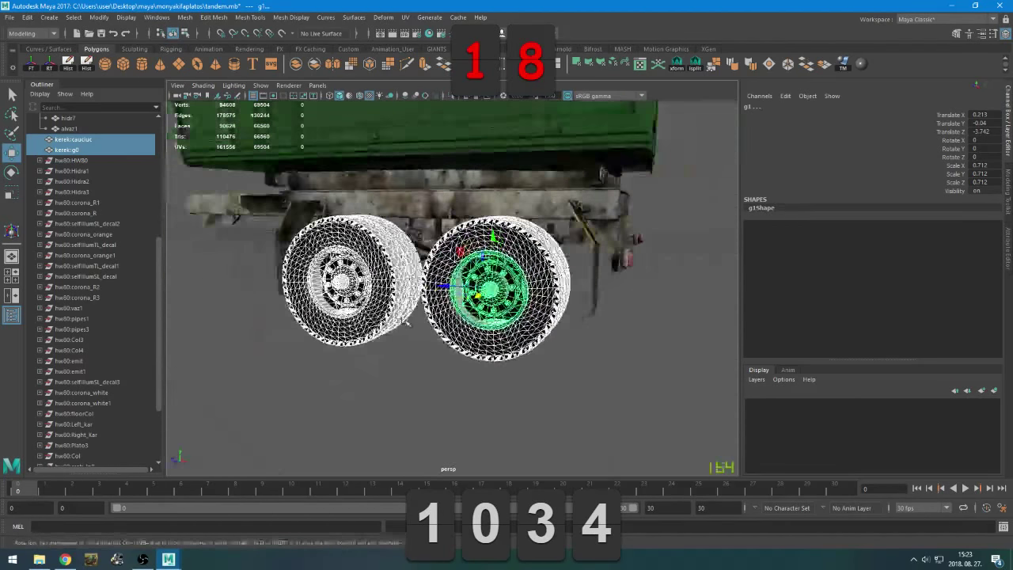
Raise the four selected wheels to about Y 0.026, checking them against the axles in the side and wireframe front views
key("space")
key("space")
key("f")
scroll(638, 348, "up", 1)
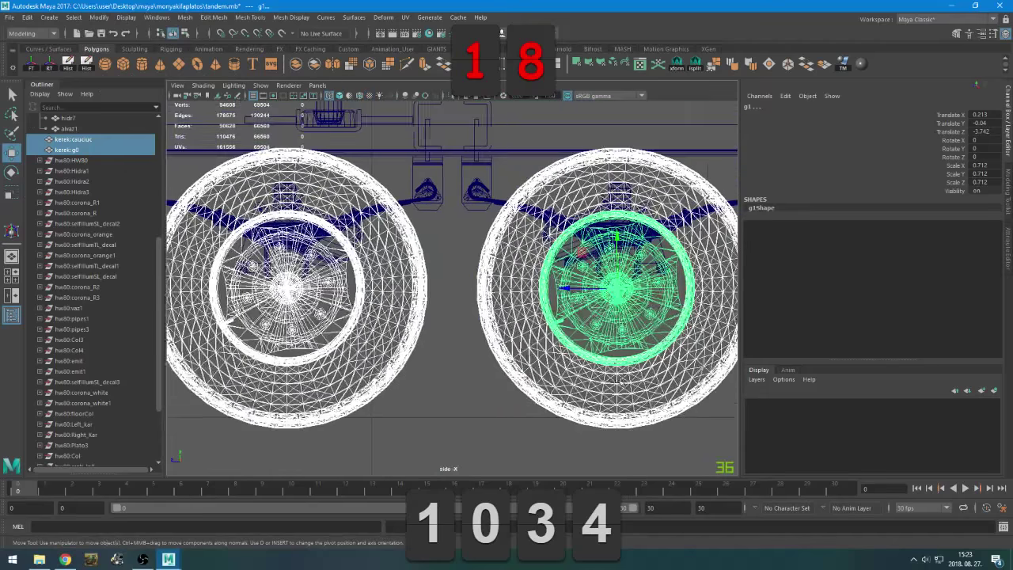
middle_click_drag(705, 341, 638, 348, "alt")
key("space")
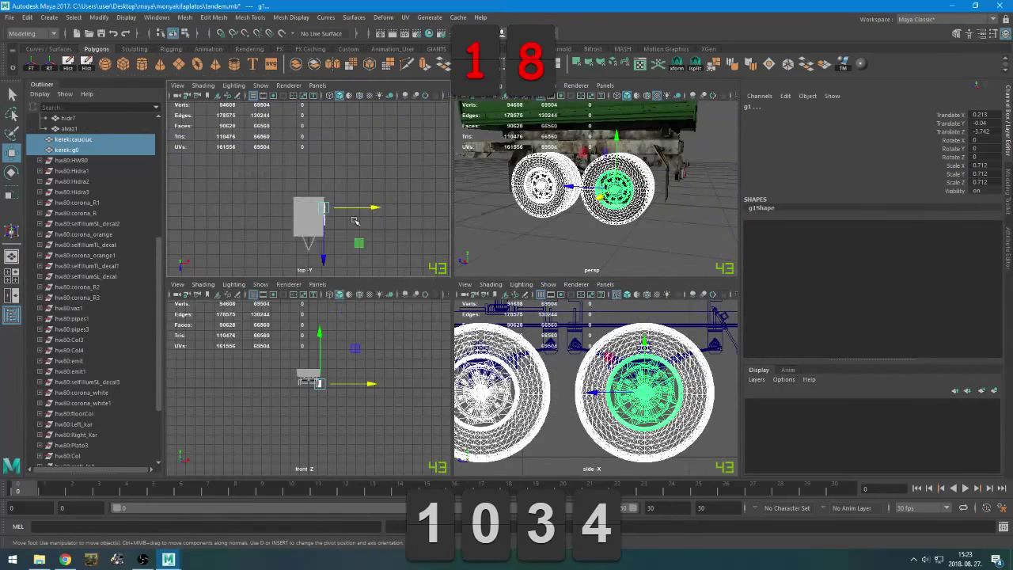
key("space")
key("f")
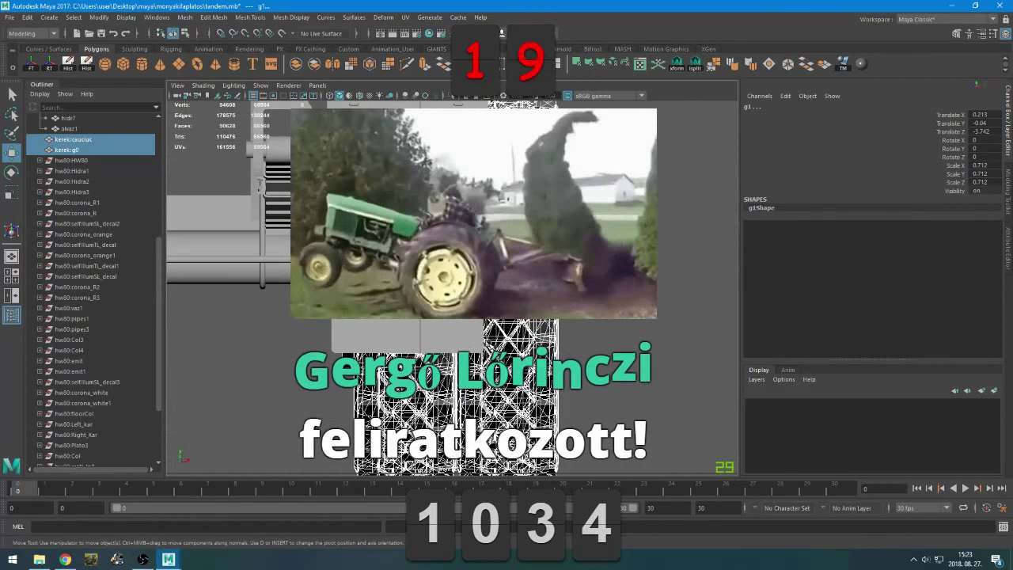
key("4")
scroll(396, 168, "up", 3)
left_click_drag(483, 293, 482, 285)
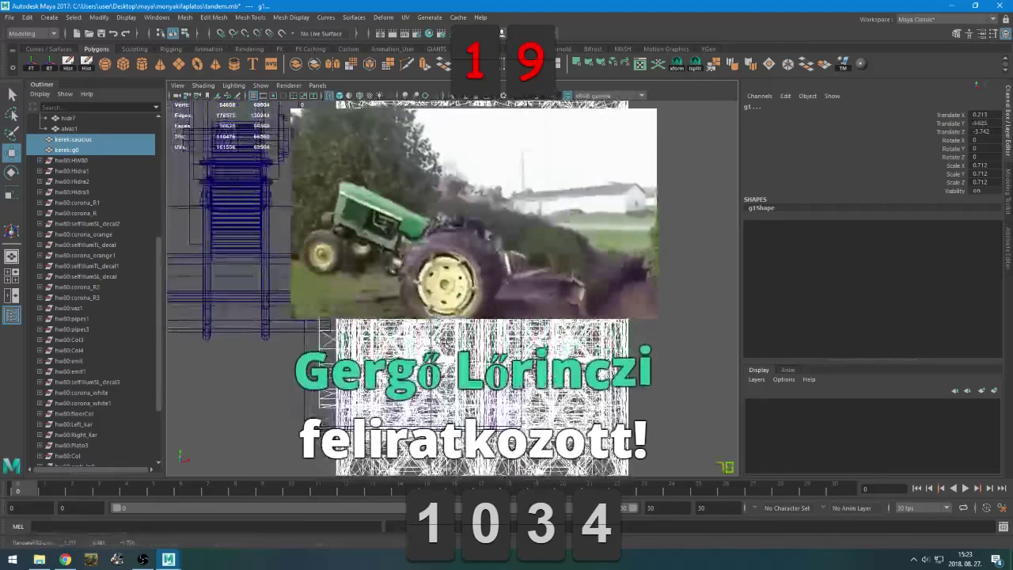
key("alt+Tab")
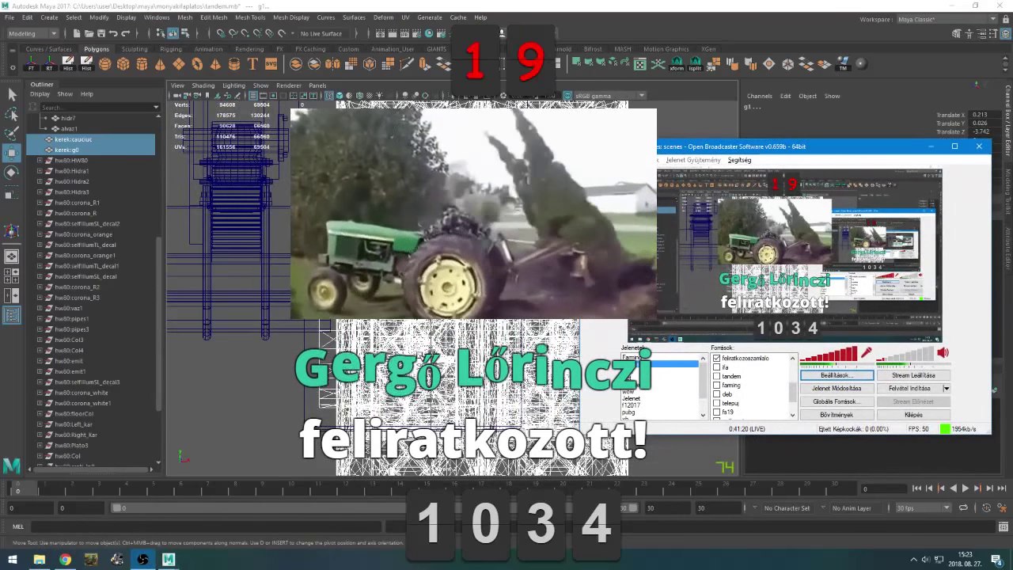
key("alt+Tab")
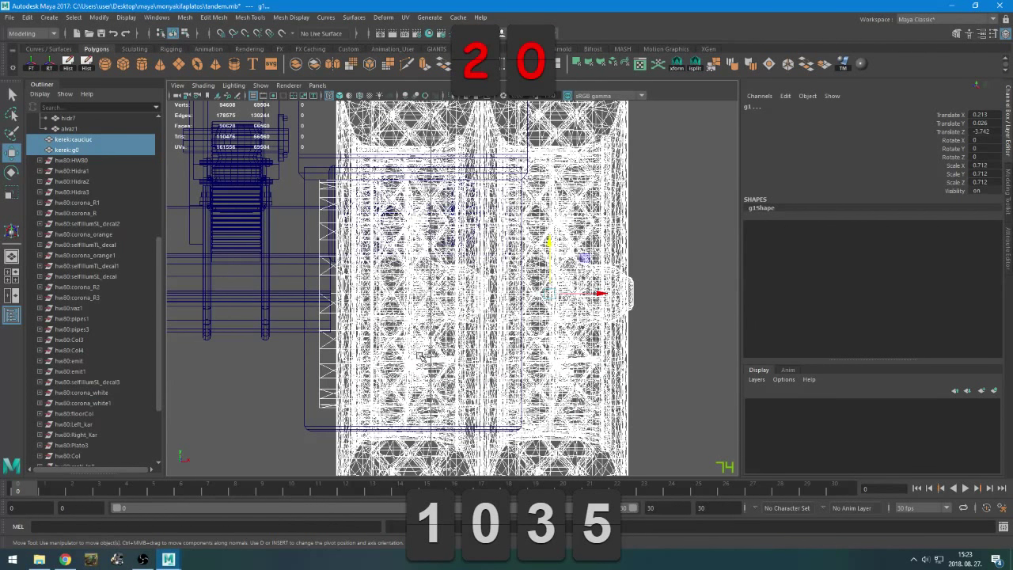
Slide the four wheels sideways along X to fit them against the axle ends and leaf springs
scroll(428, 357, "up", 2)
middle_click_drag(428, 358, 558, 349, "alt")
scroll(559, 349, "up", 3)
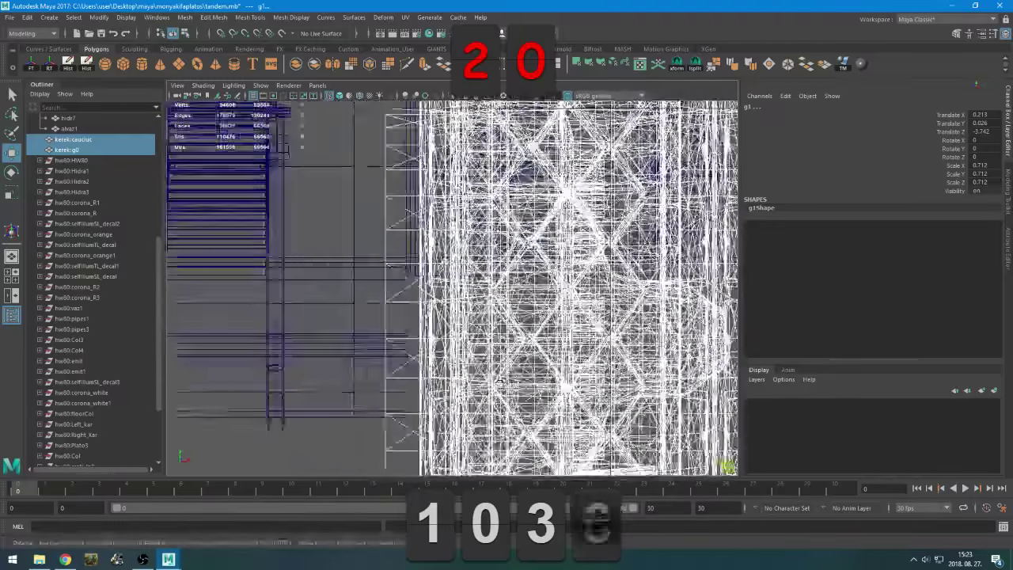
middle_click_drag(475, 285, 411, 285, "alt")
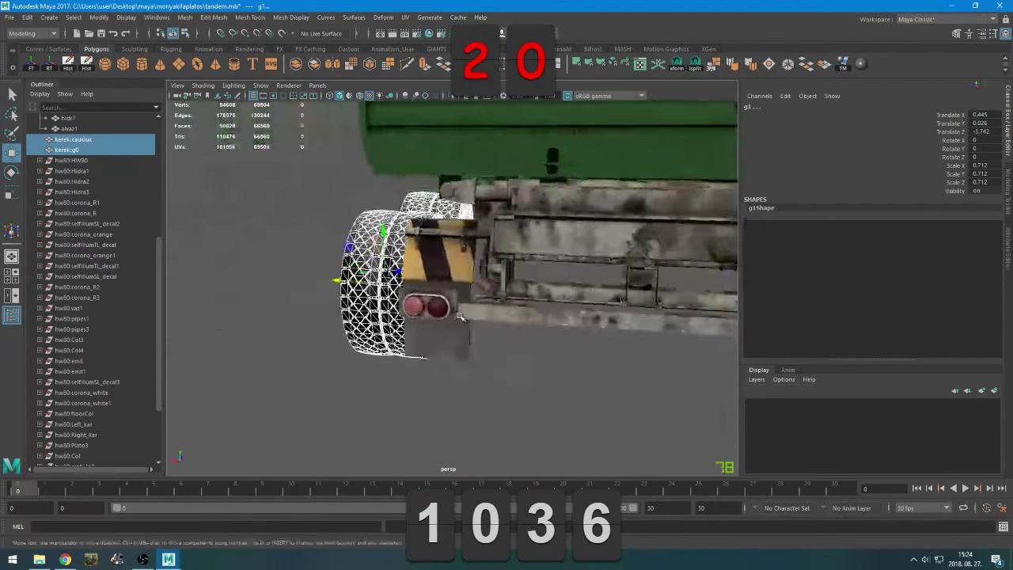
scroll(460, 316, "up", 3)
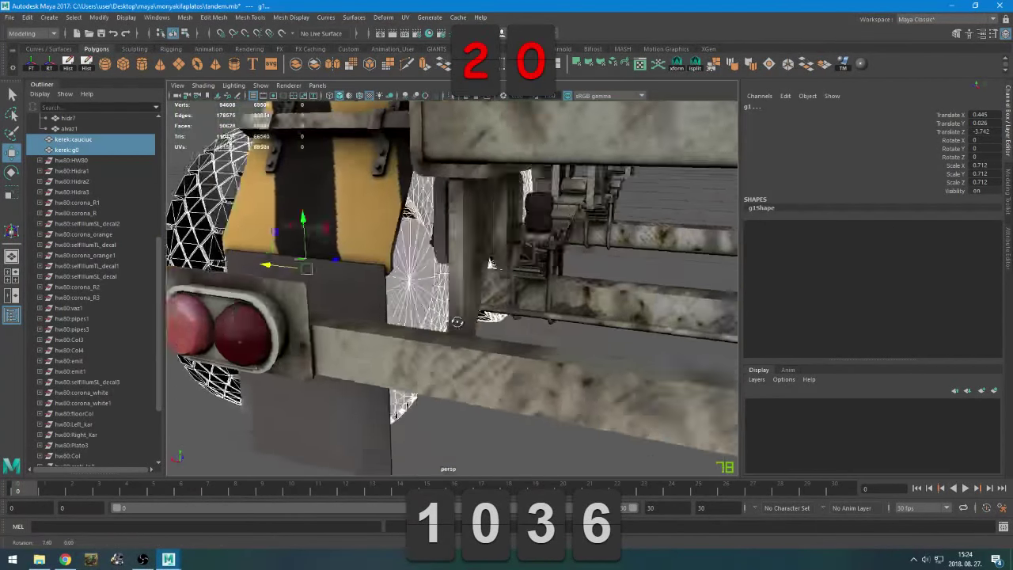
left_click_drag(457, 321, 481, 321, "alt")
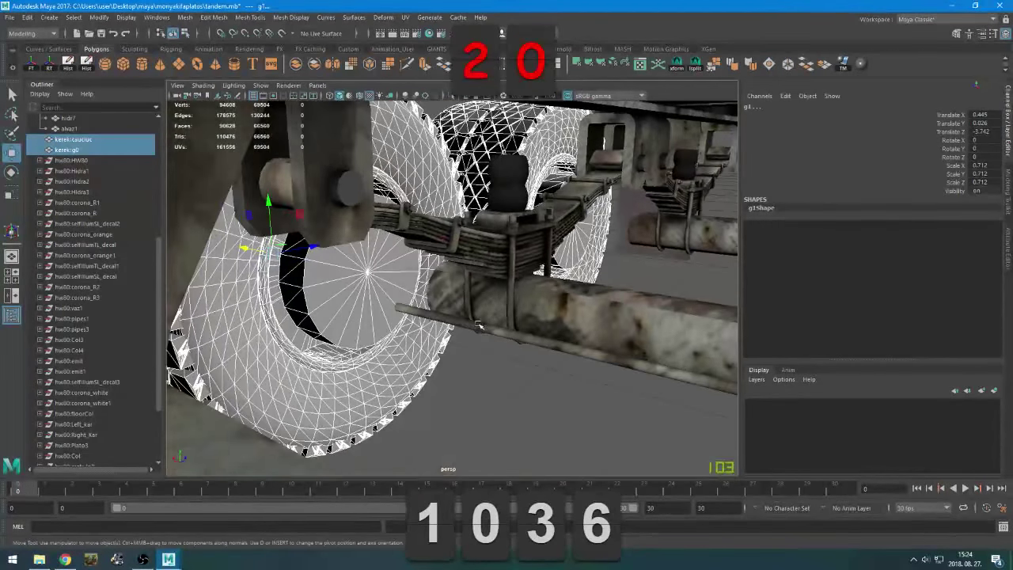
middle_click_drag(506, 324, 519, 327)
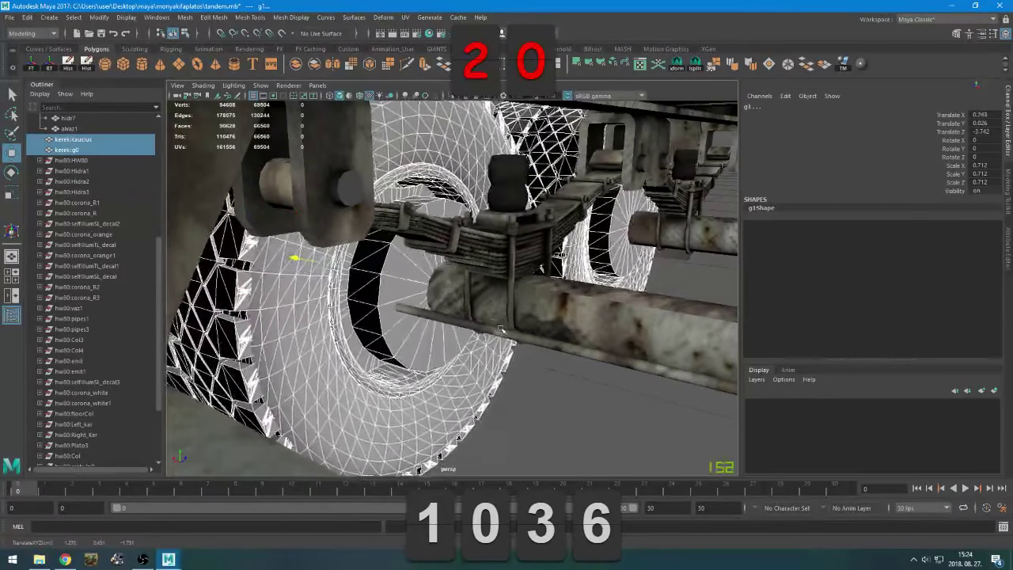
left_click_drag(504, 334, 536, 335, "alt")
middle_click_drag(512, 389, 502, 391)
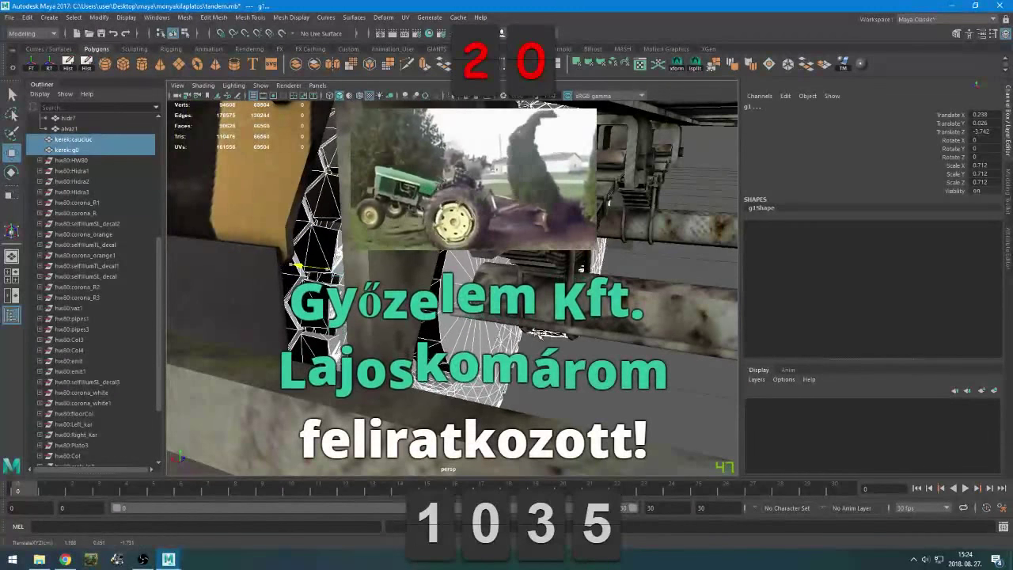
key("alt+Tab")
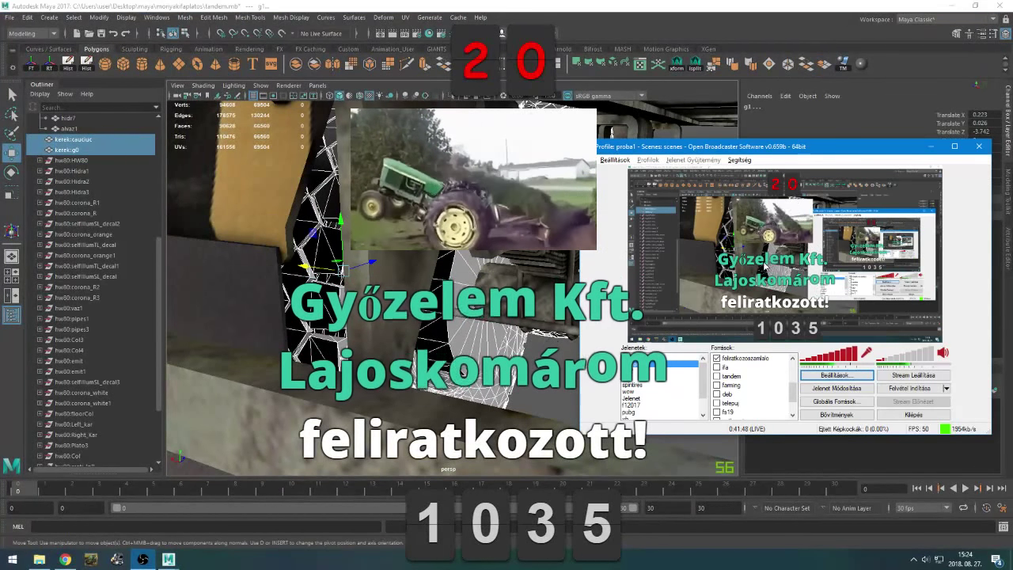
key("alt+Tab")
Group the four wheels and duplicate the group
left_click_drag(626, 309, 663, 377, "alt")
key("ctrl+g")
left_click(371, 362)
left_click(60, 456)
key("ctrl+d")
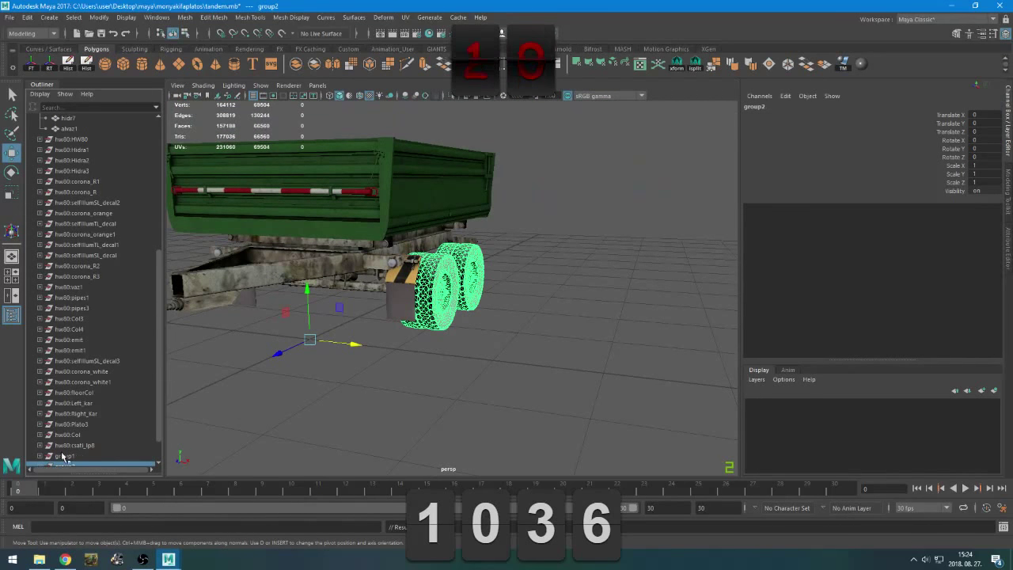
Delete all the imported hw80 reference objects, from hw80:HW80 through hw80:csati_lp8
left_click(63, 455)
scroll(73, 444, "up", 7)
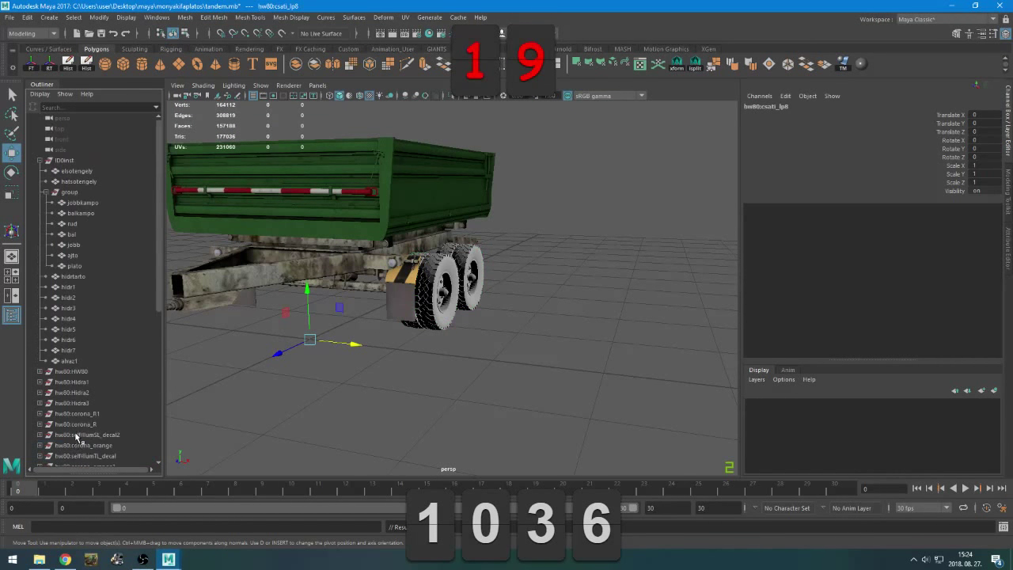
left_click(68, 373, "shift")
key("Delete")
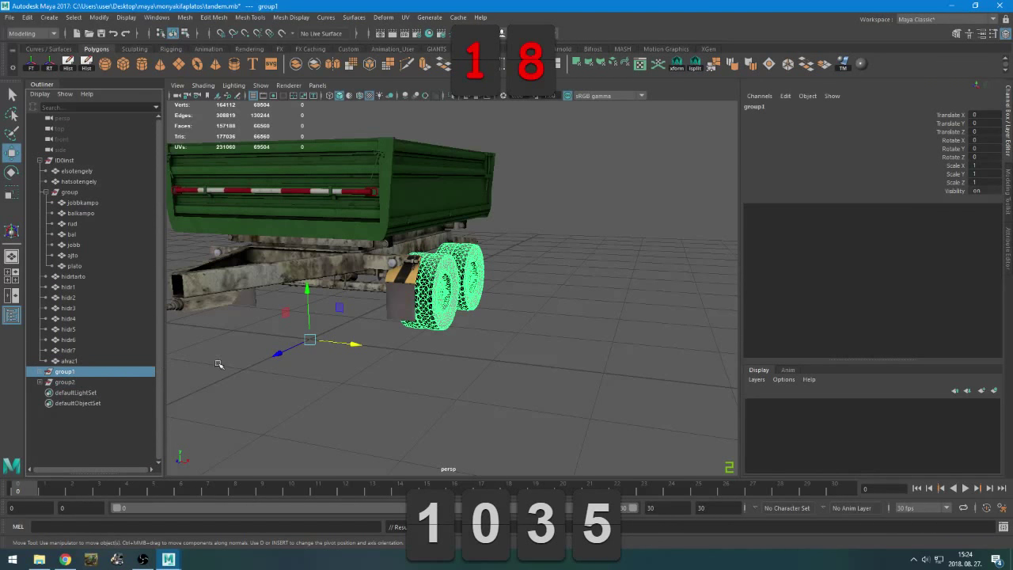
Hide group1 and delete the outer tyres and rims of both axles from group2, keeping the inner wheels
left_click(66, 383)
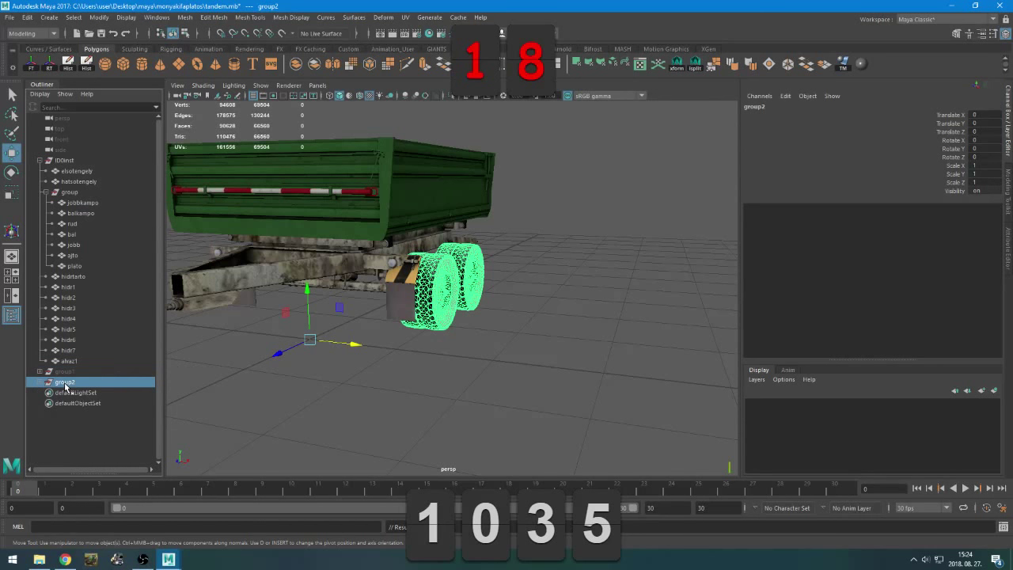
left_click(72, 393)
scroll(73, 398, "down", 1)
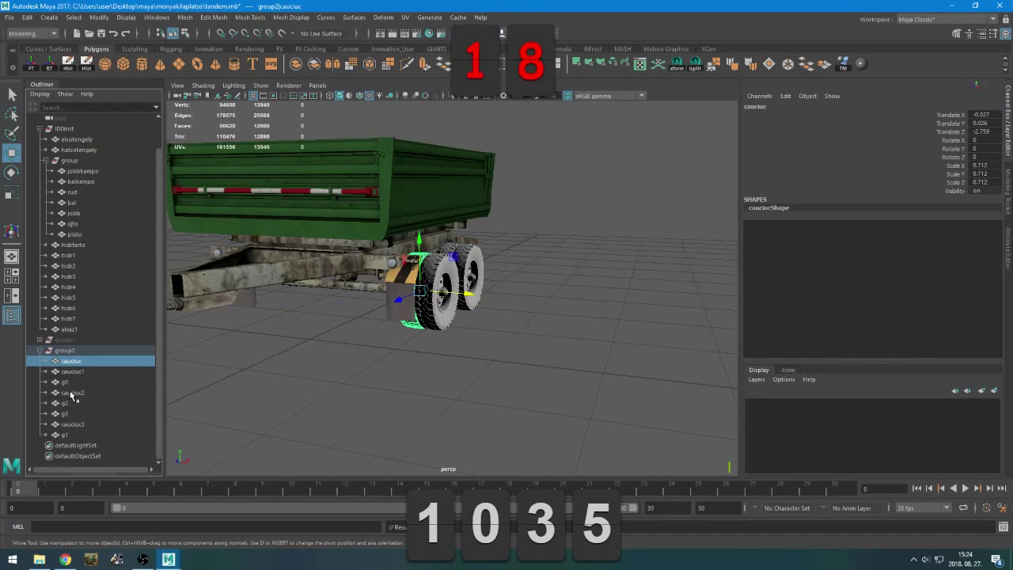
left_click(77, 372)
key("Delete")
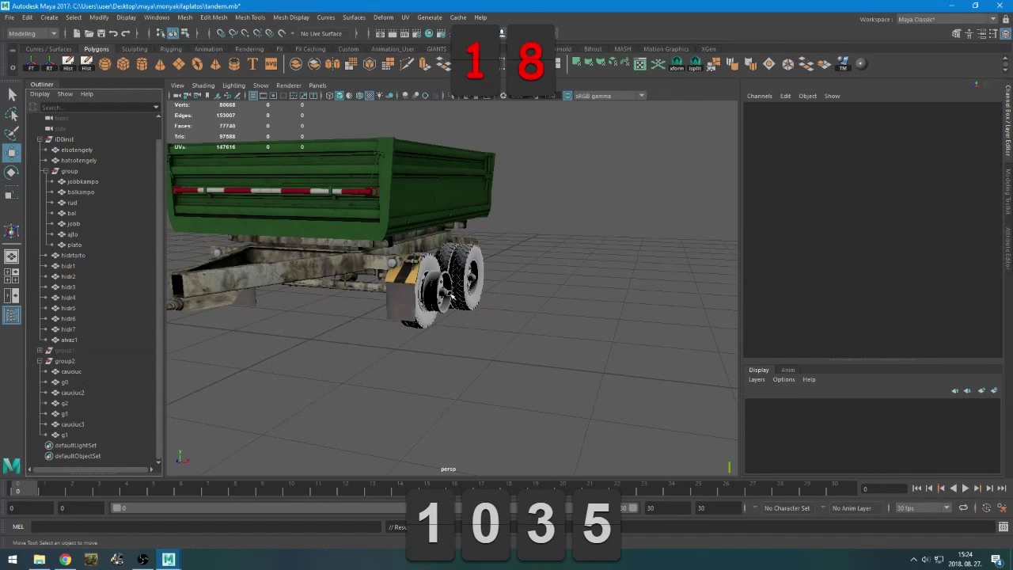
left_click(462, 289)
key("Delete")
left_click(473, 286)
key("Delete")
scroll(473, 287, "up", 5)
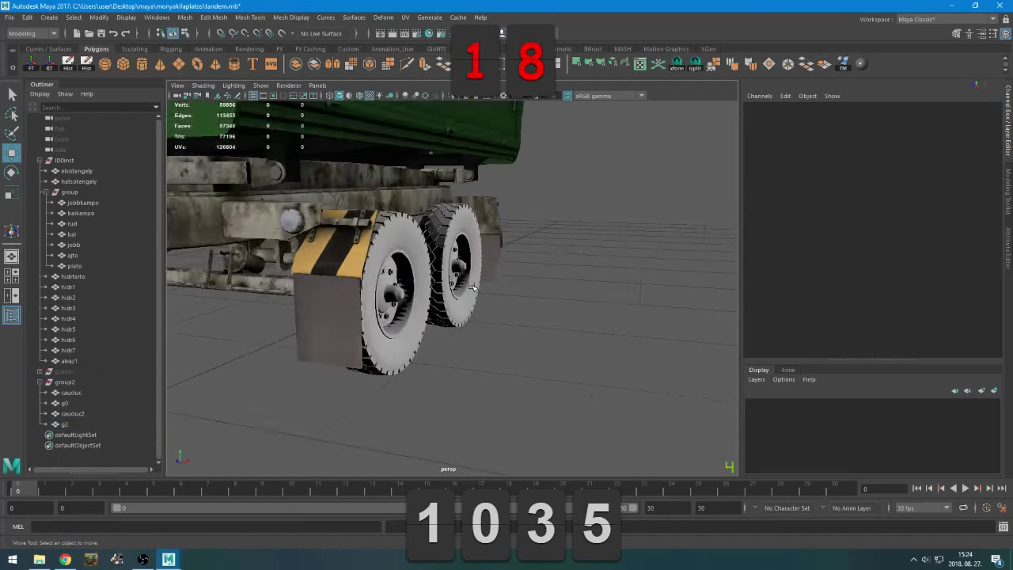
left_click(68, 382)
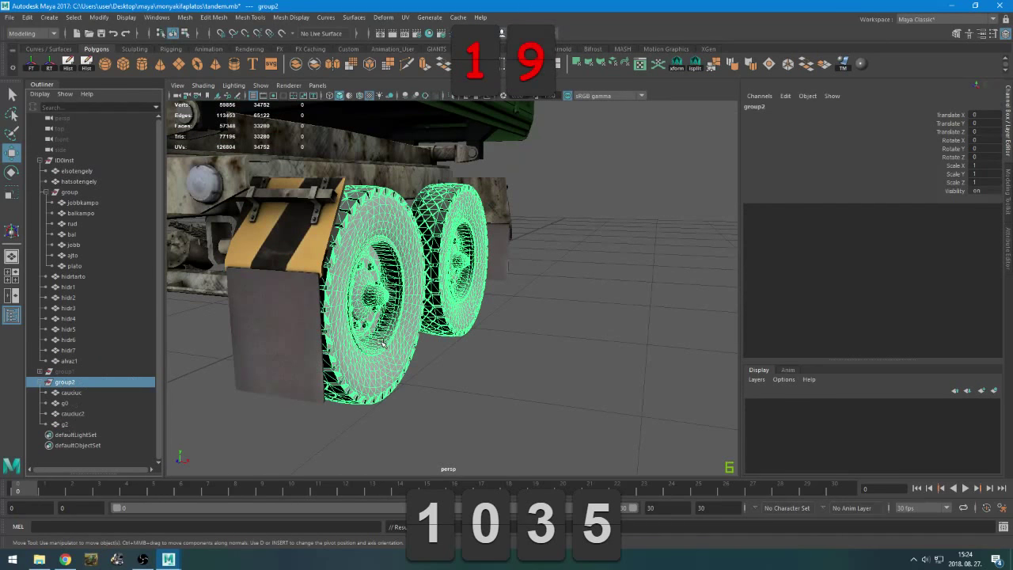
left_click_drag(382, 342, 358, 368, "alt")
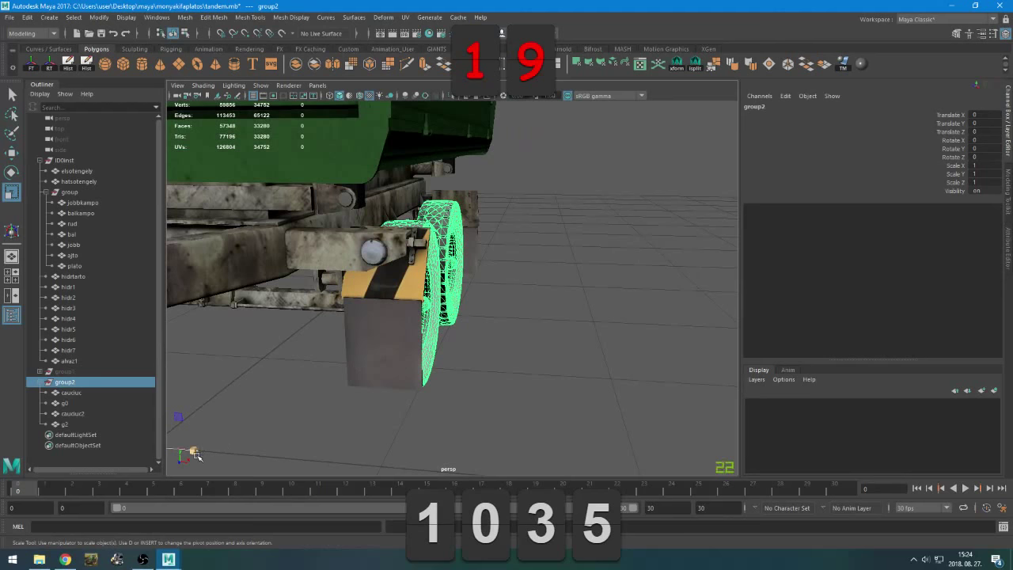
left_click_drag(197, 457, 216, 456)
key("ctrl+z")
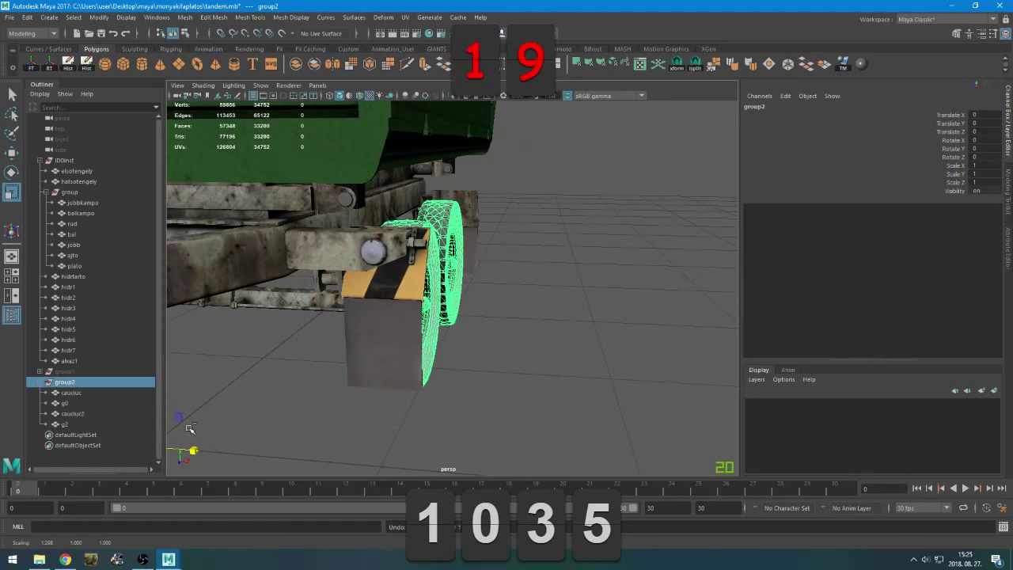
left_click(70, 393)
key("Delete")
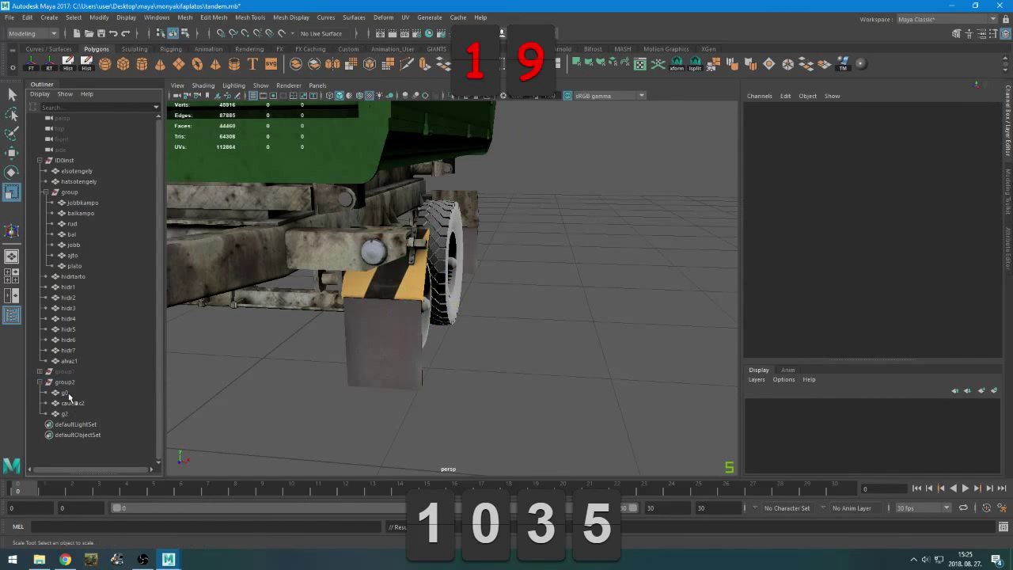
key("ctrl+z")
Widen group2's remaining tyres and rims to an X scale of about 1.083 and slide them along X to fit the axles
left_click_drag(421, 356, 372, 348, "alt")
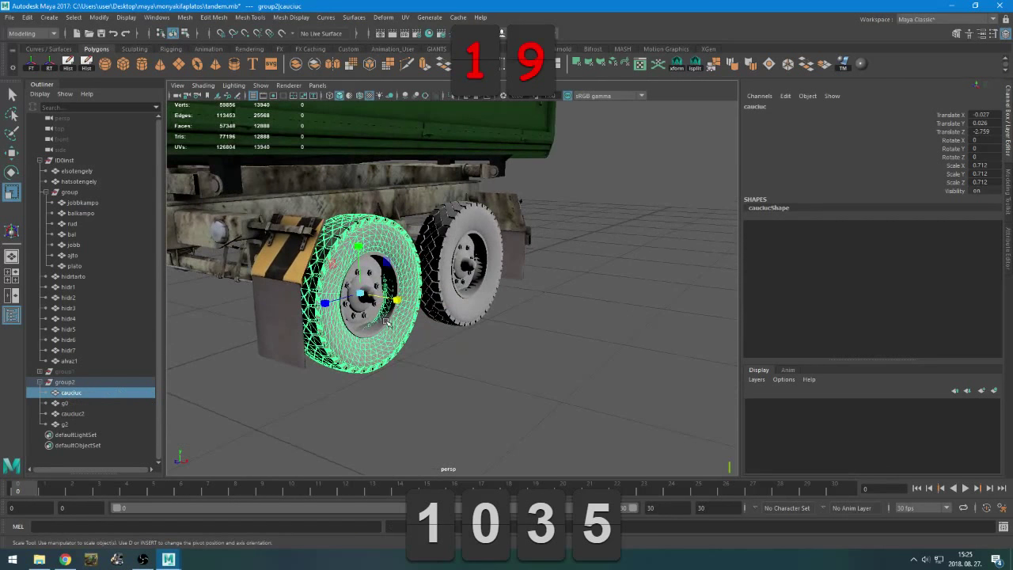
left_click(380, 313, "shift")
left_click(451, 292, "shift")
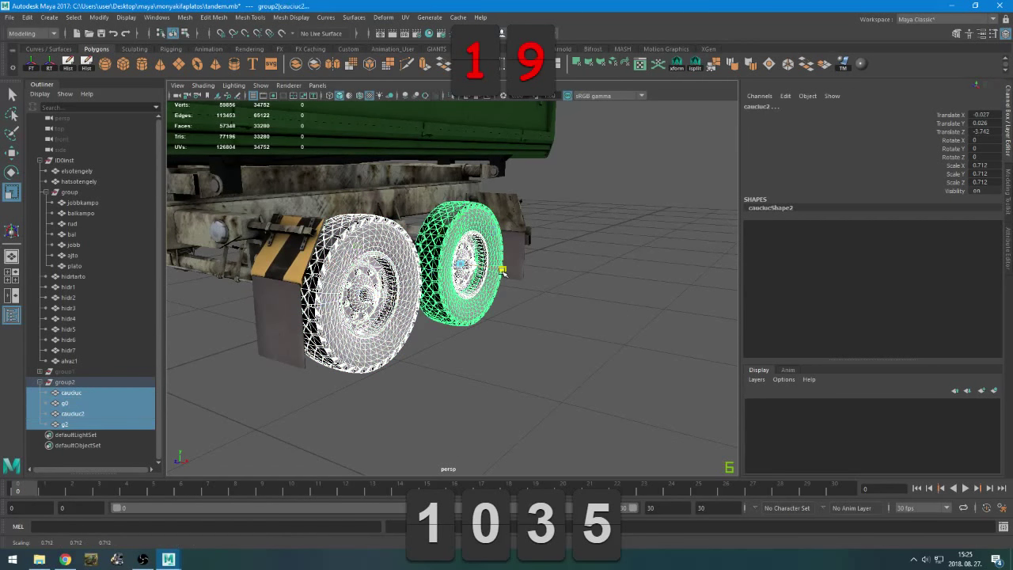
left_click_drag(503, 270, 473, 269)
key("w")
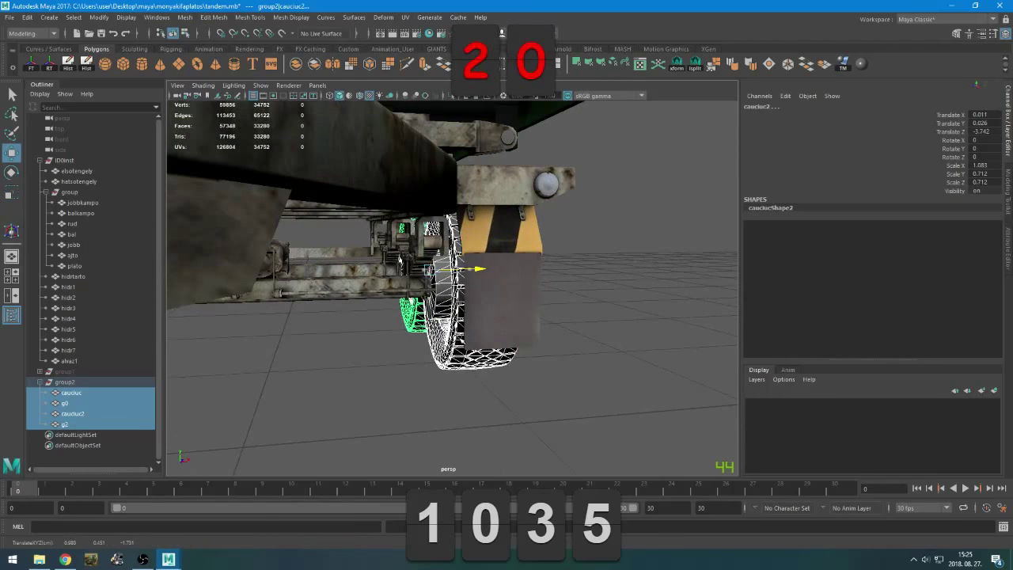
left_click_drag(465, 339, 331, 343, "alt")
left_click(545, 382)
left_click_drag(545, 383, 522, 394, "alt")
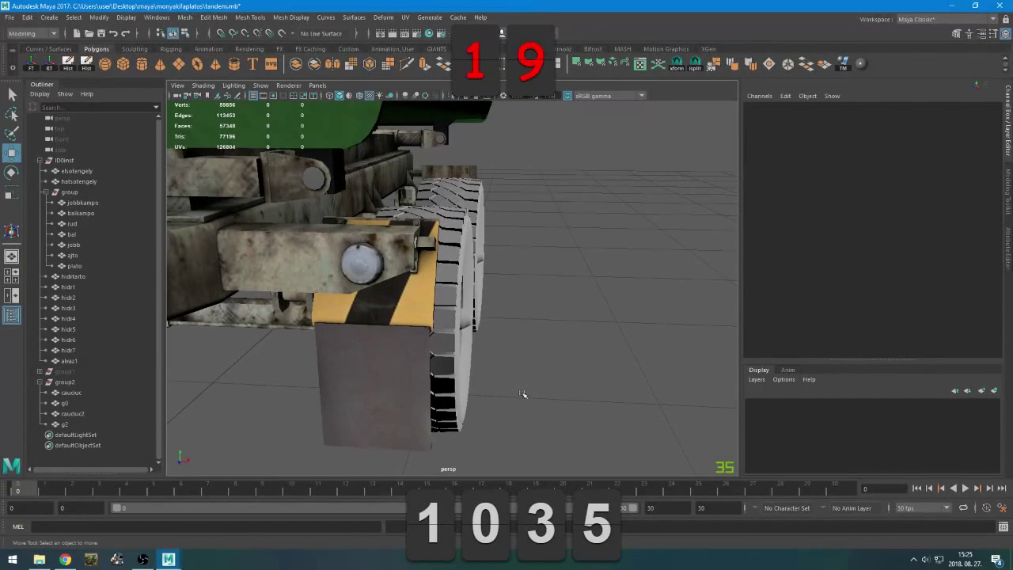
Hide group2, show group1, and narrow all of group1's tyres and rims to an X scale of about 0.612
left_click(40, 381)
left_click(67, 383)
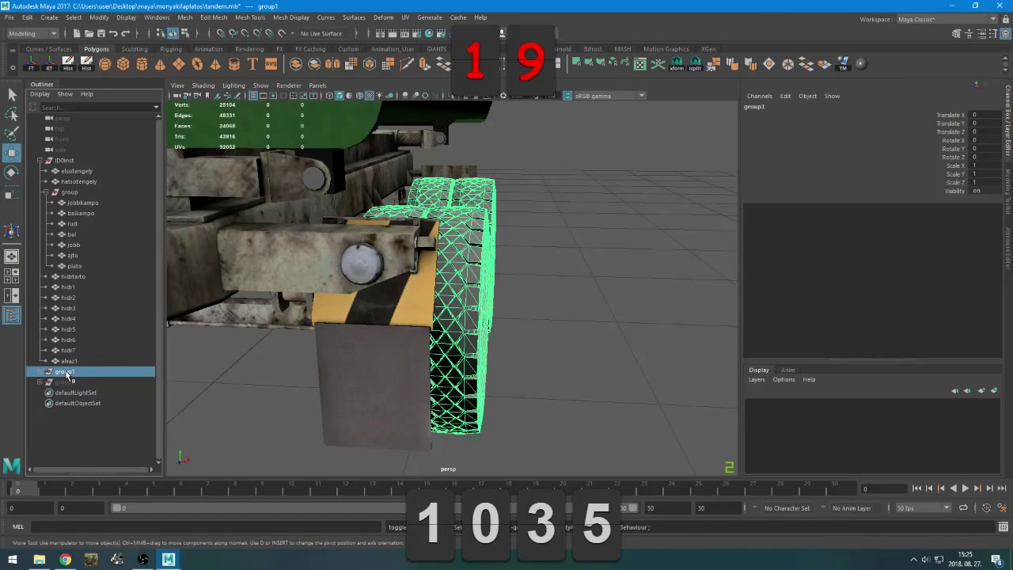
left_click_drag(480, 344, 506, 357, "alt")
key("r")
left_click(41, 371)
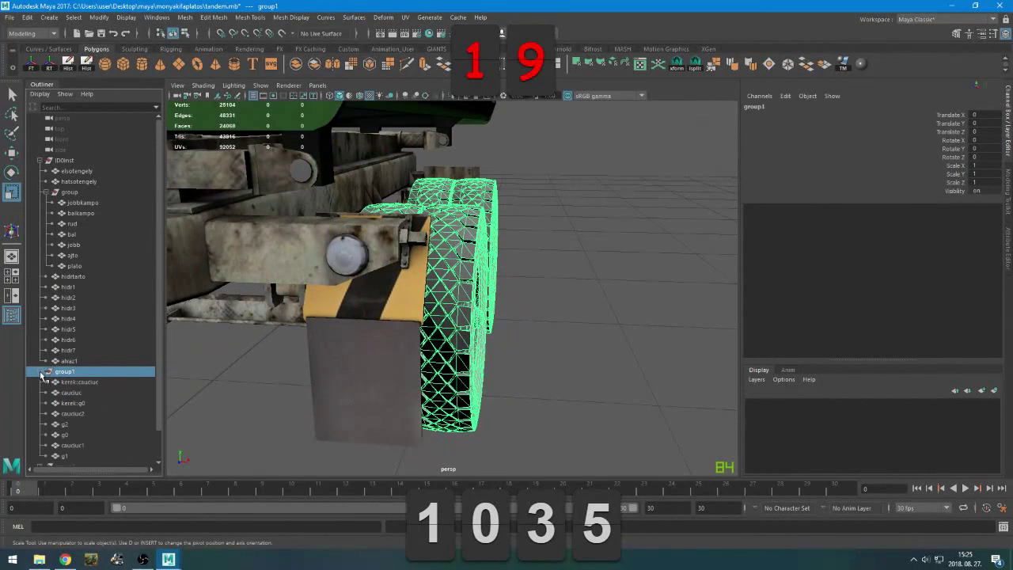
left_click_drag(72, 386, 68, 457)
left_click_drag(560, 336, 542, 311, "alt")
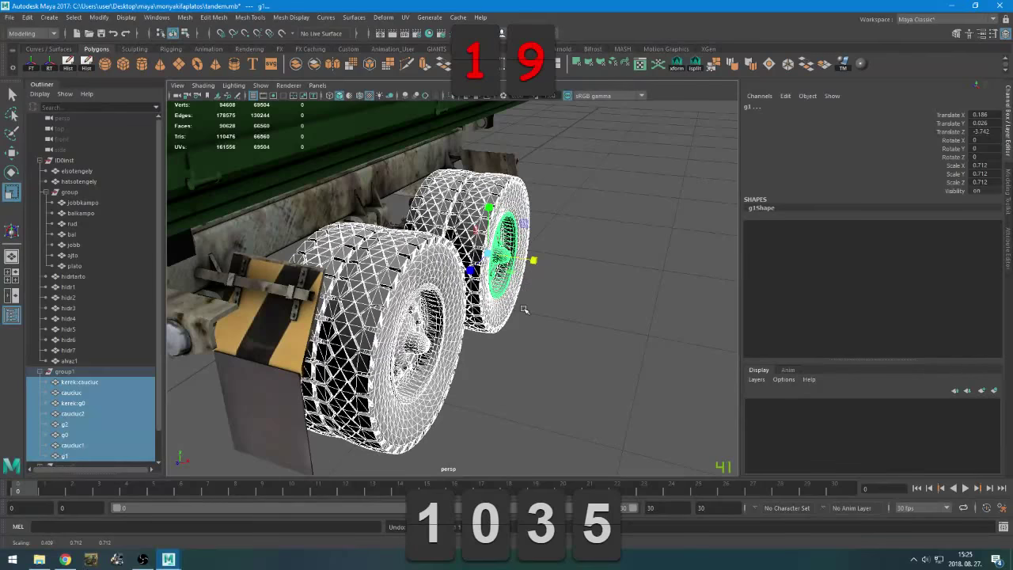
mouse_move(541, 264)
left_mouse_down("alt")
mouse_move(559, 319)
mouse_move(573, 306)
mouse_move(540, 296)
mouse_move(529, 265)
left_mouse_up("alt")
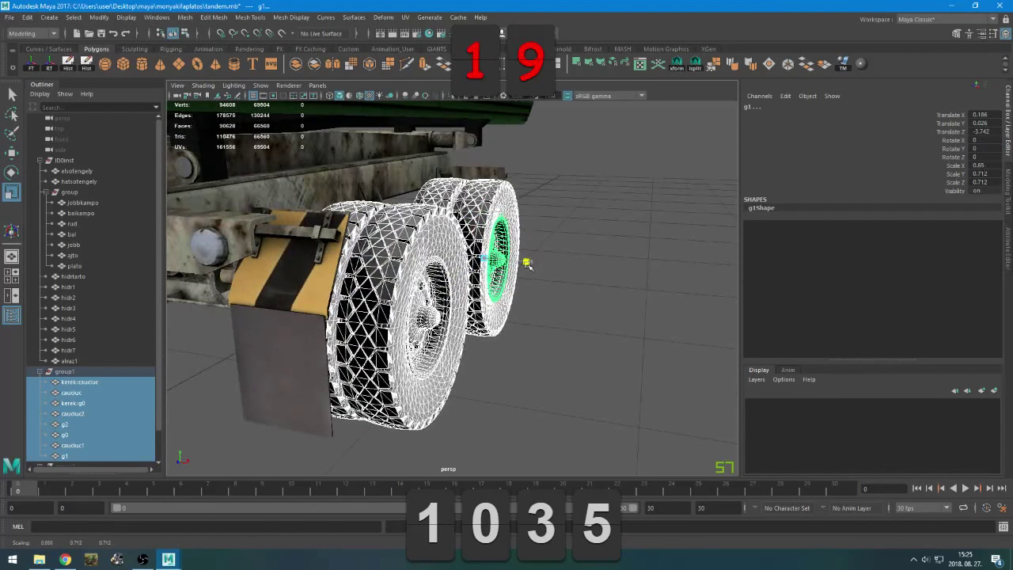
left_click_drag(512, 305, 492, 324, "alt")
left_click_drag(532, 265, 491, 285, "alt")
Move group1's outer tyres and rims inward along X to Translate X 0.16, against the inner wheels
left_click(442, 303)
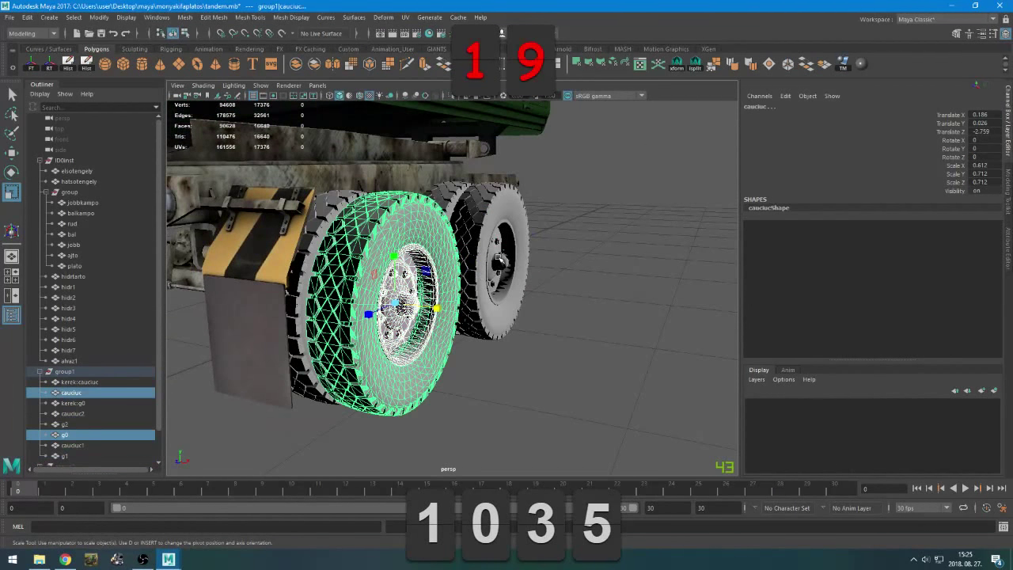
left_click(501, 191, "shift")
left_click_drag(479, 237, 522, 281, "alt")
scroll(504, 256, "up", 2)
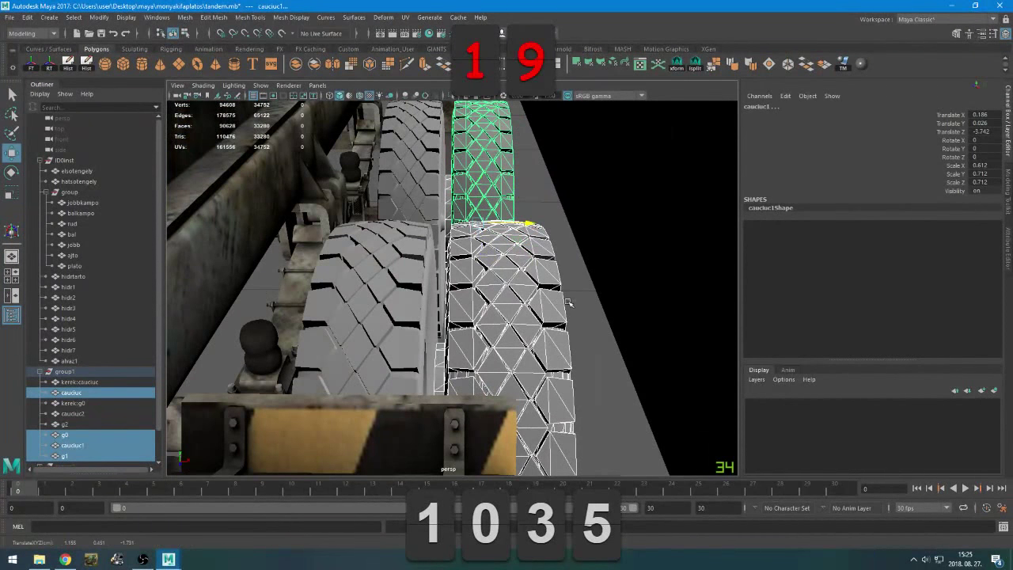
middle_click_drag(568, 303, 564, 301)
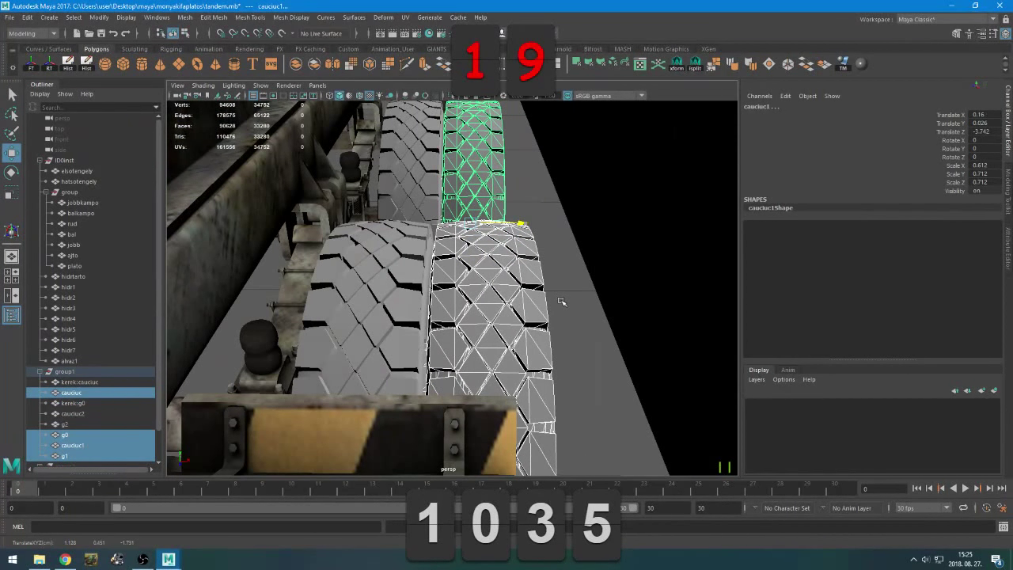
Slide the selected group1 tyres and rims together along X, bringing the inner front rim to Translate X -0.039
left_click_drag(403, 284, 451, 270, "alt")
left_click_drag(559, 348, 483, 320, "alt")
scroll(511, 328, "down", 4)
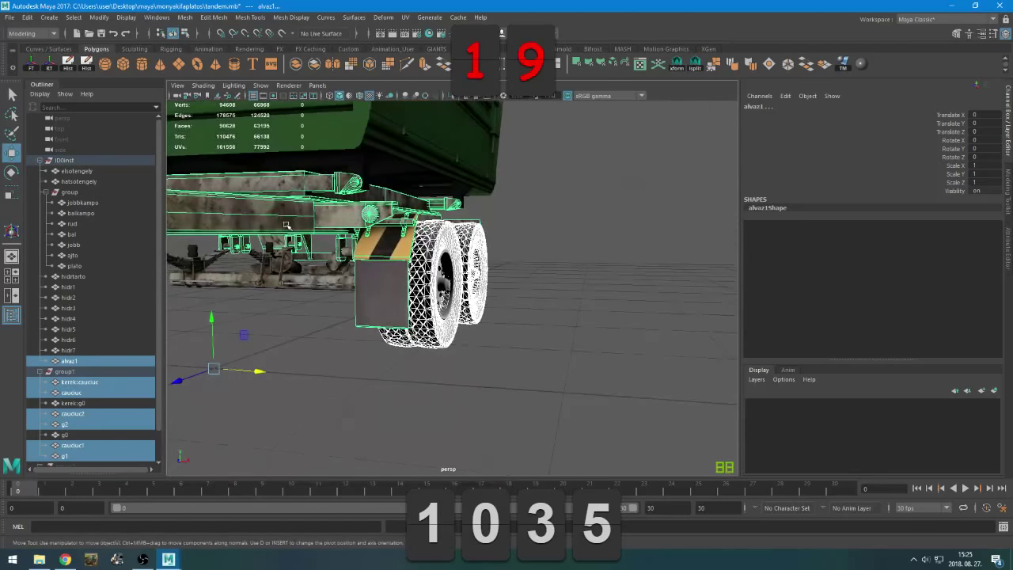
left_click(278, 213, "shift")
scroll(343, 315, "up", 4)
left_click_drag(344, 314, 428, 327, "alt")
scroll(428, 327, "up", 2)
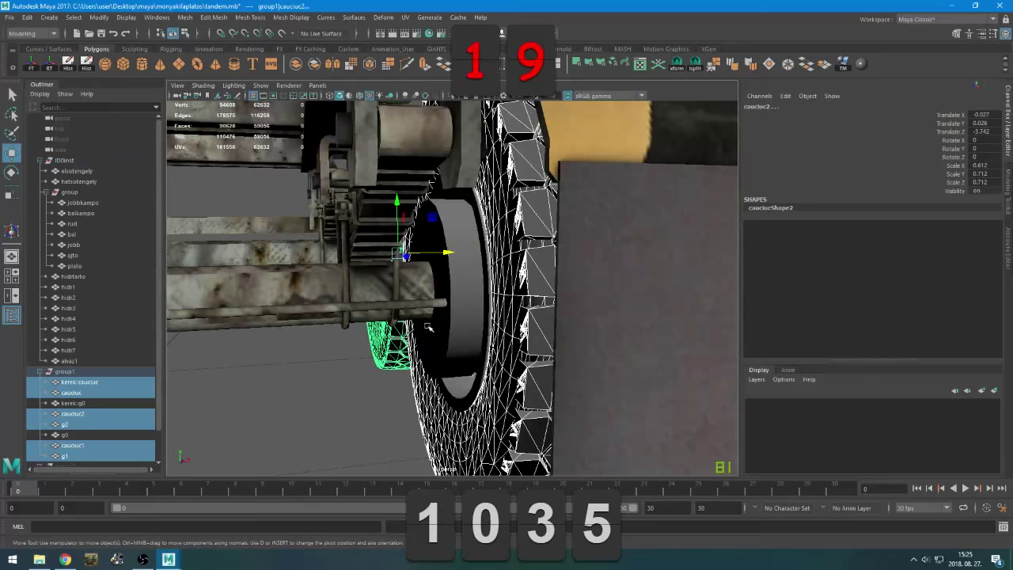
middle_click_drag(429, 327, 475, 325)
key("ctrl+z")
left_click(468, 305, "shift")
scroll(367, 358, "down", 3)
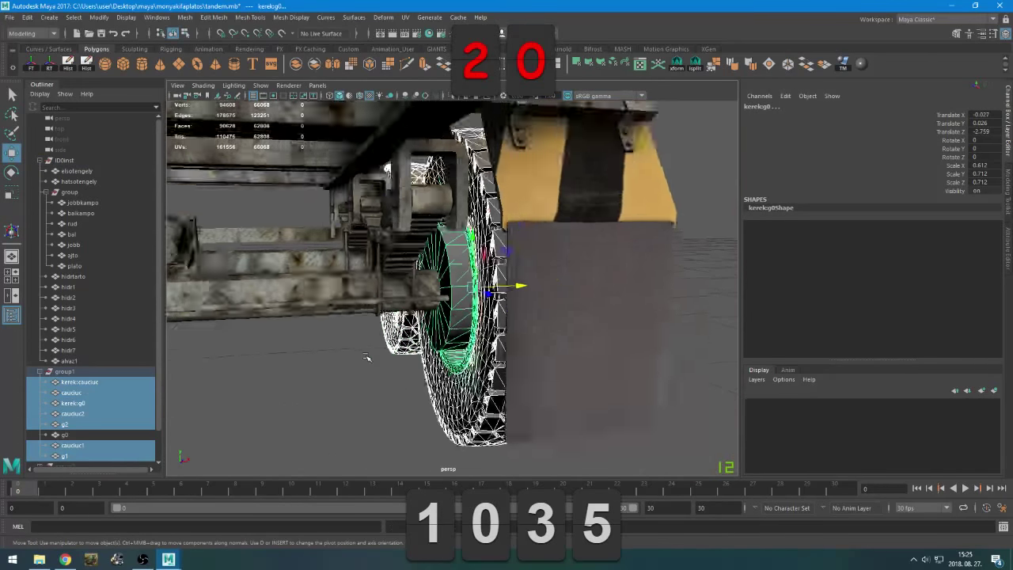
mouse_move(367, 357)
left_mouse_down("alt")
mouse_move(414, 357)
mouse_move(320, 353)
mouse_move(372, 355)
left_mouse_up("alt")
scroll(372, 355, "up", 3)
middle_click_drag(430, 307, 451, 307)
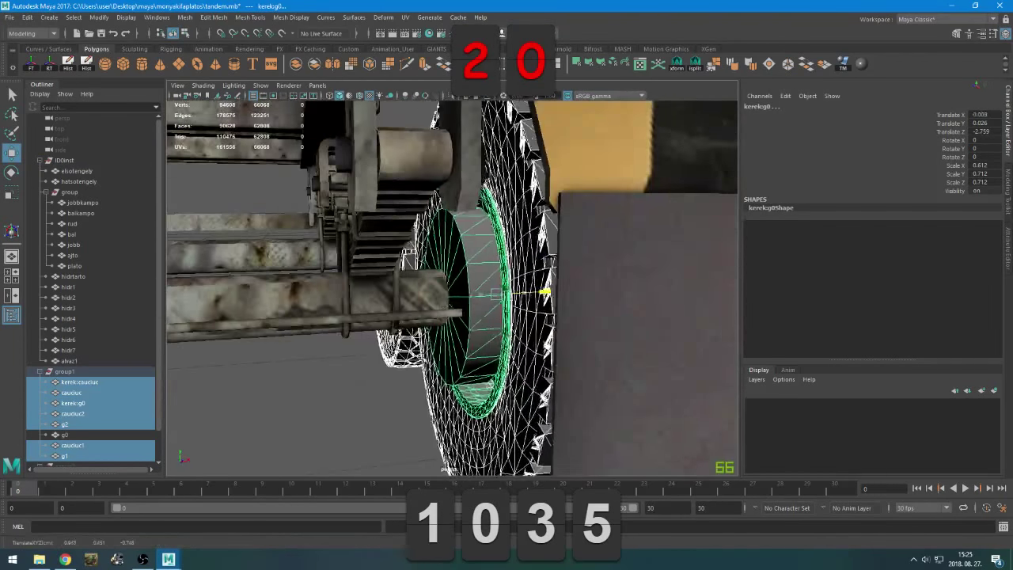
left_click_drag(544, 292, 518, 293)
left_click_drag(475, 340, 180, 375, "alt")
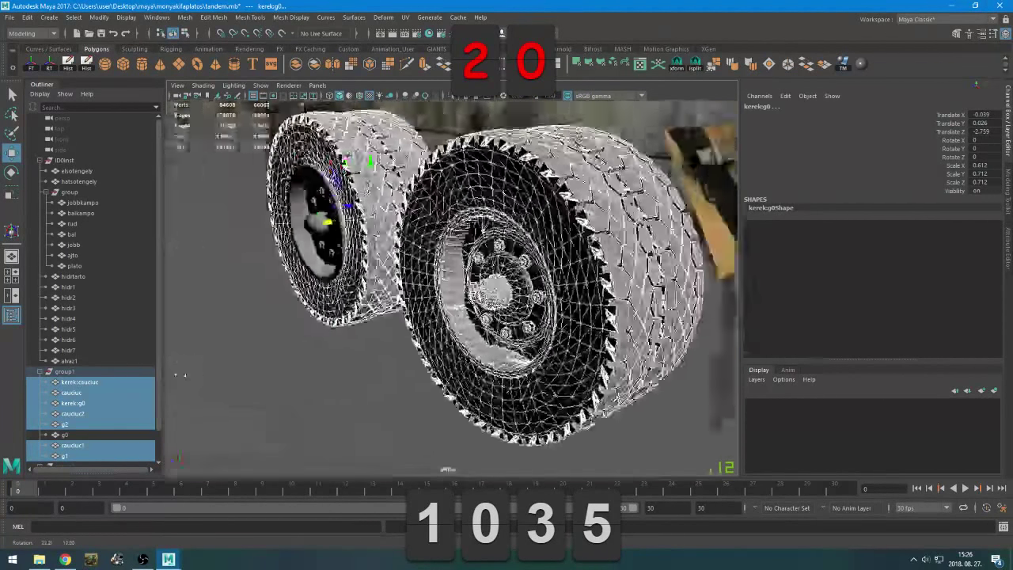
scroll(475, 375, "down", 4)
left_click_drag(514, 379, 475, 353, "alt")
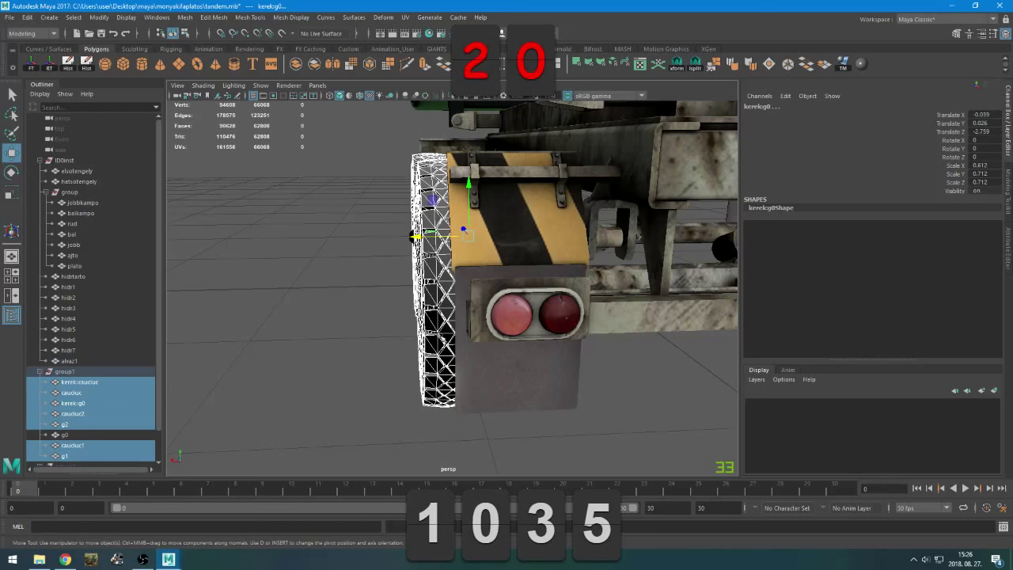
left_click_drag(317, 340, 371, 339, "alt")
left_click(369, 339)
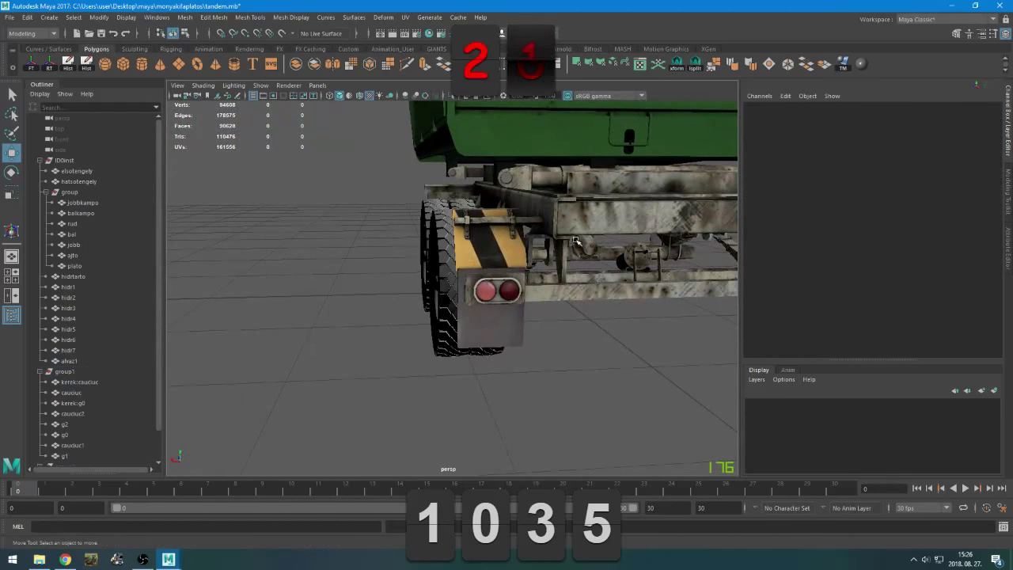
Duplicate the alvaz1 chassis, hide the copy, and put the original chassis into vertex editing
left_click(577, 241)
key("ctrl+d")
scroll(477, 297, "up", 4)
left_click_drag(461, 303, 389, 304, "alt")
key("h")
left_click(425, 316)
right_click(306, 243)
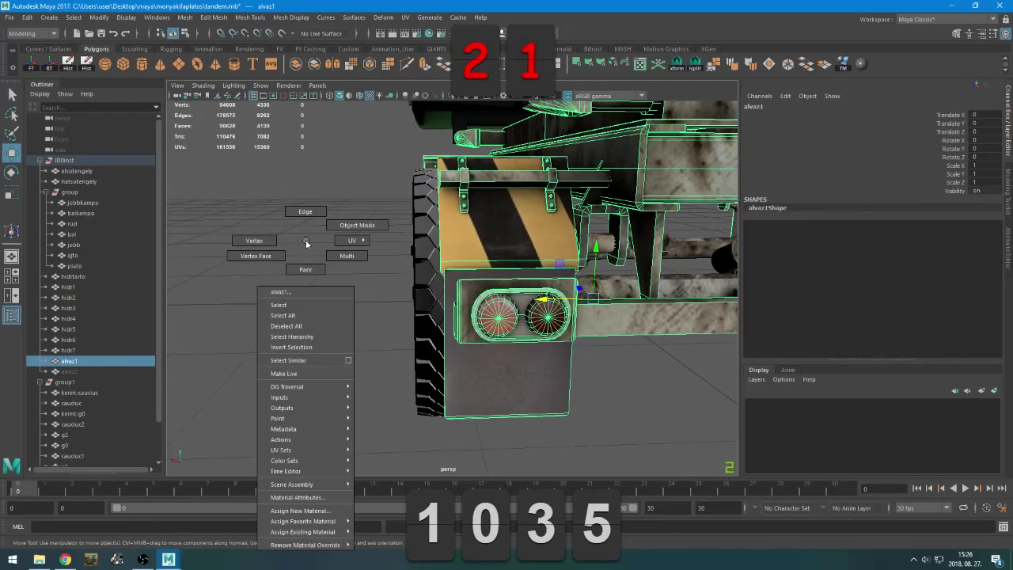
right_click_drag(278, 230, 273, 230)
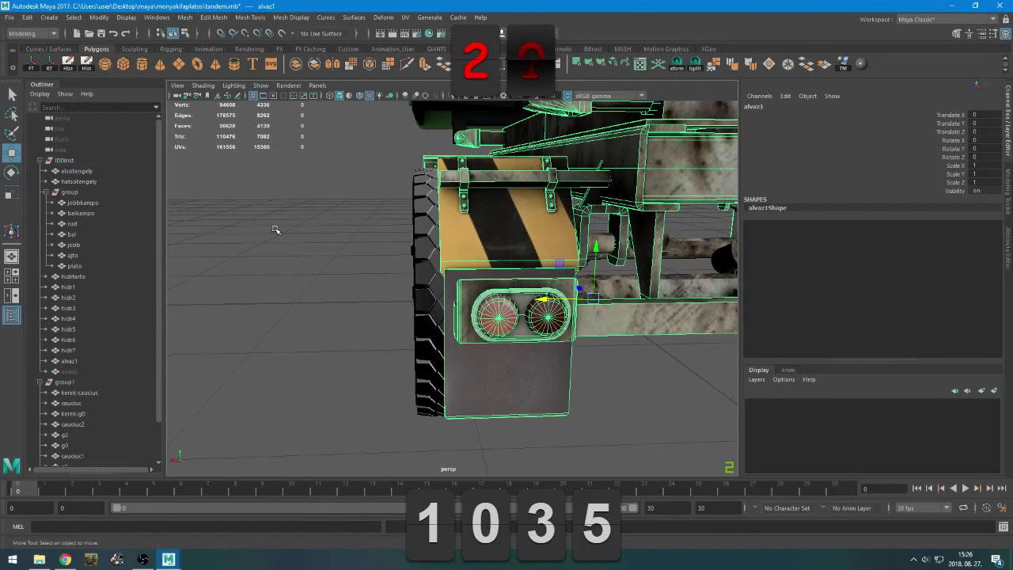
left_click_drag(277, 228, 385, 256, "alt")
Move the mudguards' outer-edge vertices on the wheel side outward along X to widen them over the twin tyres
key("space")
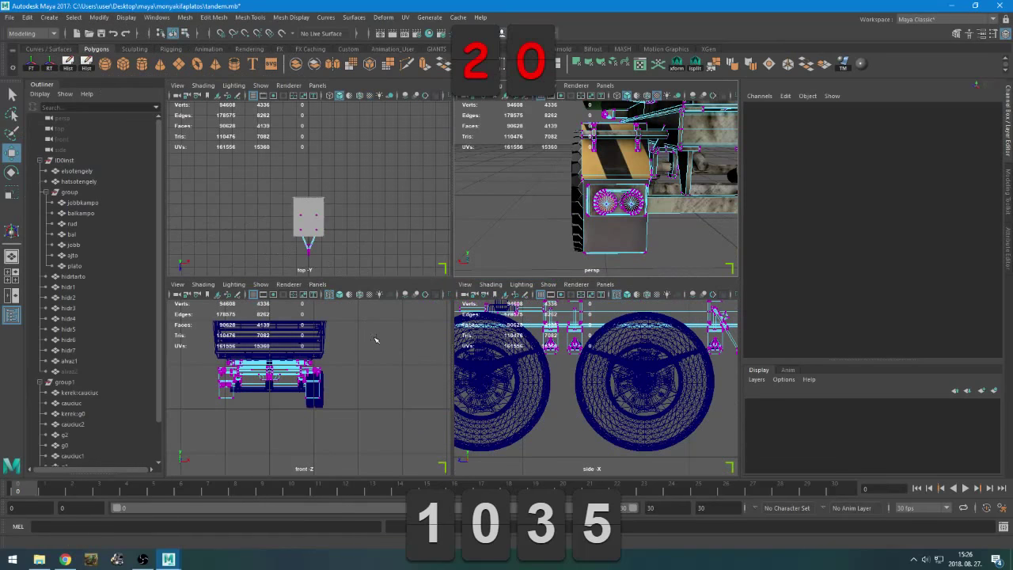
key("space")
scroll(375, 340, "up", 4)
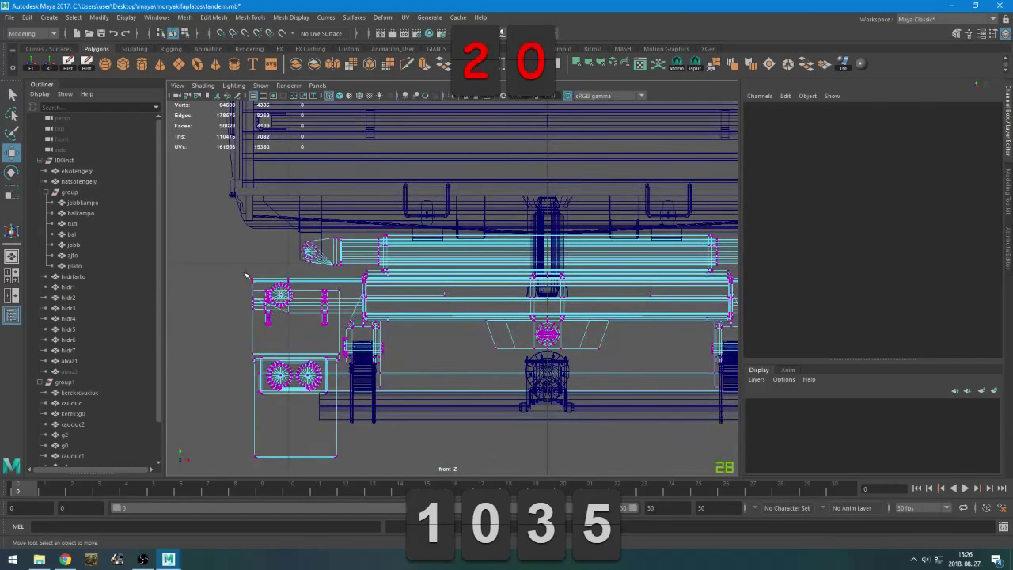
middle_click_drag(553, 340, 181, 291, "alt")
left_click_drag(524, 210, 465, 432)
key("space")
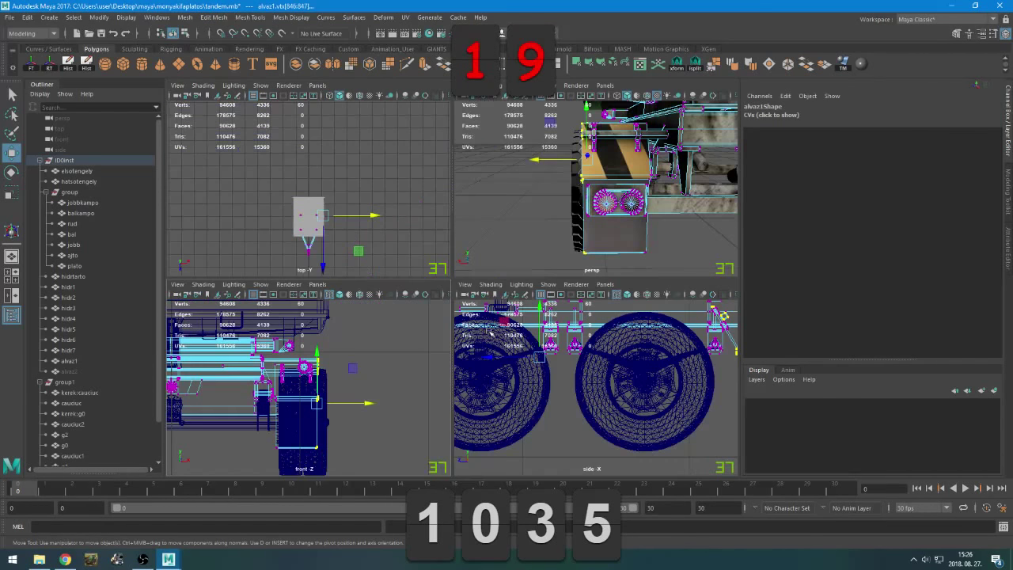
key("space")
left_click_drag(388, 230, 488, 325, "alt")
key("alt+Tab")
key("alt+Tab")
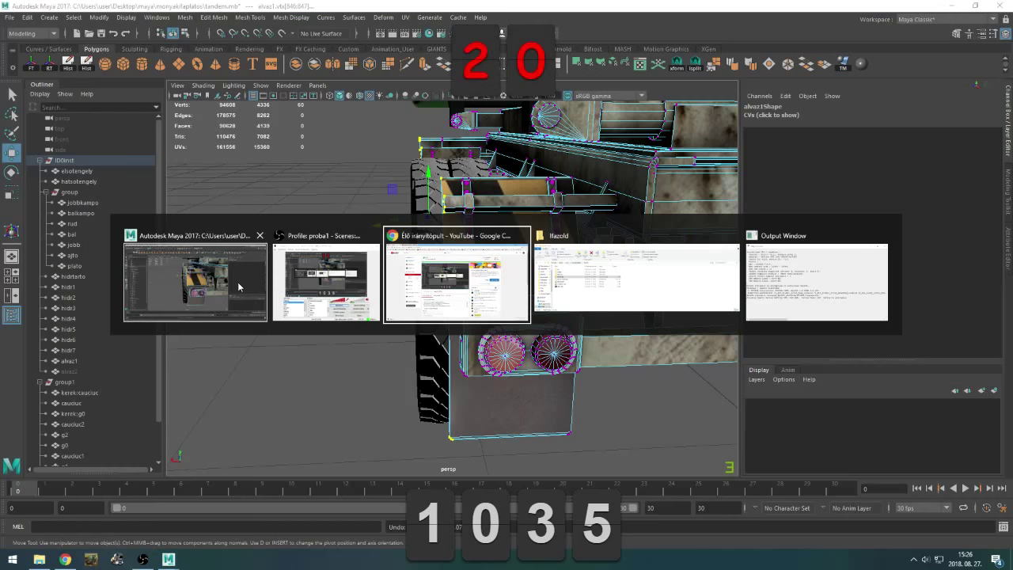
key("alt+Tab")
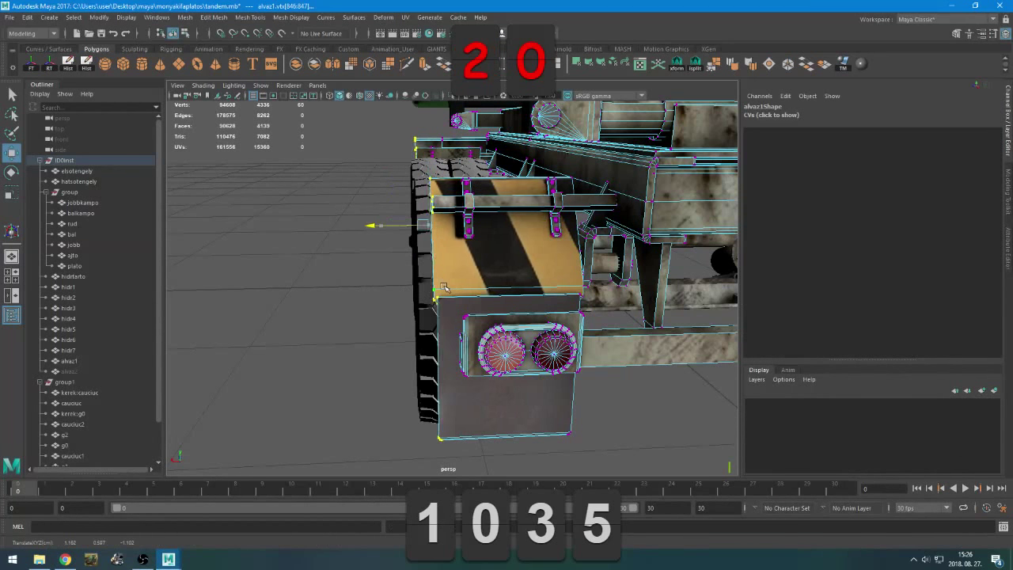
Try moving the outer mounting bracket's vertices on the wheel-side mudguards outward along X to suit the widened mudguard
key("space")
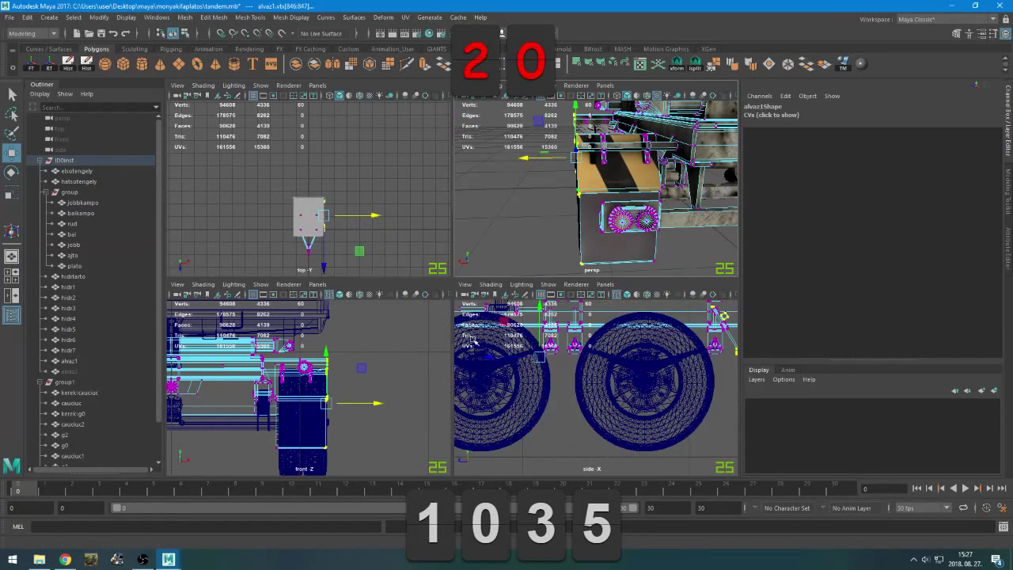
key("space")
middle_click_drag(475, 306, 453, 369, "alt")
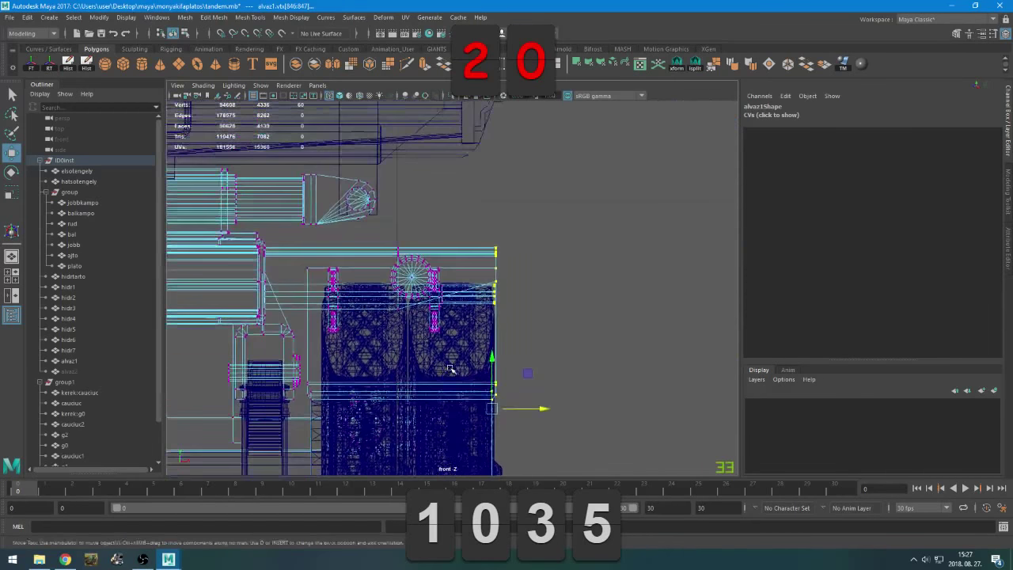
scroll(452, 369, "up", 4)
left_click_drag(464, 391, 393, 223)
key("space")
key("space")
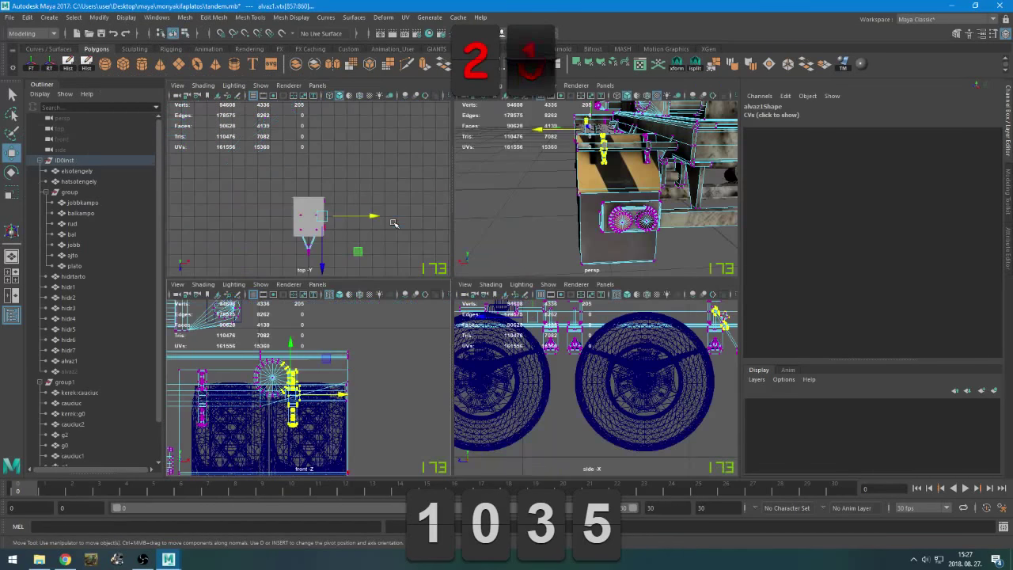
left_click_drag(560, 243, 634, 257, "alt")
scroll(634, 257, "down", 4)
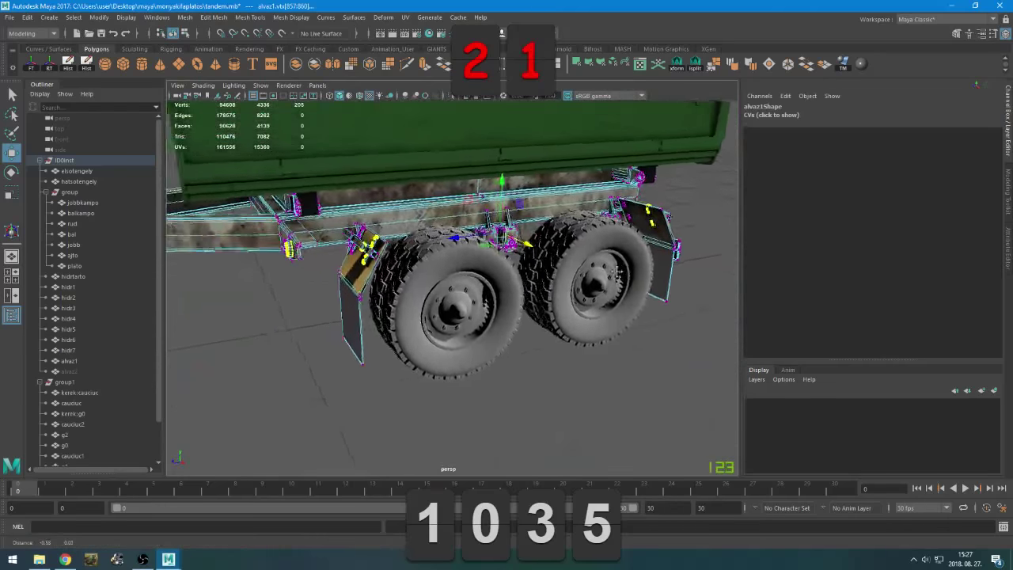
left_click_drag(507, 202, 572, 194, "alt")
scroll(572, 194, "up", 4)
middle_click_drag(571, 194, 577, 209, "alt")
left_click_drag(417, 293, 292, 293, "alt")
middle_click_drag(380, 296, 360, 300)
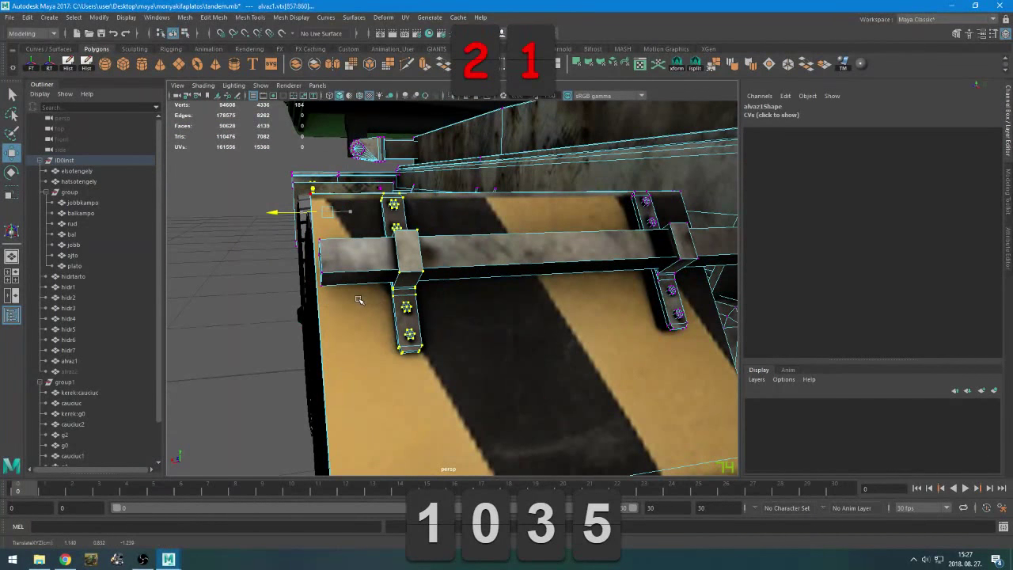
left_click_drag(358, 300, 358, 247, "alt")
key("r")
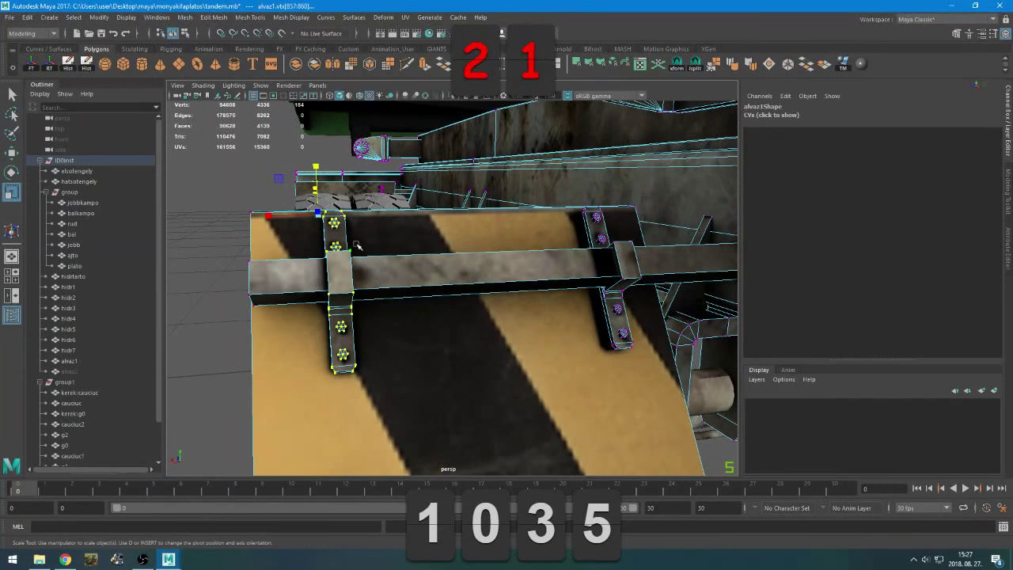
left_click_drag(472, 271, 464, 271, "alt")
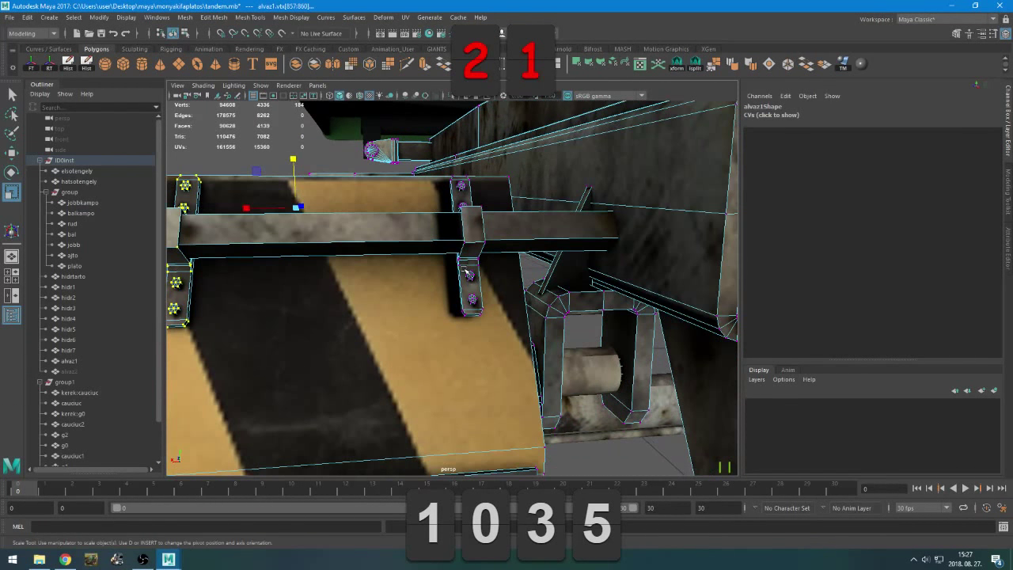
Try shifting the inner mounting bracket's vertices slightly outward along X and widening them along X
key("space")
key("space")
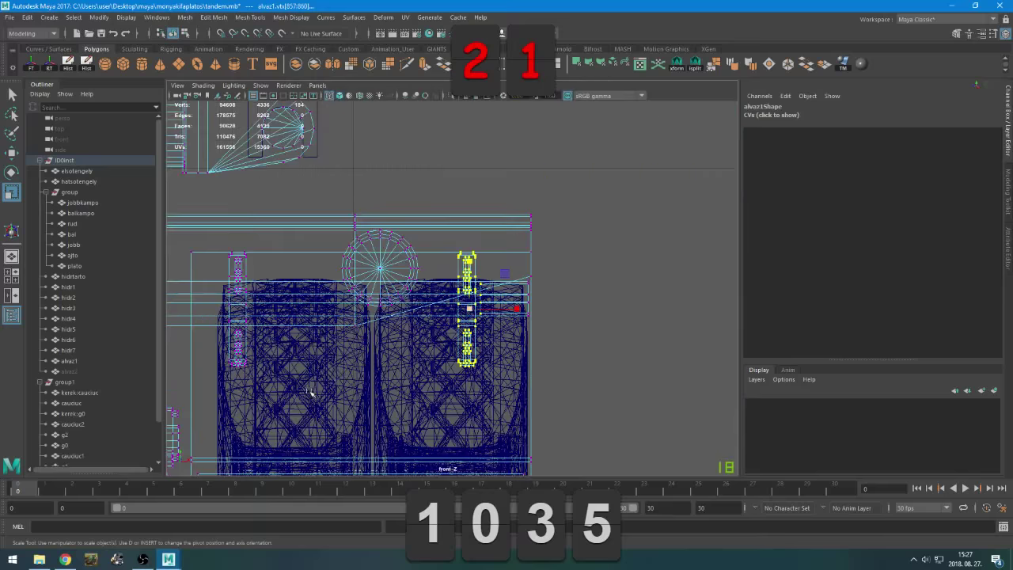
left_click_drag(270, 249, 213, 401)
key("space")
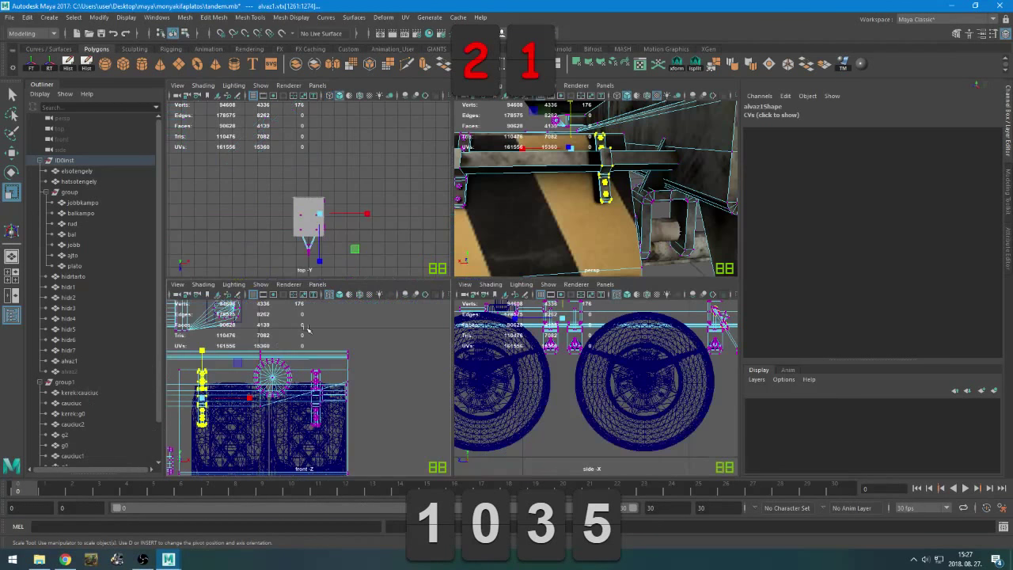
key("space")
key("space")
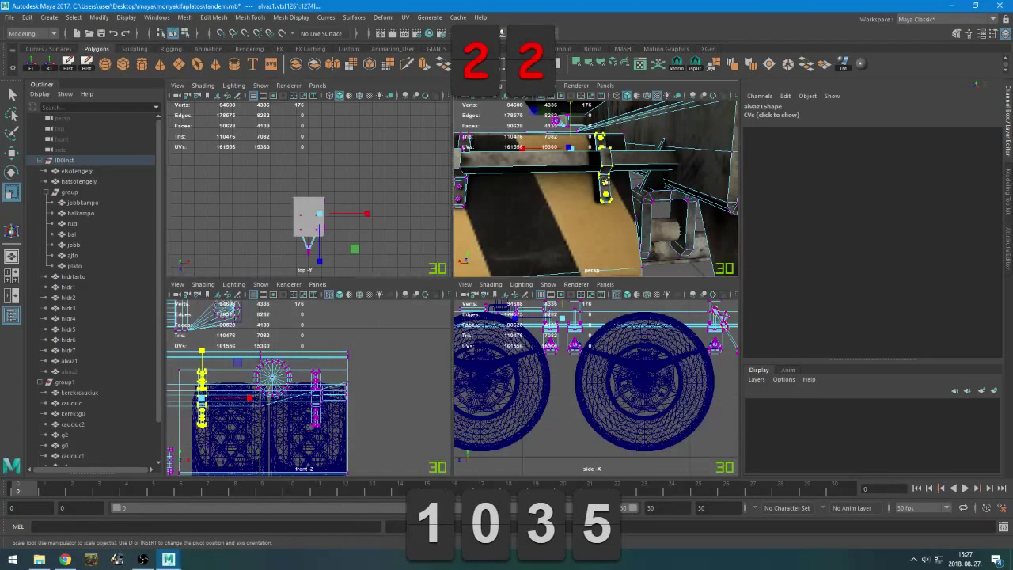
key("space")
left_click_drag(491, 240, 488, 240, "alt")
key("w")
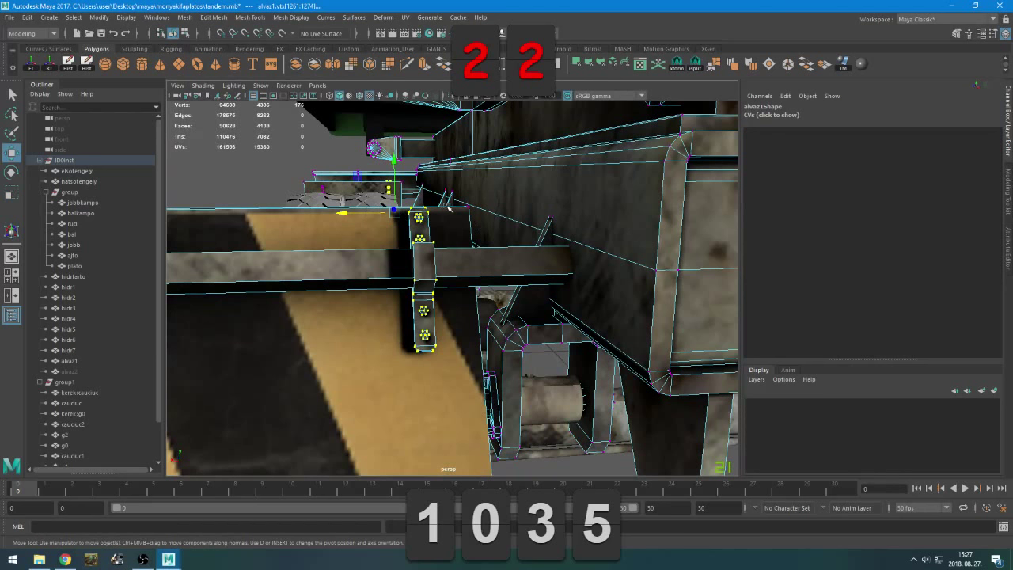
middle_click_drag(464, 206, 450, 208)
key("r")
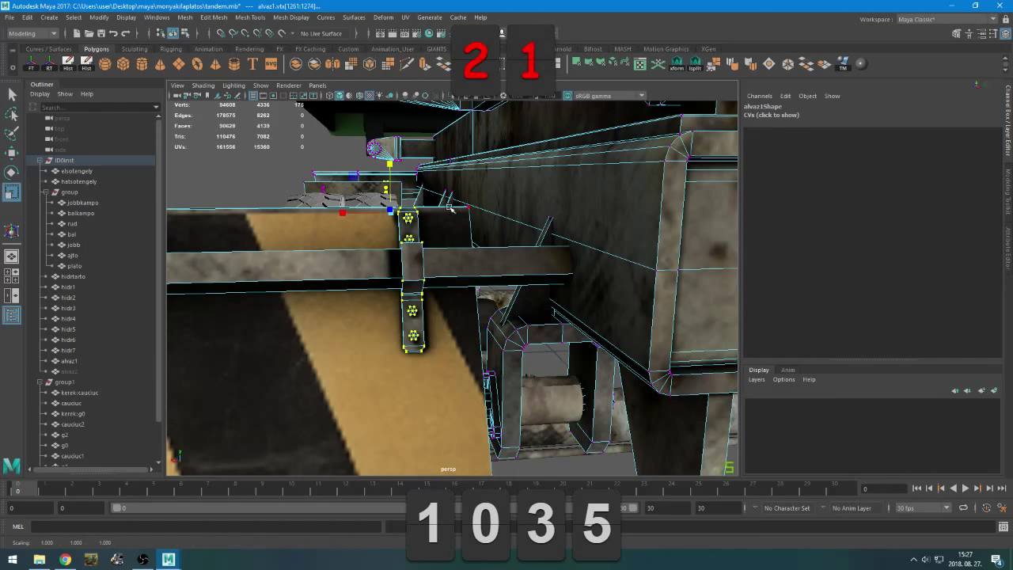
left_click_drag(344, 212, 324, 216)
Undo the bracket scaling and moves and the mudguard widening on the alvaz1 chassis
middle_click_drag(323, 258, 358, 258, "alt")
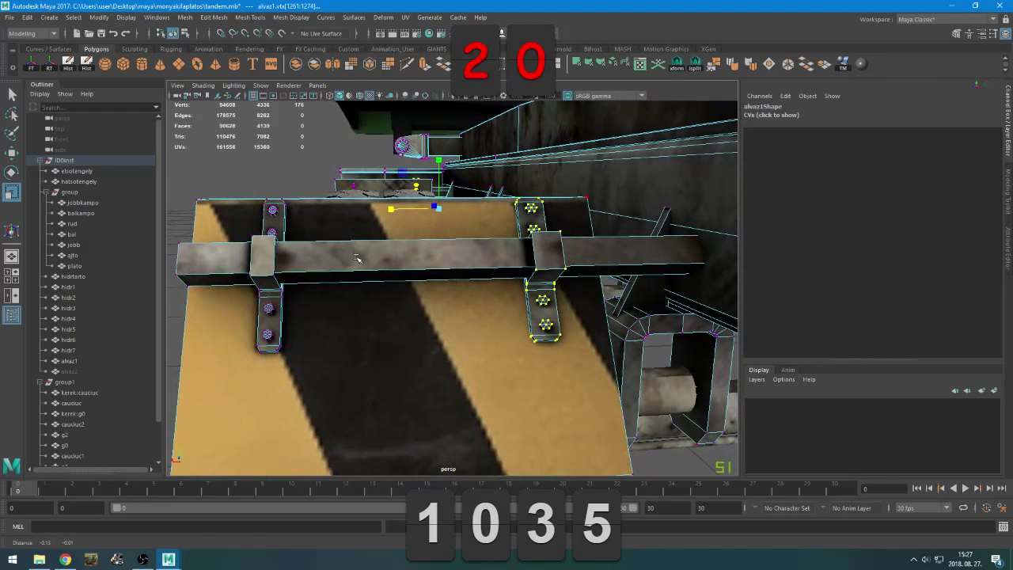
key("ctrl+z")
scroll(280, 258, "down", 5)
left_click_drag(280, 258, 275, 264, "alt")
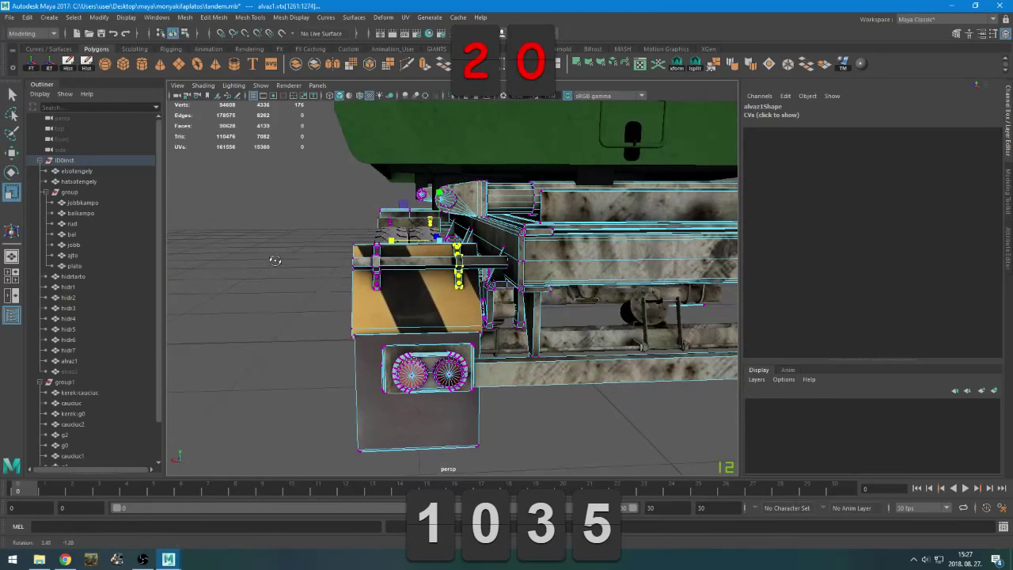
key("ctrl+z")
key("ctrl+z")
key("ctrl+z")
key("ctrl+z")
key("ctrl+z")
key("ctrl+z")
key("ctrl+z")
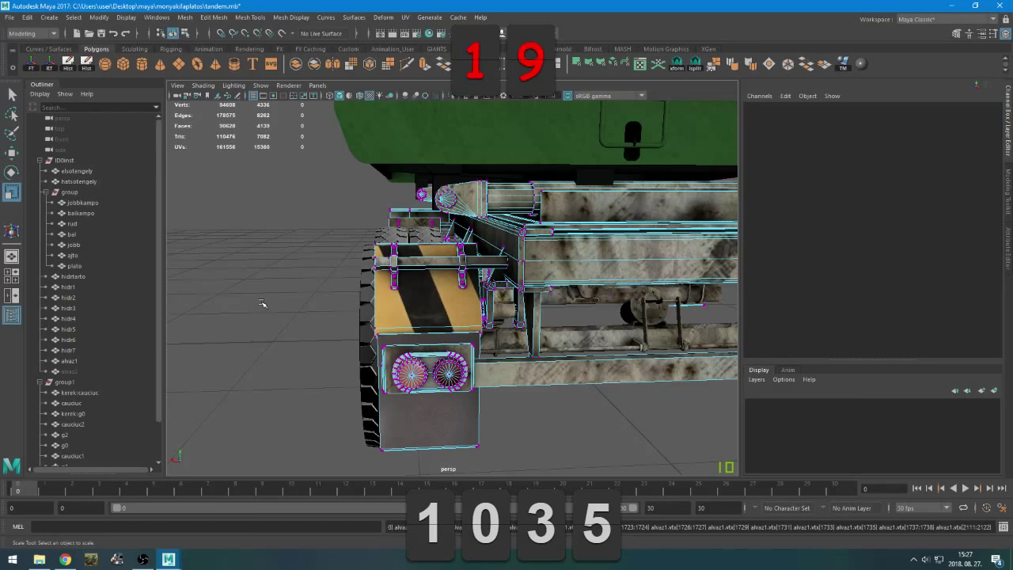
scroll(299, 318, "down", 4)
left_click_drag(301, 319, 533, 324, "alt")
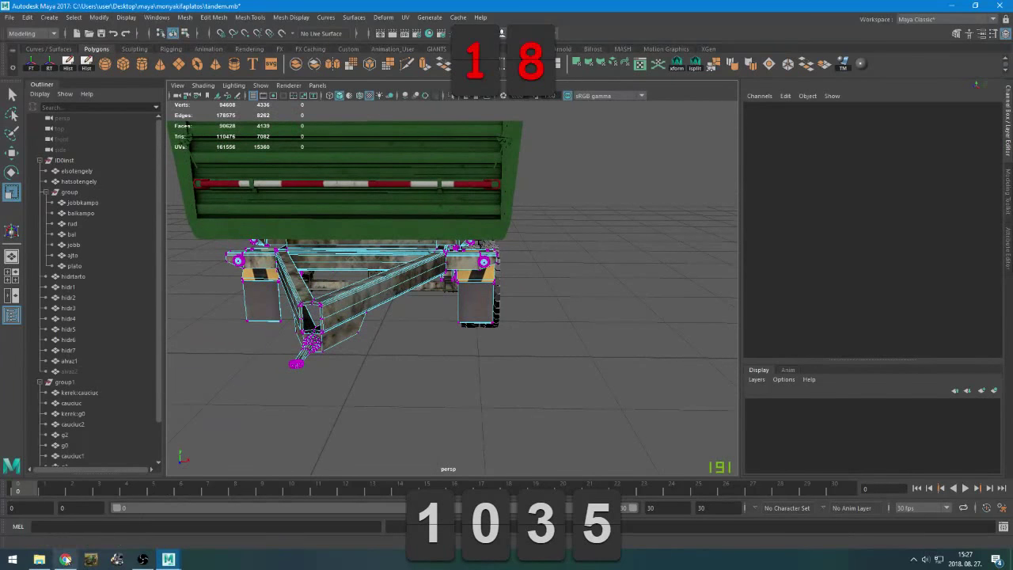
key("alt+Tab")
left_click(222, 7)
type("tab")
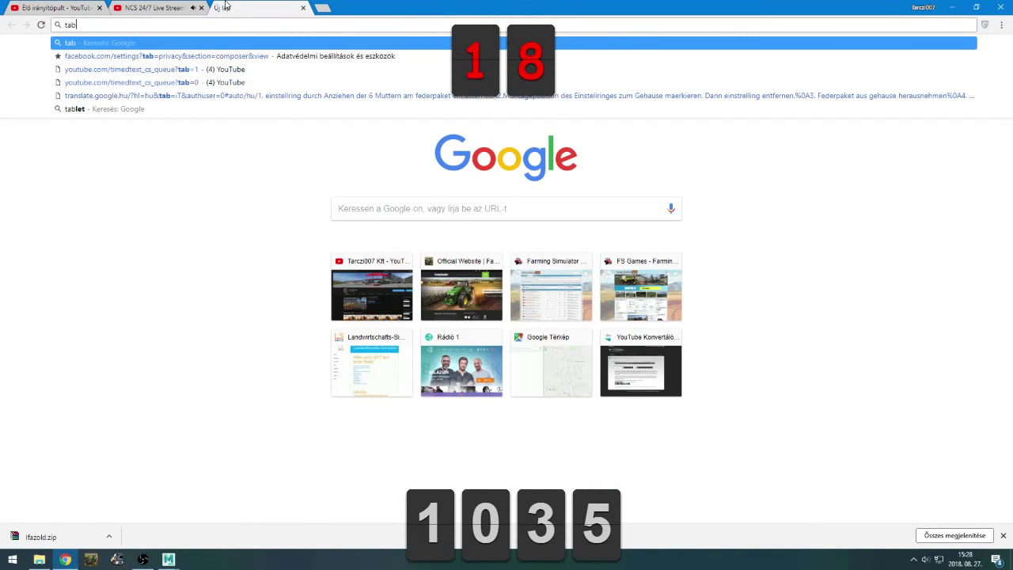
key("BackSpace")
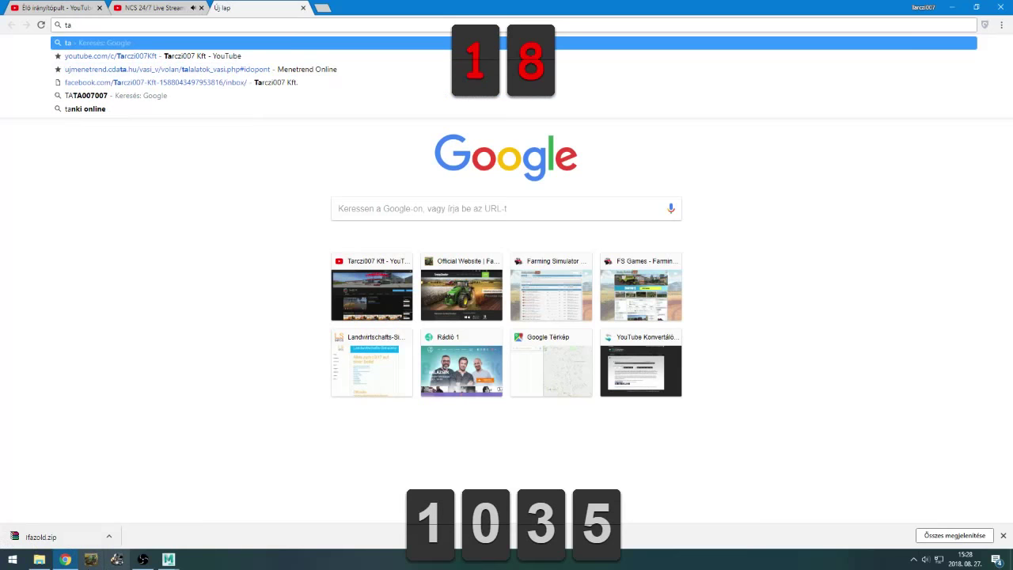
Switch to File Explorer, open the gérceképek folder maximized and browse its photos for reference pictures of the trailer
left_click(39, 559)
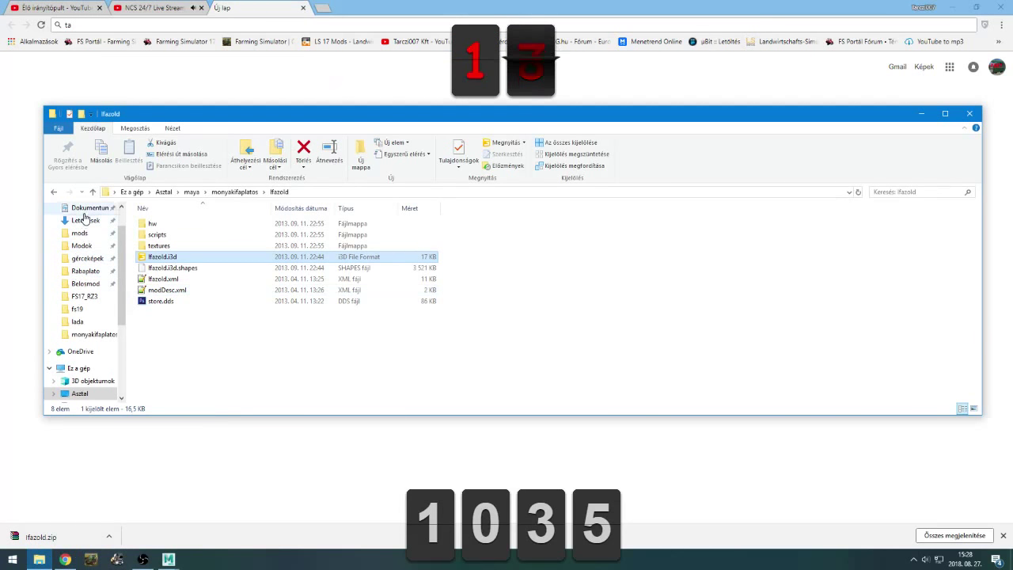
scroll(93, 281, "up", 2)
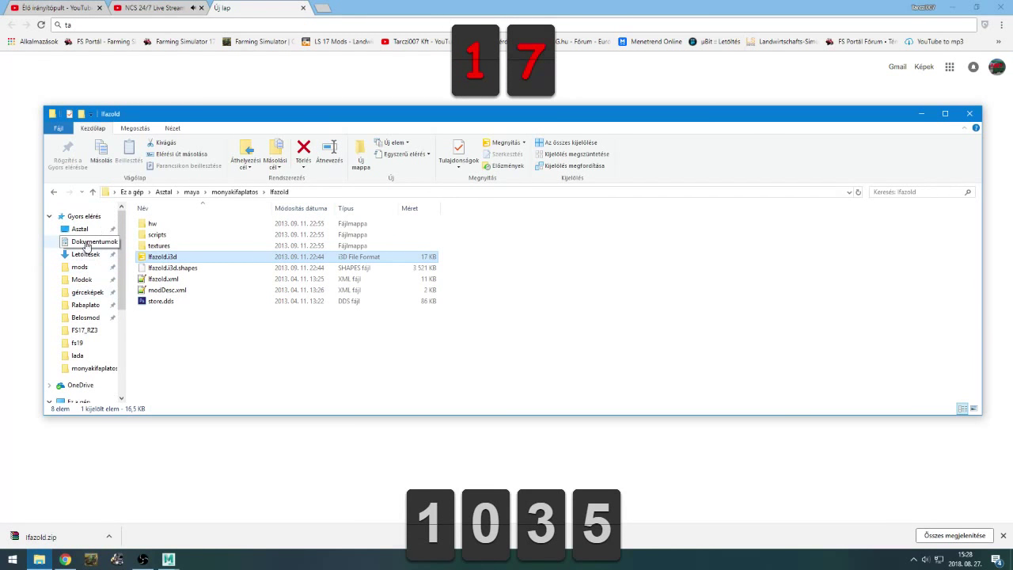
left_click(87, 292)
left_click(945, 114)
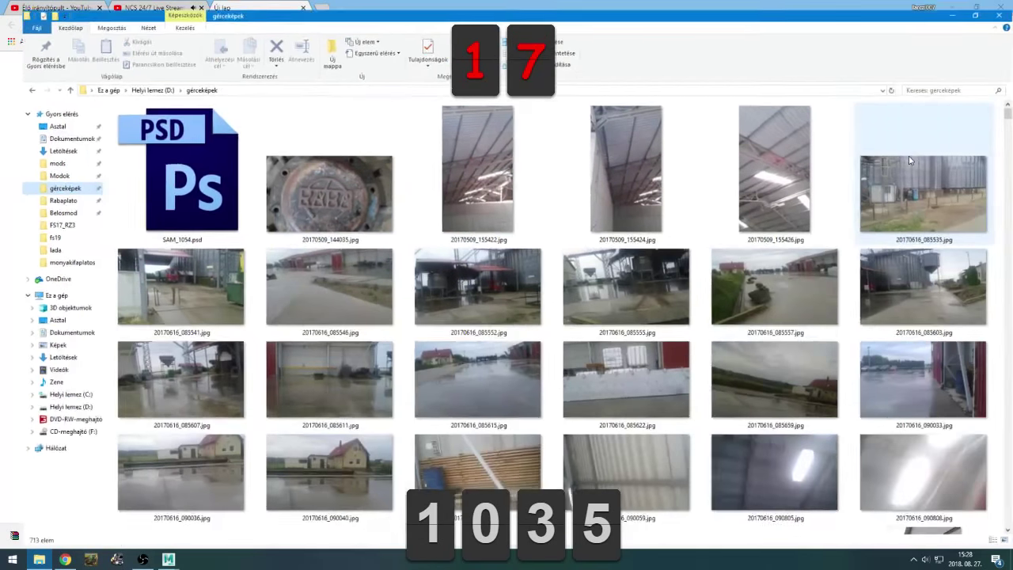
scroll(651, 314, "down", 3)
scroll(651, 314, "down", 15)
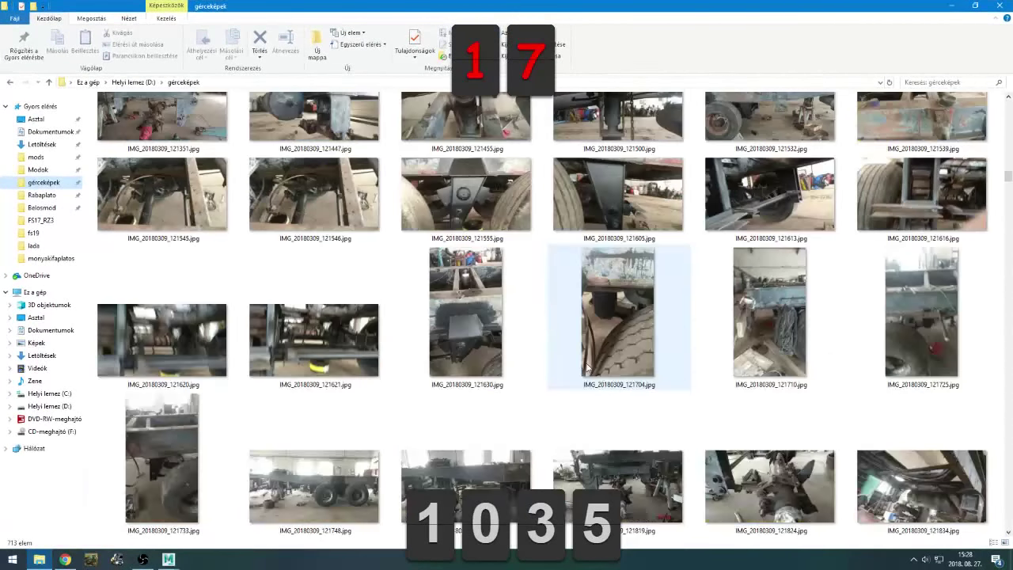
scroll(646, 353, "down", 10)
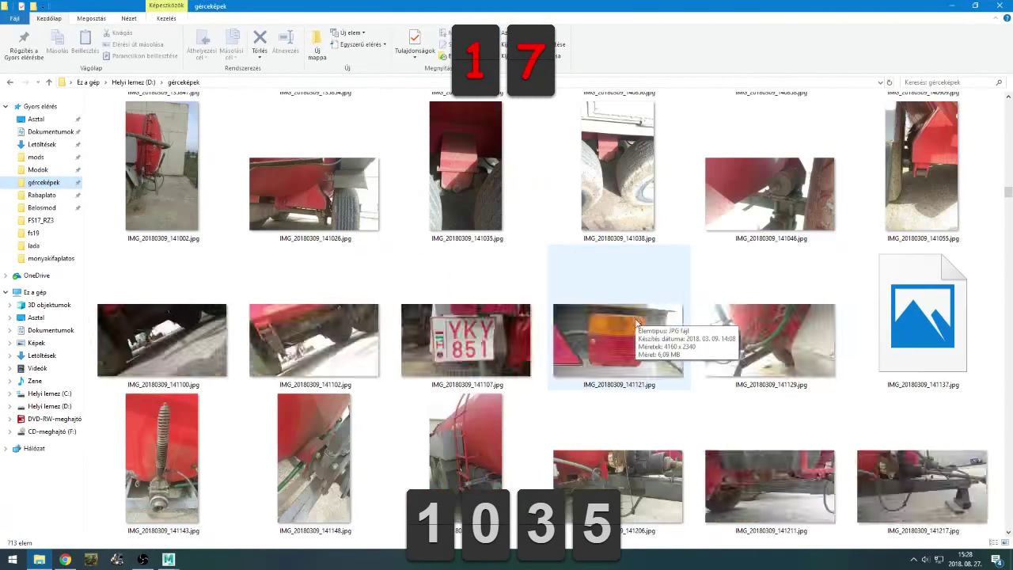
scroll(646, 352, "down", 3)
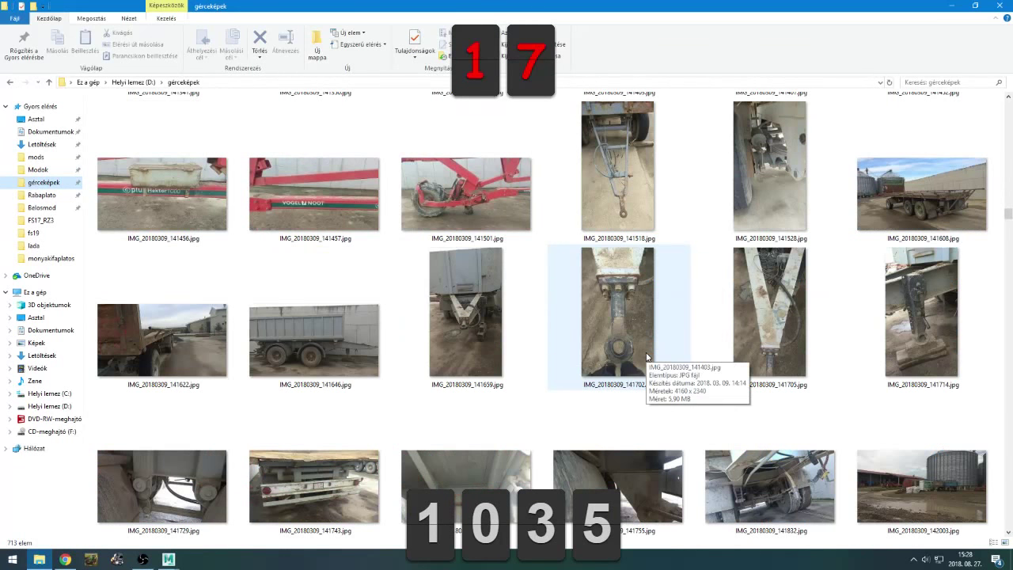
scroll(646, 357, "down", 15)
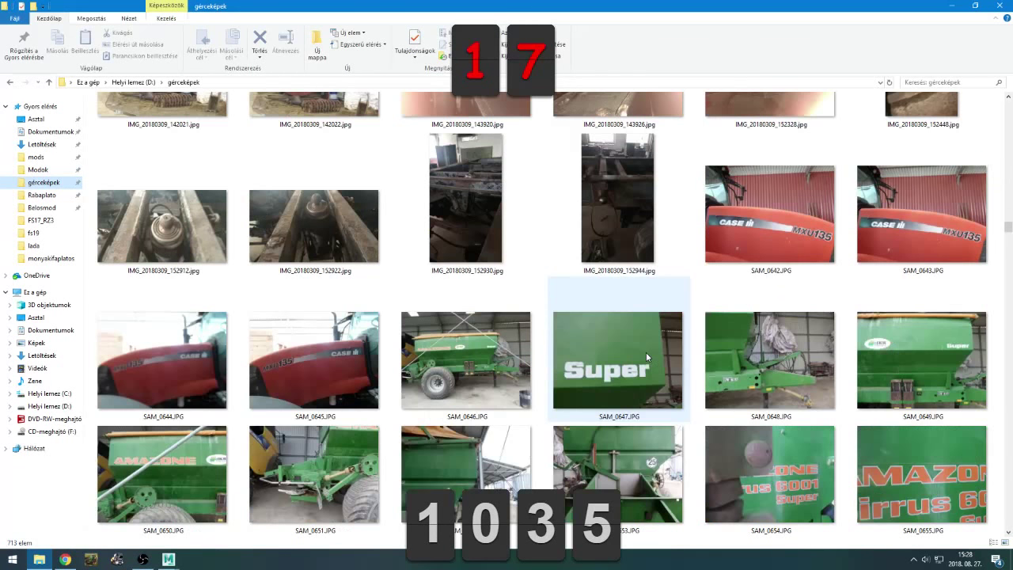
scroll(646, 356, "down", 9)
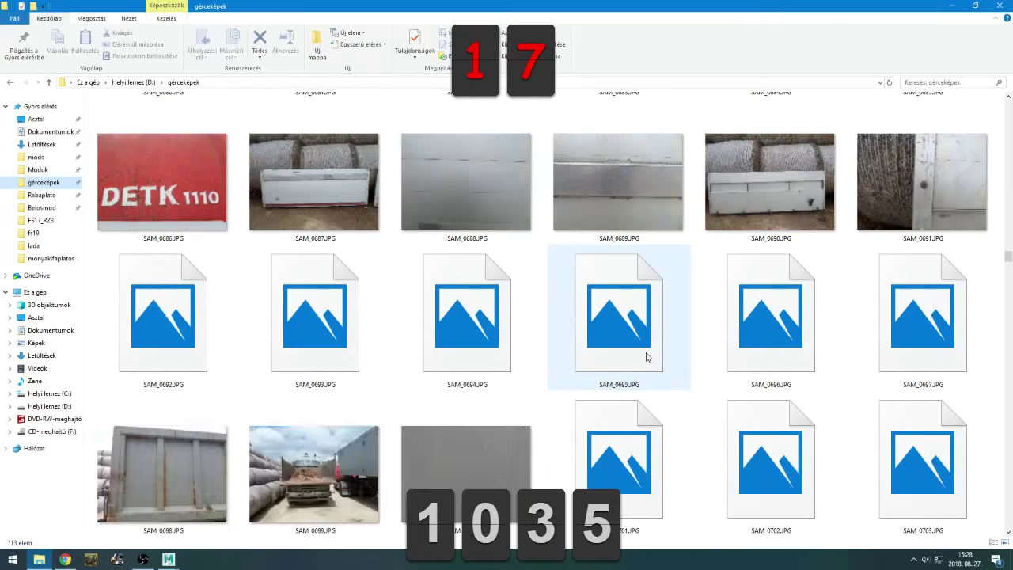
Open SAM_0699.JPG and examine the adjacent photos, zooming in on SAM_0706.JPG for the trailer's mudguards and twin wheels
double_click(332, 190)
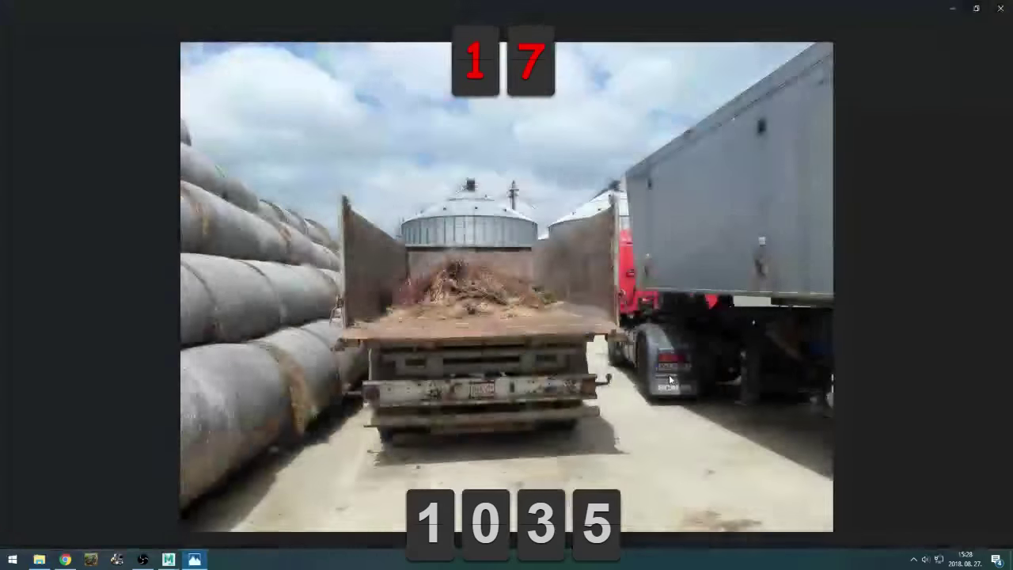
scroll(610, 364, "down", 3)
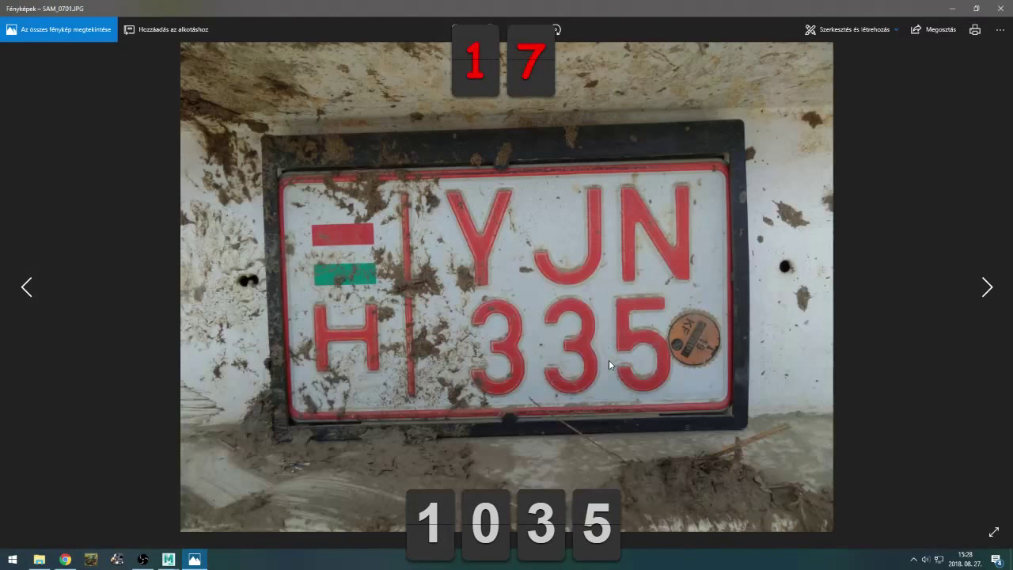
scroll(608, 365, "down", 3)
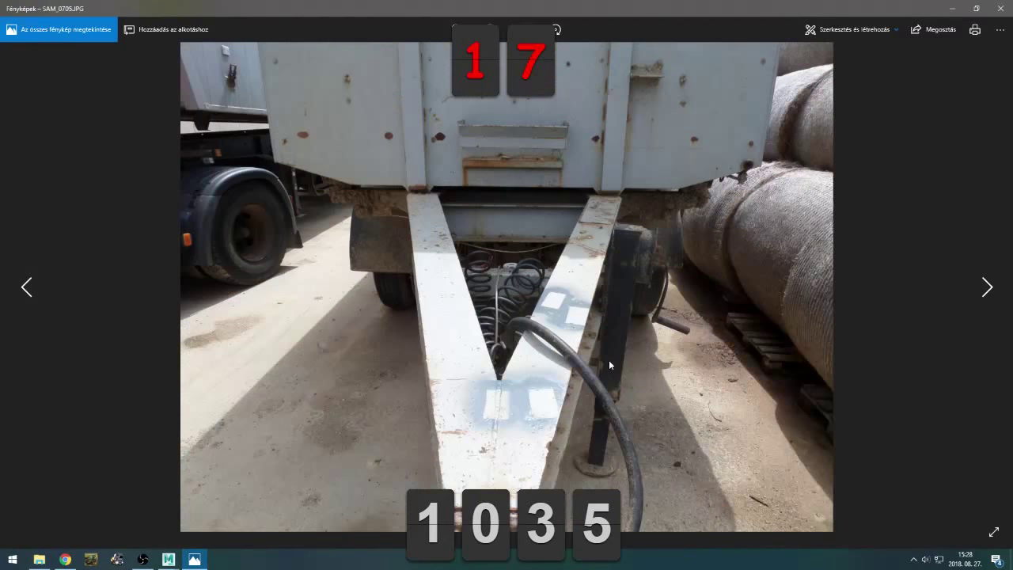
scroll(609, 365, "down", 2)
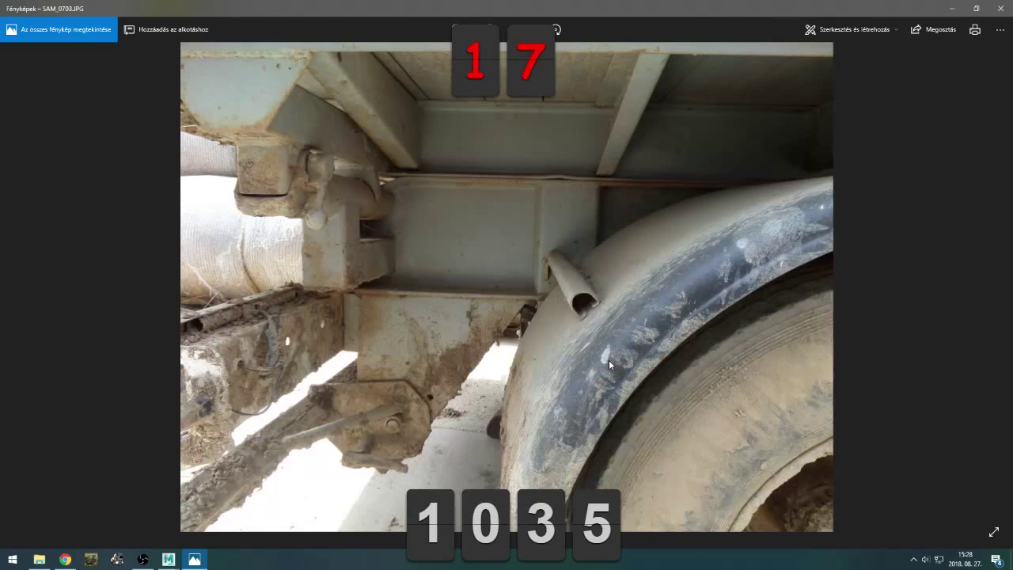
scroll(609, 365, "up", 2)
scroll(608, 365, "down", 1)
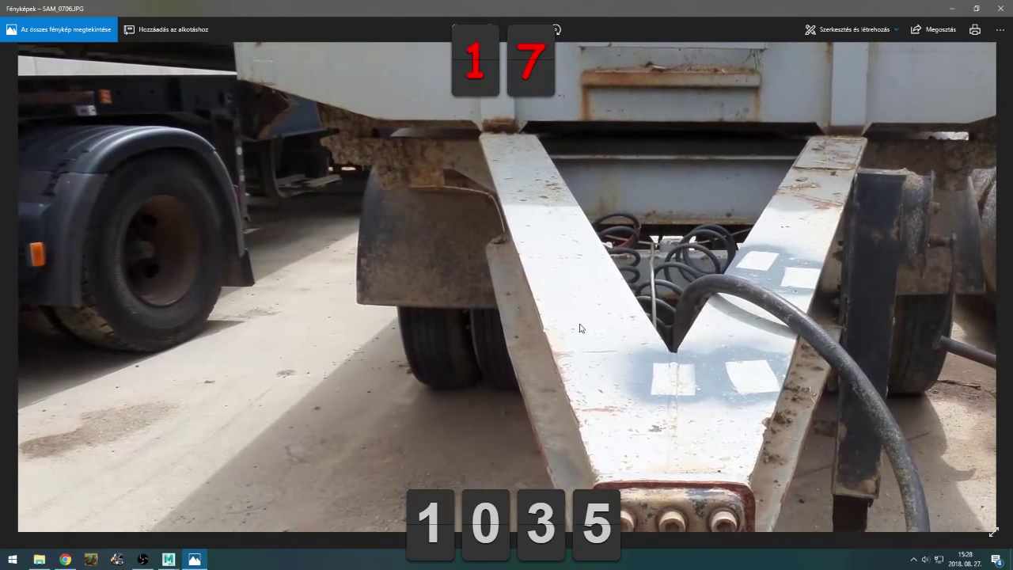
double_click(579, 328)
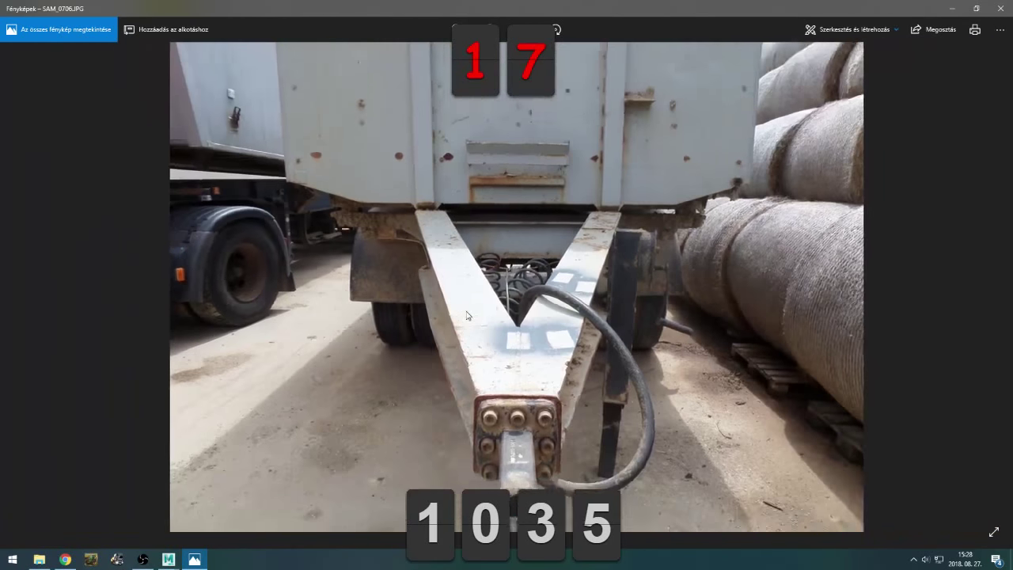
scroll(331, 247, "down", 6)
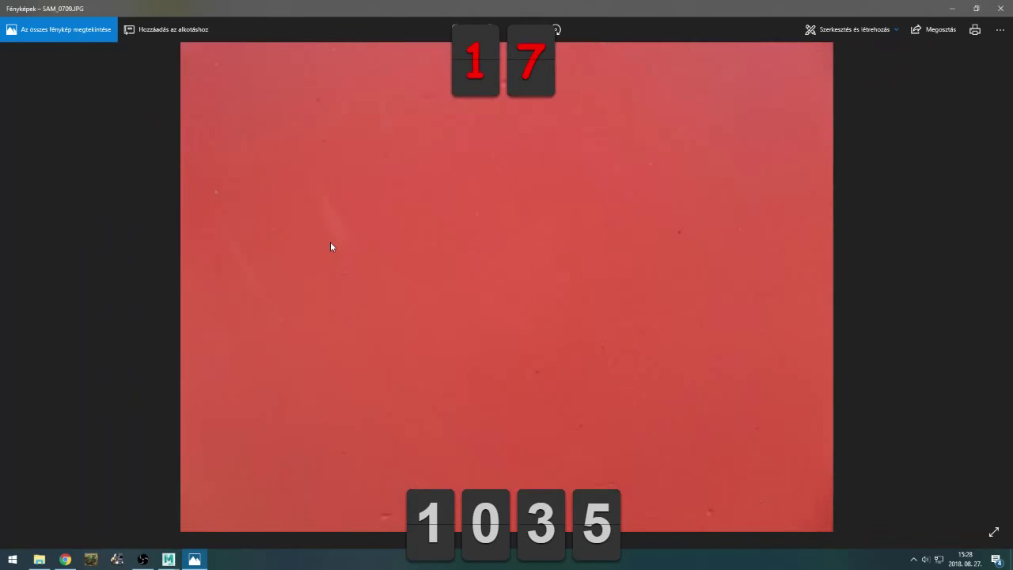
scroll(331, 247, "up", 8)
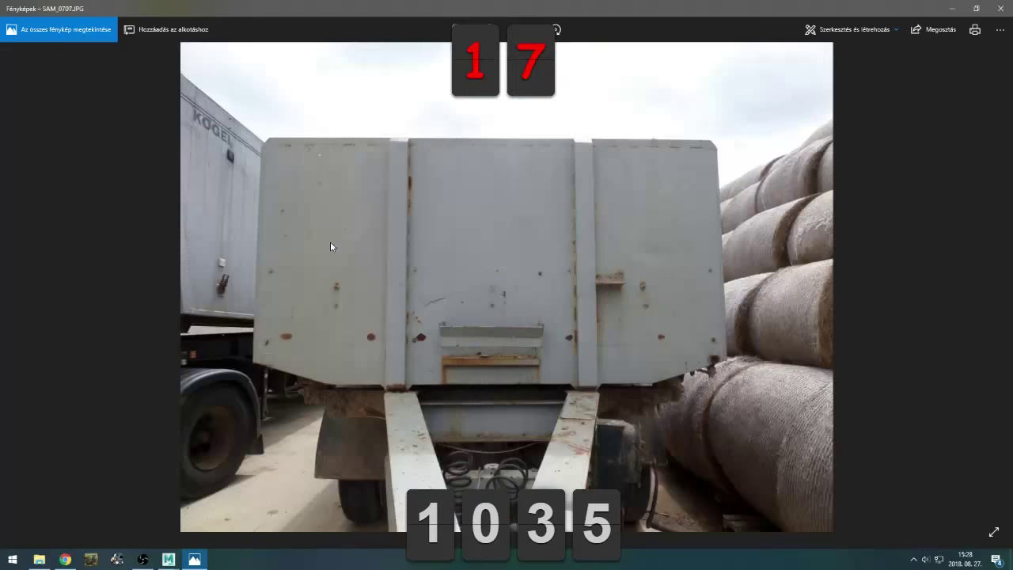
scroll(331, 247, "up", 6)
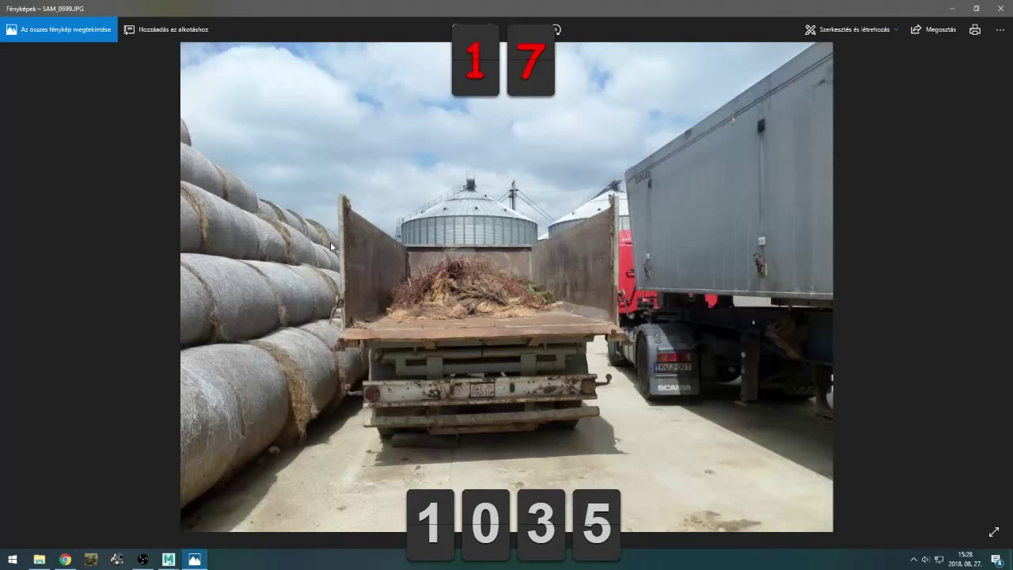
Close the open photo and browse further through the gérceképek folder for more pictures of the grey tandem trailer
scroll(330, 244, "down", 1)
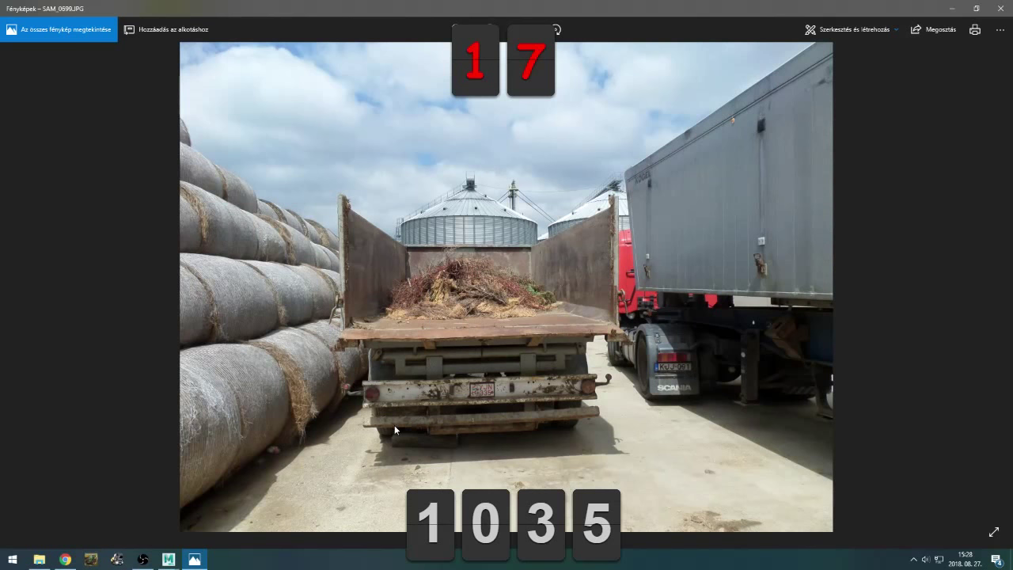
left_click(1001, 8)
scroll(555, 332, "down", 10)
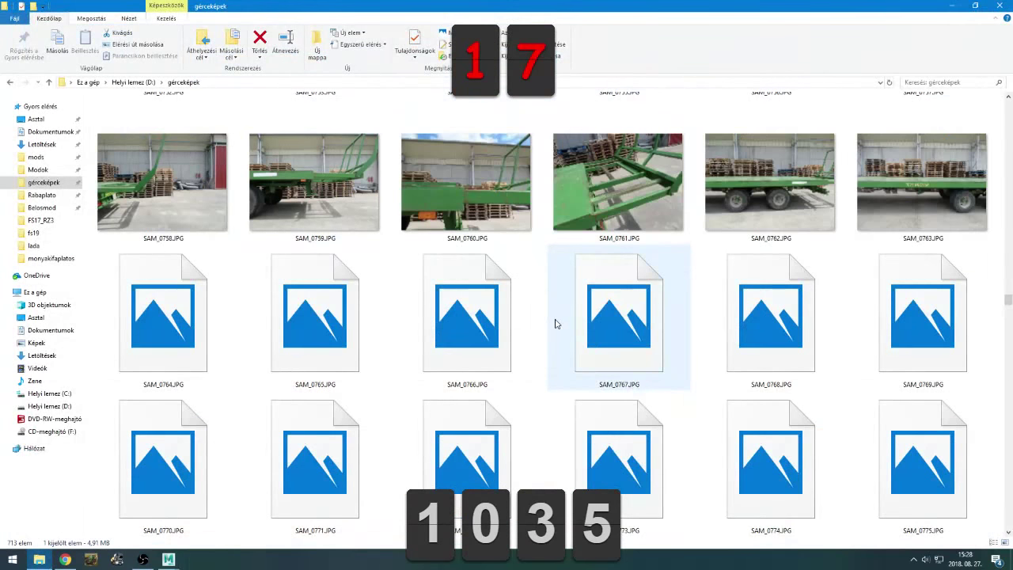
scroll(557, 349, "down", 5)
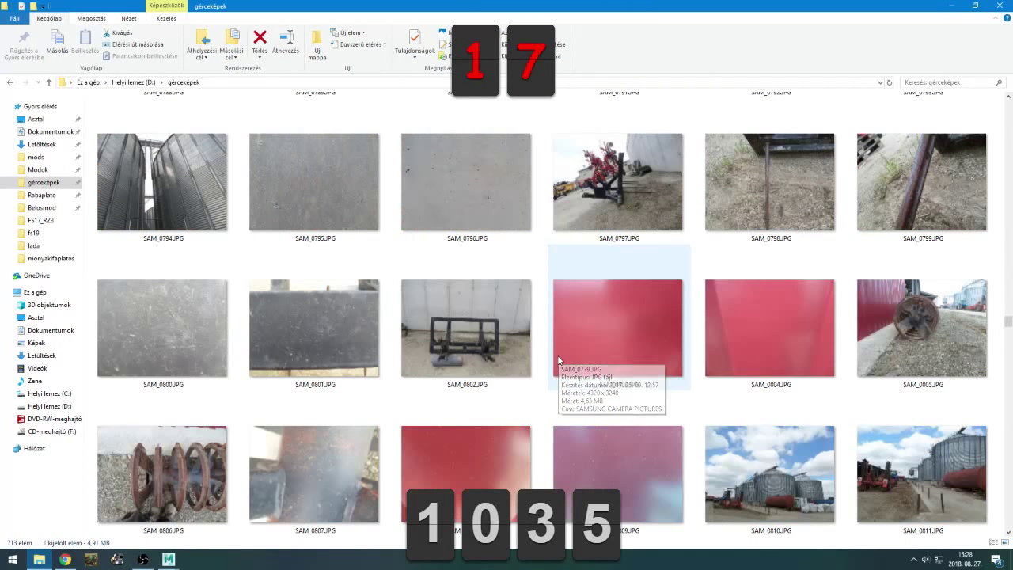
scroll(559, 362, "down", 5)
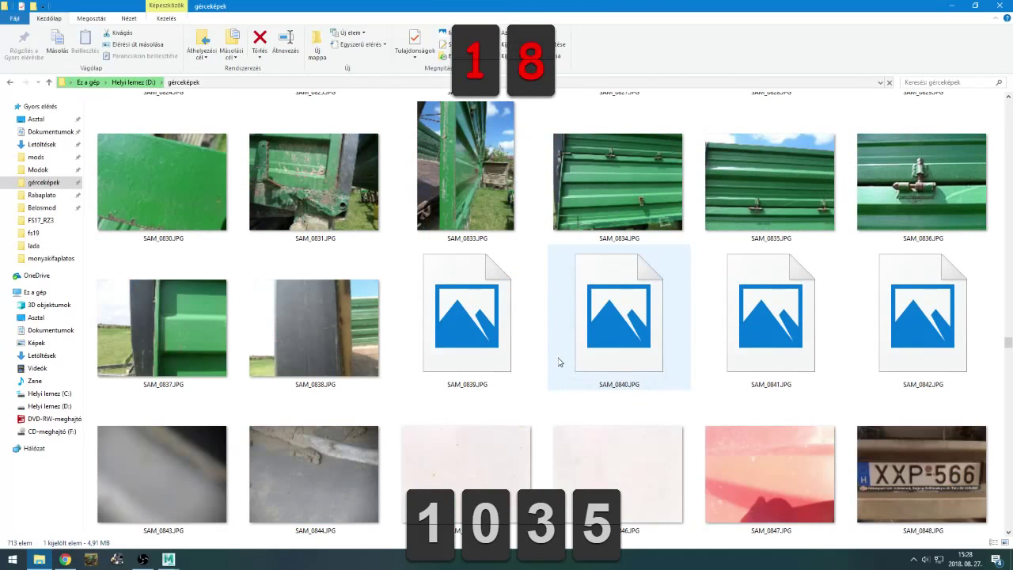
scroll(558, 362, "down", 12)
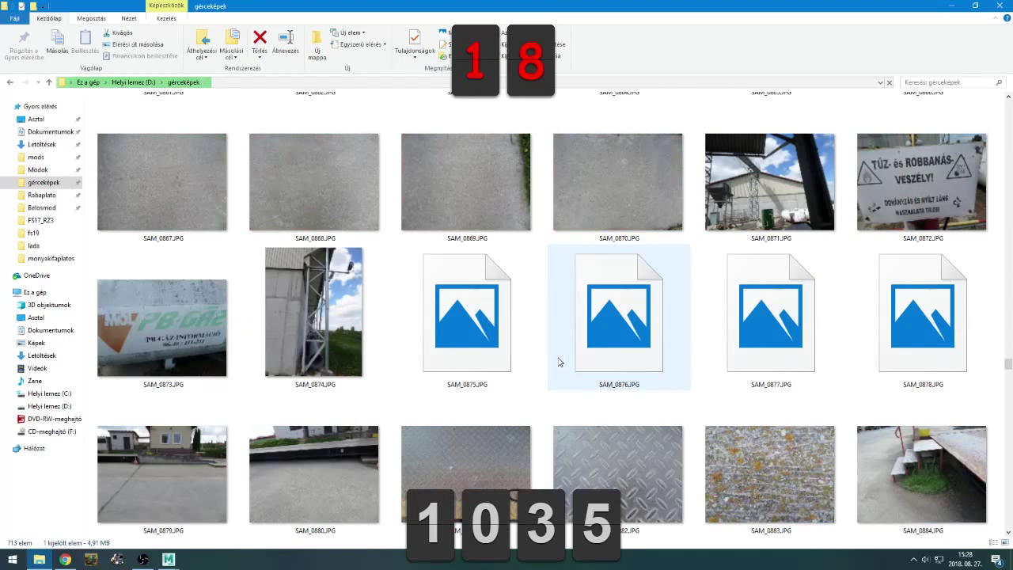
scroll(558, 362, "down", 15)
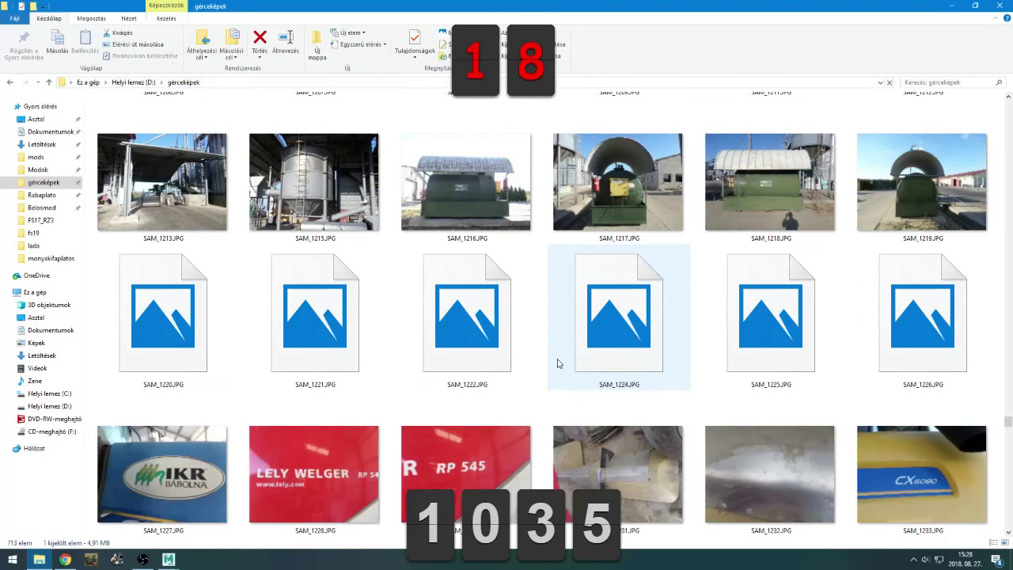
scroll(558, 363, "down", 2)
scroll(558, 363, "up", 2)
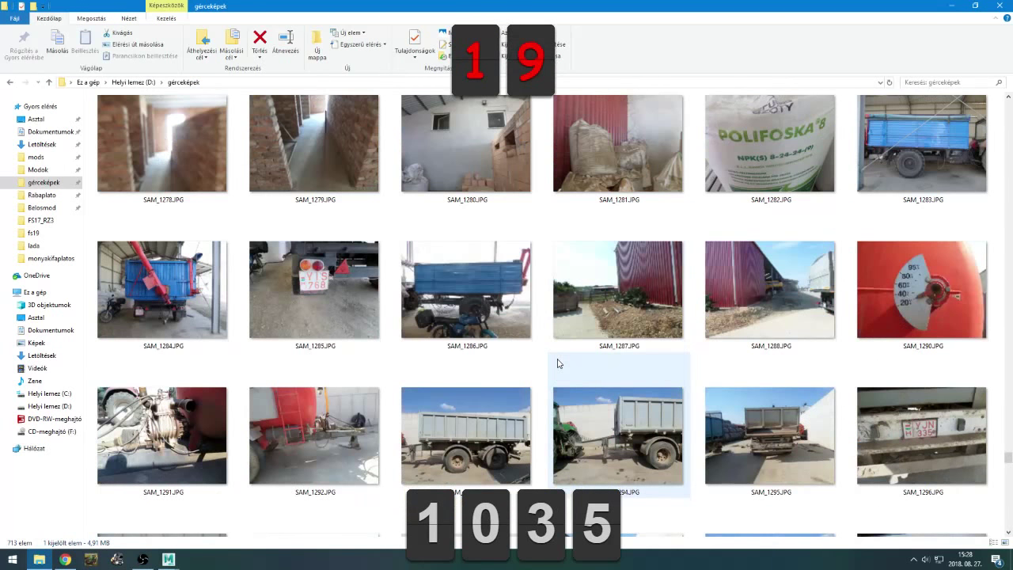
Open SAM_1293.JPG, look through the photos following it for the trailer's wheels, mudguards and rear, and close the viewer
double_click(459, 392)
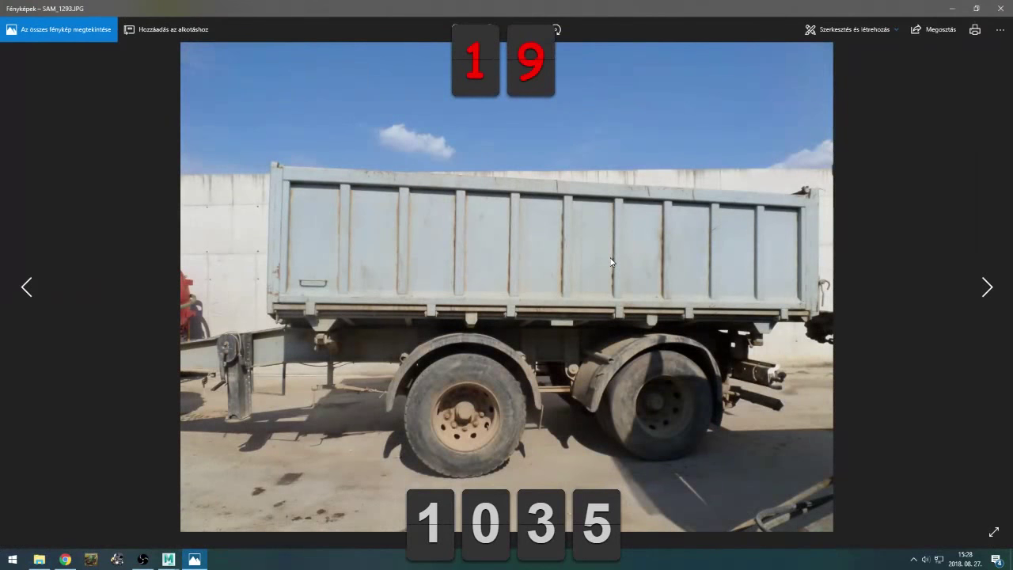
key("Right")
key("Right")
key("Right")
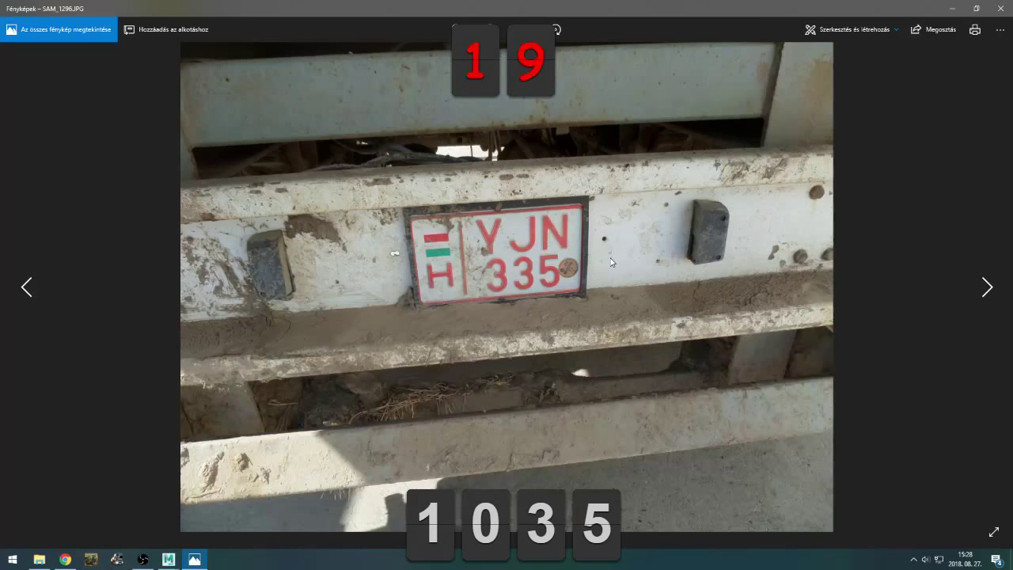
key("Right")
key("Right")
key("Right")
key("Right")
key("Right")
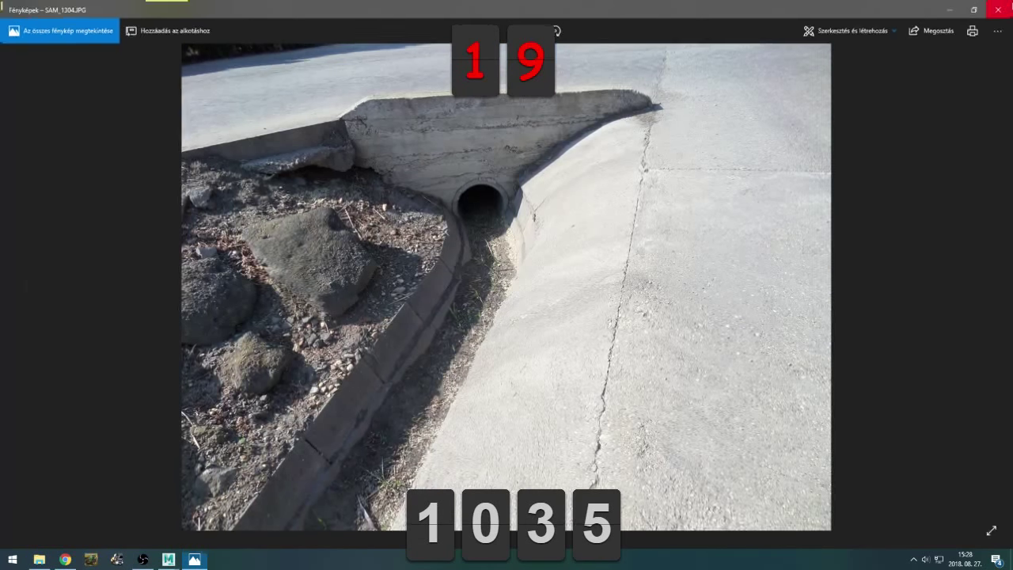
key("alt+F4")
Find and open SAM_1341.JPG further down the folder and examine the photos up to SAM_1347.JPG for the trailer's mudguards, drawbar and rear
scroll(673, 348, "down", 3)
scroll(622, 383, "down", 10)
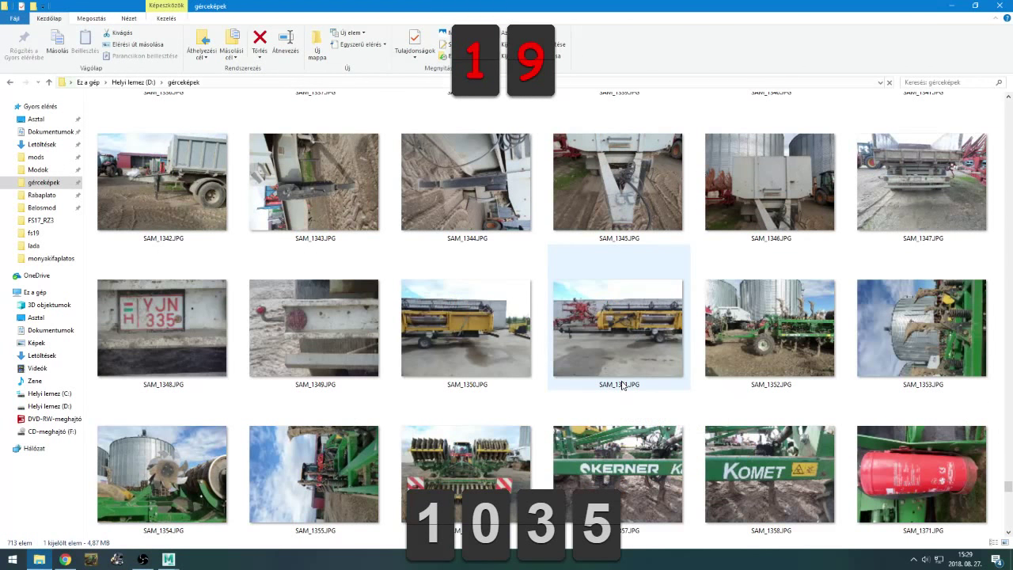
scroll(583, 237, "up", 3)
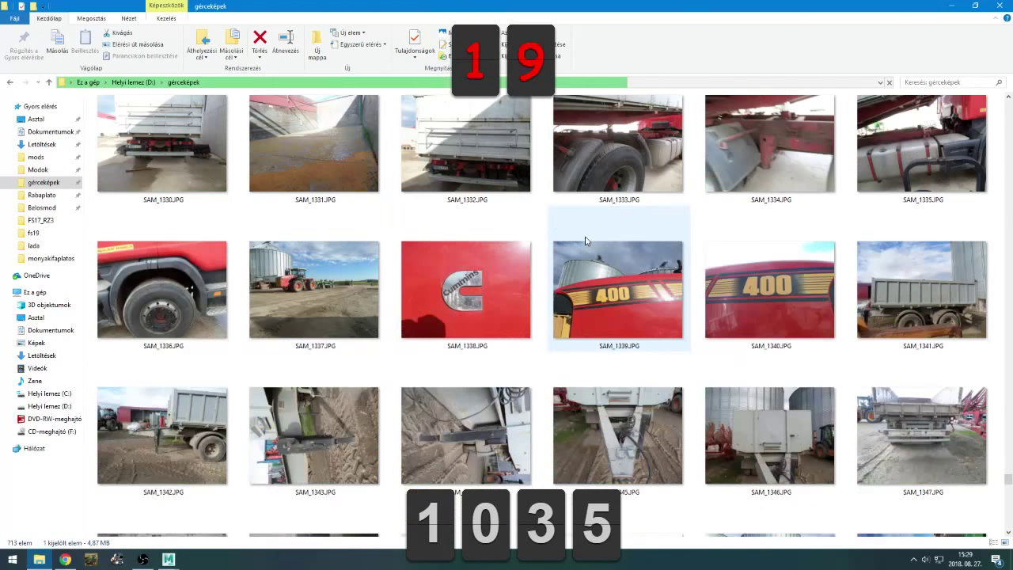
double_click(927, 298)
key("Right")
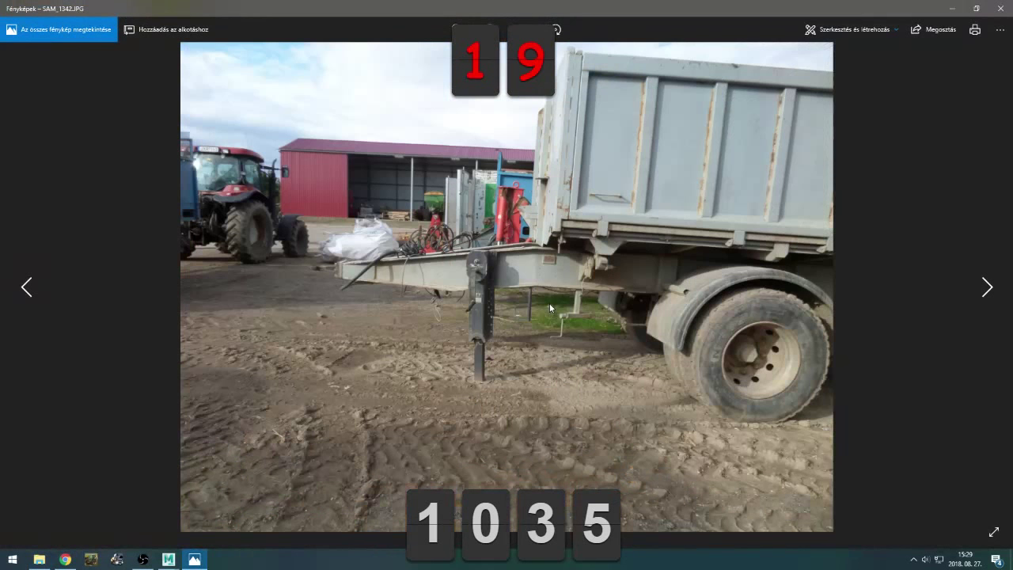
key("Right")
key("Right")
key("Right")
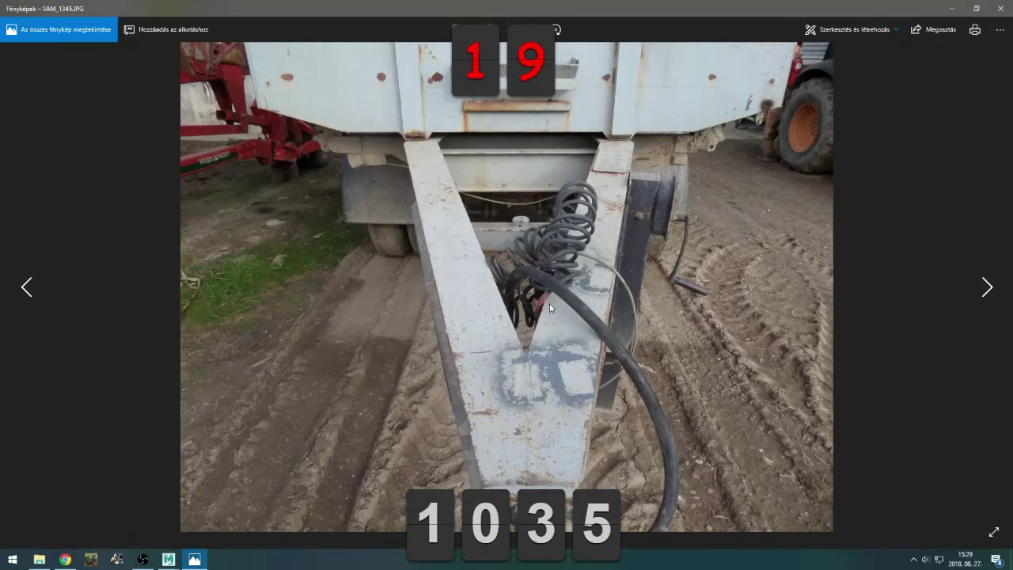
key("Right")
key("Right")
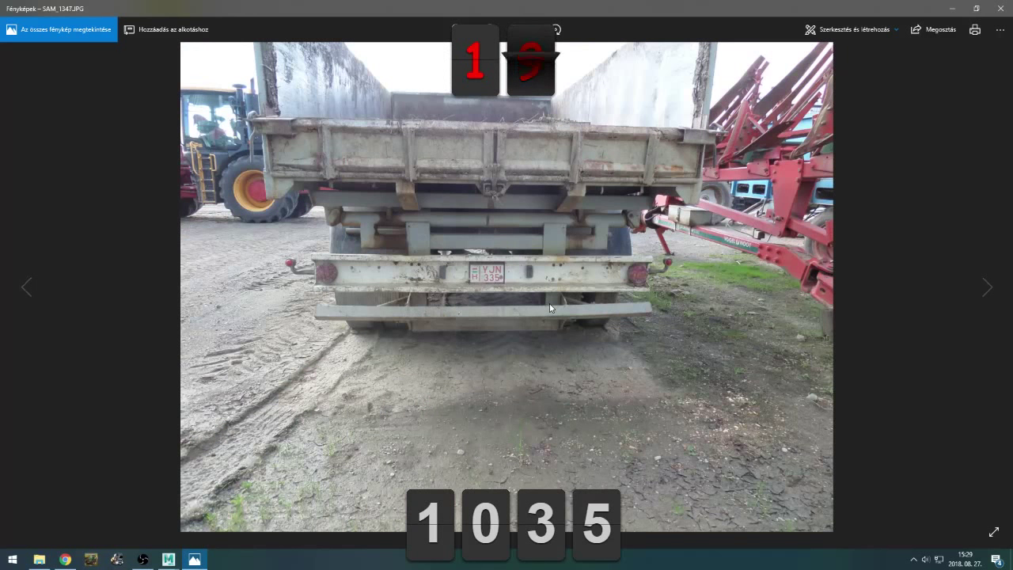
Check the close-up photos of the trailer's rear bumper and lights, and return to the rear view in SAM_1347.JPG
key("Right")
key("Right")
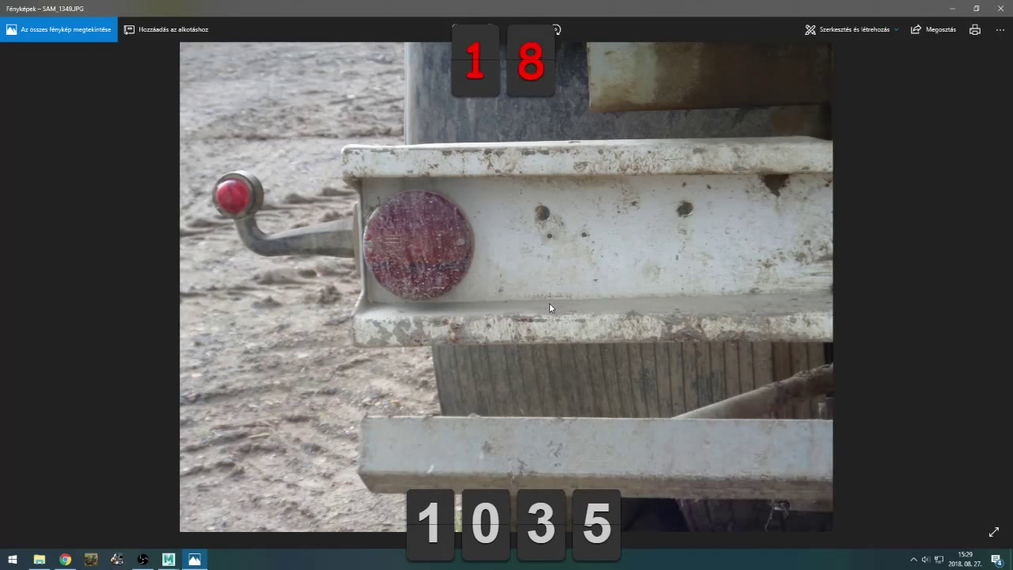
key("Right")
key("Left")
key("Left")
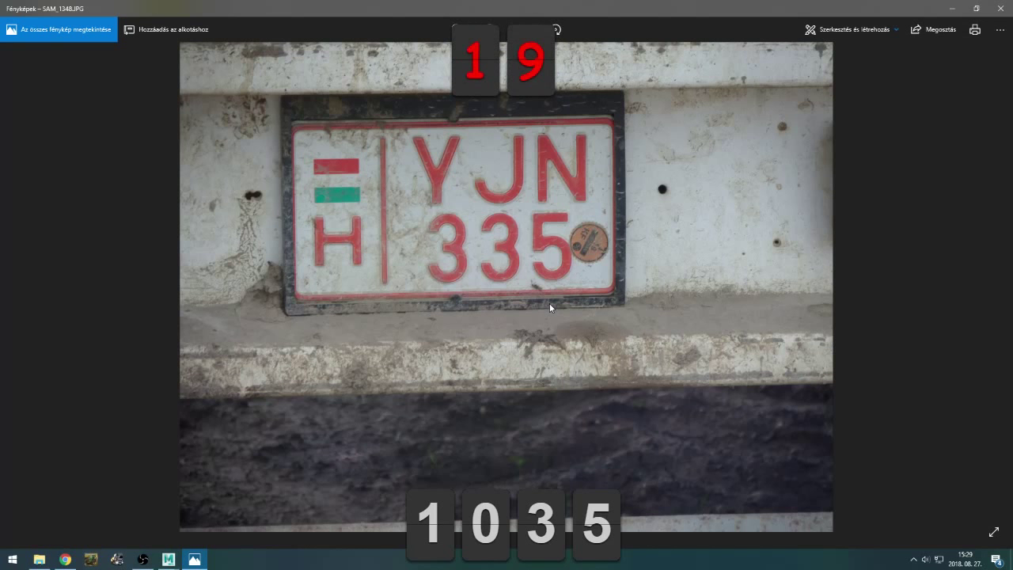
key("Left")
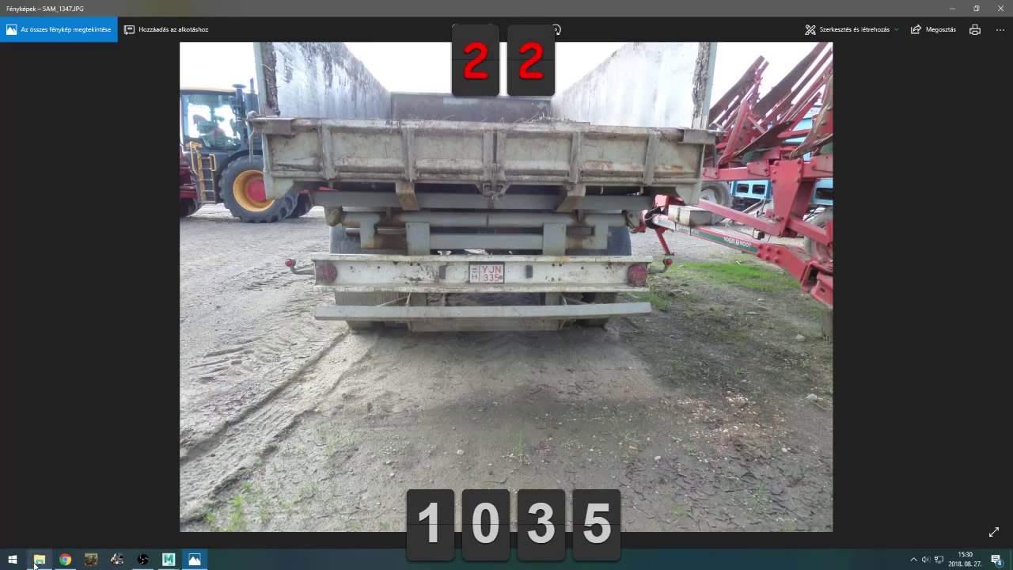
Switch to Chrome and search Google for "tandem pótkocsi" in a new tab
left_click(63, 561)
type("ta")
key("BackSpace")
key("BackSpace")
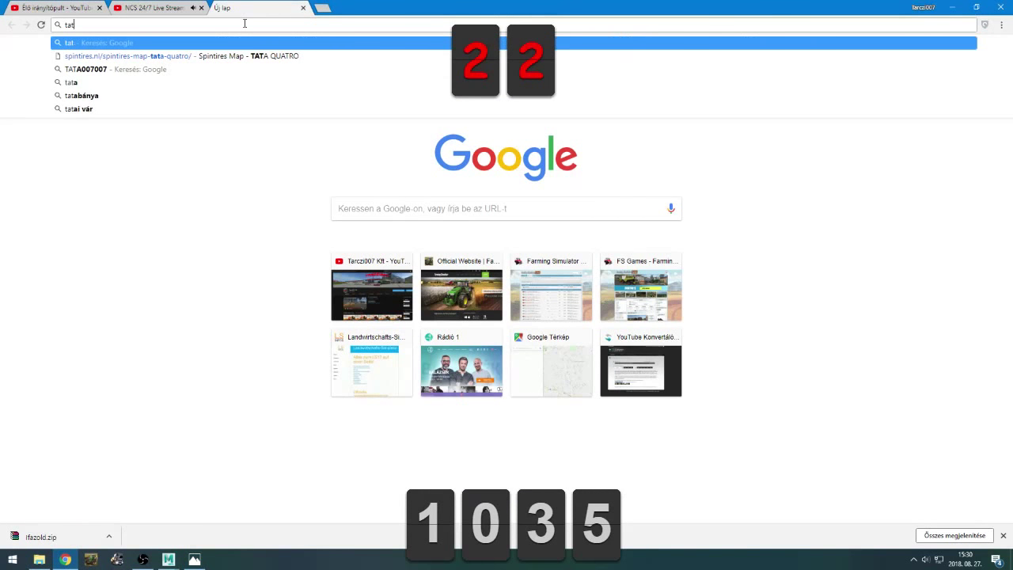
type("rc")
key("BackSpace")
key("BackSpace")
type("nd")
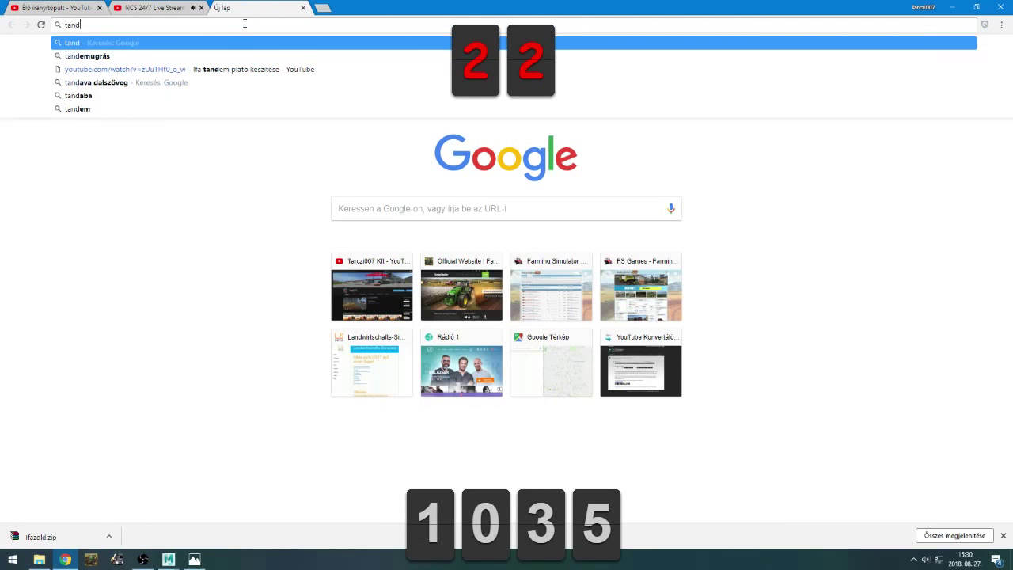
type("em pót")
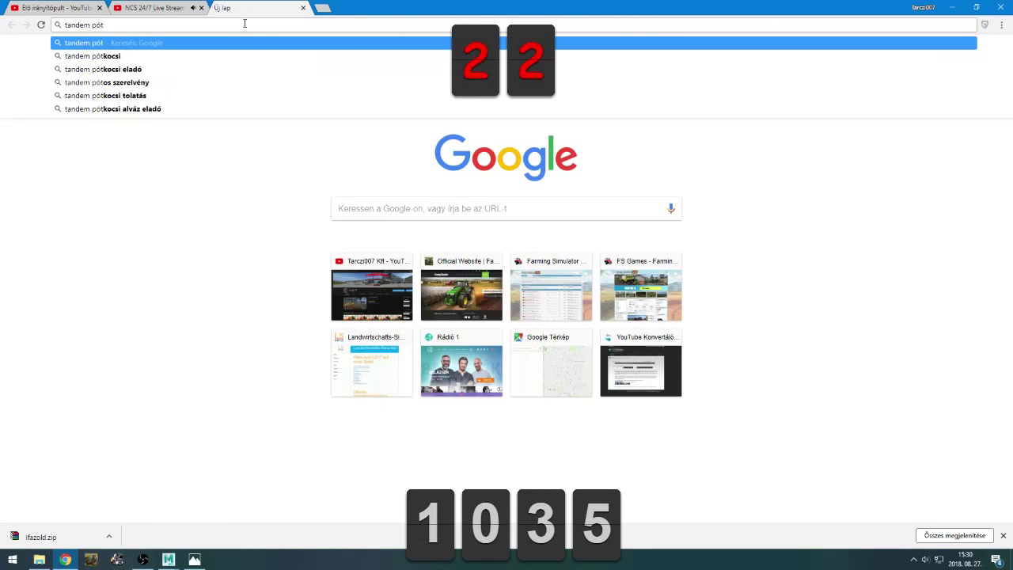
key("Down")
key("Return")
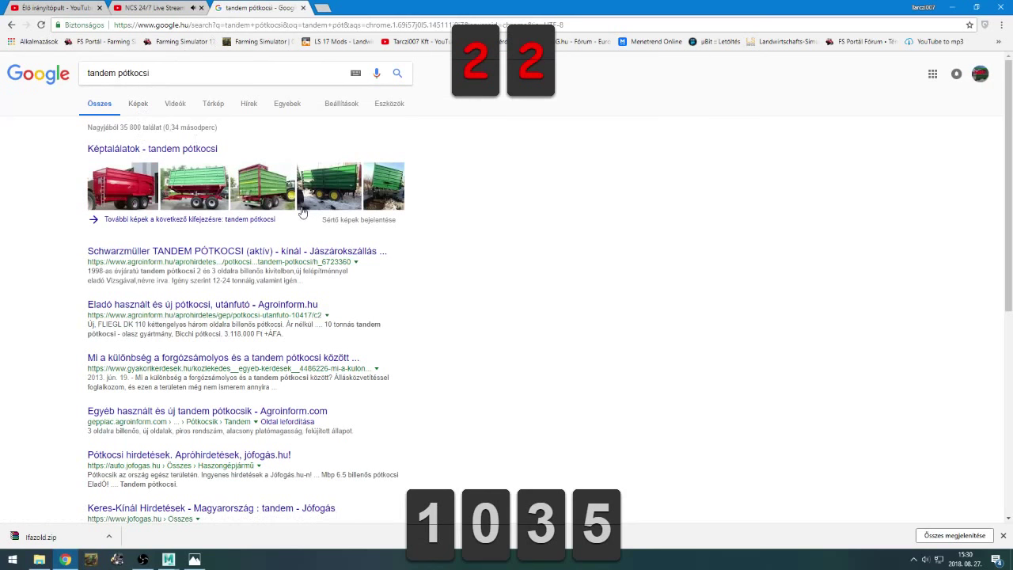
Open the red Krampe trailer's image result and compare the pictures up to the green Schwarzmüller trailer for wheel and mudguard arrangements
left_click(149, 189)
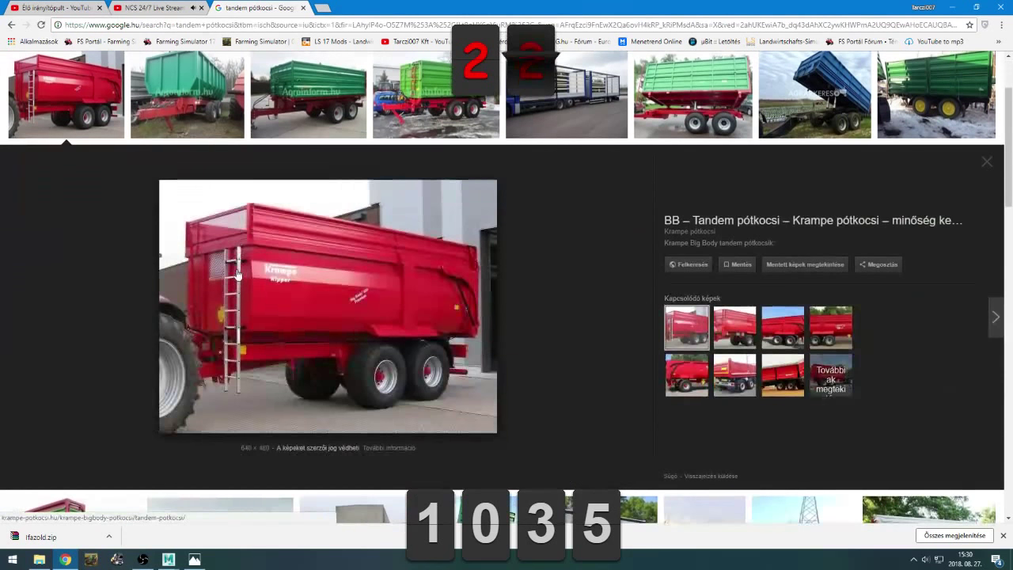
key("Right")
key("Right")
key("Right")
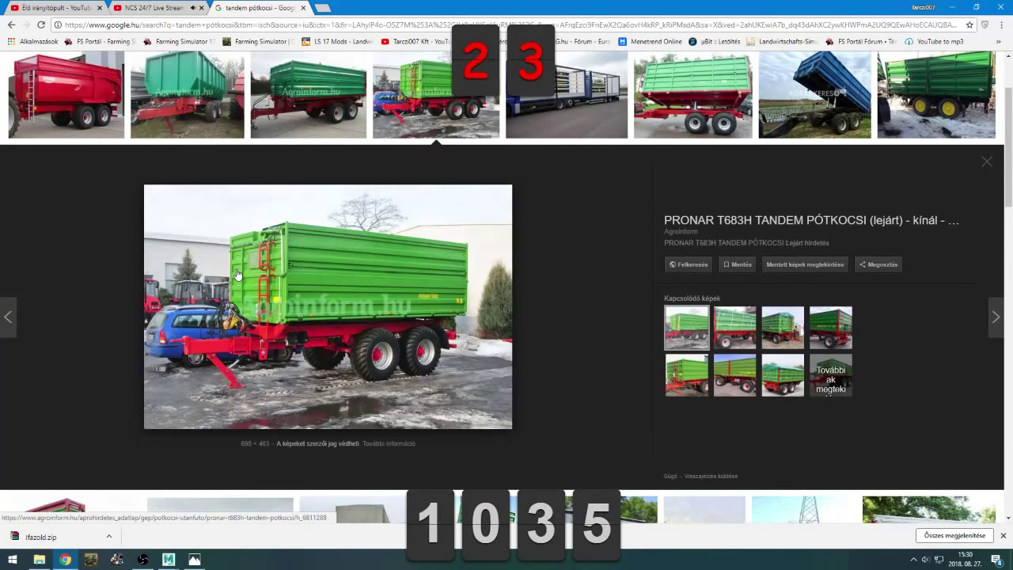
key("Right")
key("Left")
key("Right")
key("Right")
key("Right")
key("Right")
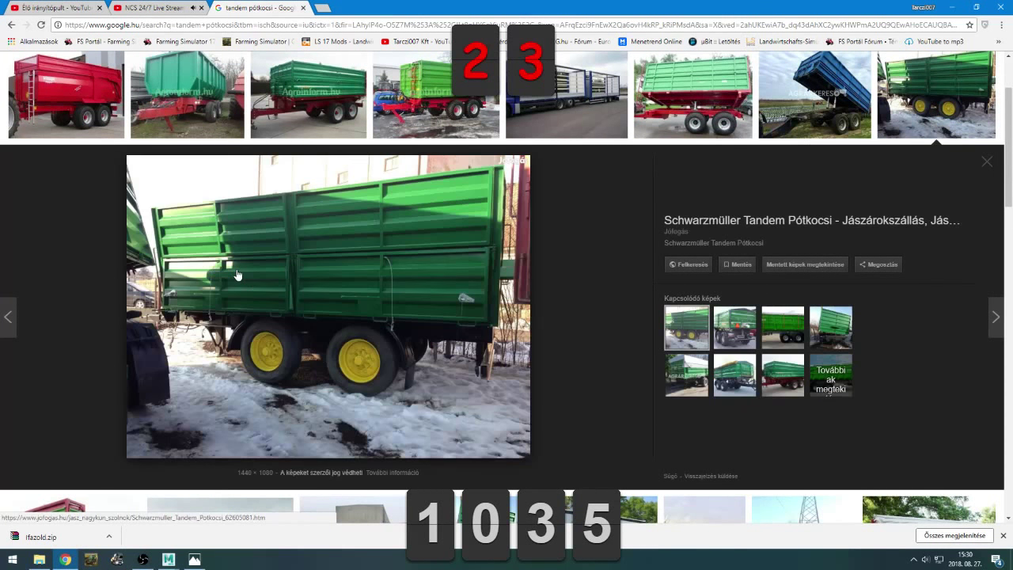
key("Left")
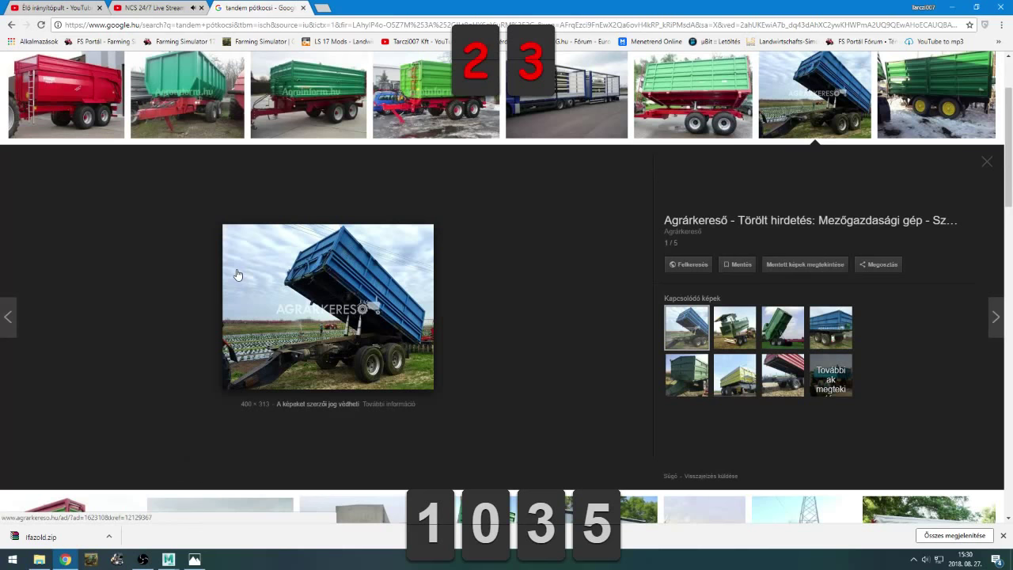
key("Right")
Continue through the image results to the FARMTEH TDK trailer, examining how the mudguards sit around the tandem wheels
key("Right")
key("Right")
key("Right")
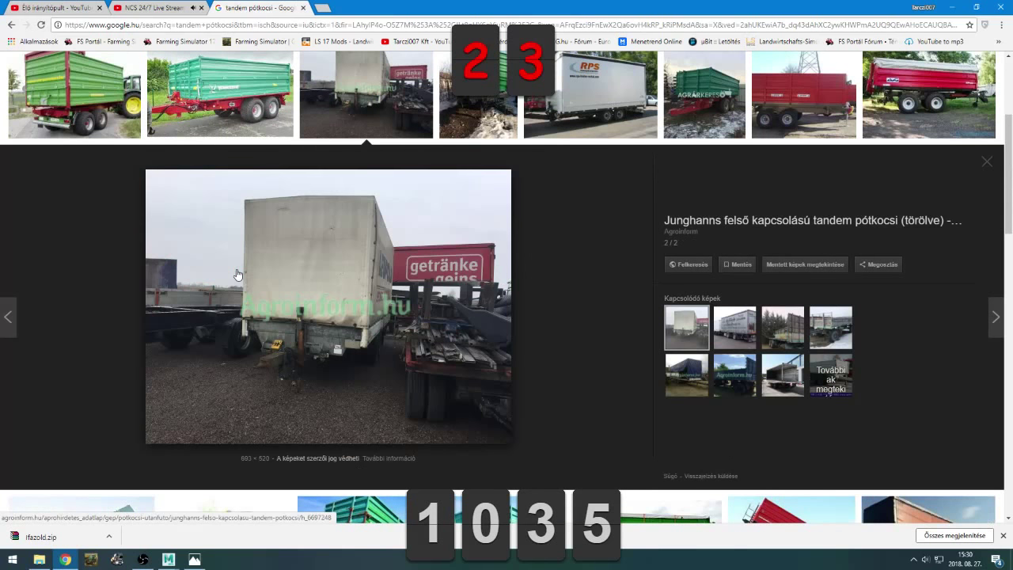
key("Right")
key("Right")
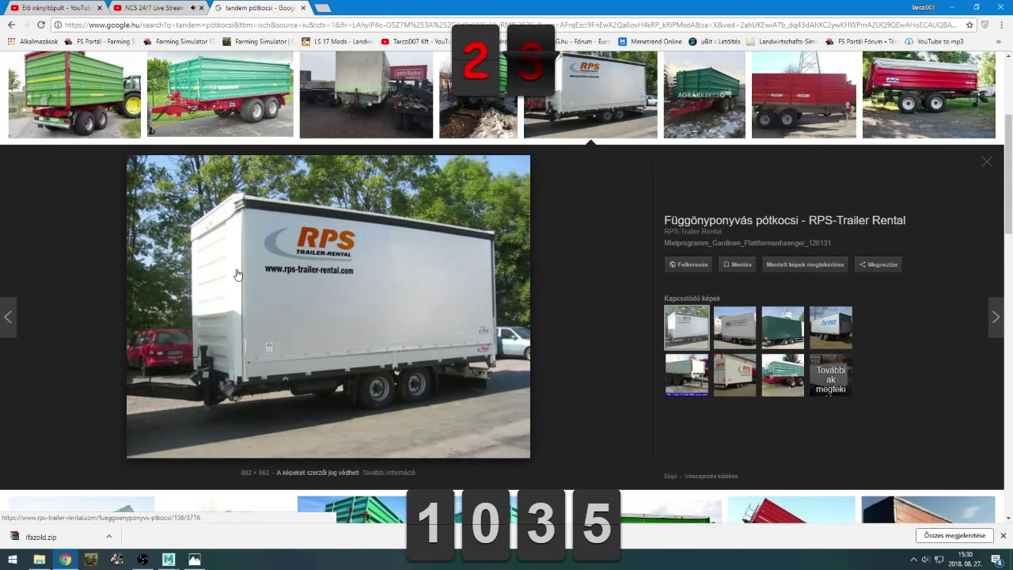
key("Right")
key("Right")
key("Right")
key("Right")
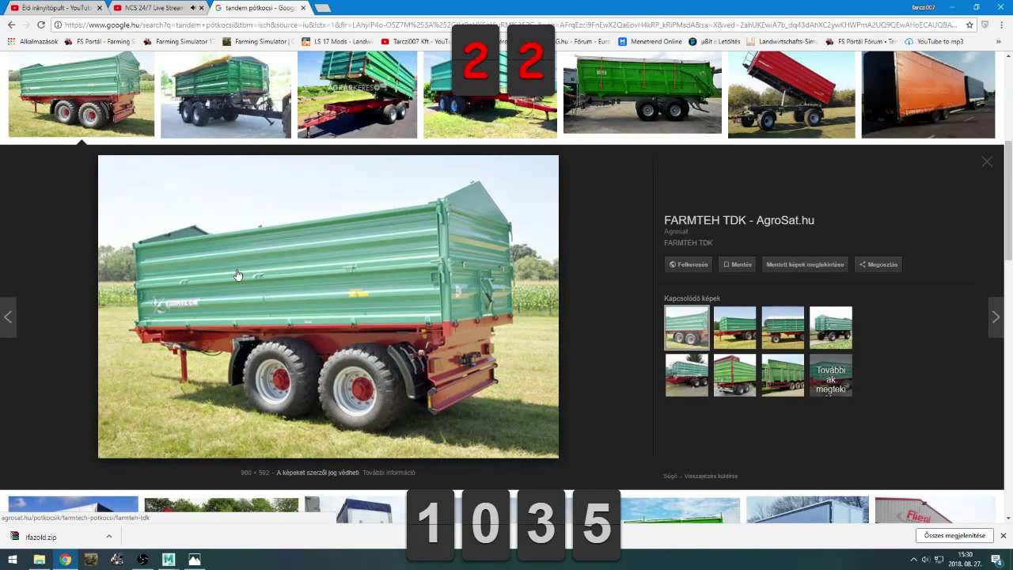
Examine the image results from the FARMTEH TDK to the green BIG 25.18 trailer for twin-wheel and mudguard references
key("Right")
key("Right")
key("Right")
key("Right")
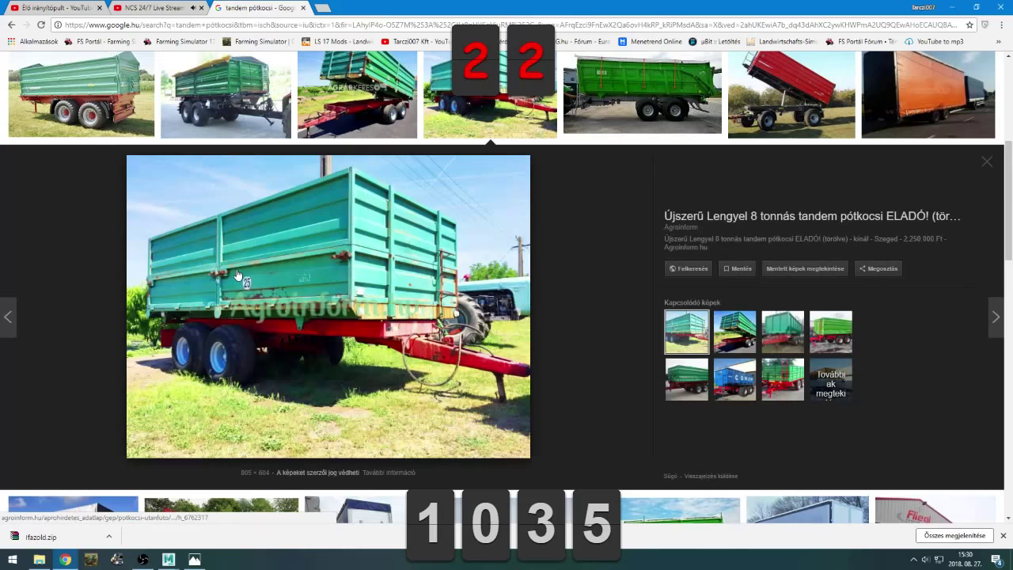
key("Right")
key("Right")
key("Right")
key("Right")
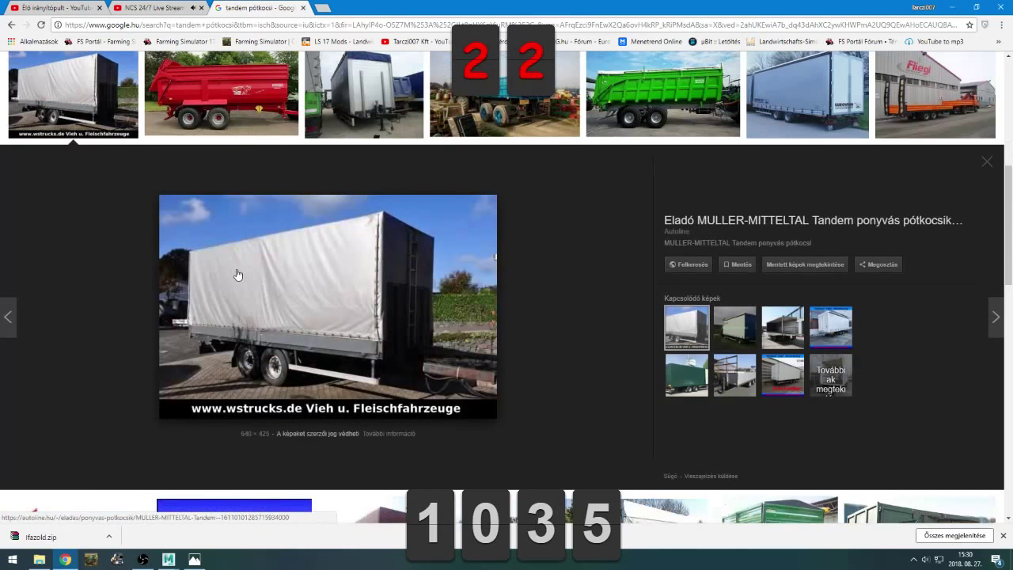
key("Right")
key("Right")
key("Right")
key("Right")
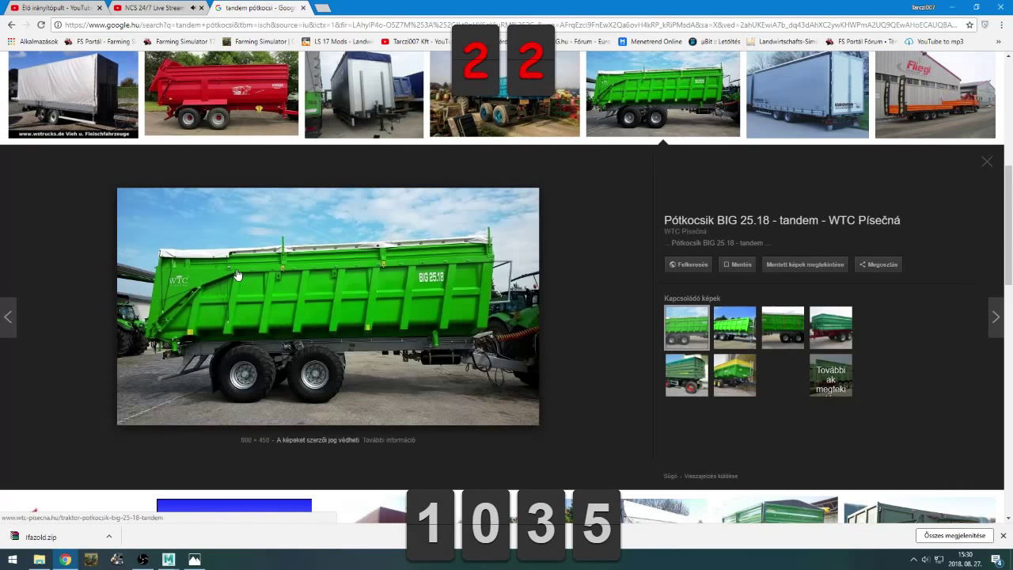
Look through the image results after the BIG 25.18 up to the green three-way tipping tandem trailer seen from behind
key("Right")
key("Right")
key("Left")
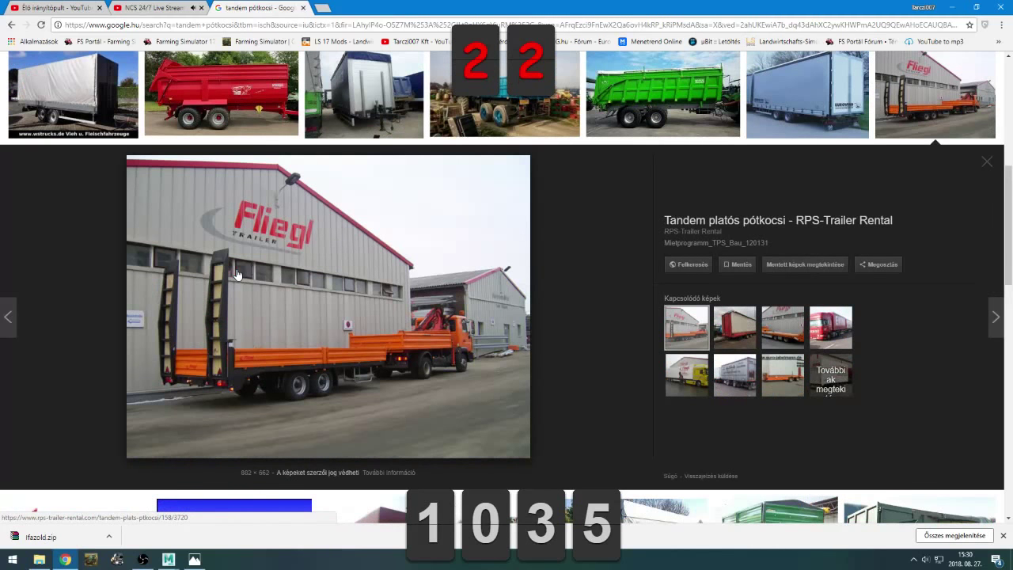
key("Right")
key("Right")
key("Right")
key("Right")
key("Right")
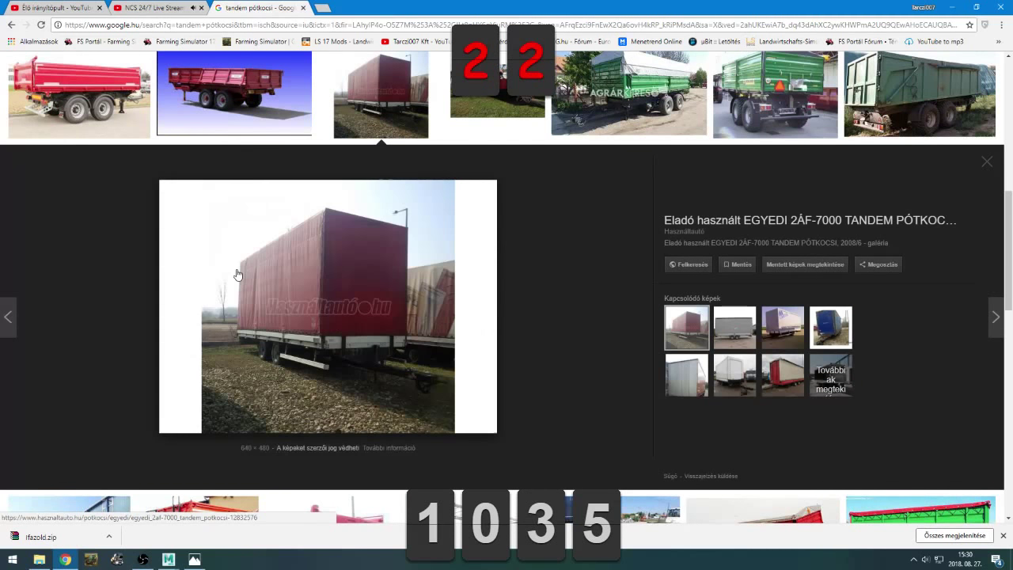
key("Right")
key("Right")
key("Right")
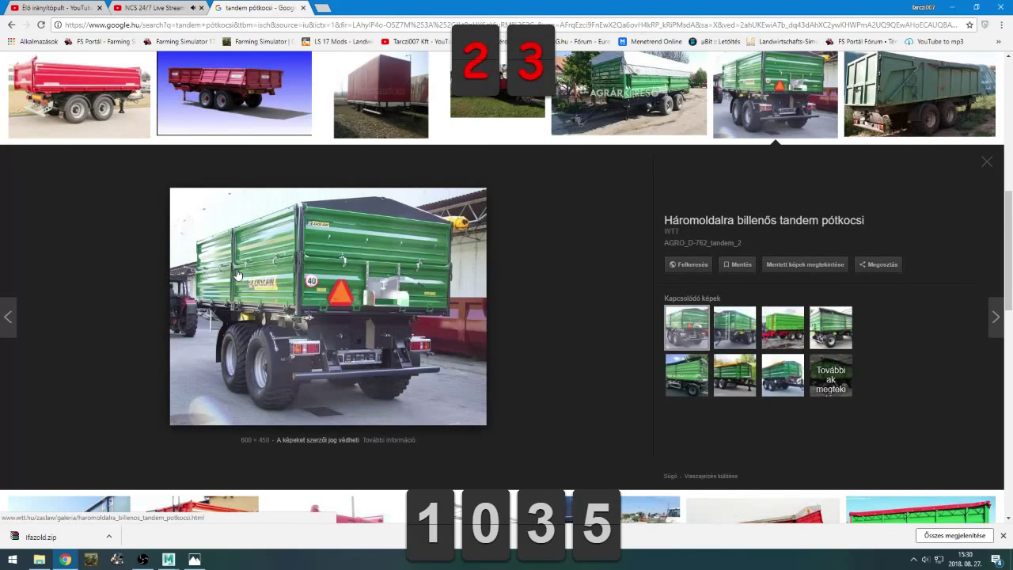
Move through the image results to the red Billenős tandem pótkocsi and open the picture's source web page
key("Right")
key("Right")
key("Right")
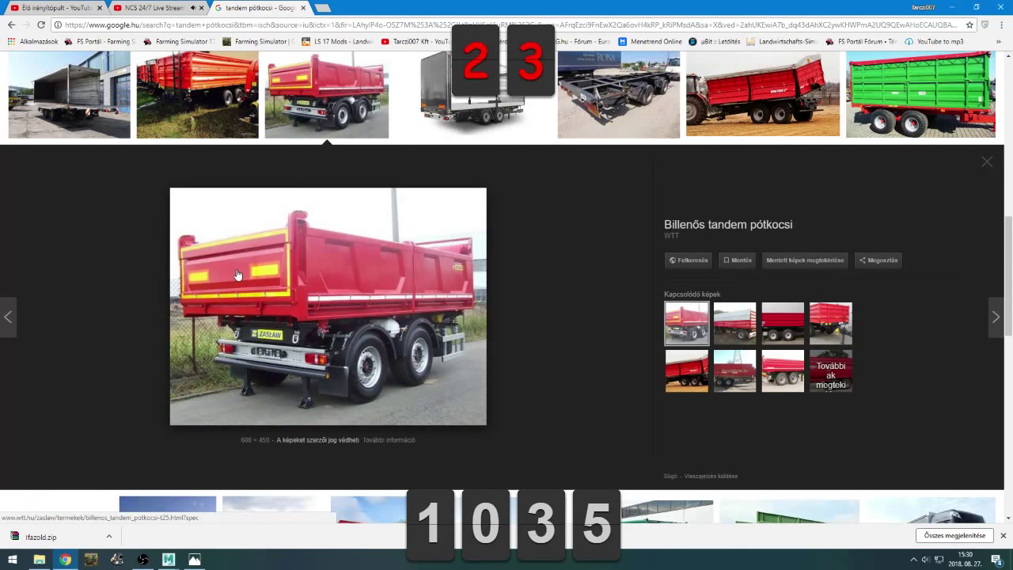
key("Left")
left_click(398, 380)
Enlarge the red tandem trailer's photo on the Zasław page to examine its wheels and mudguards, and view the technical data table
left_click(531, 282)
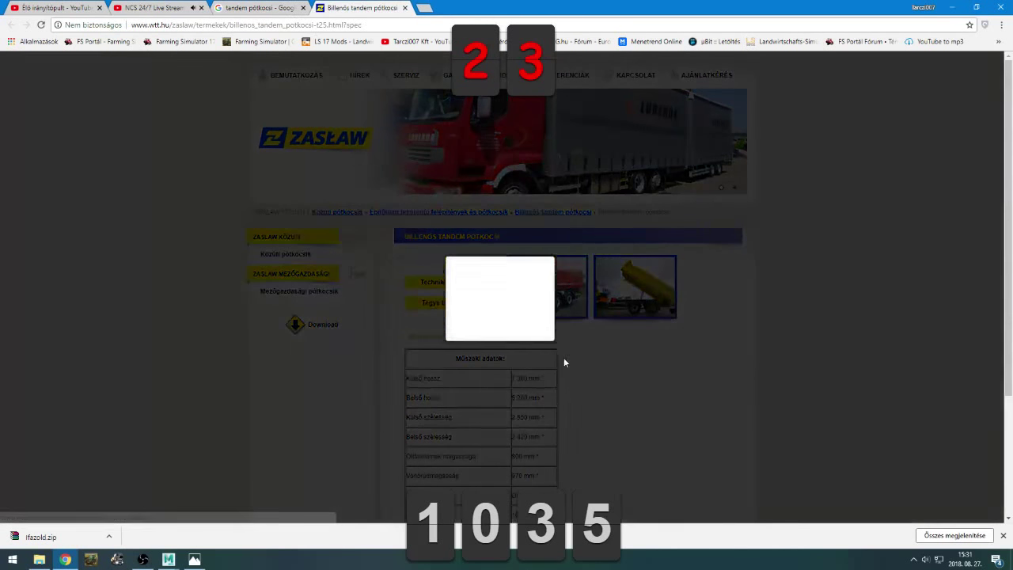
left_click(618, 341)
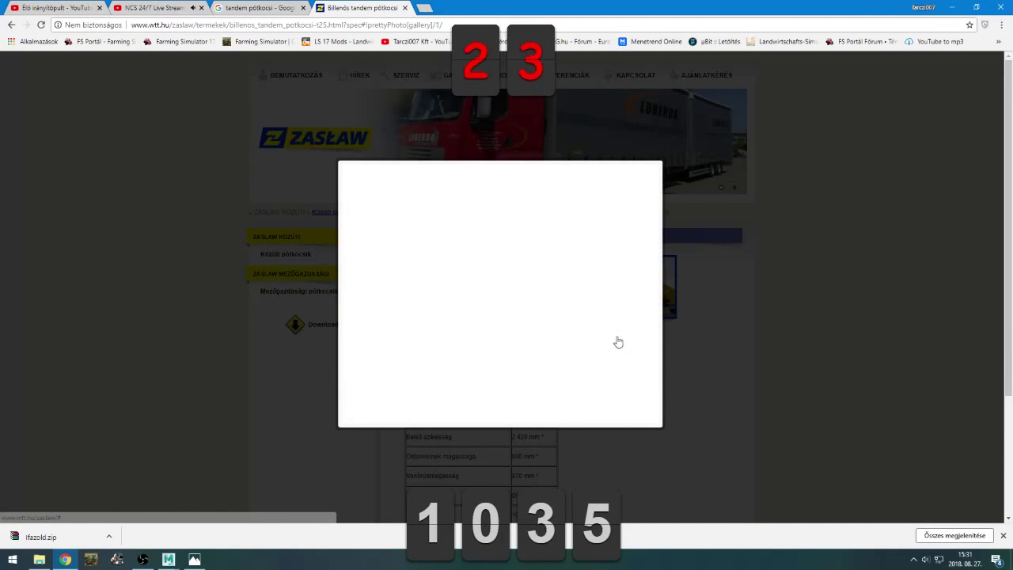
left_click(626, 350)
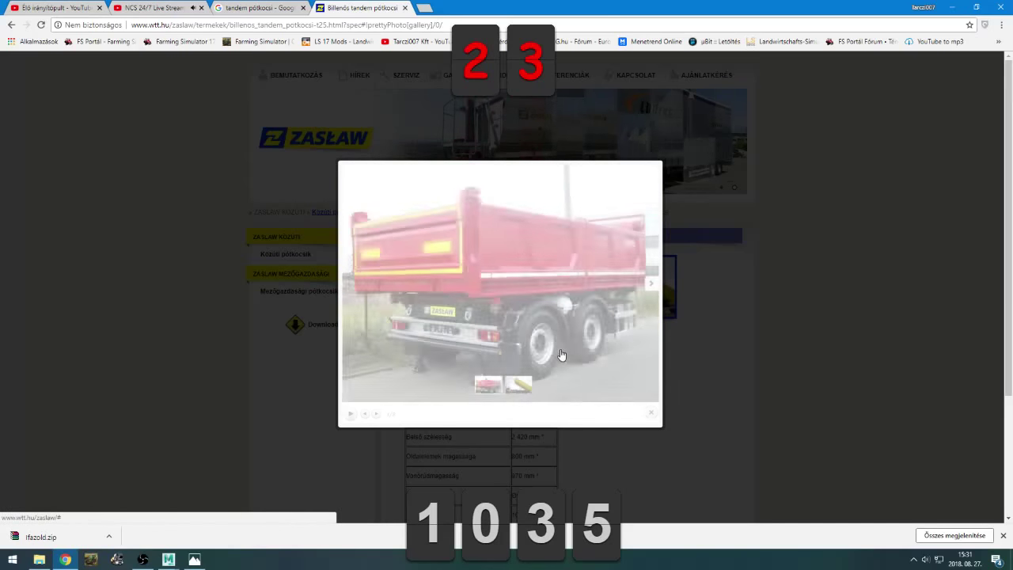
left_click(721, 351)
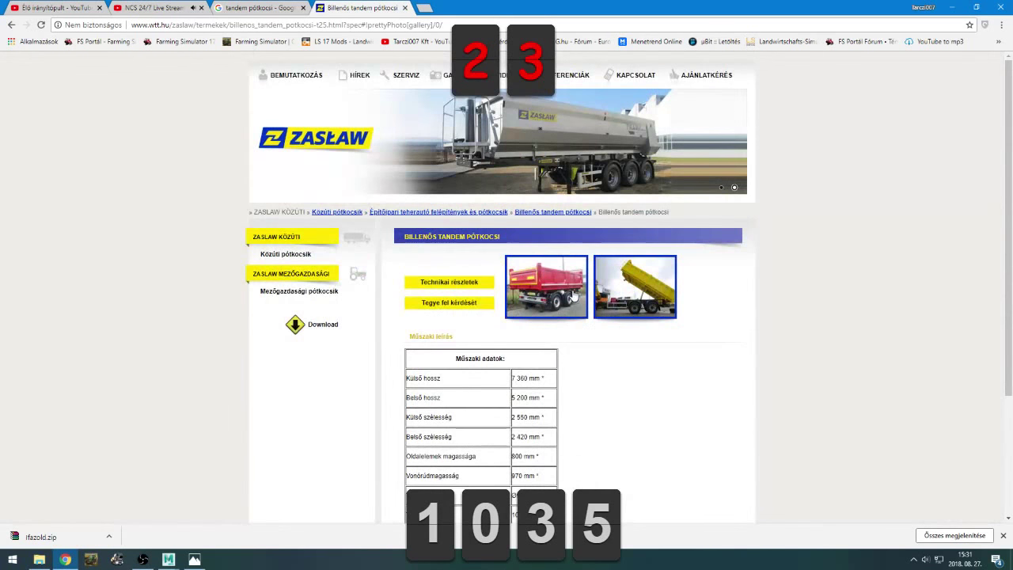
left_click(575, 293)
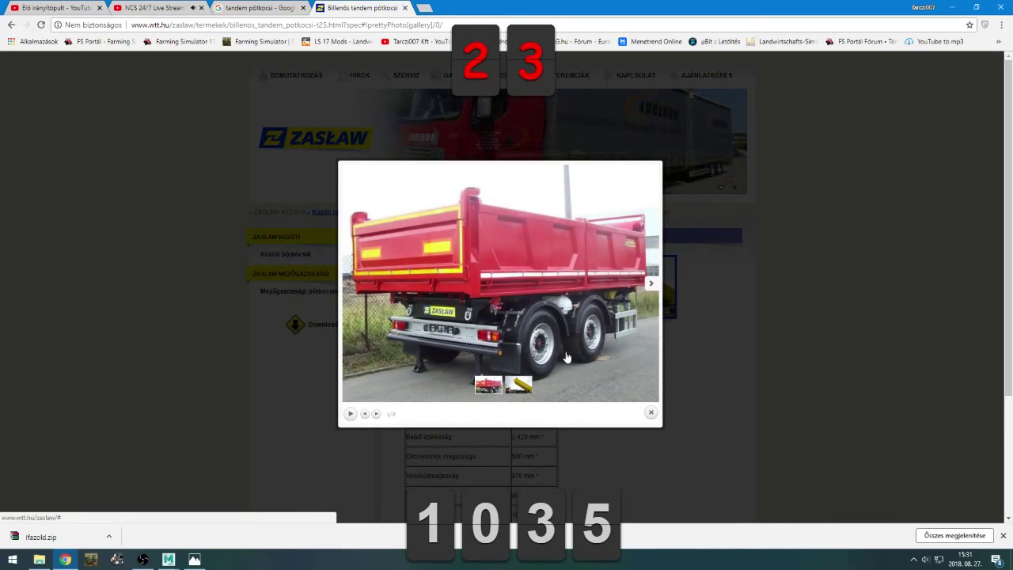
left_click(720, 377)
scroll(615, 404, "down", 2)
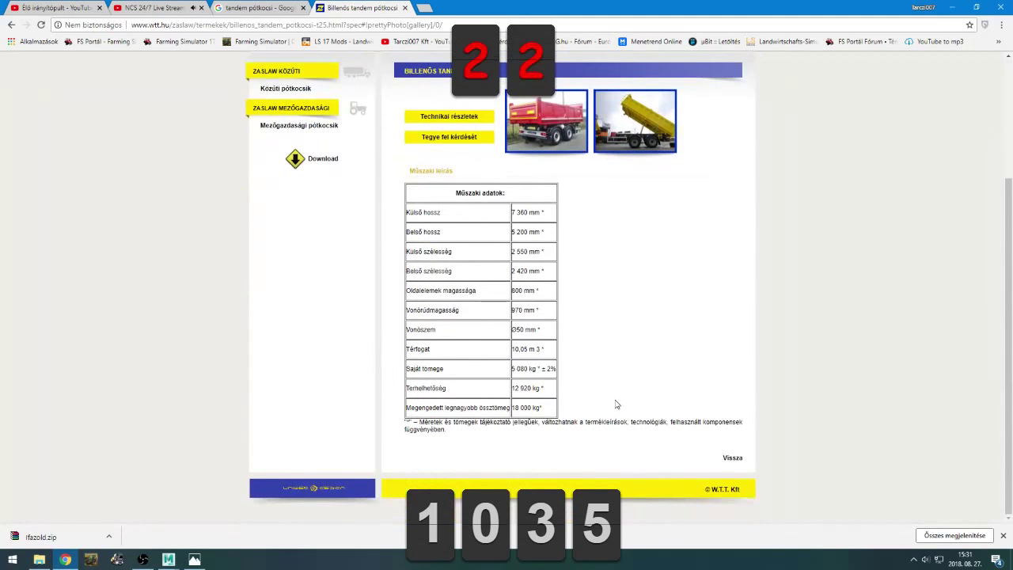
scroll(538, 350, "up", 2)
Return to the tandem trailer image results and browse down to open the green BRUDER Tandem pótkocsi picture
left_click(212, 6)
scroll(351, 391, "down", 4)
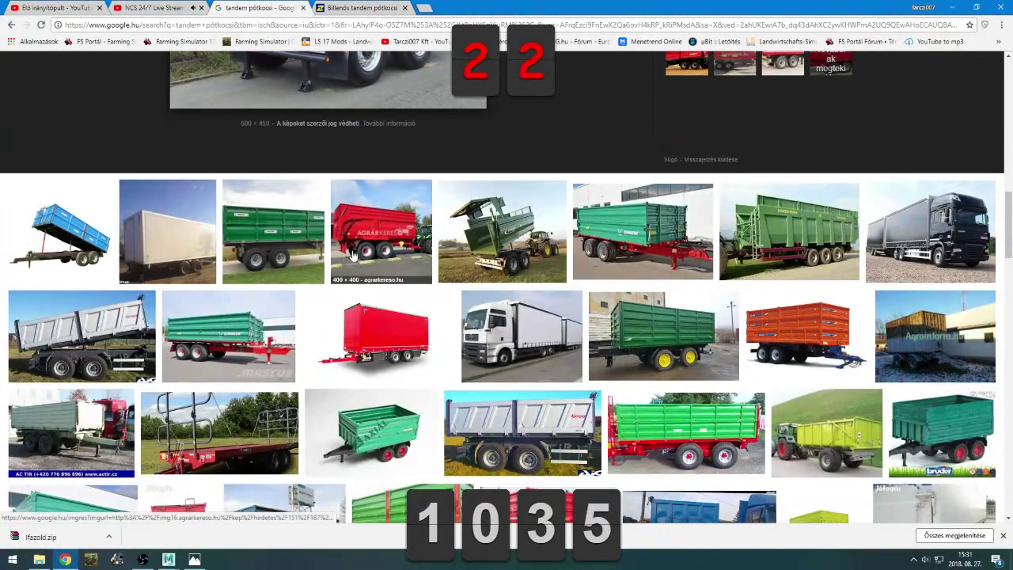
scroll(671, 381, "down", 1)
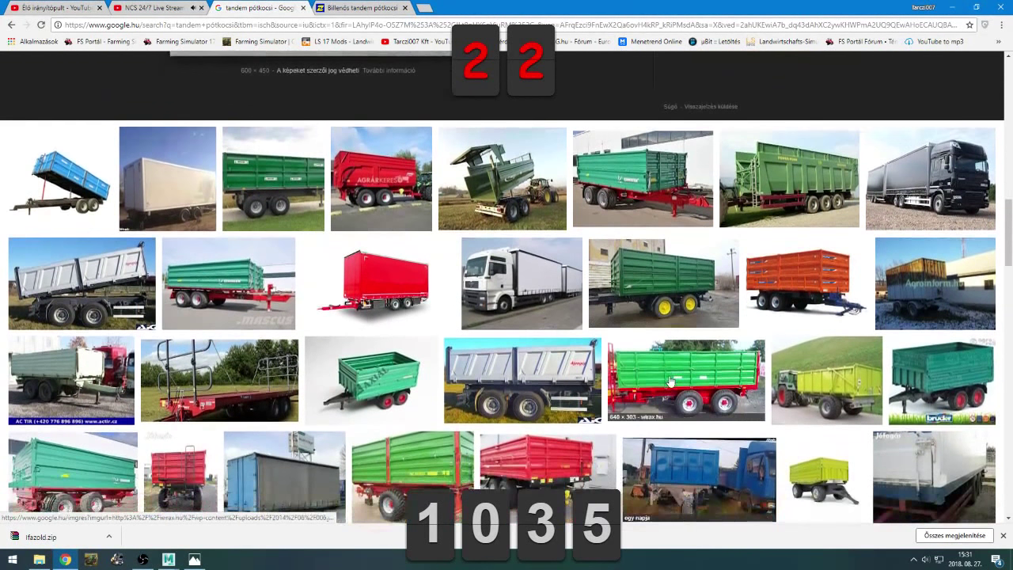
scroll(671, 364, "down", 5)
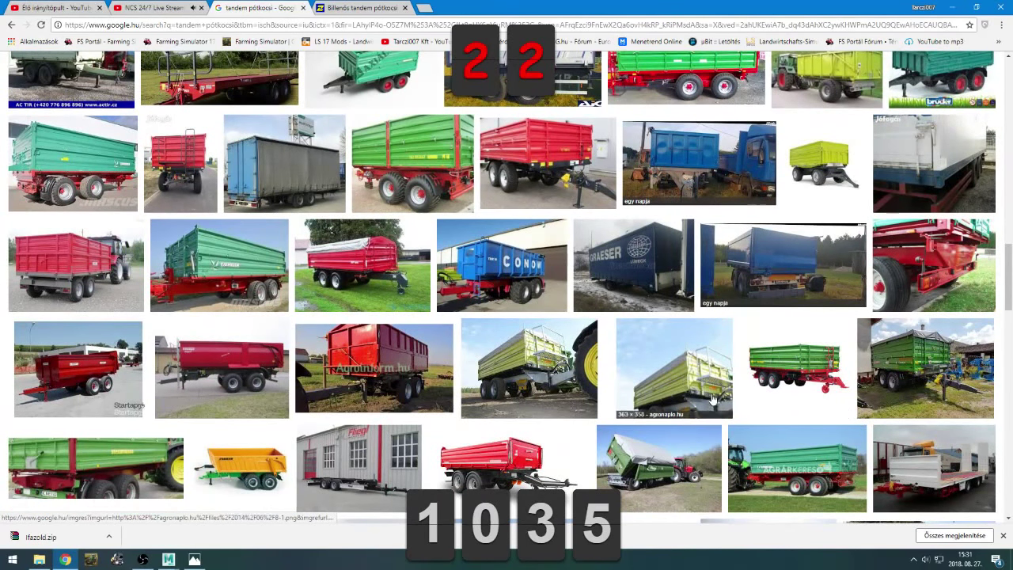
scroll(669, 364, "down", 2)
scroll(642, 421, "down", 3)
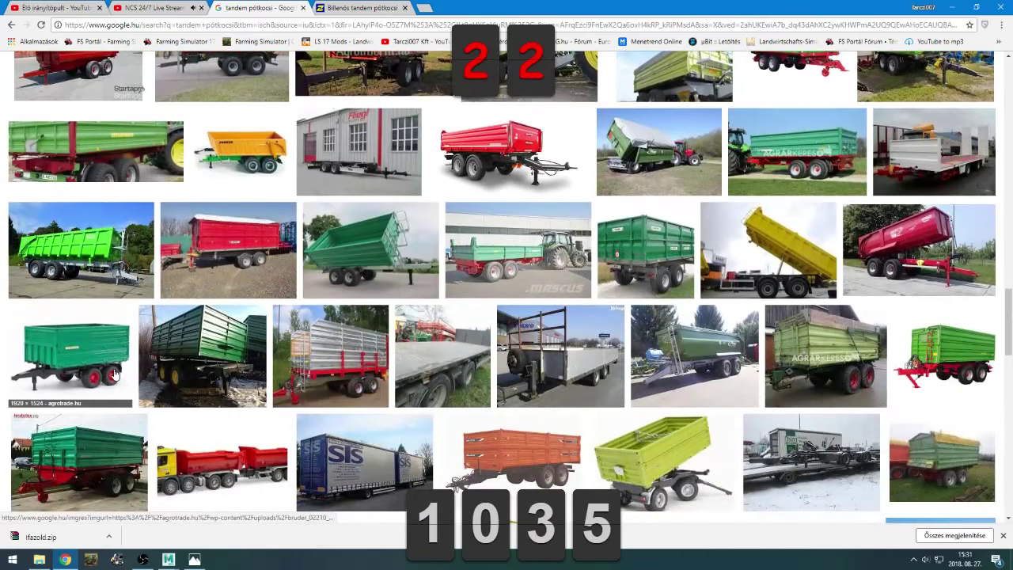
left_click(115, 374)
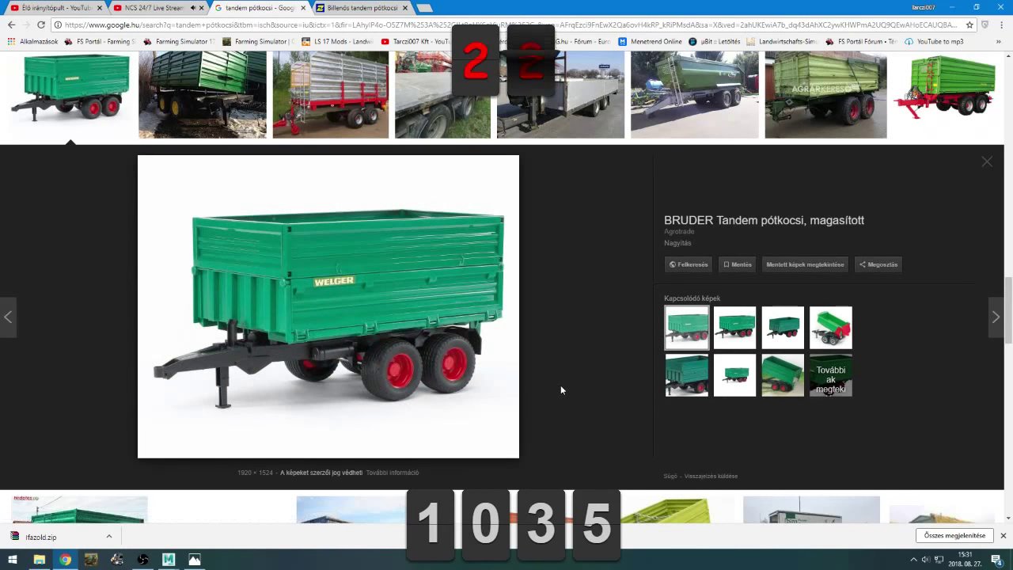
Browse the image results beyond the BRUDER trailer for wheel and mudguard references, and open the white tandem tipper marked alga
scroll(561, 390, "down", 1)
scroll(561, 389, "down", 5)
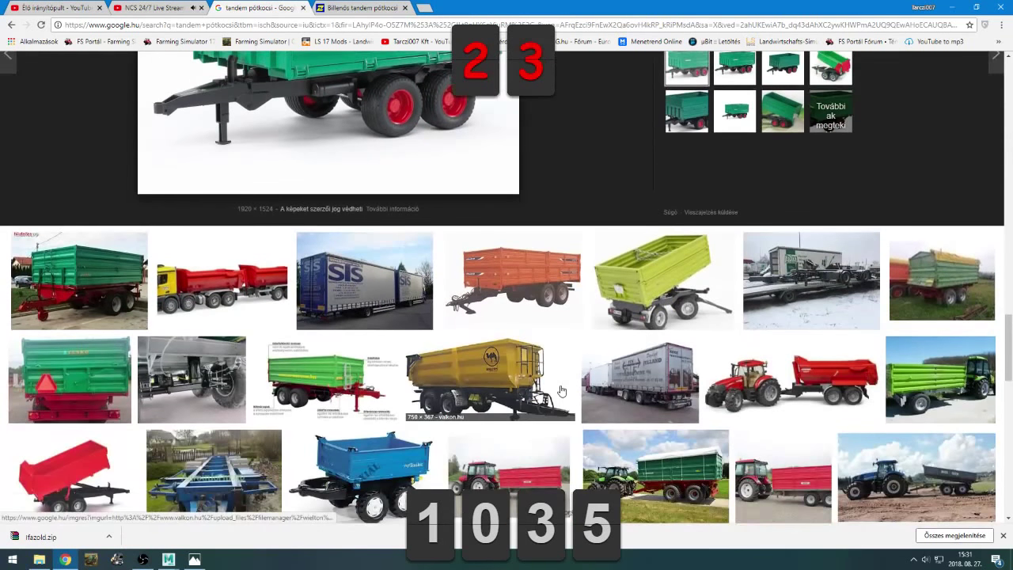
scroll(561, 389, "down", 3)
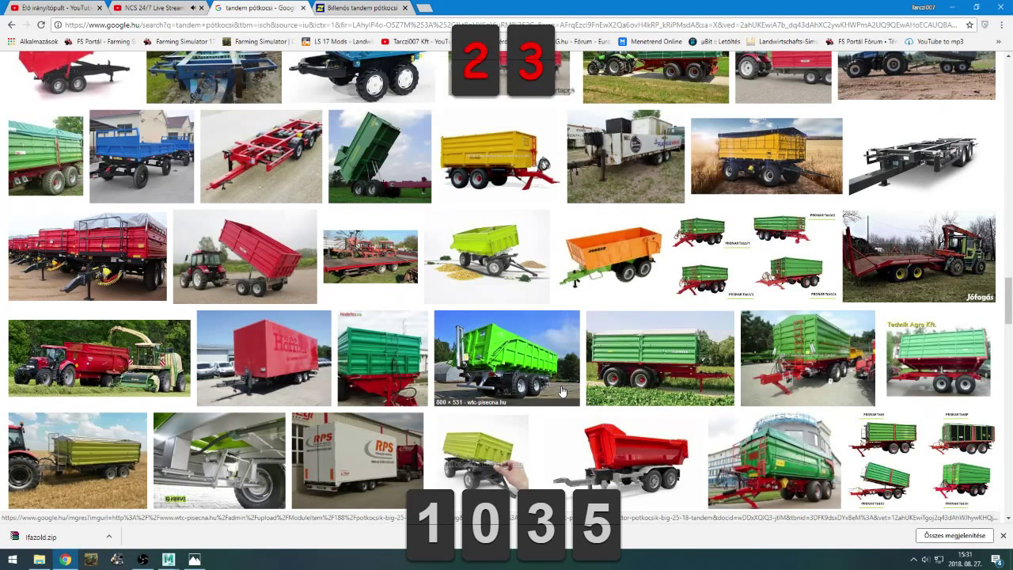
scroll(562, 391, "down", 1)
scroll(561, 391, "down", 1)
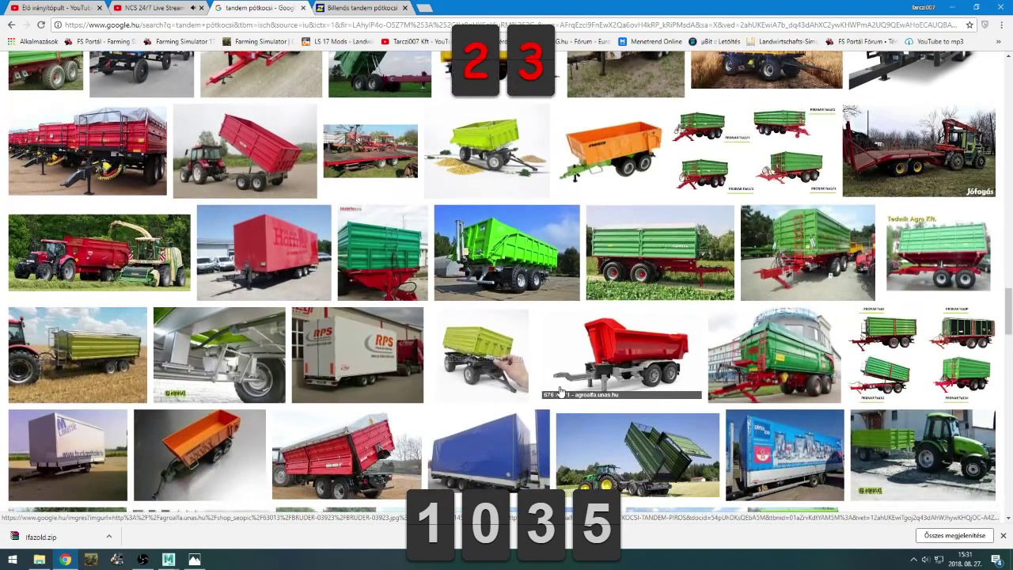
scroll(753, 319, "down", 1)
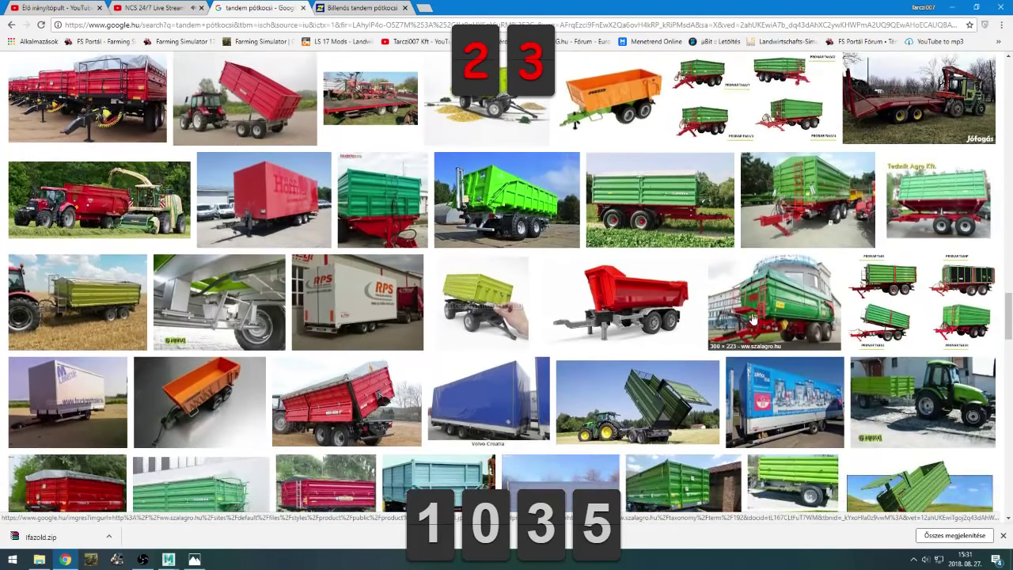
scroll(753, 319, "down", 3)
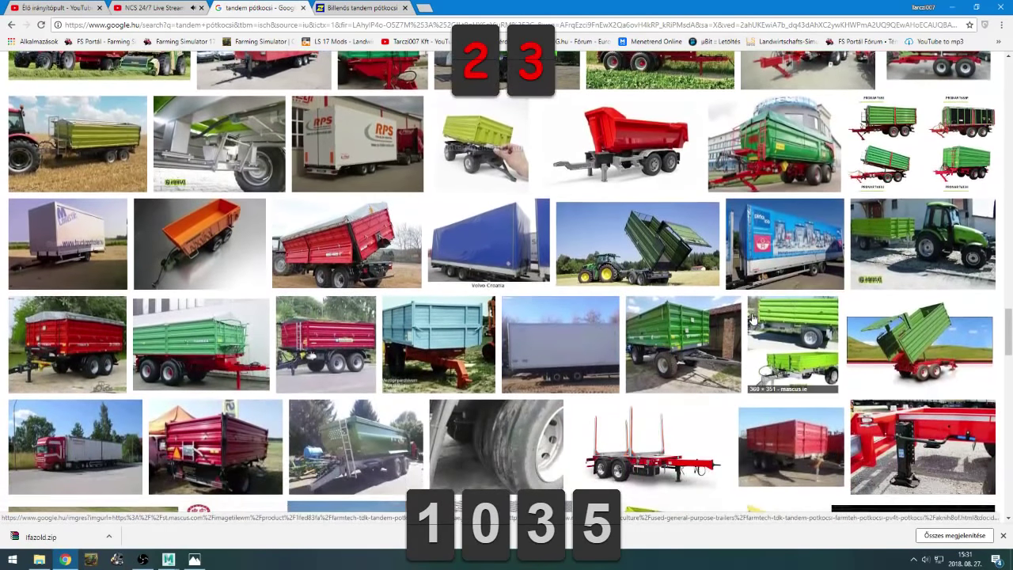
scroll(753, 319, "down", 3)
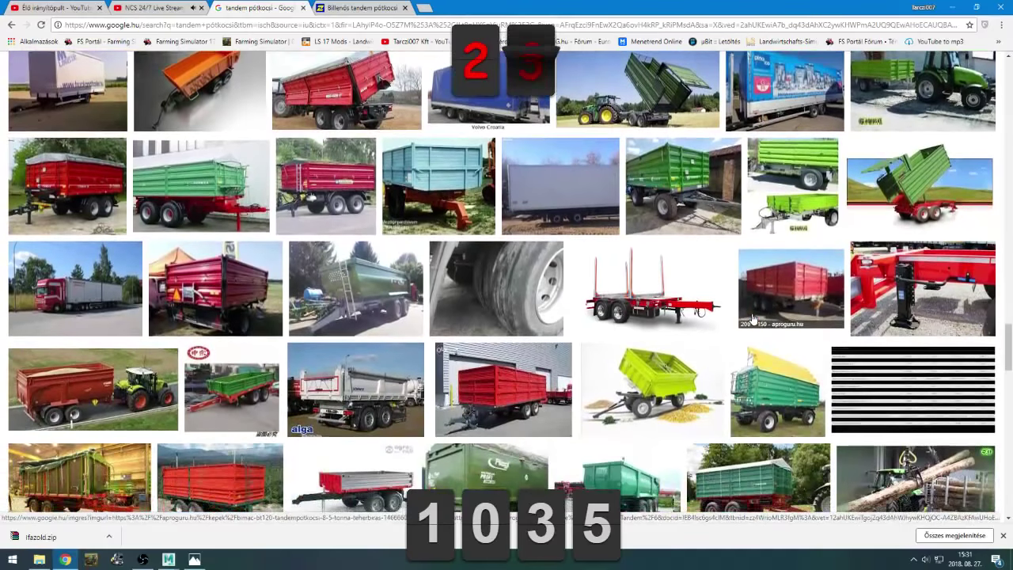
scroll(753, 319, "down", 3)
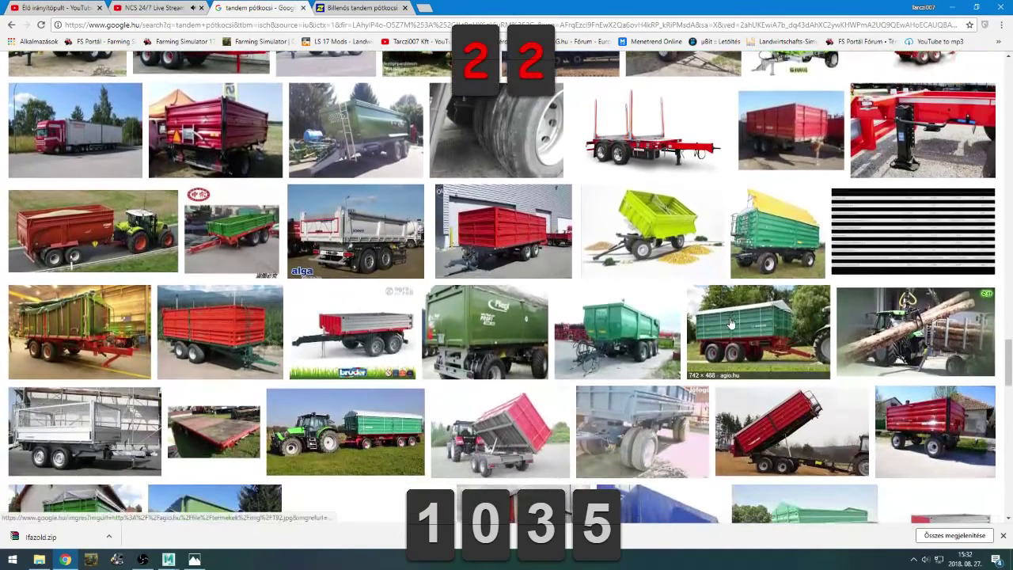
left_click(357, 237)
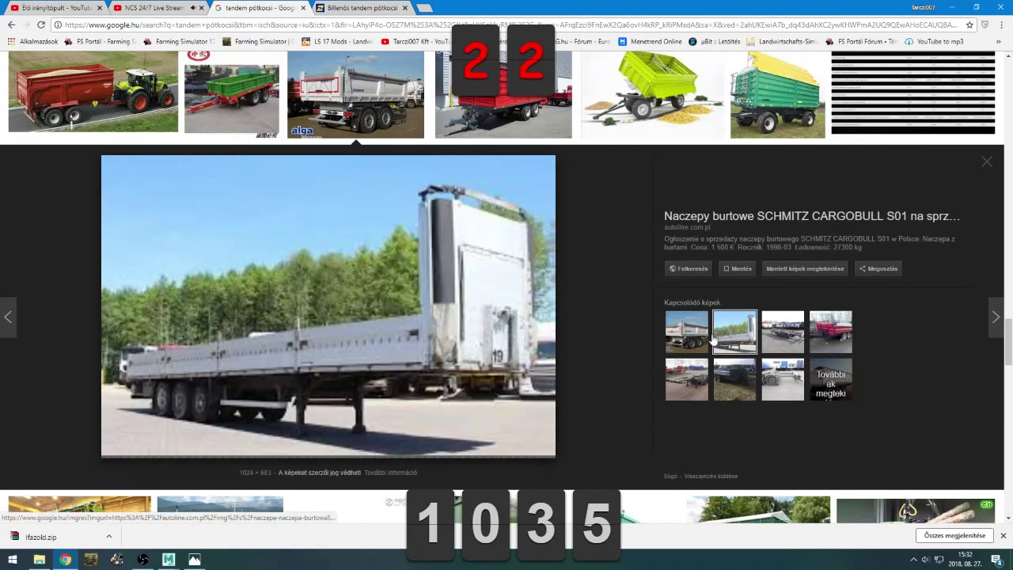
Change the image search query to "kempf tandem pótkocsi" and run it
scroll(609, 368, "up", 15)
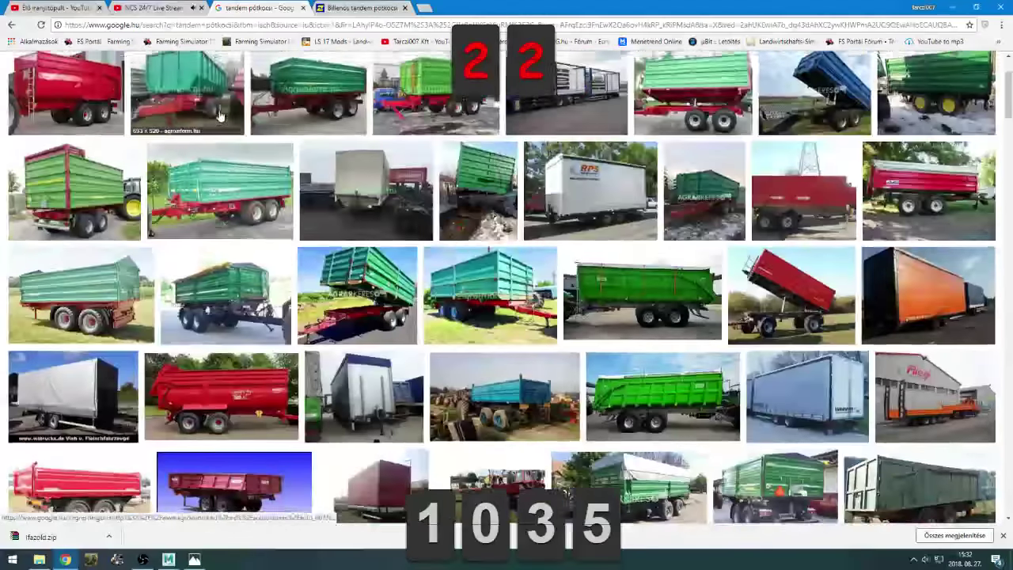
scroll(220, 117, "up", 2)
double_click(121, 73)
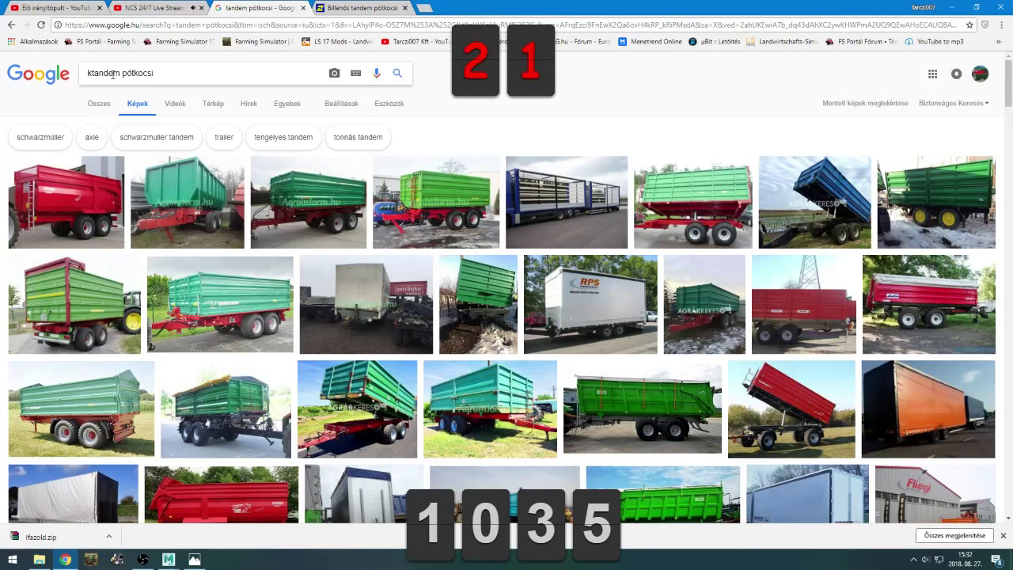
key("Return")
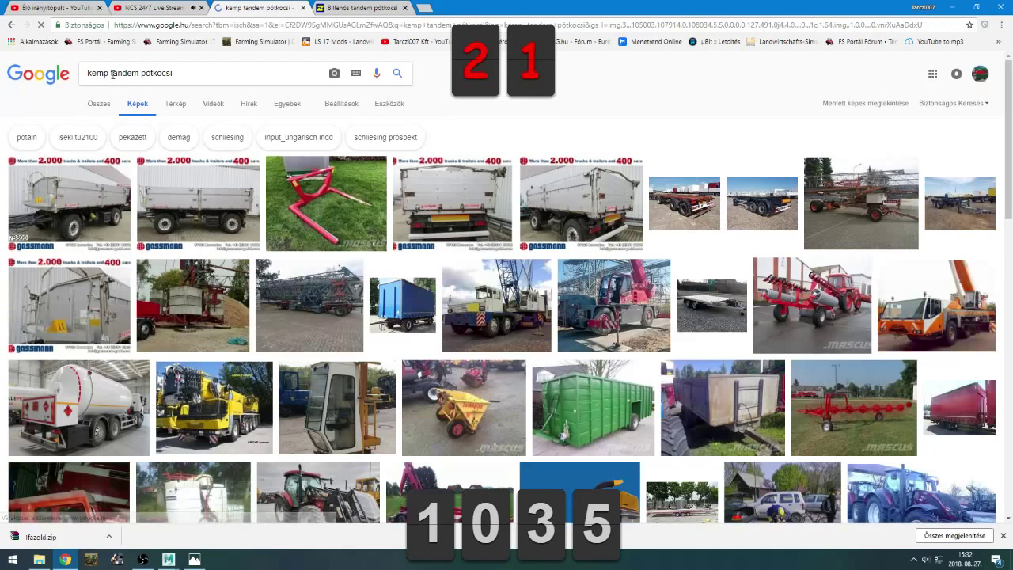
type("f")
key("Return")
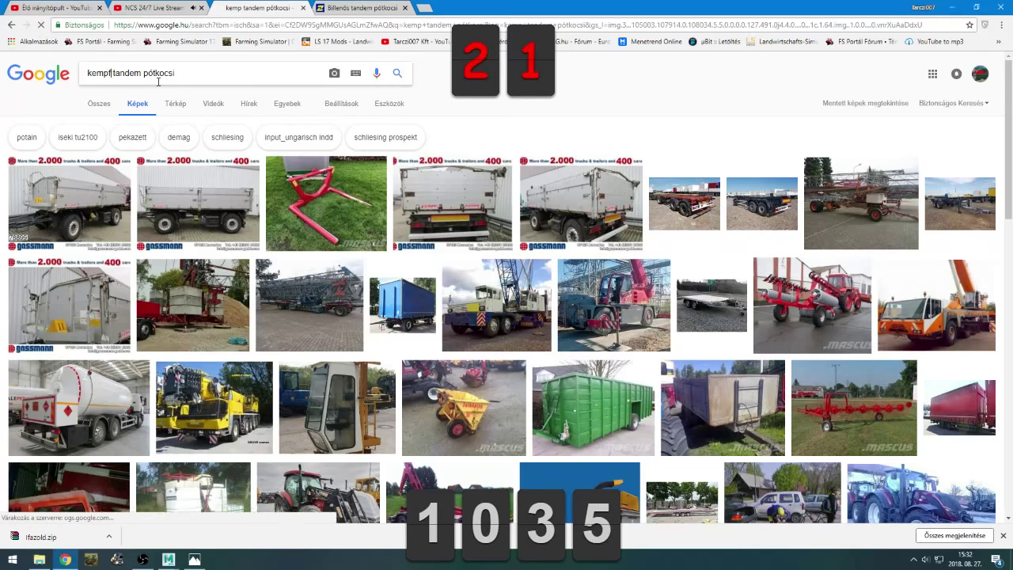
Open the orange and silver Kempf Getreide tandem tipper's image and compare the results up to the blue Kempf LK 24
left_click(101, 214)
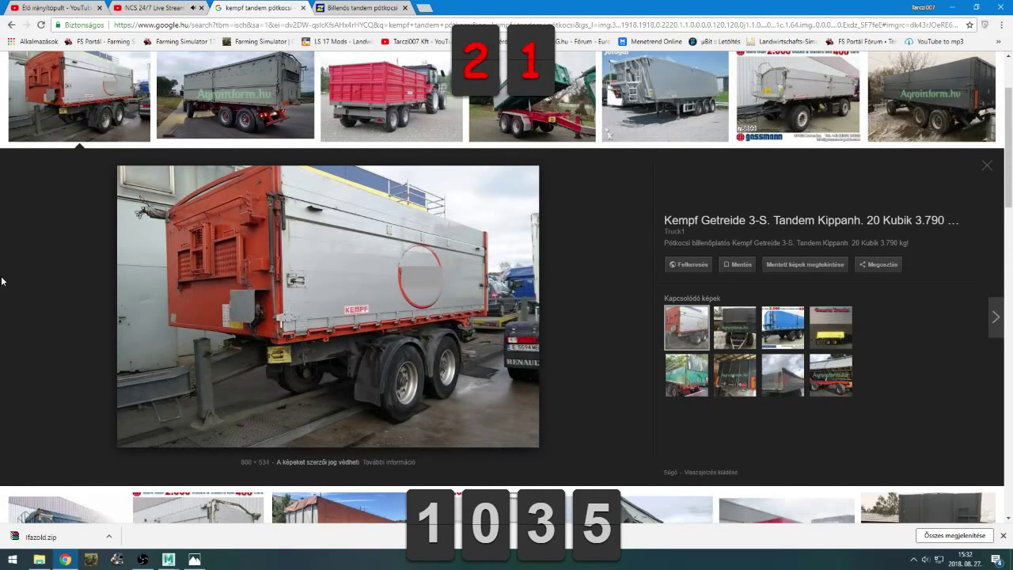
key("Right")
key("Right")
key("Right")
key("Right")
key("Right")
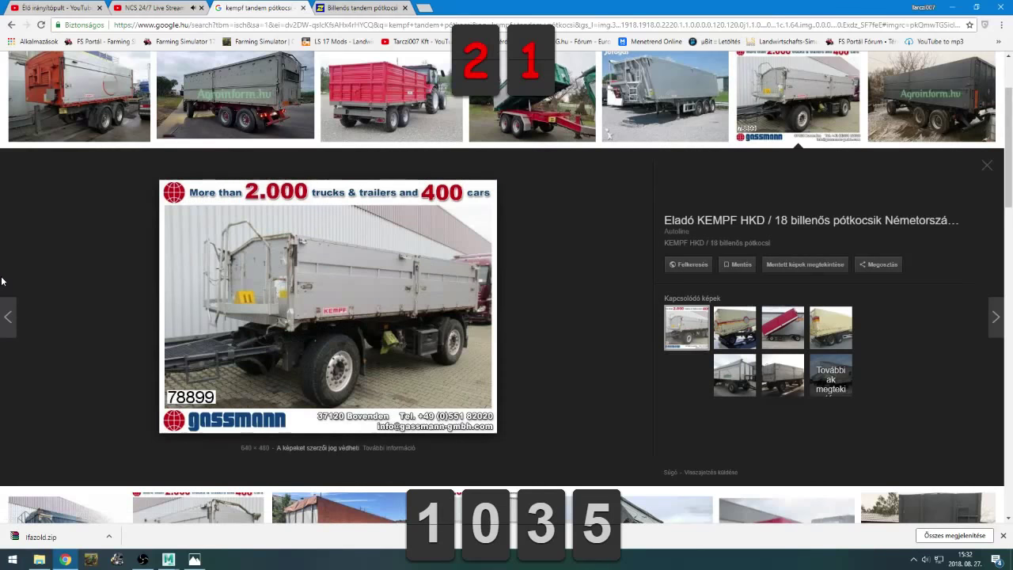
key("Right")
key("Right")
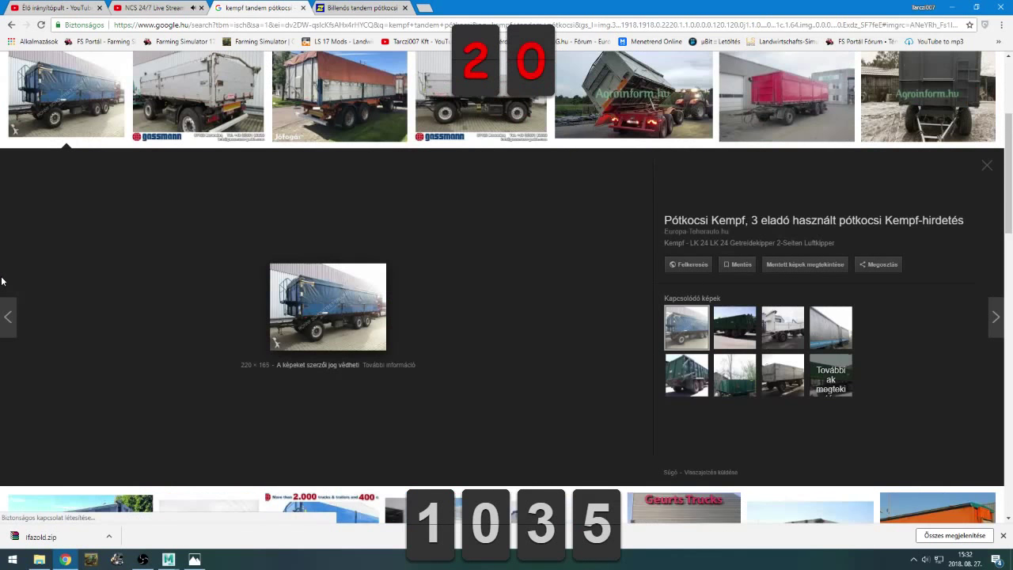
Compare the Kempf trailer pictures after the blue LK 24 up to the grey THKD 18 tandem tipper
key("Right")
key("Right")
key("Right")
key("Right")
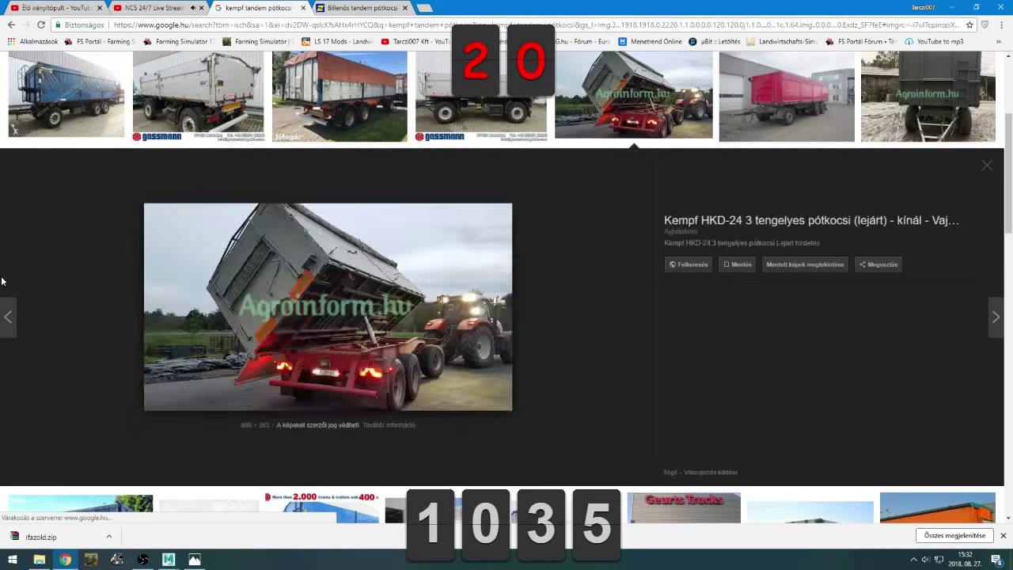
key("Right")
key("Left")
key("Right")
key("Right")
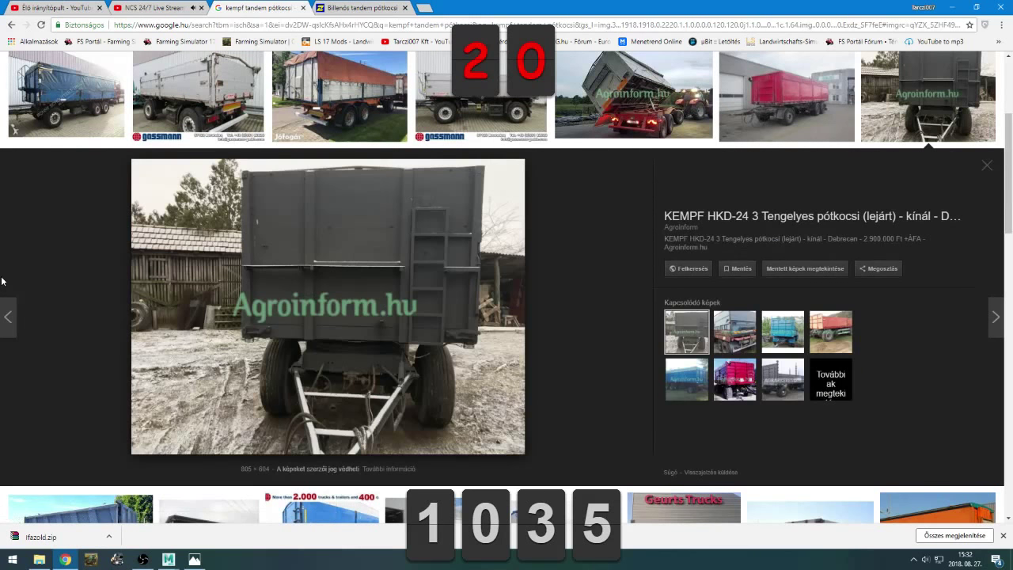
key("Right")
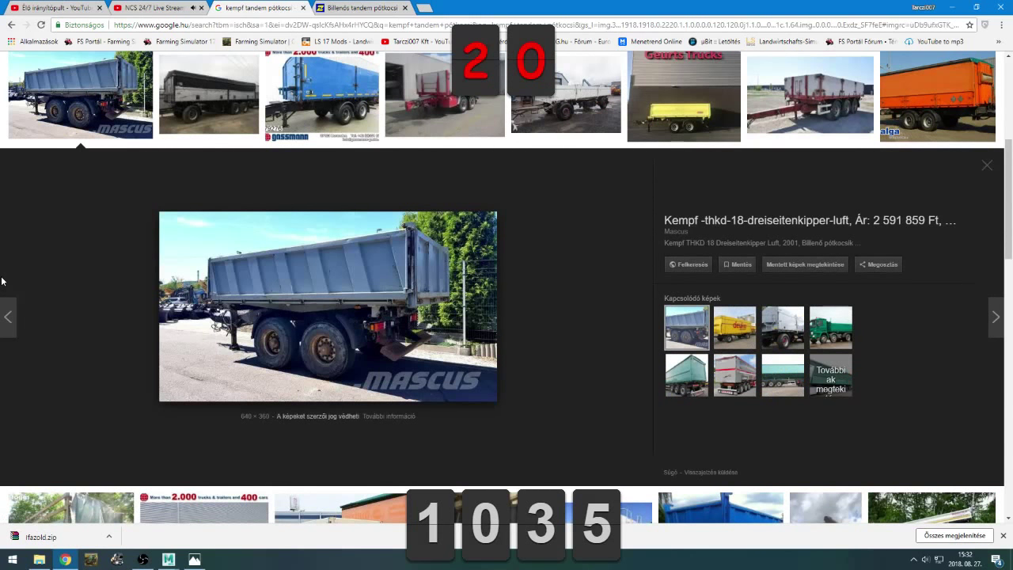
Look through the Kempf image results from the THKD 18 to the green HKD 24 trailer seen from behind
key("Right")
key("Right")
key("Right")
key("Right")
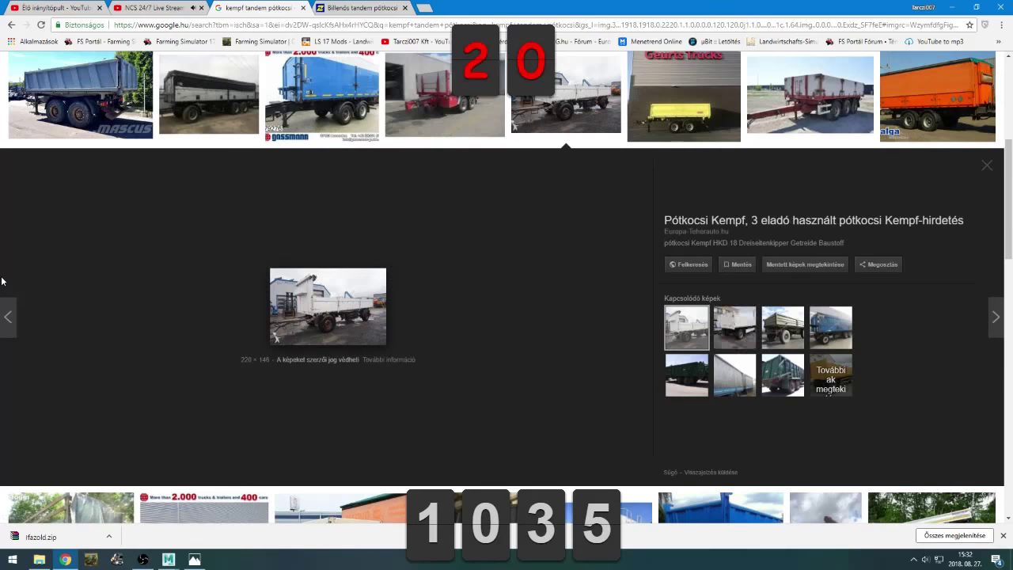
key("Right")
key("Right")
key("Right")
key("Left")
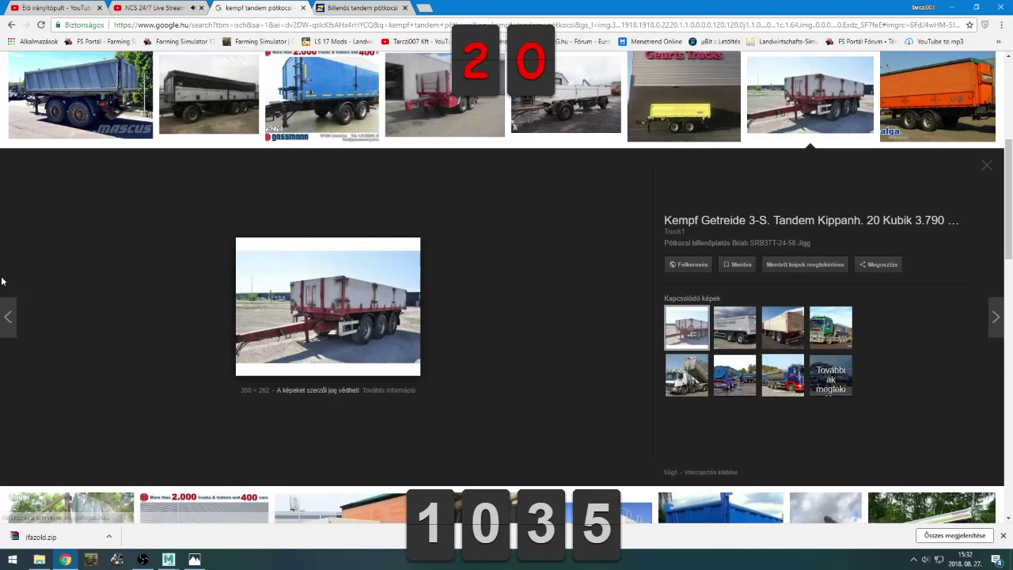
key("Right")
key("Right")
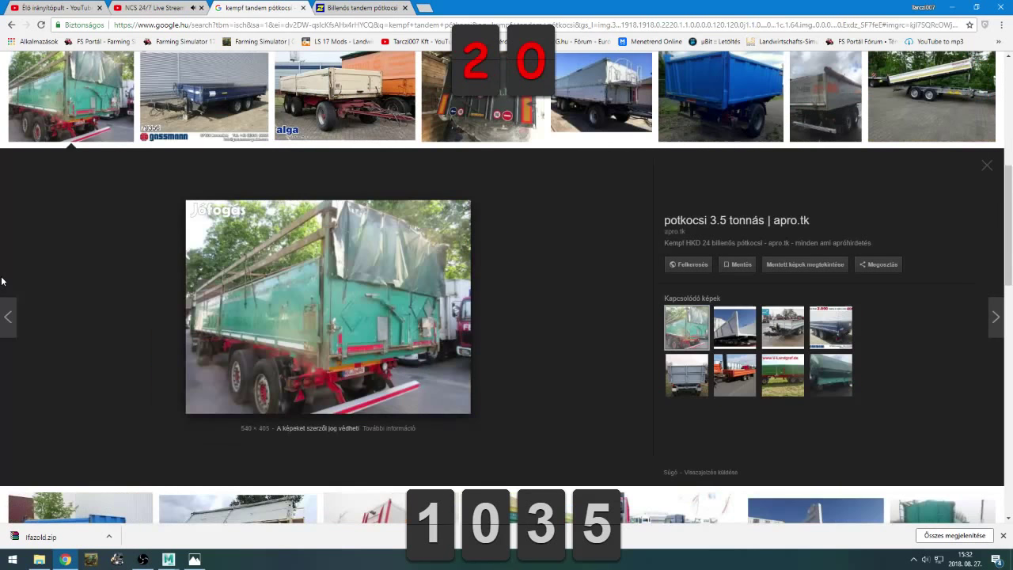
Compare the Kempf image results from the green HKD 24 up to the blue Schwarzmüller 2A3S HKE tandem tipper
key("Right")
key("Right")
key("Right")
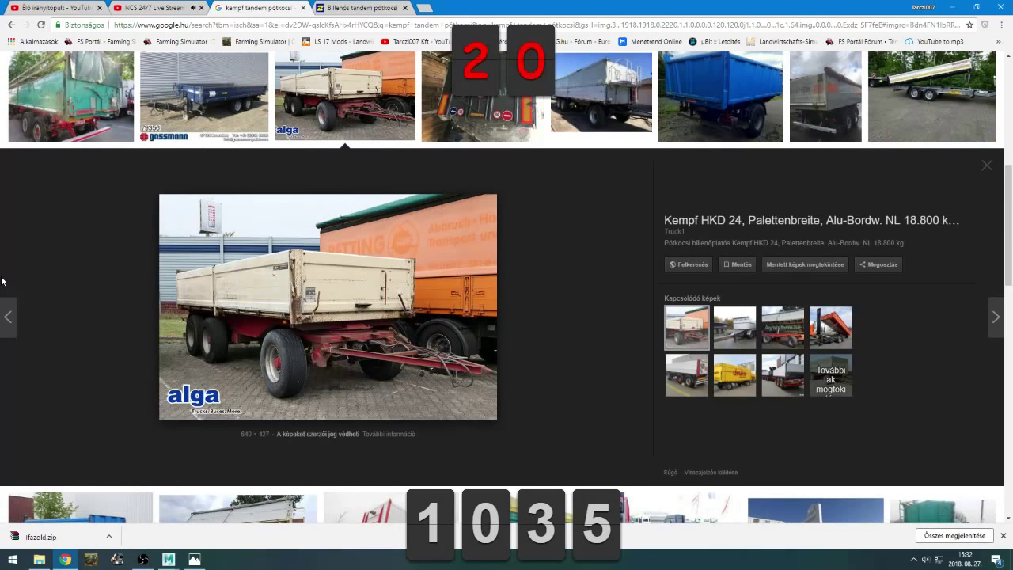
key("Right")
key("Right")
key("Right")
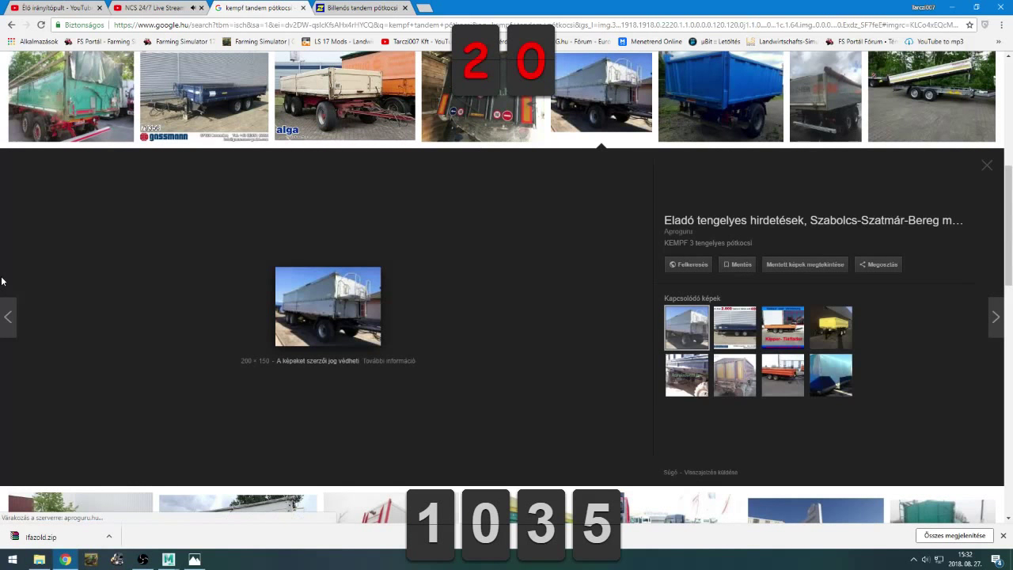
key("Left")
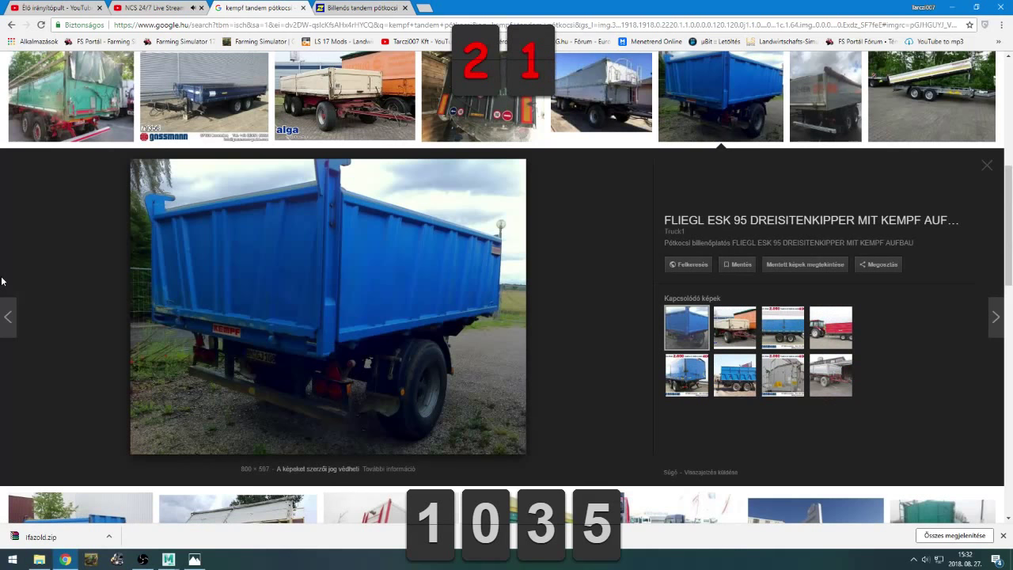
key("Right")
key("Right")
key("Right")
key("Right")
key("Right")
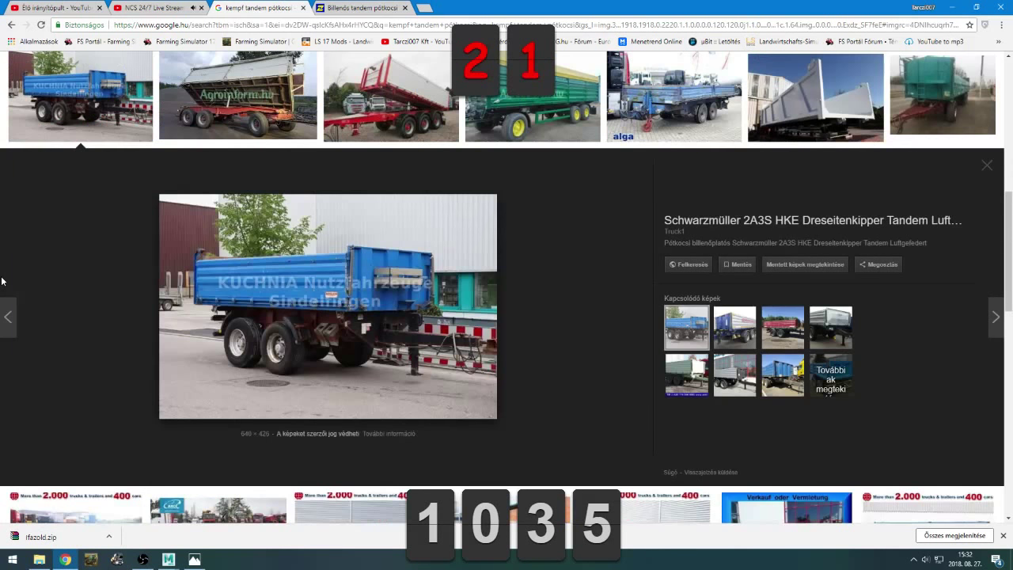
Look through the trailer pictures after the Schwarzmüller tandem up to the blue Panav Tandem ABS tipper
key("Right")
key("Right")
key("Right")
key("Right")
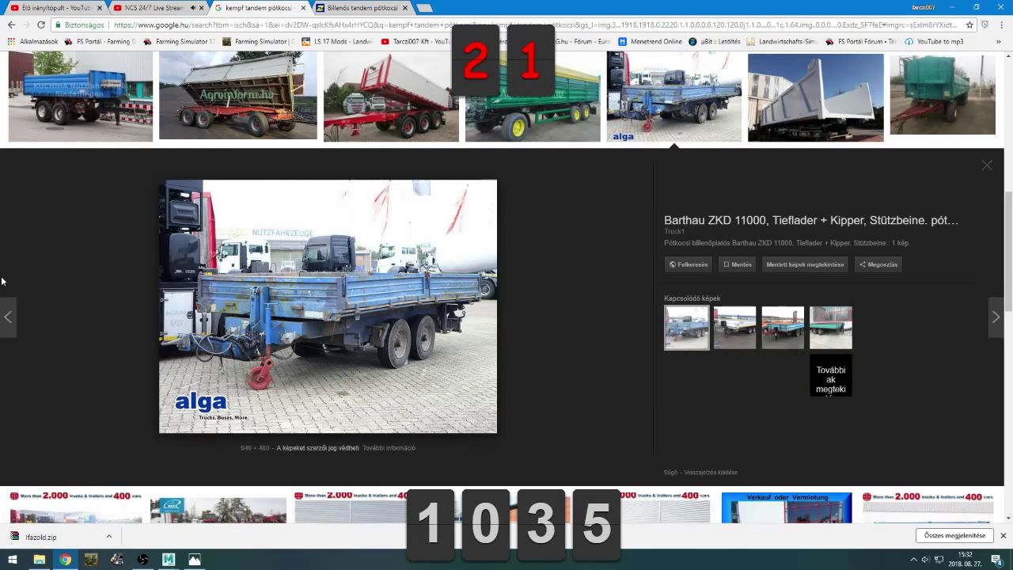
key("Right")
key("Right")
key("Right")
key("Right")
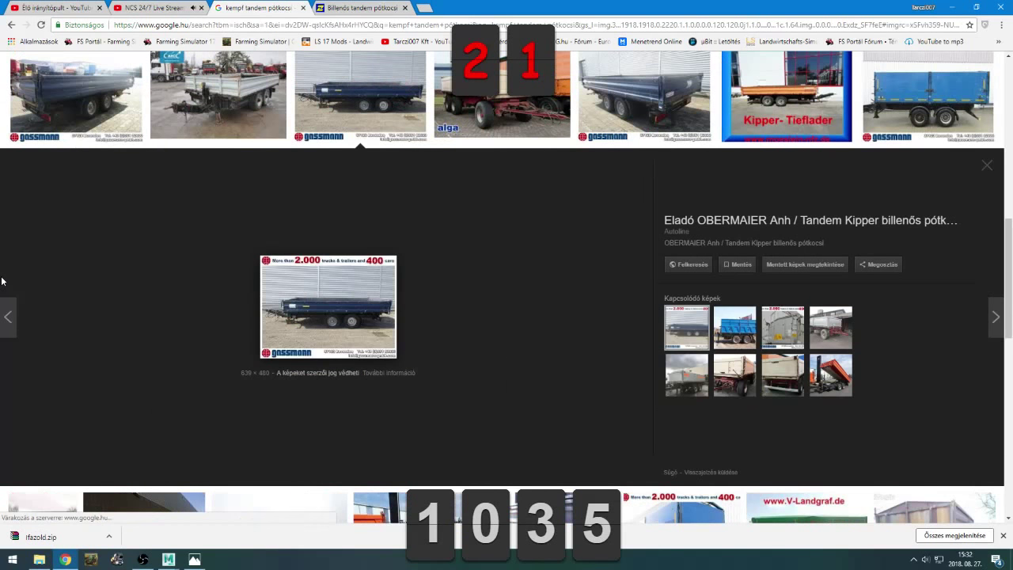
key("Right")
key("Right")
key("Right")
key("Right")
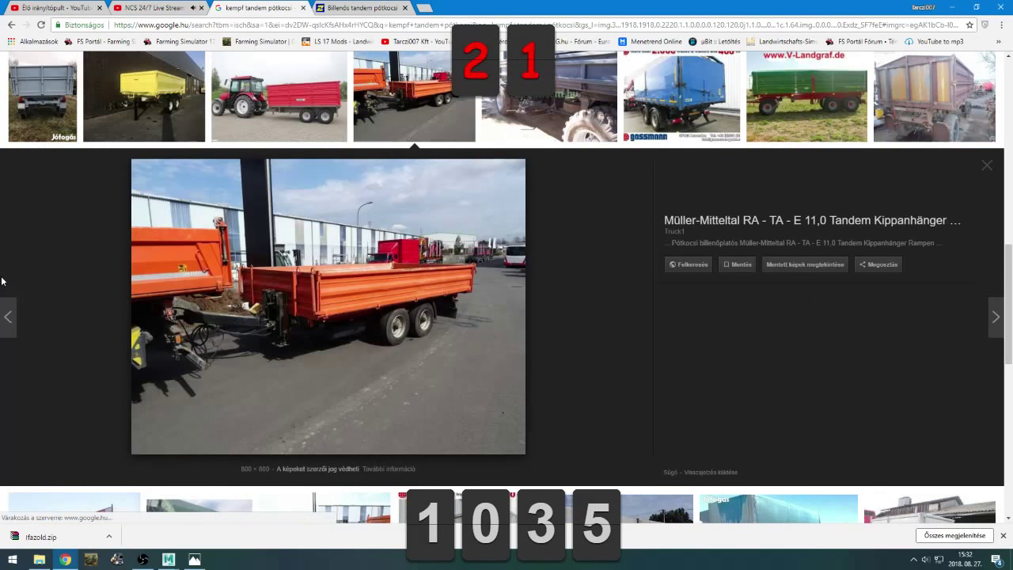
key("Right")
key("Right")
key("Right")
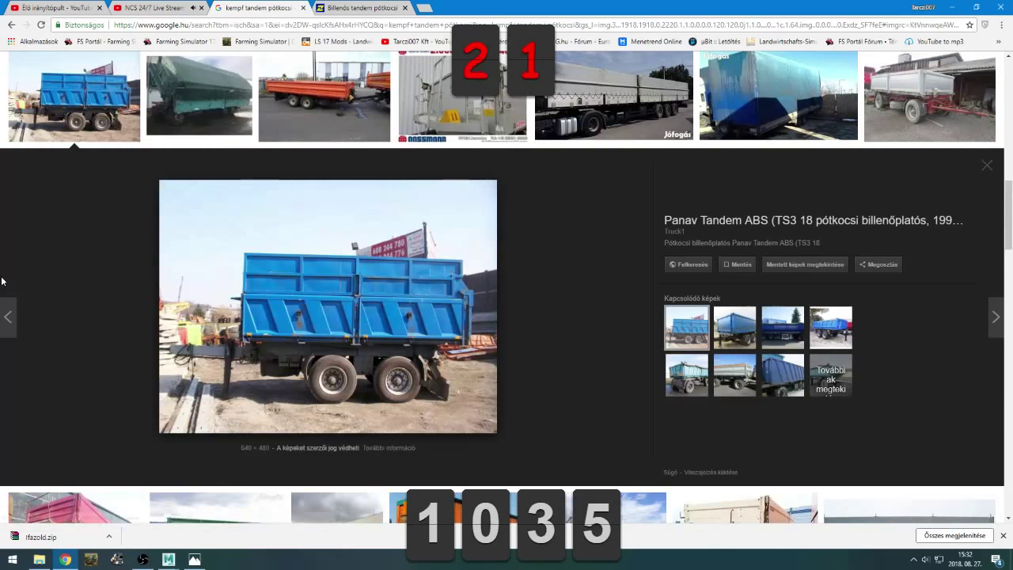
Compare the wheel and mudguard layouts in the pictures after the Panav tandem up to the orange Dinkel ZAK 18/3
key("Left")
key("Right")
key("Right")
key("Right")
key("Right")
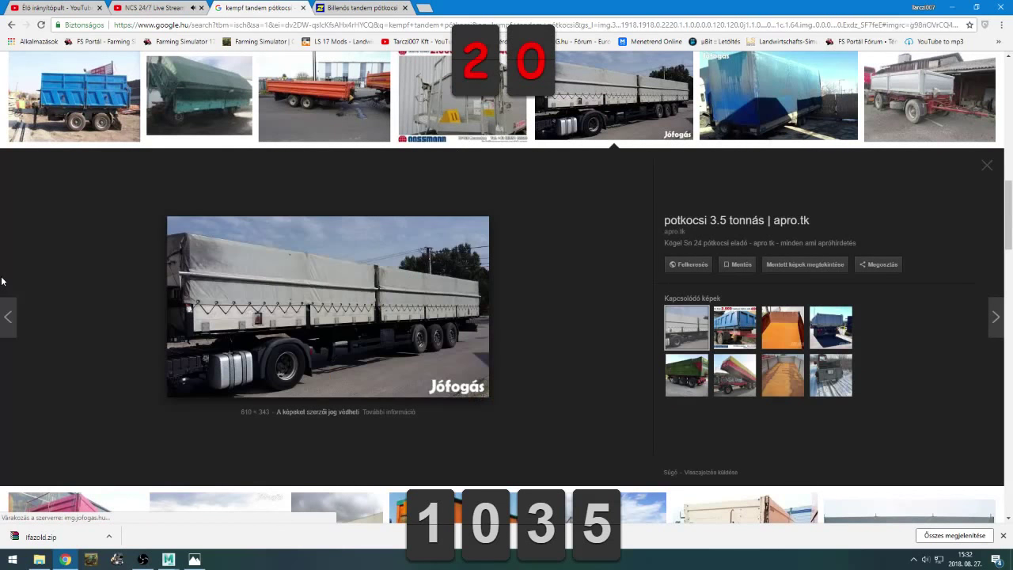
key("Right")
key("Right")
key("Right")
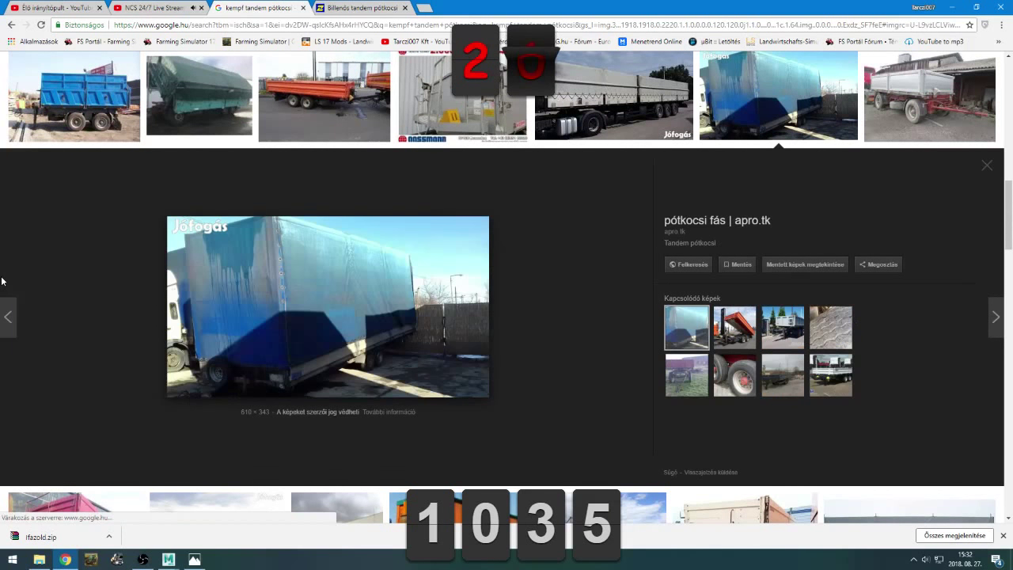
key("Left")
key("Right")
key("Right")
key("Right")
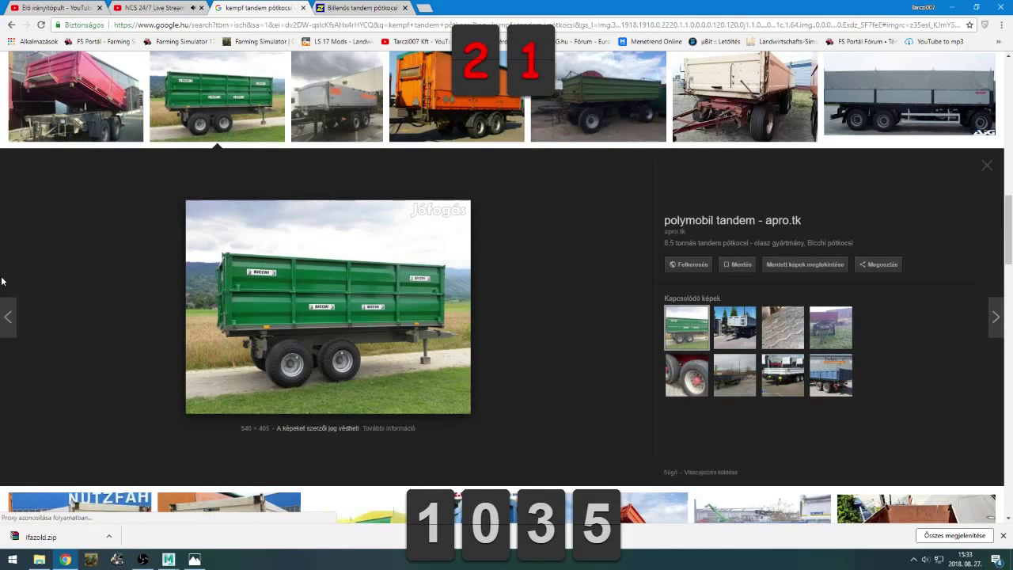
key("Left")
key("Right")
key("Right")
key("Right")
key("Right")
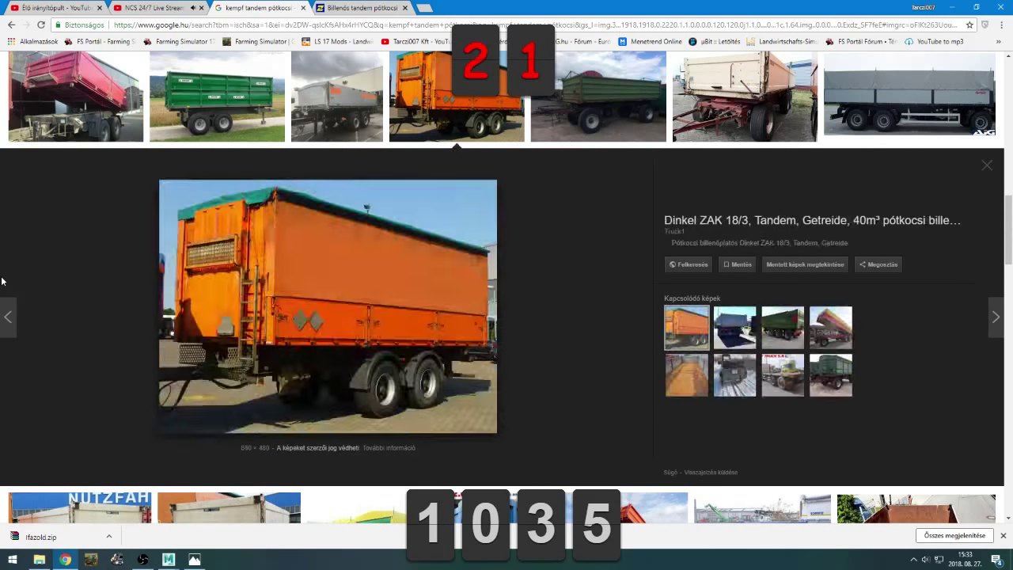
Examine the grey AKB 1800G and beige Kempf HKD 24 rear views, continuing to the blue Schmitz Cargobull ZKI 18
key("Left")
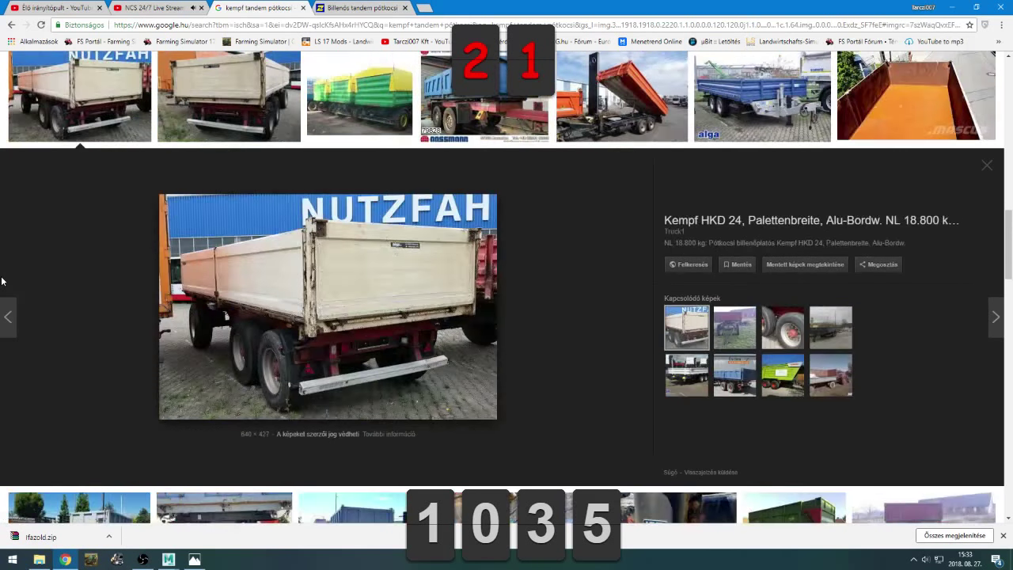
key("Right")
key("Left")
key("Right")
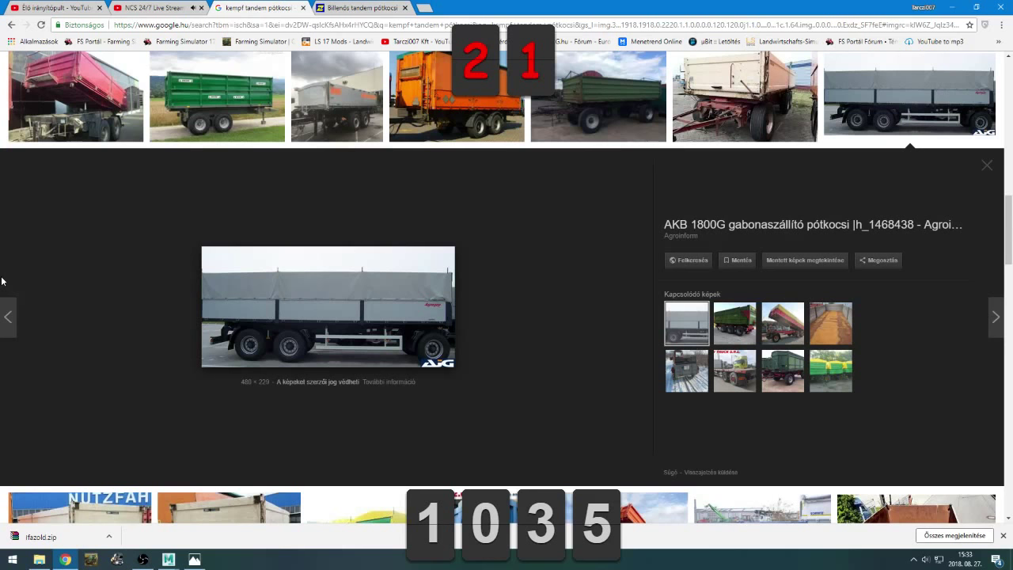
key("Left")
key("Right")
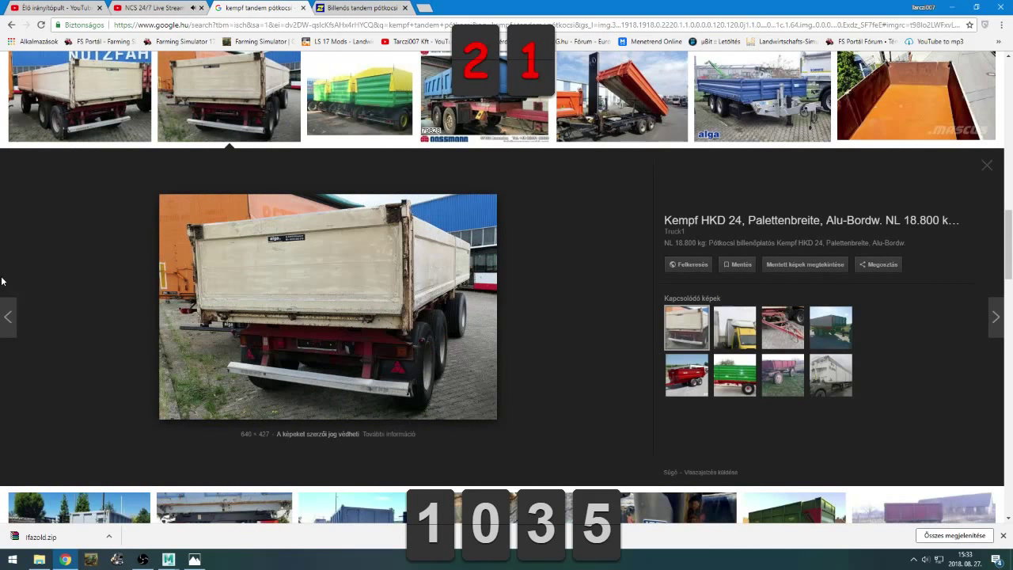
key("Right")
key("Right")
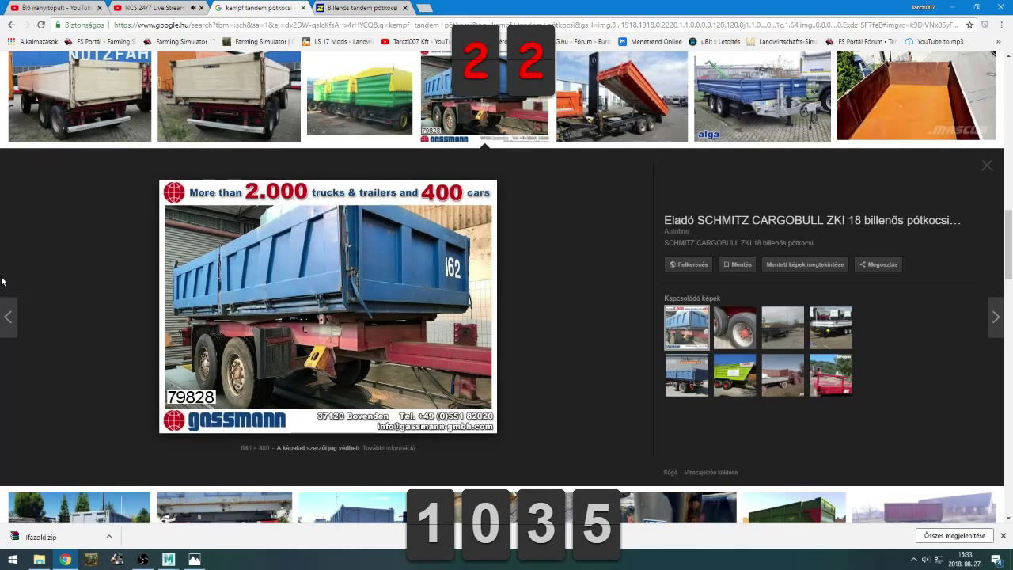
Examine the Kempf THKD 18 detail photos and continue to the small red tipper standing on grass
key("Right")
key("Right")
key("Right")
key("Right")
key("Right")
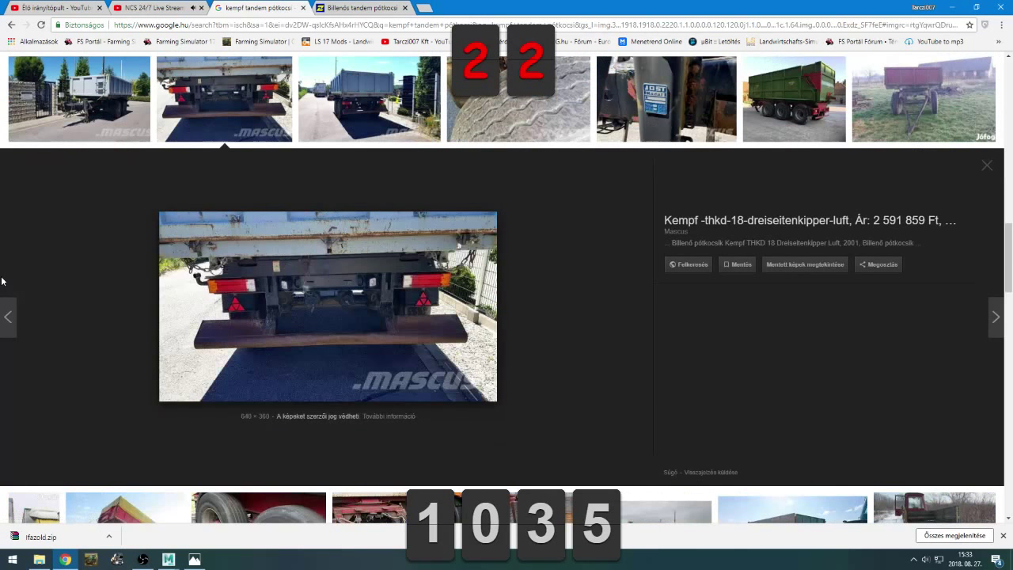
key("Left")
key("Right")
key("Right")
key("Right")
key("Right")
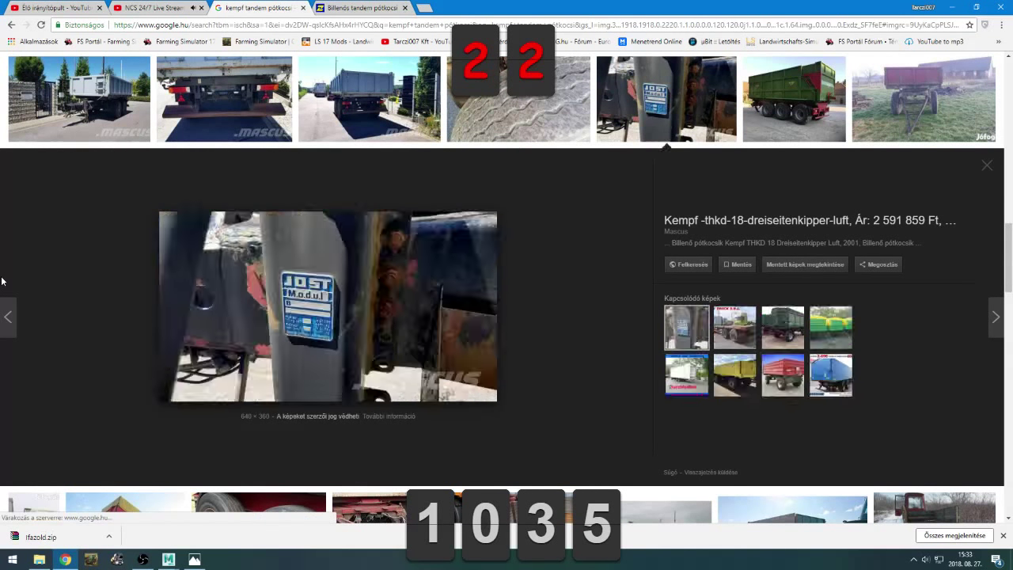
key("Right")
key("Right")
key("Right")
key("Right")
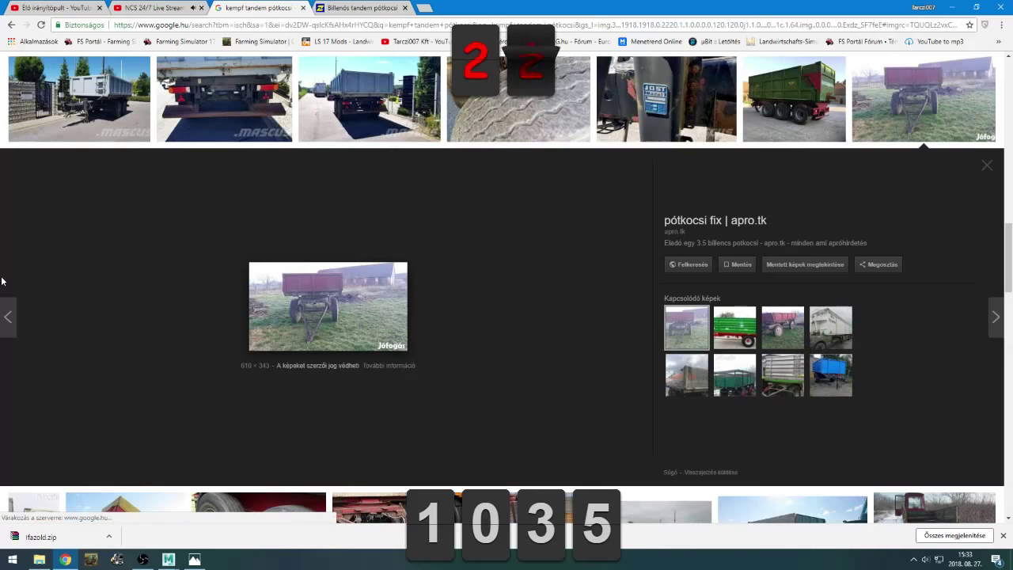
Look through the results from the Kempf HKD 24 wheel and drawbar photos to the green CLAAS Cargos 740 Tandem
key("Right")
key("Right")
key("Right")
key("Right")
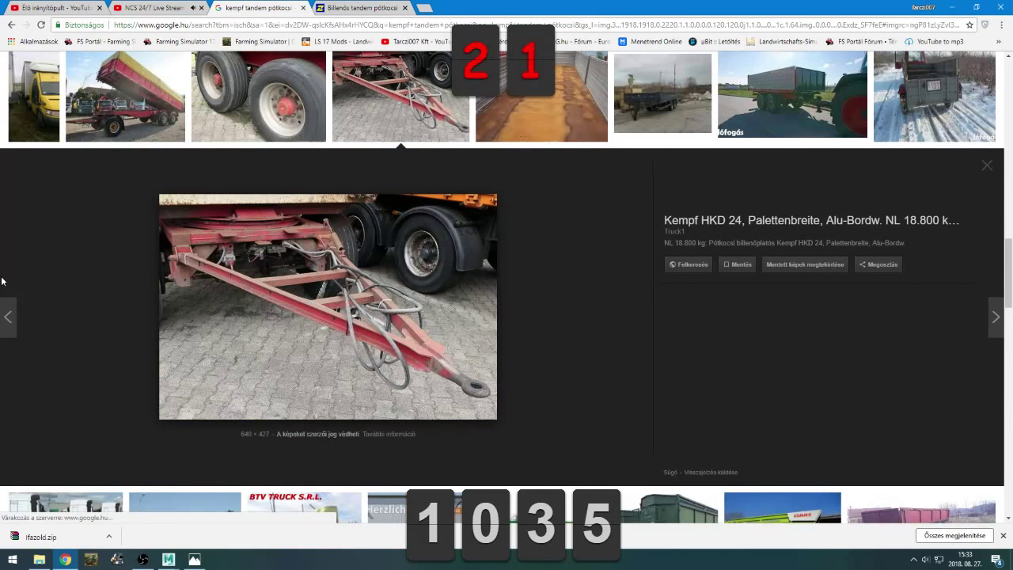
key("Right")
key("Right")
key("Right")
key("Right")
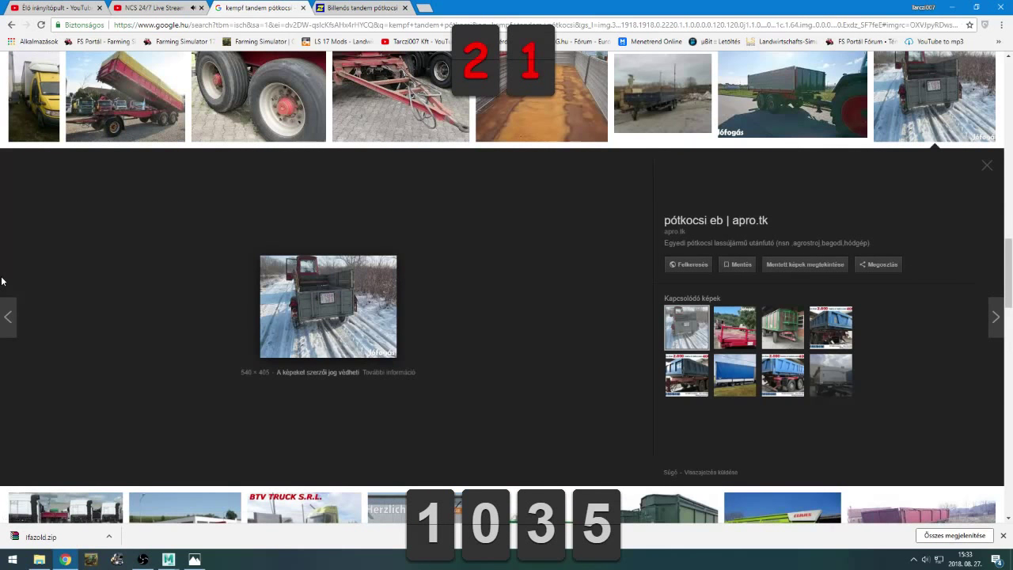
key("Right")
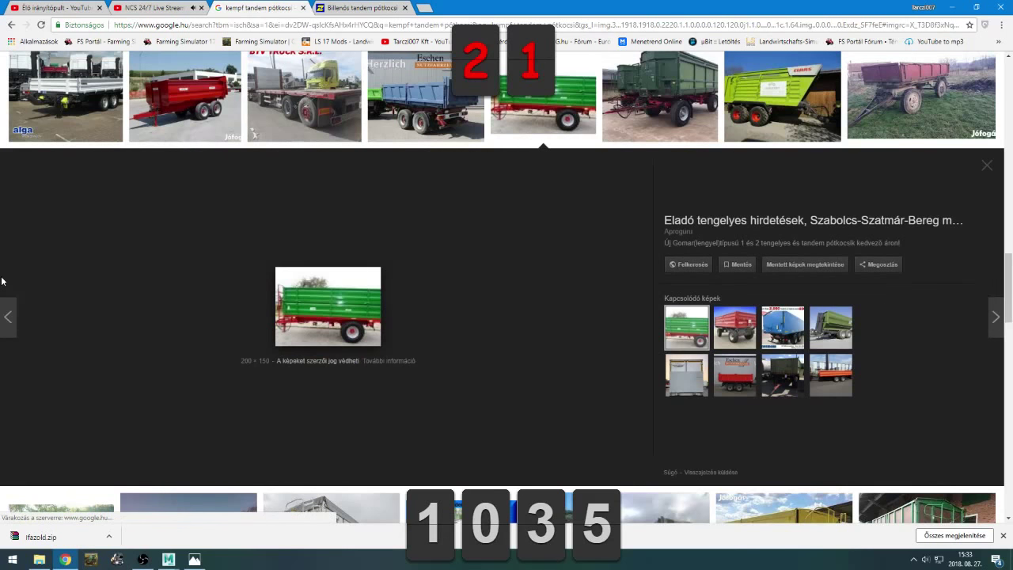
key("Left")
key("Right")
key("Right")
key("Right")
key("Right")
key("Right")
key("Right")
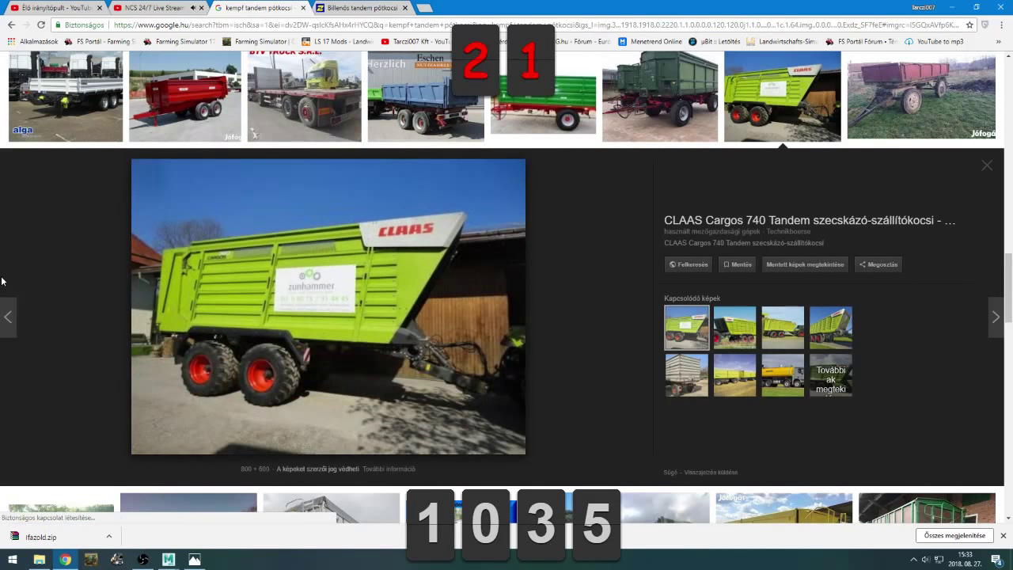
Compare the trailer pictures after the CLAAS Cargos 740 up to the blue Fliegl ESK 95 with Kempf body
key("Right")
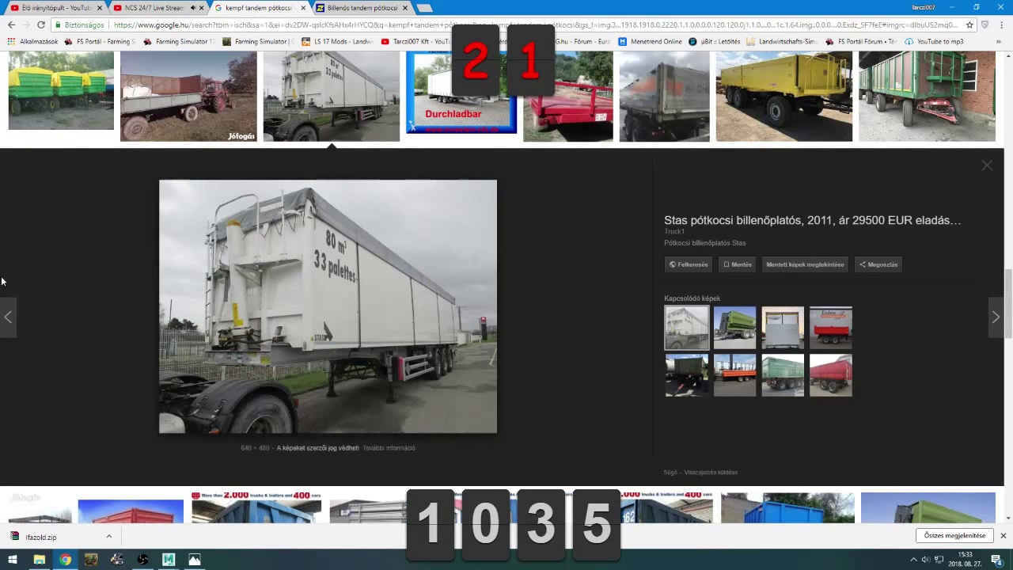
key("Right")
key("Right")
key("Right")
key("Right")
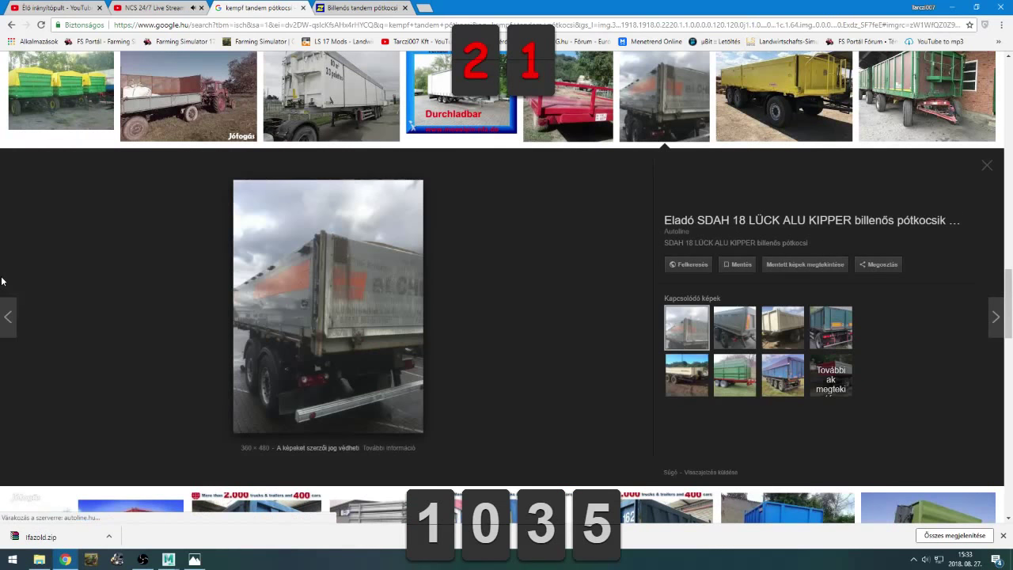
key("Right")
key("Right")
key("Right")
key("Right")
key("Right")
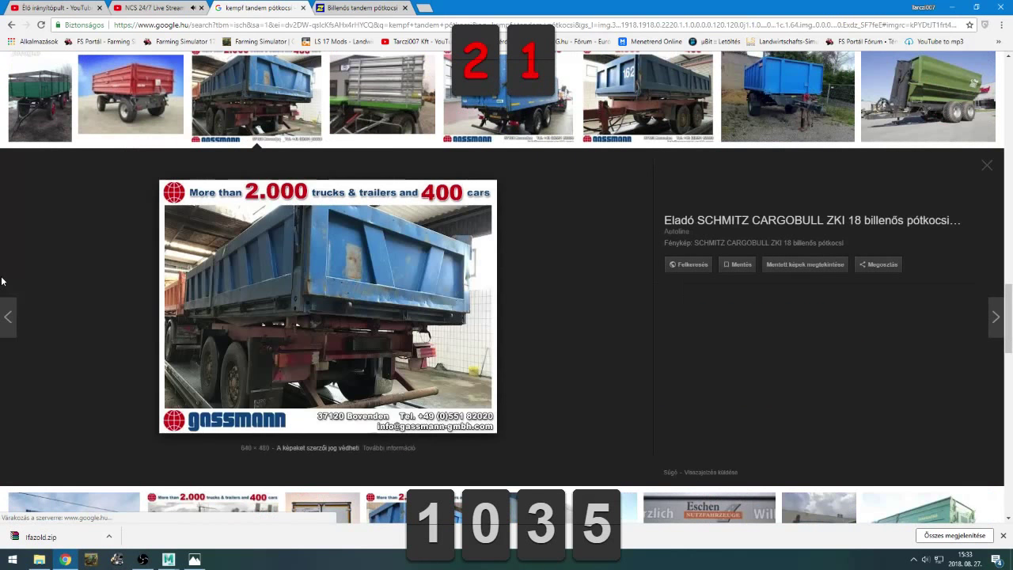
key("Right")
key("Right")
key("Right")
key("Right")
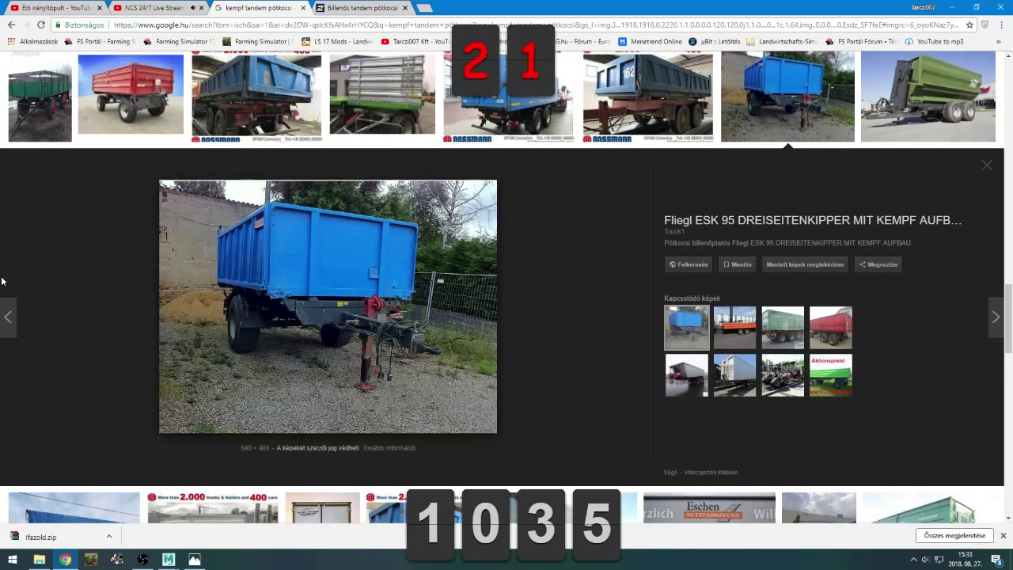
Examine the wheels in the Schmitz Cargobull ZKI 18, Brantner TR 30080/2 and SDAH 18 Lück pictures
key("Right")
key("Right")
key("Right")
key("Right")
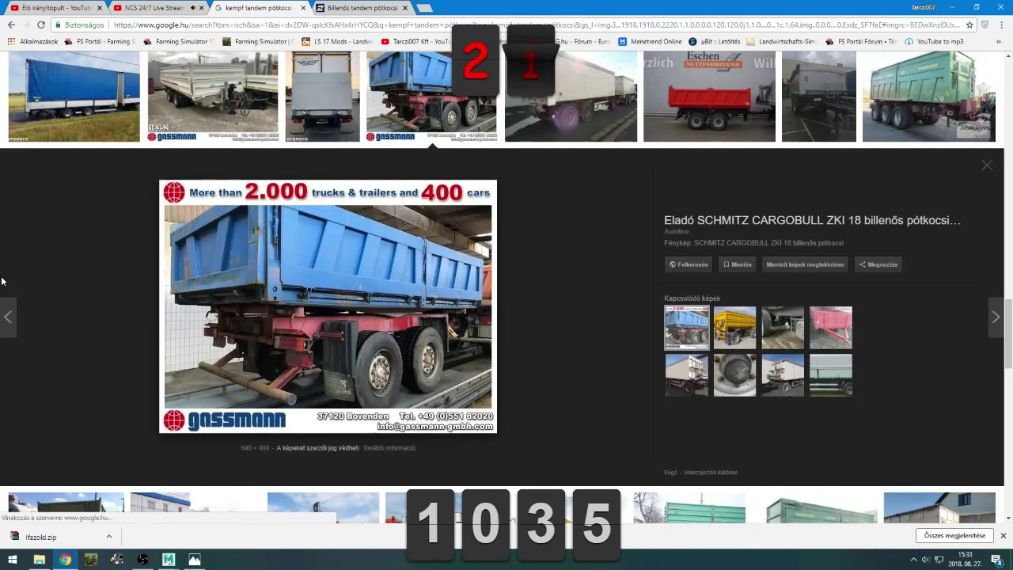
key("Right")
key("Right")
key("Right")
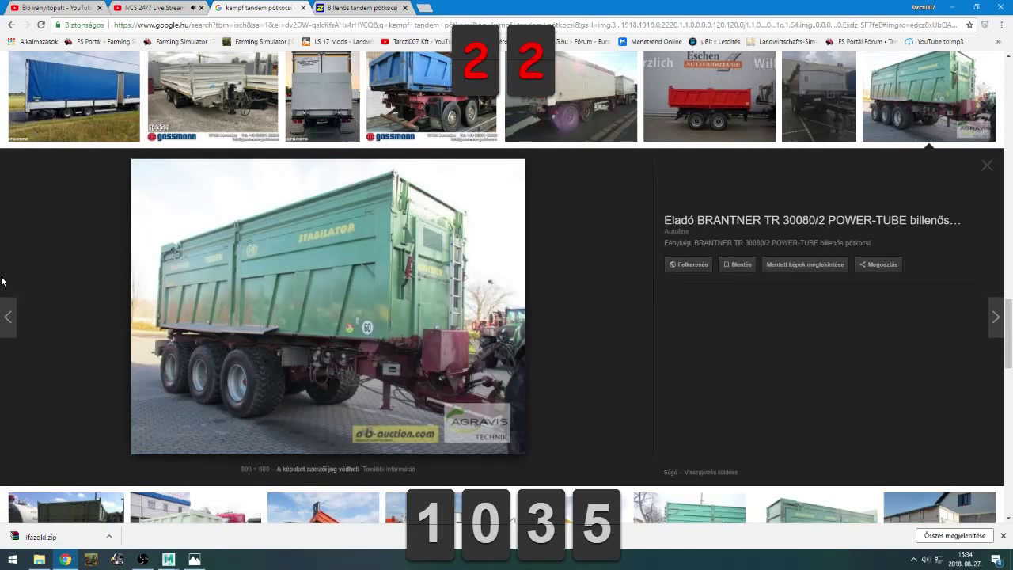
key("Left")
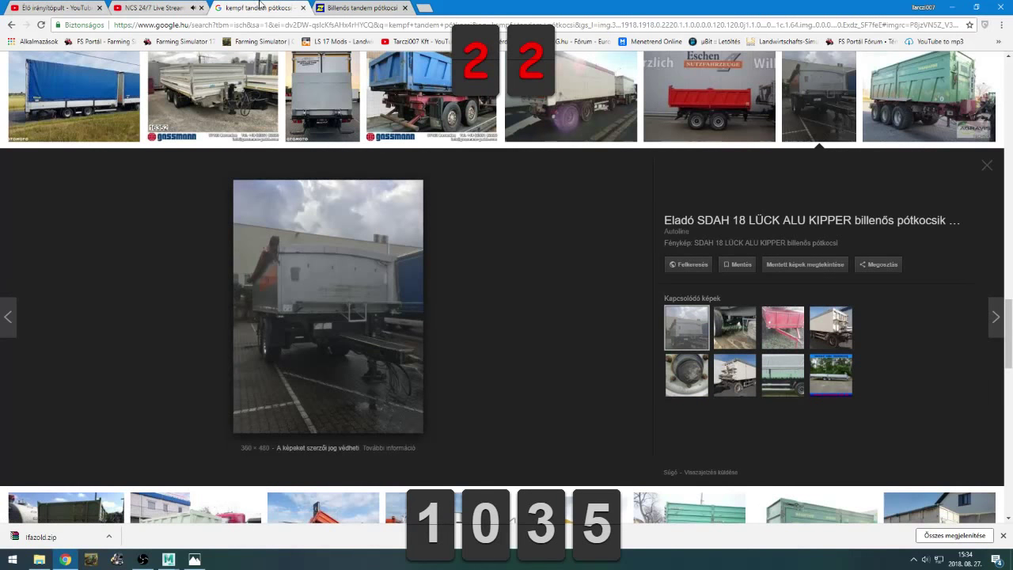
Close the Kempf image search page and switch to the tandem.mb scene in Maya
left_click(303, 7)
key("alt+Tab")
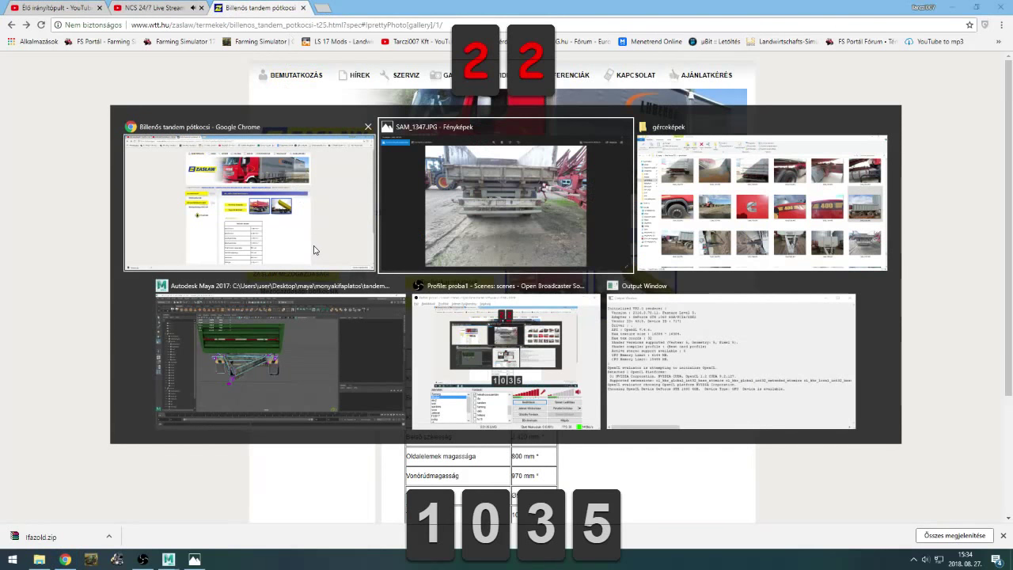
left_click(289, 352)
Delete the visible wheel group group1 from the trailer scene and select the hidden group2
scroll(100, 393, "down", 1)
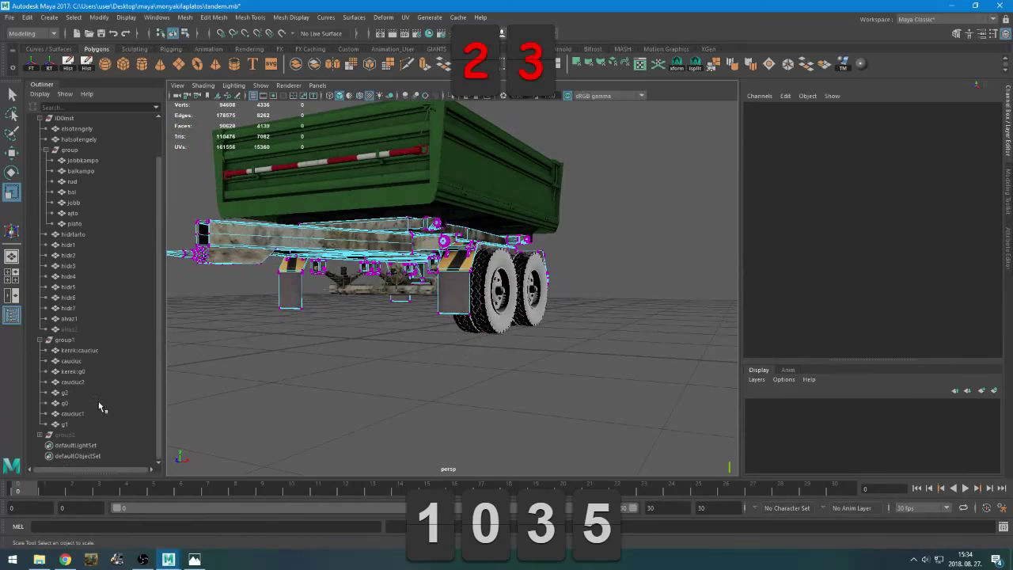
left_click(63, 435)
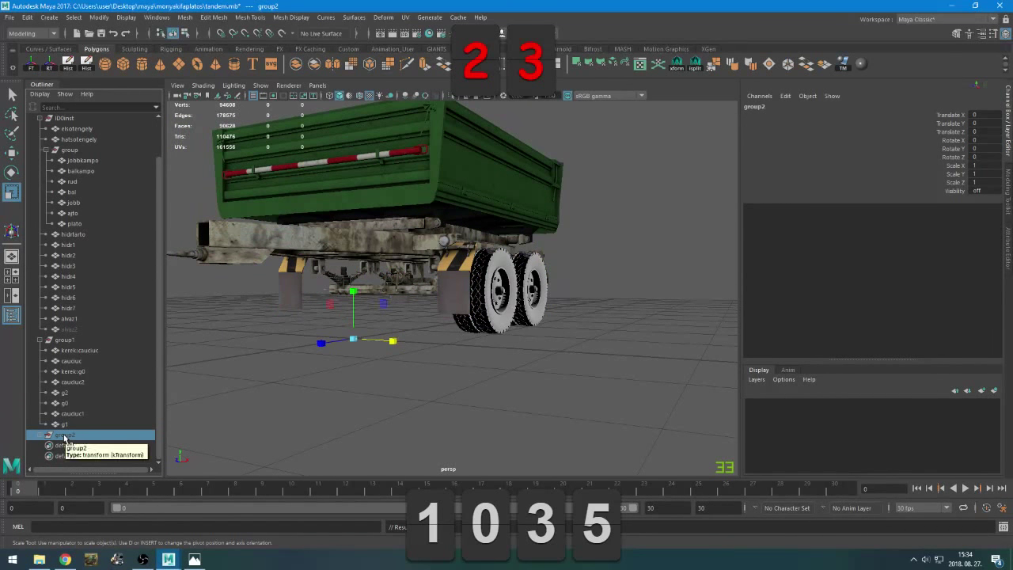
left_click(73, 340)
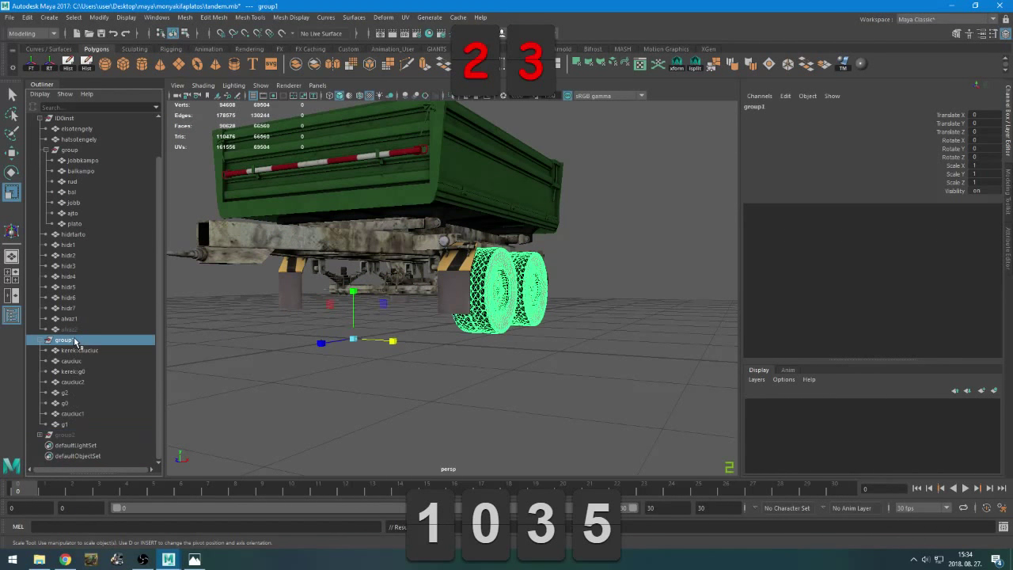
key("Delete")
left_click(71, 382)
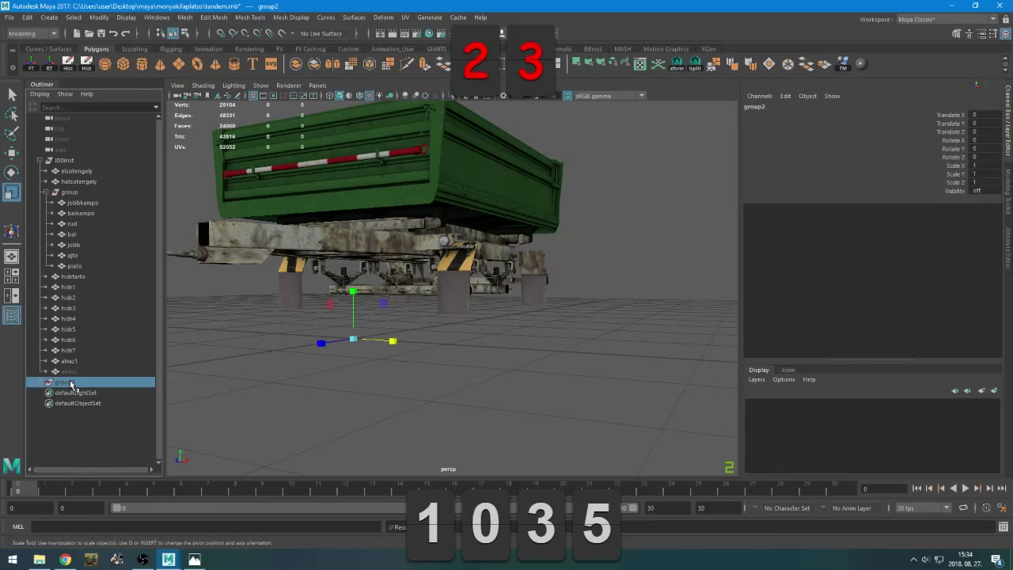
Unhide the wheel group group2 and select its four meshes cauciuc, g0, cauciuc2 and g2
key("shift+h")
scroll(430, 380, "up", 3)
left_click_drag(332, 382, 489, 377, "alt")
middle_click_drag(489, 376, 437, 391, "alt")
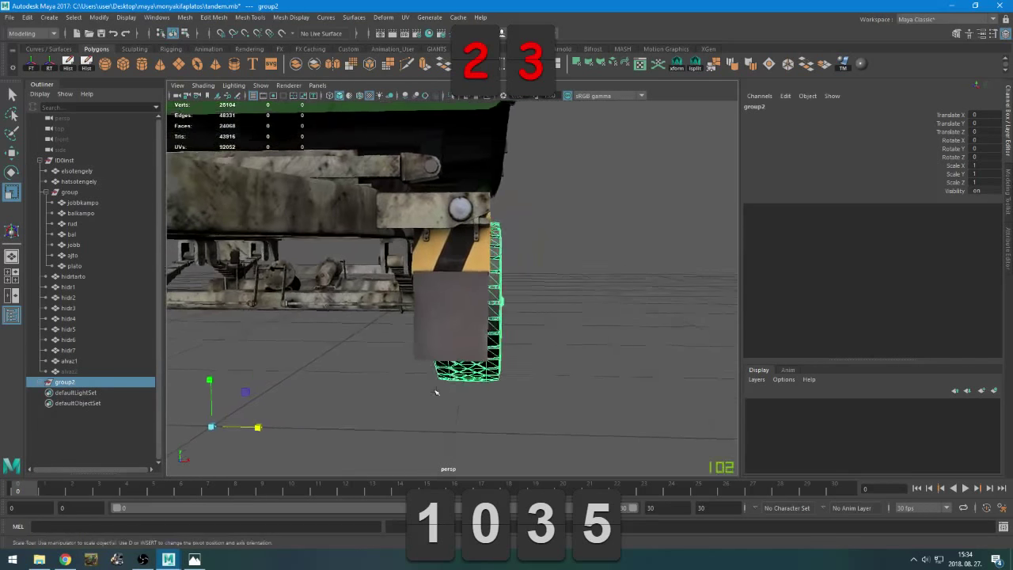
left_click(40, 382)
left_click_drag(86, 393, 85, 426)
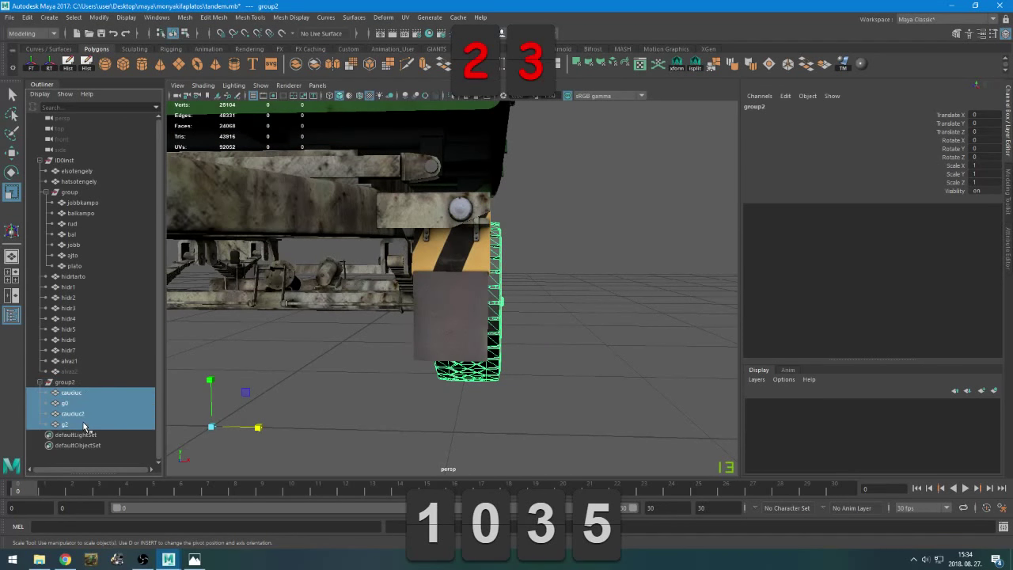
key("f")
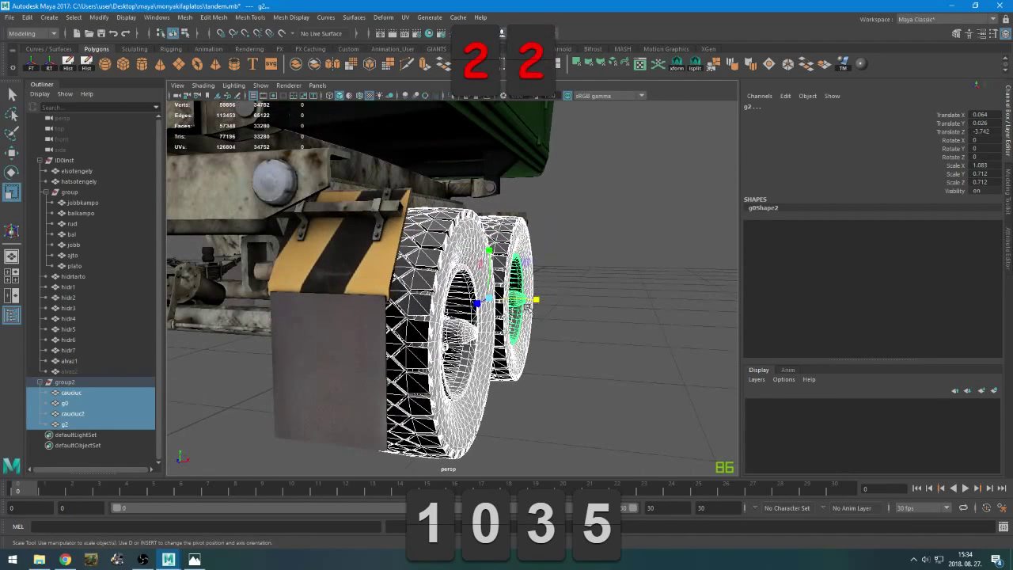
Narrow the four selected wheel meshes by setting their Scale X to 0.784
mouse_move(527, 307)
left_mouse_down()
mouse_move(503, 298)
mouse_move(516, 306)
left_mouse_up()
double_click(975, 163)
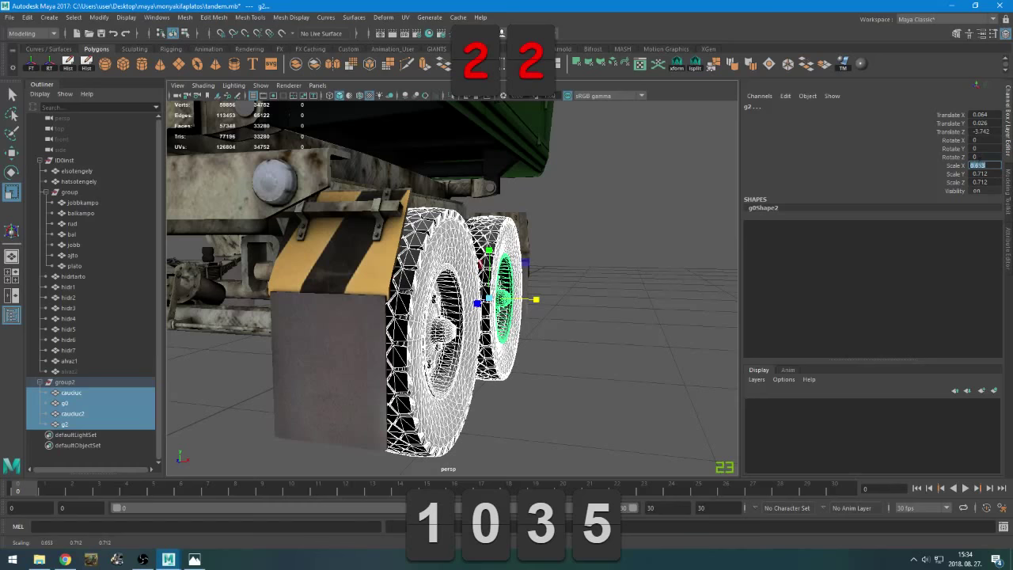
key("Return")
Move the selected wheel meshes along X, inwards under the mudguards, to Translate X 0.025
left_click_drag(716, 253, 602, 339, "alt")
scroll(554, 281, "up", 3)
scroll(445, 300, "down", 5)
key("w")
middle_click_drag(603, 339, 598, 336)
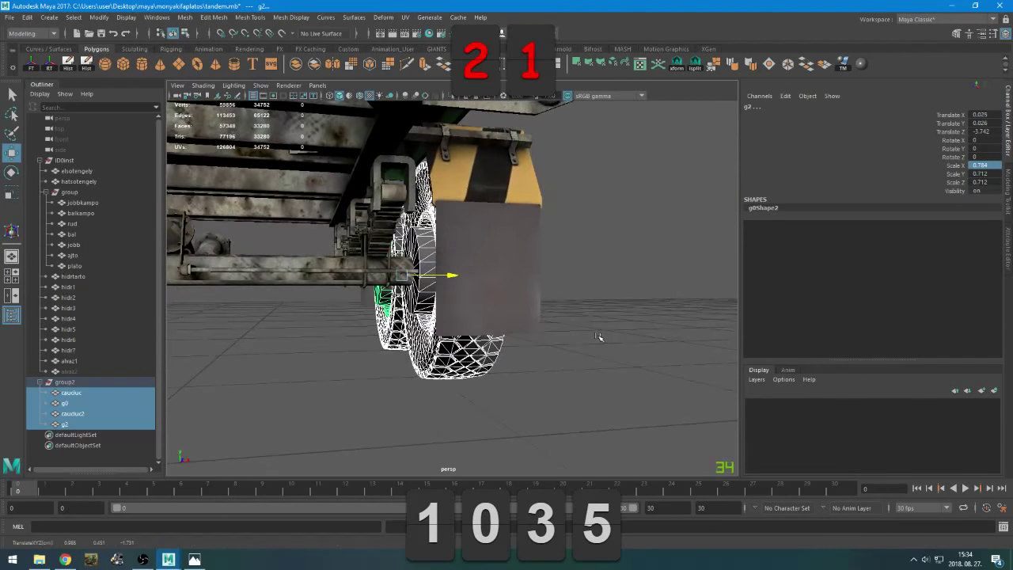
Examine the wheels' width and sideways position against the mudguard from behind and in the front view
left_click_drag(600, 337, 355, 348, "alt")
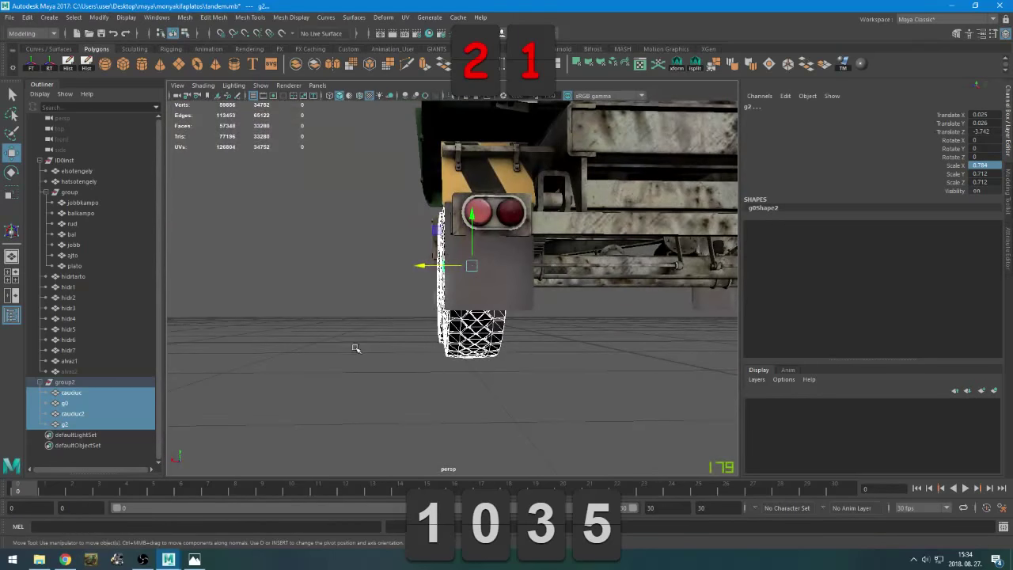
key("space")
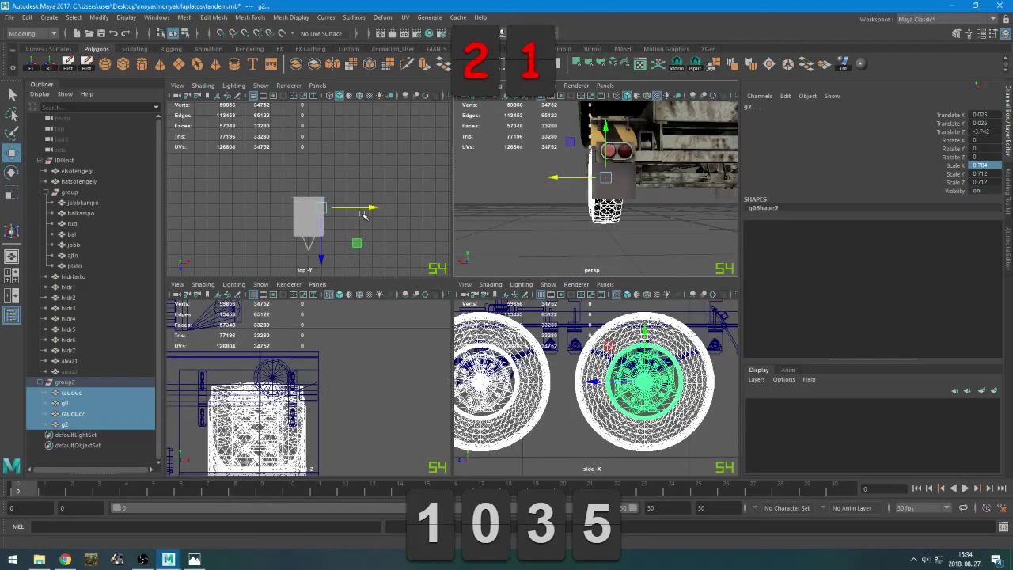
key("space")
key("space")
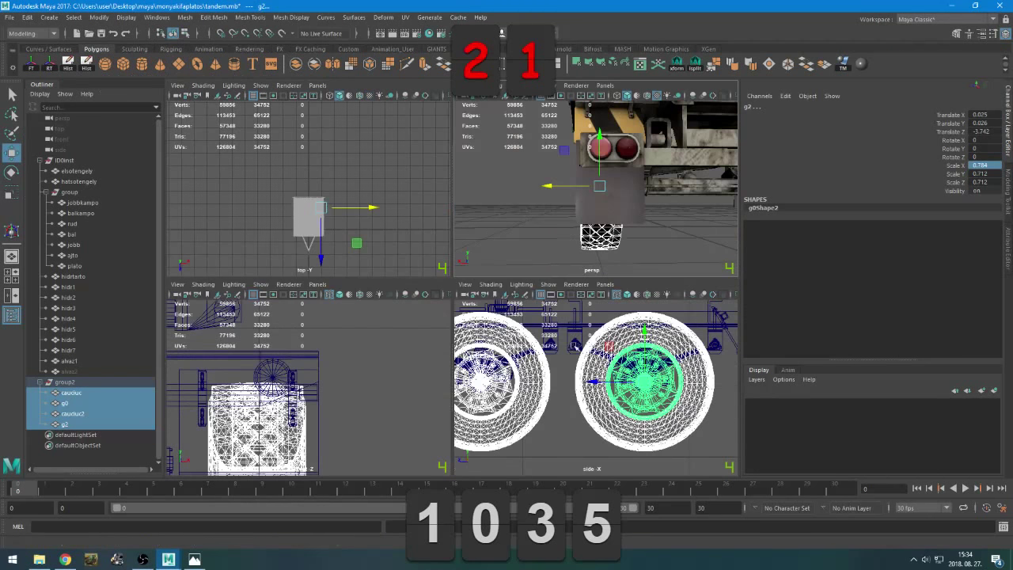
key("space")
key("space")
key("space")
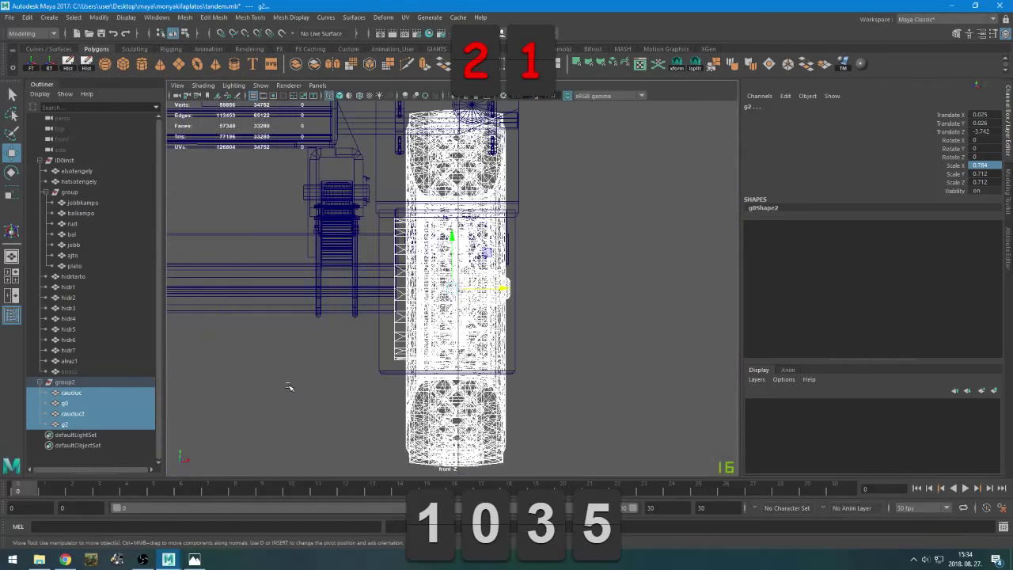
scroll(480, 328, "down", 12)
scroll(486, 326, "up", 13)
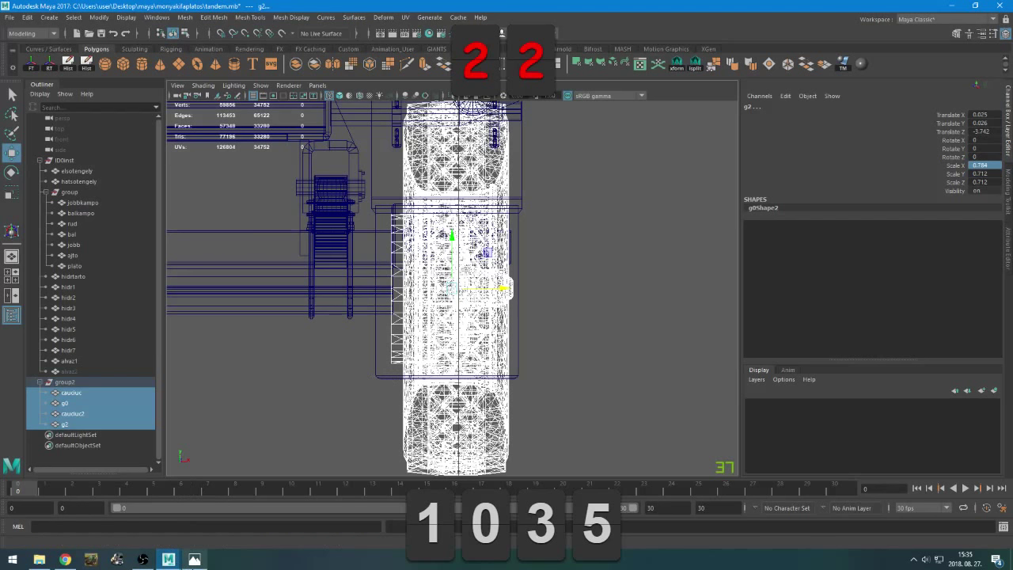
Check the trailer's front photo SAM_1346.JPG, close it, and shift the selected wheel meshes to Translate X 0.021
left_click(194, 560)
key("Right")
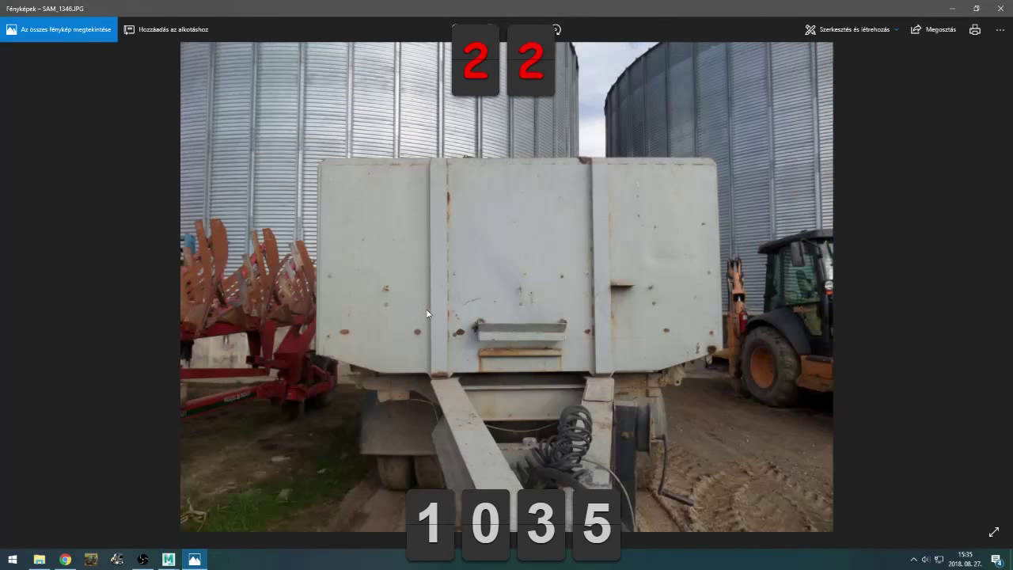
left_click(1001, 8)
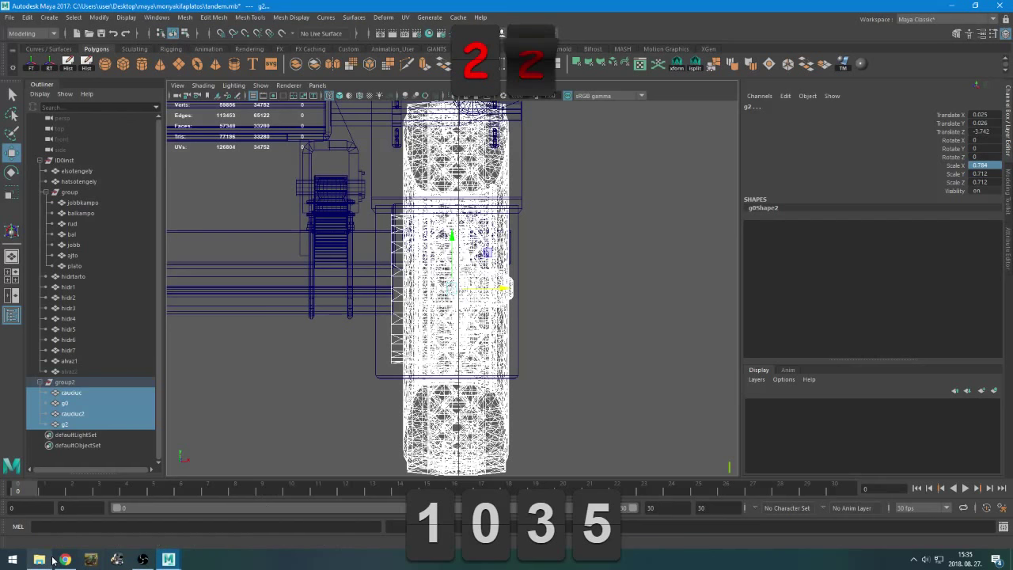
mouse_move(495, 288)
left_mouse_down()
mouse_move(509, 287)
mouse_move(492, 293)
left_mouse_up()
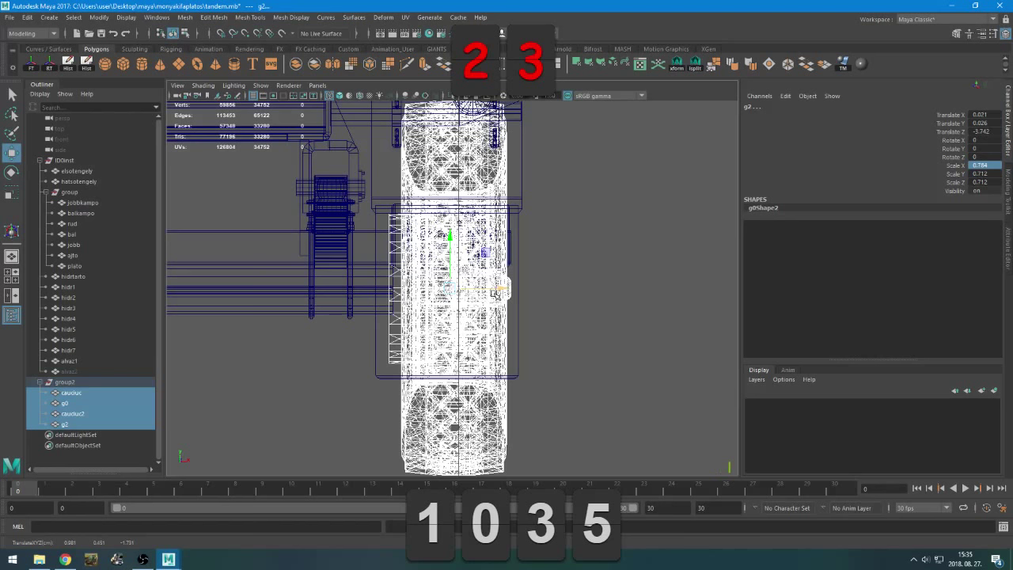
key("r")
left_click_drag(501, 288, 518, 294)
key("ctrl+z")
Freeze the transformations of the four wheel meshes cauciuc, g0, cauciuc2 and g2 in the perspective view
key("space")
key("space")
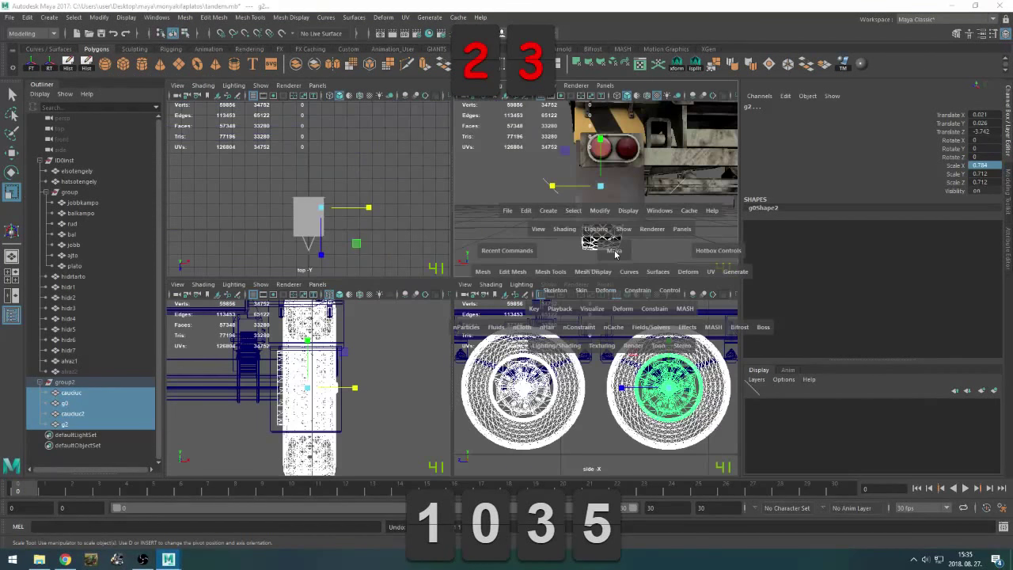
left_click_drag(581, 289, 634, 291, "alt")
left_click(272, 392)
left_click_drag(272, 391, 446, 394, "alt")
left_click(407, 286)
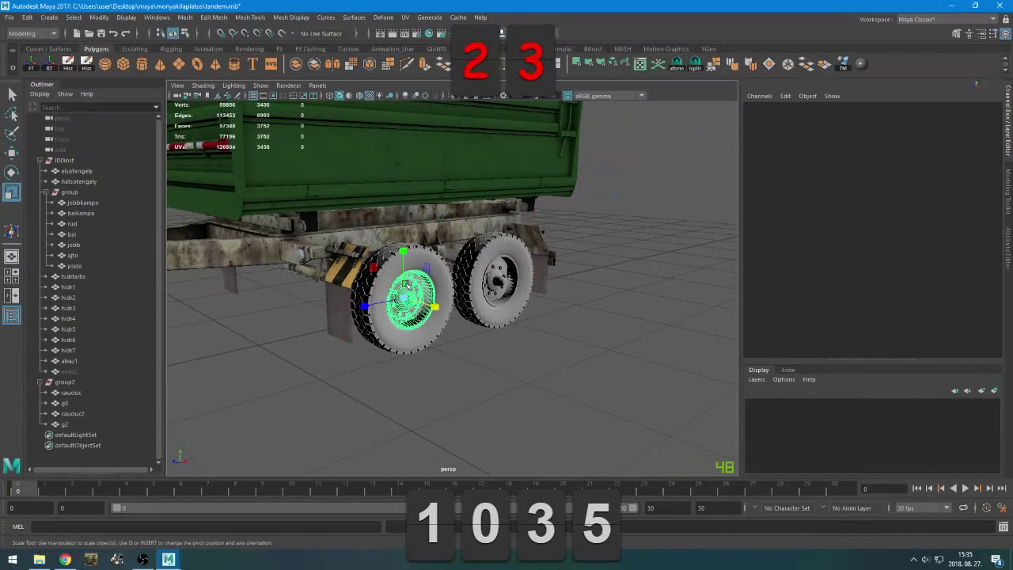
left_click(509, 294)
left_click(527, 335)
left_click(422, 292)
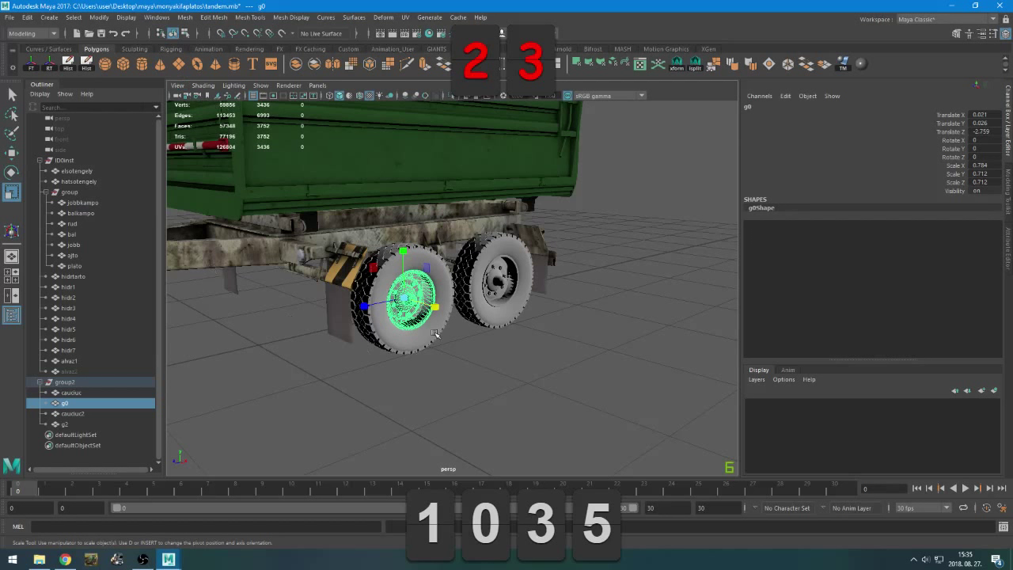
left_click(677, 63)
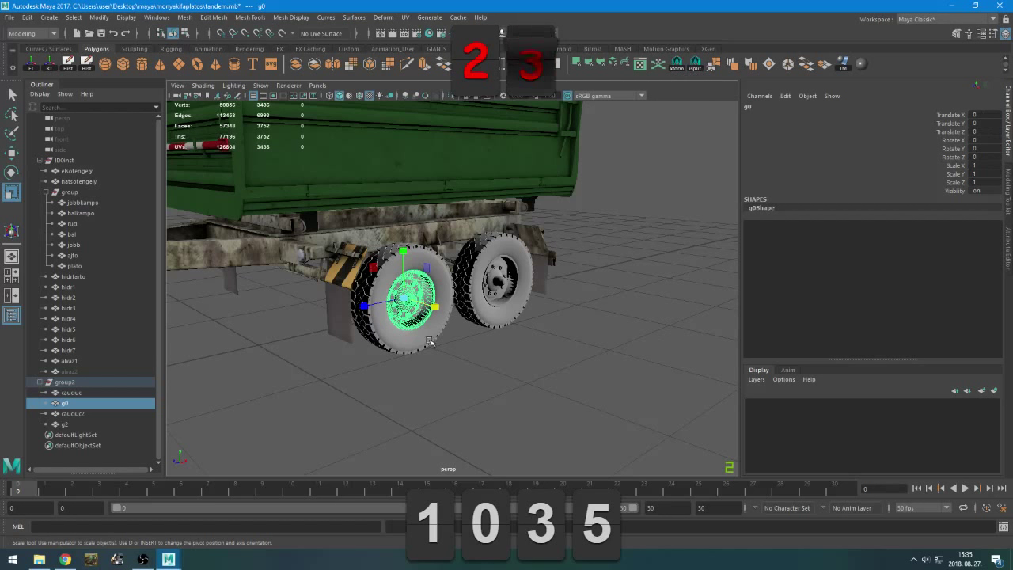
left_click_drag(71, 392, 78, 424)
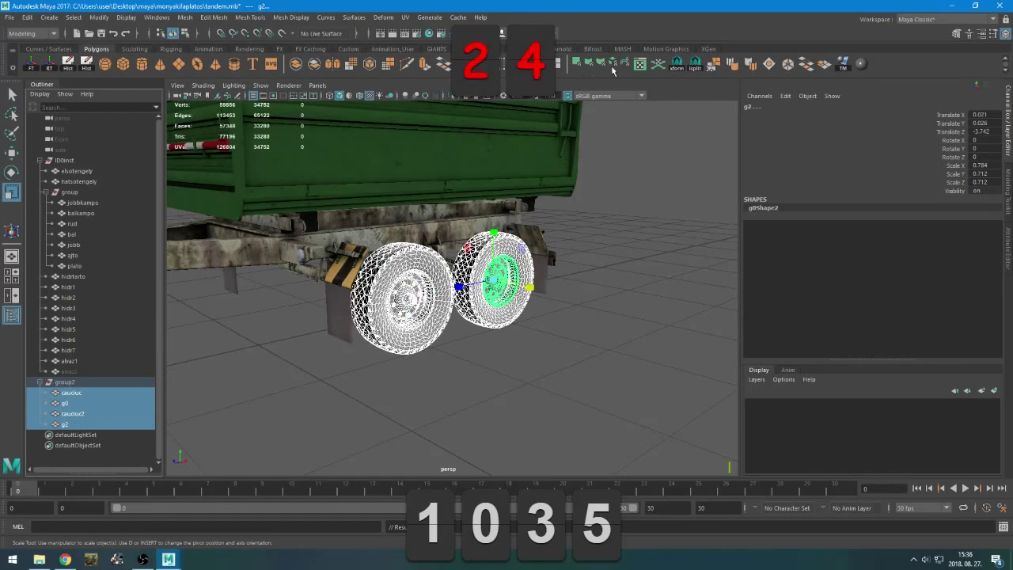
Check the transform values of the individual tyres and rims and select the front tyre cauciuc
left_click(497, 312)
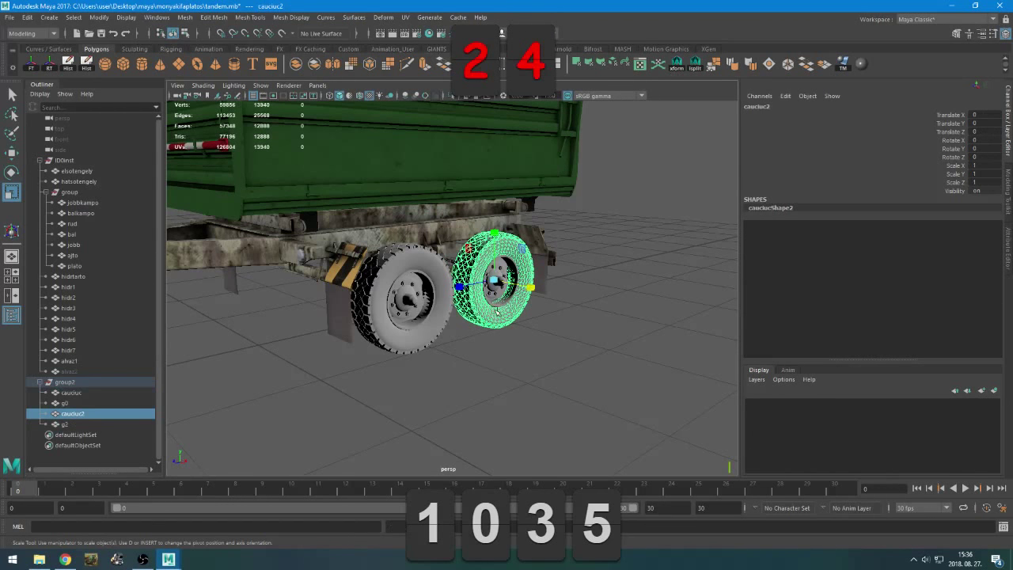
left_click(497, 313)
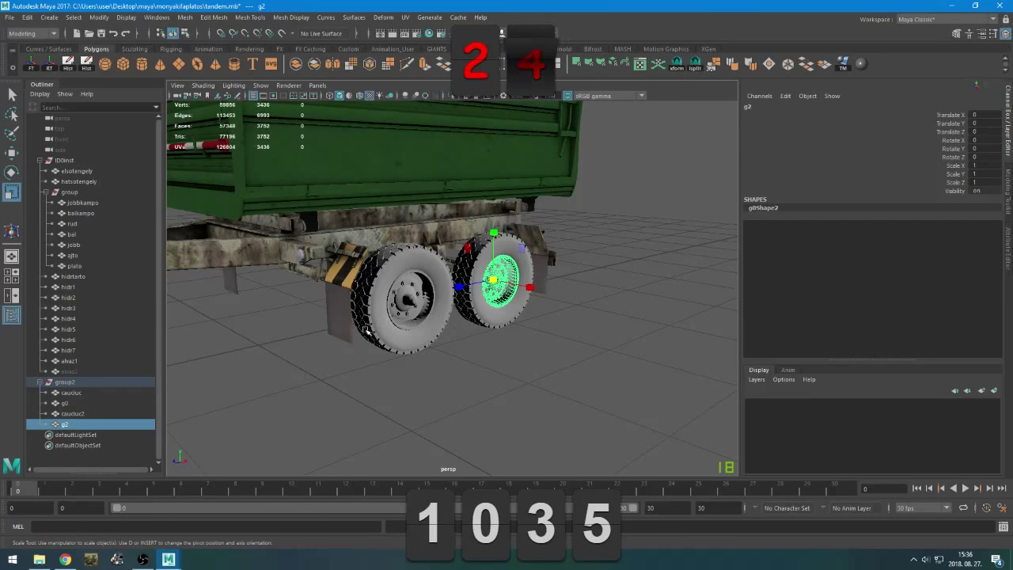
left_click(404, 319)
left_click(409, 323)
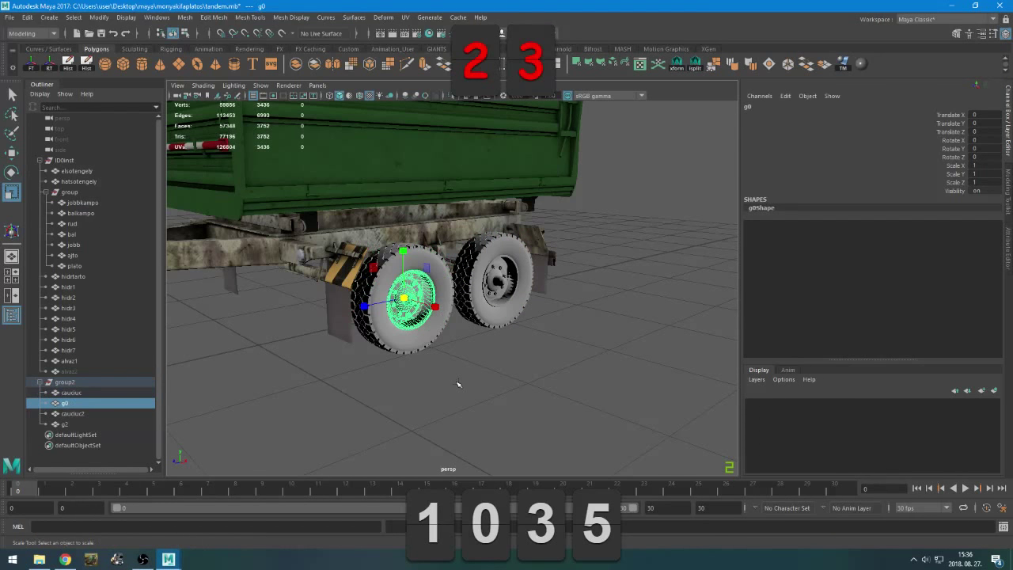
left_click(459, 384)
left_click(398, 340)
right_click_drag(494, 349, 496, 275)
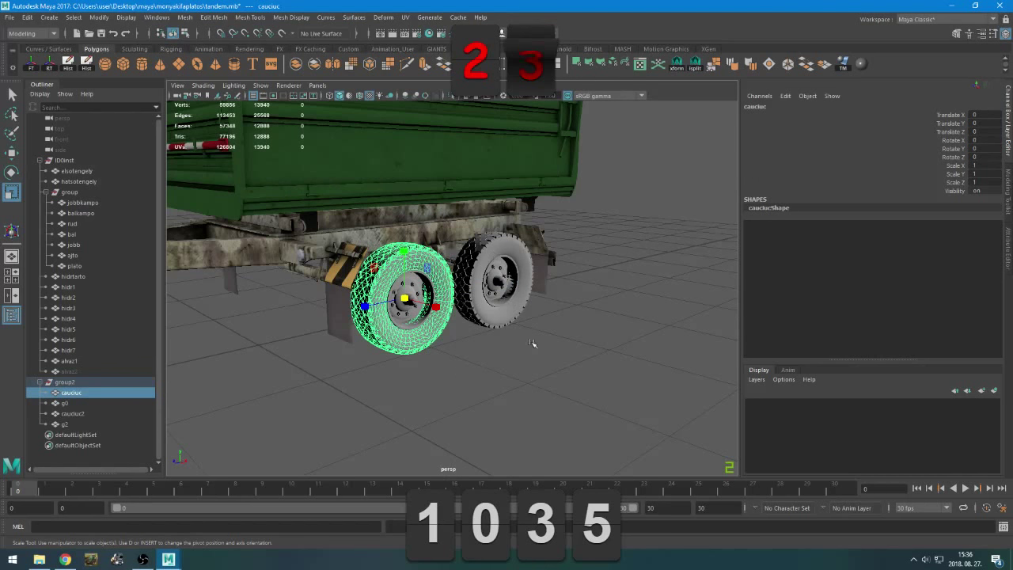
right_click_drag(600, 254, 678, 369)
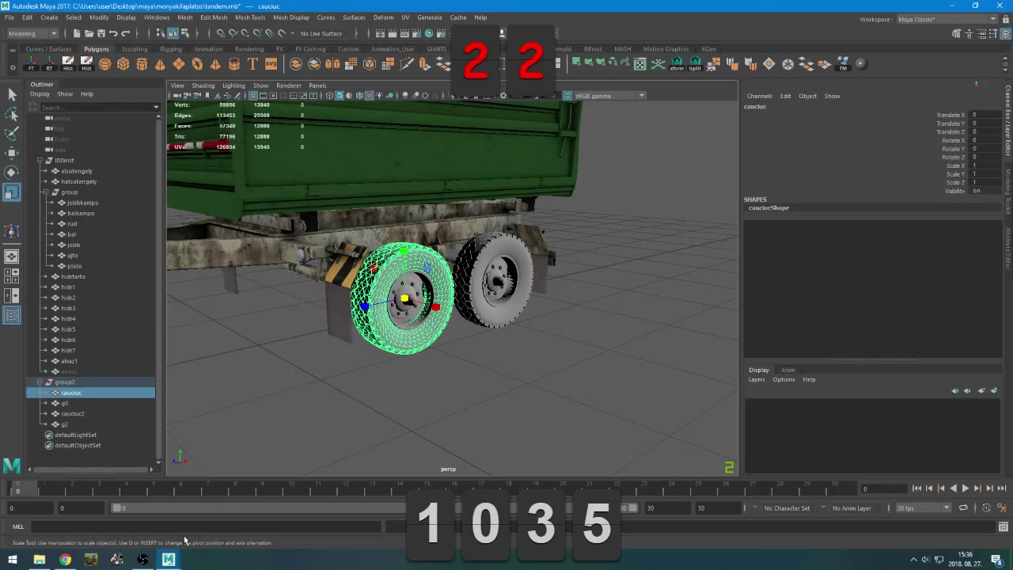
Switch to File Explorer, open the hw folder inside kerek, and inspect the wheel texture ifahktext.dds in Photoshop
left_click(39, 560)
key("alt+Left")
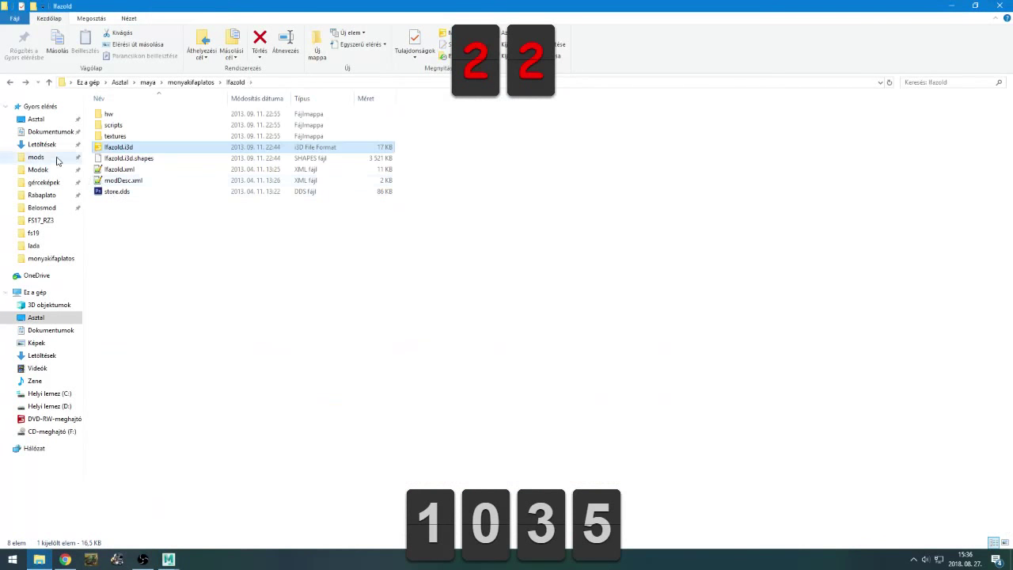
left_click(50, 258)
double_click(176, 127)
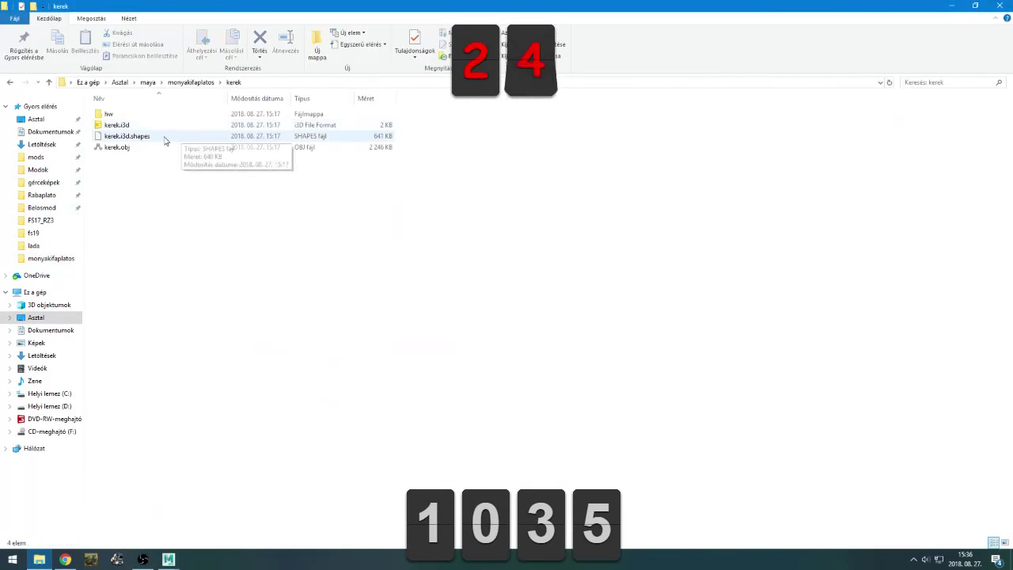
double_click(111, 114)
left_click(181, 140)
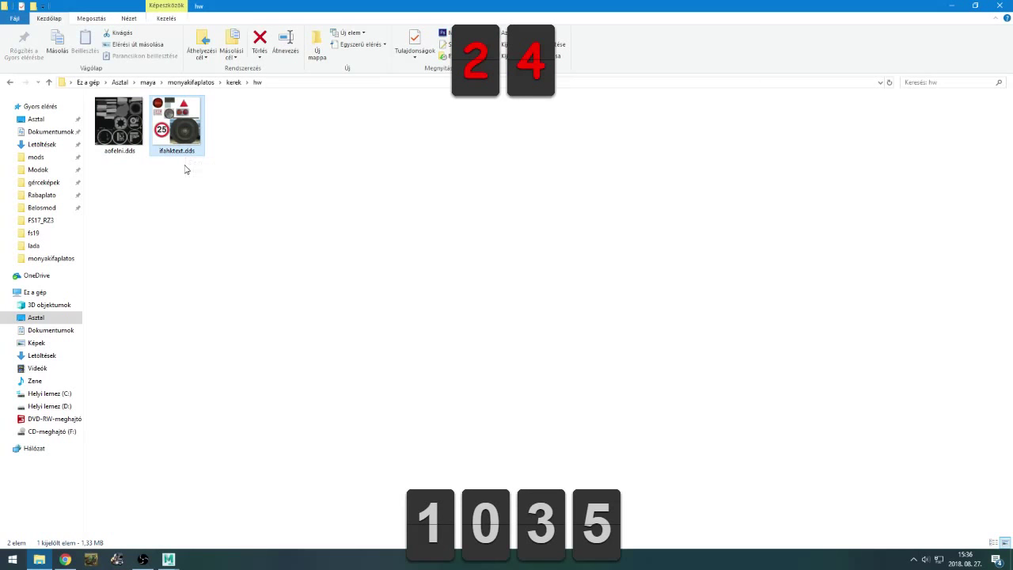
double_click(184, 133)
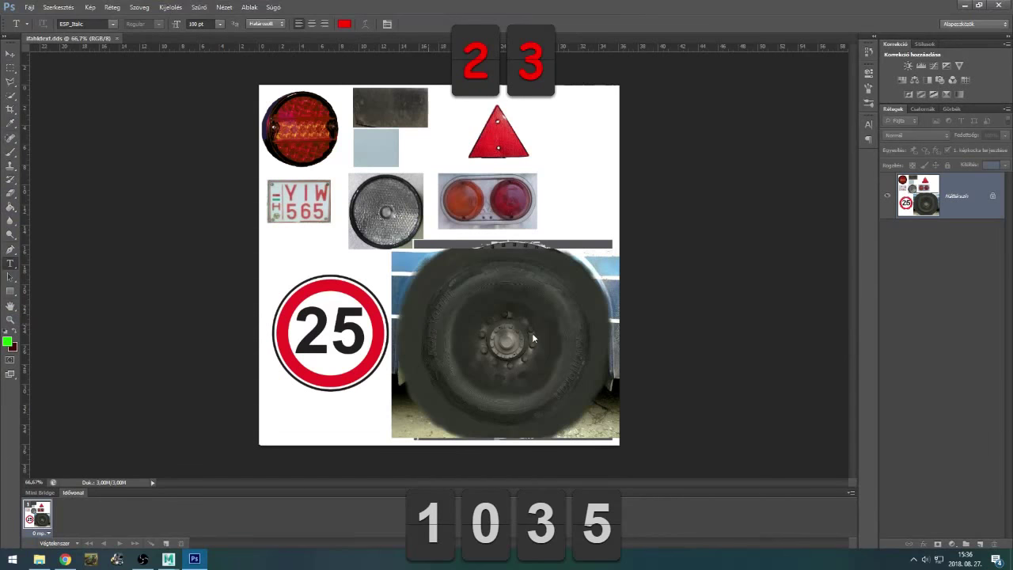
left_click(998, 6)
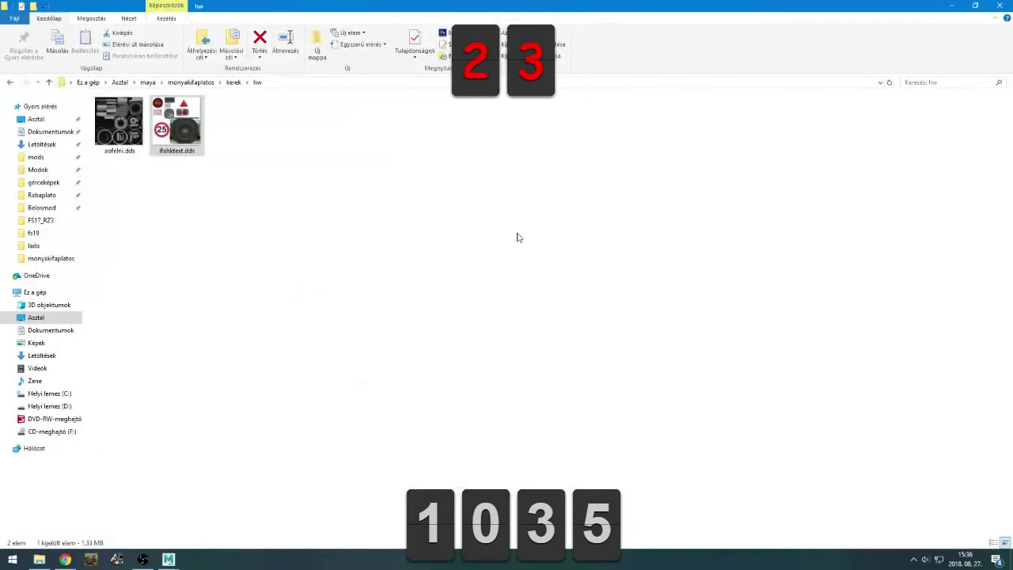
key("BackSpace")
left_click(312, 249)
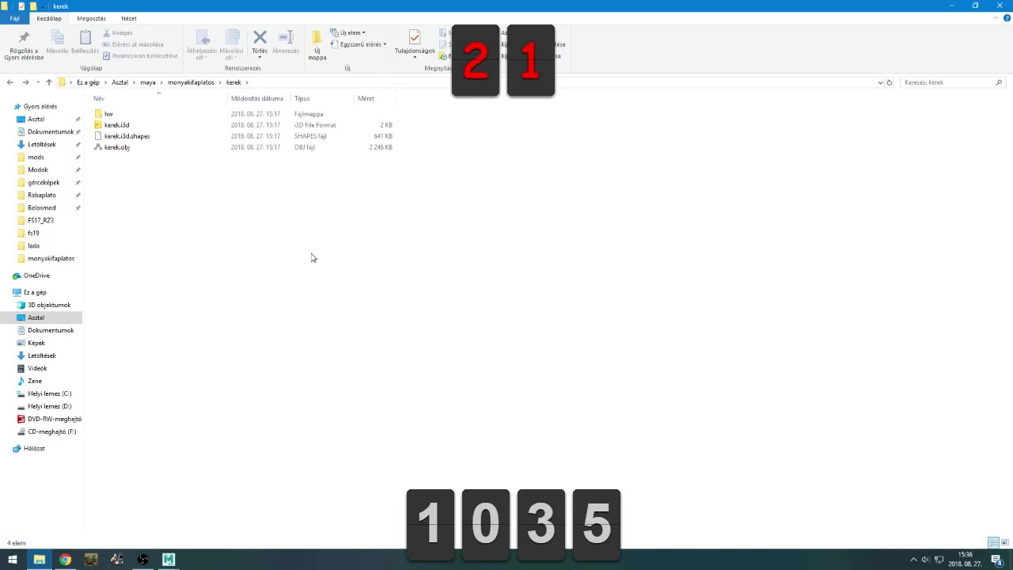
double_click(161, 126)
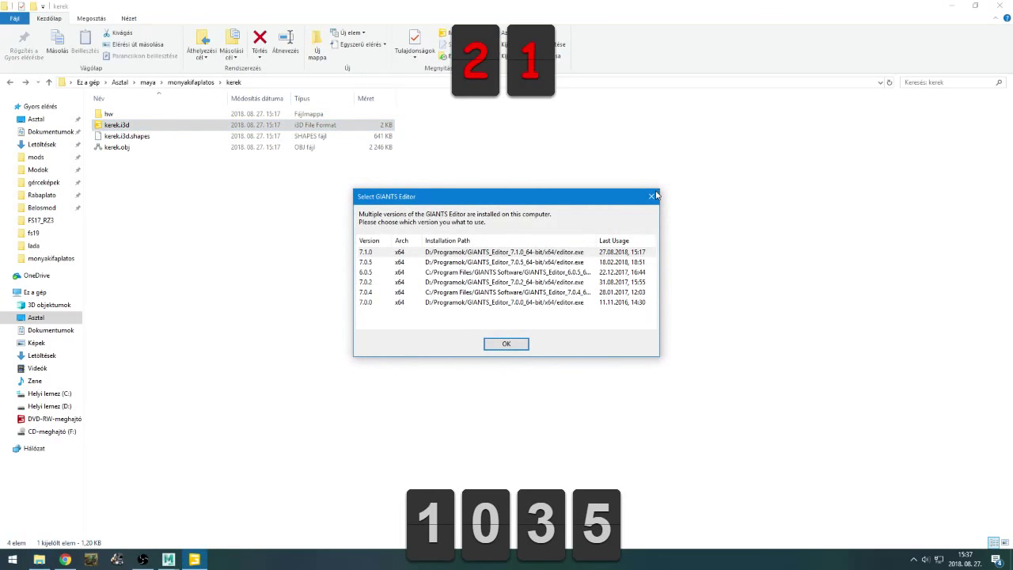
left_click(651, 197)
Copy aofelni.dds and ifahktext.dds from the kerek hw folder into the monyakifaplatos folder
double_click(108, 113)
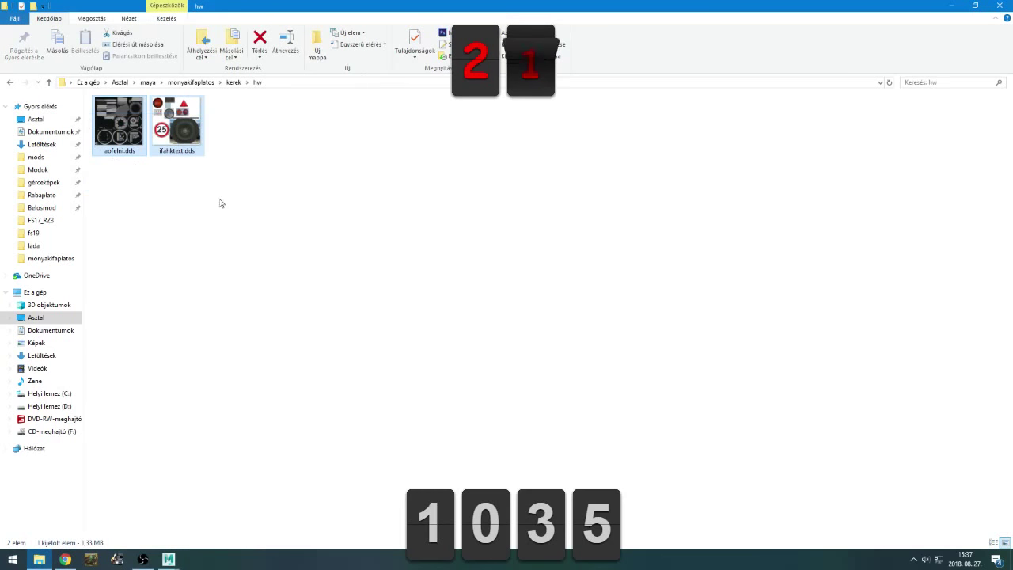
key("ctrl+c")
key("BackSpace")
key("BackSpace")
key("ctrl+v")
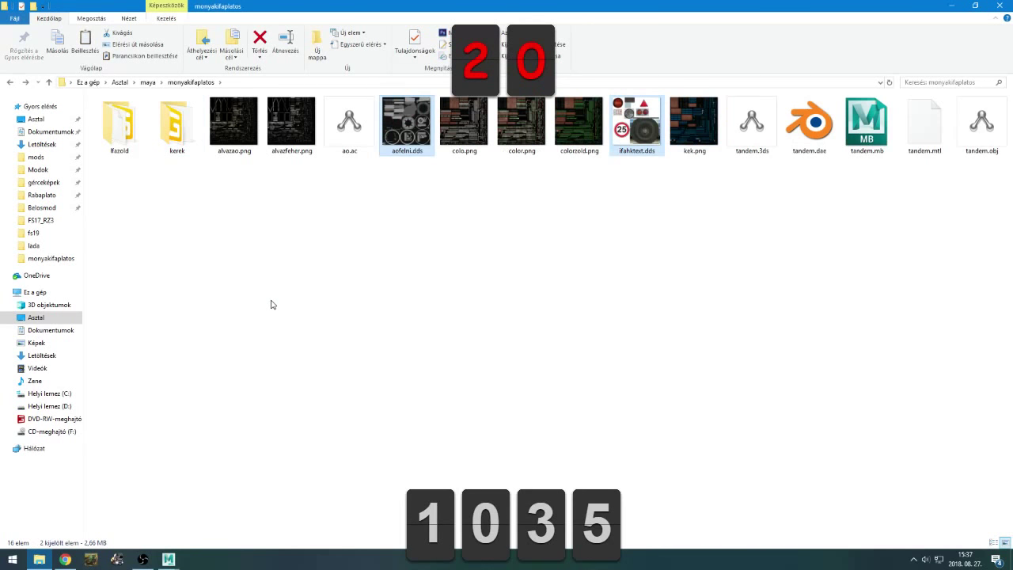
left_click(624, 209)
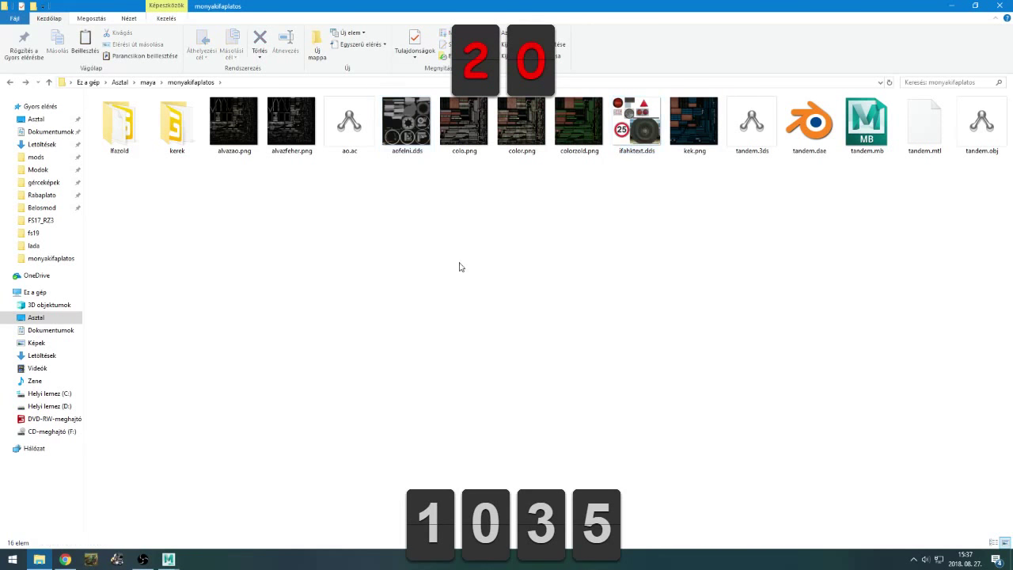
Switch to Maya, assign a new Lambert material to the front tyre cauciuc, and name the material gumi
left_click(168, 559)
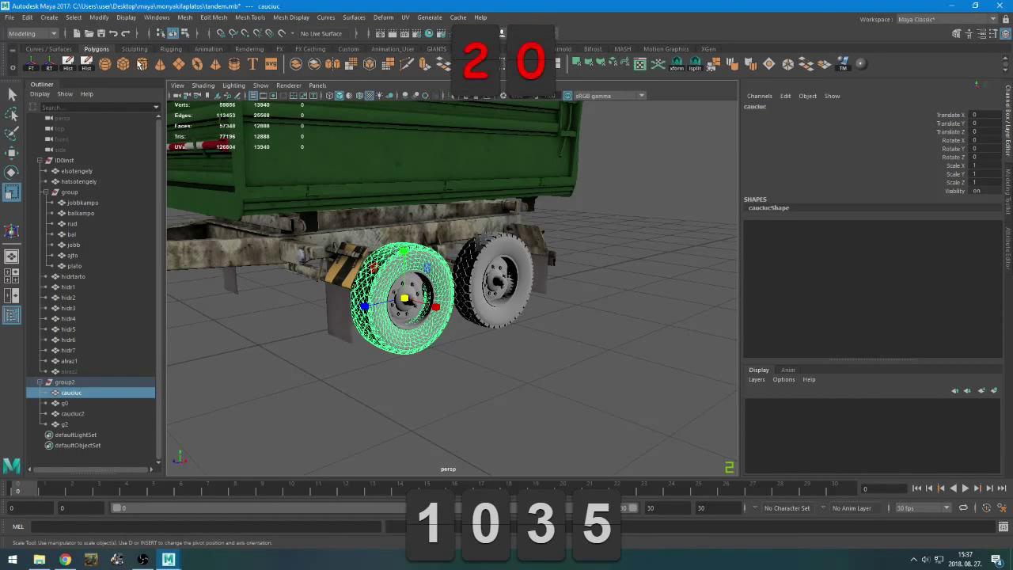
left_click(215, 52)
left_click(250, 49)
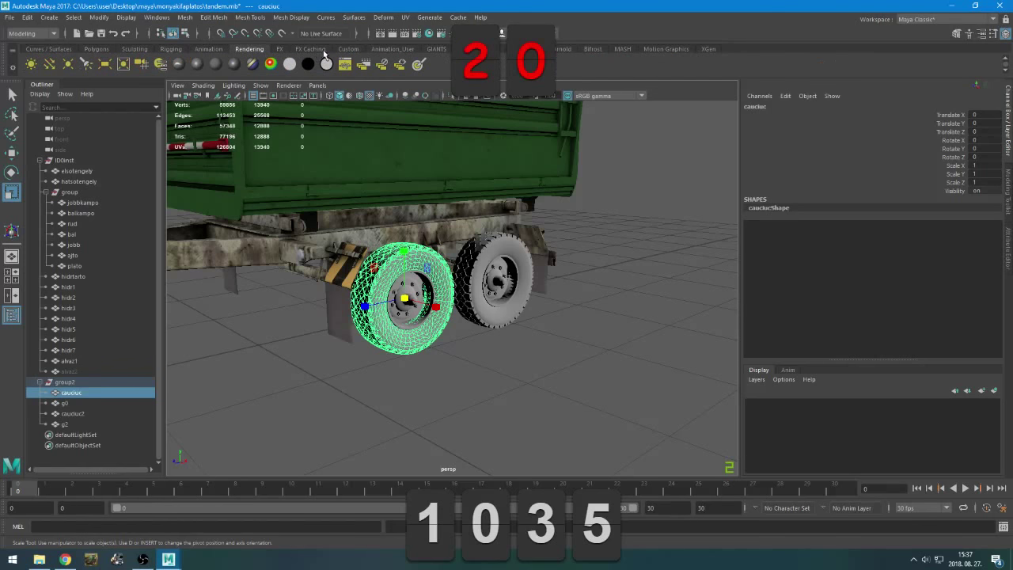
left_click(221, 65)
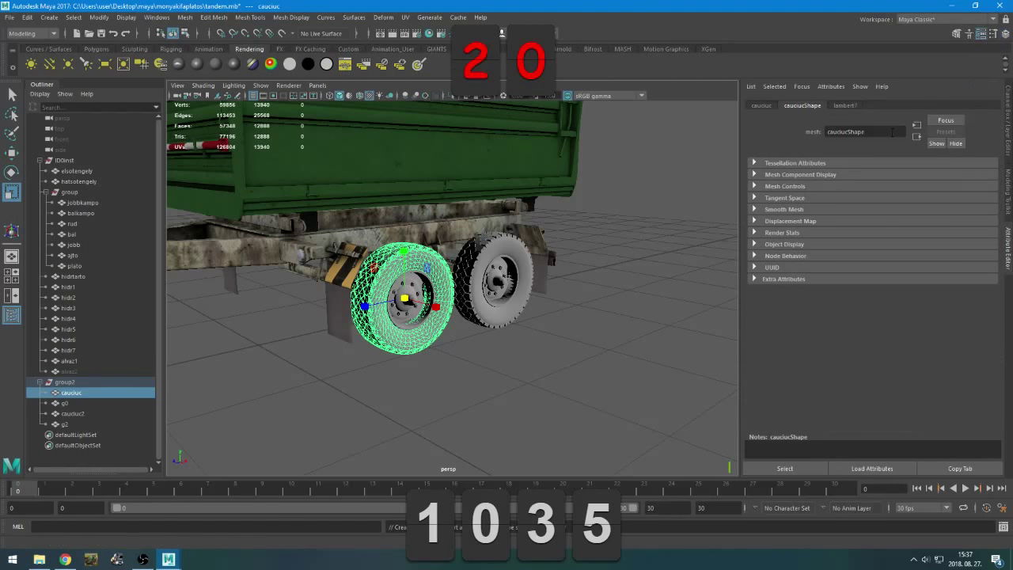
left_click_drag(870, 131, 784, 130)
left_click(854, 106)
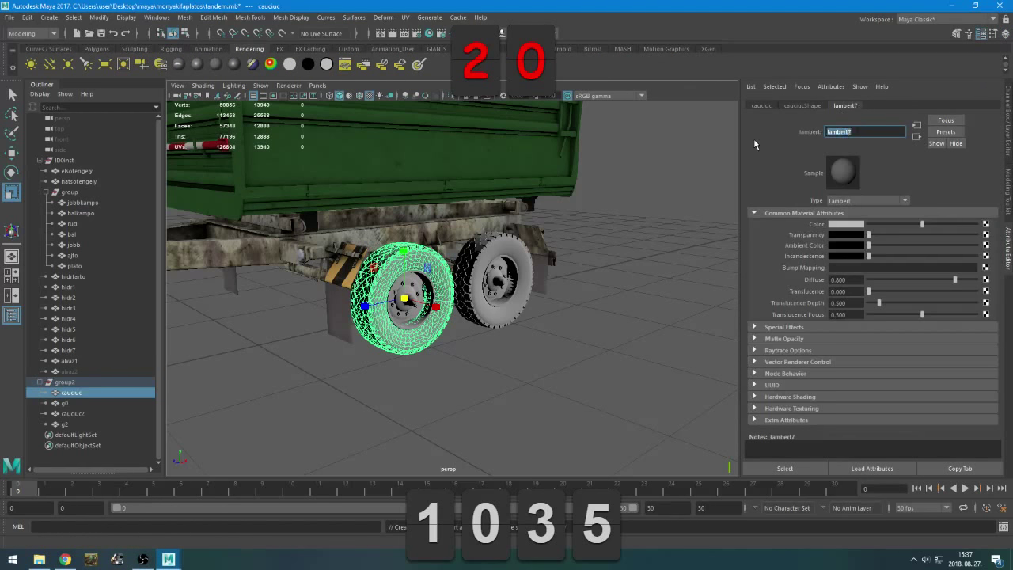
type("gumi")
key("Return")
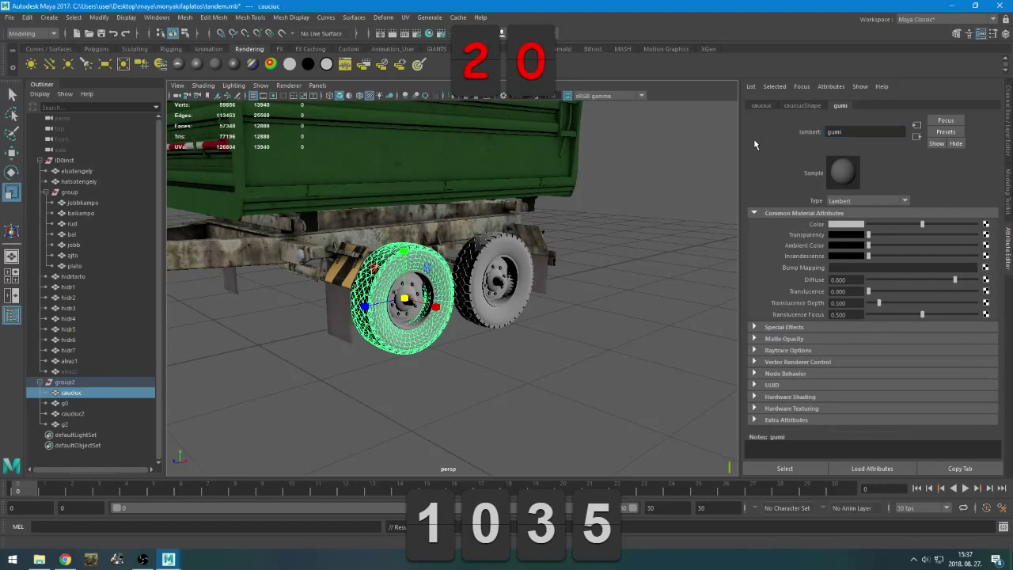
Connect a File texture to the gumi material's colour and load ifahktext.dds from the monyakifaplatos folder
left_click(986, 224)
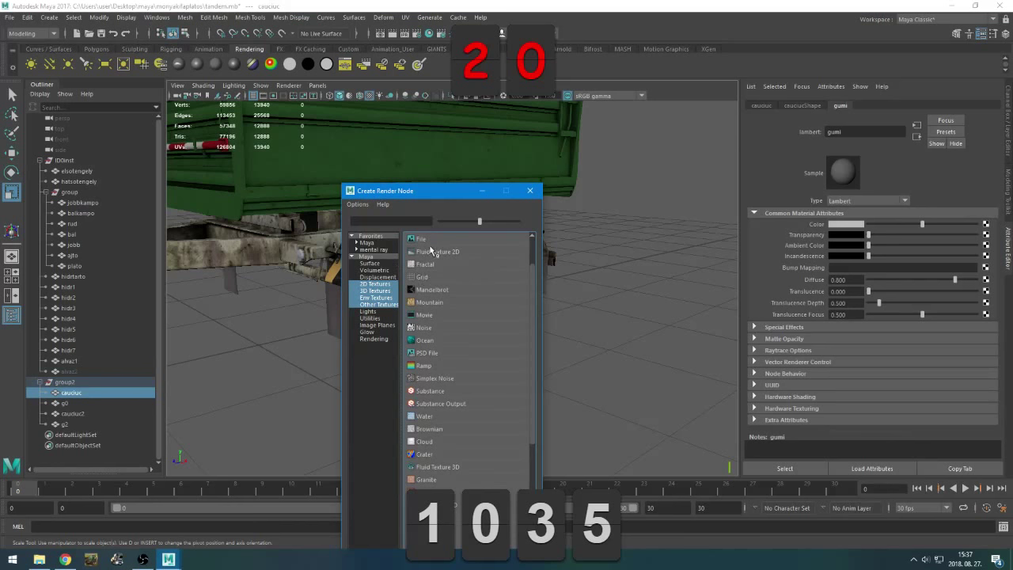
left_click(434, 239)
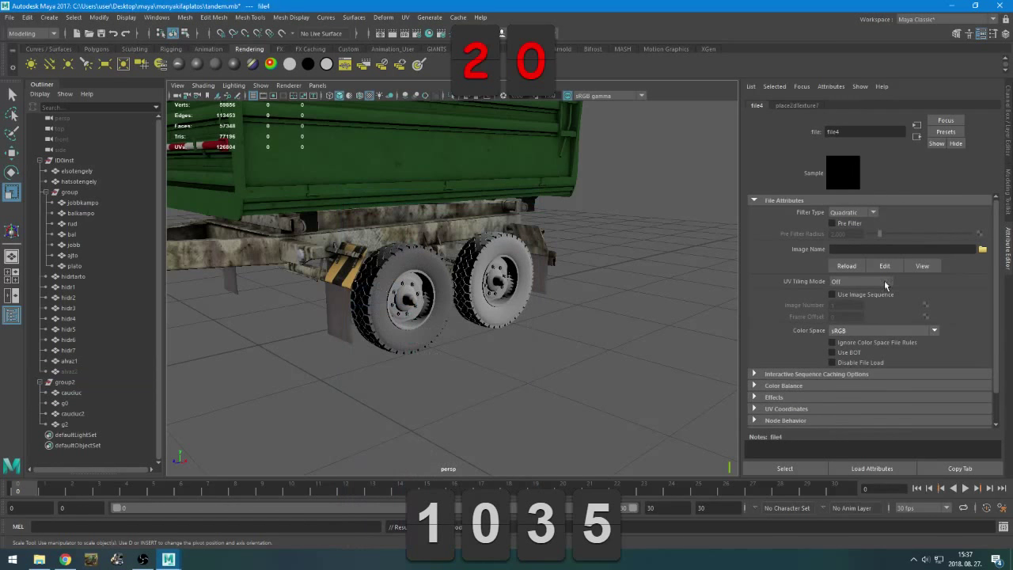
left_click(983, 249)
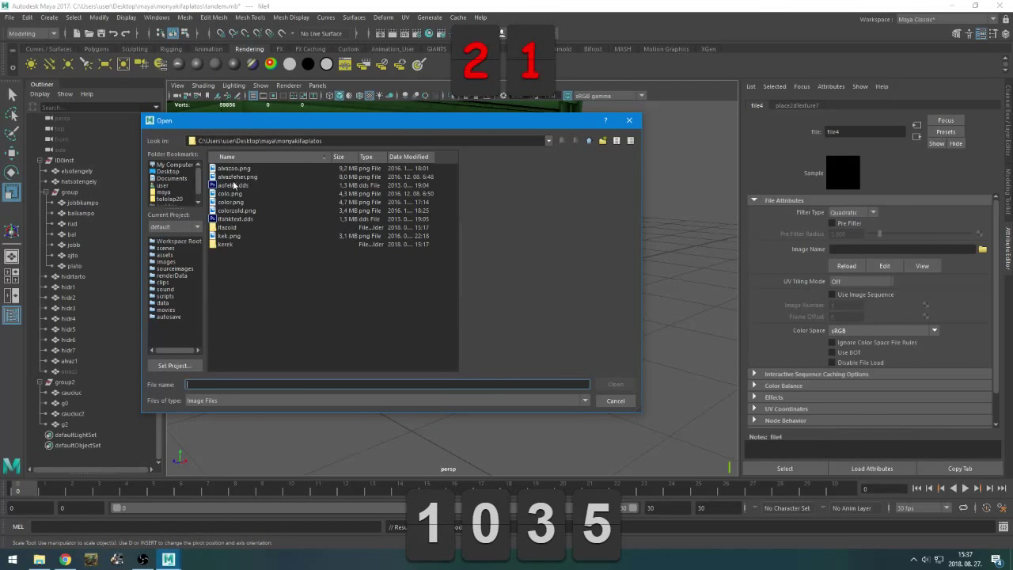
double_click(236, 219)
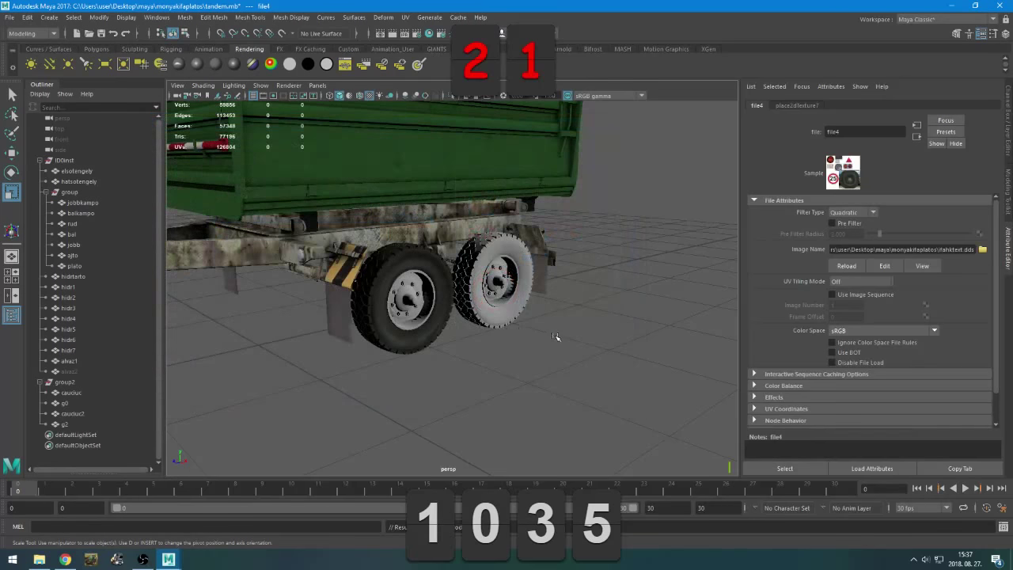
scroll(556, 337, "up", 5)
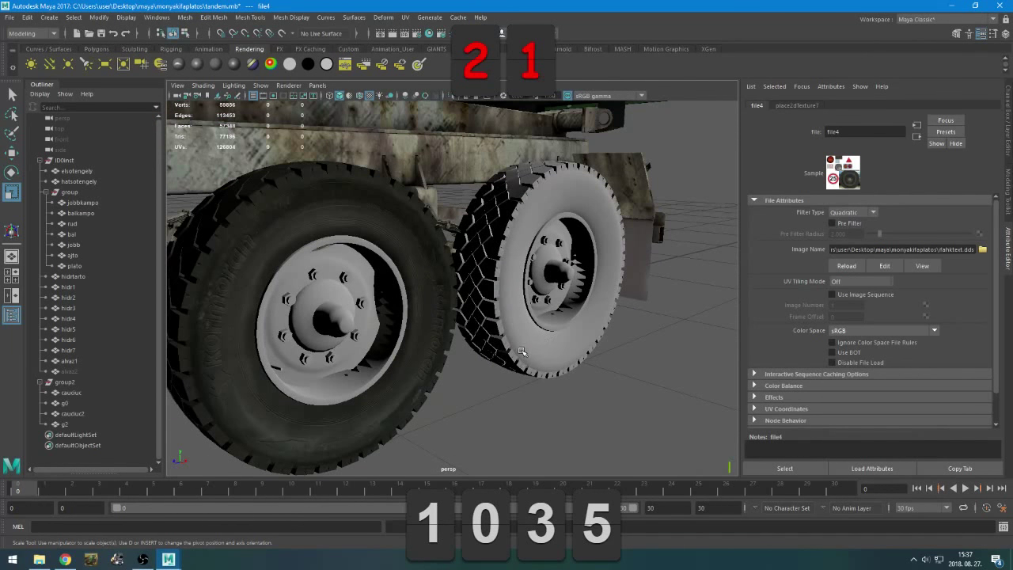
Assign the existing gumi material to the rear tyre cauciuc2
left_click(519, 437)
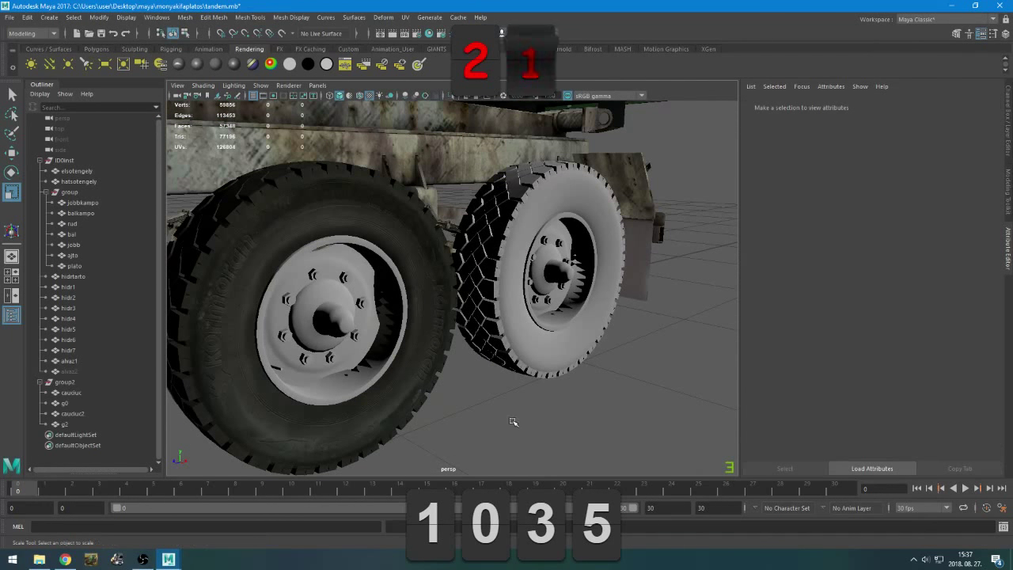
left_click(413, 412)
left_click(493, 414)
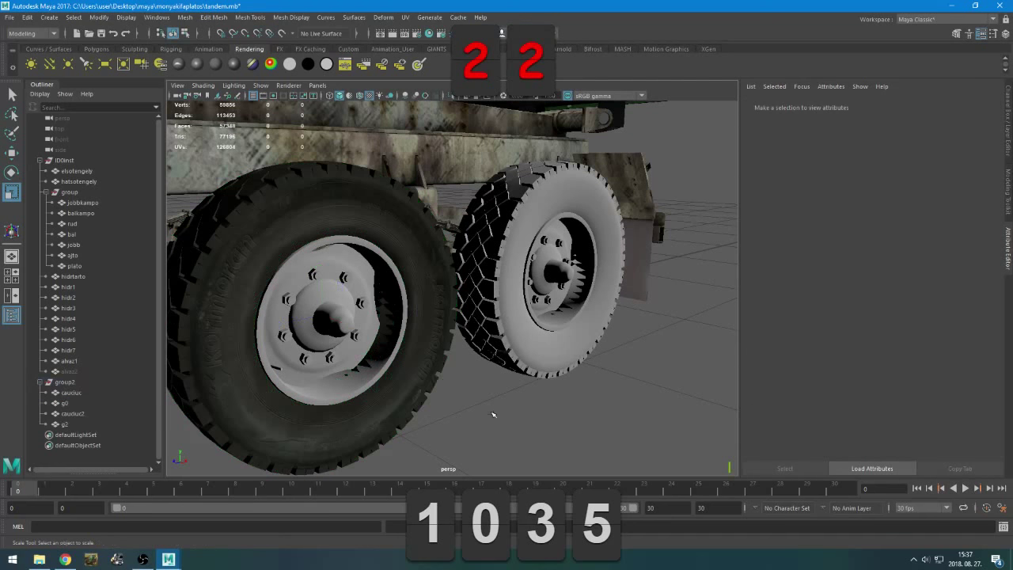
left_click(311, 342)
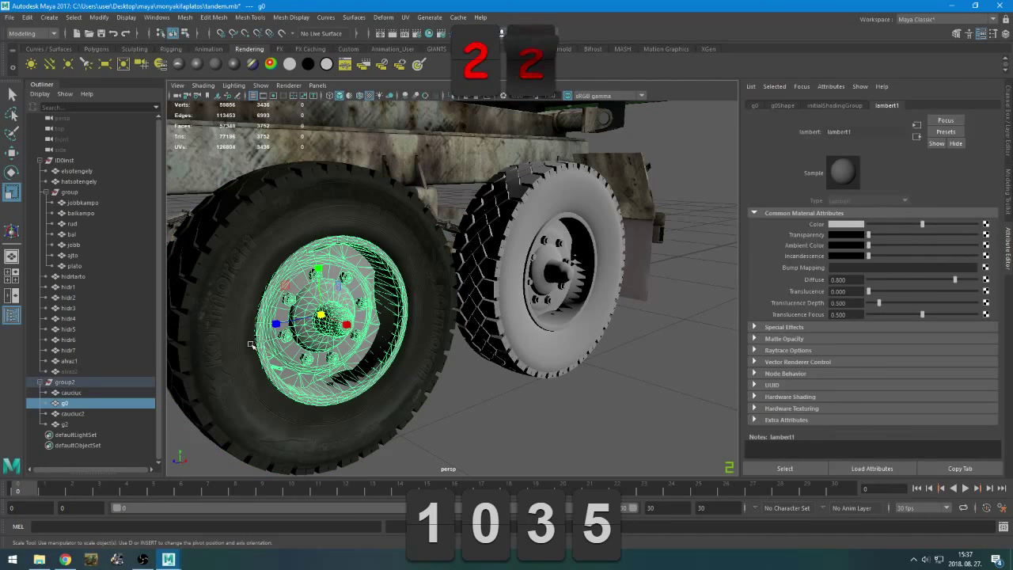
left_click(602, 328)
right_click_drag(656, 304, 729, 409)
left_click(348, 305)
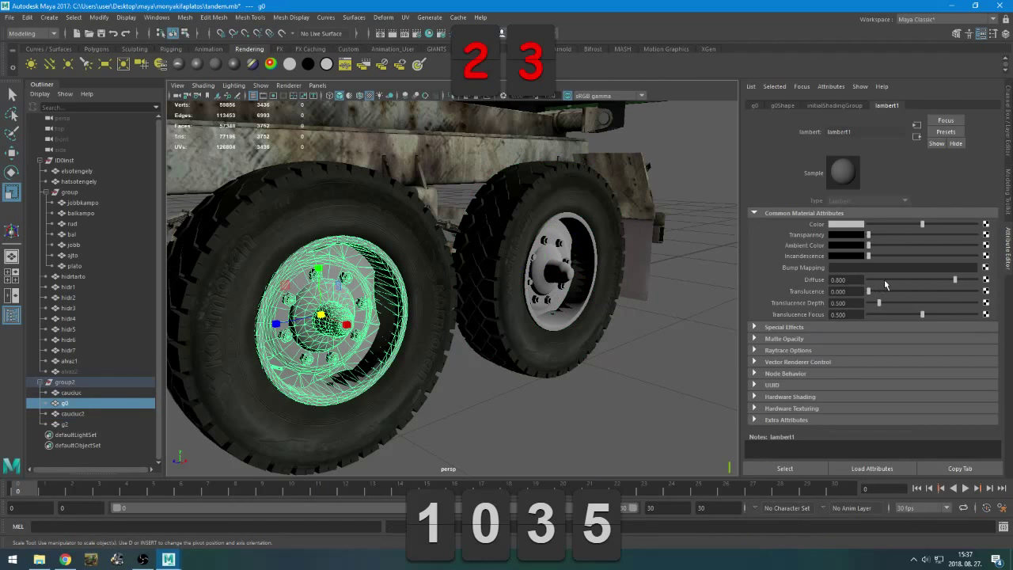
Try moving each tyre off its rim from the opposite side of the wheels, and undo both moves
left_click_drag(515, 343, 357, 355, "alt")
left_click(357, 355)
scroll(389, 355, "down", 2)
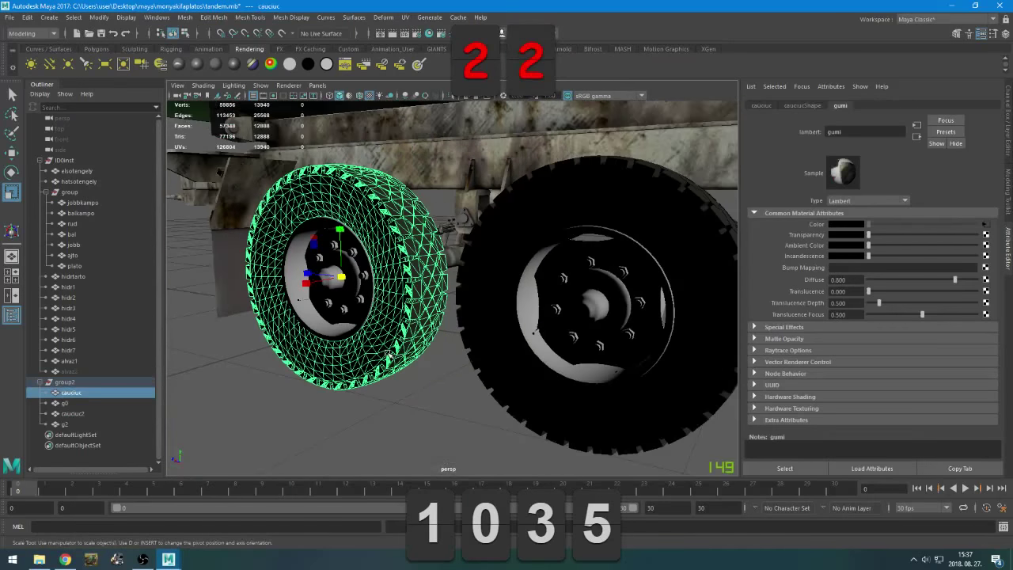
key("w")
middle_click_drag(439, 343, 348, 352)
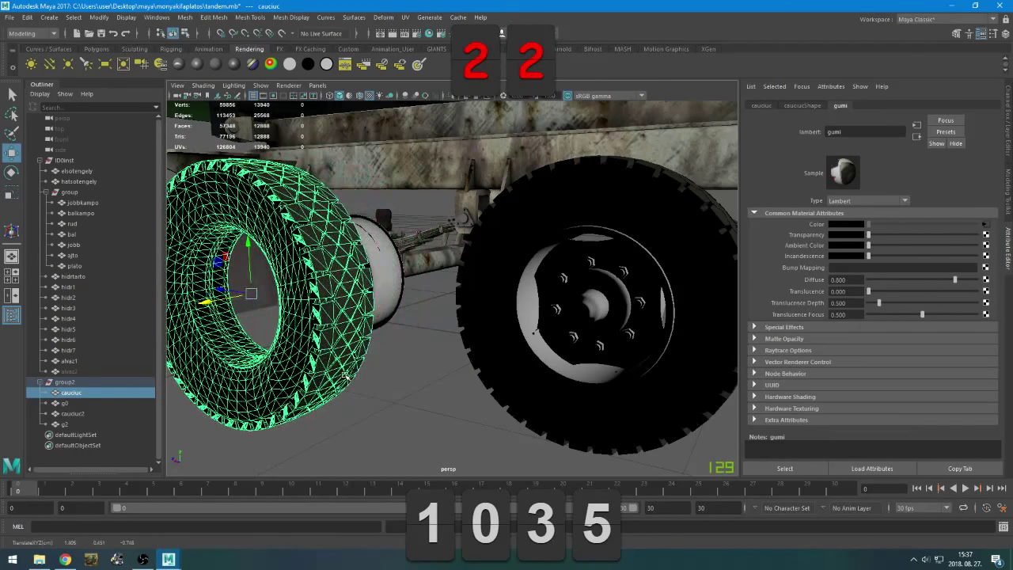
key("ctrl+z")
left_click(551, 398)
middle_click_drag(604, 343, 468, 360)
key("ctrl+z")
Isolate the front tyre cauciuc, examine it from other angles, and show the whole scene again
left_click(387, 365)
key("ctrl+1")
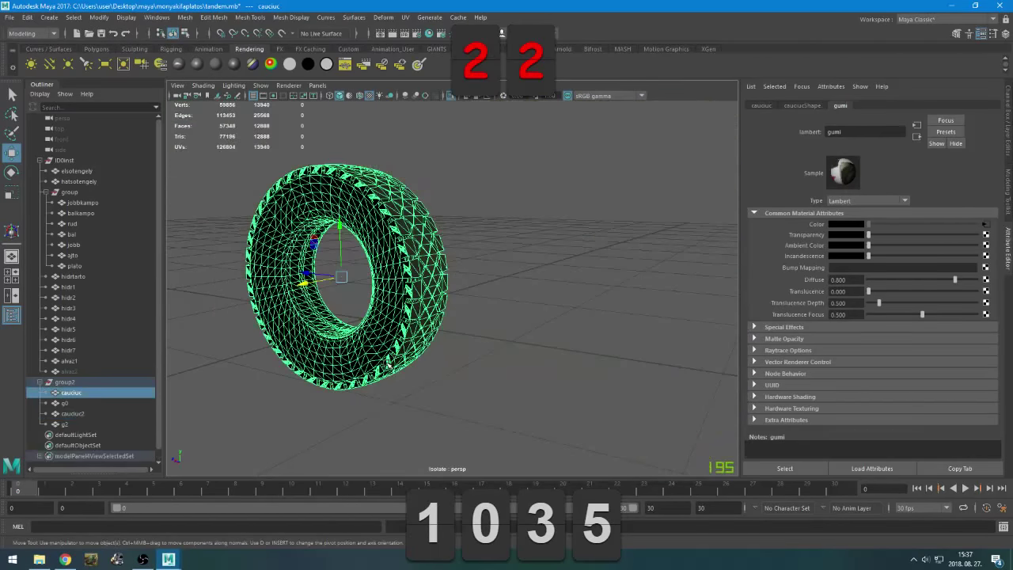
left_click_drag(388, 364, 452, 384, "alt")
key("ctrl+1")
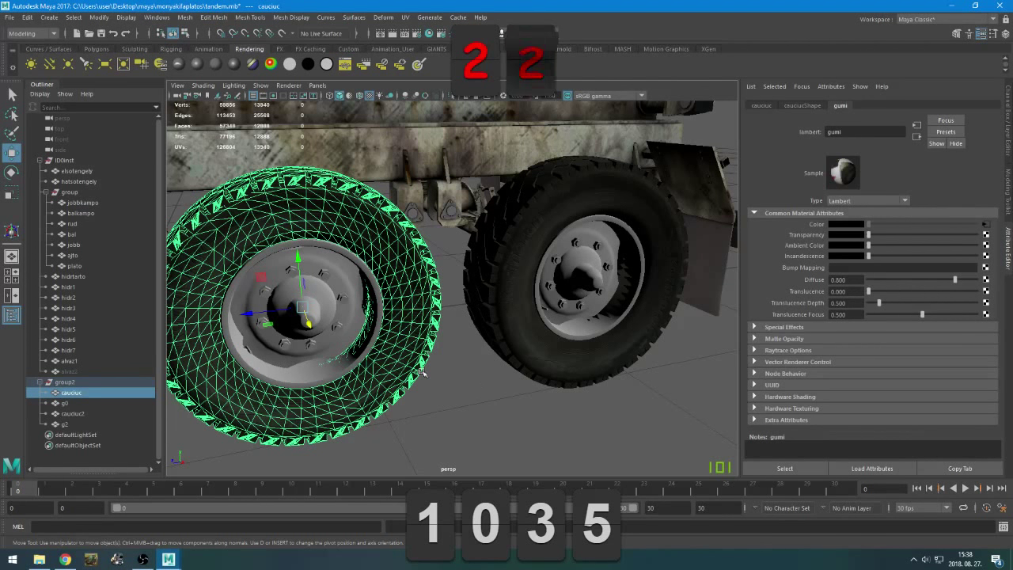
Assign a new Lambert material to the front rim g0 and name the material felni
scroll(424, 373, "up", 3)
middle_click_drag(460, 368, 506, 348, "alt")
scroll(491, 344, "up", 2)
left_click_drag(459, 340, 425, 325, "alt")
left_click(424, 326)
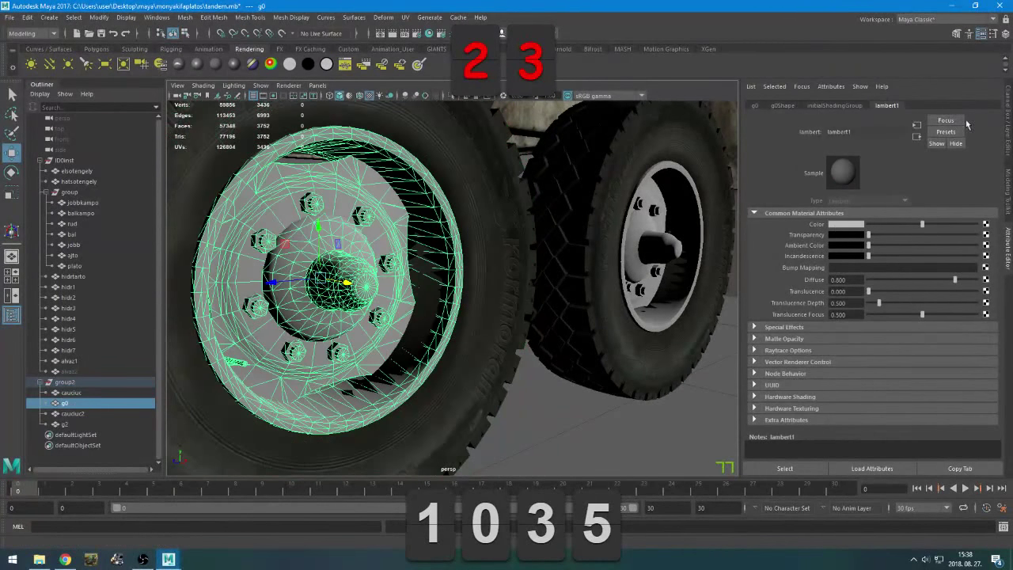
double_click(841, 132)
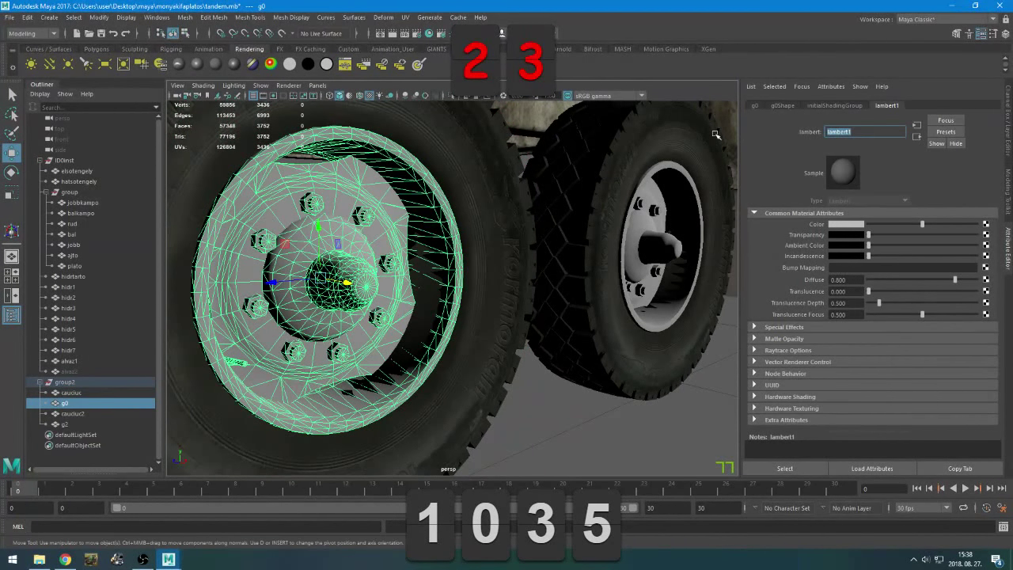
double_click(859, 131)
left_click(198, 64)
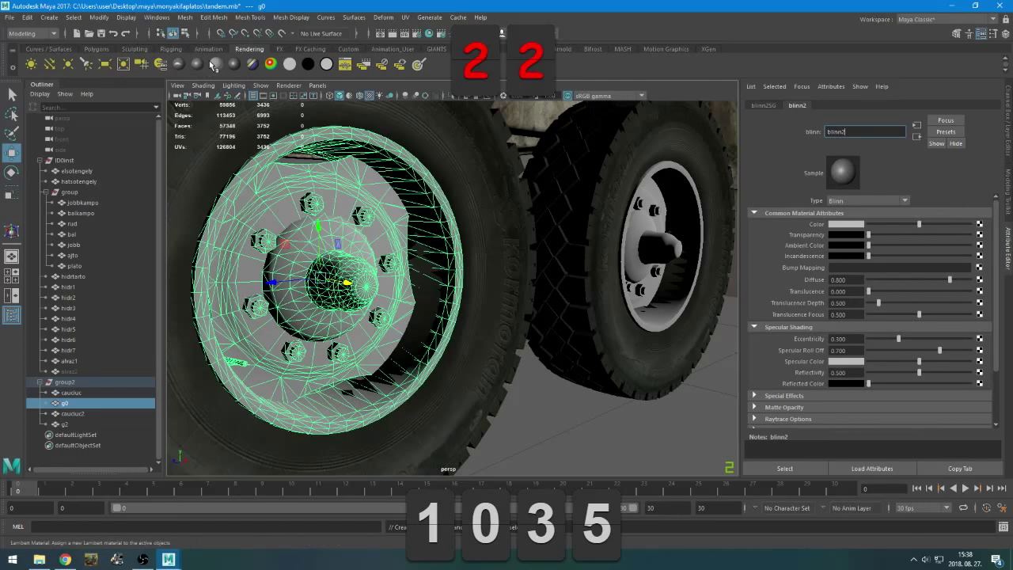
left_click(214, 65)
type("t")
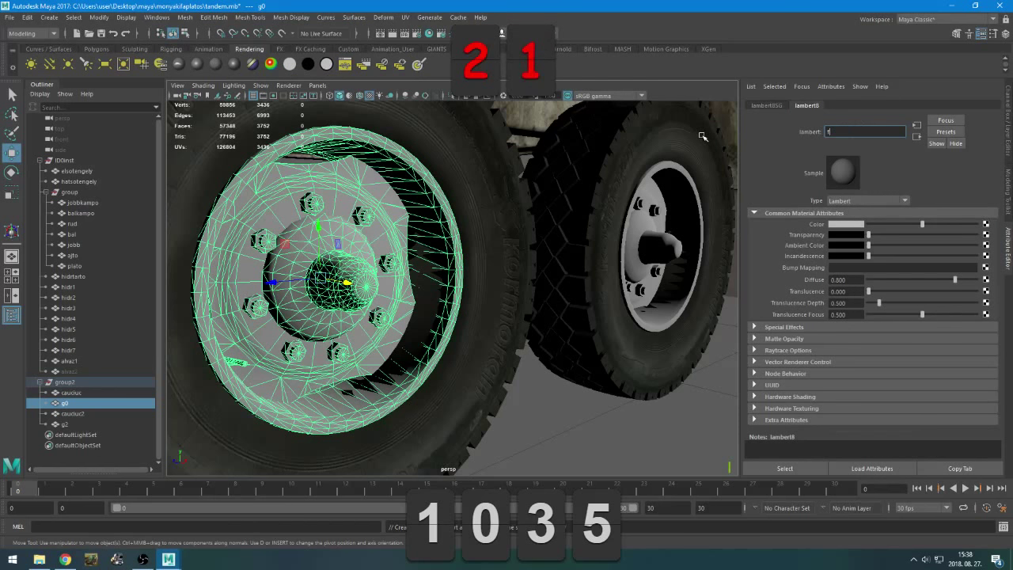
type("elni")
key("Return")
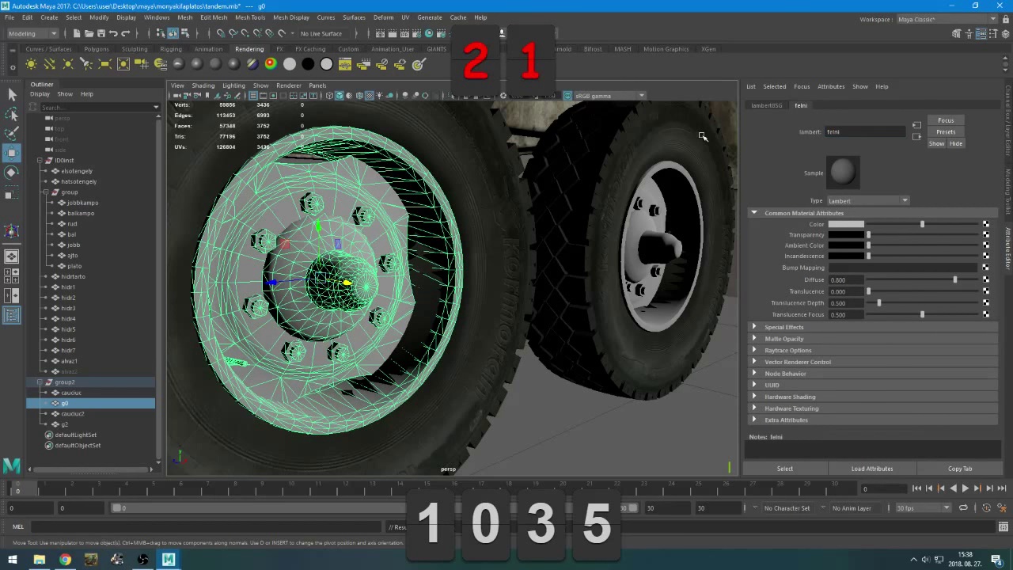
Connect a File texture to the felni material's colour and load aofelni.dds from the monyakifaplatos folder
left_click(986, 224)
scroll(432, 266, "up", 1)
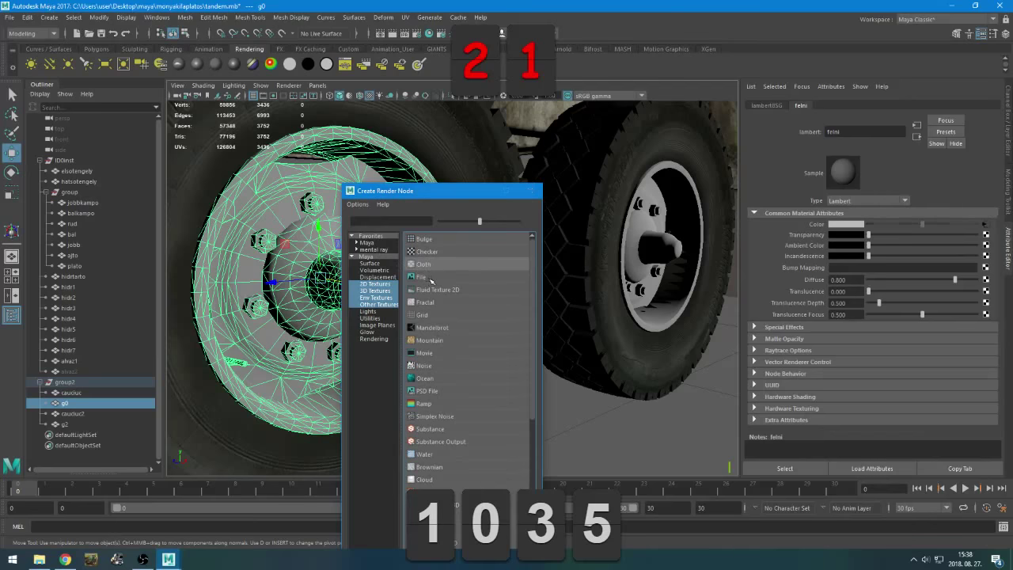
left_click(422, 277)
left_click(984, 249)
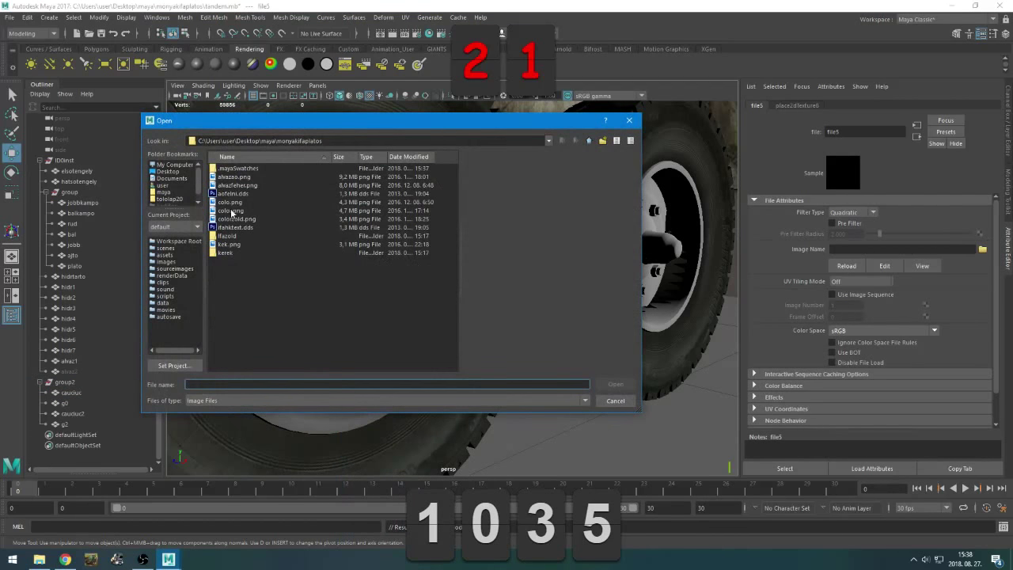
double_click(231, 195)
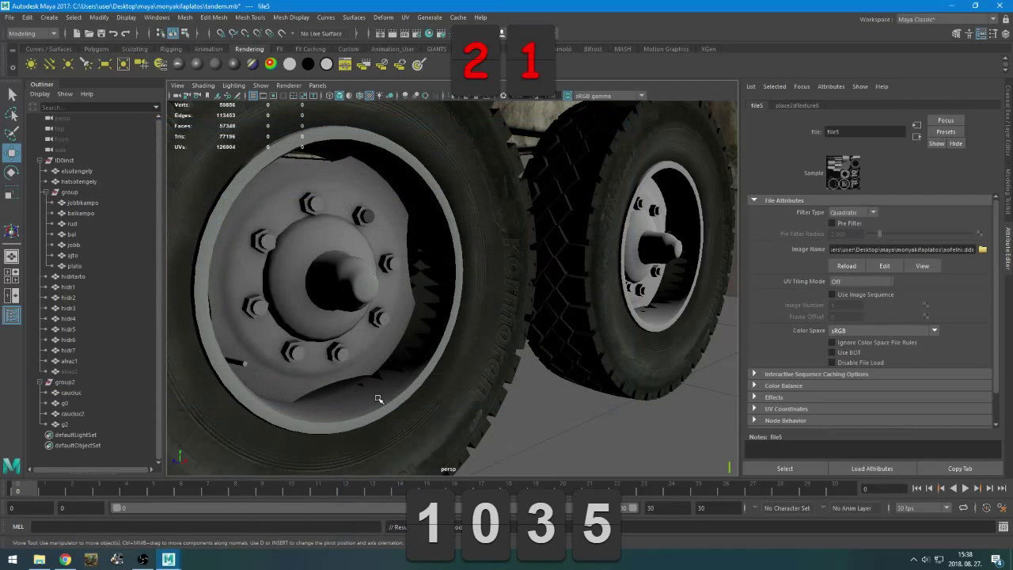
Assign the existing felni material to the rear rim g2
left_click(341, 290)
mouse_move(531, 312)
left_mouse_down("alt")
mouse_move(384, 321)
mouse_move(514, 305)
left_mouse_up("alt")
left_click(631, 266)
right_click_drag(577, 255, 586, 325)
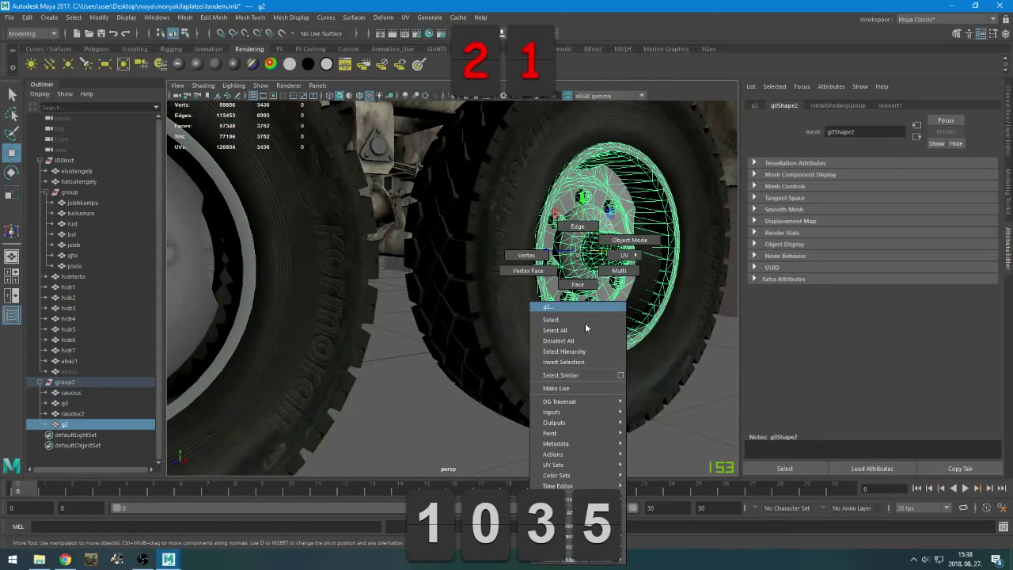
mouse_move(569, 545)
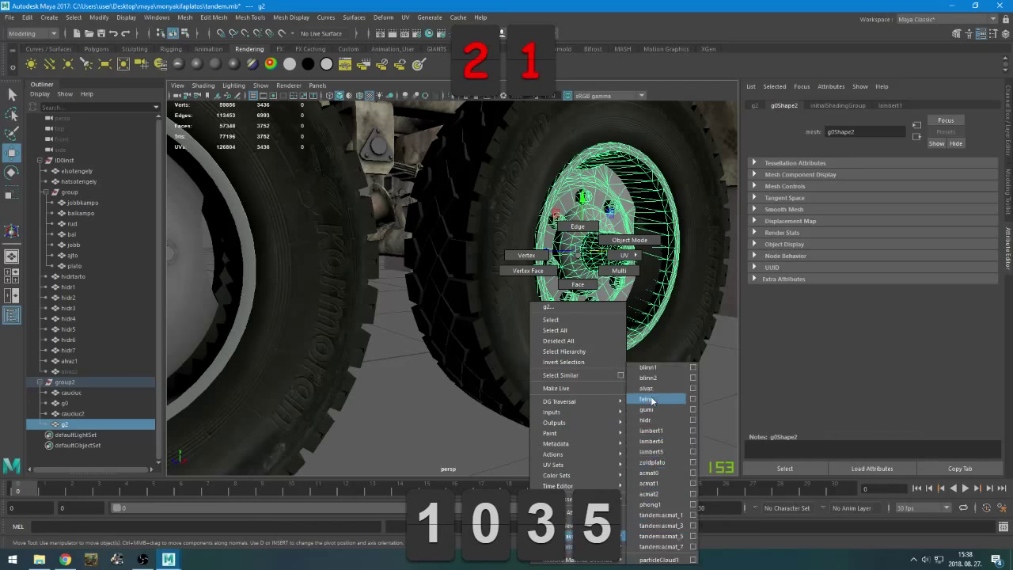
right_click_drag(652, 400, 651, 399)
left_click(435, 411)
Isolate the front tyre cauciuc with a close view of its inner opening
left_click_drag(435, 412, 461, 430, "alt")
left_click(573, 417)
left_click(500, 350, "shift")
left_click_drag(385, 393, 375, 342, "alt")
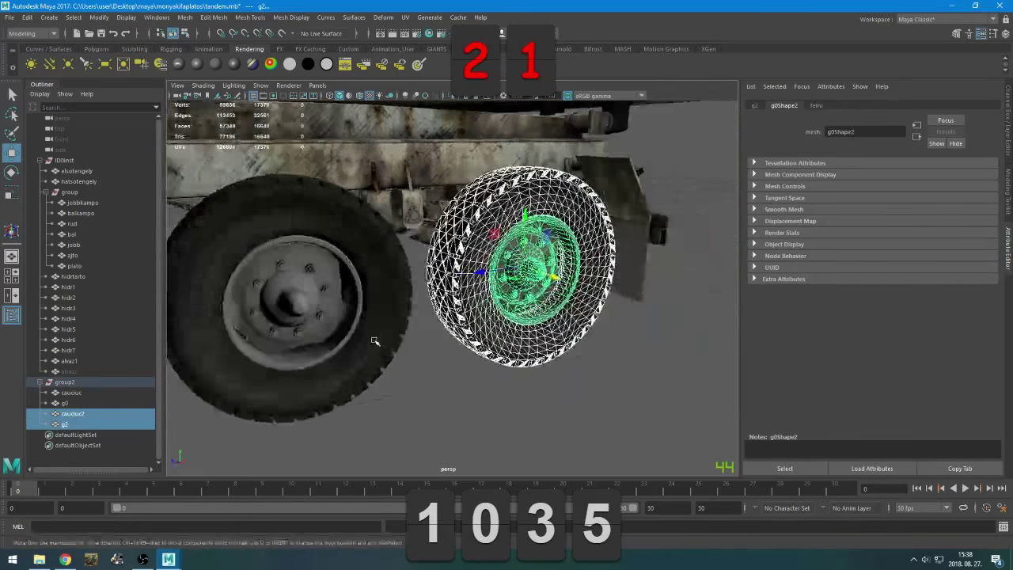
left_click(374, 341)
key("ctrl+1")
right_click_drag(374, 341, 475, 332, "alt")
left_click_drag(475, 333, 570, 279, "alt")
middle_click_drag(570, 279, 637, 226, "alt")
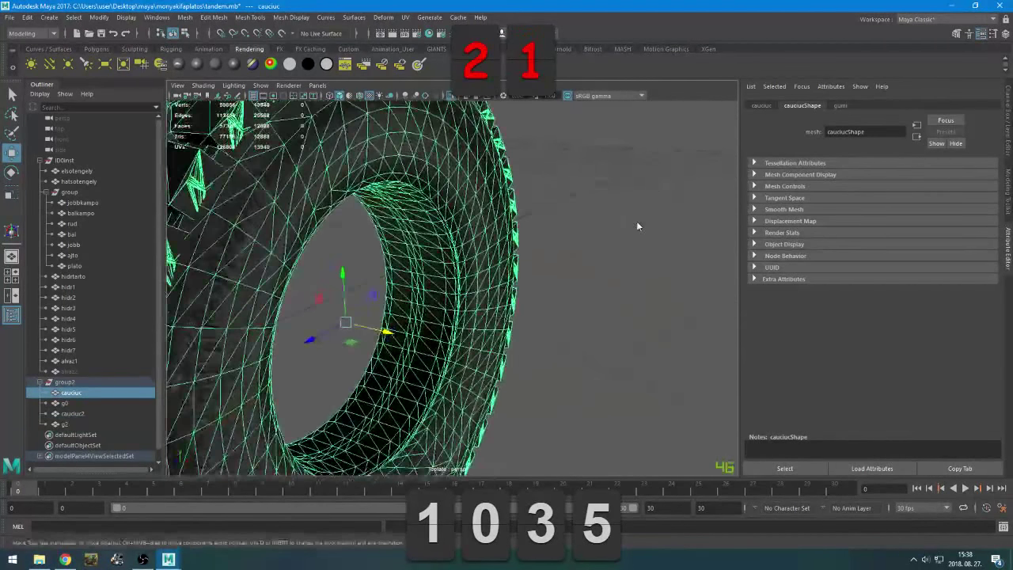
Delete the inner face bands around the front tyre's rim opening and leave isolation
right_click_drag(637, 225, 566, 231)
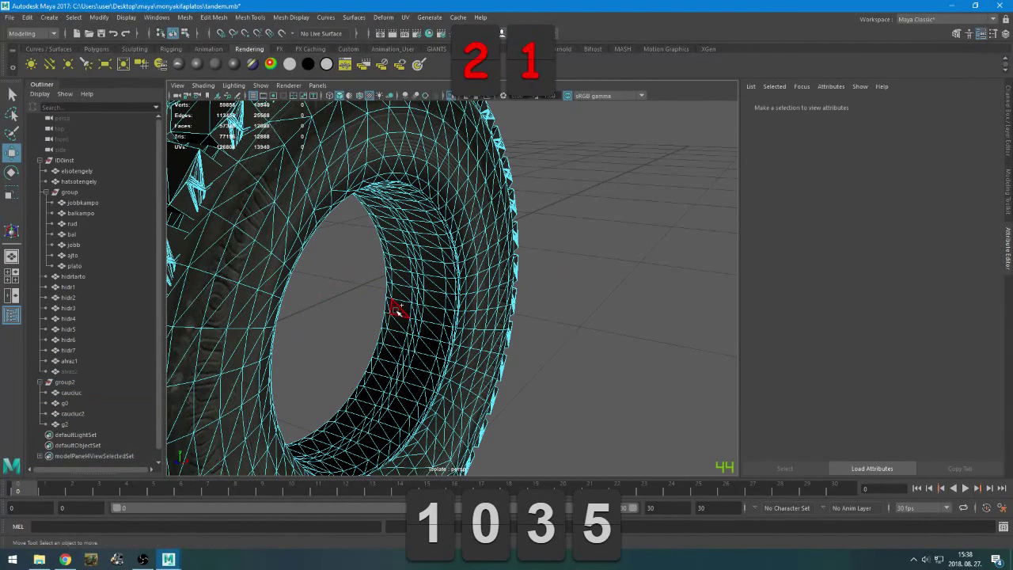
double_click(391, 301)
key("Delete")
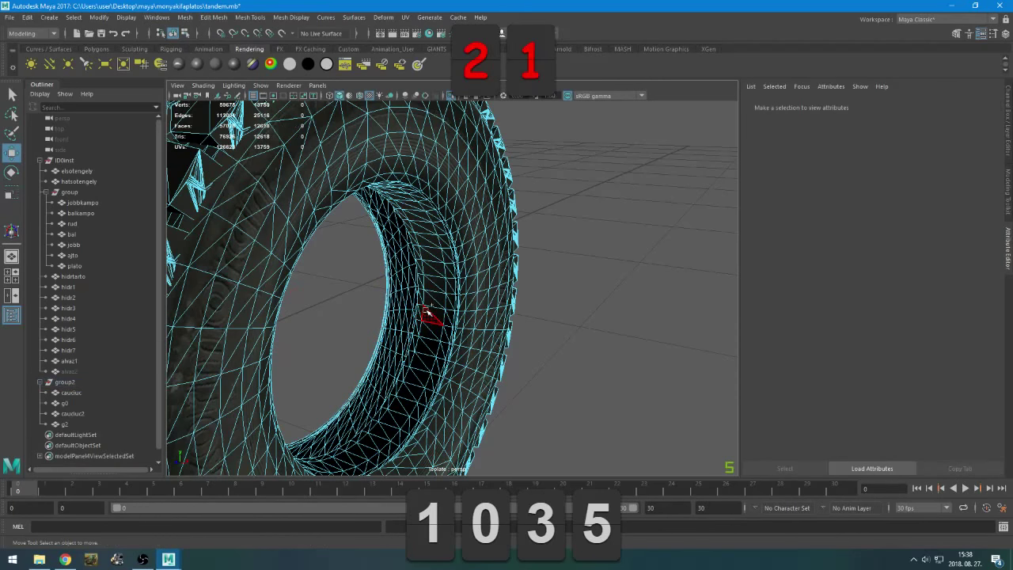
double_click(429, 313)
key("Delete")
left_click_drag(514, 326, 618, 332, "alt")
left_click(617, 332)
key("ctrl+1")
Delete the inner face bands around the rim opening of the isolated rear tyre cauciuc2 and show the full scene again
left_click_drag(686, 333, 611, 326, "alt")
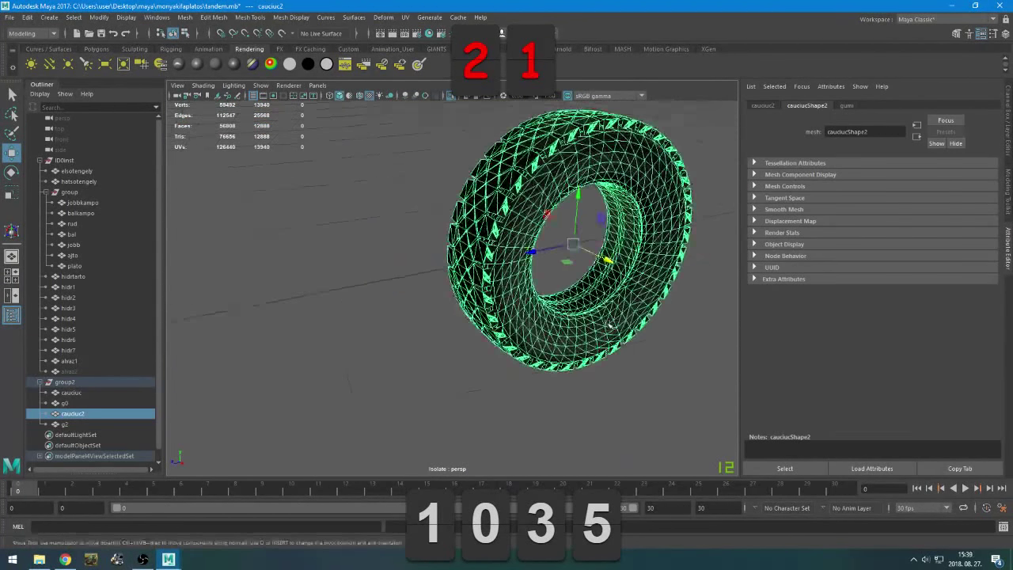
right_click_drag(578, 256, 584, 293)
scroll(633, 330, "up", 4)
middle_click_drag(632, 330, 451, 363, "alt")
double_click(575, 306)
double_click(609, 312, "shift")
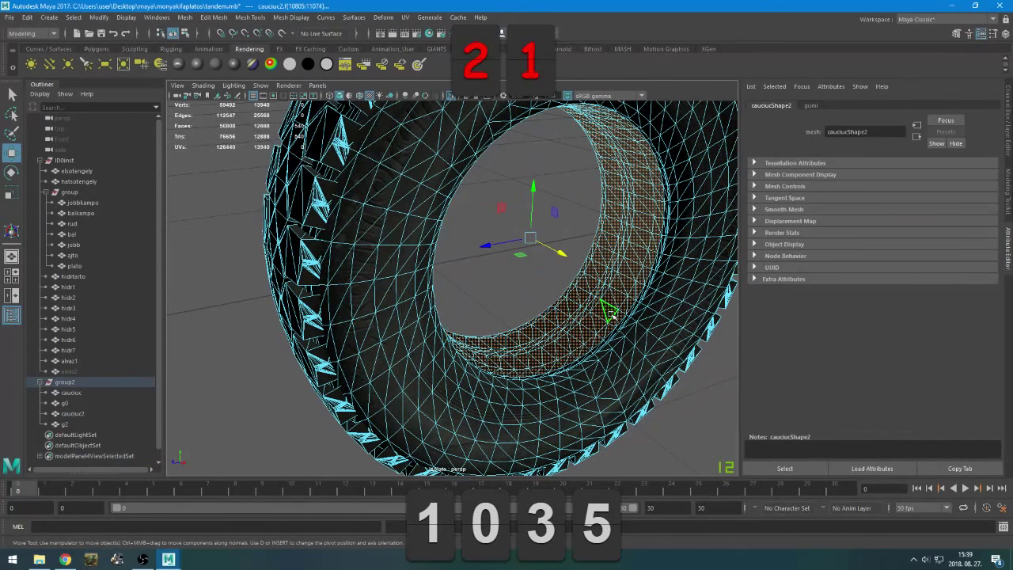
key("Delete")
scroll(599, 320, "down", 4)
key("ctrl+1")
left_click_drag(415, 405, 444, 386, "alt")
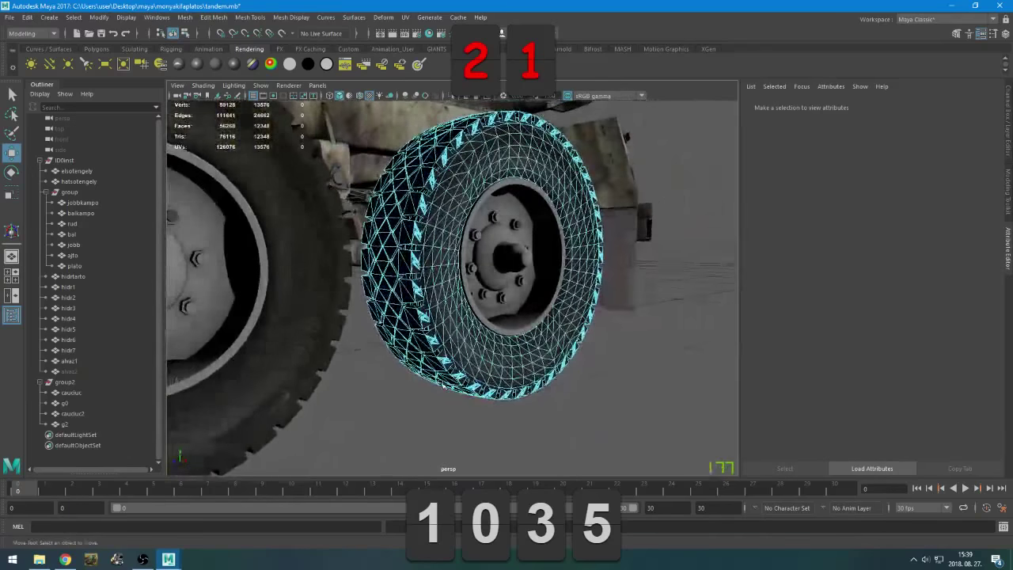
Inspect the tyres and rims on the trailer from close up and from a distance at several angles
scroll(447, 384, "down", 5)
scroll(459, 384, "up", 2)
right_click_drag(570, 256, 621, 244)
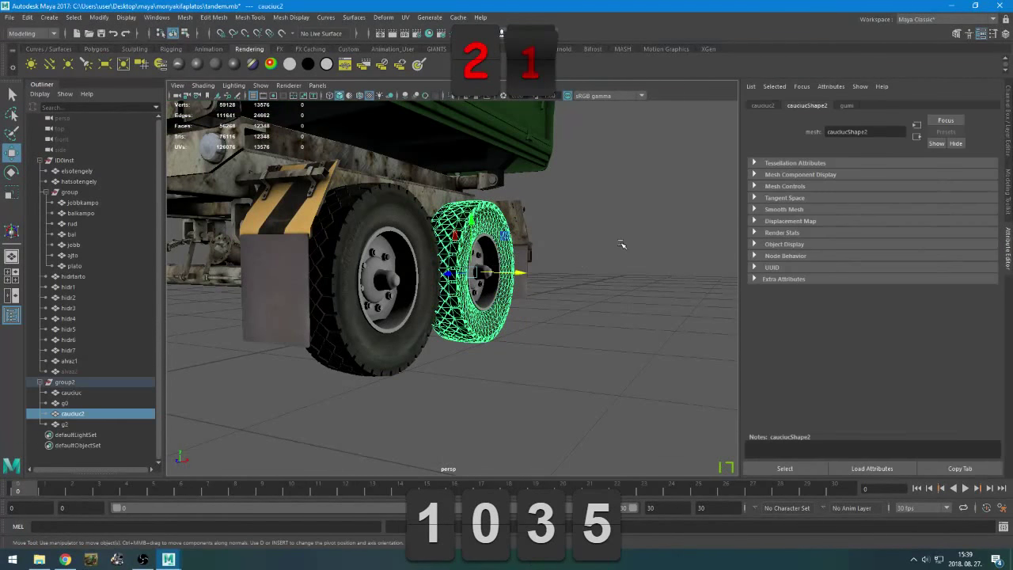
left_click(622, 244)
scroll(567, 346, "up", 5)
left_click_drag(568, 346, 489, 361, "alt")
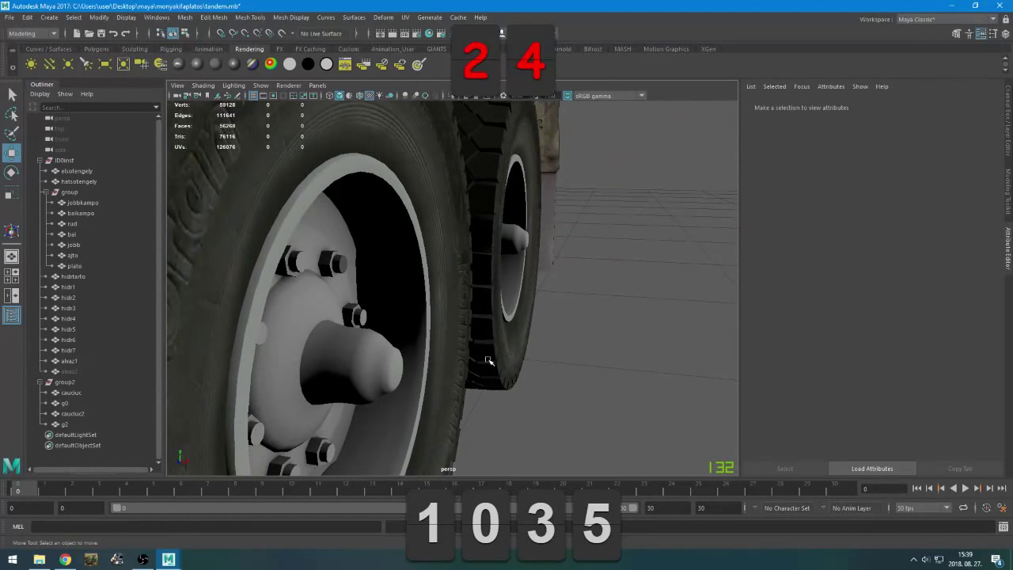
scroll(488, 361, "down", 4)
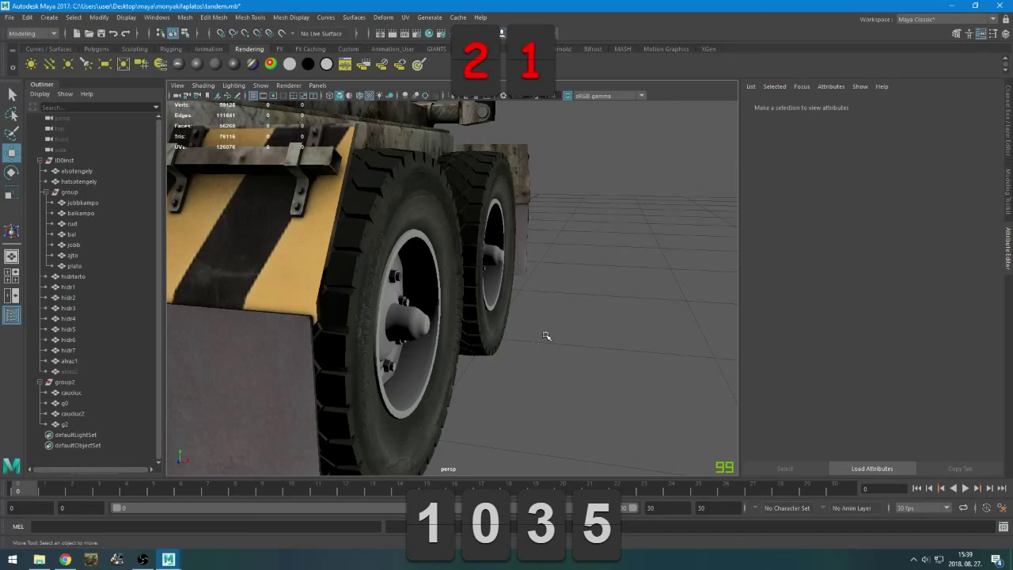
left_click_drag(548, 339, 530, 366, "alt")
scroll(530, 366, "down", 5)
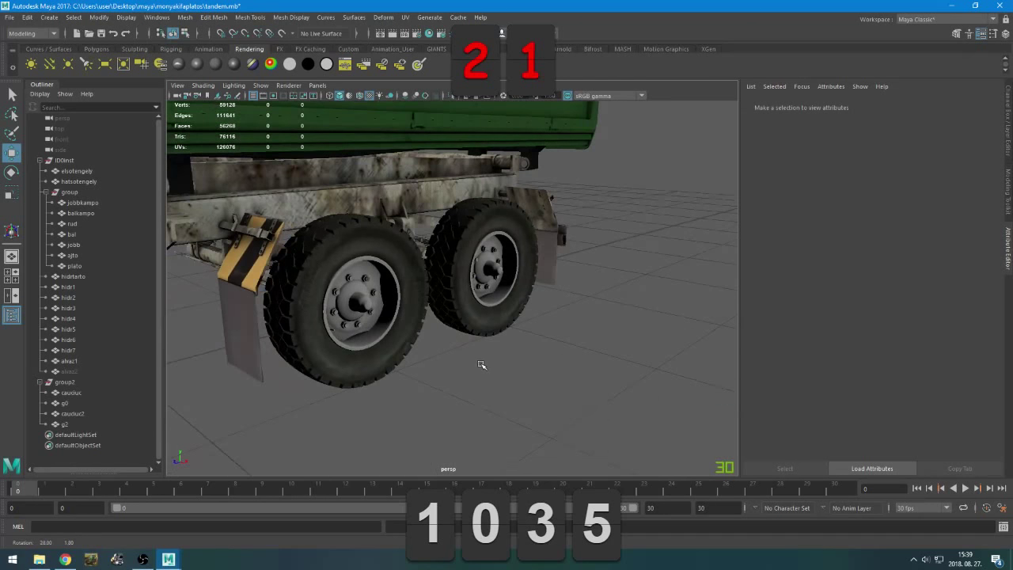
scroll(414, 269, "up", 8)
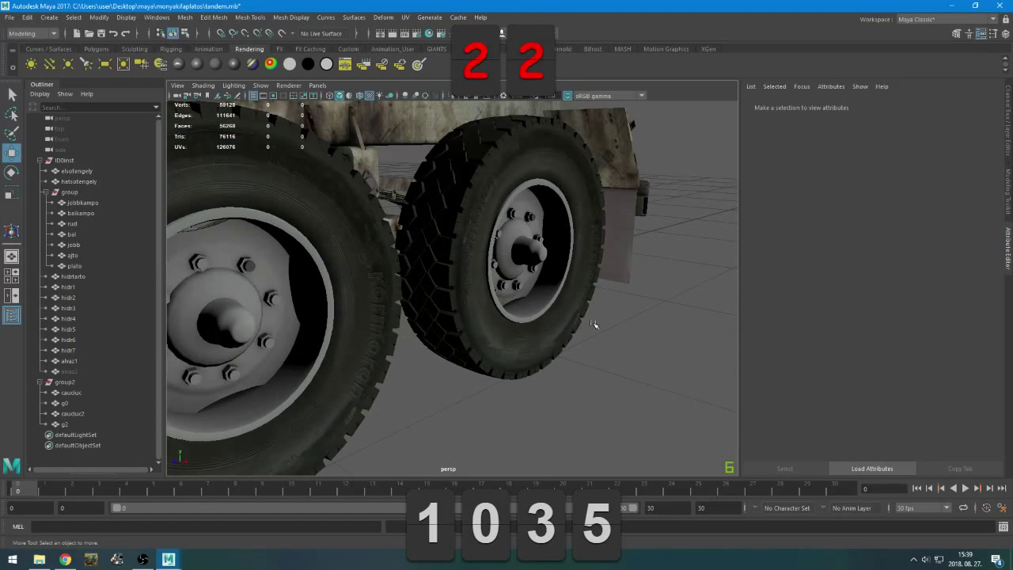
left_click_drag(595, 331, 178, 127, "alt")
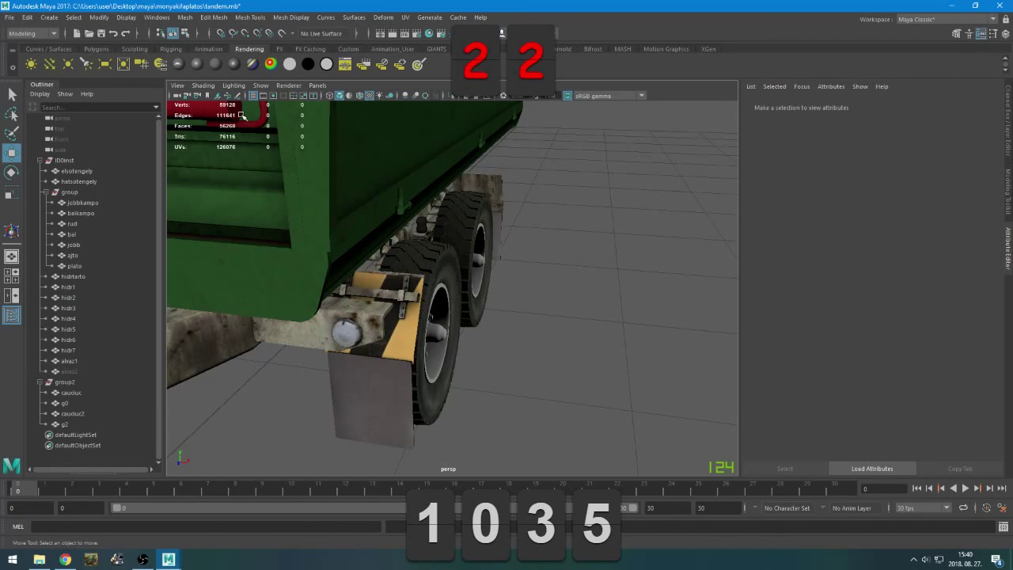
scroll(420, 182, "down", 5)
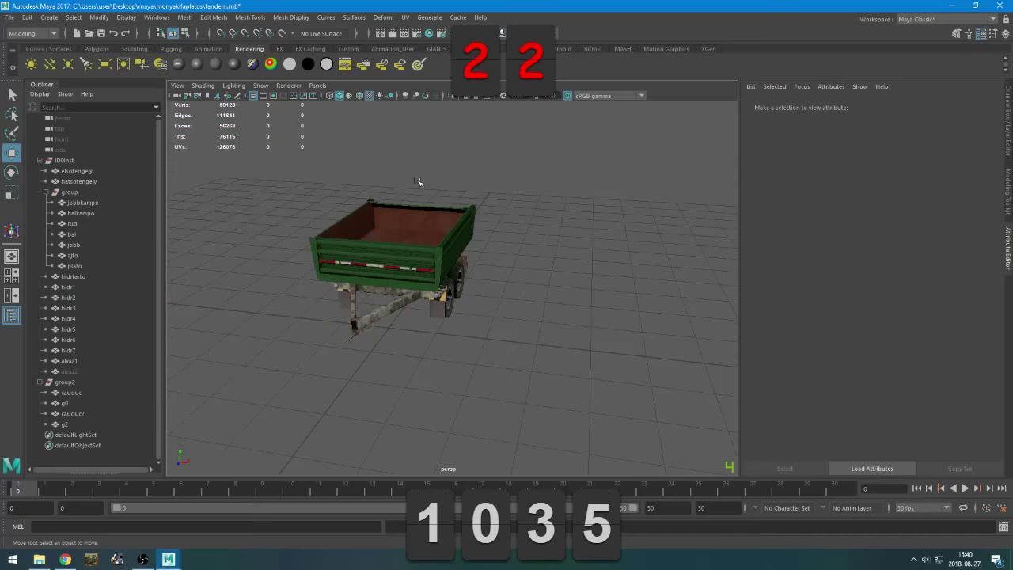
scroll(426, 220, "up", 3)
left_click_drag(427, 221, 405, 242, "alt")
scroll(408, 269, "up", 3)
Duplicate the wheel group group2
left_click(64, 382)
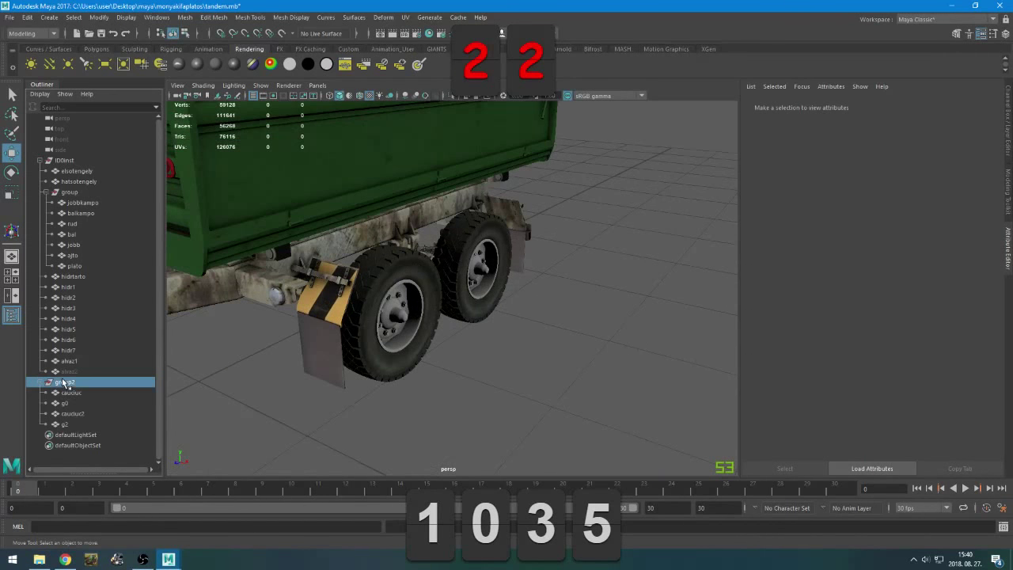
key("f")
scroll(428, 360, "down", 5)
mouse_move(427, 360)
left_mouse_down("alt")
mouse_move(410, 365)
mouse_move(423, 364)
left_mouse_up("alt")
key("ctrl+d")
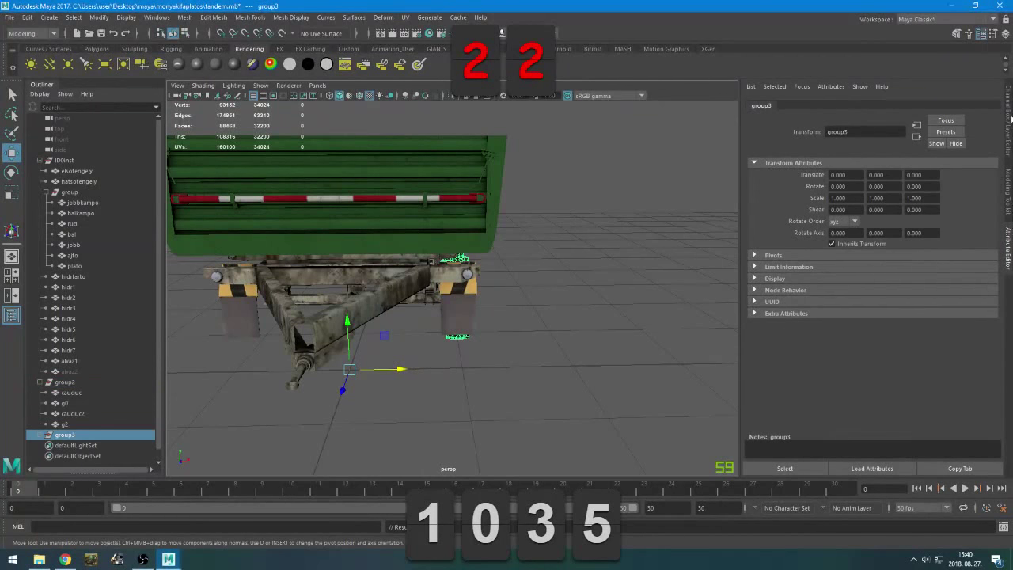
Mirror the duplicated wheel group to the trailer's other side with Scale X -1 and freeze its transformations
left_click(1010, 118)
middle_click_drag(350, 326, 479, 299, "alt")
left_click_drag(479, 299, 489, 299, "alt")
left_click(982, 166)
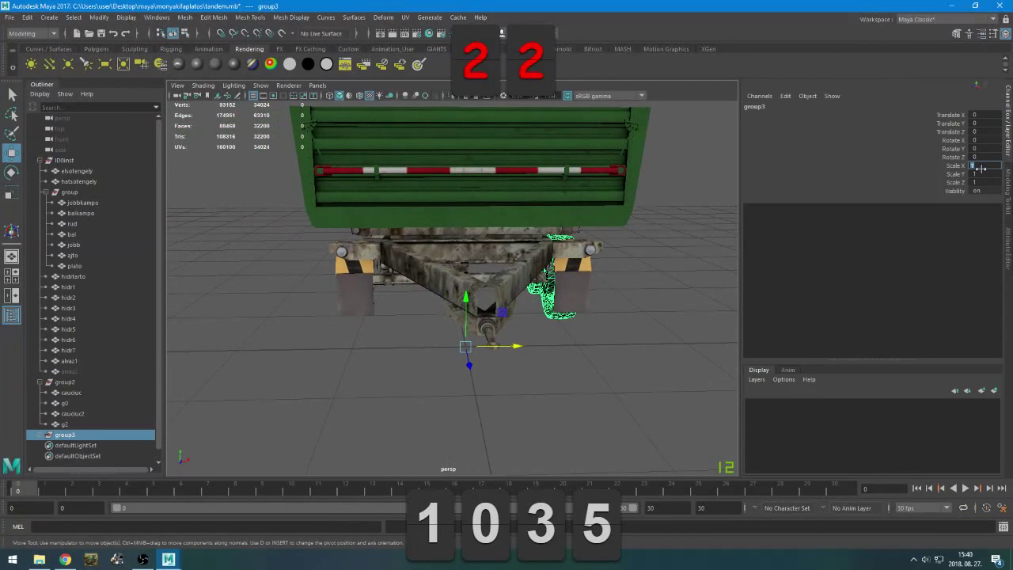
key("Tab")
key("Tab")
key("shift+Tab")
key("shift+Tab")
key("Return")
left_click_drag(490, 404, 529, 419, "alt")
scroll(478, 398, "up", 7)
scroll(501, 410, "down", 8)
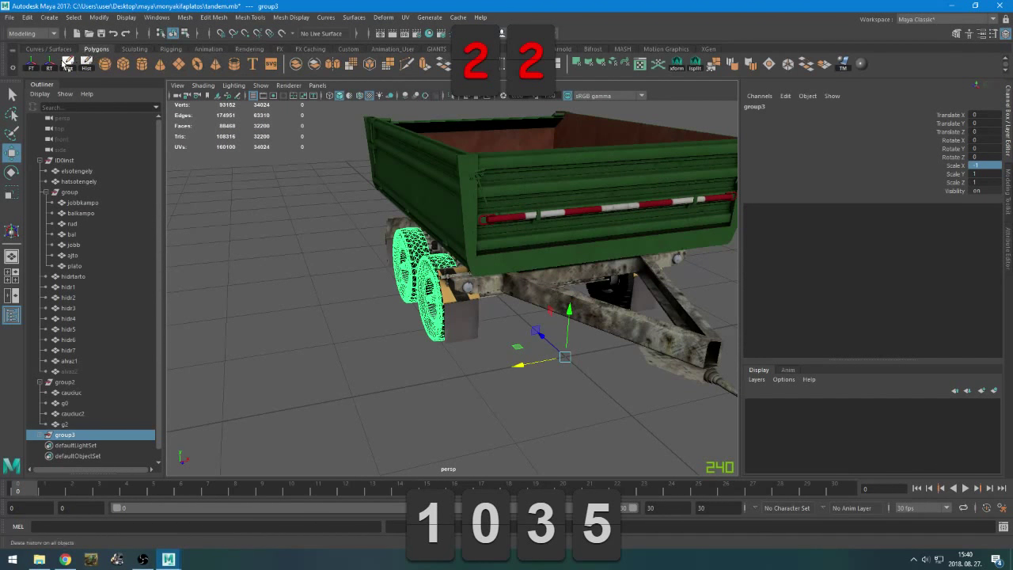
left_click(31, 67)
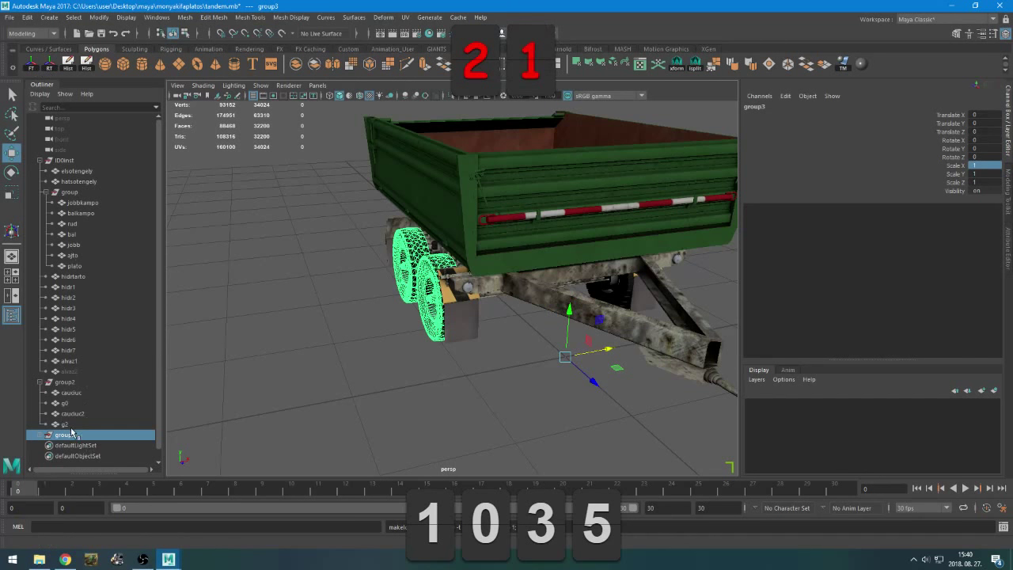
Reset the transformations of the tyres and rims inside group3 and center their pivots
left_click(39, 434)
left_click(77, 445)
left_click_drag(77, 446, 72, 467)
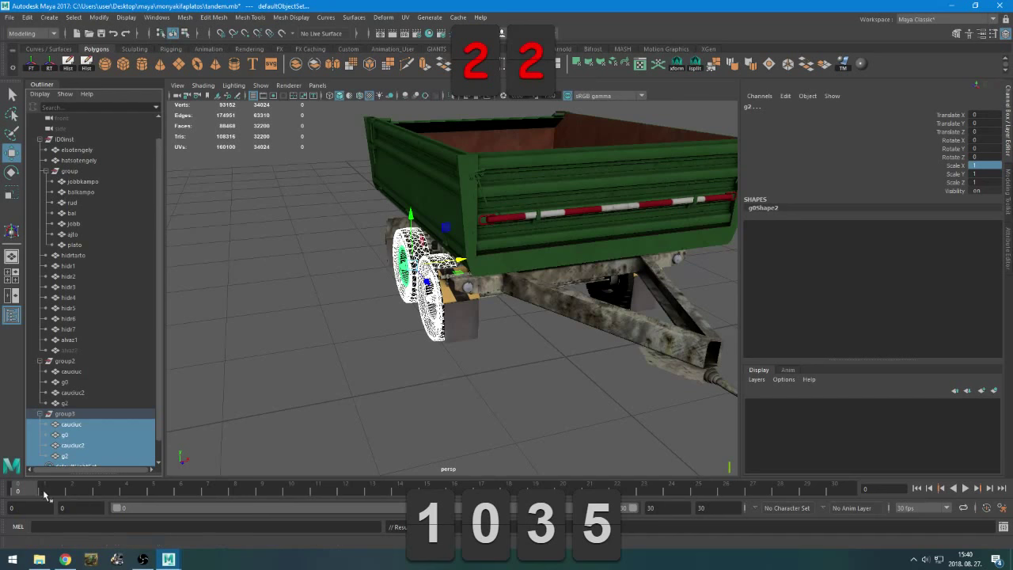
left_click_drag(73, 425, 75, 455)
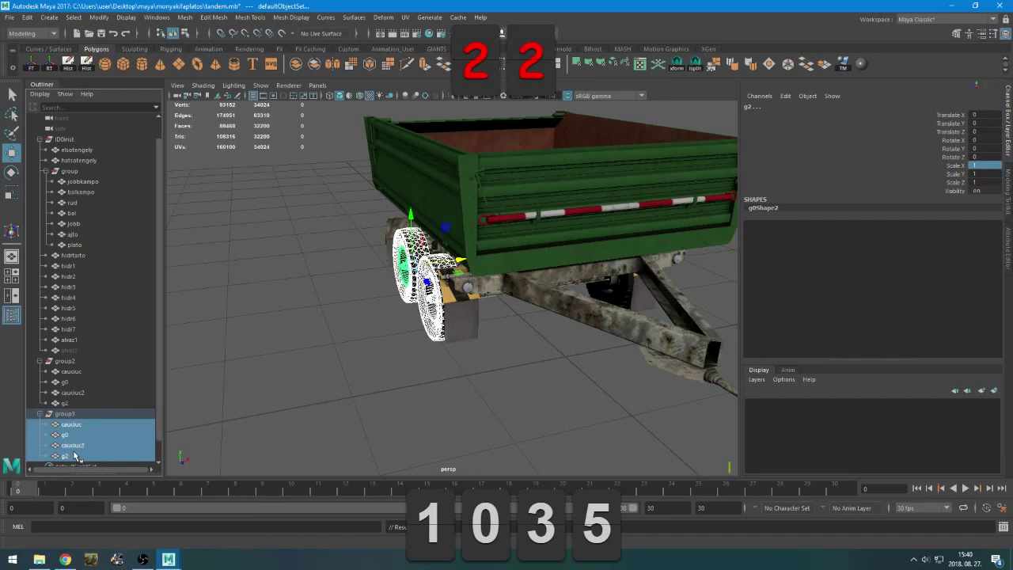
left_click(49, 63)
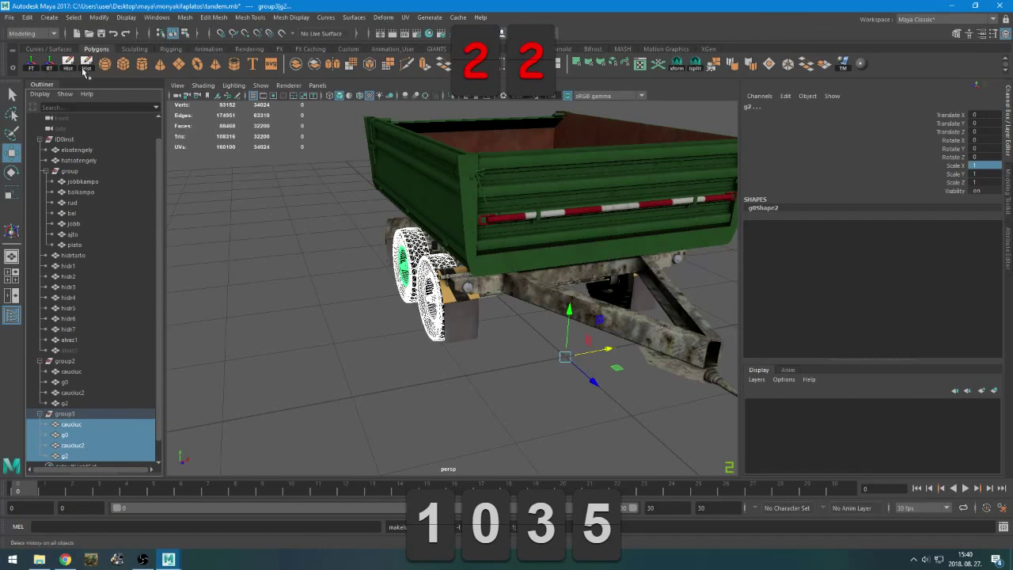
left_click(678, 64)
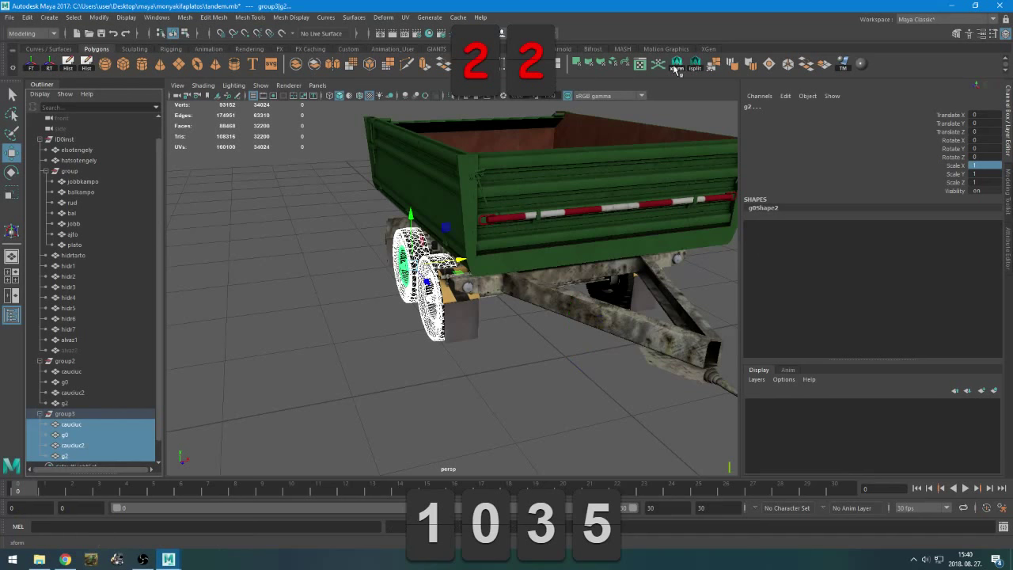
Freeze the transformations of the tyres and rims in group2 one by one
left_click(79, 436)
left_click(75, 426)
left_click(79, 392)
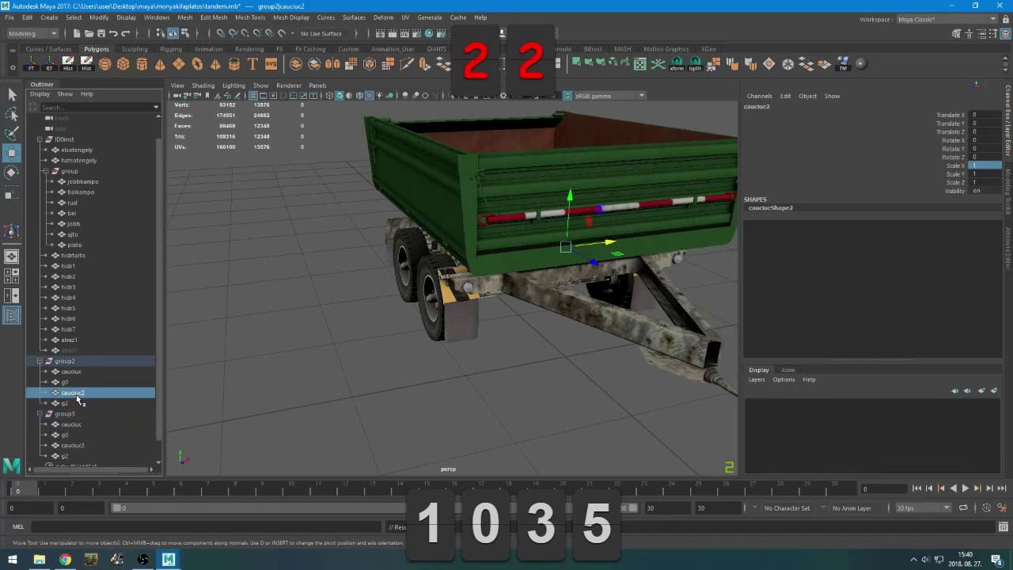
left_click(82, 403)
left_click_drag(238, 333, 348, 331, "alt")
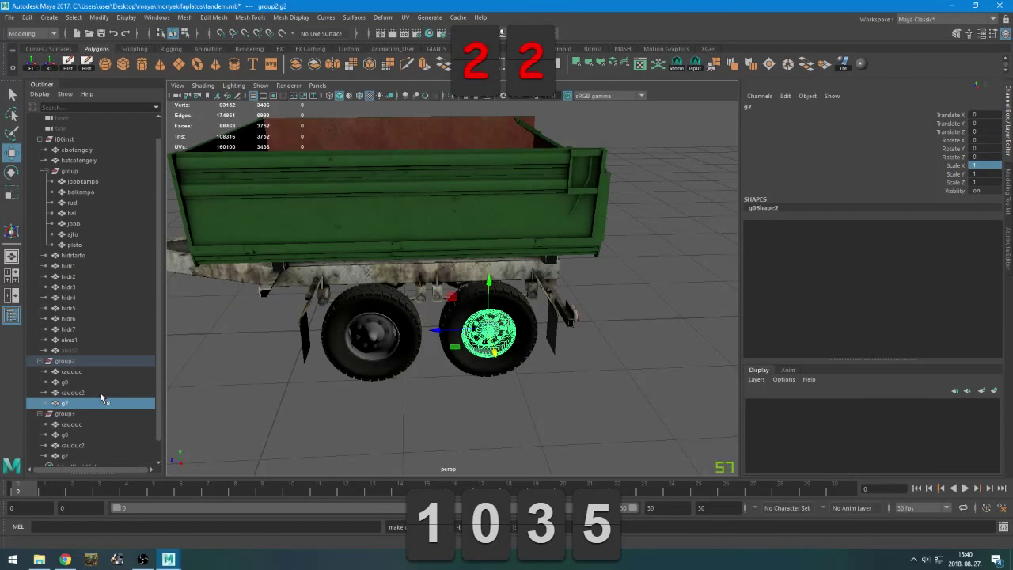
left_click(73, 371)
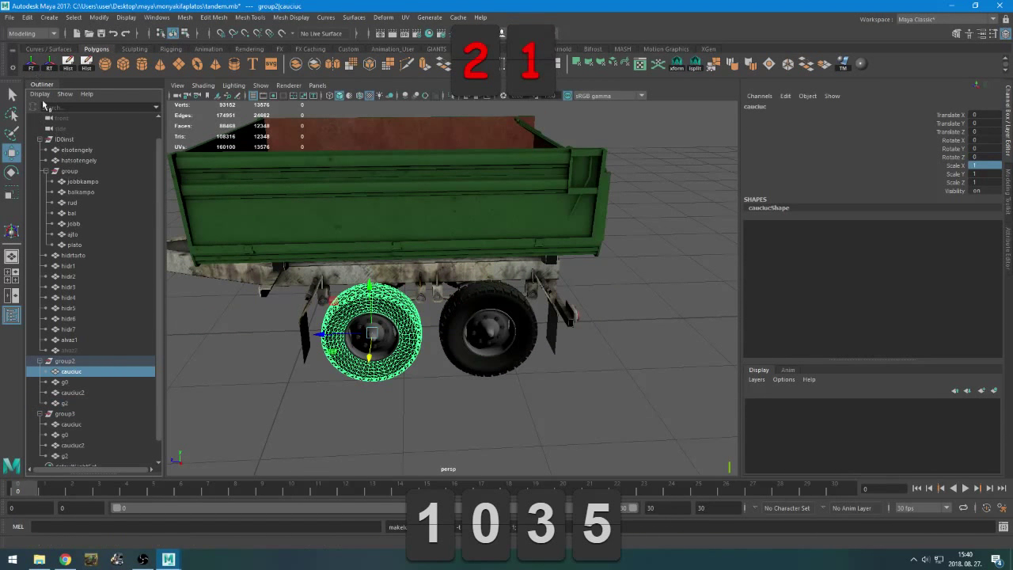
left_click(70, 382)
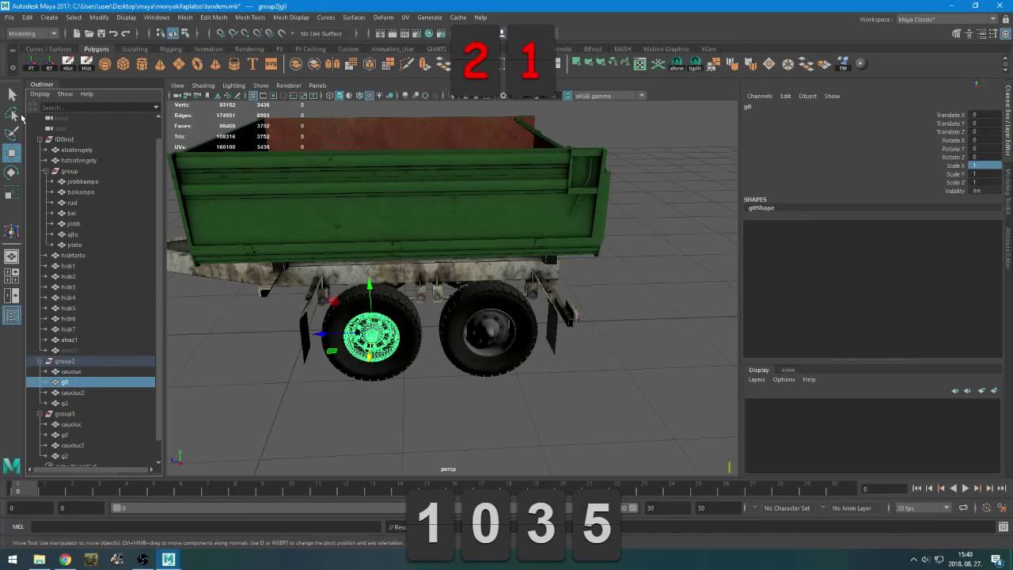
left_click(76, 393)
left_click(76, 402)
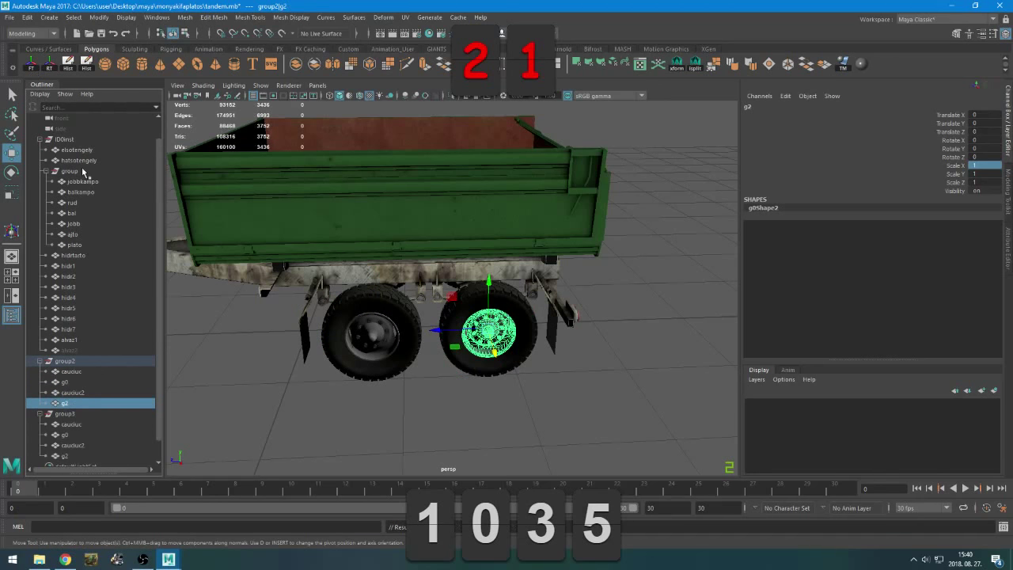
Apply FreezeToPivot from the GIANTS I3D Toolbox to group2, group3 and all their tyres and rims, then deselect them
scroll(122, 391, "down", 1)
left_click_drag(70, 343, 75, 380)
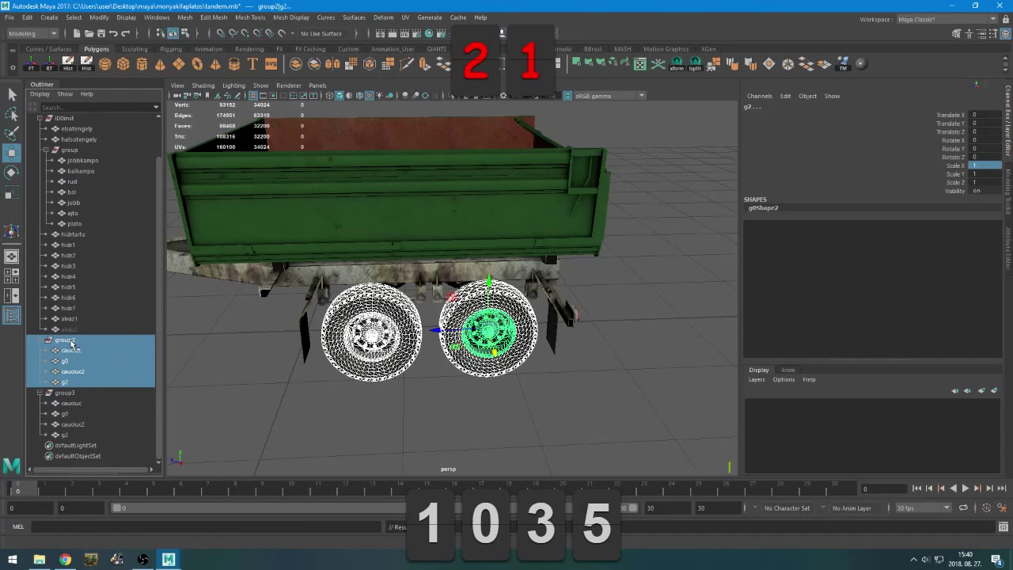
left_click(67, 435, "shift")
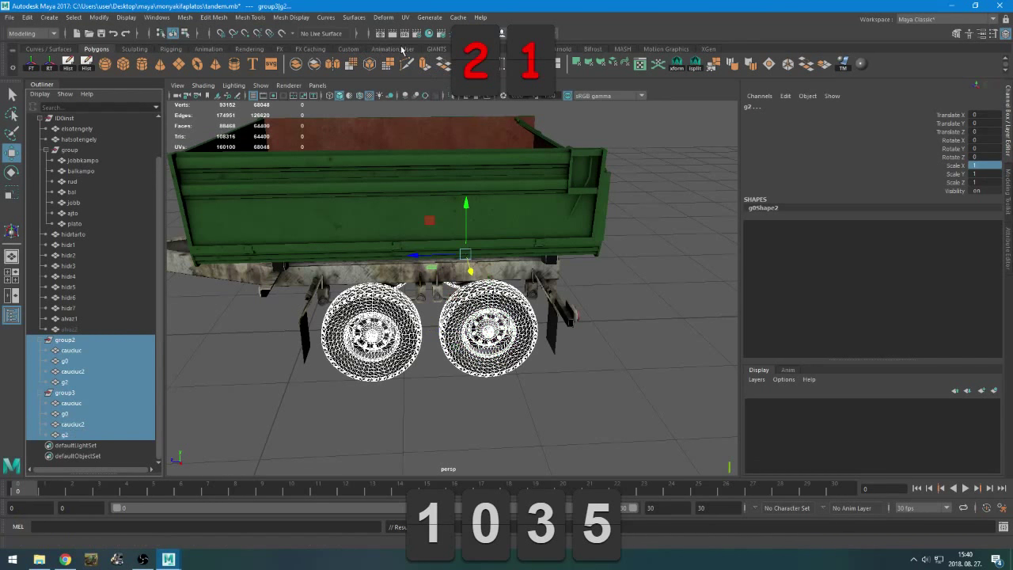
left_click(436, 49)
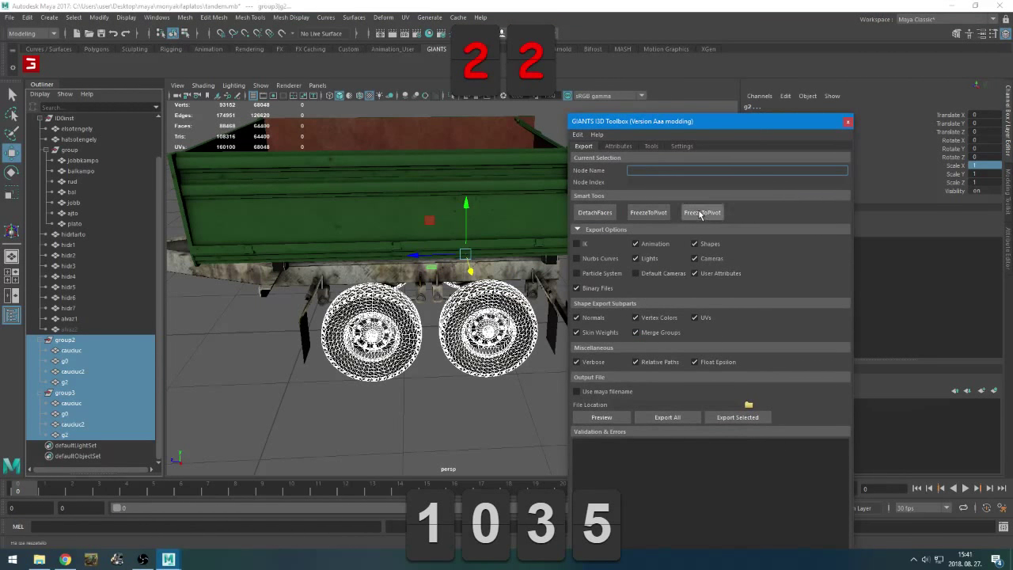
left_click(848, 121)
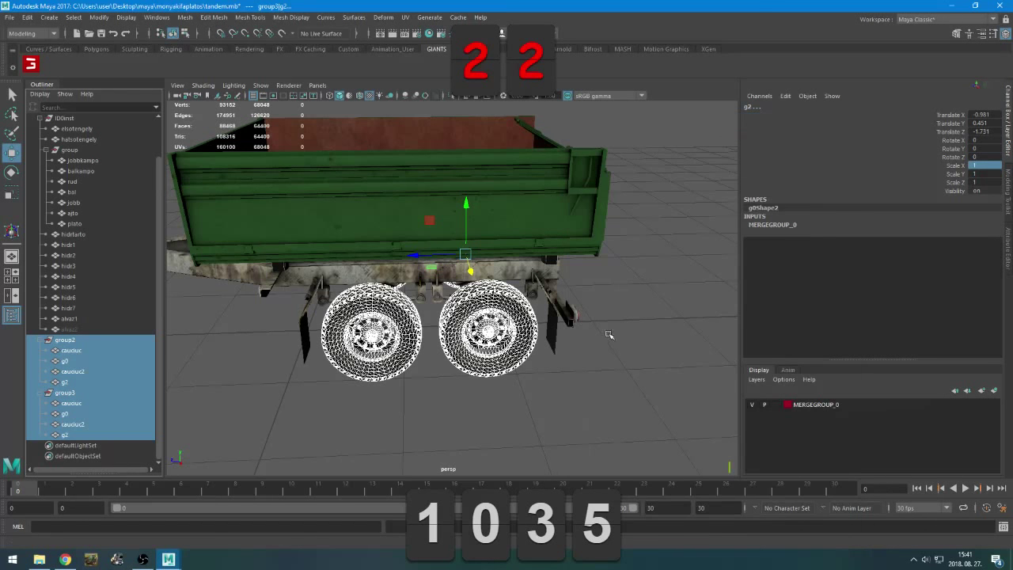
left_click(595, 348)
Examine the wheels on both sides of the trailer and its chassis from the front, side and rear
left_click_drag(416, 385, 543, 371, "alt")
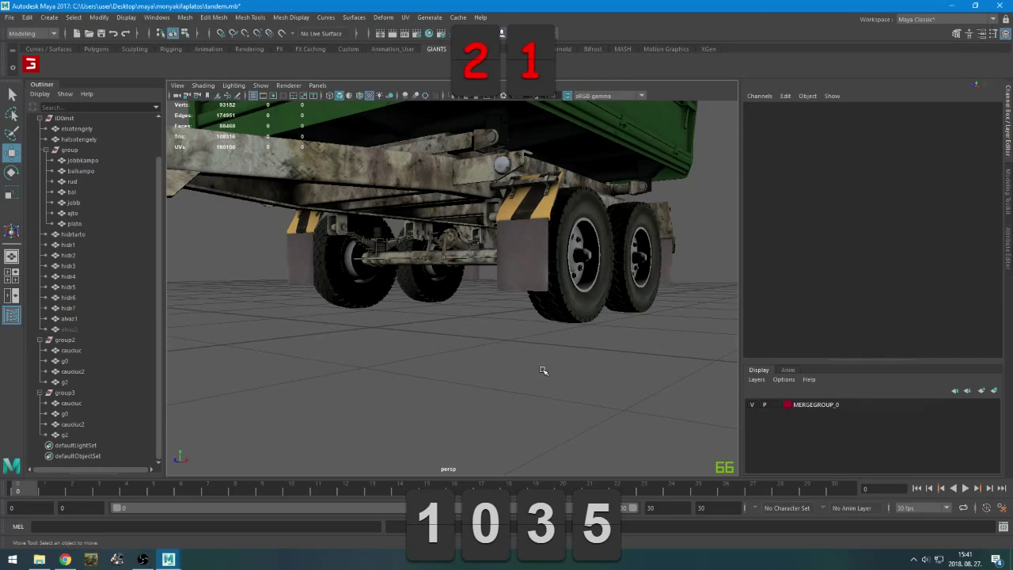
left_click_drag(525, 356, 479, 373, "alt")
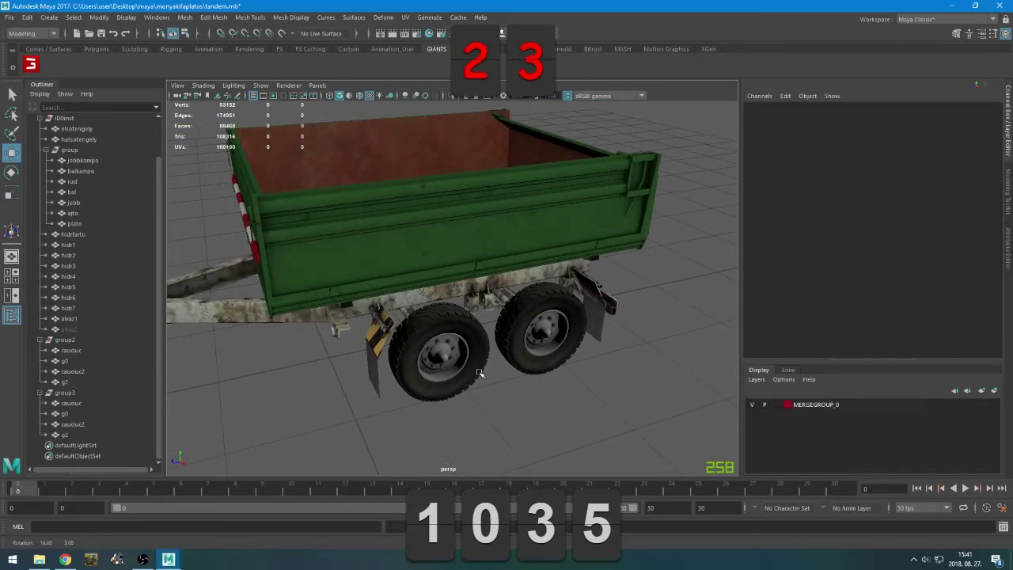
scroll(483, 374, "up", 2)
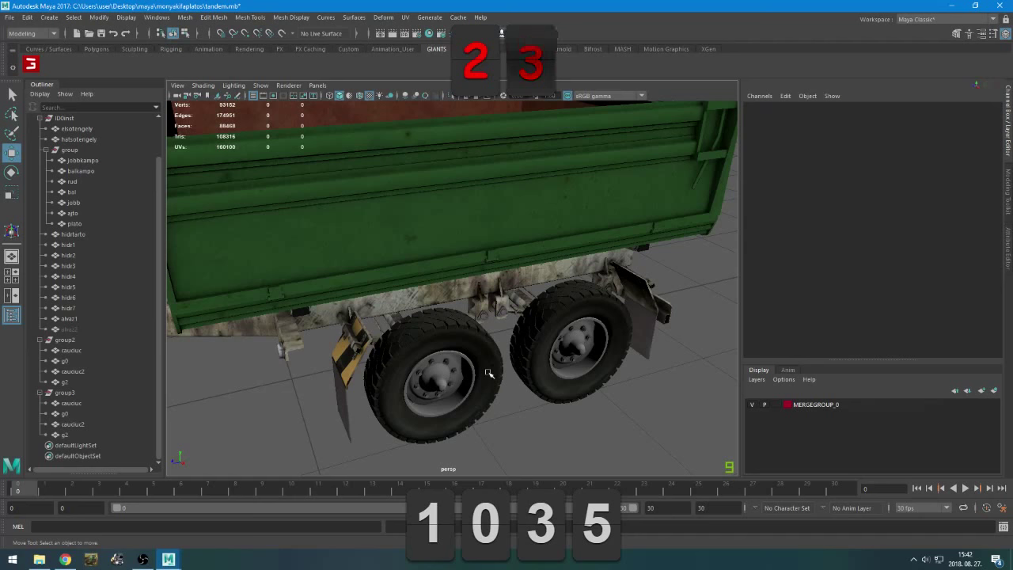
right_click_drag(487, 352, 444, 350, "alt")
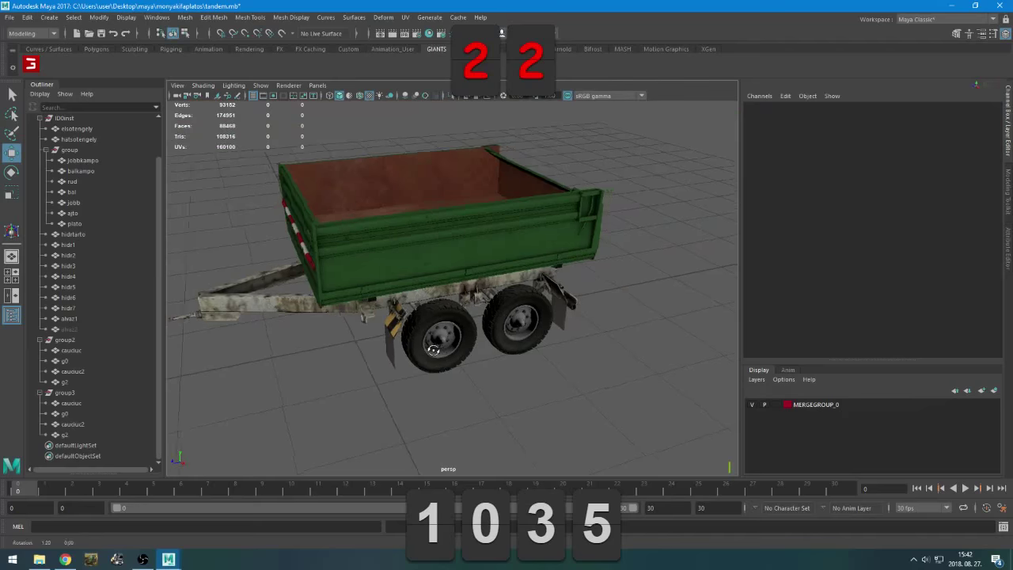
left_click_drag(444, 350, 509, 362, "alt")
right_click_drag(509, 361, 552, 373, "alt")
left_click_drag(551, 373, 415, 388, "alt")
scroll(571, 423, "up", 5)
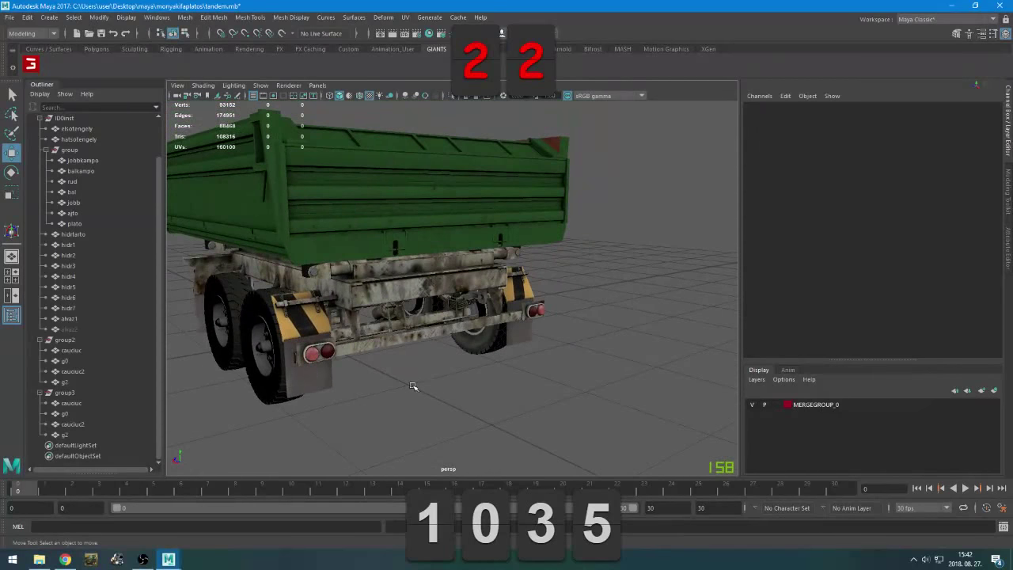
left_click(413, 343)
scroll(475, 357, "up", 5)
scroll(514, 361, "up", 4)
left_click_drag(515, 361, 642, 339, "alt")
scroll(507, 359, "up", 3)
scroll(628, 386, "down", 10)
left_click(642, 339)
scroll(641, 340, "up", 3)
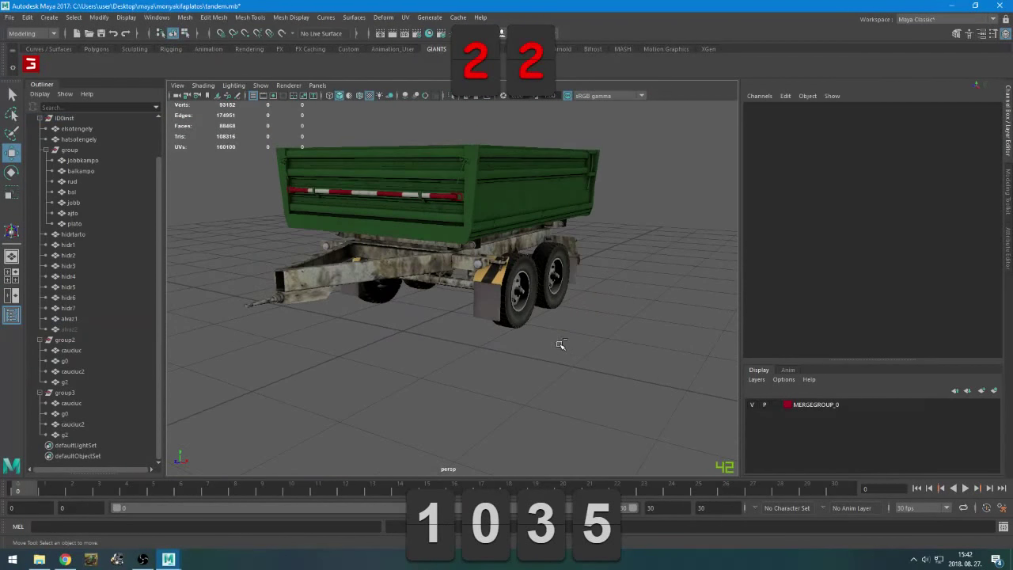
Save the scene under the new name tandem001 in the monyakifaplatos folder
key("ctrl+shift+s")
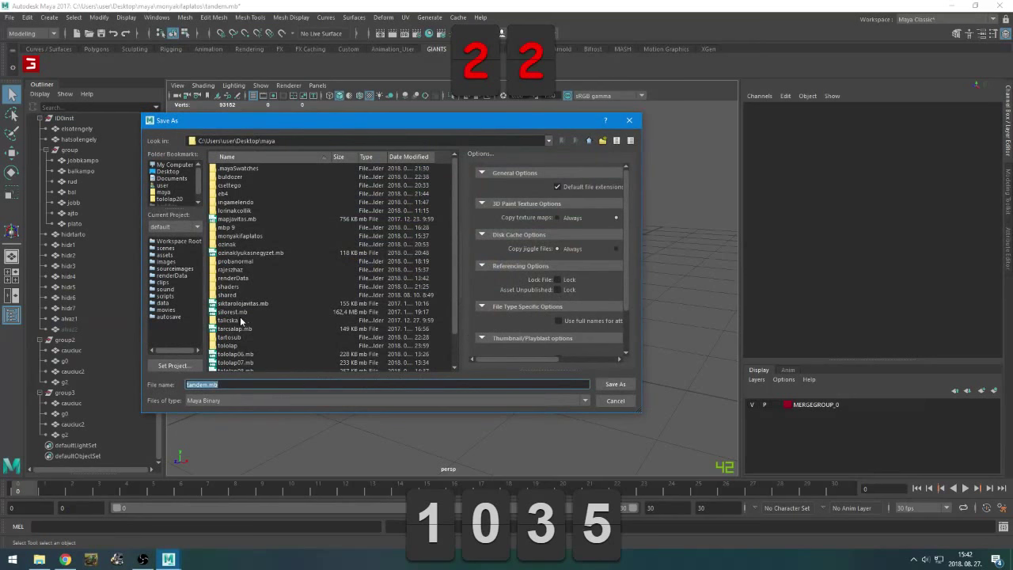
left_click(230, 194)
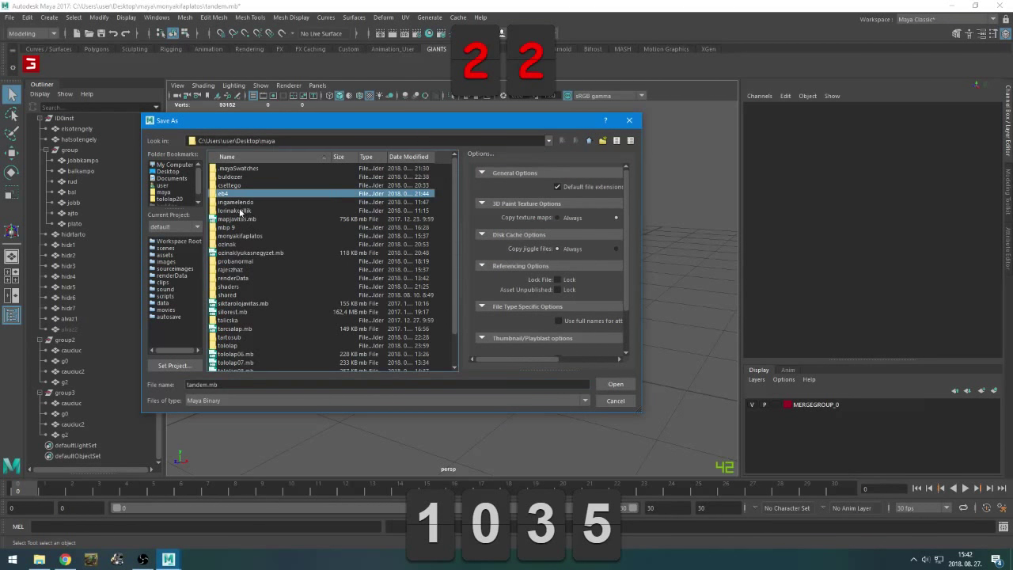
left_click(241, 218)
left_click(253, 210)
left_click(251, 245)
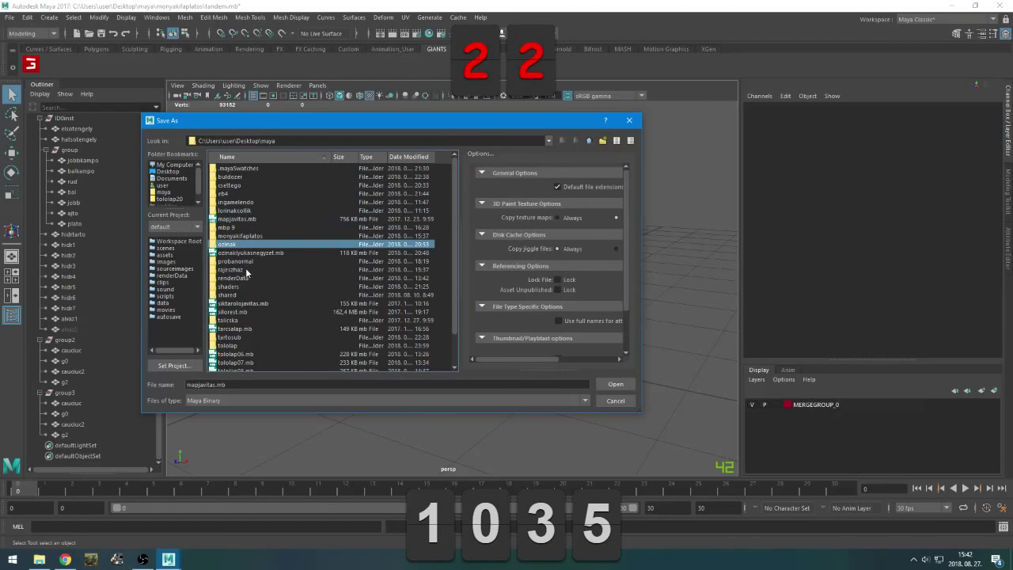
double_click(250, 236)
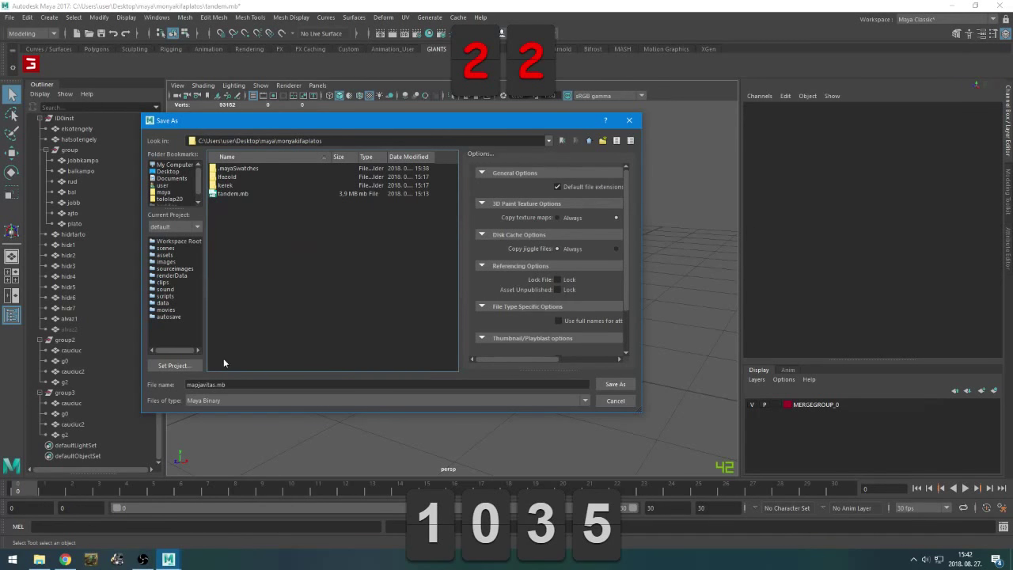
left_click(218, 385)
left_click(246, 193)
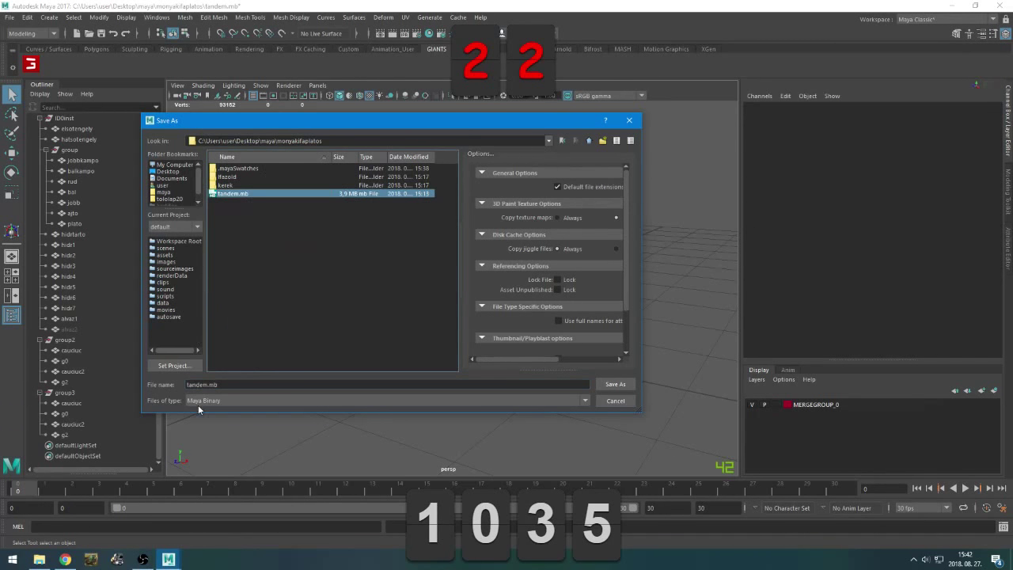
left_click(208, 385)
type("001")
key("Return")
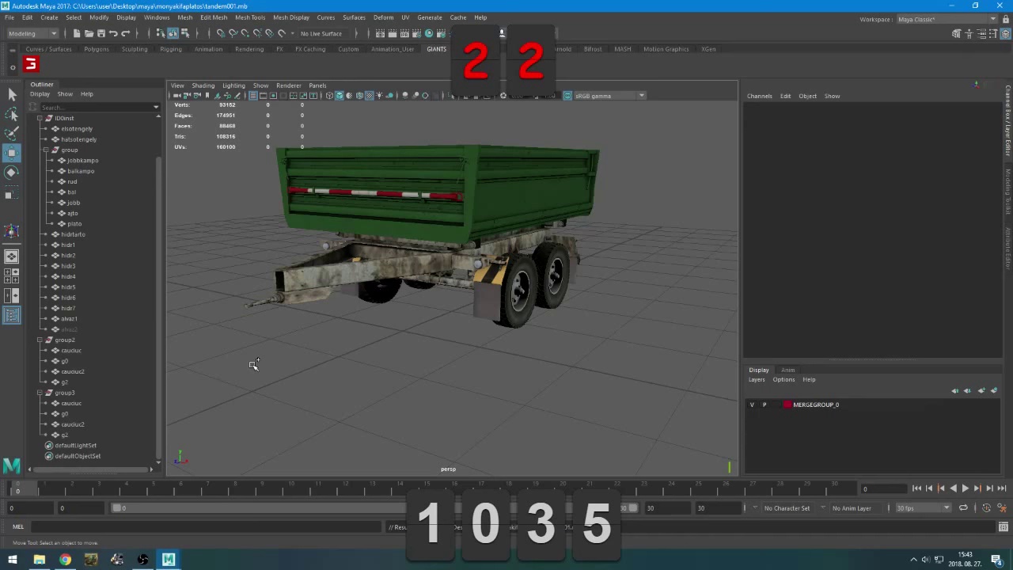
Delete the chassis object alvaz1 and unhide the duplicate alvaz2 in its place
left_click(89, 328)
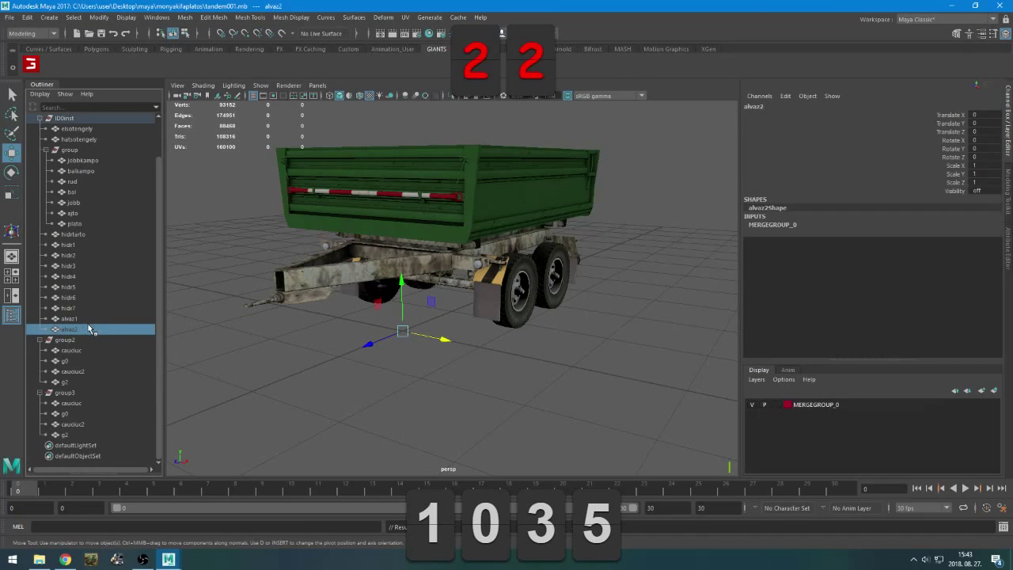
left_click(85, 317)
key("Delete")
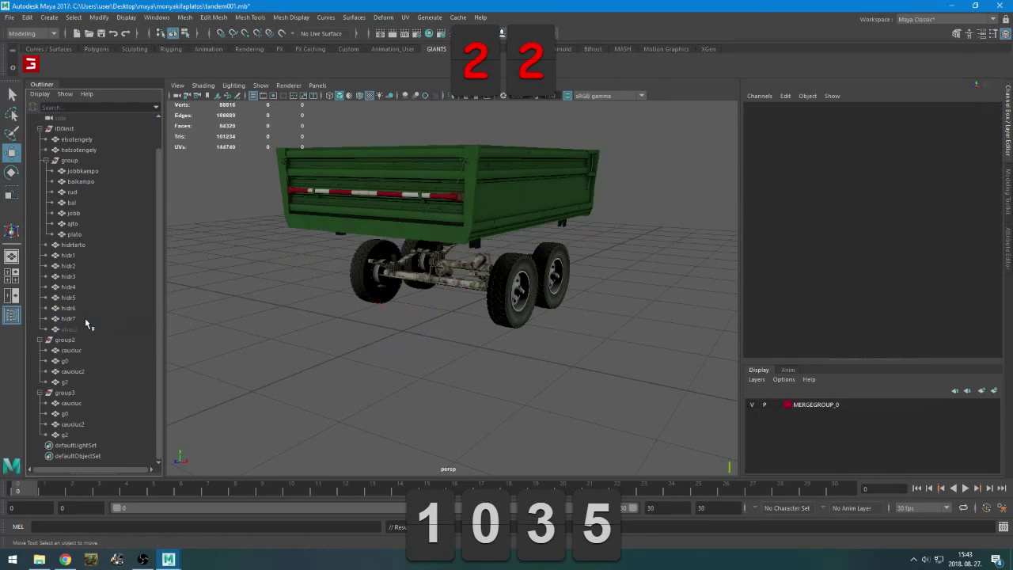
left_click(85, 328)
key("h")
left_click(504, 398)
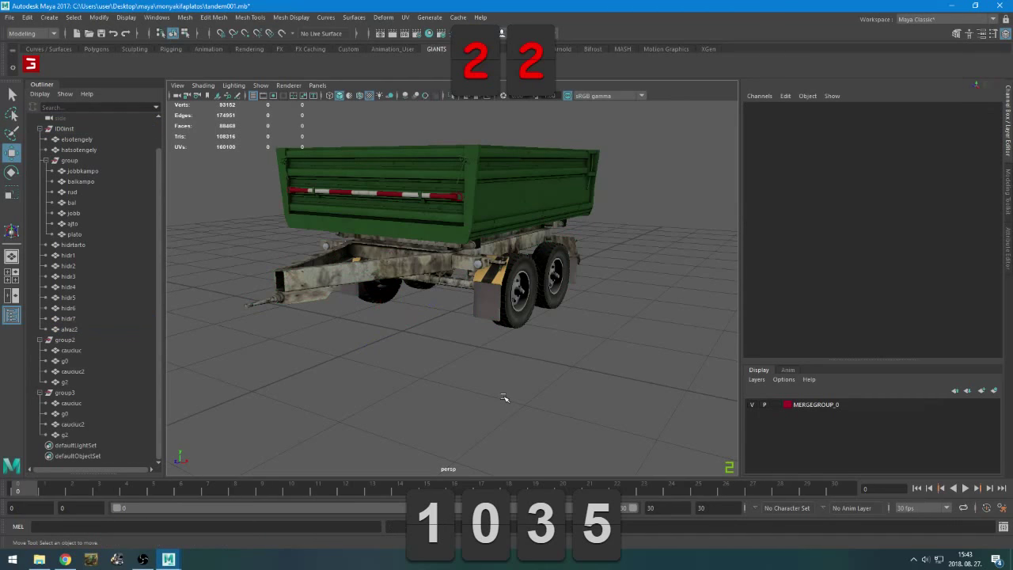
left_click_drag(503, 398, 517, 382, "alt")
scroll(97, 293, "up", 1)
left_click(99, 298)
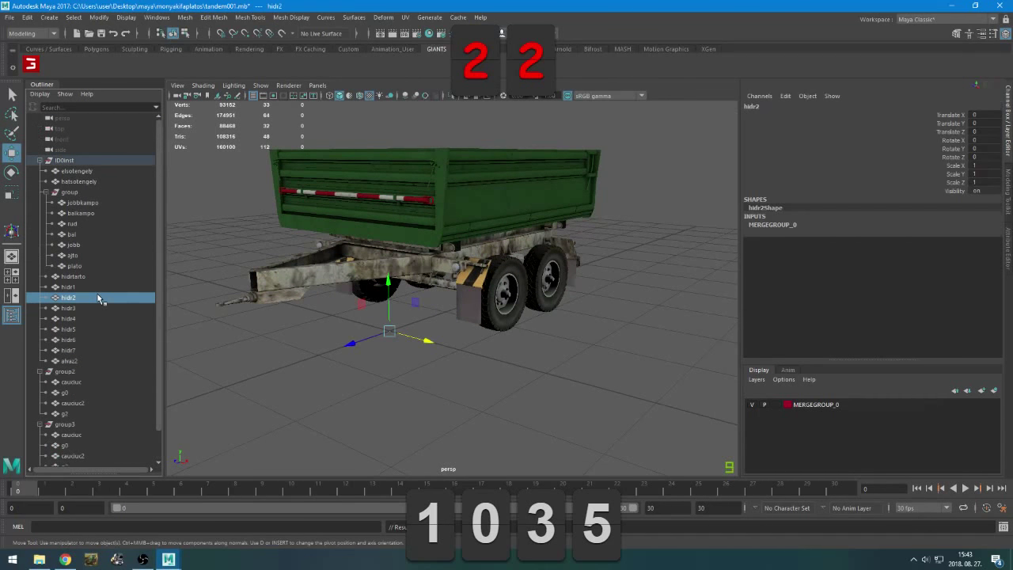
left_click(492, 344)
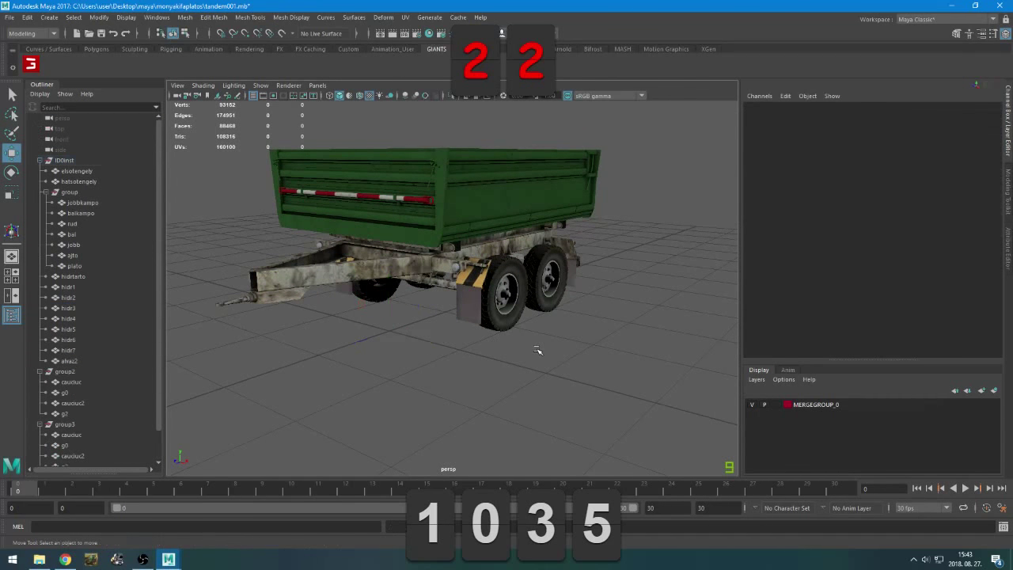
left_click(144, 559)
left_click(147, 559)
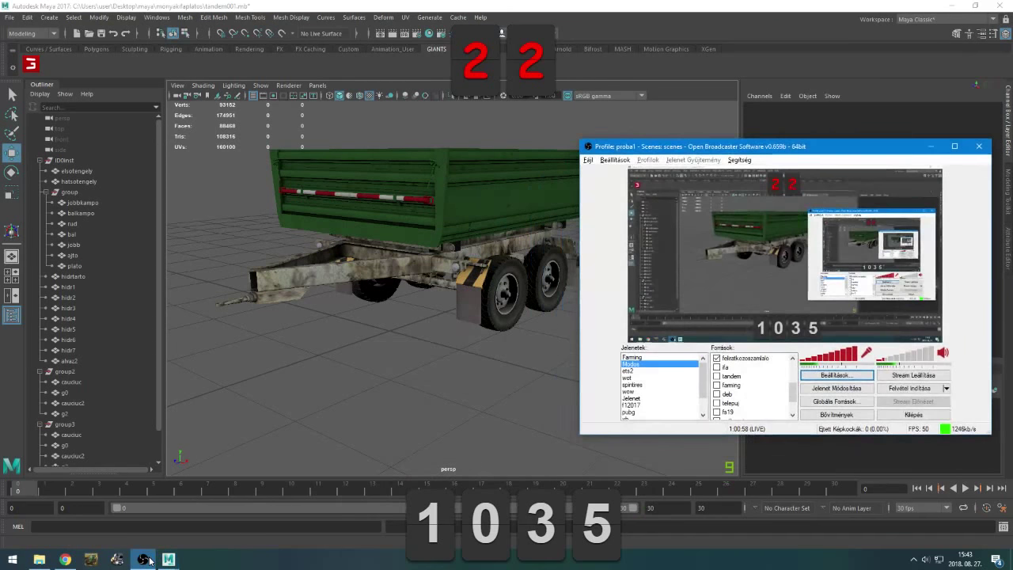
left_click(63, 560)
left_click(63, 560)
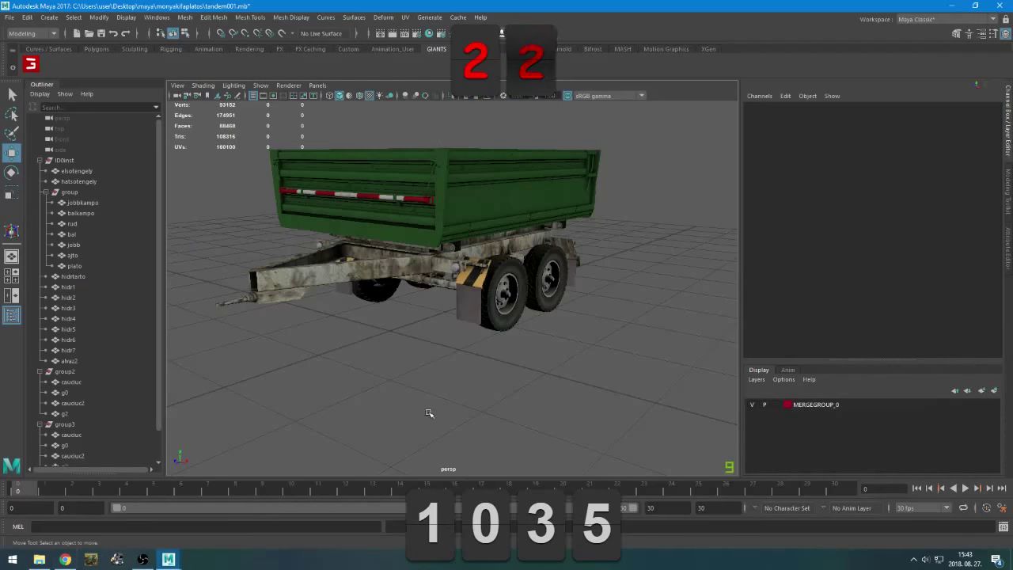
left_click_drag(430, 414, 475, 406, "alt")
scroll(83, 376, "down", 1)
scroll(83, 376, "up", 1)
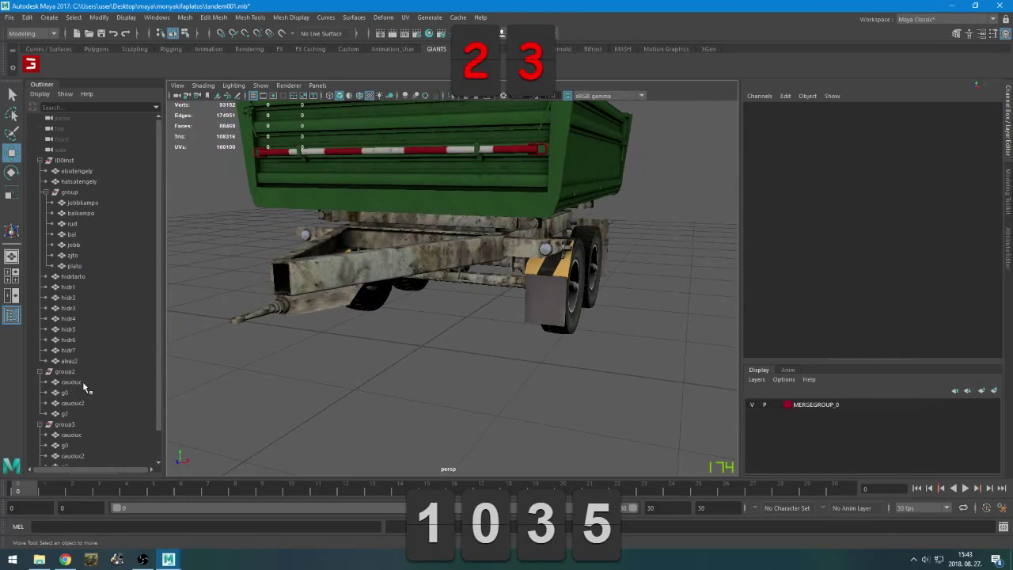
scroll(338, 400, "down", 3)
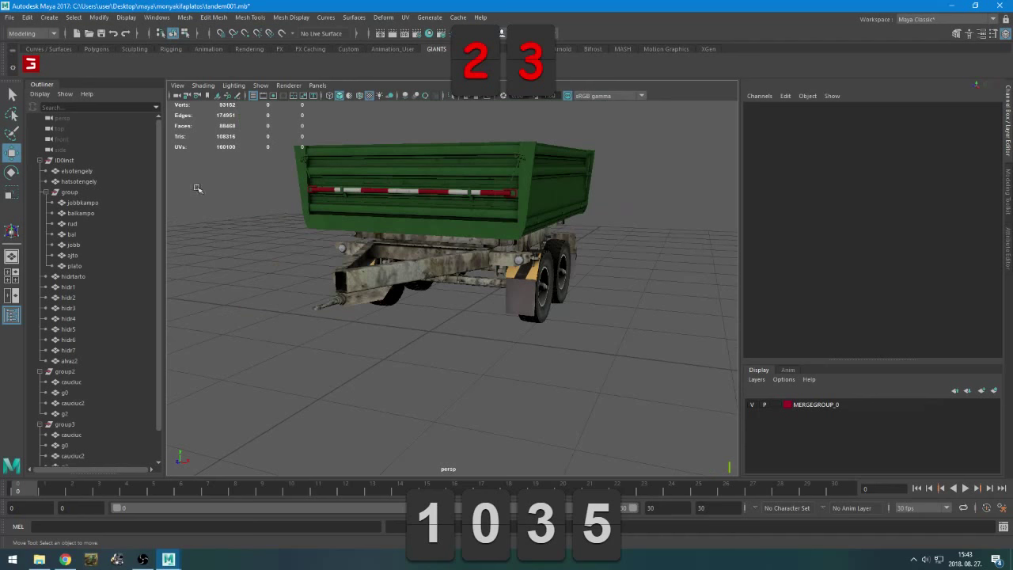
Create a polygon cube about 2.04 wide, 0.39 high and 1.06 deep on the ground under the front of the trailer
left_click(96, 48)
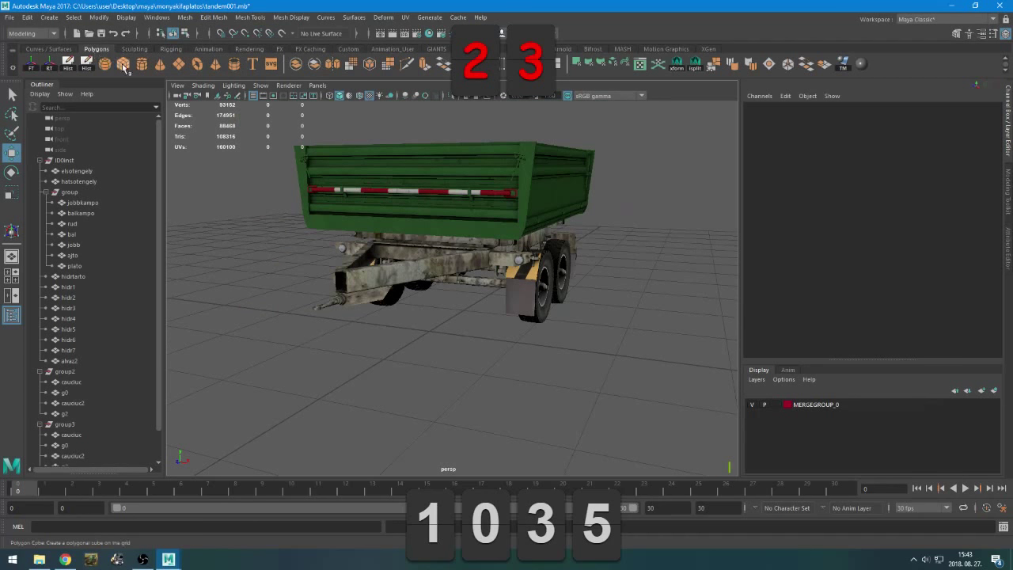
left_click(122, 65)
left_click_drag(468, 322, 416, 328, "alt")
left_click_drag(331, 349, 588, 331, "alt")
left_click_drag(591, 313, 593, 279)
left_click_drag(593, 334, 467, 364, "alt")
Move the cube's four rear vertices back to the rear end of the trailer in the wireframe top view
key("space")
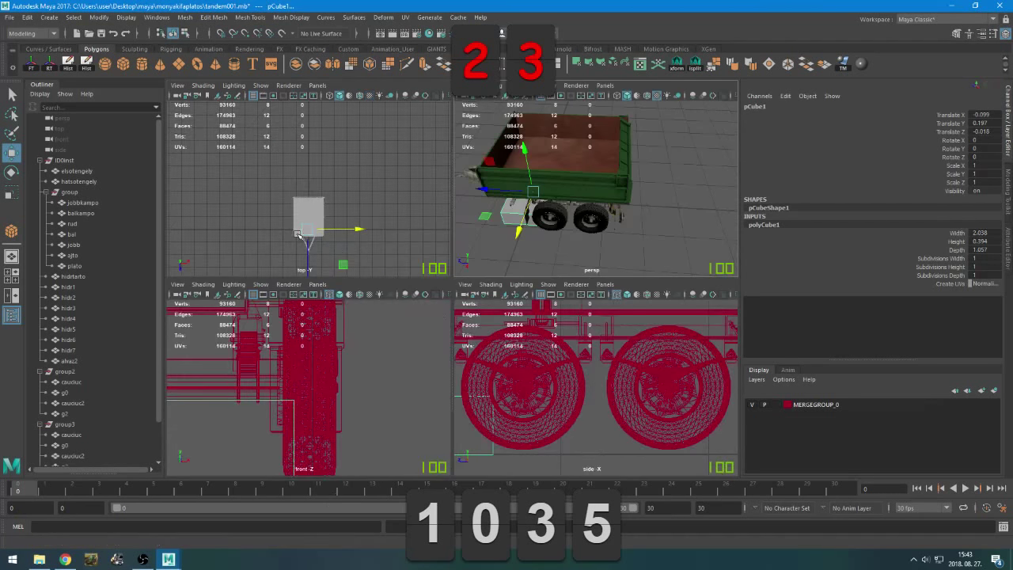
key("space")
key("f")
key("4")
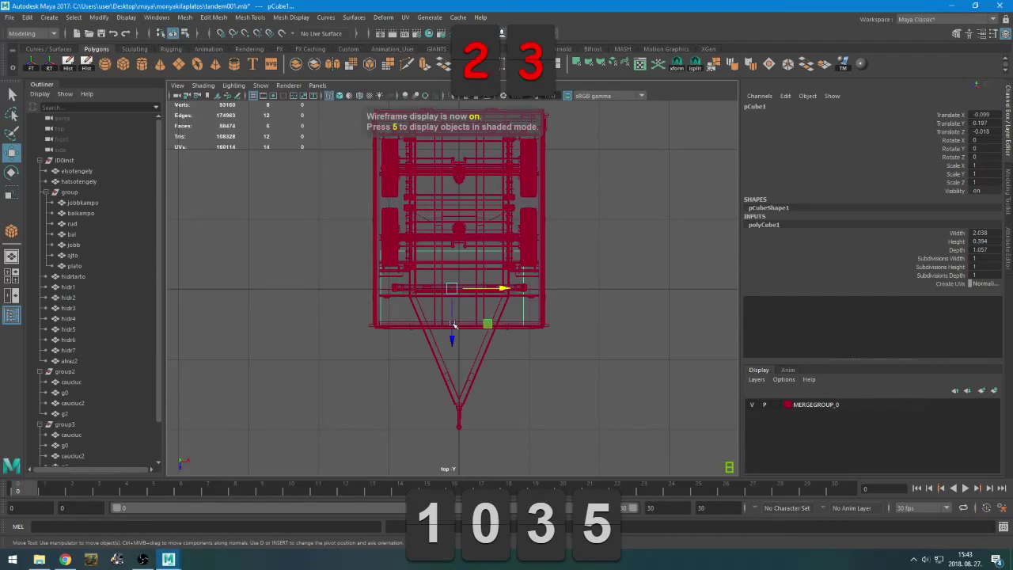
scroll(467, 333, "up", 2)
right_click(630, 248)
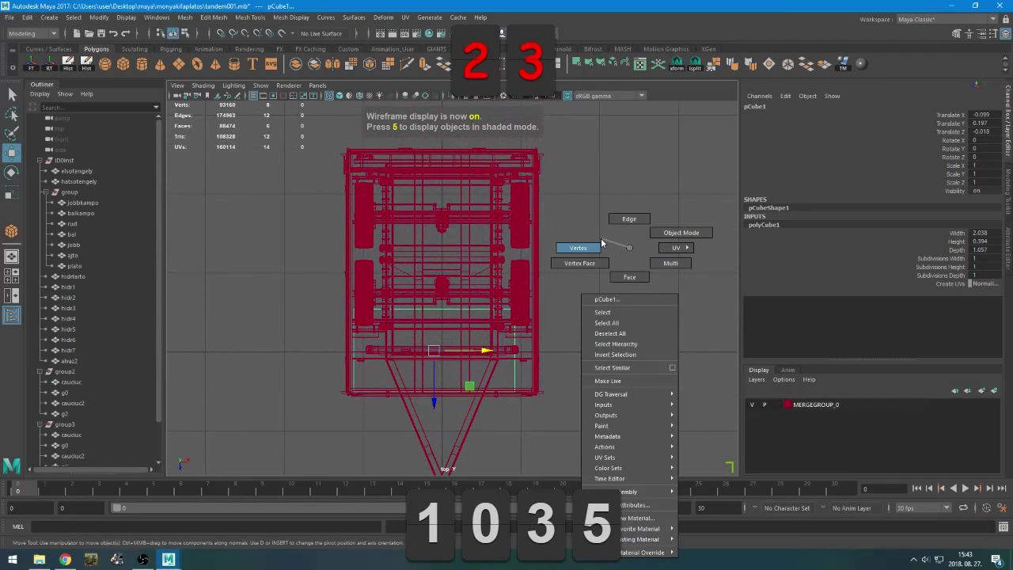
left_click(578, 247)
left_click_drag(572, 260, 317, 342)
left_click_drag(433, 340, 454, 207)
middle_click_drag(456, 225, 434, 245, "alt")
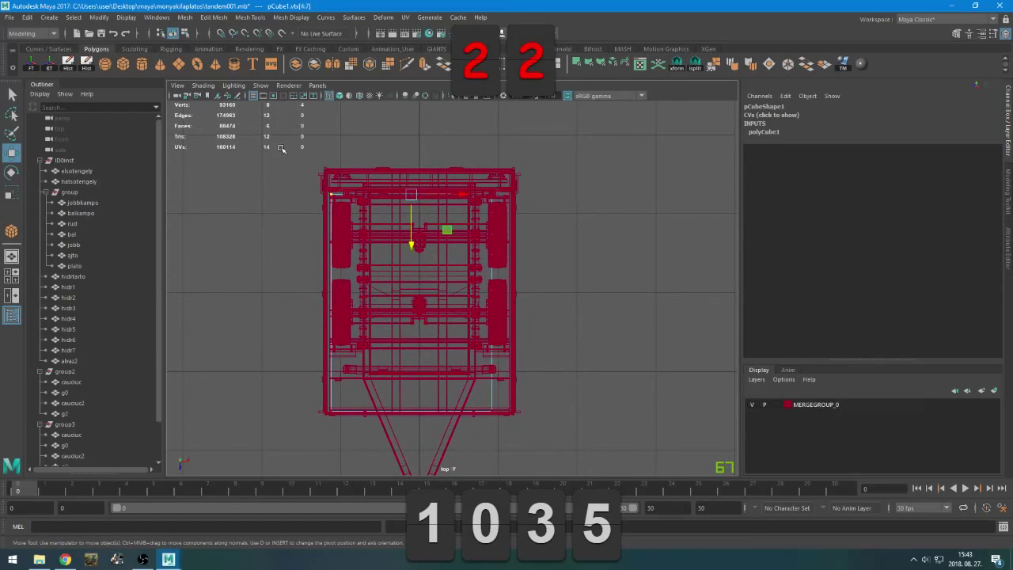
Pull the cube's side vertices in to the chassis rails and its front vertices back to the base of the drawbar
left_click_drag(279, 147, 356, 424)
left_click_drag(372, 303, 398, 303)
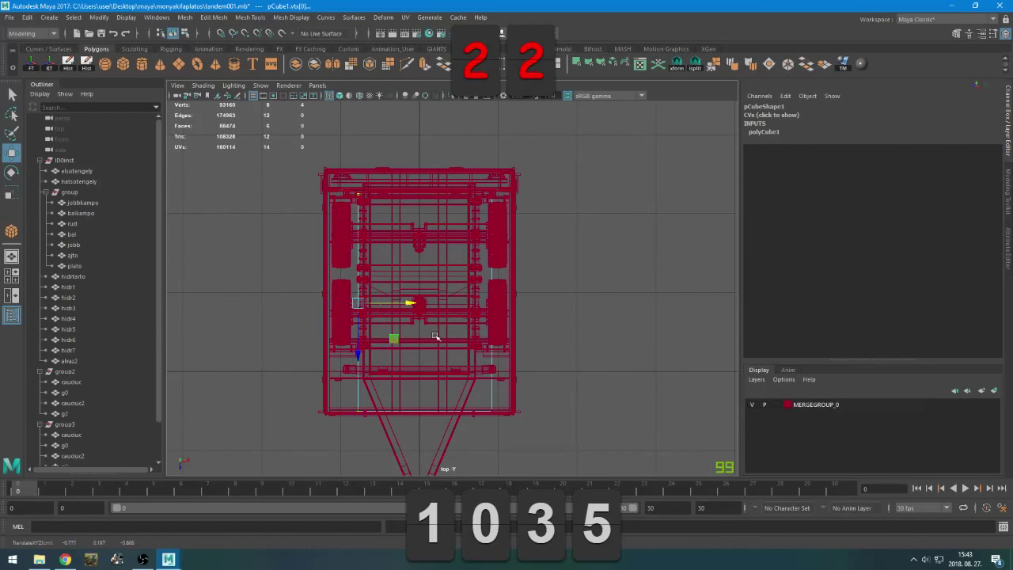
left_click_drag(499, 432, 475, 194)
left_click_drag(512, 366, 480, 135)
left_click_drag(524, 369, 457, 449, "shift")
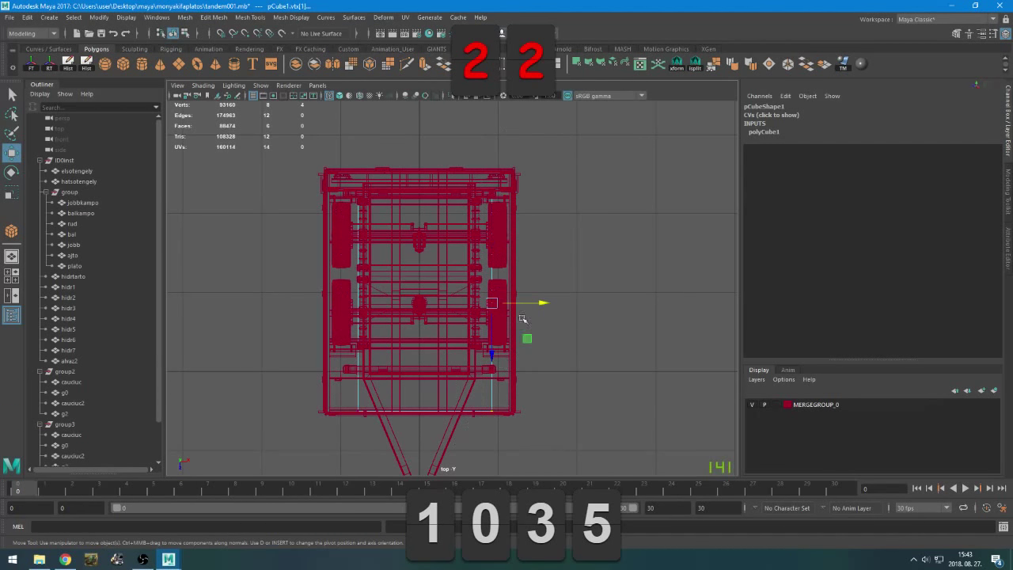
left_click_drag(537, 303, 523, 303)
left_click_drag(552, 364, 284, 447)
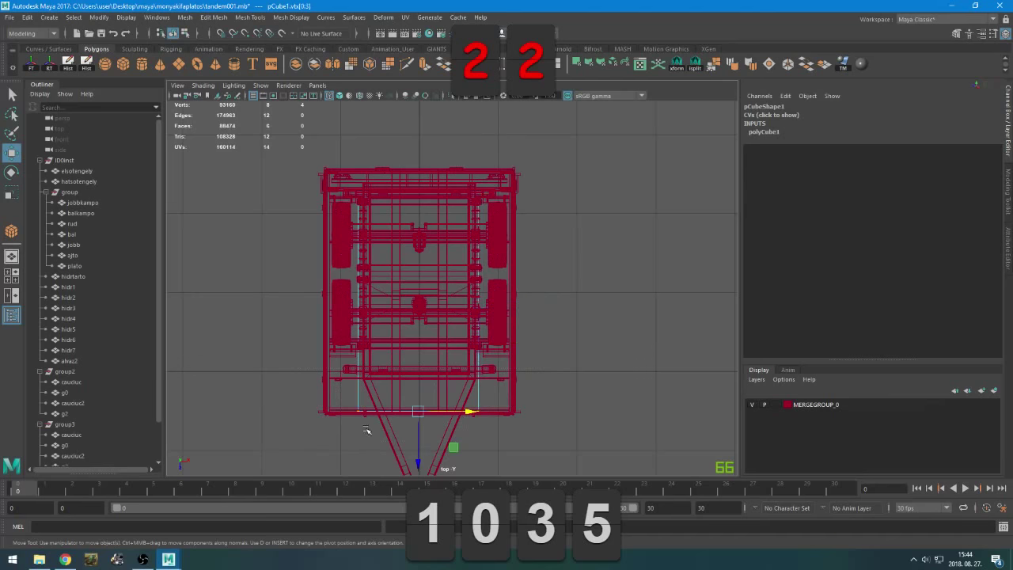
left_click_drag(418, 454, 418, 420)
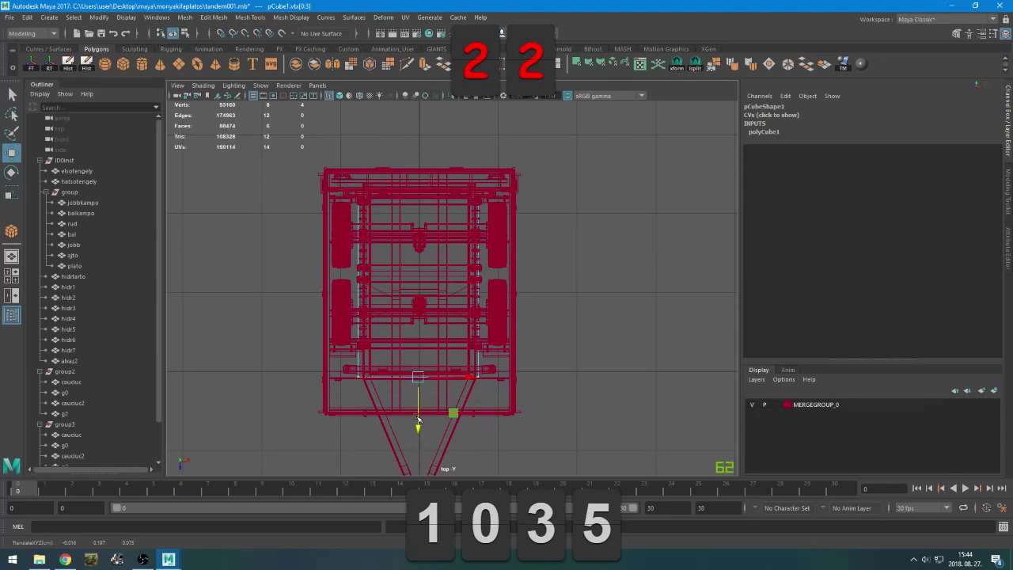
Raise all the cube's vertices in the perspective view to the height of the chassis frame
key("space")
key("space")
left_click_drag(412, 278, 467, 263, "alt")
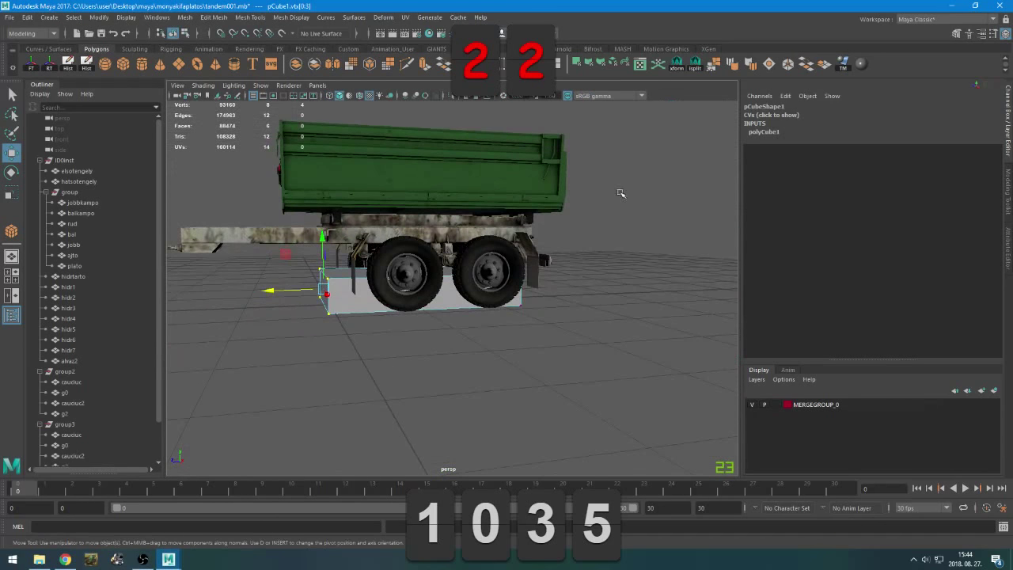
left_click_drag(622, 193, 288, 350)
scroll(290, 362, "up", 3)
middle_click_drag(315, 322, 299, 318, "shift")
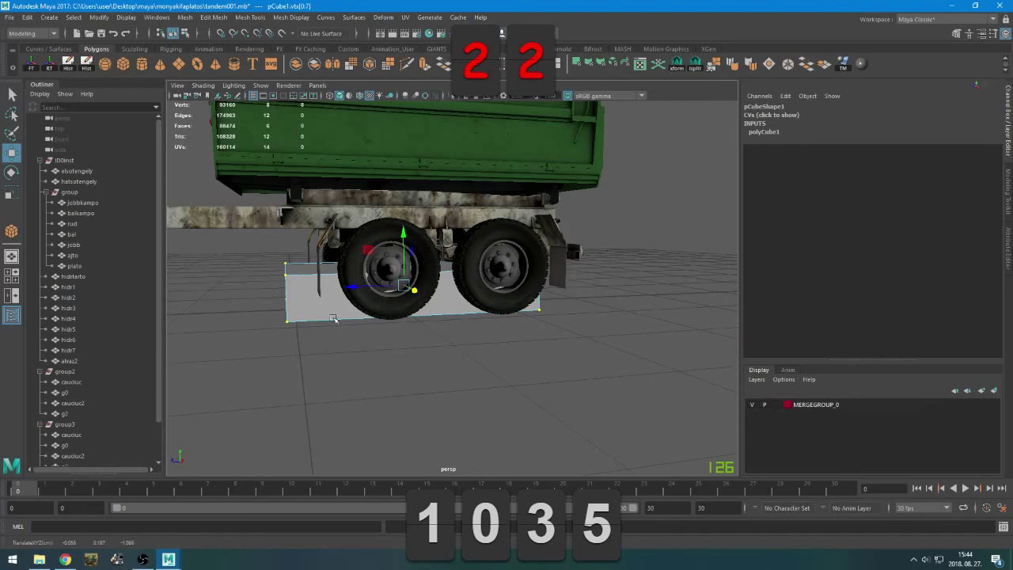
left_click_drag(408, 250, 403, 230)
Scale the cube's vertices and adjust its rear ones to fit the rear end of the chassis
key("r")
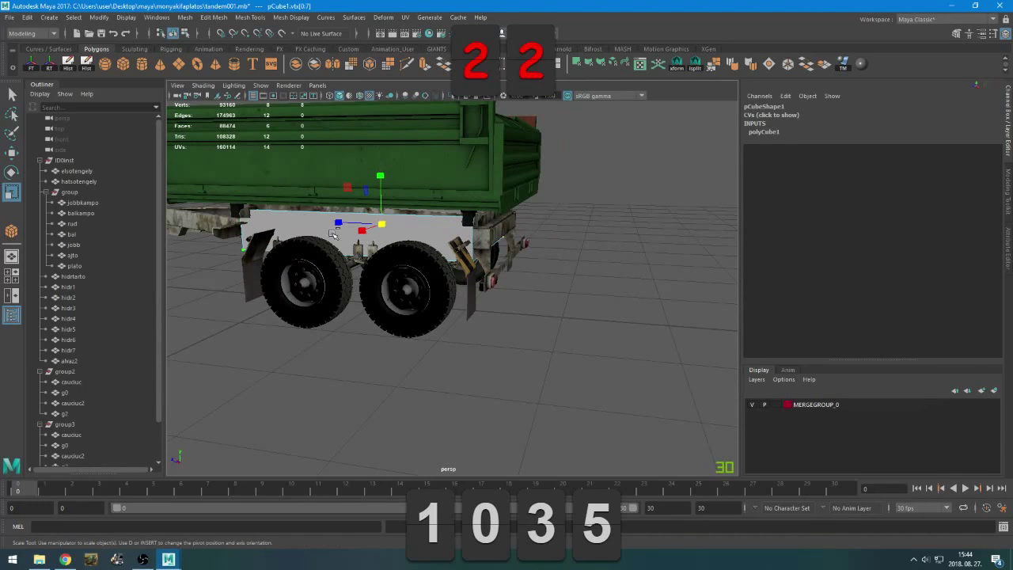
left_click_drag(334, 224, 511, 264)
key("w")
left_click_drag(558, 182, 414, 305)
key("w")
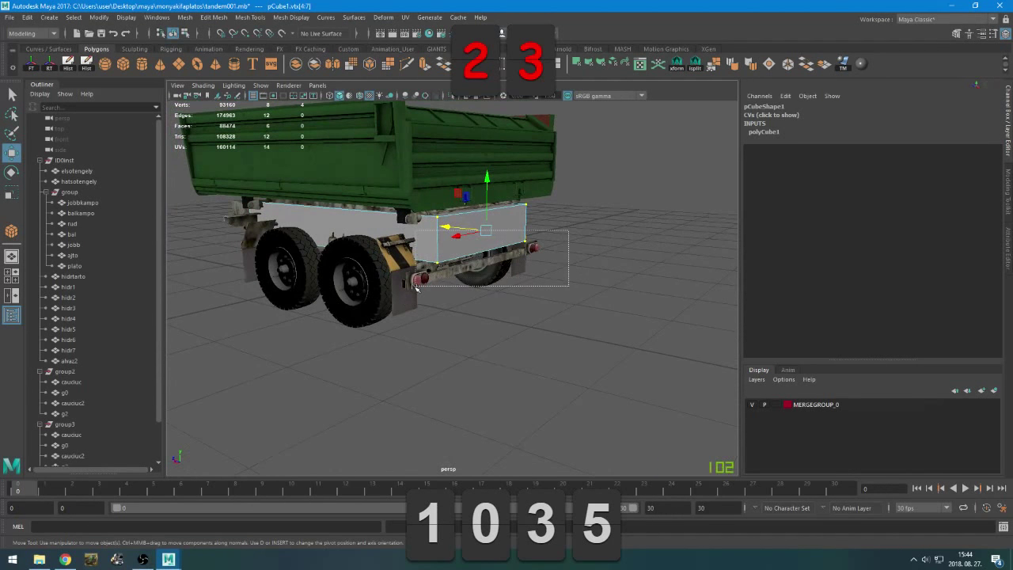
left_click_drag(491, 227, 401, 316)
Examine the cube's fit beneath the trailer bed and behind the drawbar, and clear the vertex selection
scroll(367, 348, "down", 4)
left_click_drag(366, 348, 346, 376, "alt")
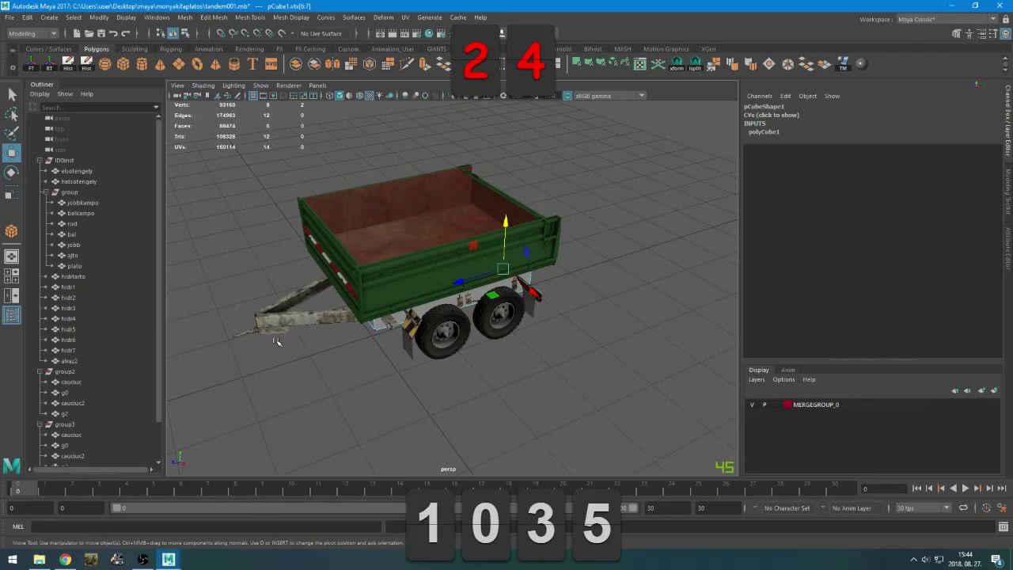
left_click_drag(276, 342, 381, 323, "alt")
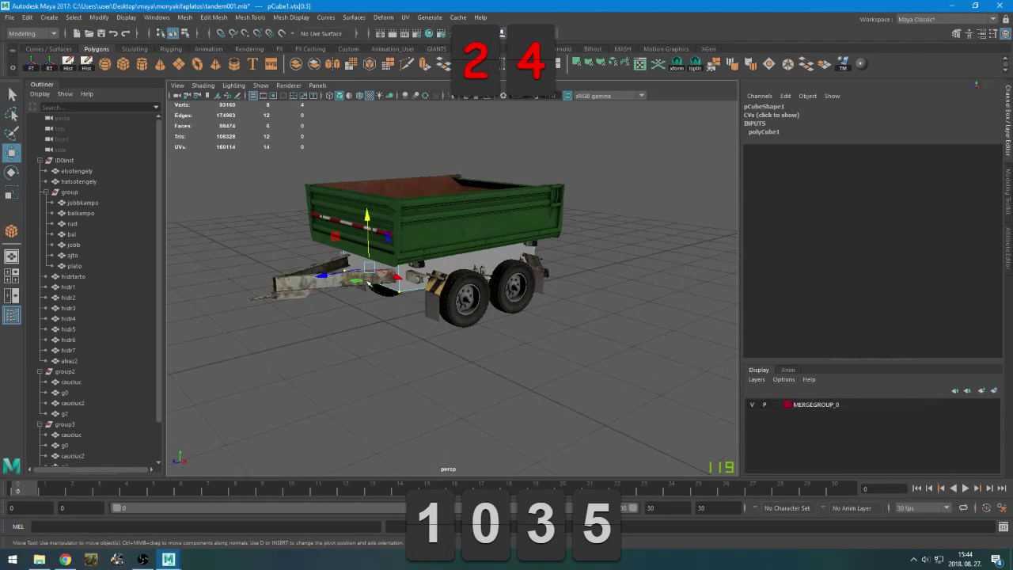
left_click_drag(337, 280, 423, 324, "alt")
middle_click_drag(423, 324, 332, 308, "alt")
scroll(332, 308, "up", 5)
left_click_drag(332, 308, 333, 282, "alt")
left_click_drag(430, 262, 340, 303, "alt")
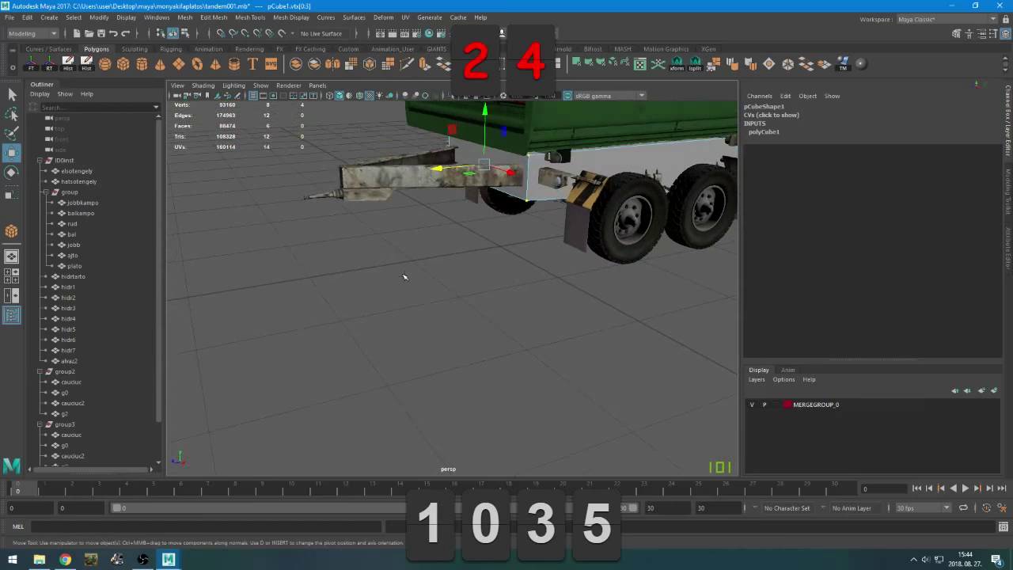
left_click(305, 271)
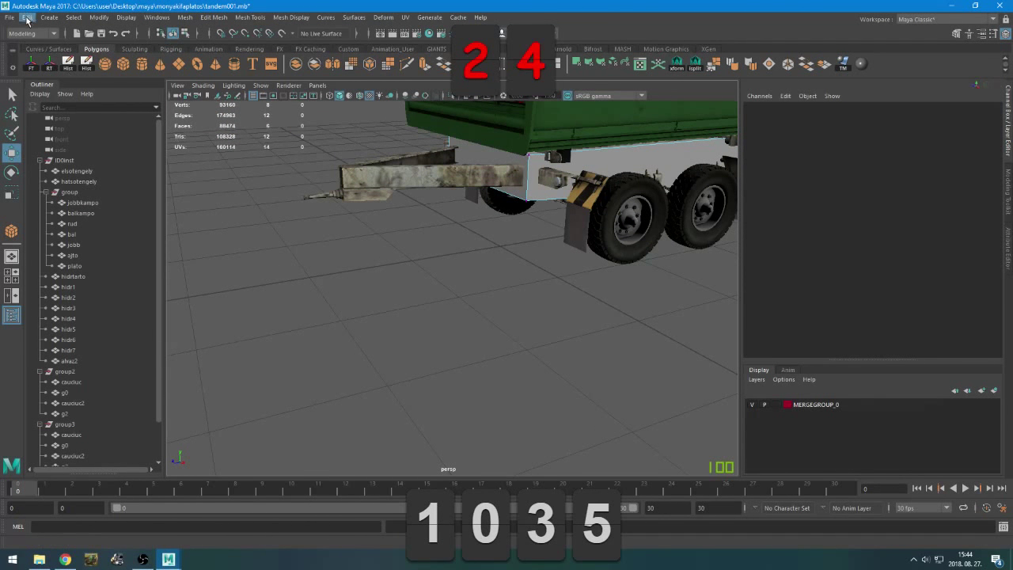
Try to import the tandem.3ds file into the scene
left_click(9, 17)
left_click(38, 135)
double_click(229, 277)
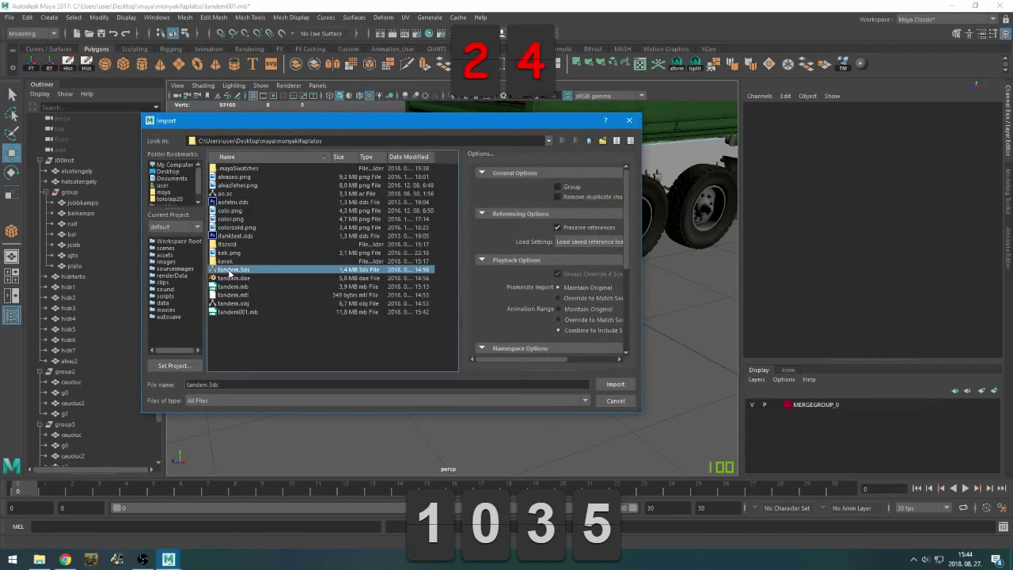
Import the tandem.obj model from the monyakifaplatos folder into the scene
left_click(9, 17)
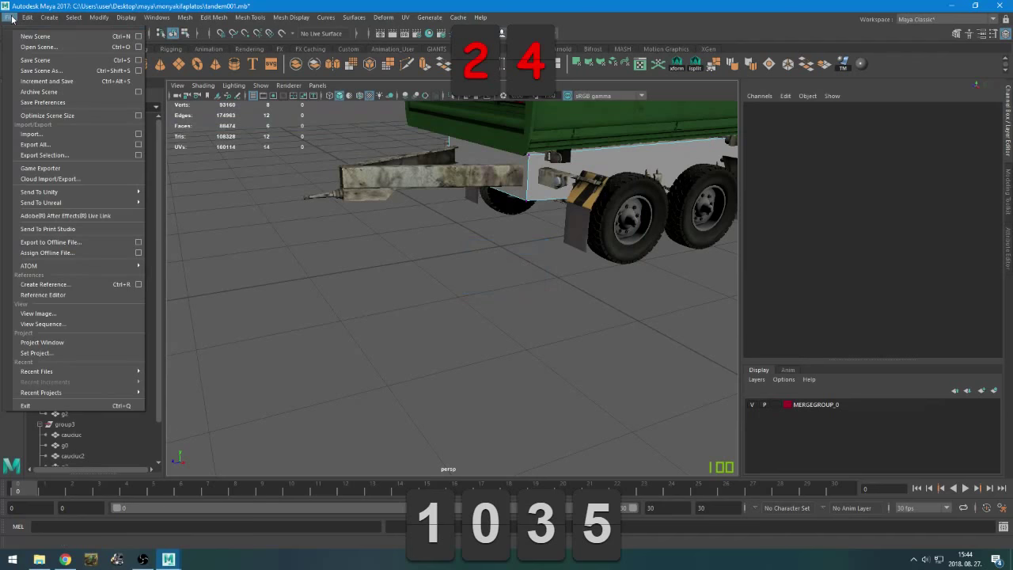
left_click(52, 134)
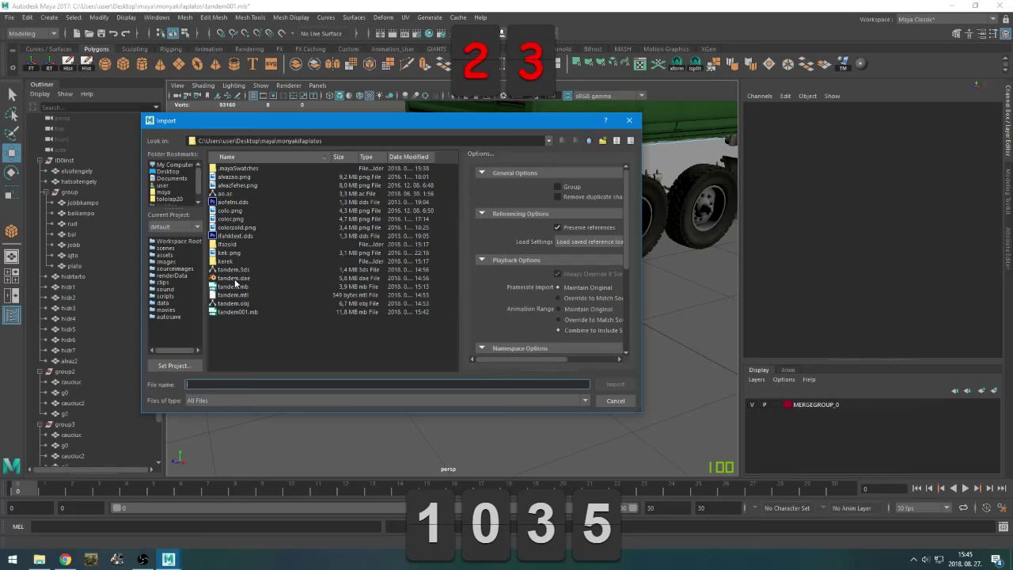
double_click(240, 306)
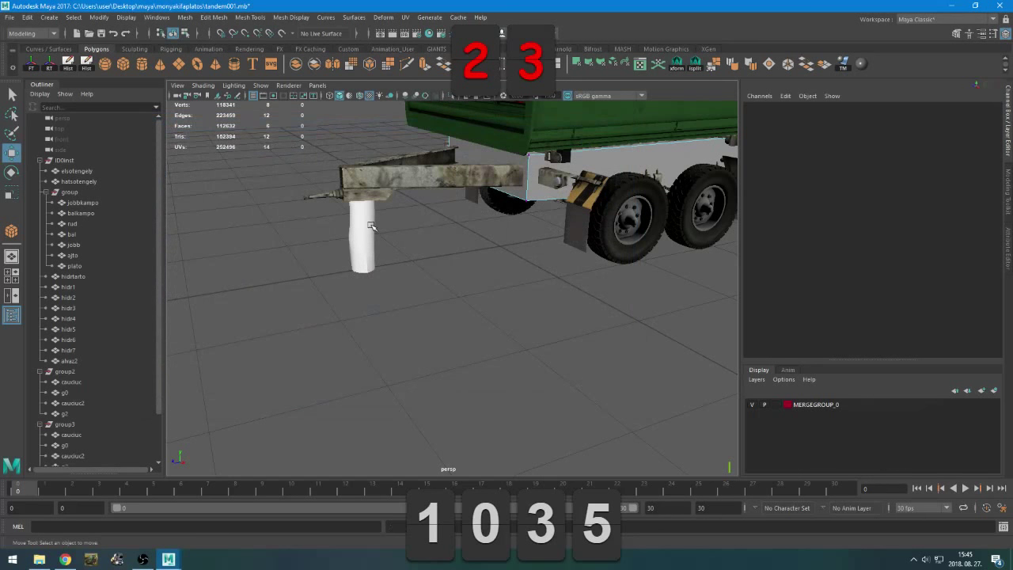
Isolate the imported tandem mesh in the viewport and deselect it
left_click(361, 273)
scroll(364, 284, "down", 5)
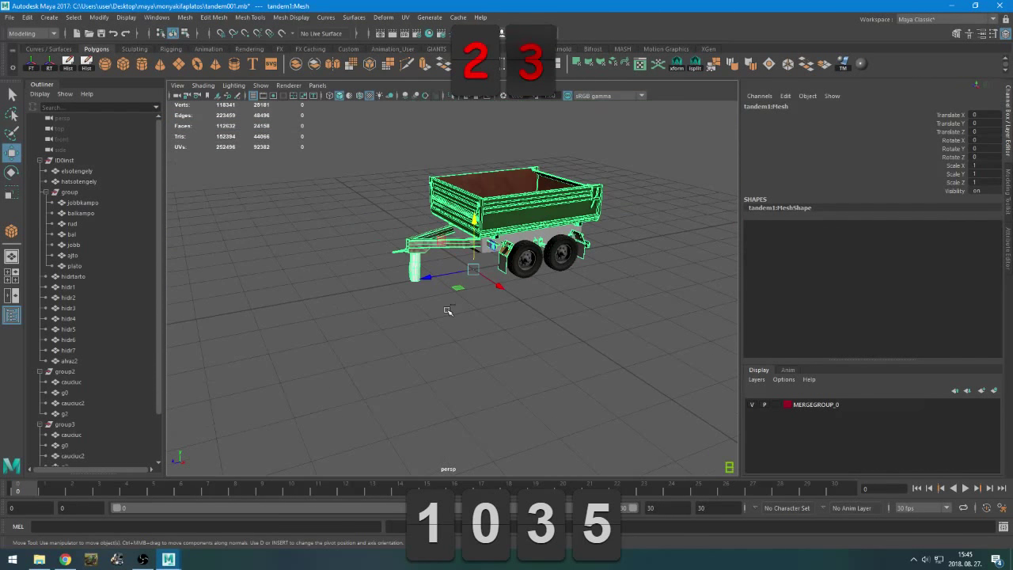
key("ctrl+1")
scroll(498, 309, "up", 1)
middle_click_drag(498, 310, 425, 355, "alt")
scroll(425, 356, "up", 3)
left_click_drag(426, 356, 383, 354, "alt")
key("ctrl+1")
key("ctrl+1")
left_click(312, 350)
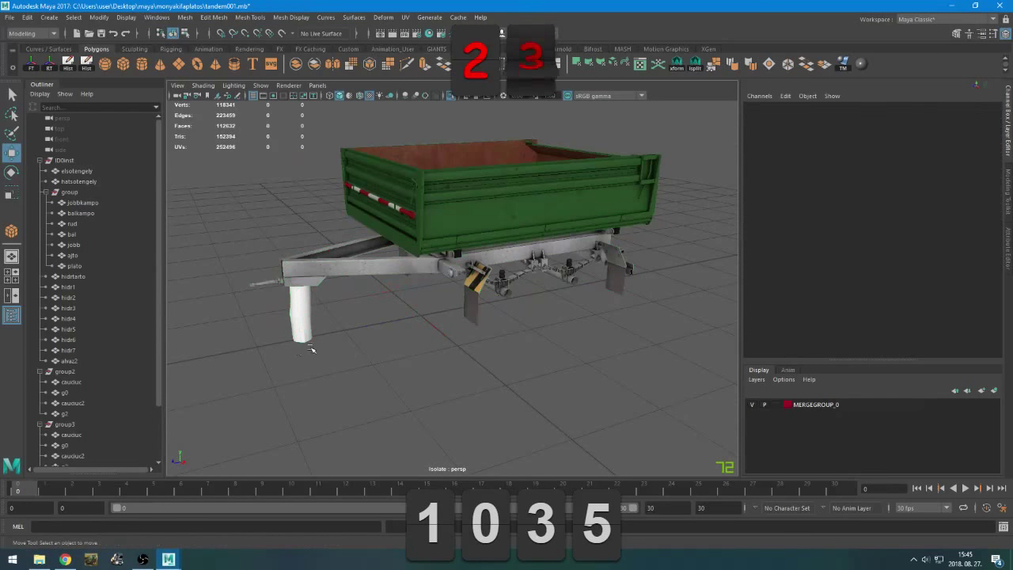
Delete the imported mesh's cargo box and rear frame faces, keeping the drawbar end with the white support leg
left_click(463, 243)
right_click_drag(281, 175, 280, 203)
left_click_drag(696, 187, 638, 160, "alt")
scroll(638, 160, "down", 2)
left_click_drag(682, 133, 400, 335)
key("Delete")
Delete the leftover drawbar shell, tow coupling parts and rounded rectangular ring around the top of the white support leg
scroll(350, 325, "up", 2)
middle_click_drag(401, 335, 536, 319, "alt")
scroll(536, 319, "up", 2)
double_click(426, 309)
key("Delete")
double_click(350, 320)
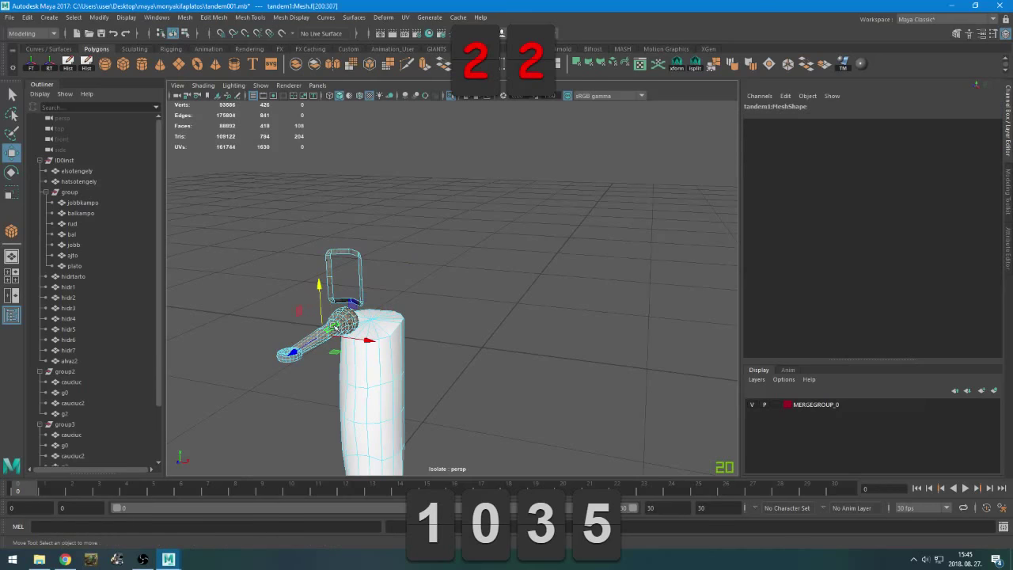
key("Delete")
double_click(289, 355)
key("Delete")
left_click(354, 252)
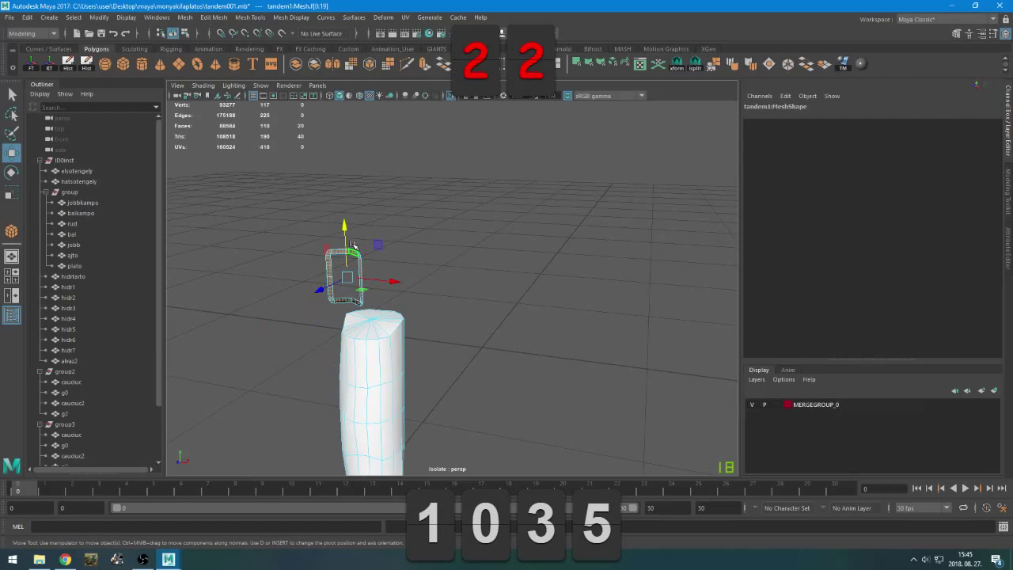
key("Delete")
Select all faces of the remaining support leg, exit isolation to show the whole trailer and clear the selection
scroll(425, 261, "down", 2)
scroll(427, 264, "down", 2)
double_click(428, 315)
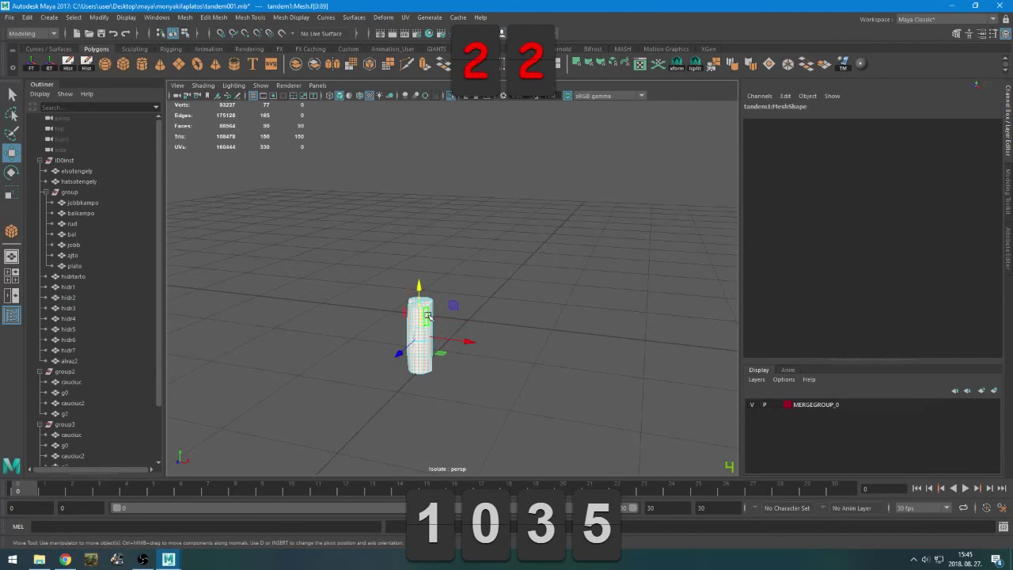
scroll(499, 324, "down", 3)
key("ctrl+1")
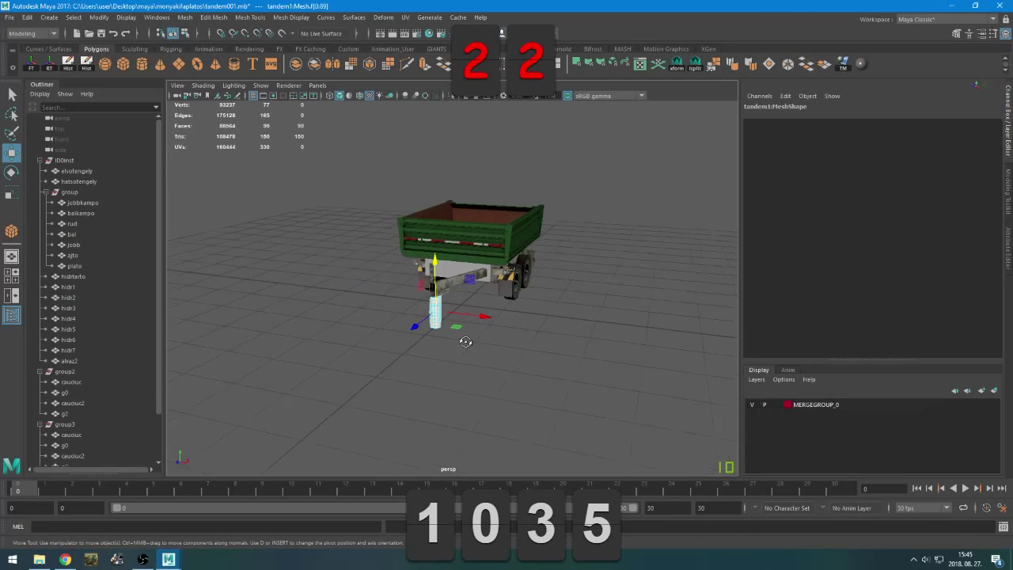
left_click_drag(500, 341, 424, 346, "alt")
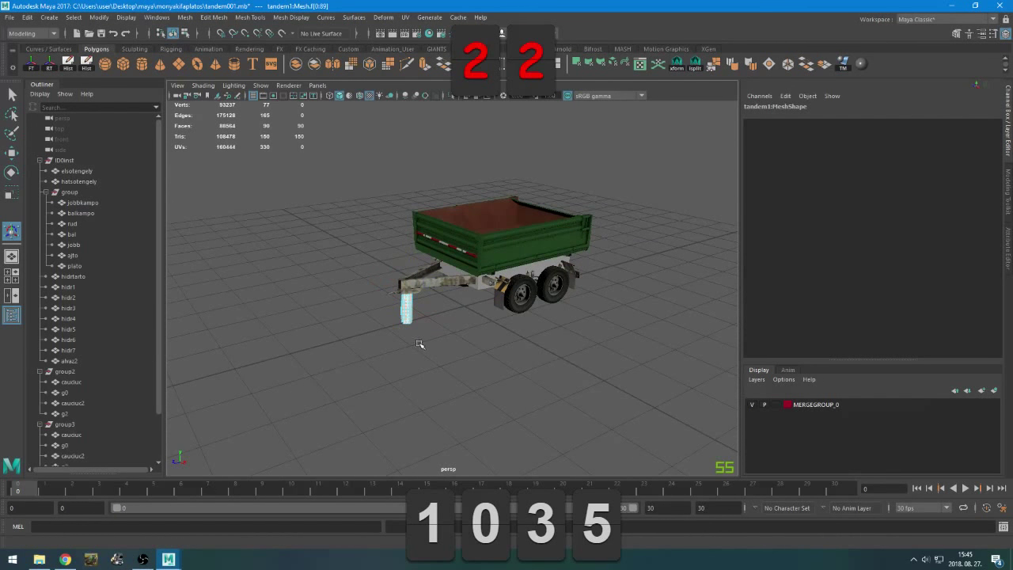
left_click(419, 344)
scroll(429, 337, "down", 3)
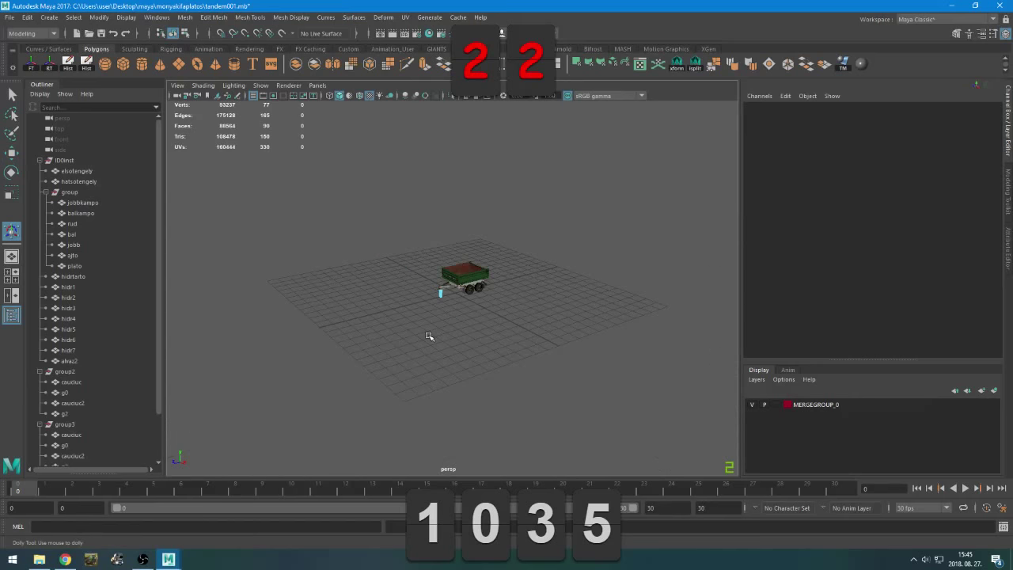
scroll(430, 337, "down", 1)
scroll(429, 335, "up", 6)
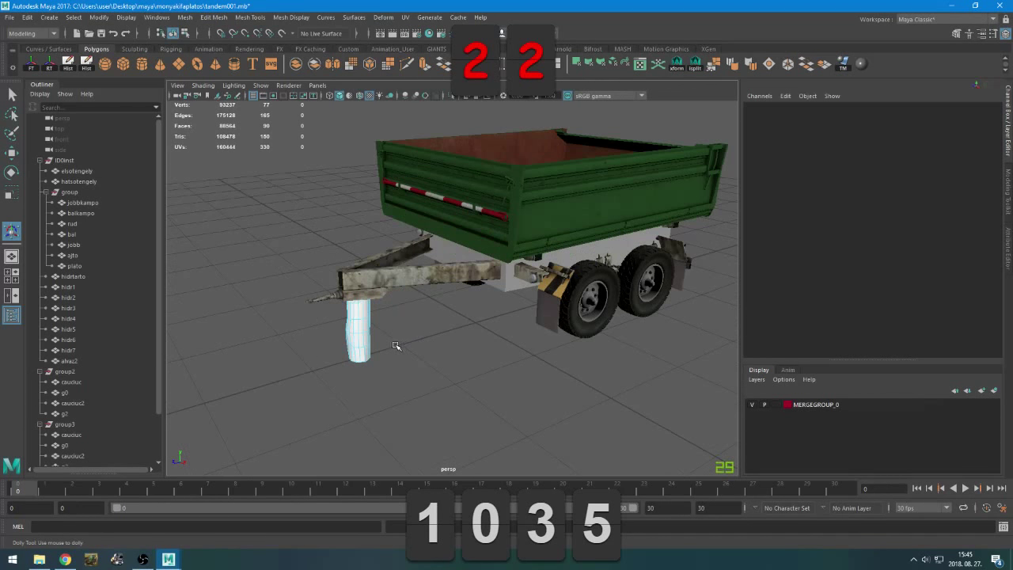
Return the support leg to object mode and centre its pivot with the xform tool
left_click(356, 340)
right_click_drag(420, 308, 470, 244)
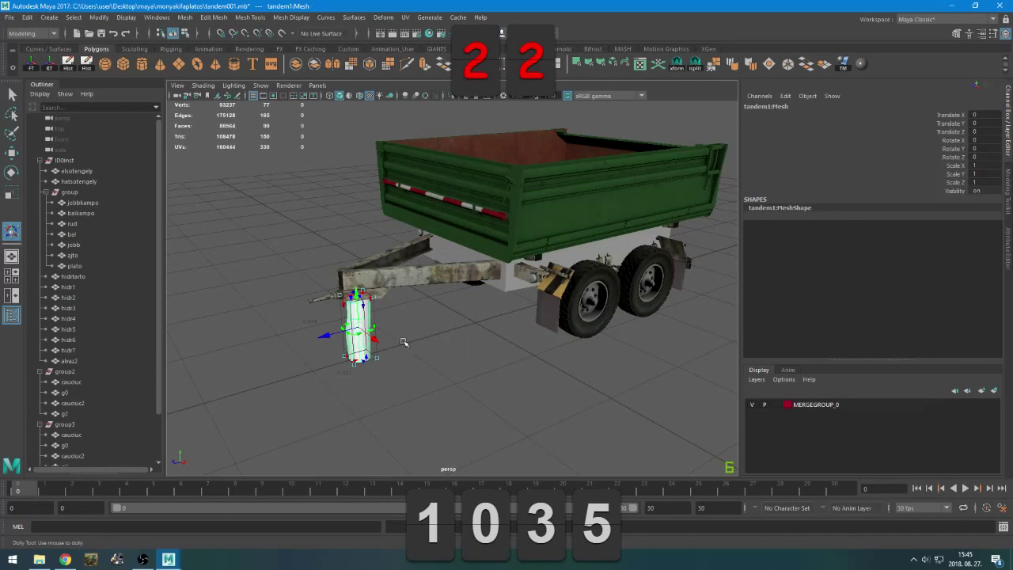
scroll(403, 342, "up", 3)
key("w")
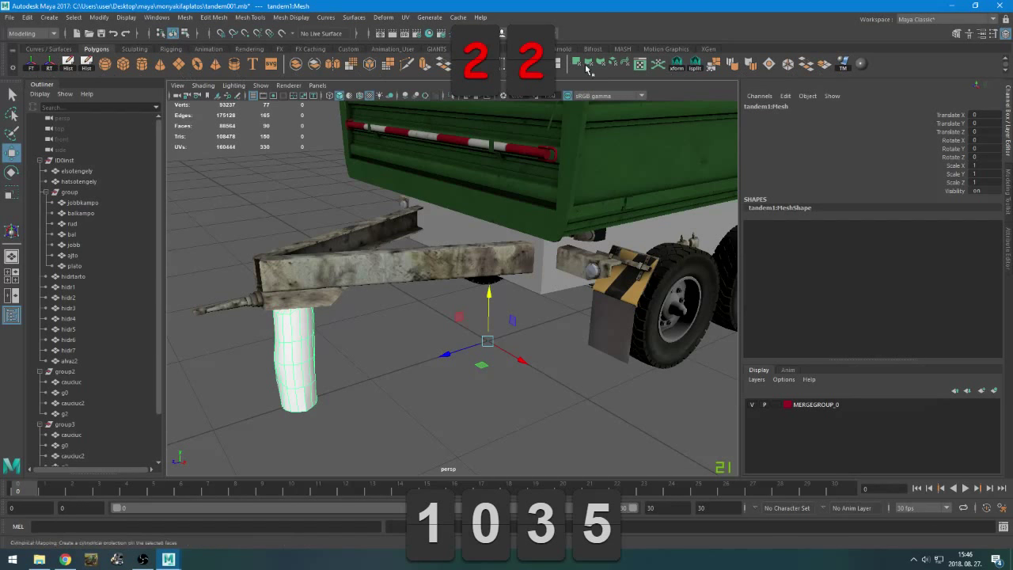
left_click(678, 63)
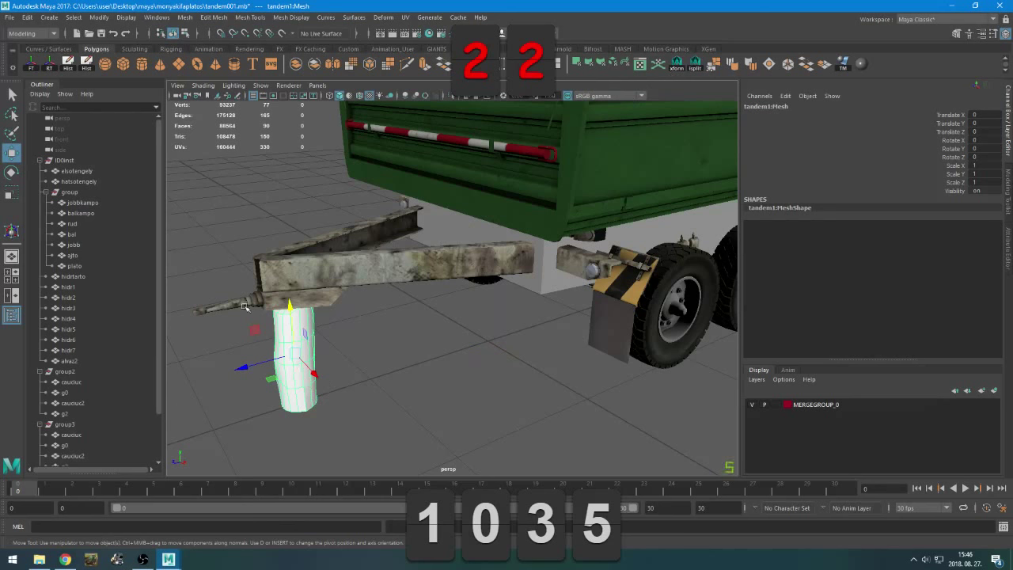
Assign the existing felni material to the support leg
right_click(245, 202)
mouse_move(241, 494)
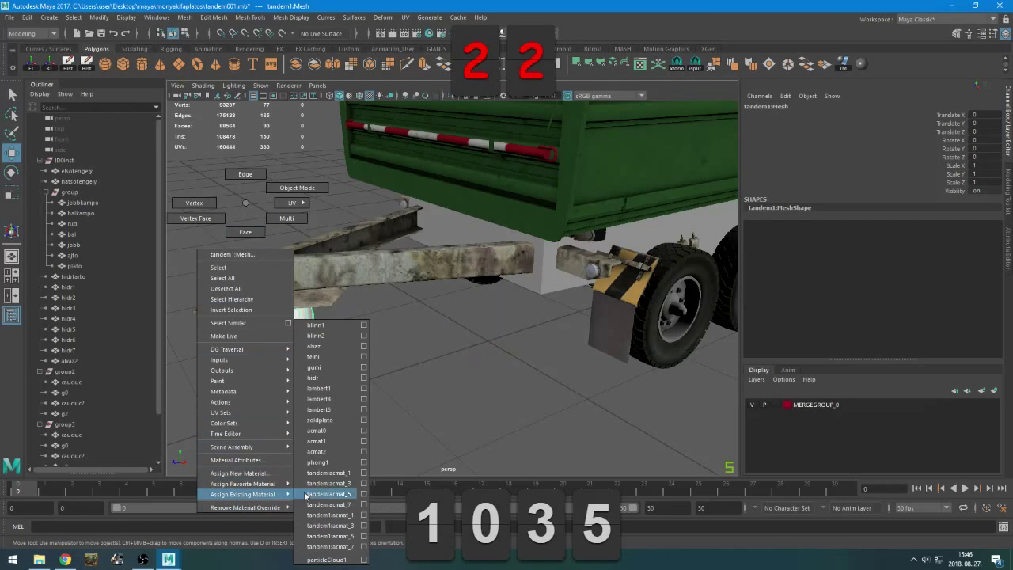
left_click(325, 357)
Assign the existing hidr material to the support leg
right_click(363, 338)
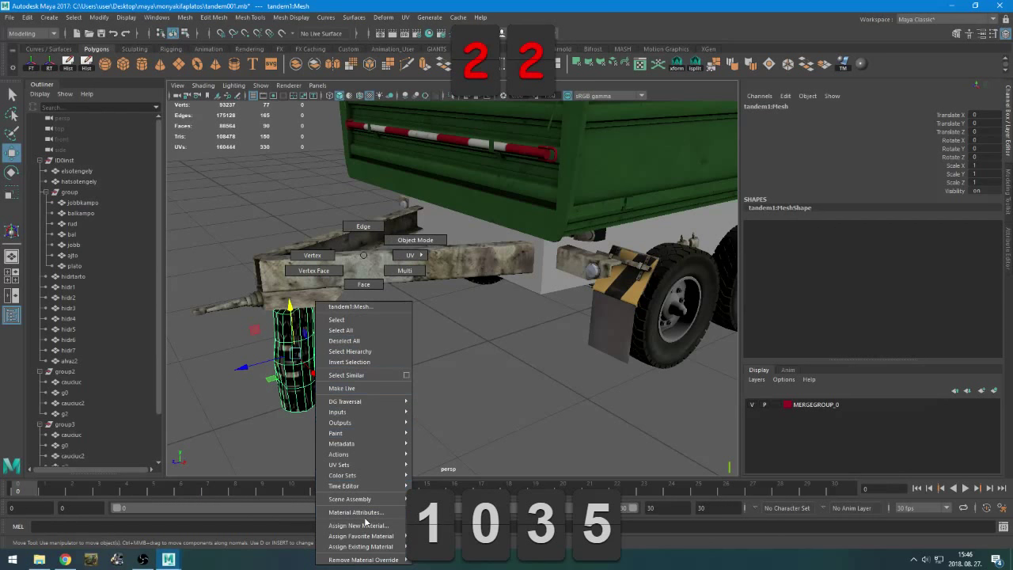
mouse_move(392, 536)
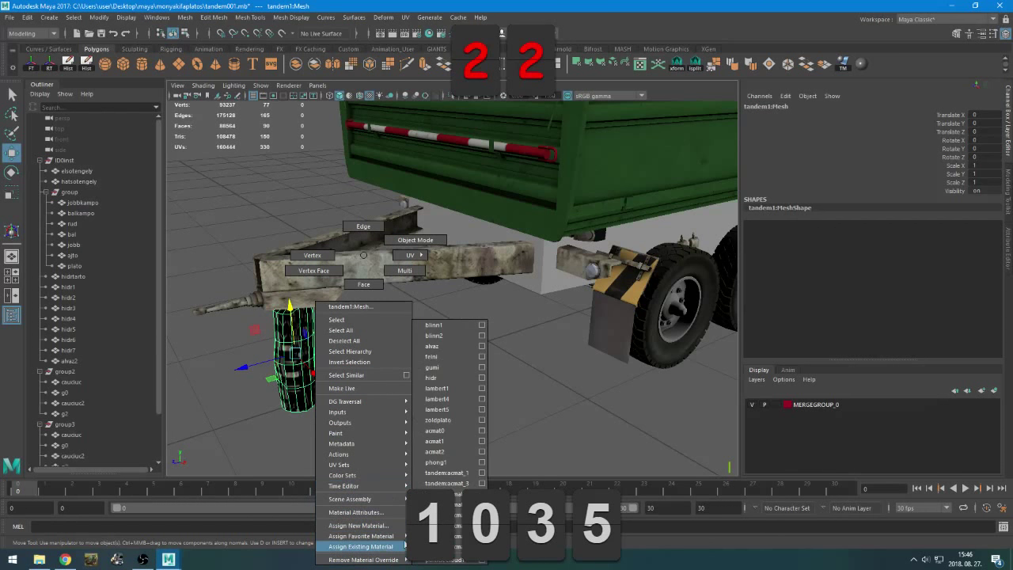
left_click(442, 378)
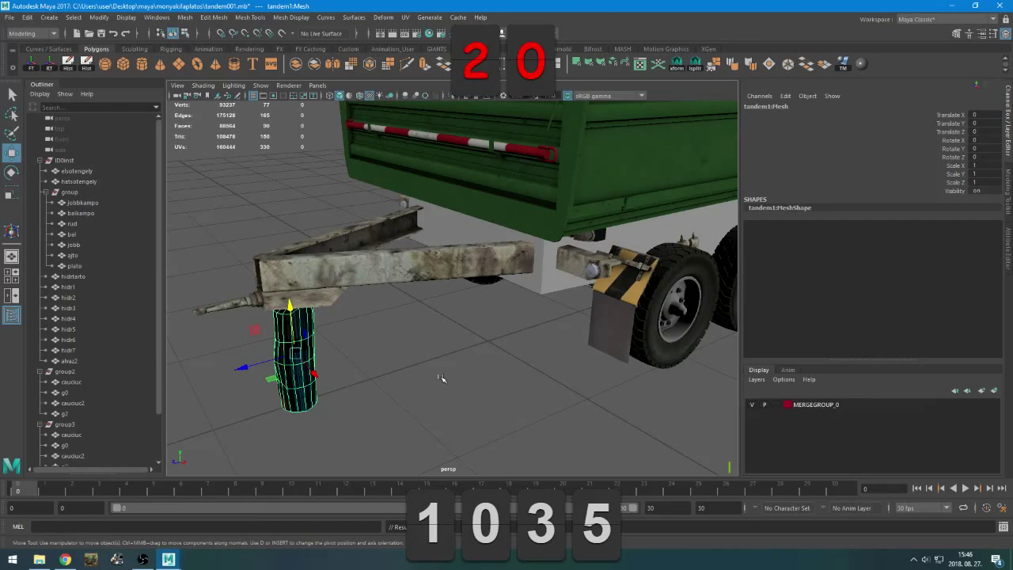
Examine the support leg's UV layout over its texture in the UV Editor and close the editor
mouse_move(376, 397)
left_mouse_down("alt")
mouse_move(358, 406)
mouse_move(369, 394)
left_mouse_up("alt")
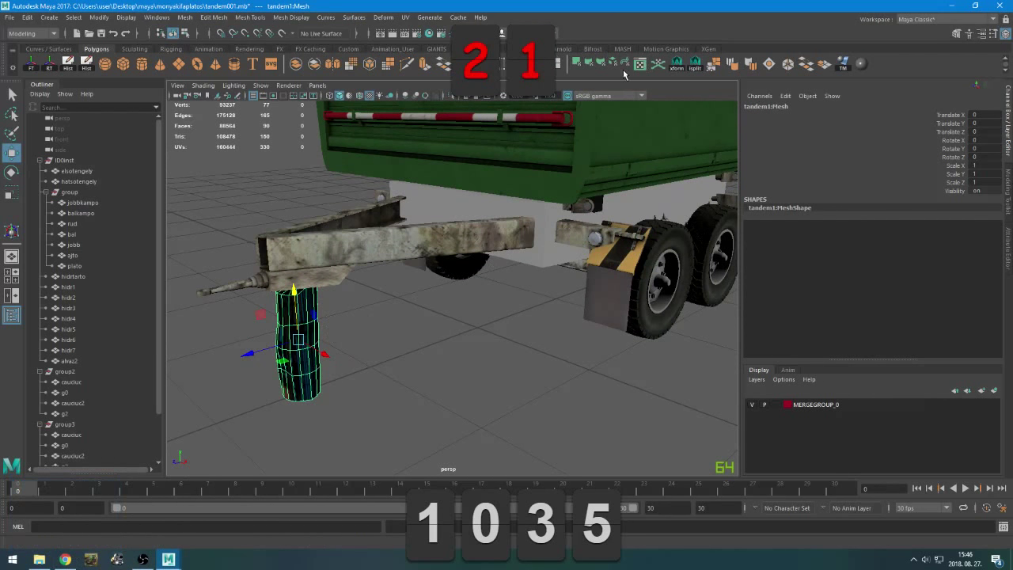
left_click(648, 68)
scroll(293, 316, "up", 5)
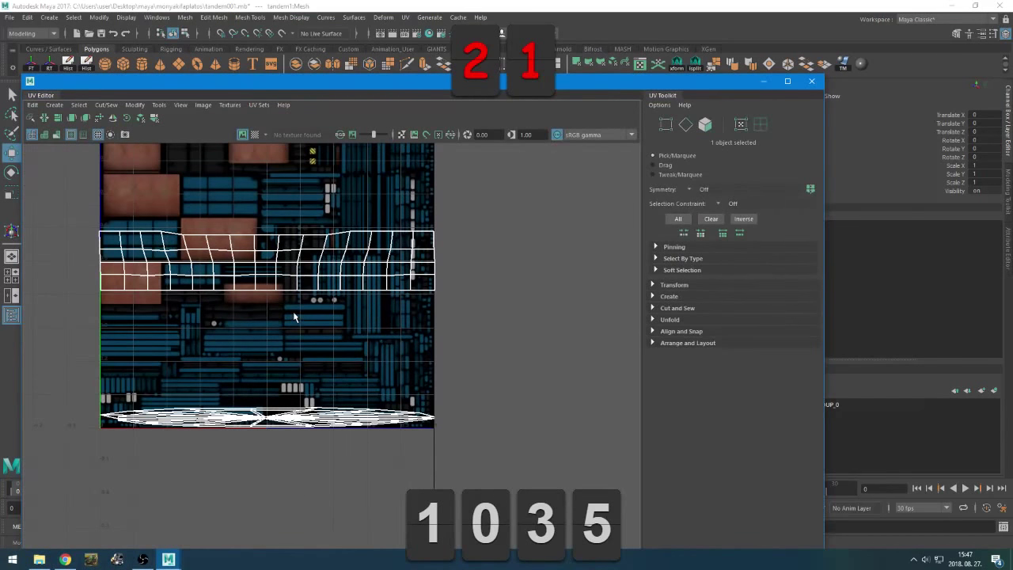
middle_click_drag(243, 287, 281, 316, "alt")
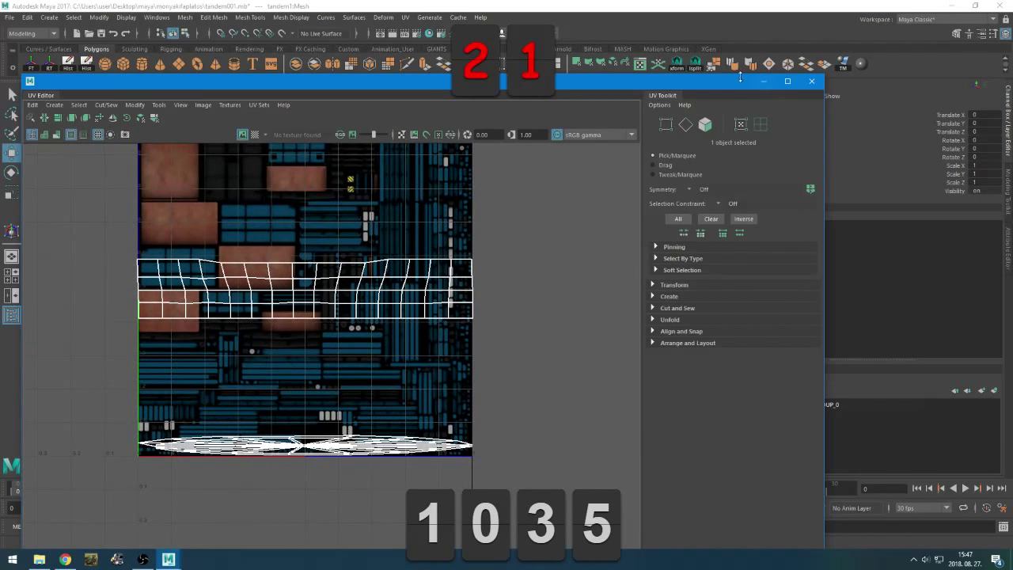
left_click(787, 81)
left_click(971, 8)
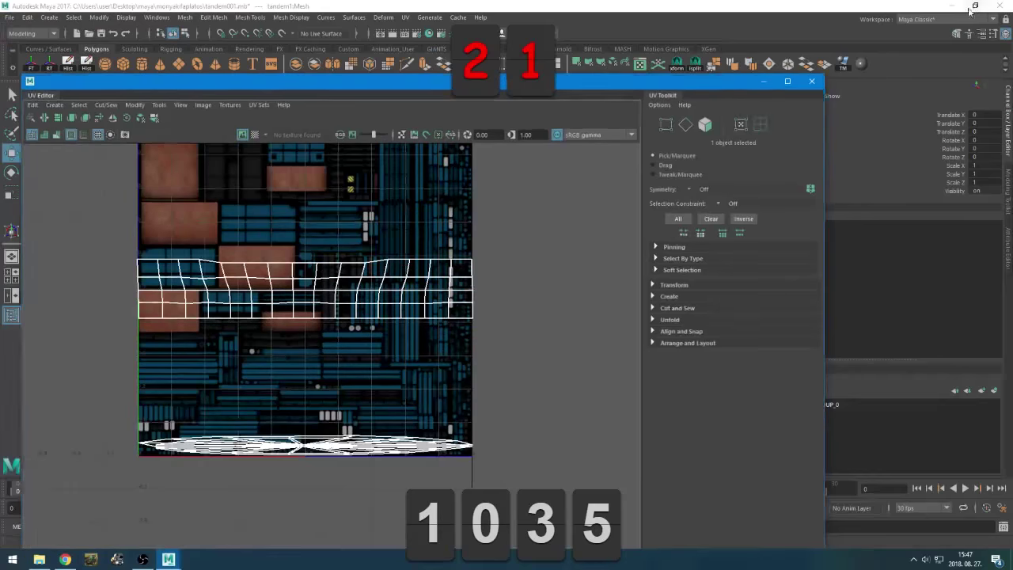
left_click(812, 81)
key("alt+Tab")
left_click(480, 313)
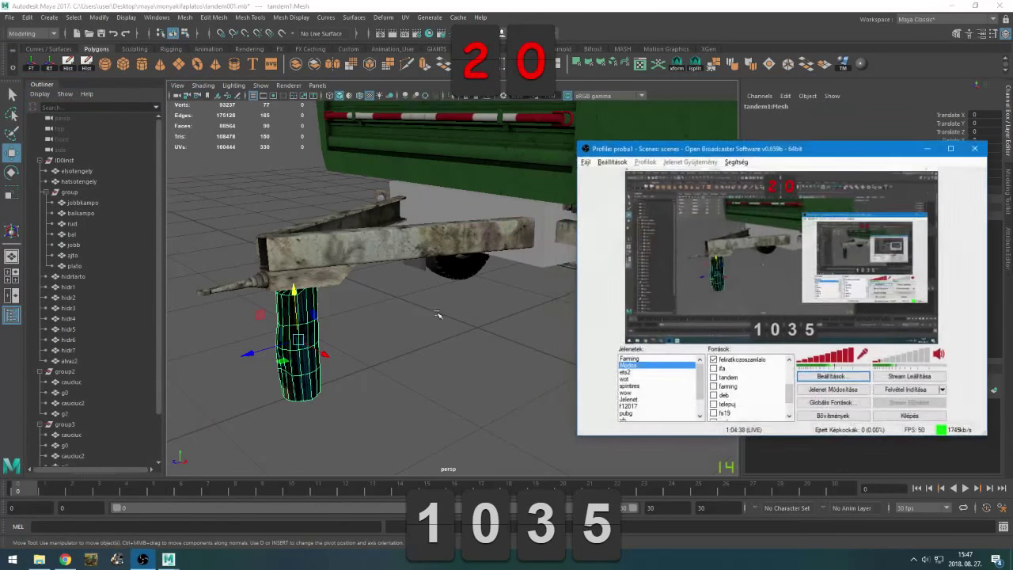
key("alt+Tab")
key("alt+Tab")
key("alt+Tab")
left_click(613, 325)
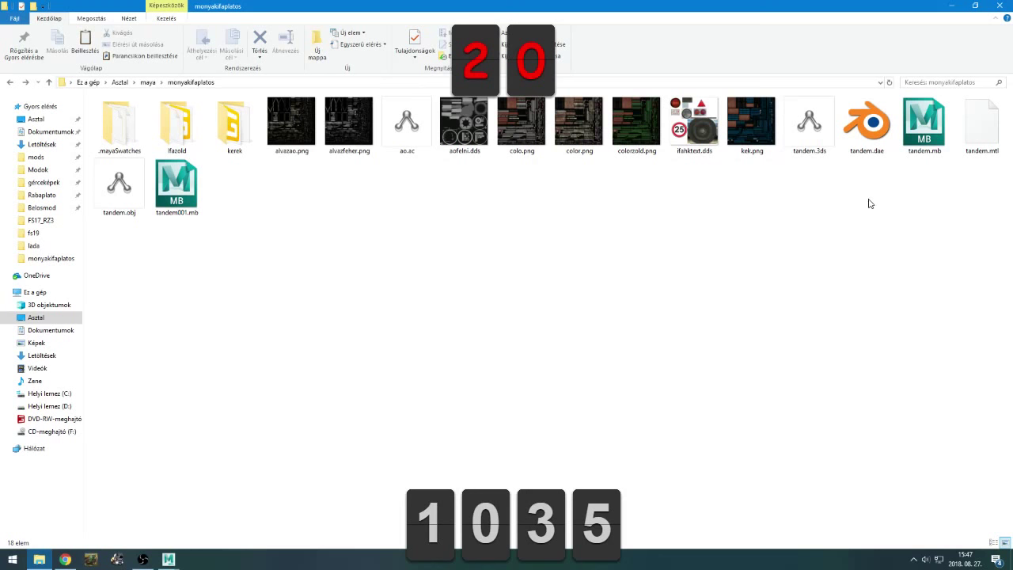
key("alt+Tab")
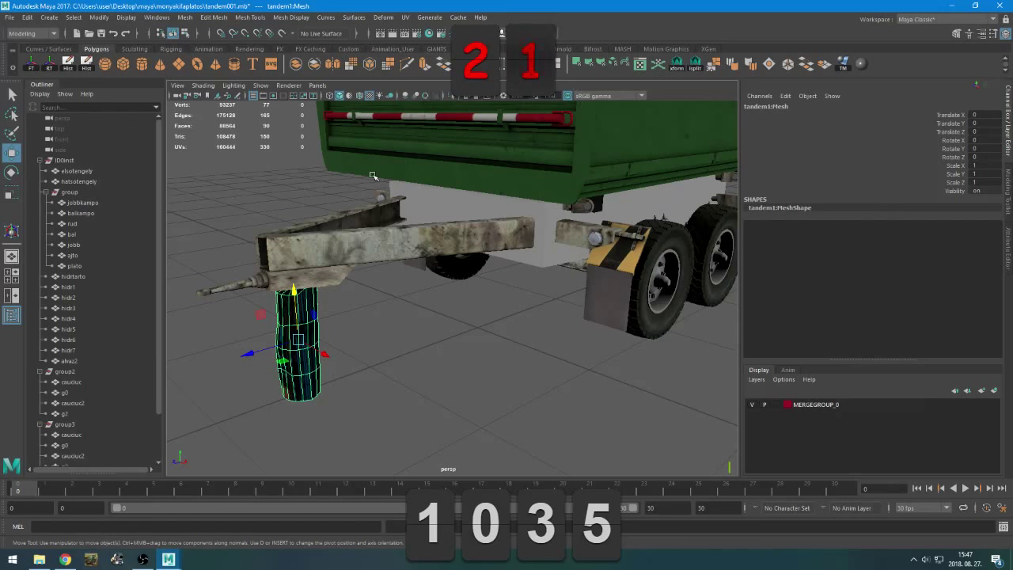
Apply the xform tool to the white chassis box under the cargo bed and freeze its transformations
left_click(437, 190)
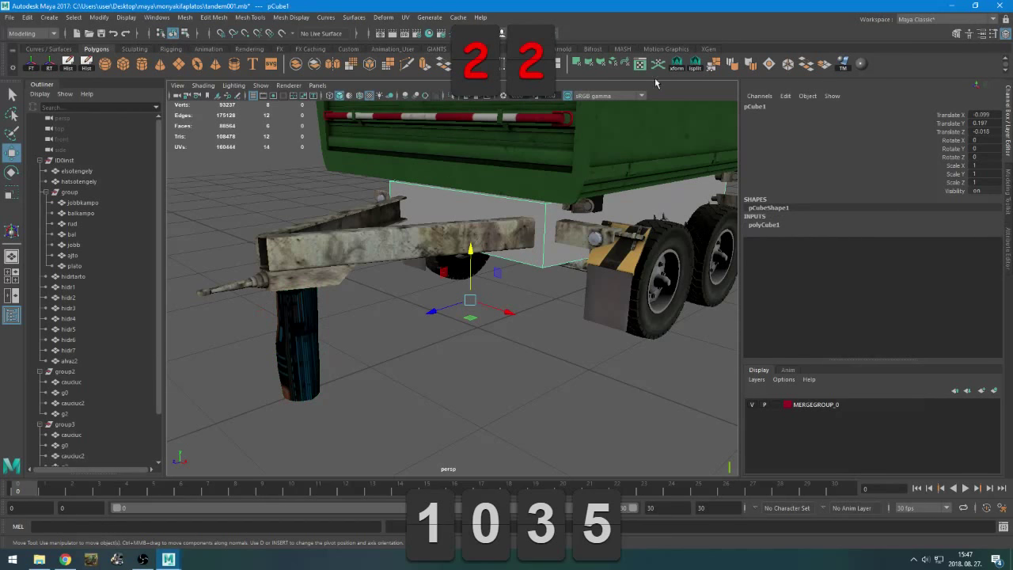
left_click(677, 65)
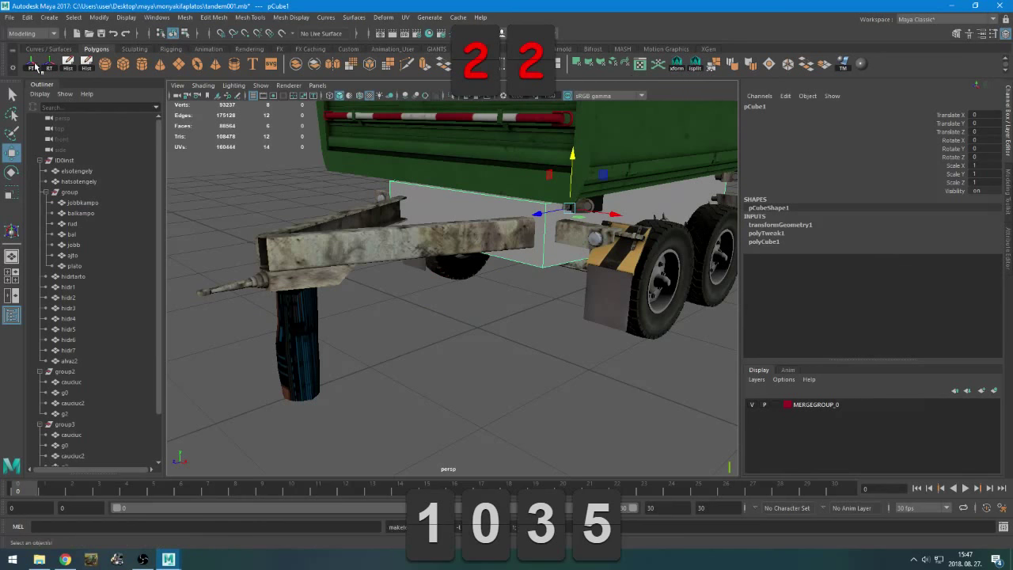
left_click(35, 66)
left_click_drag(546, 370, 624, 370, "alt")
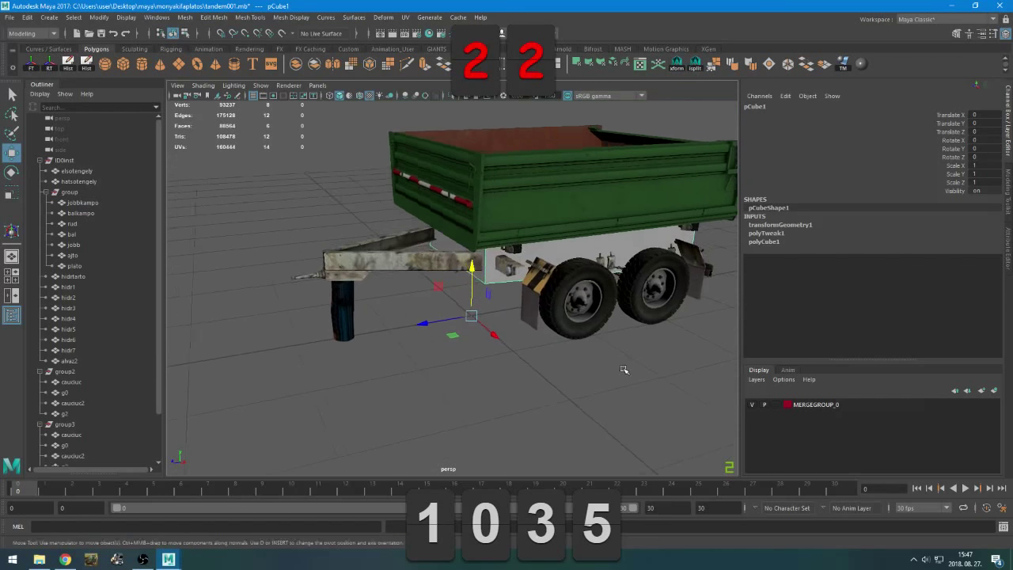
middle_click_drag(624, 370, 537, 354, "alt")
mouse_move(537, 354)
left_mouse_down("alt")
mouse_move(514, 348)
mouse_move(523, 346)
left_mouse_up("alt")
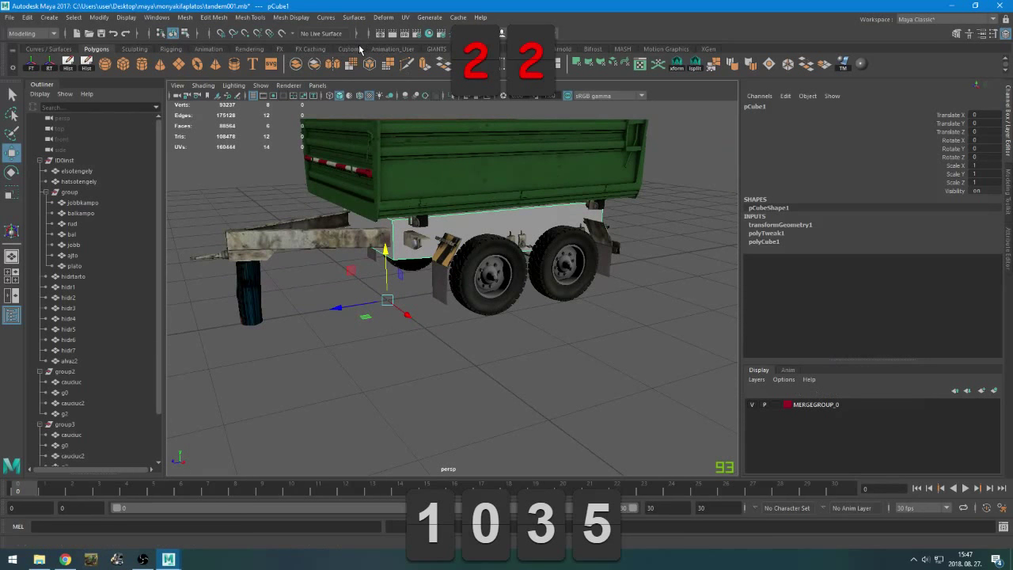
Open the GIANTS I3D Toolbox and apply FreezeToPivot to the white chassis box
left_click(242, 50)
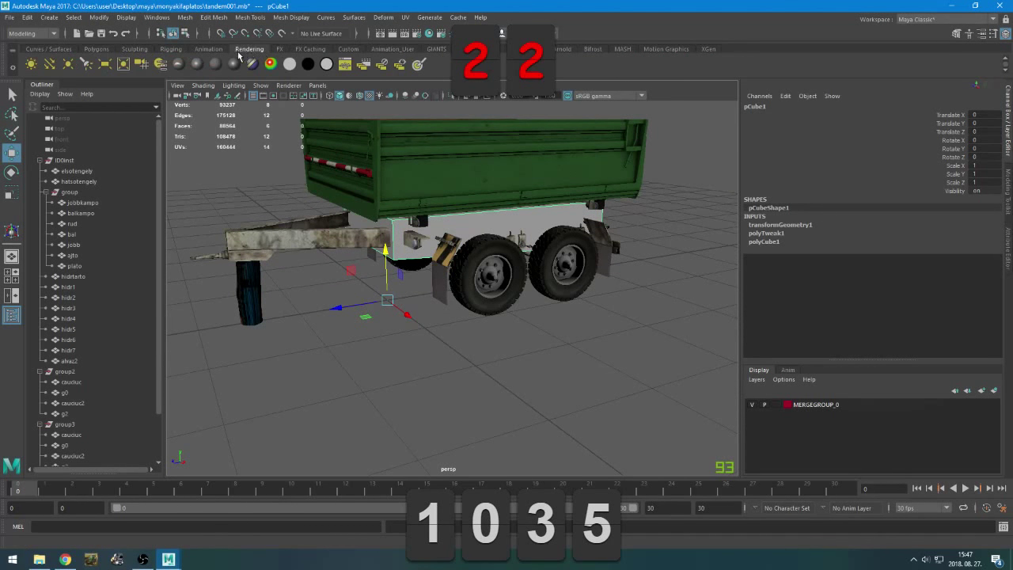
left_click(318, 50)
left_click(388, 50)
left_click(442, 49)
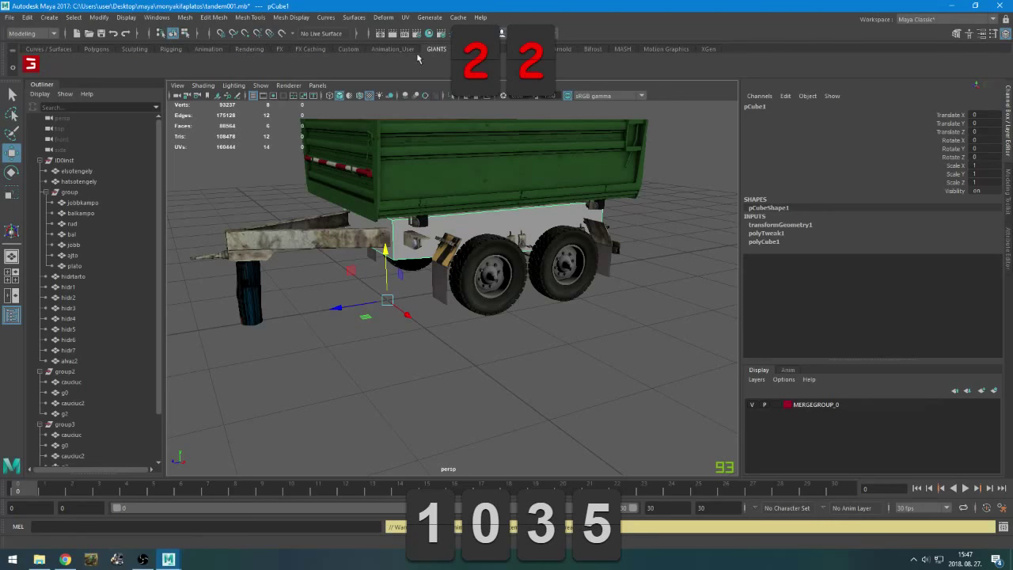
left_click(32, 65)
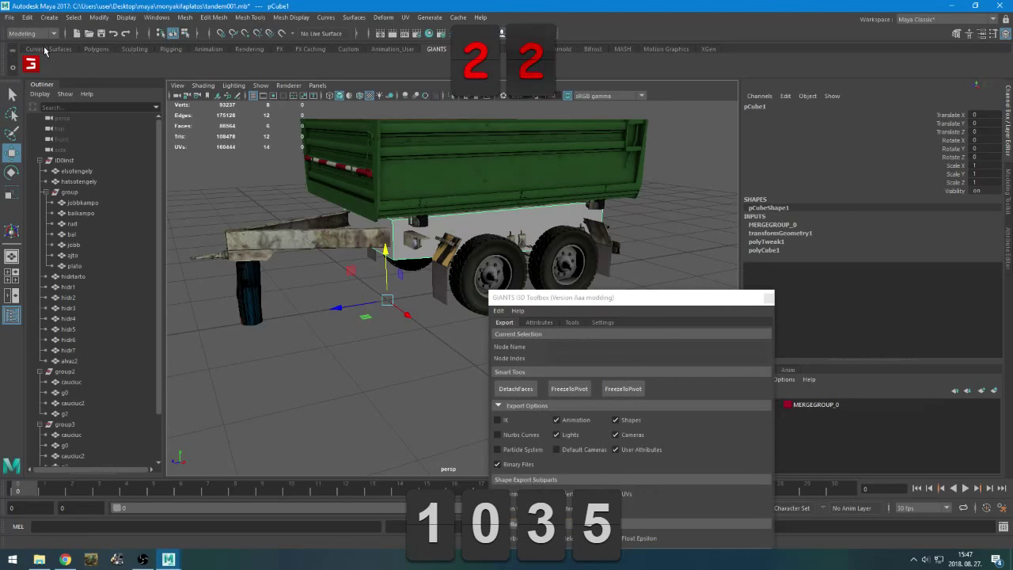
left_click(45, 50)
left_click(574, 390)
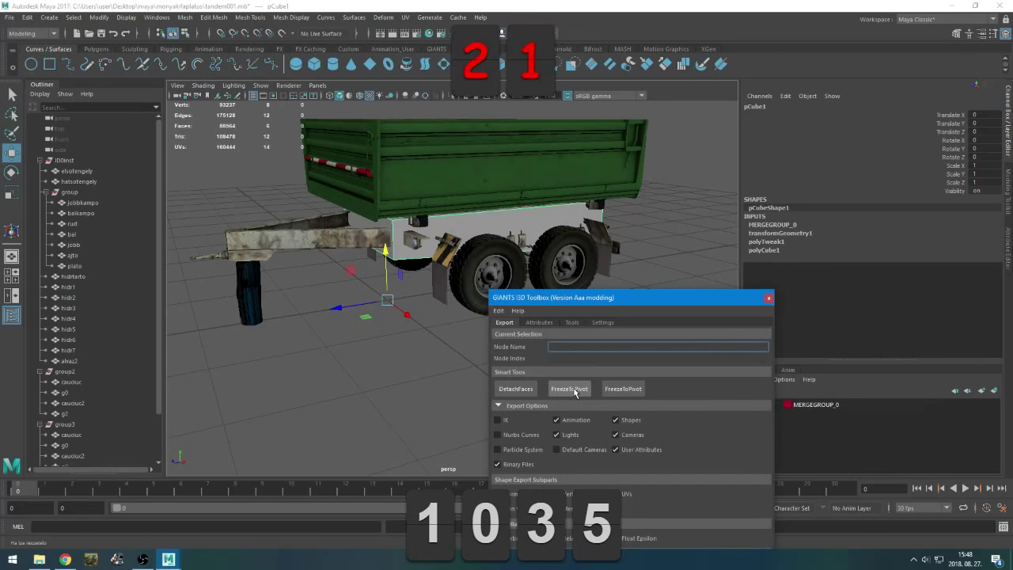
Uncover the scene behind the GIANTS I3D Toolbox window and rename pCube1 to tandem2
left_click_drag(727, 302, 914, 168)
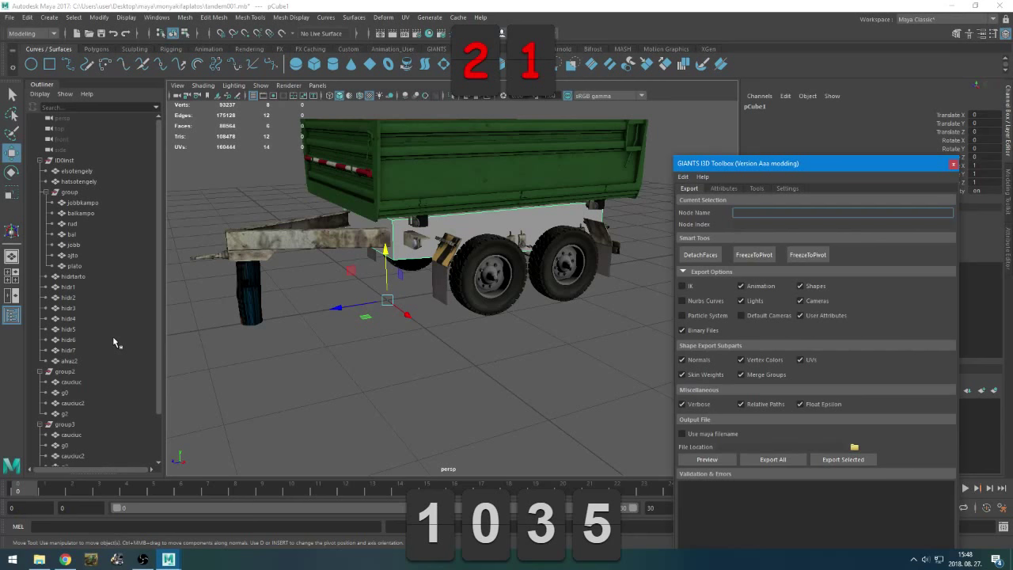
scroll(112, 336, "down", 3)
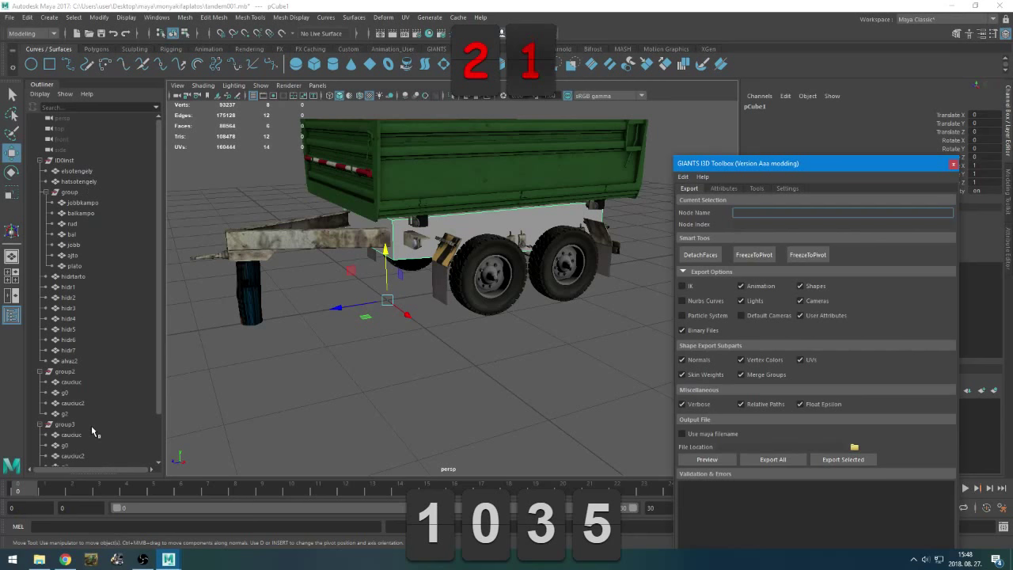
left_click(64, 425)
double_click(65, 425)
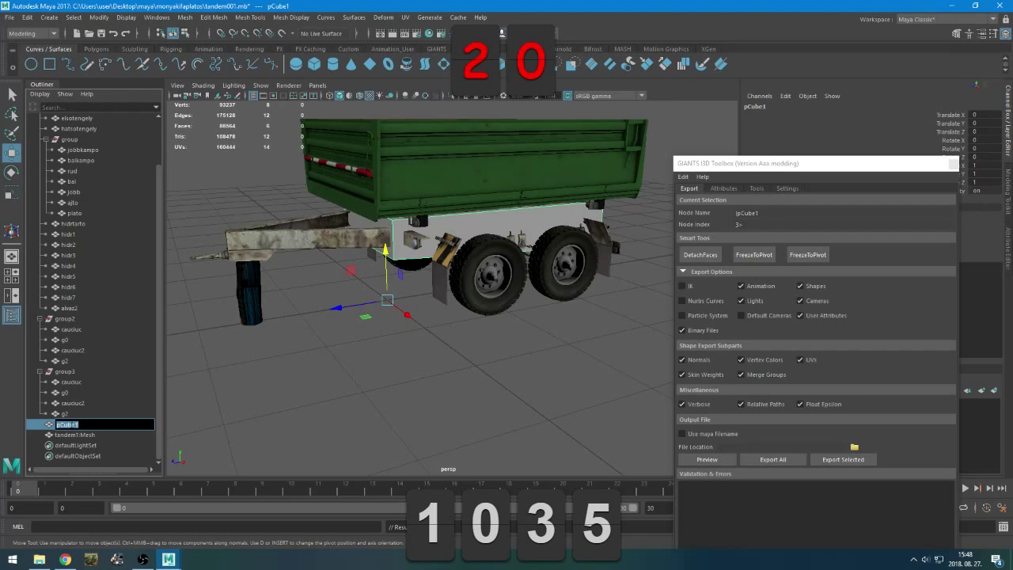
left_click(83, 425)
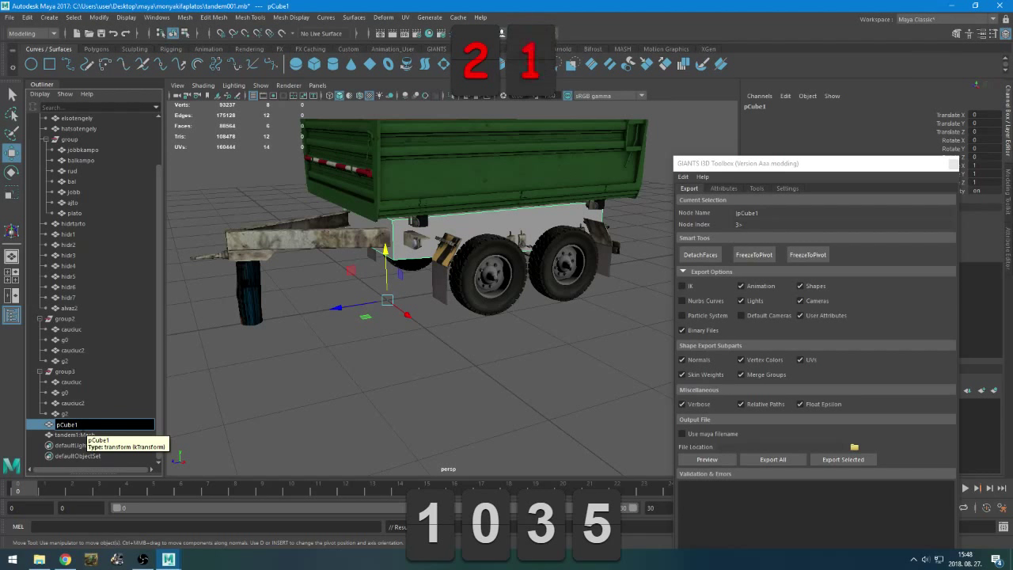
key("Return")
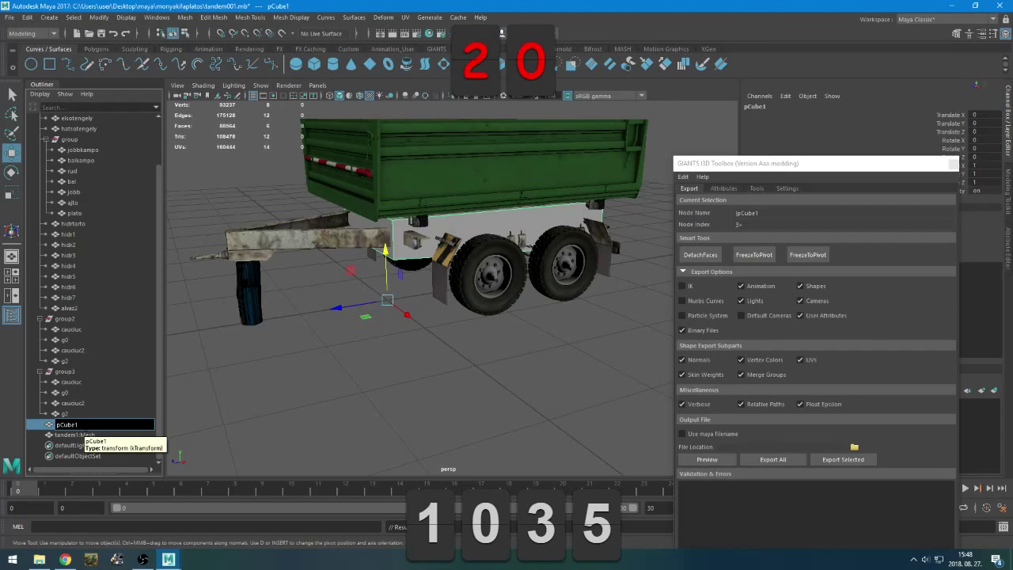
double_click(67, 425)
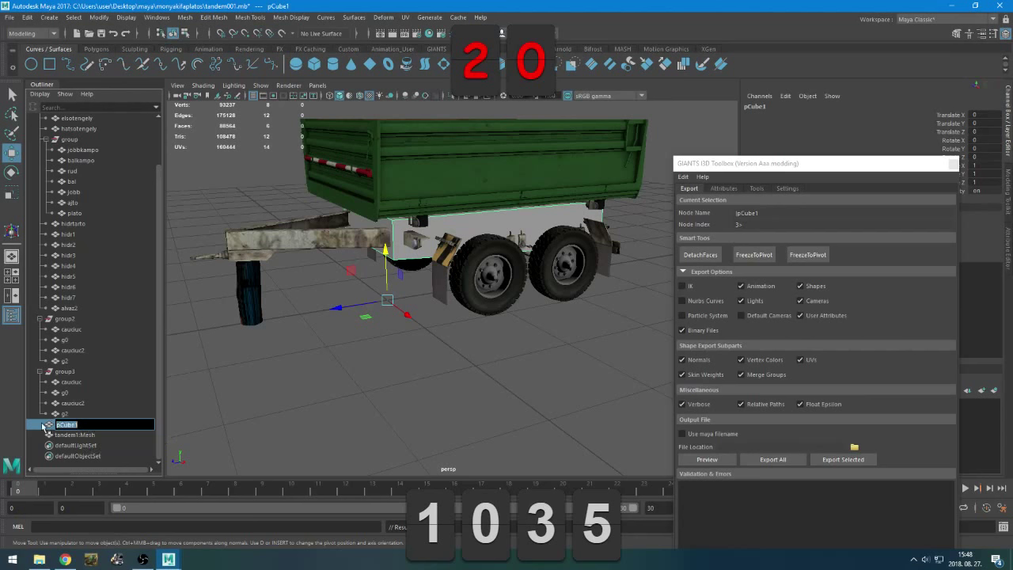
type("tandem2")
key("Return")
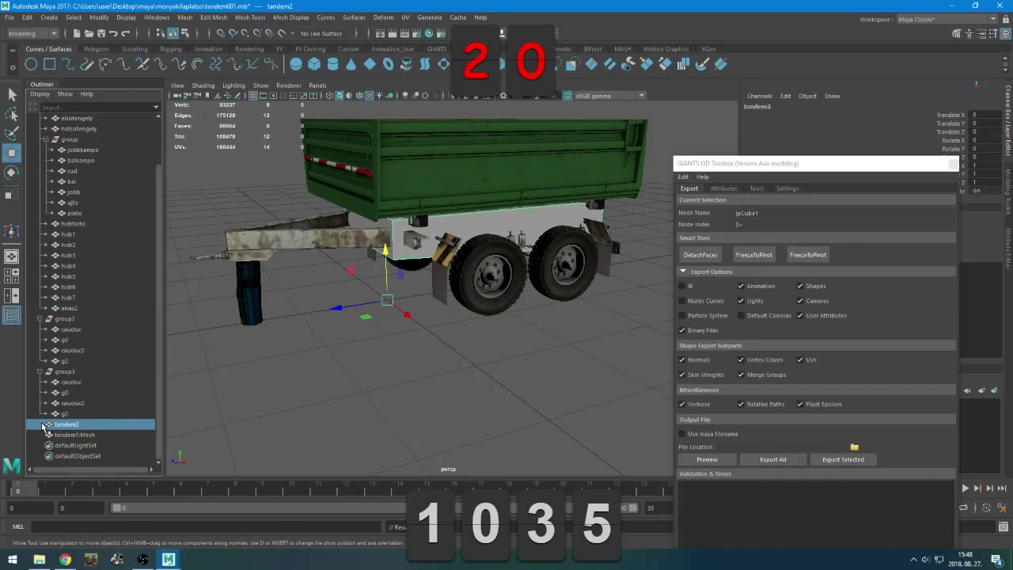
Reorder the Outliner so tandem2 sits directly above the ID0inst group
scroll(97, 146, "up", 1)
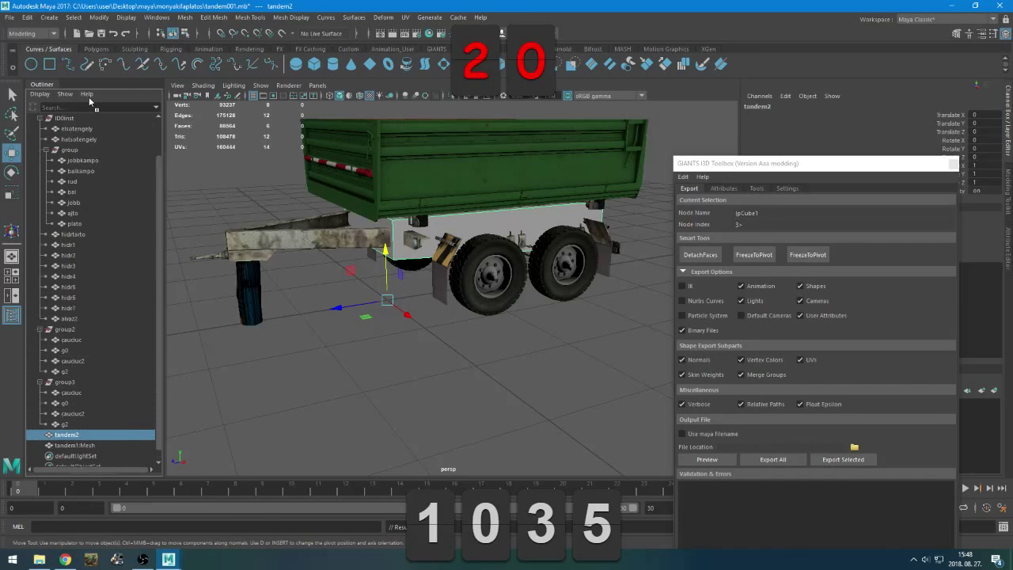
scroll(94, 131, "up", 5)
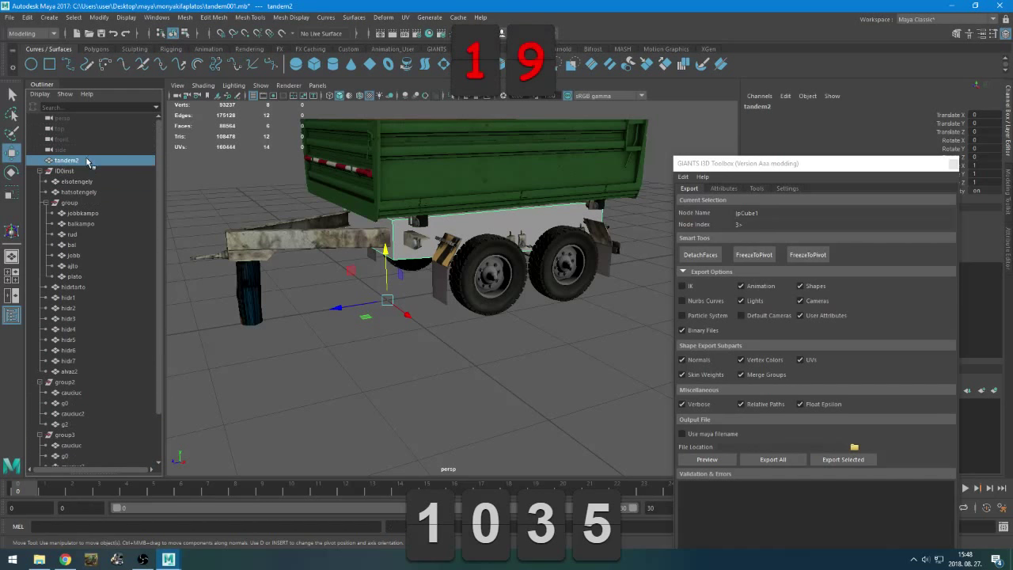
left_click(87, 163)
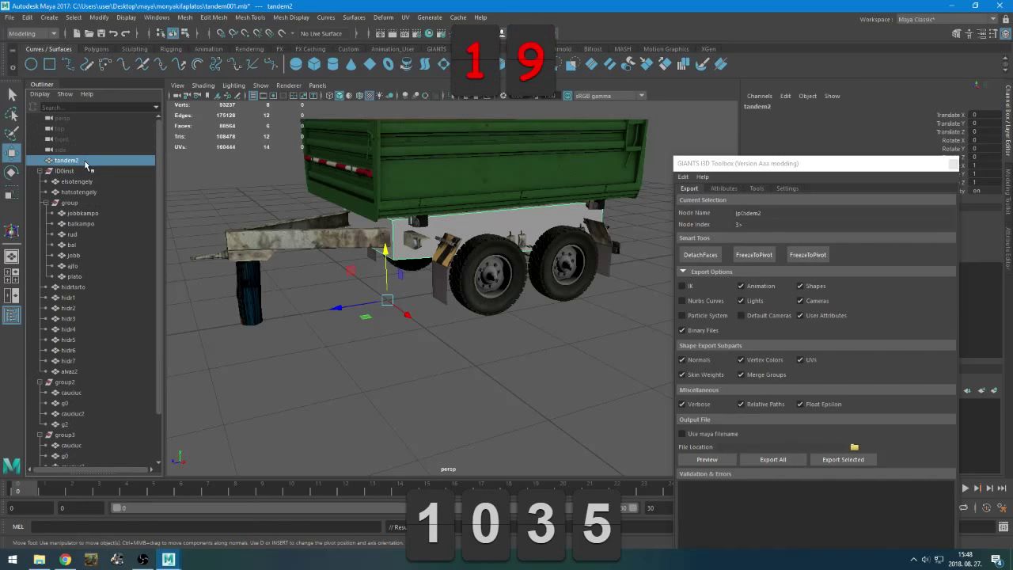
Collapse the cargo bed's group node and parent alvaz2 under tandem2
left_click(93, 204)
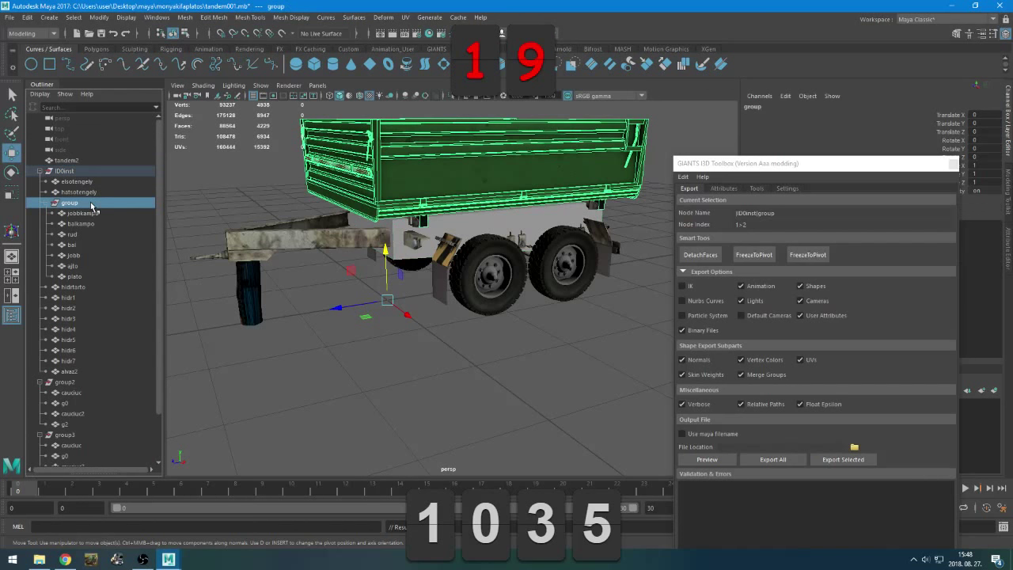
left_click(49, 204)
left_click(70, 297)
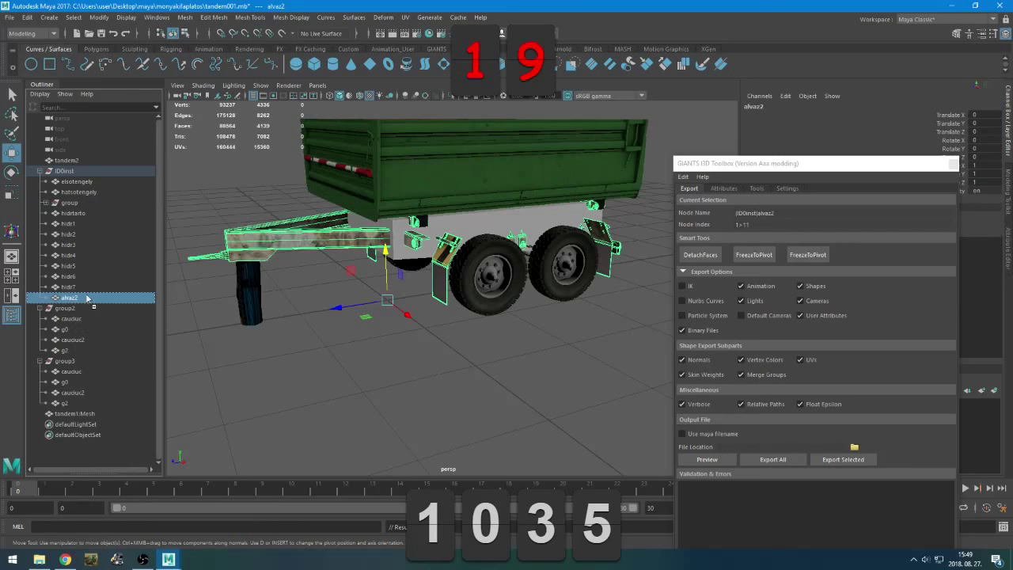
left_click_drag(87, 301, 85, 163)
left_click(85, 163)
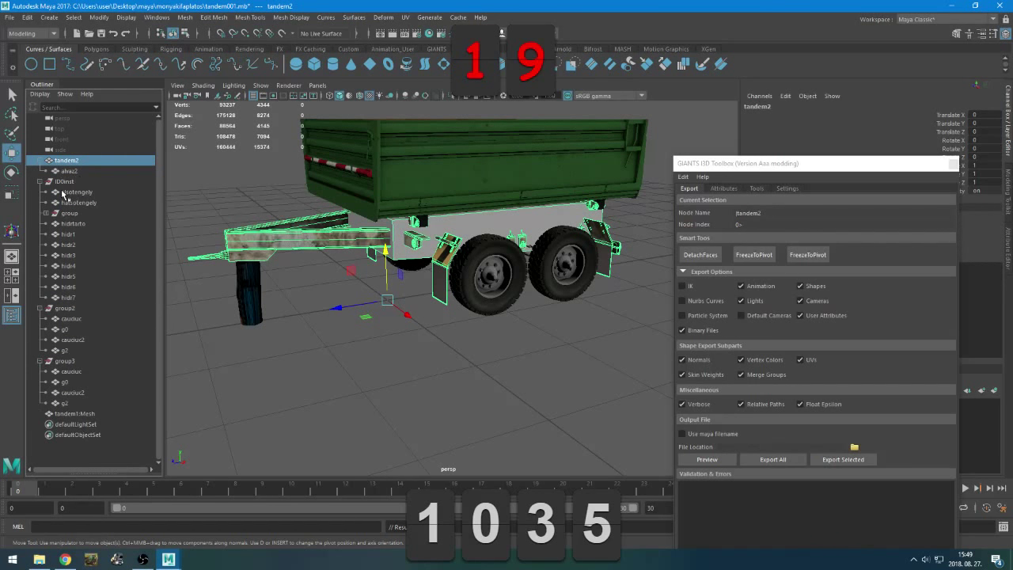
Collapse the two wheel groups, group2 and group3, and combine them in one new parent group
left_click(68, 362)
left_click(72, 310)
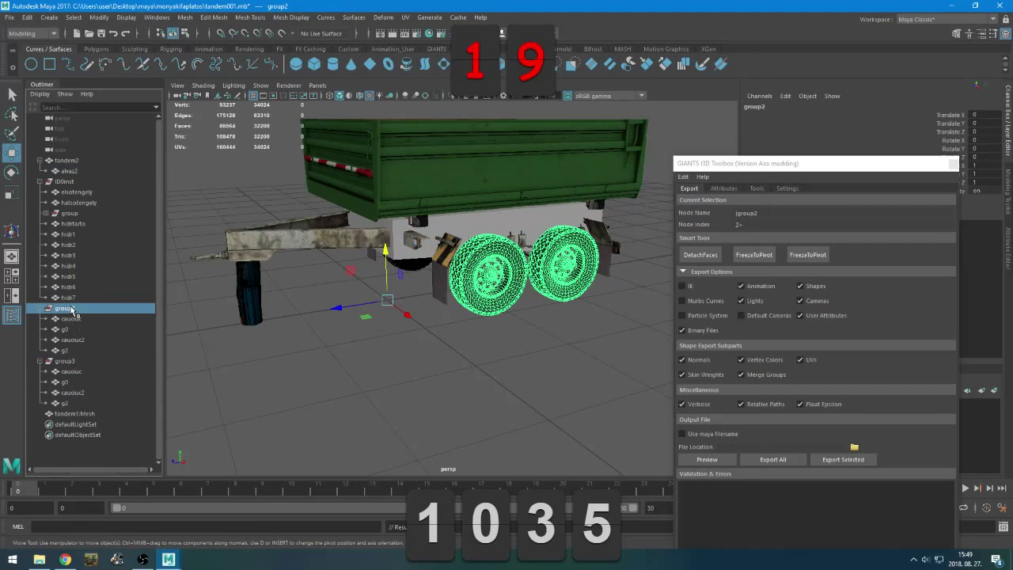
left_click(39, 309)
left_click(40, 319)
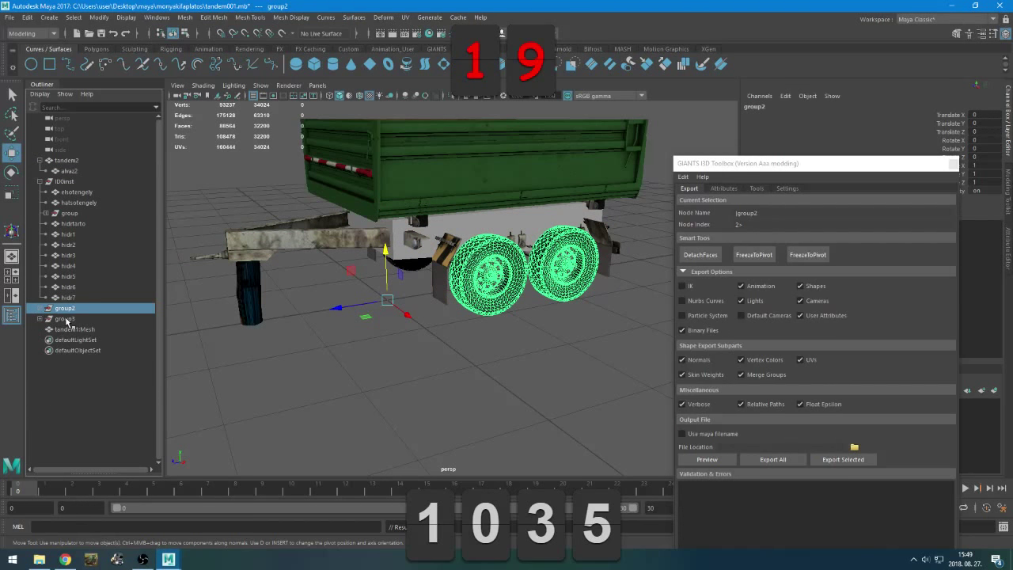
left_click(70, 318, "shift")
left_click(70, 309)
left_click(71, 319)
left_click(72, 310)
left_click(72, 319, "shift")
left_click(74, 310)
left_click(75, 319, "shift")
left_click(75, 321, "shift")
left_click(74, 323, "shift")
key("ctrl+g")
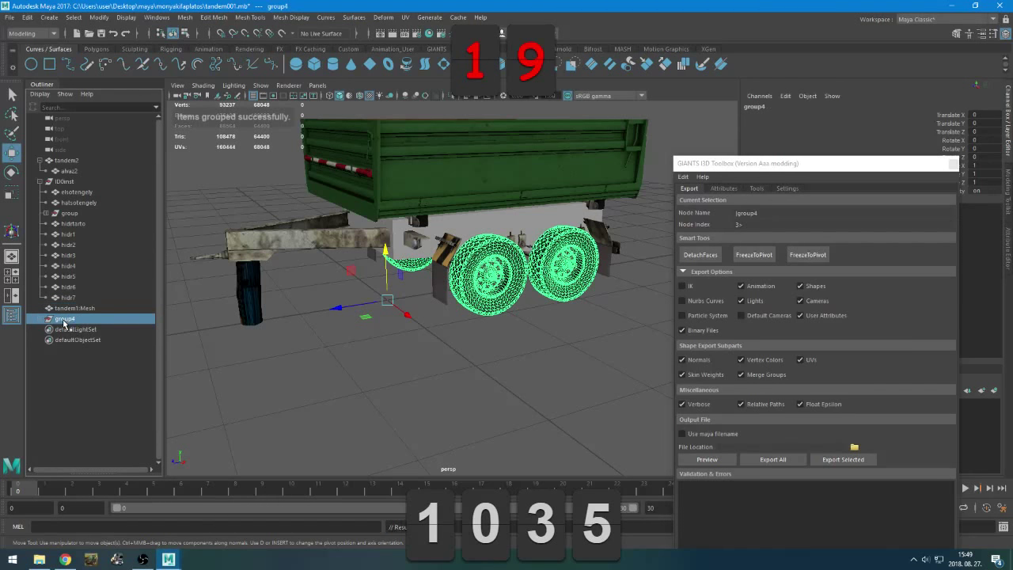
Parent the combined wheel group under tandem2 and expand it to reach group2
middle_click_drag(68, 318, 53, 177)
left_click(45, 171)
left_click(70, 181)
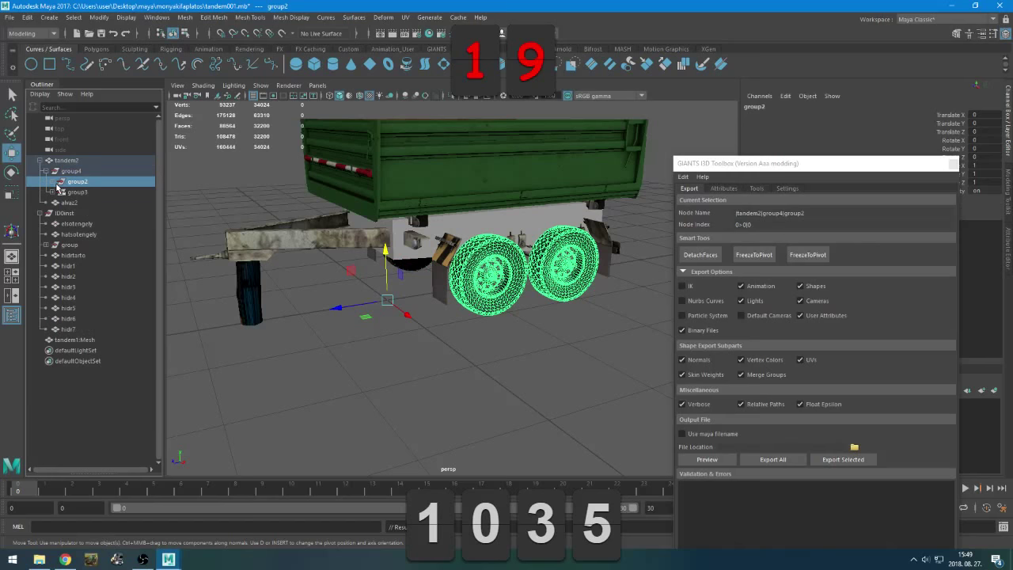
Examine which wheel parts the tyre node cauciuc2 and rim node g2 in group2 represent
left_click(51, 181)
left_click(73, 192)
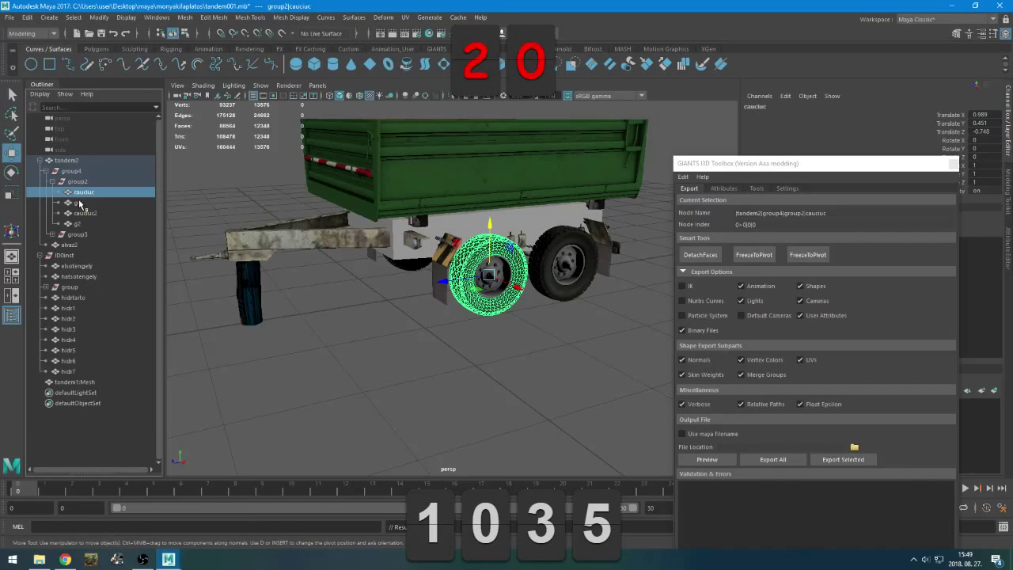
left_click(84, 211)
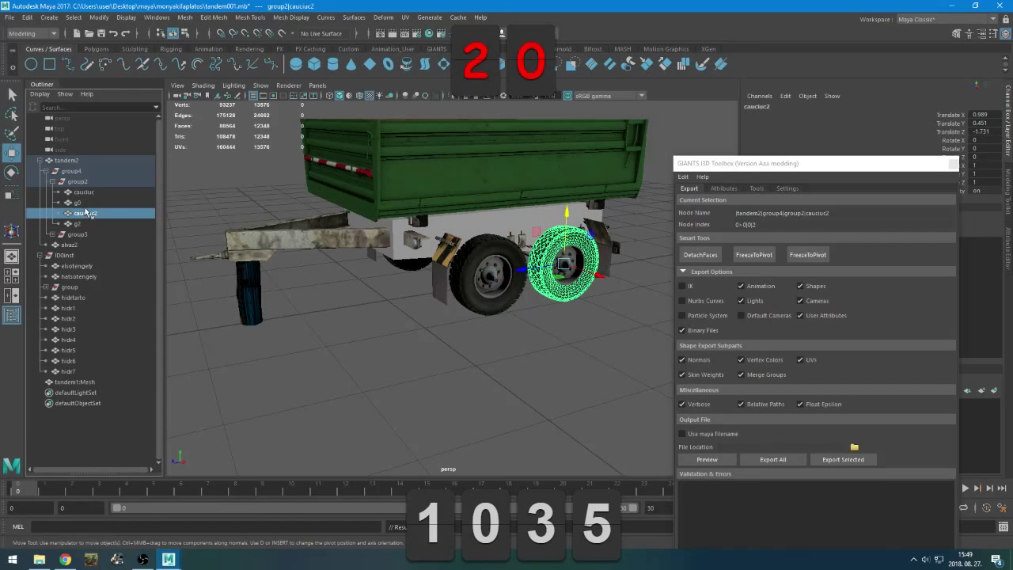
scroll(412, 279, "up", 3)
left_click_drag(448, 308, 298, 303, "alt")
left_click_drag(517, 297, 483, 298, "alt")
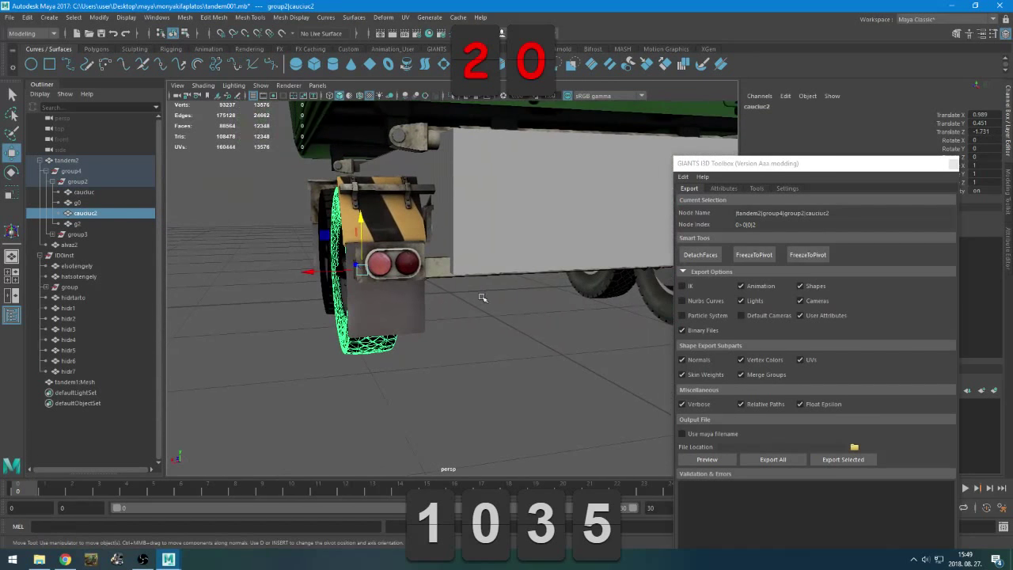
left_click_drag(373, 311, 261, 265, "alt")
left_click(103, 225)
left_click(97, 214)
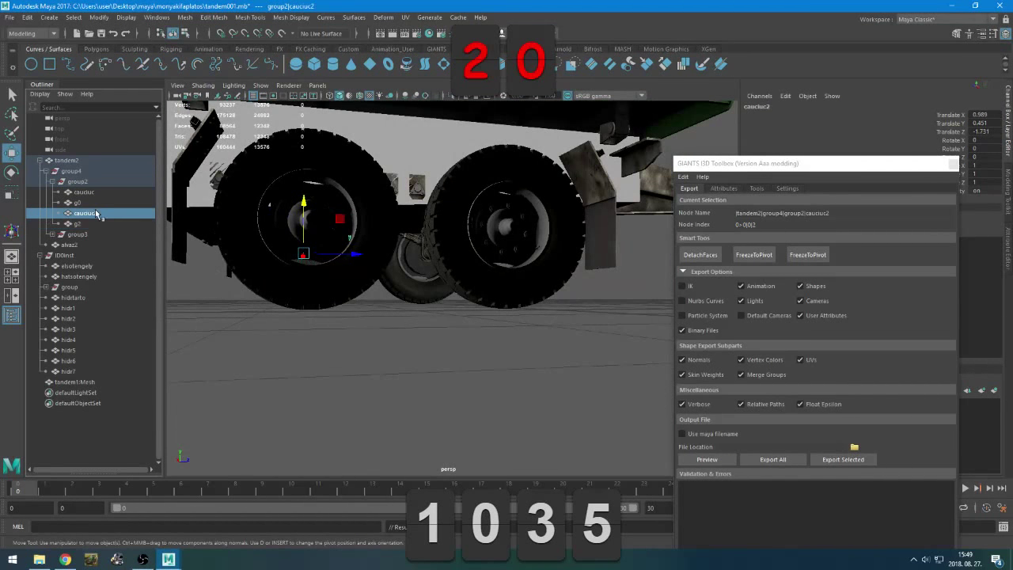
left_click(86, 226)
left_click(93, 213)
key("f")
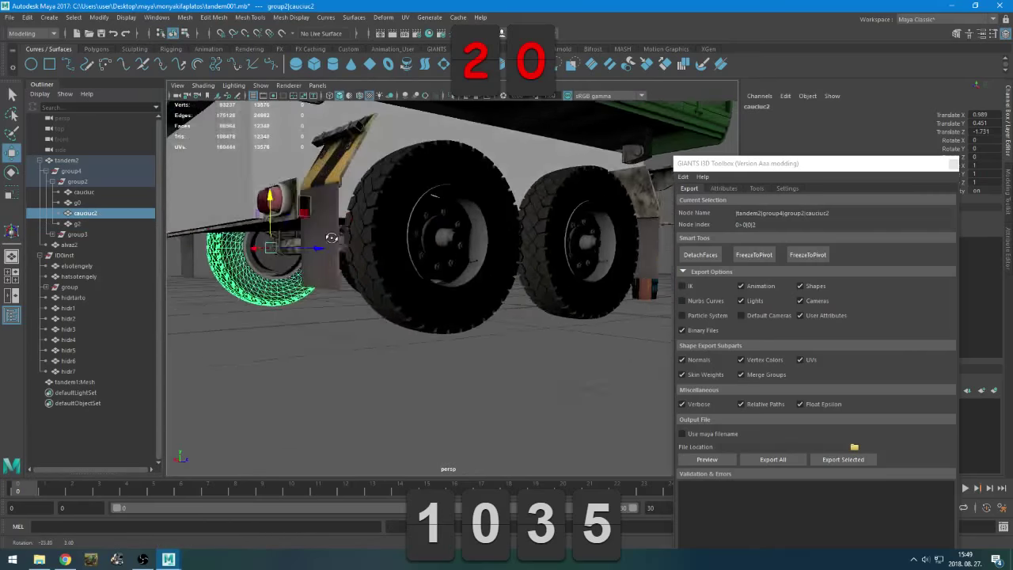
left_click(89, 224)
left_click(89, 214)
left_click(89, 224)
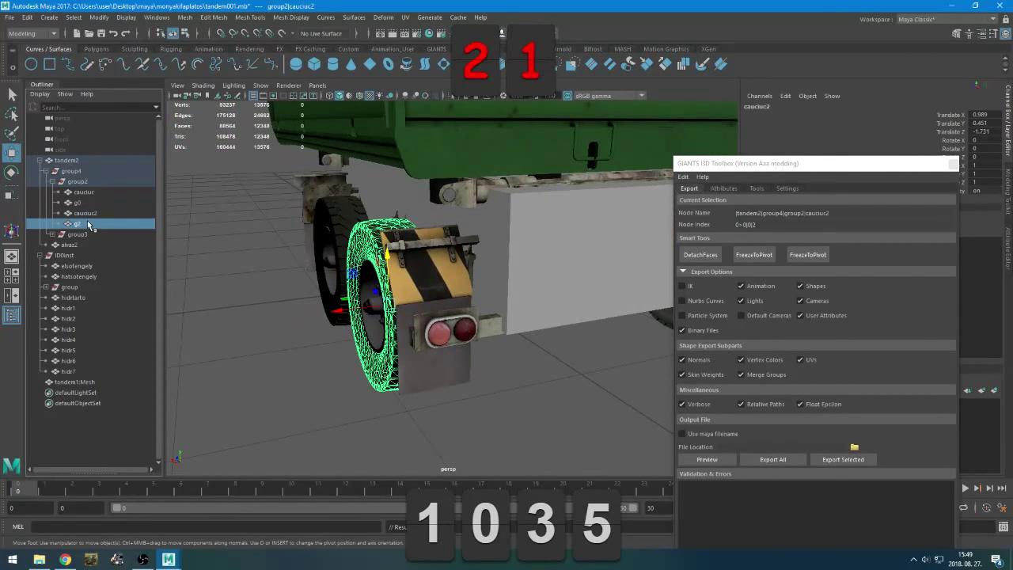
left_click(88, 215)
left_click(89, 224)
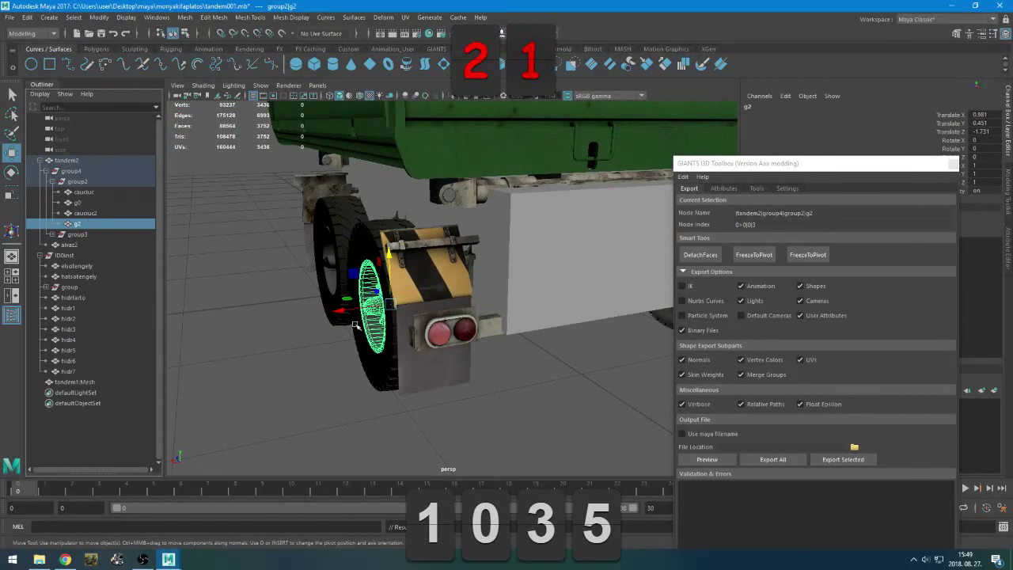
Try moving the g2 rim outward from its tyre, undo the move and select the tyre cauciuc
left_click_drag(341, 310, 198, 316)
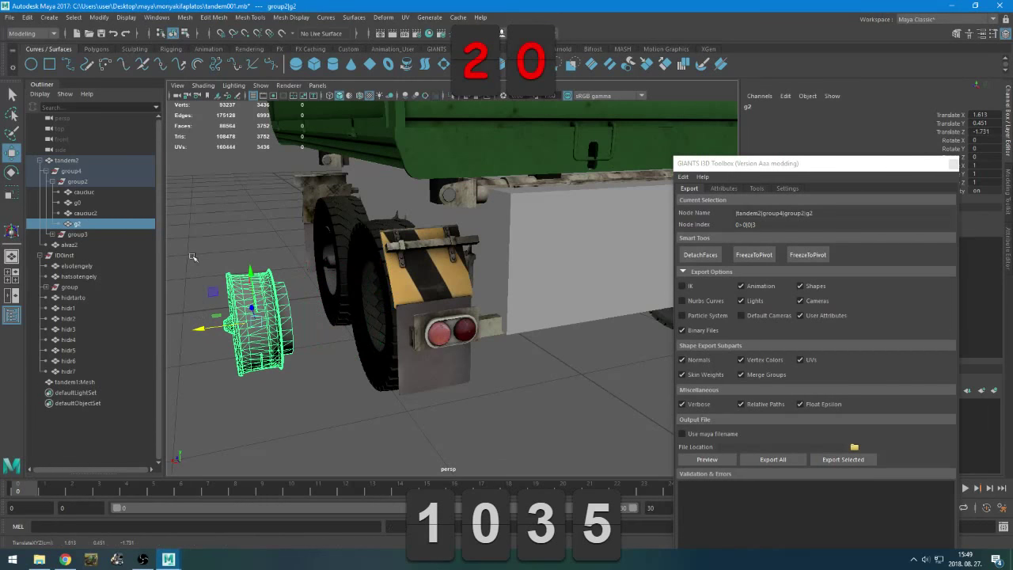
key("ctrl+z")
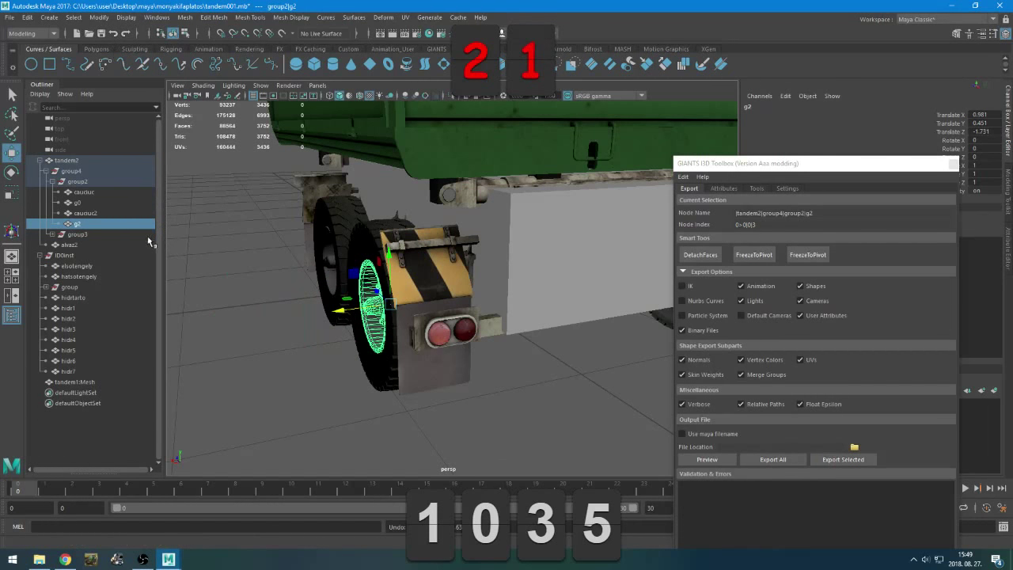
left_click(112, 214)
left_click(99, 202)
left_click(95, 192)
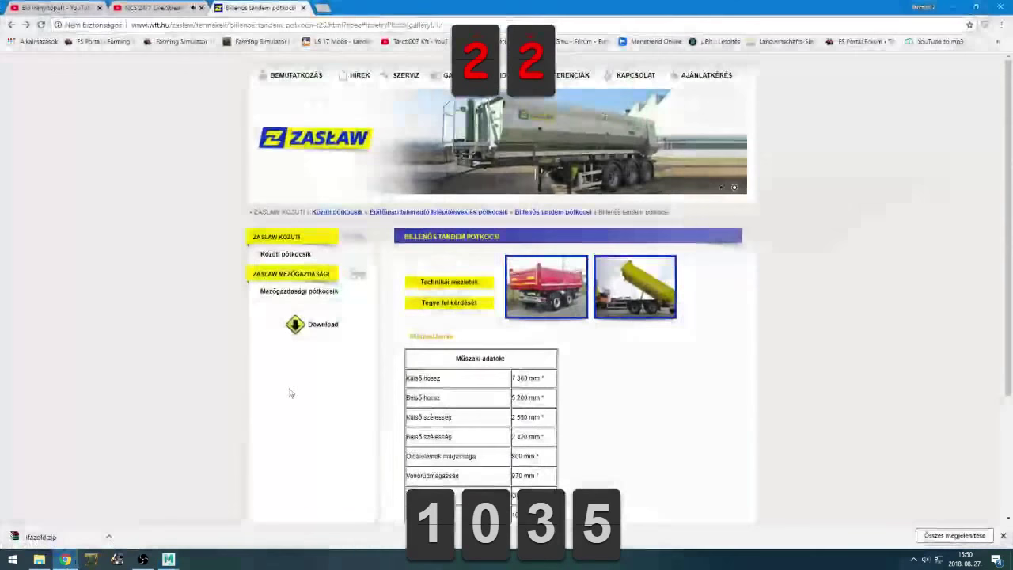
Switch to Chrome to check the YouTube live dashboard's chat, and return to Maya
left_click(151, 7)
left_click(246, 7)
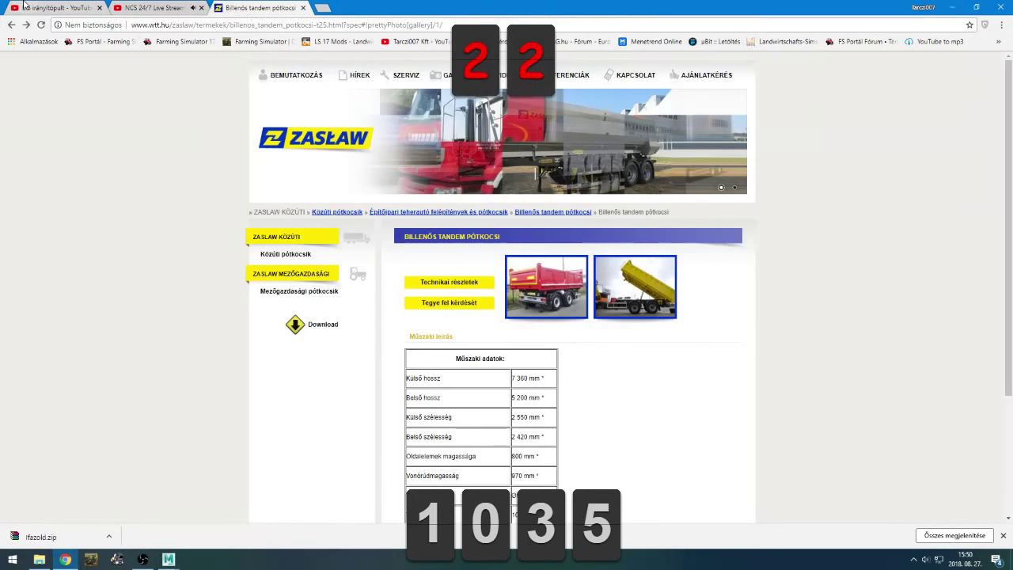
left_click(26, 6)
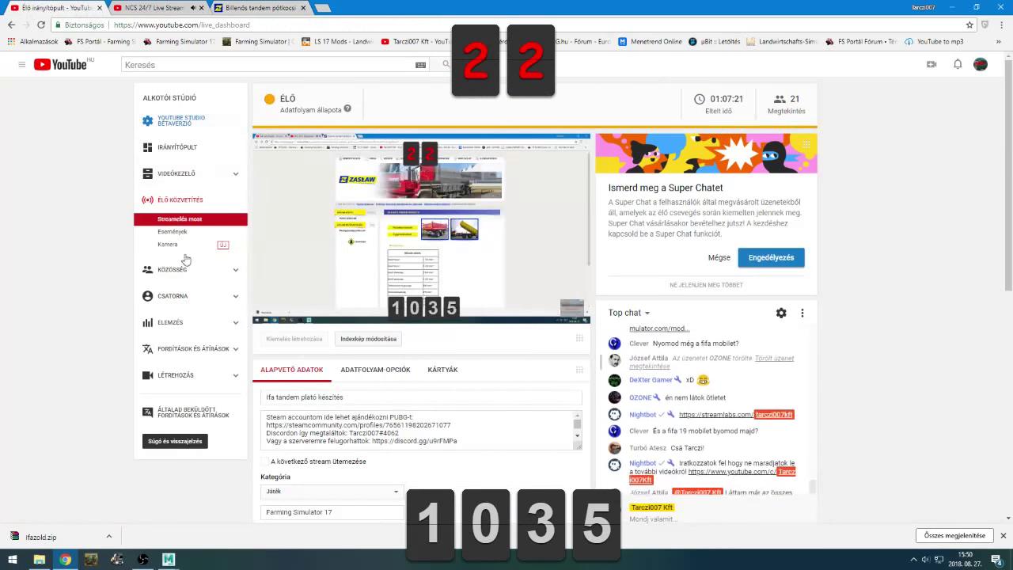
scroll(110, 482, "down", 1)
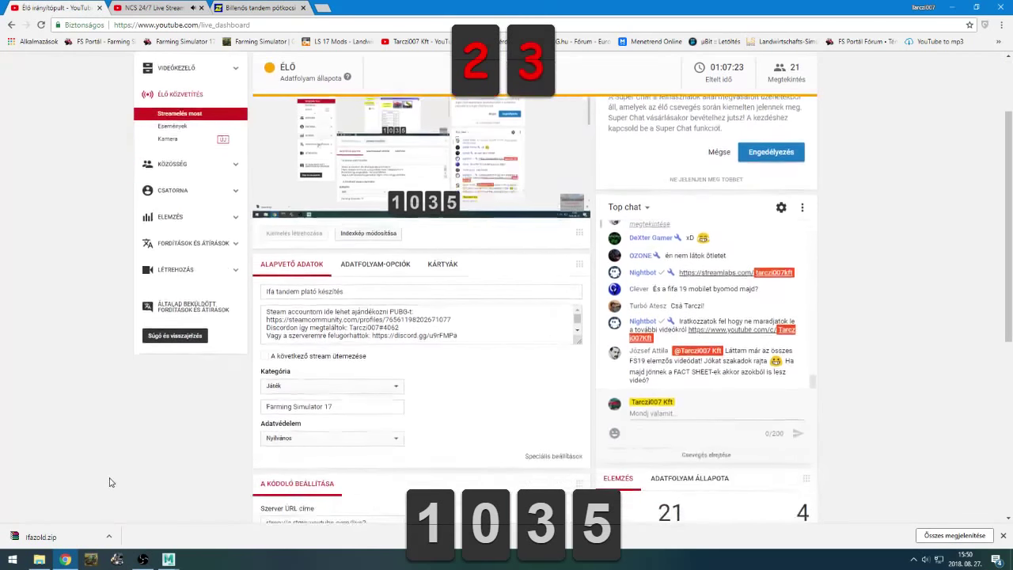
scroll(111, 482, "up", 1)
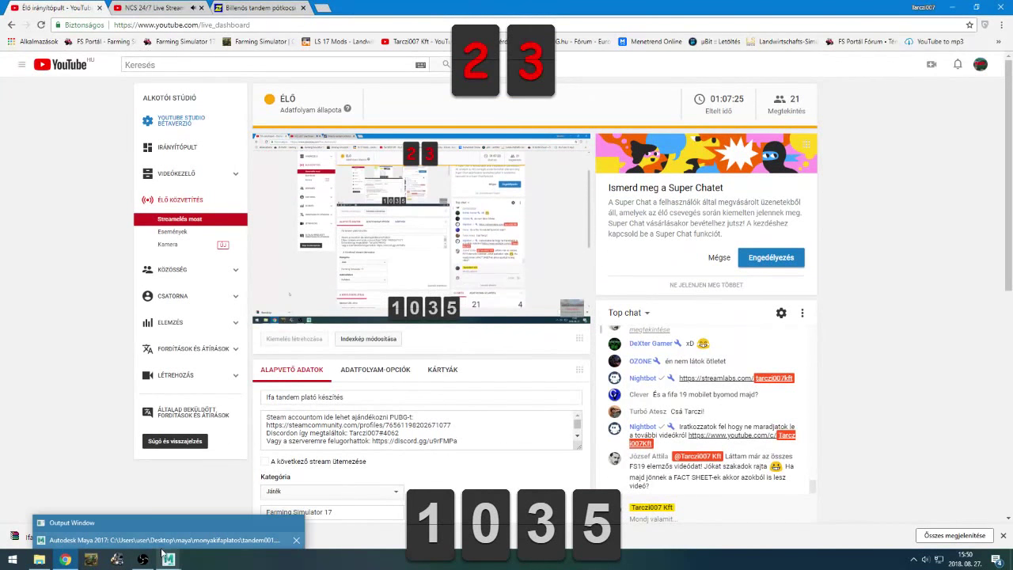
left_click(161, 545)
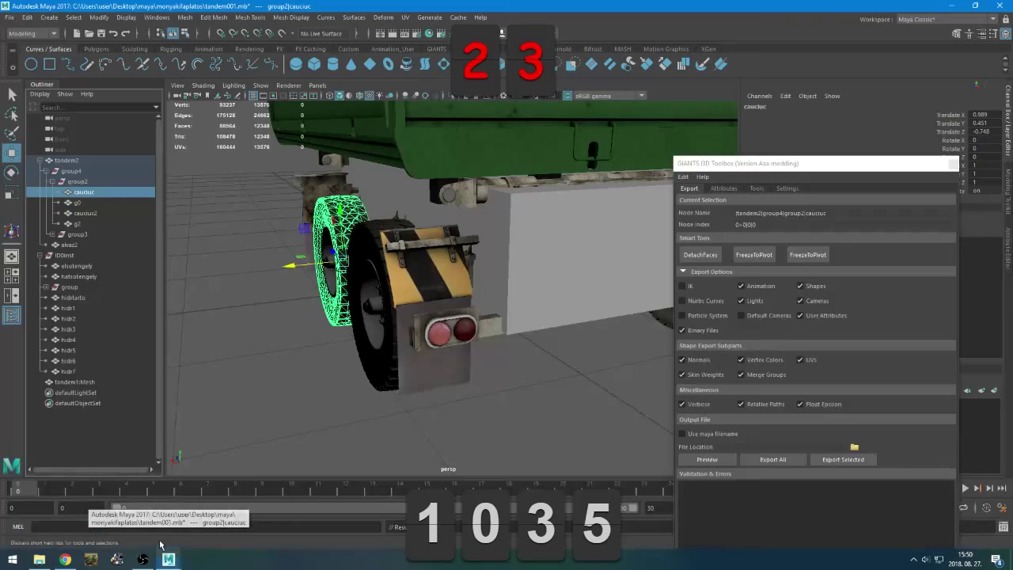
scroll(339, 279, "up", 3)
scroll(339, 280, "down", 4)
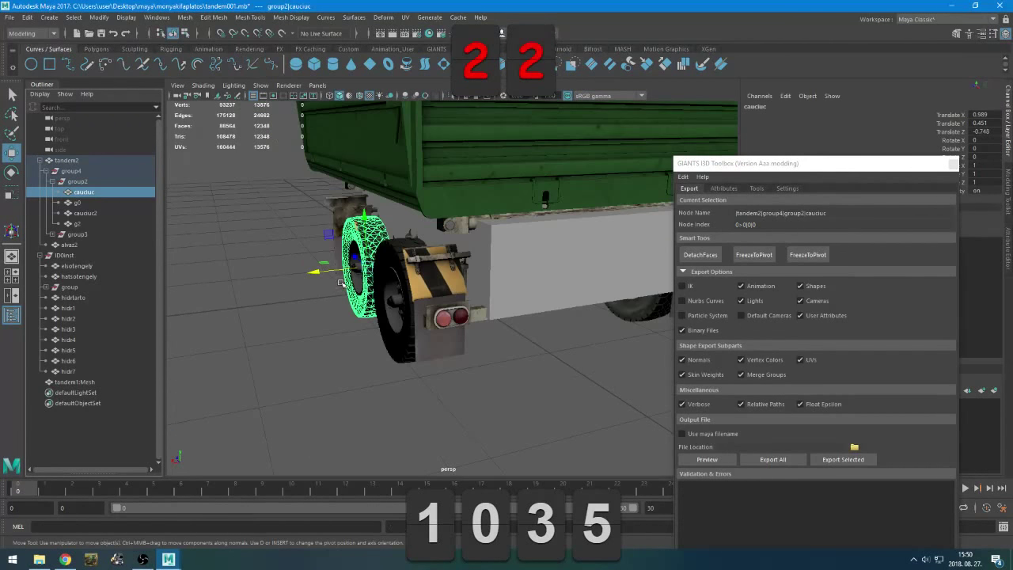
left_click_drag(320, 307, 454, 341, "alt")
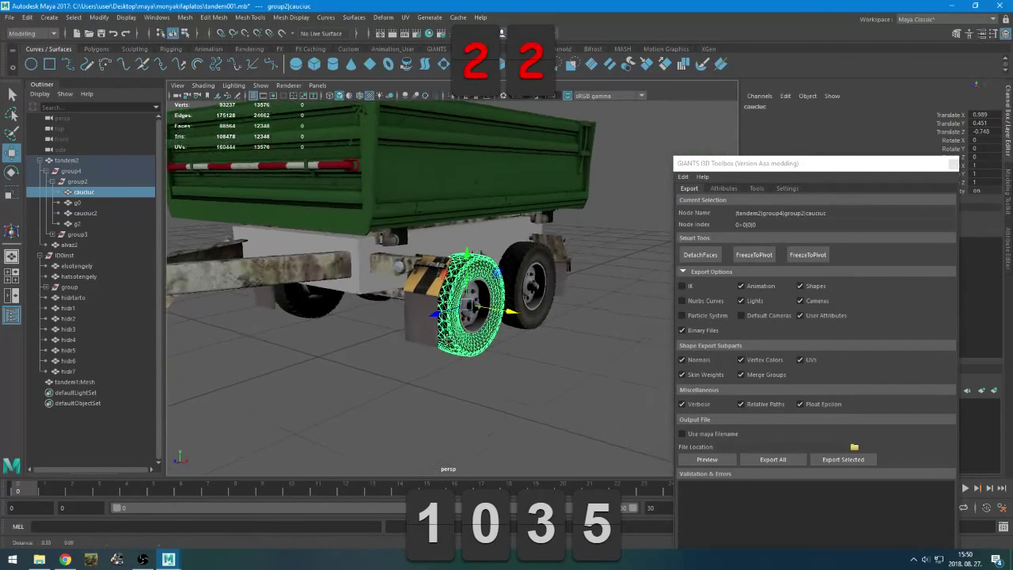
scroll(453, 340, "up", 5)
scroll(453, 340, "down", 3)
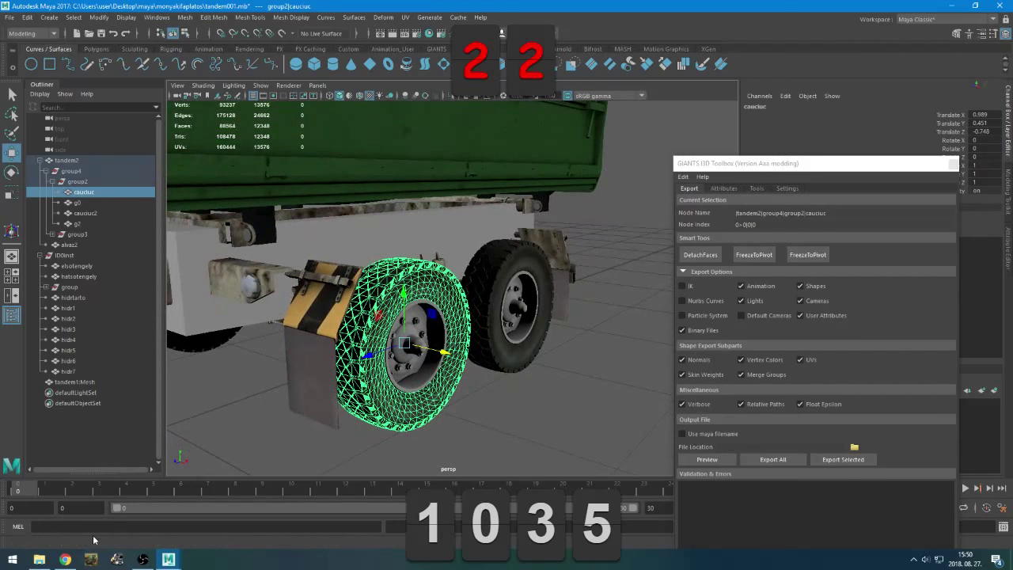
Switch to Chrome and open the news page of the Farming Simulator website
left_click(65, 560)
left_click(253, 8)
left_click(247, 40)
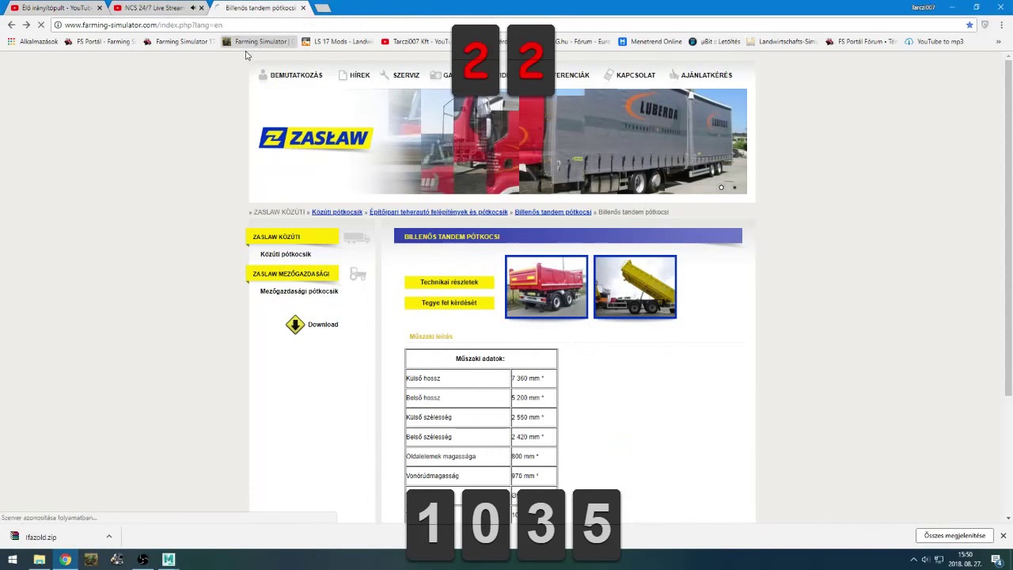
left_click(471, 98)
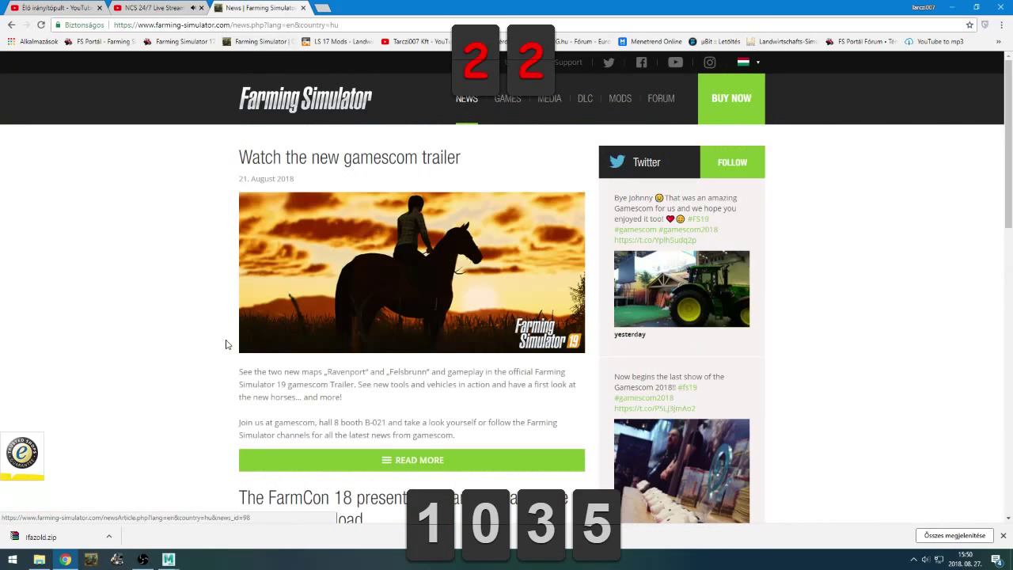
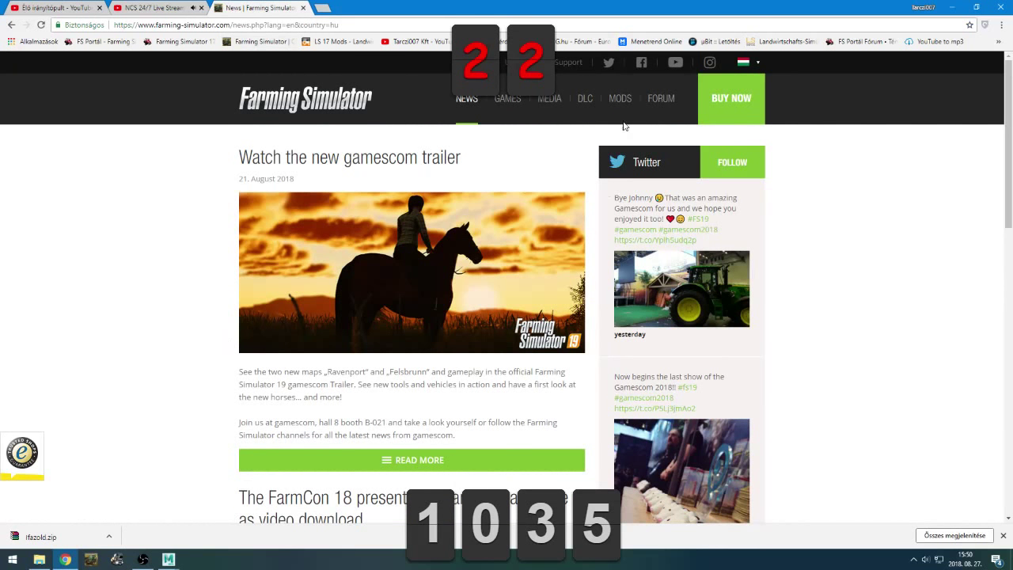
Look through the Farming Simulator 17 games page and its brand overview, check the YouTube live dashboard and return to Maya
left_click(507, 99)
scroll(580, 129, "down", 4)
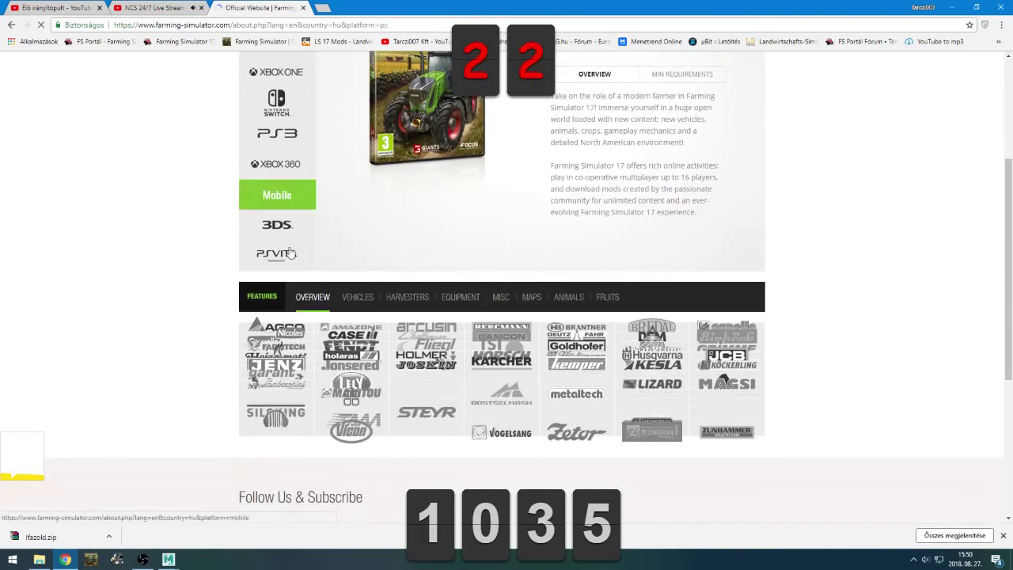
scroll(581, 129, "up", 1)
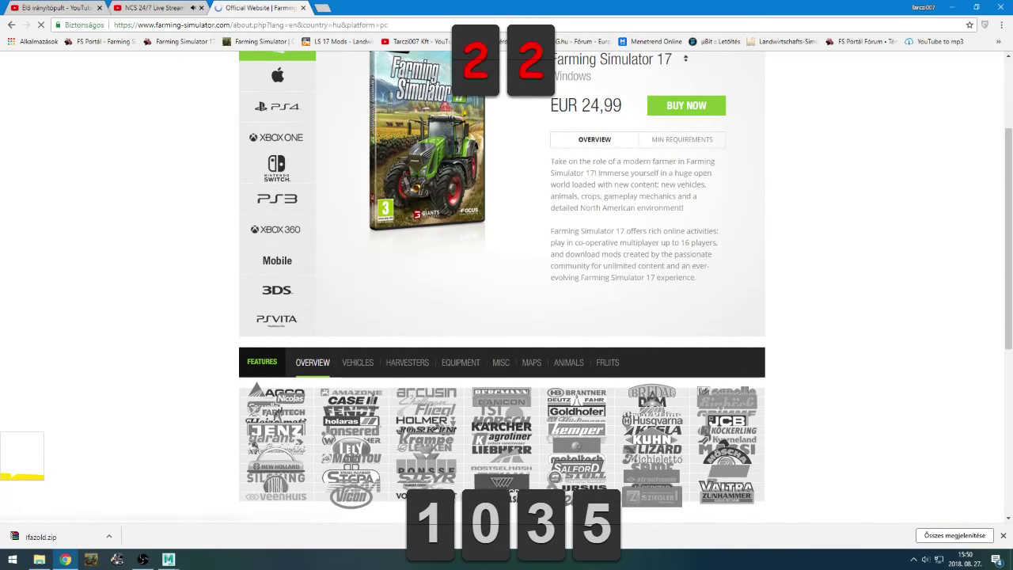
left_click_drag(684, 65, 554, 63)
left_click(464, 319)
scroll(427, 320, "down", 10)
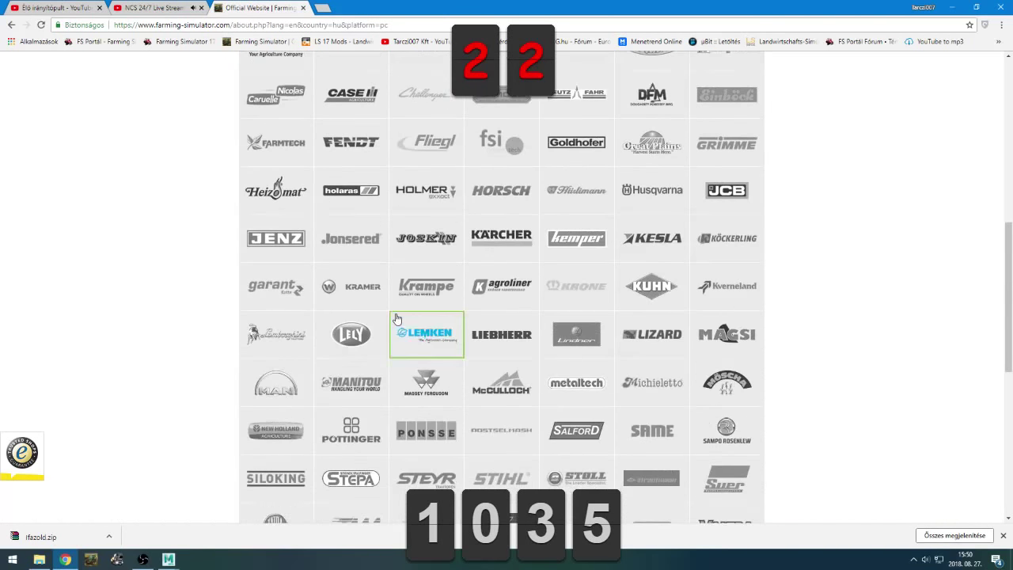
scroll(523, 395, "up", 5)
scroll(541, 394, "up", 6)
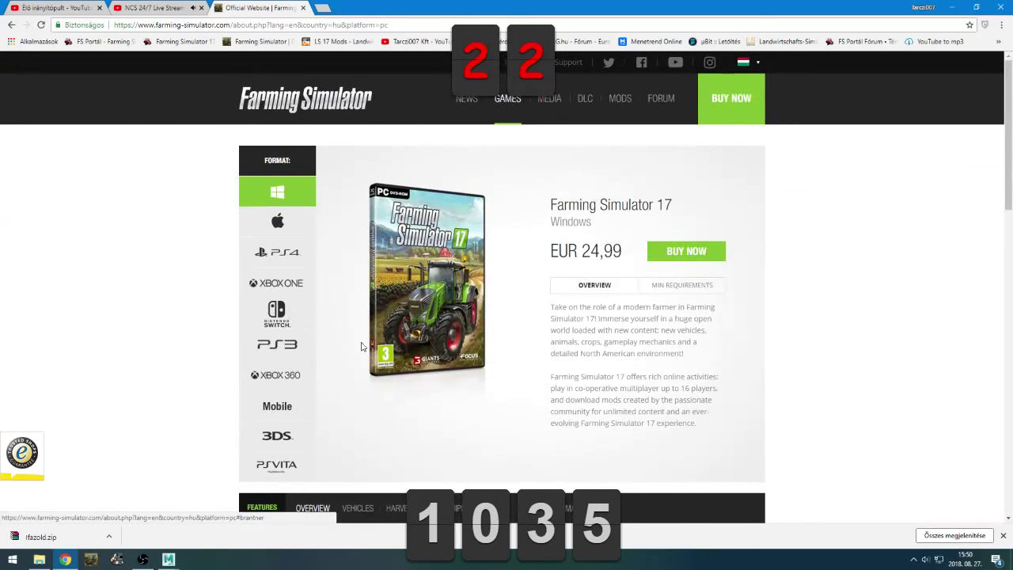
left_click(105, 6)
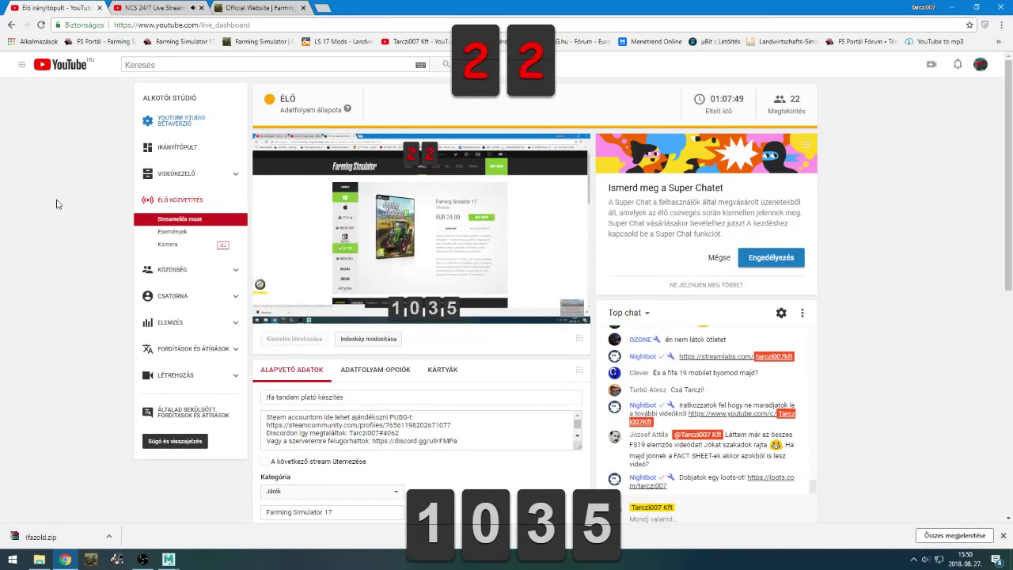
key("alt+Tab")
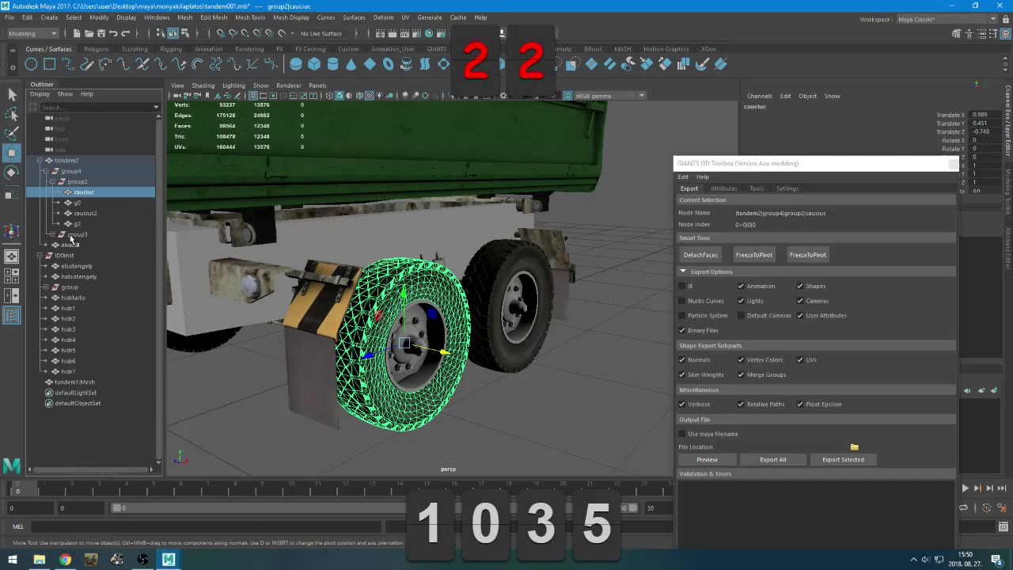
Examine which wheel parts the nodes cauciuc, g0, cauciuc2 and g2 in group2 represent
left_click(94, 203)
left_click(98, 193)
left_click(99, 204)
left_click(102, 193)
left_click(100, 202)
left_click(100, 192)
left_click(99, 205)
left_click(102, 194)
left_click(101, 203)
left_click(101, 185)
left_click(102, 193)
left_click(97, 203)
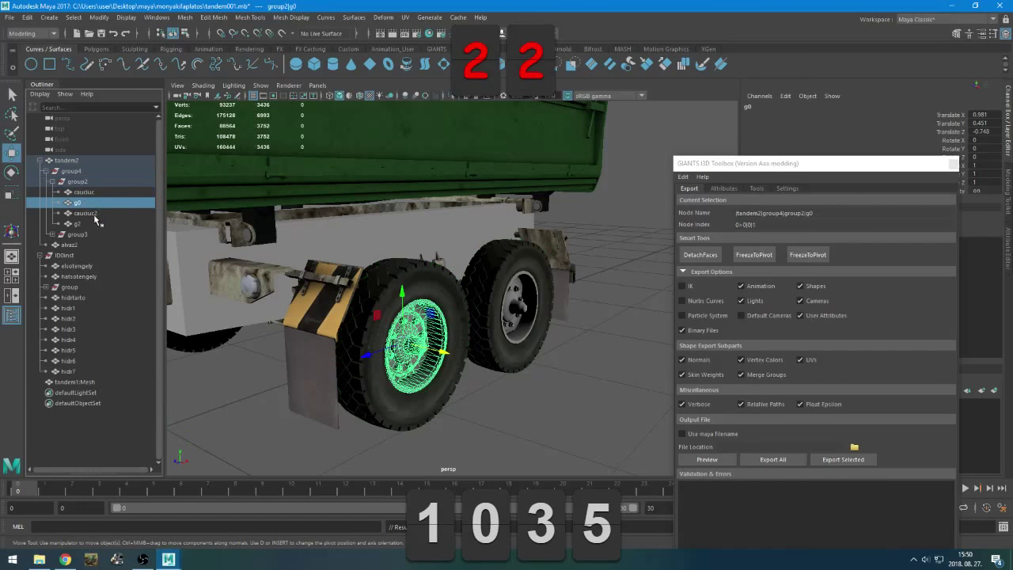
left_click(94, 213)
left_click(92, 222)
left_click(94, 191)
left_click(89, 182)
Rename the combined wheel group group4 as wheels
double_click(85, 171)
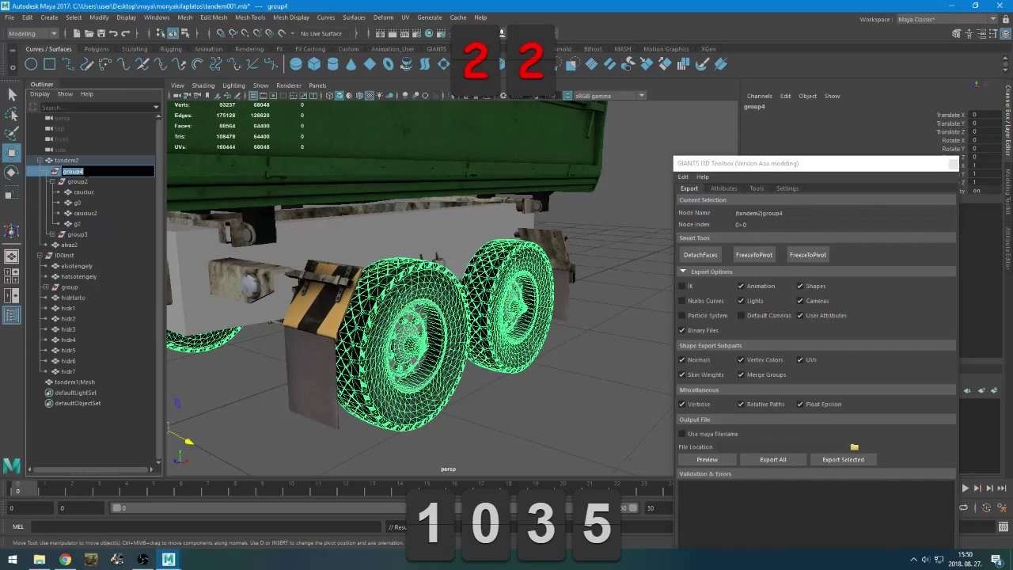
type("wheels")
key("Return")
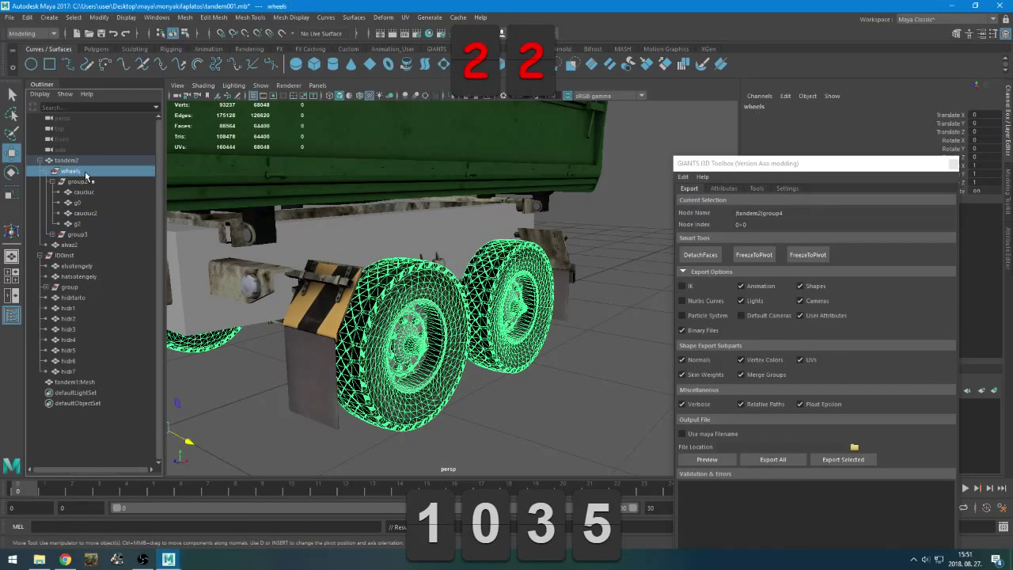
Rename the wheel subgroups group2 as bal and group3 as jobb
left_click(77, 181)
double_click(87, 184)
type("b")
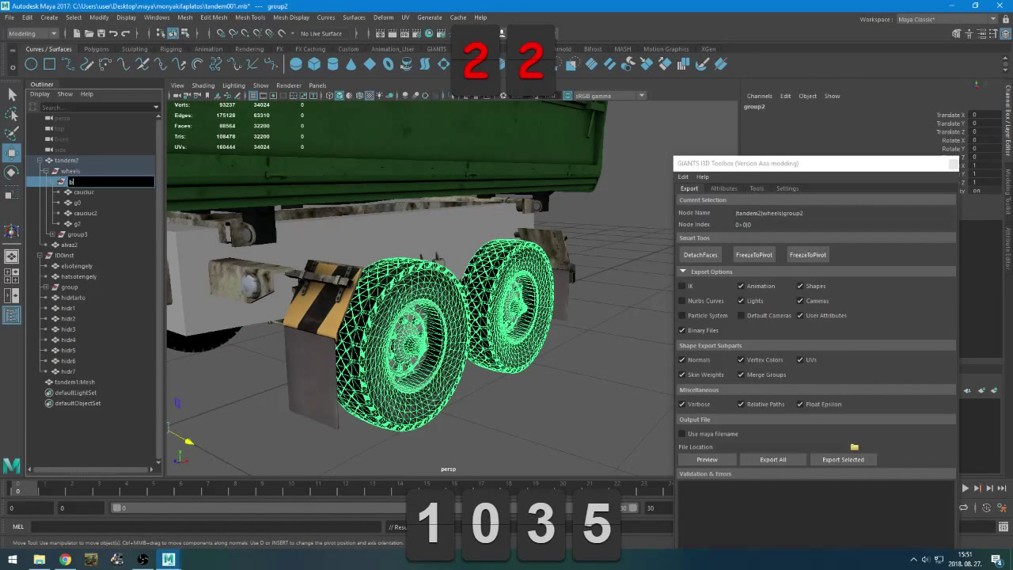
type("al")
key("Return")
double_click(79, 235)
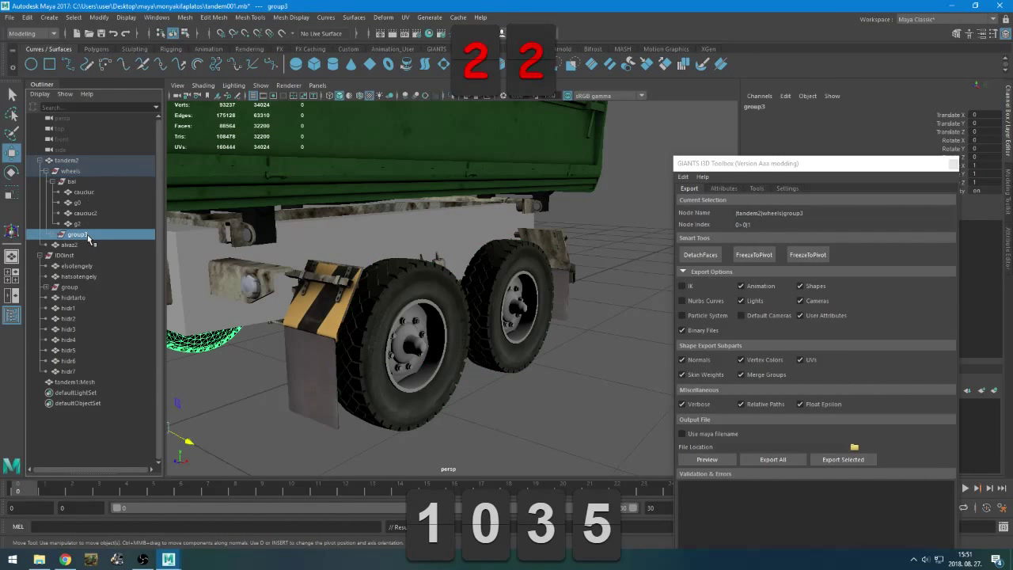
type("jobb")
key("Return")
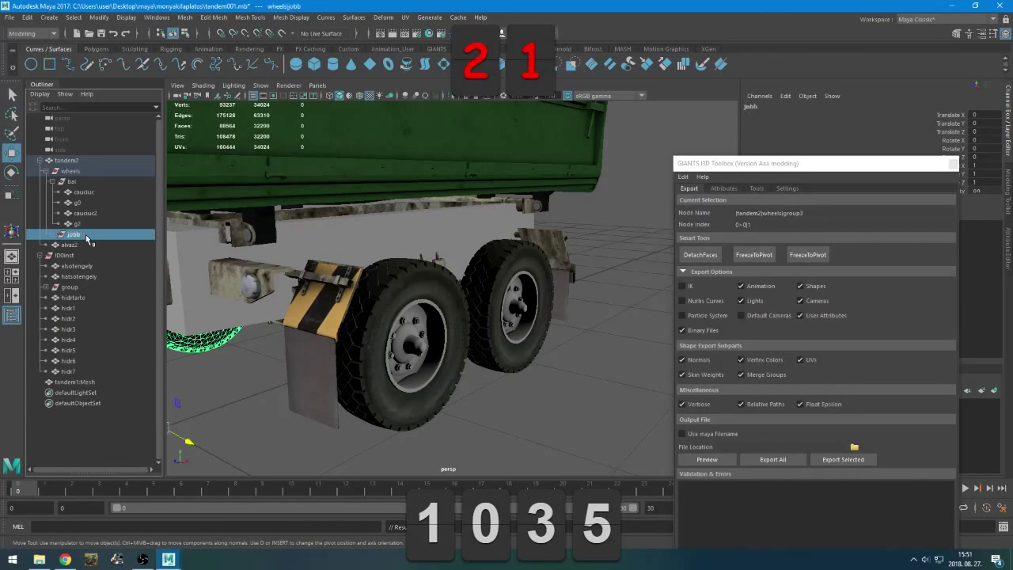
Select the tyre cauciuc in bal and move the GIANTS I3D Toolbox window away from its transform values
left_click(88, 192)
left_click_drag(475, 316, 455, 315, "alt")
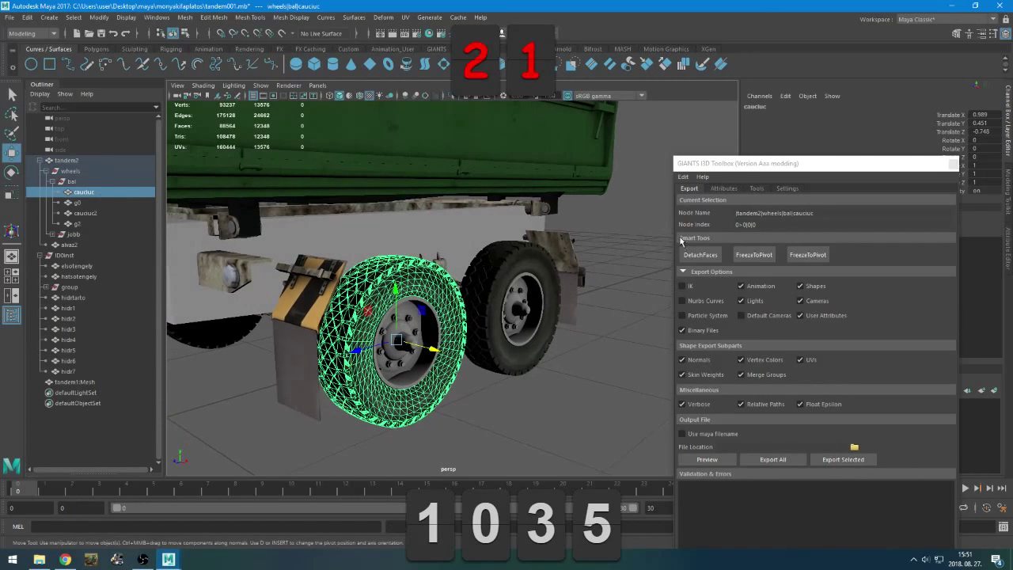
left_click_drag(731, 167, 786, 294)
left_click_drag(380, 274, 451, 256, "alt")
Compare the tyre cauciuc and rim g0, and their transform values, by selecting them separately and together
left_click(84, 202)
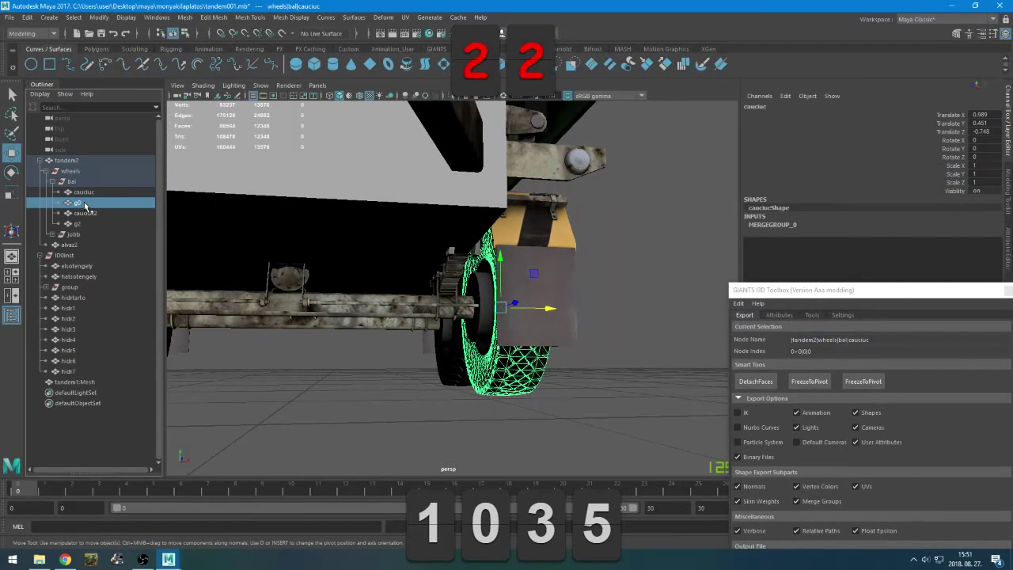
left_click_drag(381, 280, 366, 283, "alt")
middle_click_drag(83, 203, 76, 194)
left_click(77, 195, "ctrl")
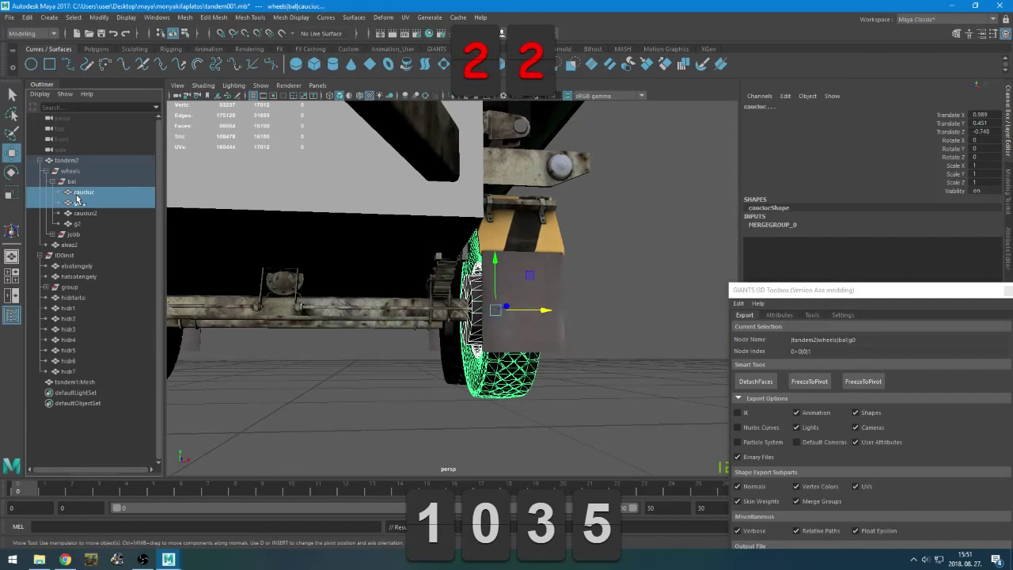
left_click(81, 195)
left_click(80, 203, "ctrl")
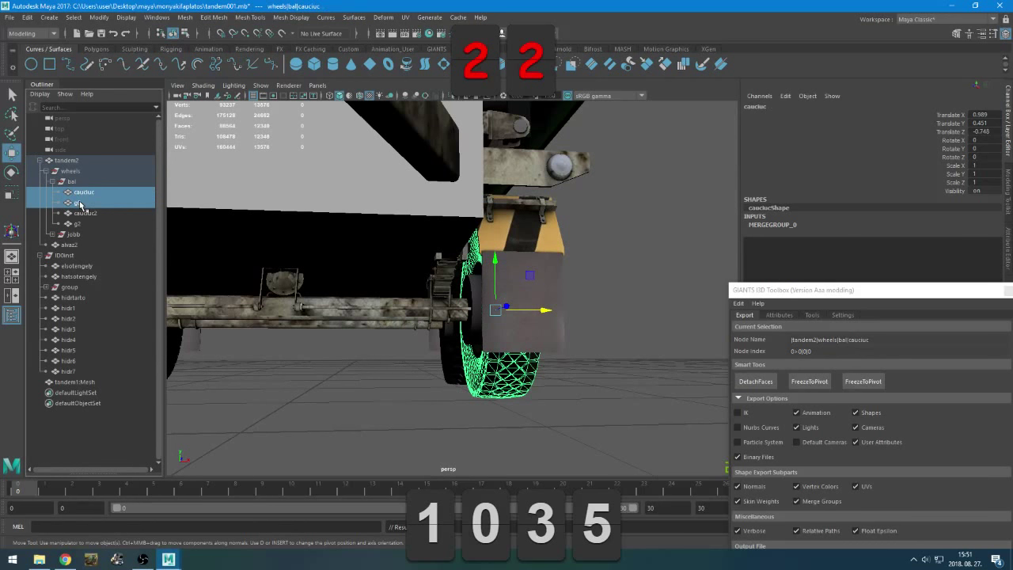
left_click(79, 204, "ctrl")
left_click(79, 206, "ctrl")
left_click(79, 206, "ctrl")
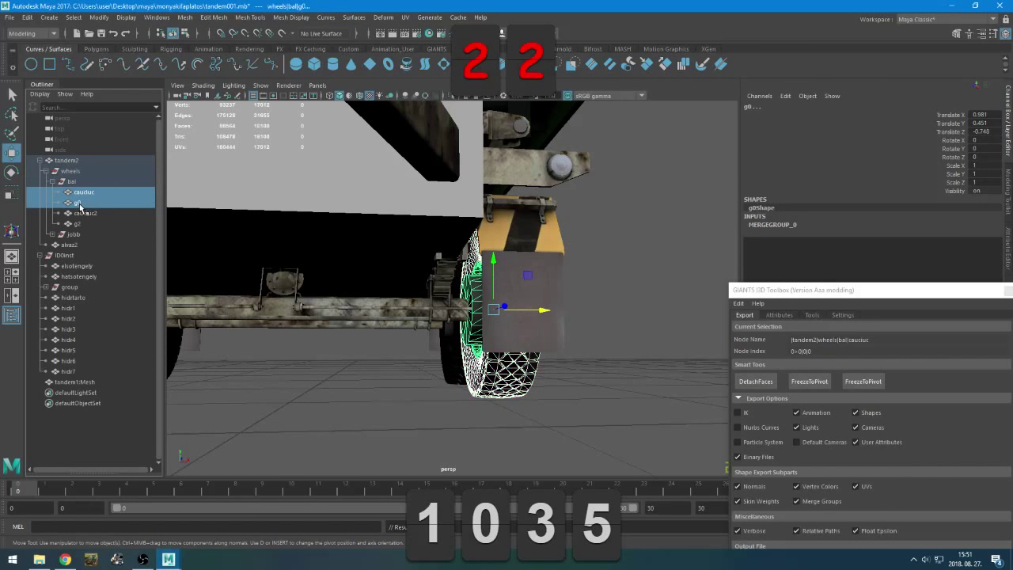
left_click(79, 203)
left_click(80, 195, "ctrl")
Select the tyre cauciuc alone and copy from its Translate X, Y and Z values
left_click_drag(444, 261, 405, 268, "alt")
left_click(79, 203, "ctrl")
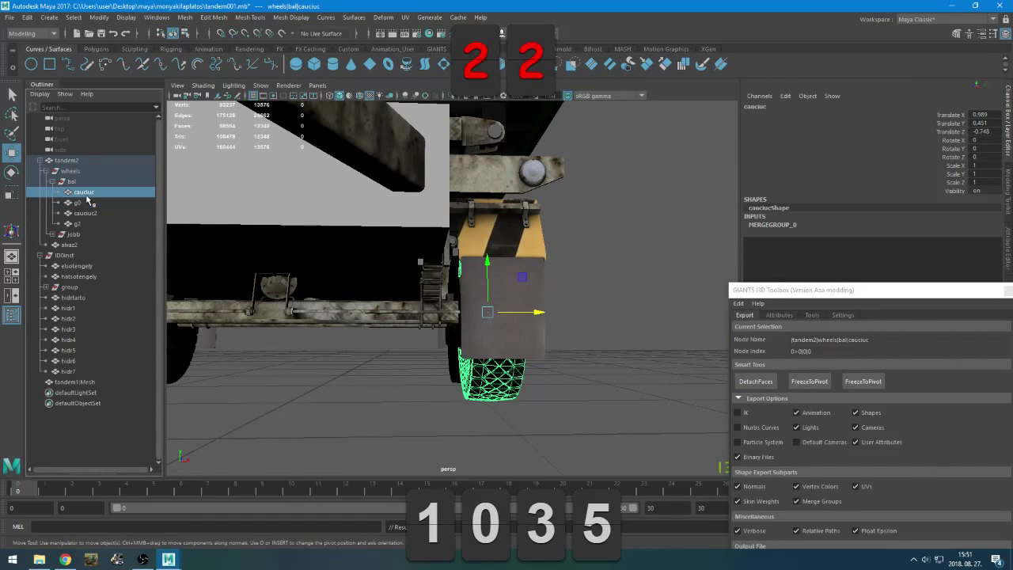
left_click_drag(502, 289, 482, 284, "alt")
left_click_drag(980, 114, 981, 131)
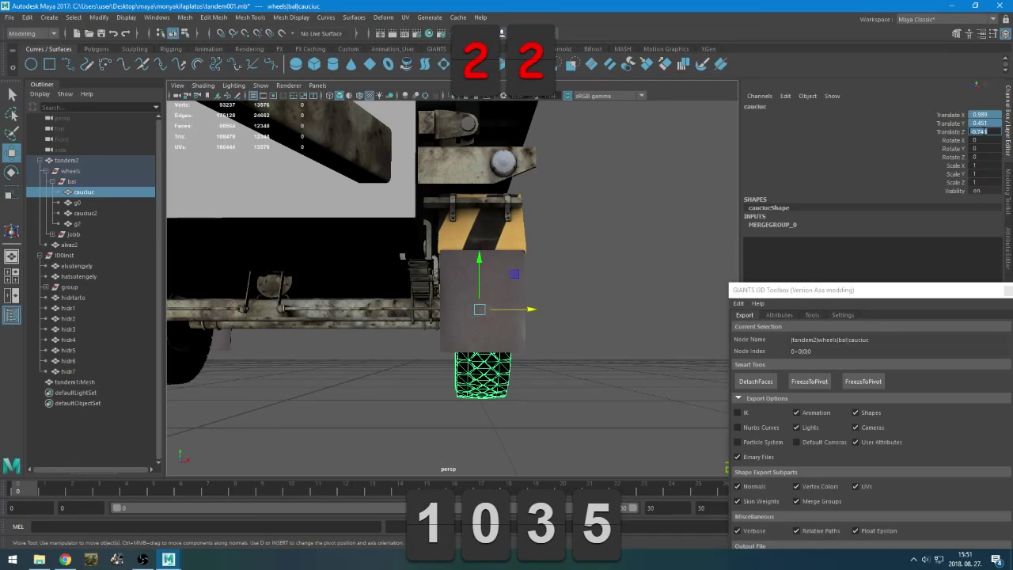
left_click(79, 224)
left_click(81, 234)
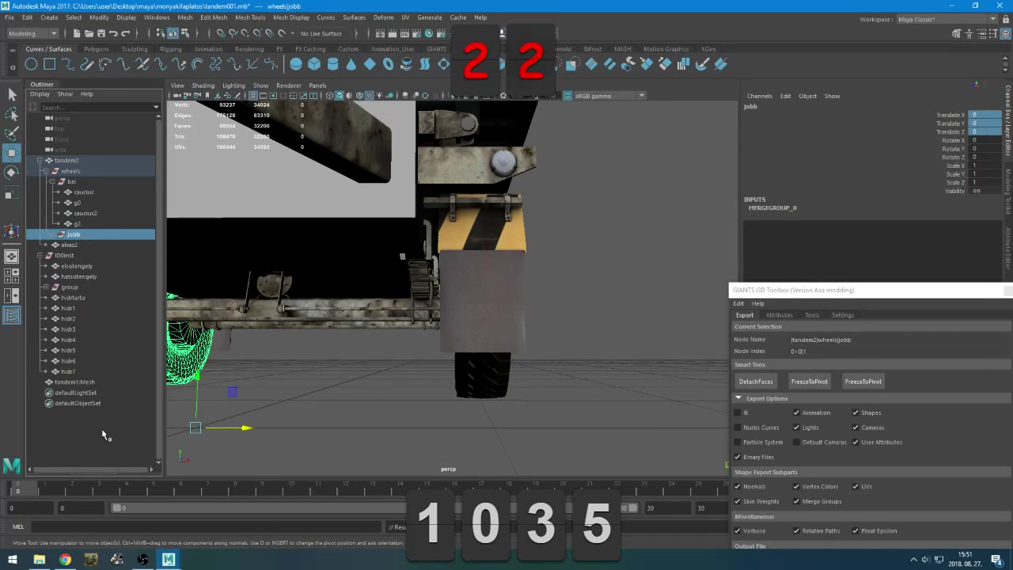
Create an empty group at the scene's top level and try renaming it 0.748
left_click(103, 434)
key("ctrl+g")
double_click(65, 395)
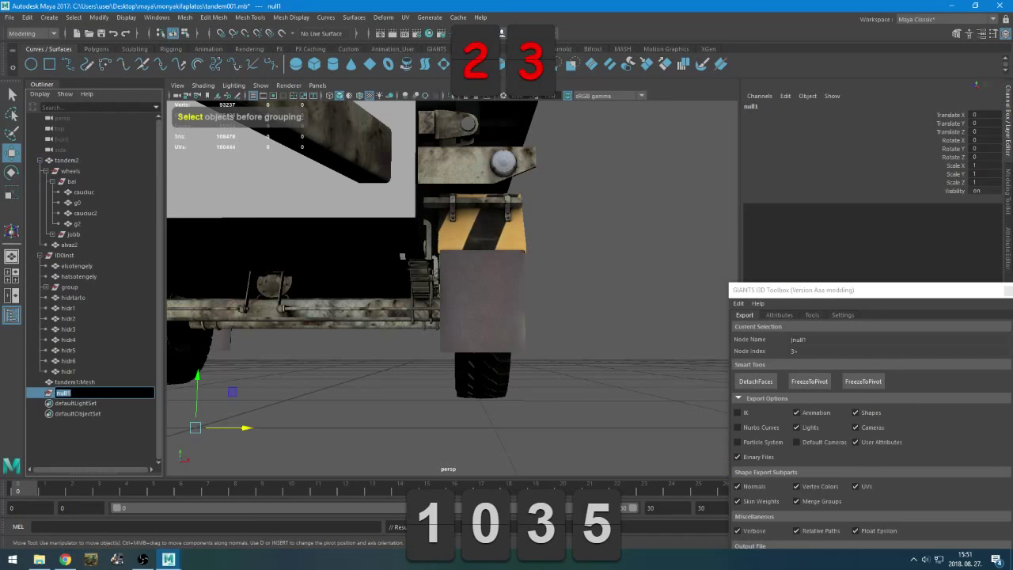
type("0.748")
key("Return")
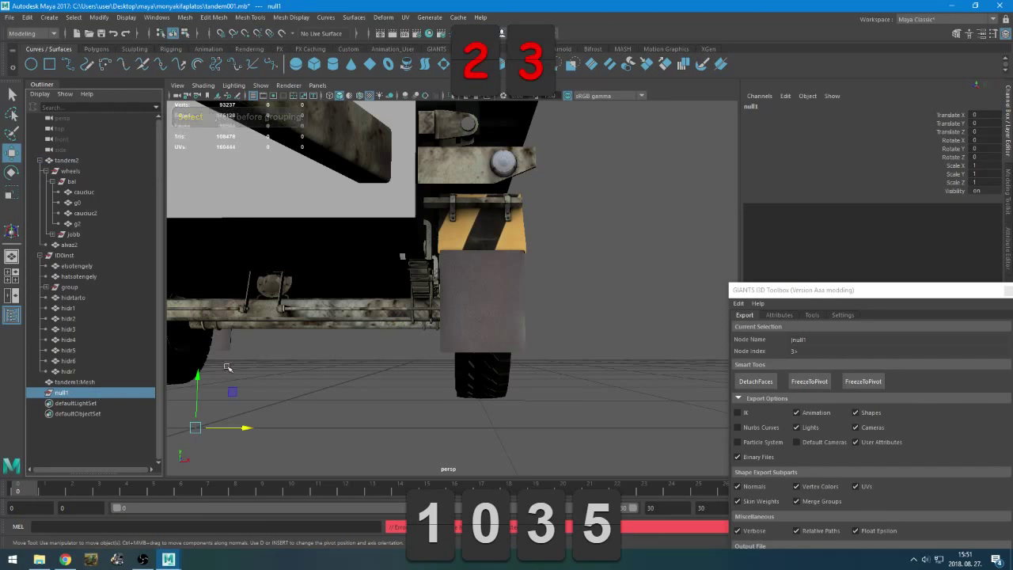
Set the empty group null1's Translate X, Y and Z all to -0.748
left_click_drag(957, 115, 957, 131)
left_click(976, 116)
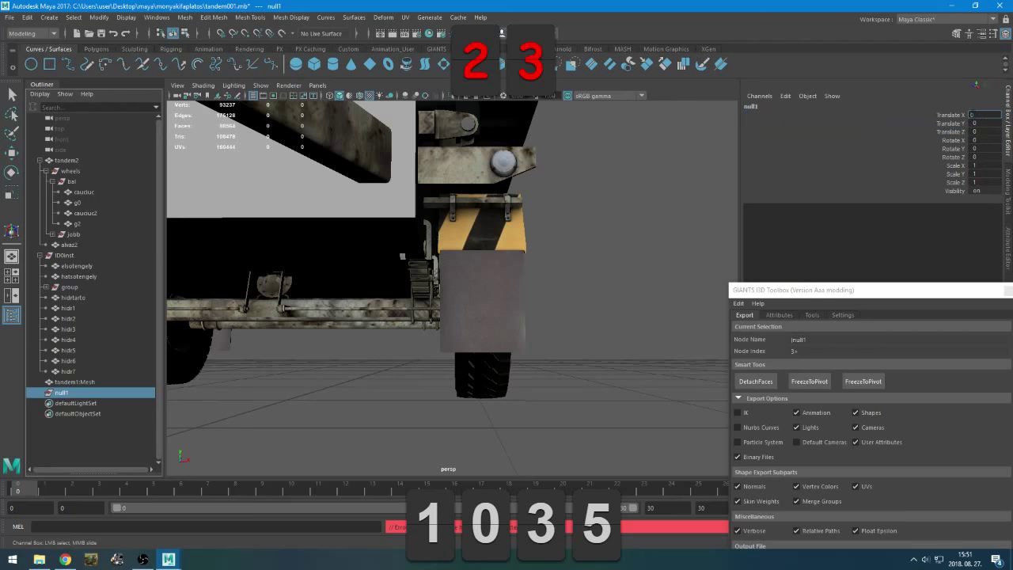
left_click(944, 115)
left_click(981, 115)
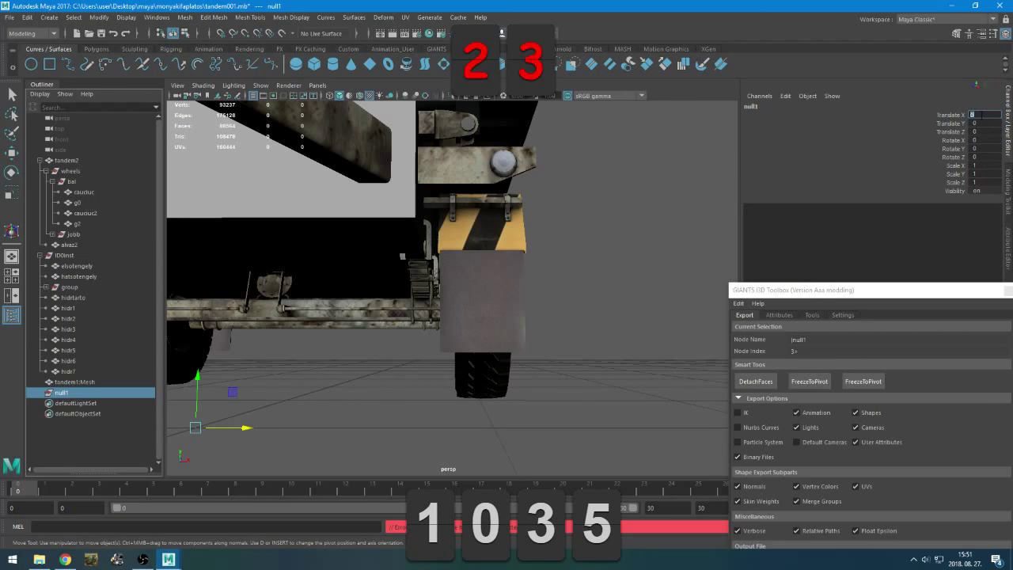
left_click(956, 108)
left_click_drag(982, 115, 981, 132)
type("-0.748")
left_click(980, 124)
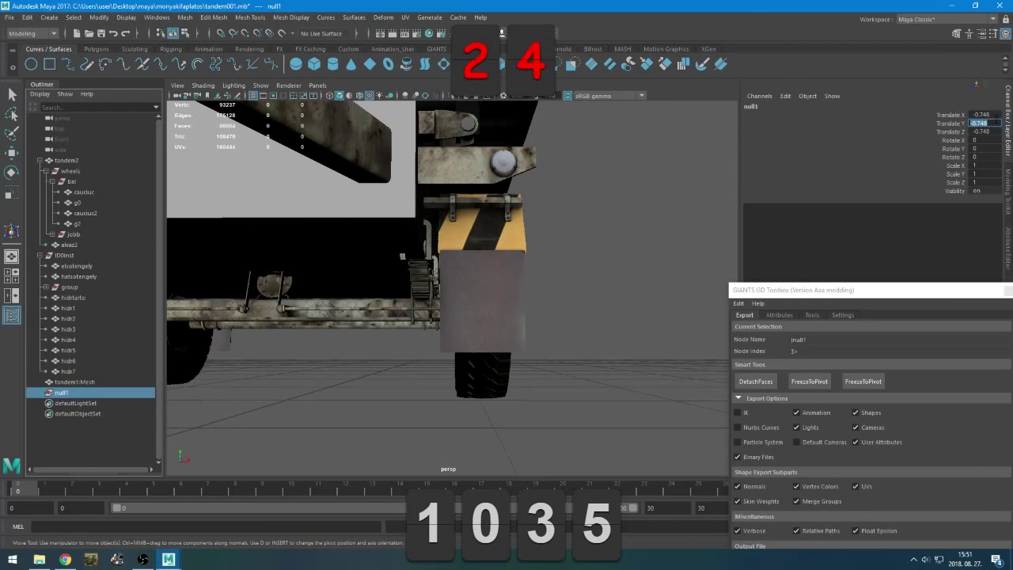
left_click(992, 132)
Copy the tyre cauciuc's Translate X value of 0.989 into null1's Translate X
left_click_drag(496, 332, 376, 366, "alt")
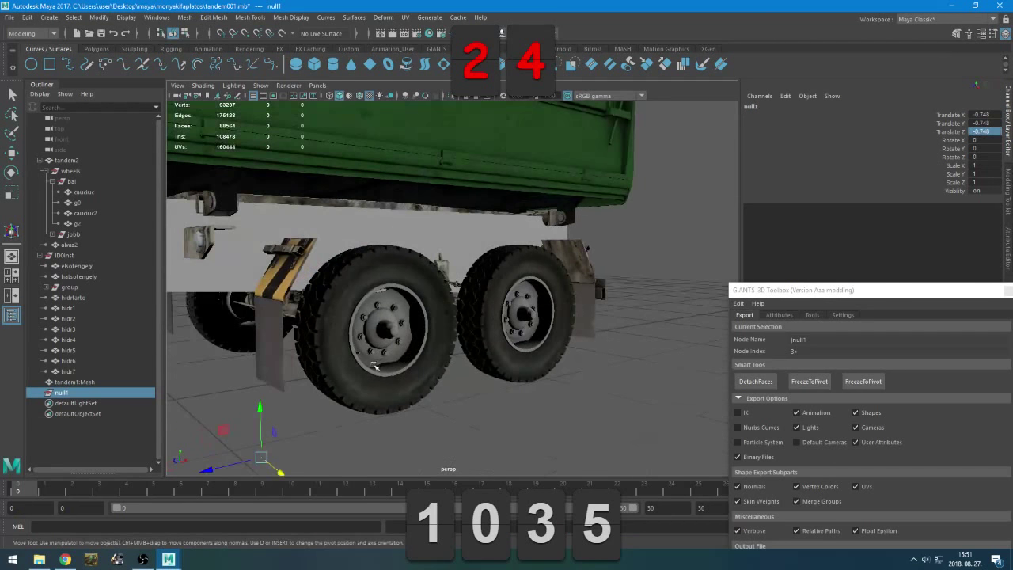
left_click(354, 313)
double_click(984, 115)
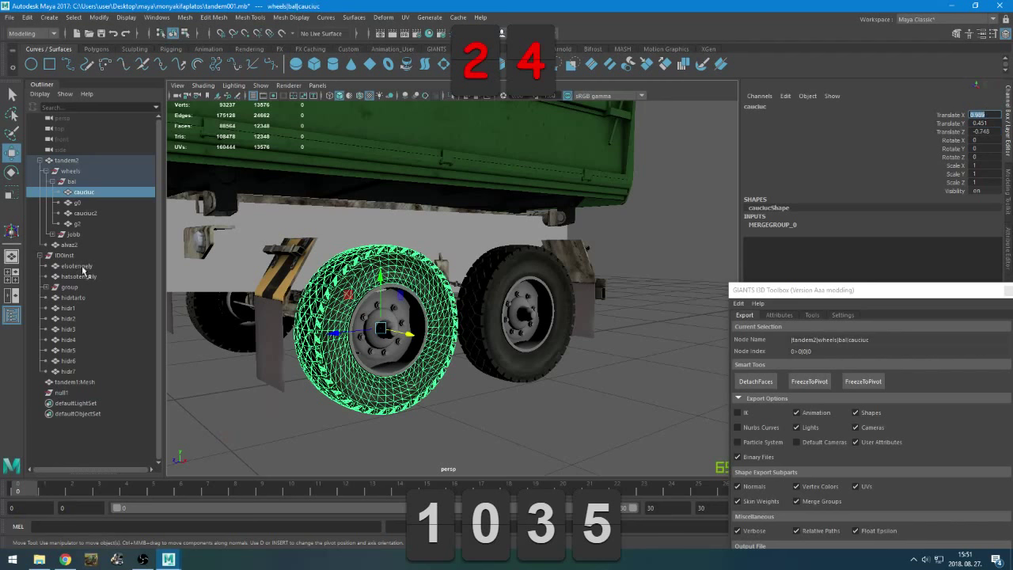
left_click(75, 392)
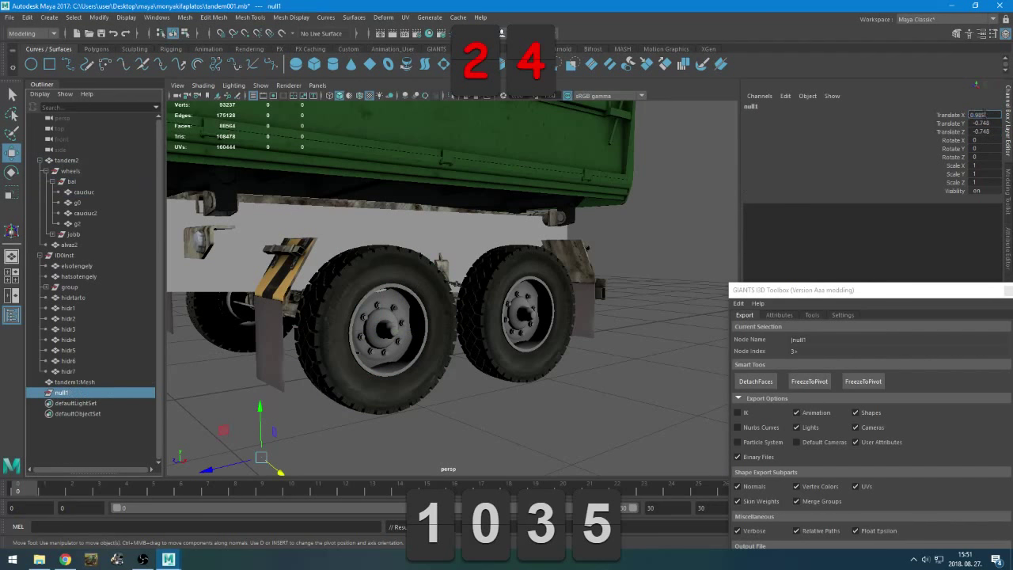
key("Return")
key("ctrl+c")
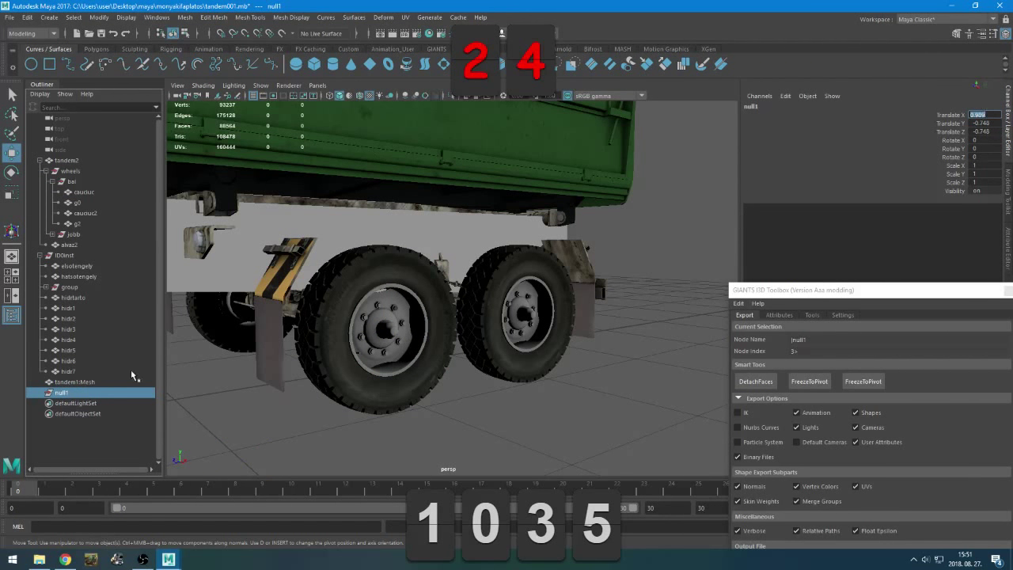
left_click(84, 192)
double_click(986, 123)
key("ctrl+v")
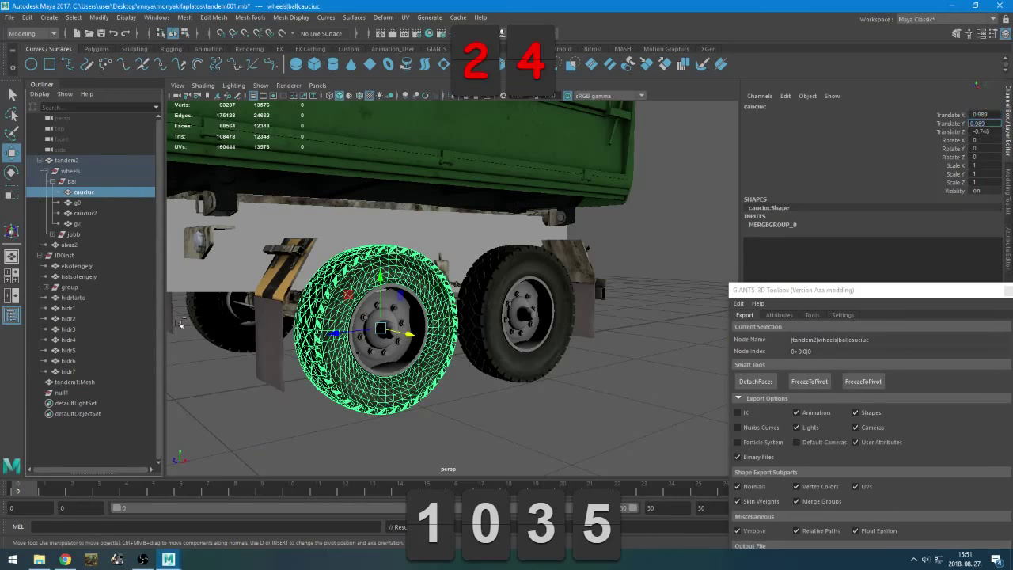
key("Escape")
Copy the tyre cauciuc's Translate Y value of 0.451 into null1 and parent null1 under the bal group
double_click(985, 124)
key("ctrl+c")
left_click(63, 393)
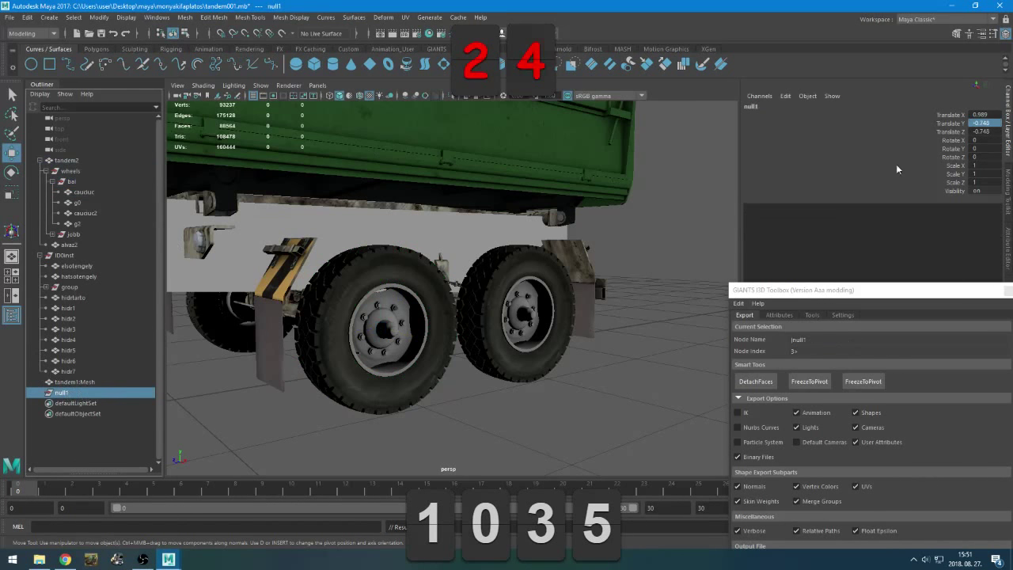
type("-3")
key("Return")
left_click(988, 124)
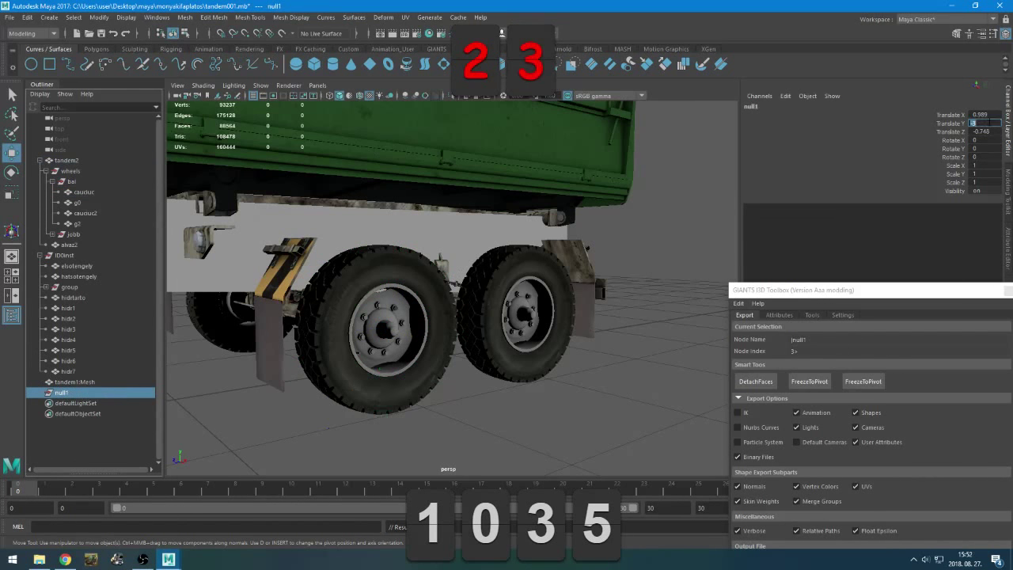
key("ctrl+v")
key("Return")
middle_click_drag(65, 393, 76, 186)
Set null1's Translate Z to -1.731, copied from the rim g2 in the bal group
left_click(79, 226)
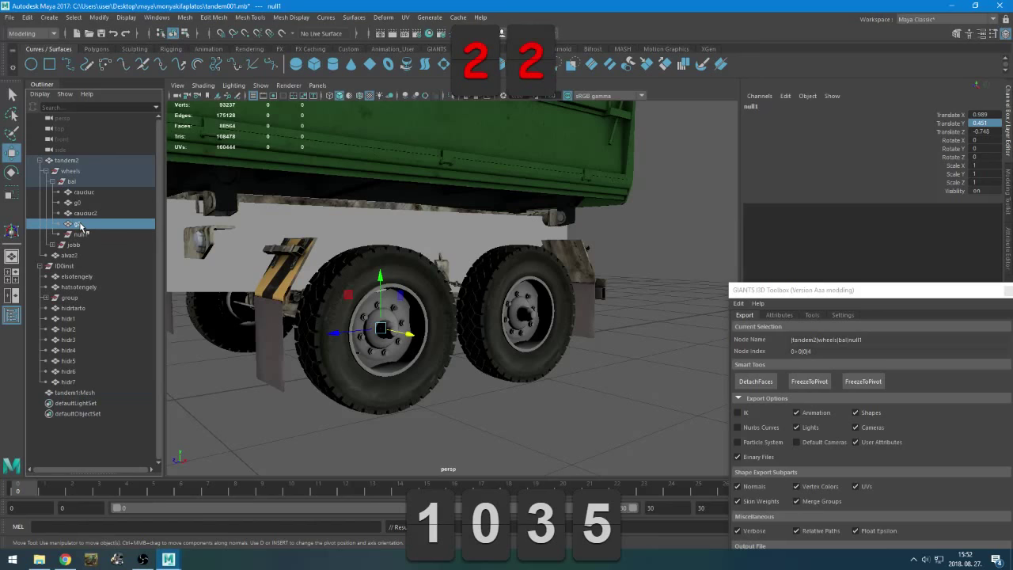
left_click(85, 236)
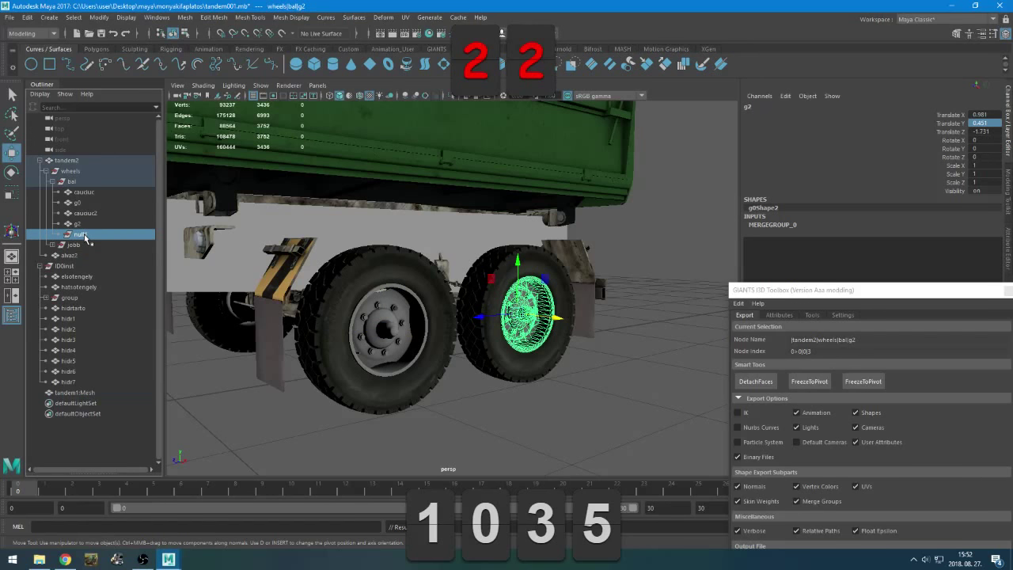
left_click(85, 227)
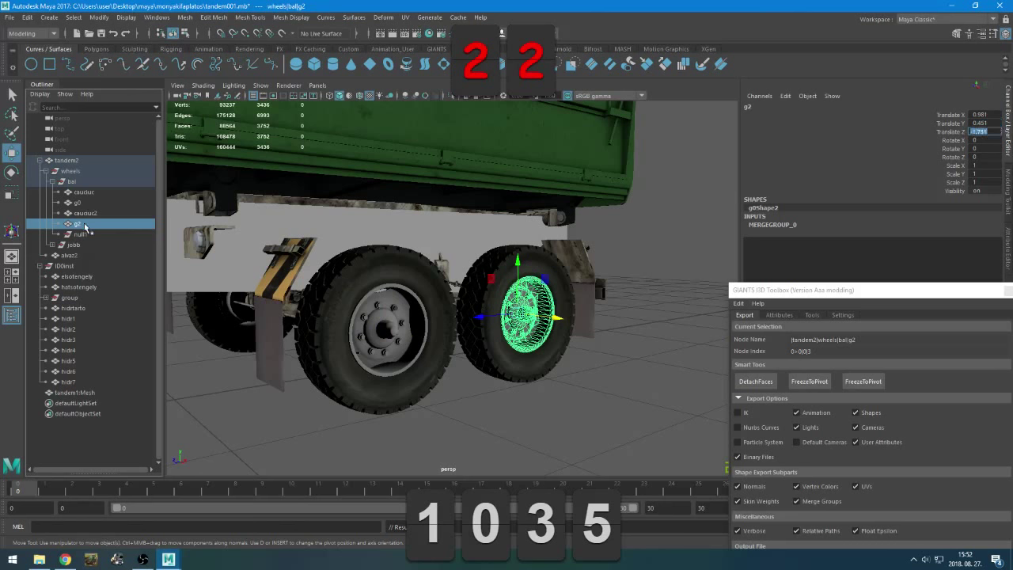
left_click(81, 235)
left_click(986, 132)
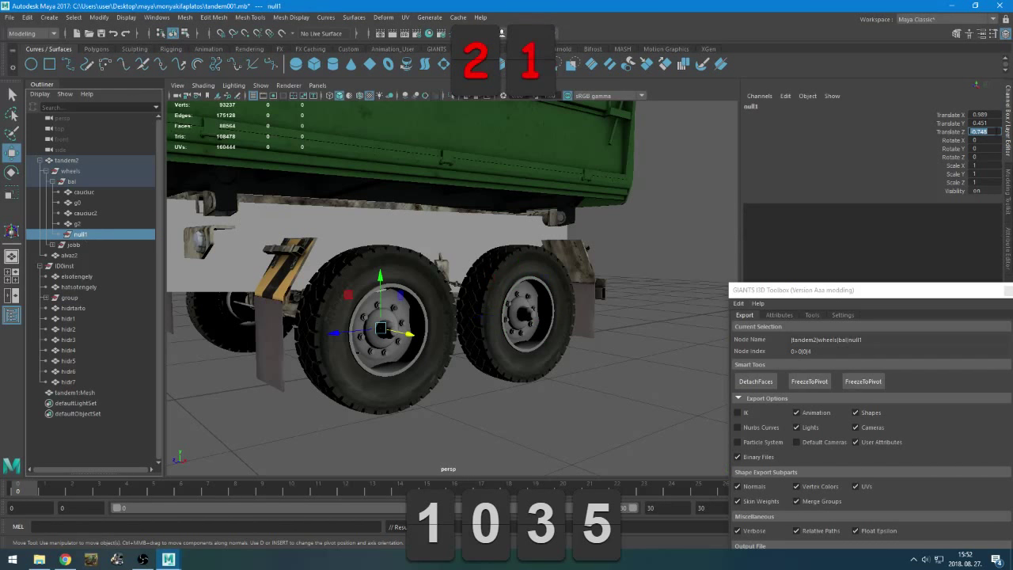
type("-1.731")
key("Return")
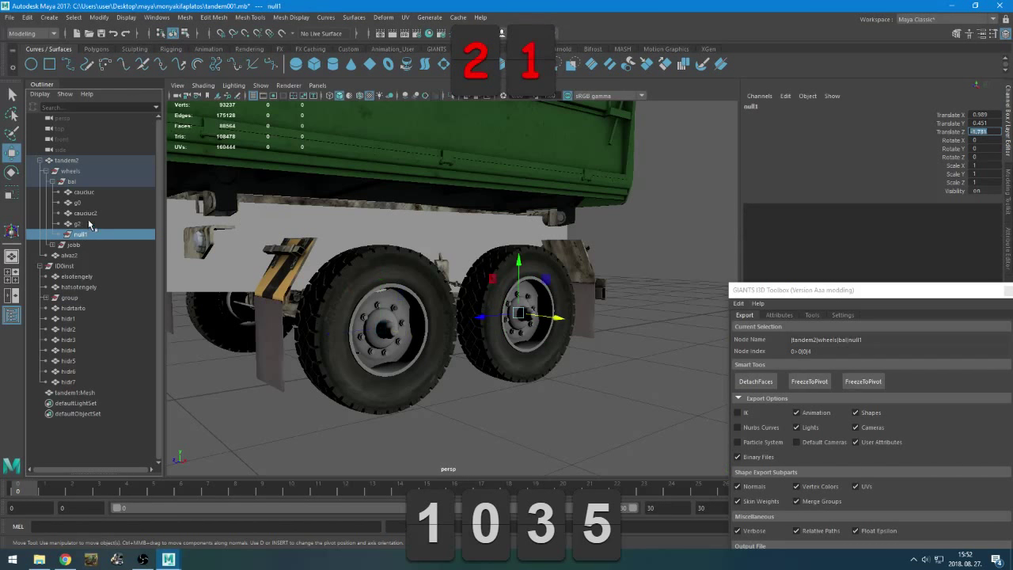
Delete the meshes cauciuc, g0, cauciuc2 and g2 from bal, and expand the jobb group to check its contents
left_click_drag(91, 225, 92, 202)
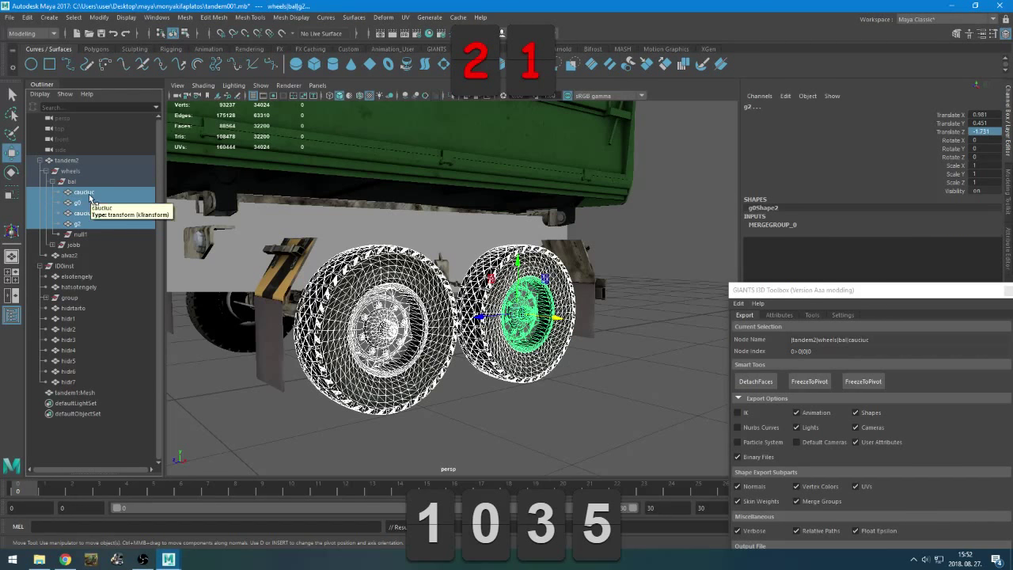
key("Delete")
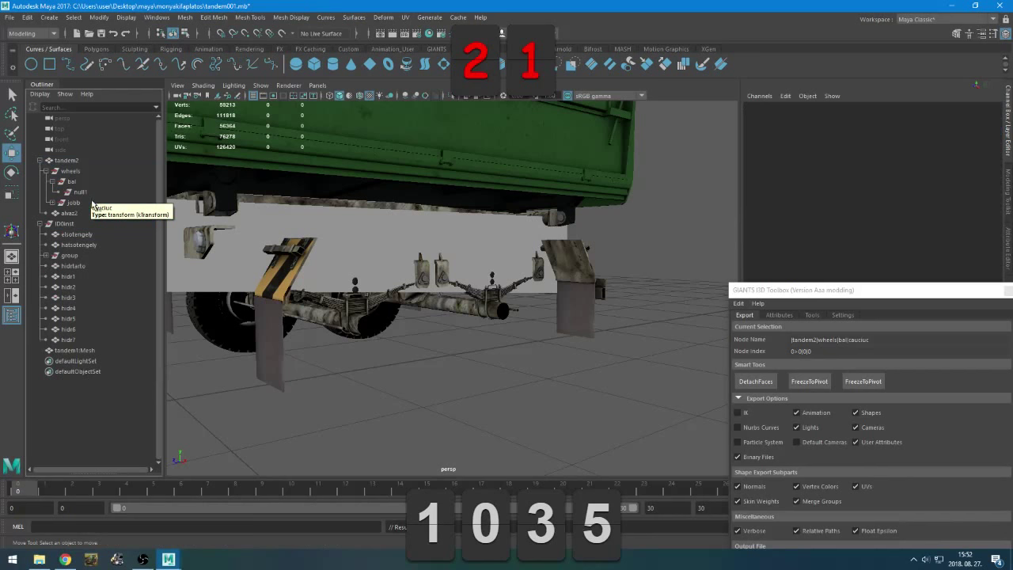
left_click(79, 202)
left_click(52, 204)
key("f")
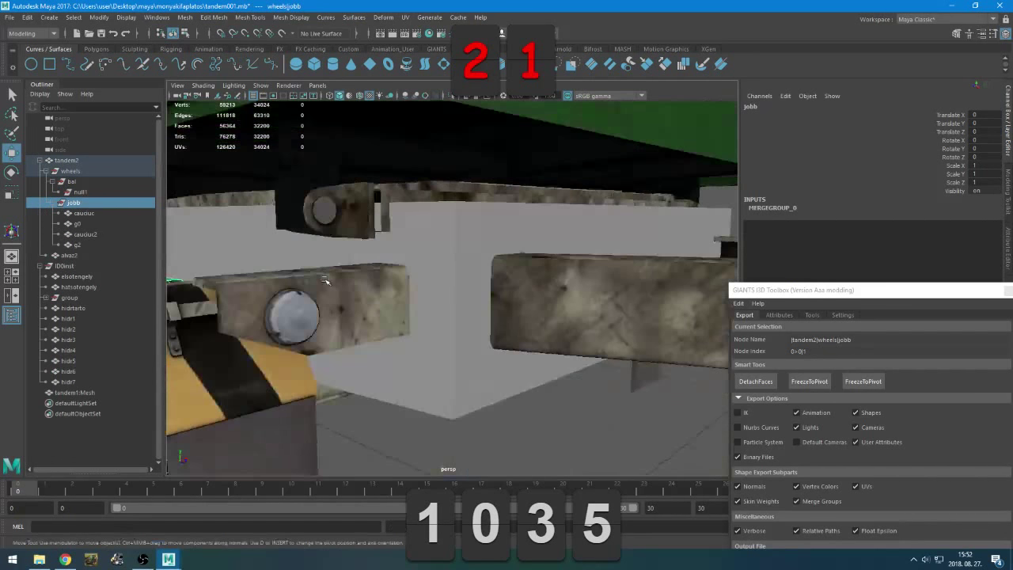
left_click(83, 192)
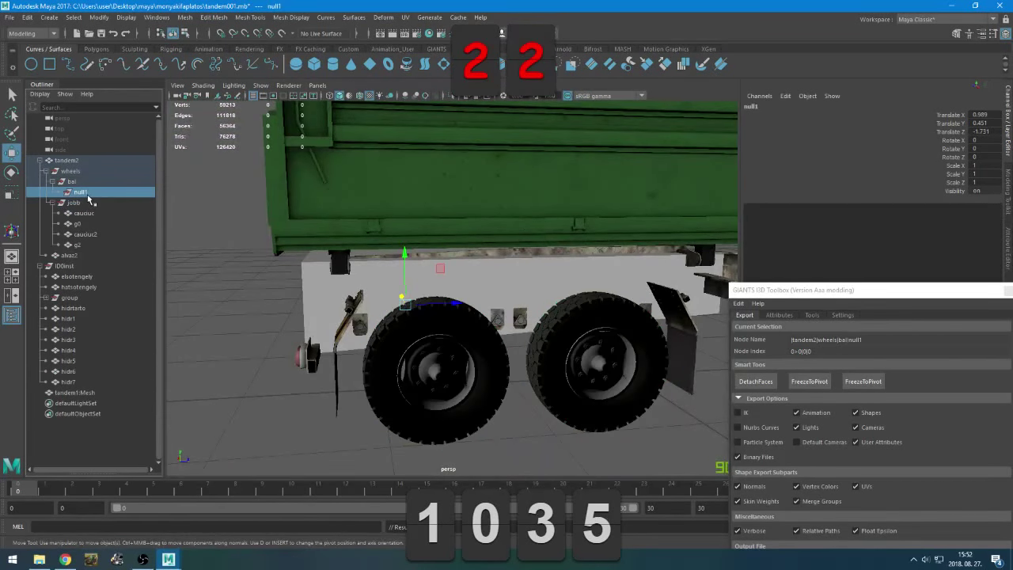
Undo the deletion of the bal wheel meshes and null1's last Translate Z change
left_click(114, 34)
left_click(114, 34)
left_click(114, 34)
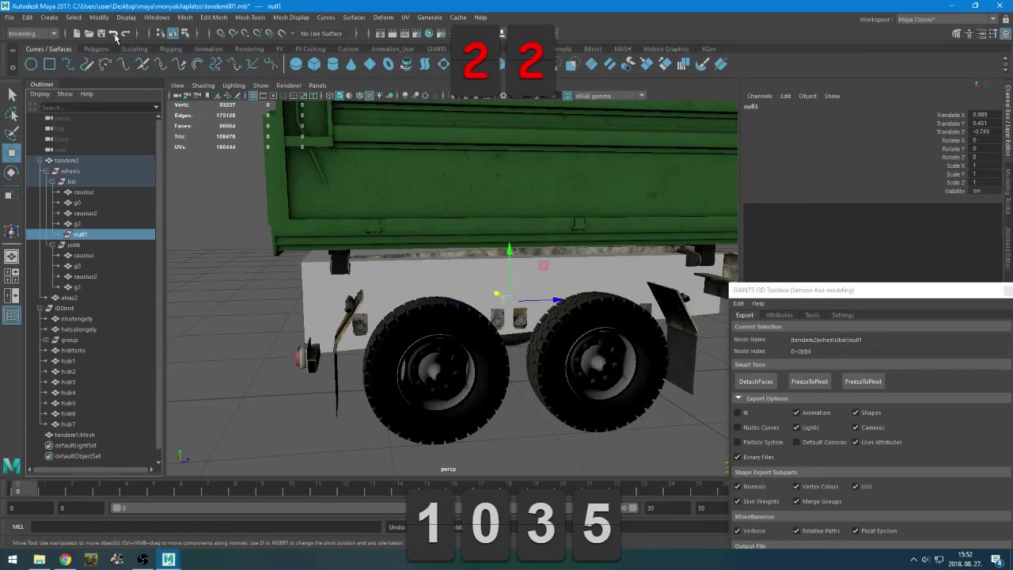
Duplicate null1 inside the bal group and set the copy null2's Translate Z to -1.731
key("ctrl+d")
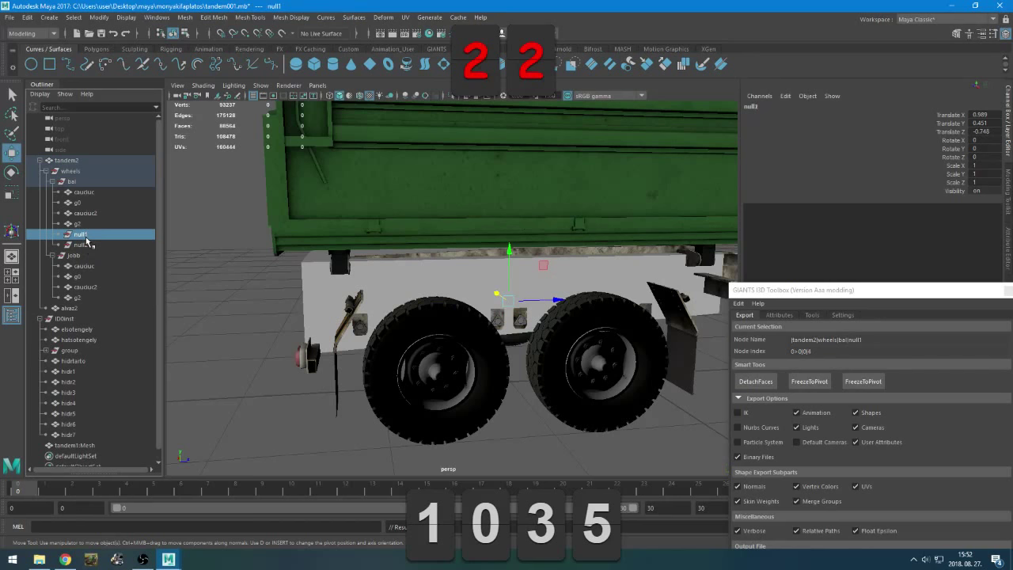
left_click(87, 213)
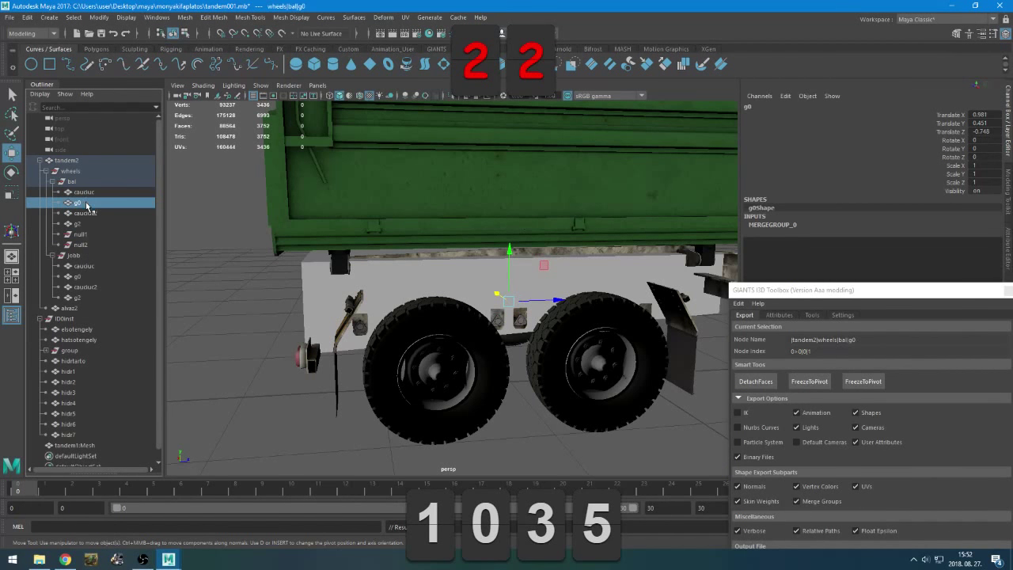
double_click(990, 132)
left_click(82, 245)
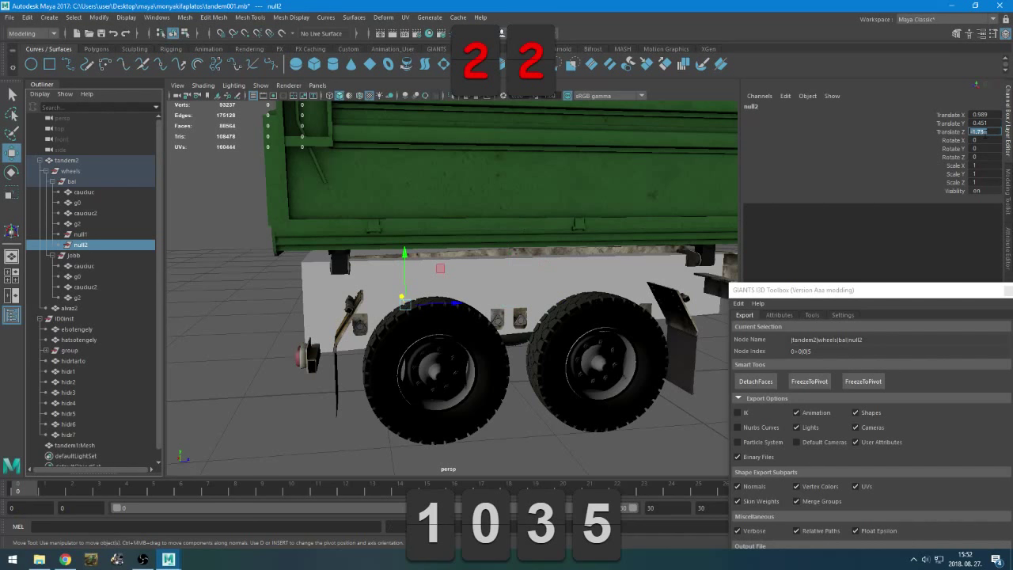
Delete cauciuc, g0, cauciuc2 and g2 from the bal group, keeping null1 and null2
left_click_drag(84, 191, 88, 228)
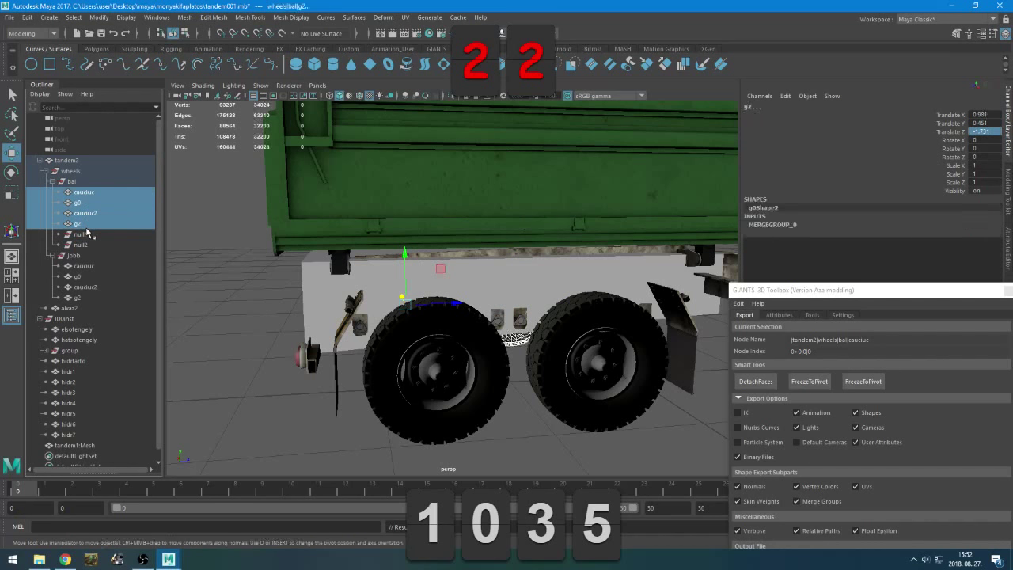
key("Delete")
left_click(83, 224)
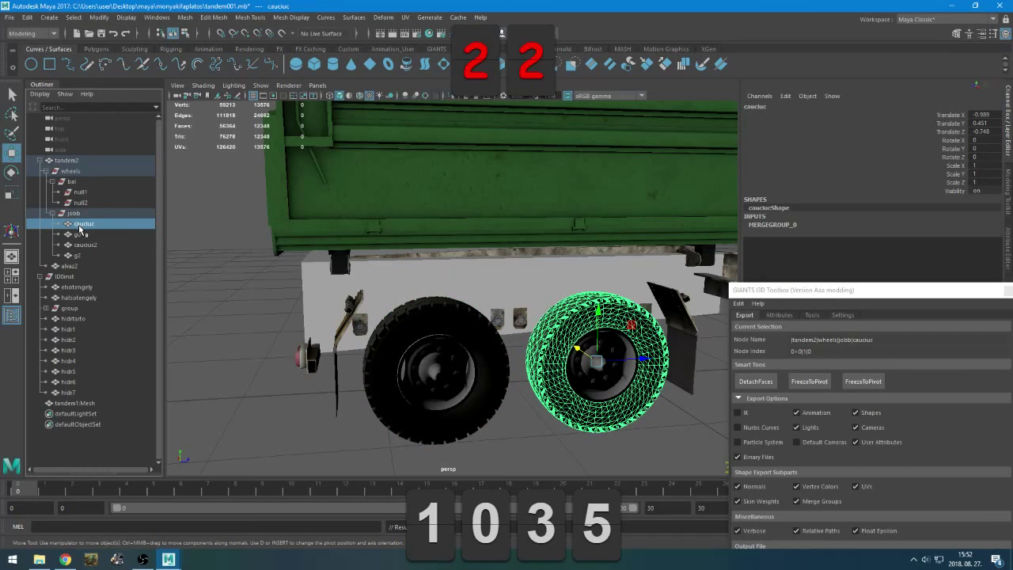
Copy null1 and null2 from the bal group and paste them into the scene
left_click(80, 191)
left_click(81, 203, "shift")
key("ctrl+c")
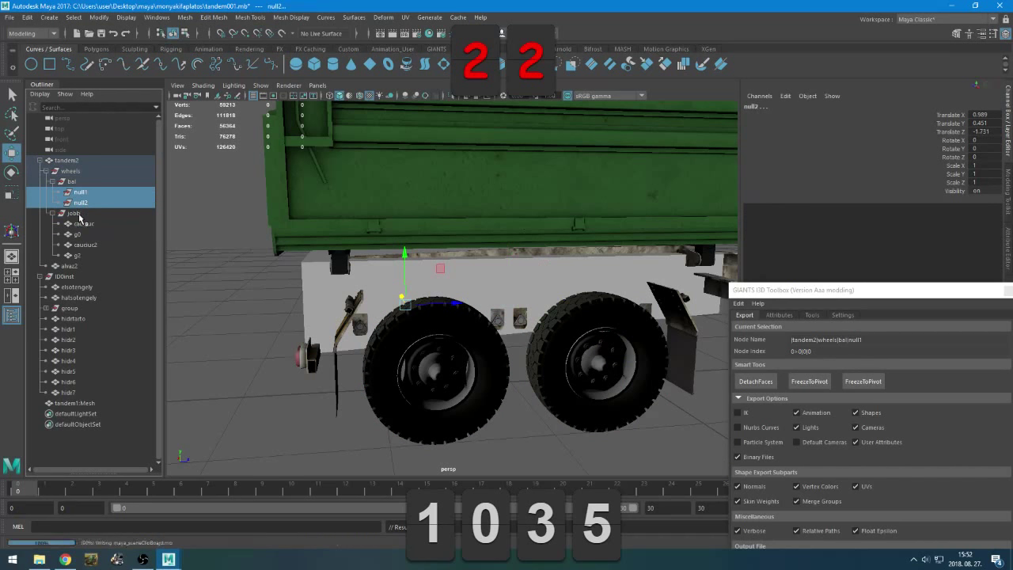
left_click(78, 215)
key("ctrl+v")
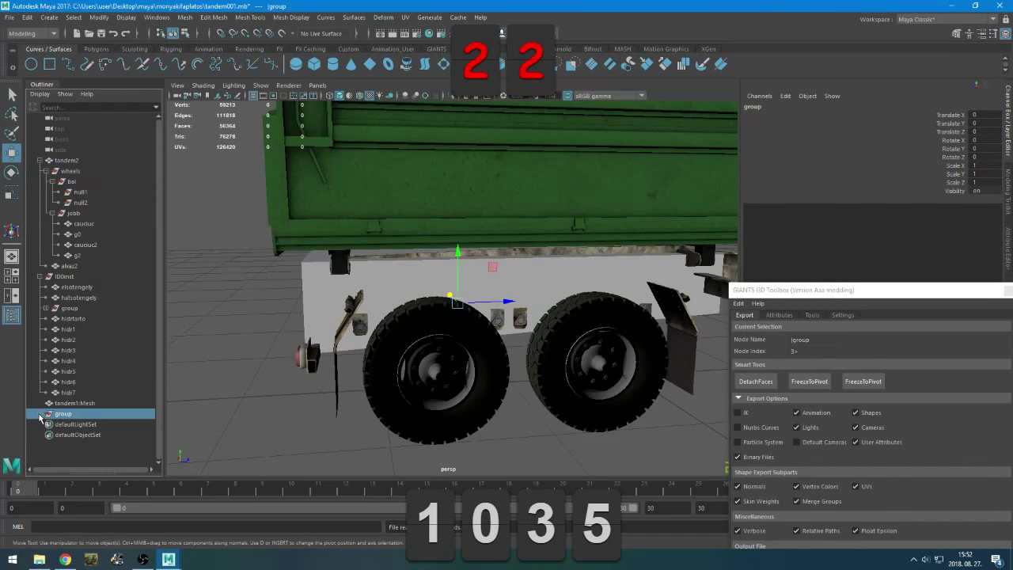
Expand the pasted group hierarchy and parent pasted__null1 and pasted__null2 under the jobb group
left_click(40, 414)
left_click(46, 424)
left_click(71, 435)
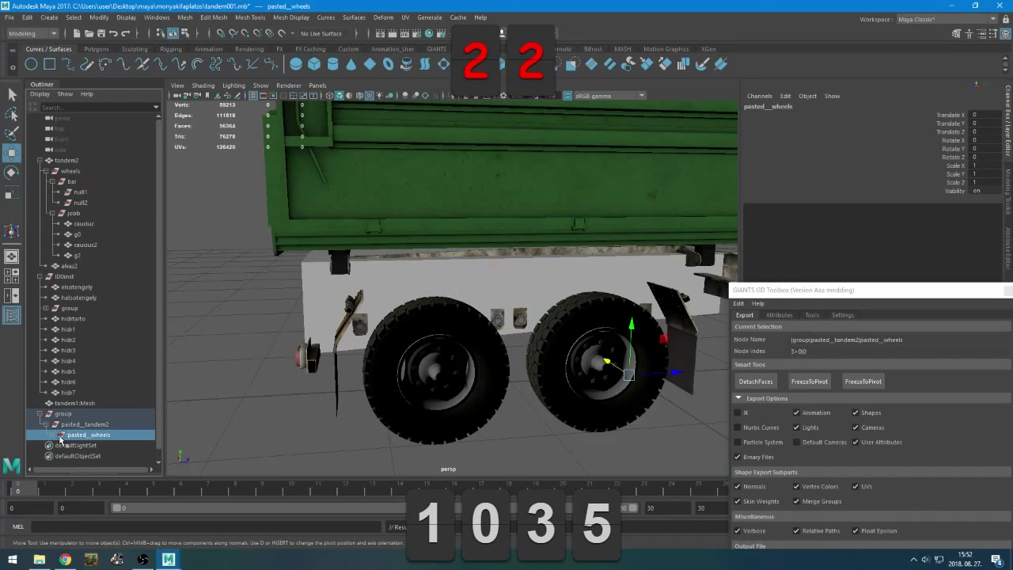
left_click(53, 435)
left_click(79, 445)
left_click(58, 445)
scroll(85, 450, "down", 1)
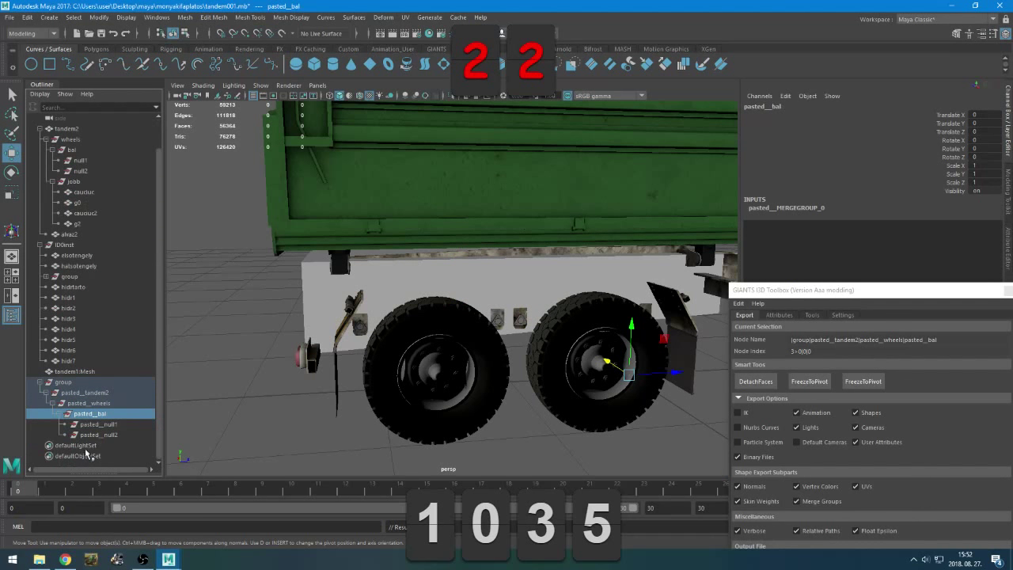
left_click_drag(91, 435, 98, 429)
middle_click_drag(93, 430, 93, 187)
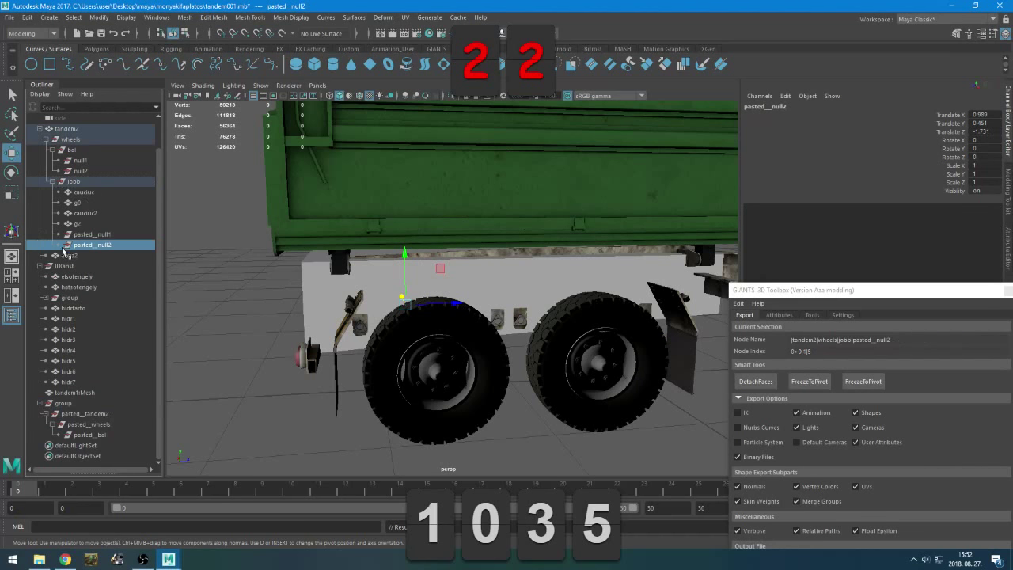
Rename pasted__null1 under jobb as es and try renaming pasted__null2
left_click(107, 236)
double_click(102, 235)
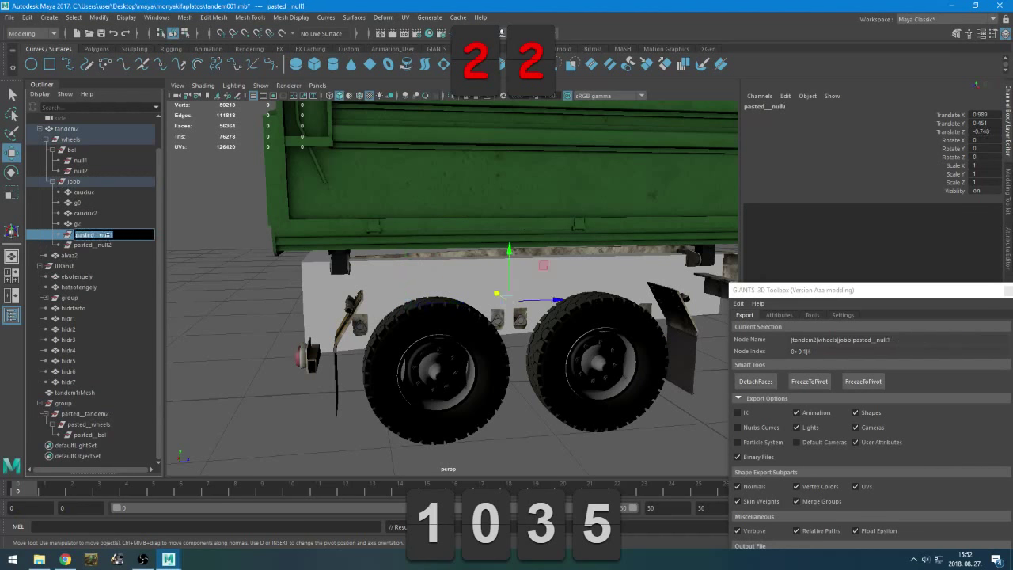
key("BackSpace")
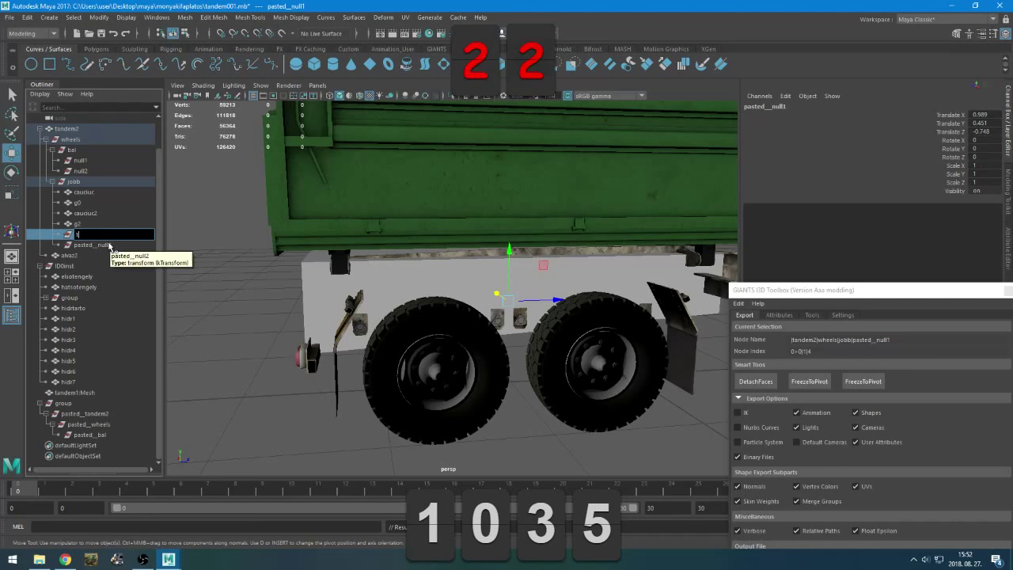
key("Return")
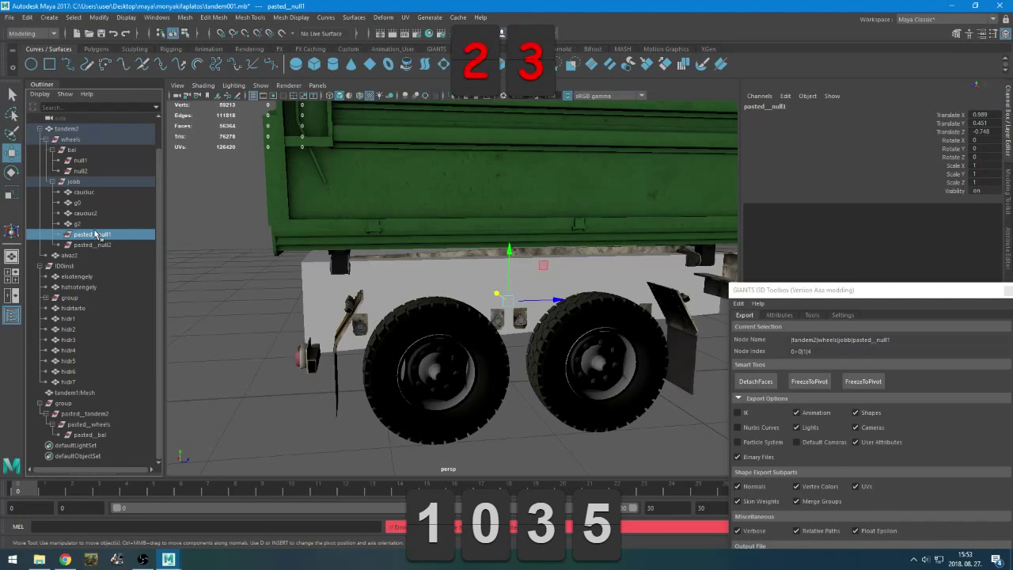
double_click(96, 235)
type("es")
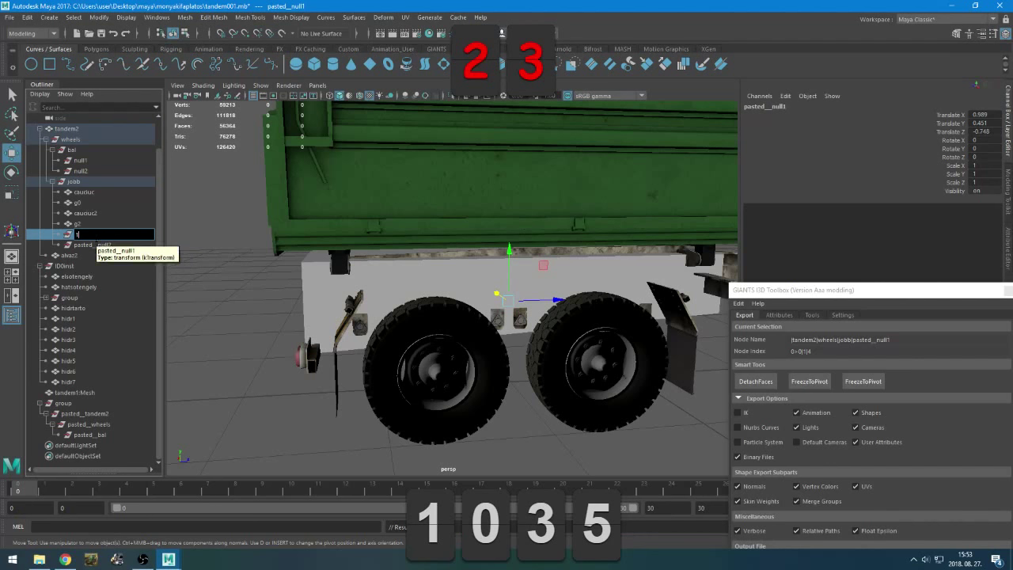
key("Return")
double_click(98, 245)
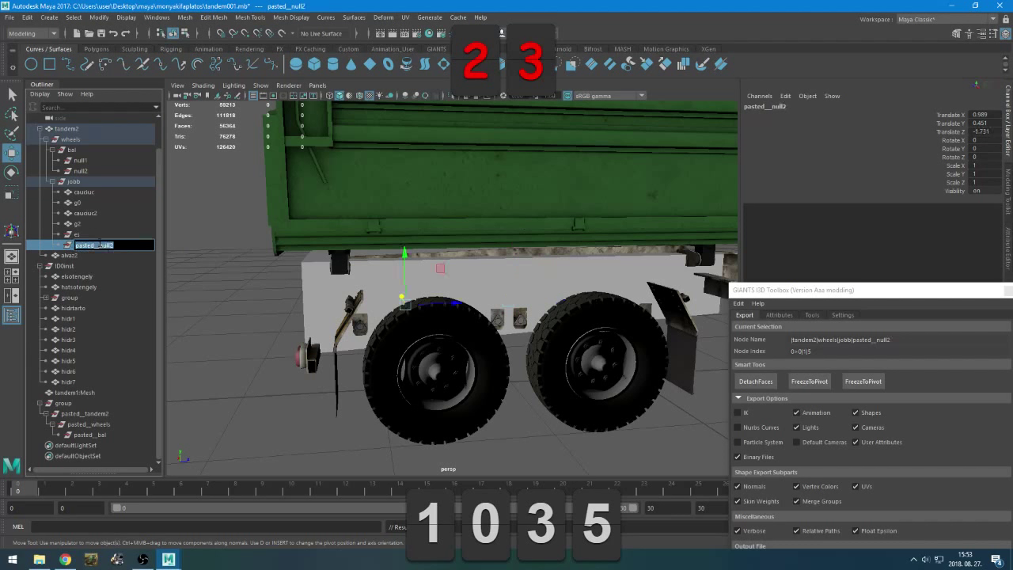
key("BackSpace")
Rename the empty groups es and pasted__null2 under jobb as w1 and w2
left_click(92, 235)
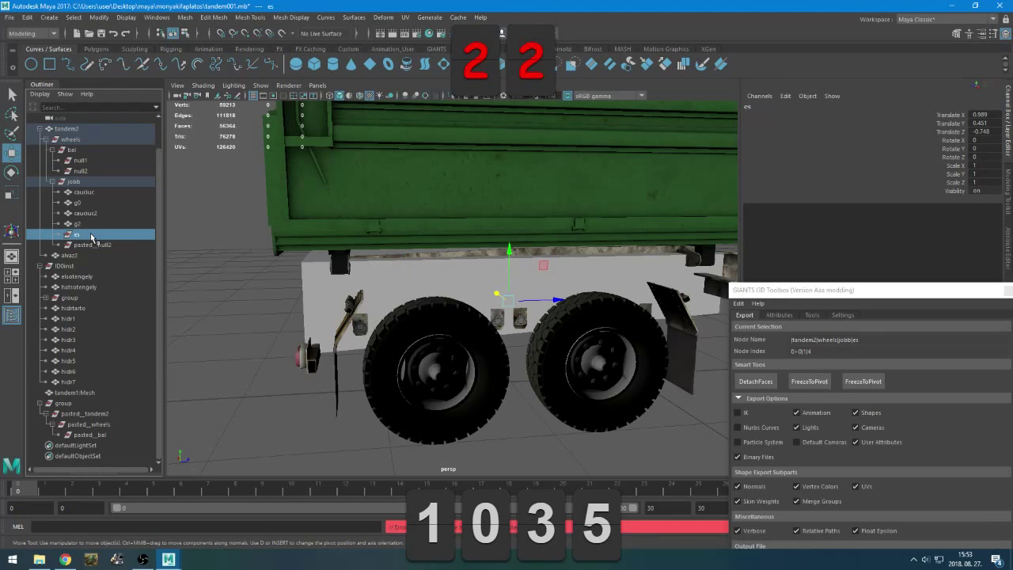
double_click(92, 235)
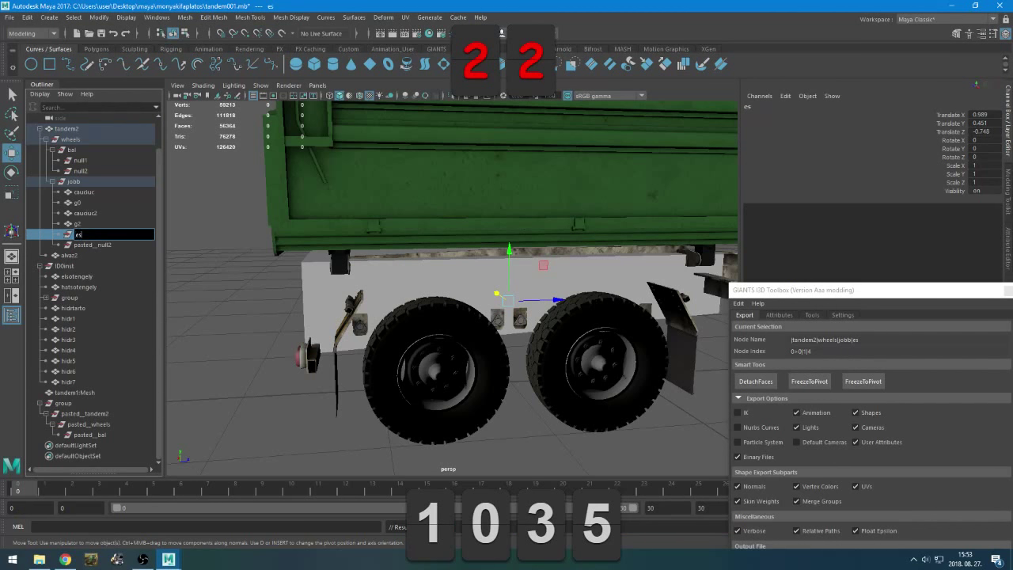
type("1")
key("Return")
key("Return")
double_click(93, 245)
type("w2")
key("Return")
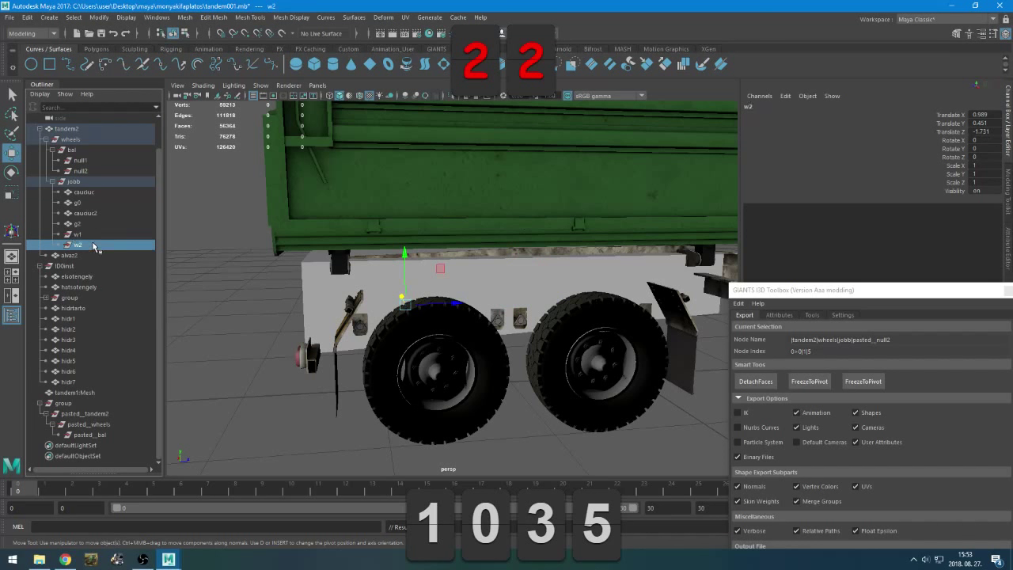
Rename null1 and null2 under the bal group as w1 and w2
double_click(82, 160)
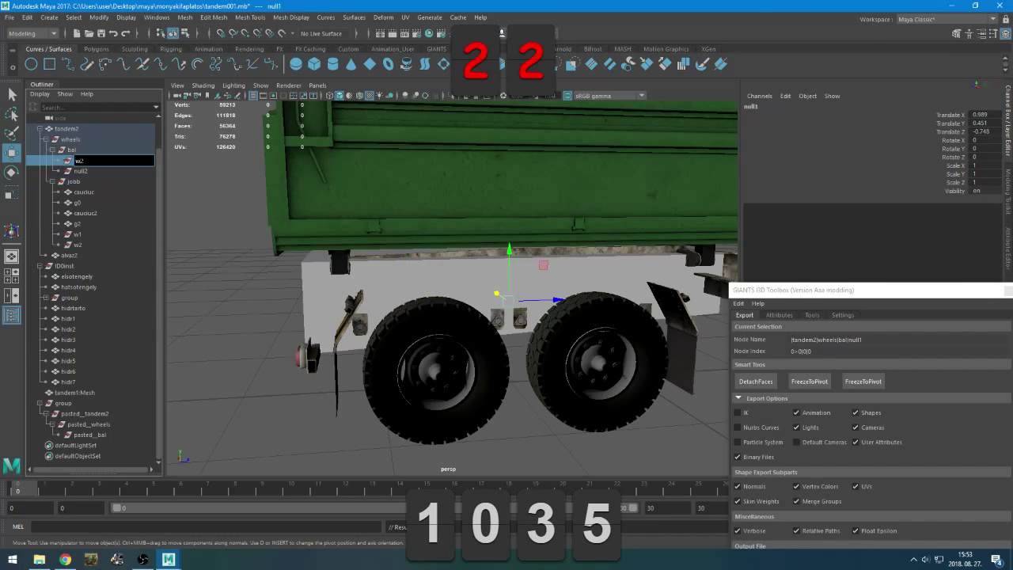
type("w1")
key("Return")
double_click(81, 161)
key("Return")
double_click(83, 171)
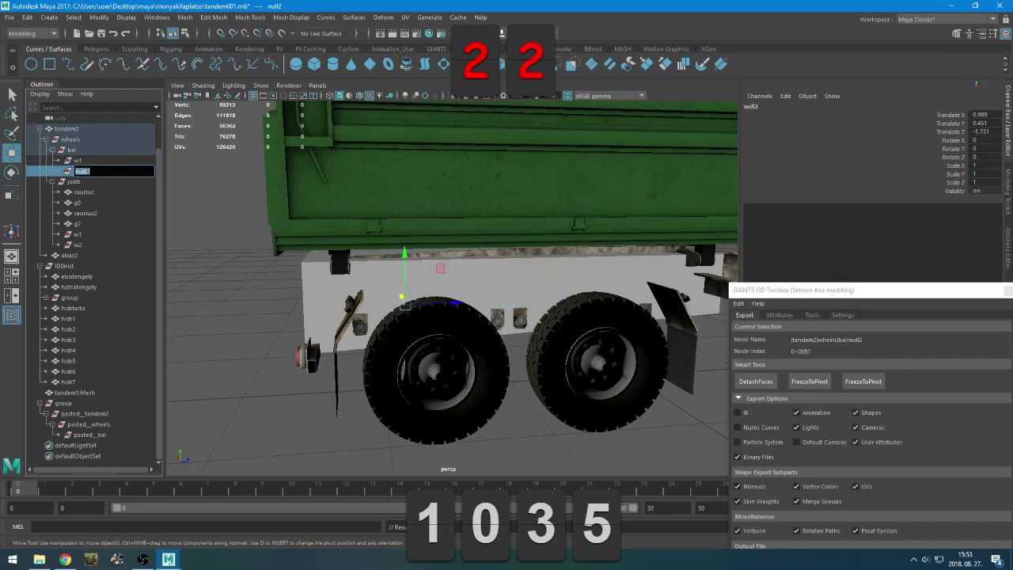
type("w2")
key("Return")
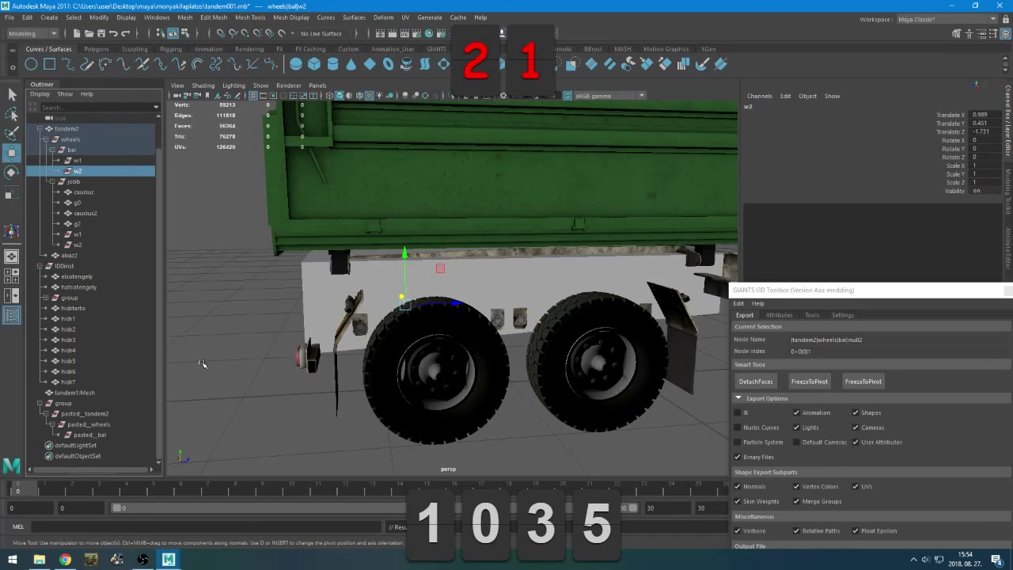
left_click_drag(322, 362, 518, 378, "alt")
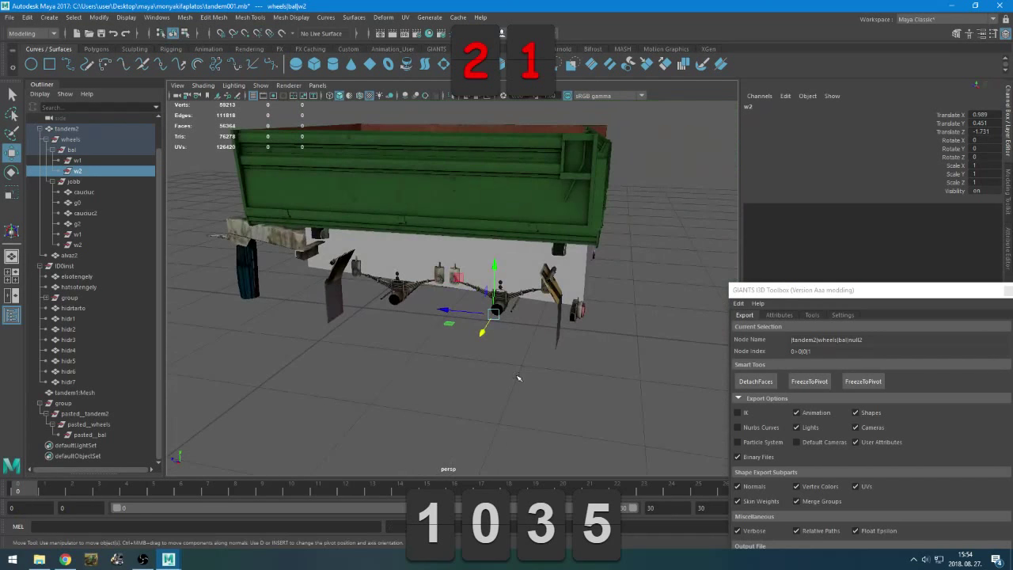
scroll(518, 378, "up", 3)
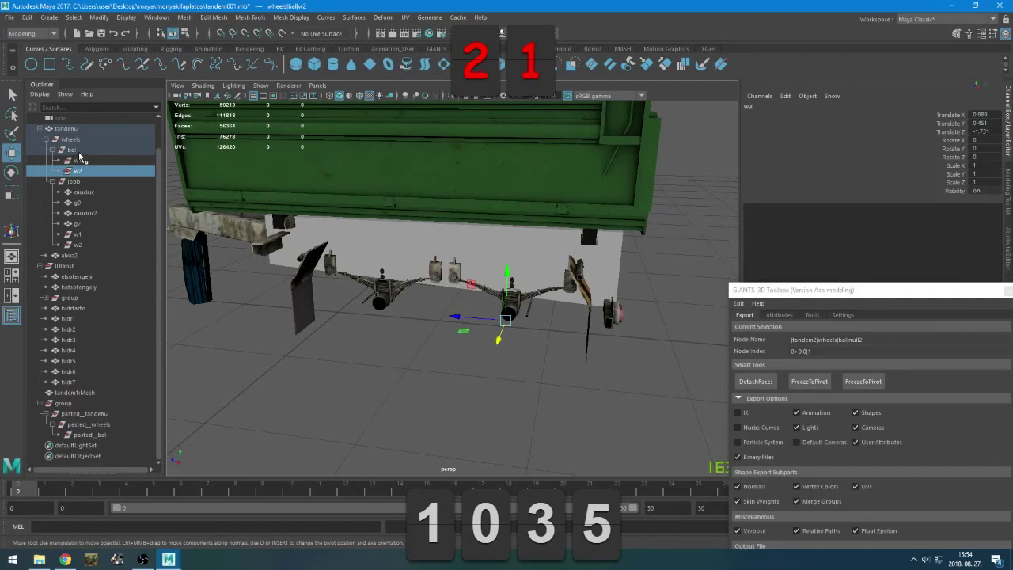
Cut the cauciuc and g0 meshes from the jobb group and paste them back into the scene
left_click(78, 192)
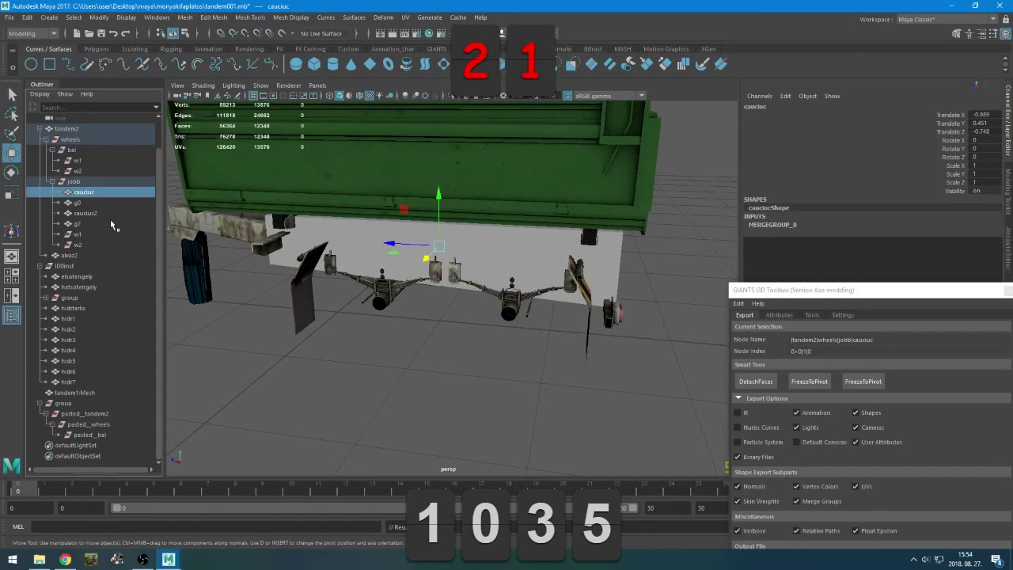
left_click(90, 204, "ctrl")
key("Delete")
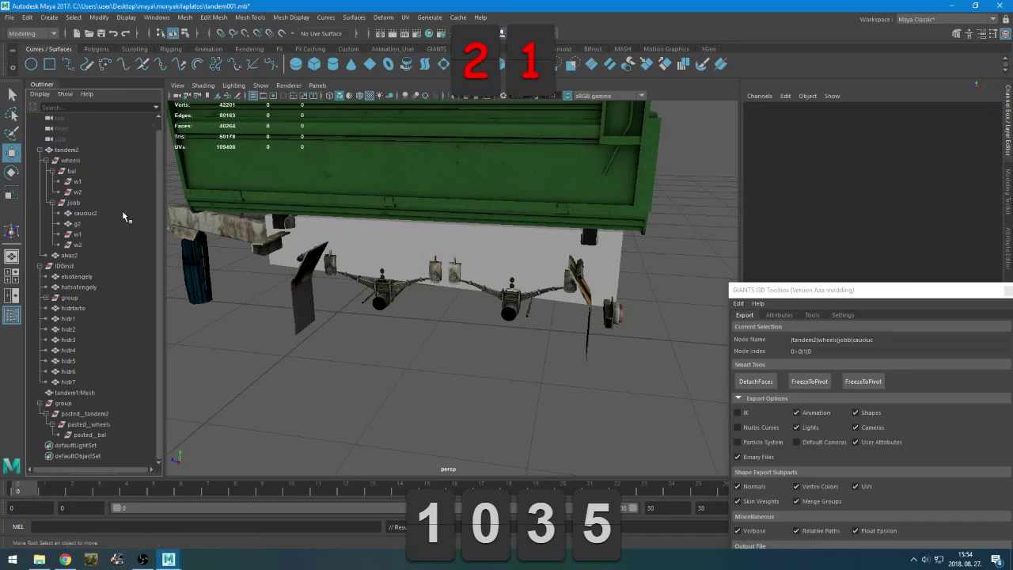
left_click(131, 372)
left_click(140, 392)
left_click(147, 446)
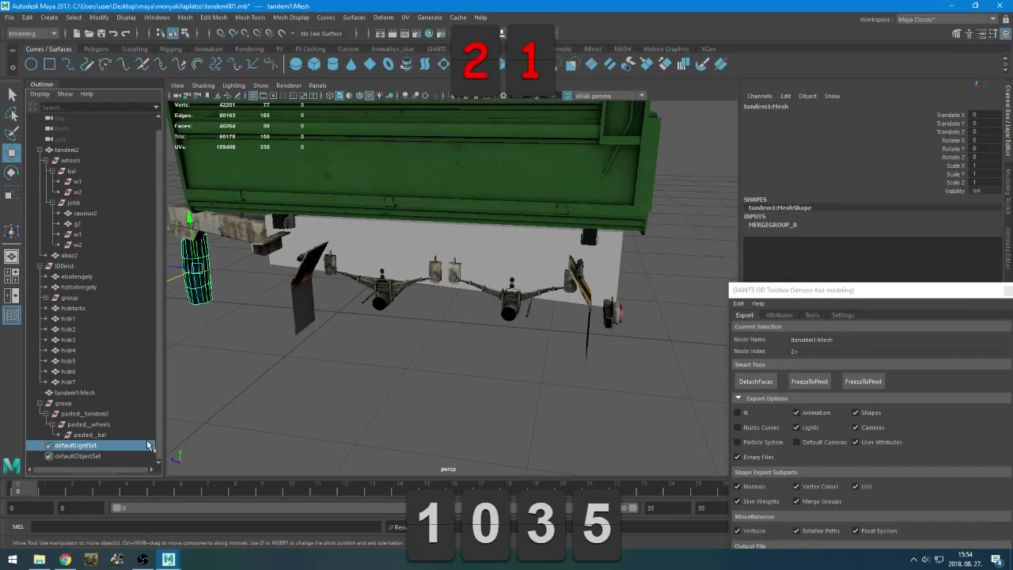
key("ctrl+v")
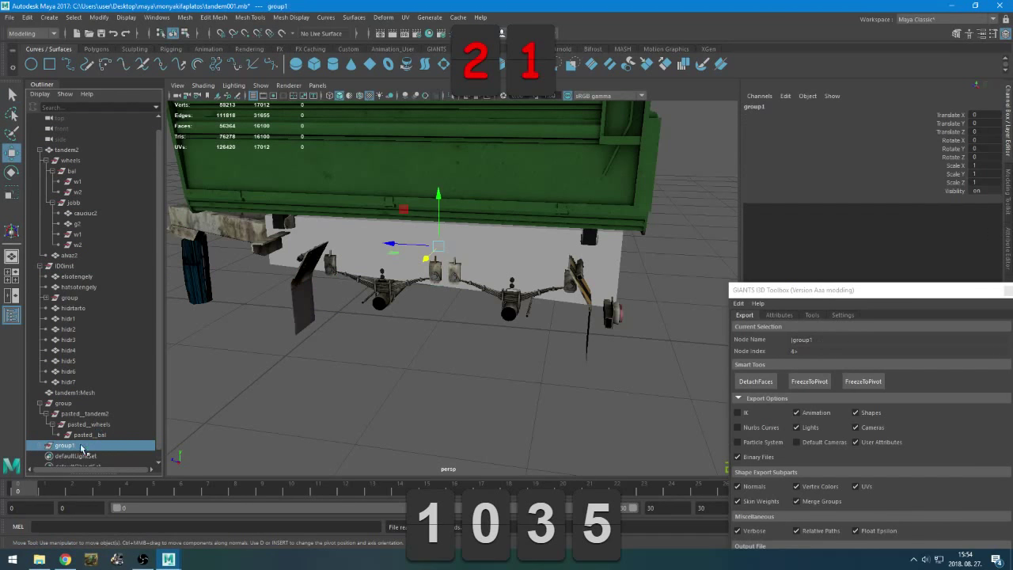
Delete the old leftover pasted group and expand the group1 hierarchy down to its wheel meshes
left_click(62, 404)
key("Delete")
left_click(40, 413)
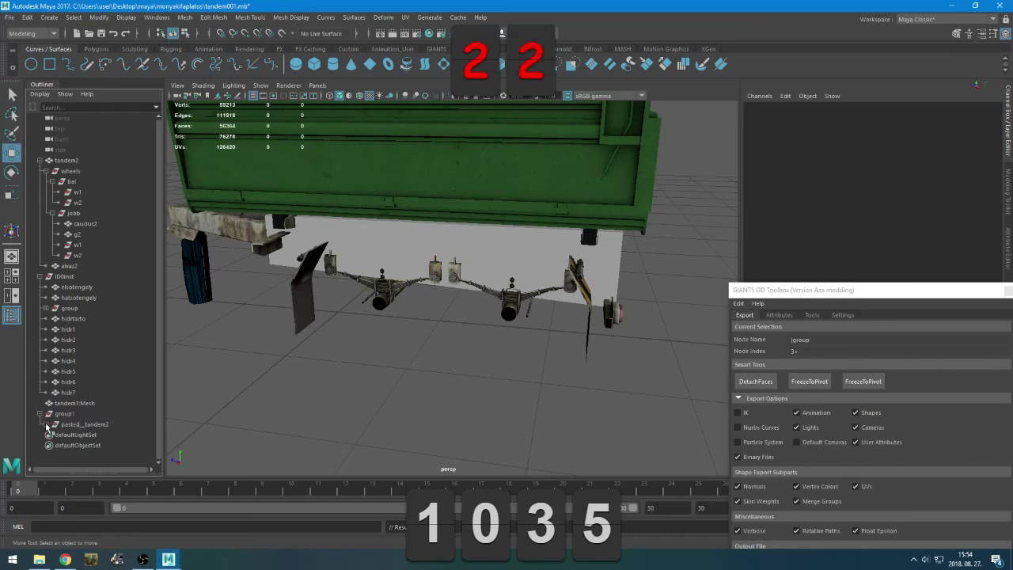
left_click(46, 425)
left_click(52, 434)
left_click(59, 445)
scroll(70, 454, "down", 1)
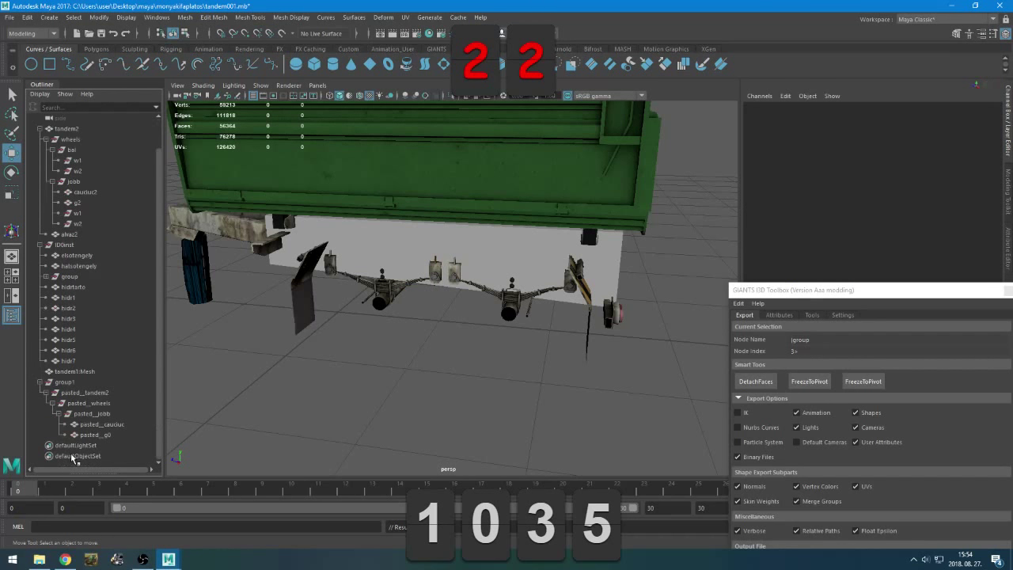
Move pasted__cauciuc and pasted__g0 out of group1 to the scene's top level and delete the emptied group1
left_click_drag(90, 425, 92, 435)
middle_click_drag(71, 387, 69, 377)
left_click(63, 407)
key("Delete")
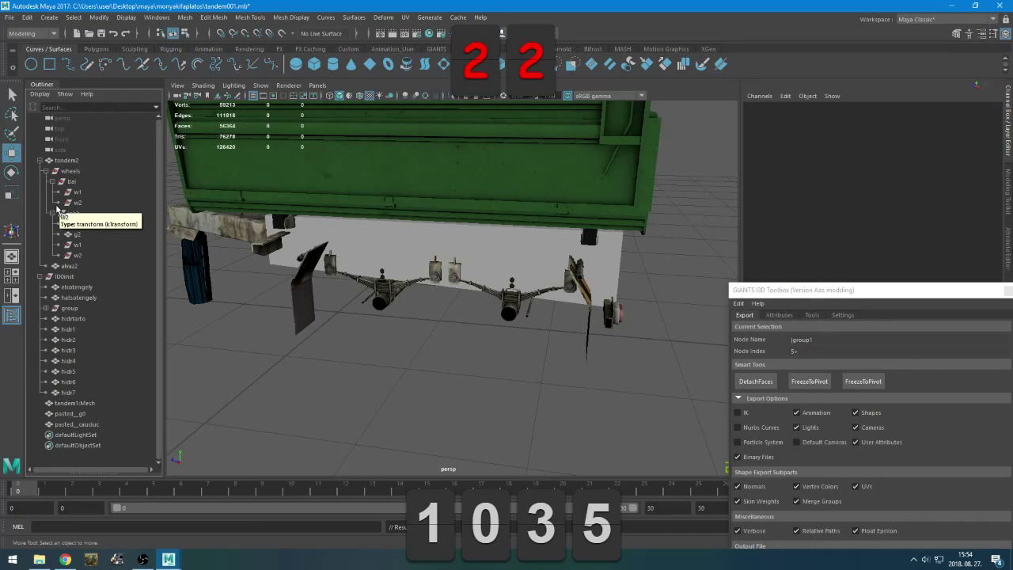
Set Translate X of the w1 group under jobb to -0.989
left_click(85, 234)
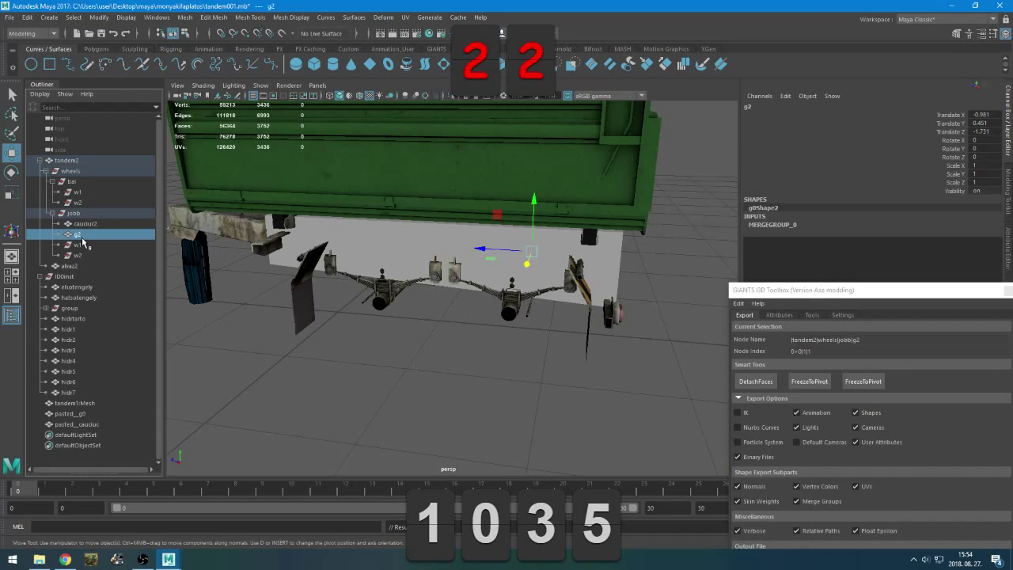
left_click_drag(427, 258, 170, 247, "alt")
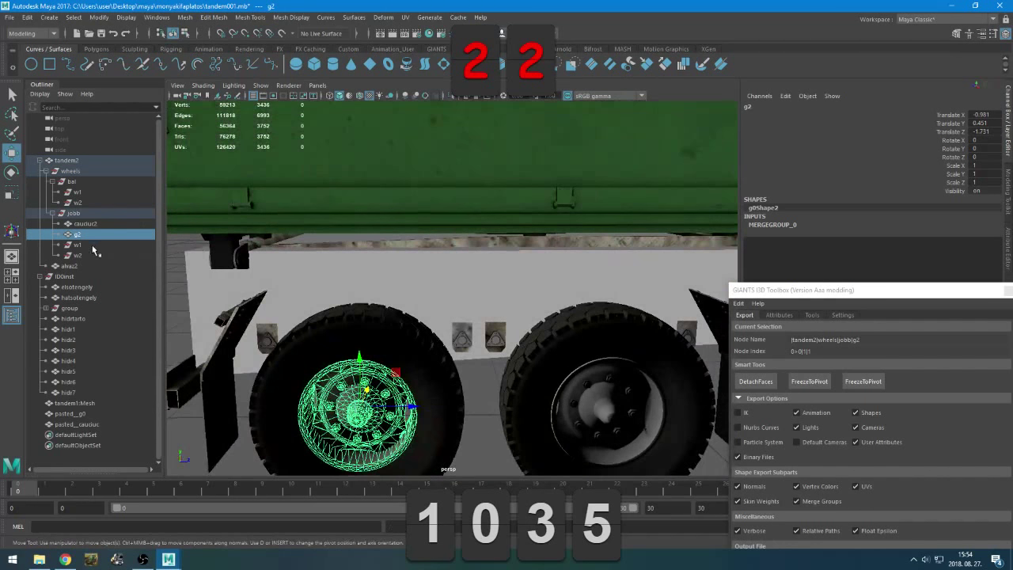
left_click(92, 245)
left_click_drag(423, 309, 413, 310, "alt")
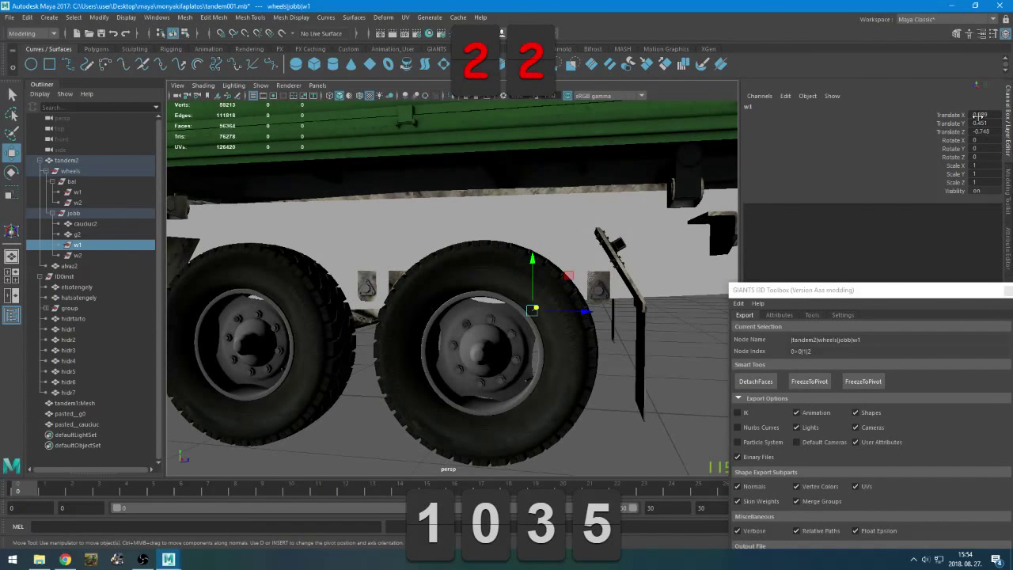
left_click(985, 115)
key("Left")
key("Return")
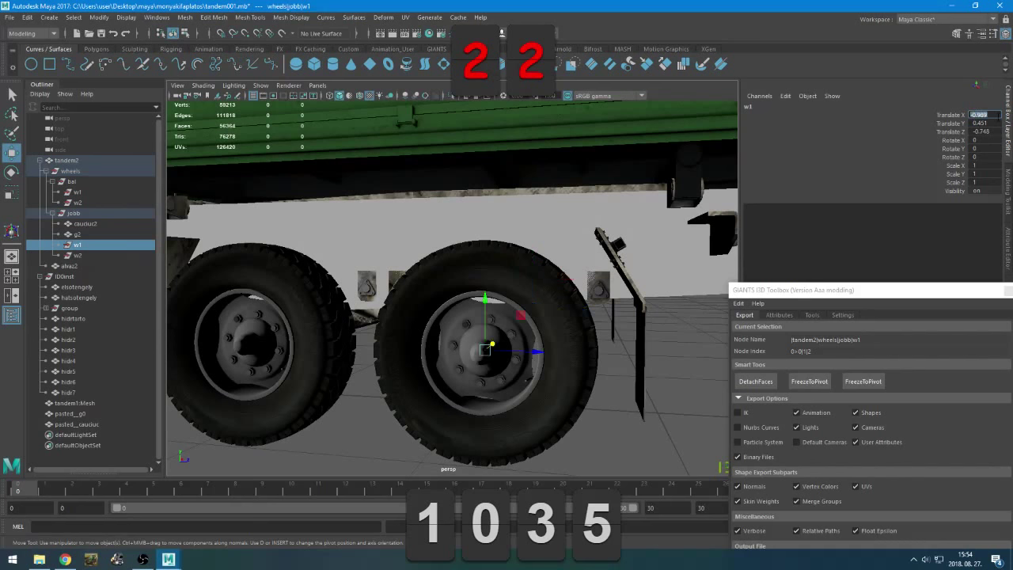
Set Translate X of the w2 group under jobb to -0.989 and check both empty groups against the wheels
left_click(79, 255)
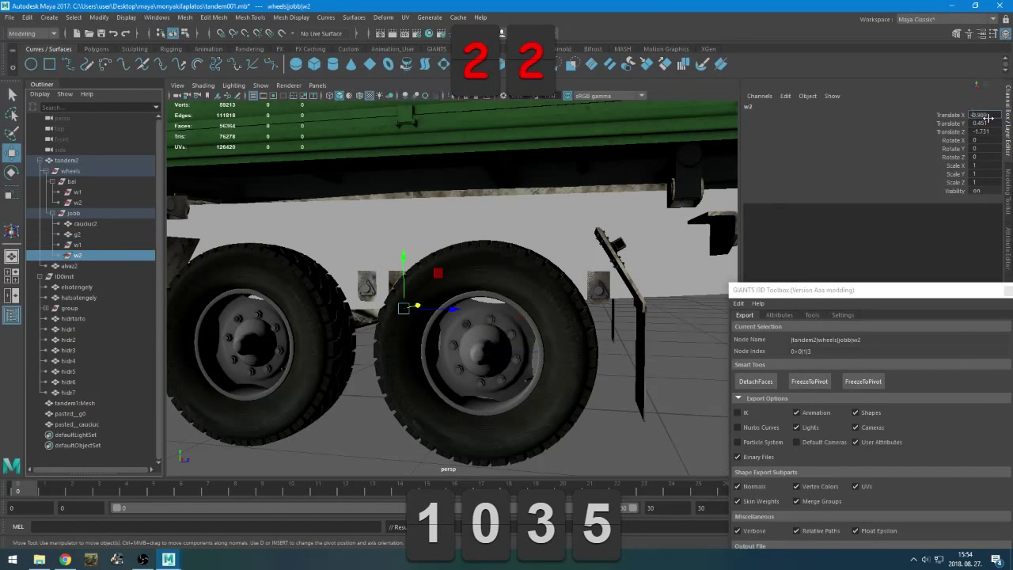
key("Return")
left_click_drag(515, 237, 229, 260, "alt")
scroll(349, 246, "down", 5)
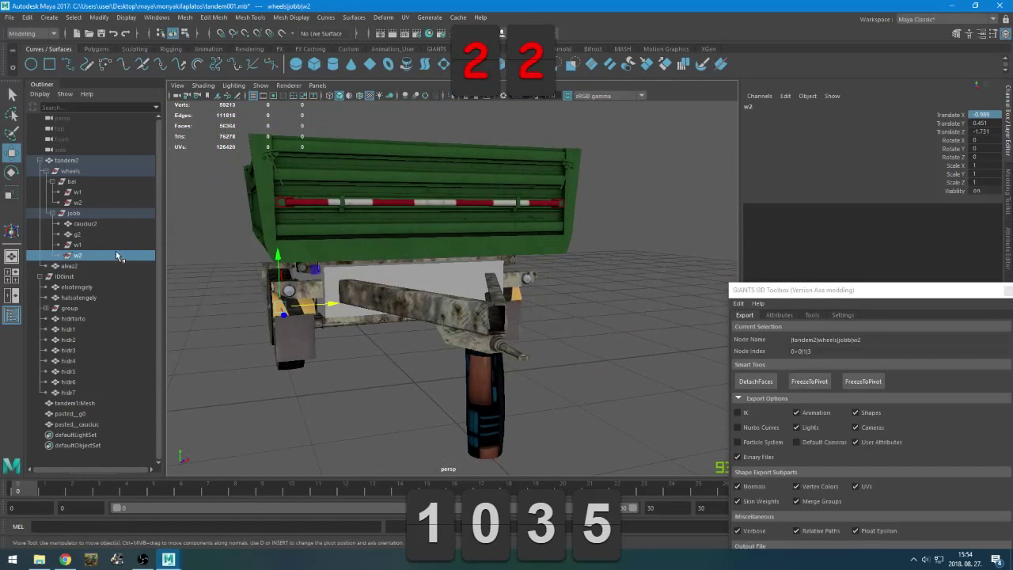
left_click(88, 246)
left_click(86, 256)
left_click_drag(237, 300, 401, 329, "alt")
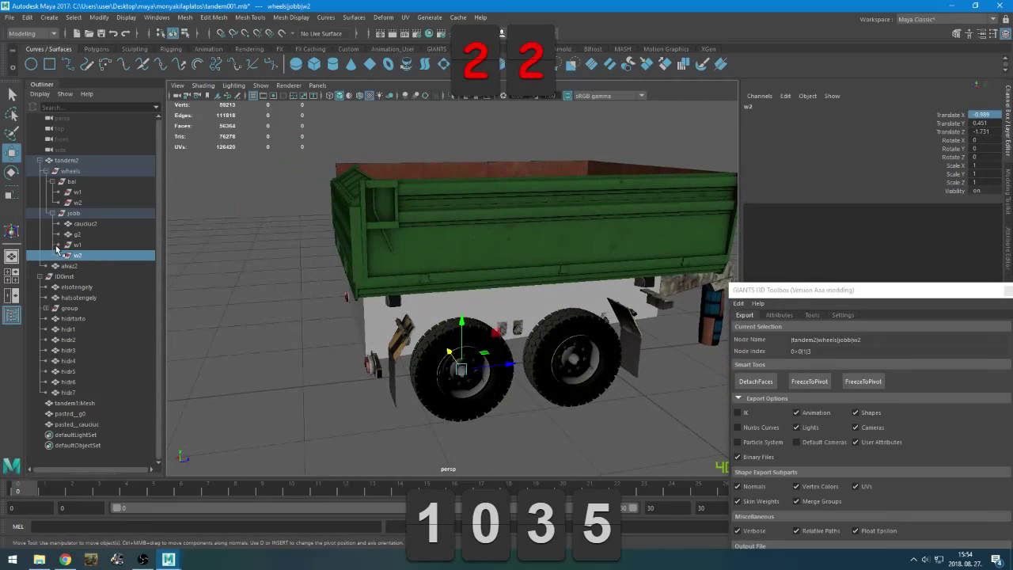
left_click(75, 425)
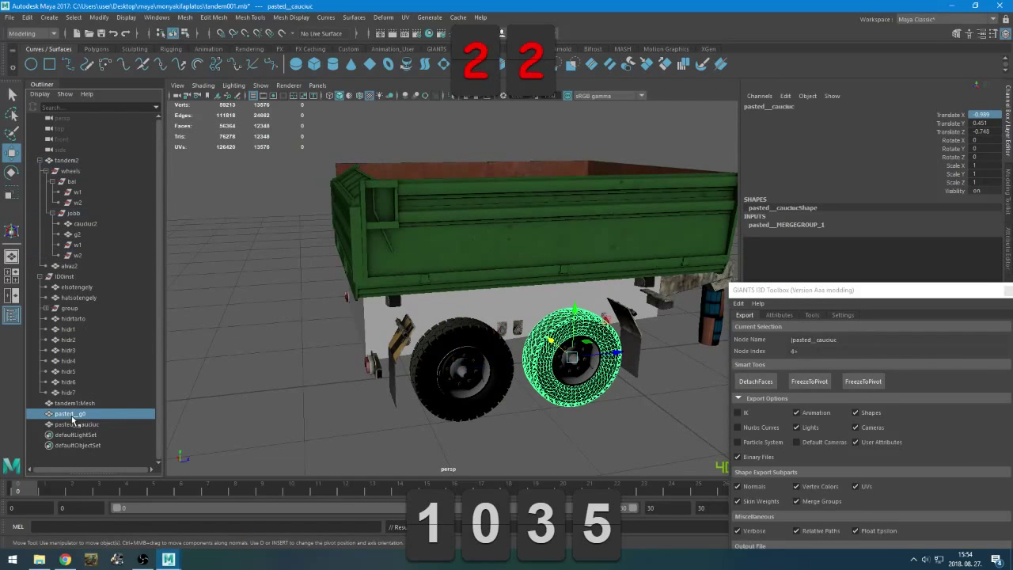
left_click(74, 407)
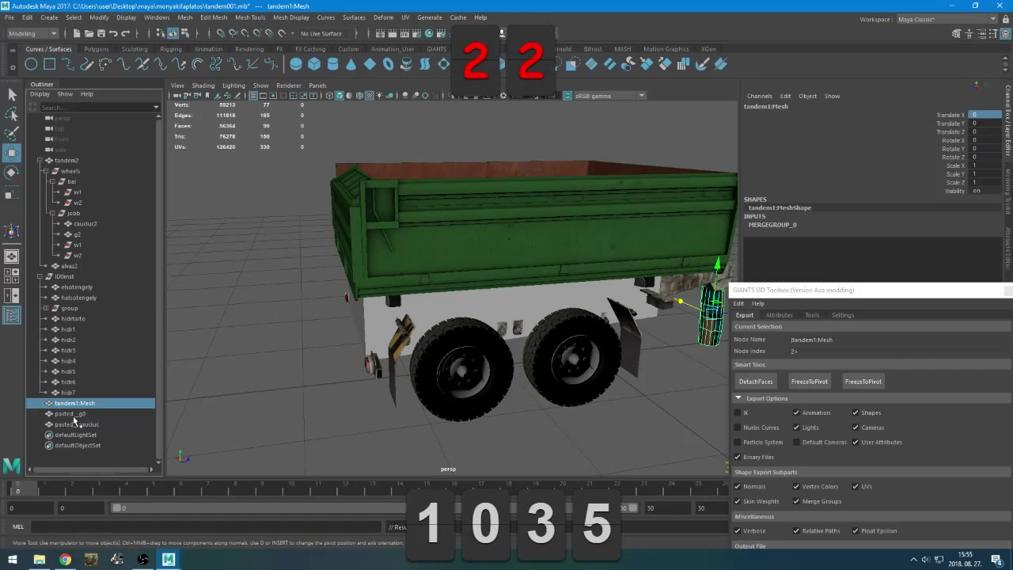
left_click(74, 279)
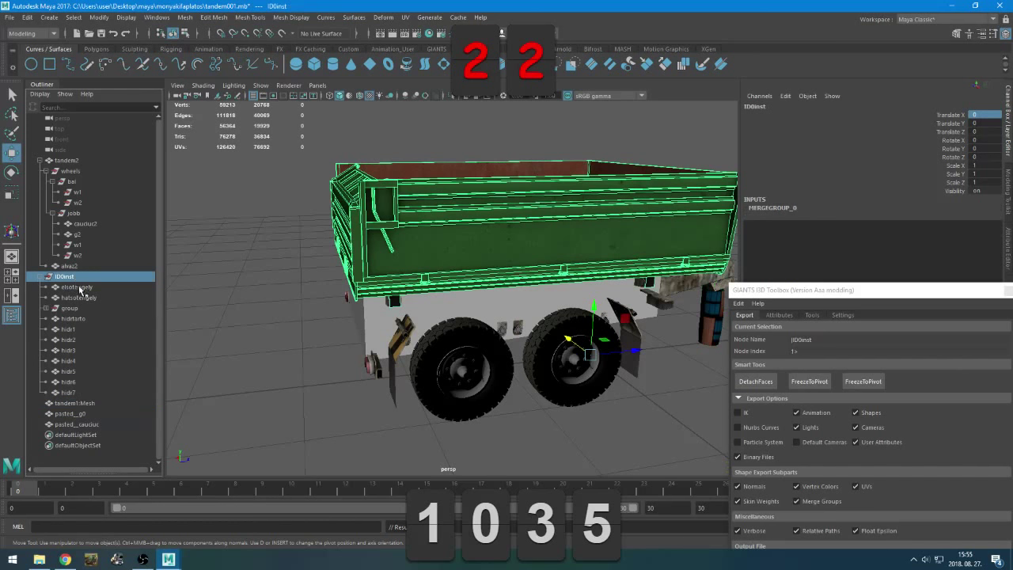
left_click(78, 298)
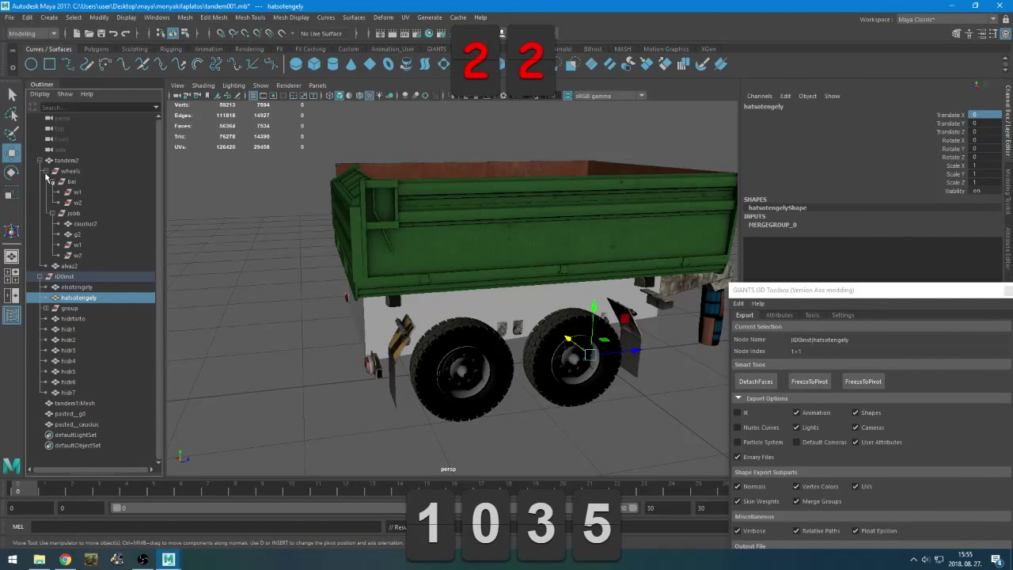
left_click(74, 191)
left_click(77, 201)
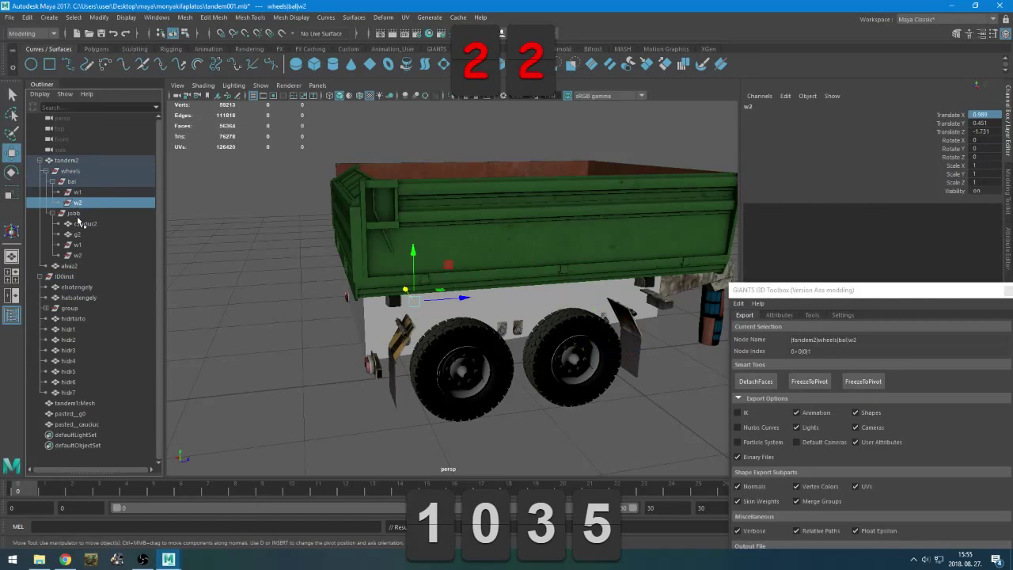
Delete the cauciuc2 and g2 wheel meshes from the jobb group
left_click(78, 224)
left_click(77, 235)
left_click(80, 226)
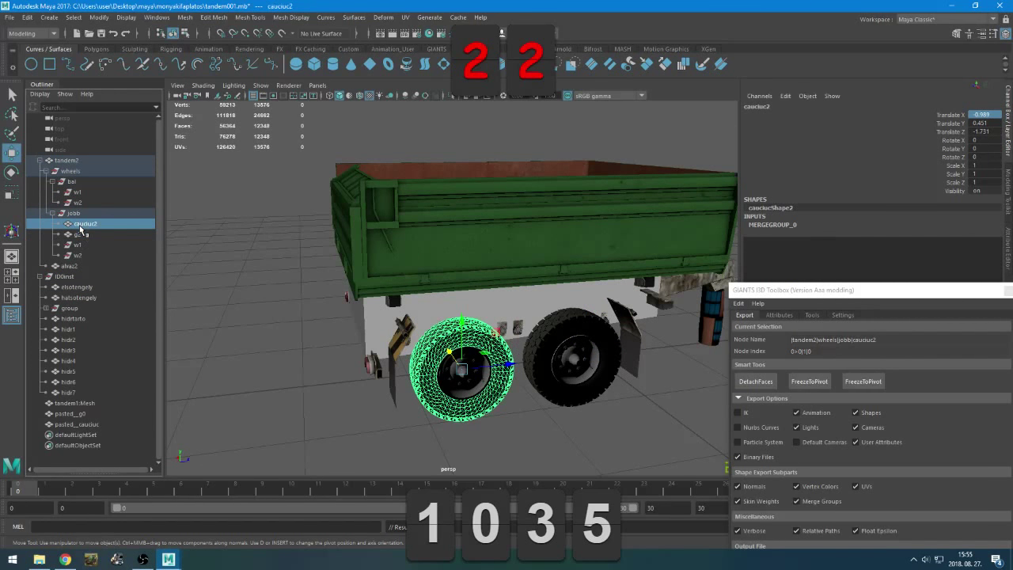
key("Delete")
left_click(79, 227)
key("Delete")
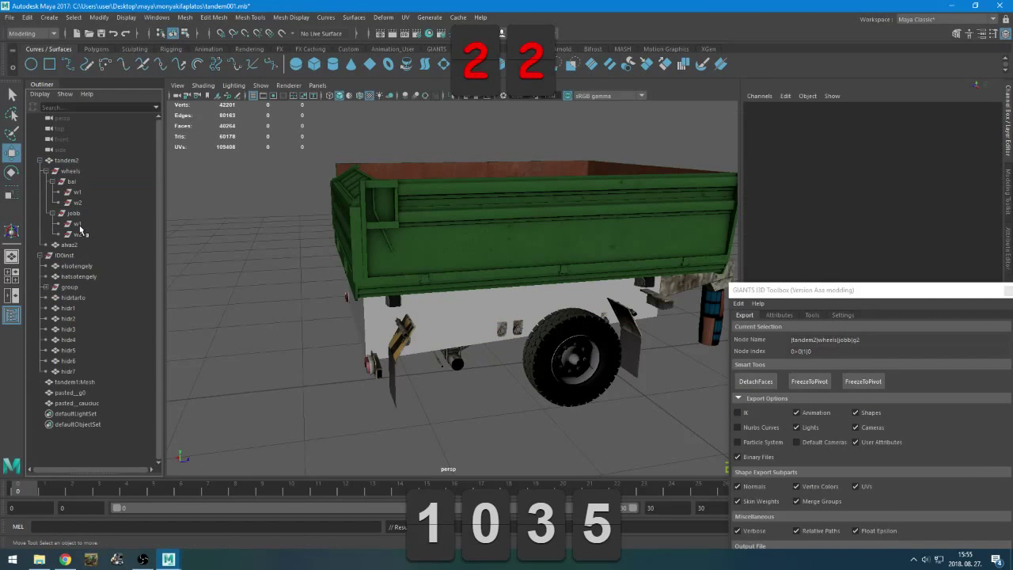
Reset the transformations of pasted__g0 and pasted__cauciuc so both wheel parts move to the origin
left_click(74, 386)
left_click(105, 393)
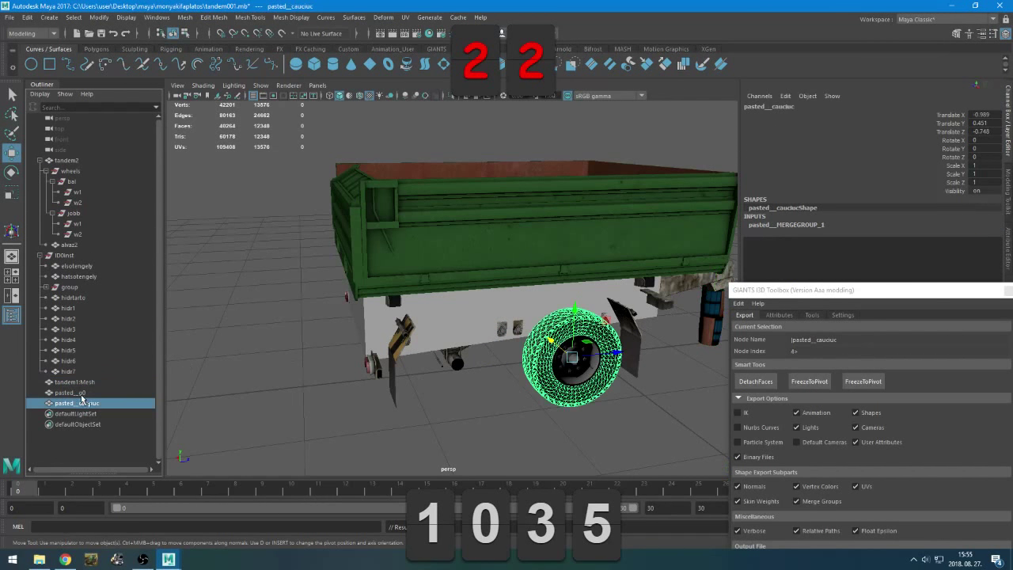
left_click(96, 49)
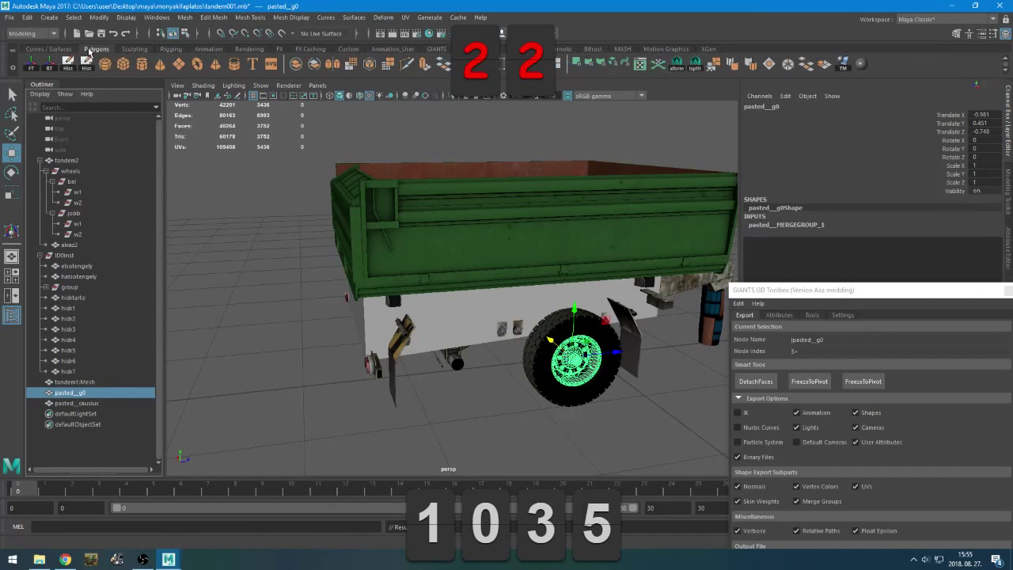
left_click(48, 64)
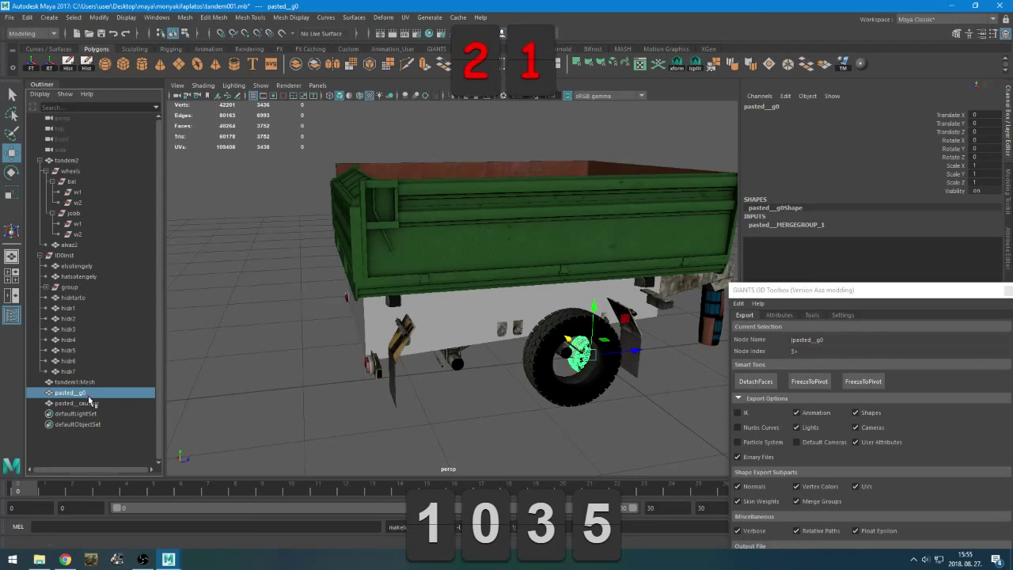
left_click(91, 403)
left_click(48, 65)
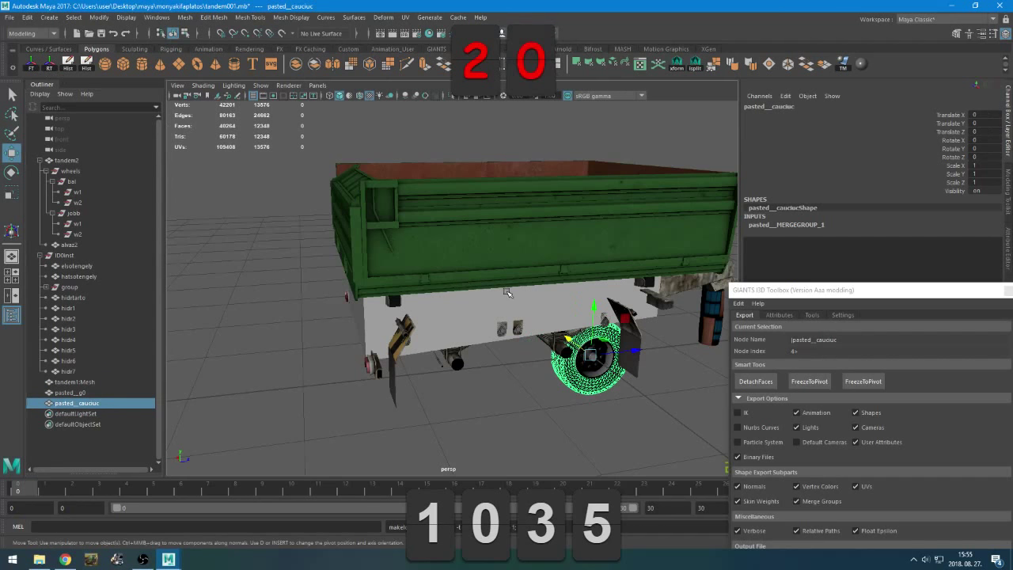
Rename the rim mesh pasted__g0 as jobb_felni
left_click_drag(546, 309, 367, 272, "alt")
key("f")
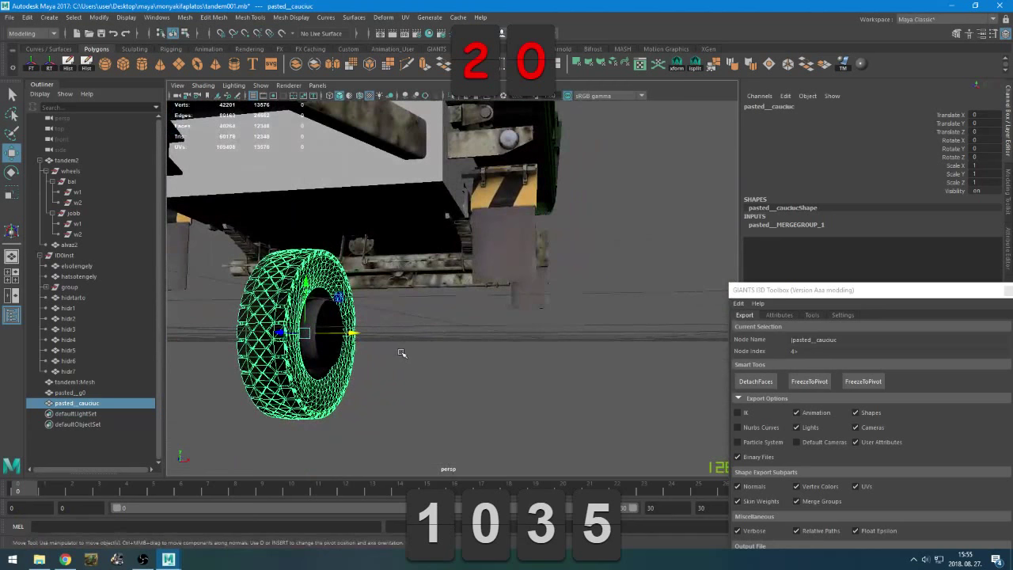
left_click_drag(287, 376, 230, 391, "alt")
double_click(87, 393)
type("jobb")
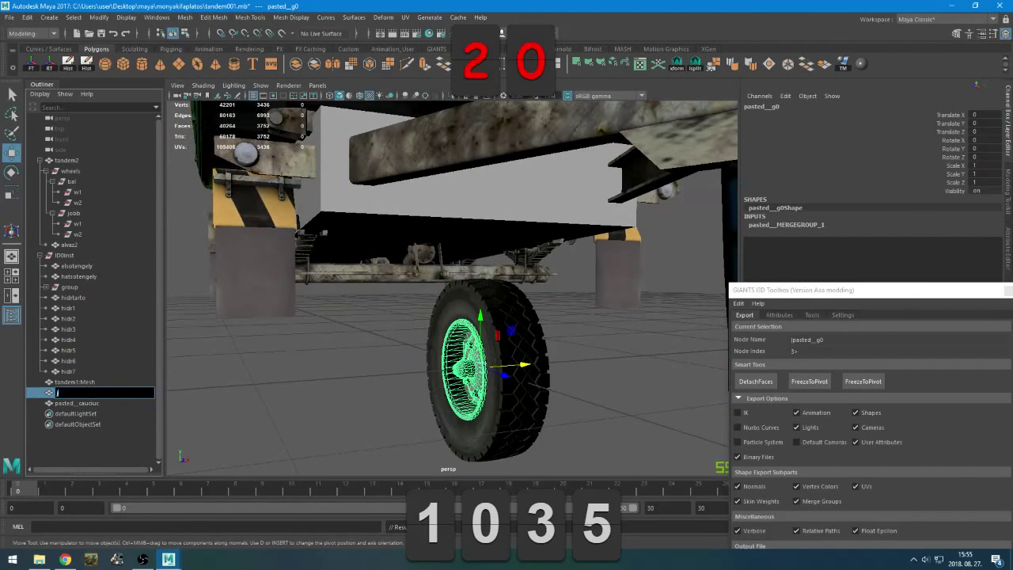
key("Return")
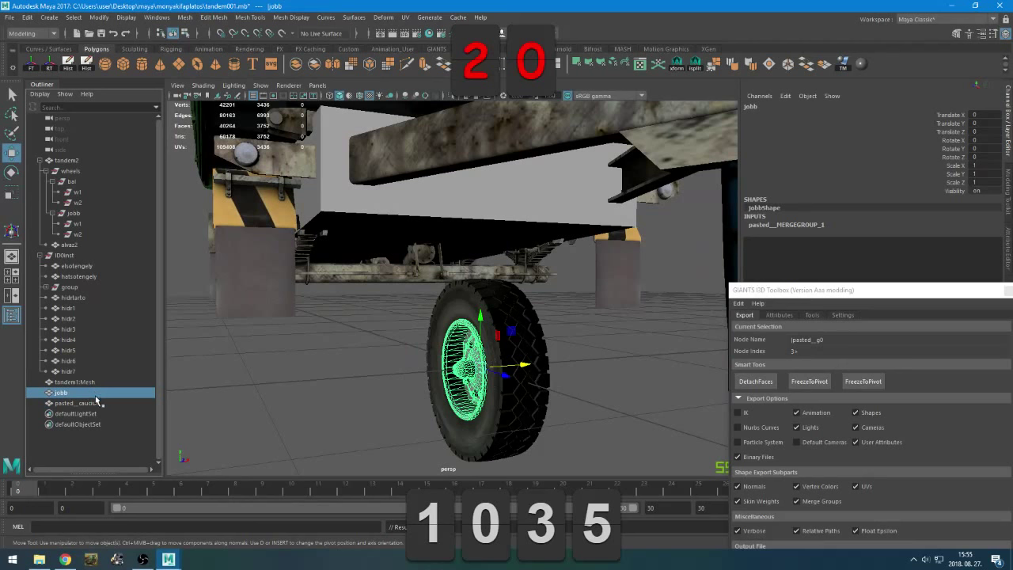
double_click(95, 395)
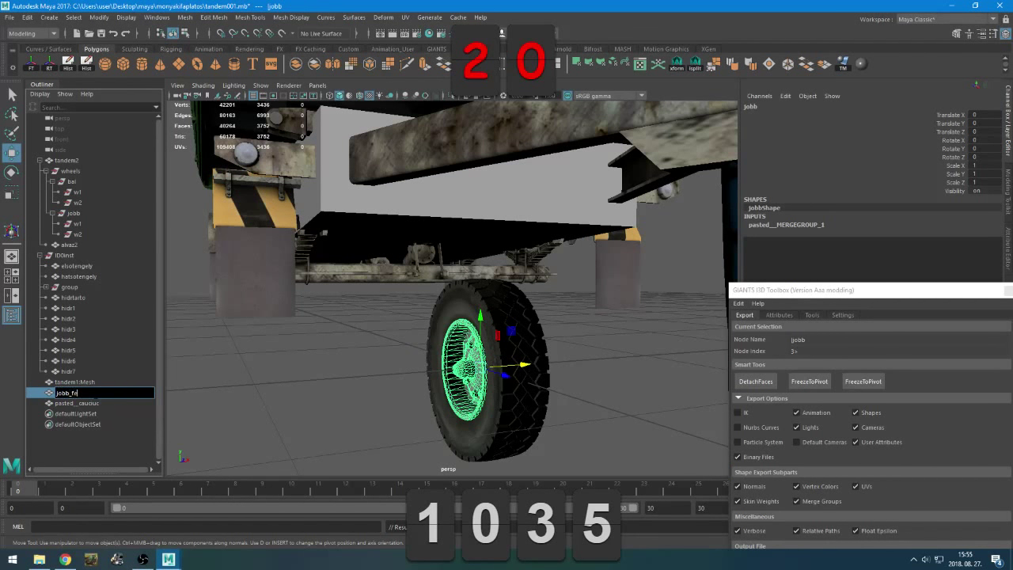
key("Return")
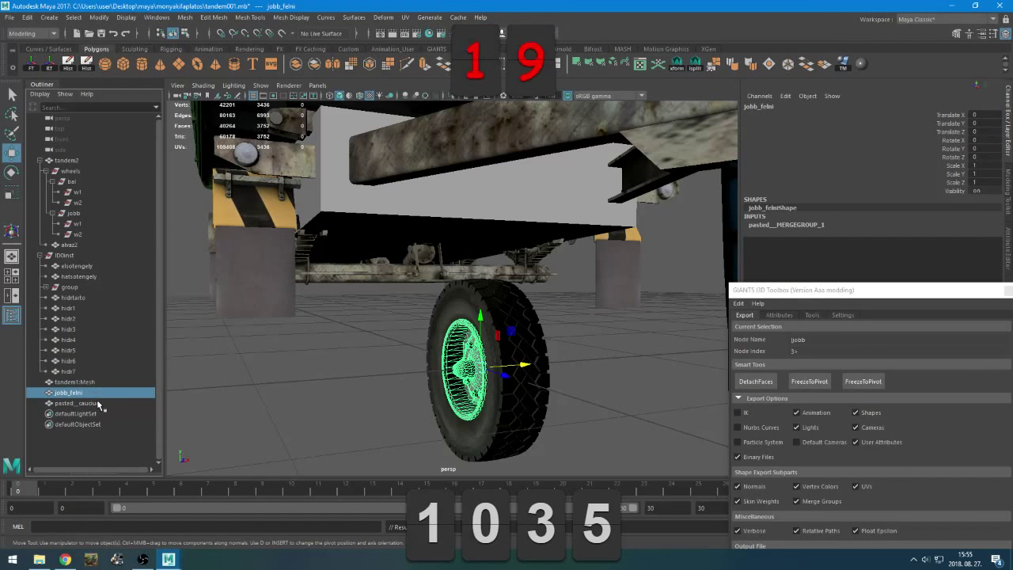
Rename the tyre mesh pasted__cauciuc as jobb_gumi
double_click(87, 403)
type("k")
type("obb")
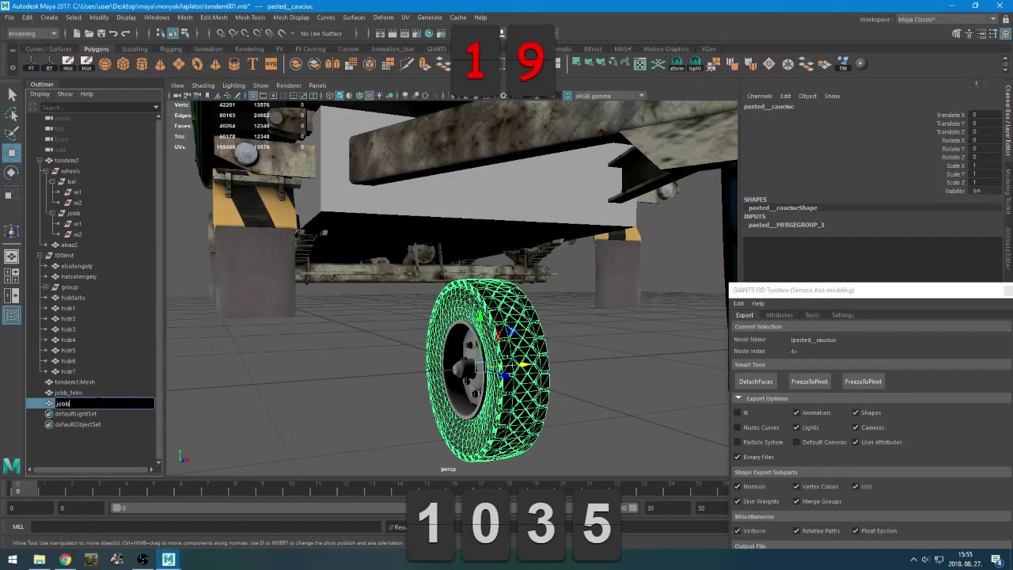
type("_gumi")
key("Return")
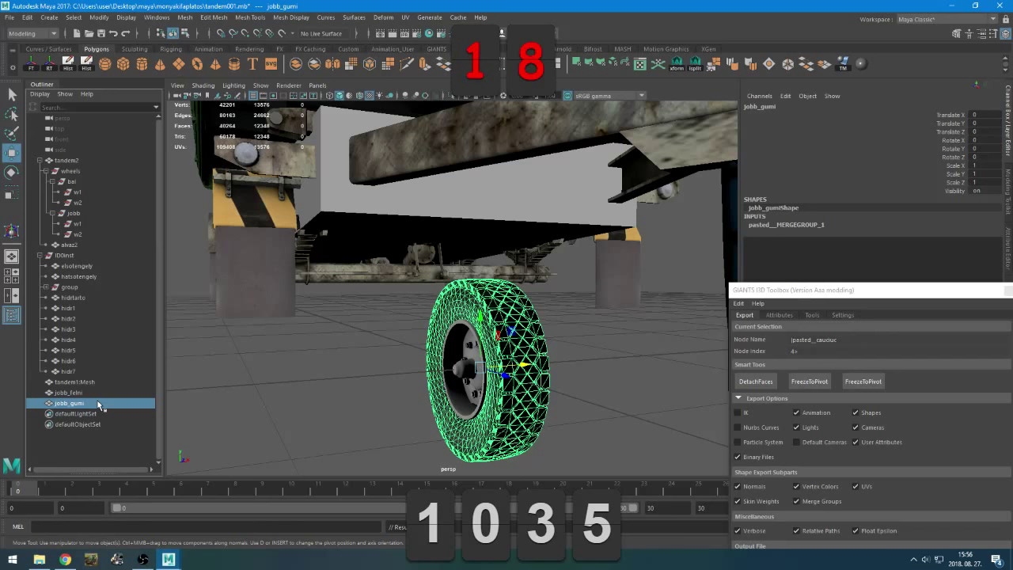
Hide the jobb_felni rim and jobb_gumi tyre meshes beneath the trailer
left_click(90, 382)
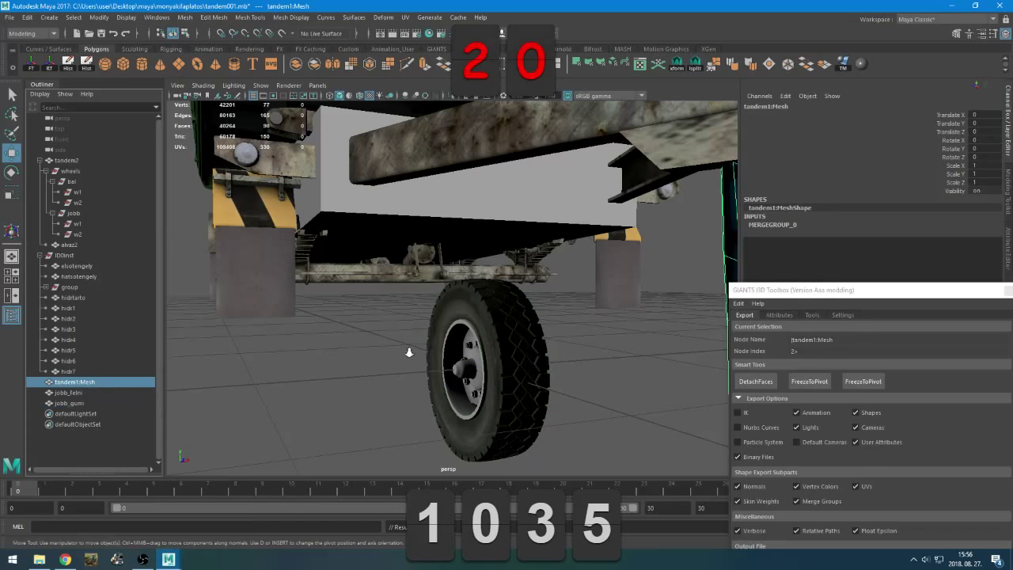
right_click_drag(409, 353, 372, 364, "alt")
scroll(344, 367, "up", 3)
left_click_drag(373, 364, 330, 369, "alt")
middle_click_drag(330, 369, 427, 362, "alt")
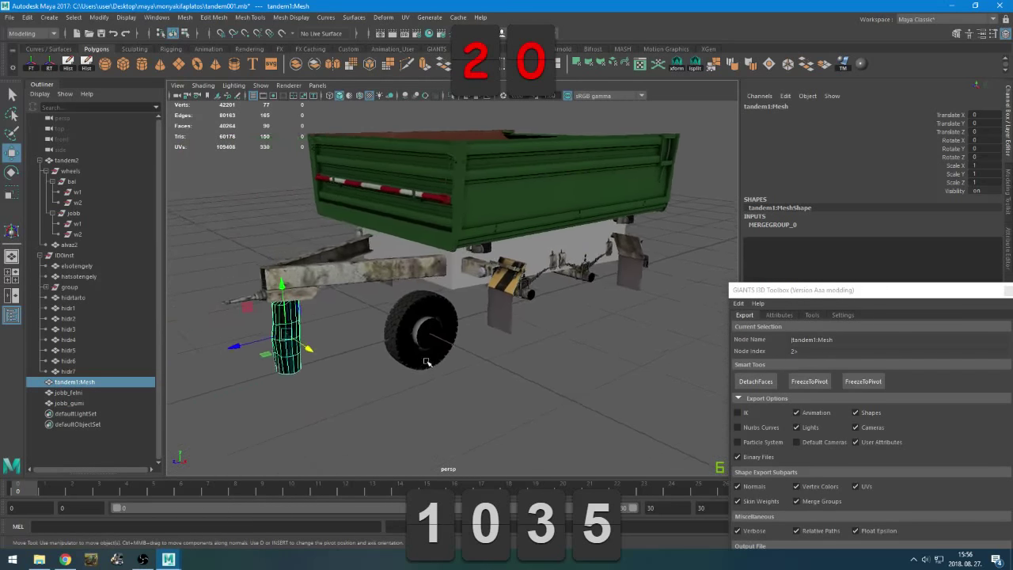
scroll(427, 362, "up", 3)
left_click_drag(427, 362, 385, 355, "alt")
left_click_drag(316, 331, 409, 402)
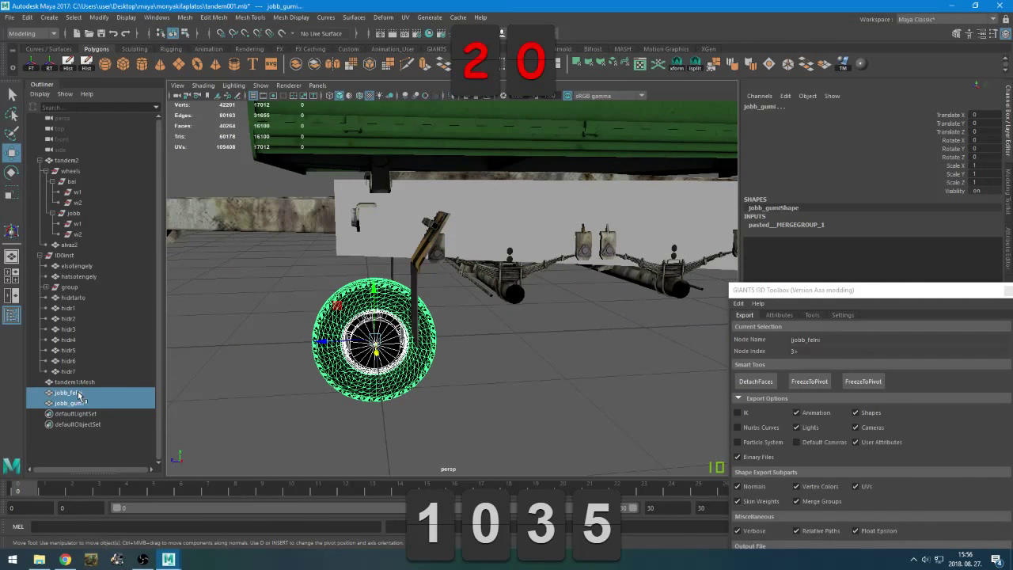
key("ctrl+h")
Select the tandem2 mesh, close the GIANTS I3D Toolbox and show the attributes of tandemShape2
left_click(272, 362)
left_click_drag(272, 362, 403, 358, "alt")
left_click(375, 246)
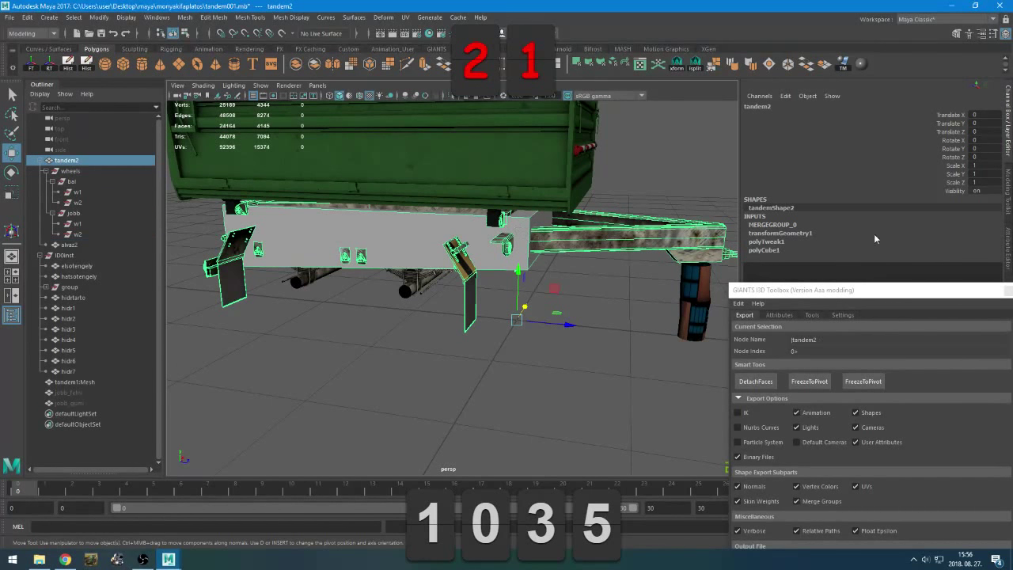
left_click(1009, 292)
left_click(1009, 255)
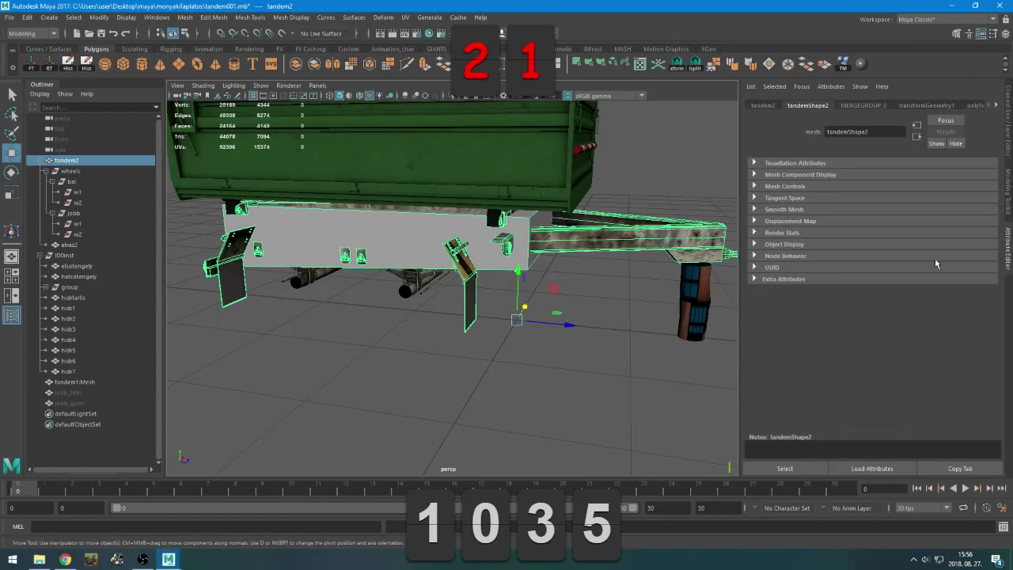
Look through the tandemShape2 smoothing, mesh control, component display and tessellation attributes for a setting that hides the mesh
left_click(779, 219)
left_click(780, 219)
left_click(778, 210)
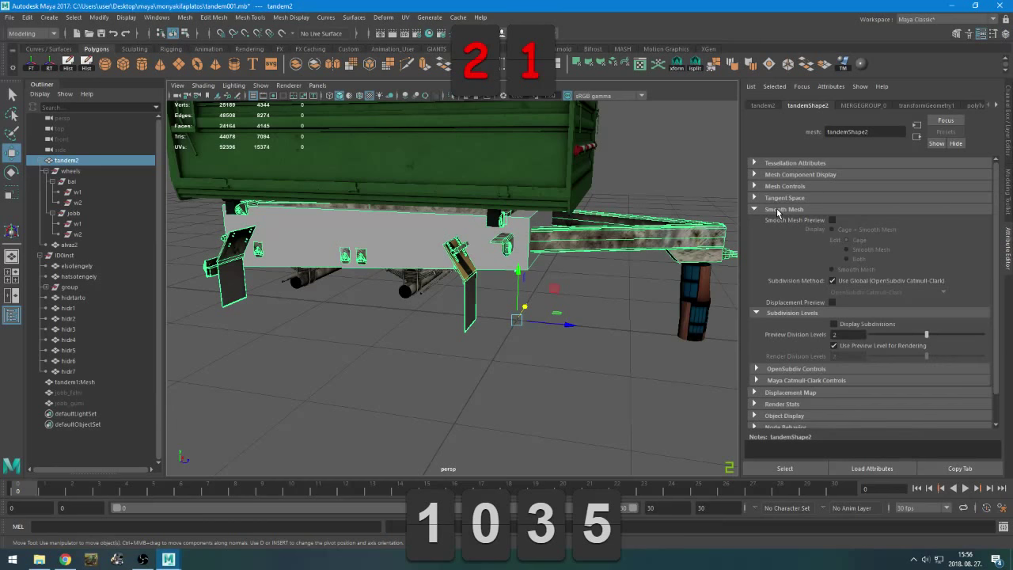
left_click(777, 210)
left_click(793, 186)
left_click(792, 186)
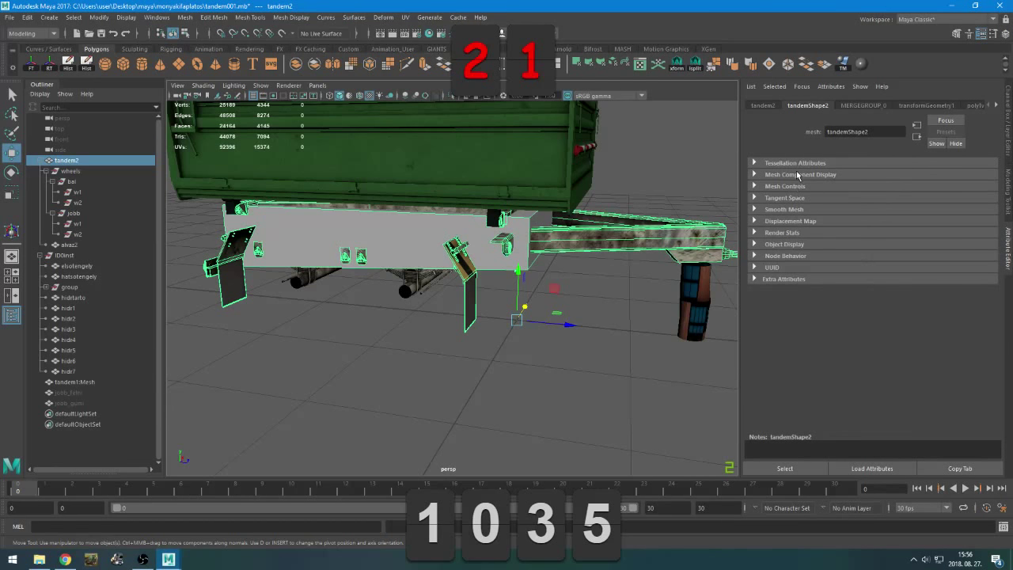
left_click(796, 173)
left_click(797, 165)
left_click(796, 164)
left_click(798, 175)
Turn off Visibility for tandemShape2 in its object display attributes, leaving LOD Visibility on
left_click(792, 246)
left_click(852, 257)
left_click(853, 257)
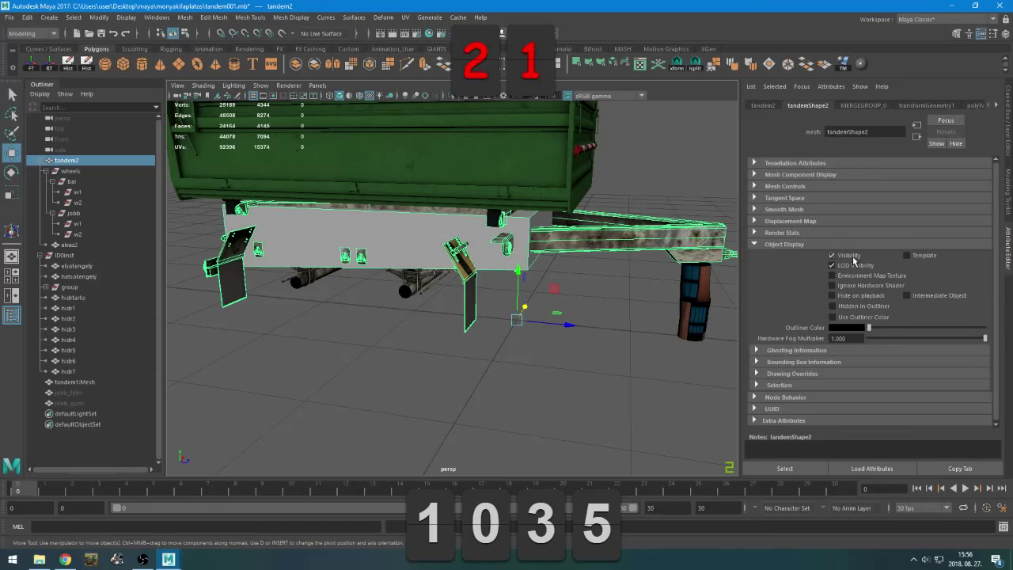
left_click(855, 266)
left_click(856, 267)
left_click(855, 266)
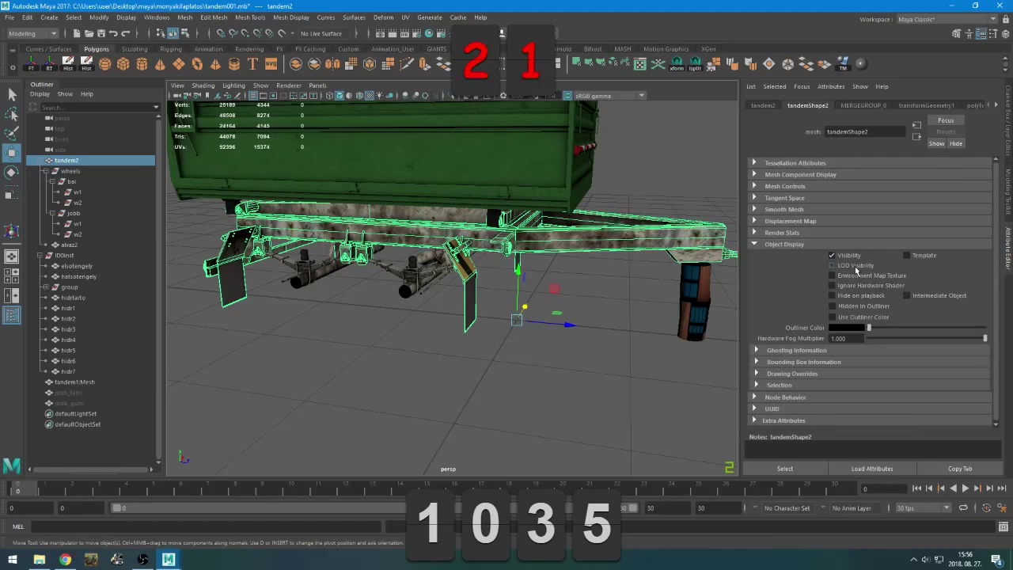
left_click(856, 266)
left_click(851, 255)
Delete the construction history on all objects and select the trailer's meshes
scroll(441, 386, "down", 2)
left_click(995, 104)
left_click(995, 104)
left_click(995, 105)
left_click(995, 104)
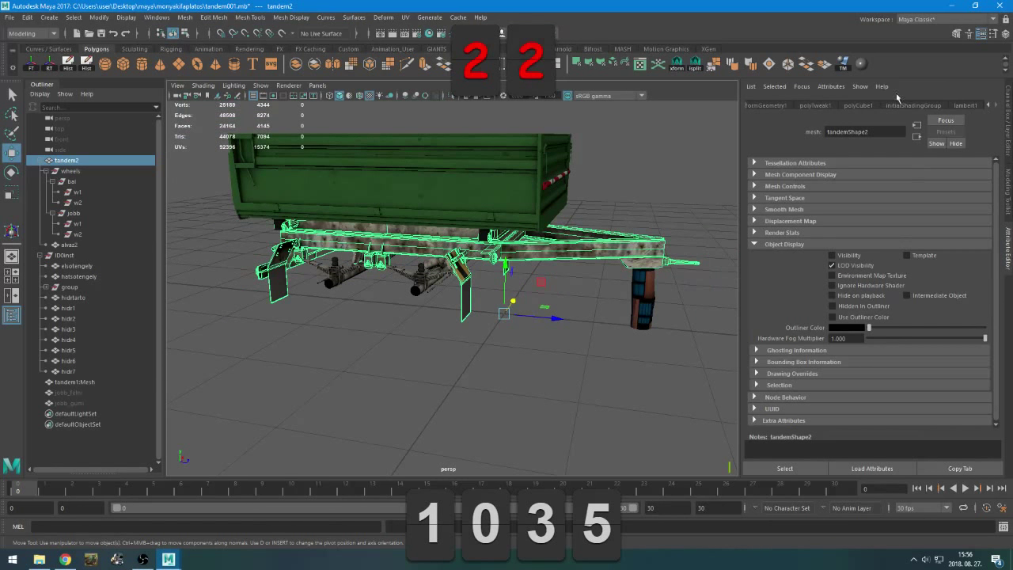
scroll(325, 228, "down", 3)
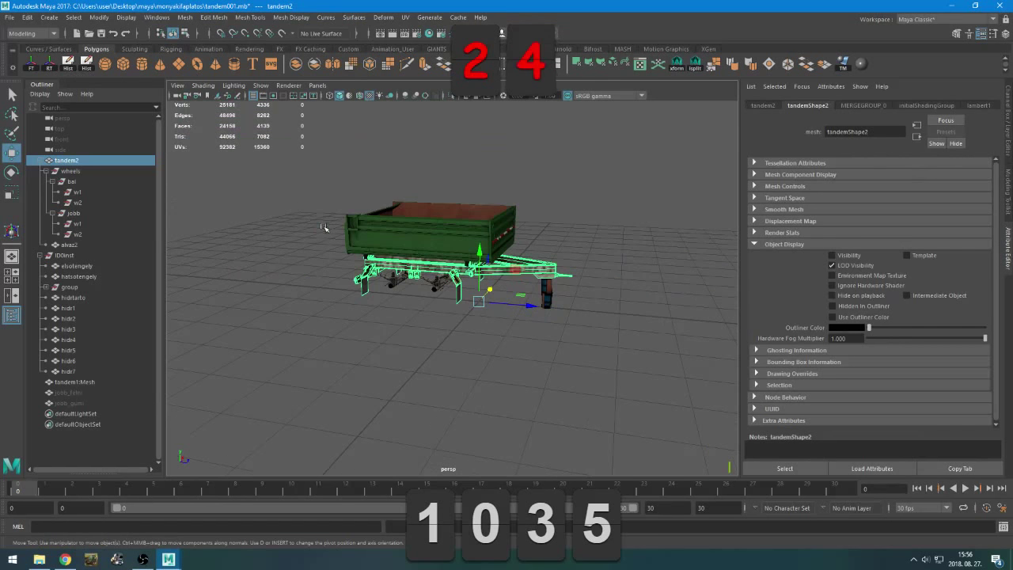
left_click_drag(241, 148, 706, 325)
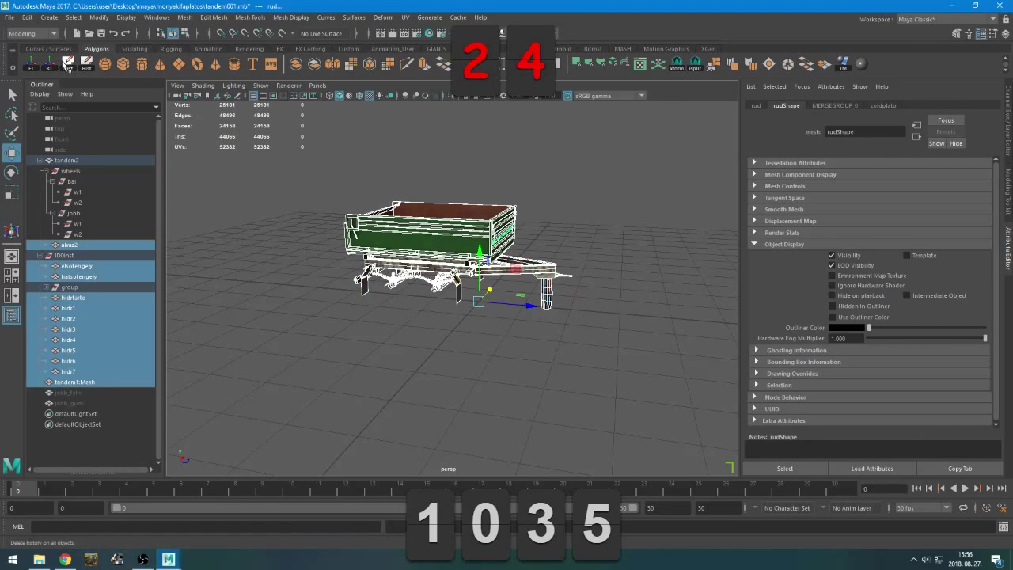
Select the w1 group under bal, show its channel values and reopen the GIANTS I3D Toolbox beside the viewport
left_click(78, 191)
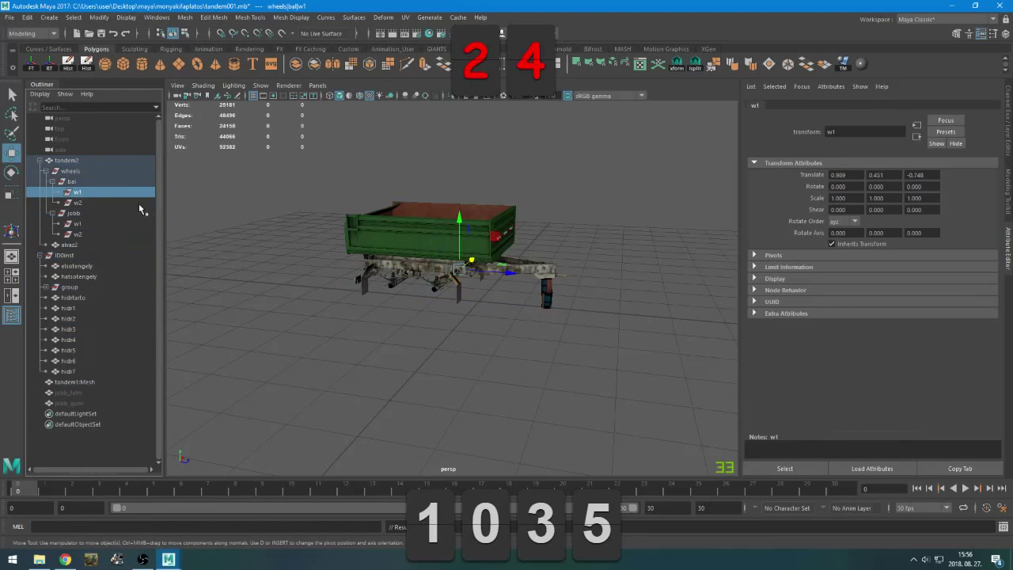
scroll(516, 250, "up", 5)
left_click_drag(517, 250, 712, 230, "alt")
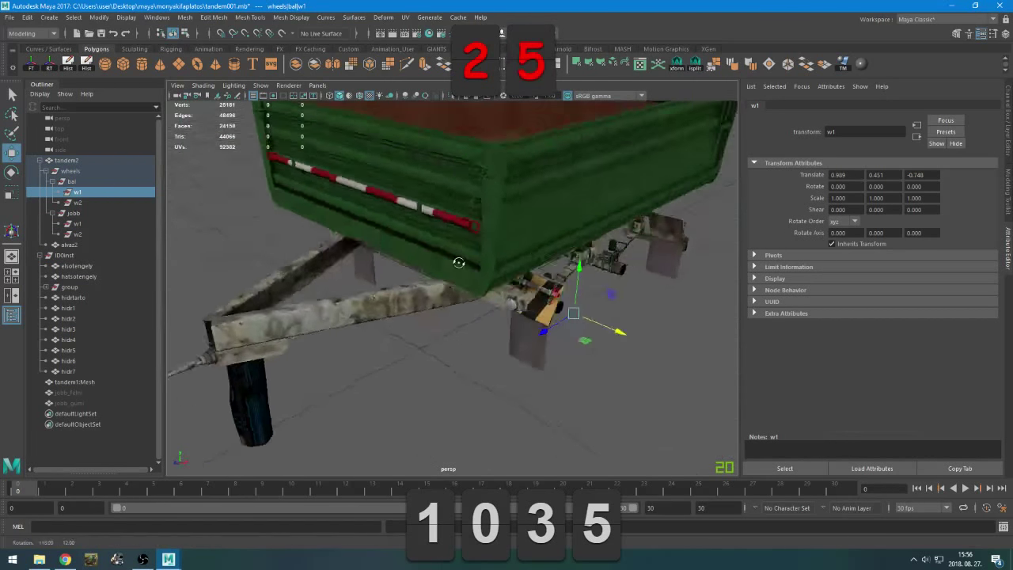
left_click(1011, 140)
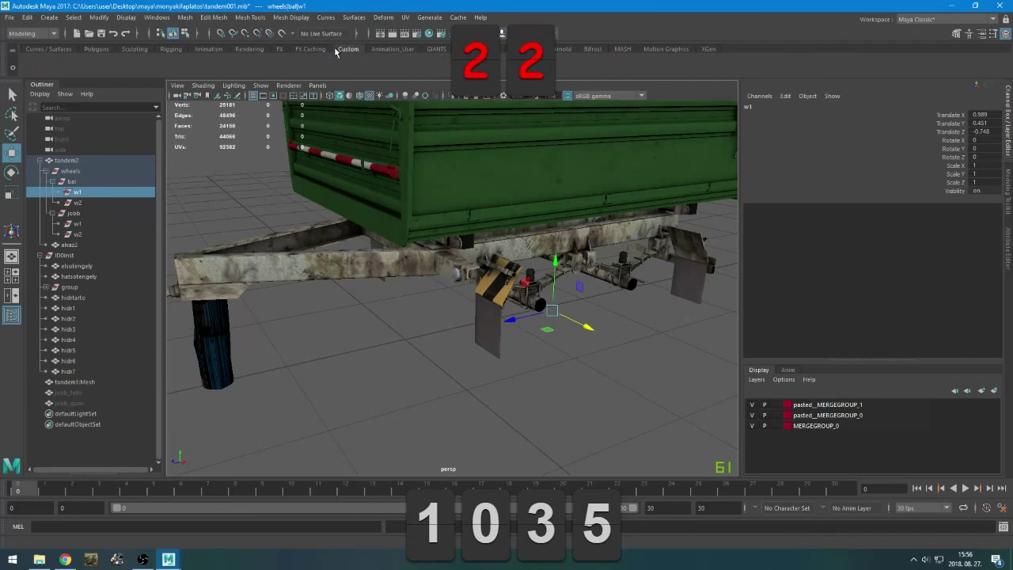
left_click(257, 50)
left_click(436, 49)
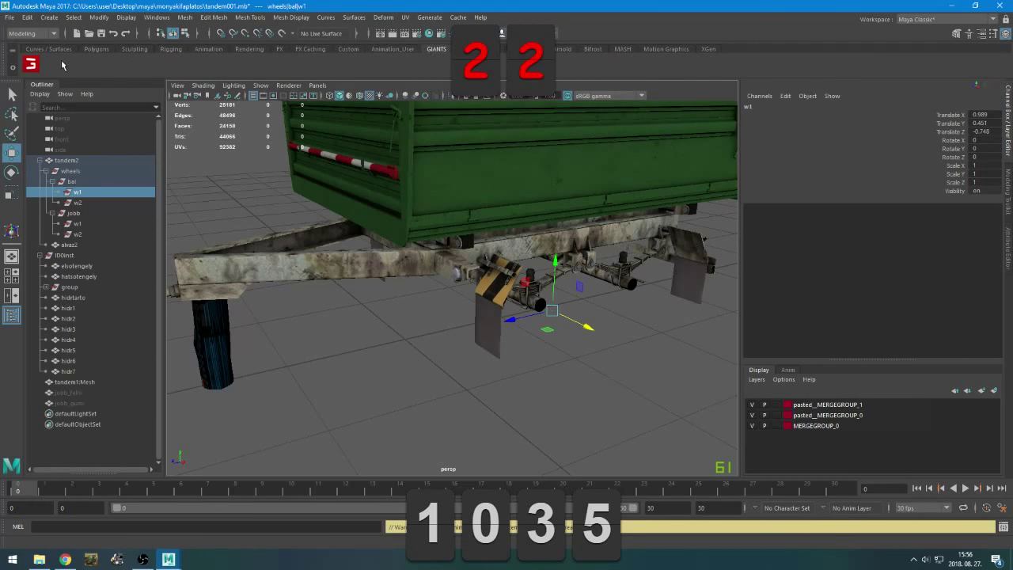
left_click(31, 65)
left_click_drag(538, 299, 826, 268)
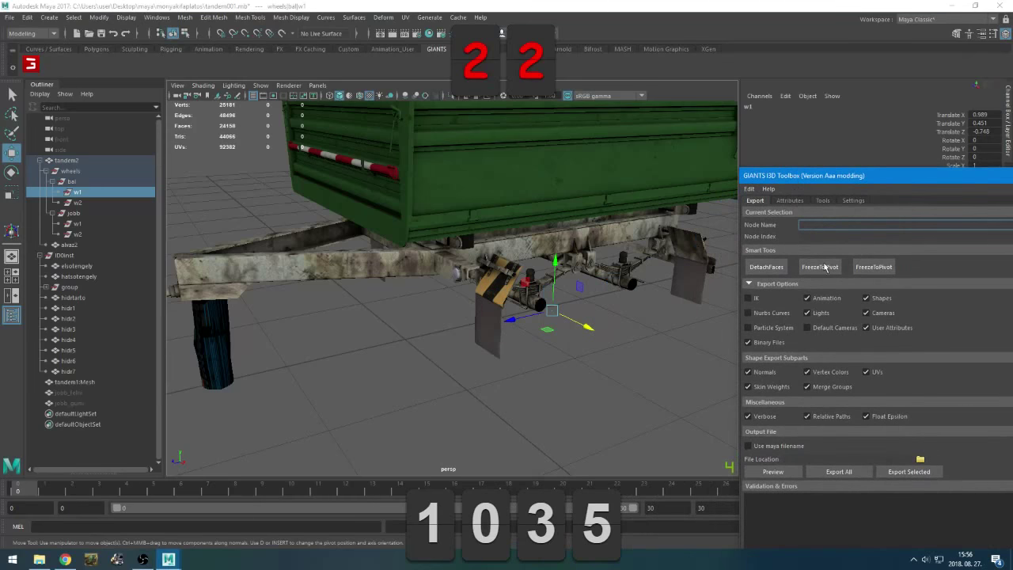
Apply FreezeToPivot to the empty wheel groups, including w2 under jobb, and select the wheels parent
left_click(116, 202)
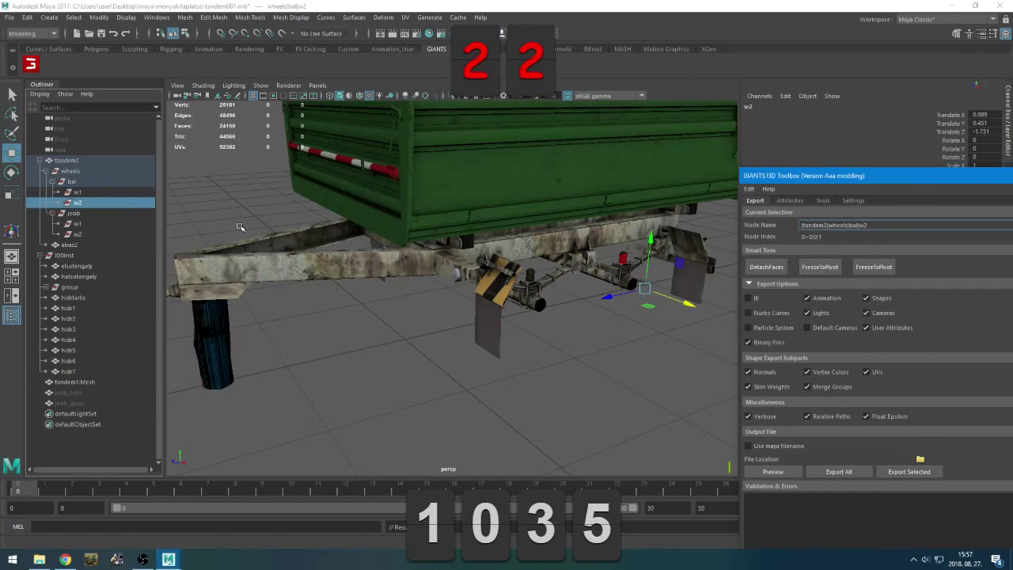
left_click(73, 214)
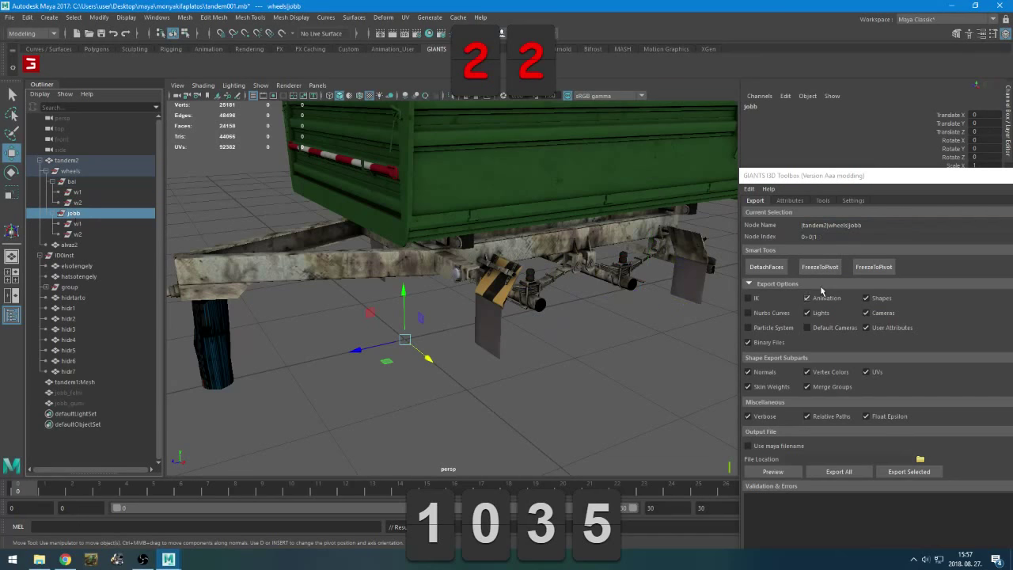
left_click(78, 234)
left_click(820, 267)
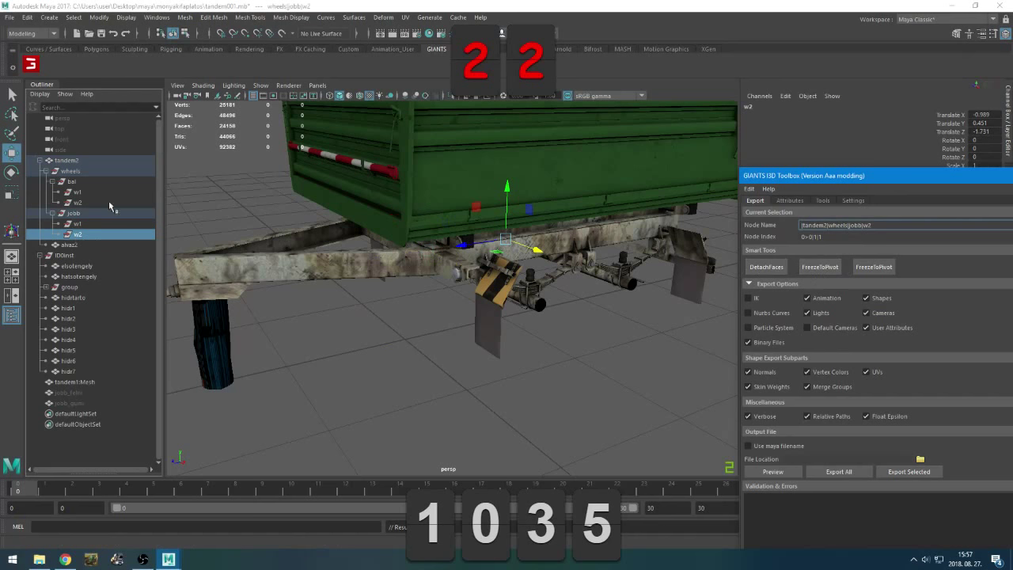
left_click(70, 171)
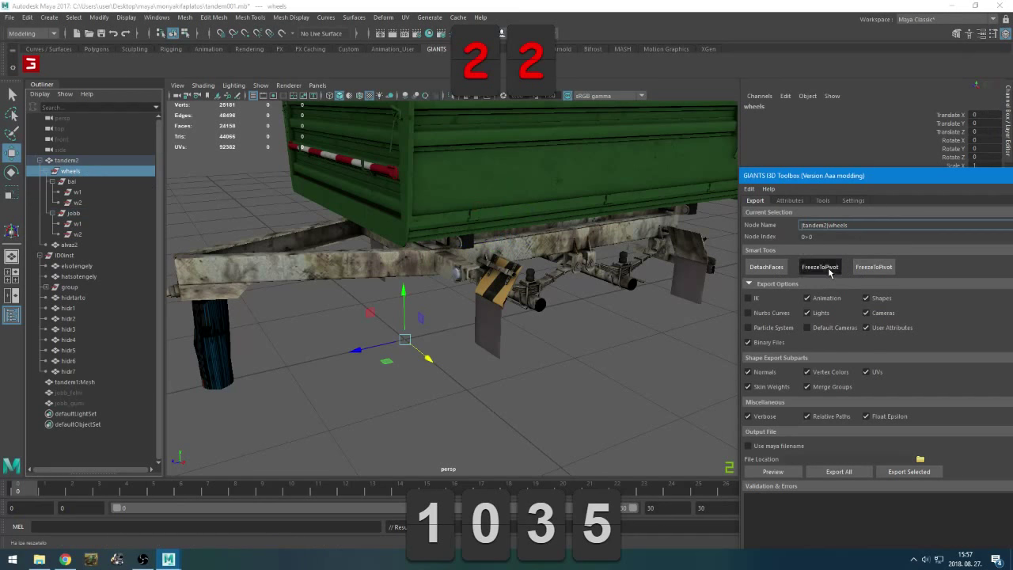
Check the transform values of the bal and jobb groups and of w1 and w2 under bal
double_click(72, 181)
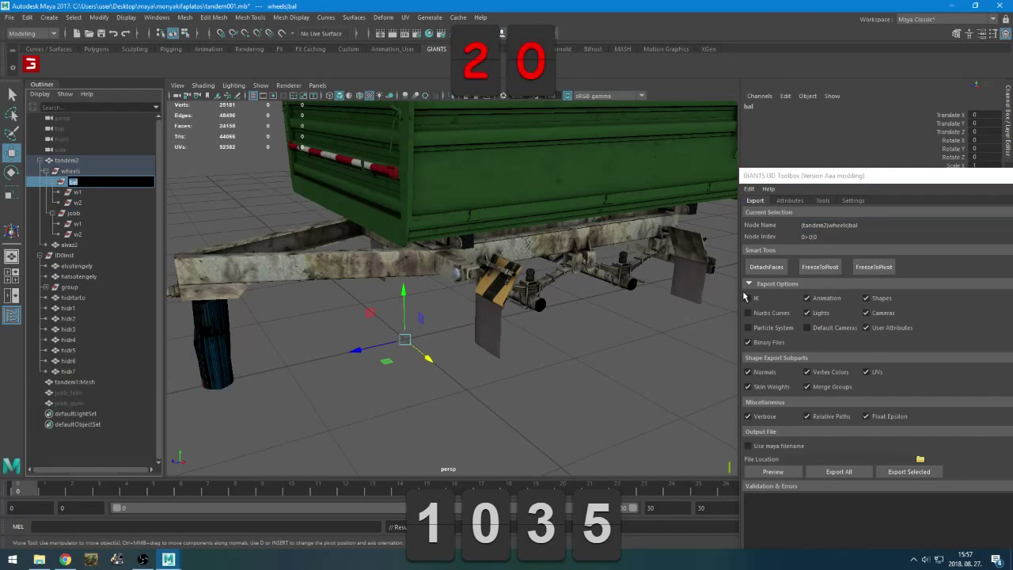
left_click(83, 213)
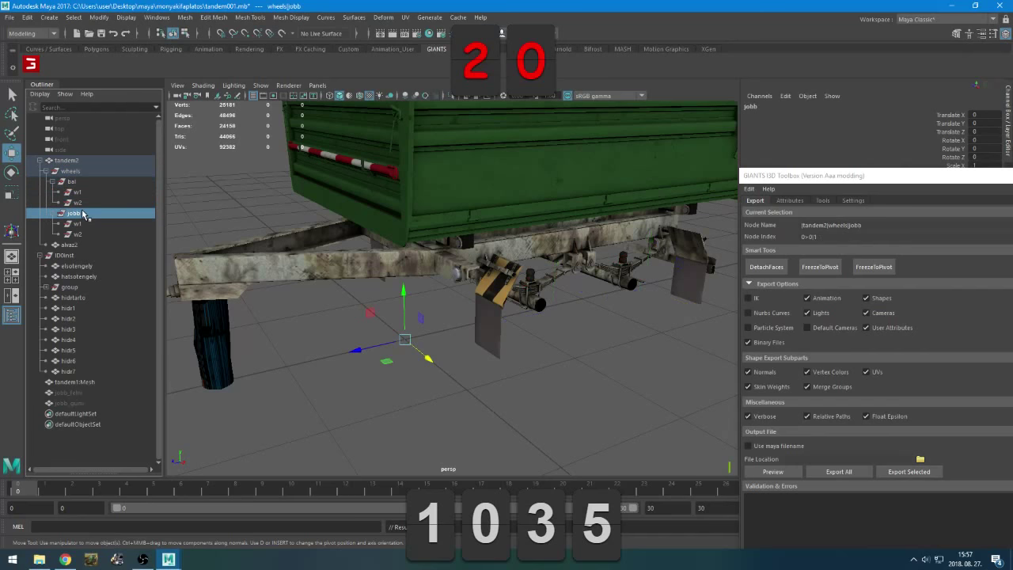
left_click(83, 181)
left_click(82, 214)
left_click(85, 202)
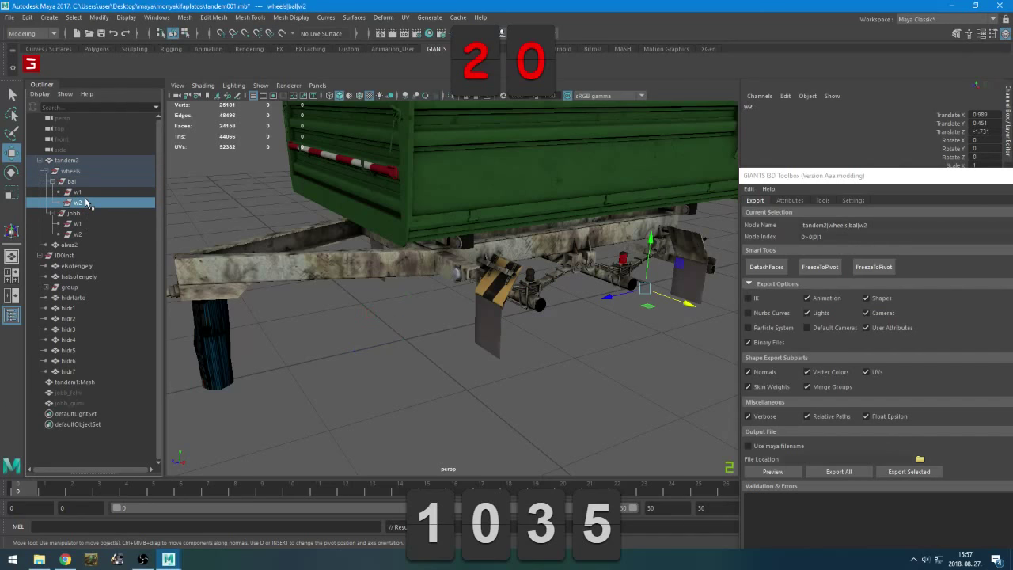
left_click(85, 192)
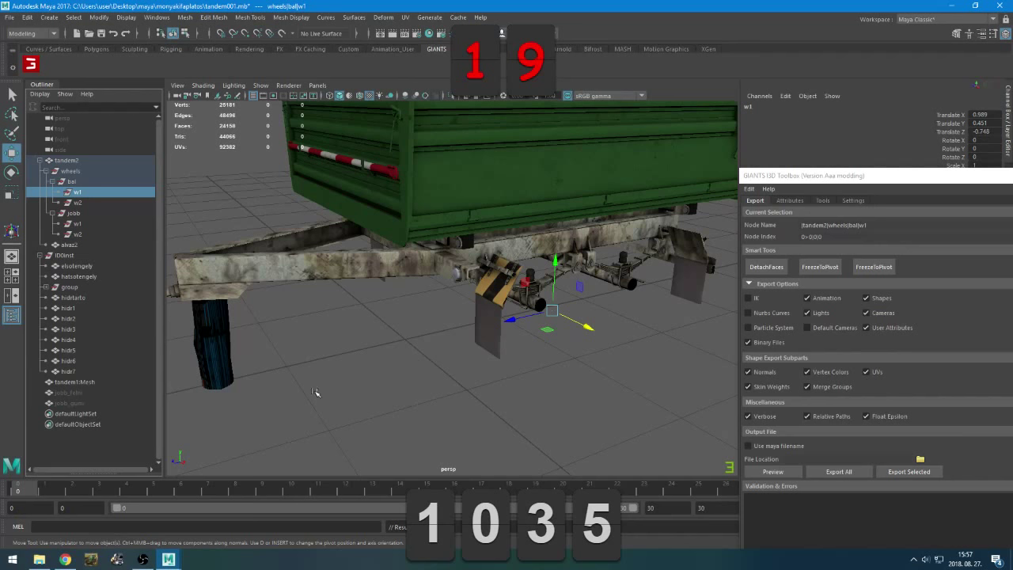
Rename the alvaz2 frame mesh as alvaz3 and parent the elsotengely and hatsotengely axles under it
left_click(76, 245)
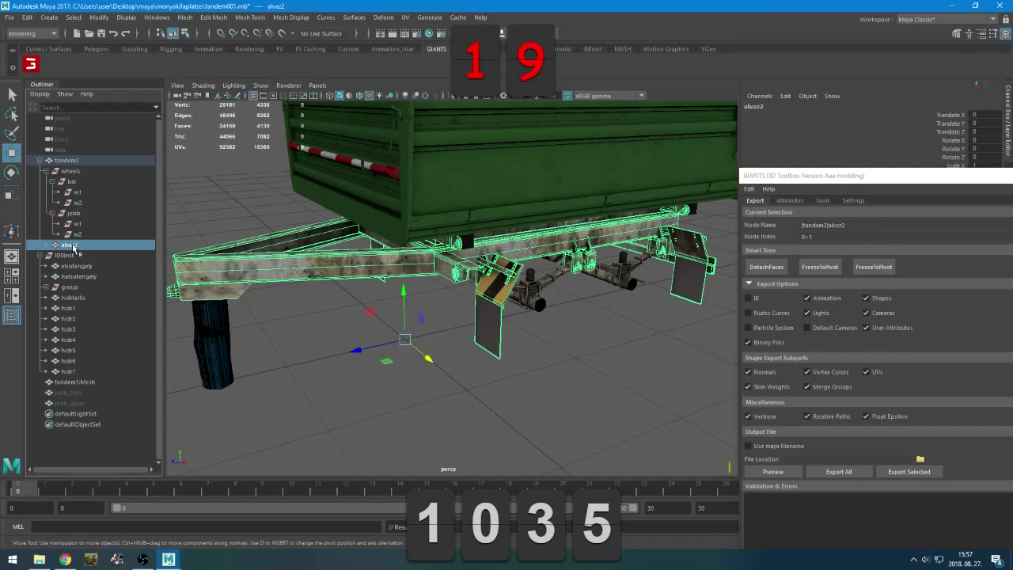
left_click(74, 256)
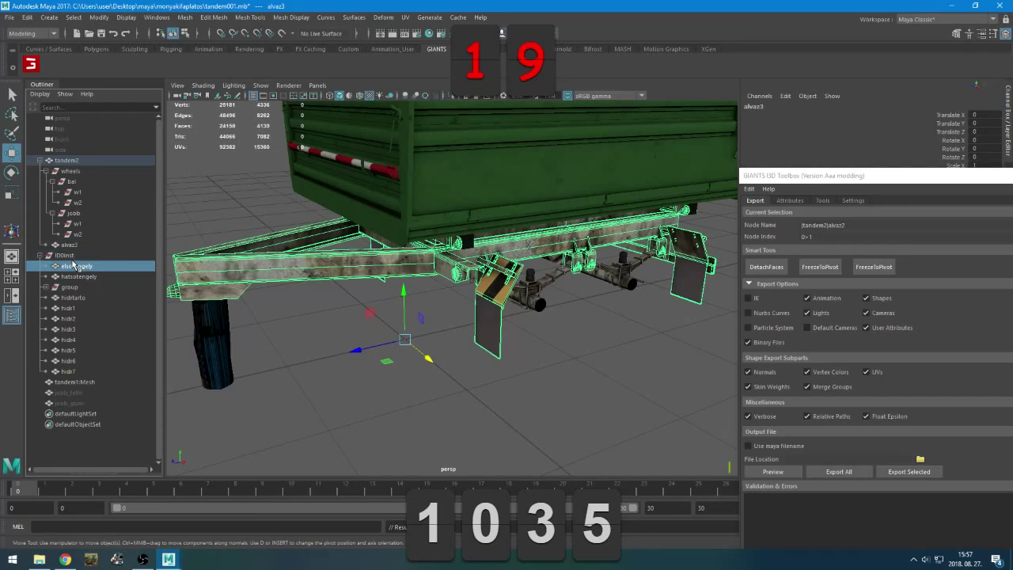
left_click(76, 266)
left_click(80, 275, "ctrl")
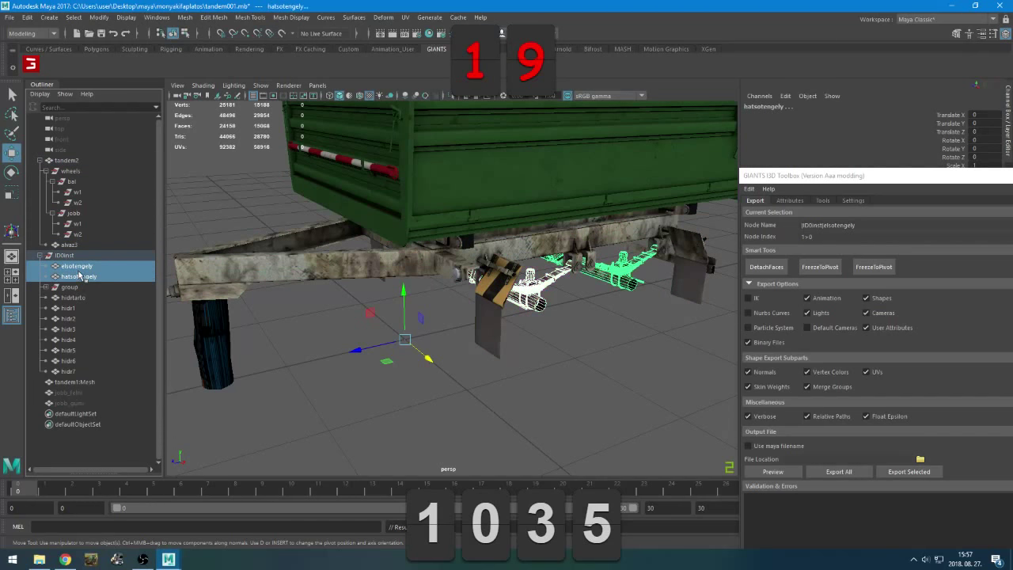
left_click_drag(77, 270, 89, 248)
left_click(46, 245)
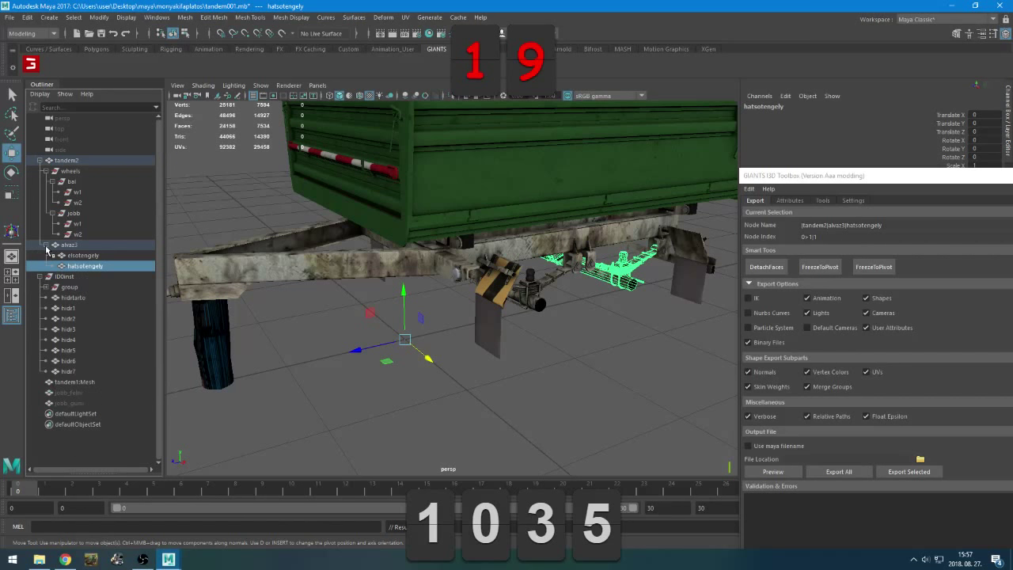
Move the cargo body's group out of its current parent and place it directly under tandem2
left_click(84, 298)
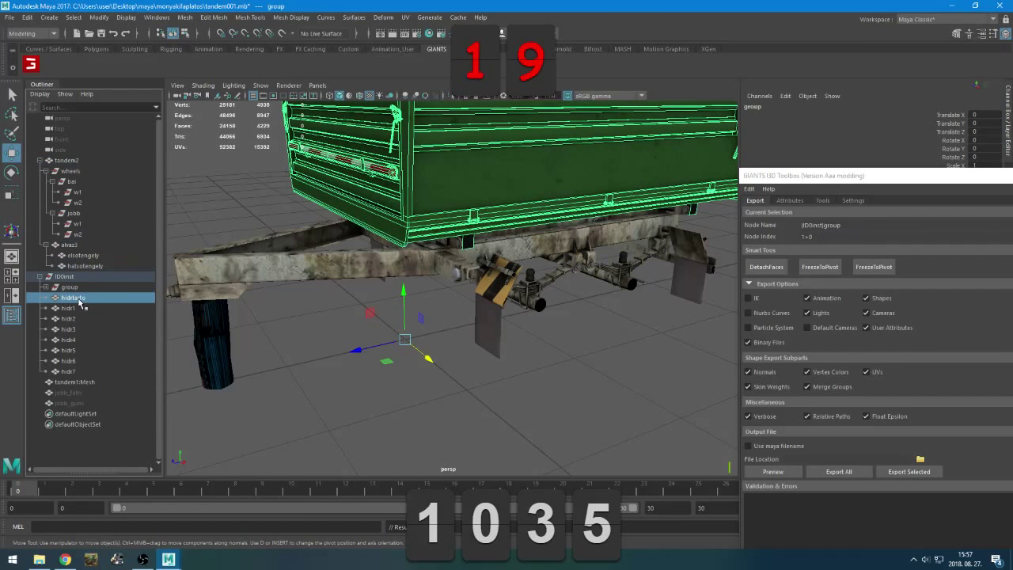
left_click(48, 288)
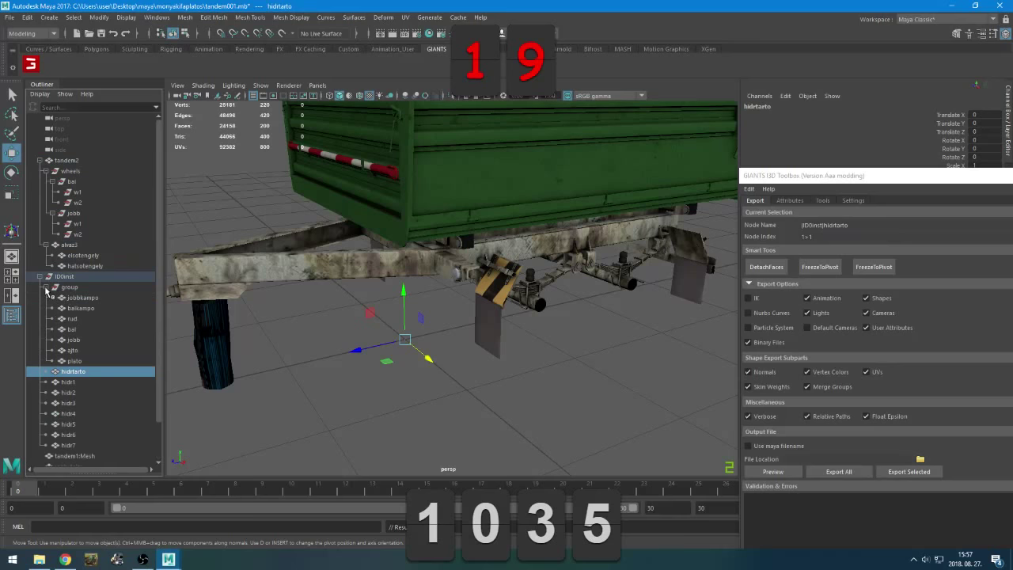
left_click(48, 288)
left_click(73, 288)
left_click_drag(76, 292, 94, 165)
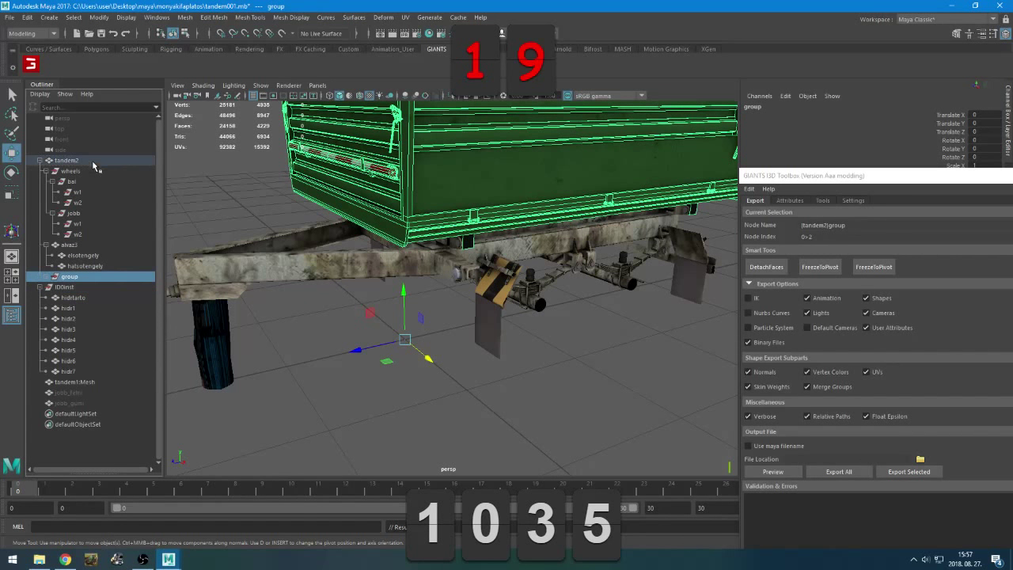
Collapse the wheels group and check the objects in alvaz3 and the cargo body's group
left_click(67, 245)
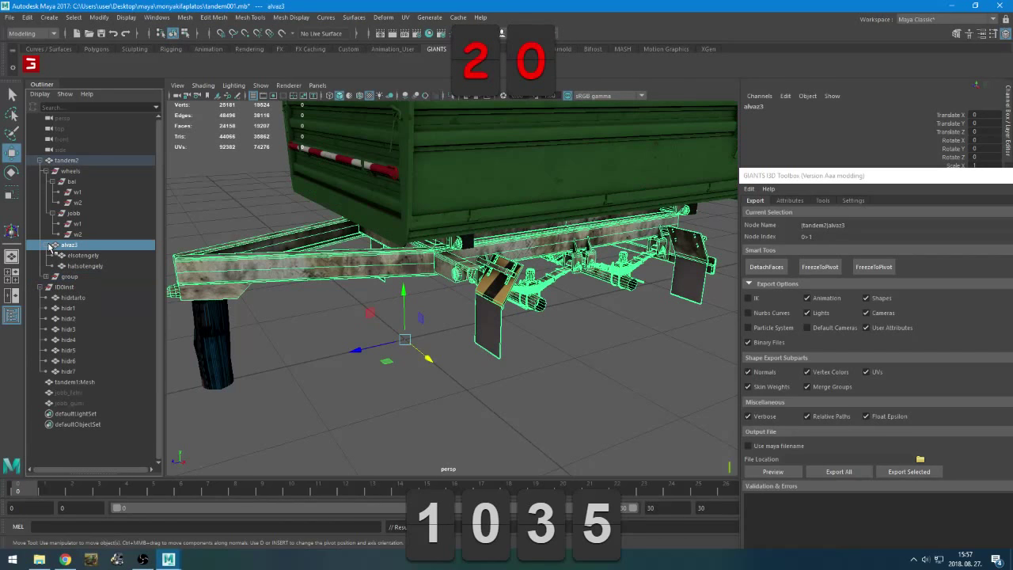
left_click(47, 171)
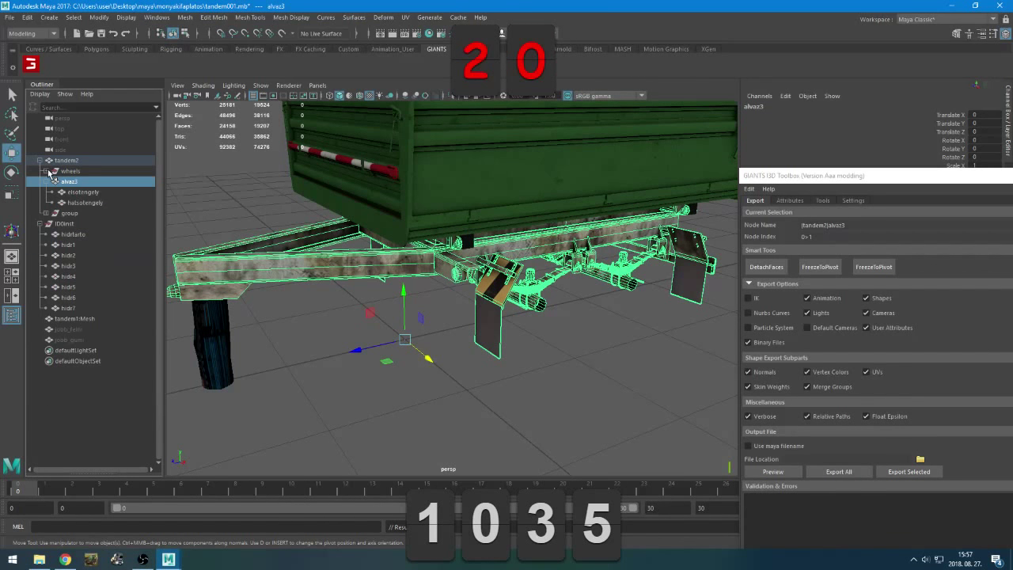
left_click(45, 213)
left_click(45, 213)
left_click(70, 214)
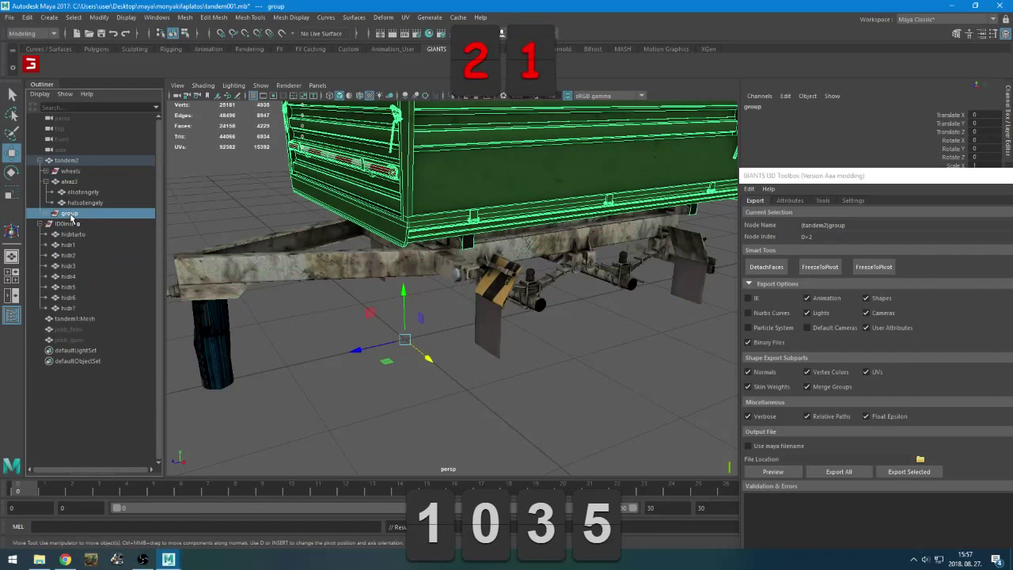
left_click(46, 182)
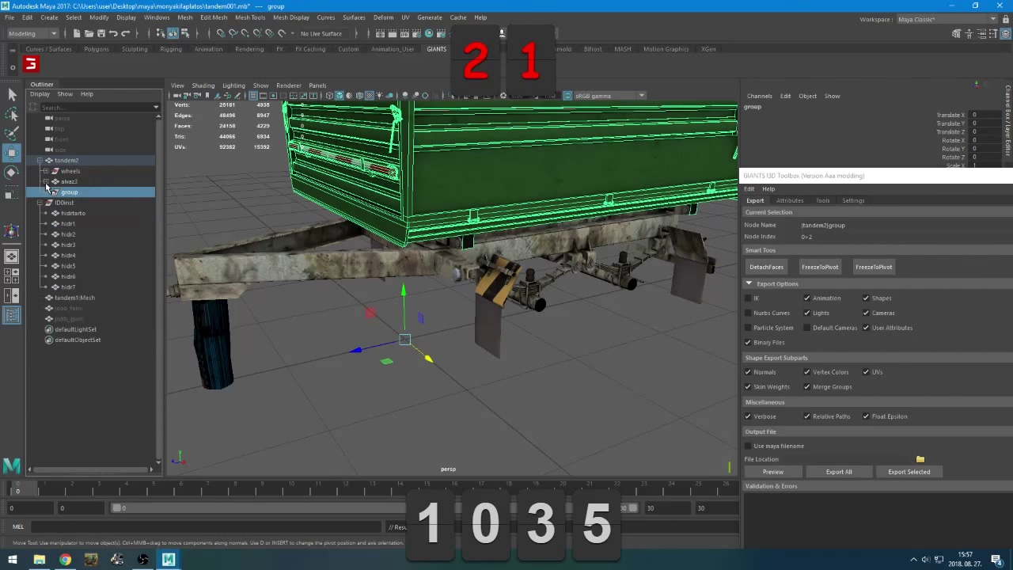
left_click(46, 182)
left_click(83, 193)
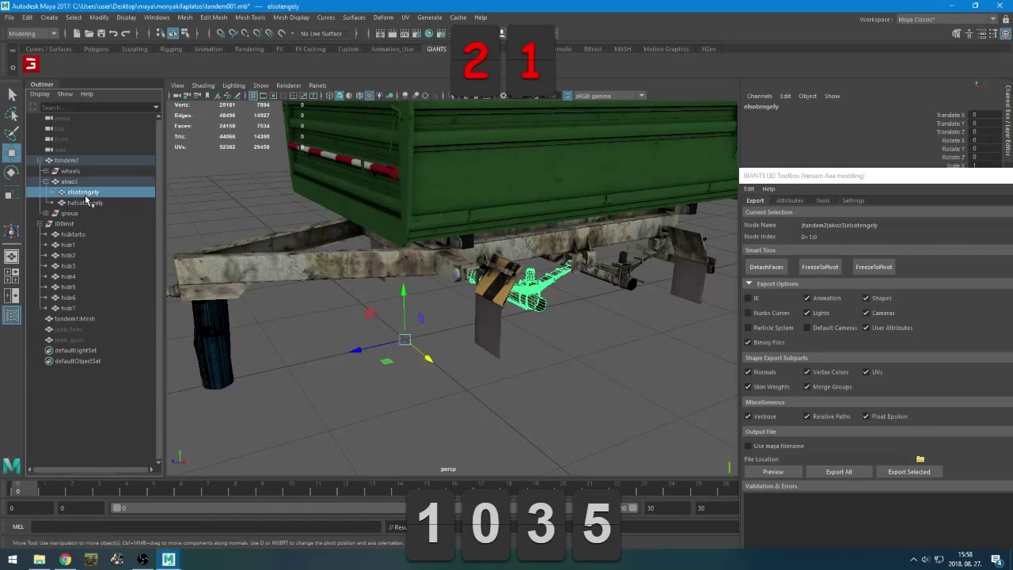
Parent hidr1 through hidr7 under hidrtarto
left_click(67, 247)
left_click(71, 236)
left_click(80, 244)
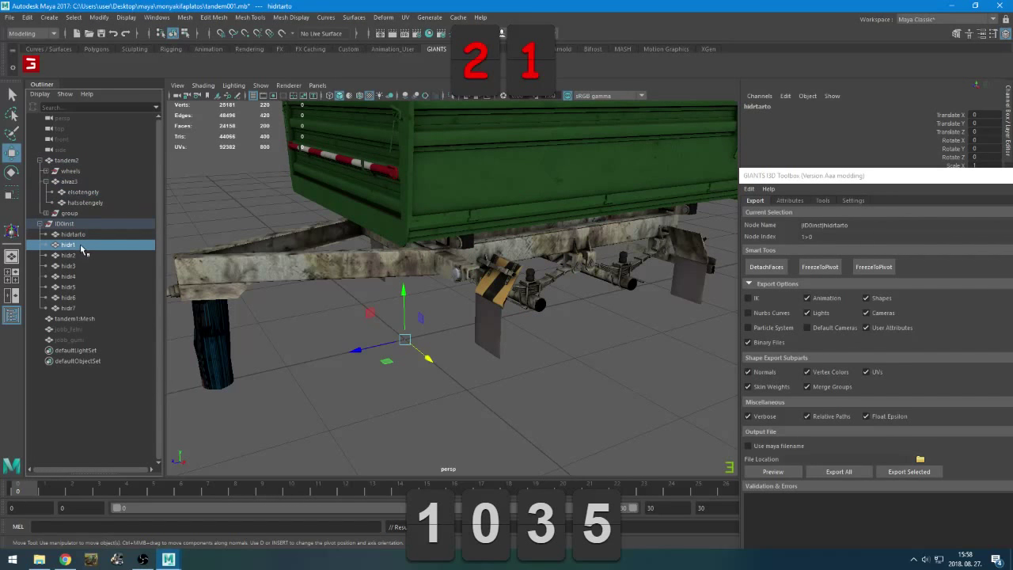
left_click_drag(72, 248, 81, 309)
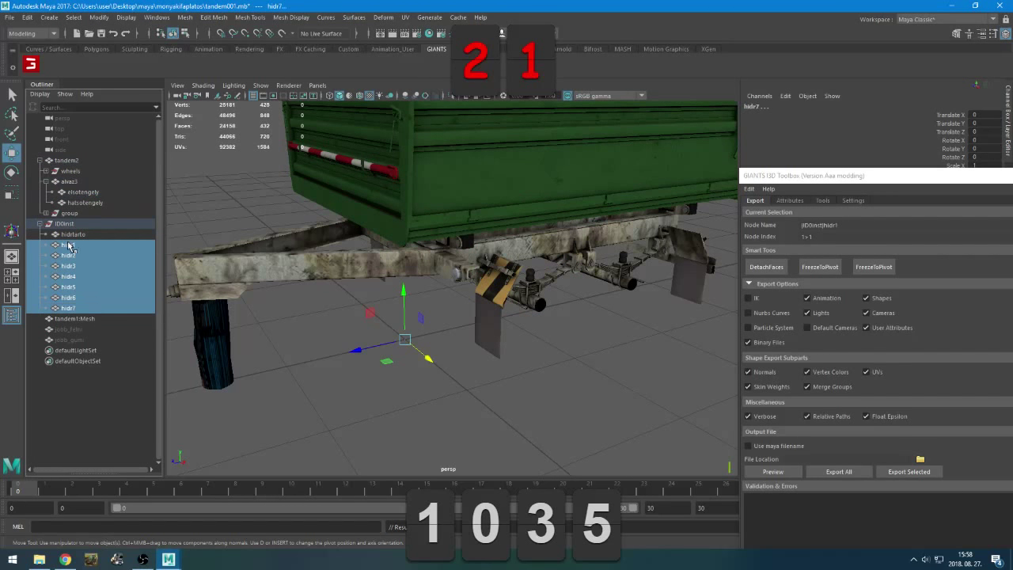
mouse_move(69, 247)
middle_mouse_down()
mouse_move(87, 237)
mouse_move(73, 235)
middle_mouse_up()
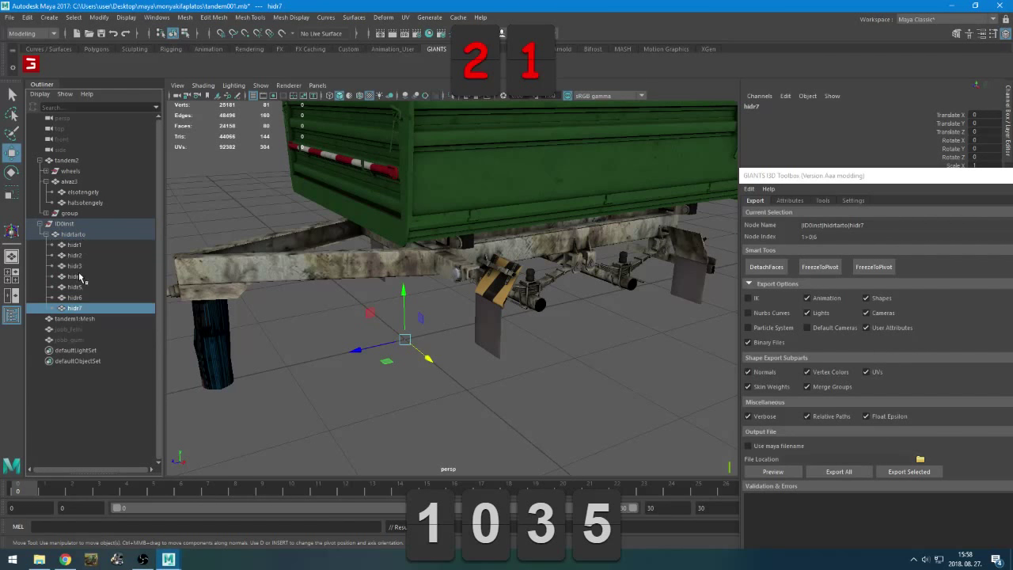
Parent hidr2 through hidr7 under hidr1, and nest hidr3 through hidr7 under hidr2
left_click_drag(80, 309, 82, 265)
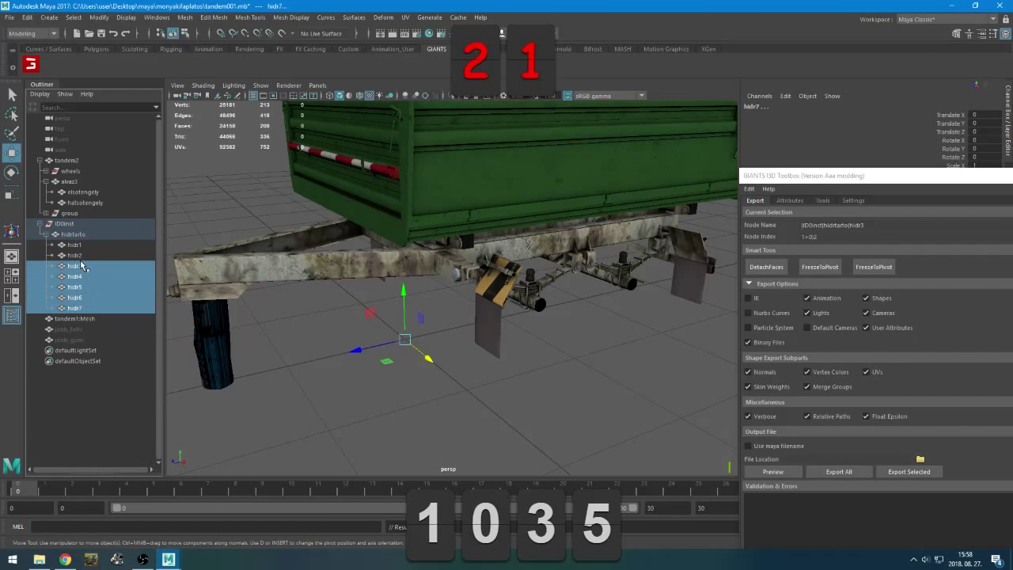
left_click(80, 256)
left_click_drag(78, 308, 82, 259)
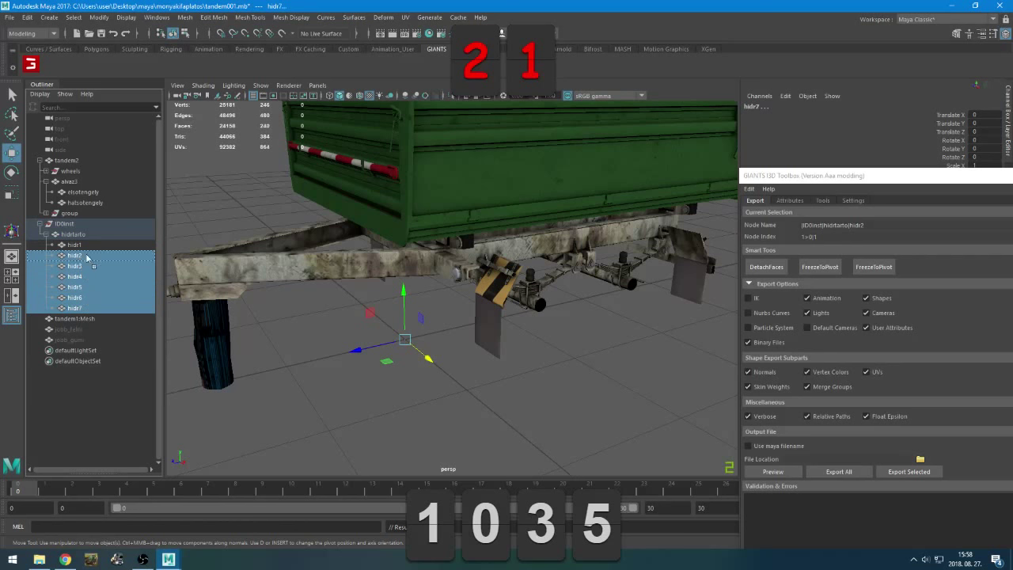
middle_click_drag(87, 257, 93, 245)
left_click(53, 244)
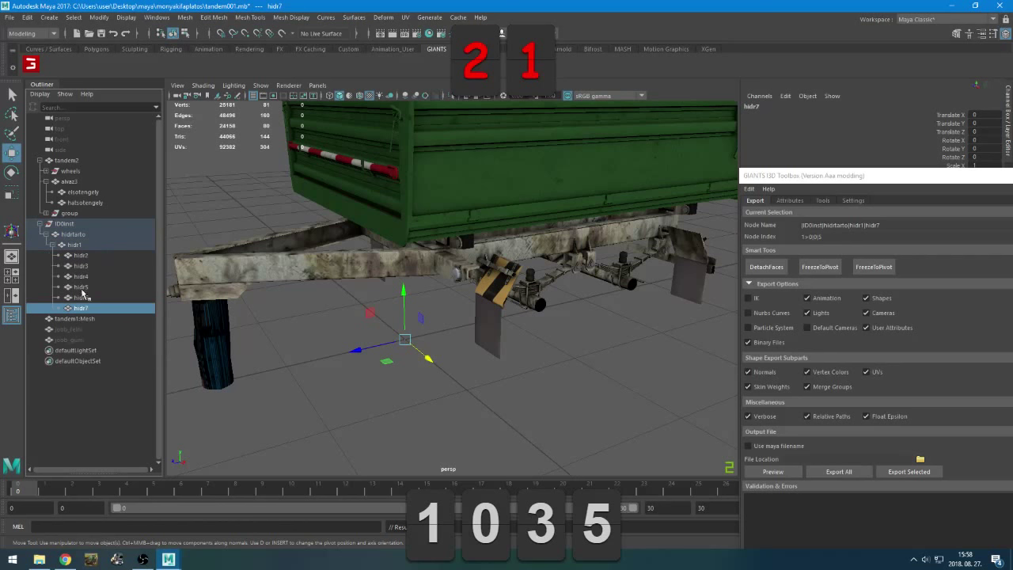
left_click_drag(83, 308, 85, 267)
middle_click_drag(85, 268, 95, 257)
left_click(60, 255)
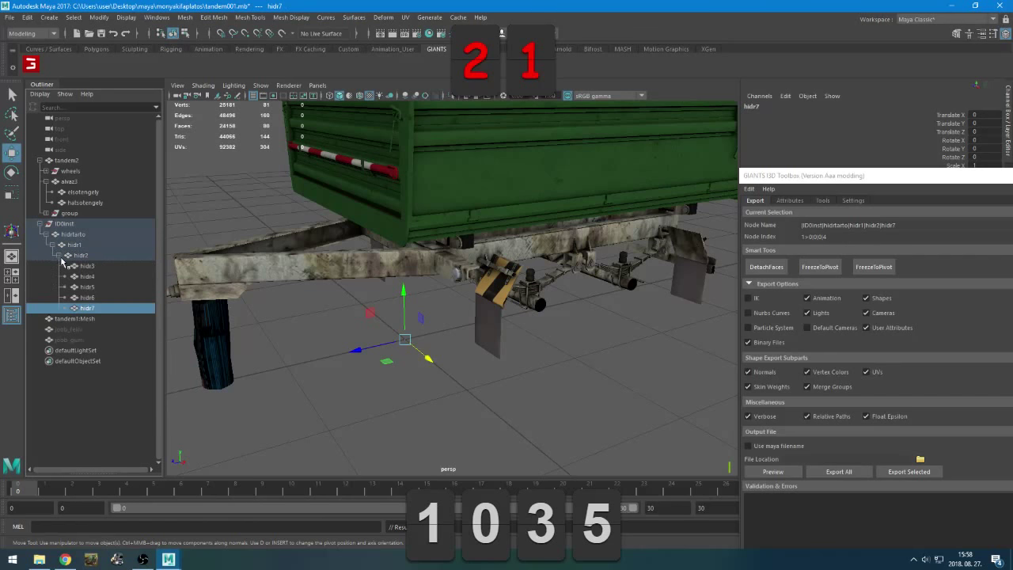
Nest hidr4 through hidr7 under hidr3
left_click_drag(85, 302, 92, 280)
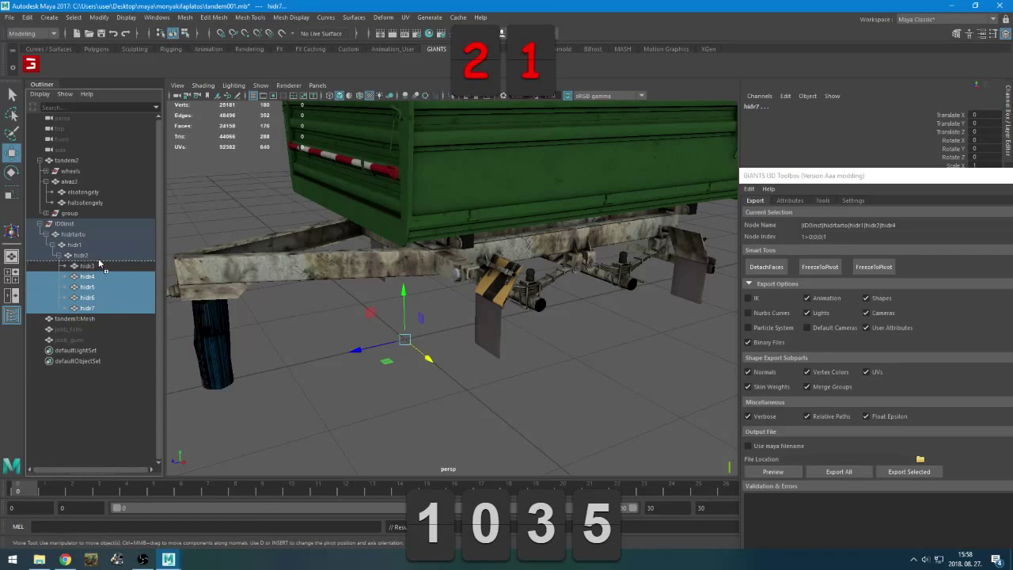
middle_click_drag(99, 263, 99, 259)
left_click_drag(92, 277, 93, 267)
left_click_drag(91, 308, 92, 276)
middle_click_drag(92, 276, 99, 266)
left_click(66, 266)
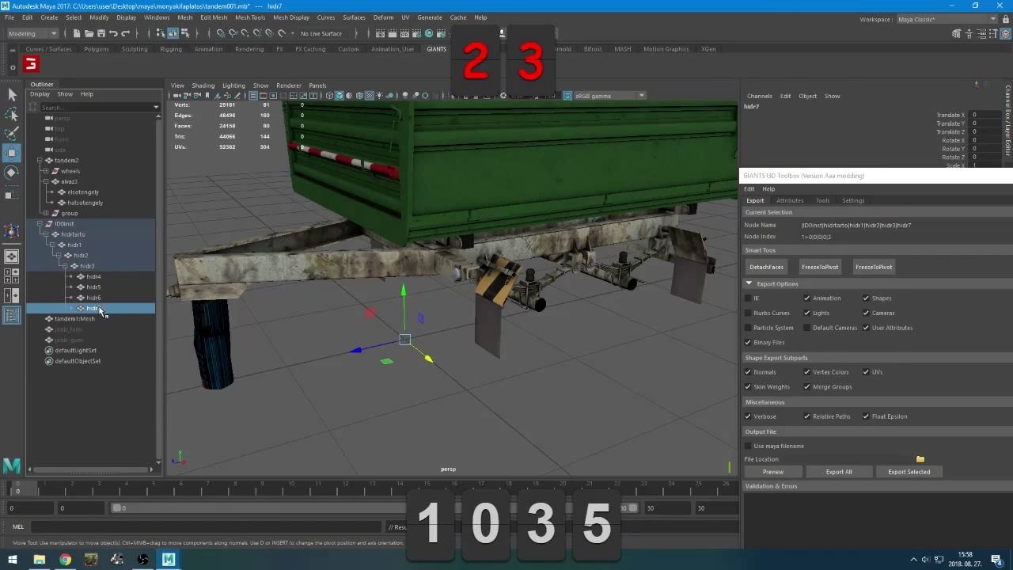
Nest hidr5, hidr6 and hidr7 successively below hidr4, each parented under the preceding segment
left_click_drag(98, 307, 101, 288)
middle_click_drag(101, 288, 104, 277)
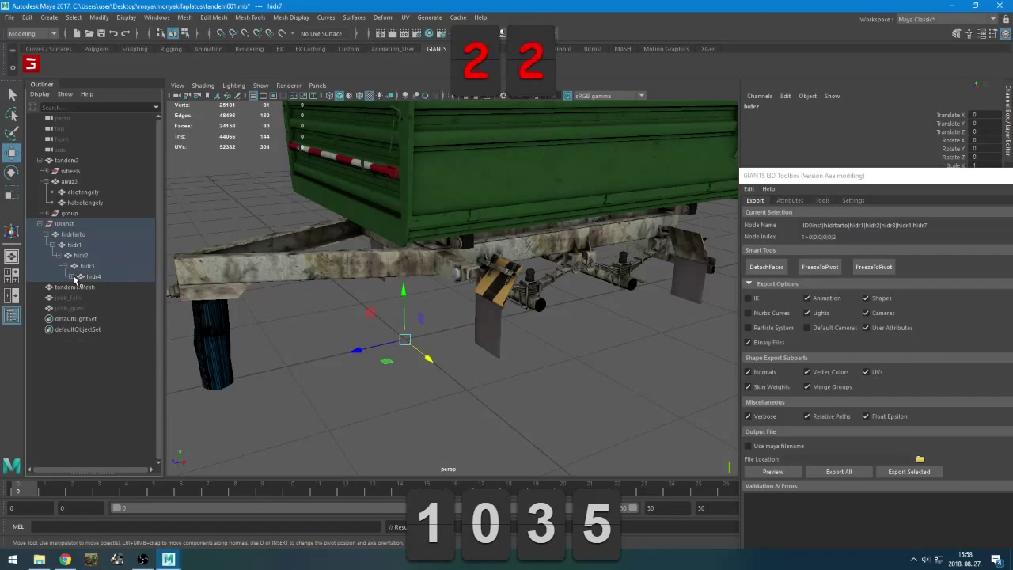
left_click_drag(102, 308, 104, 301)
mouse_move(104, 301)
middle_mouse_down()
mouse_move(79, 291)
mouse_move(109, 301)
middle_mouse_up()
left_click(84, 298)
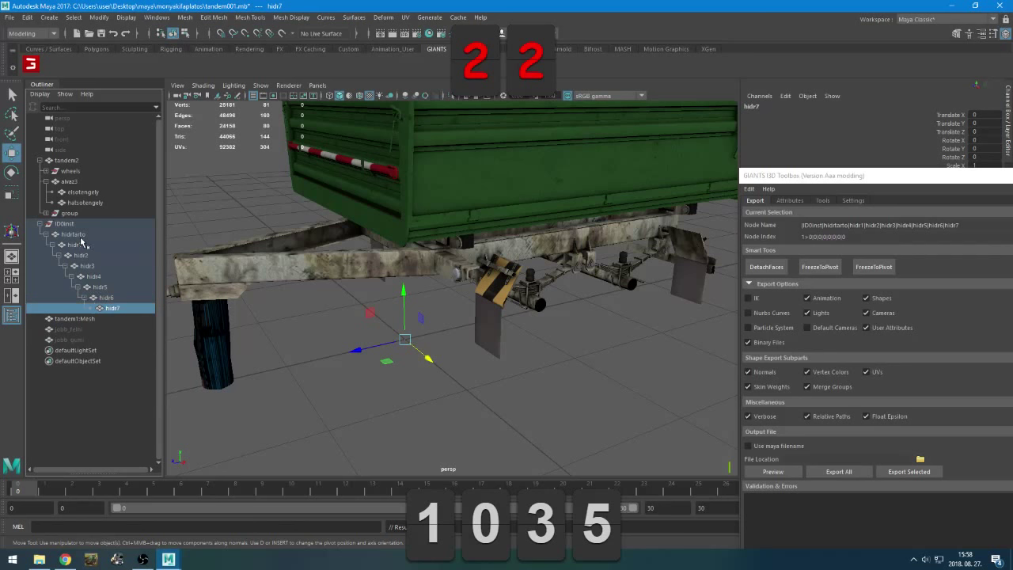
Center the pivots of hidrtarto and hidr1 through hidr7 and apply FreezeToPivot to them
left_click_drag(73, 234, 111, 309)
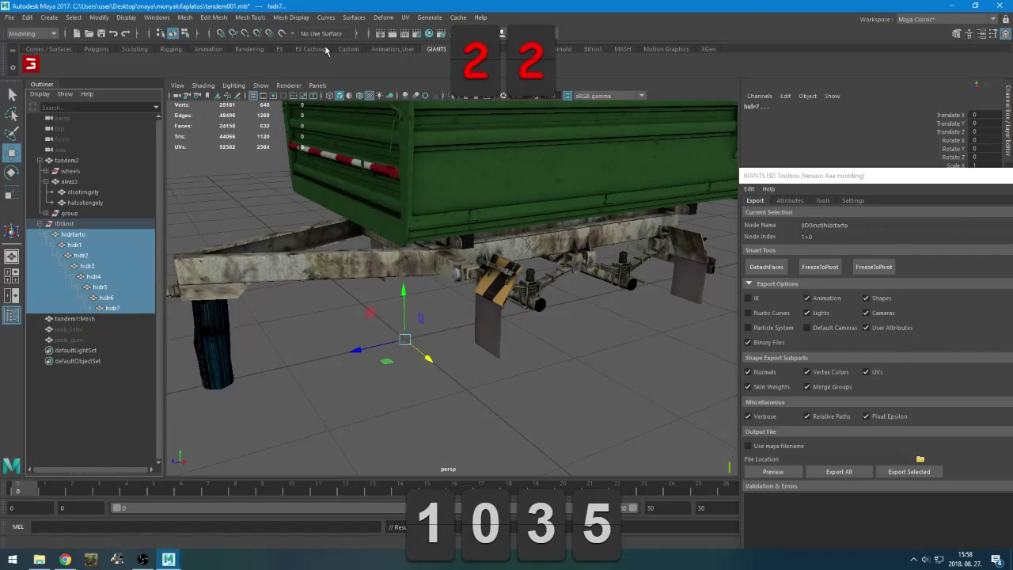
left_click(96, 49)
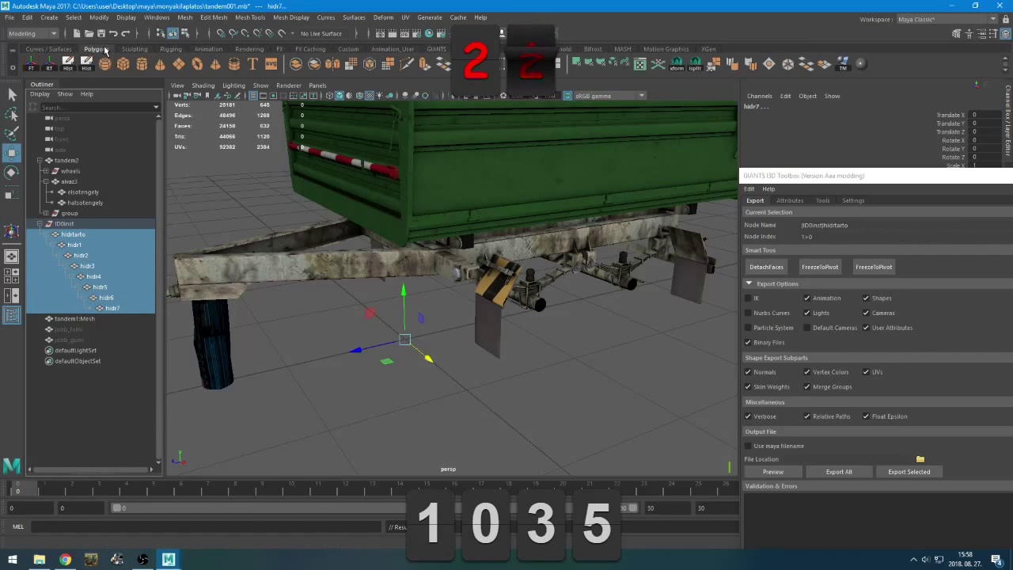
left_click(677, 65)
left_click(882, 269)
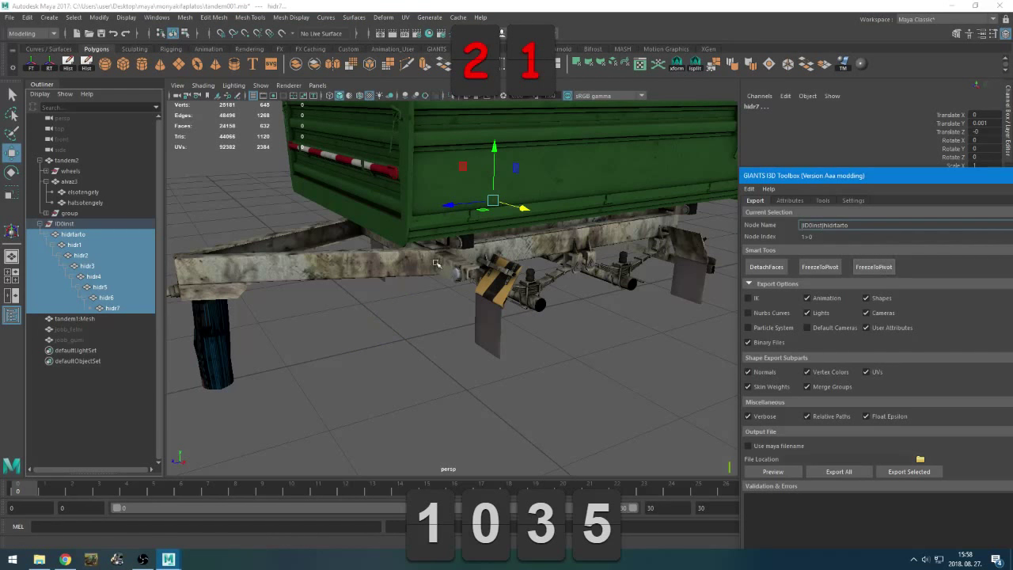
Check the transform values of hidr6, hidr4, hidr3, hidr1 and hidrtarto
left_click(107, 297)
left_click(94, 276)
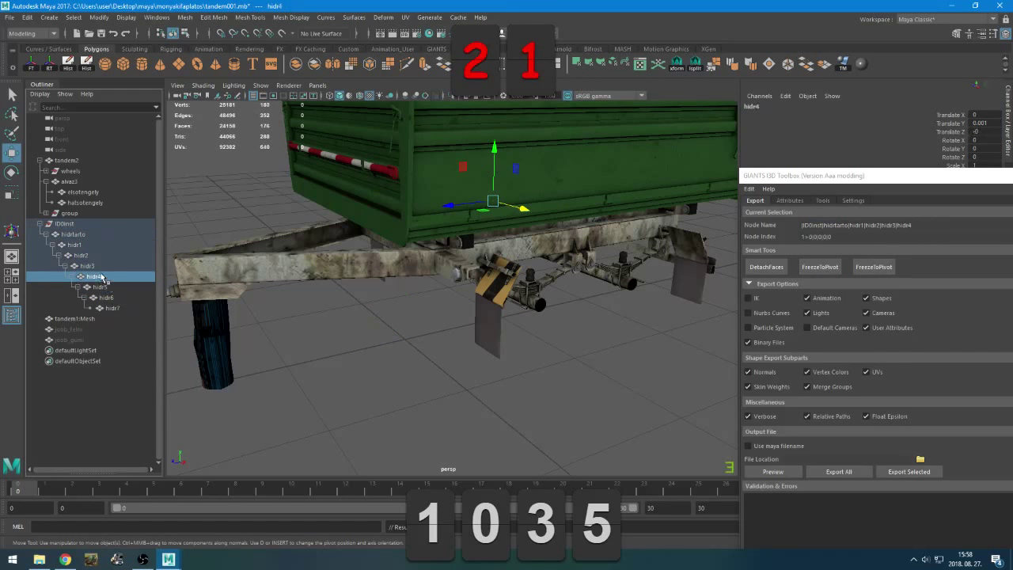
left_click(87, 266)
left_click(73, 245)
left_click(69, 236)
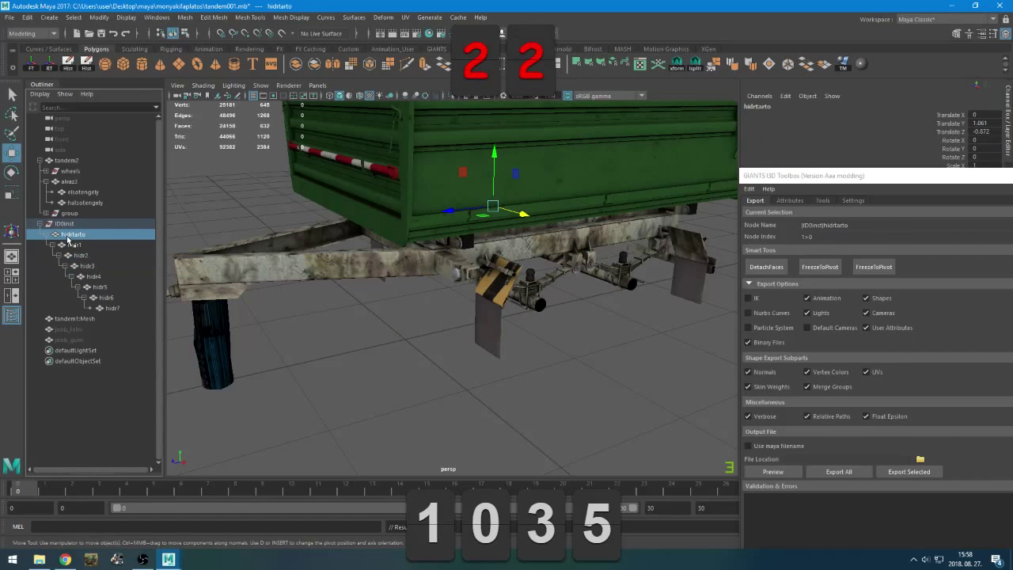
Isolate the hydraulic cylinder's parent group with hidrtarto through hidr7 in the viewport and frame them
left_click_drag(69, 235, 131, 300)
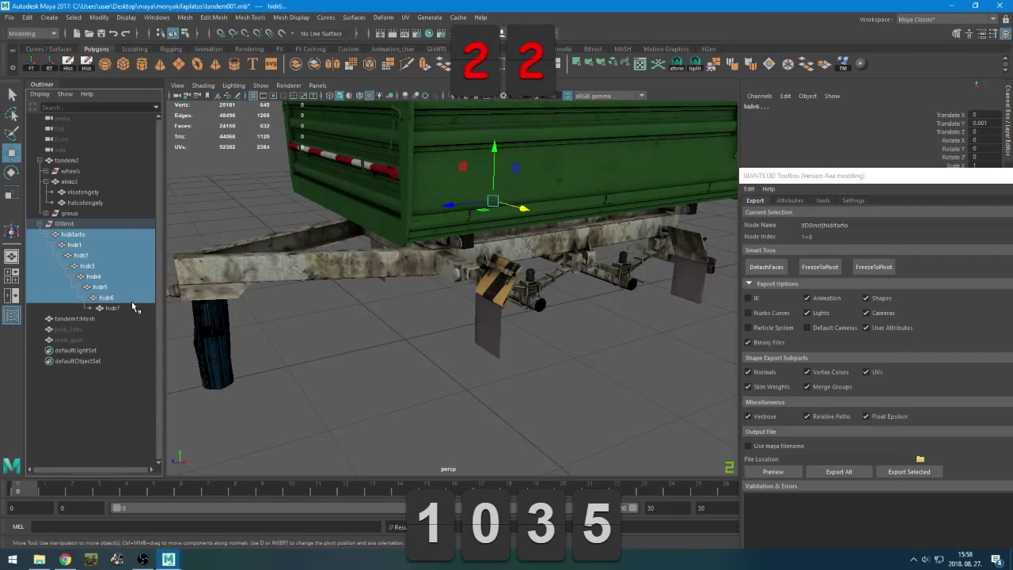
left_click(62, 224)
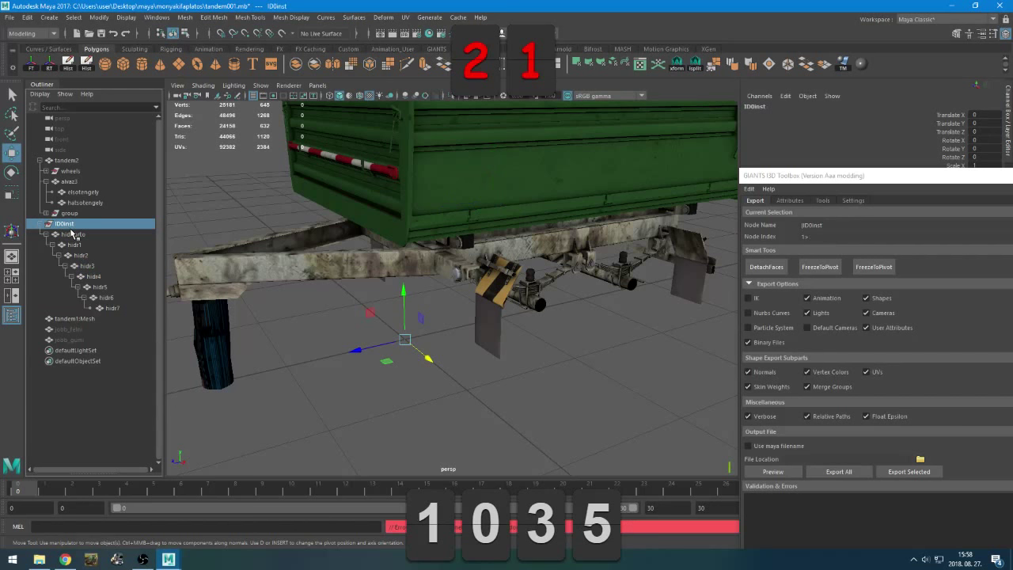
left_click_drag(68, 236, 111, 309, "shift")
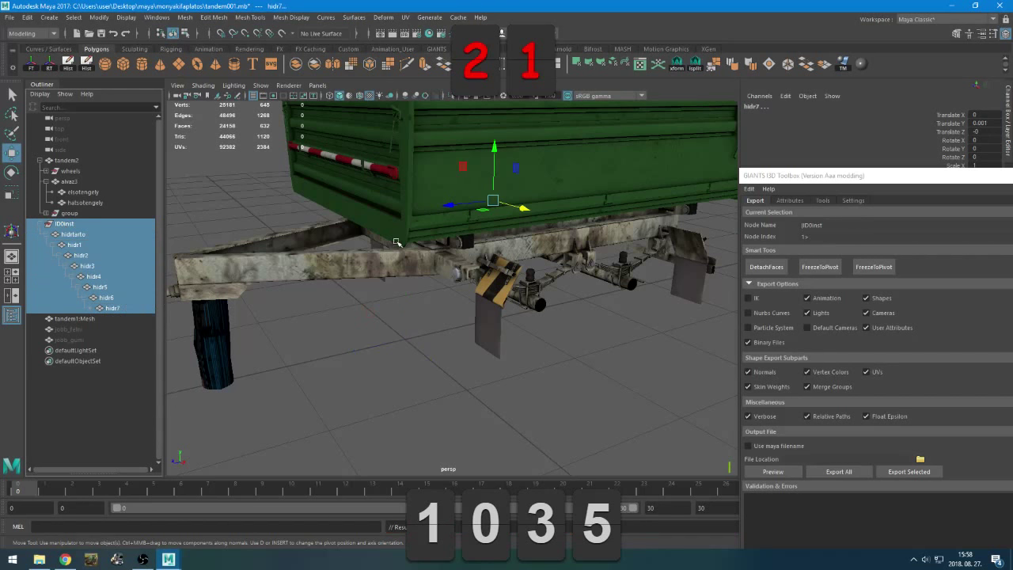
key("ctrl+1")
key("f")
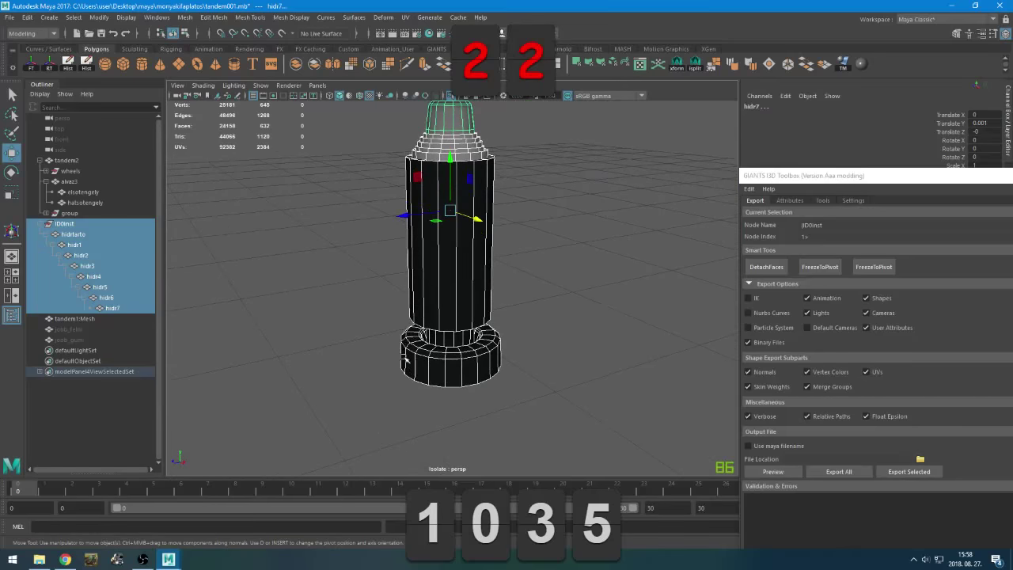
Freeze the transformations of hidrtarto so its translate values are 0
left_click(72, 235)
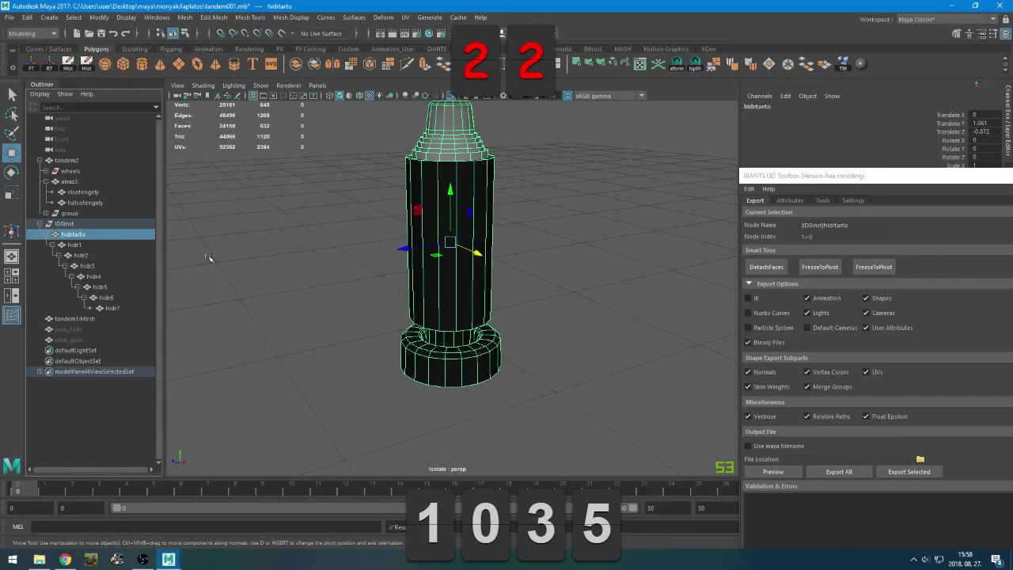
middle_click_drag(210, 256, 380, 250)
left_click_drag(380, 250, 224, 269, "alt")
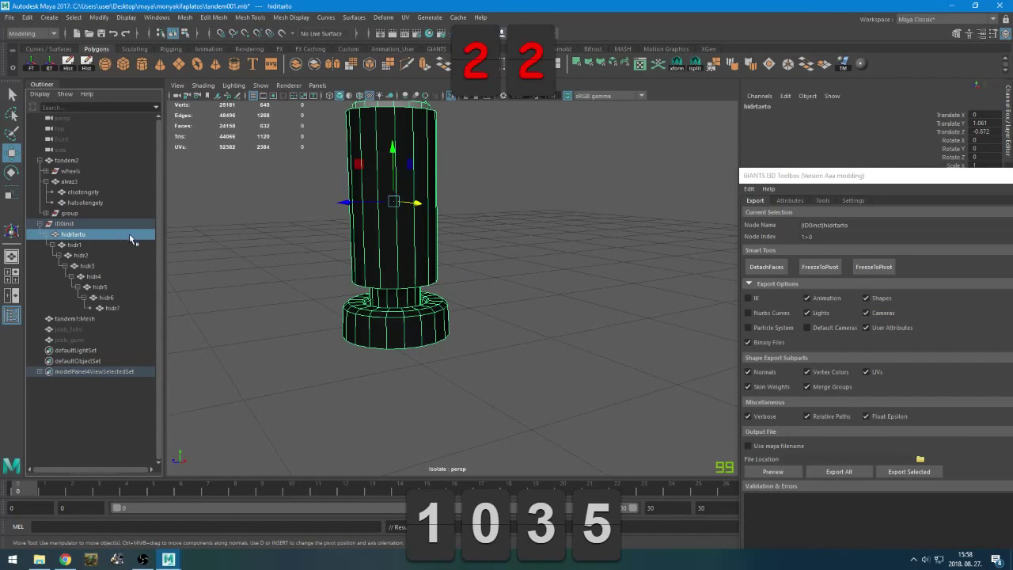
left_click(677, 64)
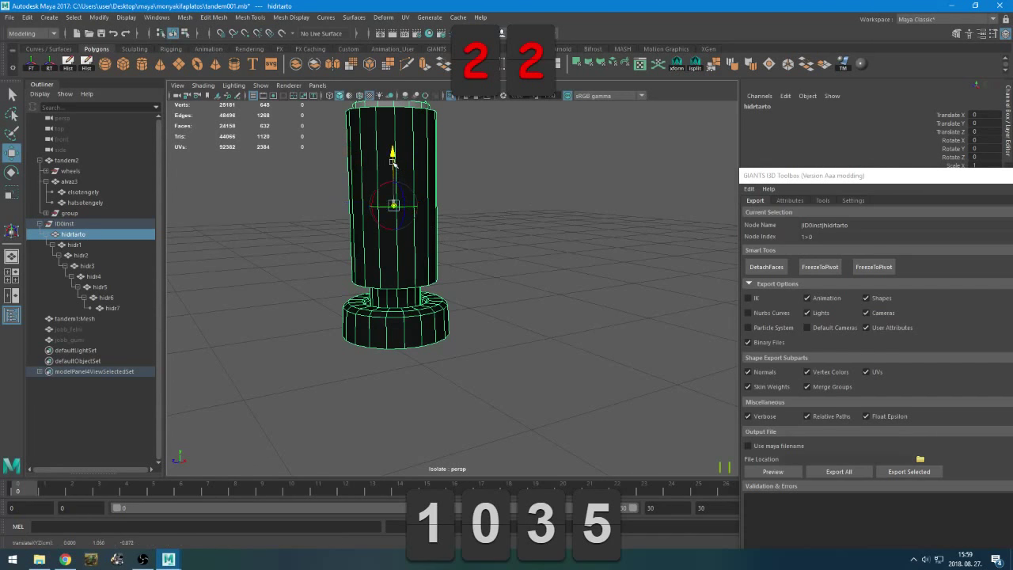
Move the pivot of hidr1 down to its rounded lower end inside the base ring, using wireframe display
left_click(77, 245)
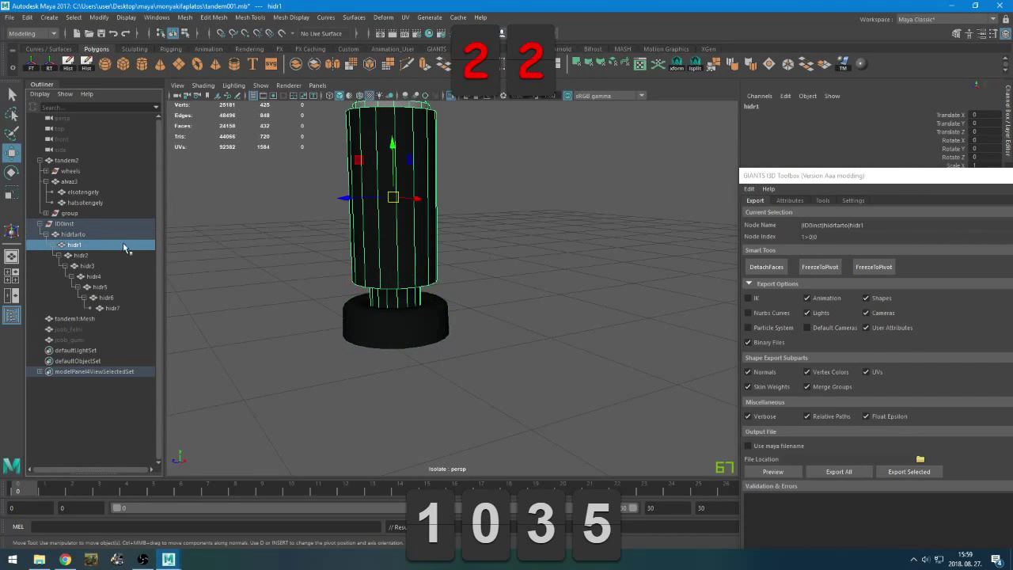
key("d")
left_click_drag(393, 160, 390, 265)
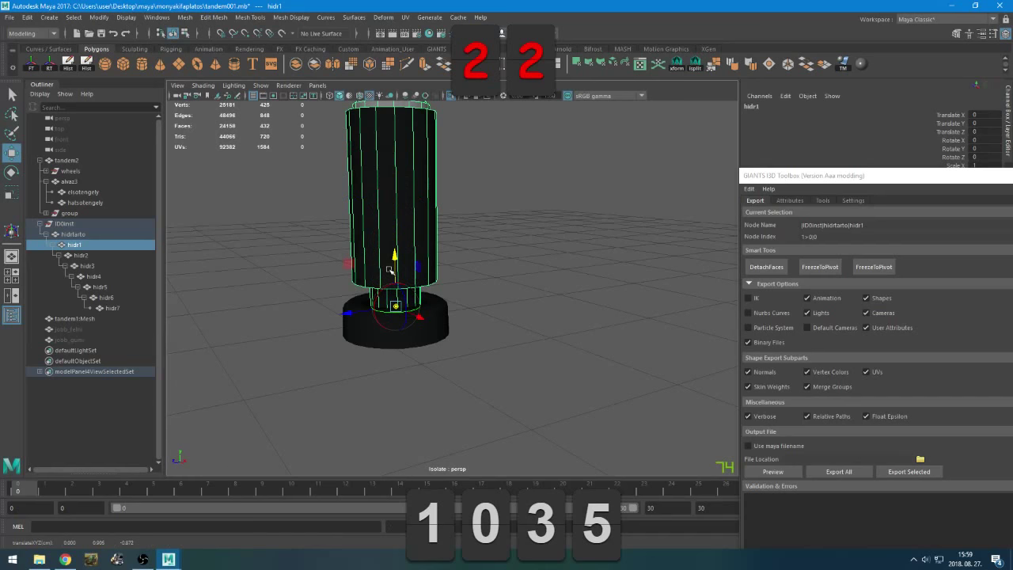
key("4")
scroll(418, 324, "up", 5)
mouse_move(413, 324)
left_mouse_down("alt")
mouse_move(477, 285)
mouse_move(502, 301)
mouse_move(470, 317)
mouse_move(412, 319)
left_mouse_up("alt")
scroll(380, 314, "down", 5)
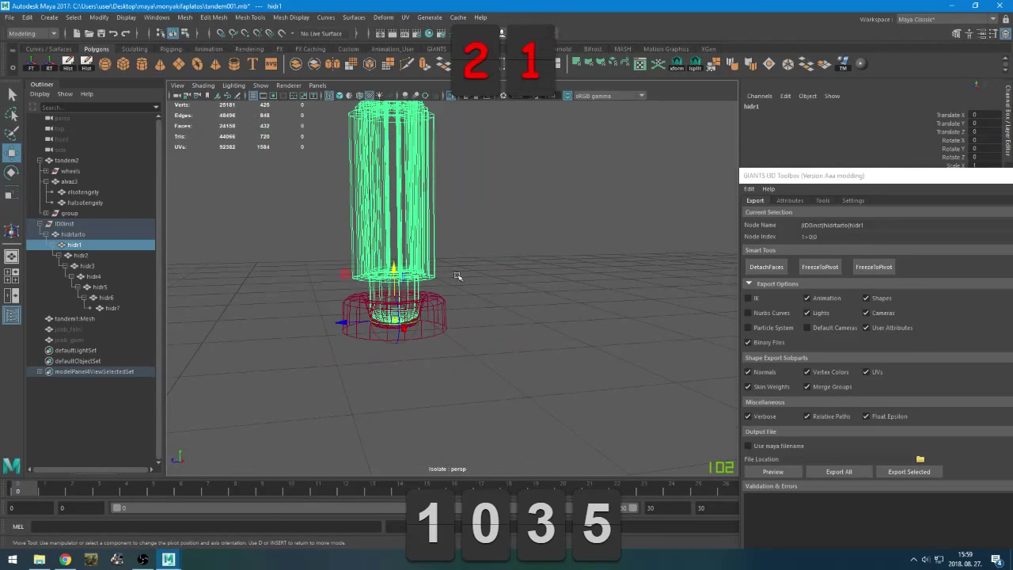
scroll(415, 286, "up", 3)
key("d")
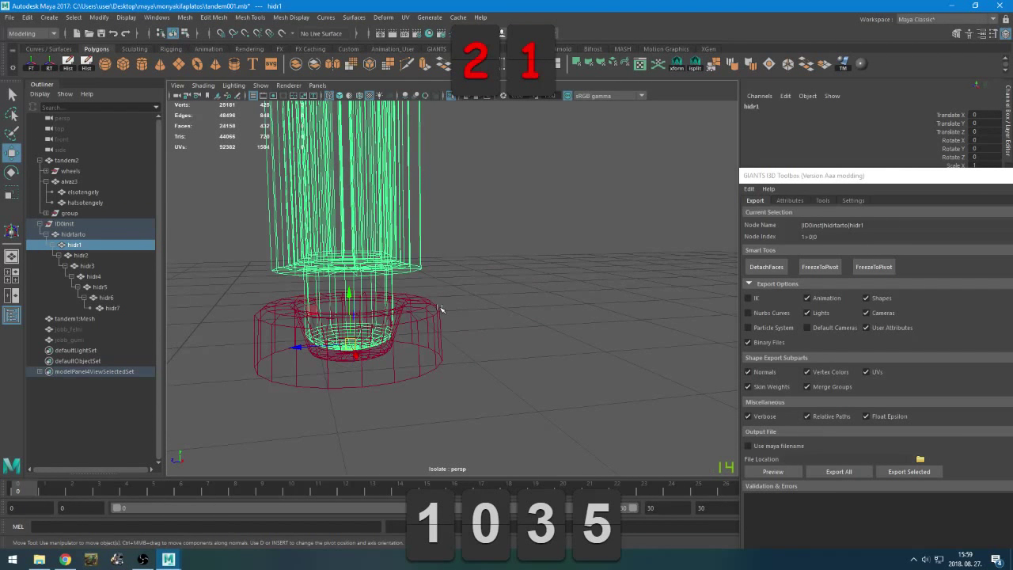
Test-rotate hidr1 about its pivot and reset Rotate X, Y and Z to 0
key("r")
scroll(419, 312, "down", 3)
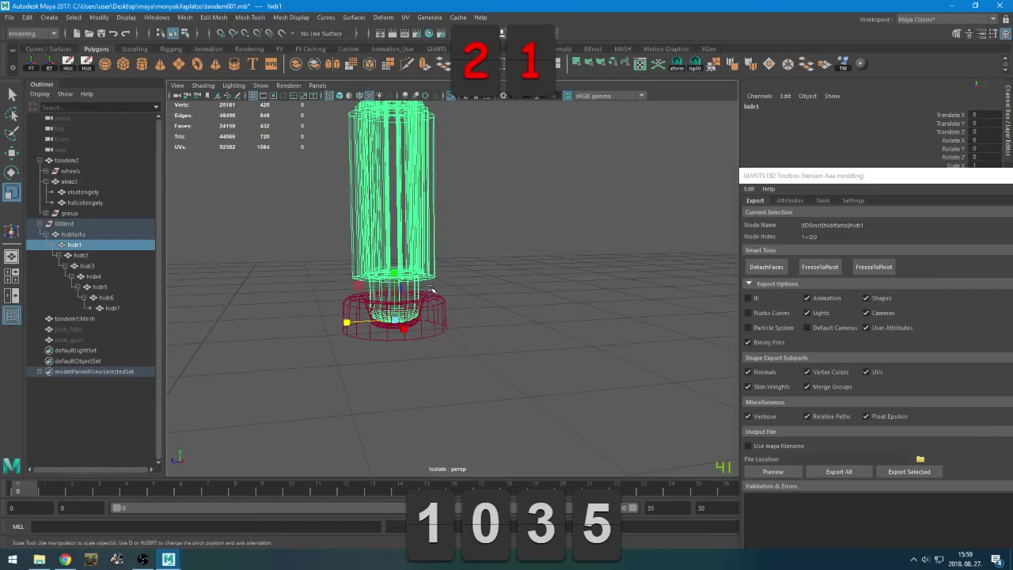
key("e")
mouse_move(432, 313)
left_mouse_down()
mouse_move(422, 282)
mouse_move(430, 293)
mouse_move(420, 297)
mouse_move(338, 279)
mouse_move(358, 305)
mouse_move(260, 328)
mouse_move(421, 315)
left_mouse_up()
left_click(981, 139)
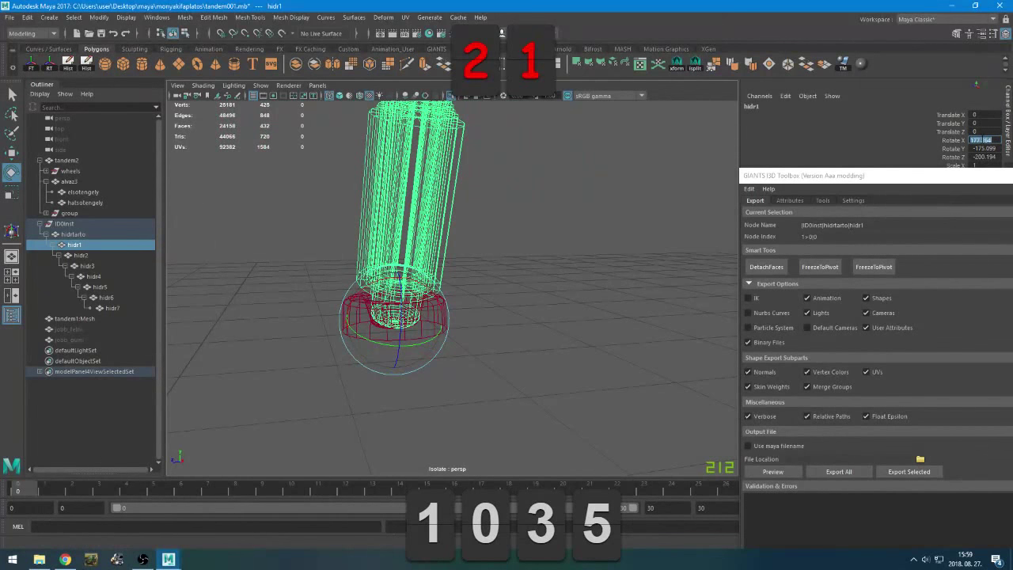
type("0")
key("Tab")
type("0")
key("Tab")
type("0")
key("Return")
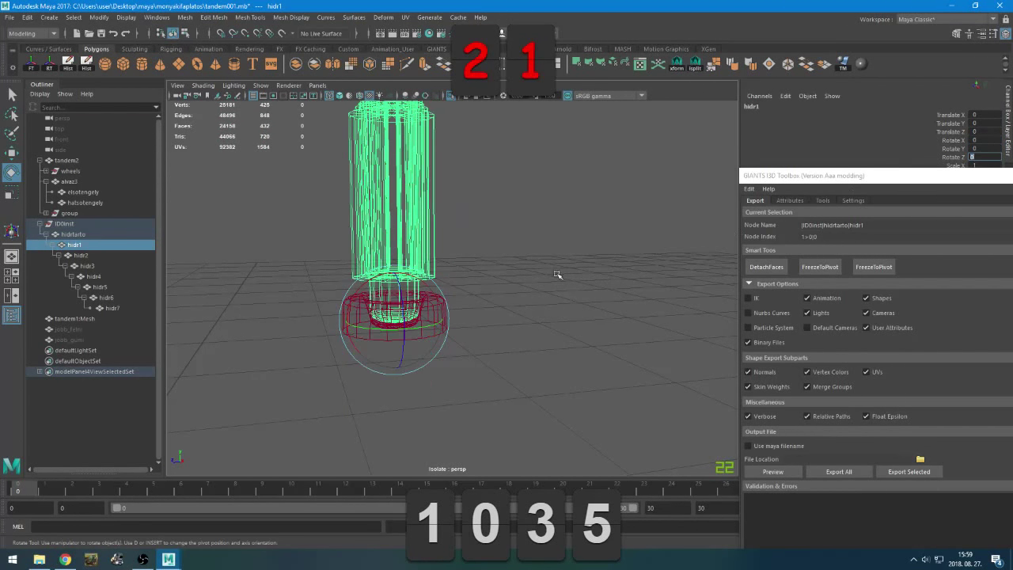
Inspect the pivot positions of hidr2 through hidr7 by selecting each segment in turn
left_click(87, 255)
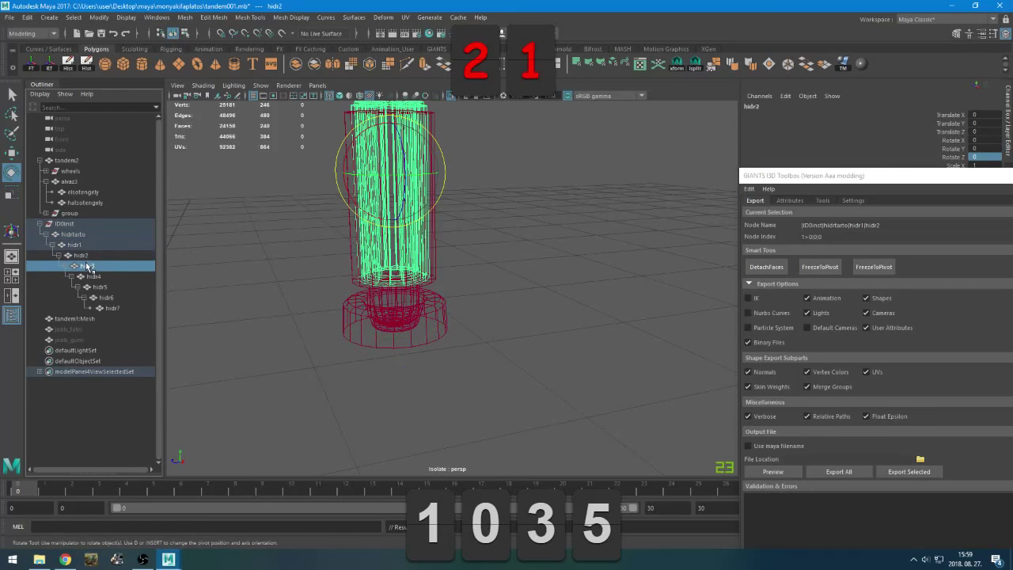
left_click(89, 266)
left_click(95, 277)
left_click(104, 288)
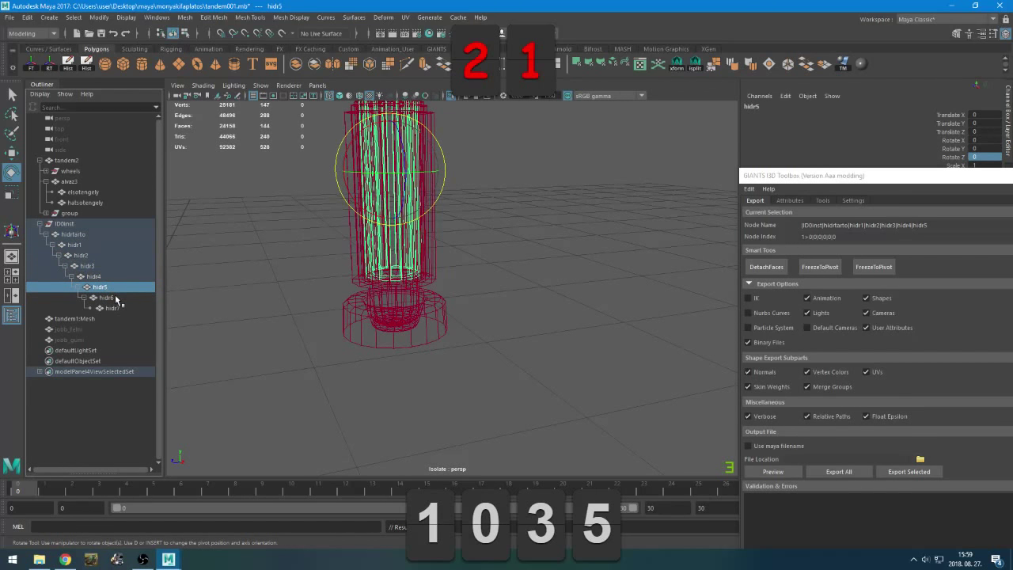
left_click(107, 297)
left_click(115, 308)
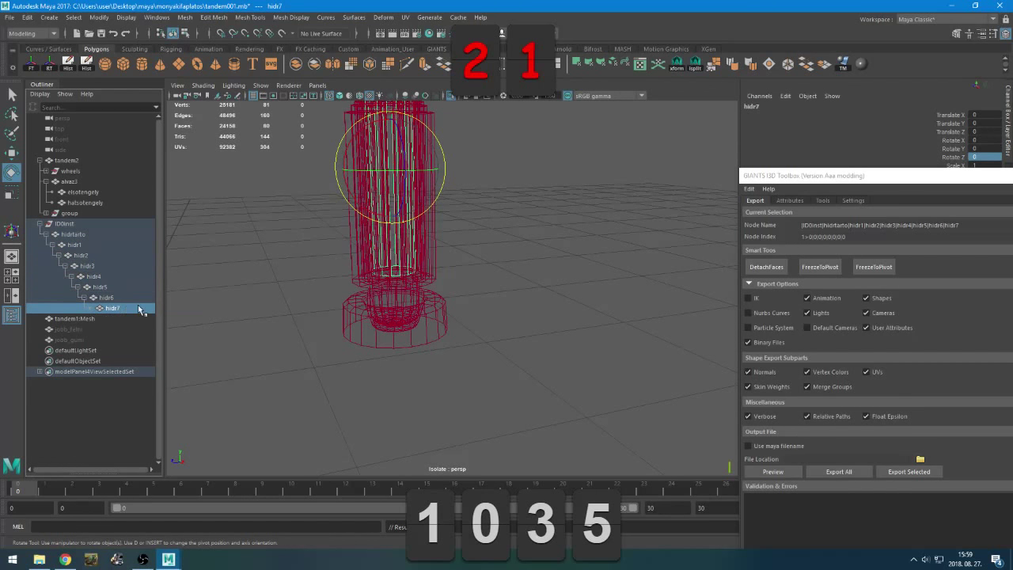
Clear the selection, show the whole cylinder and return the viewport to shaded display
key("f")
right_click(510, 201)
right_click_drag(545, 187, 550, 186)
left_click(310, 222)
scroll(309, 222, "down", 3)
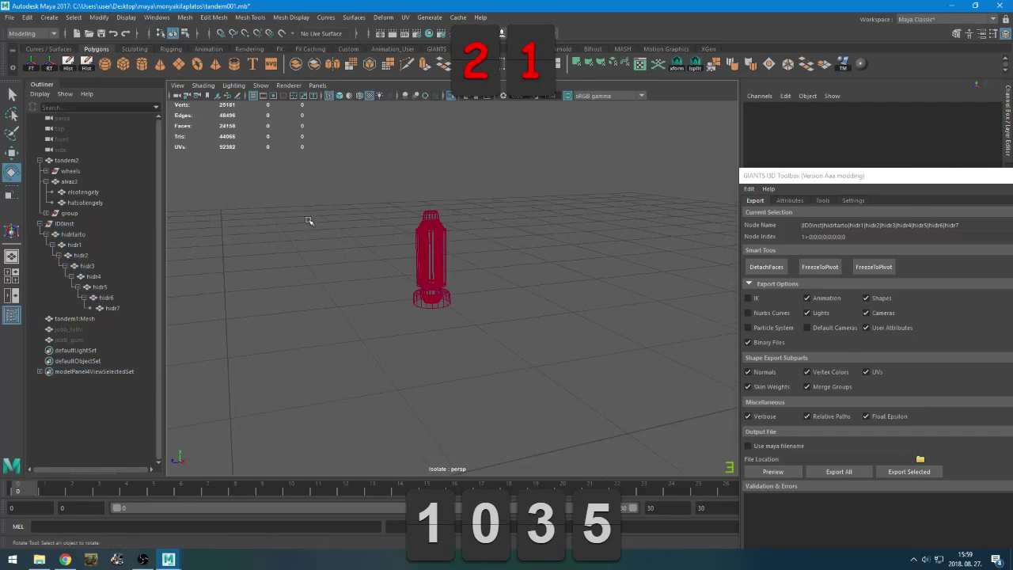
key("5")
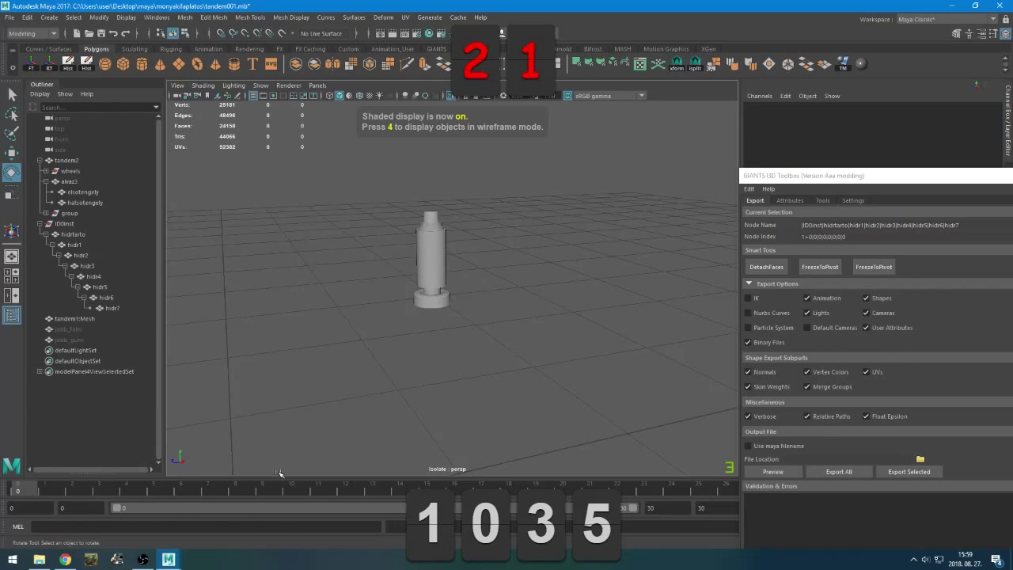
Switch to File Explorer and open mbp9.i3d from the maya\mbp 9 folder in GIANTS Editor
left_click(39, 560)
key("alt+Right")
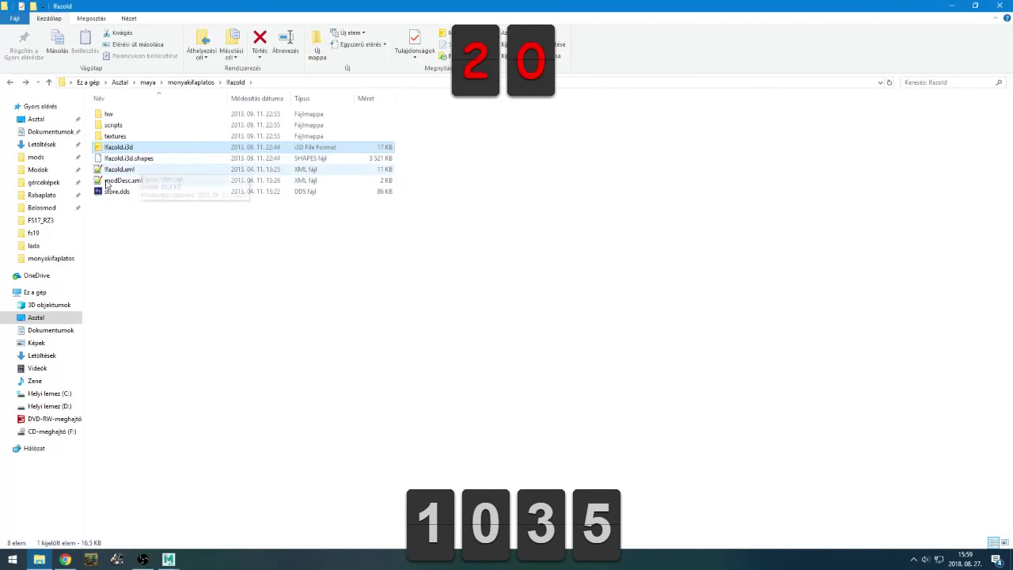
key("alt+Left")
left_click(148, 83)
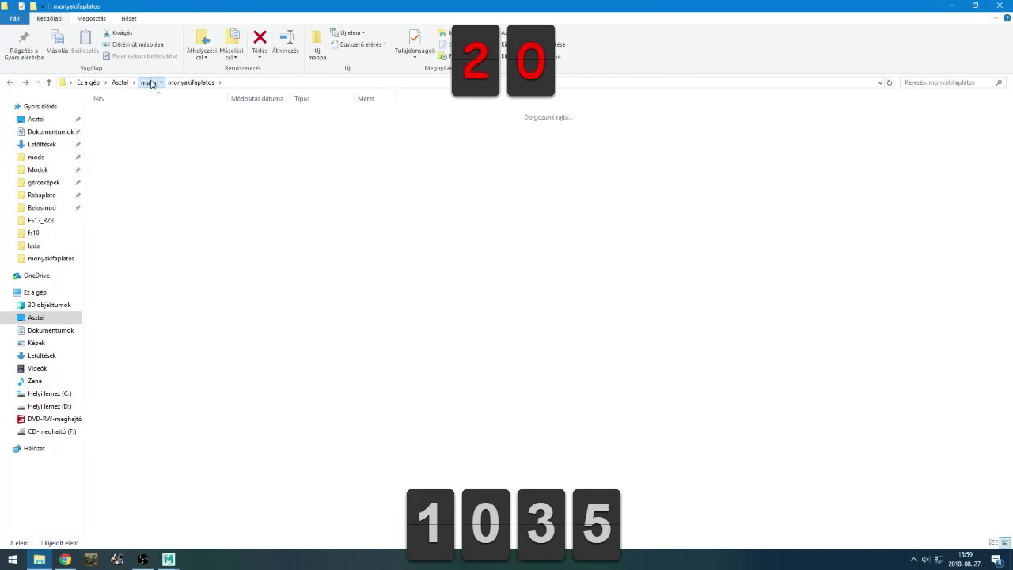
double_click(133, 181)
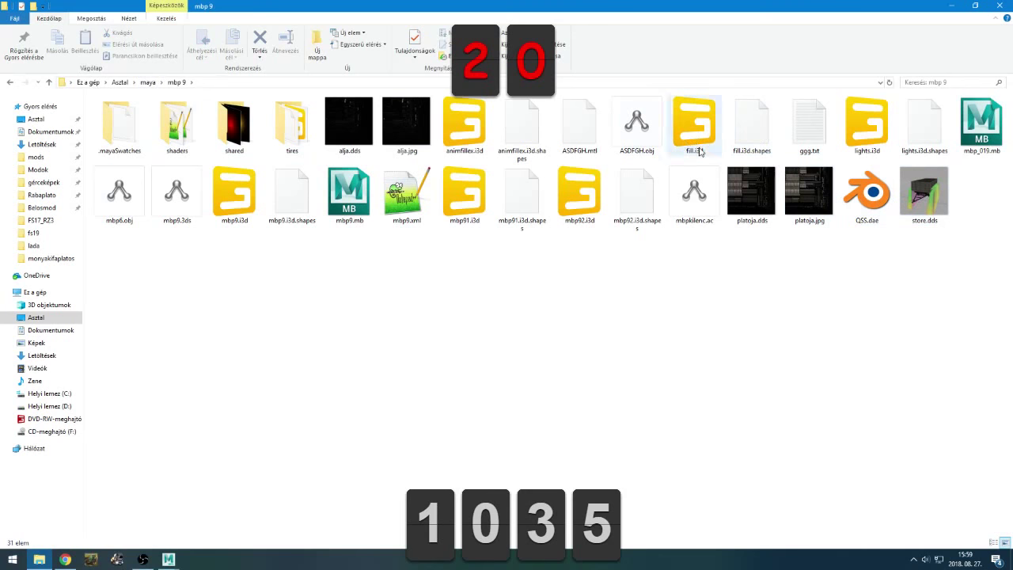
double_click(246, 209)
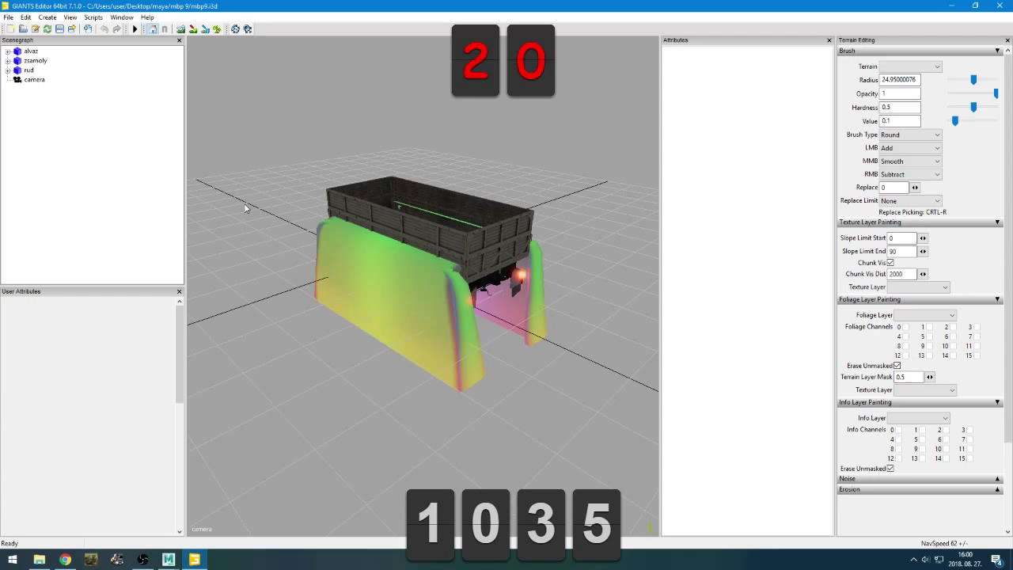
Select hidr0 under alvaz > alvaz1 and raise it above the cargo body to a Translate Y of about 2.13
left_click(25, 53)
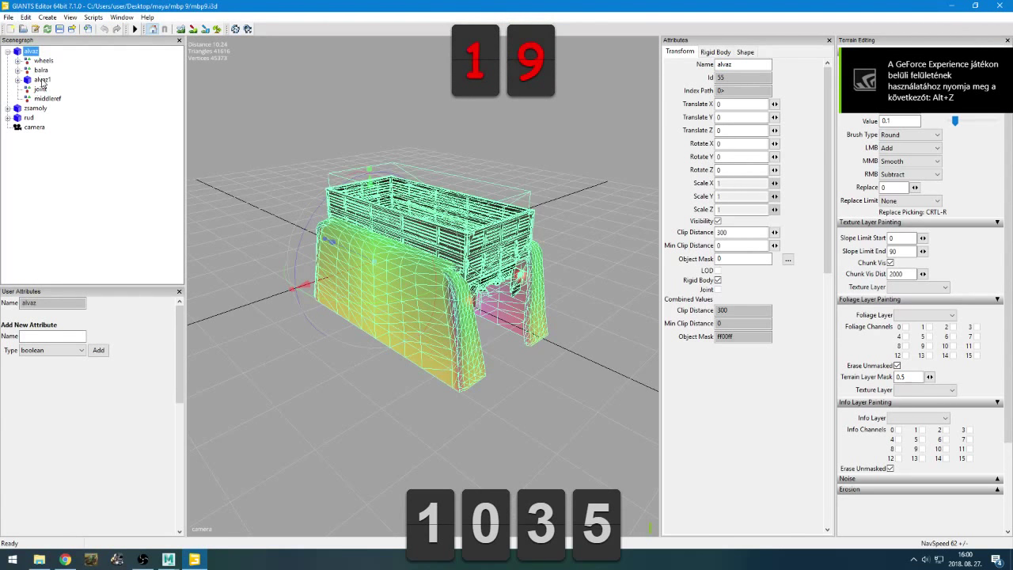
left_click(43, 80)
left_click(51, 109)
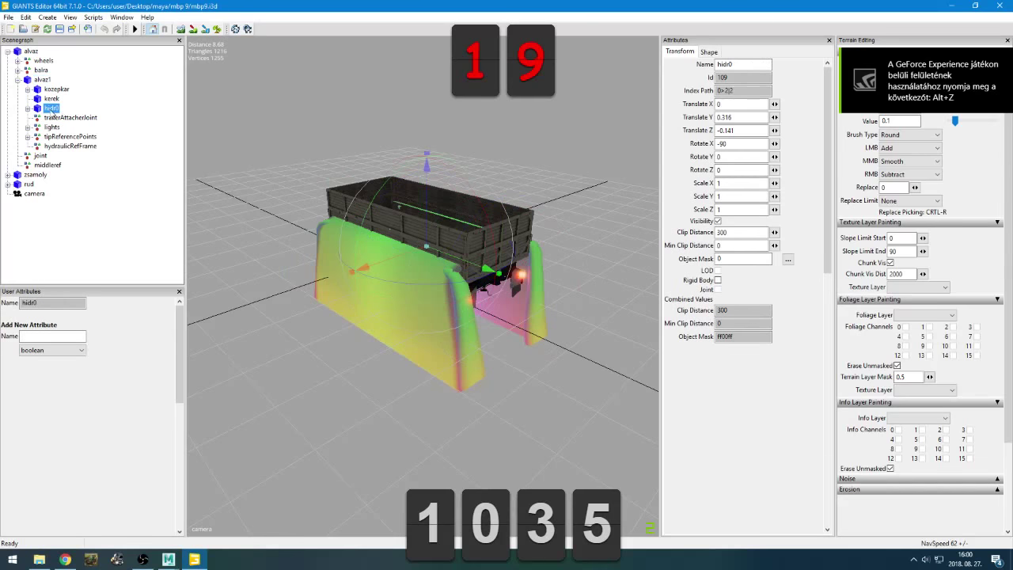
left_click_drag(384, 244, 398, 214, "alt")
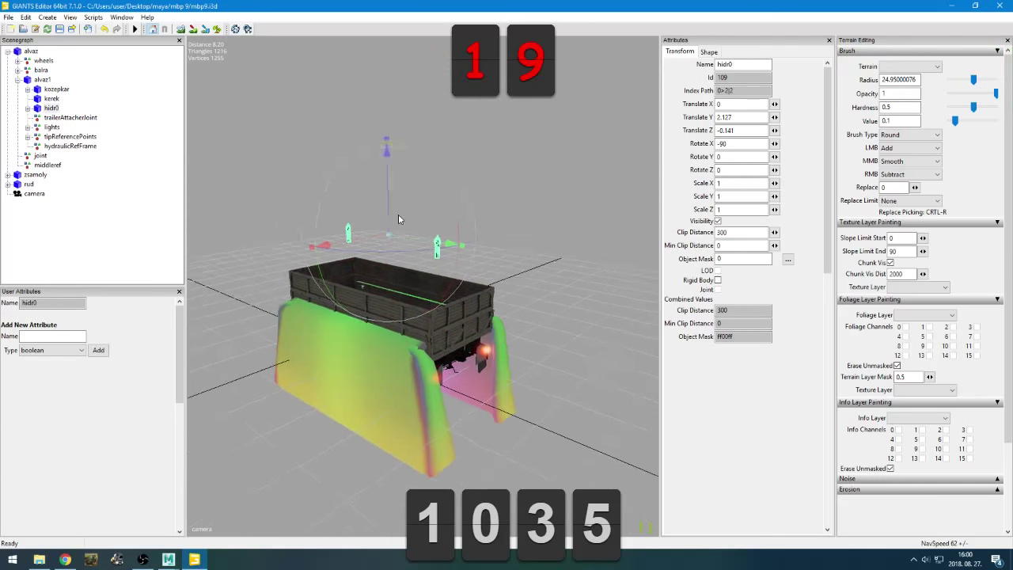
scroll(402, 211, "up", 5)
scroll(401, 211, "down", 3)
scroll(323, 224, "down", 3)
mouse_move(323, 224)
left_mouse_down("alt")
mouse_move(247, 226)
mouse_move(328, 211)
left_mouse_up("alt")
scroll(325, 213, "down", 3)
scroll(304, 211, "up", 3)
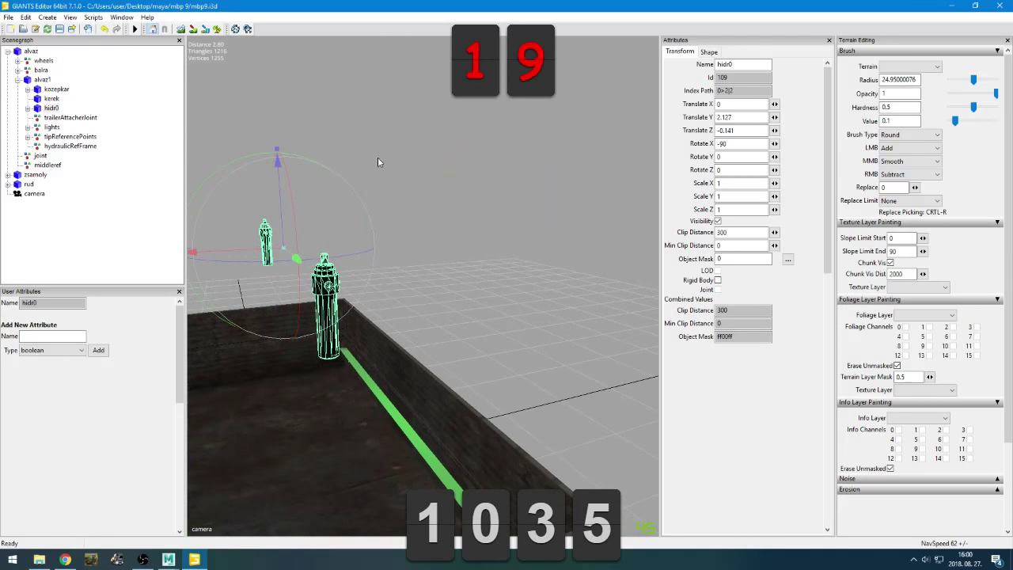
Compare hidr0's orientation at Rotate X 0 and -90, leave it at -90 and reveal its child hidr1
left_click_drag(726, 146, 633, 160)
type("0")
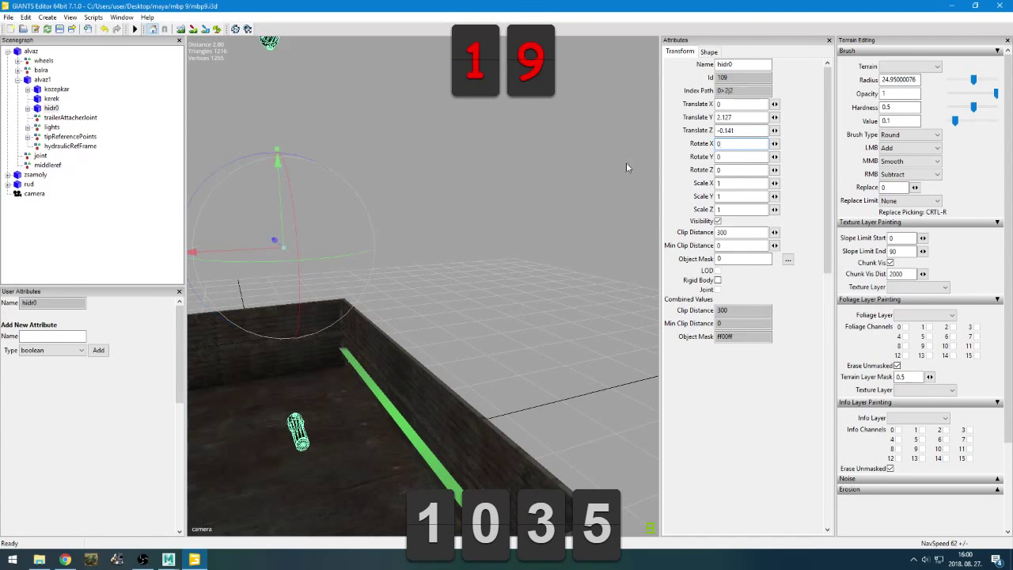
scroll(462, 272, "down", 3)
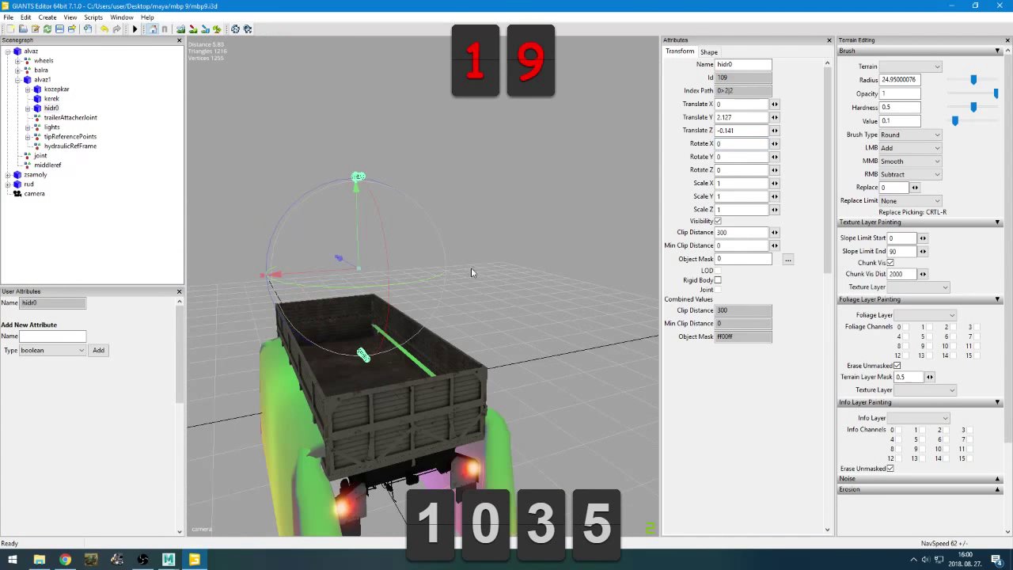
left_click_drag(735, 145, 698, 146)
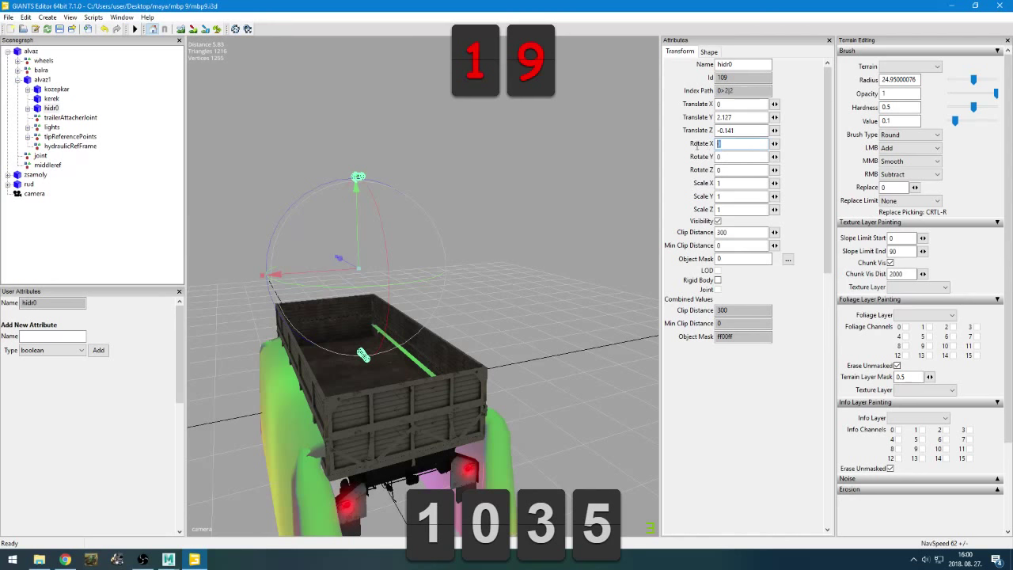
type("-90")
key("Return")
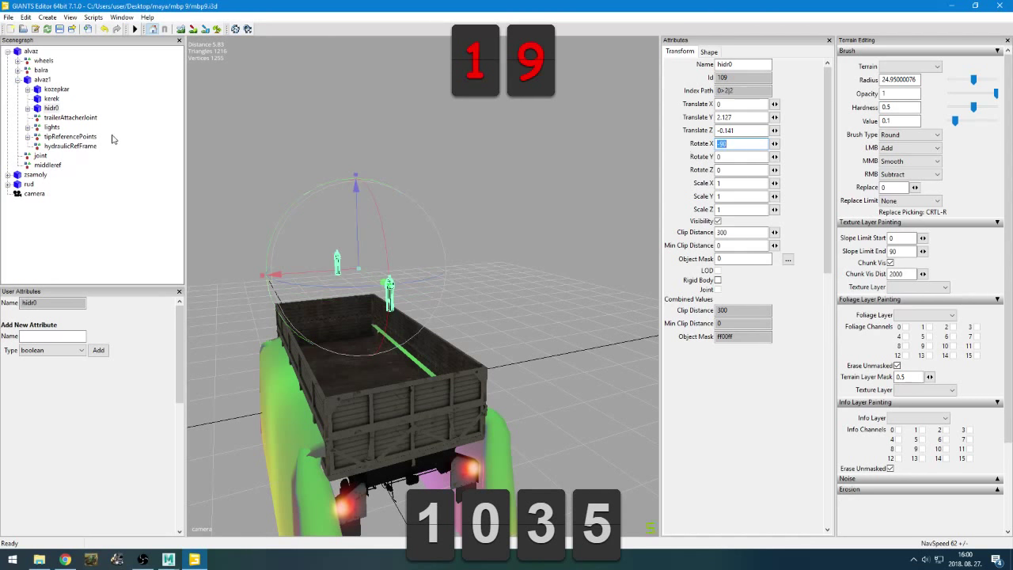
double_click(52, 109)
middle_click_drag(301, 228, 405, 224)
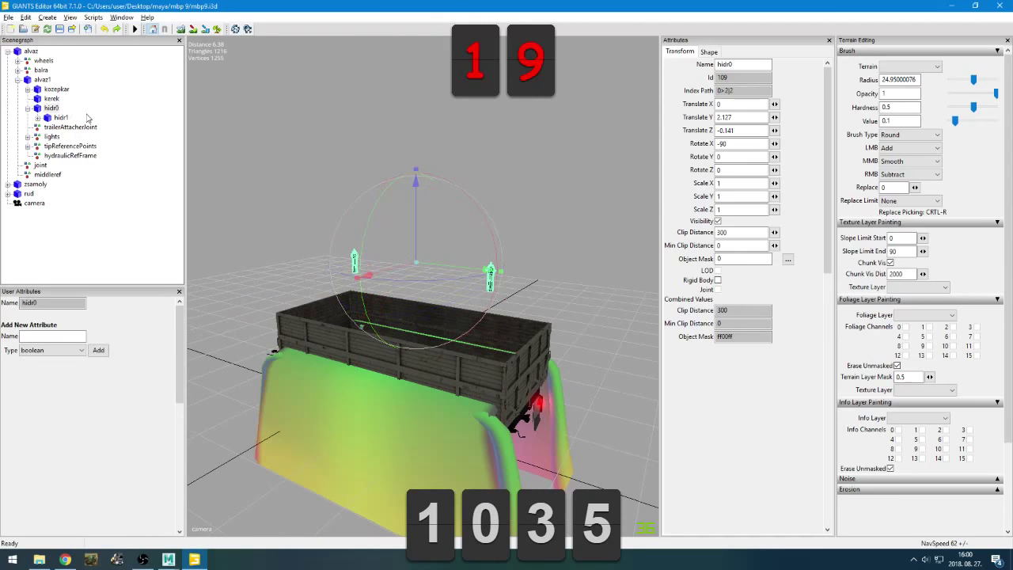
Switch to Maya and set the Rotate X of hidr1 to -90
key("alt+Tab")
left_click(74, 245)
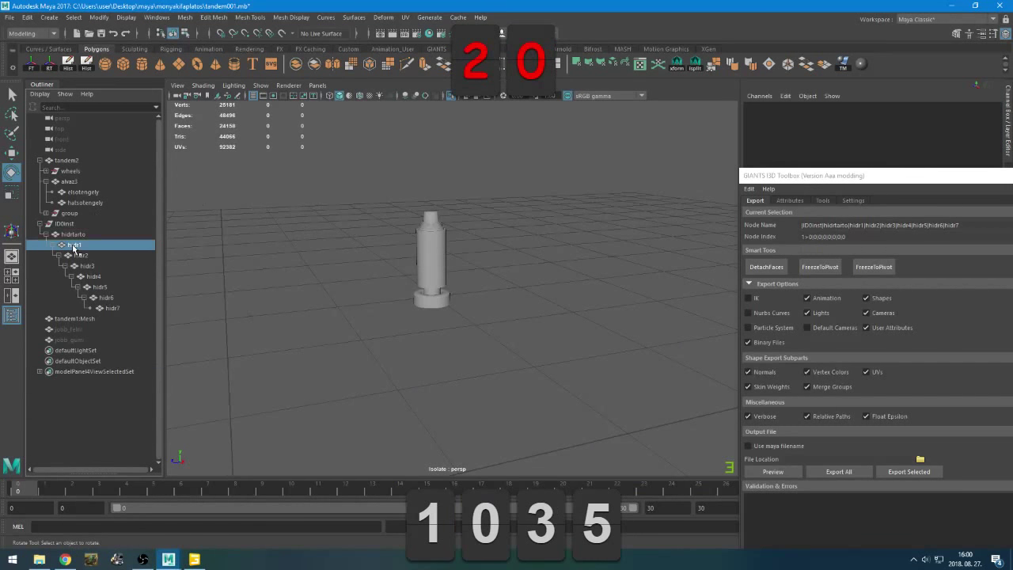
left_click_drag(364, 281, 438, 299, "alt")
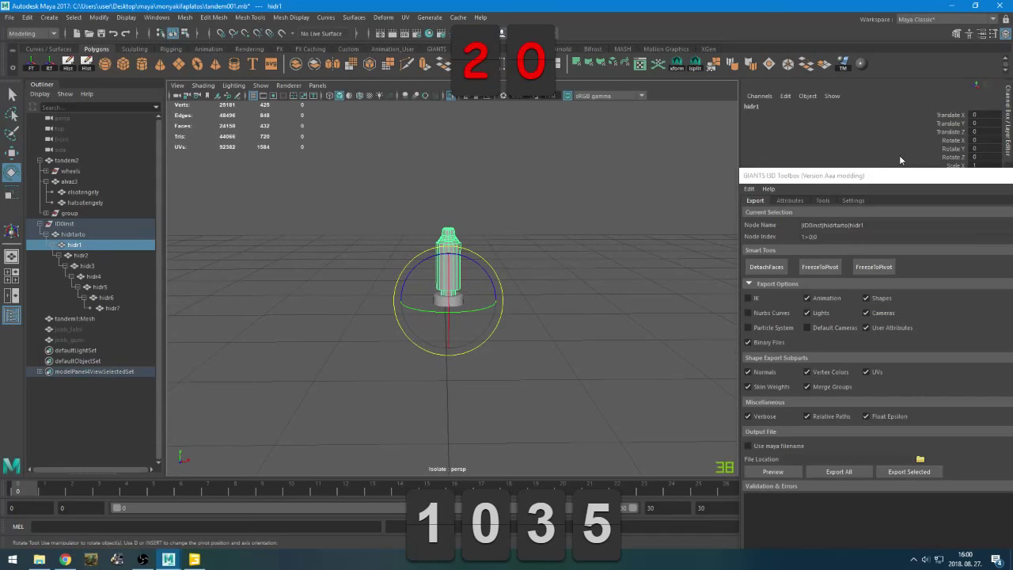
left_click_drag(904, 174, 895, 197)
left_click(976, 140)
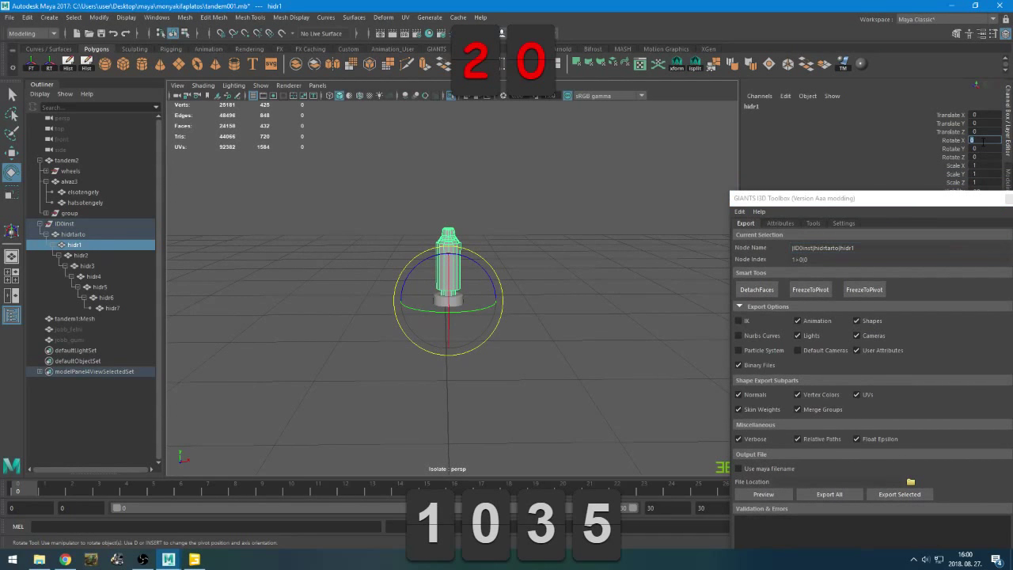
type("-90")
key("Return")
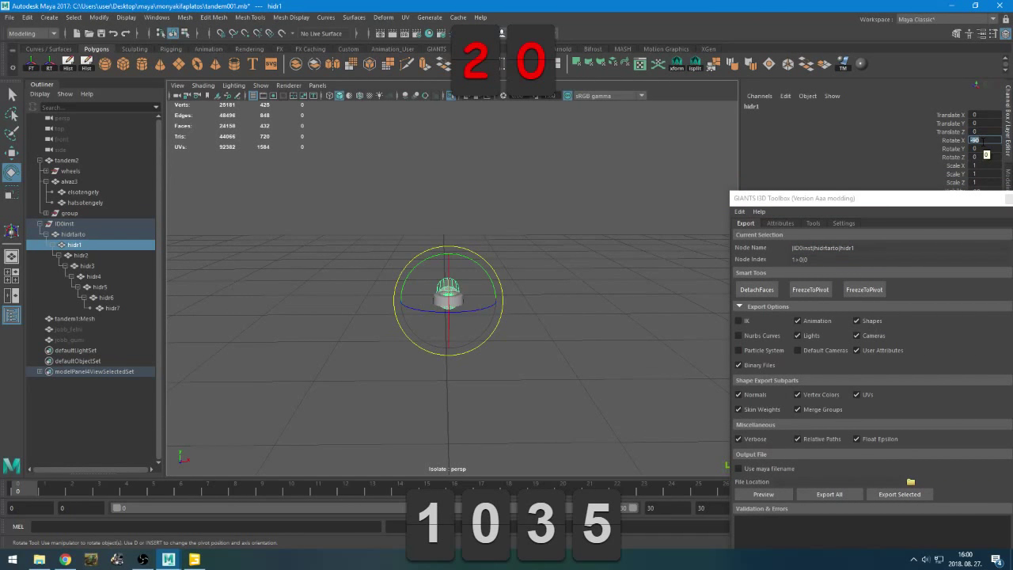
Freeze the rotation of hidr1 with the GIANTS I3D Toolbox
left_click_drag(643, 202, 531, 213, "alt")
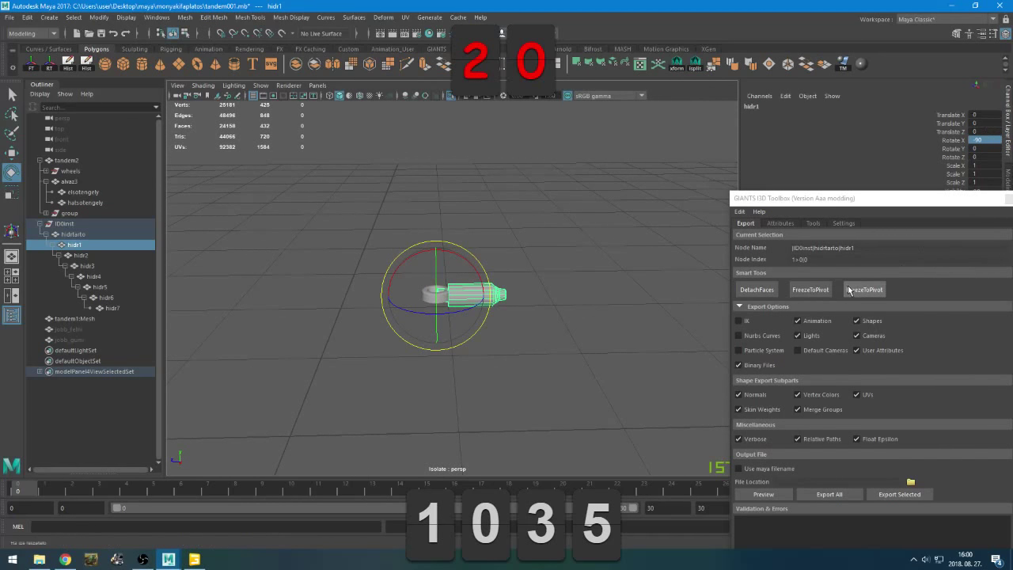
left_click(784, 224)
left_click(812, 223)
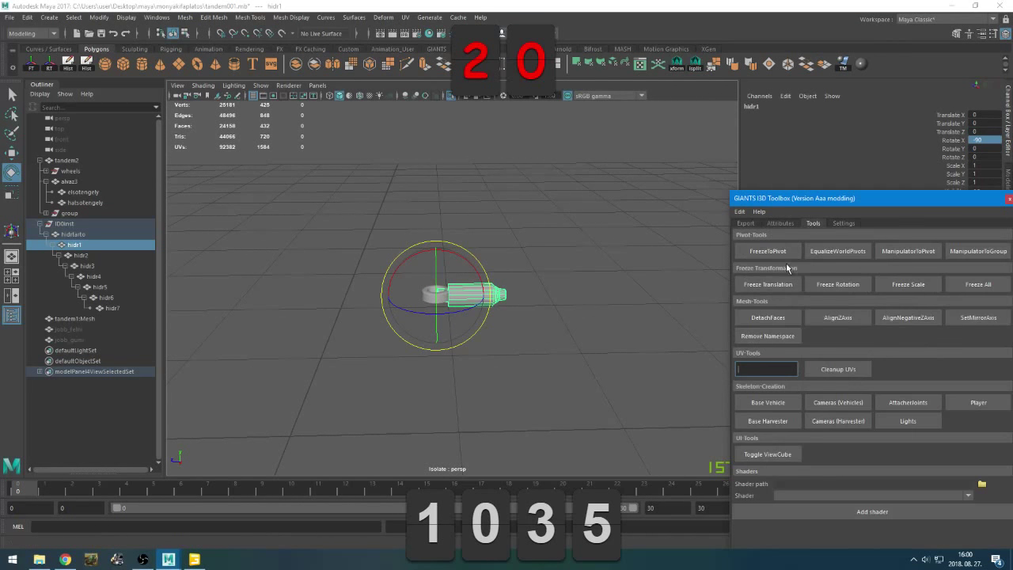
left_click(837, 284)
Try Rotate X values of -90 and 90 on hidr1, then set it to 180 and freeze the rotation
left_click(977, 140)
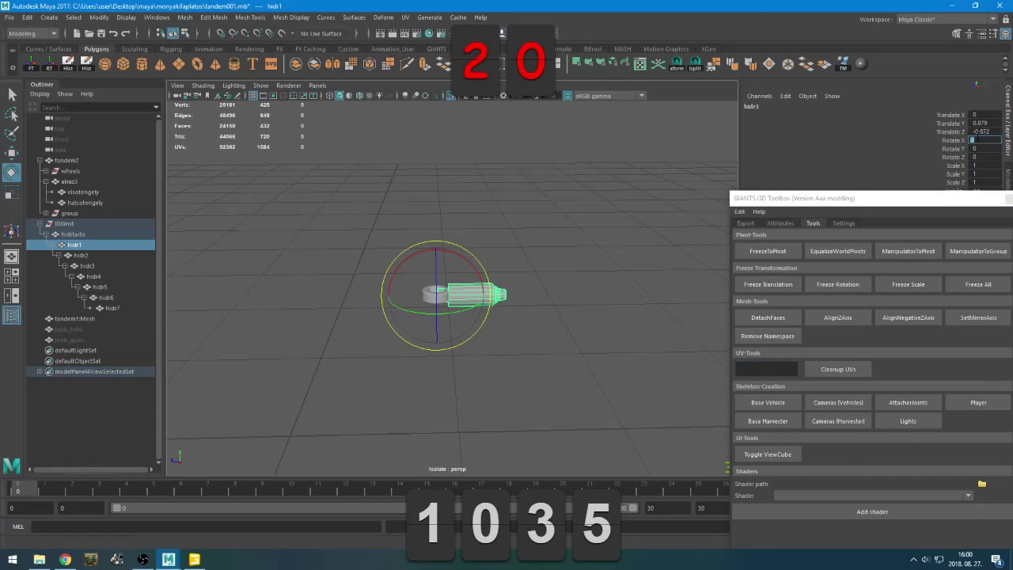
type("-90")
key("Return")
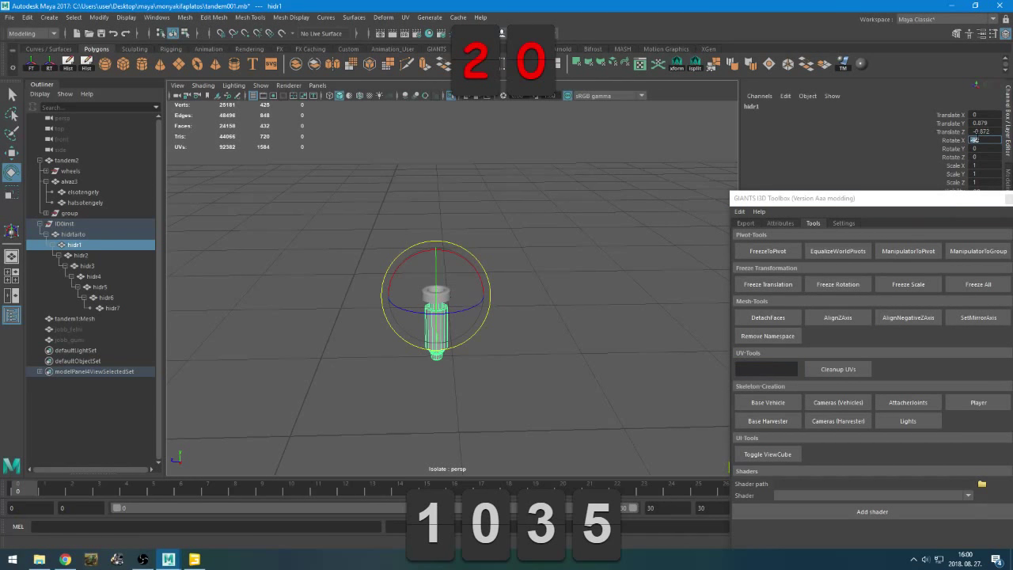
type("90")
key("Return")
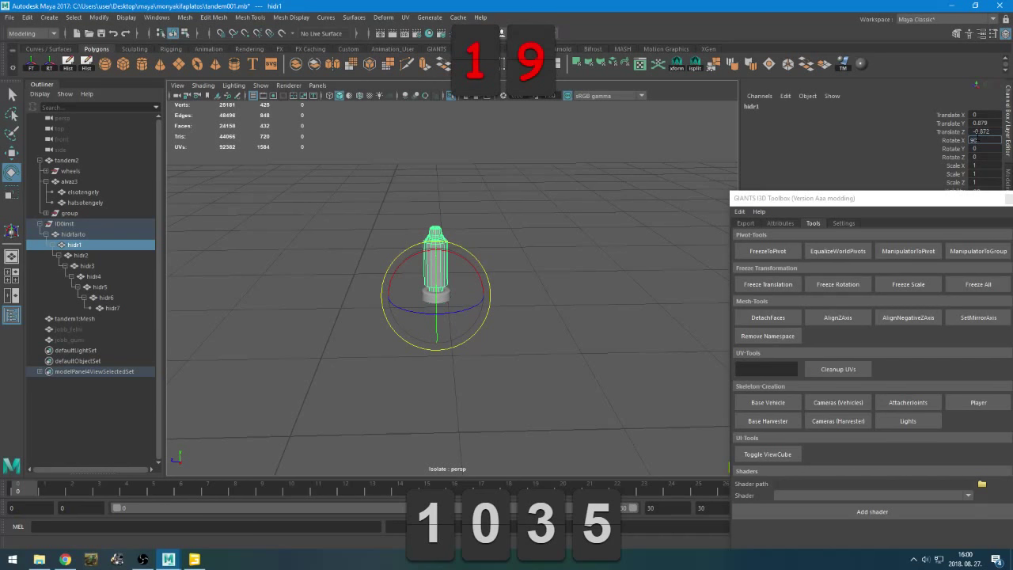
key("Return")
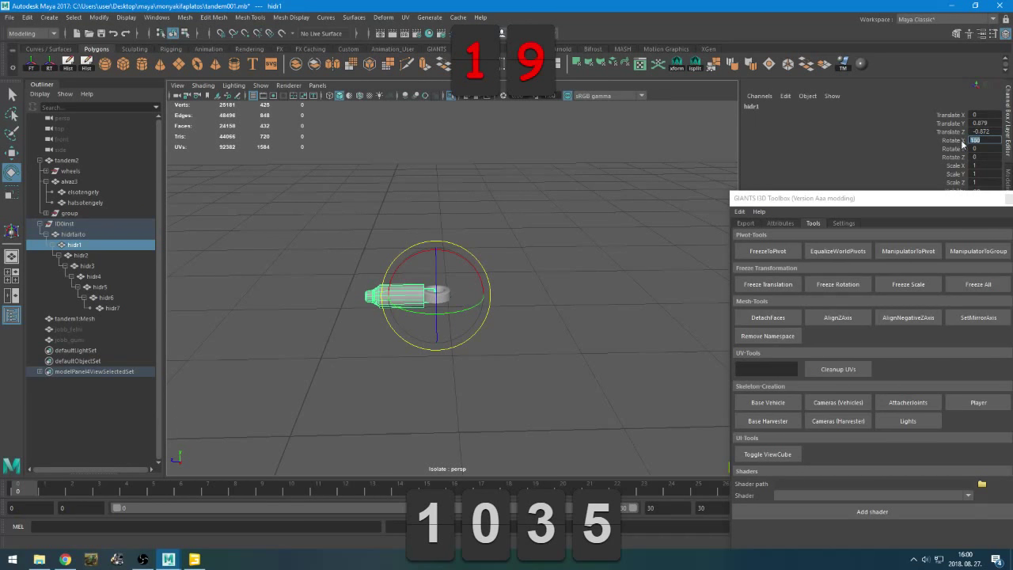
left_click(838, 287)
Set the Rotate X of hidr1 to -90 and move the GIANTS I3D Toolbox clear of the channel values
left_click(976, 140)
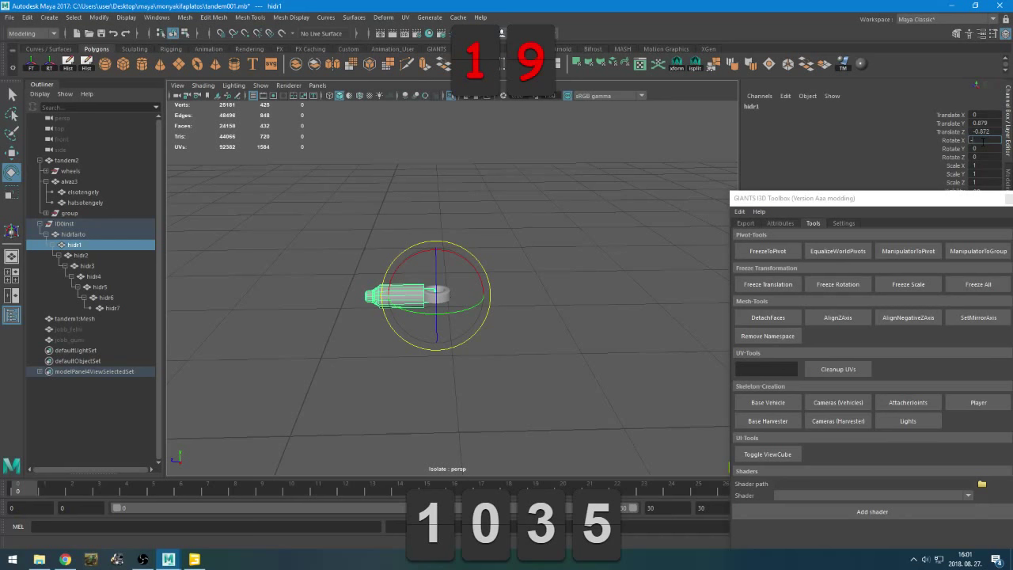
type("-90")
key("Return")
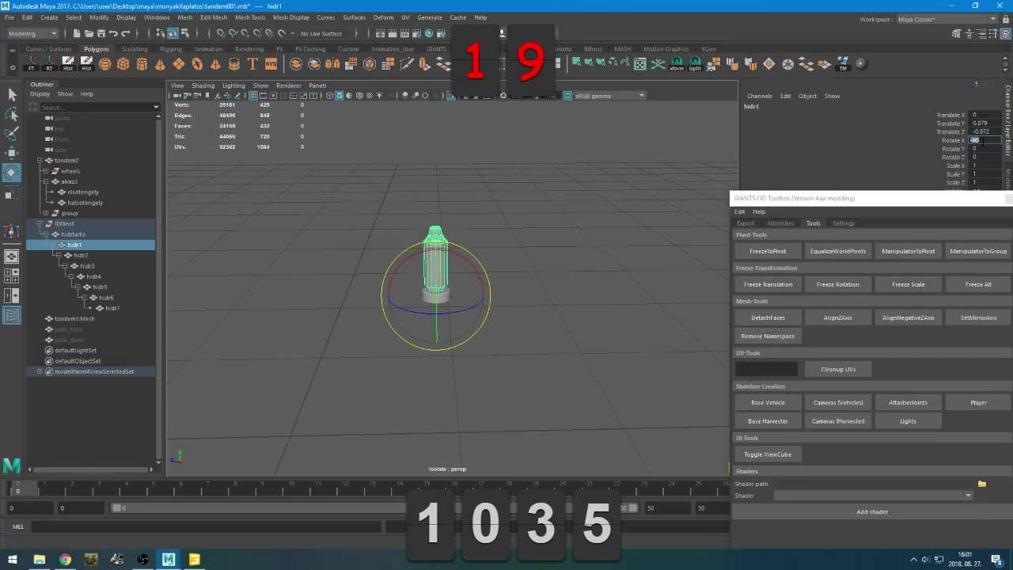
left_click_drag(913, 210, 933, 236)
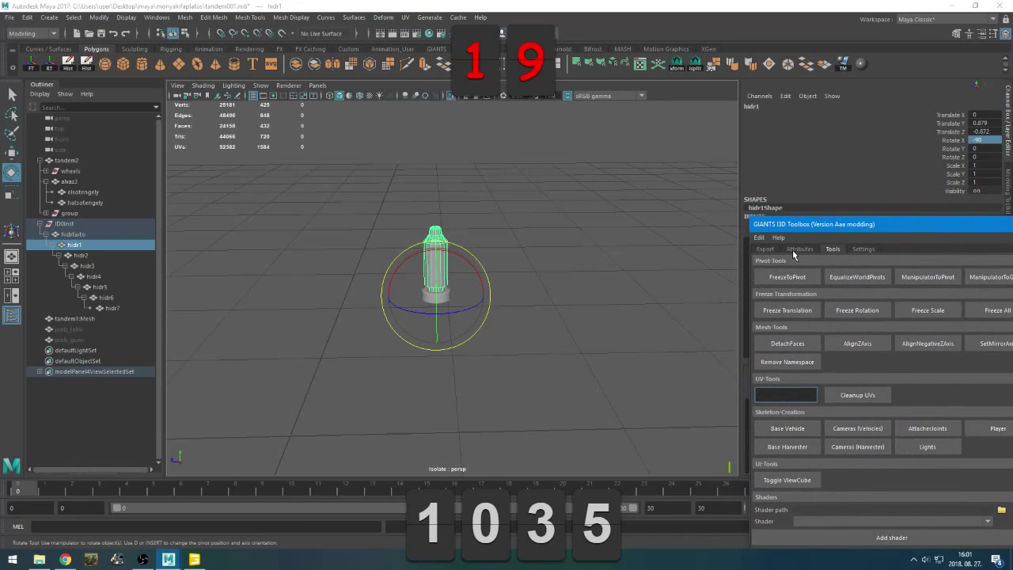
left_click(629, 188)
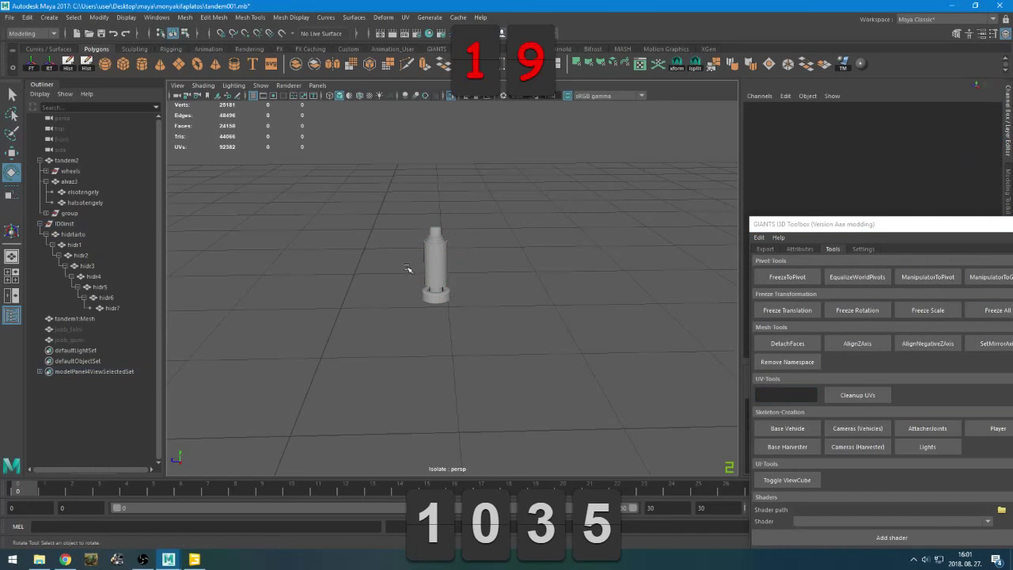
Test-move hidr1 upward along its length and undo the move
left_click(431, 265)
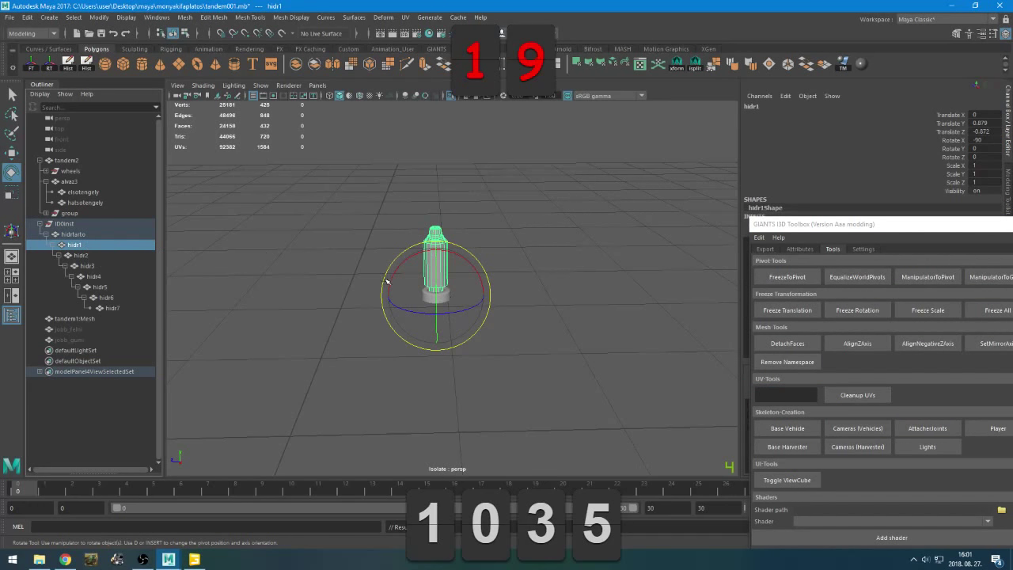
key("w")
left_click_drag(356, 298, 369, 305, "alt")
left_click_drag(436, 255, 437, 212)
key("ctrl+z")
Set the Translate Y and Translate Z of hidr1 to 0
left_click(980, 123)
type("0")
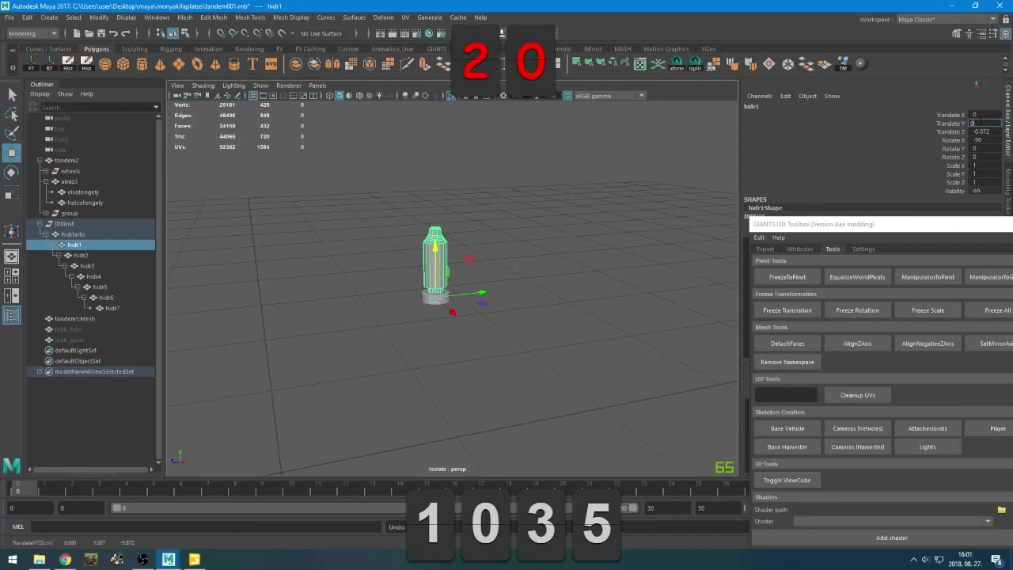
key("Tab")
type("0")
key("Return")
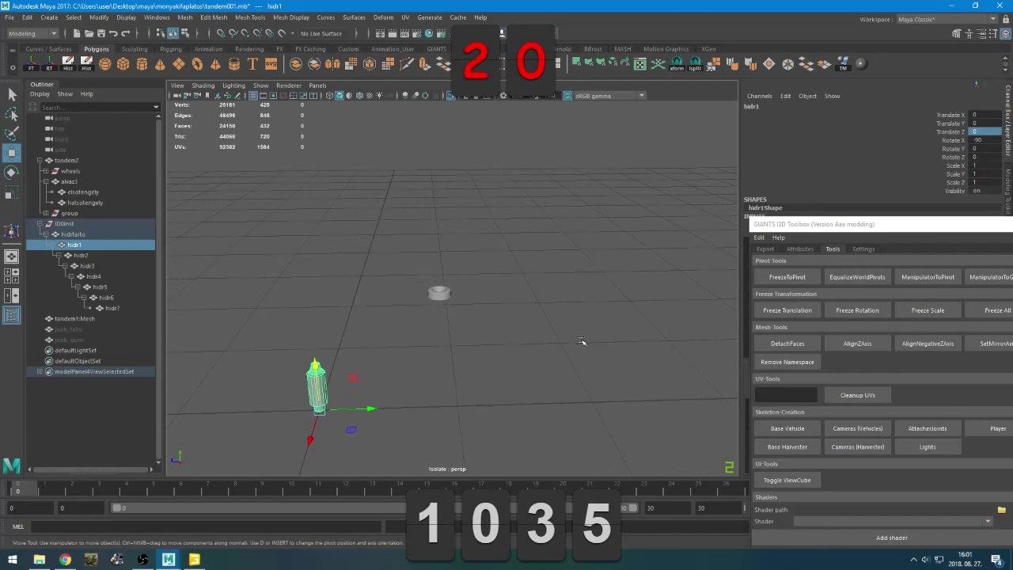
Undo the zeroed Translate Y and Translate Z values of hidr1
key("ctrl+z")
key("ctrl+z")
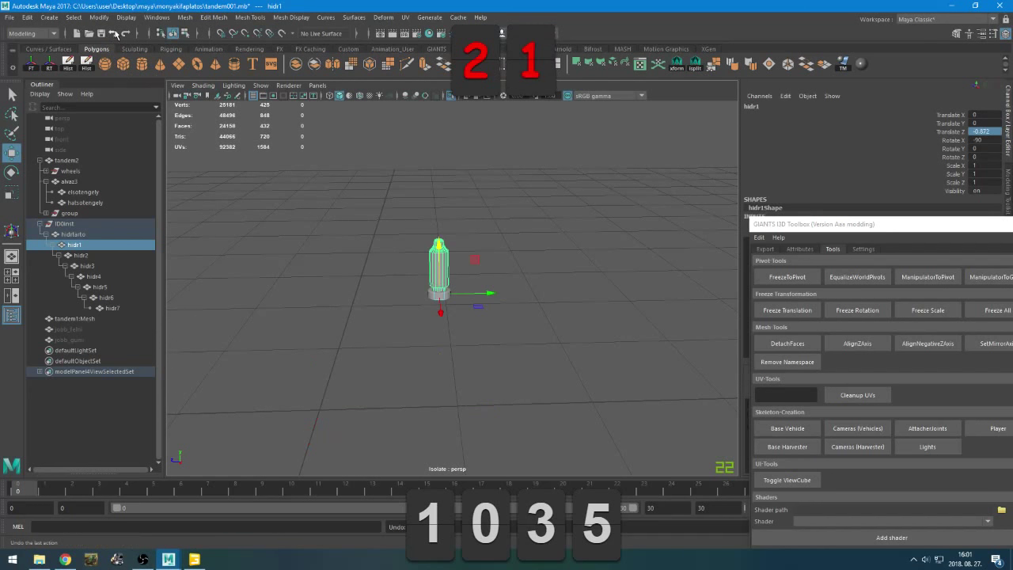
left_click(73, 234)
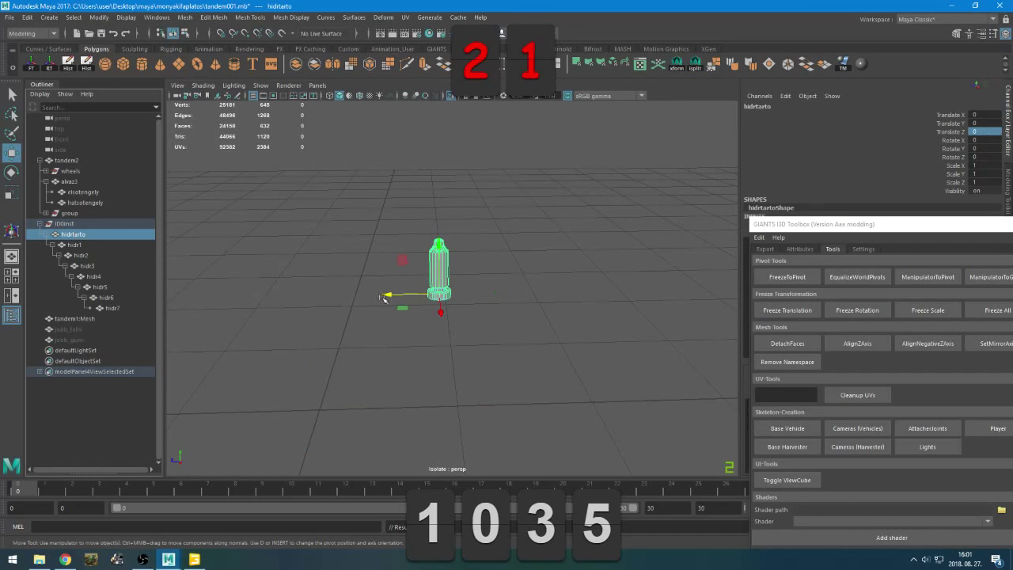
Apply FreezeToPivot to hidr1 and frame the cylinder's lower end
left_click(75, 245)
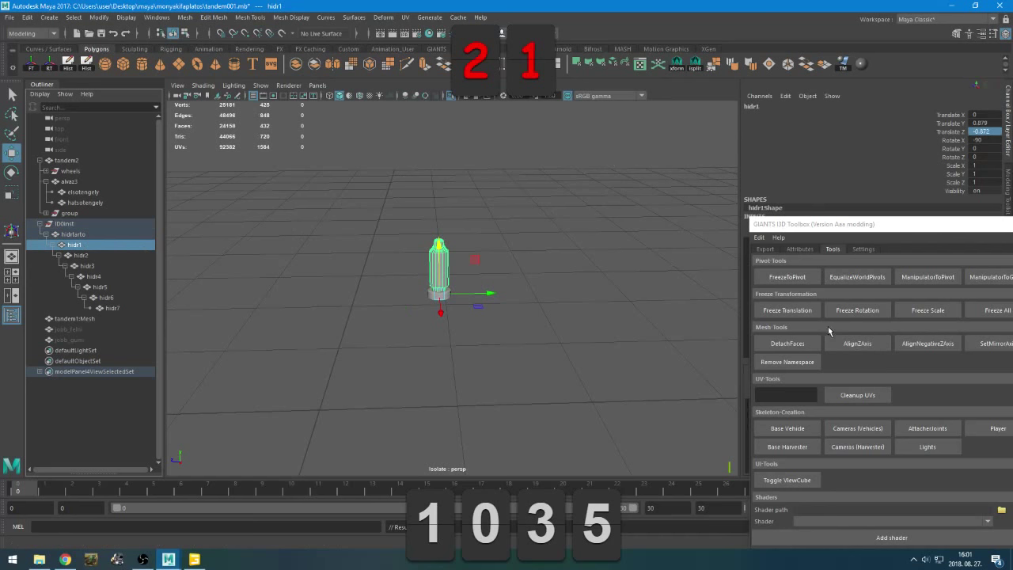
left_click(802, 283)
left_click(802, 282)
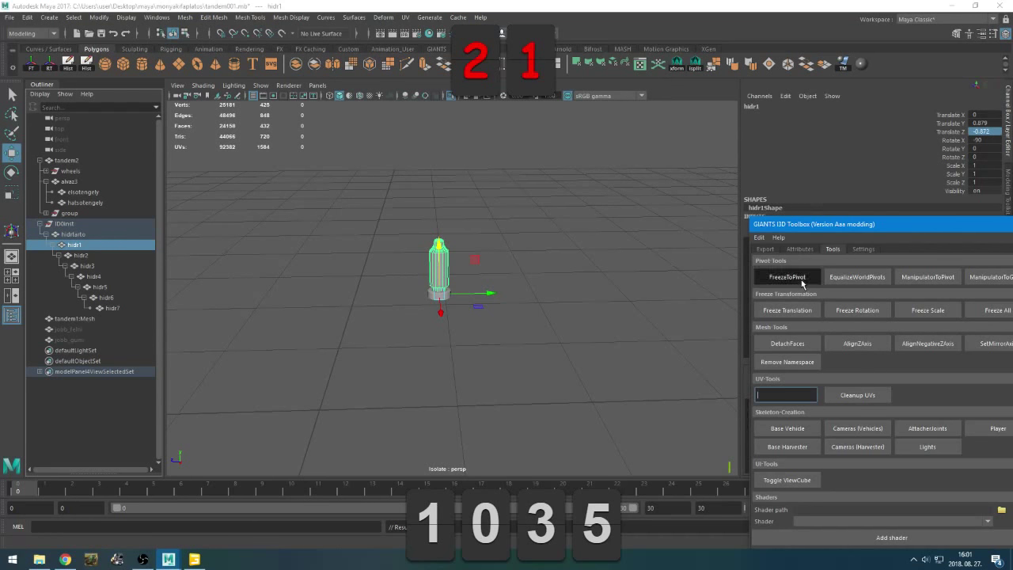
key("f")
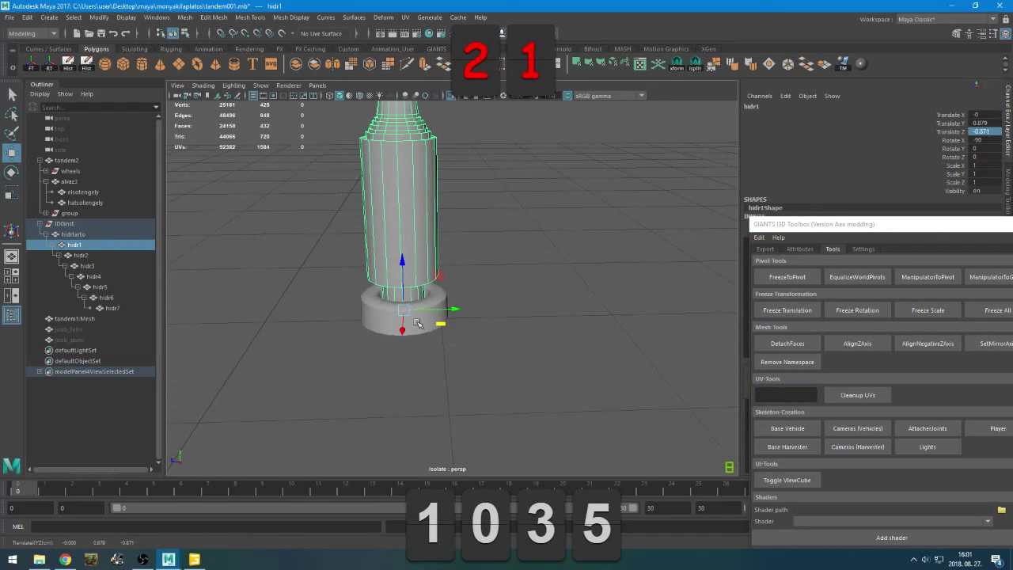
left_click(456, 344)
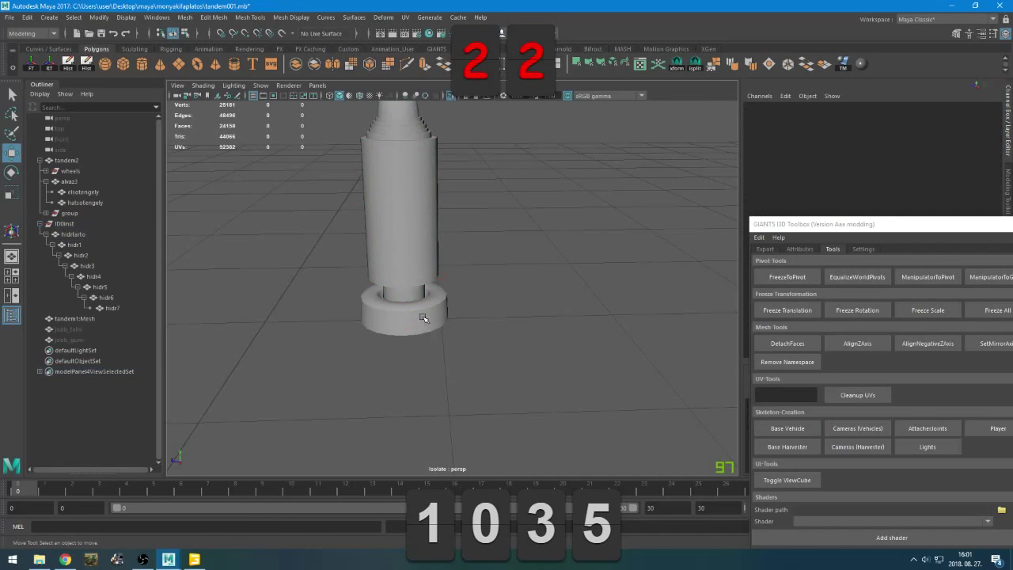
Freeze the transformations of hidr1 so that its translate and rotate values are 0
left_click(74, 244)
left_click(73, 238)
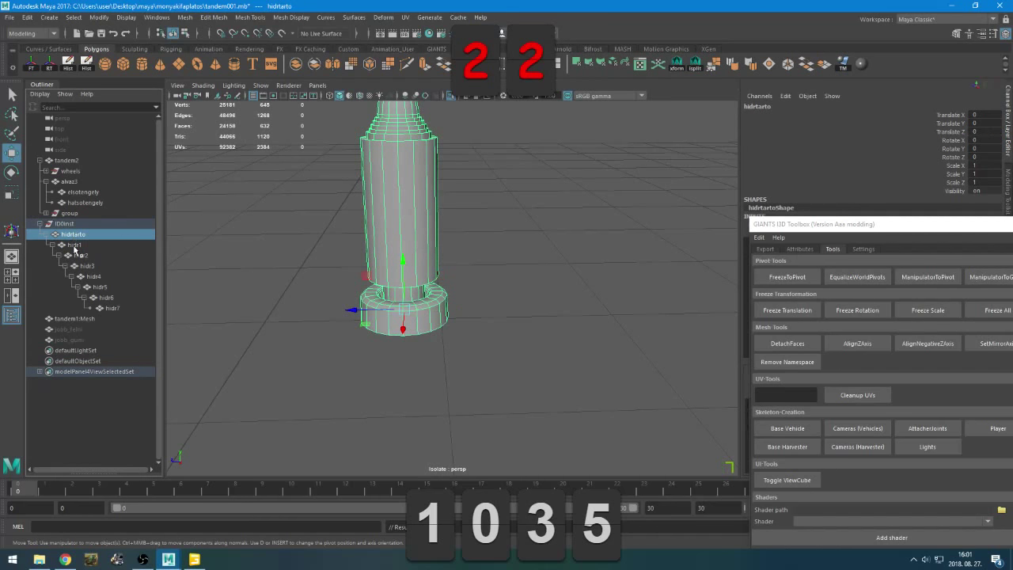
left_click(74, 245)
left_click(675, 67)
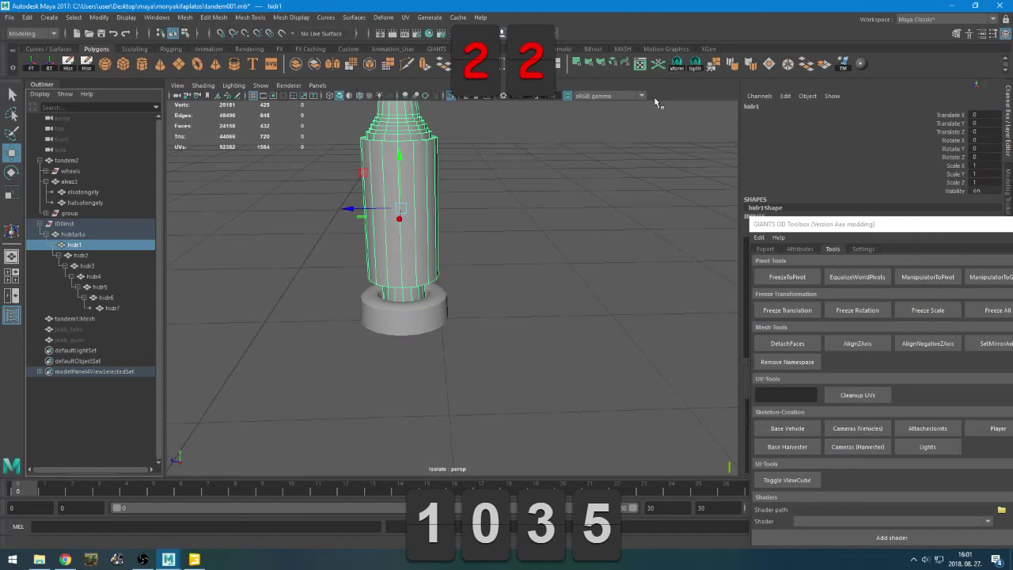
Try FreezeToPivot on hidrtarto and undo it
left_click(82, 268)
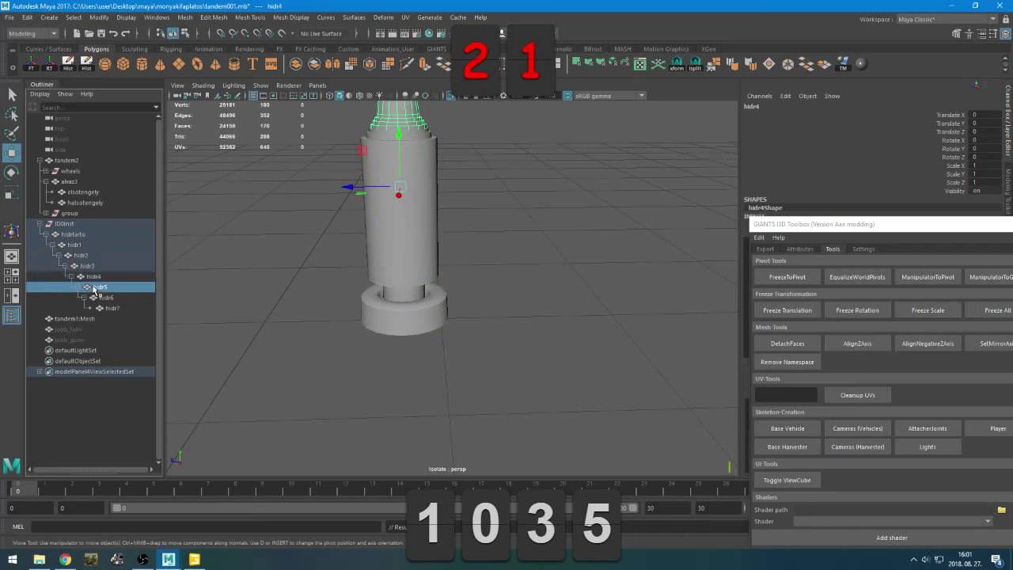
left_click(86, 235)
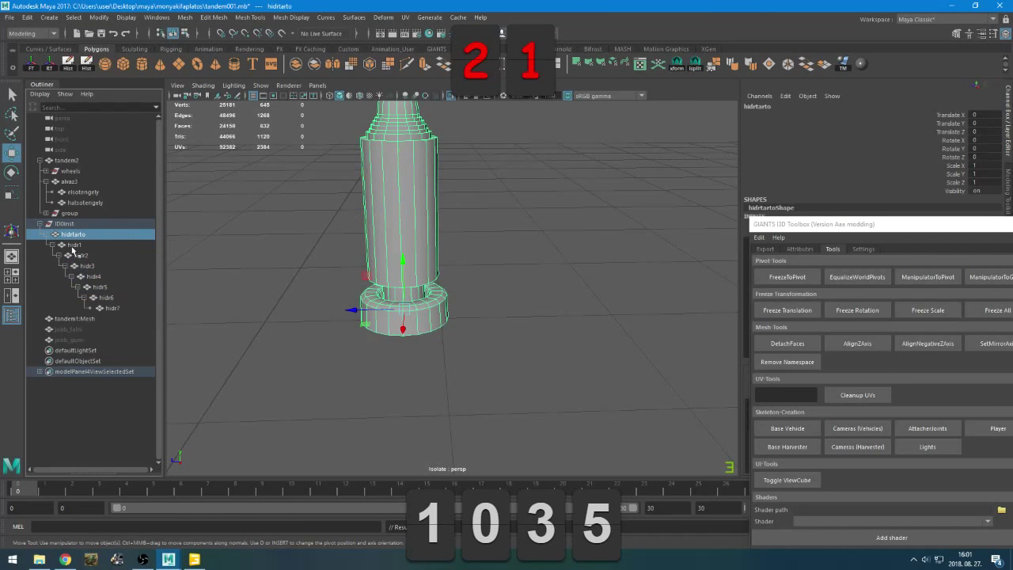
left_click(801, 277)
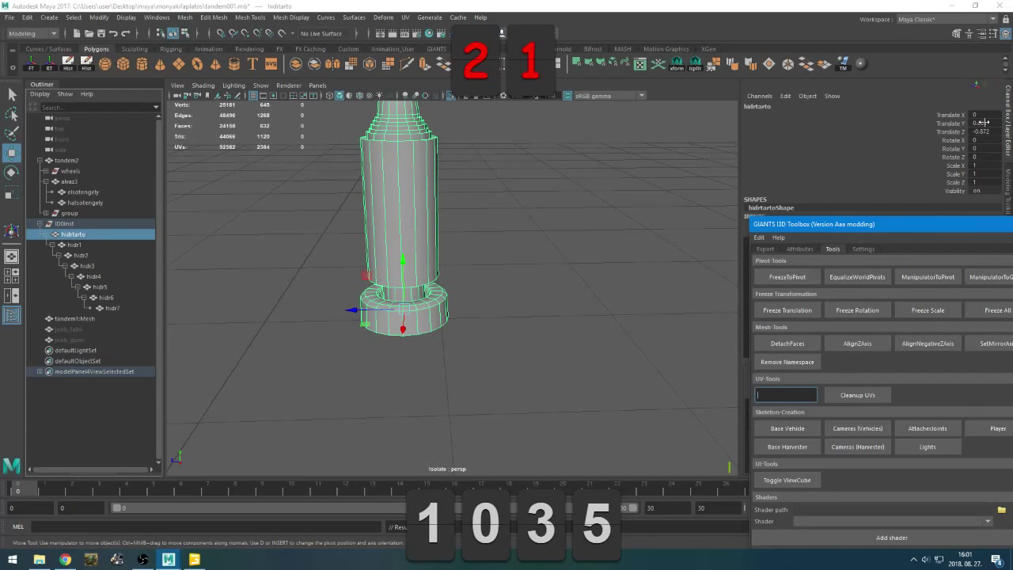
scroll(340, 355, "down", 6)
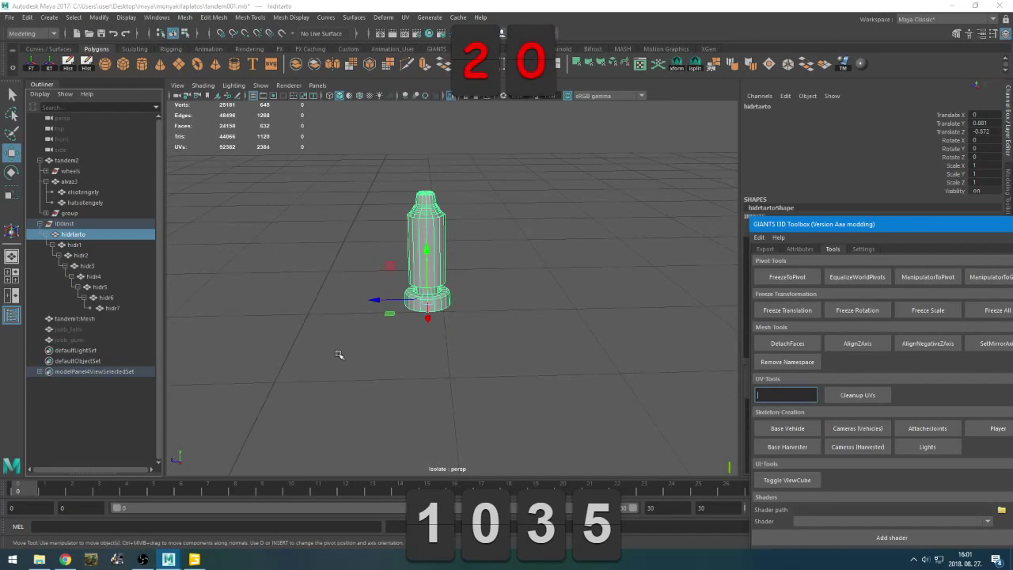
scroll(340, 355, "up", 3)
scroll(340, 355, "down", 2)
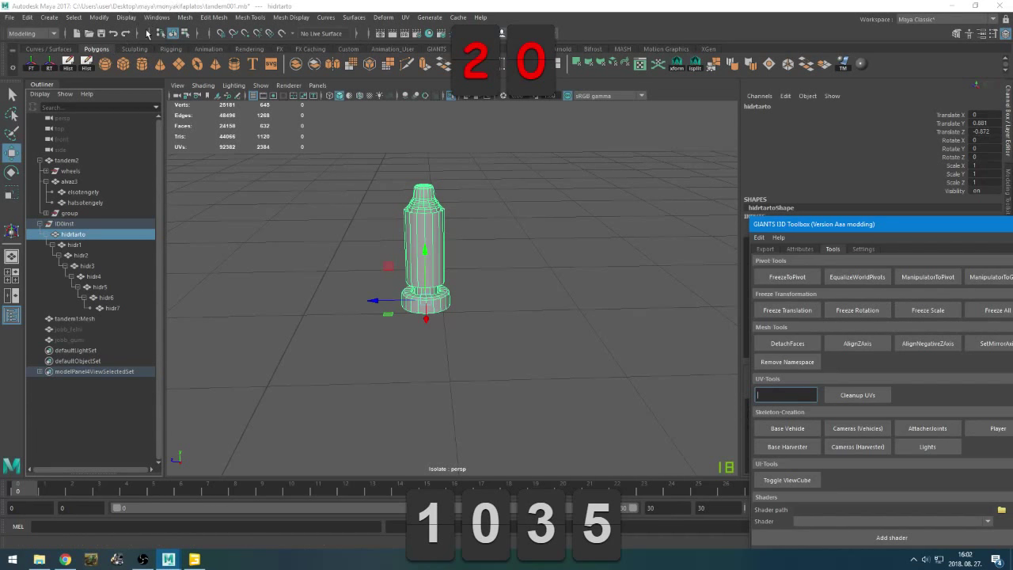
left_click(114, 34)
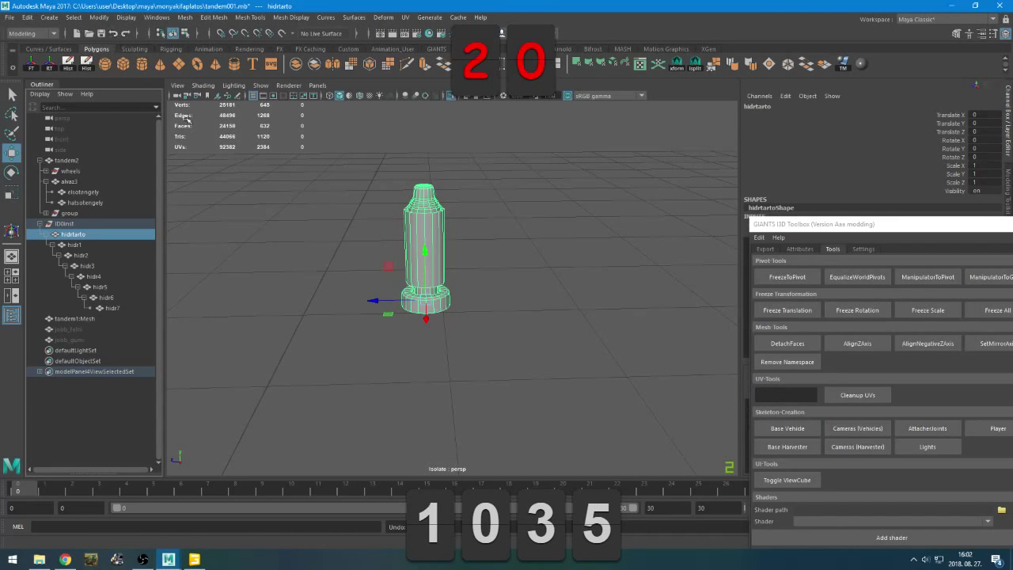
Compare the pivots of hidrtarto and hidr1, test-move hidr1 along its length and undo the move
left_click(74, 245)
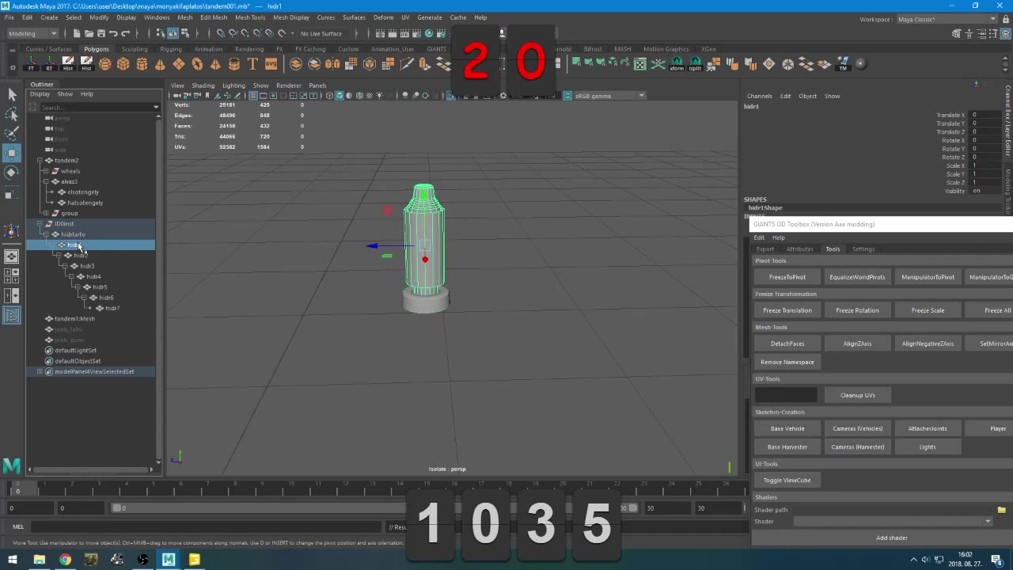
left_click(78, 234)
left_click(78, 244)
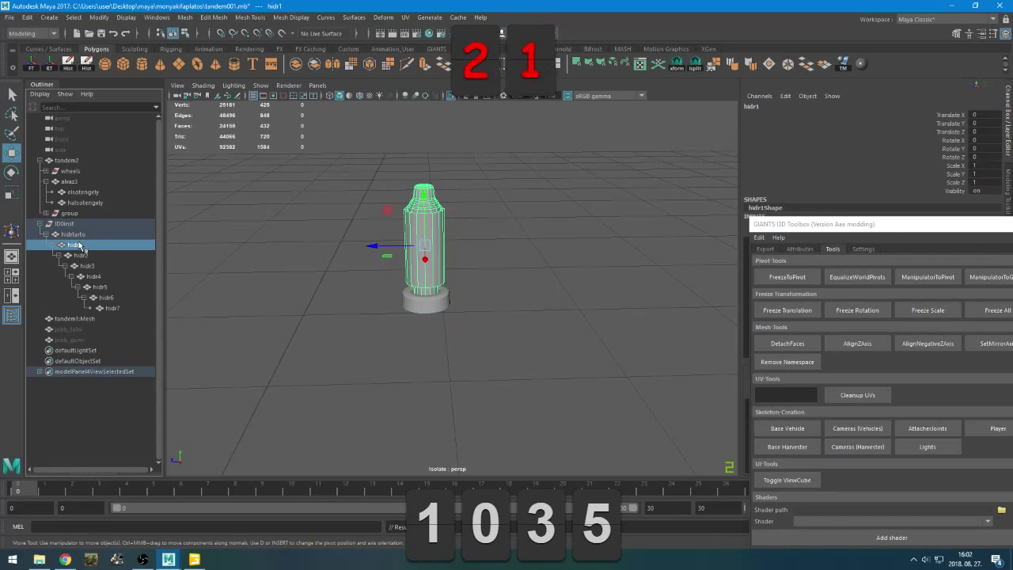
left_click(80, 225)
left_click(81, 235)
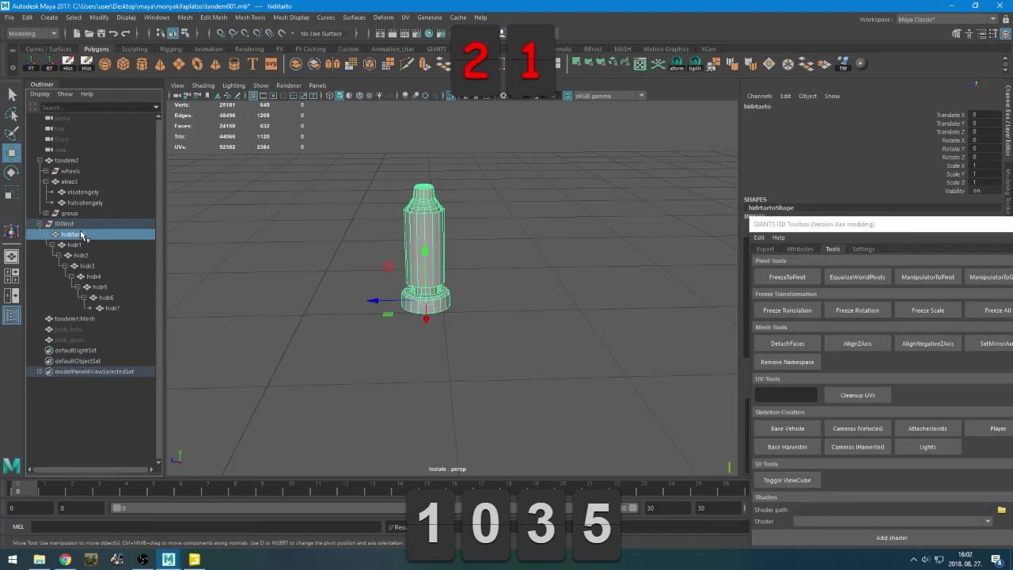
left_click(82, 245)
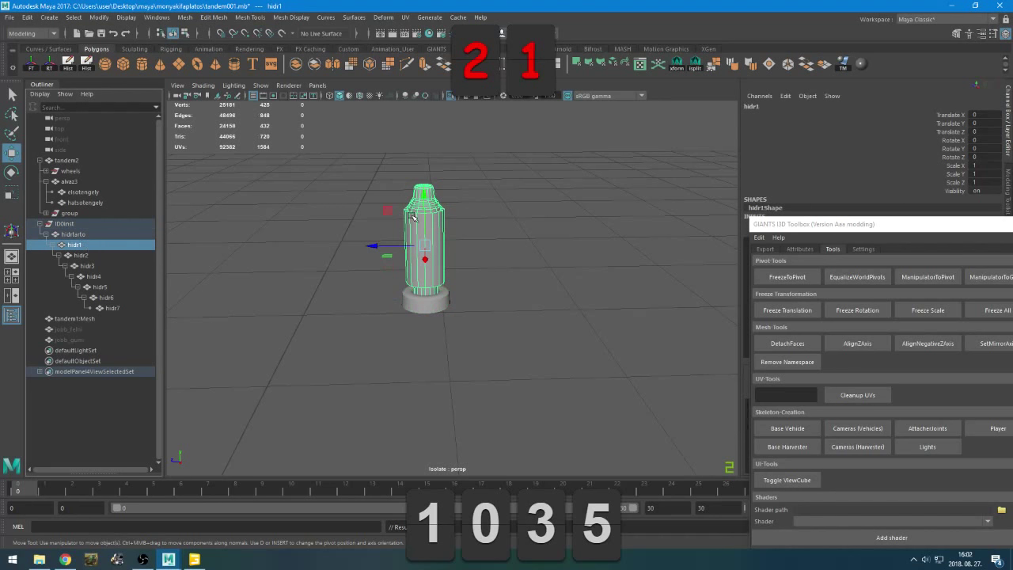
left_click_drag(423, 199, 268, 72)
left_click(114, 34)
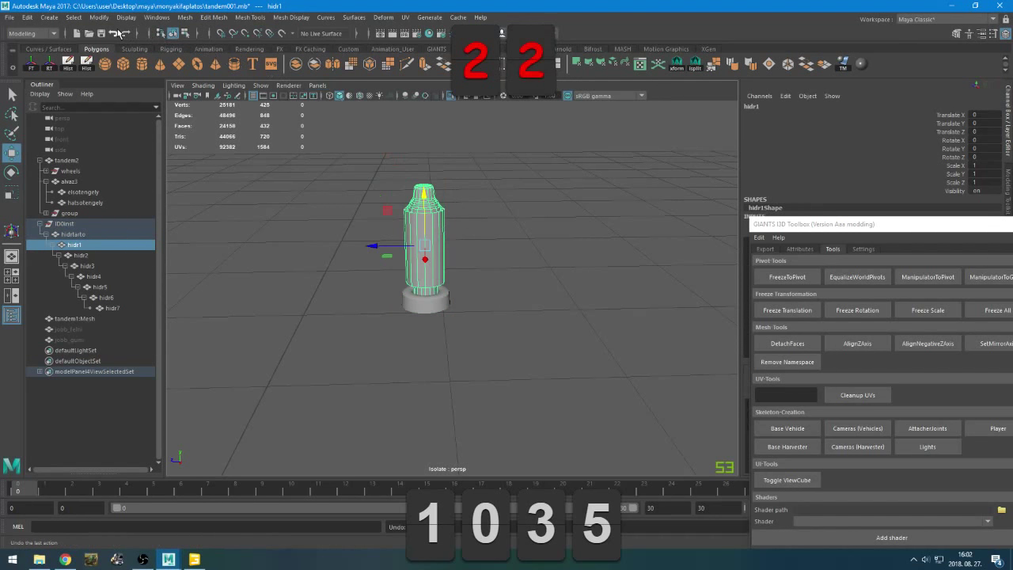
Apply FreezeToPivot to the hidrtarto base part
left_click(88, 238)
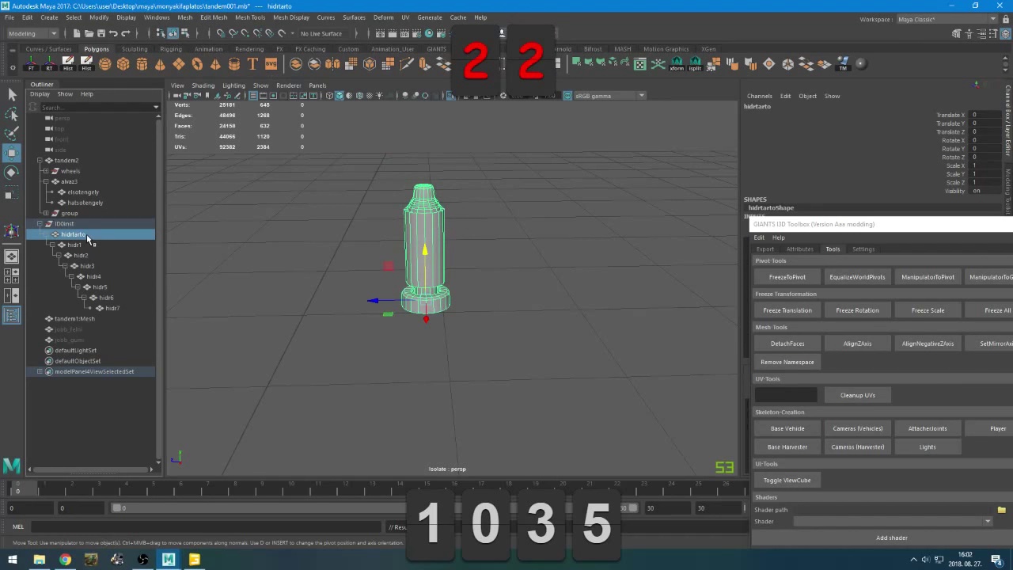
left_click(798, 277)
left_click(418, 220)
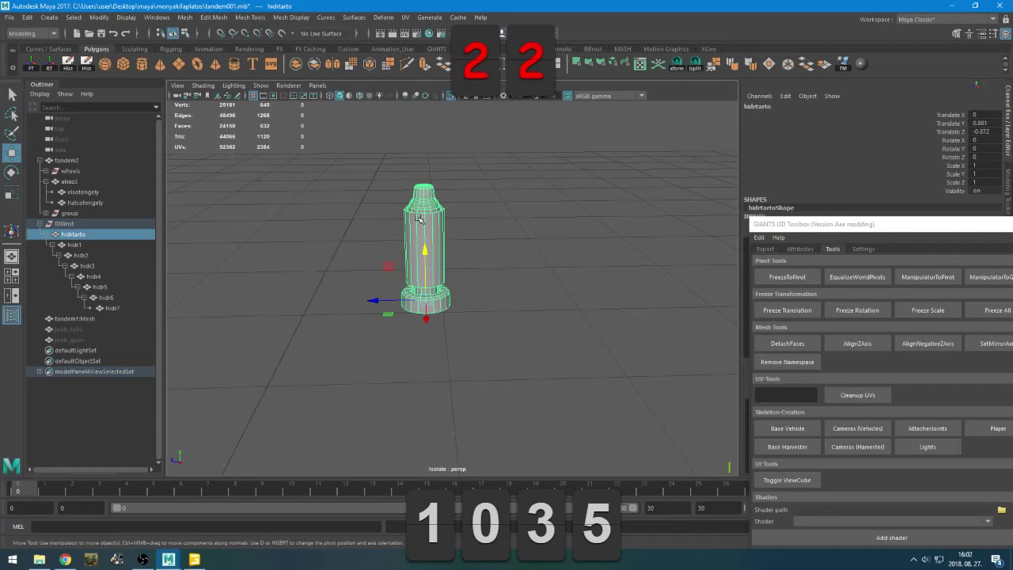
Move the pivot of hidr1 down to the cylinder's rounded lower end inside the holder ring, checking it in wireframe display
scroll(357, 175, "up", 6)
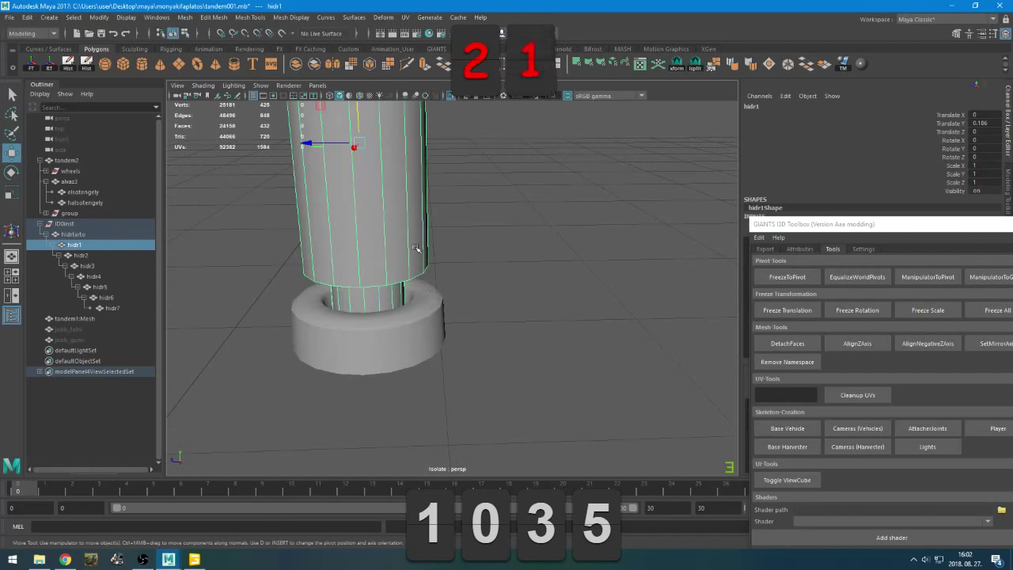
key("d")
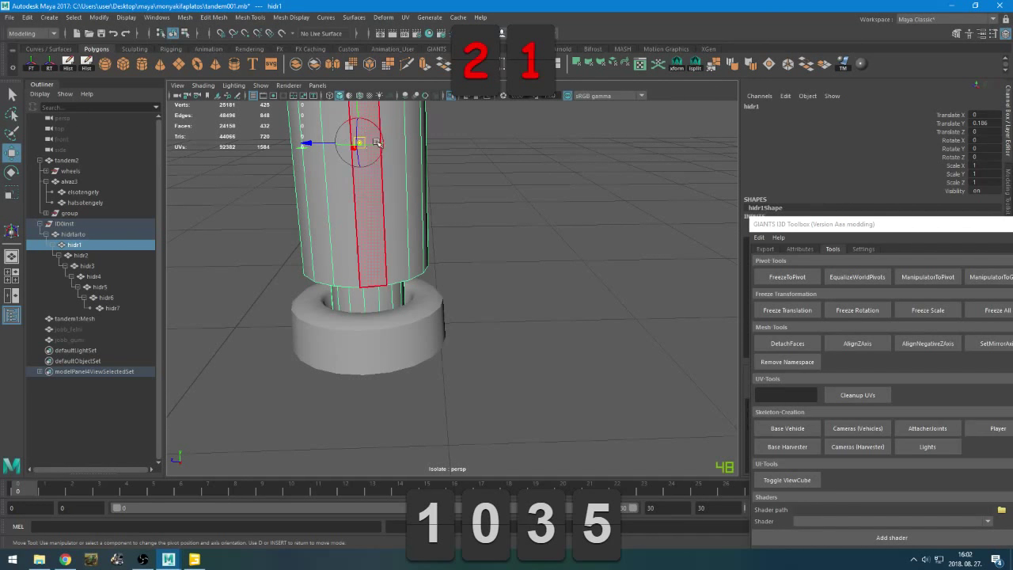
scroll(380, 159, "down", 4)
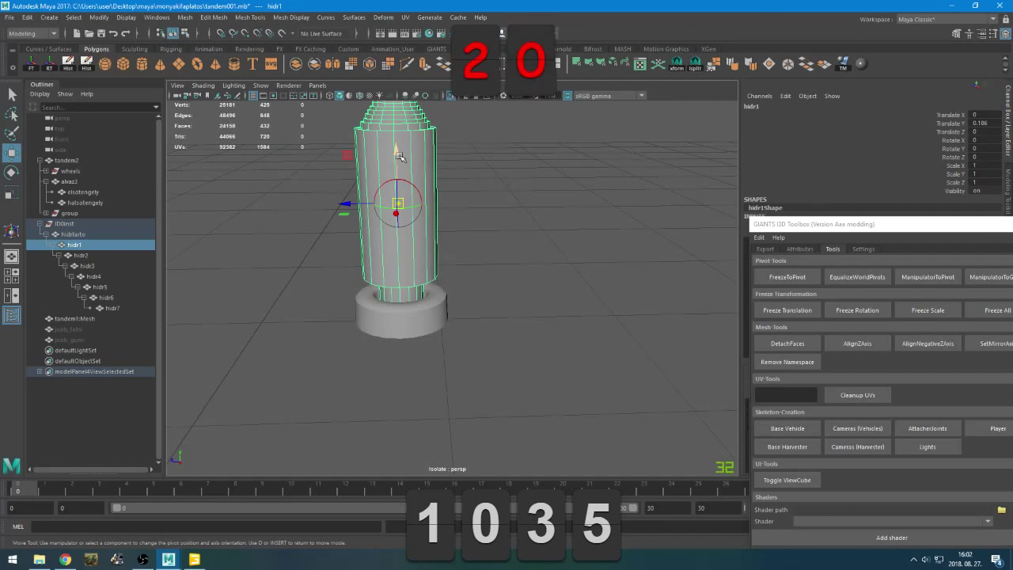
left_click_drag(400, 157, 399, 254)
key("4")
scroll(403, 301, "up", 6)
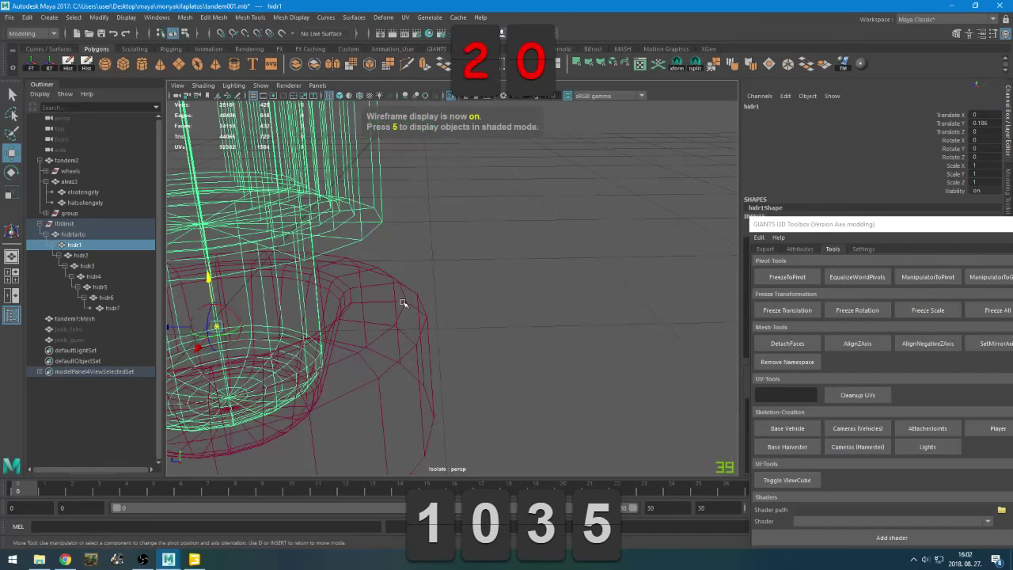
middle_click_drag(432, 286, 539, 308, "alt")
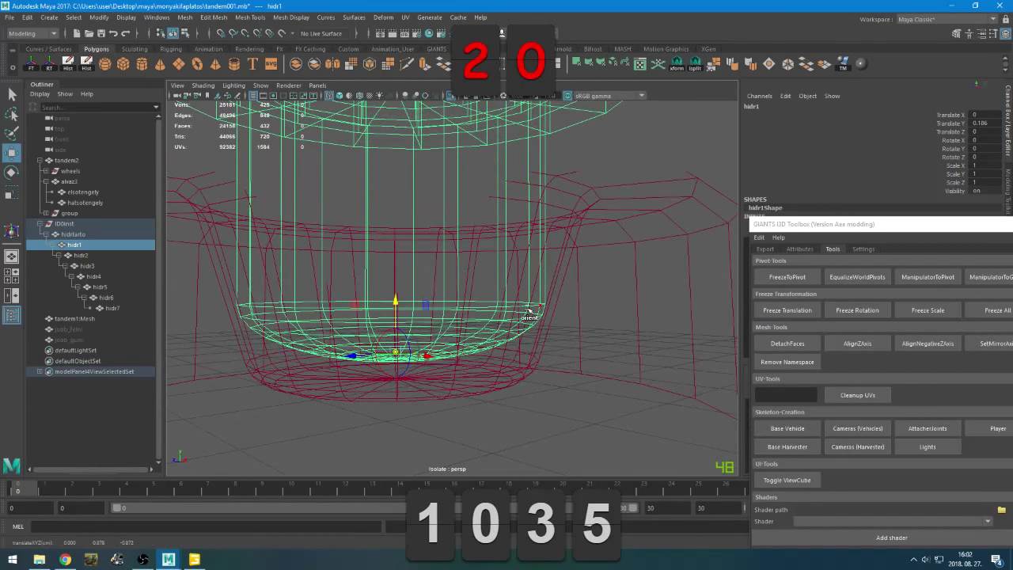
Test-rotate hidr1 about its lowered pivot, undo the rotation and inspect the fit inside the holder ring
key("e")
left_click_drag(407, 312, 406, 302)
key("ctrl+z")
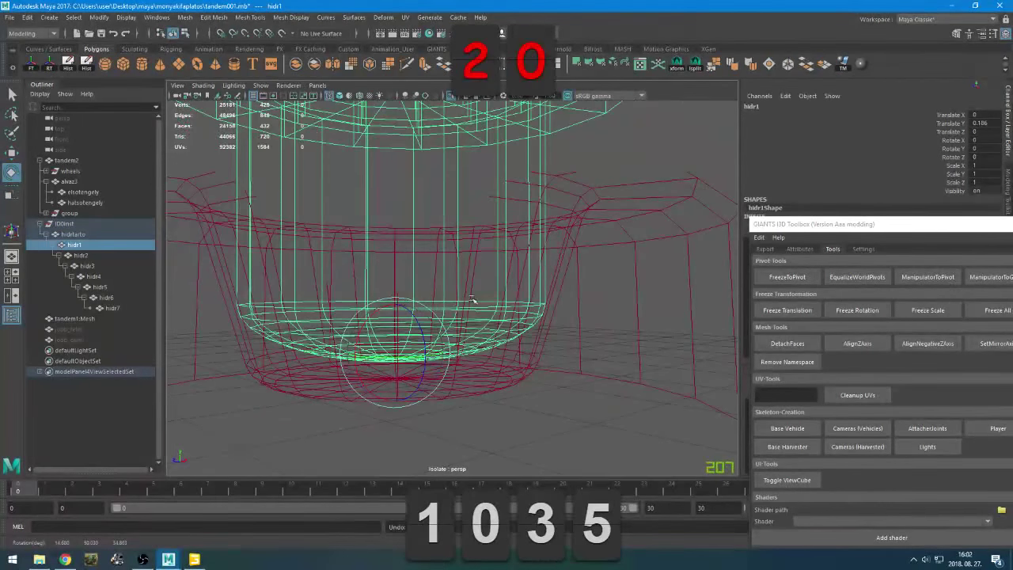
scroll(408, 302, "down", 4)
mouse_move(488, 294)
left_mouse_down("alt")
mouse_move(475, 303)
mouse_move(497, 300)
left_mouse_up("alt")
left_click(497, 299)
scroll(478, 303, "up", 4)
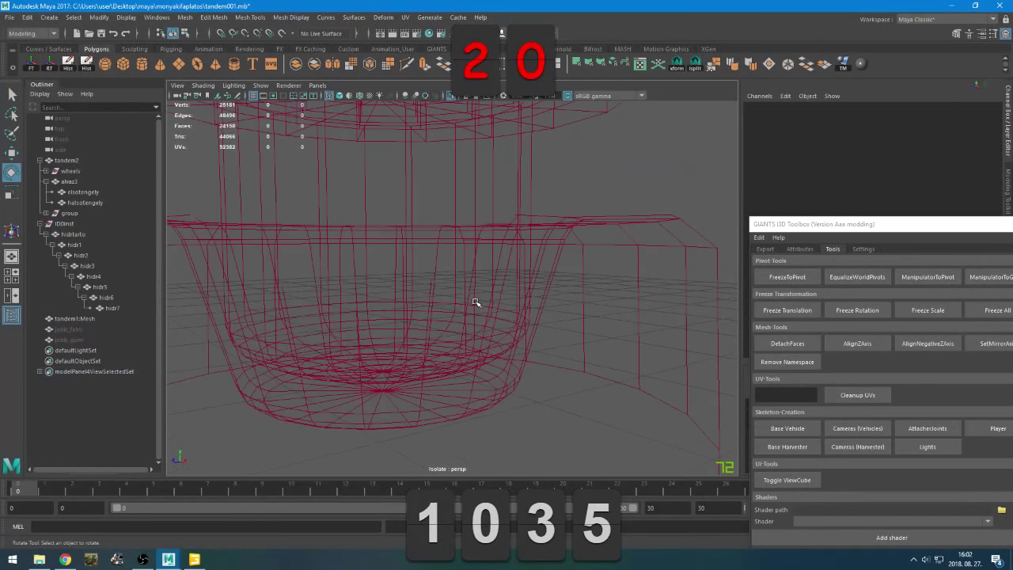
scroll(422, 308, "down", 1)
left_click_drag(423, 307, 437, 308, "alt")
key("ctrl+z")
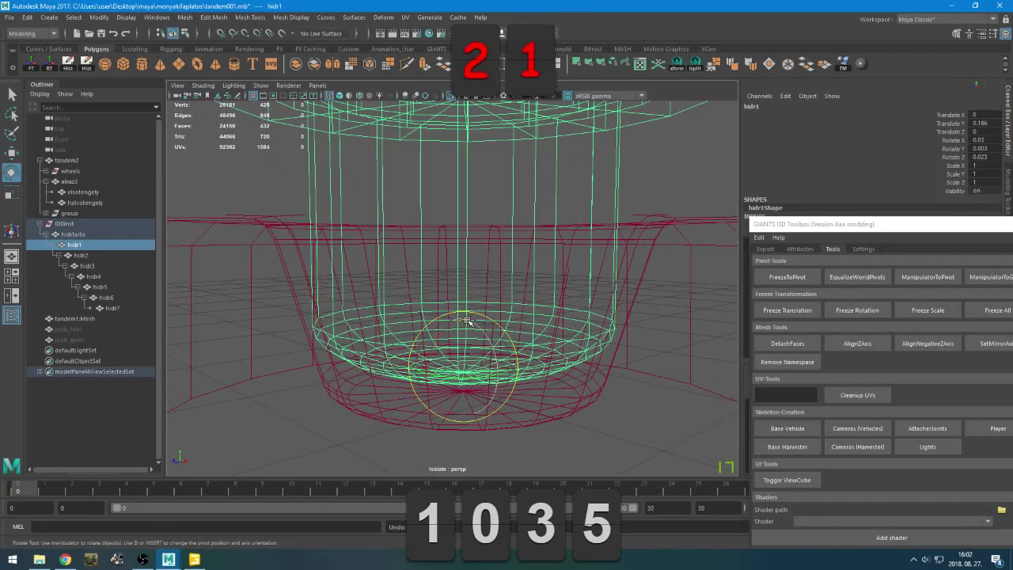
Raise the pivot of hidr1 slightly above the tip of its rounded lower end
key("r")
key("d")
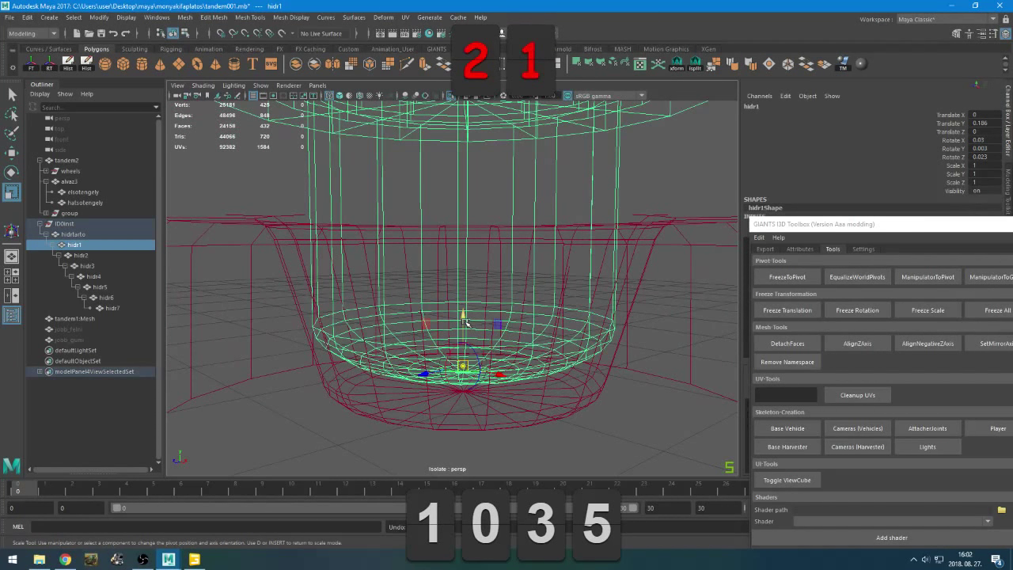
left_click_drag(464, 320, 424, 334)
Test-rotate hidr1 about the raised pivot inside the holder ring and undo the rotation
key("e")
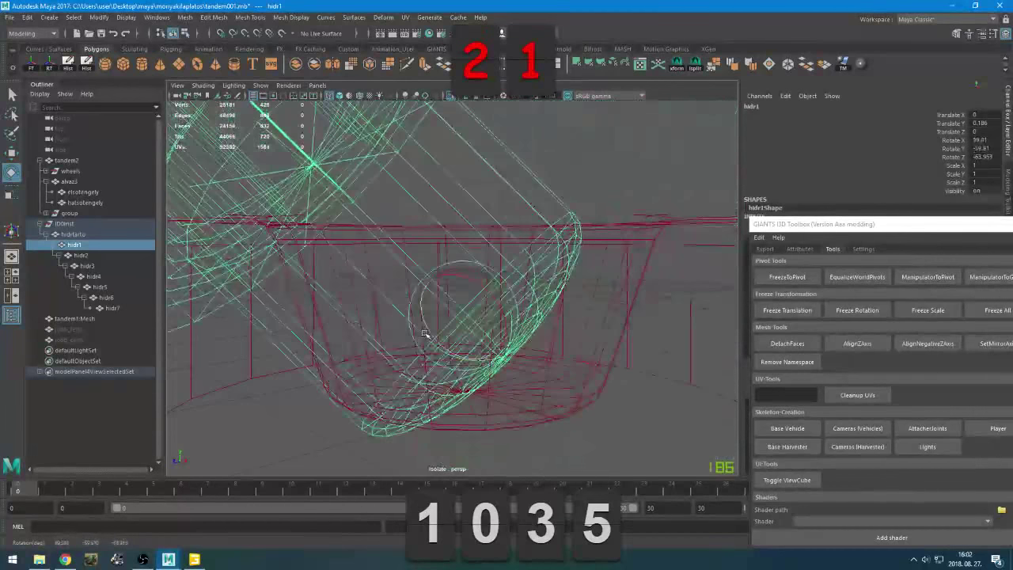
key("ctrl+z")
scroll(552, 265, "down", 5)
left_click_drag(552, 265, 514, 277, "alt")
Set the Rotate X, Y and Z of hidr1 to 0, deselect it and return to shaded display
left_click(992, 139)
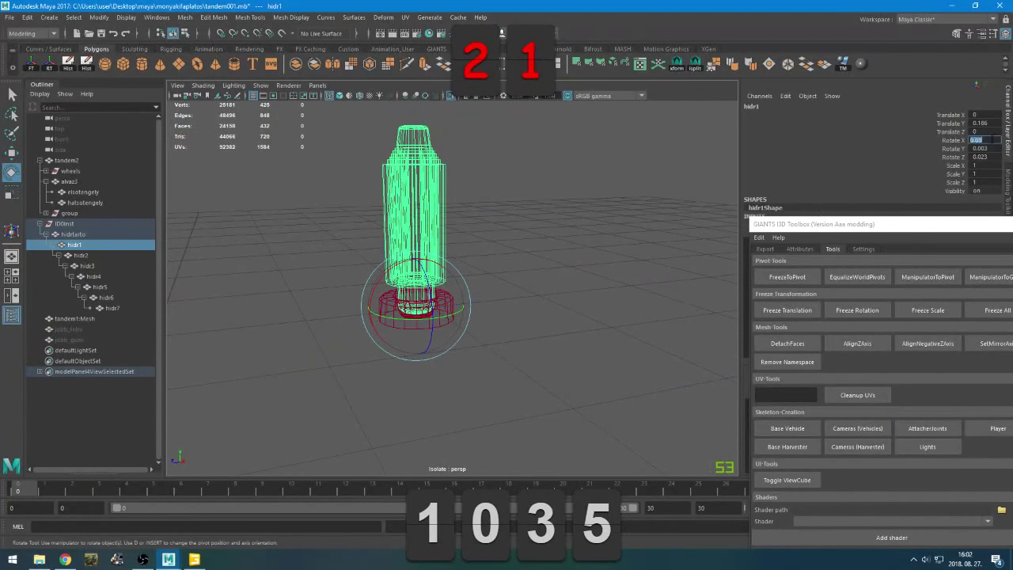
type("0")
key("Tab")
type("0")
key("Tab")
type("0")
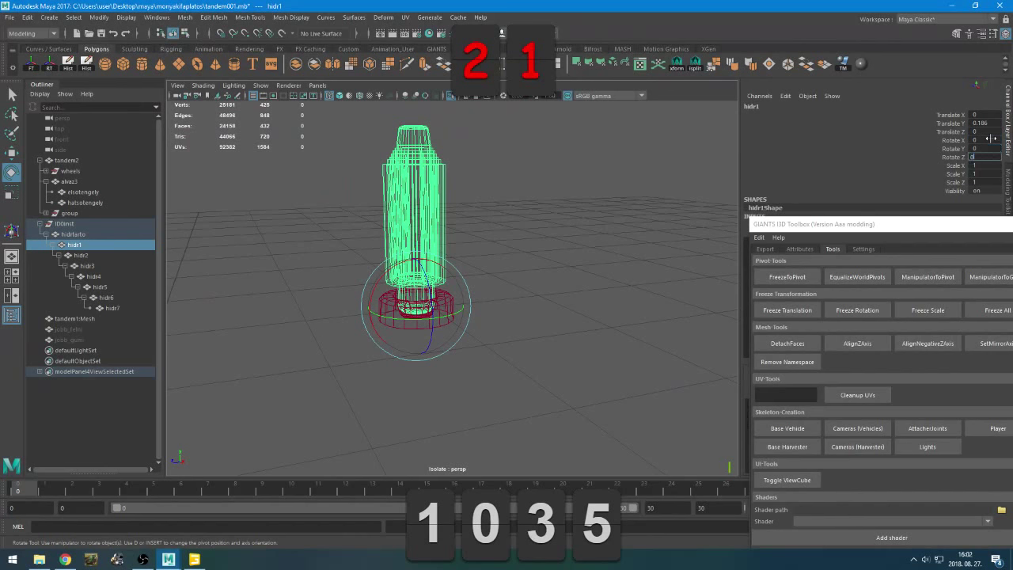
left_click(508, 267)
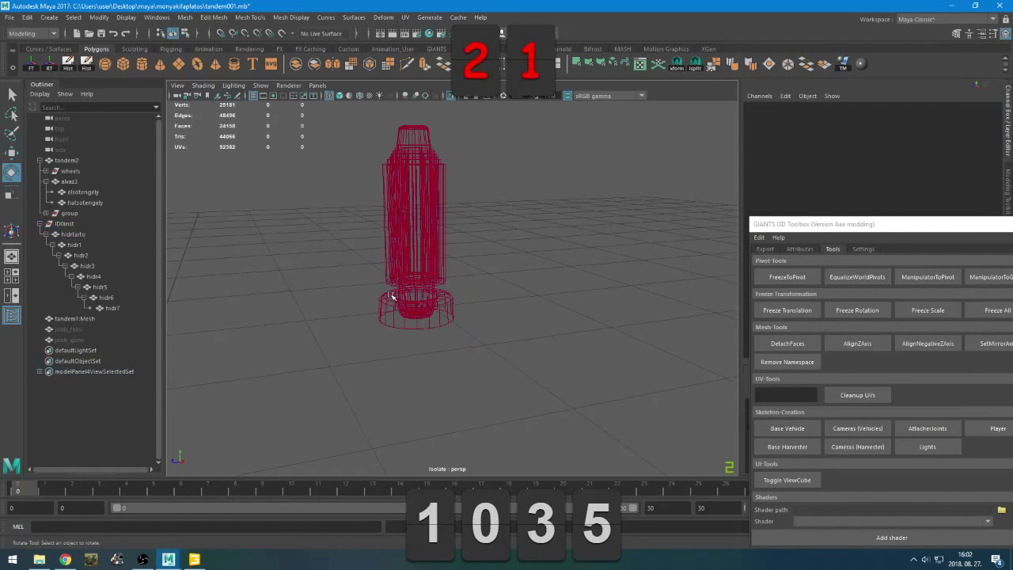
key("5")
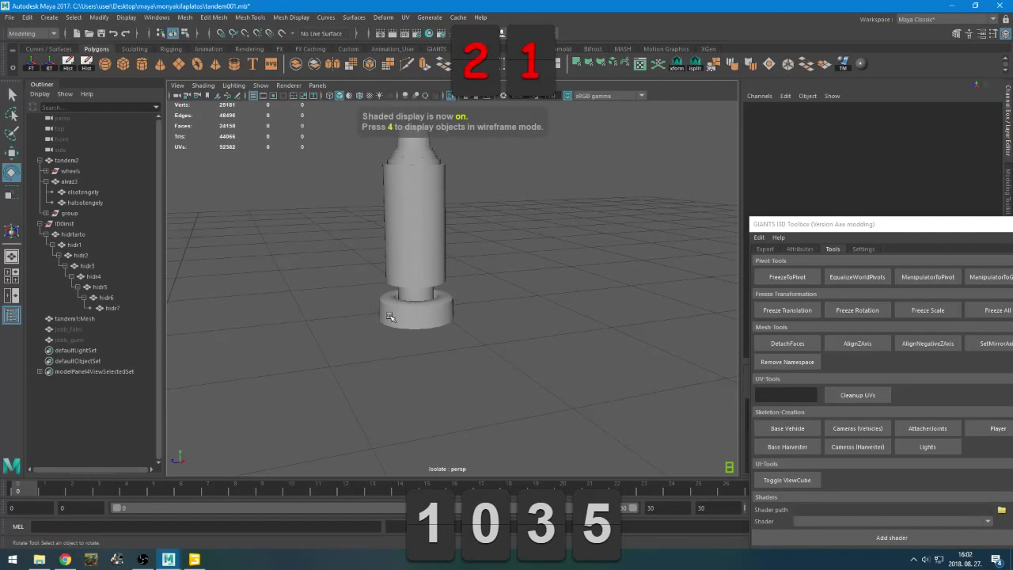
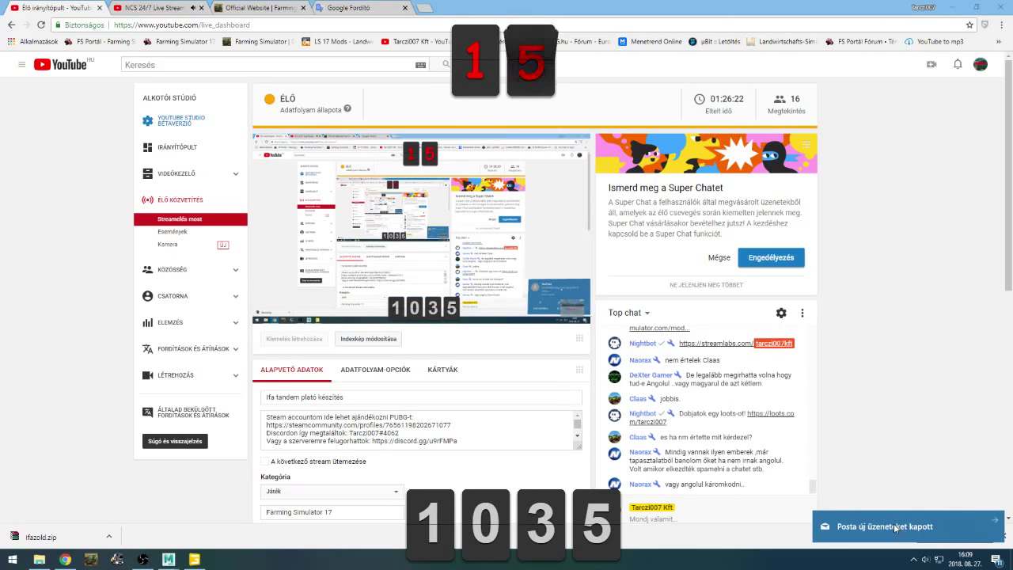
Close the mail app opened from the notification and read the recent messages in the stream's Top chat
left_click(895, 528)
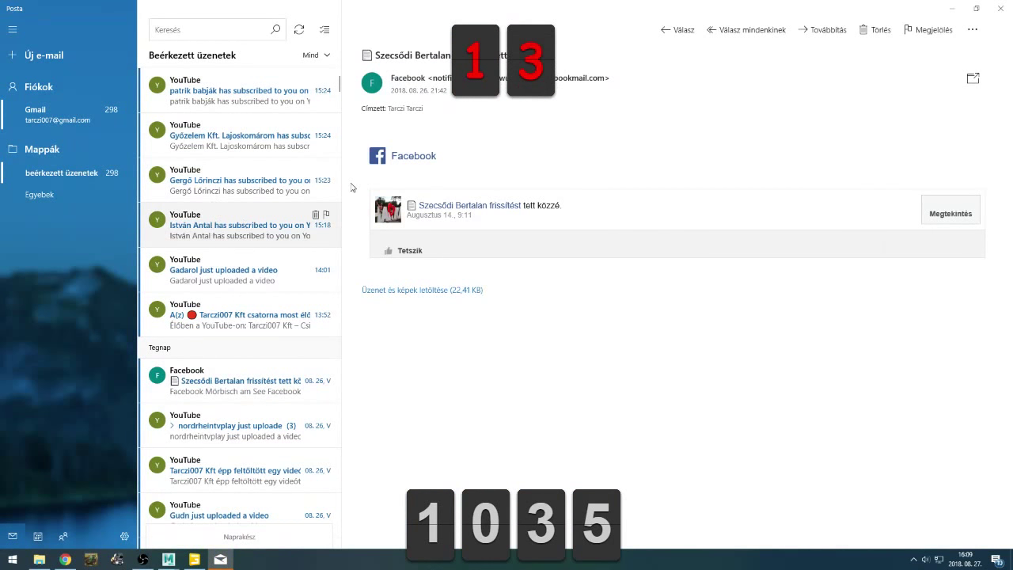
left_click(1001, 7)
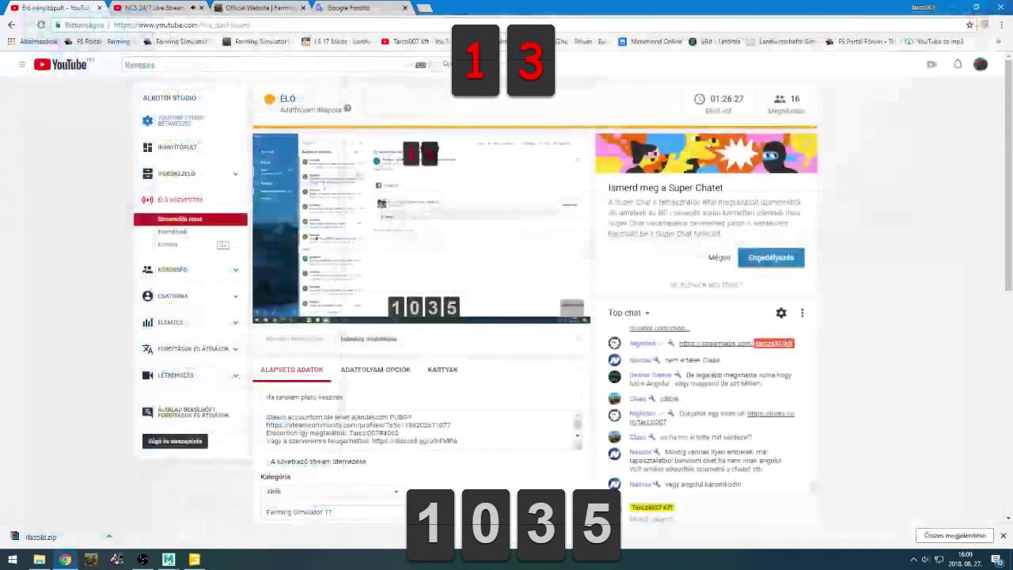
left_click(144, 563)
left_click(2, 366)
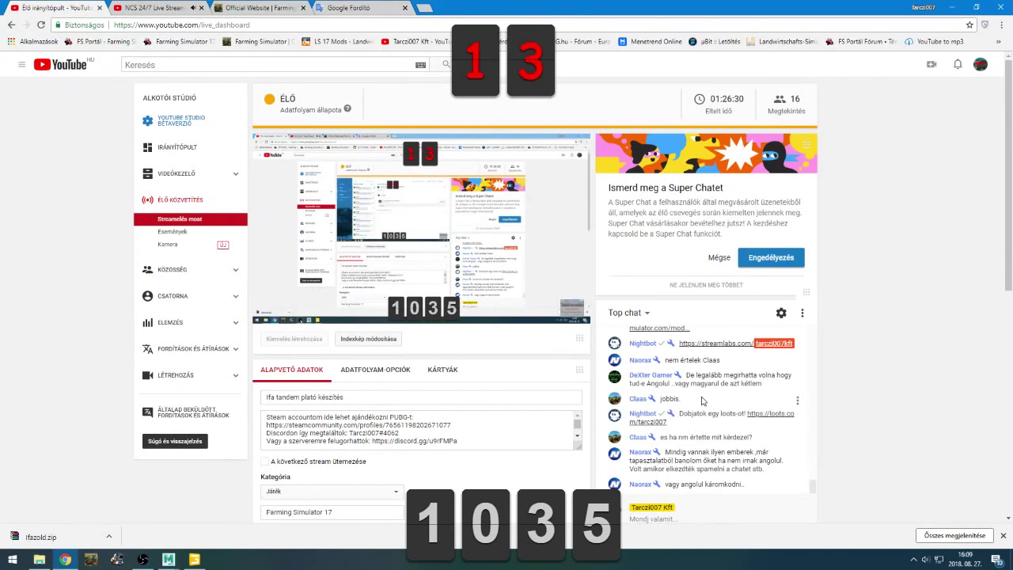
scroll(703, 402, "up", 2)
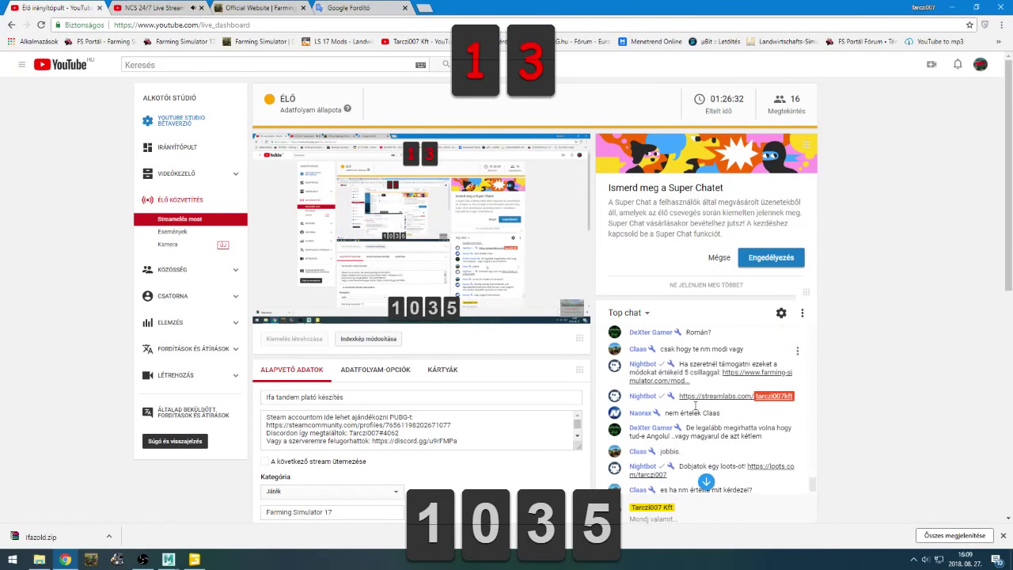
scroll(700, 408, "down", 2)
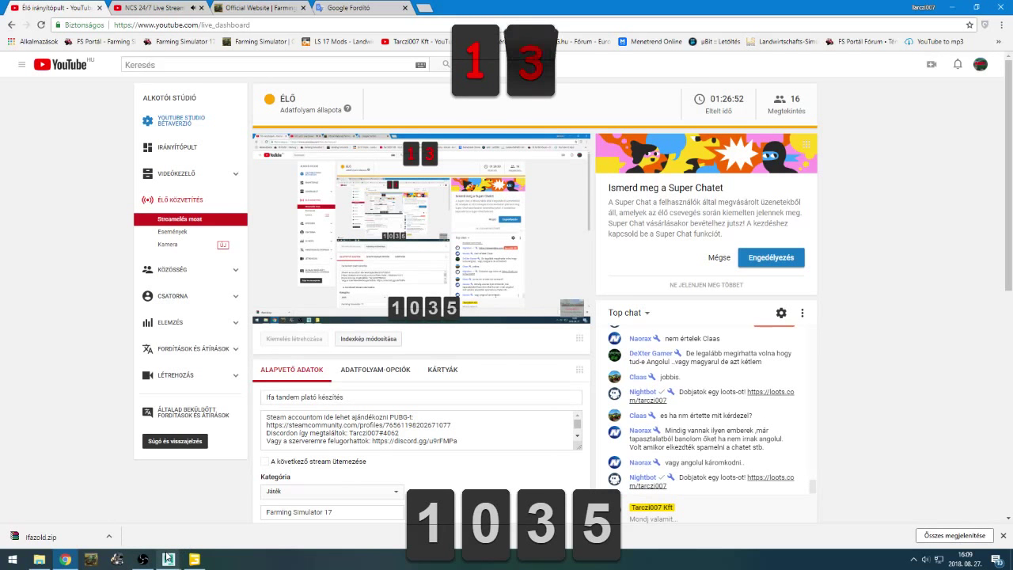
Switch to Maya, set the Rotate X of hidr1 to 90 and freeze its rotation
mouse_move(169, 558)
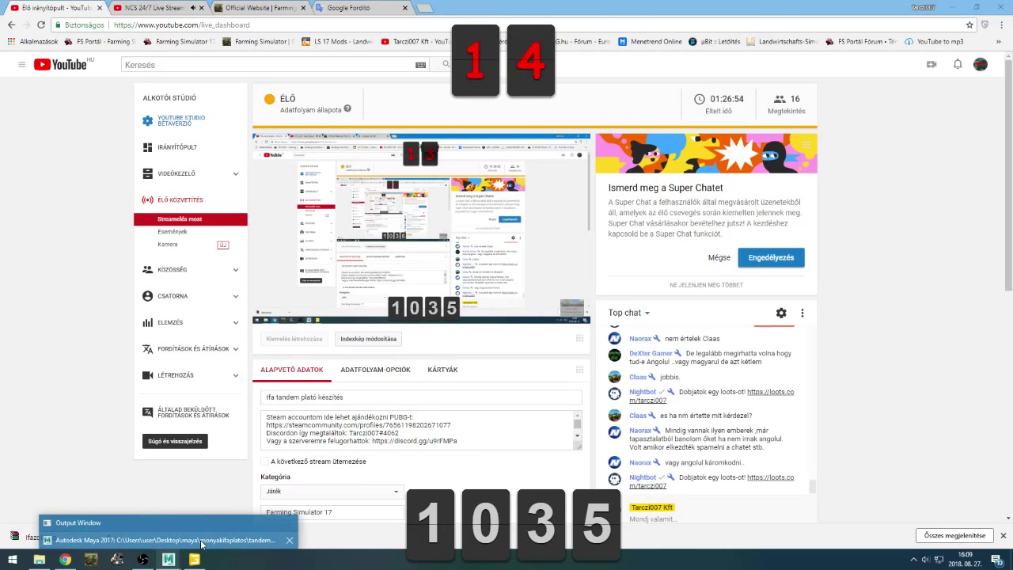
left_click(198, 539)
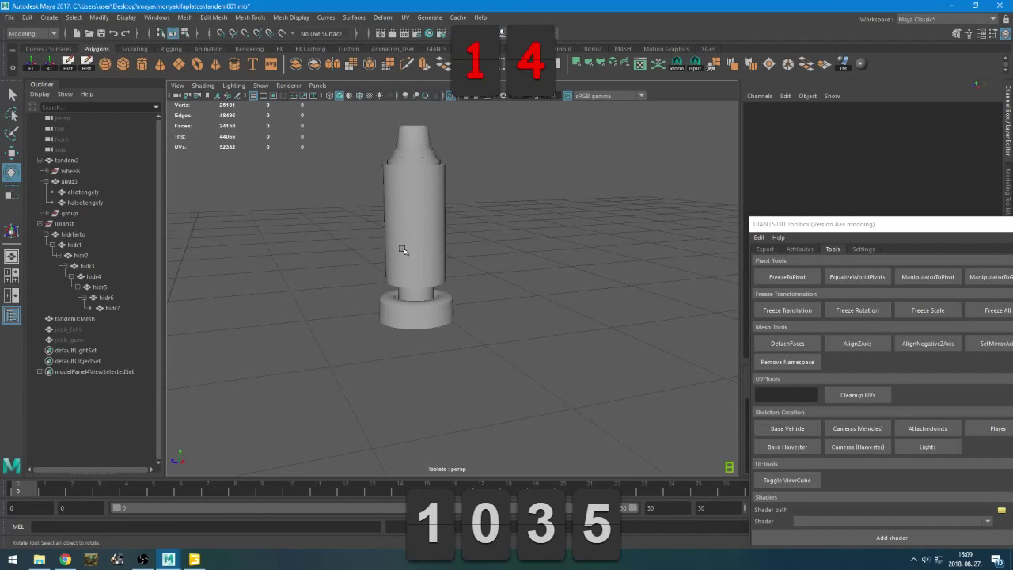
left_click(71, 245)
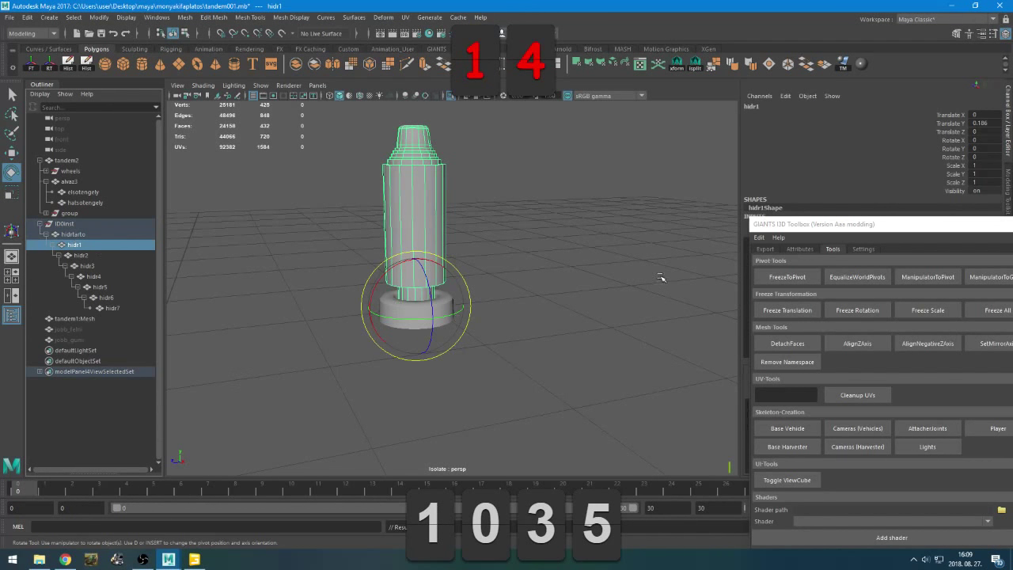
left_click(982, 140)
type("90")
key("Return")
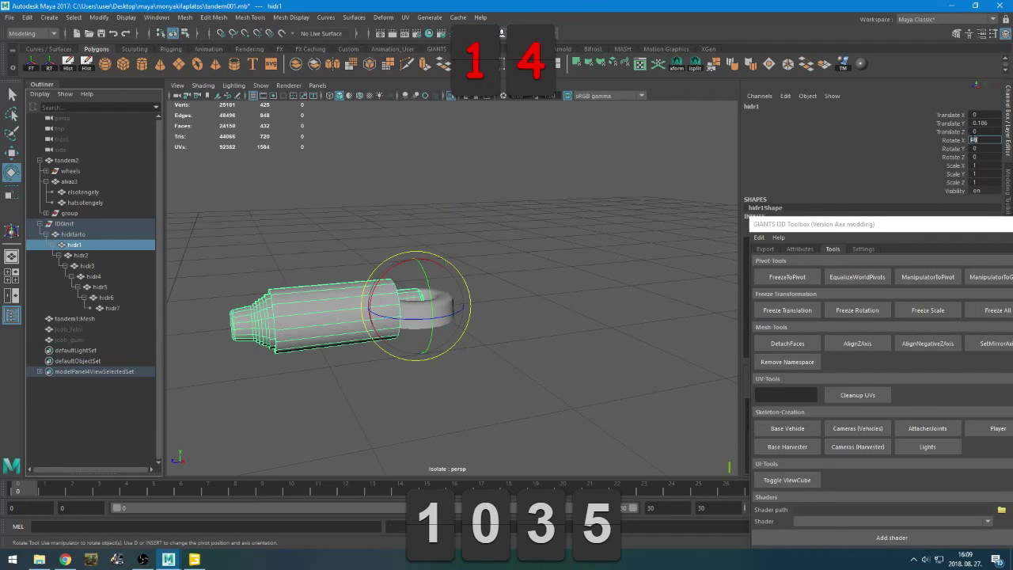
left_click(857, 310)
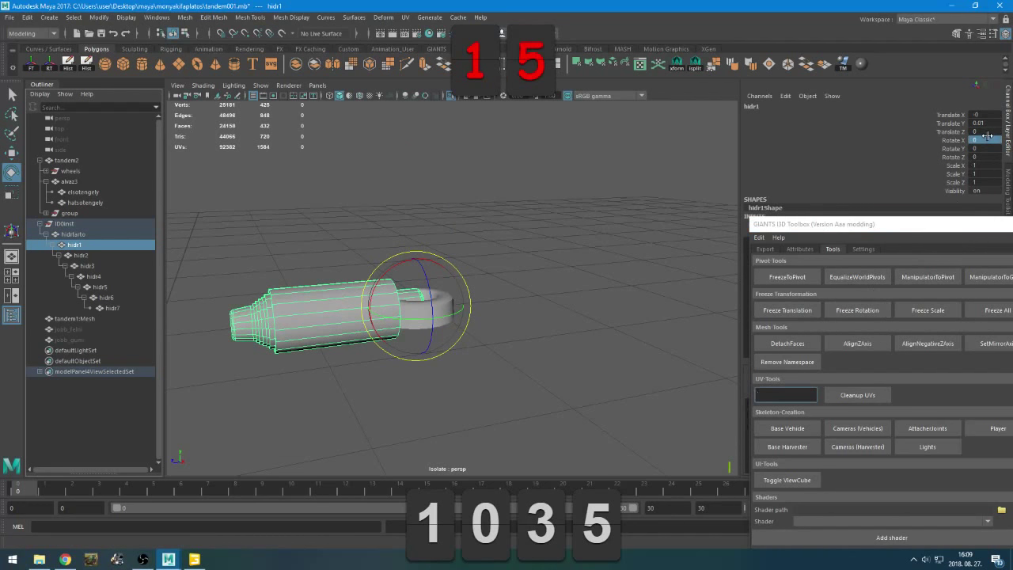
Set the Rotate X of hidr1 to -90 and apply FreezeToPivot to it
type("-90")
key("Return")
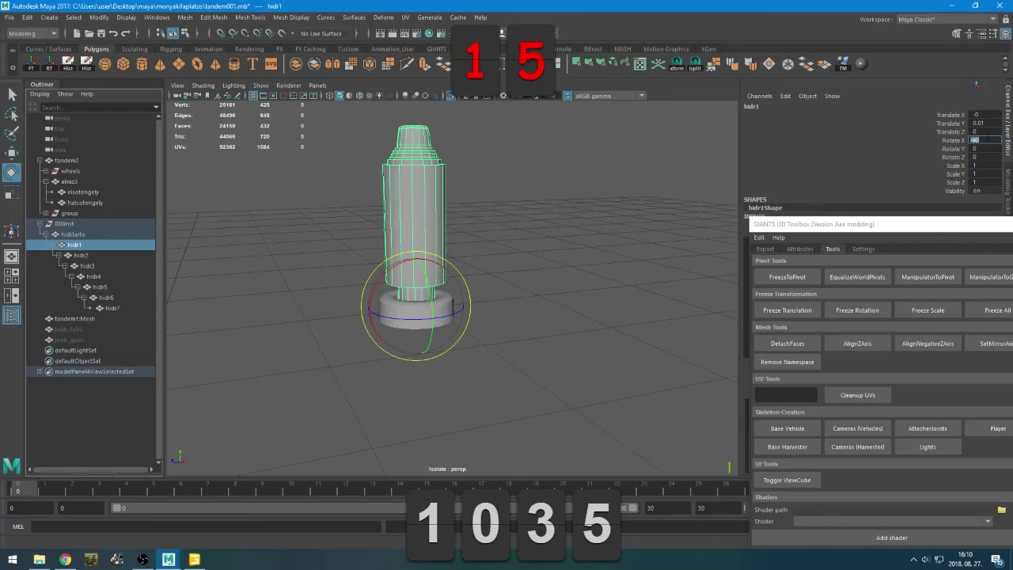
left_click(786, 277)
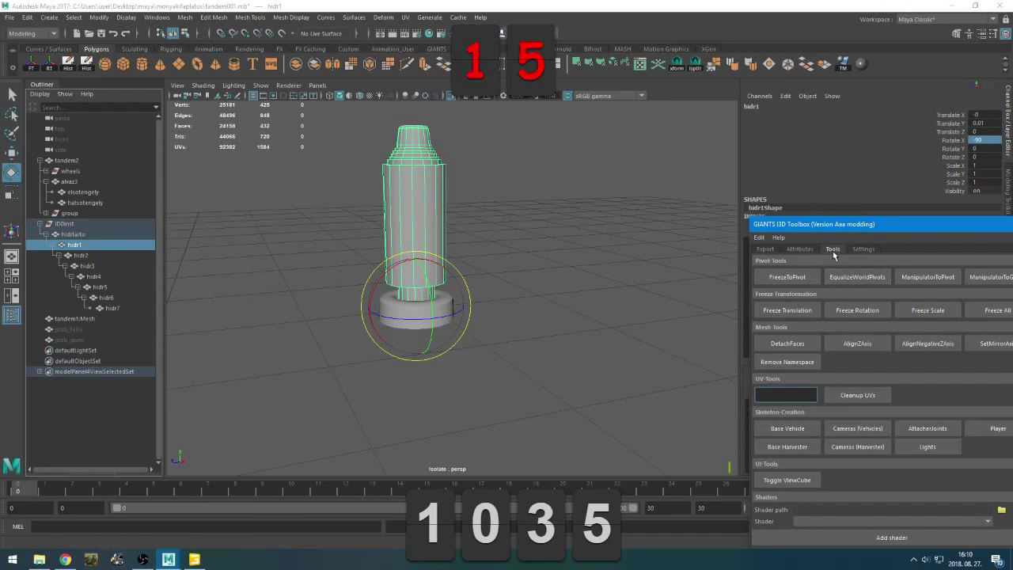
Compare the move axes of hidr4 and hidr1, test-move hidr1 upward along its Z axis and undo the move
left_click(570, 285)
key("w")
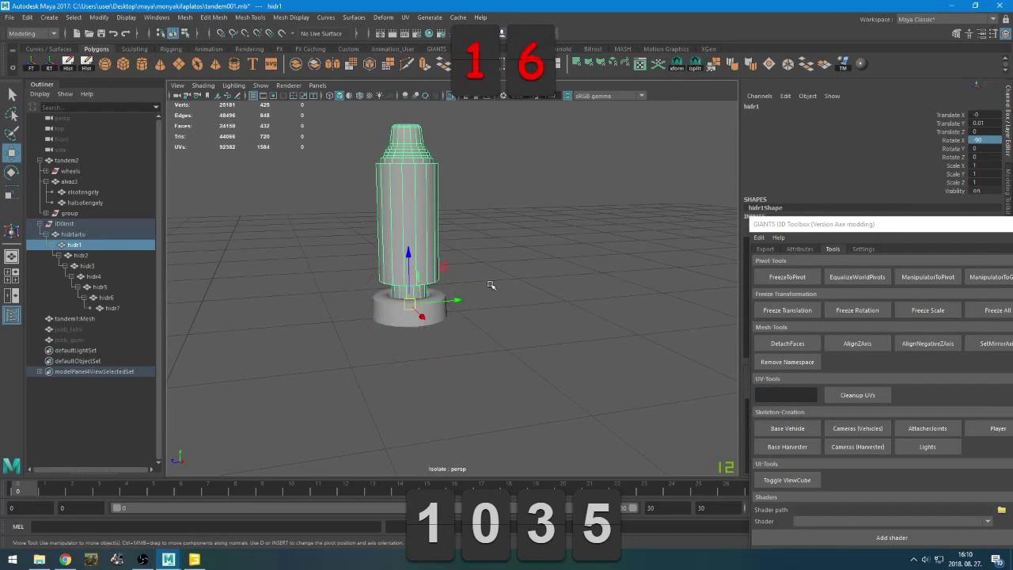
left_click(96, 287)
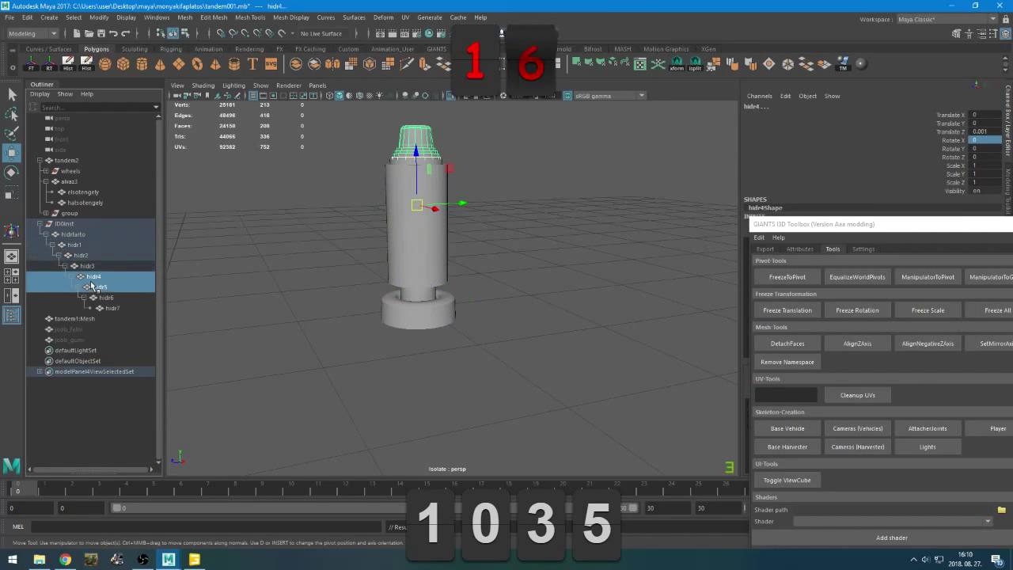
left_click(76, 244)
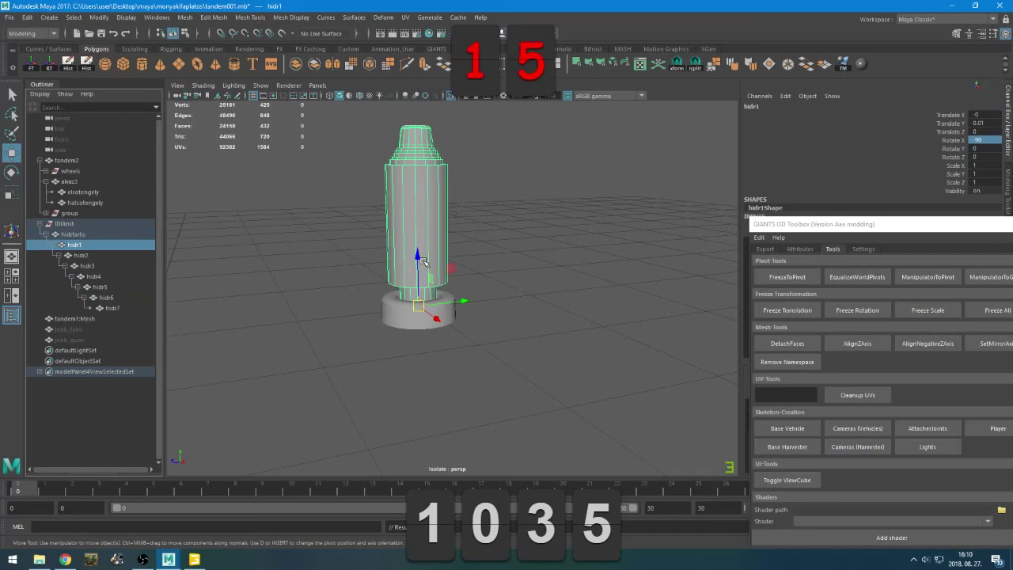
left_click_drag(417, 261, 457, 177)
key("ctrl+z")
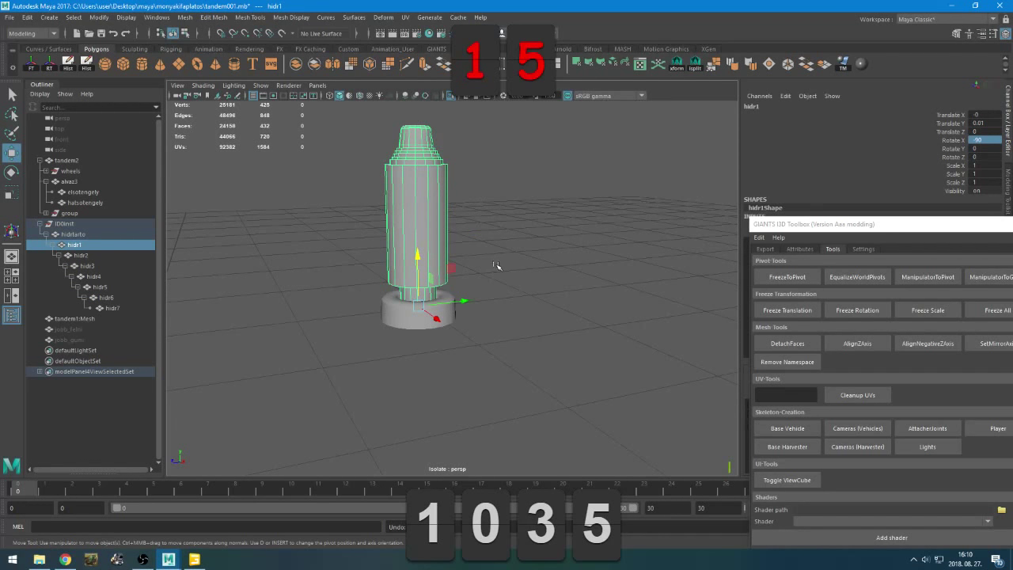
Exit the isolated view and reparent hidrtarto with its cylinder segments under the chassis node that holds elsotengely and hatsotengely
scroll(496, 265, "down", 4)
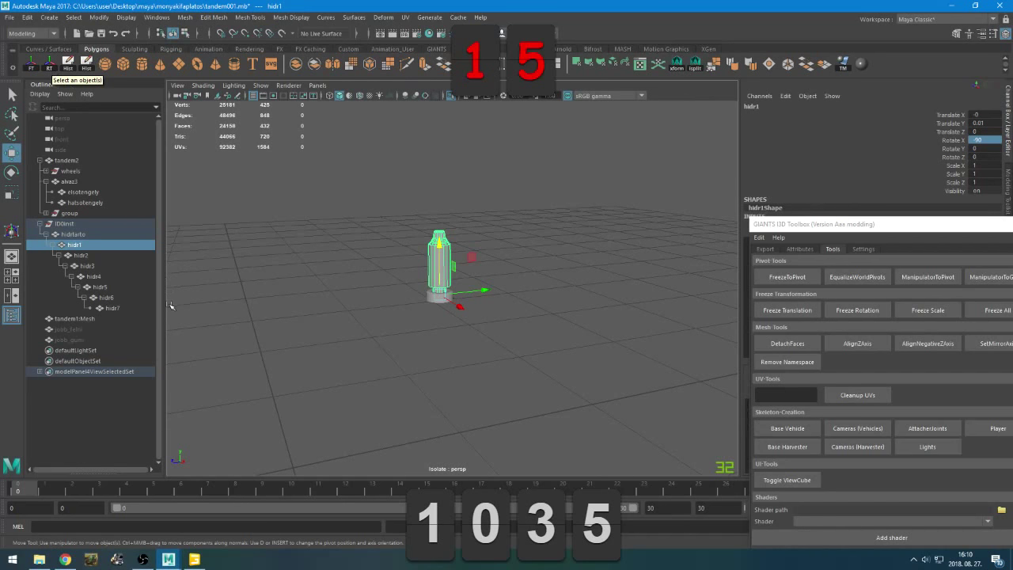
key("ctrl+1")
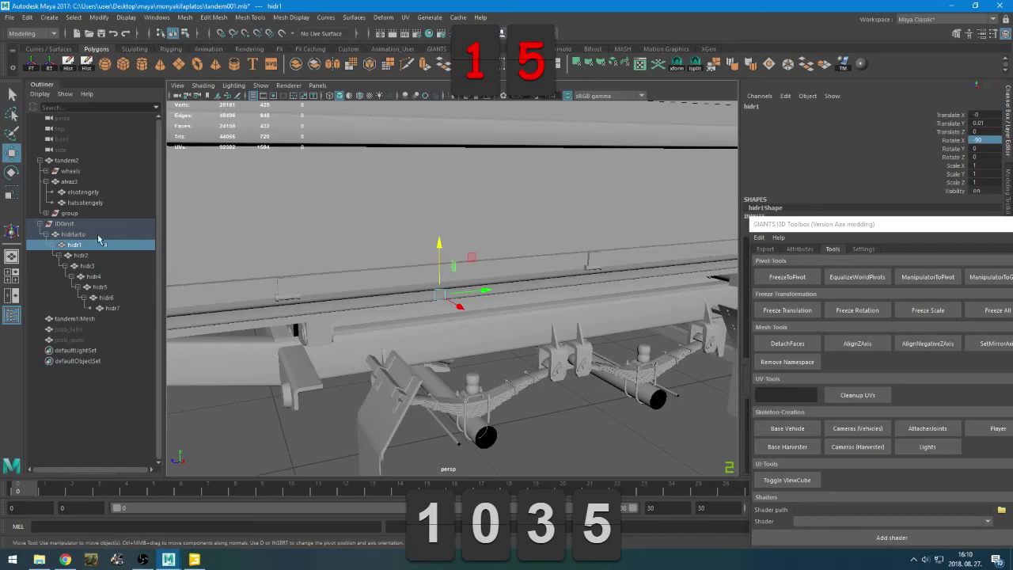
left_click(78, 236)
left_click(48, 236)
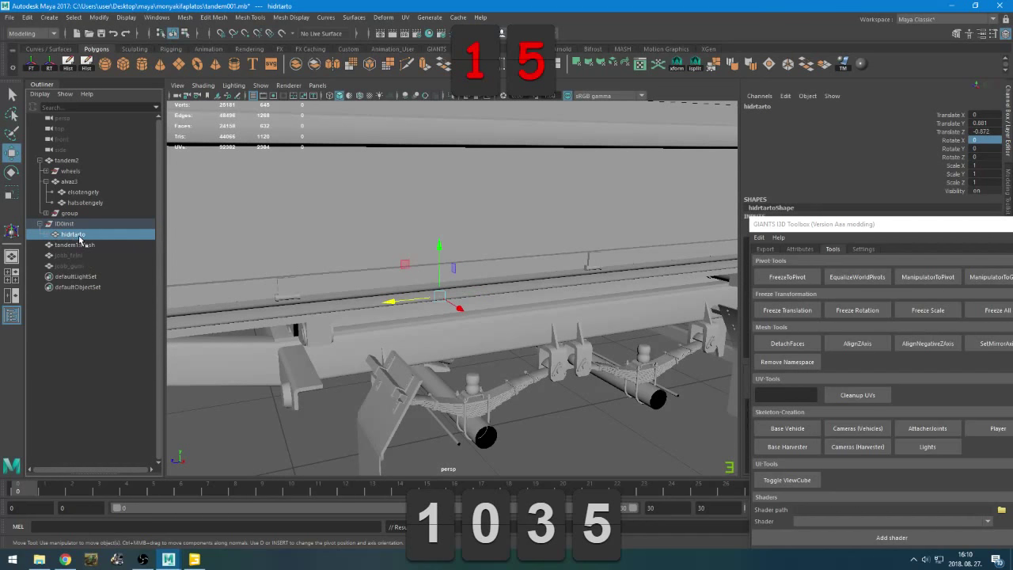
left_click_drag(75, 238, 80, 188)
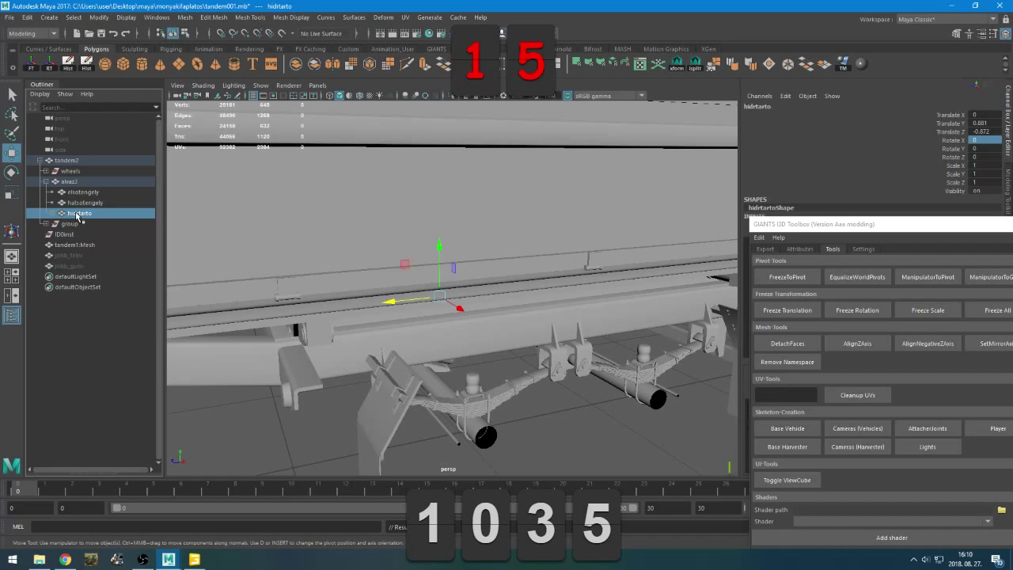
Switch to GIANTS Editor, undo the transform changes on hidr0 in mbp9.i3d and compare it with the Maya trailer
left_click_drag(401, 321, 582, 330, "alt")
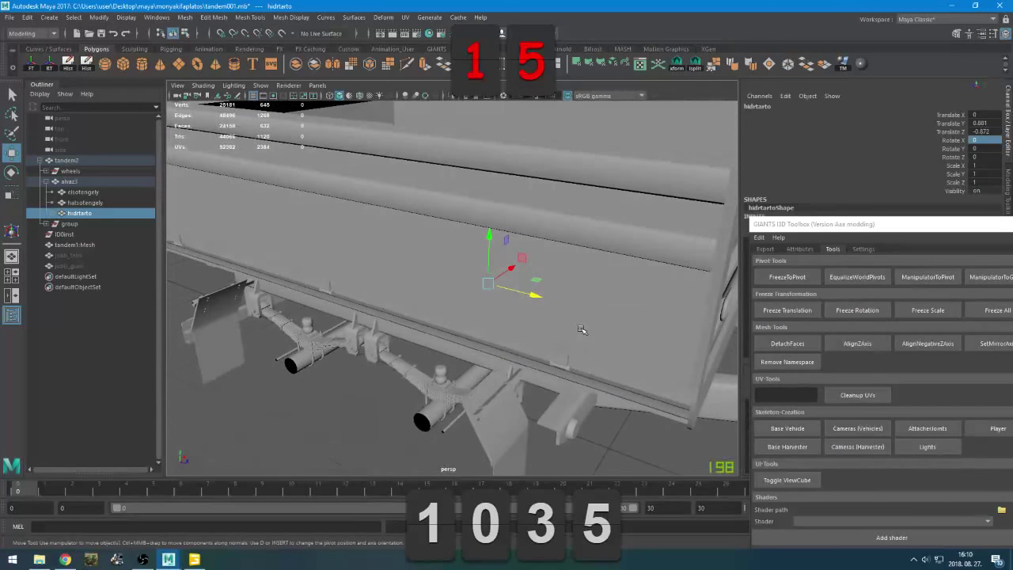
left_click(195, 560)
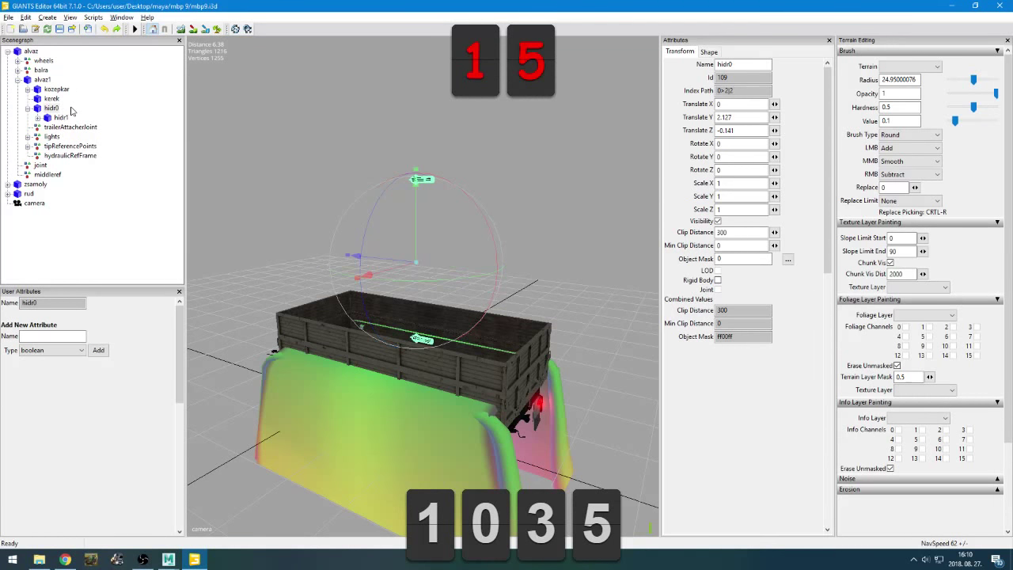
key("ctrl+z")
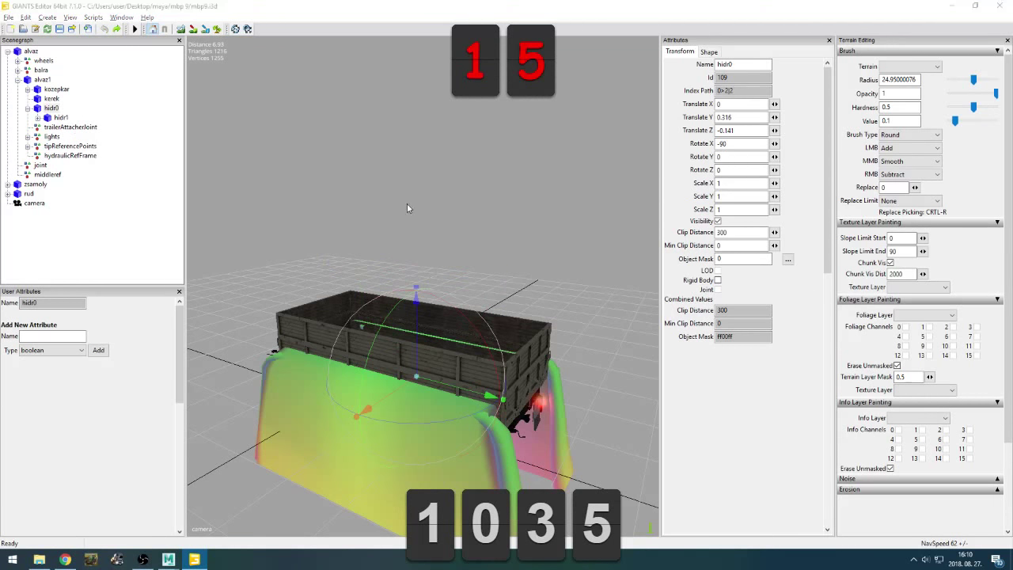
key("alt+Tab")
left_click_drag(411, 206, 385, 283, "alt")
key("alt+Tab")
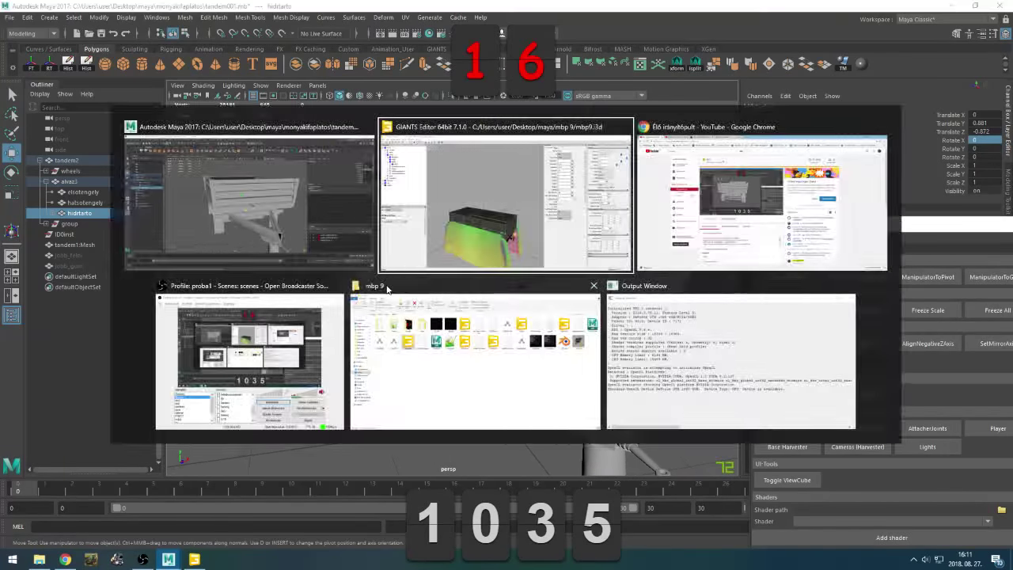
Examine the placement and axis orientation of the joint and middleref nodes on the mbp9.i3d trailer, and clear the selection
left_click(41, 165)
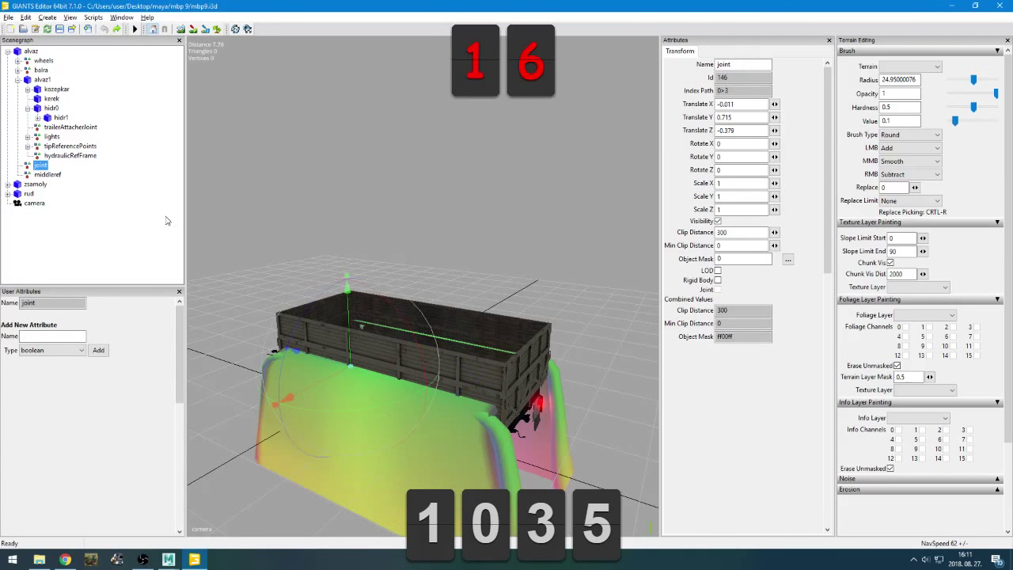
middle_click_drag(317, 309, 396, 332)
left_click(47, 175)
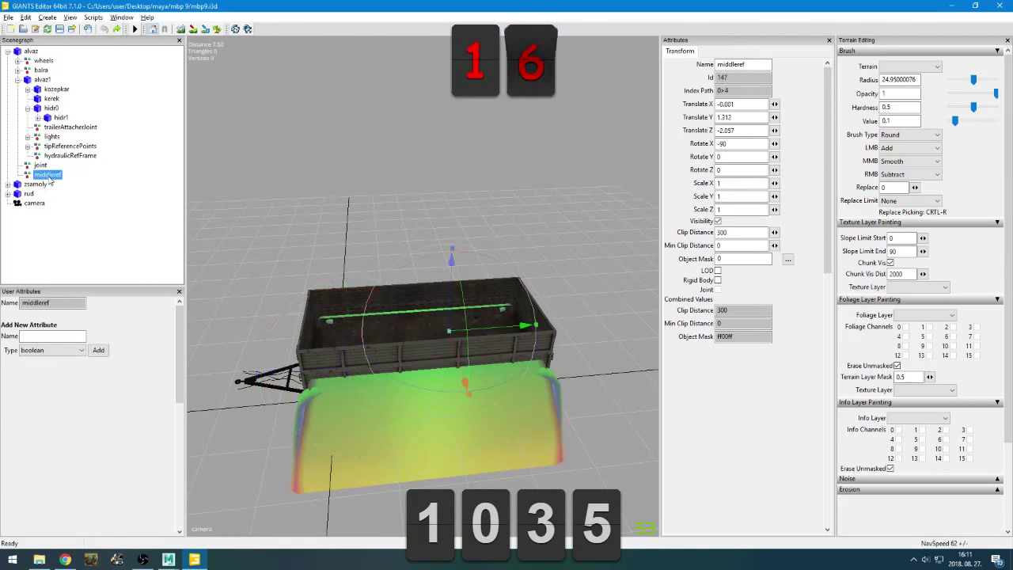
left_click_drag(391, 299, 190, 237, "alt")
scroll(393, 335, "up", 3)
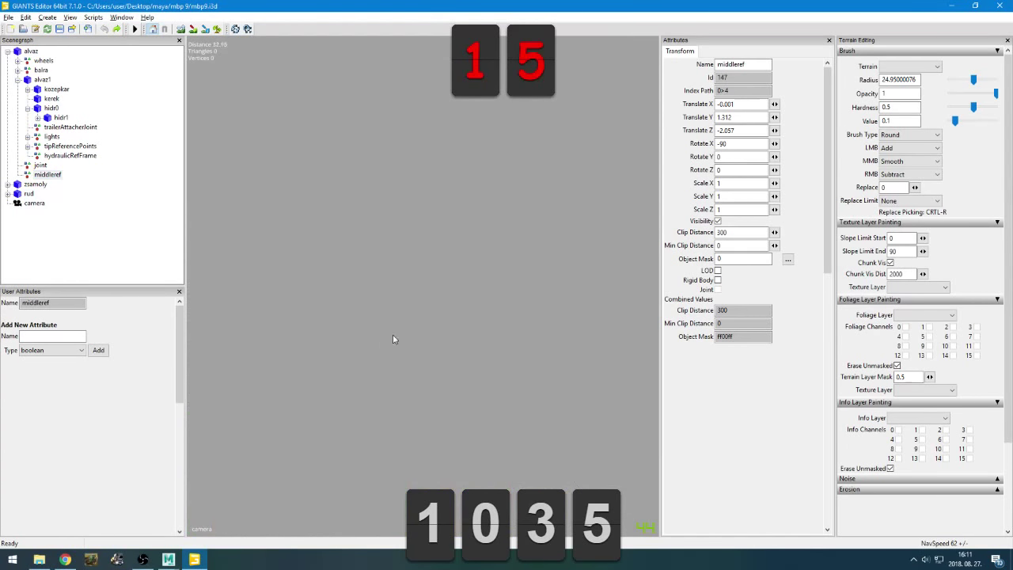
key("f")
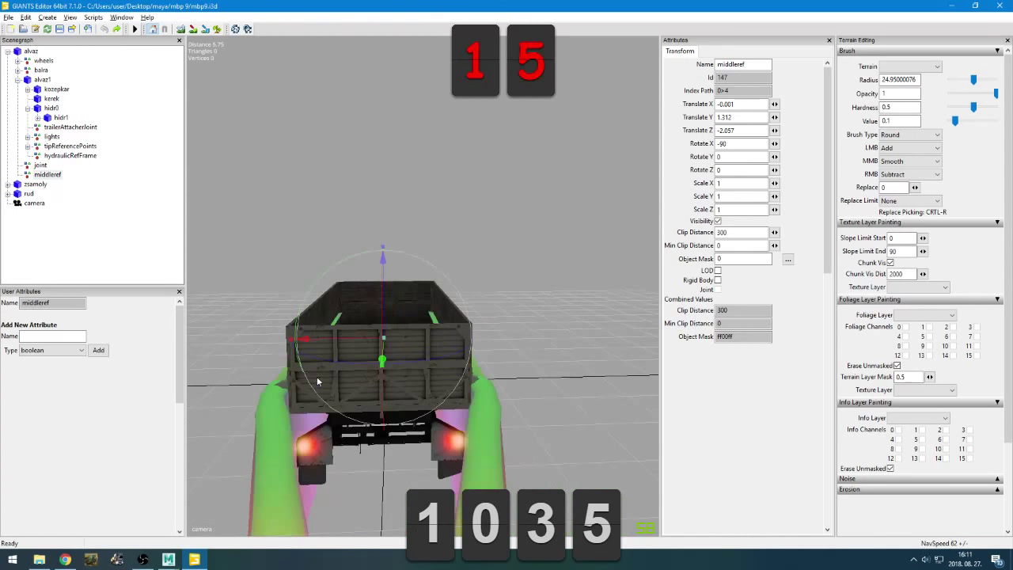
middle_click_drag(293, 384, 347, 403)
left_click(111, 175)
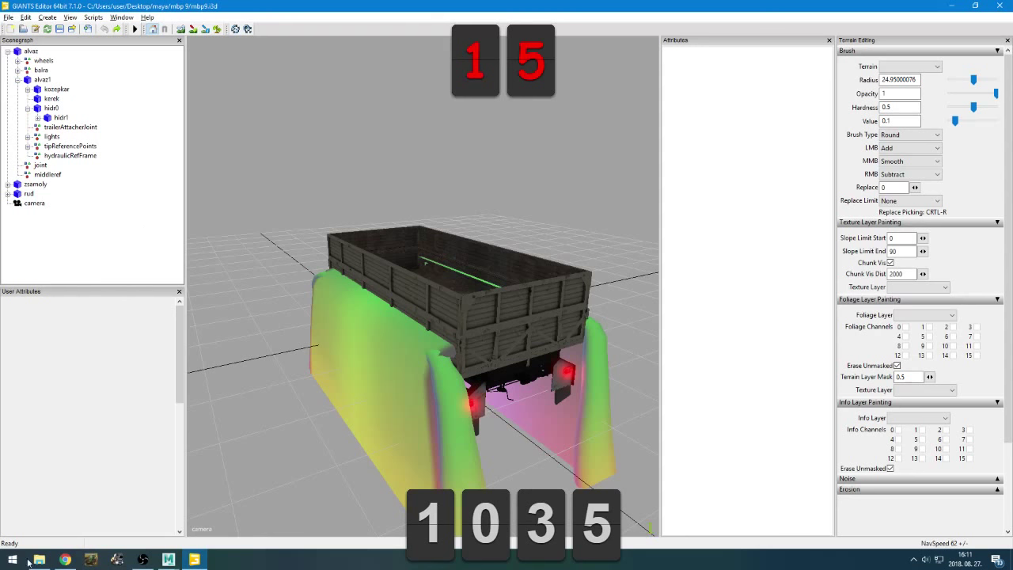
Switch to Chrome and copy the newest English viewer message, except its first word, from the stream's live chat
left_click(62, 560)
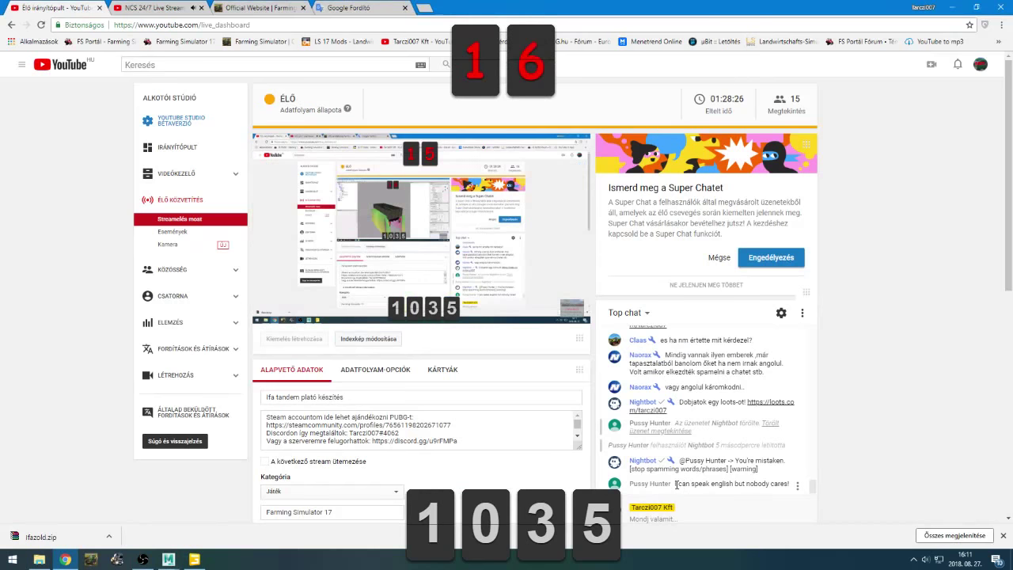
left_click_drag(677, 484, 792, 484)
key("ctrl+c")
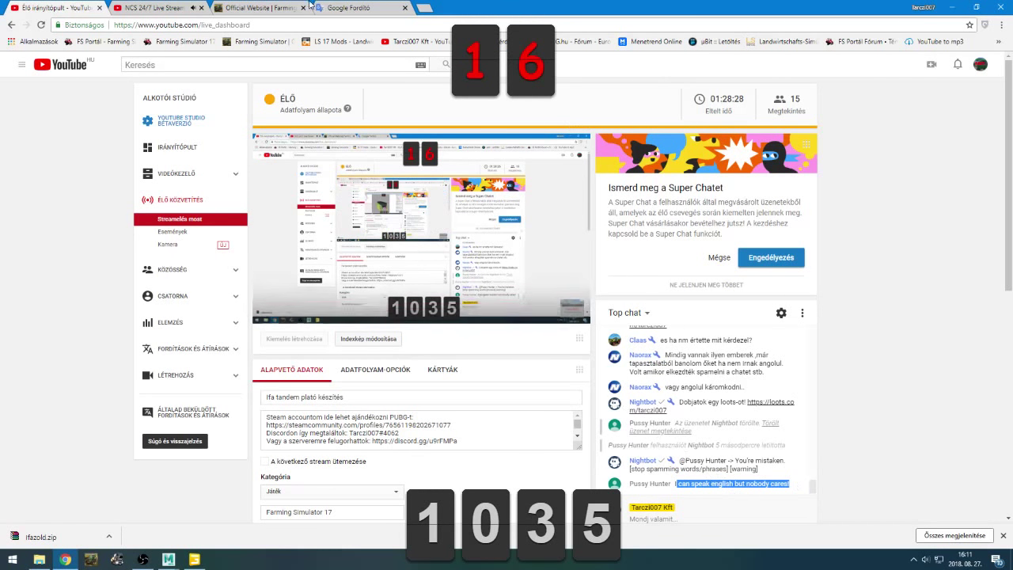
Replace the source text in Google Translate with "i can speak english but nobody cares!" and translate it into Hungarian
left_click(310, 6)
left_click_drag(243, 175, 0, 127)
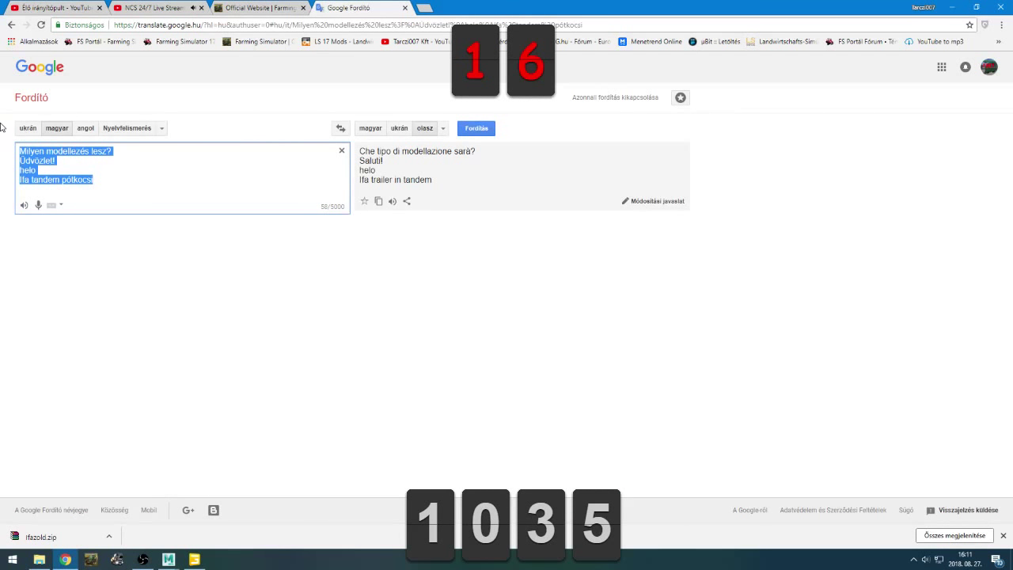
key("BackSpace")
type("i")
key("ctrl+v")
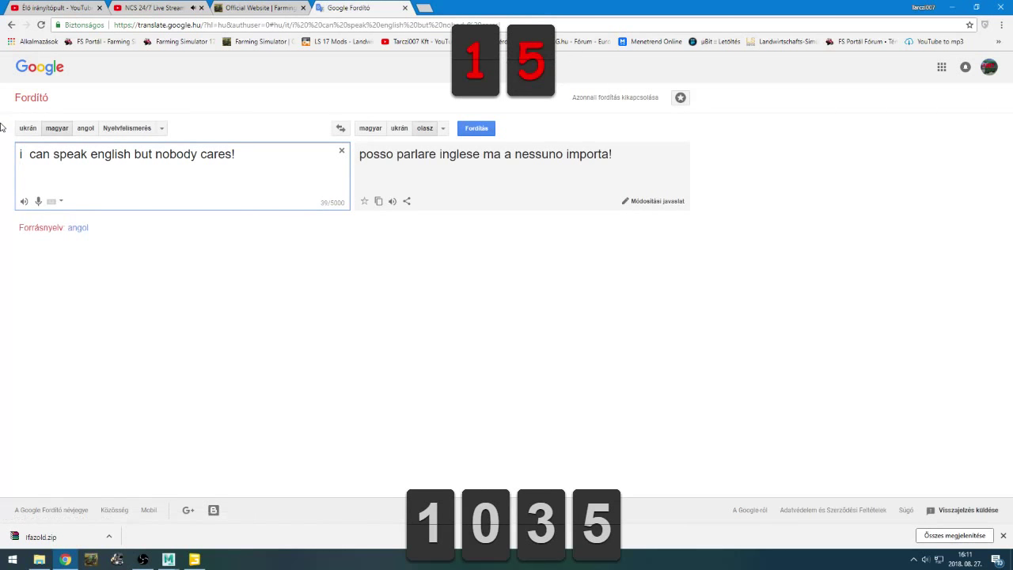
left_click(370, 129)
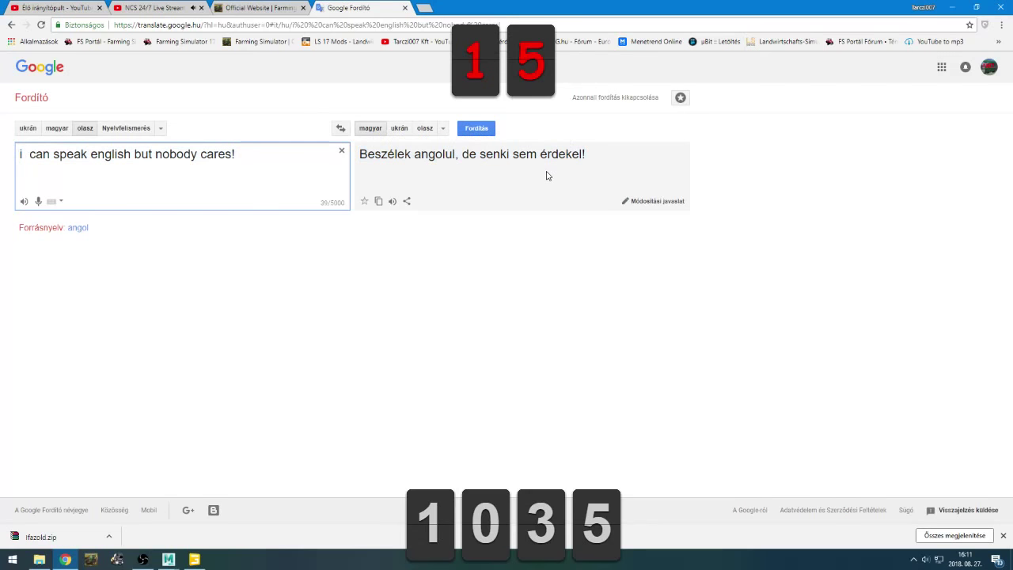
Clear the text selection in the YouTube stream's live chat and check the broadcast status in Open Broadcaster Software
key("ctrl+shift+Tab")
key("ctrl+shift+Tab")
key("ctrl+shift+Tab")
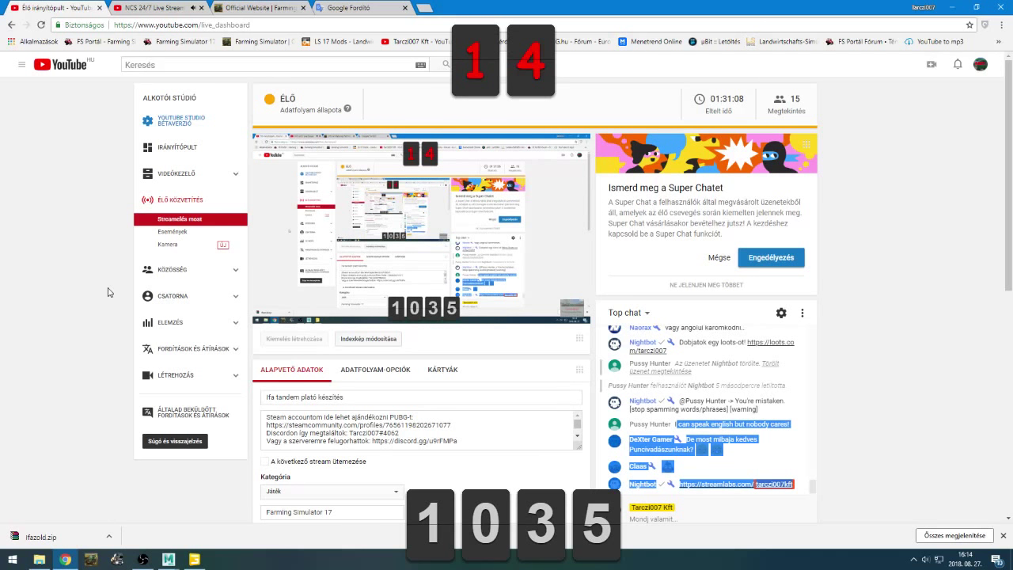
left_click(885, 291)
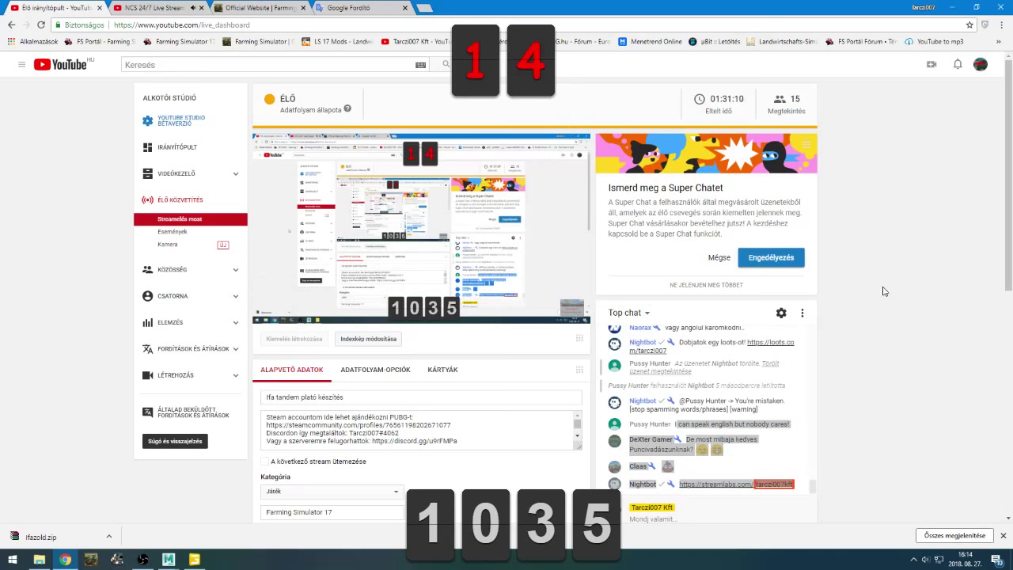
left_click(752, 448)
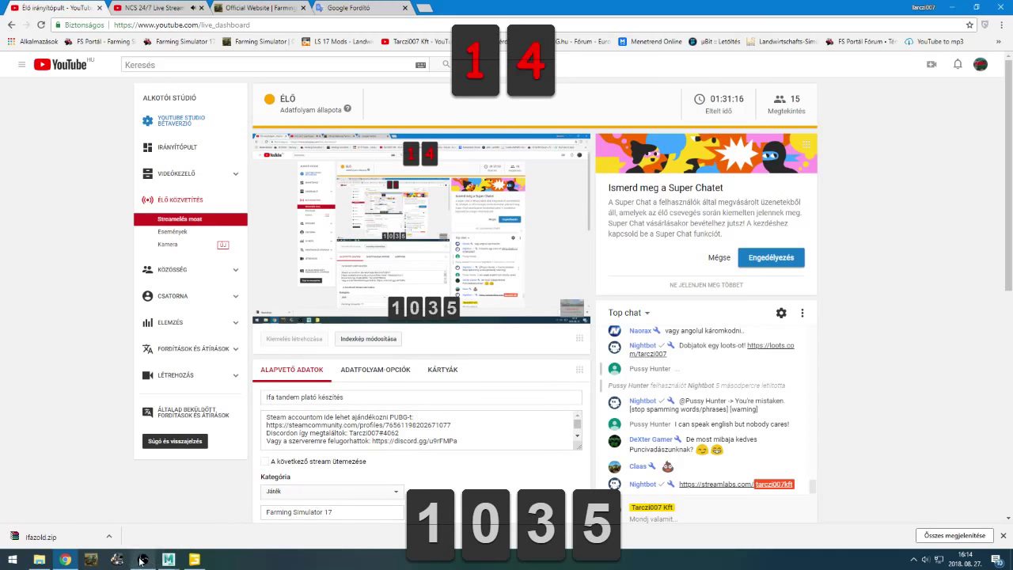
left_click(140, 560)
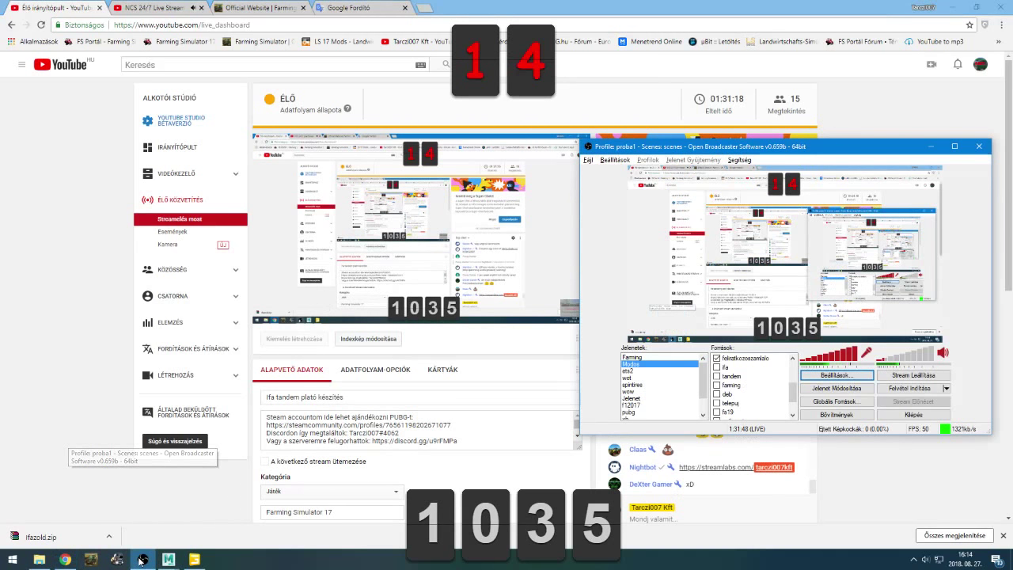
left_click(141, 560)
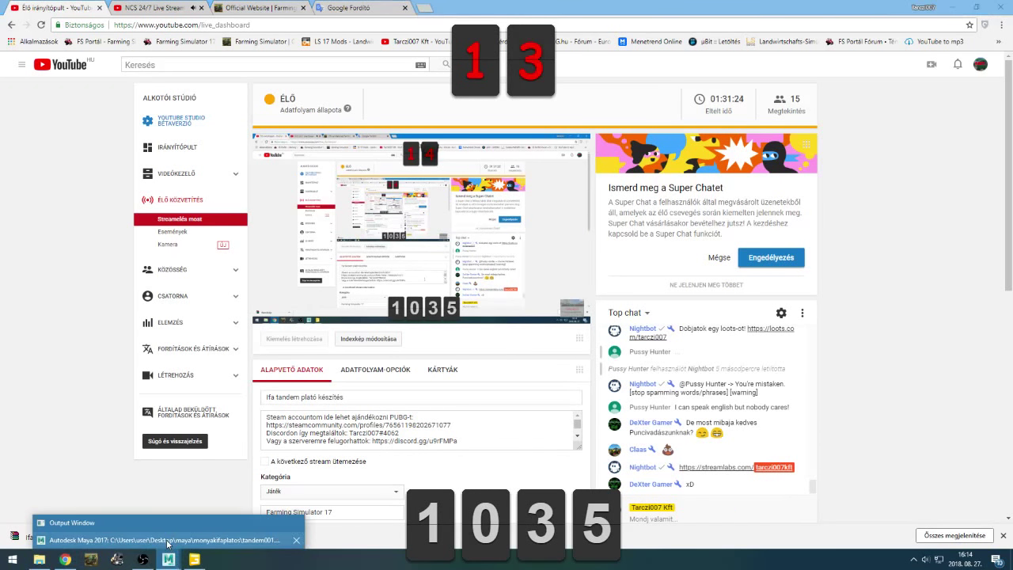
Switch to Maya and compare the geometry of the alvaz3 and group nodes under tandem2
left_click(167, 544)
left_click_drag(410, 329, 469, 336, "alt")
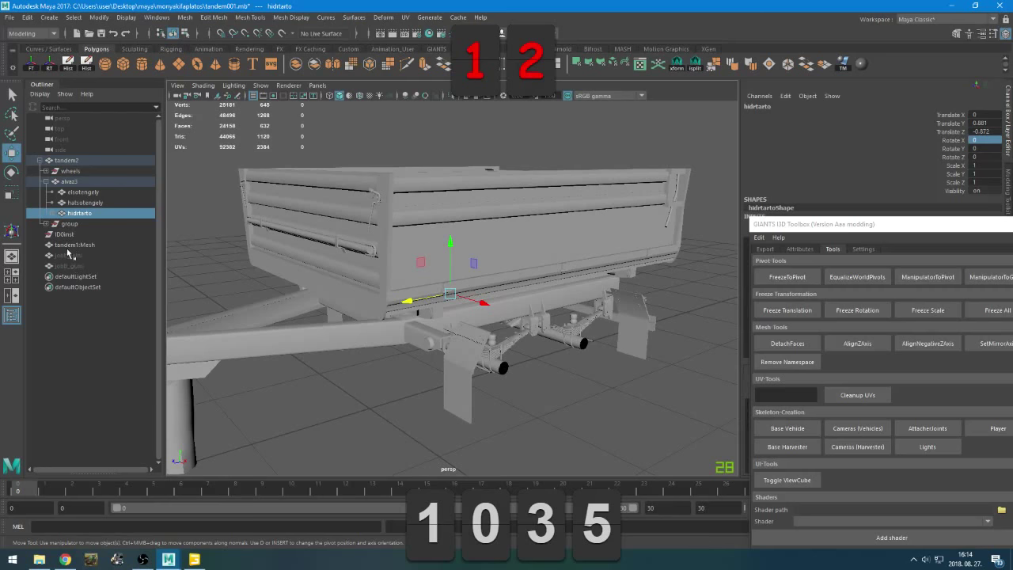
key("Up")
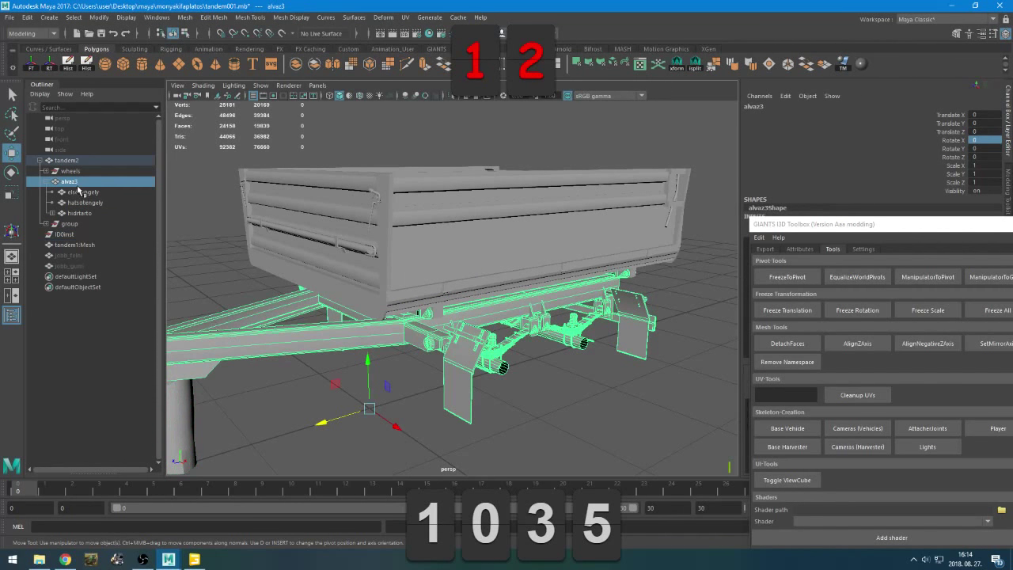
left_click(69, 224)
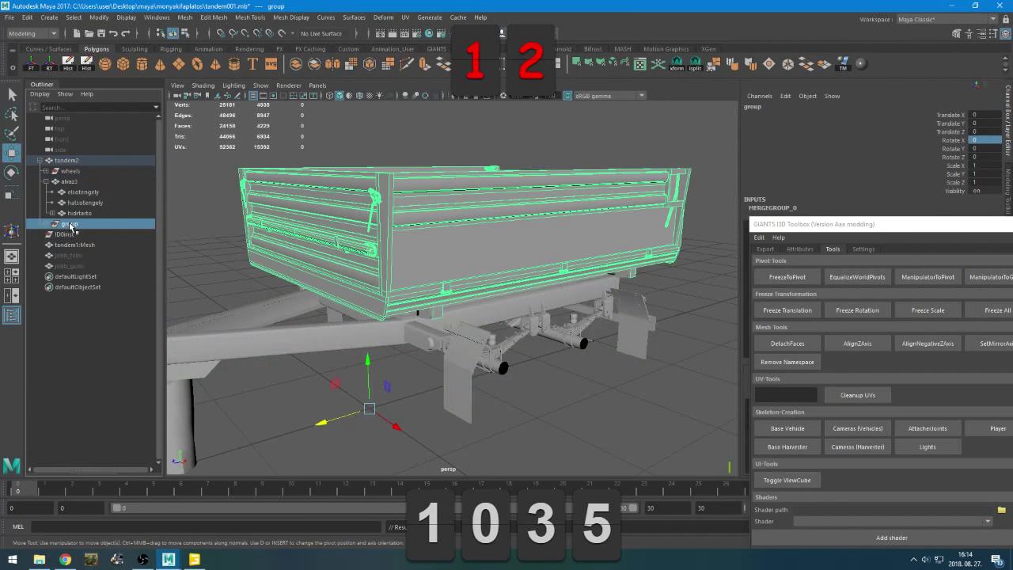
left_click(78, 193)
left_click(75, 183)
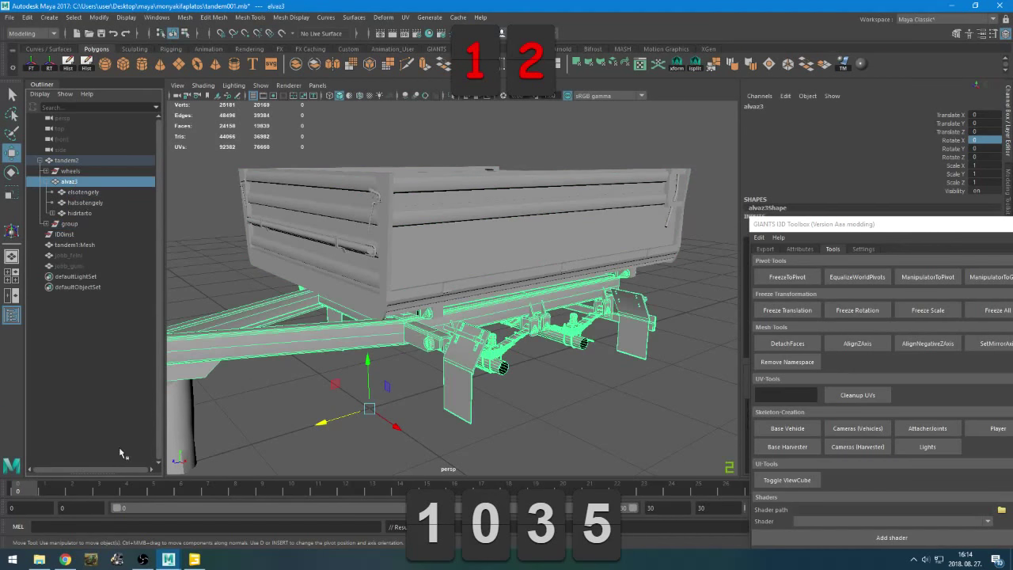
Close mbp9.i3d in GIANTS Editor without saving and go to the FarmingSimulator2017 mods folder in File Explorer
left_click(194, 559)
key("alt+F4")
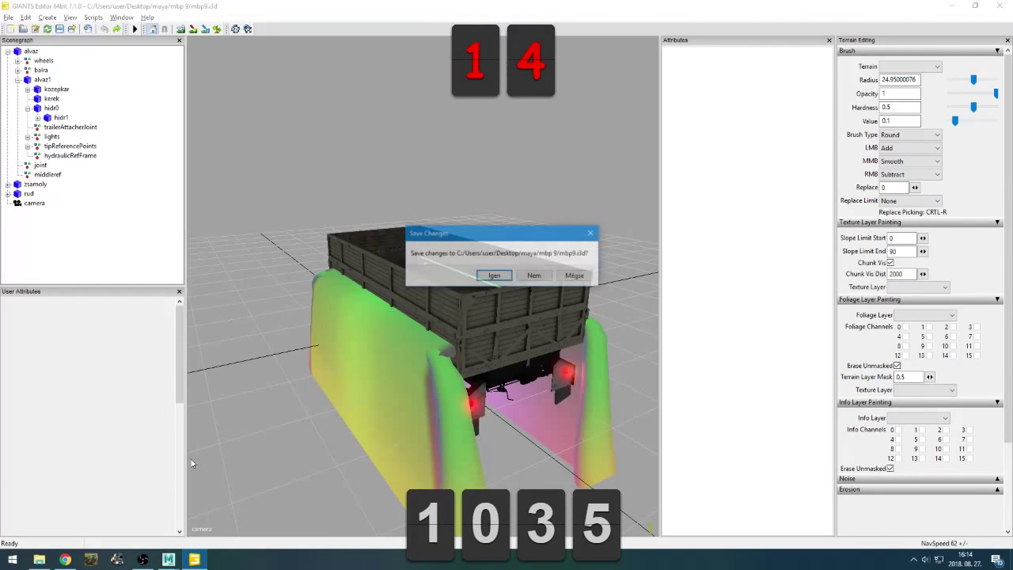
left_click(540, 275)
left_click(38, 559)
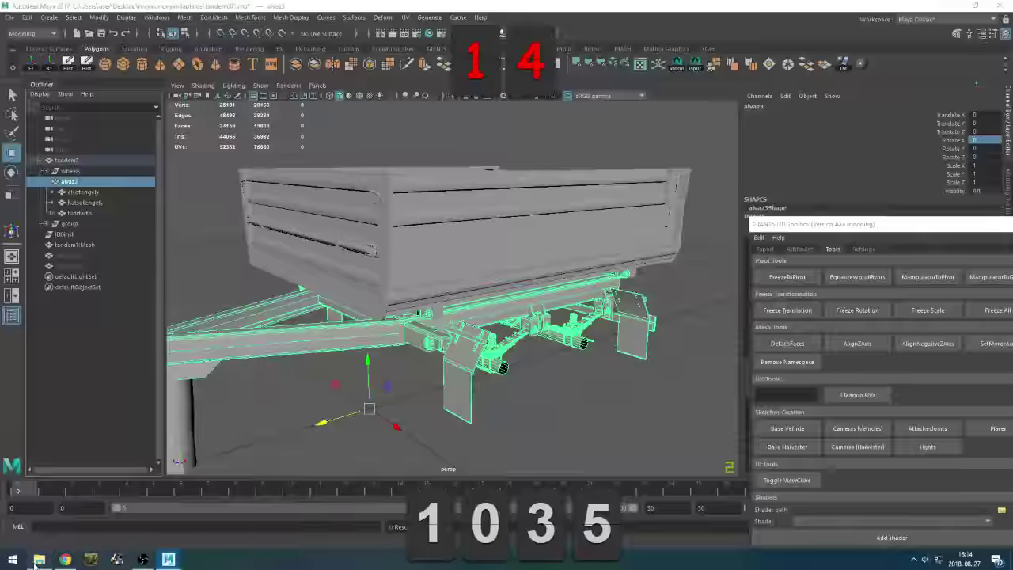
left_click(332, 356)
key("BackSpace")
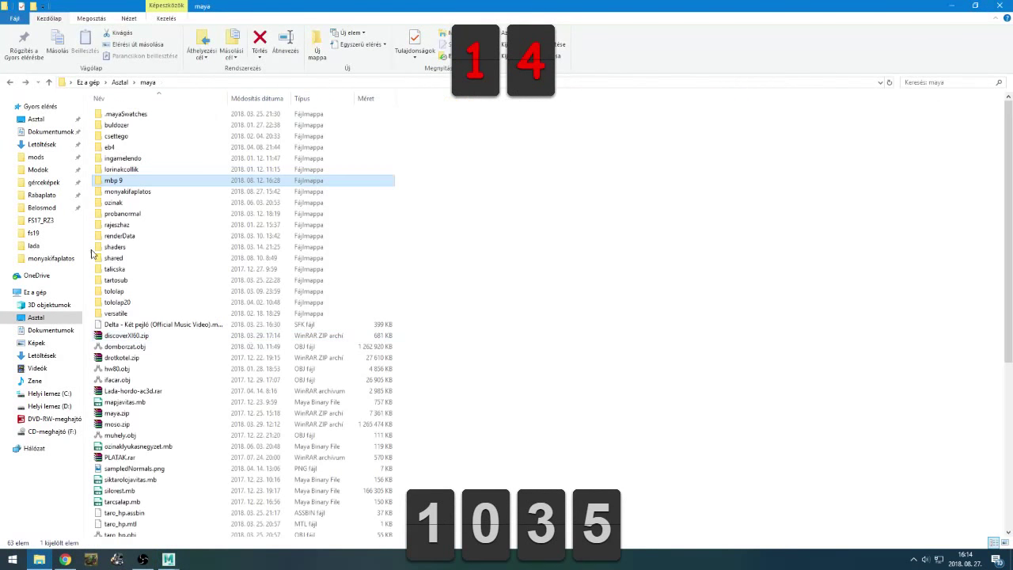
left_click(37, 159)
Try to open mbp9.i3d from the márkmodok\mbp9 folder in GIANTS Editor
double_click(137, 136)
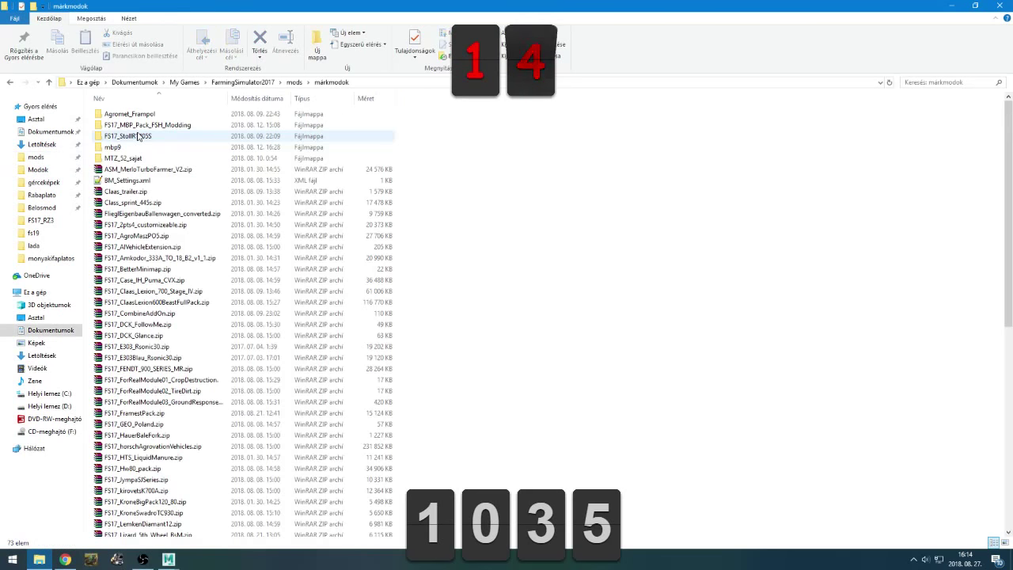
double_click(144, 149)
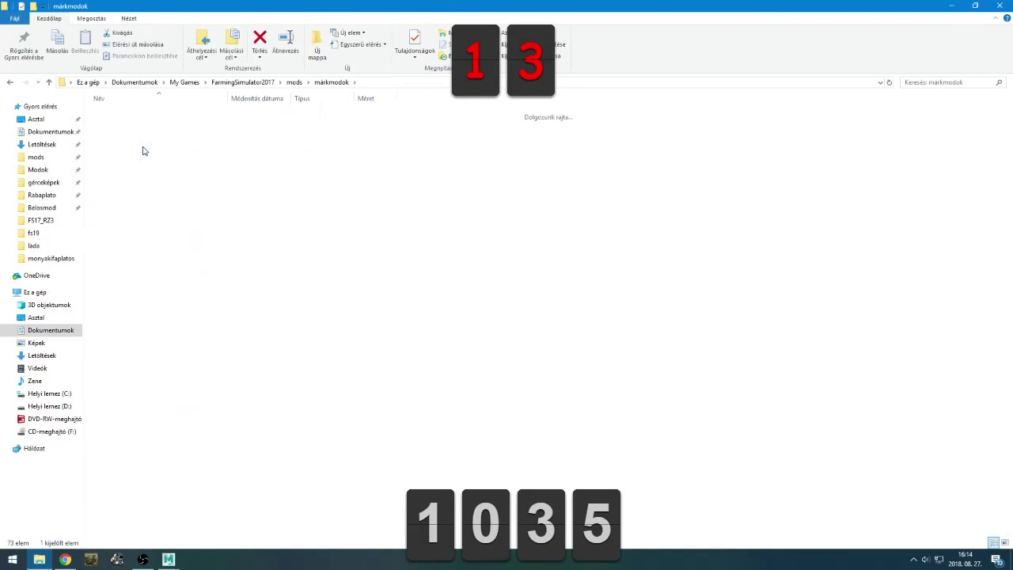
double_click(131, 159)
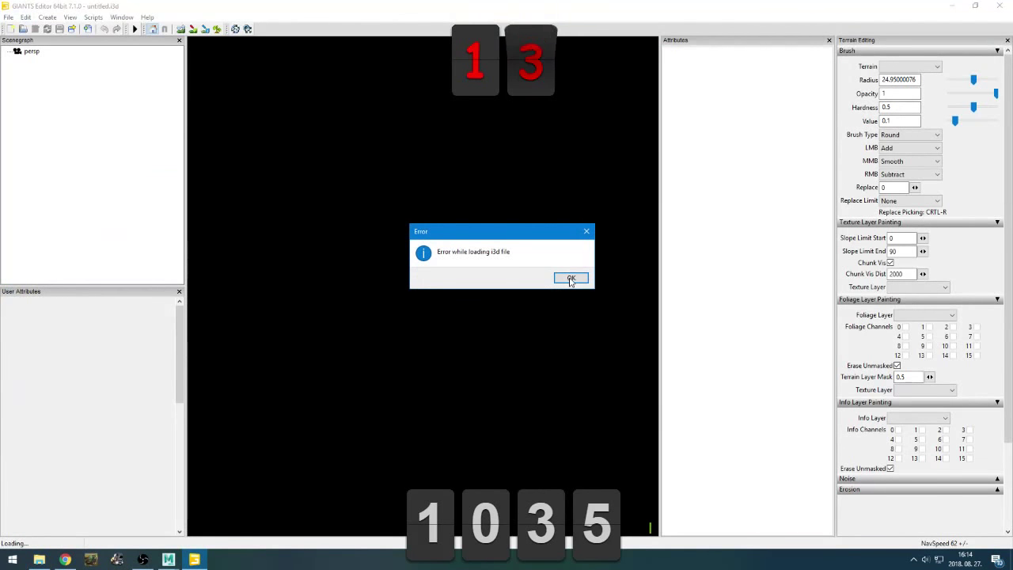
left_click(571, 279)
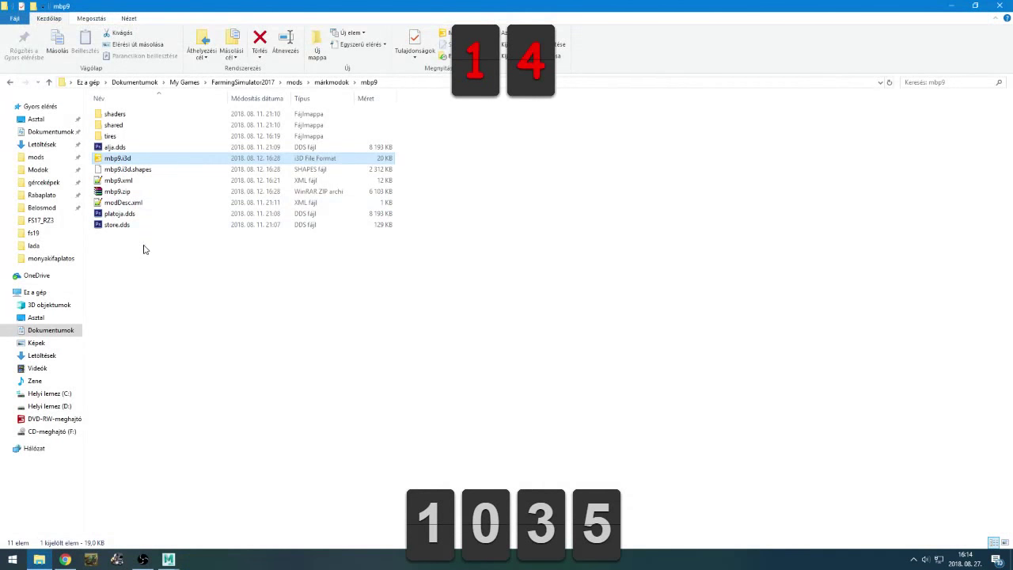
Return to the mods folder and rename the márkmodok folder as markmodok
left_click(331, 83)
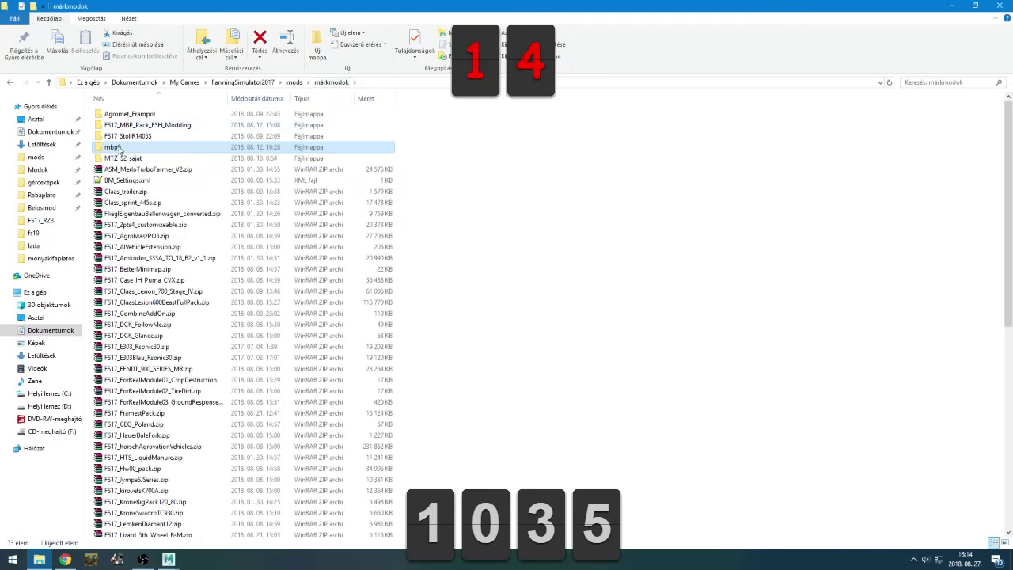
left_click(294, 83)
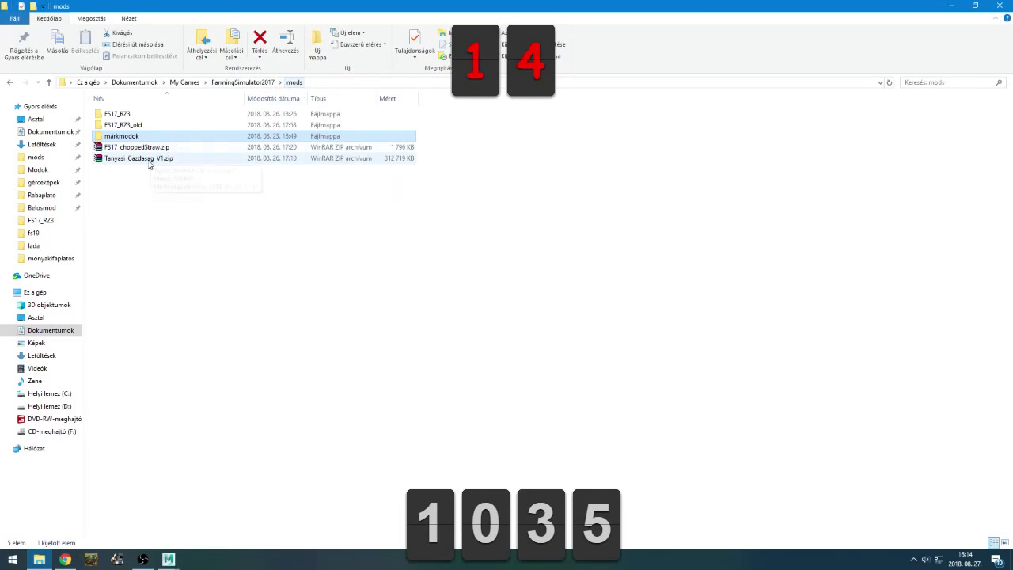
left_click(114, 140)
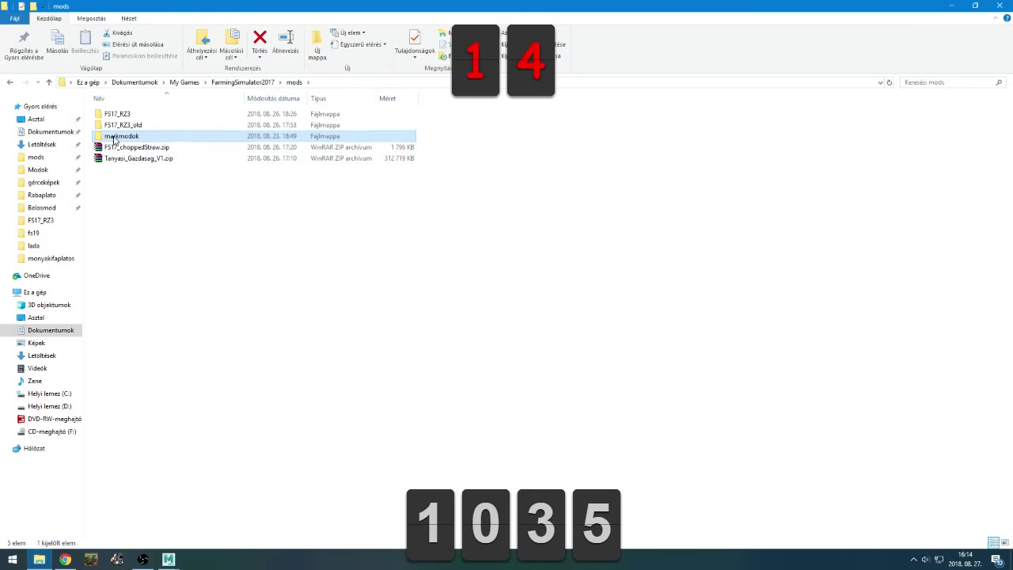
Open mbp9.i3d from the markmodok\mbp9 folder in GIANTS Editor and close Photoshop with the unneeded alja.dds
double_click(110, 140)
double_click(117, 146)
double_click(123, 147)
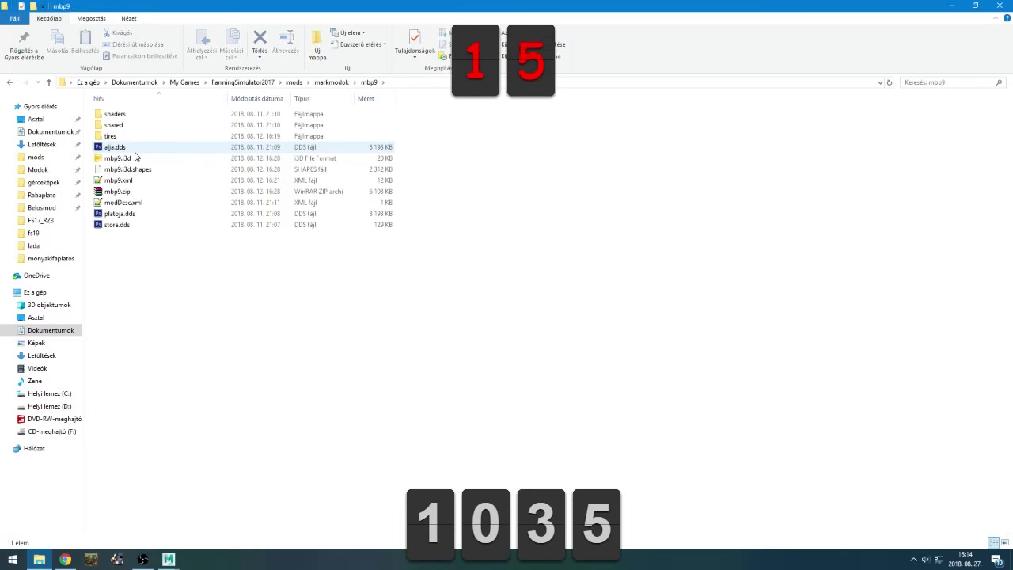
double_click(135, 158)
left_click(135, 158)
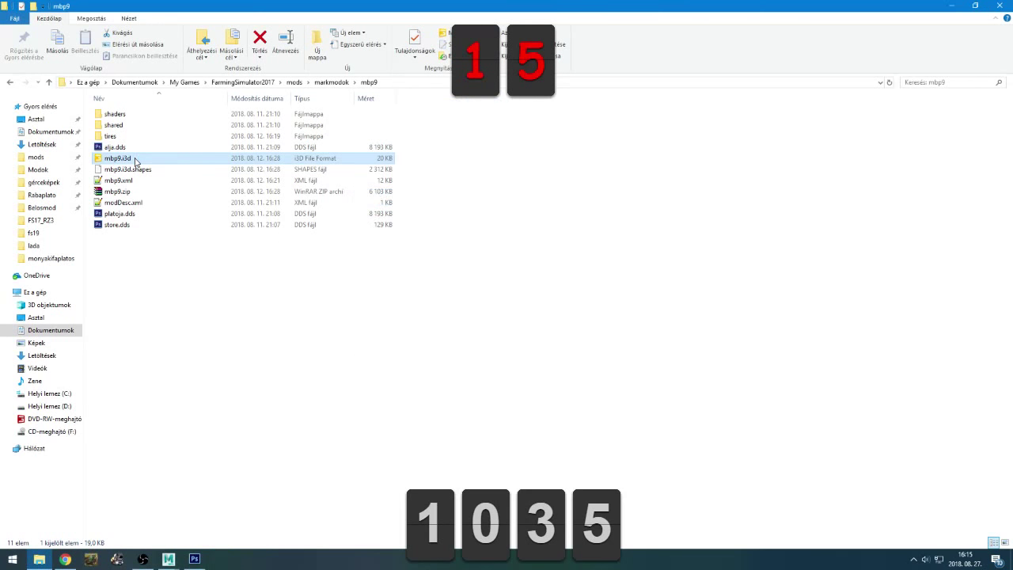
mouse_move(204, 562)
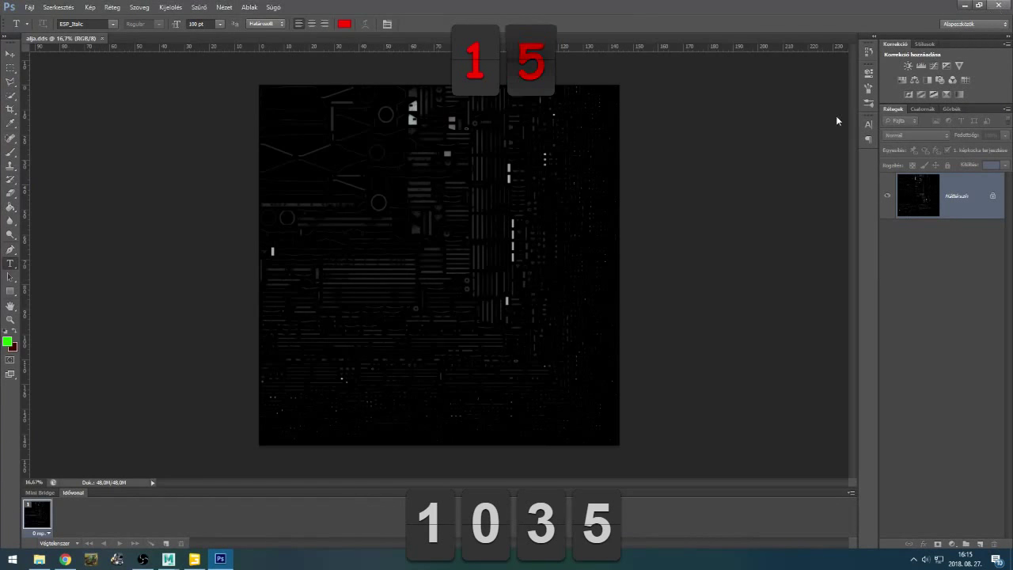
left_click(1004, 3)
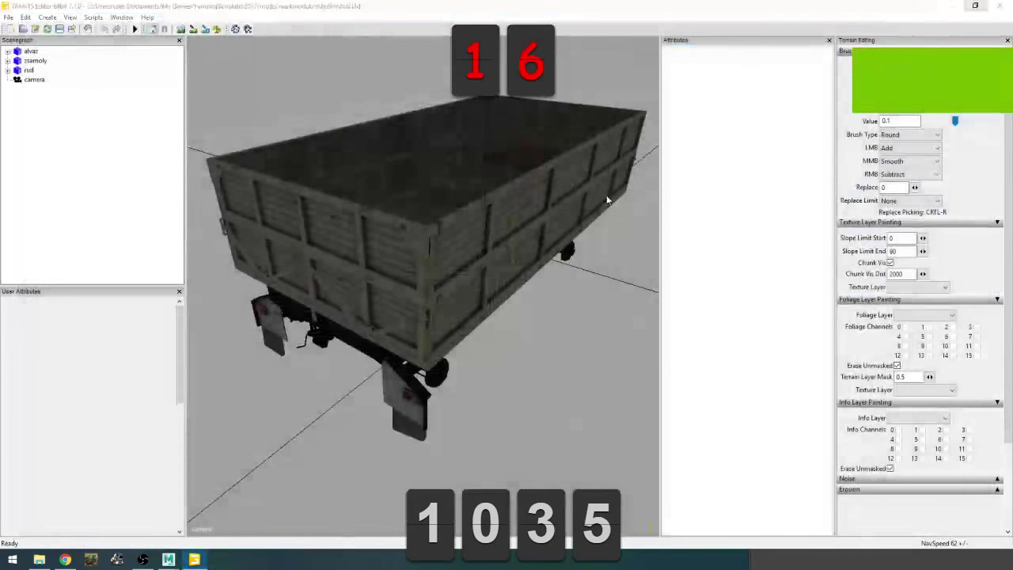
Frame the alvaz trailer body and expand its alvaz and wheels nodes to examine the reference hierarchy
scroll(472, 333, "down", 10)
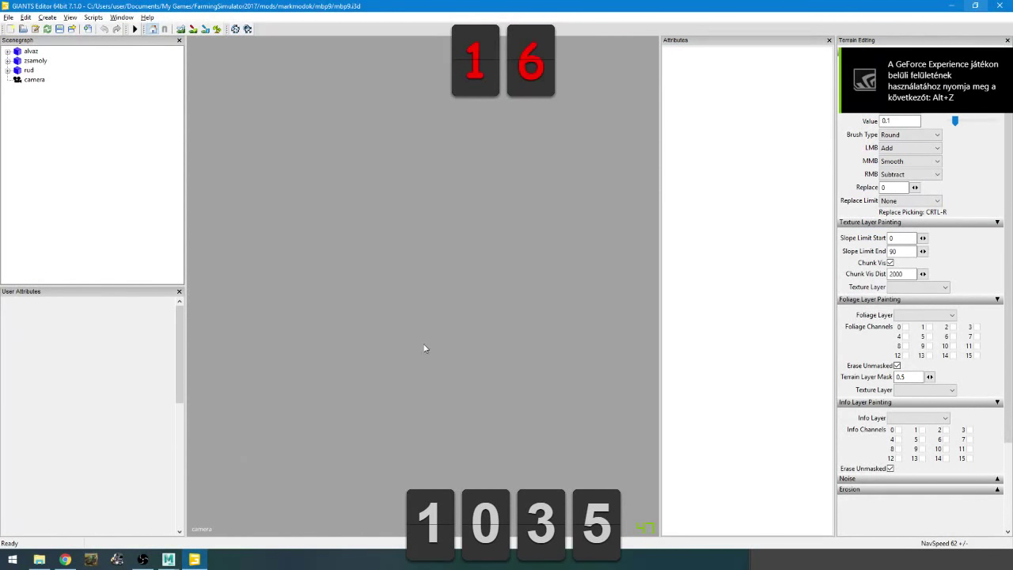
scroll(423, 348, "up", 10)
left_click(35, 51)
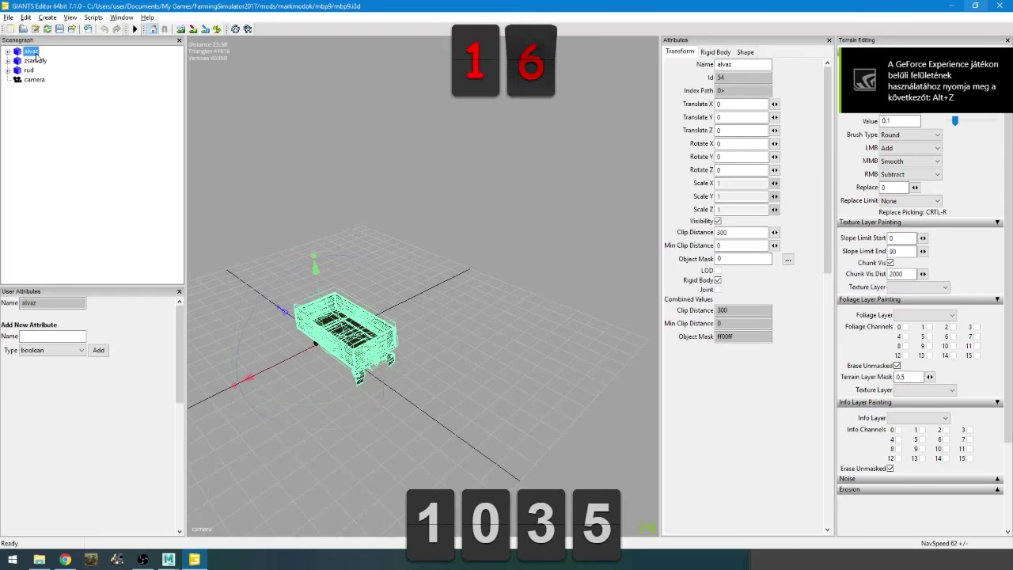
key("f")
left_click_drag(430, 292, 510, 304, "alt")
double_click(31, 51)
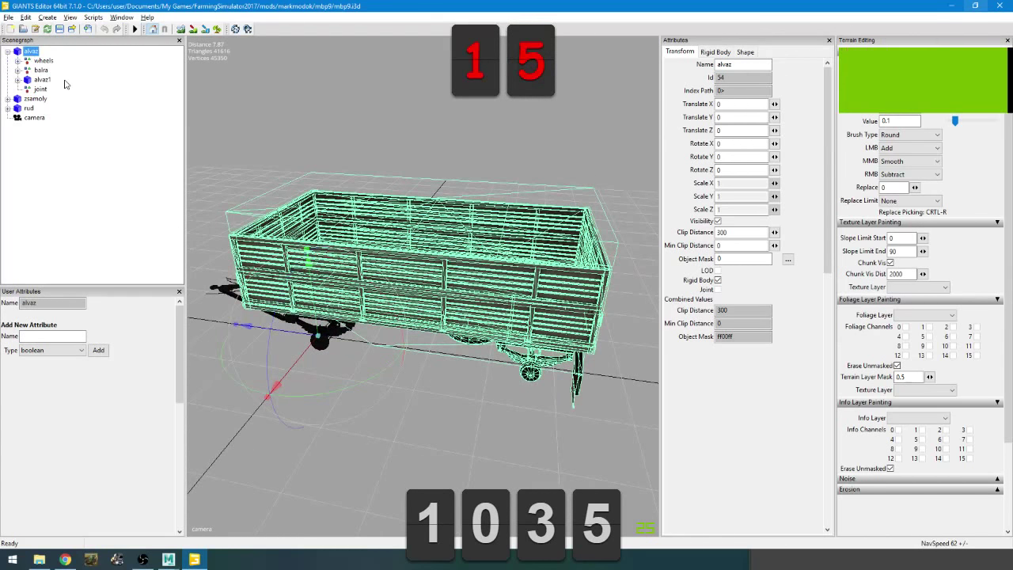
double_click(44, 61)
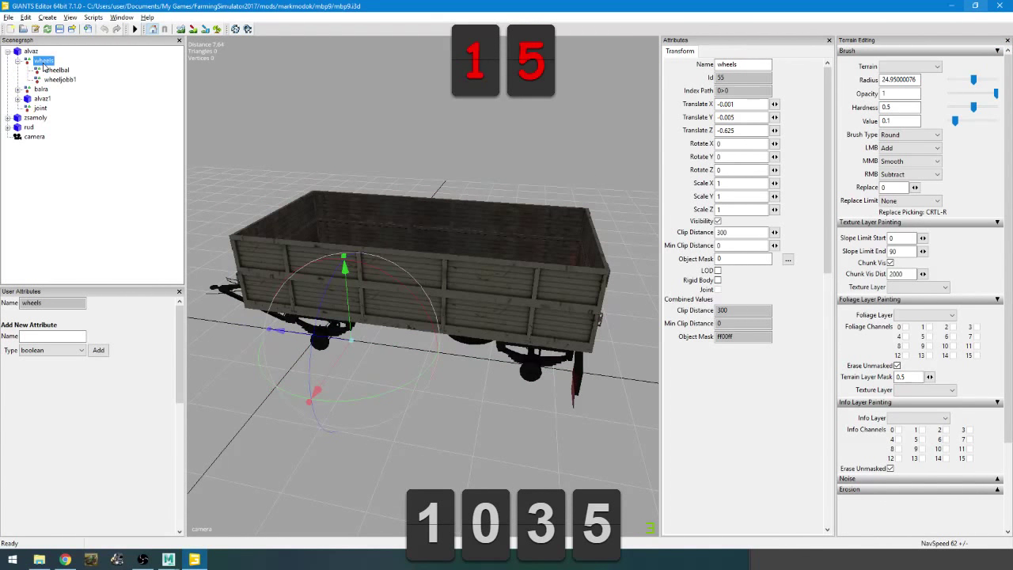
Check the wheels and balra nodes of the reference trailer, switch to Maya, and move the body's group directly above alvaz3 under tandem2
double_click(43, 63)
double_click(39, 71)
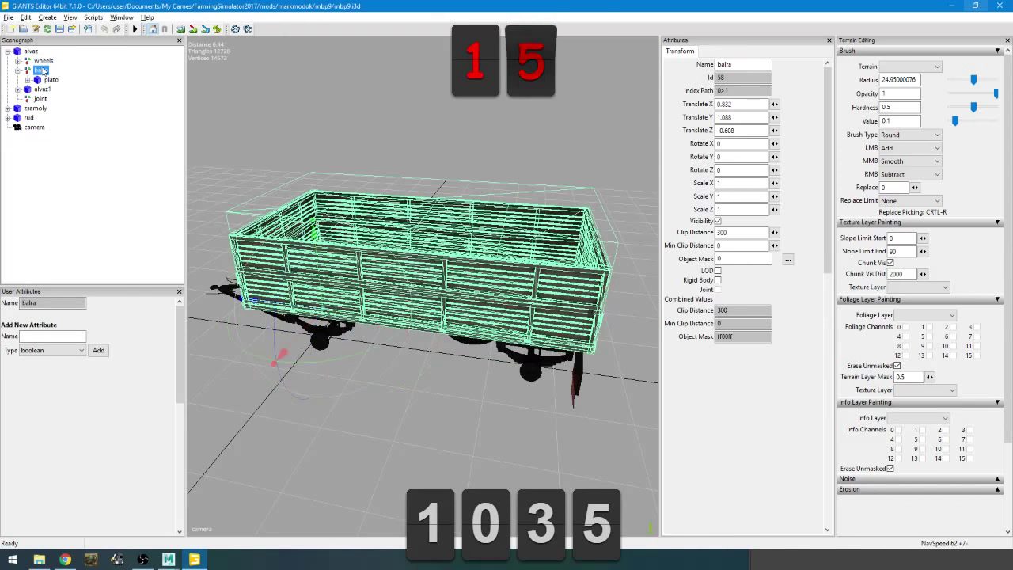
double_click(39, 72)
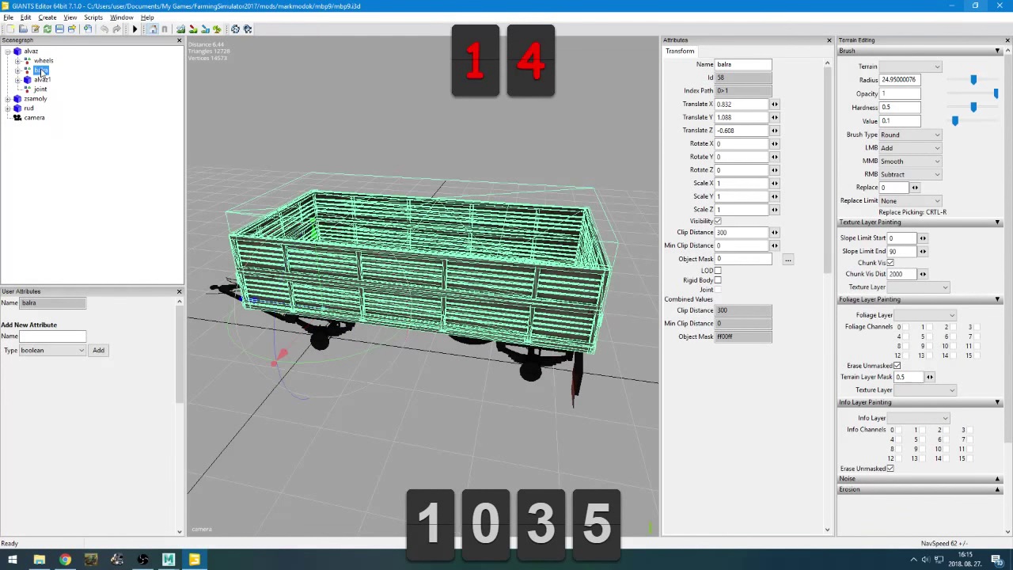
left_click_drag(270, 192, 277, 221, "alt")
middle_click_drag(277, 221, 262, 203)
key("alt+Tab")
key("Tab")
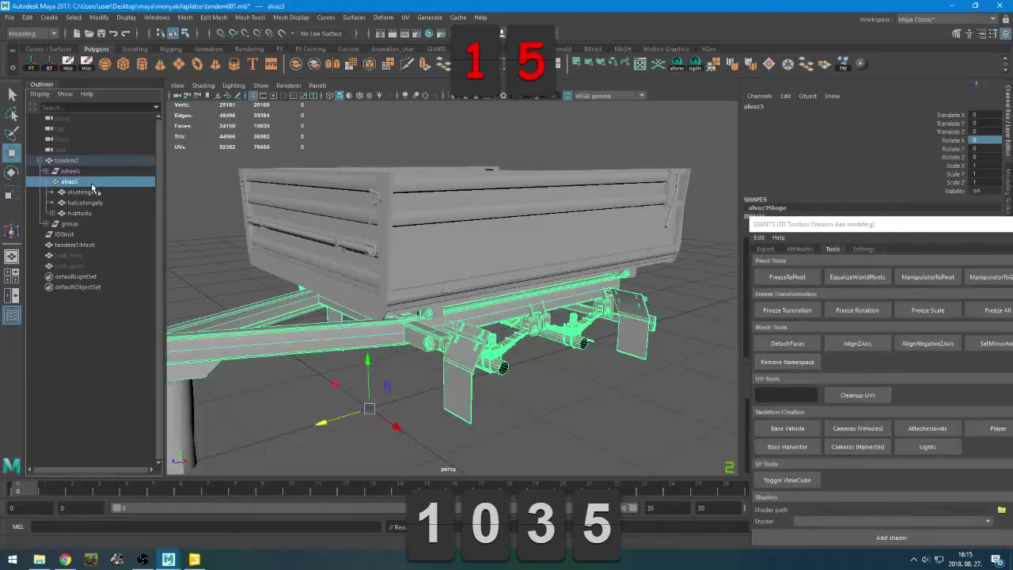
left_click(51, 182)
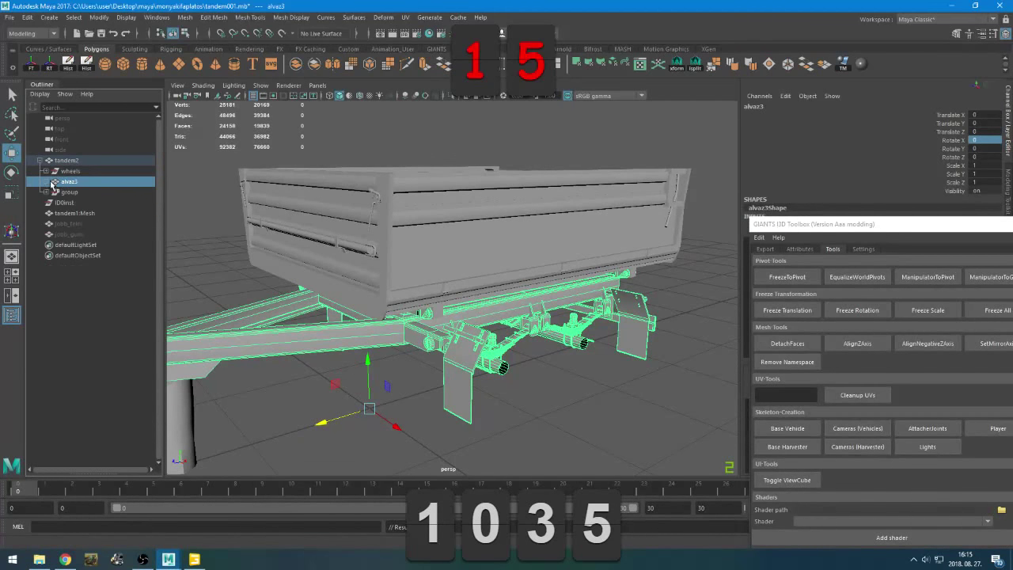
left_click(70, 192)
left_click_drag(72, 187, 72, 183)
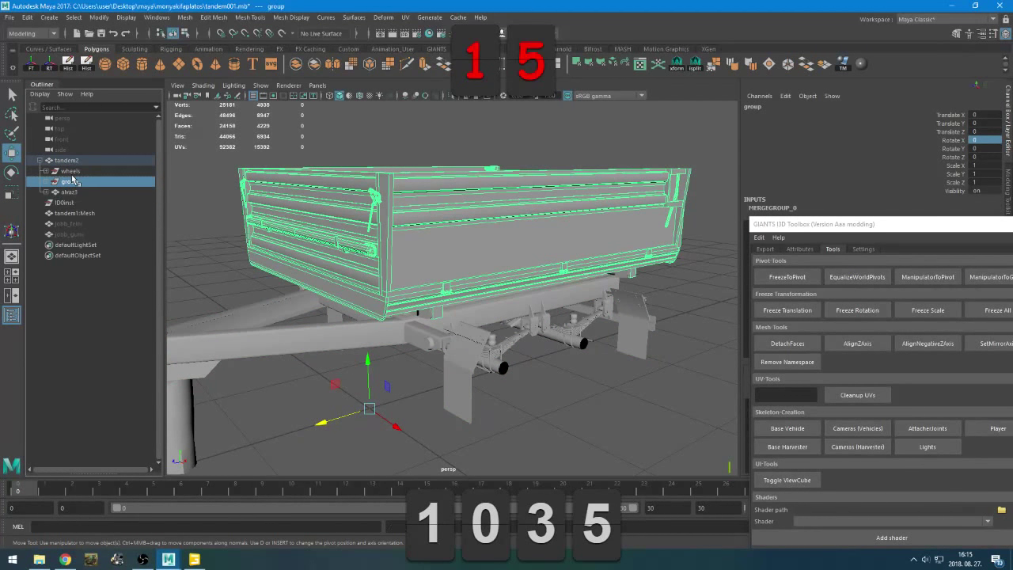
Rename the trailer body's group under tandem2 as plato
double_click(71, 181)
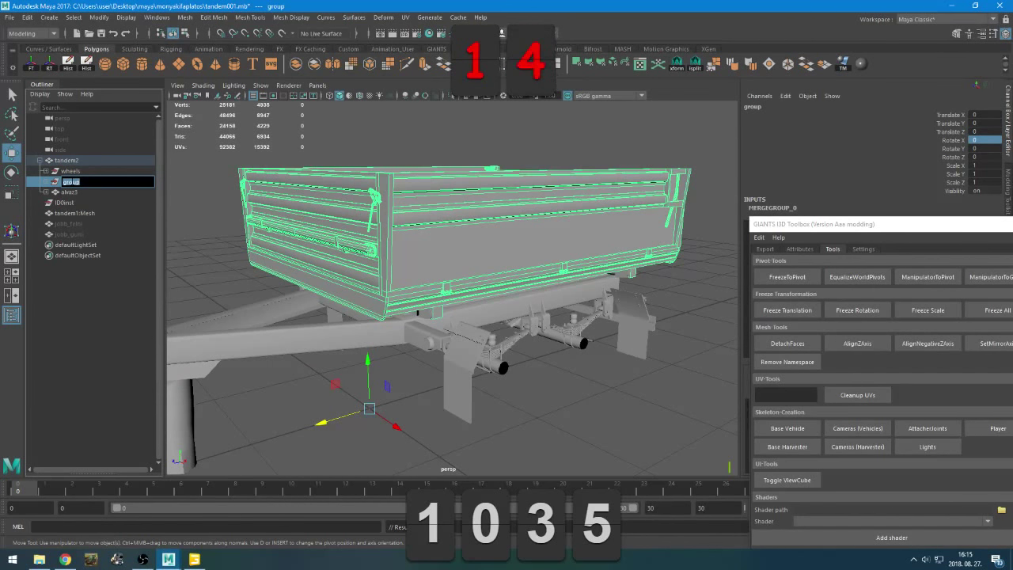
type("plato")
key("Return")
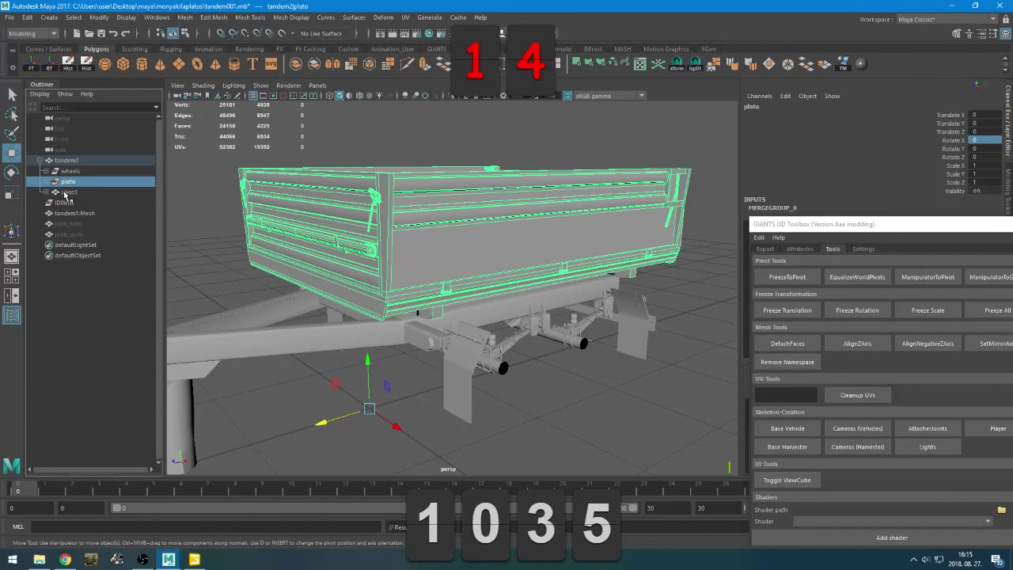
Switch to GIANTS Editor and examine the reference chassis alvaz1's child nodes, including kerek, hidr0, trailerAttacherJoint and lights
left_click(62, 193)
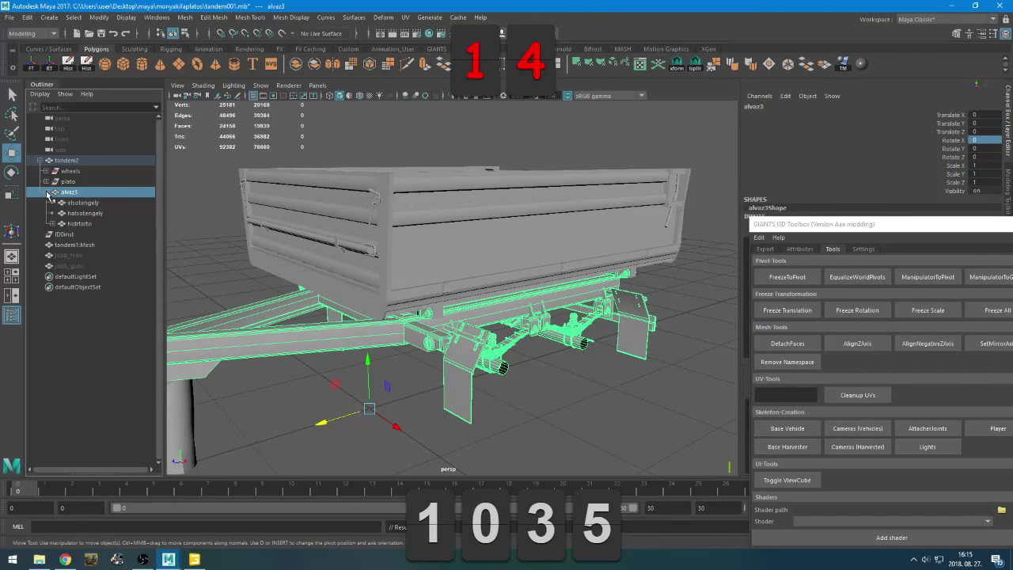
key("alt+Tab")
key("alt+Tab")
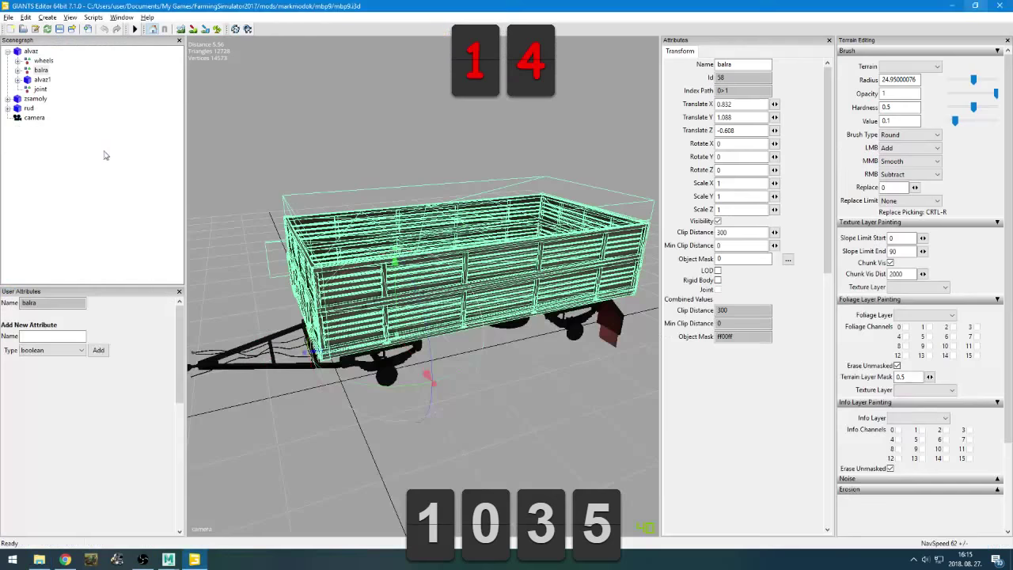
double_click(44, 82)
left_click(53, 92)
left_click_drag(283, 219, 420, 175, "alt")
left_click(57, 99)
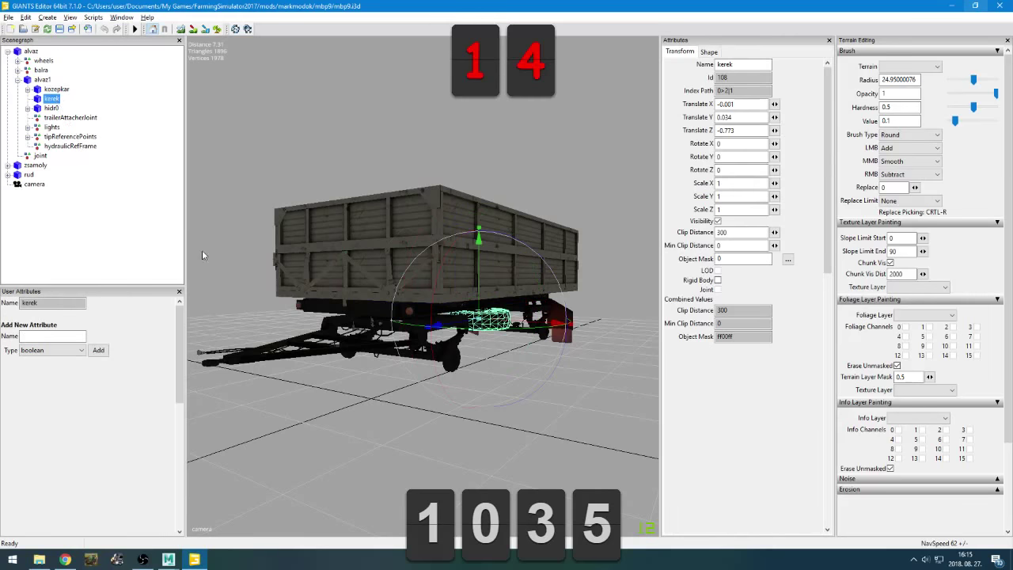
left_click_drag(202, 250, 134, 236, "alt")
left_click(50, 109)
left_click_drag(368, 250, 289, 237, "alt")
left_click(82, 120)
left_click(52, 127)
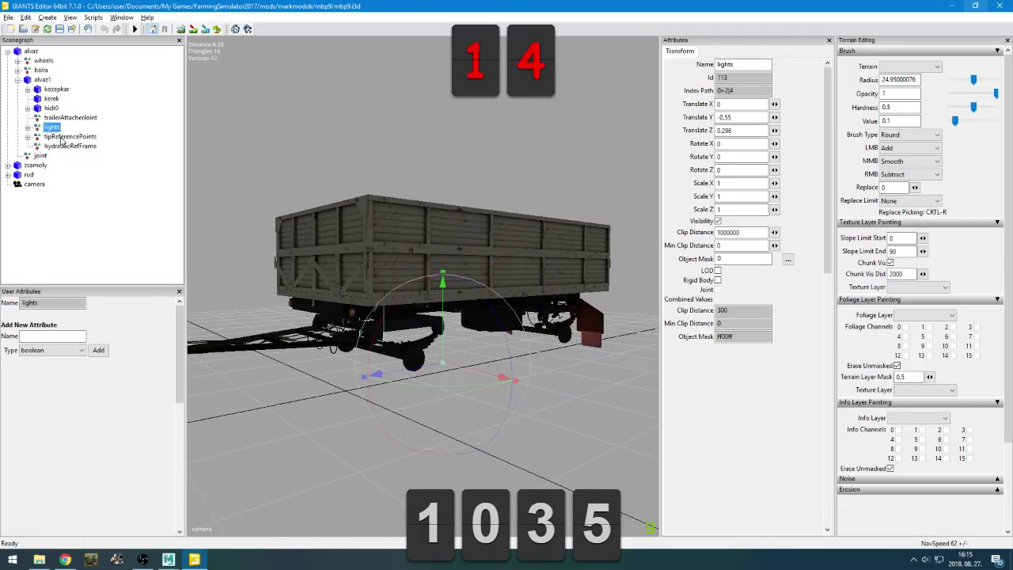
Examine the tipReferencePoints node and the placement and orientation of its left and right child points on the reference trailer
double_click(61, 139)
left_click_drag(396, 208, 253, 305, "alt")
left_click_drag(455, 295, 372, 325, "alt")
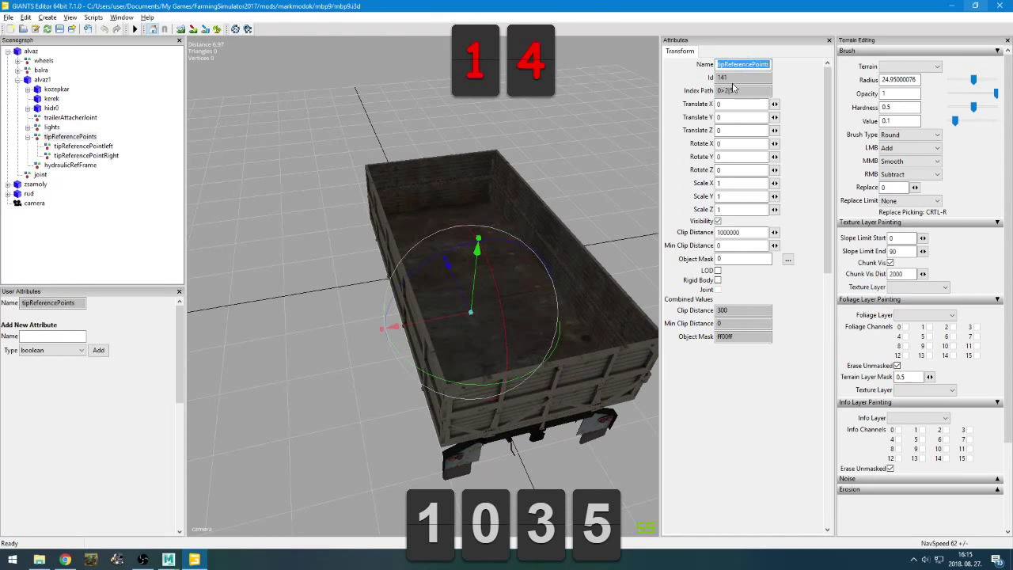
key("alt+Tab")
key("alt+Tab")
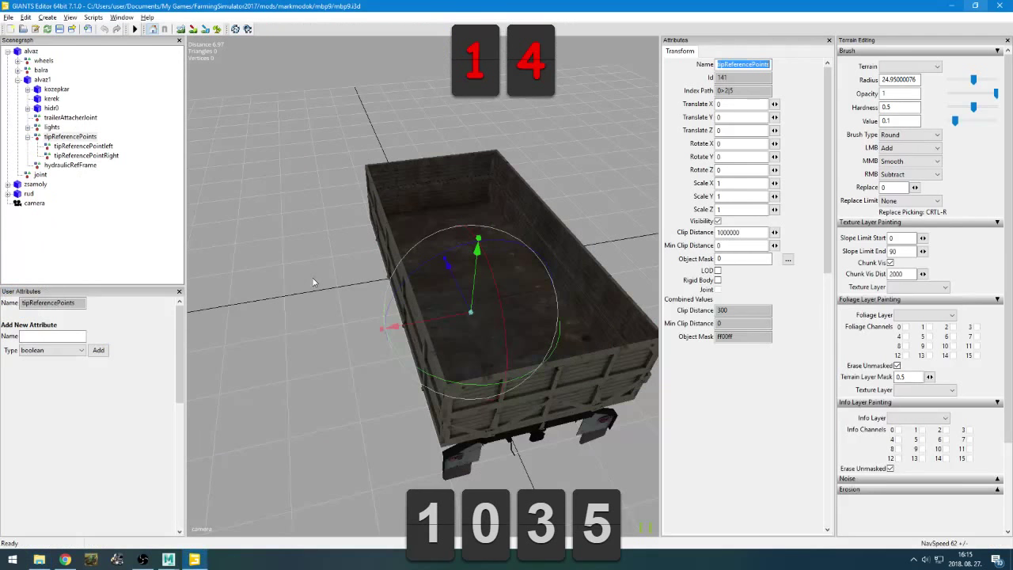
left_click(63, 147)
left_click(69, 156)
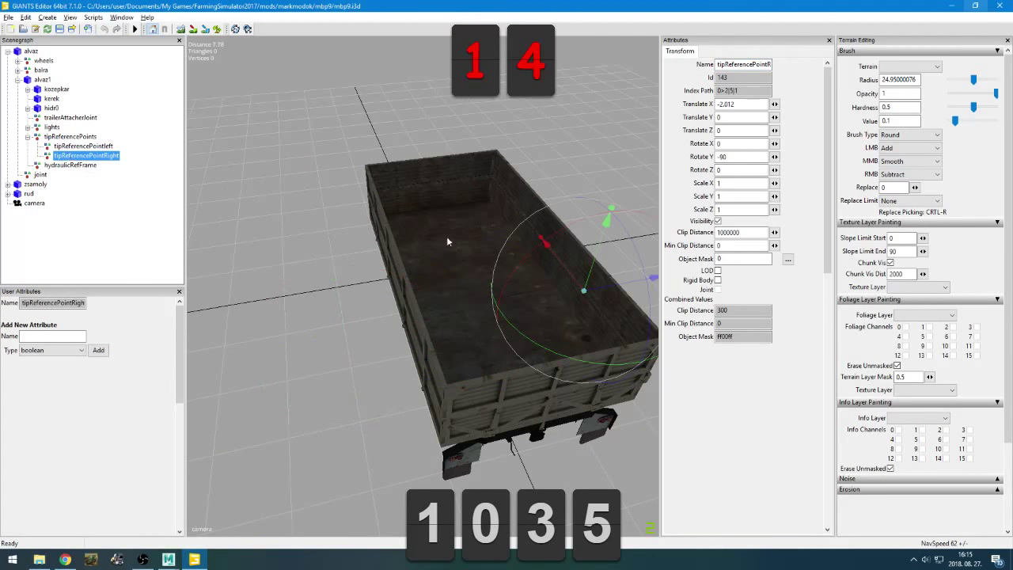
scroll(455, 252, "down", 5)
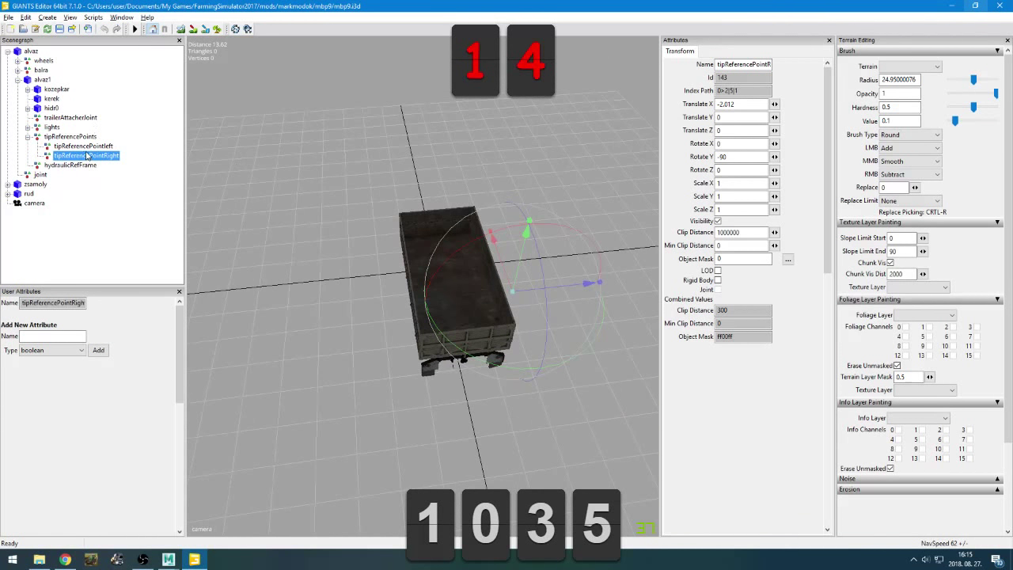
key("Up")
left_click(86, 157)
left_click(86, 147)
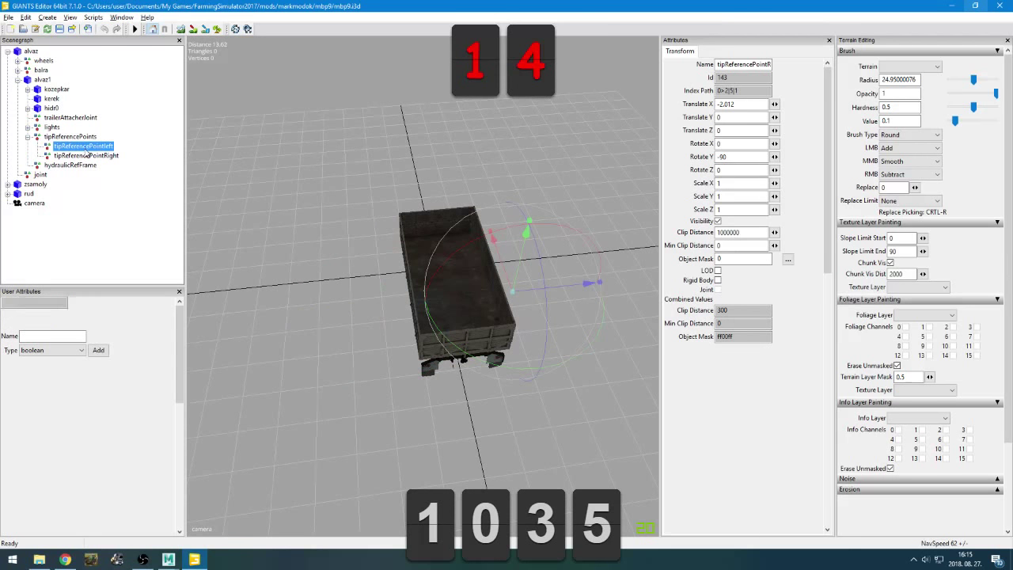
left_click(87, 157)
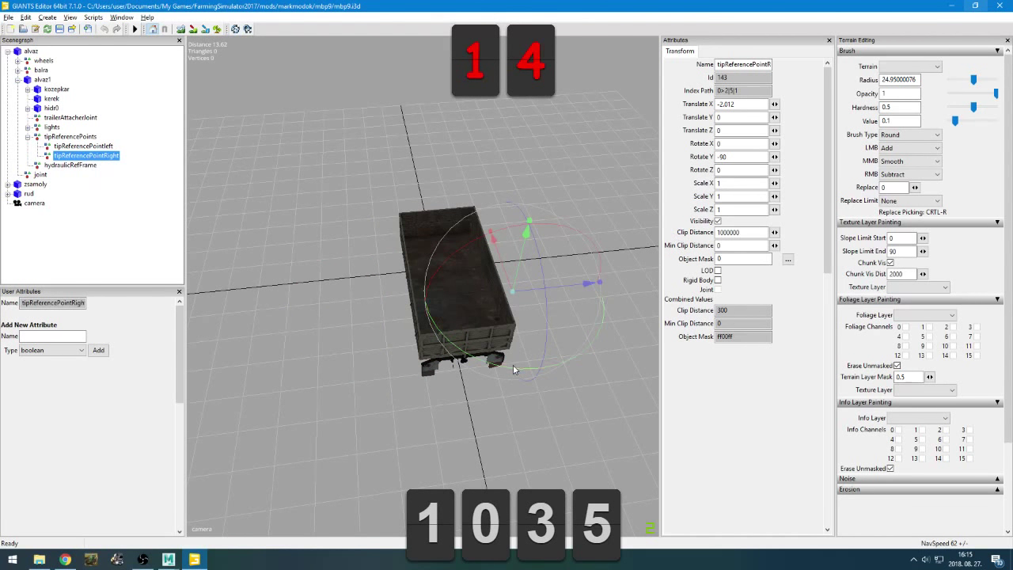
Set Rotate Y of tipReferencePointRight to 180
left_click_drag(513, 370, 417, 276)
key("ctrl+z")
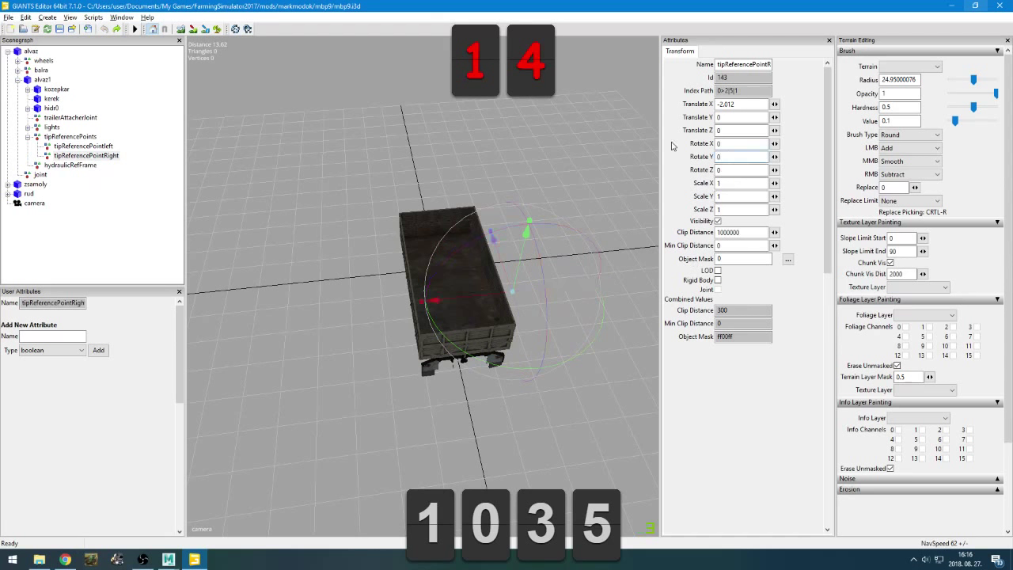
type("180")
key("BackSpace")
type("90")
key("Return")
Switch to Maya, create an empty group and parent it under alvaz3
key("alt+Tab")
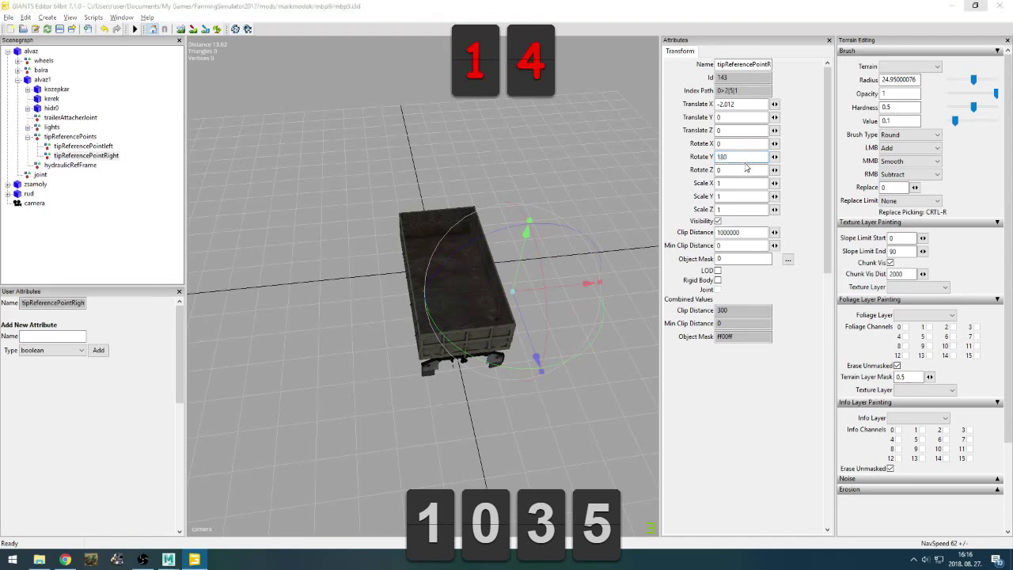
key("alt+Tab")
left_click(115, 348)
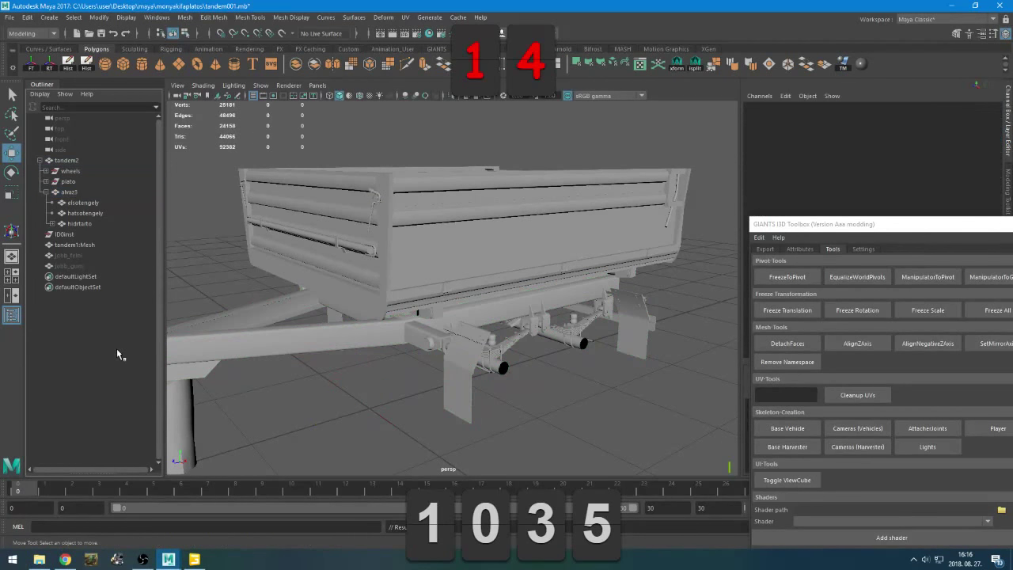
key("ctrl+g")
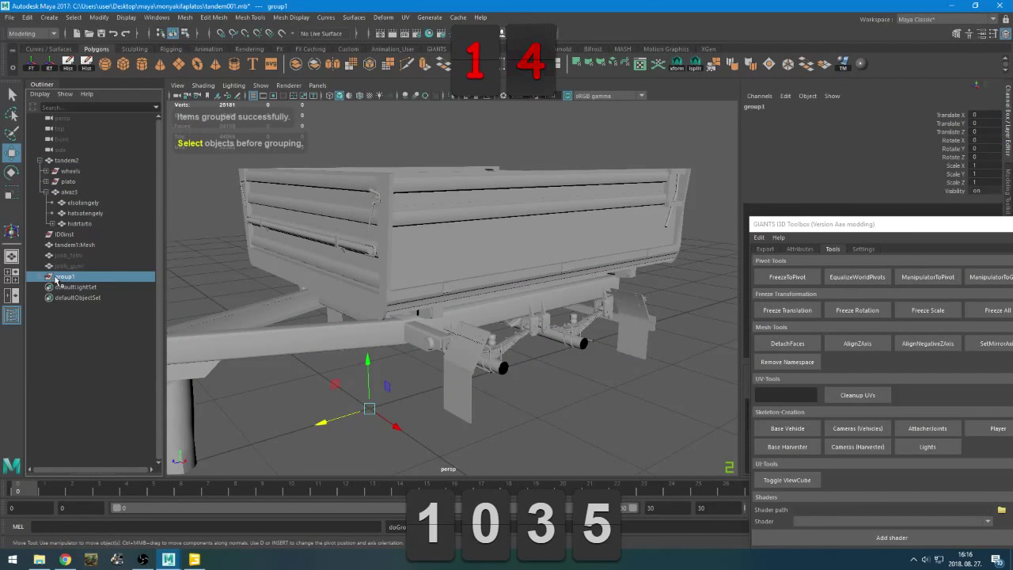
middle_click_drag(86, 205, 86, 193)
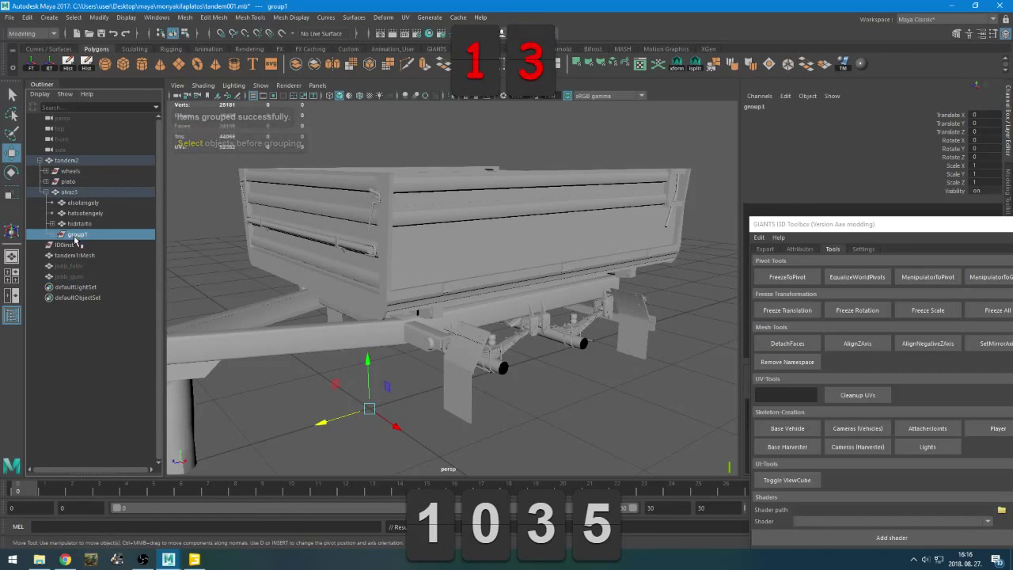
Copy the tipReferencePoints name from the reference trailer in GIANTS Editor and give it to the new group under alvaz3 in Maya
double_click(76, 234)
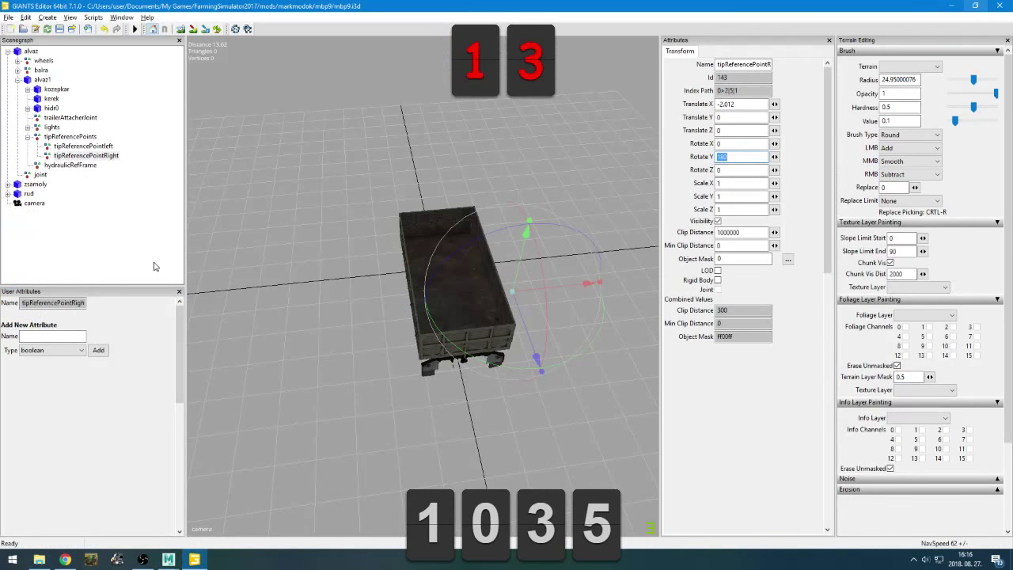
key("alt+Tab")
key("Tab")
key("alt+Tab")
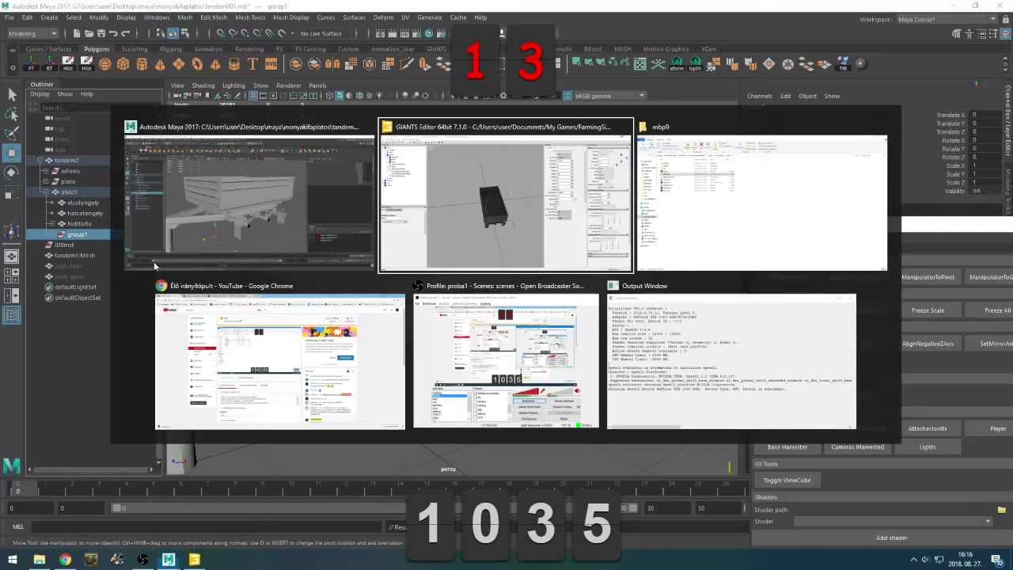
left_click(93, 137)
double_click(734, 64)
key("ctrl+c")
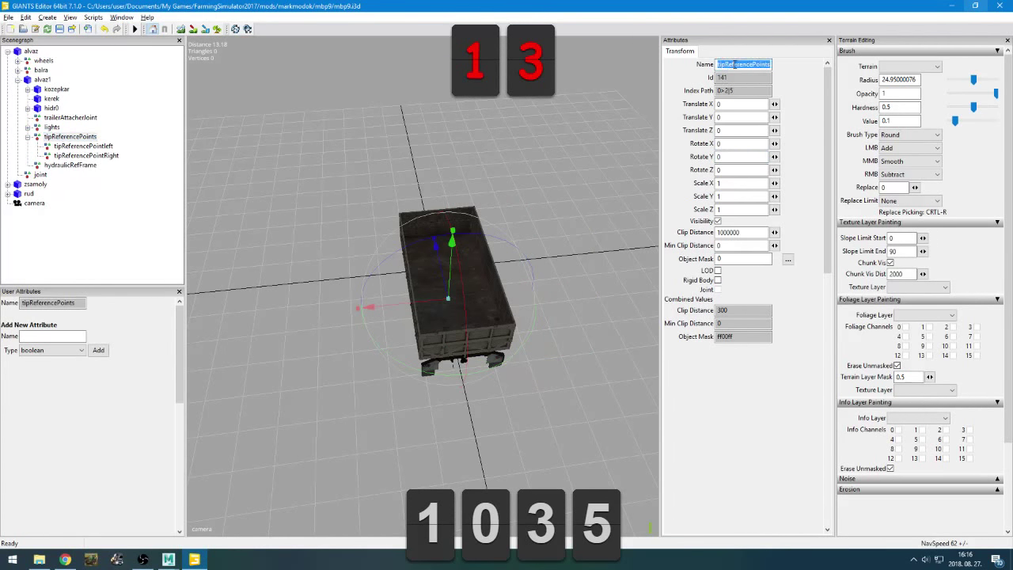
key("alt+Tab")
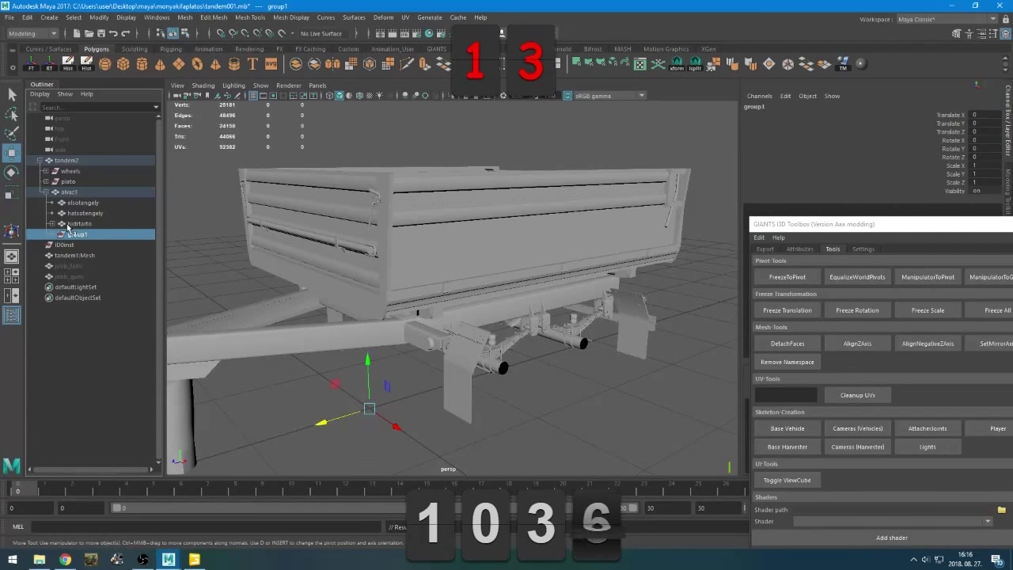
double_click(72, 234)
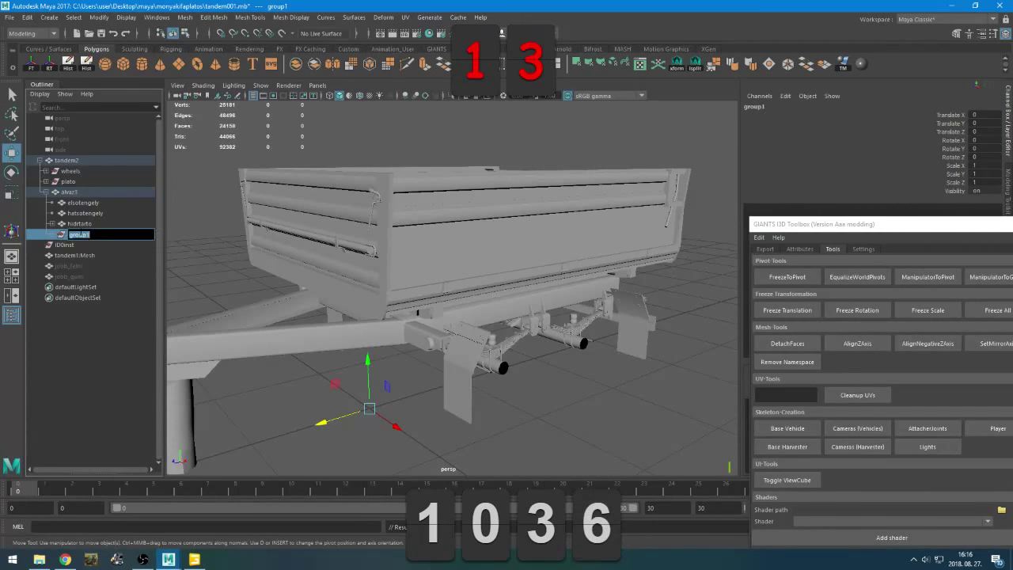
key("ctrl+v")
key("Return")
Rename the null1 child of tipReferencePoints as tipReferencePointBack
left_click(51, 236)
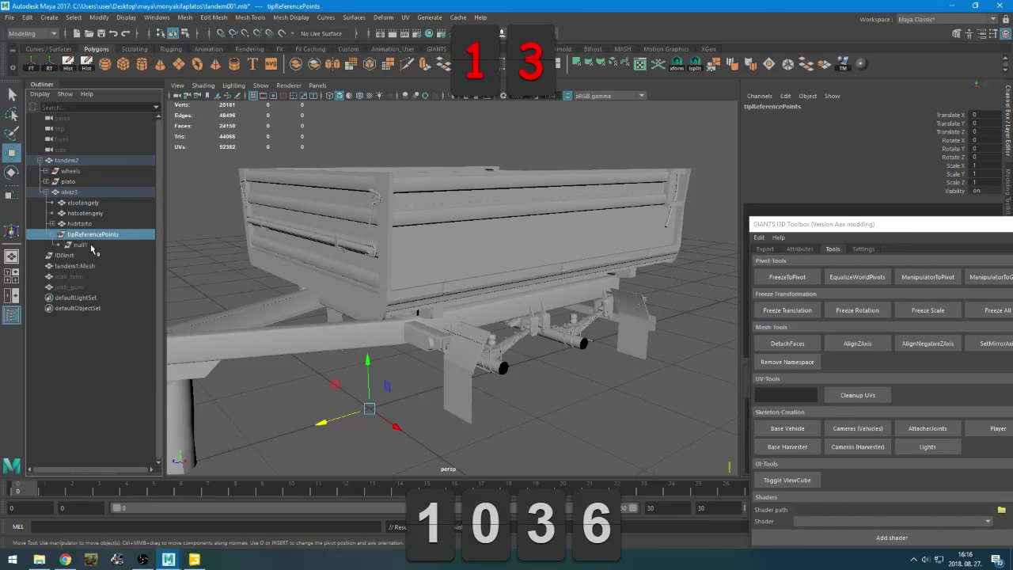
double_click(97, 245)
key("ctrl+v")
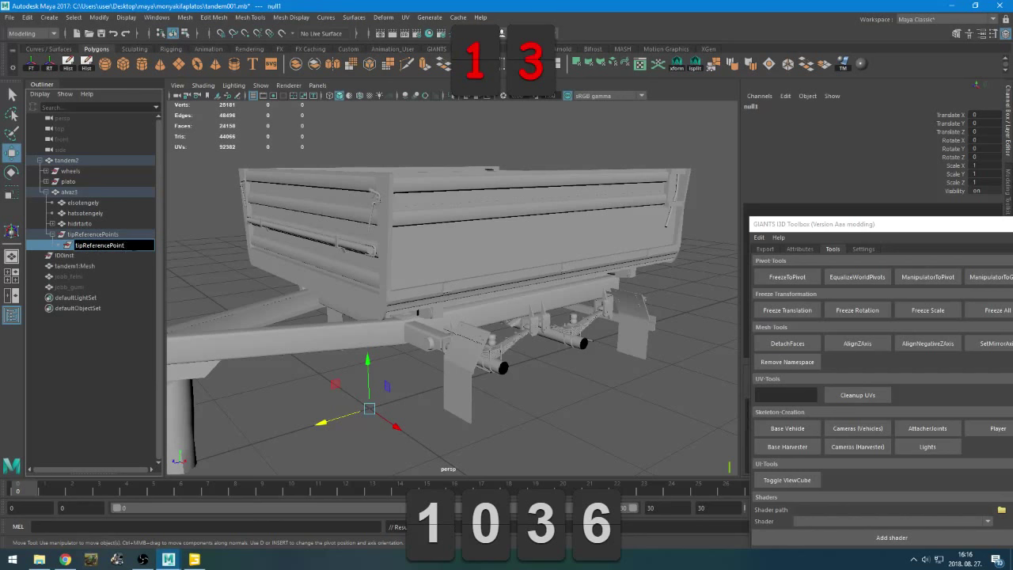
type("Back")
key("Return")
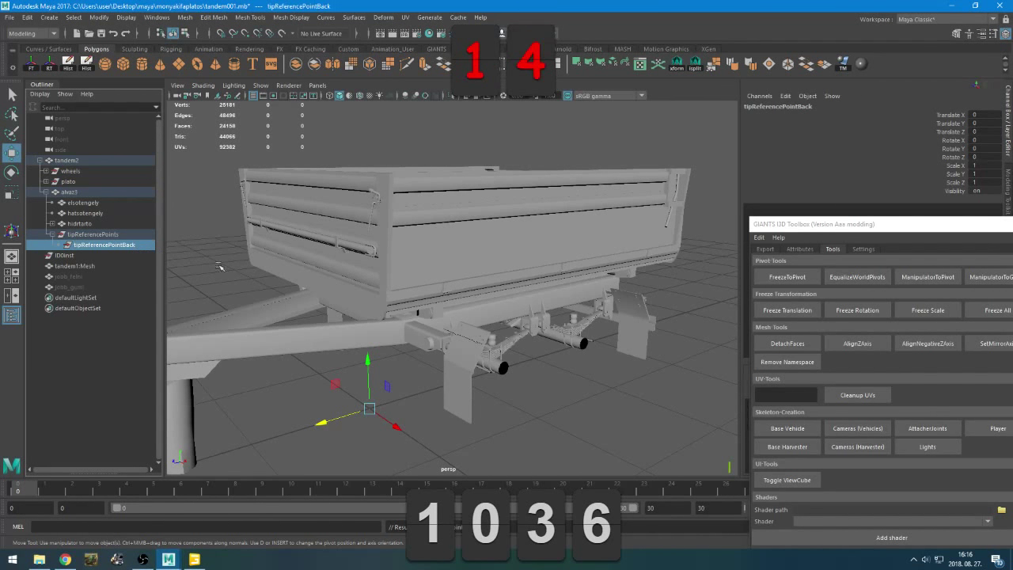
Set Rotate Y of tipReferencePointBack to 180 so it faces the rear of the trailer
left_click_drag(223, 267, 423, 352, "alt")
left_click(976, 140)
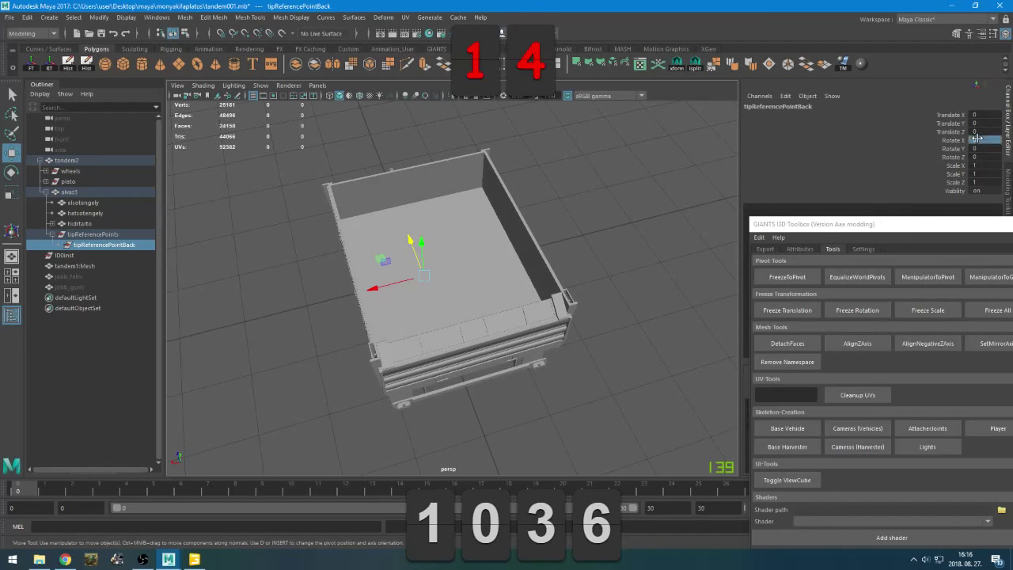
key("Tab")
type("180")
key("Return")
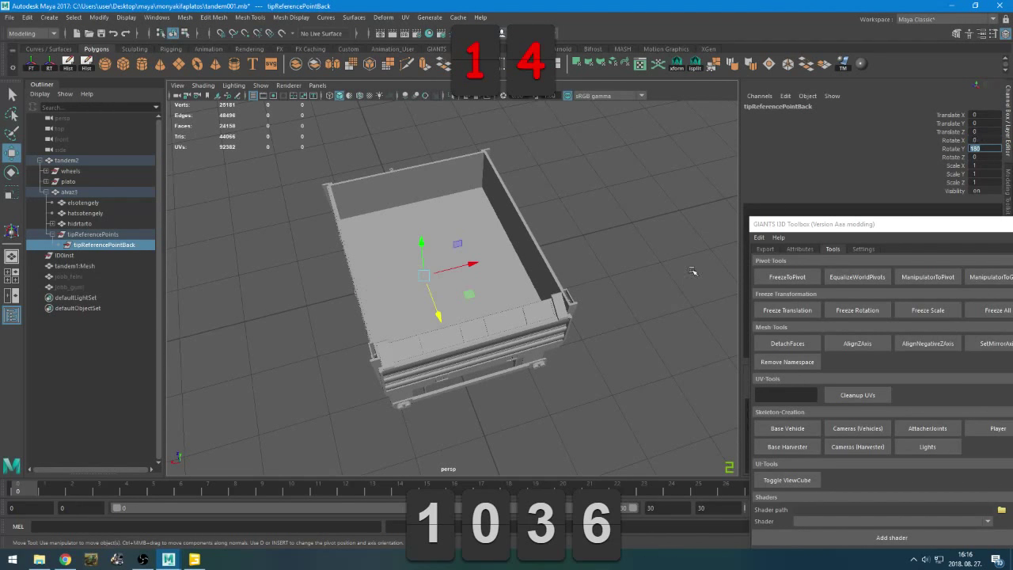
Move tipReferencePointBack along Z to just behind the trailer's rear, at about -2.76
left_click_drag(567, 308, 633, 296, "alt")
middle_click_drag(633, 296, 586, 272, "alt")
left_click_drag(339, 300, 528, 337)
left_click_drag(528, 337, 547, 320, "alt")
key("ctrl+z")
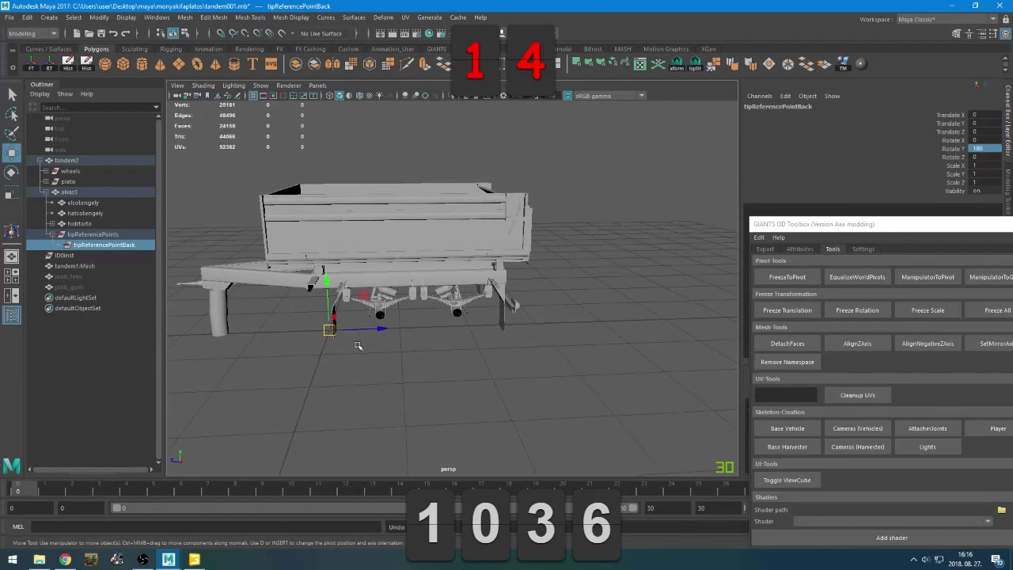
left_click_drag(383, 330, 505, 324)
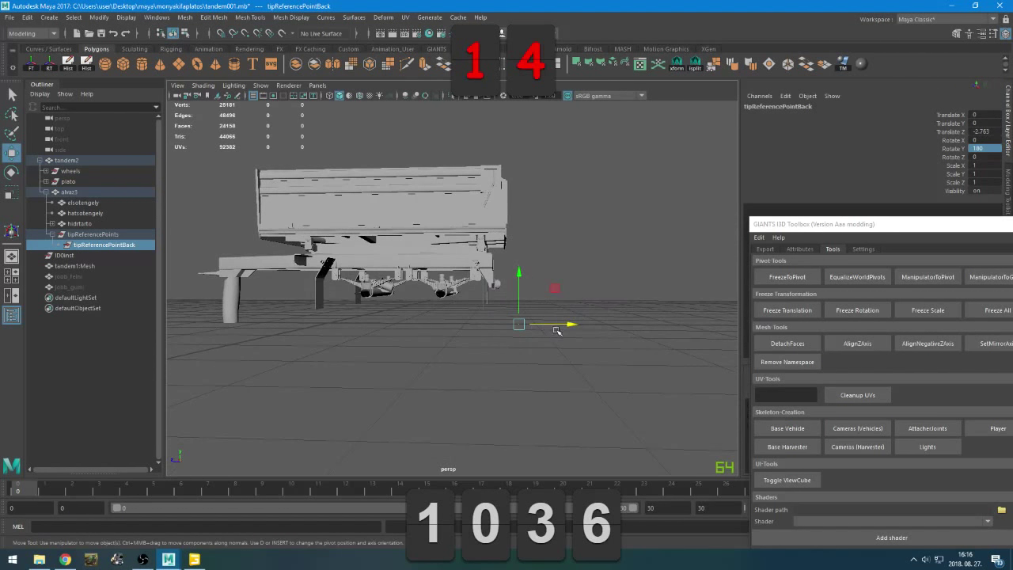
Switch to GIANTS Editor and inspect the position of the reference trailer's left and right tip reference points
key("alt+Tab")
left_click_drag(561, 299, 624, 219, "alt")
left_click(76, 156)
left_click(79, 148)
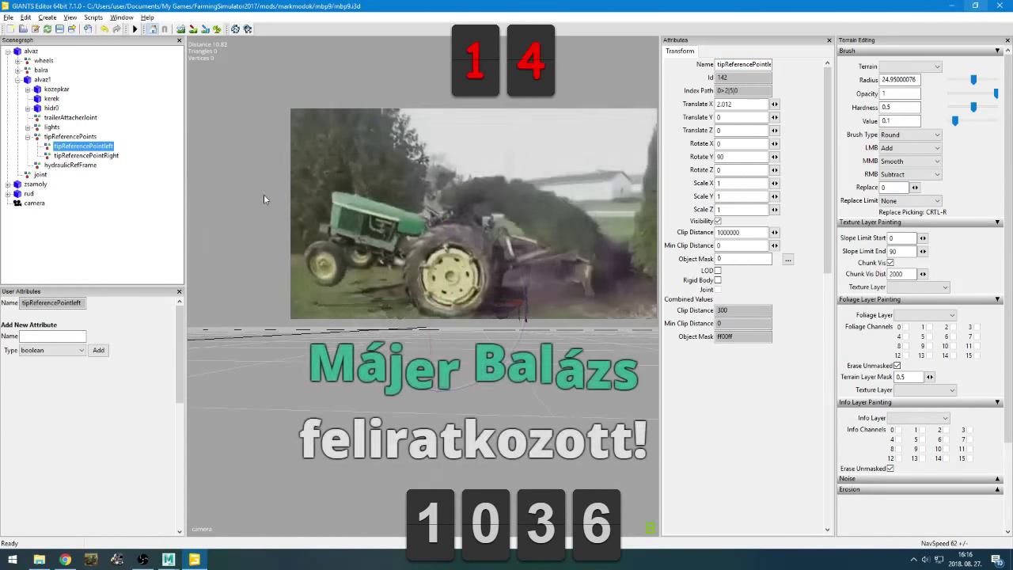
key("alt+Tab")
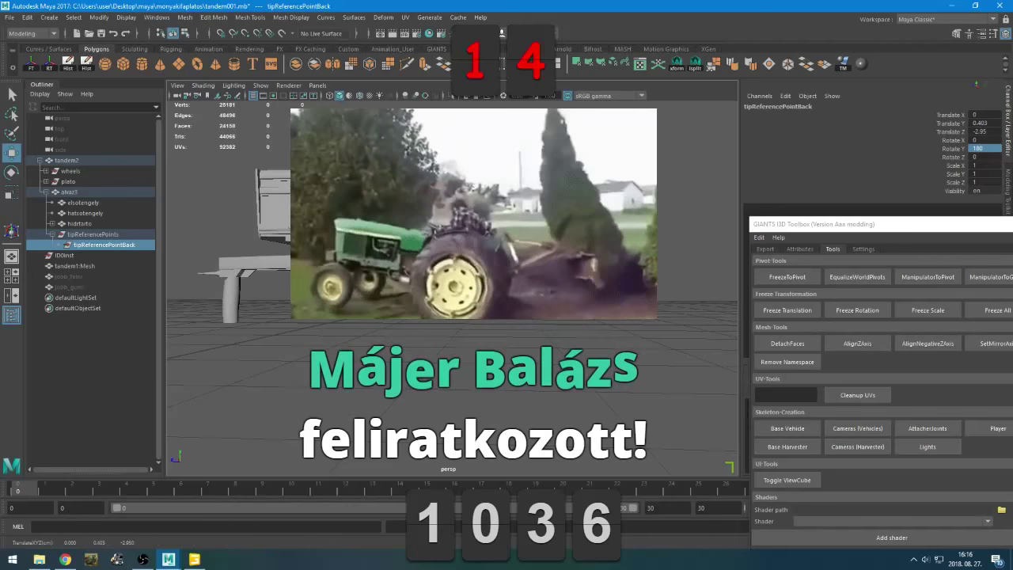
key("alt+Tab")
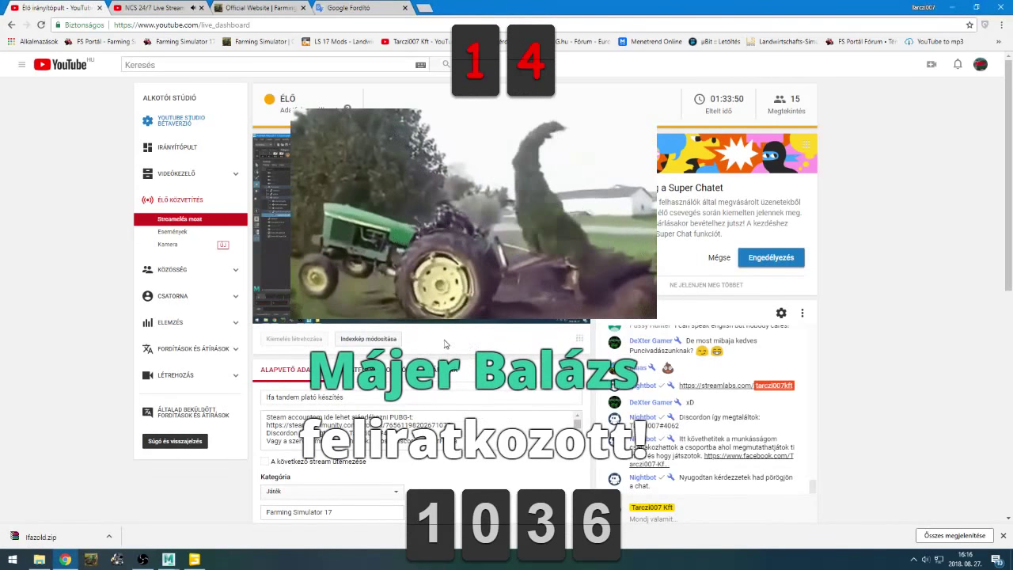
key("alt+Tab")
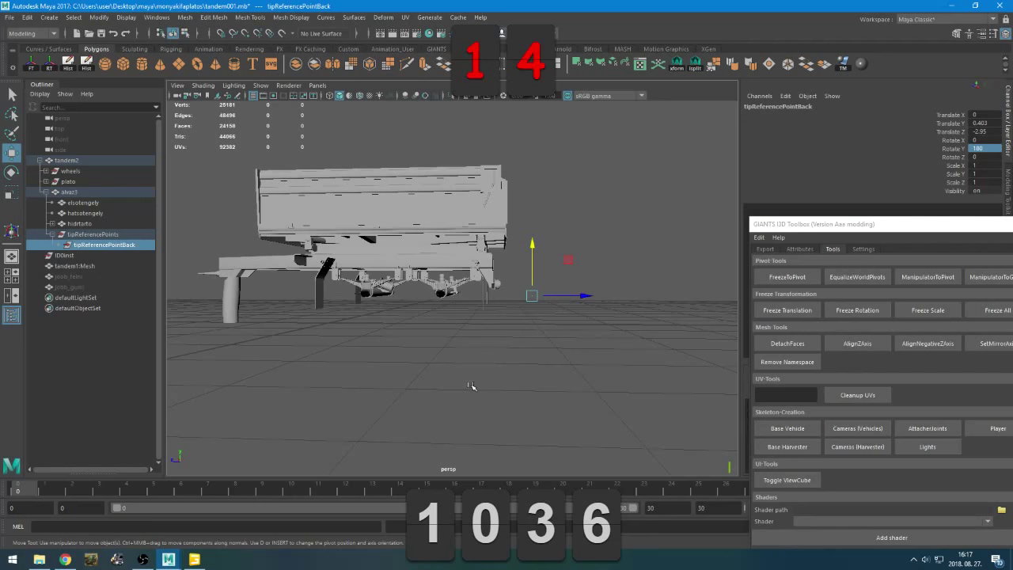
mouse_move(472, 386)
left_mouse_down("alt")
mouse_move(518, 375)
mouse_move(343, 389)
mouse_move(481, 393)
left_mouse_up("alt")
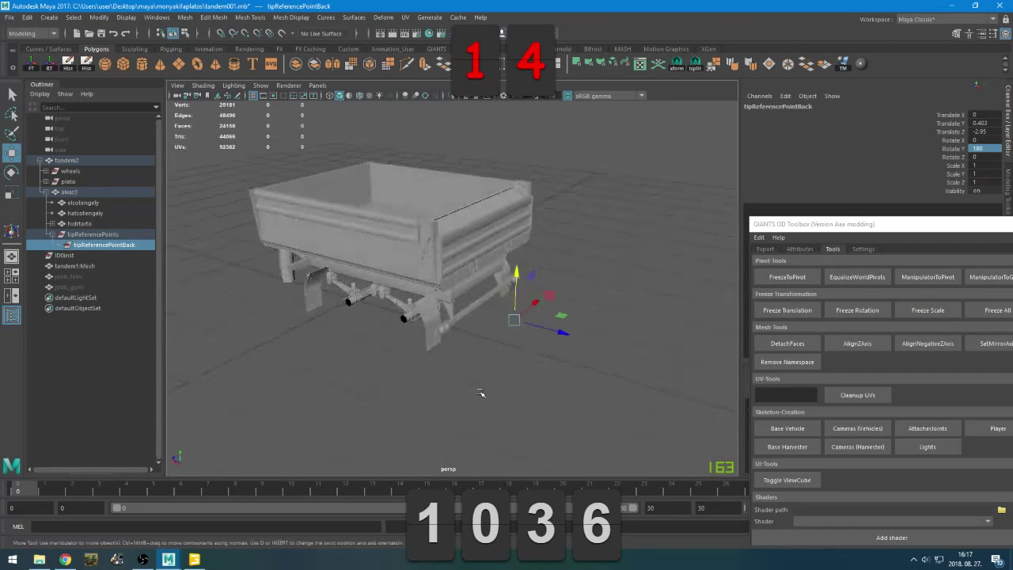
Switch to GIANTS Editor and examine where the reference trailer's hydraulicRefFrame node sits beneath the chassis
key("alt+Tab")
key("alt+Tab")
key("Tab")
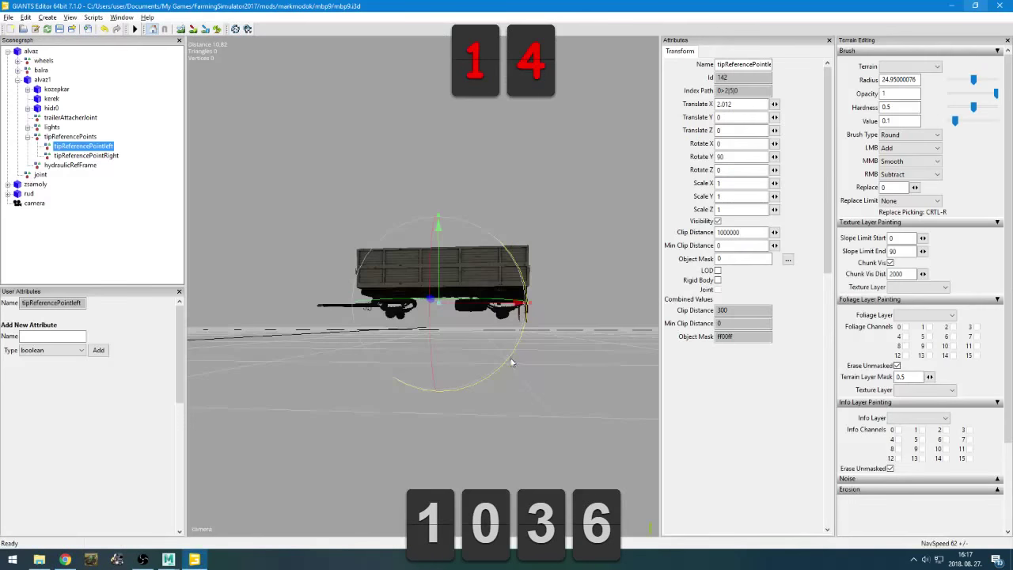
left_click_drag(447, 333, 421, 353, "alt")
left_click(84, 168)
left_click_drag(341, 332, 380, 362, "alt")
scroll(437, 374, "up", 8)
scroll(443, 378, "down", 5)
middle_click_drag(380, 363, 482, 369)
Switch back to Maya and examine the position of the hidrtarto node beneath the tandem trailer's bed
key("alt+Tab")
key("alt+Tab")
key("alt+Tab")
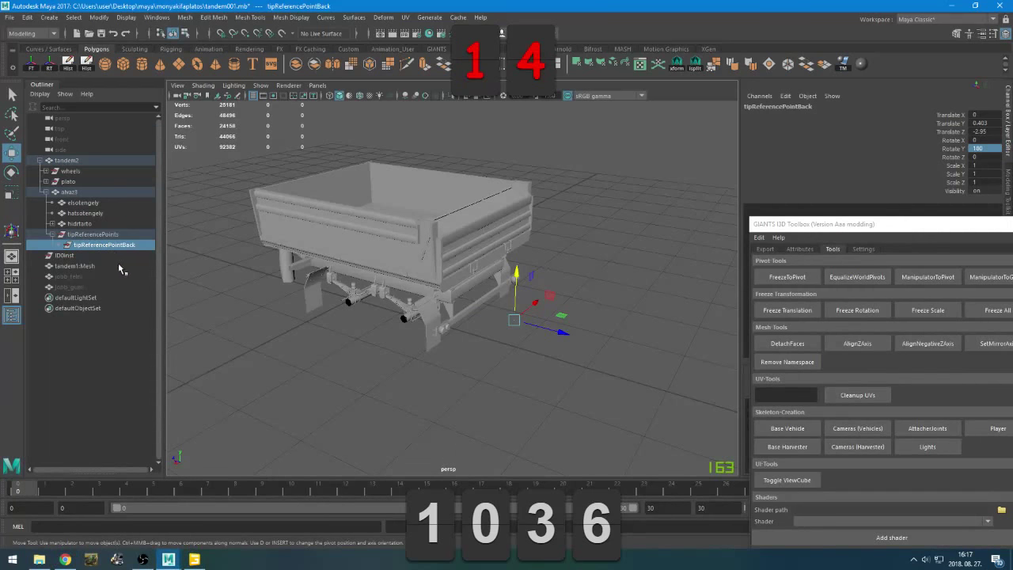
left_click(93, 205)
left_click(79, 233)
left_click(79, 225)
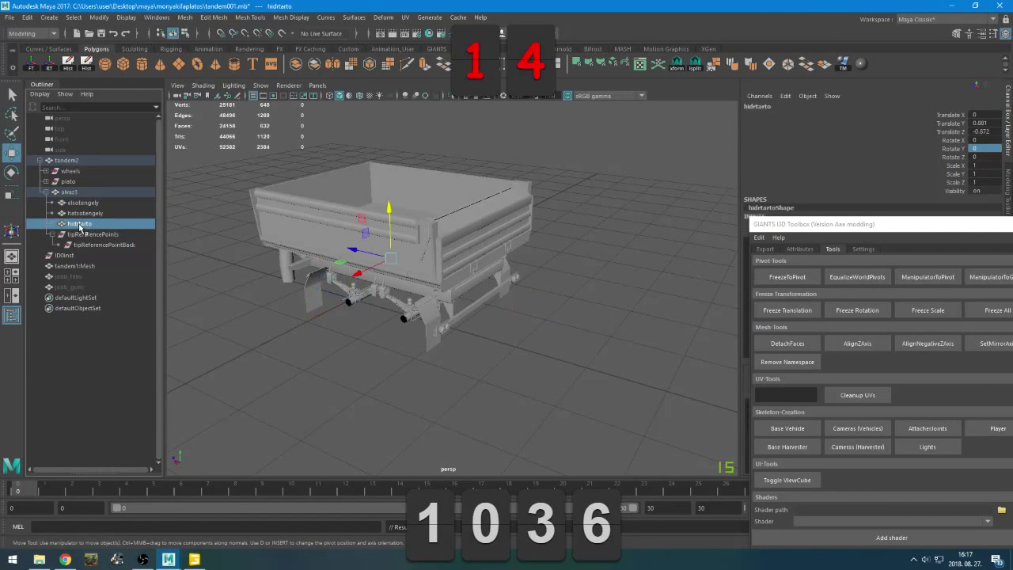
left_click_drag(348, 315, 461, 283, "alt")
scroll(460, 283, "up", 5)
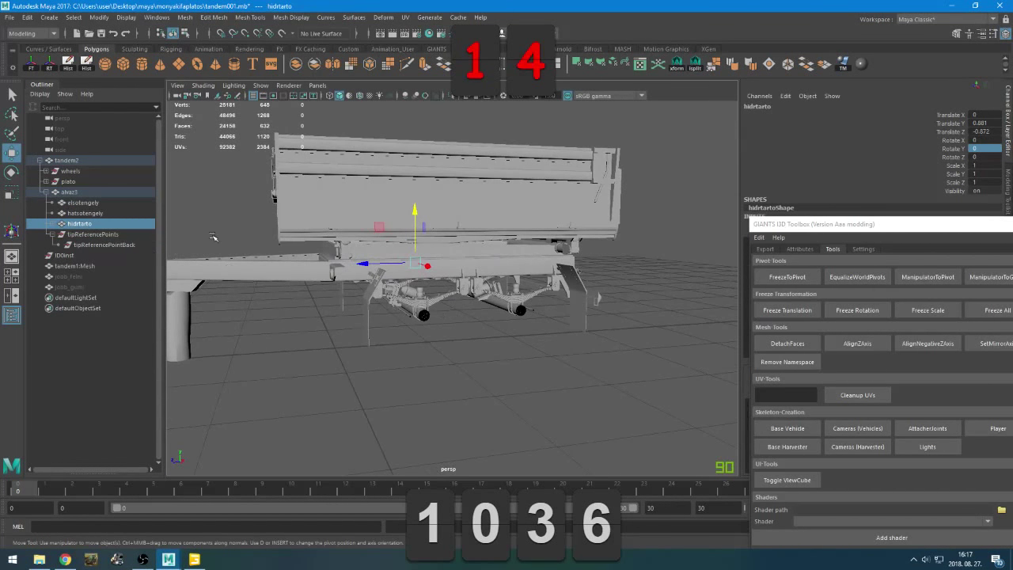
Create an empty group named hidrref and parent it under the alvaz chassis node
left_click(118, 355)
key("ctrl+g")
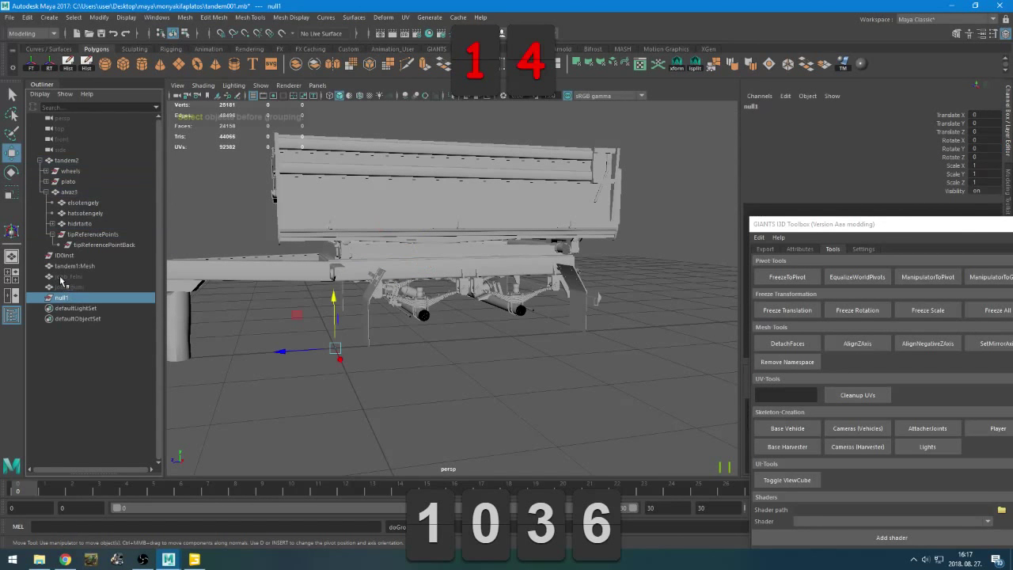
double_click(63, 298)
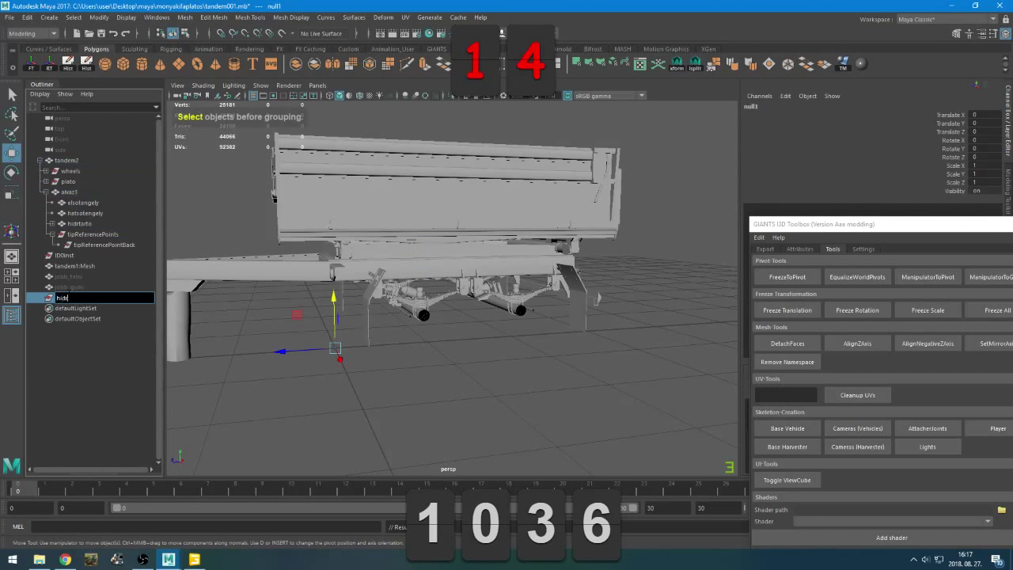
type("hidref")
key("Return")
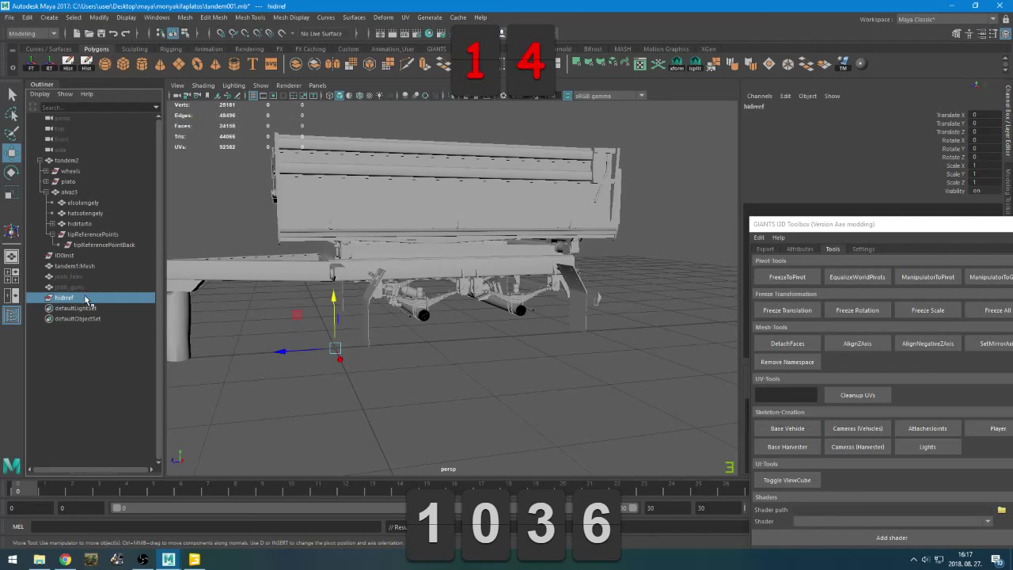
middle_click_drag(87, 300, 85, 193)
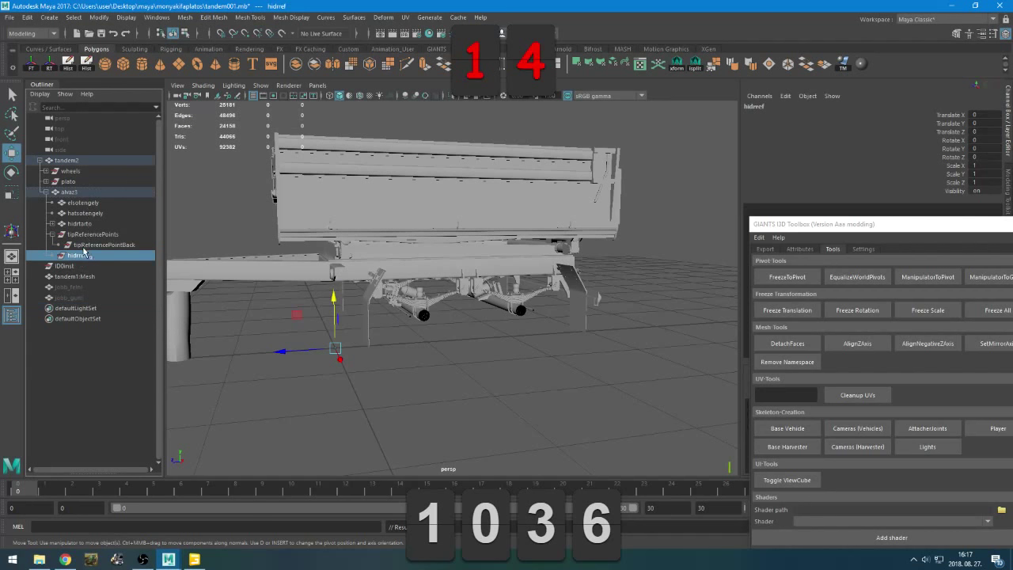
Copy hidrtarto's Translate Z value of -0.872 to hidrref so both share the same position along the trailer
scroll(256, 331, "up", 4)
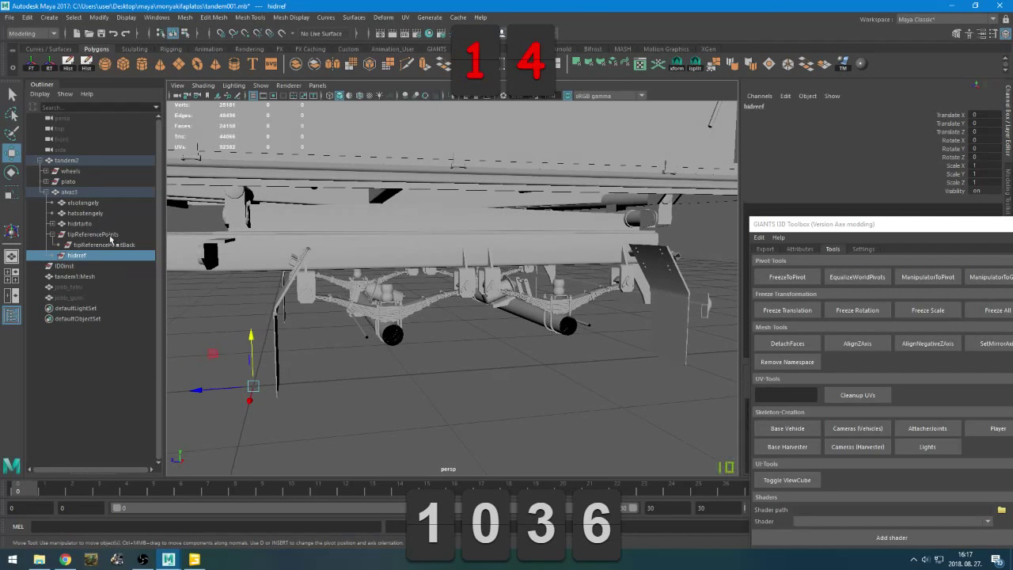
left_click(79, 225)
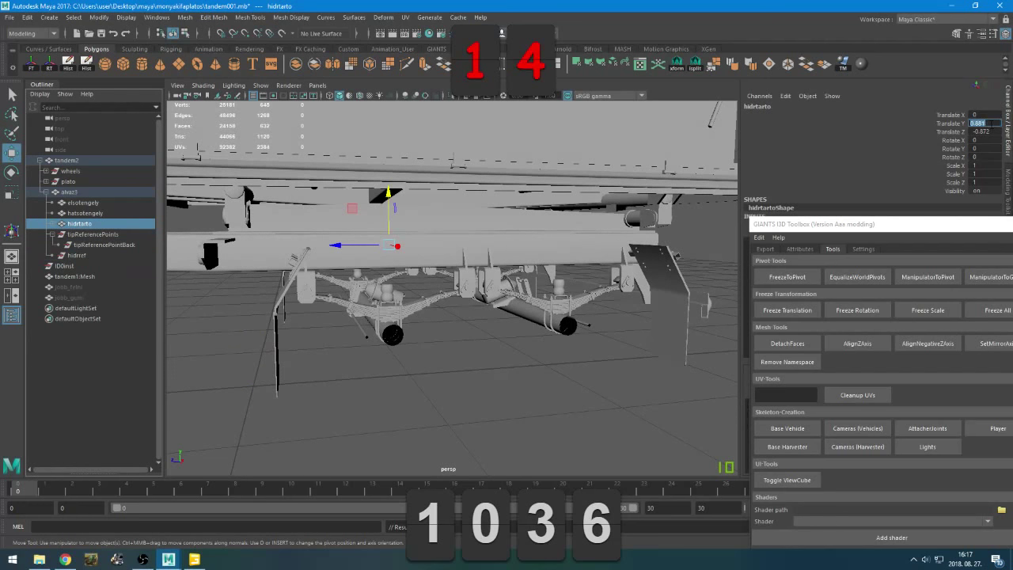
left_click(989, 132)
key("ctrl+c")
left_click(77, 255)
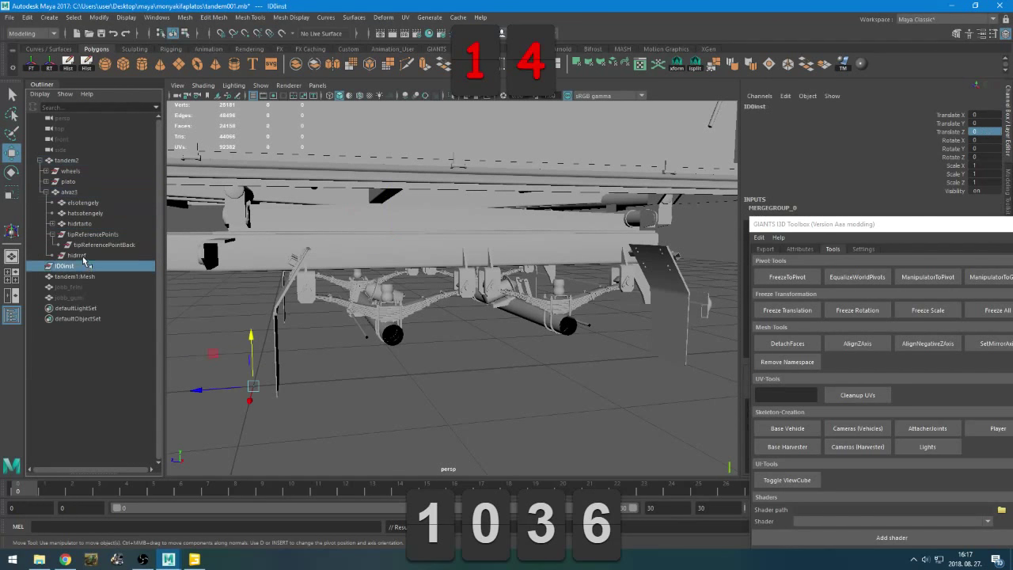
left_click(984, 130)
key("ctrl+v")
key("Return")
left_click_drag(428, 333, 566, 353, "alt")
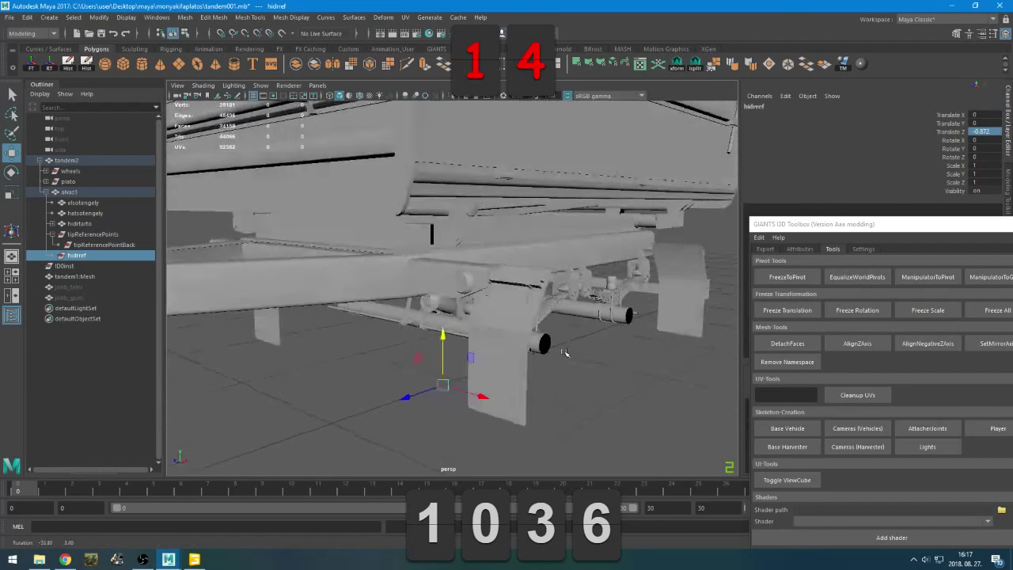
mouse_move(501, 361)
left_mouse_down("alt")
mouse_move(593, 362)
mouse_move(498, 372)
left_mouse_up("alt")
right_click_drag(498, 371, 471, 388, "alt")
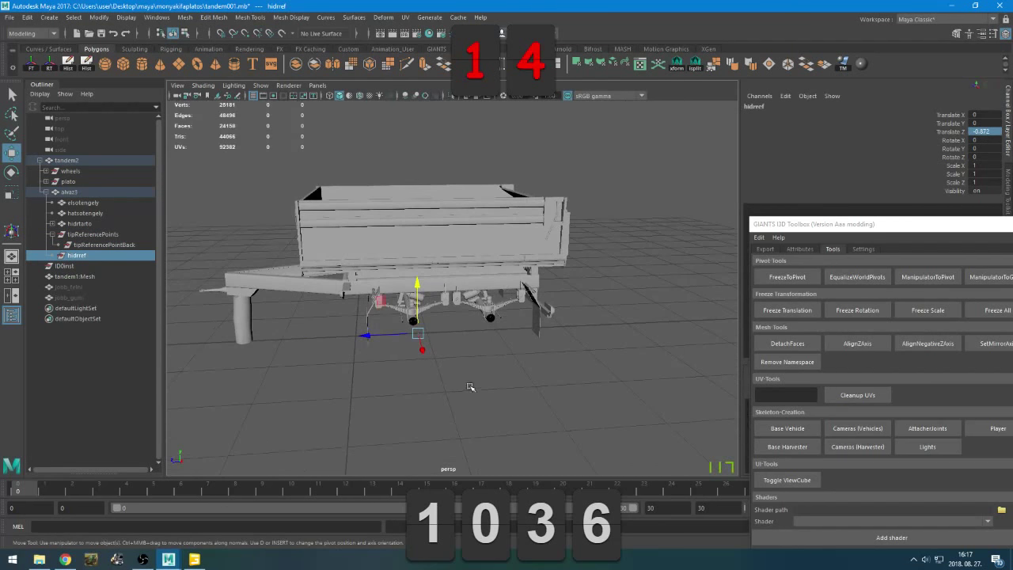
left_click(459, 386)
Switch to GIANTS Editor and check the X rotation of the reference trailer's hydraulicRefFrame node
key("alt+Tab")
key("alt+Tab")
key("Tab")
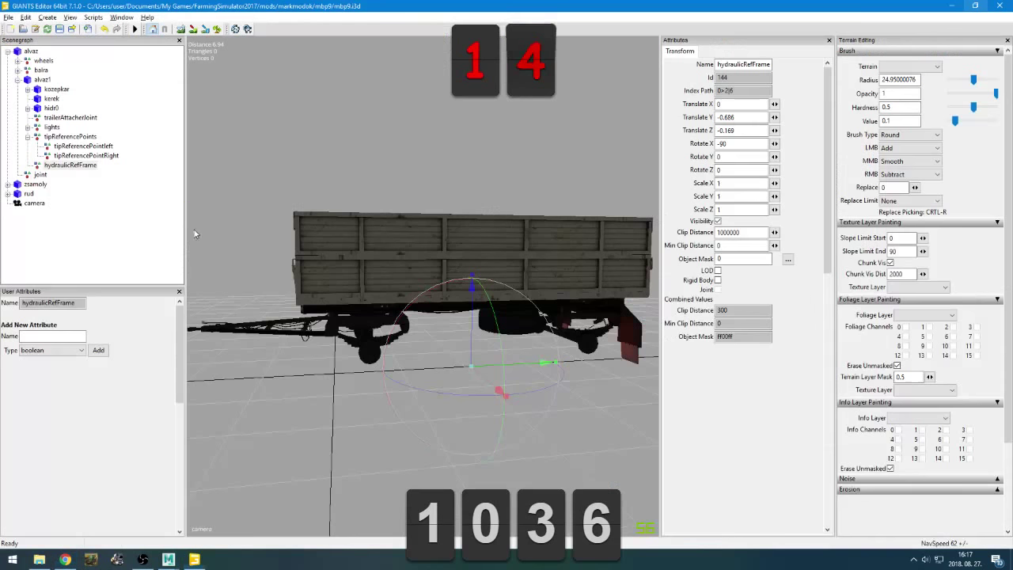
left_click(72, 165)
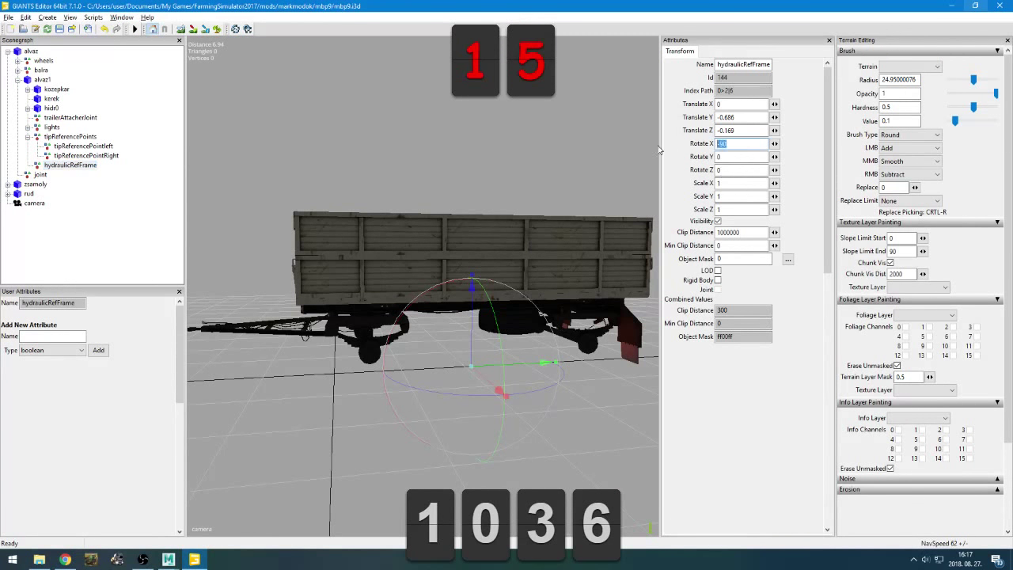
Switch back to Maya and set Rotate X of hidrref to -90
key("alt+Tab")
key("Tab")
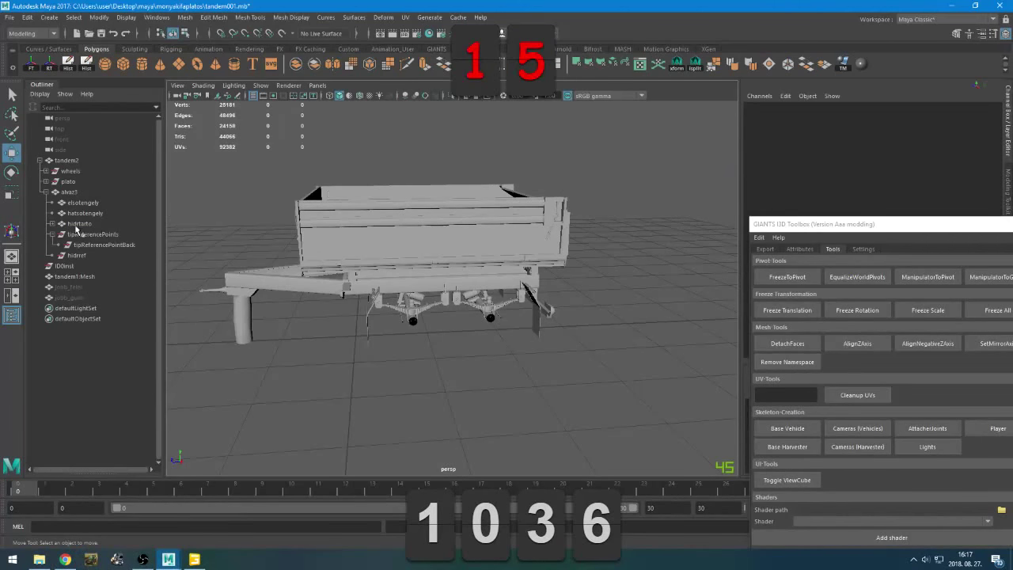
left_click(77, 254)
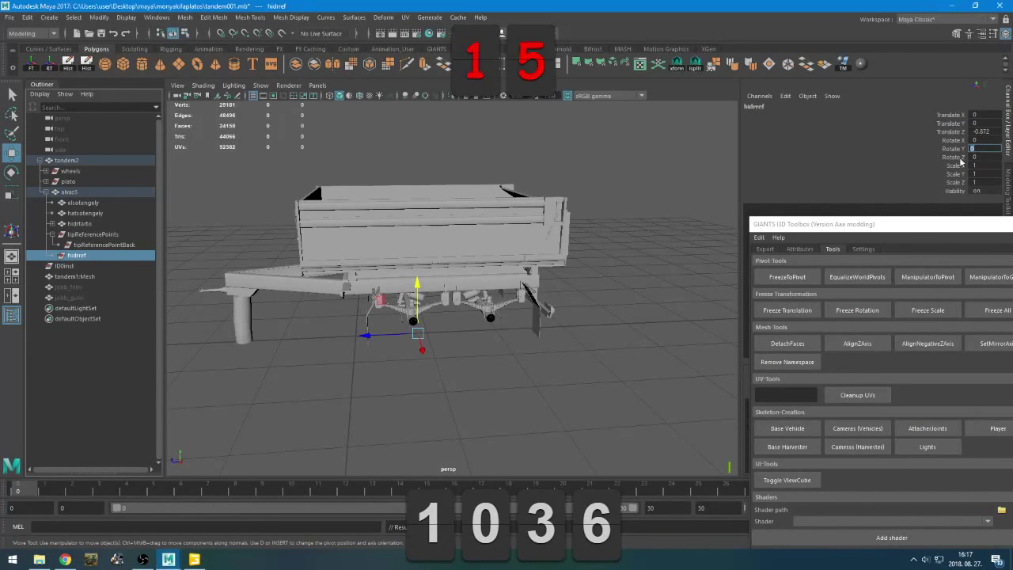
left_click(981, 141)
type("-90")
key("Return")
left_click_drag(373, 352, 443, 358, "alt")
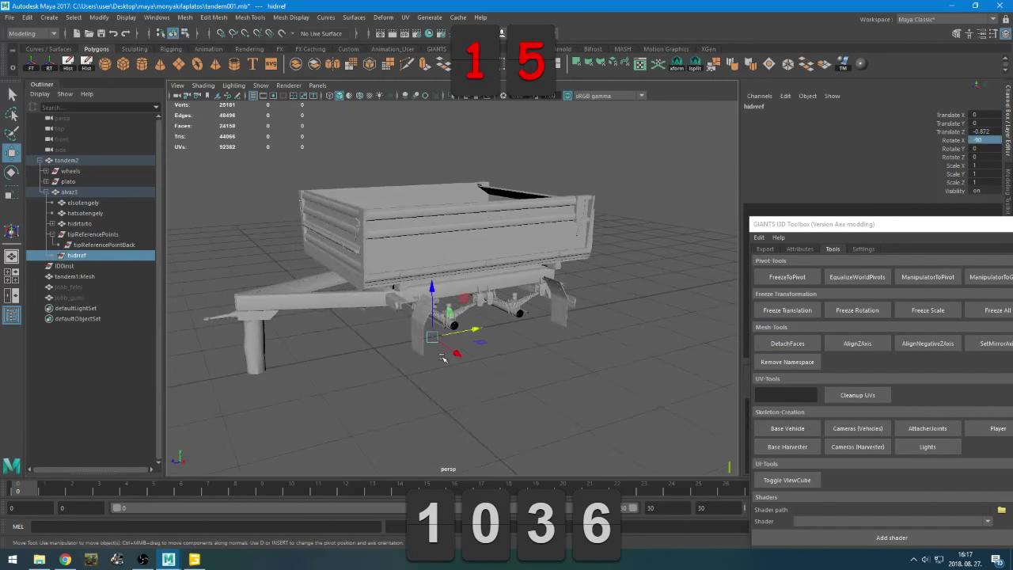
key("alt+Tab")
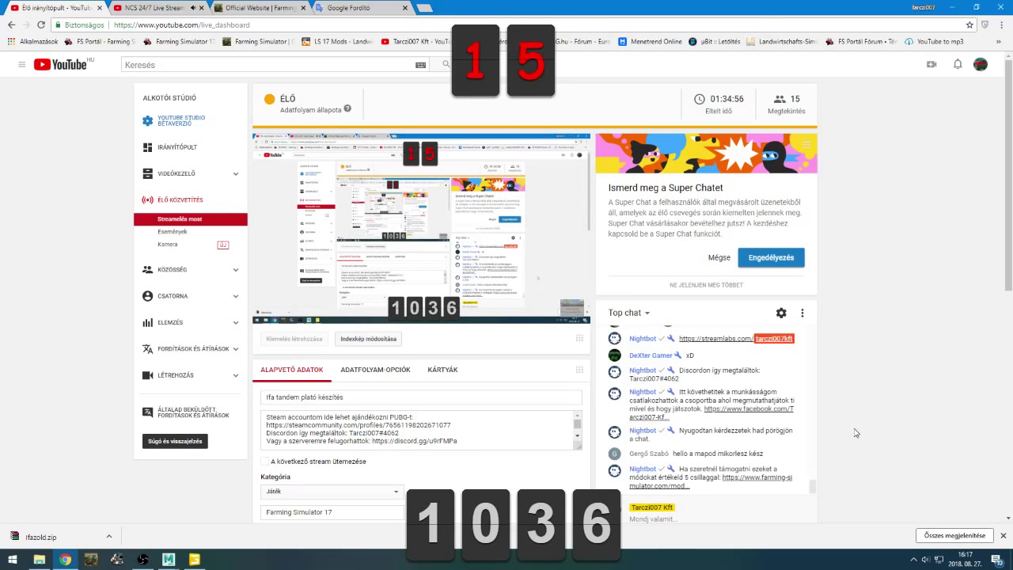
scroll(855, 433, "down", 2)
scroll(855, 432, "up", 2)
key("alt+Tab")
left_click_drag(541, 388, 477, 396, "alt")
key("alt+Tab")
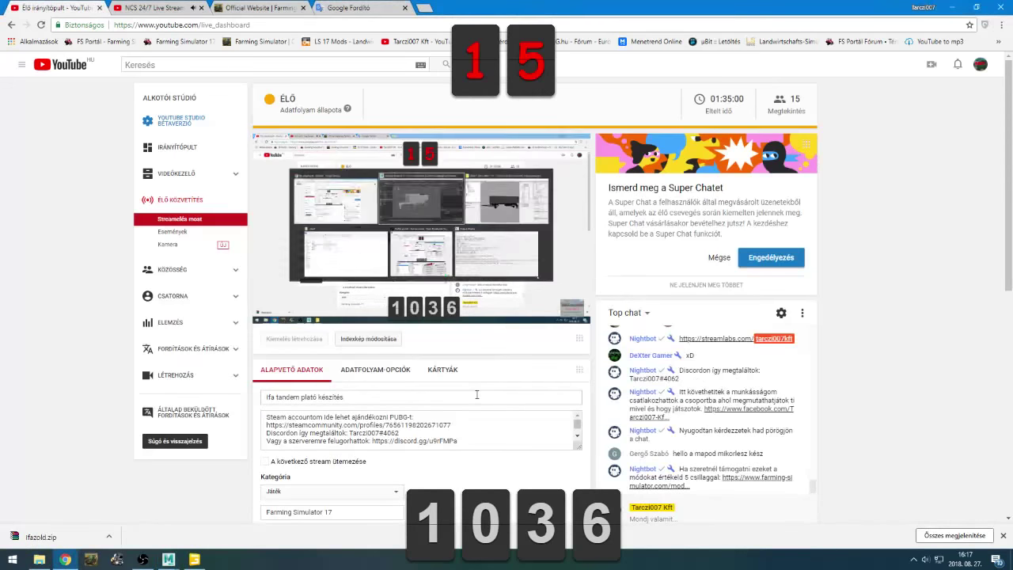
Switch to GIANTS Editor and review the reference trailer's remaining nodes, including joint, trailerAttacherJoint and lights
key("alt+Tab")
middle_click_drag(240, 353, 204, 288)
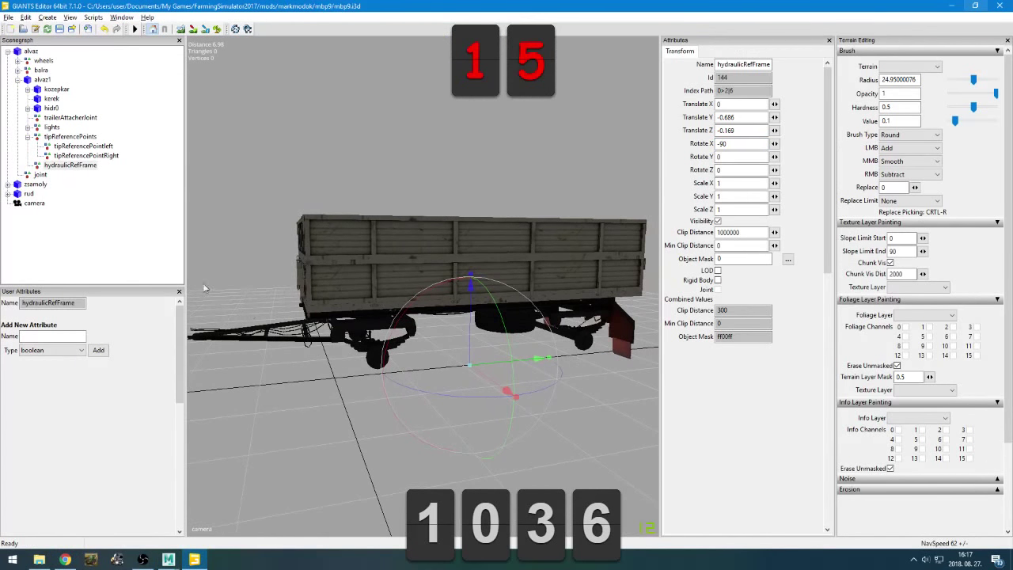
left_click(38, 175)
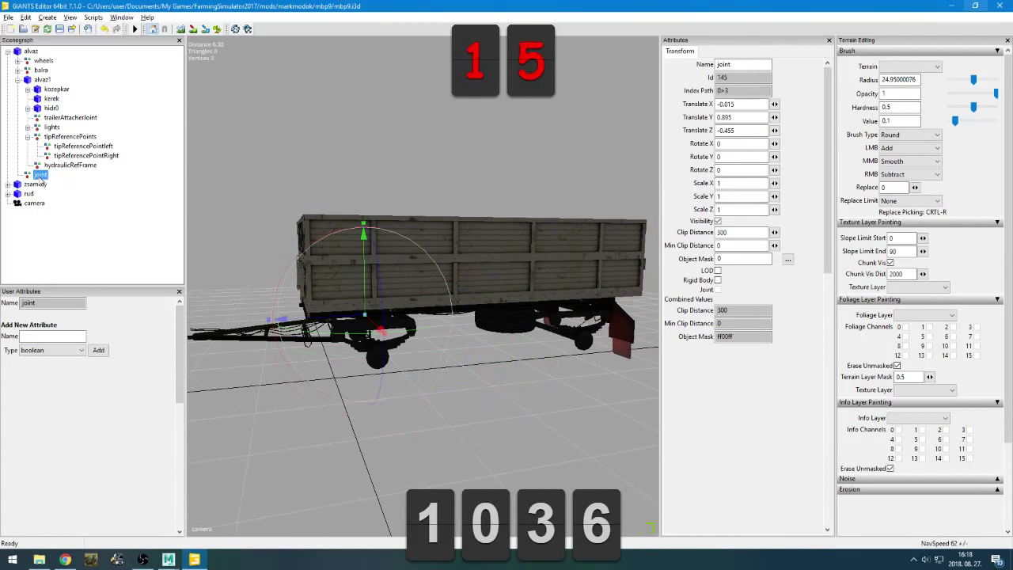
left_click(55, 89)
left_click(51, 98)
left_click(70, 117)
left_click(51, 126)
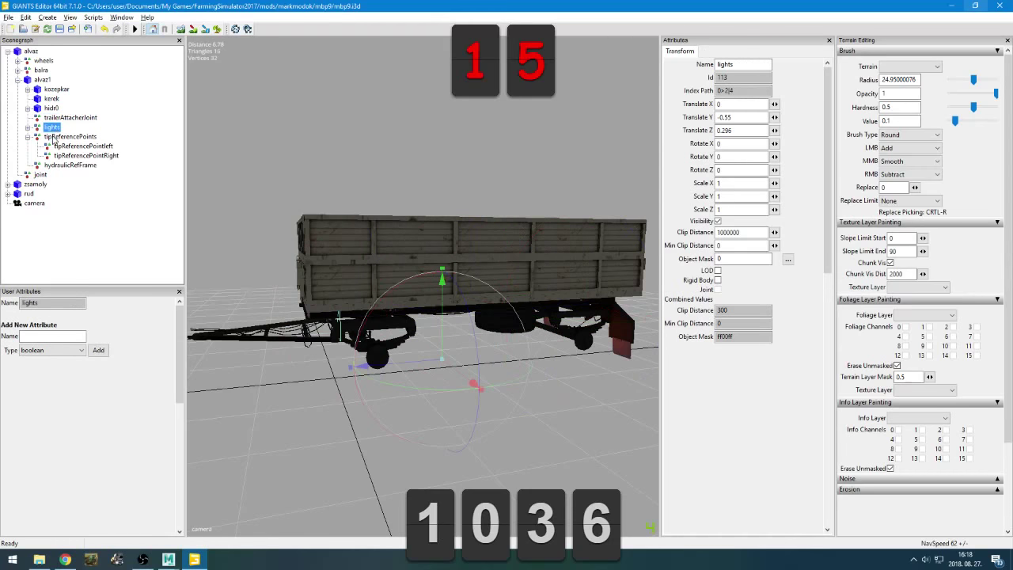
left_click(53, 137)
double_click(52, 127)
Switch back to Maya, generate the base Lights skeleton with the GIANTS I3D Toolbox and collapse the new lights group
key("alt+Tab")
key("alt+Tab")
key("alt+Tab")
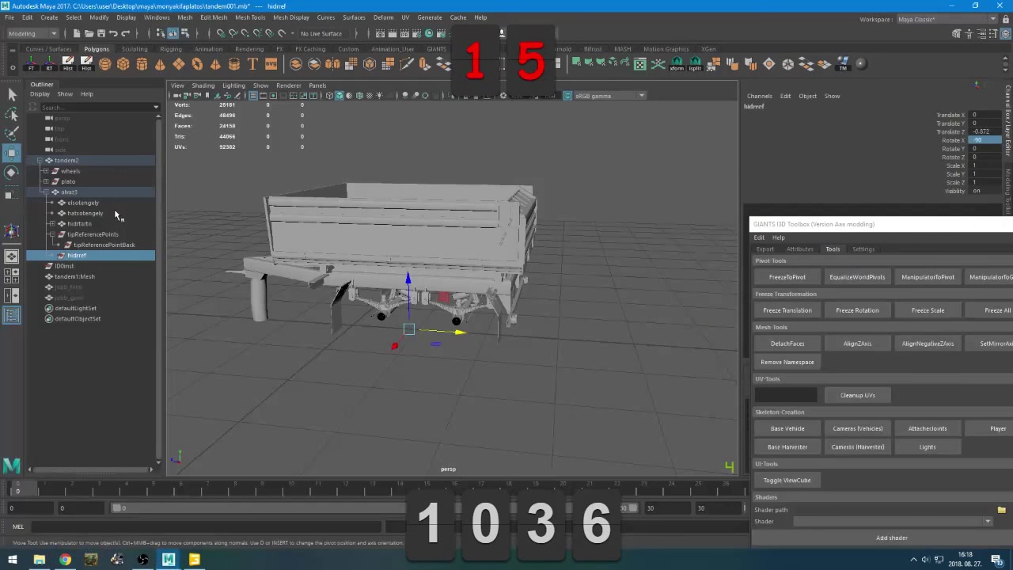
left_click(246, 367)
left_click_drag(348, 383, 261, 380, "alt")
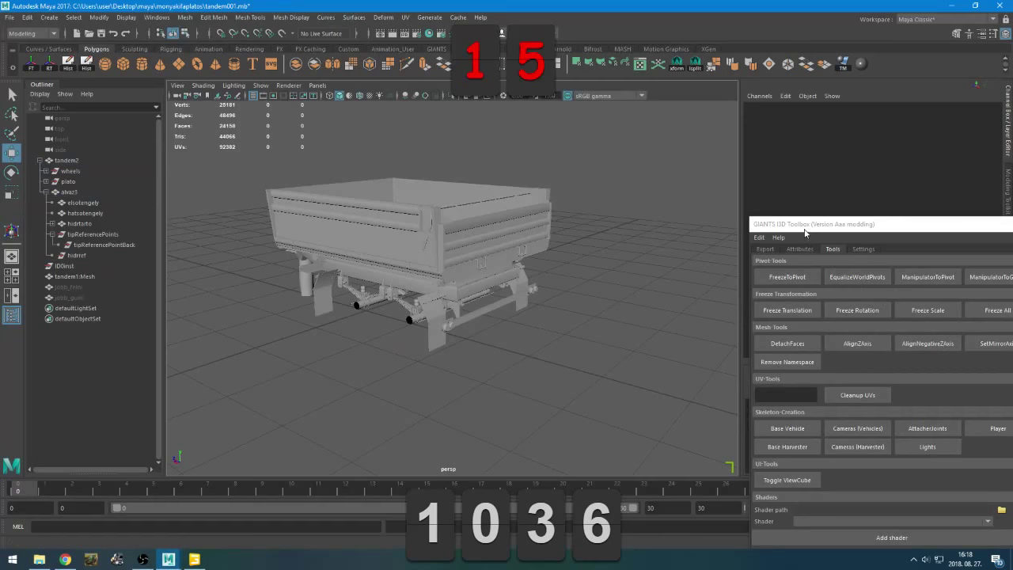
left_click(813, 250)
left_click(767, 251)
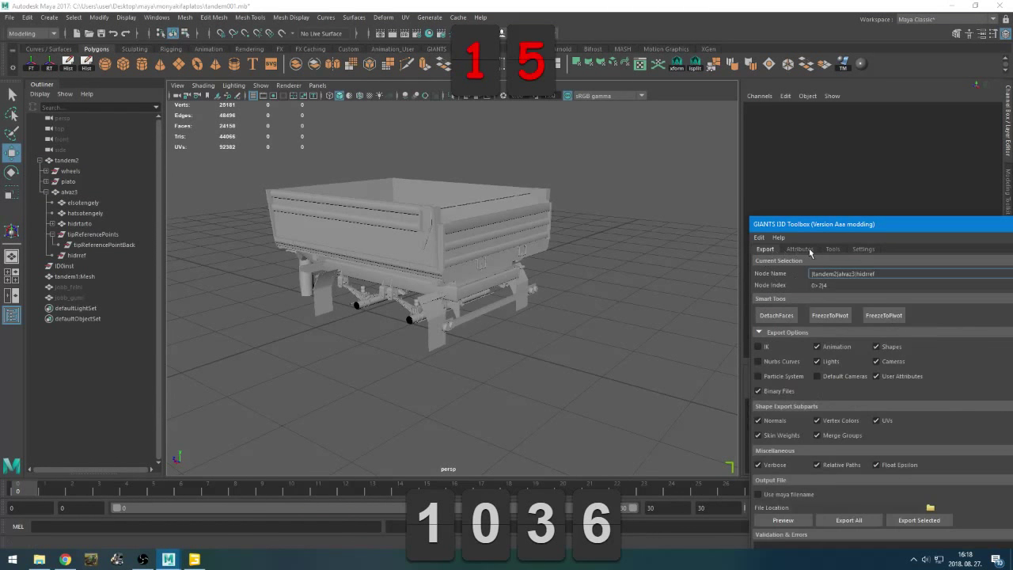
left_click(827, 249)
left_click_drag(835, 220, 832, 108)
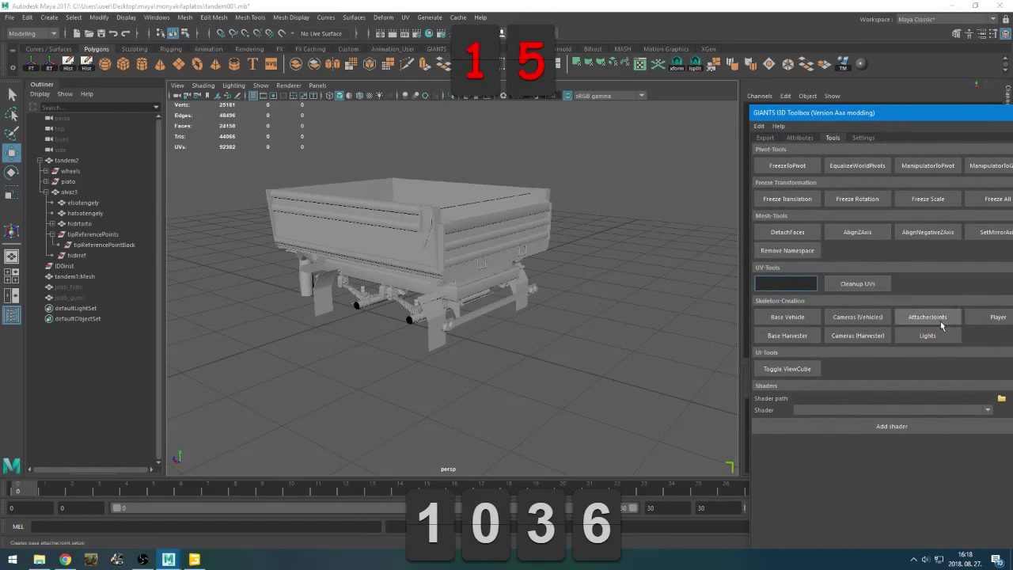
left_click(143, 559)
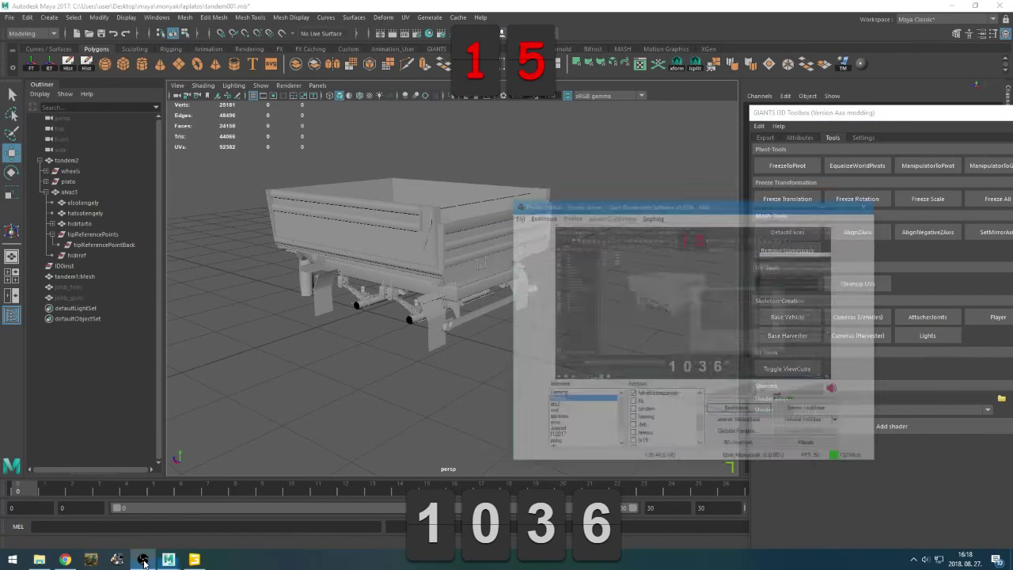
left_click(142, 559)
left_click(924, 333)
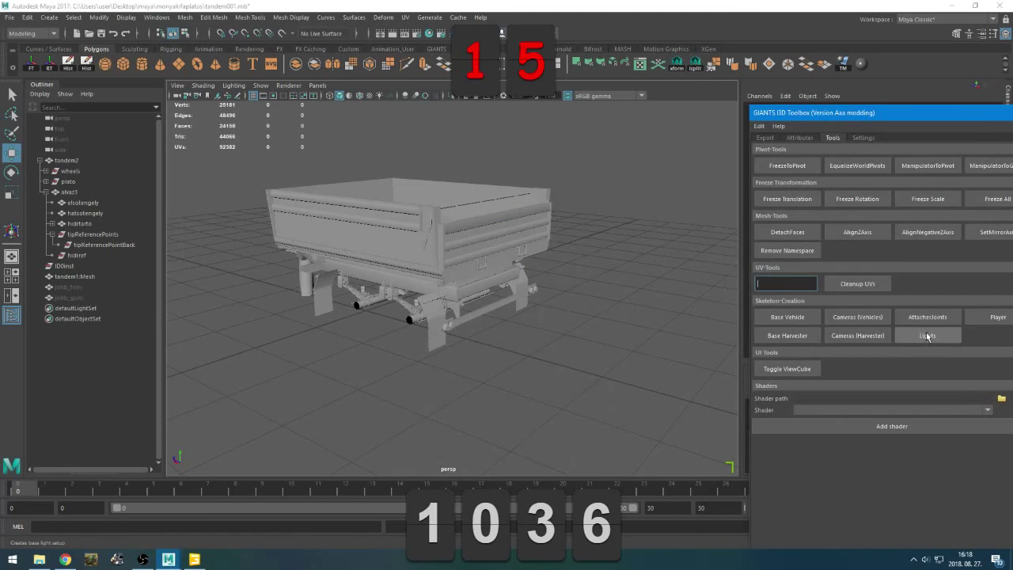
left_click(41, 309)
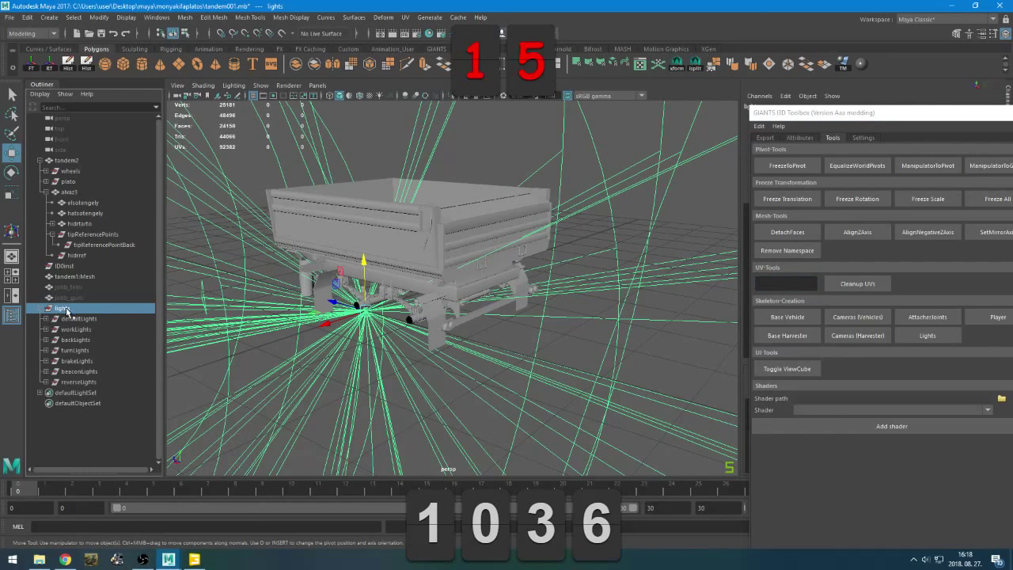
left_click(38, 309)
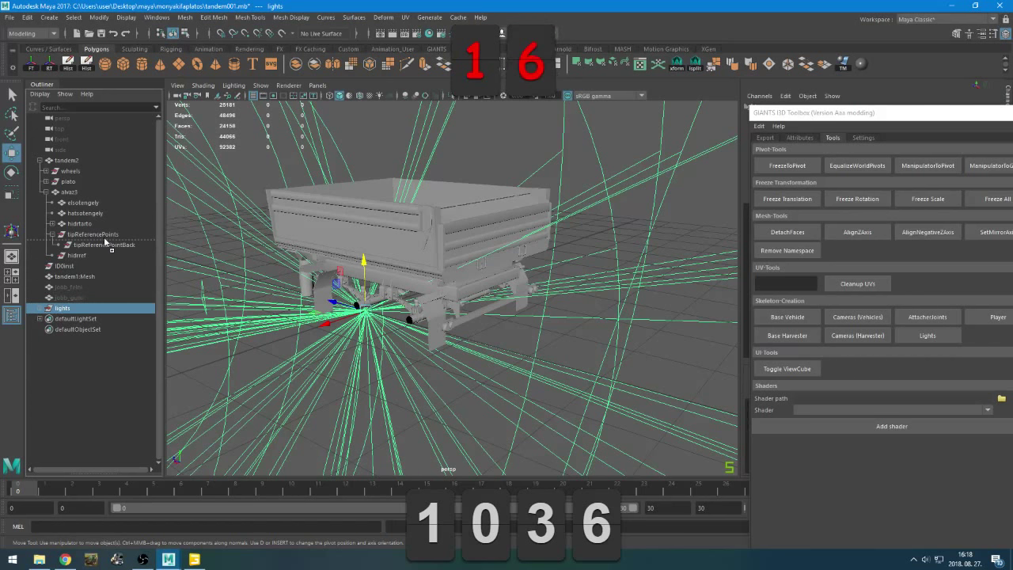
Move the lights group into the trailer's chassis node above tipReferencePoints and expand it to show its light subgroups
left_click_drag(103, 233, 103, 235)
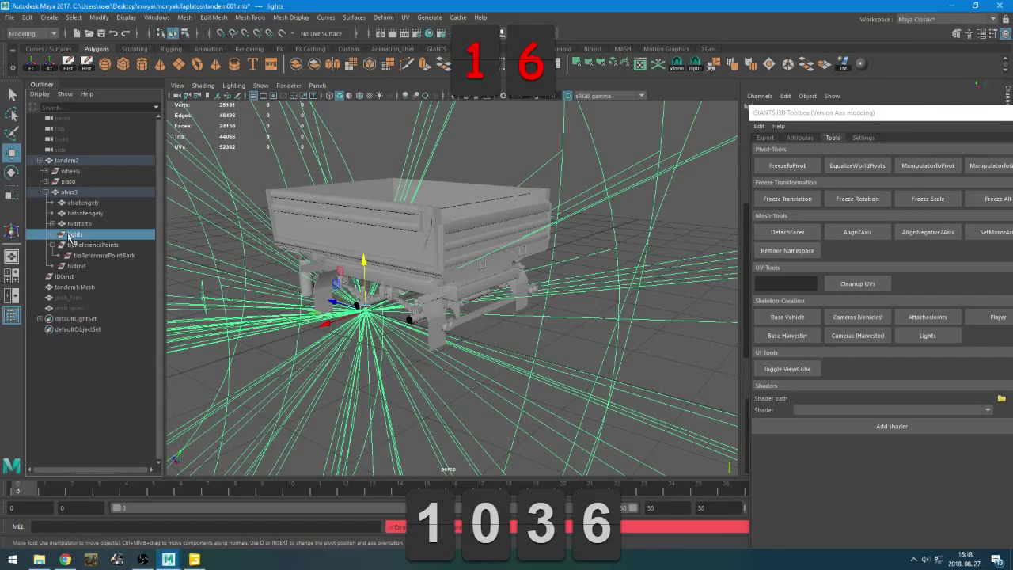
left_click(50, 235)
left_click(95, 270)
left_click(93, 289)
left_click(92, 255)
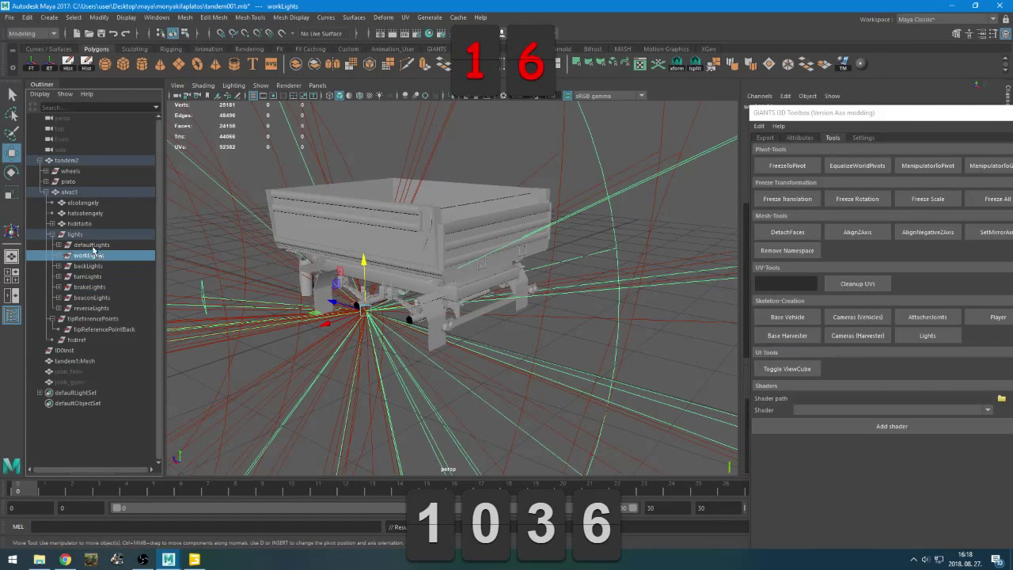
Examine the contents of defaultLights, including coronas and frontLightLow, and collapse the group
left_click(92, 246)
left_click(58, 246)
left_click(92, 257)
left_click(91, 266)
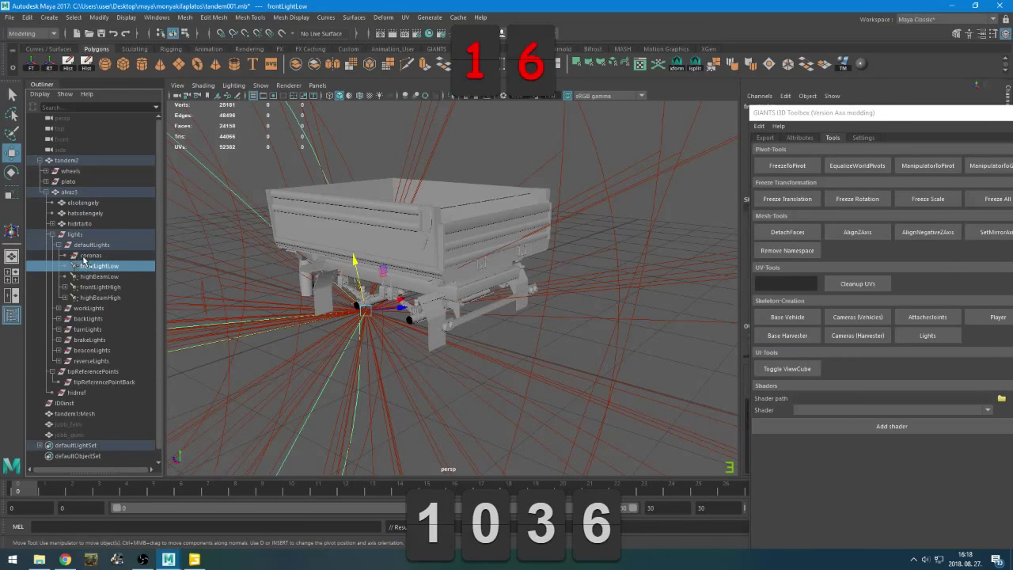
left_click(84, 257)
left_click(88, 246)
left_click(59, 245)
Switch to GIANTS Editor to check the reference trailer's light groups and return to Maya
left_click_drag(392, 320, 503, 336, "alt")
key("alt+Tab")
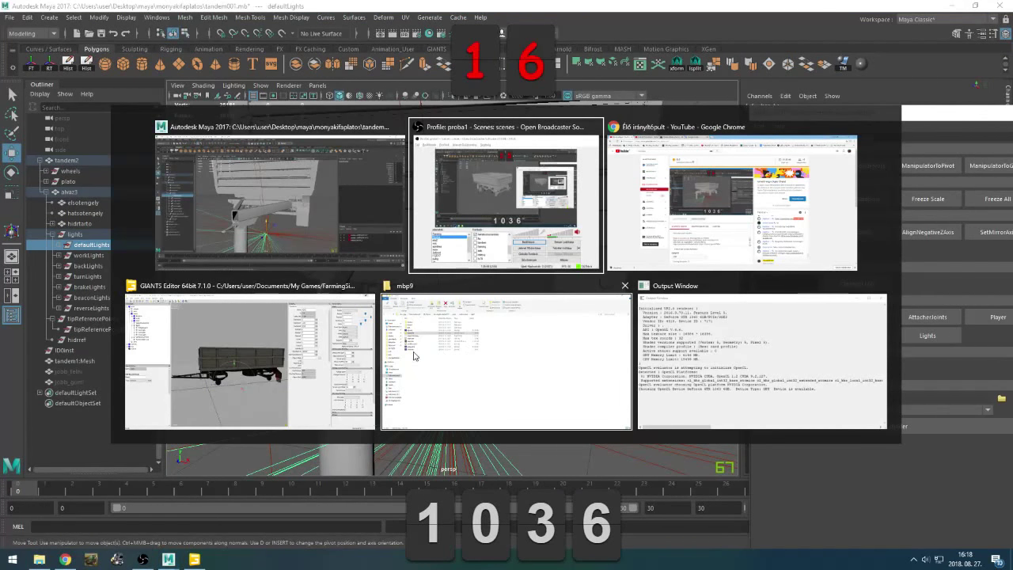
key("Tab")
key("Tab")
key("alt+Tab")
key("Tab")
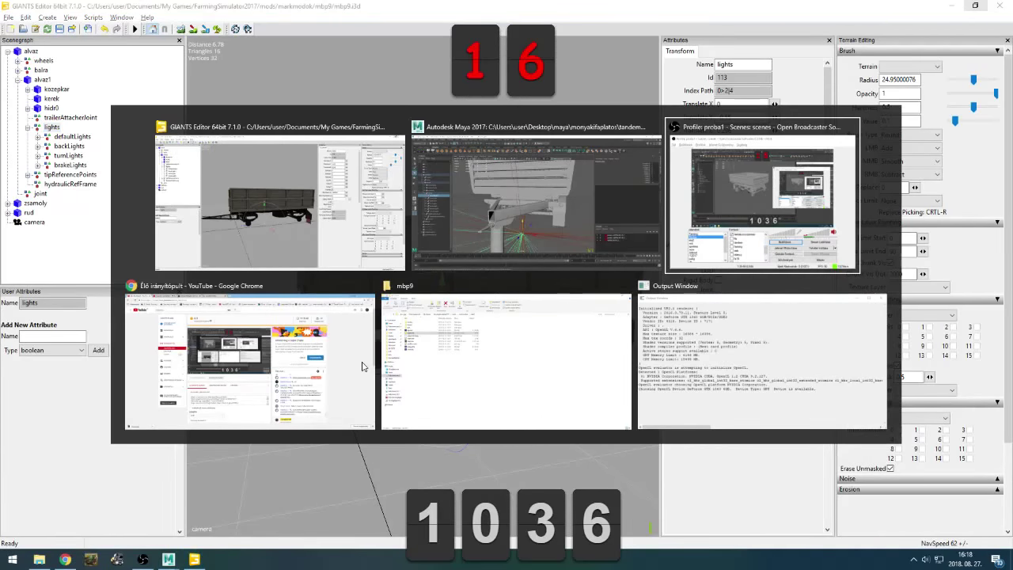
left_click(434, 210)
Display the trailer model with textured shading and frame its front end
key("6")
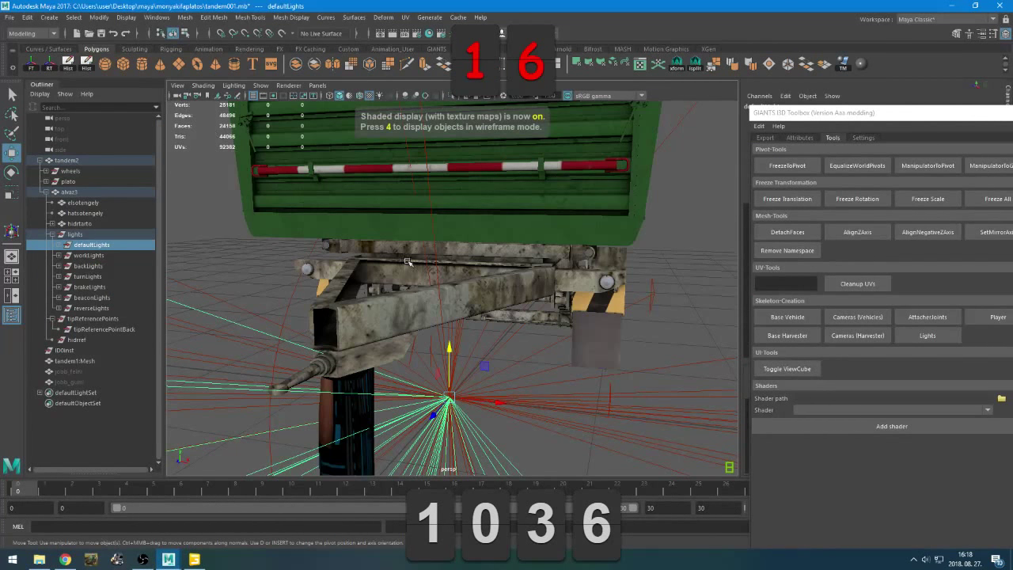
left_click_drag(408, 262, 467, 332, "alt")
scroll(487, 317, "down", 3)
Expand defaultLights and examine its coronas, frontLightLow, highBeamLow, frontLightHigh and highBeamHigh nodes against the trailer's front
left_click(58, 245)
left_click(89, 254)
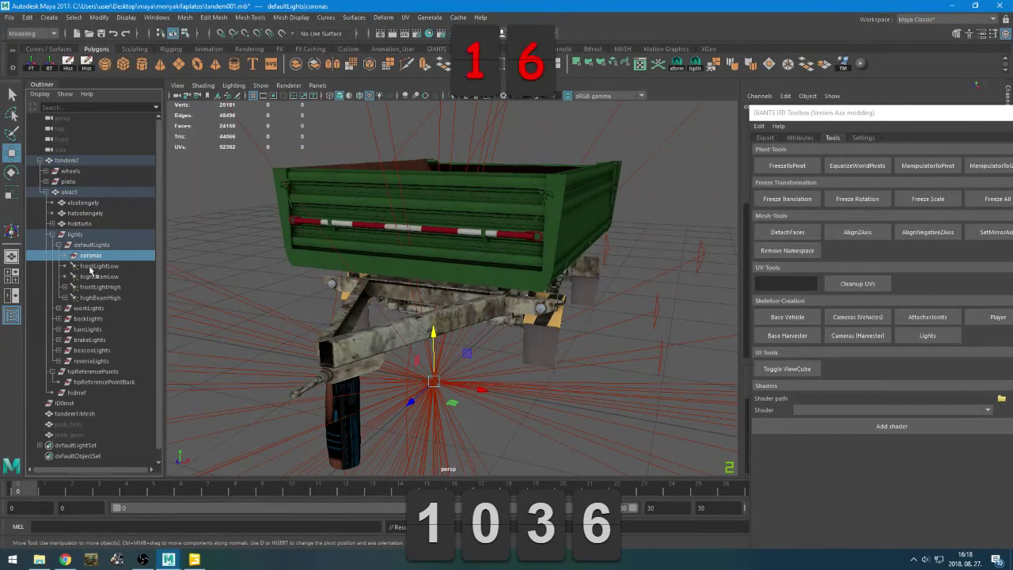
left_click(91, 266)
left_click_drag(356, 325, 404, 336, "alt")
middle_click_drag(403, 337, 355, 309, "alt")
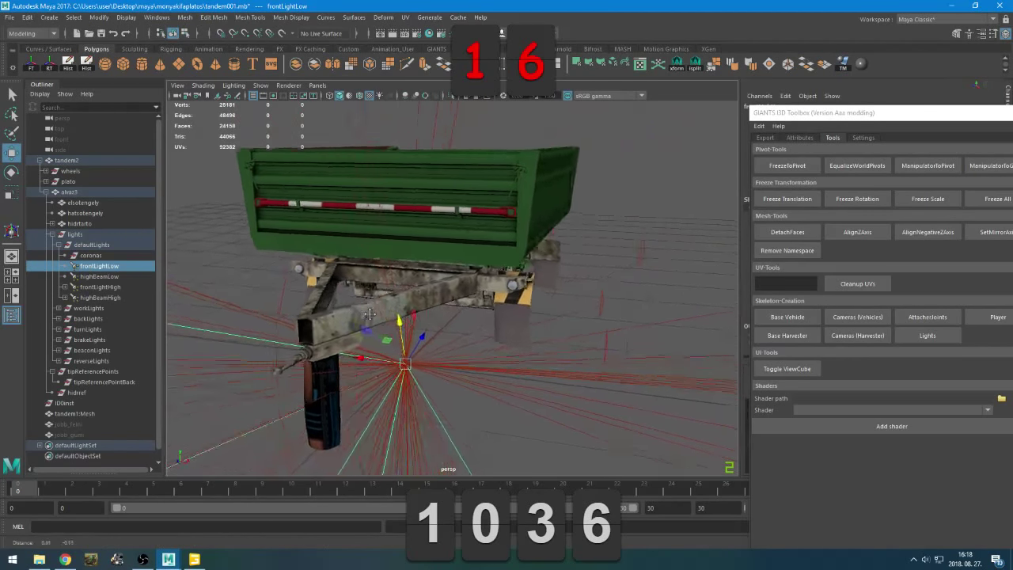
scroll(354, 309, "up", 5)
left_click(93, 287)
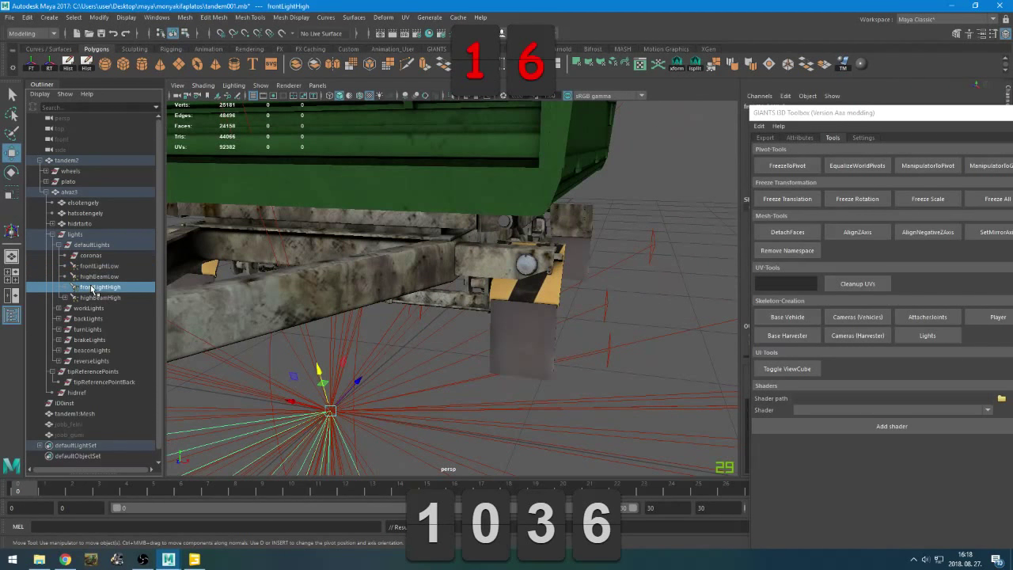
left_click(101, 299)
left_click(100, 267)
left_click(106, 278)
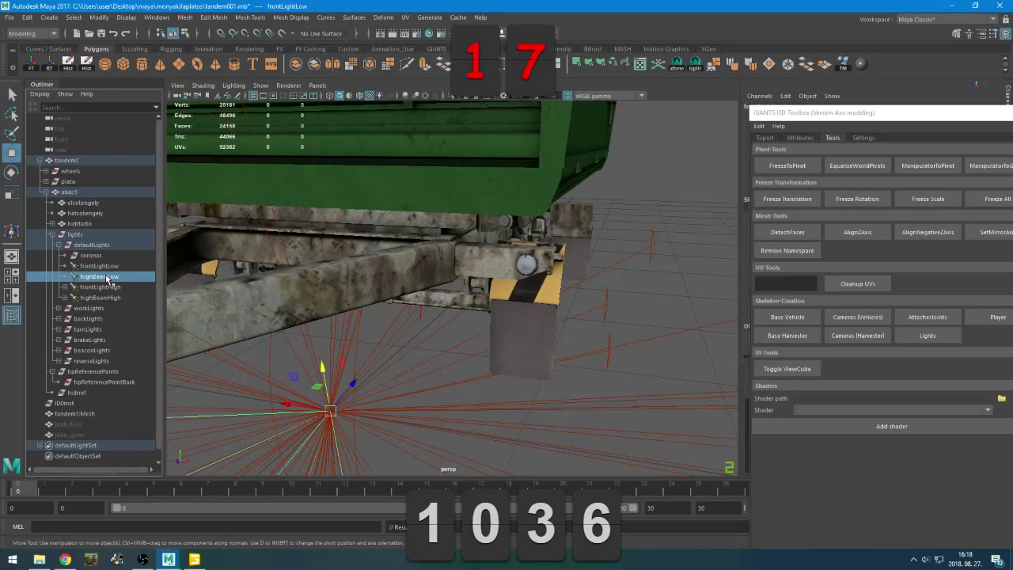
Inspect the light nested inside frontLightHigh and compare it with the highBeamHigh and highBeamLow lights
left_click(111, 290)
left_click(65, 287)
left_click(92, 299)
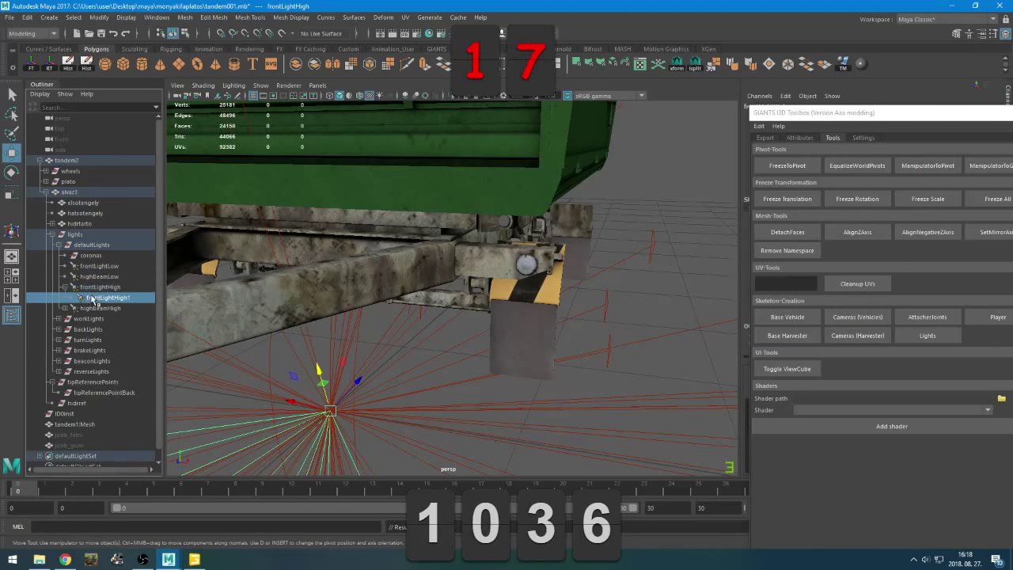
left_click(93, 291)
left_click(65, 288)
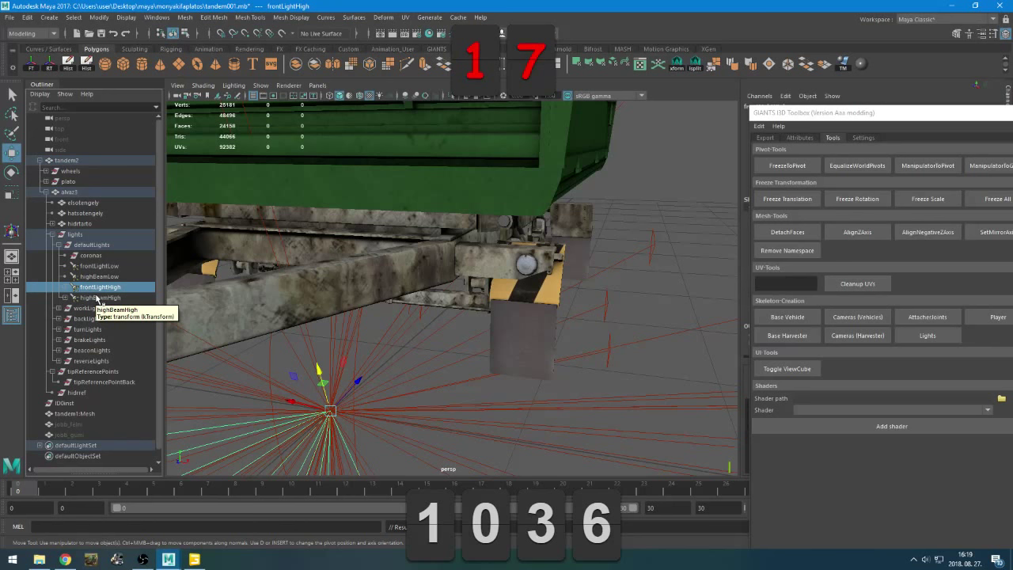
left_click(95, 297)
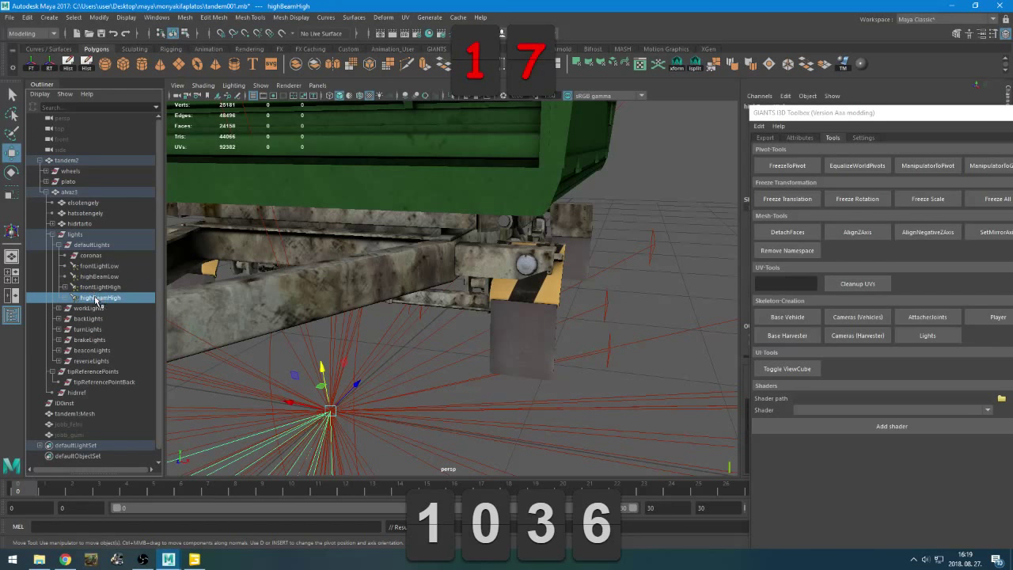
left_click(93, 287)
left_click(92, 277)
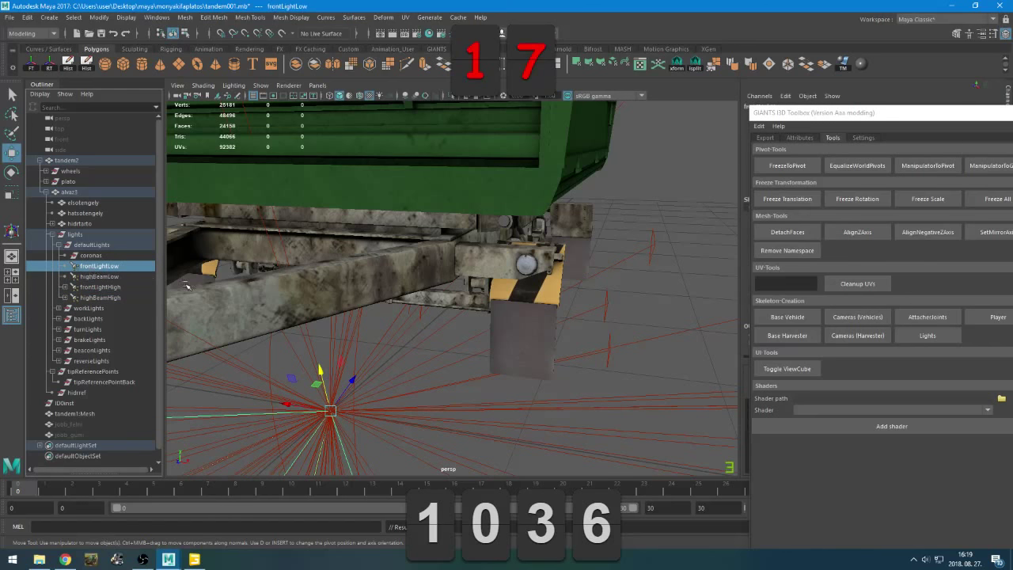
Check from the trailer's side which way defaultLights and frontLightLow point
left_click_drag(280, 372, 518, 236, "alt")
key("ctrl+z")
left_click_drag(470, 299, 337, 336, "alt")
scroll(337, 334, "down", 4)
left_click(83, 245)
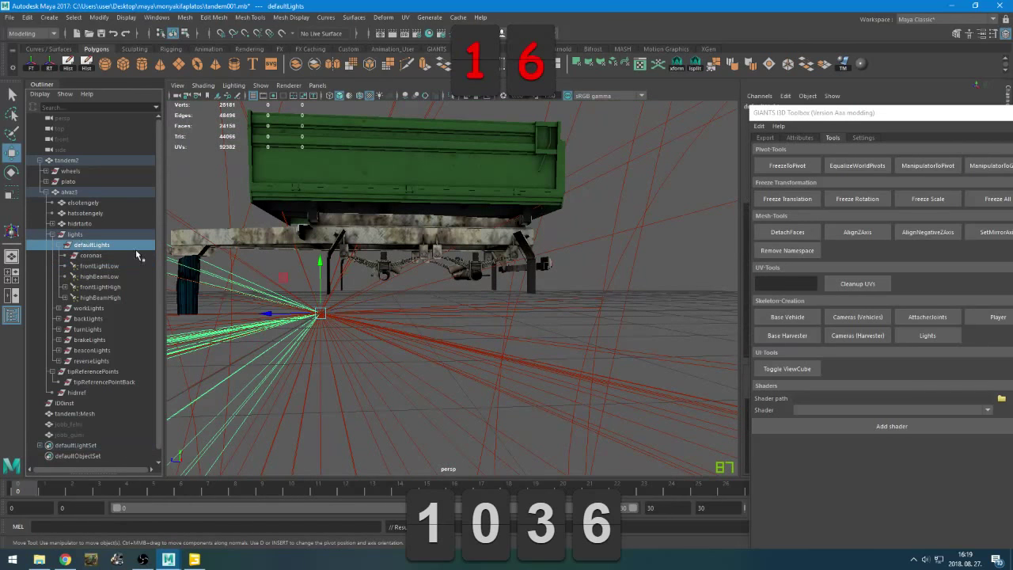
left_click_drag(430, 290, 444, 301, "alt")
left_click(79, 256)
left_click(87, 266)
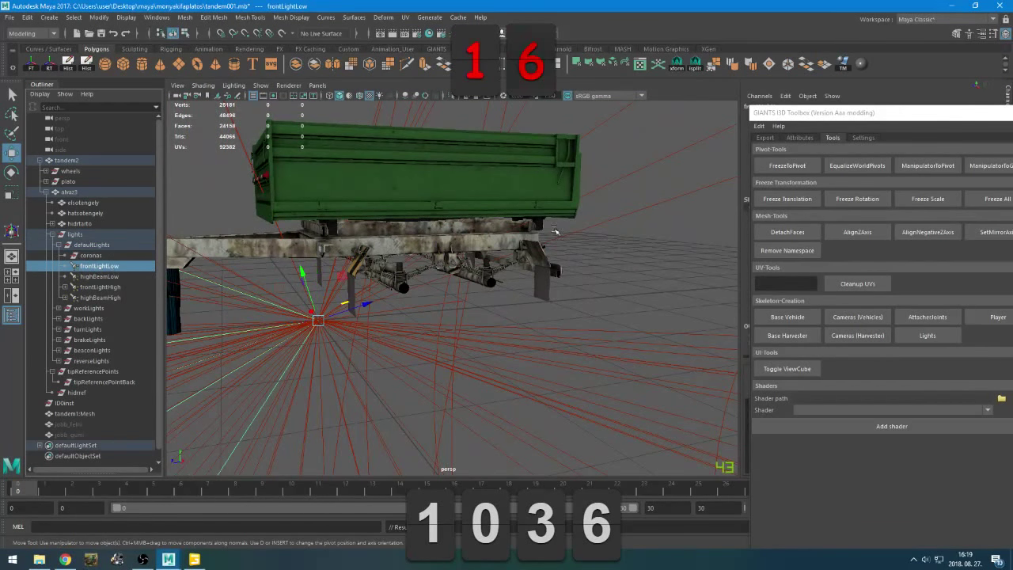
Uncover the channel values behind the I3D Toolbox and compare the rotations of the front and high-beam lights
left_click_drag(878, 113, 868, 228)
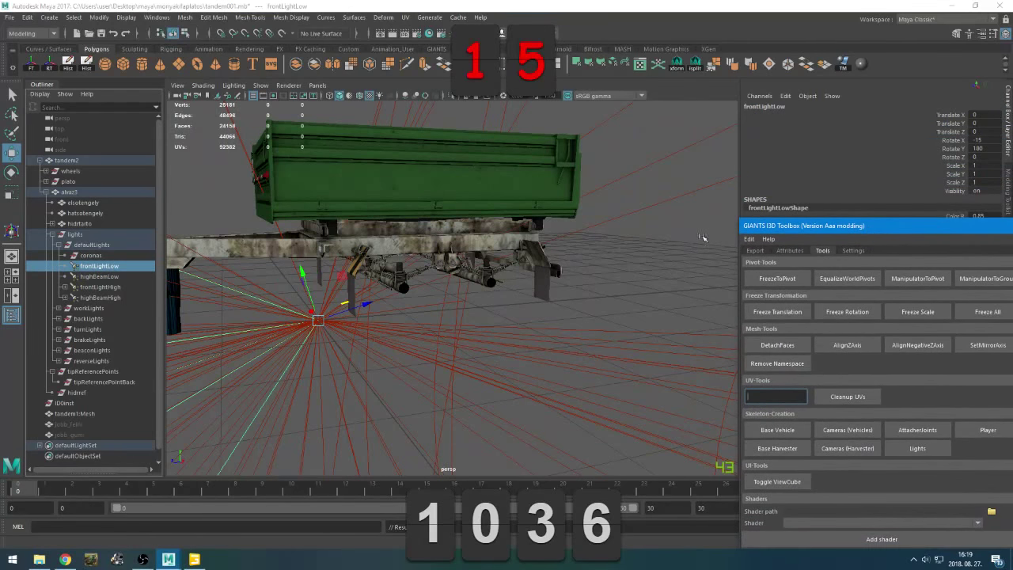
left_click(105, 286)
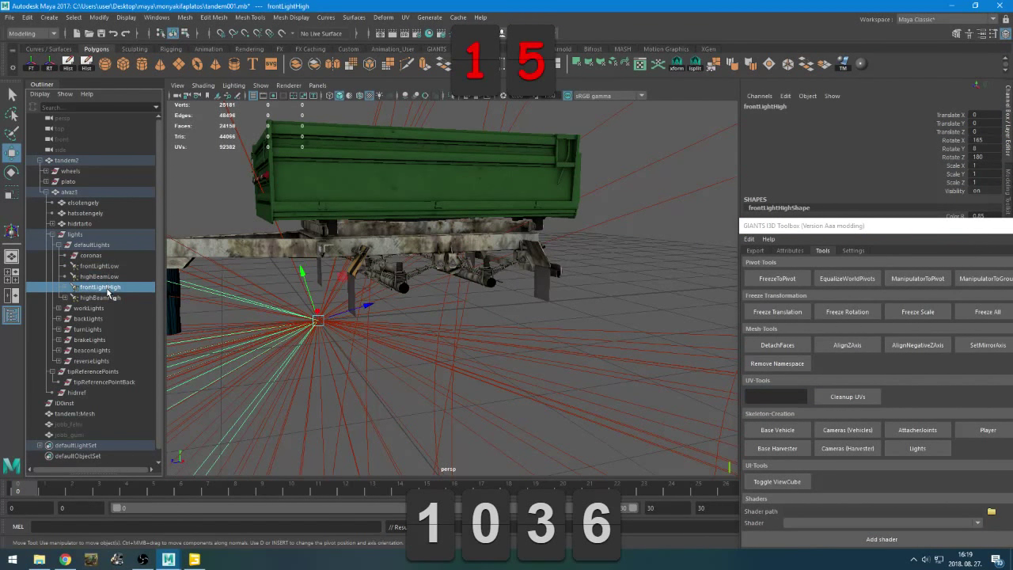
left_click(109, 298)
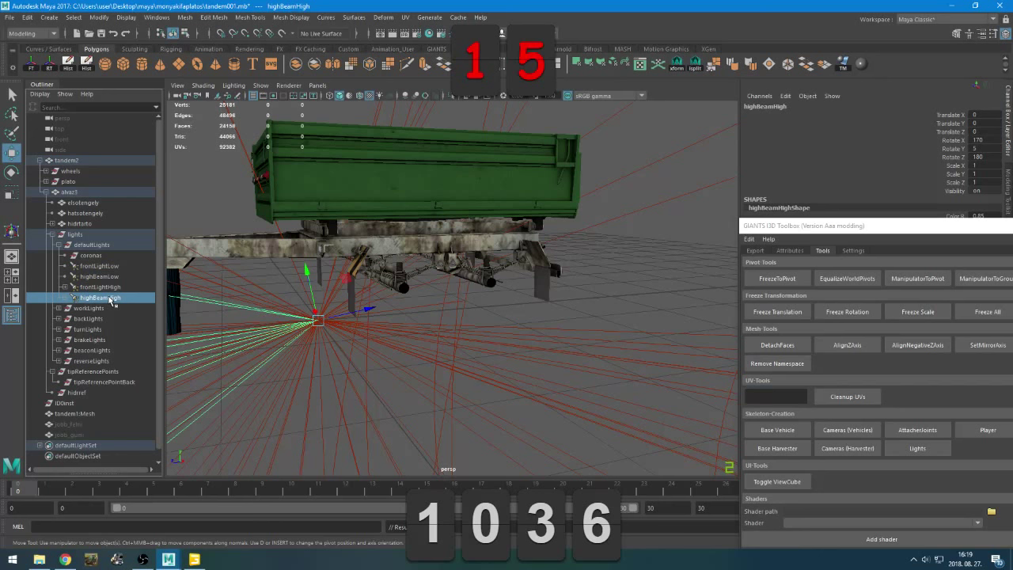
left_click_drag(260, 295, 249, 296, "alt")
left_click(111, 290)
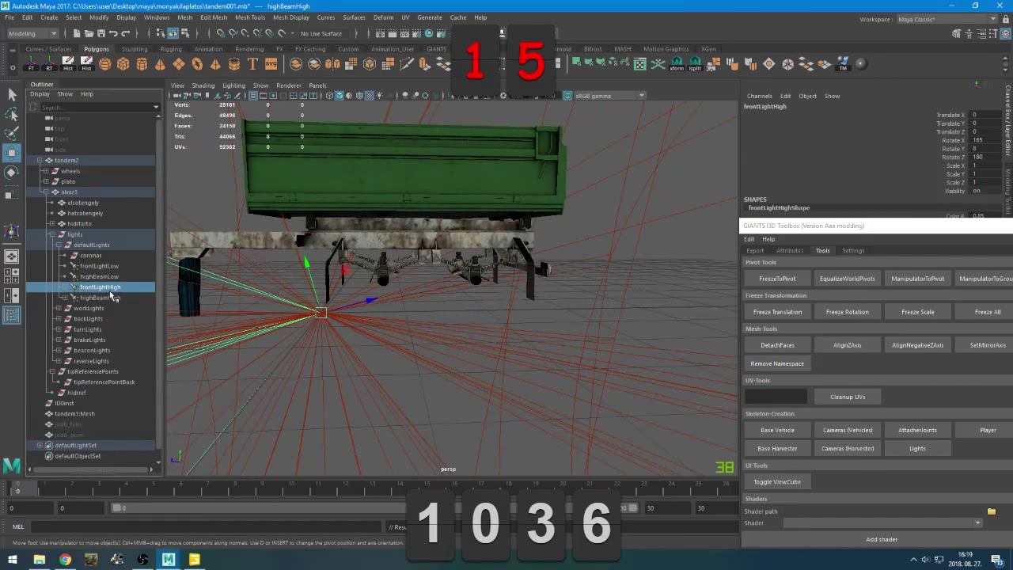
left_click(111, 277)
left_click(108, 268)
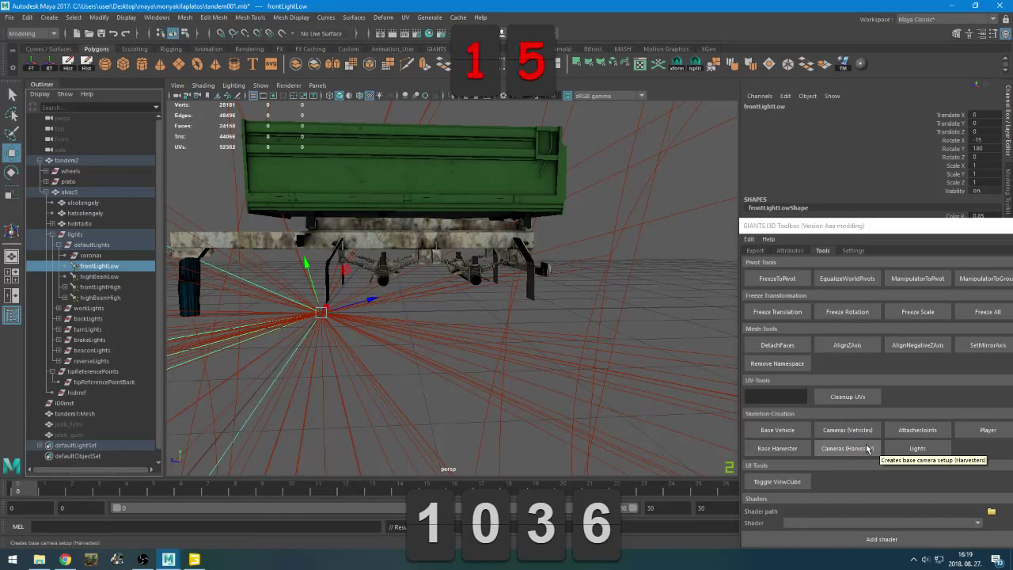
Review the transform values of the lights, defaultLights, coronas and frontLightLow nodes
left_click(785, 481)
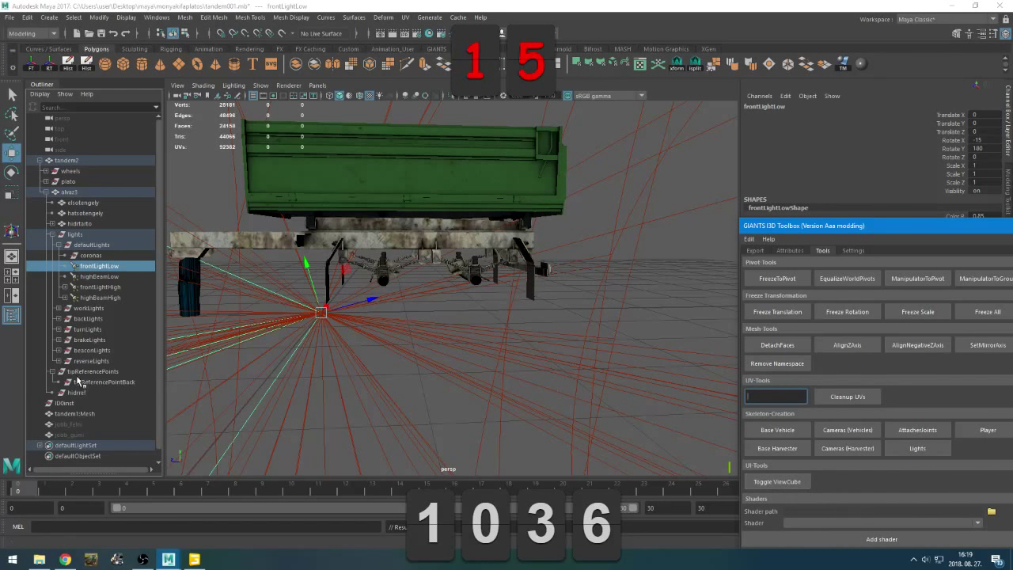
left_click(76, 234)
left_click(91, 244)
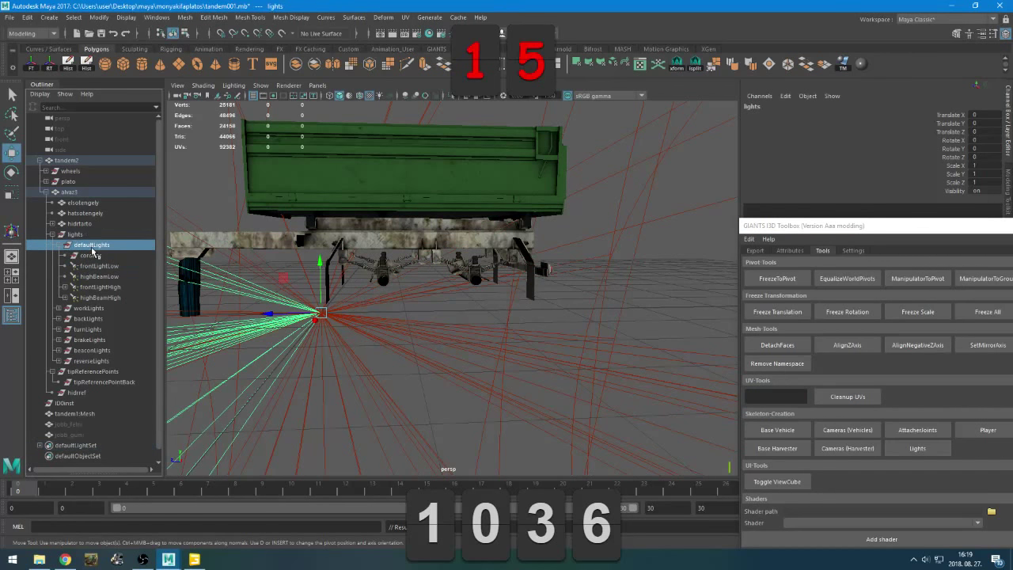
left_click(91, 255)
left_click(94, 266)
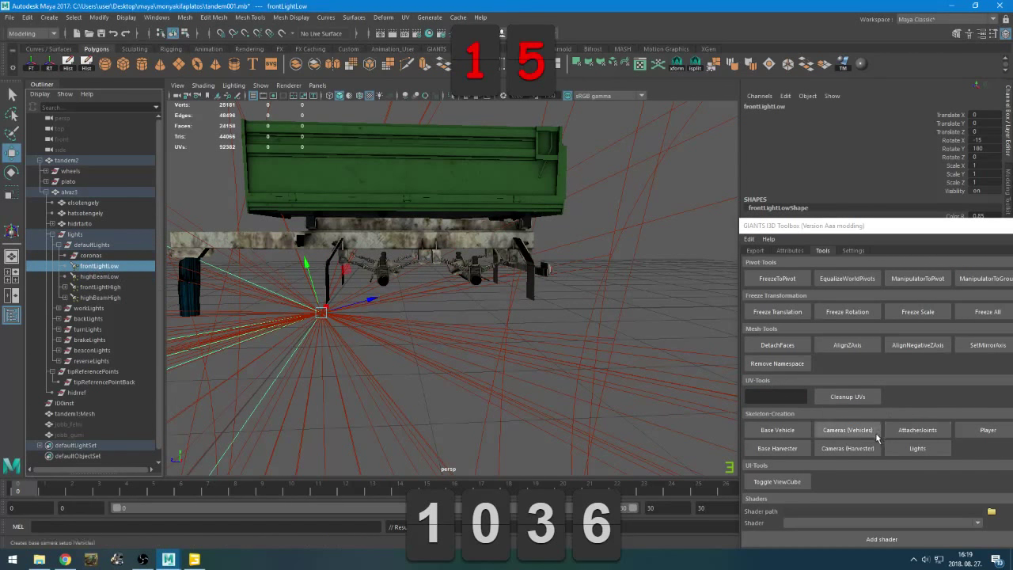
left_click(855, 484)
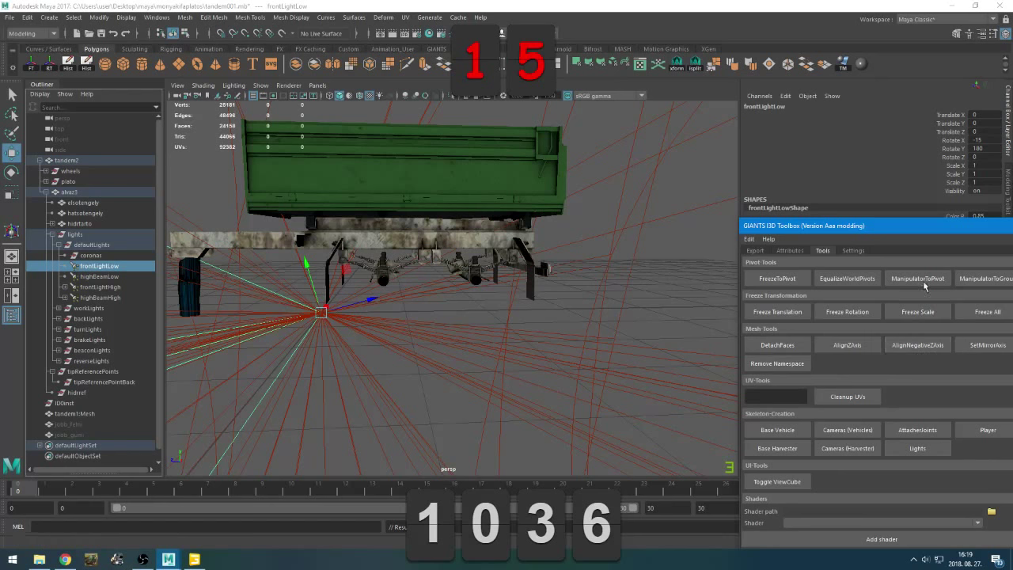
left_click_drag(899, 225, 884, 211)
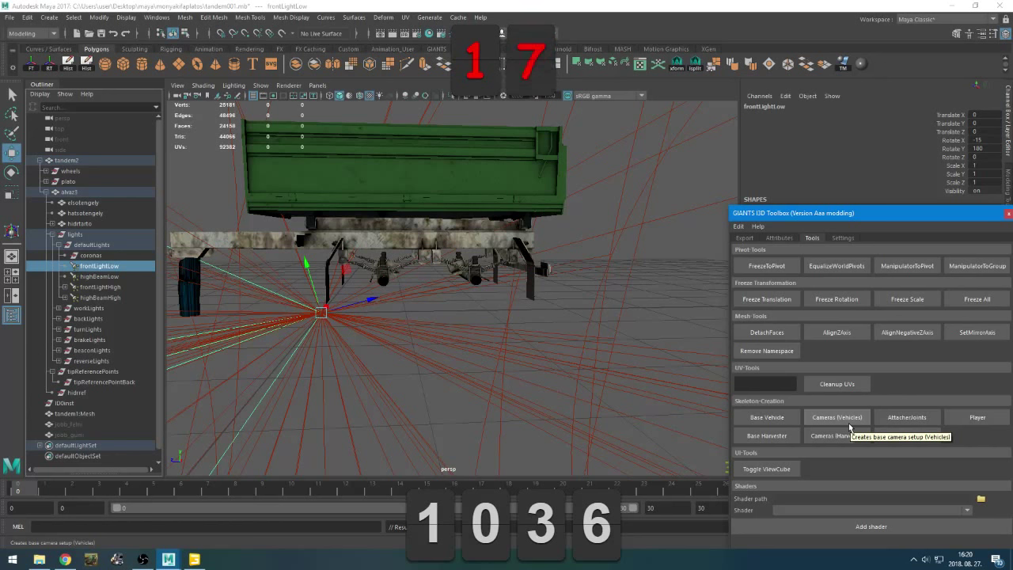
Switch to Chrome and translate the chat question "What is this trailer? or something" from English to Hungarian in Google Translate
left_click(168, 560)
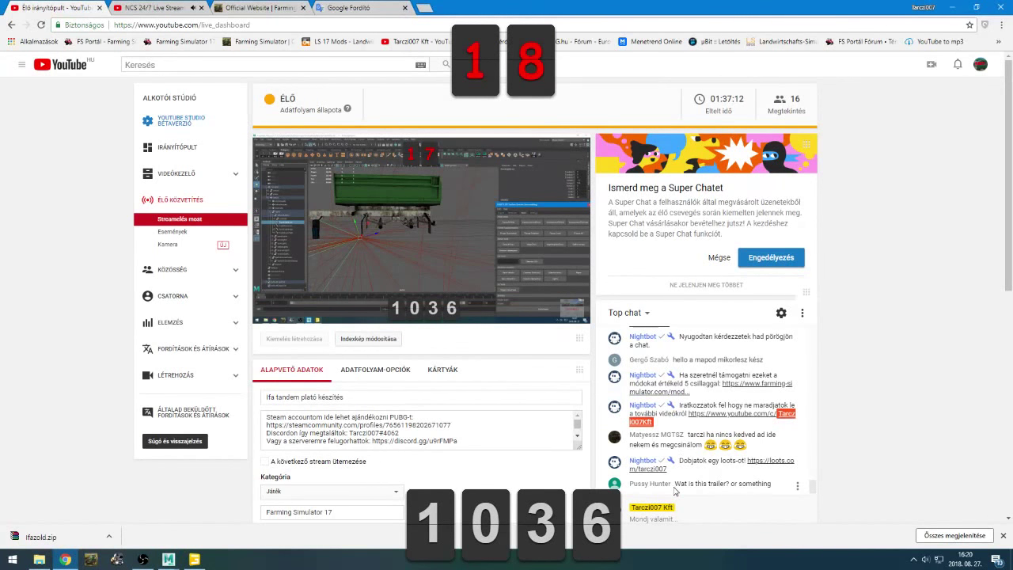
left_click_drag(674, 484, 773, 485)
key("ctrl+c")
left_click(375, 7)
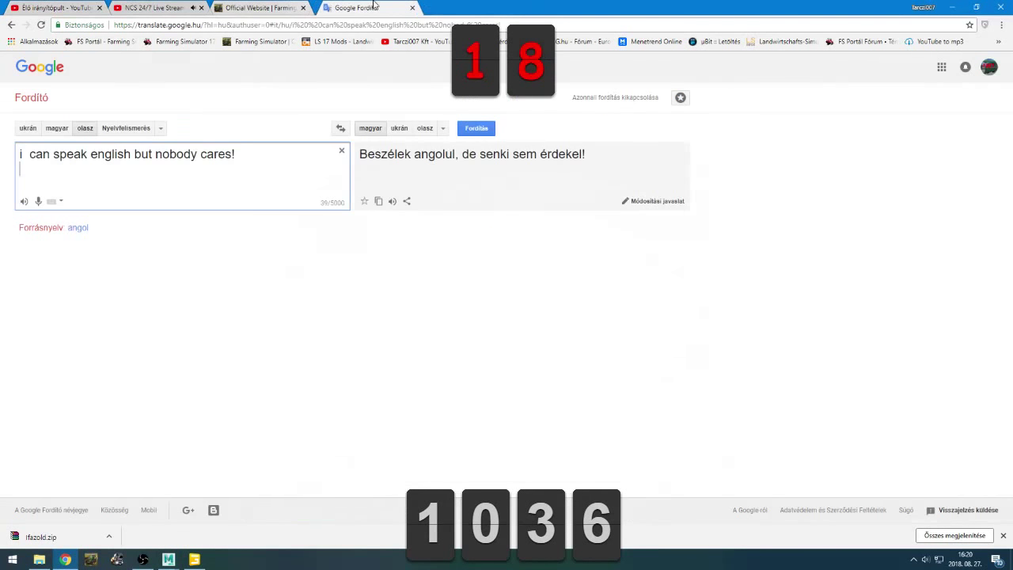
left_click_drag(285, 168, 4, 153)
key("ctrl+v")
left_click(33, 157)
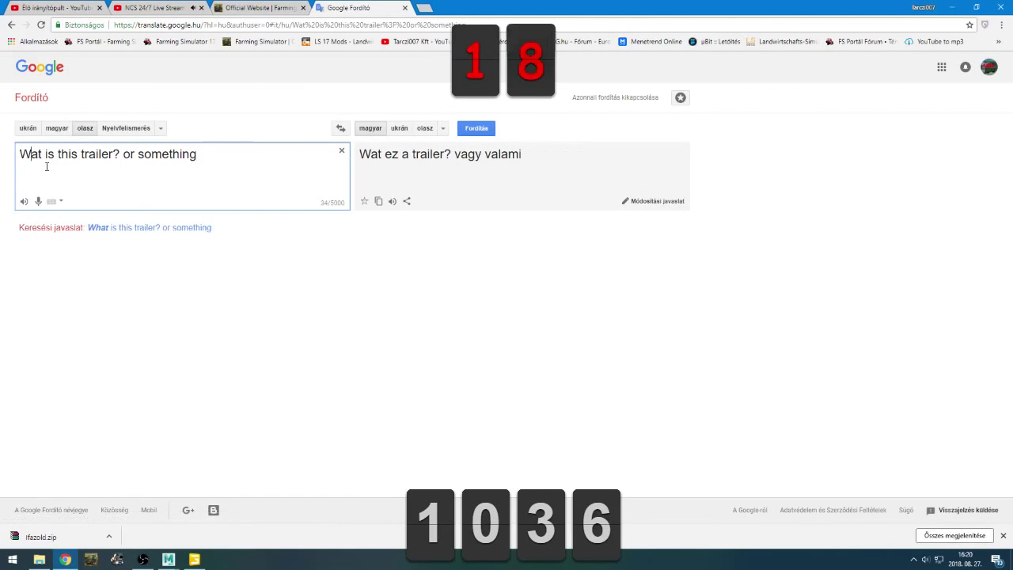
type("h")
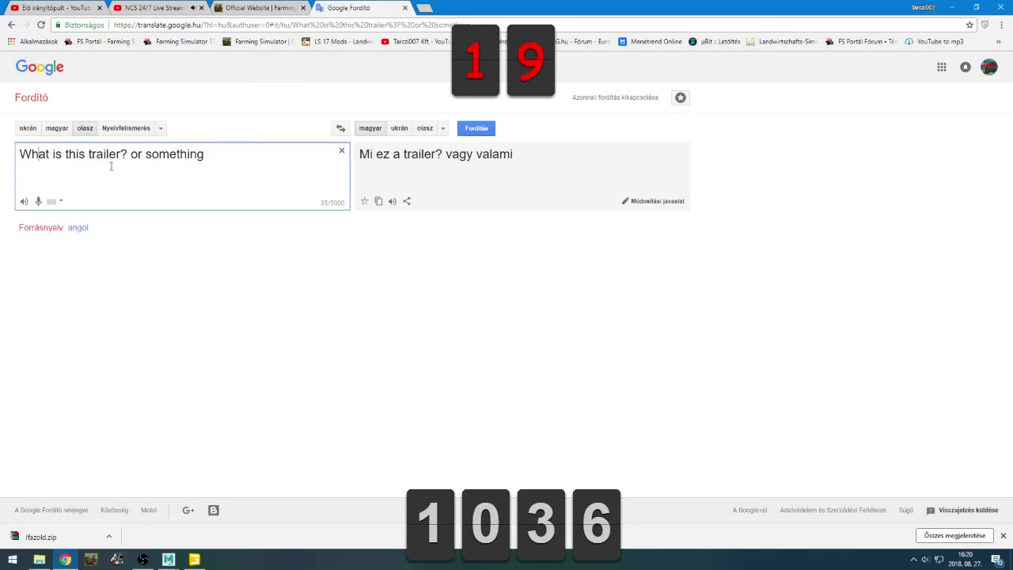
left_click(80, 228)
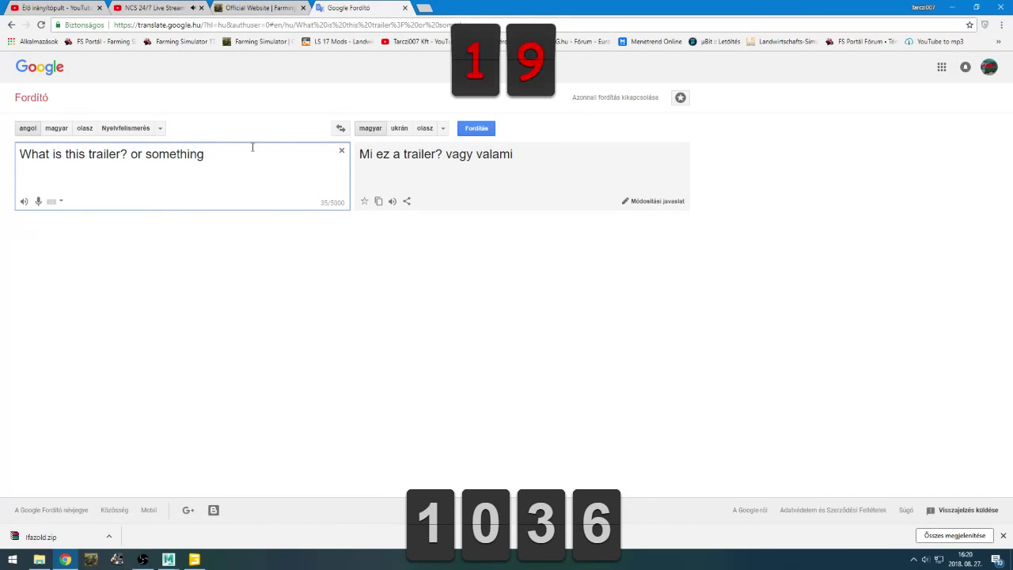
Search Google for "ifa trailer" in the translator's browser tab
left_click(245, 7)
left_click(171, 7)
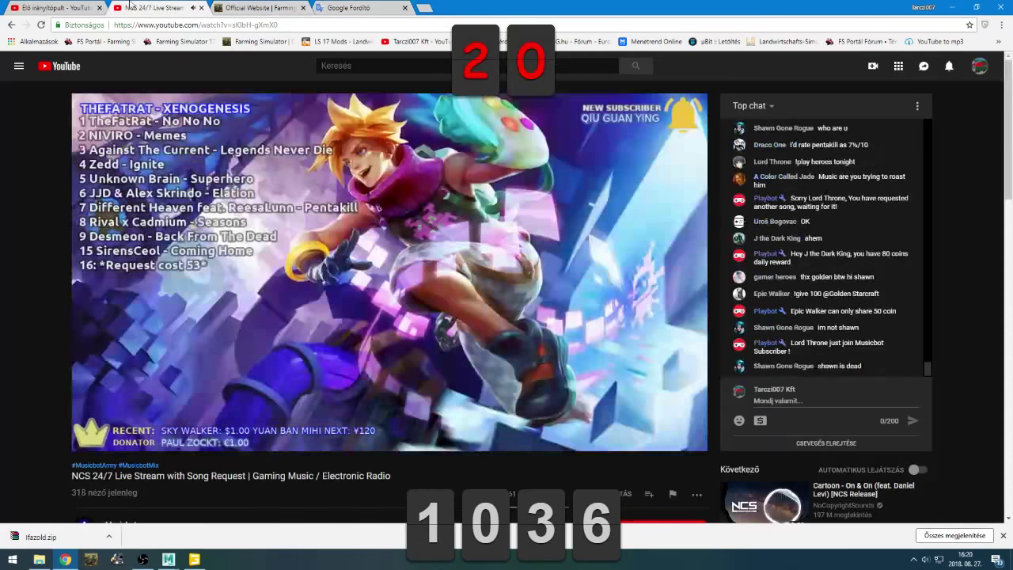
left_click(71, 7)
left_click(396, 7)
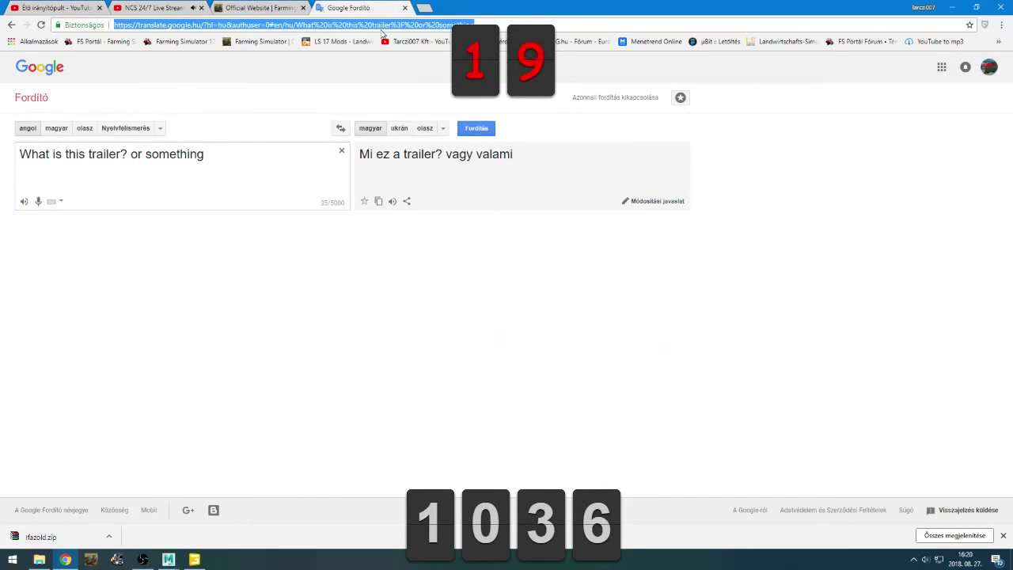
type("ifa tr")
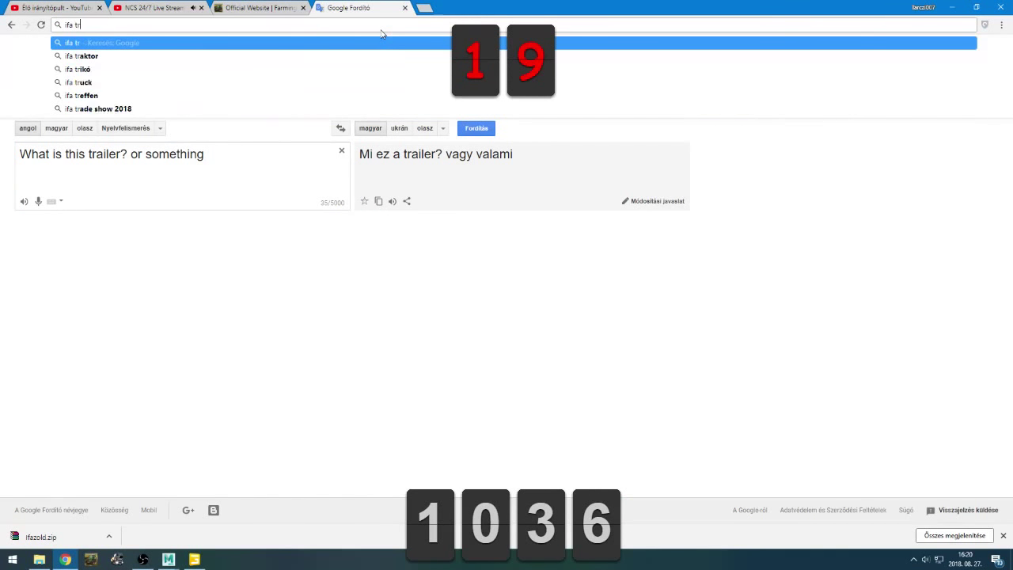
type("ailer")
key("Return")
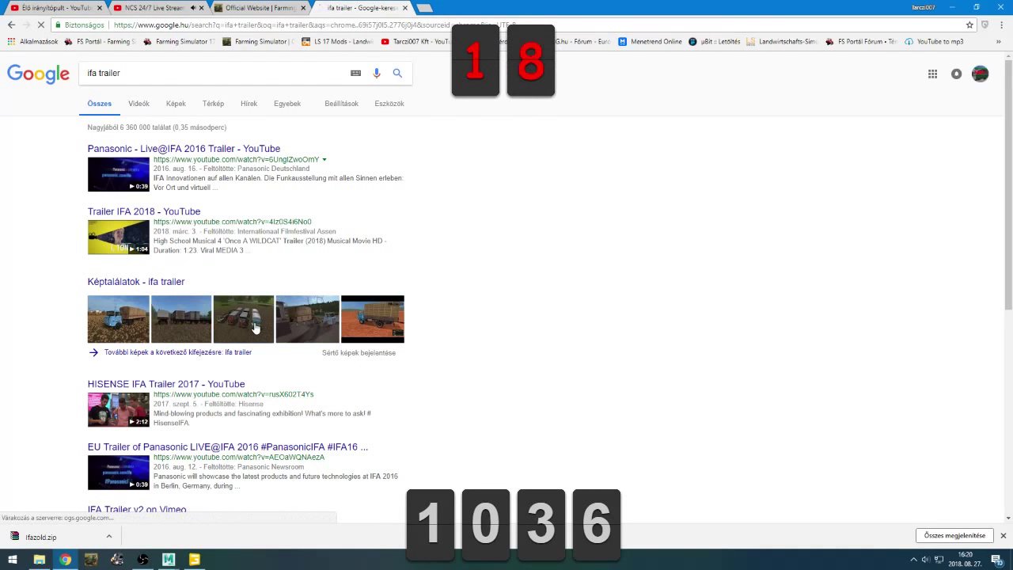
View the IFA W50 pack and IFA L60 with HW 80.11 trailer image results, and return to Maya
left_click(255, 328)
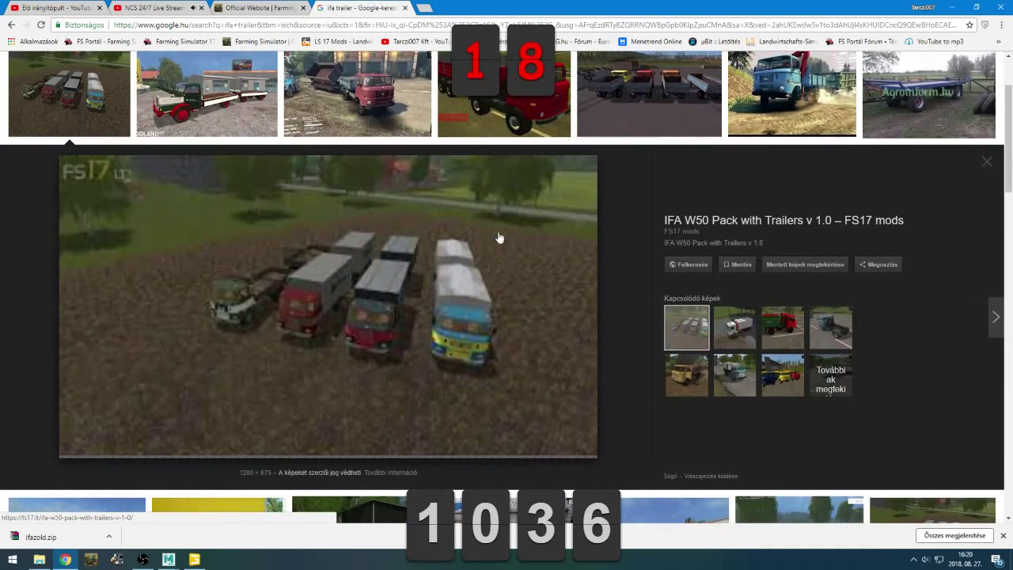
left_click(709, 118)
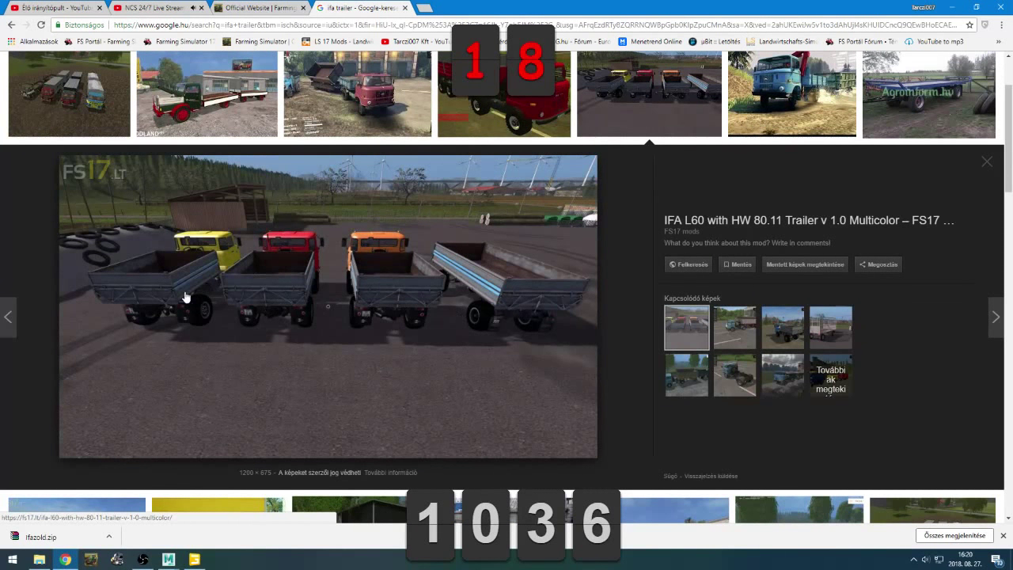
key("alt+Tab")
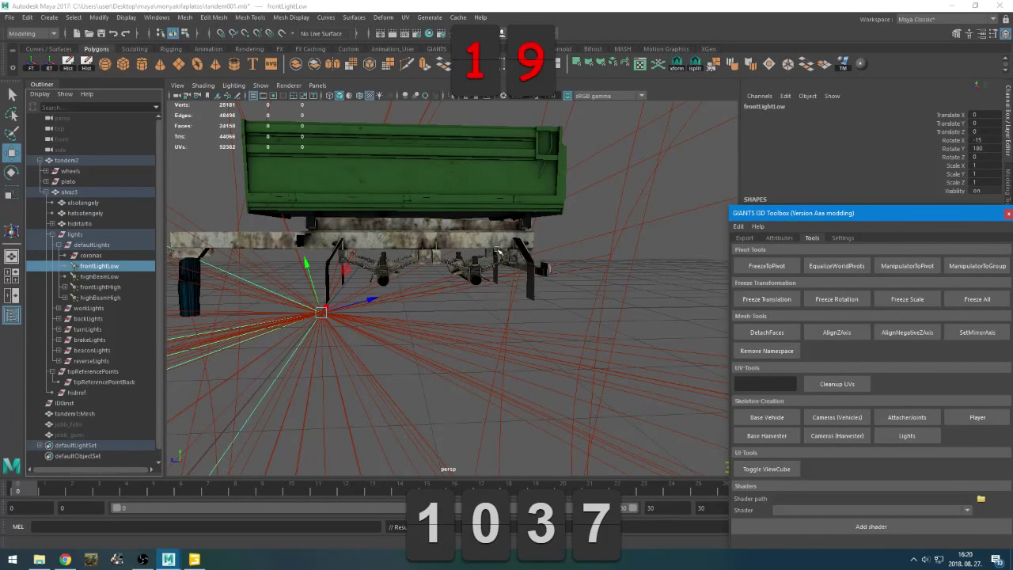
Inspect the frontLightLow and highBeamLow lights against the trailer chassis in the perspective view
left_click_drag(446, 345, 419, 360, "alt")
middle_click_drag(420, 360, 475, 355, "alt")
left_click(103, 276)
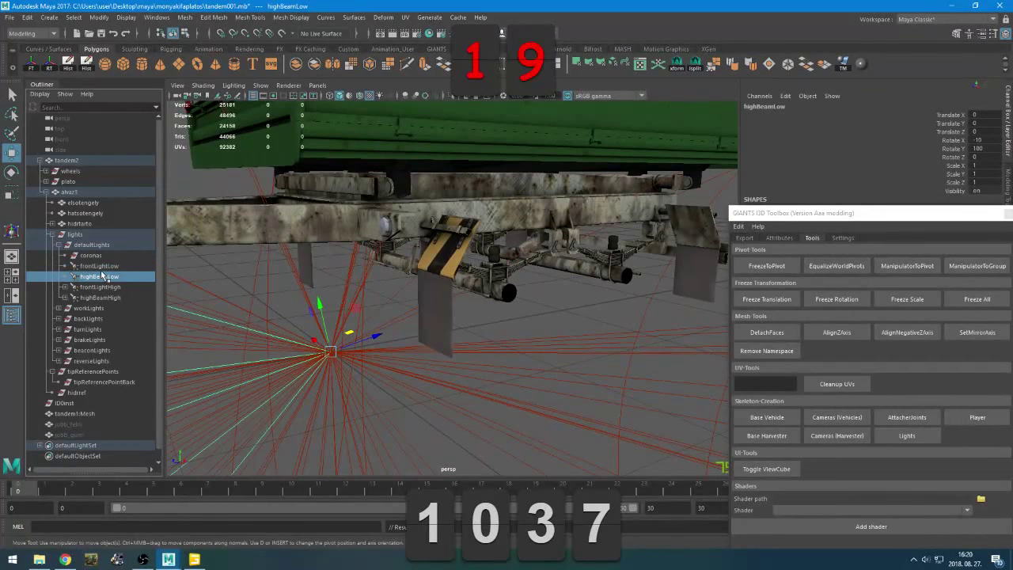
left_click(100, 266)
left_click_drag(376, 332, 427, 339, "alt")
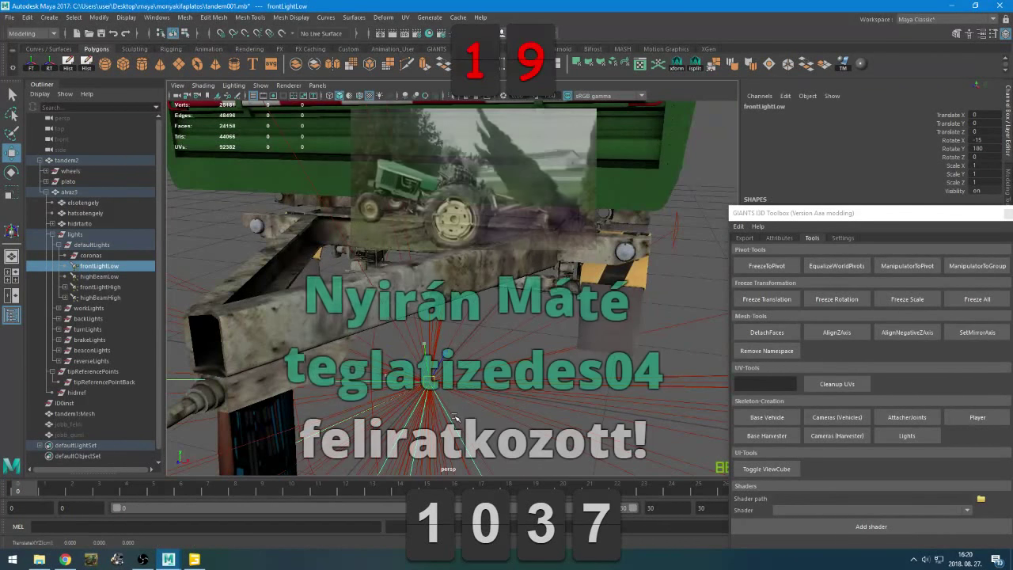
Check the stream in Open Broadcaster Software and switch to the YouTube live dashboard in Chrome to read the chat
left_click(143, 559)
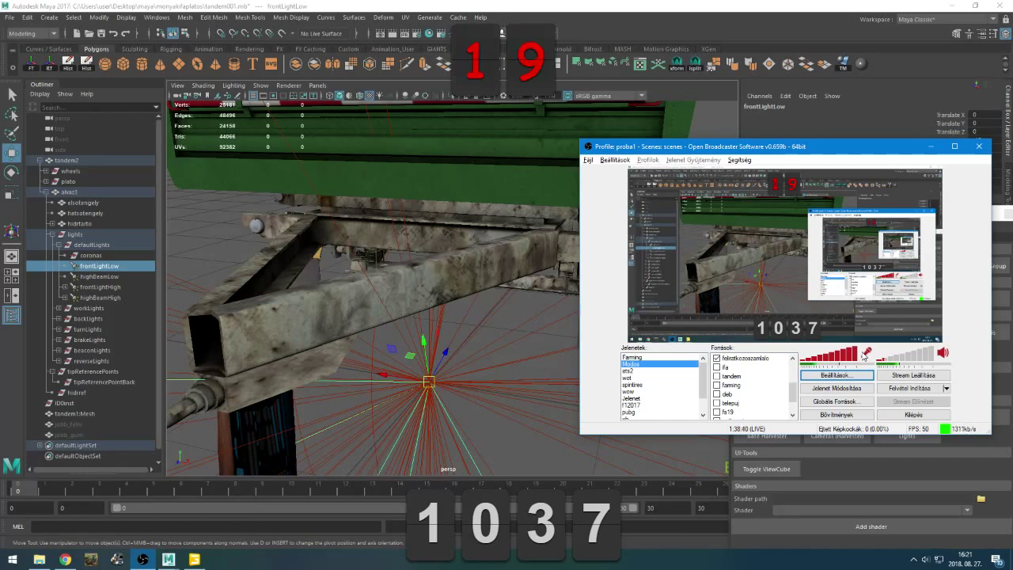
left_click(932, 148)
key("alt+Tab")
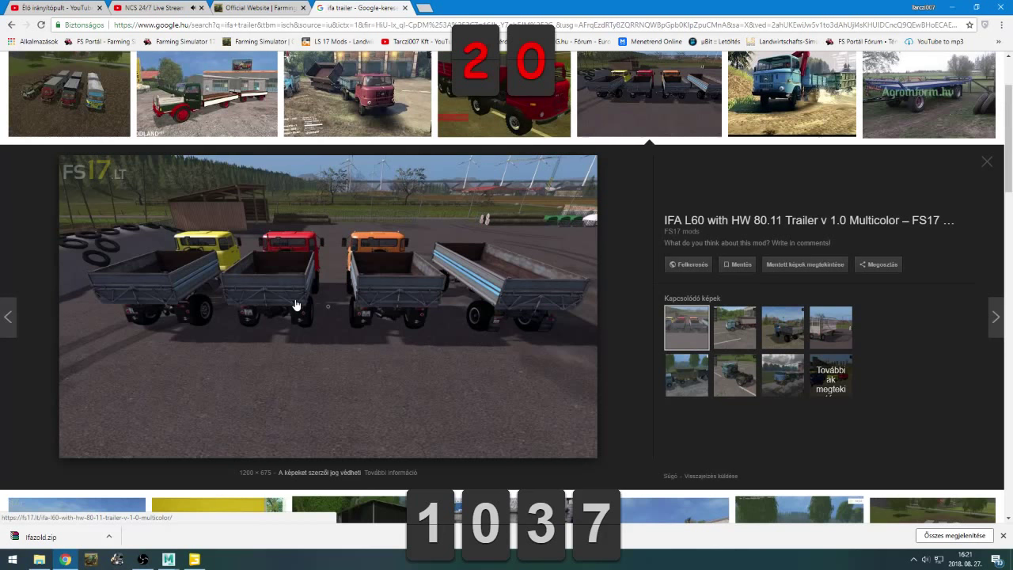
left_click(242, 7)
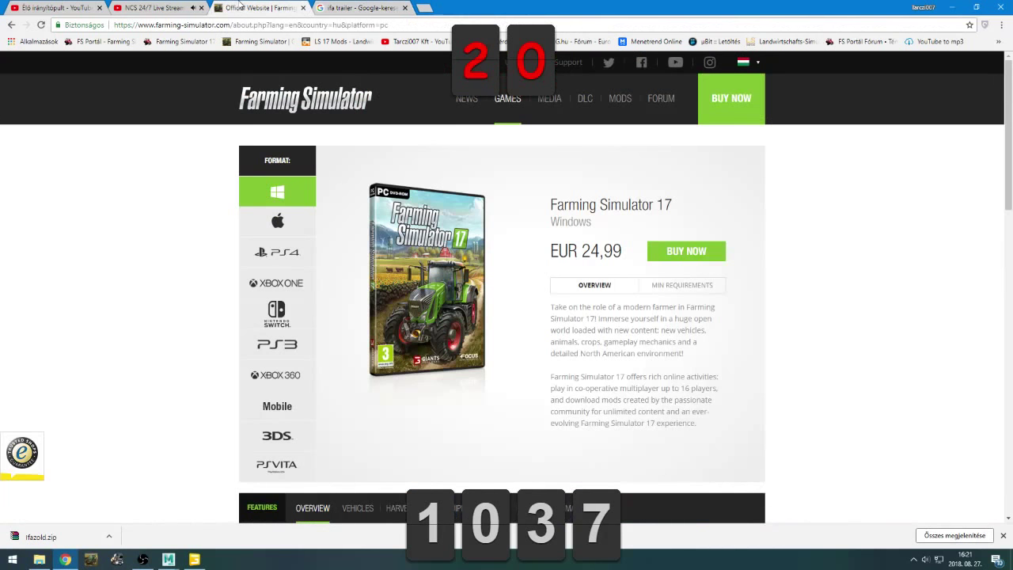
left_click(159, 7)
left_click(56, 8)
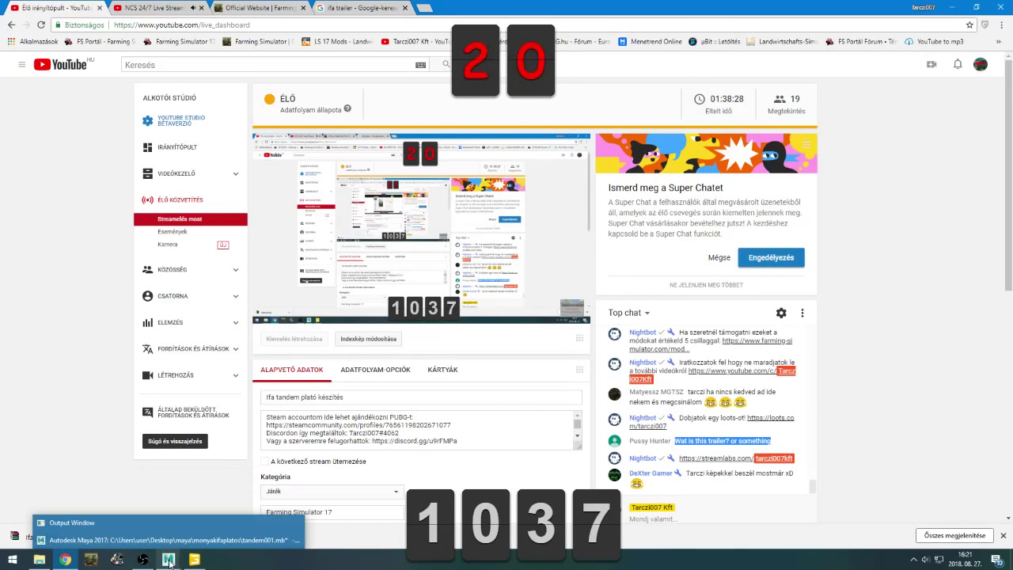
Return to Maya and examine the front lamps and drawbar area of the trailer
left_click(168, 542)
left_click(143, 559)
left_click(143, 559)
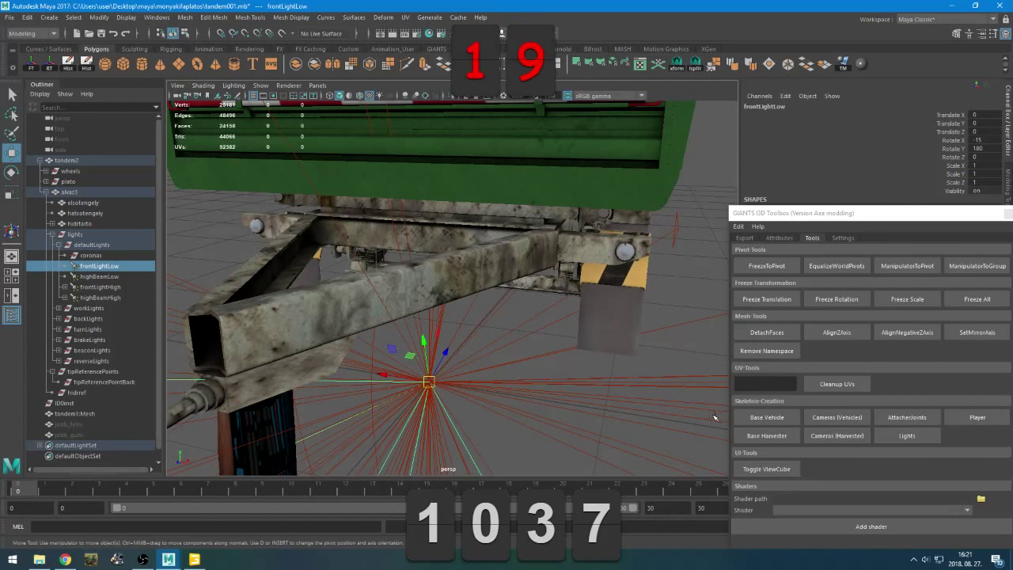
scroll(638, 405, "down", 3)
scroll(510, 367, "up", 5)
scroll(549, 402, "down", 3)
left_click_drag(549, 403, 470, 402, "alt")
Switch to GIANTS Editor, examine the contents of the reference trailer's defaultLights and backLights groups, and return to Maya
left_click(190, 558)
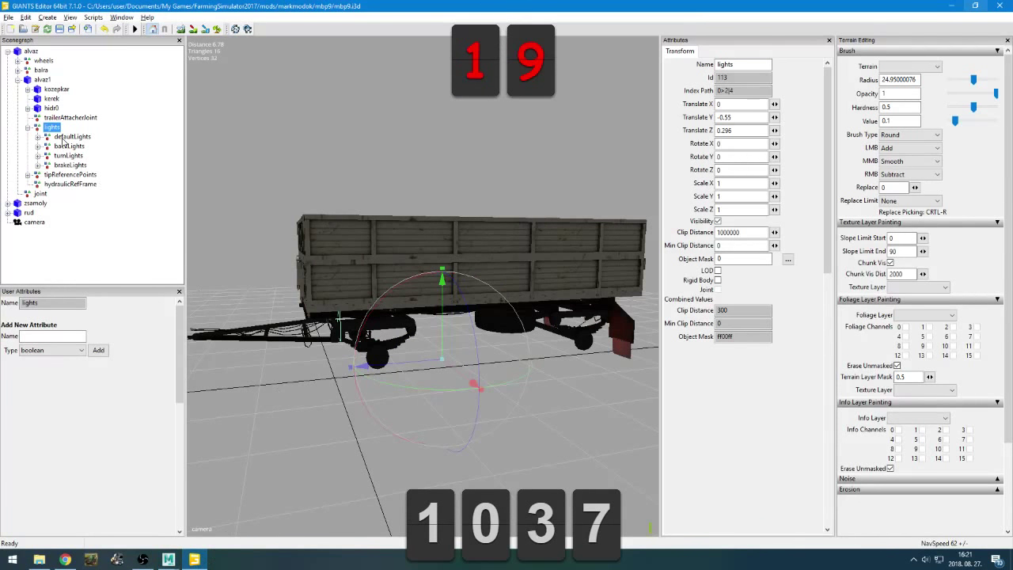
double_click(63, 138)
left_click(76, 146)
double_click(70, 156)
left_click(75, 165)
left_click(78, 175)
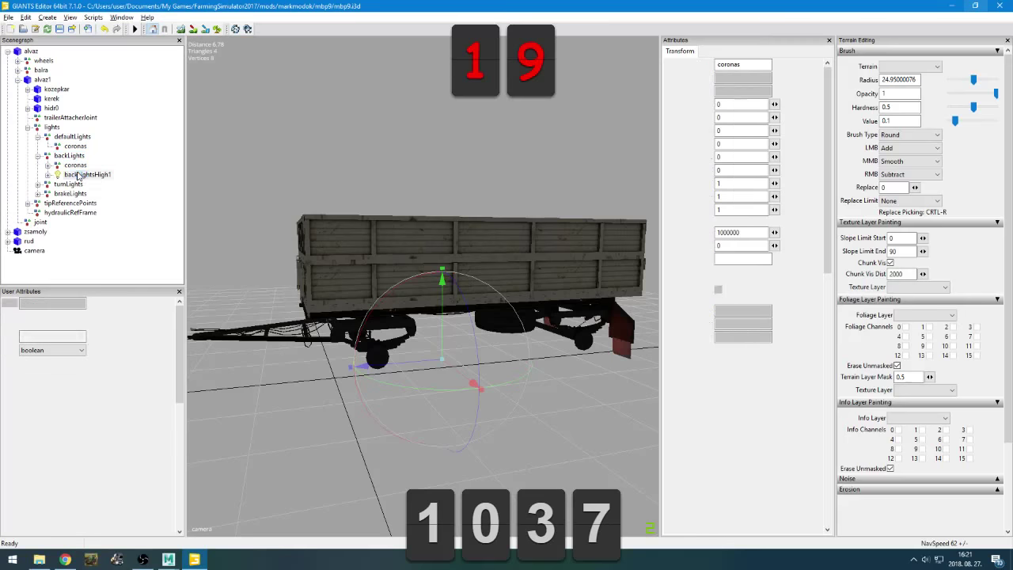
left_click(78, 176)
left_click(76, 145)
key("alt+Tab")
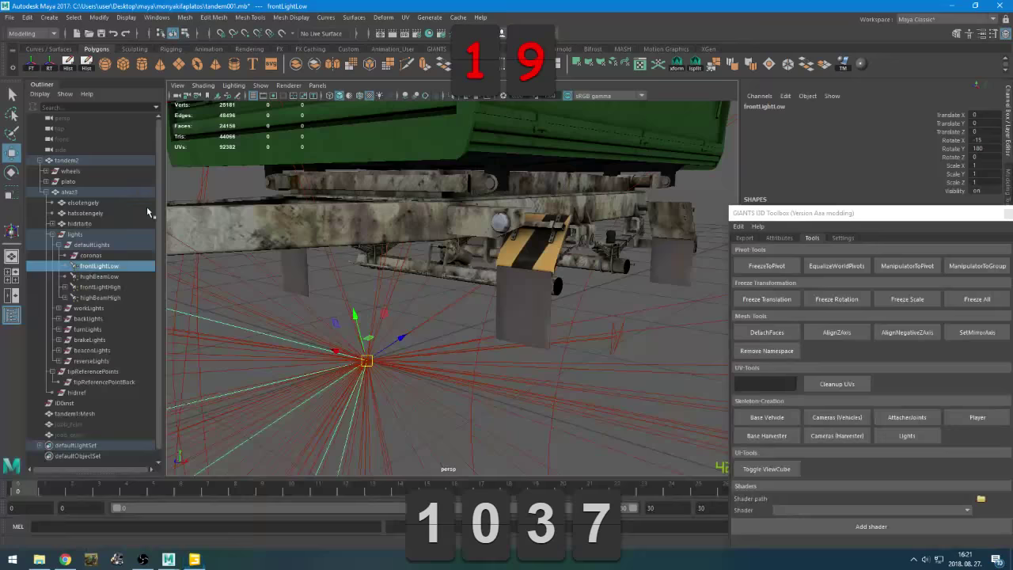
Delete the highBeamHigh and frontLightLow lights from the defaultLights group
left_click(101, 287)
left_click(107, 298)
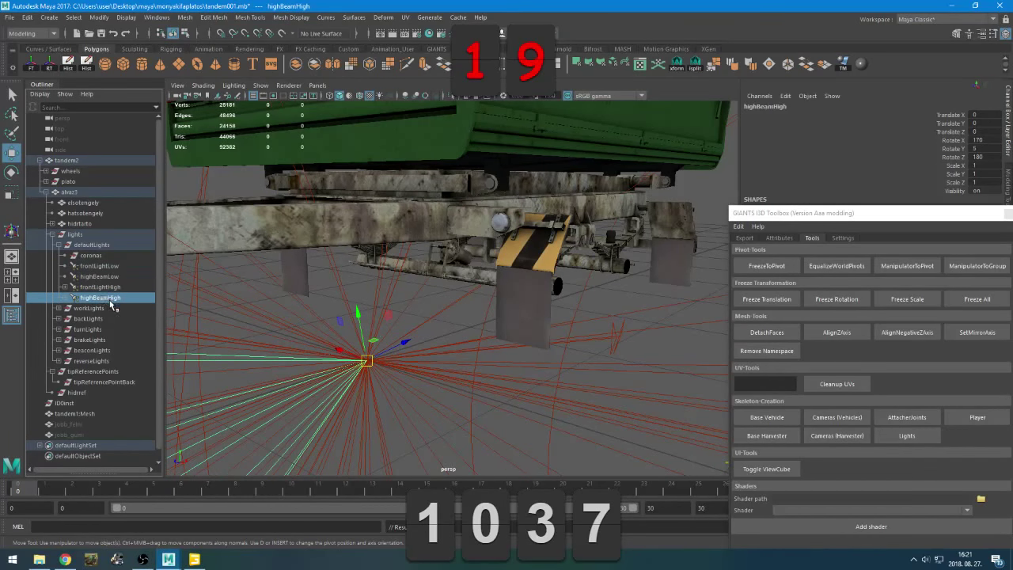
key("Delete")
left_click(106, 267)
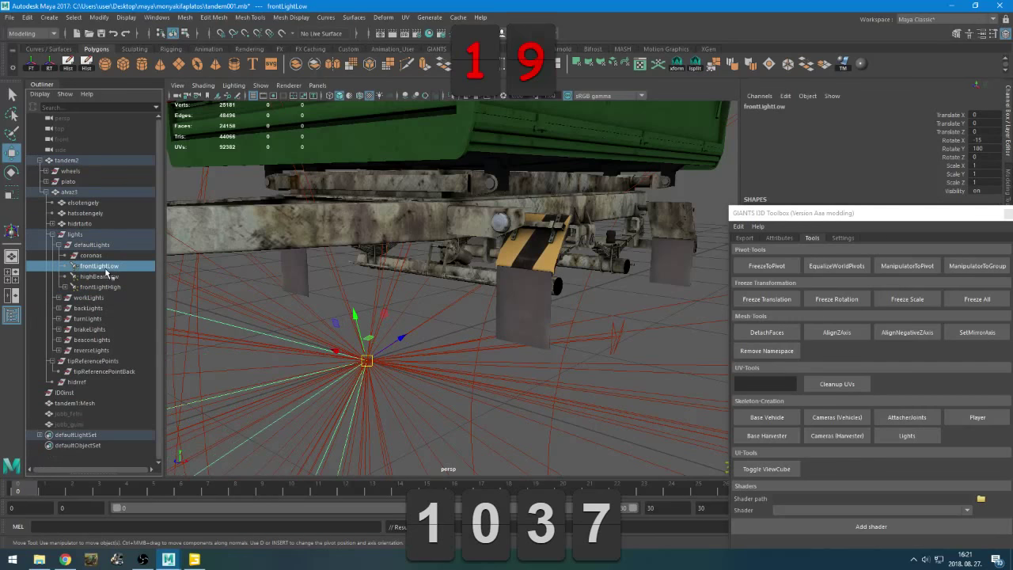
key("Delete")
Try deleting highBeamLow, look at frontLightHigh in the top view, and undo the deletion
left_click(106, 270)
key("Delete")
left_click(104, 269)
left_click_drag(293, 321, 421, 346, "alt")
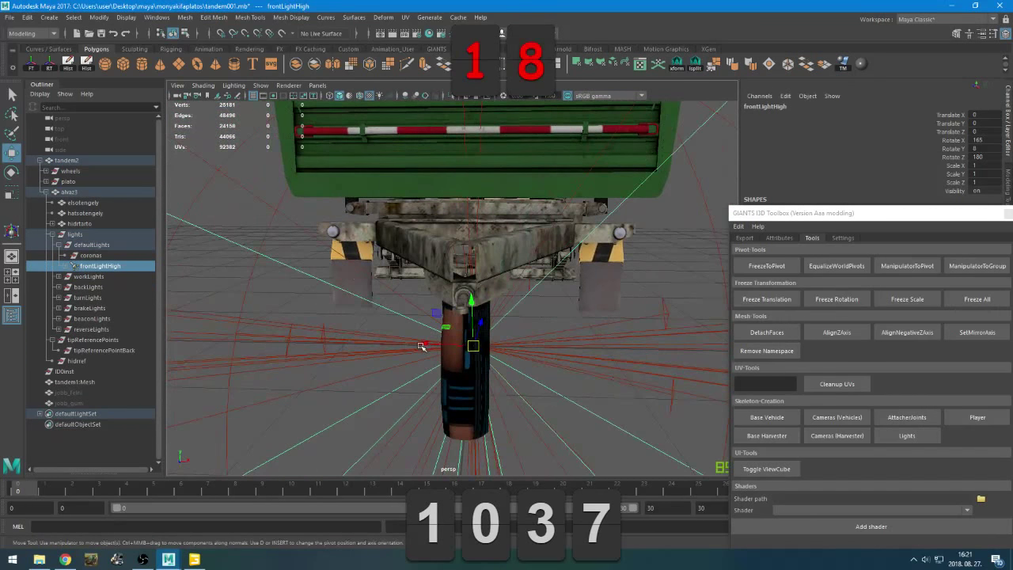
key("space")
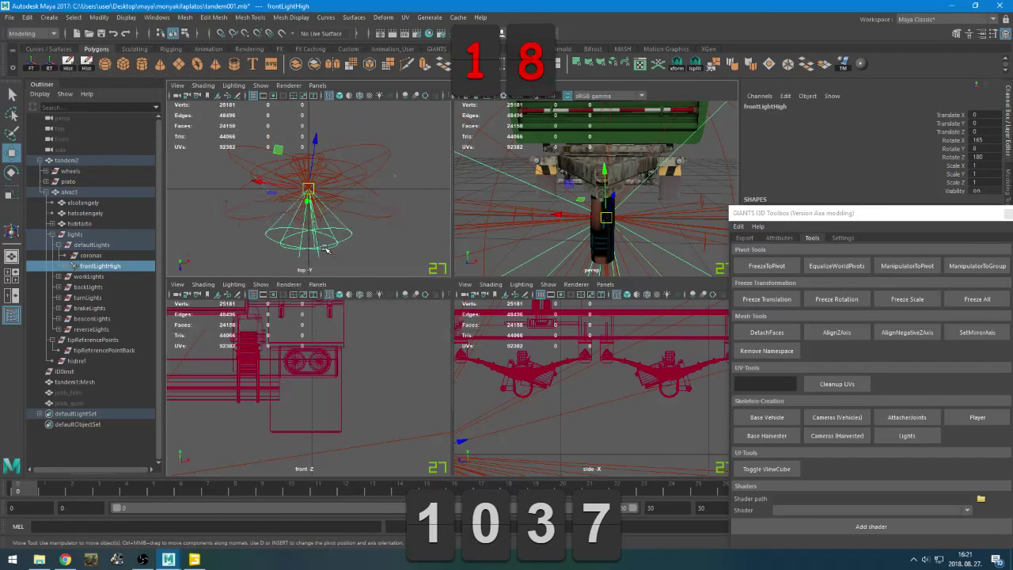
key("space")
scroll(427, 340, "down", 4)
scroll(427, 338, "up", 5)
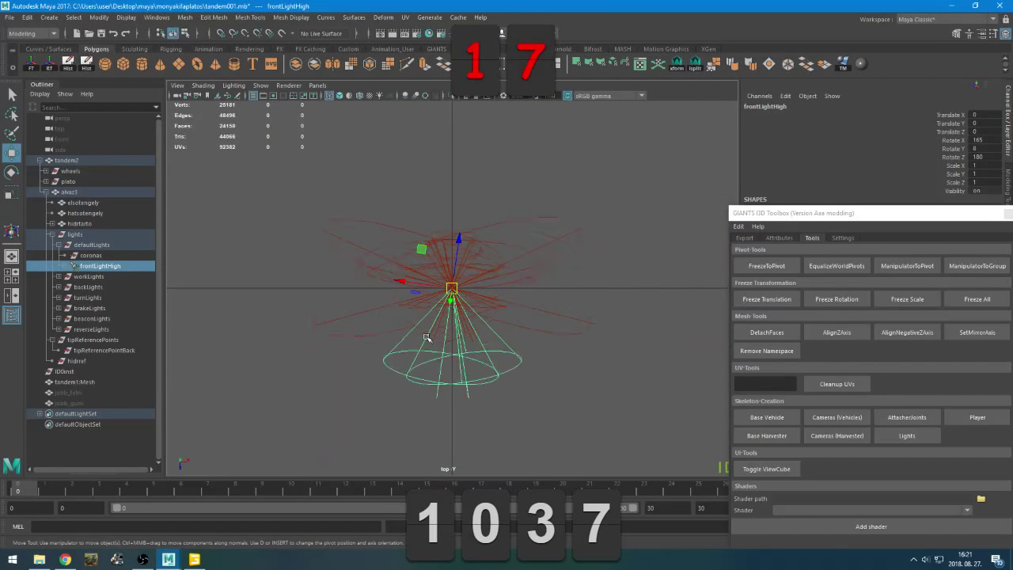
left_click(426, 338)
key("ctrl+z")
key("ctrl+z")
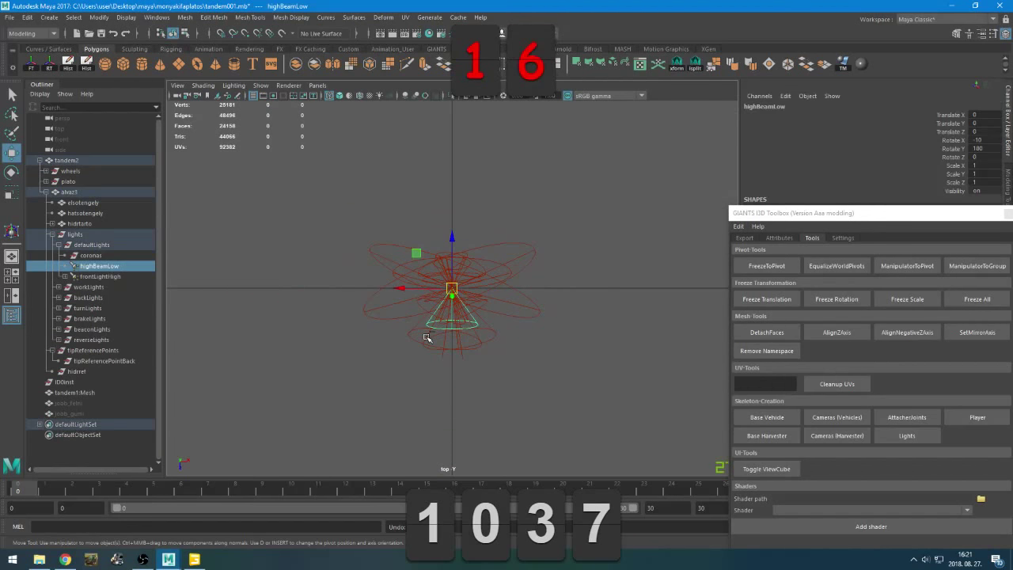
key("space")
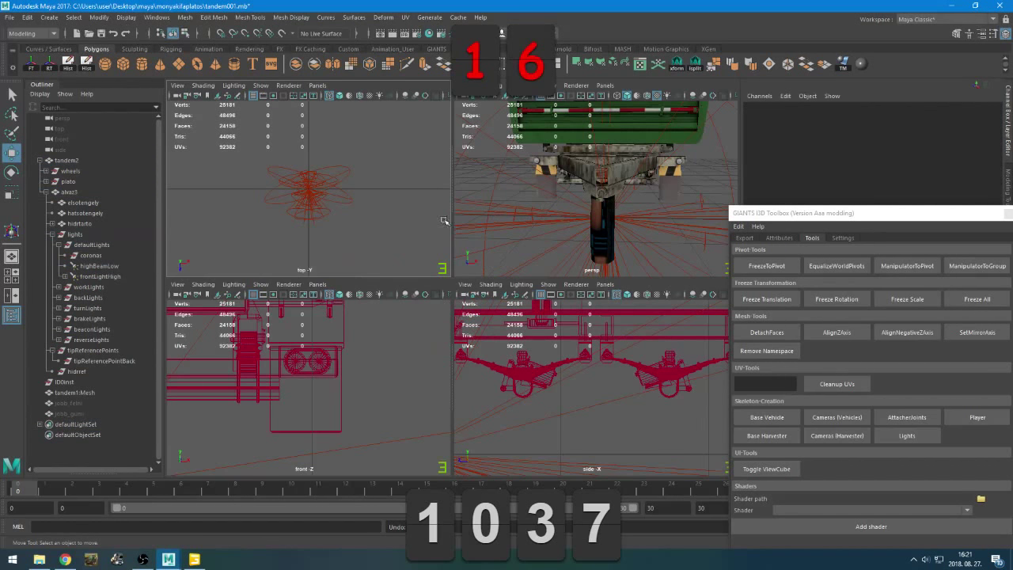
key("space")
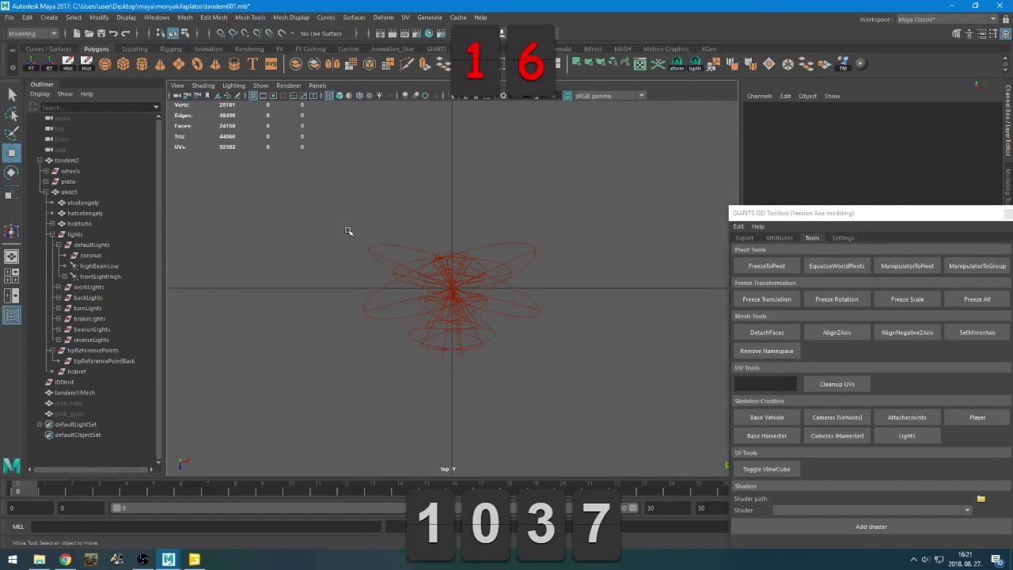
Move frontLightHigh in the top view onto a front lamp, at about Translate X -1.033 and Z 0.108
left_click(100, 276)
key("space")
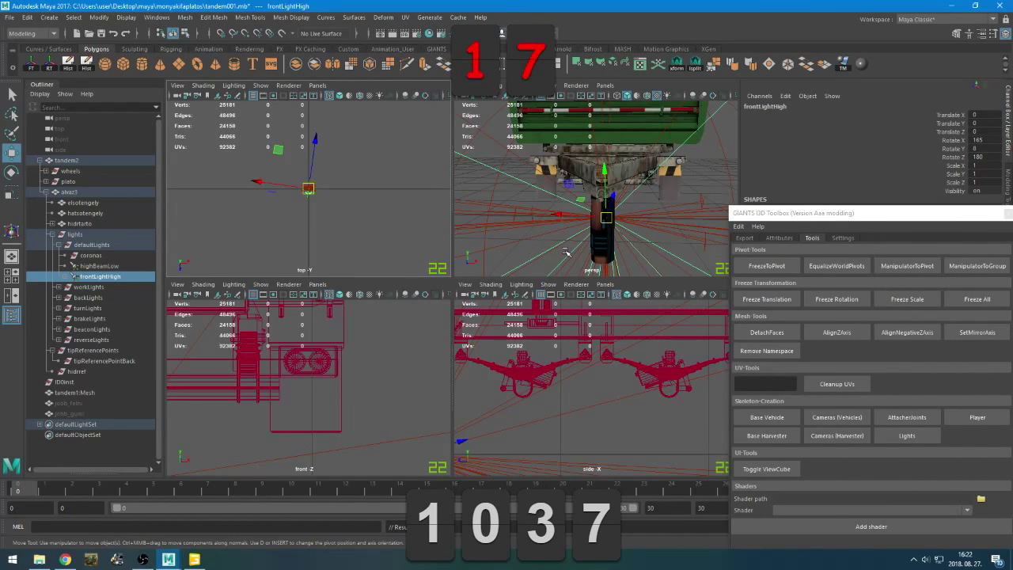
key("space")
key("f")
scroll(344, 372, "down", 3)
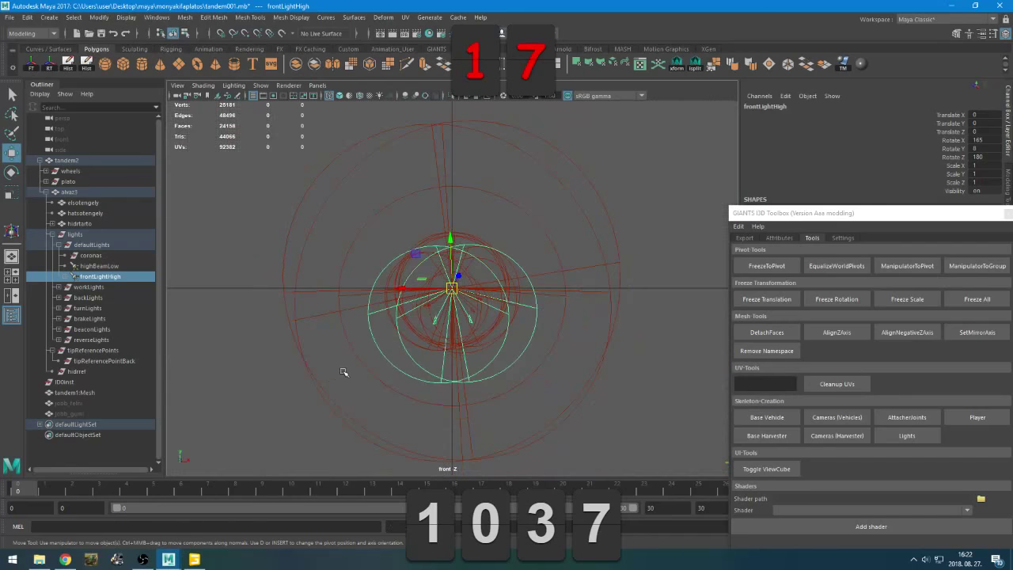
scroll(351, 367, "up", 15)
key("space")
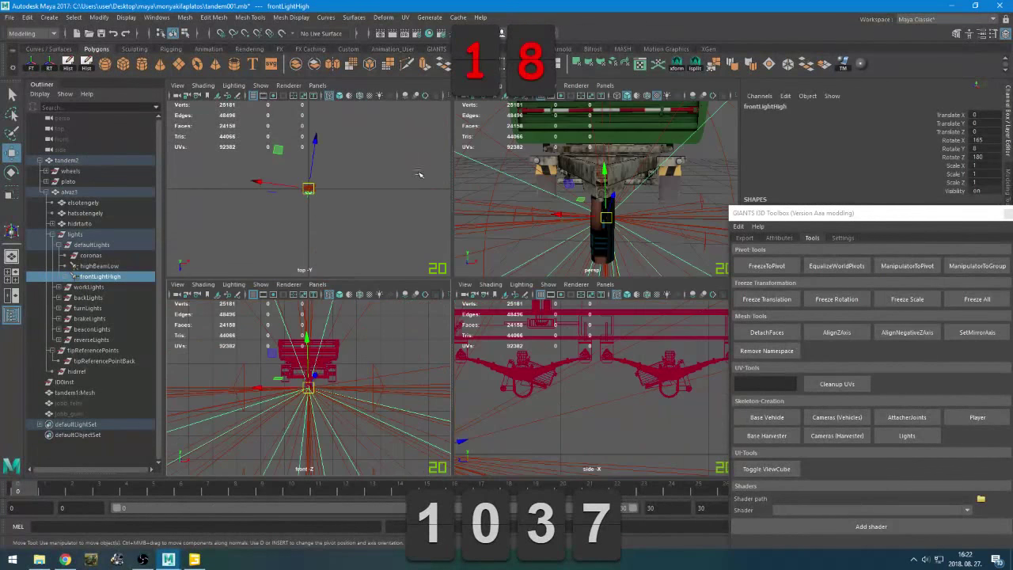
key("space")
scroll(481, 309, "up", 5)
scroll(480, 314, "up", 6)
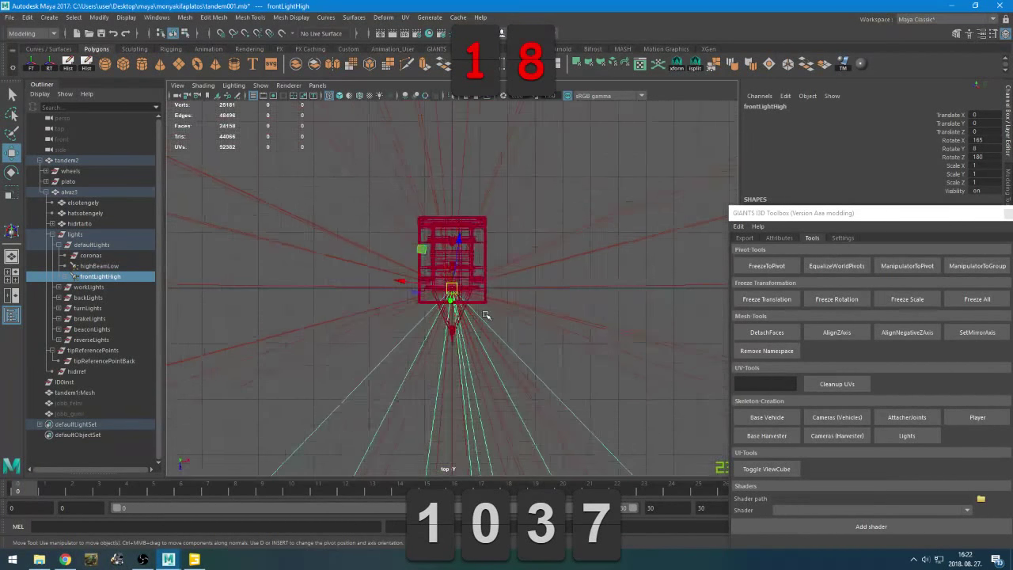
left_click_drag(455, 292, 351, 302)
scroll(341, 312, "up", 5)
middle_click_drag(325, 319, 494, 307, "alt")
scroll(493, 307, "up", 1)
scroll(475, 313, "up", 6)
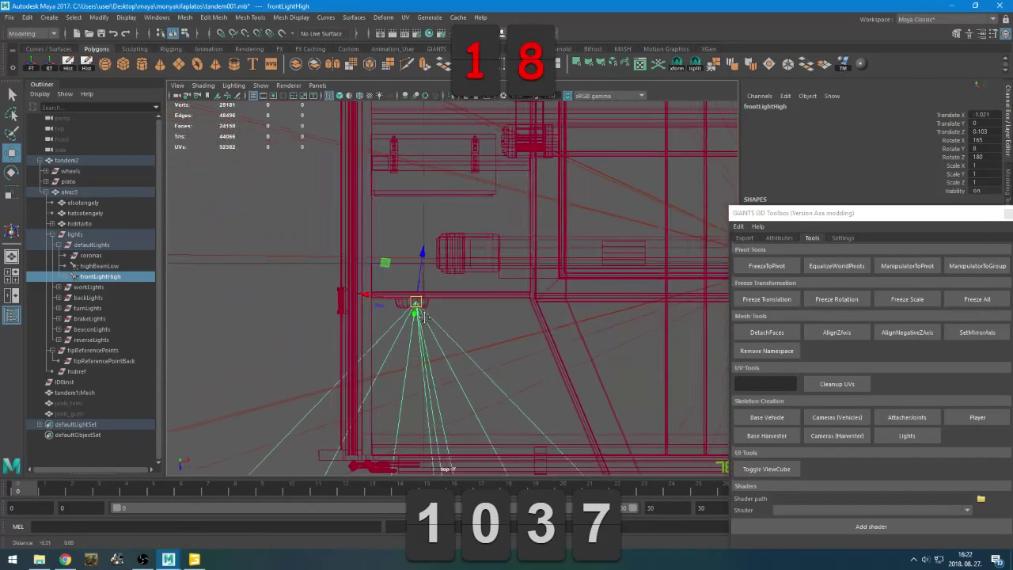
left_click_drag(355, 328, 349, 329)
Move the child light frontLightHigh1 onto the opposite front lamp, at about Translate X -2.044, Y -0.073 and Z 0.272
left_click(65, 276)
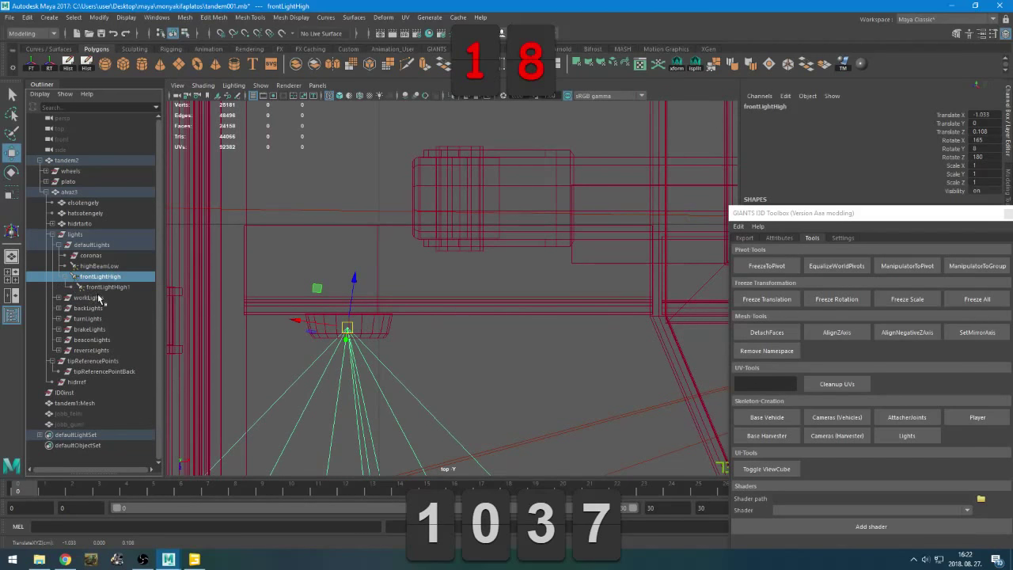
left_click(124, 289)
left_click_drag(349, 328, 620, 323)
middle_click_drag(620, 323, 226, 325, "alt")
left_click_drag(225, 325, 610, 333)
middle_click_drag(611, 332, 215, 328, "alt")
left_click_drag(215, 327, 703, 318)
middle_click_drag(704, 319, 389, 316, "alt")
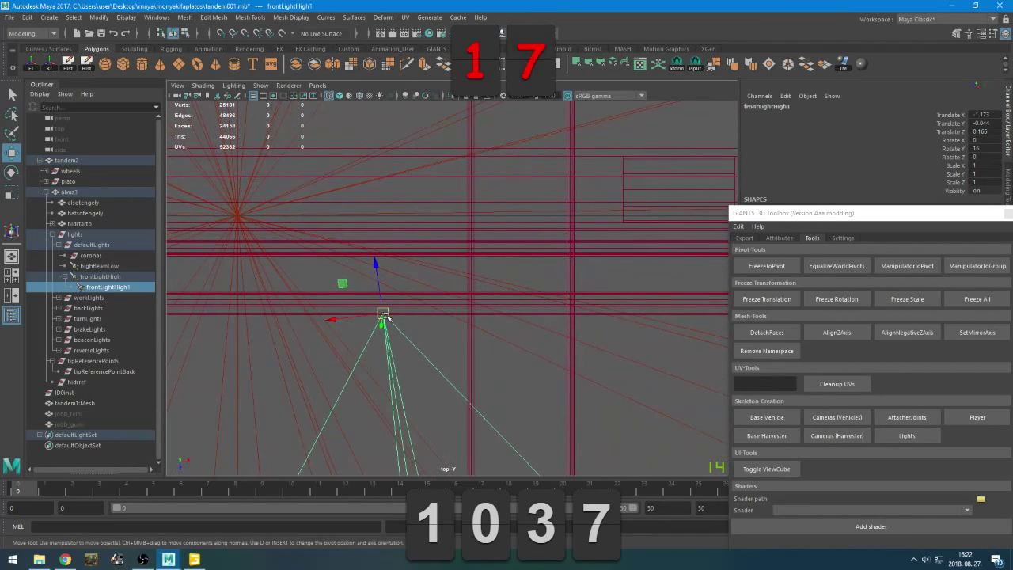
left_click_drag(389, 316, 715, 335)
middle_click_drag(715, 334, 367, 324, "alt")
middle_click_drag(504, 333, 371, 349, "alt")
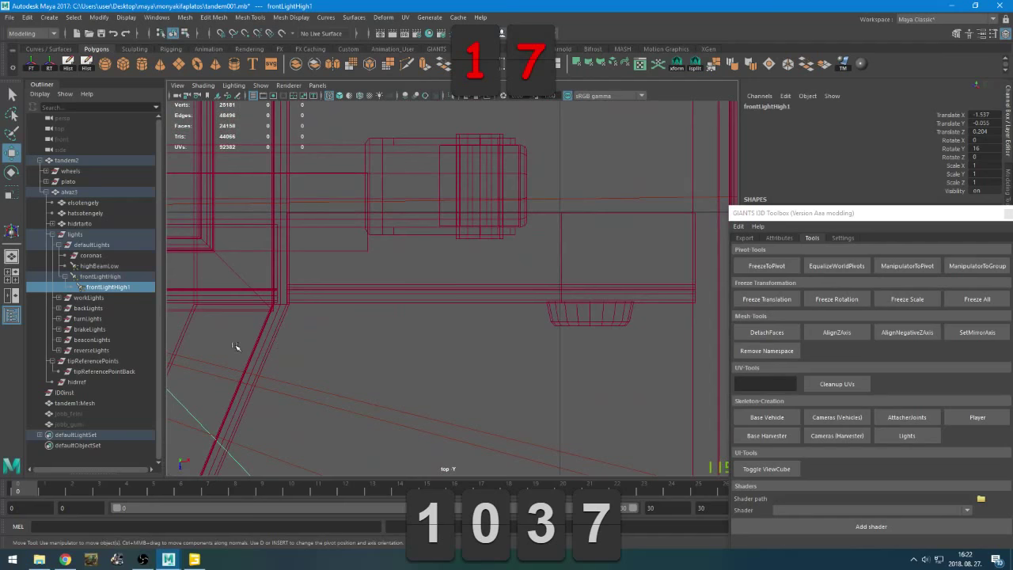
left_click_drag(236, 347, 577, 354)
key("f")
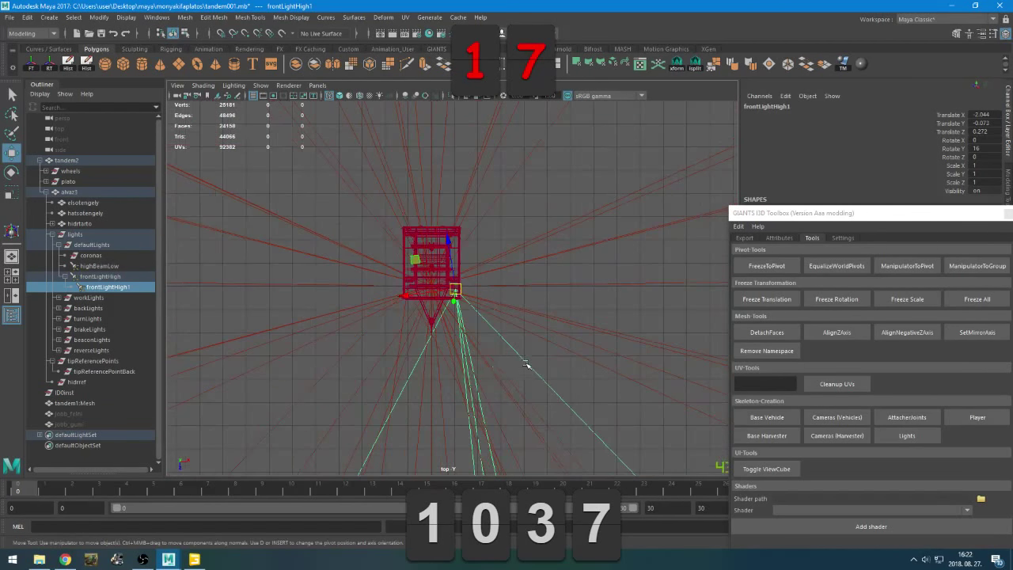
scroll(366, 348, "up", 8)
middle_click_drag(348, 346, 468, 343, "alt")
scroll(468, 344, "up", 1)
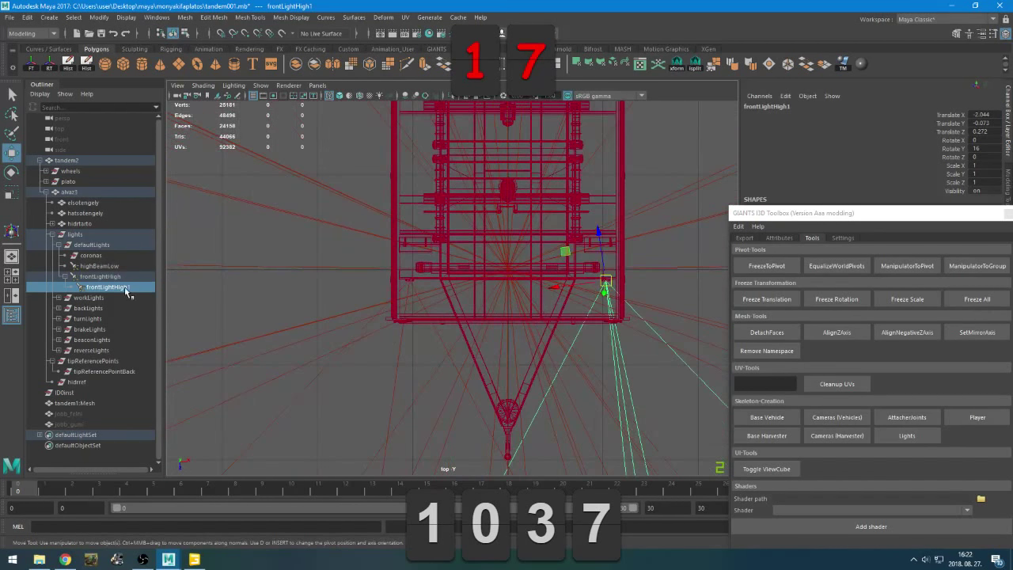
Raise the frontLightHigh light in the perspective view towards the trailer's front lamp, to about Translate Y 0.916
left_click(106, 278)
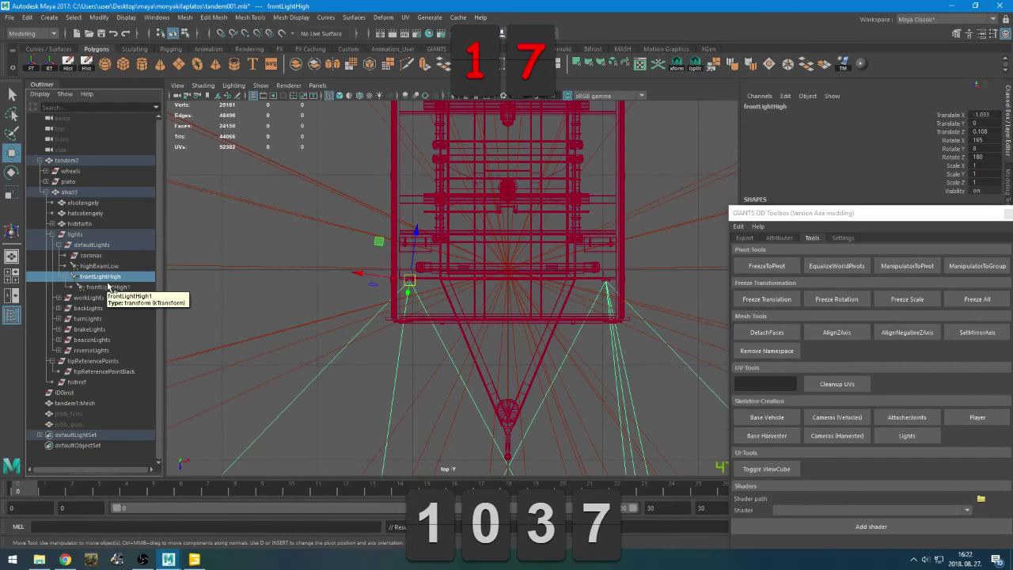
key("space")
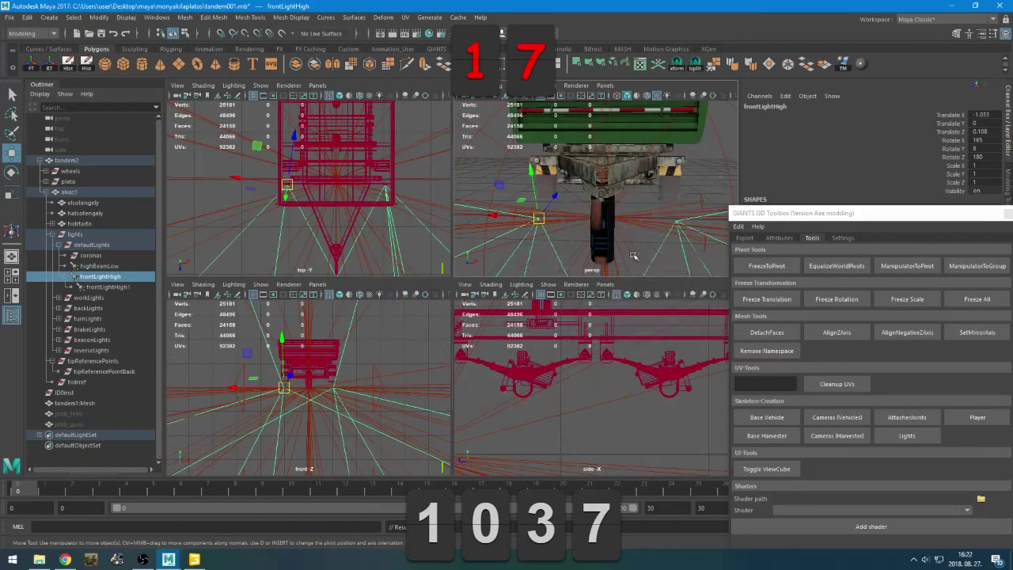
key("space")
mouse_move(472, 314)
left_mouse_down("alt")
mouse_move(435, 319)
mouse_move(430, 362)
left_mouse_up("alt")
middle_click_drag(430, 361, 445, 231, "shift")
left_click_drag(446, 232, 506, 333, "alt")
Centre frontLightHigh on the round front lamp in the front view, at about Translate X -1.032 and Y 0.881
key("space")
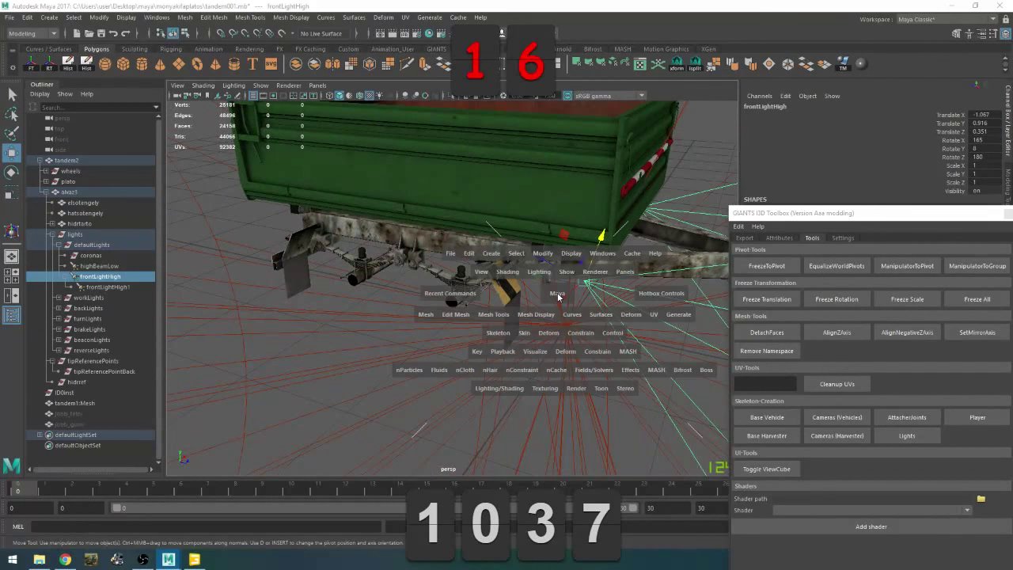
key("space")
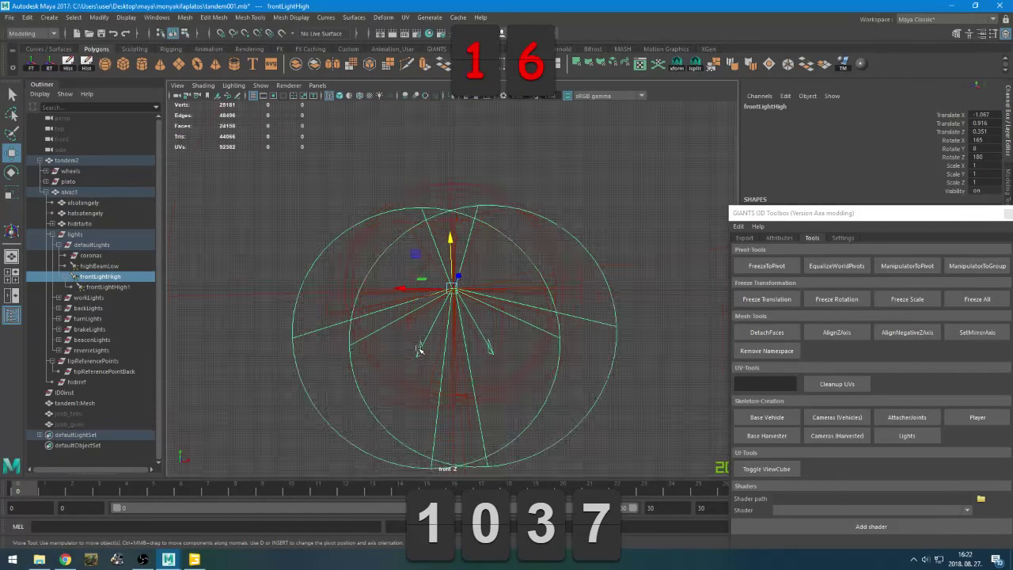
scroll(513, 301, "down", 5)
scroll(520, 300, "up", 12)
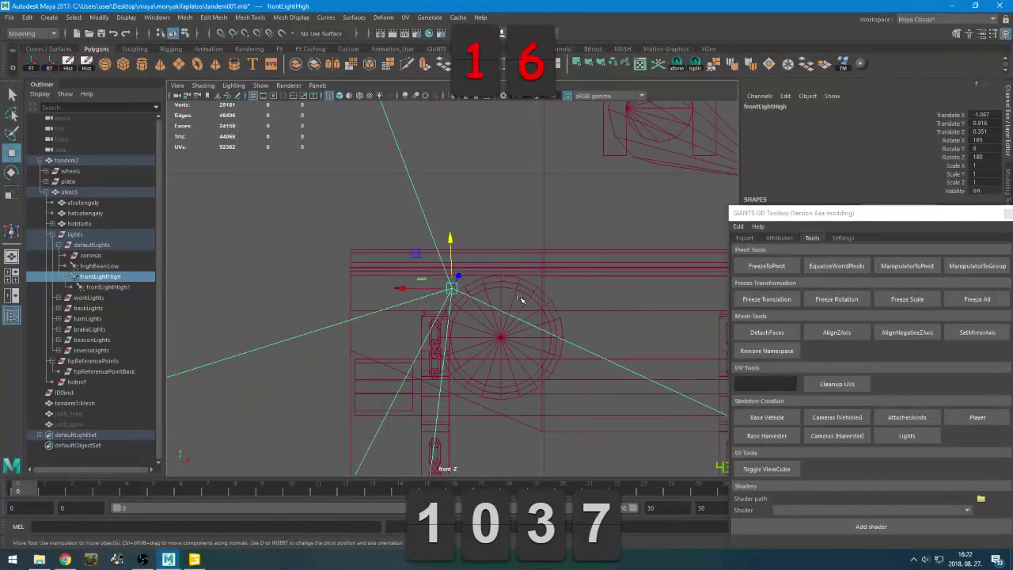
middle_click_drag(509, 275, 517, 335)
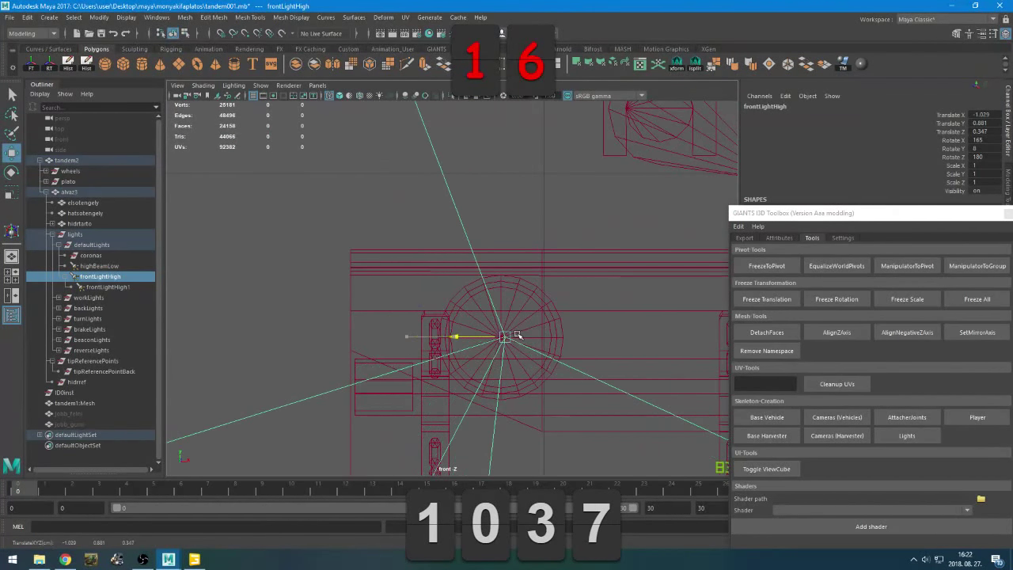
scroll(351, 316, "up", 10)
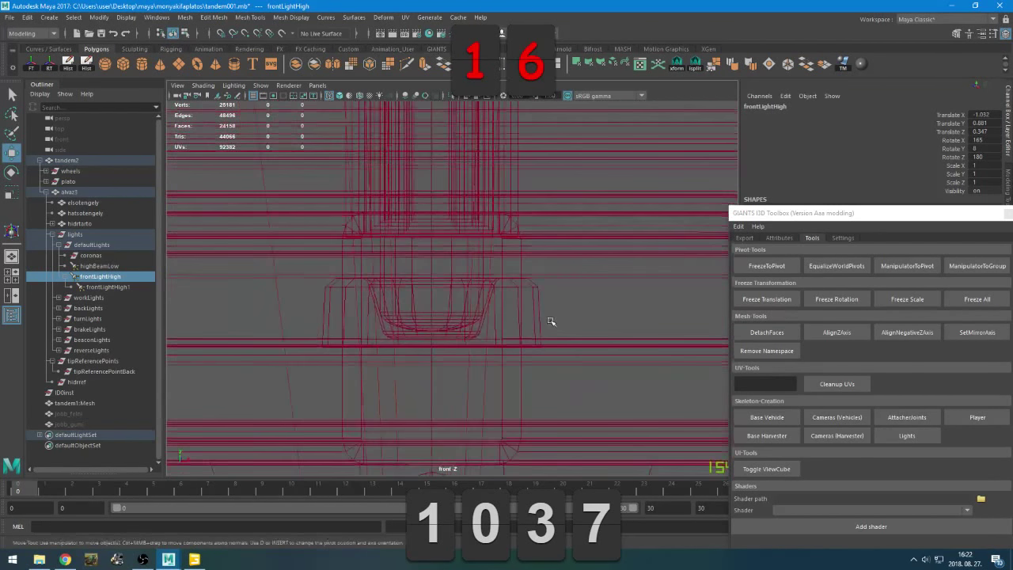
Examine the child light frontLightHigh1 against the opposite front lamp in the front and perspective views
left_click(113, 288)
key("f")
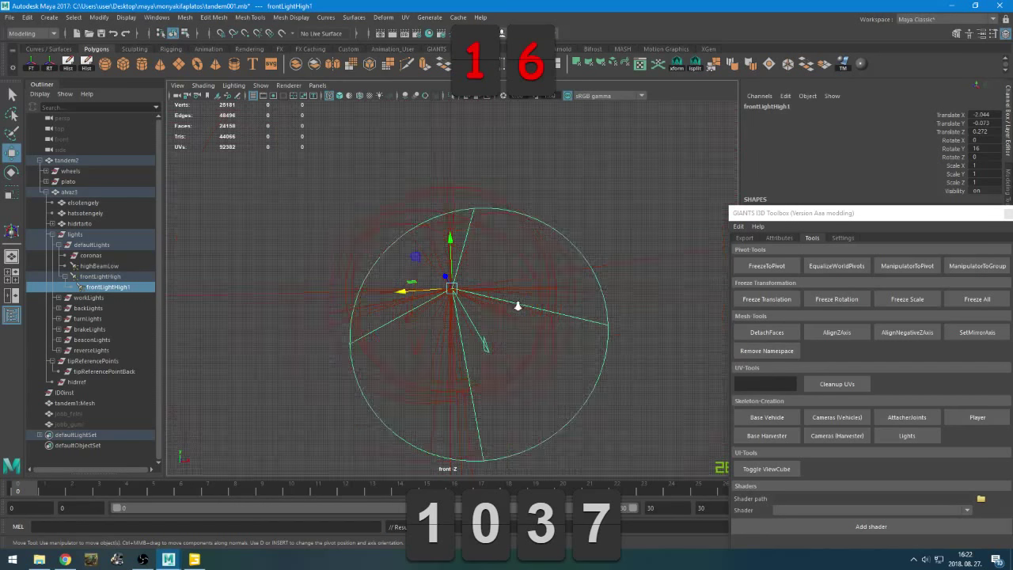
scroll(488, 310, "down", 5)
scroll(481, 310, "up", 5)
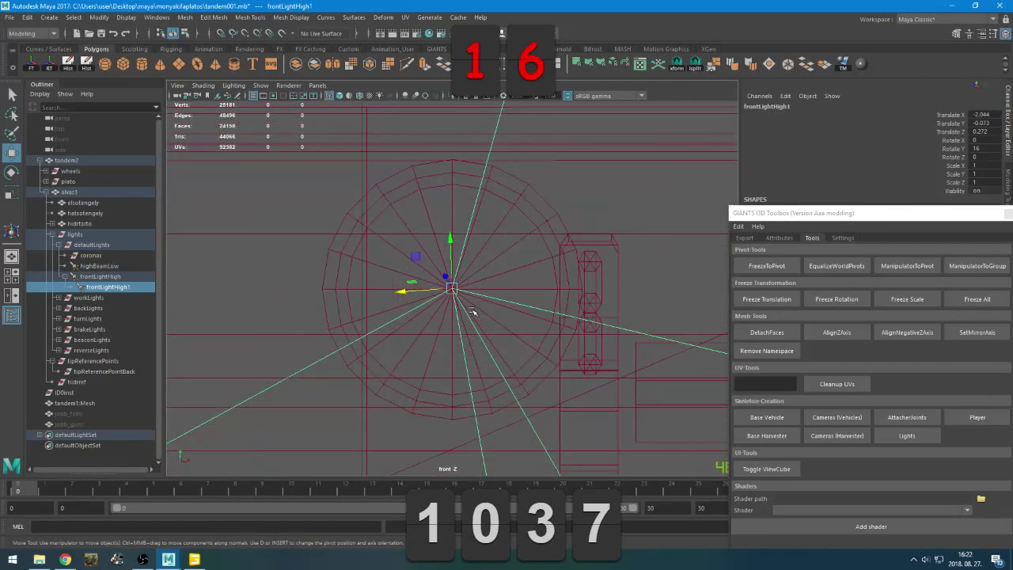
scroll(473, 313, "down", 10)
key("space")
key("space")
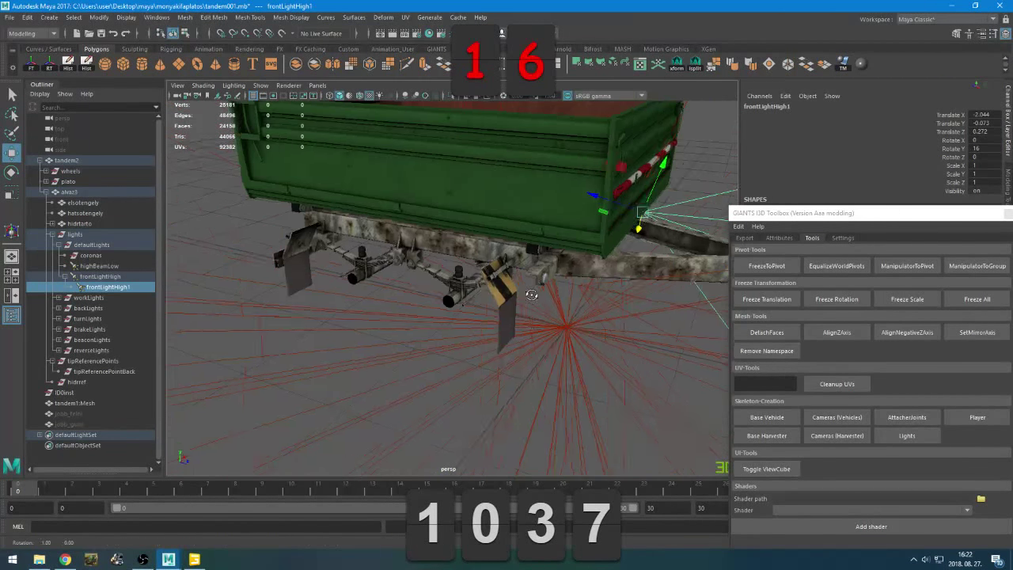
left_click_drag(473, 314, 443, 289, "alt")
Move frontLightHigh in the side view to just in front of the lamp's face, at about Translate Z 0.122
left_click(99, 277)
key("space")
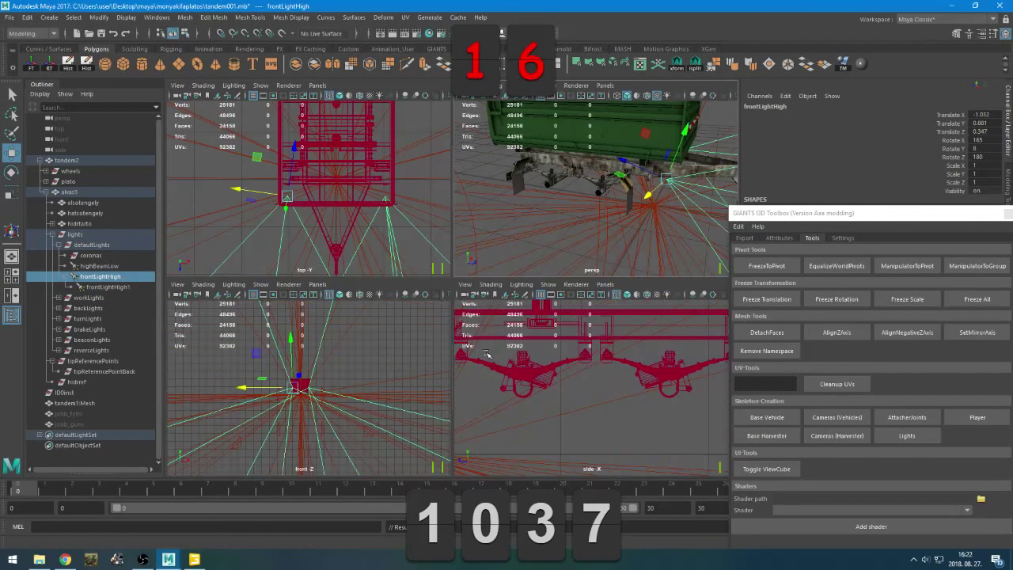
key("space")
scroll(469, 340, "up", 6)
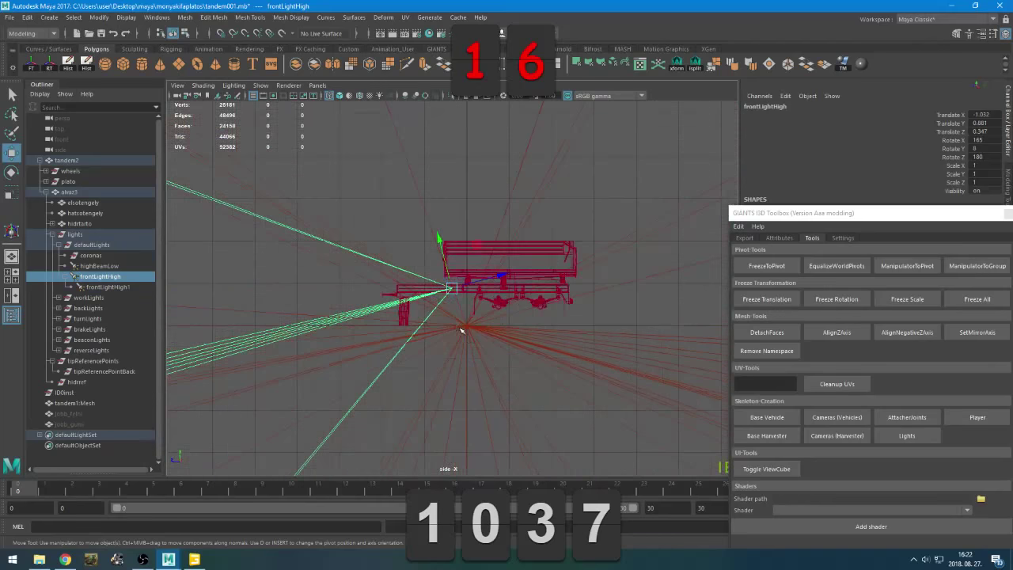
left_click_drag(451, 288, 655, 289)
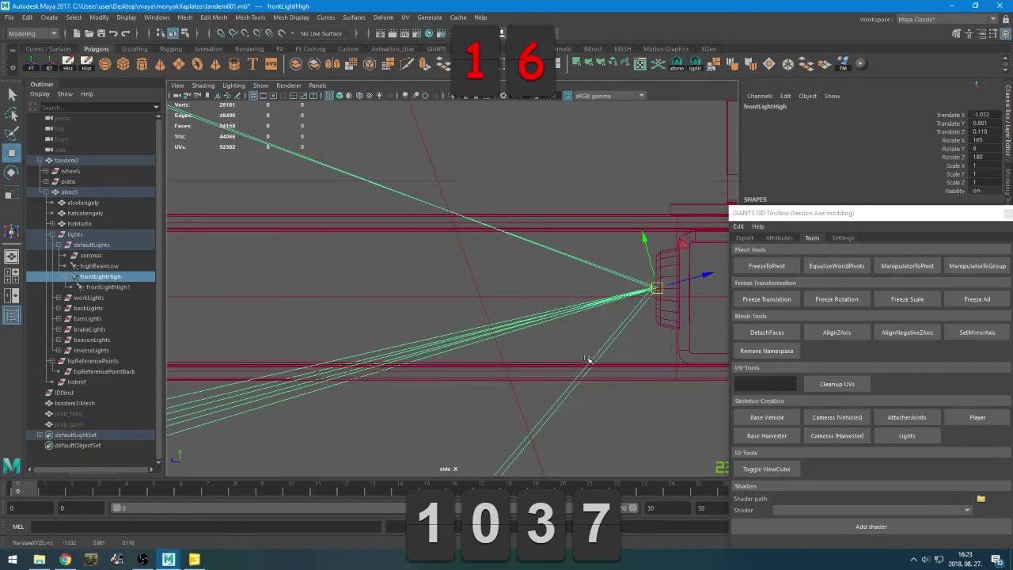
left_click_drag(657, 288, 654, 288)
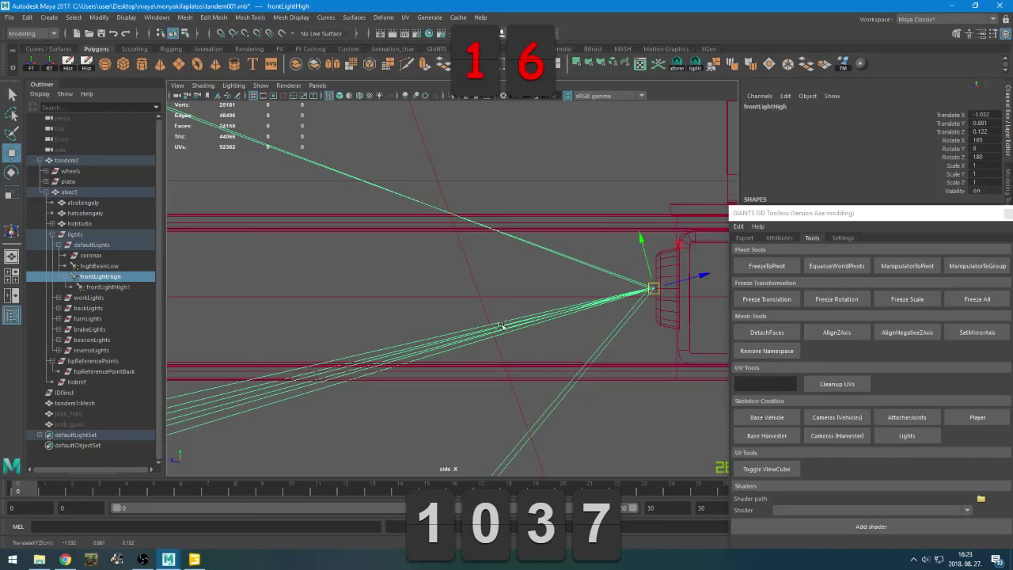
Delete the highBeamLow light from defaultLights and collapse the frontLightHigh node
left_click(91, 270)
key("Delete")
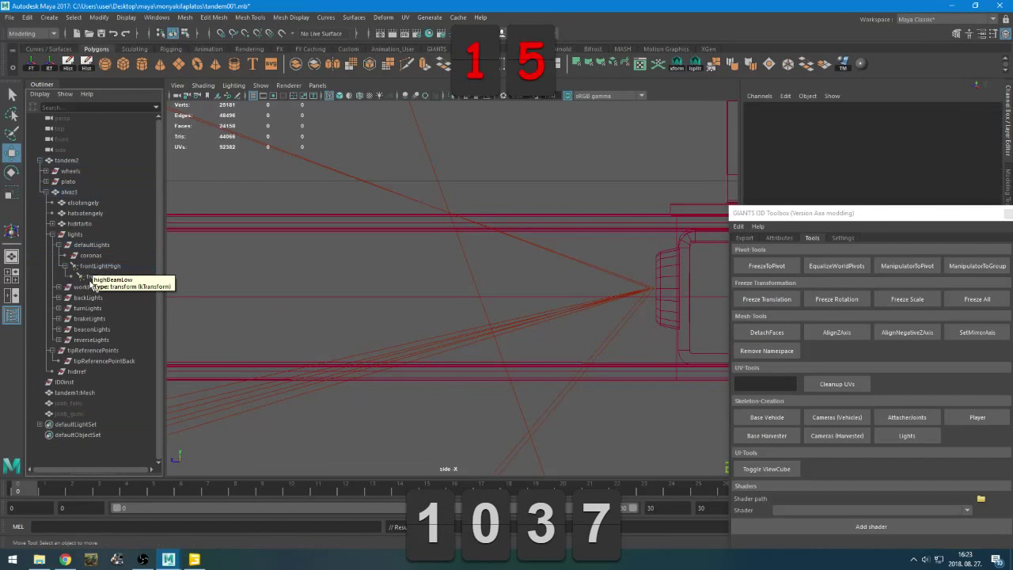
left_click(78, 267)
left_click(65, 266)
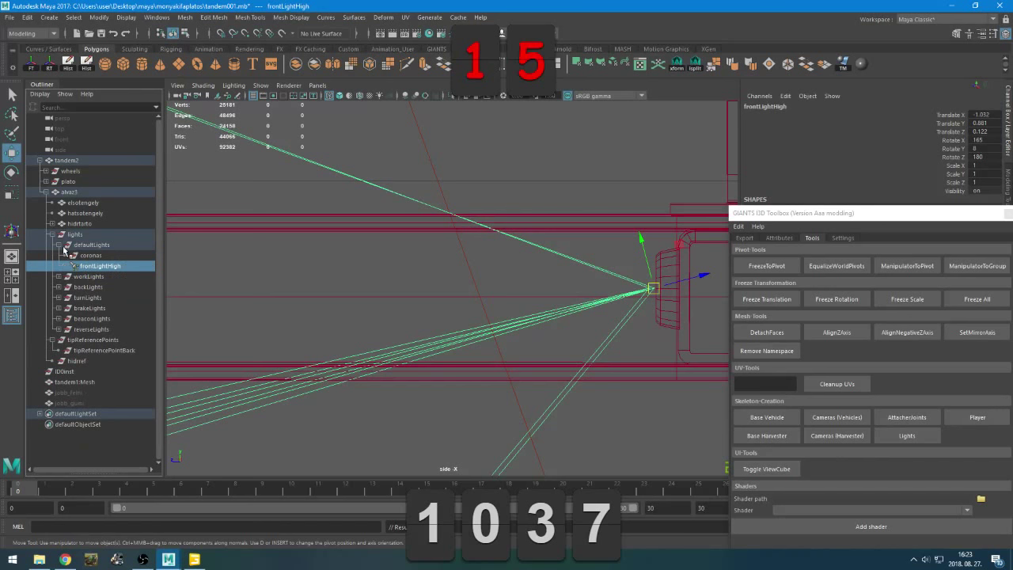
Check the children of the workLights group and expand backLights down to the backLightsHigh1 light
left_click(79, 278)
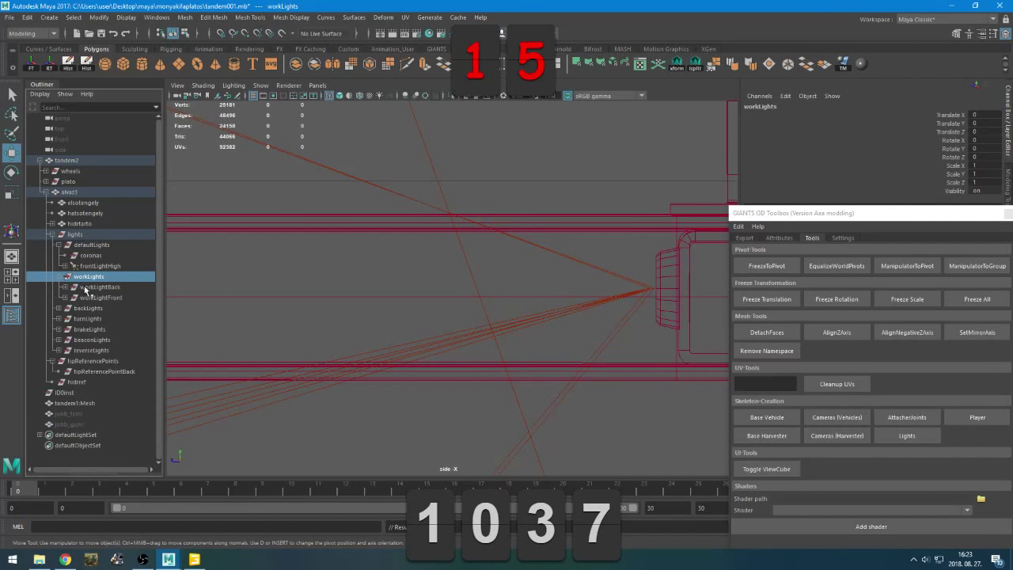
left_click(86, 287)
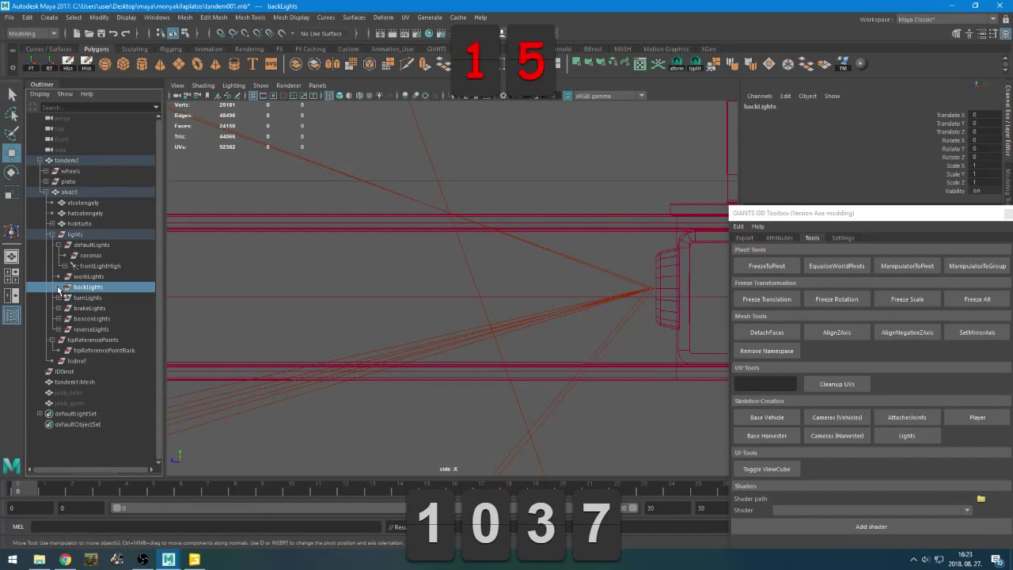
left_click(59, 287)
left_click(92, 317)
double_click(95, 308)
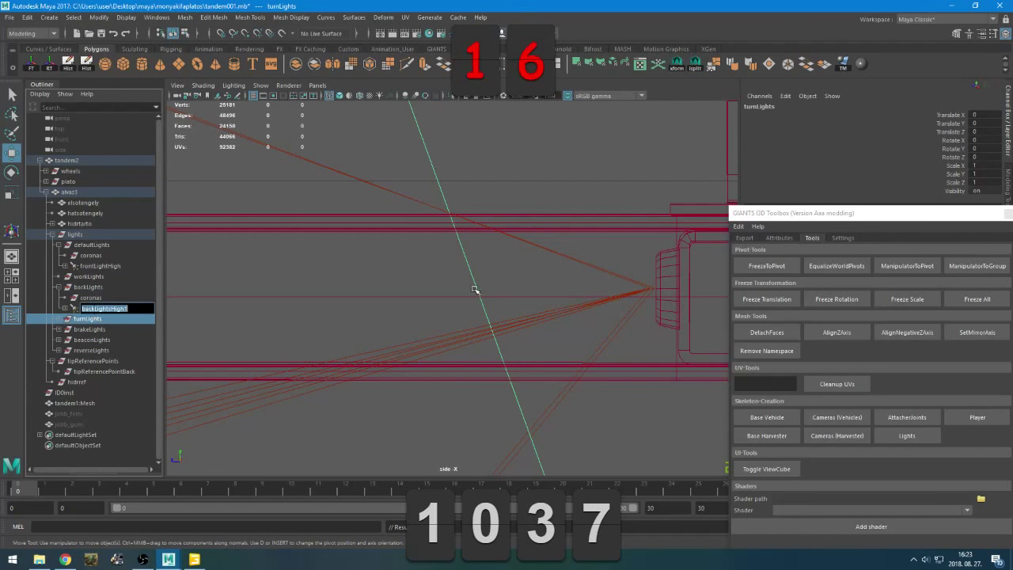
double_click(74, 308)
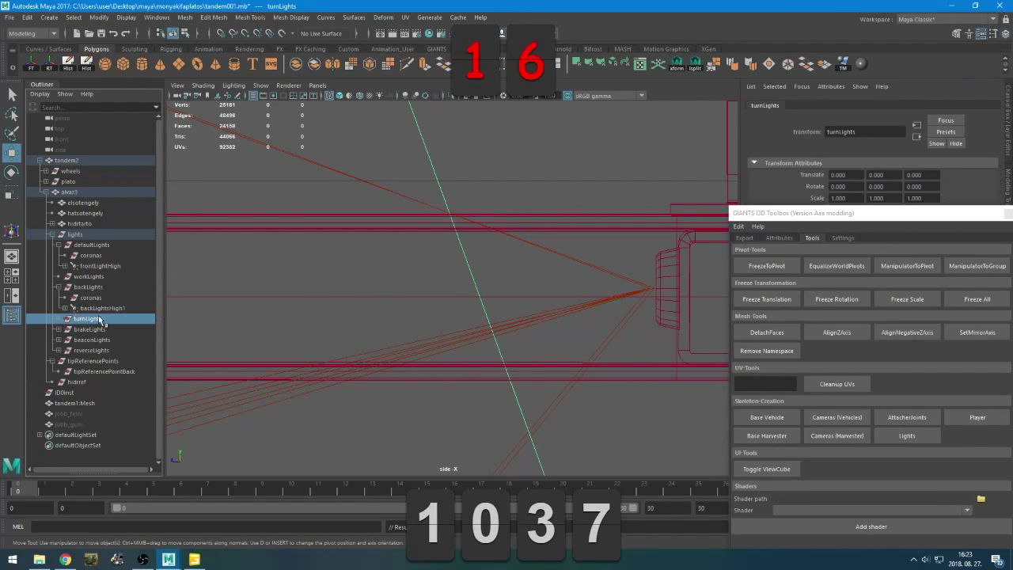
Move backLightsHigh1 in the side view to the trailer's rear, at about Translate Y 0.564 and Z -2.496, and check it from behind
left_click(101, 308)
key("f")
scroll(546, 339, "up", 3)
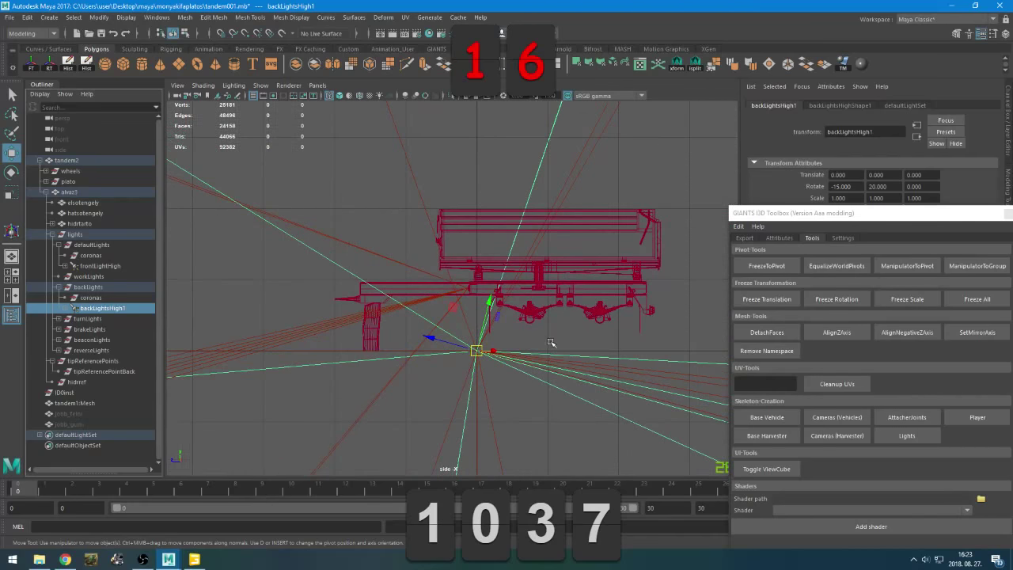
middle_click_drag(551, 343, 366, 334, "alt")
scroll(353, 346, "up", 3)
left_click_drag(218, 364, 504, 357)
key("space")
key("space")
scroll(517, 330, "down", 5)
scroll(407, 351, "up", 5)
left_click_drag(407, 351, 425, 342, "alt")
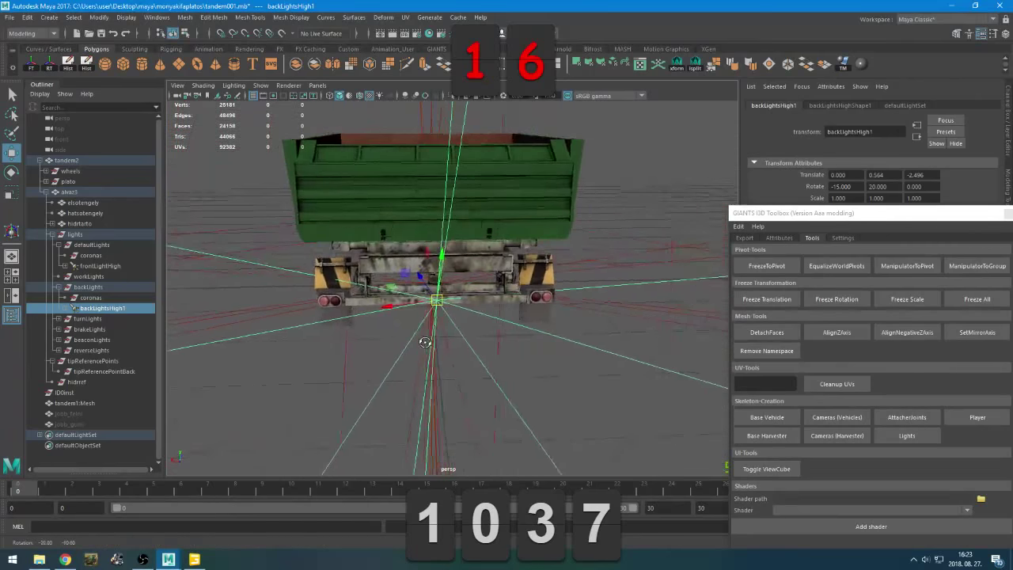
Move backLightsHigh1 sideways in the front view onto the outer rear lamp, at about Translate X -1.030 and Z -2.121
key("space")
key("space")
key("f")
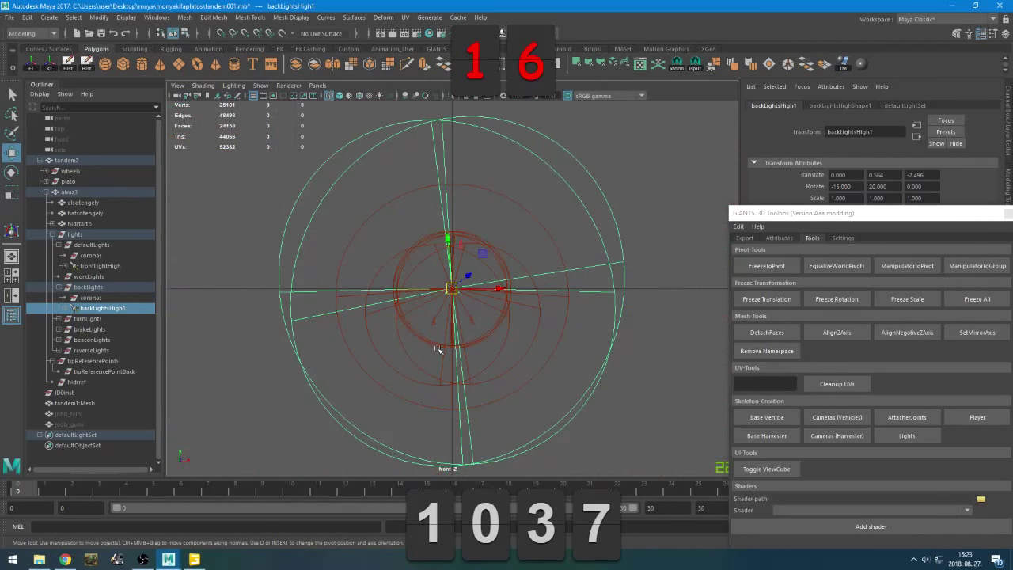
scroll(463, 314, "down", 6)
scroll(464, 314, "up", 4)
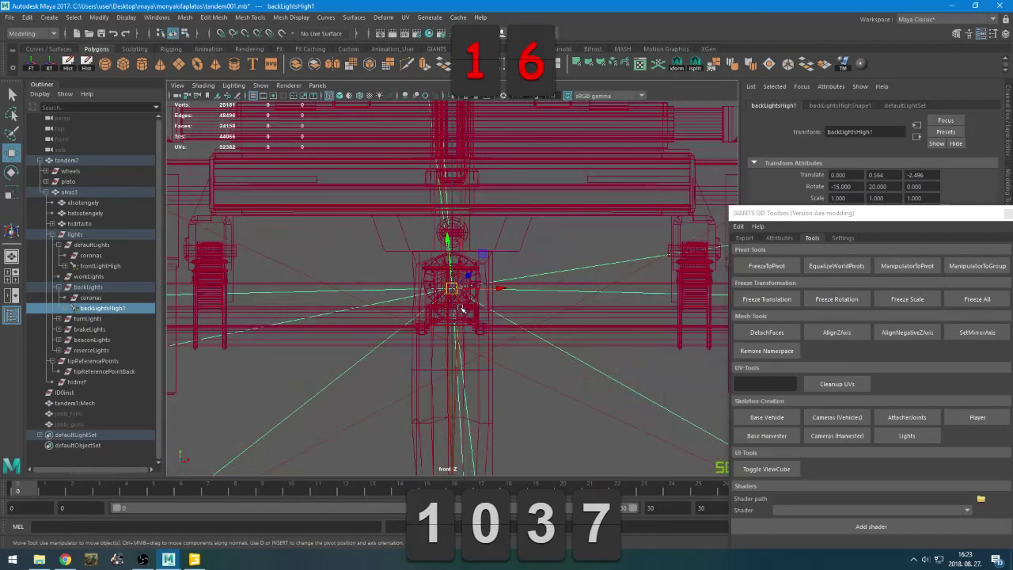
middle_click_drag(462, 309, 290, 321, "alt")
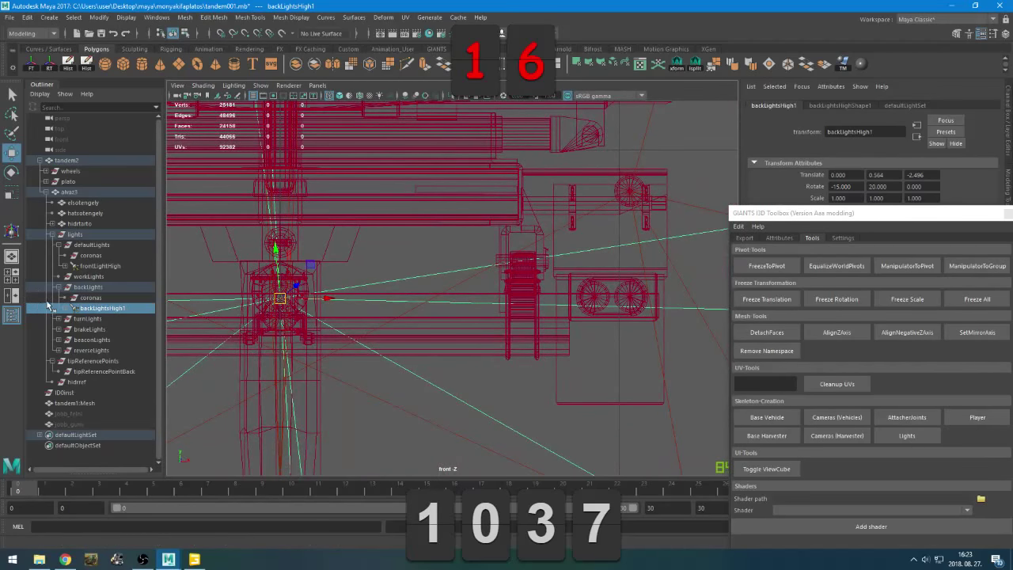
middle_click_drag(274, 311, 557, 327, "alt")
middle_click_drag(532, 327, 293, 313, "shift")
Compare backLightsHigh1 with frontLightHigh and examine its position on the rear lamps in the front and perspective views
left_click(99, 266)
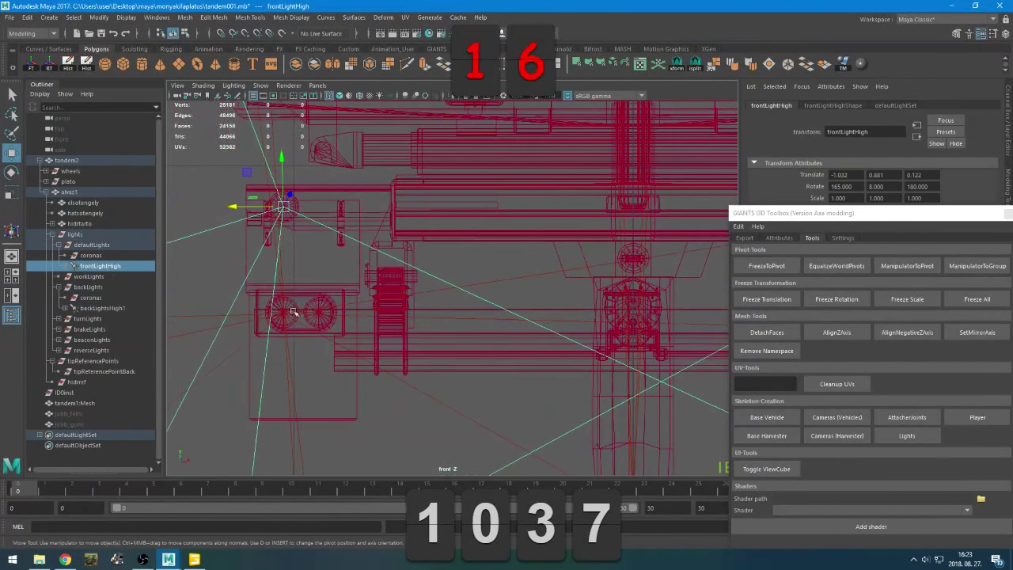
left_click(100, 308)
scroll(262, 349, "up", 4)
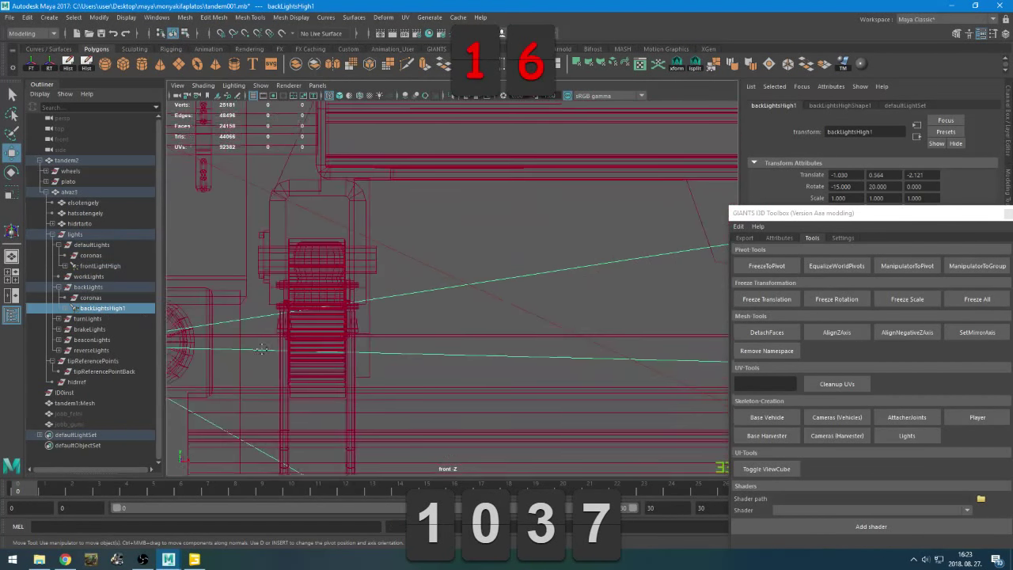
middle_click_drag(261, 350, 587, 300, "alt")
scroll(380, 348, "up", 7)
middle_click_drag(337, 342, 416, 353, "alt")
key("space")
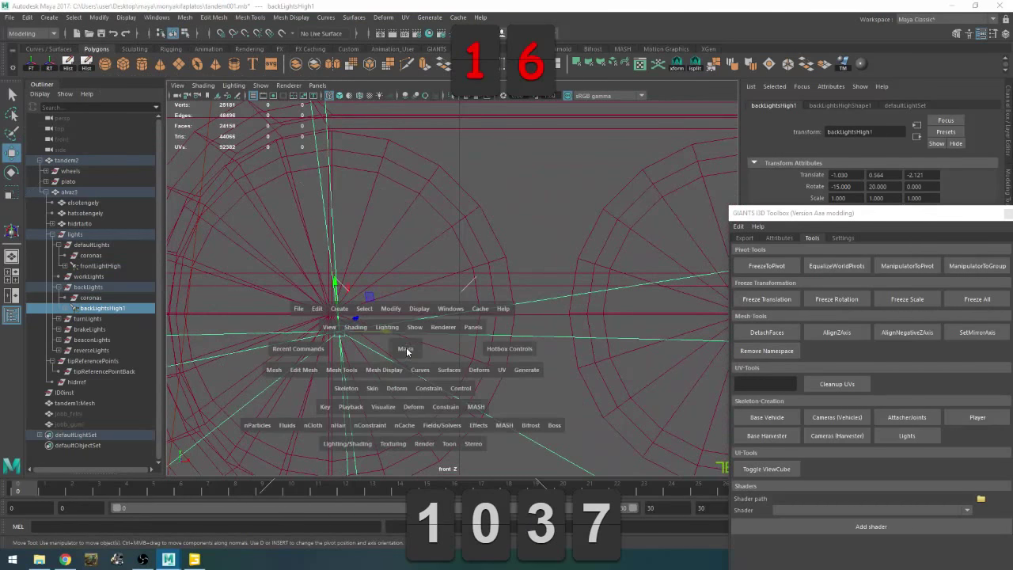
key("space")
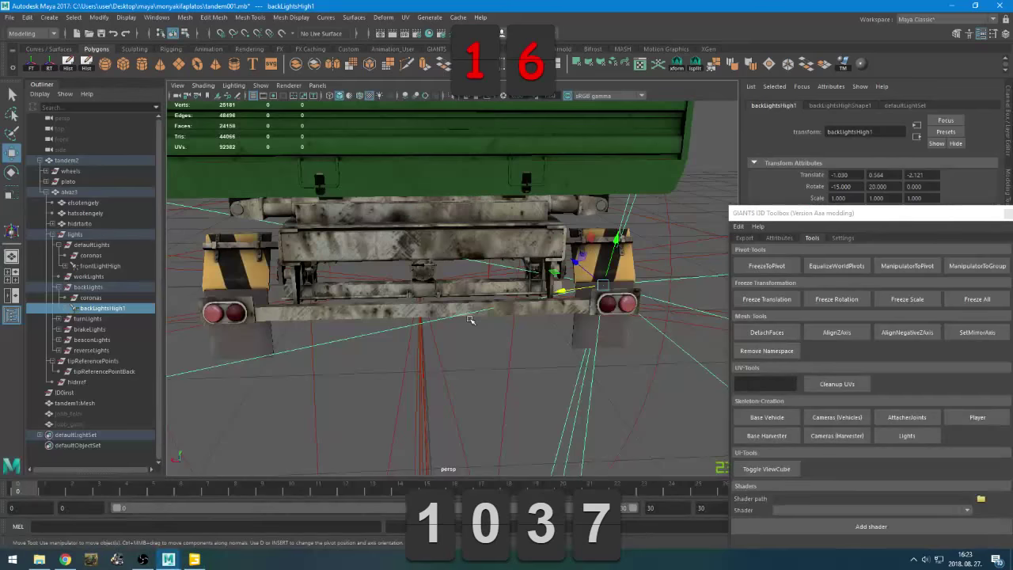
Move backLightsHigh1 in the front view onto the centre of the inner rear lamp, at about Translate X -0.928 and Y 0.567
key("space")
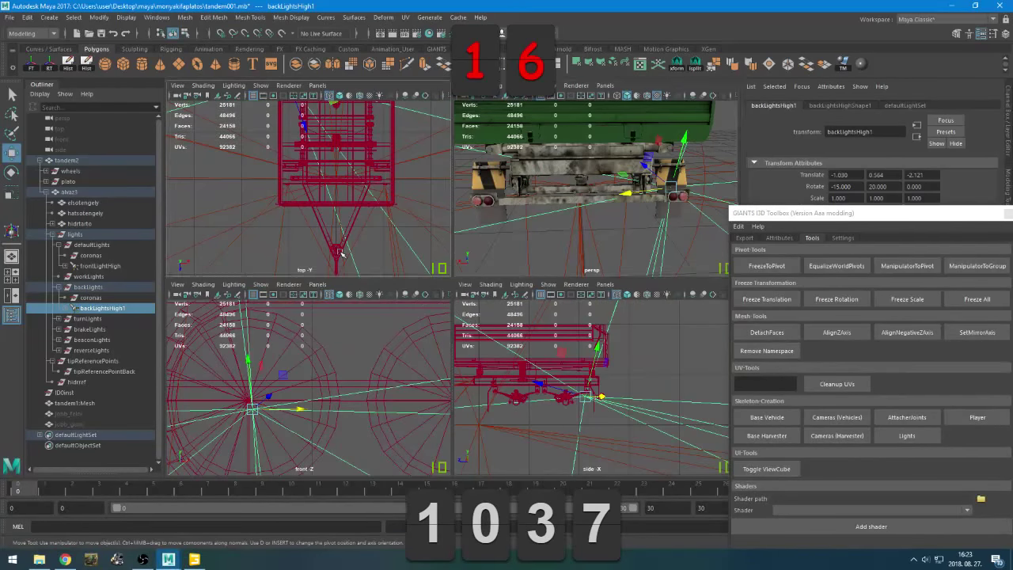
key("space")
scroll(403, 329, "down", 4)
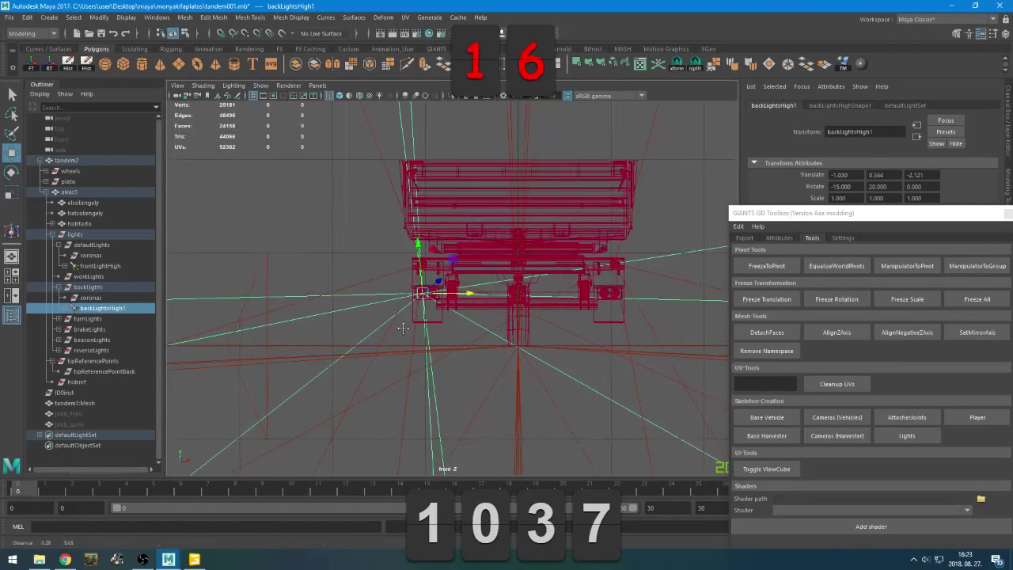
scroll(402, 328, "up", 6)
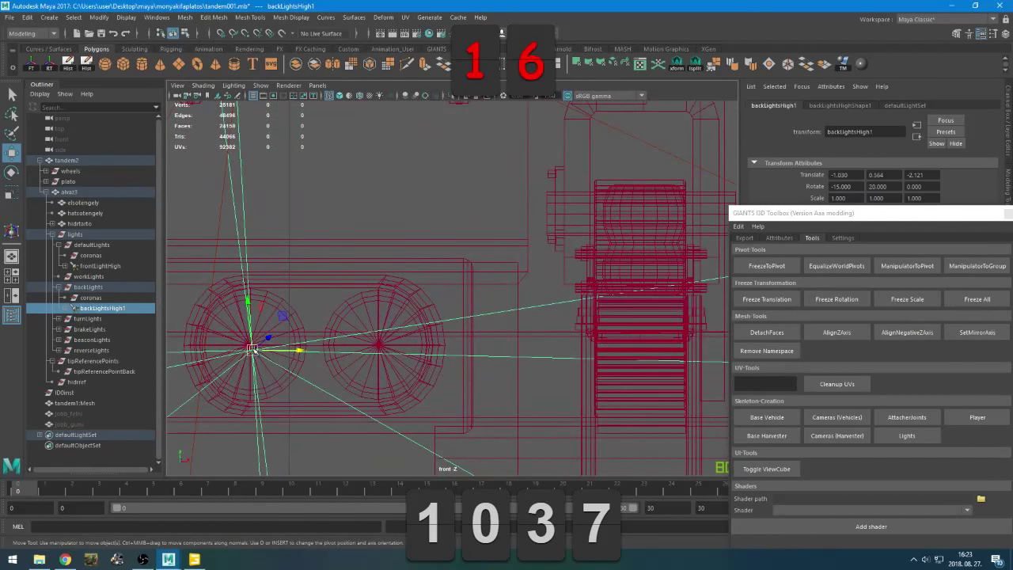
left_click_drag(252, 349, 378, 346)
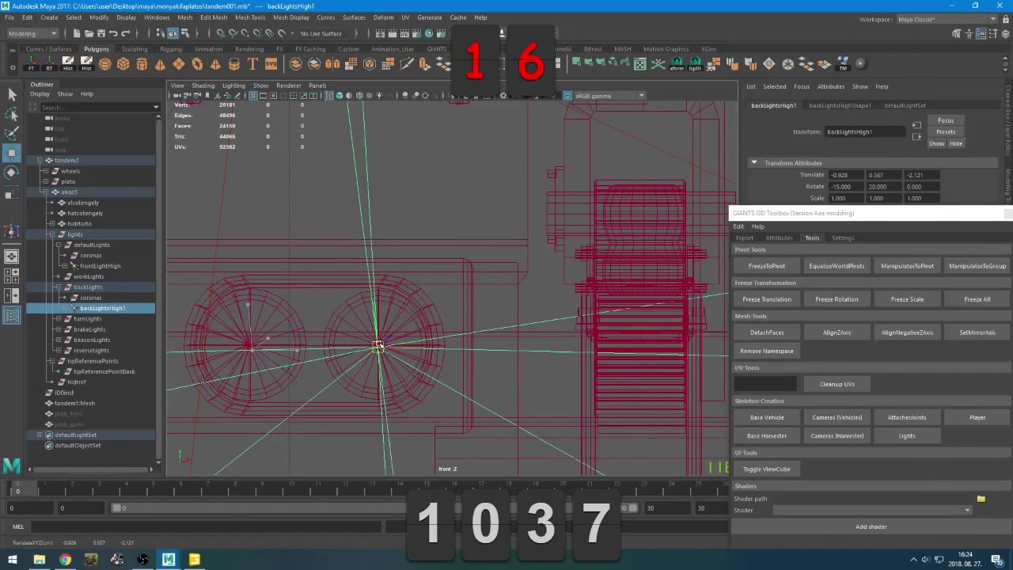
Switch past the reference trailer in GIANTS Editor to the YouTube live dashboard in the browser and read the chat
key("alt+Tab")
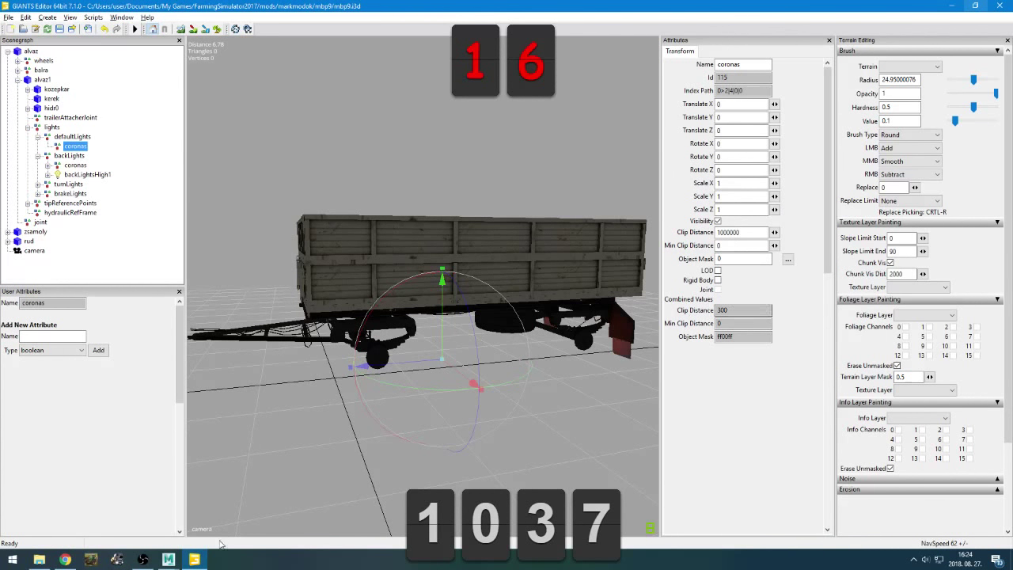
left_click(143, 559)
left_click(66, 556)
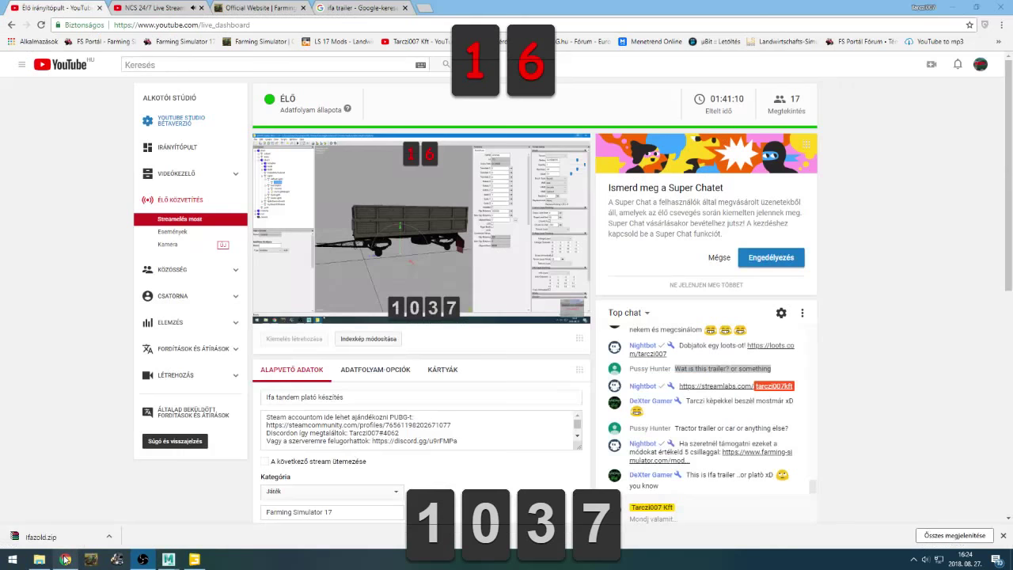
Copy the question "Tractor trailer or car or anything else?" from the live chat
left_click(687, 474)
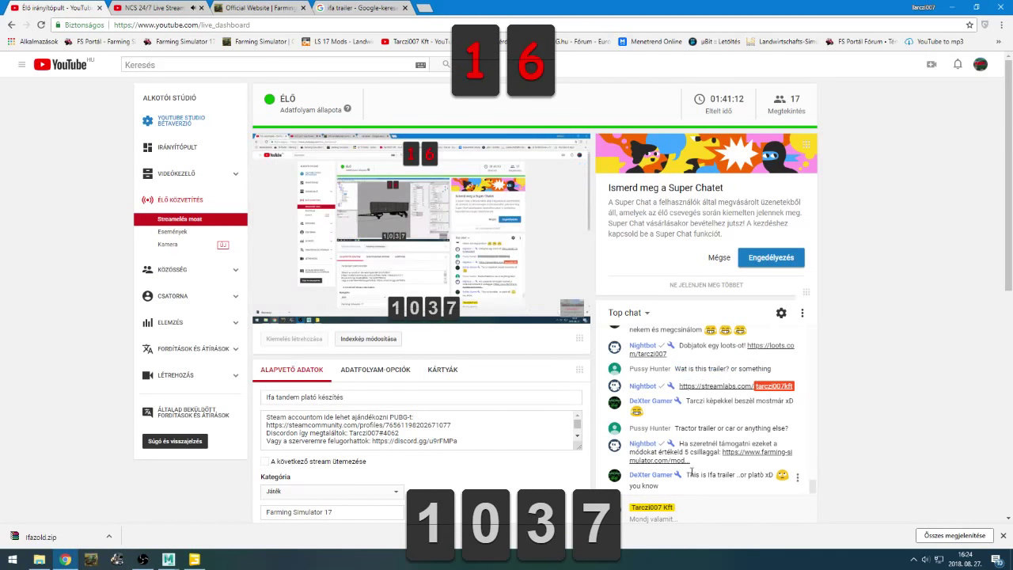
left_click_drag(674, 428, 793, 430)
key("ctrl+c")
left_click(356, 8)
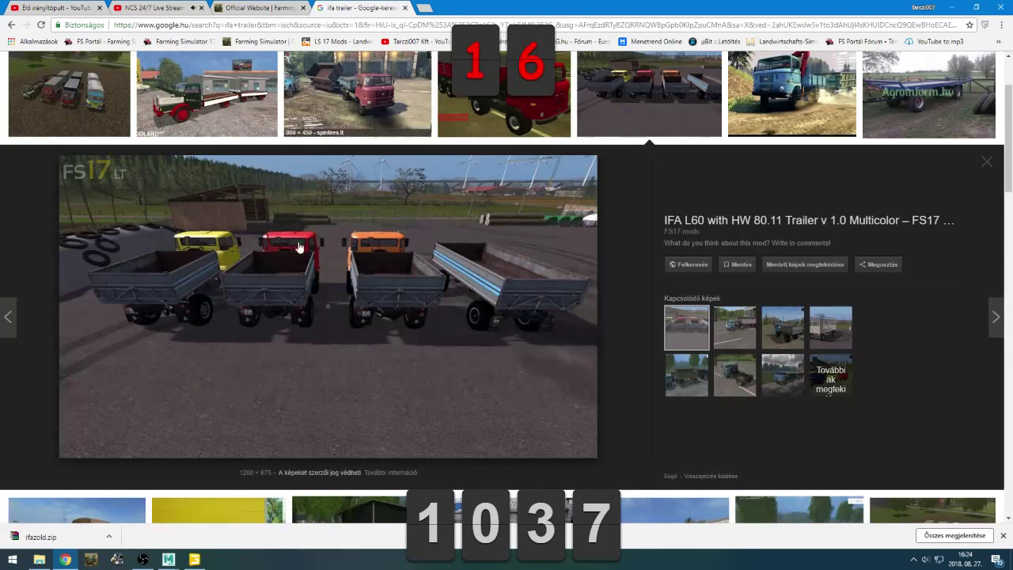
left_click(339, 23)
type("fo")
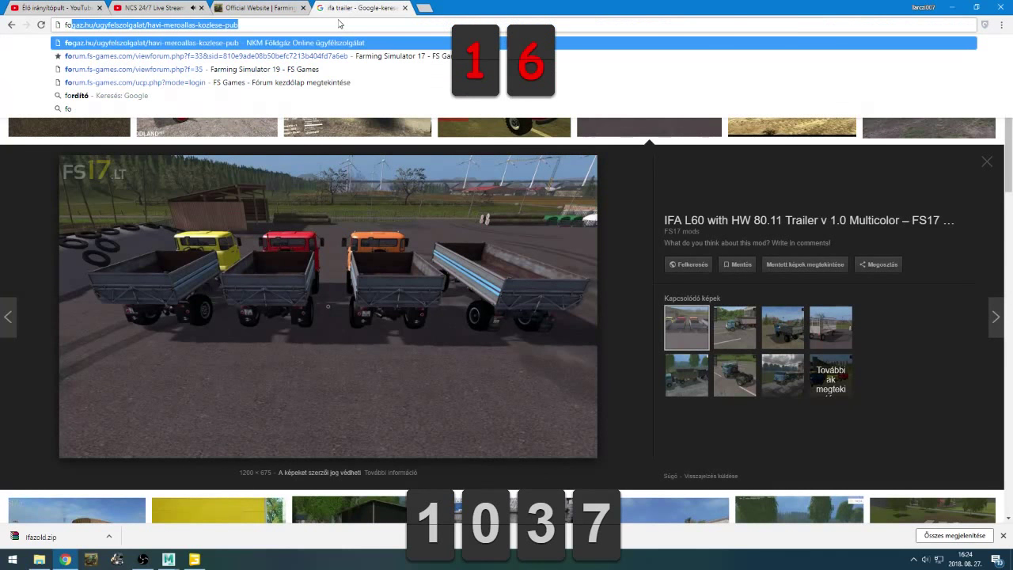
key("Return")
Open Google Translate in a new browser tab and translate the copied chat question from English to Hungarian
left_click(425, 8)
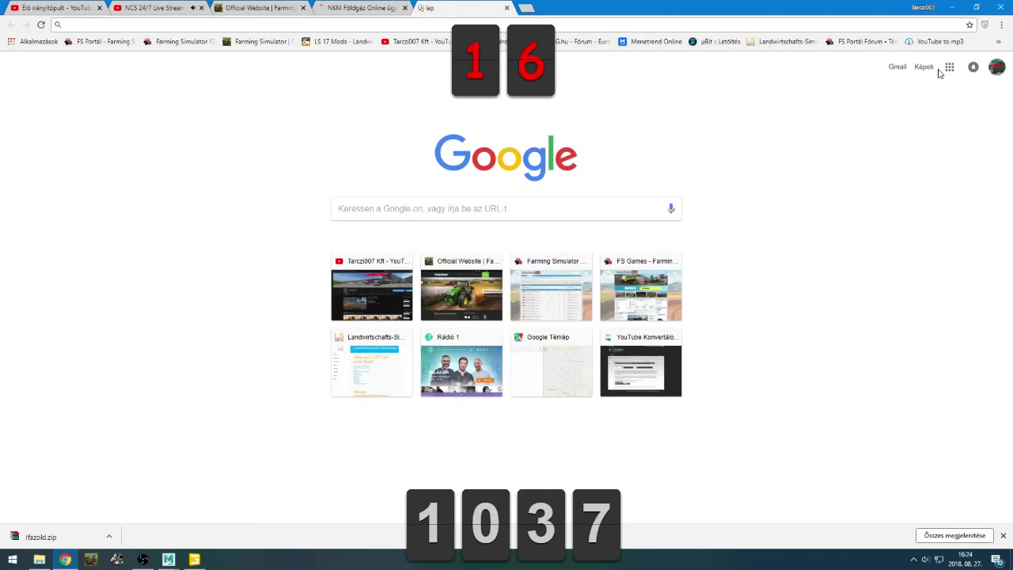
left_click(949, 67)
left_click(918, 274)
key("ctrl+v")
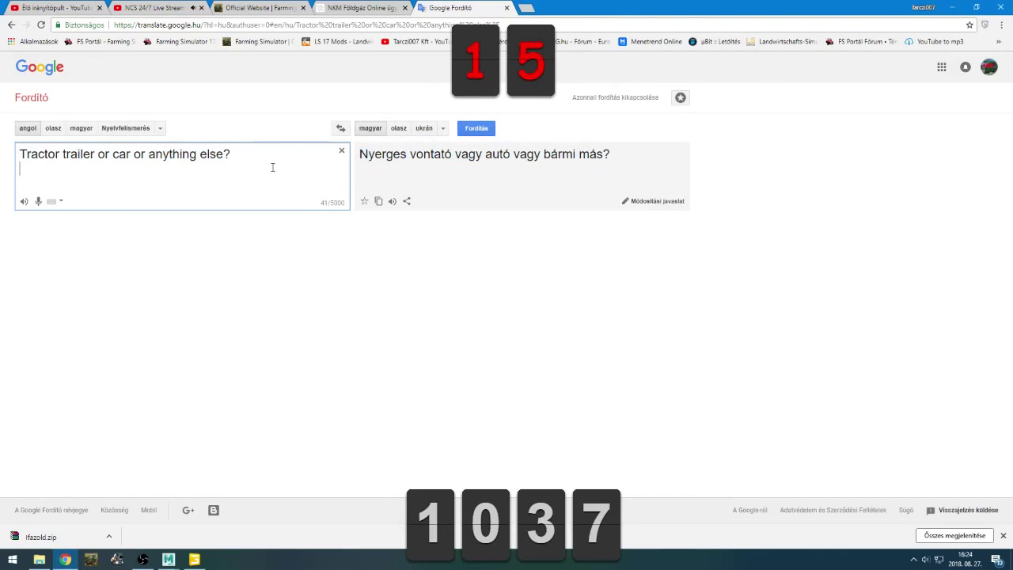
Return to the YouTube live dashboard, read the chat and glance at the Open Broadcaster Software window
key("ctrl+shift+Tab")
key("ctrl+shift+Tab")
key("ctrl+shift+Tab")
key("ctrl+shift+Tab")
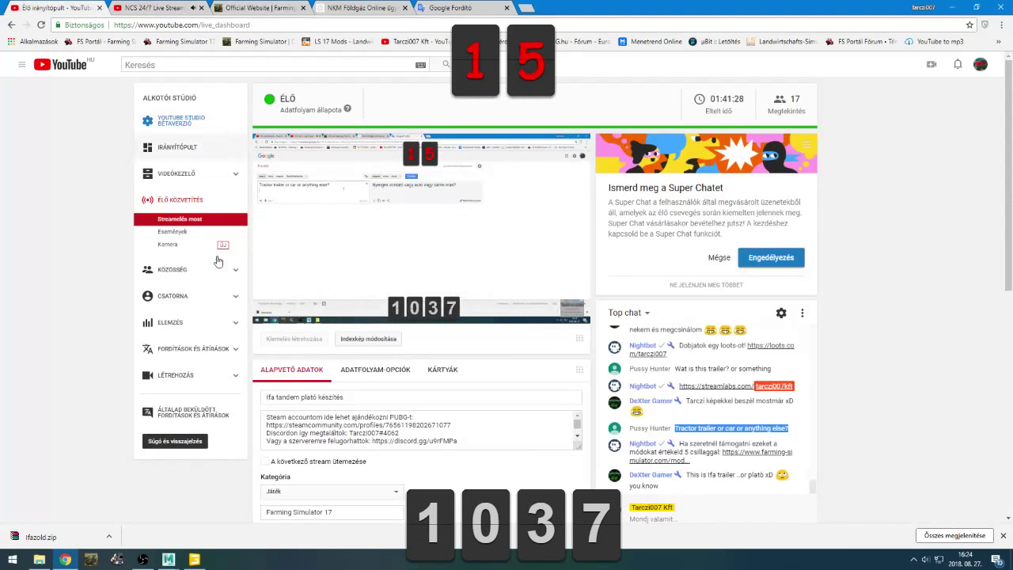
left_click(73, 317)
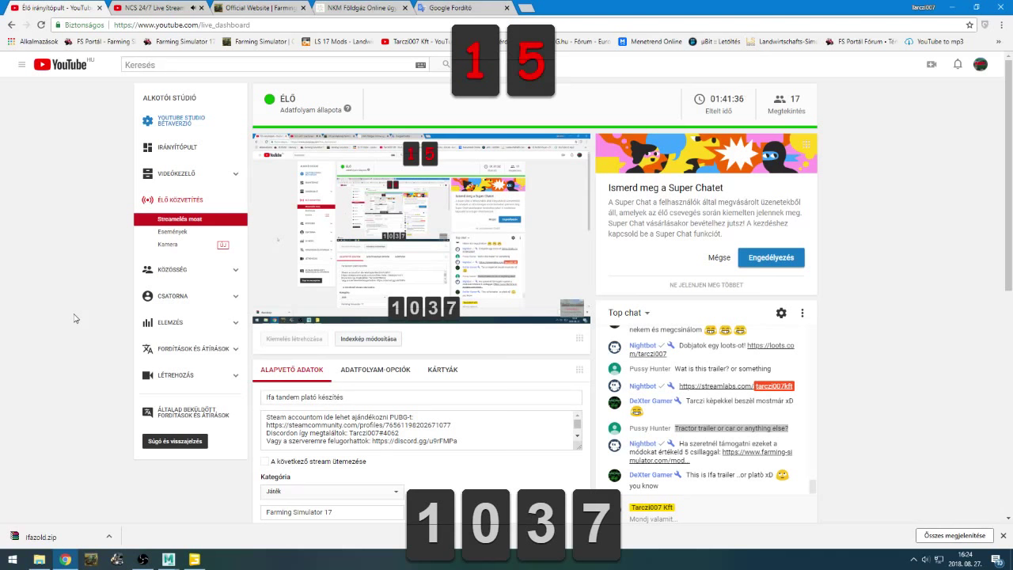
key("alt+Tab")
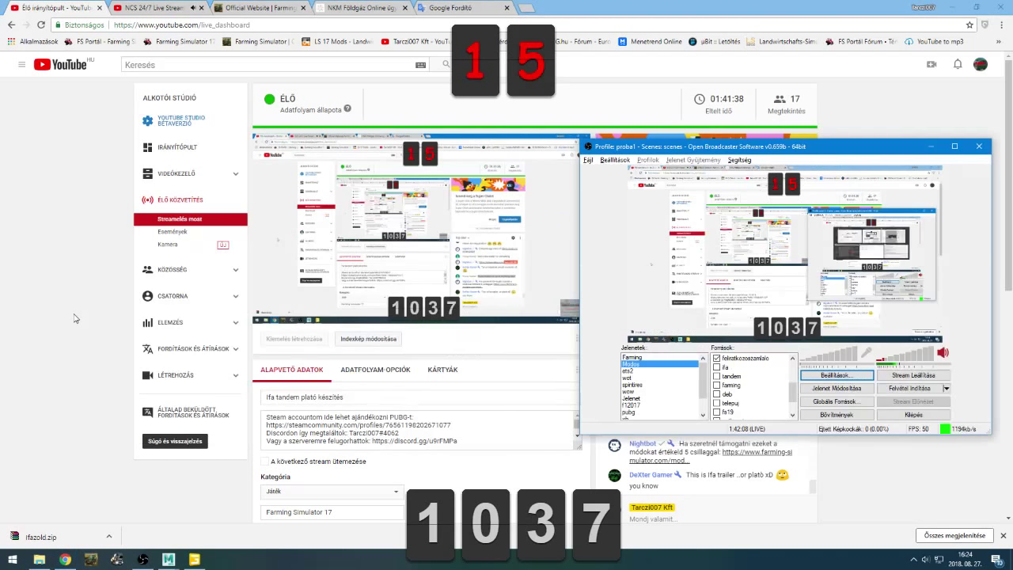
key("alt+Tab")
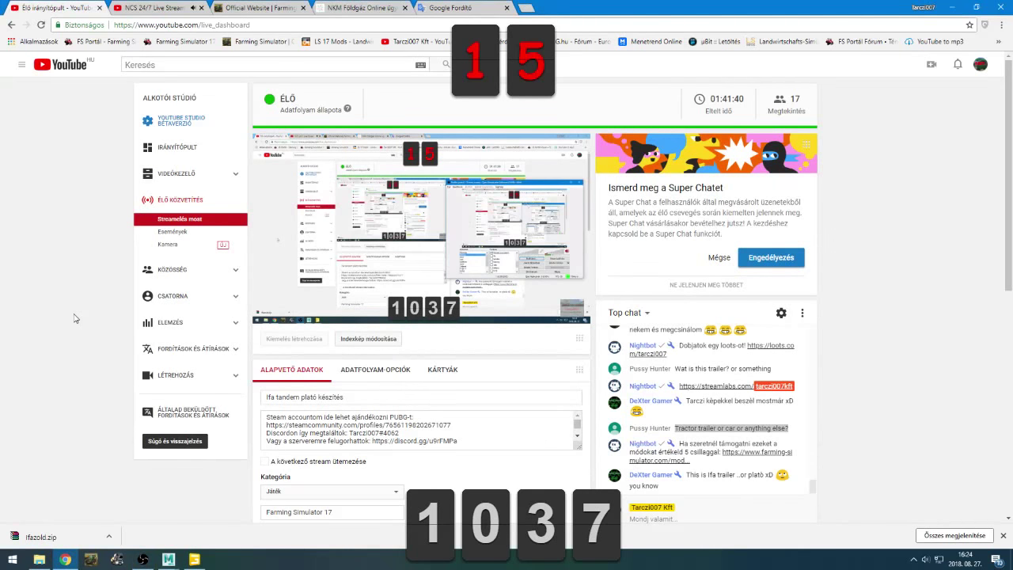
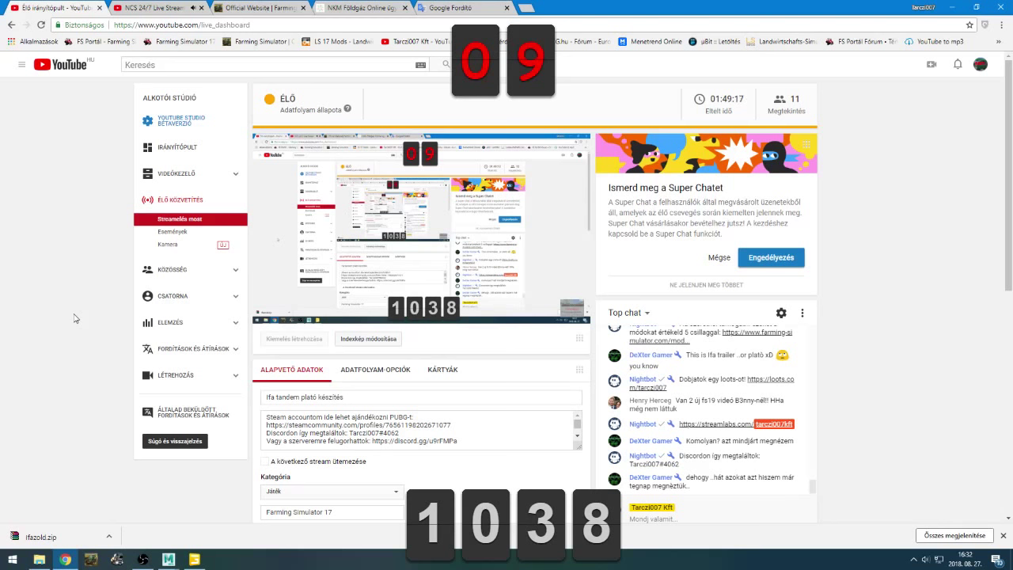
Open B3nny's YouTube channel in the Farming Simulator website's tab and look through its uploaded videos
left_click(159, 8)
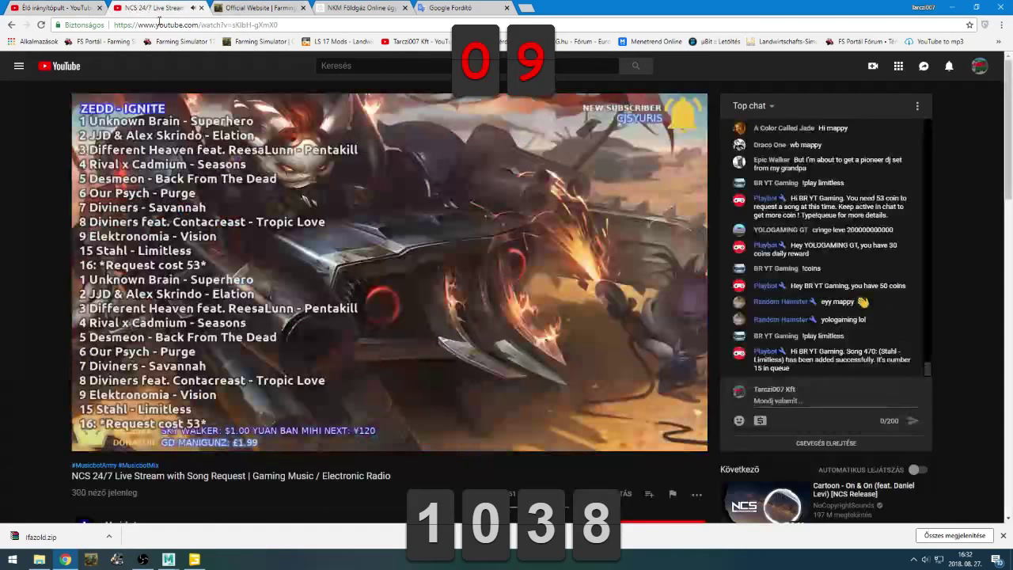
left_click(255, 8)
left_click(416, 41)
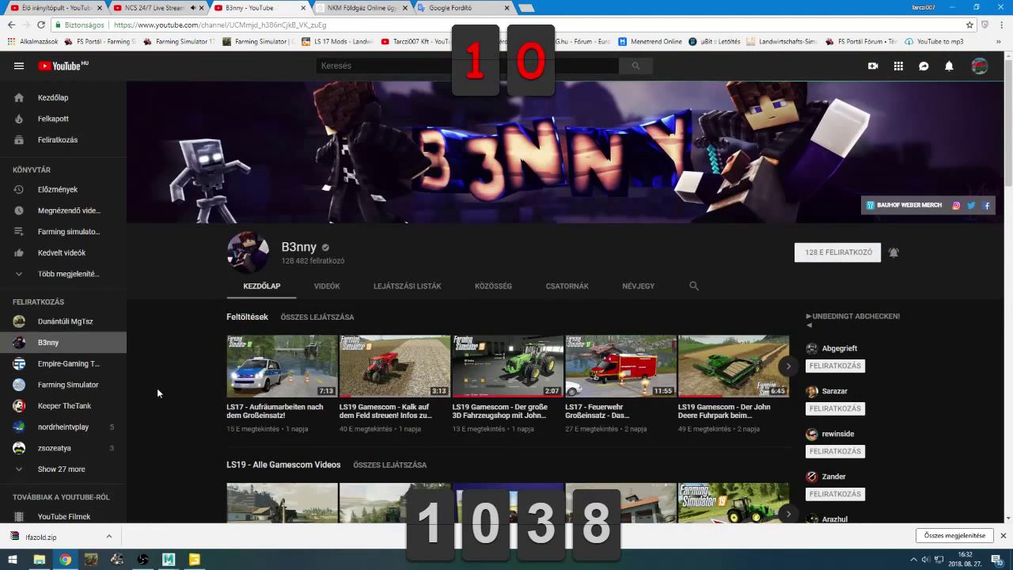
left_click(327, 287)
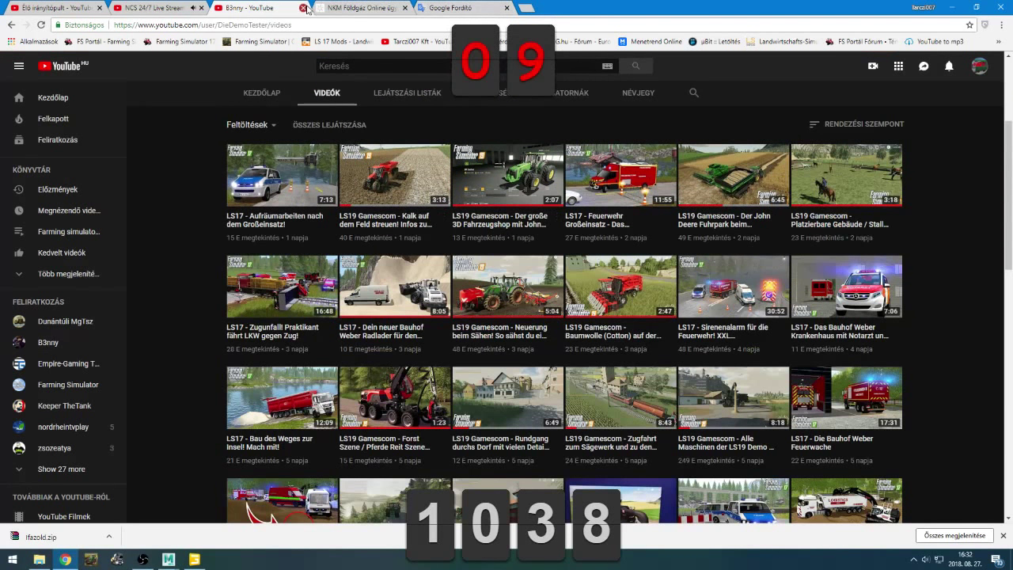
Close the B3nny and NKM Földgáz pages and return to the YouTube live dashboard
left_click(304, 7)
left_click(304, 7)
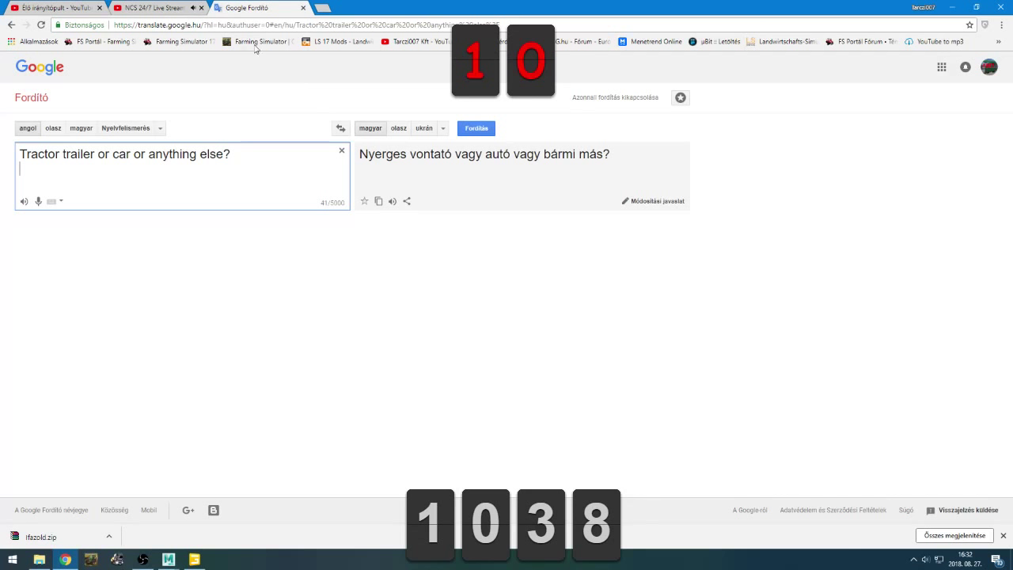
left_click(161, 7)
left_click(88, 10)
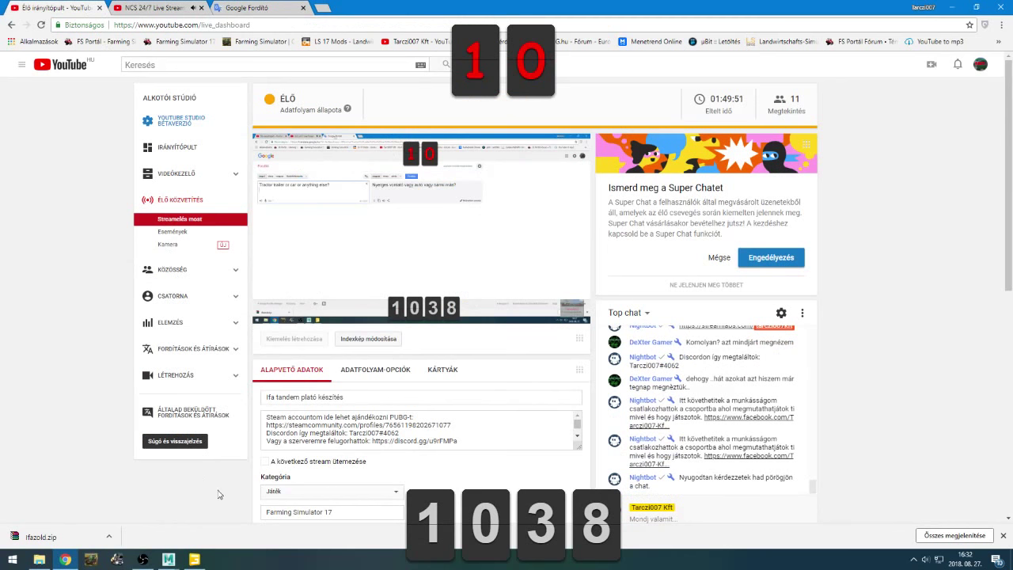
Switch to Maya and move backLightsHigh2 in the front view to the opposite rear lamps, at about Translate X 1.734, Y -0.156, Z 0.612
mouse_move(193, 559)
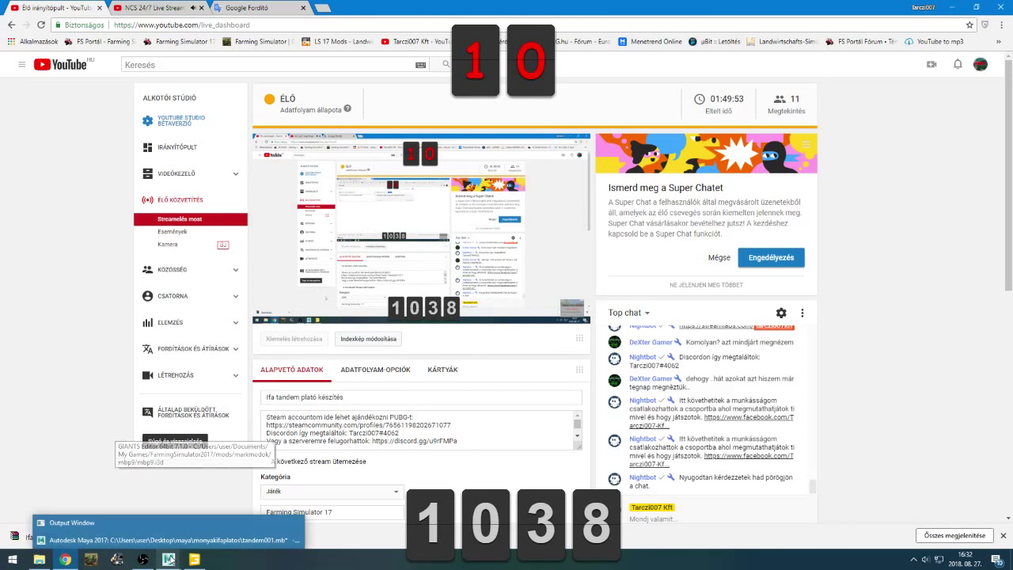
left_click(167, 543)
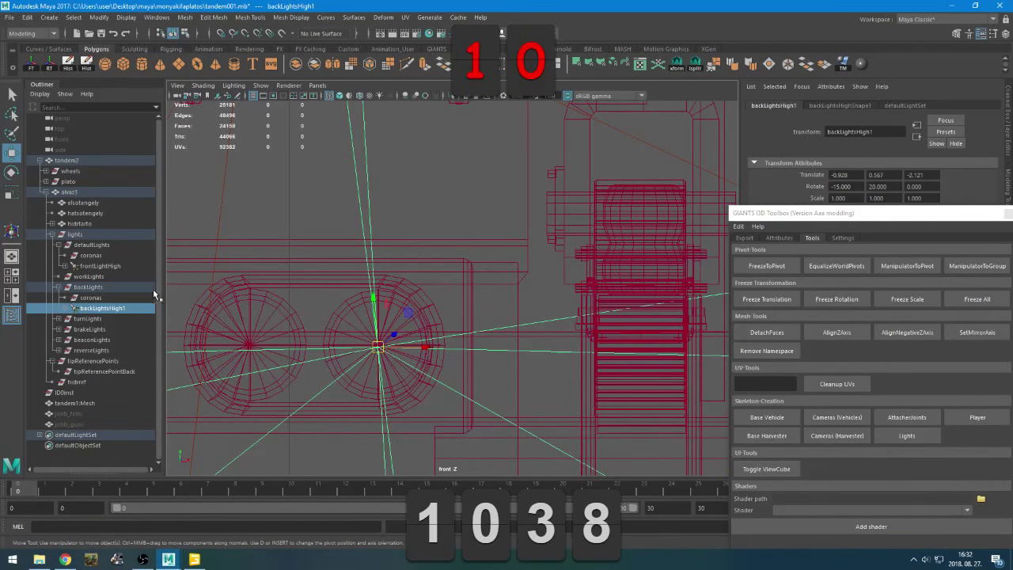
left_click(65, 308)
left_click(102, 318)
scroll(419, 336, "down", 10)
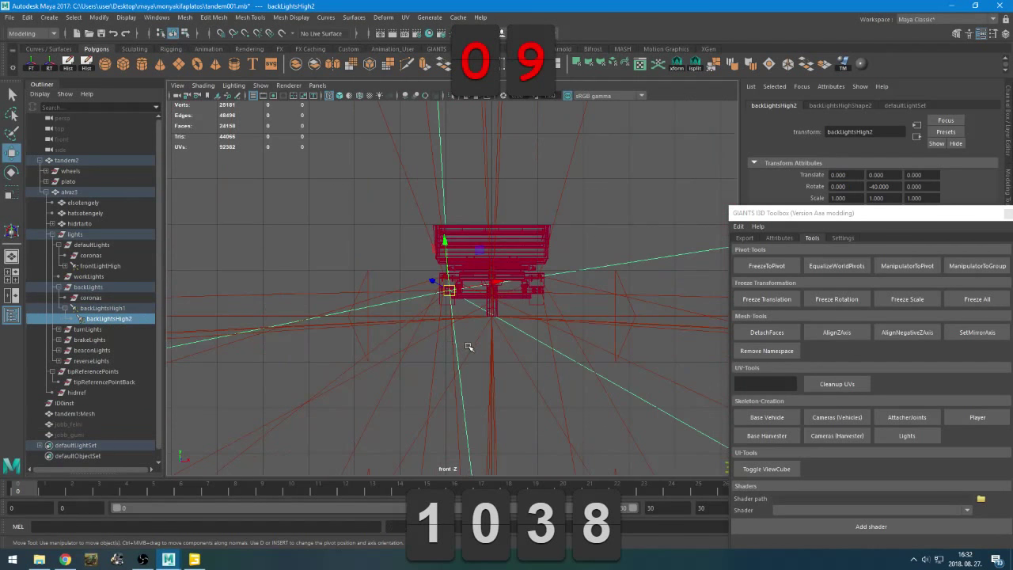
middle_click_drag(467, 343, 393, 348, "alt")
scroll(393, 348, "up", 3)
left_click_drag(363, 297, 481, 294)
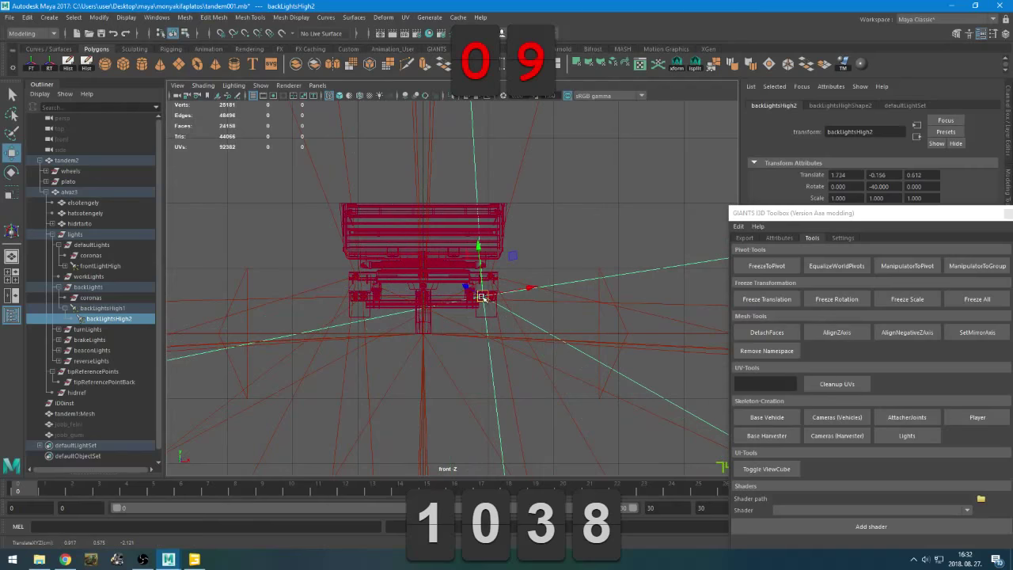
Centre backLightsHigh2 on the inner rear lamp in the front view, at about Translate X 1.744, Y -0.163, Z 0.614
scroll(531, 301, "up", 8)
scroll(546, 327, "down", 8)
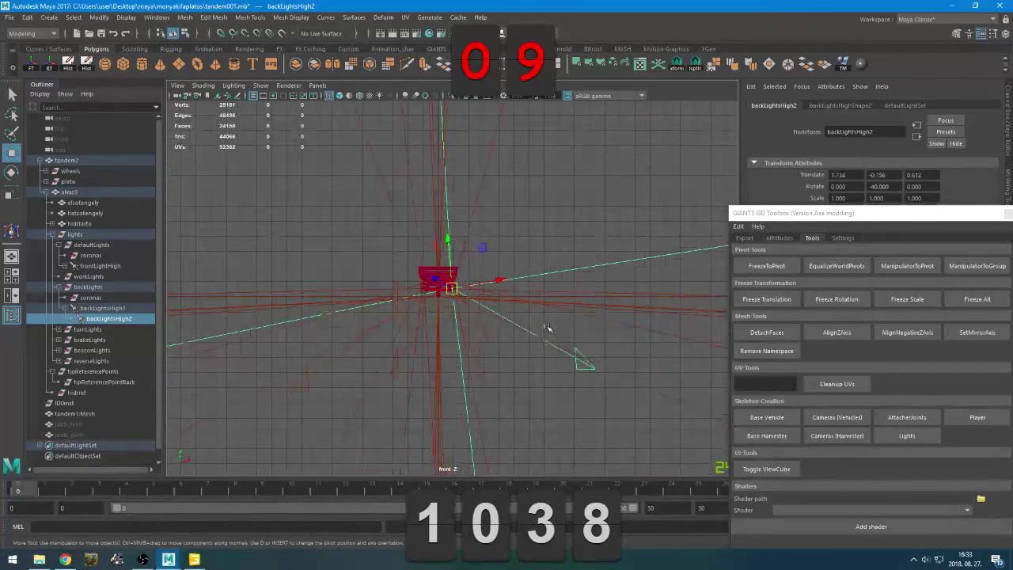
scroll(546, 327, "up", 6)
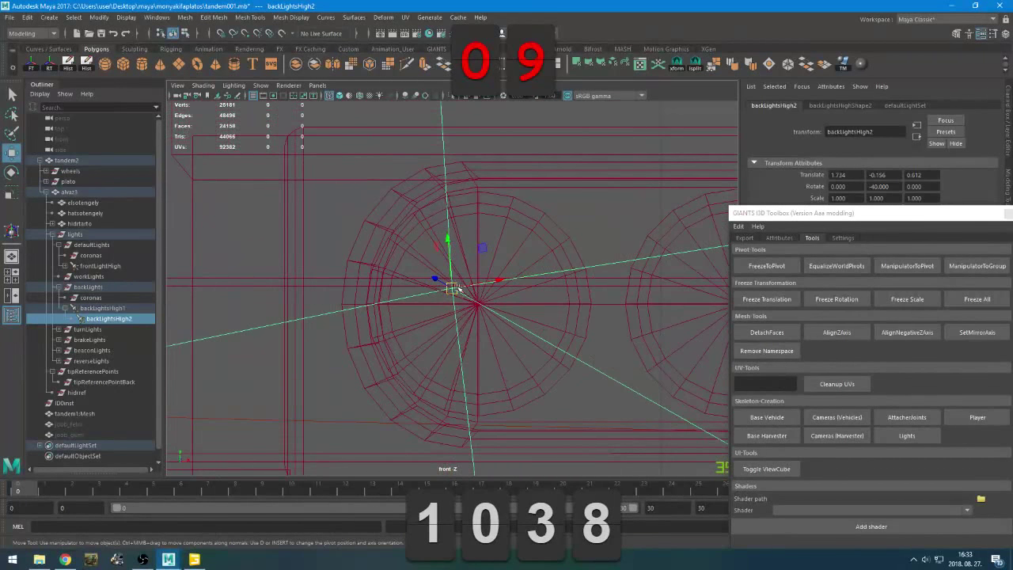
left_click_drag(452, 289, 480, 303)
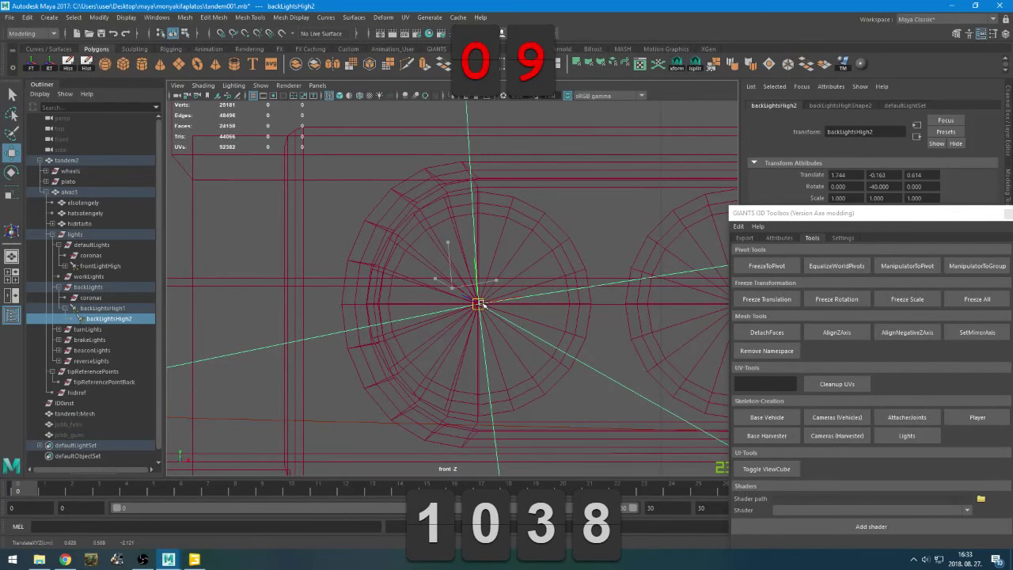
Select backLightsHigh1 and move it in the side view rearward to the outer face of the rear lamp
key("space")
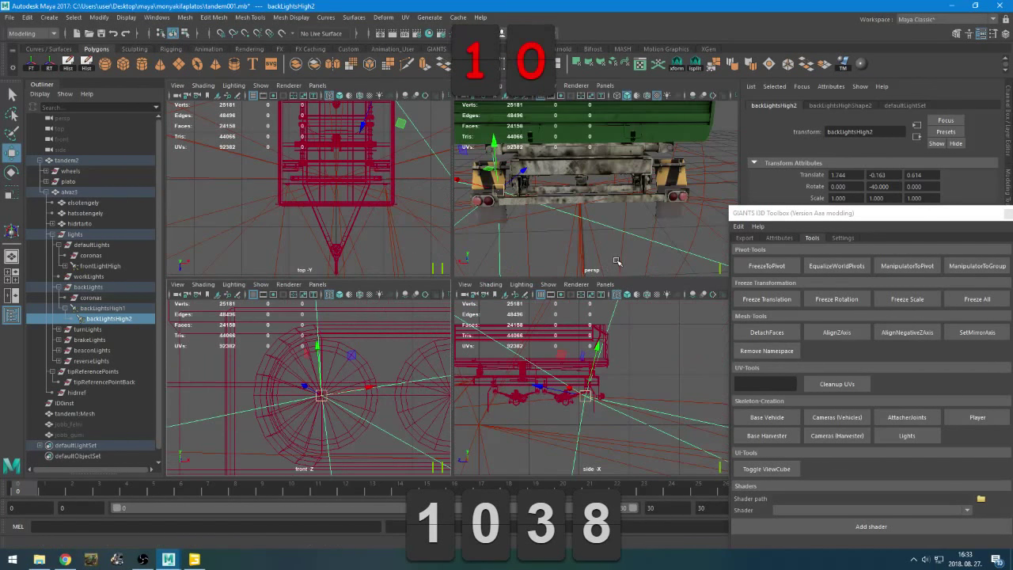
key("space")
left_click(119, 309)
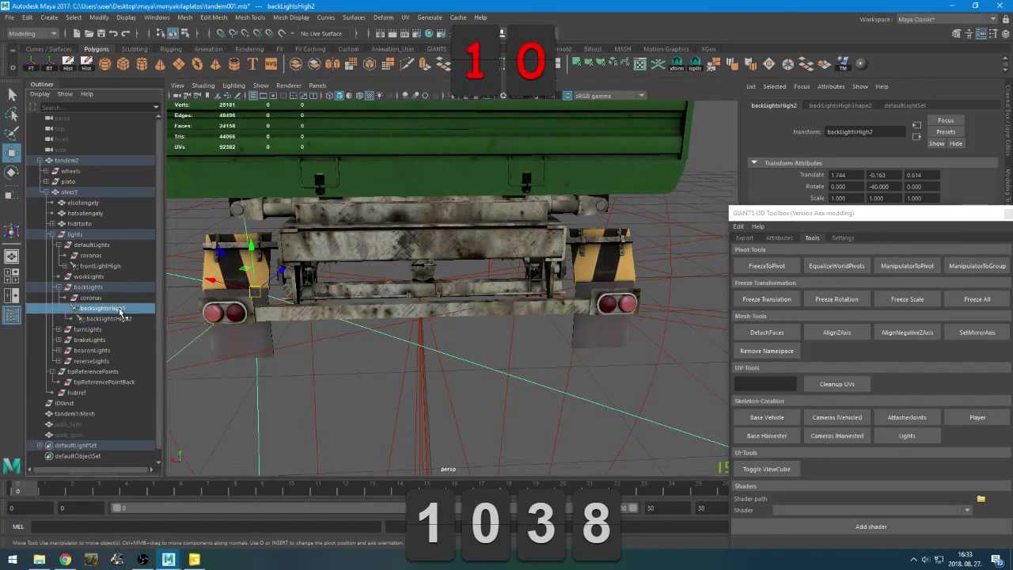
left_click_drag(349, 336, 435, 310, "alt")
key("space")
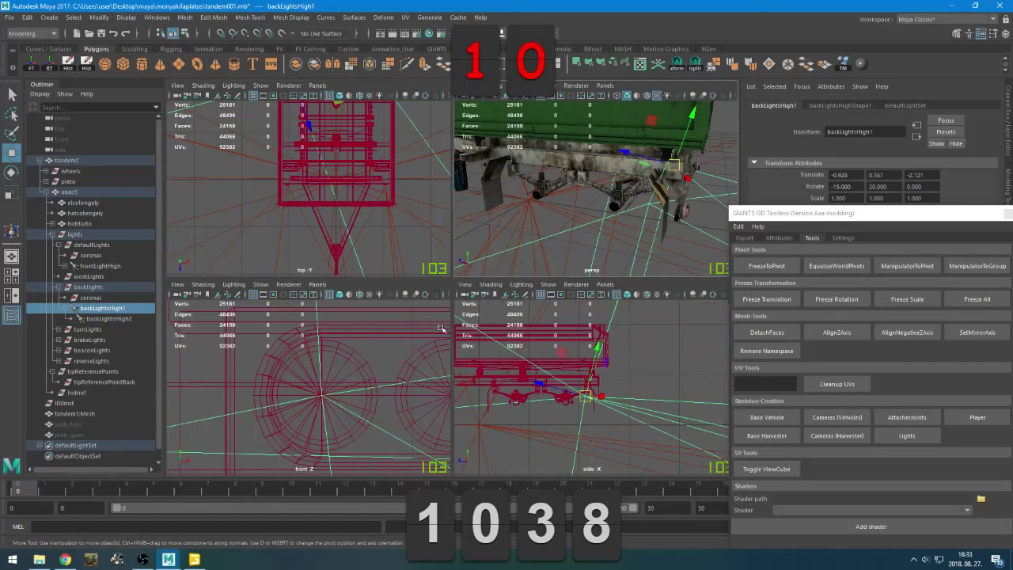
key("space")
scroll(548, 365, "up", 8)
scroll(548, 365, "up", 1)
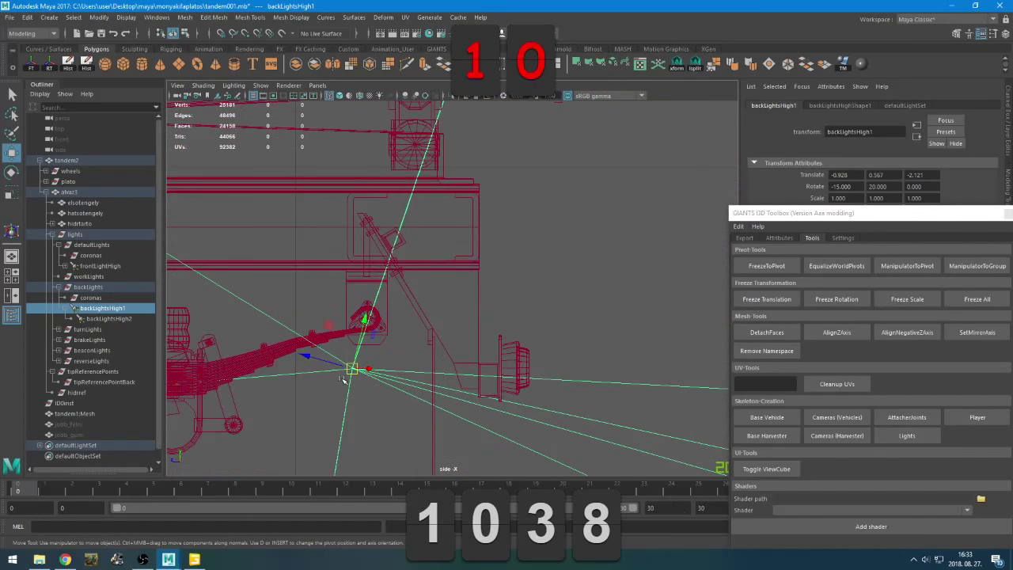
left_click_drag(353, 369, 531, 372)
Fine-align backLightsHigh1 with the centre of the rear lamp's face in the side view, at about Translate Y 0.568 and Z -2.502
scroll(531, 372, "up", 2)
scroll(566, 398, "up", 3)
middle_click_drag(566, 398, 329, 233, "alt")
scroll(330, 232, "up", 3)
middle_click_drag(406, 373, 464, 279, "alt")
scroll(464, 279, "up", 2)
left_click_drag(445, 293, 457, 265)
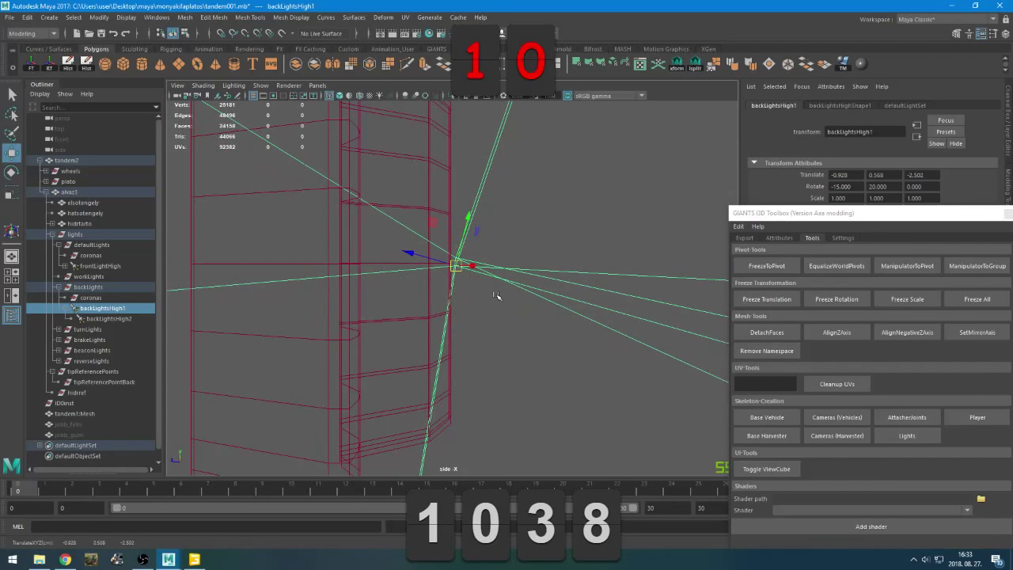
Examine the position of both back lights on the rear lamps in the top and perspective views
key("space")
key("space")
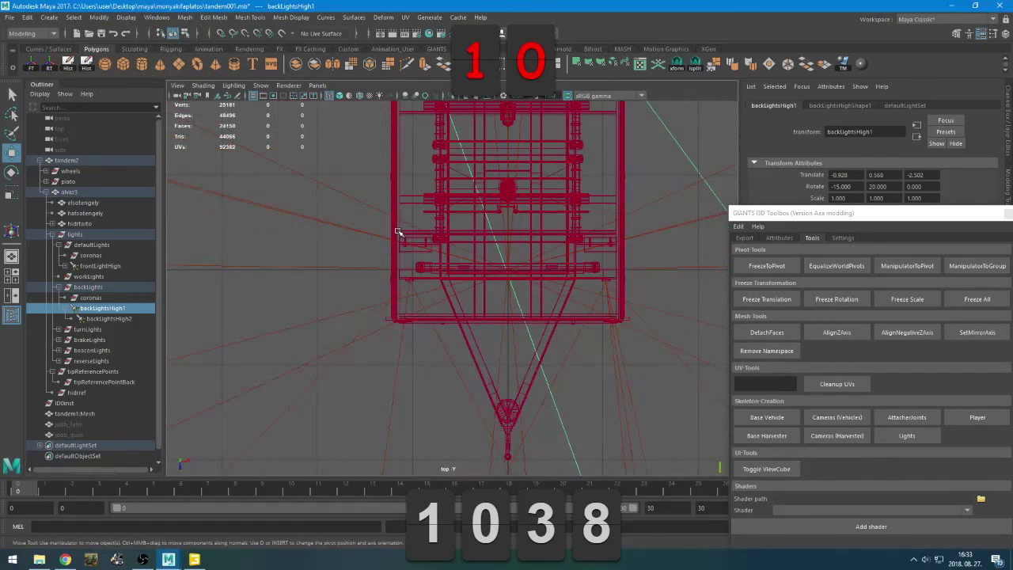
key("f")
right_click_drag(399, 232, 497, 308, "alt")
scroll(497, 309, "up", 10)
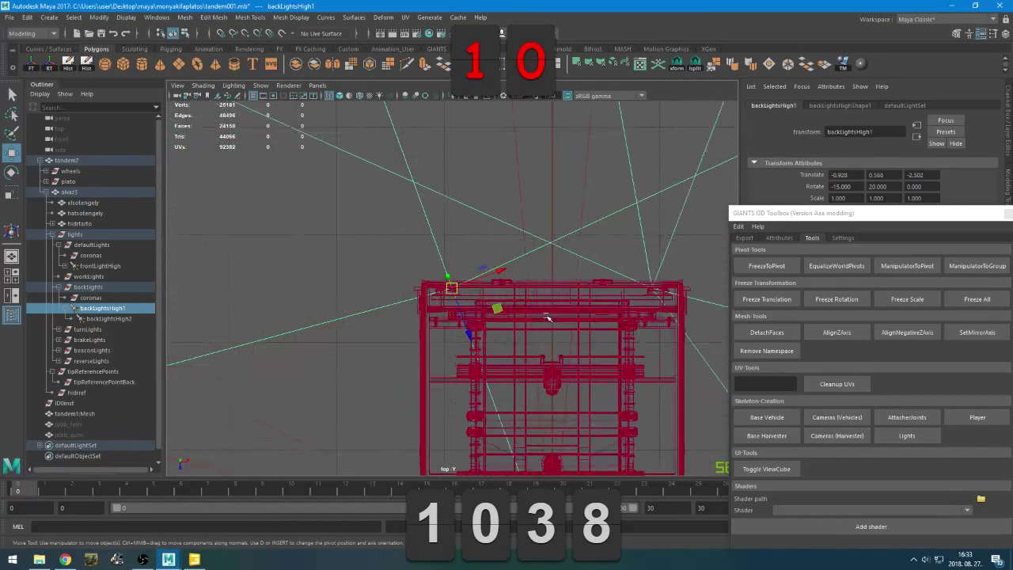
middle_click_drag(530, 307, 504, 310, "alt")
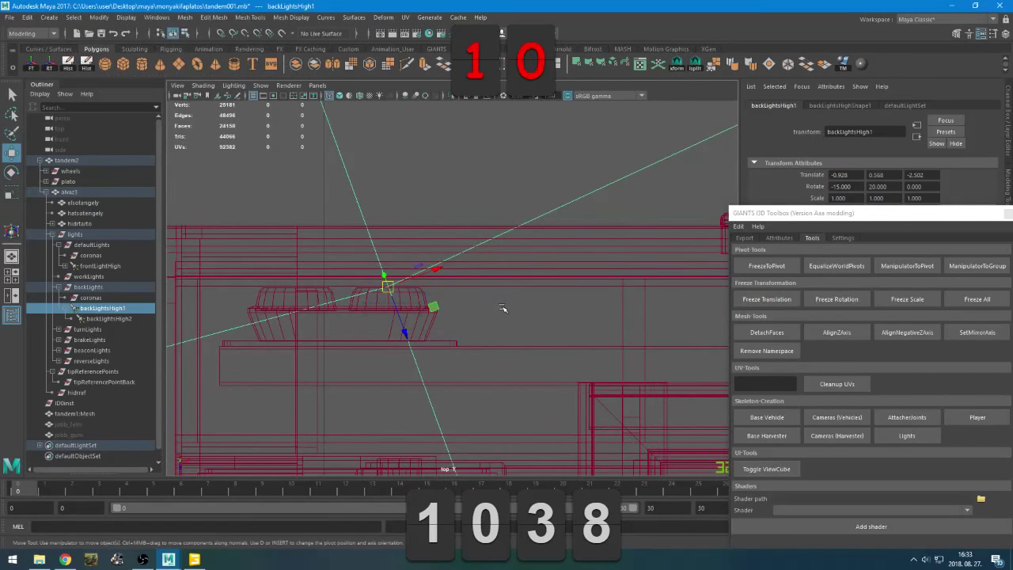
key("space")
key("space")
left_click_drag(531, 289, 472, 297, "alt")
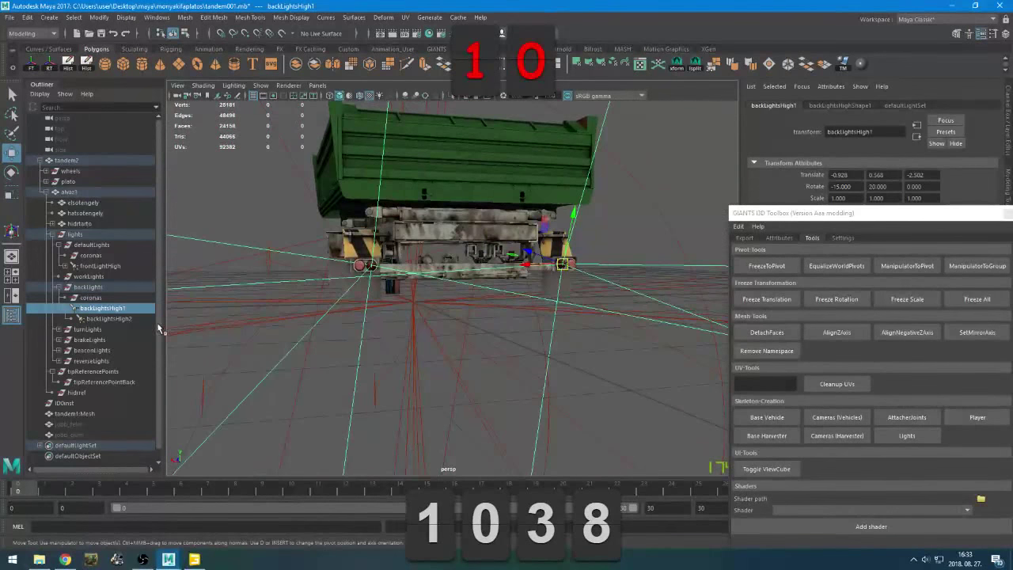
Collapse backLightsHigh1, expand the brakeLights group and compare its contents with the back light
left_click(65, 308)
left_click(78, 321)
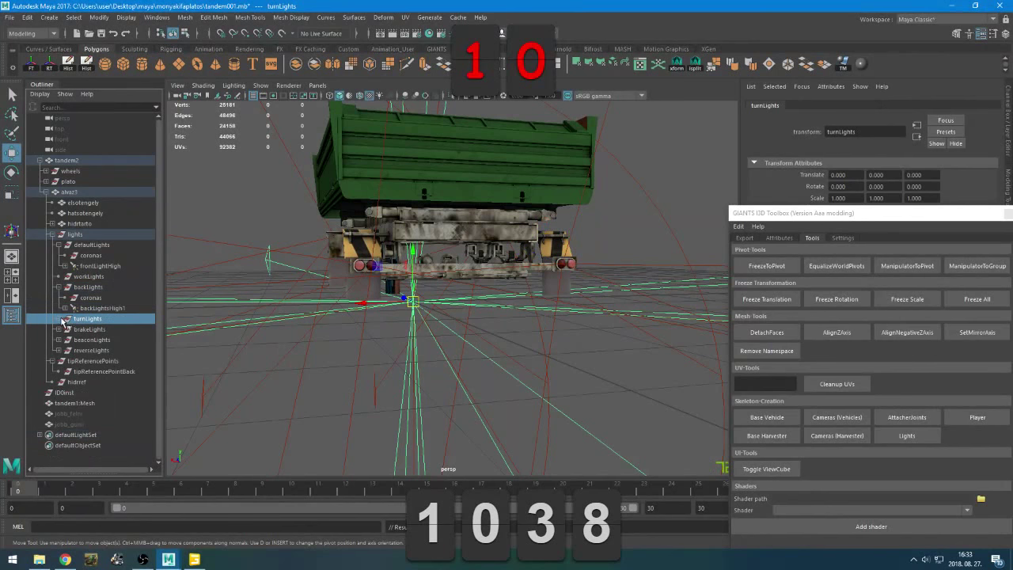
left_click(66, 329)
left_click(58, 329)
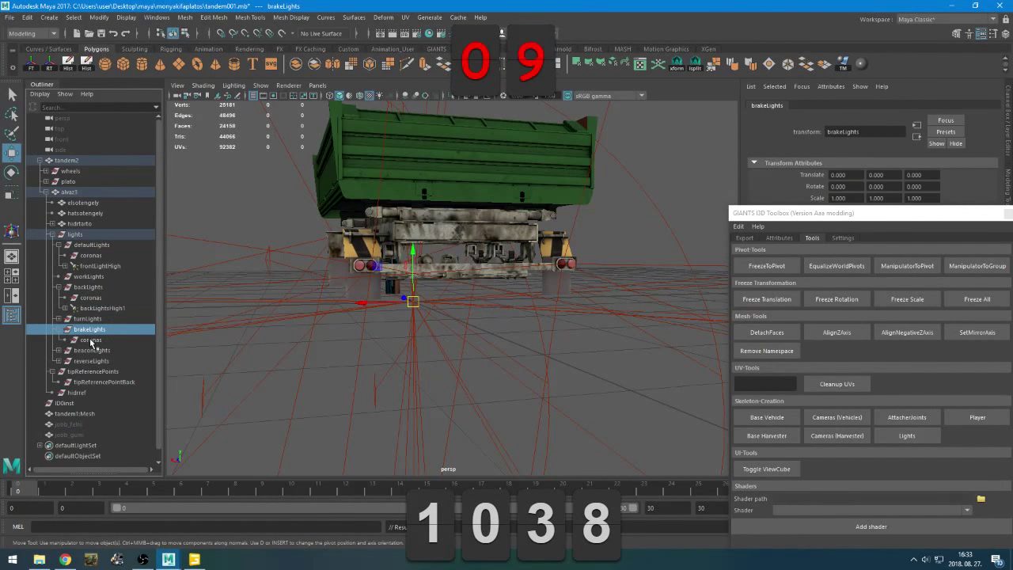
left_click(91, 340)
left_click(92, 308)
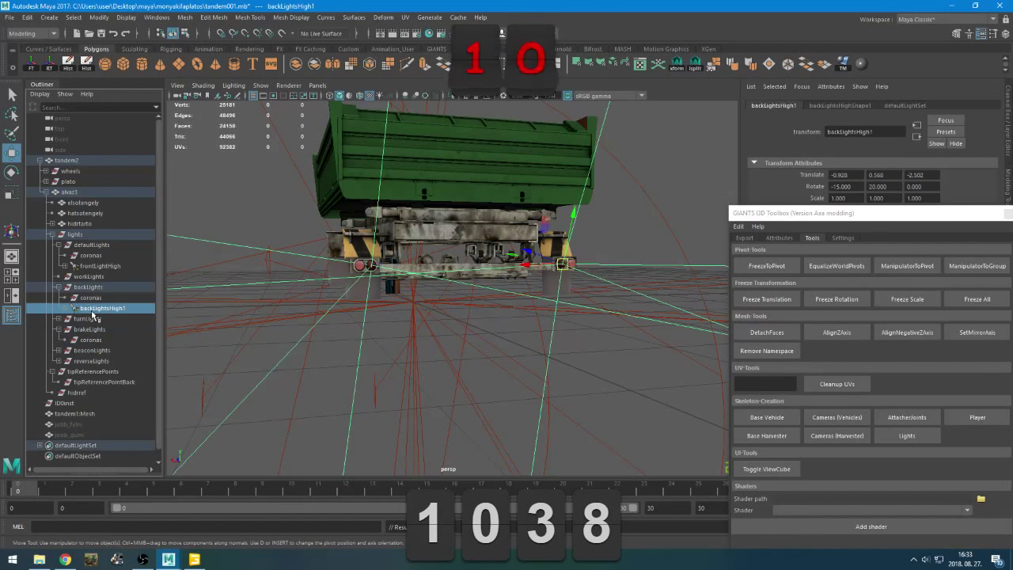
left_click(91, 329)
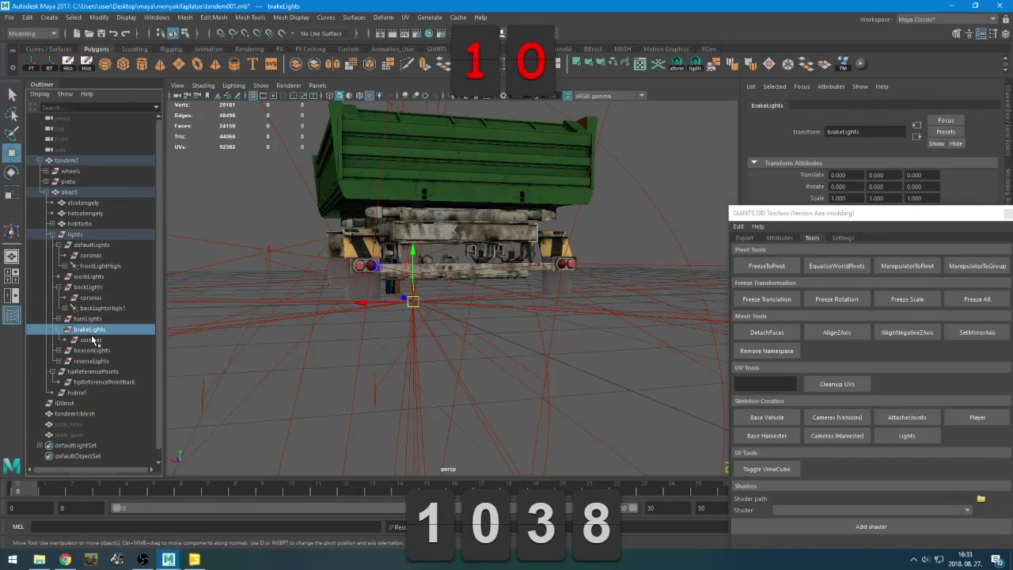
key("ctrl+v")
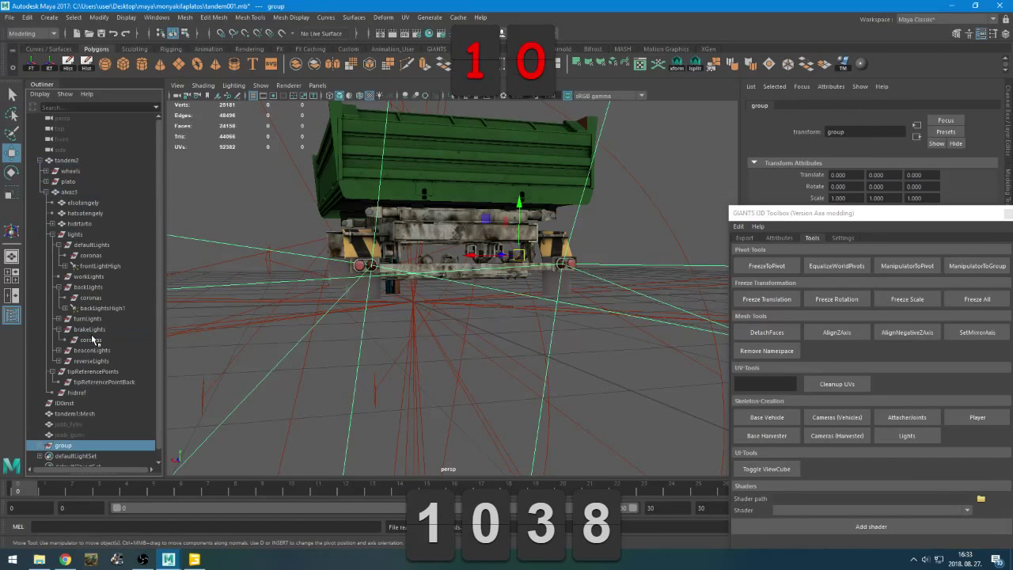
left_click(42, 447)
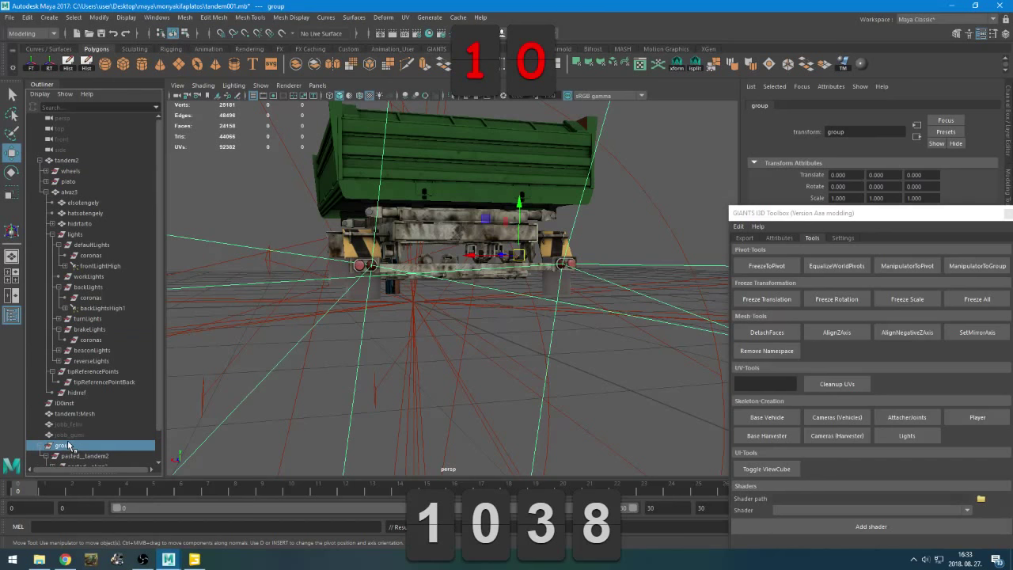
key("Delete")
Duplicate backLightsHigh1, move the copy into the brakeLights group, and check it against the contents of turnLights
left_click(98, 308)
key("ctrl+d")
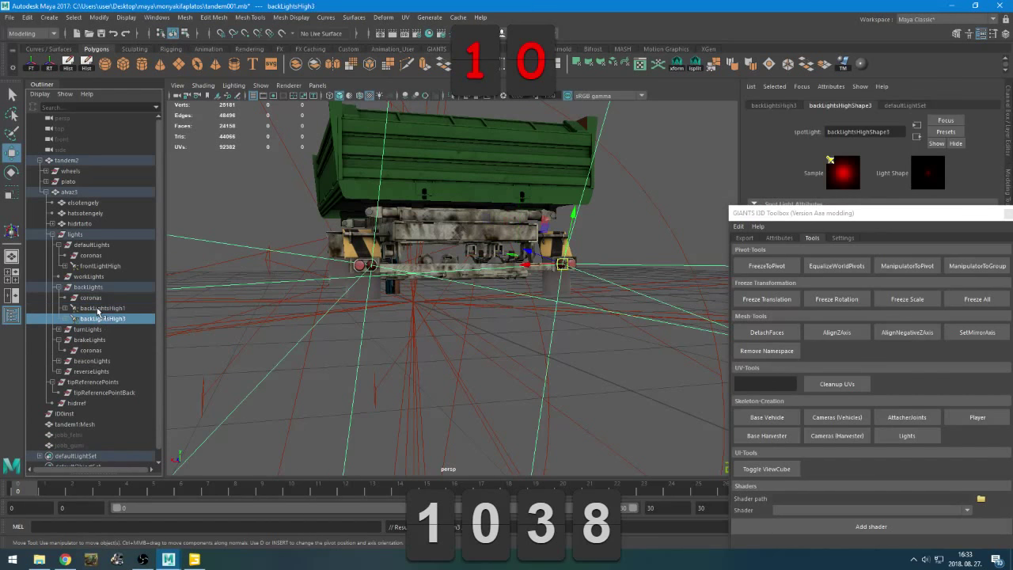
middle_click_drag(99, 319, 99, 343)
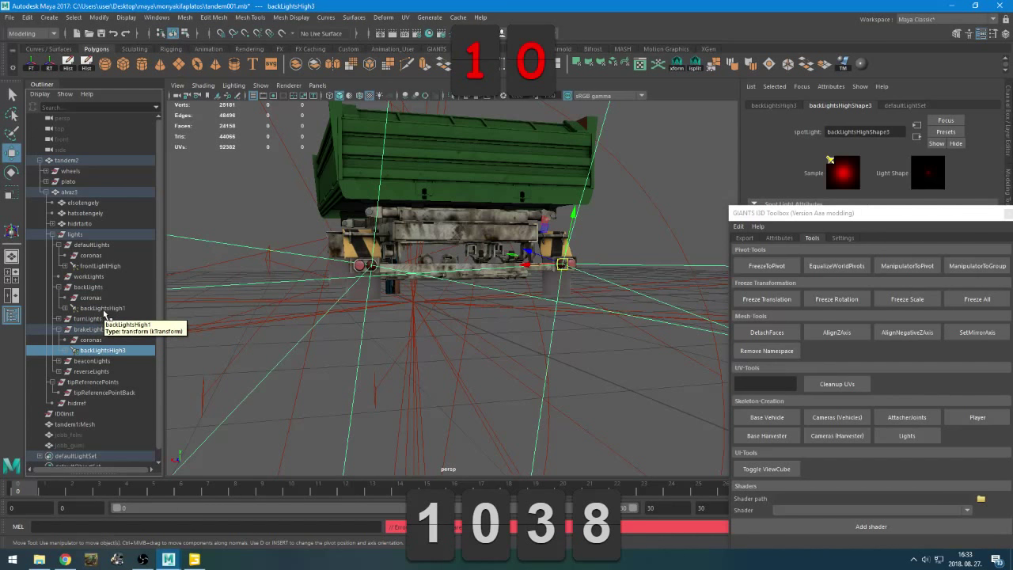
left_click(114, 309)
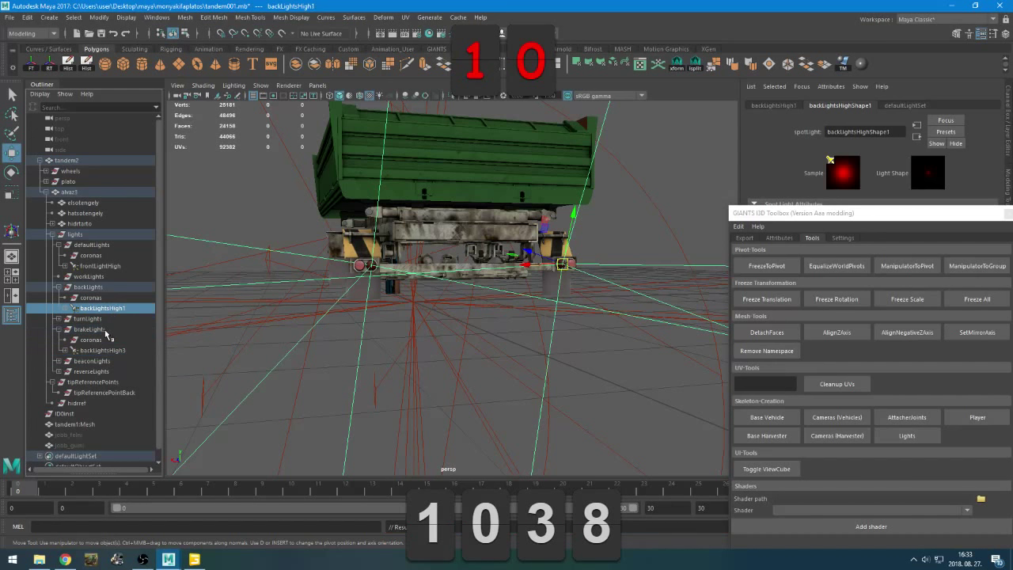
left_click(60, 319)
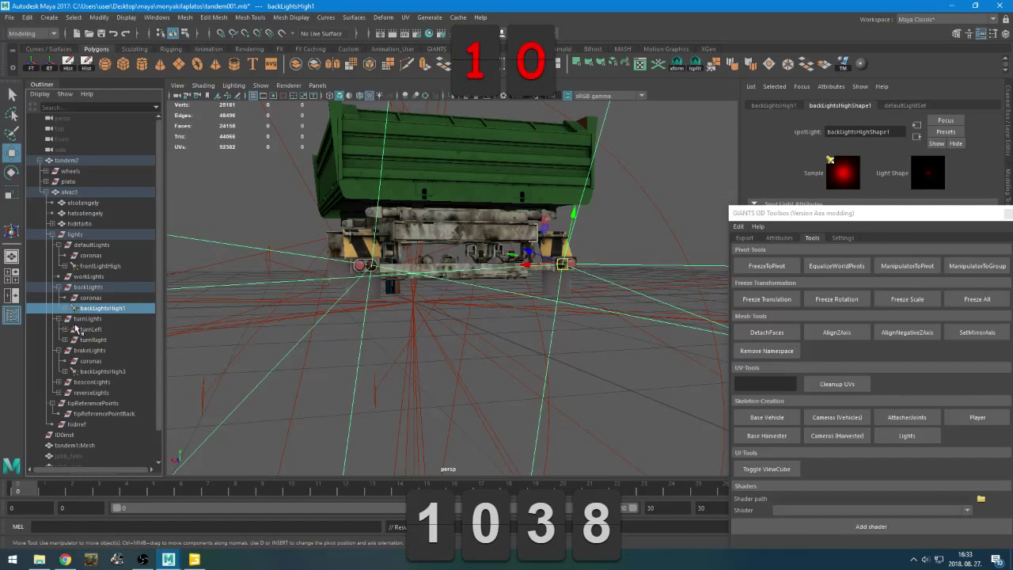
left_click(77, 327)
left_click(60, 319)
left_click(89, 351)
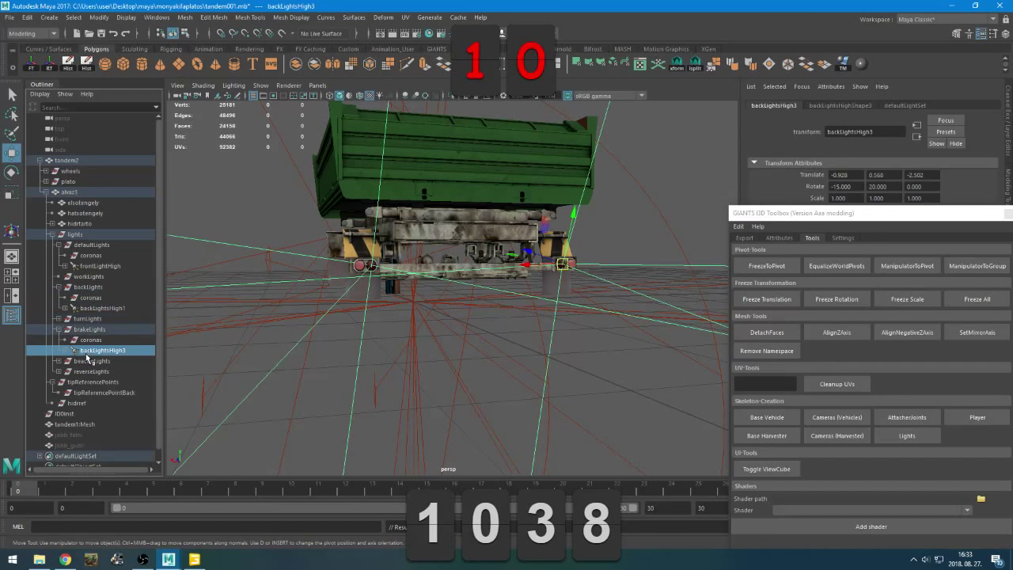
Delete the beaconLight1 node from the beaconLights group
left_click(88, 361)
left_click(58, 361)
left_click(92, 372)
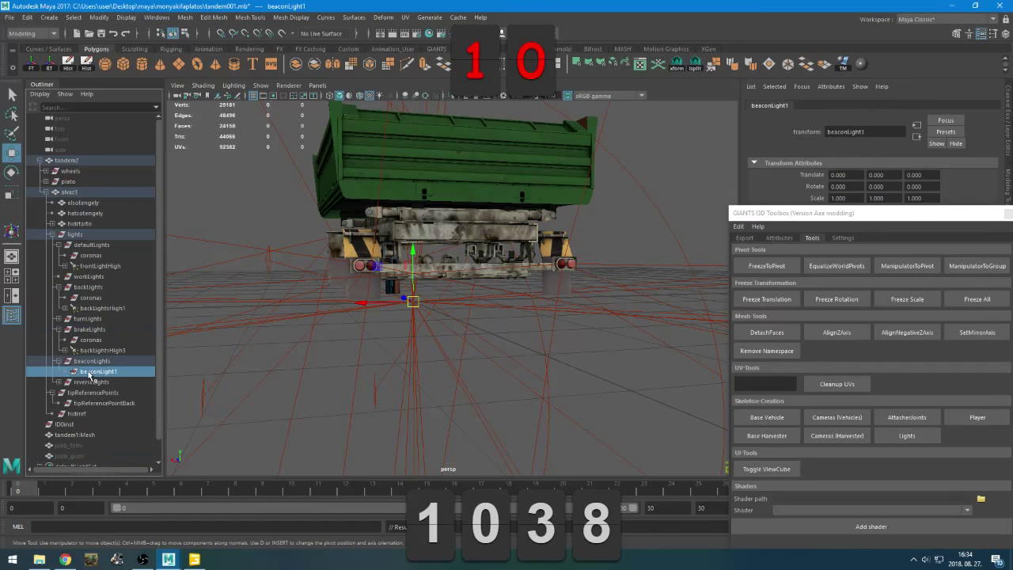
key("Delete")
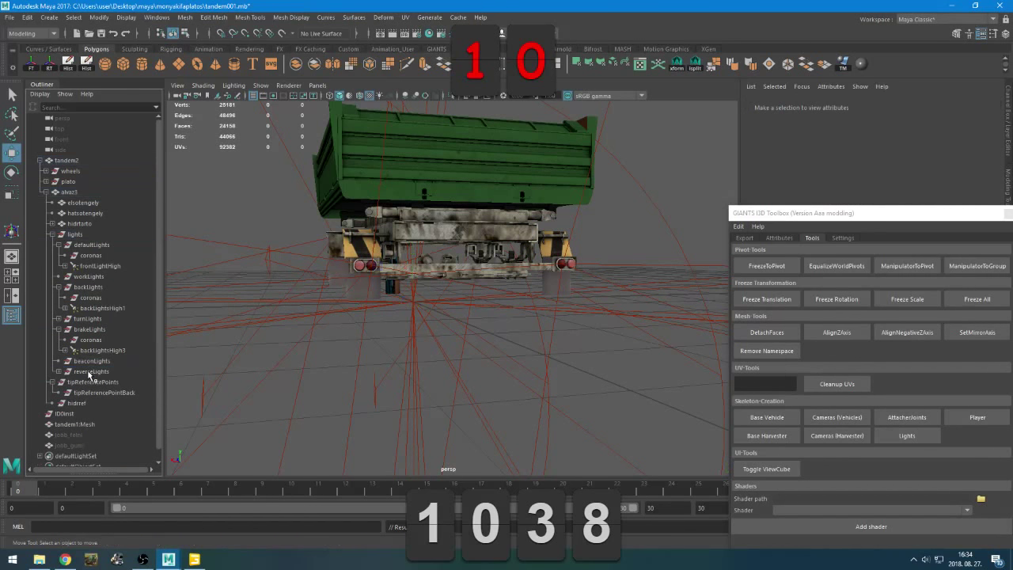
Expand the reverseLights group and delete its coronas and reverseLight nodes
left_click(89, 372)
left_click(58, 371)
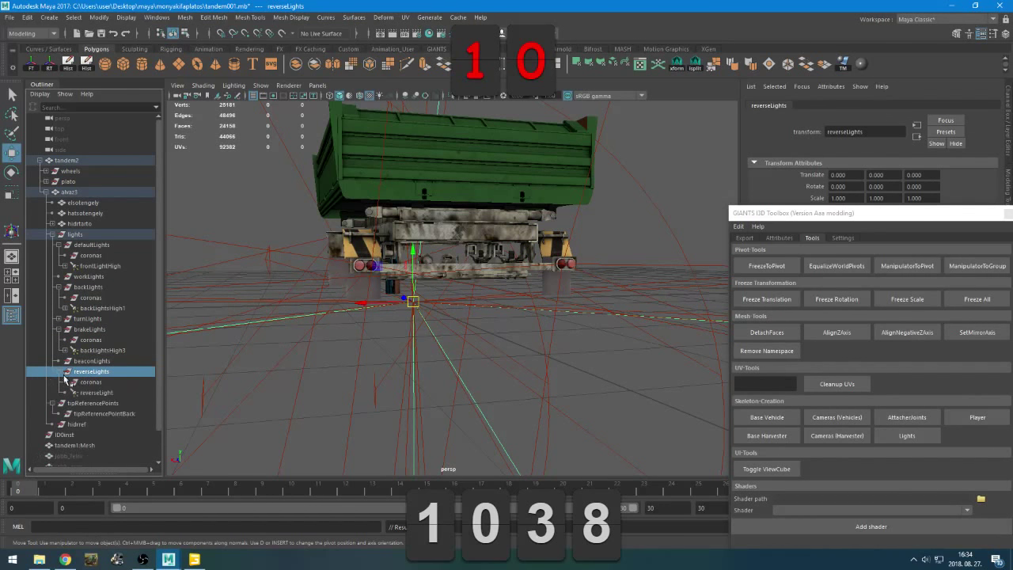
left_click(90, 383)
key("Delete")
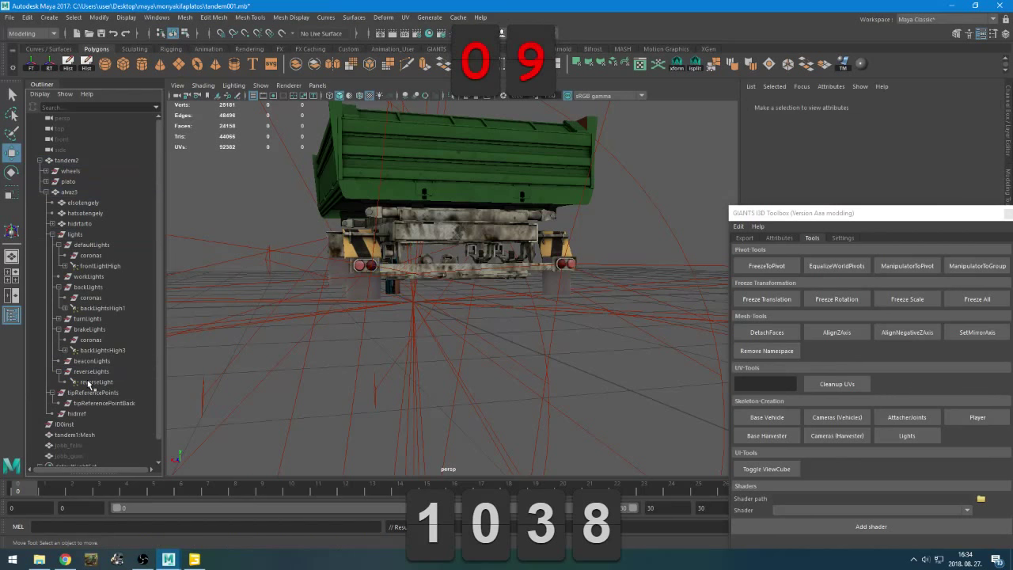
left_click(88, 383)
key("Delete")
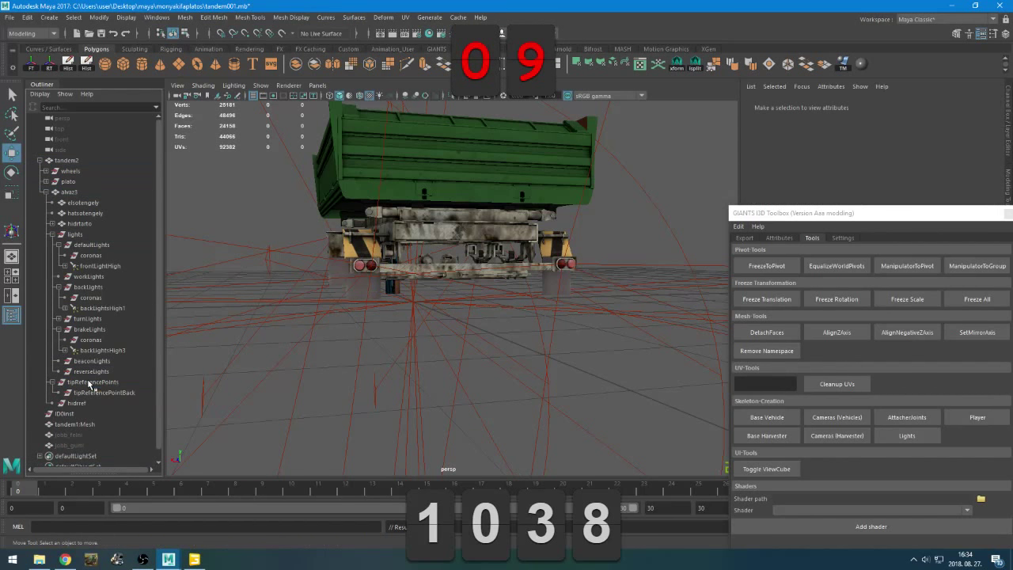
Compare the transforms of the tipReferencePointBack and hidrref nodes
left_click(101, 394)
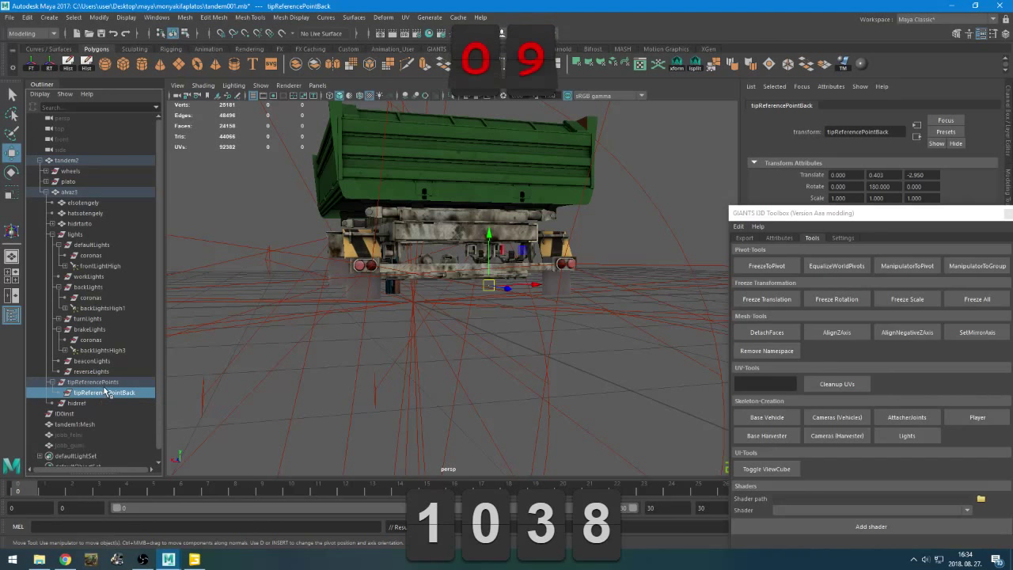
left_click(95, 404)
left_click(98, 394)
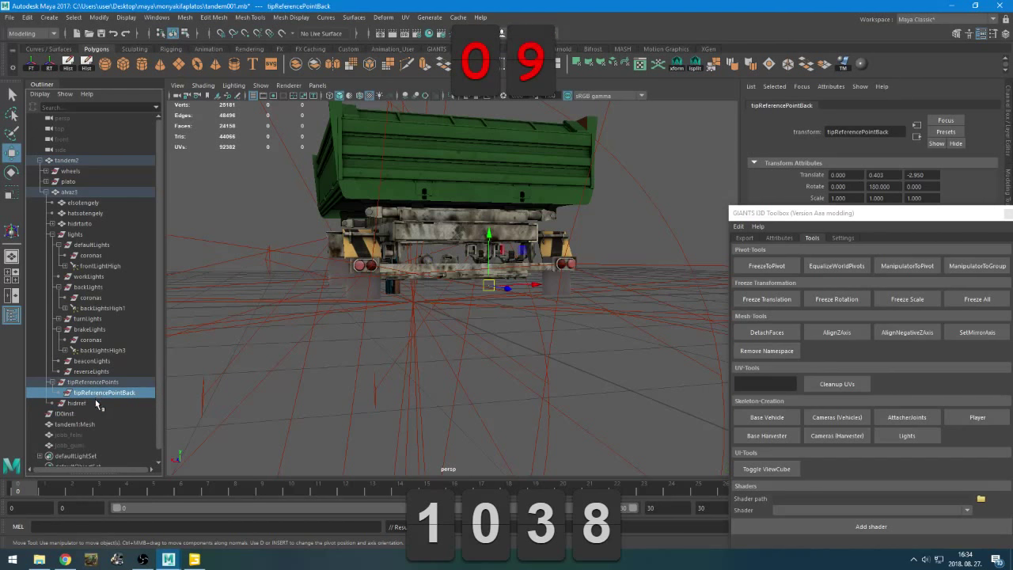
left_click(96, 404)
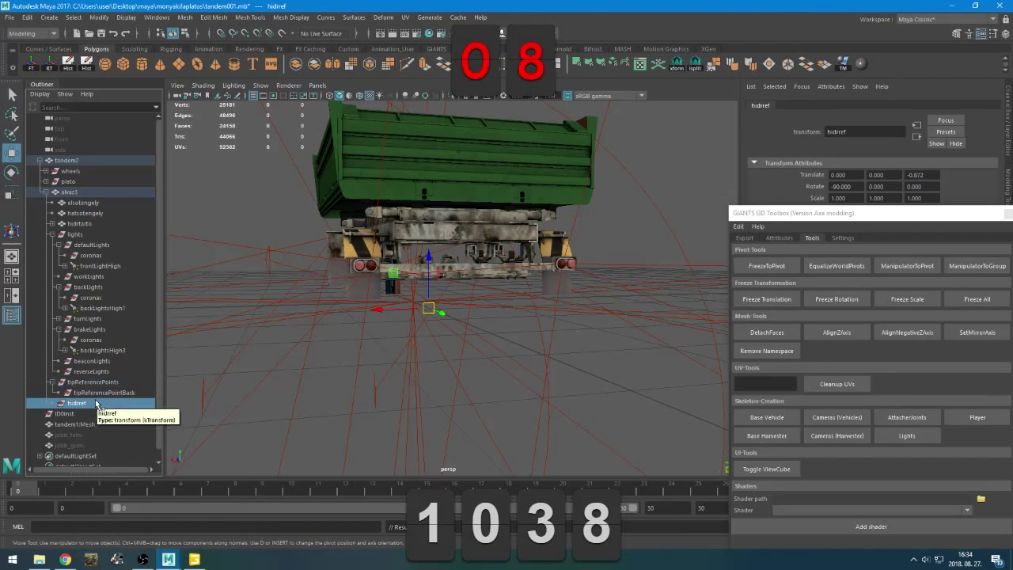
Check the live stream in Open Broadcaster Software and the YouTube dashboard, closing the Google Translate page before returning to Maya
left_click(141, 559)
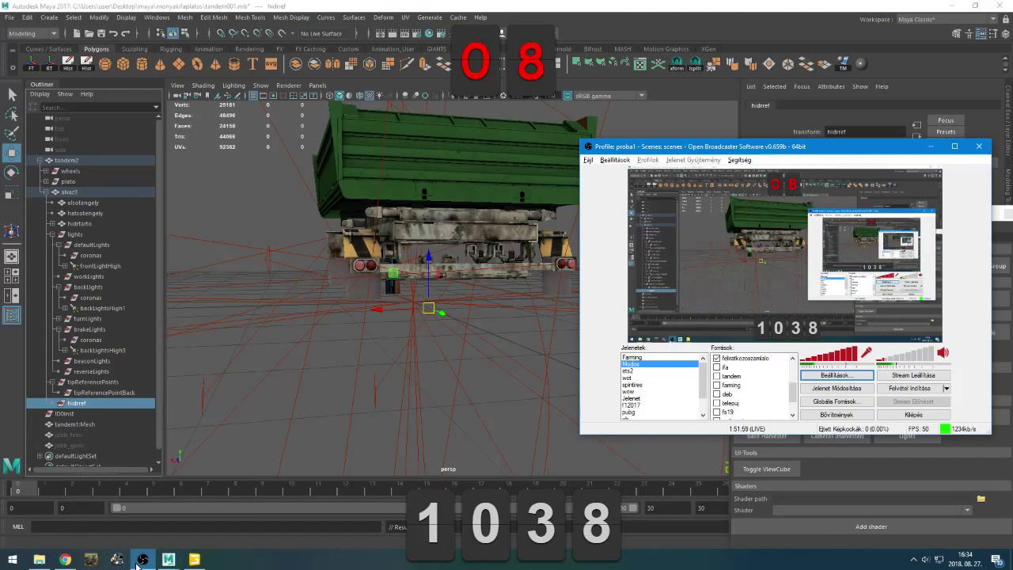
left_click(140, 561)
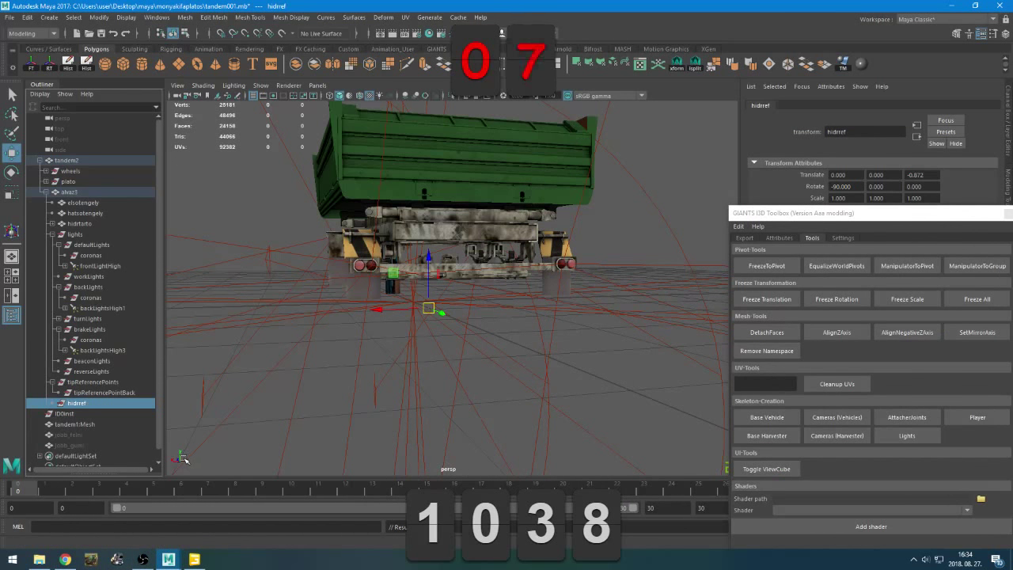
left_click(65, 560)
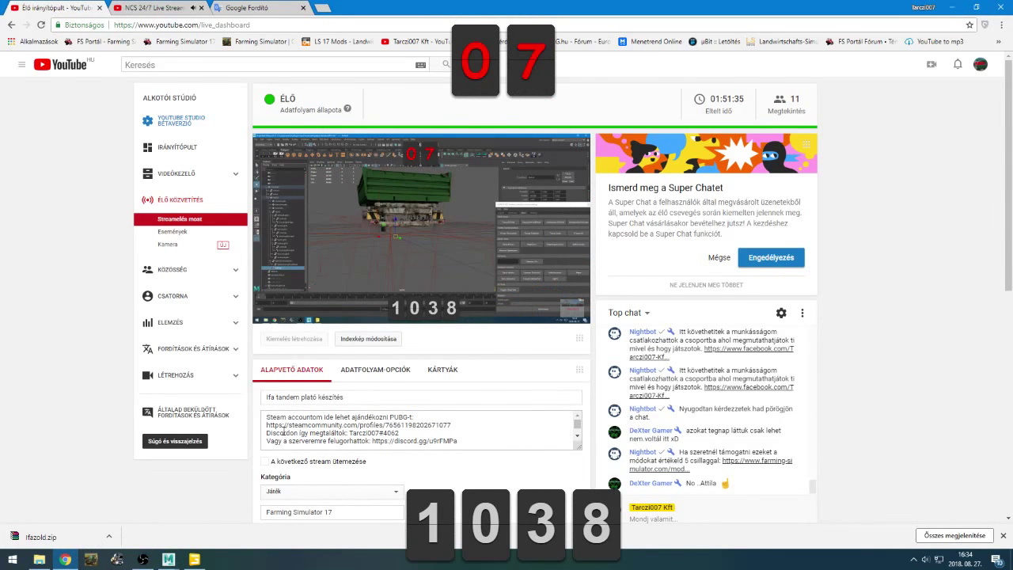
left_click(247, 7)
left_click(182, 8)
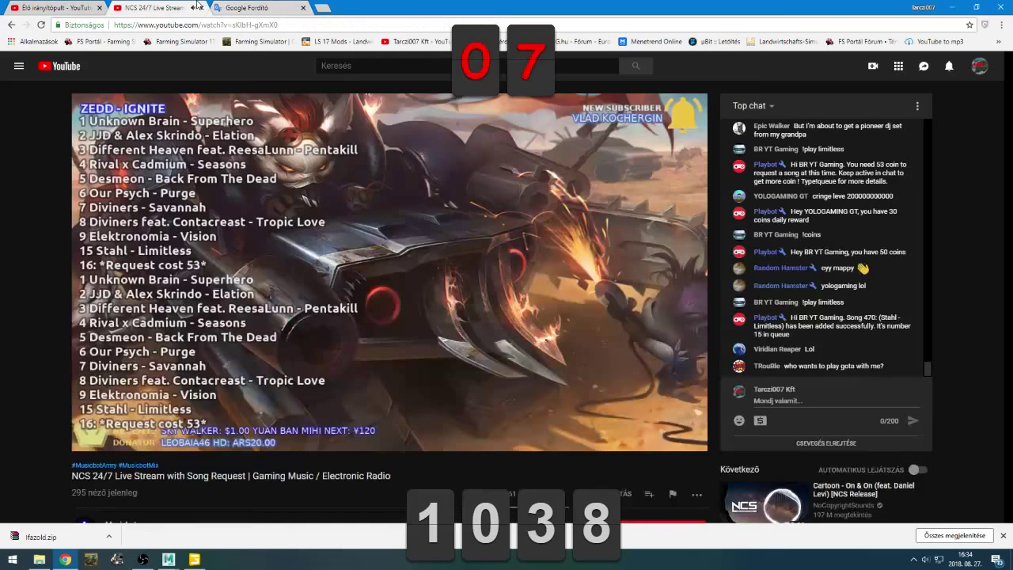
left_click(303, 7)
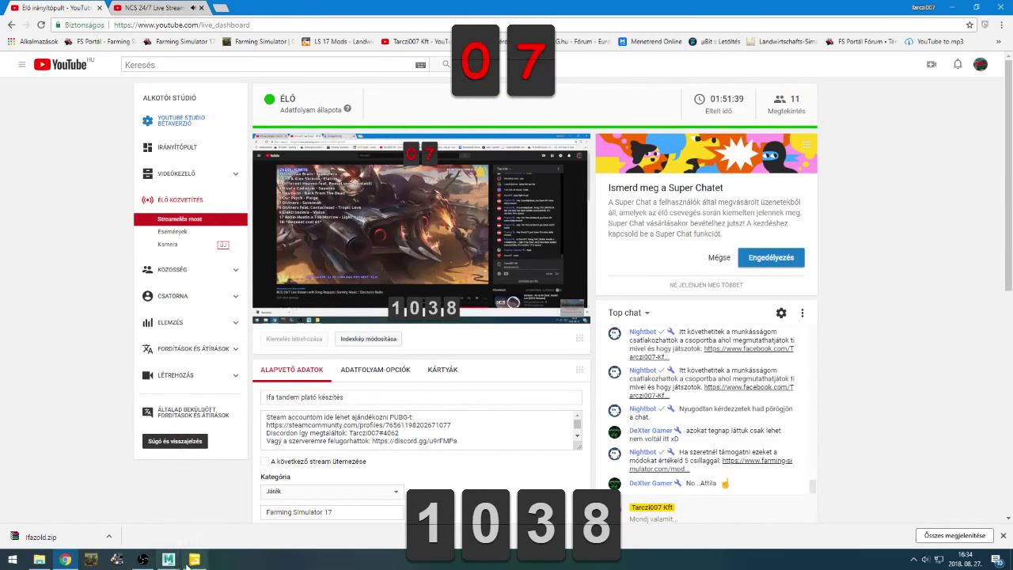
left_click(171, 561)
left_click(173, 543)
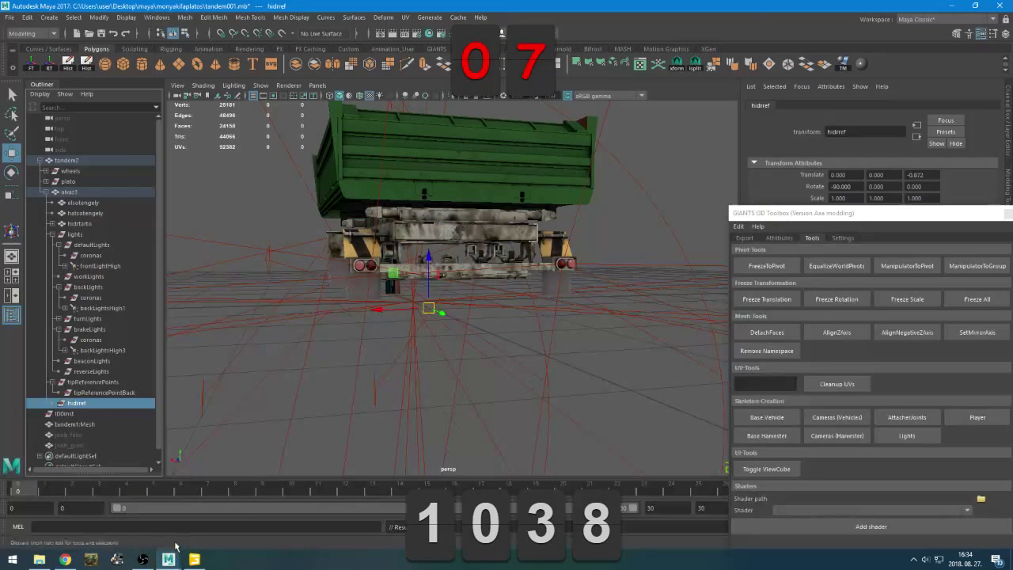
Show the channel values of tipReferencePointBack and examine its position behind the trailer
left_click(101, 394)
left_click(101, 404)
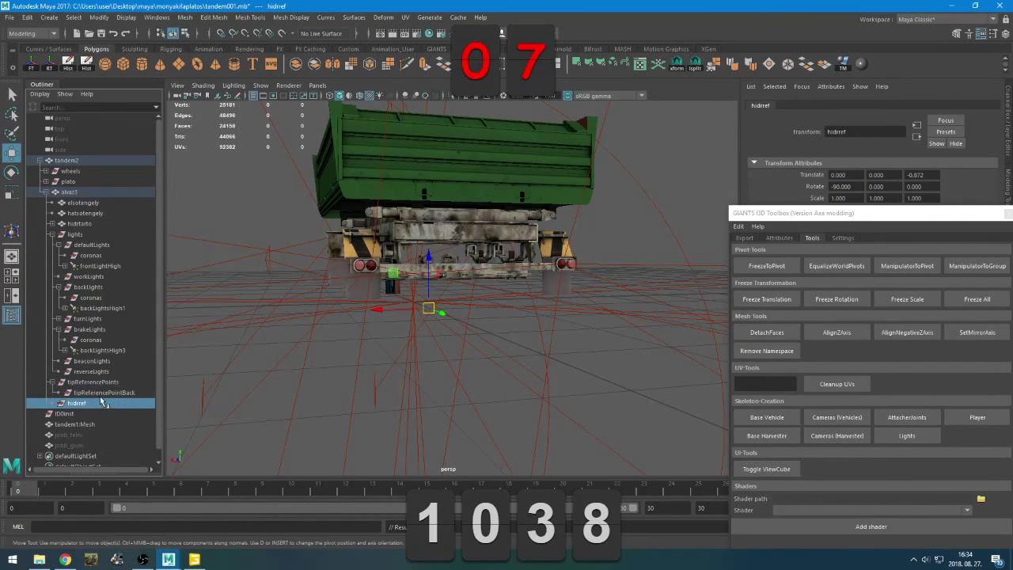
left_click(102, 393)
left_click_drag(178, 374, 247, 355, "alt")
left_click(1006, 119)
left_click_drag(428, 258, 310, 270, "alt")
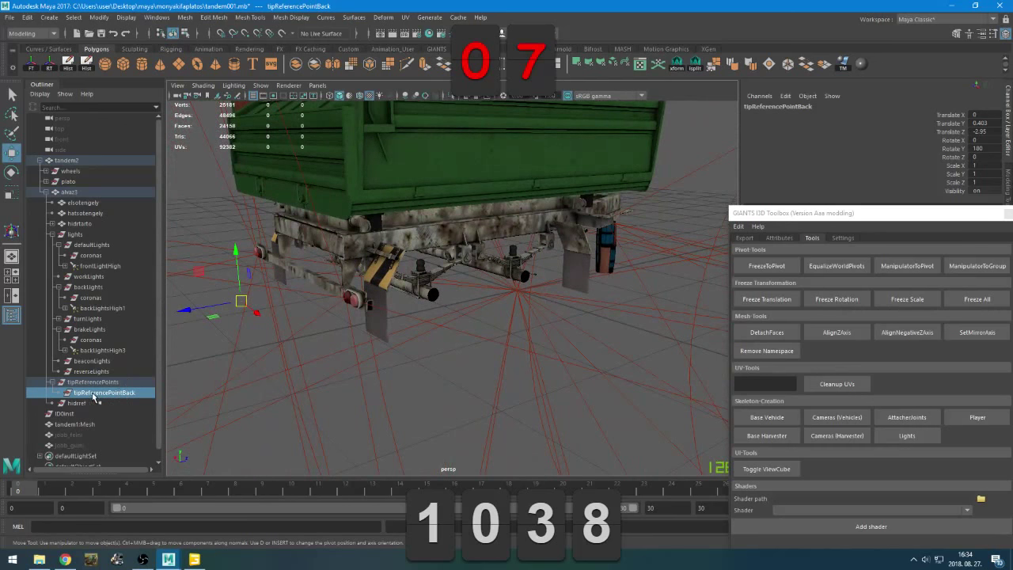
Delete the empty reverseLights and beaconLights groups from the lights hierarchy
left_click(92, 371)
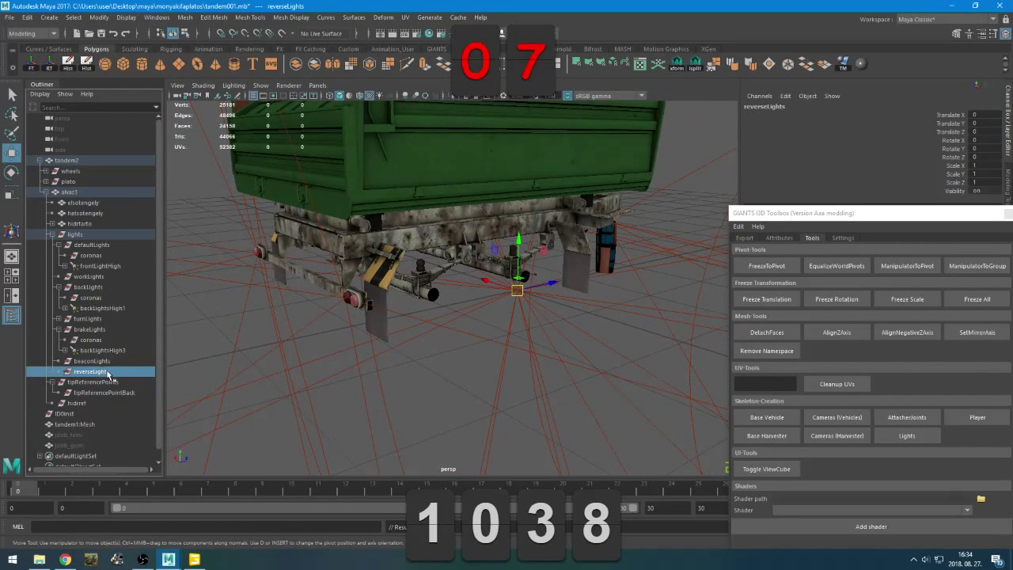
key("Delete")
left_click(103, 361)
key("Delete")
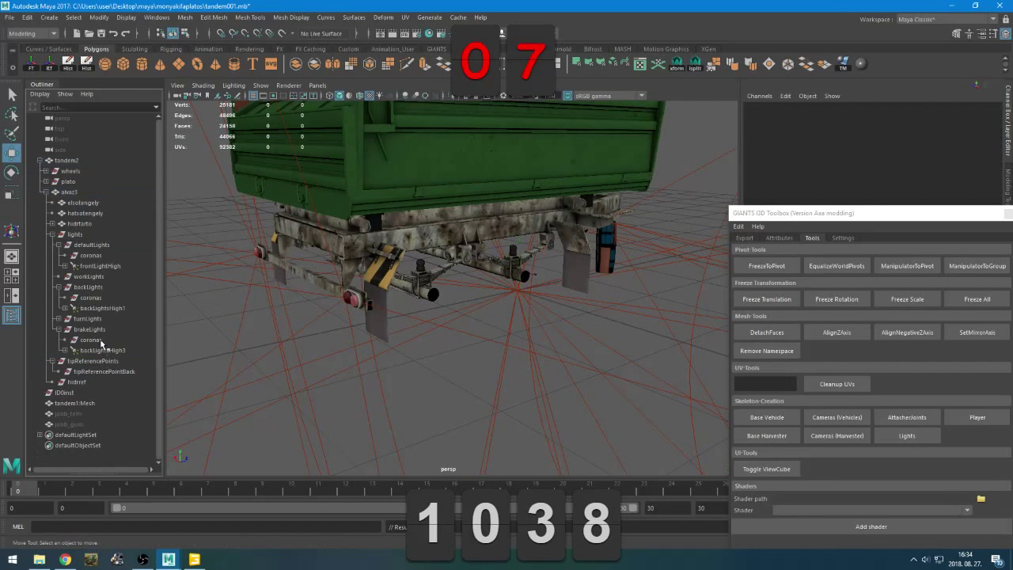
Expand turnLights and its turnLeft group, and delete turnLightLeftFront while keeping turnLightLeftBack
left_click(103, 341)
left_click(95, 351)
left_click(105, 320)
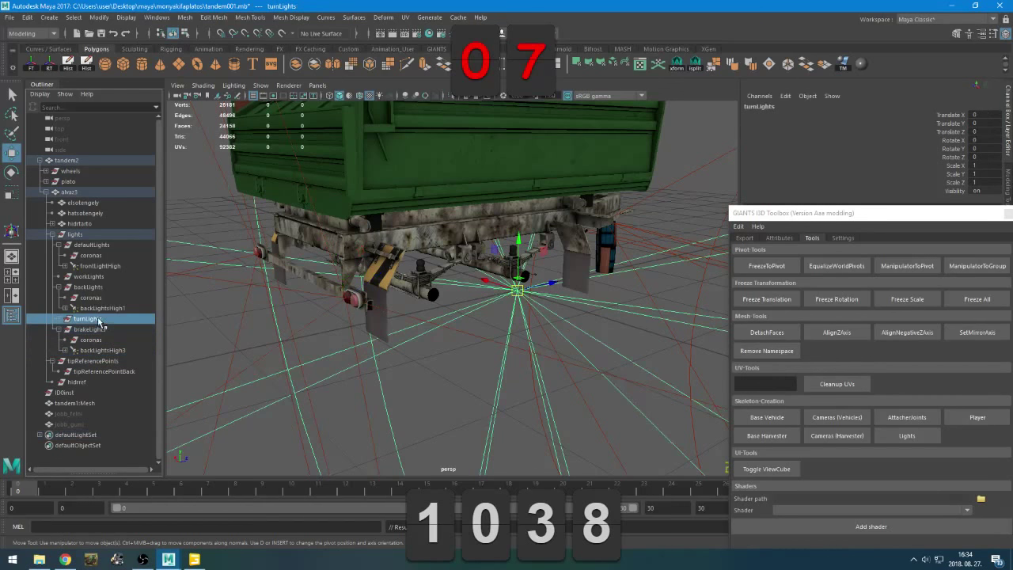
left_click(59, 319)
left_click(93, 329)
left_click_drag(208, 329, 380, 332, "alt")
left_click(65, 329)
left_click(109, 350)
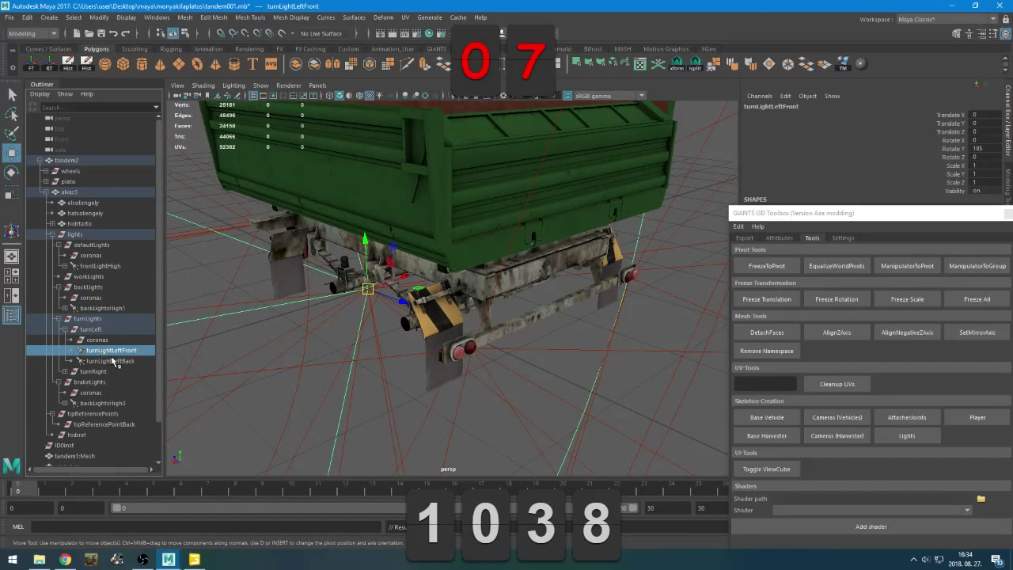
left_click(111, 361)
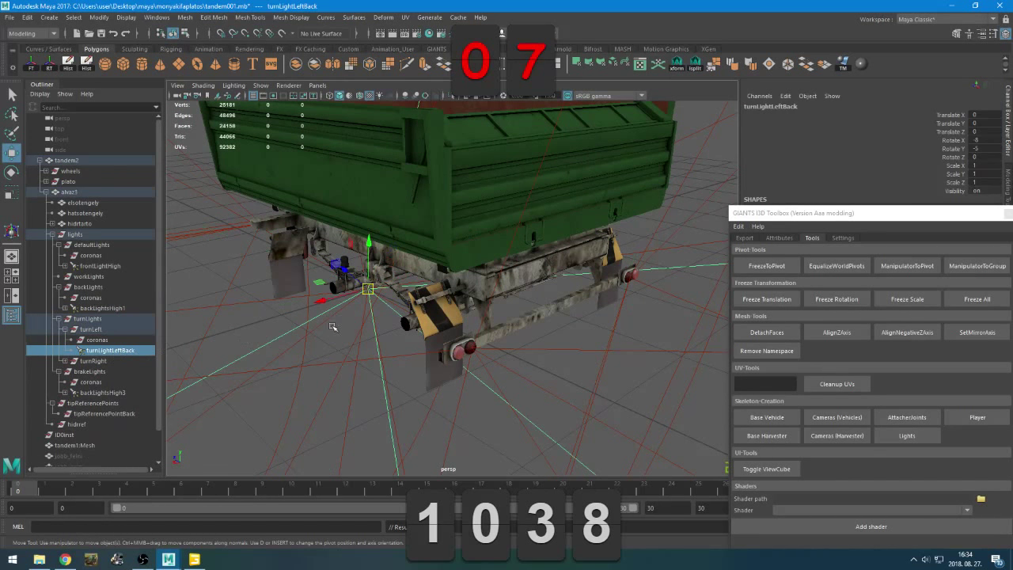
Move turnLightLeftBack in the front view onto the outer rear lamp, at about Translate X -1.036 and Y 0.571
left_click_drag(342, 320, 377, 327, "alt")
key("space")
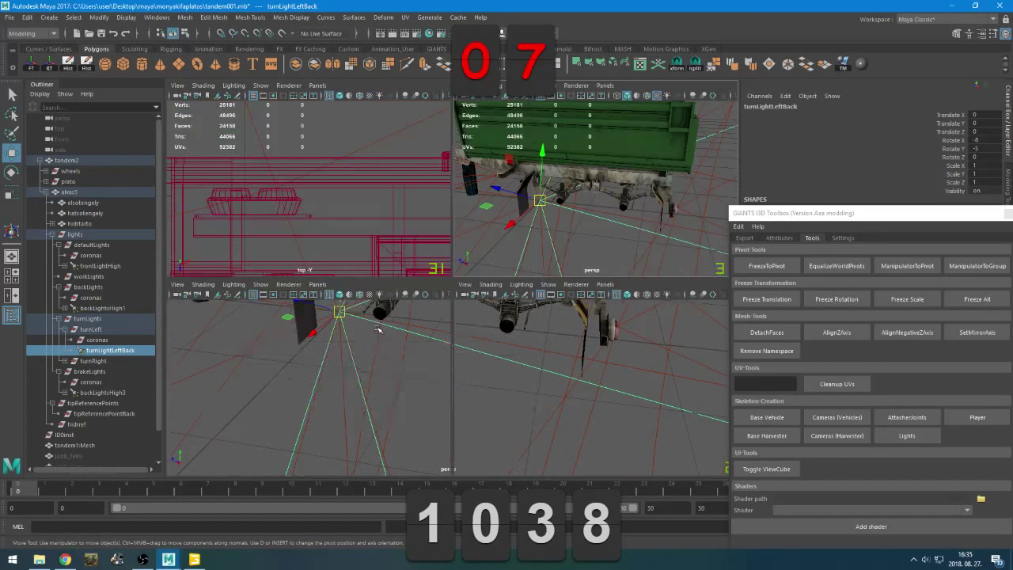
key("space")
key("f")
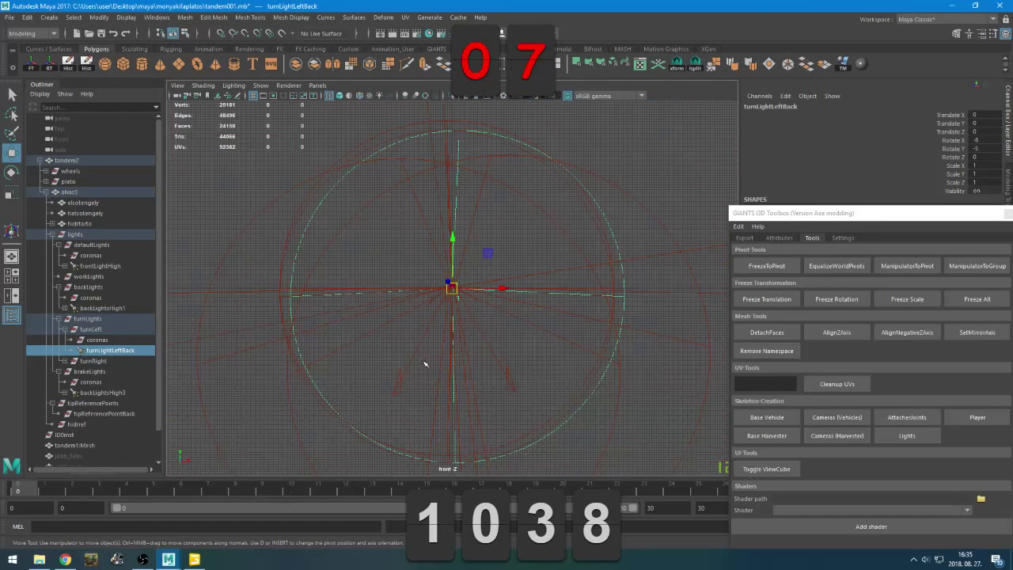
scroll(441, 309, "up", 15)
scroll(443, 309, "up", 2)
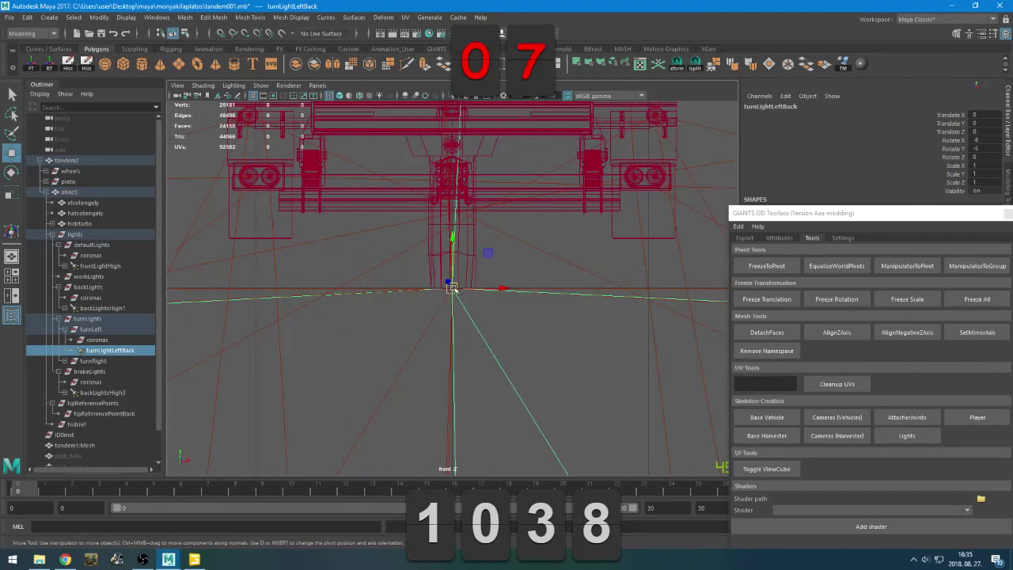
left_click_drag(450, 289, 249, 181)
Fine-align turnLightLeftBack with the centre of the outer lamp in the front view, at about Translate X -1.032 and Y 0.569
scroll(444, 293, "up", 5)
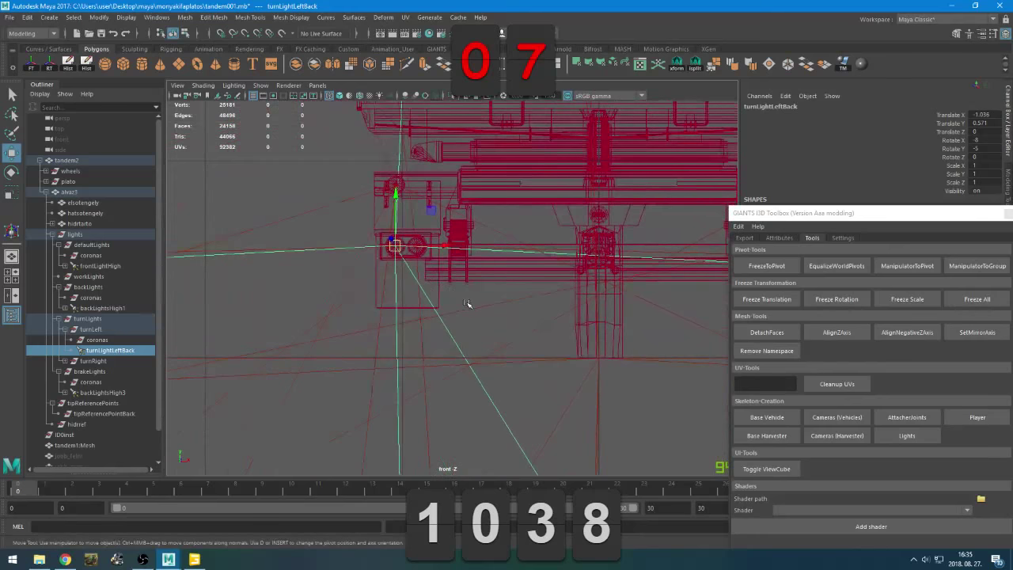
scroll(478, 289, "up", 6)
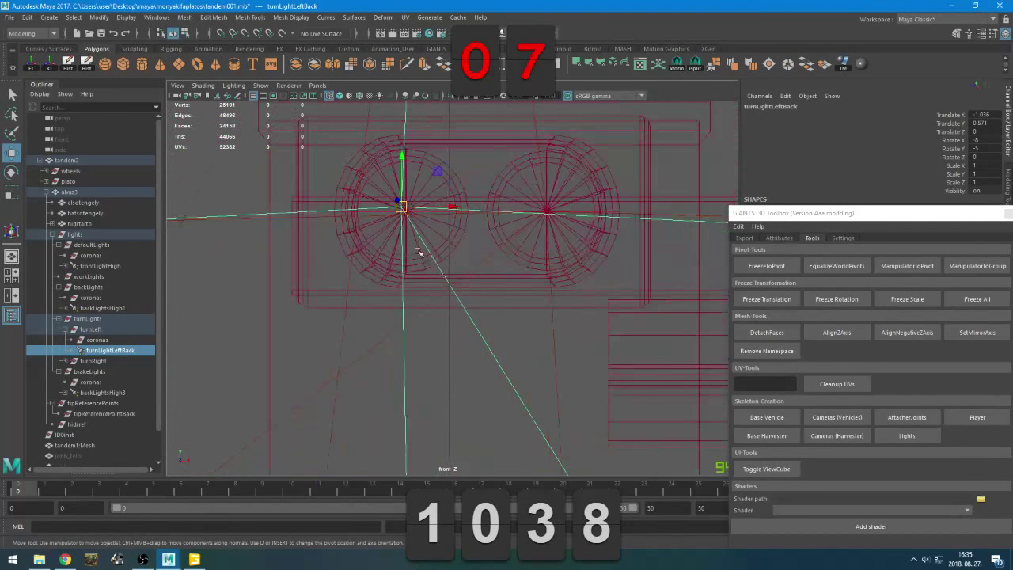
left_click_drag(437, 311, 465, 340)
Move turnLightLeftBack in the top view across to the opposite outer rear lamp, at about Translate X 1.041 and Z -2.504
key("space")
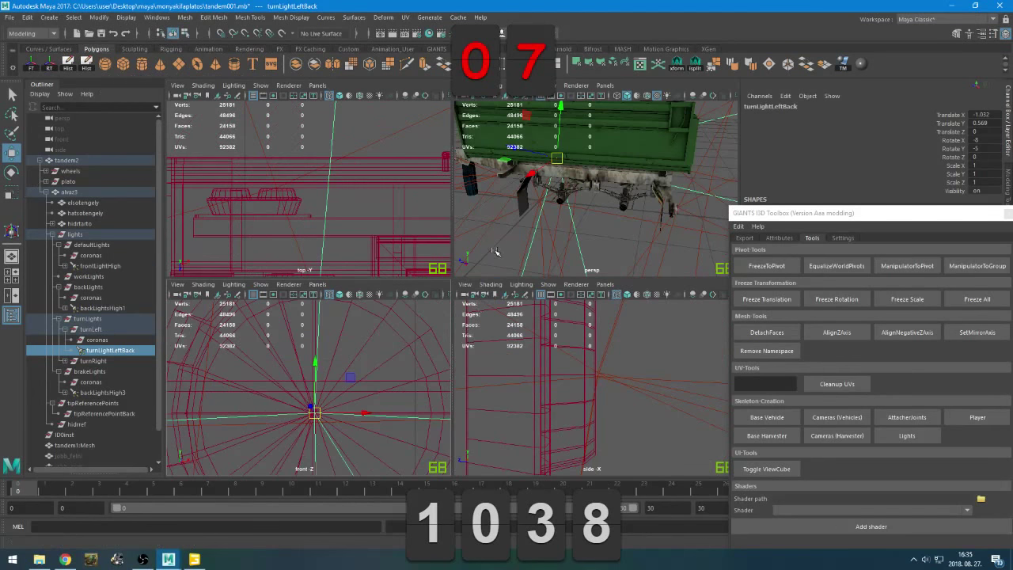
key("space")
scroll(458, 277, "up", 3)
scroll(457, 278, "up", 4)
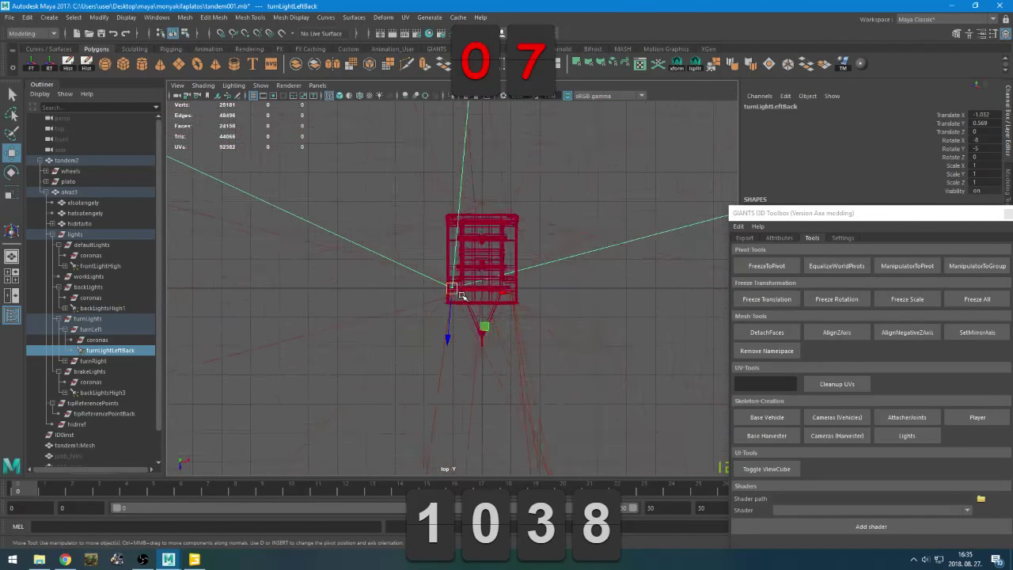
left_click_drag(452, 287, 455, 152)
left_click(456, 240, "alt")
middle_click_drag(467, 224, 465, 367, "alt")
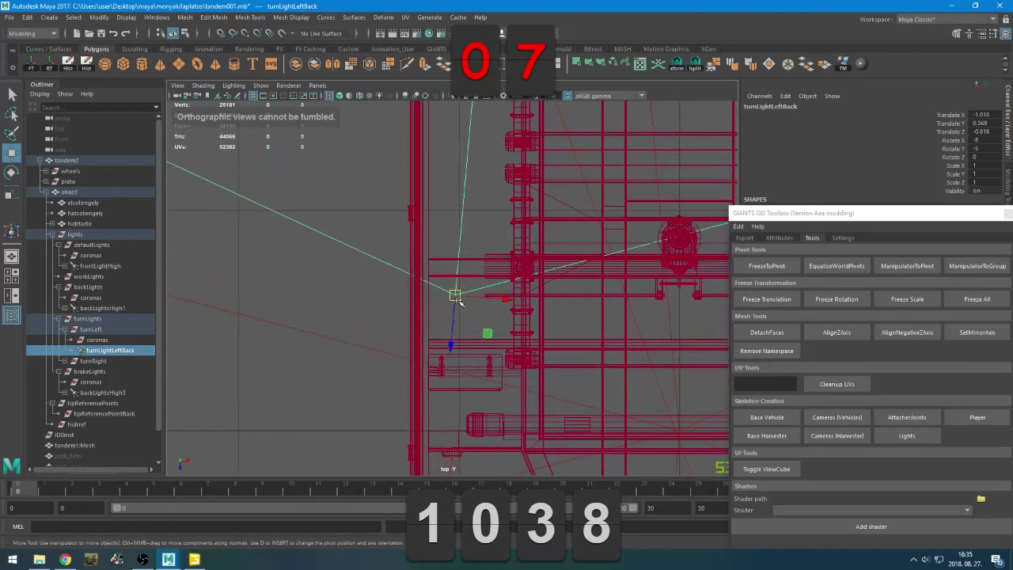
left_click_drag(457, 296, 471, 124)
middle_click_drag(478, 169, 419, 423, "alt")
left_click_drag(411, 376, 425, 233)
middle_click_drag(441, 222, 289, 311, "alt")
left_click_drag(268, 305, 624, 265)
middle_click_drag(613, 267, 403, 321, "alt")
left_click_drag(412, 317, 485, 267)
scroll(498, 277, "up", 5)
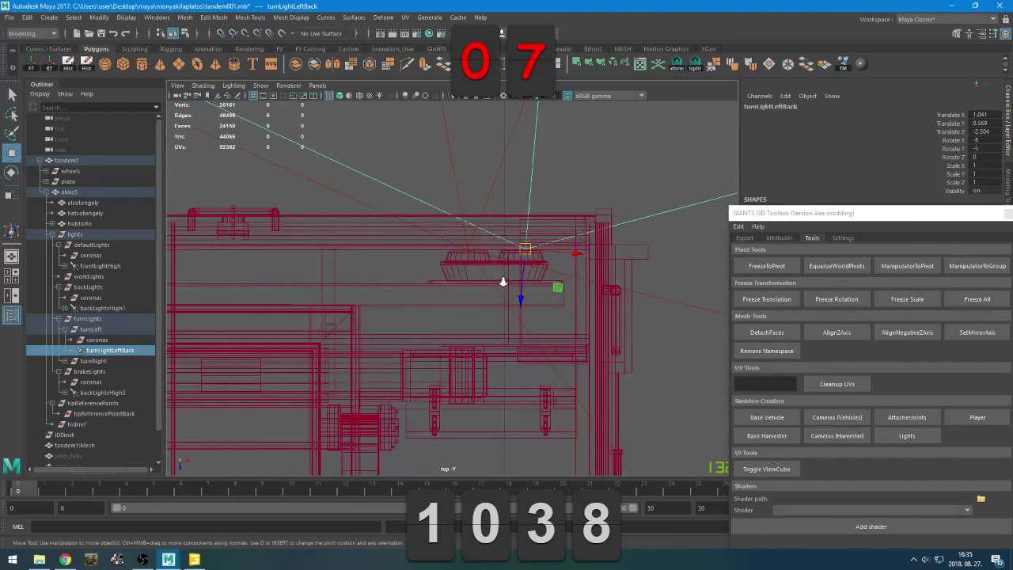
Fine-align turnLightLeftBack with the outer lamp's centre and rear face in the top view, at about Translate X 1.032 and Z -2.504
middle_click_drag(501, 280, 544, 290, "alt")
scroll(364, 388, "up", 5)
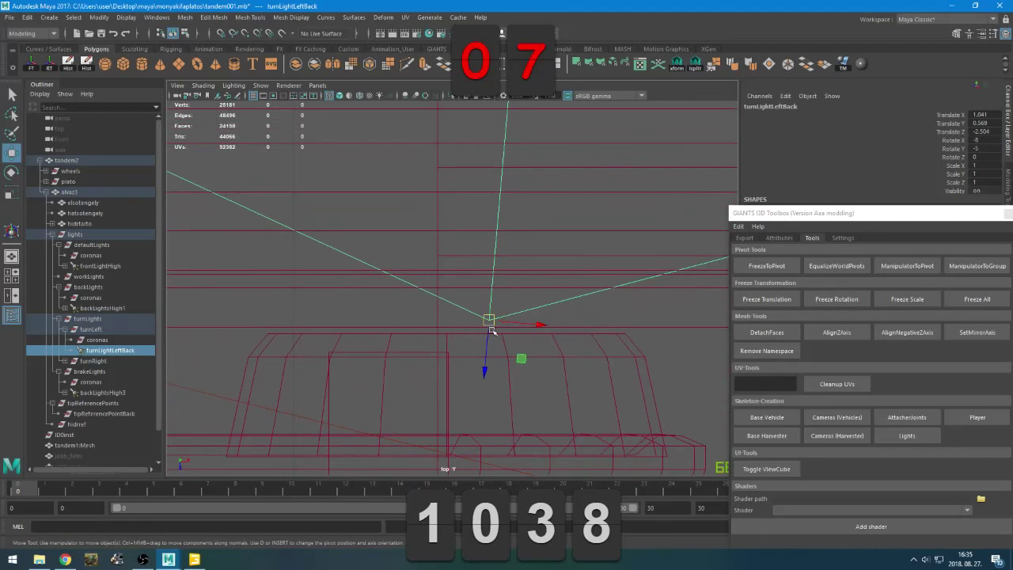
left_click_drag(489, 322, 447, 328)
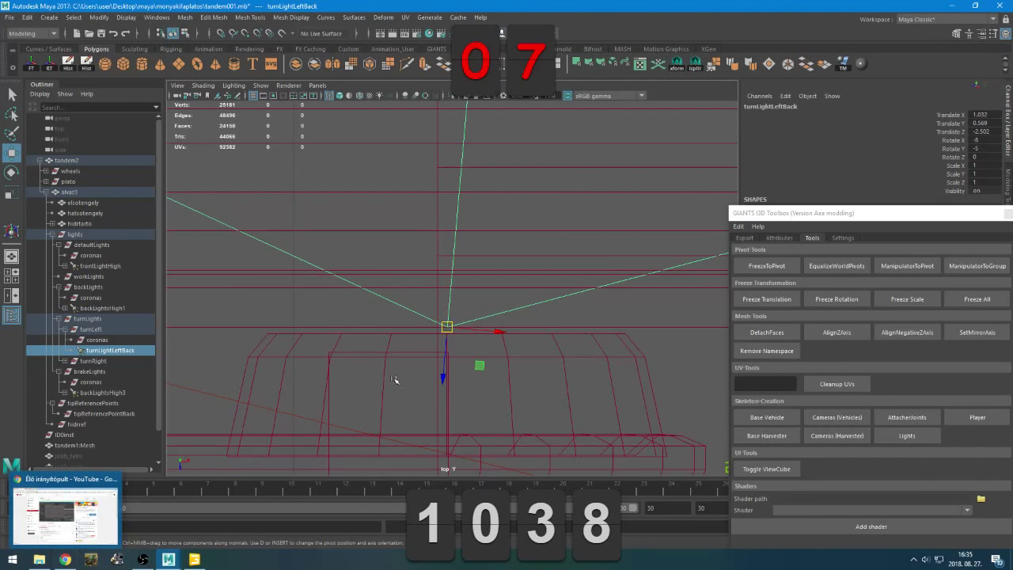
scroll(402, 388, "down", 3)
scroll(398, 369, "up", 4)
scroll(412, 351, "down", 4)
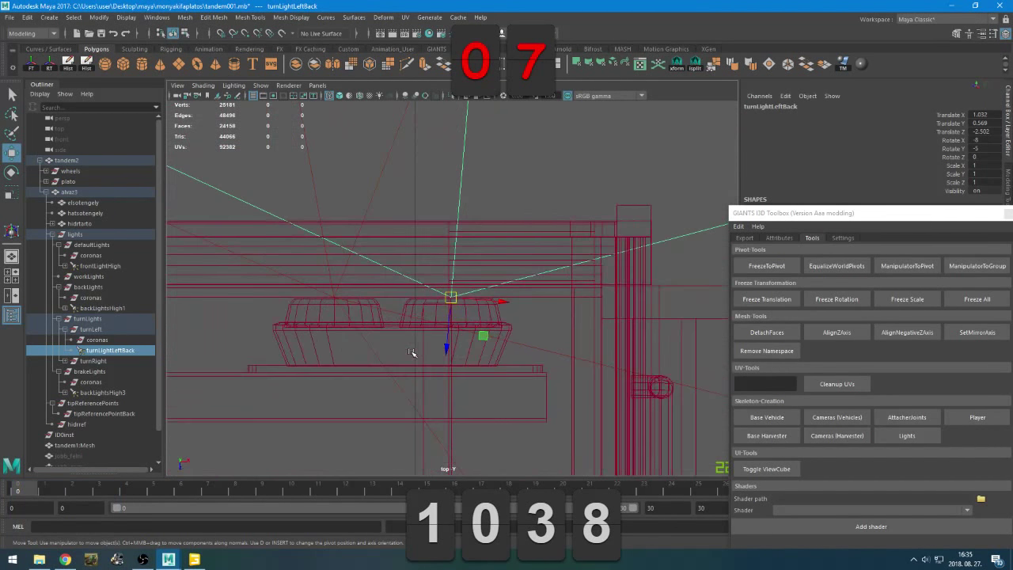
left_click_drag(451, 296, 453, 299)
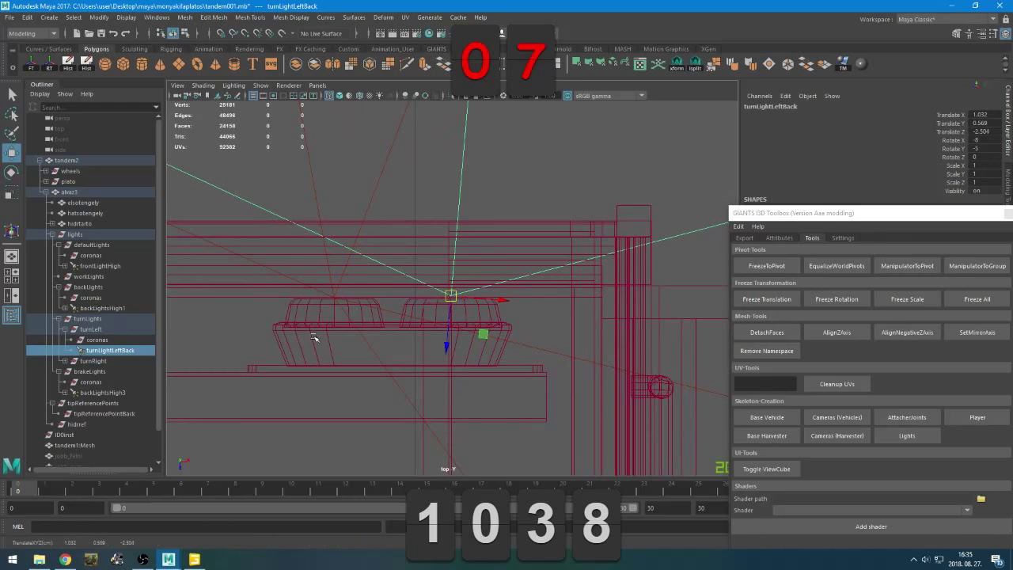
Expand the turnRight group and delete turnLightRightFront
key("f")
left_click(65, 361)
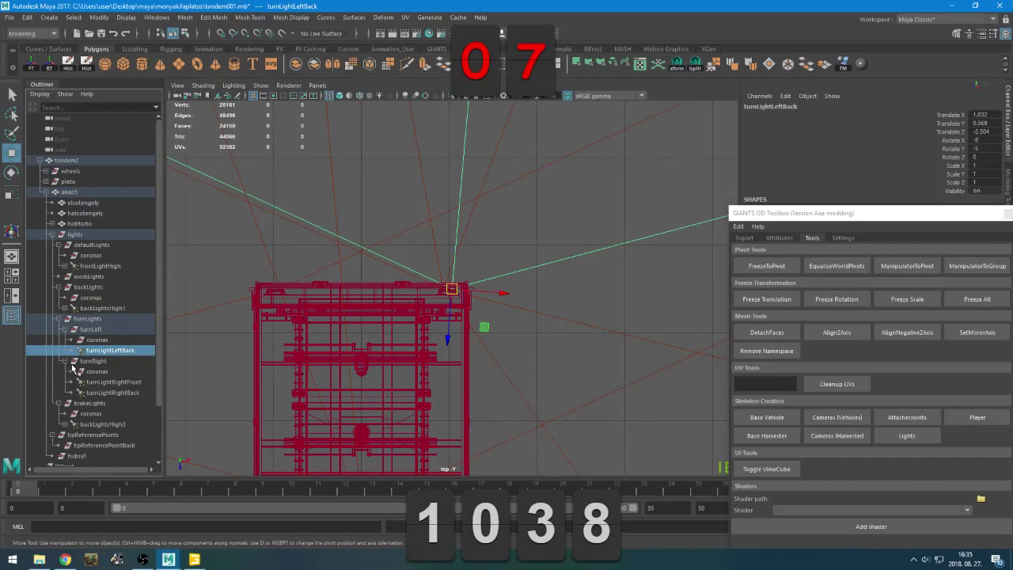
left_click(106, 383)
key("Delete")
Move turnLightRightBack in the top view to the outer rear lamp, at about Translate X -1.064 and Z -2.52
left_click(109, 383)
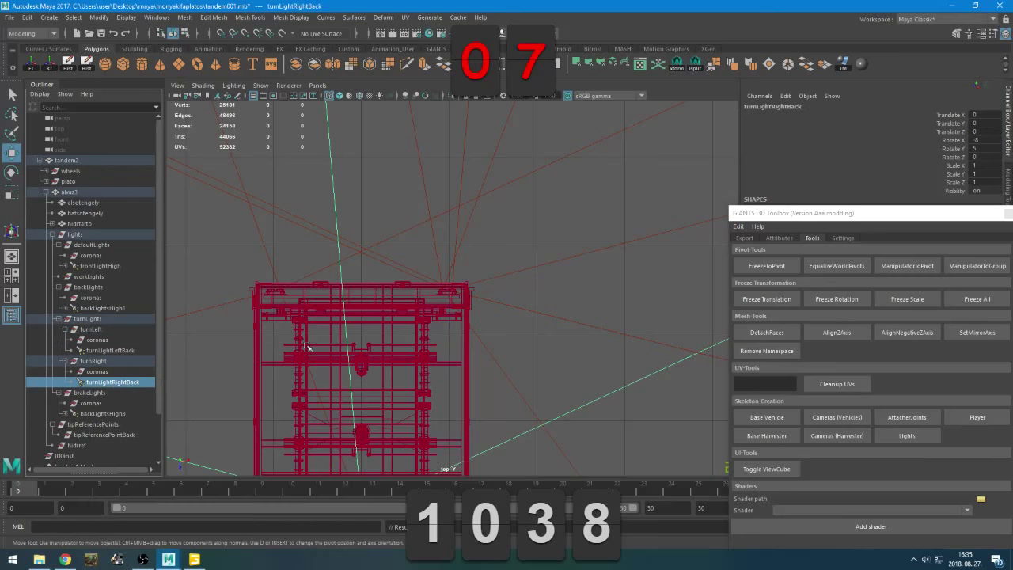
middle_click_drag(335, 344, 440, 265, "alt")
left_click_drag(466, 429, 375, 206)
scroll(353, 224, "up", 3)
middle_click_drag(353, 235, 577, 404, "alt")
scroll(570, 333, "up", 3)
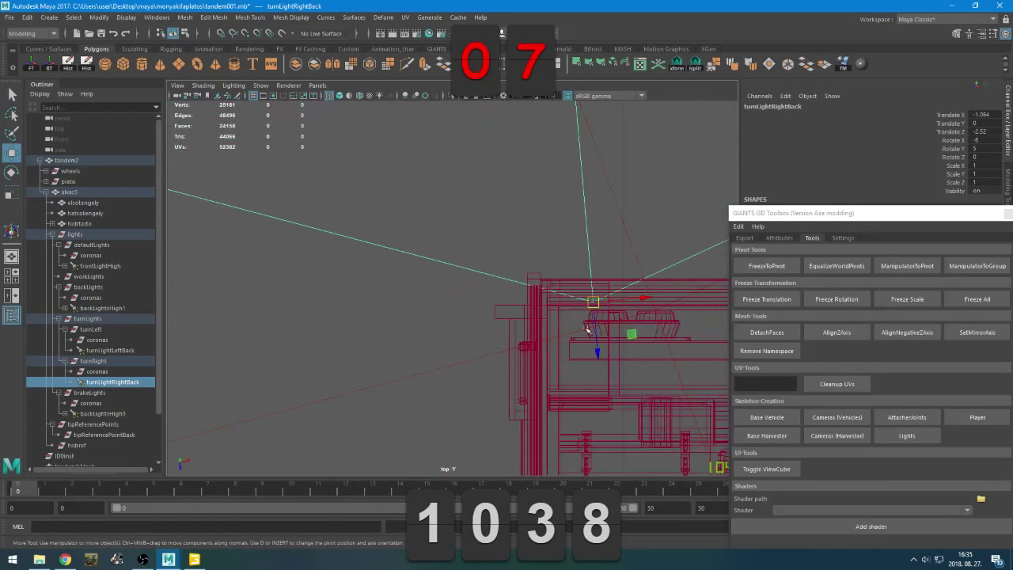
Fine-align turnLightRightBack with the outer lamp's centre in the top view, at about Translate X -1.031 and Z -2.503
middle_click_drag(587, 329, 390, 305, "alt")
scroll(357, 305, "up", 5)
middle_click_drag(325, 292, 359, 316, "alt")
left_click_drag(283, 281, 337, 306)
Raise turnLightRightBack in the front view onto the outer rear lamp, at about Translate X -1.042 and Y 0.575
key("space")
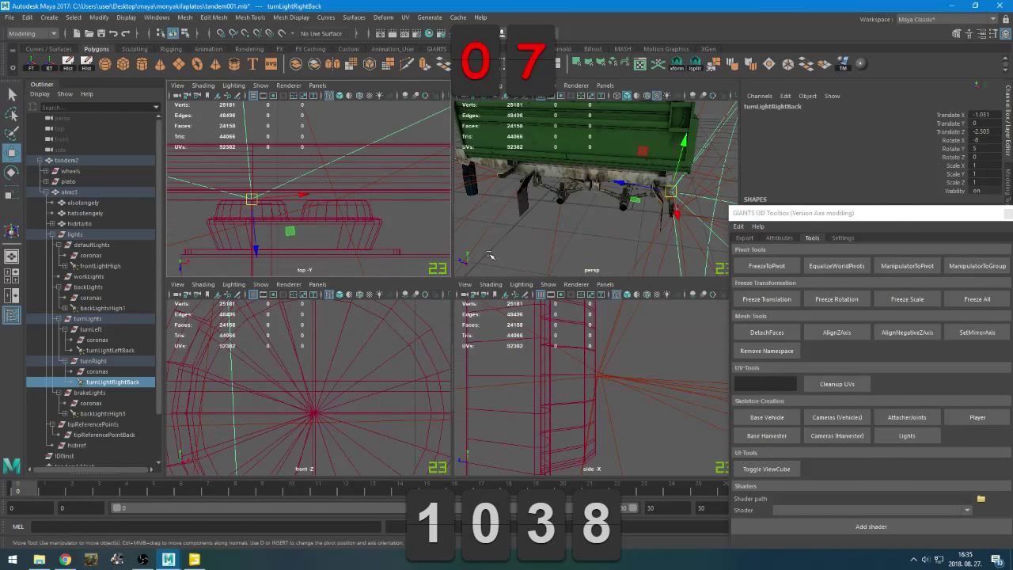
key("space")
left_click_drag(586, 261, 474, 259, "alt")
key("space")
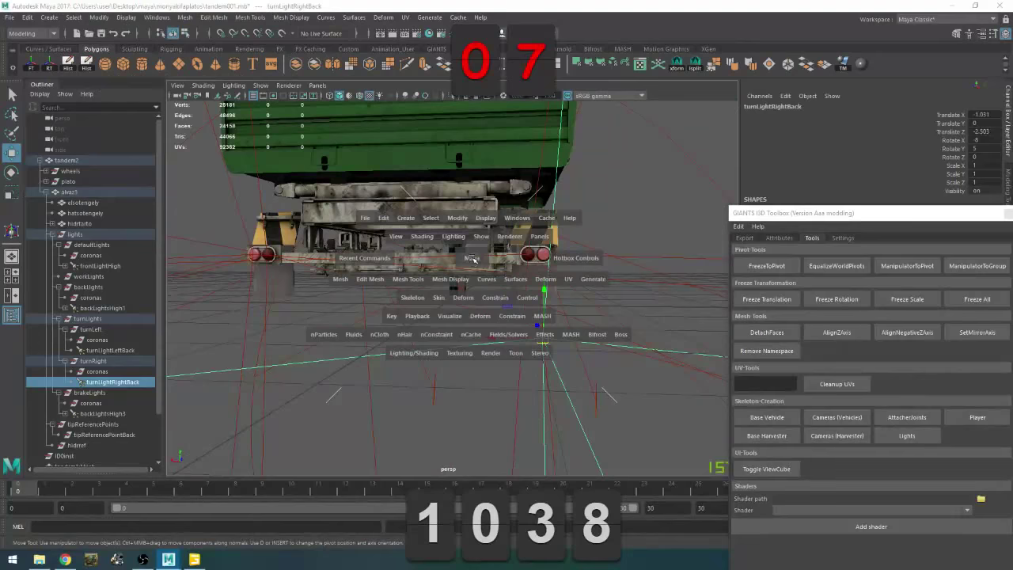
key("space")
key("f")
scroll(502, 325, "up", 5)
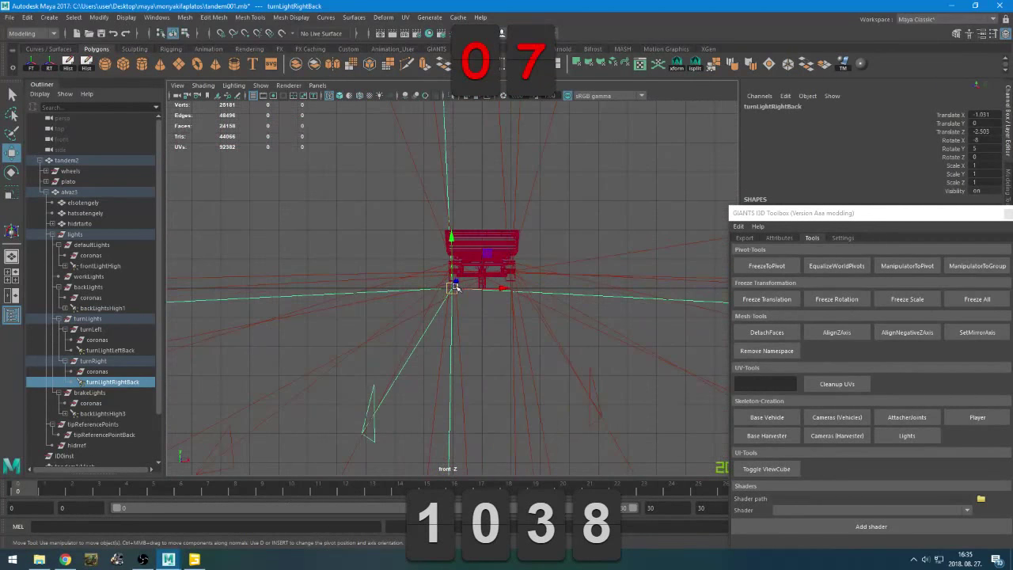
scroll(454, 289, "up", 3)
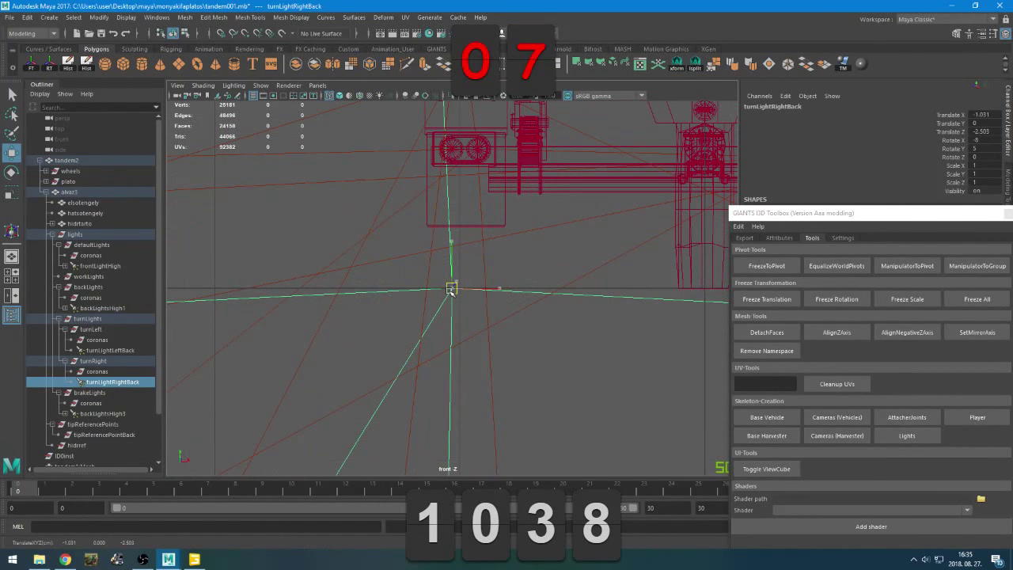
middle_click_drag(452, 285, 445, 381, "alt")
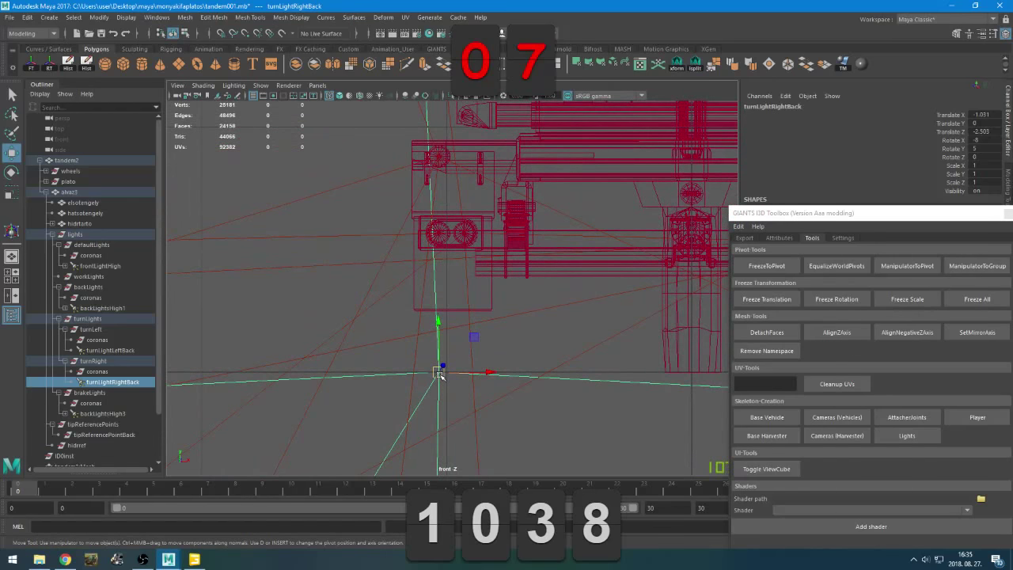
left_click(439, 372)
middle_click_drag(514, 323, 433, 417, "alt")
left_click_drag(362, 455, 359, 314)
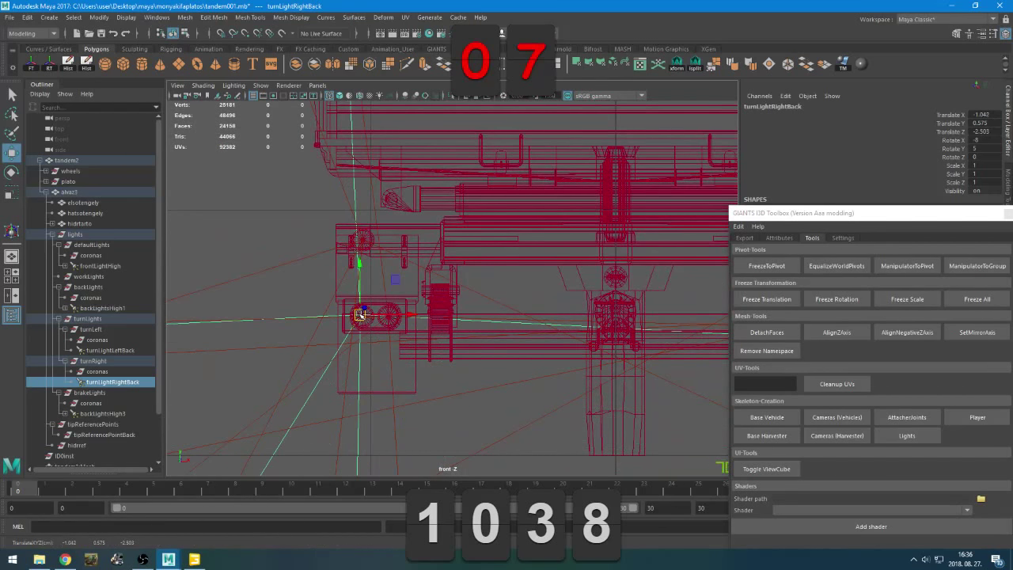
Centre turnLightRightBack precisely on the outer lamp in the front view, at about Translate X -1.032 and Y 0.568
scroll(348, 321, "up", 6)
middle_click_drag(290, 345, 570, 248, "alt")
scroll(446, 296, "up", 6)
middle_click_drag(215, 329, 405, 293, "alt")
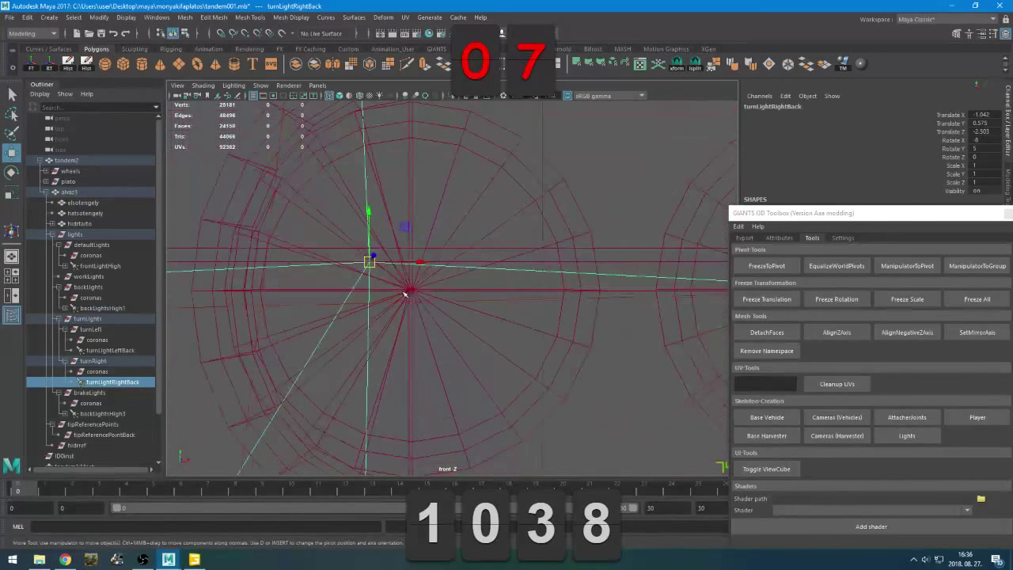
left_click_drag(370, 262, 411, 291)
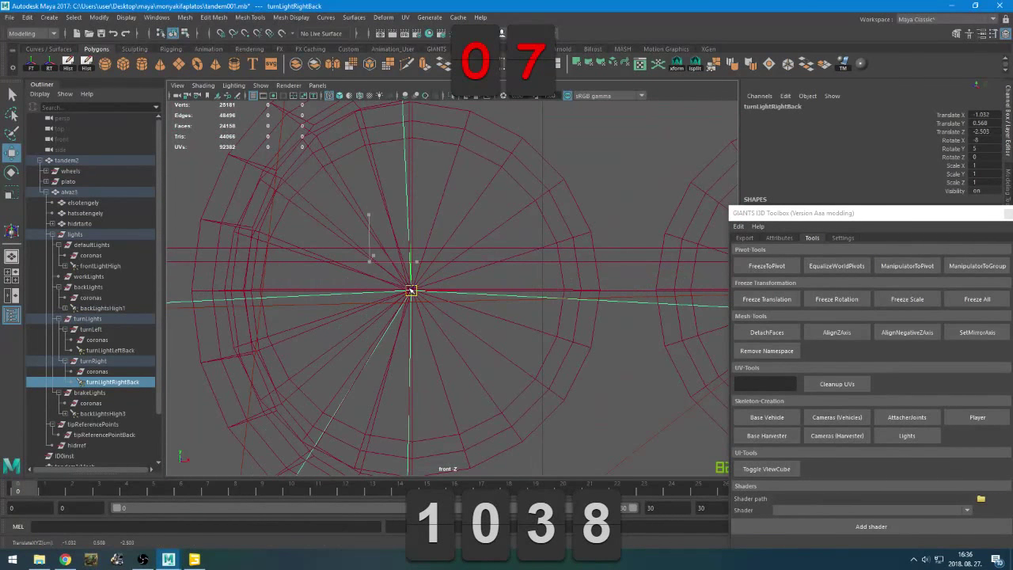
Check the placement of turnLightRightBack and turnLightLeftBack at the trailer's rear in the perspective view
key("space")
key("space")
left_click_drag(539, 260, 470, 327, "alt")
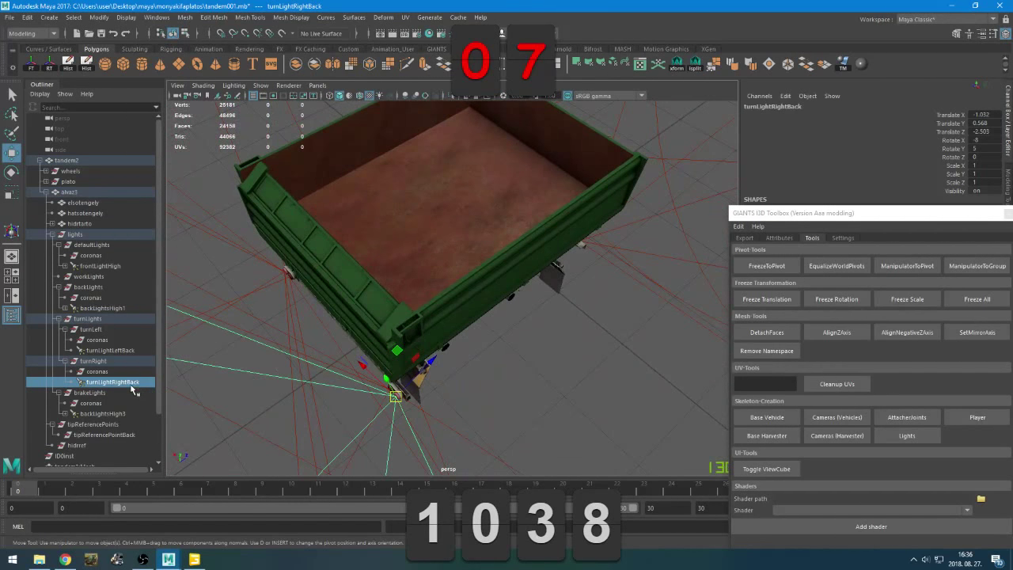
left_click(140, 351)
left_click_drag(278, 345, 383, 333, "alt")
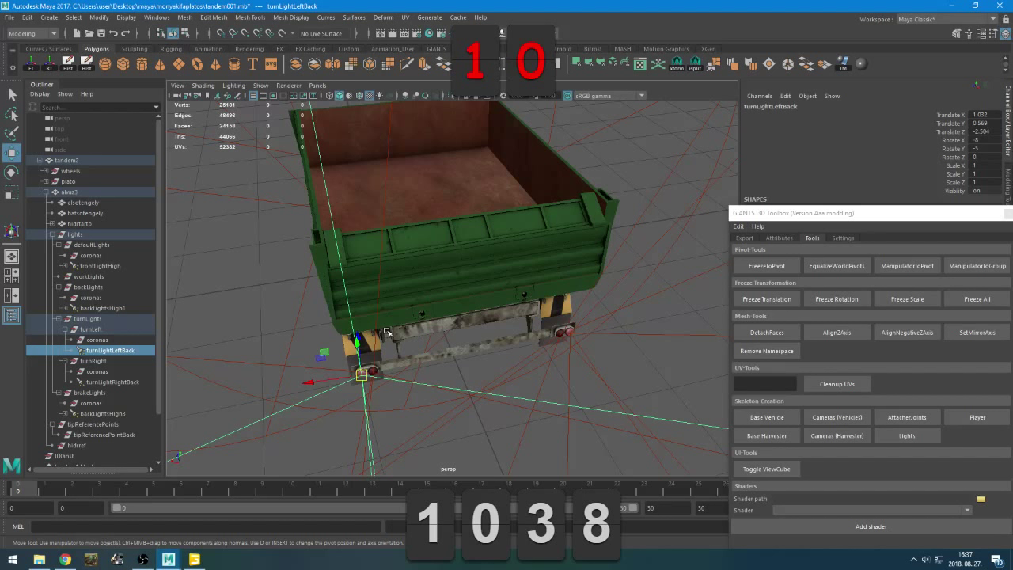
left_click(143, 560)
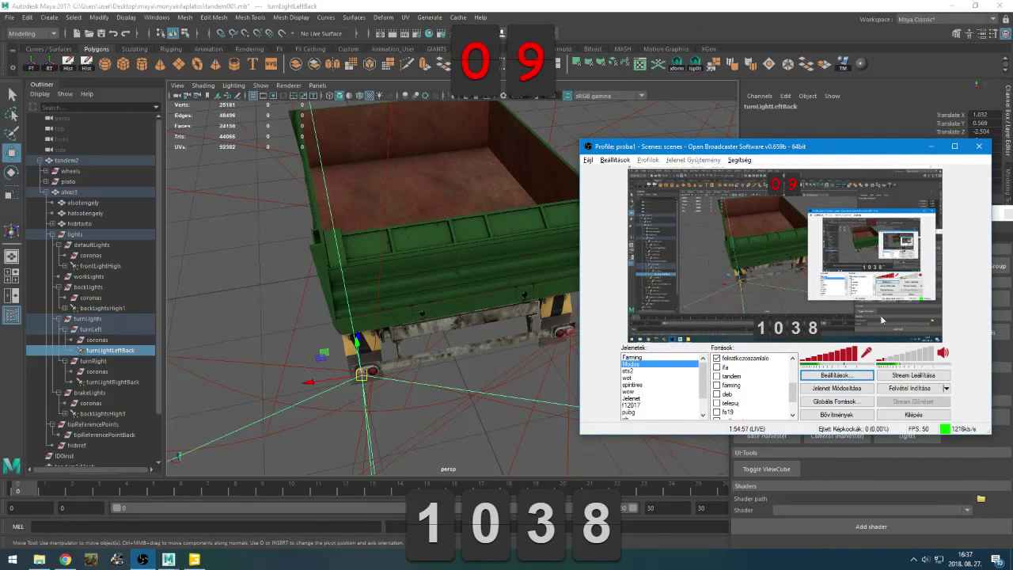
left_click(931, 146)
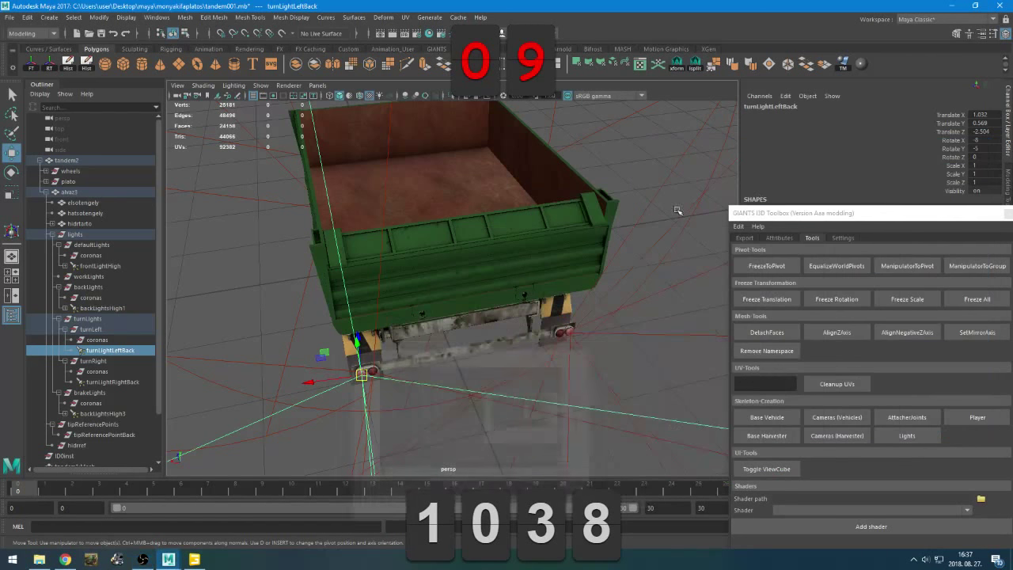
Save the scene under the new file name tandem002.mb
key("q")
key("ctrl+shift+s")
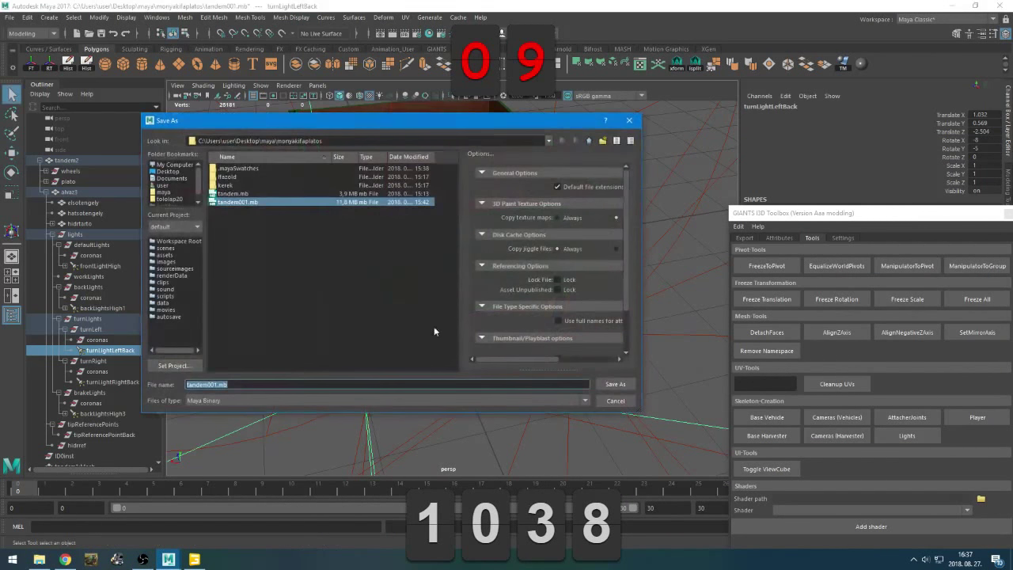
left_click(210, 384)
key("BackSpace")
type("2")
key("Return")
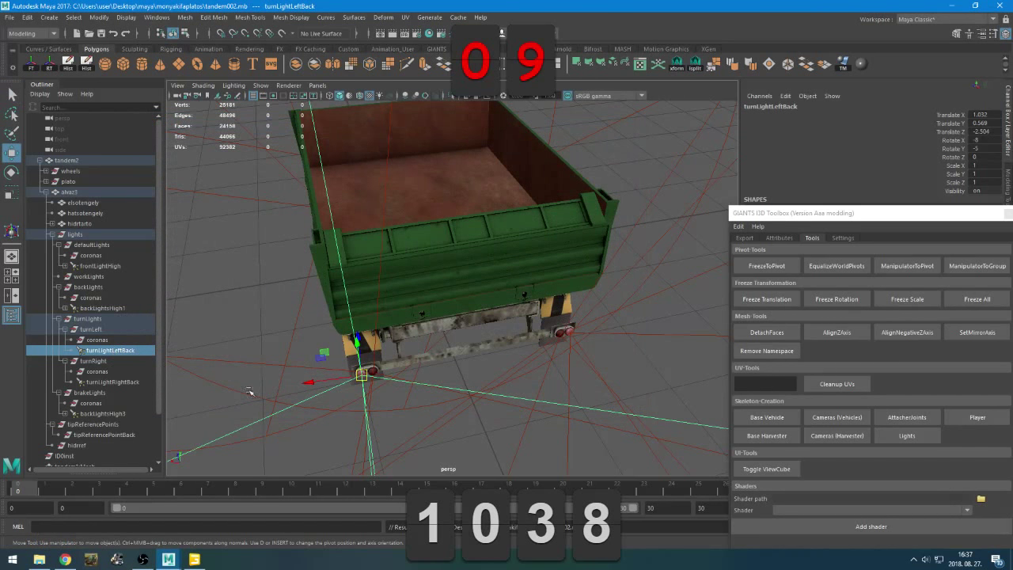
Review the brake light backLightsHigh3, both rear turn lights and the hidrtarto object around the trailer in the perspective view
left_click_drag(249, 392, 288, 389, "alt")
left_click(103, 413)
left_click(65, 414)
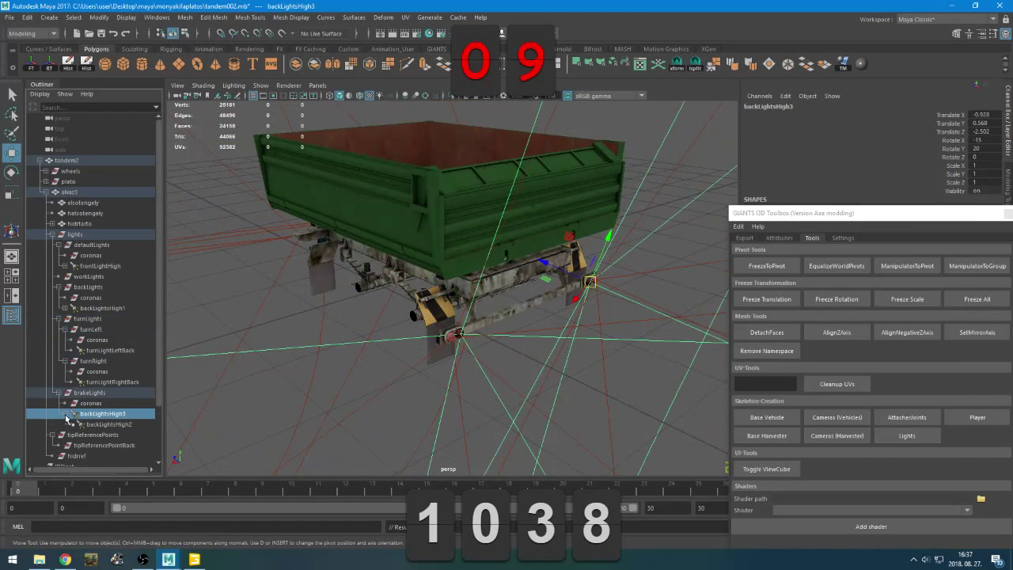
left_click(68, 414)
left_click_drag(174, 411, 230, 400, "alt")
left_click(105, 382)
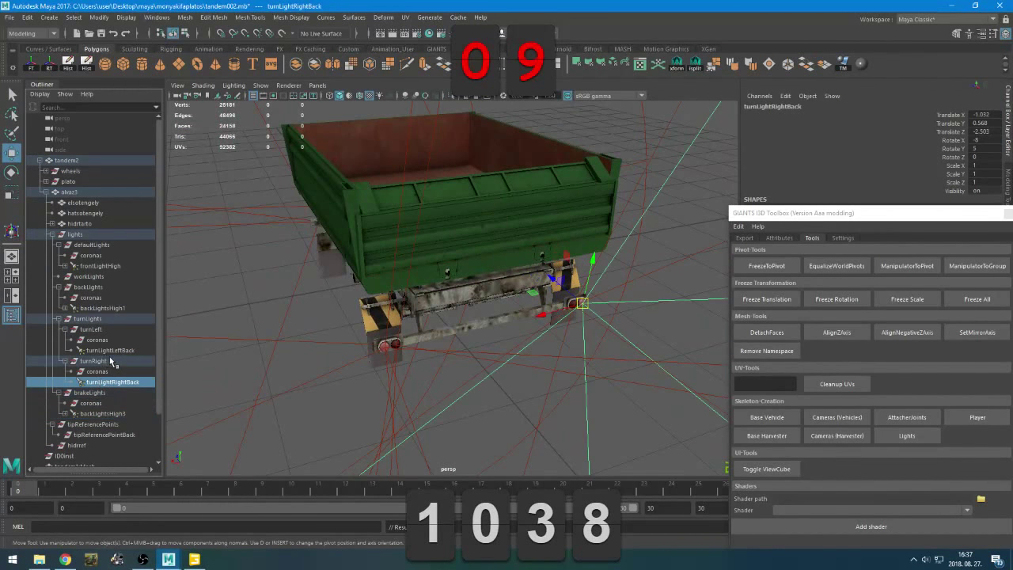
left_click(111, 351)
left_click_drag(238, 348, 321, 351, "alt")
left_click(72, 225)
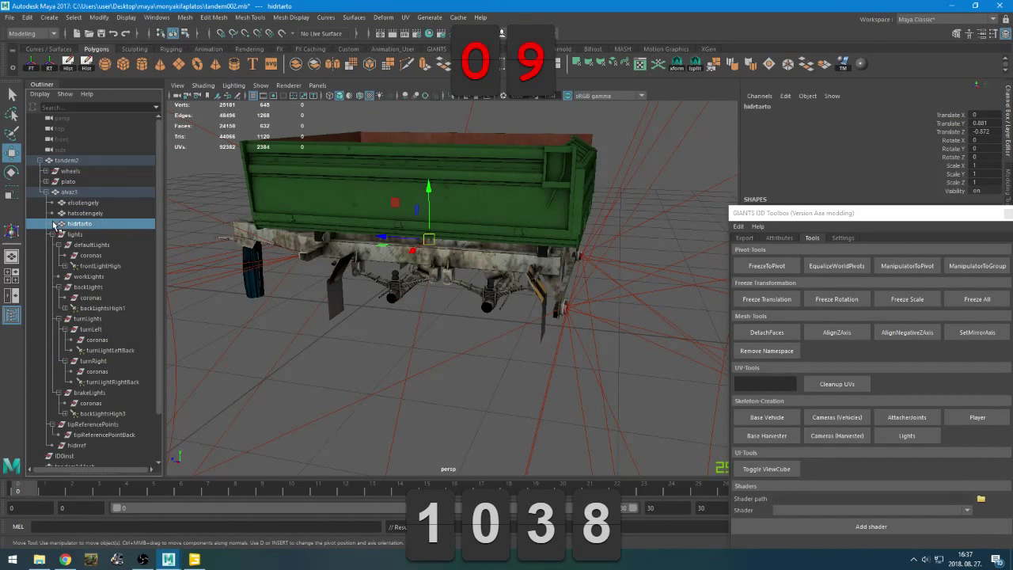
left_click(54, 224)
left_click(54, 225)
left_click_drag(236, 274, 301, 324, "alt")
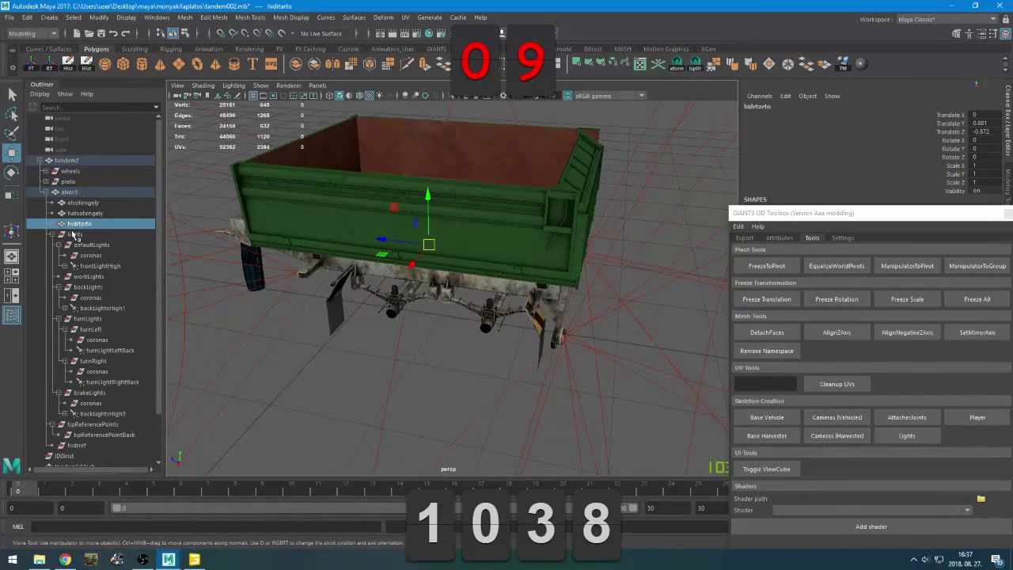
Collapse the lights group and hide it in the scene, leaving nothing selected
left_click(52, 235)
left_click_drag(182, 277, 267, 369, "alt")
left_click_drag(819, 214, 783, 387)
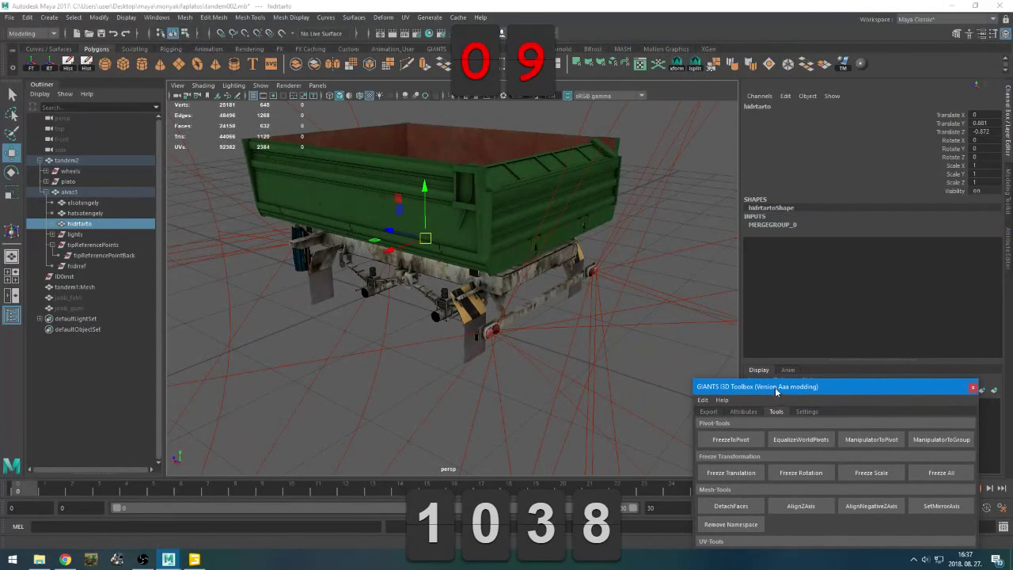
left_click(80, 235)
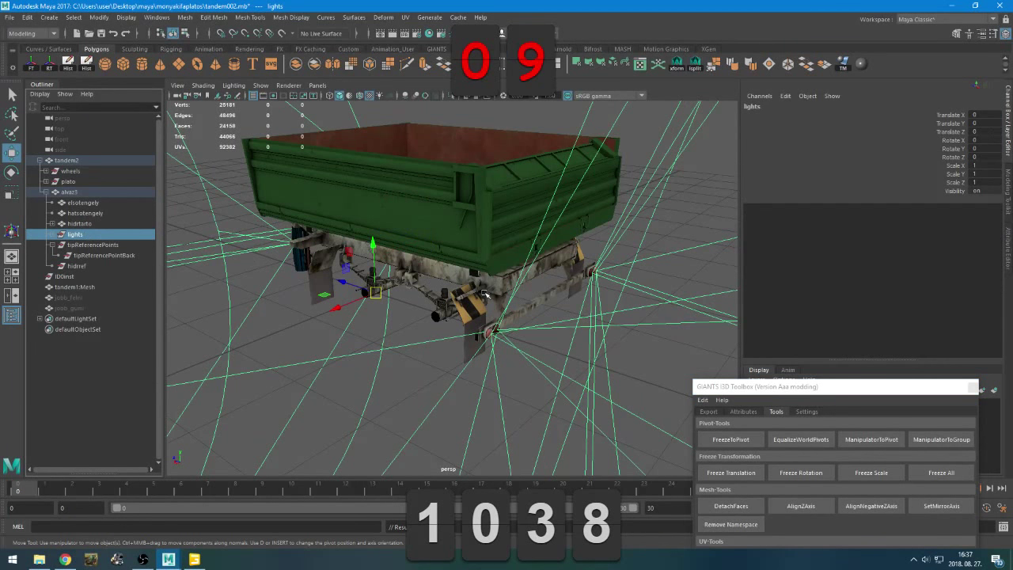
key("ctrl+h")
left_click(389, 411)
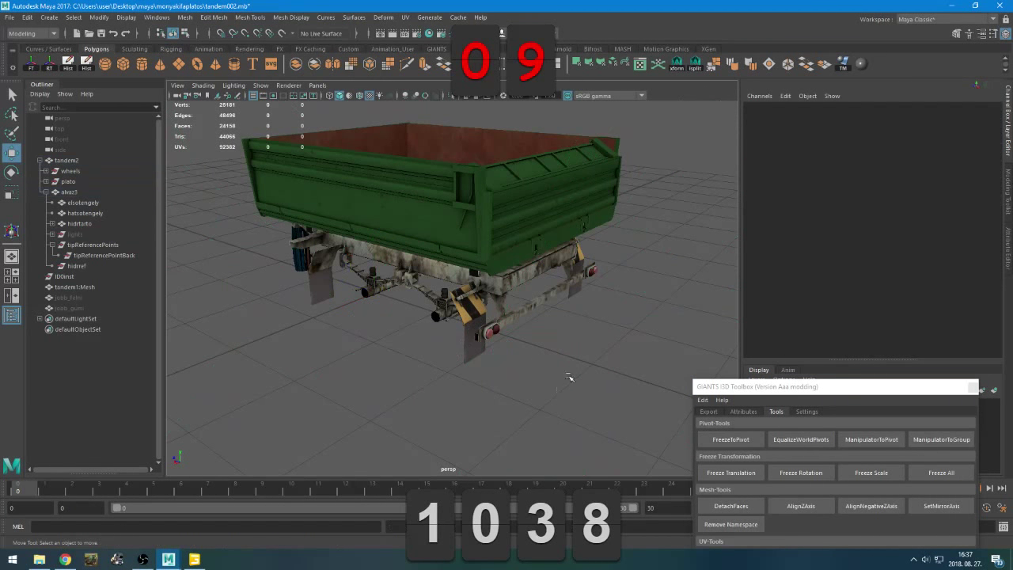
left_click_drag(569, 378, 729, 236)
left_click(491, 381)
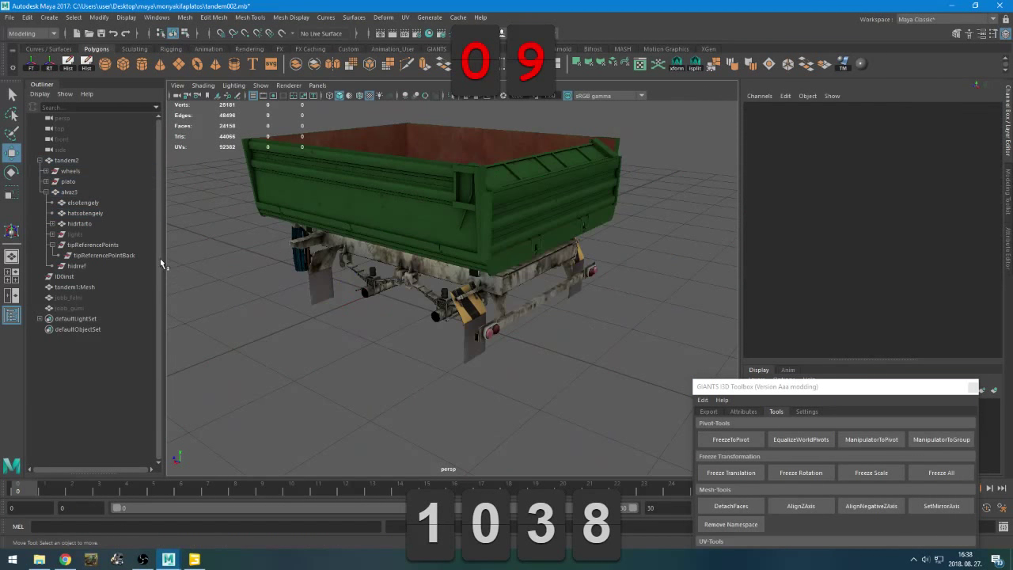
Collapse the chassis group under tandem2 and expand the plato group to list its parts
left_click(48, 191)
left_click(68, 182)
left_click(45, 182)
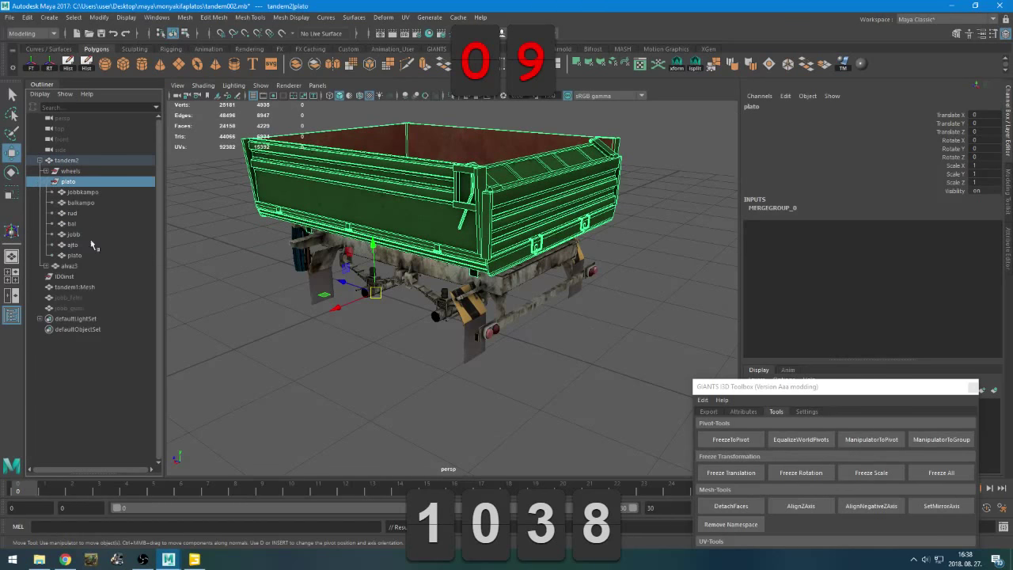
Examine the plato group and the trailer's chassis, axles and rear lamps up close in the perspective view
left_click(200, 564)
left_click(198, 563)
scroll(357, 346, "up", 3)
left_click_drag(356, 346, 508, 277, "alt")
left_click(82, 194)
left_click(73, 182)
scroll(396, 290, "down", 3)
scroll(397, 294, "up", 3)
middle_click_drag(509, 277, 511, 307, "alt")
left_click_drag(511, 306, 420, 320, "alt")
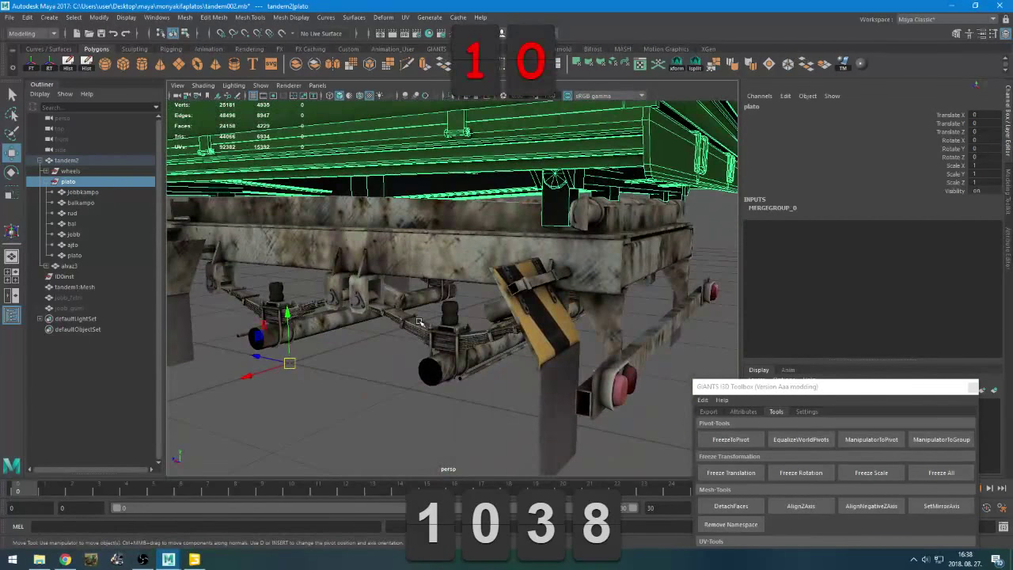
Check the balkampo, rud, bal, plato and ajto parts of the plato group one after another on the trailer
left_click(107, 201)
left_click(87, 214)
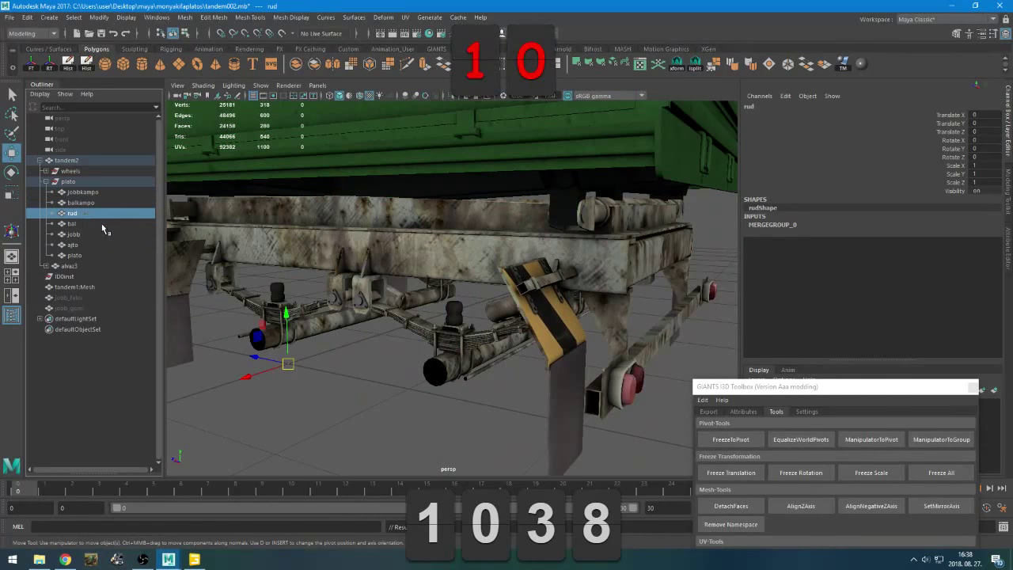
left_click(143, 559)
left_click(143, 562)
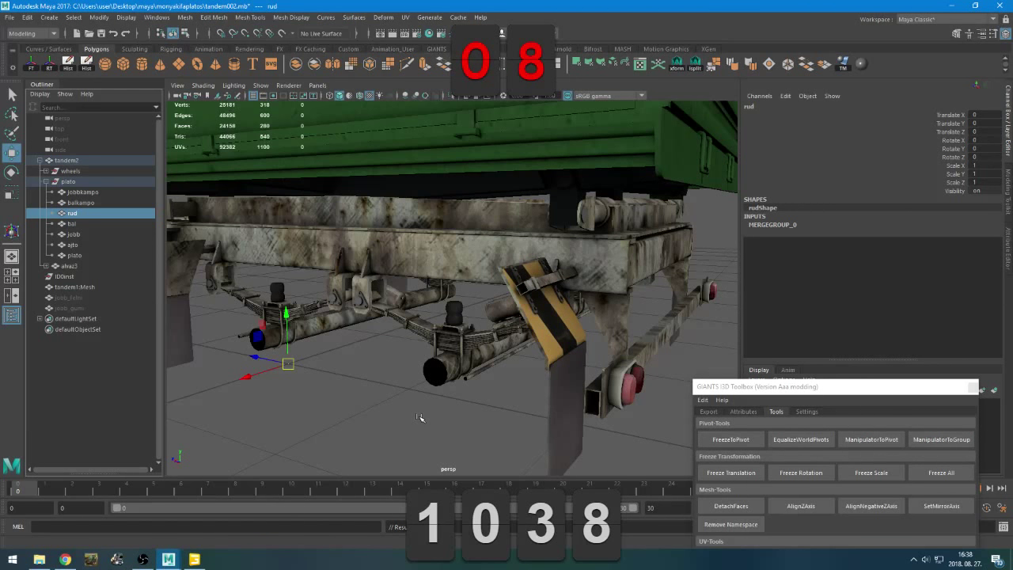
left_click(73, 224)
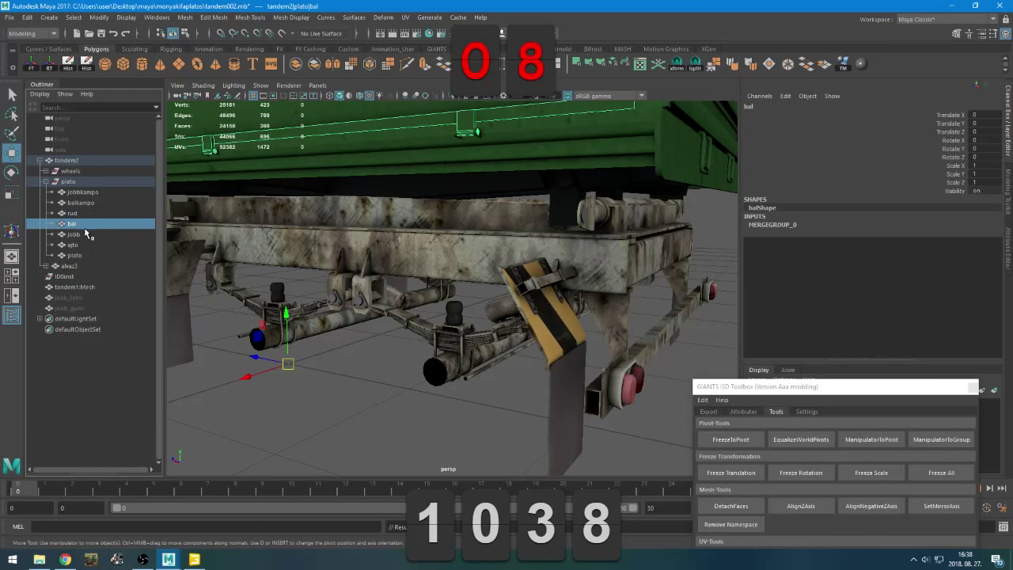
left_click(86, 244)
left_click(86, 254)
left_click(87, 245)
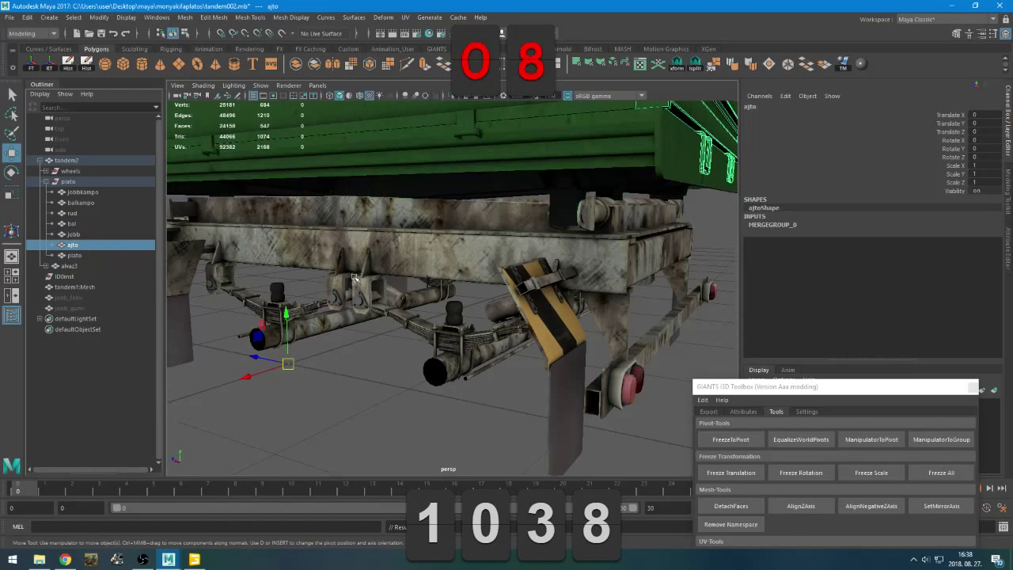
left_click_drag(452, 281, 450, 329, "alt")
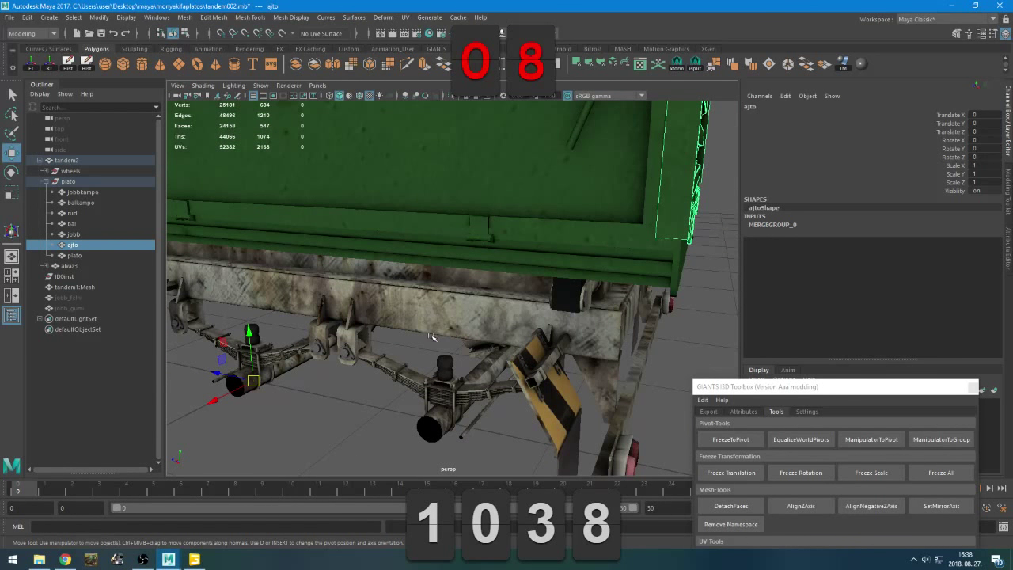
left_click(142, 559)
left_click(143, 560)
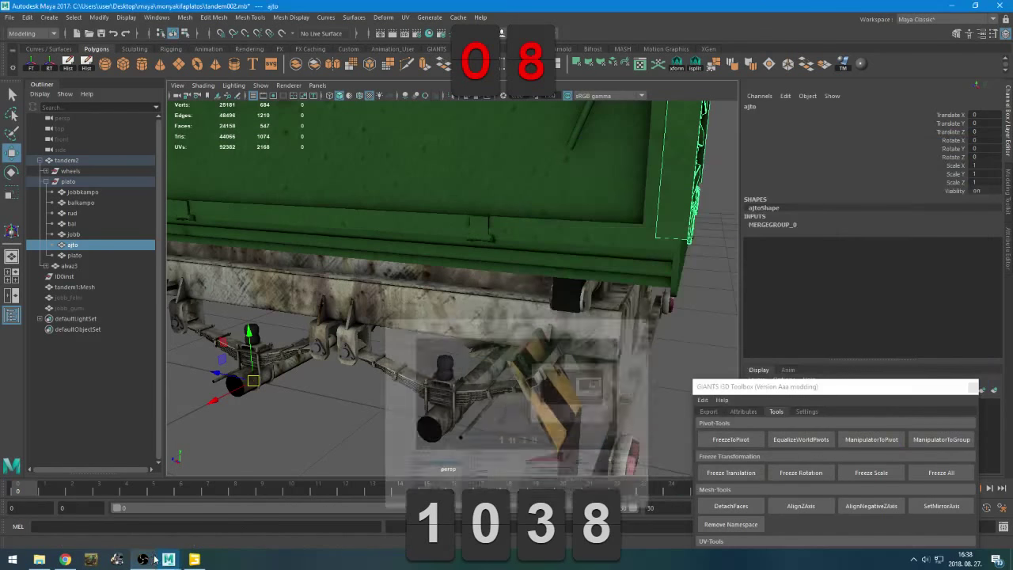
Examine the plato mesh up close, including its underside and the latch slots at the trailer's rear
left_click(74, 255)
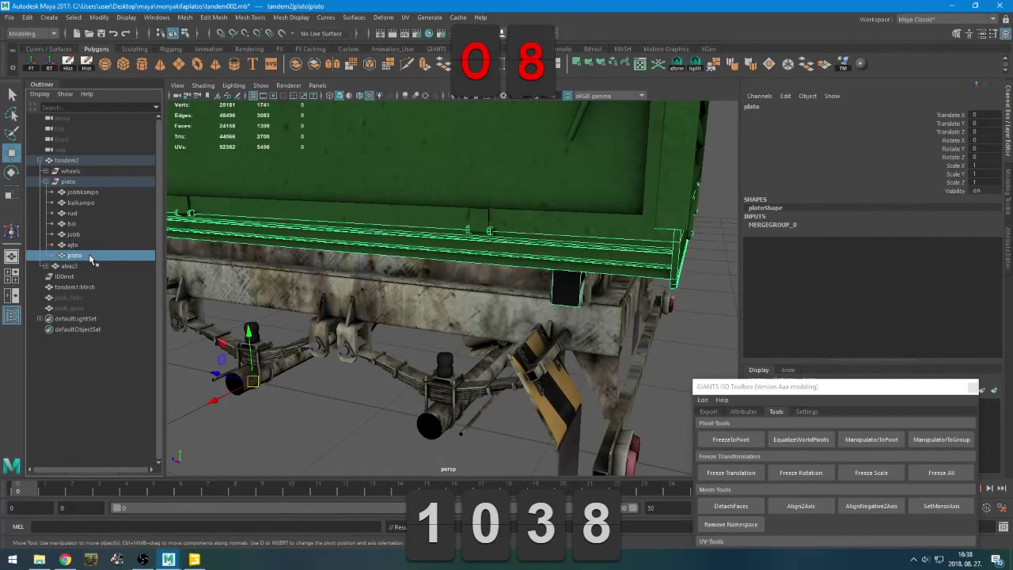
left_click_drag(498, 294, 647, 344, "alt")
scroll(448, 296, "down", 4)
scroll(459, 306, "up", 6)
scroll(463, 302, "up", 3)
scroll(462, 355, "up", 3)
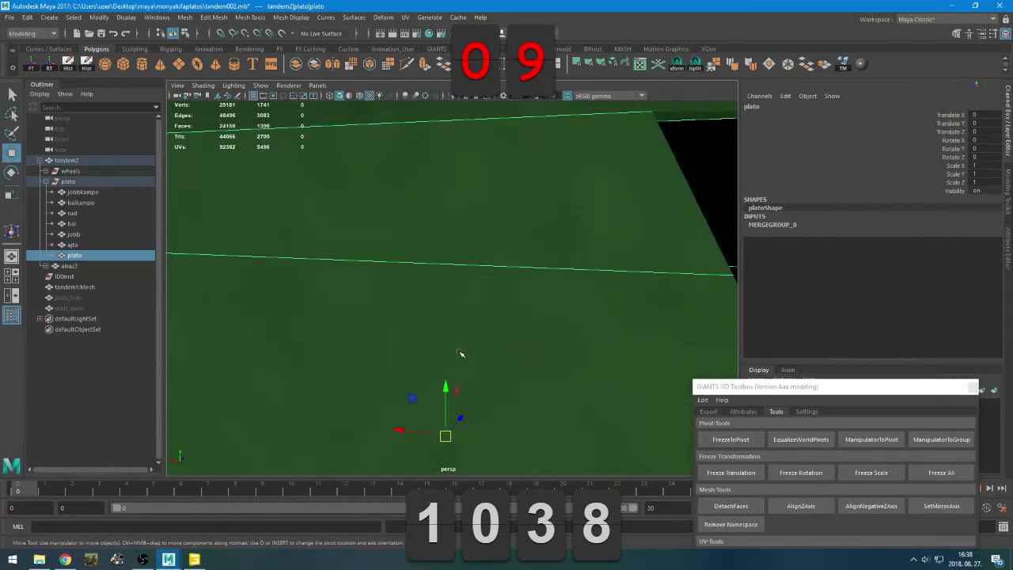
left_click_drag(456, 361, 553, 350, "alt")
scroll(557, 347, "up", 2)
middle_click_drag(561, 346, 344, 290, "alt")
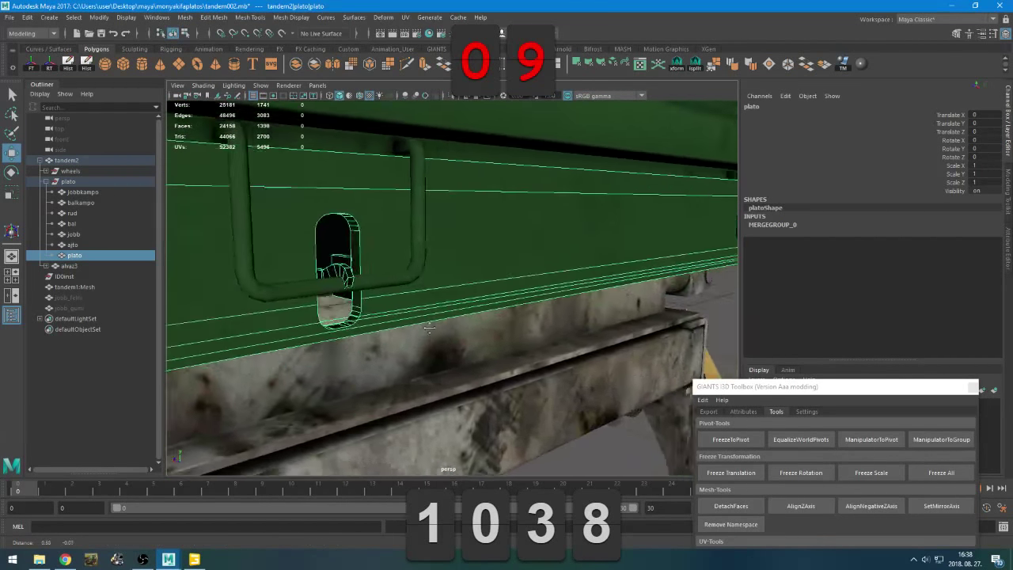
left_click_drag(344, 290, 438, 326, "alt")
middle_click_drag(439, 326, 468, 324, "alt")
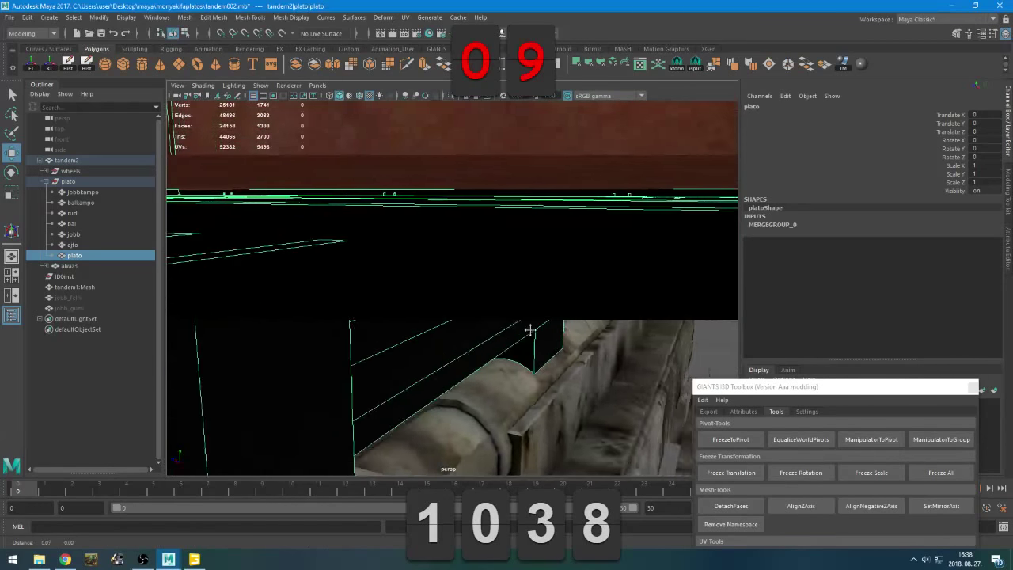
scroll(475, 328, "up", 2)
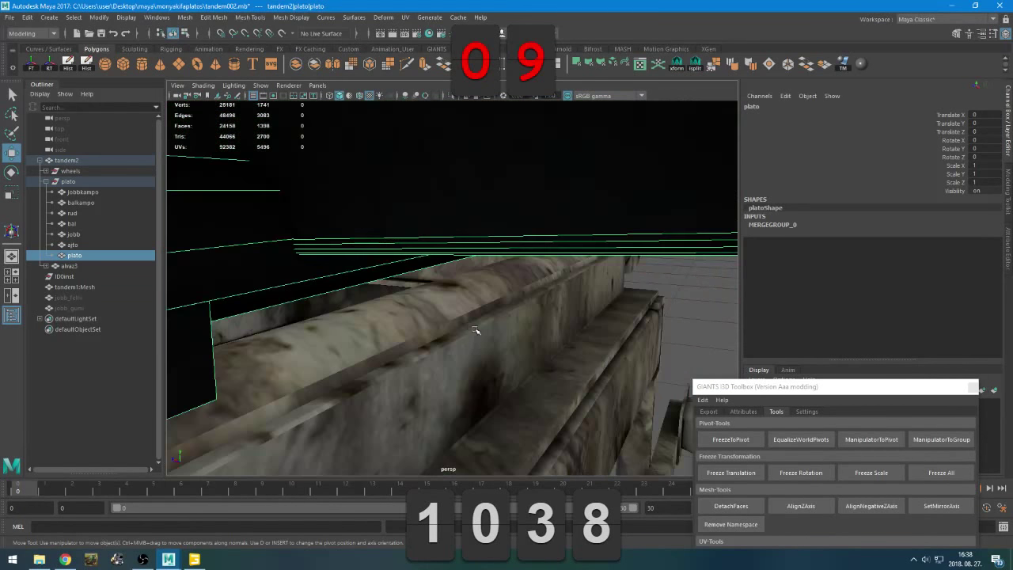
scroll(477, 330, "down", 3)
left_click_drag(477, 330, 504, 333, "alt")
Select the faces of the rear latch hooks and their mounts on the plato mesh and detach them as a separate object
right_click_drag(532, 258, 337, 254)
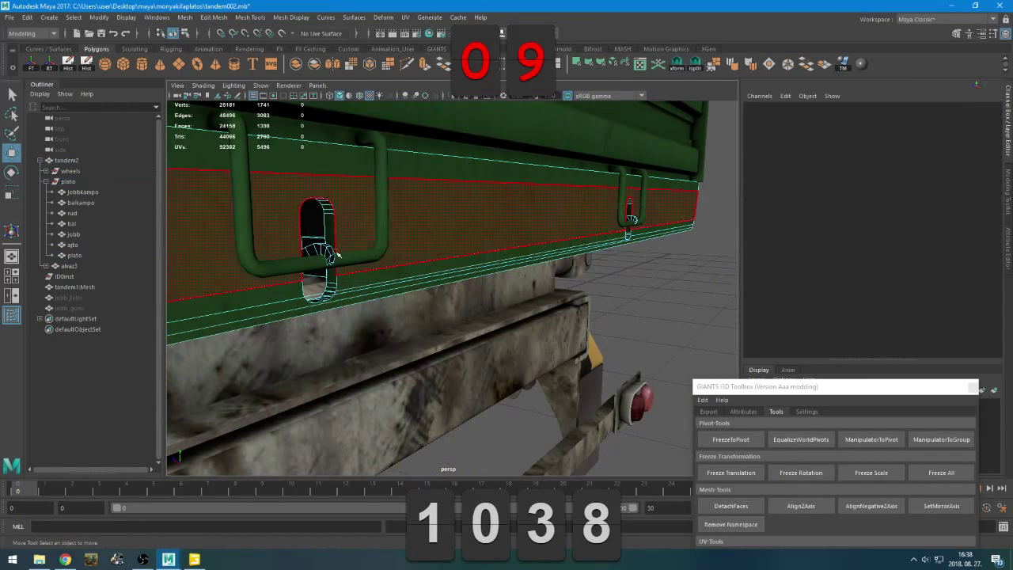
double_click(328, 253)
key("f")
left_click_drag(373, 294, 292, 300, "alt")
scroll(401, 303, "up", 1)
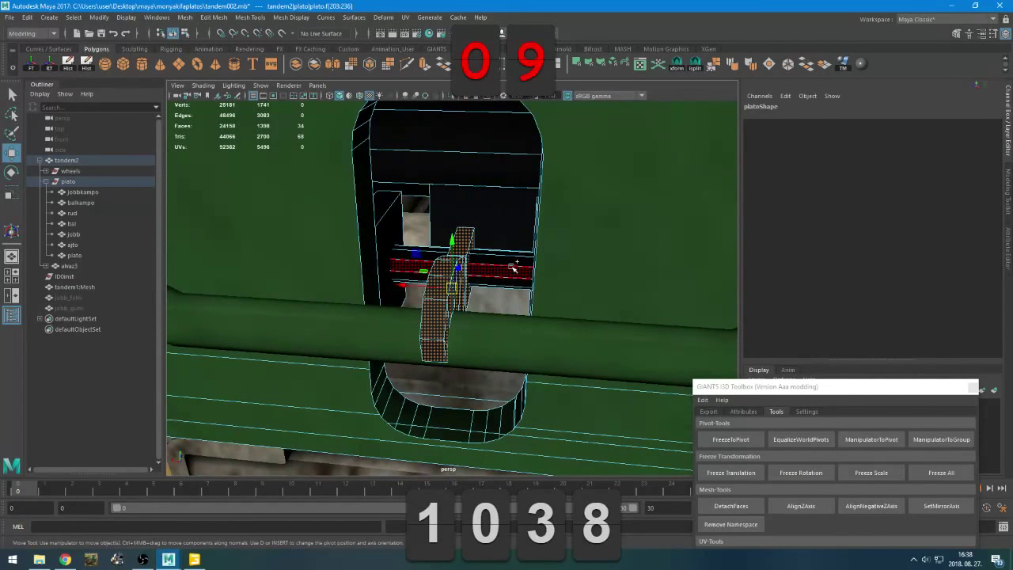
left_click_drag(568, 280, 506, 328, "alt")
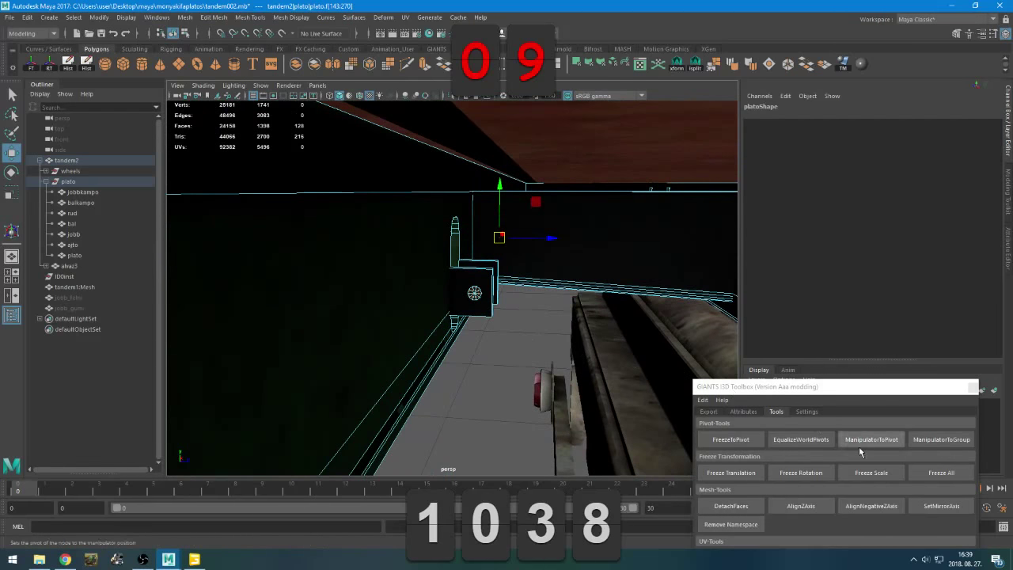
left_click(731, 506)
Move the pivot of the detached latch hooks roughly to the hooks at the trailer's rear
left_click_drag(558, 416, 382, 386, "alt")
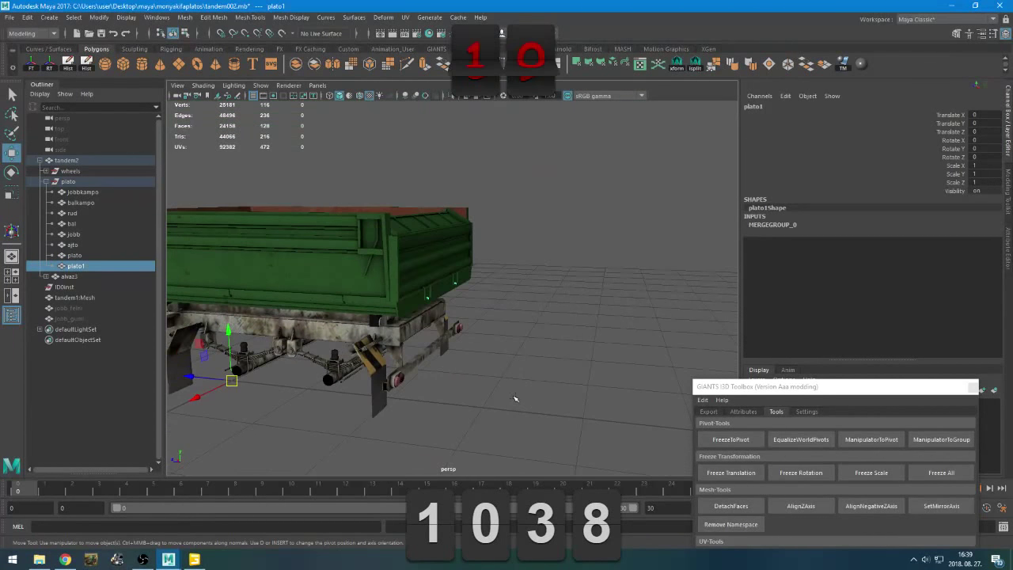
key("d")
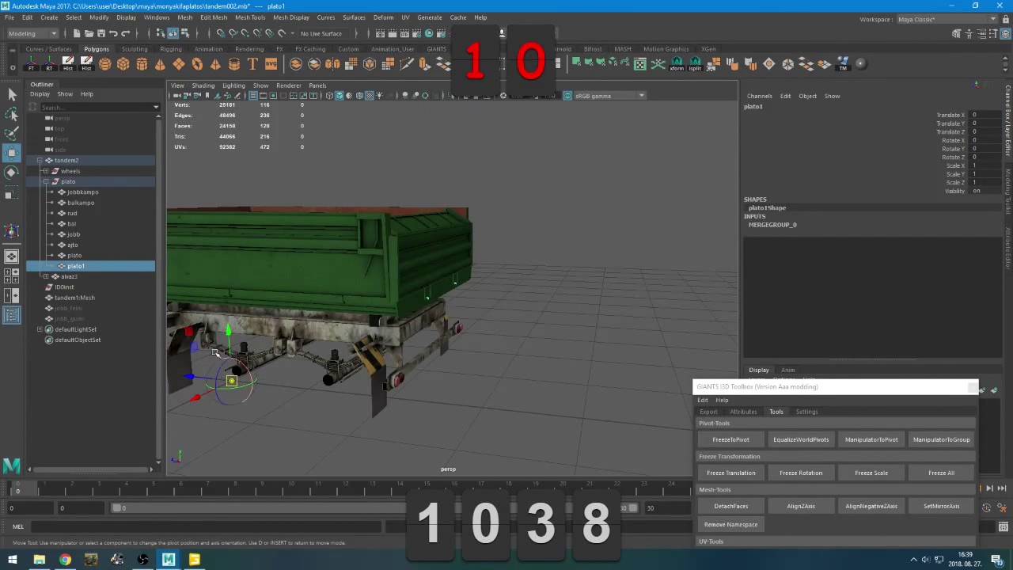
left_click_drag(196, 336, 402, 308)
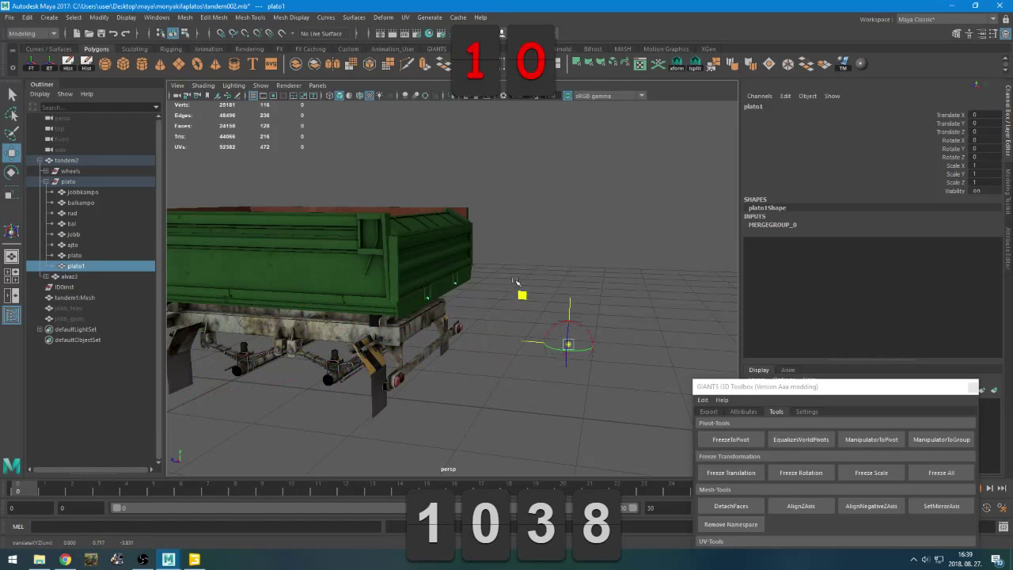
left_click_drag(515, 282, 484, 211)
Align the latch hooks' pivot with the centre of their round hinge pin in the side view
key("space")
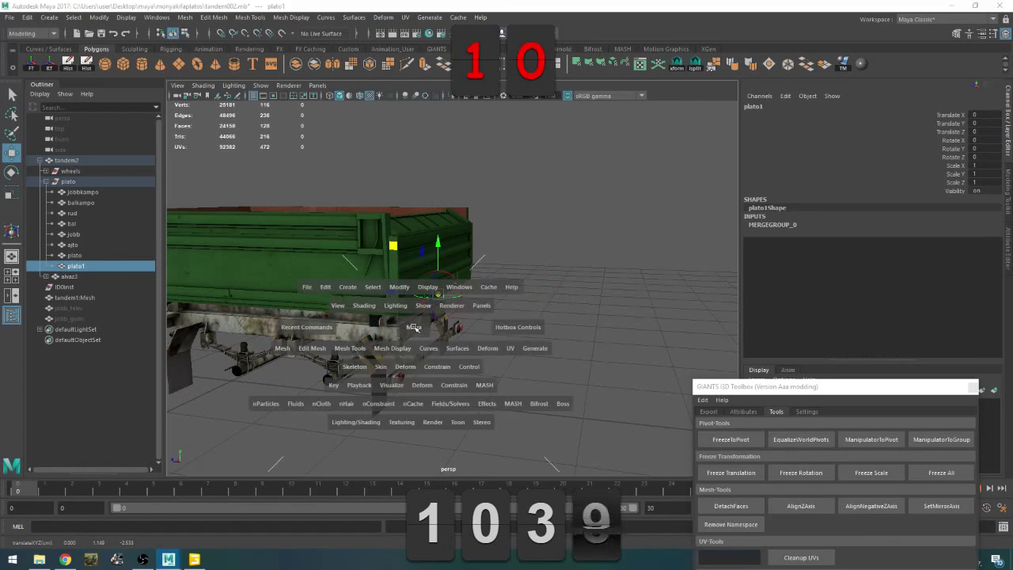
key("space")
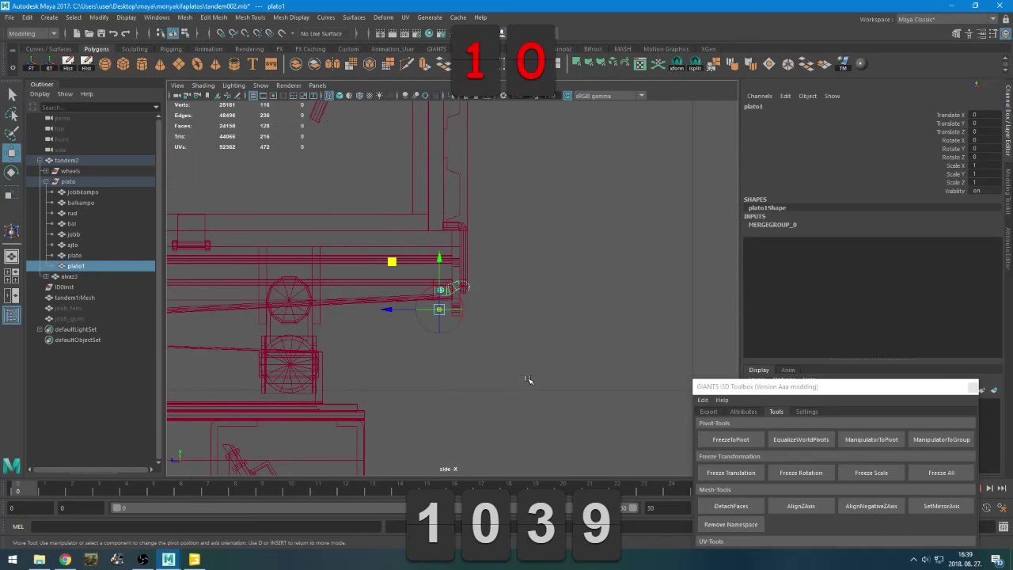
key("f")
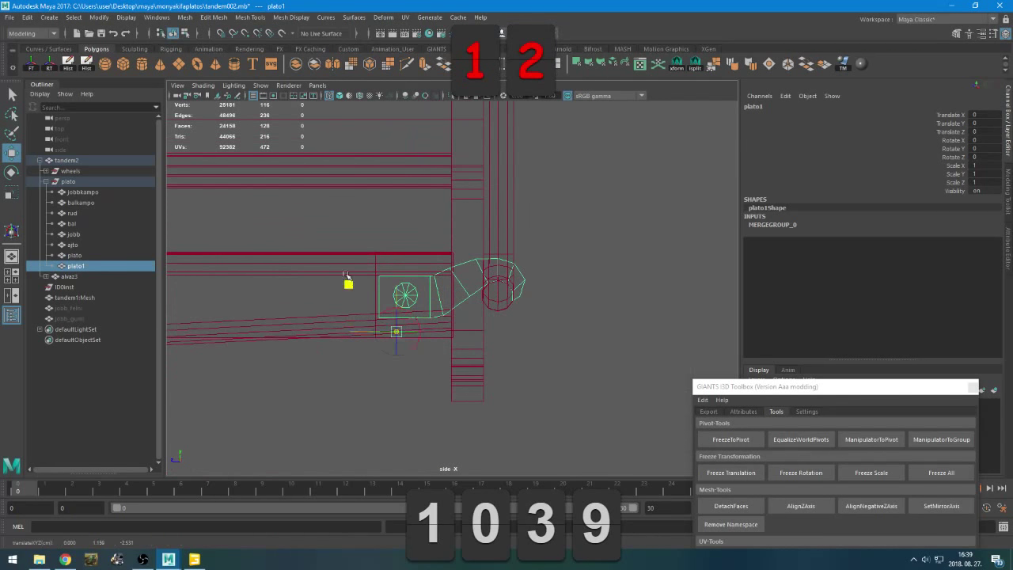
scroll(320, 255, "up", 6)
middle_click_drag(298, 288, 477, 285, "alt")
scroll(478, 285, "up", 5)
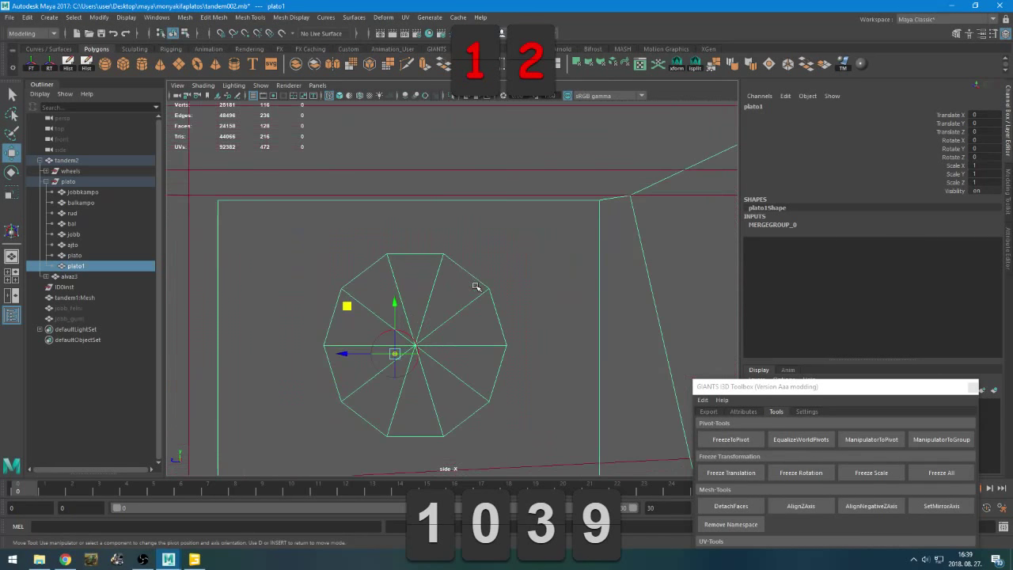
middle_click_drag(391, 317, 445, 271, "alt")
scroll(444, 271, "up", 2)
left_click_drag(322, 335, 375, 312)
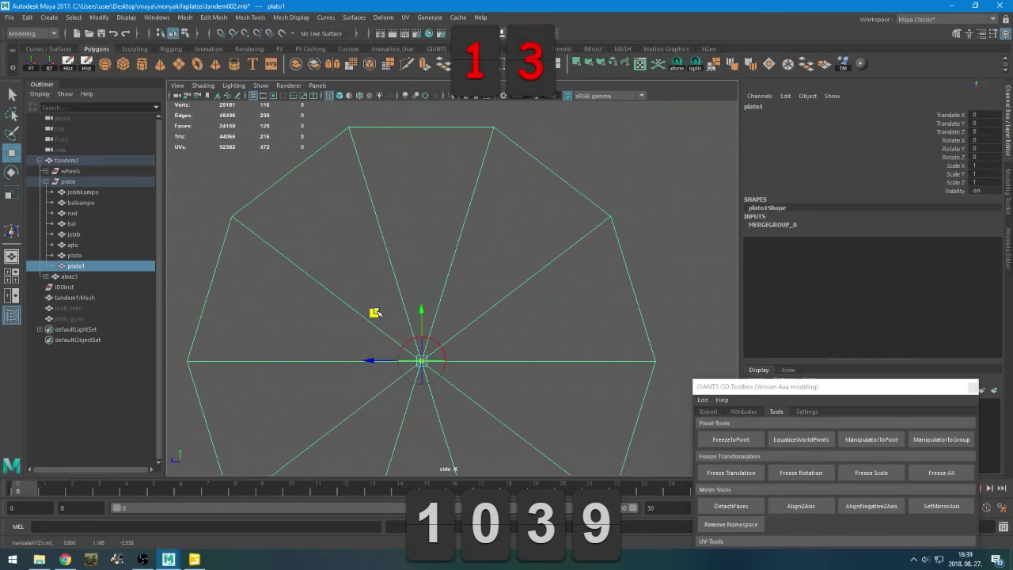
Try rotating the latch hooks about 43 degrees around X on their new pivot, and undo the rotation
key("space")
key("space")
left_click_drag(583, 272, 477, 286, "alt")
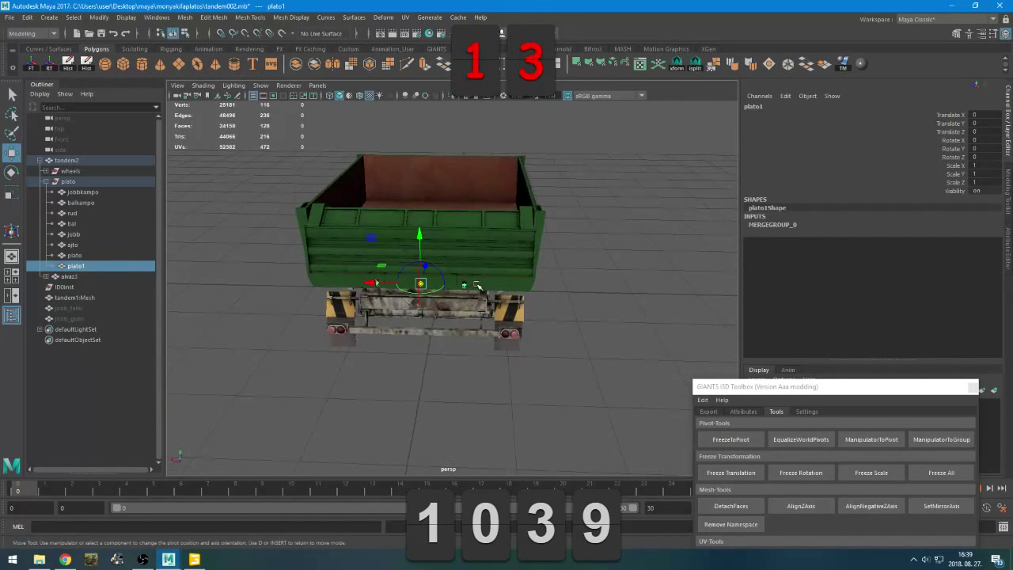
scroll(436, 323, "up", 4)
left_click_drag(396, 337, 509, 323, "alt")
scroll(500, 328, "up", 4)
key("e")
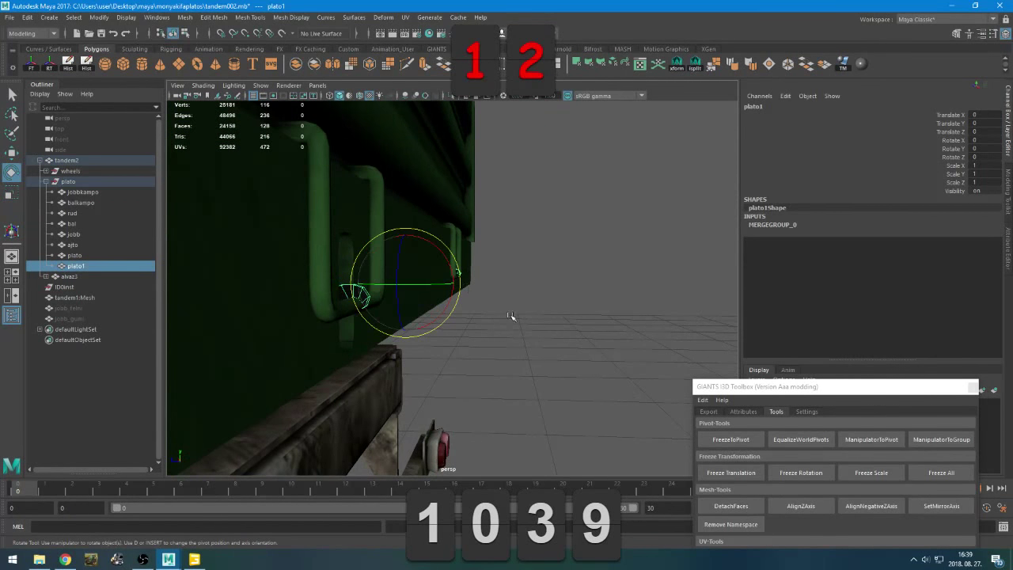
middle_click_drag(511, 316, 520, 287)
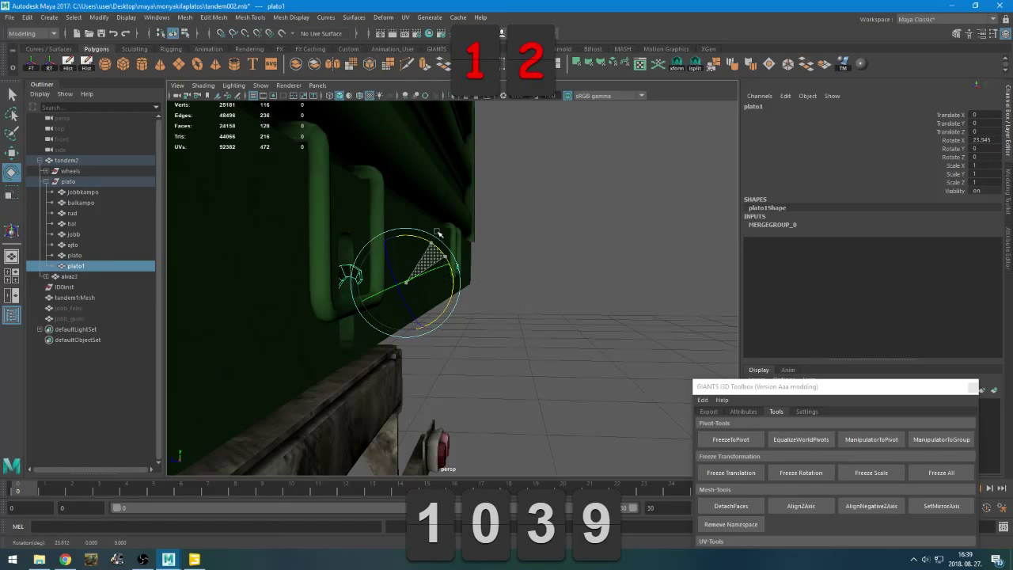
middle_click_drag(362, 307, 419, 190)
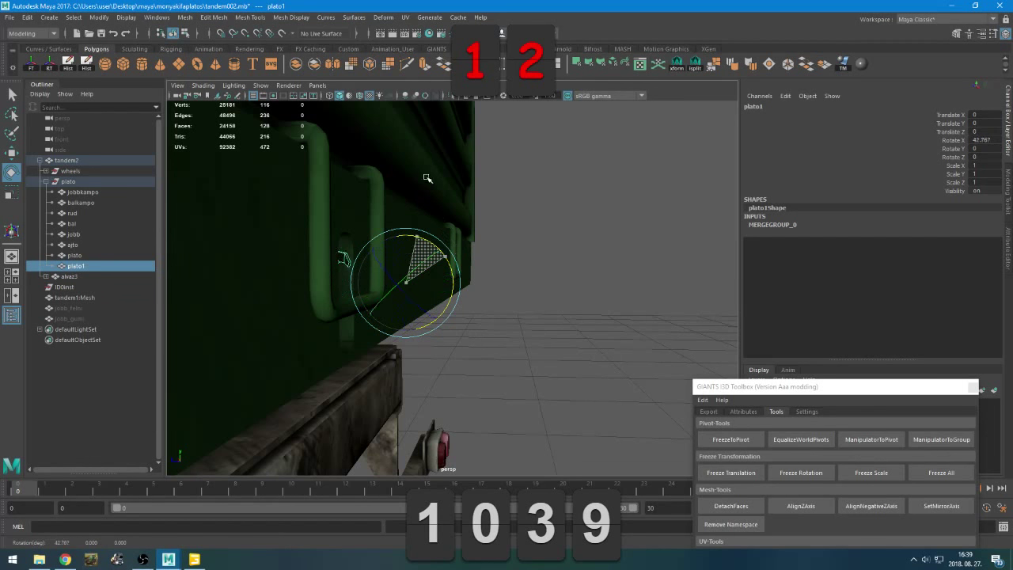
key("XF86AudioMute")
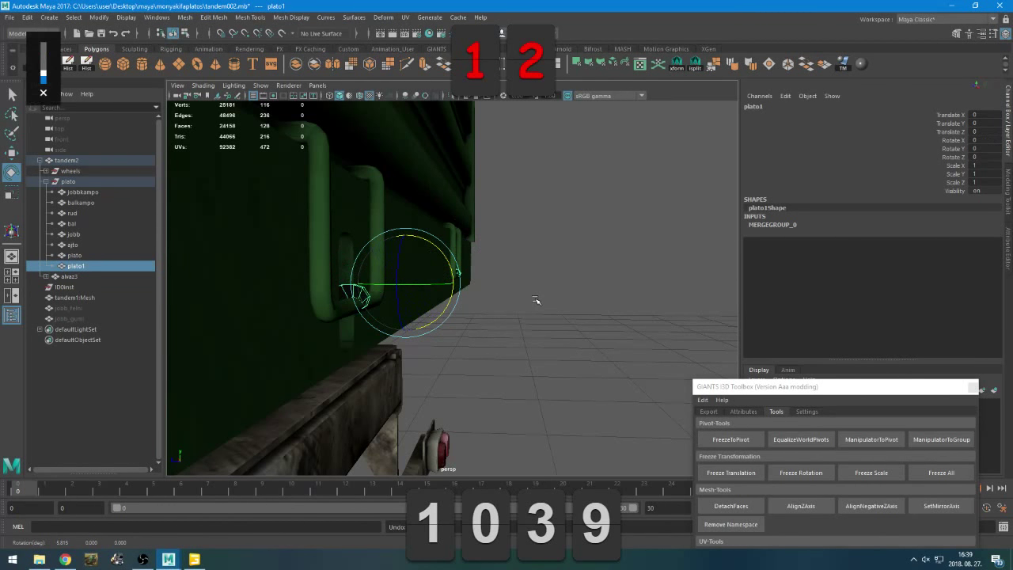
Review the detached latch hooks and the remaining plato mesh around the trailer in the perspective view
scroll(540, 316, "down", 6)
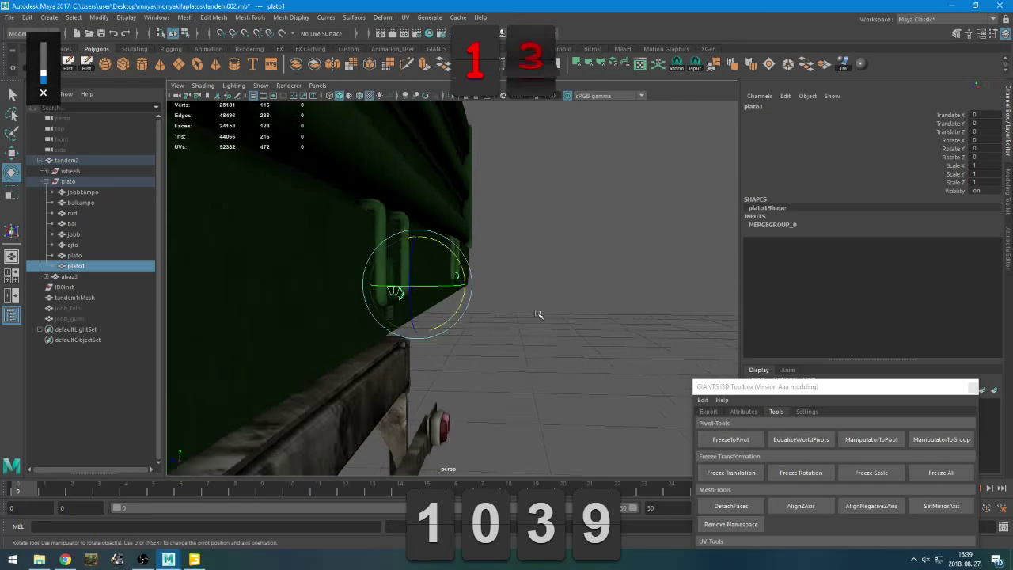
left_click_drag(546, 319, 514, 332, "alt")
left_click(554, 322)
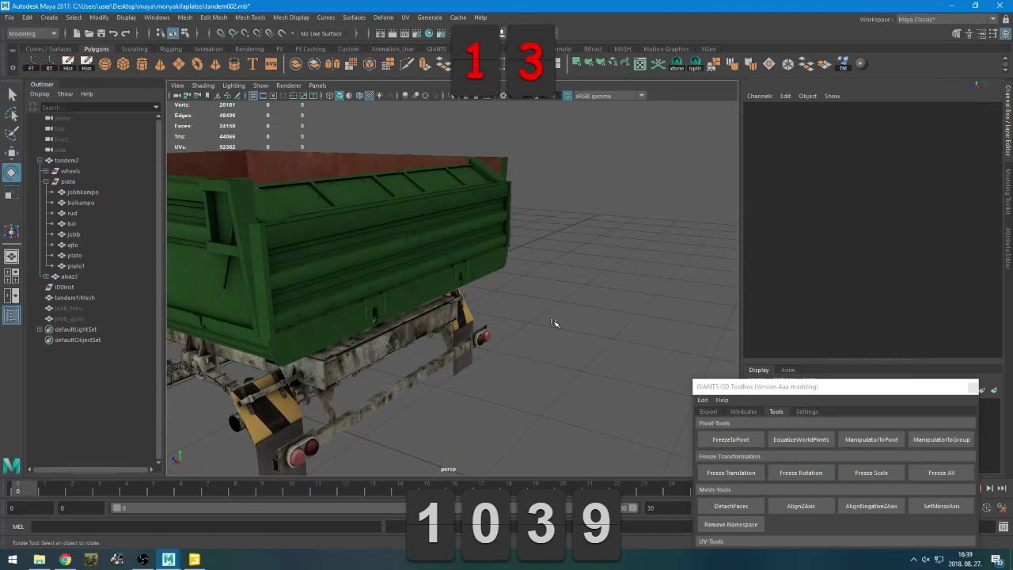
left_click(75, 266)
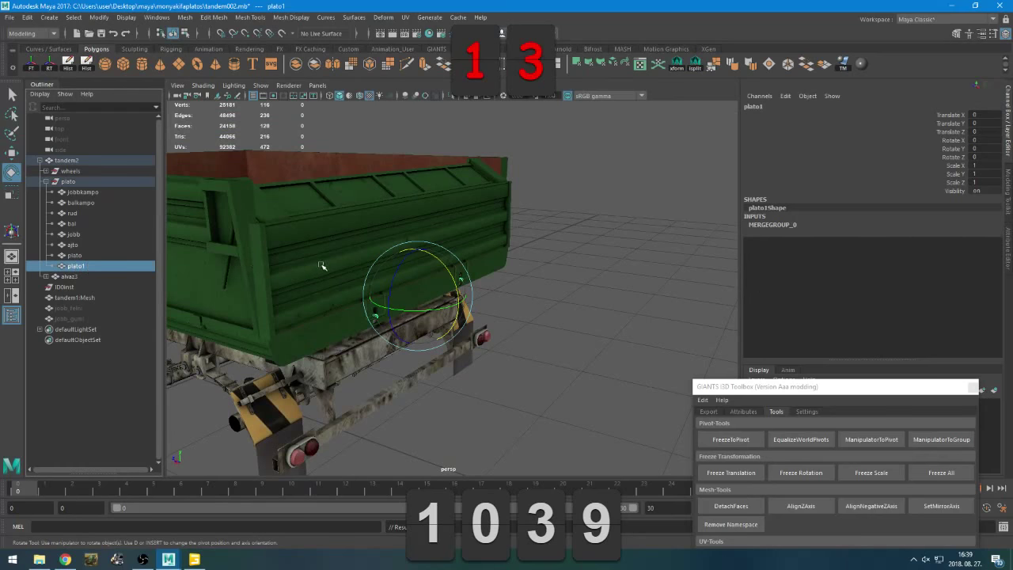
scroll(322, 266, "down", 5)
left_click(273, 275)
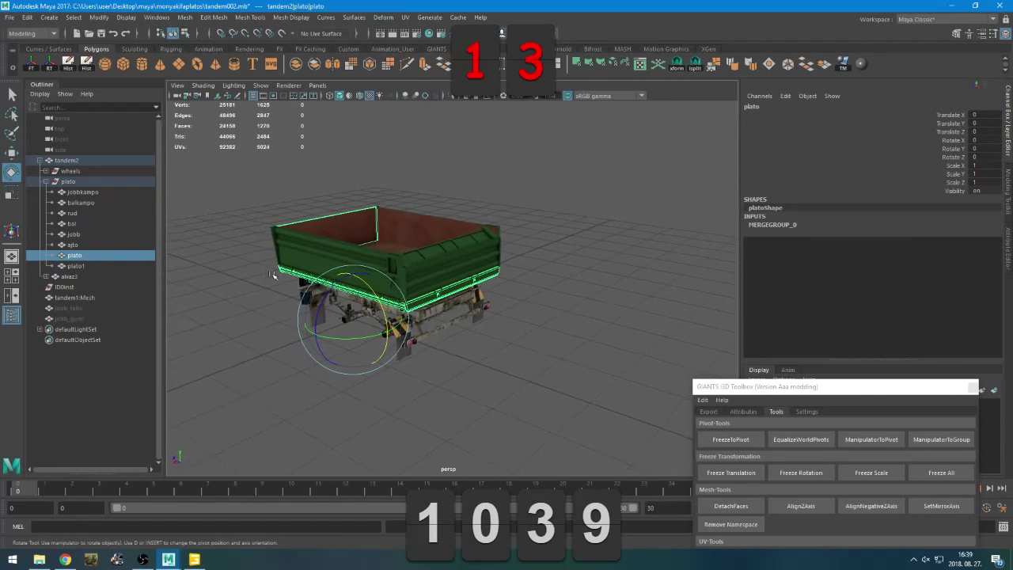
scroll(273, 274, "up", 4)
left_click_drag(273, 274, 329, 256, "alt")
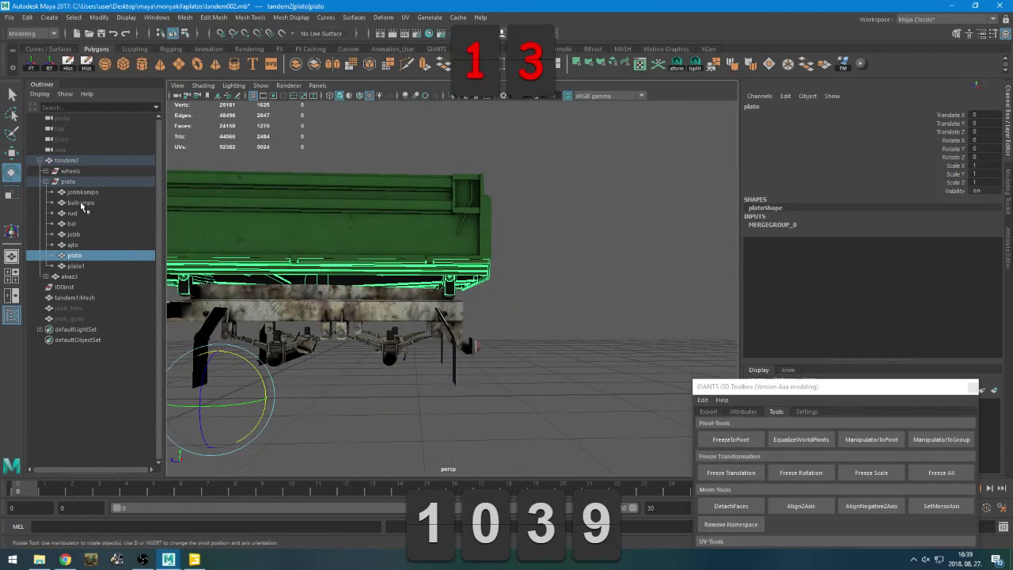
Bring the trailer into the full-size side view and move the GIANTS I3D Toolbox window clear of the viewport
left_click(69, 181)
scroll(480, 324, "down", 3)
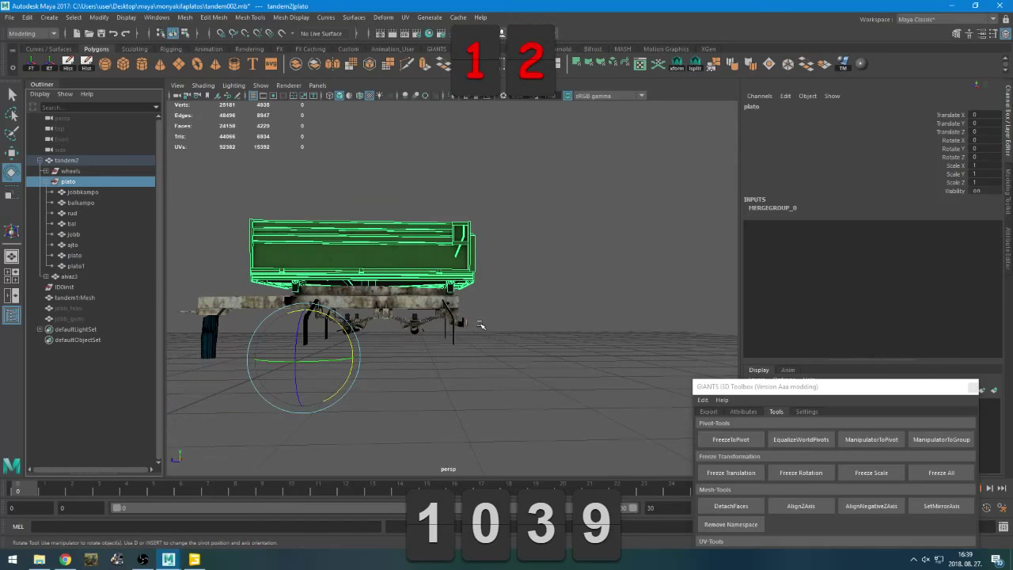
scroll(480, 325, "down", 2)
key("space")
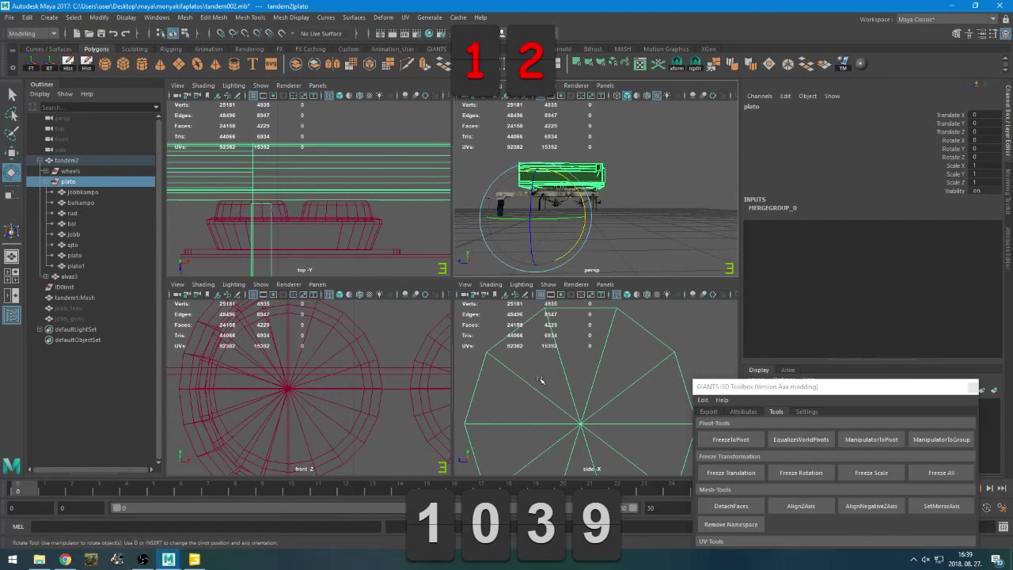
key("f")
key("f")
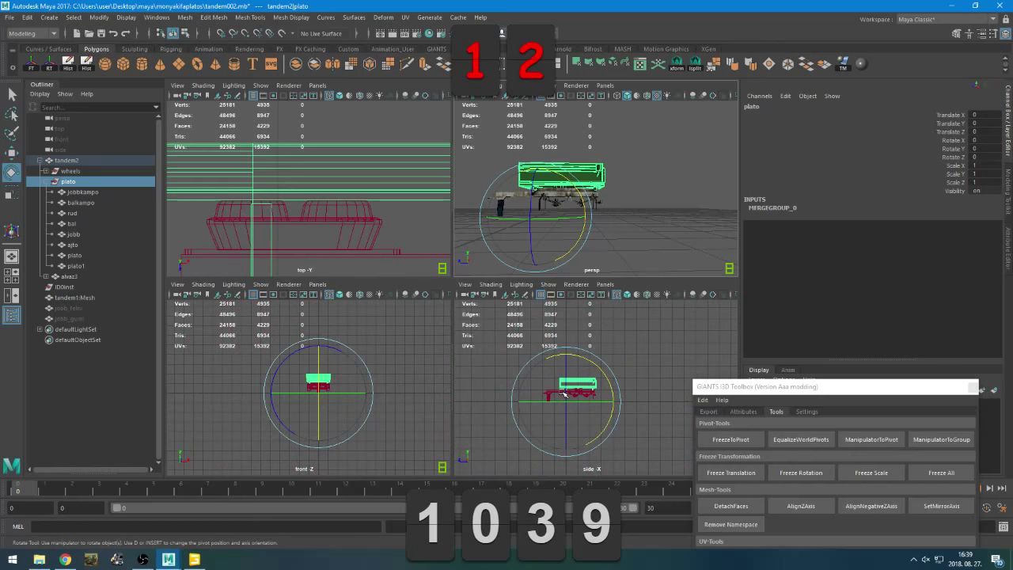
scroll(563, 393, "up", 3)
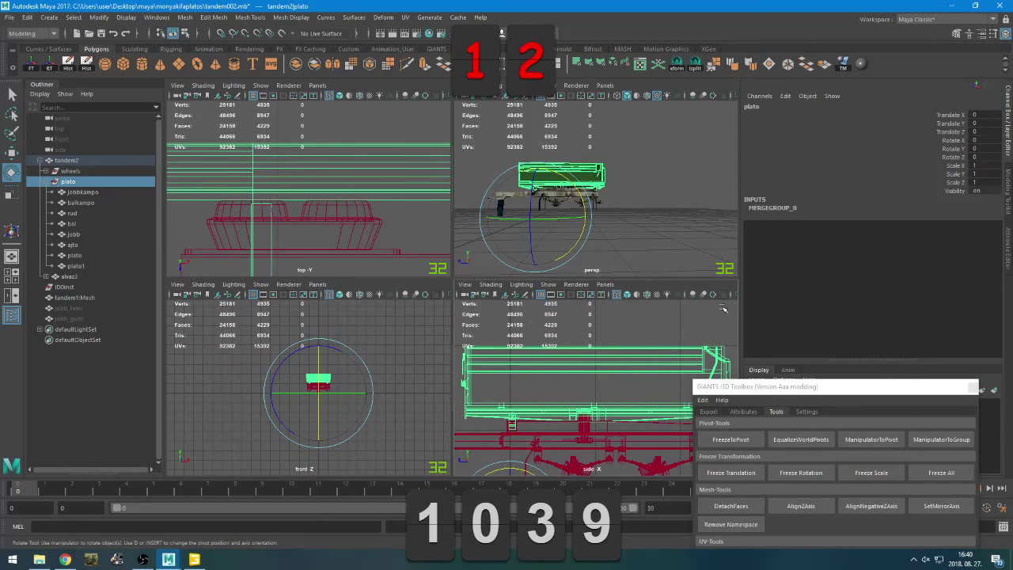
left_click_drag(754, 388, 802, 354)
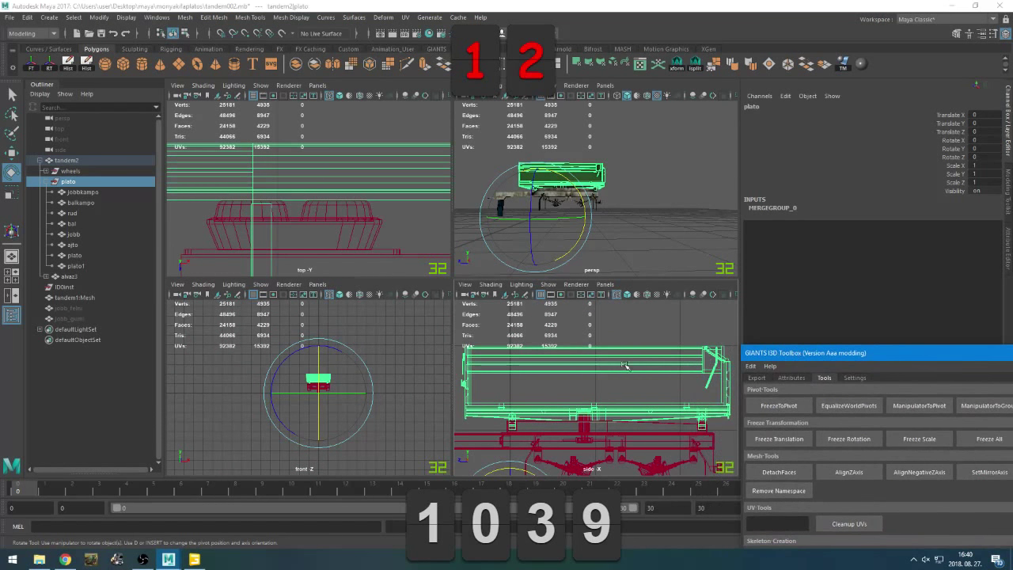
left_click(609, 351)
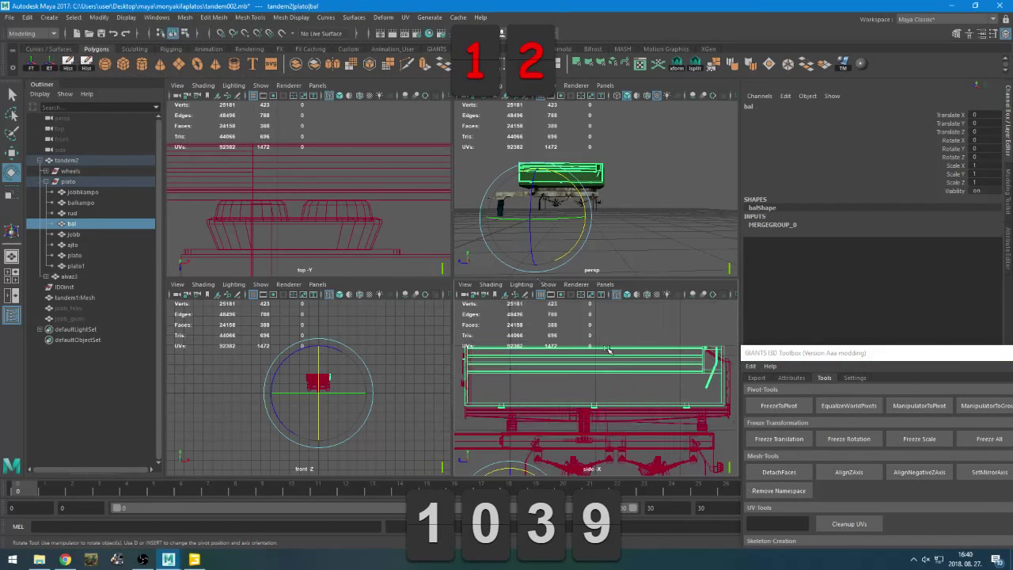
key("space")
key("f")
Try to move the pivot of the tandem2 node to the support at the trailer's rear in the side view
left_click(67, 172)
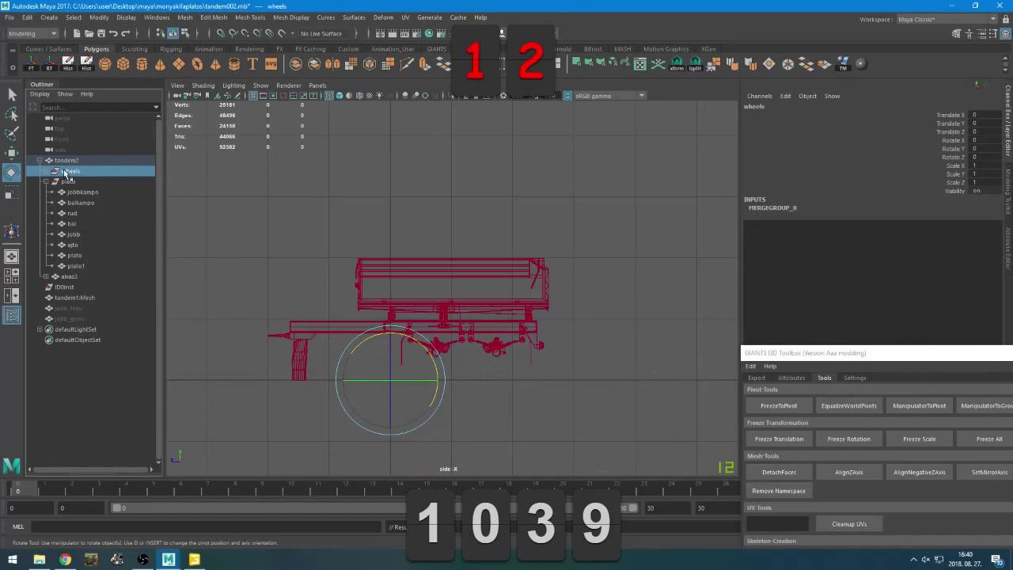
left_click(67, 161)
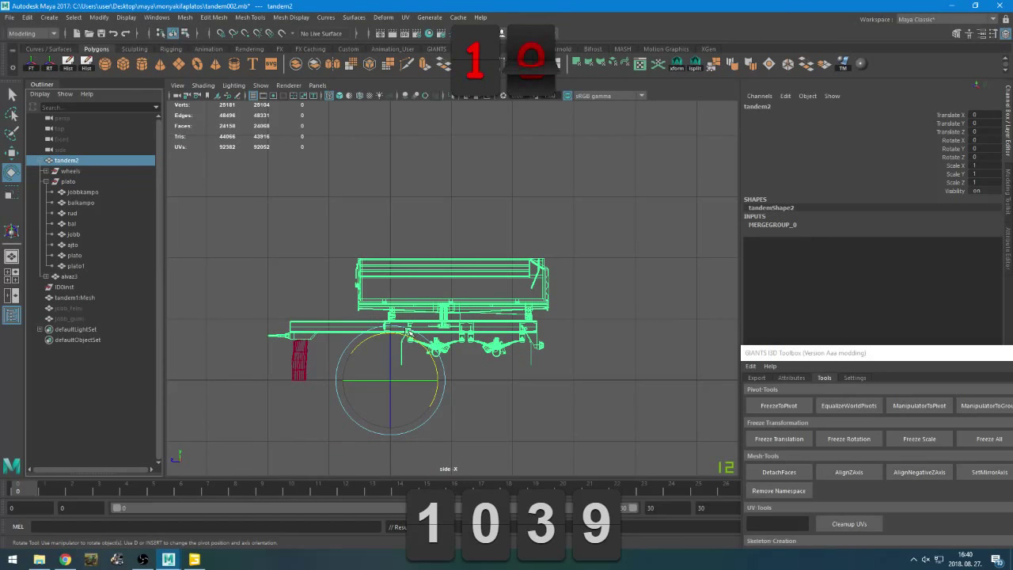
middle_click_drag(424, 370, 473, 372)
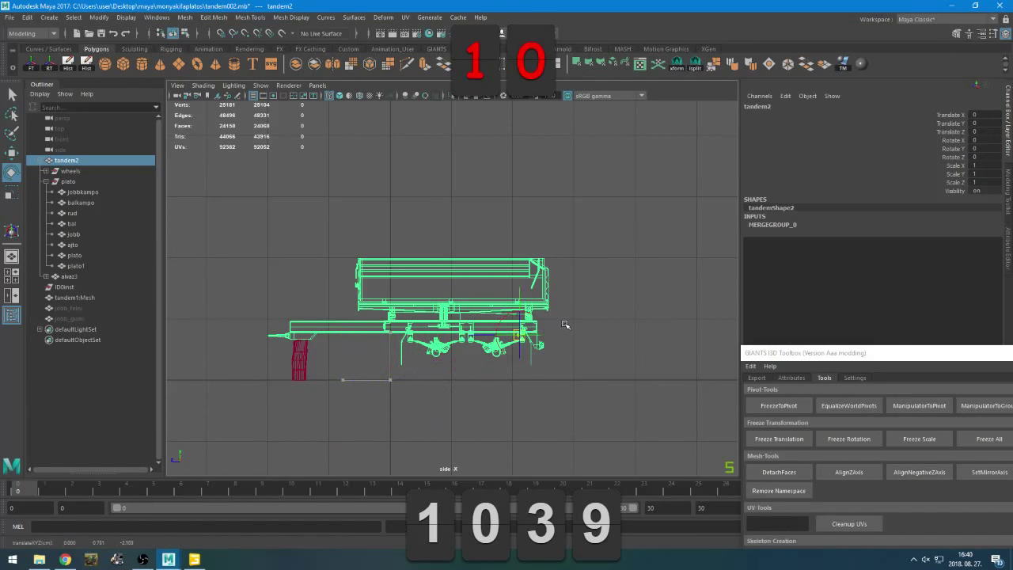
scroll(575, 309, "up", 10)
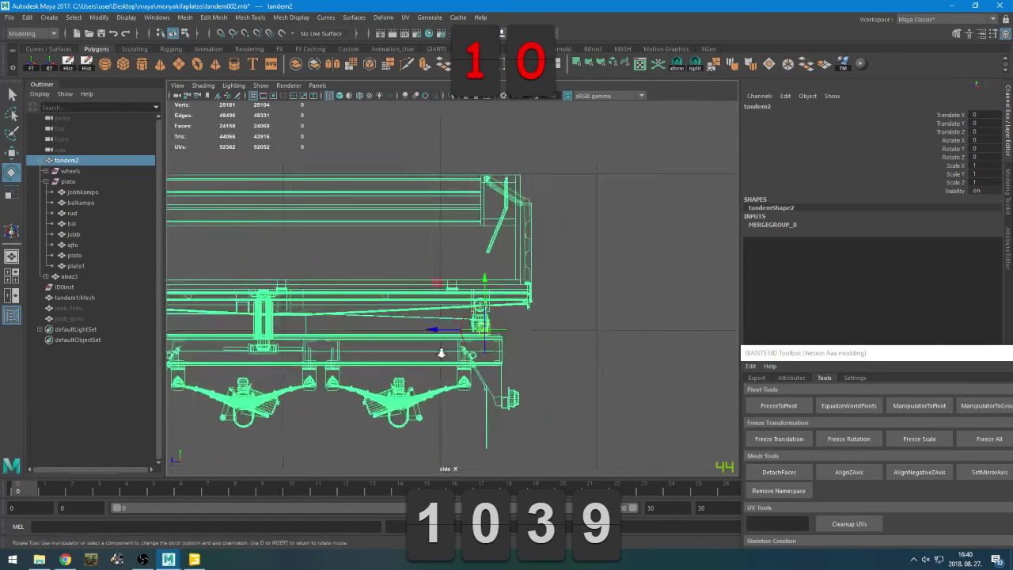
left_click(69, 182)
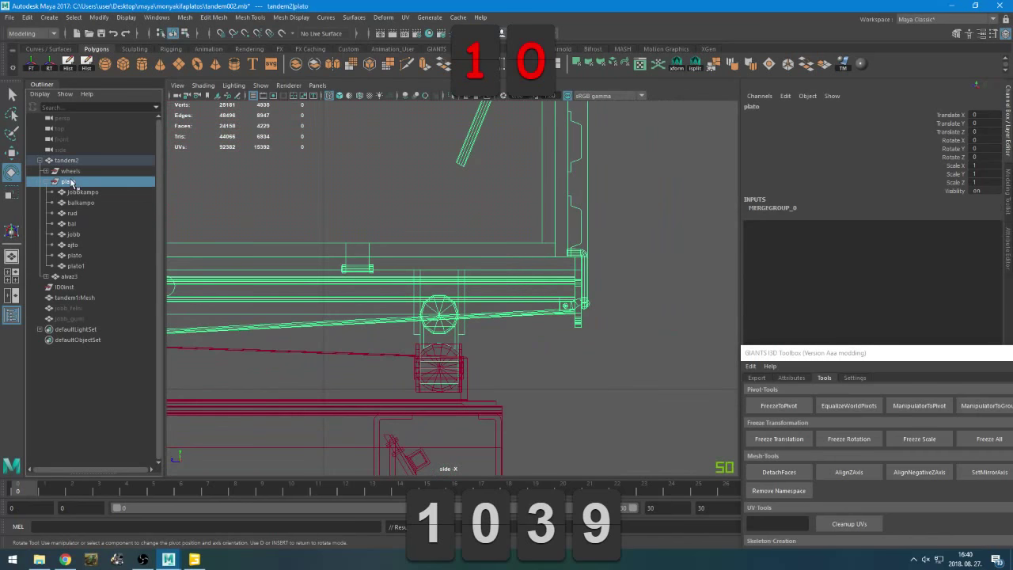
scroll(302, 344, "down", 10)
scroll(353, 342, "up", 3)
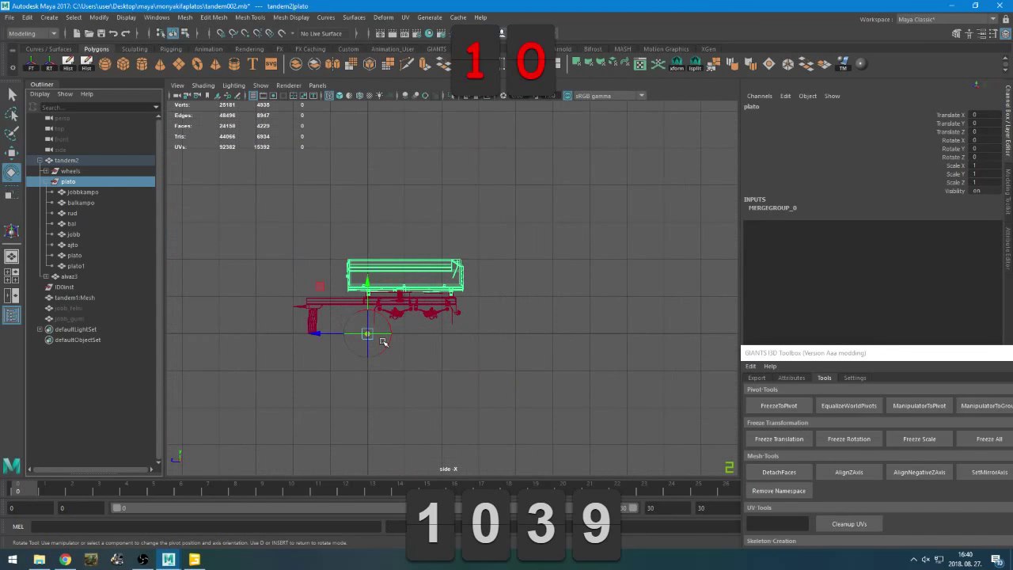
Undo the pivot move made on the tandem2 node
left_click(65, 160)
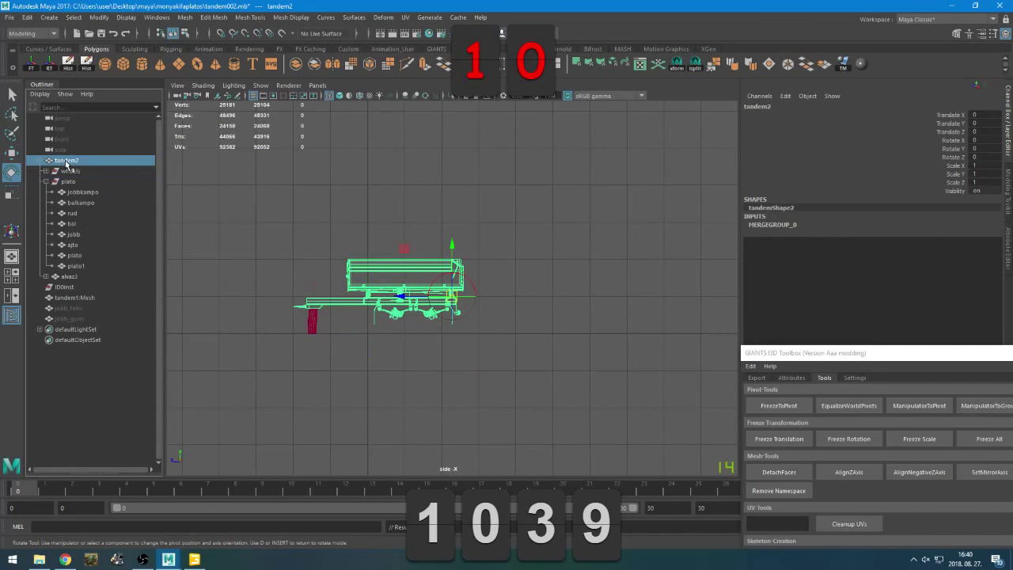
left_click(113, 34)
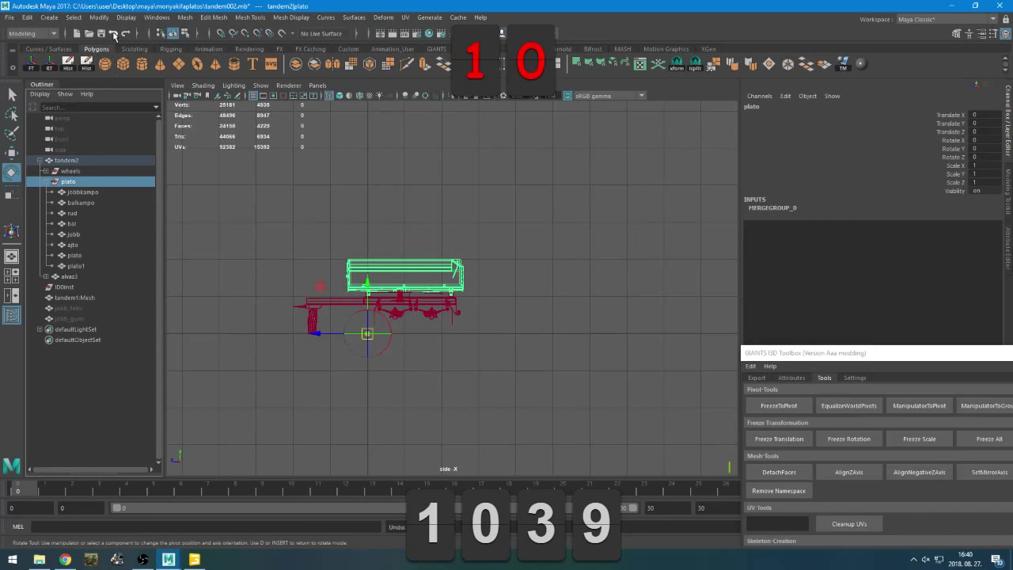
left_click(74, 182)
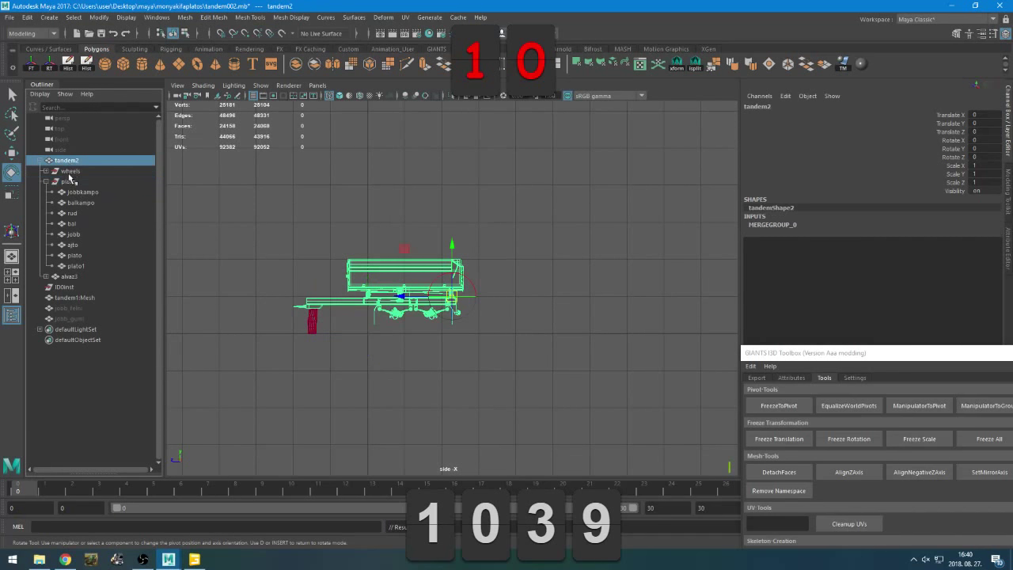
left_click(66, 164)
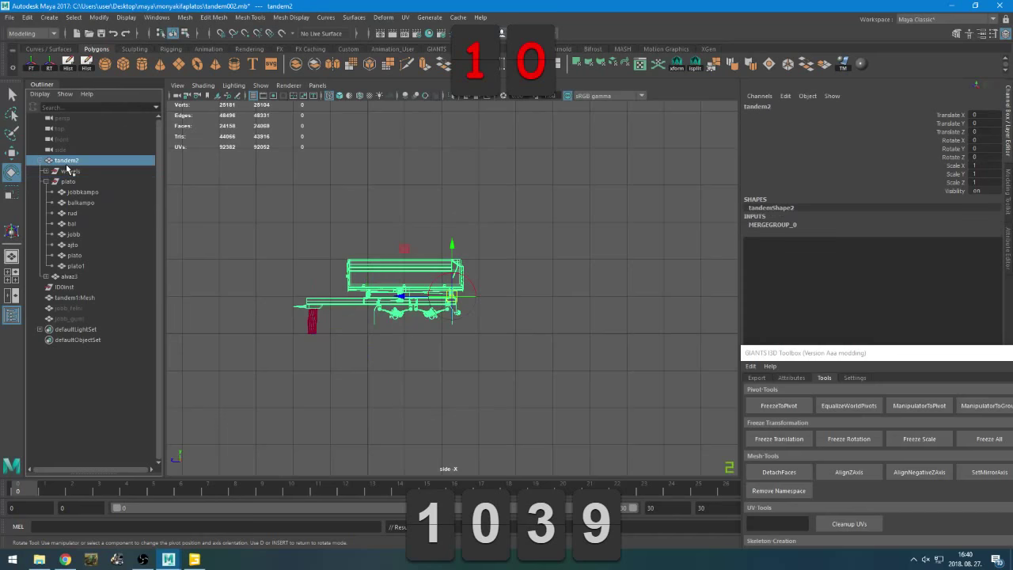
left_click(114, 34)
left_click(113, 34)
left_click(113, 34)
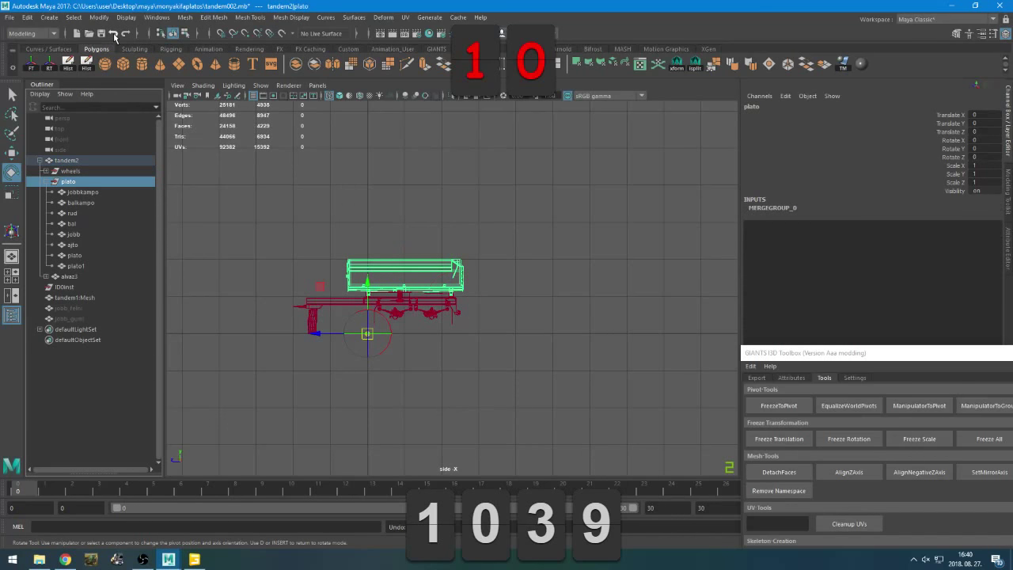
left_click(77, 159)
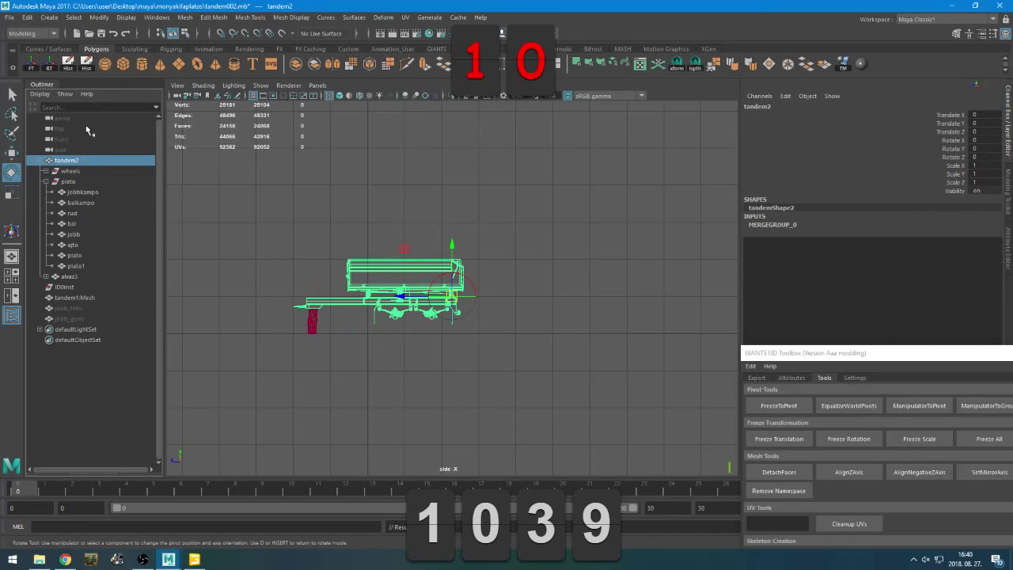
left_click(113, 34)
left_click(113, 34)
left_click(113, 34)
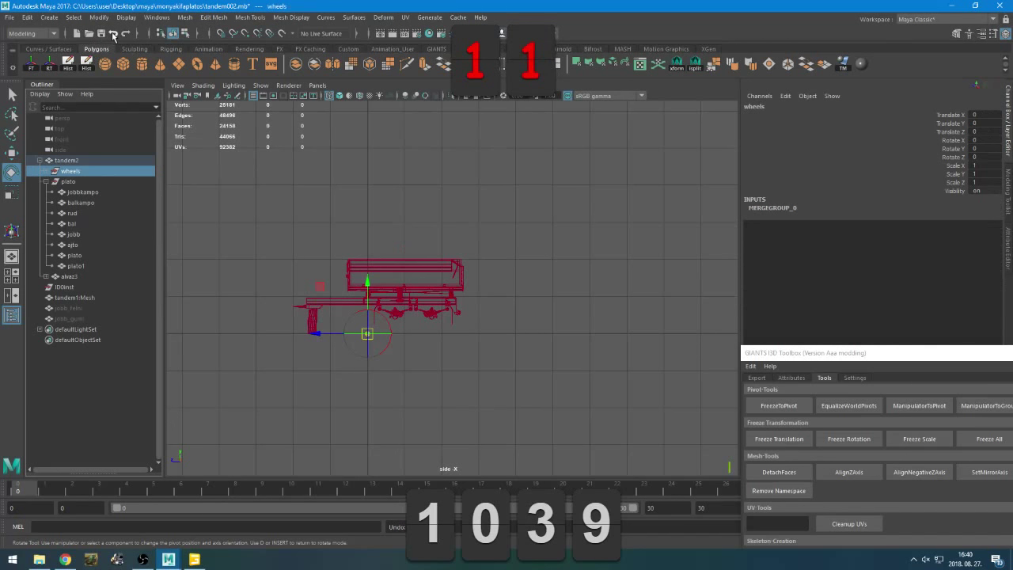
left_click(113, 35)
left_click(113, 33)
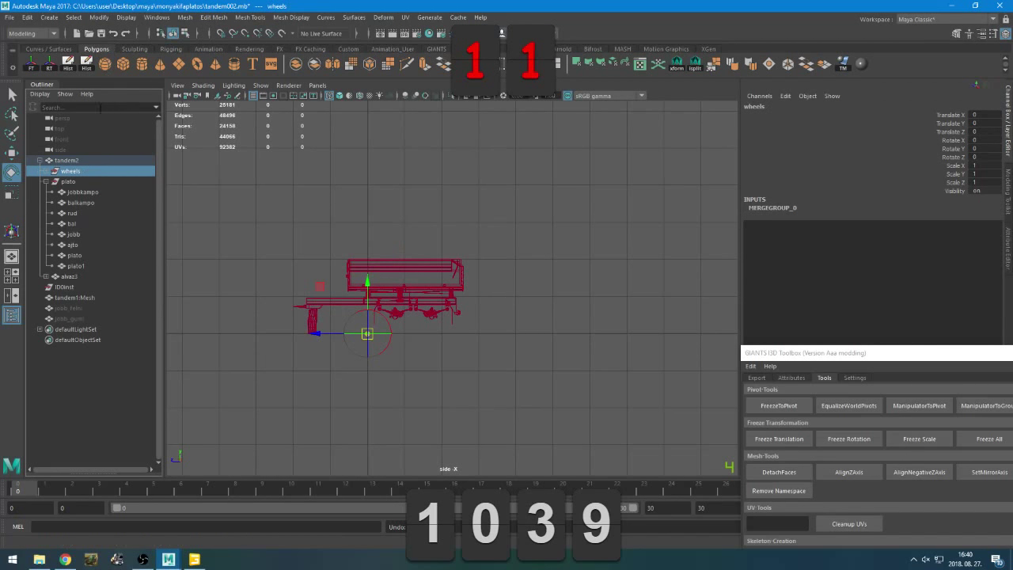
Move the plato group's pivot to the centre of the tipping body's round rear hinge pin in the side view
left_click(89, 161)
left_click(86, 173)
left_click(88, 181)
scroll(339, 325, "up", 4)
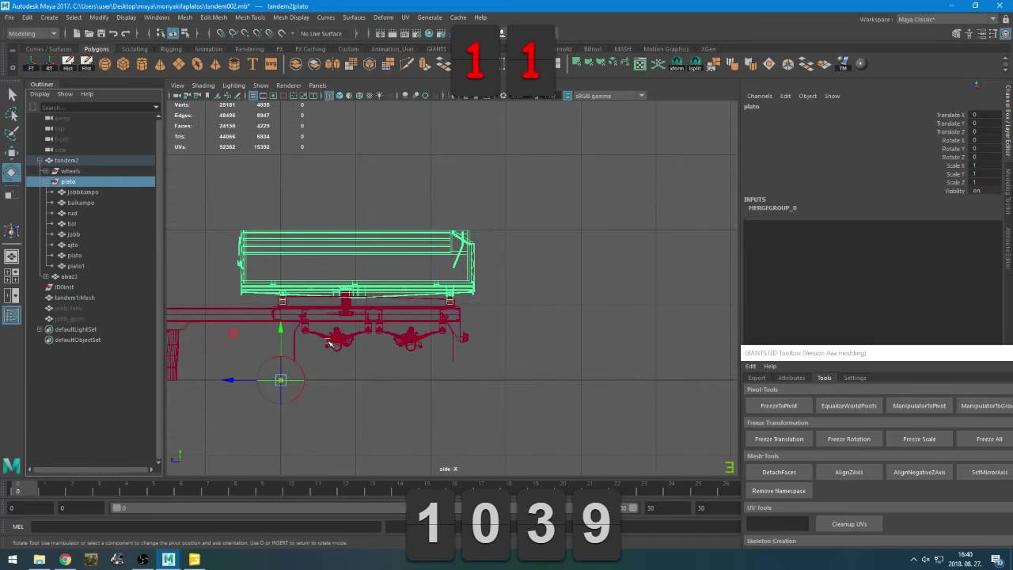
key("ctrl+z")
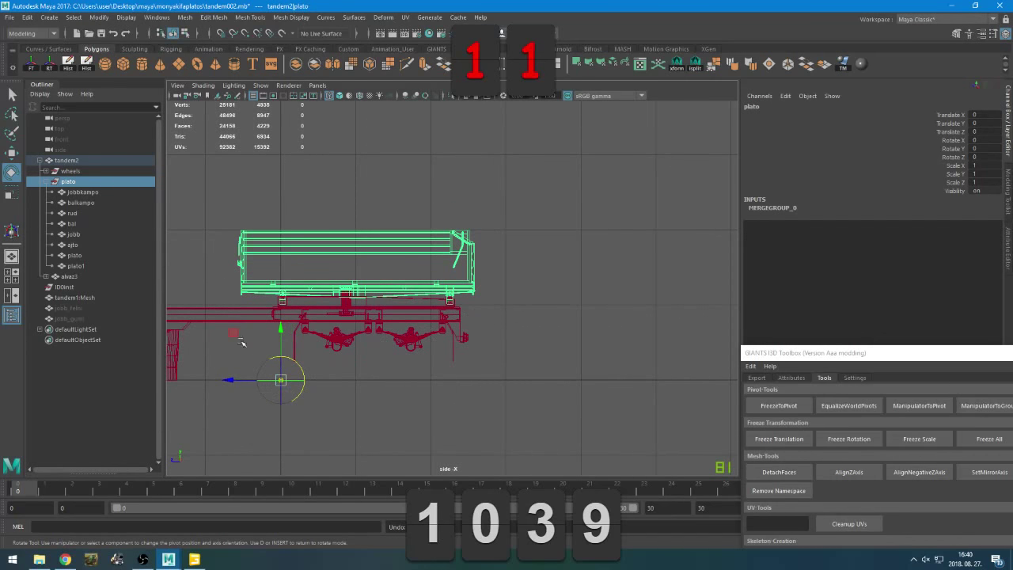
left_click_drag(241, 342, 372, 314)
scroll(412, 246, "up", 5)
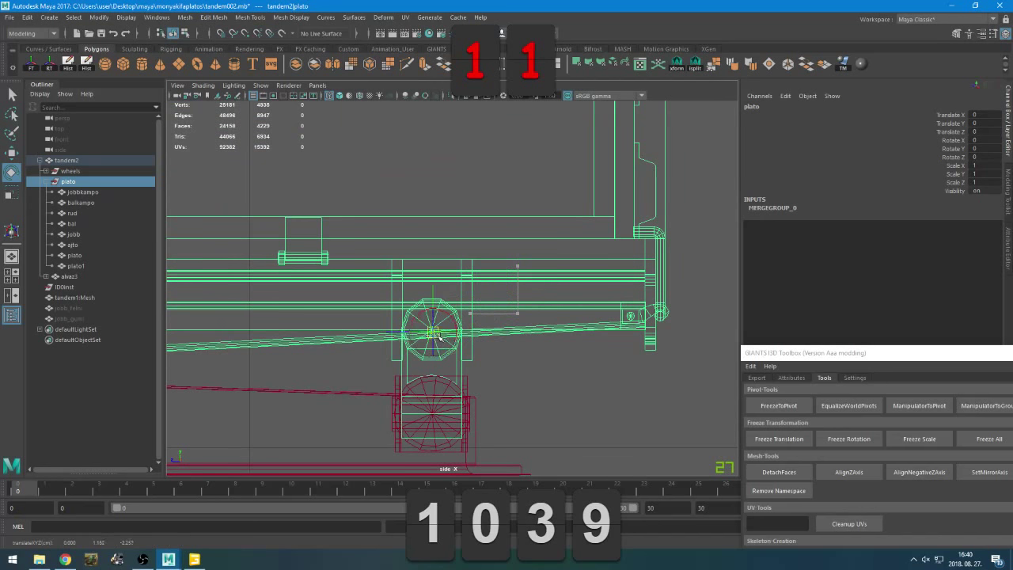
scroll(440, 338, "up", 8)
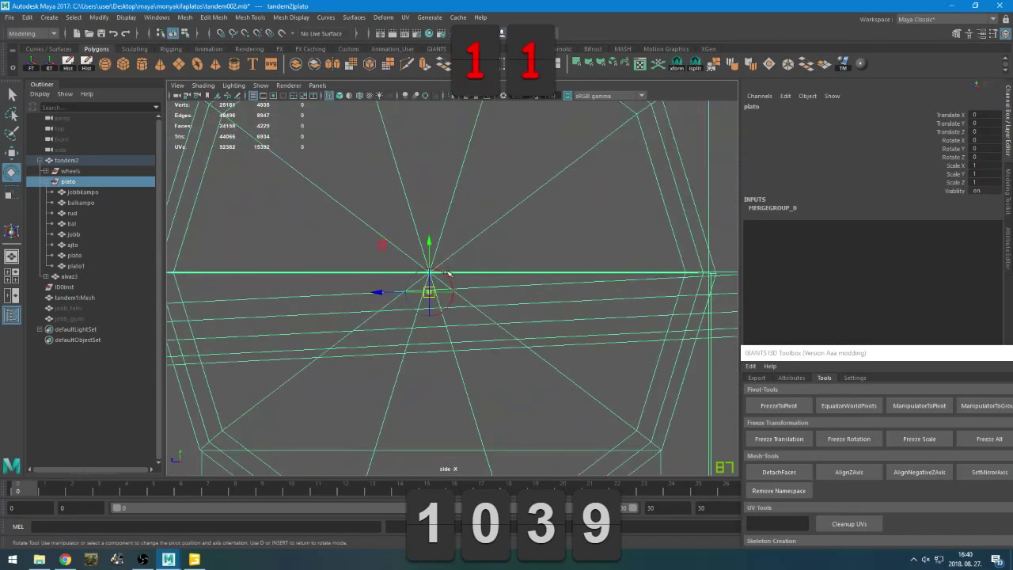
scroll(448, 273, "up", 3)
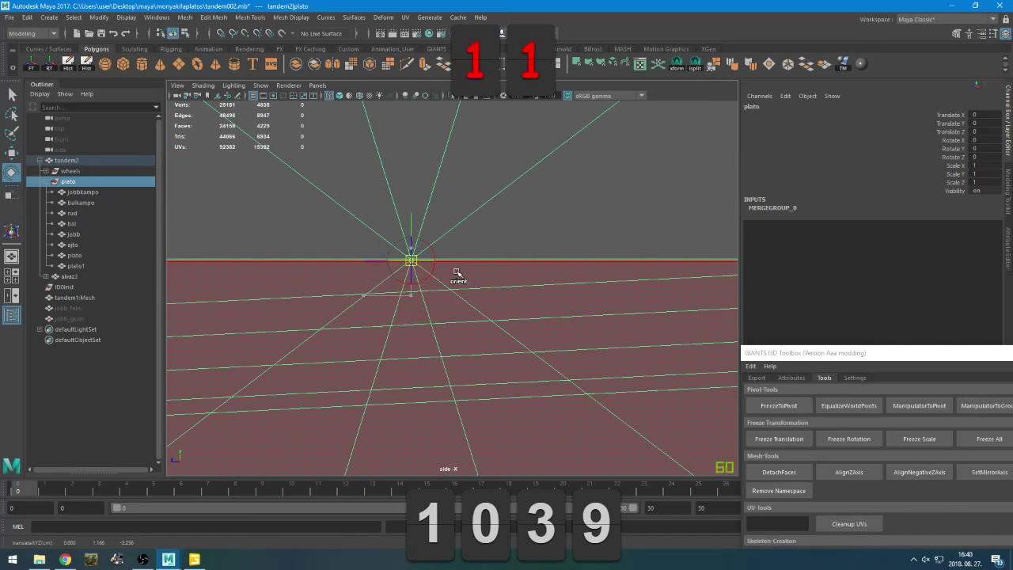
scroll(507, 346, "down", 12)
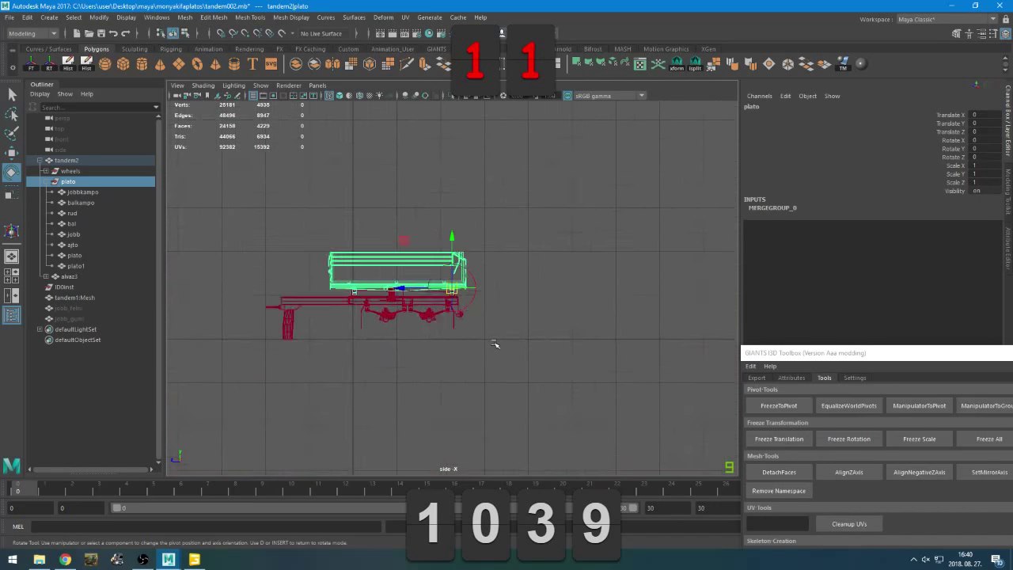
scroll(485, 342, "up", 4)
Inspect the plato group's new pivot under the rear of the tipping body in the perspective view
key("space")
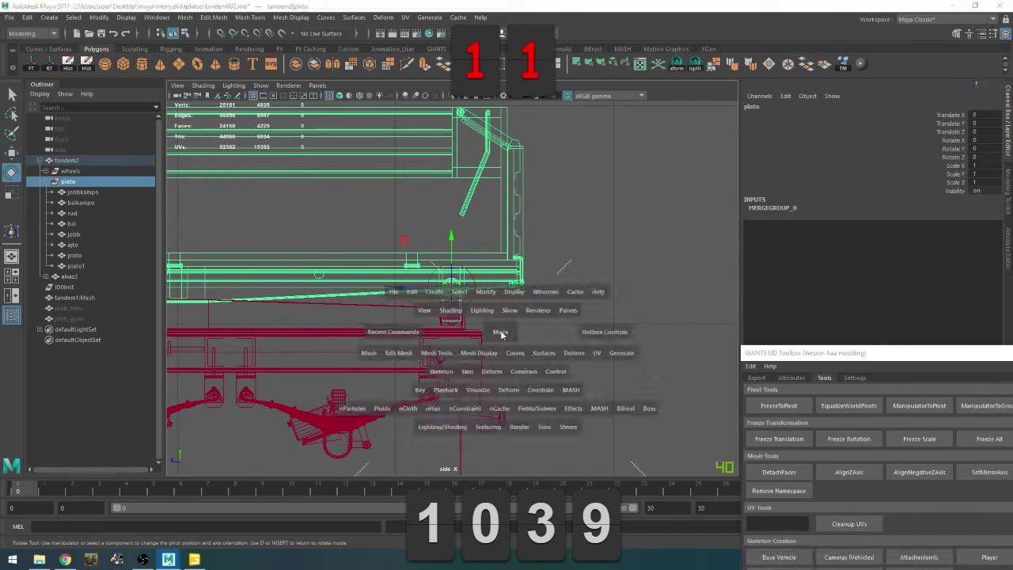
key("space")
scroll(555, 287, "up", 6)
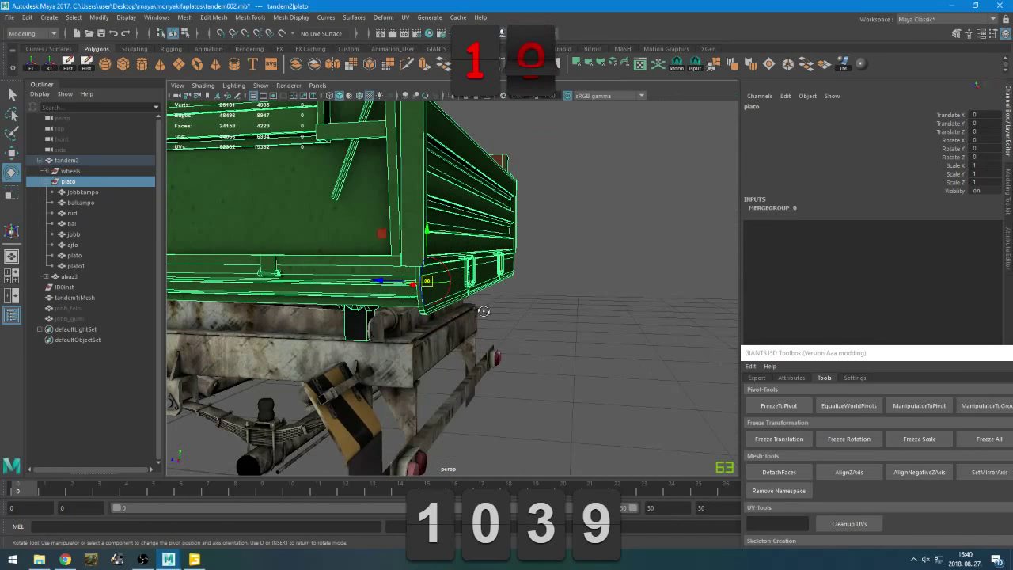
right_click_drag(597, 279, 628, 261)
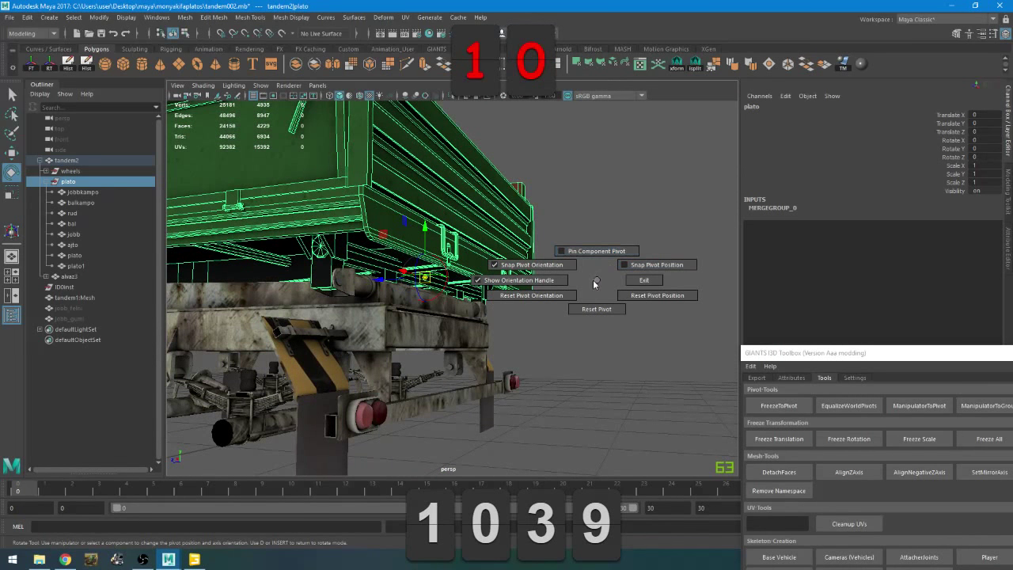
left_click_drag(595, 284, 618, 255)
left_click(625, 244)
Try tipping the whole plato group around its new rear pivot, and undo the rotation
left_click(488, 264)
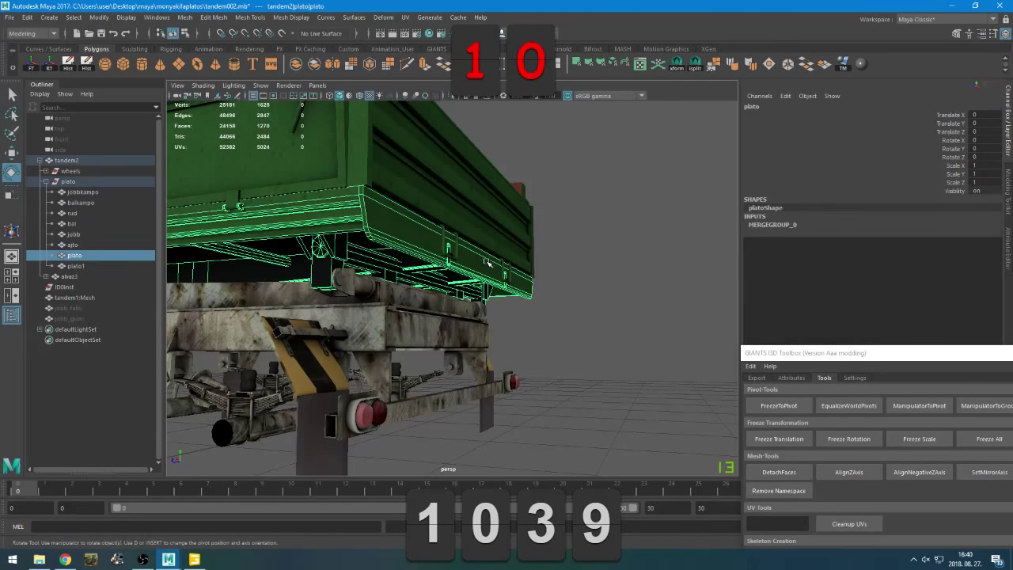
left_click(69, 182)
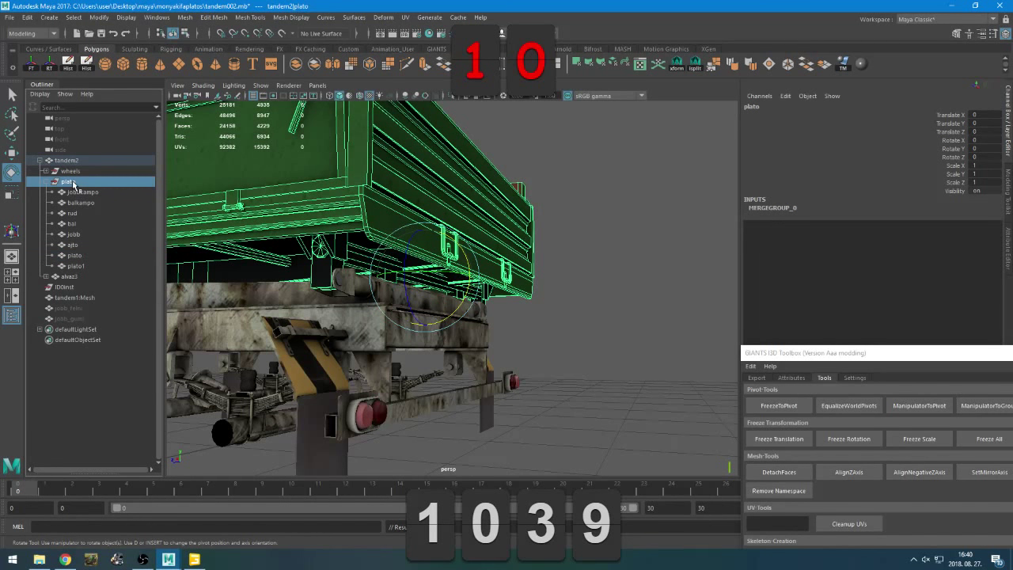
left_click_drag(400, 320, 470, 321, "alt")
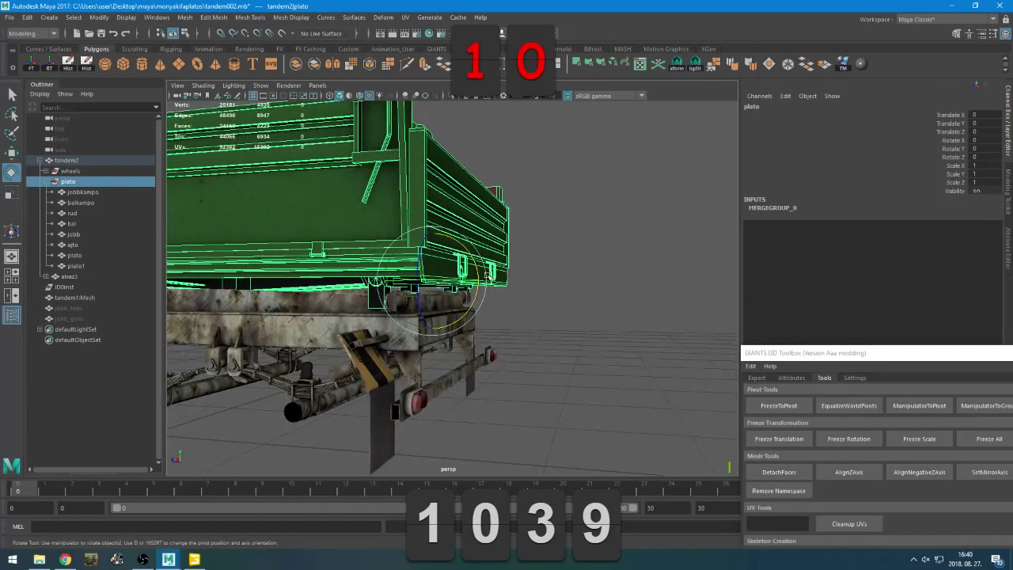
left_click_drag(475, 268, 479, 317)
left_click_drag(412, 333, 310, 252, "alt")
key("ctrl+z")
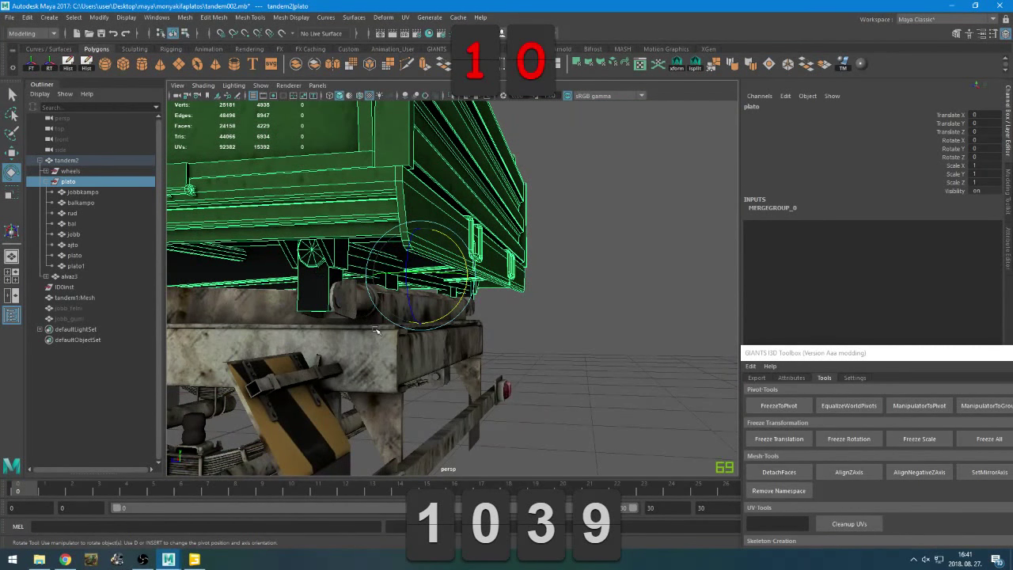
Lower the plato group's pivot and align it with the centre of the chassis's round rear hinge pin in the side view
left_click_drag(378, 331, 386, 348, "alt")
key("space")
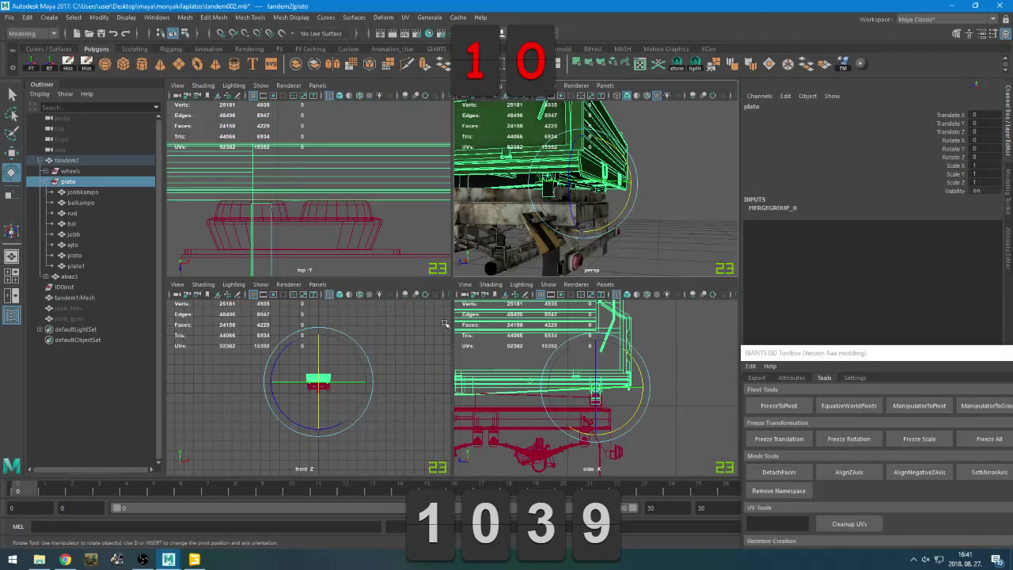
key("space")
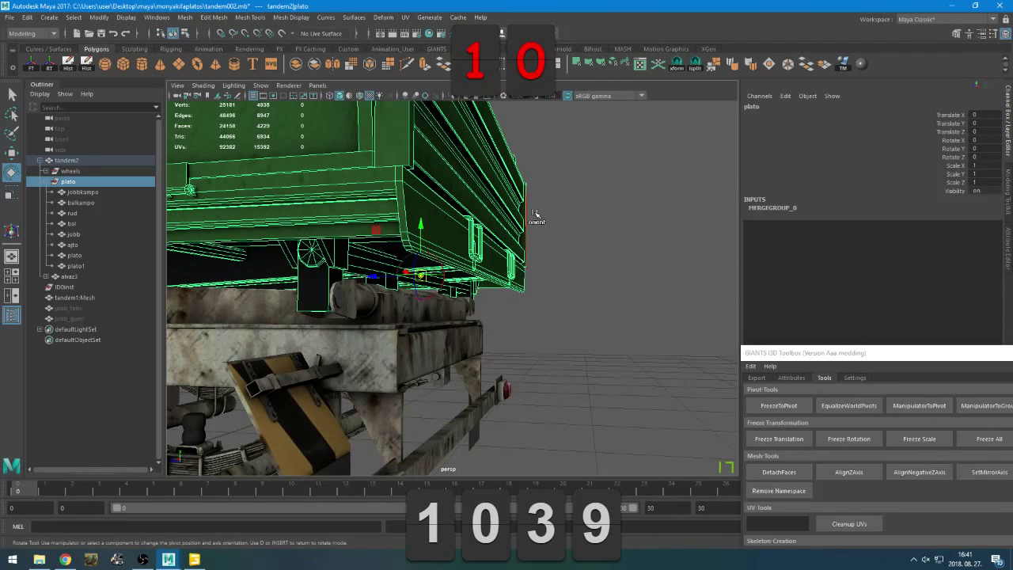
key("space")
key("space")
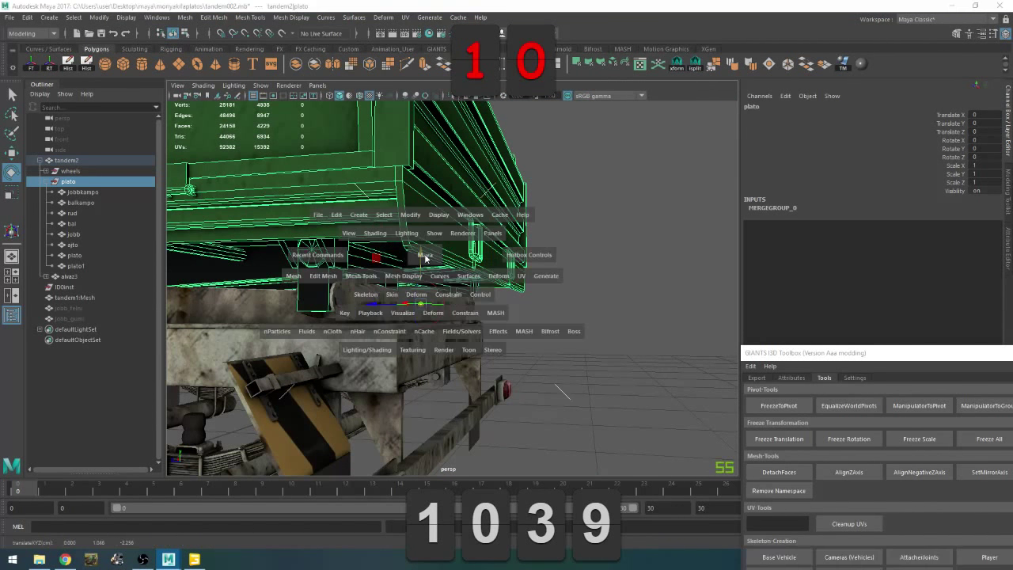
key("space")
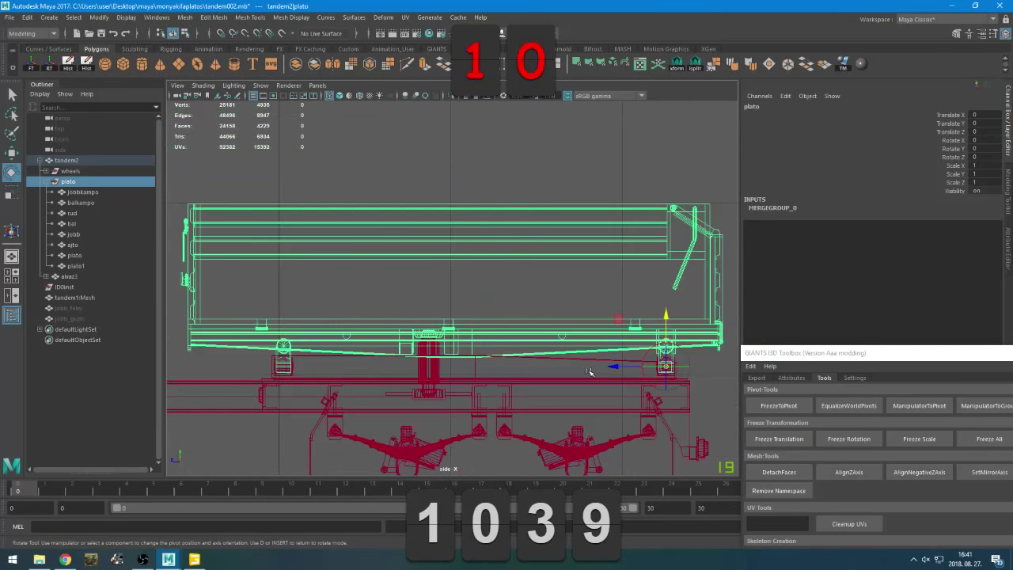
scroll(540, 332, "up", 5)
scroll(540, 333, "up", 5)
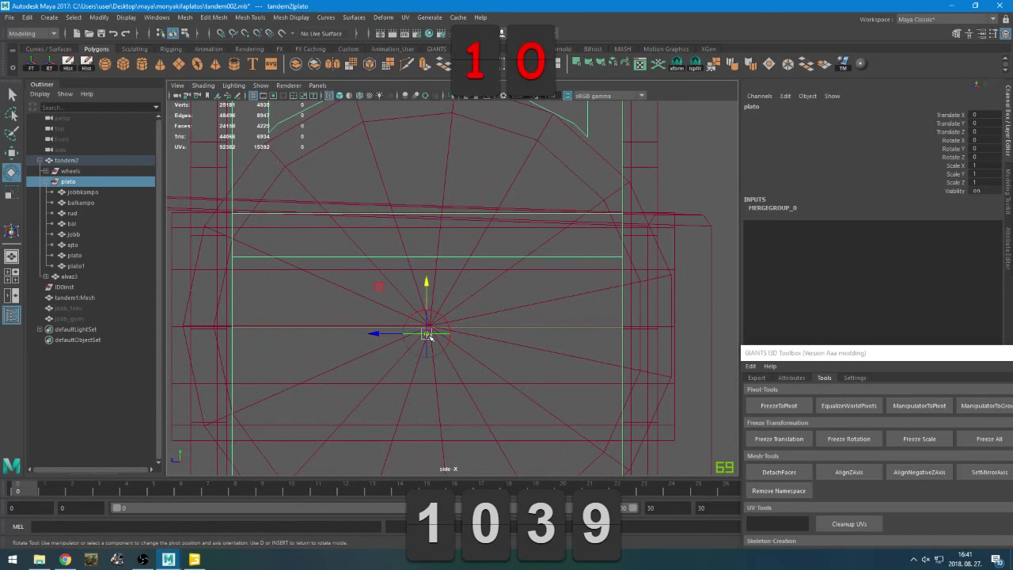
left_click_drag(430, 337, 432, 331)
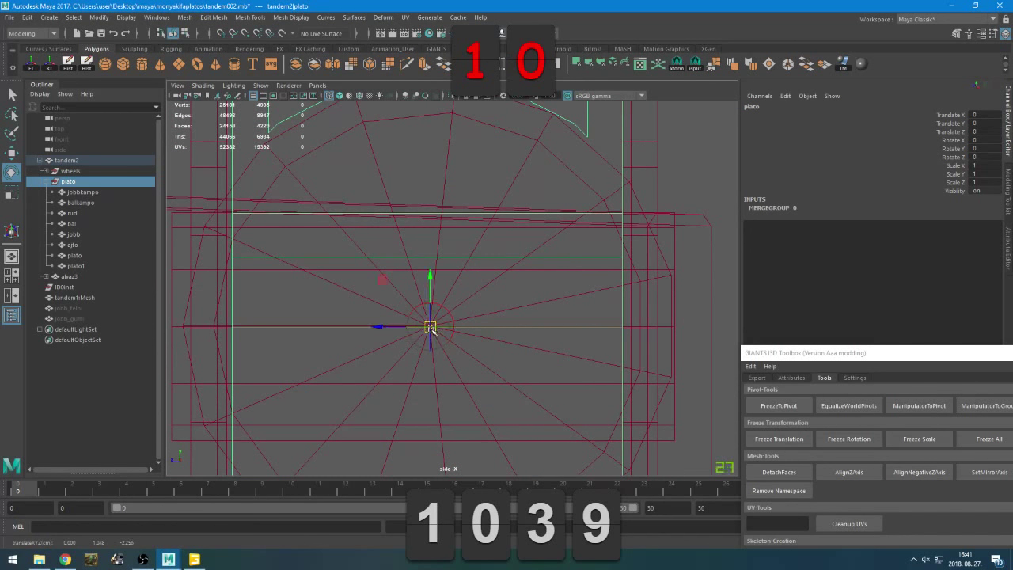
key("e")
Try tipping the plato group about its adjusted rear pivot in the side view and check the clearance at the hinge
scroll(432, 331, "down", 5)
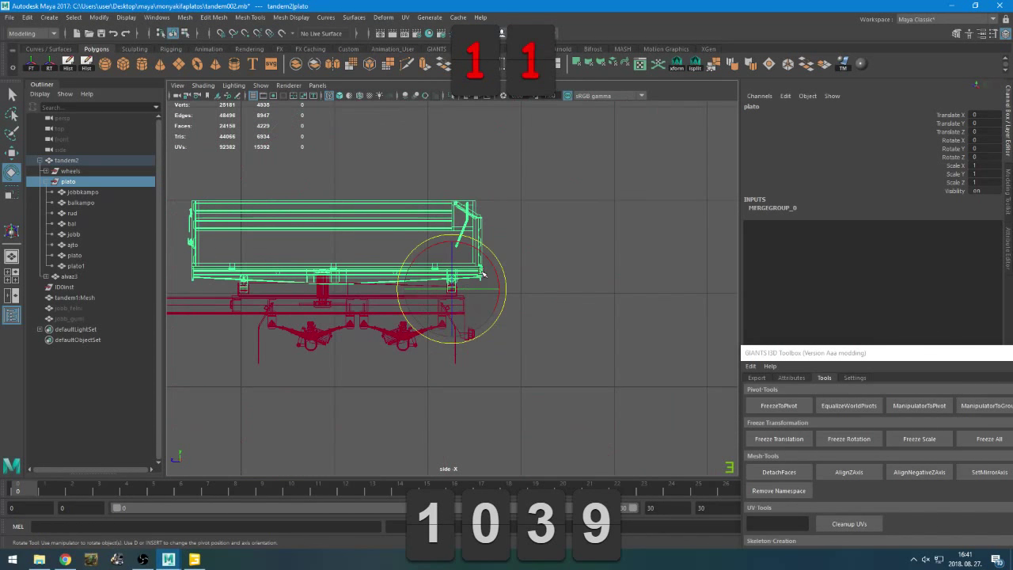
left_click_drag(497, 257, 512, 322)
scroll(464, 323, "up", 6)
key("ctrl+z")
key("XF86AudioLowerVolume")
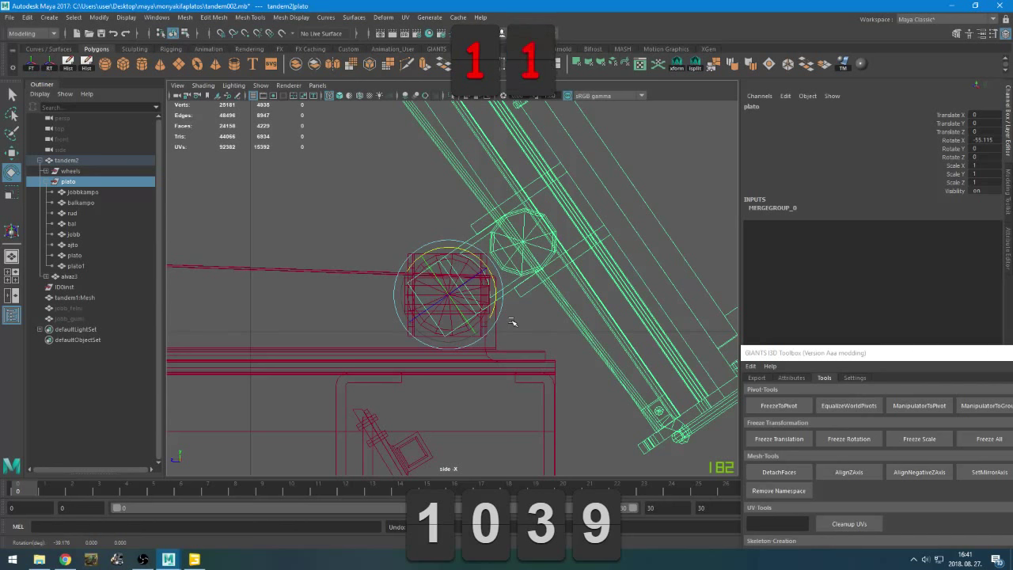
Switch to Chrome, view the map preview video linked in the stream's live chat, and return to the live dashboard
left_click(65, 560)
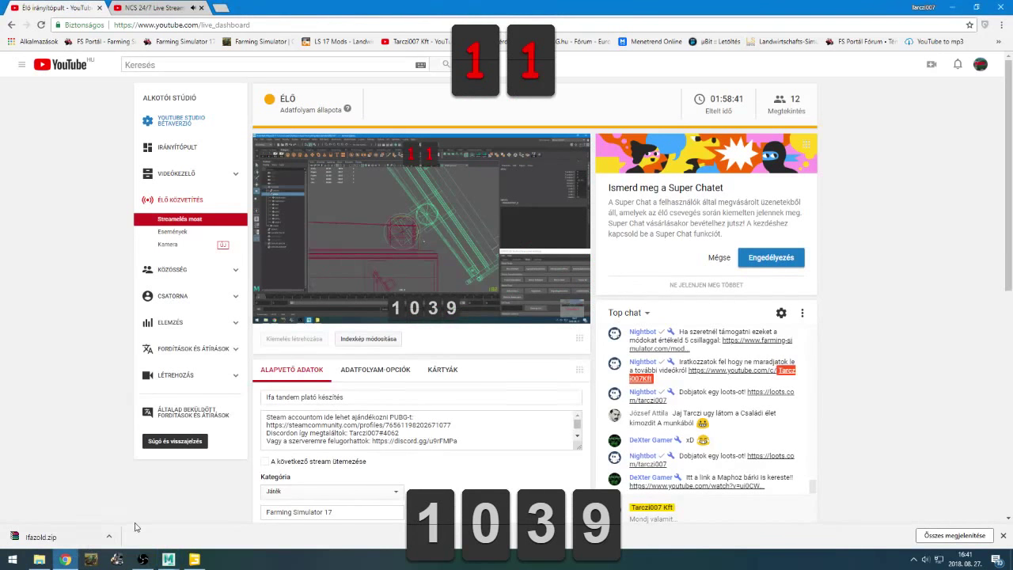
scroll(886, 400, "down", 3)
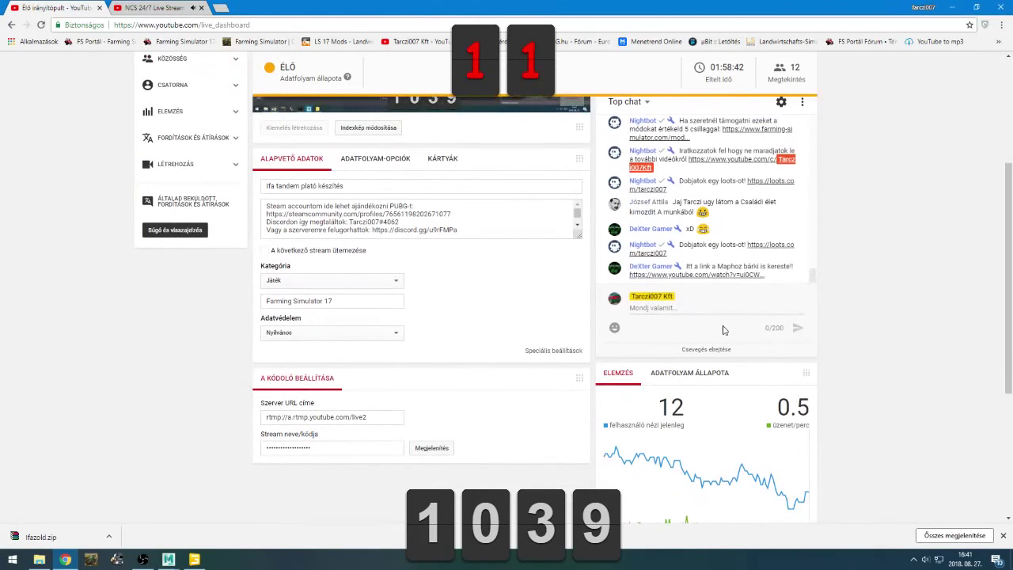
left_click(711, 275)
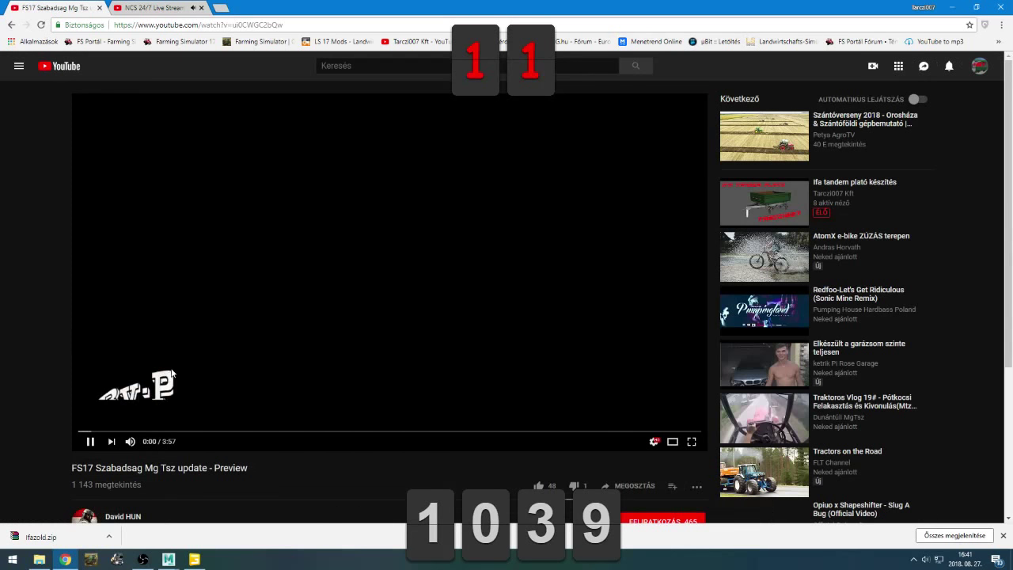
scroll(172, 373, "down", 3)
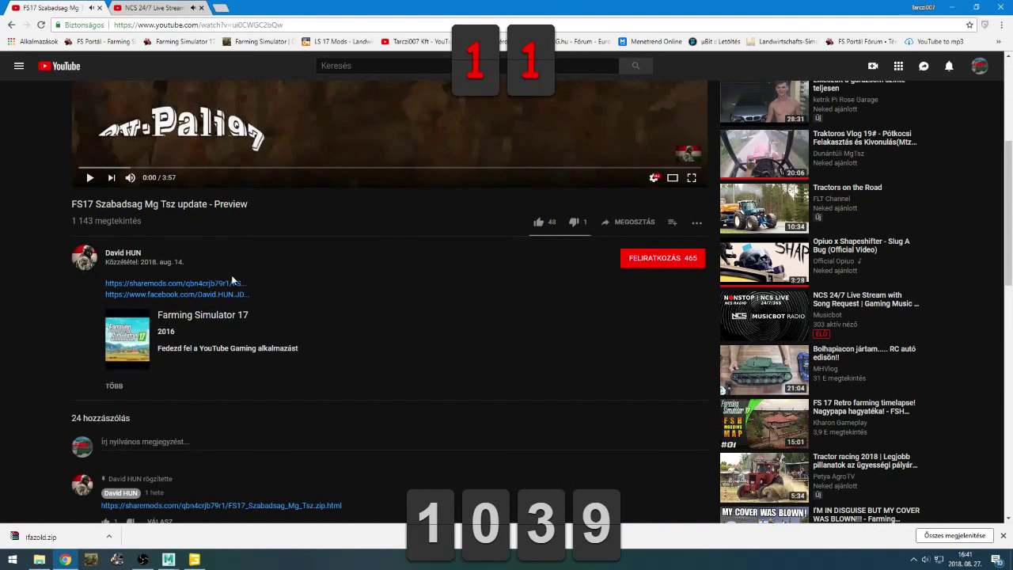
key("alt+Left")
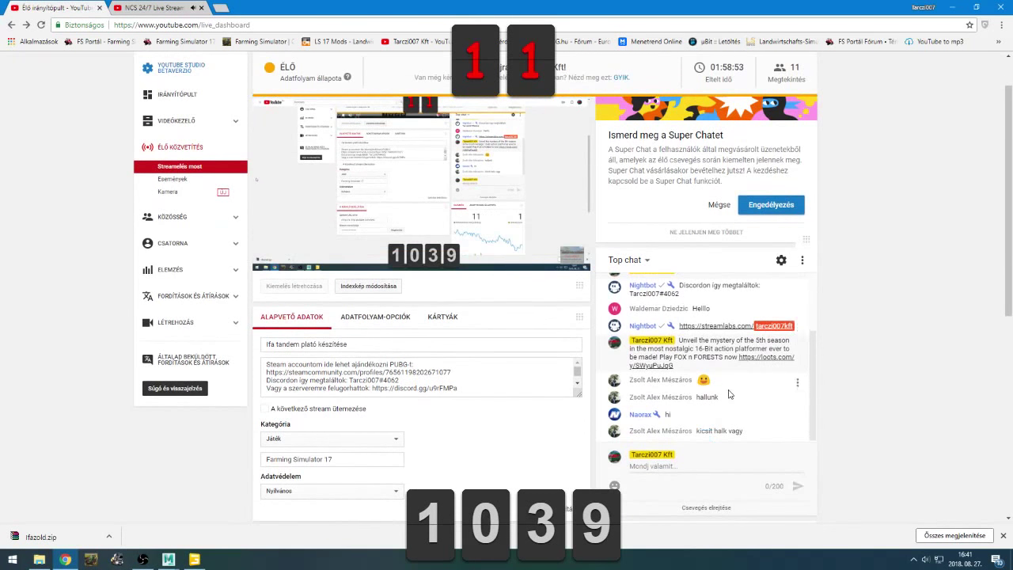
Read the live chat messages on the YouTube dashboard and switch back to Maya
scroll(727, 397, "down", 1)
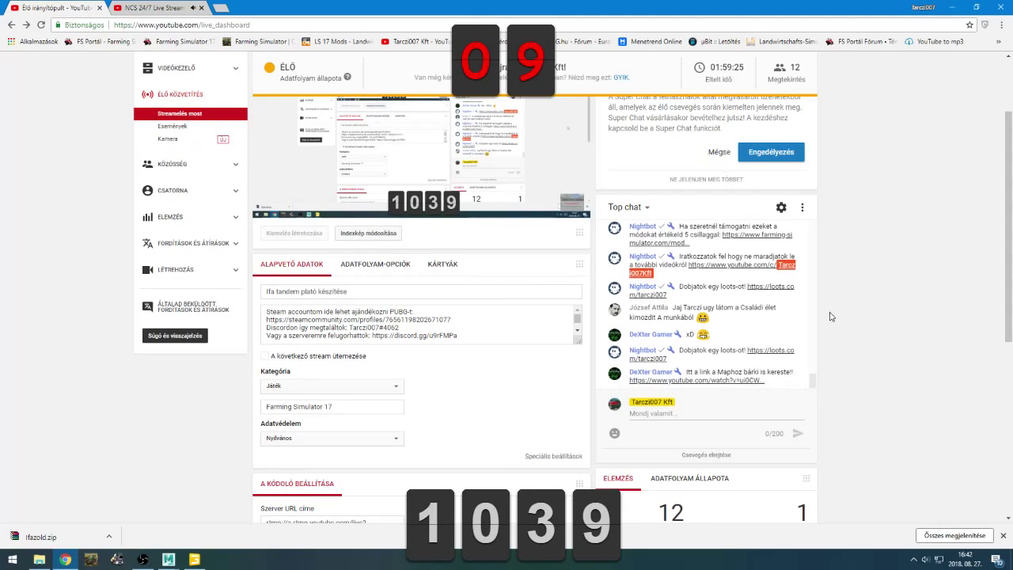
scroll(780, 325, "up", 3)
scroll(779, 327, "down", 3)
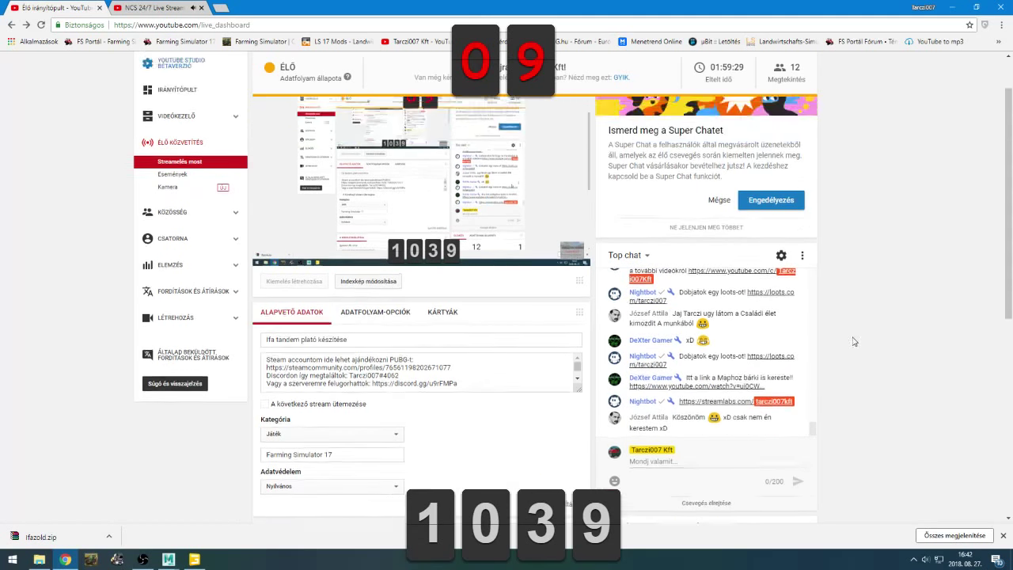
key("alt+Tab")
Reset the plato group's Rotate X to 0
scroll(484, 353, "down", 5)
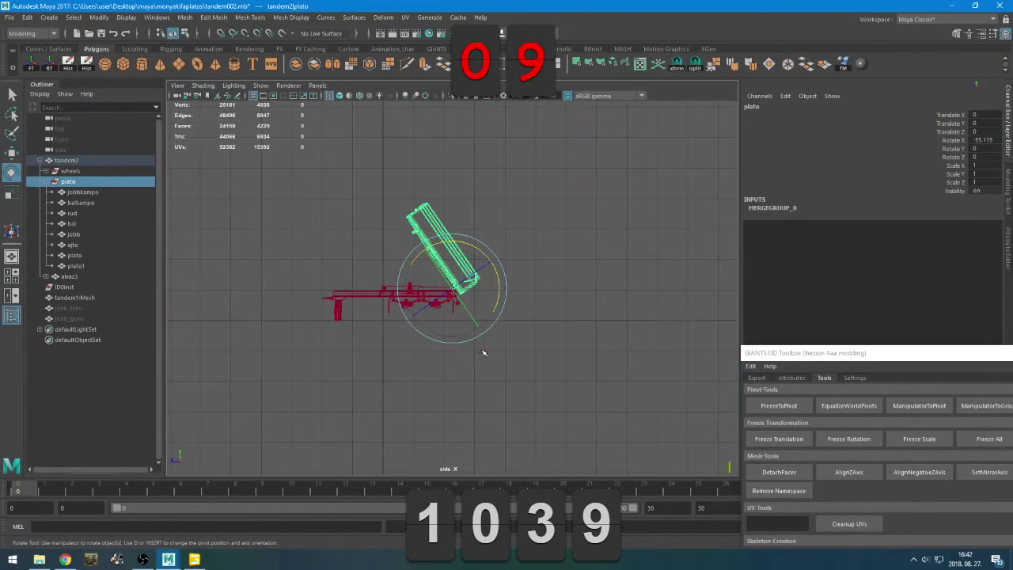
left_click(982, 140)
type("0")
key("Return")
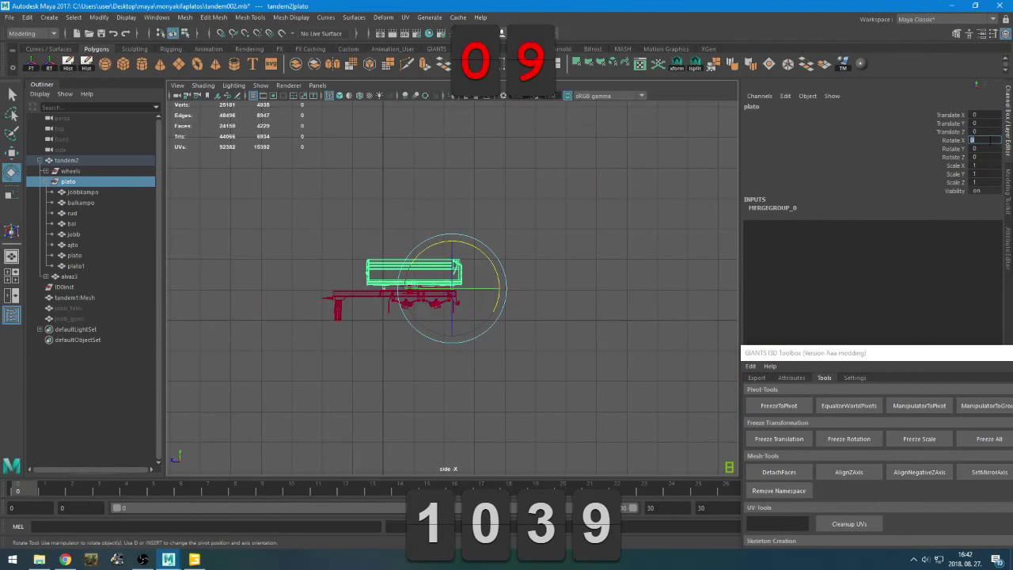
Examine the tipping body's rear and the chassis beneath it in the perspective view, then clear the selection
scroll(425, 314, "up", 3)
right_click_drag(420, 341, 534, 338, "alt")
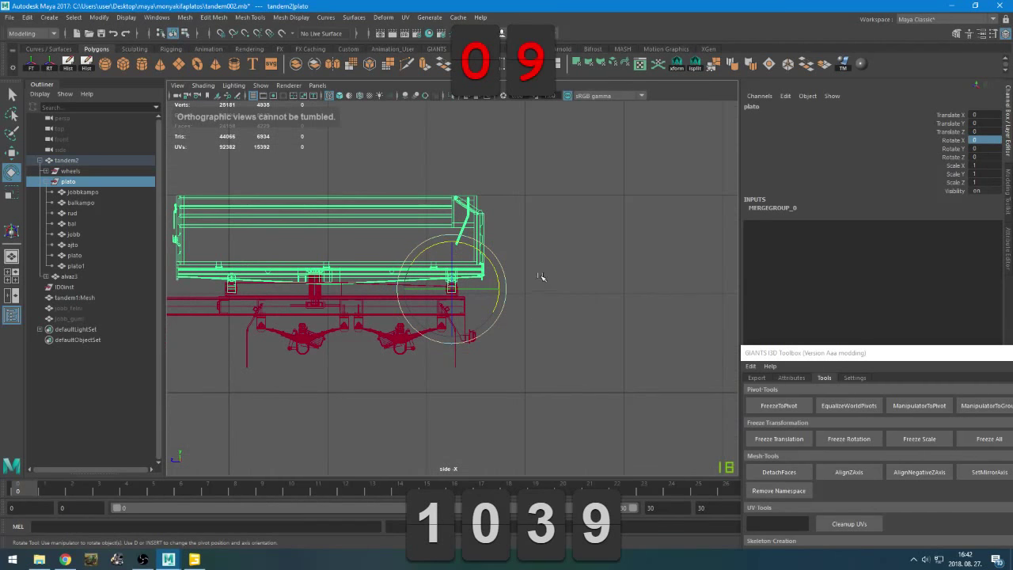
key("space")
key("space")
left_click_drag(583, 260, 527, 290, "alt")
scroll(483, 287, "down", 3)
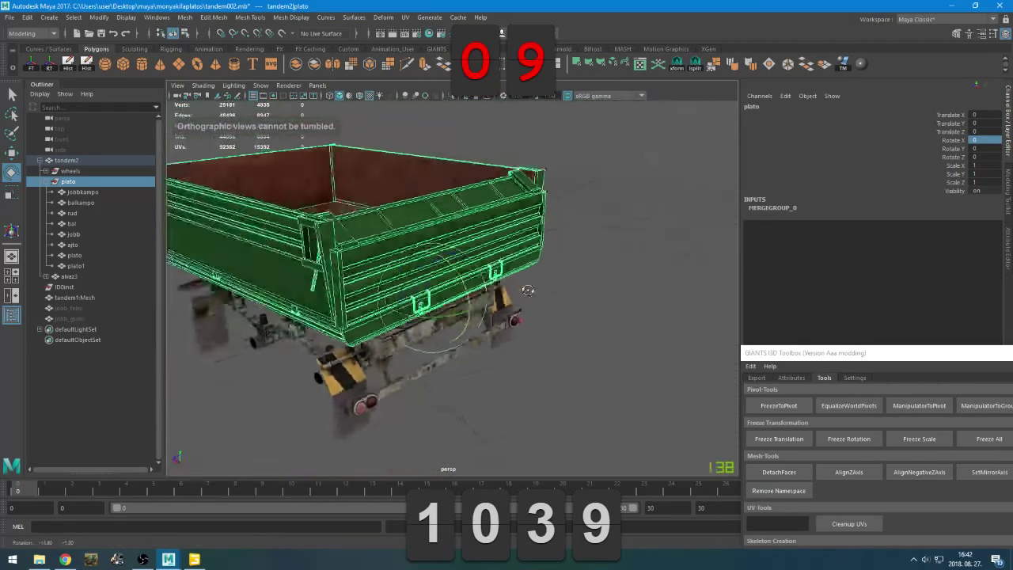
middle_click_drag(527, 290, 584, 263, "alt")
left_click_drag(584, 263, 674, 309, "alt")
scroll(507, 293, "up", 5)
scroll(674, 309, "down", 5)
left_click(674, 308)
Rename the plato1 mesh in the plato group as kampo
left_click(95, 266)
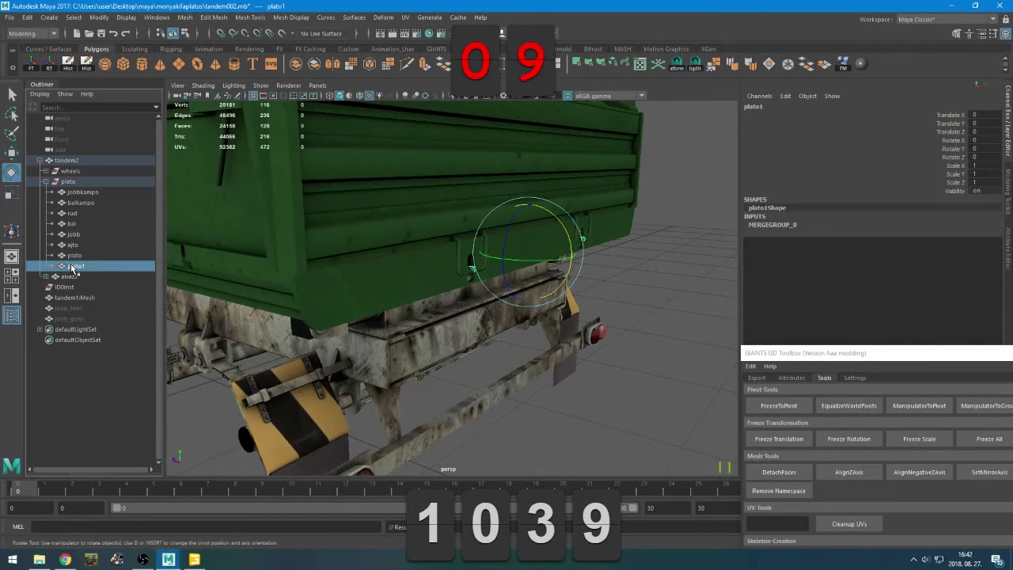
double_click(95, 266)
type("kamp")
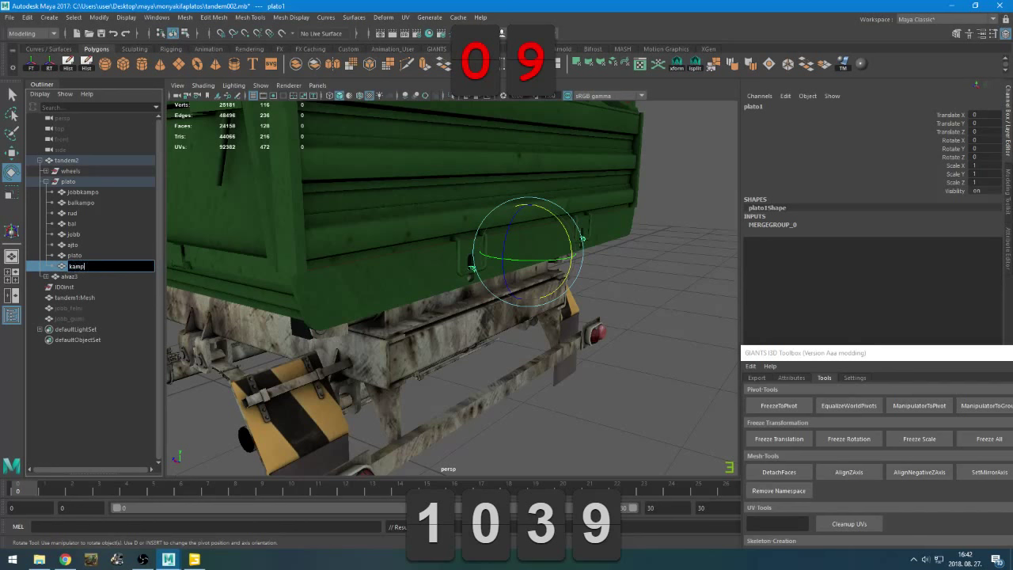
type("o")
key("Return")
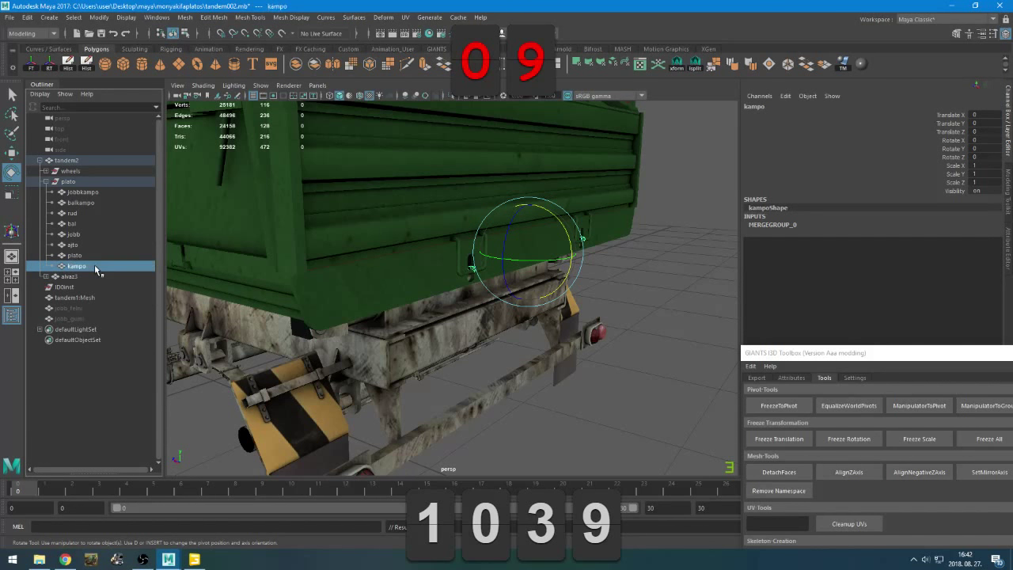
Check the jobbkampo, balkampo and rud parts on the tipping body and group the three together inside plato
left_click(79, 193)
left_click(80, 213)
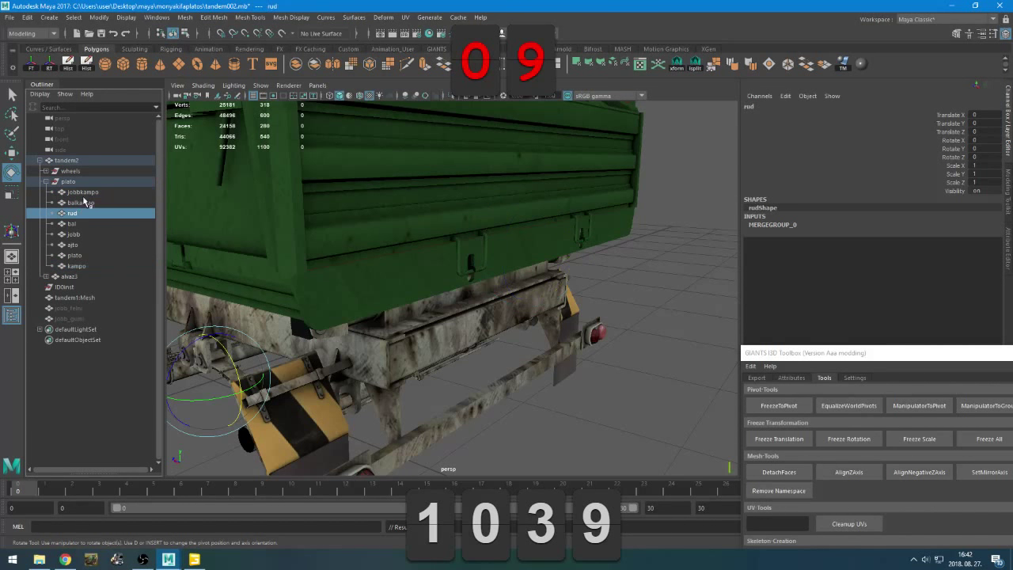
left_click(85, 192)
key("f")
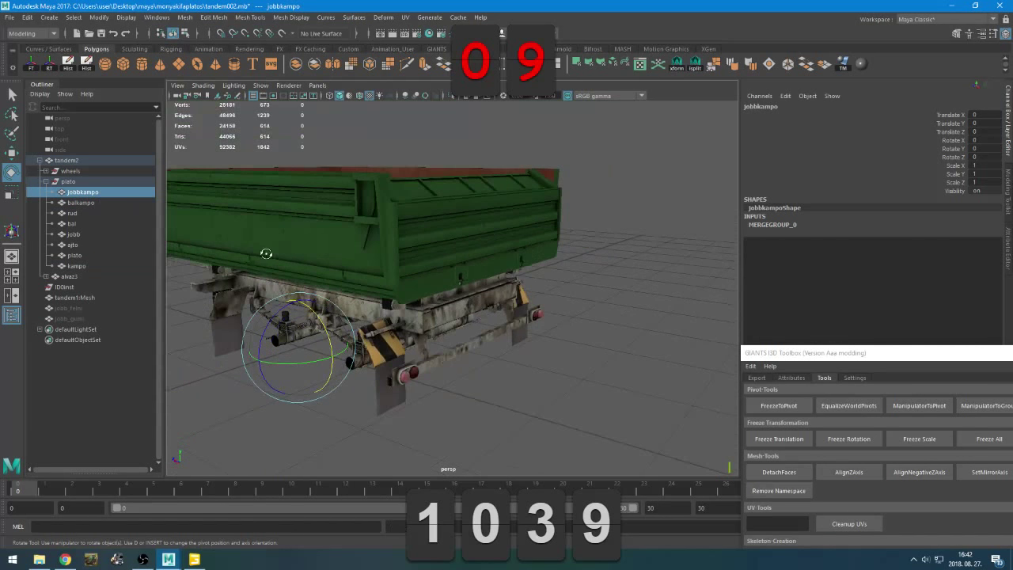
left_click(80, 203)
scroll(267, 254, "down", 7)
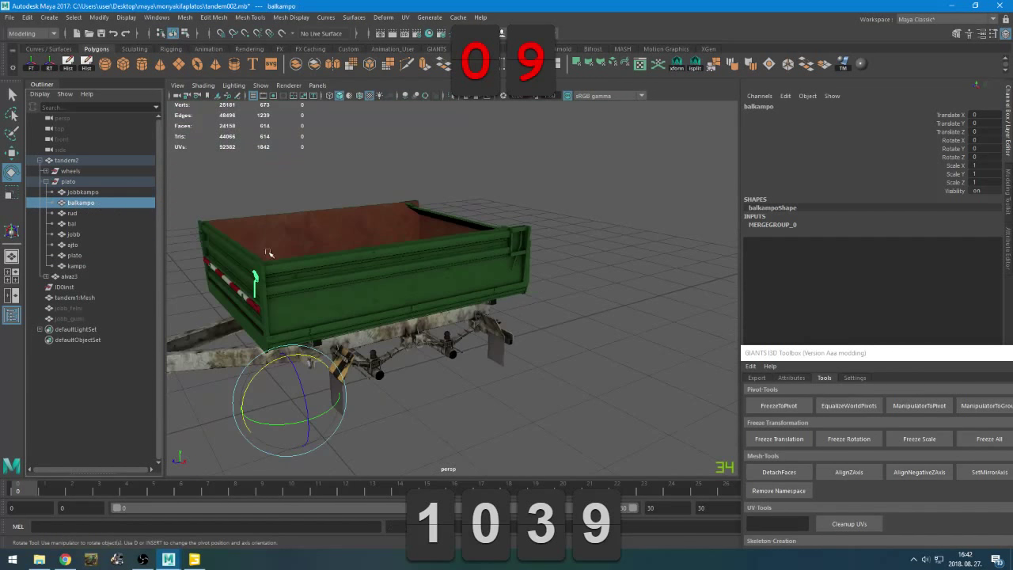
left_click(68, 194)
left_click(75, 214, "shift")
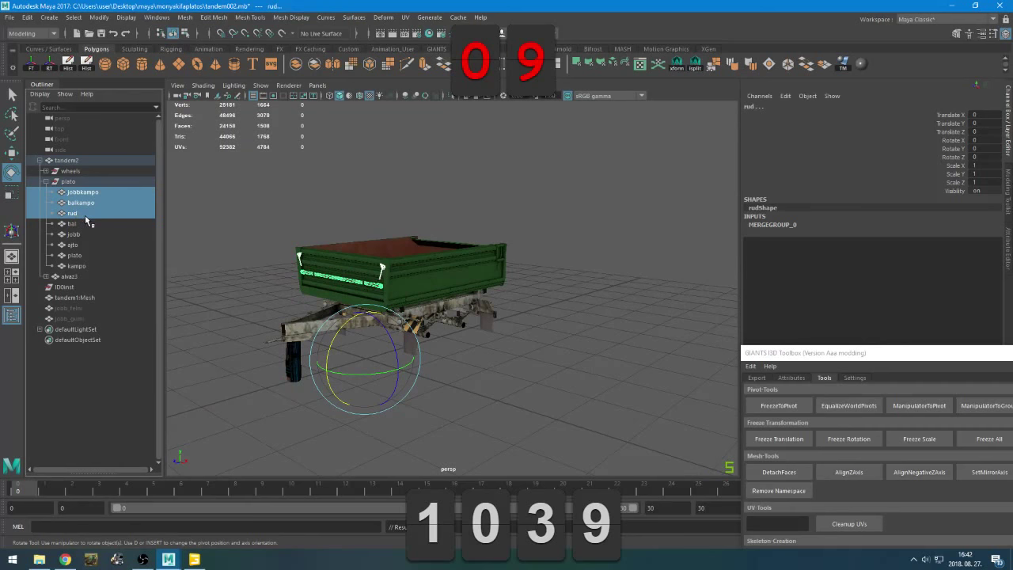
key("ctrl+g")
Rename the new group of hooks and bar as diszek
double_click(77, 246)
type("d")
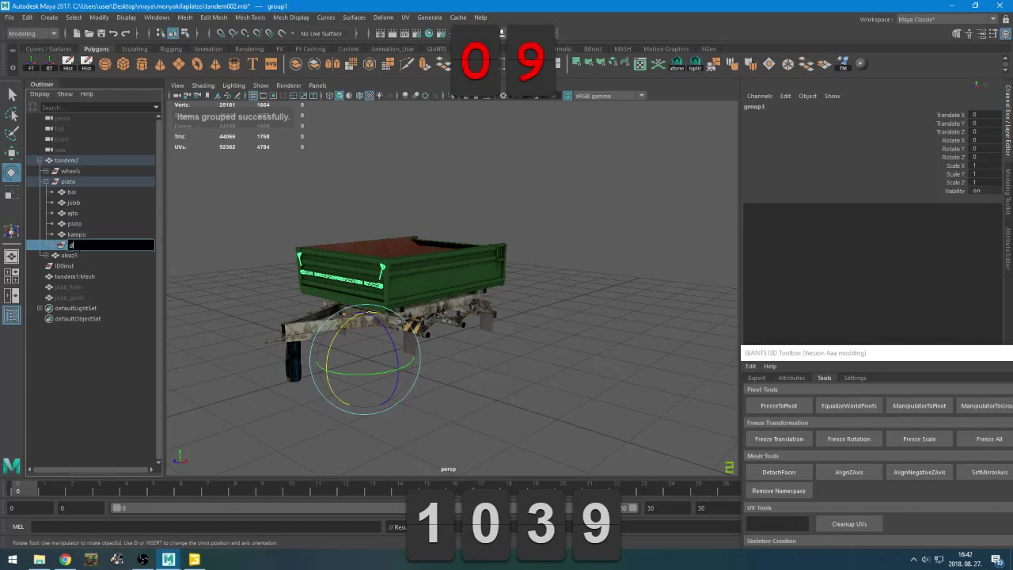
type("isze")
type("k")
key("Return")
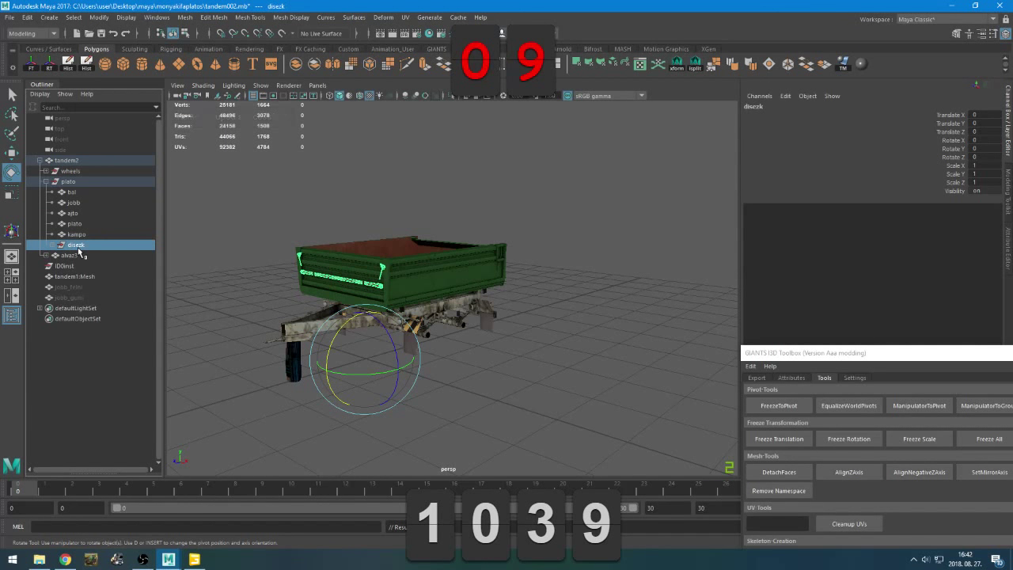
double_click(79, 246)
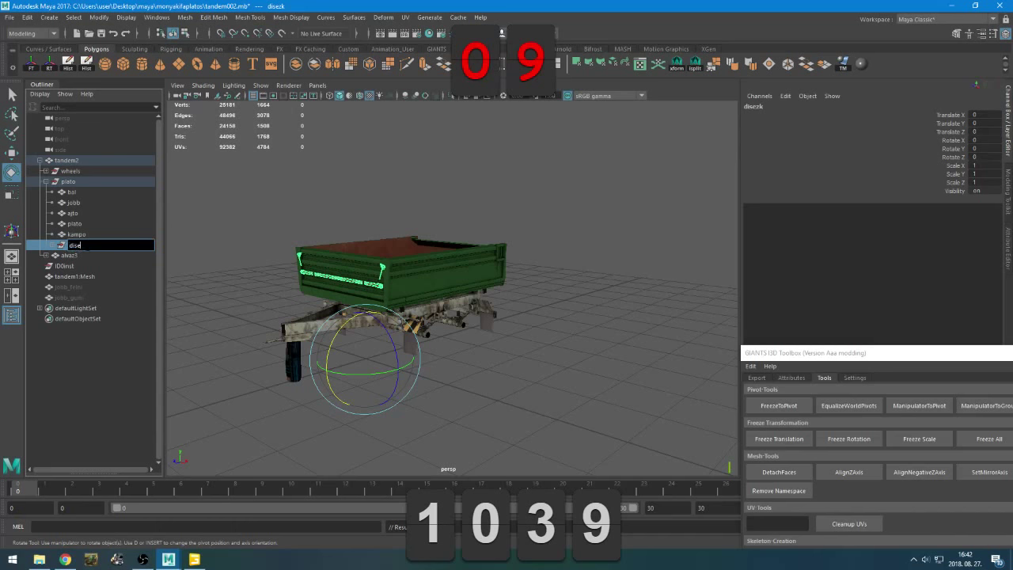
type("diszek")
key("Return")
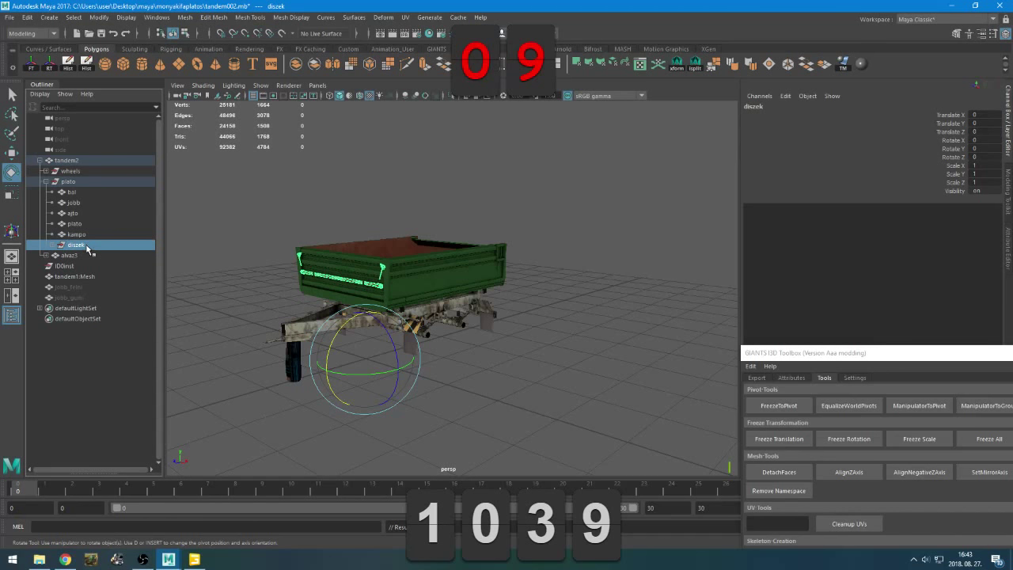
Move the bal and jobb side panels from the plato group into the diszek group
left_click(70, 192)
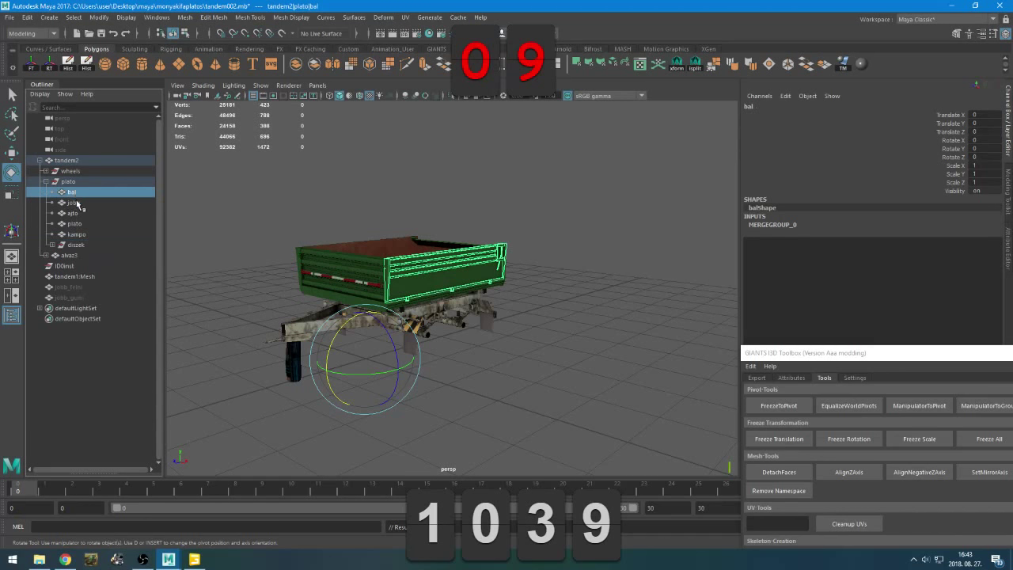
left_click(76, 202)
left_click(74, 194)
left_click(76, 203, "shift")
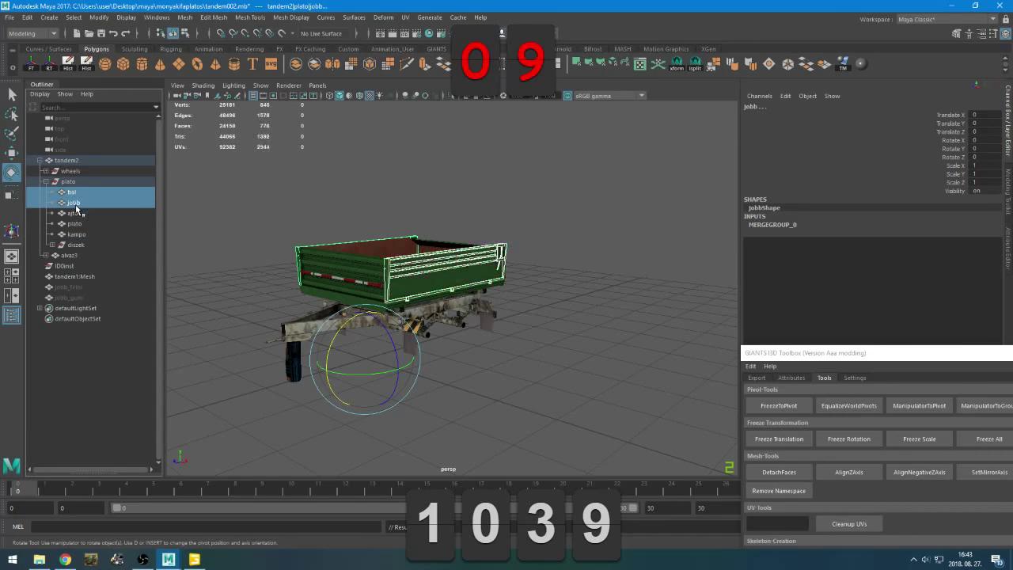
left_click(76, 195)
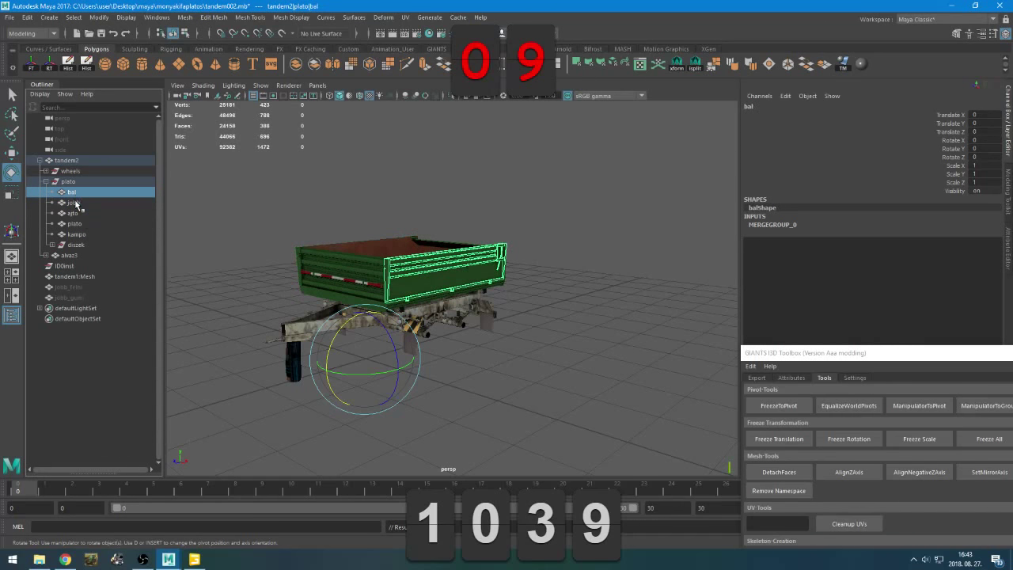
left_click(77, 203)
left_click(75, 194)
right_click_drag(396, 295, 470, 295, "alt")
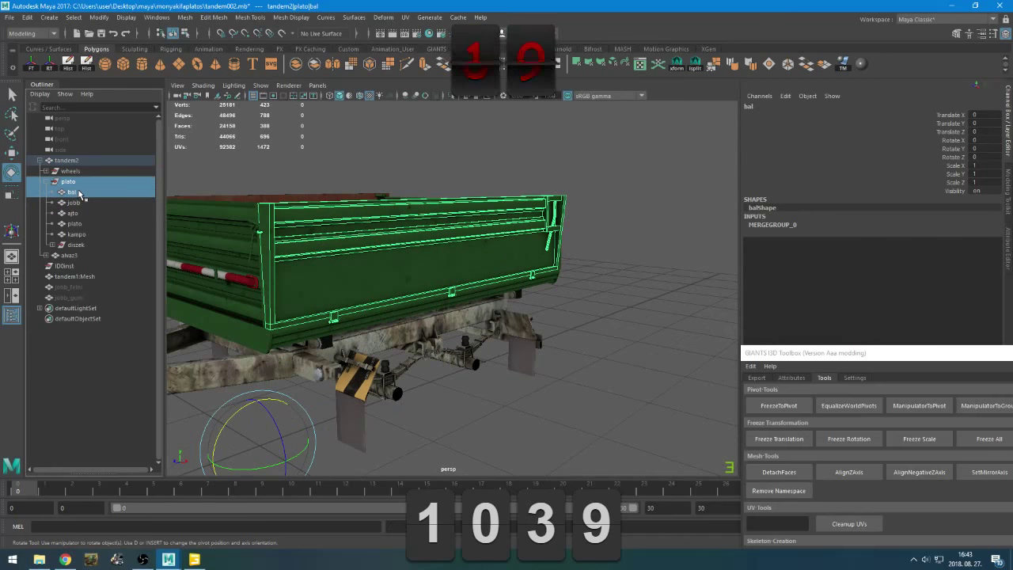
left_click(76, 204, "shift")
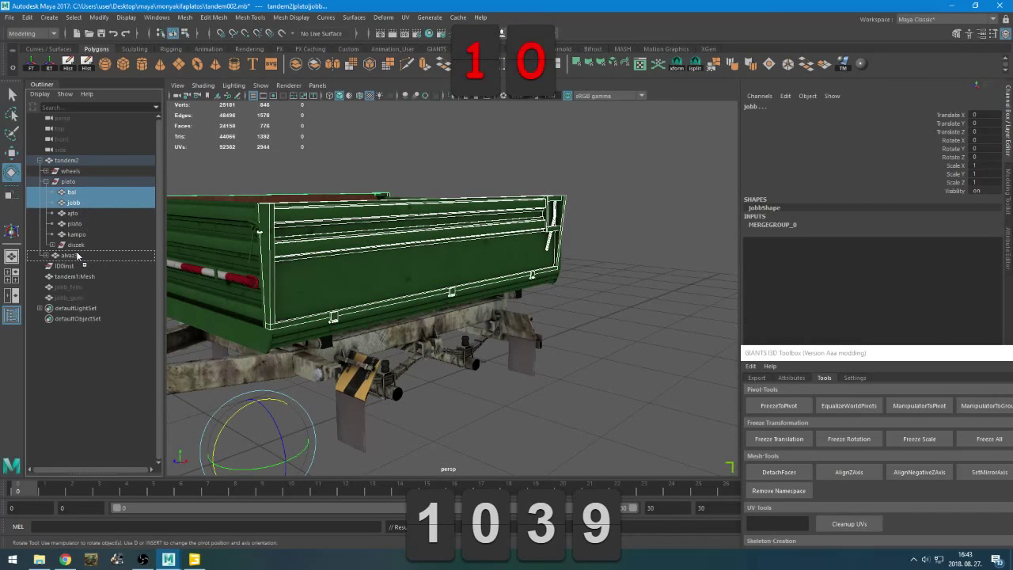
key("Delete")
Move the plato mesh out of its parent plato group into the diszek group
left_click(82, 195)
left_click(82, 202)
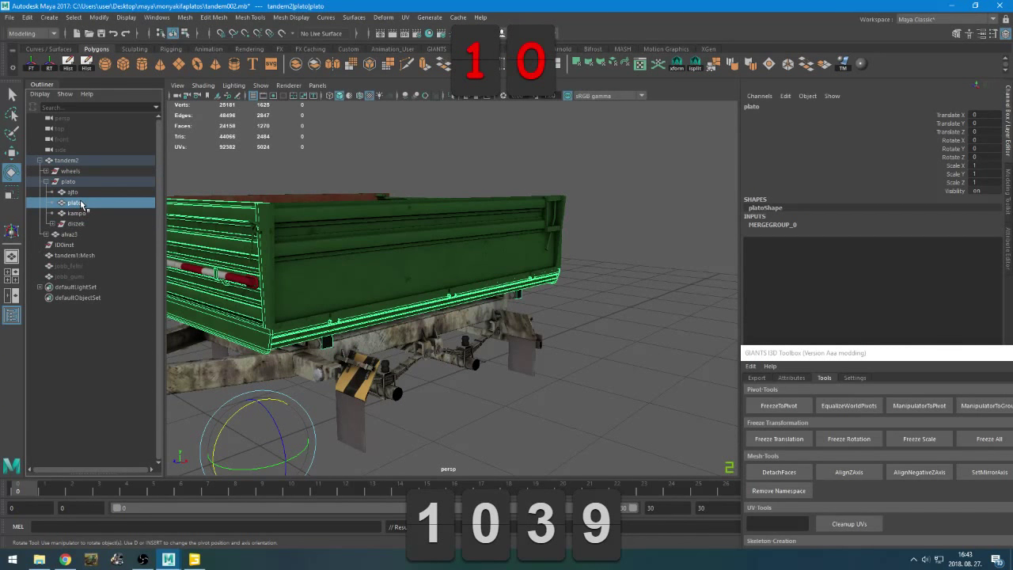
key("Delete")
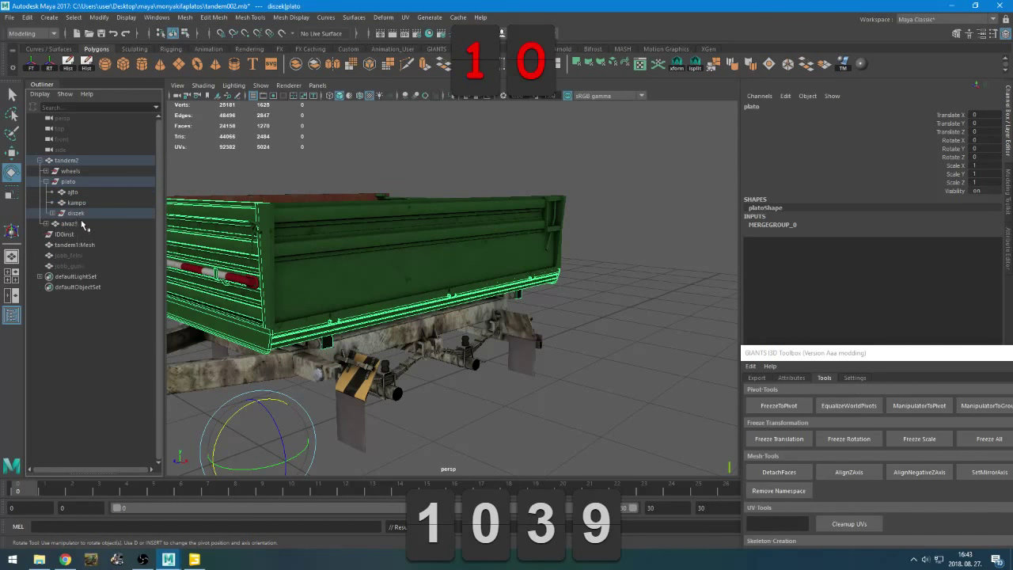
left_click(83, 203)
left_click(79, 193)
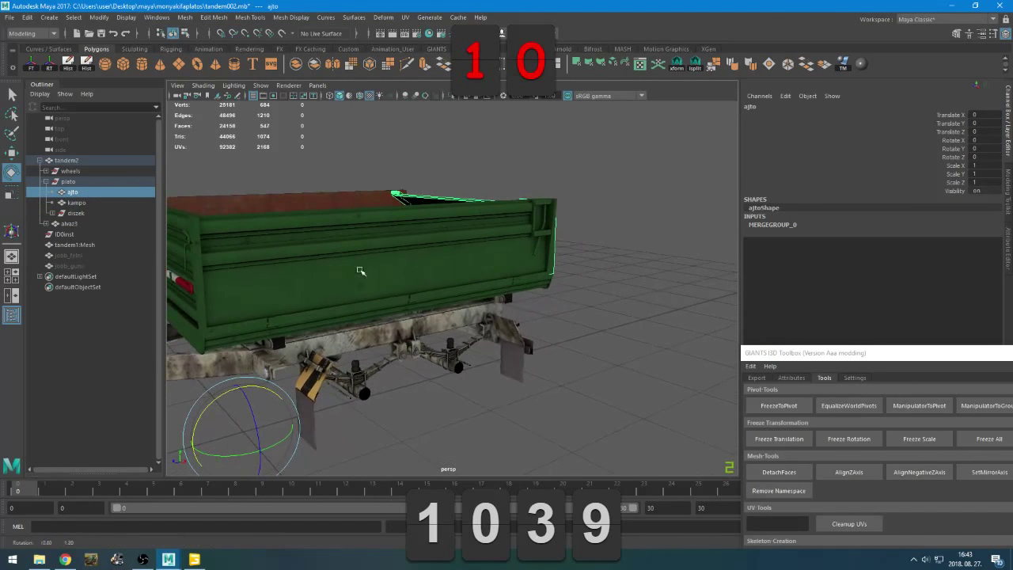
scroll(217, 300, "down", 4)
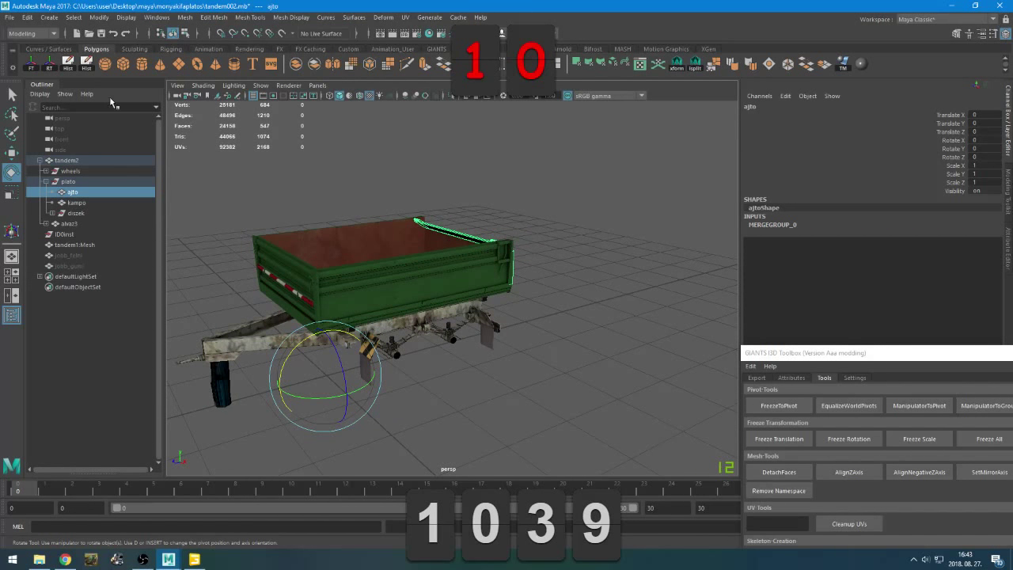
left_click(334, 328)
left_click_drag(334, 329, 315, 332, "alt")
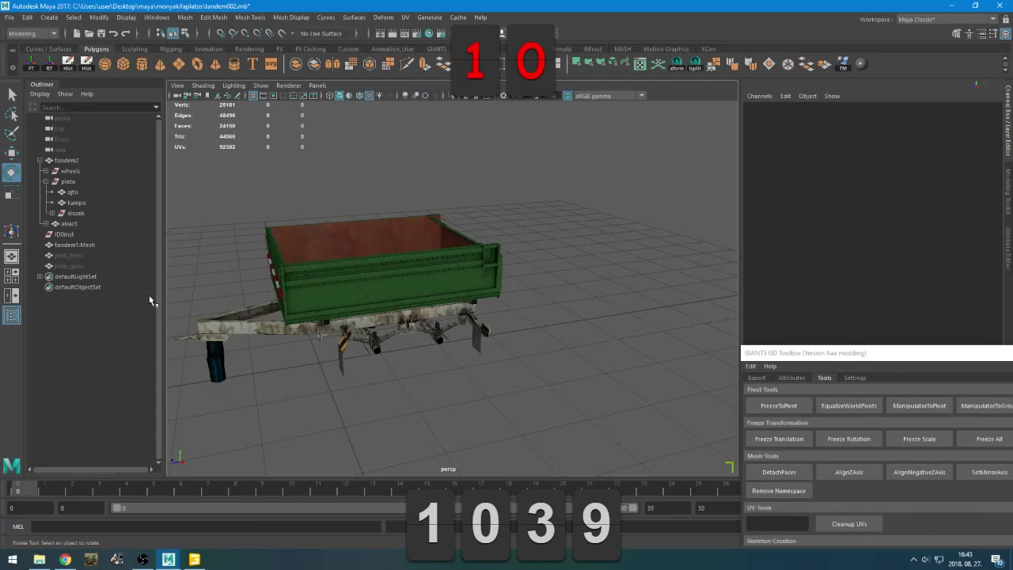
Save the scene under the new file name tandem003.mb in the current folder
key("q")
key("ctrl+shift+s")
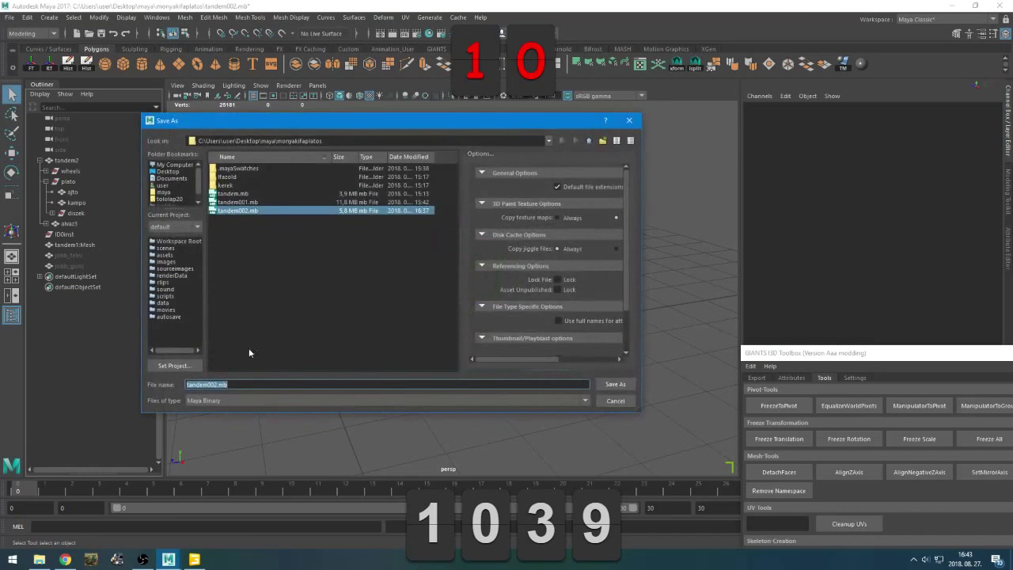
left_click(215, 384)
type("3")
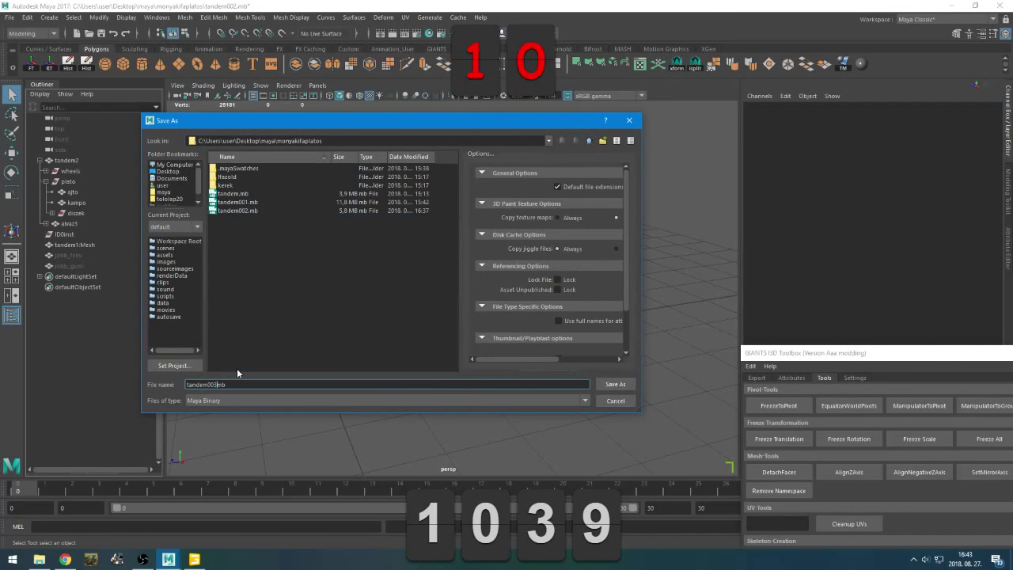
key("Return")
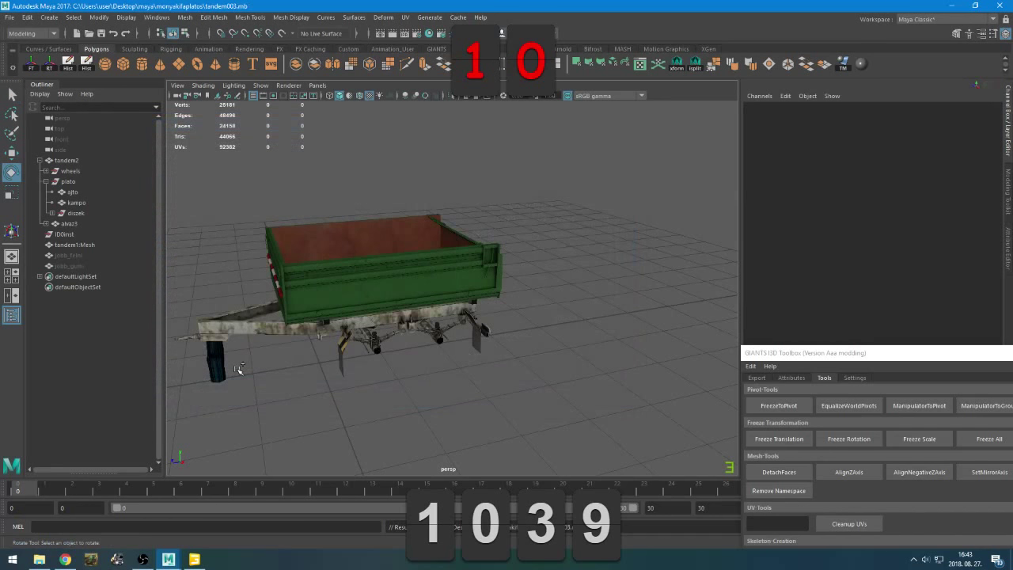
Unhide the jobb_felni and jobb_gumi wheel meshes beneath the trailer
key("e")
left_click_drag(259, 353, 292, 337, "alt")
right_click_drag(292, 337, 336, 335, "alt")
left_click_drag(336, 335, 364, 269, "alt")
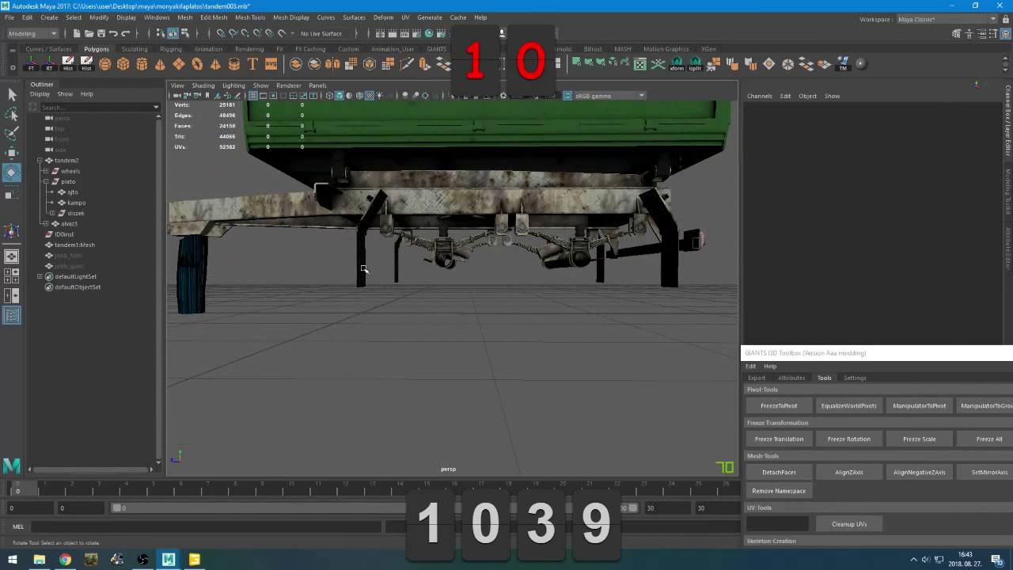
left_click(69, 257)
left_click(73, 266, "shift")
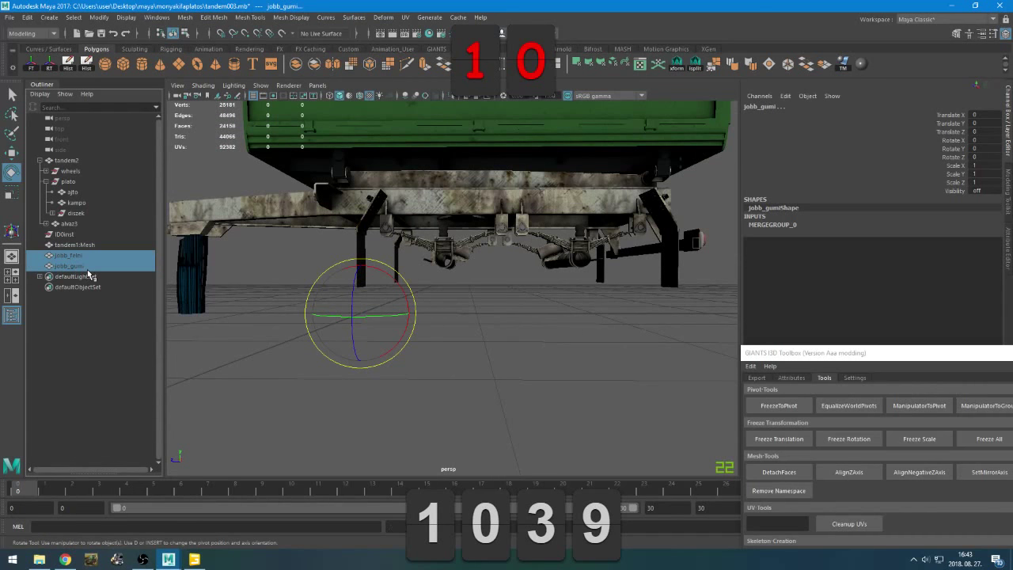
key("shift+h")
left_click_drag(310, 375, 254, 344, "alt")
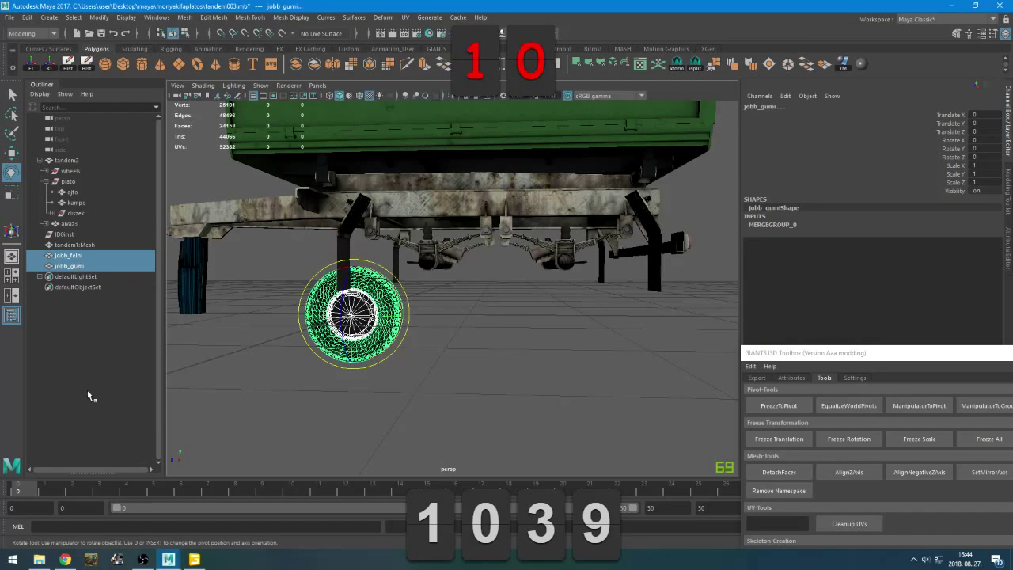
Hide the jobb_felni and jobb_gumi wheel meshes and clear the selection
left_click(115, 380)
left_click_drag(80, 255, 82, 266)
left_click(73, 333)
left_click(83, 255)
left_click(85, 245)
key("ctrl+h")
left_click(81, 315)
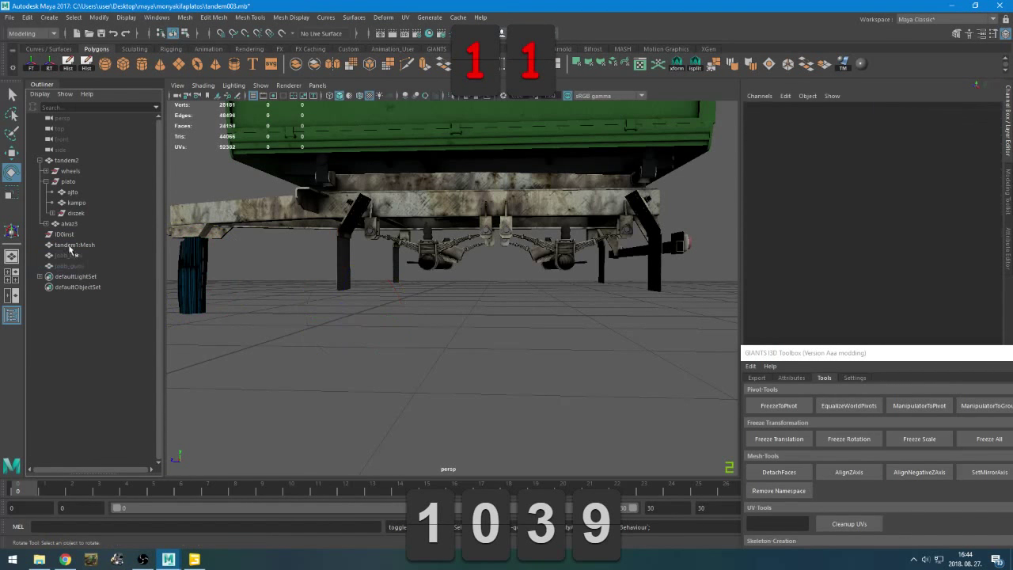
Centre the pivot of the ajto tailgate and apply FreezeToPivot to it
left_click(79, 203)
left_click(82, 196)
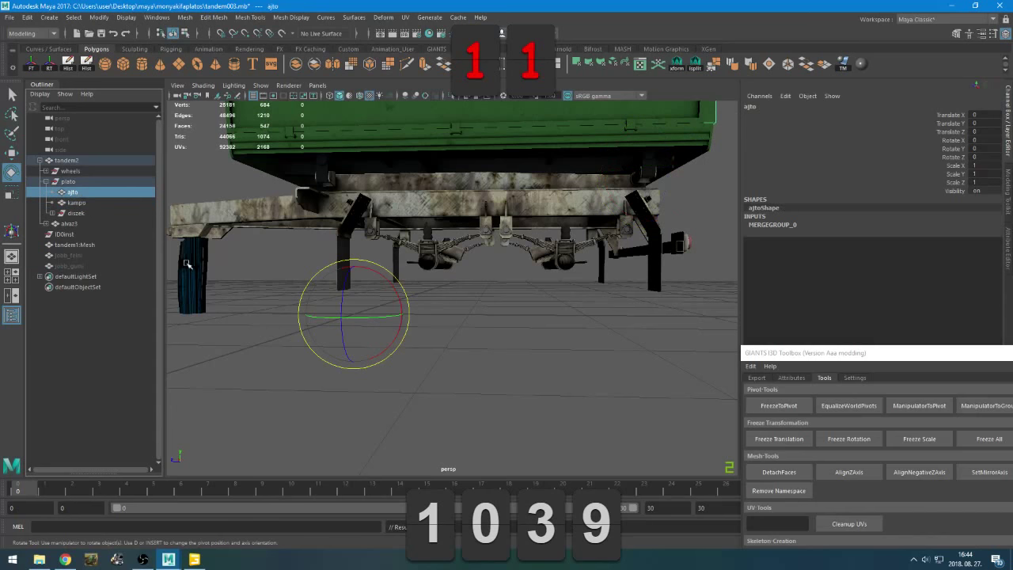
left_click_drag(190, 265, 357, 336, "alt")
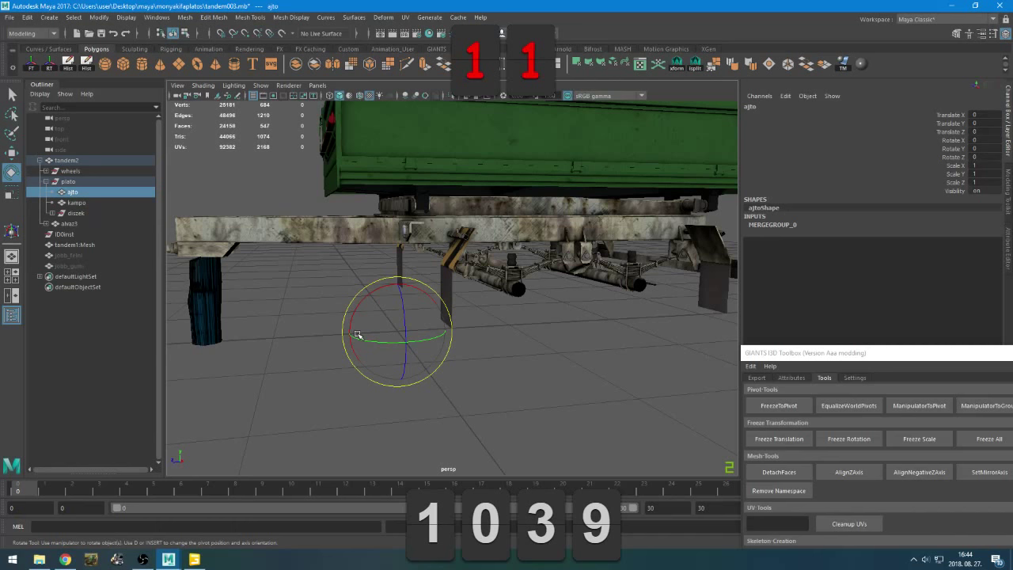
left_click(678, 67)
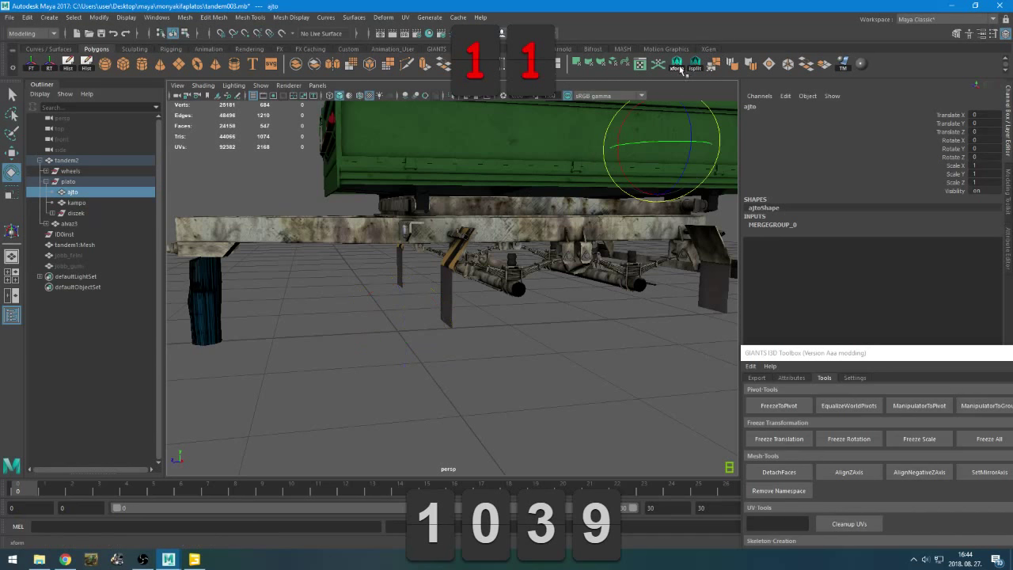
middle_click_drag(616, 233, 345, 336, "alt")
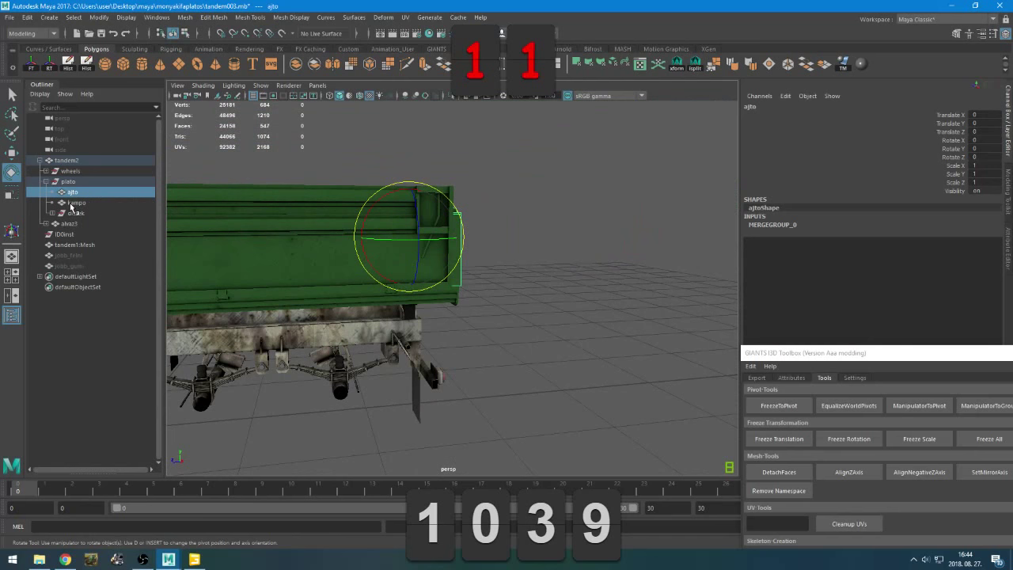
left_click(779, 405)
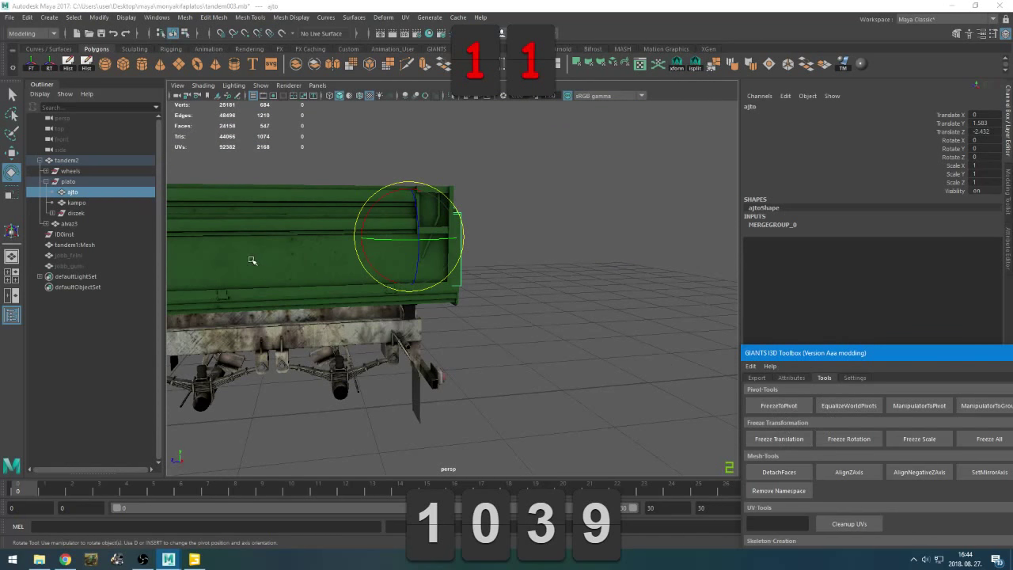
Apply FreezeToPivot to the kampo hooks and the plato group, and repeat it for the ajto tailgate
left_click(84, 203)
left_click(789, 408)
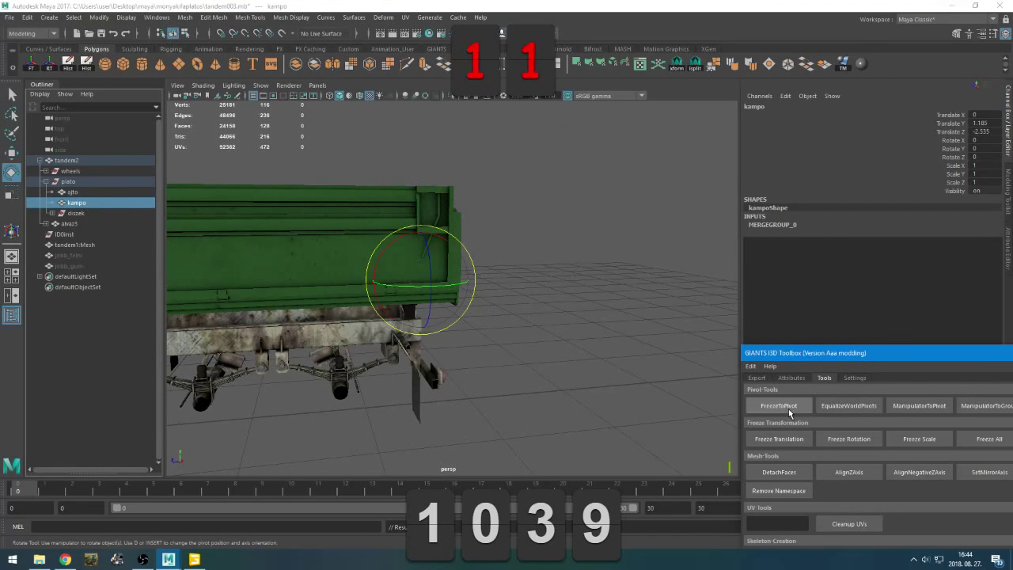
left_click_drag(502, 335, 310, 304, "alt")
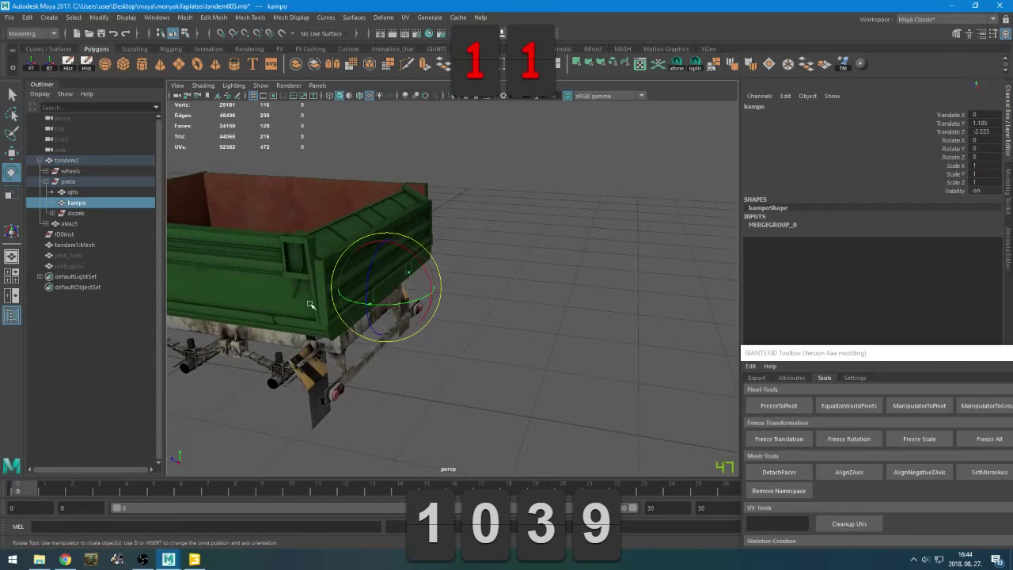
left_click(71, 182)
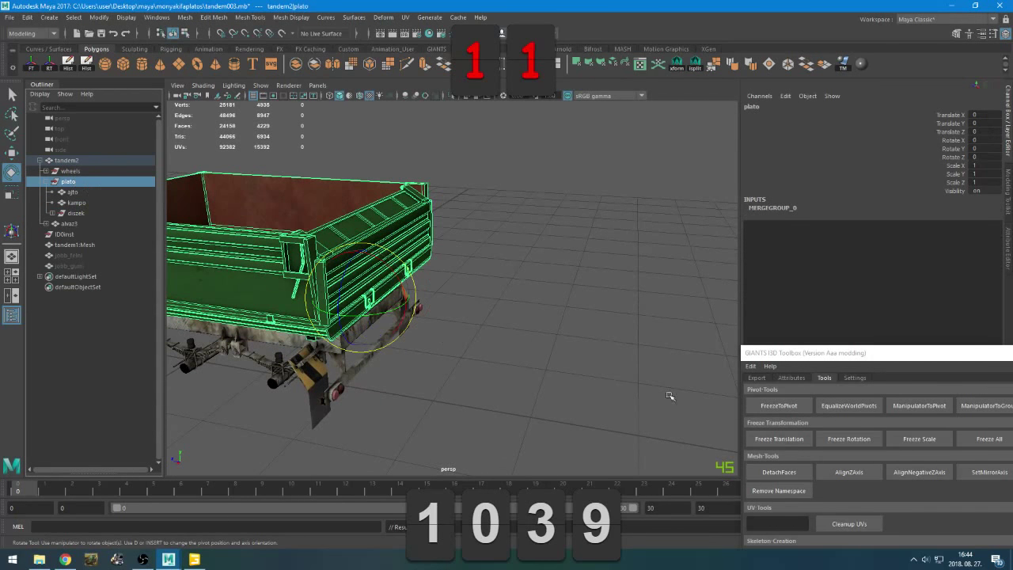
left_click(779, 406)
left_click(79, 194)
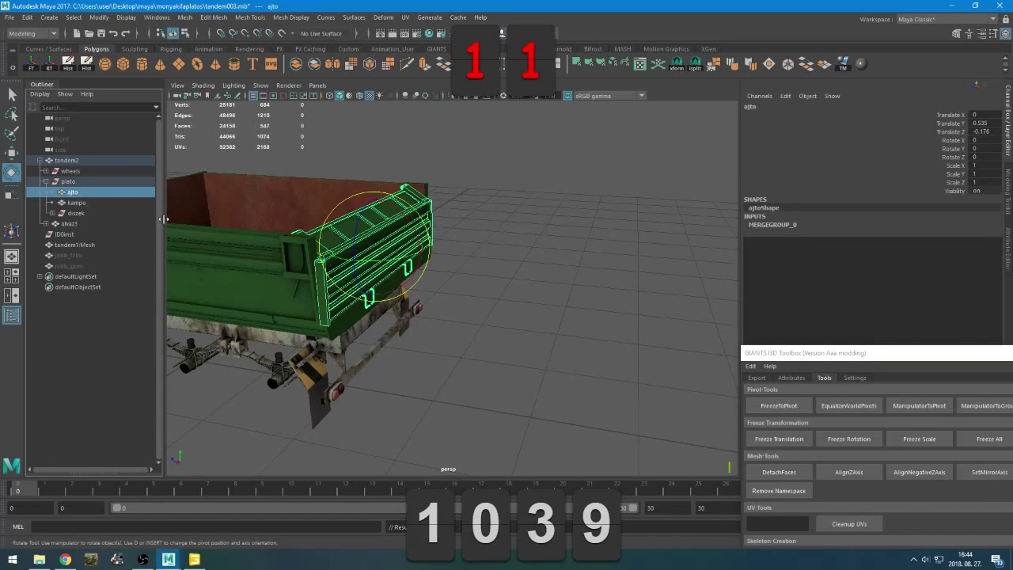
left_click(780, 405)
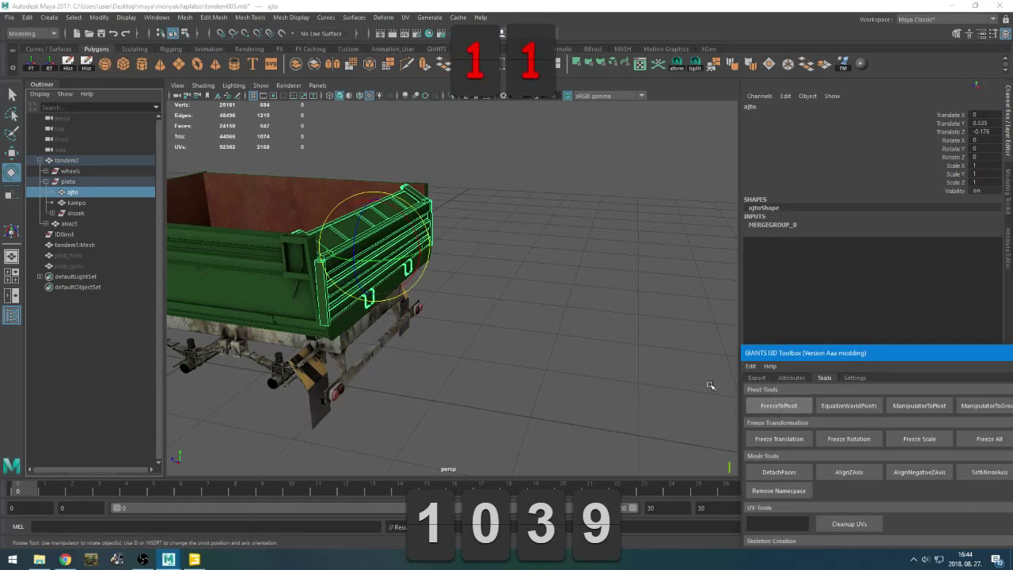
left_click(781, 405)
Test the kampo hooks' pivot by rotating them, and undo the rotation
scroll(419, 356, "up", 4)
left_click_drag(325, 368, 475, 348, "alt")
key("w")
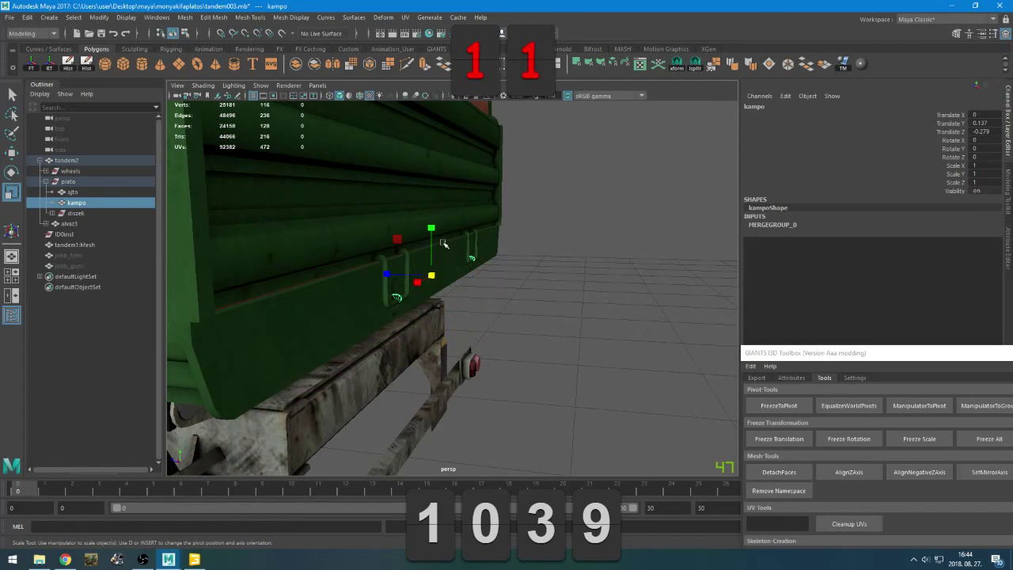
key("e")
mouse_move(474, 255)
left_mouse_down()
mouse_move(464, 225)
mouse_move(457, 231)
mouse_move(502, 264)
mouse_move(491, 265)
left_mouse_up()
key("ctrl+z")
Move the ajto tailgate's pivot to the centre of its round upper hinge in the side view
left_click(70, 190)
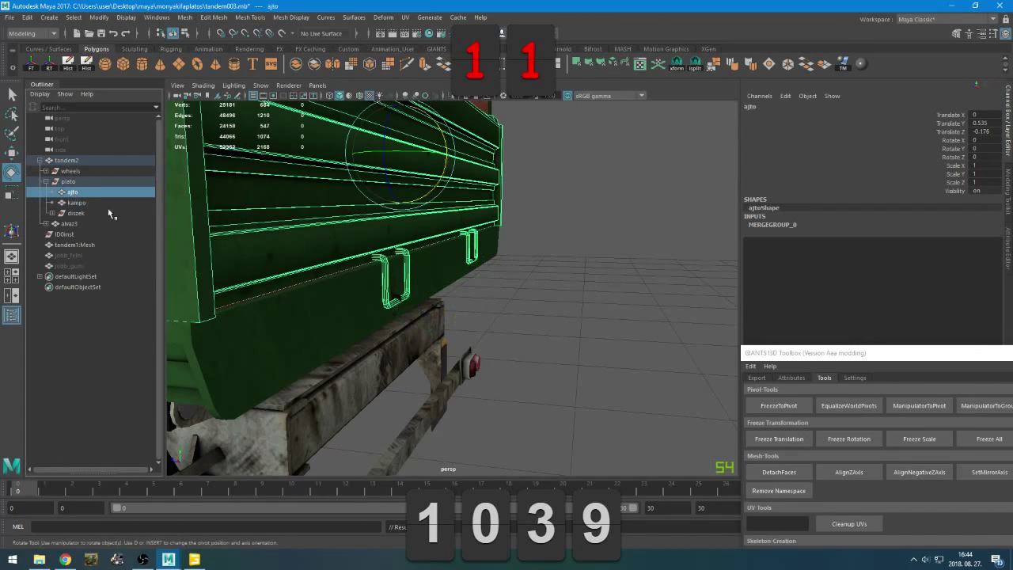
key("f")
key("space")
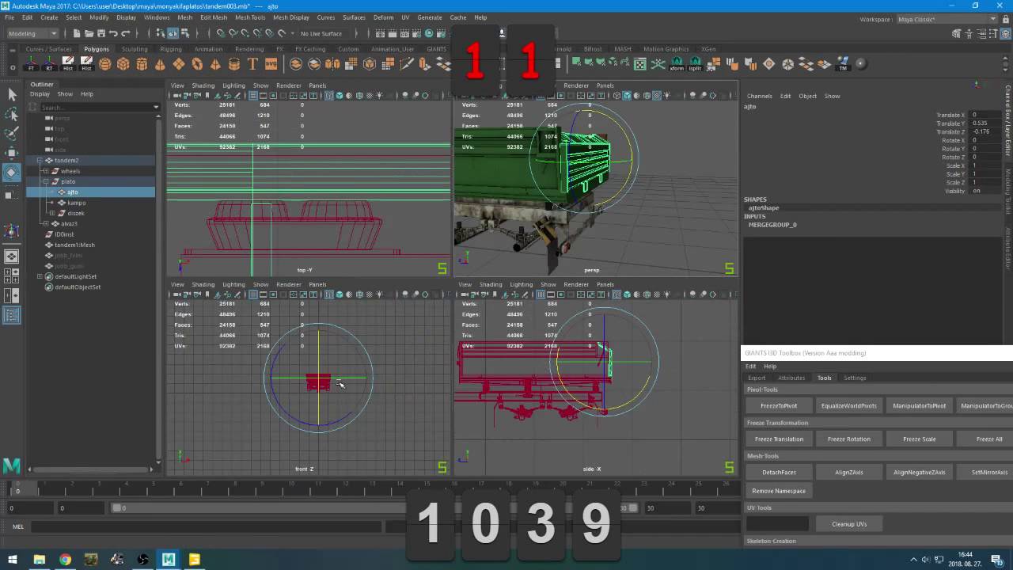
key("space")
middle_click_drag(474, 262, 456, 295, "alt")
key("d")
scroll(468, 321, "up", 10)
scroll(504, 347, "up", 3)
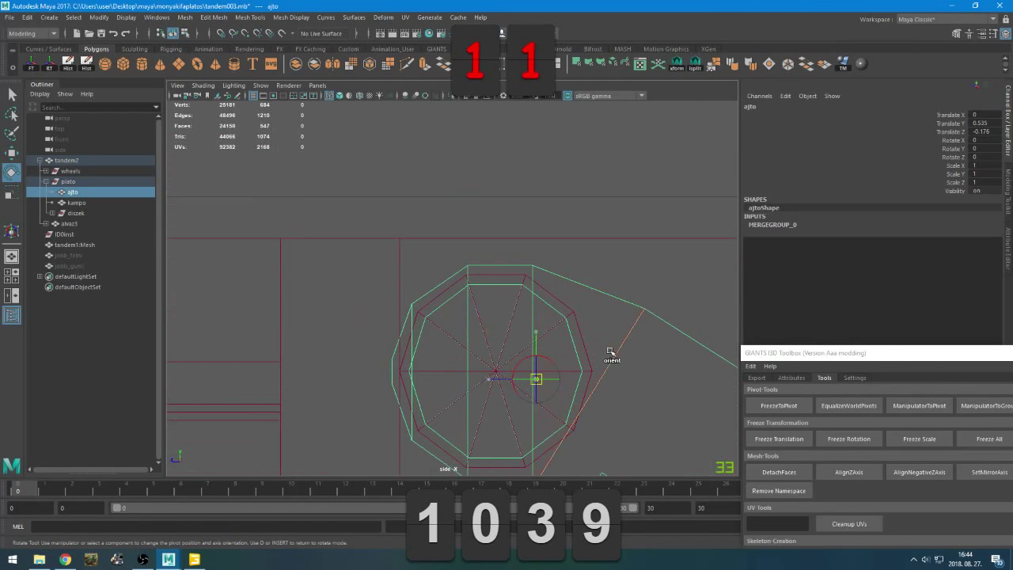
middle_click_drag(611, 353, 570, 343)
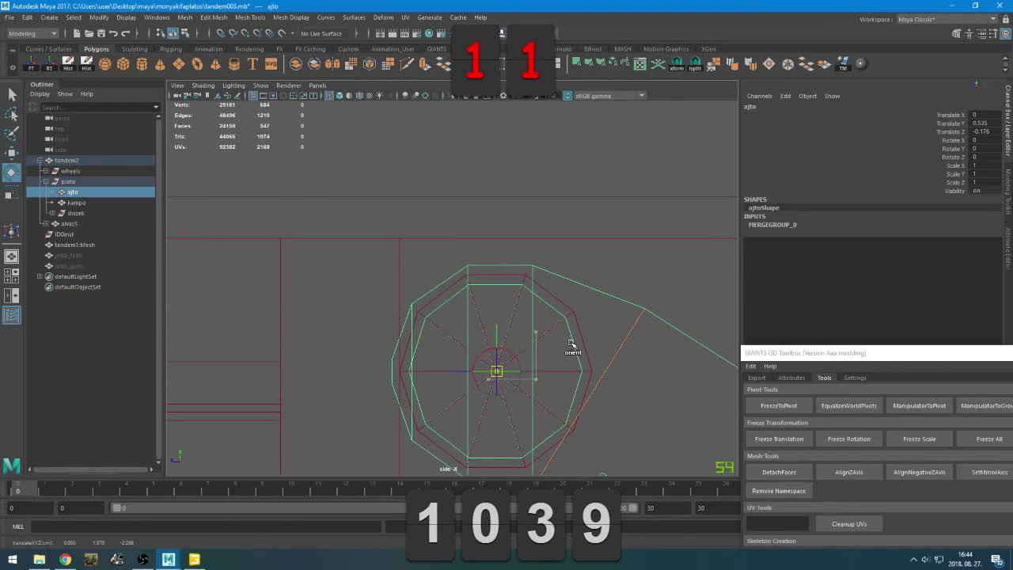
key("d")
Test the ajto tailgate's hinge pivot by rotating it, undo the rotation and return to the perspective view
scroll(570, 347, "down", 10)
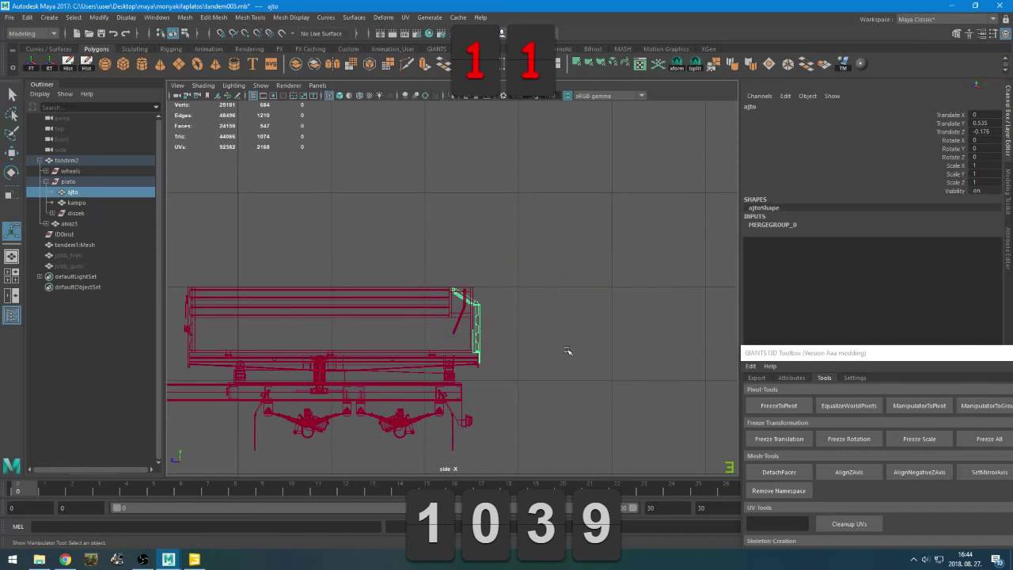
key("r")
key("e")
middle_click_drag(543, 372, 579, 360)
key("ctrl+z")
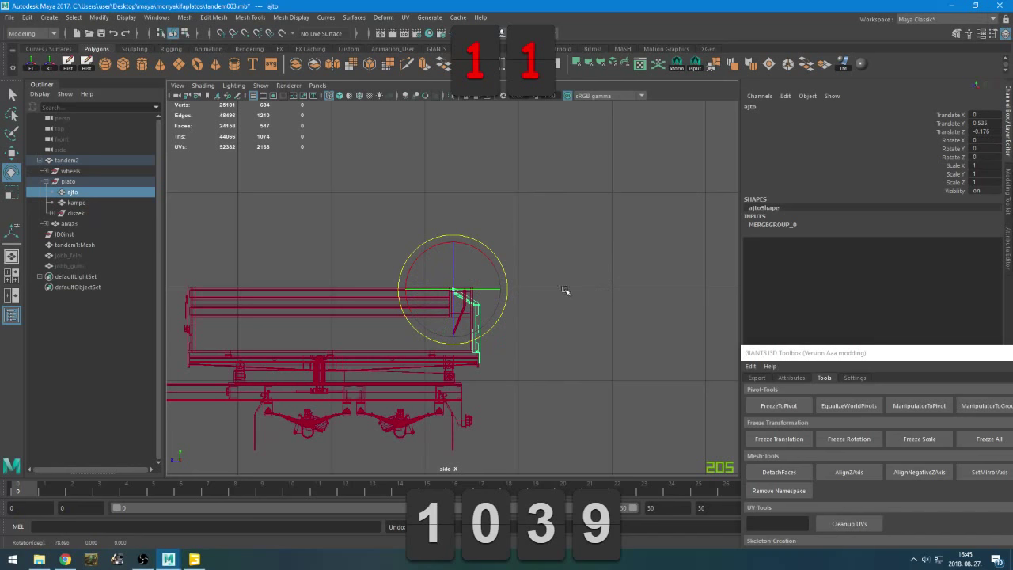
key("space")
key("space")
left_click_drag(546, 267, 486, 290, "alt")
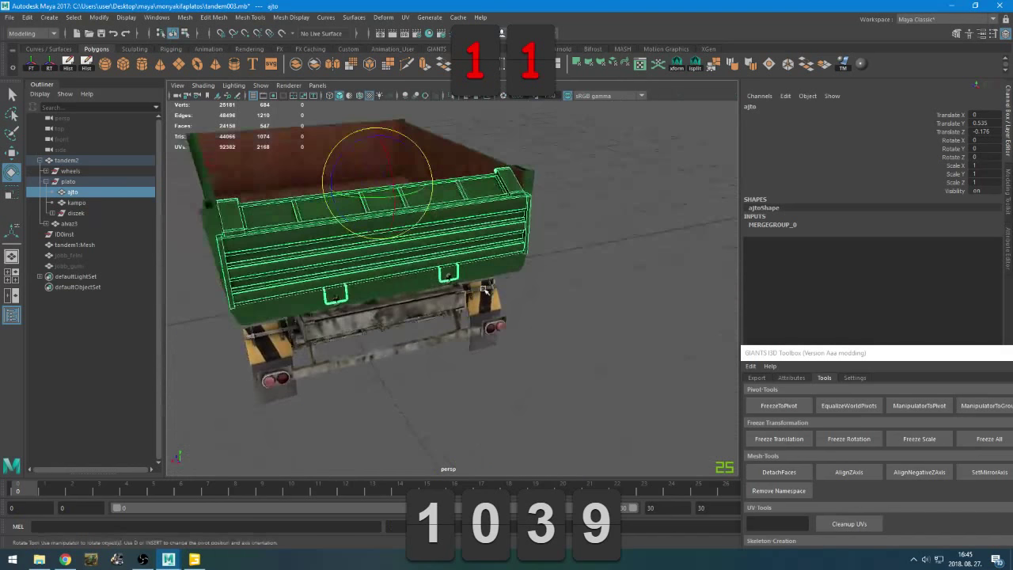
Switch to GIANTS Editor and examine the children of the reference trailer's plato under balra, from elejefelso to hidrref
left_click(665, 236)
left_click_drag(665, 236, 556, 313, "alt")
left_click(194, 560)
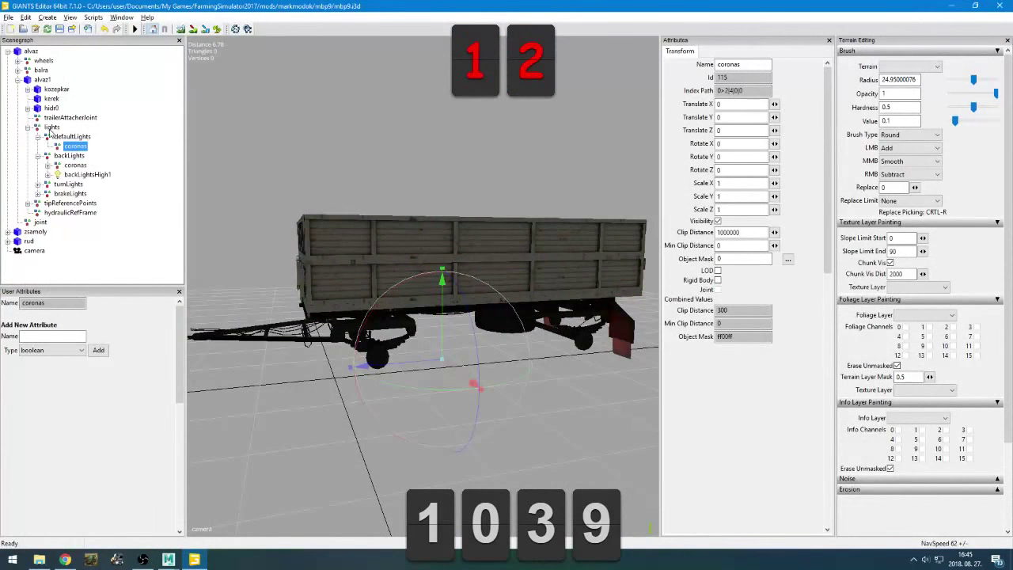
double_click(45, 81)
double_click(42, 70)
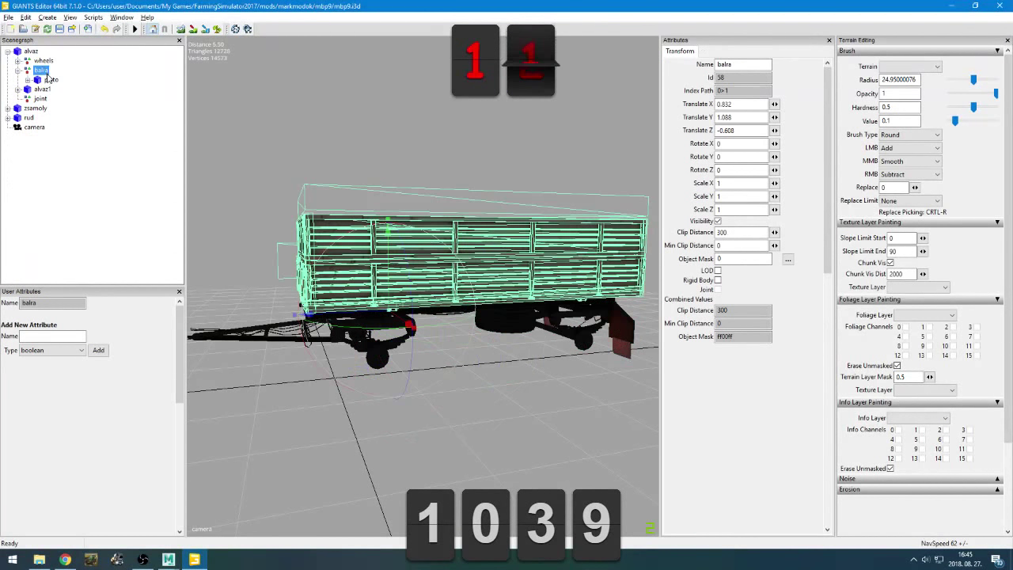
double_click(51, 80)
left_click(59, 89)
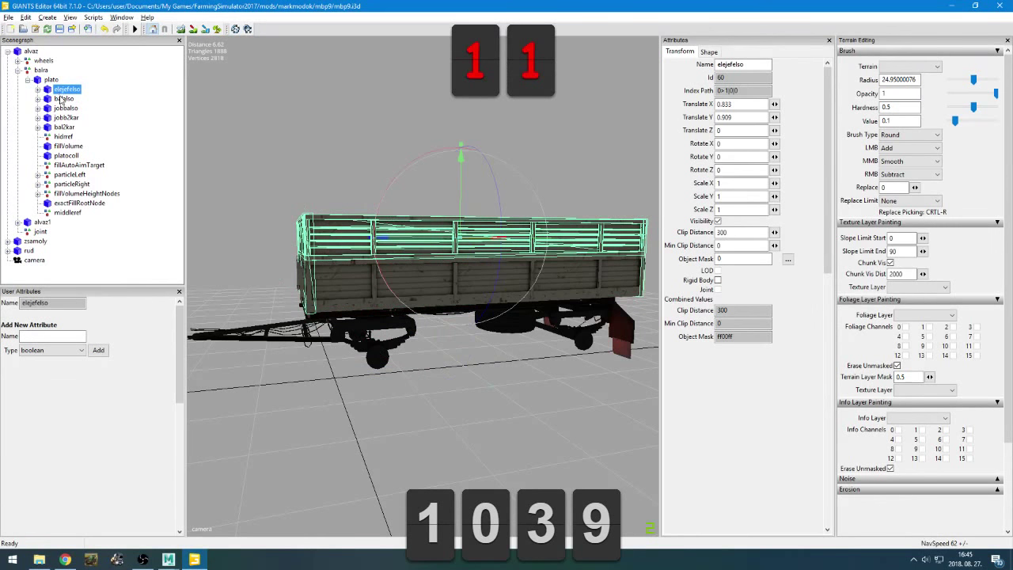
key("Down")
key("Down")
key("Down")
key("Down")
key("Down")
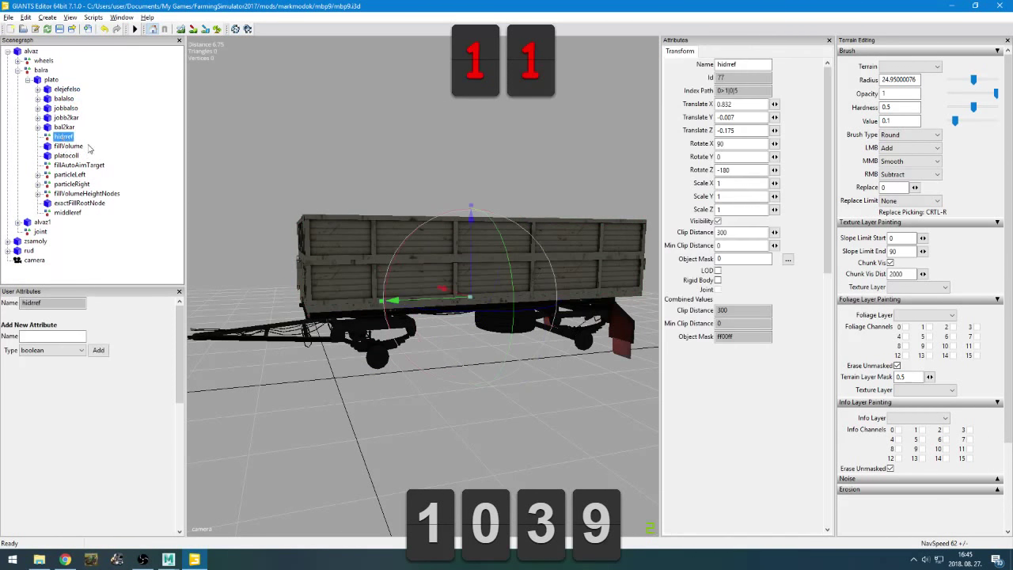
left_click_drag(506, 216, 401, 282, "alt")
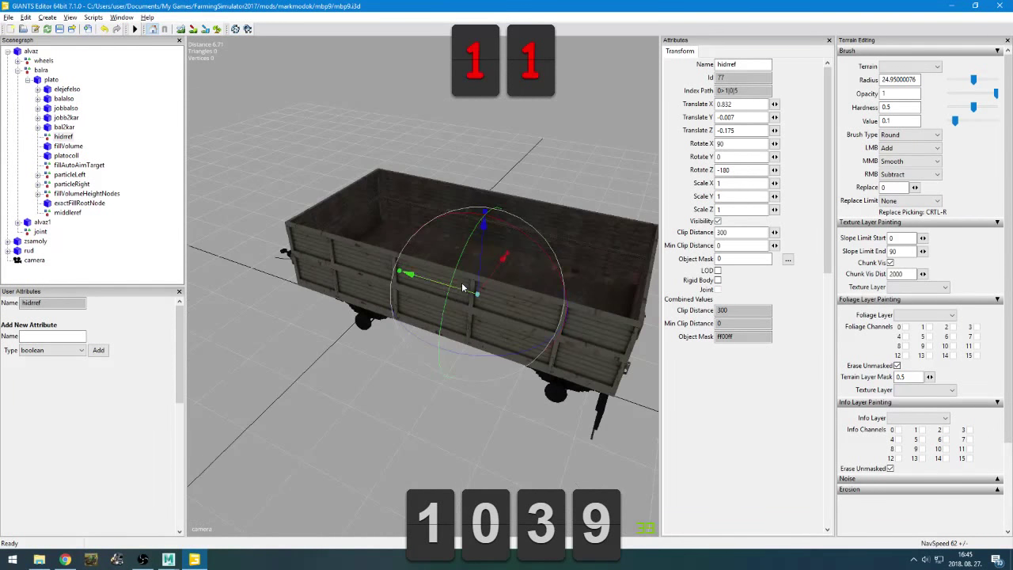
Switch back to Maya, duplicate the hidrref transform under alvaz3 and parent the copy to the plato group
key("alt+Tab")
left_click(75, 214)
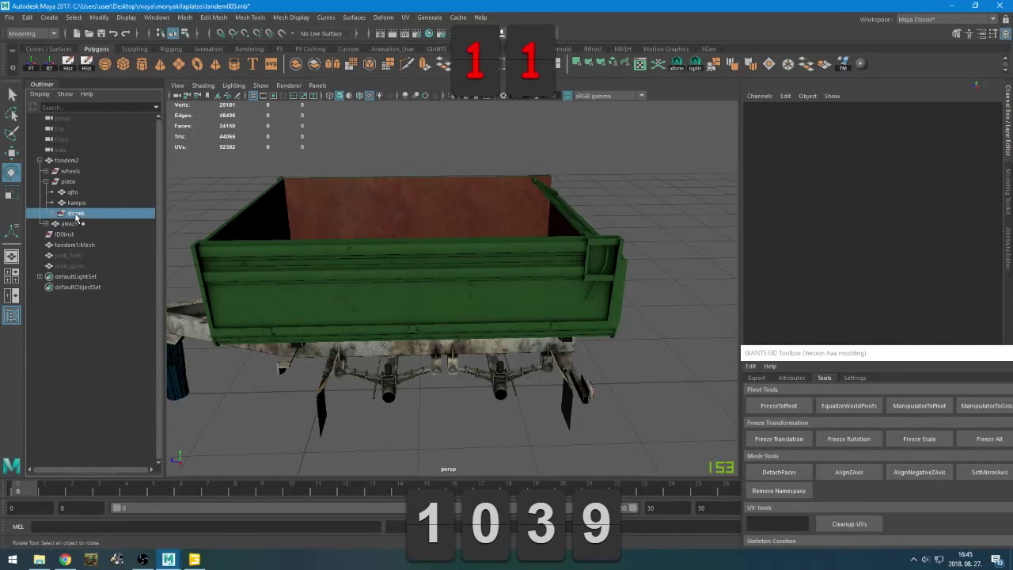
left_click(53, 213)
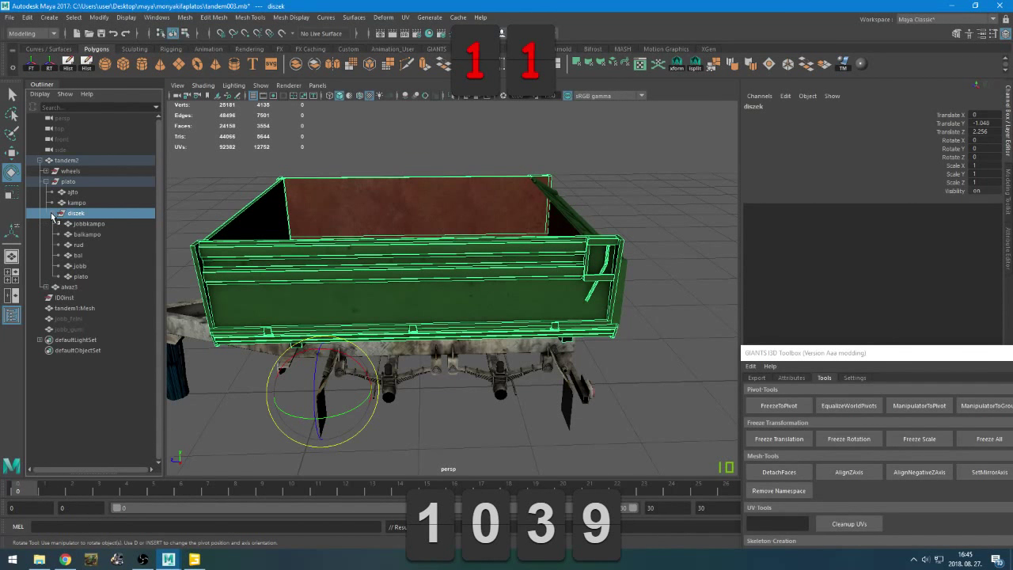
left_click(52, 214)
left_click(45, 225)
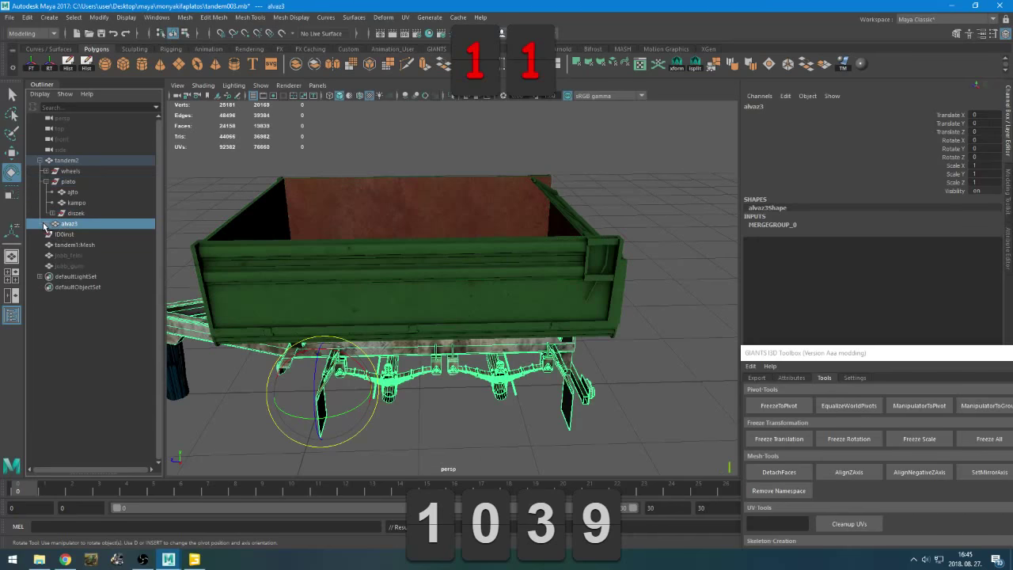
left_click(45, 225)
left_click(85, 266)
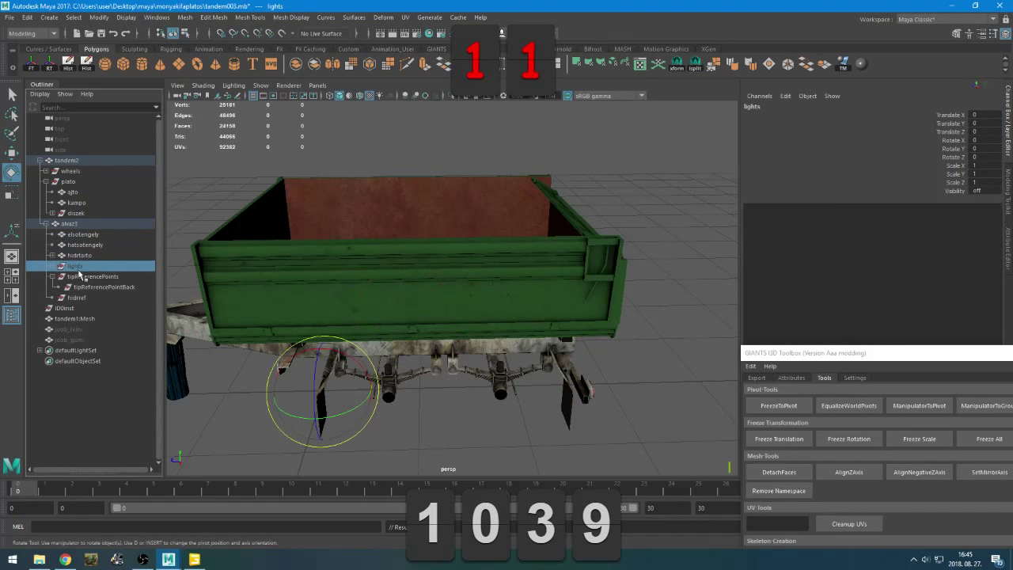
left_click(84, 287)
left_click(77, 299)
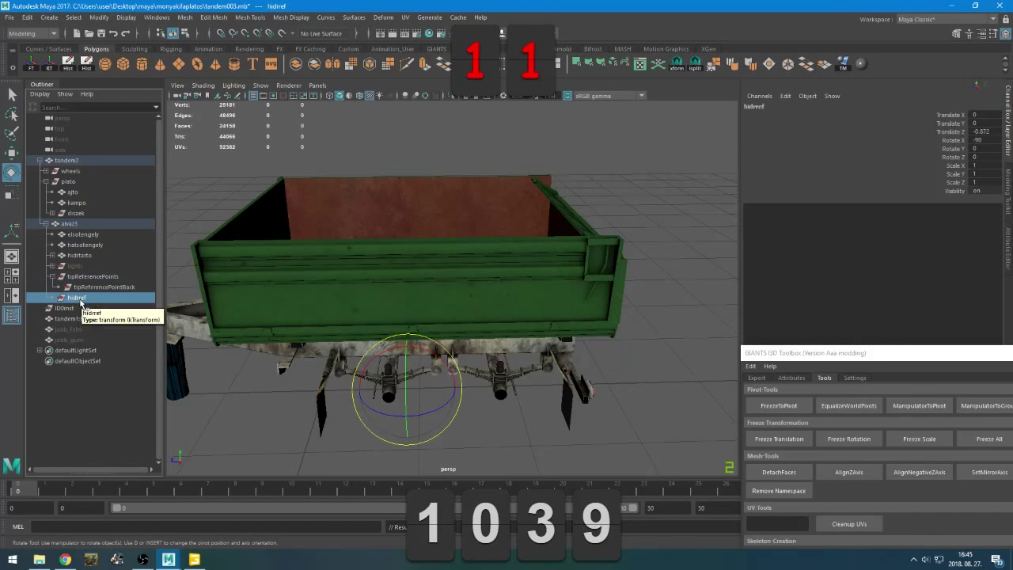
key("ctrl+d")
middle_click_drag(83, 308, 88, 181)
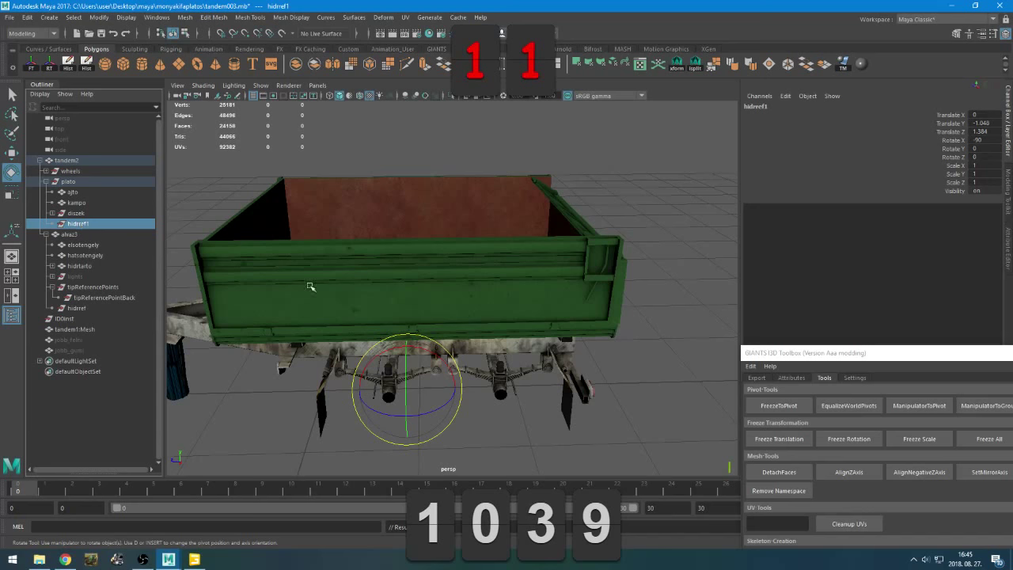
Raise the hidrref1 transform toward the underside of the platform, to a Translate Y of about -0.124
key("w")
left_click_drag(410, 368, 409, 287)
left_click_drag(394, 420, 435, 356, "alt")
key("f")
scroll(452, 316, "down", 5)
left_click_drag(452, 317, 431, 336, "alt")
Isolate the platform's body meshes in the viewport and frame hidrref1 against them
left_click(440, 227)
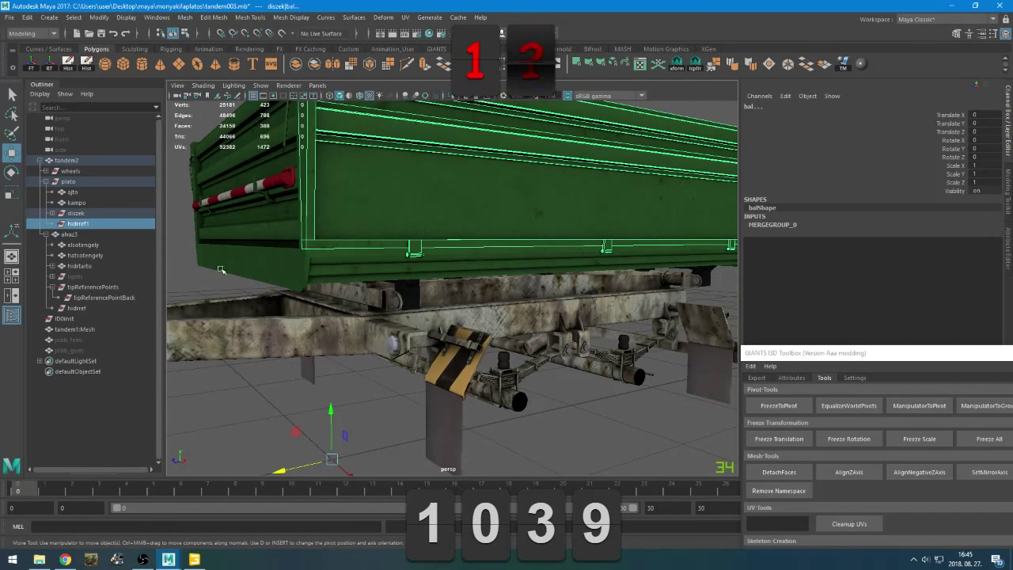
key("Up")
key("ctrl+1")
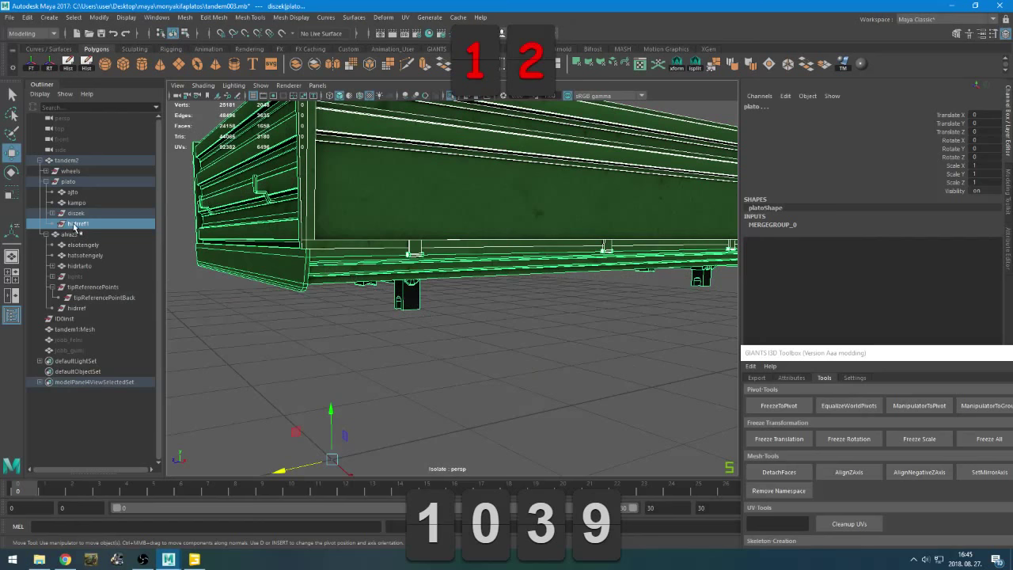
left_click(76, 225)
key("f")
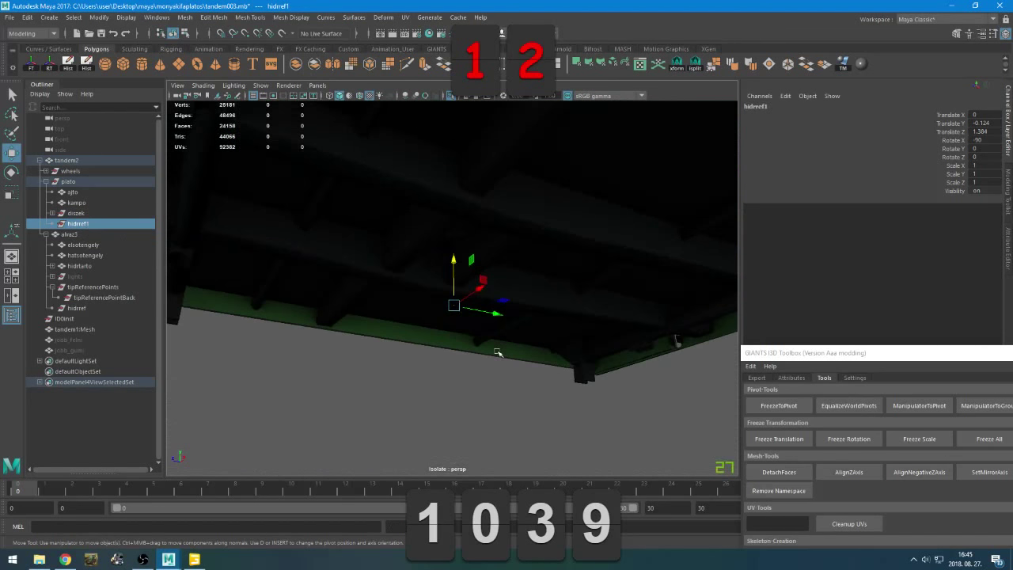
Raise hidrref1 into the round cylinder socket beneath the platform, to a Translate Y of about 0.205, and turn off textured display
left_click_drag(497, 352, 520, 362, "alt")
middle_click_drag(520, 362, 536, 281)
left_click_drag(536, 280, 518, 362, "alt")
scroll(518, 361, "up", 3)
middle_click_drag(518, 362, 507, 315, "alt")
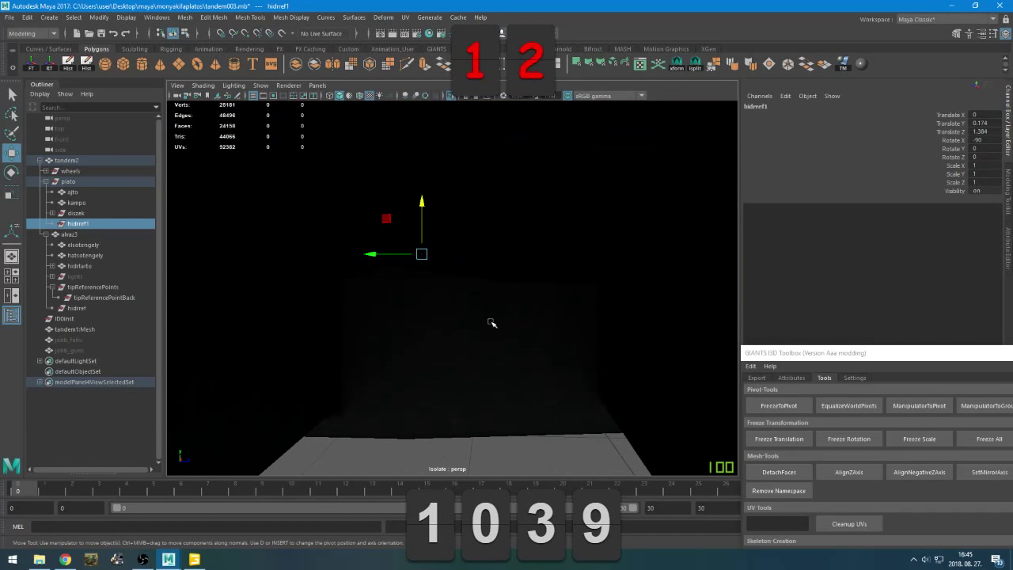
left_click_drag(481, 317, 481, 336, "alt")
middle_click_drag(481, 323, 489, 303, "alt")
left_click_drag(489, 303, 491, 349, "alt")
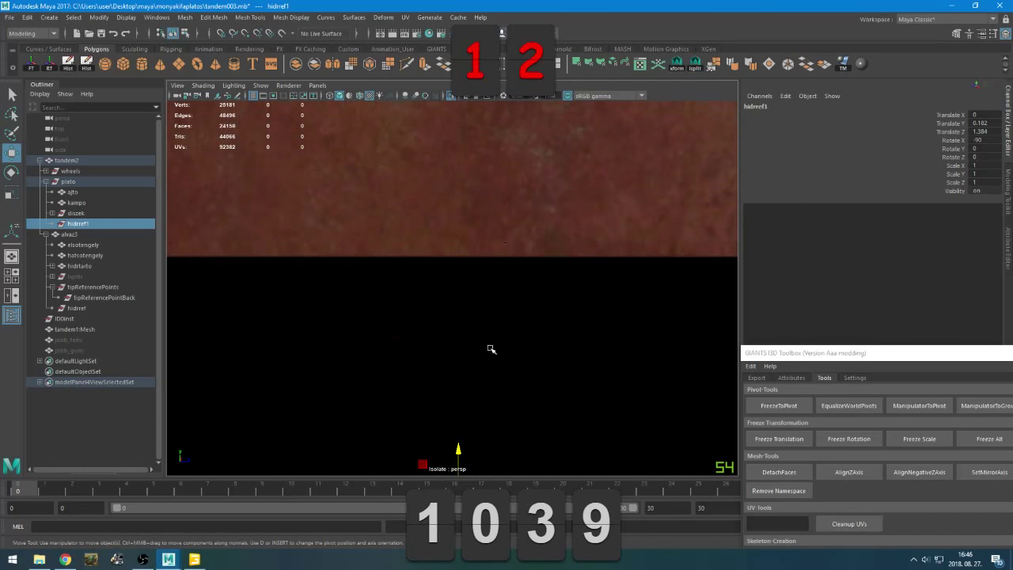
middle_click_drag(491, 349, 500, 266)
mouse_move(466, 432)
left_mouse_down("alt")
mouse_move(452, 293)
mouse_move(452, 358)
mouse_move(464, 369)
mouse_move(464, 346)
mouse_move(506, 353)
mouse_move(456, 357)
mouse_move(464, 411)
mouse_move(436, 373)
mouse_move(396, 366)
mouse_move(403, 360)
left_mouse_up("alt")
key("5")
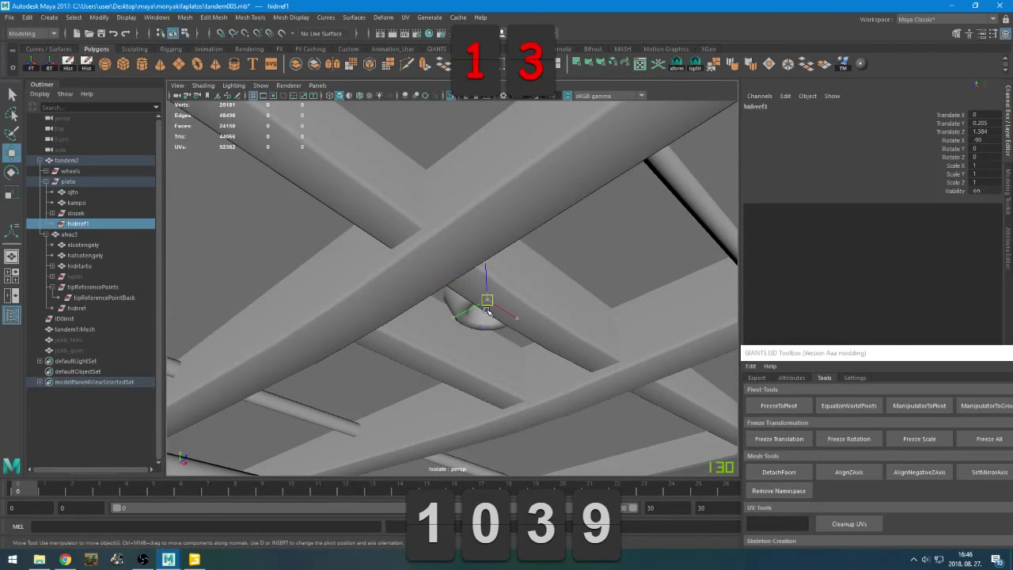
Try shifting hidrref1 freely within the cylinder socket, and undo the move
left_click_drag(487, 311, 488, 319)
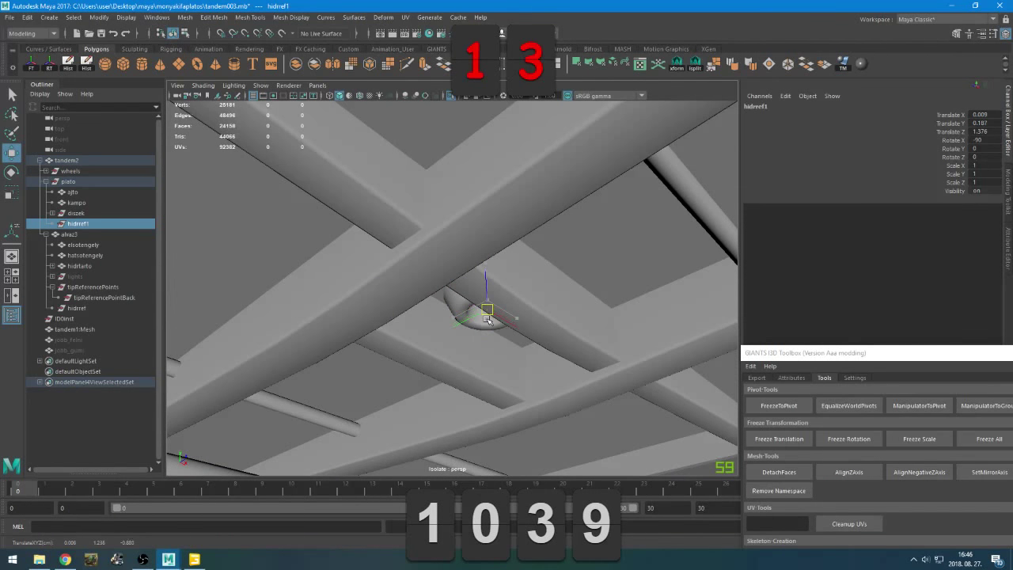
left_click(491, 359)
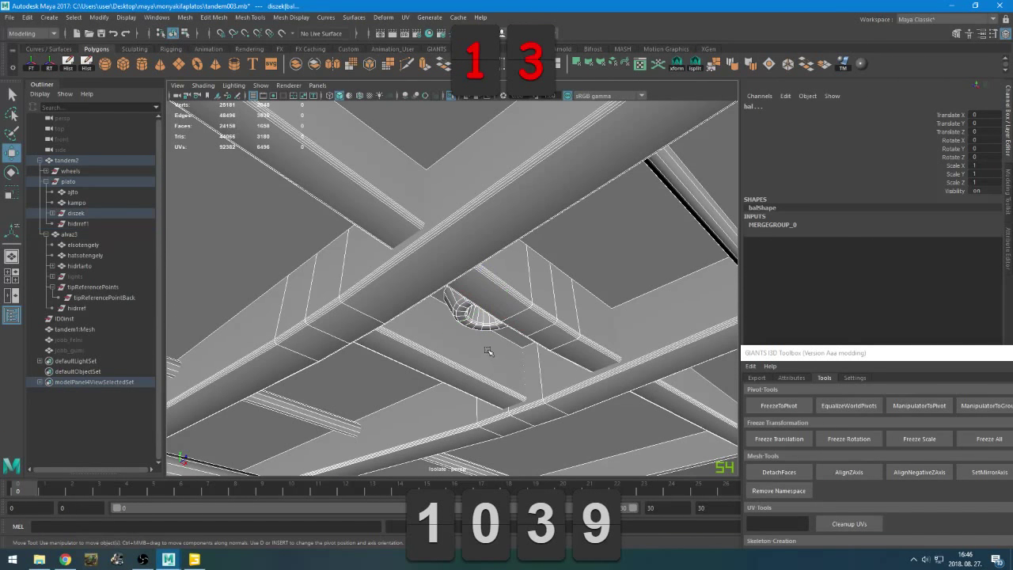
left_click(78, 224)
key("f")
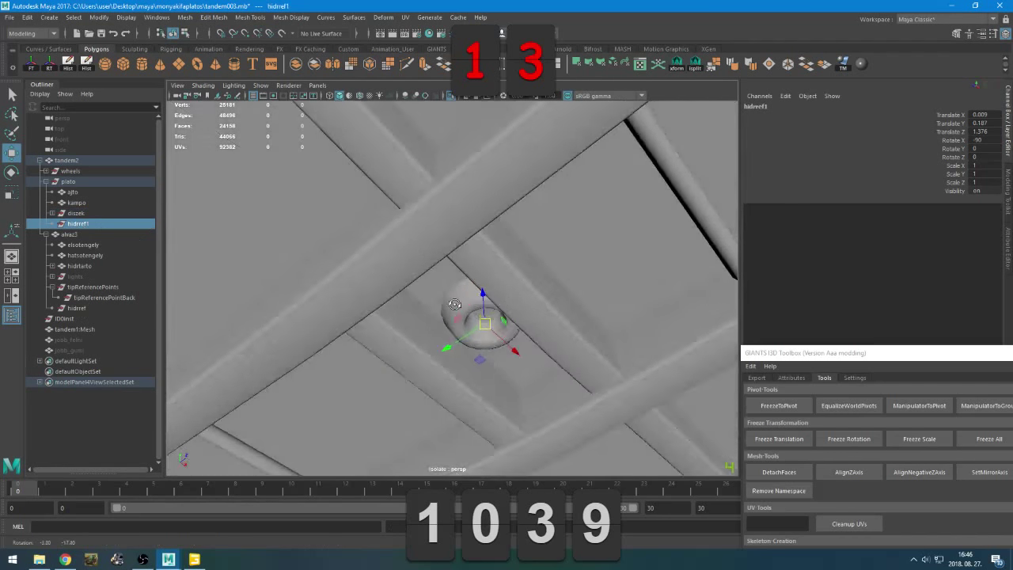
key("ctrl+z")
key("ctrl+z")
key("ctrl+z")
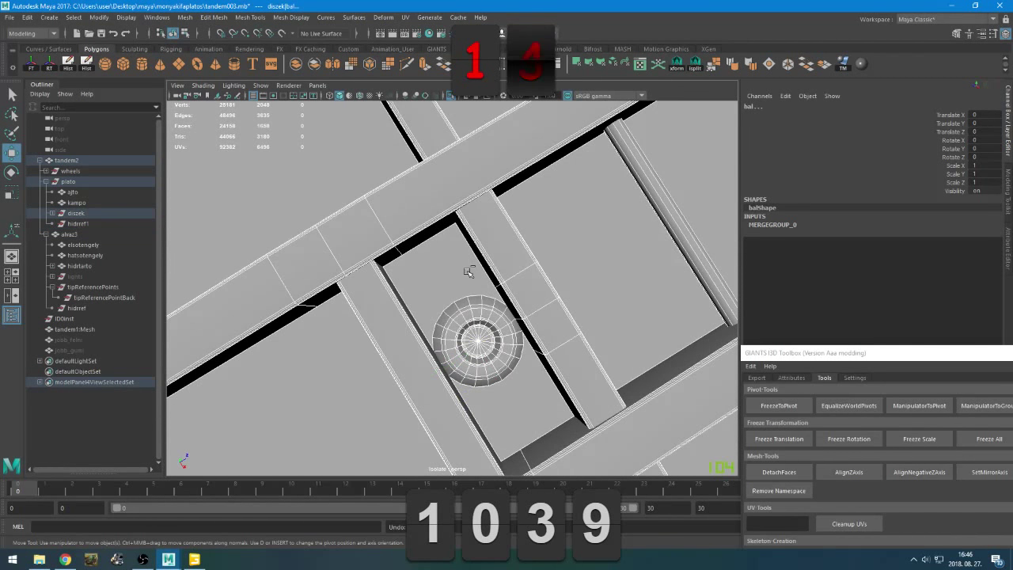
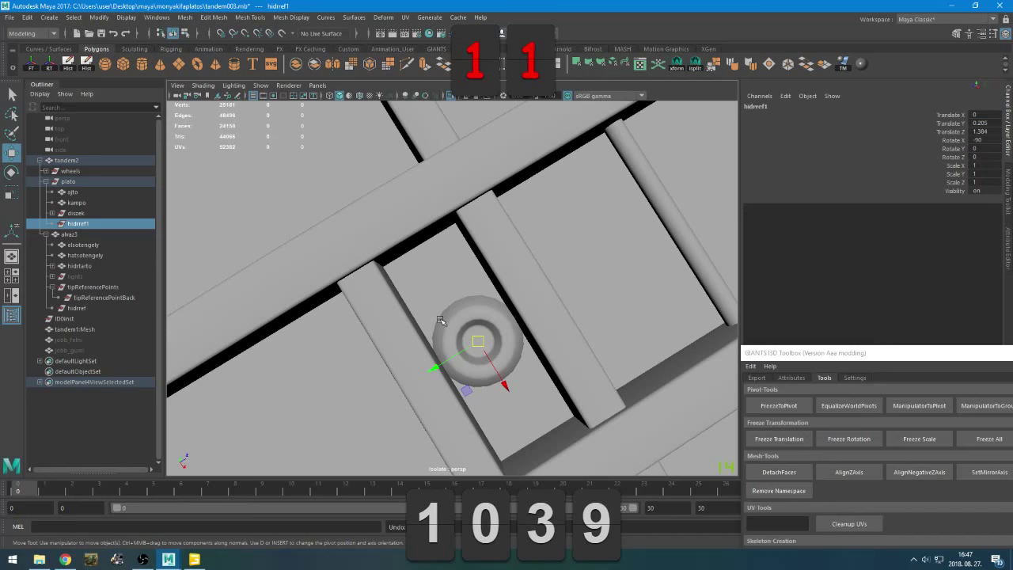
End the isolation of the platform meshes and inspect the platform's lower corner above the chassis
left_click_drag(441, 321, 529, 364, "alt")
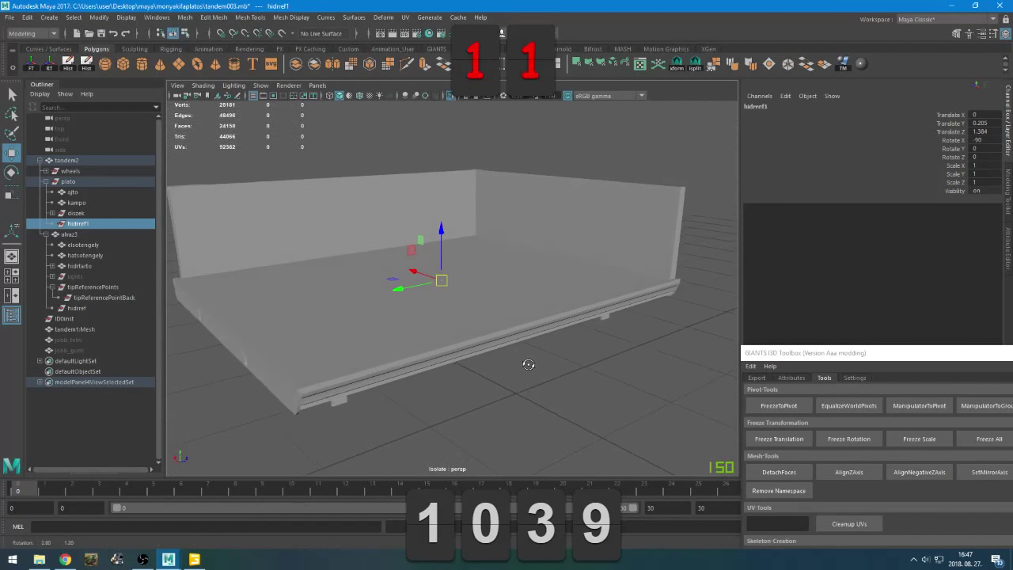
key("ctrl+1")
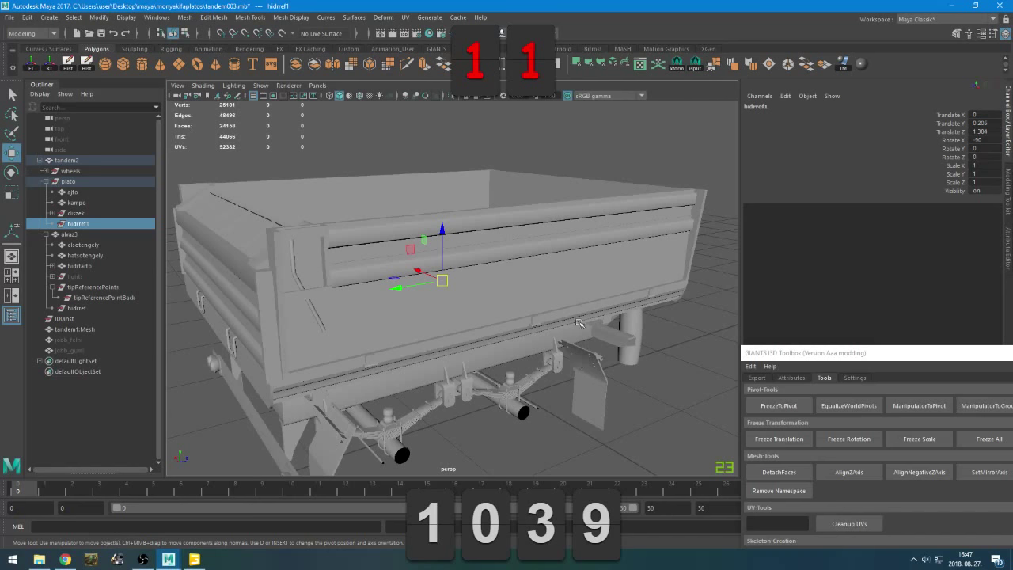
left_click_drag(420, 323, 358, 292, "alt")
scroll(380, 352, "up", 5)
left_click(355, 213)
scroll(380, 262, "up", 4)
scroll(373, 281, "down", 5)
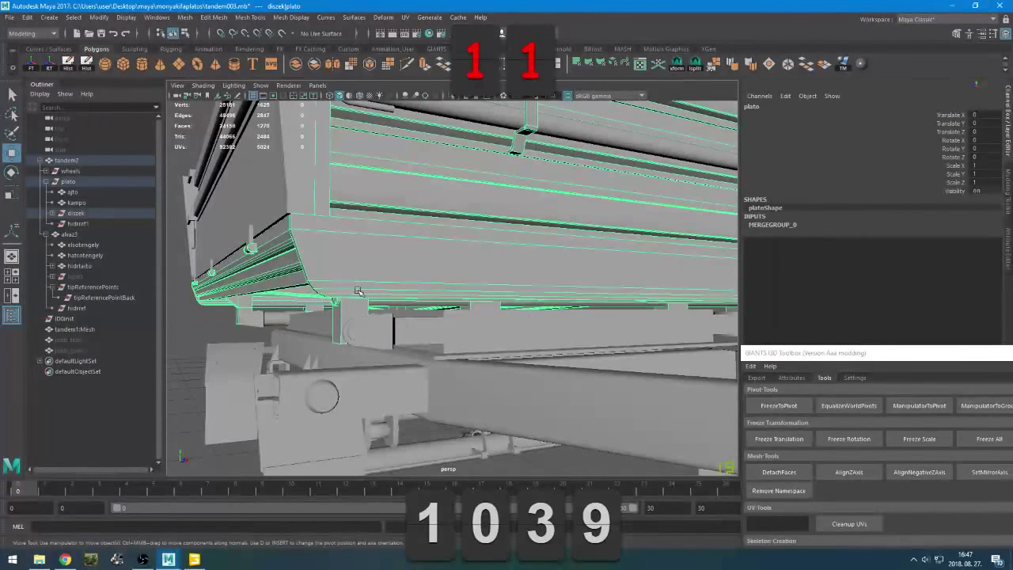
scroll(477, 297, "down", 6)
left_click_drag(477, 297, 407, 298, "alt")
left_click(407, 298)
Examine the jobbkampo, balkampo and rud parts inside the diszek group
left_click(89, 224)
left_click(86, 215)
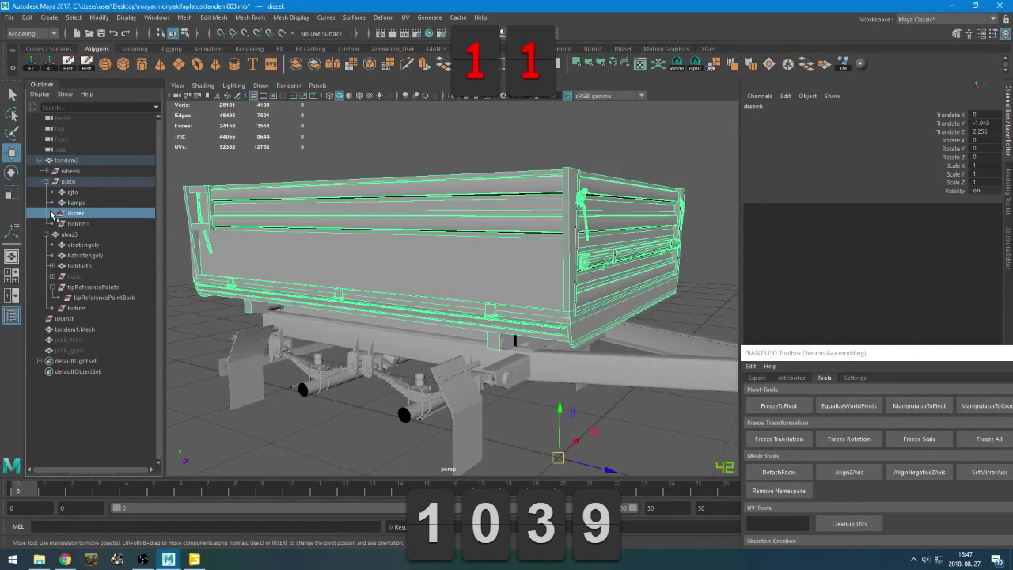
left_click(53, 213)
left_click(78, 227)
left_click(81, 234)
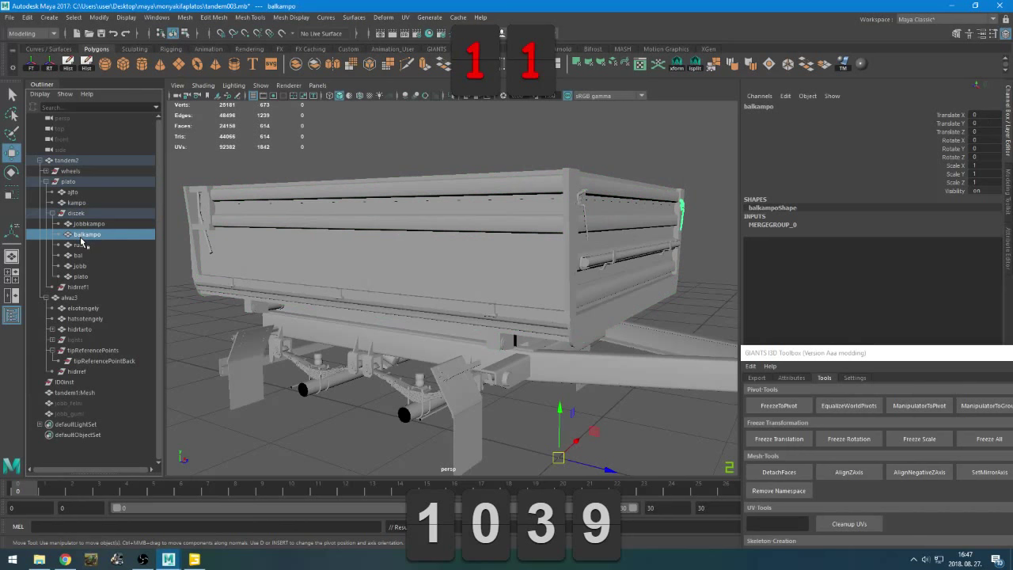
left_click(80, 245)
left_click(83, 234)
left_click(89, 245)
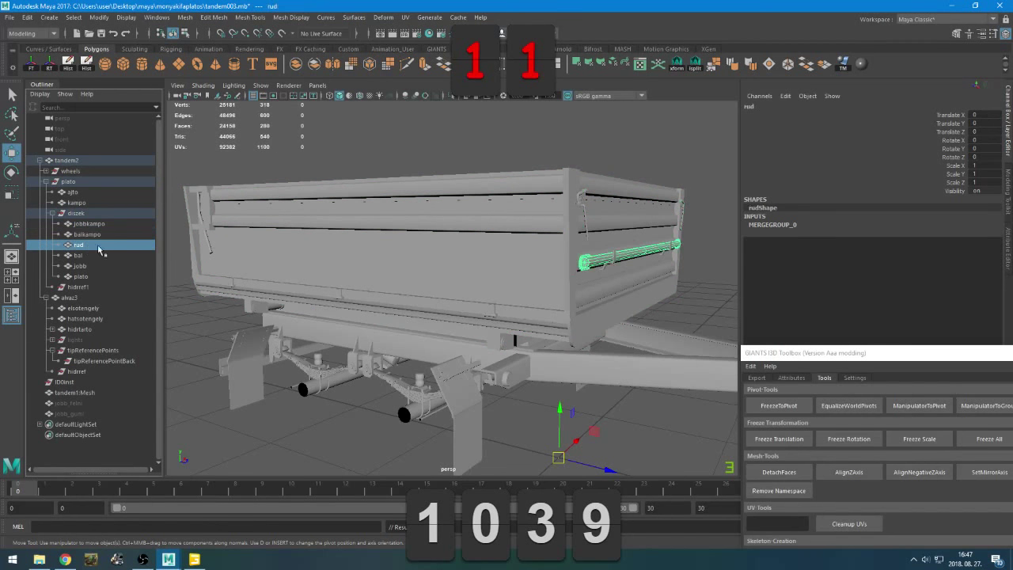
left_click_drag(531, 253, 376, 271, "alt")
scroll(360, 255, "up", 3)
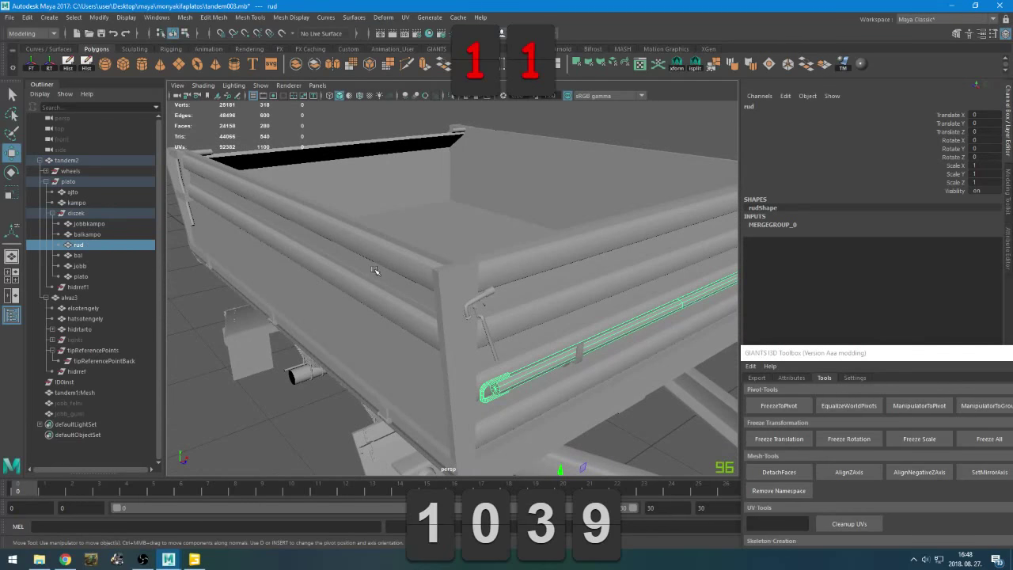
Collapse the diszek group and check the ajto, kampo and hidrref1 nodes under plato
left_click(52, 213)
left_click(73, 193)
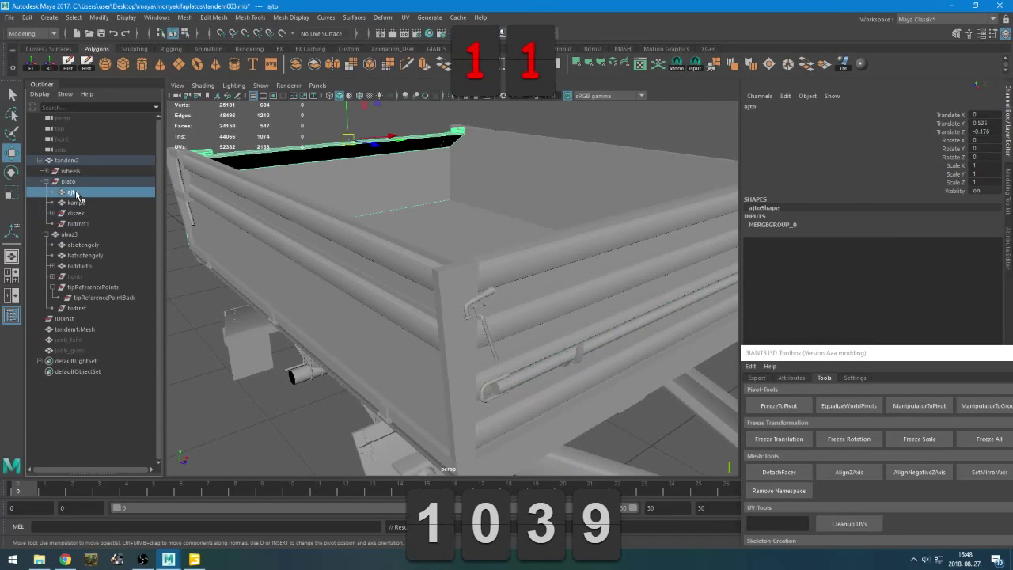
left_click(79, 204)
left_click_drag(273, 241, 515, 237, "alt")
right_click_drag(515, 238, 362, 255, "alt")
left_click(77, 223)
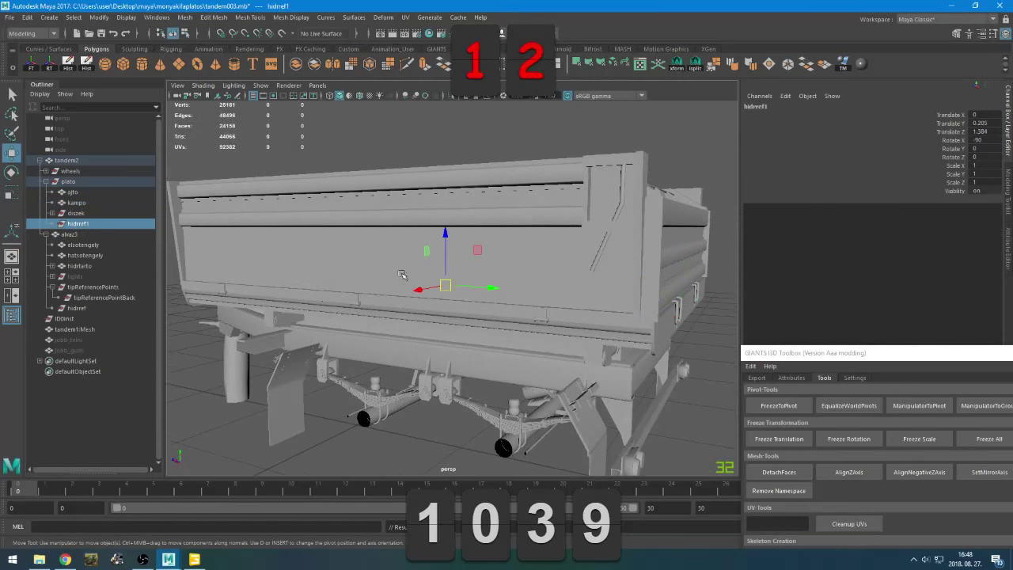
left_click_drag(410, 272, 403, 277, "alt")
Check the reference trailer's fillVolume, platocoll and fillAutoAimTarget nodes in GIANTS Editor, and return to Maya
key("alt+Tab")
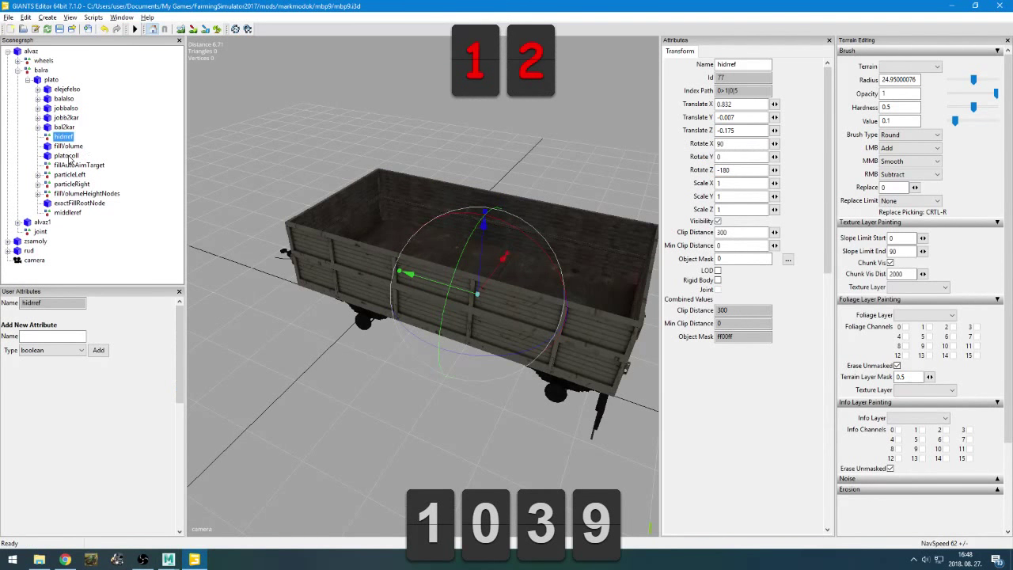
left_click(68, 147)
left_click(69, 156)
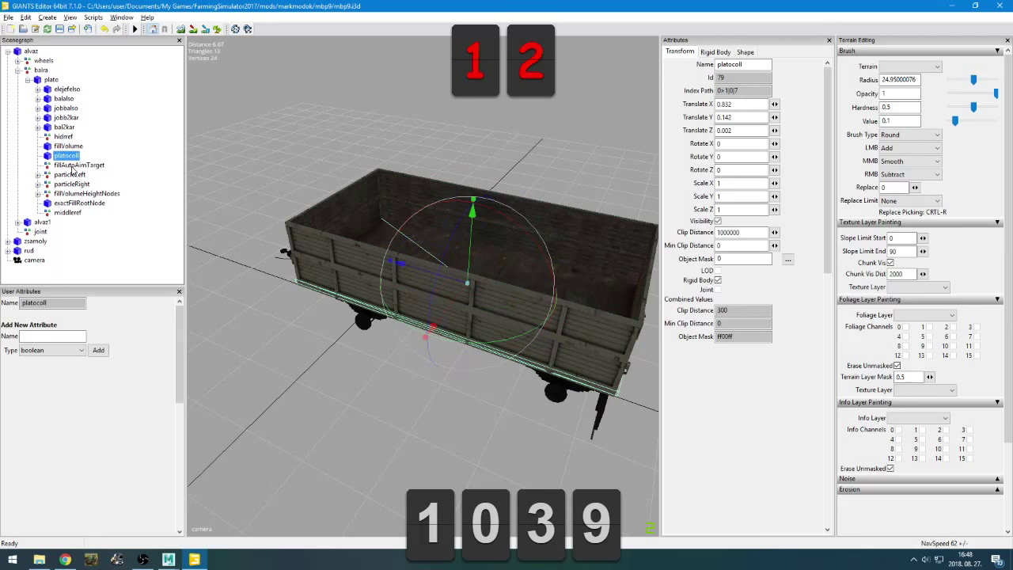
left_click(72, 166)
middle_click_drag(444, 194, 434, 190)
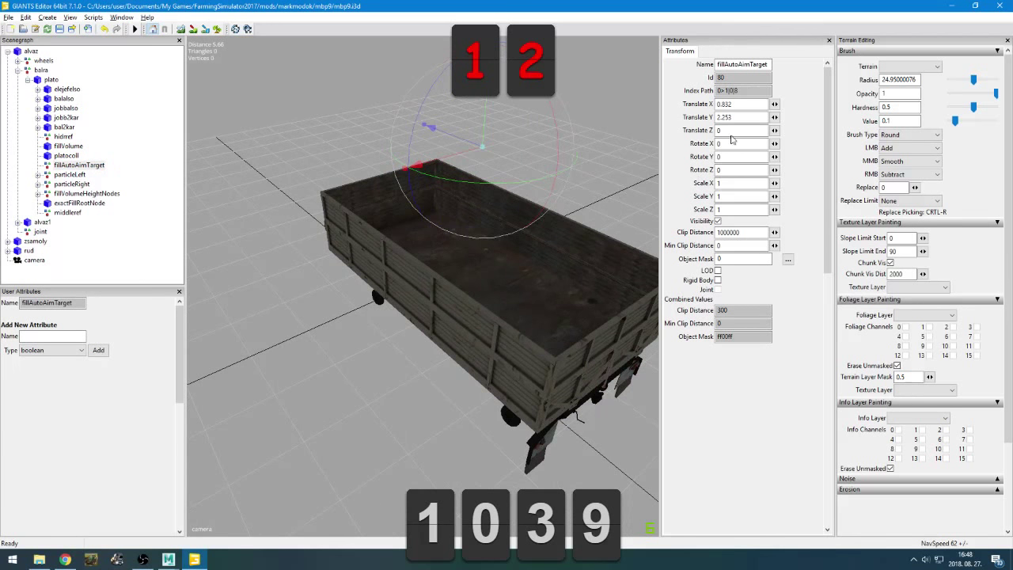
key("alt+Tab")
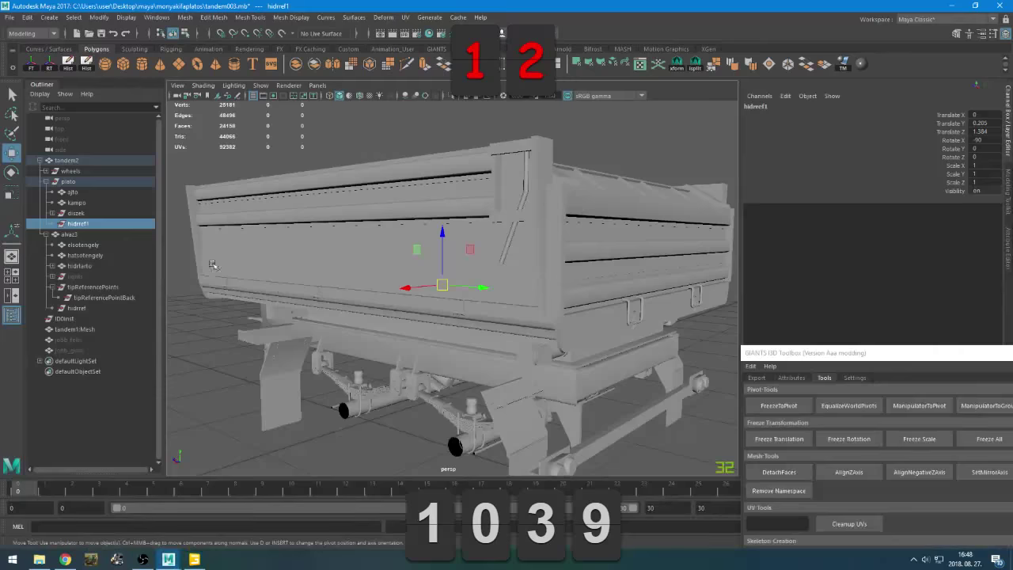
Duplicate hidrref1 under plato, reset the copy's X rotation to 0, and rename it fillAutoAimTarget as in the reference trailer
left_click(79, 234)
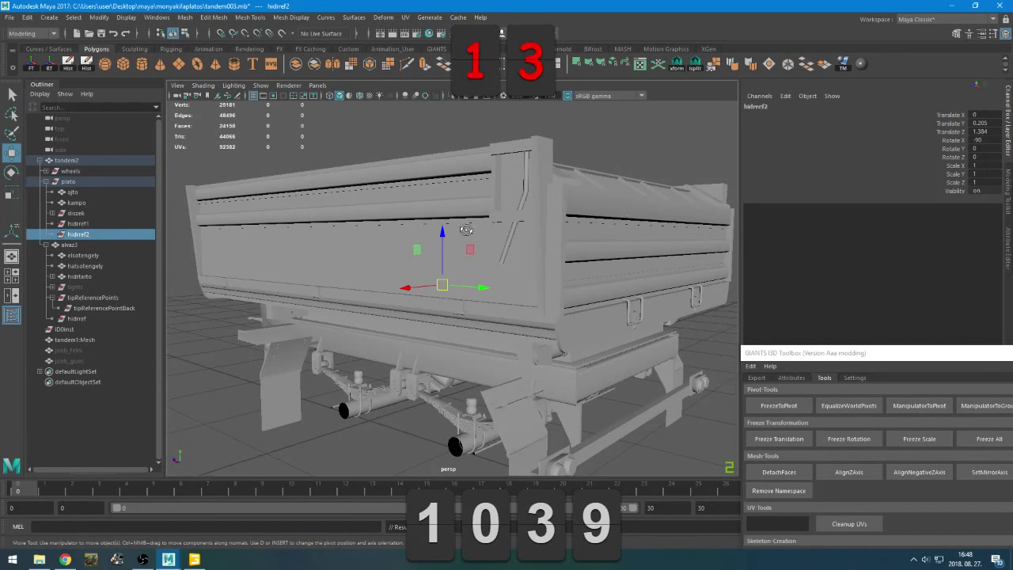
right_click_drag(662, 204, 461, 247, "alt")
left_click_drag(461, 247, 466, 258, "alt")
double_click(979, 140)
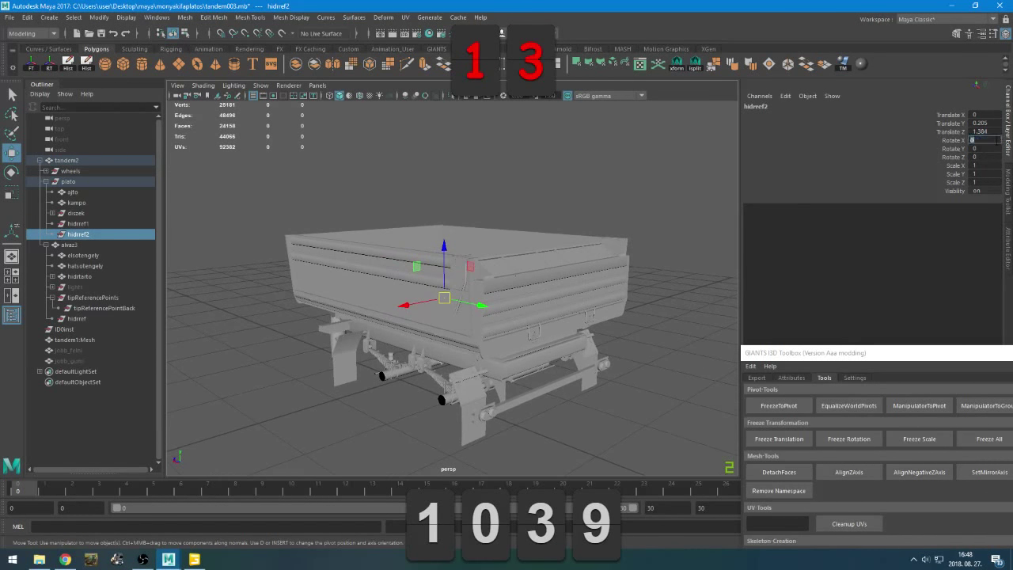
key("alt+Tab")
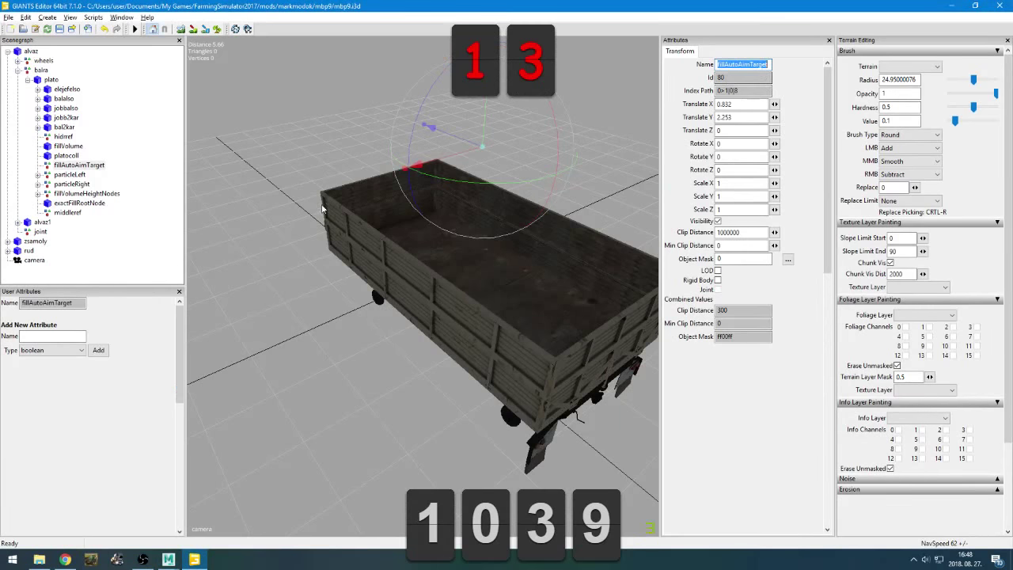
key("alt+Tab")
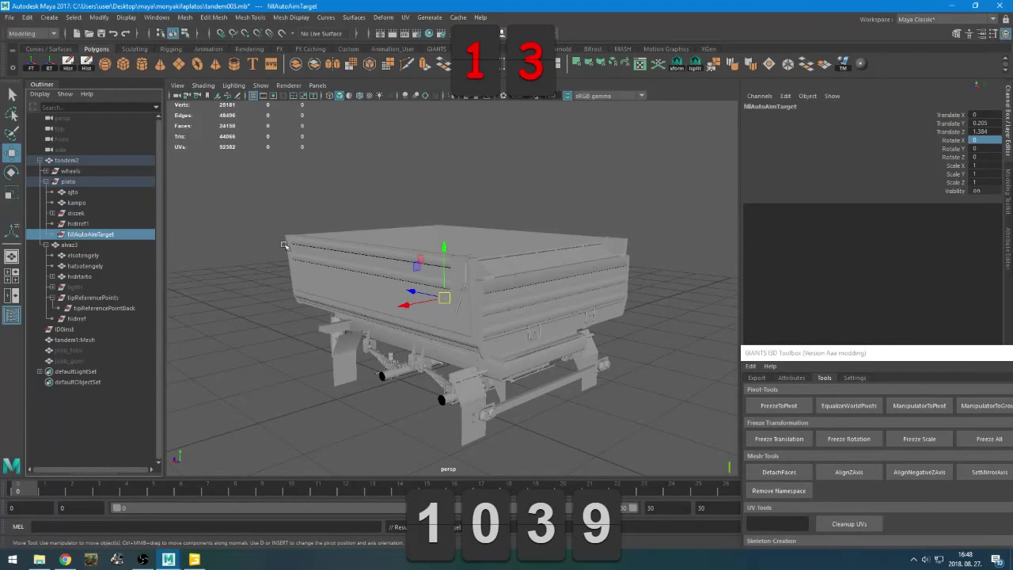
Raise fillAutoAimTarget above the platform to a Translate Y of about 1.283, comparing it with the reference trailer
left_click_drag(444, 253, 313, 278)
key("alt+Tab")
key("alt+Tab")
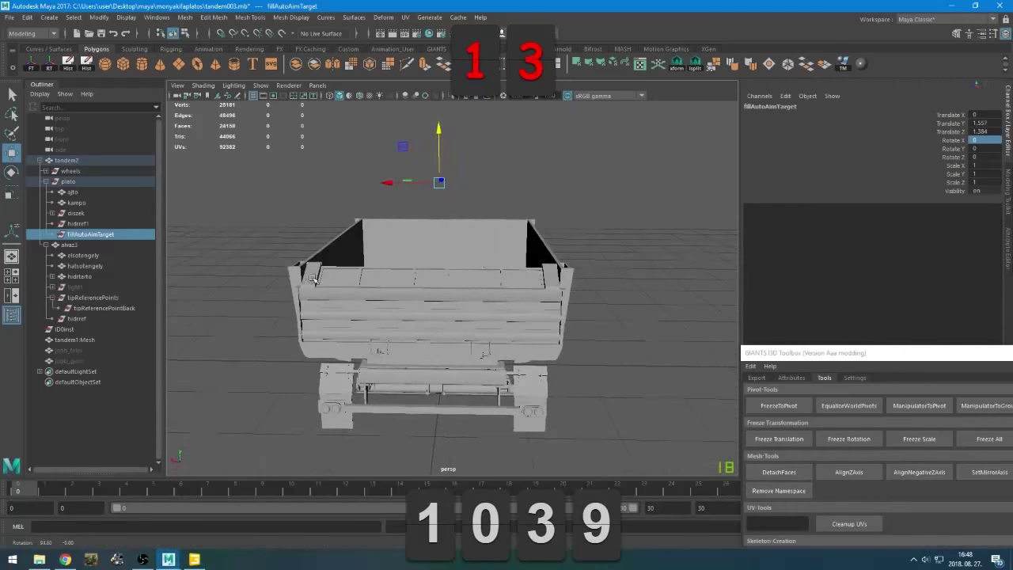
left_click_drag(439, 145, 443, 170)
left_click_drag(408, 208, 540, 211, "alt")
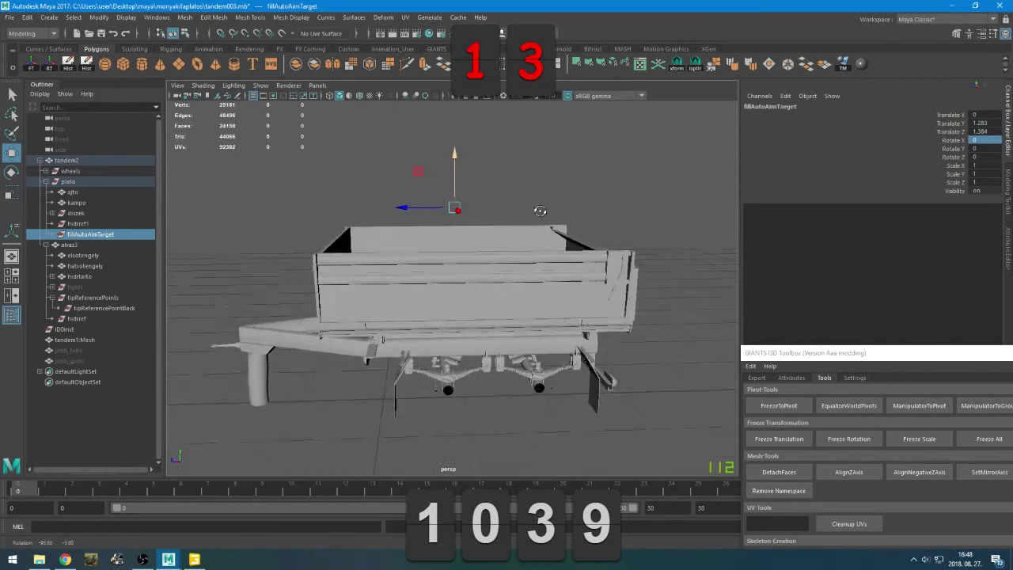
Copy the reference node's Translate Y from GIANTS Editor and set fillAutoAimTarget's Translate Z and Y to 2.253 in Maya
key("alt+Tab")
left_click_drag(739, 117, 679, 128)
key("ctrl+c")
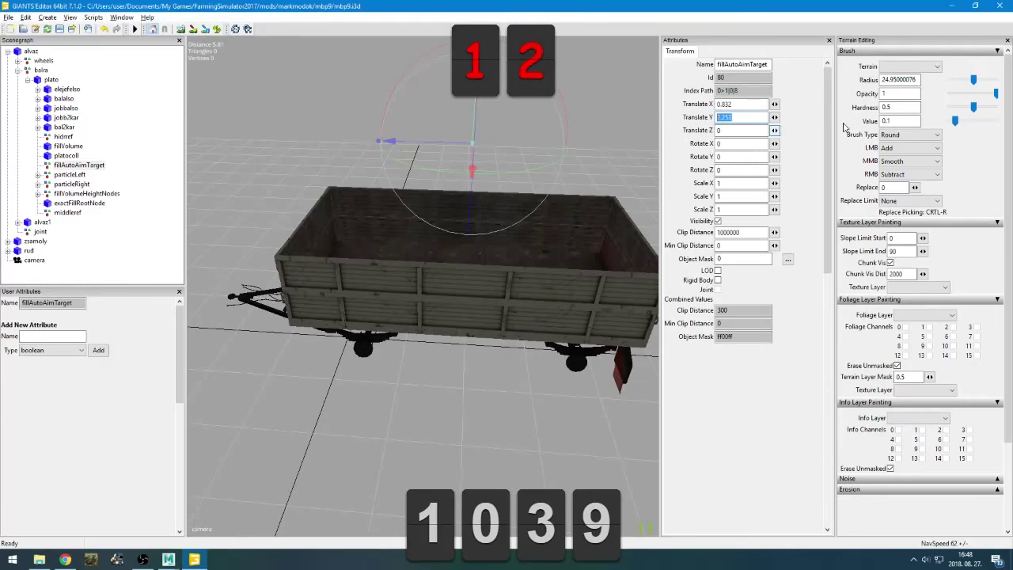
key("alt+Tab")
left_click(992, 132)
key("ctrl+v")
key("Return")
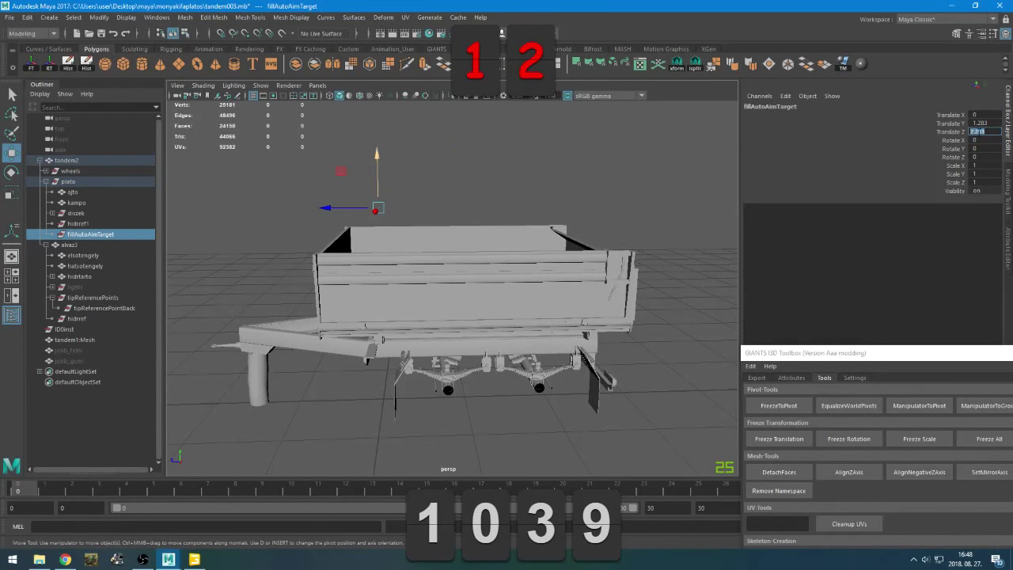
double_click(980, 123)
key("ctrl+v")
key("Return")
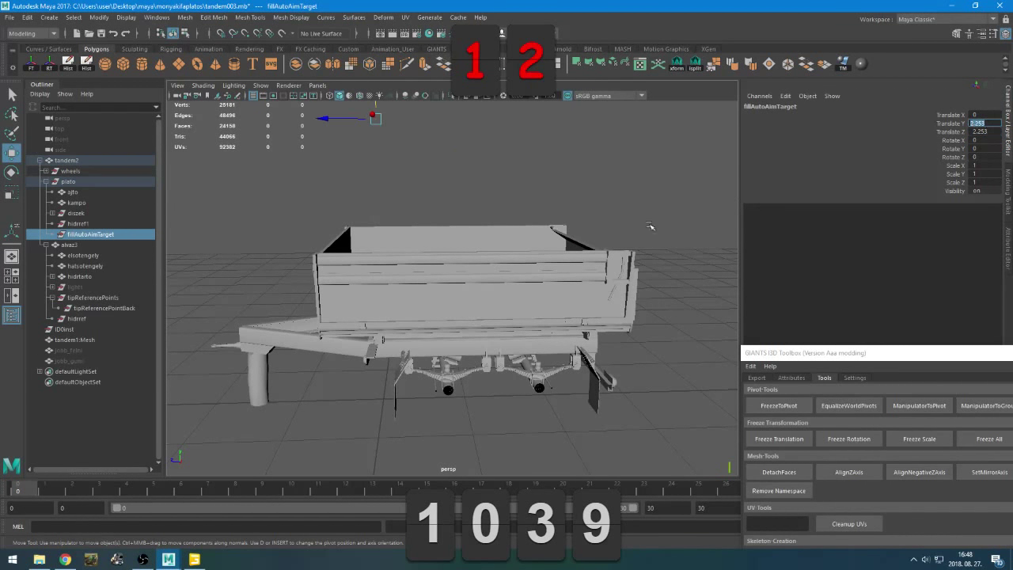
Reposition fillAutoAimTarget over the middle of the platform, at about 1.115 in Translate Z and 1.75 in Translate Y
scroll(649, 226, "down", 3)
left_click_drag(649, 226, 725, 229, "alt")
left_click(983, 131)
left_click_drag(497, 193, 591, 187, "alt")
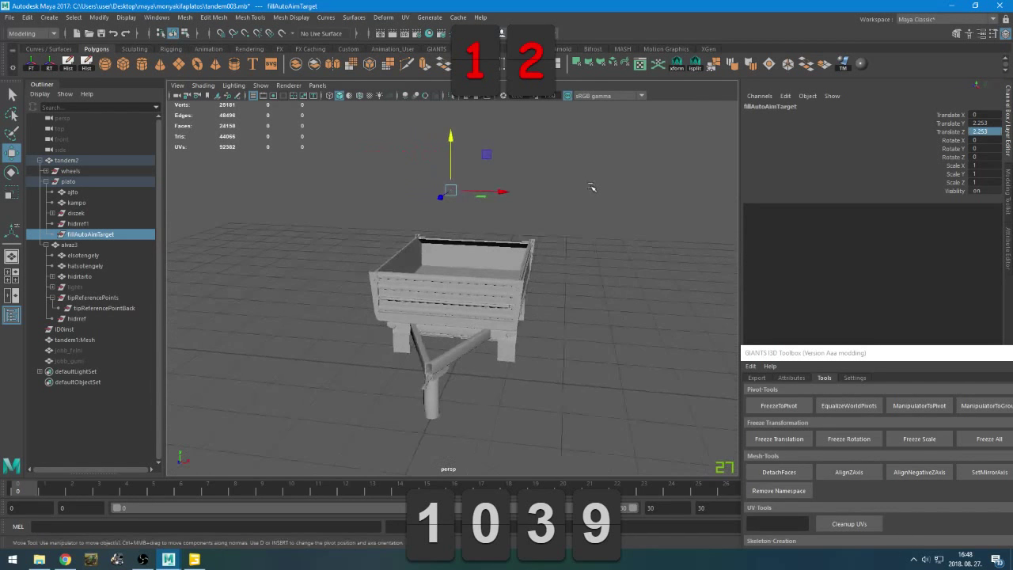
left_click_drag(531, 201, 411, 265, "alt")
left_click(776, 406)
left_click_drag(576, 279, 432, 257, "alt")
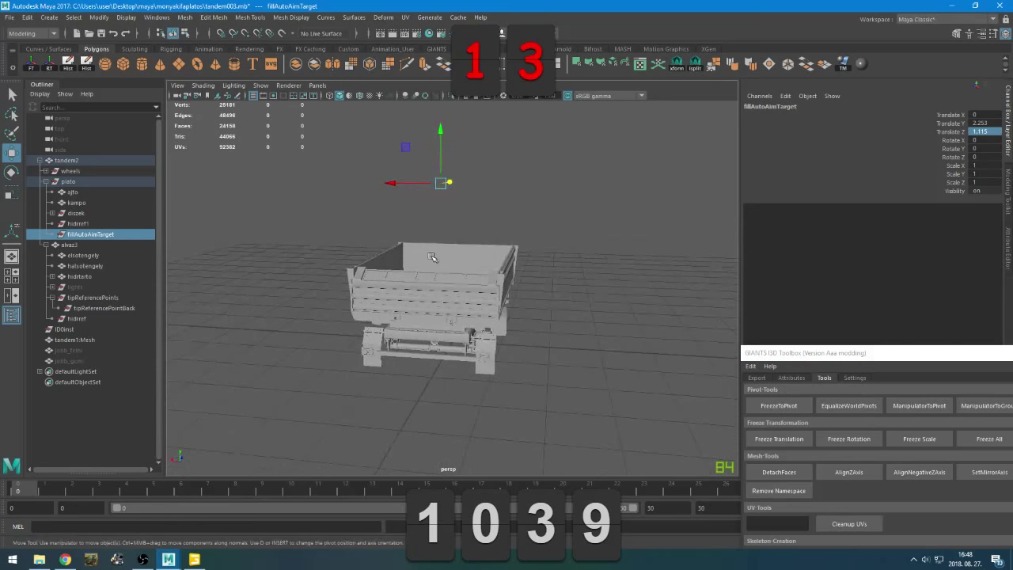
left_click_drag(441, 140, 441, 164)
left_click_drag(487, 255, 660, 275, "alt")
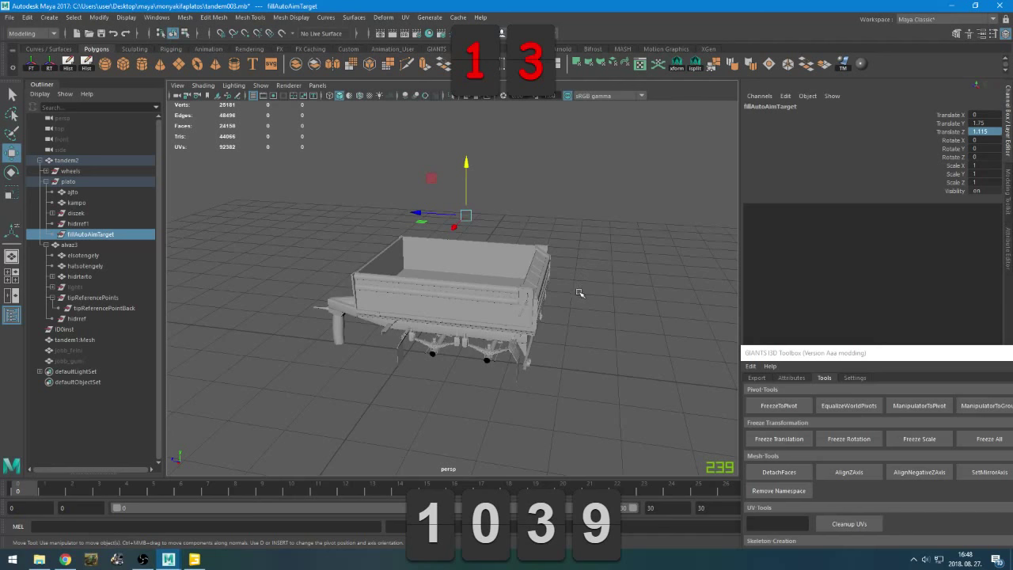
scroll(547, 291, "up", 5)
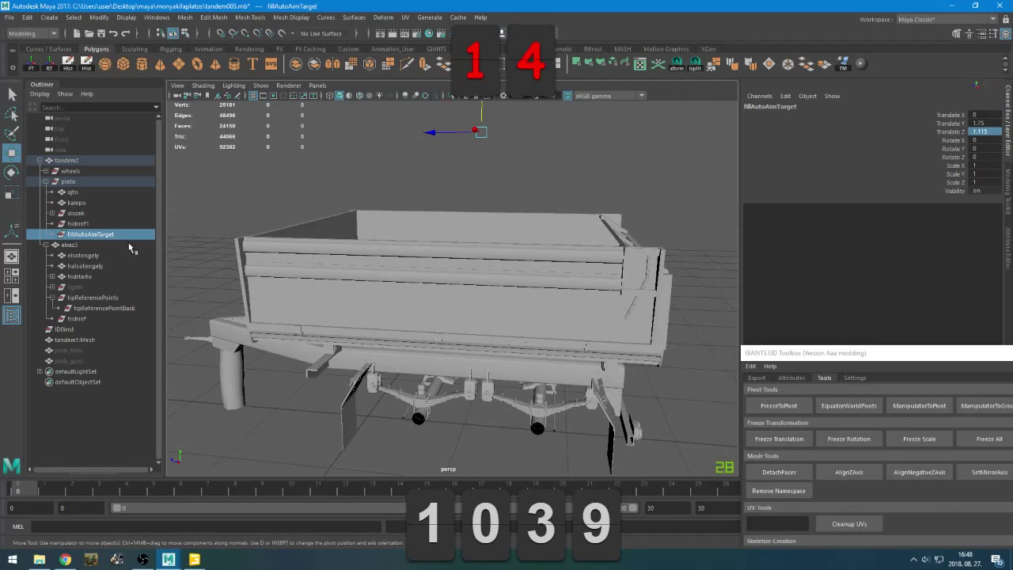
Check the nodes around fillAutoAimTarget and particleLeft on the reference trailer in GIANTS Editor, and return to Maya
key("alt+Tab")
left_click(71, 175)
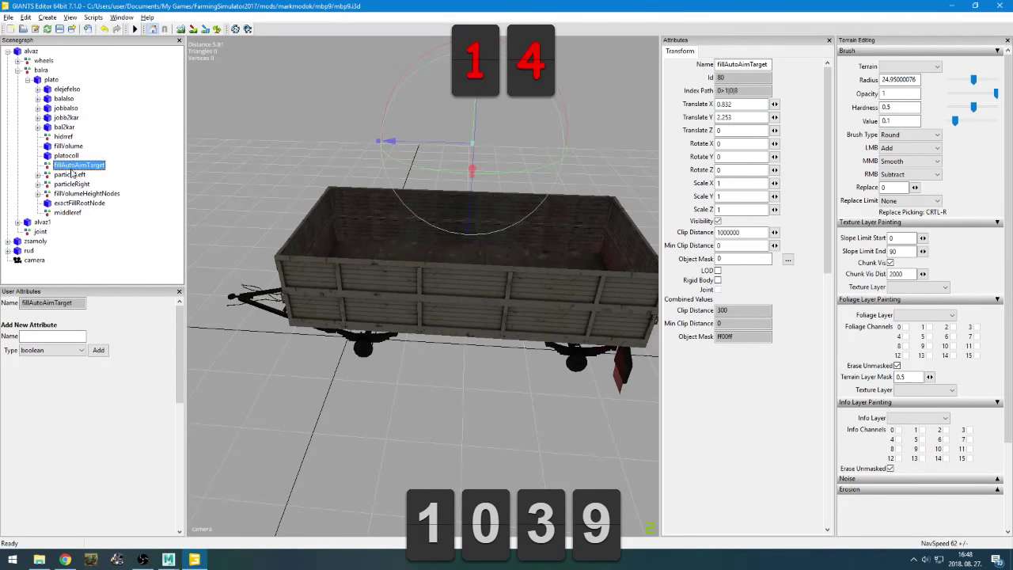
key("alt+Tab")
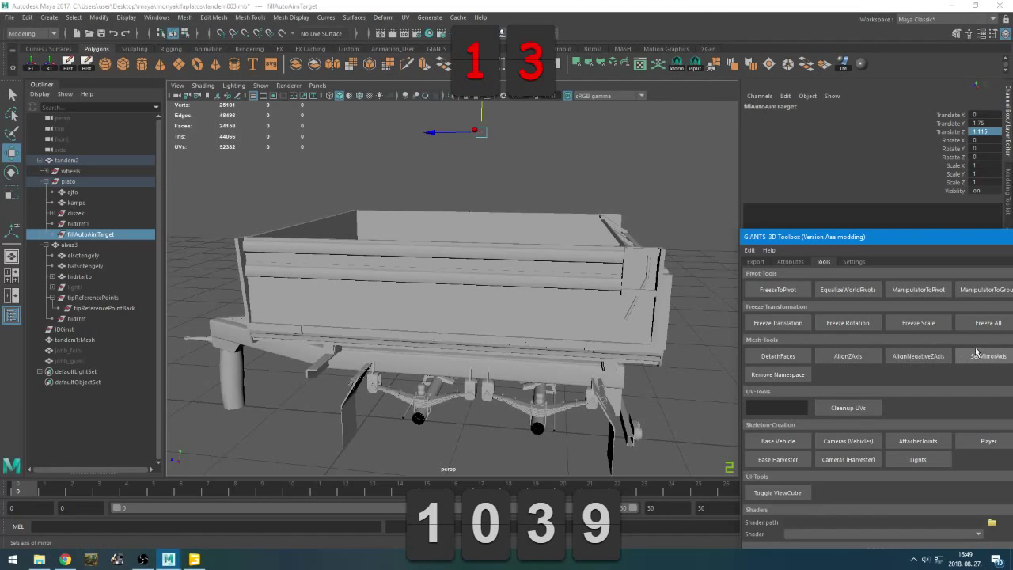
Create a trial Player skeleton to examine its player_skin, player_rightFoot and player_leftFoot nodes, and delete playerRoot
left_click_drag(846, 237, 835, 235)
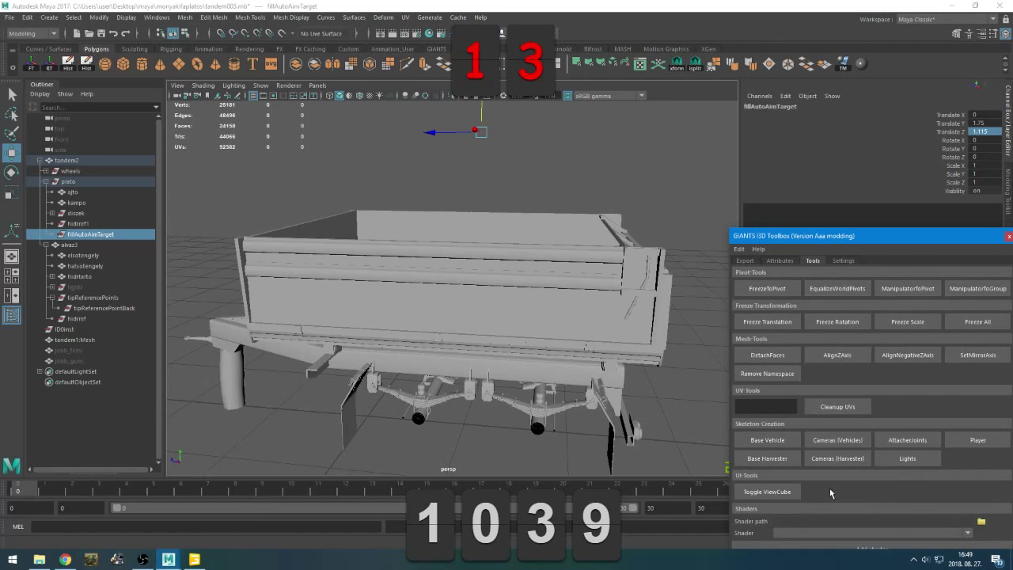
left_click_drag(838, 235, 843, 128)
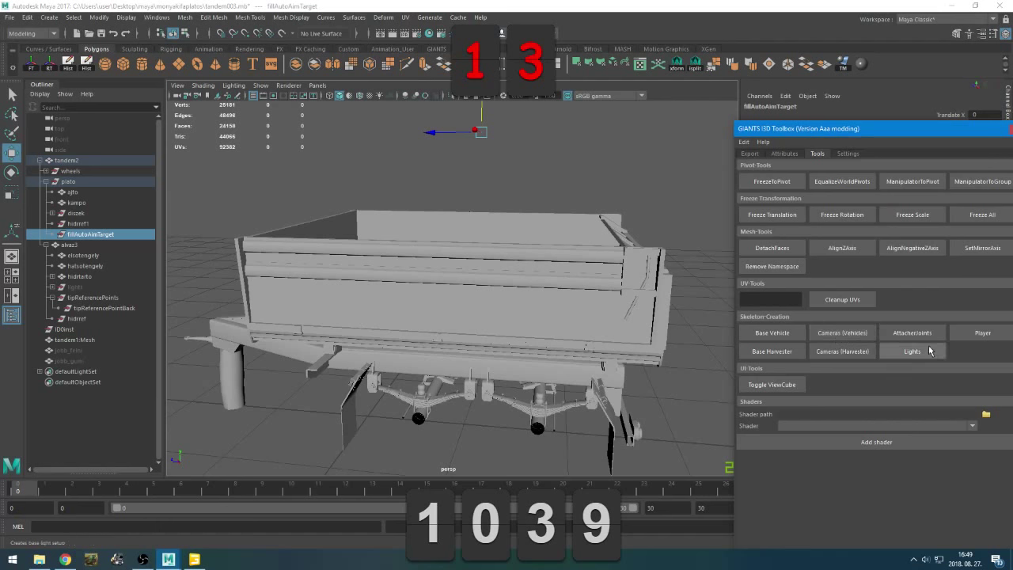
left_click(972, 335)
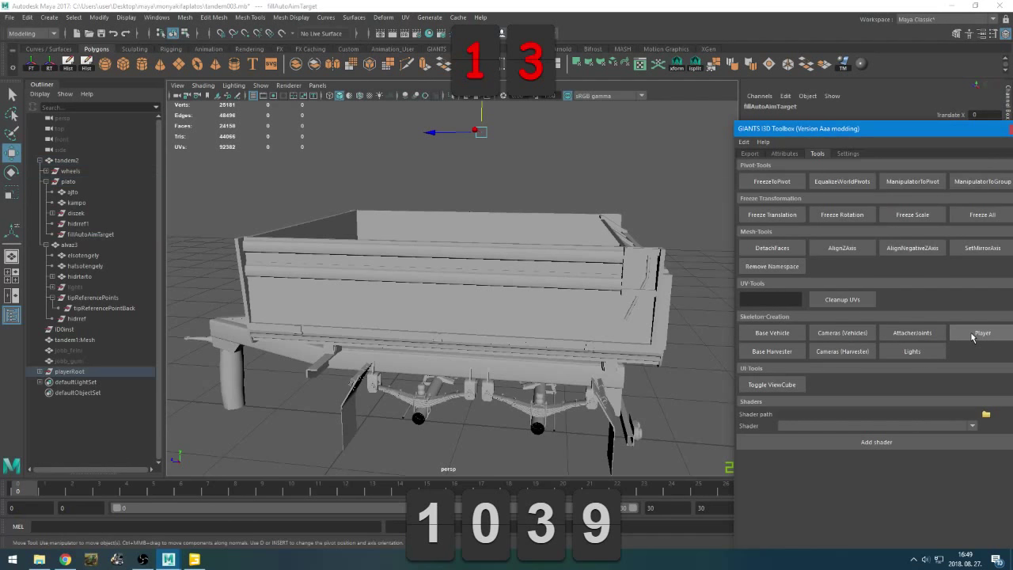
left_click(39, 371)
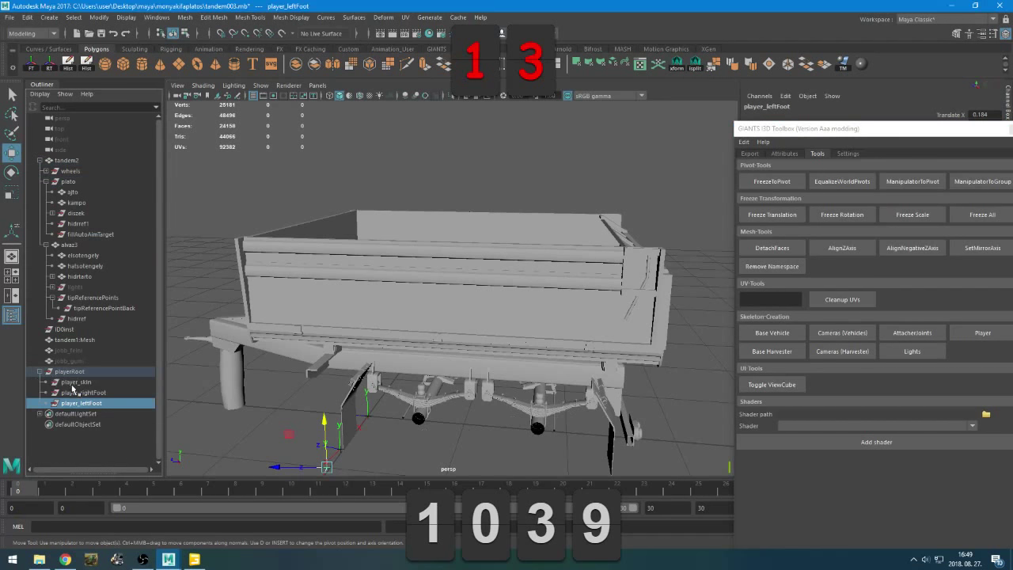
left_click(77, 383)
left_click(79, 392)
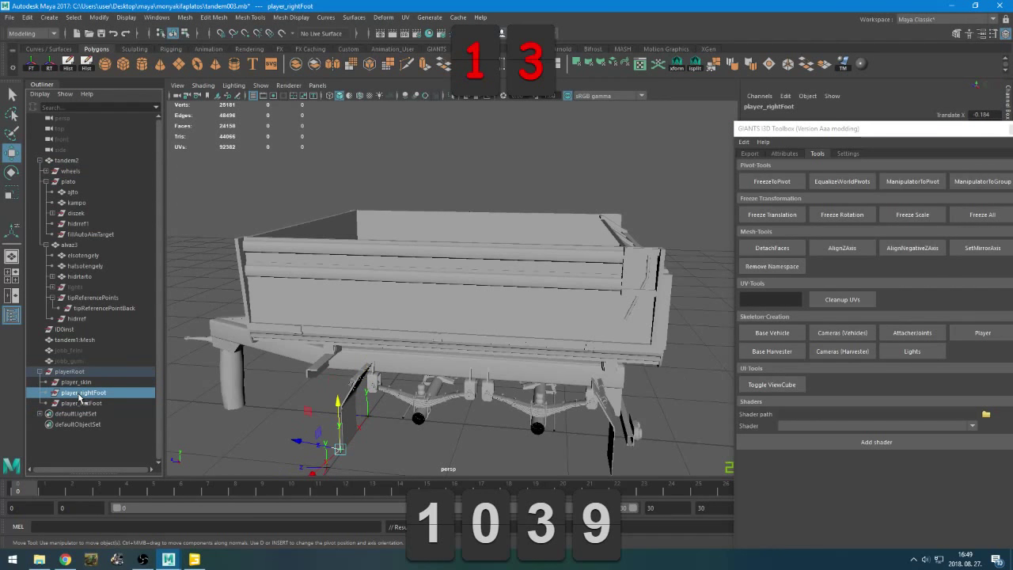
left_click(83, 402)
left_click(79, 381)
left_click(81, 392)
left_click(83, 402)
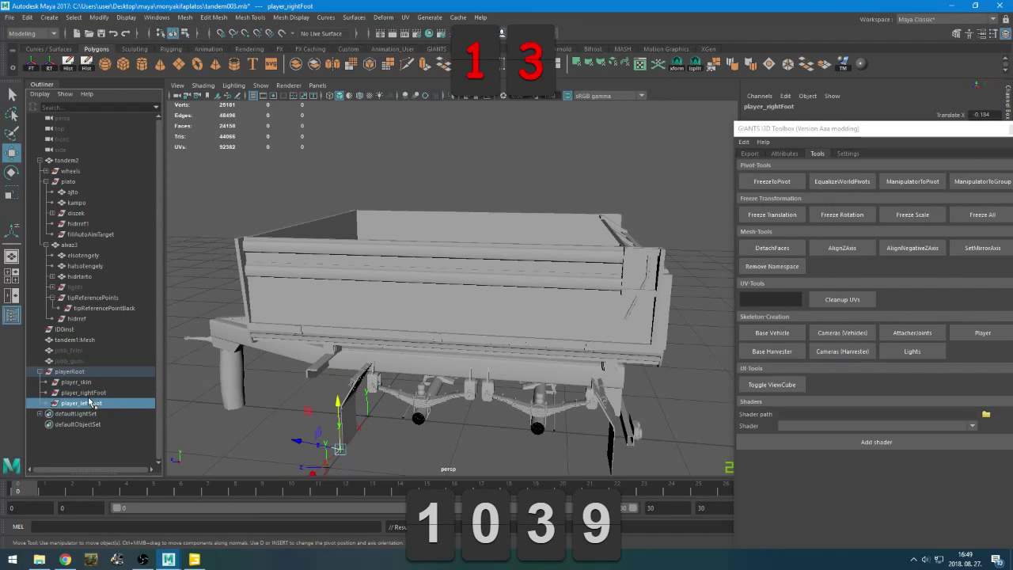
left_click(92, 371)
key("Delete")
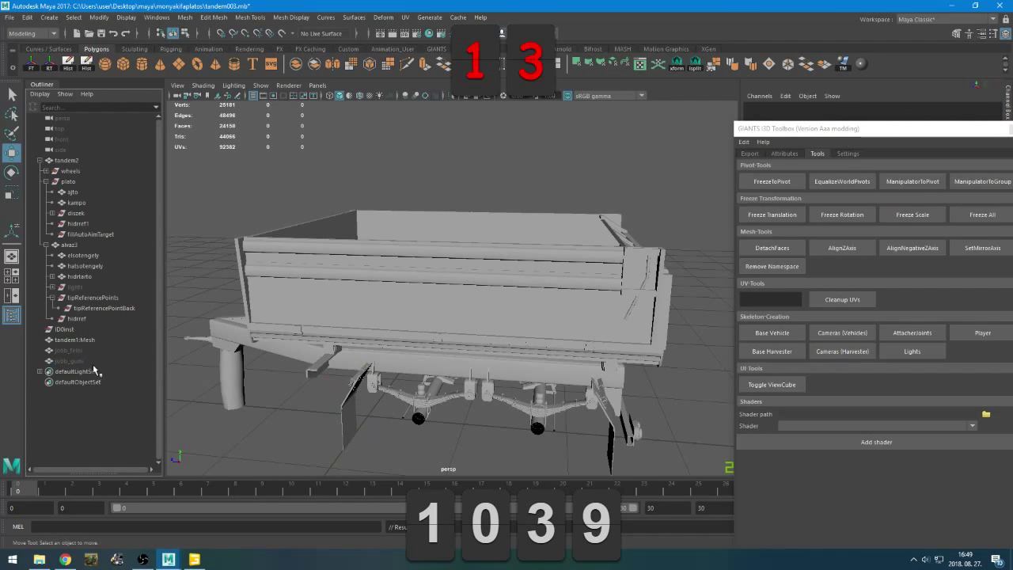
Create a trial Base Harvester skeleton to examine the nodes inside its VehicleName_Col group, and delete it
left_click(784, 352)
scroll(269, 432, "down", 5)
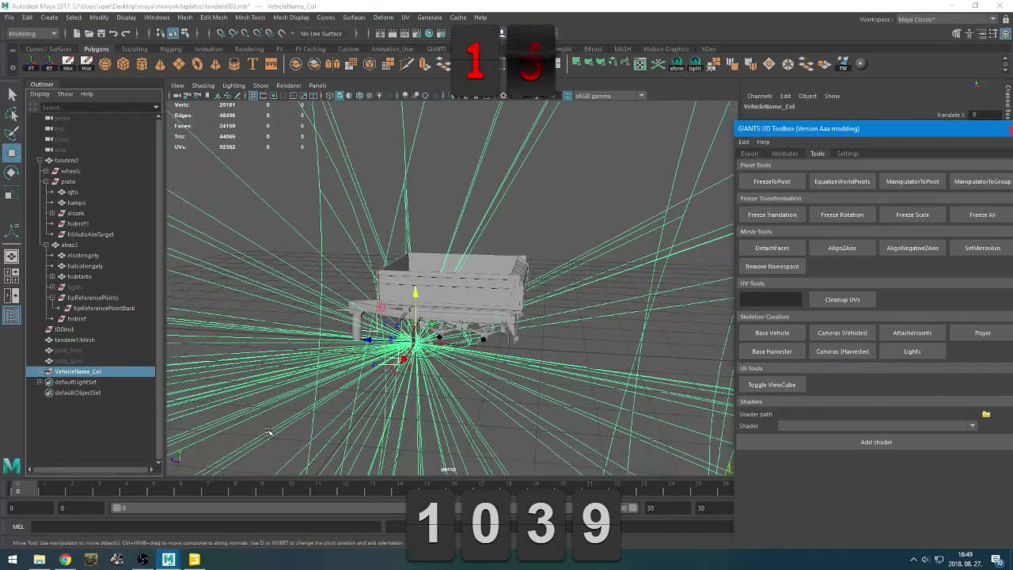
left_click(38, 372)
left_click(39, 371)
scroll(101, 379, "down", 4)
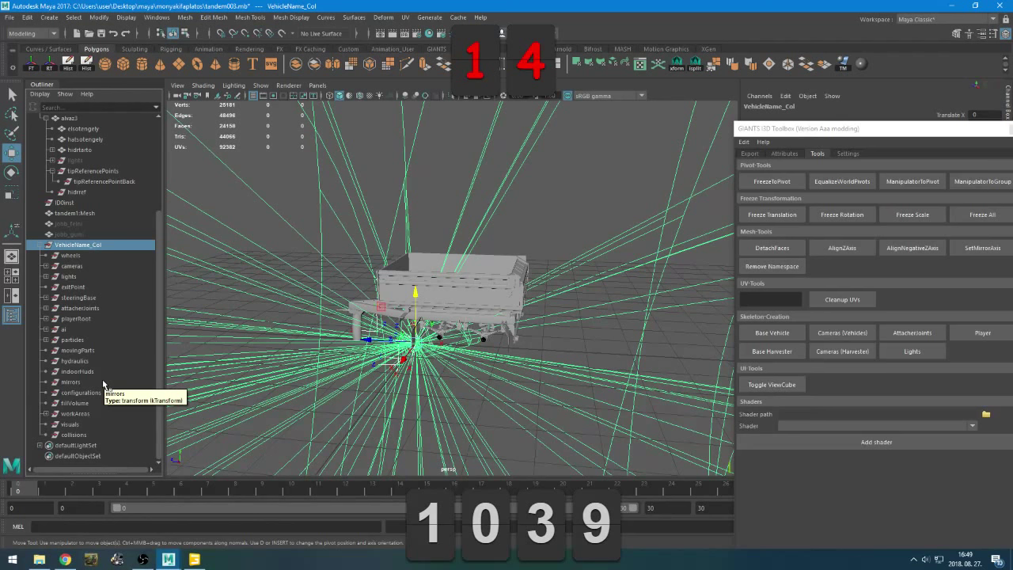
key("Delete")
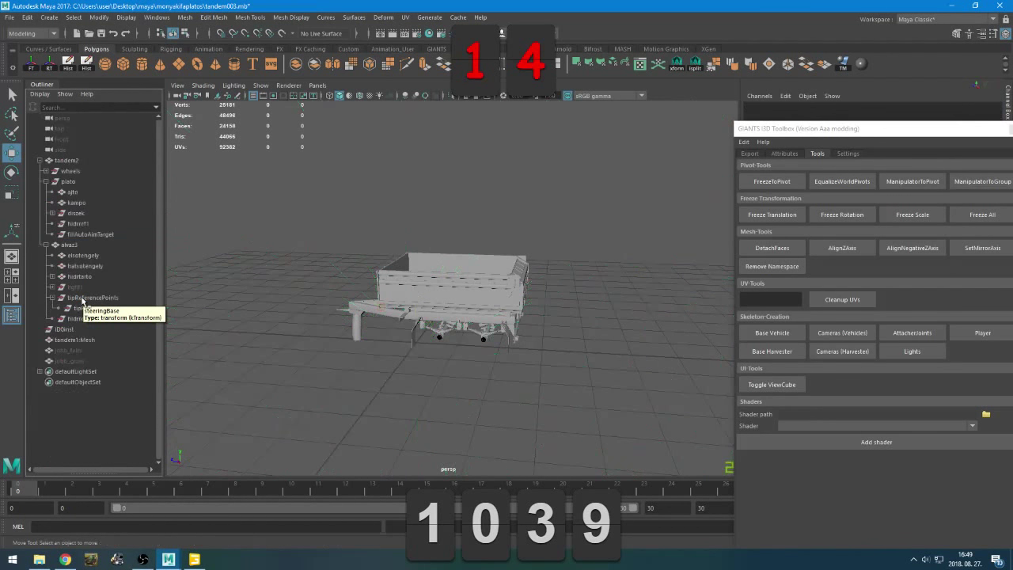
Create a trial Base Vehicle skeleton to examine the nodes inside its VehicleName_Col group, and delete it
left_click(789, 337)
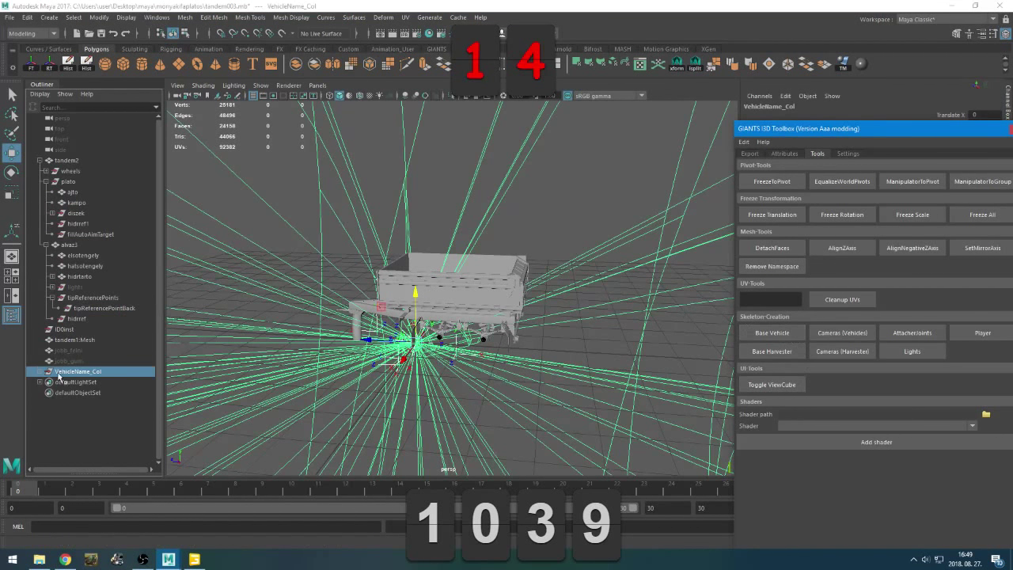
left_click(41, 372)
scroll(70, 389, "down", 3)
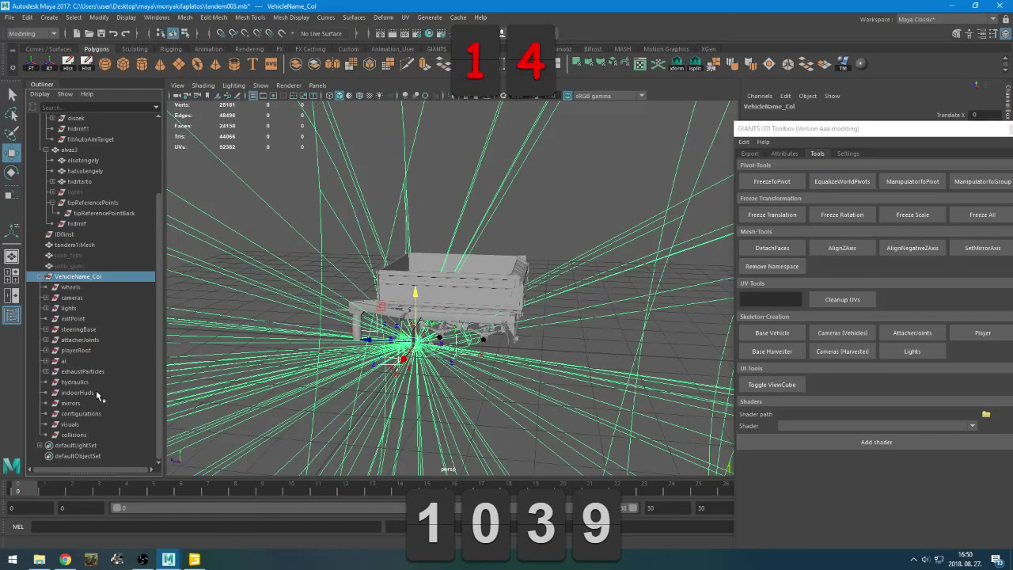
key("Delete")
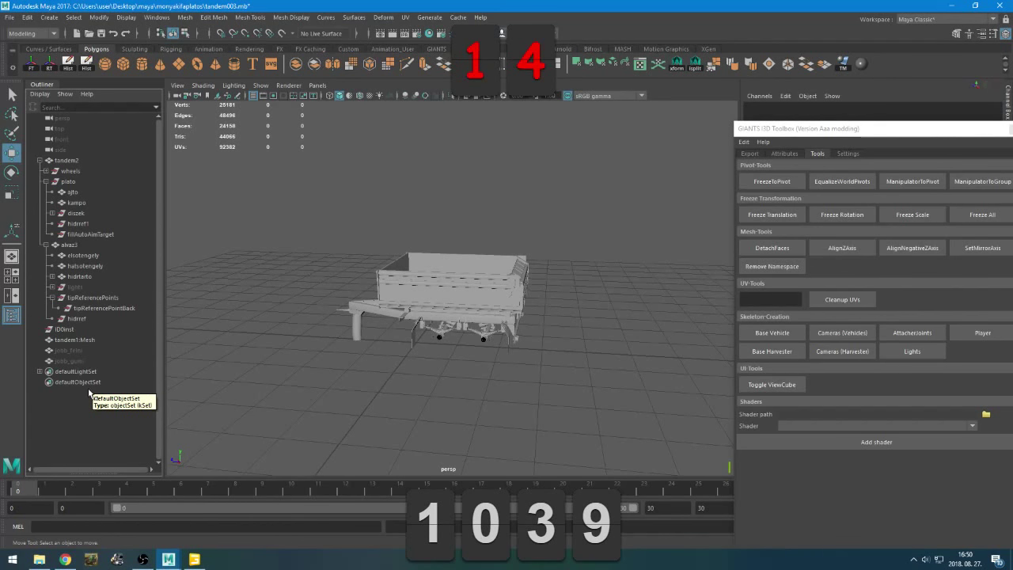
Delete the leftover node listed between the tandem2 hierarchy and tandem1:Mesh
left_click(67, 330)
key("Delete")
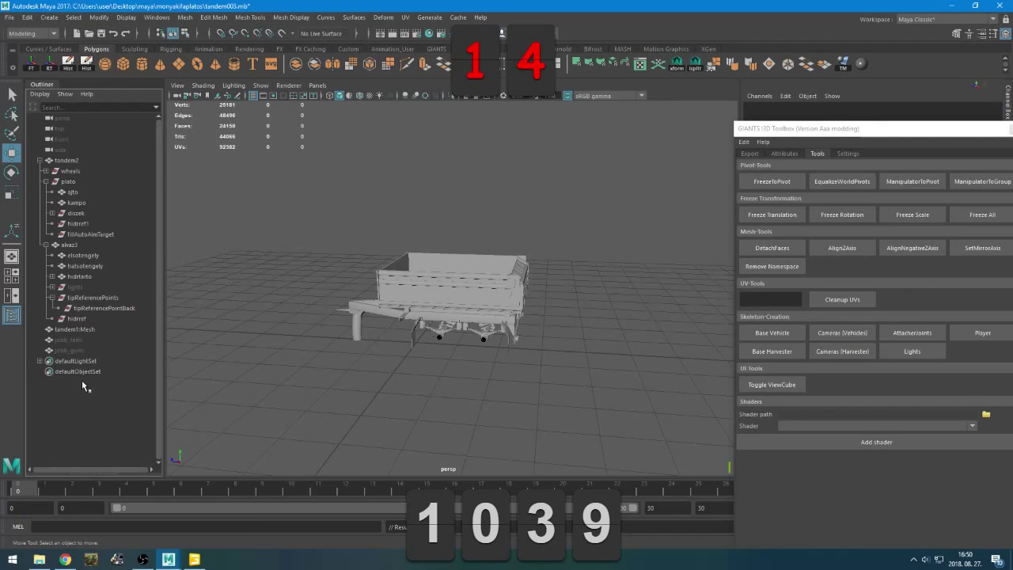
left_click(959, 559)
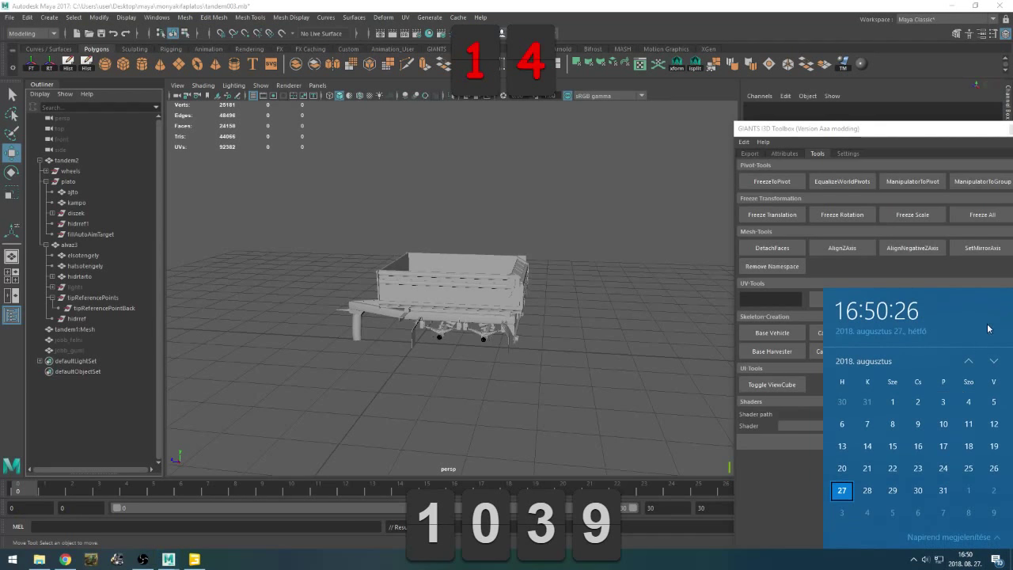
left_click(969, 362)
left_click(969, 362)
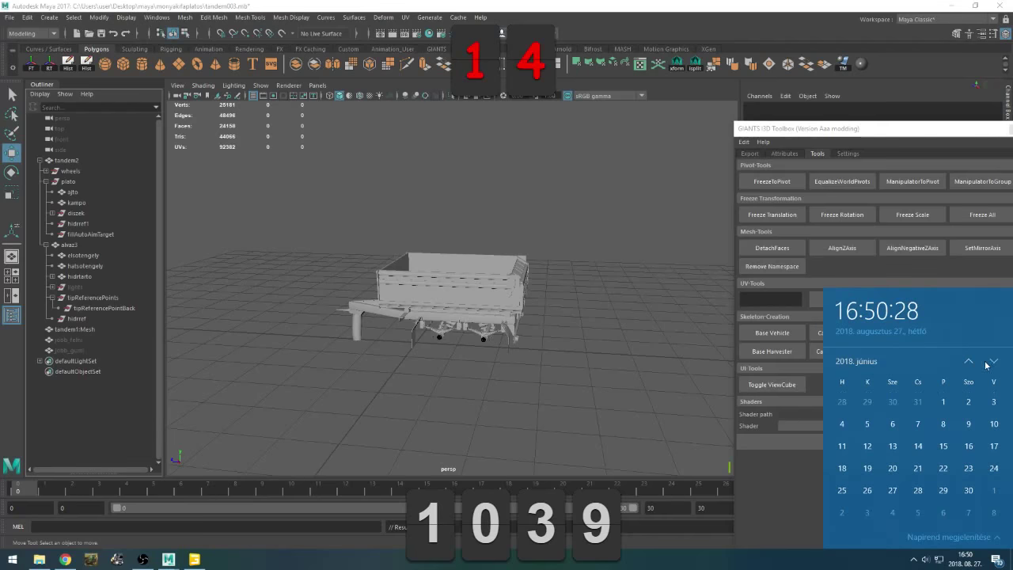
left_click(995, 361)
left_click(996, 362)
left_click(995, 361)
left_click(995, 362)
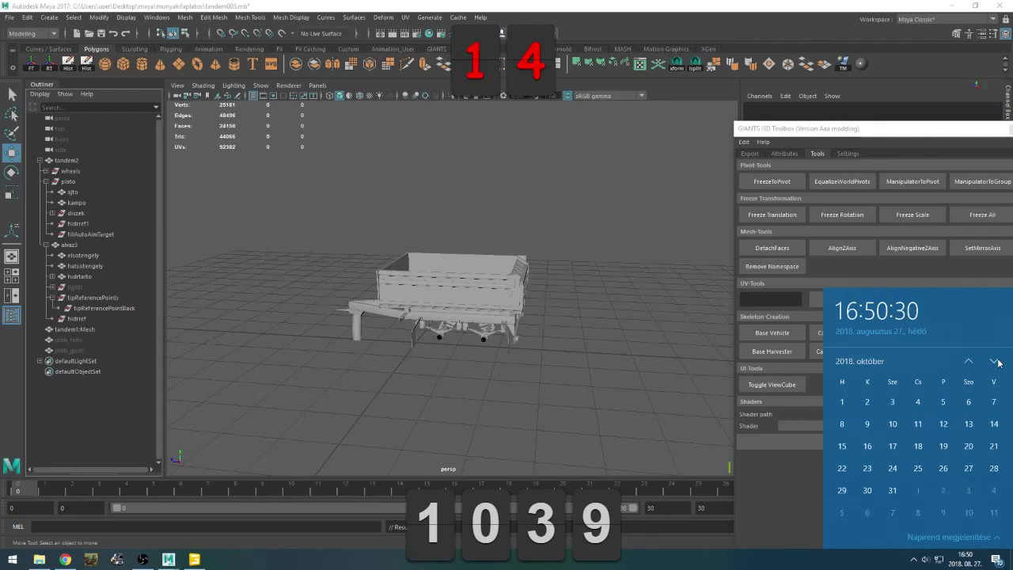
left_click(995, 362)
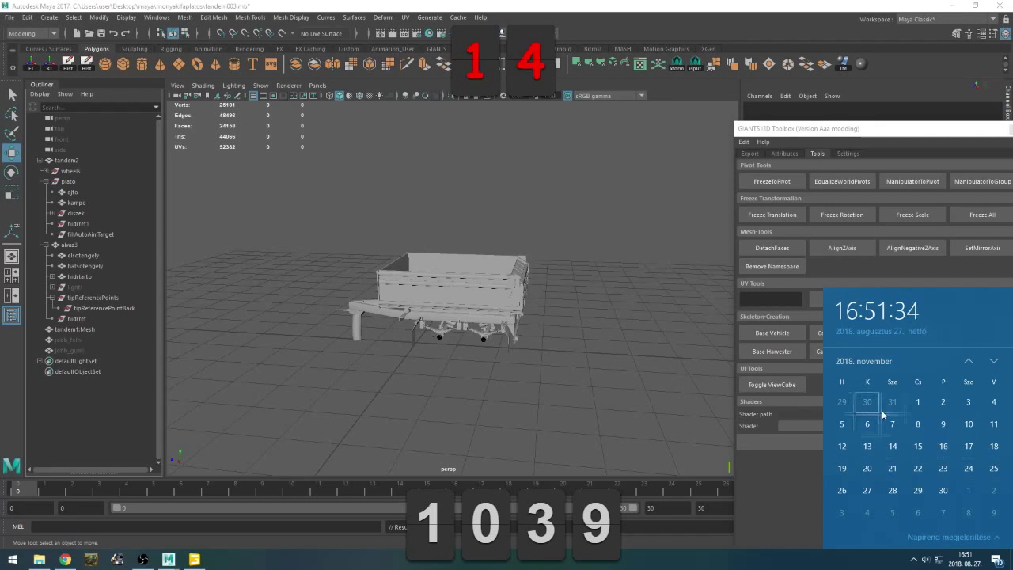
left_click(969, 361)
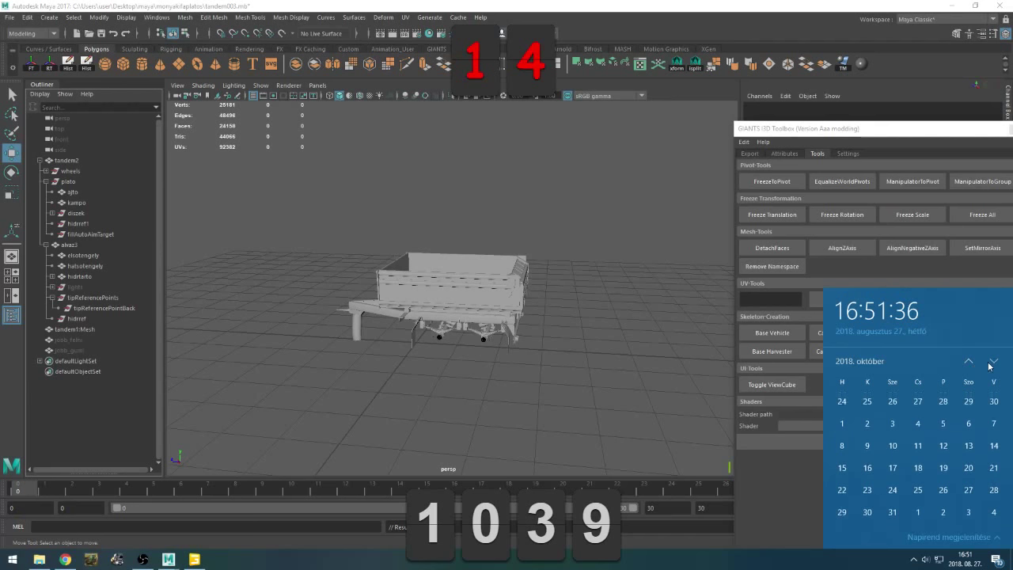
left_click(537, 358)
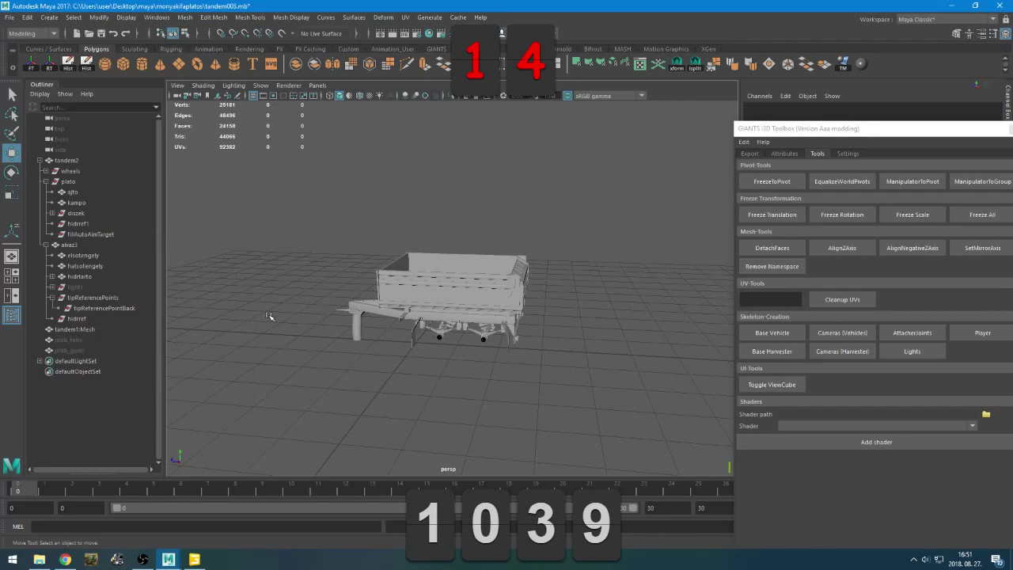
Save the scene as a new version named tandem004
key("q")
key("ctrl+shift+s")
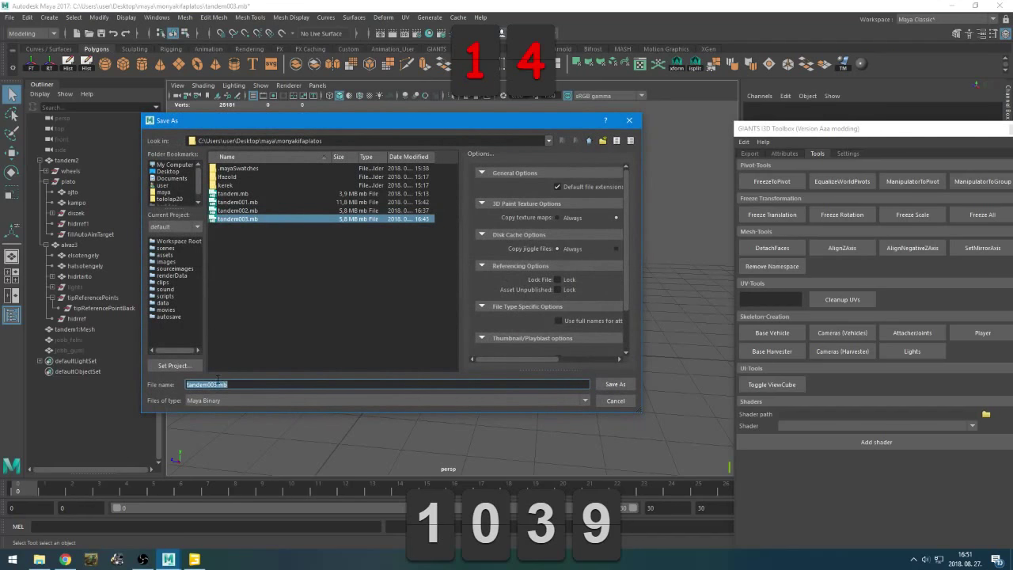
type("tandem004")
key("Return")
key("w")
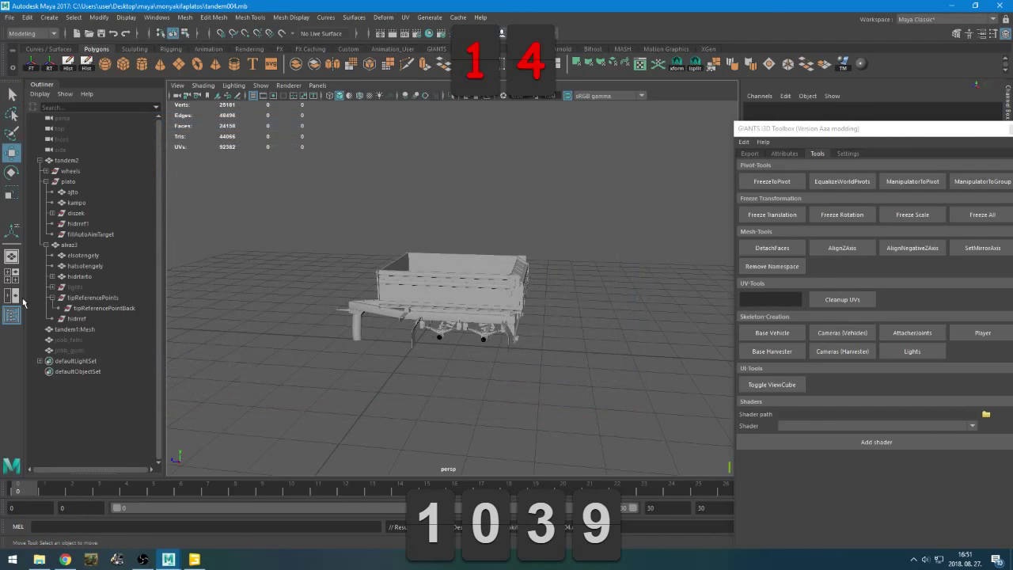
Duplicate fillAutoAimTarget under plato and rename the copy particleback, basing the name on the particleLeft node copied from GIANTS Editor
left_click(89, 235)
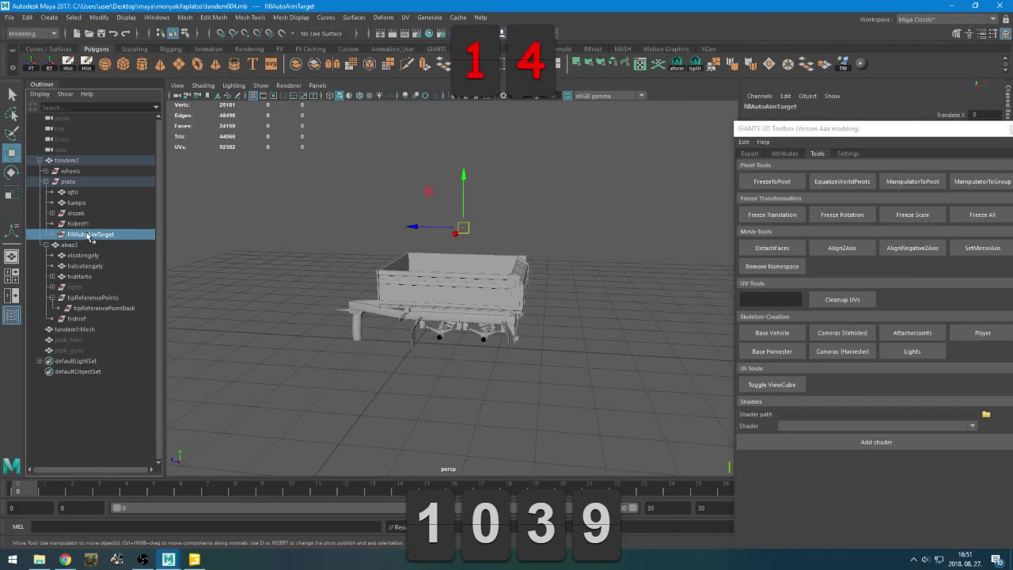
key("alt+Tab")
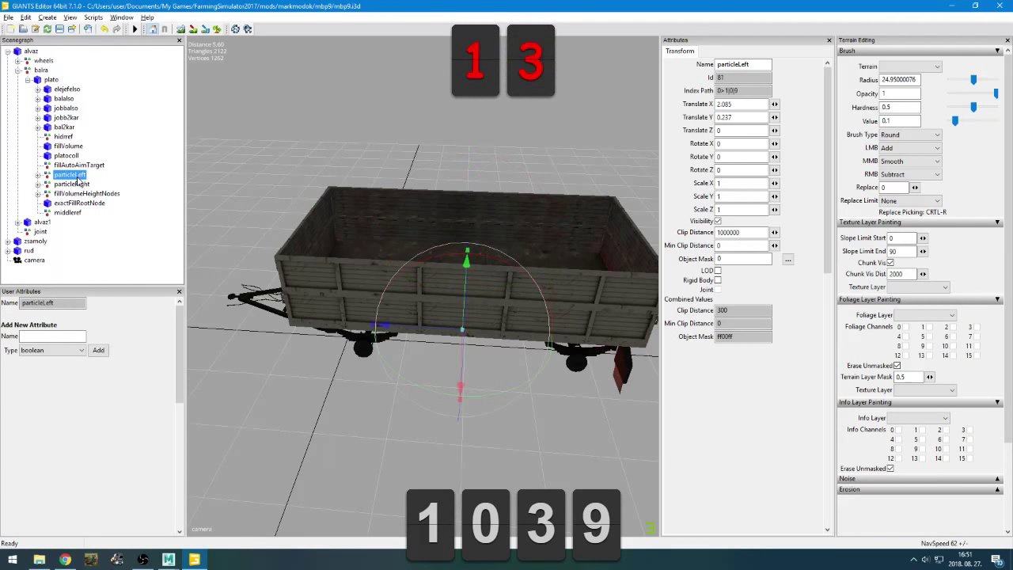
left_click_drag(753, 66, 639, 99)
key("ctrl+c")
key("alt+Tab")
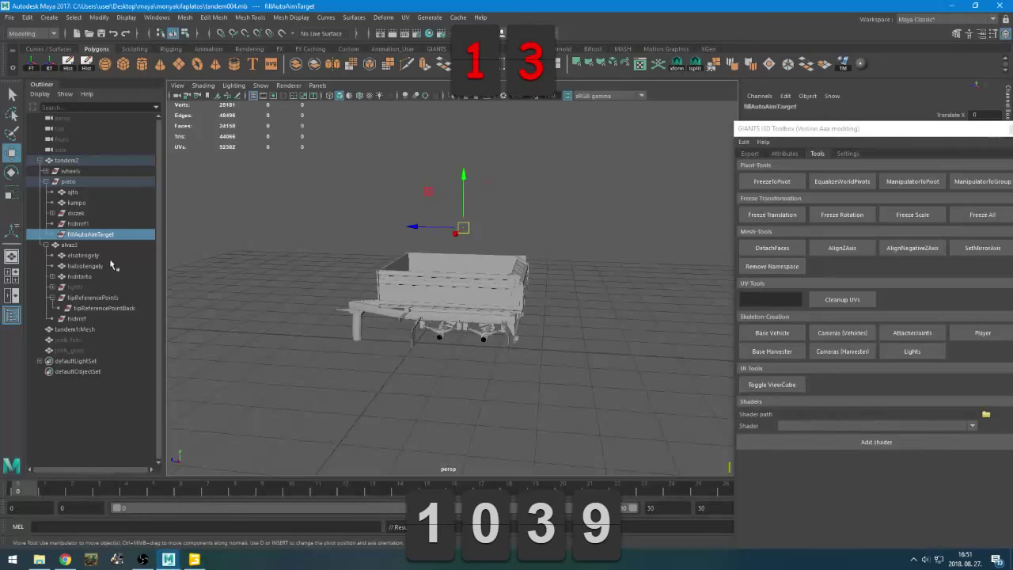
key("ctrl+d")
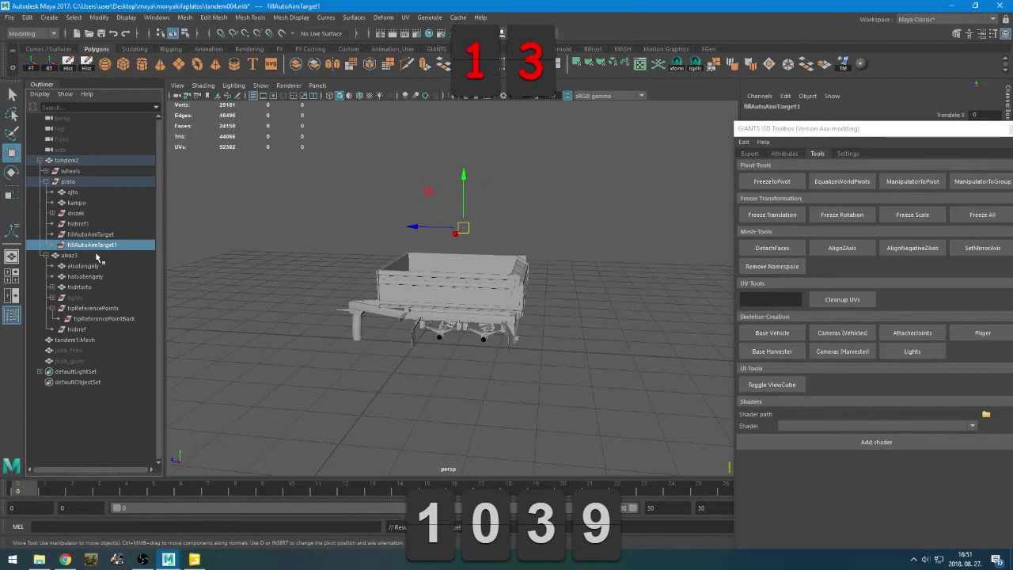
double_click(95, 246)
key("ctrl+v")
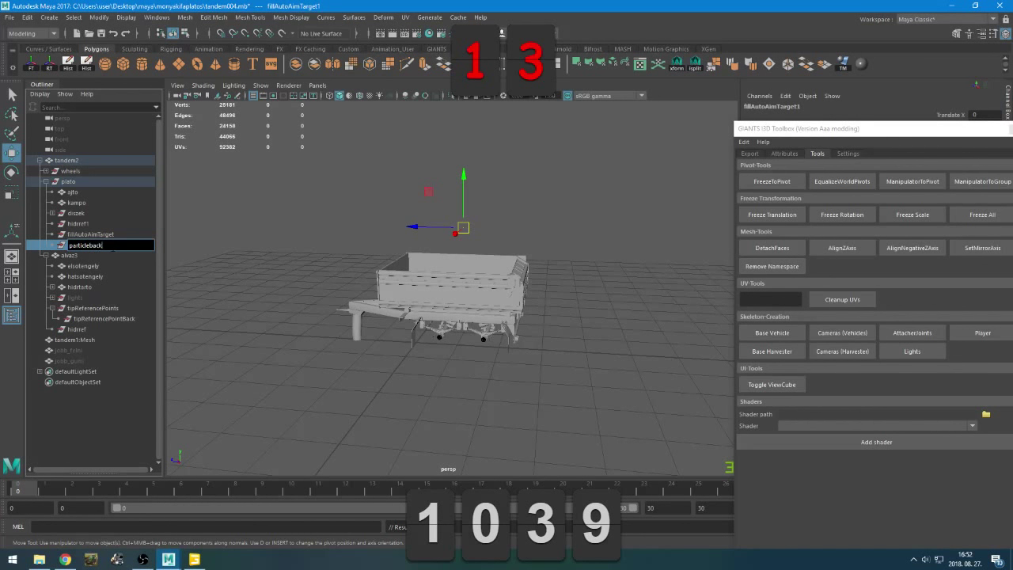
key("Return")
Set particleback's Translate Y and Translate Z to 0
left_click_drag(948, 127, 946, 174)
left_click(983, 123)
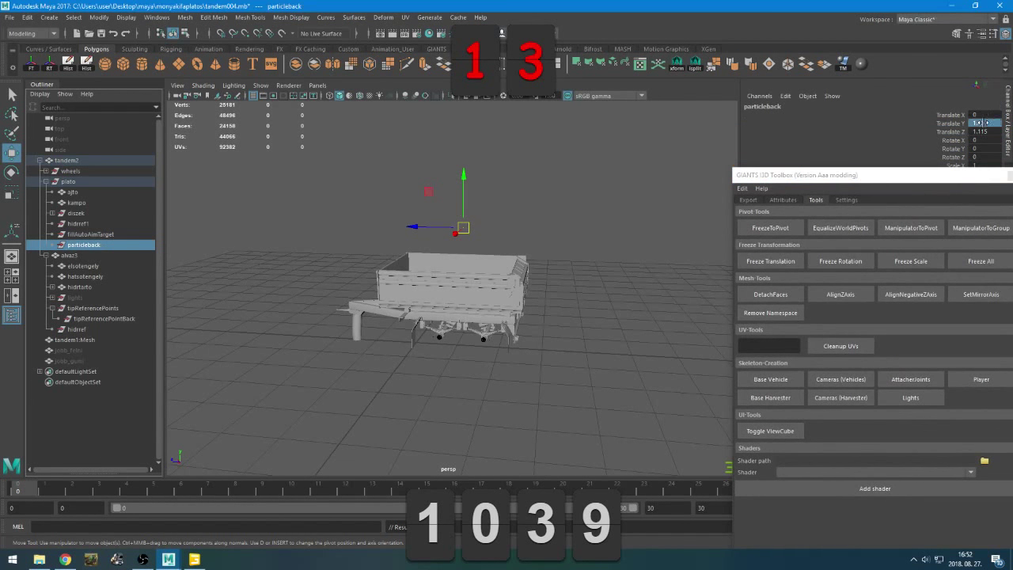
type("0")
key("Tab")
type("0")
key("Tab")
left_click_drag(659, 279, 582, 312, "alt")
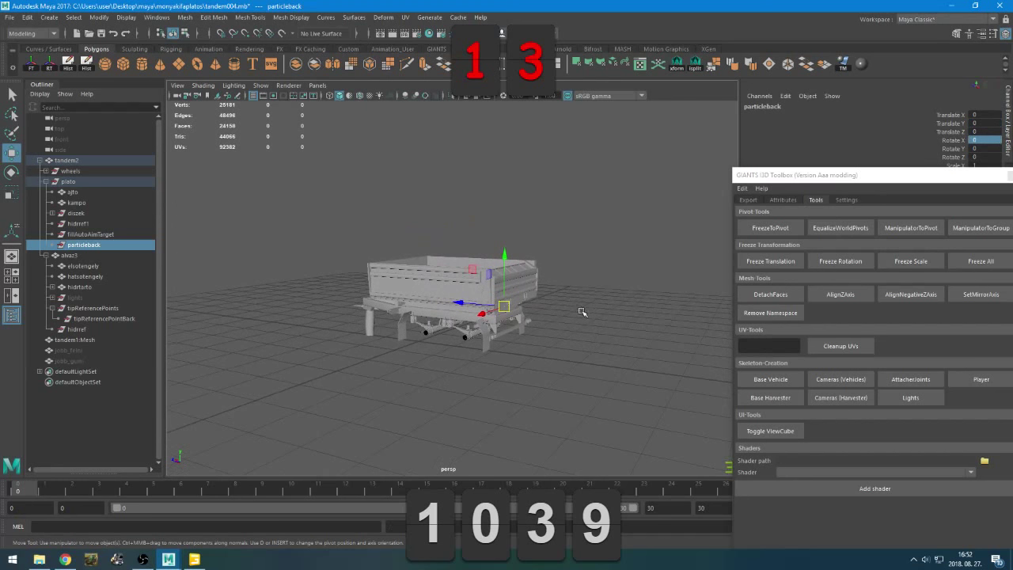
scroll(581, 312, "up", 3)
In GIANTS Editor, expand the reference trailer's fillVolumeHeightNodes group and examine where its Front, Back, Right and Left nodes sit
key("alt+Tab")
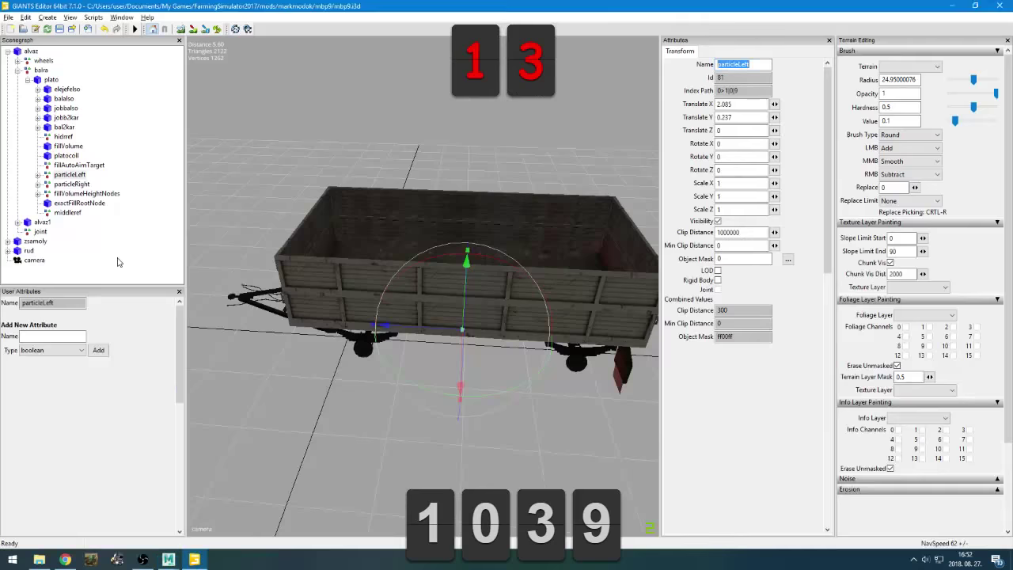
left_click(79, 193)
double_click(85, 197)
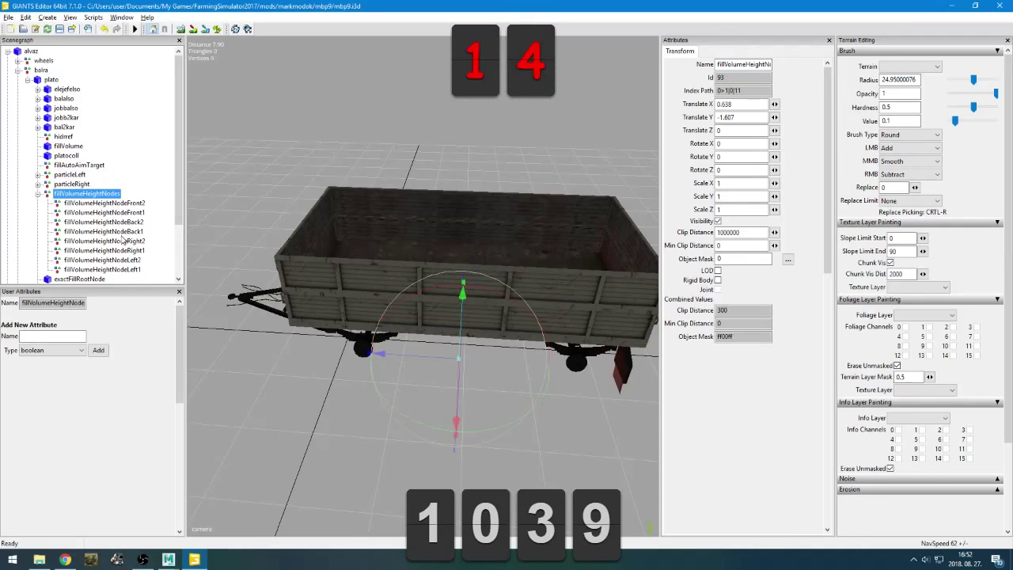
scroll(123, 240, "down", 1)
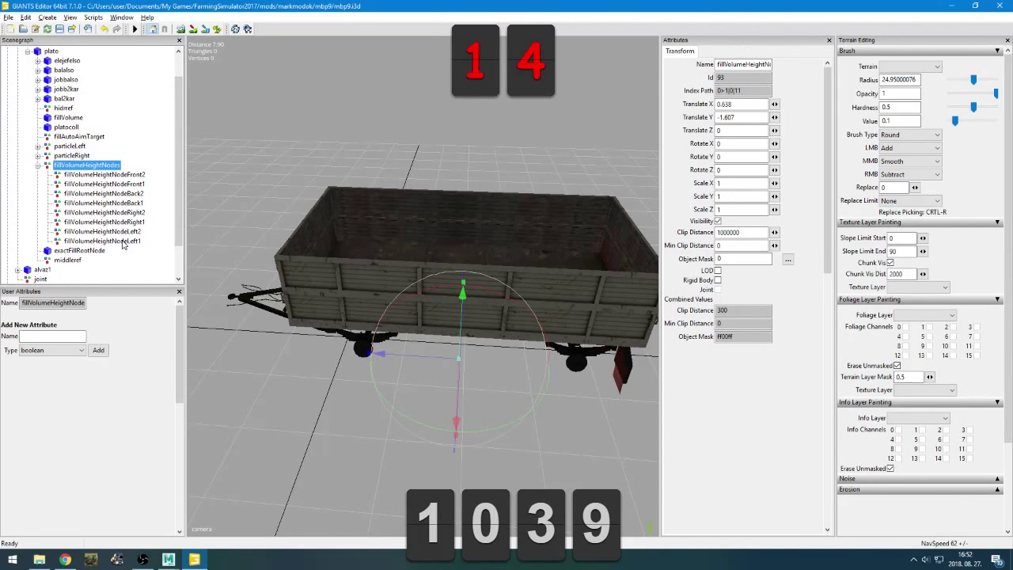
scroll(432, 245, "down", 2)
left_click_drag(432, 245, 332, 251, "alt")
left_click(96, 174)
scroll(331, 196, "down", 1)
middle_click_drag(331, 196, 252, 201)
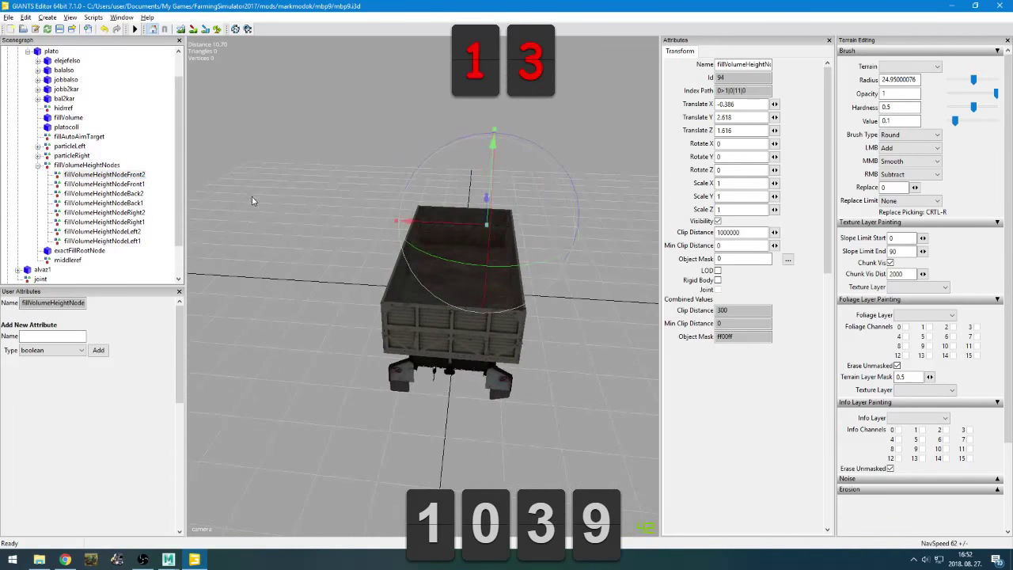
left_click(123, 185)
left_click_drag(343, 255, 338, 266, "alt")
left_click(125, 193)
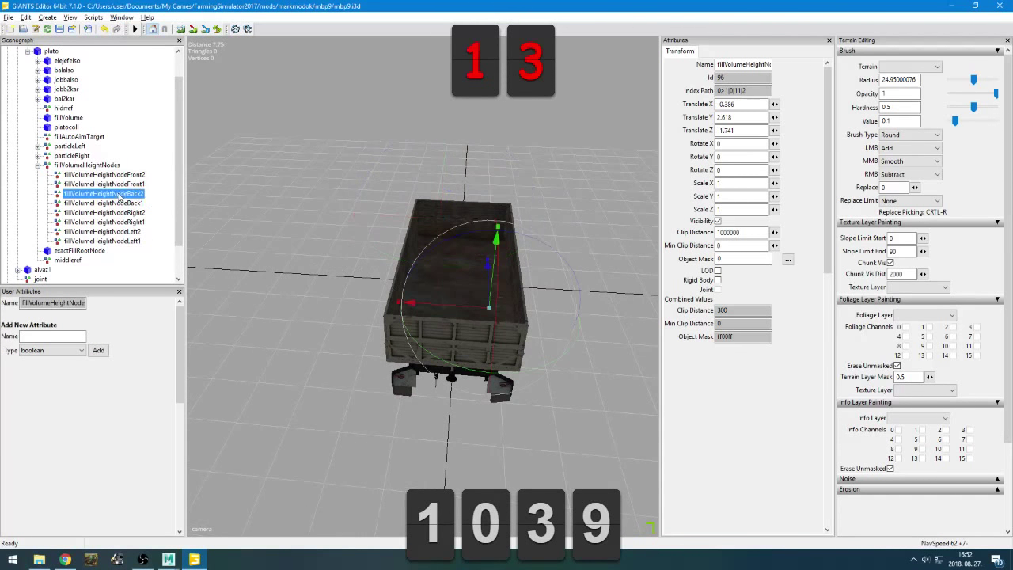
left_click(118, 202)
left_click_drag(196, 256, 242, 347, "alt")
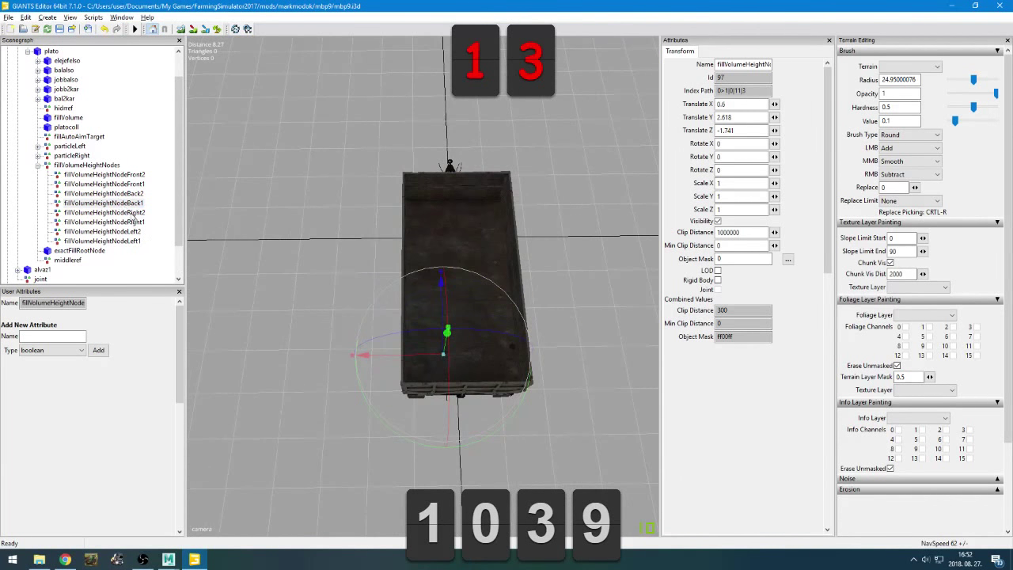
left_click(130, 213)
left_click(132, 223)
left_click(131, 231)
left_click(132, 240)
key("alt+Tab")
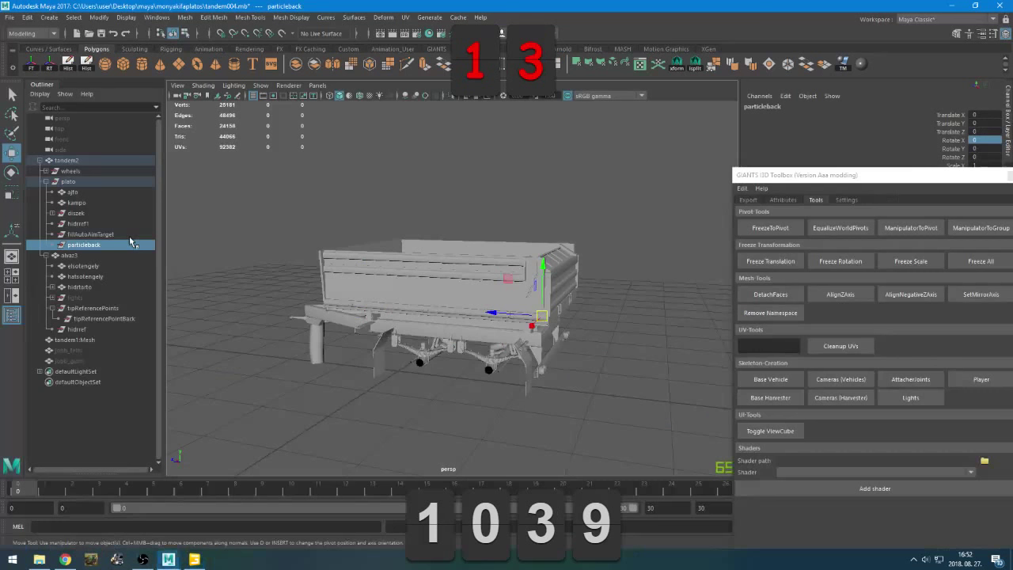
Go through the eight reference height nodes again in GIANTS Editor, comparing their positions from above the trailer bed
key("alt+Tab")
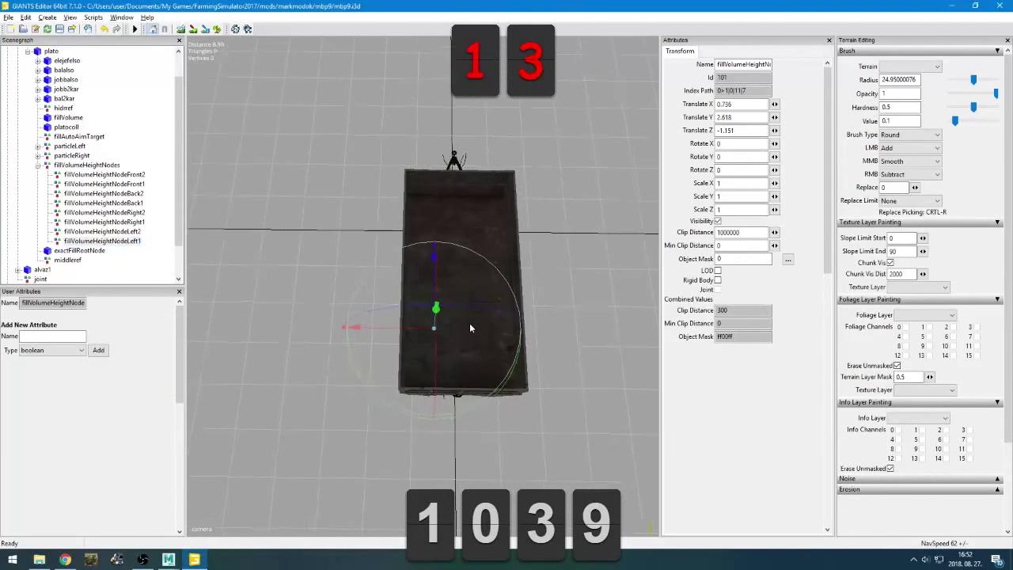
left_click(90, 176)
left_click(91, 184)
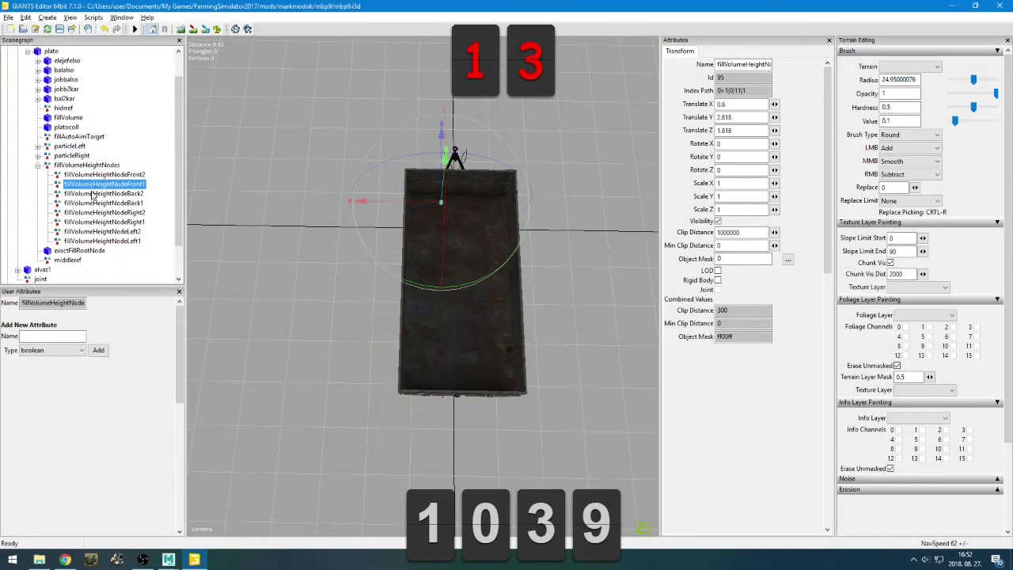
left_click(92, 194)
left_click(95, 204)
left_click(99, 212)
left_click(103, 222)
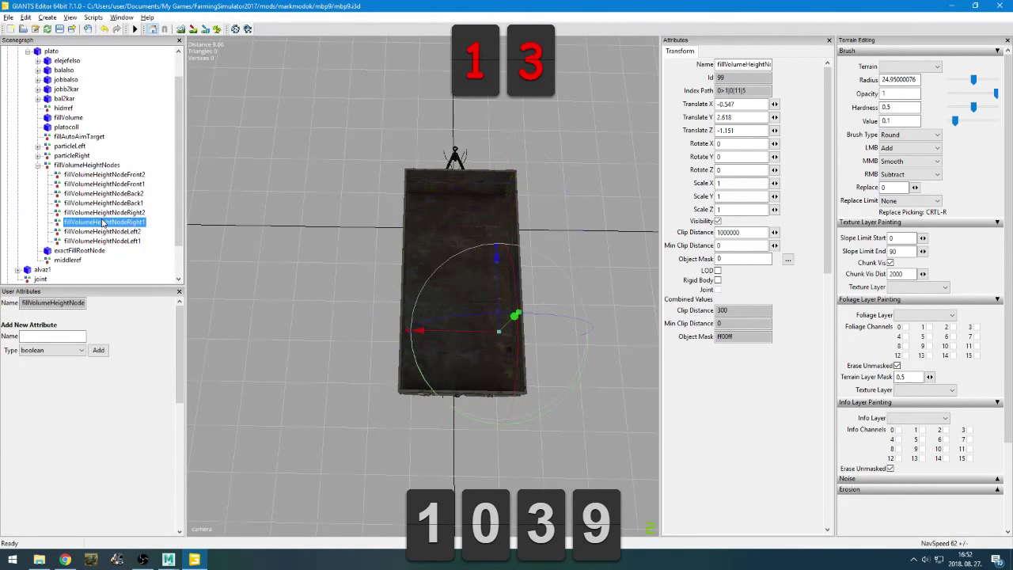
left_click(104, 231)
left_click(107, 241)
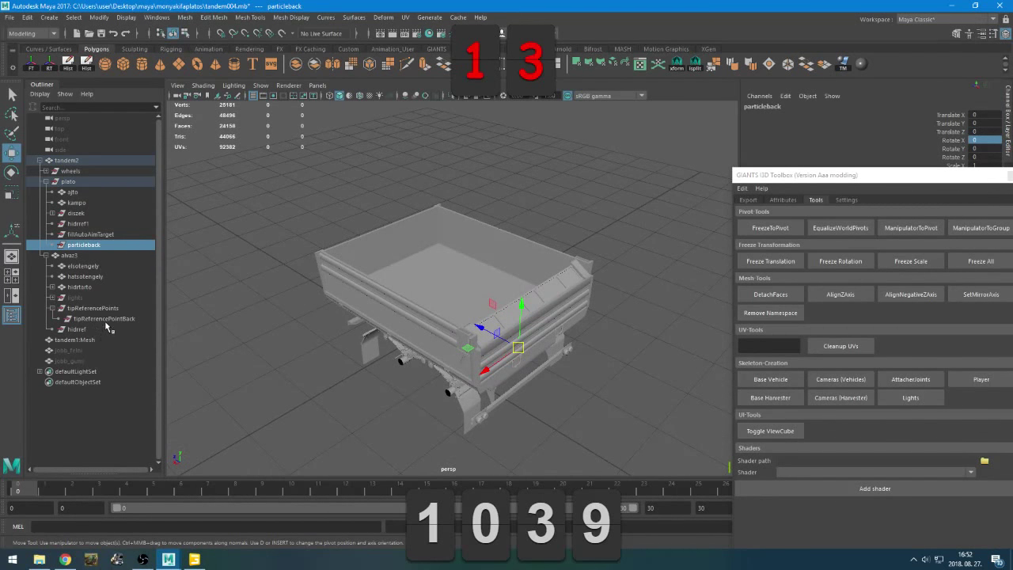
Back in Maya, duplicate particleback and place the copy in a new group under plato
key("ctrl+d")
key("ctrl+g")
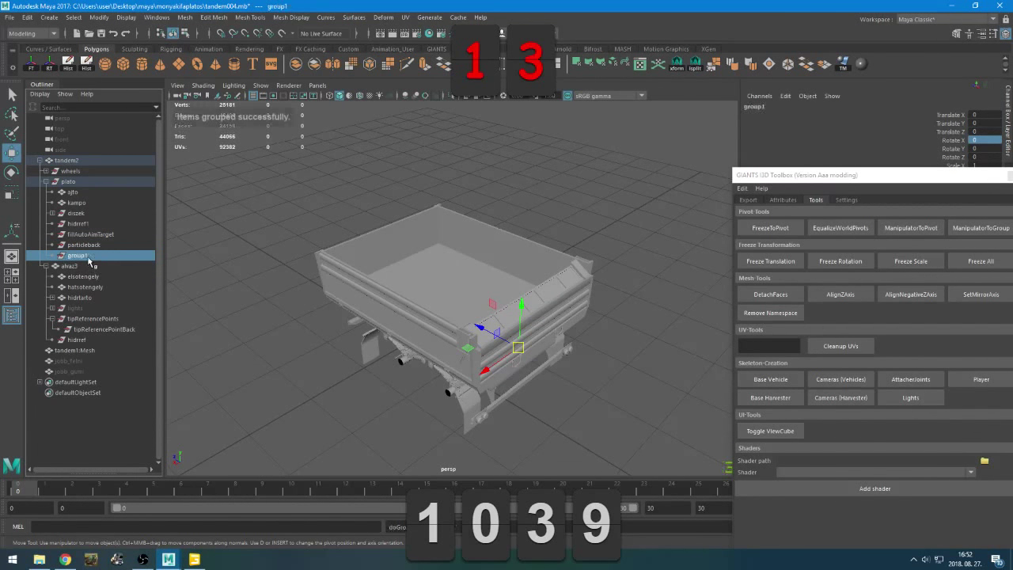
left_click(56, 256)
Copy the fillVolumeHeightNodes name from GIANTS Editor and give it to the new group in Maya
key("alt+Tab")
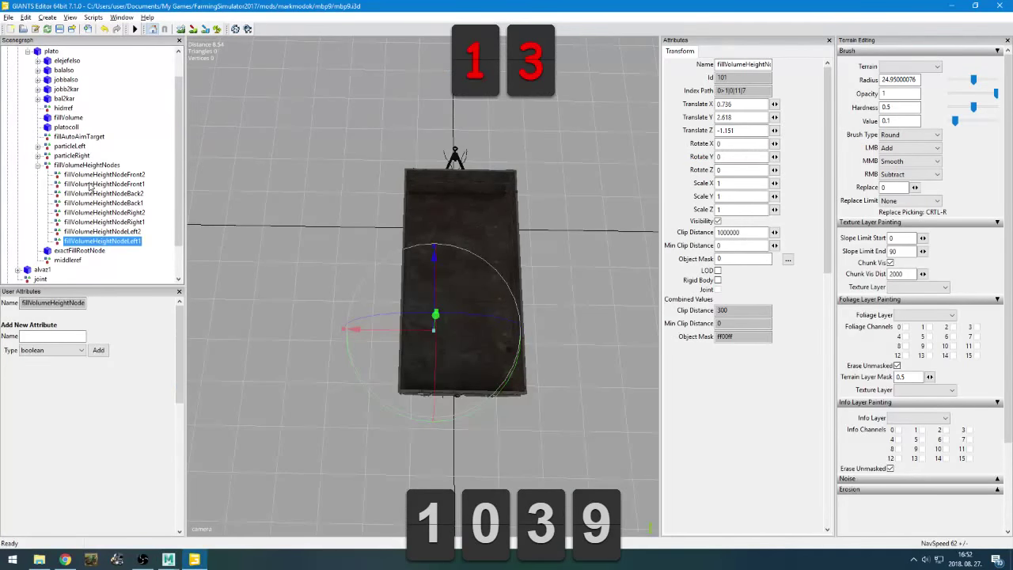
left_click(87, 165)
left_click(751, 64)
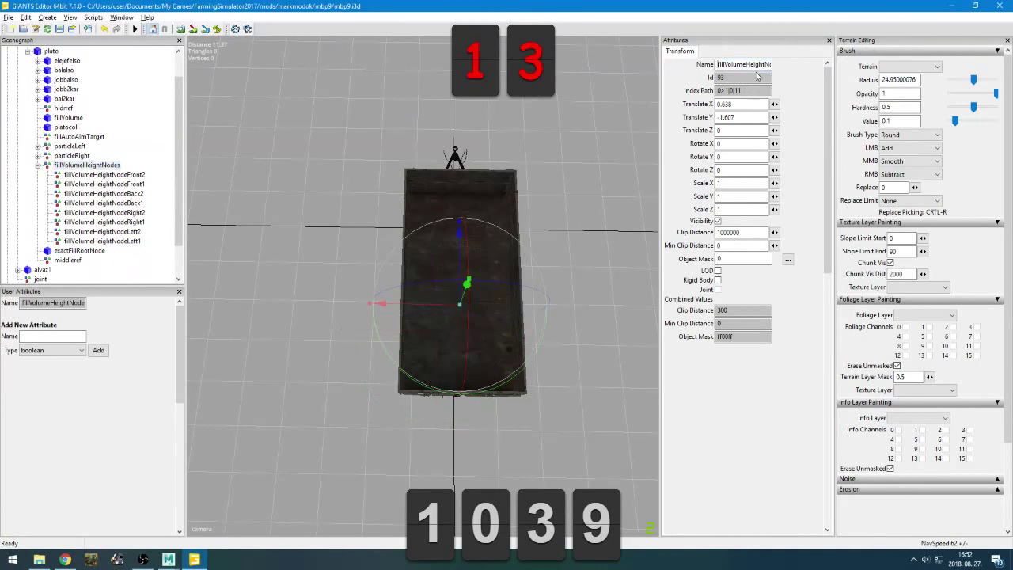
key("ctrl+a")
key("ctrl+c")
key("alt+Tab")
double_click(79, 256)
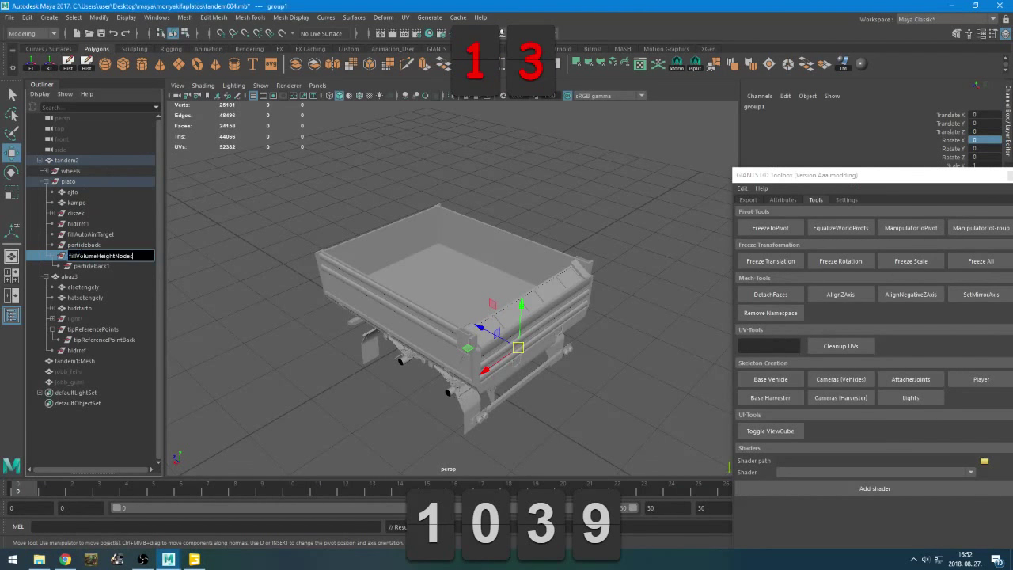
key("ctrl+v")
key("Return")
Rename the node inside the fillVolumeHeightNodes group as fillVolumeHeightNodefront1
double_click(95, 266)
key("ctrl+v")
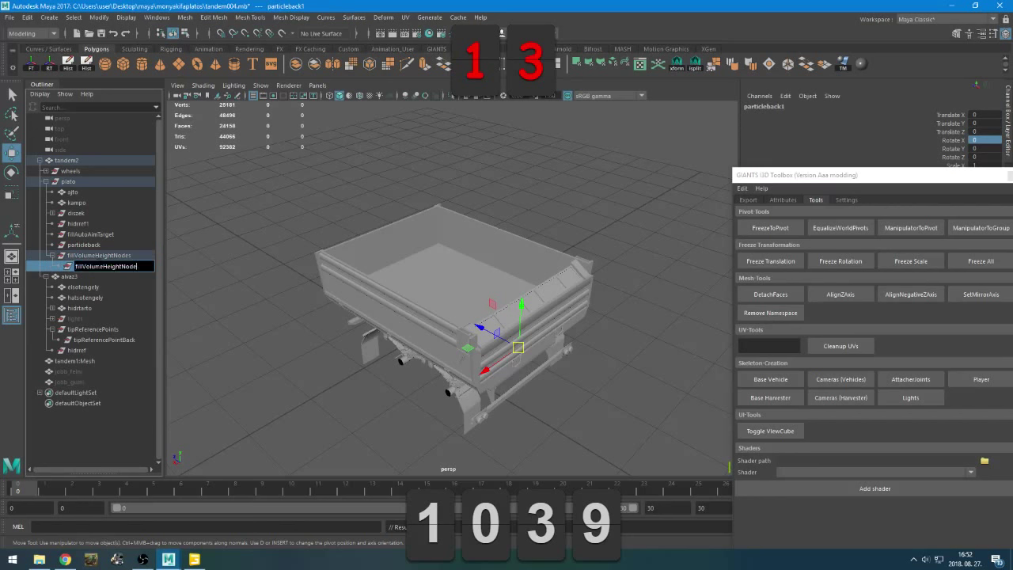
type("front1")
key("Return")
In the top view, place fillVolumeHeightNodefront1 near the platform's front at about X 0.617, Z 2.534, and its duplicate opposite at about X -0.463
left_click_drag(295, 273, 383, 332, "alt")
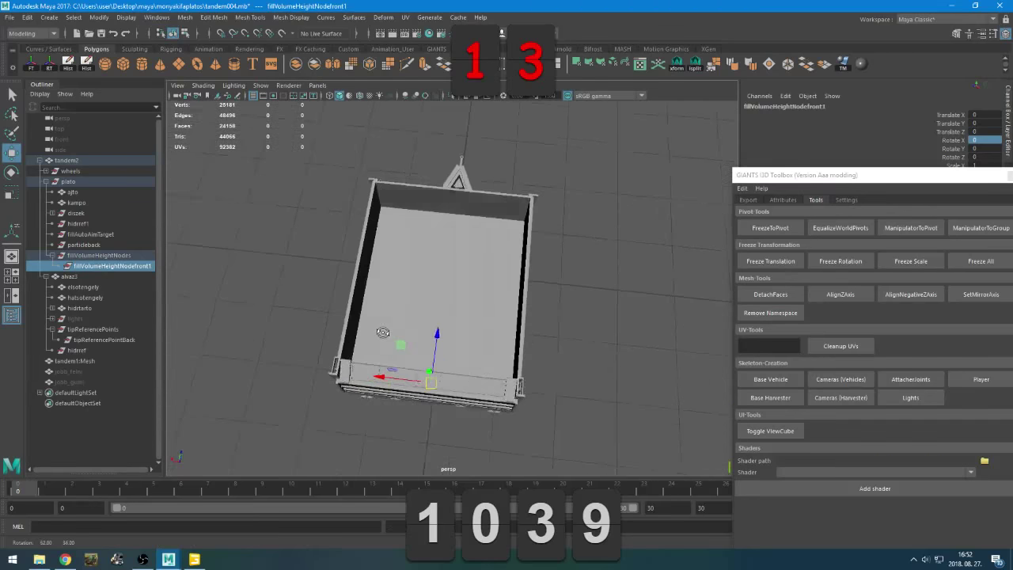
key("space")
key("space")
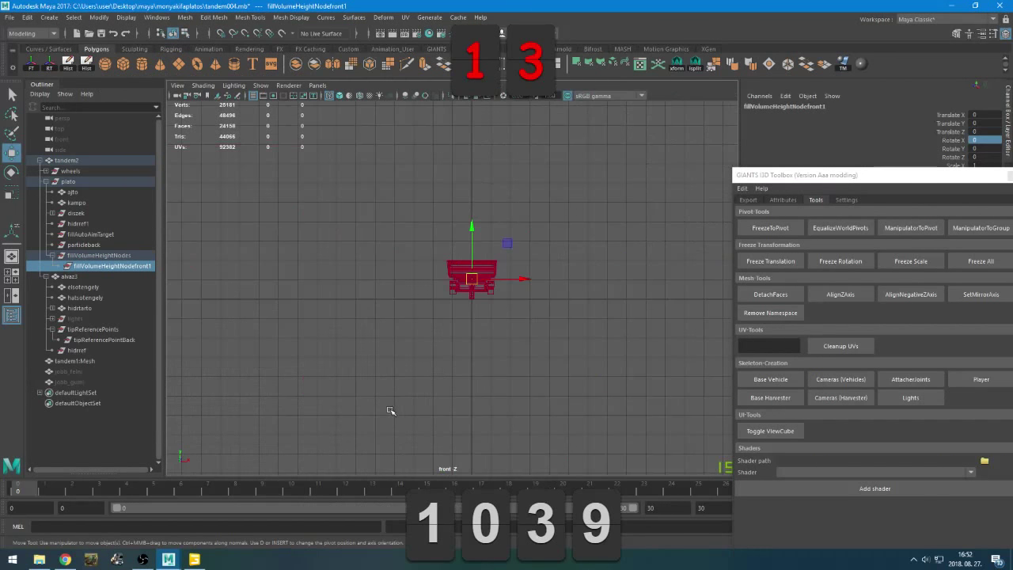
key("space")
key("space")
key("a")
scroll(434, 309, "down", 1)
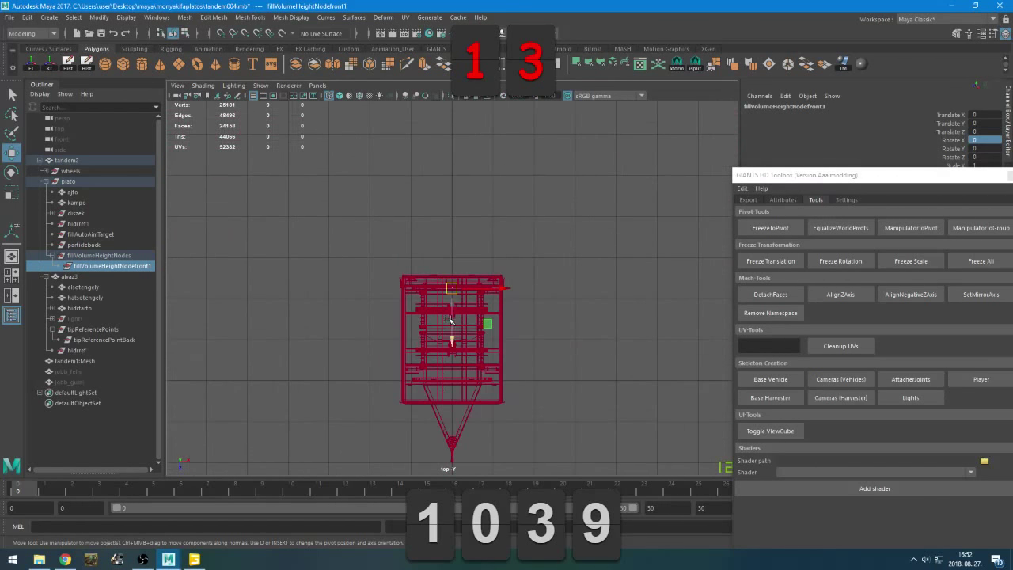
middle_click_drag(448, 338, 449, 241, "alt")
left_click_drag(450, 192, 431, 296)
key("ctrl+d")
Check in GIANTS Editor how the reference trailer's numbered front, back and side height nodes are arranged
key("alt+Tab")
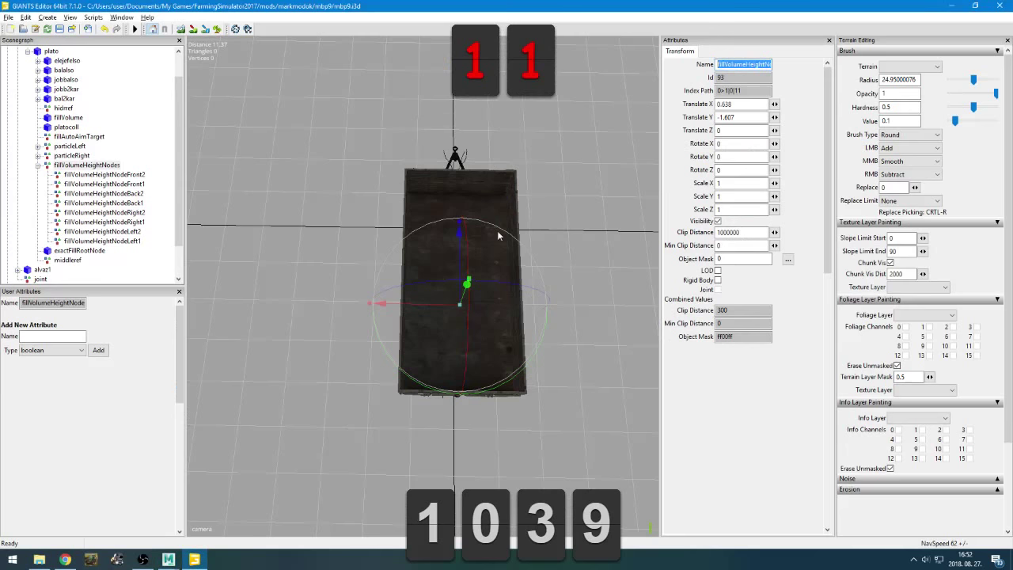
left_click(106, 175)
left_click(106, 185)
left_click(108, 194)
left_click(110, 204)
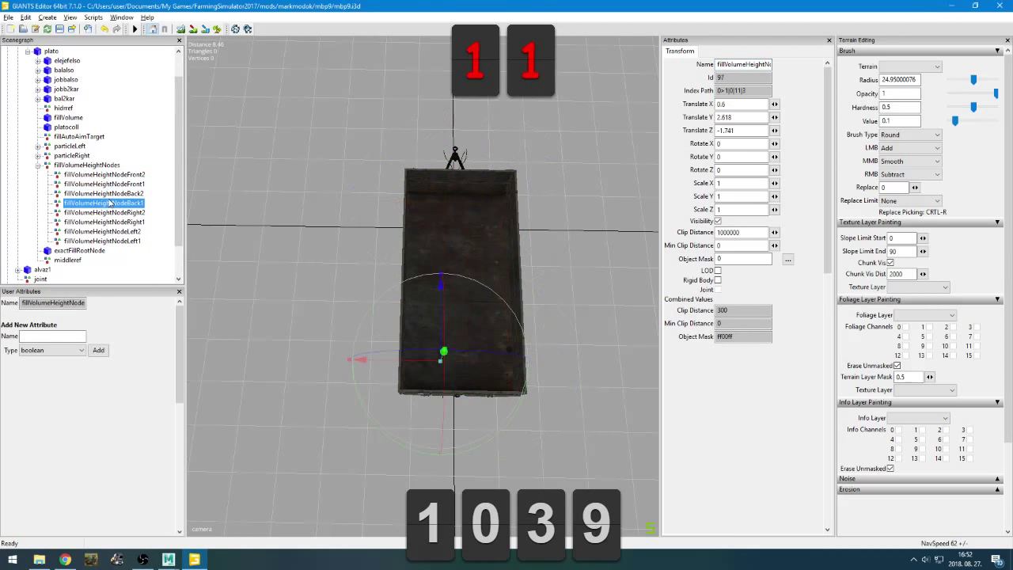
left_click(109, 212)
left_click(111, 230)
left_click(113, 239)
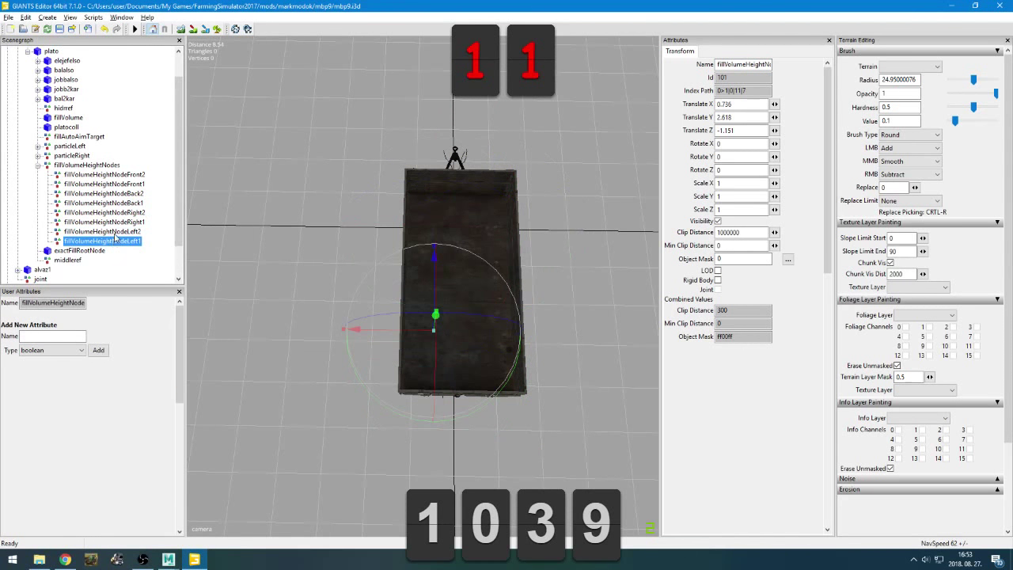
left_click(116, 222)
left_click(116, 205)
left_click(117, 194)
left_click(117, 185)
key("alt+Tab")
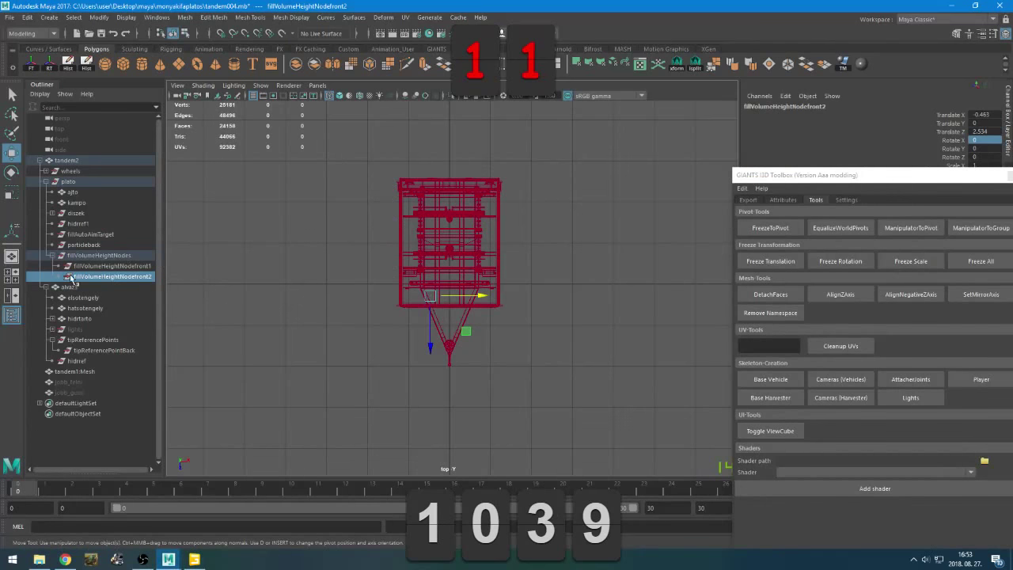
Duplicate both front height nodes in Maya and move the copies to the platform's rear, at about Z 0.116
left_click(115, 267)
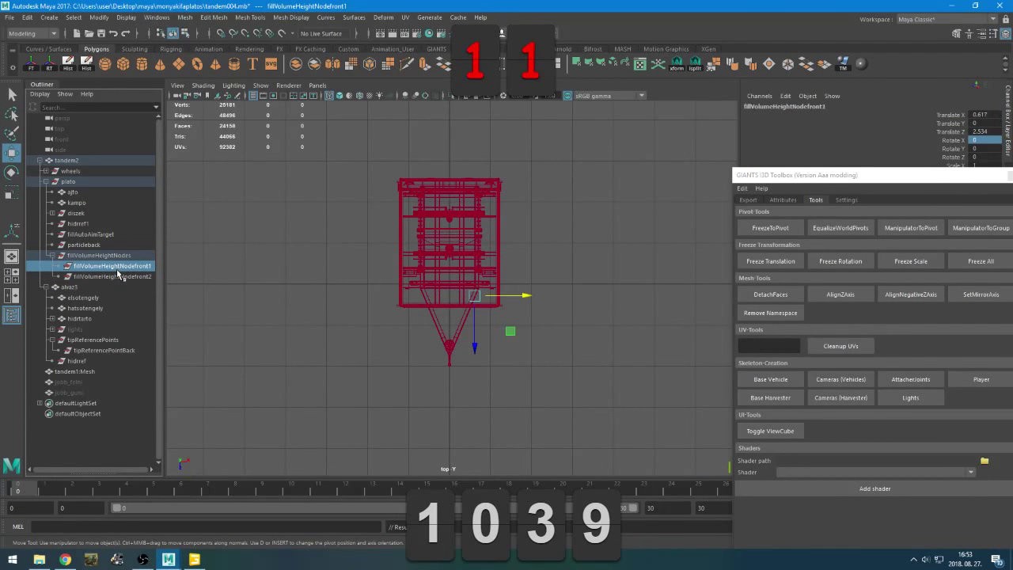
left_click(117, 275, "shift")
key("ctrl+d")
left_click_drag(430, 339, 431, 228)
Rename the two rear height nodes as fillVolumeHeightNodeback3 and fillVolumeHeightNodeback4
left_click(136, 288)
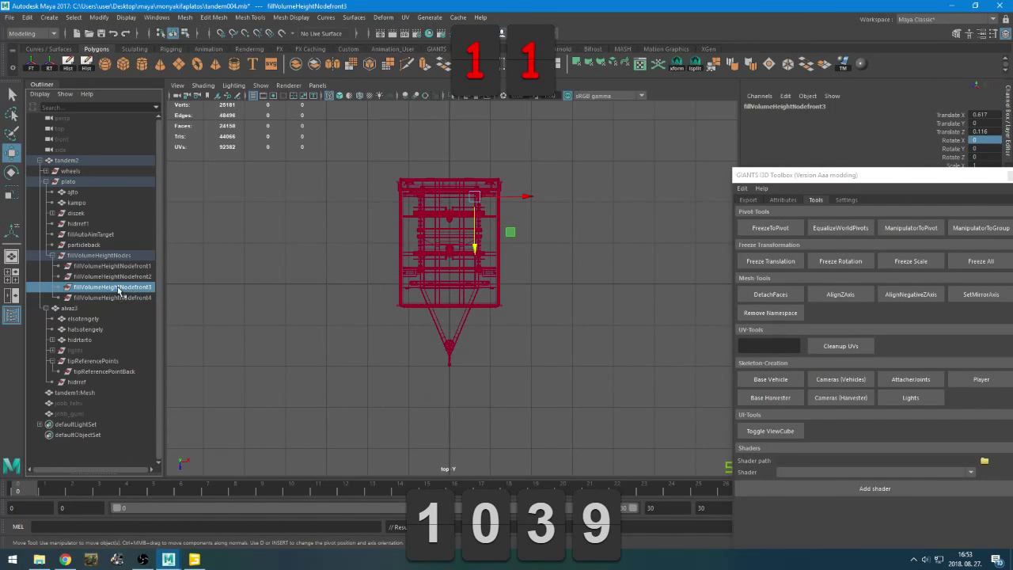
double_click(142, 290)
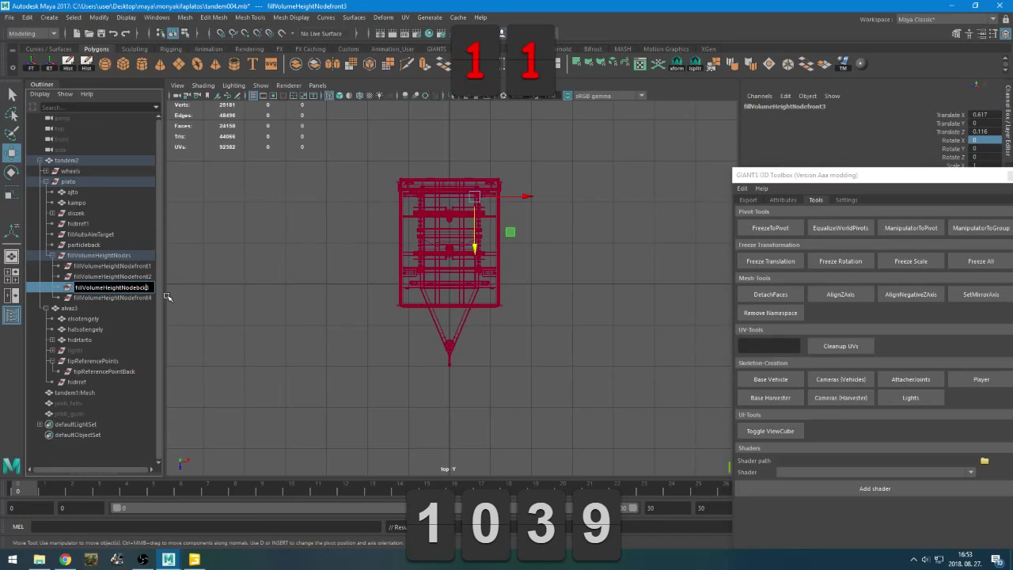
key("Return")
double_click(144, 299)
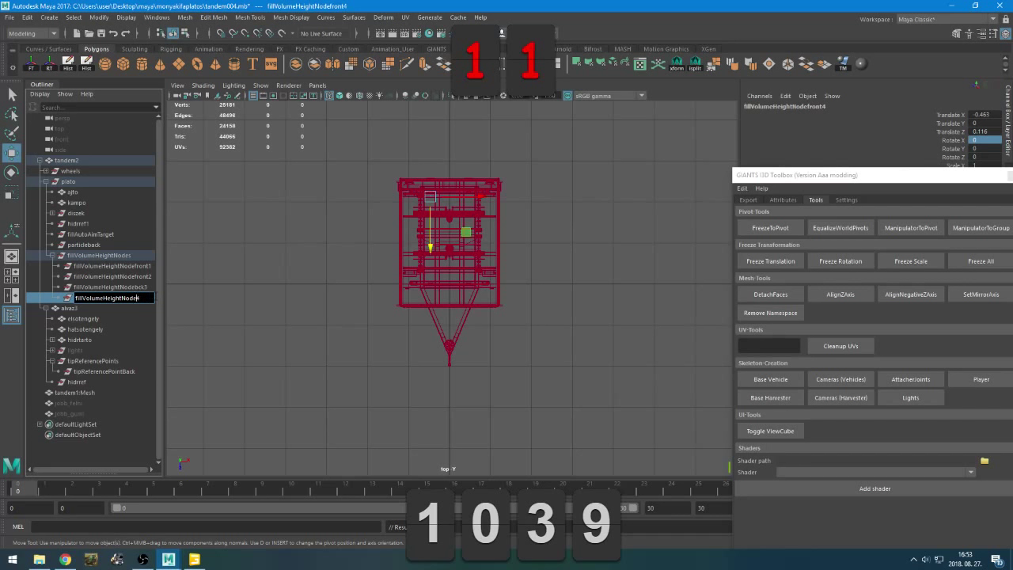
type("back4")
key("Return")
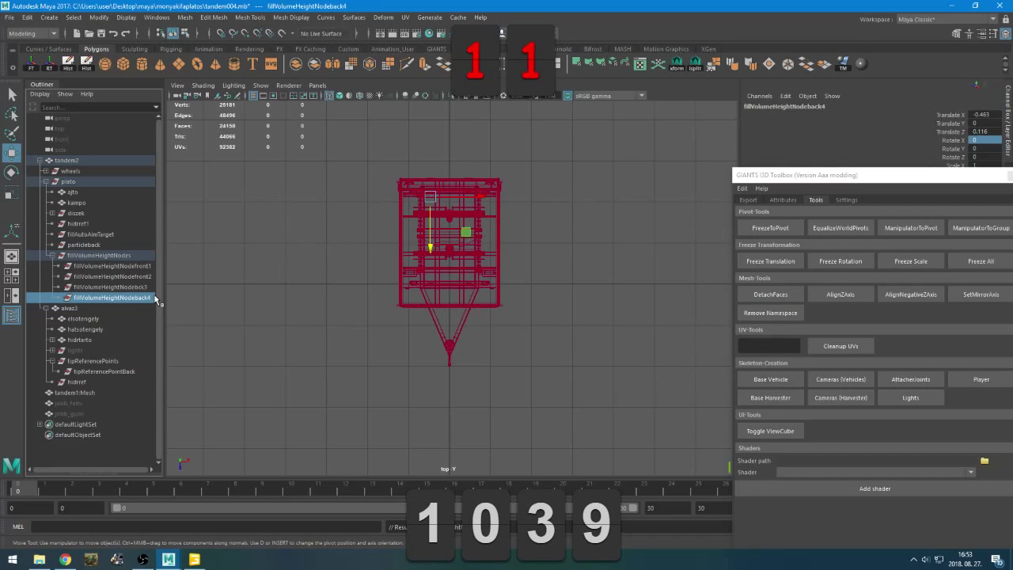
double_click(141, 287)
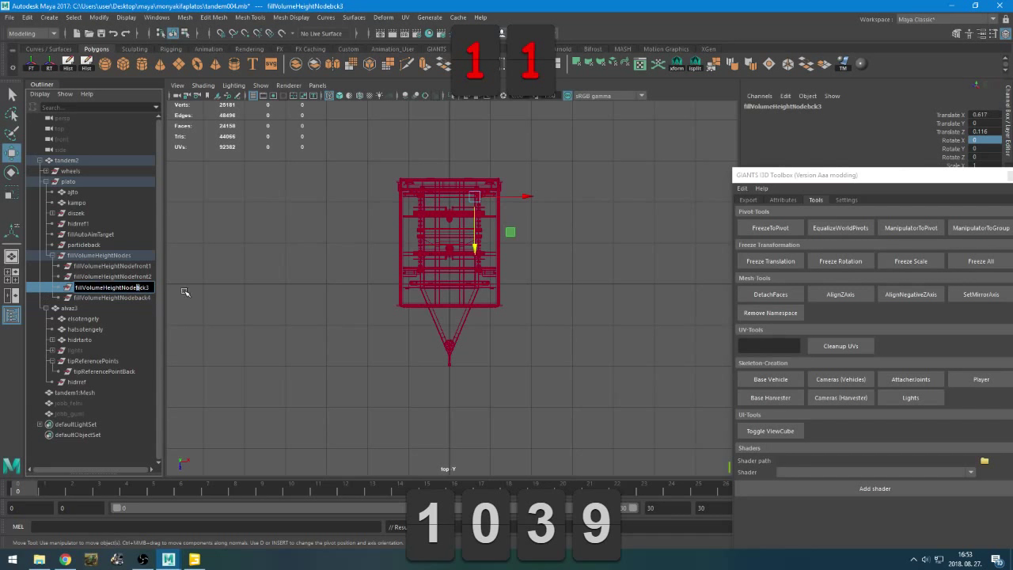
type("a")
key("Return")
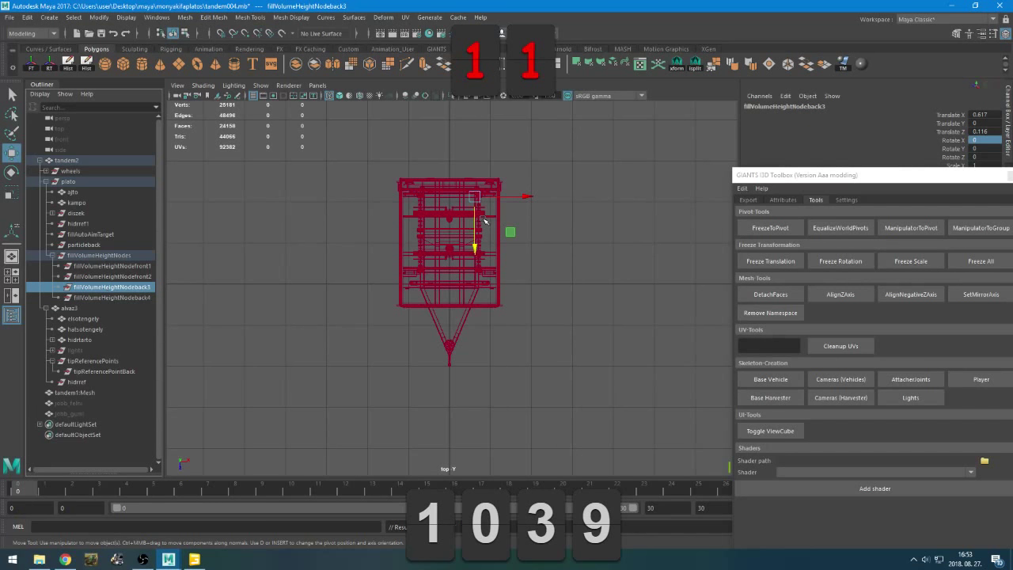
Duplicate fillVolumeHeightNodeback3, move the copy to the platform's side at about X 0.913, Z 0.463, and rename it fillVolumeHeightNodeleft1
key("ctrl+d")
left_click_drag(489, 198, 489, 228)
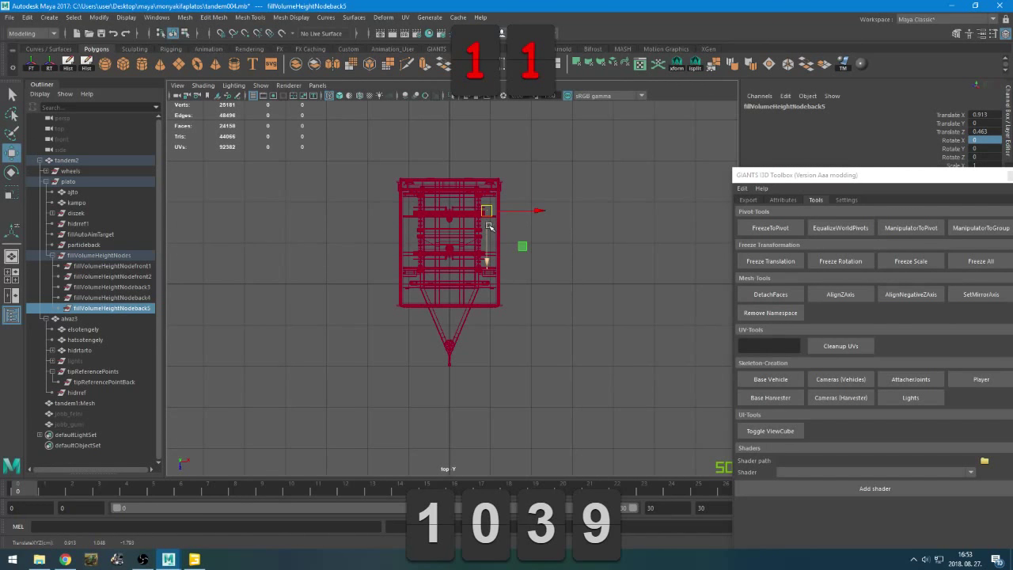
double_click(139, 308)
key("BackSpace")
key("BackSpace")
key("BackSpace")
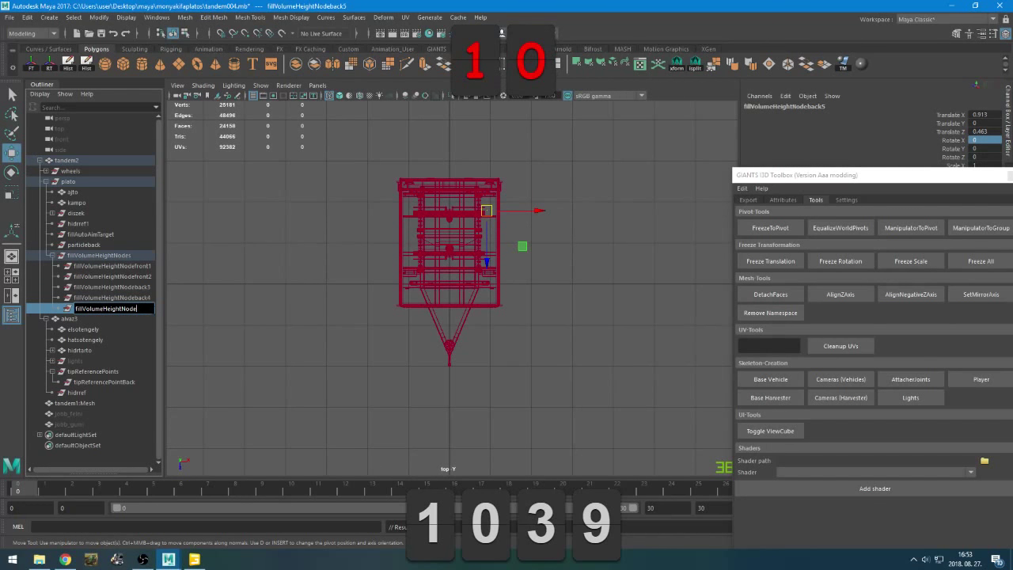
type("left1")
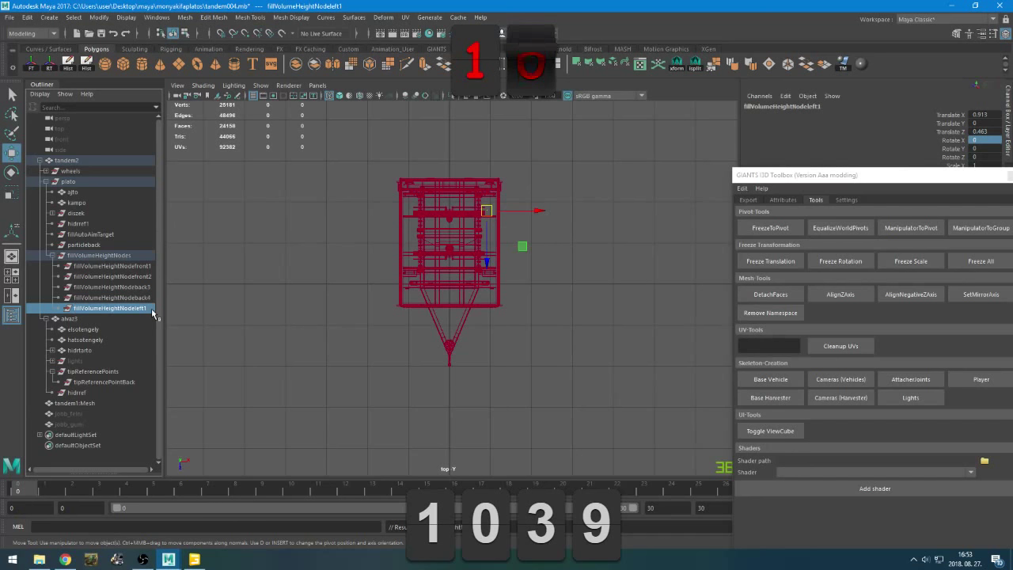
key("Return")
Duplicate fillVolumeHeightNodeleft1 to about Z 1.942, and copy both left nodes to the platform's opposite side at about X -0.952
key("ctrl+d")
left_click_drag(488, 254, 487, 331)
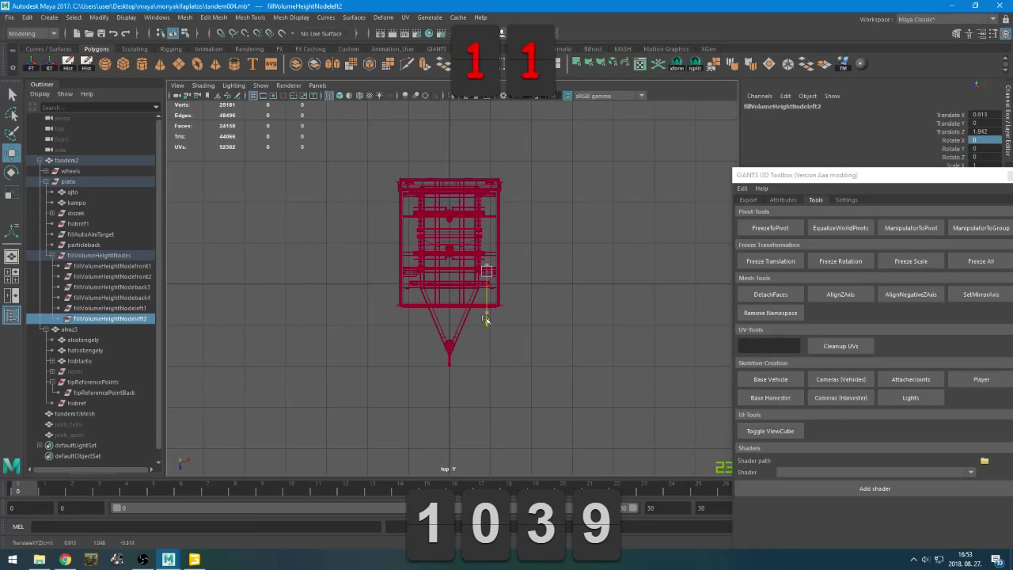
left_click(110, 308, "ctrl")
key("ctrl+d")
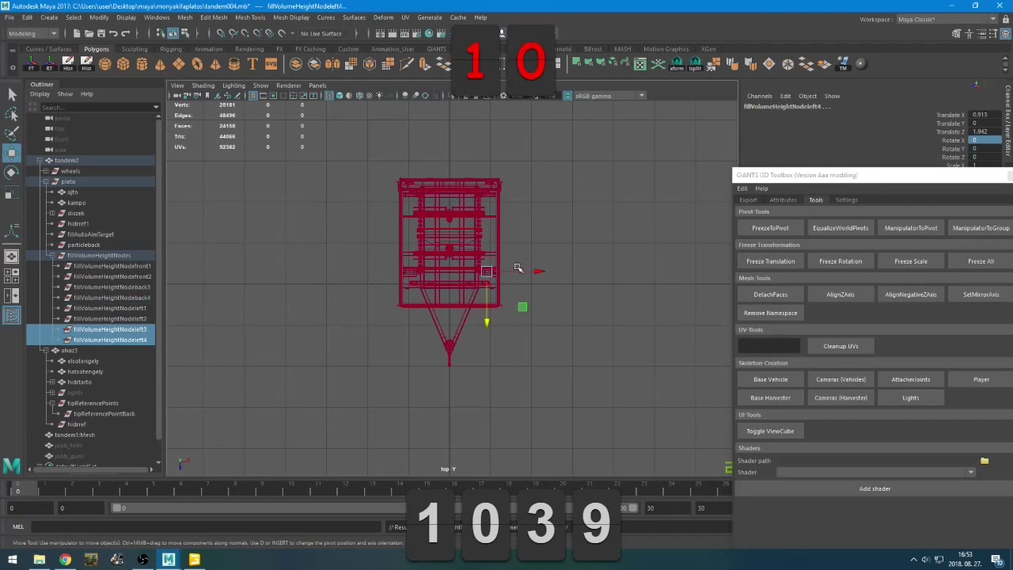
left_click_drag(535, 272, 443, 277)
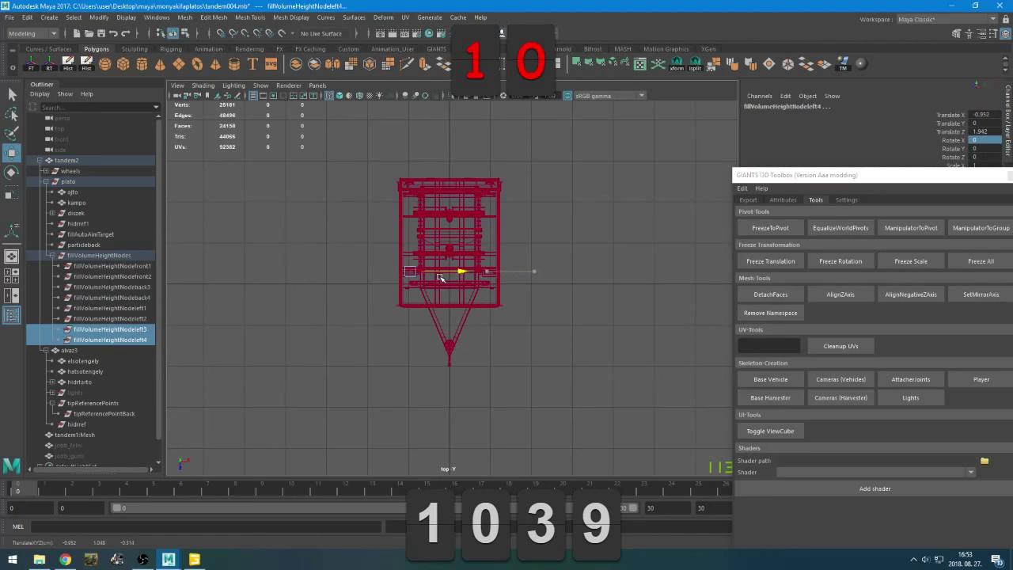
Rename the opposite side's rear copy fillVolumeHeightNoderight2 and its front copy fillVolumeHeightNoderight1, and place right1 before right2 in the hierarchy
double_click(147, 329)
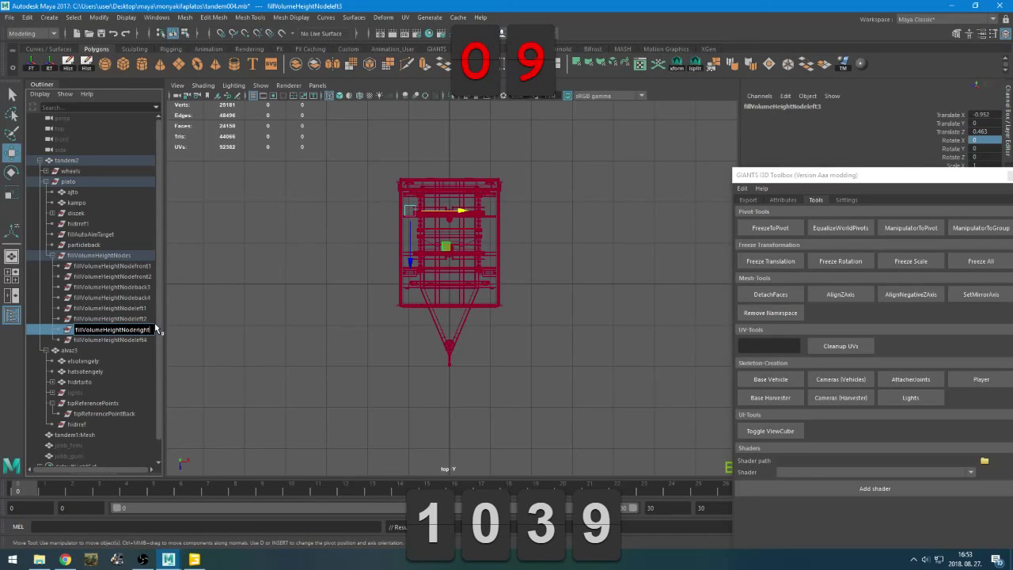
type("right2")
key("Return")
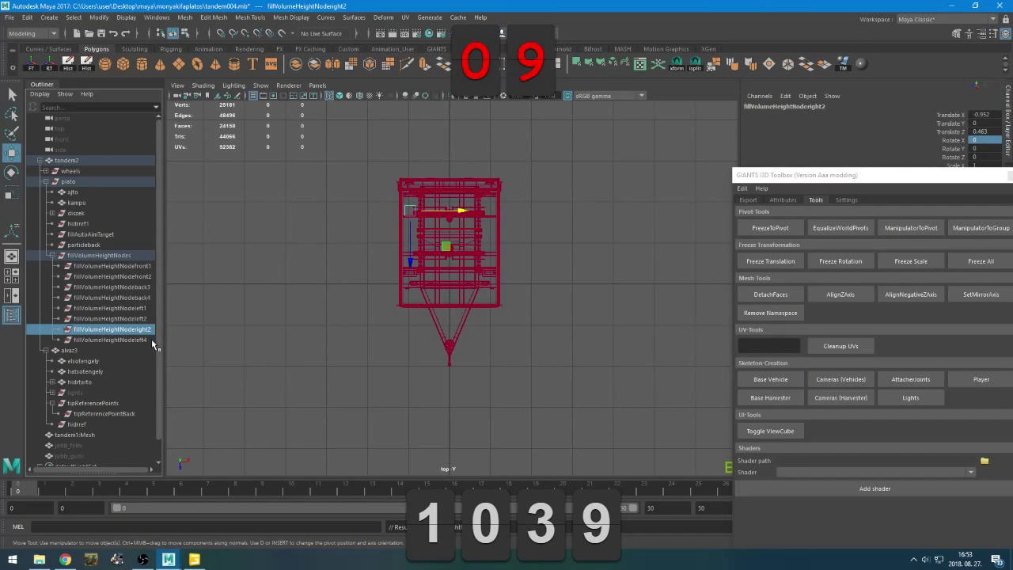
double_click(151, 340)
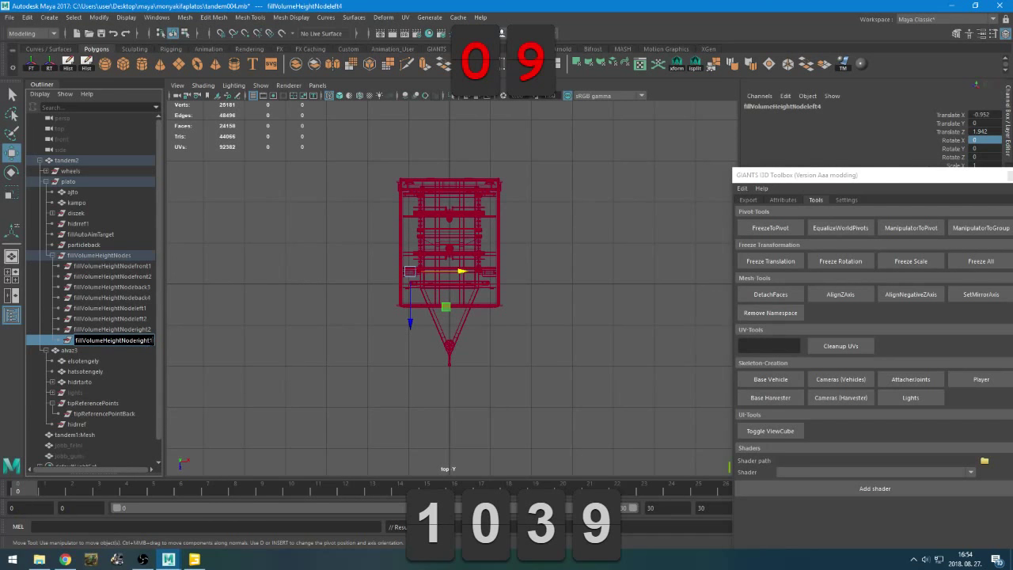
key("Return")
middle_click_drag(151, 342, 140, 327)
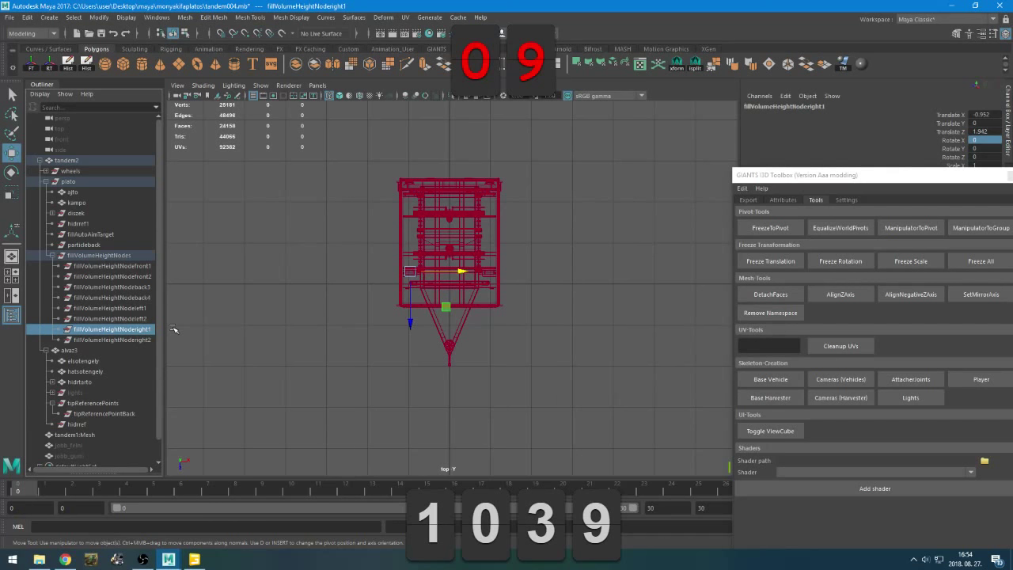
Switch to Chrome, open sadgames.hu in a new tab and look over its home page
left_click(65, 560)
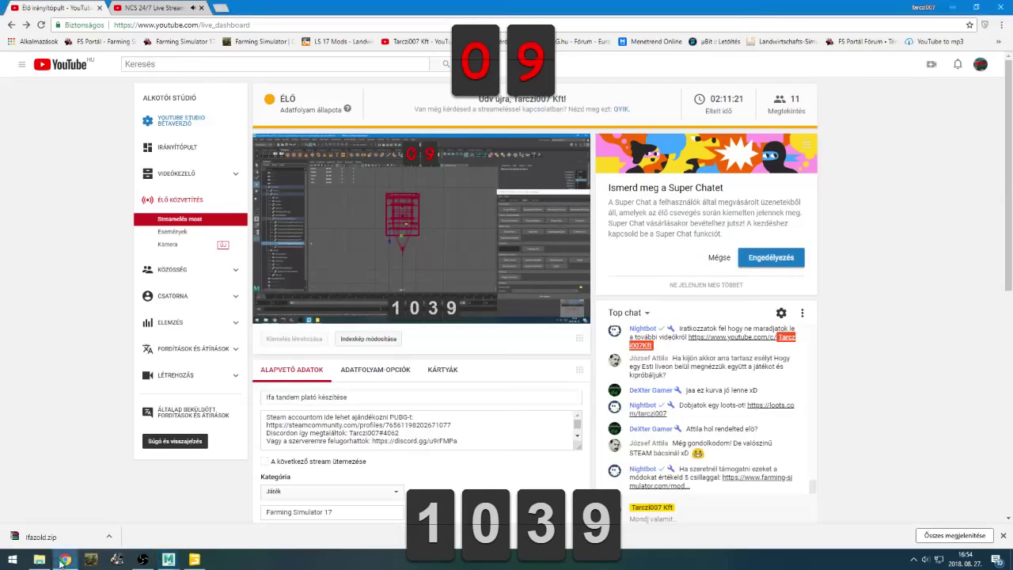
left_click(226, 7)
type("sadgames.hu")
key("Return")
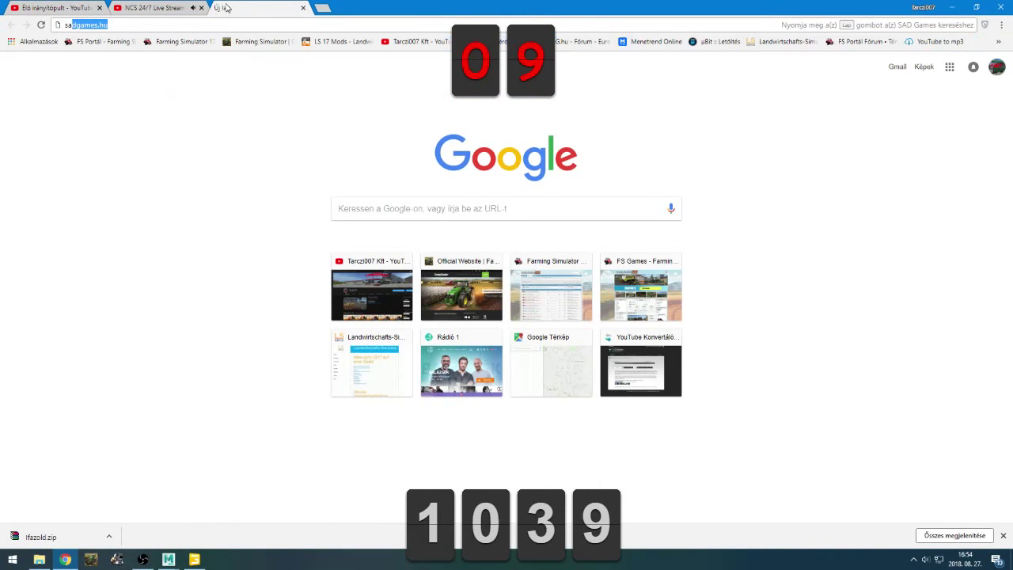
scroll(261, 206, "down", 5)
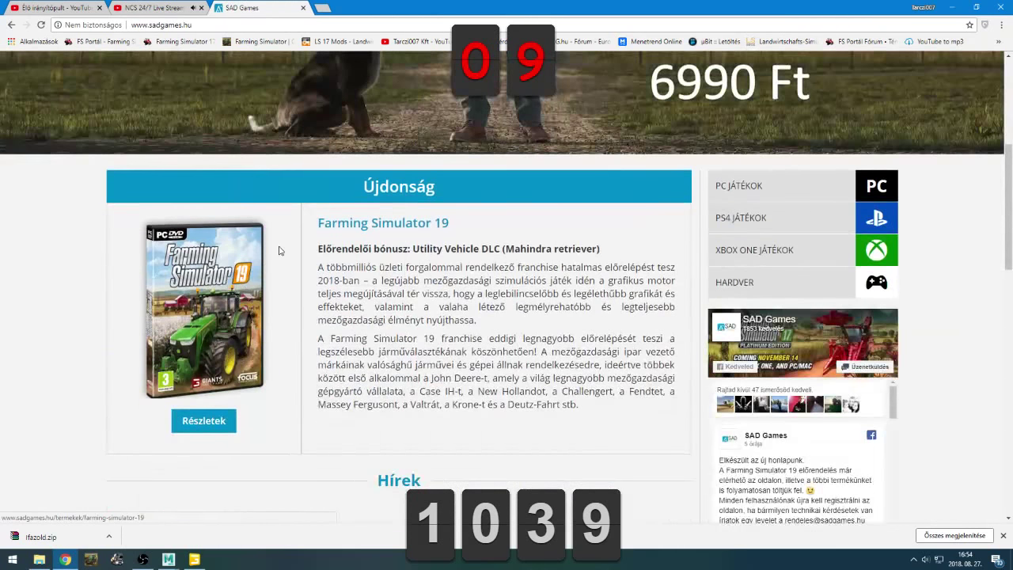
scroll(281, 248, "up", 5)
Look through the site's reseller, news and contact pages and read its general terms and conditions
left_click(334, 101)
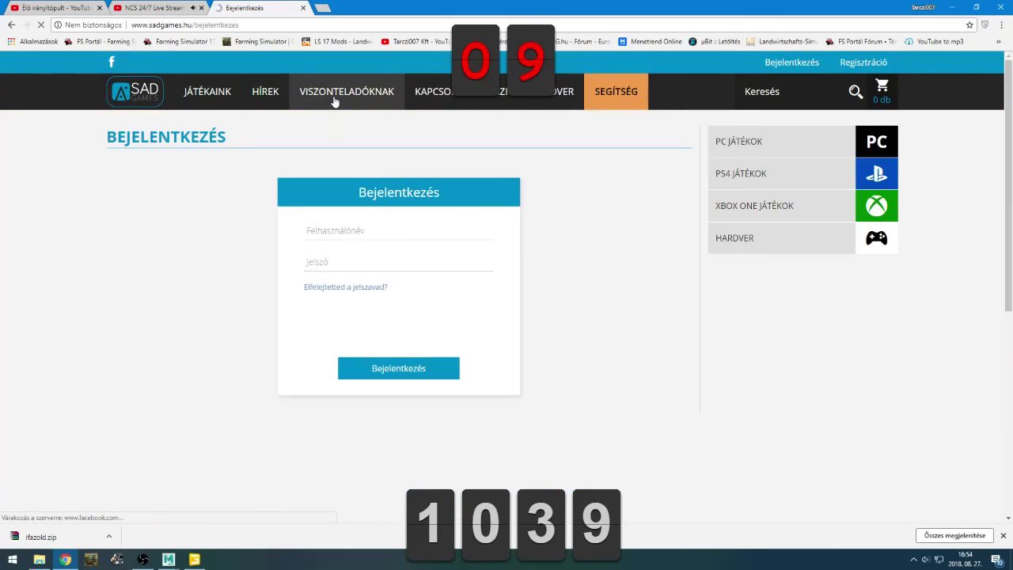
left_click(277, 95)
left_click(463, 100)
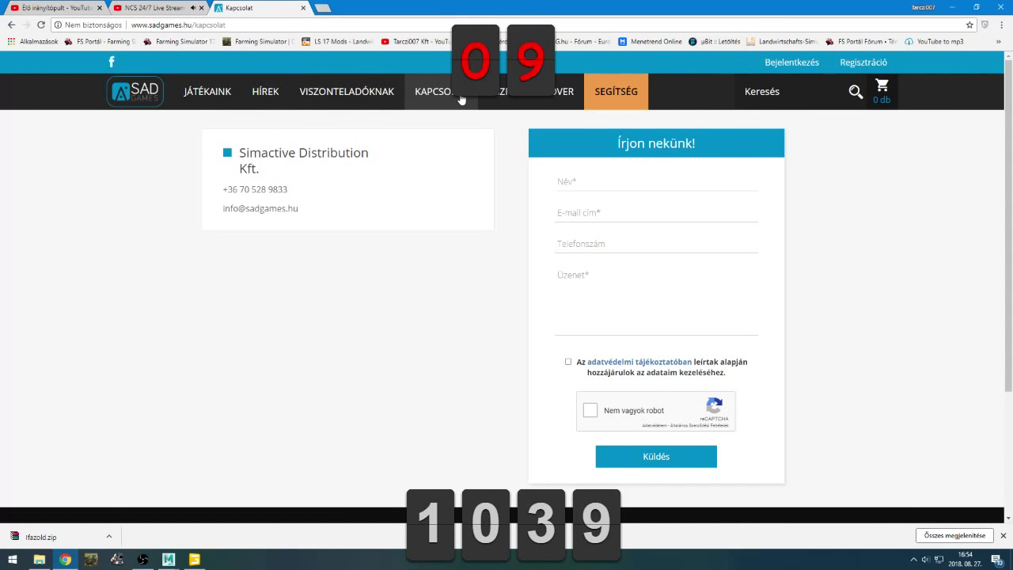
left_click(489, 97)
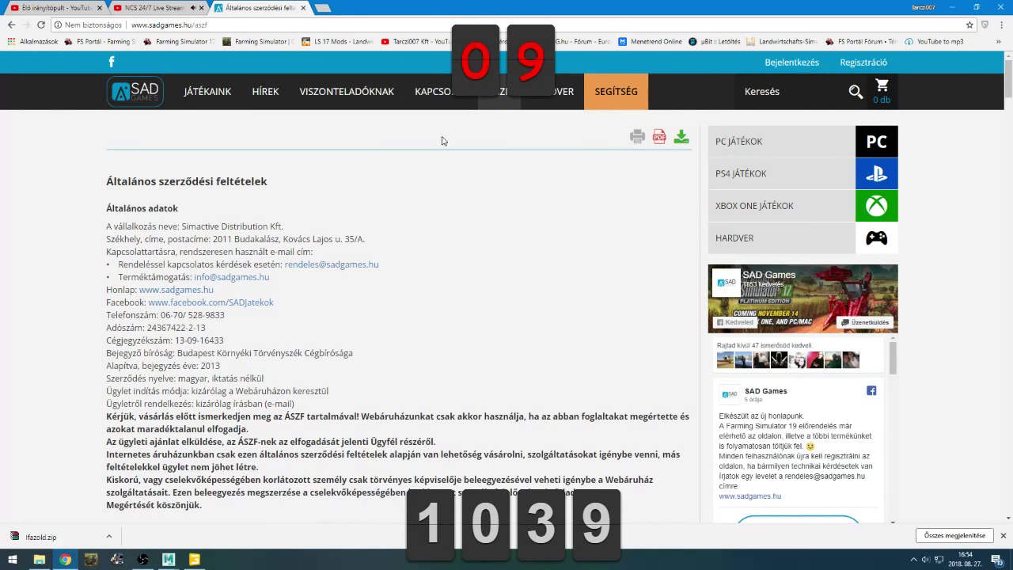
scroll(441, 142, "down", 1)
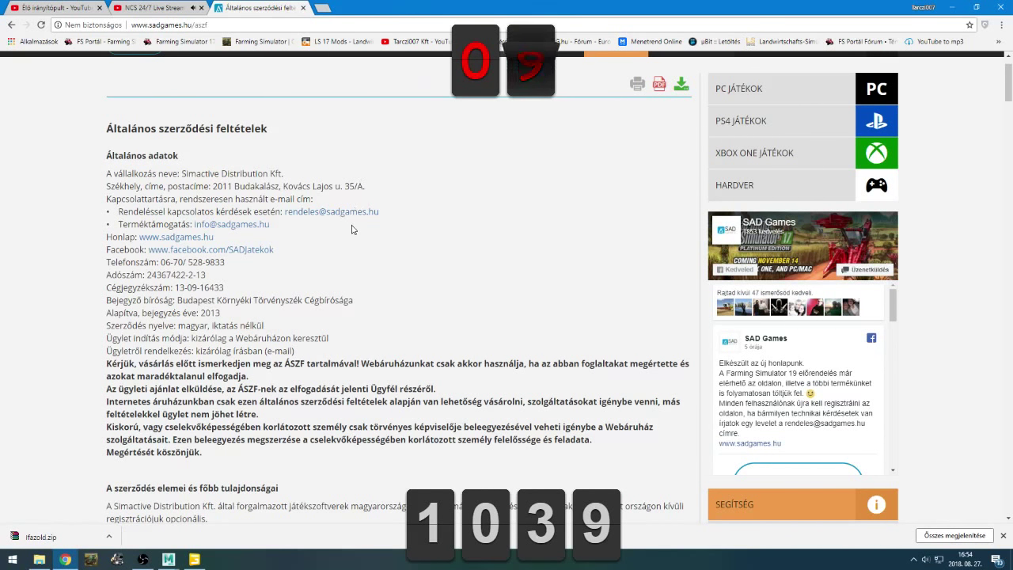
scroll(352, 230, "down", 15)
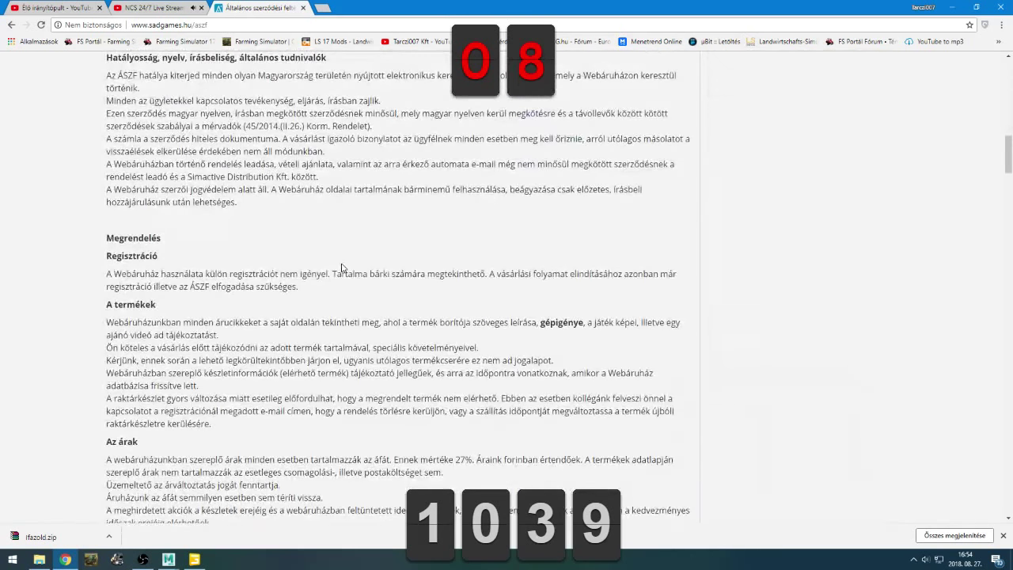
scroll(352, 245, "up", 2)
middle_click(403, 258)
middle_click_drag(403, 258, 72, 150)
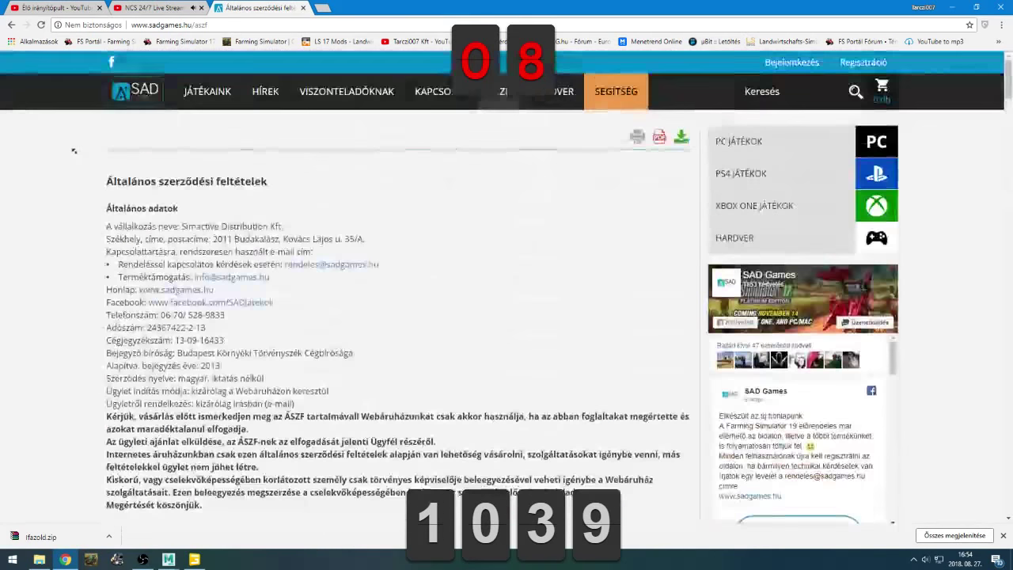
Check the shop's PS4, Xbox One and PC game listings, and view the Farming Simulator 17 Official Expansion 2 product page
left_click(744, 173)
key("alt+Left")
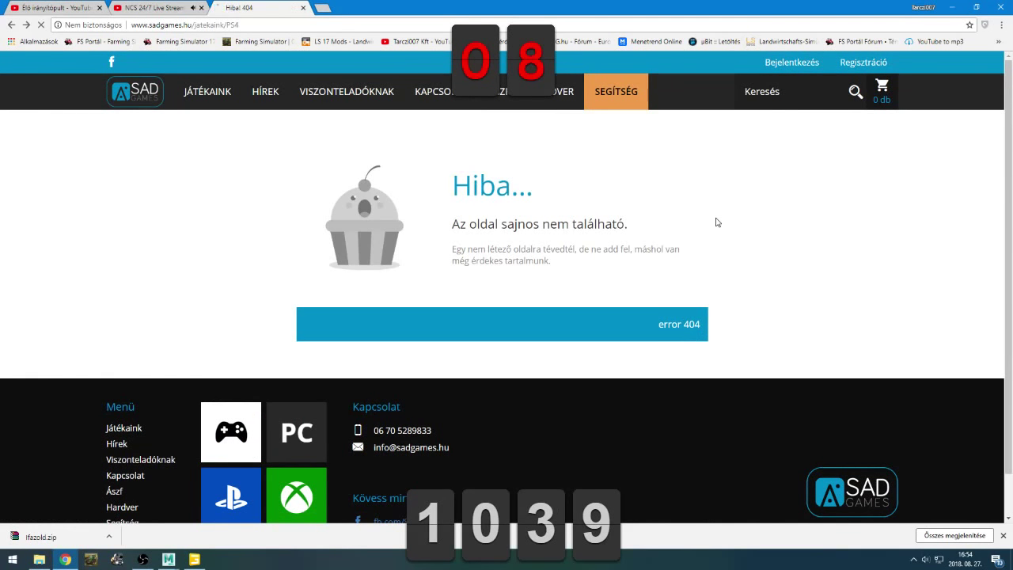
left_click(767, 219)
key("alt+Left")
left_click(774, 148)
scroll(732, 277, "down", 10)
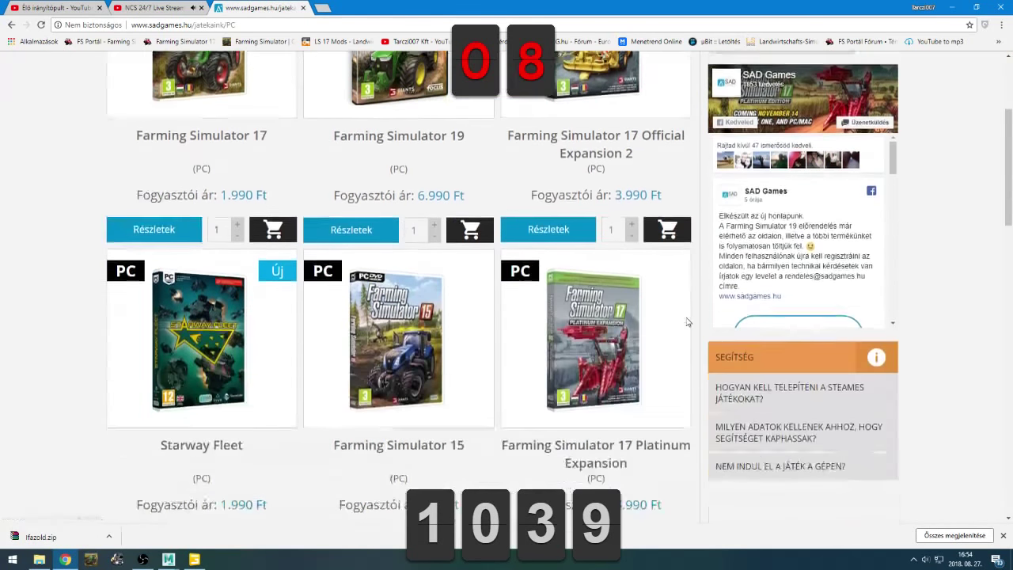
scroll(788, 346, "down", 7)
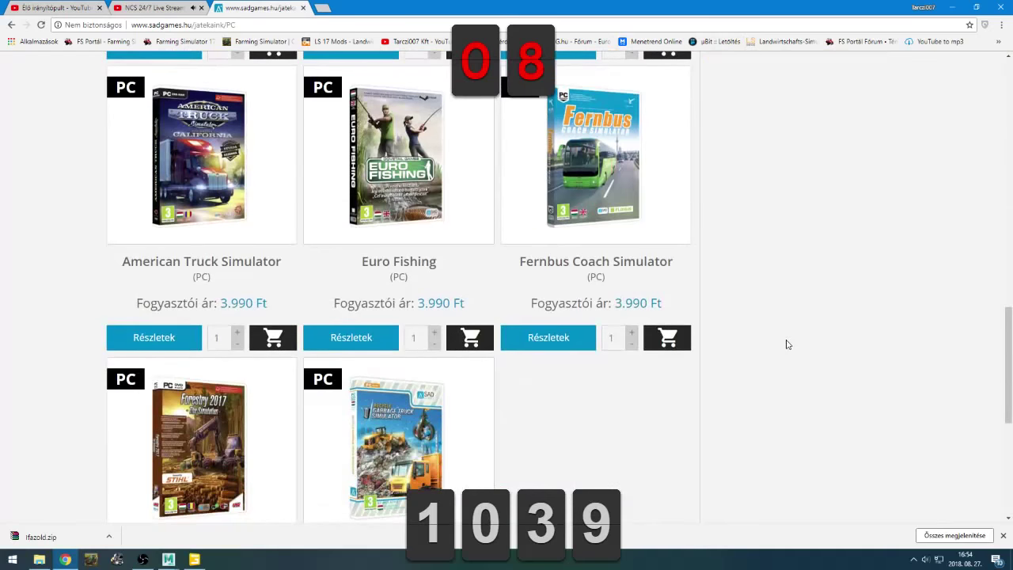
scroll(788, 345, "up", 7)
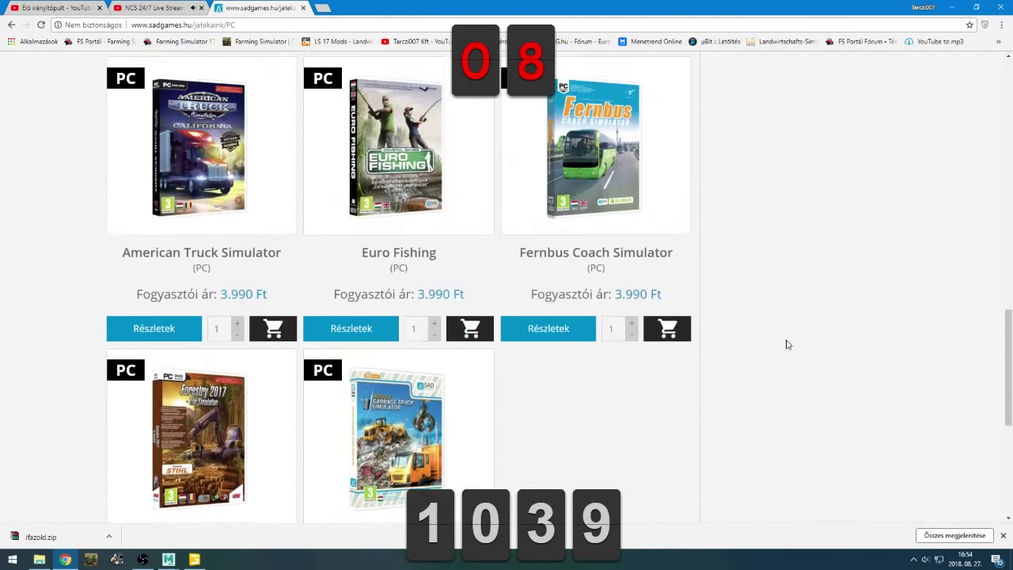
scroll(788, 345, "up", 2)
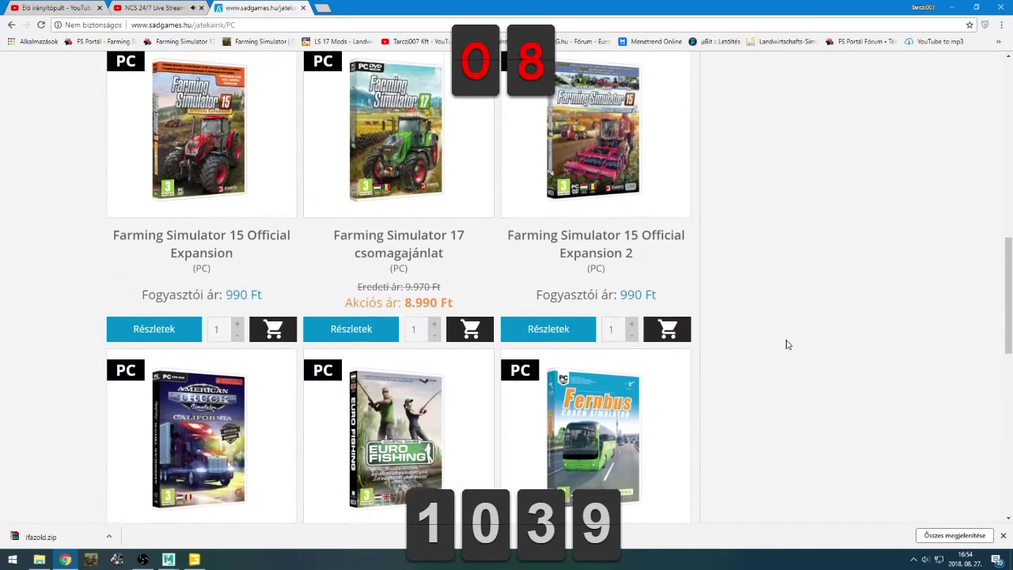
scroll(787, 345, "up", 3)
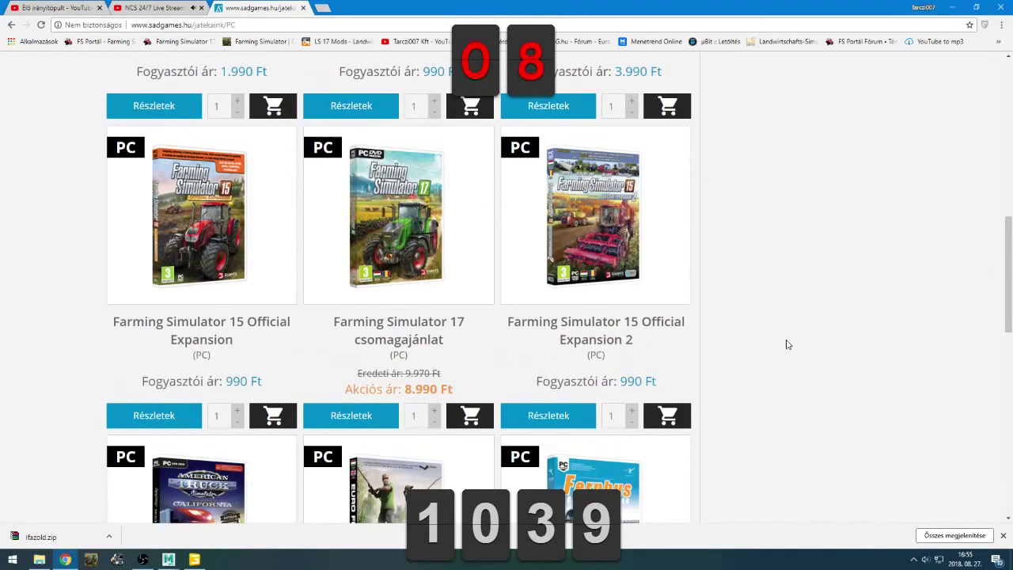
scroll(788, 345, "up", 1)
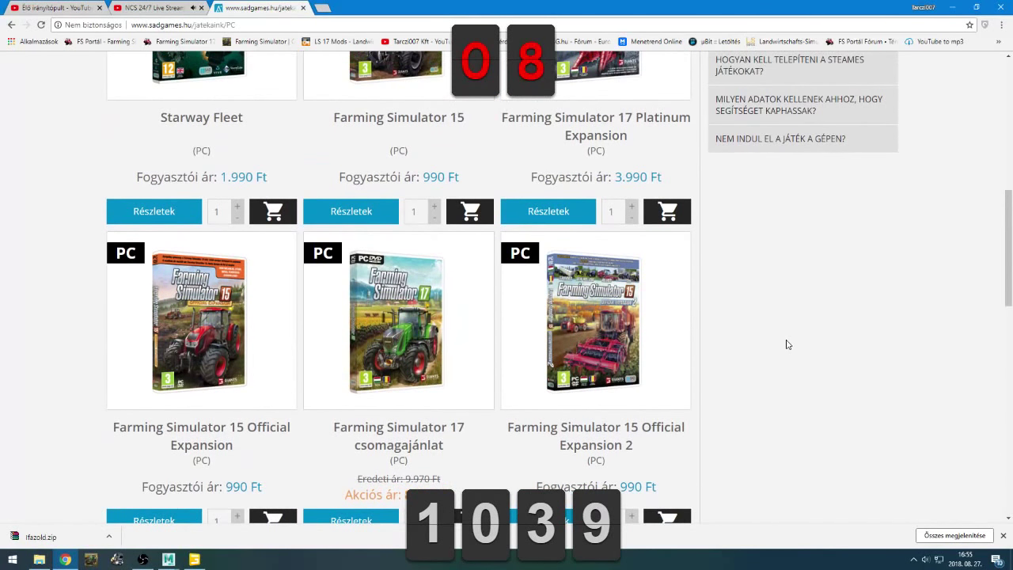
scroll(788, 344, "up", 10)
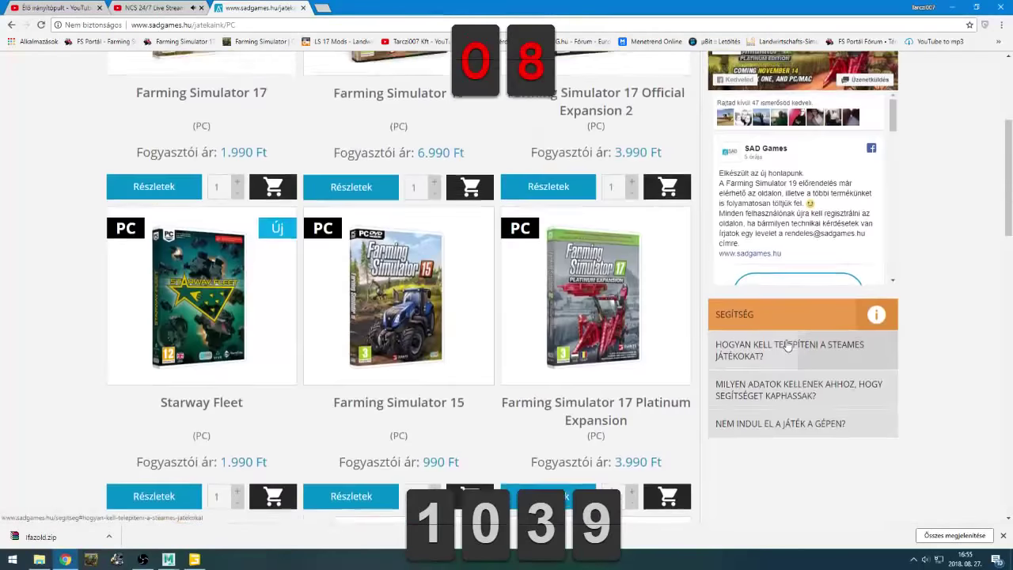
scroll(788, 345, "up", 1)
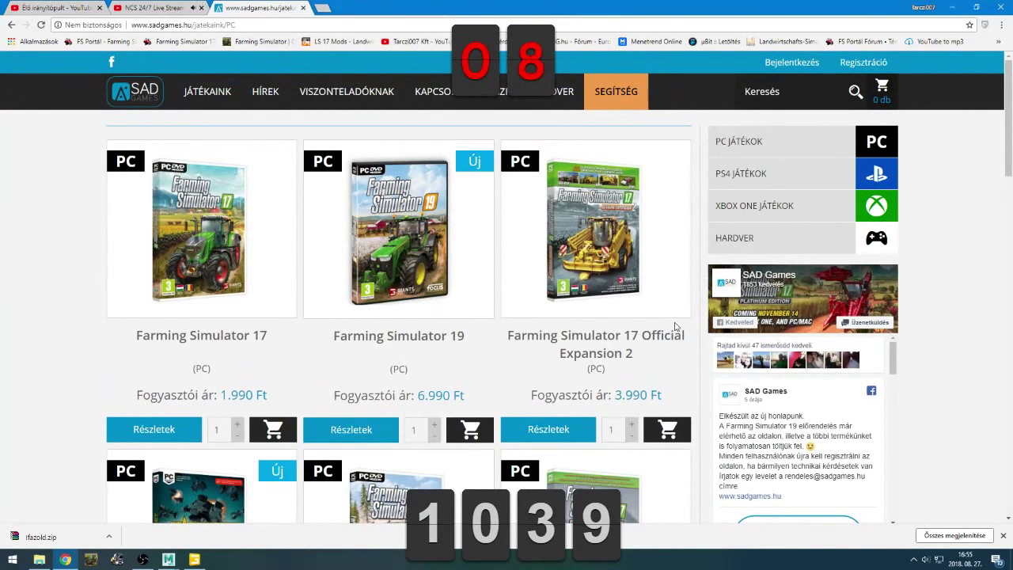
left_click(598, 276)
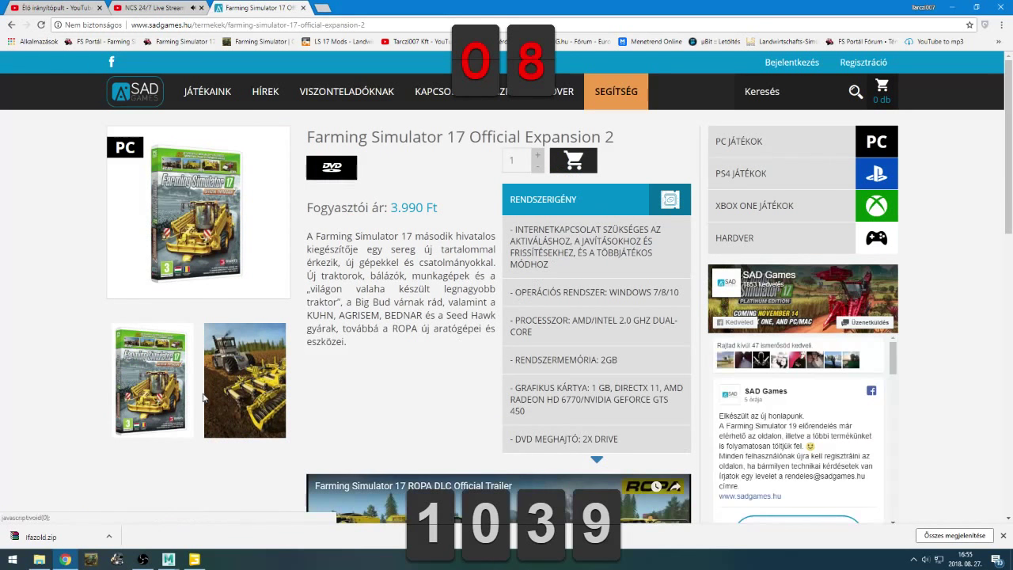
Look through the Farming Simulator 17 Official Expansion 2 page, expanding its full system requirements
scroll(285, 356, "down", 4)
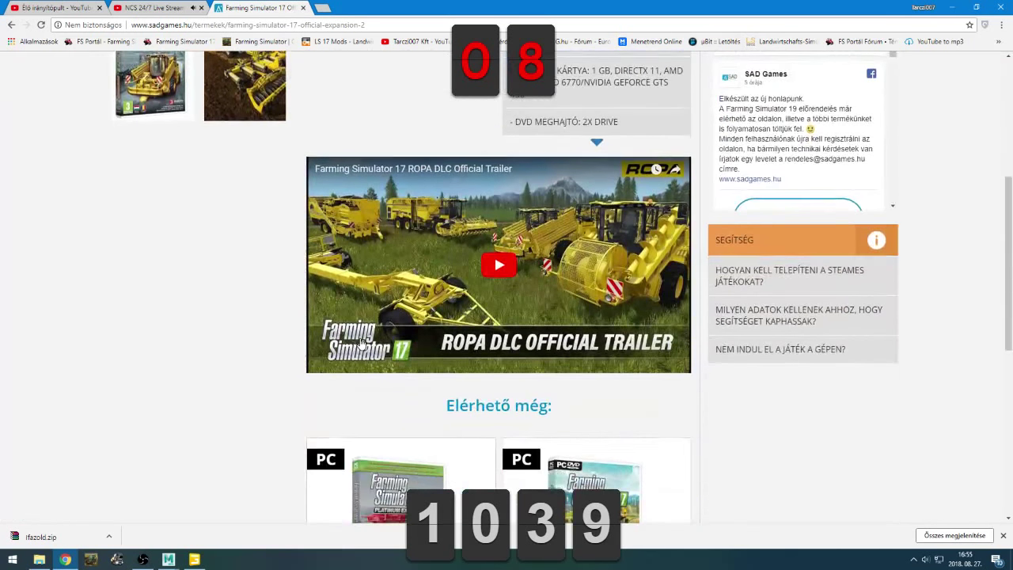
scroll(331, 357, "down", 5)
scroll(242, 378, "up", 5)
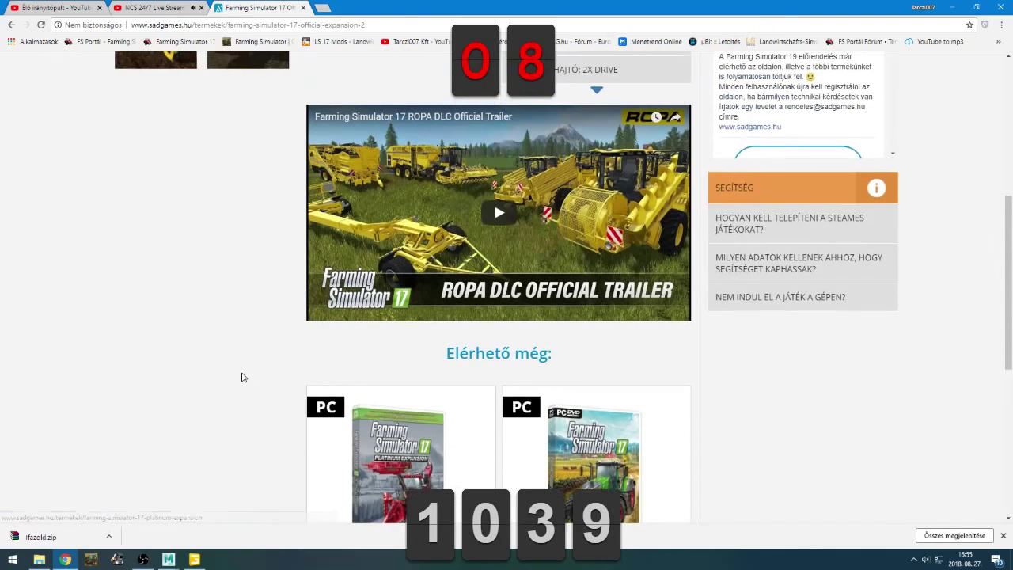
scroll(243, 376, "up", 4)
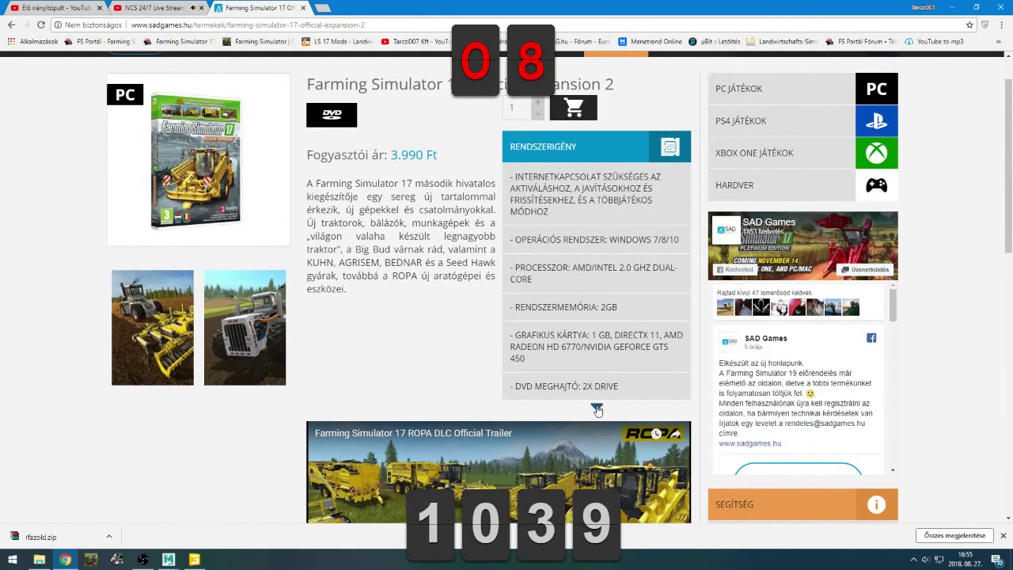
left_click(597, 410)
scroll(594, 356, "down", 1)
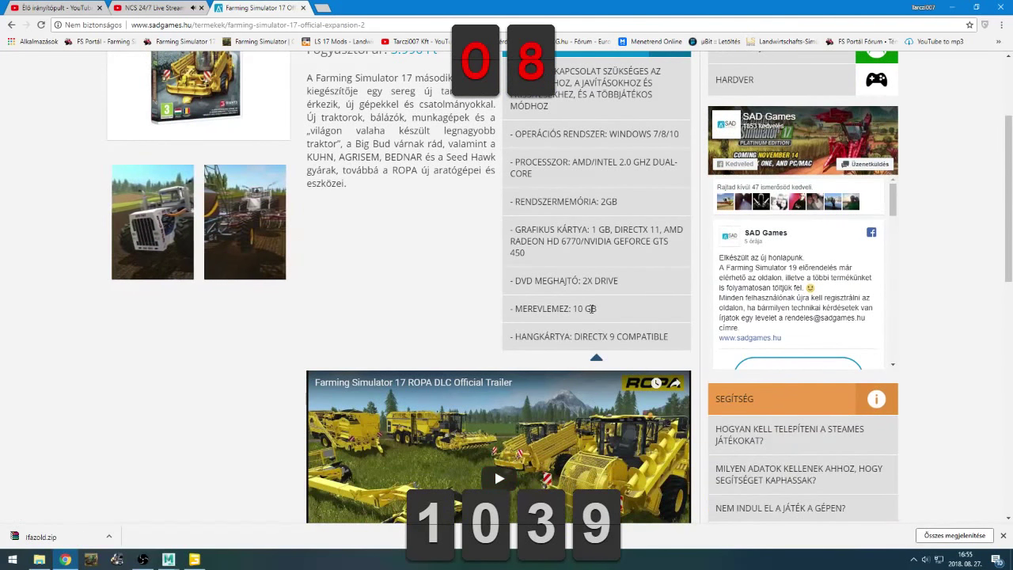
scroll(660, 339, "up", 2)
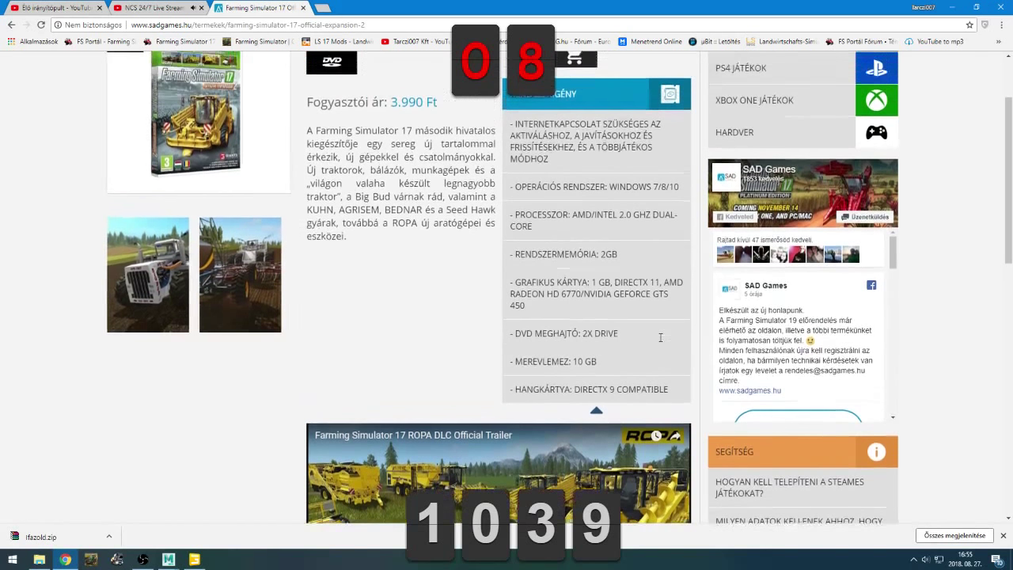
Go back and open the Farming Simulator 19 product page to read its description and system requirements
key("alt+Left")
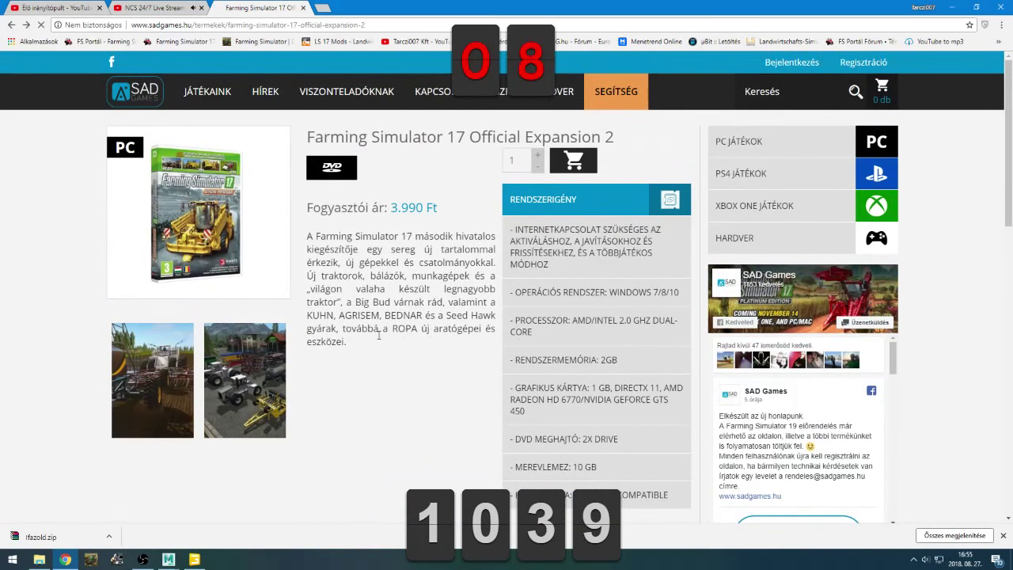
left_click(372, 261)
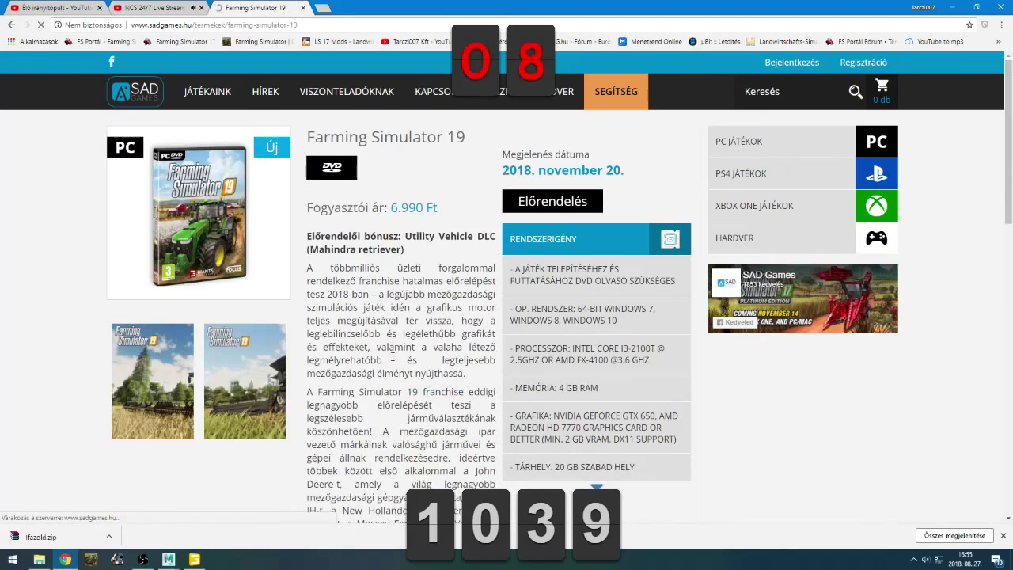
scroll(592, 294, "down", 4)
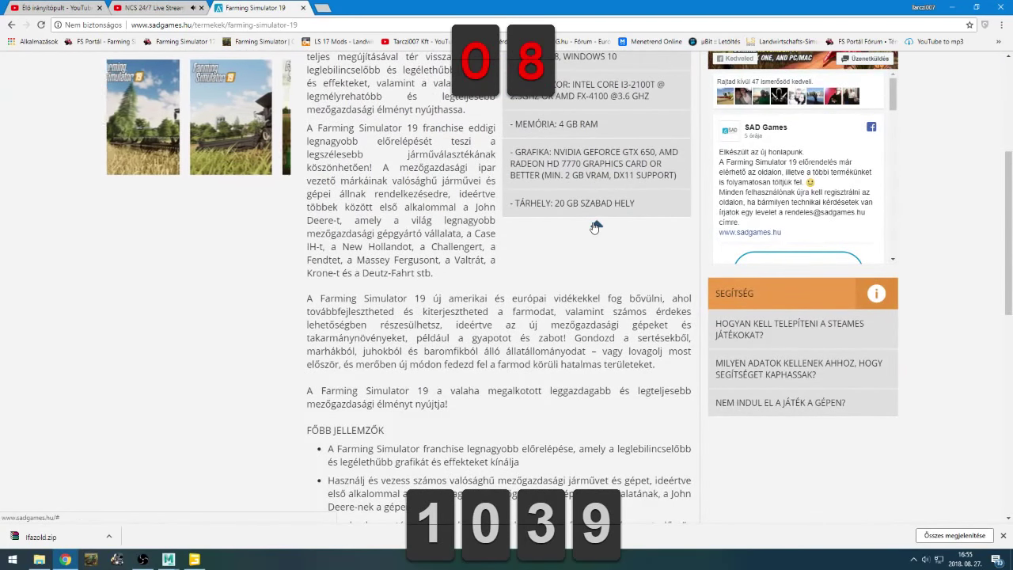
scroll(589, 254, "up", 1)
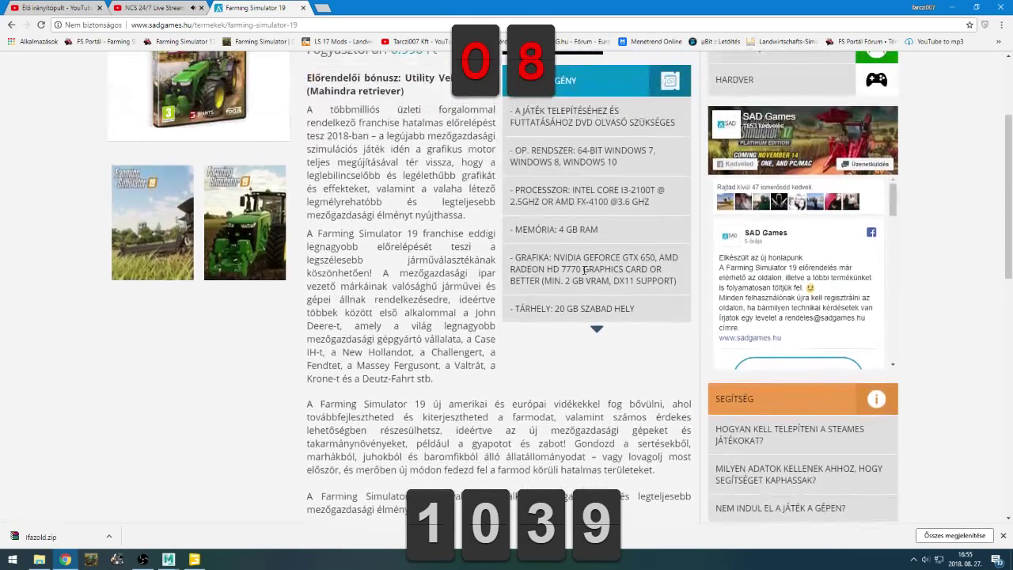
Switch back to Maya and show the whole trailer in a shaded perspective view with nothing selected
left_click(154, 7)
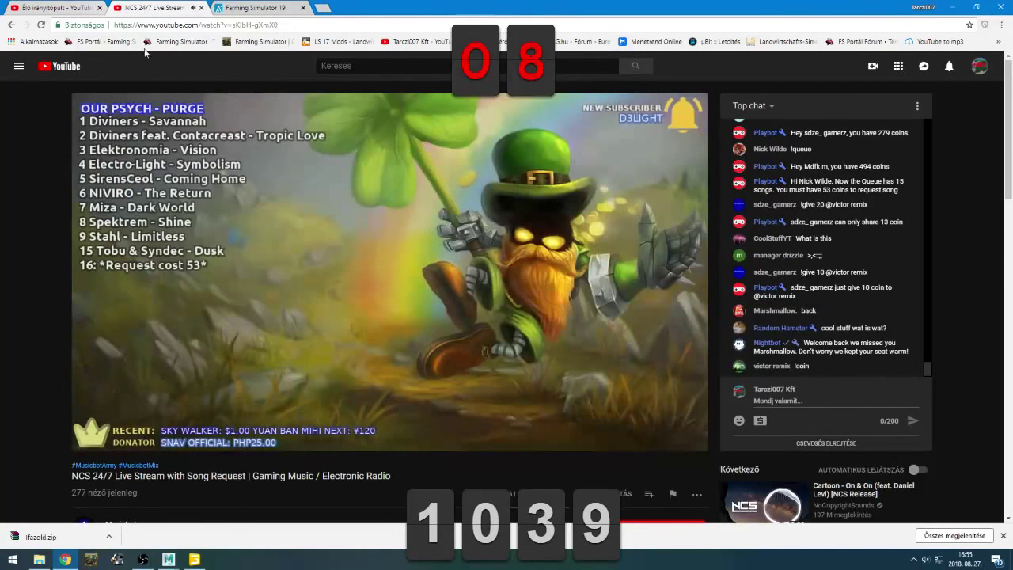
key("alt+Tab")
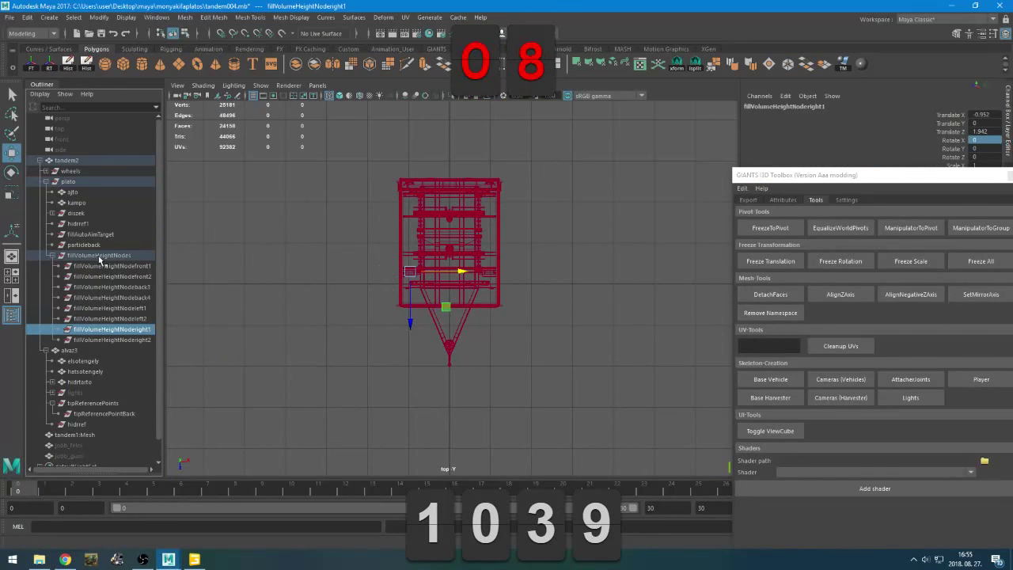
left_click(100, 256)
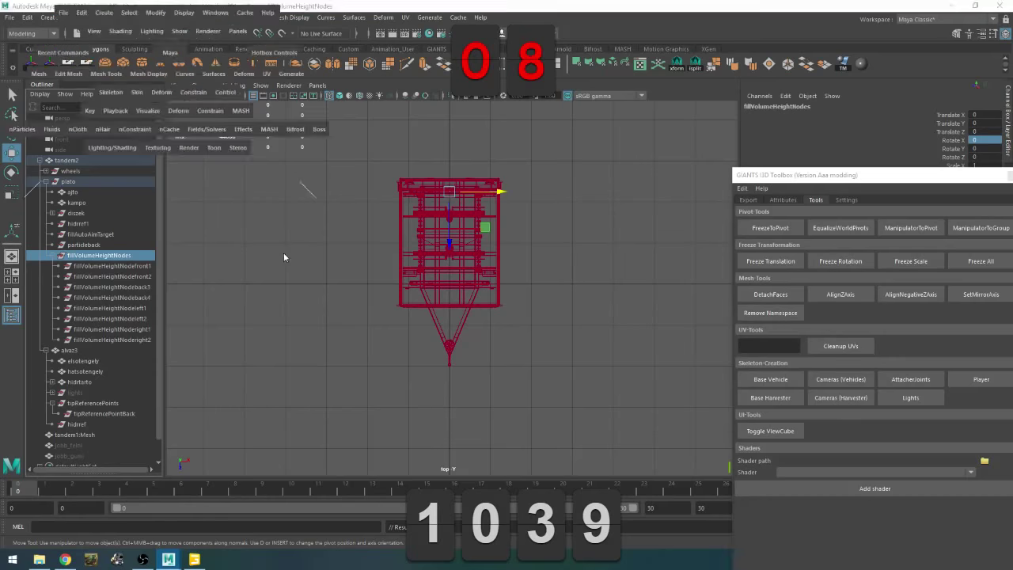
key("space")
key("space")
mouse_move(450, 277)
left_mouse_down("alt")
mouse_move(346, 223)
mouse_move(505, 326)
mouse_move(494, 325)
left_mouse_up("alt")
key("6")
scroll(505, 325, "up", 2)
key("5")
left_click(323, 205)
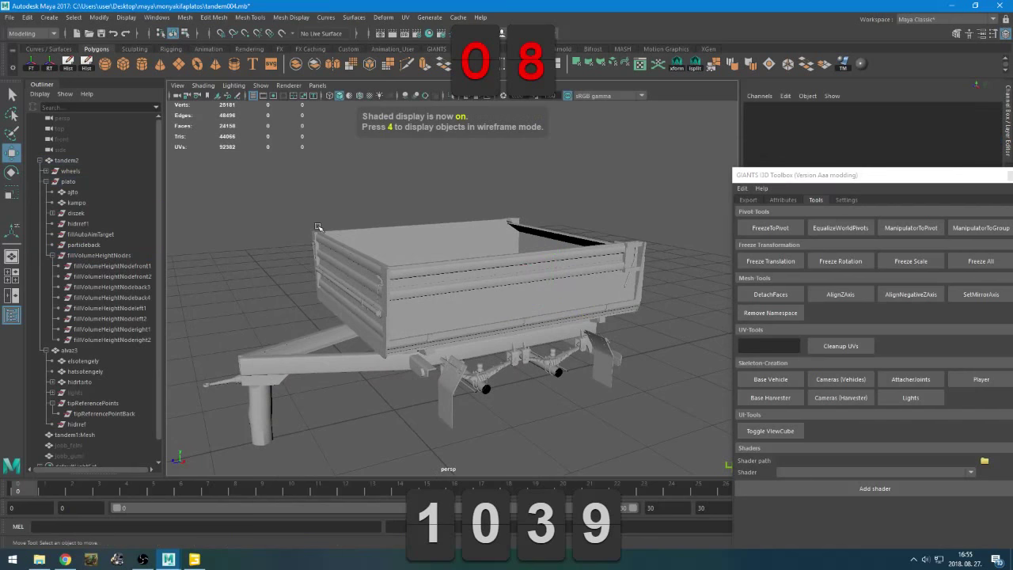
Collapse the fillVolumeHeightNodes group in the hierarchy and save the scene
left_click(51, 255)
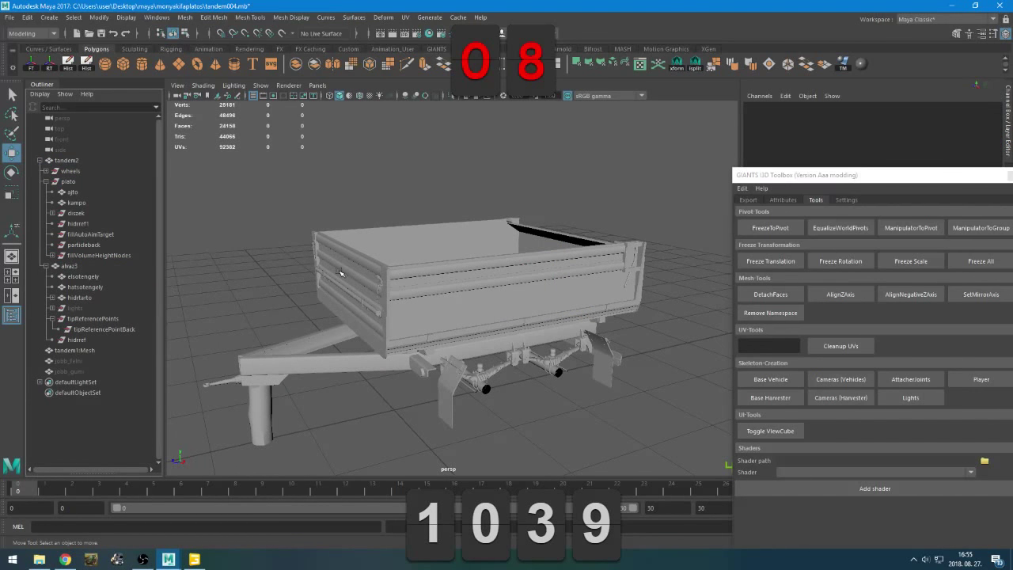
key("ctrl+s")
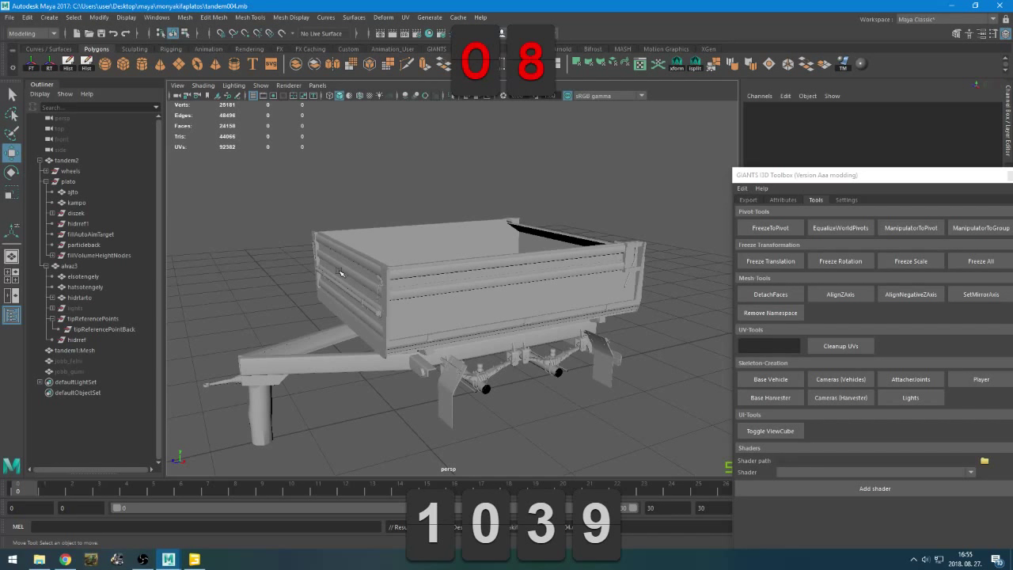
left_click(46, 267)
left_click(46, 267)
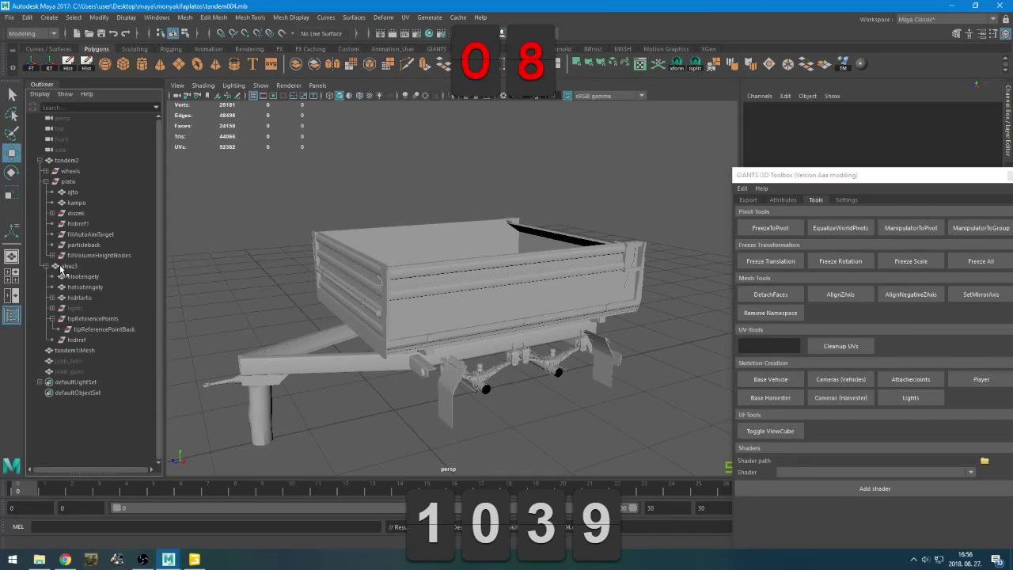
left_click(64, 267)
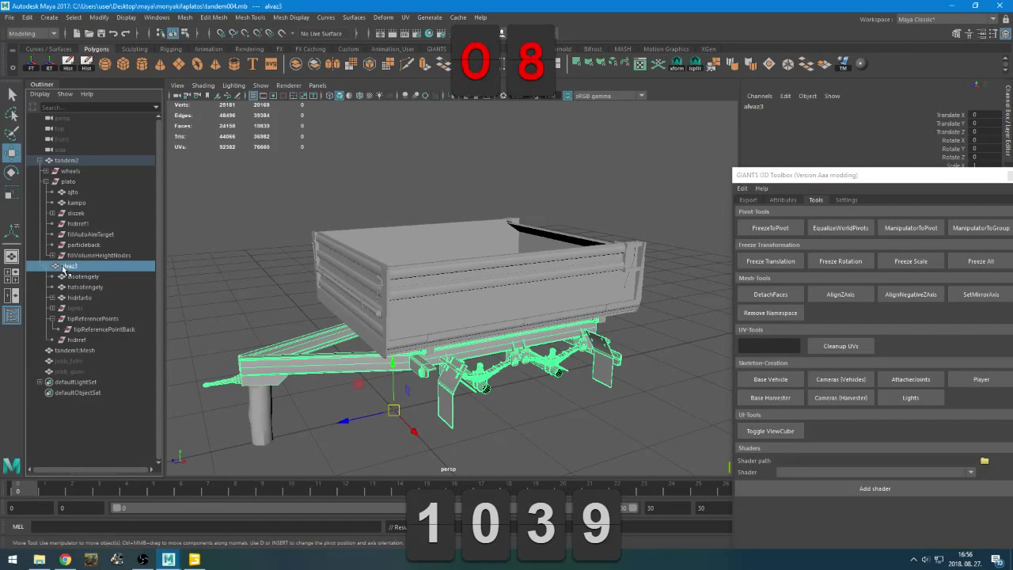
left_click(39, 560)
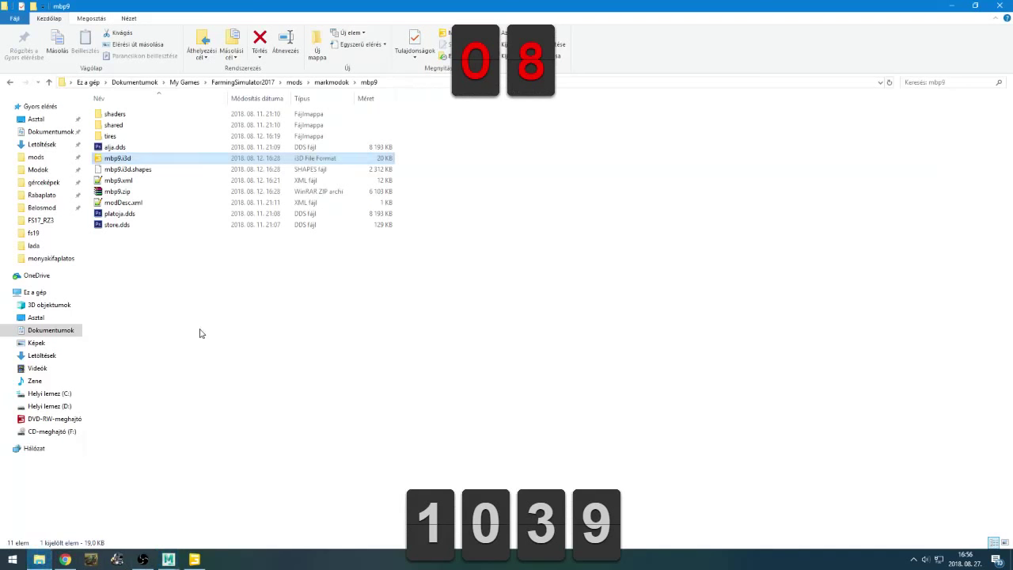
left_click(169, 560)
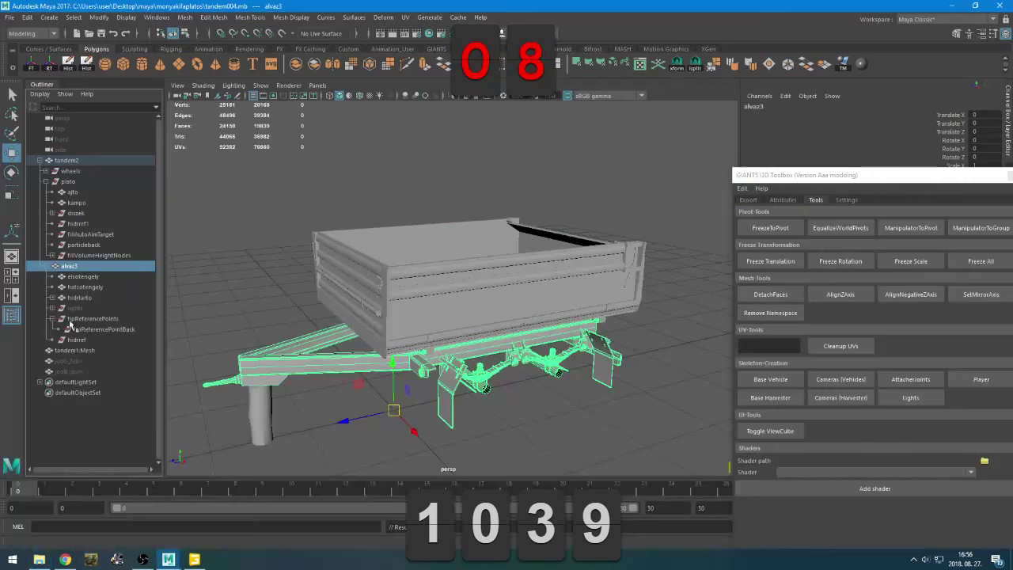
Create an empty group, place it under tandem2 and name it alvaz4
left_click(81, 422)
key("ctrl+g")
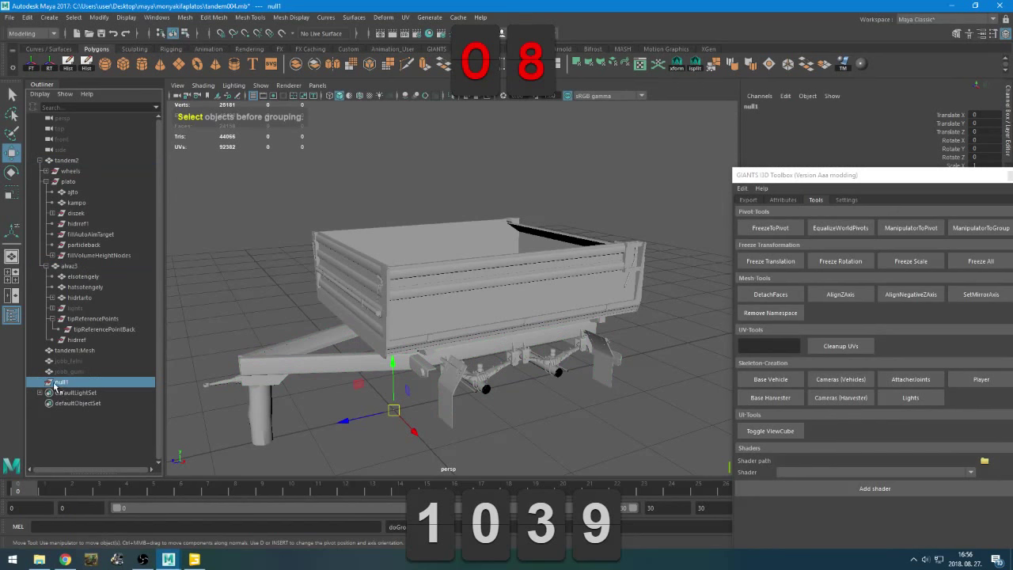
left_click_drag(59, 383, 86, 166)
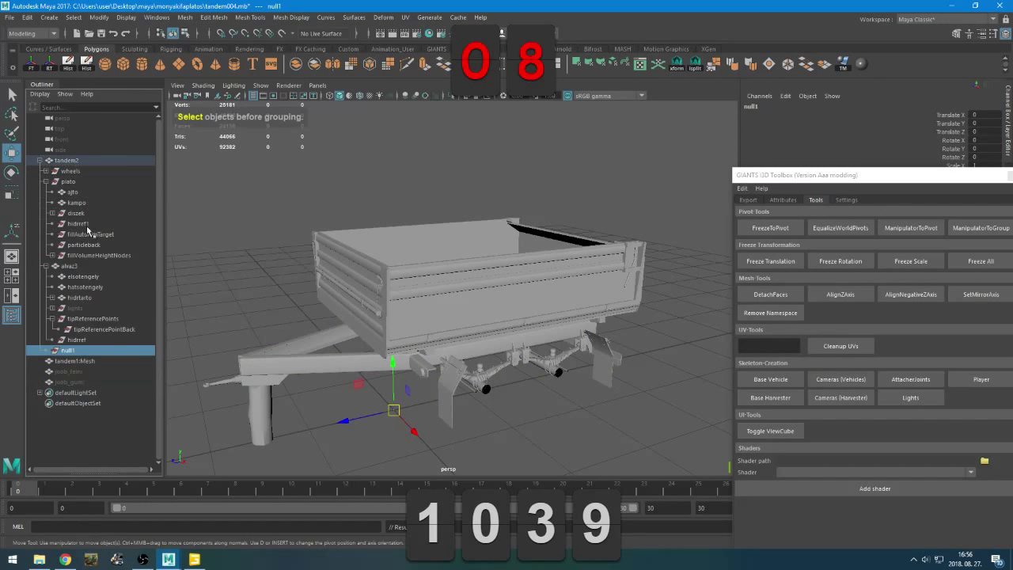
left_click(73, 266)
double_click(69, 350)
type("alvaz")
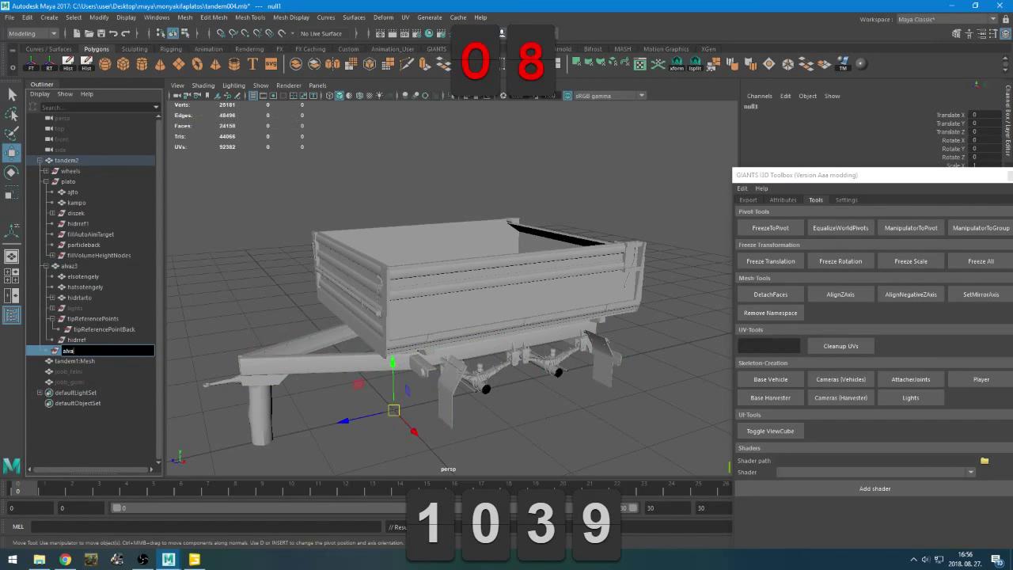
type("4")
key("Return")
Move all child nodes of alvaz3 into the alvaz4 group and check its two axles and the hidrref node
left_click_drag(75, 276, 78, 340)
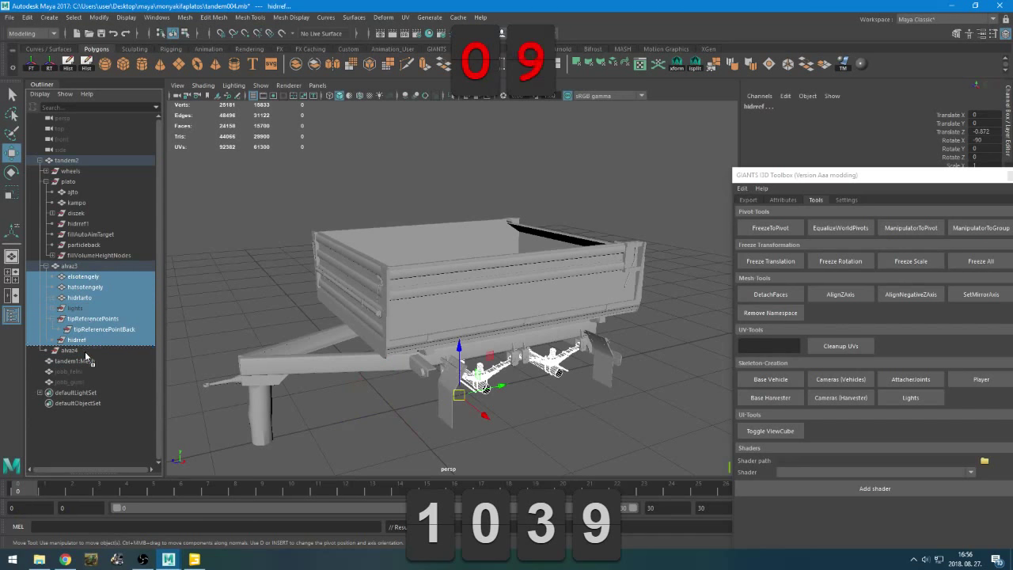
left_click_drag(85, 356, 85, 357)
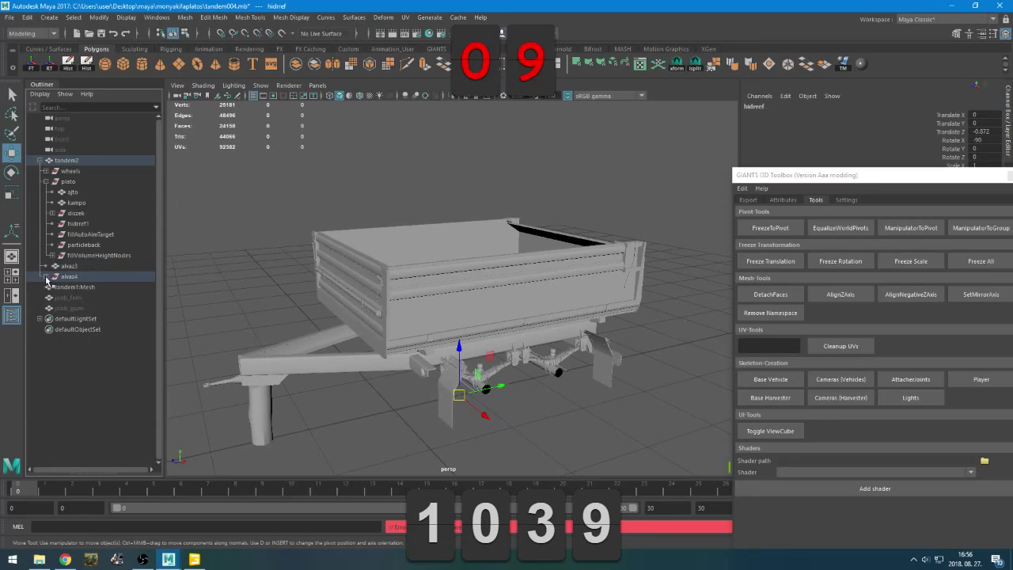
left_click(45, 276)
left_click(79, 287)
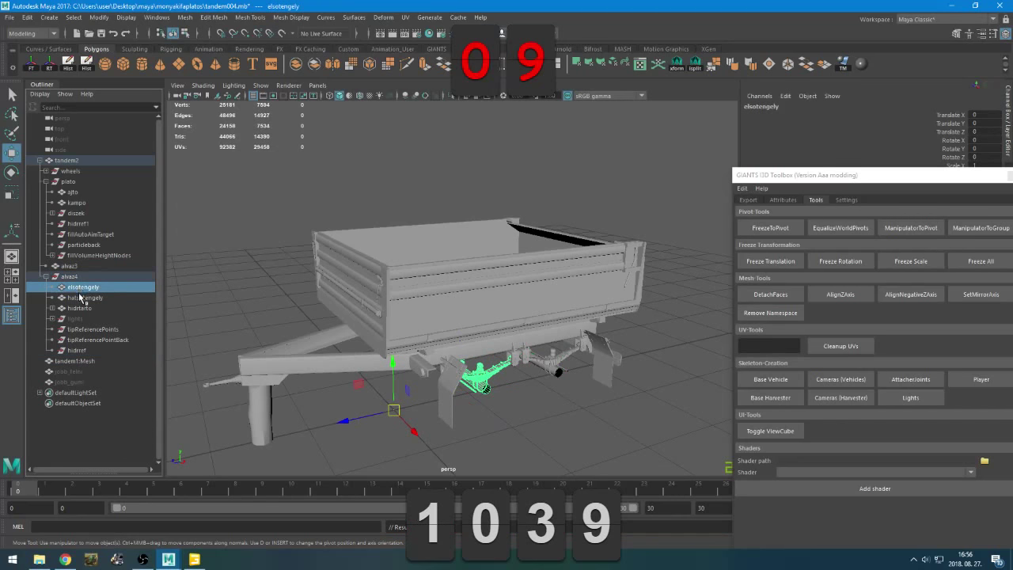
left_click(80, 298)
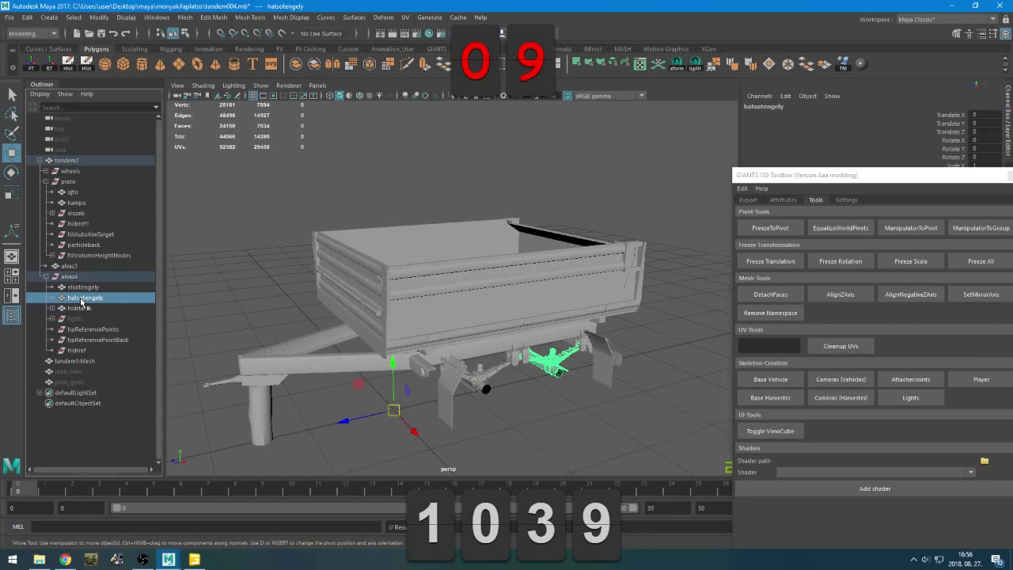
left_click(80, 288)
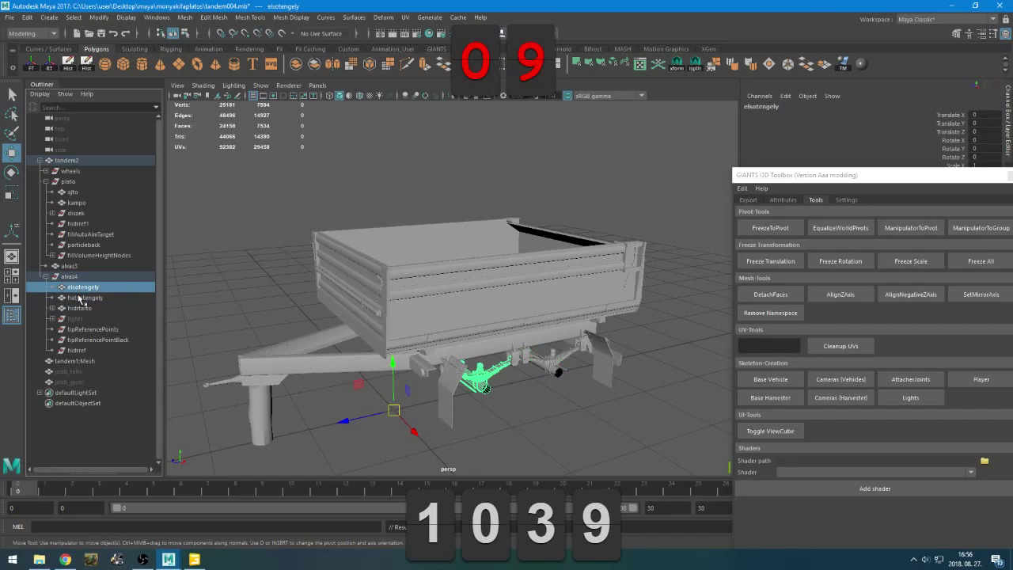
left_click(78, 351)
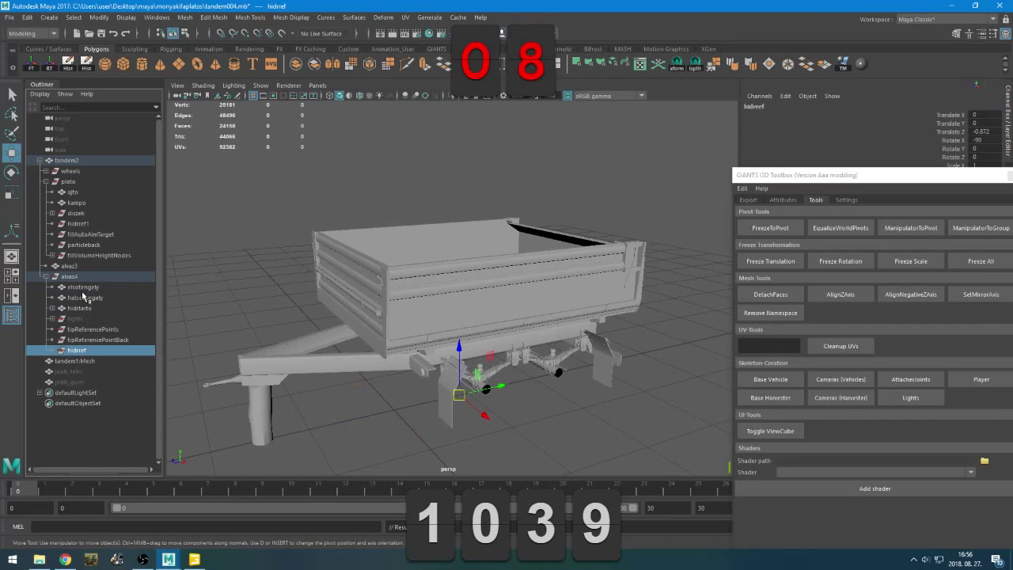
Create another empty group inside alvaz4 and name it konfig
left_click(79, 428)
key("ctrl+g")
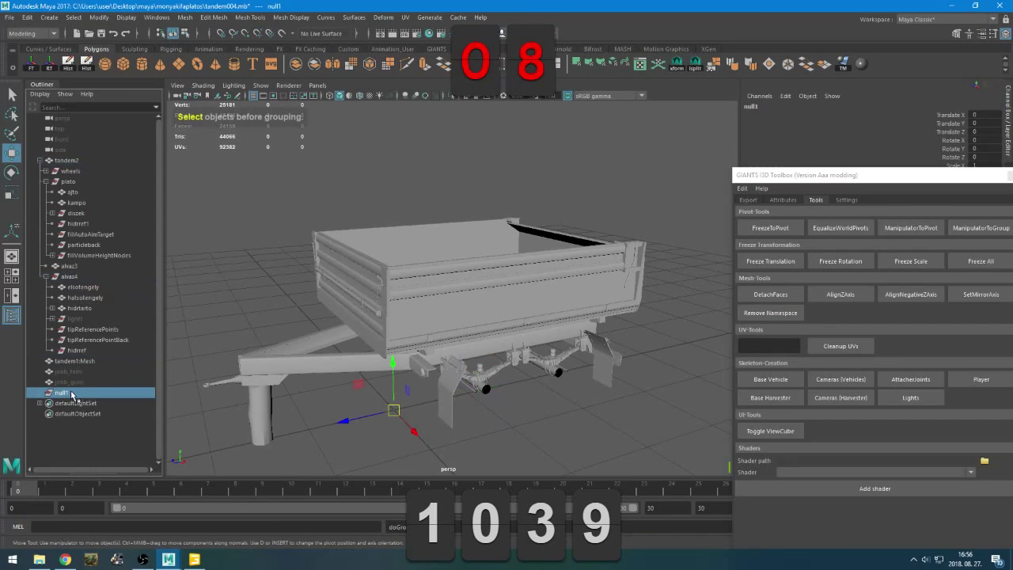
left_click_drag(87, 281, 88, 283)
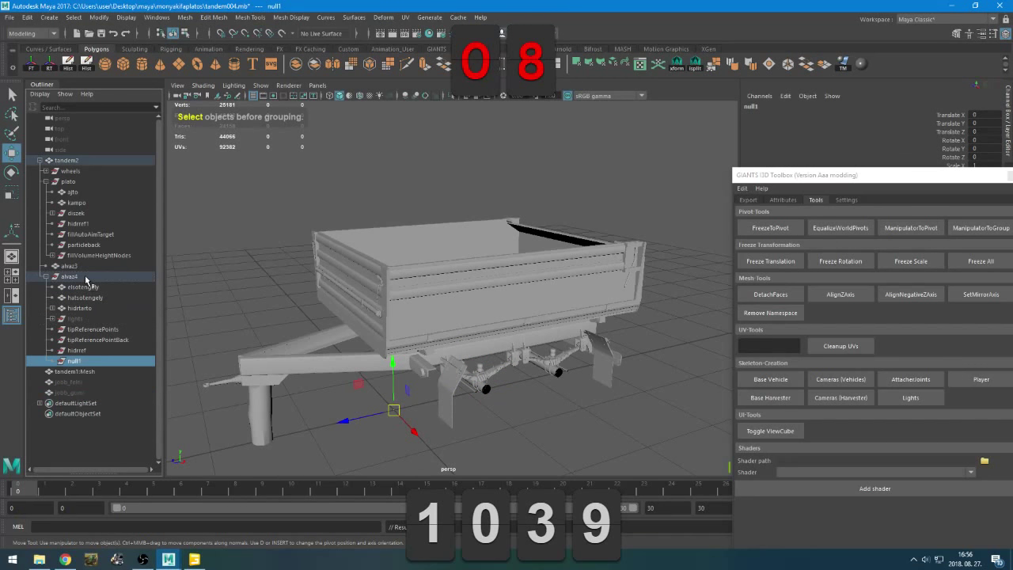
double_click(76, 361)
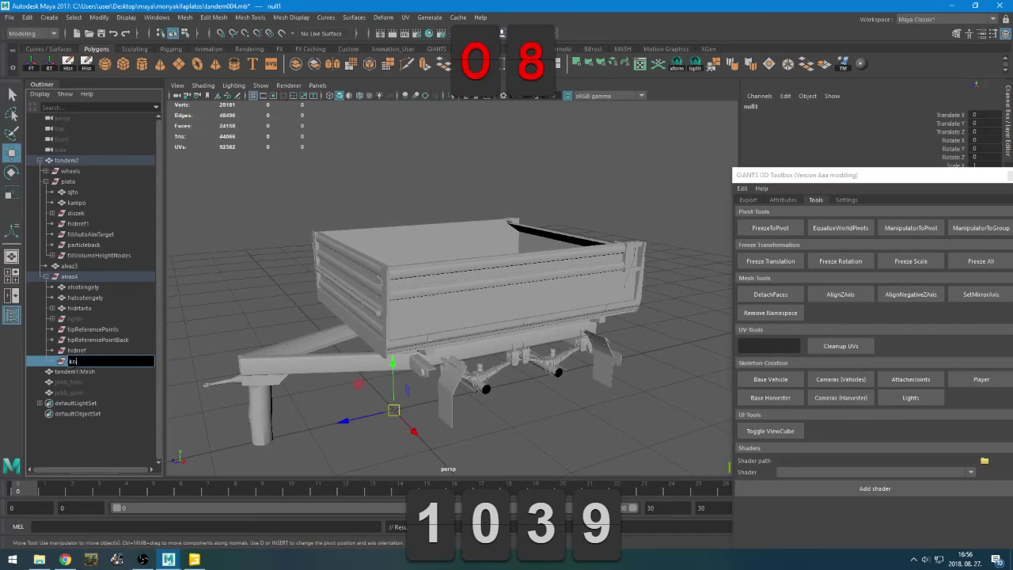
type("konfig")
key("Return")
Move the elsotengely and hatsotengely axles into the konfig group
left_click(89, 287)
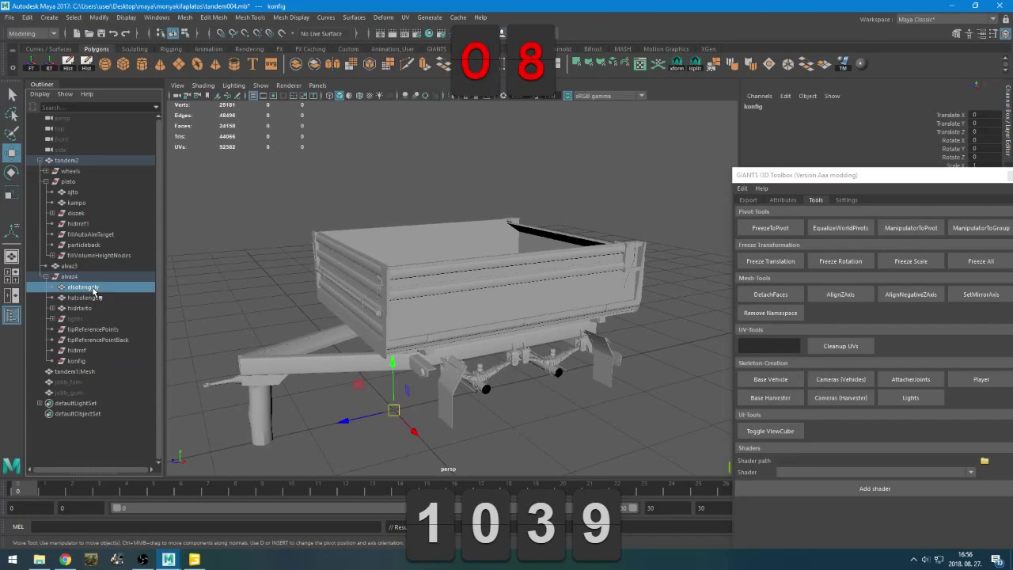
left_click(94, 298, "shift")
left_click_drag(86, 328, 84, 371)
left_click(85, 288)
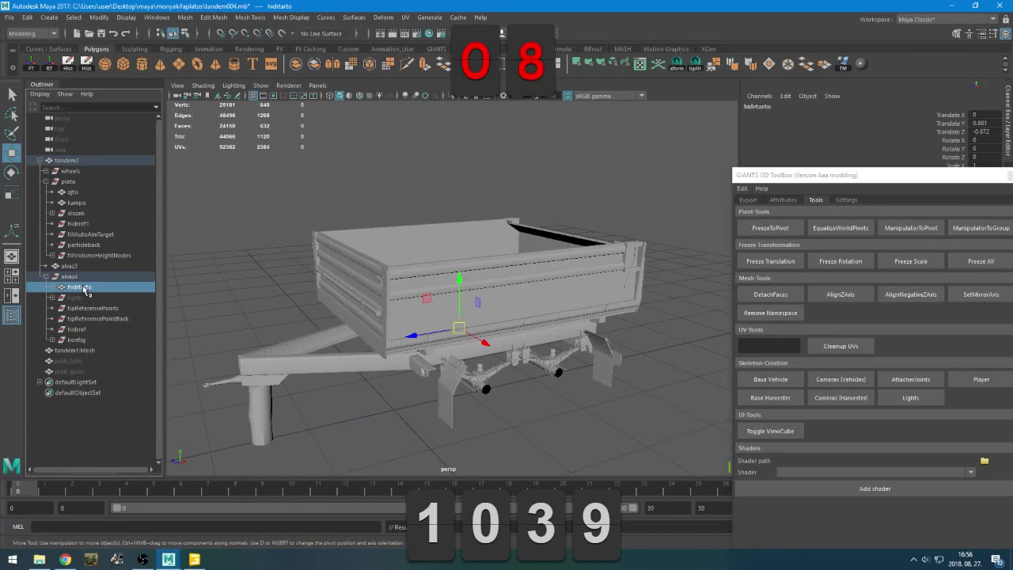
left_click_drag(465, 278, 482, 155)
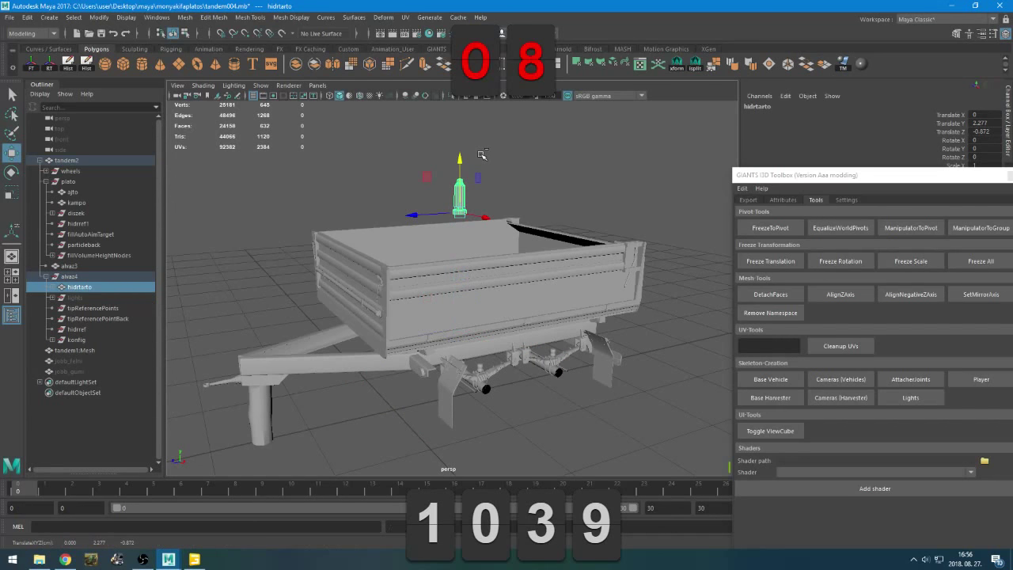
key("ctrl+z")
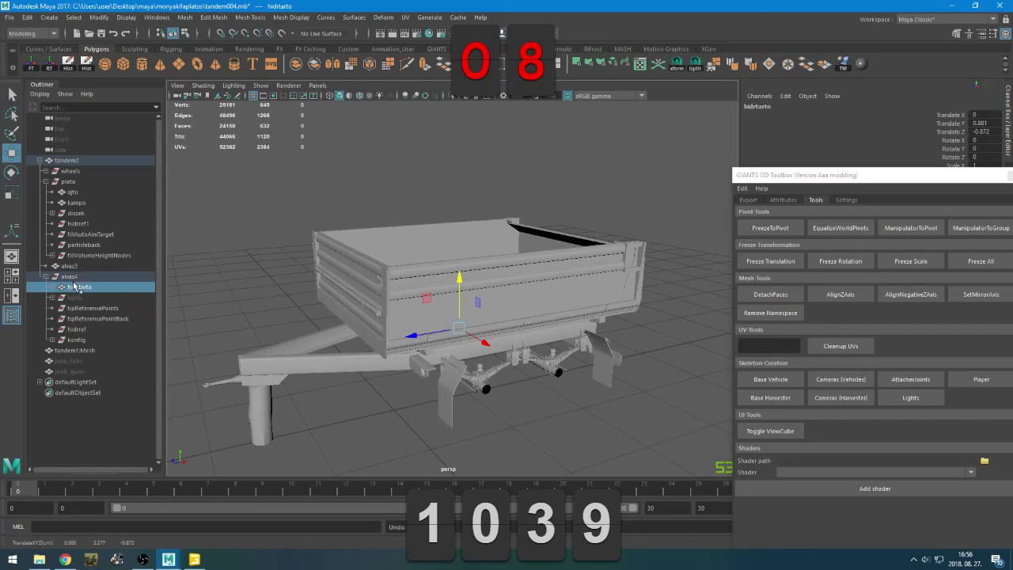
Move the alvaz3 chassis mesh into the konfig group and expand that group
left_click(73, 266)
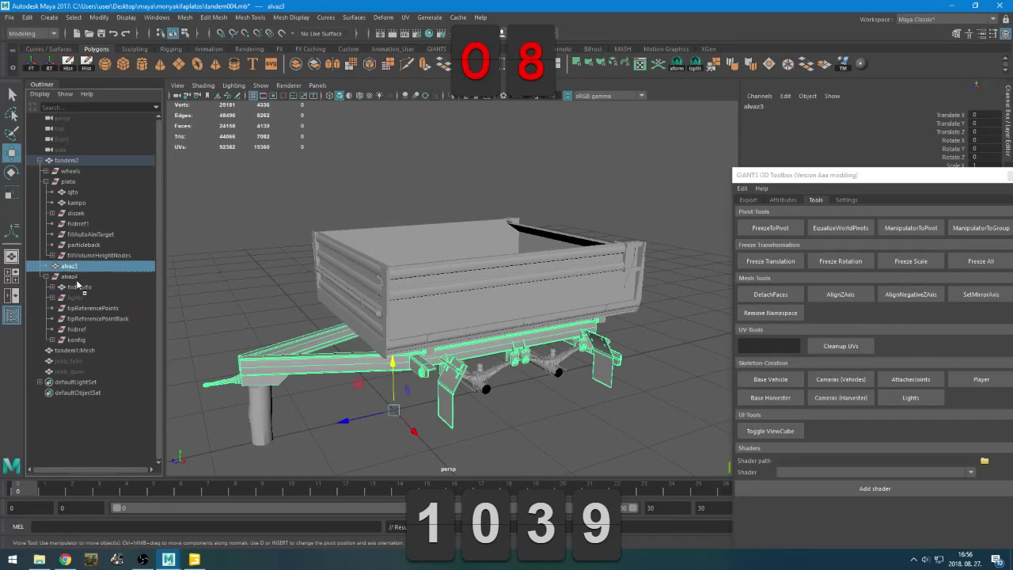
middle_click_drag(84, 337, 84, 339)
left_click(53, 330)
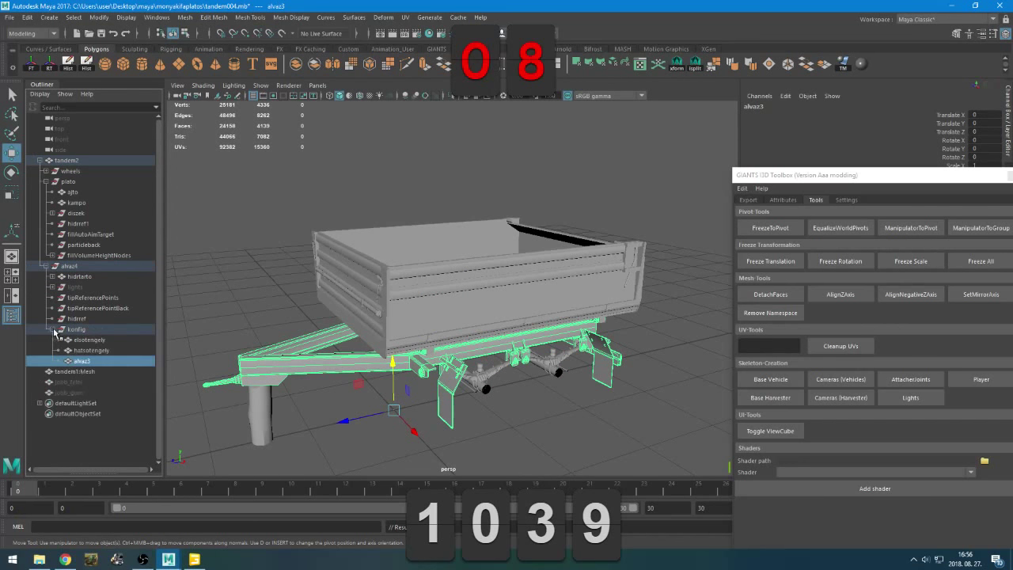
Group elsotengely, hatsotengely and alvaz3 together inside konfig and name the group rozsdas
left_click(89, 339)
left_click(89, 350, "ctrl")
left_click(89, 361, "ctrl")
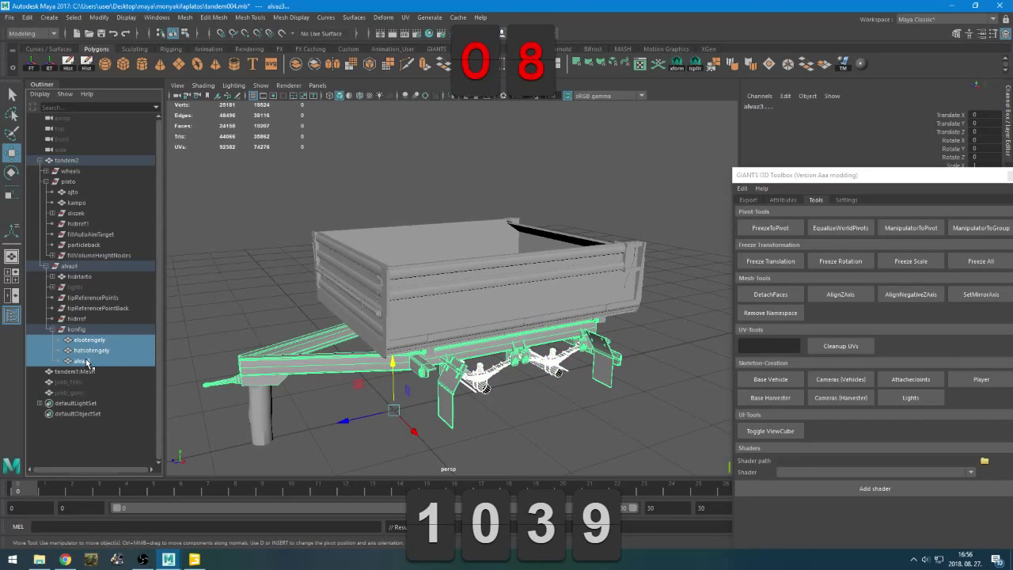
key("ctrl+g")
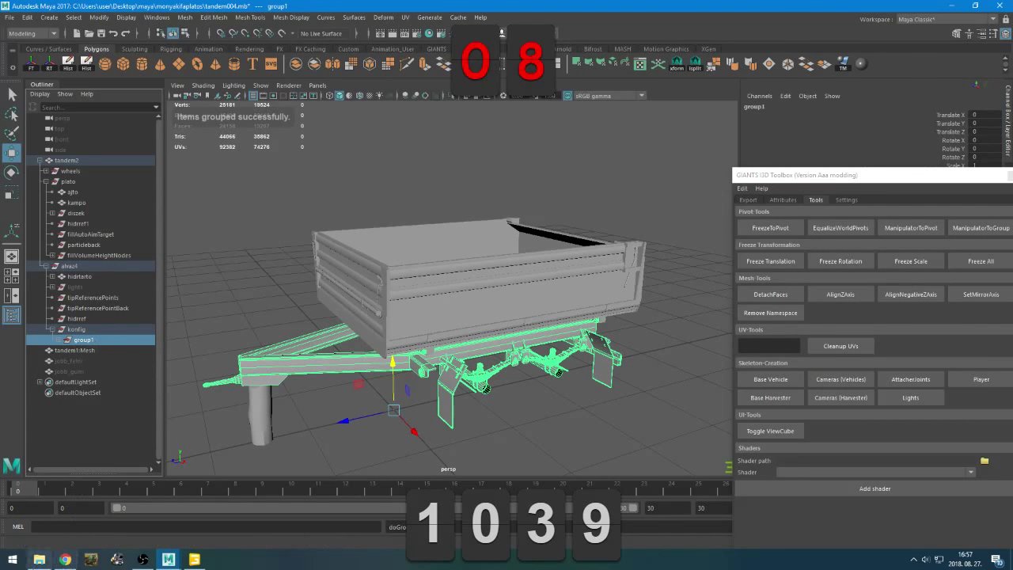
left_click(39, 560)
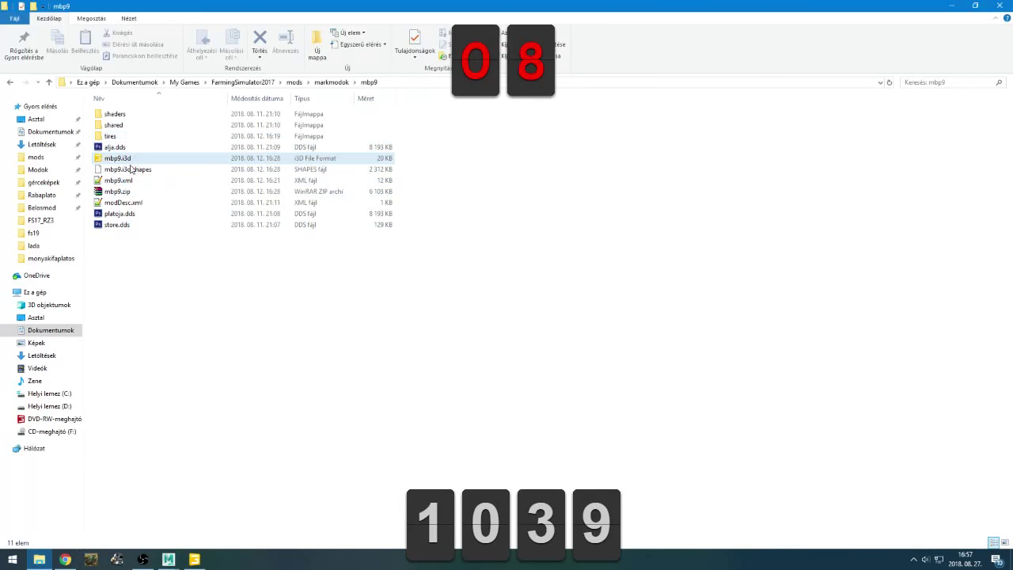
left_click(48, 258)
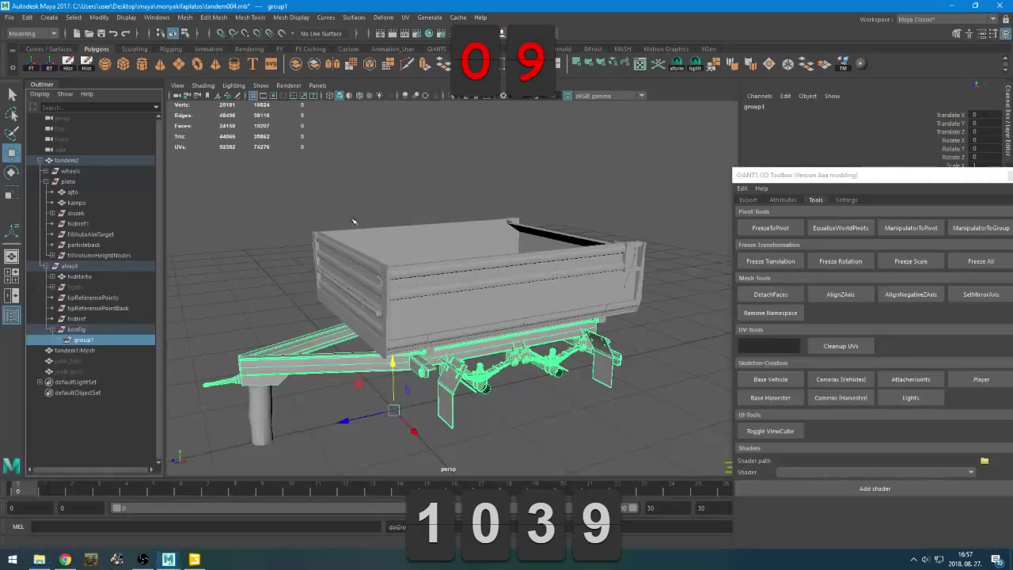
double_click(84, 342)
type("rozsdas")
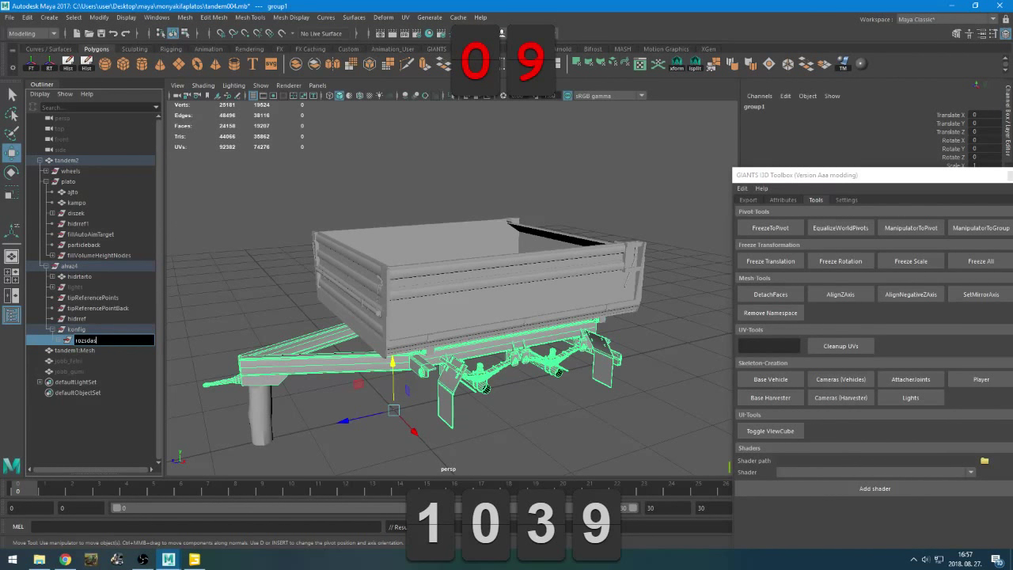
key("Return")
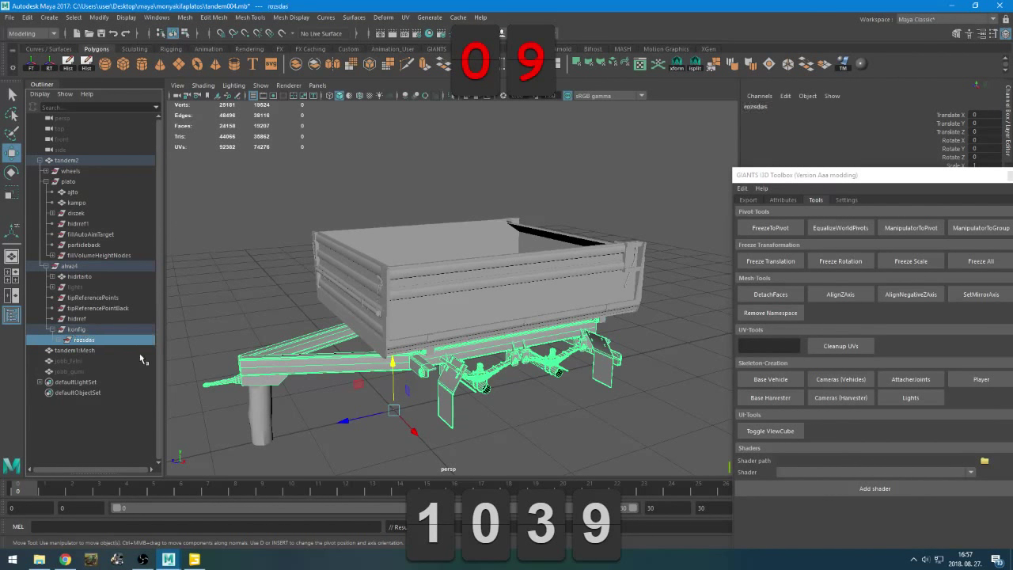
Switch the viewport to textured shaded display and examine the chassis textures up close
key("5")
key("4")
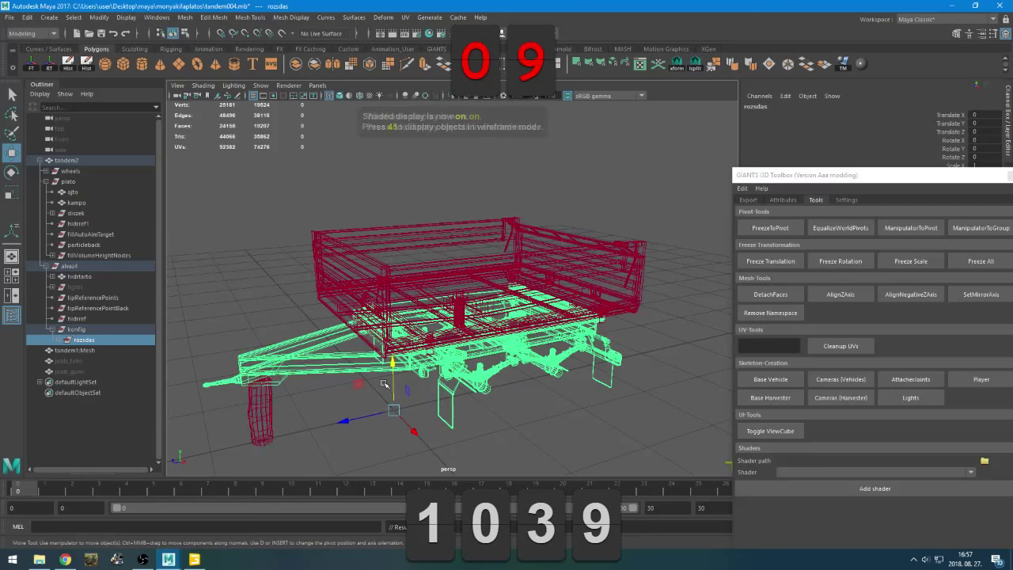
key("5")
scroll(384, 384, "up", 3)
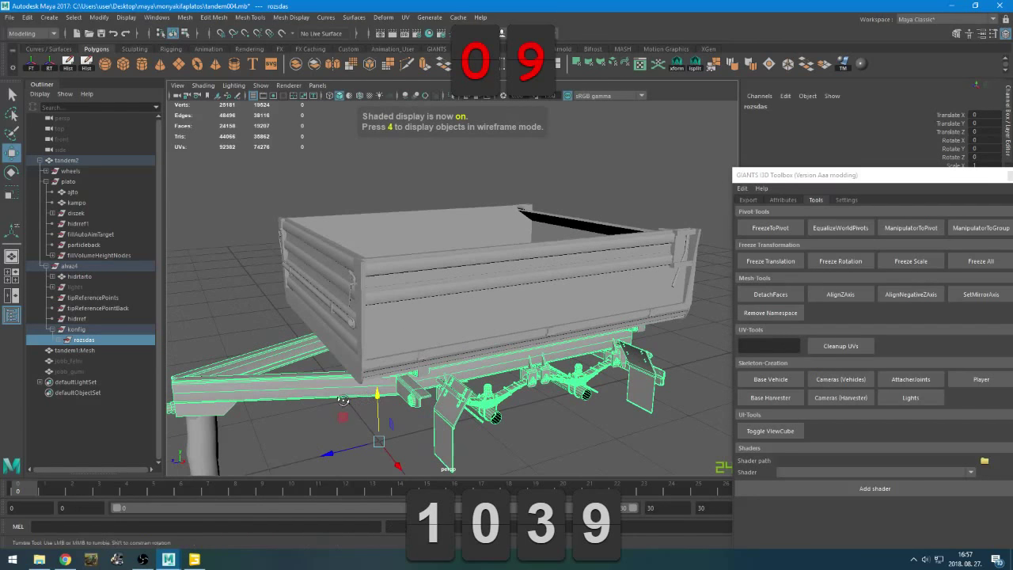
left_click_drag(380, 391, 378, 322, "alt")
key("7")
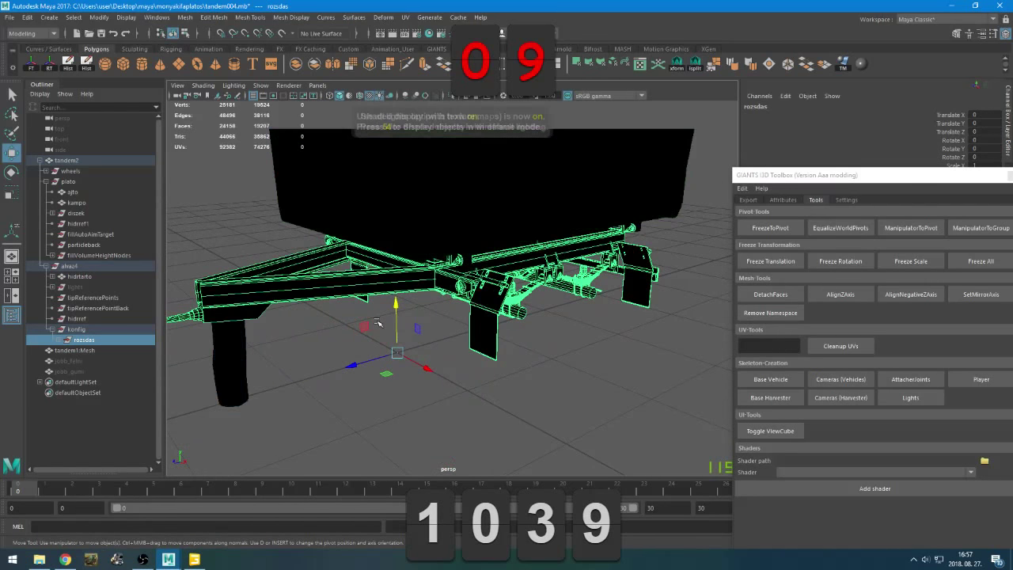
key("6")
key("7")
key("6")
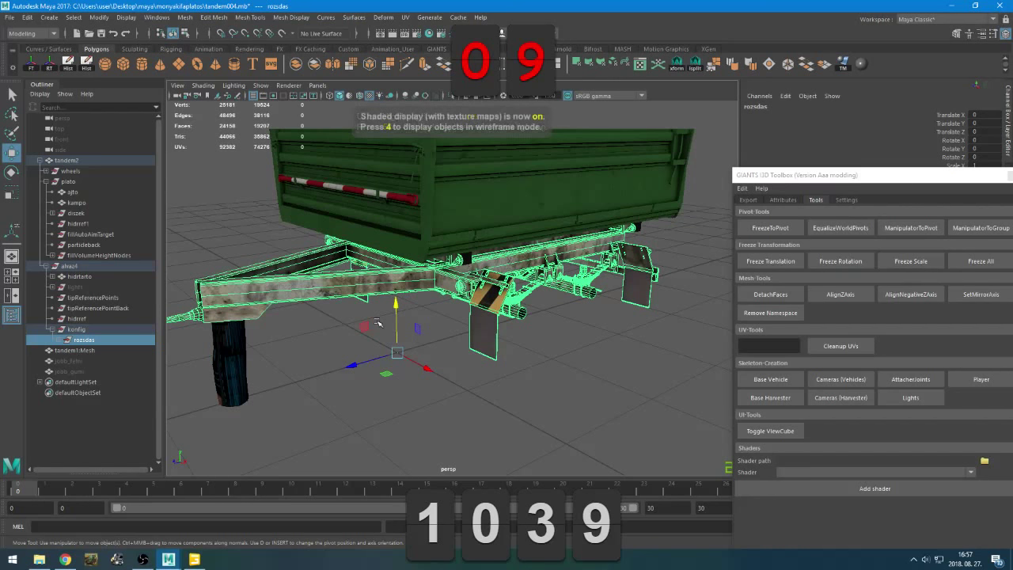
scroll(441, 335, "up", 2)
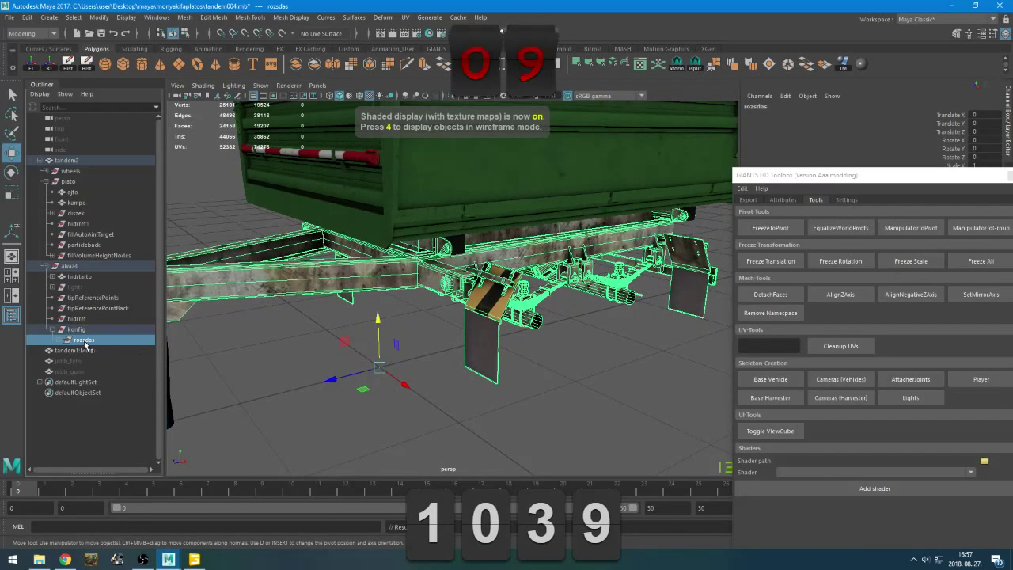
Duplicate the rozsdas group within konfig and rename the copy feher
key("ctrl+d")
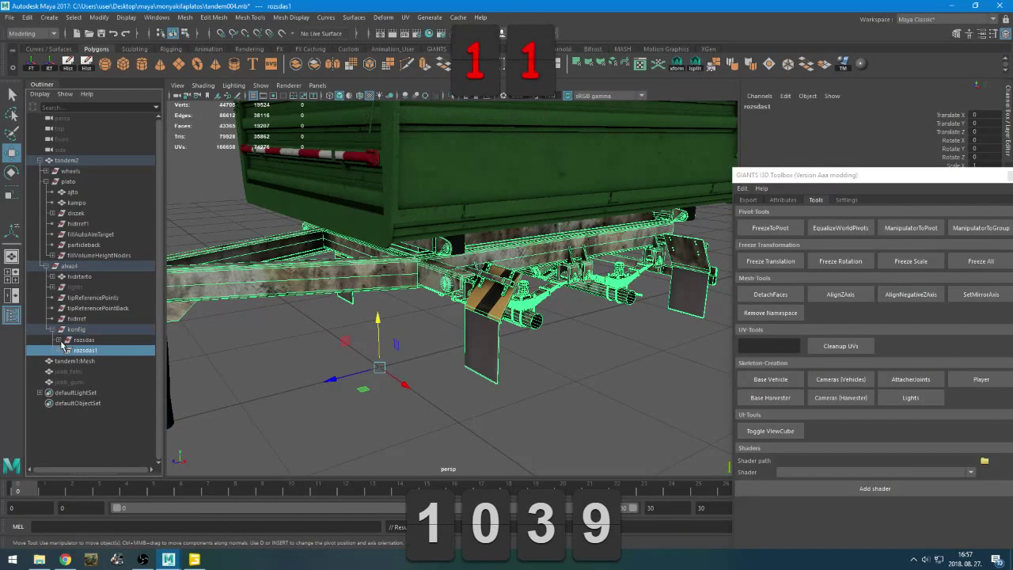
double_click(85, 351)
type("tehe")
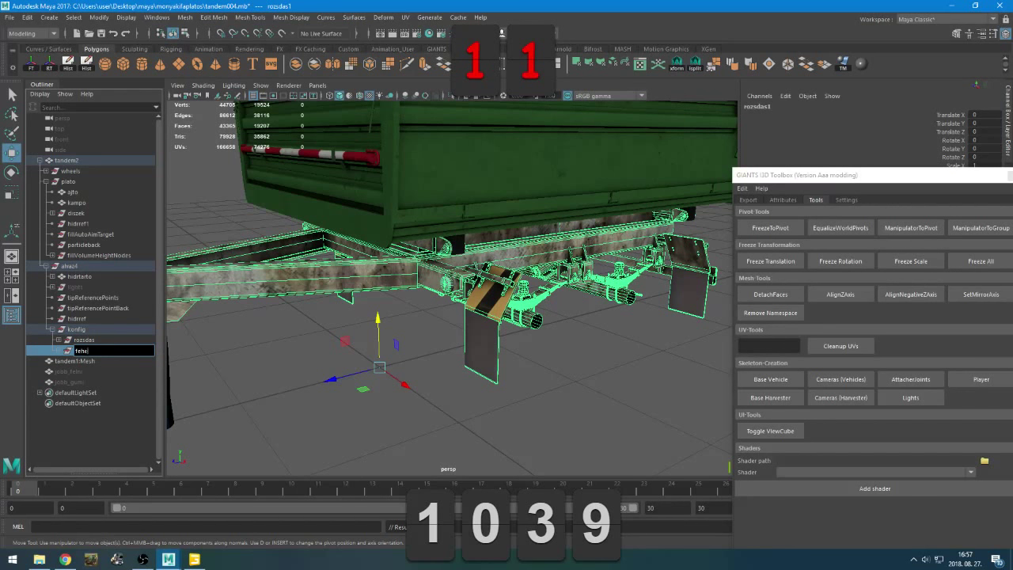
type("r")
key("Return")
Open the material of elsotengely inside the feher group and rename the material alvaz_feher
left_click(59, 354)
left_click(95, 361)
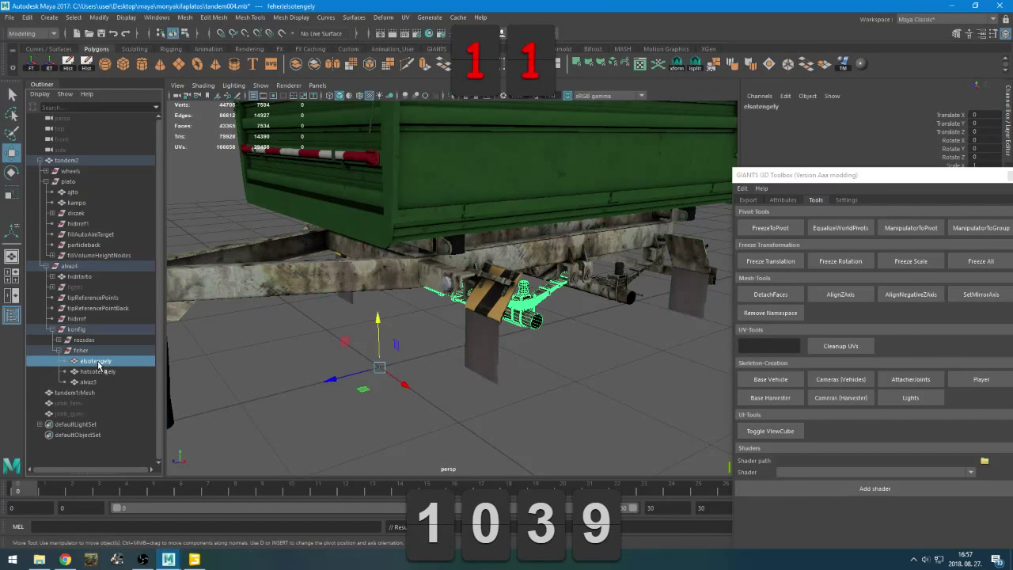
left_click_drag(903, 172, 880, 241)
left_click(1008, 172)
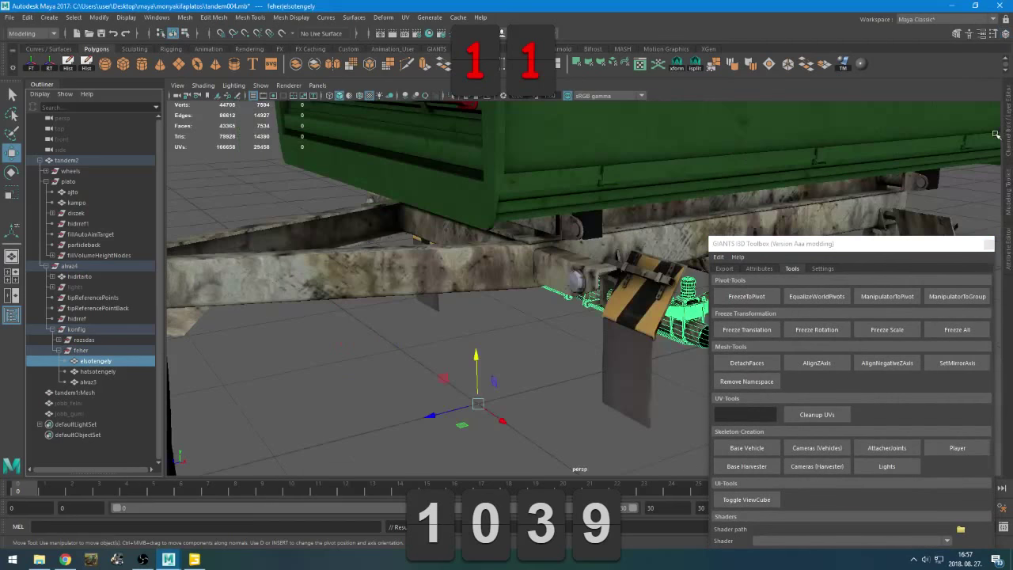
left_click(1008, 127)
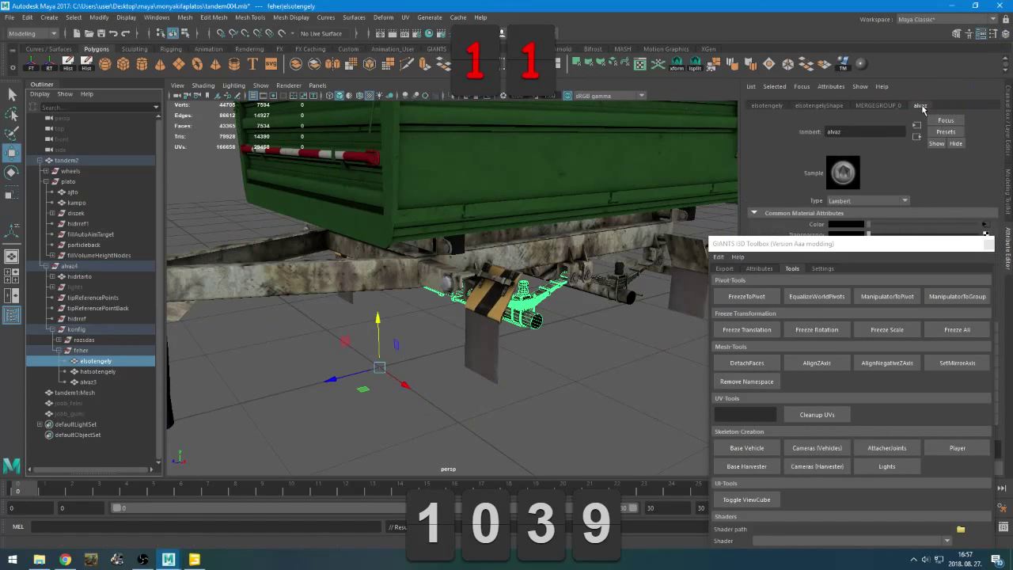
left_click(856, 133)
type("_feher")
key("Return")
Set alvazfeher.png as the image file of the alvaz_feher material's colour texture
left_click(986, 234)
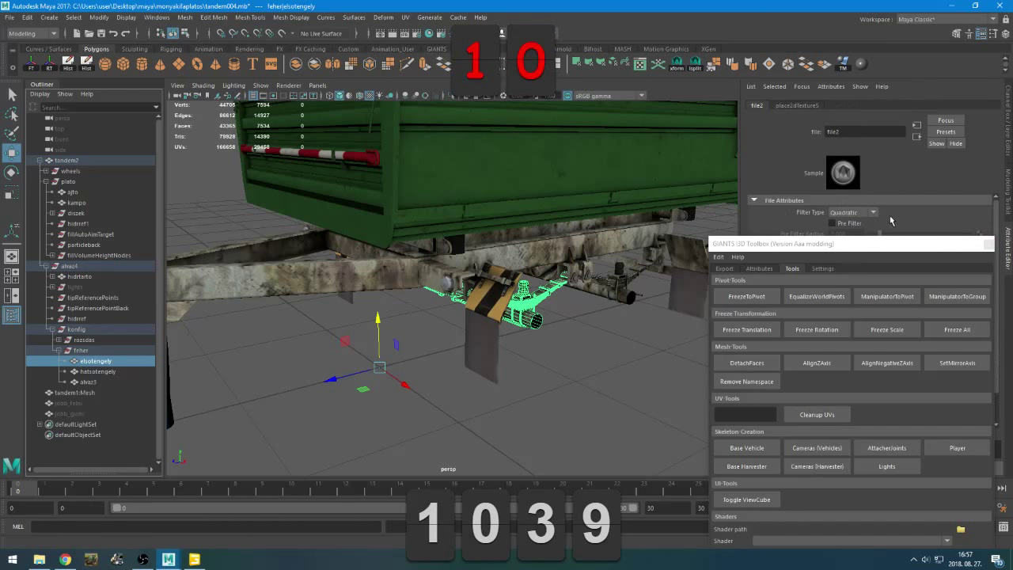
left_click_drag(869, 248, 864, 295)
left_click(982, 250)
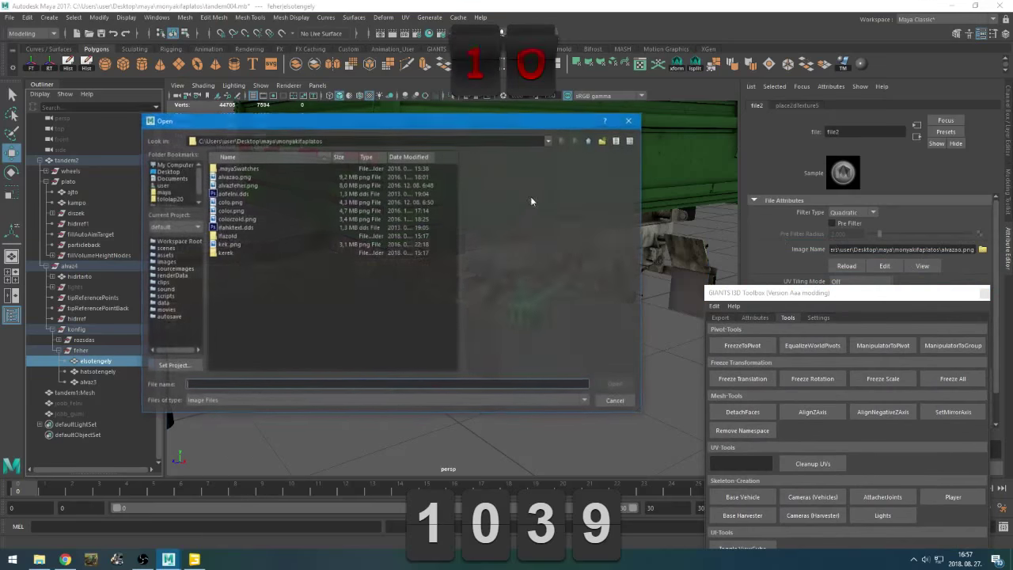
double_click(243, 186)
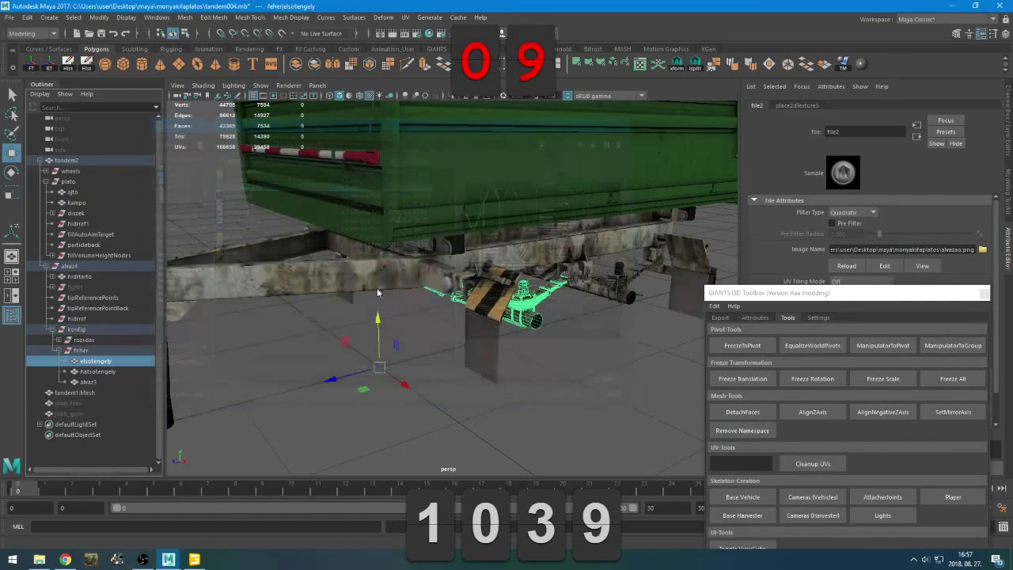
Check the material on hatsotengely and alvaz3 in the feher group, and collapse the group
left_click(98, 371)
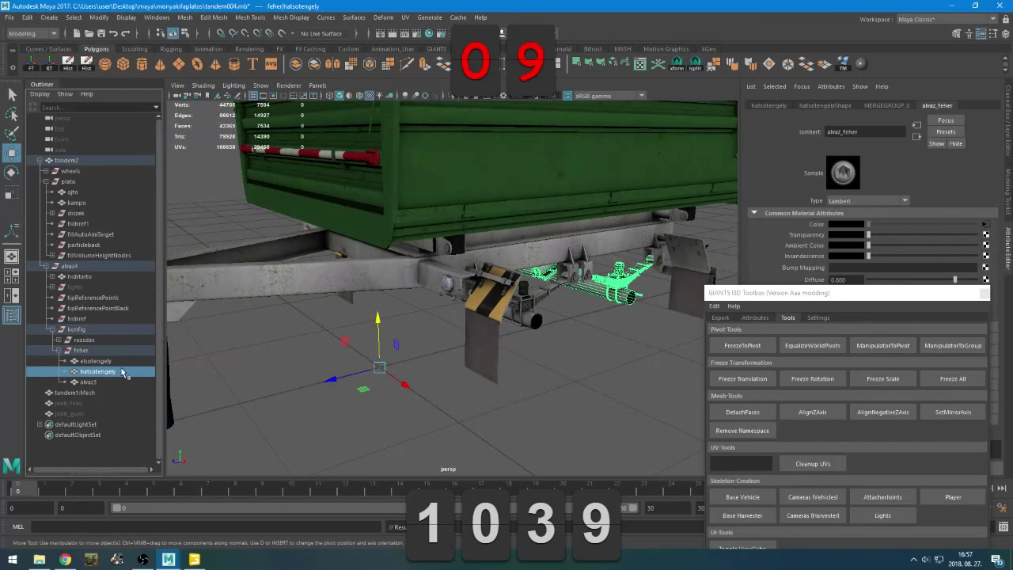
right_click_drag(293, 255, 372, 325)
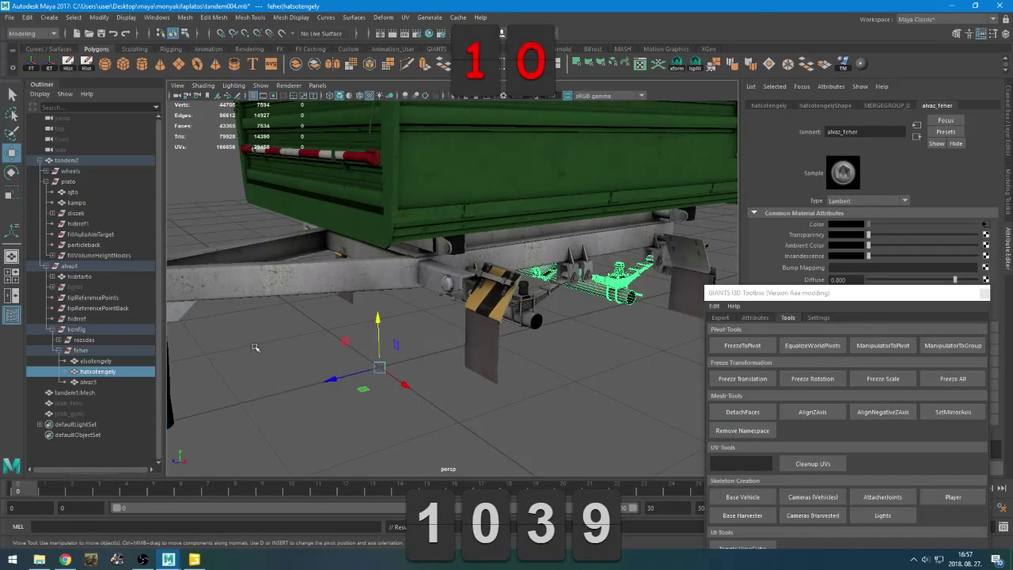
left_click(89, 383)
right_click_drag(299, 255, 388, 327)
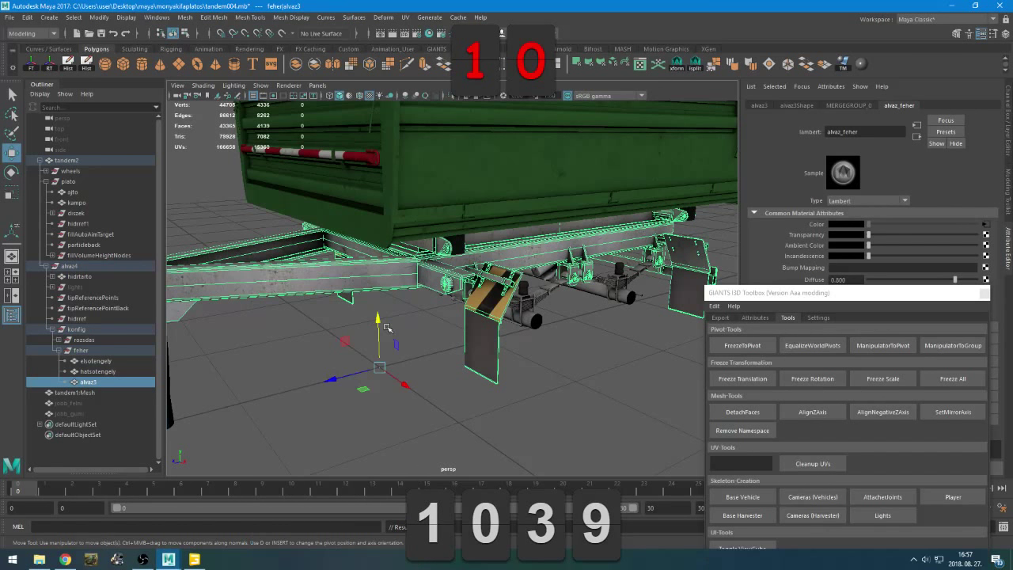
left_click(83, 351)
left_click(58, 350)
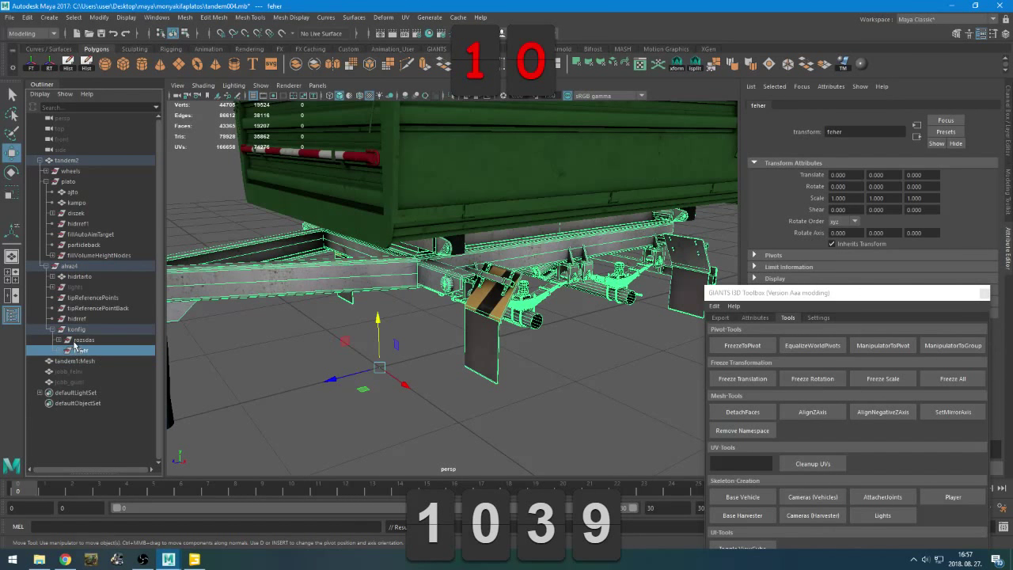
Hide the rozsdas and feher groups in turn, and show rozsdas alone to inspect its chassis texture
left_click(76, 340)
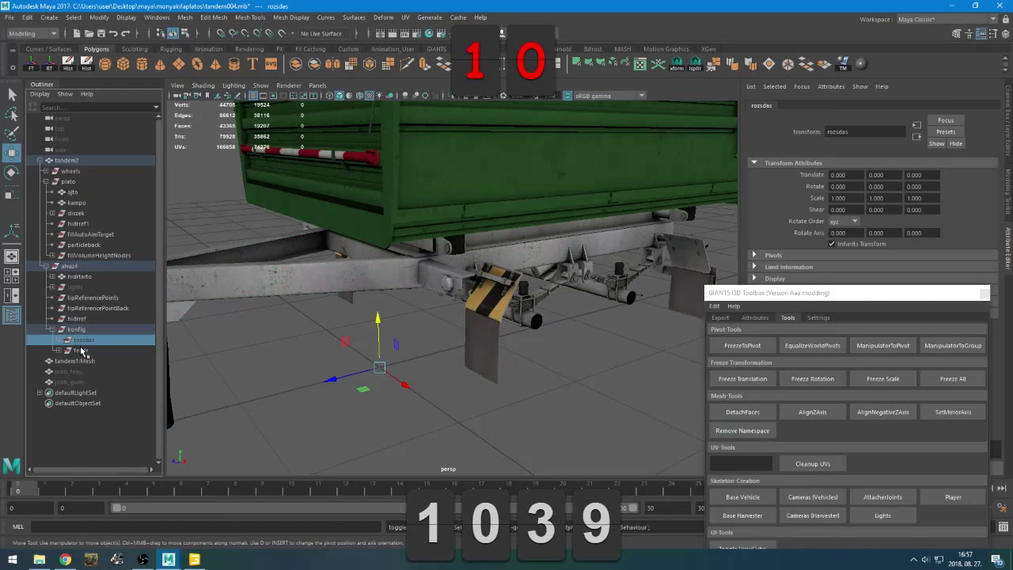
left_click(79, 351)
left_click(82, 340)
key("shift+h")
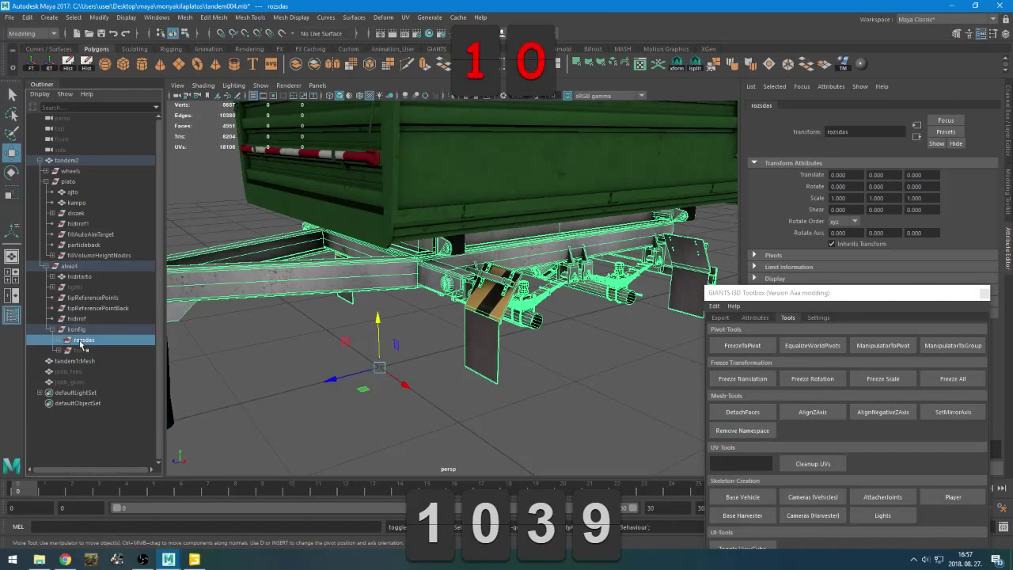
left_click(243, 333)
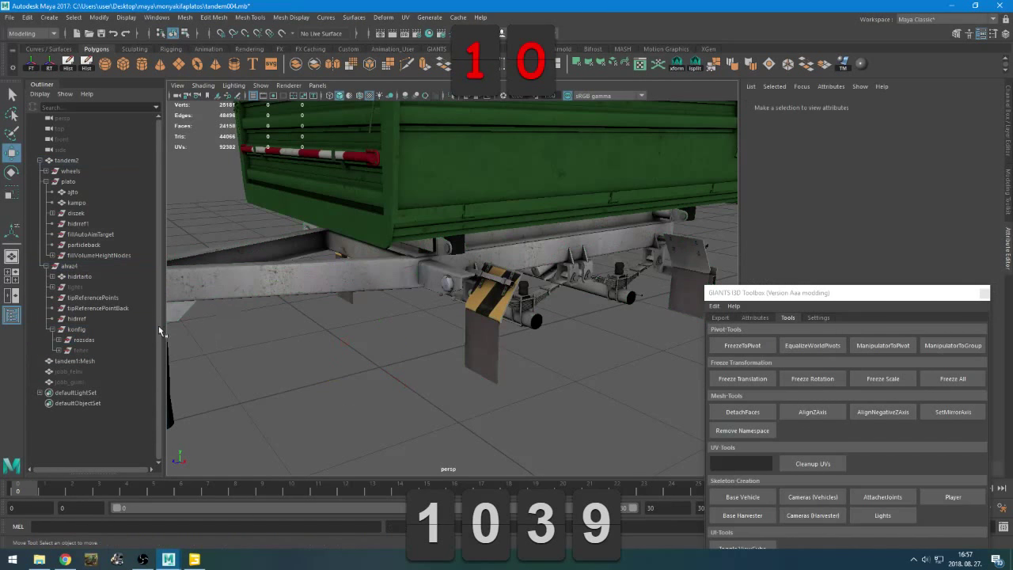
Swap visibility from rozsdas to feher to compare the chassis textures, and show both groups again
left_click(83, 339)
key("ctrl+h")
left_click(80, 350)
key("shift+h")
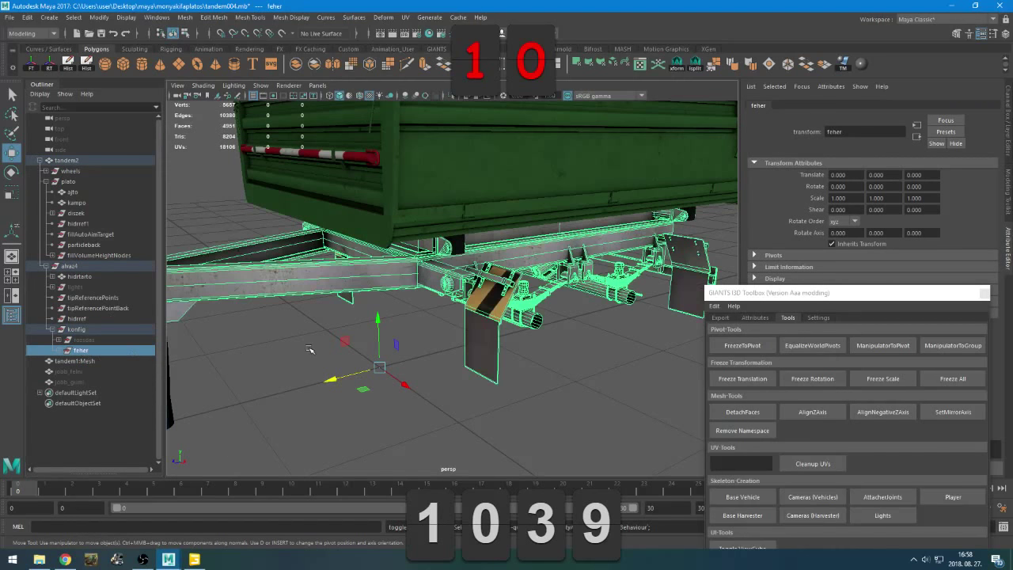
left_click(258, 344)
left_click(83, 340)
key("shift+h")
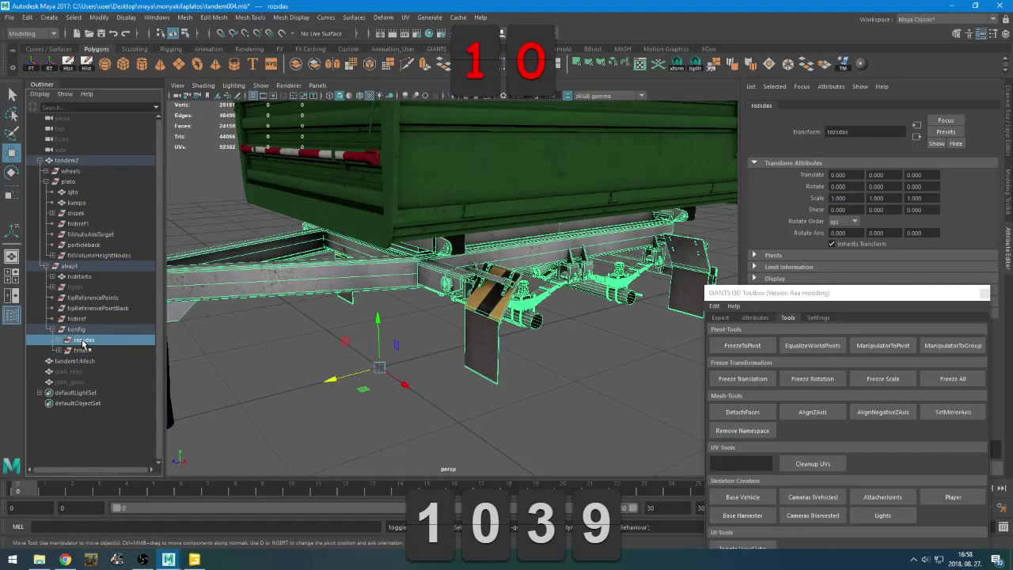
left_click(224, 346)
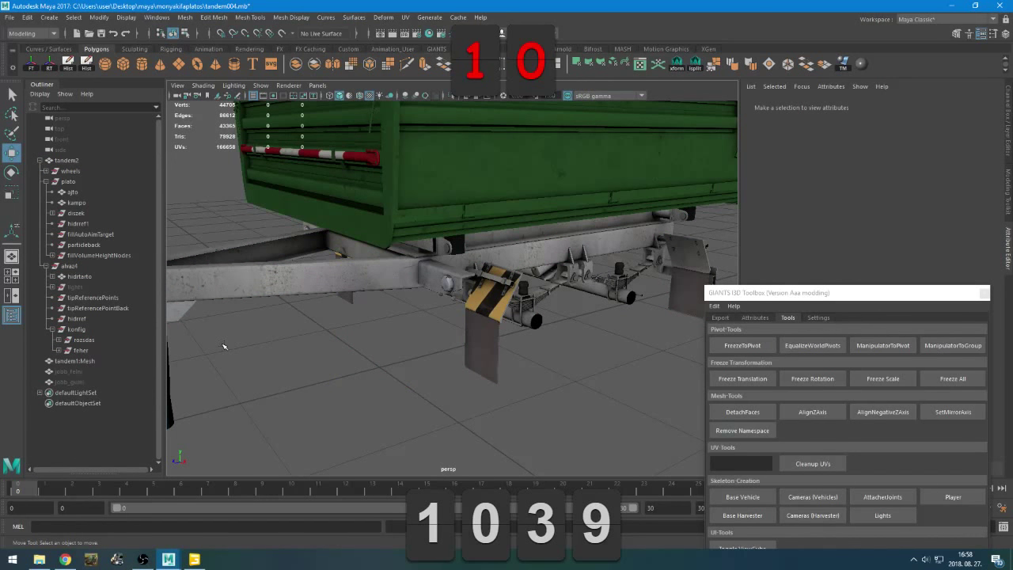
Hide the feher group and expand the rozsdas group to list its parts
left_click(82, 350)
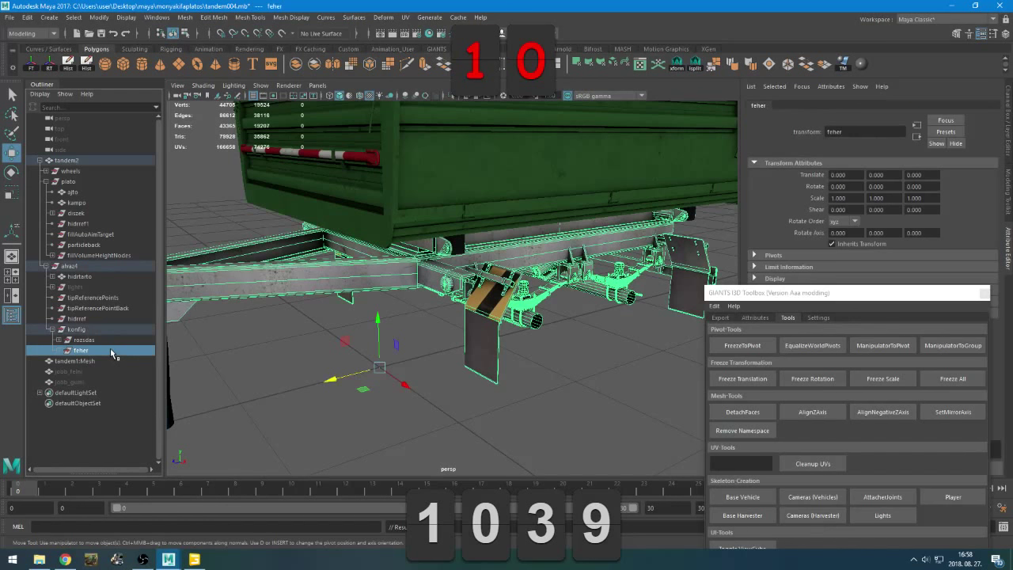
key("h")
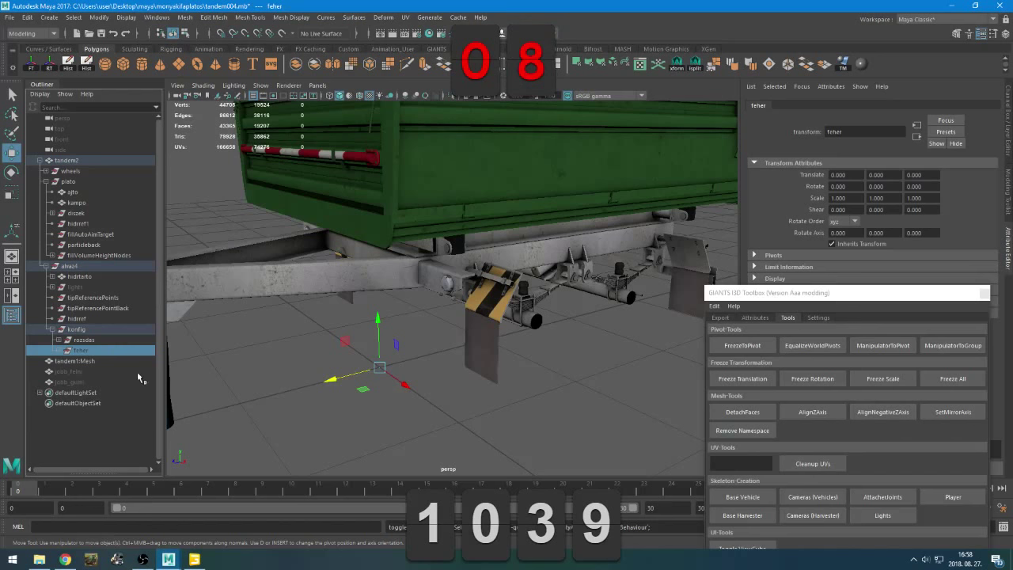
left_click(84, 339)
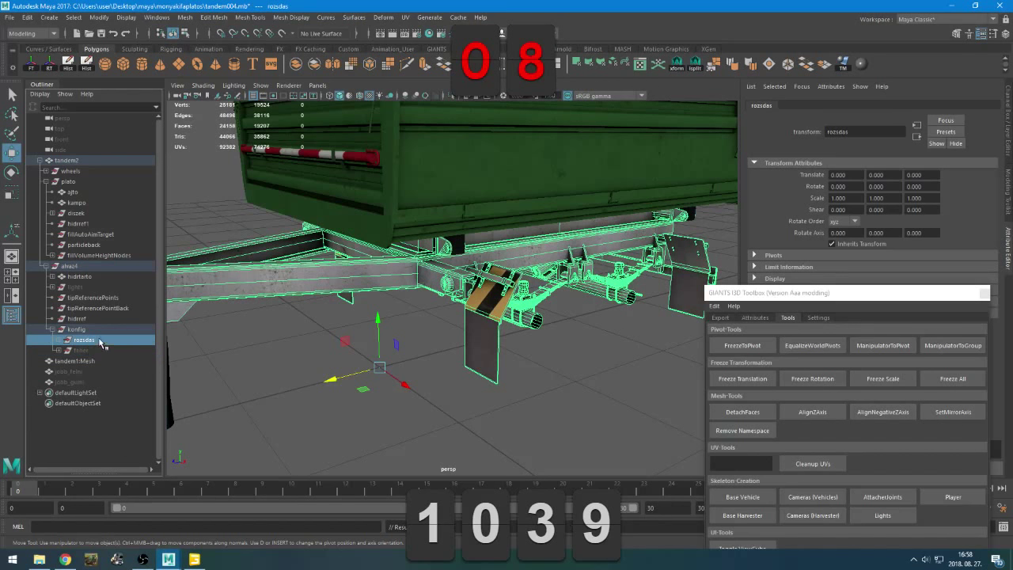
left_click(58, 340)
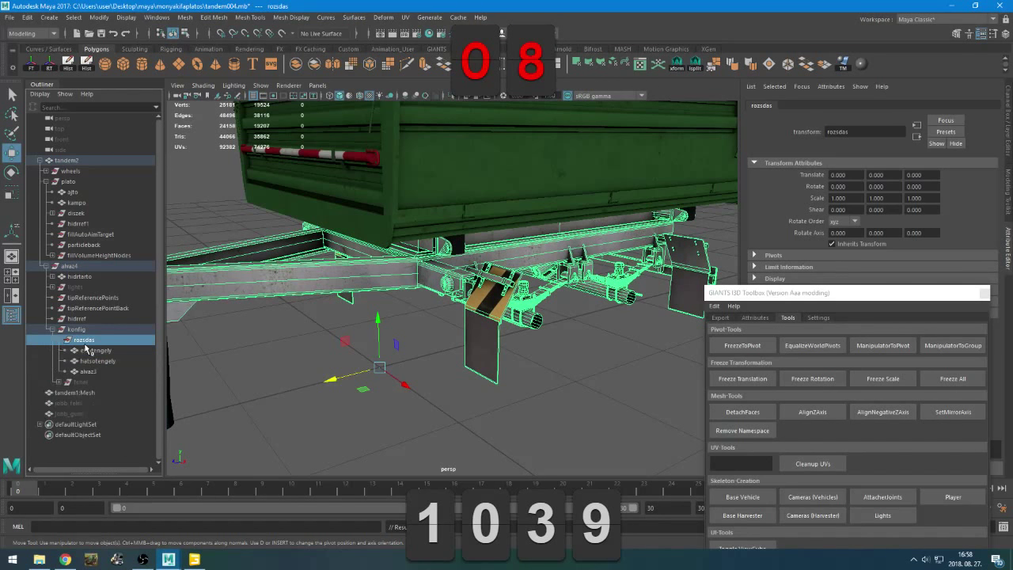
Check which material elsotengely in the rozsdas group uses, moving the GIANTS toolbox window out of the way
left_click(89, 351)
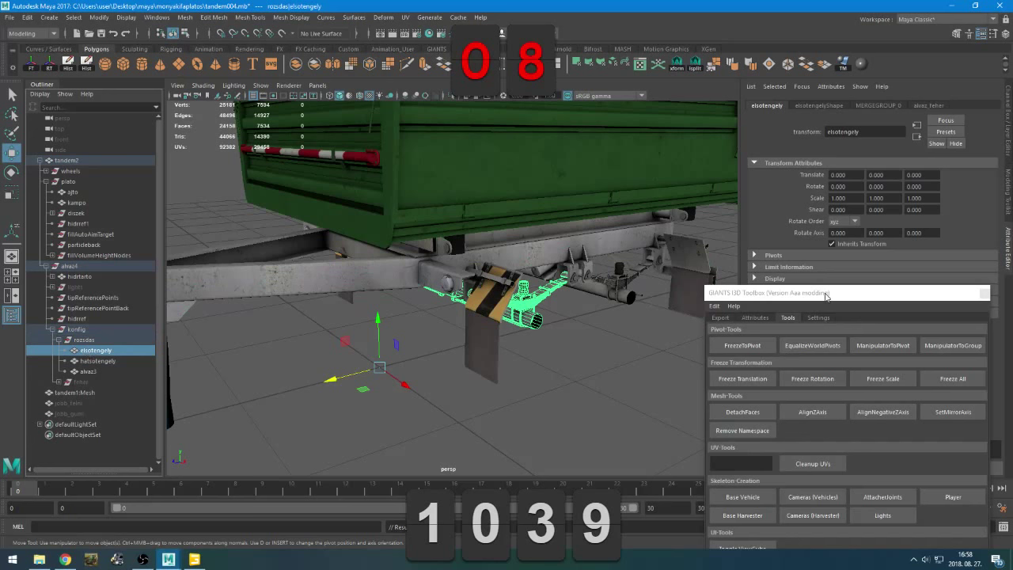
left_click_drag(826, 295, 820, 338)
left_click(104, 363)
left_click(103, 353)
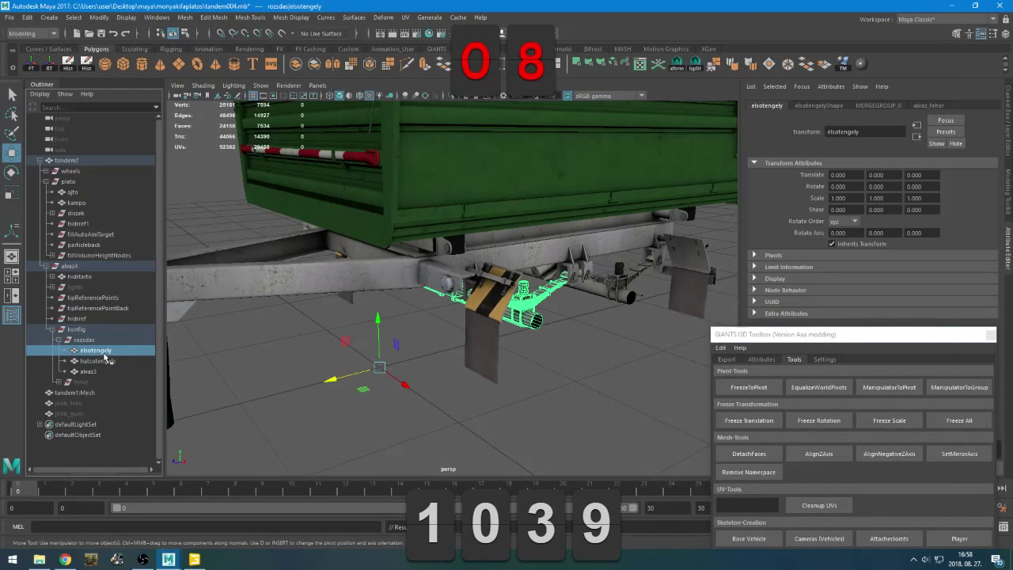
left_click(928, 105)
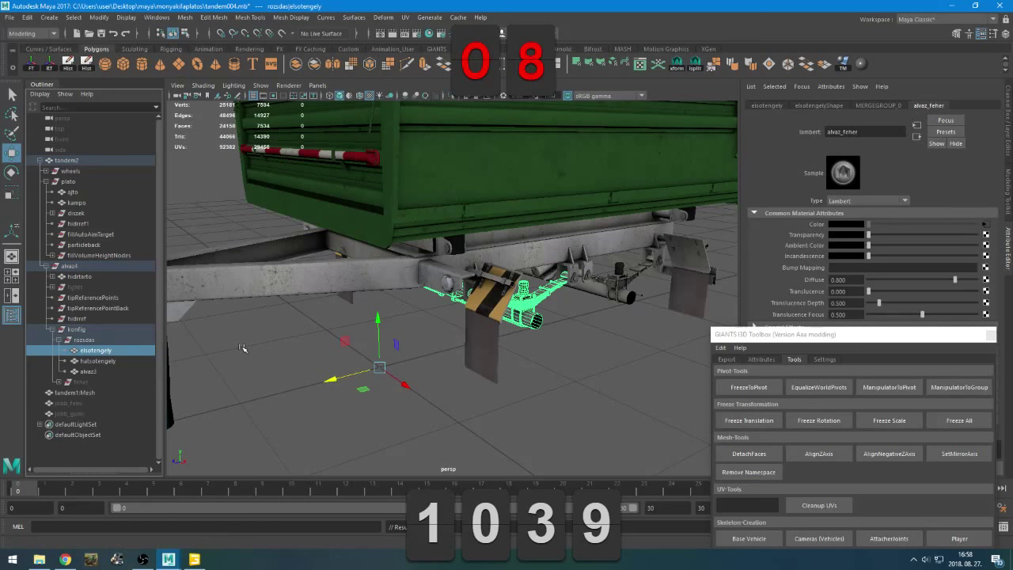
Expand the feher group and assign its elsotengely a new Lambert material named alvaz
left_click(81, 383)
left_click(58, 382)
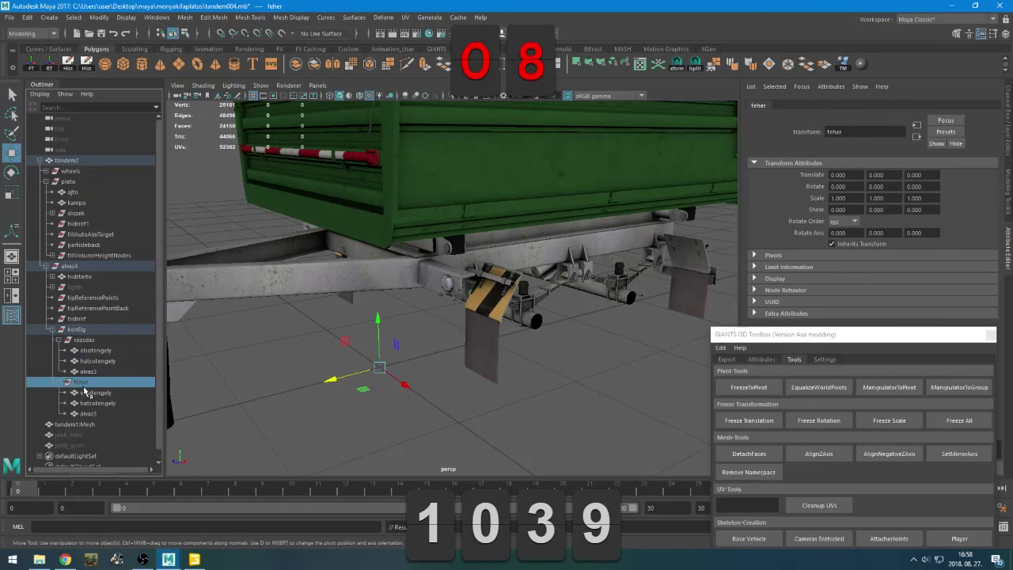
left_click(95, 392)
left_click(251, 49)
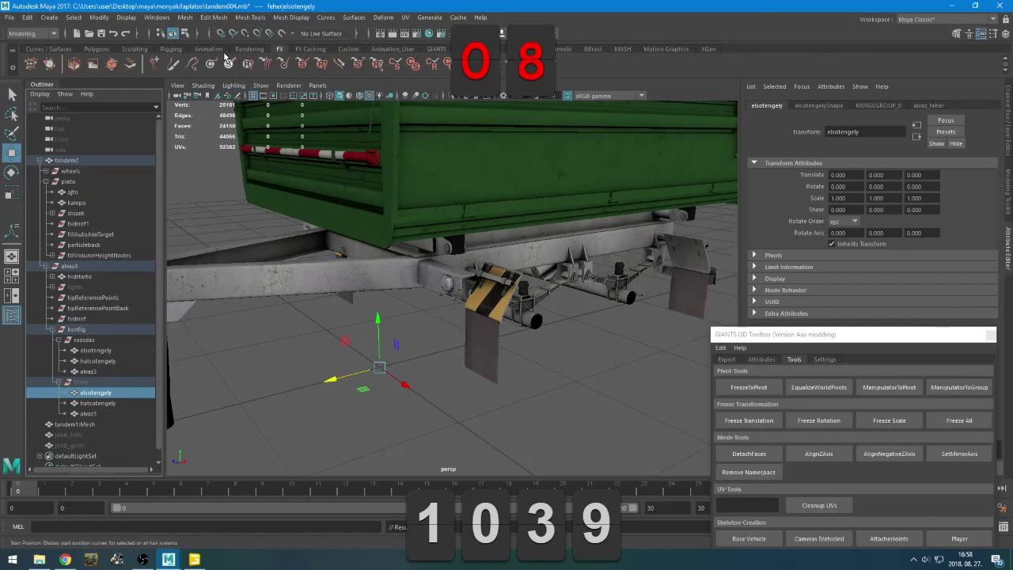
left_click(216, 64)
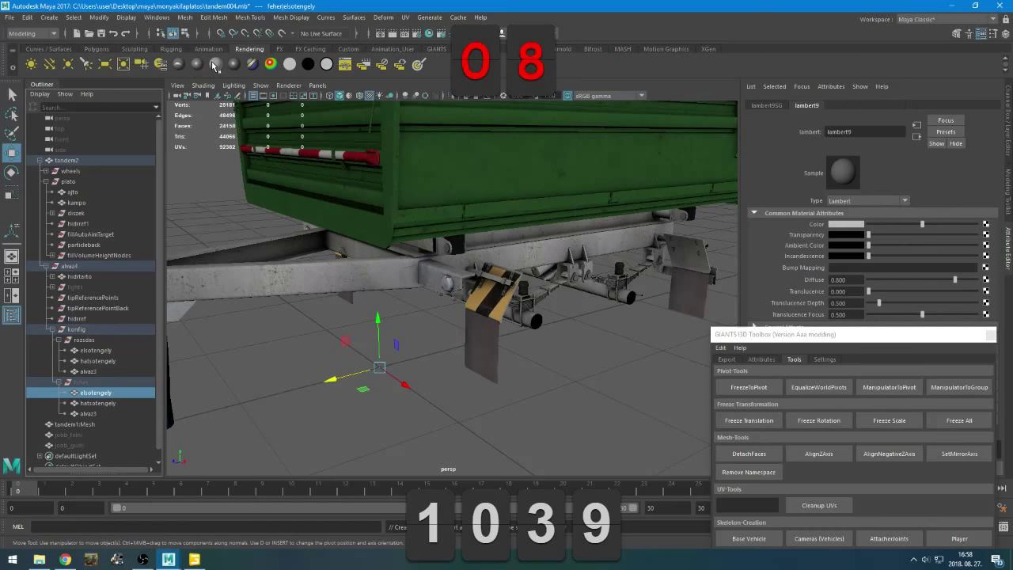
double_click(866, 132)
type("a")
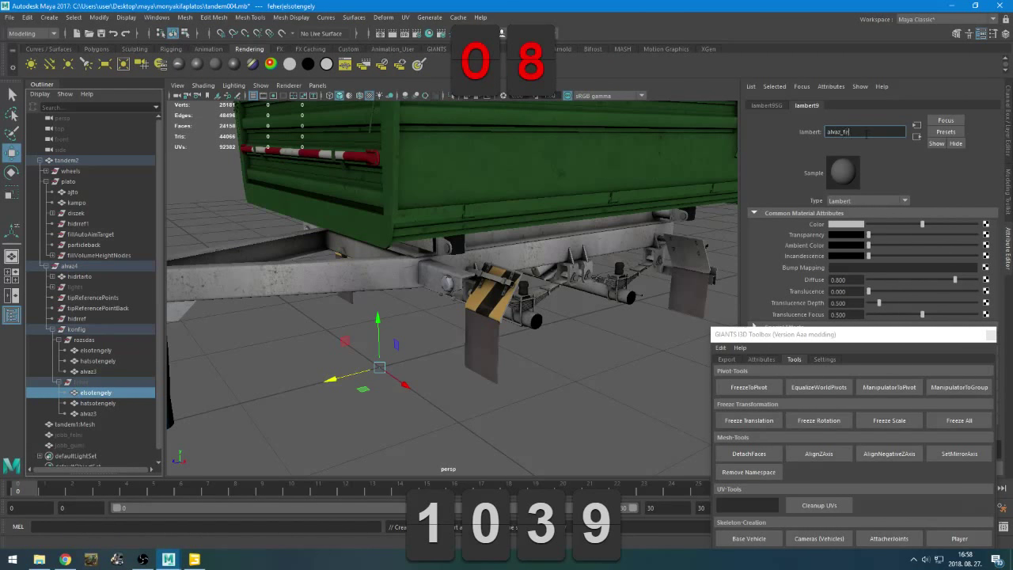
type("lvaz")
key("Return")
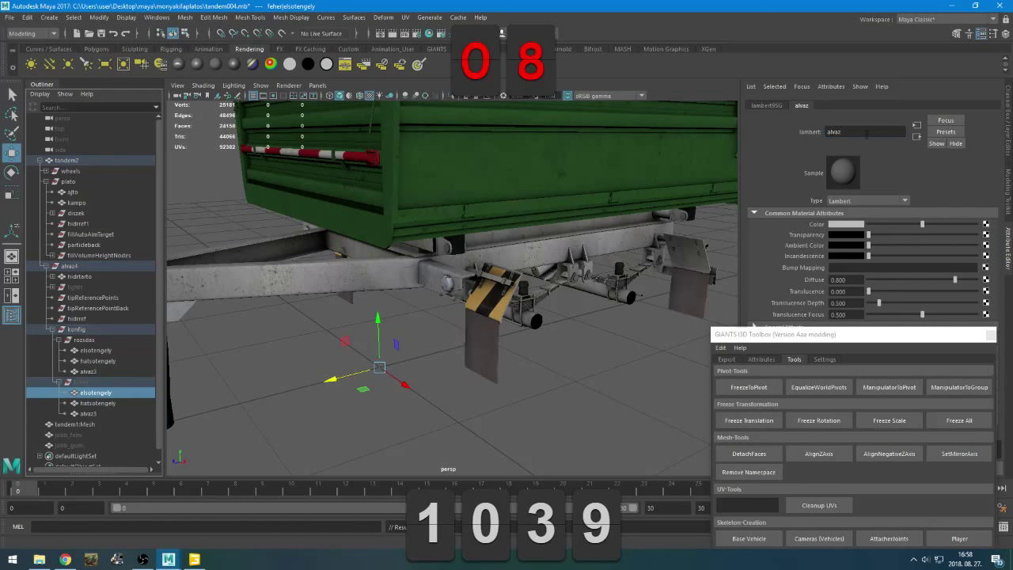
Map the alvaz material's color to a file texture using alvazao.png
left_click(986, 226)
left_click(426, 277)
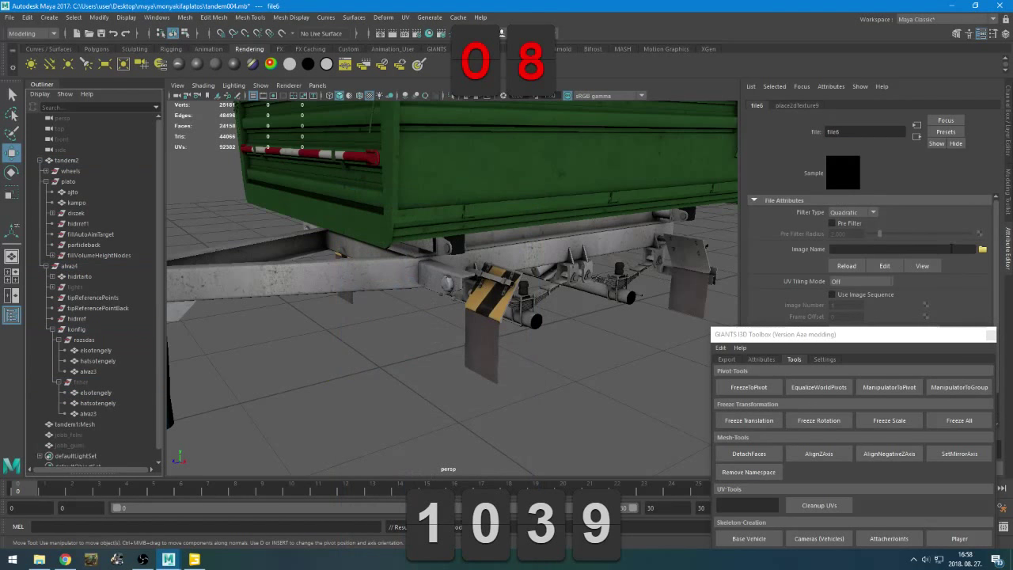
left_click(982, 248)
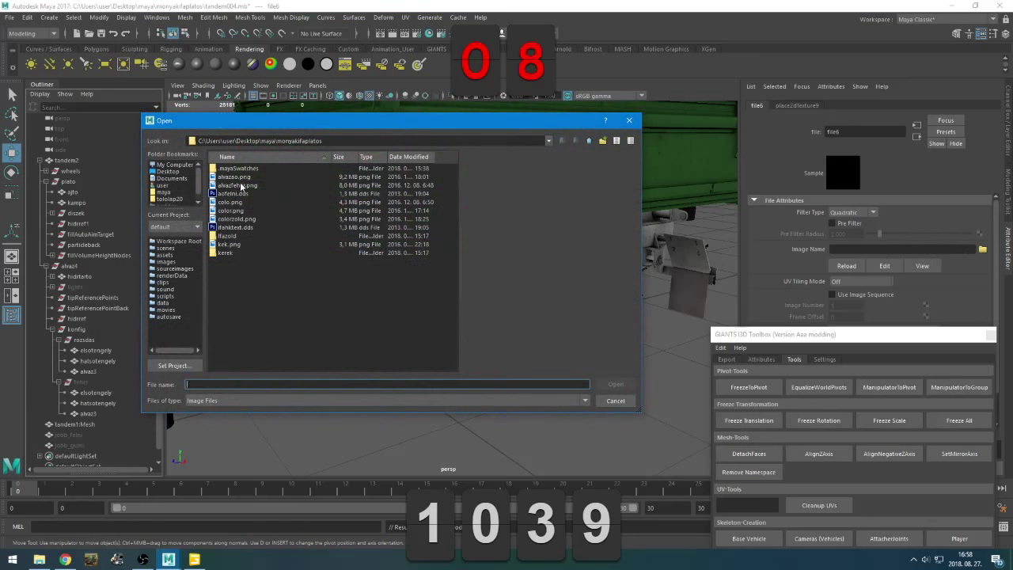
double_click(249, 179)
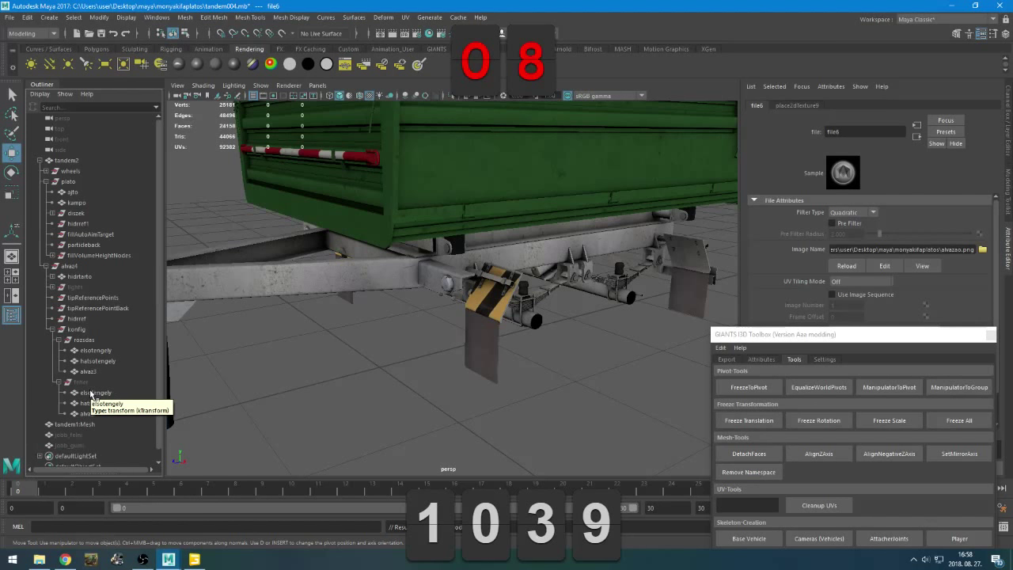
Check the materials on the three rozsdas parts and on elsotengely in the feher group
left_click(92, 350)
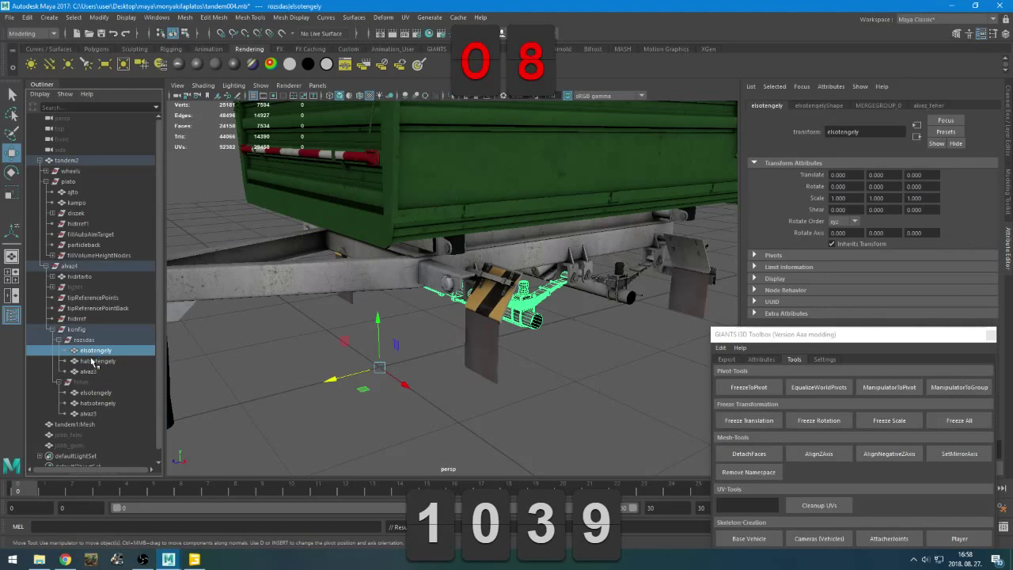
left_click(93, 362)
left_click(91, 372)
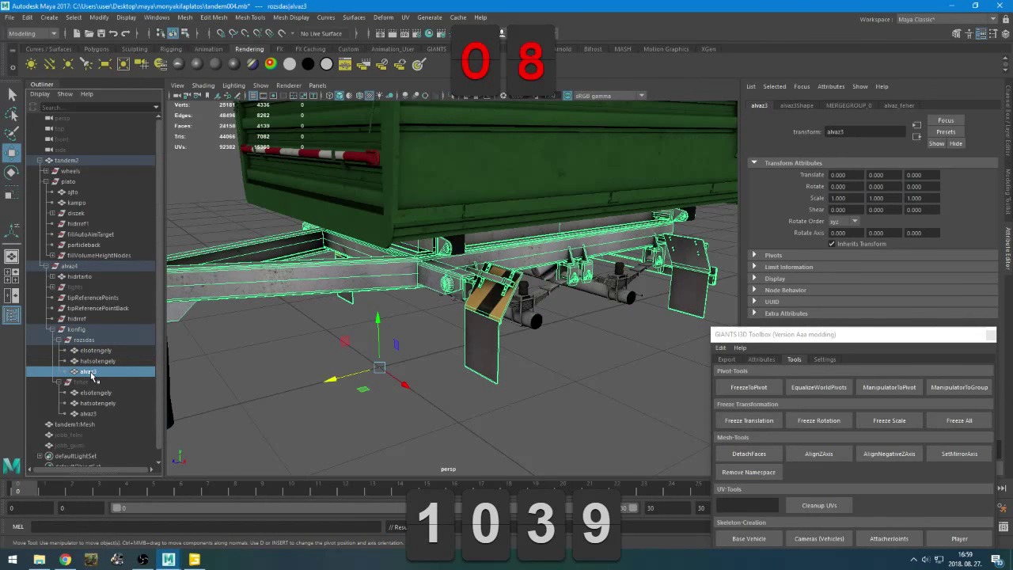
left_click(91, 392)
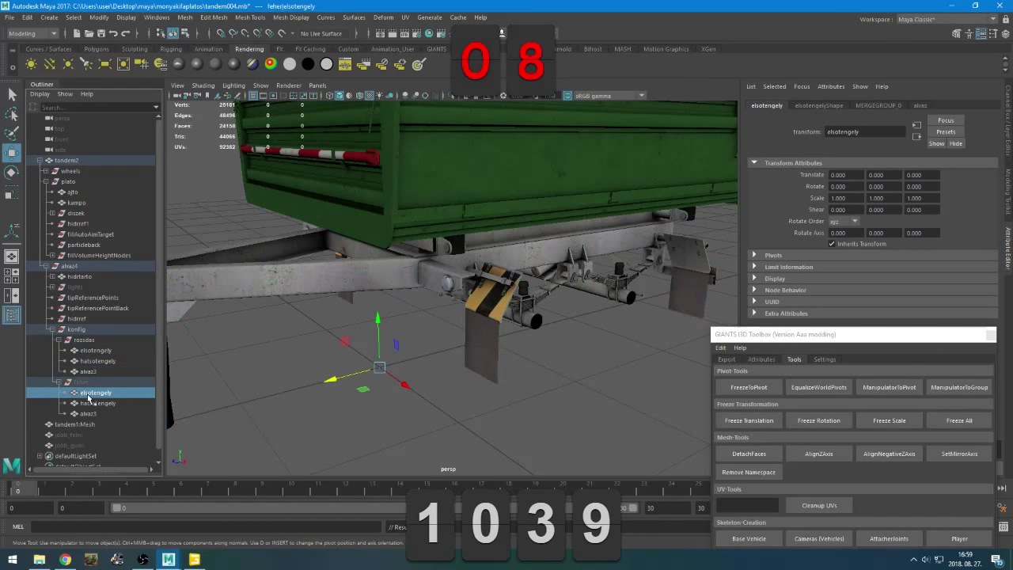
Assign the existing alvaz material to hatsotengely and alvaz3 in the feher group
left_click(91, 403)
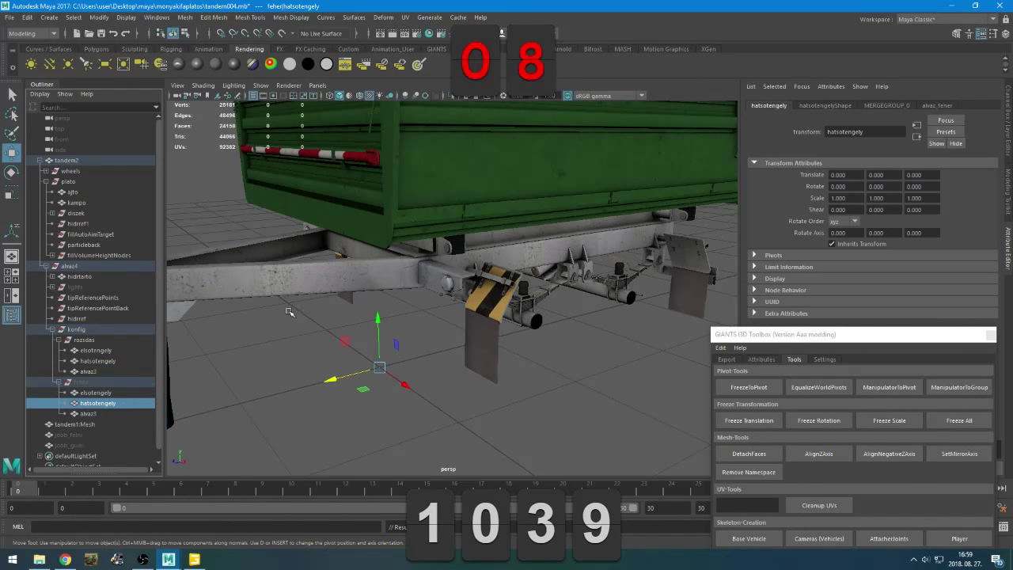
right_click(300, 255)
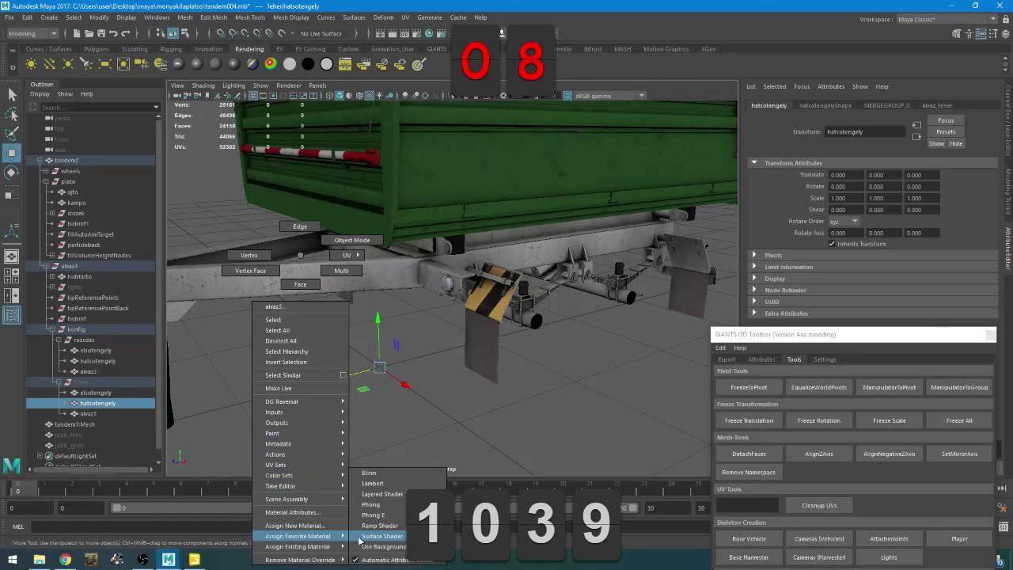
mouse_move(332, 547)
left_click(393, 315)
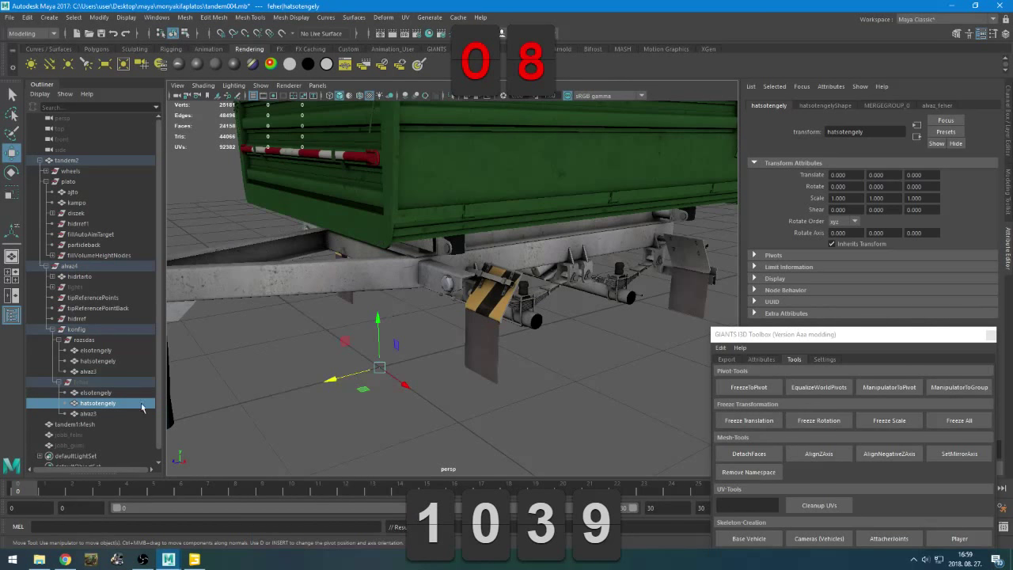
left_click(88, 413)
right_click(297, 255)
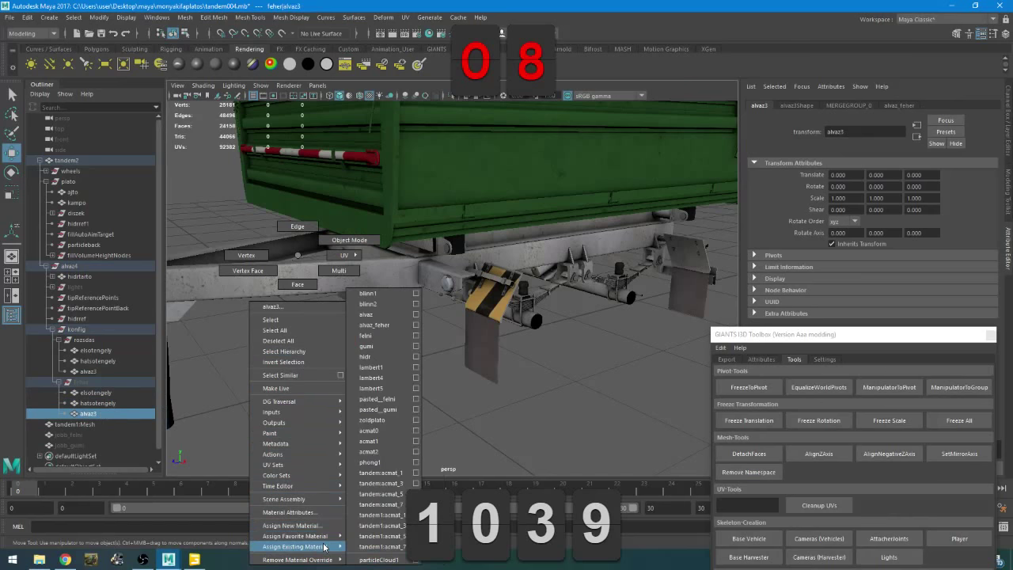
mouse_move(323, 548)
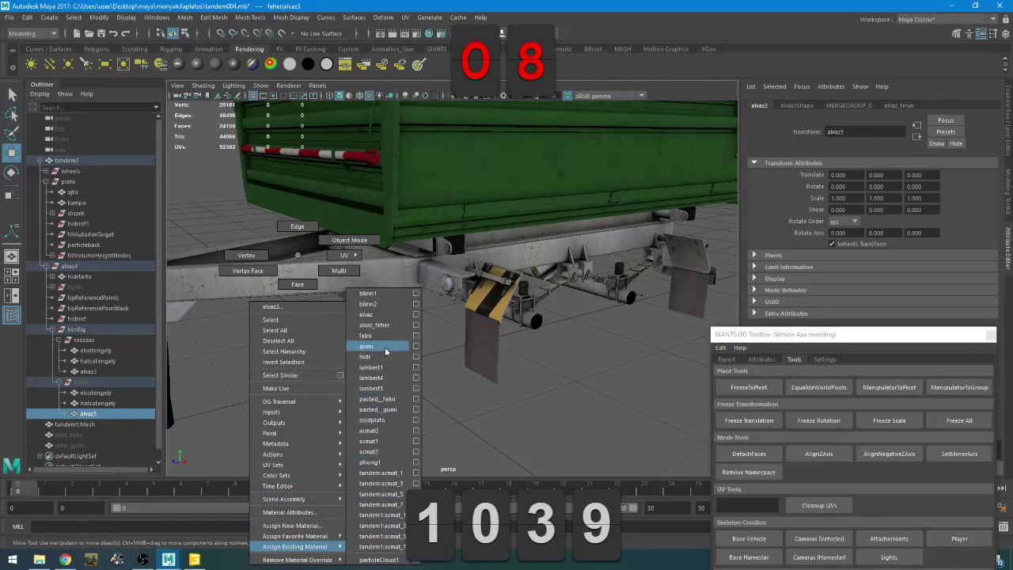
left_click(381, 315)
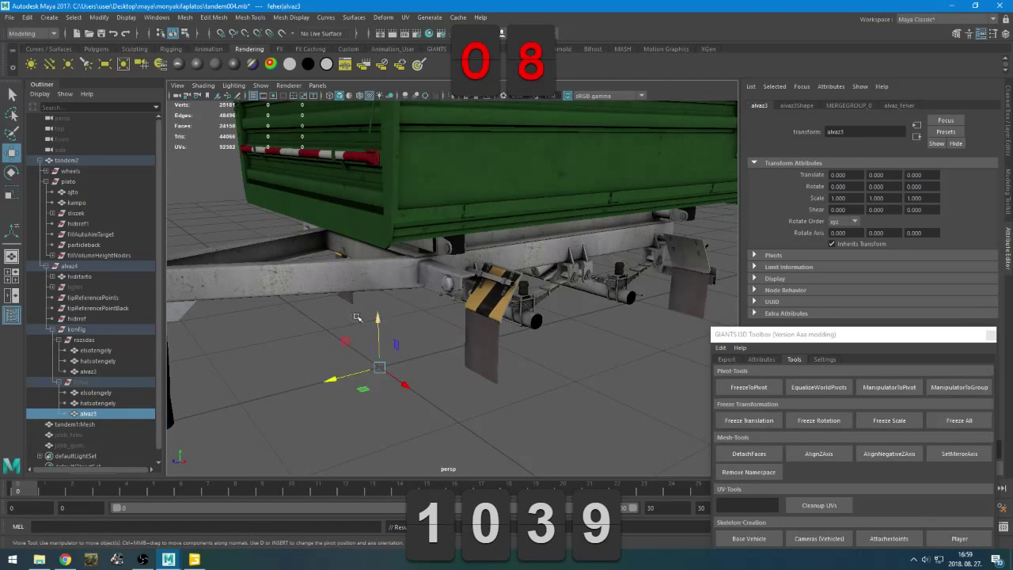
Show the feher group, and hide rozsdas briefly before showing it again to inspect the feher chassis texture
left_click(82, 383)
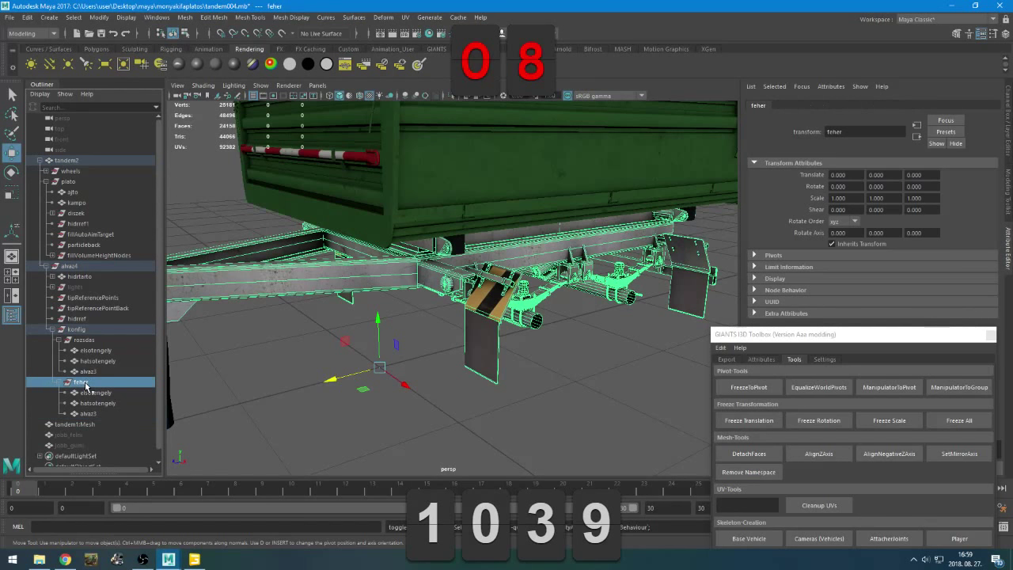
left_click(89, 341)
key("h")
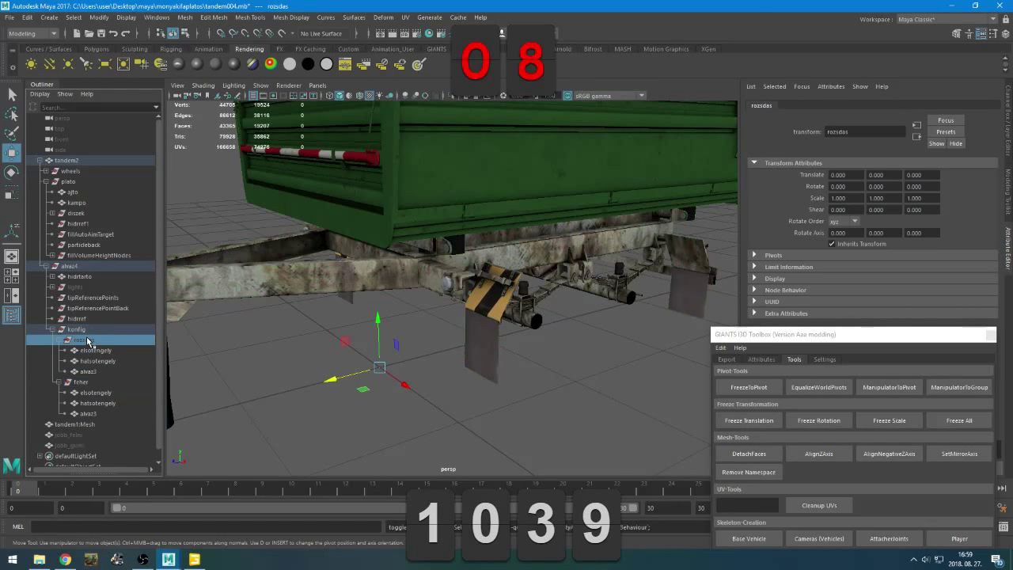
key("h")
left_click(225, 365)
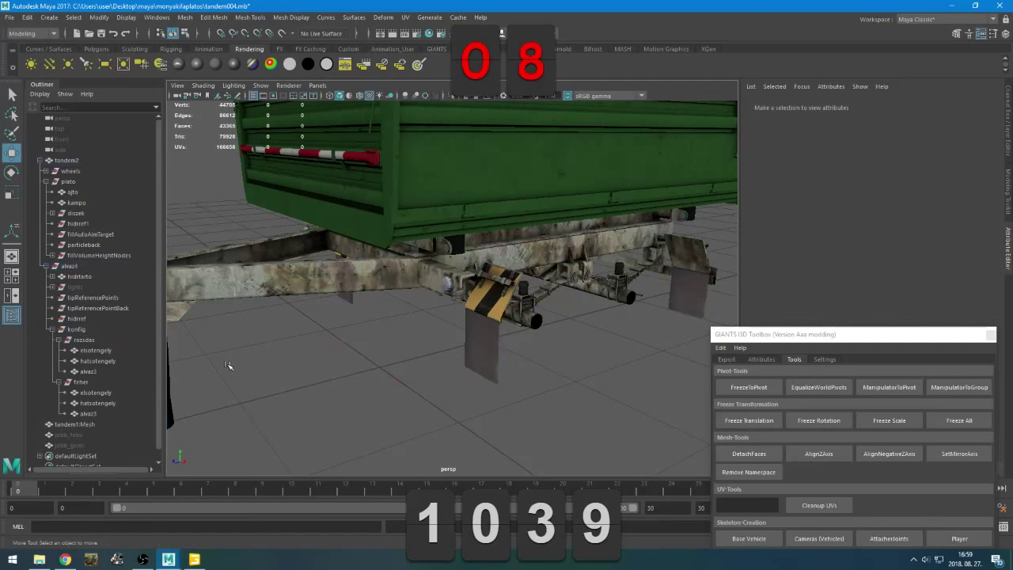
left_click_drag(339, 362, 178, 371, "alt")
Compare the feher and rozsdas chassis from several angles, and hide the feher group
left_click(90, 385)
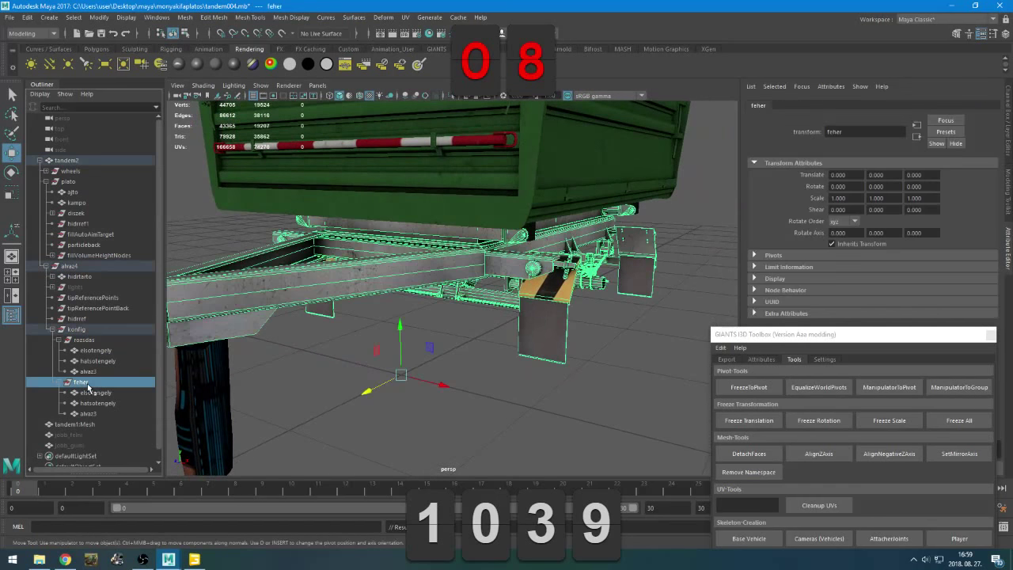
left_click(84, 342)
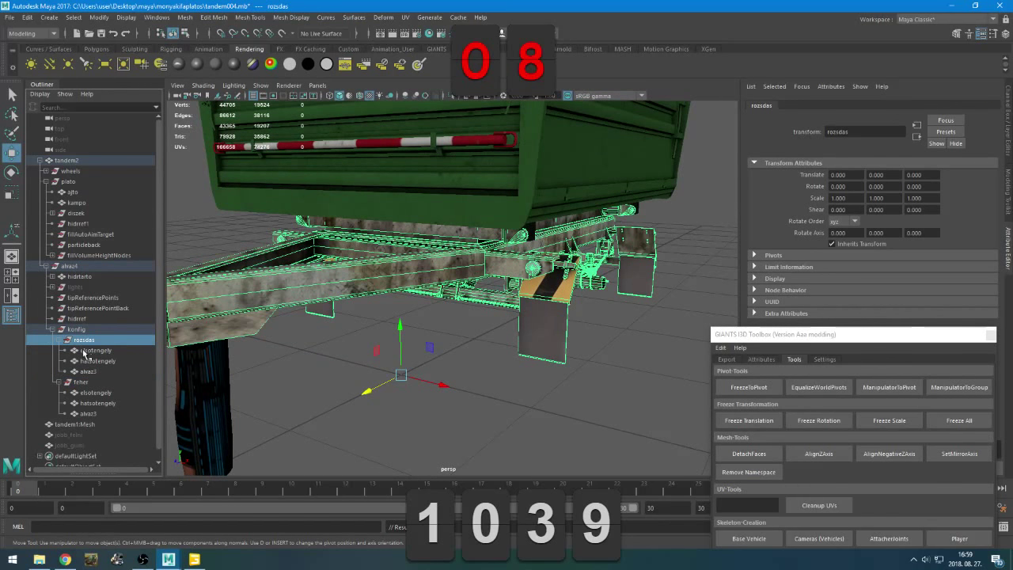
left_click_drag(274, 371, 265, 321, "alt")
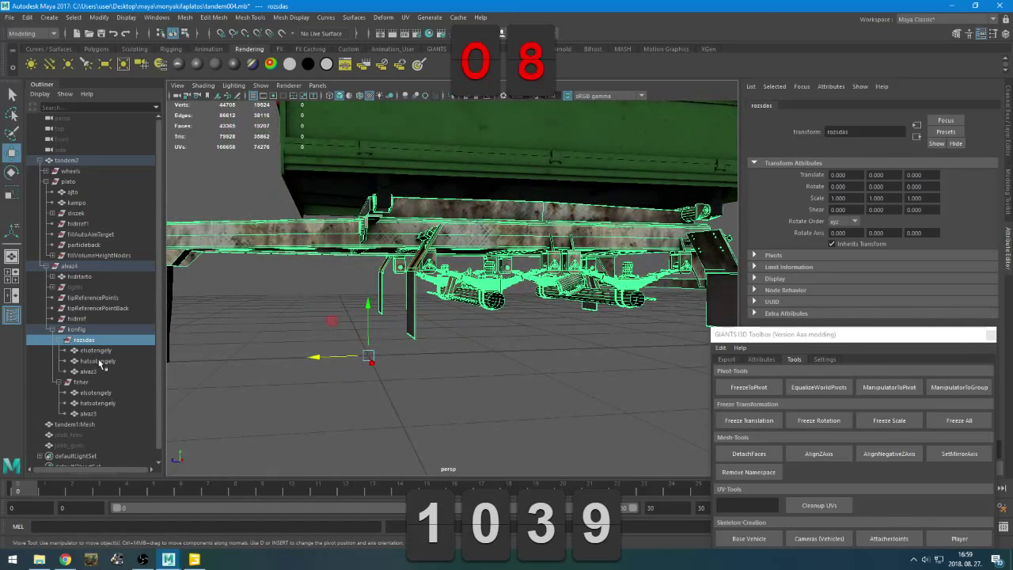
left_click(87, 383)
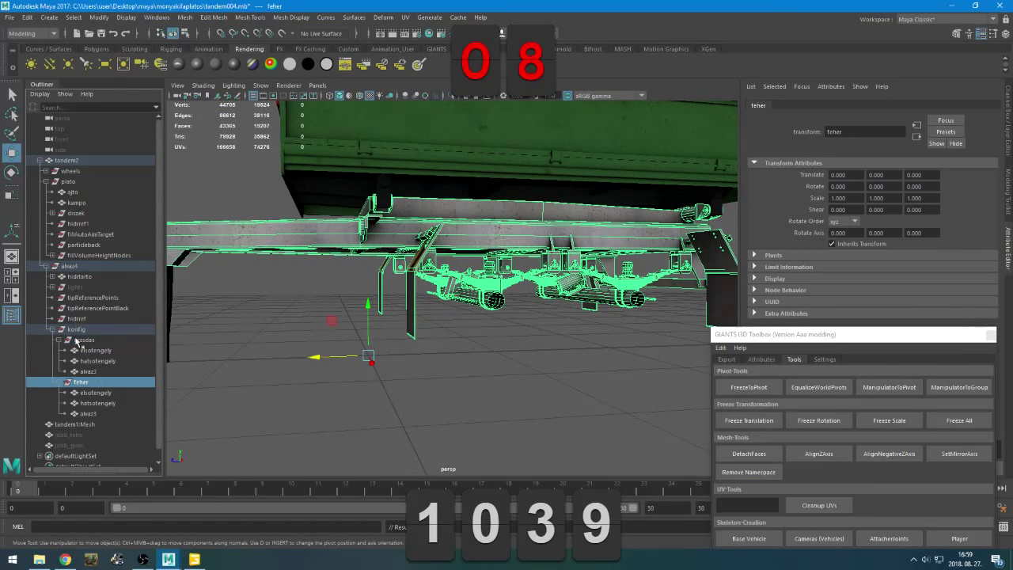
key("h")
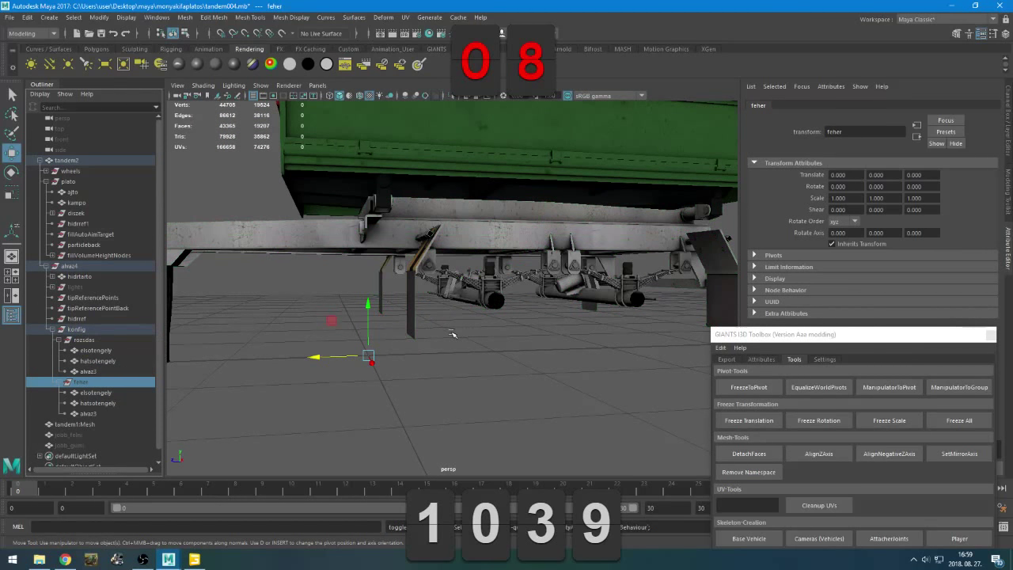
left_click_drag(404, 338, 430, 404, "alt")
left_click(491, 398)
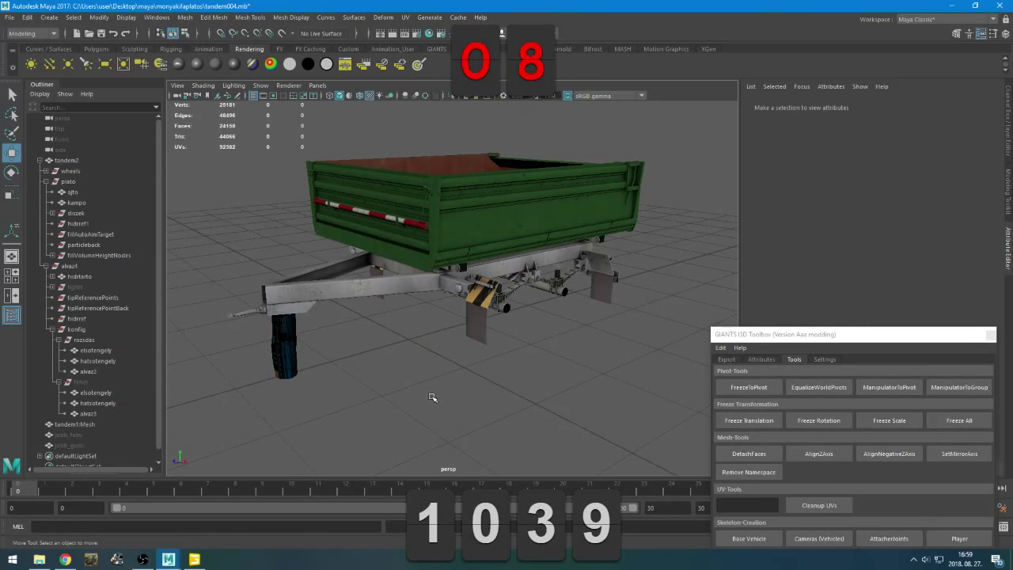
scroll(554, 372, "up", 2)
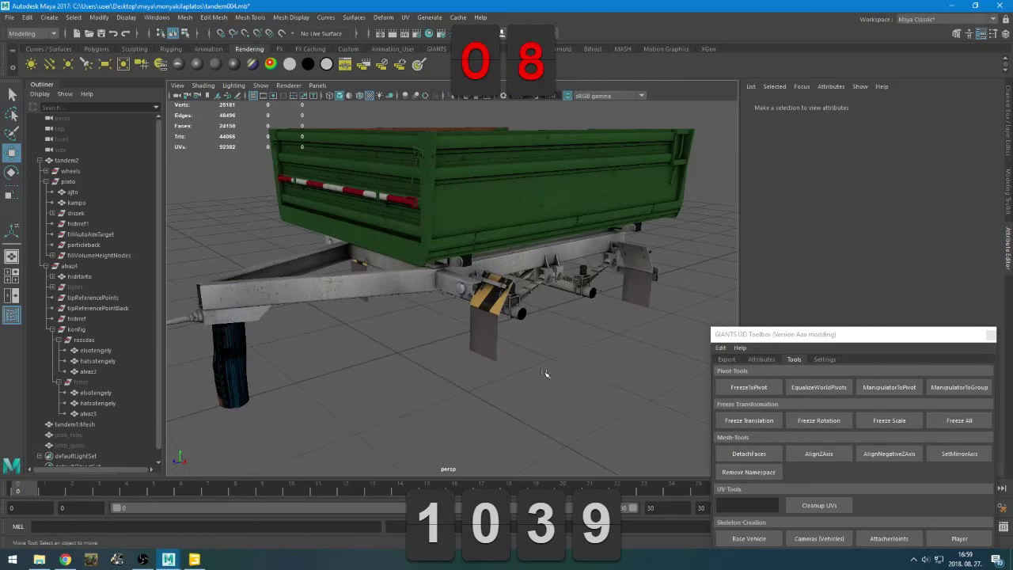
Select the rozsdas group and collapse the konfig group
left_click(85, 340)
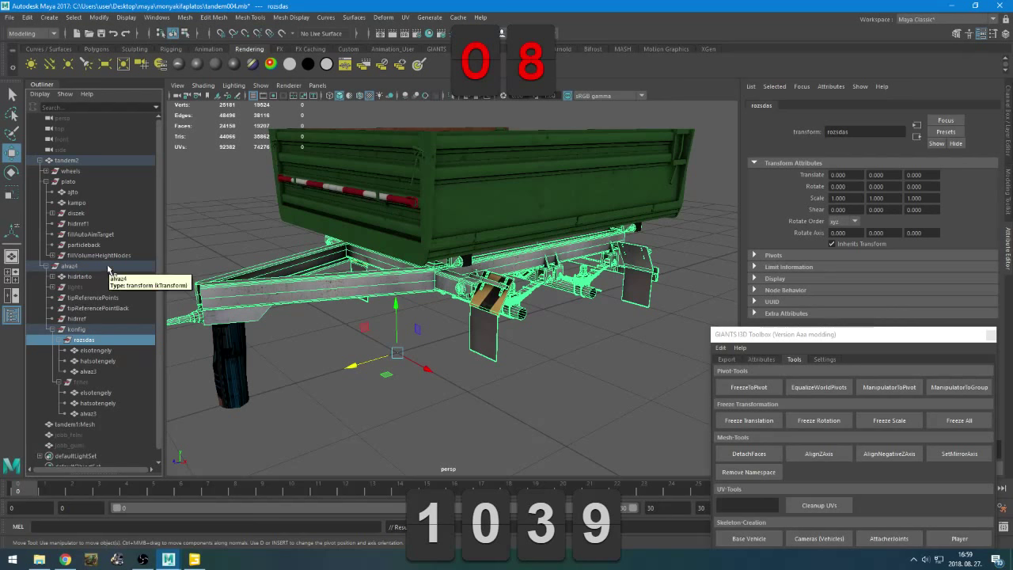
left_click(51, 329)
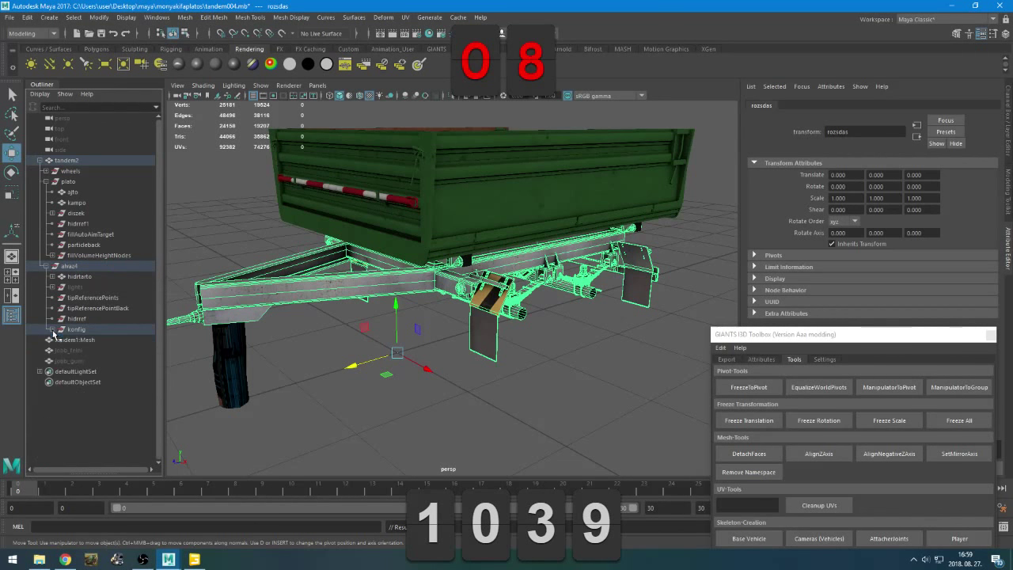
Switch to File Explorer and examine the color.png and colorzold.png textures in the monyakifaplatos folder
left_click(53, 559)
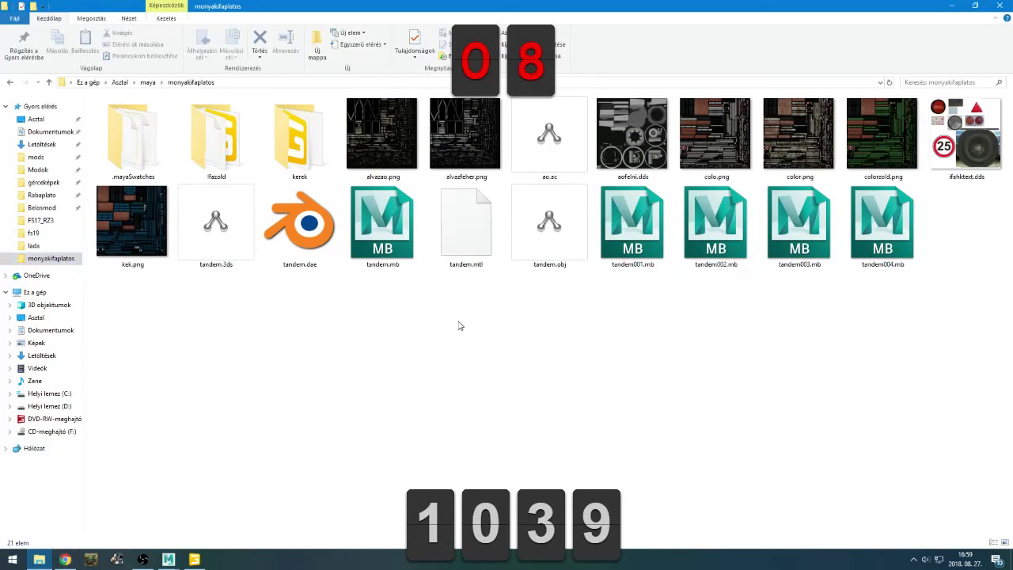
left_click(799, 140)
left_click(874, 136)
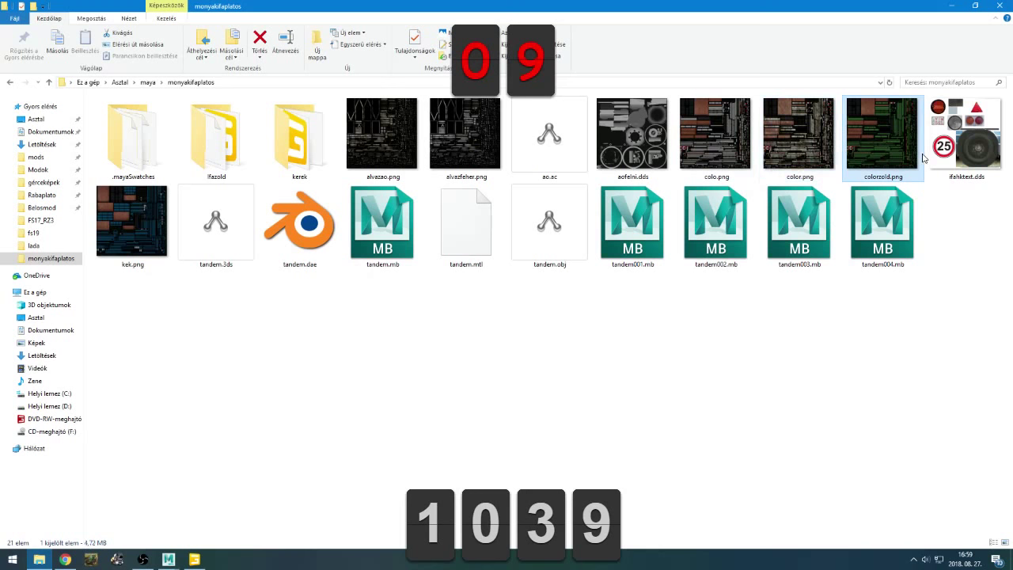
left_click(841, 348)
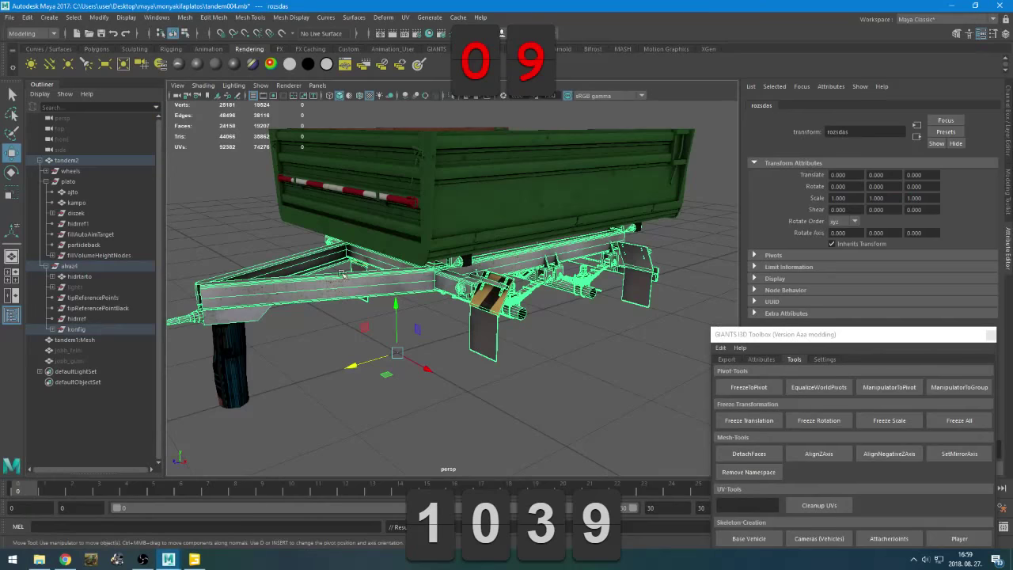
Examine the parts in the diszek group, including the jobbkampo and balkampo latches
left_click_drag(412, 207, 431, 238, "alt")
left_click(52, 255)
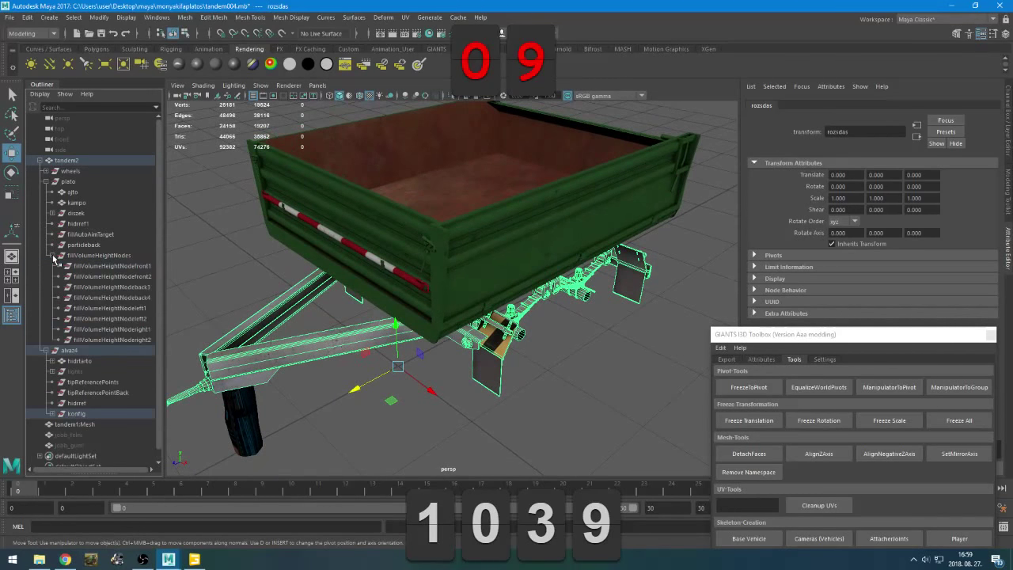
left_click(53, 255)
left_click(74, 214)
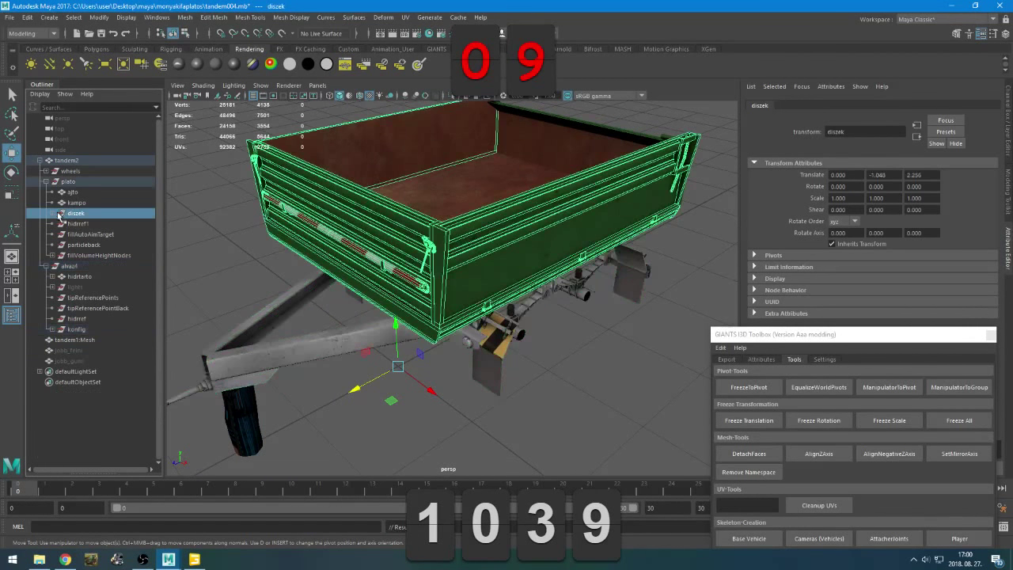
left_click(52, 213)
left_click(101, 223)
left_click(100, 233)
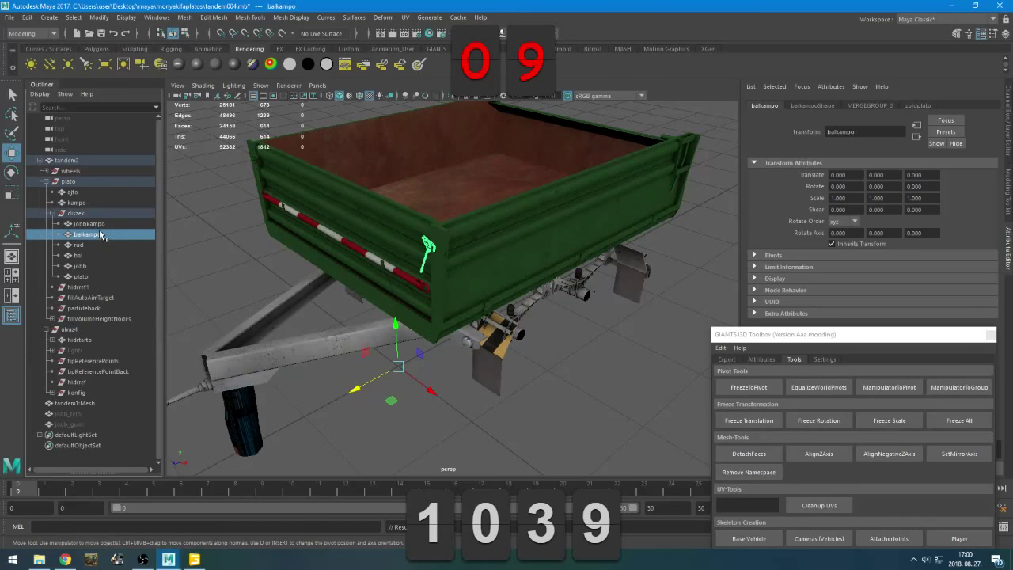
left_click(99, 225)
left_click(99, 234)
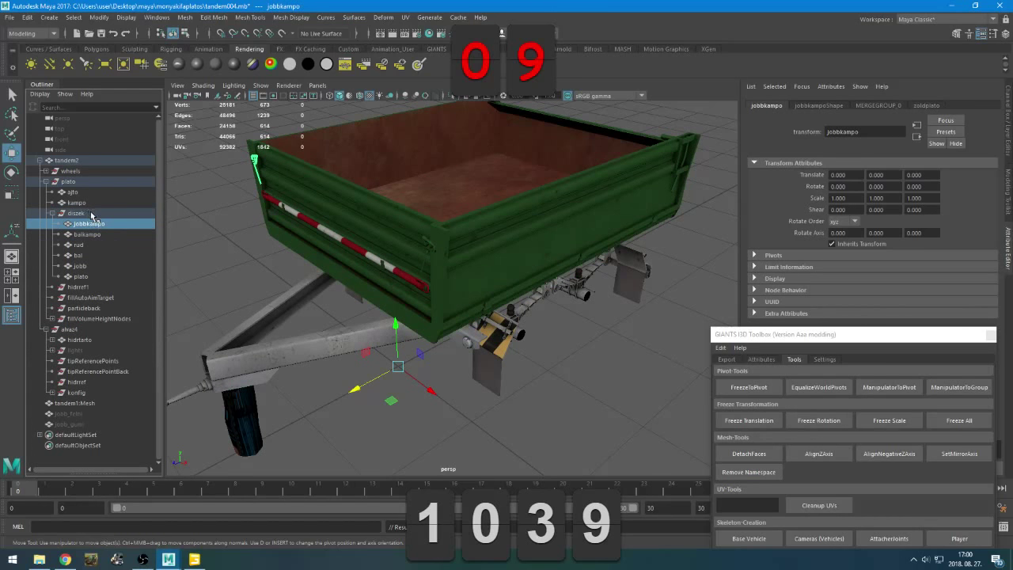
double_click(84, 213)
key("Return")
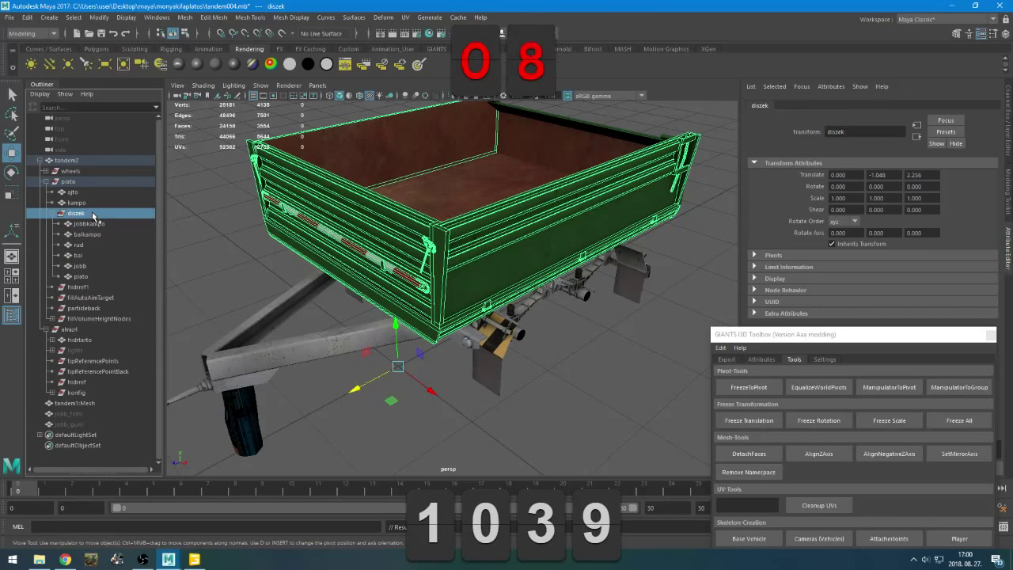
Group jobbkampo, balkampo, bal, jobb and plato within diszek, and name the group konfig
left_click(89, 224)
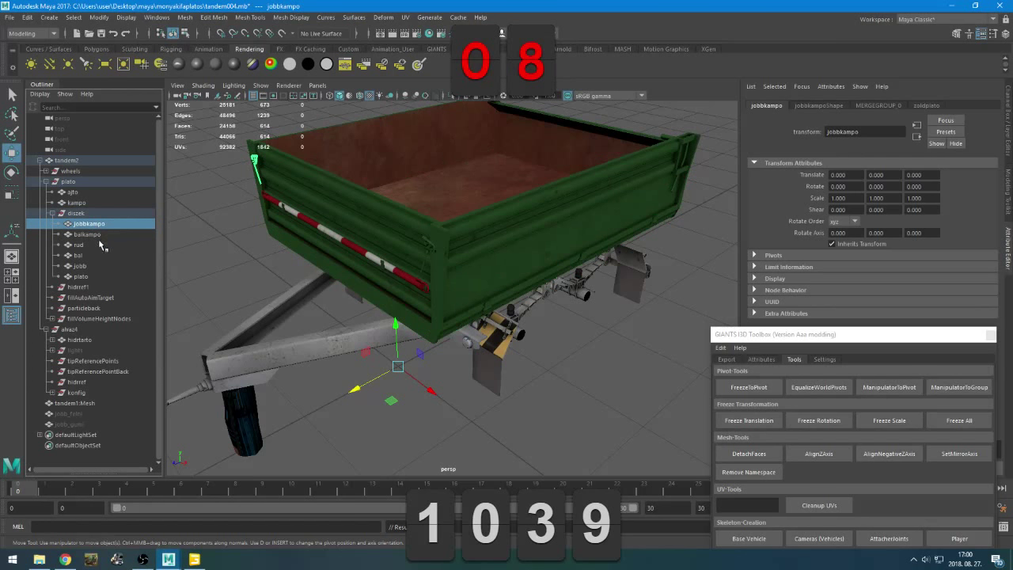
left_click(88, 234, "ctrl")
left_click(86, 257, "ctrl")
left_click(87, 276, "ctrl")
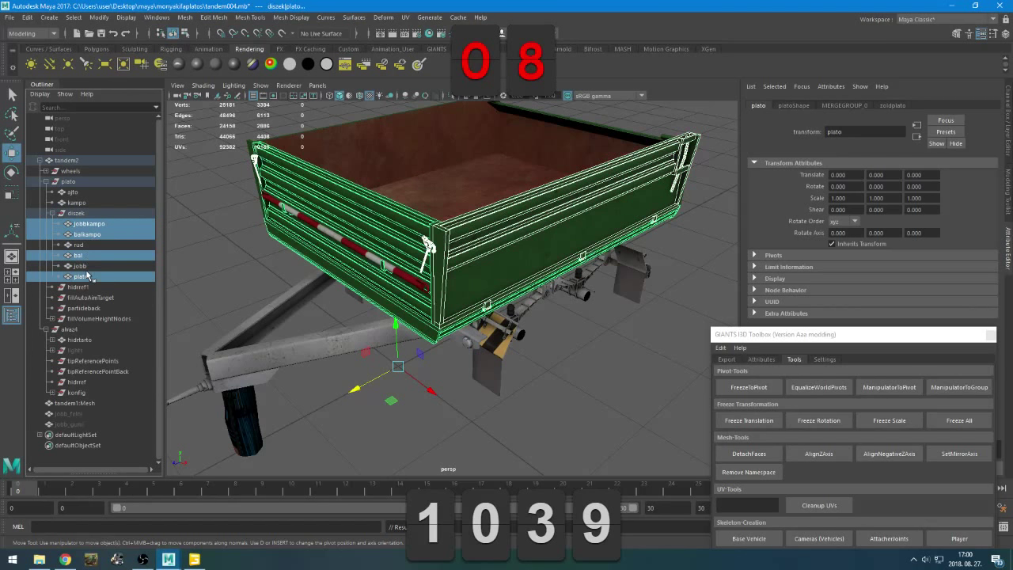
left_click(88, 267, "ctrl")
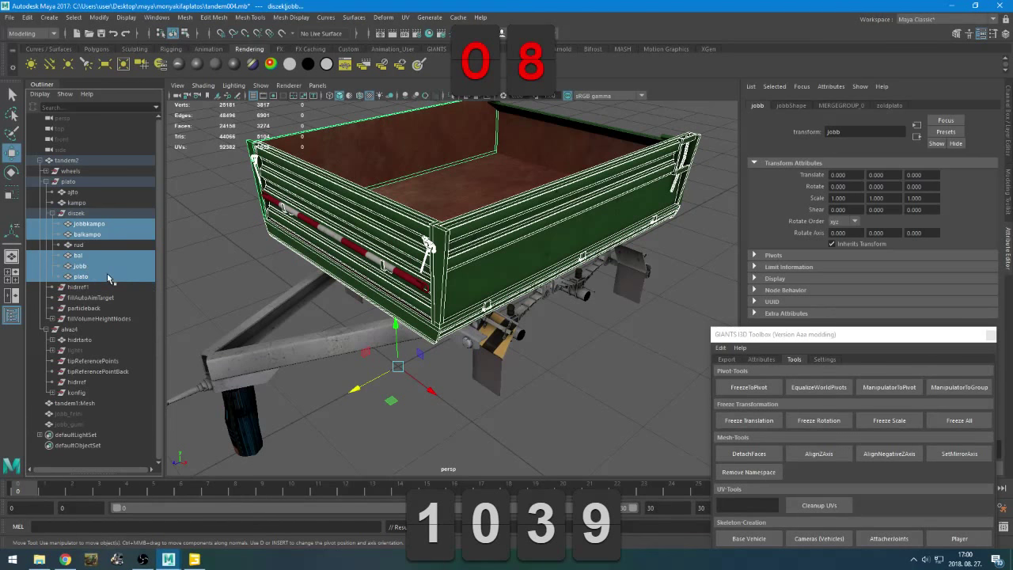
key("ctrl+g")
double_click(87, 234)
type("k")
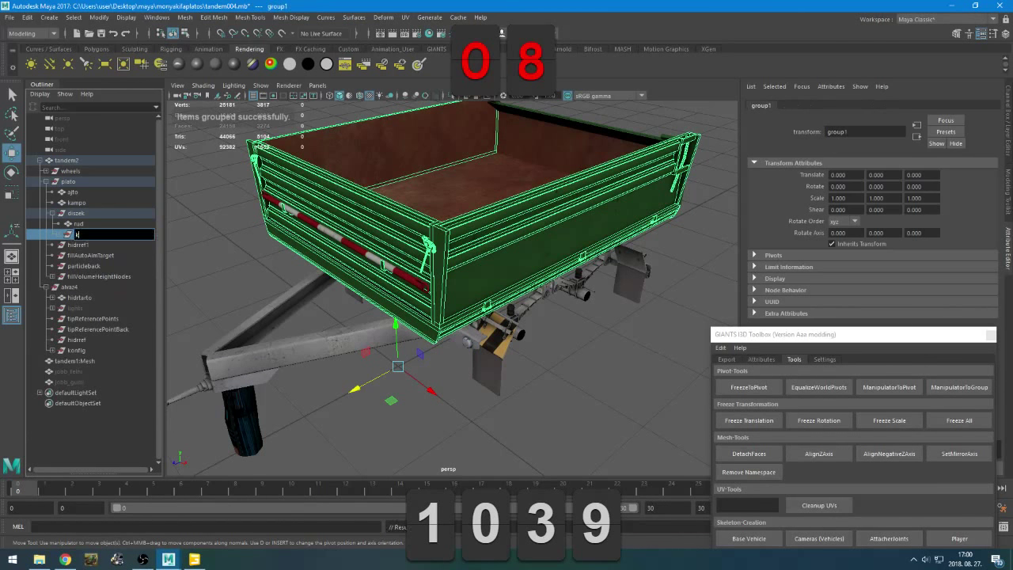
type("onfig")
key("Return")
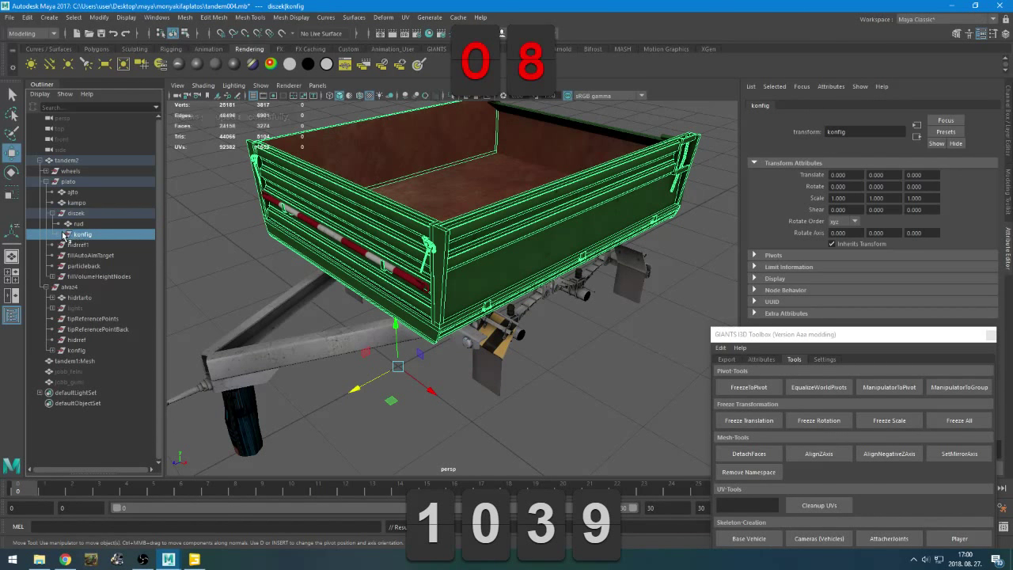
Group the five parts inside the diszek konfig group and name the new subgroup zold
left_click(62, 235)
left_click(95, 245)
left_click(92, 287, "shift")
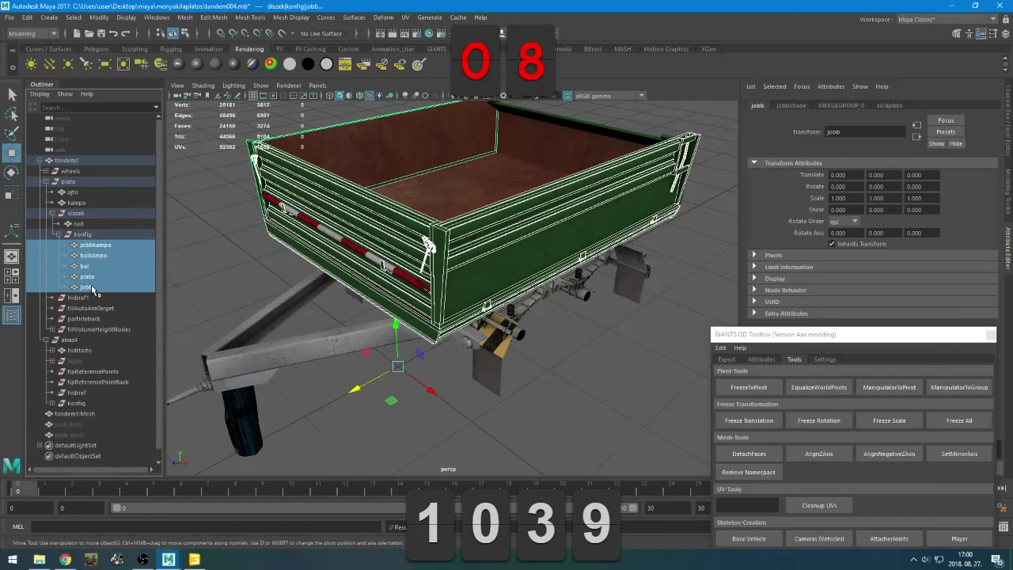
key("ctrl+g")
double_click(94, 244)
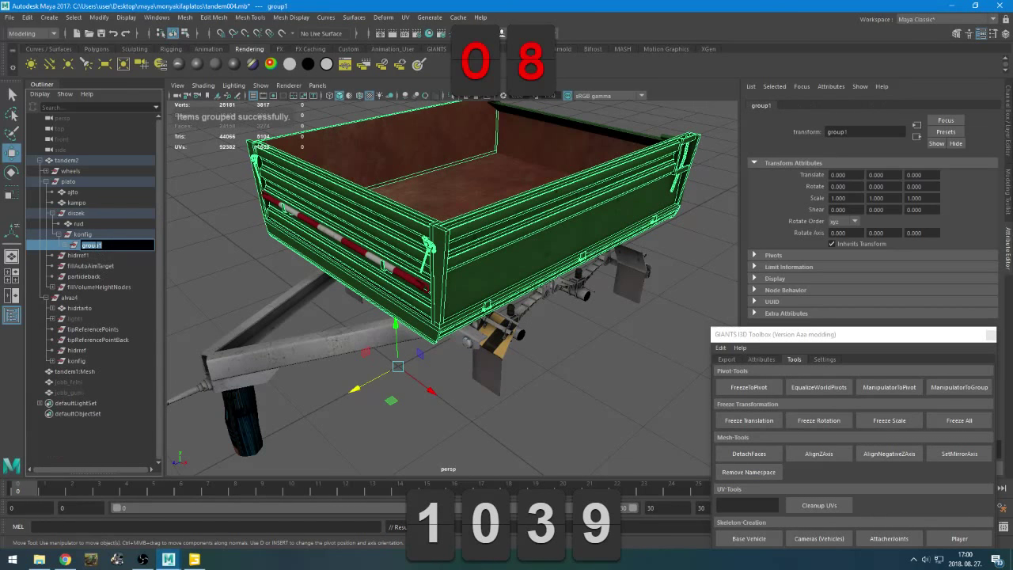
type("zold")
key("Return")
Place the ajto tailgate in its own new group at the start of the plato hierarchy
left_click(84, 193)
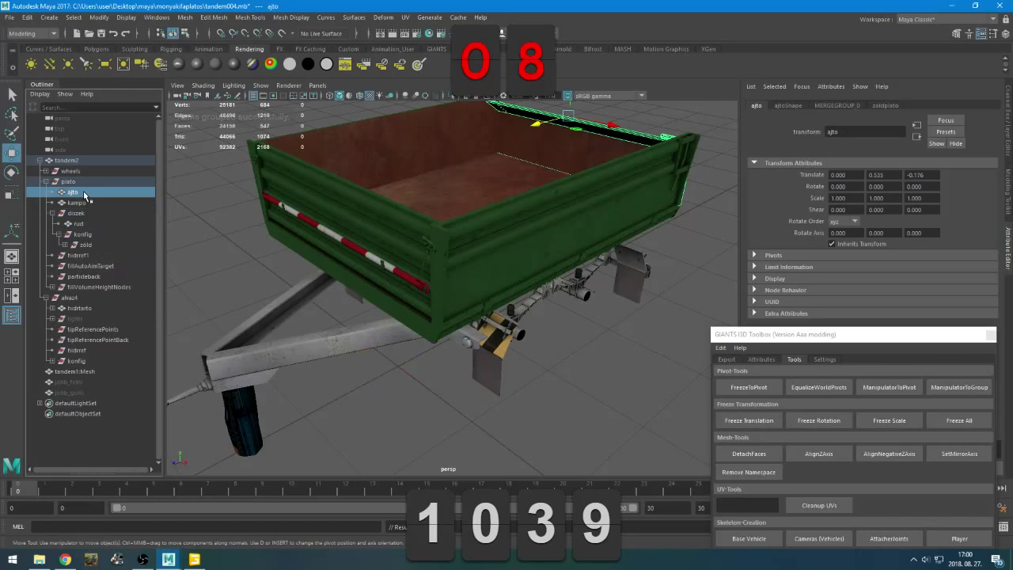
left_click_drag(600, 231, 450, 242, "alt")
middle_click_drag(450, 242, 355, 285, "alt")
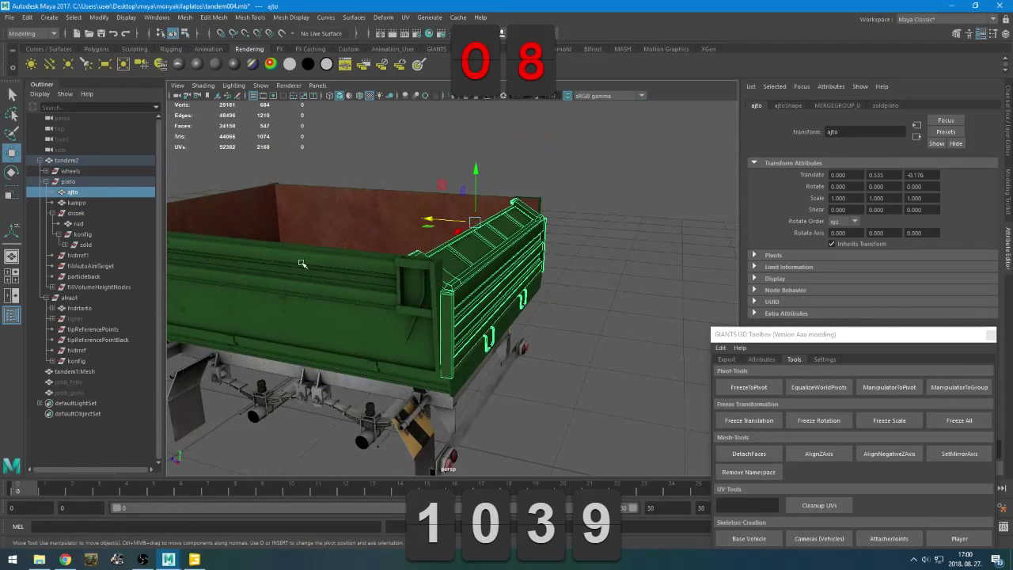
key("ctrl+g")
left_click_drag(85, 288, 84, 194)
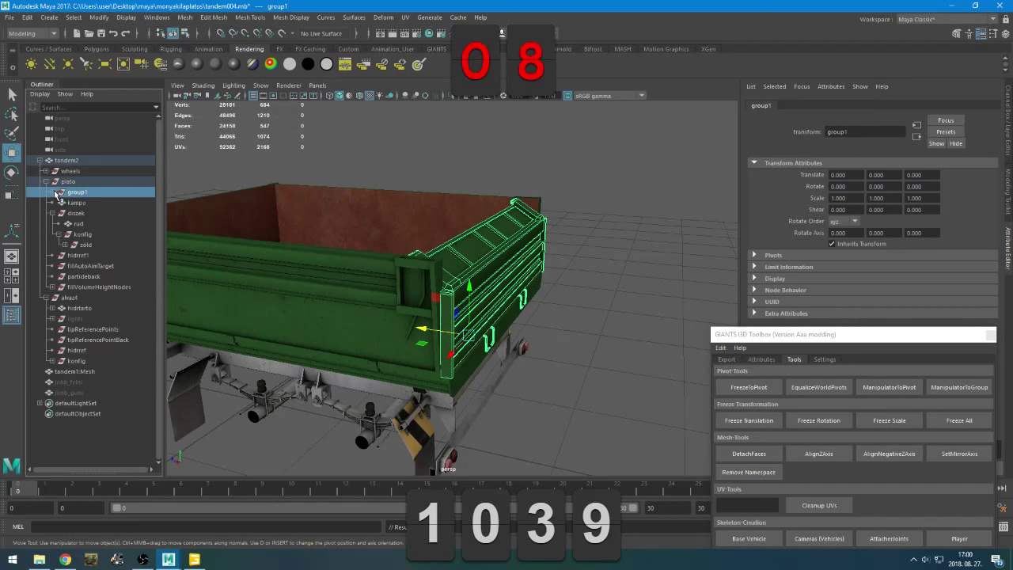
left_click(56, 194)
left_click(87, 204)
Copy ajto's Translate Y value to its new parent group, setting it to 0.535
left_click(1010, 155)
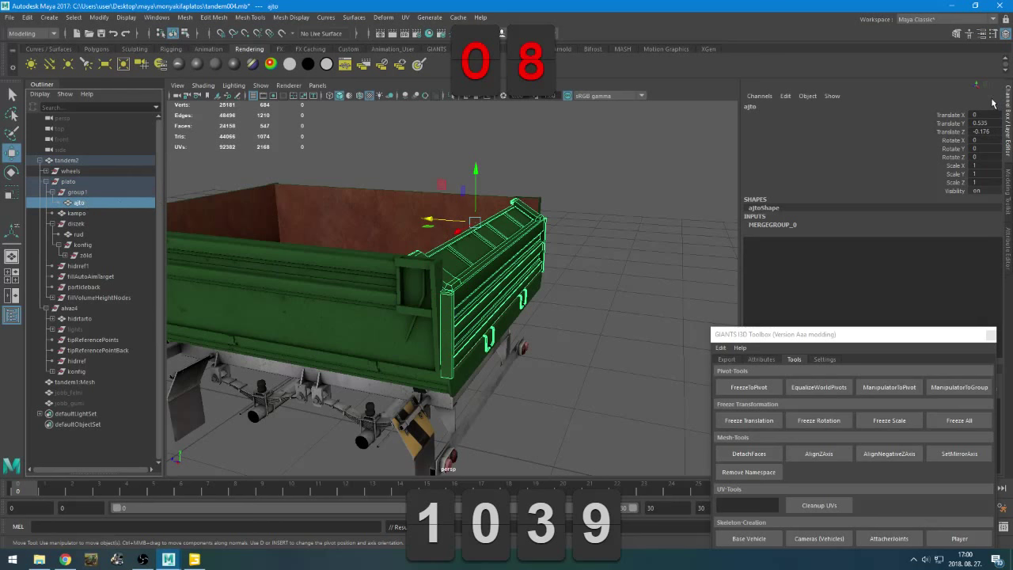
left_click(983, 124)
key("ctrl+c")
left_click(77, 191)
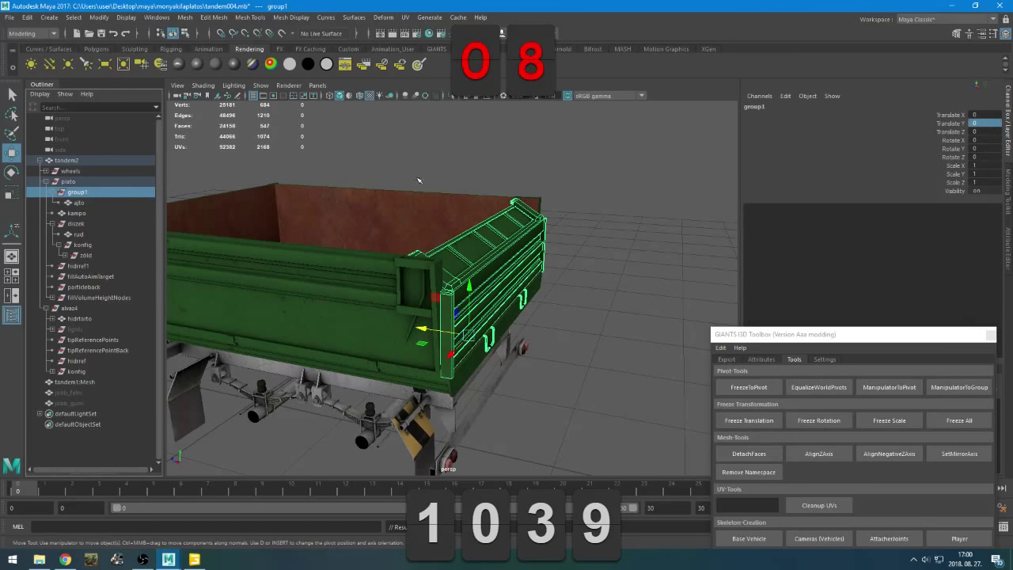
left_click(982, 124)
key("ctrl+v")
key("Return")
Copy ajto's Translate Z value to its parent group, setting it to -0.176
left_click(78, 203)
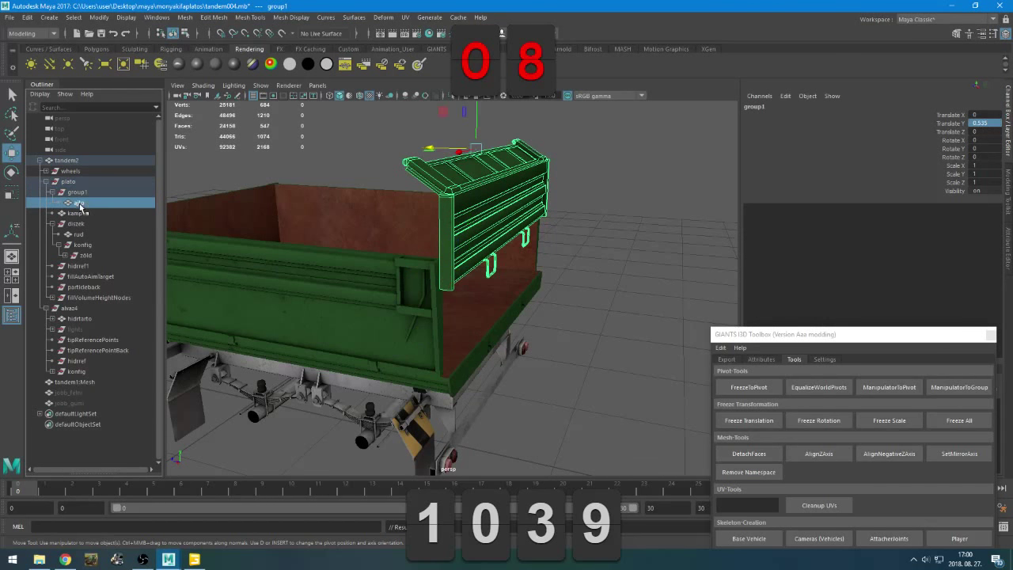
left_click(982, 131)
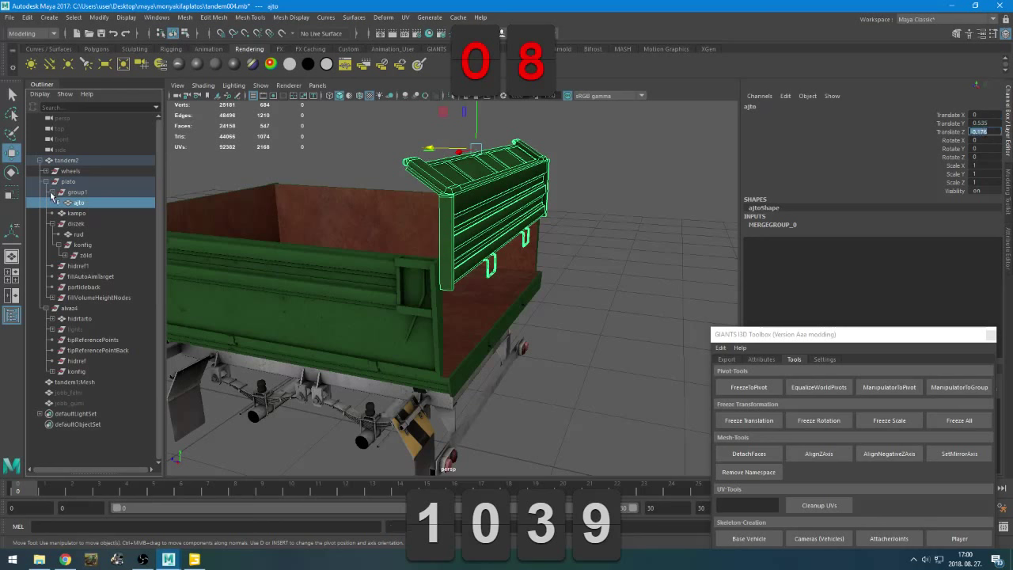
left_click(76, 192)
left_click(982, 140)
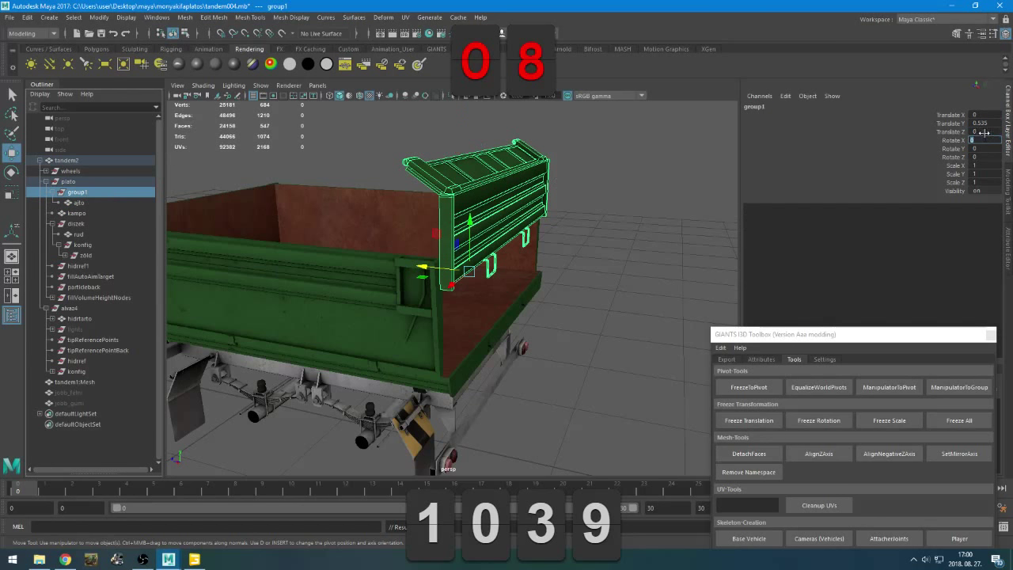
left_click(982, 131)
key("ctrl+v")
key("Return")
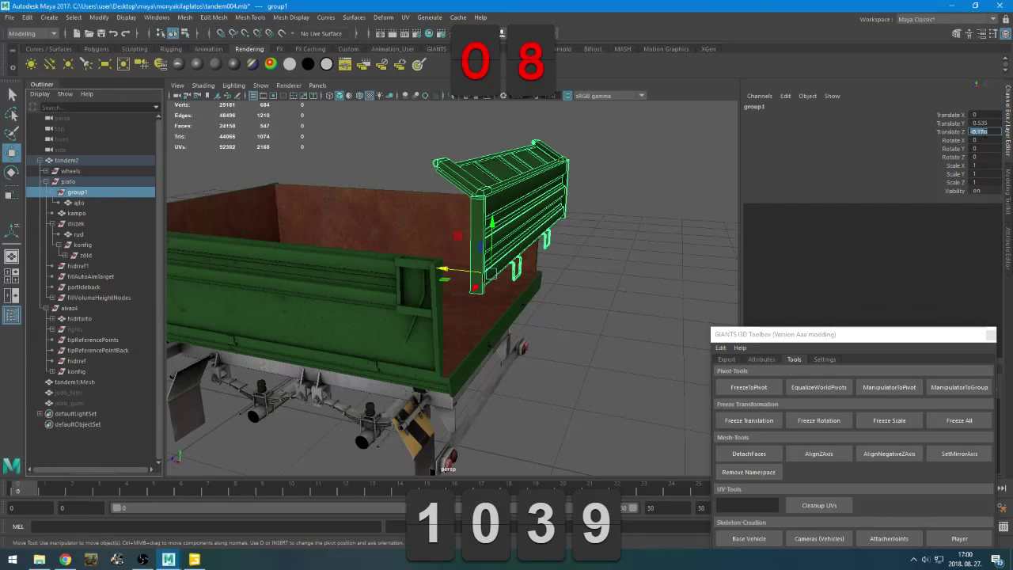
Set ajto's own Translate Y and Translate Z to 0
left_click(117, 203)
left_click(985, 124)
type("0")
key("Tab")
type("0")
key("Return")
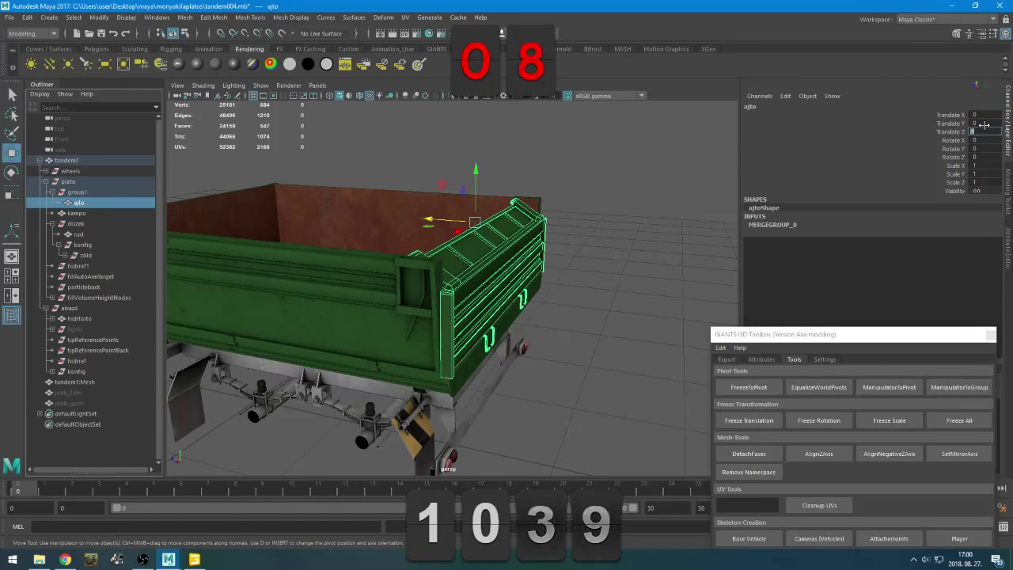
left_click(78, 202)
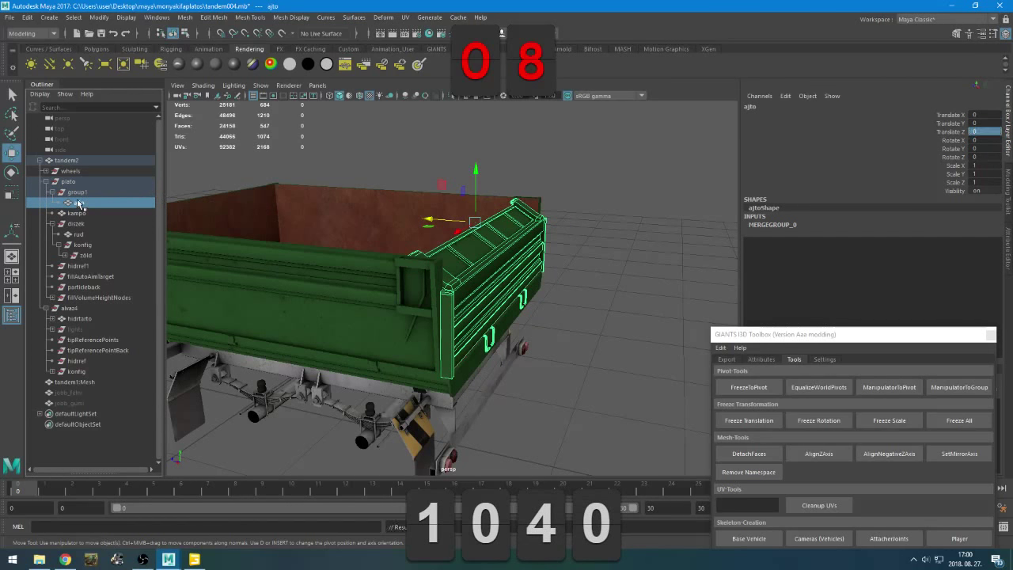
key("ctrl+g")
double_click(79, 203)
type("konfig")
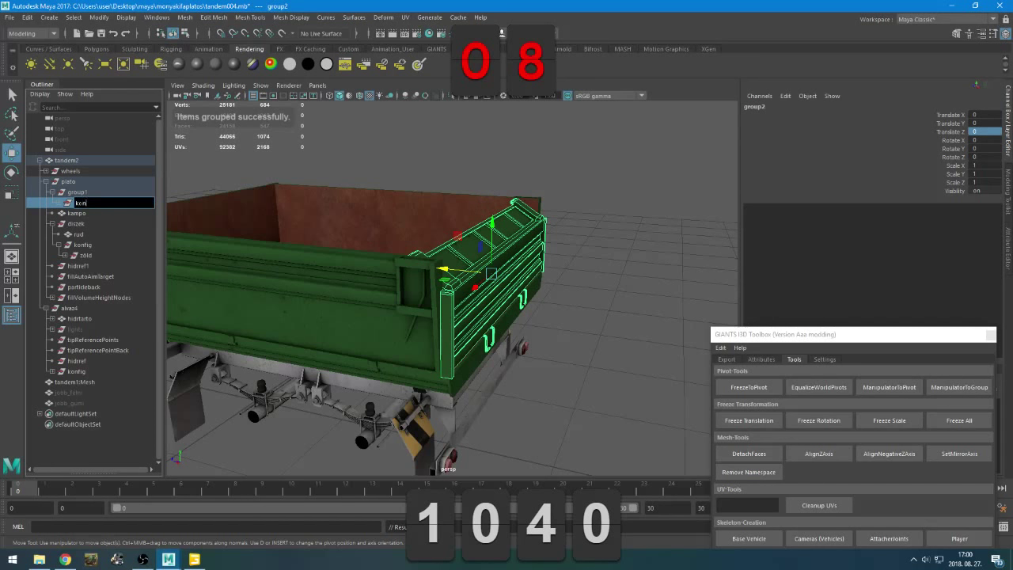
key("Return")
left_click(62, 203)
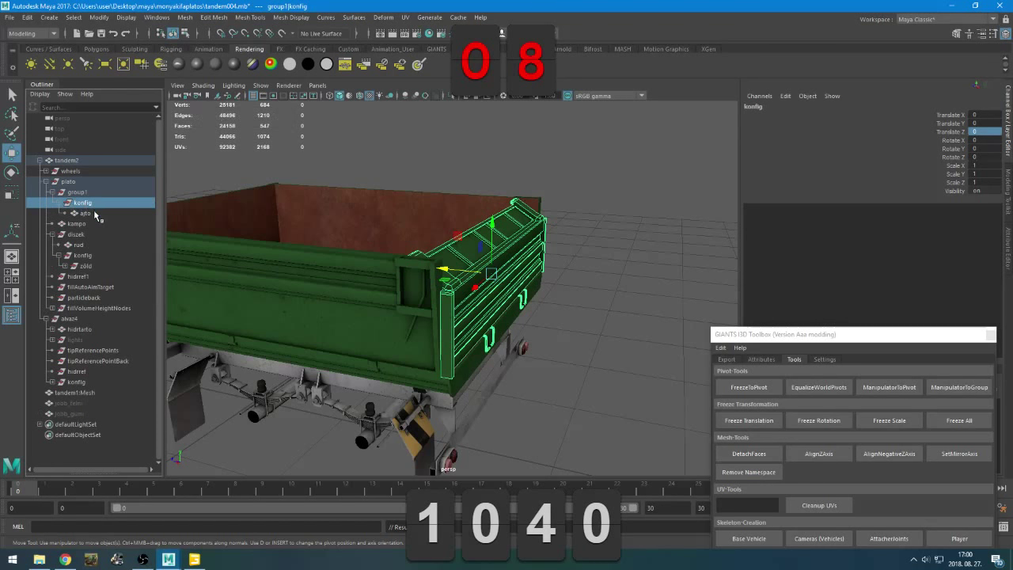
left_click(85, 213)
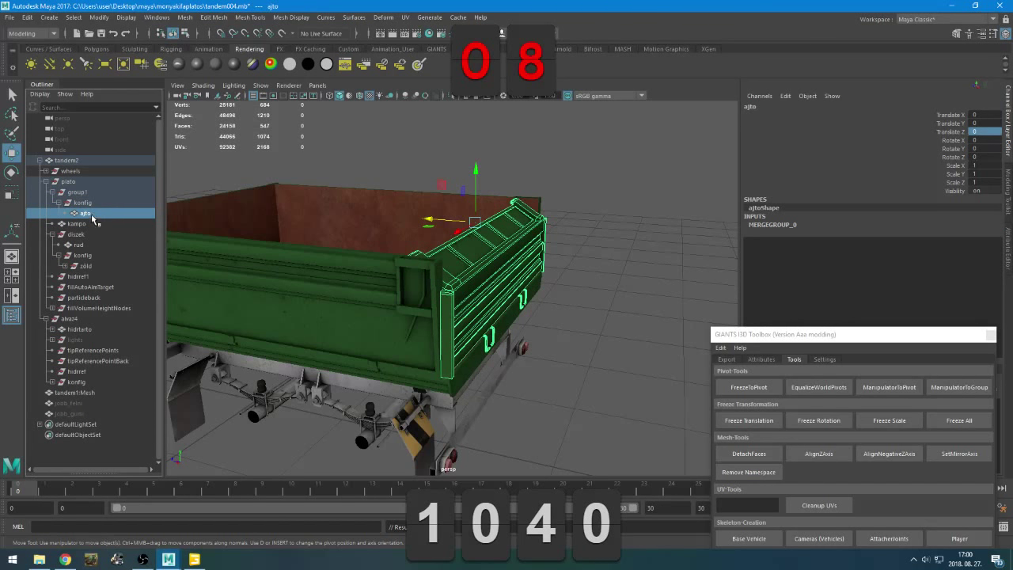
left_click(84, 203)
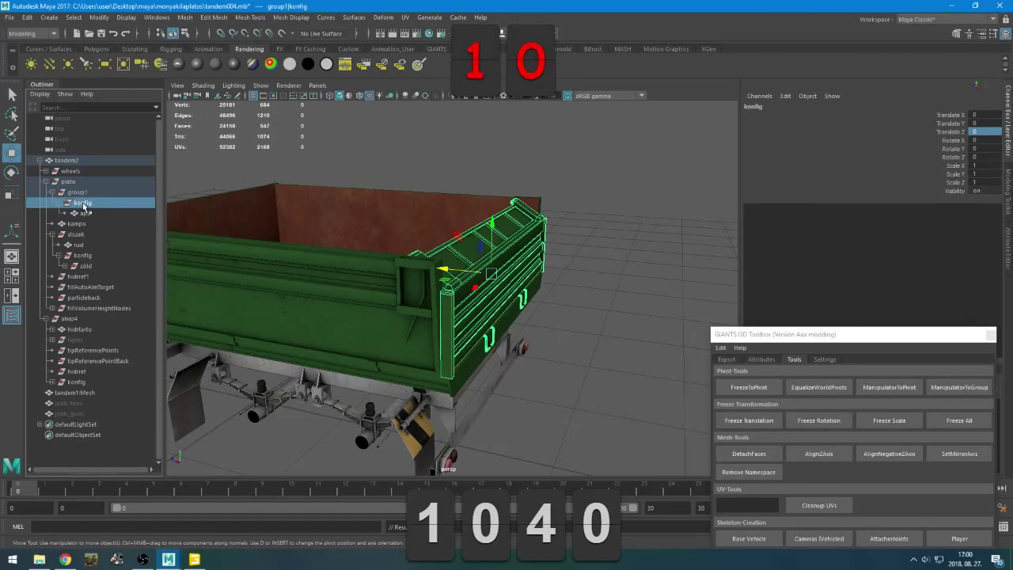
left_click_drag(89, 215, 89, 199)
left_click(93, 213)
key("Delete")
Rename the ajto mesh to ajtozold and clear the selection
double_click(85, 204)
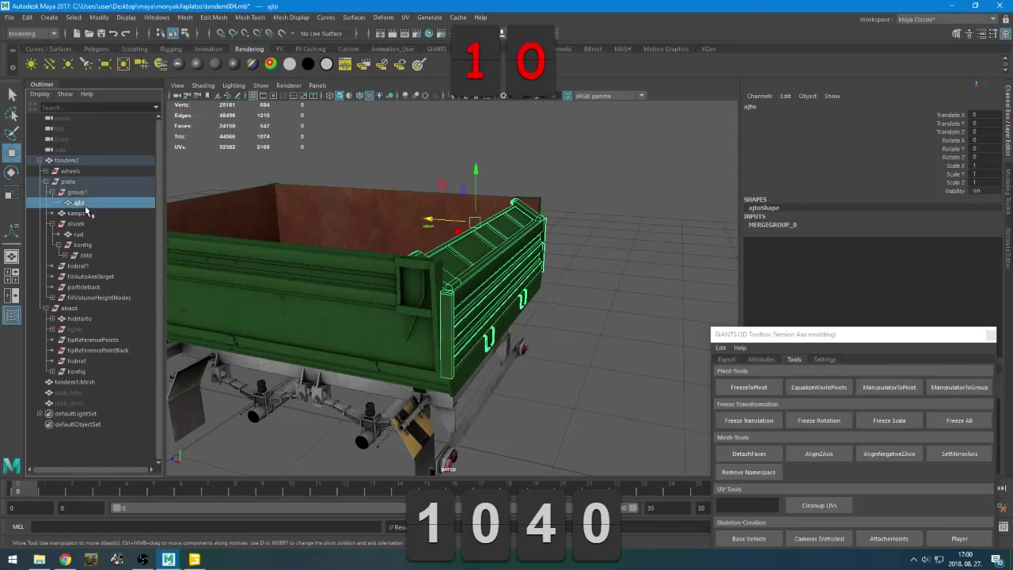
left_click(86, 204)
type("ajtozold")
key("Return")
scroll(633, 228, "down", 4)
left_click(604, 220)
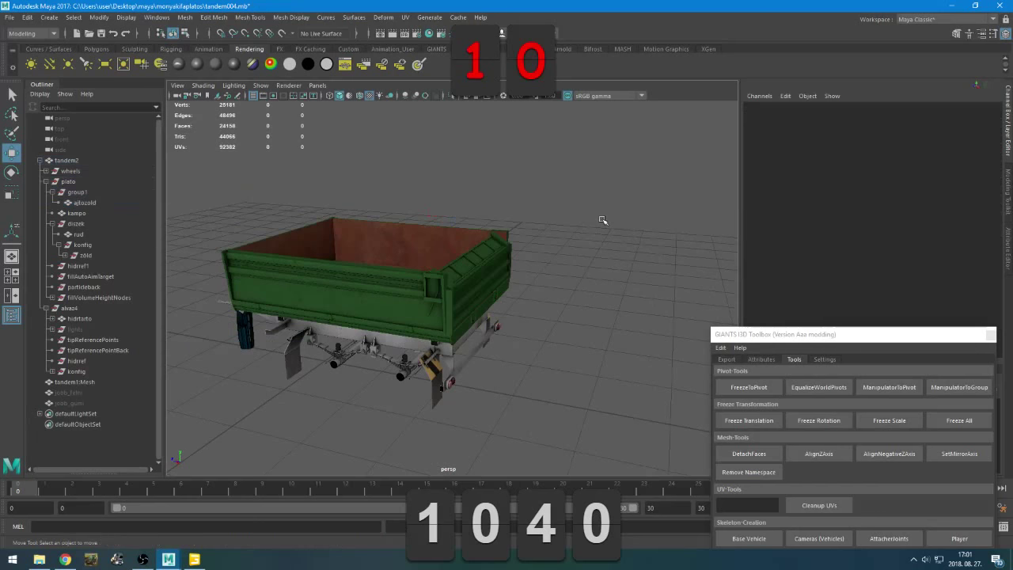
left_click(49, 17)
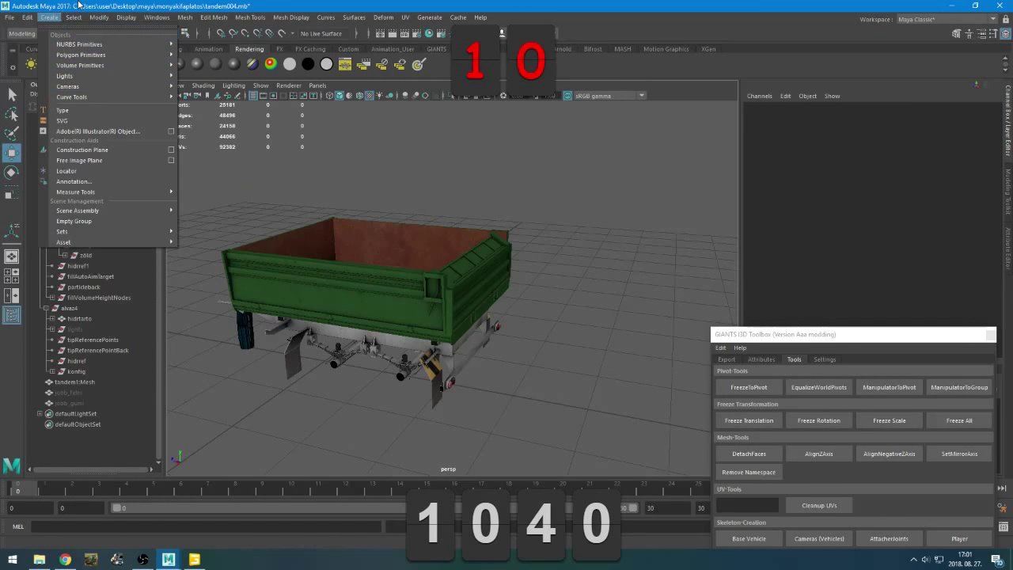
left_click(156, 17)
left_click(584, 169)
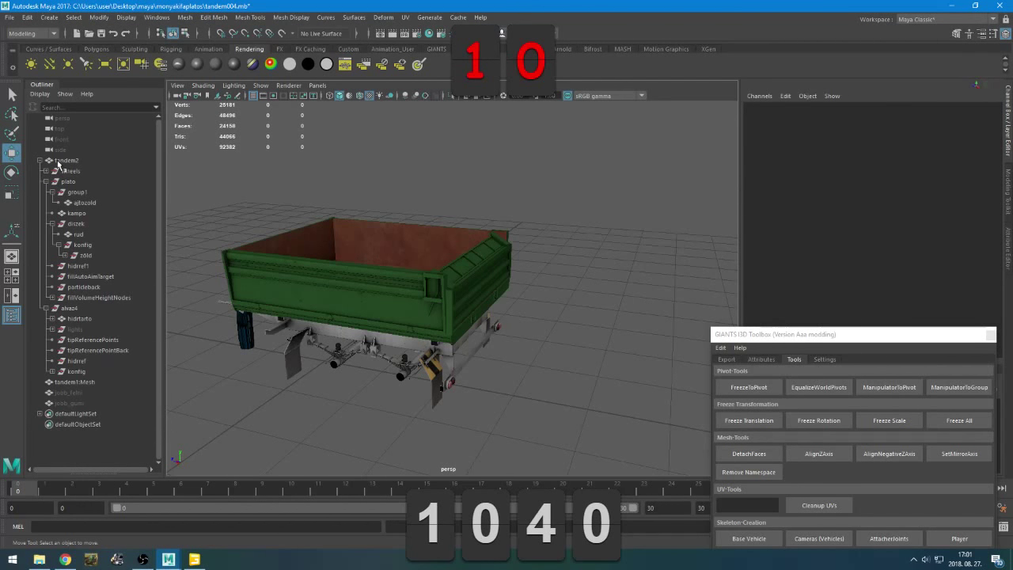
left_click(144, 560)
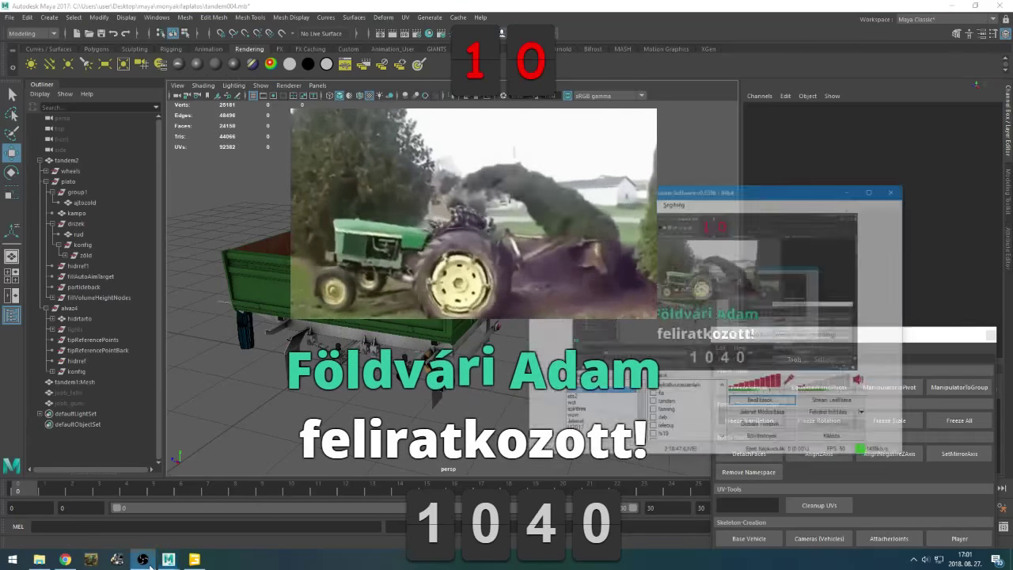
left_click(145, 561)
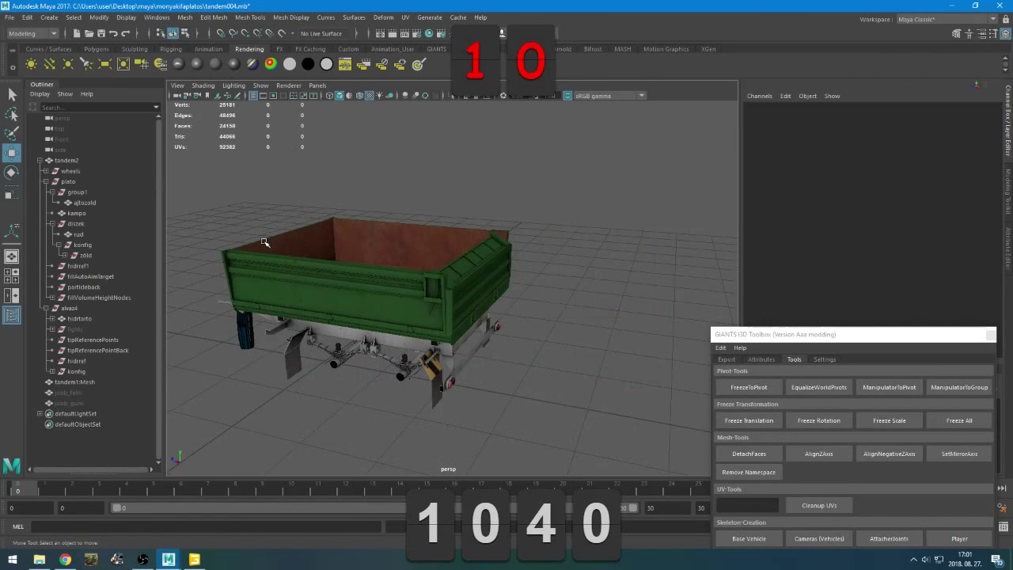
Save the scene under the new file name tandem005.mb in the same folder
key("q")
key("ctrl+shift+s")
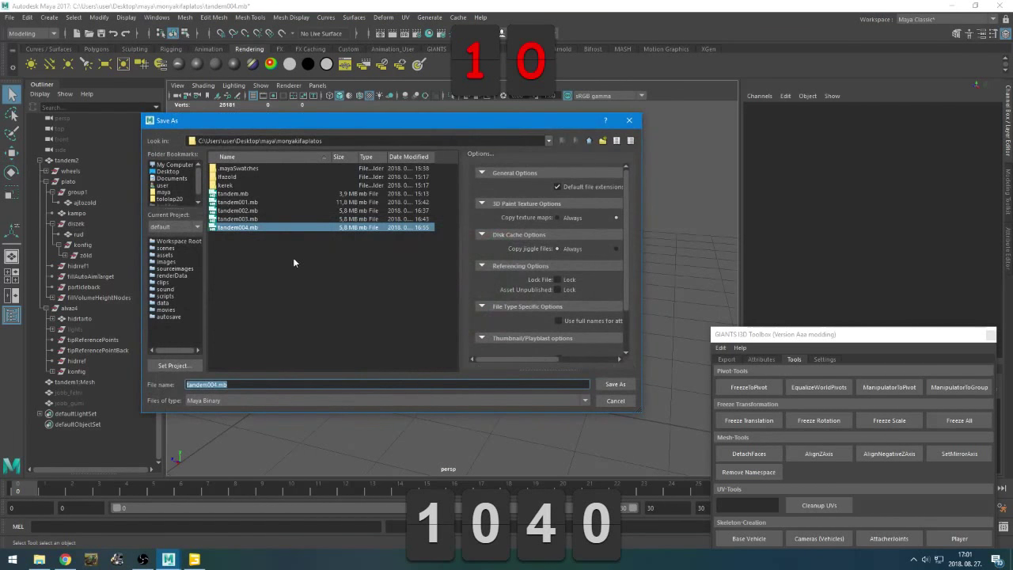
left_click(214, 385)
key("BackSpace")
type("5")
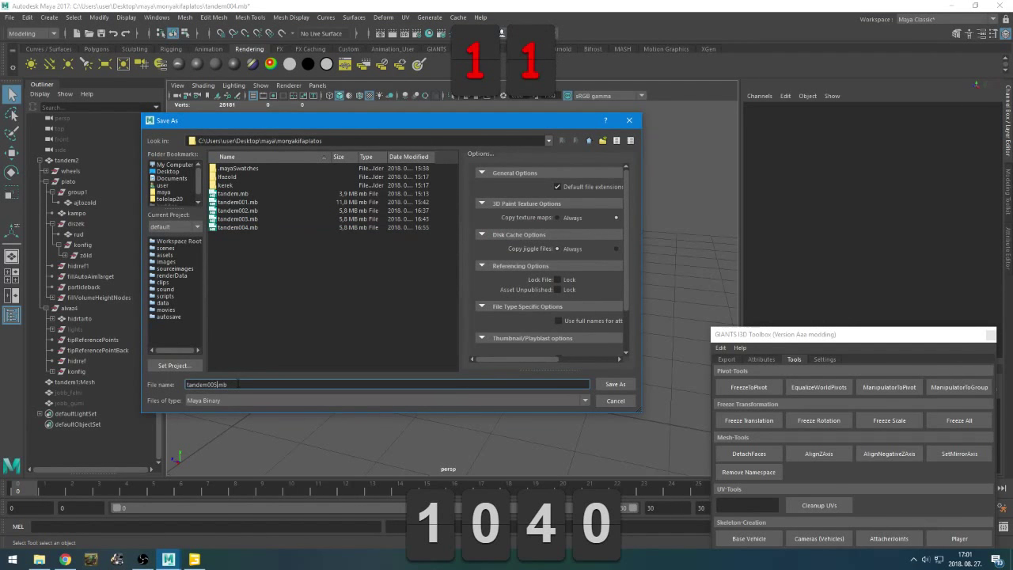
key("Return")
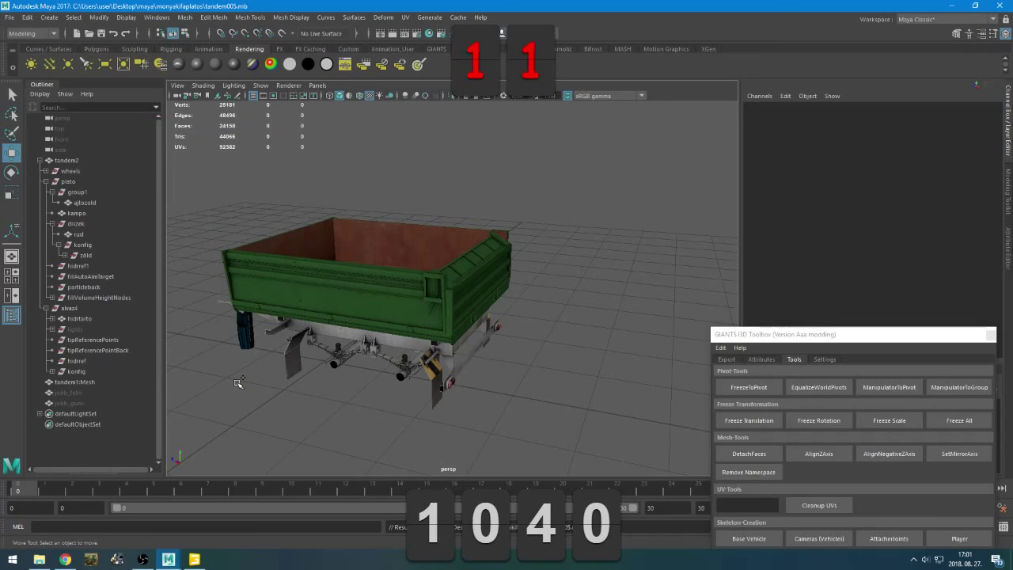
Collapse the konfig and diszek groups and wrap the kampo mesh in a new parent group inside plato
left_click(67, 256)
left_click(67, 255)
left_click(58, 245)
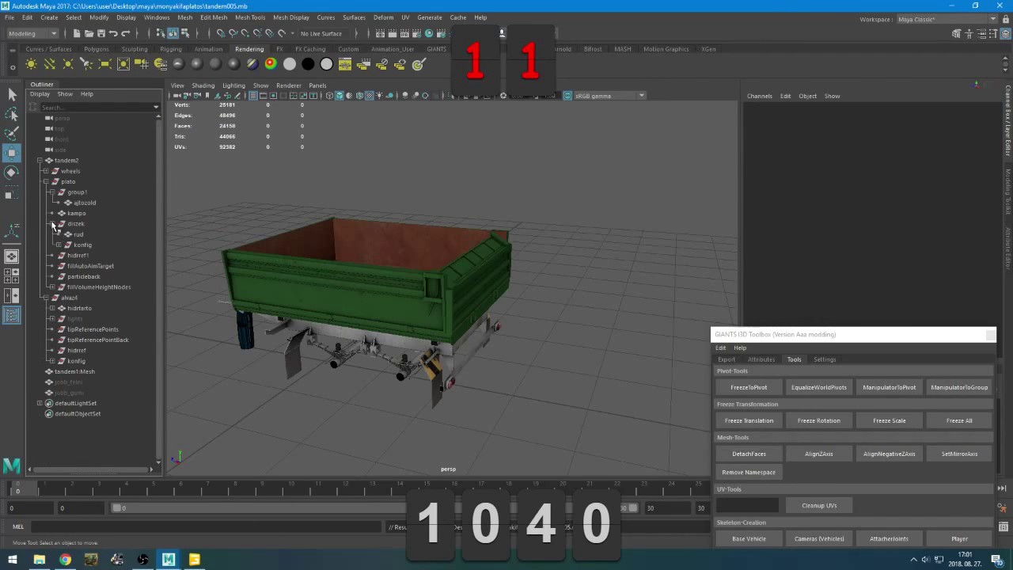
left_click(52, 225)
left_click(79, 215)
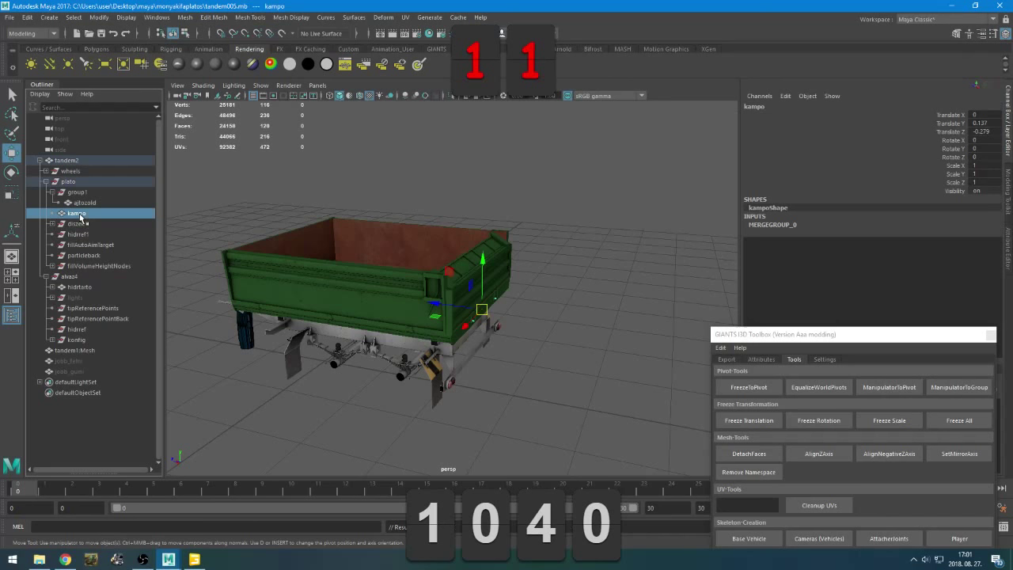
scroll(405, 351, "up", 6)
left_click_drag(405, 351, 405, 342, "alt")
scroll(405, 338, "up", 3)
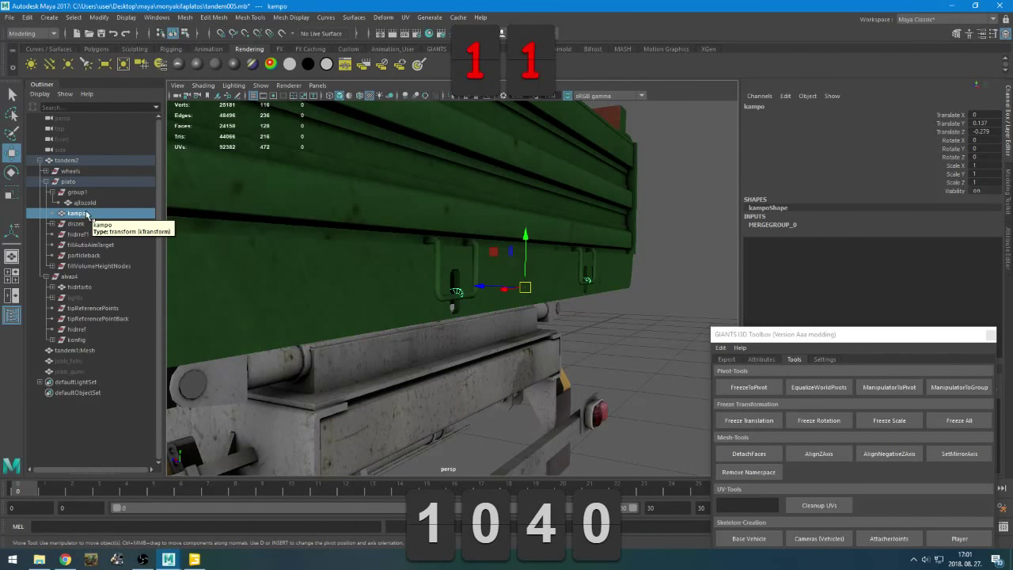
key("ctrl+g")
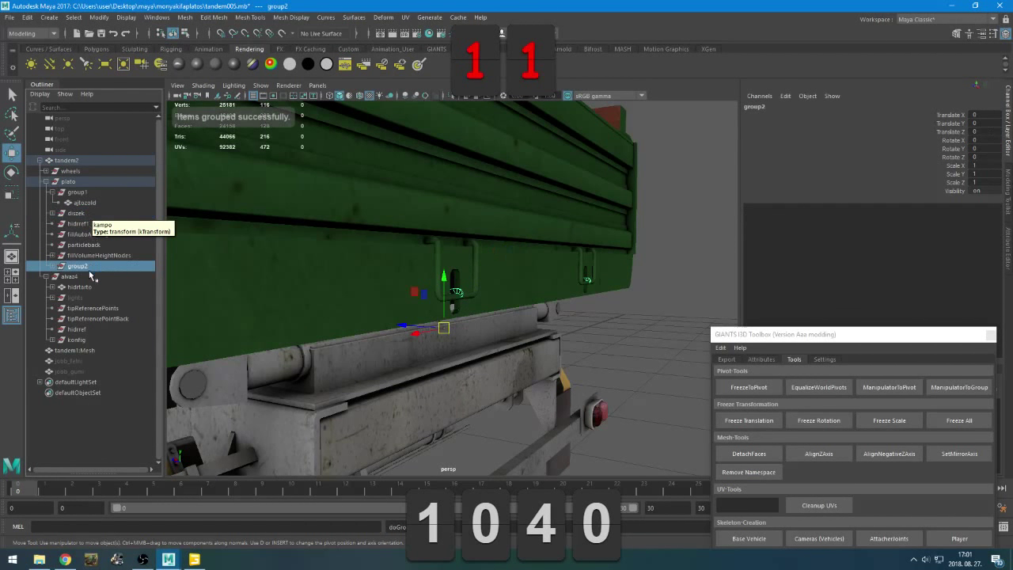
Place kampo's new parent group directly below group1 and rename it anim
double_click(87, 213)
type("am")
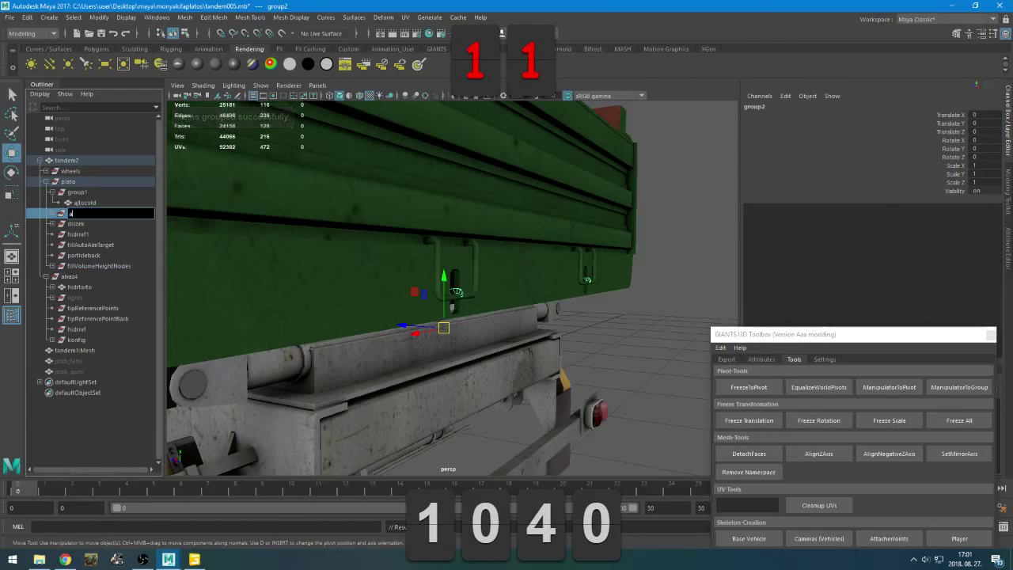
key("BackSpace")
key("BackSpace")
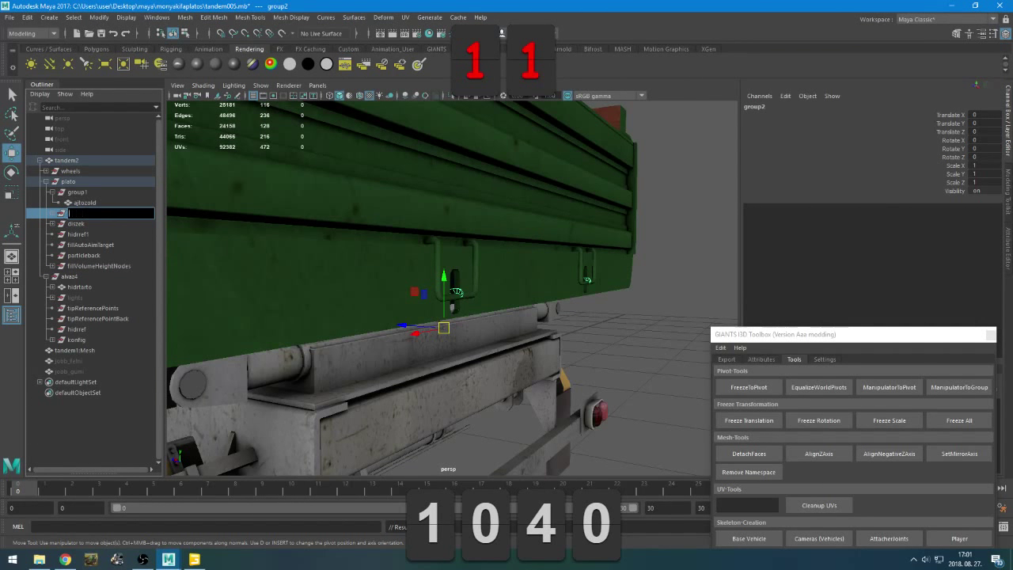
type("anim")
key("Return")
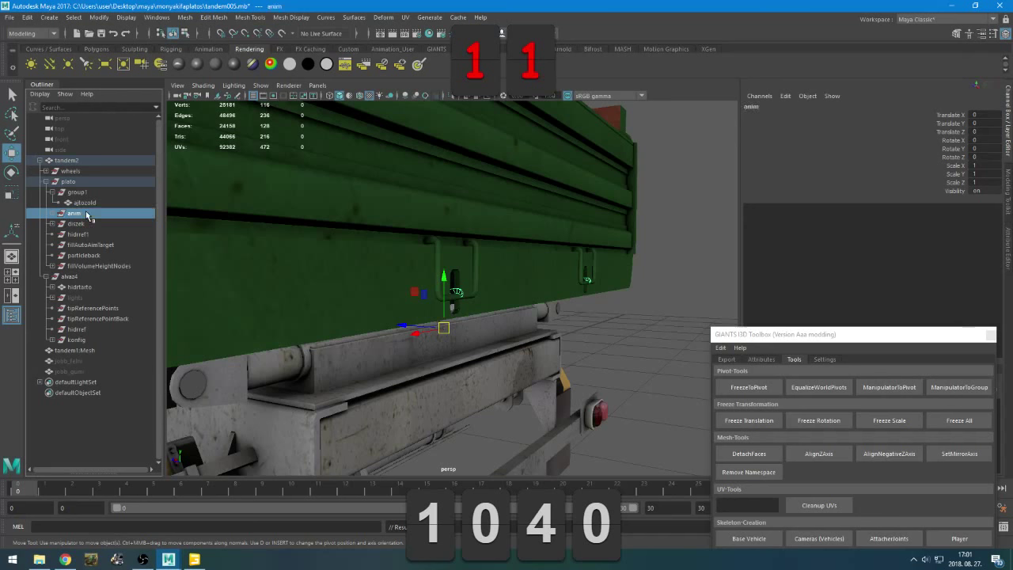
Copy kampo's Translate Y and Translate Z values to the anim group, setting them to 0.137 and -0.279
left_click(58, 214)
left_click(85, 223)
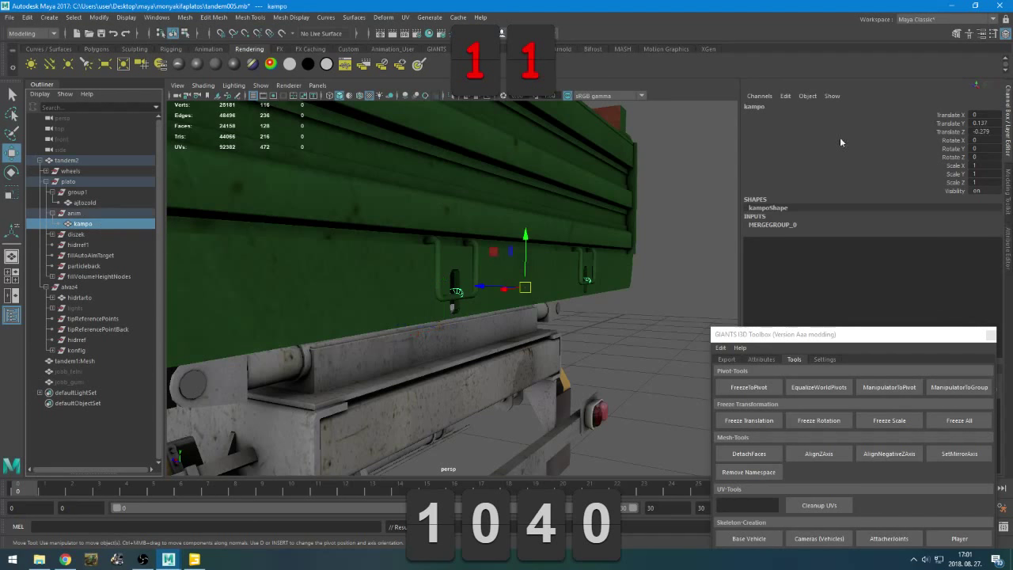
left_click(984, 124)
left_click(79, 214)
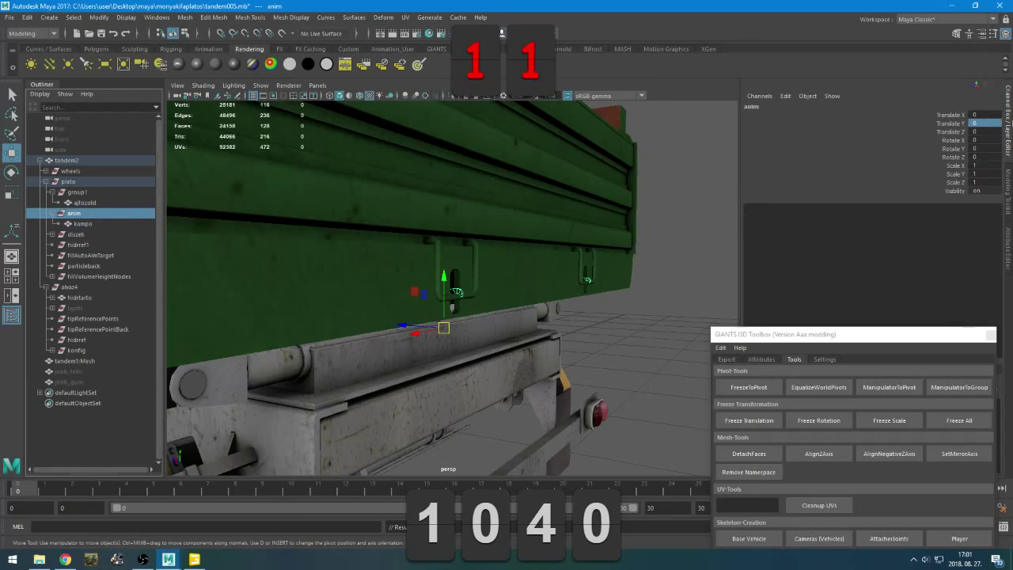
left_click(121, 227)
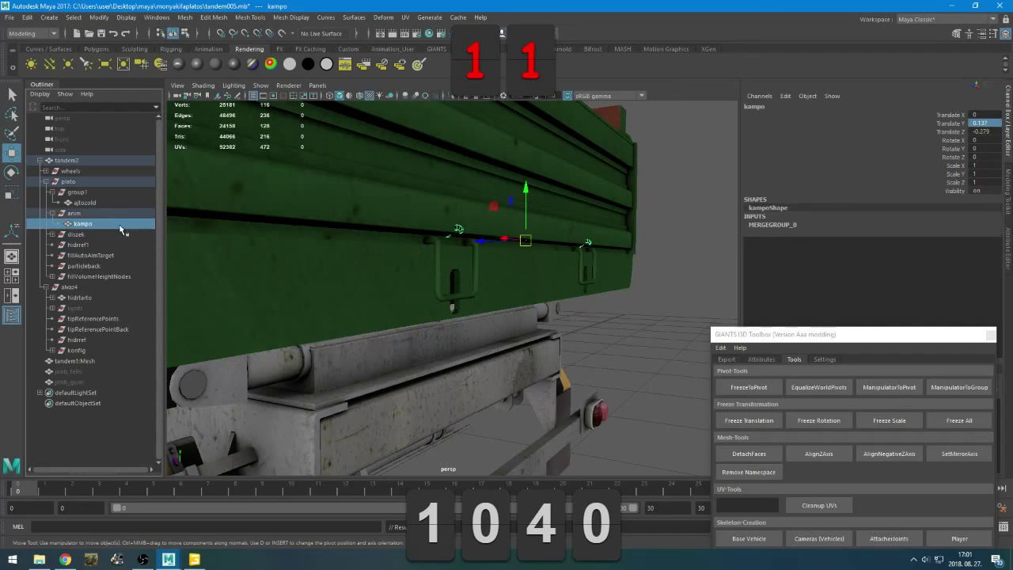
double_click(982, 132)
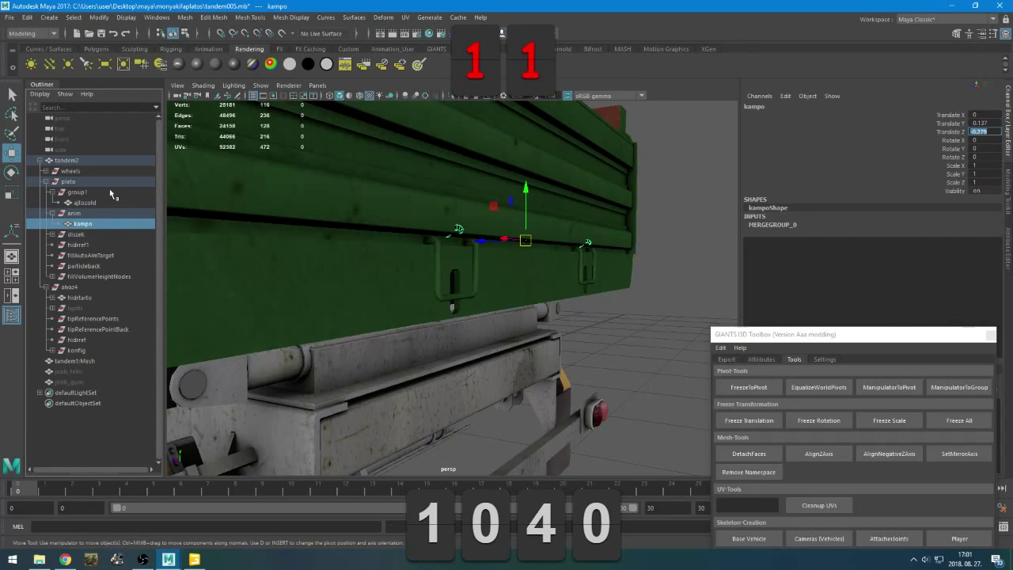
left_click(89, 213)
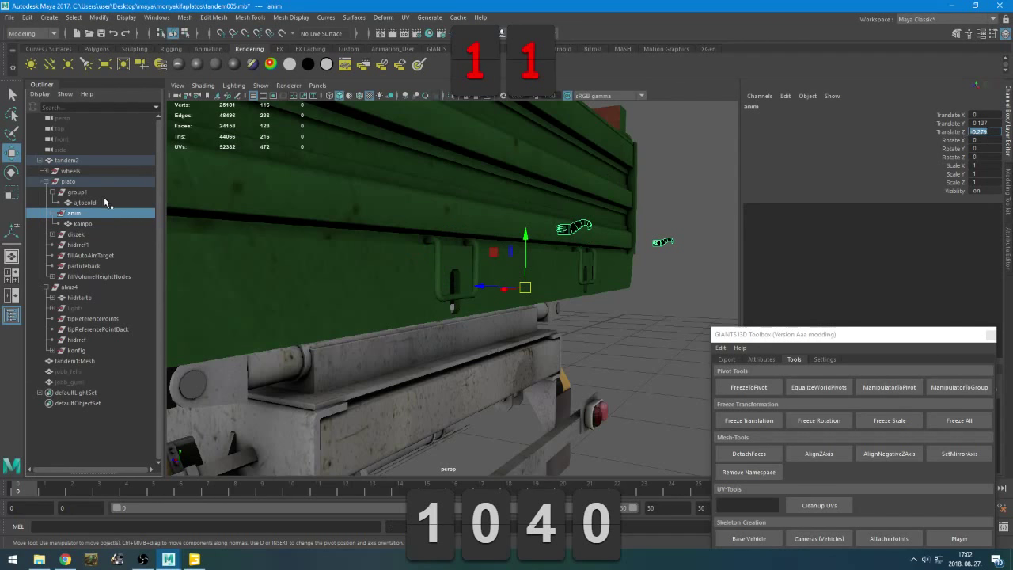
Set kampo's own Translate Y and Translate Z to 0
left_click(76, 225)
double_click(982, 123)
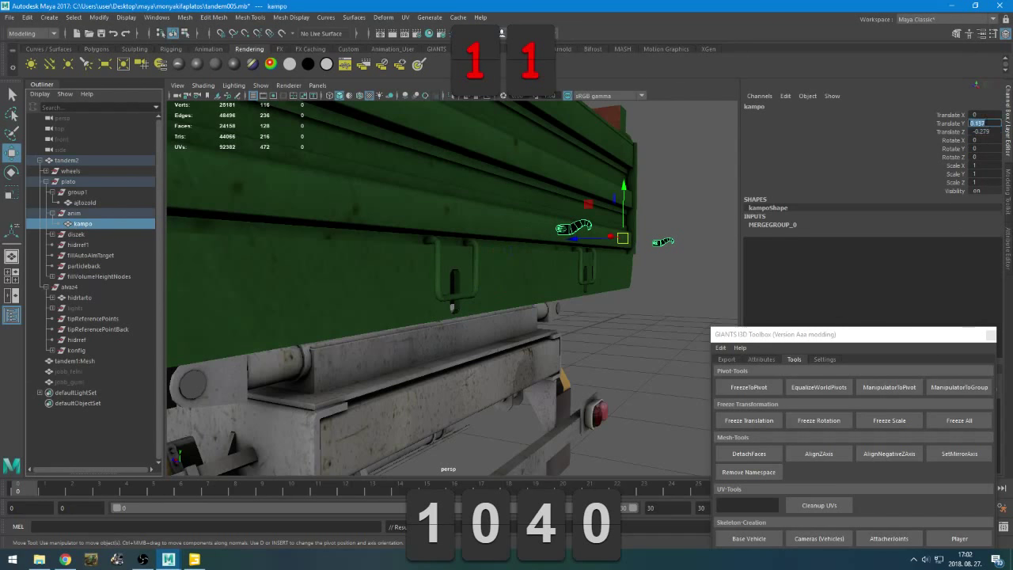
type("0")
key("Tab")
type("0")
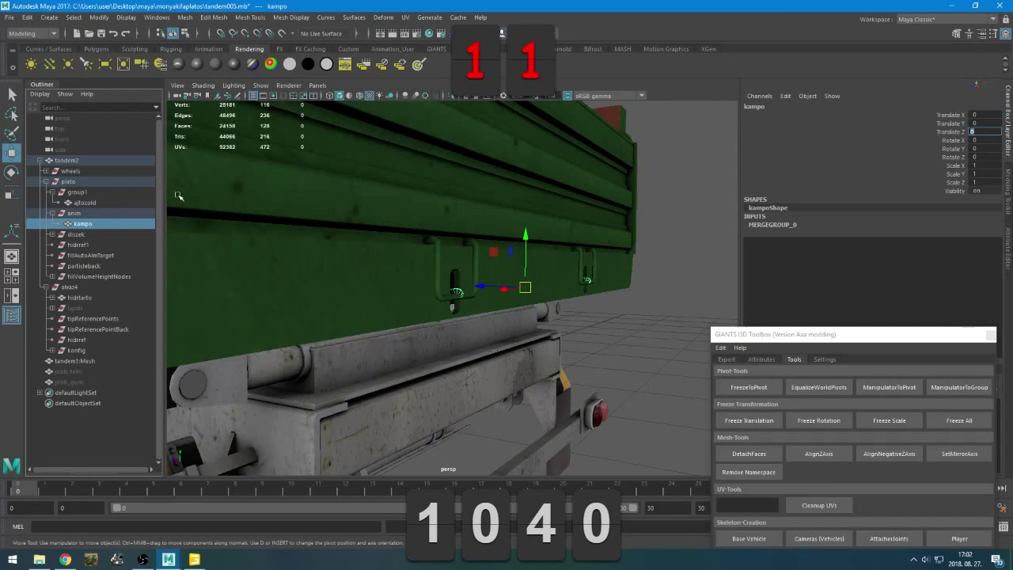
Select the ajtozold mesh and save the scene
left_click(95, 204)
scroll(452, 242, "down", 3)
left_click_drag(357, 258, 444, 278, "alt")
key("ctrl+s")
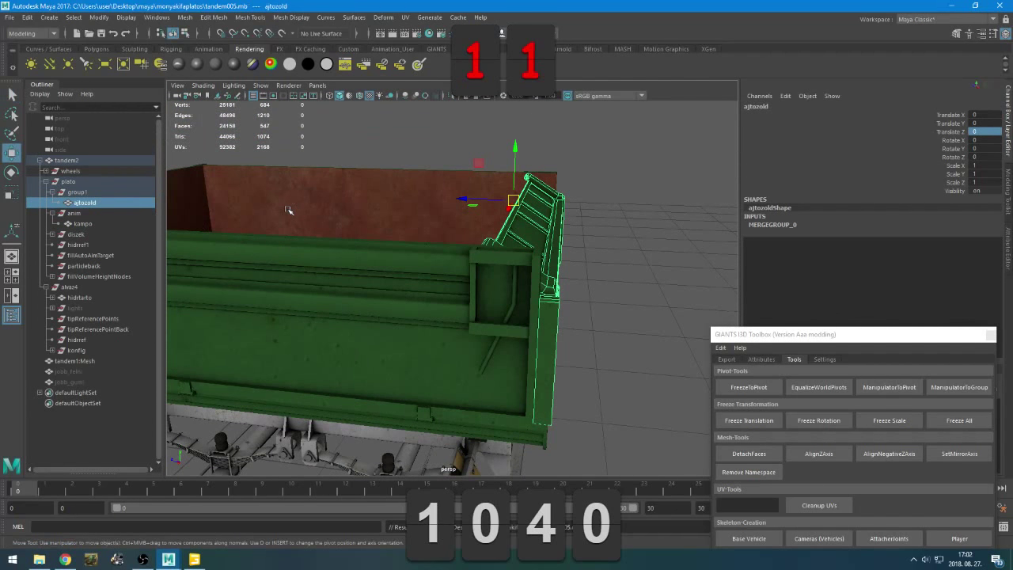
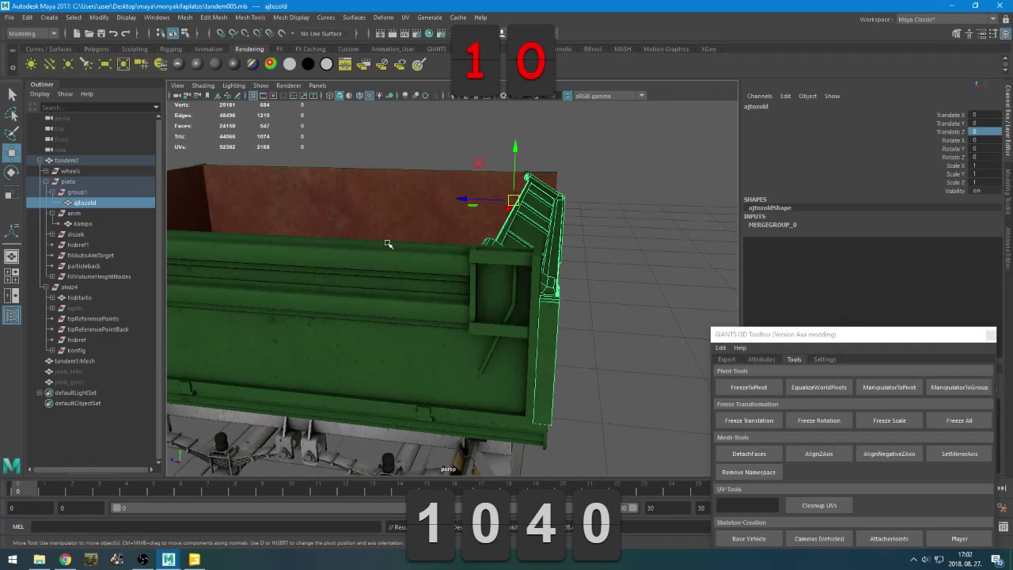
Clear the selection and draw a polygon cube about 4 wide, 0.625 high and 0.268 deep beside the trailer
left_click(137, 410)
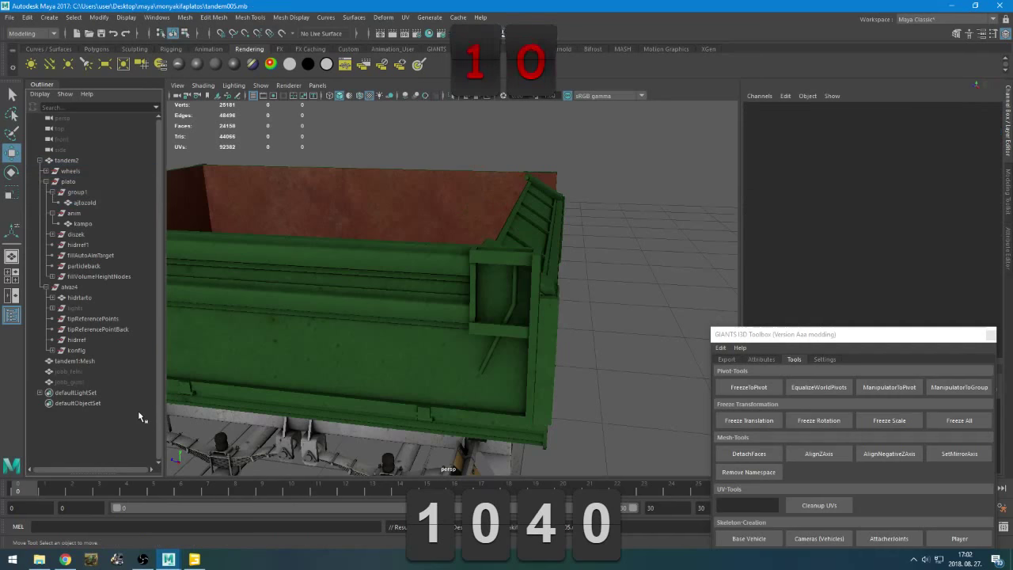
left_click(65, 50)
left_click(96, 49)
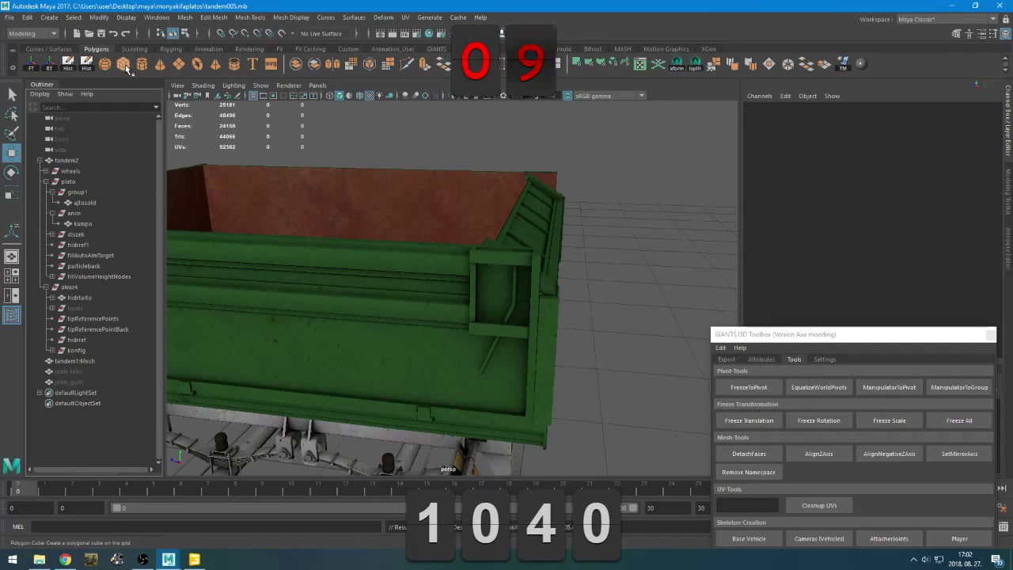
left_click(124, 66)
scroll(434, 300, "down", 10)
mouse_move(487, 275)
left_mouse_down()
mouse_move(515, 305)
mouse_move(480, 304)
mouse_move(482, 269)
left_mouse_up()
Move the cube in the top view onto the trailer's rear edge, at about X -0.258 and Z -2.413
key("space")
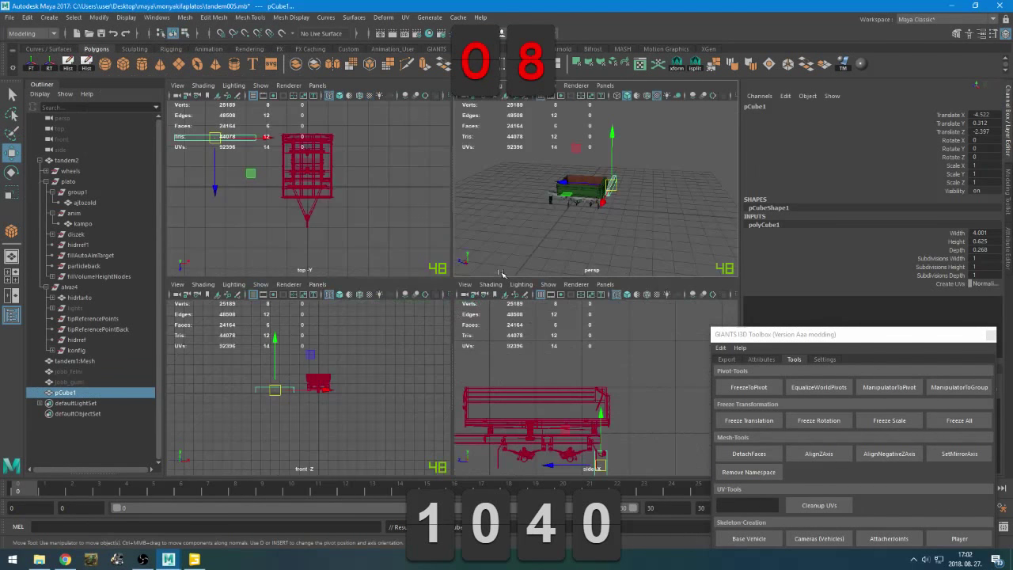
key("space")
scroll(396, 303, "down", 5)
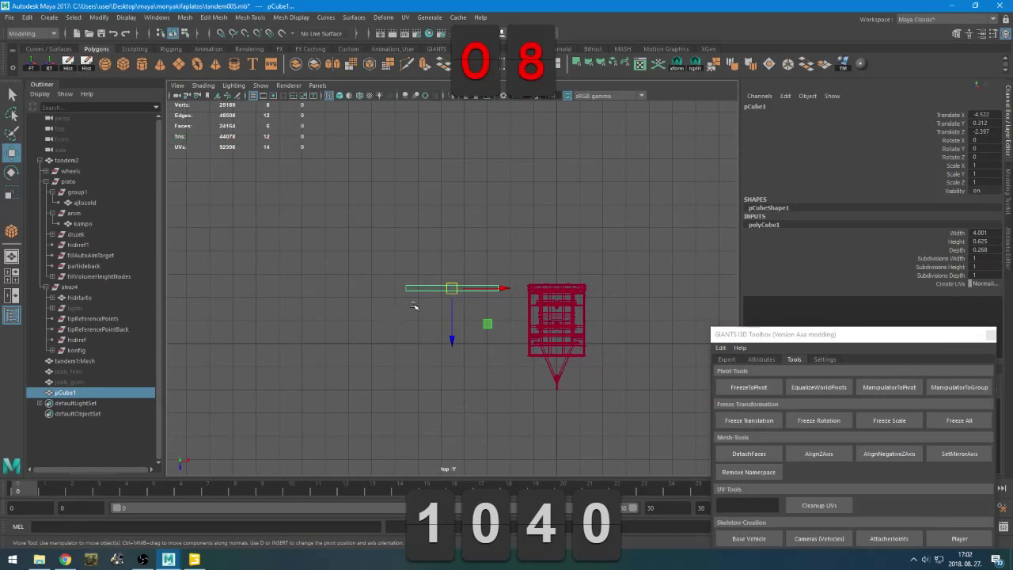
left_click_drag(451, 289, 592, 288)
middle_click_drag(477, 300, 312, 284, "alt")
scroll(348, 297, "up", 8)
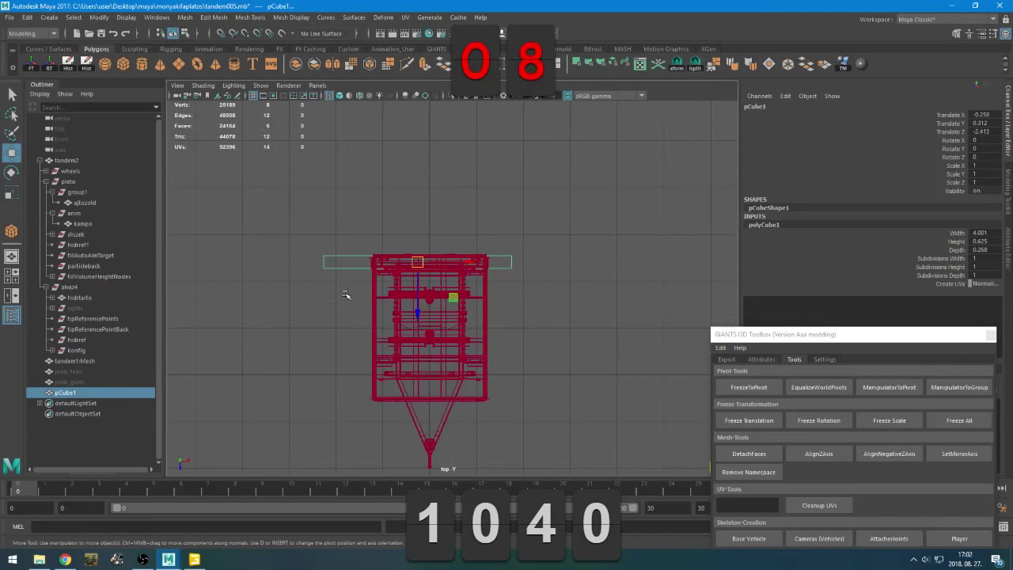
middle_click_drag(368, 301, 387, 331, "alt")
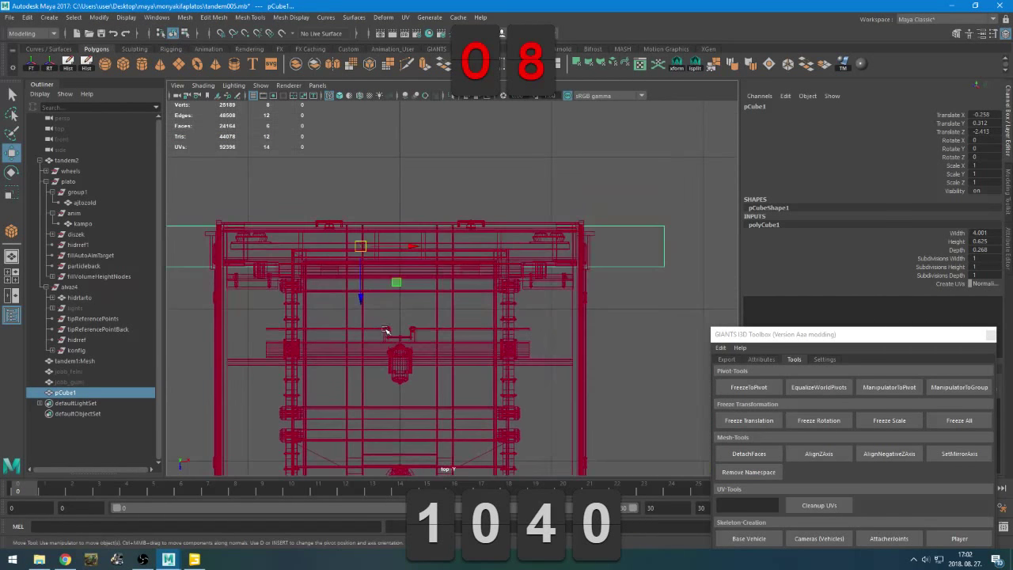
Close the GIANTS I3D Toolbox and try to delete the pasted__MERGEGROUP_2 display layer
left_click(990, 335)
left_click(841, 407)
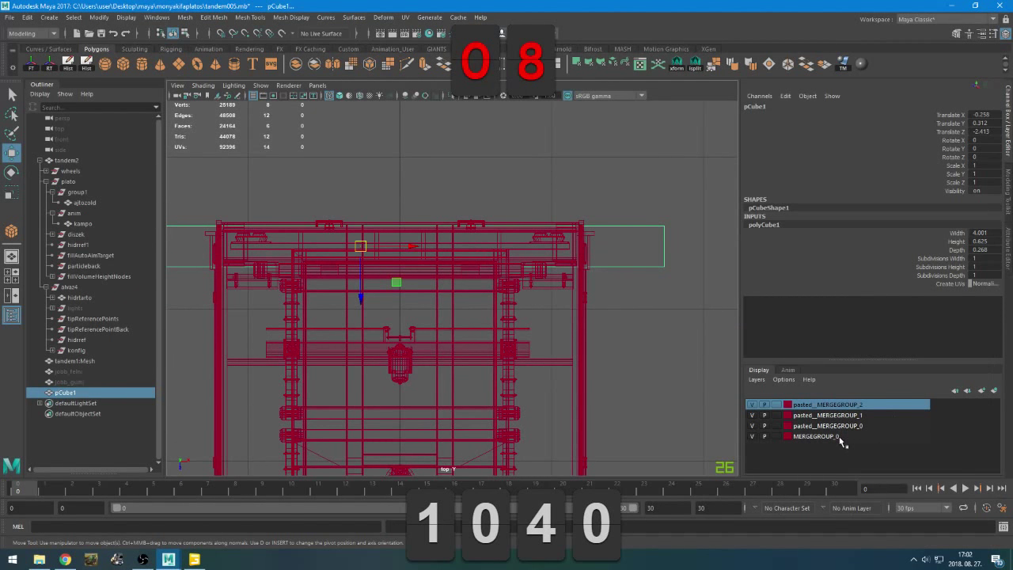
key("Delete")
key("ctrl+z")
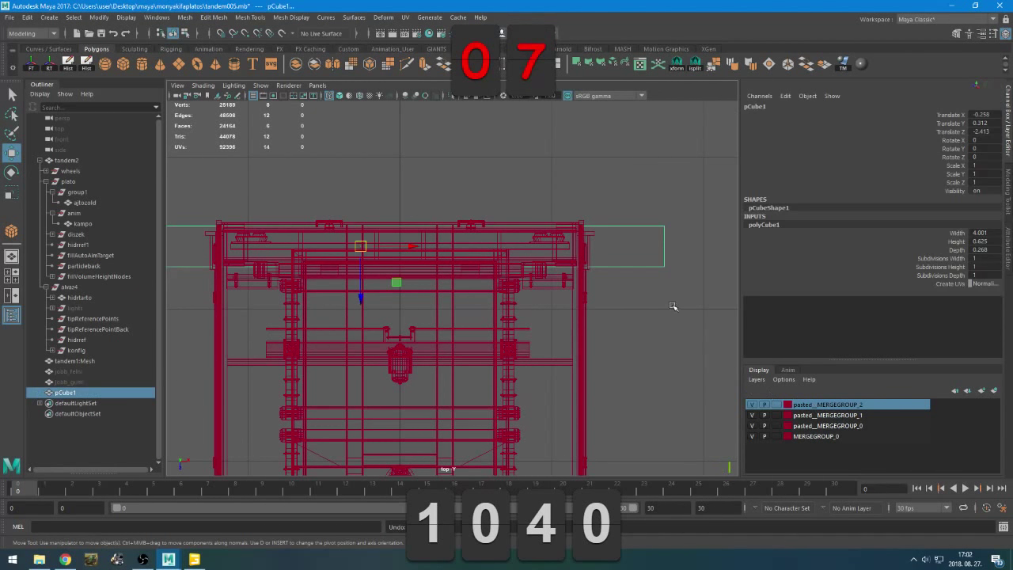
left_click(672, 306)
Delete the three pasted__MERGEGROUP display layers and the MERGEGROUP_0 layer
right_click(846, 411)
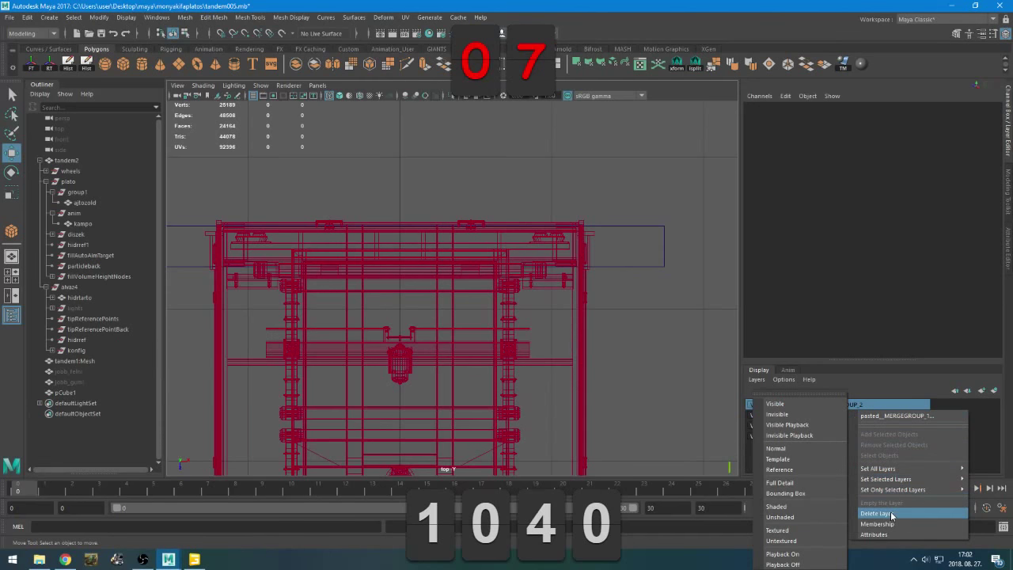
left_click(891, 514)
right_click(835, 406)
left_click(863, 508)
right_click(836, 410)
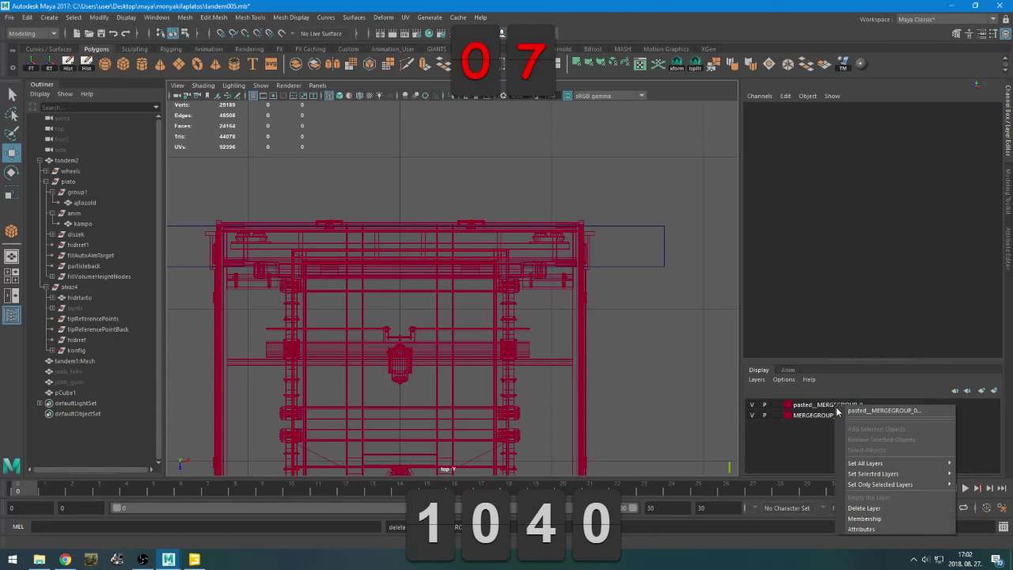
left_click(879, 508)
right_click(819, 406)
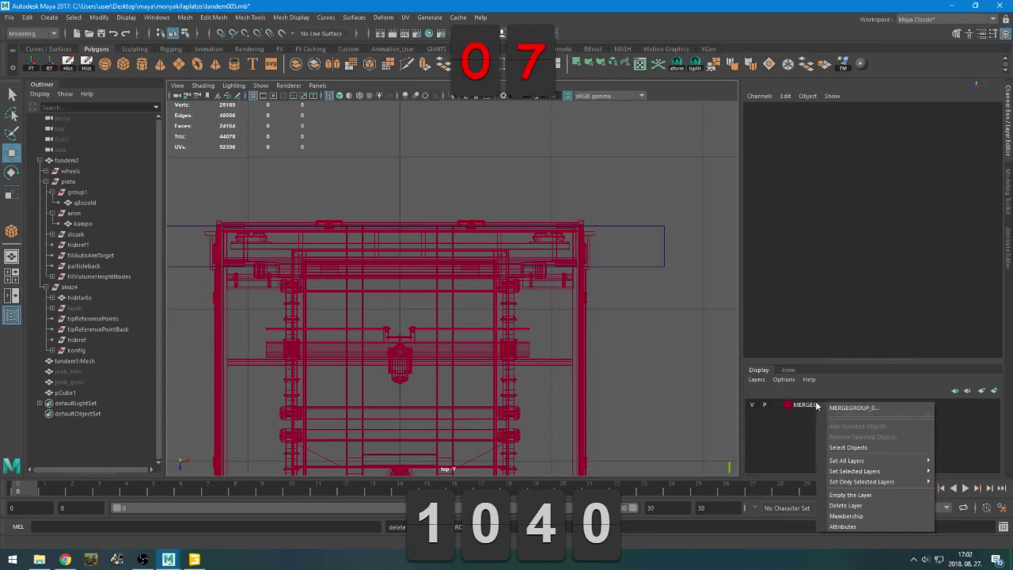
left_click(847, 505)
Create a new display layer and add the whole tandem2 hierarchy to it
scroll(484, 321, "down", 6)
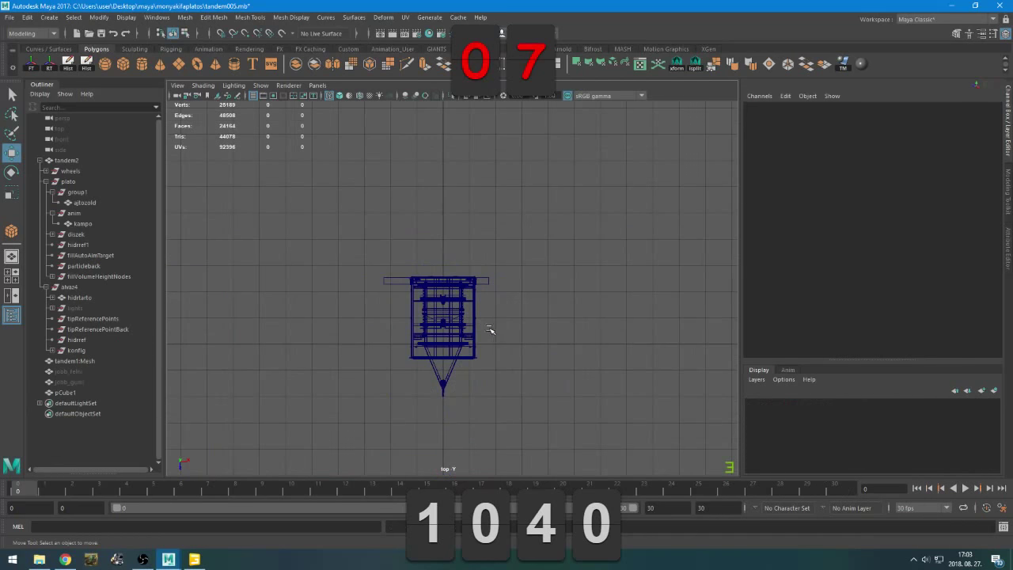
left_click(74, 161)
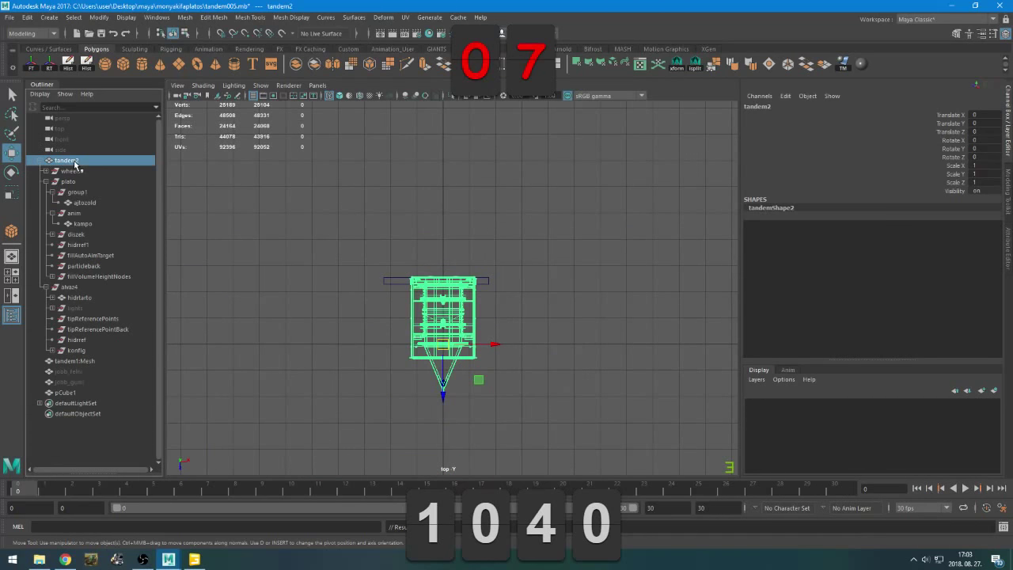
left_click(994, 390)
left_click(835, 404)
right_click(836, 403)
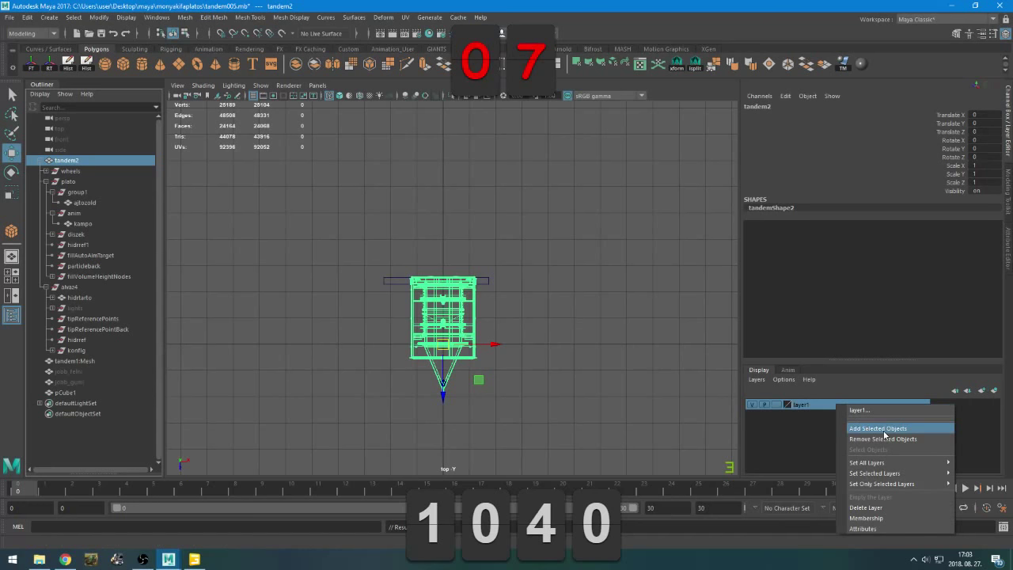
left_click(884, 432)
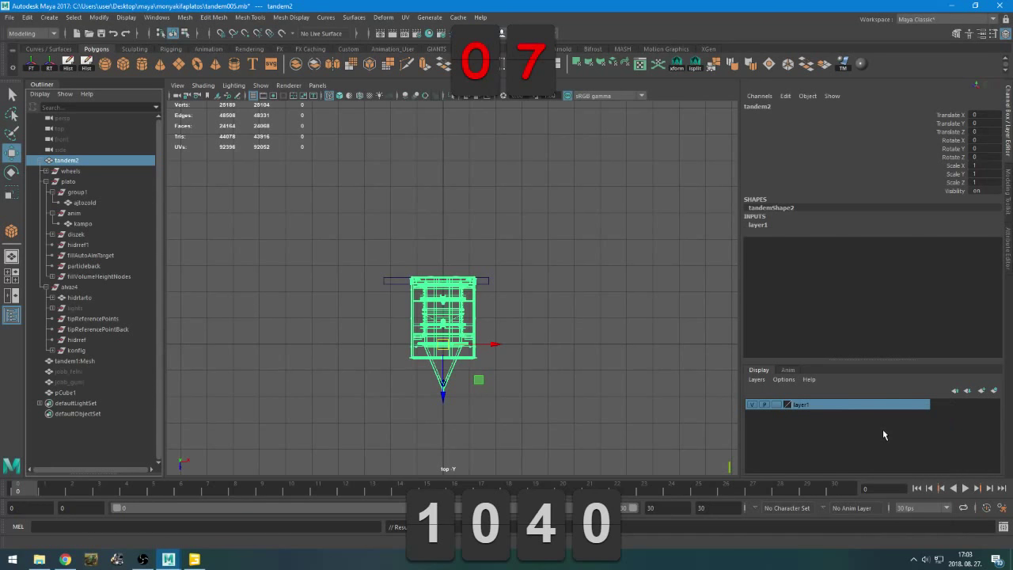
Set the new trailer layer to template display, return to the perspective view and clear the selection
left_click(753, 405)
left_click(754, 405)
left_click(779, 405)
key("space")
key("space")
left_click(555, 331)
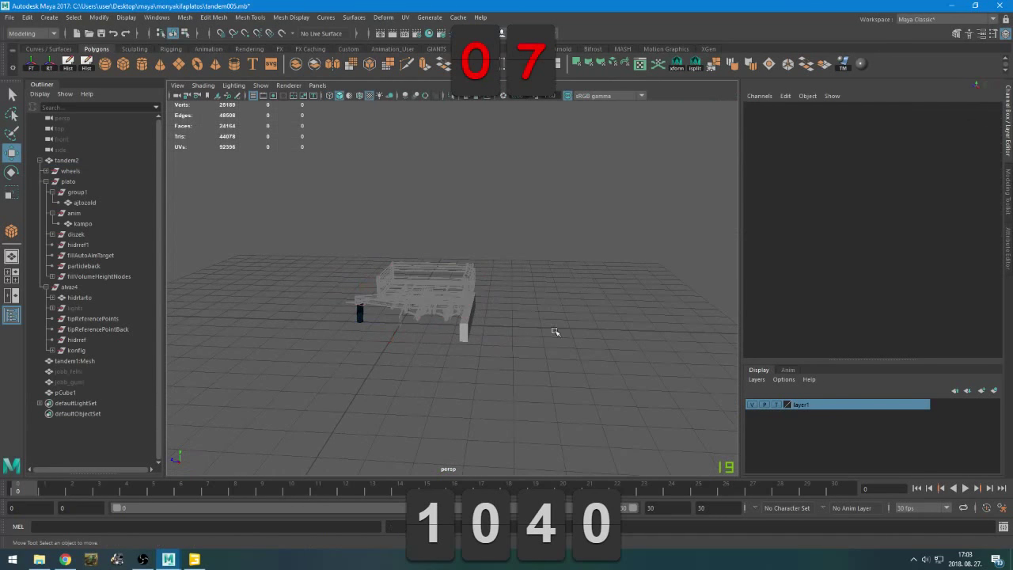
Test selecting the templated trailer and the cube at its rear in the perspective view
scroll(555, 331, "up", 5)
left_click_drag(429, 351, 516, 364, "alt")
left_click(468, 326)
left_click(404, 283)
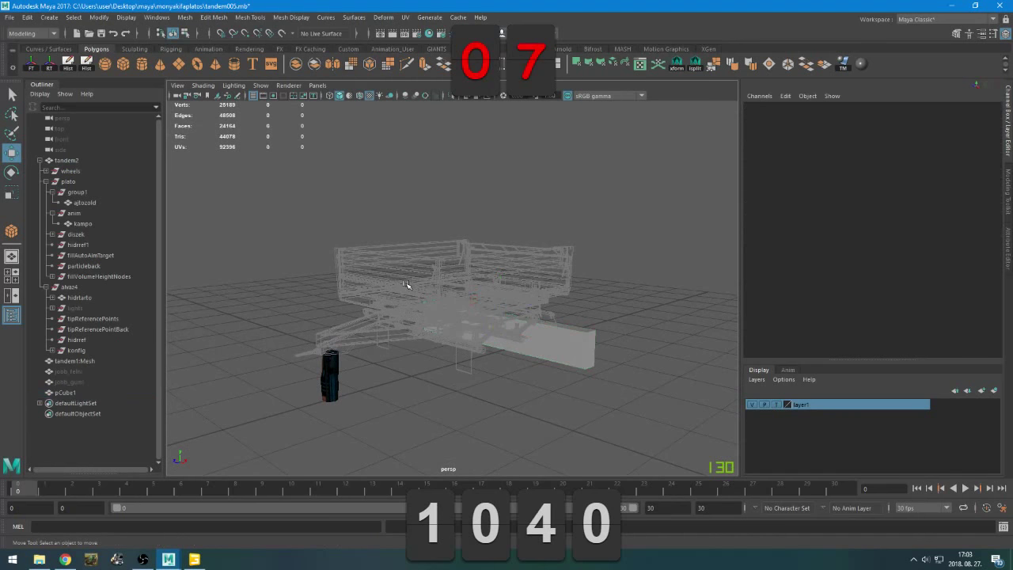
left_click(589, 356)
scroll(586, 372, "up", 5)
left_click_drag(593, 369, 548, 371, "alt")
Cycle the trailer layer's display type through normal, template and reference, and test selecting the trailer
left_click(776, 405)
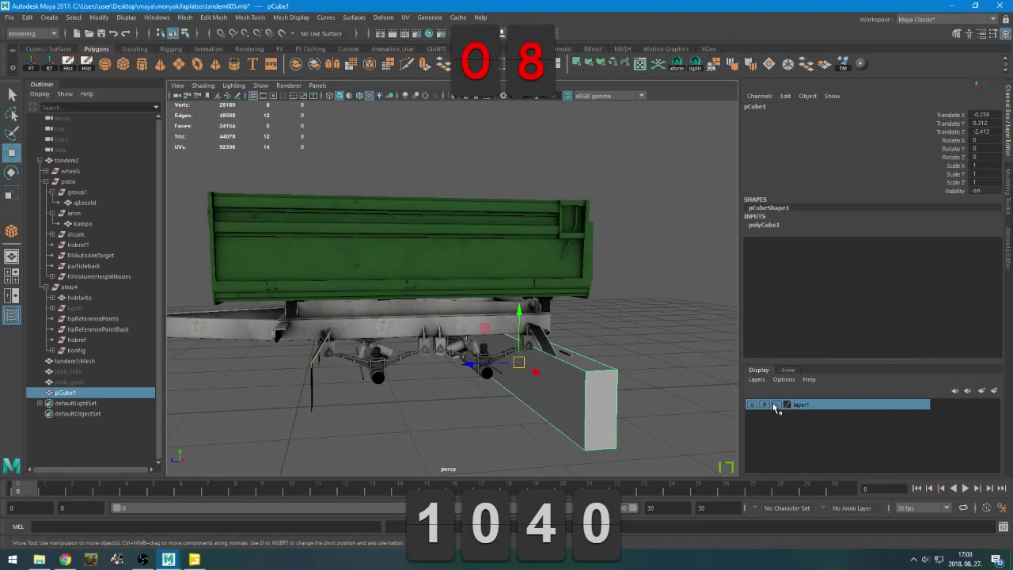
left_click(773, 403)
left_click(775, 404)
left_click(768, 404)
left_click(776, 404)
left_click(440, 328)
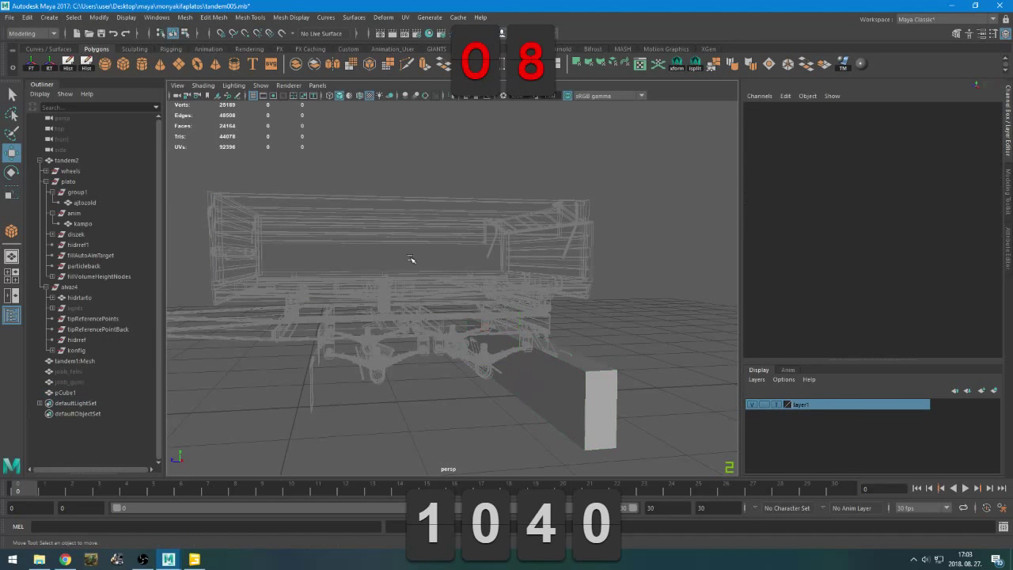
left_click(777, 405)
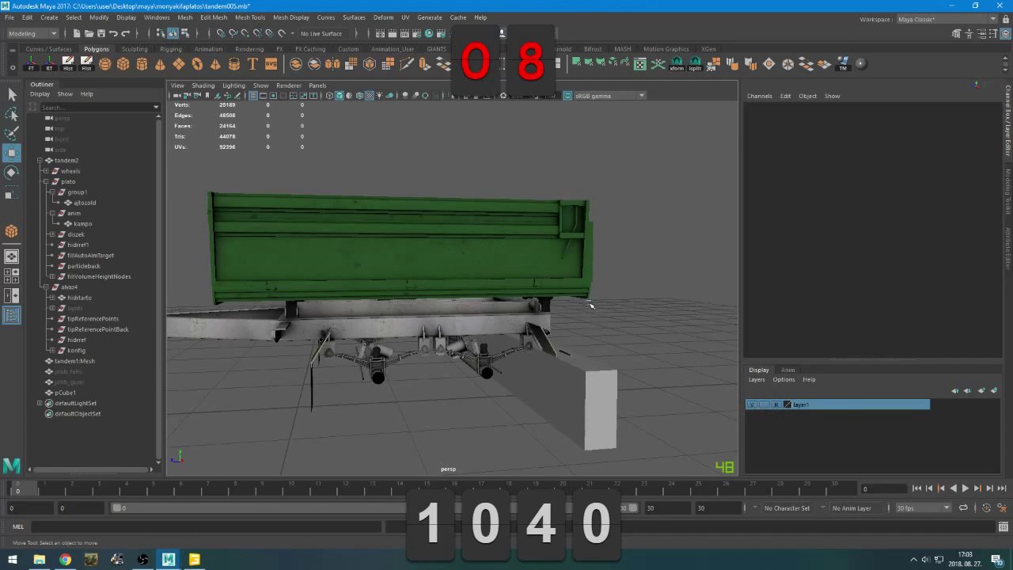
Test selecting the trailer's body panels with the layer in normal display, and restore template display
left_click(776, 405)
left_click(482, 280)
left_click(386, 270)
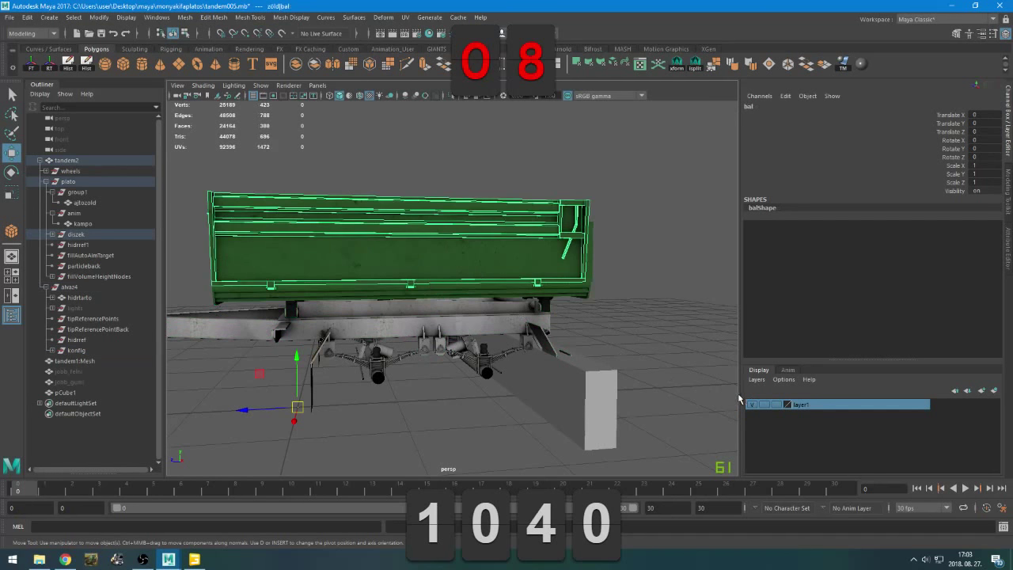
left_click(619, 272)
left_click(475, 273)
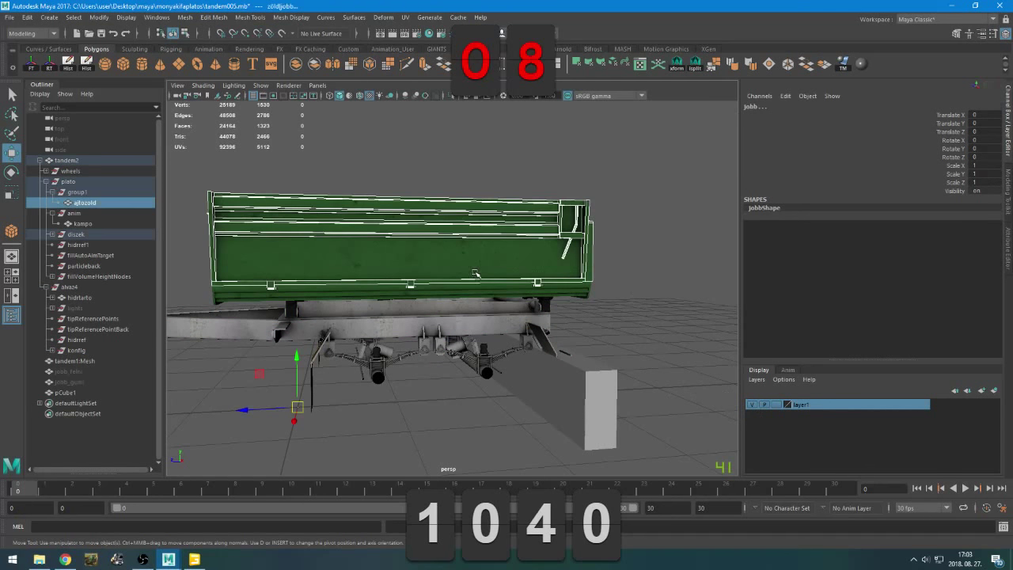
left_click(779, 404)
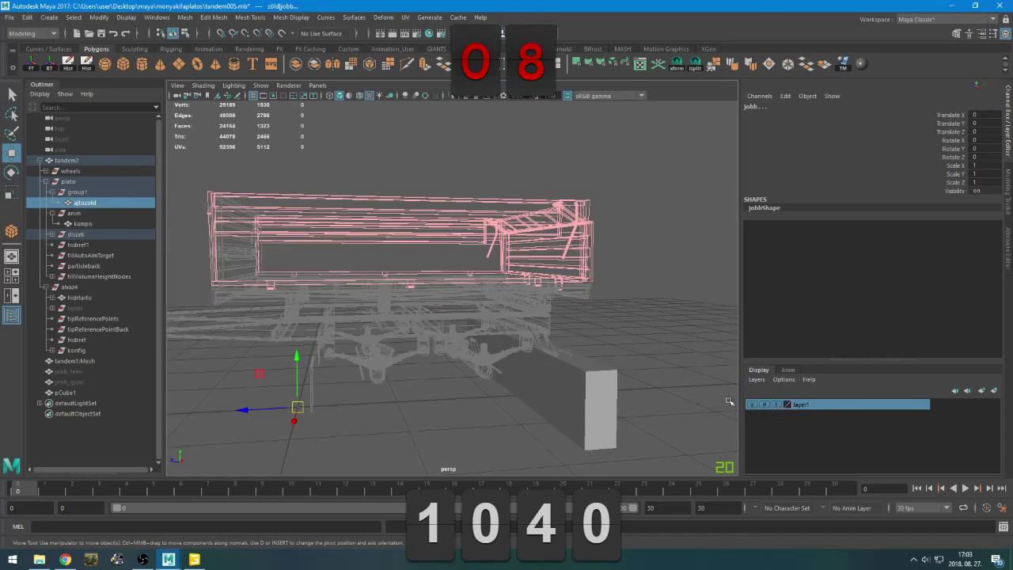
Select the cube at the trailer's rear and raise it in the side view to about 1.213 in Translate Y
left_click(571, 400)
key("space")
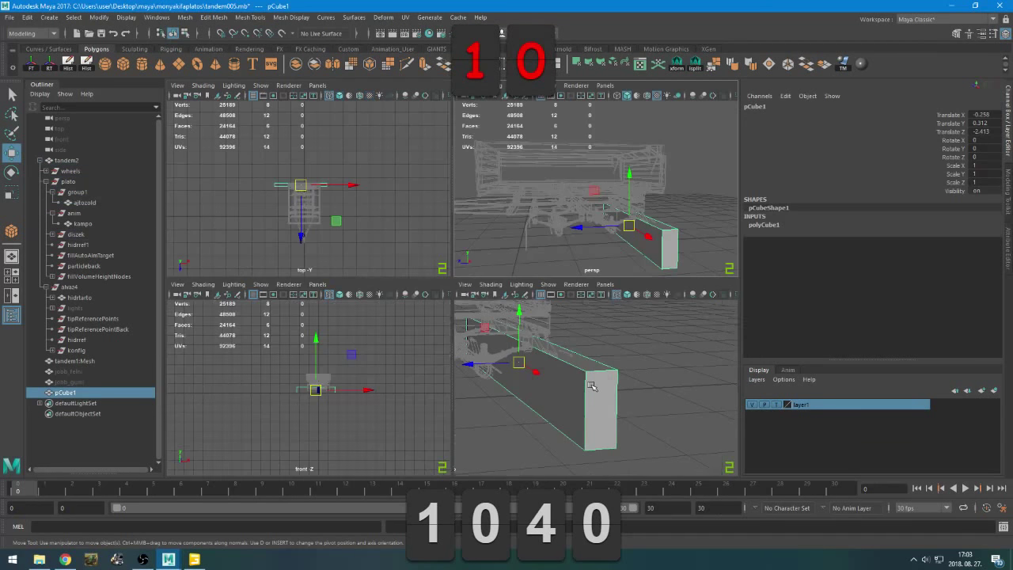
key("space")
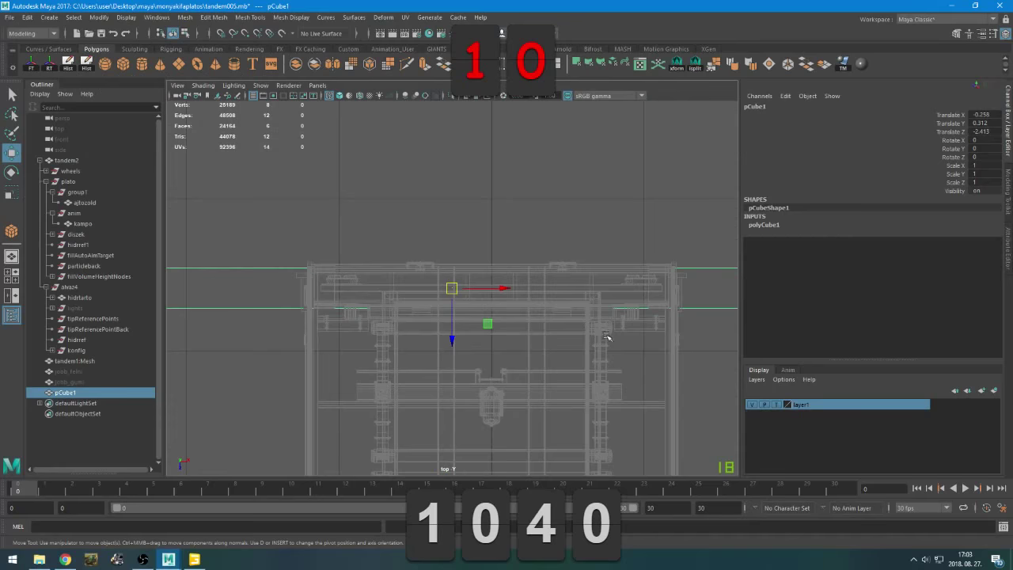
middle_click_drag(604, 330, 380, 333, "alt")
key("space")
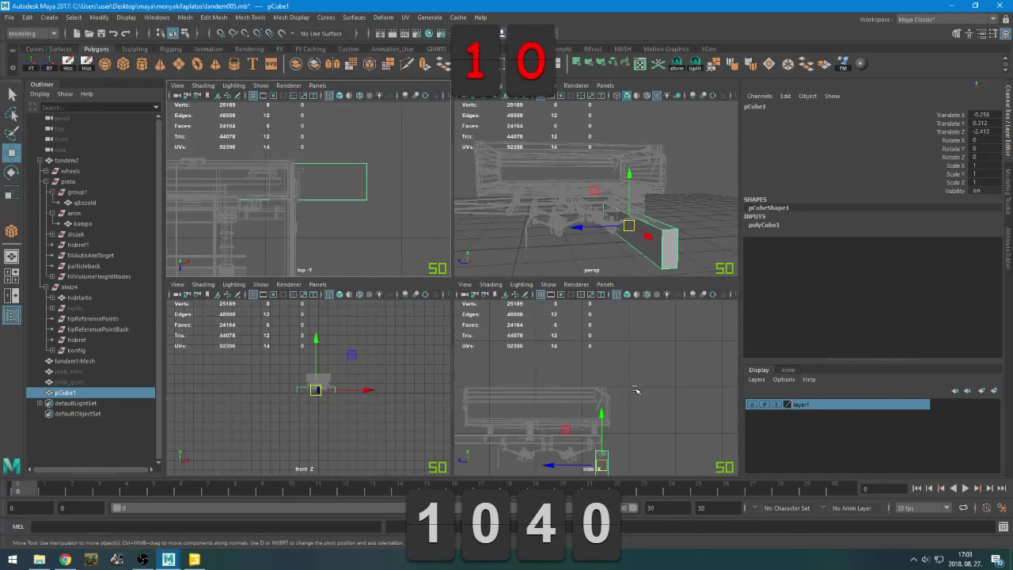
key("space")
scroll(587, 365, "up", 4)
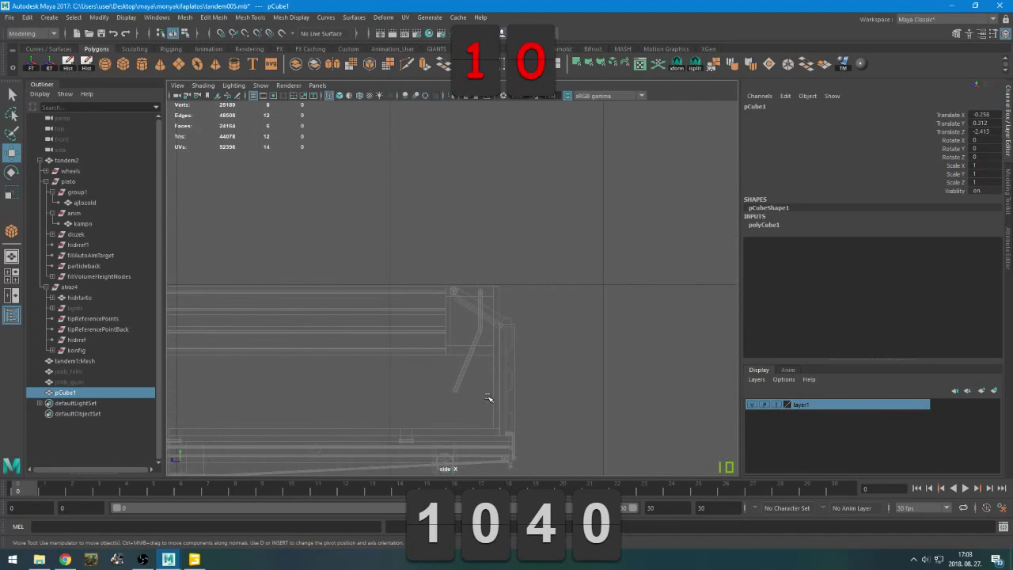
key("f")
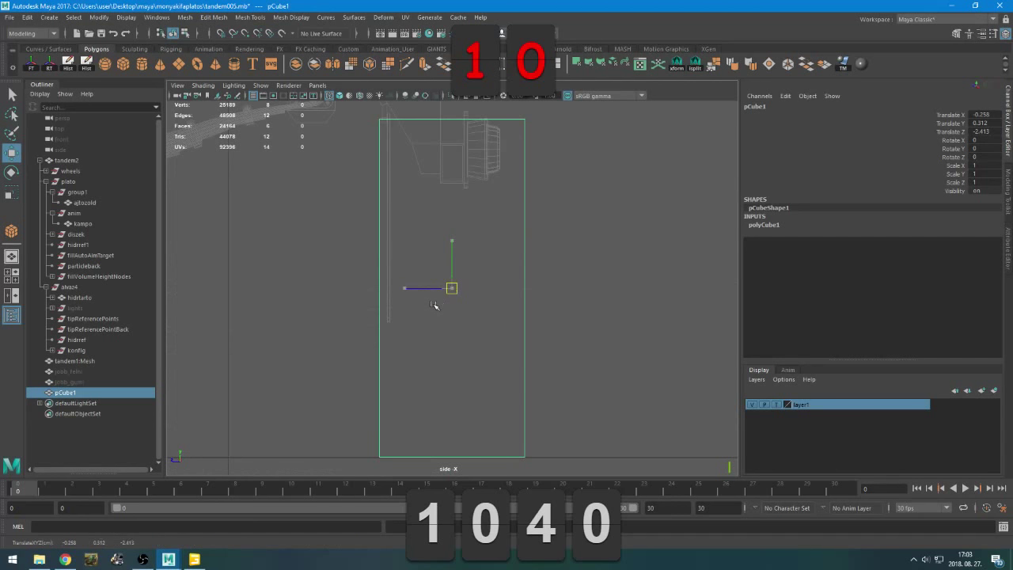
middle_click_drag(435, 305, 484, 145)
middle_click_drag(490, 315, 473, 403, "alt")
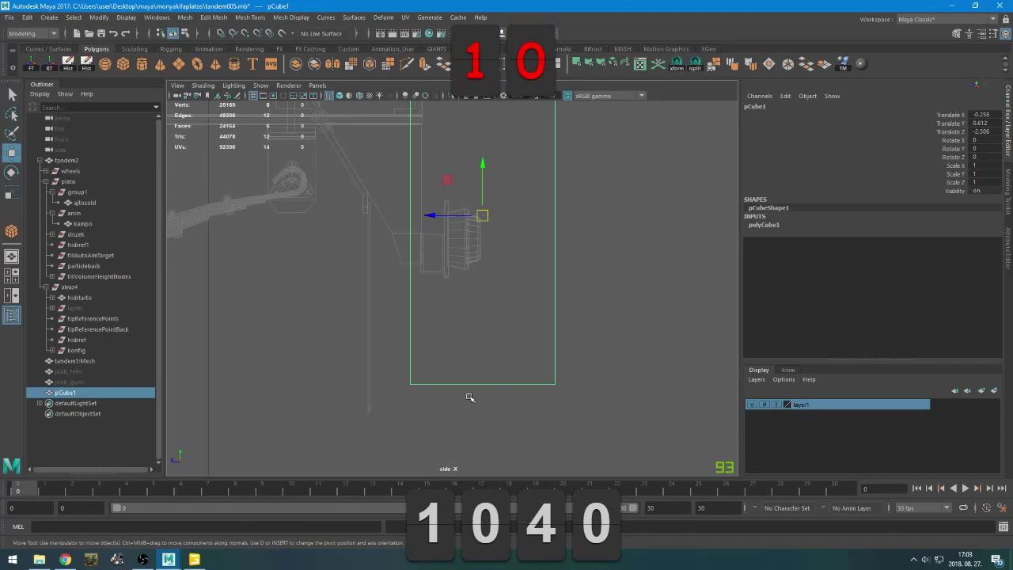
middle_click_drag(517, 407, 467, 296)
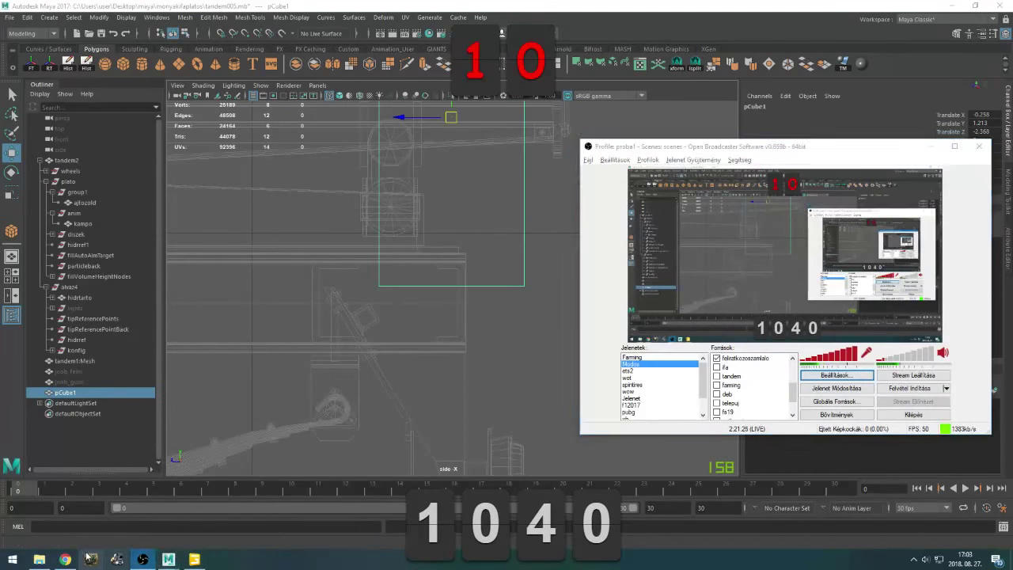
Switch to Open Broadcaster Software and search Windows for audio software with "realtej" and "asus", and dismiss the search
left_click(142, 559)
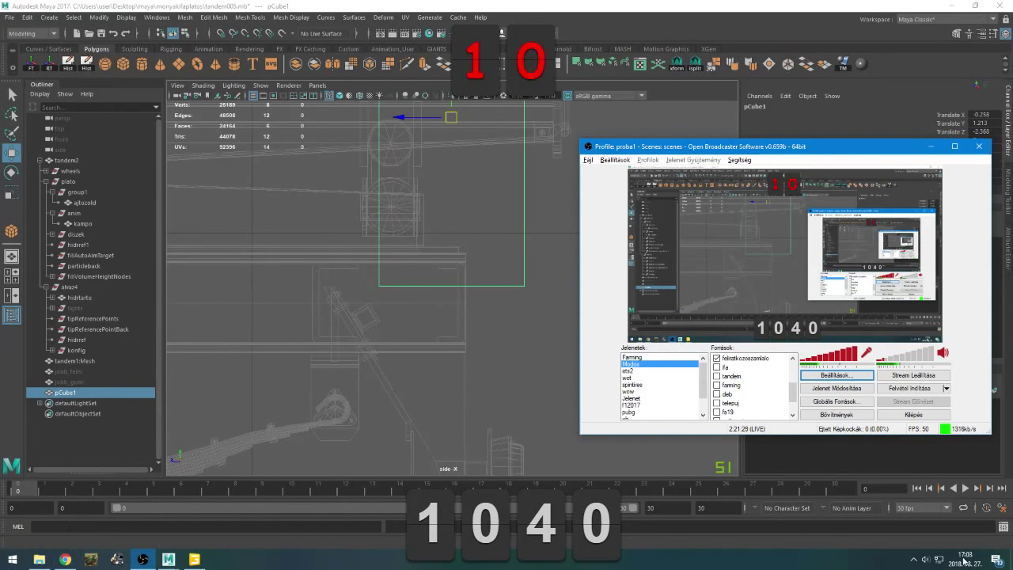
left_click(11, 559)
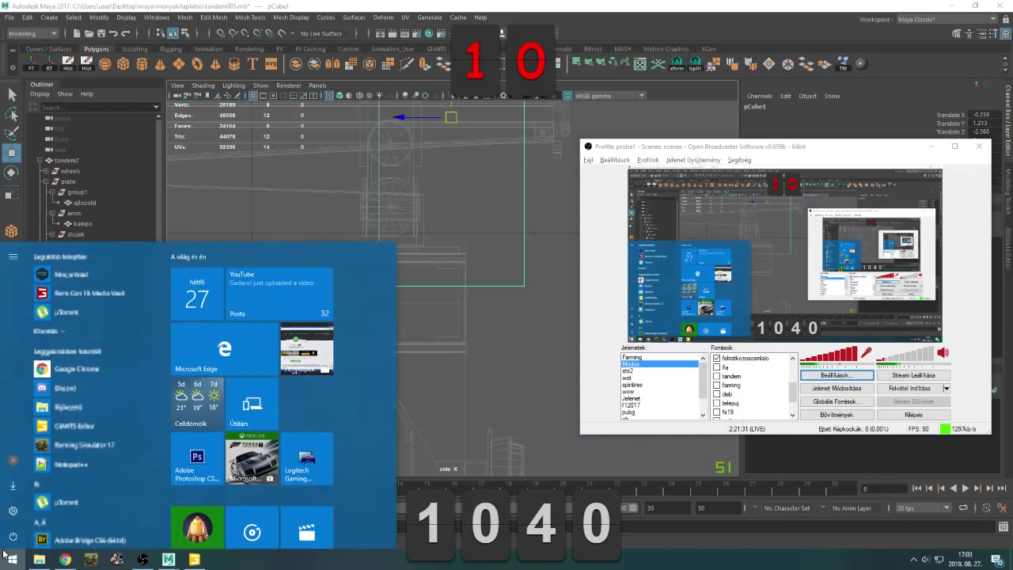
type("realtej")
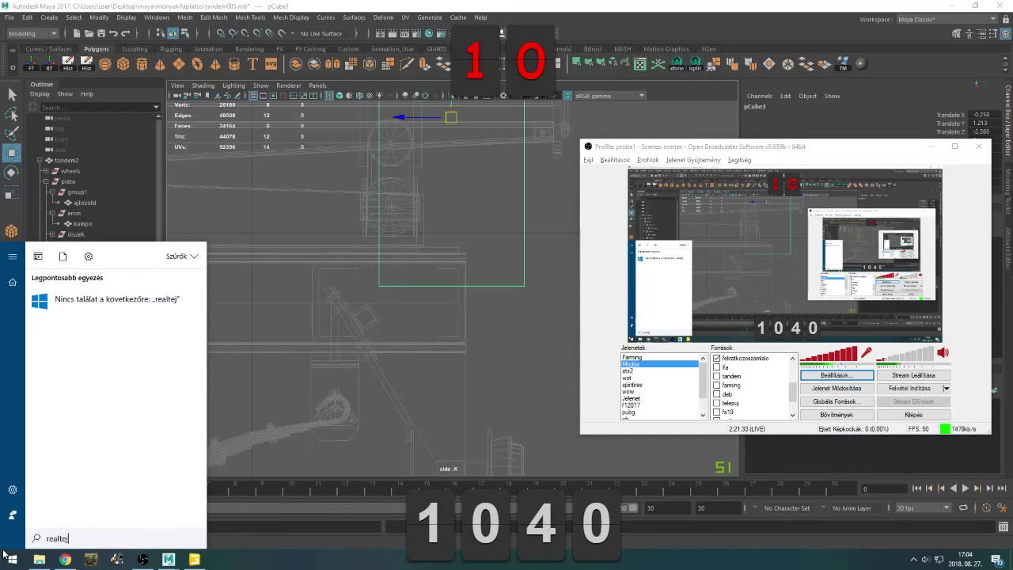
key("BackSpace")
key("BackSpace")
key("BackSpace")
key("BackSpace")
key("BackSpace")
key("BackSpace")
type("asus")
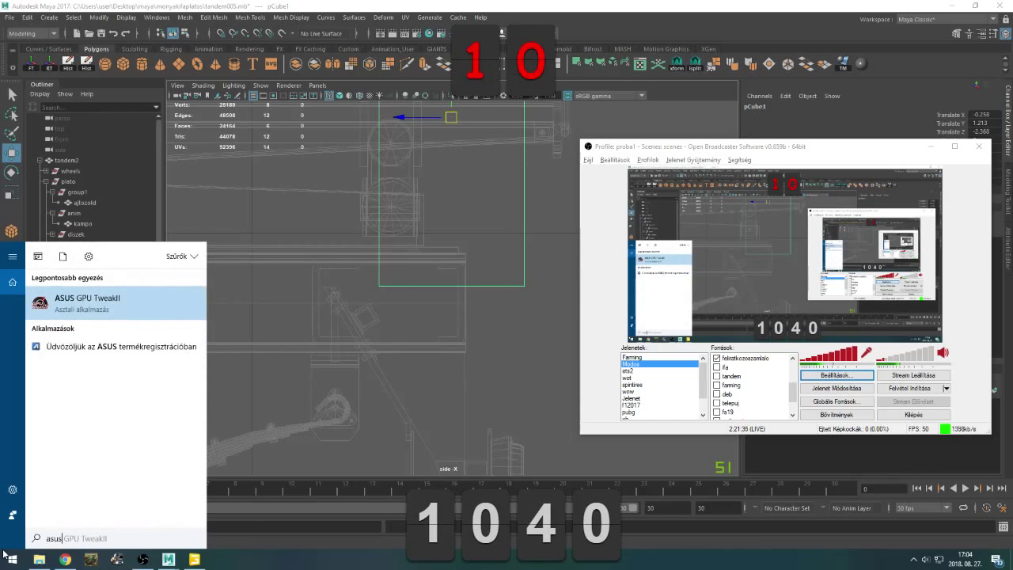
key("BackSpace")
key("BackSpace")
key("BackSpace")
key("BackSpace")
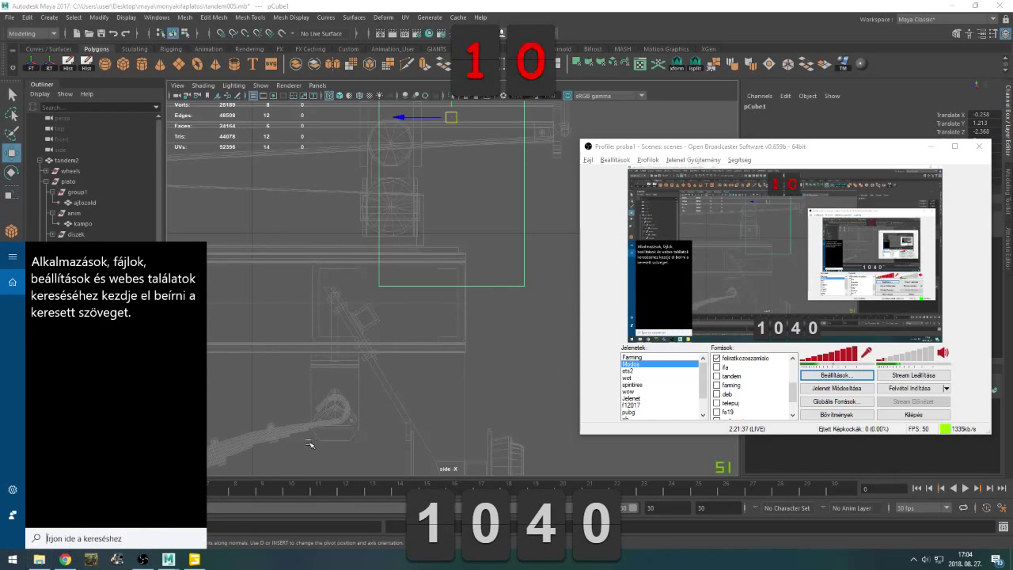
key("Escape")
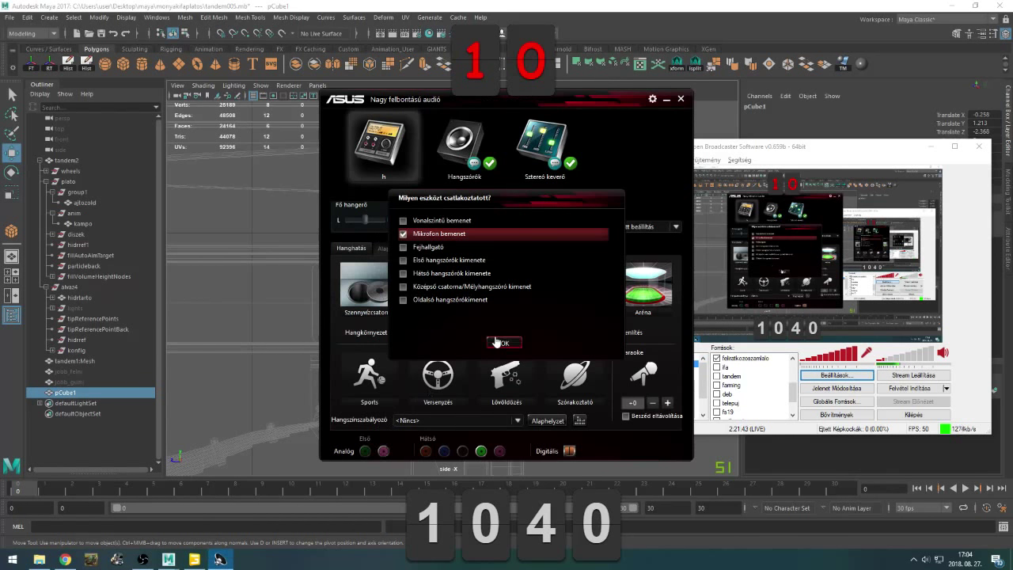
Confirm Mikrofon bemenet as the connected device in the ASUS audio manager and toggle Konferencia Mód on and off
left_click(505, 340)
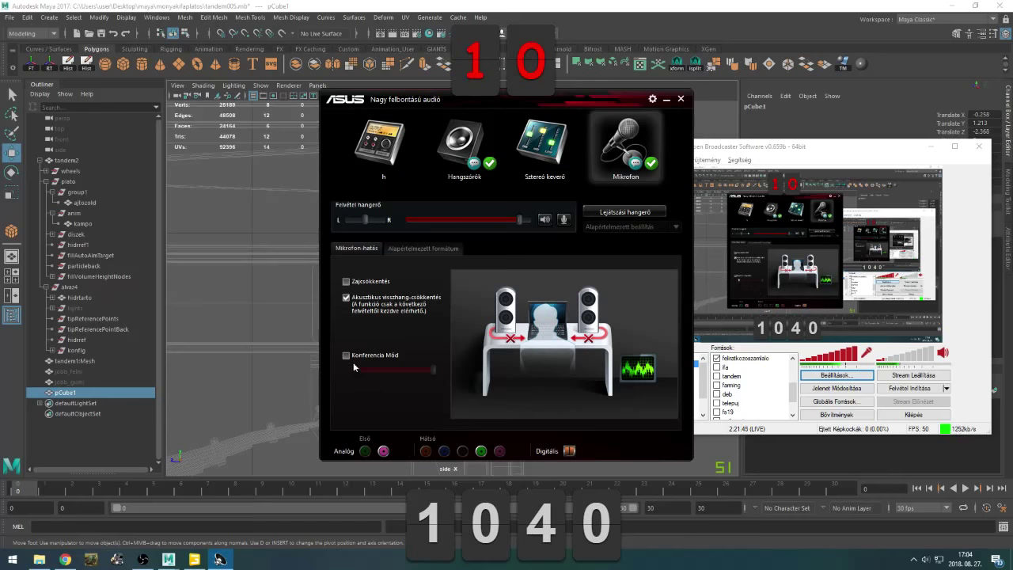
left_click(346, 355)
left_click(346, 357)
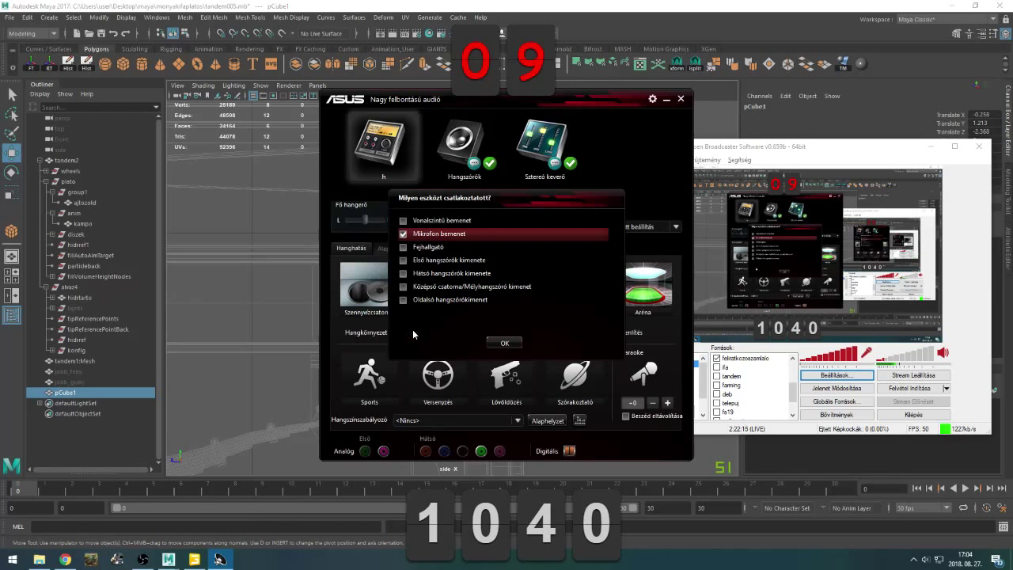
Confirm the connected audio device as microphone input (Mikrofon bemenet), close the audio manager and minimize the streaming software window
left_click(504, 343)
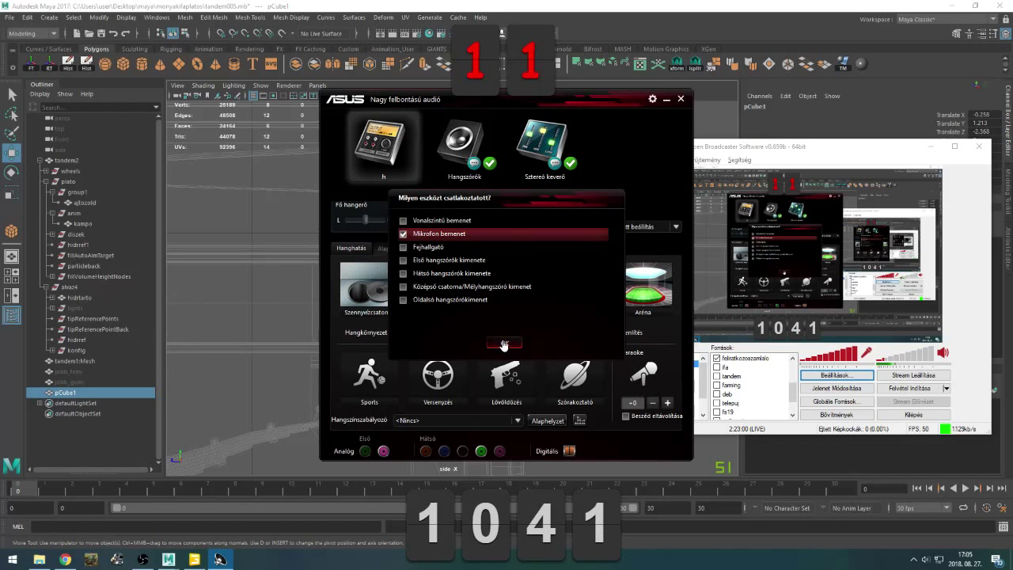
left_click(504, 344)
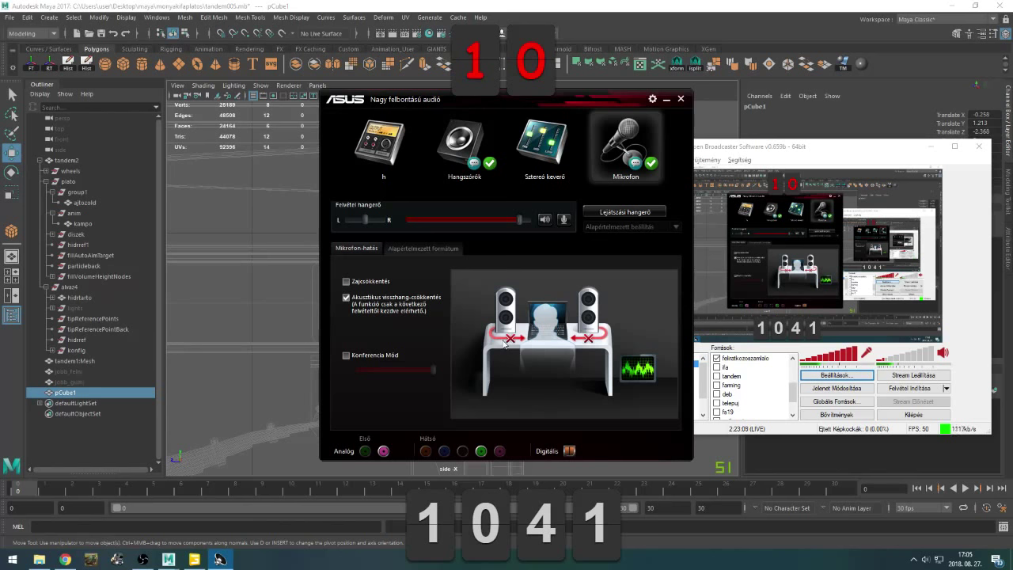
left_click(680, 99)
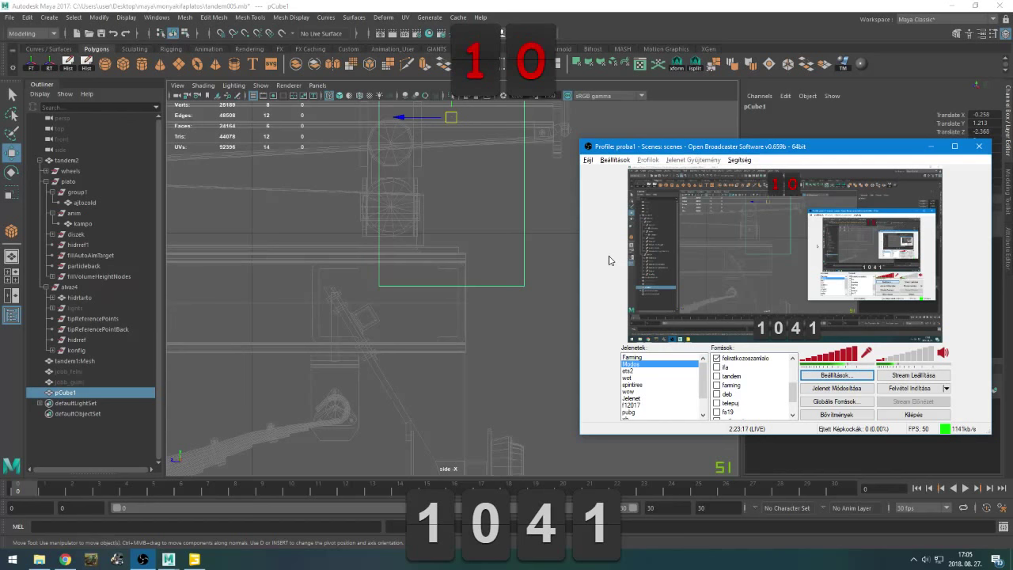
left_click(931, 146)
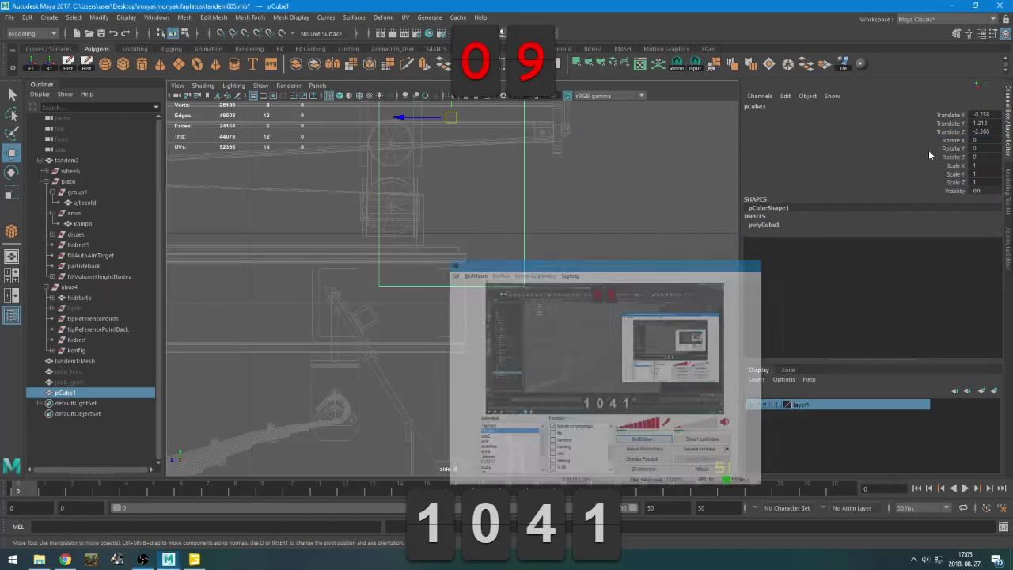
Move pCube1 in the side view up beside the trailer's rear wall, to about Translate Y 1.522 and Z -2.49
middle_click_drag(494, 276, 479, 402, "alt")
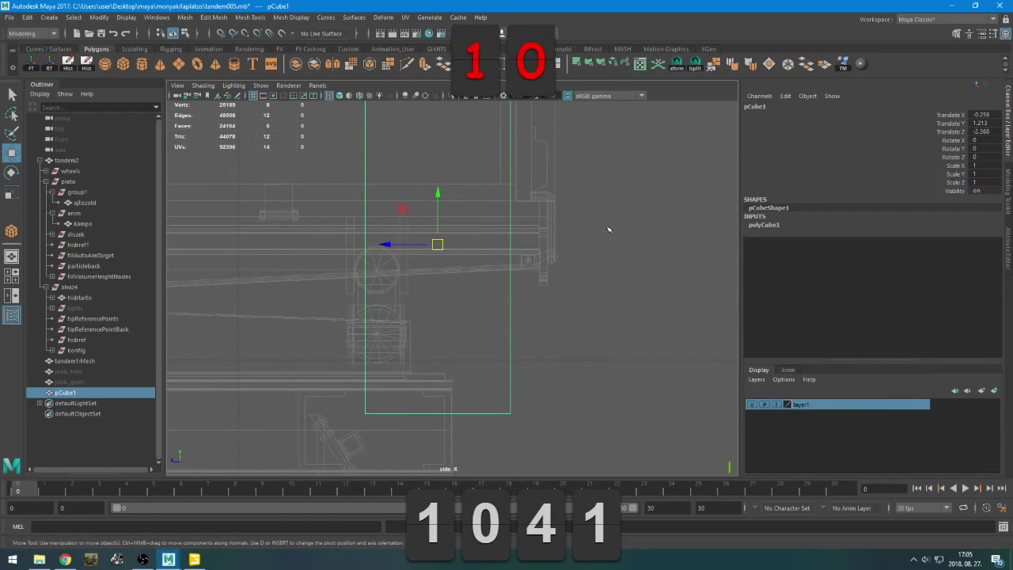
middle_click_drag(597, 238, 525, 294, "alt")
left_click(364, 339)
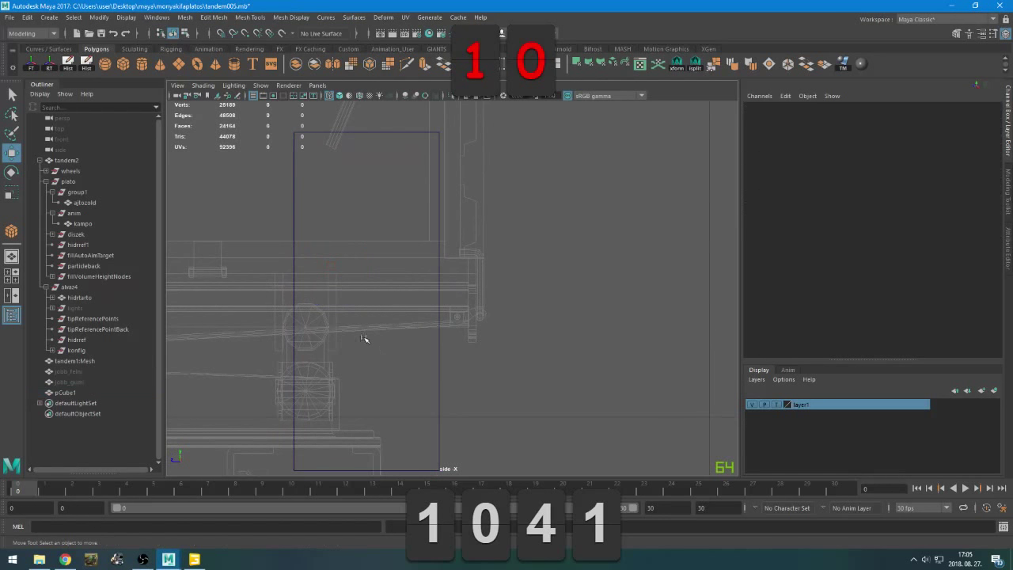
left_click(442, 388)
middle_click_drag(396, 388, 458, 230)
middle_click_drag(549, 289, 513, 335, "alt")
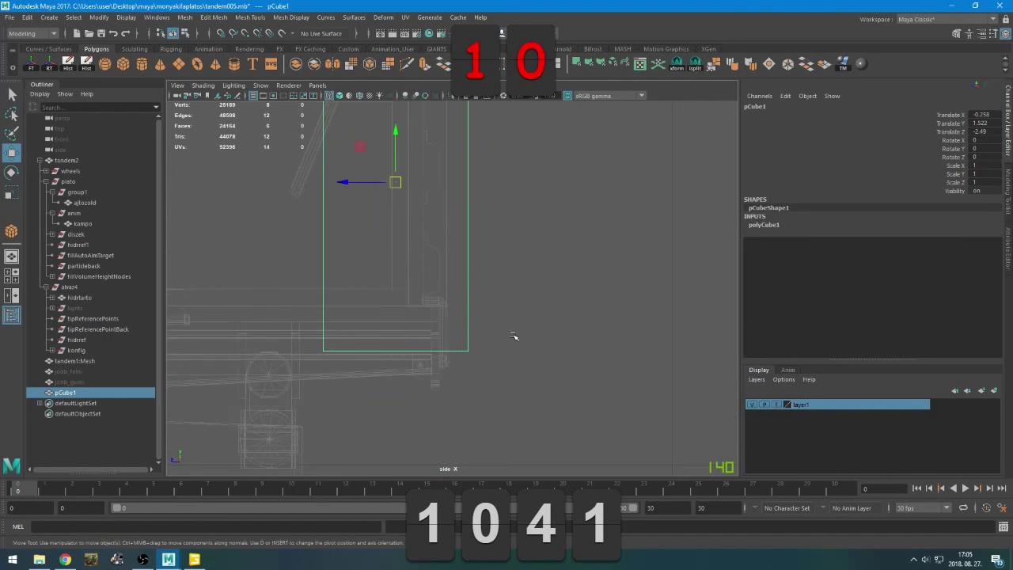
Make pCube1 a thin upright slab by moving its rear vertical edges inward in edge mode
scroll(508, 338, "up", 3)
right_click_drag(602, 255, 602, 227)
left_click_drag(502, 256, 428, 269)
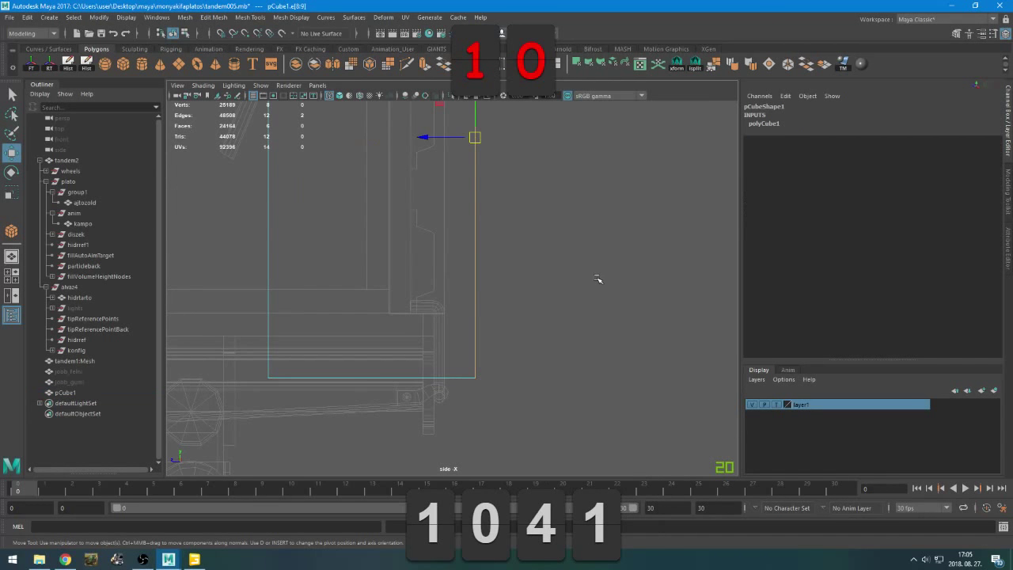
middle_click_drag(599, 281, 387, 325)
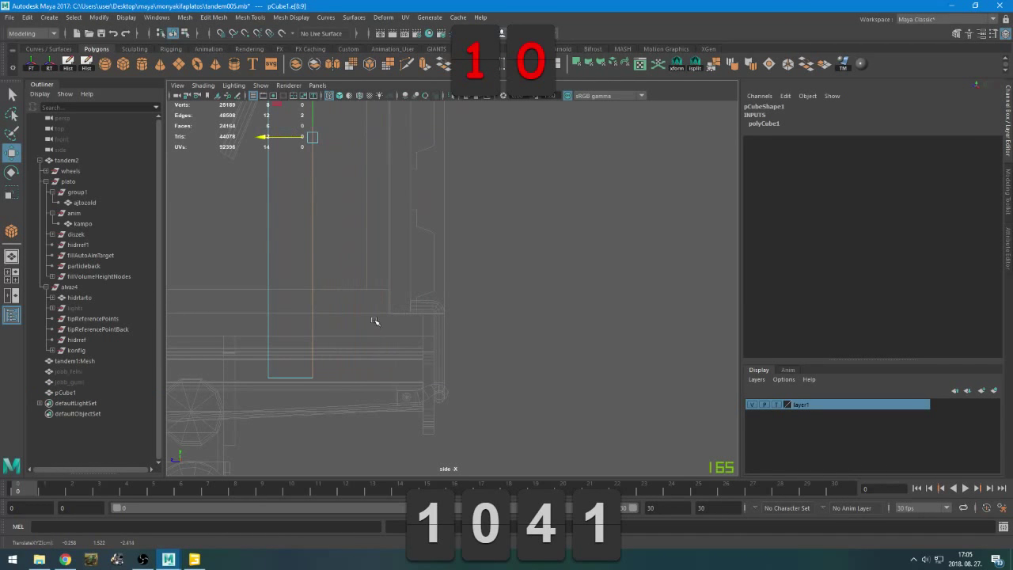
Select all edges of the thin slab and move them onto the trailer's rear wall profile in the side view
left_click_drag(375, 321, 232, 399)
scroll(249, 354, "down", 10)
middle_click_drag(266, 349, 286, 349)
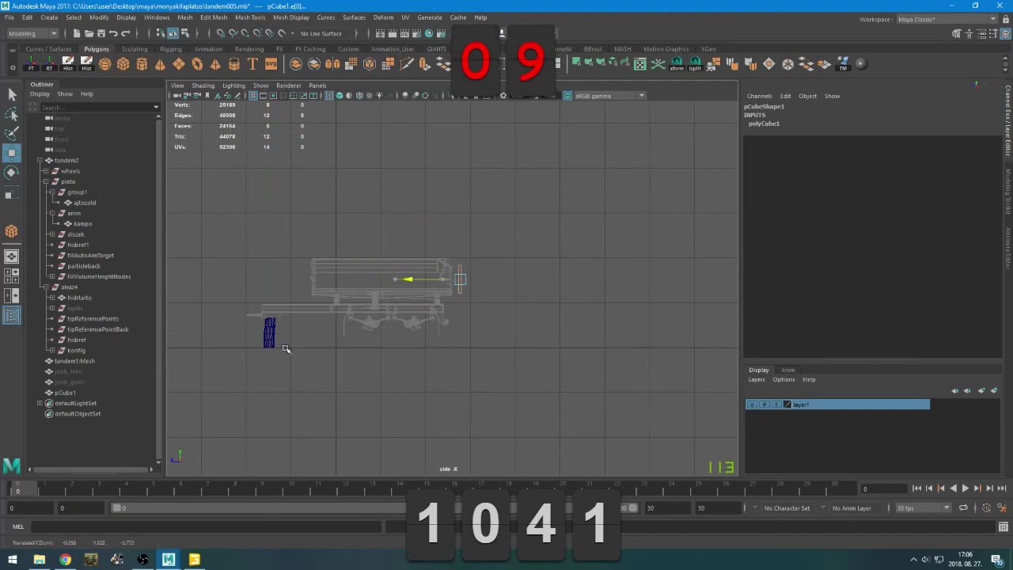
scroll(285, 349, "up", 10)
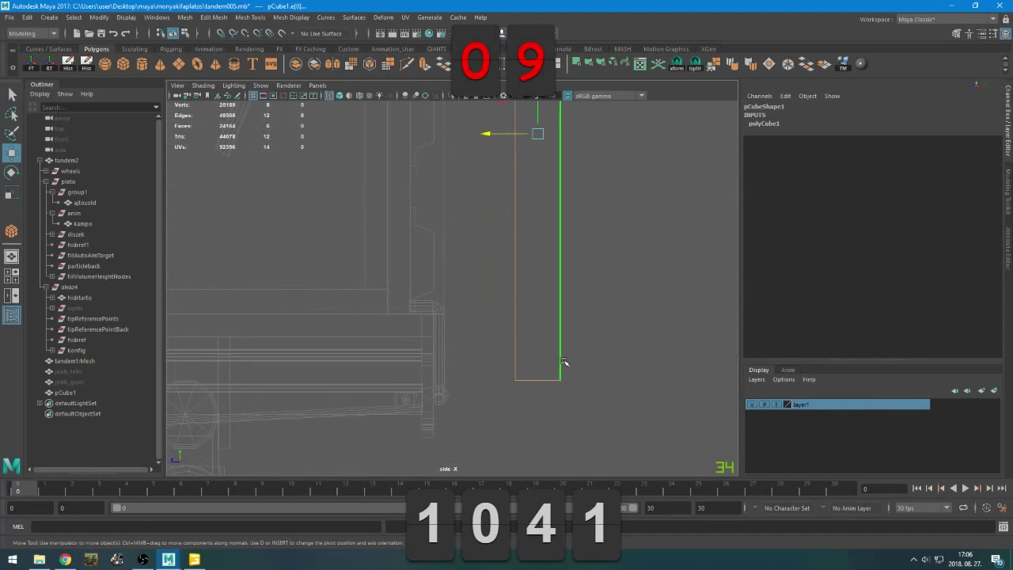
middle_click_drag(565, 362, 486, 280)
left_click_drag(464, 134, 418, 89)
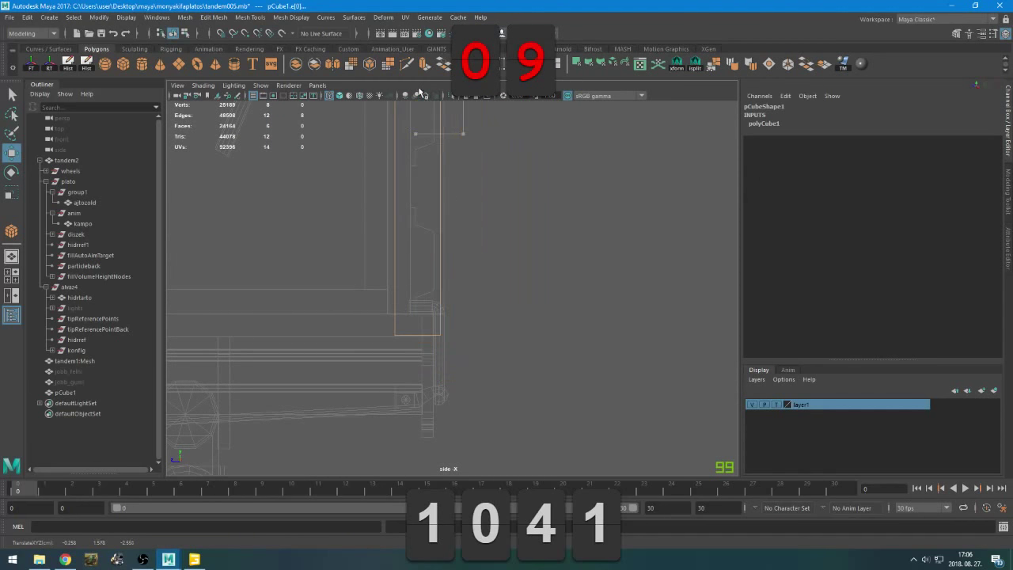
mouse_move(481, 320)
middle_mouse_down()
mouse_move(488, 314)
mouse_move(475, 303)
middle_mouse_up()
Align the slab's lower end and its outer vertical edges with the outline of the rear wall
scroll(371, 346, "up", 8)
scroll(542, 319, "up", 5)
middle_click_drag(382, 346, 472, 335, "alt")
scroll(542, 319, "up", 2)
middle_click_drag(333, 324, 335, 316)
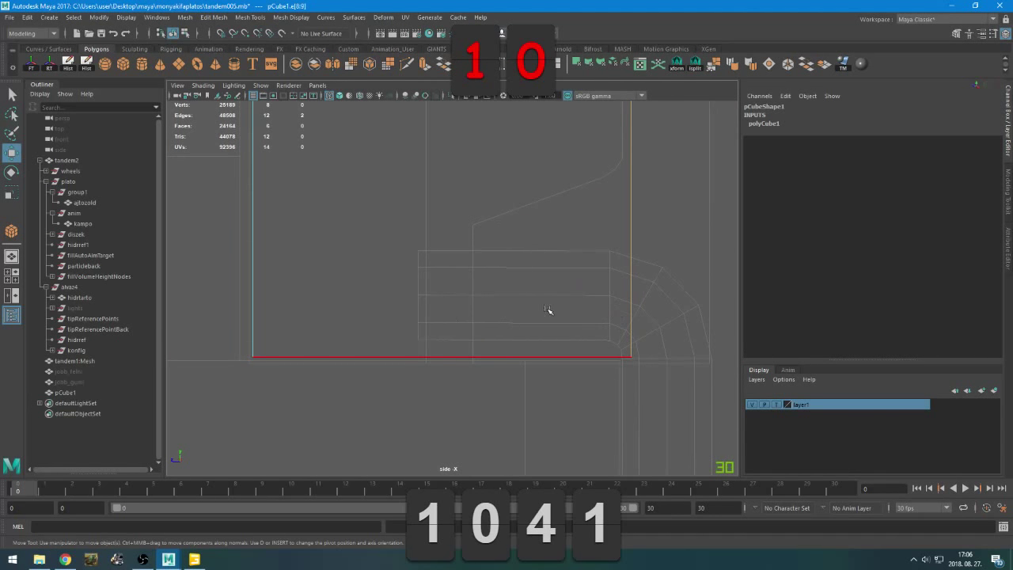
left_click(631, 283)
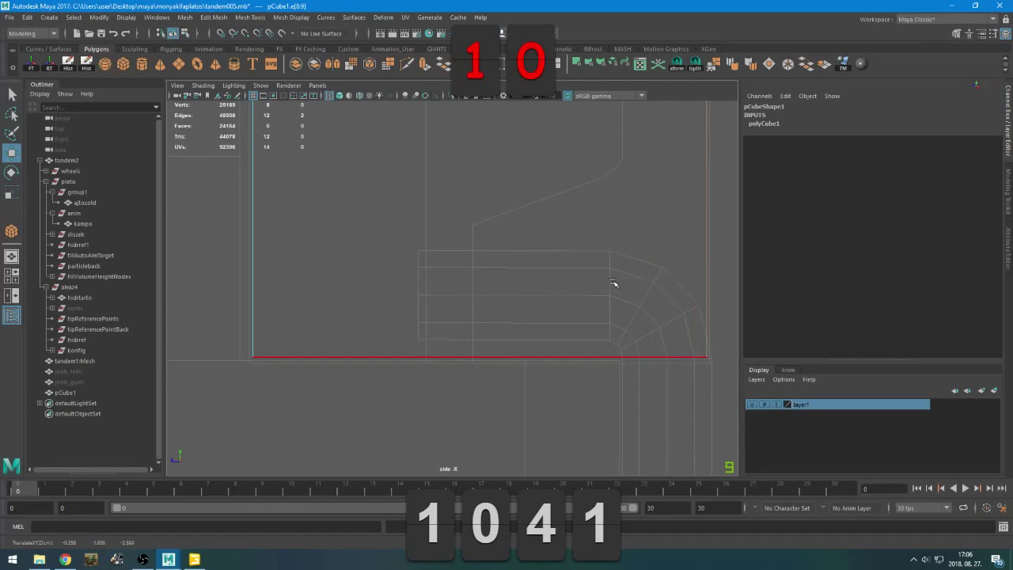
Narrow the slab to the trailer's width by moving the edges at both of its ends inward
key("space")
key("space")
left_click_drag(637, 214, 452, 262, "alt")
scroll(575, 232, "up", 4)
left_click_drag(660, 195, 676, 281)
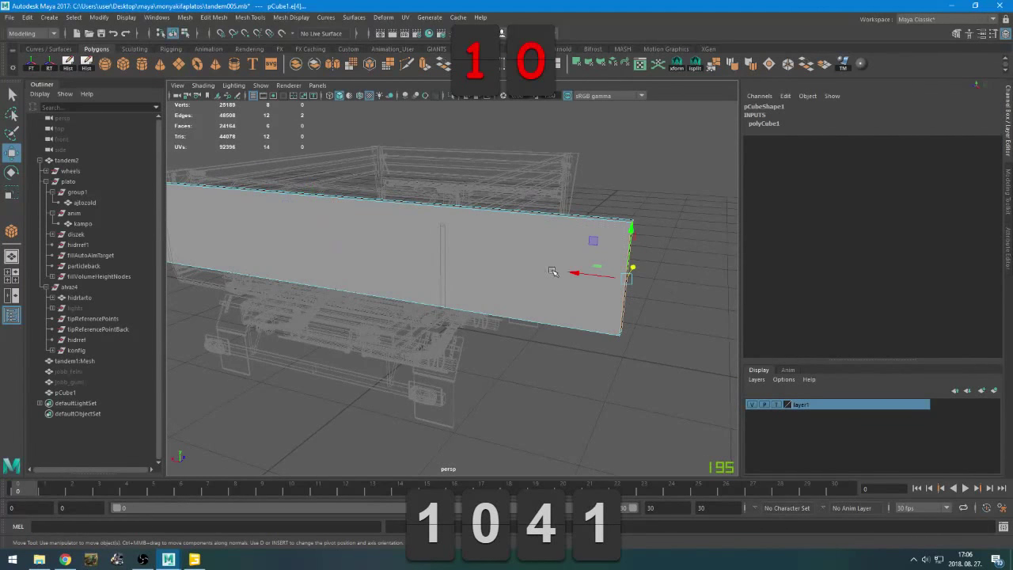
middle_click_drag(669, 278, 491, 270)
left_click_drag(491, 270, 434, 283, "alt")
left_click_drag(263, 205, 362, 227)
middle_click_drag(263, 238, 347, 245)
left_click_drag(348, 247, 269, 328, "alt")
Adjust the slab's top edges to the height of the rear wall and return to object mode
left_click_drag(518, 135, 538, 214)
left_click_drag(458, 249, 502, 236, "alt")
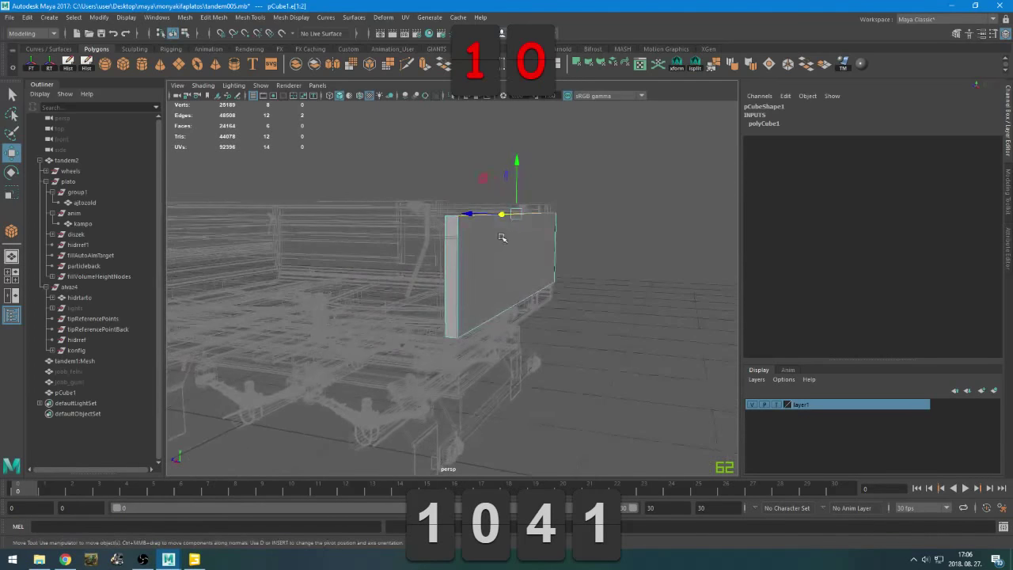
middle_click_drag(579, 200, 581, 205, "shift")
left_click_drag(584, 219, 635, 205, "alt")
right_click_drag(673, 179, 697, 164)
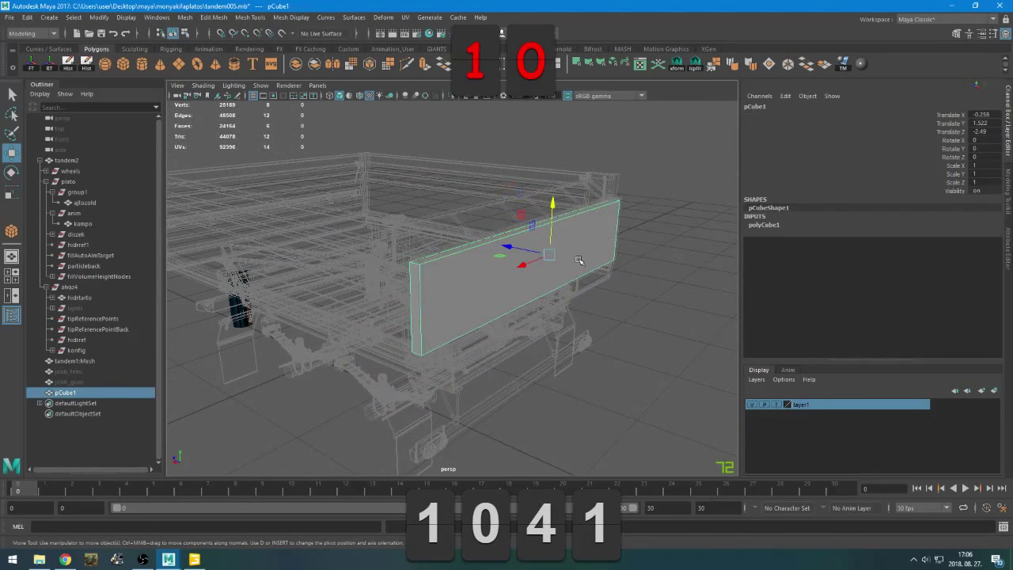
Duplicate the rear wall slab and raise the copy in the side view to about Translate Y 1.883
key("ctrl+d")
left_click_drag(505, 304, 538, 301, "alt")
key("space")
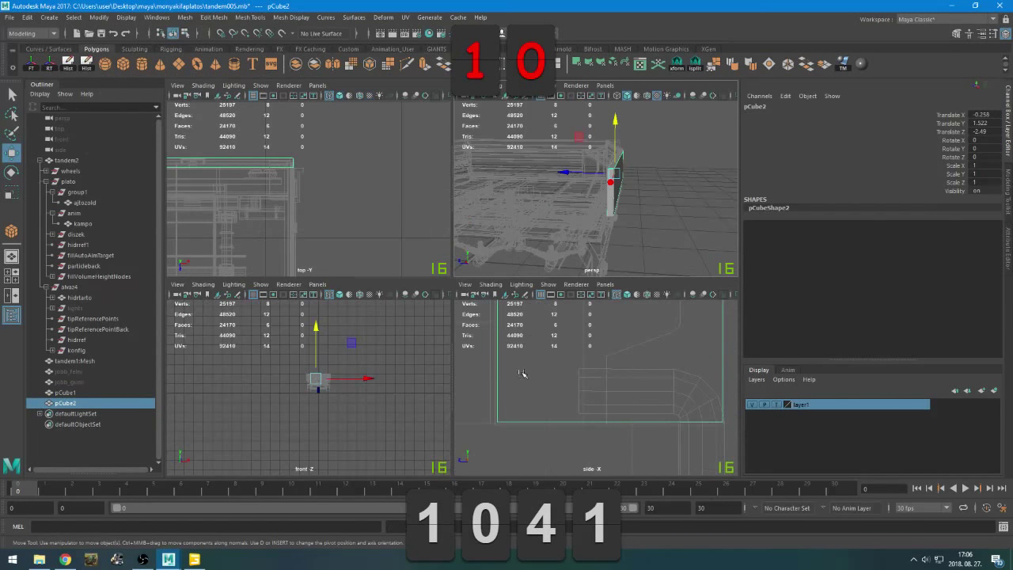
key("space")
key("space")
key("space")
key("f")
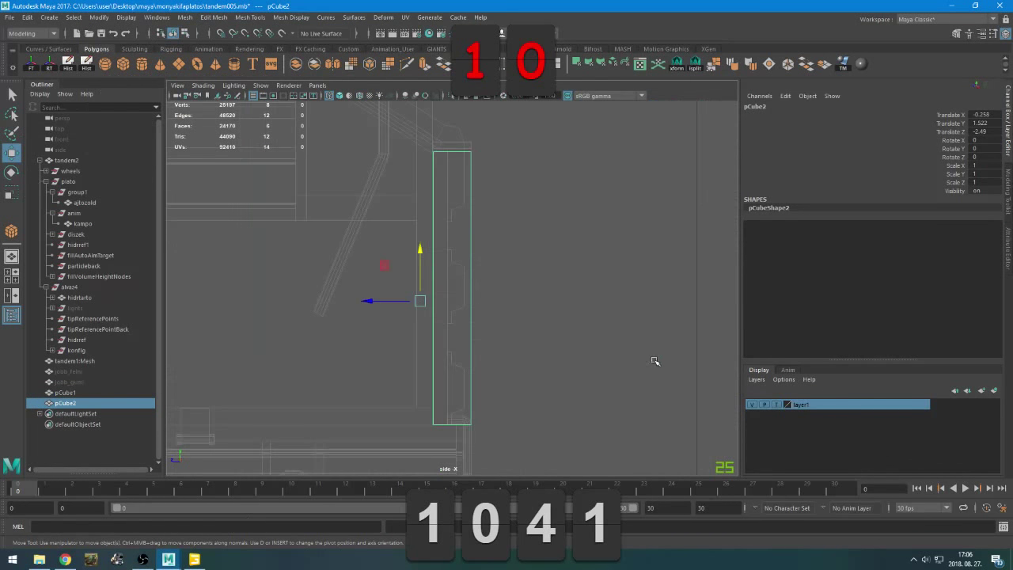
middle_click_drag(481, 314, 514, 433, "alt")
middle_click_drag(522, 407, 480, 214)
Rotate the copied slab to about 56.88 degrees on X and place it along the sloped part above the rear wall
key("r")
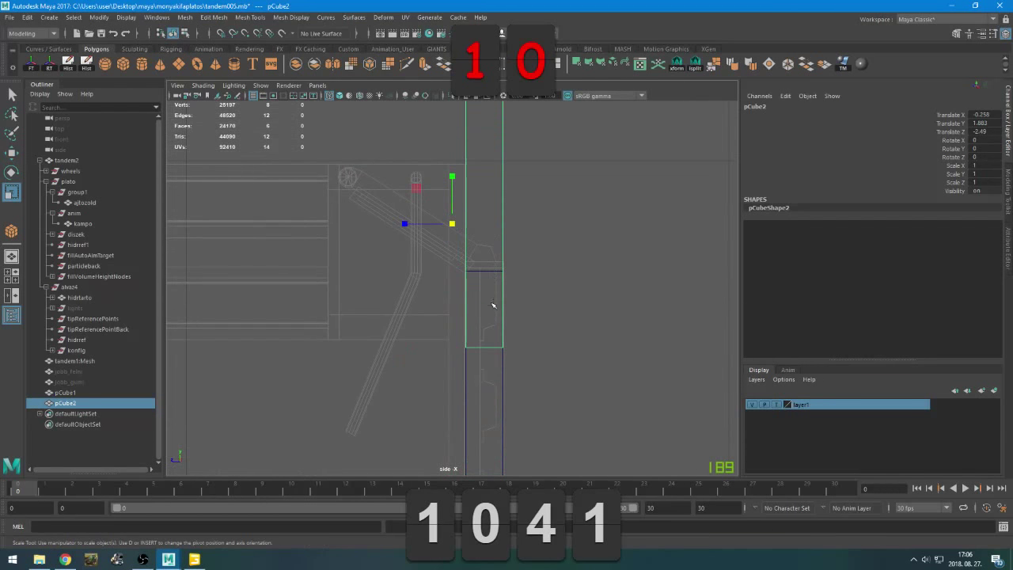
key("e")
middle_click_drag(503, 387, 583, 338)
key("w")
middle_click_drag(579, 285, 539, 337)
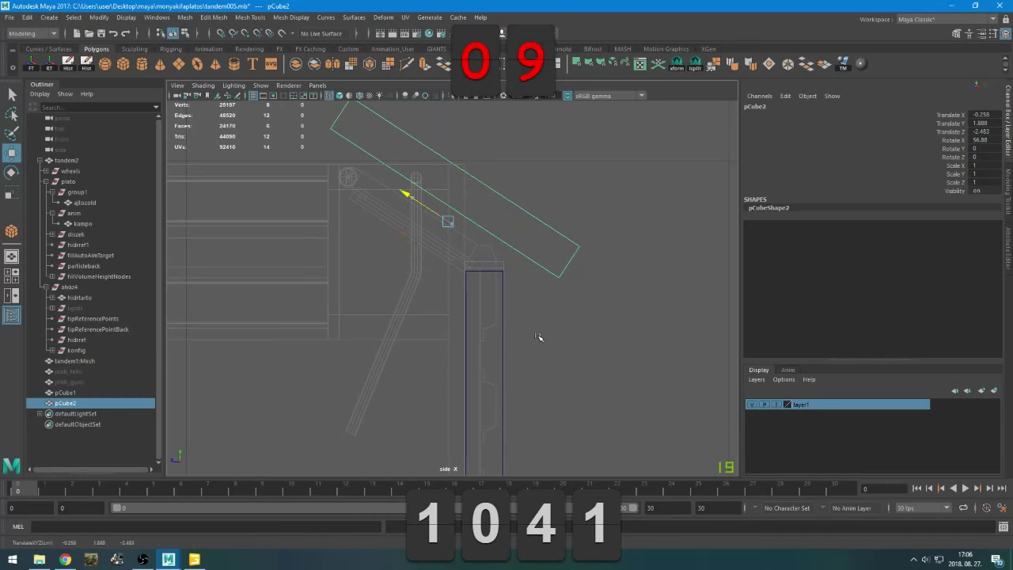
middle_click_drag(522, 288, 504, 321)
Shorten the tilted slab in vertex mode by moving its end vertices to match the sloped part's length
right_click_drag(371, 119, 331, 124)
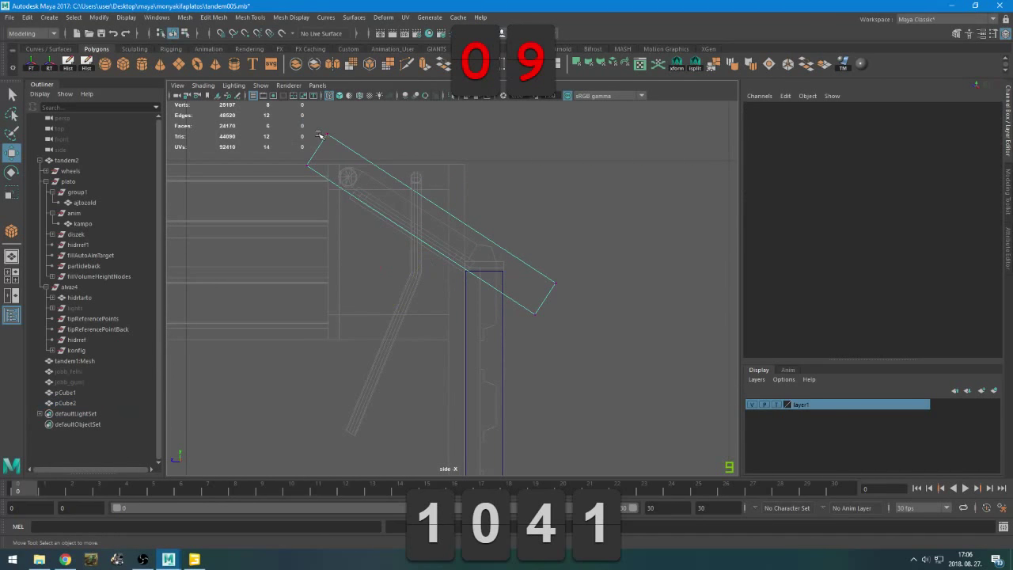
left_click_drag(275, 216, 358, 182)
left_click_drag(623, 251, 538, 315)
middle_click_drag(547, 294, 480, 262)
left_click_drag(523, 236, 442, 220)
left_click_drag(505, 250, 474, 231)
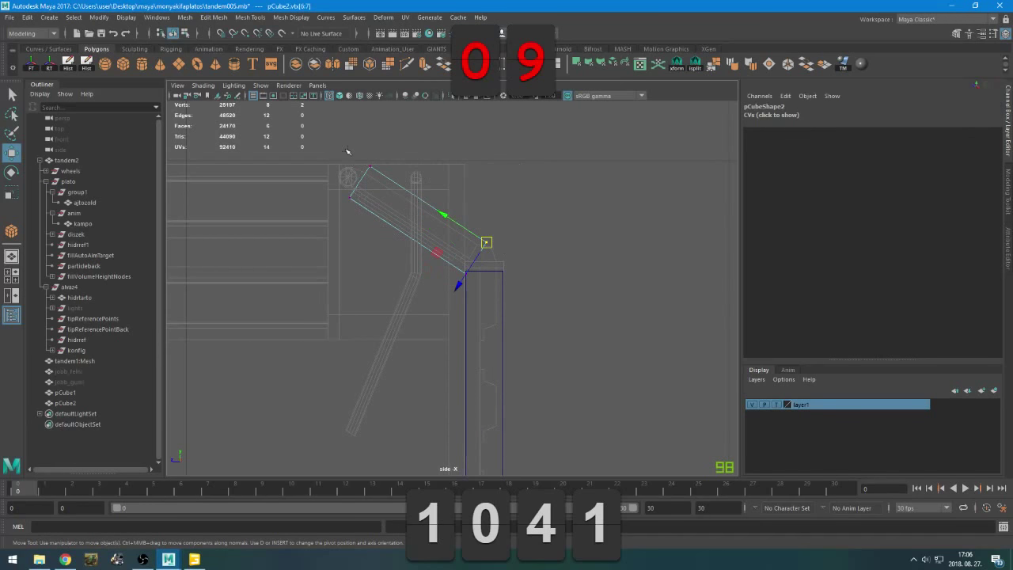
Thin the tilted slab by moving its long-side vertices to follow the sloped part's outline
left_click_drag(346, 151, 428, 213, "shift")
left_click_drag(300, 208, 361, 190)
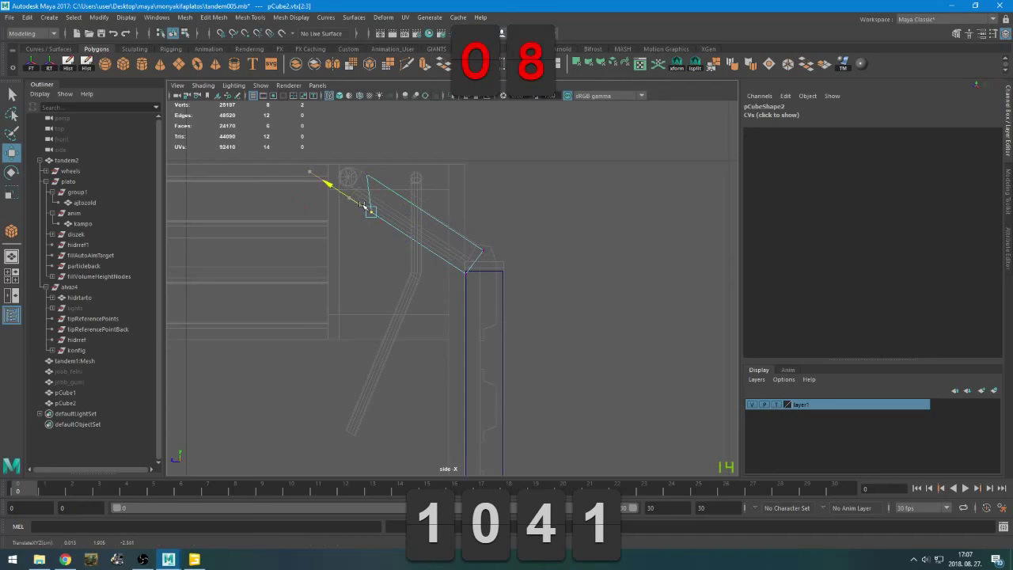
left_click_drag(477, 283, 444, 261, "shift")
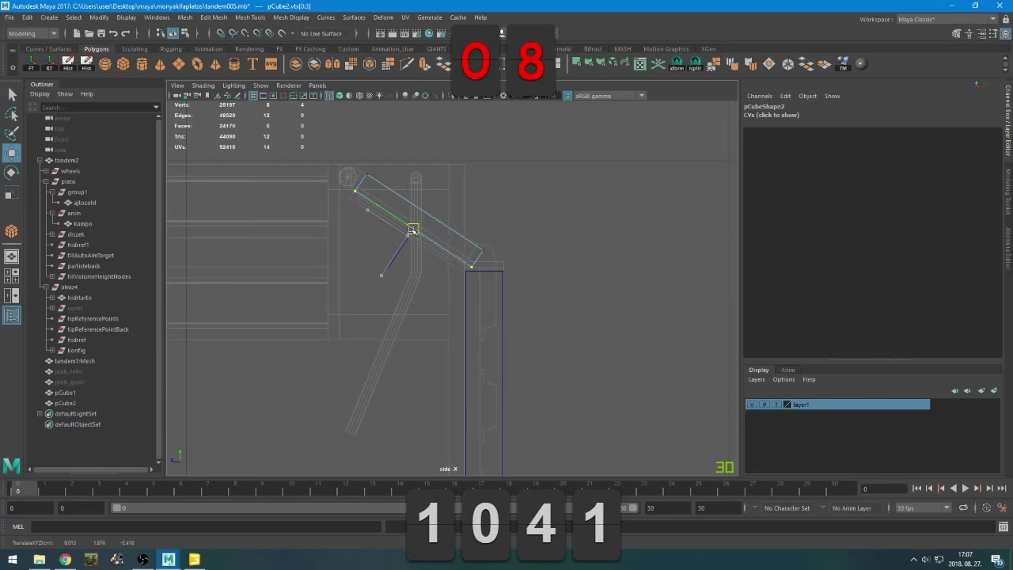
Select pCube1 in the perspective view and set layer1's display type to Reference to check the fit against the shaded trailer
key("space")
key("space")
left_click_drag(579, 198, 351, 247, "alt")
left_click(269, 240)
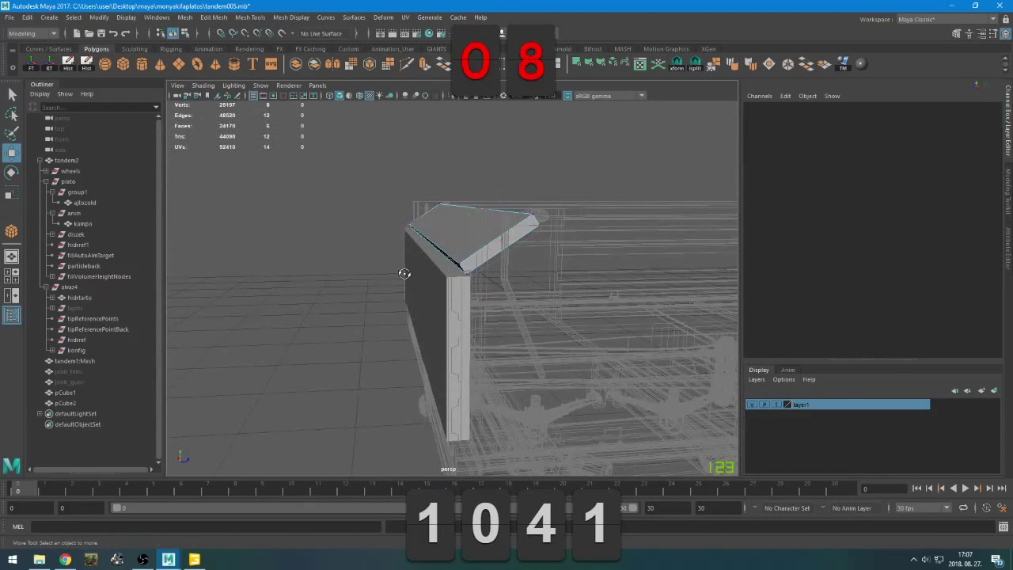
left_click_drag(420, 276, 500, 344, "alt")
left_click(425, 288)
left_click(400, 290)
left_click(410, 290)
left_click(778, 405)
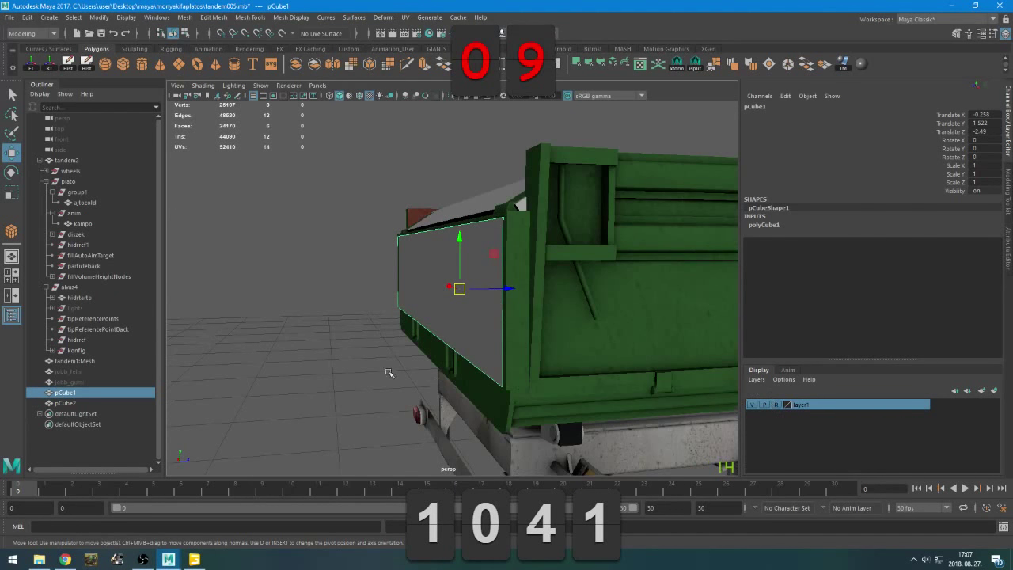
mouse_move(389, 369)
left_mouse_down("alt")
mouse_move(656, 387)
mouse_move(629, 391)
mouse_move(642, 373)
mouse_move(588, 355)
mouse_move(590, 373)
mouse_move(554, 372)
mouse_move(657, 361)
mouse_move(600, 369)
left_mouse_up("alt")
left_click_drag(513, 350, 527, 353, "alt")
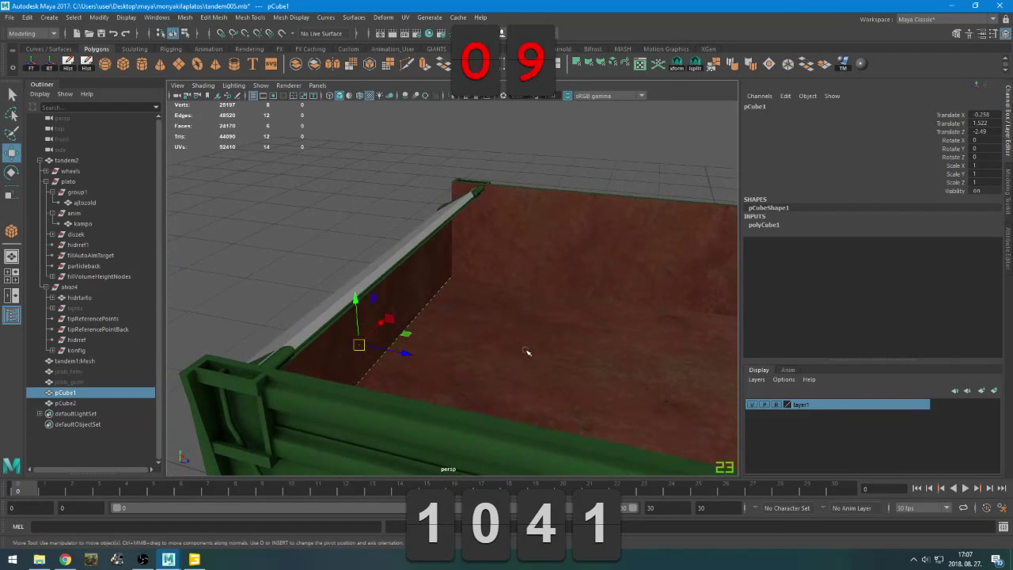
Turn off textured display and move pCube2 into the sloped part, to about Translate Y 1.802 and Z -2.424
right_click_drag(575, 166, 602, 151)
left_click_drag(399, 352, 400, 356)
left_click_drag(426, 263, 403, 207, "alt")
left_click(427, 232)
left_click(370, 96)
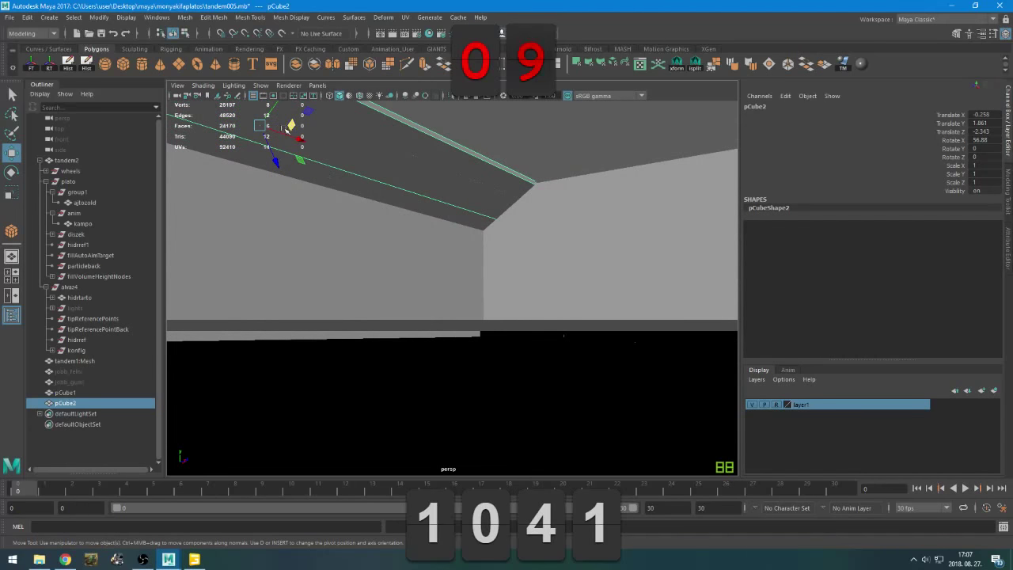
middle_click_drag(362, 215, 337, 245)
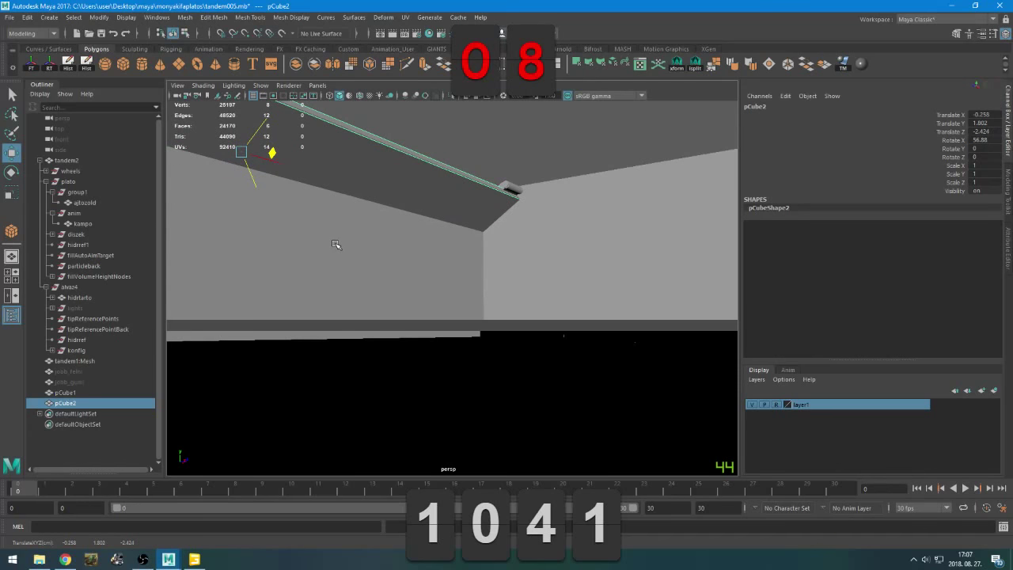
left_click_drag(594, 229, 431, 263, "alt")
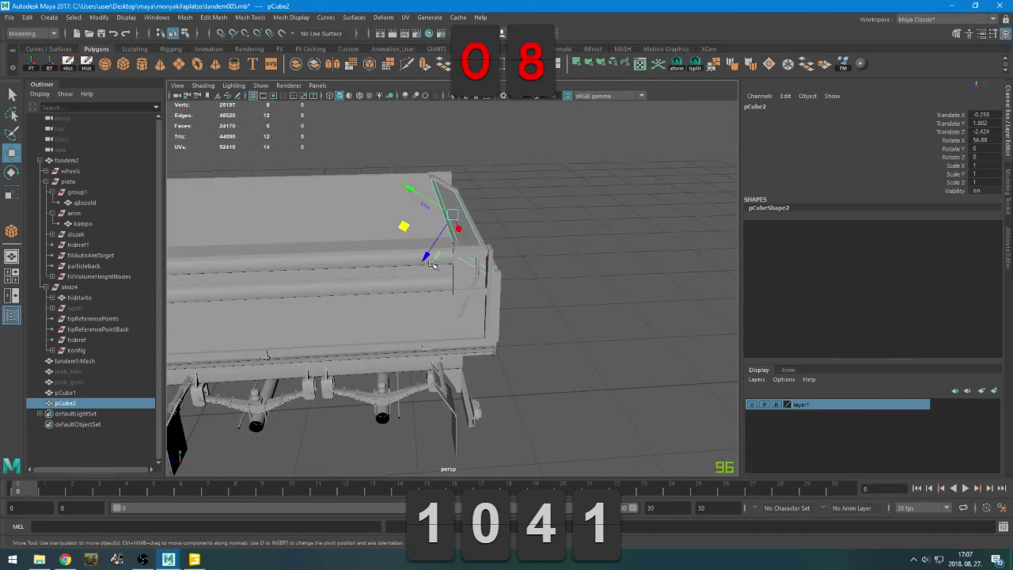
Select pCube2 and, in the side view, set layer1's display type to Template so only the boxes stay selectable
left_click(70, 392, "shift")
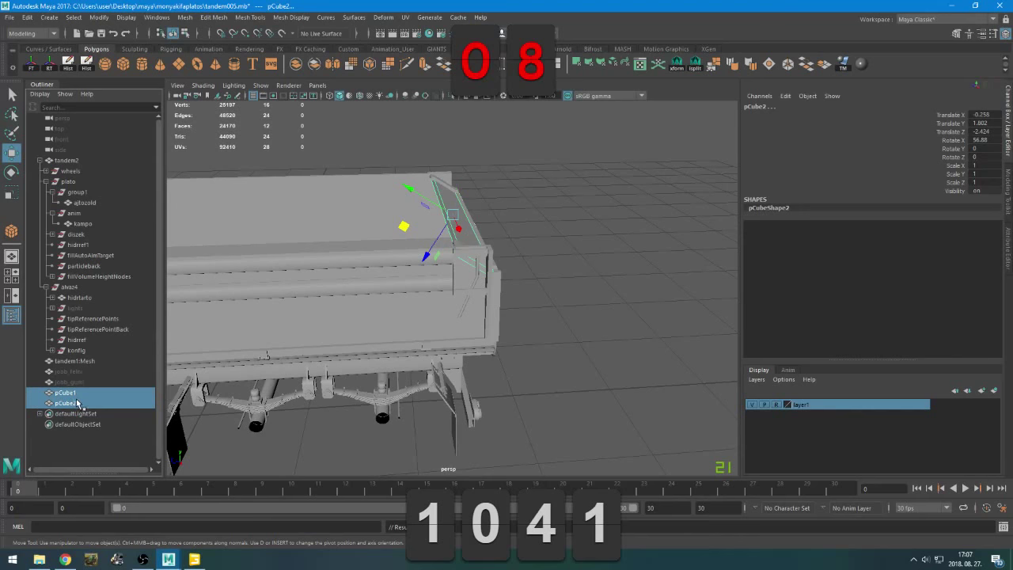
left_click(70, 402)
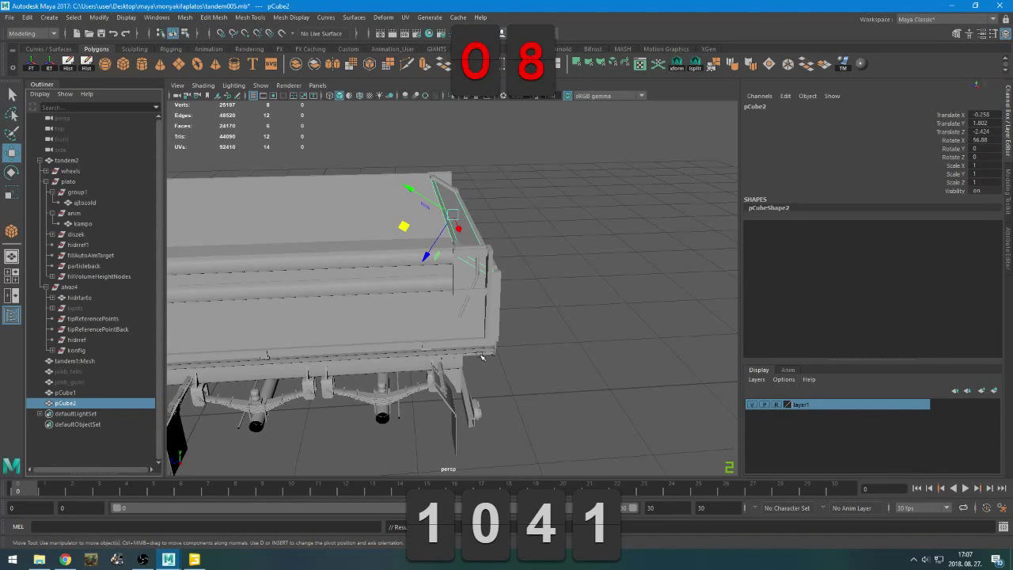
mouse_move(481, 358)
left_mouse_down("alt")
mouse_move(519, 352)
mouse_move(486, 360)
left_mouse_up("alt")
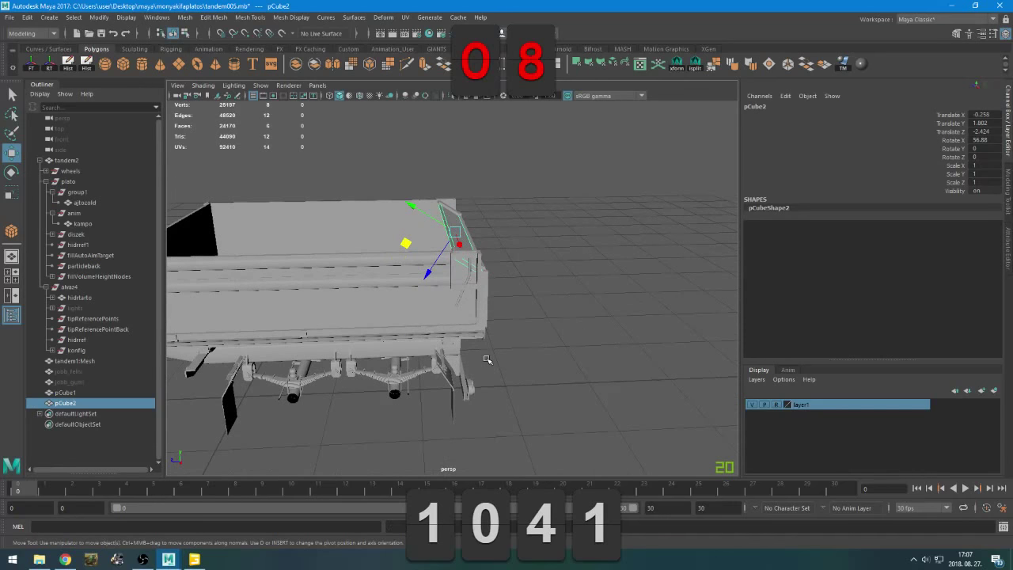
key("space")
key("space")
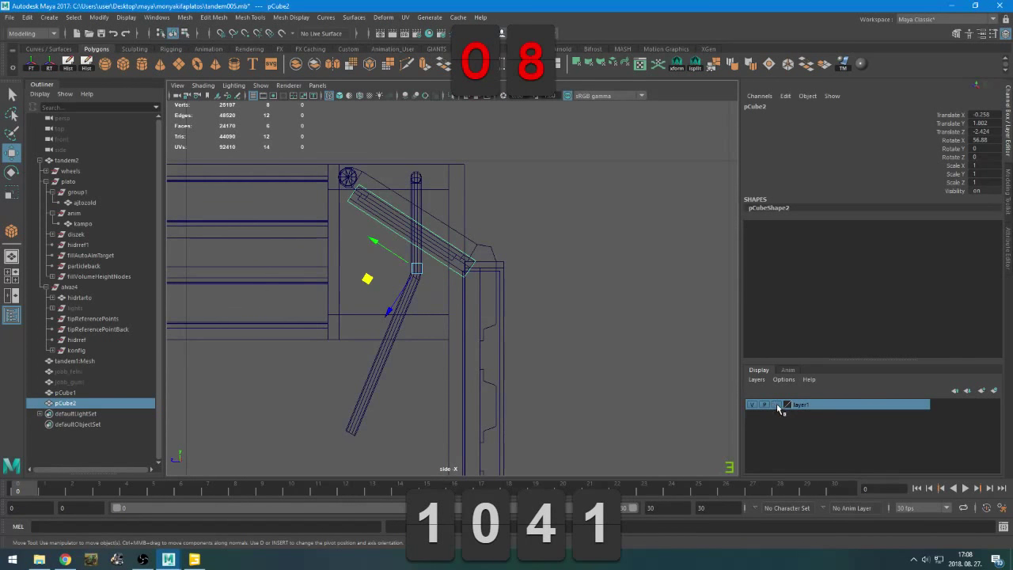
left_click(776, 405)
left_click_drag(586, 368, 562, 369, "alt")
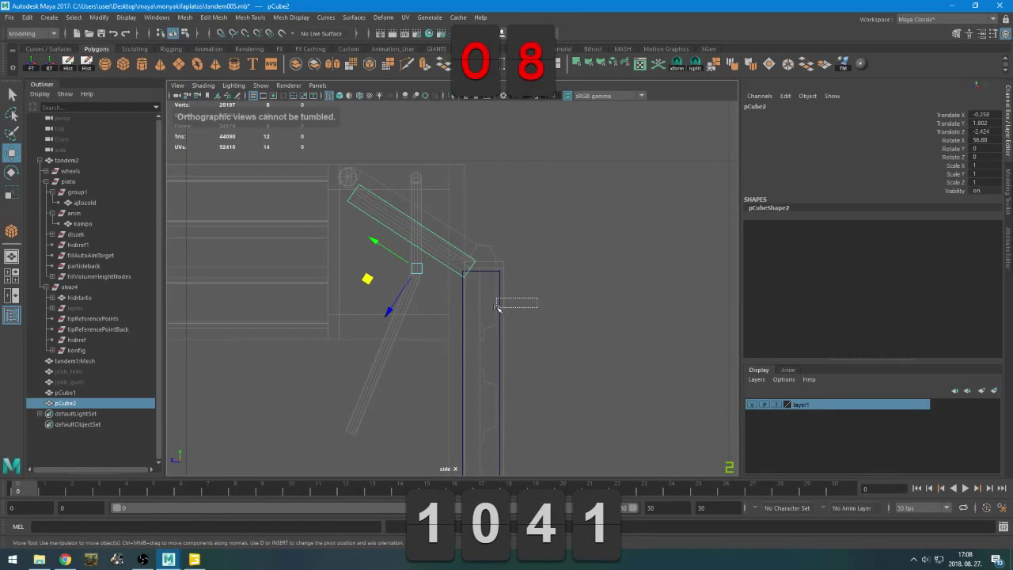
Duplicate pCube1 and move the copy along Z into the trailer's front wall, to about Translate Z 0.554
left_click_drag(498, 307, 499, 308)
scroll(591, 319, "down", 6)
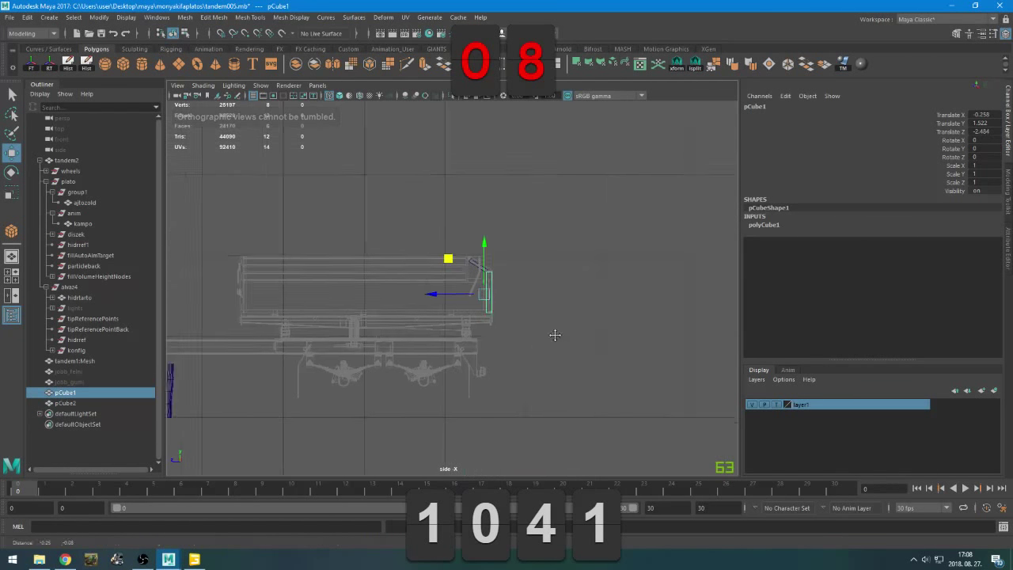
middle_click_drag(552, 335, 591, 324, "alt")
key("ctrl+d")
left_click_drag(524, 281, 520, 283)
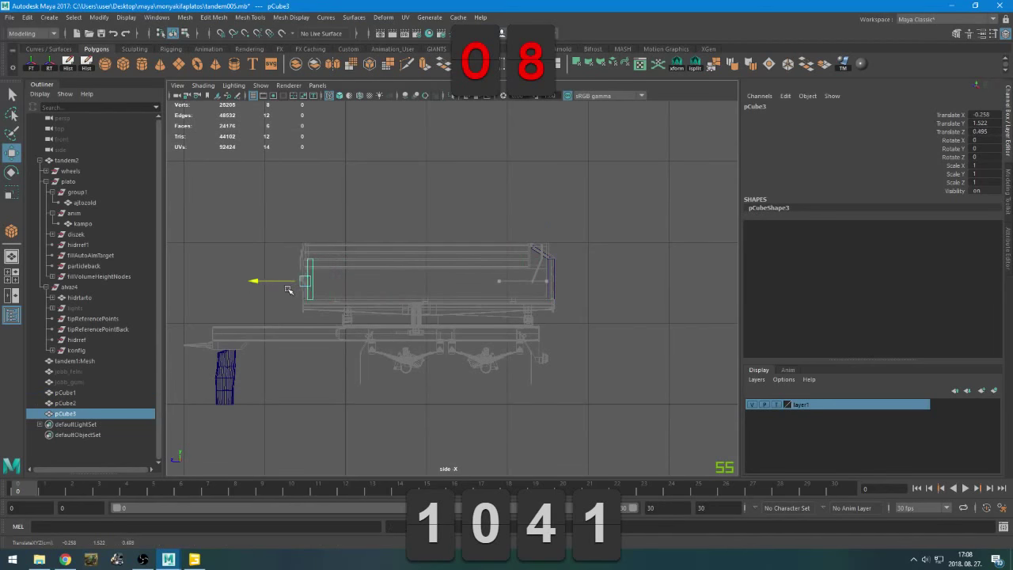
middle_click_drag(321, 322, 462, 328, "alt")
scroll(463, 326, "up", 10)
middle_click_drag(492, 297, 524, 402, "alt")
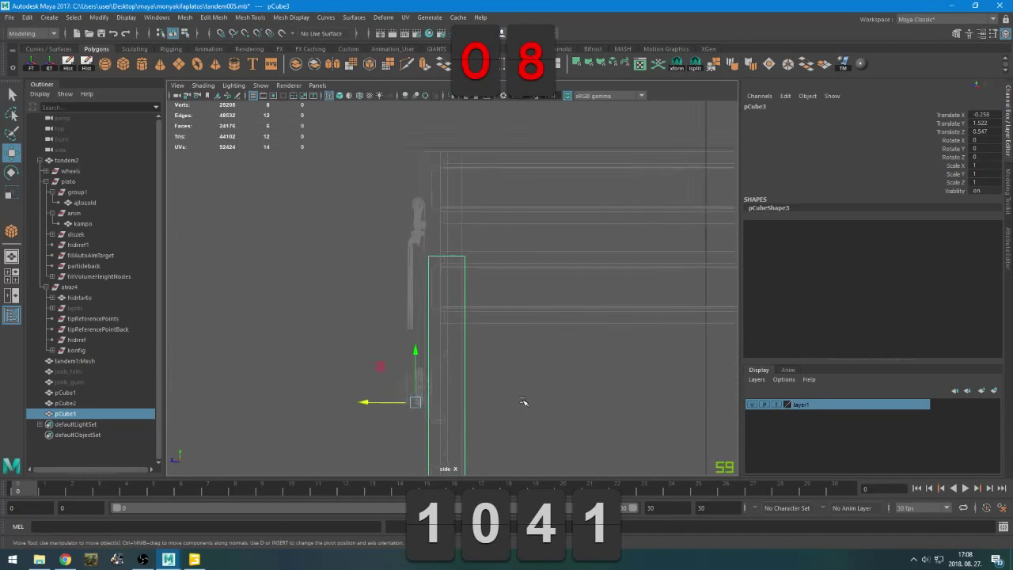
scroll(526, 346, "up", 2)
middle_click_drag(527, 346, 503, 368, "alt")
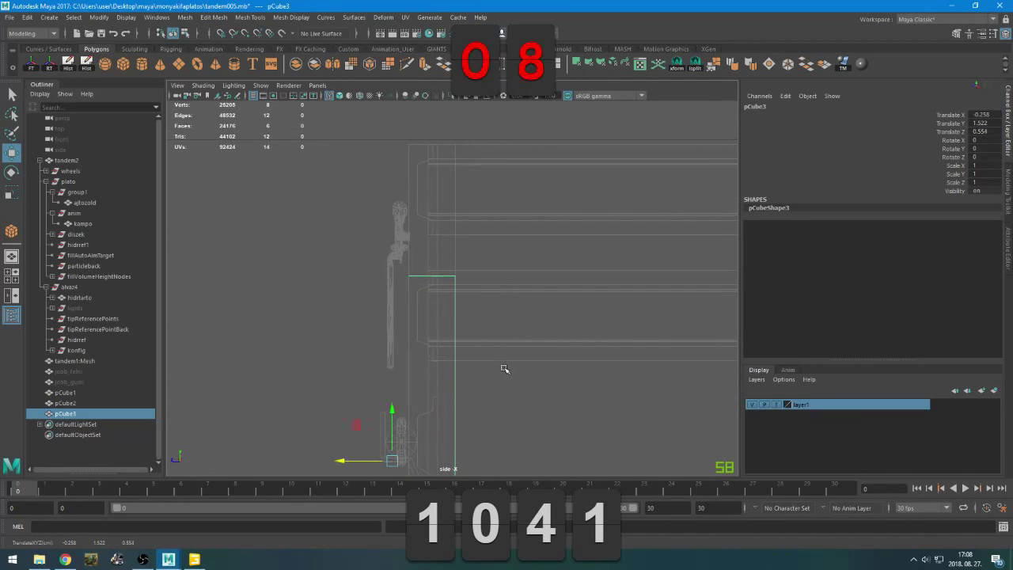
Raise pCube3's upper vertices to the top edge of the front wall and return to object mode
middle_click_drag(515, 177, 516, 235, "alt")
right_click_drag(516, 235, 522, 202)
right_click_drag(472, 228, 469, 234)
left_click_drag(379, 246, 523, 341)
middle_click_drag(523, 385, 533, 257)
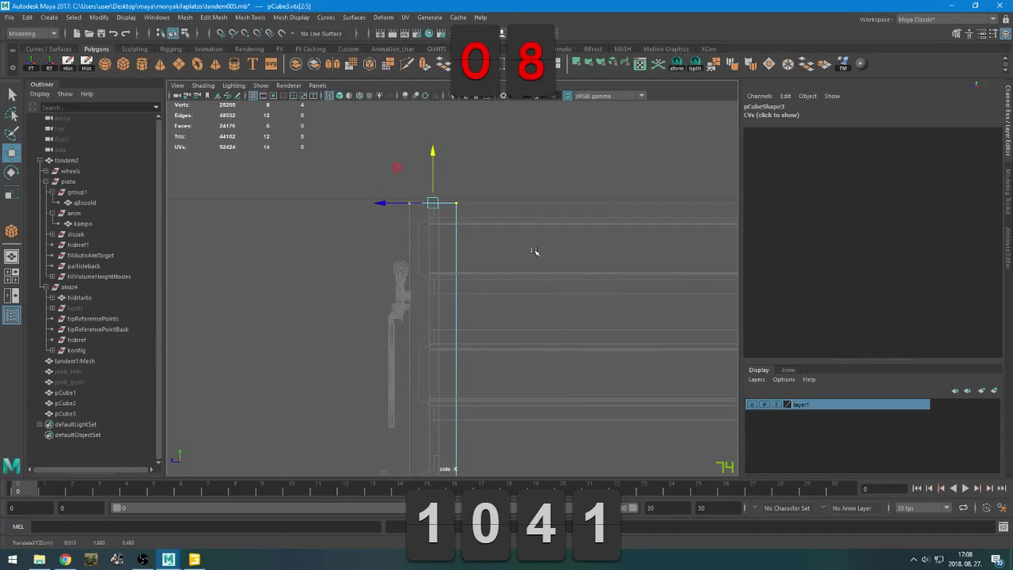
key("space")
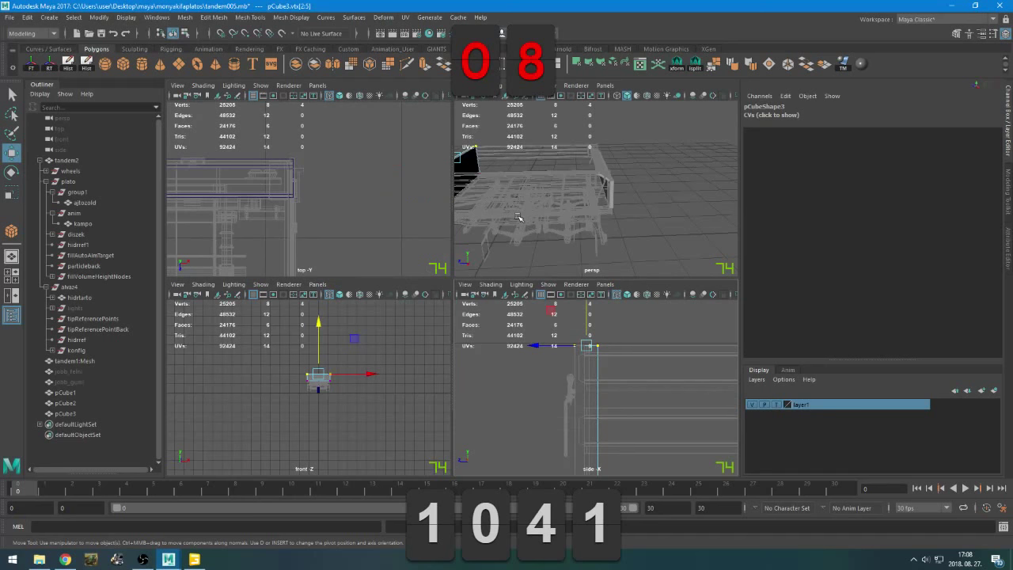
key("space")
left_click_drag(446, 339, 527, 294, "alt")
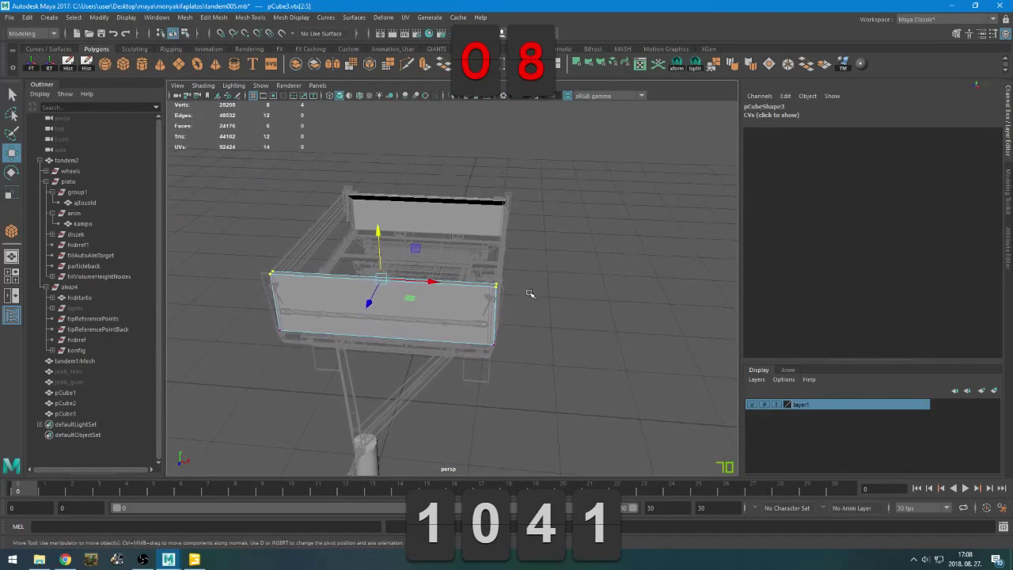
right_click(575, 254)
right_click_drag(576, 254, 625, 238)
Duplicate pCube3, move the copy back to about Translate Z -0.755, and set its Rotate Y to 90
left_click_drag(479, 315, 407, 340, "alt")
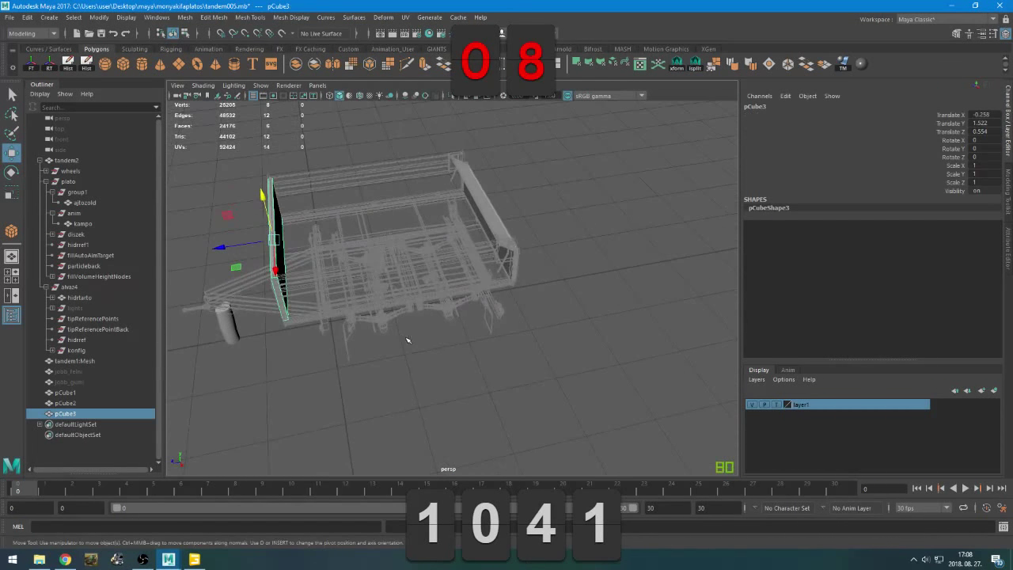
right_click_drag(407, 340, 497, 354, "alt")
left_click_drag(497, 354, 549, 334, "alt")
middle_click_drag(550, 334, 500, 367, "alt")
key("ctrl+d")
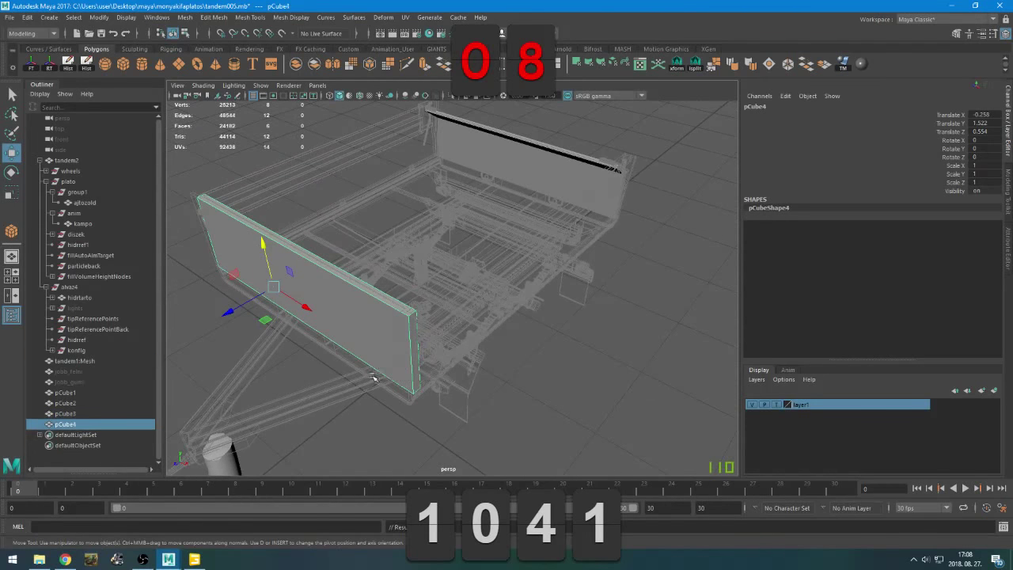
middle_click_drag(280, 389, 416, 310, "shift")
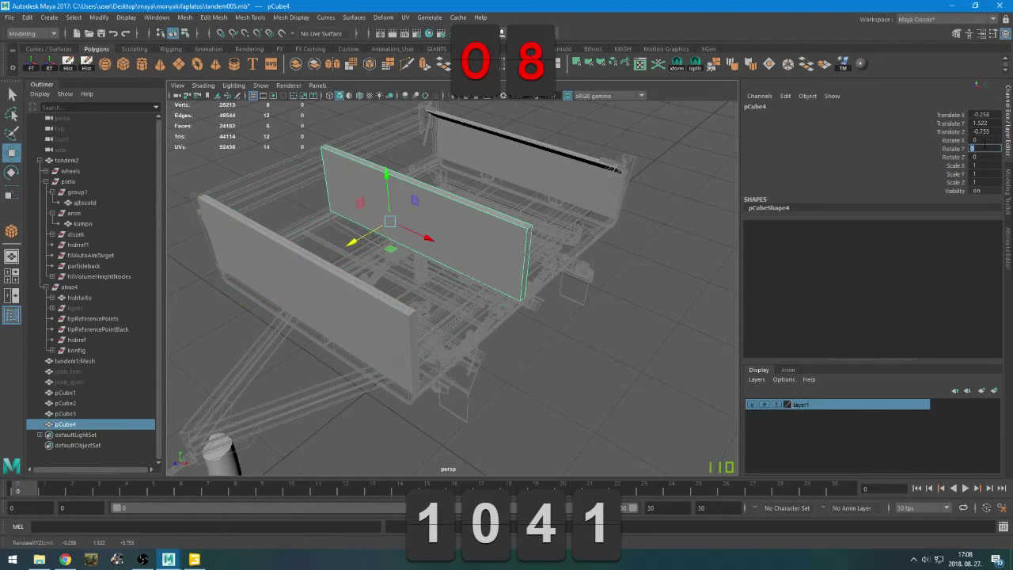
type("90")
key("Return")
Move pCube4 along X into the trailer's side wall, to about Translate X 1.281
left_click_drag(601, 226, 520, 246, "alt")
middle_click_drag(350, 263, 515, 280)
key("space")
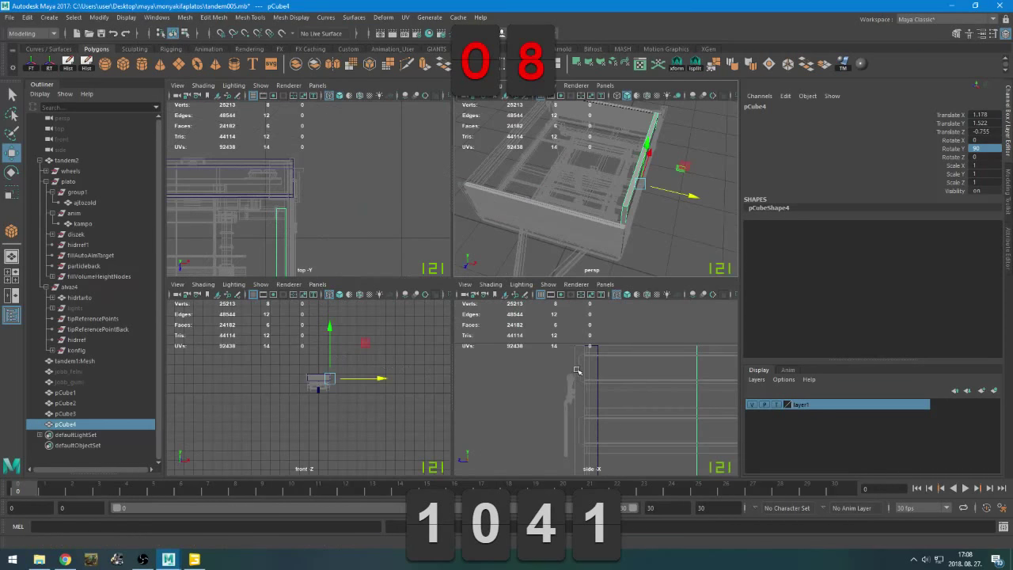
key("space")
right_click_drag(462, 269, 529, 294, "alt")
middle_click_drag(471, 297, 508, 301)
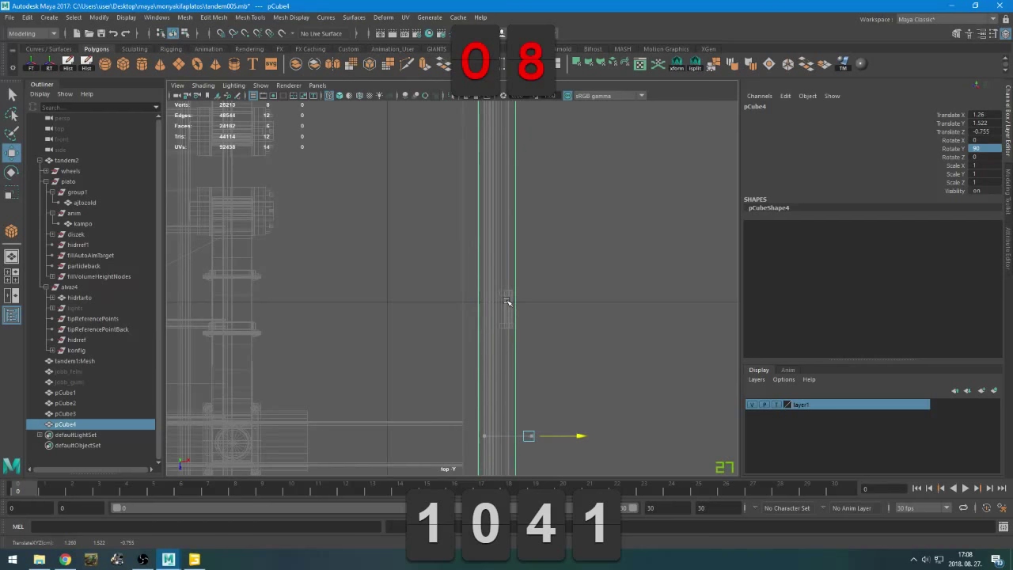
key("space")
key("space")
scroll(527, 295, "up", 5)
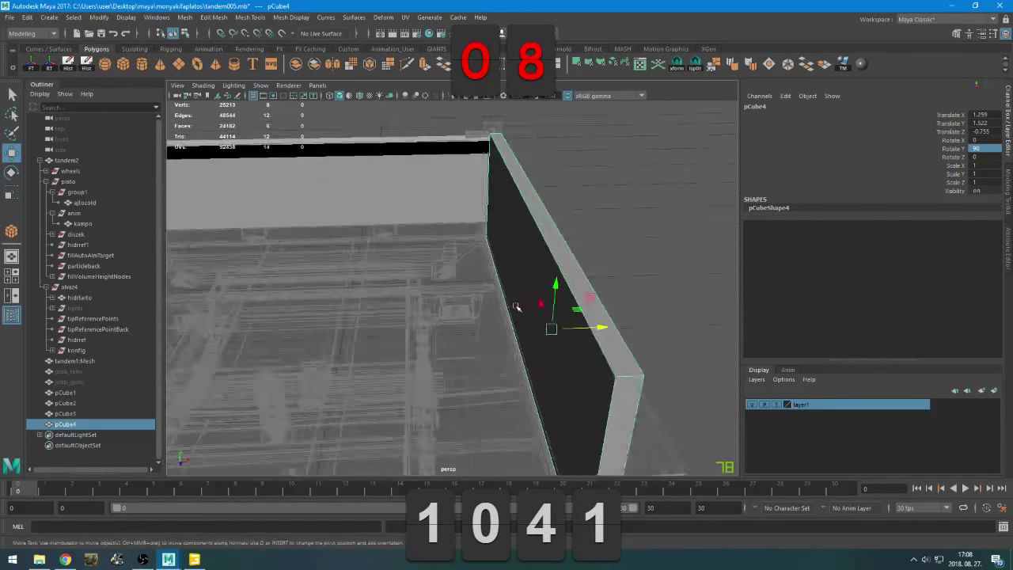
left_click_drag(527, 295, 514, 282, "alt")
middle_click_drag(513, 280, 521, 278)
left_click_drag(521, 279, 489, 275, "alt")
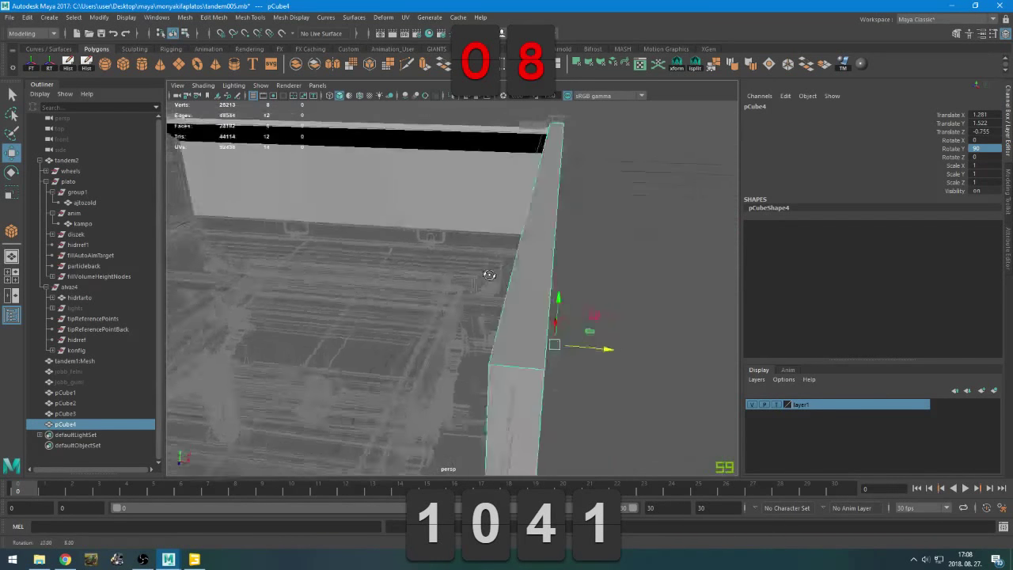
Move pCube4's front end vertices in the side view until they meet the front wall box
right_click_drag(489, 275, 464, 274, "alt")
left_click_drag(464, 274, 418, 274, "alt")
key("r")
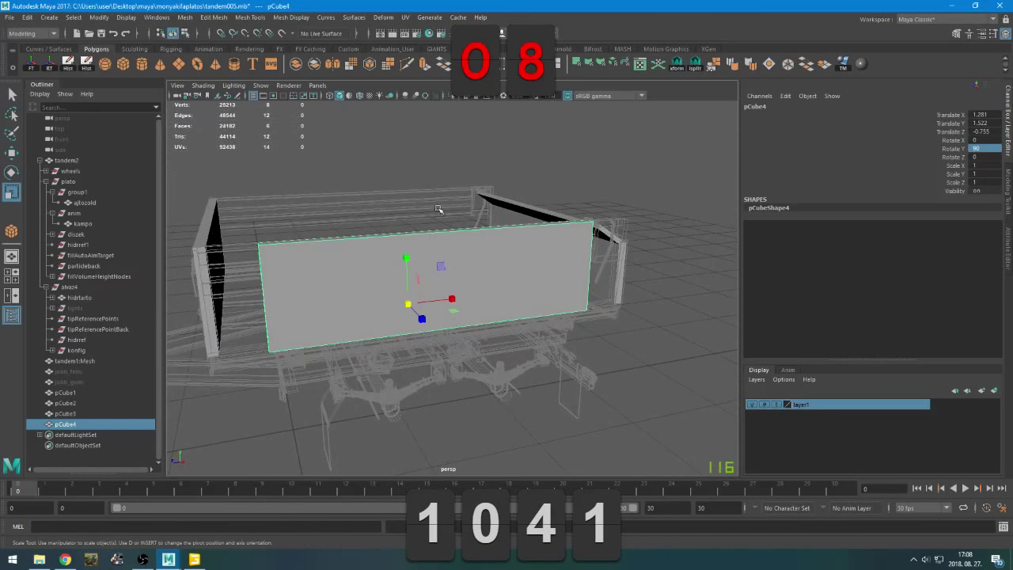
key("space")
key("space")
key("f")
scroll(436, 364, "down", 3)
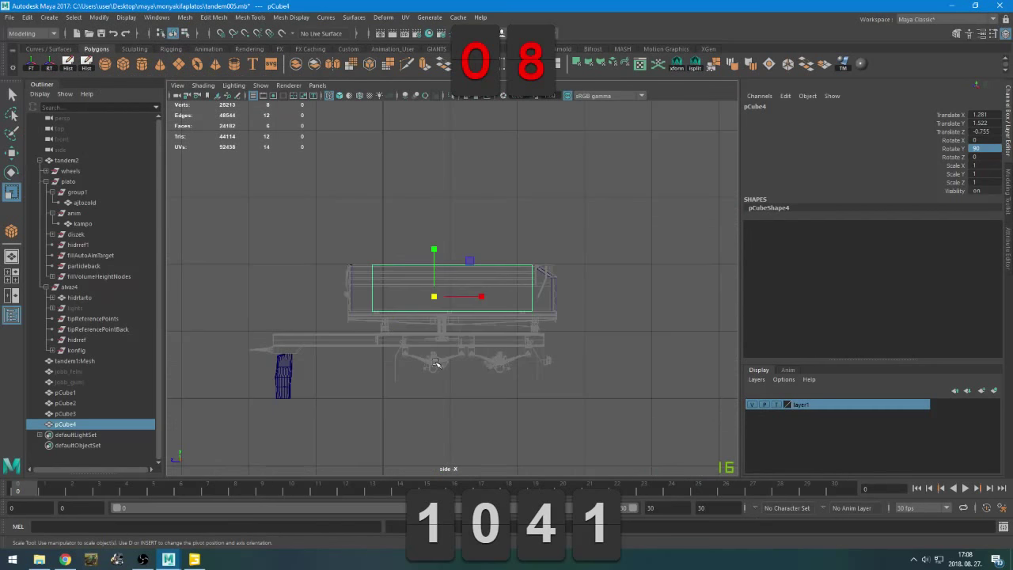
middle_click_drag(436, 364, 513, 308, "alt")
scroll(513, 308, "up", 3)
right_click_drag(511, 206, 461, 206)
left_click_drag(432, 206, 491, 327)
right_click_drag(490, 327, 559, 369, "alt")
key("w")
middle_click_drag(588, 353, 317, 345, "shift")
Move pCube4's rear end vertices to the inner face of the rear wall box and return to object mode
middle_click_drag(704, 361, 371, 343, "alt")
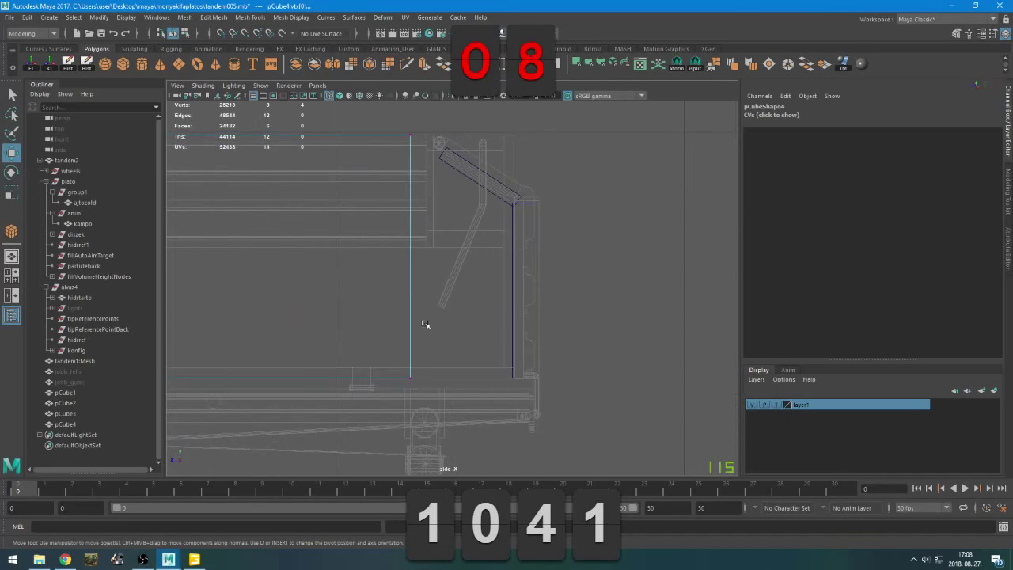
left_click_drag(339, 384, 340, 384)
middle_click_drag(389, 351, 464, 342)
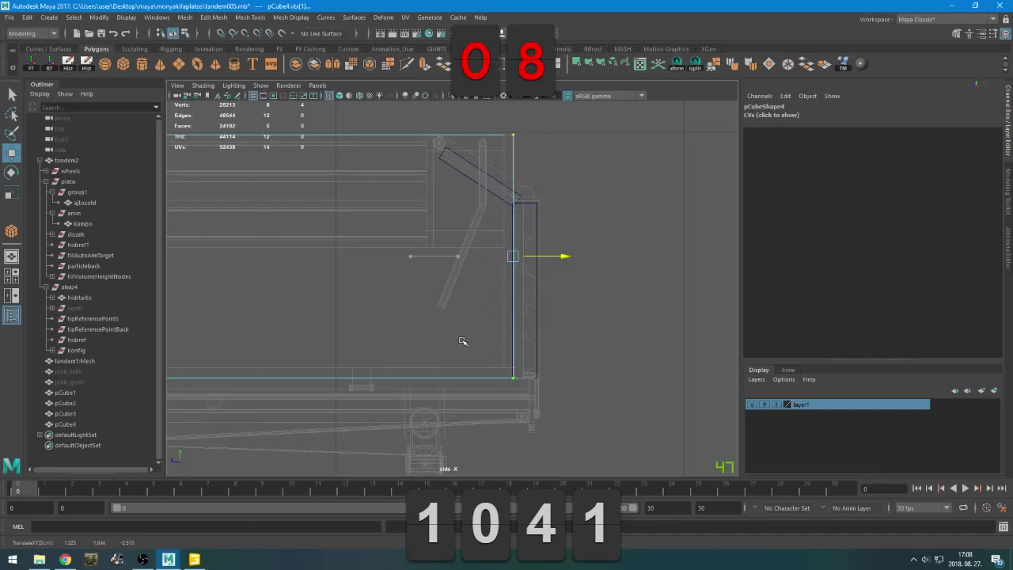
middle_click_drag(433, 398, 537, 353, "alt")
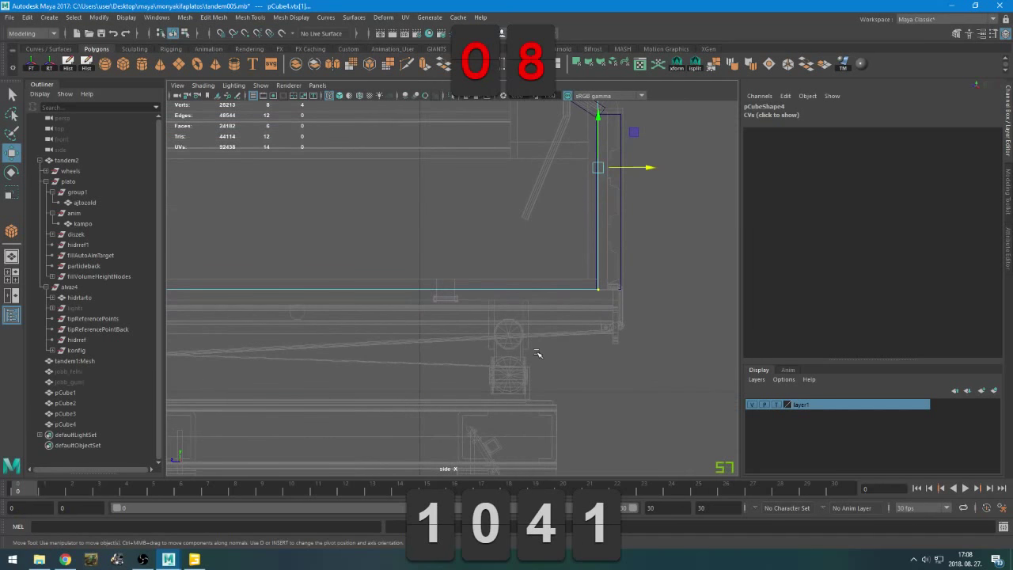
scroll(617, 308, "down", 7)
scroll(538, 339, "up", 3)
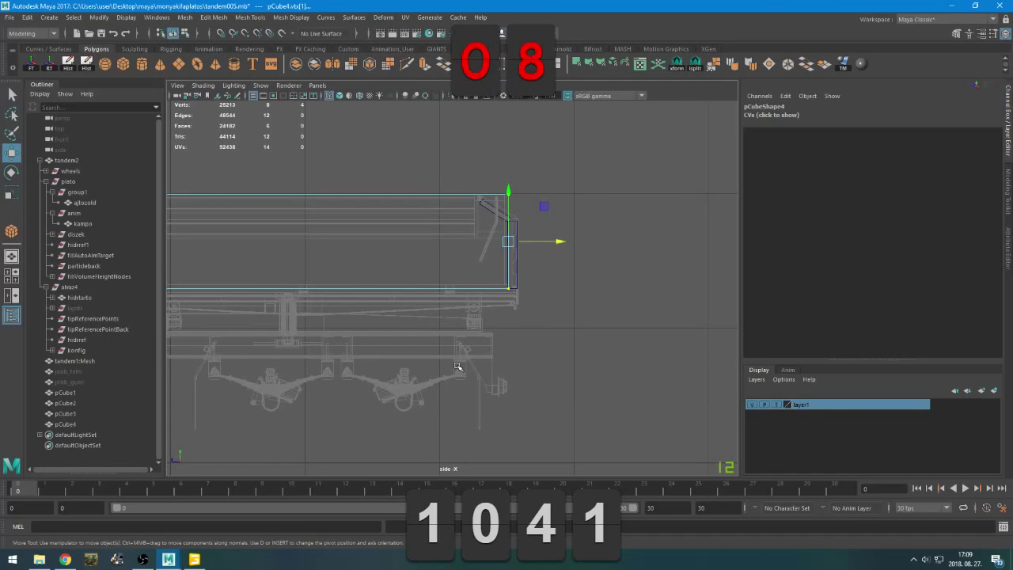
key("space")
key("space")
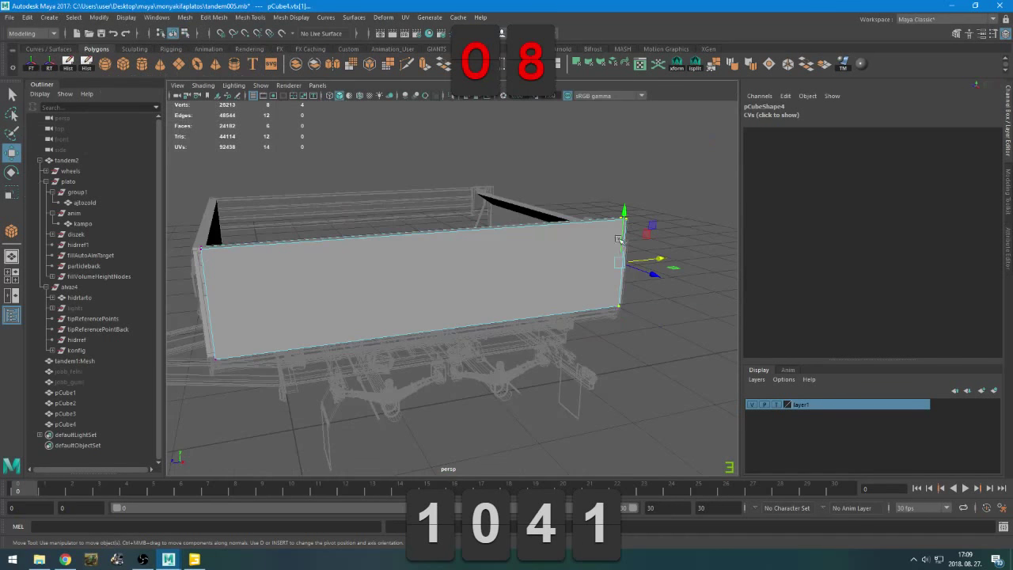
right_click_drag(671, 162, 684, 158)
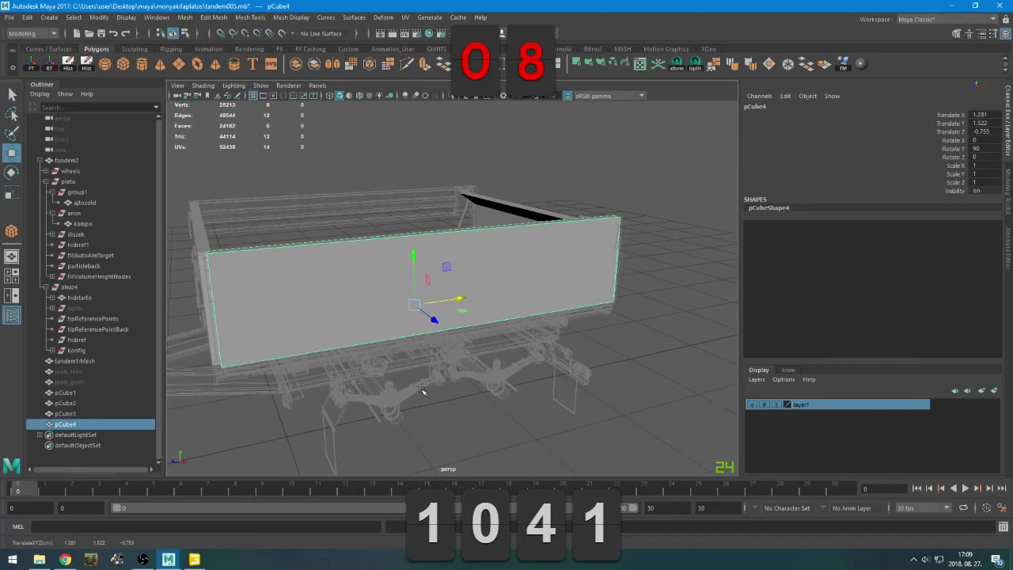
Duplicate pCube4 and set the copy's Translate X to -1.281 for the opposite side wall
left_click_drag(423, 392, 555, 375, "alt")
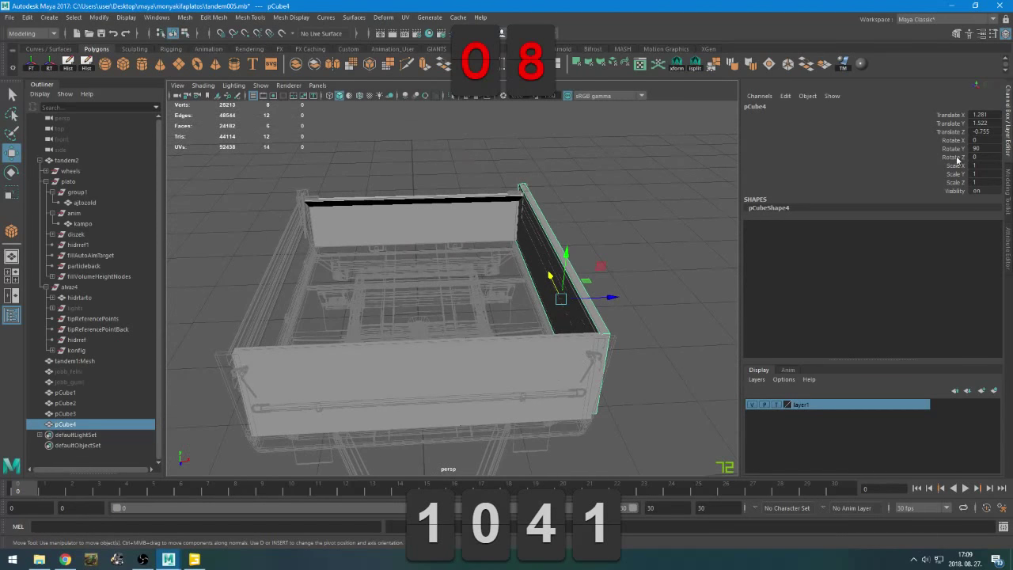
key("ctrl+d")
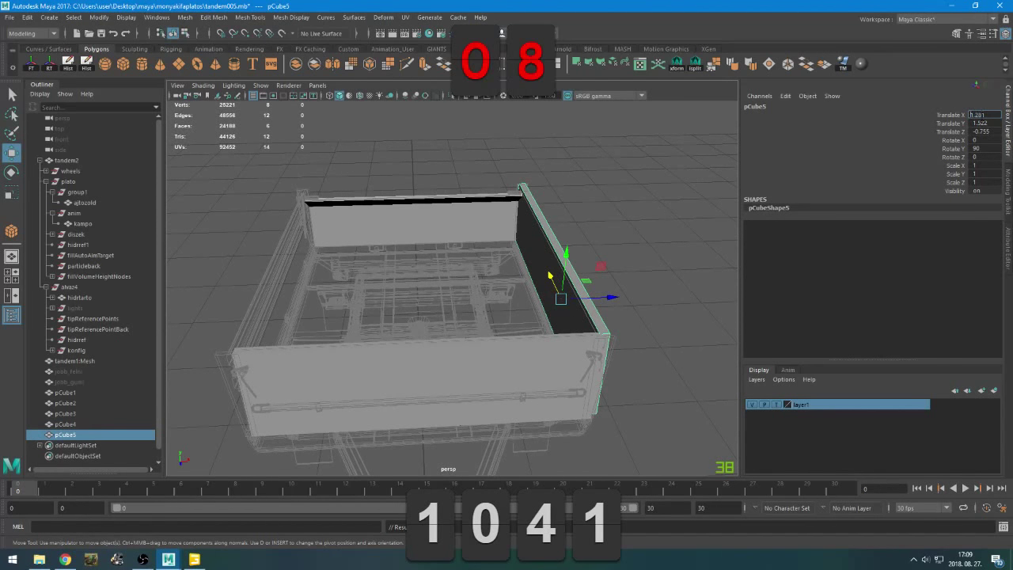
type("-")
key("Return")
left_click_drag(416, 239, 491, 217, "alt")
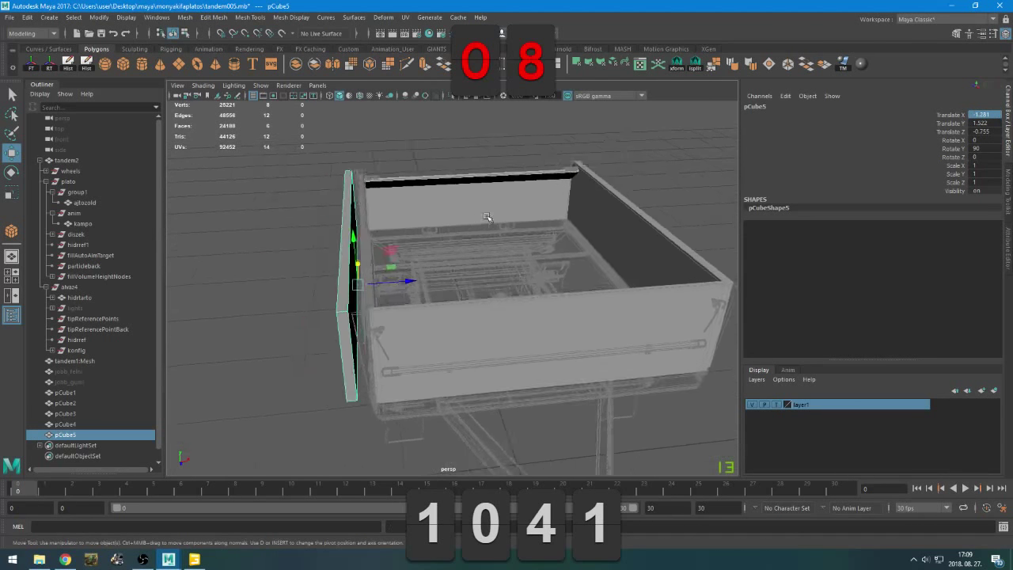
Move pCube5 inward along X to line up with the opposite side wall, to about Translate X -1.162
scroll(480, 221, "up", 3)
middle_click_drag(387, 256, 422, 256)
left_click_drag(423, 256, 371, 258, "alt")
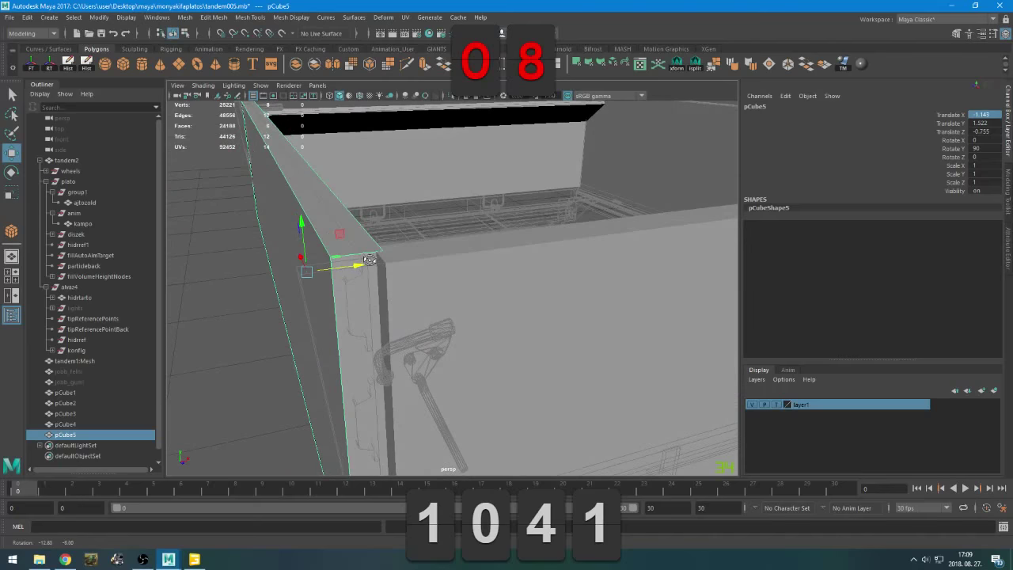
middle_click_drag(406, 249, 407, 255)
left_click_drag(407, 255, 352, 255, "alt")
middle_click_drag(352, 255, 419, 233)
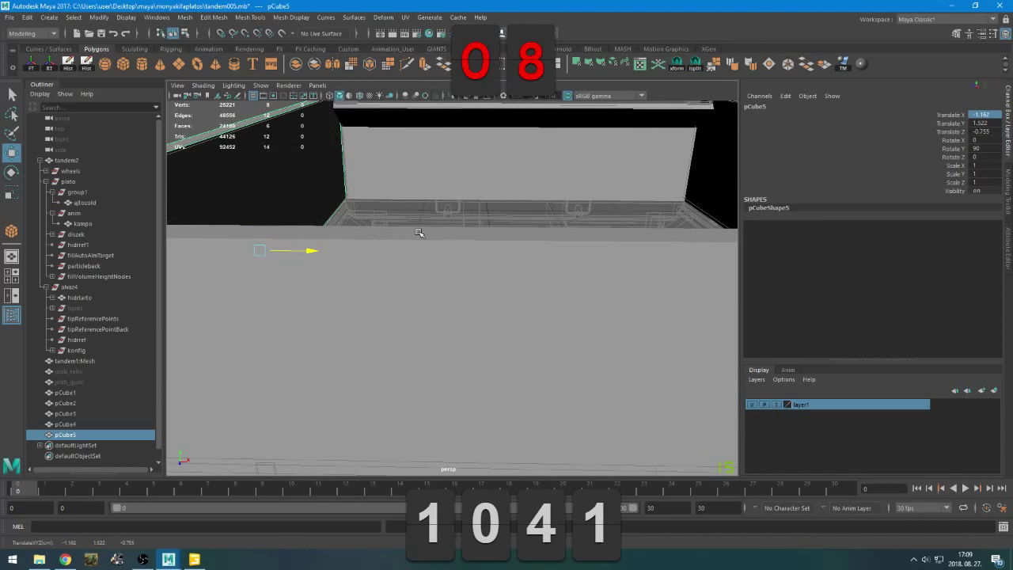
Set layer1's display type to Reference and fine-tune pCube5 against the shaded side wall, to about Translate X -1.132
left_click(780, 405)
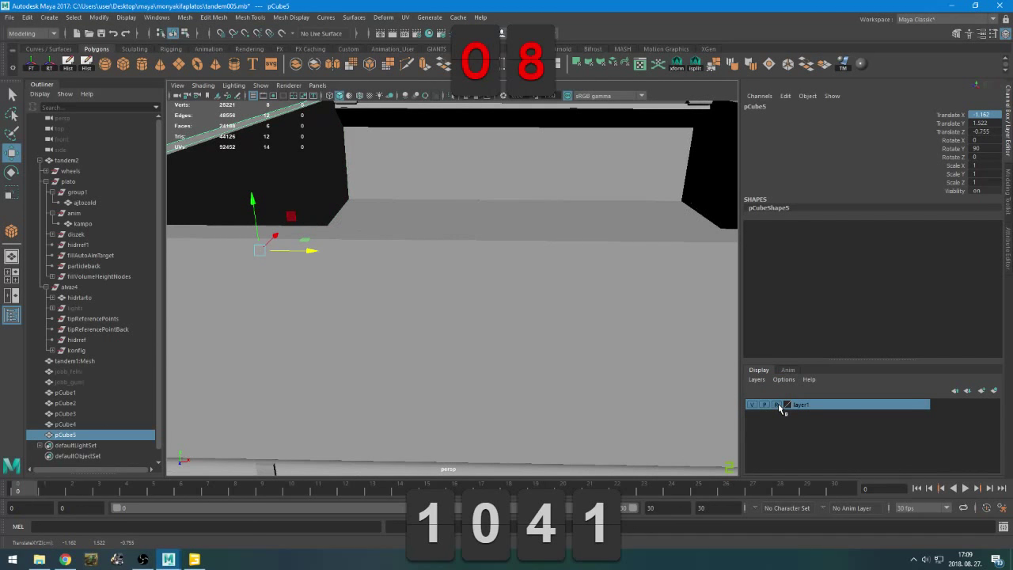
mouse_move(475, 236)
middle_mouse_down()
mouse_move(456, 243)
mouse_move(470, 247)
middle_mouse_up()
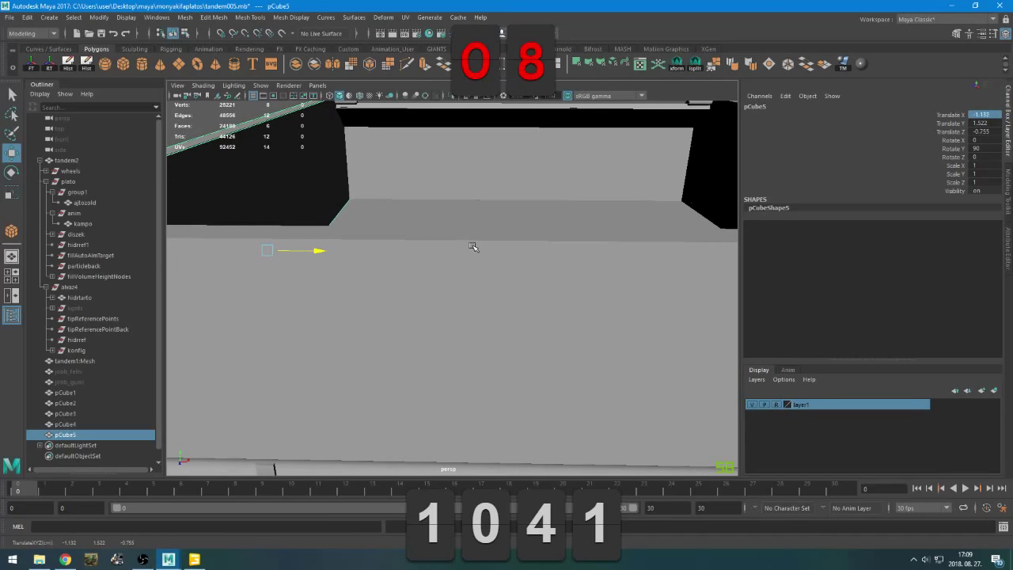
left_click_drag(549, 225, 475, 236, "alt")
left_click(626, 175)
left_click_drag(586, 207, 407, 238, "alt")
left_click(430, 203)
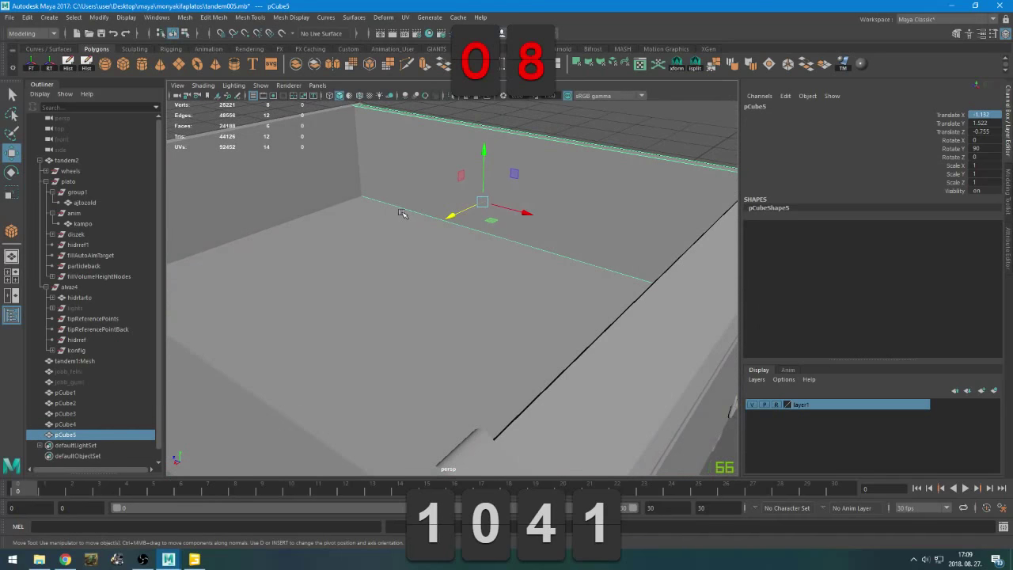
Nudge pCube5 to about Translate X -1.131 and set layer1's display type back to Template
middle_click_drag(402, 214, 405, 215)
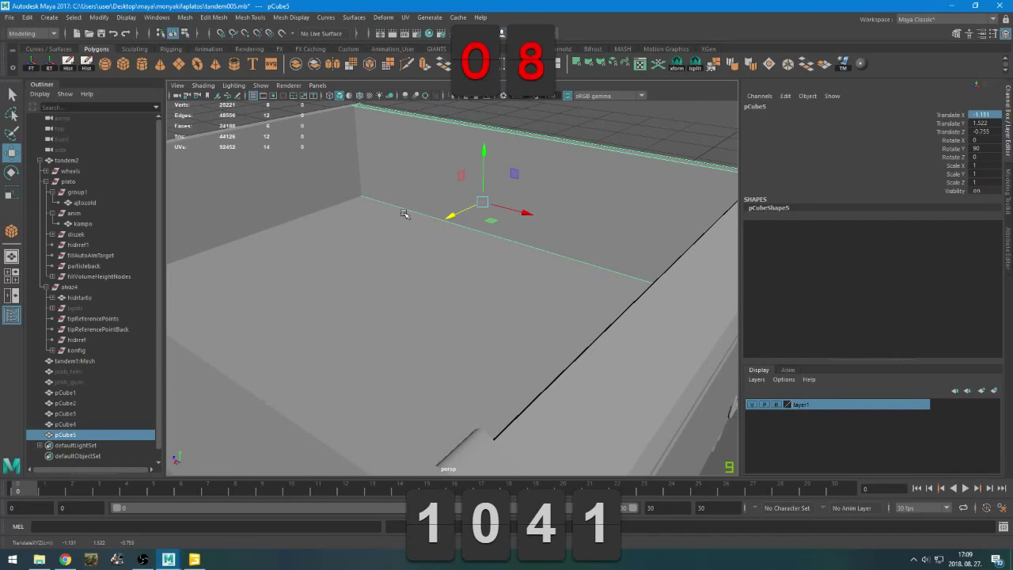
left_click(776, 403)
left_click(777, 403)
left_click(777, 403)
left_click(777, 403)
left_click_drag(380, 305, 520, 324, "alt")
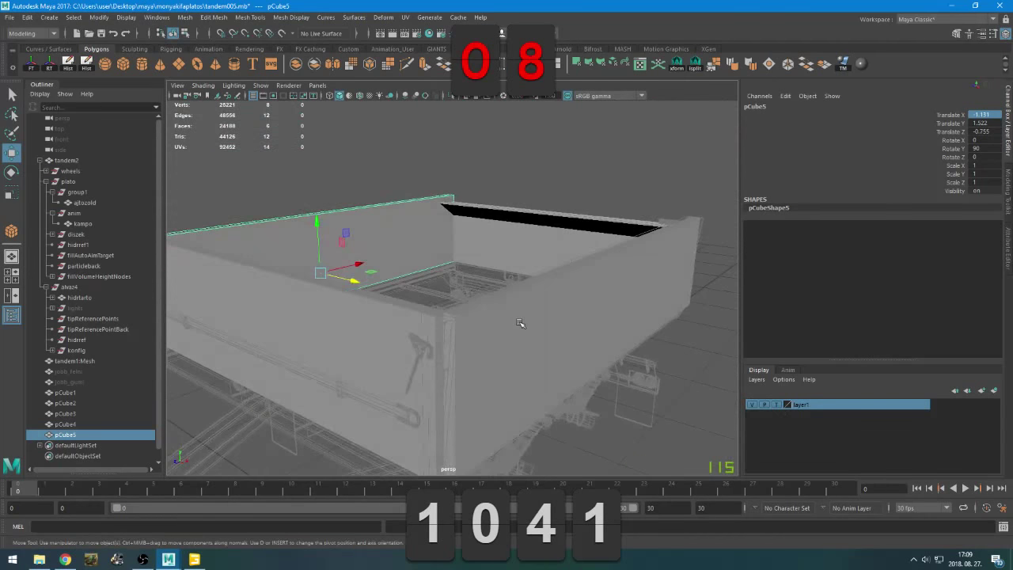
right_click_drag(521, 324, 500, 323, "alt")
Duplicate side wall box pCube4 and move the copy straight down to about Translate Y 0.724
left_click(515, 304)
mouse_move(437, 324)
left_mouse_down("alt")
mouse_move(479, 330)
mouse_move(451, 330)
left_mouse_up("alt")
key("ctrl+d")
right_click_drag(531, 205, 532, 194)
left_click_drag(536, 247, 539, 329)
In the side view, raise pCube6's bottom edges close to its top edges to make a thin slab
key("space")
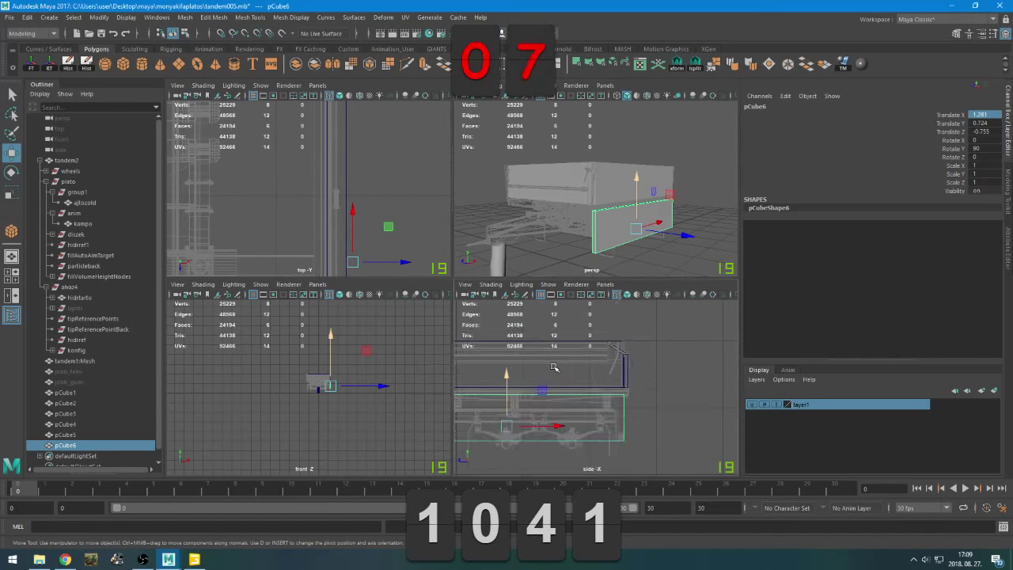
key("space")
middle_click_drag(473, 340, 531, 361, "alt")
right_click_drag(479, 228, 478, 202)
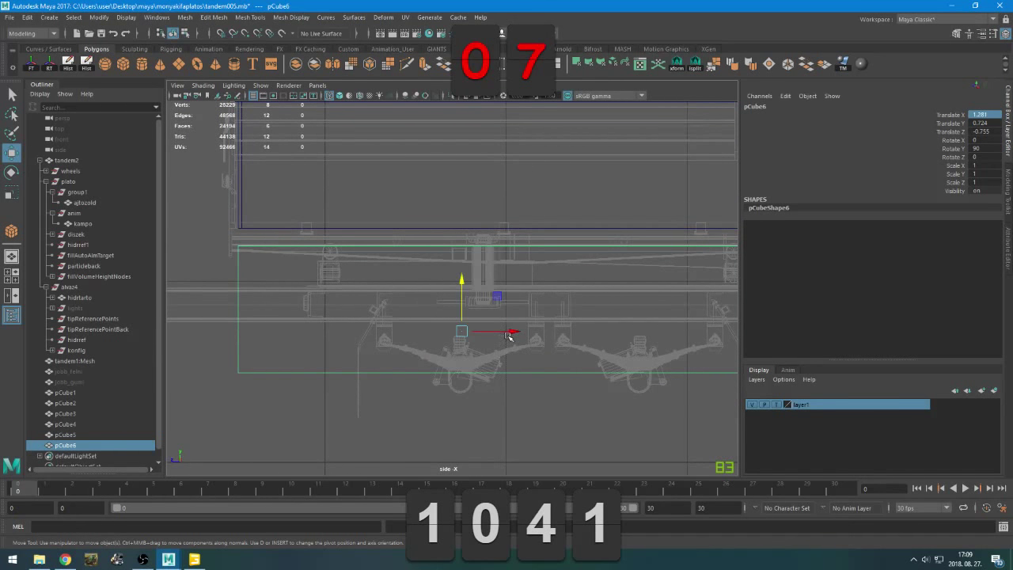
right_click_drag(534, 361, 545, 353)
right_click_drag(510, 251, 529, 236)
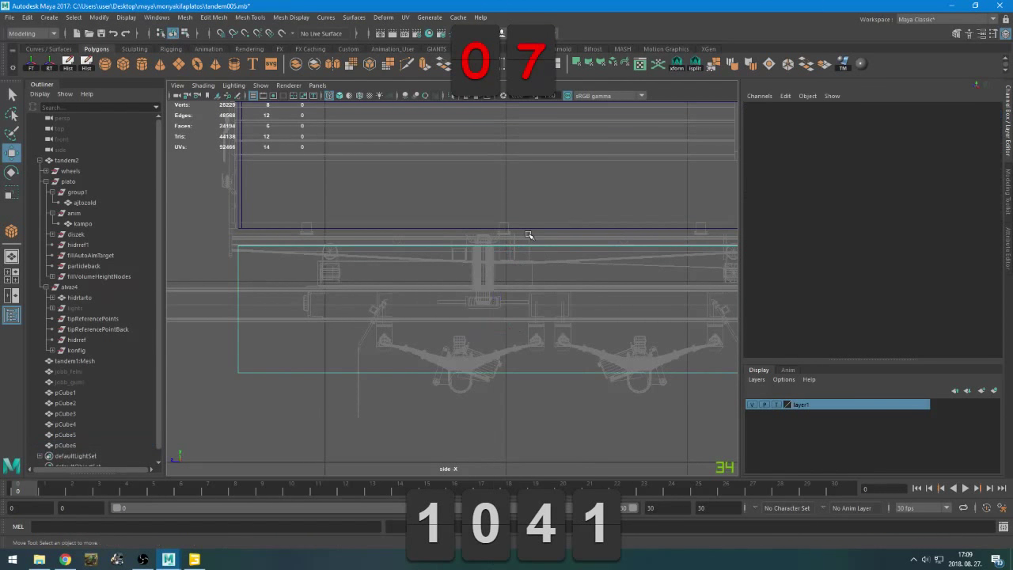
left_click_drag(535, 409, 507, 348)
mouse_move(497, 432)
middle_mouse_down()
mouse_move(506, 318)
mouse_move(483, 323)
mouse_move(488, 437)
middle_mouse_up()
scroll(488, 437, "up", 3)
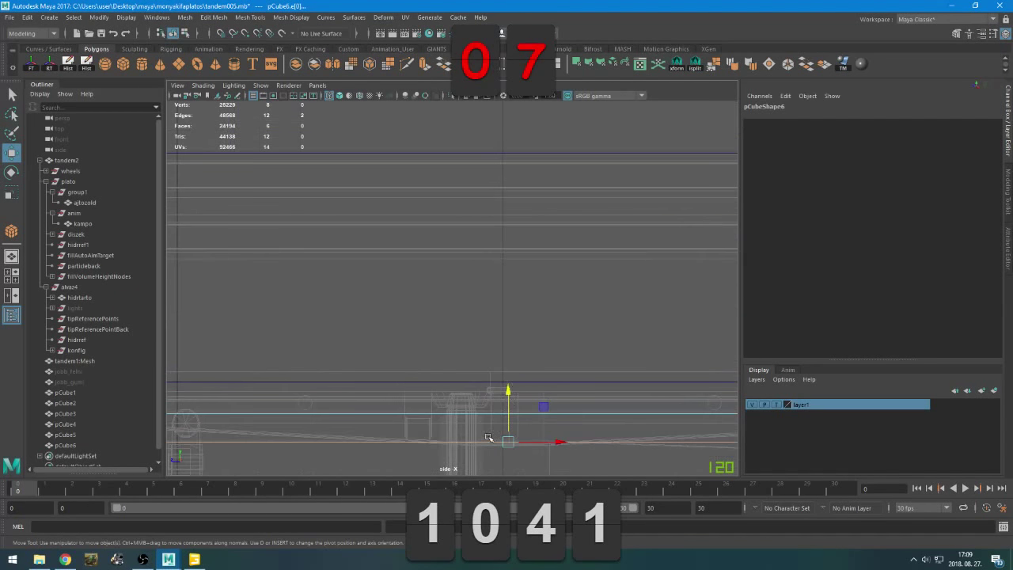
Raise pCube6's four long edges toward the trailer's floor line, undoing the attempt that moved only the top edges
left_click_drag(520, 434, 523, 432)
middle_click_drag(525, 427, 533, 387)
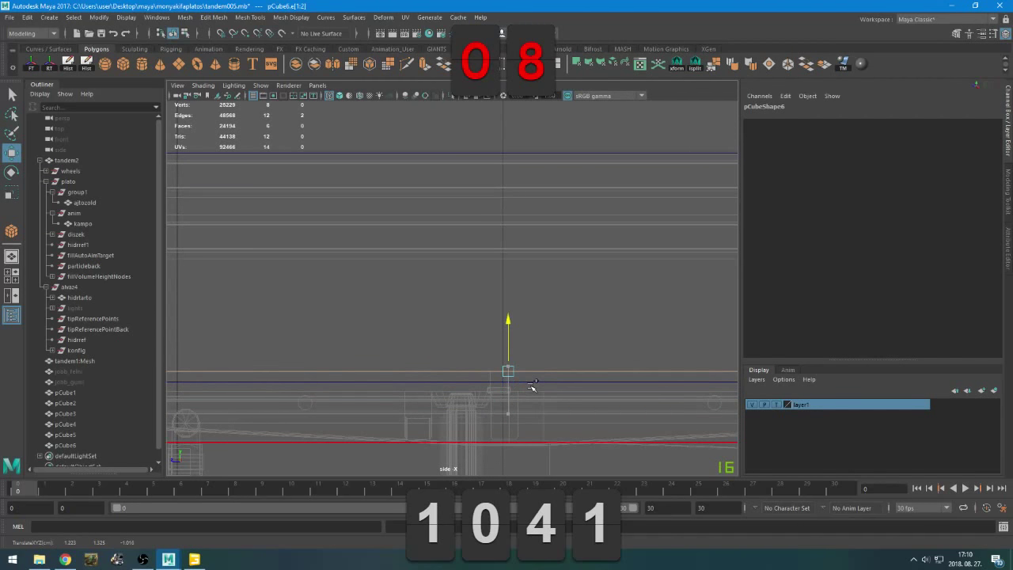
key("ctrl+z")
key("ctrl+z")
key("ctrl+z")
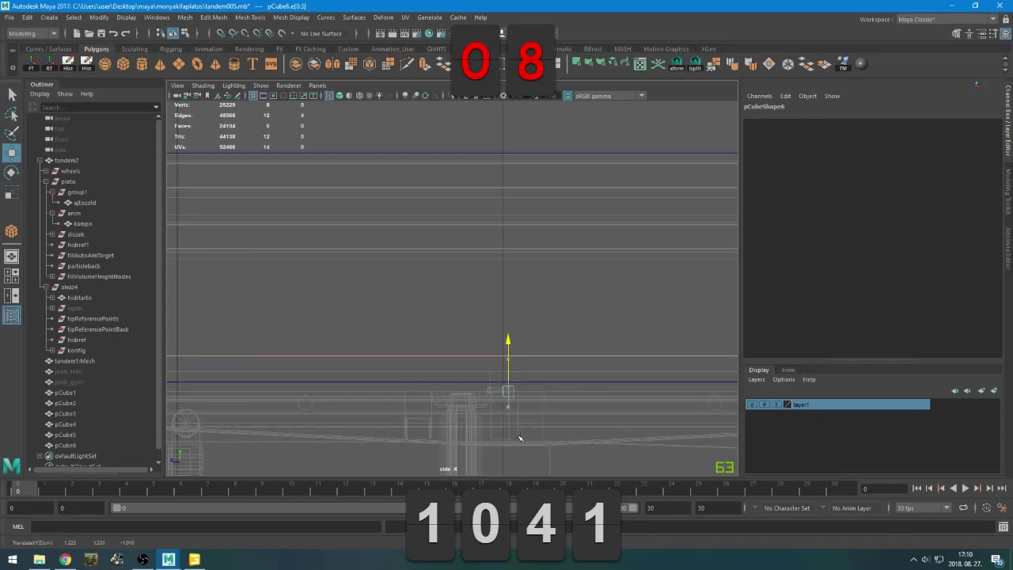
key("space")
key("space")
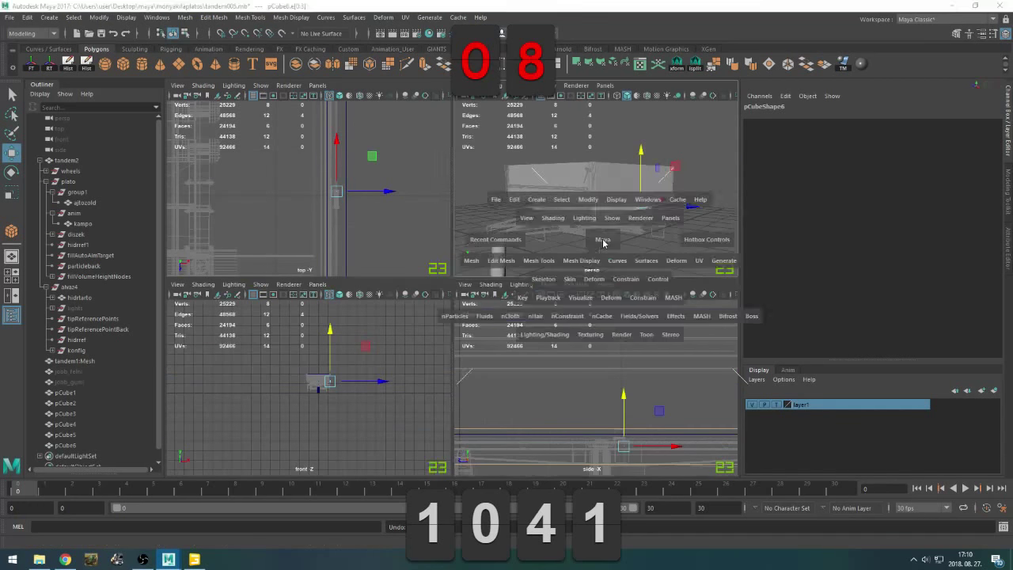
Set layer1's display type to Reference and lower pCube6's long edges flush with the shaded trailer floor
left_click_drag(627, 366, 552, 346)
left_click_drag(488, 367, 539, 351, "alt")
scroll(511, 367, "up", 4)
scroll(512, 351, "up", 4)
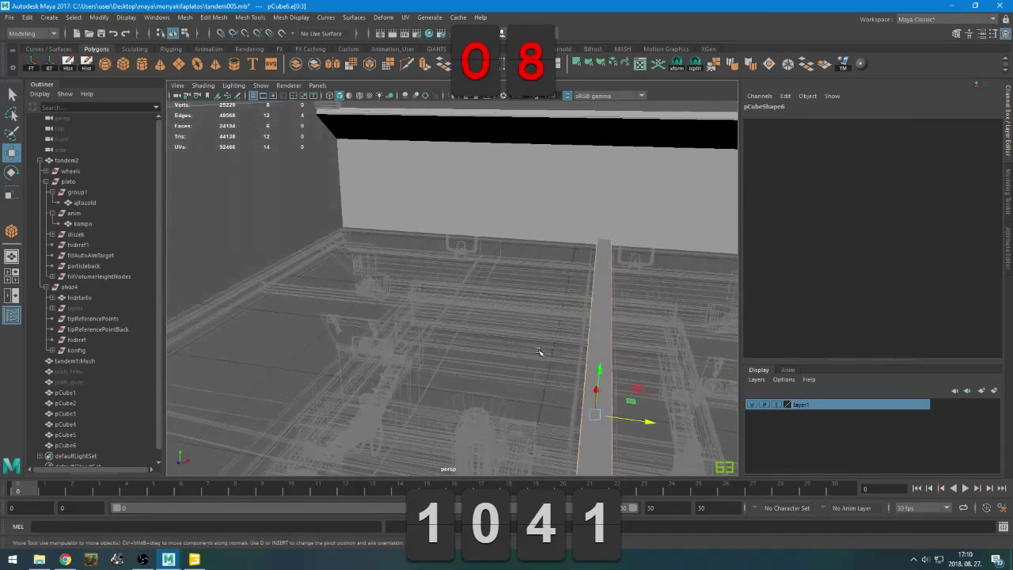
left_click(776, 405)
left_click_drag(532, 394, 593, 385, "alt")
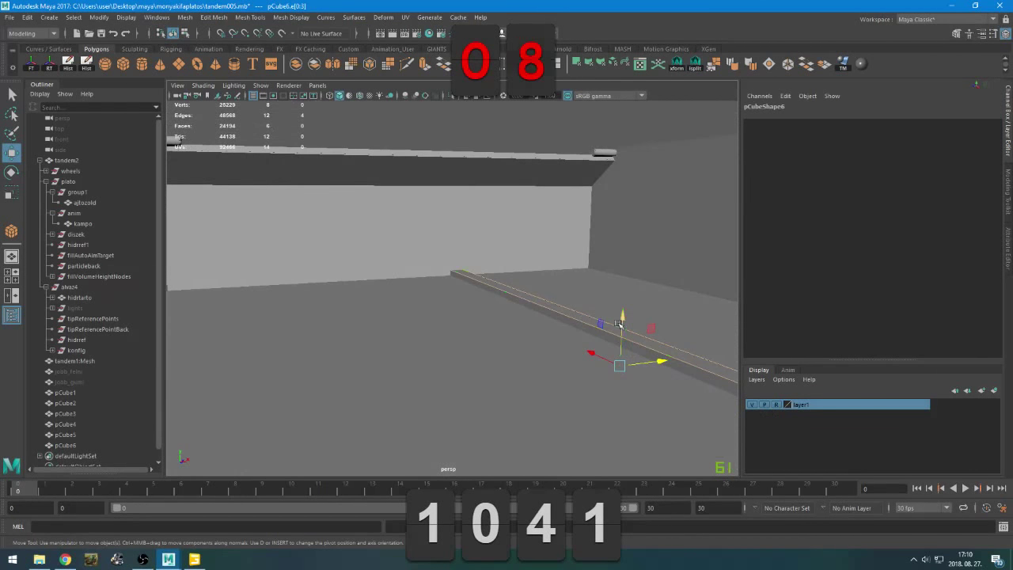
mouse_move(622, 320)
left_mouse_down()
mouse_move(622, 331)
mouse_move(522, 332)
mouse_move(538, 331)
mouse_move(529, 362)
mouse_move(571, 386)
left_mouse_up()
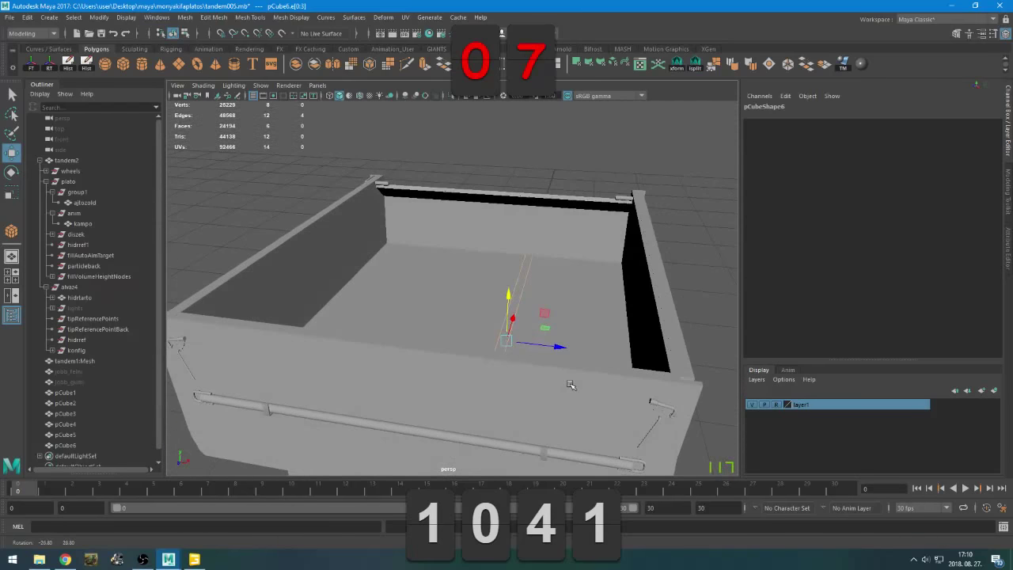
Move pCube6's edges sideways to the middle of the trailer bed and set layer1's display type to Template
middle_click_drag(562, 377, 533, 369)
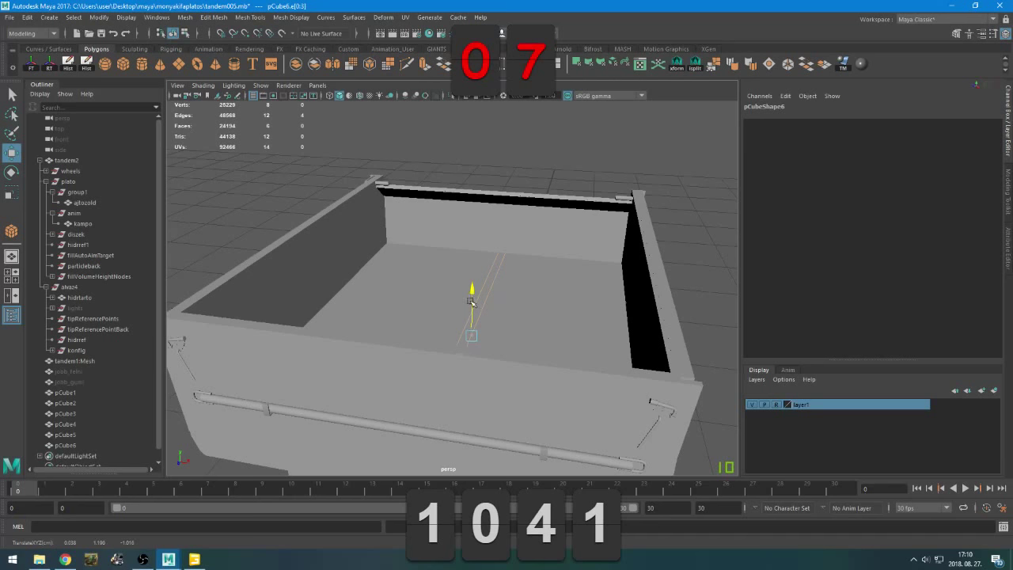
left_click_drag(470, 302, 465, 357, "alt")
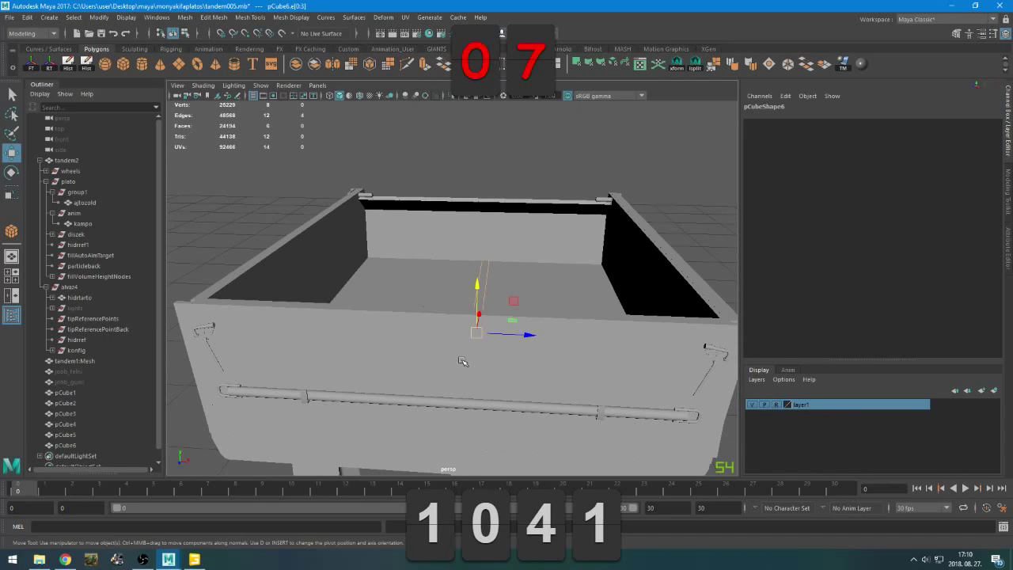
left_click(776, 406)
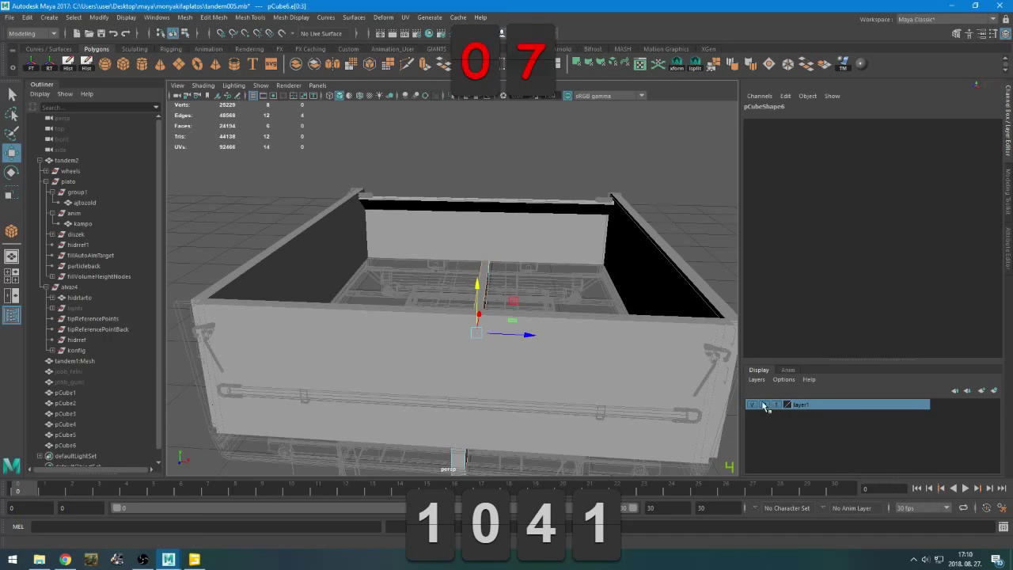
left_click_drag(547, 294, 518, 322, "alt")
key("space")
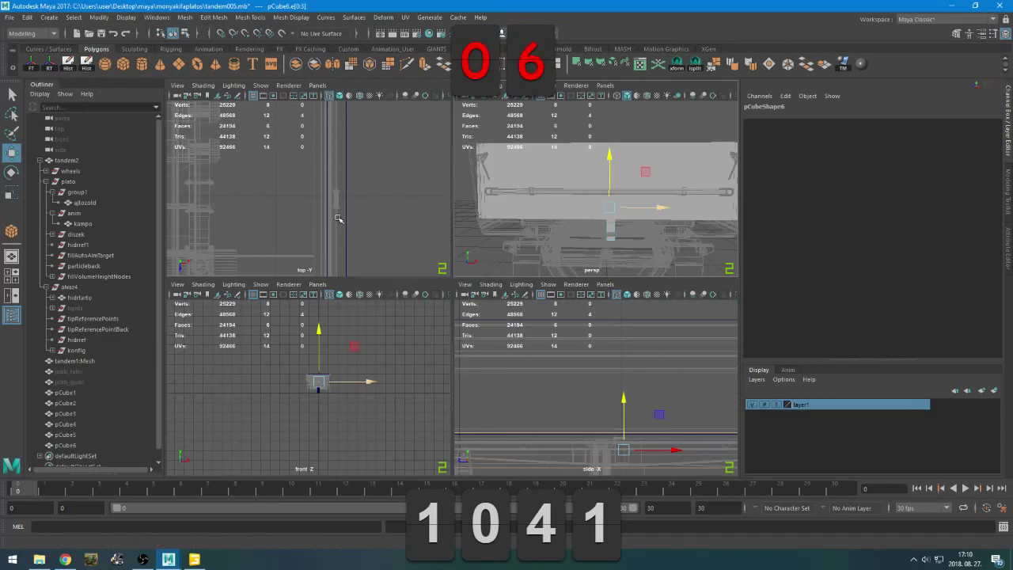
key("space")
scroll(449, 324, "down", 3)
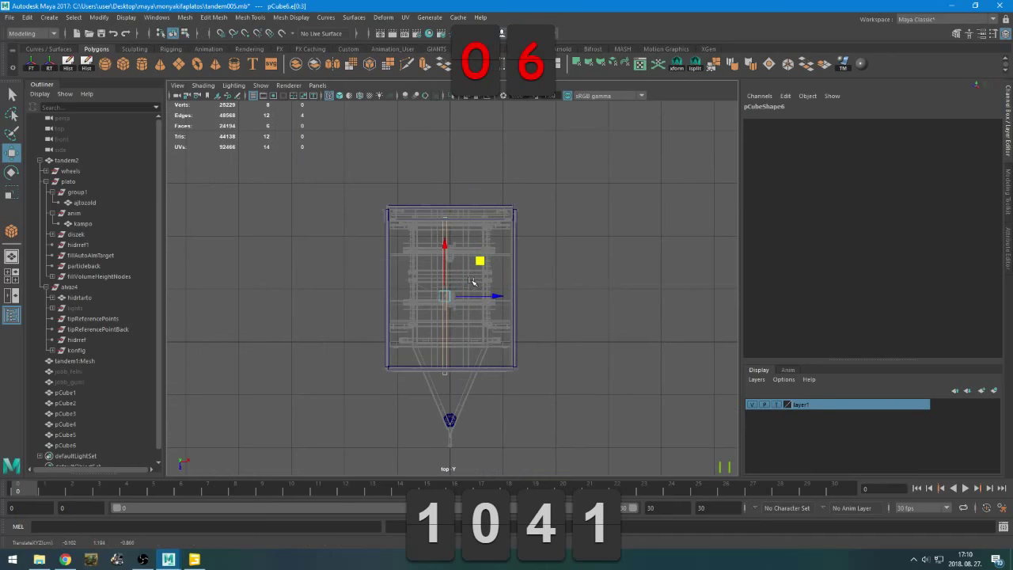
scroll(491, 285, "up", 5)
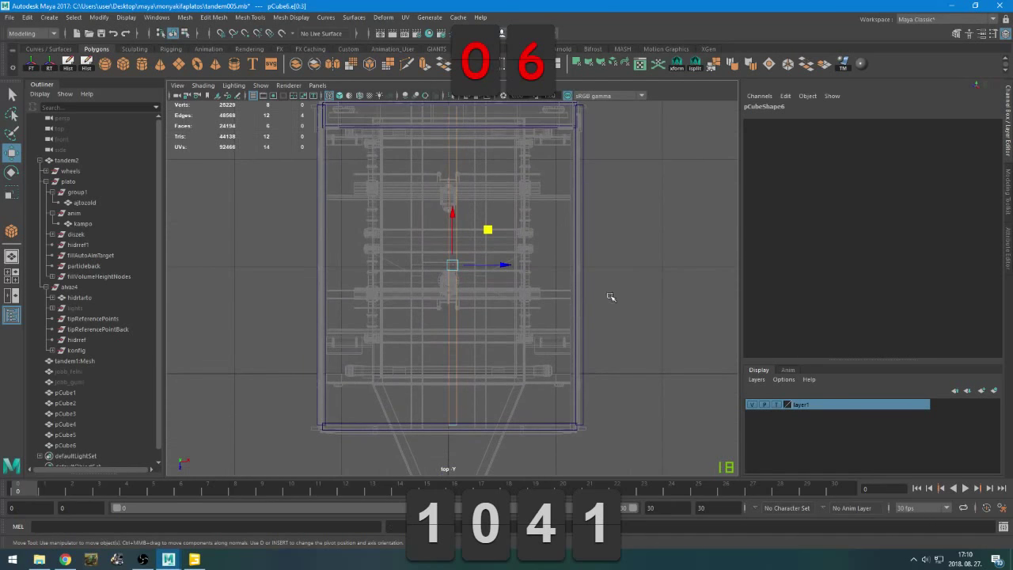
In the top view, scale pCube6's components across X until the slab spans the width of the trailer bed
right_click_drag(703, 226, 680, 226)
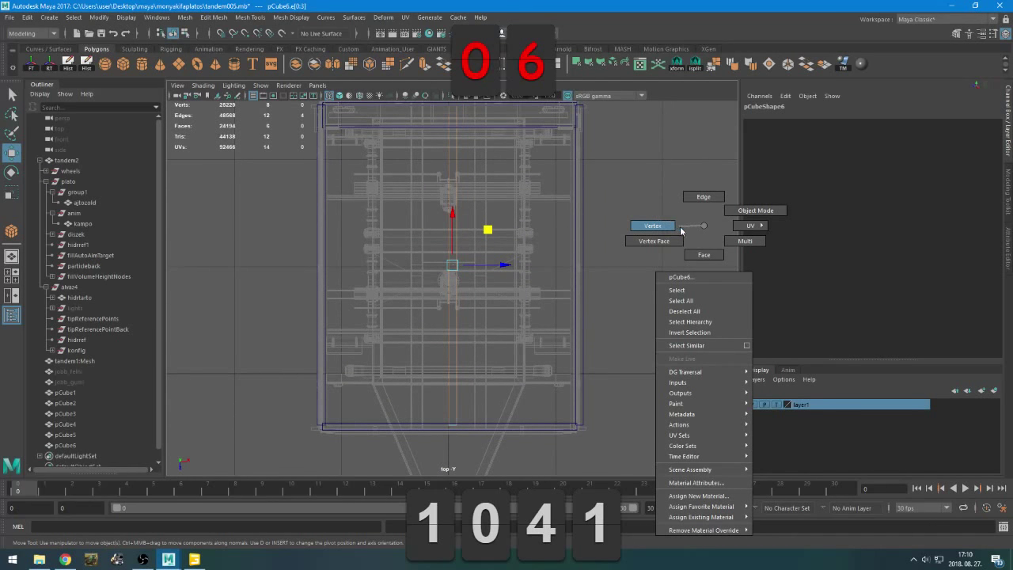
left_click(630, 248)
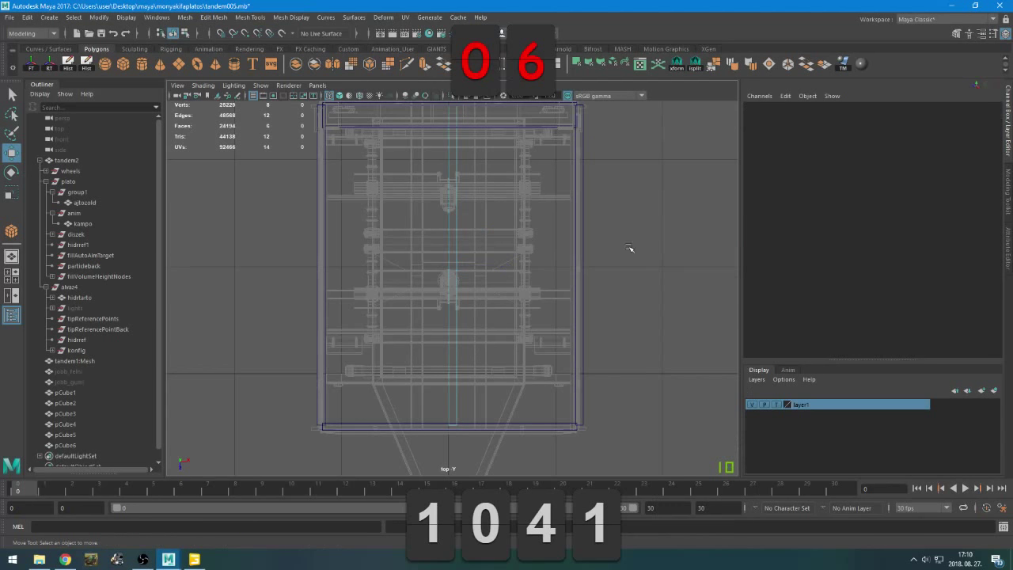
left_click_drag(418, 279, 557, 320)
key("r")
left_click_drag(455, 322, 461, 323)
Align the vertices on pCube6's negative X side with the side wall, to about X -1.180
right_click_drag(647, 240, 606, 228)
middle_click_drag(419, 314, 479, 308, "alt")
left_click_drag(405, 440, 338, 410)
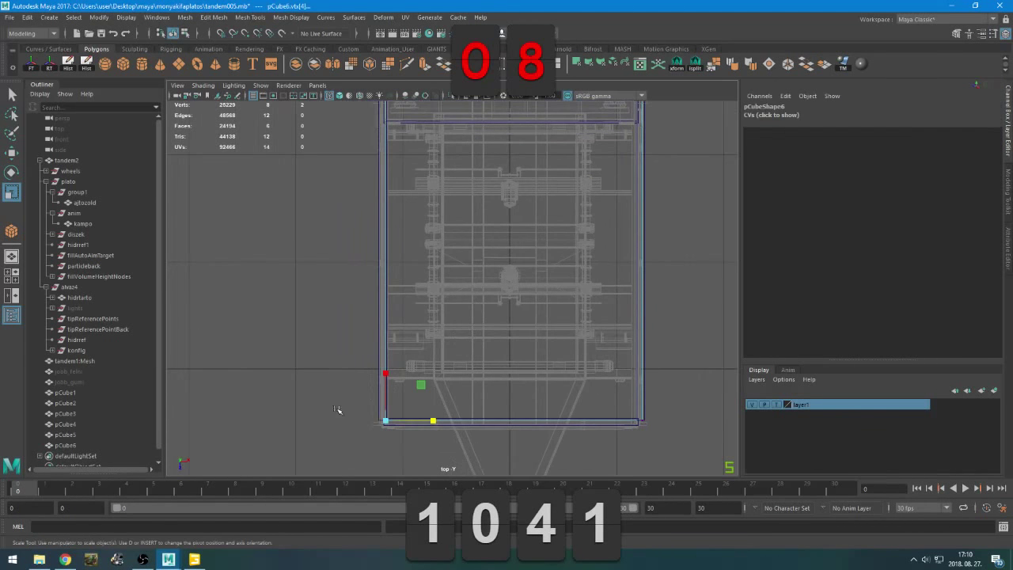
middle_click_drag(385, 162, 526, 338, "alt")
scroll(408, 344, "up", 5)
scroll(445, 335, "up", 2)
scroll(493, 346, "up", 2)
key("w")
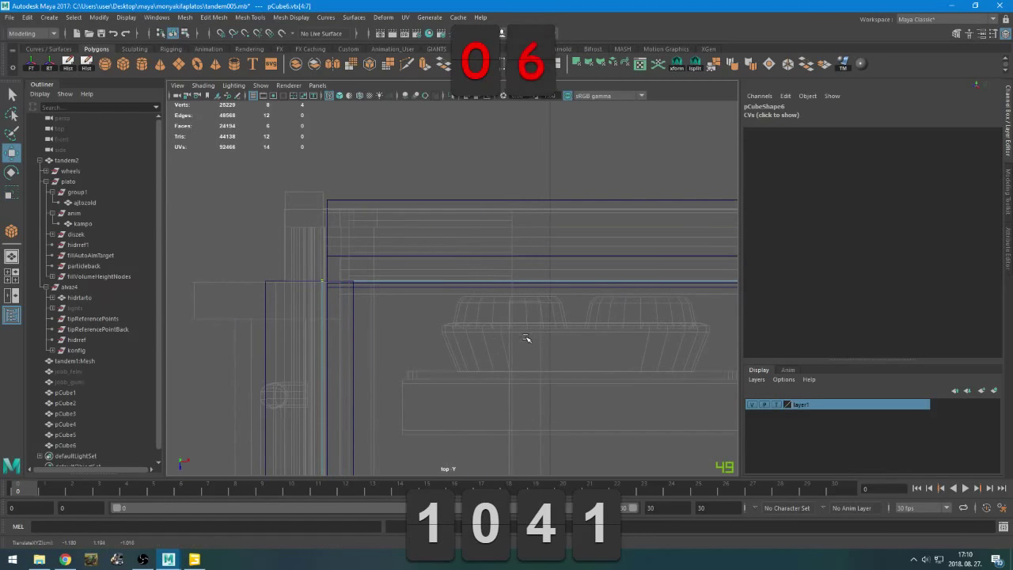
Move the vertices on pCube6's positive X side to line up with the other side wall
scroll(563, 361, "down", 10)
scroll(586, 396, "up", 1)
middle_click_drag(617, 272, 506, 201, "alt")
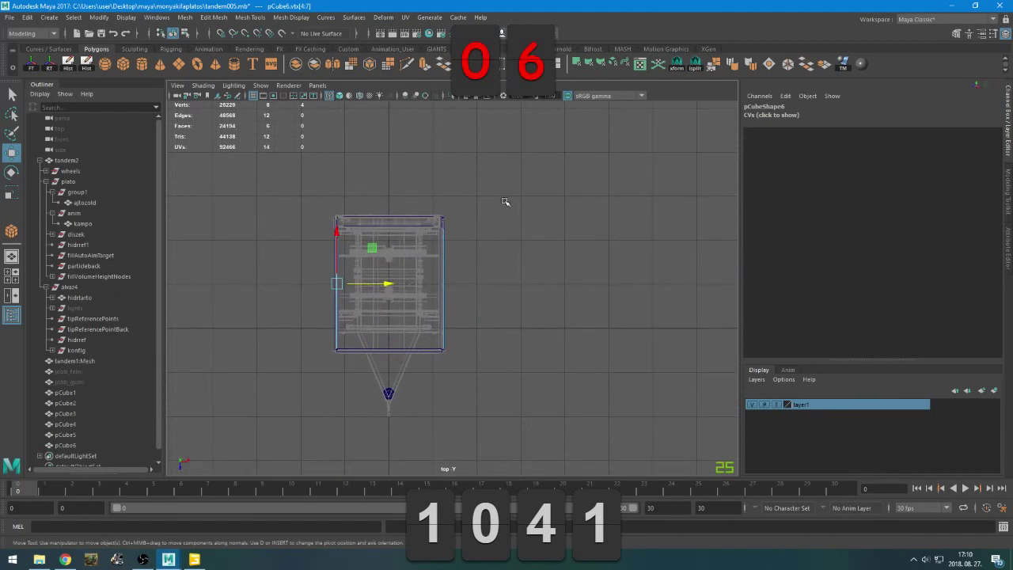
scroll(429, 406, "up", 7)
middle_click_drag(450, 404, 471, 388, "alt")
scroll(480, 376, "up", 4)
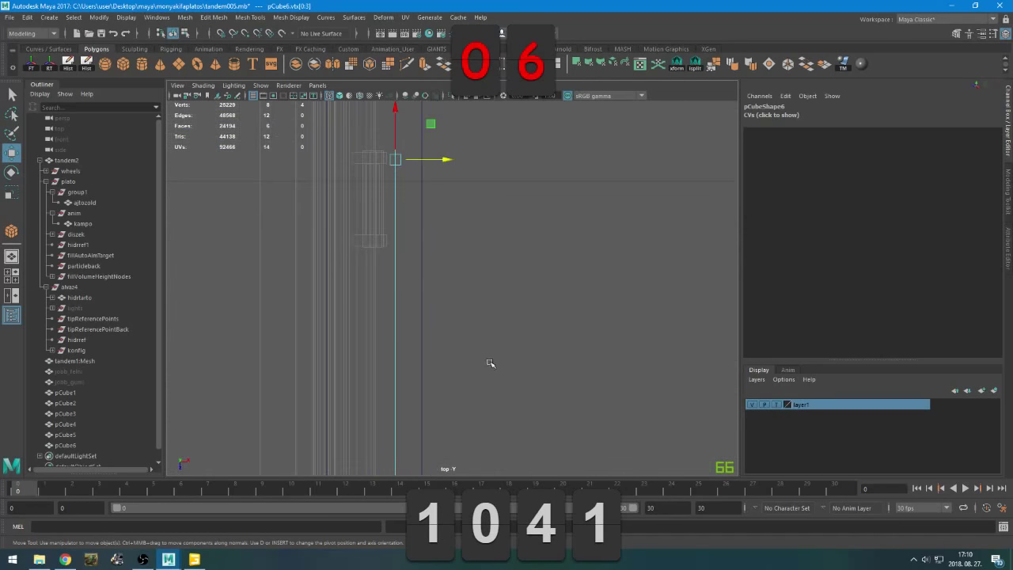
middle_click_drag(497, 338, 474, 338)
Try shifting side wall box pCube5 to about Translate X -1.126 in the top view, and undo the move
scroll(470, 341, "down", 12)
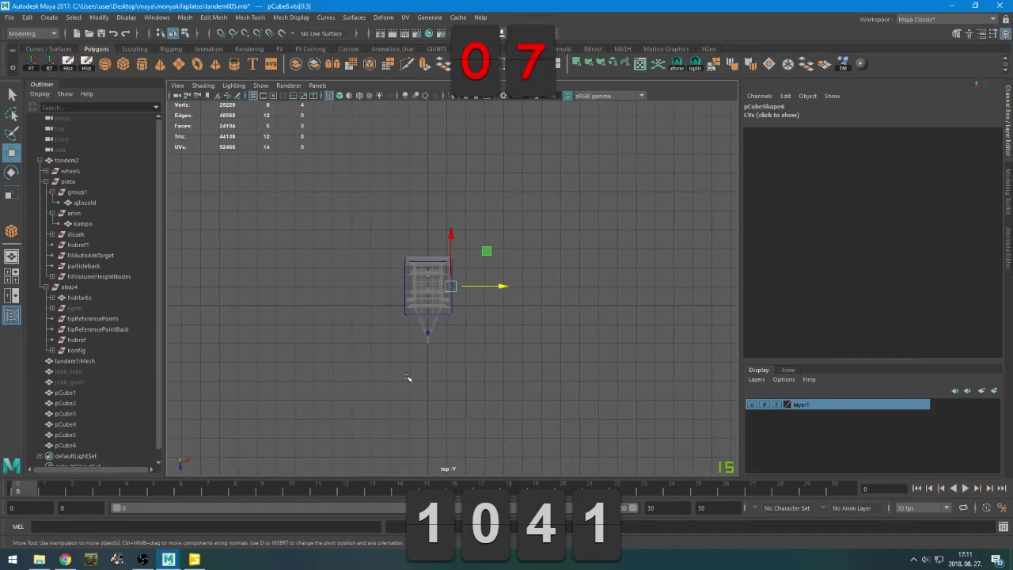
left_click_drag(408, 379, 401, 228)
scroll(348, 289, "up", 7)
middle_click_drag(280, 328, 545, 333, "alt")
scroll(546, 332, "up", 8)
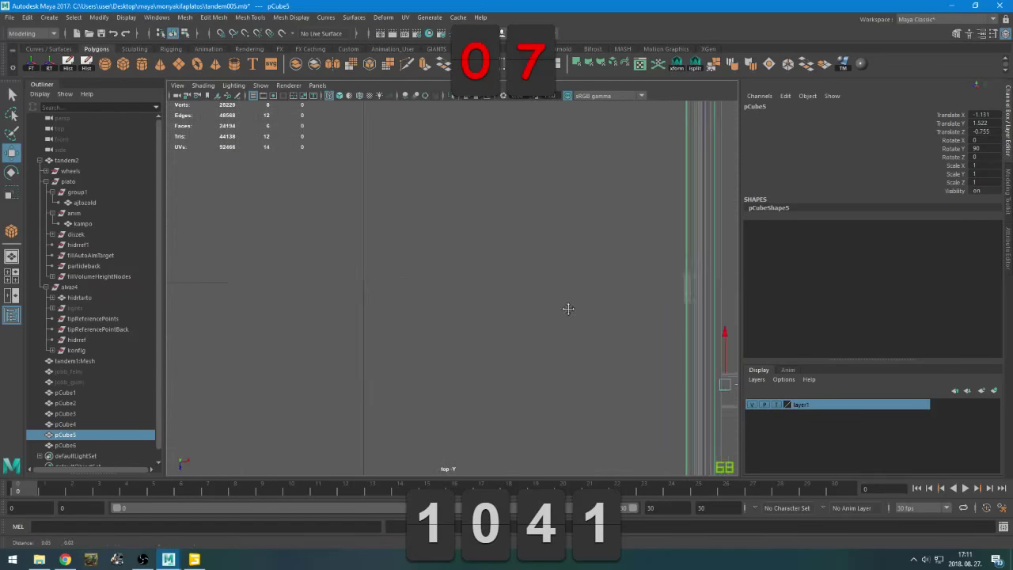
middle_click_drag(691, 269, 459, 322, "alt")
scroll(517, 275, "up", 6)
middle_click_drag(564, 390, 568, 387)
scroll(568, 386, "down", 12)
key("space")
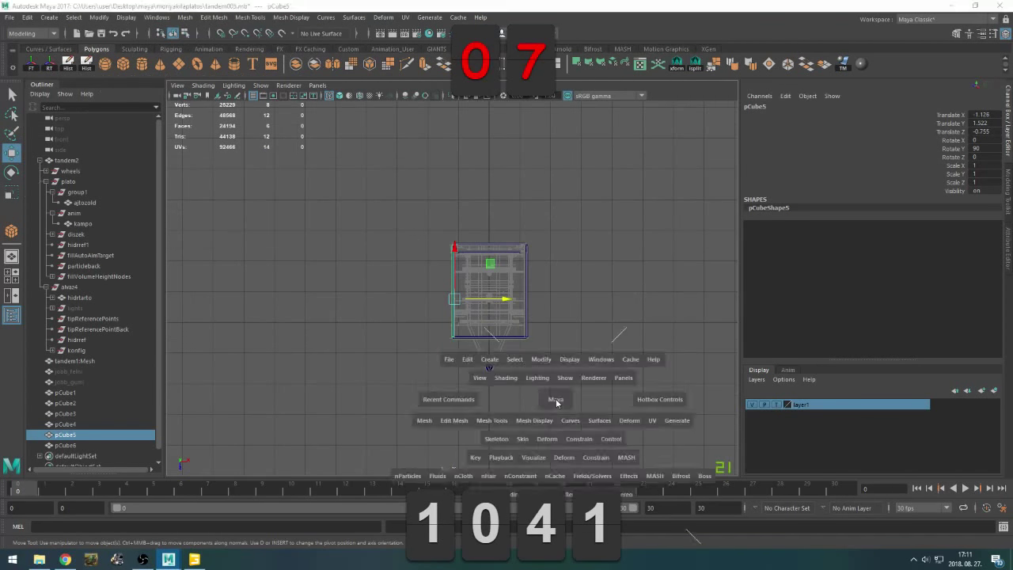
key("space")
left_click_drag(597, 258, 333, 360, "alt")
key("ctrl+z")
key("ctrl+z")
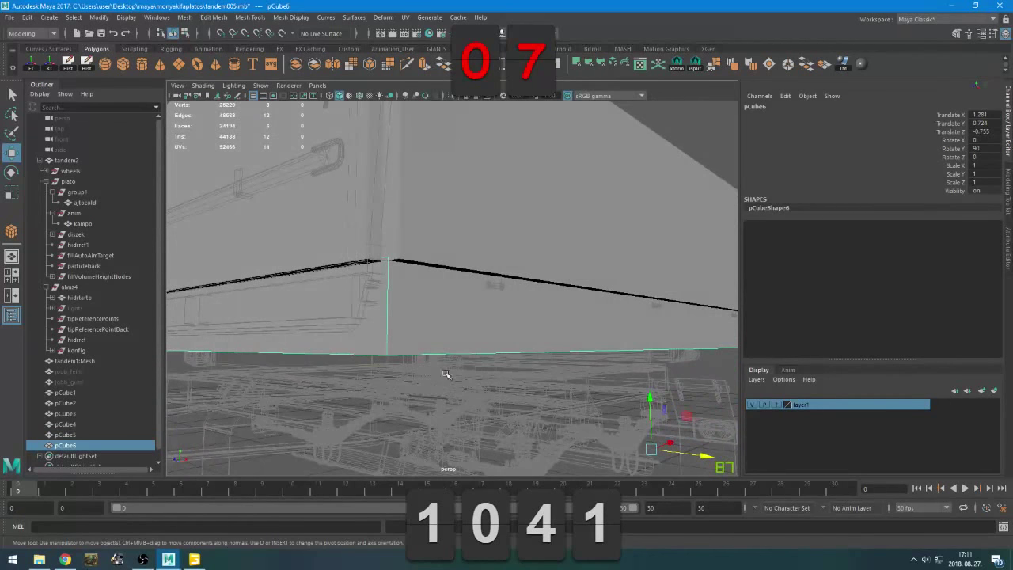
Try to raise the bottom edges of floor box pCube6, and undo the edge move
right_click_drag(557, 355, 560, 237)
double_click(423, 350)
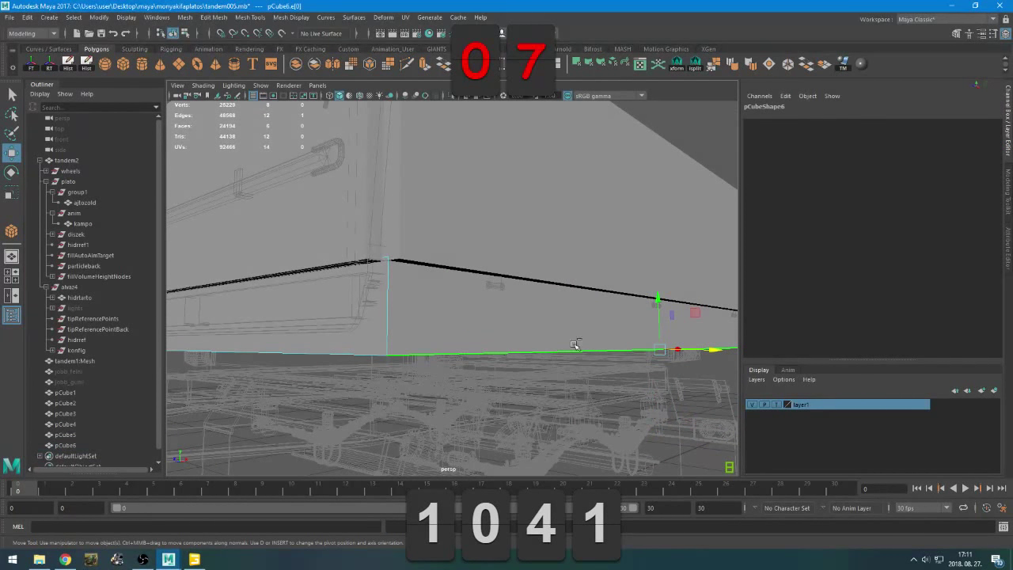
left_click(332, 354, "shift")
left_click_drag(446, 310, 448, 275)
key("ctrl+z")
scroll(429, 382, "down", 3)
left_click_drag(429, 383, 432, 360, "alt")
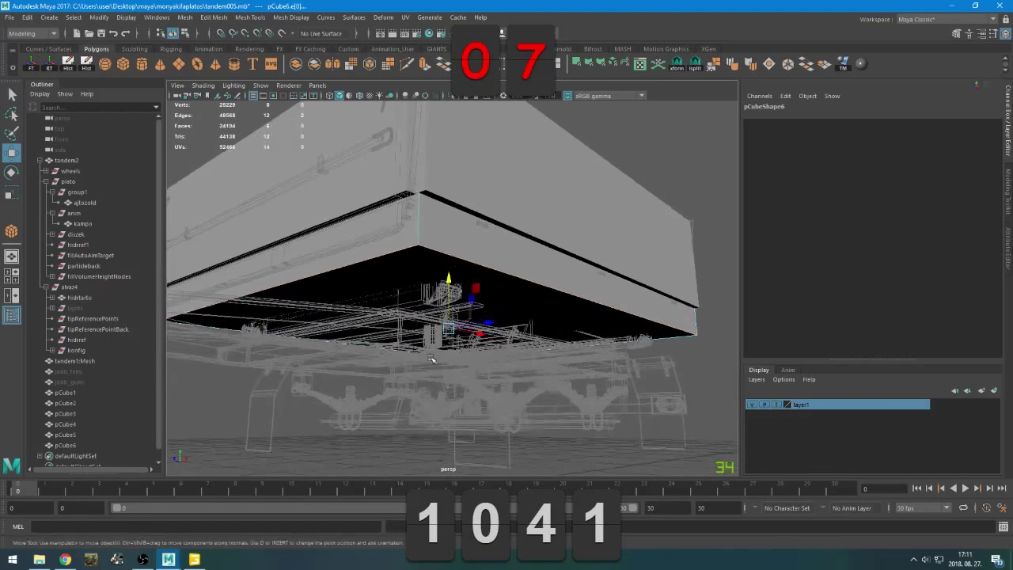
Raise pCube6's bottom face to thin the floor box and set layer1's display type to Reference
right_click_drag(433, 354, 430, 282)
mouse_move(449, 303)
left_mouse_down("alt")
mouse_move(455, 310)
mouse_move(457, 298)
left_mouse_up("alt")
left_click(457, 310)
left_click(777, 404)
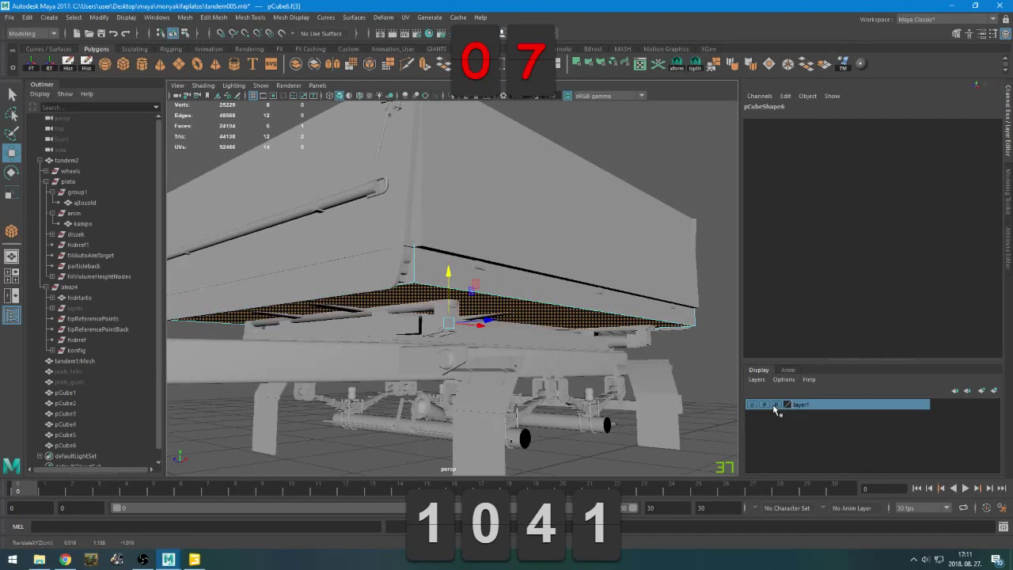
left_click_drag(575, 405, 452, 409, "alt")
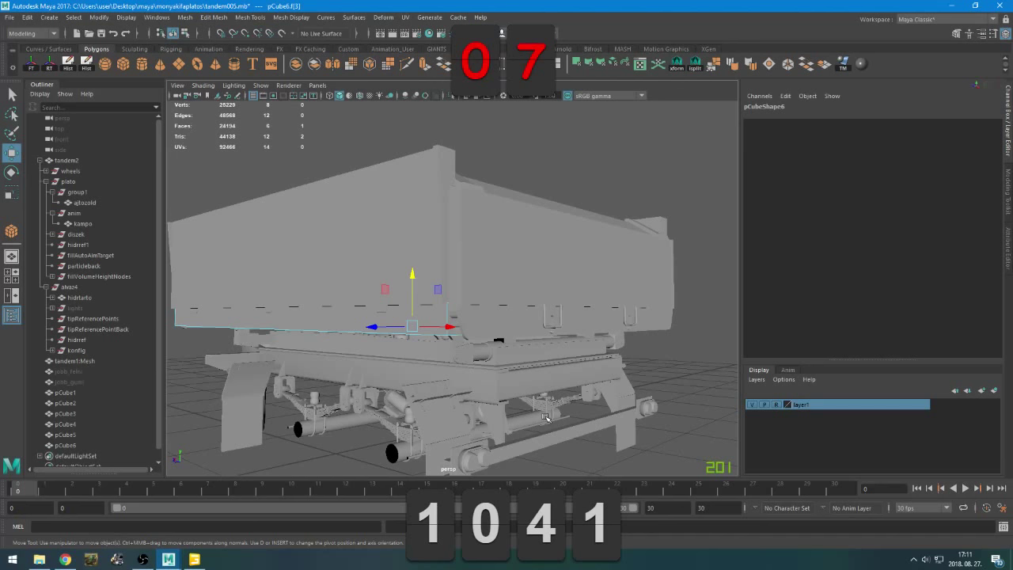
left_click_drag(461, 415, 551, 385, "alt")
Adjust an end face and the top face of floor box pCube6 to fit the shaded trailer bed
left_click(658, 304)
left_click_drag(665, 340, 605, 388, "alt")
middle_click_drag(568, 382, 582, 385, "shift")
left_click_drag(582, 386, 538, 394, "alt")
left_click(523, 284)
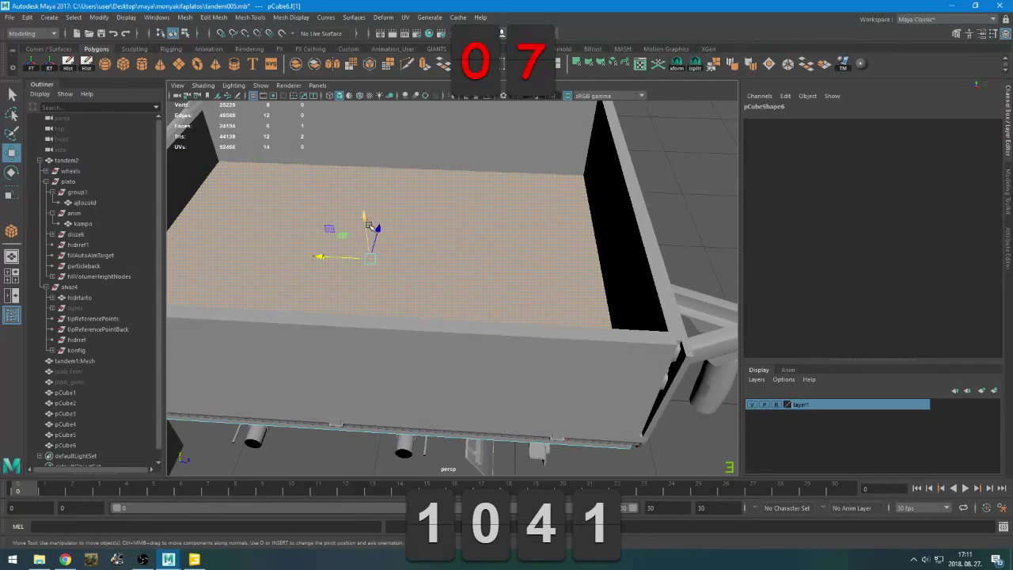
left_click_drag(366, 229, 370, 228)
left_click_drag(475, 294, 436, 259, "alt")
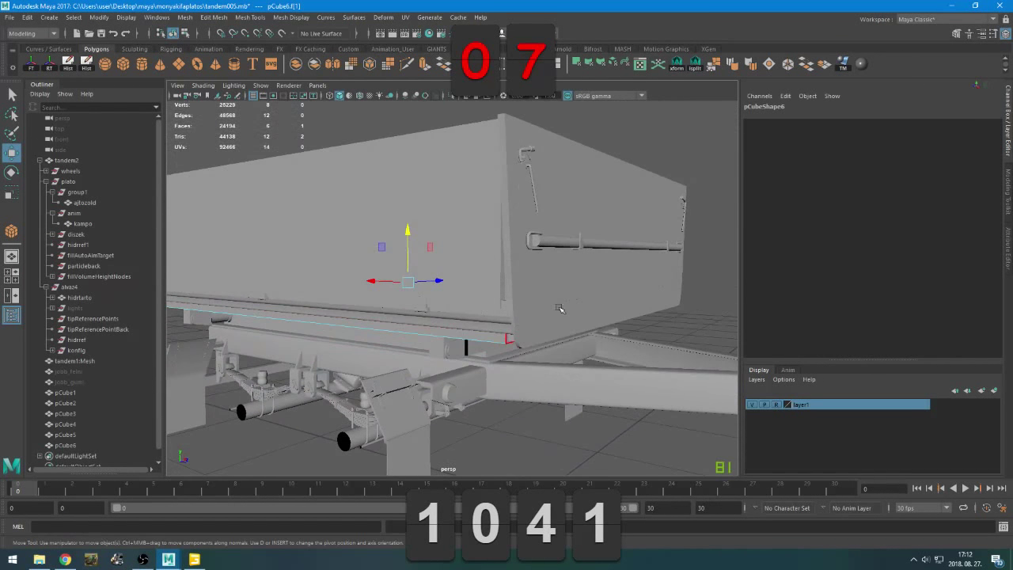
Return to object mode, select all six wall and floor boxes pCube1 to pCube6, and isolate them in the perspective view
left_click_drag(571, 315, 547, 335, "alt")
right_click_drag(633, 179, 674, 164)
left_click(422, 266)
left_click_drag(422, 266, 460, 353, "alt")
left_click(464, 317, "shift")
left_click(433, 215, "shift")
left_click(433, 214, "shift")
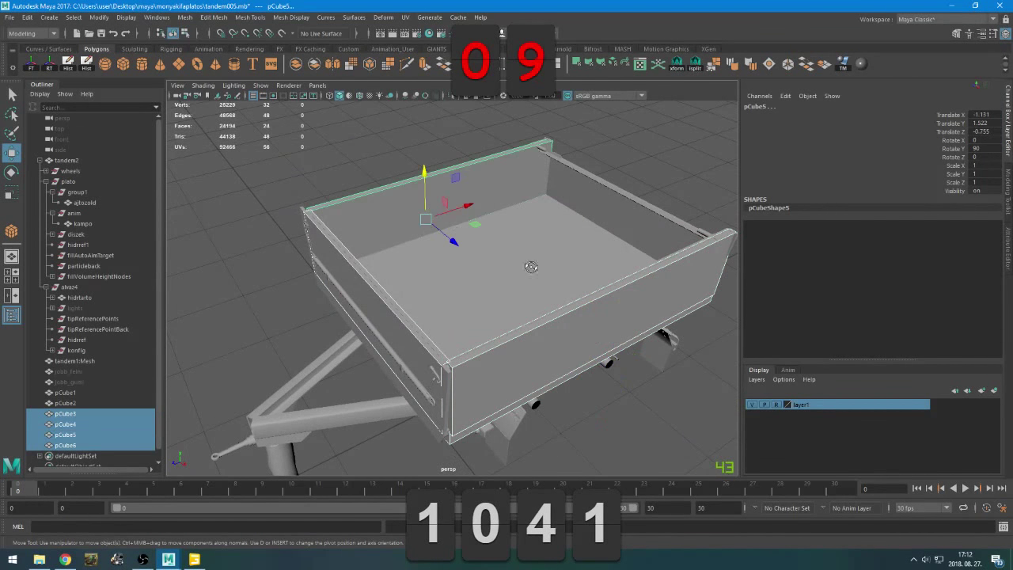
left_click_drag(531, 268, 540, 251, "alt")
left_click(598, 224, "shift")
left_click(625, 203, "shift")
left_click_drag(606, 270, 277, 355, "alt")
Rename the rear wall box pCube1 and the sloped upper rear box pCube2, entering ajtocoll for each
left_click(115, 403)
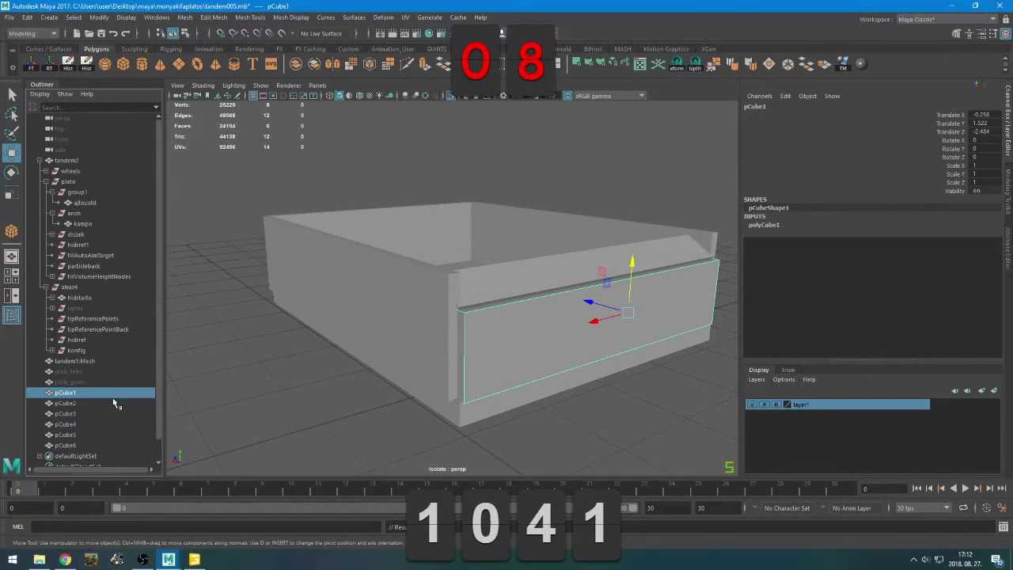
double_click(86, 392)
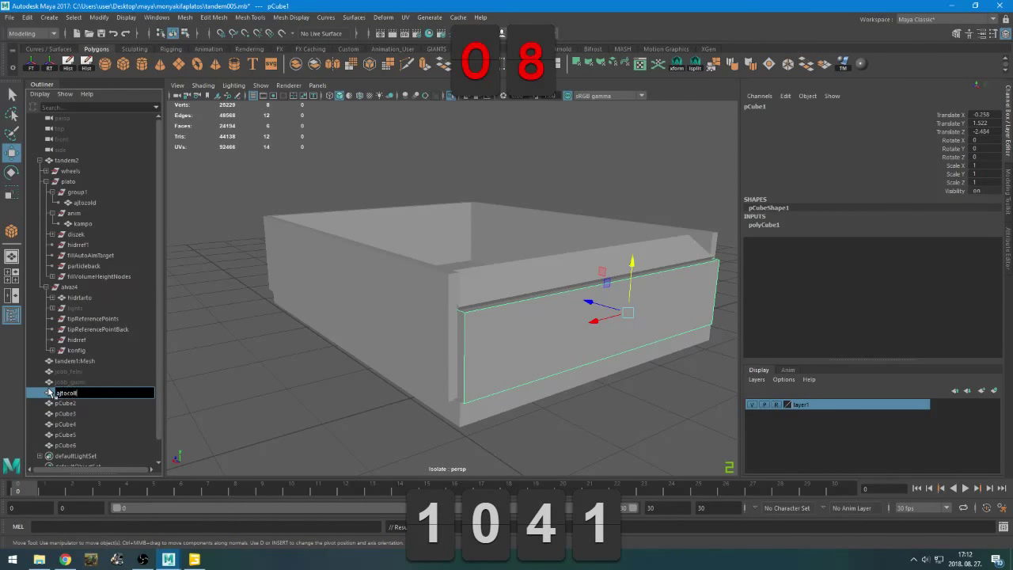
type("ajtocoll")
key("Return")
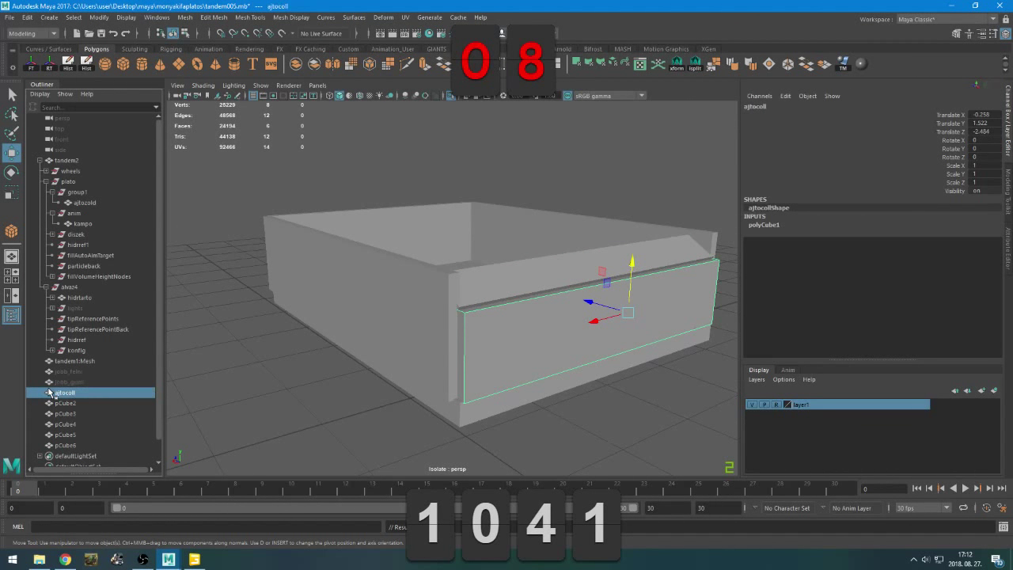
double_click(109, 404)
type("ajtocoll")
key("Return")
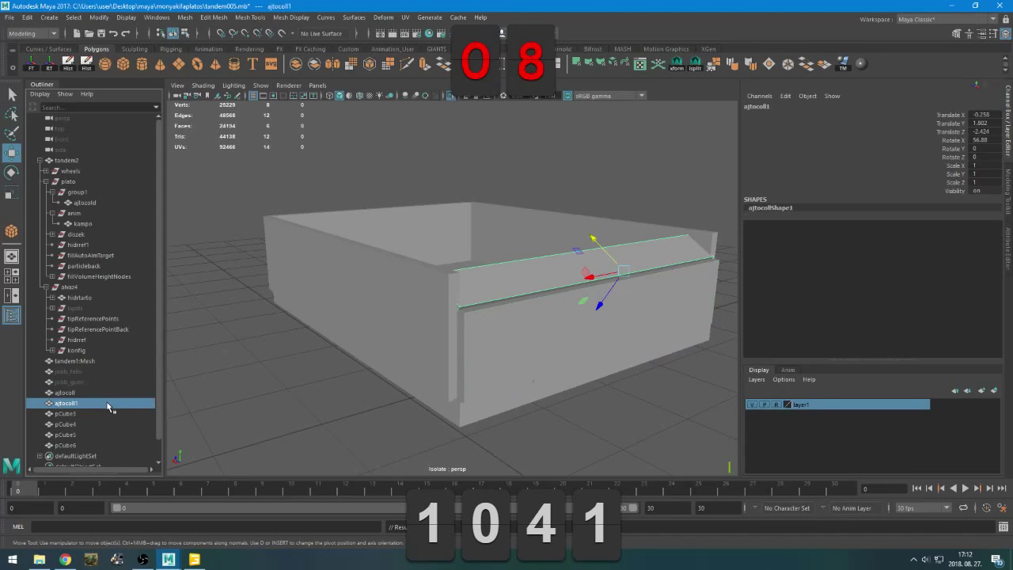
Rename the two side wall boxes pCube4 and pCube5, entering ajtocoll for each
left_click(312, 310)
double_click(70, 425)
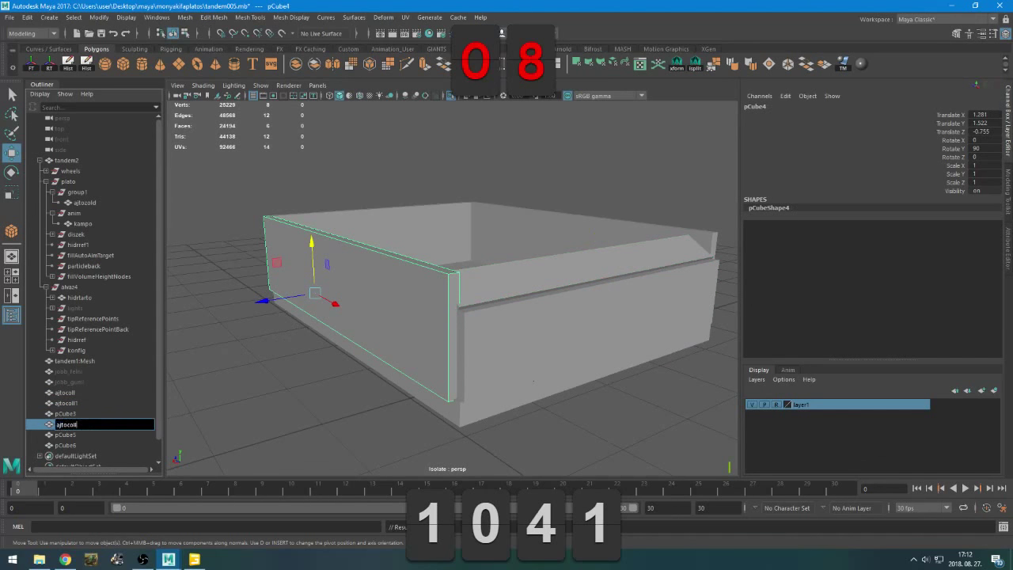
type("ajtocoll")
key("Return")
left_click(480, 266)
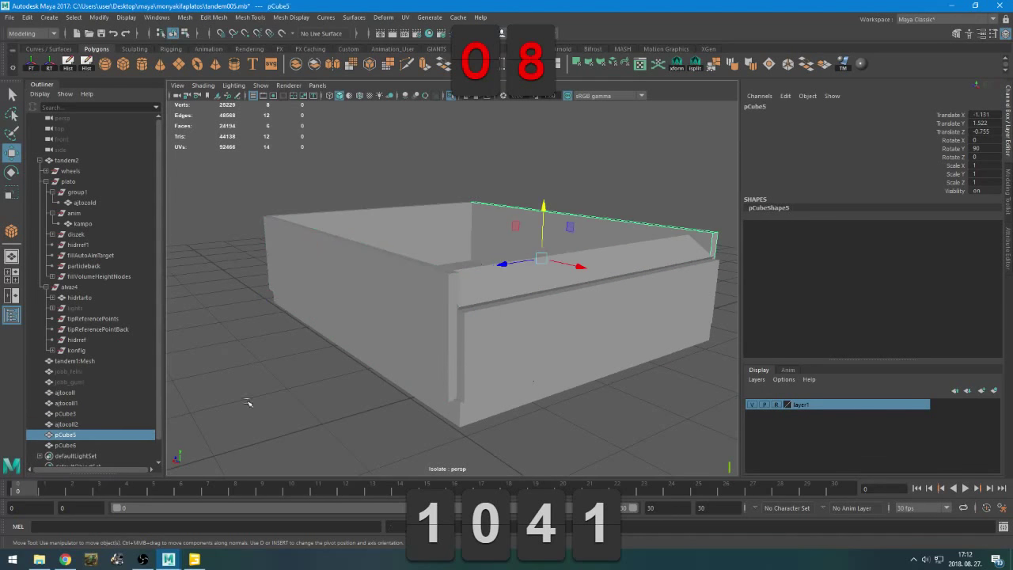
double_click(67, 435)
type("ajtocoll")
key("Return")
Rename the floor box pCube6 as platocoll
double_click(79, 447)
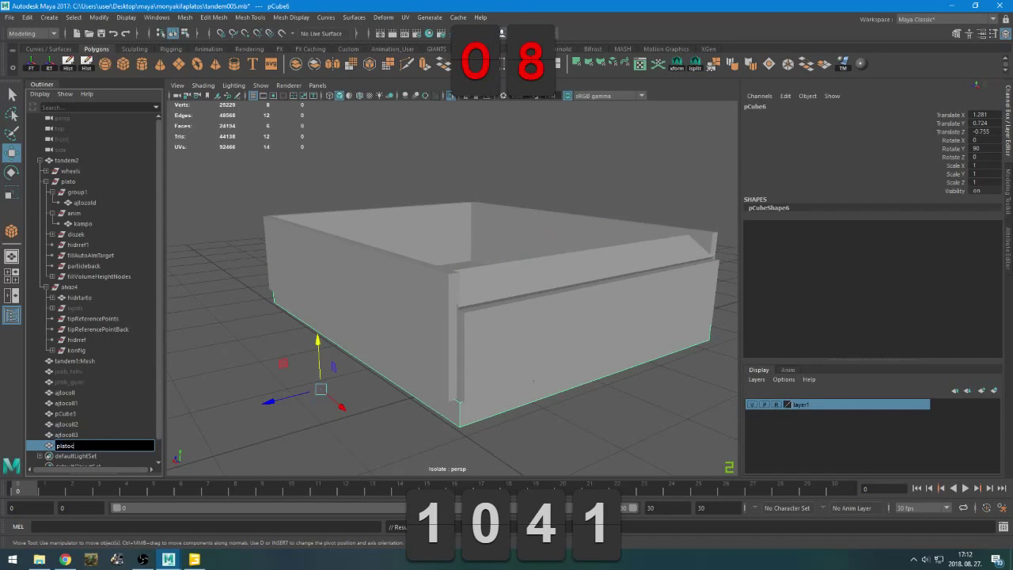
type("platocoll")
key("Return")
double_click(67, 413)
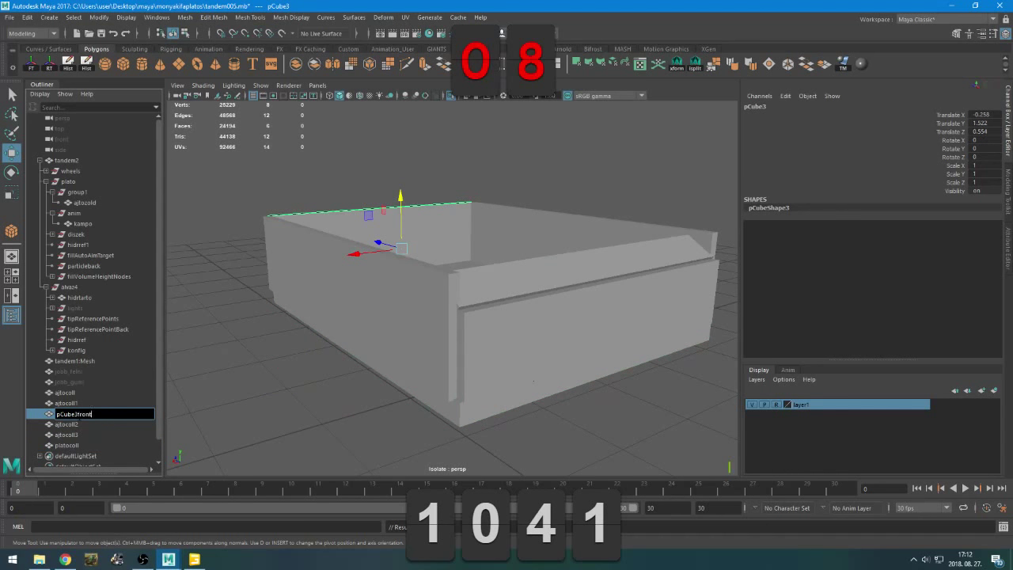
type("frontfalcoll")
key("Return")
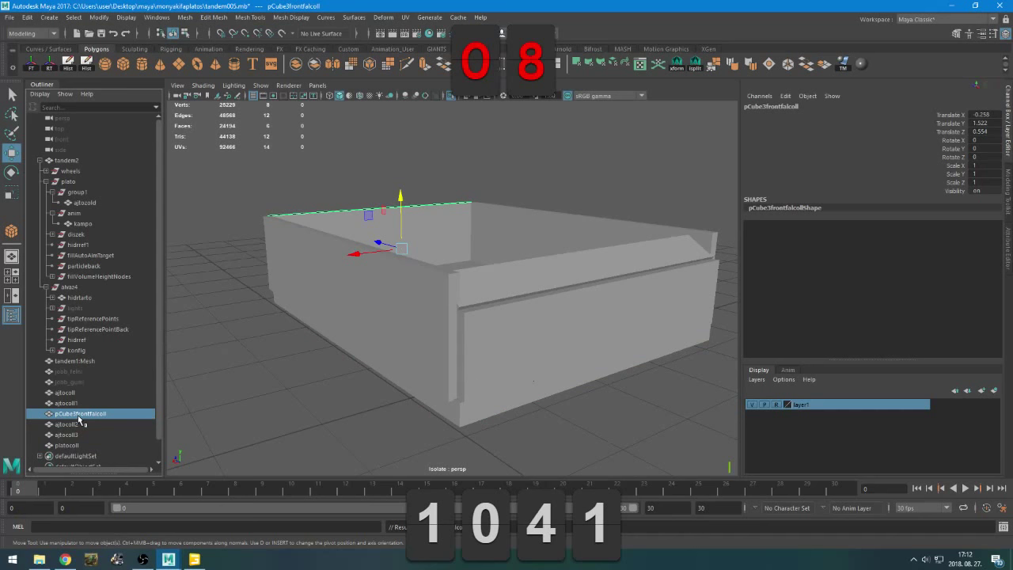
Rename the front wall box as frontfalcoll
double_click(79, 413)
type("frontfalcoll")
key("Return")
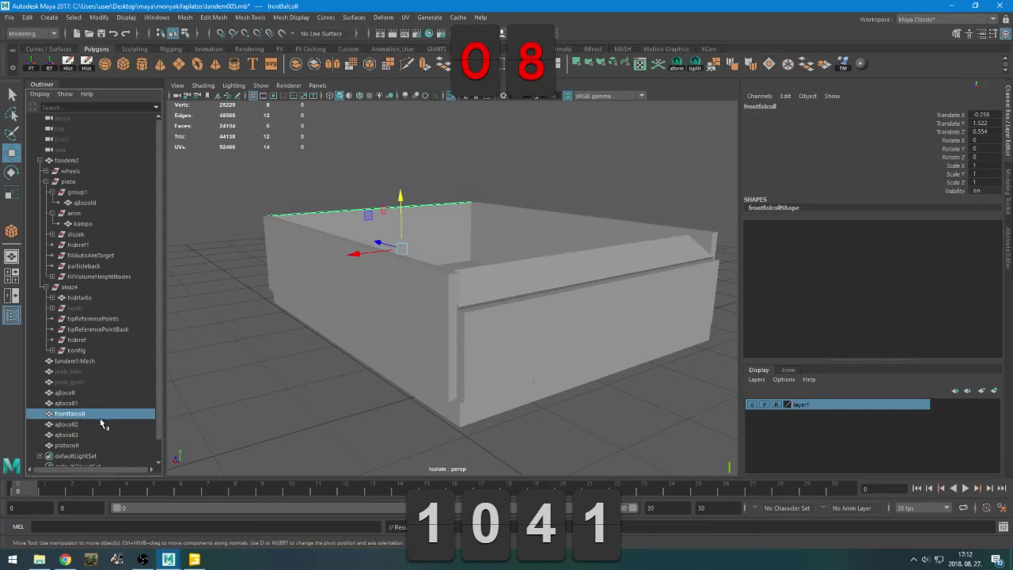
End the isolation to show the whole trailer, examine the drawbar and chassis, and clear the selection
left_click(81, 395)
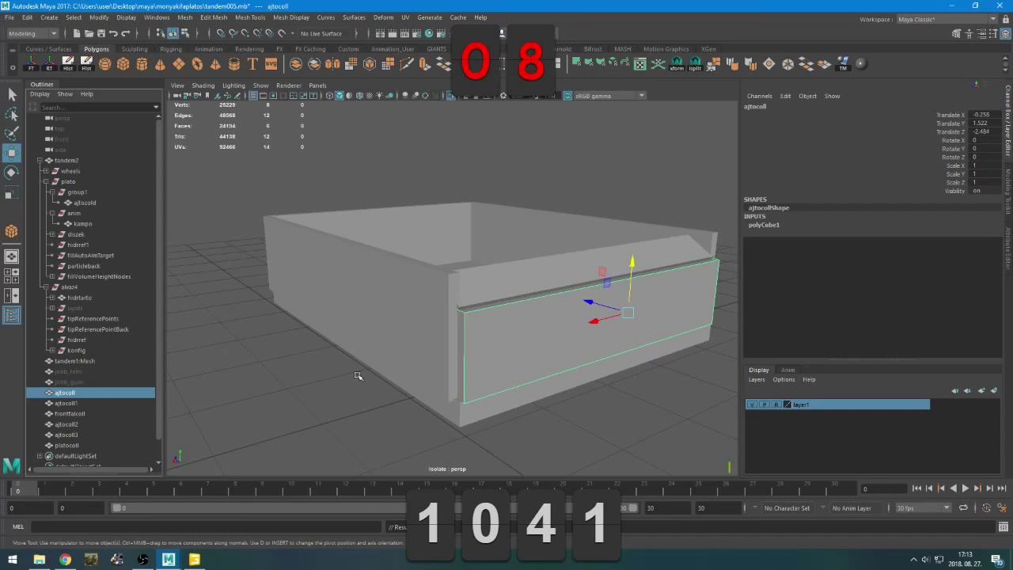
left_click_drag(358, 376, 405, 328, "alt")
key("ctrl+1")
right_click_drag(405, 328, 377, 322, "alt")
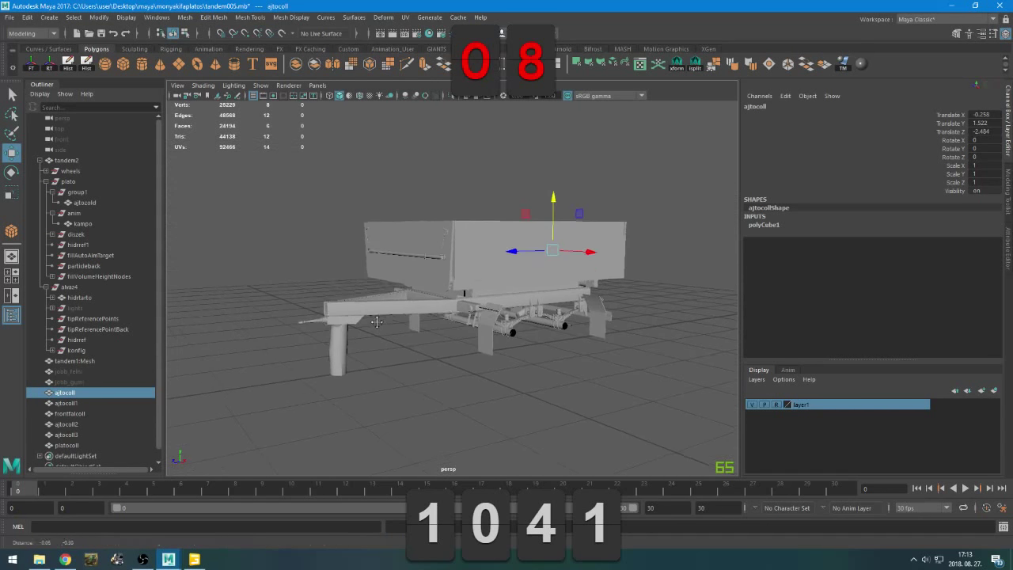
mouse_move(377, 322)
left_mouse_down("alt")
mouse_move(369, 319)
mouse_move(393, 333)
left_mouse_up("alt")
scroll(375, 326, "up", 4)
middle_click_drag(437, 366, 389, 338, "alt")
left_click_drag(390, 338, 393, 342, "alt")
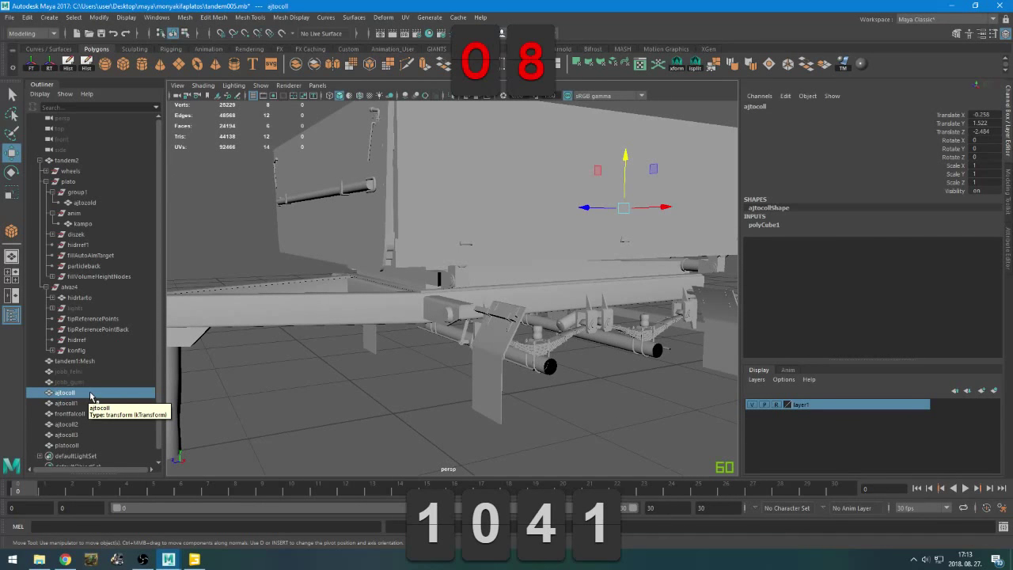
scroll(312, 384, "down", 6)
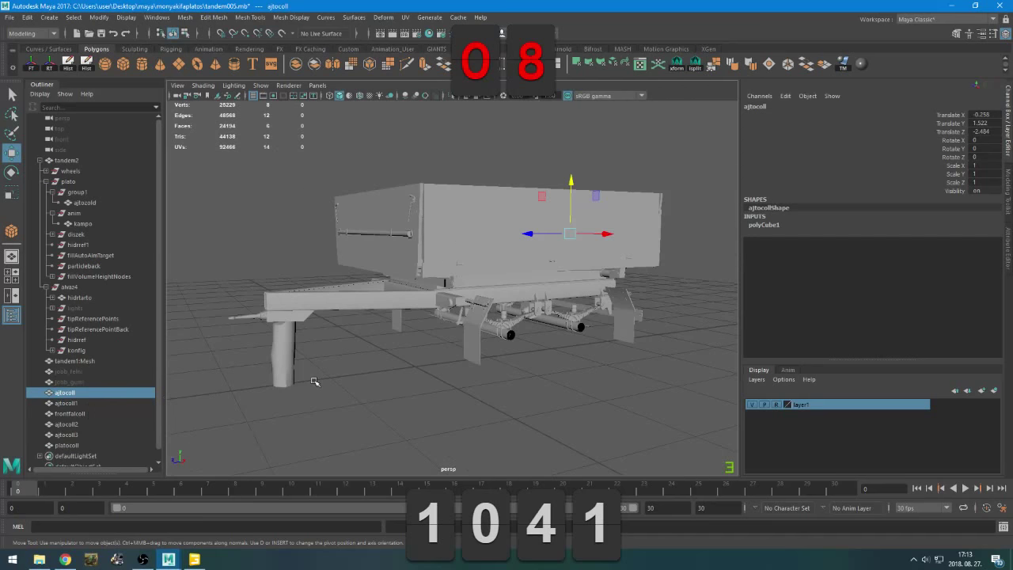
left_click(372, 316)
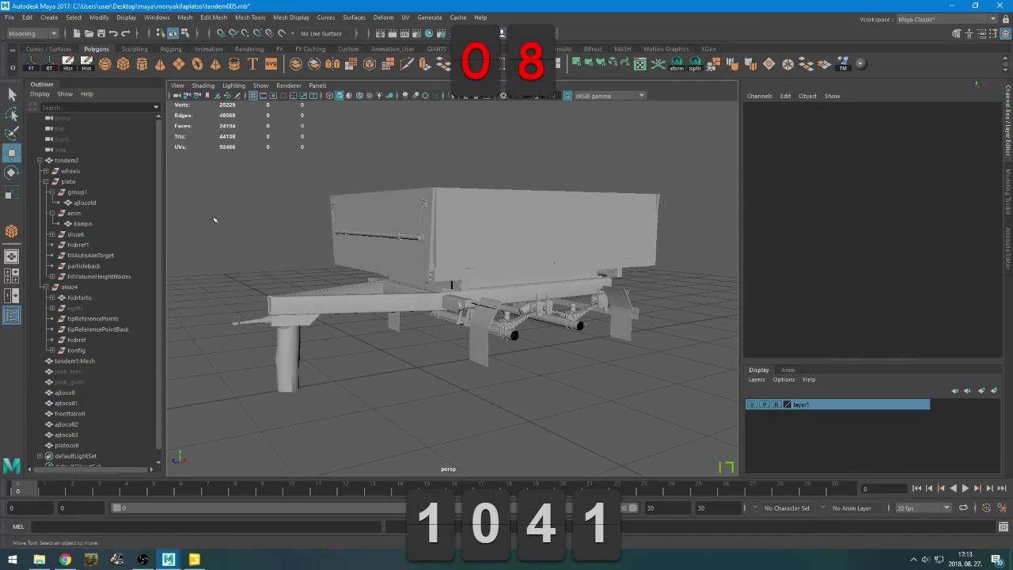
left_click_drag(265, 199, 393, 278, "alt")
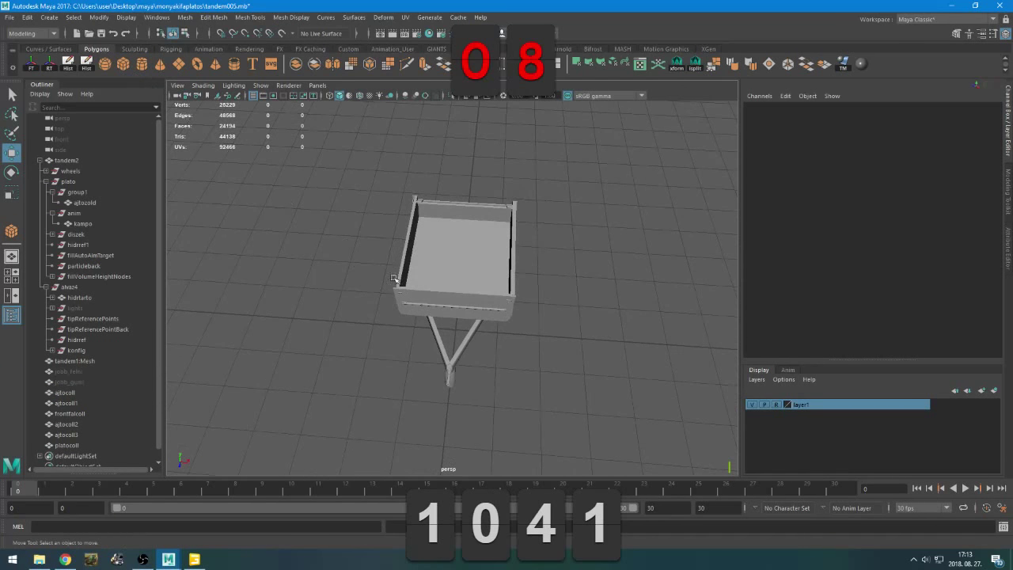
Create a box about 1.354 wide, 0.24 high and 1.476 deep at the drawbar, and centre it over the drawbar in the top view
key("y")
left_click_drag(426, 318, 478, 382)
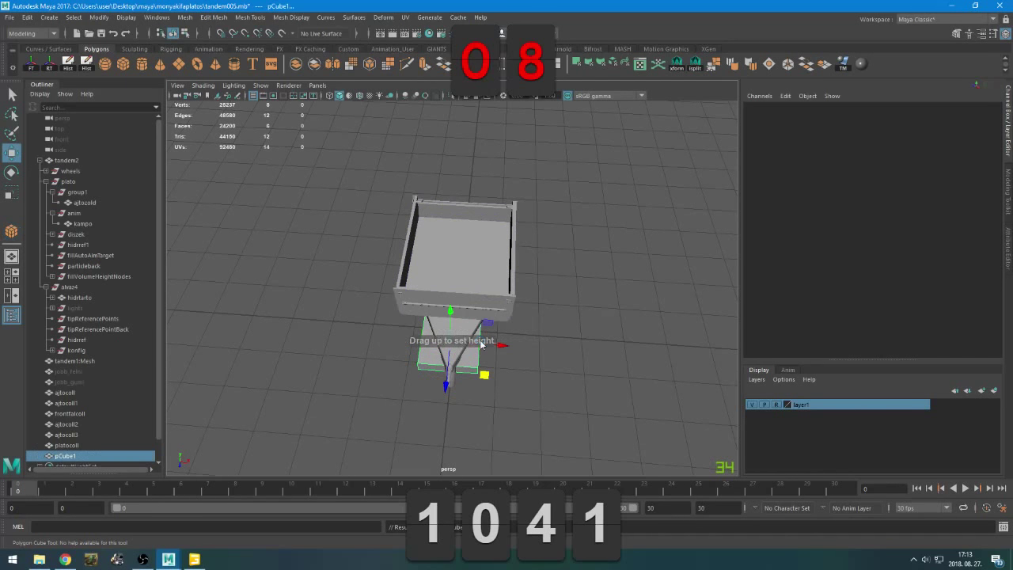
left_click_drag(480, 345, 480, 339)
key("space")
key("space")
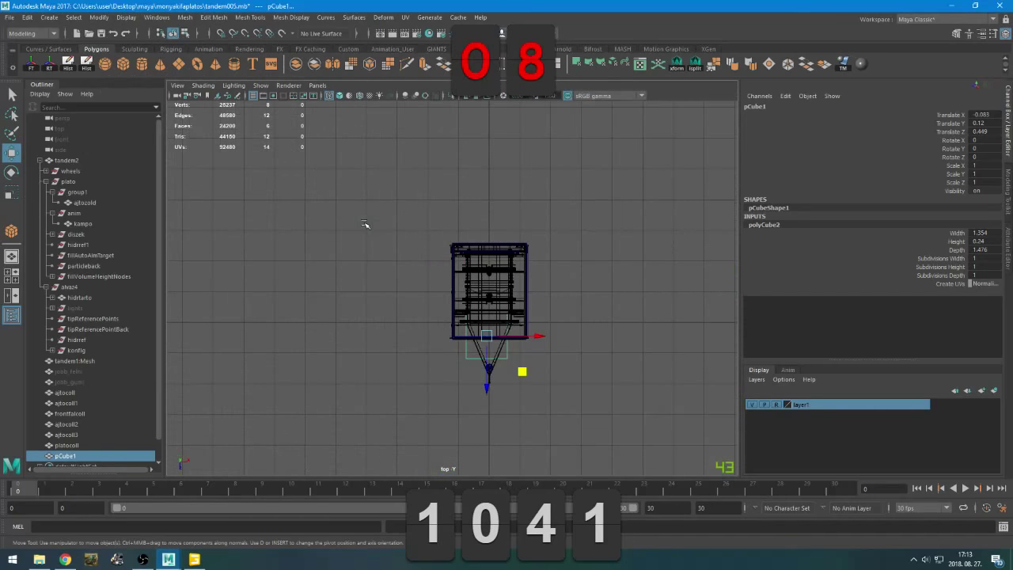
key("f")
scroll(538, 398, "down", 3)
middle_click_drag(456, 252, 464, 362)
Narrow the front vertices of drawbar box pCube1 to match the tip of the V-shaped drawbar
right_click_drag(618, 255, 565, 255)
left_click_drag(645, 375, 161, 442)
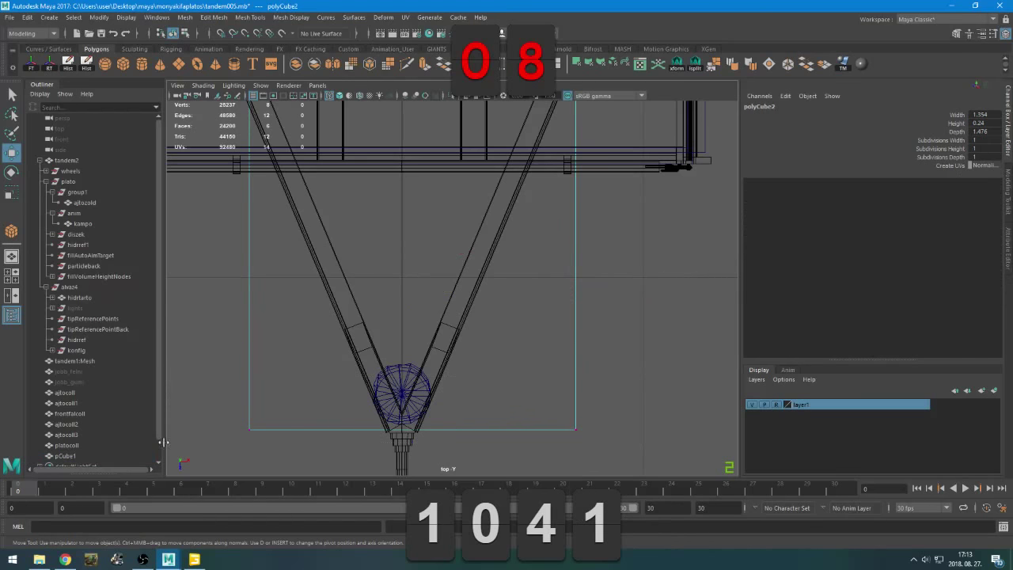
key("r")
left_click_drag(459, 430, 402, 434)
key("w")
Move pCube1's rear vertices back to the chassis cross beam and widen them slightly to follow the drawbar's outer edges
middle_click_drag(462, 331, 480, 430, "alt")
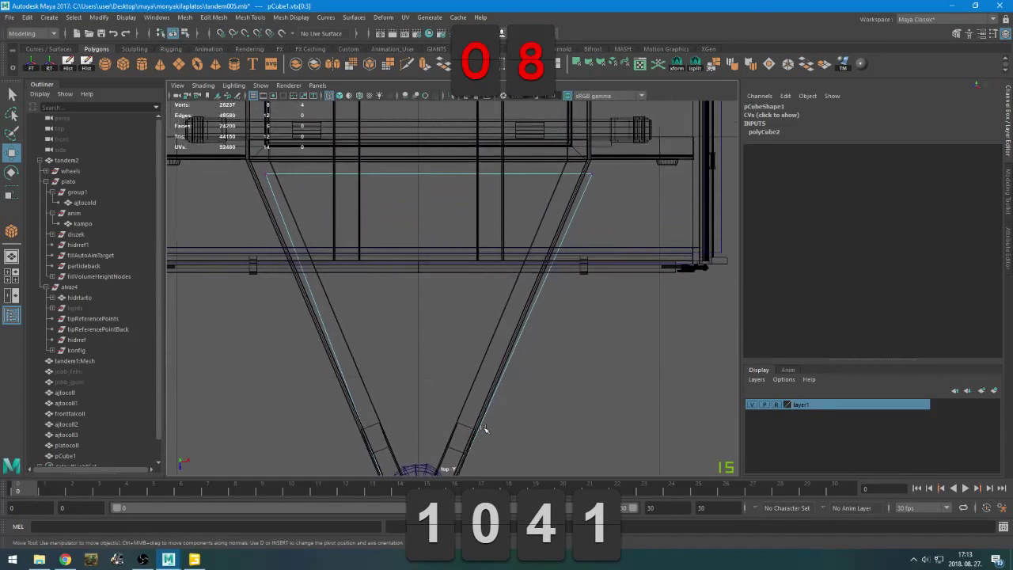
left_click_drag(618, 136, 194, 240)
left_click_drag(427, 203, 420, 161)
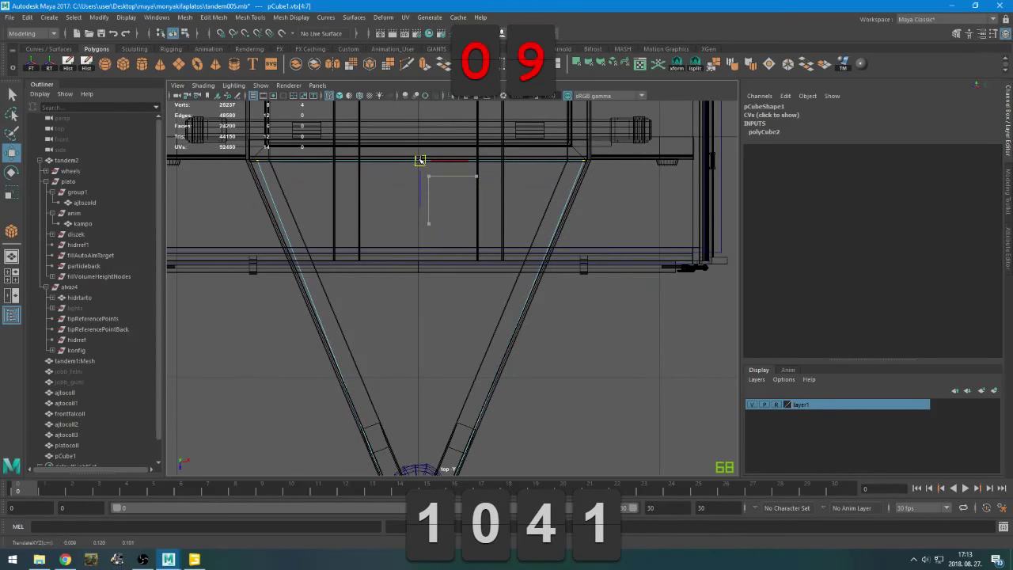
key("r")
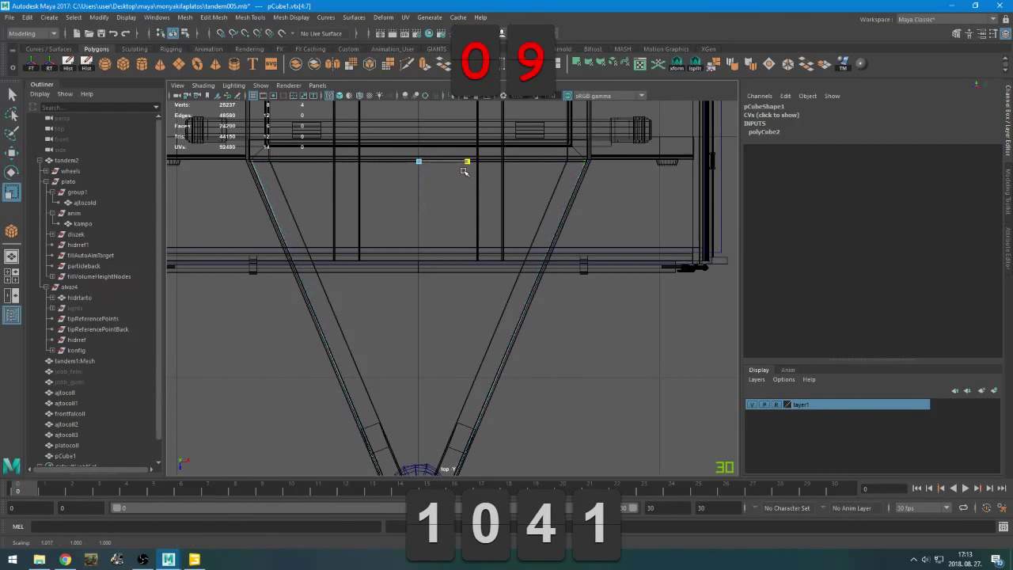
In the side view, raise all of pCube1's vertices to the drawbar's height and align its top vertices with the beam's upper edge
key("space")
key("space")
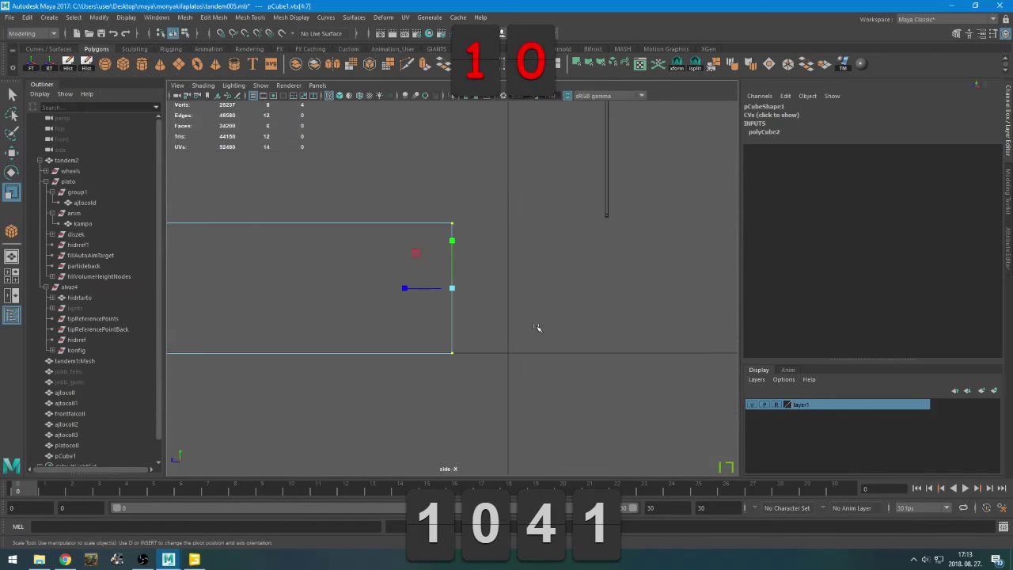
scroll(459, 329, "down", 10)
scroll(428, 325, "up", 4)
left_click_drag(507, 265, 310, 340)
scroll(310, 346, "up", 1)
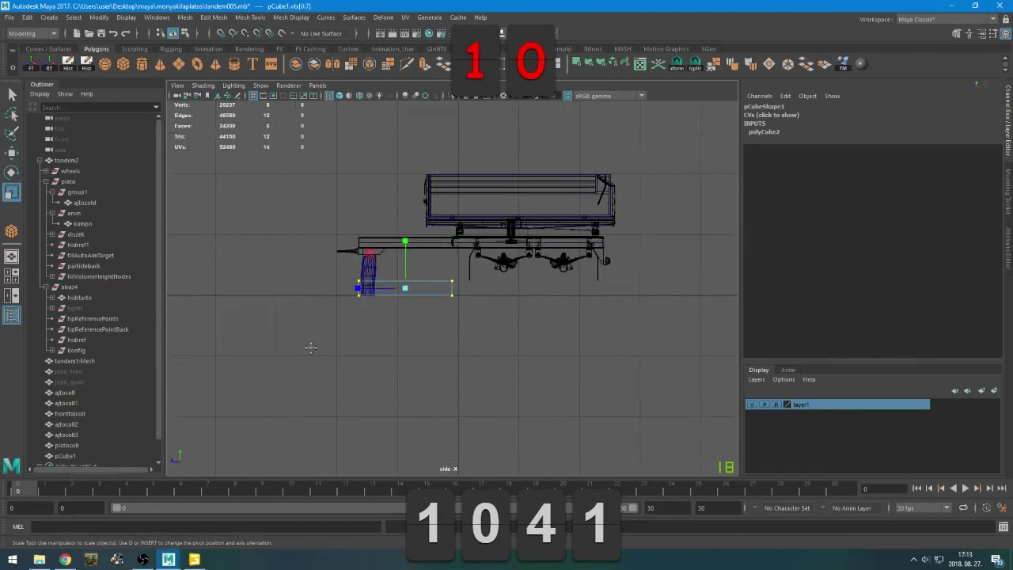
scroll(369, 423, "up", 4)
middle_click_drag(309, 345, 401, 351, "alt")
key("w")
left_click_drag(320, 258, 546, 305)
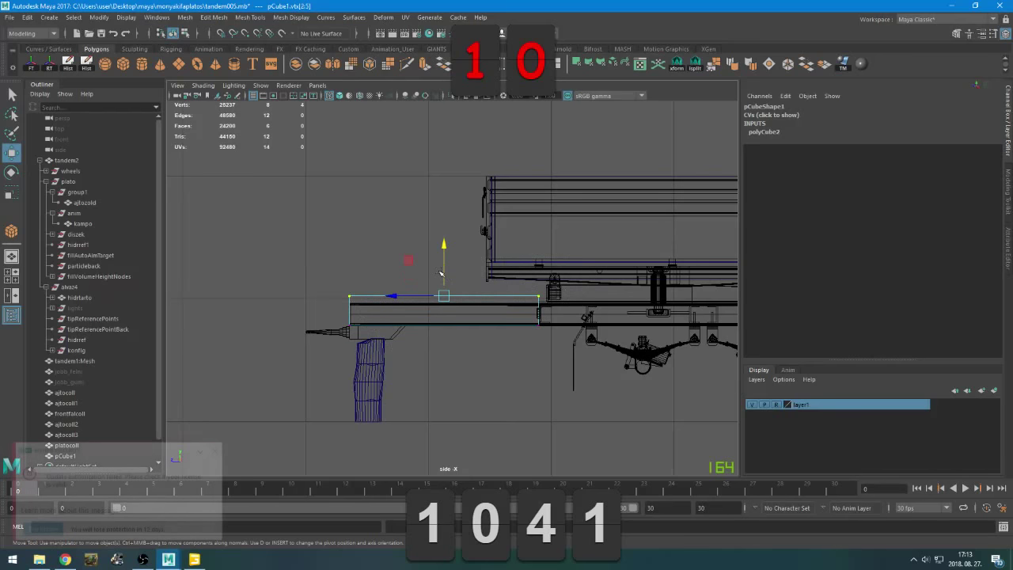
left_click_drag(446, 261, 448, 264)
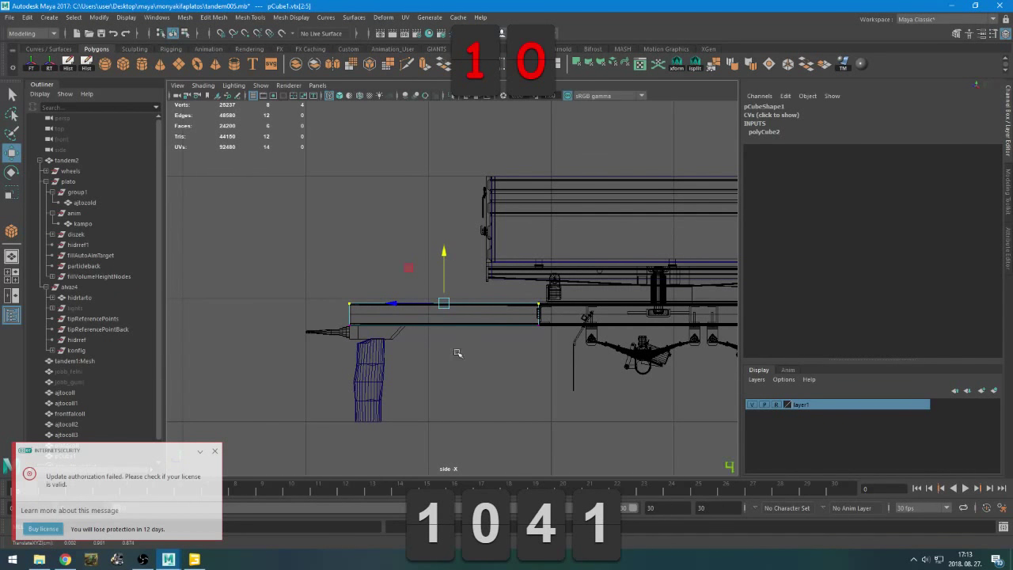
Return pCube1 to object mode and examine its fit around the drawbar from above and below in the perspective view
key("space")
key("space")
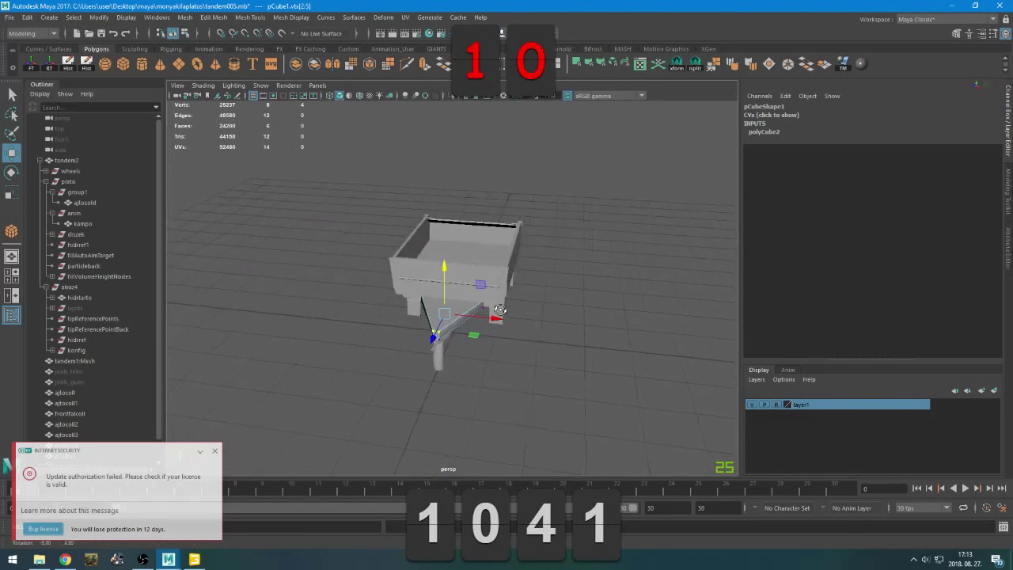
left_click_drag(500, 310, 510, 305, "alt")
right_click_drag(568, 256, 618, 240)
scroll(547, 348, "up", 6)
left_click_drag(498, 372, 501, 381, "alt")
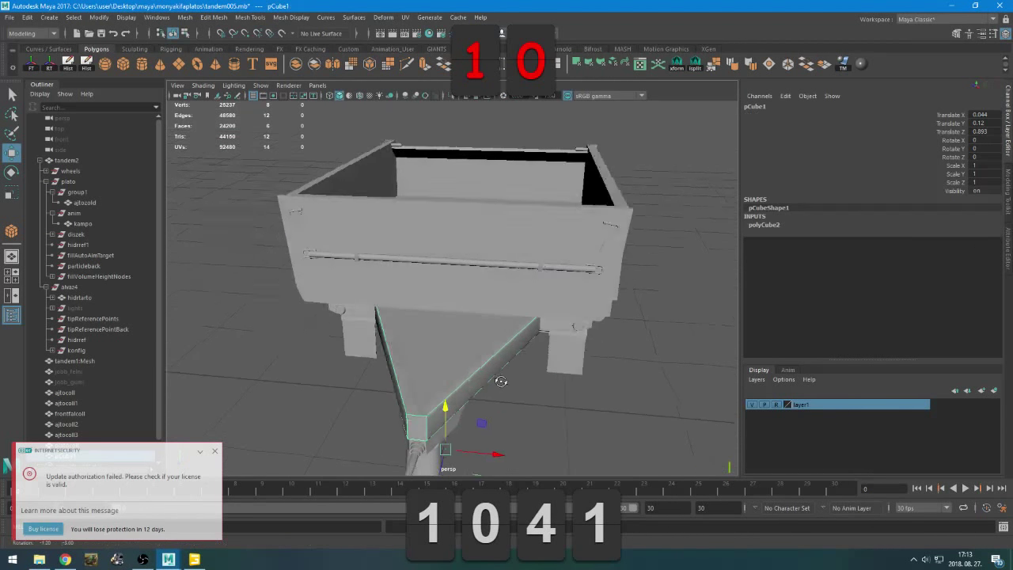
scroll(502, 381, "up", 10)
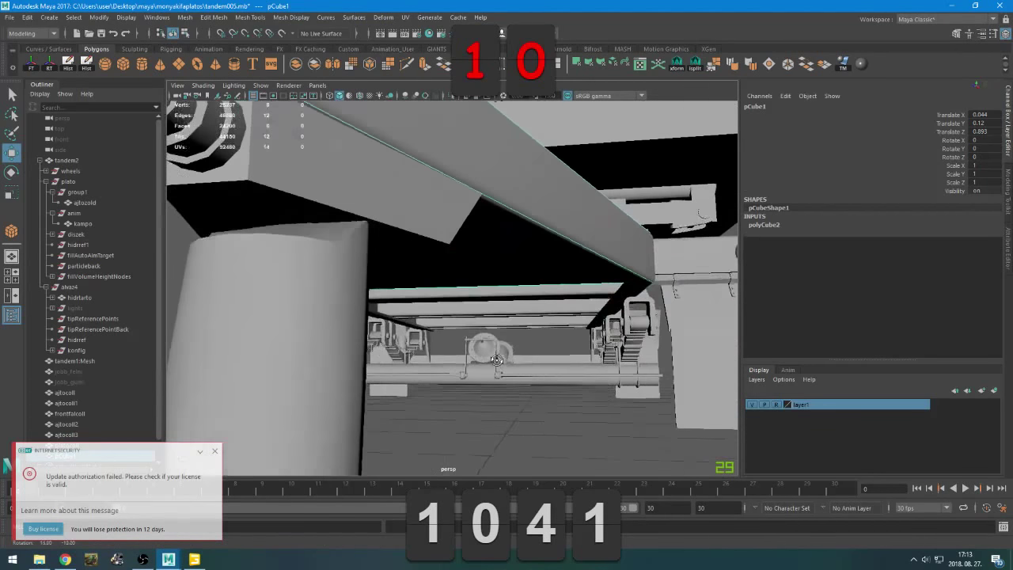
scroll(497, 360, "down", 8)
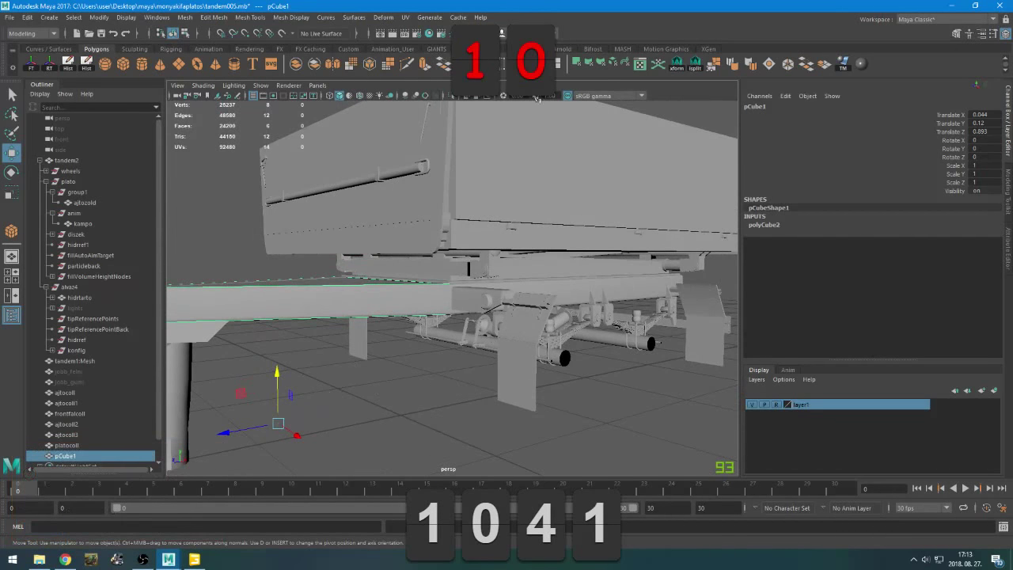
Centre the pivots and freeze the transformations of drawbar box pCube1 and the six renamed wall and floor boxes
left_click(674, 66)
scroll(122, 380, "down", 1)
left_click(75, 369)
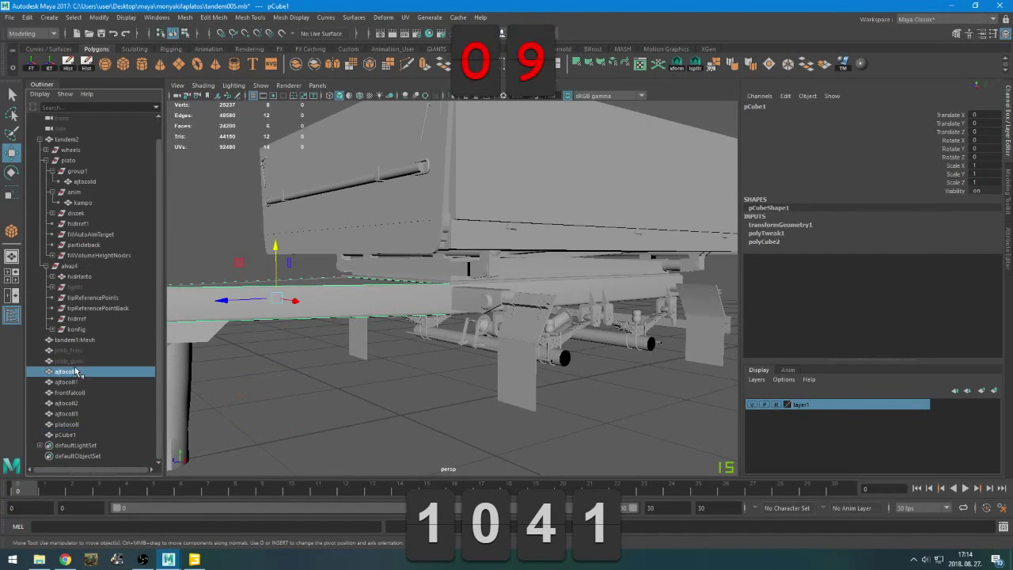
left_click(71, 424, "shift")
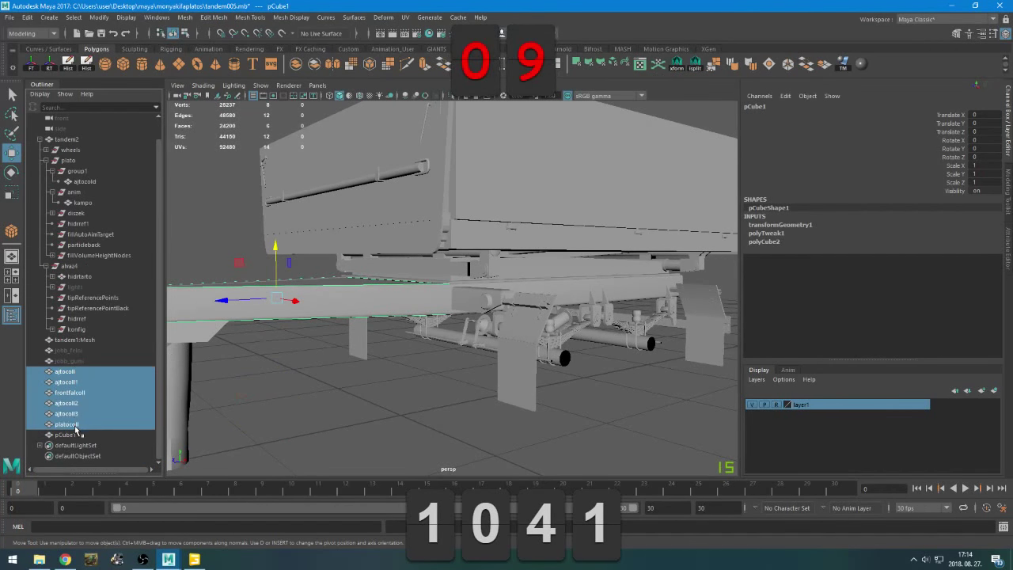
left_click(680, 65)
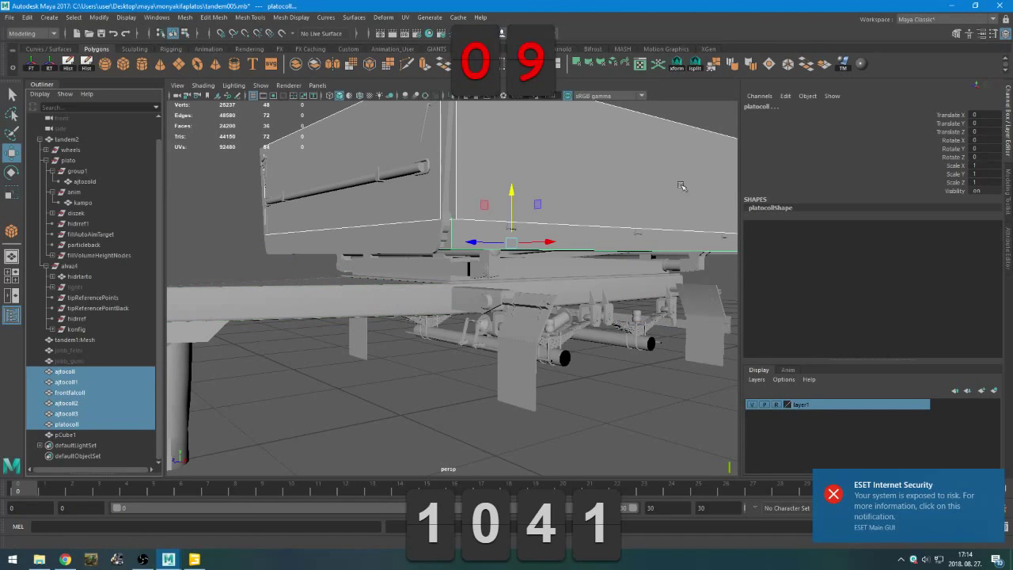
Rename the drawbar collision box pCube1 as rudcoll and parent it under the chassis group alvaz4
left_click(65, 435)
double_click(65, 434)
type("rudco")
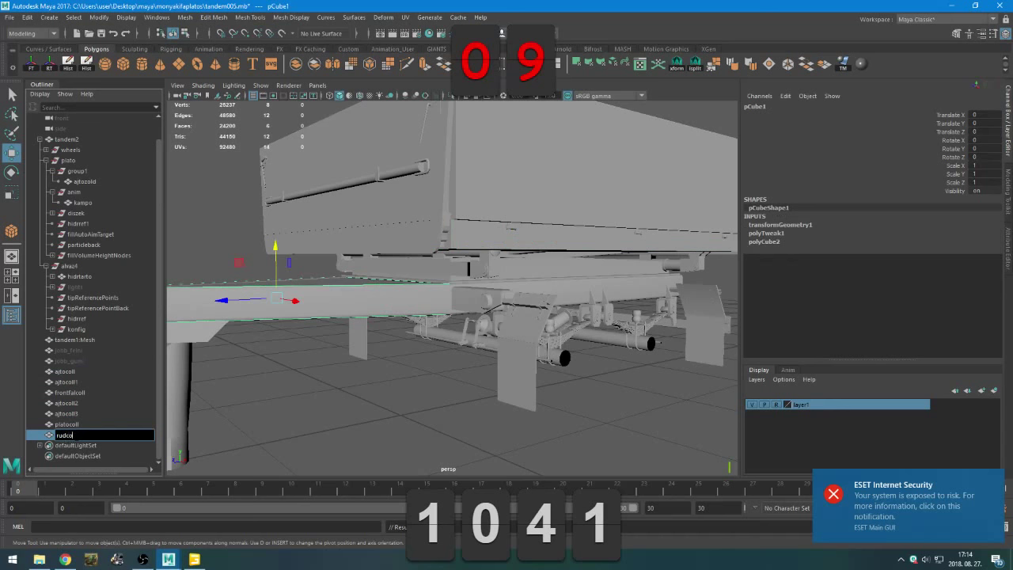
type("ll")
key("Return")
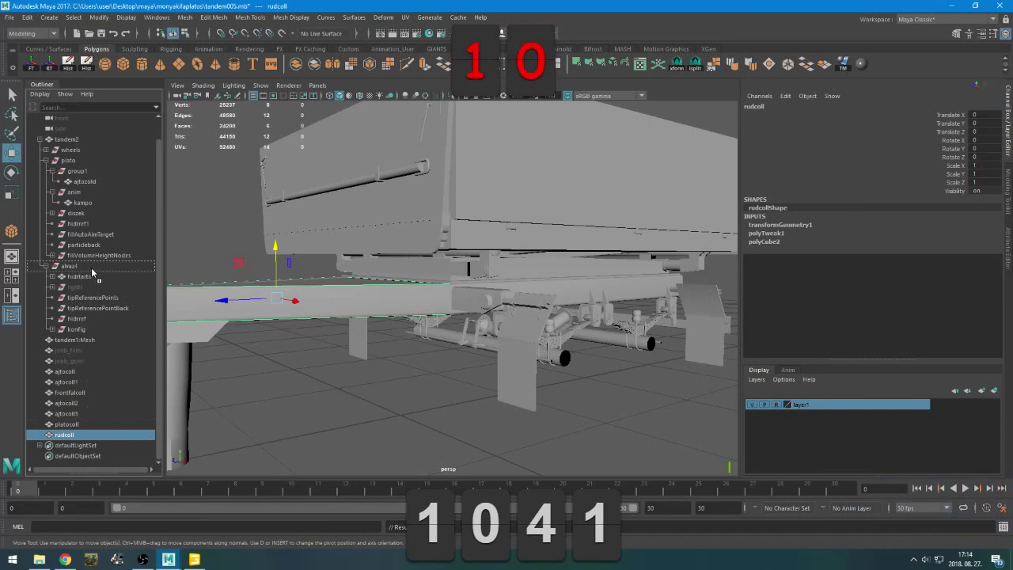
middle_click_drag(92, 272, 92, 273)
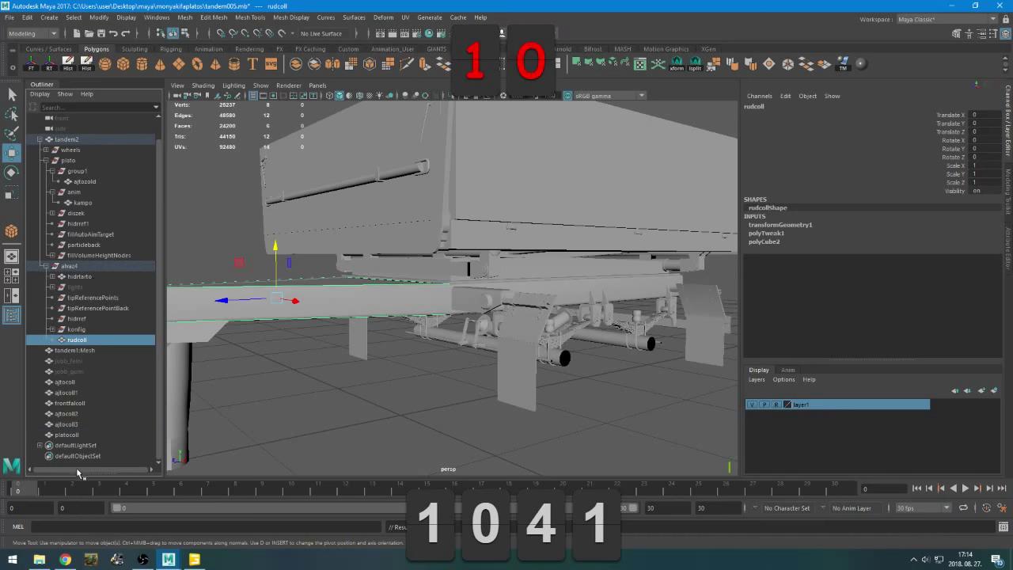
Hide the drawbar collision box rudcoll and the six wall and floor collision boxes from ajtocoll to platocoll
left_click(67, 435)
mouse_move(327, 367)
left_mouse_down("alt")
mouse_move(267, 357)
mouse_move(320, 365)
left_mouse_up("alt")
left_click(255, 347)
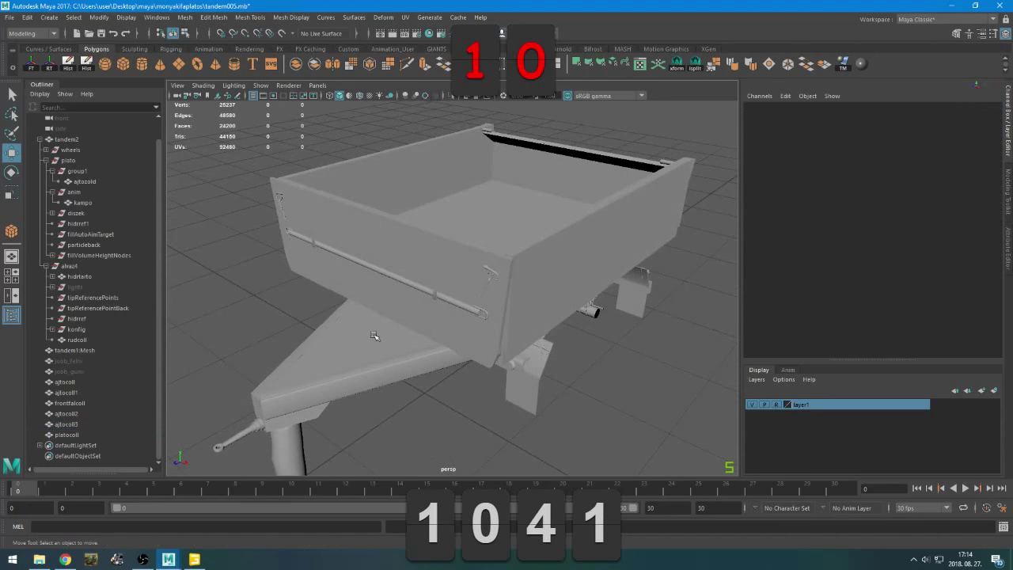
left_click(76, 329)
left_click(77, 339)
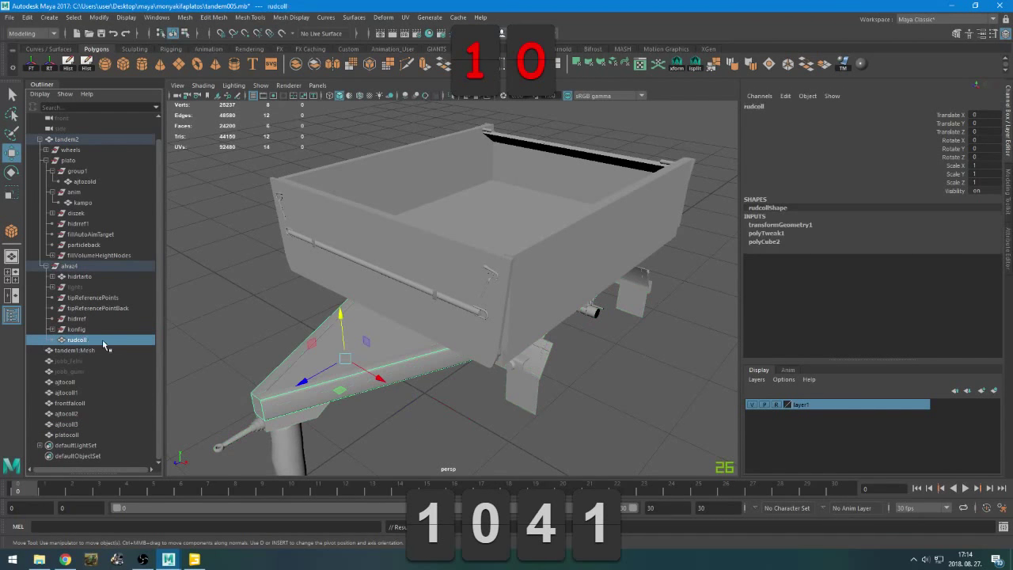
left_click(1007, 251)
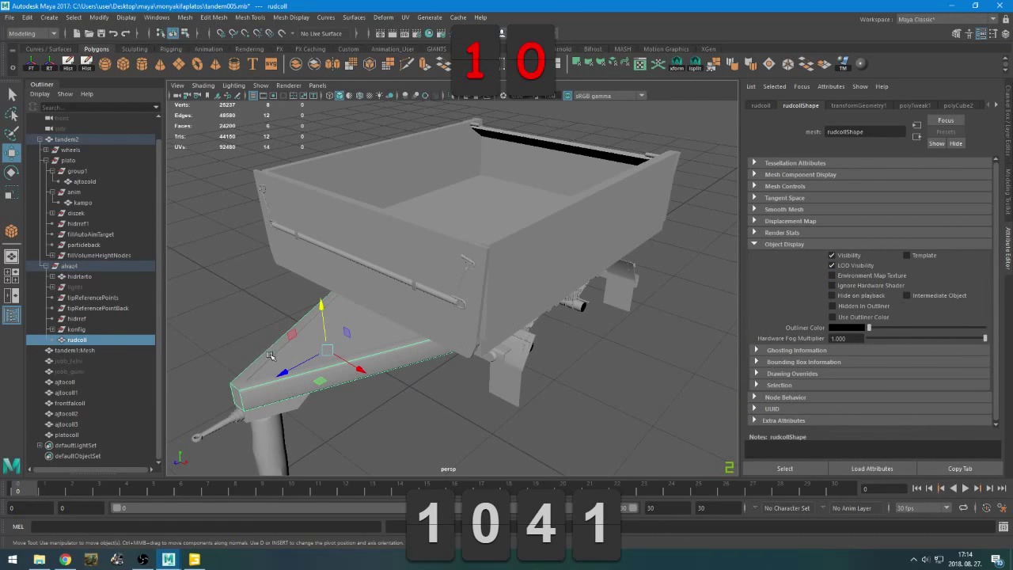
key("ctrl+h")
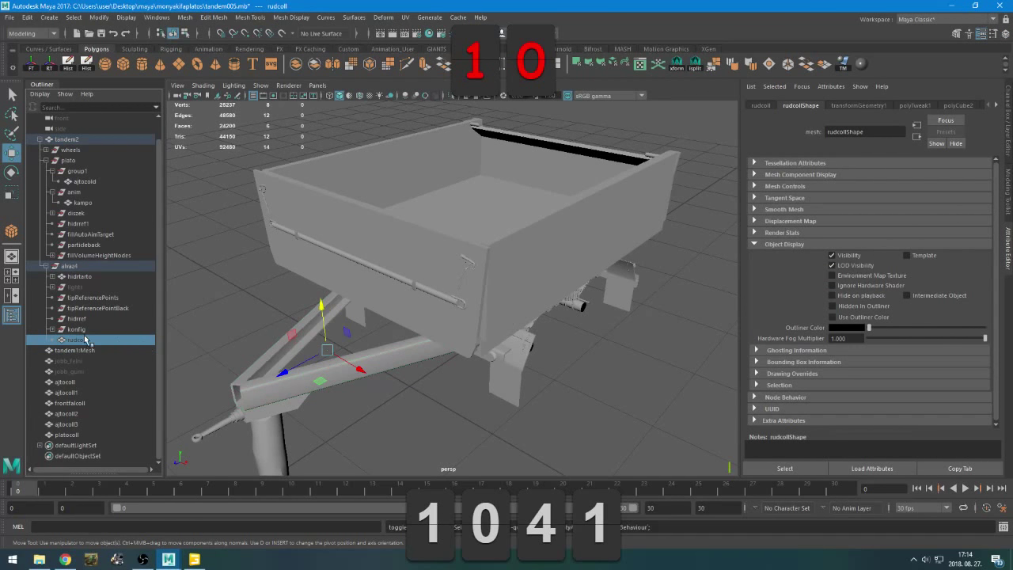
key("ctrl+h")
key("ctrl+h")
key("ctrl+h")
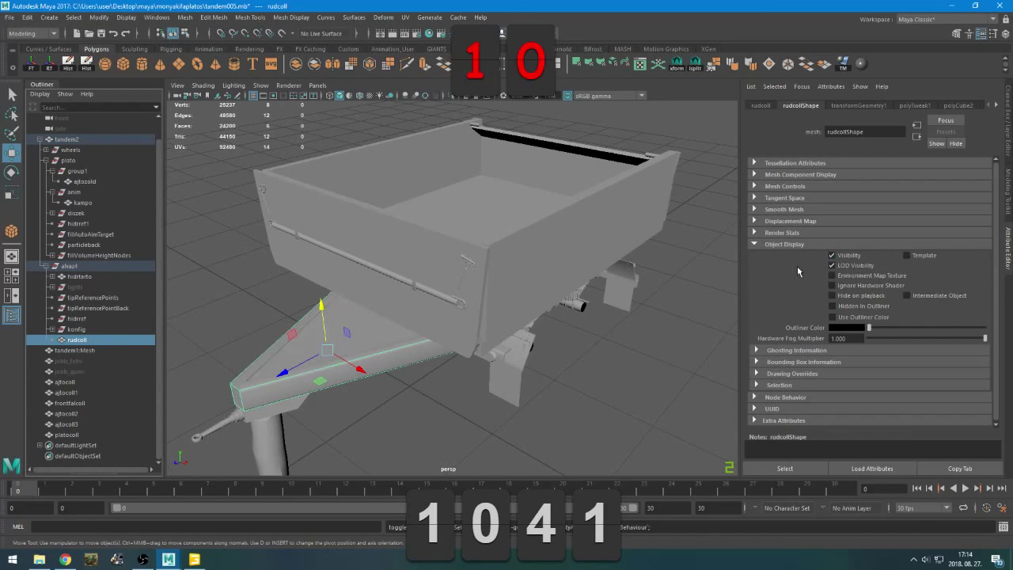
key("ctrl+h")
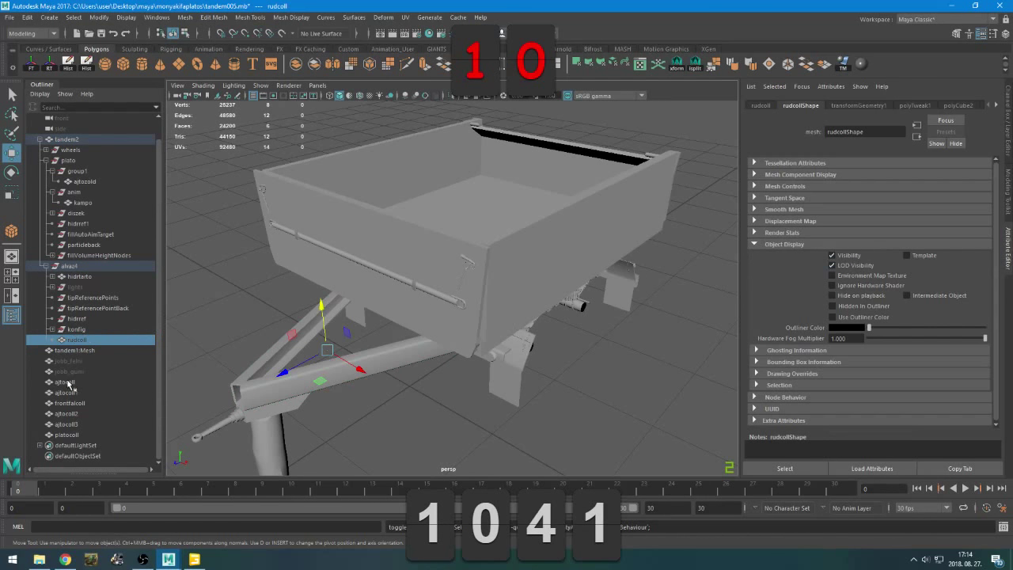
left_click_drag(68, 385, 91, 436)
key("ctrl+h")
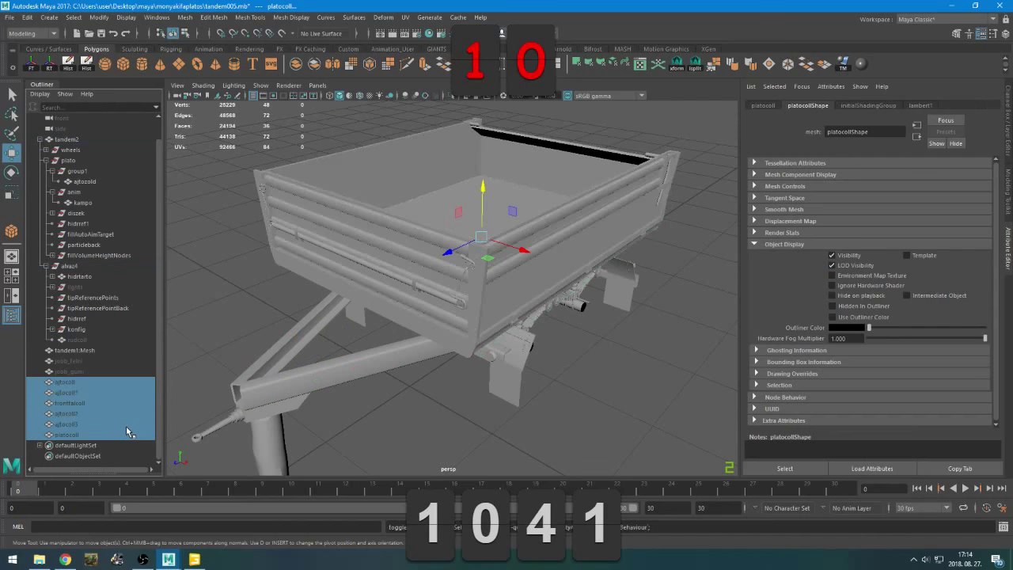
Parent ajtocoll and ajtocoll1 under group1, above ajtozold
left_click(80, 384)
left_click(95, 394, "shift")
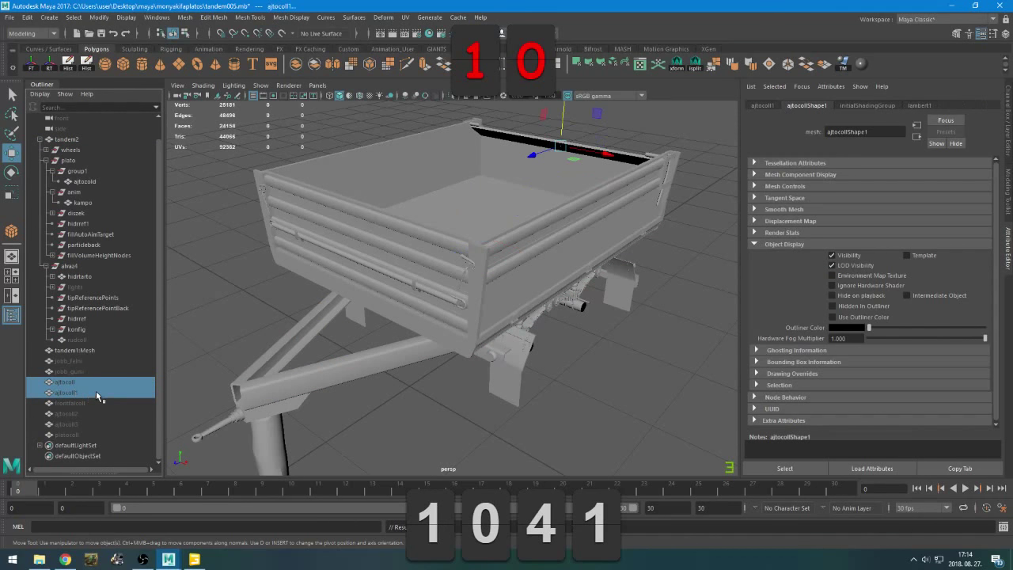
middle_click_drag(96, 173, 92, 209)
left_click(85, 182)
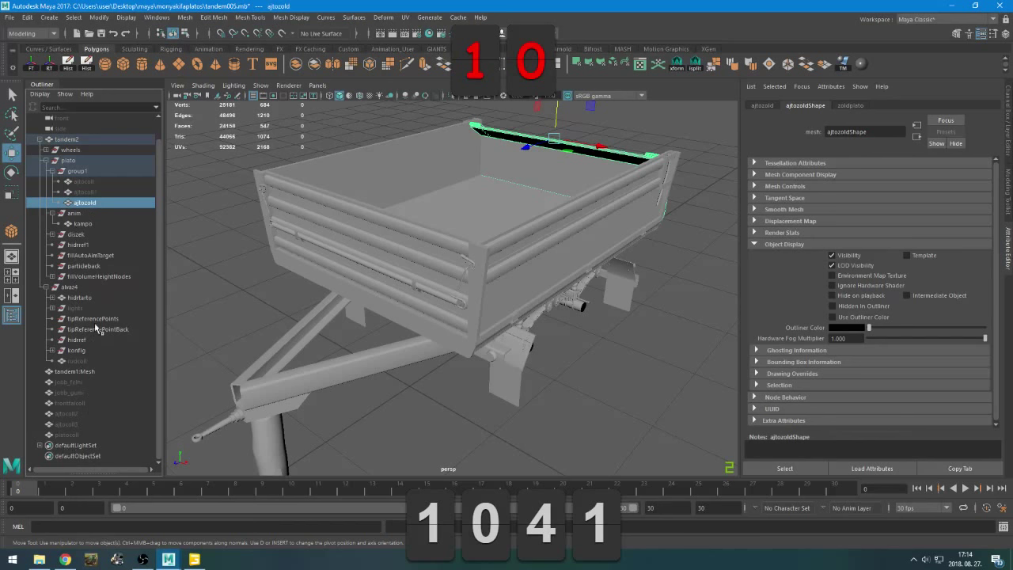
Parent ajtocoll2, ajtocoll3 and platocoll under the diszek group and expand it to check its contents
left_click(80, 383)
left_click(81, 413)
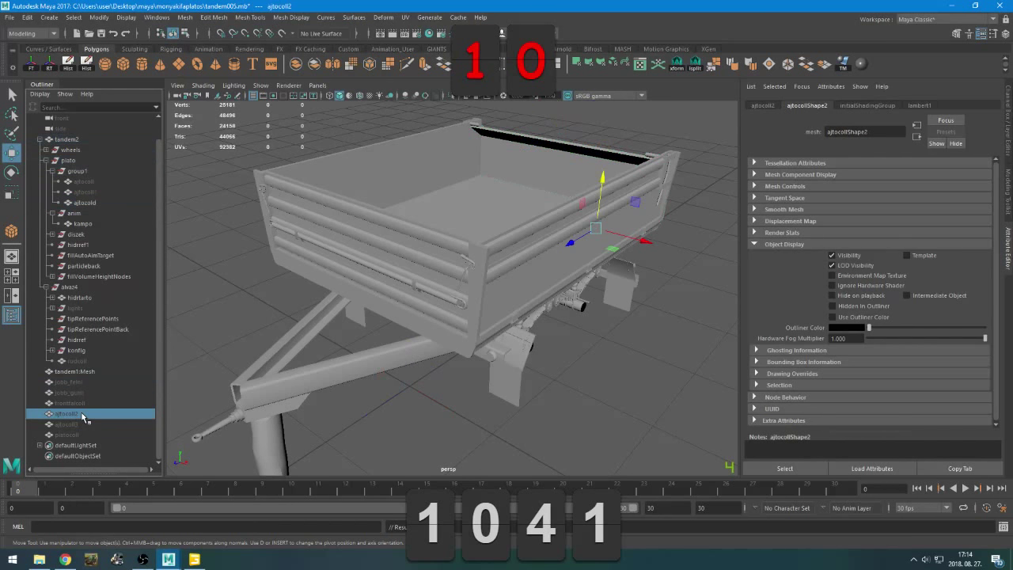
left_click(84, 433, "shift")
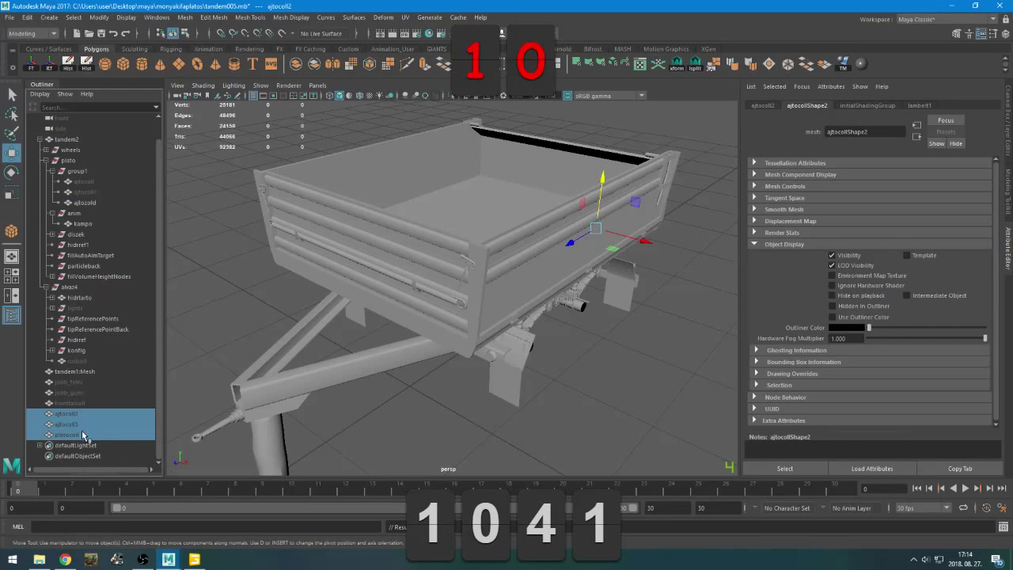
left_click_drag(81, 428, 90, 236)
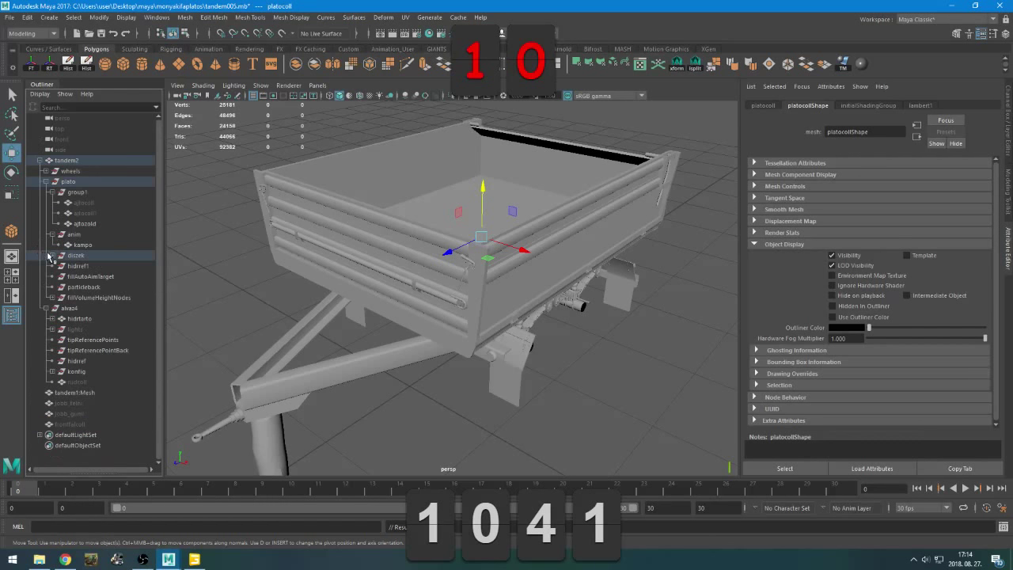
left_click(51, 255)
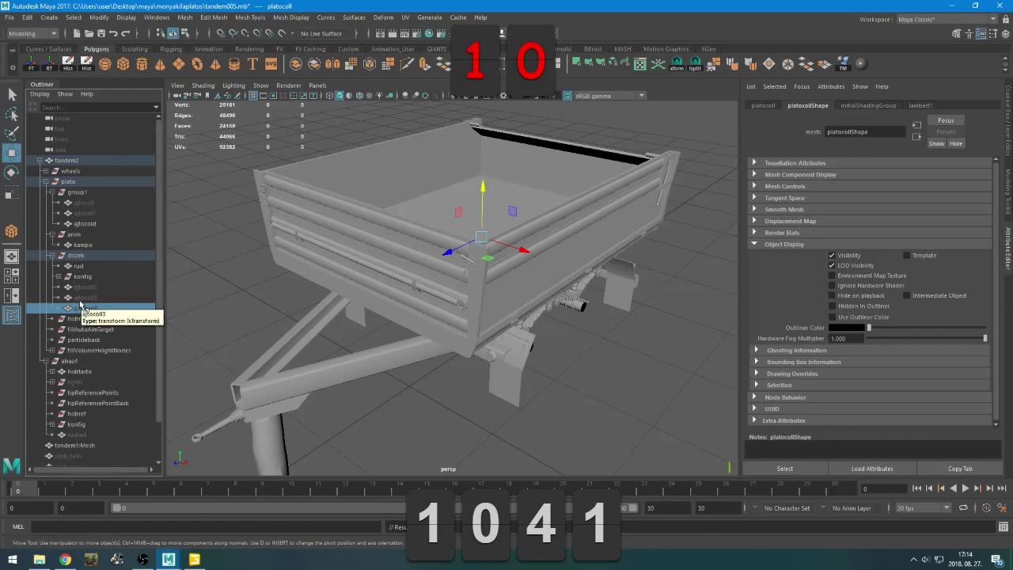
left_click(79, 266)
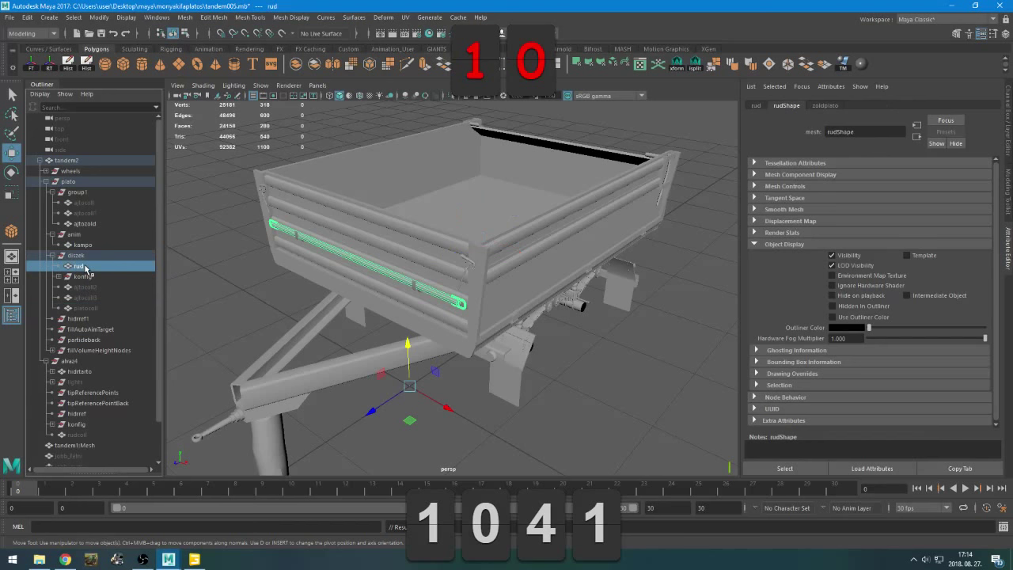
left_click(86, 308)
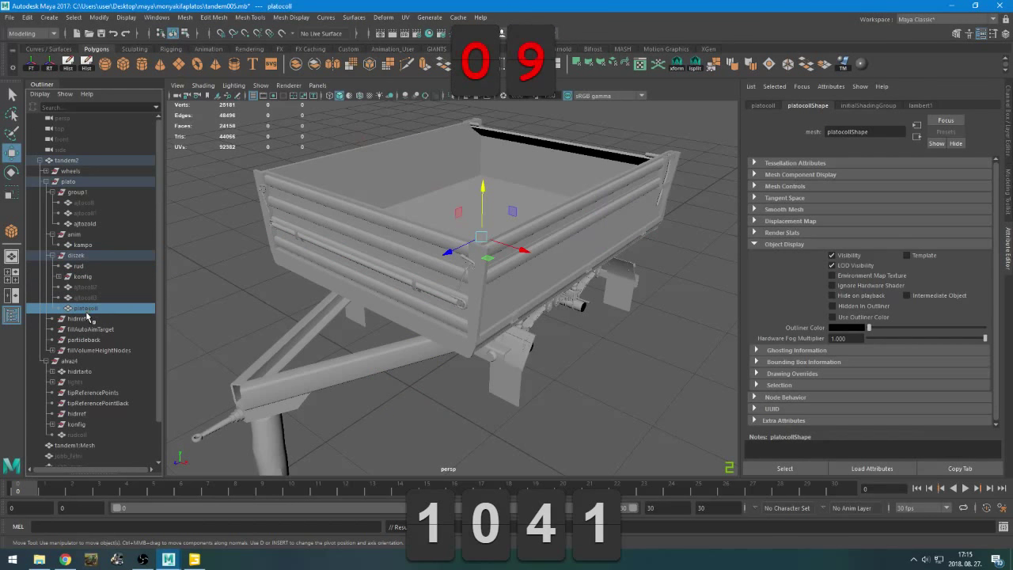
Parent the front wall collision box frontfalcoll under the diszek group as well
left_click(79, 456)
scroll(82, 455, "down", 2)
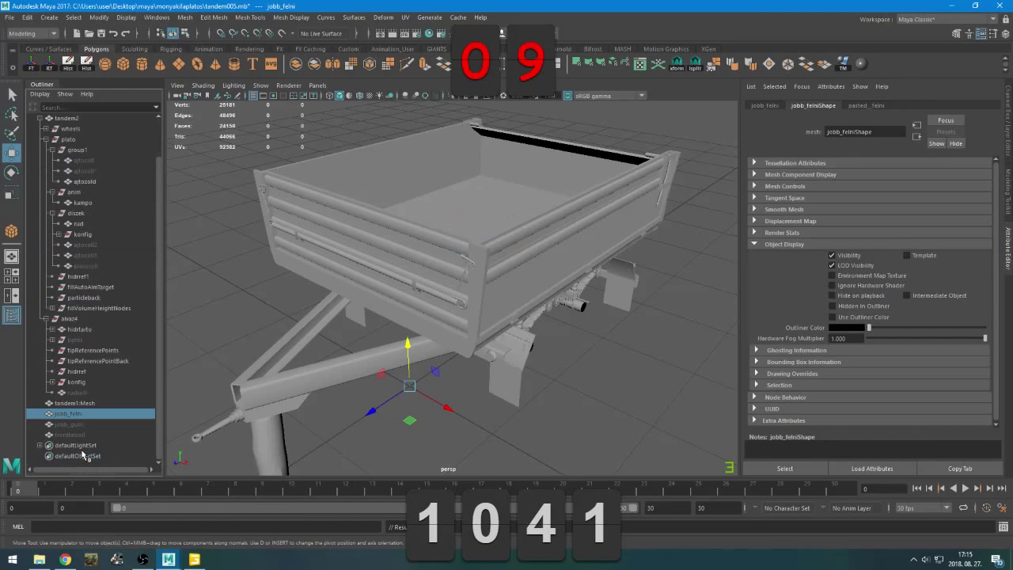
mouse_move(76, 439)
left_mouse_down()
mouse_move(90, 198)
mouse_move(91, 225)
left_mouse_up()
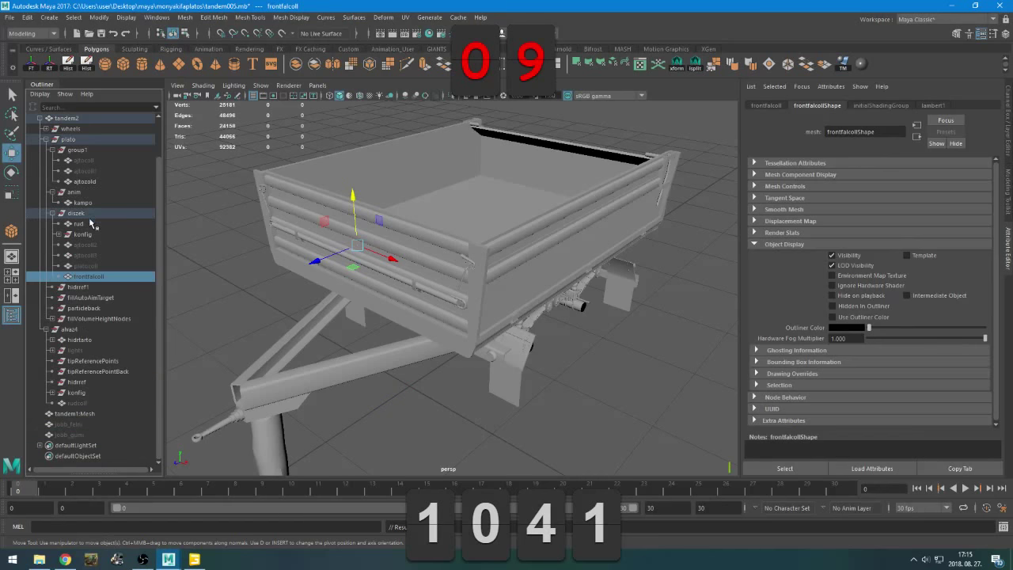
left_click(96, 269)
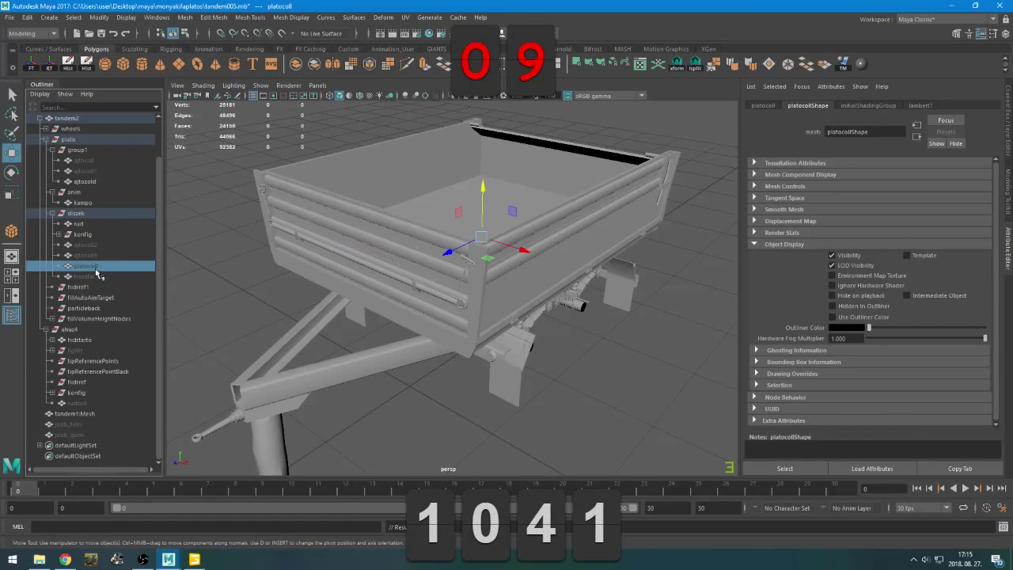
Clear the selection, bring up the channel box and layers, and display the trailer with textured shading
left_click(597, 376)
scroll(597, 376, "down", 2)
left_click_drag(589, 380, 552, 380, "alt")
left_click(1009, 103)
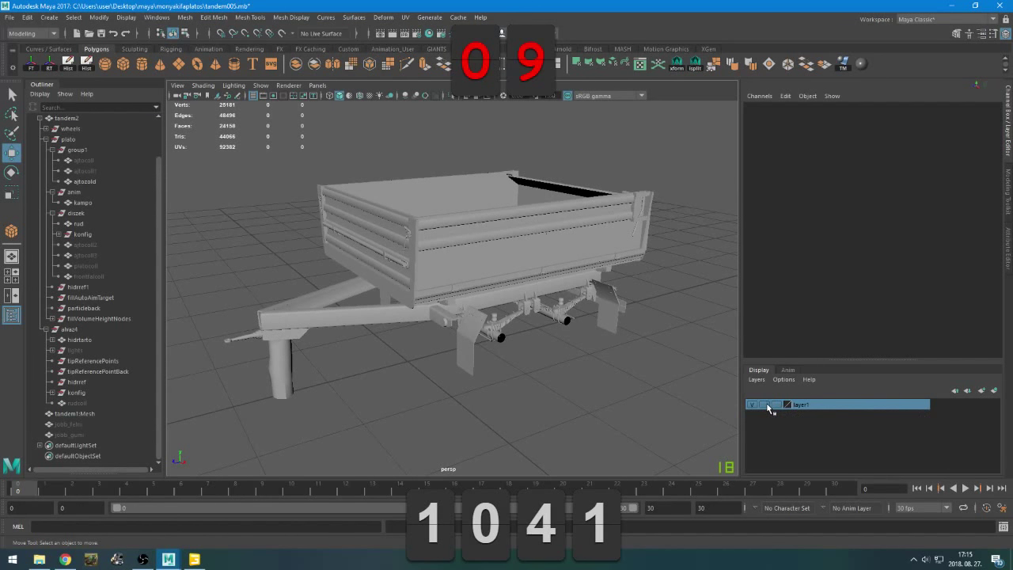
left_click(508, 273)
left_click(511, 409)
key("6")
mouse_move(501, 406)
left_mouse_down("alt")
mouse_move(492, 429)
mouse_move(302, 349)
left_mouse_up("alt")
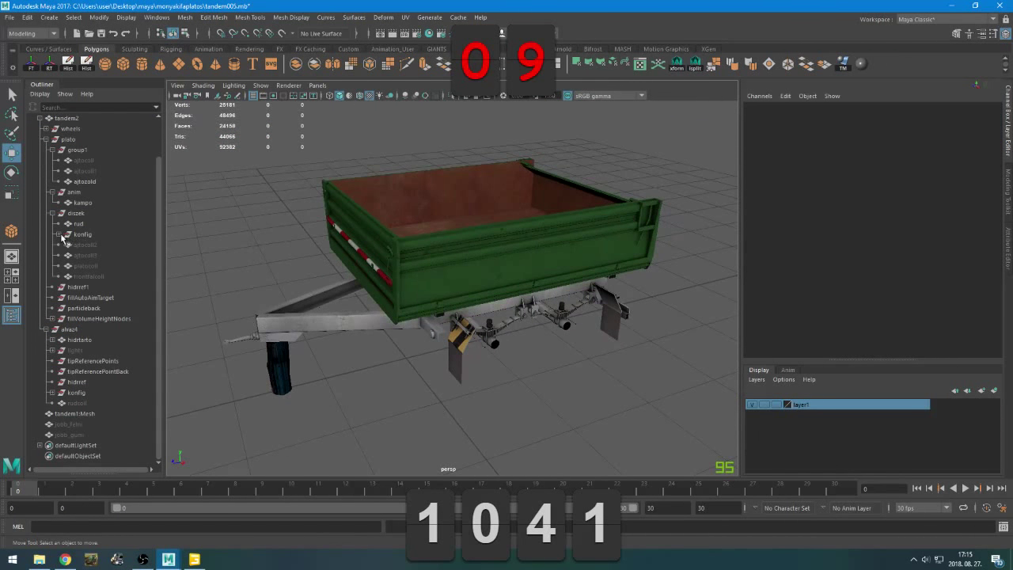
Check the particleback and hidrref1 nodes, set layer1 to reference mode and clear the selection
left_click(89, 299)
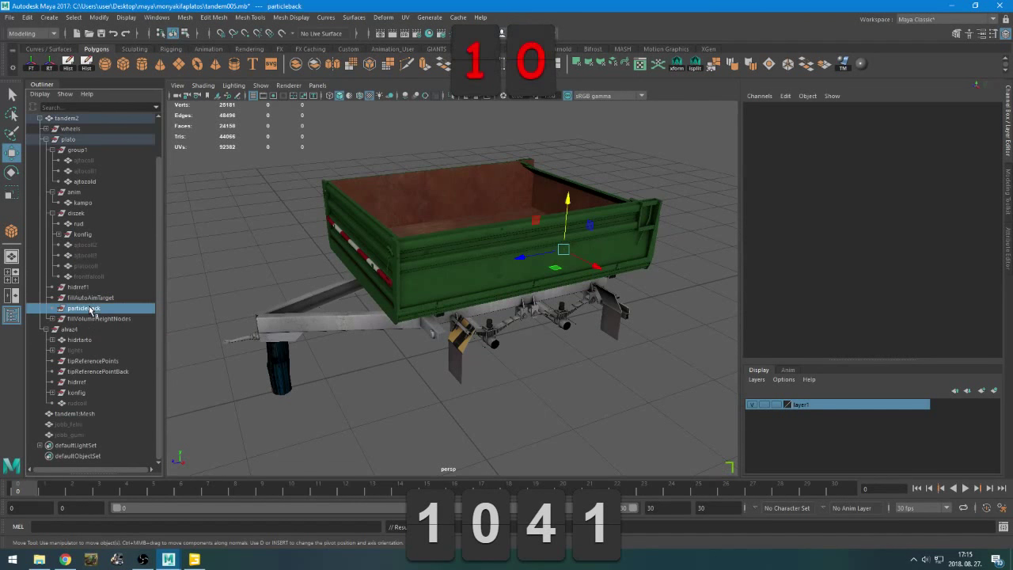
left_click(77, 289)
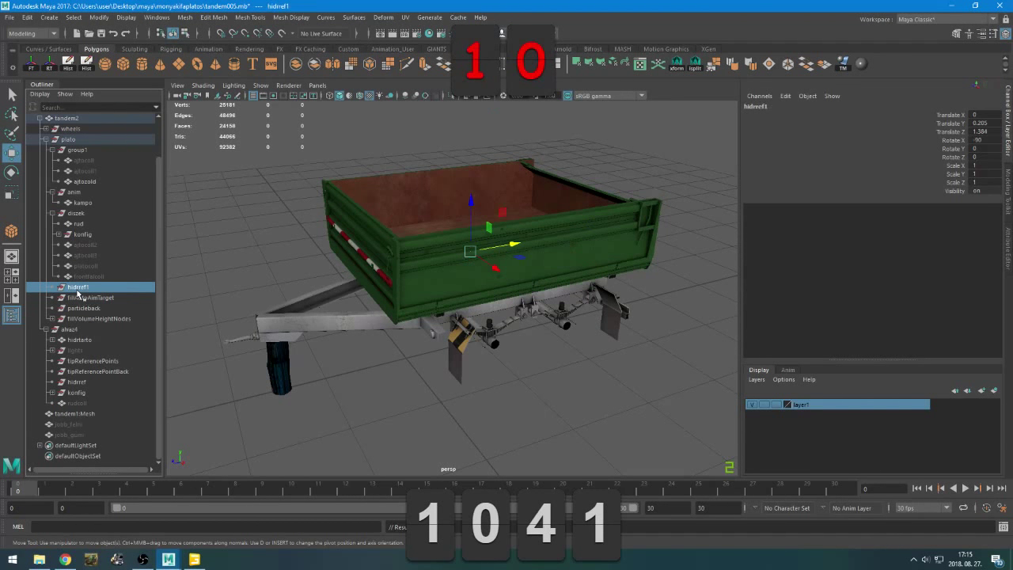
left_click(776, 404)
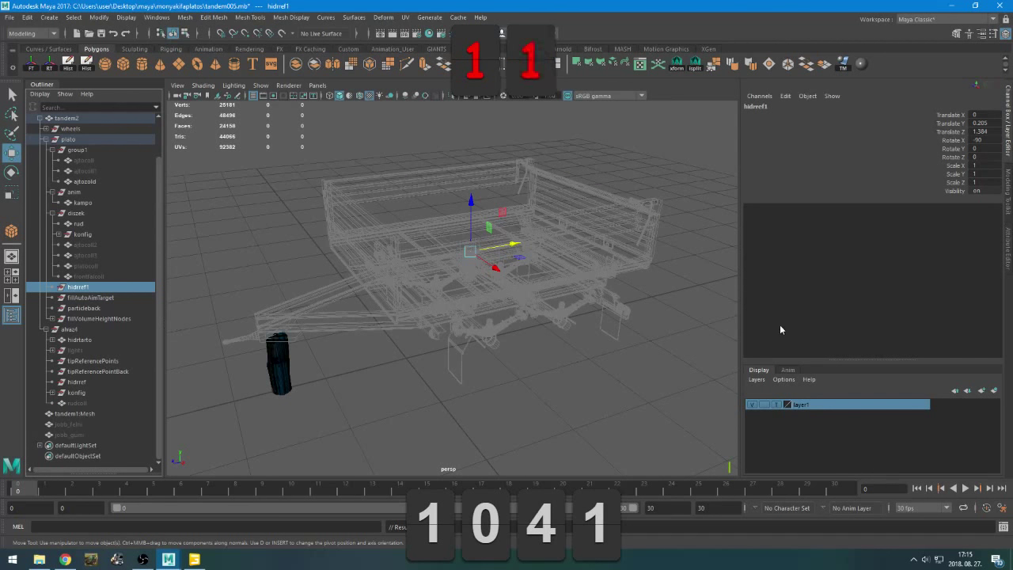
left_click(776, 405)
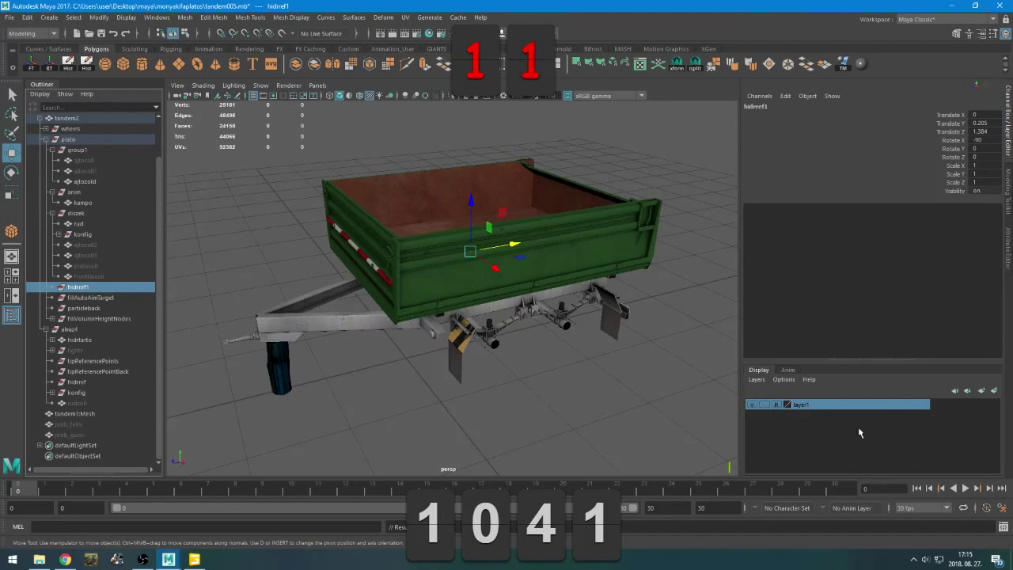
left_click(776, 404)
left_click(776, 405)
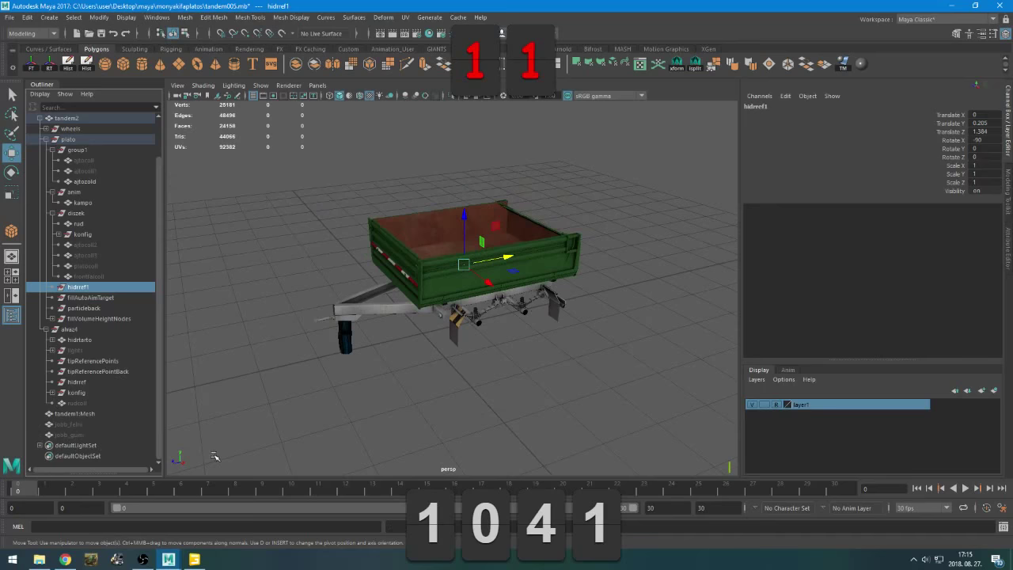
left_click_drag(212, 459, 313, 389, "alt")
left_click(348, 402)
Switch to GIANTS Editor and examine the mbp9 trailer's fillVolume, fillAutoAimTarget and exactFillRootNode
left_click(195, 559)
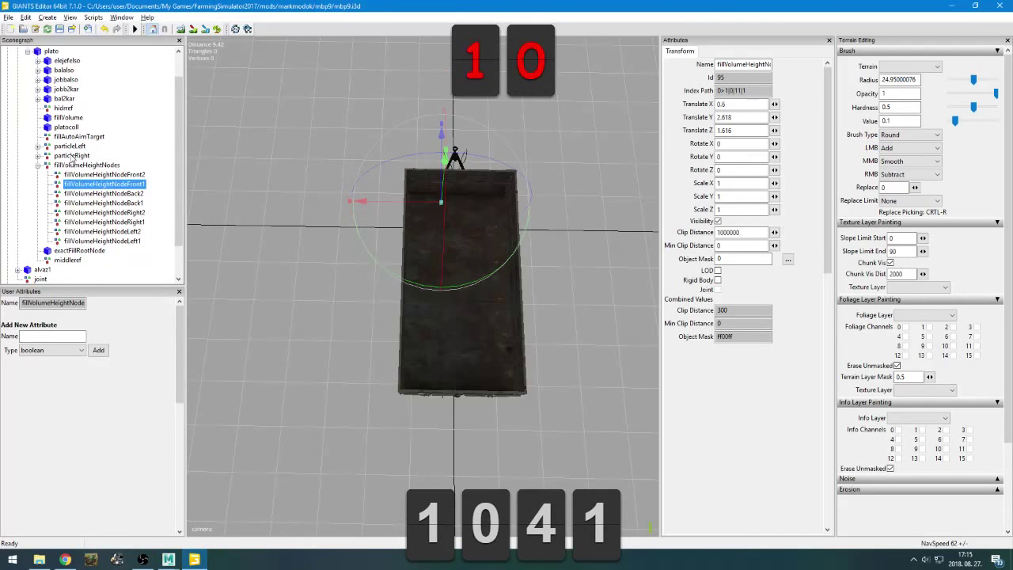
double_click(74, 165)
left_click(69, 147)
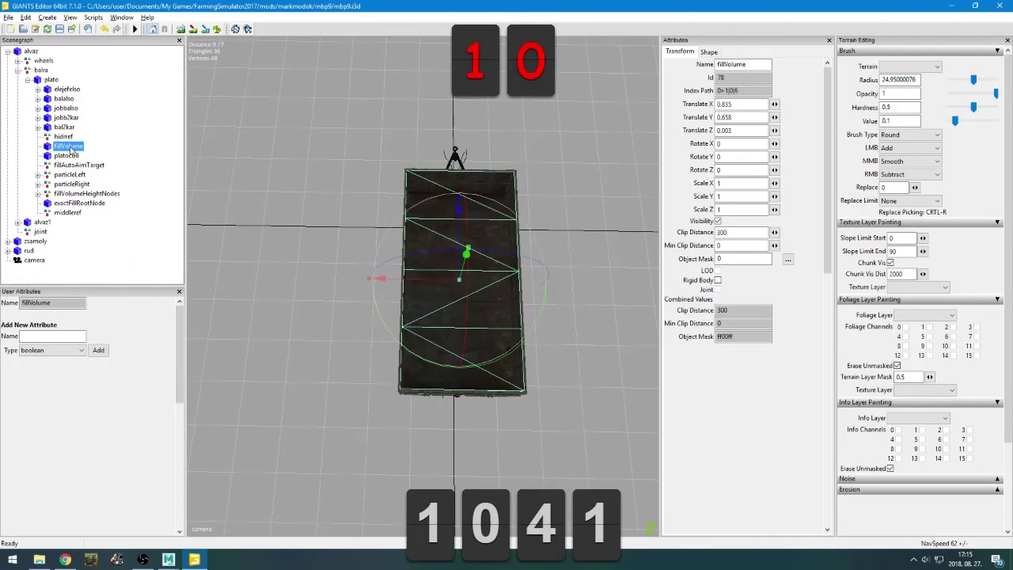
left_click(86, 165)
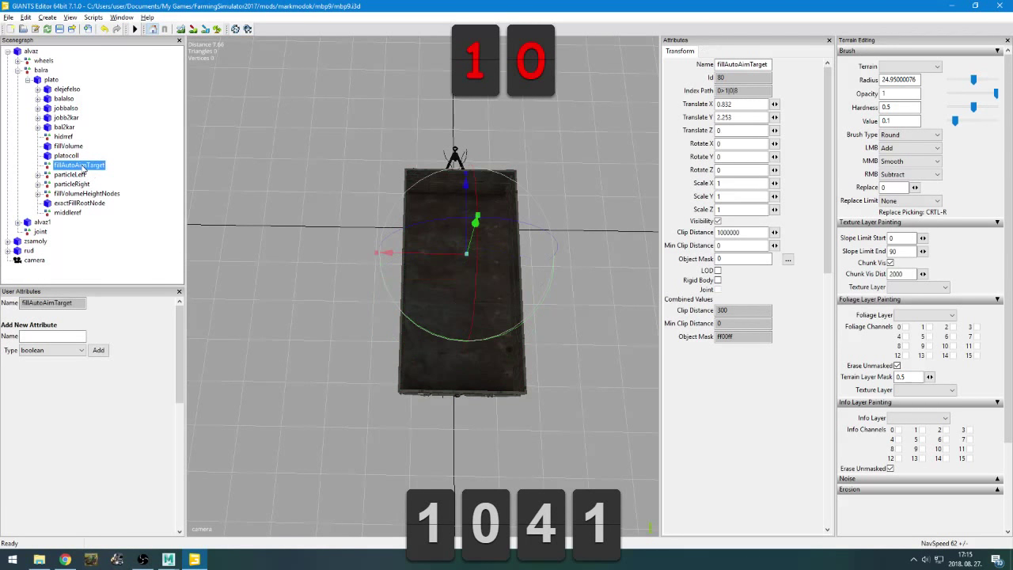
left_click(79, 202)
middle_click_drag(424, 252, 403, 248)
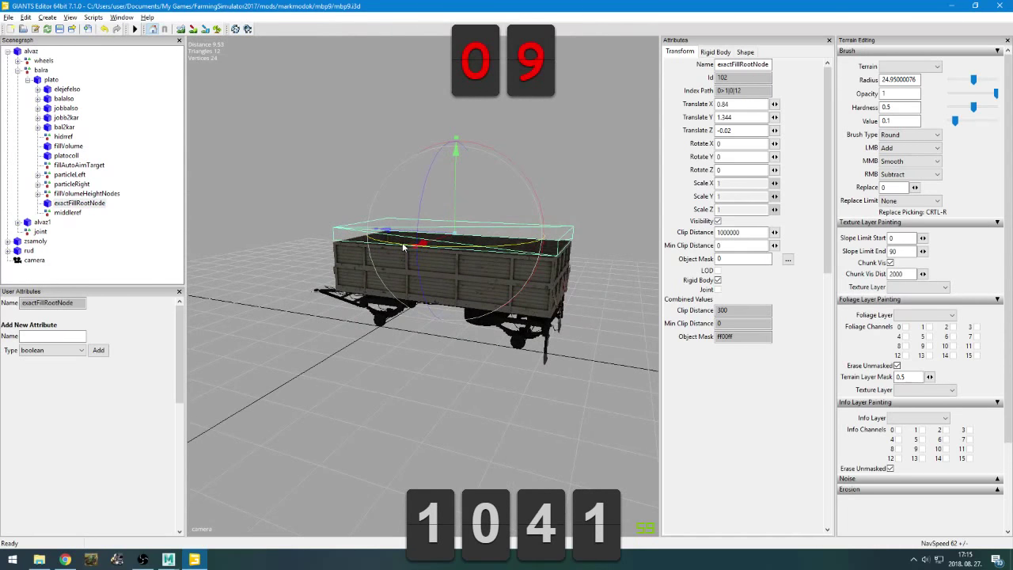
Switch back to Maya and examine the tools in the GIANTS I3D Toolbox, closing it when done
key("alt+Tab")
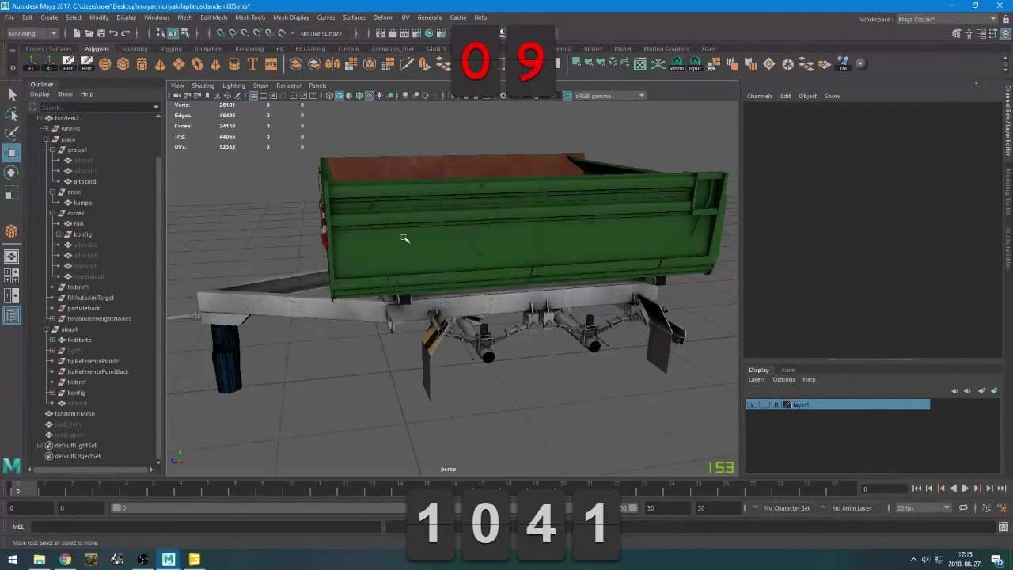
scroll(404, 240, "down", 5)
left_click_drag(405, 240, 305, 293, "alt")
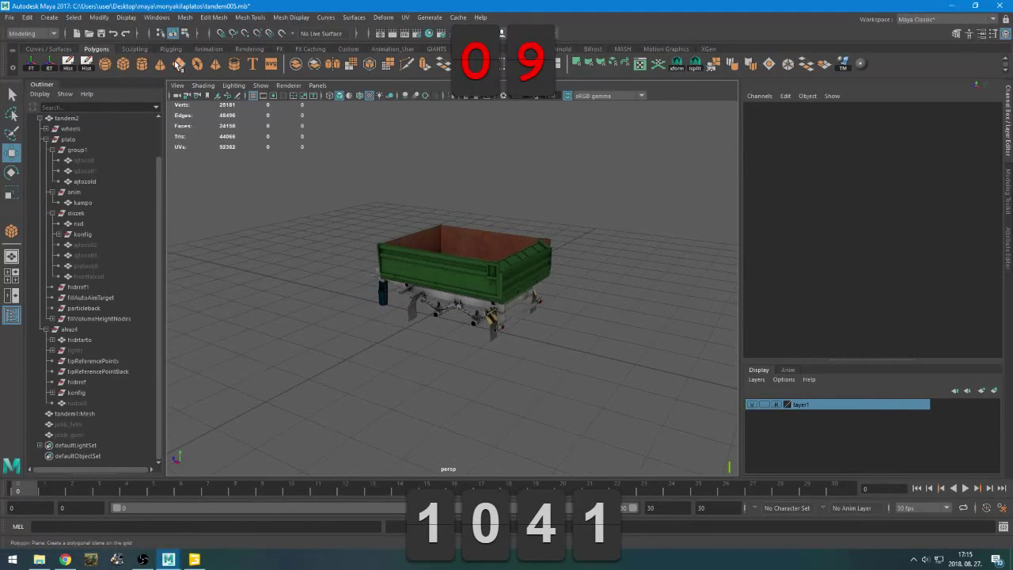
left_click_drag(250, 333, 224, 380, "alt")
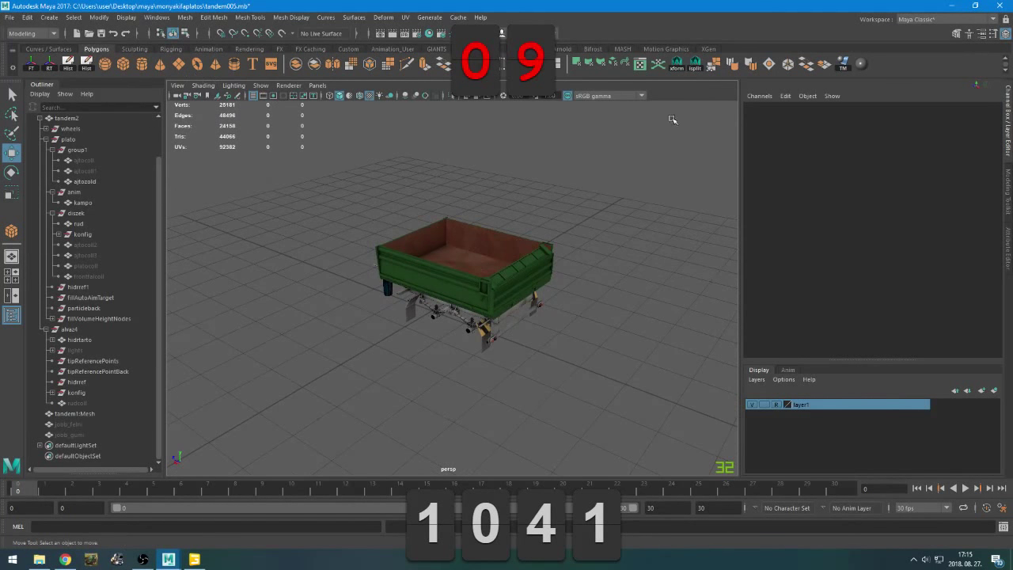
left_click(247, 50)
left_click(212, 50)
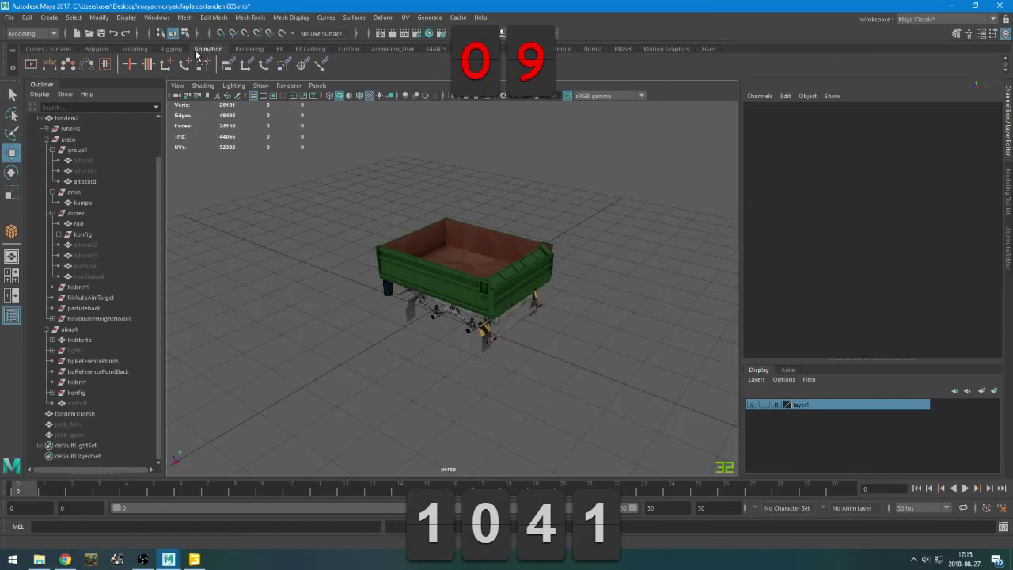
scroll(197, 52, "down", 1)
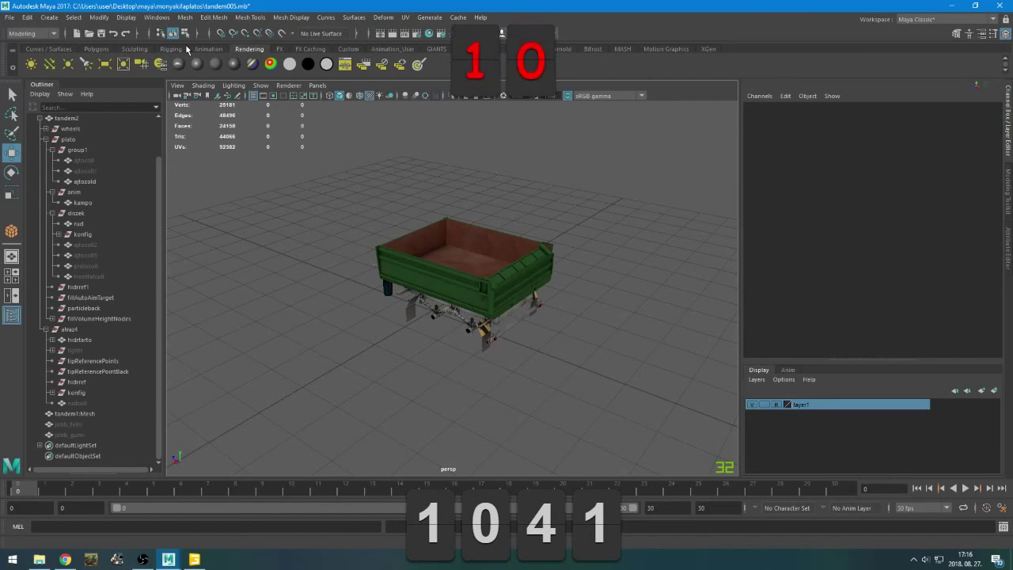
scroll(41, 50, "down", 5)
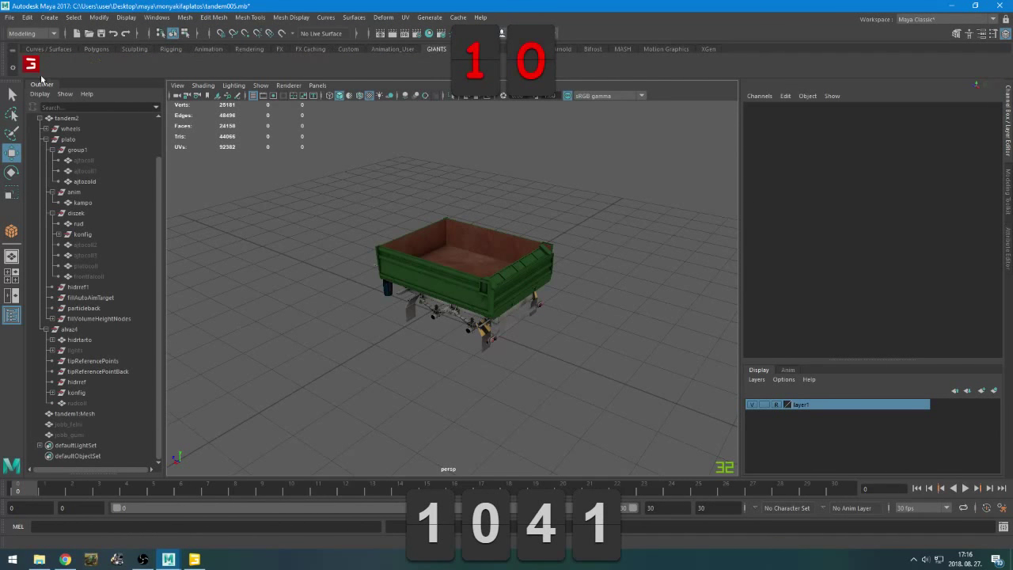
left_click(30, 64)
left_click_drag(654, 299, 912, 128)
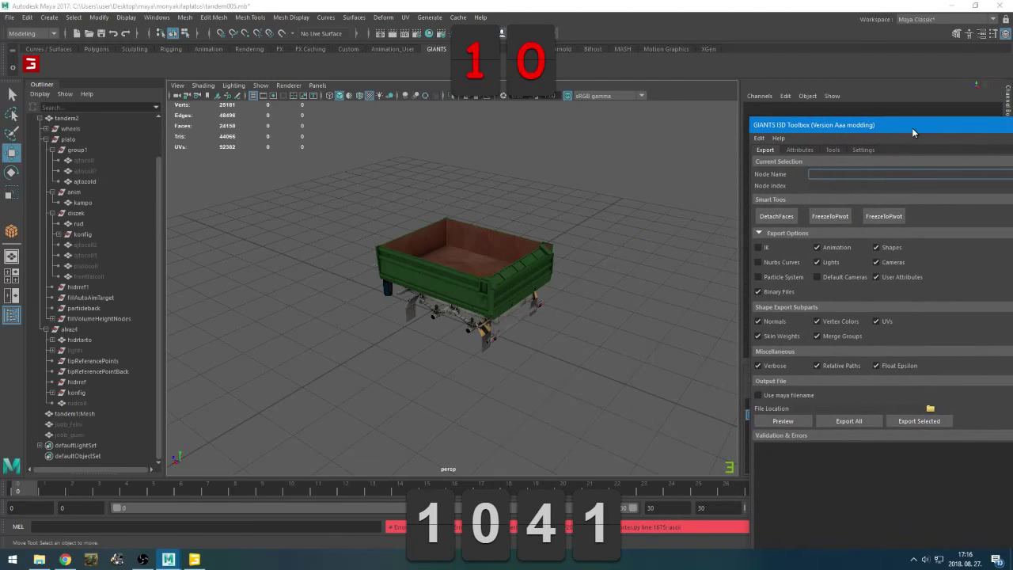
left_click(823, 149)
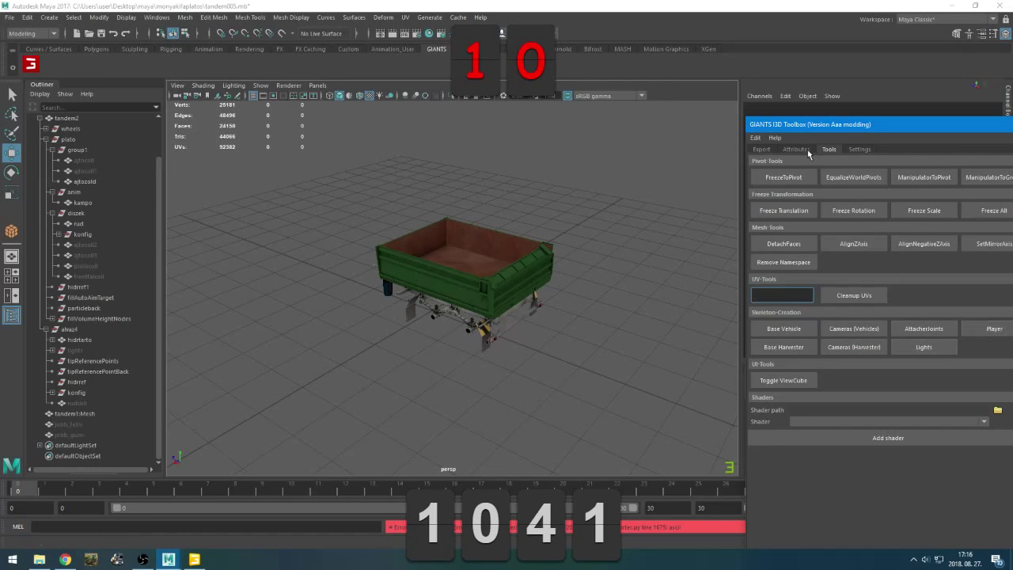
left_click_drag(1009, 129, 976, 127)
left_click(993, 123)
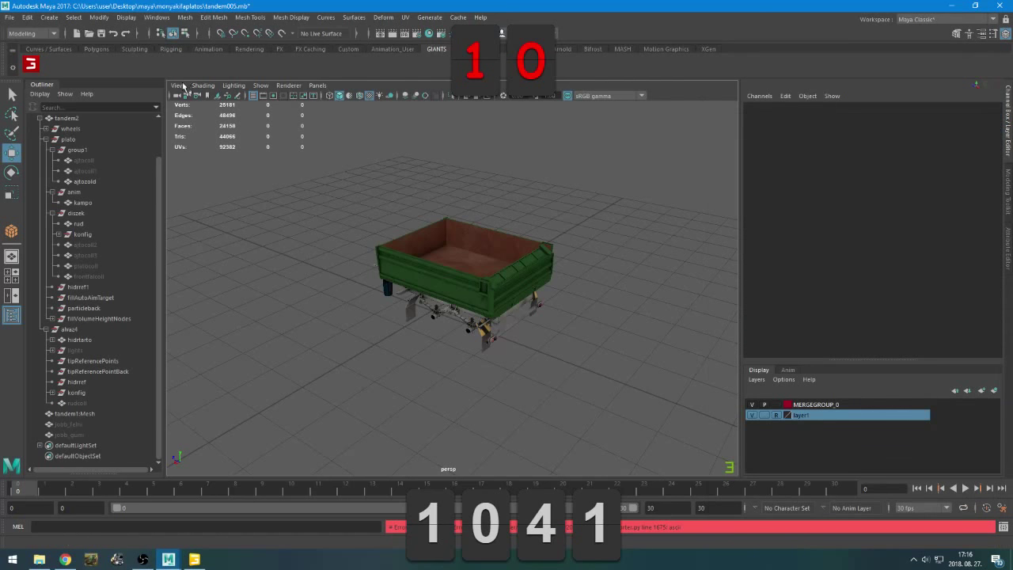
Create a polygon cube over the trailer's cargo box, about 2.73 wide, 3.23 high and 3.16 deep
left_click(97, 49)
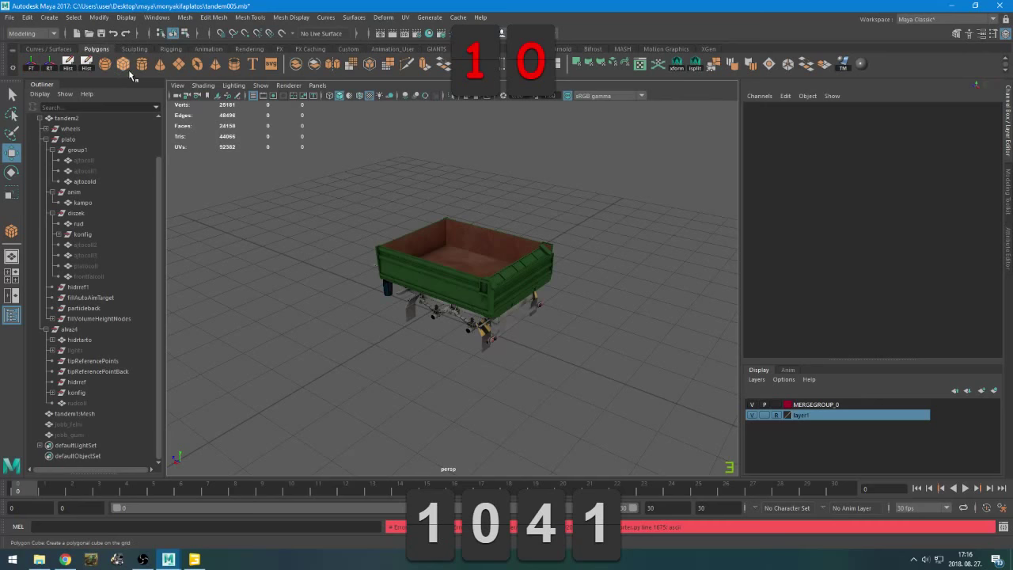
left_click(123, 65)
left_click_drag(287, 183, 452, 276, "alt")
left_click_drag(404, 226, 471, 299)
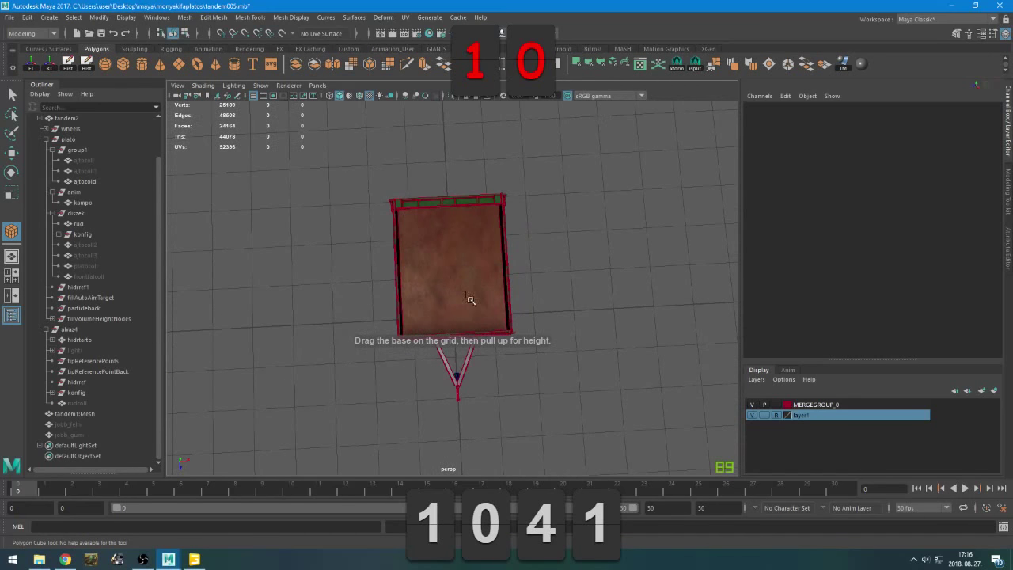
left_click_drag(513, 336, 470, 282)
left_click_drag(528, 390, 435, 329, "alt")
left_click_drag(476, 362, 434, 201)
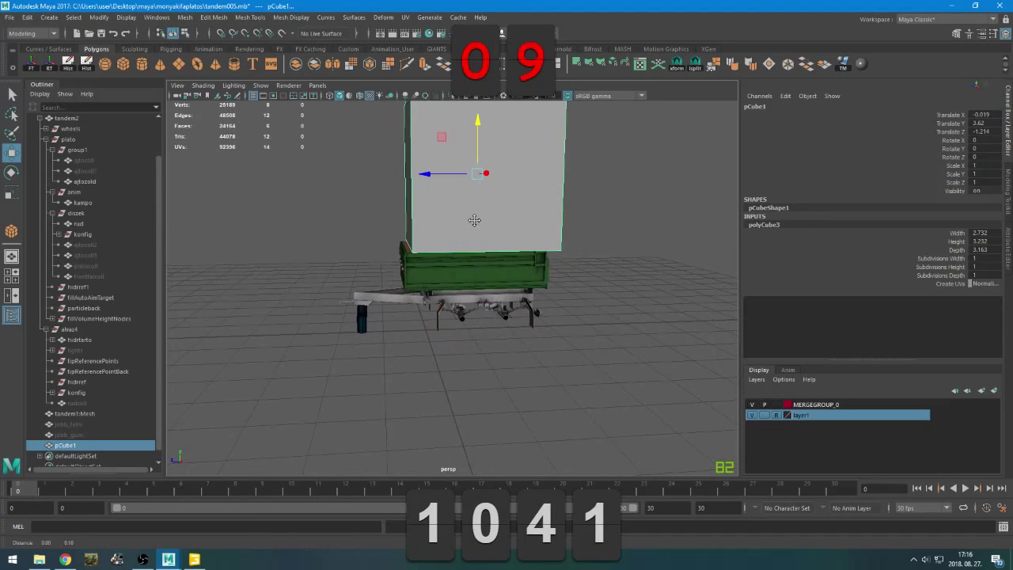
In the top view, scale the cube to about 0.804 in X and Z so it fits between the side walls
key("space")
key("space")
key("f")
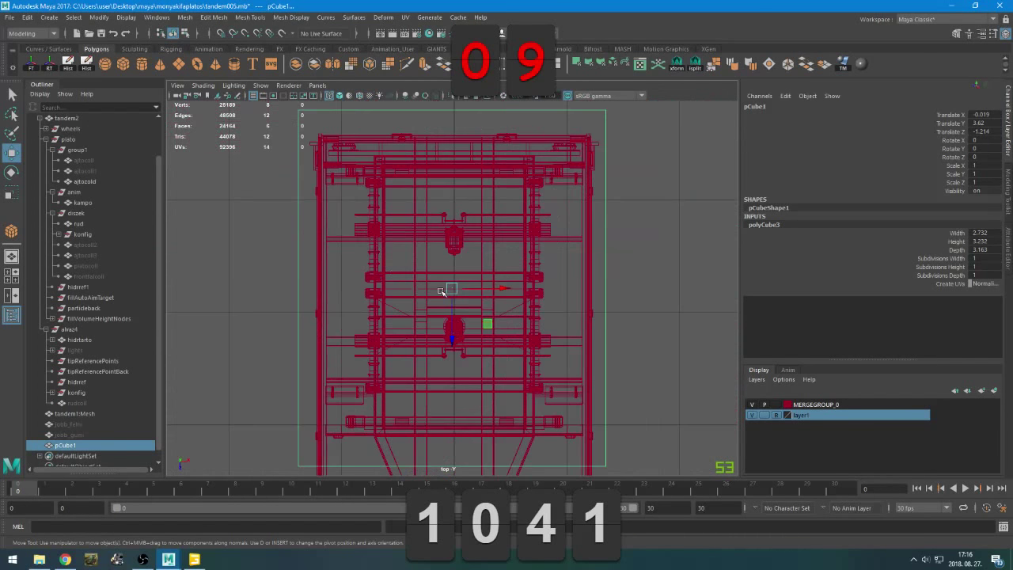
key("r")
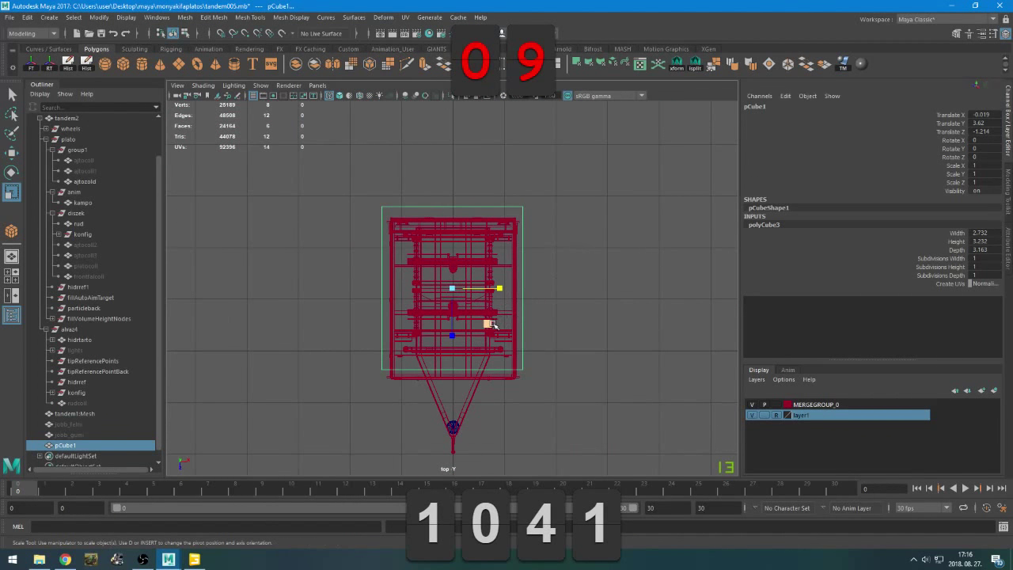
left_click_drag(492, 324, 489, 324)
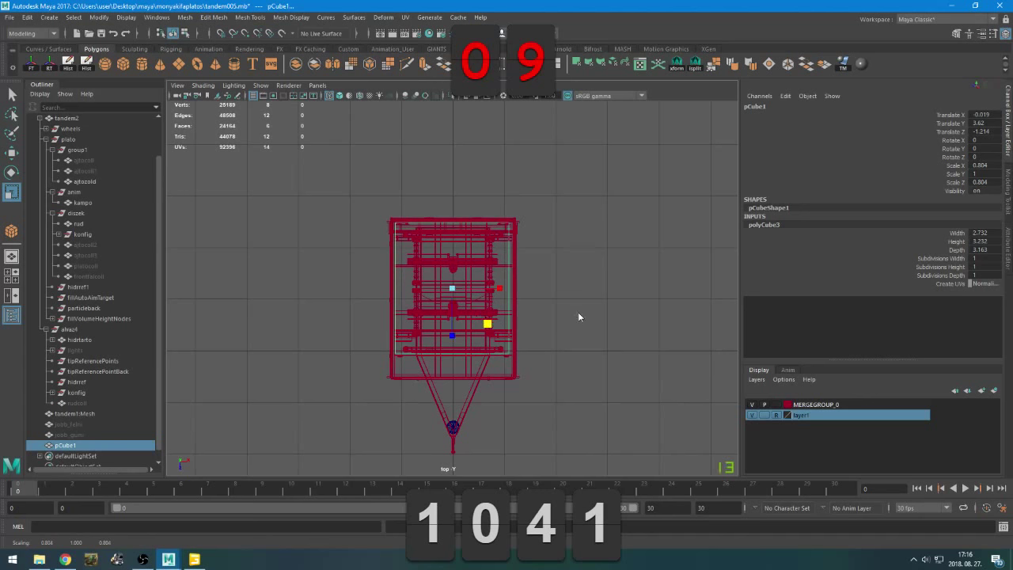
Move the cube's front and side edges out to the cargo box walls and align the whole outline in the top view
right_click_drag(578, 256, 577, 227)
left_click_drag(469, 341, 453, 410)
key("w")
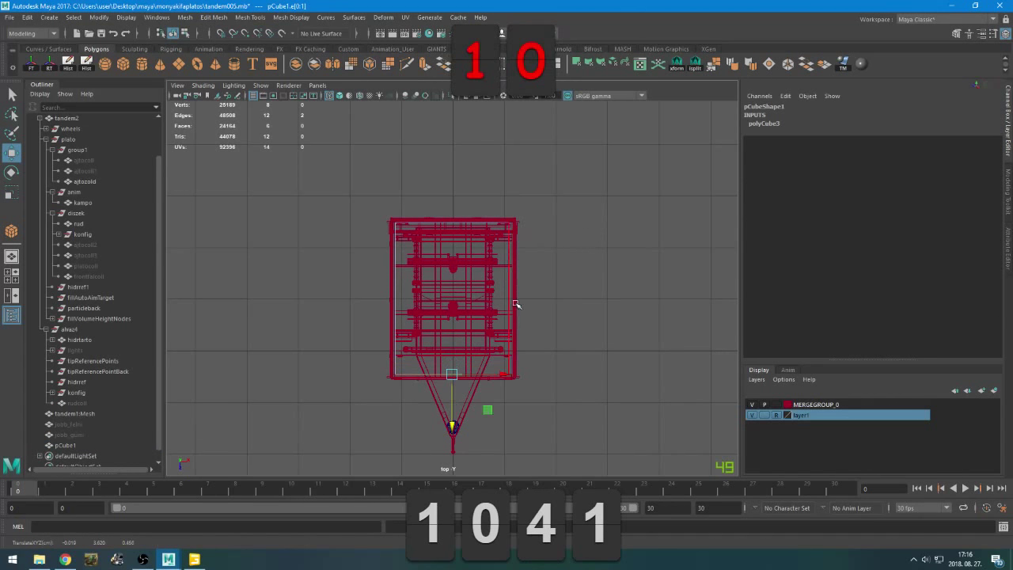
left_click(511, 307)
left_click_drag(530, 298, 535, 300)
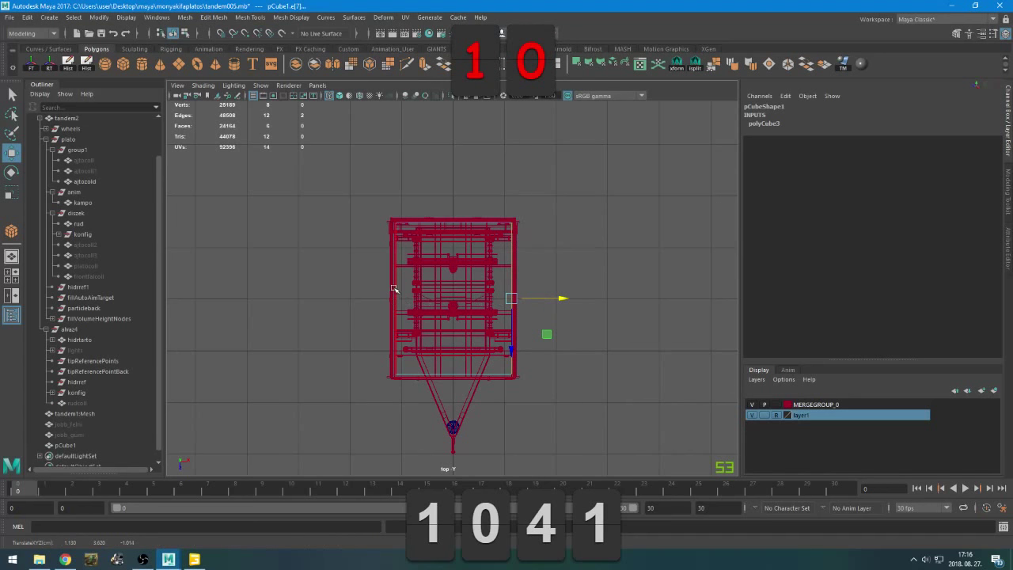
left_click_drag(335, 193, 597, 391)
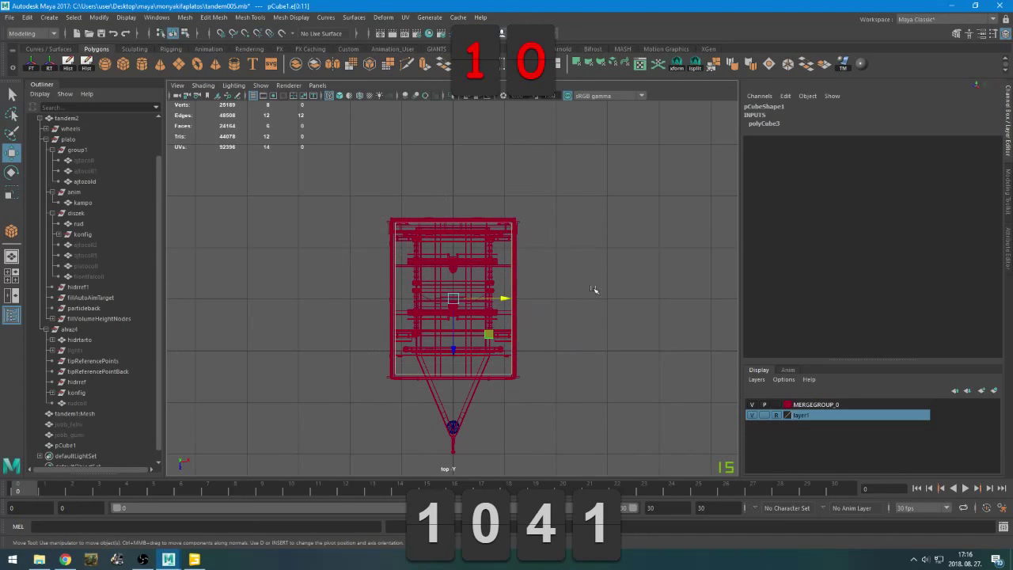
Select the cube's four top edges in the perspective view and scale them inward horizontally to taper the top
key("space")
key("space")
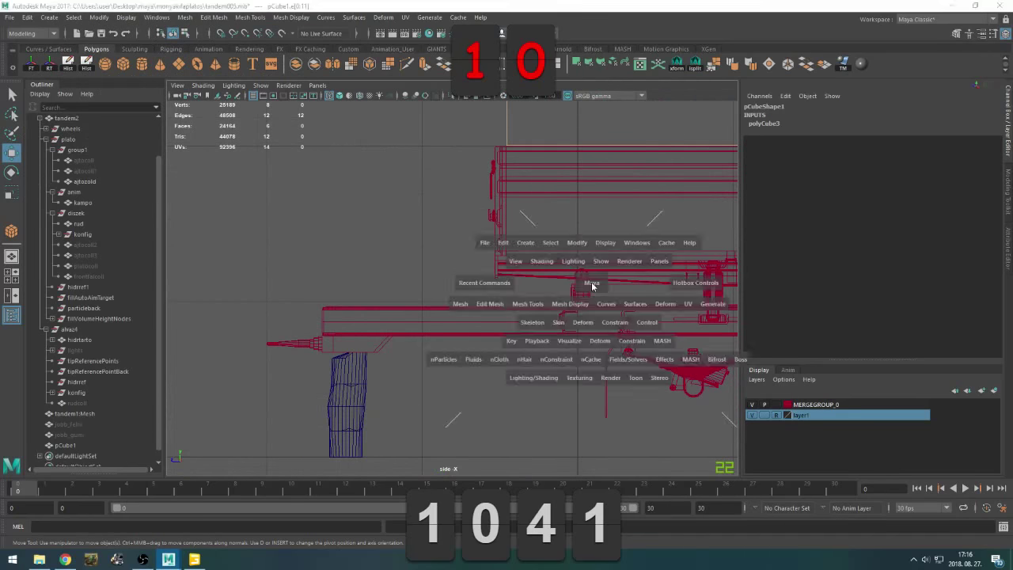
key("space")
left_click_drag(525, 267, 554, 238, "alt")
right_click_drag(554, 237, 593, 259, "alt")
left_click_drag(593, 258, 594, 246, "alt")
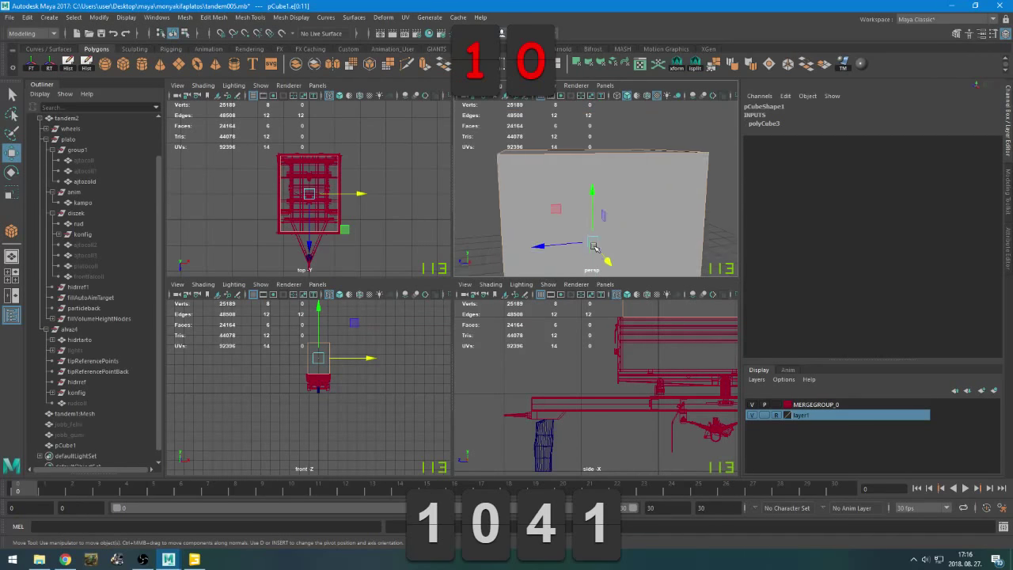
left_click(611, 152)
left_click_drag(612, 152, 624, 199, "alt")
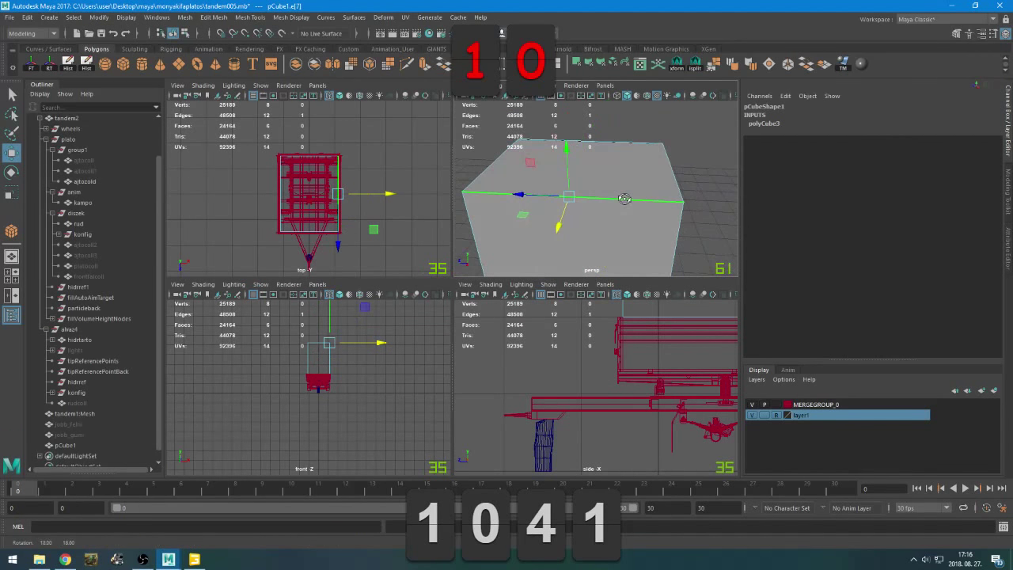
left_click(624, 198, "shift")
left_click(626, 197, "shift")
left_click(674, 176, "shift")
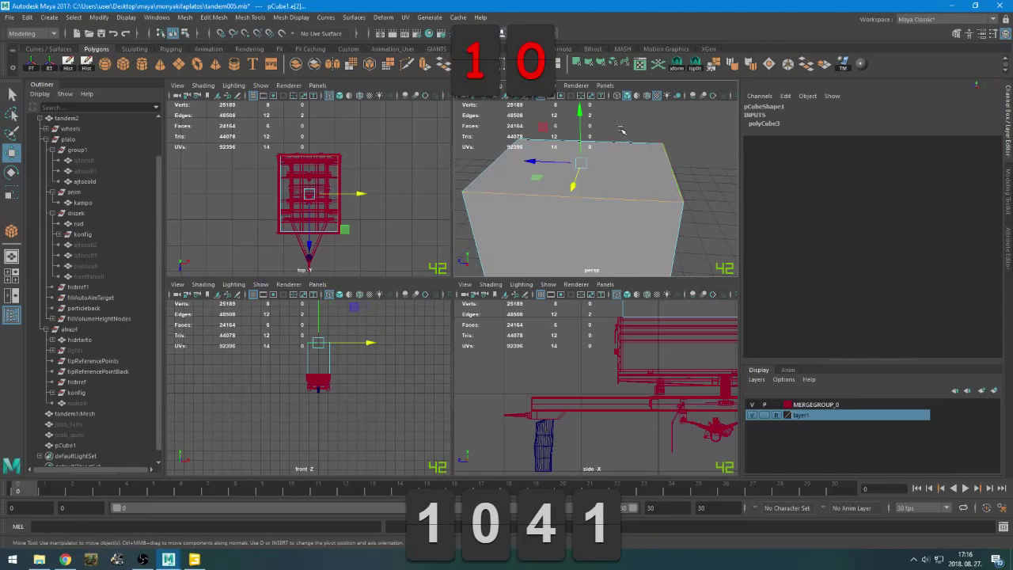
left_click(622, 143, "shift")
key("r")
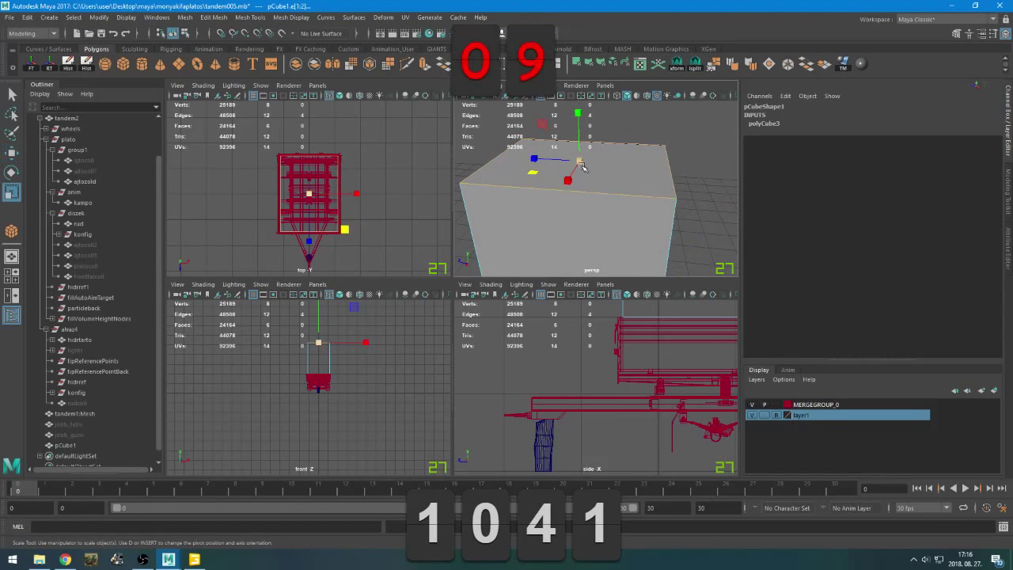
left_click_drag(533, 171, 543, 172)
key("w")
Lower the tapered top edges to just above the cargo box rim and widen them slightly toward the walls
middle_click_drag(586, 130, 595, 184)
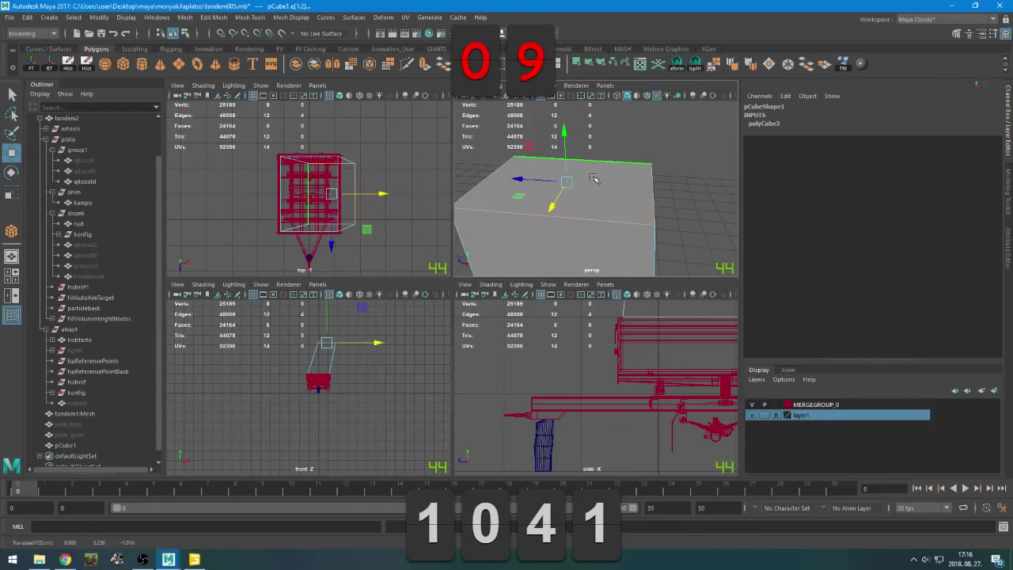
left_click_drag(594, 179, 617, 163, "alt")
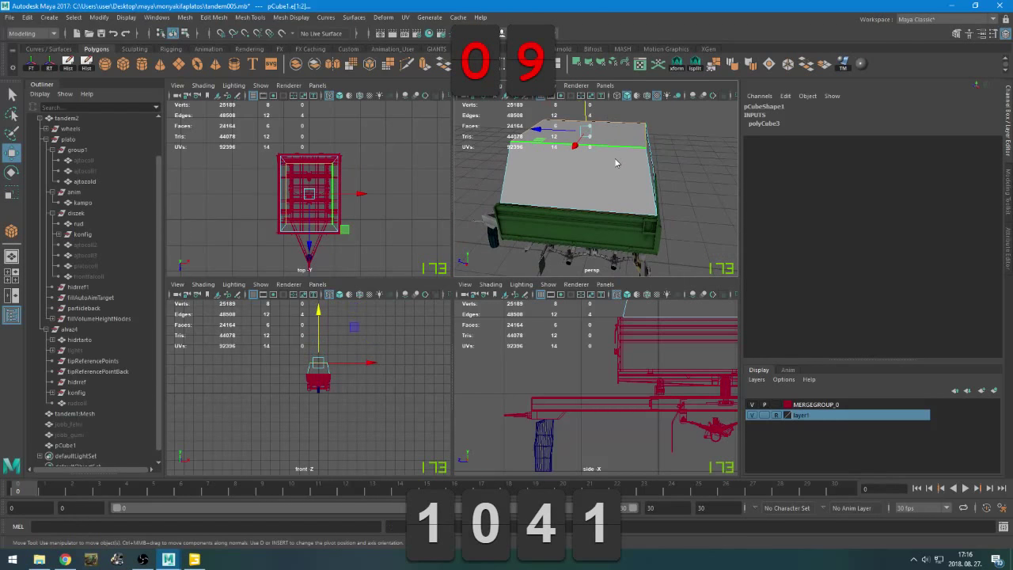
key("space")
middle_click_drag(556, 161, 544, 184, "shift")
key("ctrl+z")
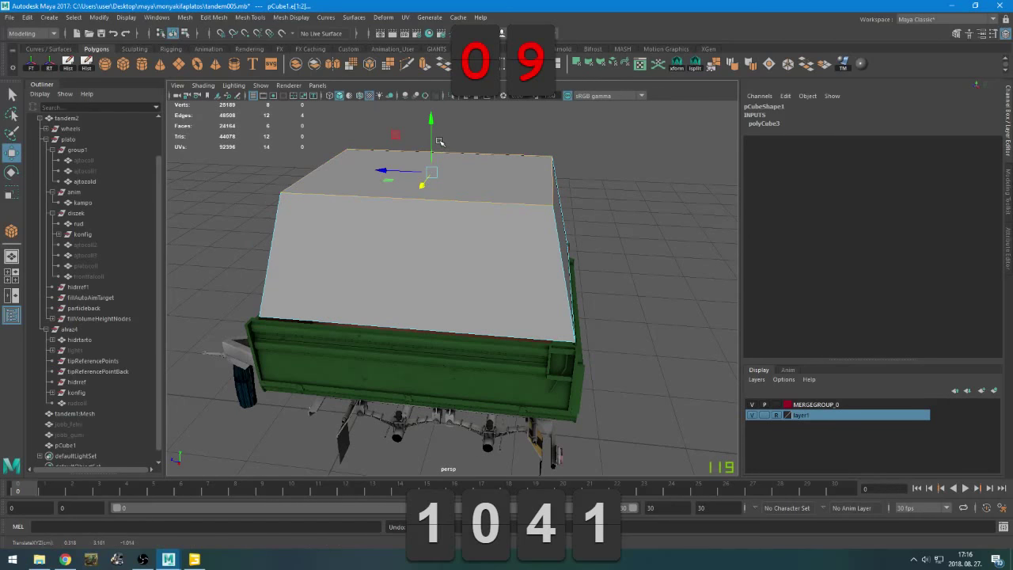
left_click_drag(440, 141, 445, 243)
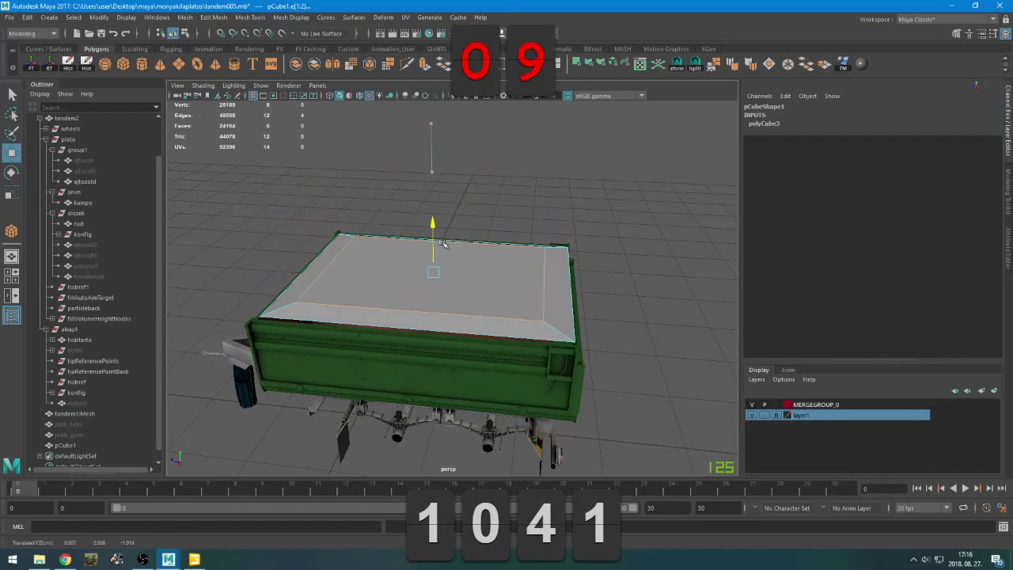
key("r")
middle_click_drag(373, 305, 369, 306)
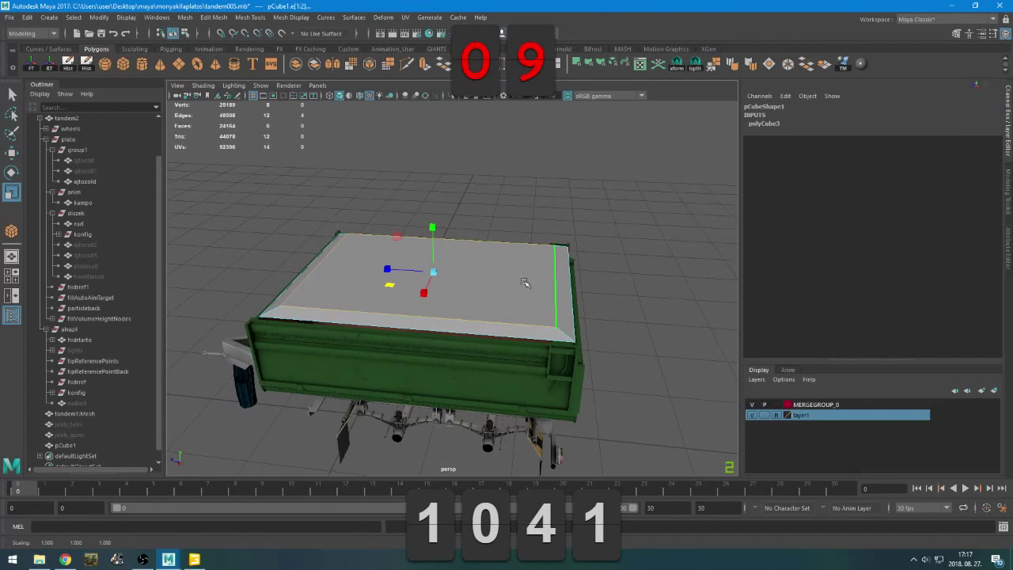
Return to object mode, freeze the cube's transformations and center its pivot, undoing any trial moves
key("space")
key("space")
right_click_drag(647, 194, 678, 168)
key("w")
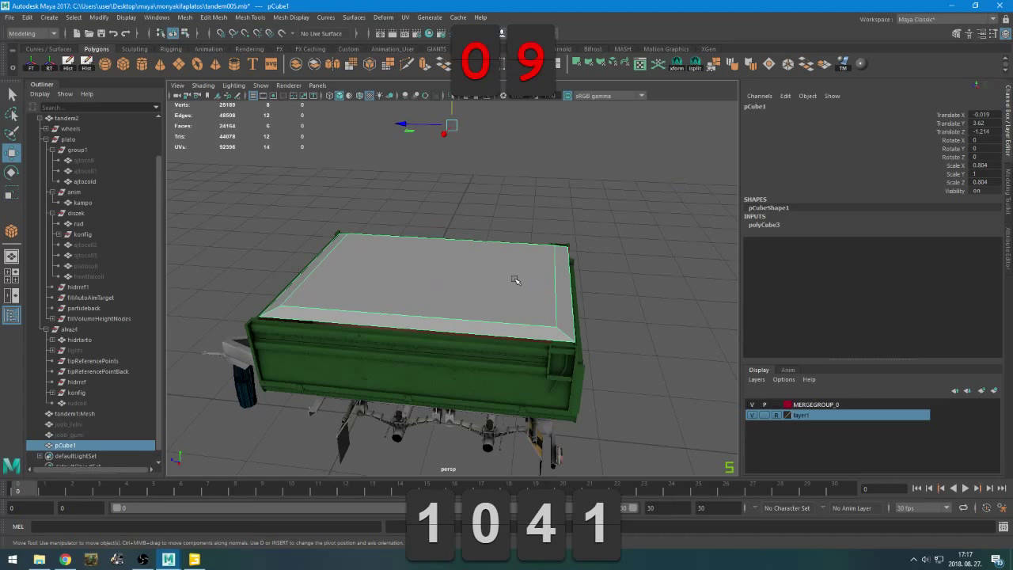
left_click(675, 67)
middle_click_drag(554, 247, 552, 229, "shift")
key("ctrl+z")
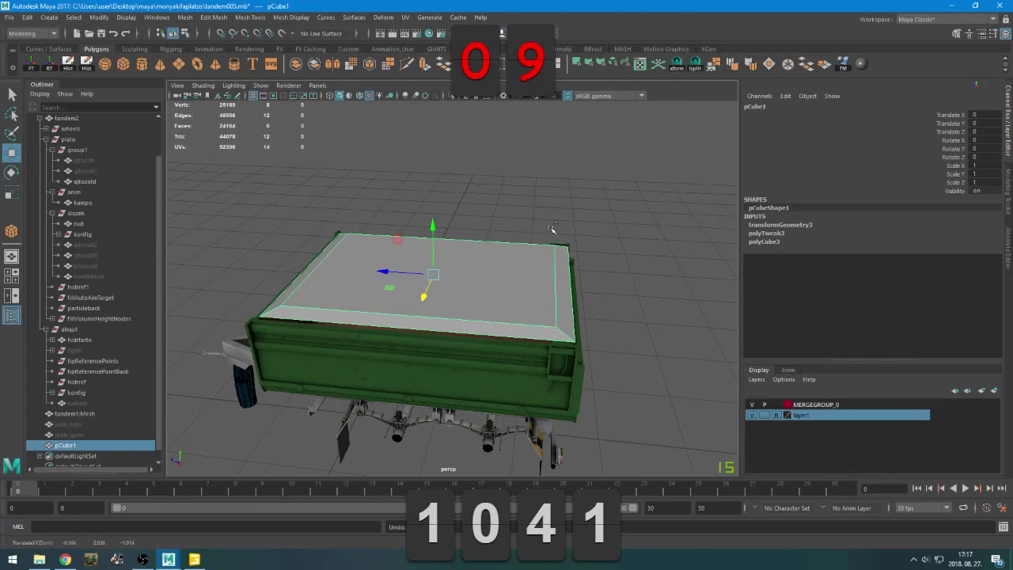
left_click_drag(433, 231, 485, 260)
key("ctrl+z")
Select the four top edges of the fill mesh and raise them slightly above the cargo box
right_click_drag(623, 229, 634, 190)
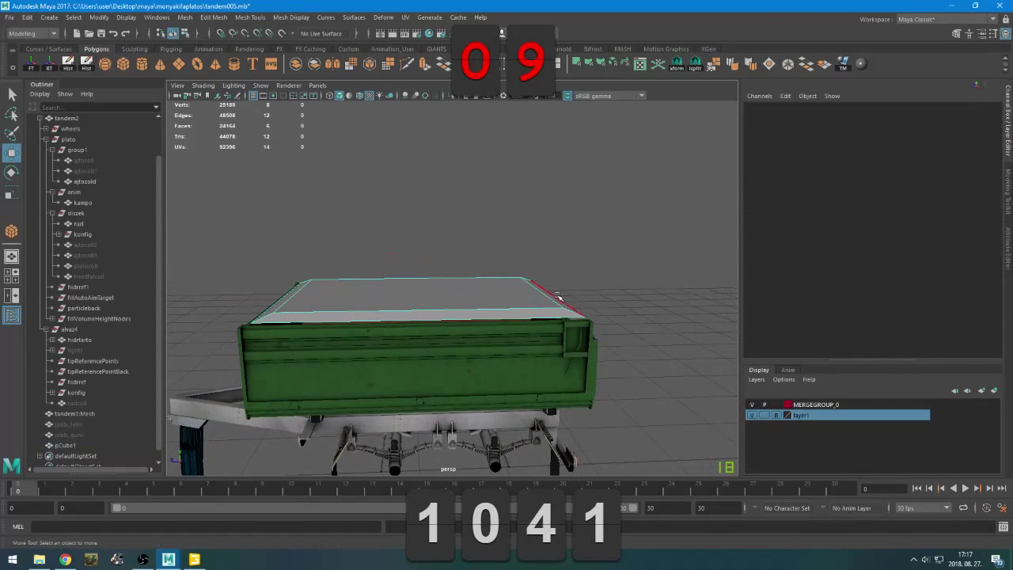
left_click(535, 309)
left_click(531, 308, "shift")
left_click(448, 281, "shift")
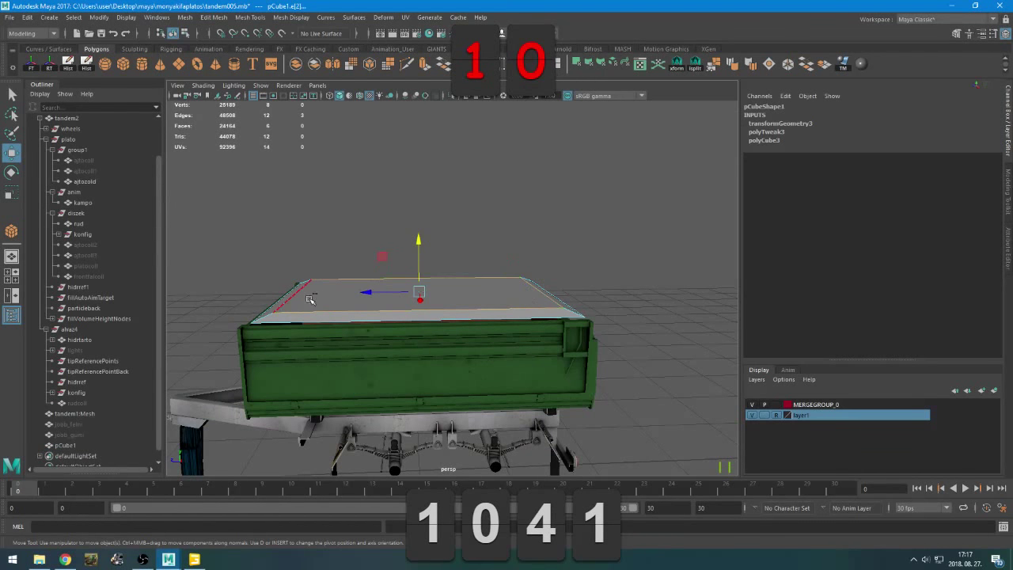
left_click(303, 293, "shift")
left_click_drag(421, 242, 421, 233)
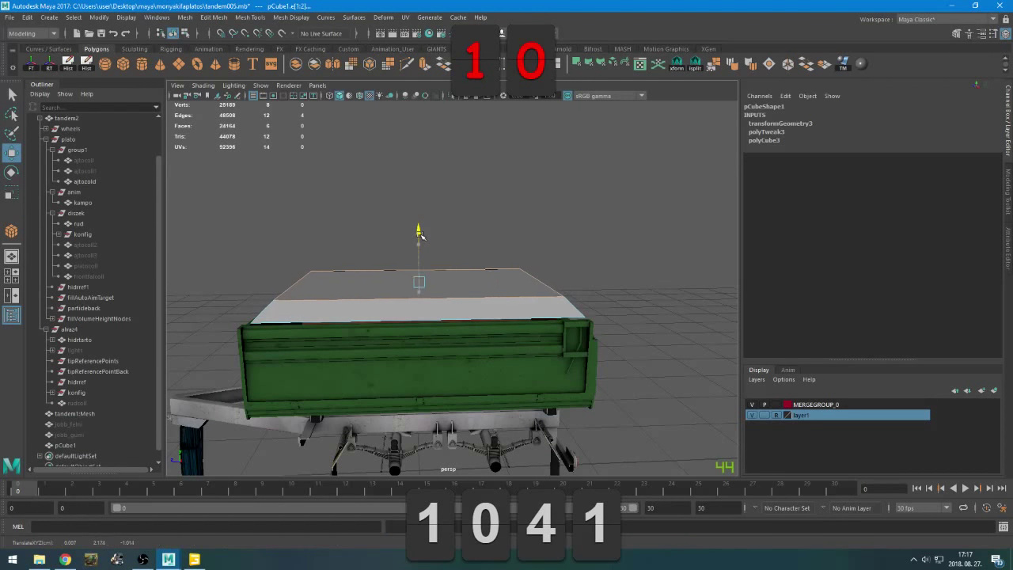
Select all edges of the fill mesh and fine-tune its height against the cargo box rim
left_click_drag(628, 240, 161, 376)
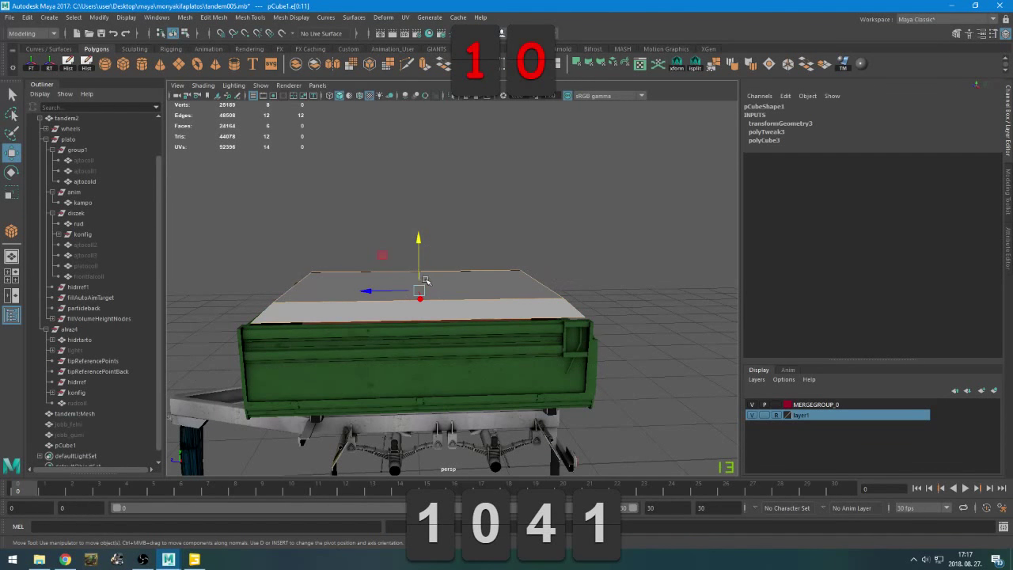
mouse_move(425, 280)
left_mouse_down()
mouse_move(425, 268)
mouse_move(428, 277)
left_mouse_up()
left_click_drag(456, 282, 415, 307, "alt")
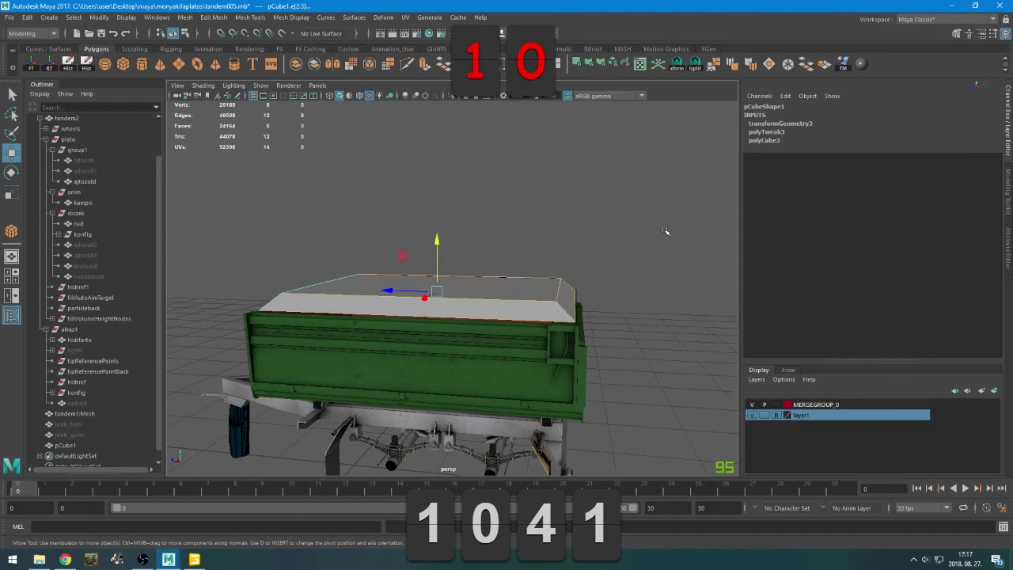
Select the four vertices at one end of the fill mesh, check its fit on the cargo box and return to object mode
right_click_drag(599, 213, 600, 220)
left_click_drag(643, 249, 515, 366)
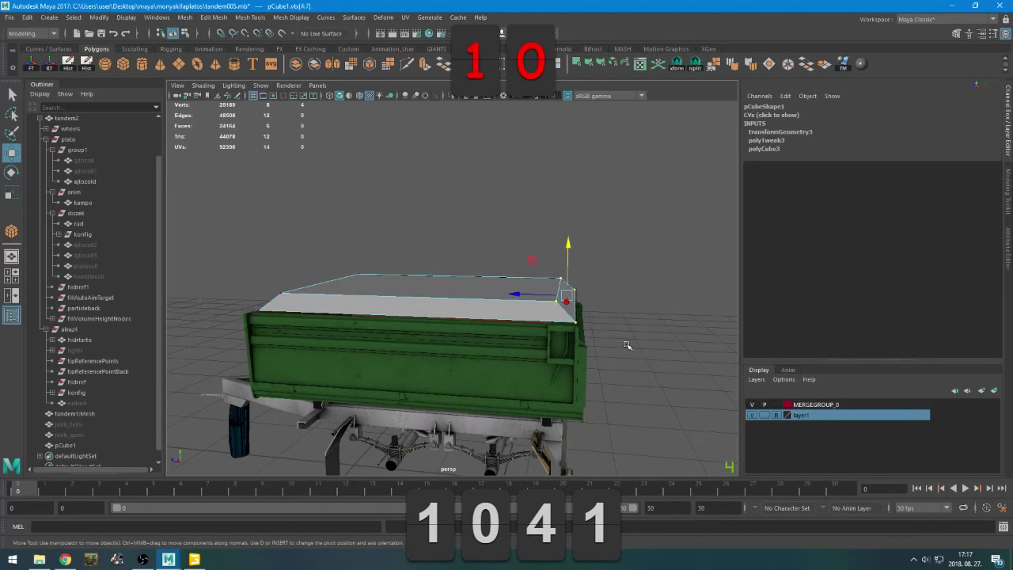
left_click_drag(620, 340, 445, 370, "alt")
left_click(399, 236)
right_click_drag(399, 236, 437, 215)
left_click_drag(374, 249, 529, 259, "alt")
Examine the child nodes of plato in GIANTS Editor, from middleref to hidrref, and return to Maya
key("alt+Tab")
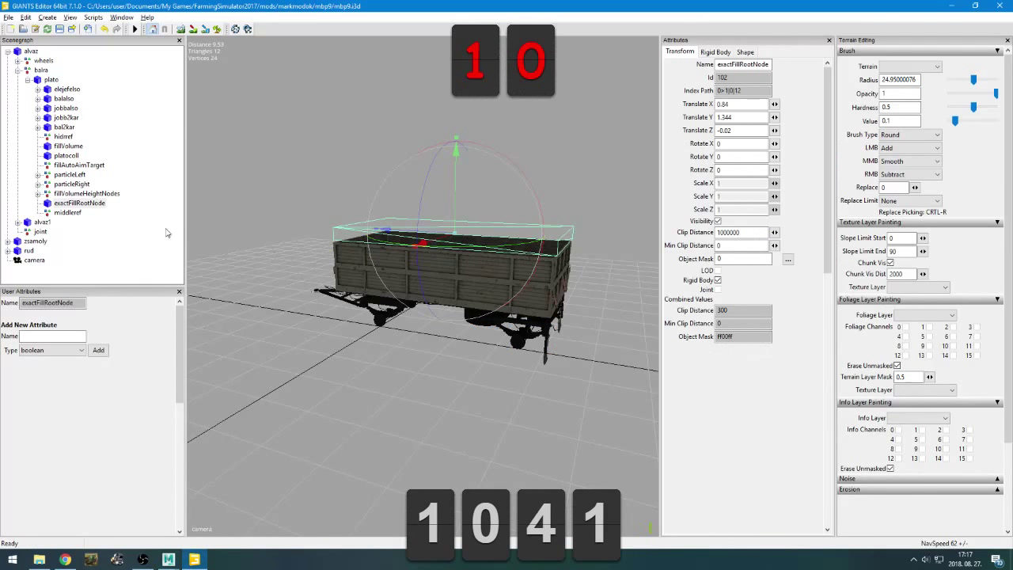
left_click(73, 211)
left_click(75, 194)
left_click(77, 184)
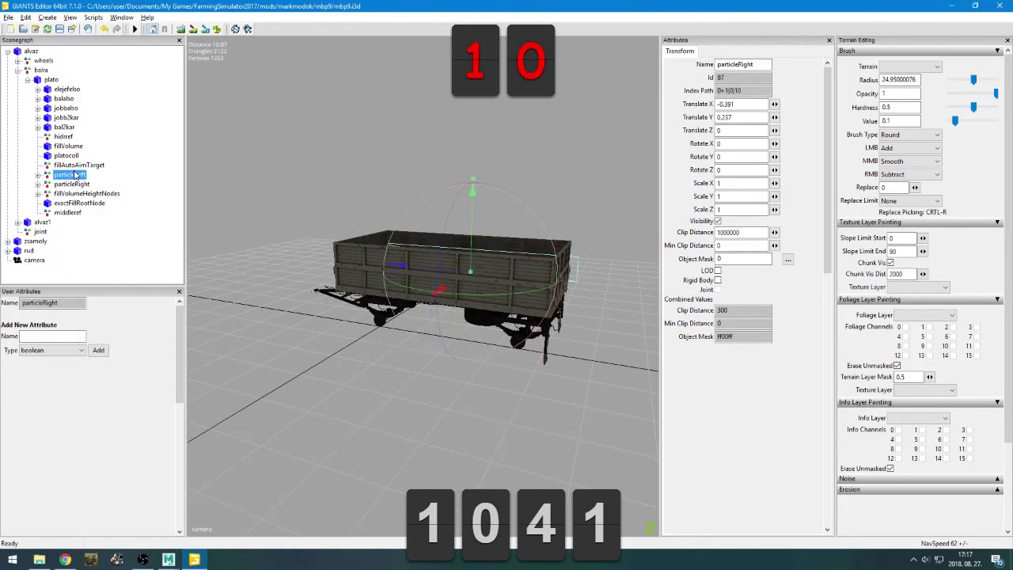
left_click(77, 176)
left_click(76, 167)
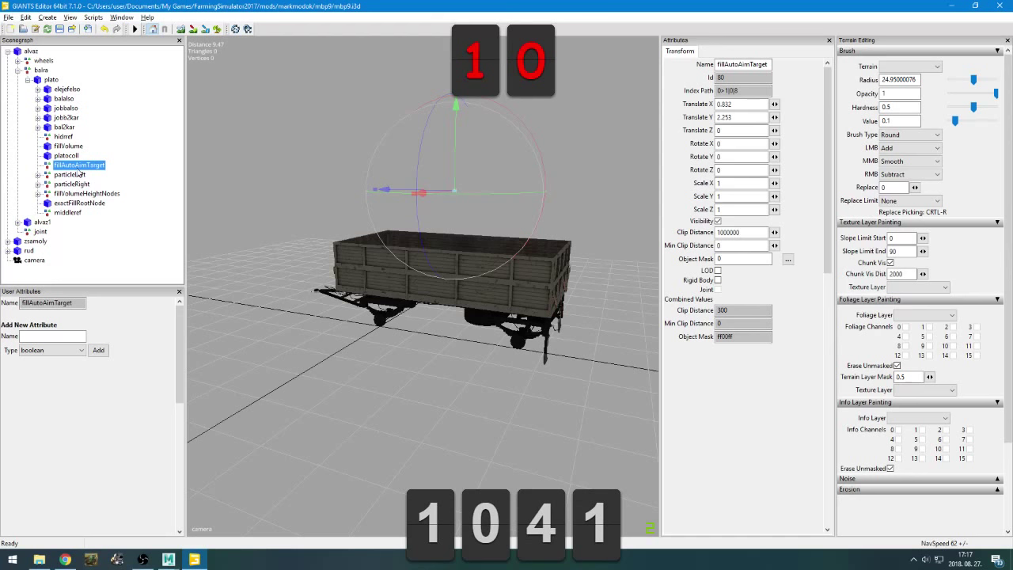
left_click(67, 147)
left_click(65, 137)
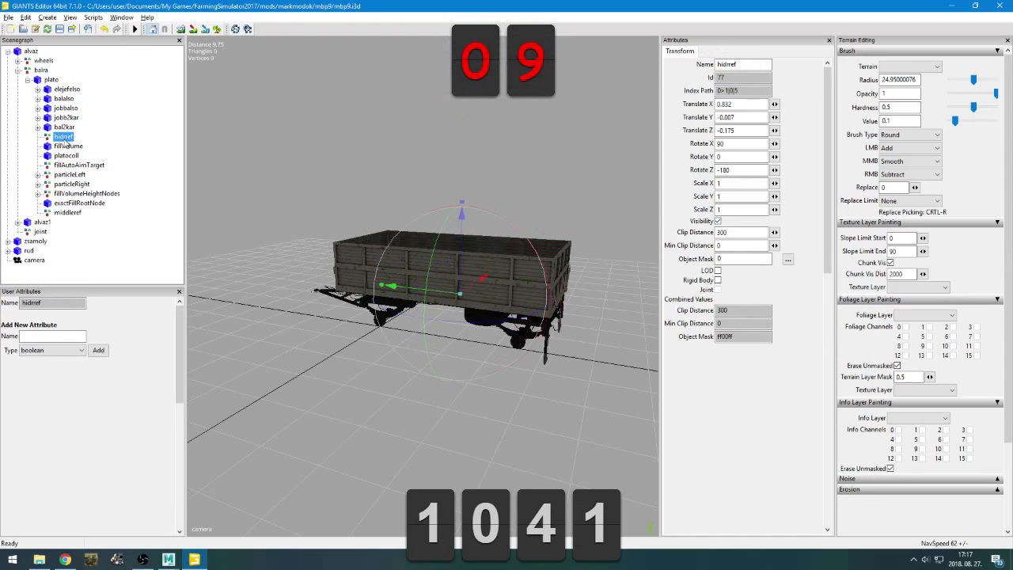
left_click_drag(354, 218, 362, 264, "alt")
key("alt+Tab")
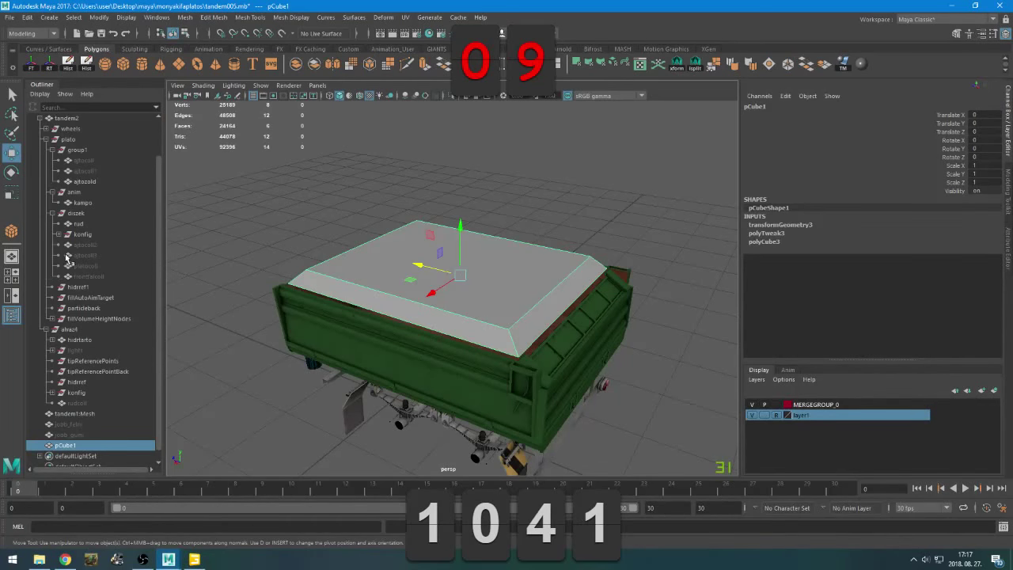
left_click(79, 339)
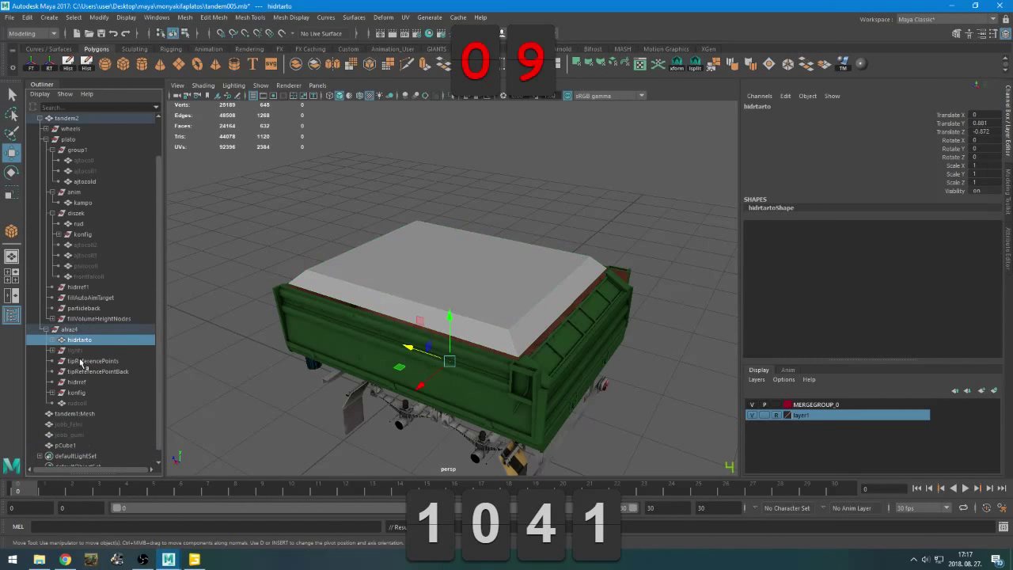
left_click(83, 403)
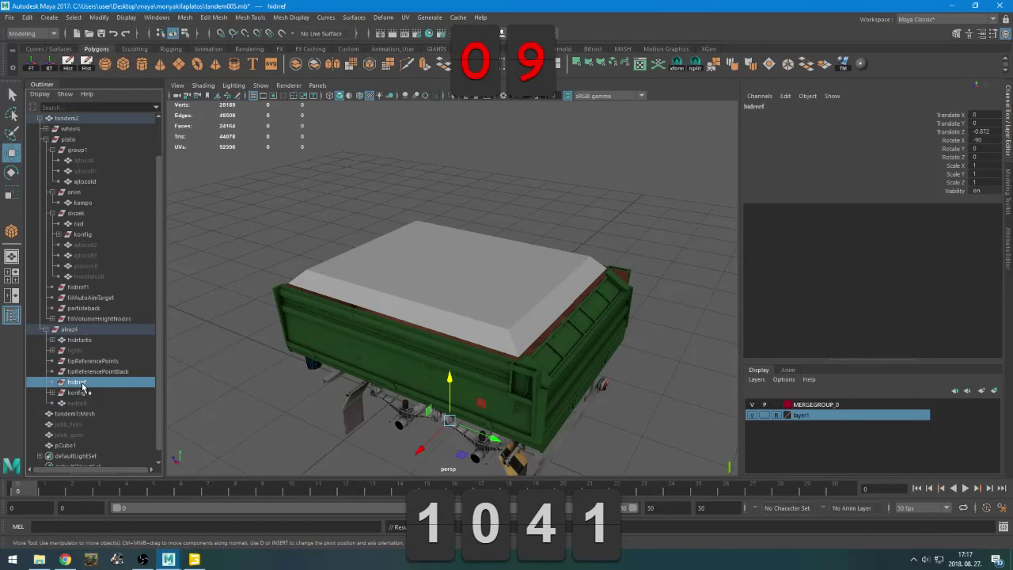
key("ctrl+d")
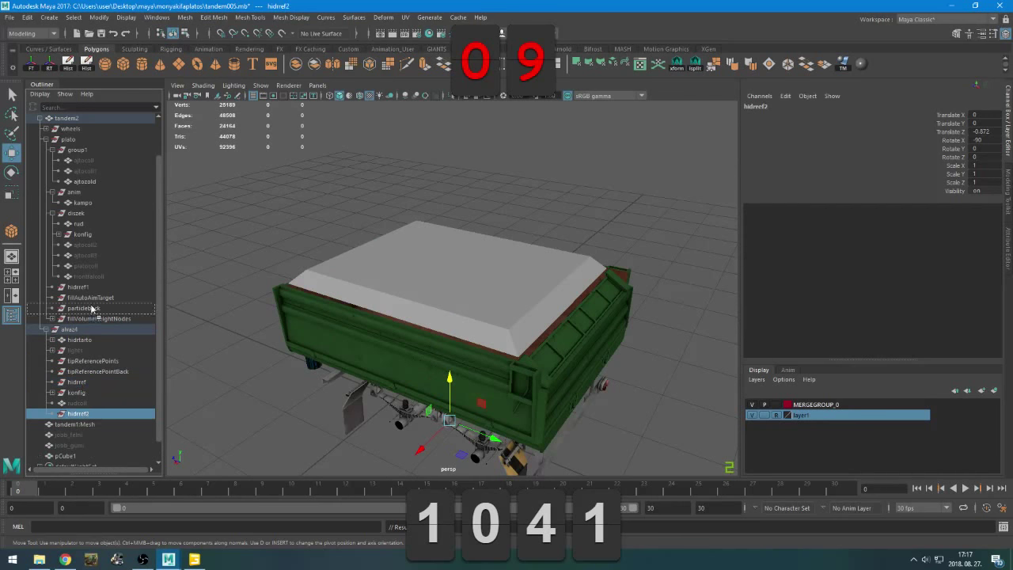
key("Delete")
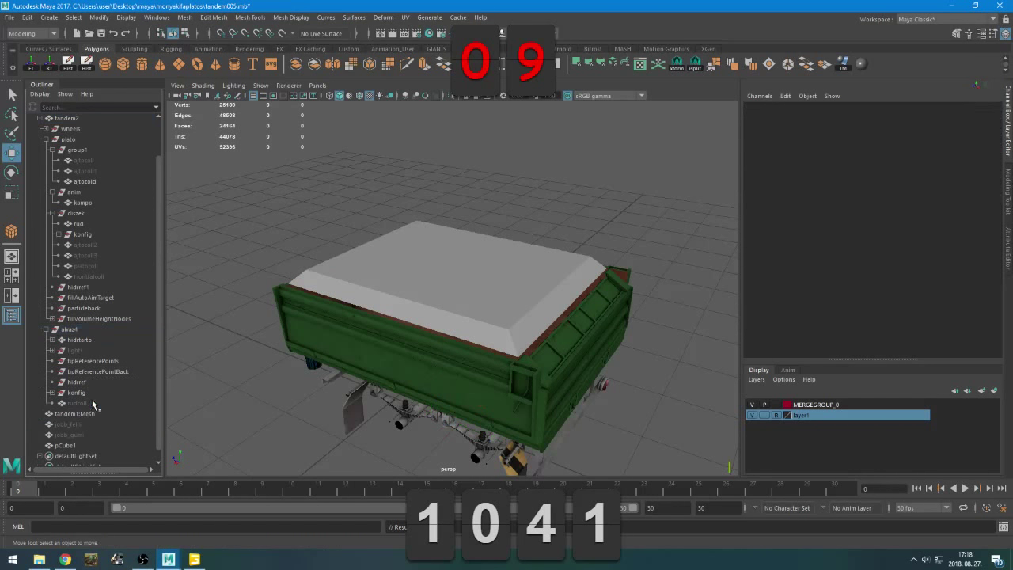
Check hidrref1 in Maya against the platocoll and fillVolume nodes of the GIANTS Editor reference, and return to Maya
left_click(76, 289)
left_click_drag(269, 364, 359, 315, "alt")
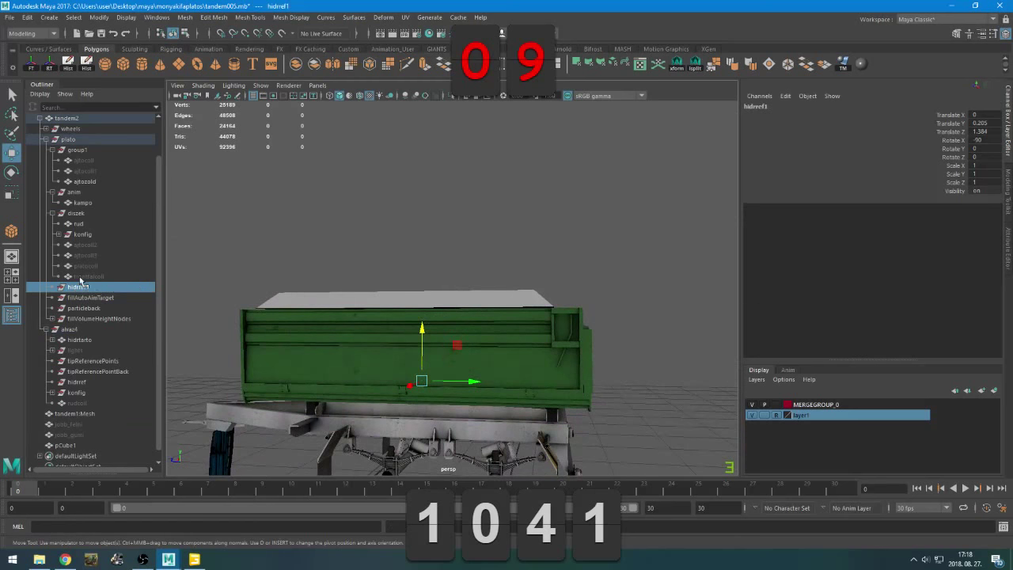
key("alt+Tab")
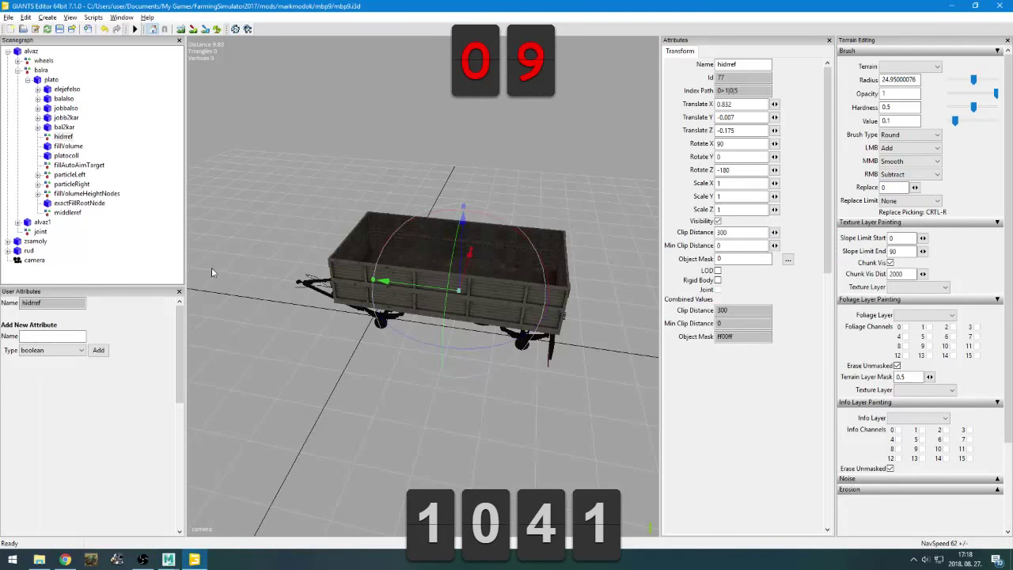
left_click(67, 155)
left_click(69, 146)
key("alt+Tab")
Hide the fill mesh pCube1 covering the cargo box
left_click_drag(342, 345, 393, 293, "alt")
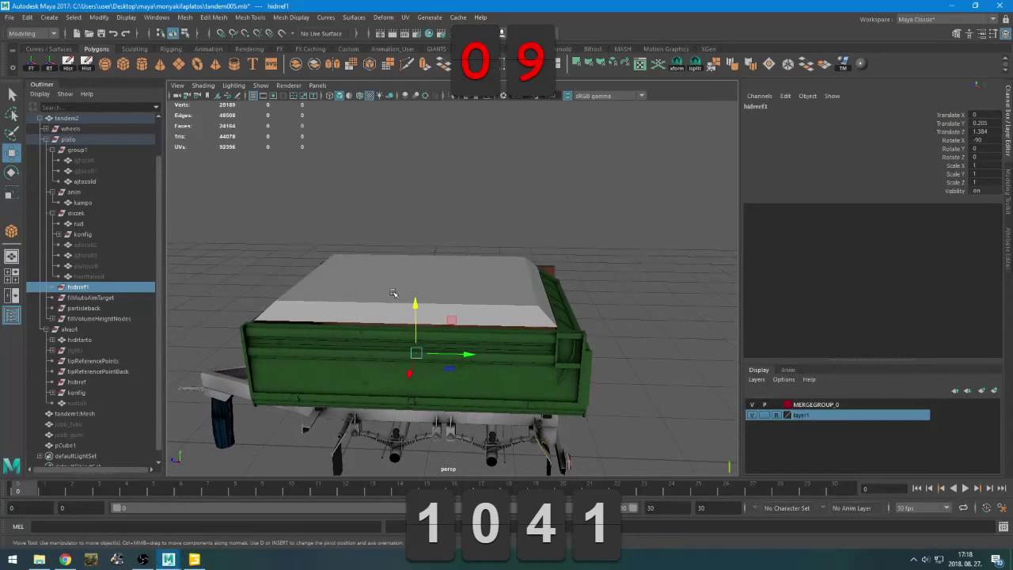
left_click(393, 293)
key("ctrl+h")
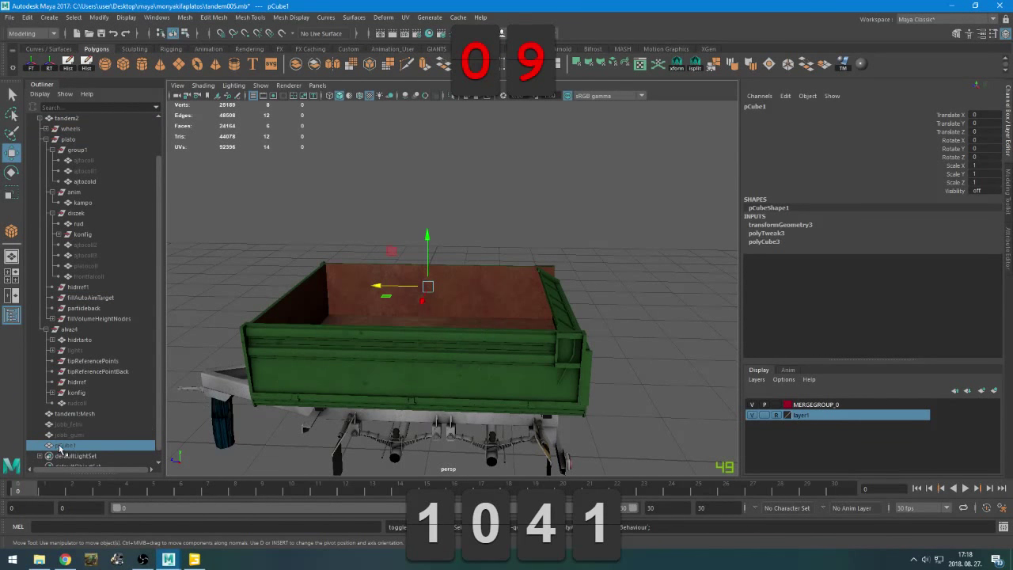
Copy the name exactFillRootNode from GIANTS Editor, rename pCube1 in Maya with it and parent the mesh under plato
key("alt+Tab")
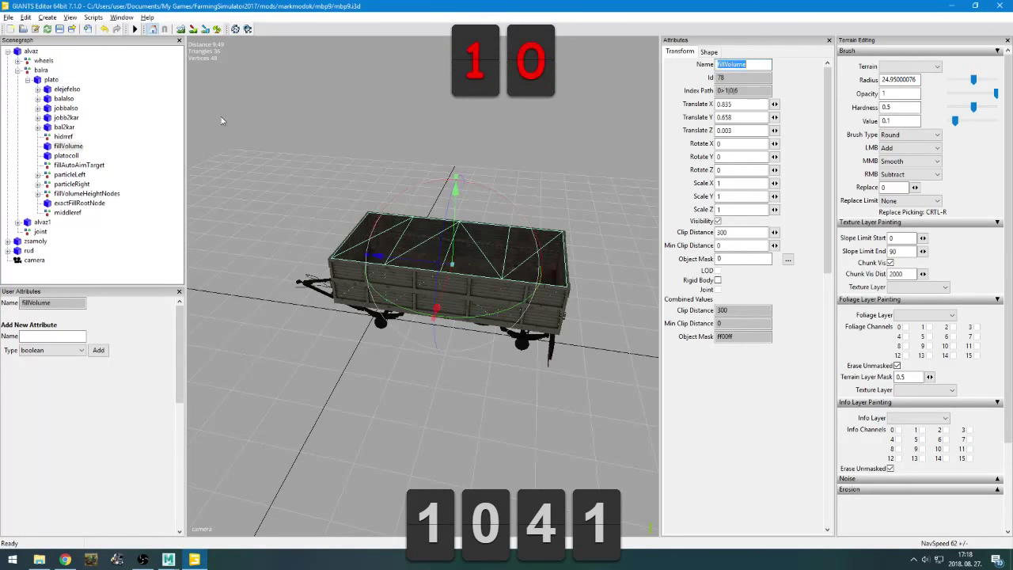
left_click(79, 203)
double_click(745, 65)
key("ctrl+c")
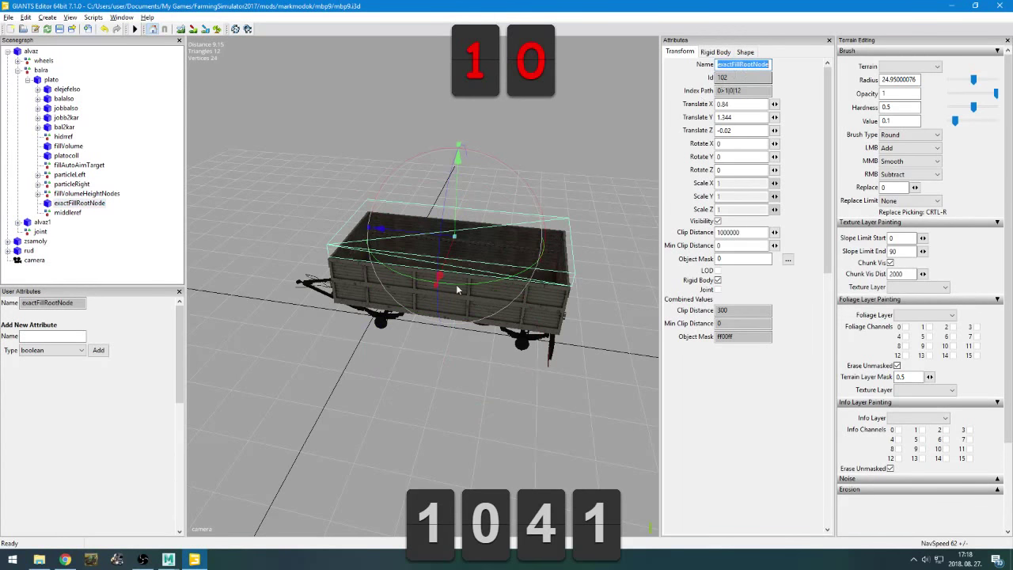
key("alt+Tab")
double_click(86, 447)
key("ctrl+v")
key("Return")
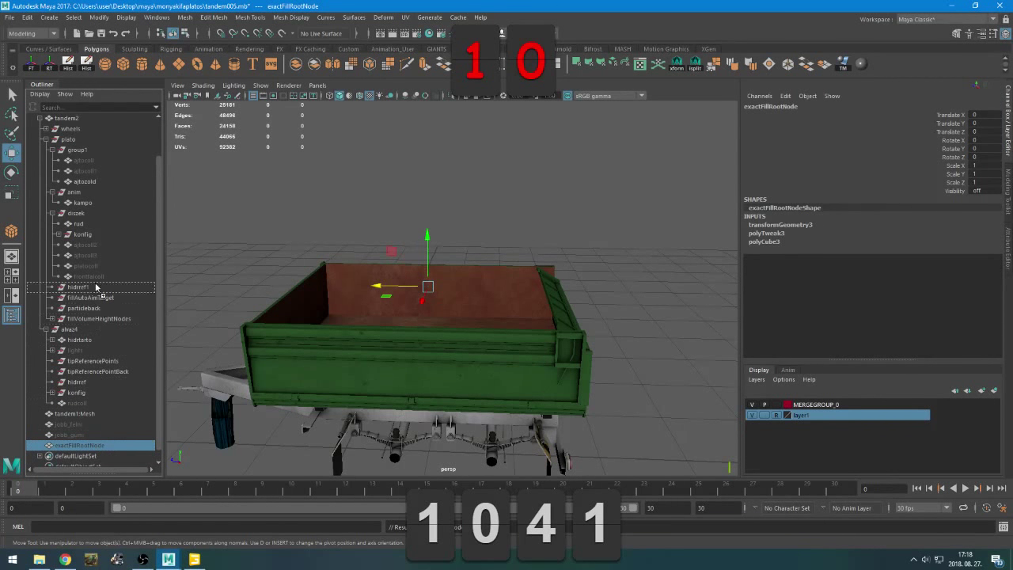
middle_click_drag(100, 206, 101, 139)
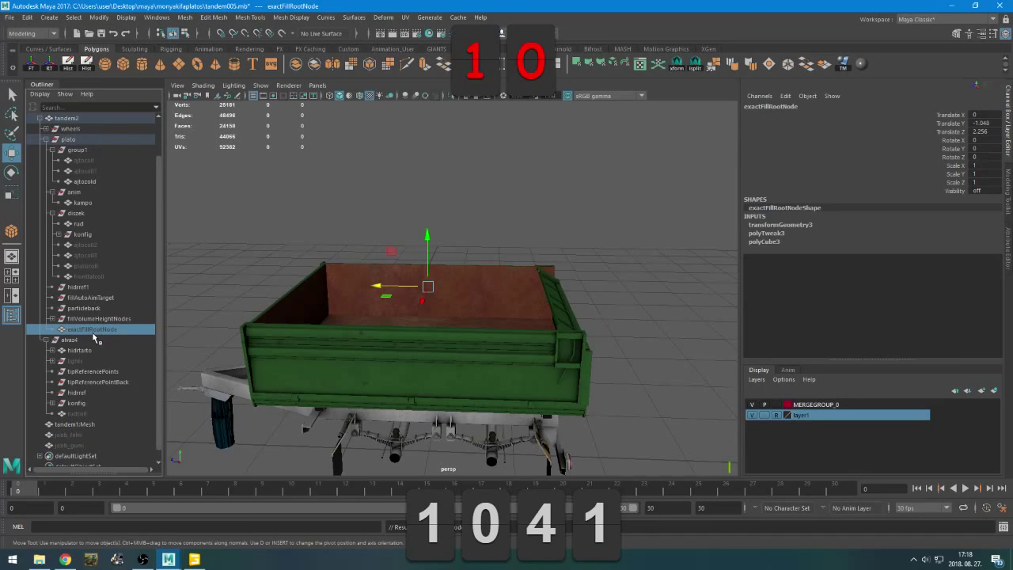
Assign the predefined Trigger - ExactFillRootNode rigid body attributes to exactFillRootNode with the GIANTS I3D Toolbox and close the toolbox
left_click(435, 49)
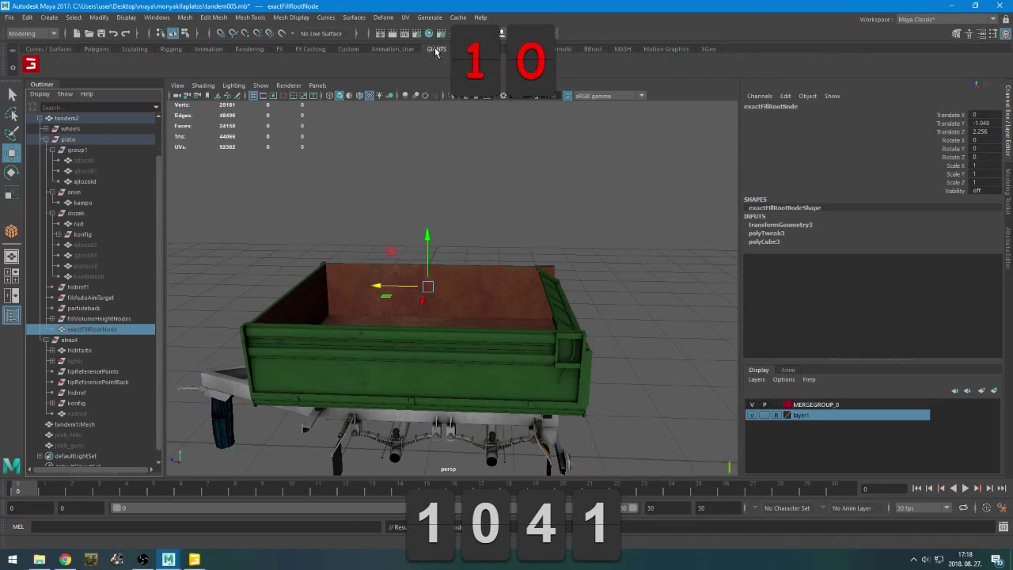
left_click(32, 67)
left_click_drag(586, 297, 828, 152)
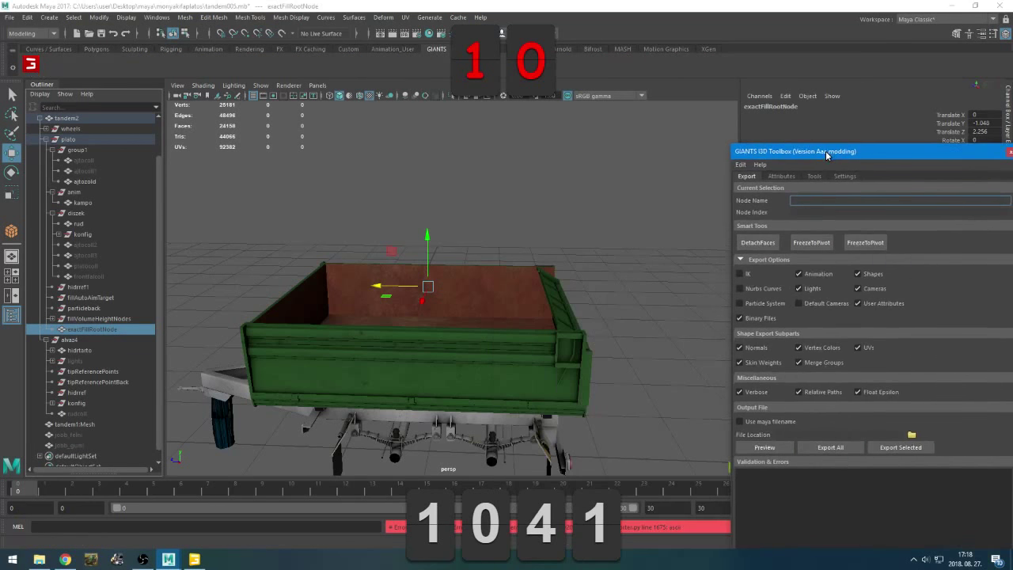
left_click(815, 175)
left_click(782, 176)
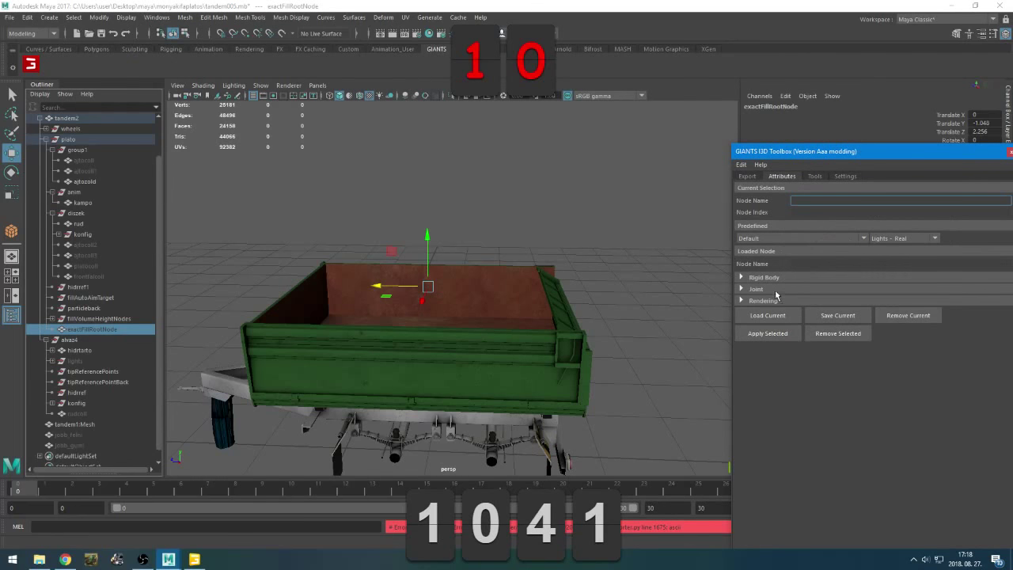
left_click(765, 279)
left_click(782, 238)
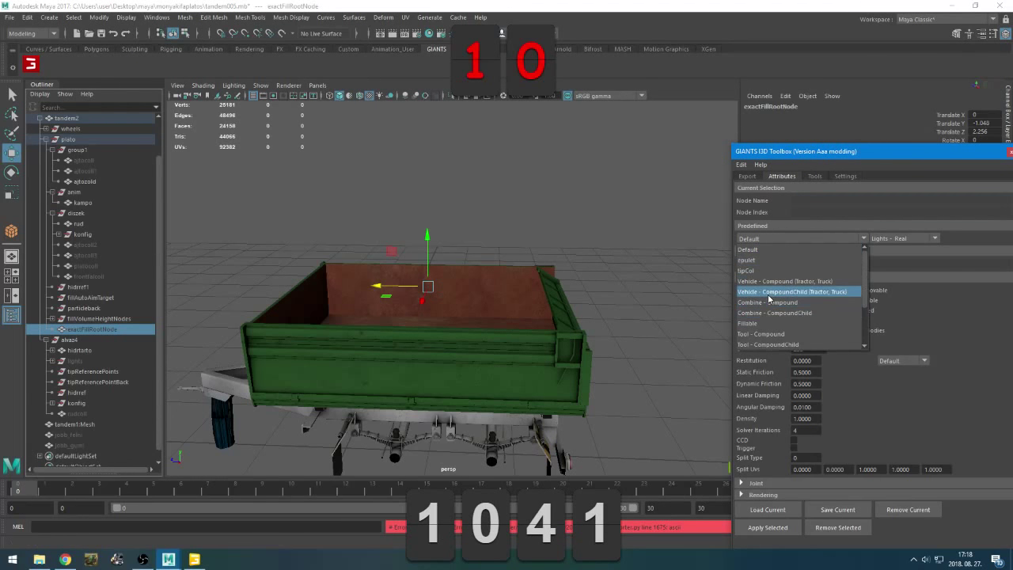
scroll(769, 300, "down", 2)
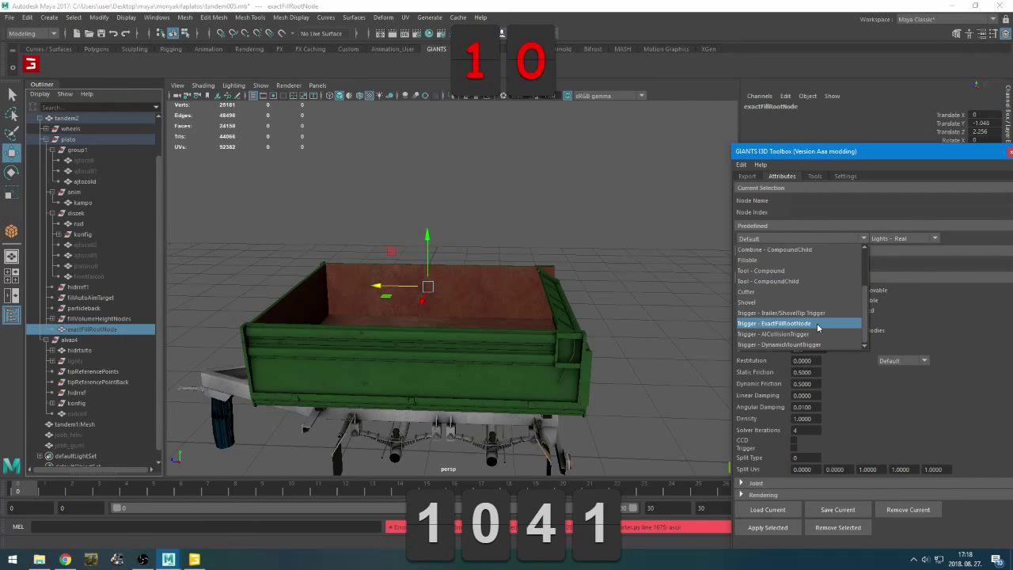
left_click(817, 323)
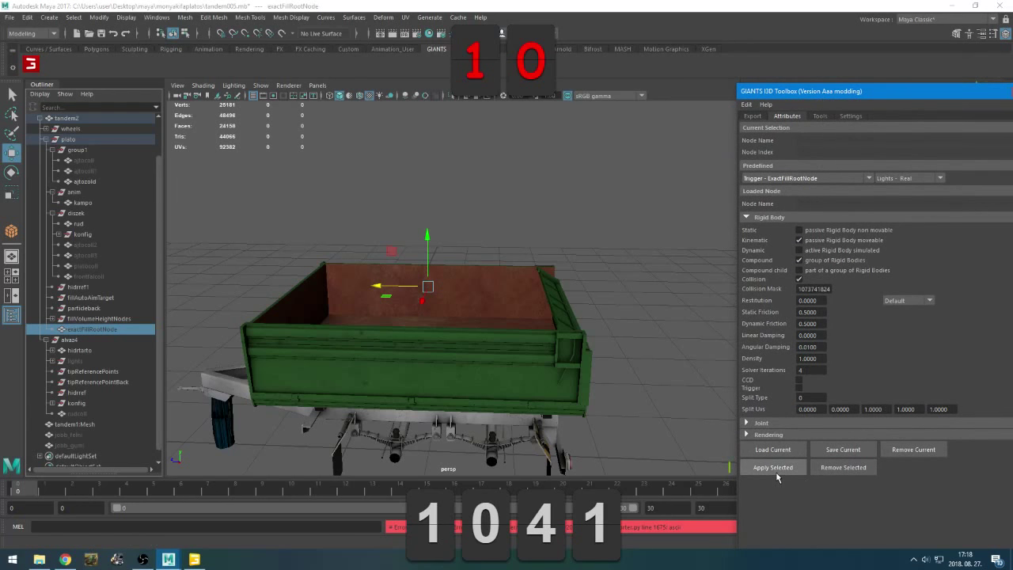
left_click(844, 448)
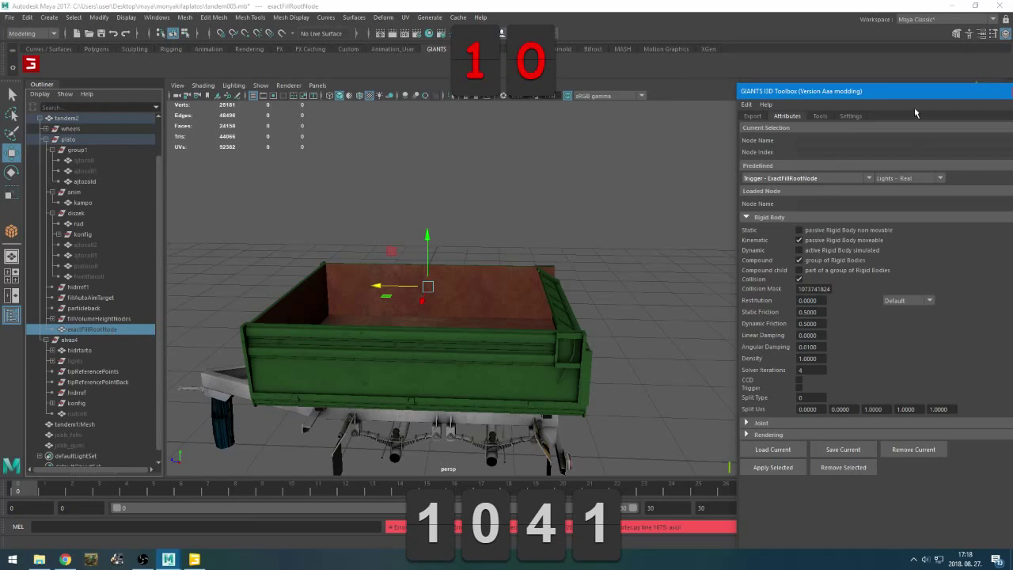
left_click(898, 91)
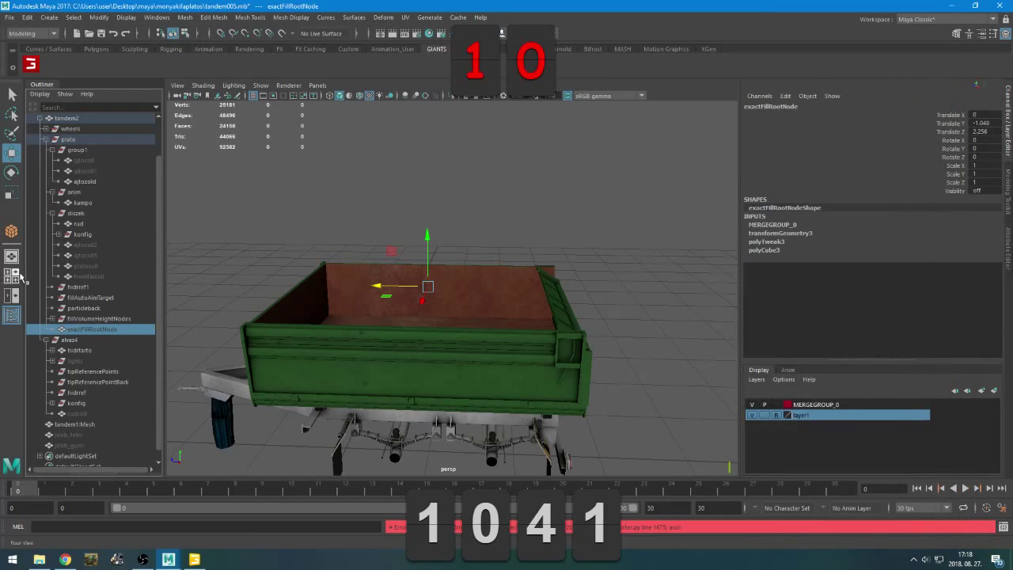
Lower fillAutoAimTarget to the level of the cargo box rim, at a Translate Y of about 1.051
left_click(87, 318)
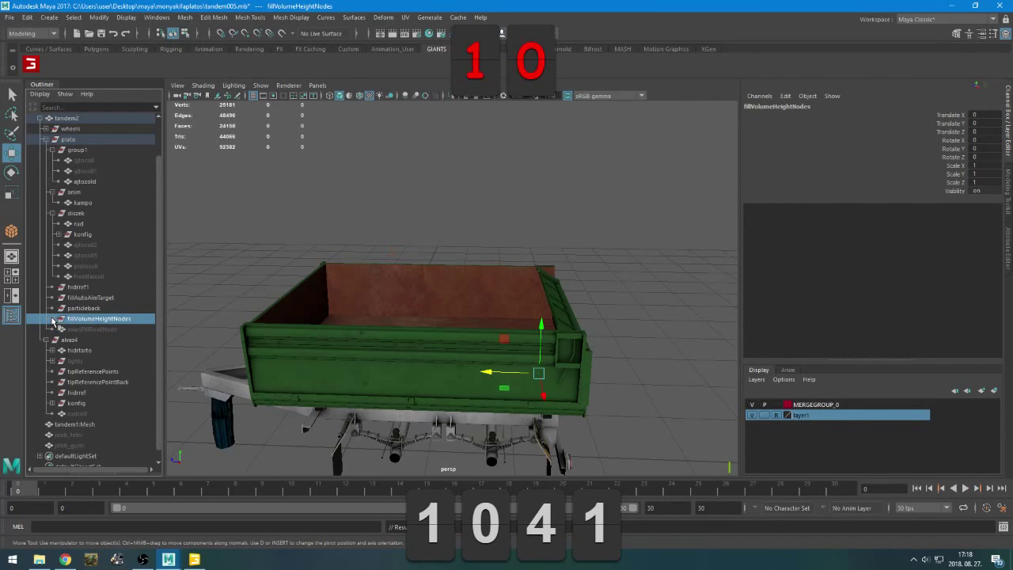
left_click(87, 299)
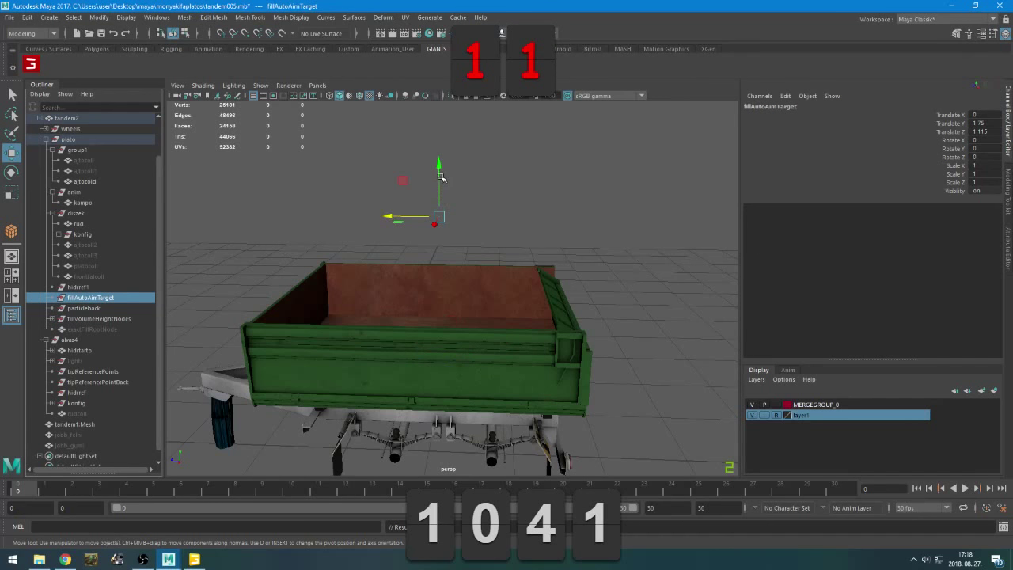
left_click_drag(439, 178, 441, 200)
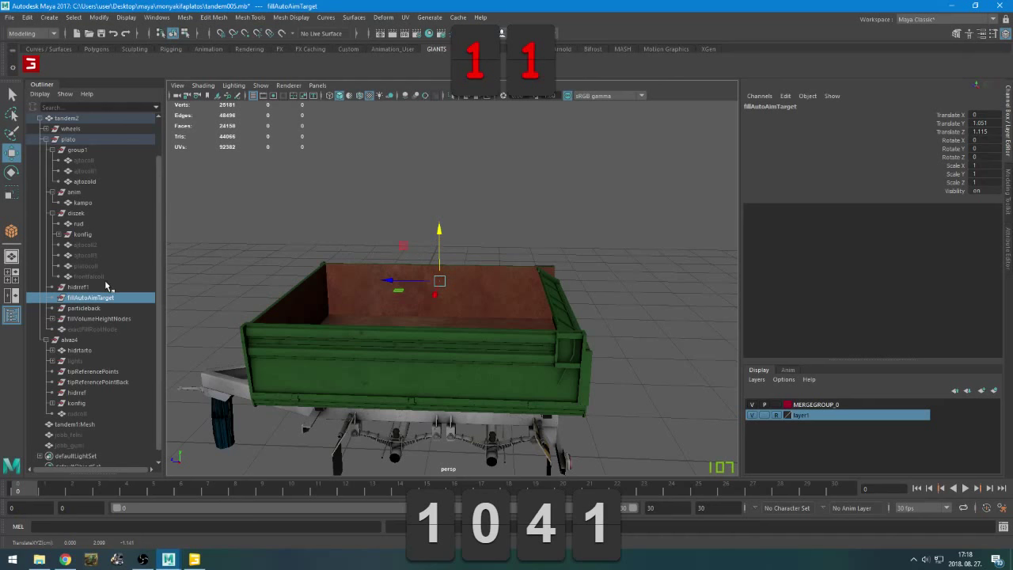
Review hidrref1 and the diszek group's collision, konfig and rud nodes, collapse diszek in the hierarchy and clear the selection
left_click(80, 287)
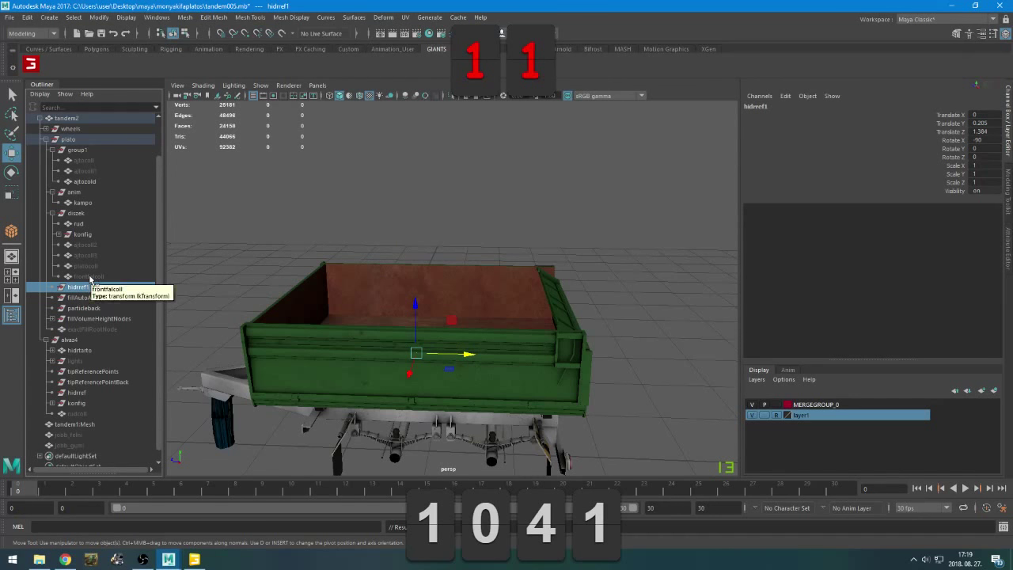
left_click(90, 277)
left_click(103, 265)
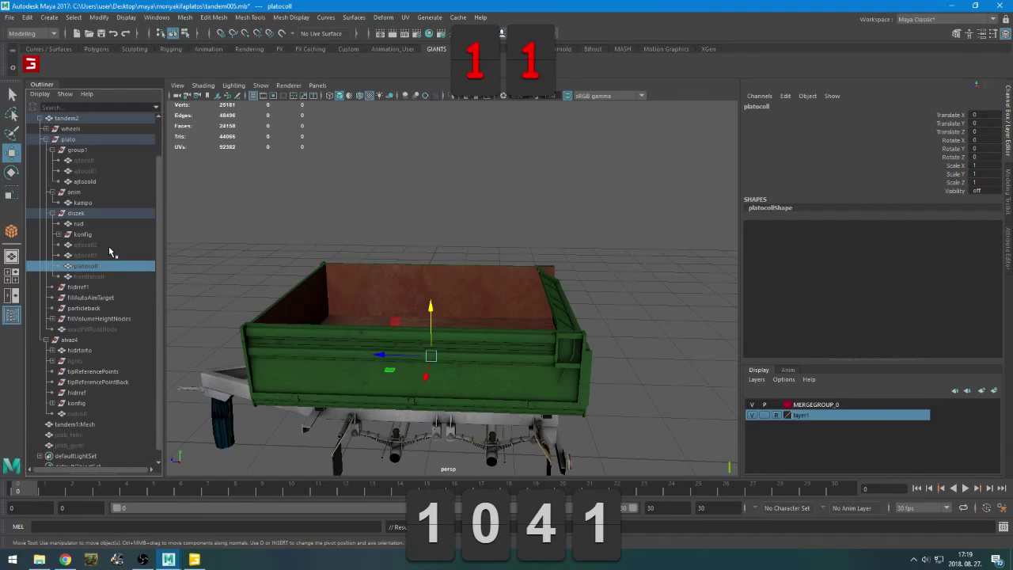
left_click(108, 245)
left_click(108, 254)
left_click(104, 235)
left_click(102, 224)
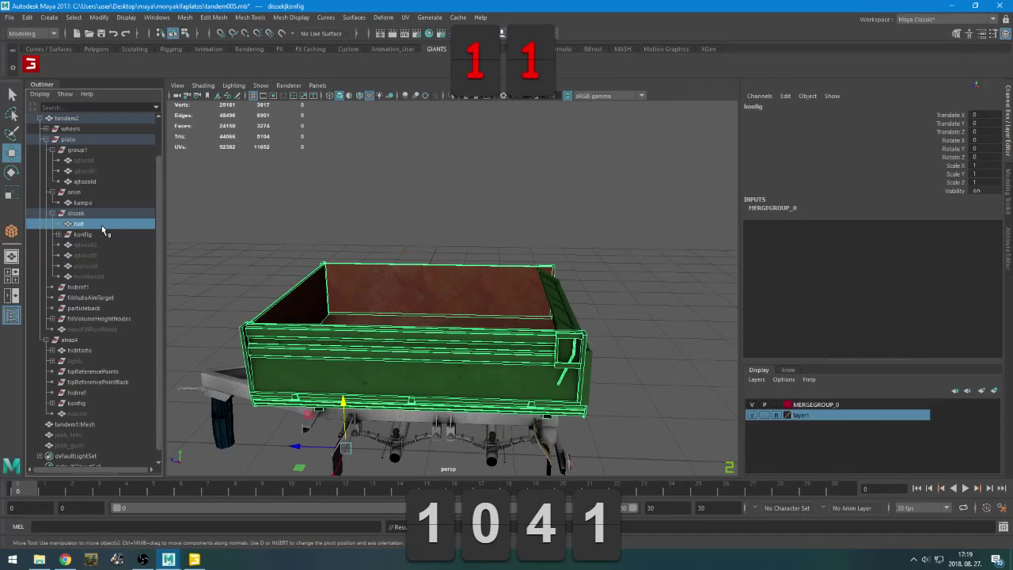
left_click(79, 214)
left_click(52, 213)
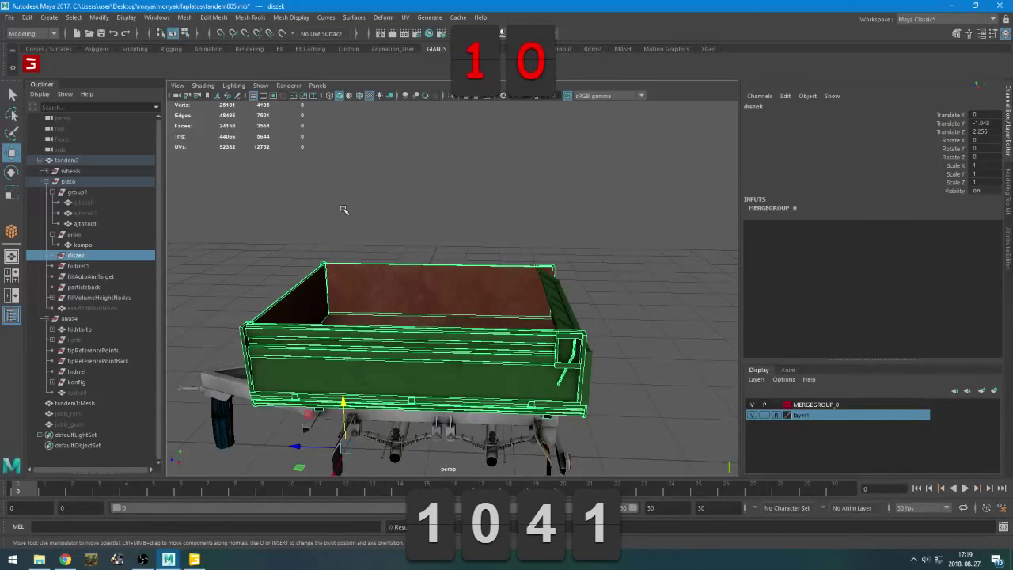
left_click(342, 210)
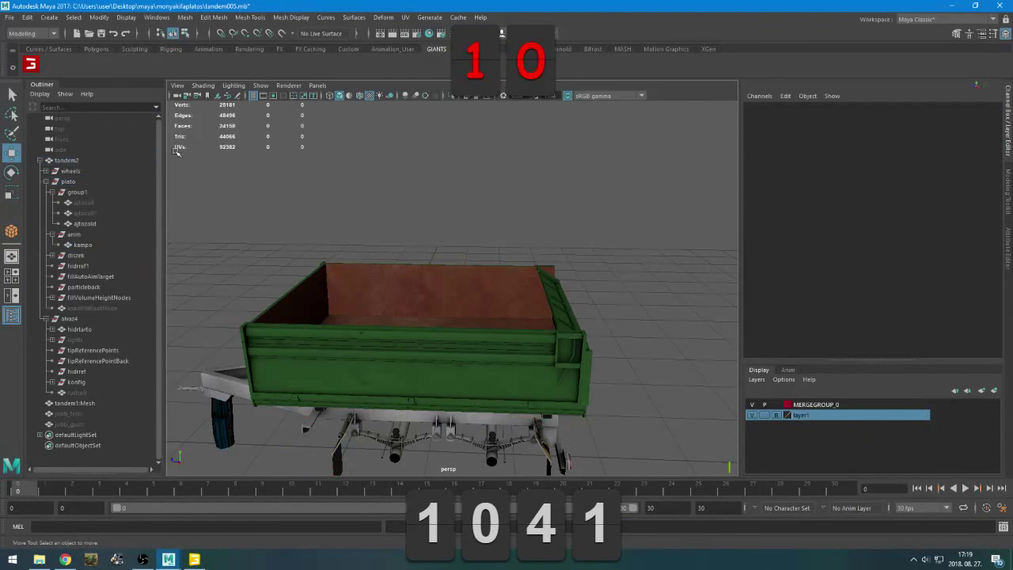
Draw a polygon cube on the grid at the rear of the trailer, about 2.838 wide, 0.437 high and 1.594 deep
left_click(101, 49)
left_click_drag(193, 119, 281, 186, "alt")
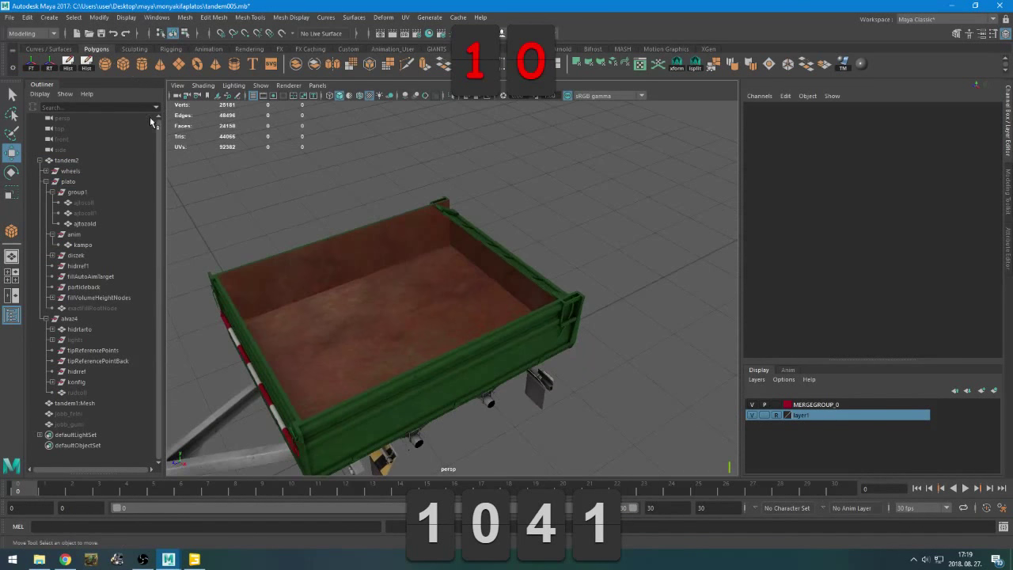
left_click(123, 64)
left_click_drag(372, 285, 481, 384, "alt")
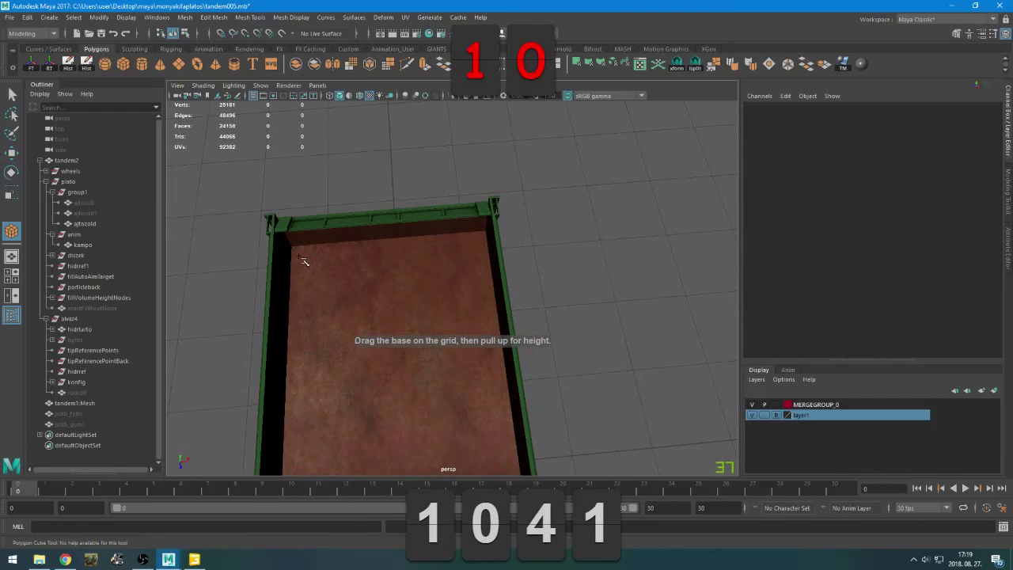
left_click_drag(297, 252, 474, 278)
left_click_drag(493, 323, 501, 279)
left_click_drag(528, 310, 473, 271, "alt")
scroll(475, 317, "down", 4)
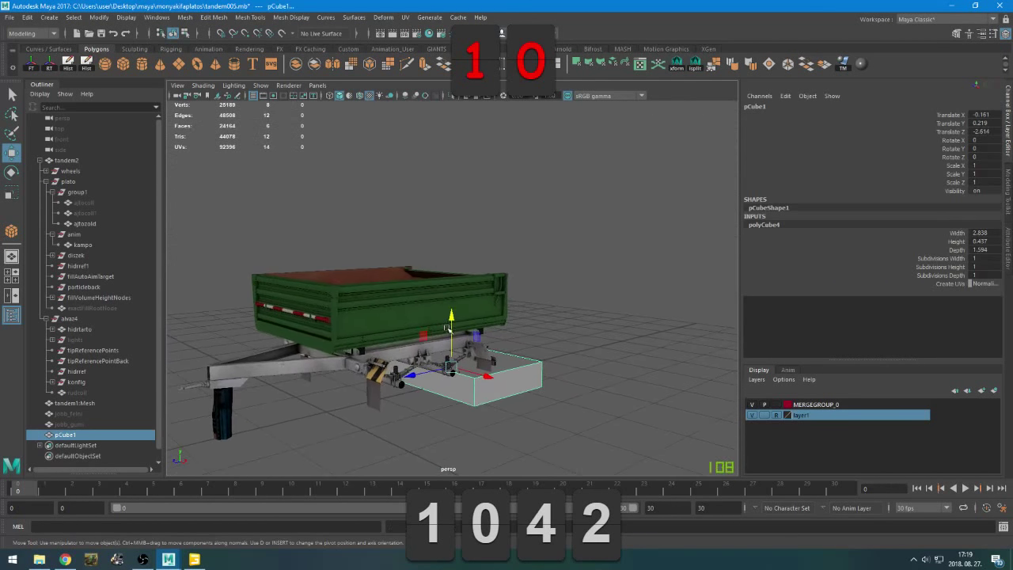
In the top view, move the cube's vertices on the positive X side in line with the cargo box's side wall
key("space")
key("space")
key("f")
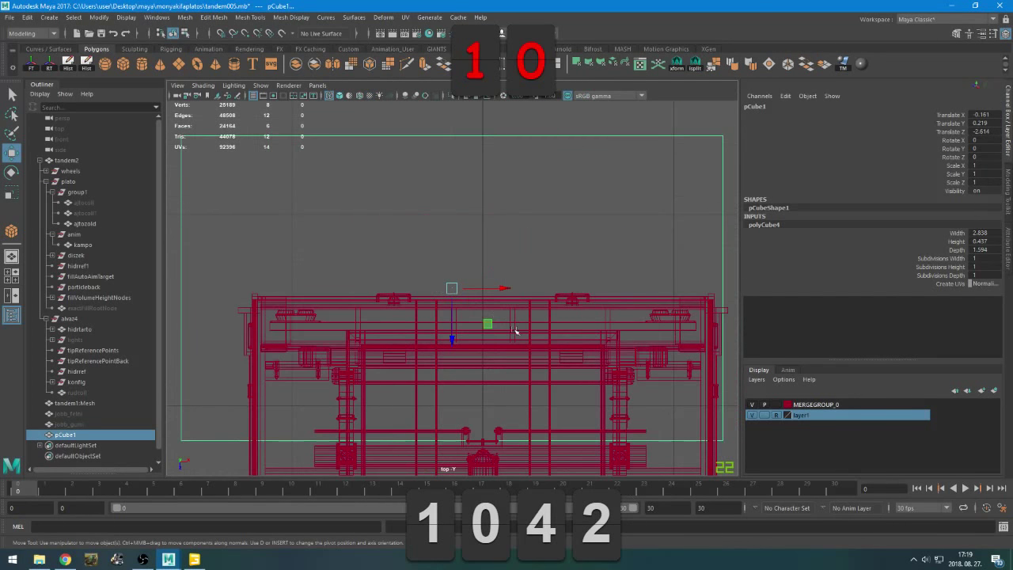
scroll(519, 350, "down", 6)
scroll(485, 356, "up", 2)
middle_click_drag(511, 373, 434, 344, "alt")
right_click_drag(552, 228, 495, 228)
left_click_drag(516, 170, 459, 360)
scroll(486, 380, "up", 5)
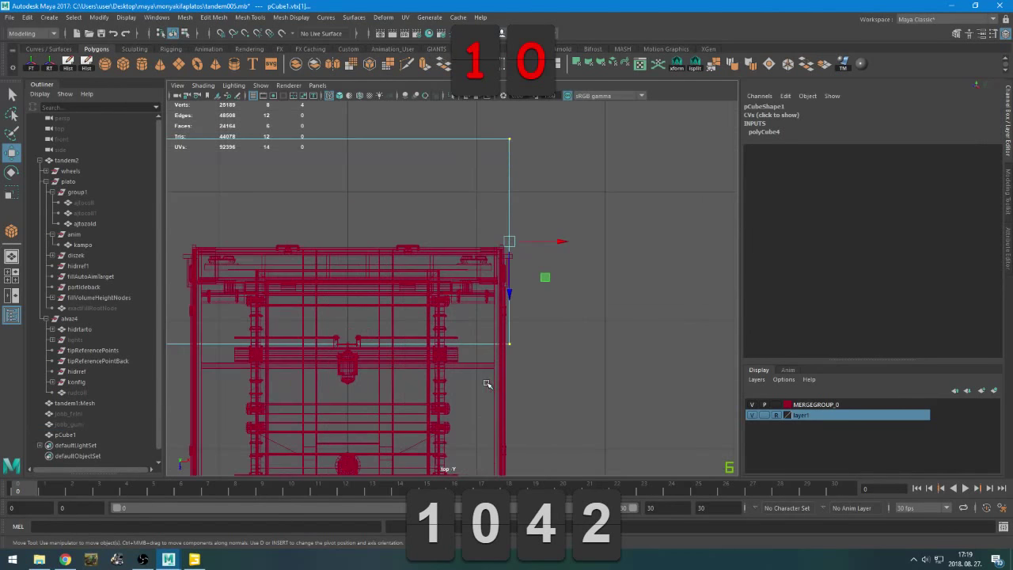
middle_click_drag(623, 336, 606, 338)
Align the cube's vertices on the negative X side with the opposite side wall of the cargo box
scroll(408, 364, "down", 5)
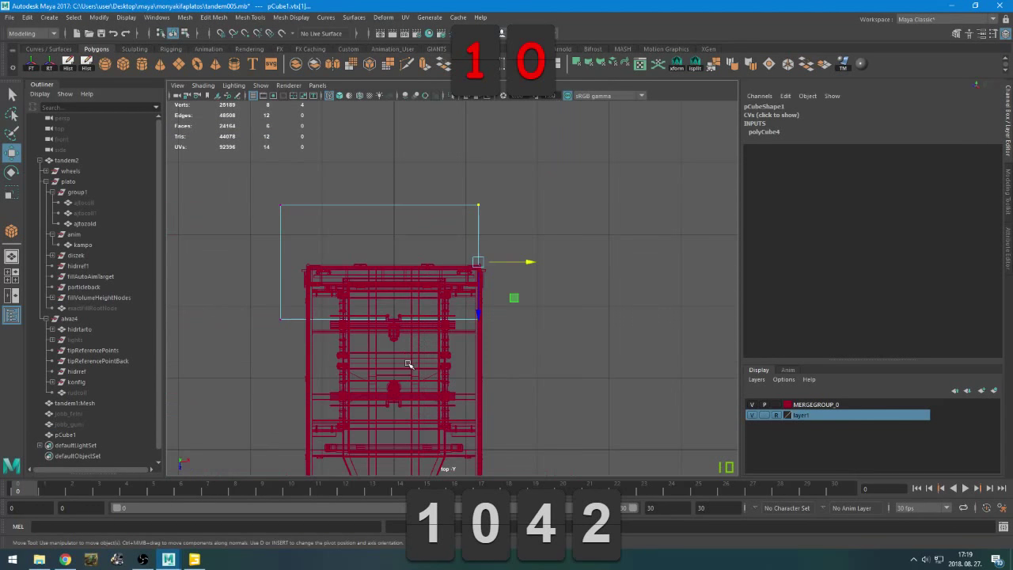
left_click_drag(217, 182, 326, 355)
middle_click_drag(290, 344, 323, 345)
Move all of the cube's vertices lengthwise and upward so the cube sits inside the cargo box
left_click_drag(260, 130, 601, 407)
middle_click_drag(578, 282, 587, 381, "shift")
key("space")
key("space")
left_click_drag(579, 281, 567, 300, "alt")
middle_click_drag(515, 396, 511, 303, "shift")
mouse_move(511, 305)
left_mouse_down("alt")
mouse_move(453, 336)
mouse_move(523, 346)
mouse_move(493, 293)
left_mouse_up("alt")
scroll(485, 340, "up", 4)
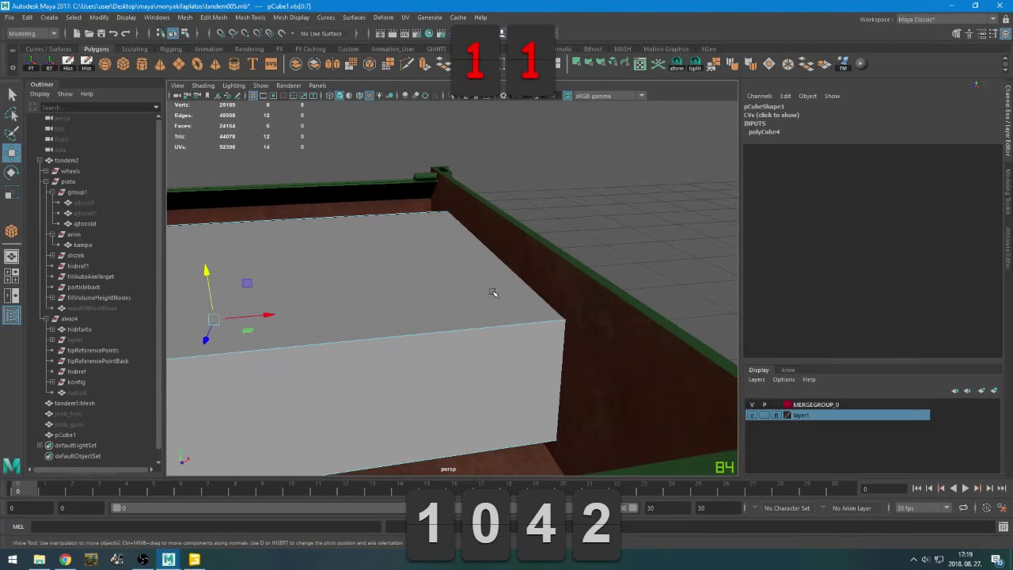
Move the cube's side face on the positive X side against the inner surface of the cargo box wall
right_click_drag(680, 200, 658, 228)
left_click_drag(657, 229, 566, 231, "alt")
left_click(432, 267)
left_click_drag(432, 267, 519, 301, "alt")
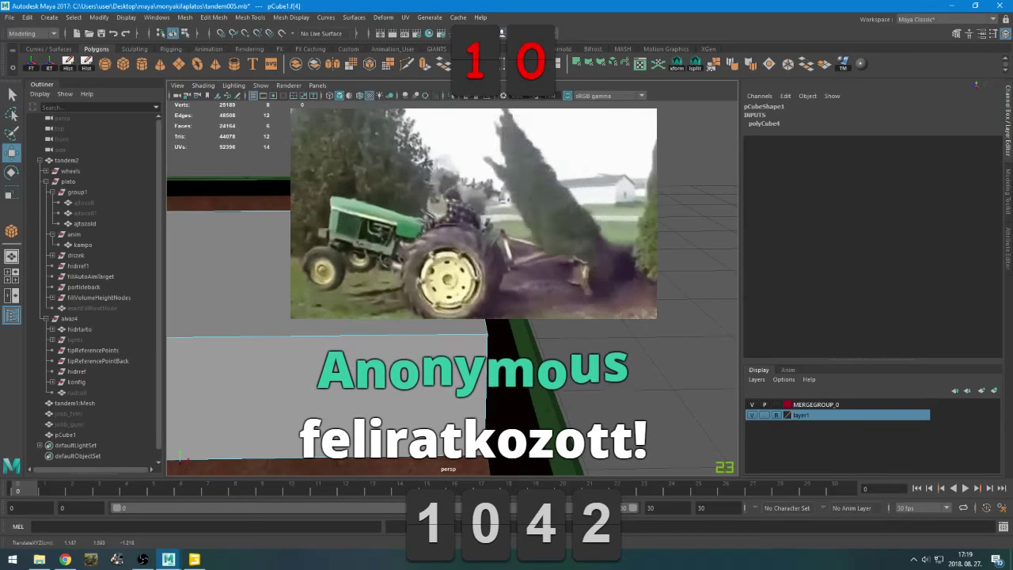
left_click(144, 561)
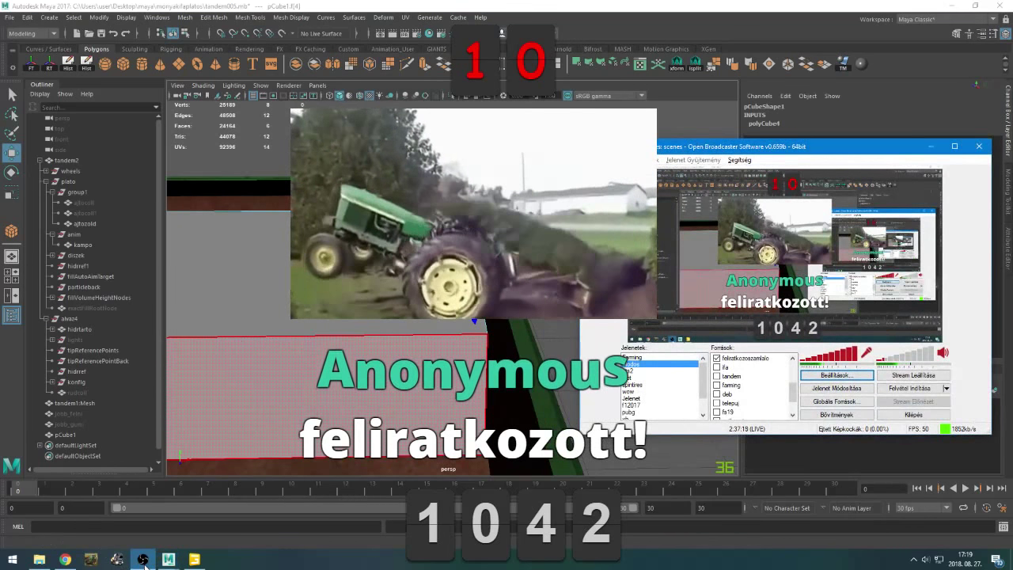
left_click(145, 564)
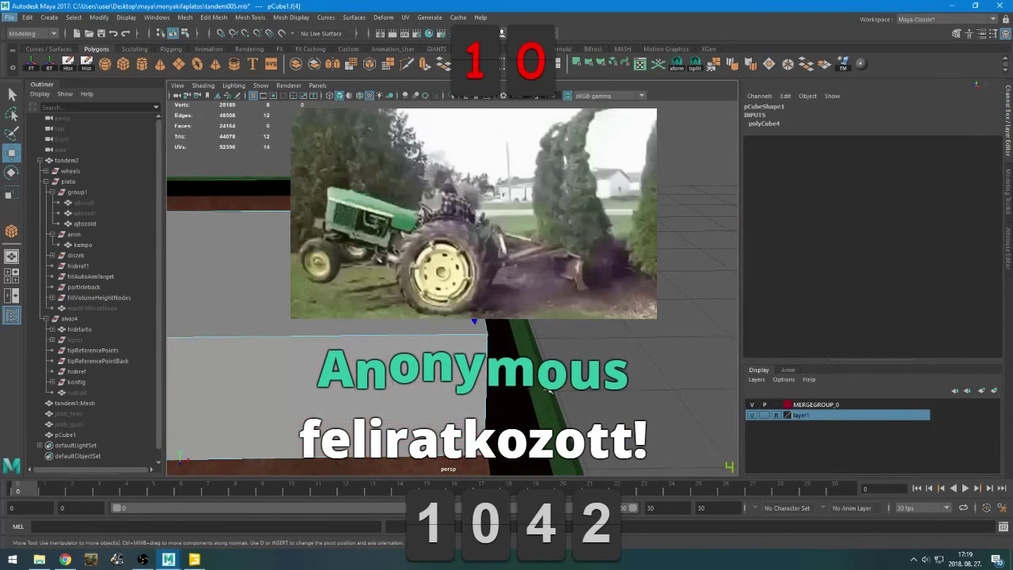
middle_click_drag(538, 384, 553, 384)
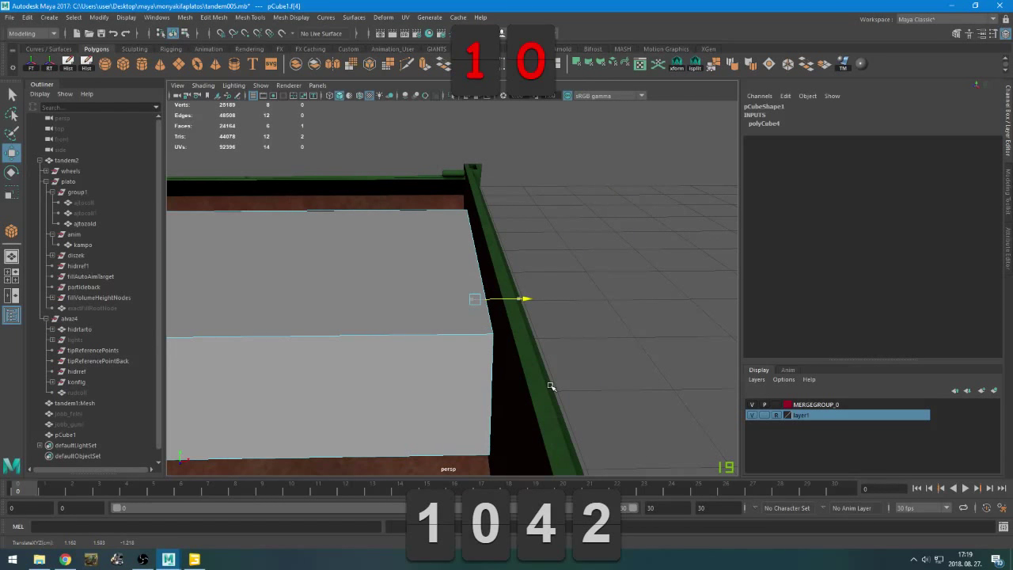
key("f")
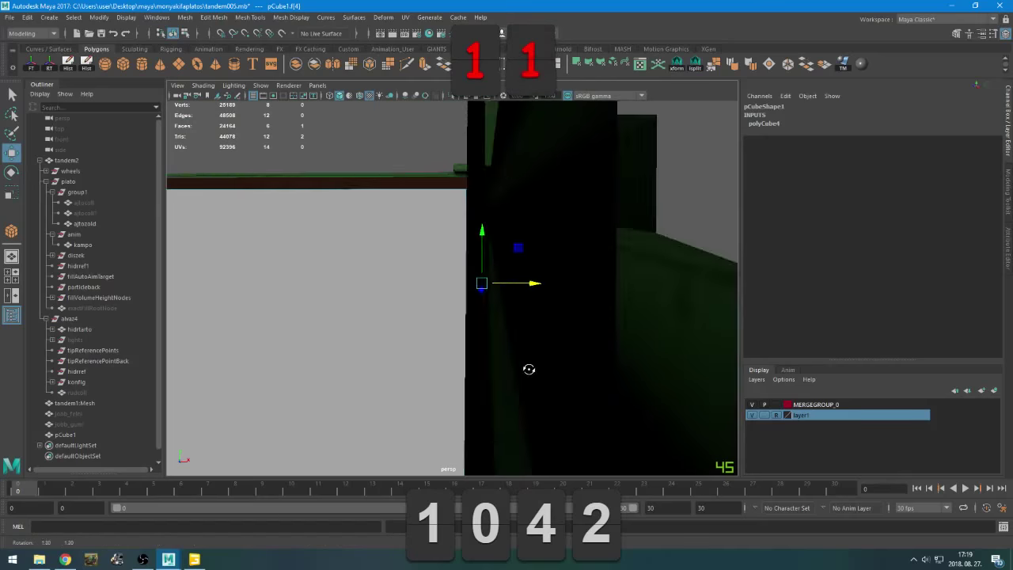
left_click_drag(529, 369, 532, 368, "alt")
middle_click_drag(531, 368, 530, 367)
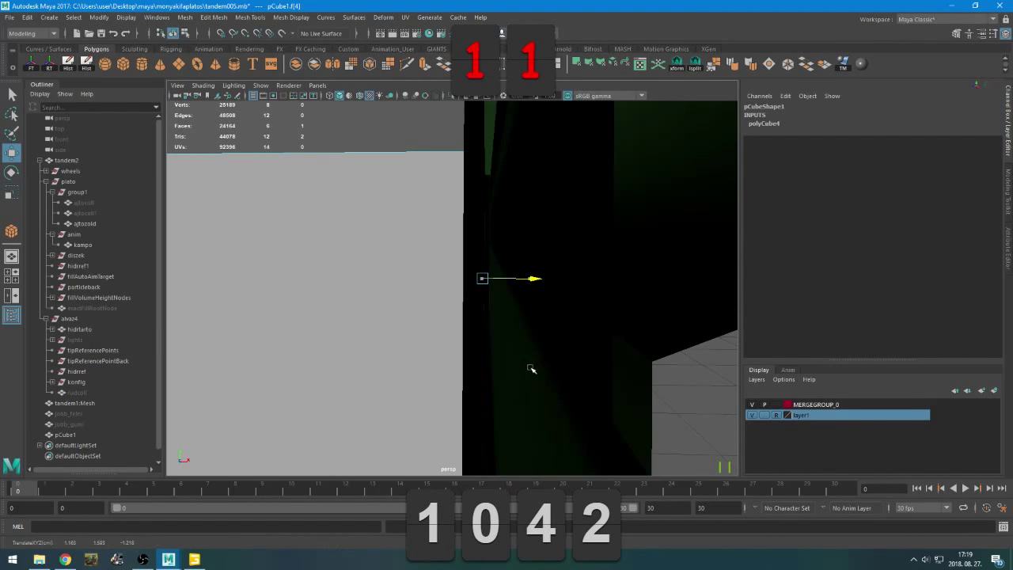
Fit the cube's opposite side face against the inner surface of the other side wall
left_click_drag(529, 367, 395, 368, "alt")
right_click_drag(395, 368, 343, 346, "alt")
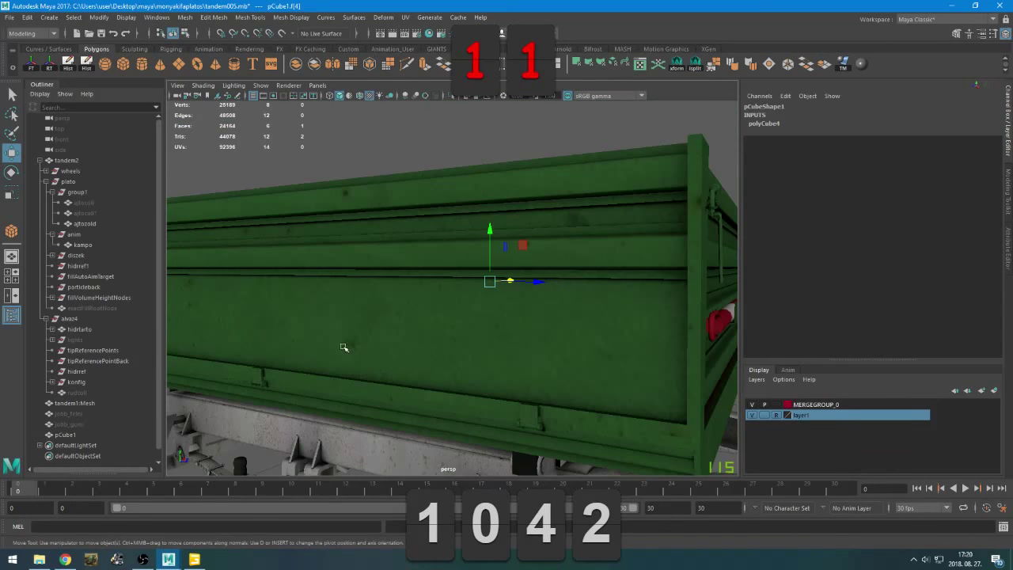
mouse_move(316, 350)
left_mouse_down("alt")
mouse_move(328, 361)
mouse_move(247, 361)
mouse_move(319, 357)
left_mouse_up("alt")
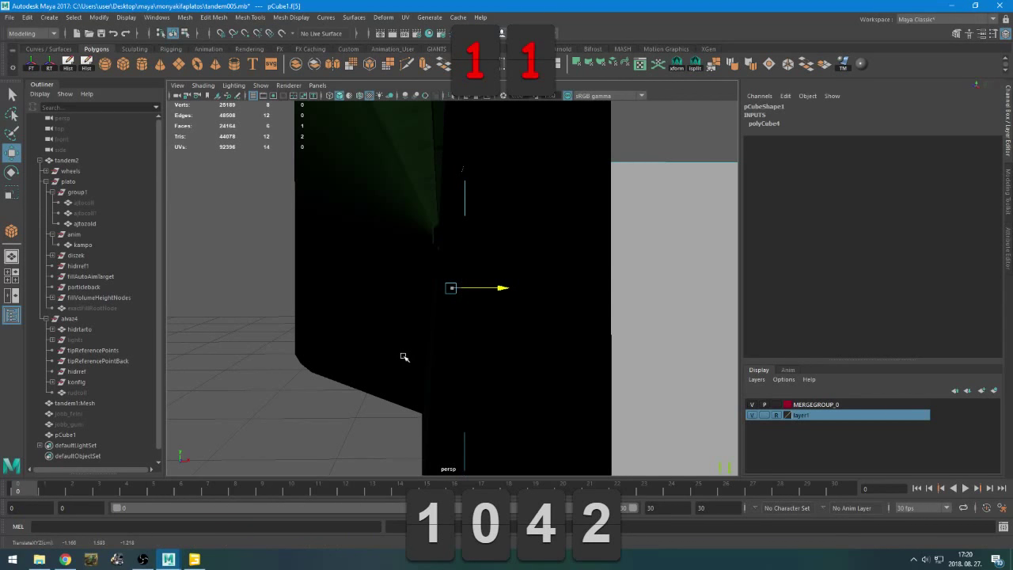
mouse_move(404, 358)
left_mouse_down("alt")
mouse_move(395, 367)
mouse_move(408, 381)
mouse_move(430, 373)
mouse_move(366, 380)
mouse_move(296, 423)
mouse_move(428, 364)
mouse_move(403, 381)
mouse_move(415, 383)
mouse_move(450, 348)
mouse_move(479, 340)
left_mouse_up("alt")
Extend the cube's front face to the inner surface of the cargo box's front wall at the drawbar end
key("5")
scroll(454, 391, "down", 5)
left_click(450, 358)
scroll(450, 349, "up", 4)
key("6")
scroll(472, 340, "up", 5)
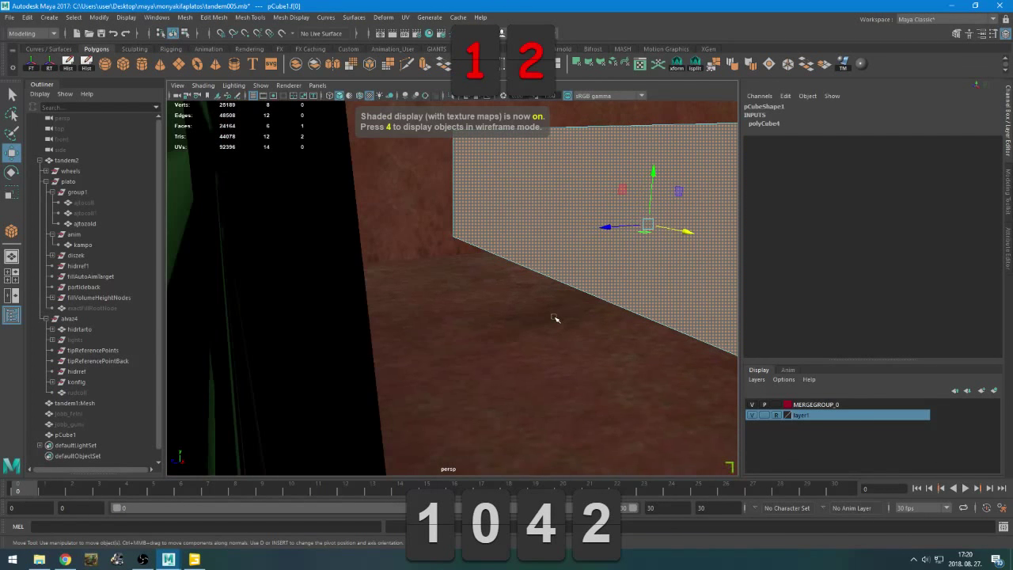
left_click_drag(555, 318, 420, 344, "alt")
scroll(402, 346, "up", 3)
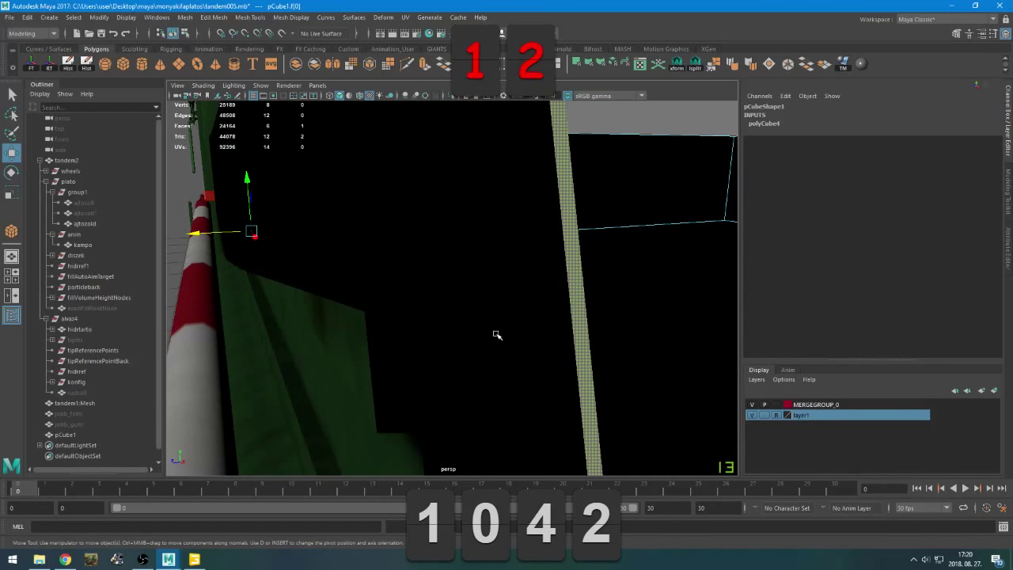
scroll(497, 334, "up", 2)
scroll(498, 334, "down", 4)
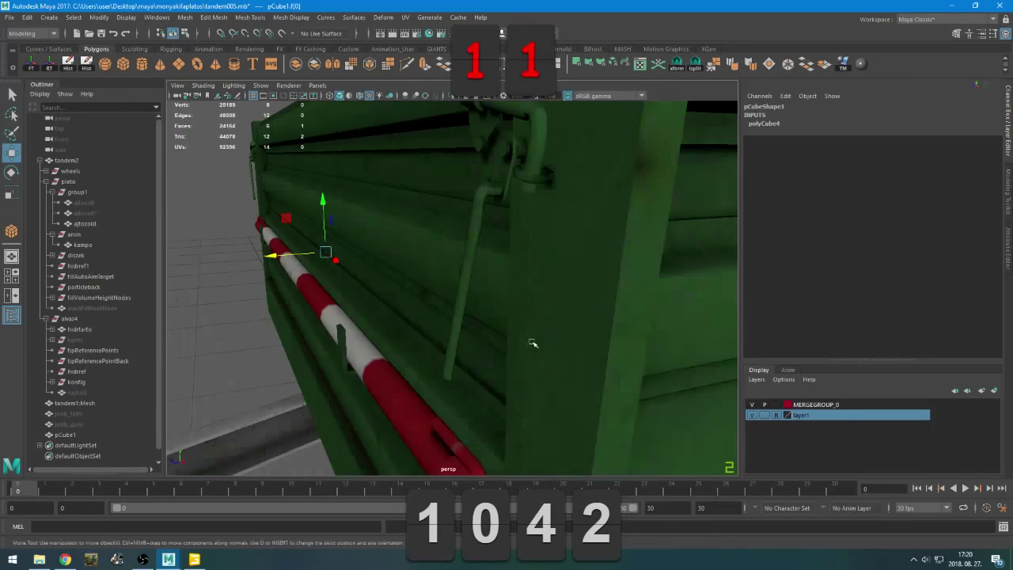
Extend the cube's rear face toward the tailboard of the cargo box
left_click_drag(532, 343, 440, 353, "alt")
scroll(496, 361, "down", 3)
left_click(515, 341)
scroll(521, 358, "up", 2)
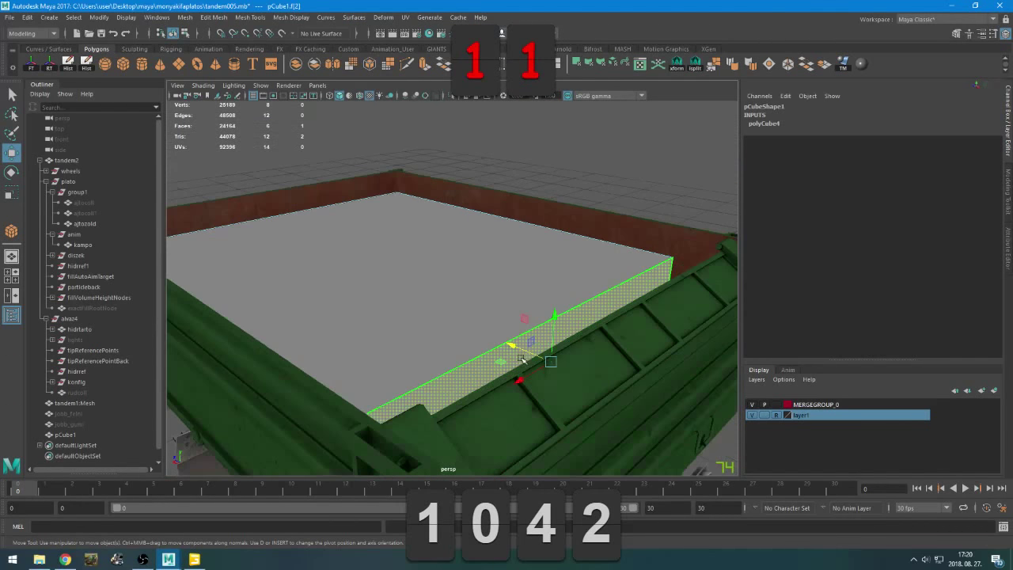
scroll(521, 358, "up", 3)
left_click_drag(521, 359, 525, 346, "alt")
middle_click_drag(524, 346, 500, 348, "alt")
left_click_drag(500, 349, 477, 346, "alt")
scroll(501, 344, "down", 3)
scroll(459, 348, "up", 2)
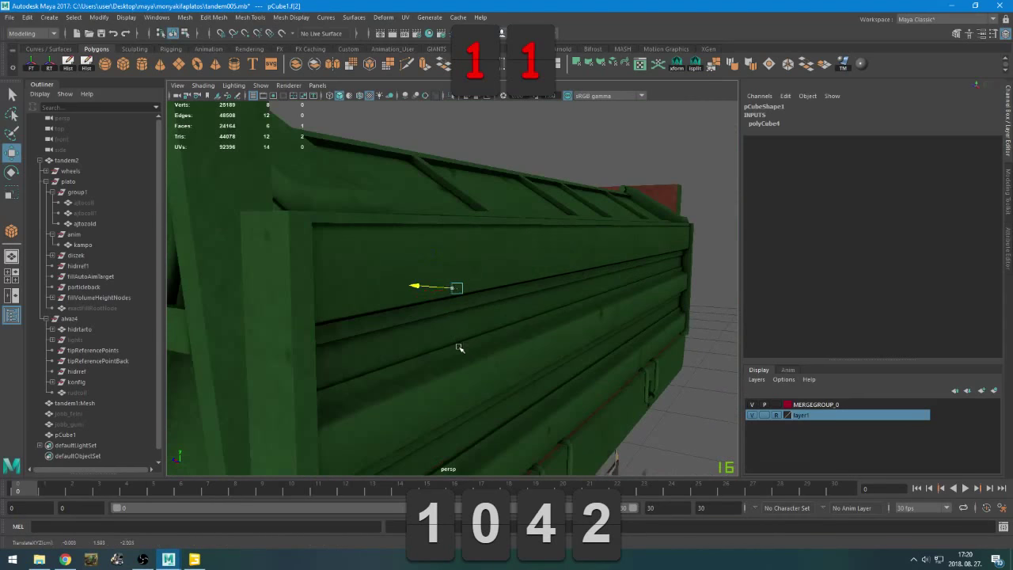
middle_click_drag(516, 358, 525, 361)
scroll(525, 360, "up", 3)
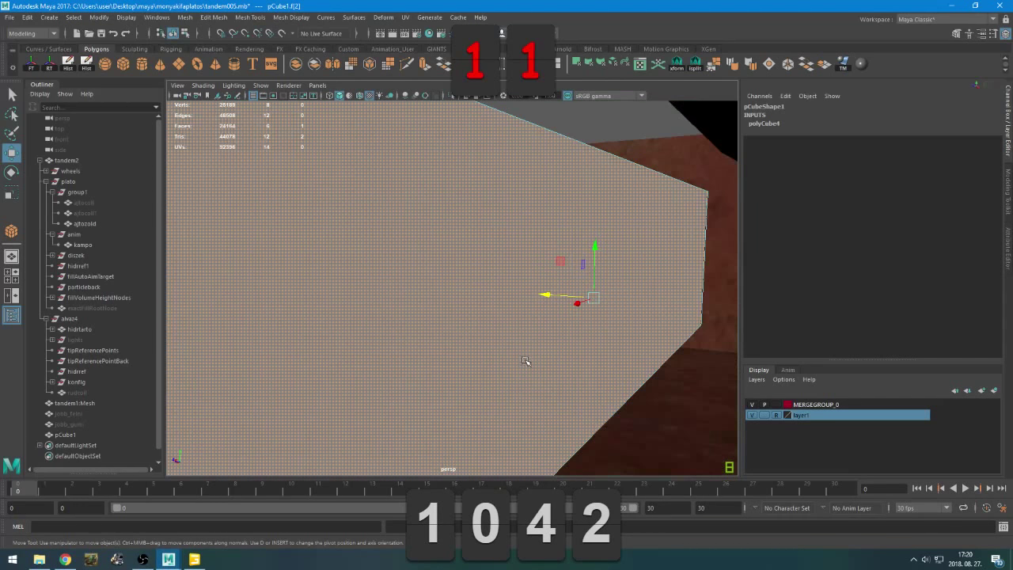
Fine-tune the rear face's position against the inner surface of the tailboard
left_click_drag(525, 361, 552, 360, "alt")
right_click_drag(552, 359, 511, 356, "alt")
left_click_drag(511, 356, 520, 356, "alt")
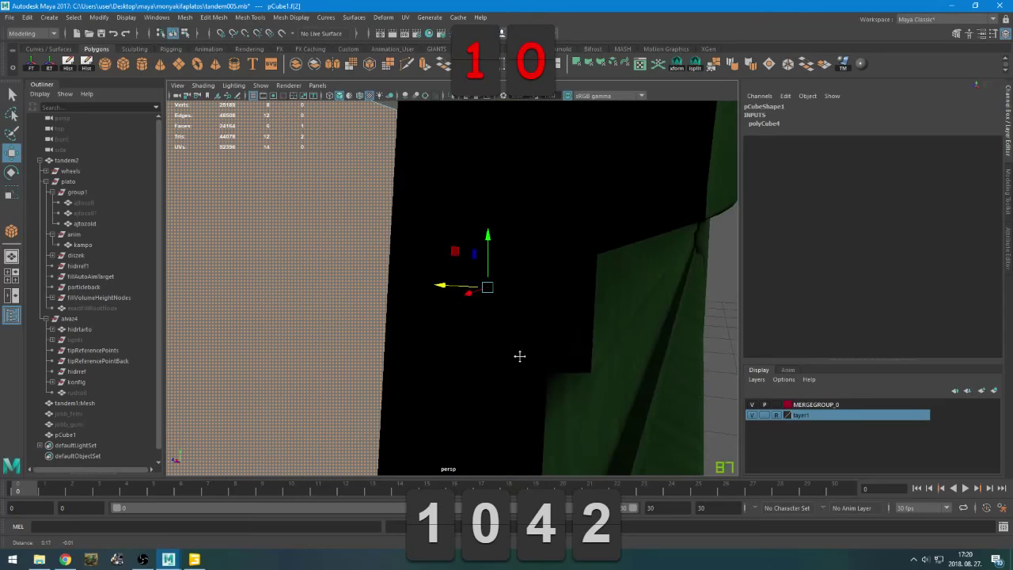
middle_click_drag(482, 347, 492, 347)
left_click_drag(599, 361, 643, 363, "alt")
right_click_drag(615, 372, 480, 382, "alt")
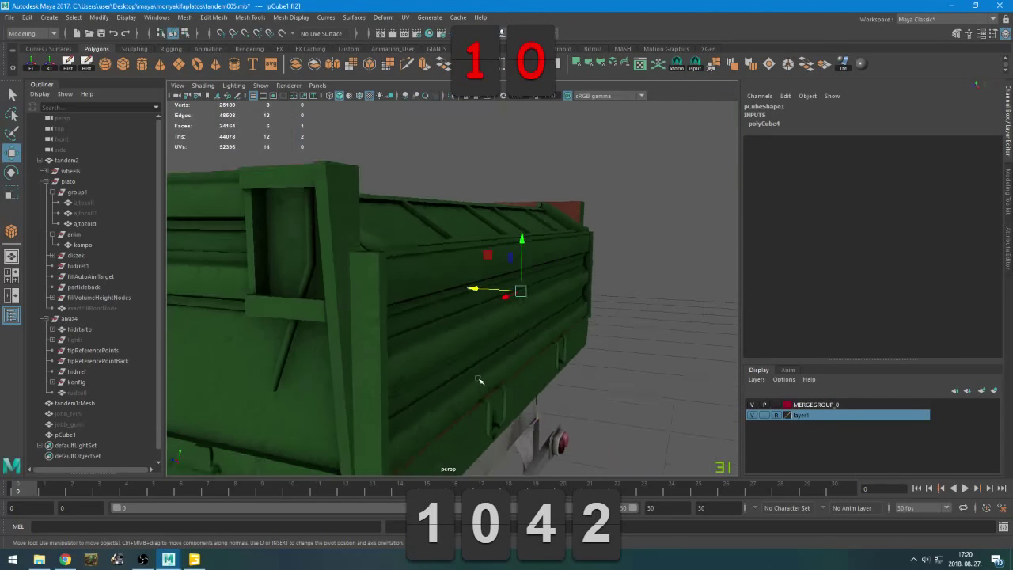
Adjust the cube's top face to the height where the tailboard bends outward, at about Y 1.783
mouse_move(480, 382)
left_mouse_down("alt")
mouse_move(541, 387)
mouse_move(500, 385)
left_mouse_up("alt")
middle_click_drag(499, 385, 490, 380, "alt")
left_click_drag(490, 381, 457, 389, "alt")
right_click_drag(457, 389, 467, 367, "alt")
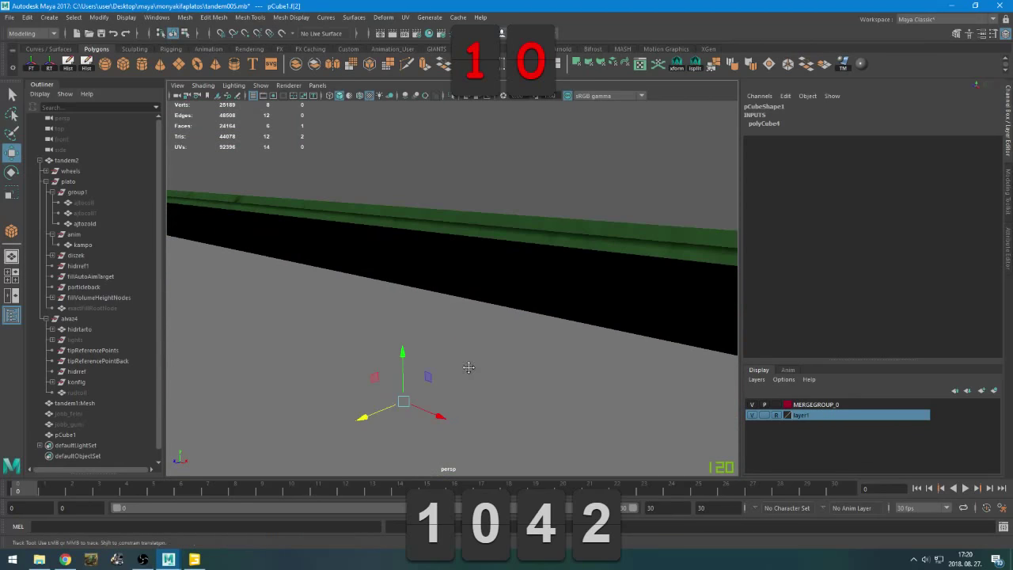
middle_click_drag(467, 367, 455, 366, "alt")
right_click_drag(518, 183, 515, 151)
left_click(466, 307)
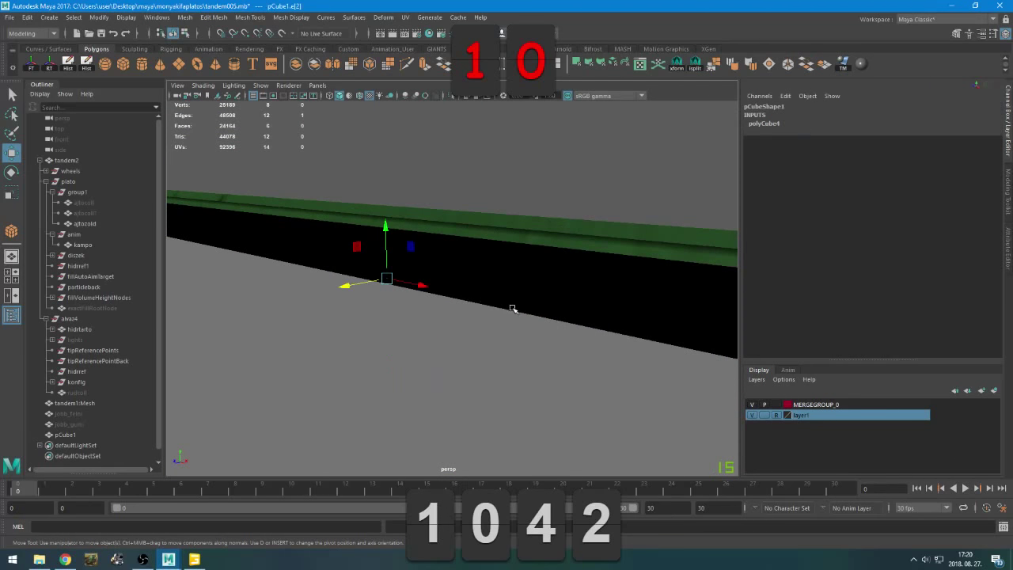
left_click_drag(513, 309, 384, 241, "alt")
right_click_drag(381, 236, 366, 312)
left_click_drag(365, 313, 389, 301, "alt")
middle_click_drag(404, 250, 405, 254)
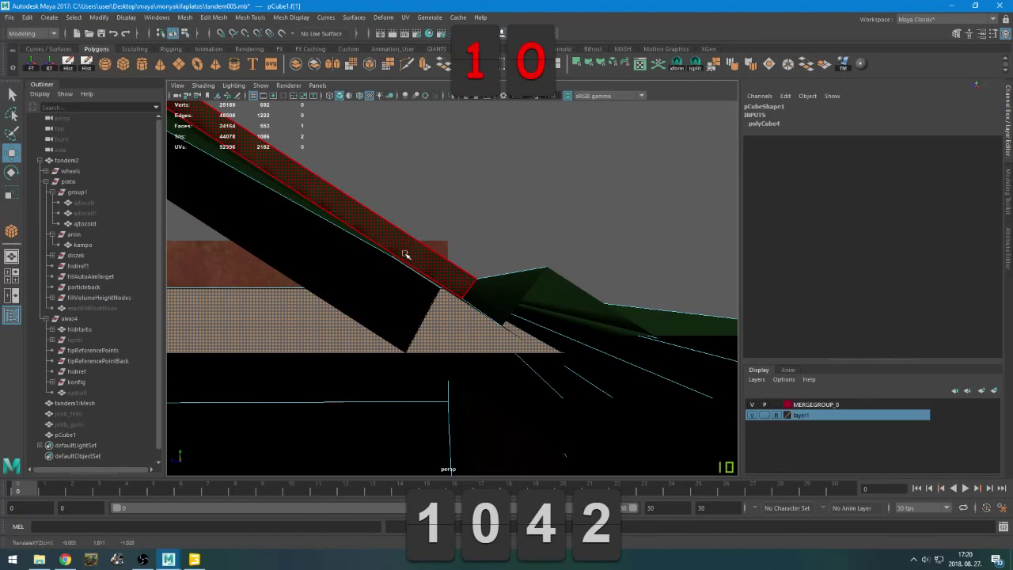
middle_click_drag(520, 201, 525, 214)
left_click_drag(524, 215, 502, 246, "alt")
right_click_drag(502, 247, 472, 278, "alt")
left_click_drag(473, 277, 416, 342, "alt")
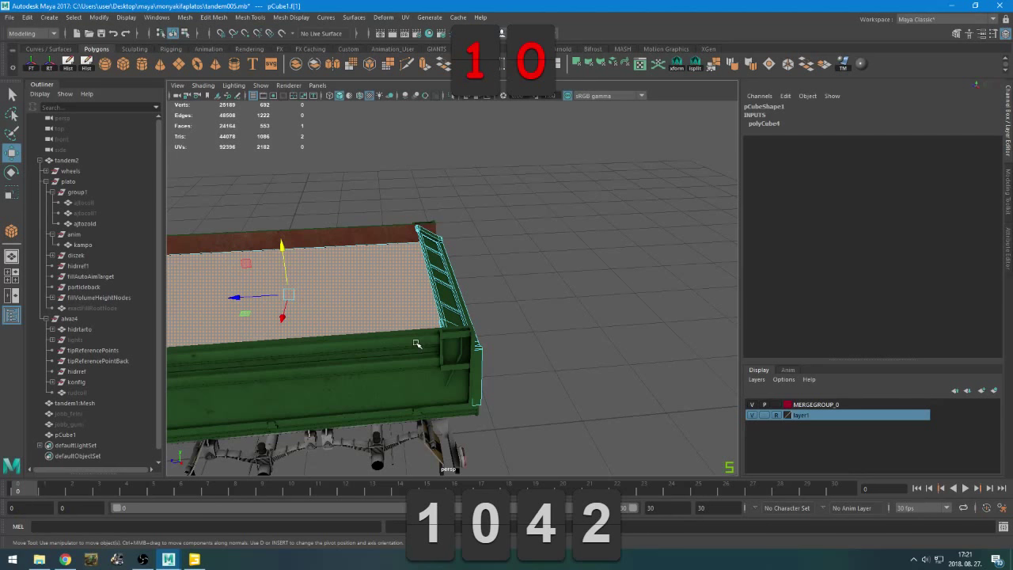
left_click_drag(282, 247, 273, 186)
key("ctrl+z")
Lower the cube's bottom face to the floor of the cargo box
middle_click_drag(423, 401, 528, 320, "alt")
scroll(554, 302, "up", 5)
scroll(528, 320, "up", 5)
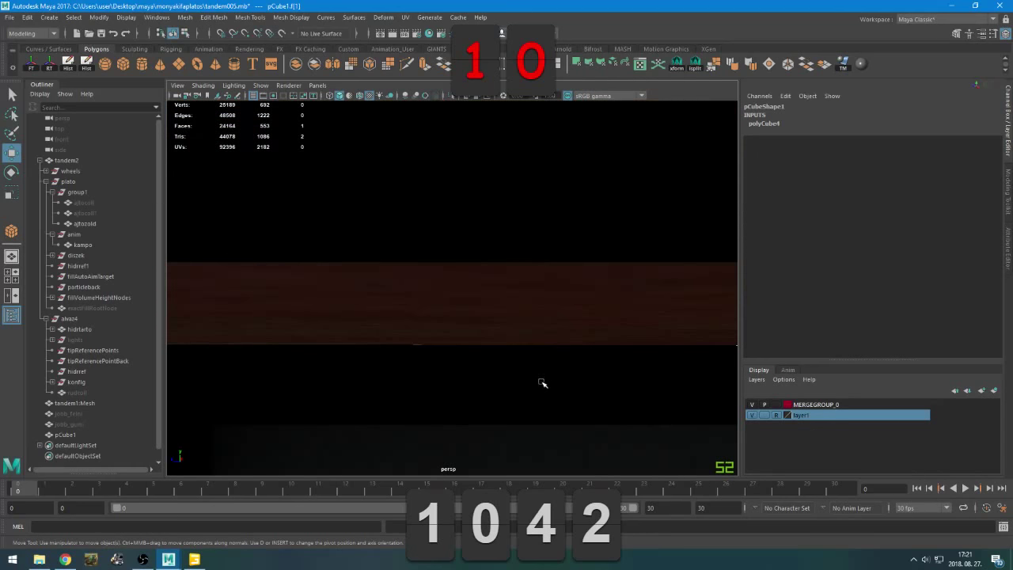
scroll(542, 383, "down", 3)
left_click(505, 209)
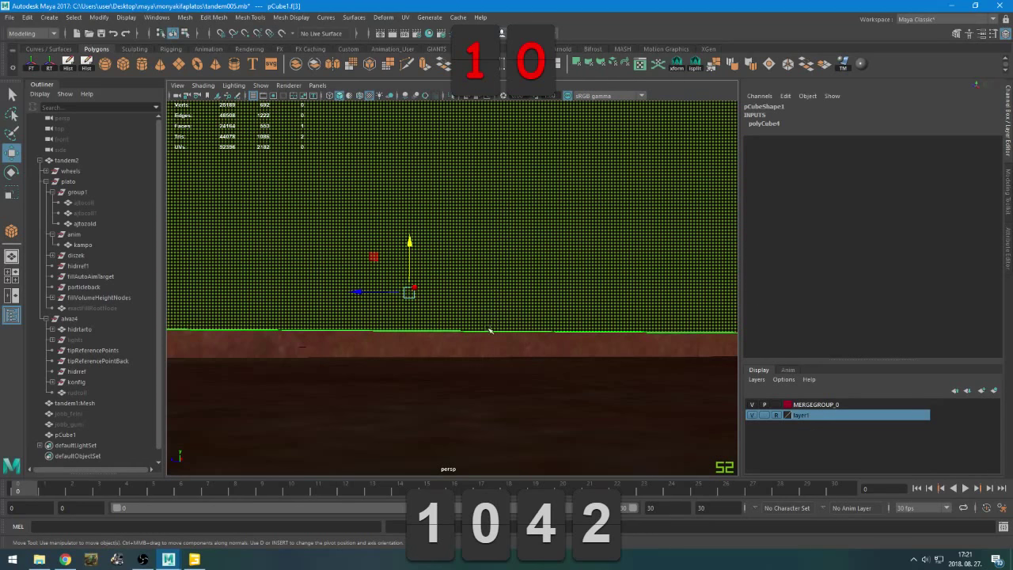
left_click_drag(411, 266, 414, 298)
middle_click_drag(414, 298, 415, 285, "alt")
left_click_drag(416, 259, 418, 293)
left_click_drag(418, 293, 456, 377, "alt")
Extrude the cube's top face upward with a Local Translate Z of about 0.204, close to the cargo box rim
left_click(475, 229)
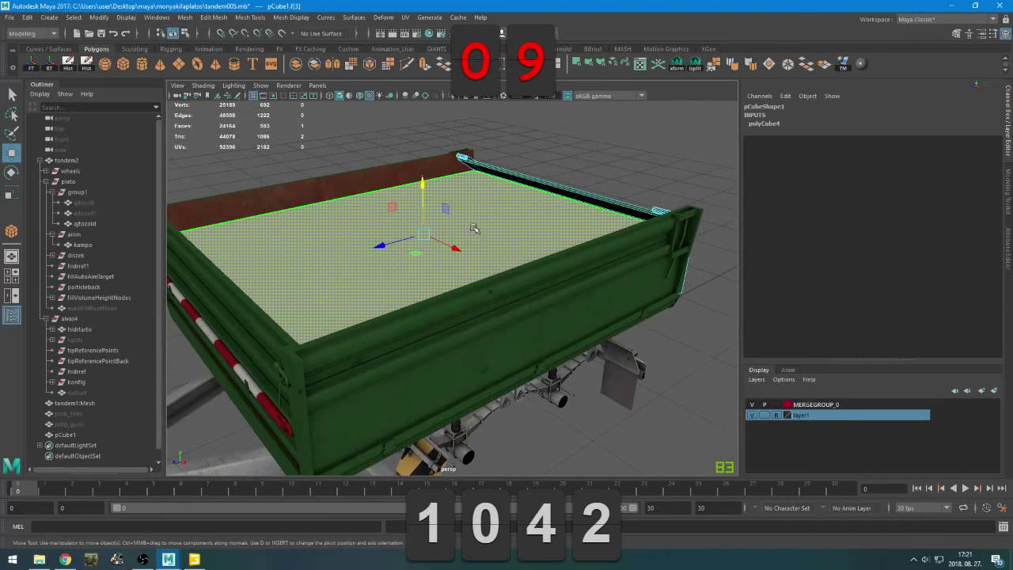
left_click_drag(475, 229, 464, 280, "alt")
right_click_drag(464, 281, 459, 338, "alt")
left_click_drag(460, 337, 420, 349, "alt")
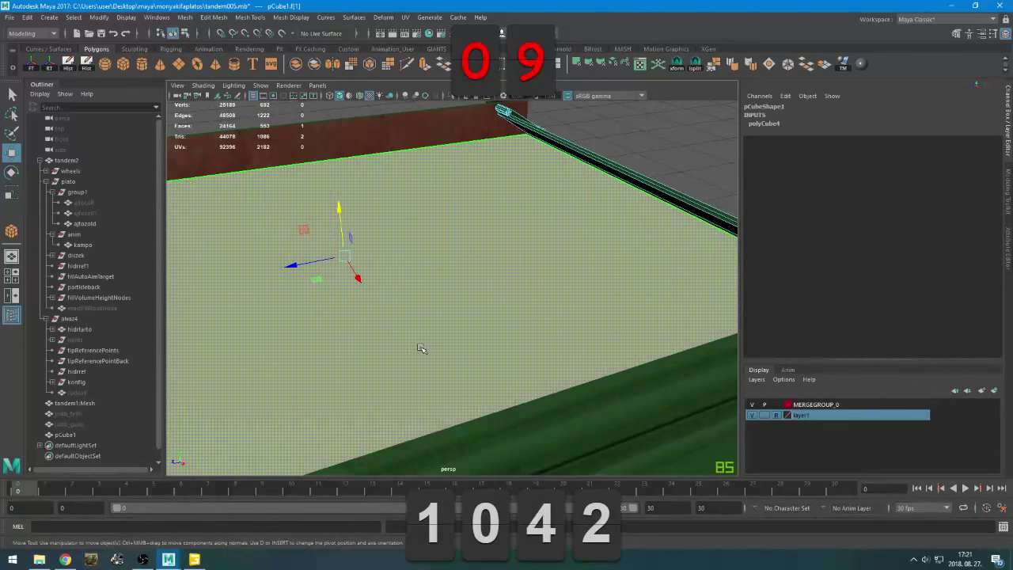
key("ctrl+e")
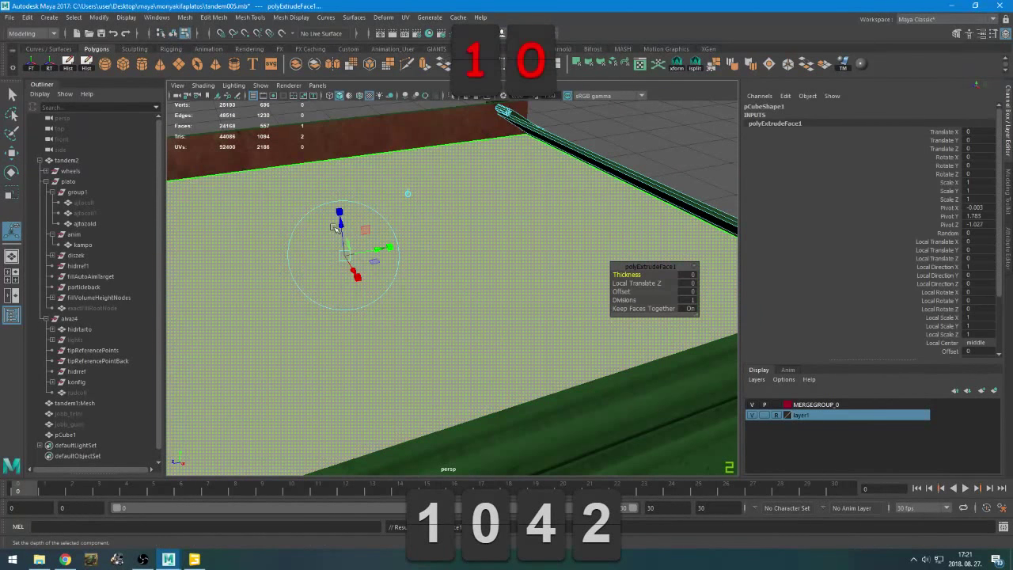
left_click_drag(339, 229, 308, 192)
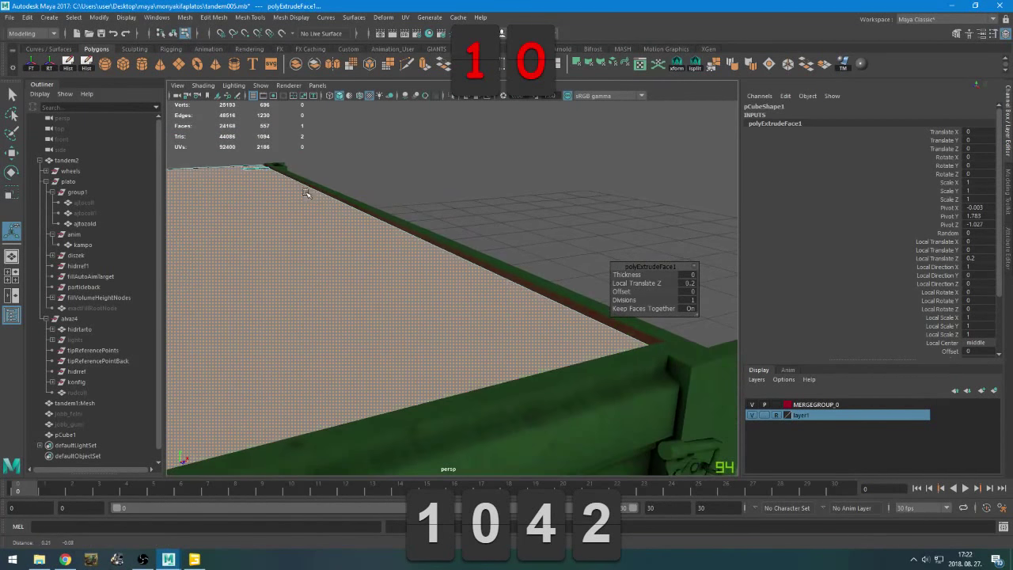
middle_click_drag(340, 242, 340, 241)
Move the top rear edge of the extruded block forward, away from the tailboard, in edge selection mode
left_click_drag(428, 241, 238, 237, "alt")
left_click_drag(470, 222, 679, 163, "alt")
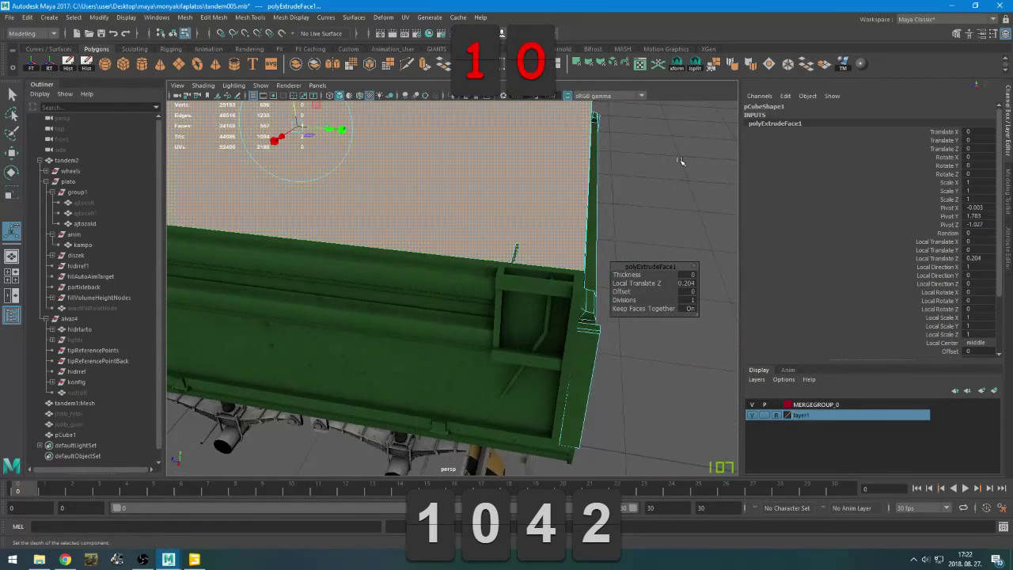
right_click_drag(679, 163, 586, 159)
left_click(587, 159)
left_click_drag(586, 158, 506, 294, "alt")
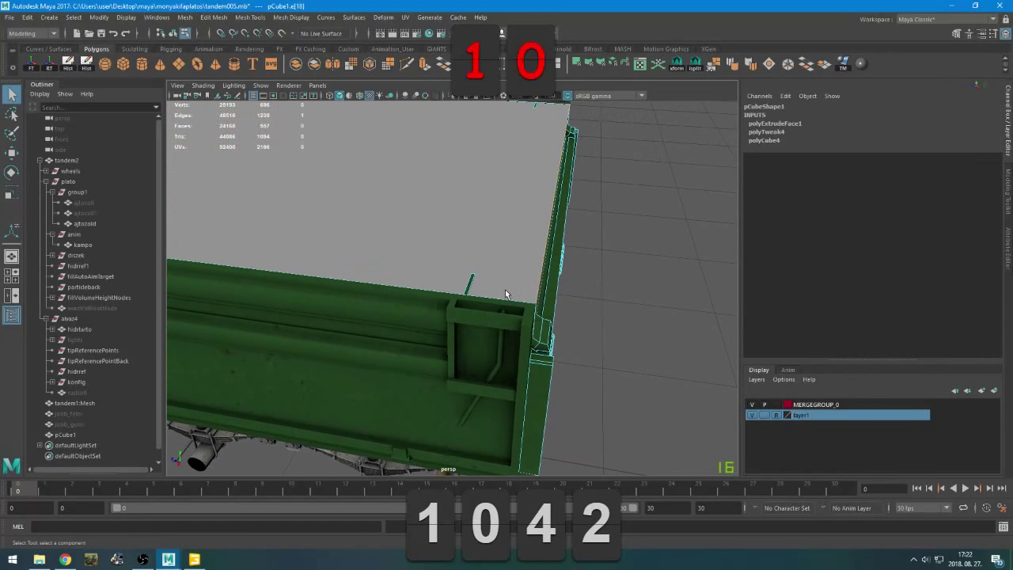
key("w")
middle_click_drag(641, 261, 585, 255)
Fine-tune the top rear edge's horizontal position against the tailboard's upper rim
left_click_drag(586, 256, 712, 237, "alt")
middle_click_drag(505, 311, 530, 151, "alt")
left_click_drag(530, 152, 479, 238, "alt")
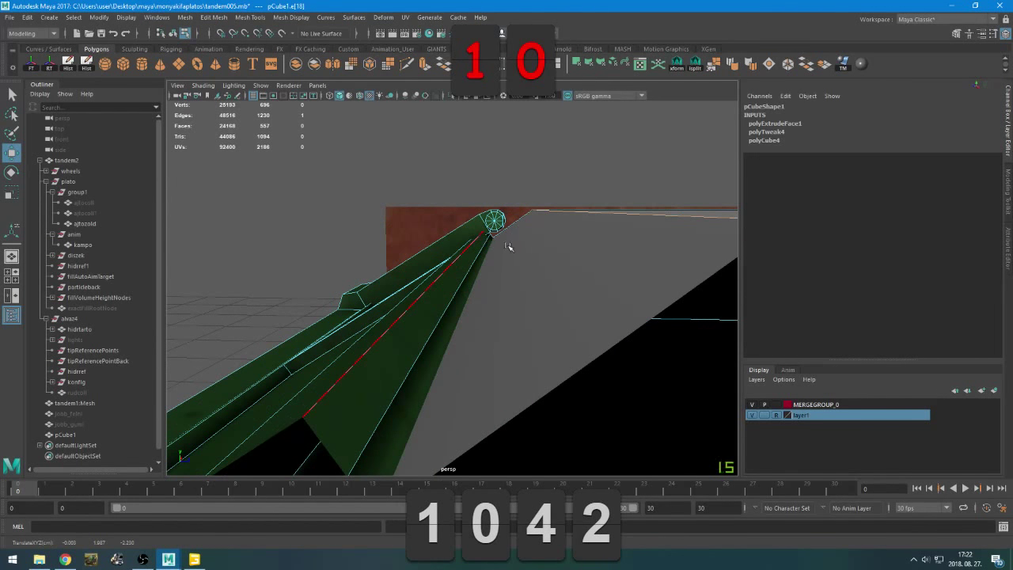
scroll(508, 248, "down", 3)
left_click_drag(478, 281, 478, 278, "alt")
middle_click_drag(477, 281, 515, 277)
scroll(515, 281, "down", 3)
left_click_drag(516, 284, 361, 267, "alt")
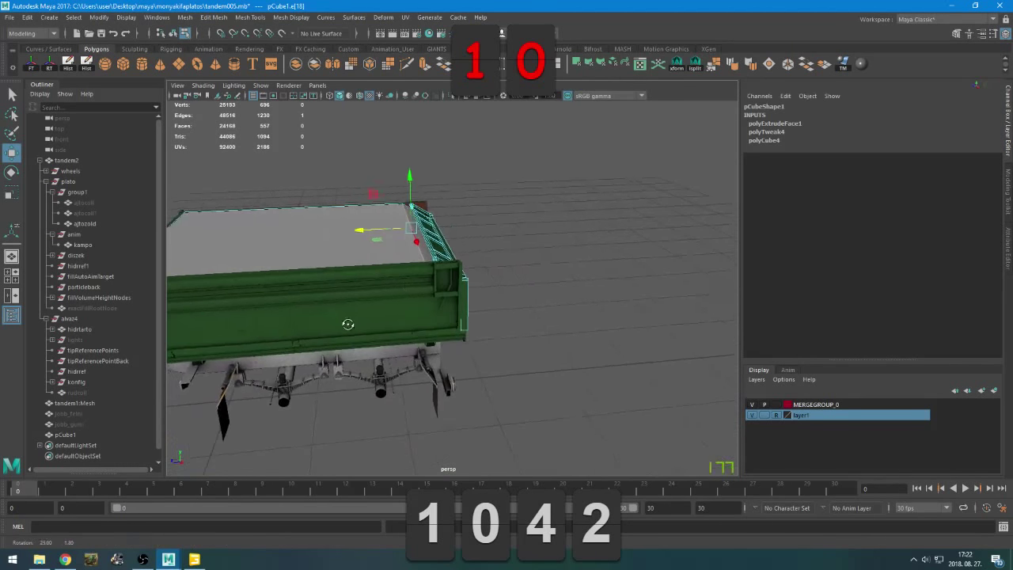
Isolate pCube1 in object mode and reset its transforms so that all translate values are zero
right_click(559, 188)
left_click(611, 173)
left_click_drag(515, 226, 458, 236, "alt")
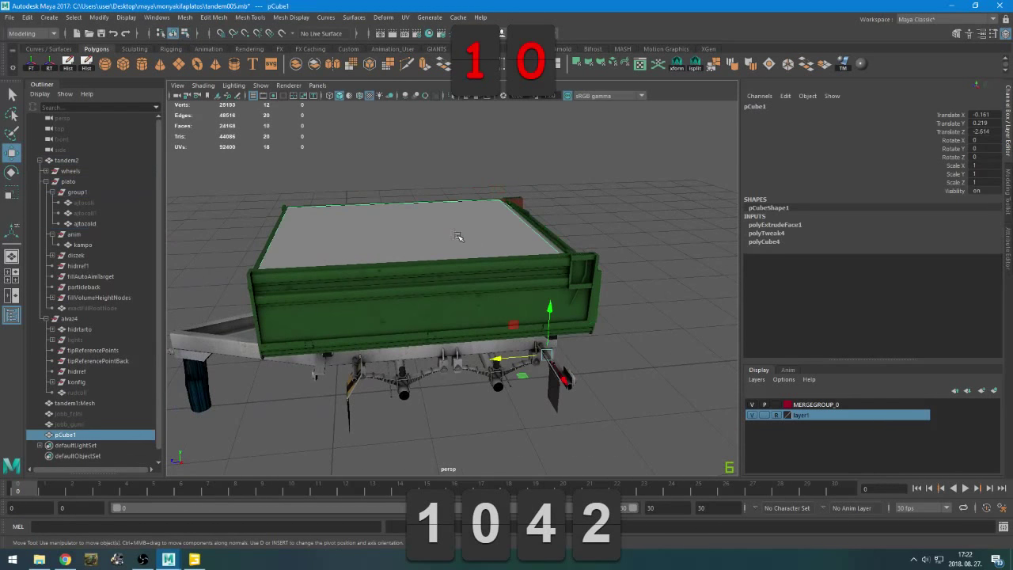
key("ctrl+1")
middle_click_drag(588, 279, 482, 266, "alt")
scroll(482, 266, "up", 3)
left_click_drag(483, 267, 483, 255, "alt")
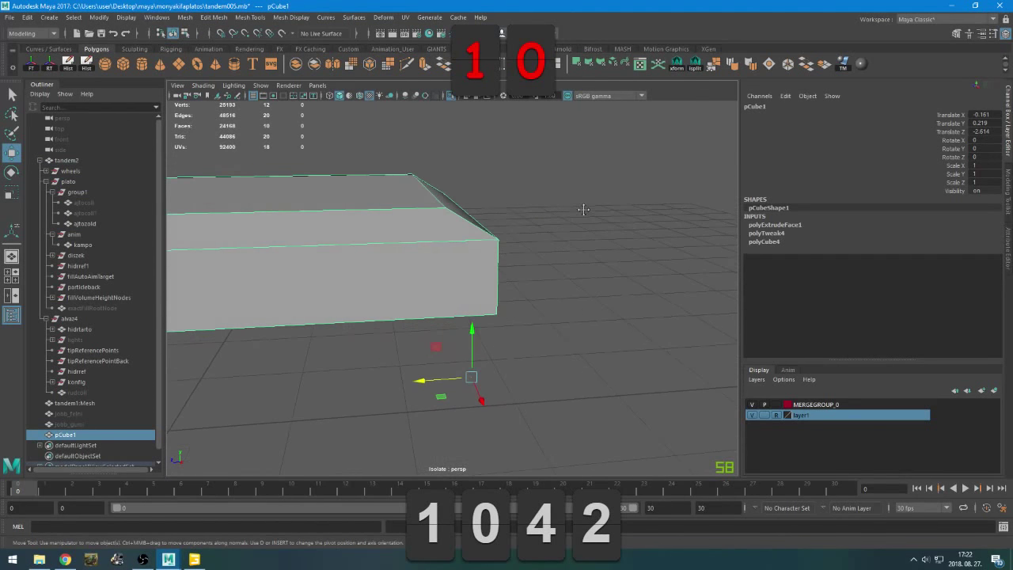
left_click_drag(571, 249, 549, 255, "alt")
left_click(678, 65)
Try to cut the isolated block with the split tool at its rear slope and long side
left_click(696, 65)
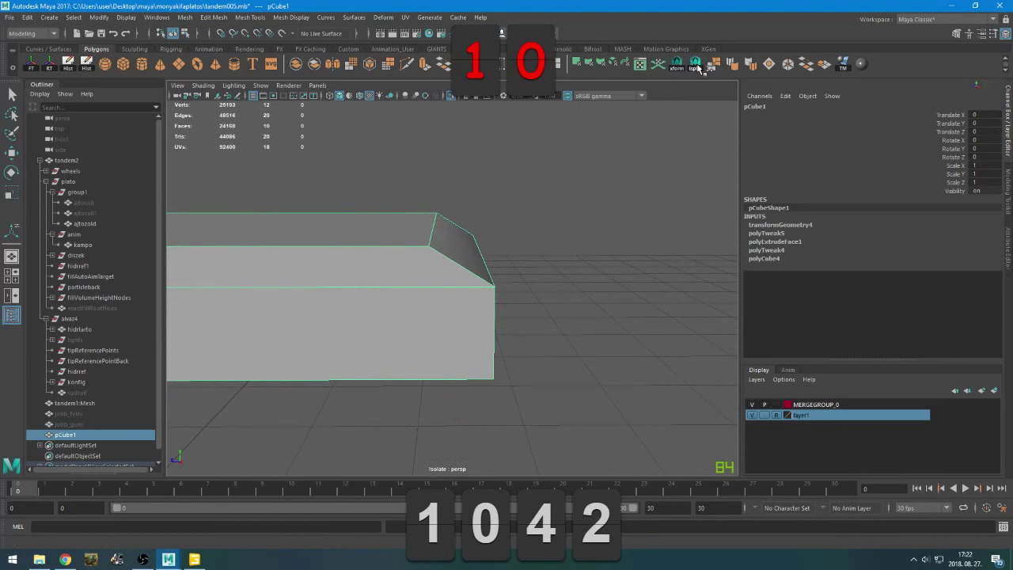
left_click(426, 250)
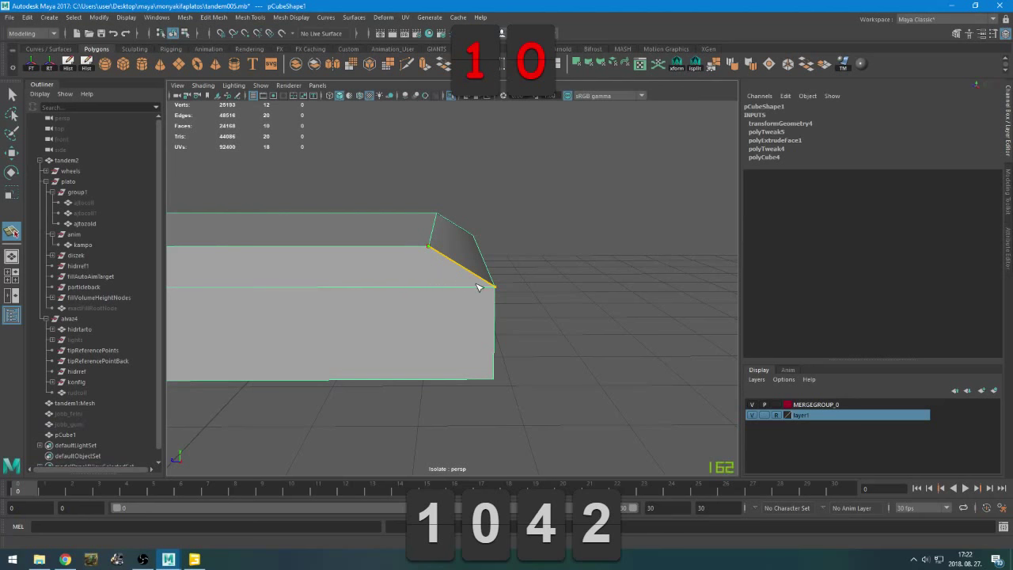
left_click(698, 70)
left_click(428, 251)
key("Escape")
scroll(352, 250, "up", 2)
middle_click_drag(354, 249, 462, 254, "alt")
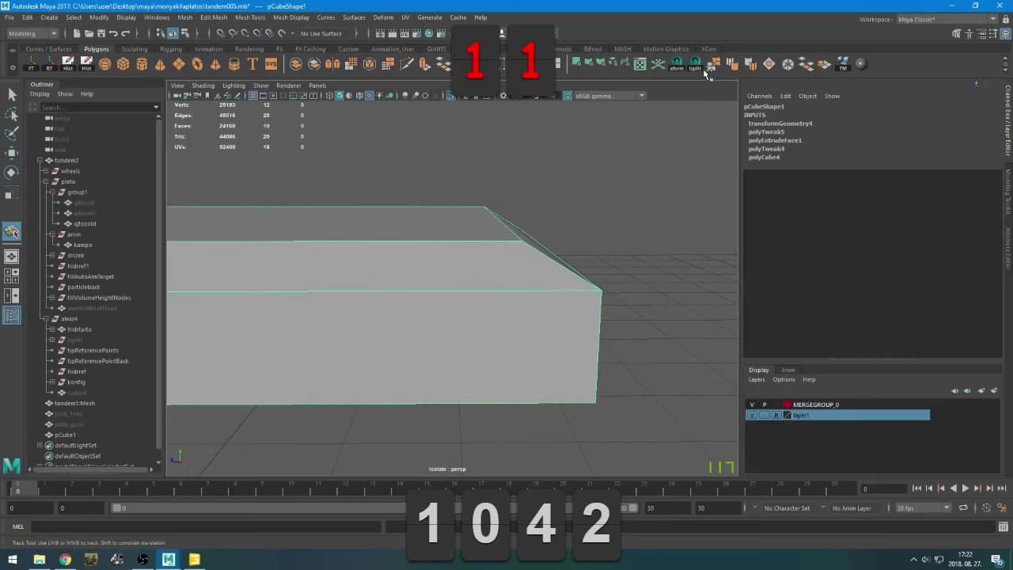
left_click(695, 65)
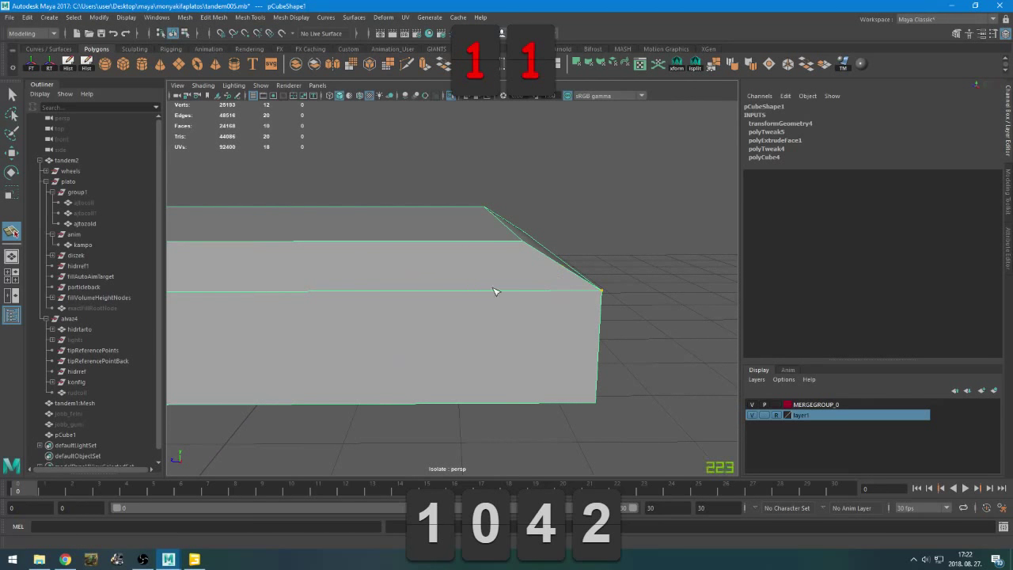
right_click_drag(393, 243, 361, 270, "alt")
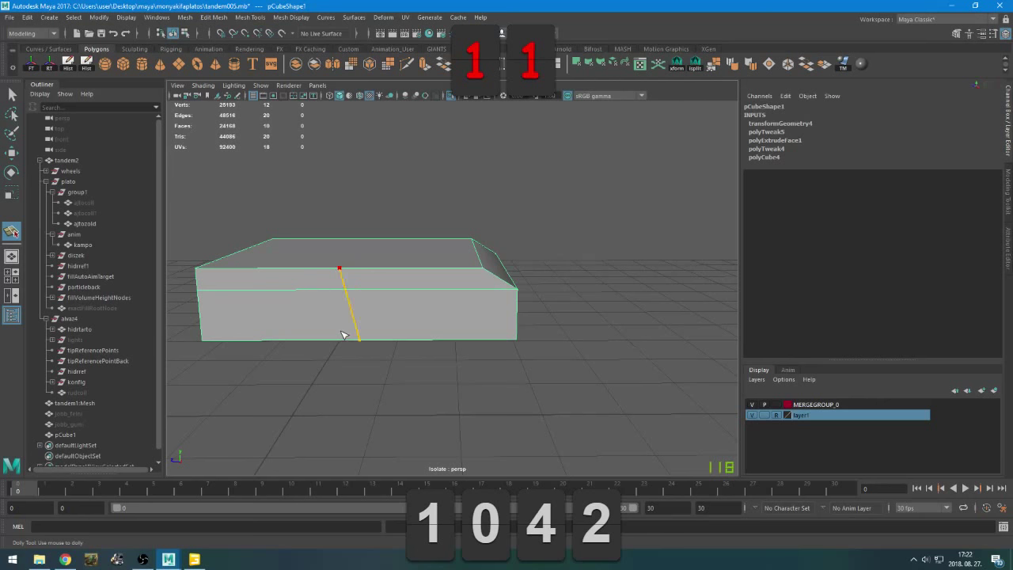
key("Escape")
key("q")
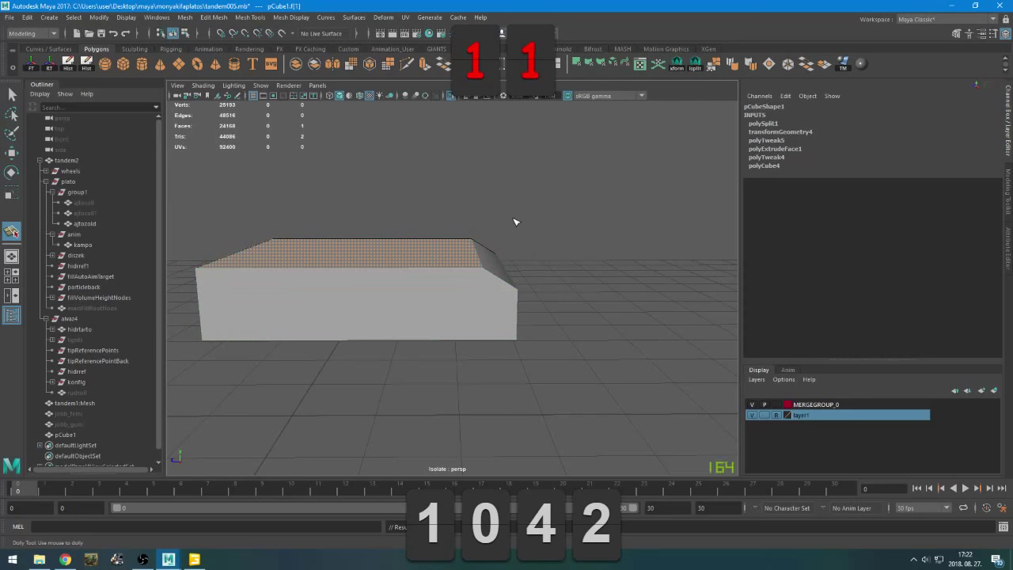
Show the whole trailer again and move the block's top rear edge back out over the tailboard
left_click_drag(392, 186, 571, 209, "alt")
right_click_drag(572, 210, 491, 273, "alt")
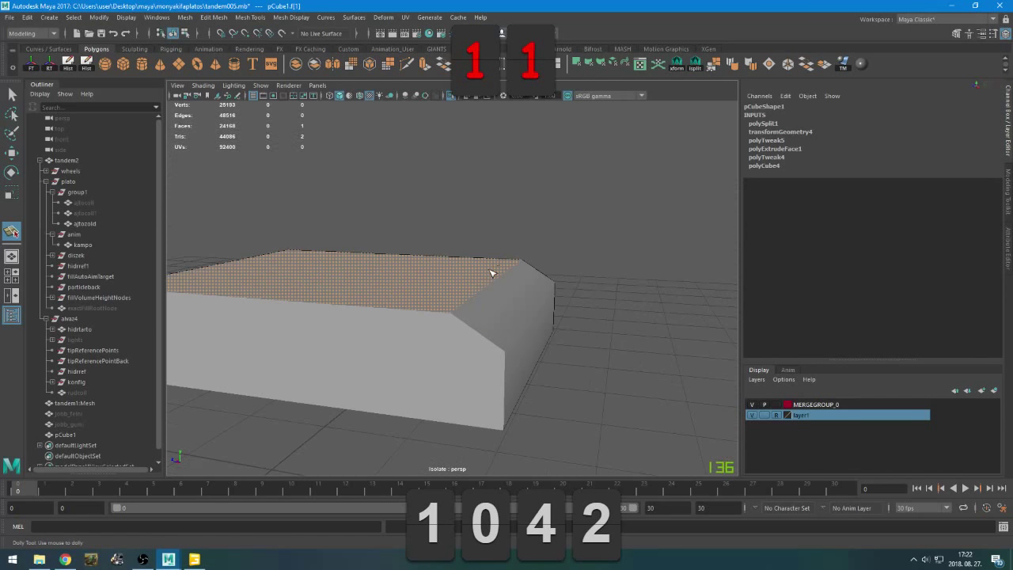
key("ctrl+1")
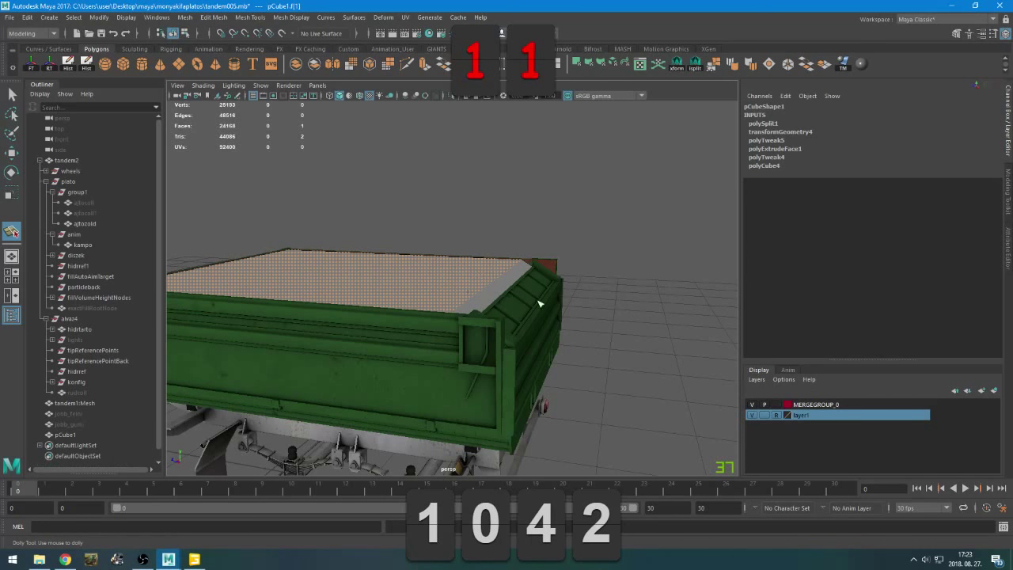
right_click(568, 207)
right_click_drag(568, 208, 567, 177)
left_click(491, 249)
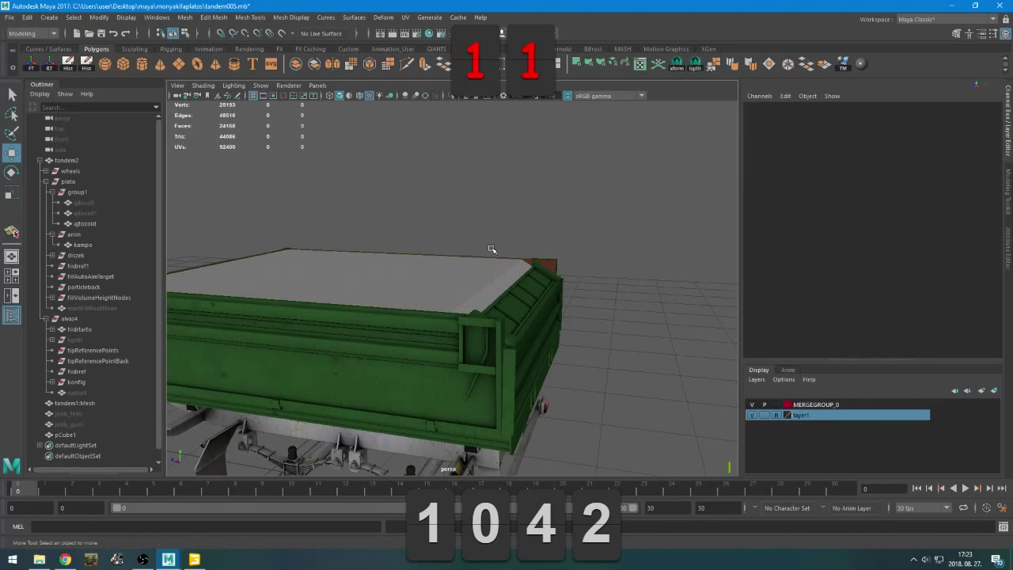
left_click(475, 274)
right_click(589, 199)
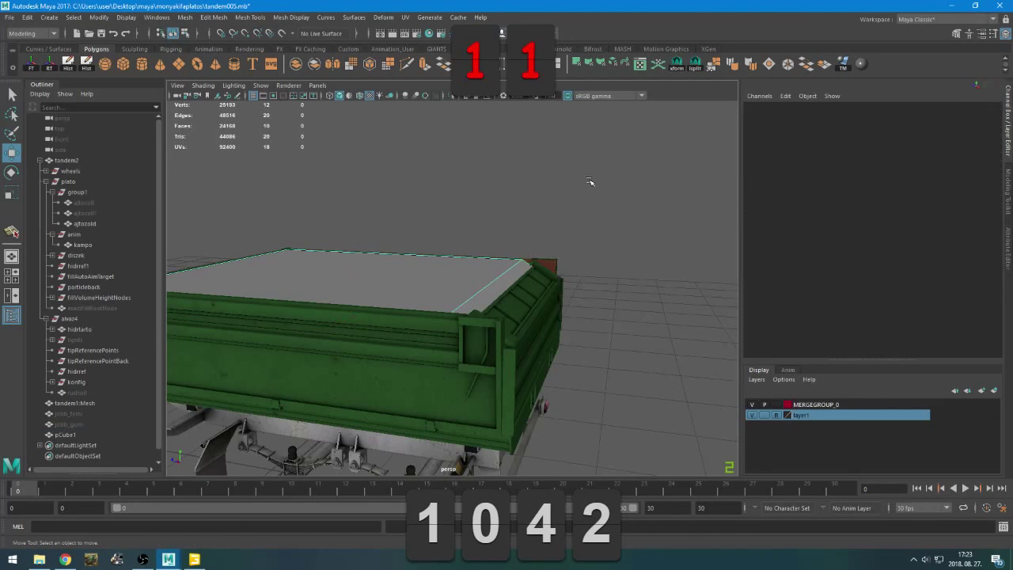
left_click(589, 173)
left_click(500, 281)
left_click_drag(480, 279, 515, 280)
Scale the block's top and middle rear edges flat along Z so they line up vertically
left_click(530, 288, "shift")
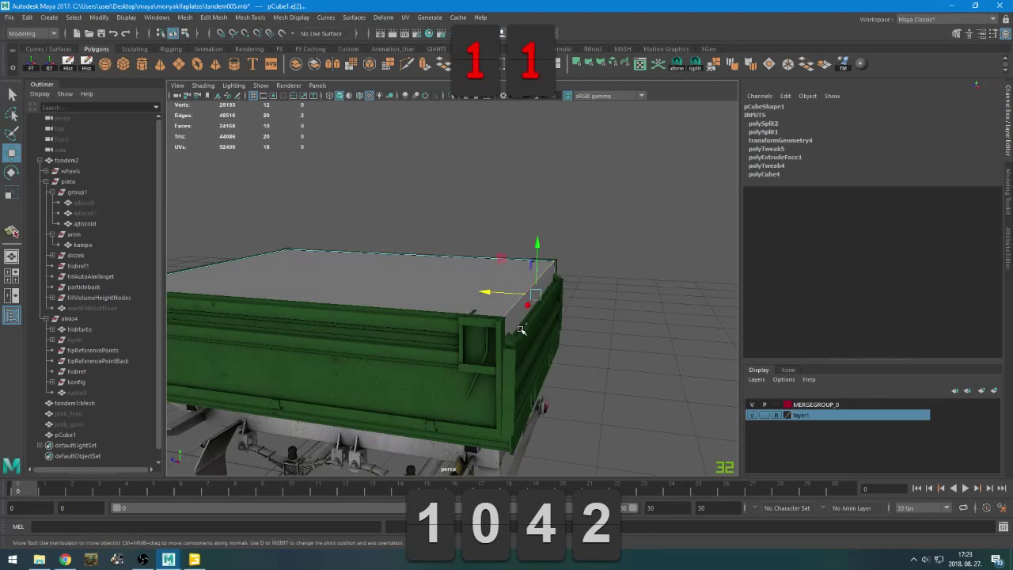
key("r")
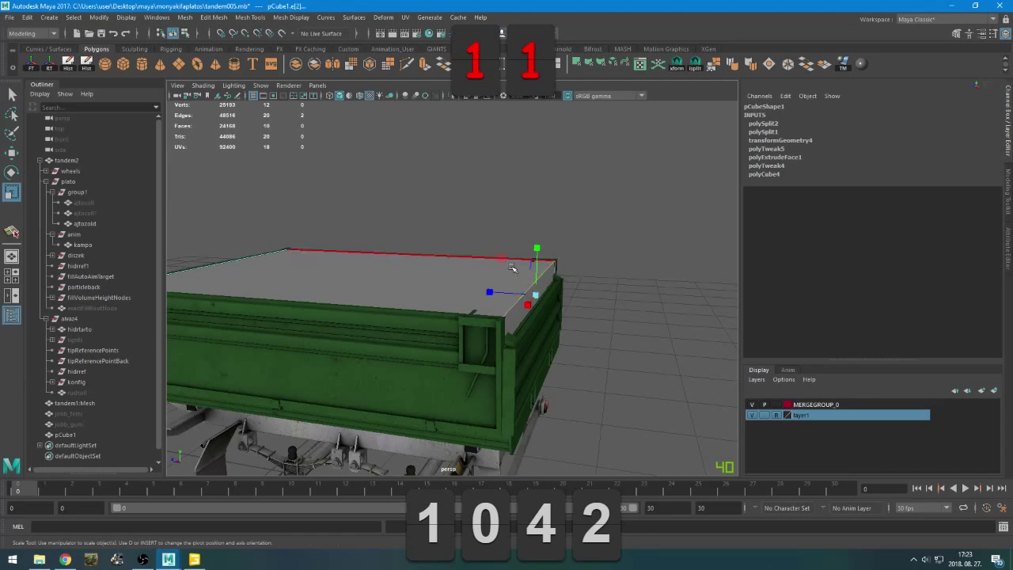
left_click_drag(488, 293, 507, 342)
right_click_drag(633, 259, 600, 199)
Isolate the block and cut a vertical edge loop around the middle of its length, through both sides, top and bottom
key("ctrl+1")
left_click_drag(618, 335, 631, 316, "alt")
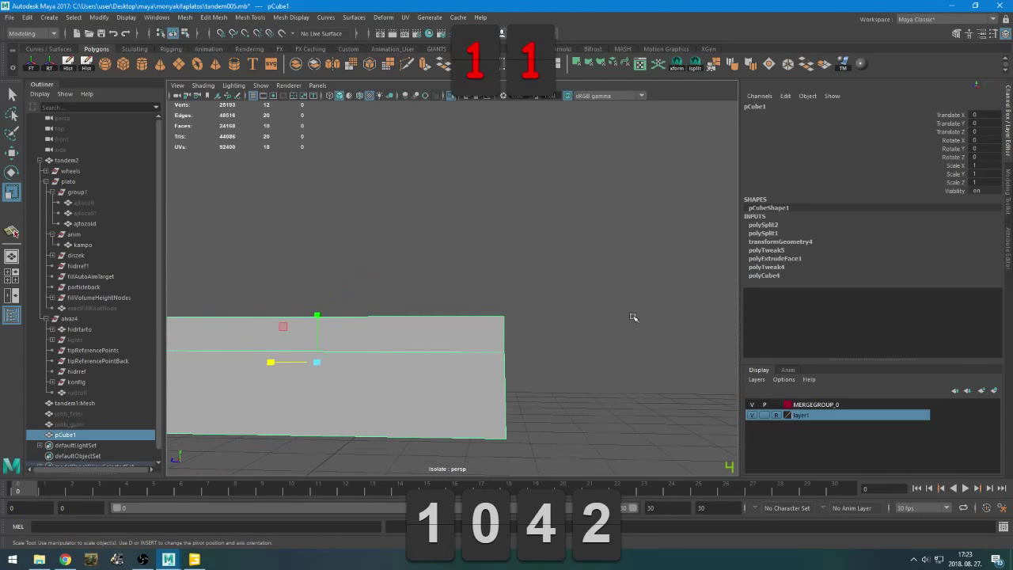
right_click(612, 252)
left_click(695, 68)
left_click_drag(633, 252, 389, 314, "alt")
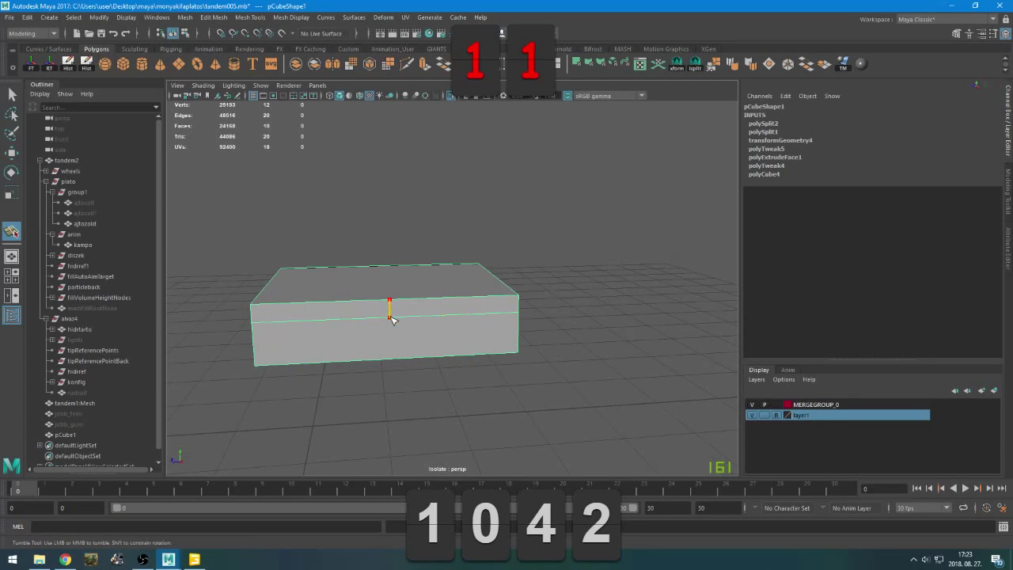
key("4")
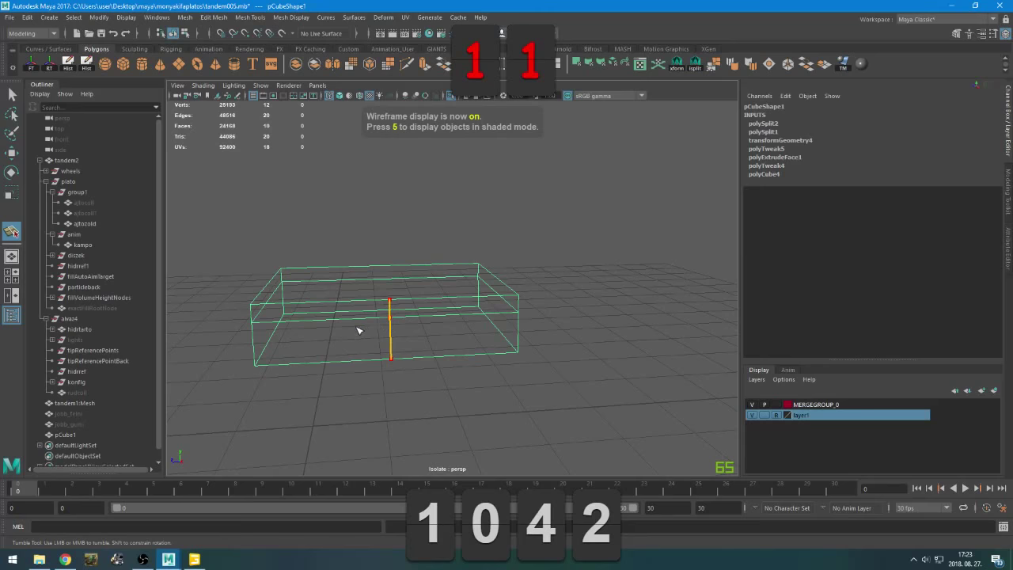
mouse_move(358, 330)
left_mouse_down("alt")
mouse_move(328, 319)
mouse_move(303, 350)
mouse_move(435, 307)
left_mouse_up("alt")
key("5")
left_click(411, 227)
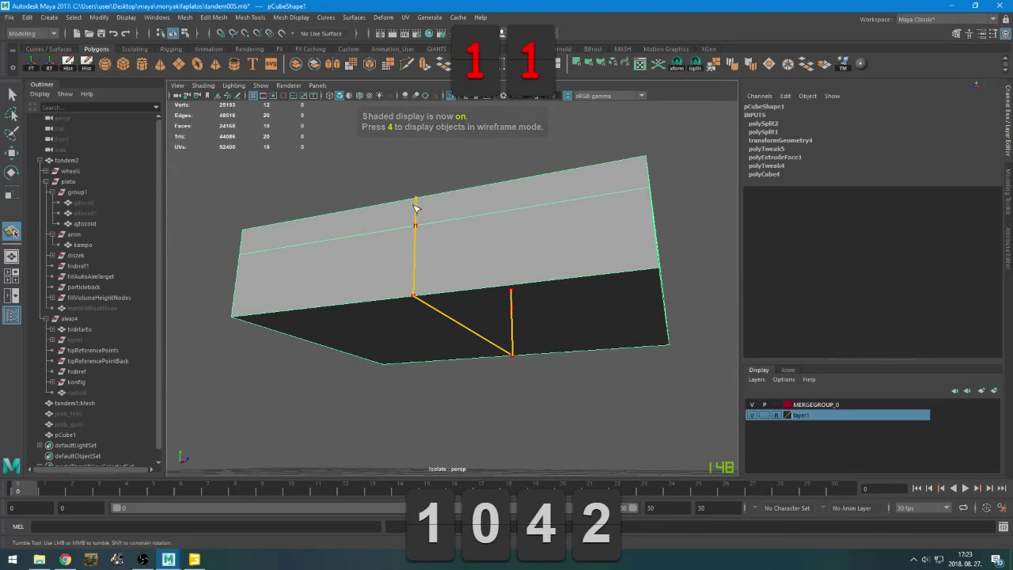
left_click_drag(459, 224, 464, 261, "alt")
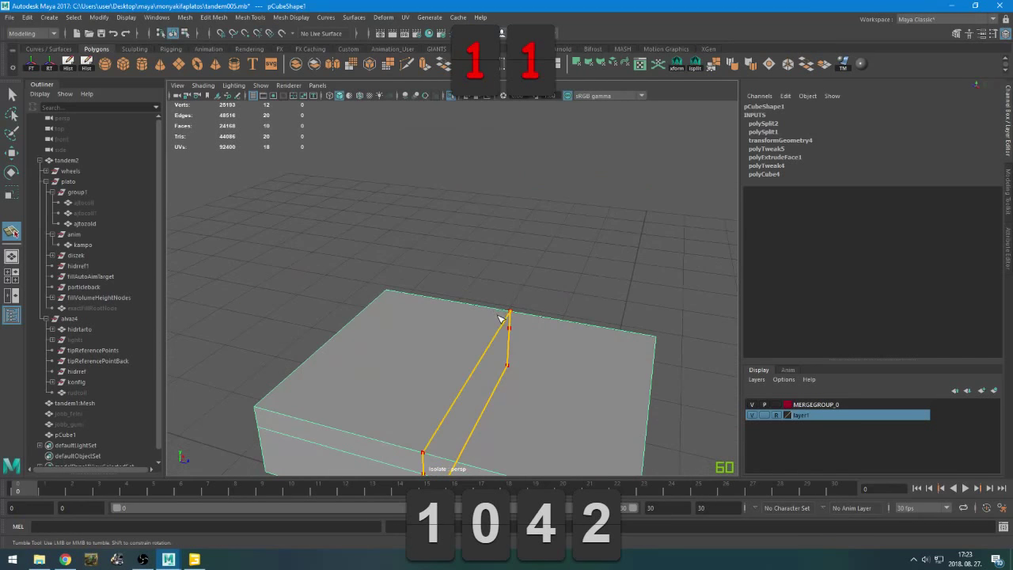
scroll(499, 317, "down", 2)
key("r")
left_click_drag(491, 321, 440, 304, "alt")
left_click(438, 291)
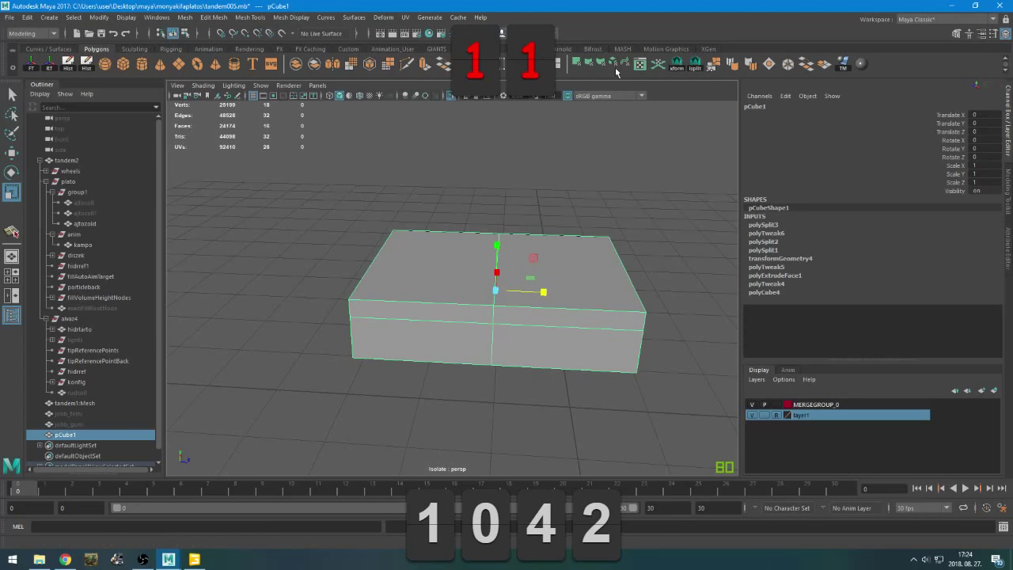
Cut a second crosswise loop around the block at the middle of its rear half
key("y")
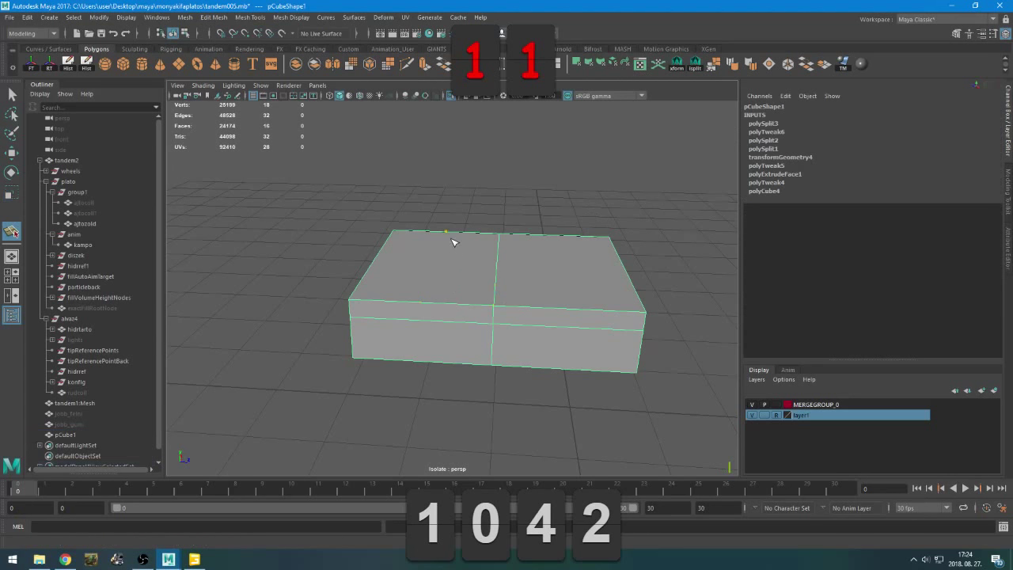
left_click(449, 237)
left_click(442, 302)
left_click(435, 319)
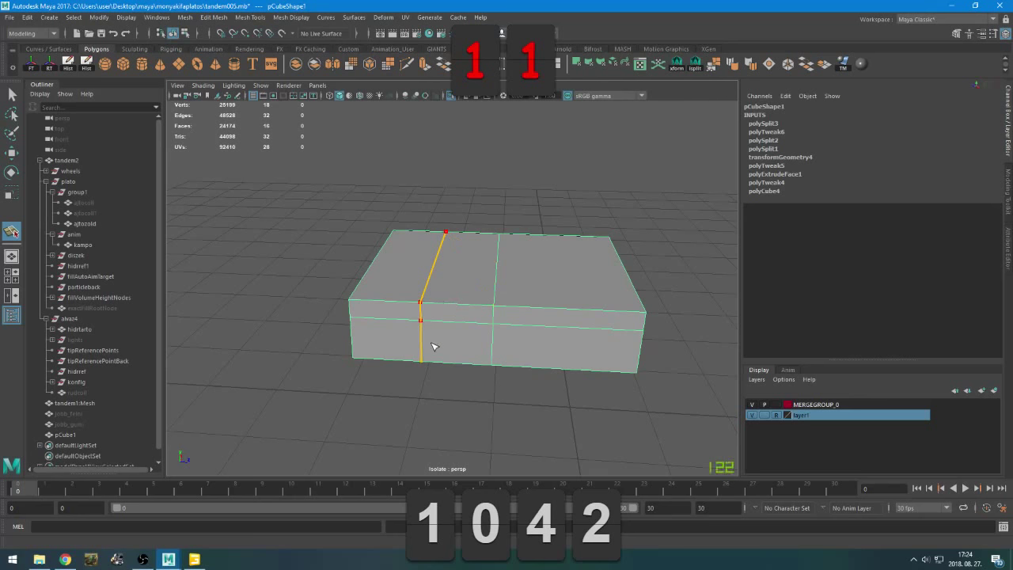
key("Escape")
left_click(450, 237, "shift")
left_click(436, 308)
left_click(435, 319)
left_click_drag(400, 391, 520, 351, "alt")
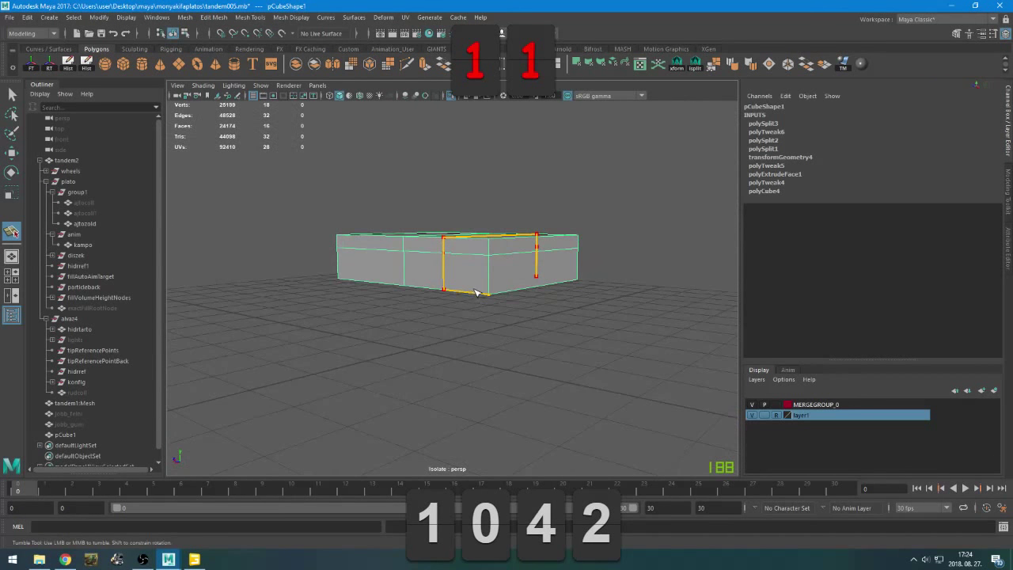
left_click_drag(538, 278, 486, 287, "alt")
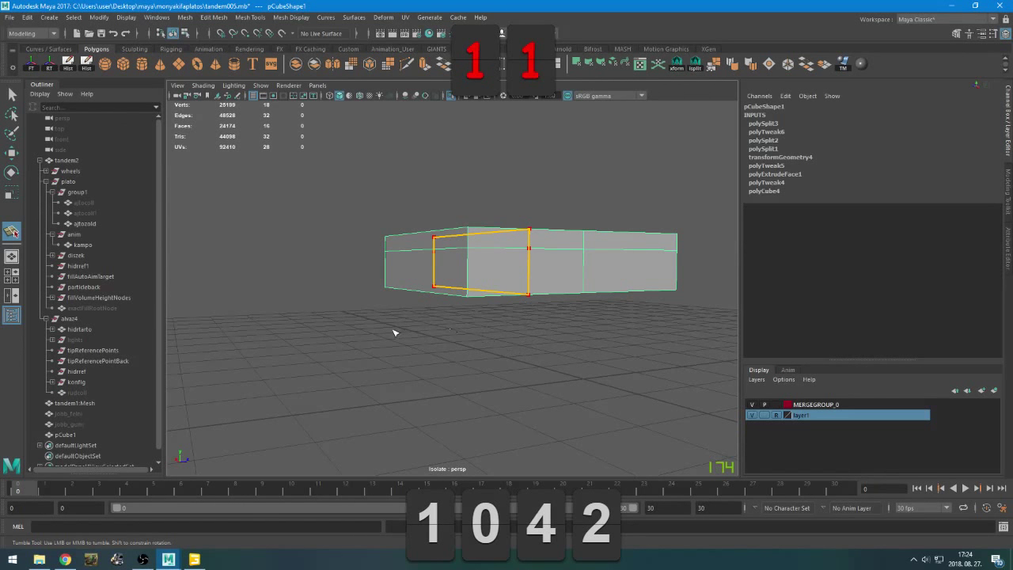
mouse_move(396, 334)
left_mouse_down("alt")
mouse_move(423, 351)
mouse_move(396, 349)
left_mouse_up("alt")
key("r")
key("f")
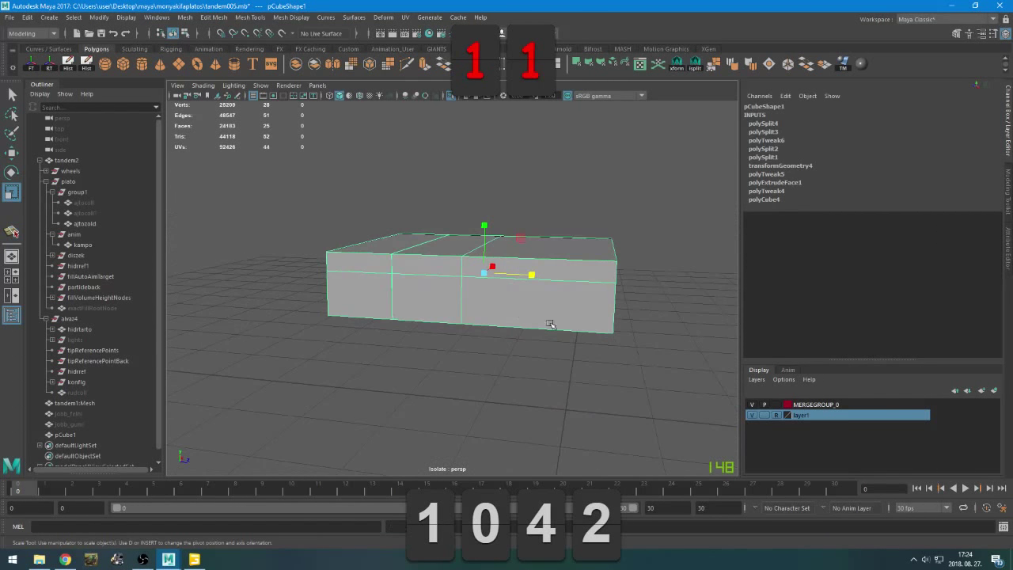
Cut a third crosswise loop around the block at the middle of its front half
key("y")
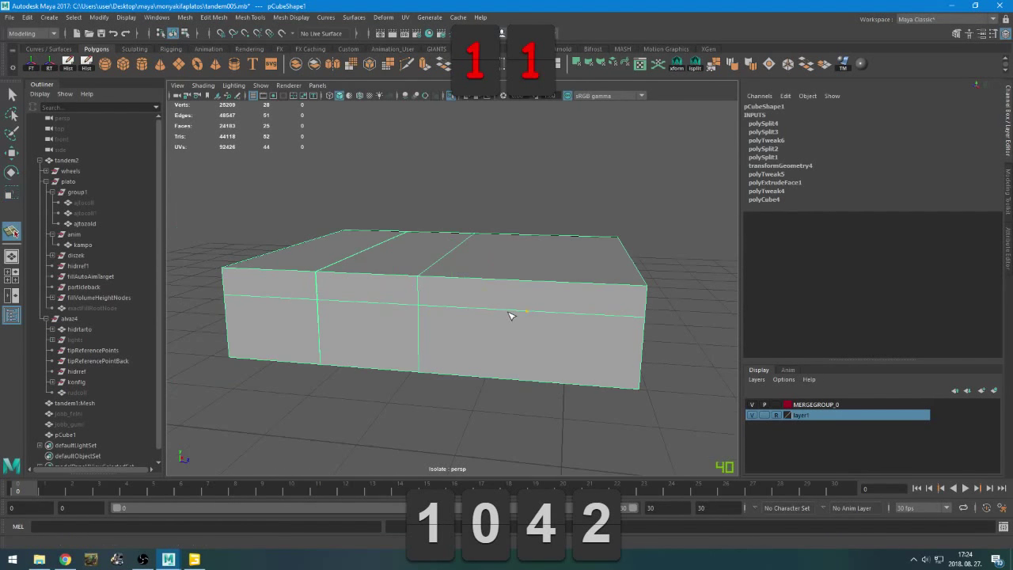
left_click_drag(577, 273, 458, 289, "alt")
left_click(484, 297)
left_click(480, 360)
left_click_drag(448, 365, 546, 347, "alt")
left_click(443, 290)
key("r")
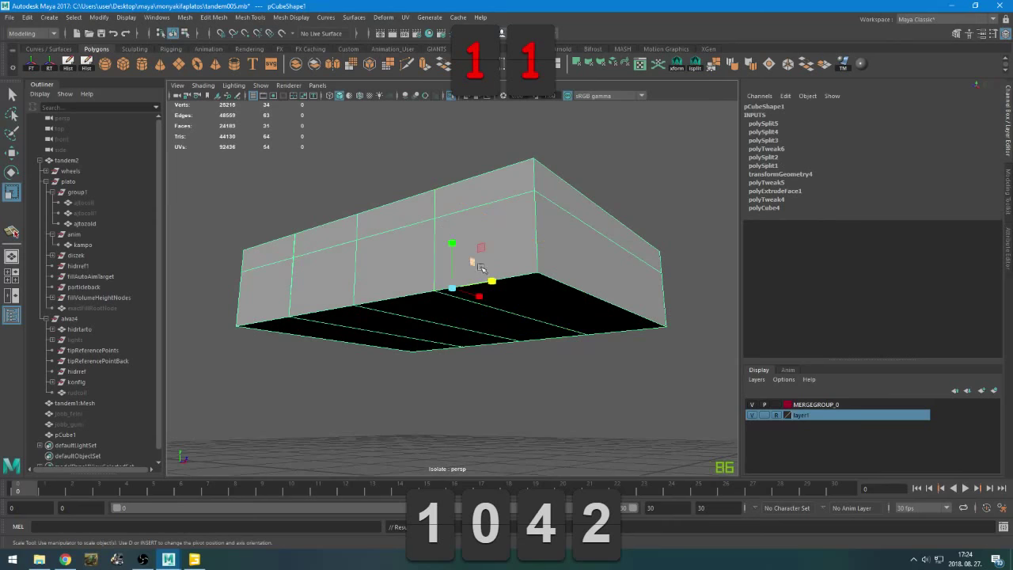
Cut a fourth crosswise loop around the block, halfway between the foremost cut and the front end
left_click_drag(474, 257, 502, 370, "alt")
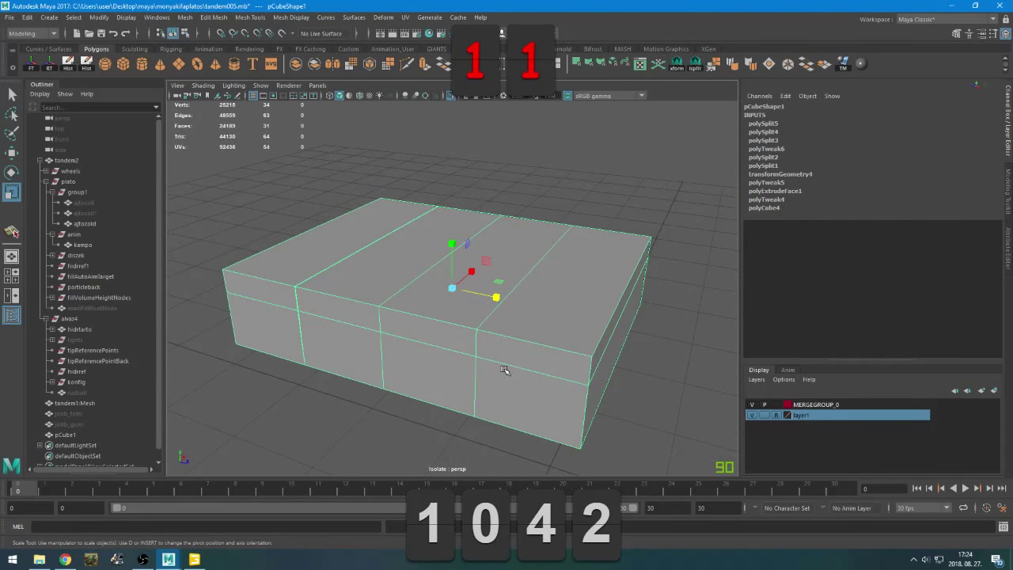
key("y")
left_click(525, 415)
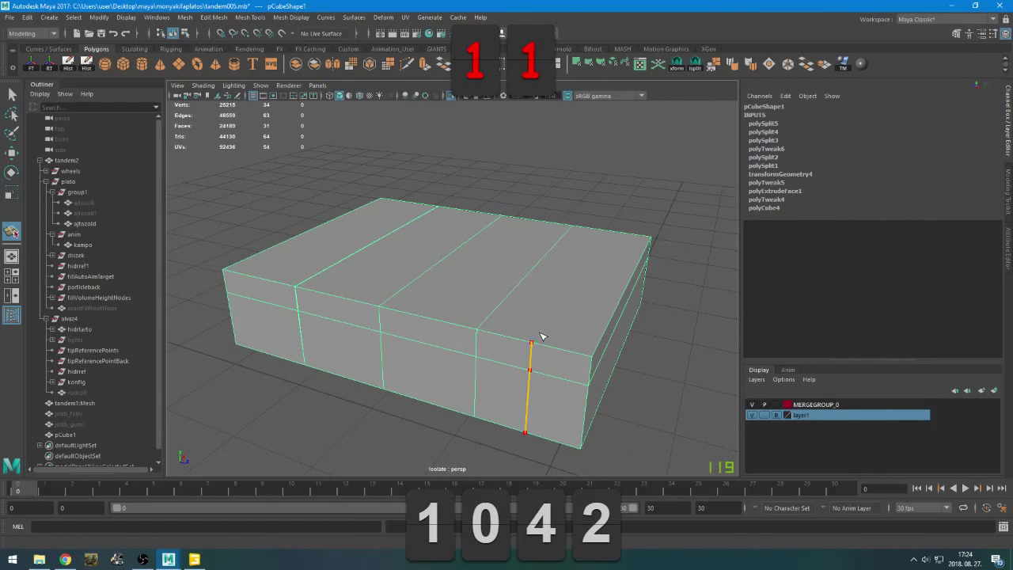
left_click(541, 336)
left_click_drag(559, 317, 438, 328, "alt")
left_click(432, 387)
left_click_drag(430, 394, 395, 269, "alt")
left_click_drag(385, 337, 562, 353, "alt")
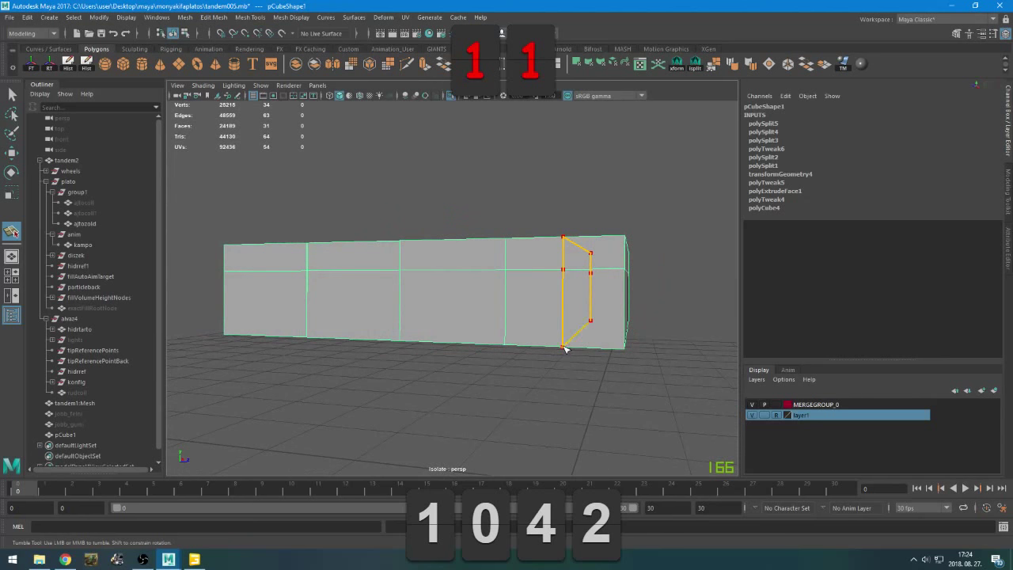
key("Return")
key("r")
left_click_drag(561, 356, 511, 380, "alt")
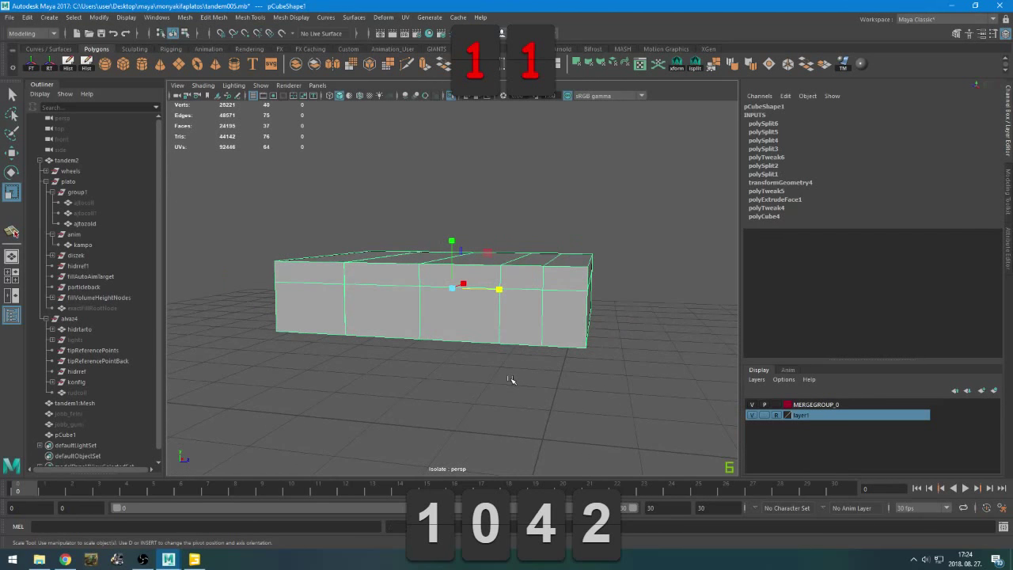
Bring the rest of the trailer back into view and check how the subdivided block fits inside the cargo box
key("4")
key("6")
key("5")
key("6")
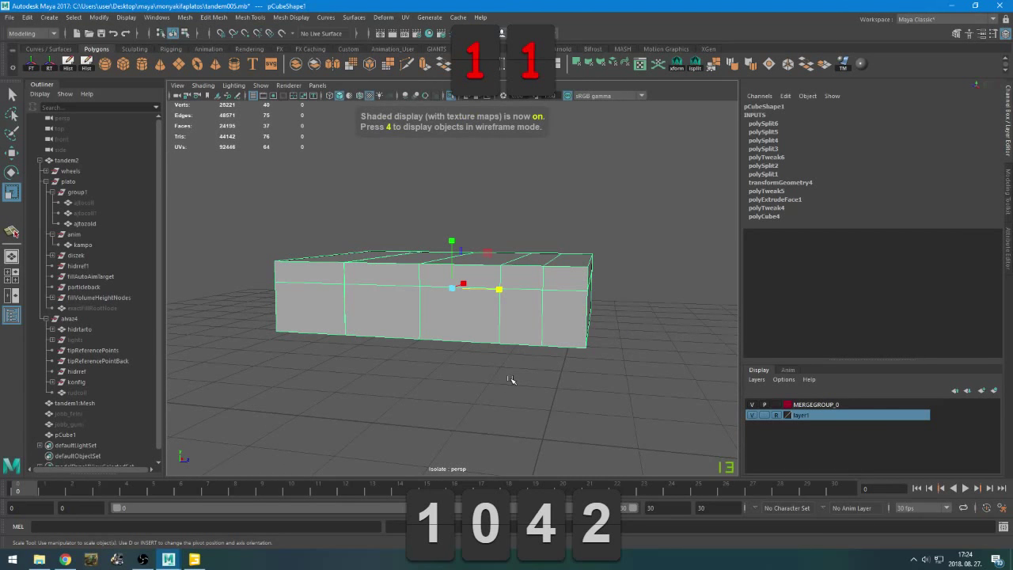
key("ctrl+1")
left_click_drag(541, 371, 544, 388, "alt")
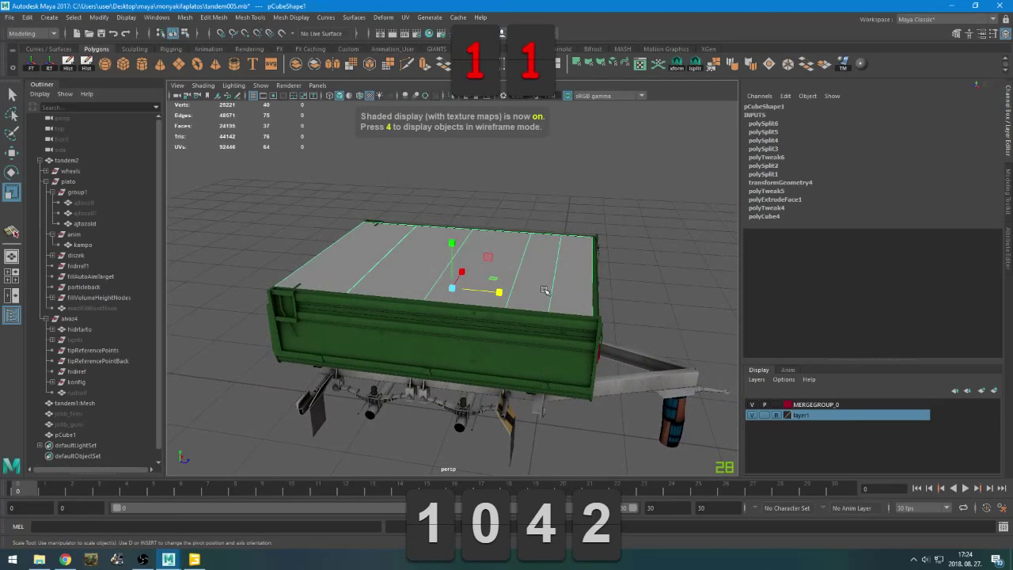
left_click_drag(545, 290, 390, 283, "alt")
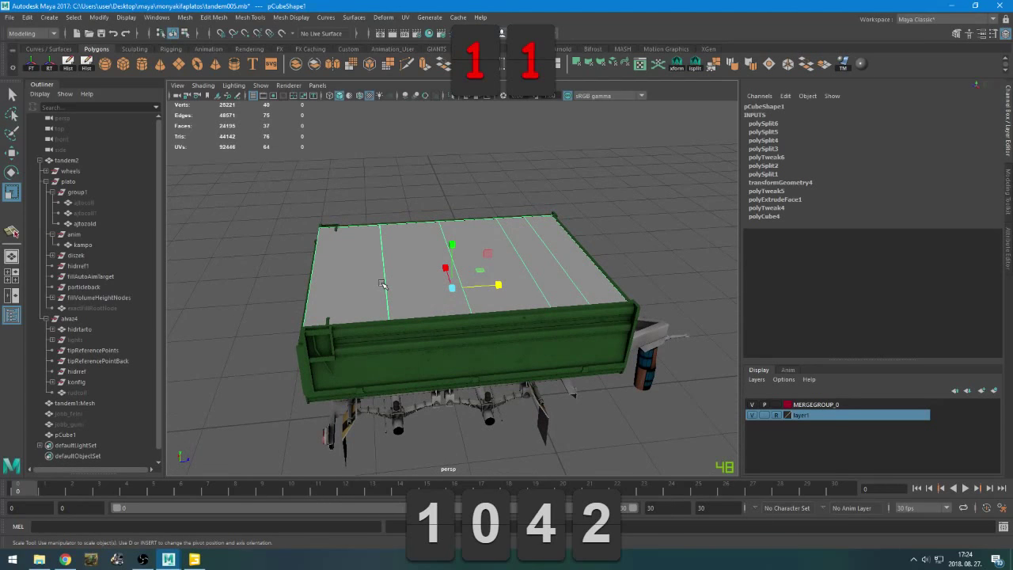
Try to cut a fifth crosswise loop around the isolated block, between the rearmost cut and the rear end
key("y")
key("ctrl+1")
left_click(346, 324)
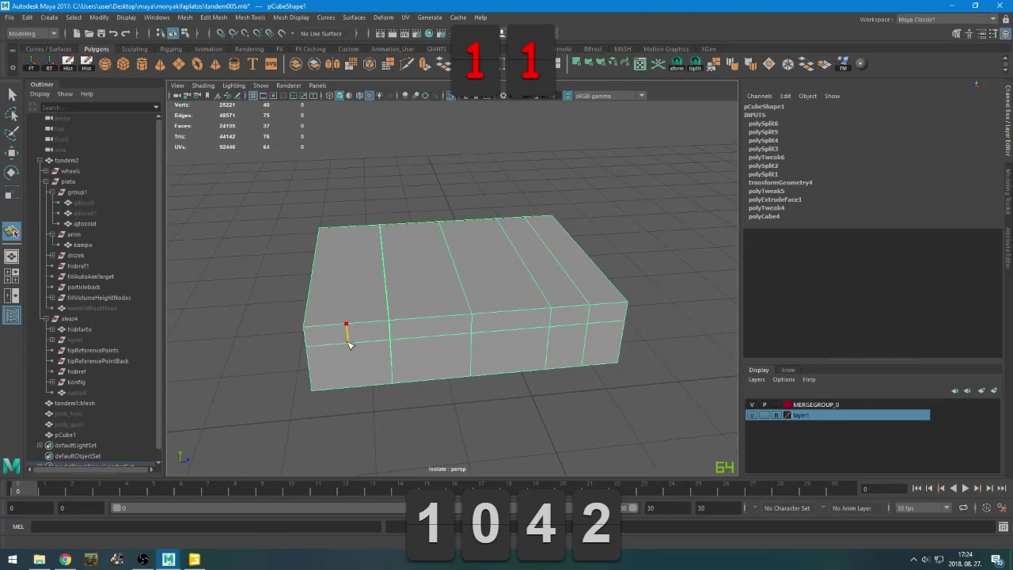
left_click_drag(349, 387, 546, 340, "alt")
left_click(512, 269)
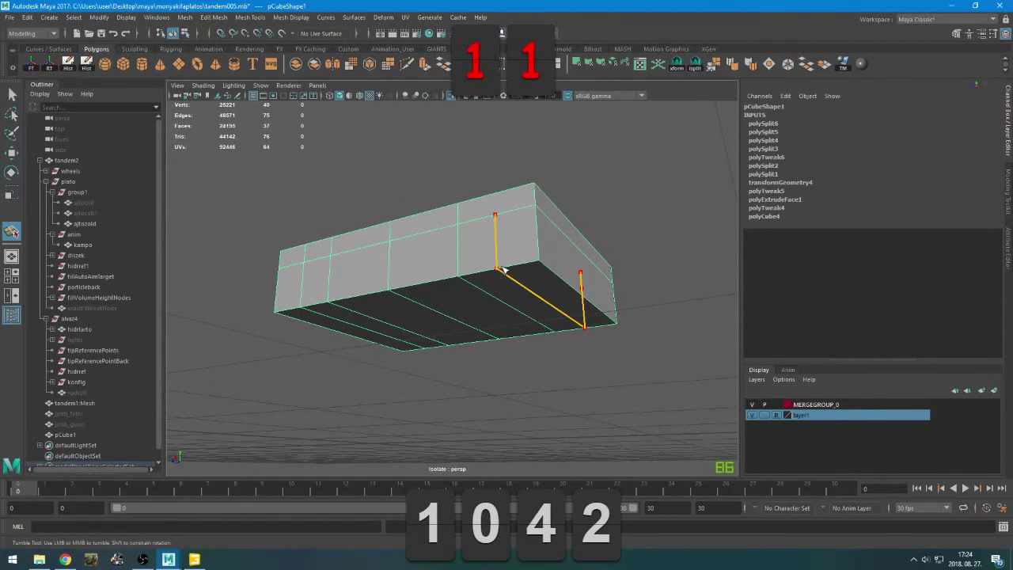
left_click_drag(505, 270, 507, 305, "alt")
left_click(497, 228)
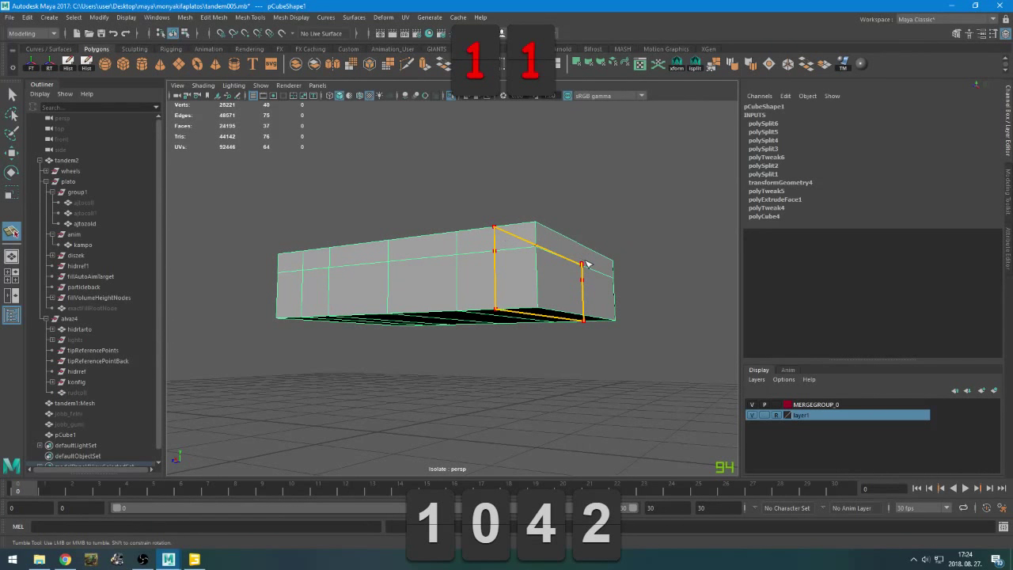
left_click_drag(572, 280, 552, 319, "alt")
key("ctrl+z")
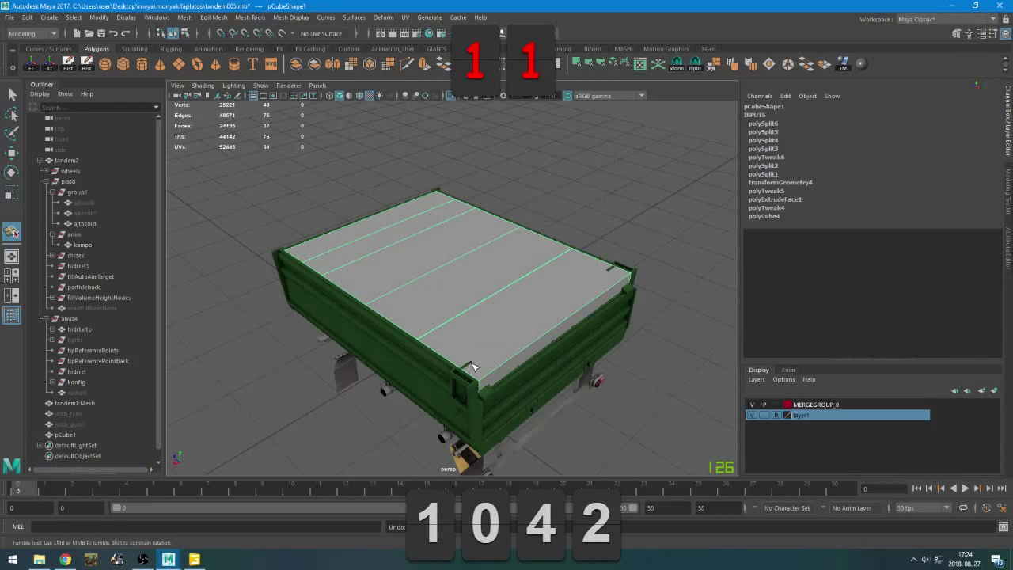
key("ctrl+1")
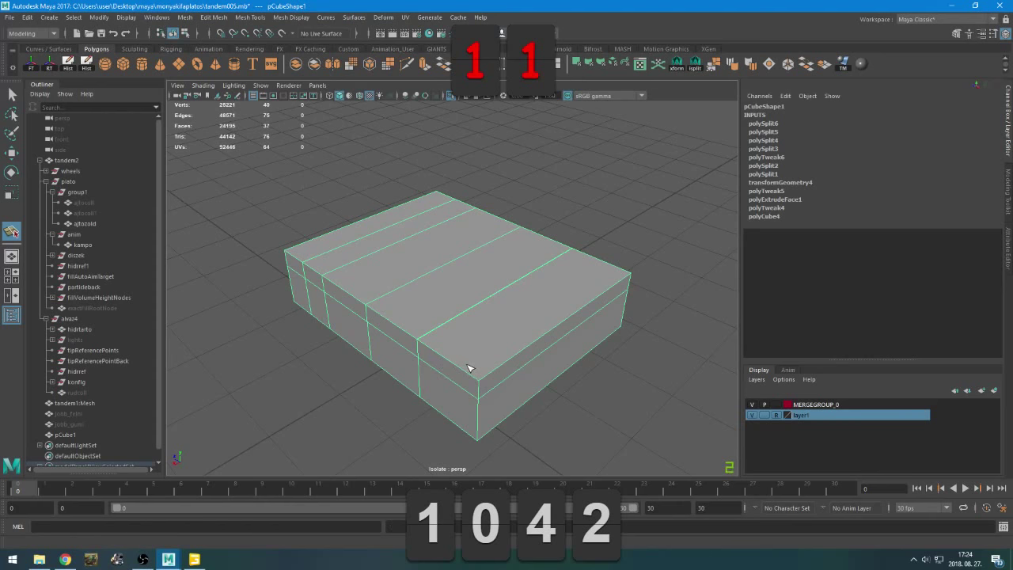
Hide the block, examine the exactFillRootNode mesh in isolation, and hide that mesh again
key("h")
key("h")
key("h")
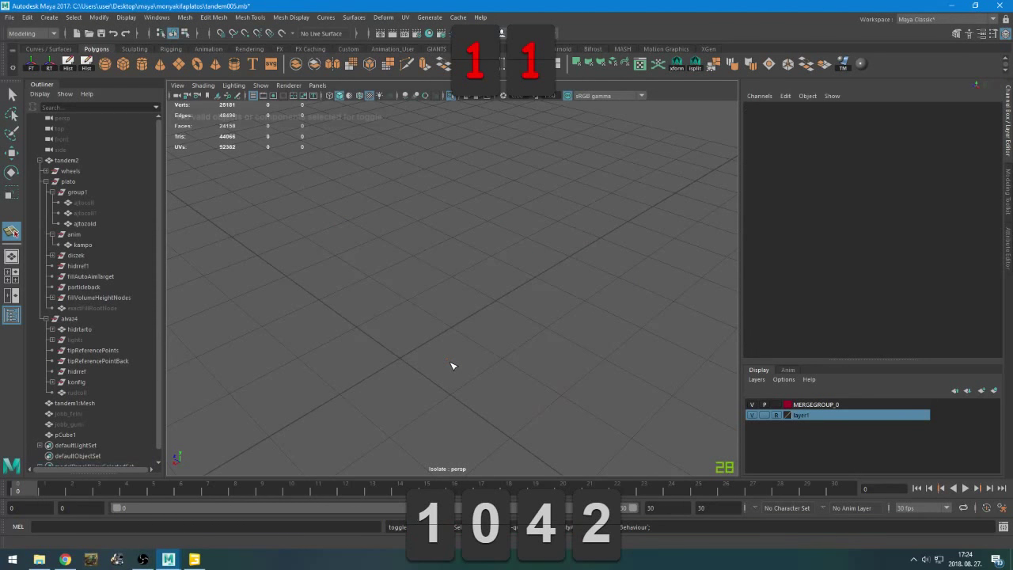
key("ctrl+1")
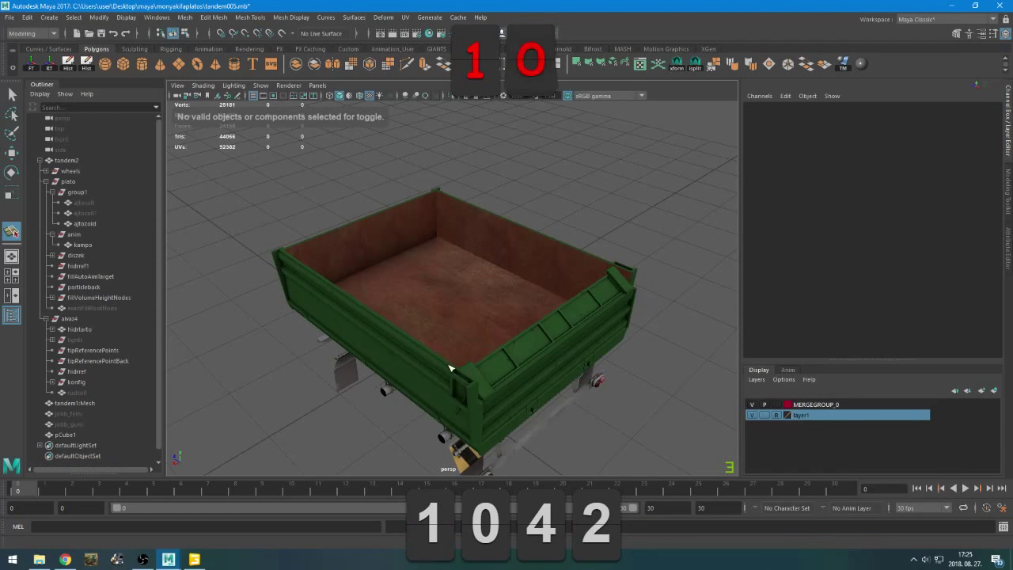
left_click(90, 308)
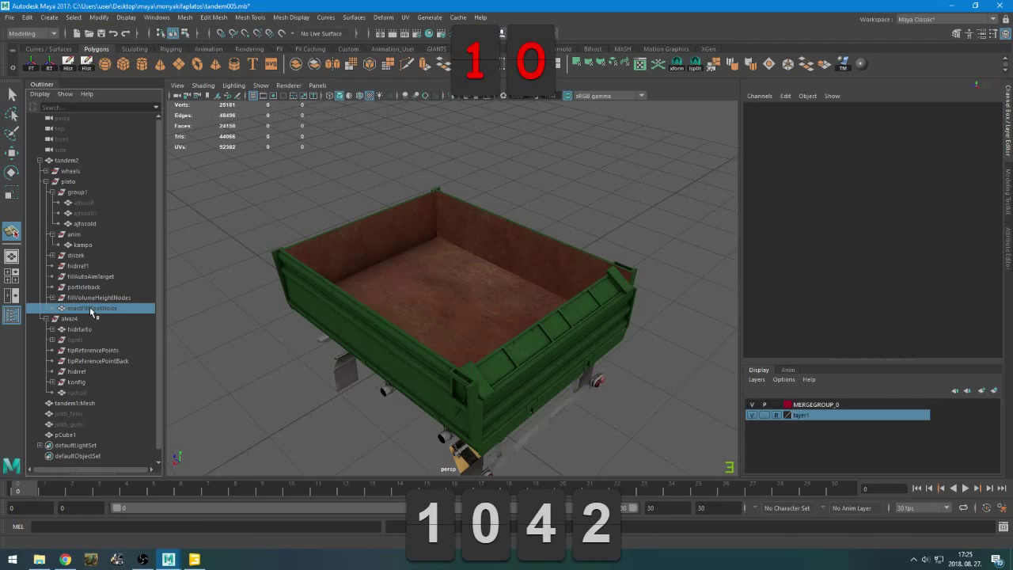
key("shift+h")
key("ctrl+1")
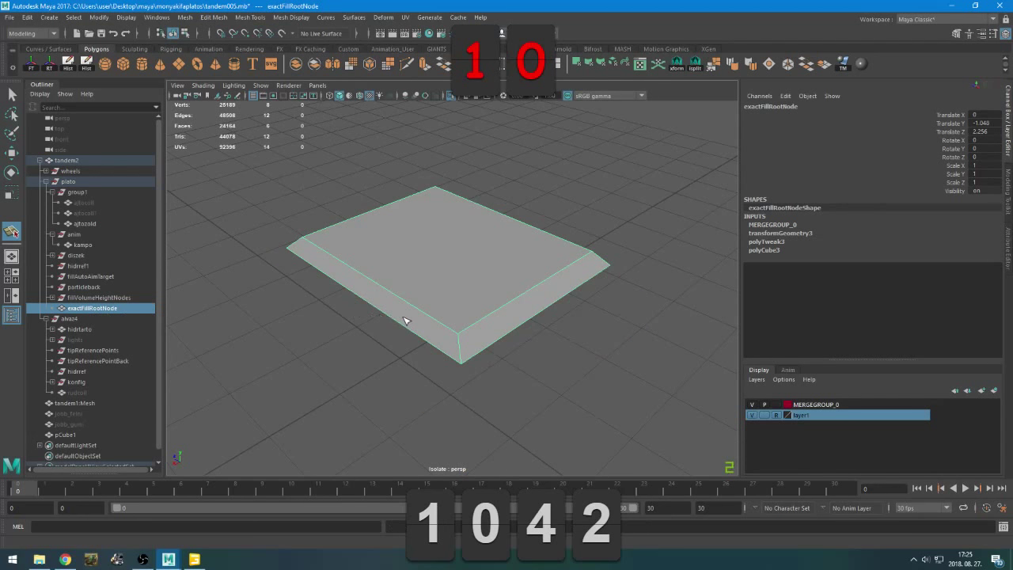
key("ctrl+1")
key("ctrl+h")
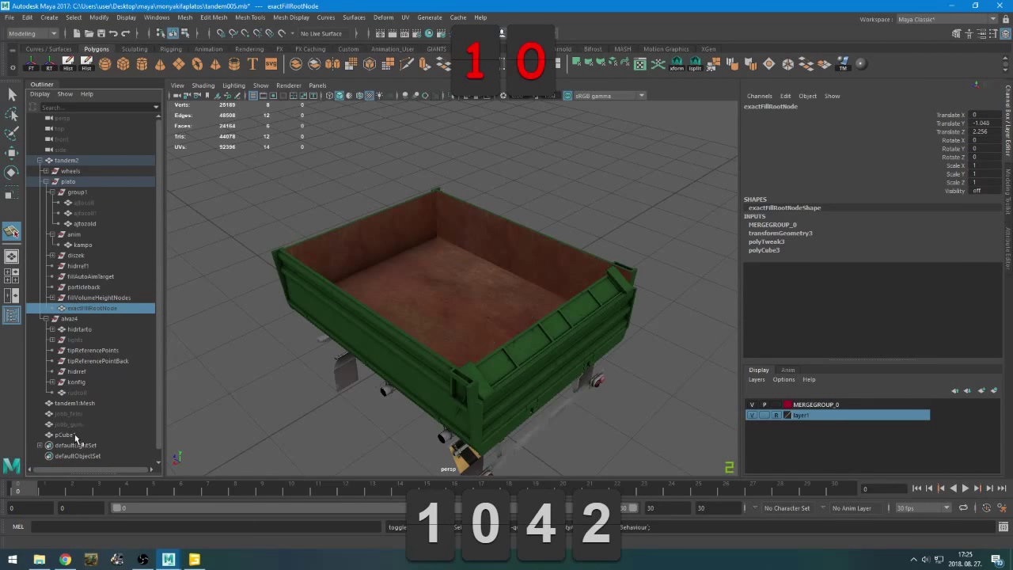
Undo the recent selection and visibility changes back to the isolated block
left_click(76, 435)
scroll(380, 348, "down", 3)
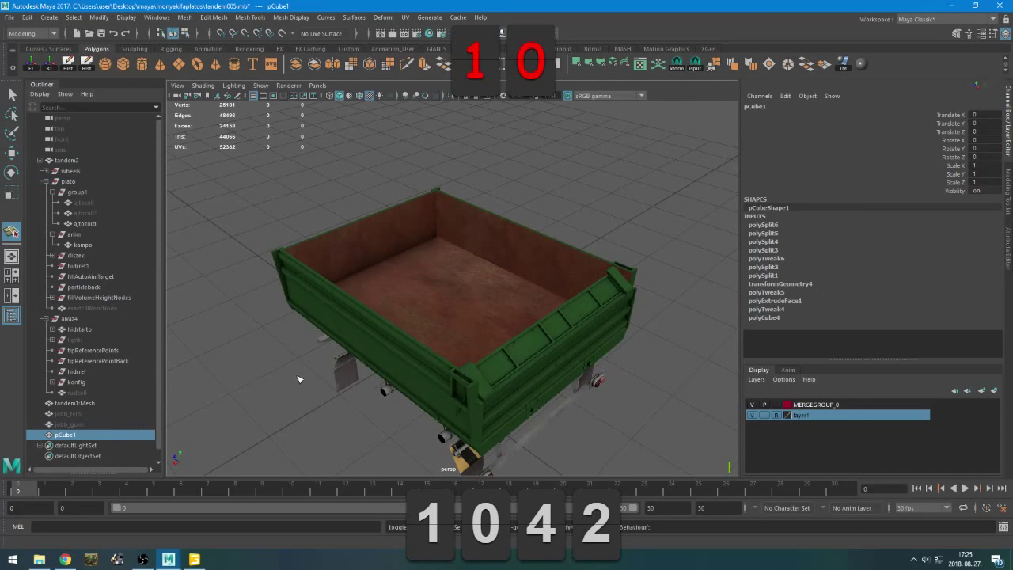
scroll(340, 366, "down", 5)
scroll(362, 367, "up", 5)
key("ctrl+z")
key("ctrl+z")
key("ctrl+z")
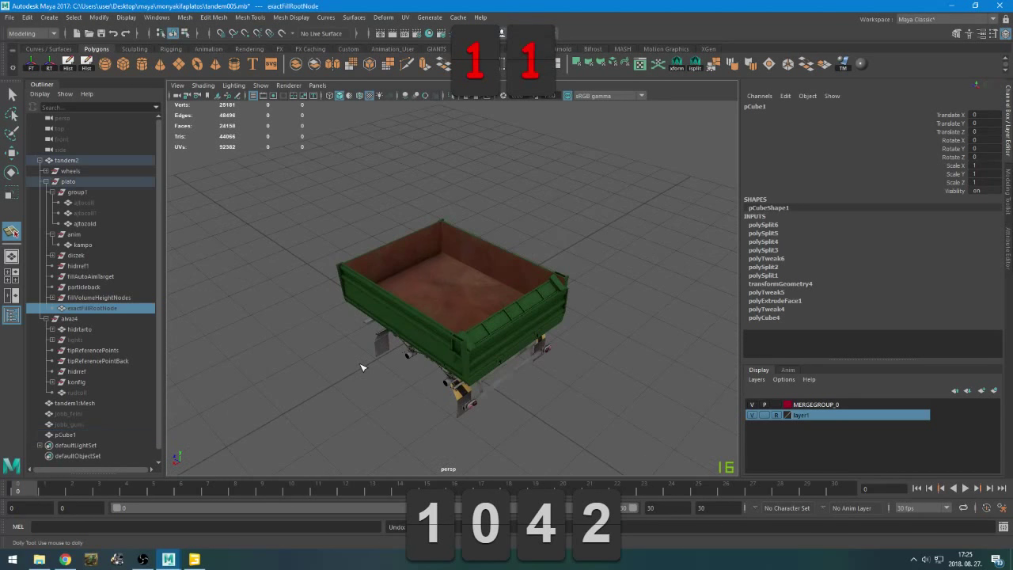
key("ctrl+z")
key("ctrl+z")
key("ctrl+z")
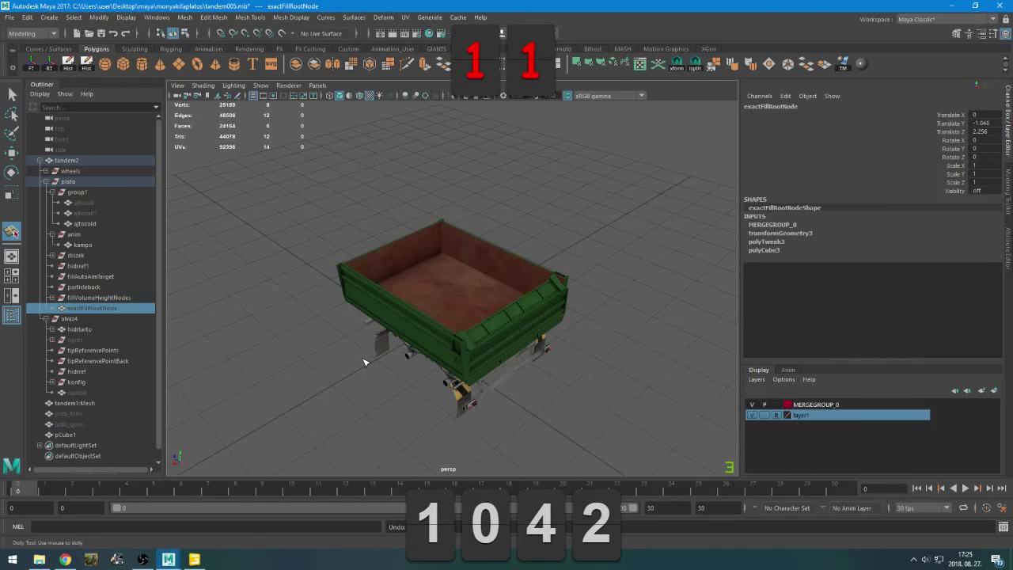
key("ctrl+z")
Cut a fifth crosswise loop around the block, halfway between the rearmost cut and the rear end
scroll(427, 361, "up", 3)
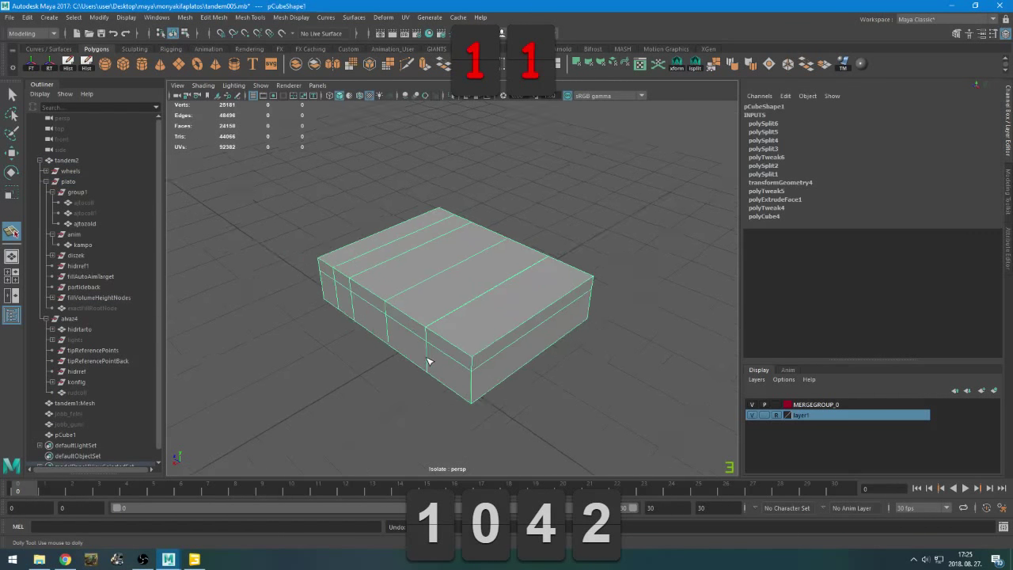
left_click(446, 377)
left_click(447, 415)
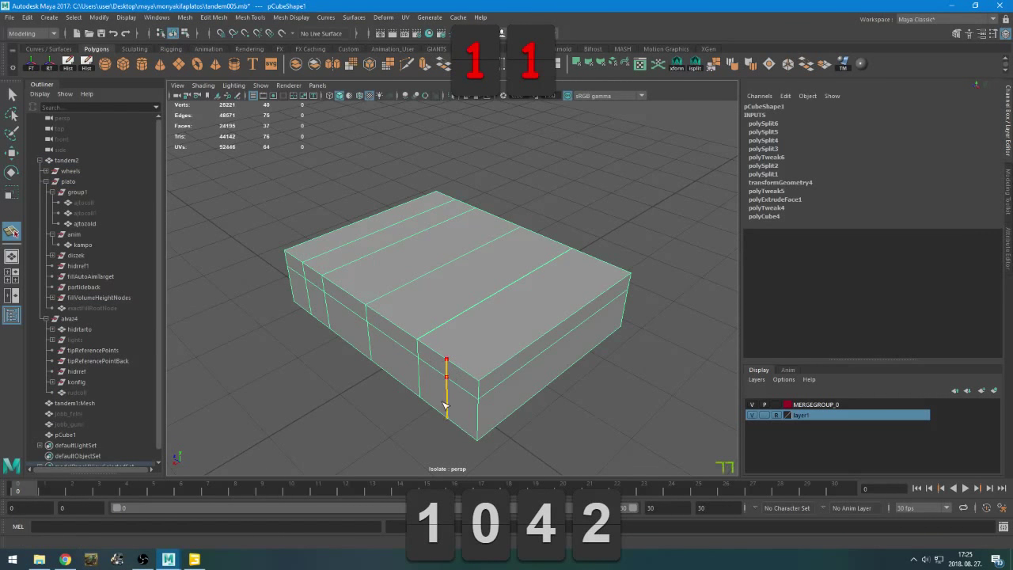
left_click_drag(446, 416, 339, 348, "alt")
left_click(452, 274)
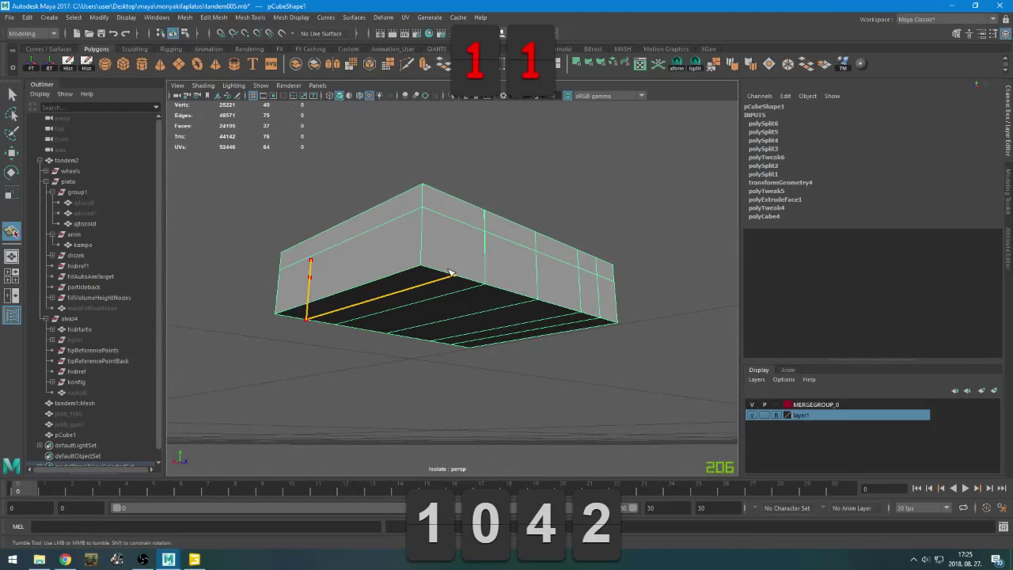
left_click(454, 221)
left_click(454, 198)
left_click_drag(455, 199, 439, 295, "alt")
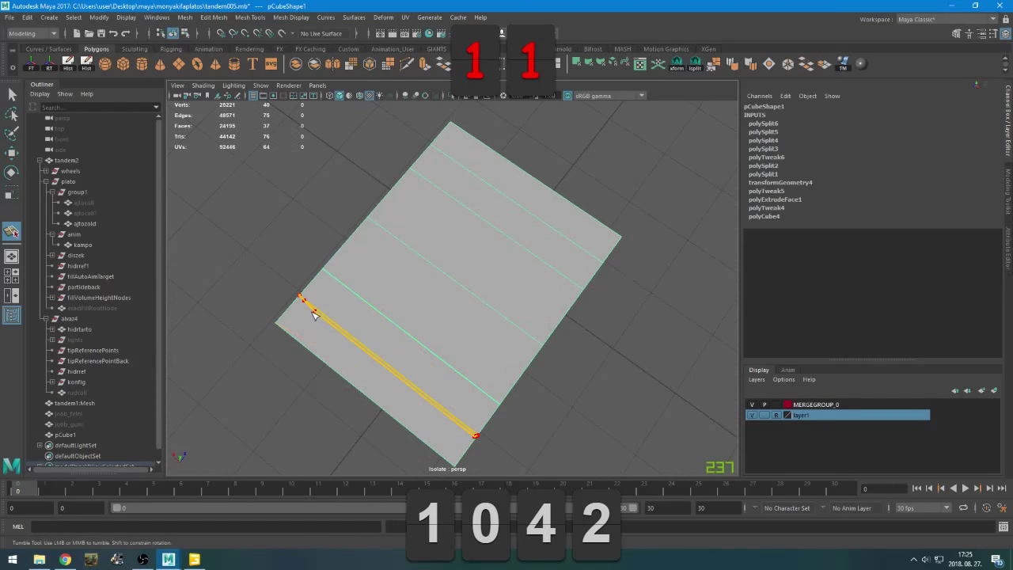
left_click_drag(313, 319, 346, 264, "alt")
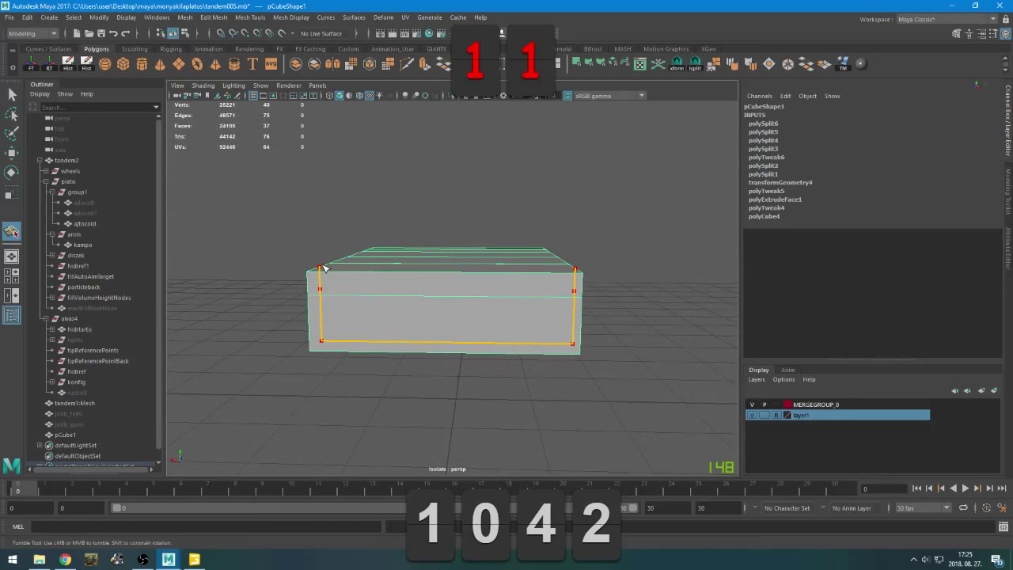
left_click(324, 269)
key("Return")
left_click_drag(396, 277, 453, 333, "alt")
Show the trailer again and move the block's top rear edge forward towards the rearmost crosswise cut
right_click(594, 226)
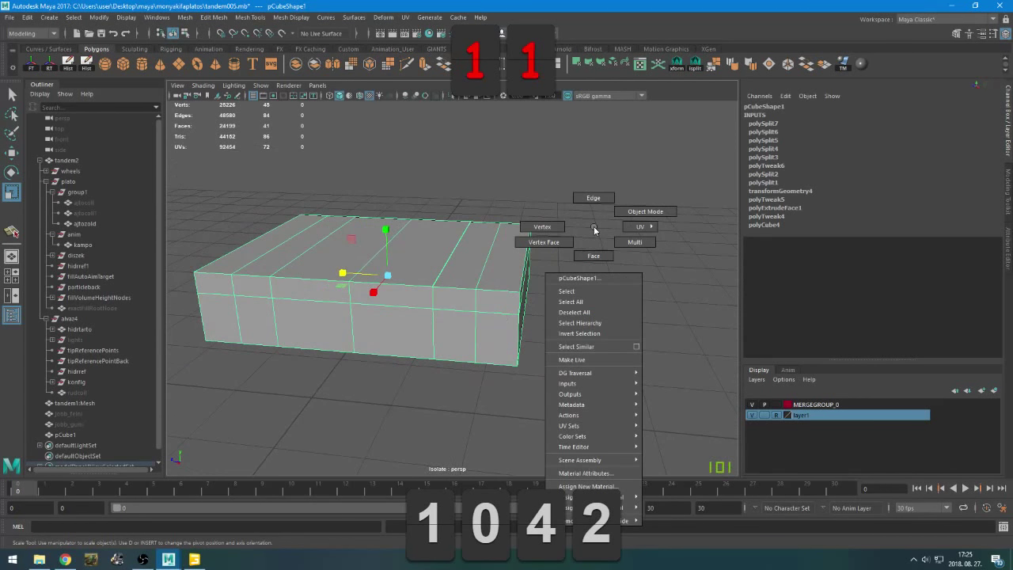
key("ctrl+1")
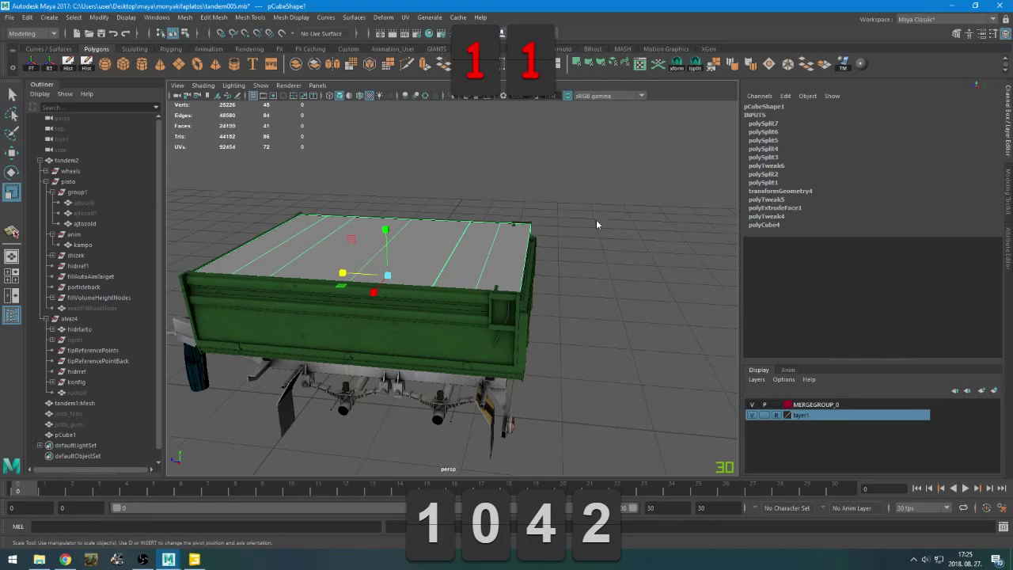
right_click_drag(597, 225, 594, 192)
left_click(531, 265)
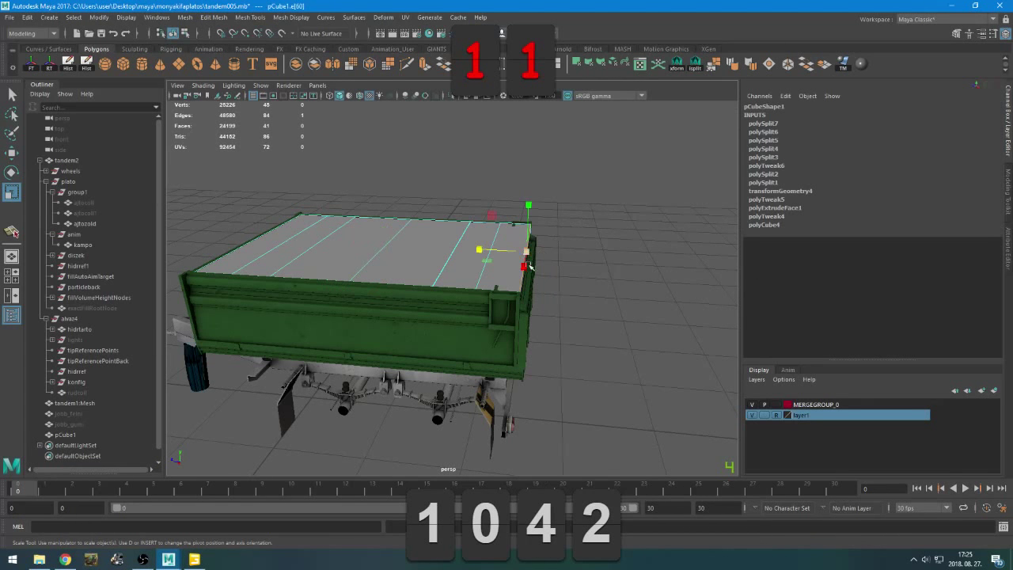
left_click_drag(530, 268, 518, 293, "alt")
key("w")
right_click_drag(518, 294, 570, 296, "alt")
middle_click_drag(570, 296, 527, 293)
scroll(452, 280, "up", 4)
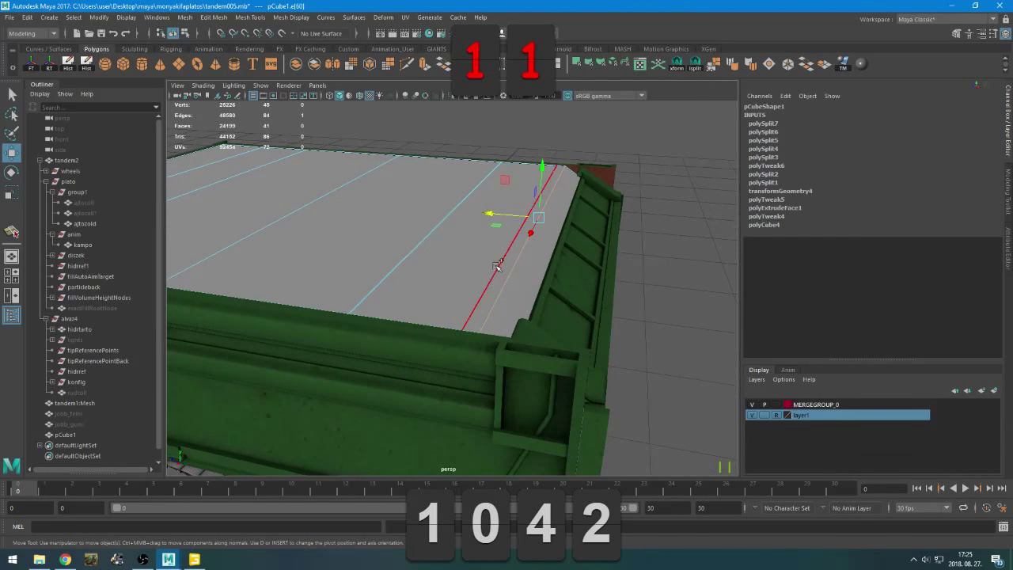
left_click(497, 266, "shift")
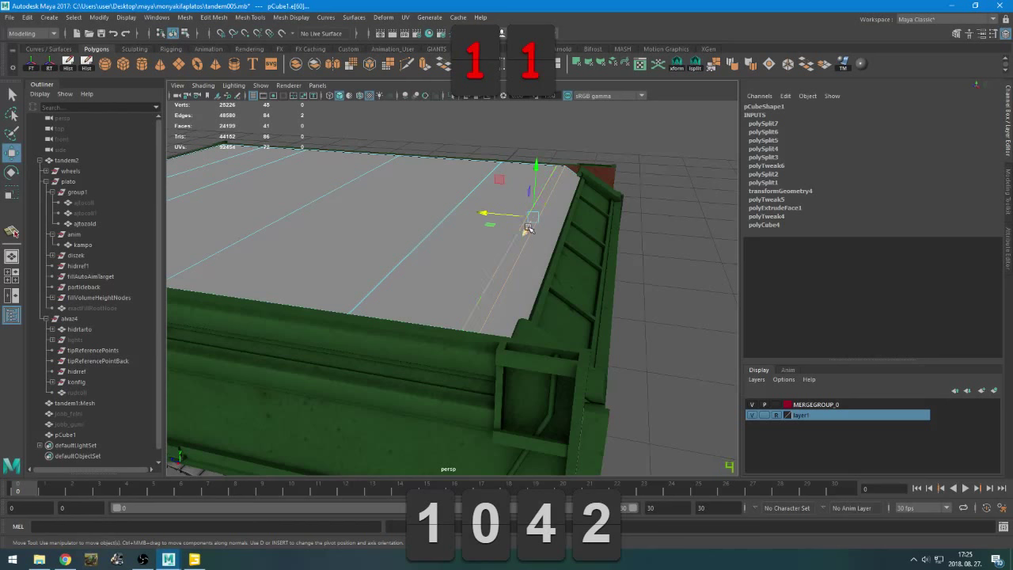
left_click(524, 241)
left_click_drag(519, 216, 400, 263)
In wireframe display, merge the two top vertices where the moved rear edge meets the rearmost cut on the near side
key("4")
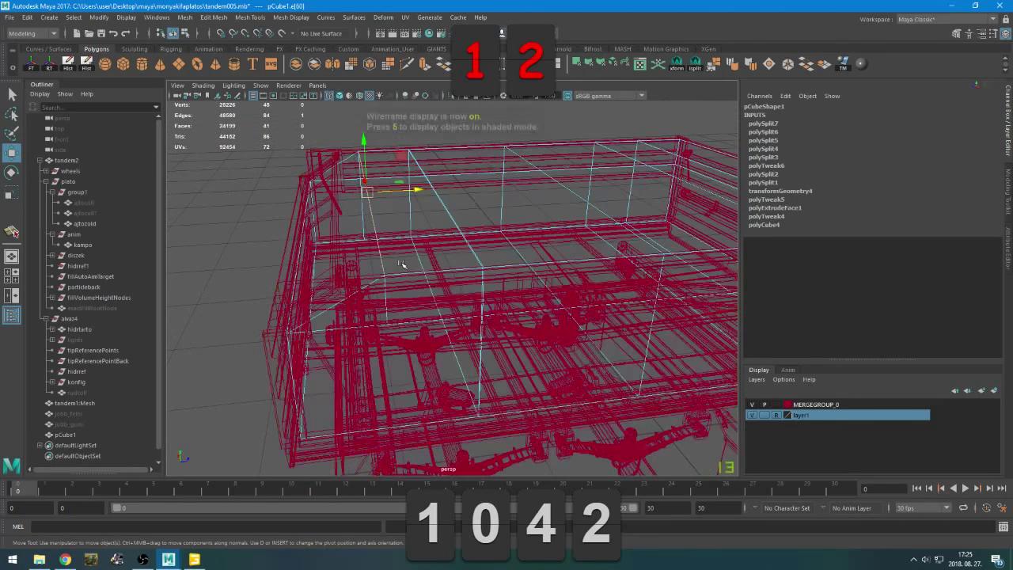
right_click_drag(399, 236, 364, 231)
left_click_drag(367, 253, 391, 298)
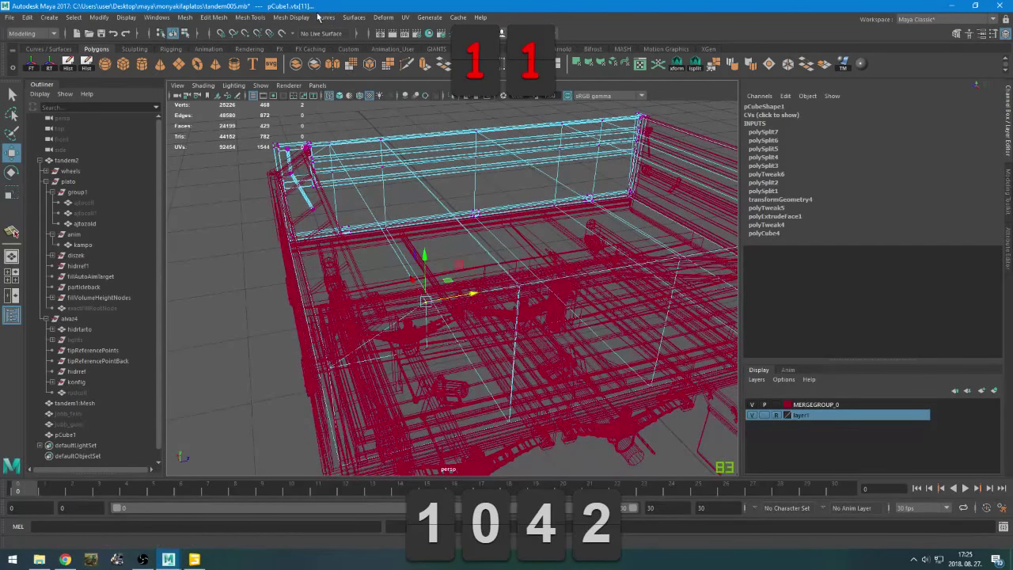
left_click(292, 16)
left_click(293, 17)
left_click(540, 65)
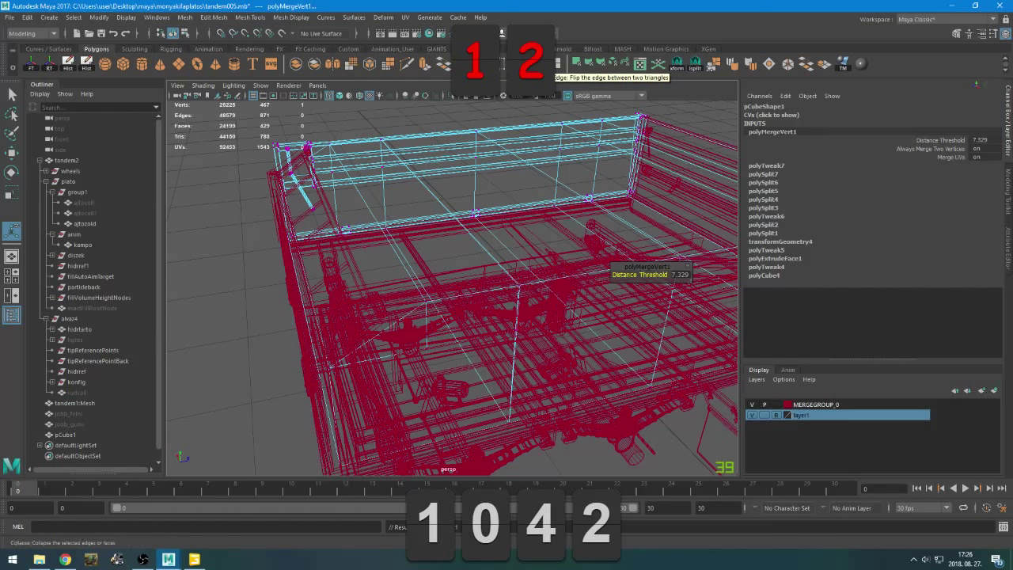
left_click(444, 316)
Merge the matching pair of top vertices at the opposite end of the moved rear edge
middle_click_drag(447, 281, 461, 303, "alt")
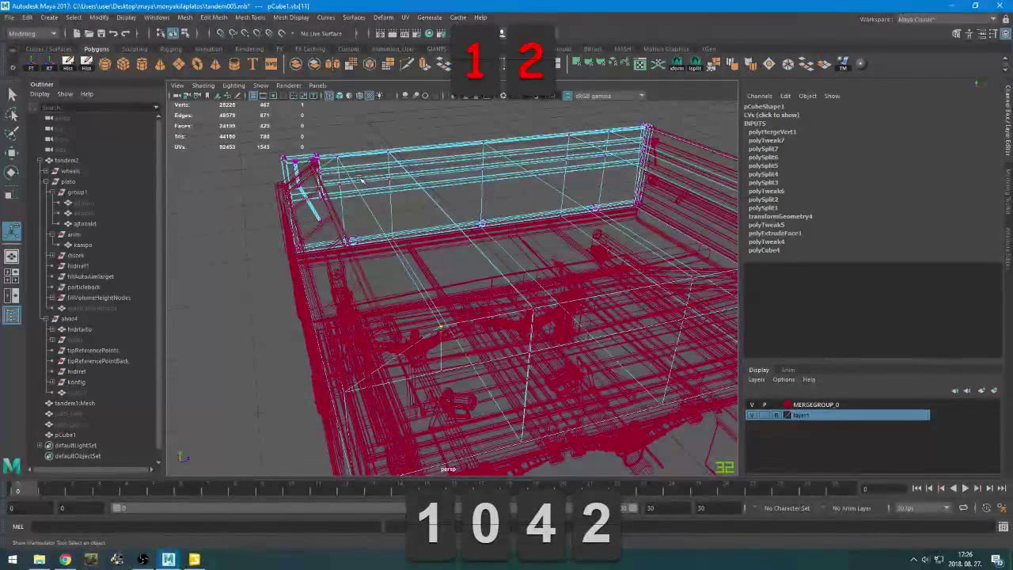
left_click_drag(333, 145, 362, 178)
key("g")
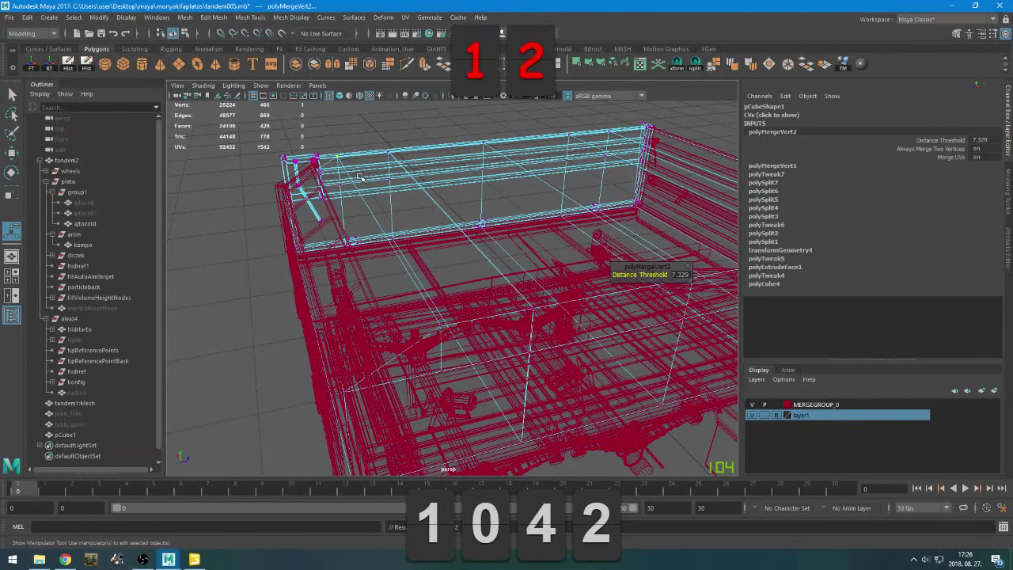
left_click_drag(309, 206, 525, 226, "alt")
right_click_drag(525, 225, 545, 131, "alt")
Select the whole block as an object and apply a planar UV projection along the X axis
left_click(418, 264)
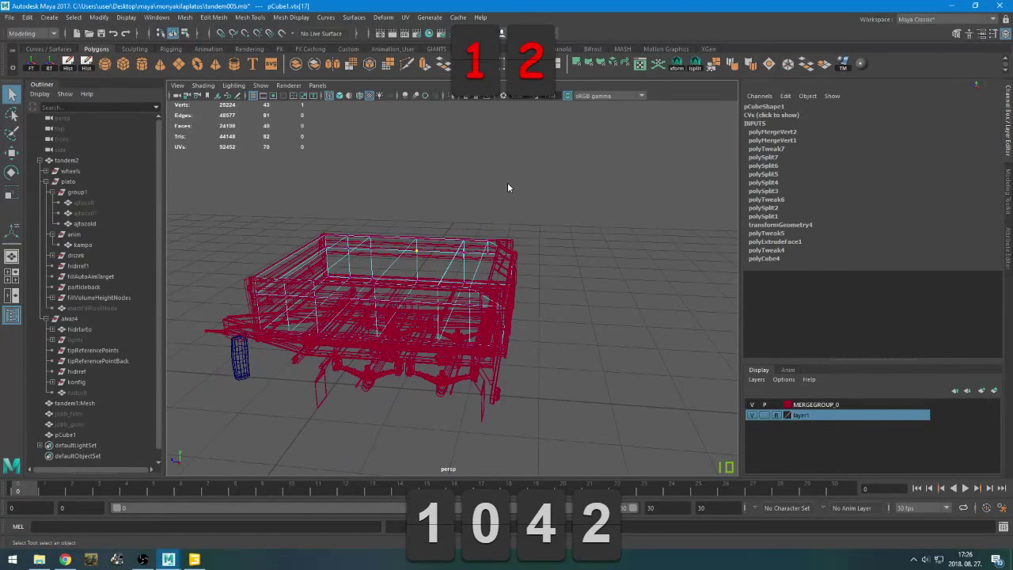
left_click(411, 266)
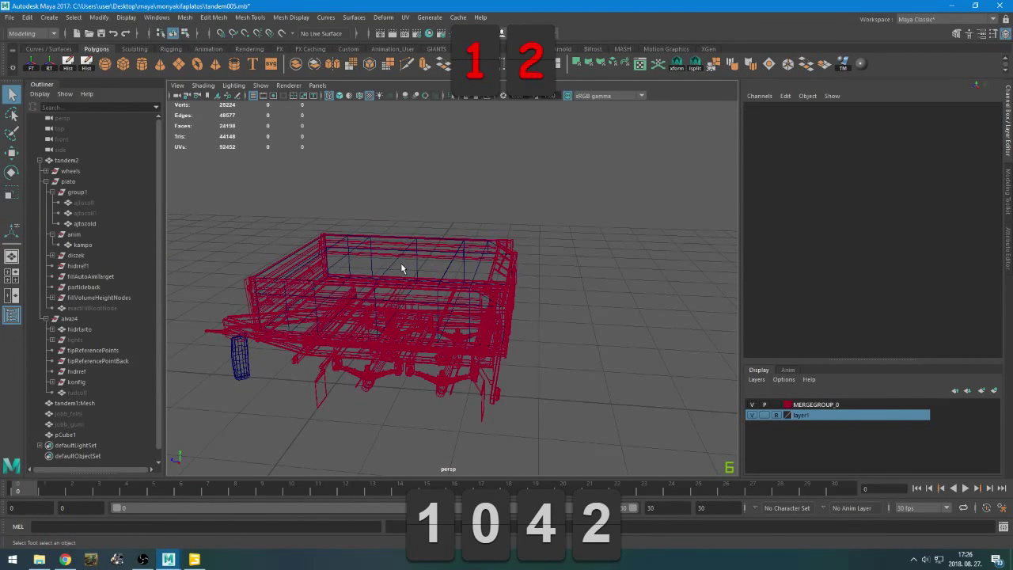
left_click(400, 264)
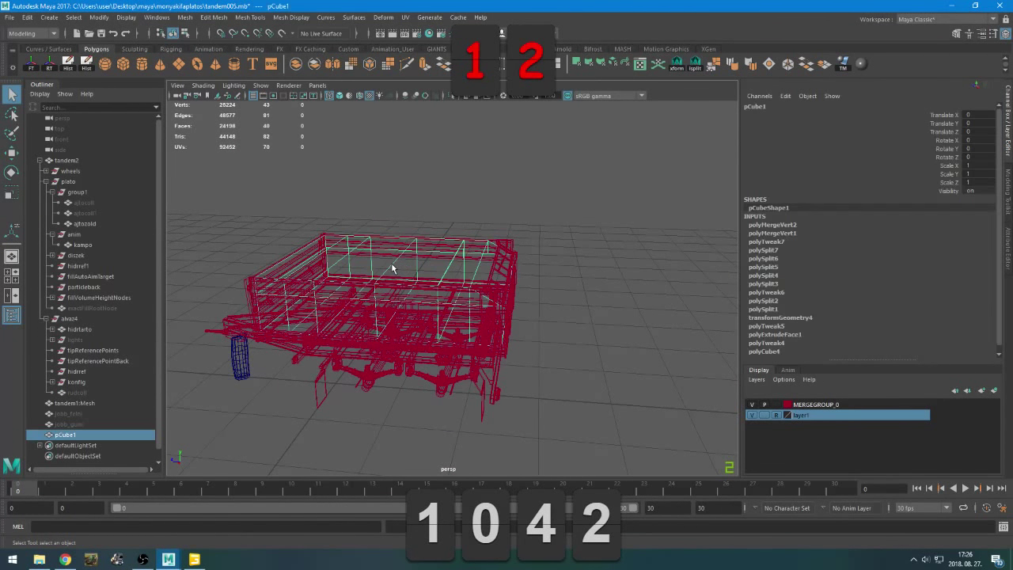
left_click(579, 65)
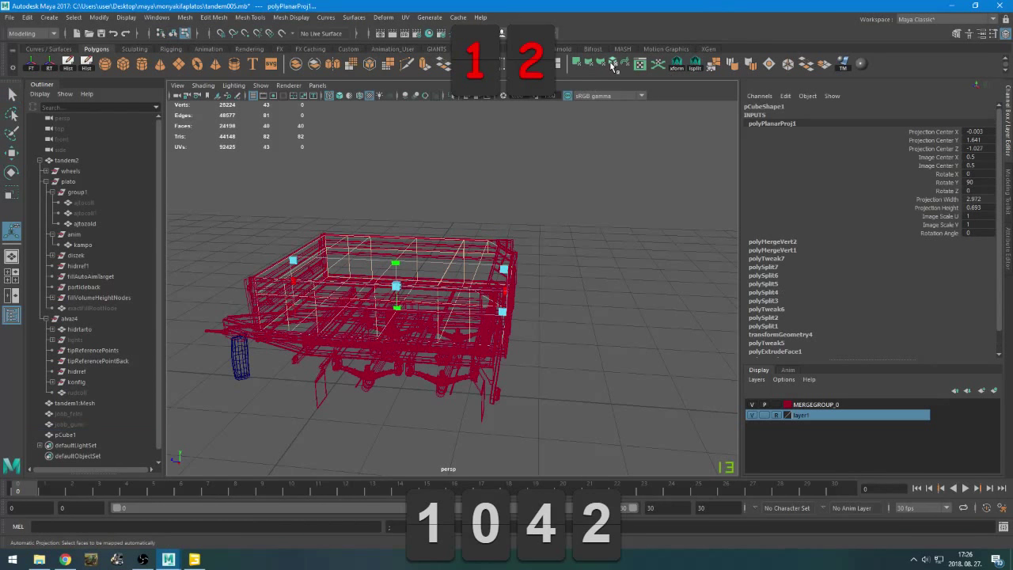
Apply automatic UV mapping to the block, return to object mode and display the scene shaded
left_click(611, 65)
left_click_drag(588, 192, 543, 188, "alt")
right_click_drag(602, 167, 630, 156)
key("5")
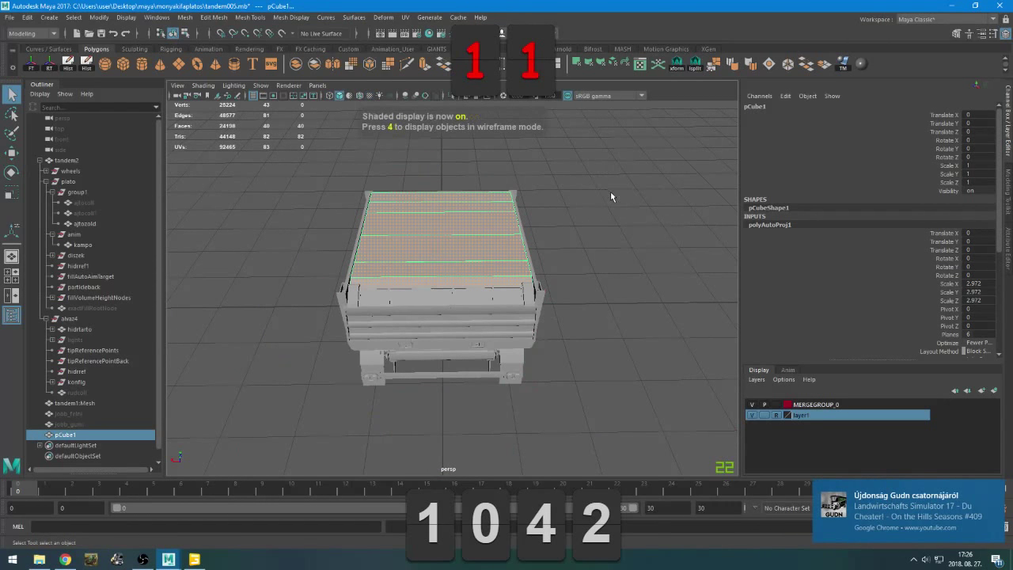
mouse_move(611, 191)
left_mouse_down("alt")
mouse_move(603, 201)
mouse_move(506, 190)
left_mouse_up("alt")
scroll(517, 195, "up", 4)
left_click(523, 193)
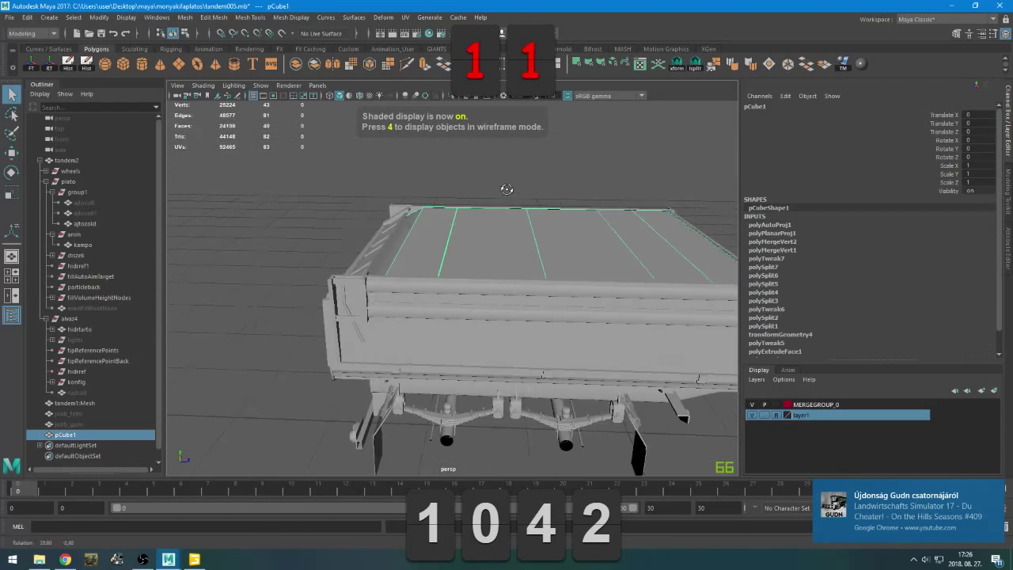
middle_click_drag(506, 190, 430, 203, "alt")
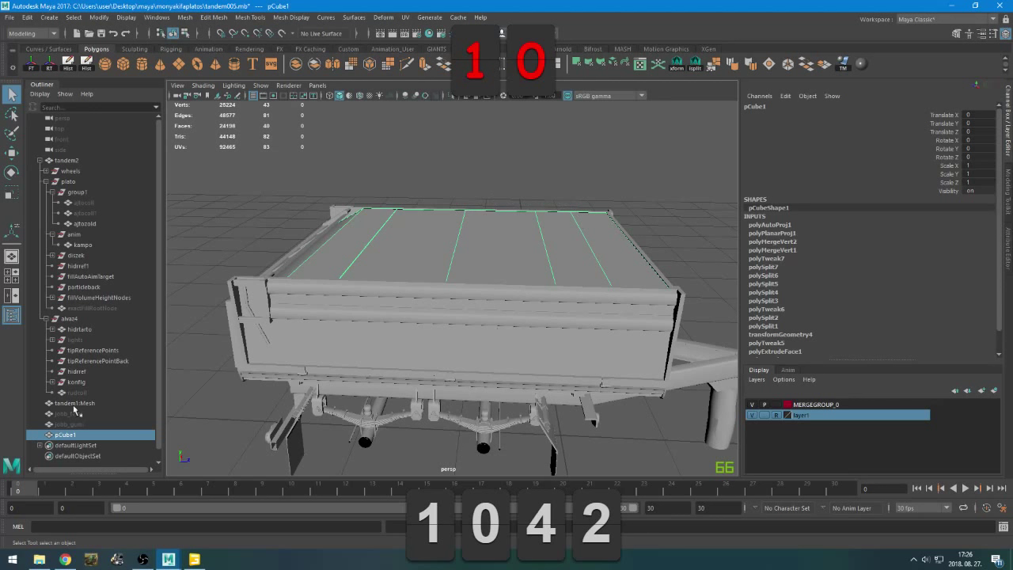
Switch to GIANTS Editor and copy the name of the fillVolume node from the reference trailer's plato group
key("alt+Tab")
key("alt+Tab")
left_click(765, 163)
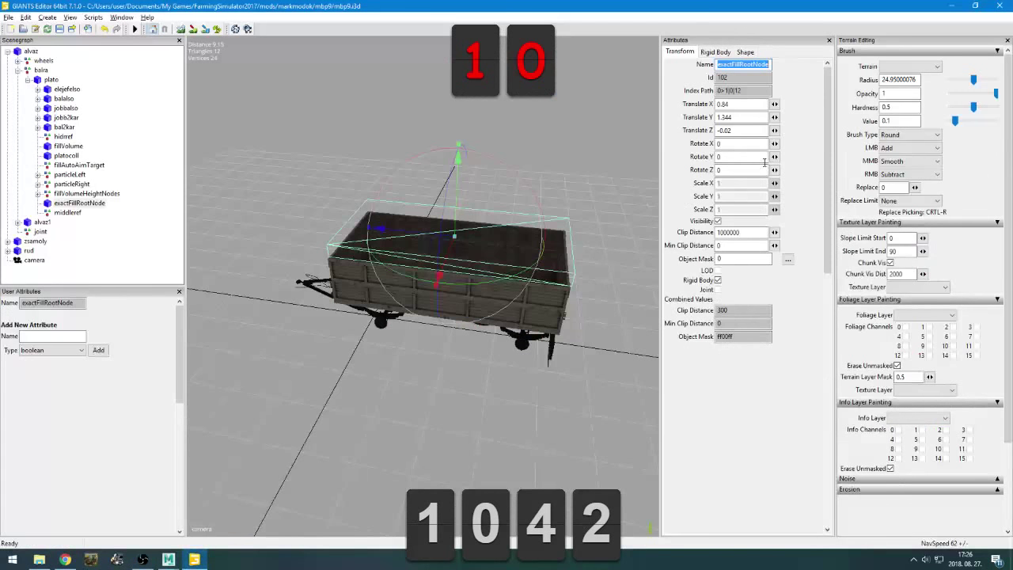
left_click(81, 167)
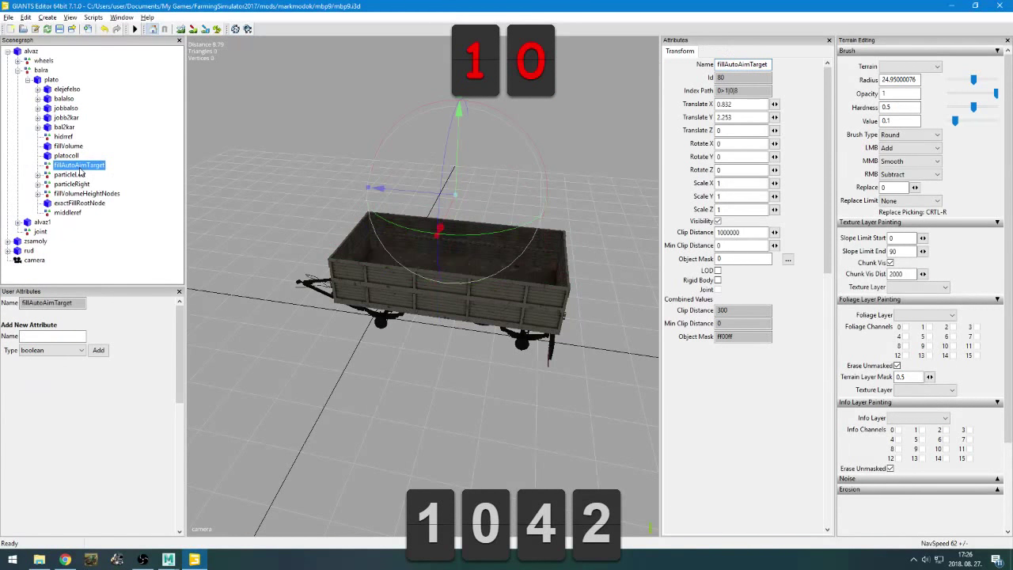
left_click(81, 147)
left_click(744, 63)
key("ctrl+c")
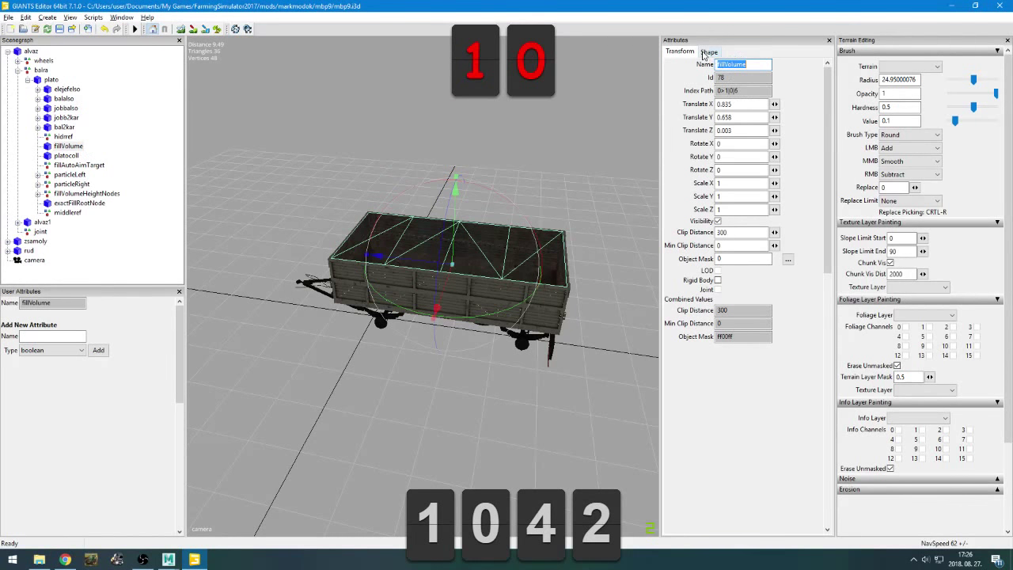
left_click(709, 52)
Back in Maya, rename pCube1 as fillVolume and parent it under the plato group
key("alt+Tab")
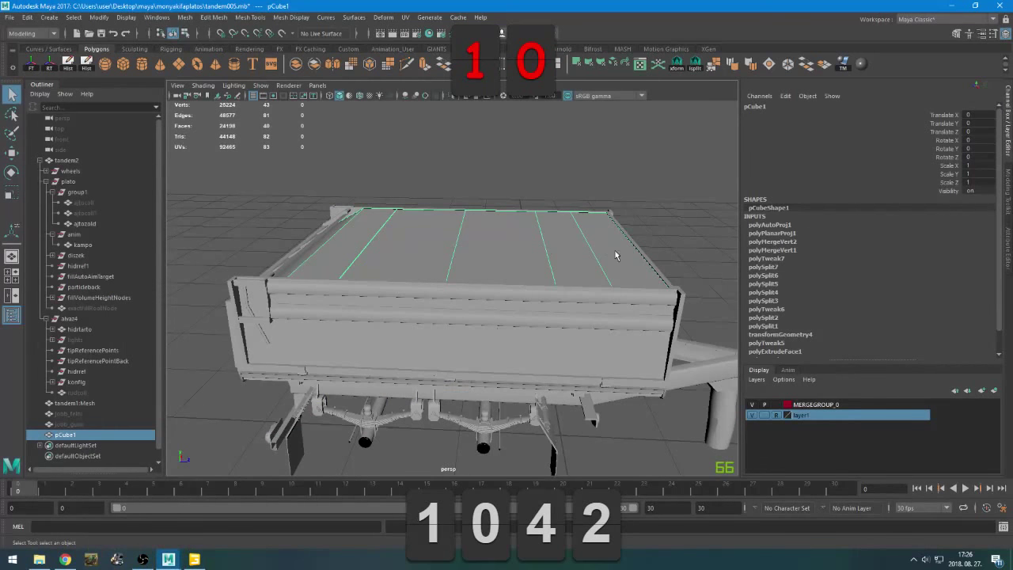
double_click(82, 437)
key("ctrl+v")
key("Return")
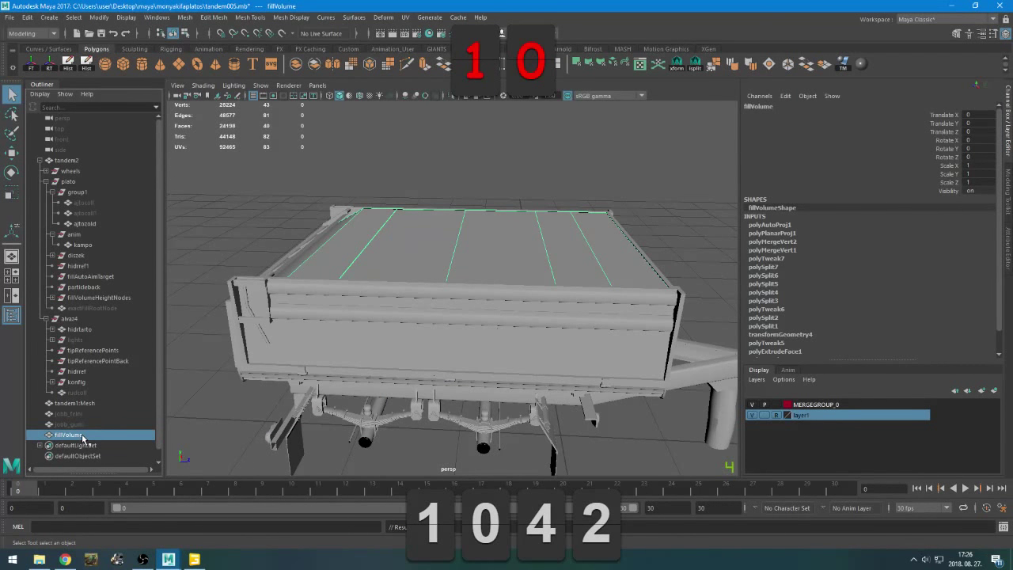
middle_click_drag(82, 438, 106, 184)
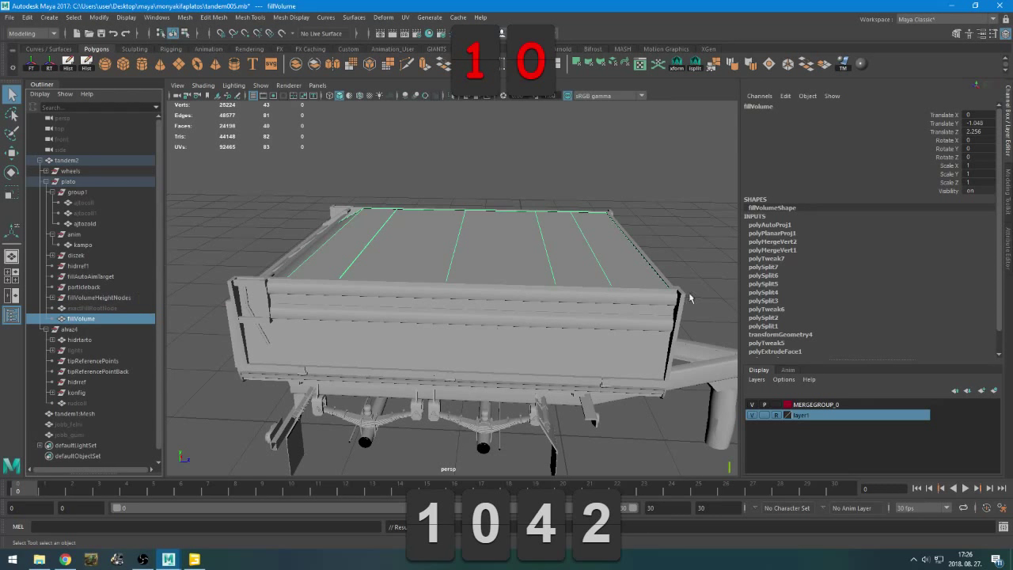
Open the GIANTS I3D Toolbox attributes, choose the Exterior predefined rendering setting and expand the rigid body settings
left_click(436, 49)
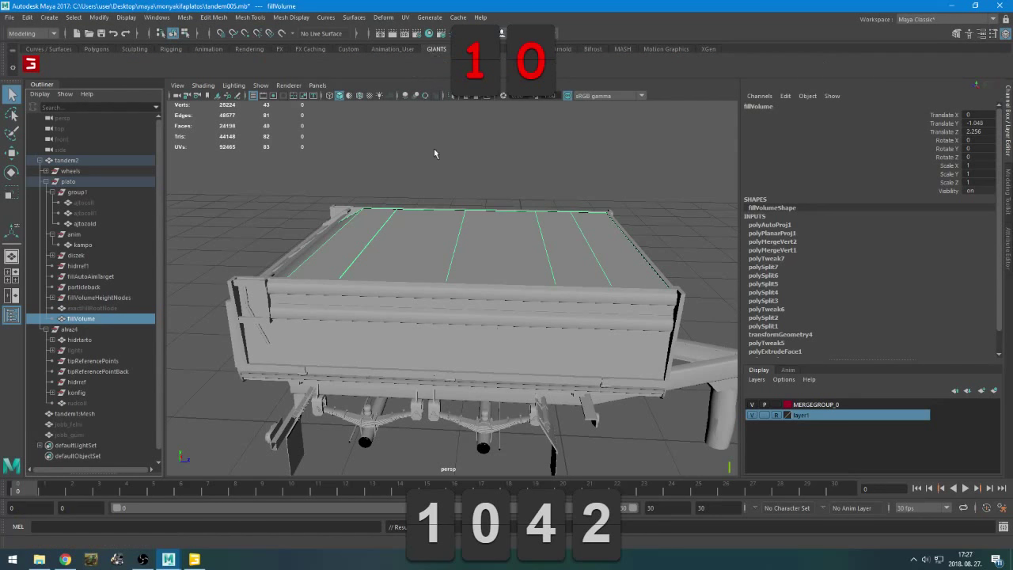
left_click(31, 63)
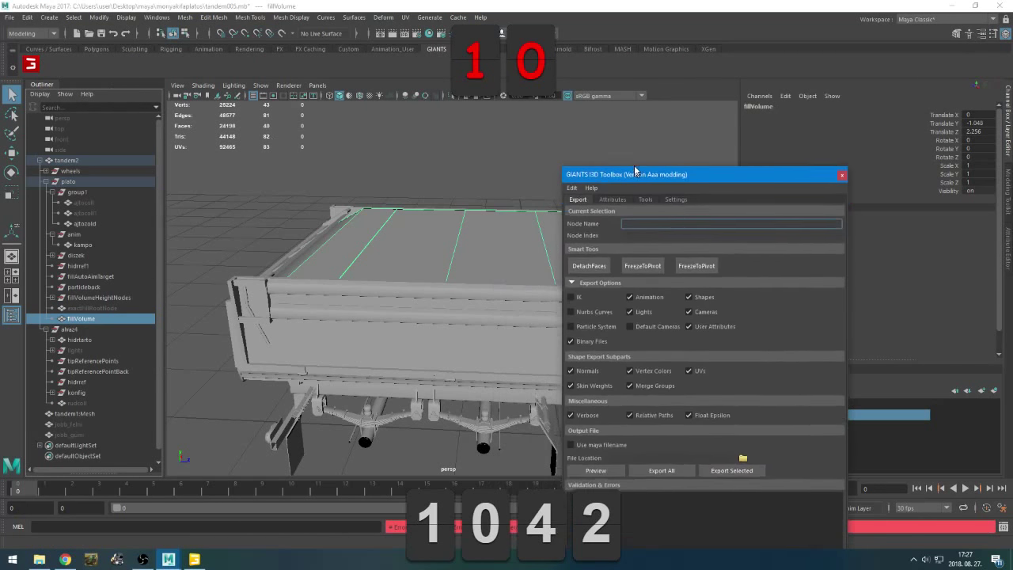
left_click(613, 169)
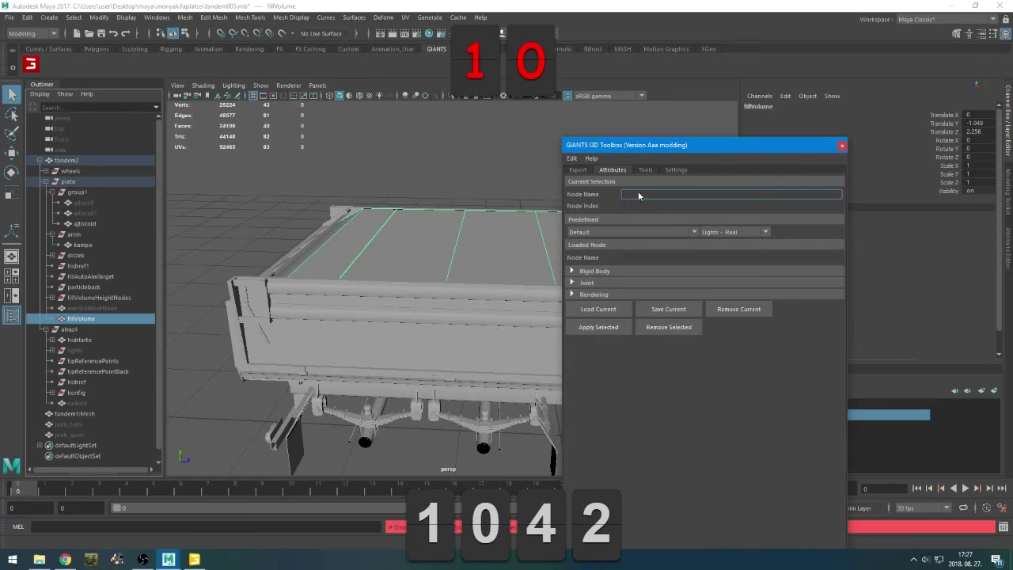
left_click(733, 232)
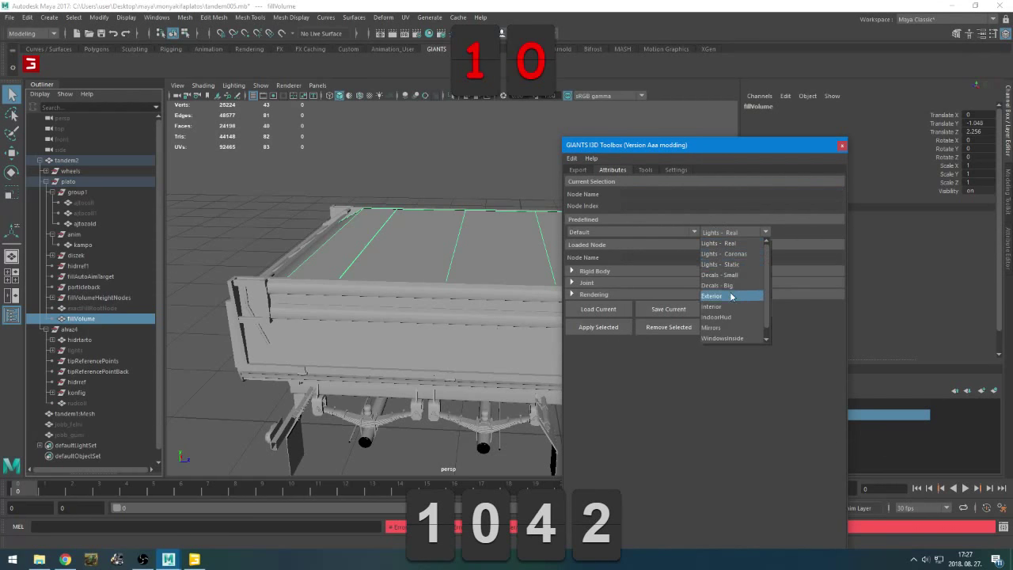
left_click(731, 296)
left_click(603, 273)
Look through the predefined rendering and rigid body presets for one that suits the fill volume
left_click(746, 234)
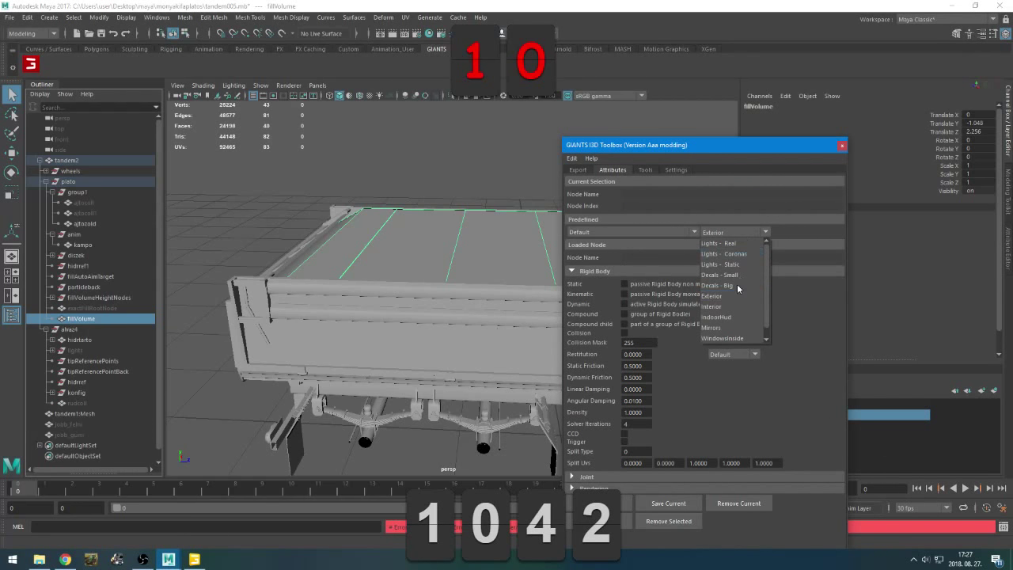
scroll(737, 287, "down", 1)
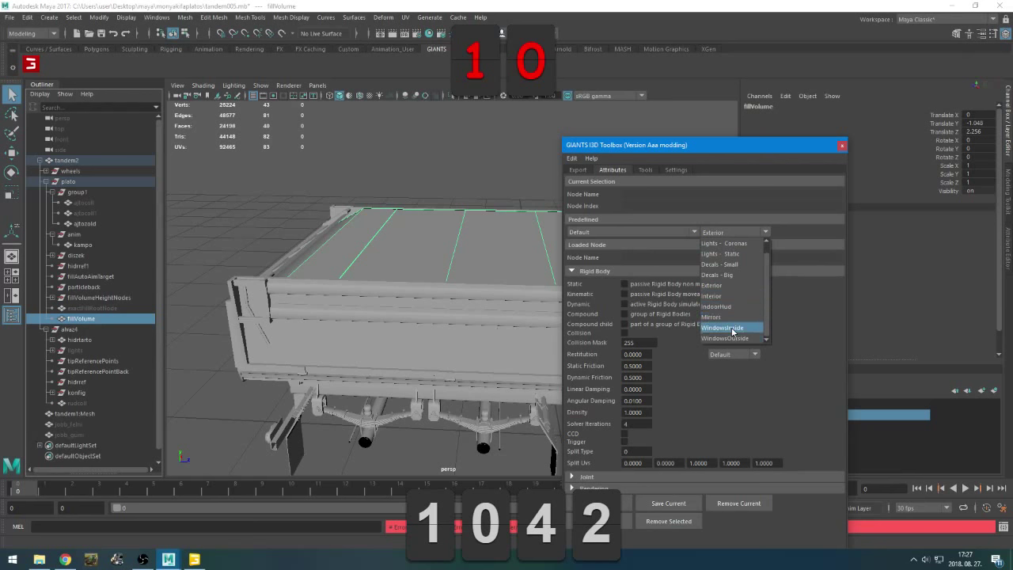
scroll(727, 276, "up", 1)
left_click(721, 232)
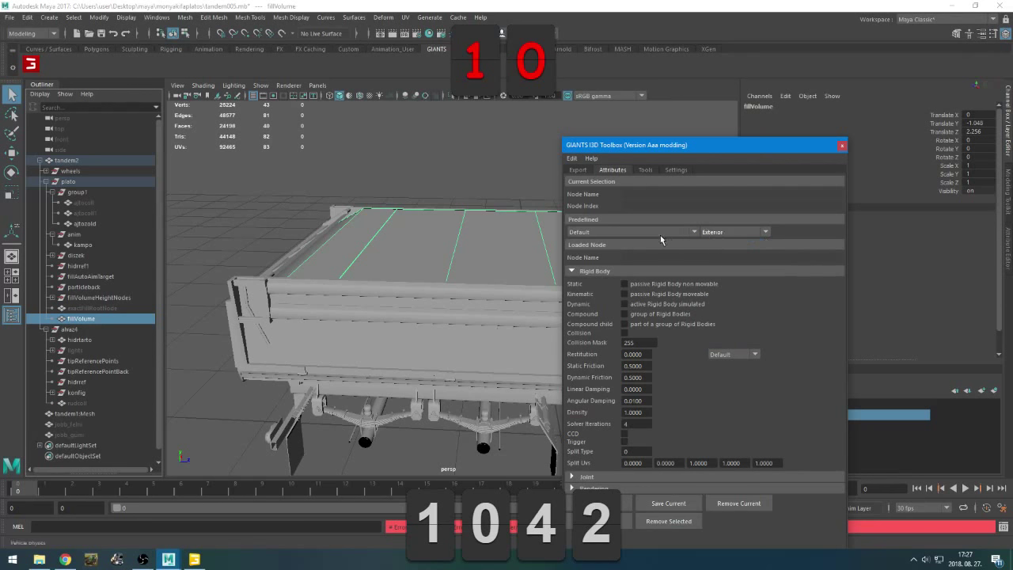
left_click(660, 236)
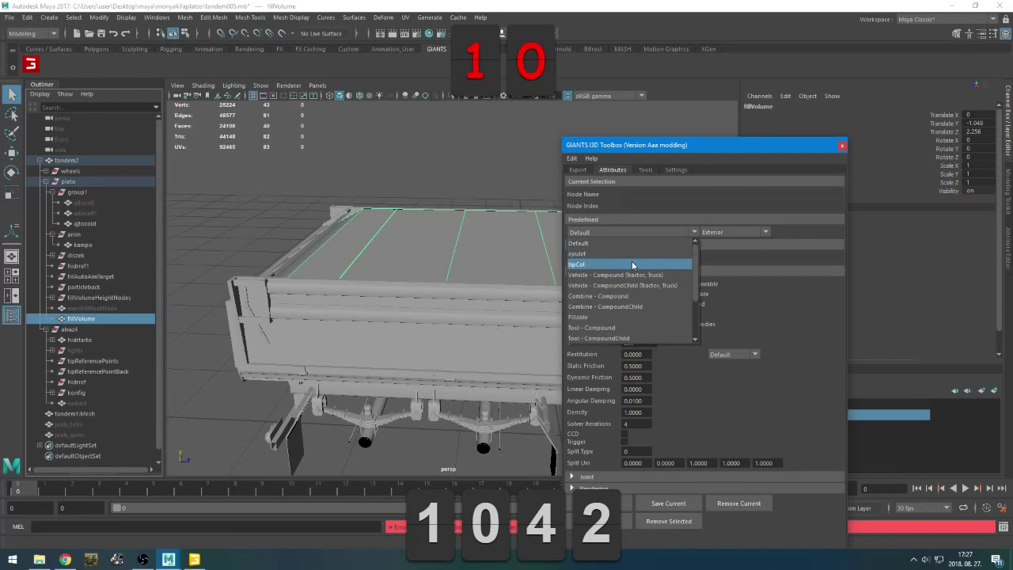
scroll(633, 268, "down", 3)
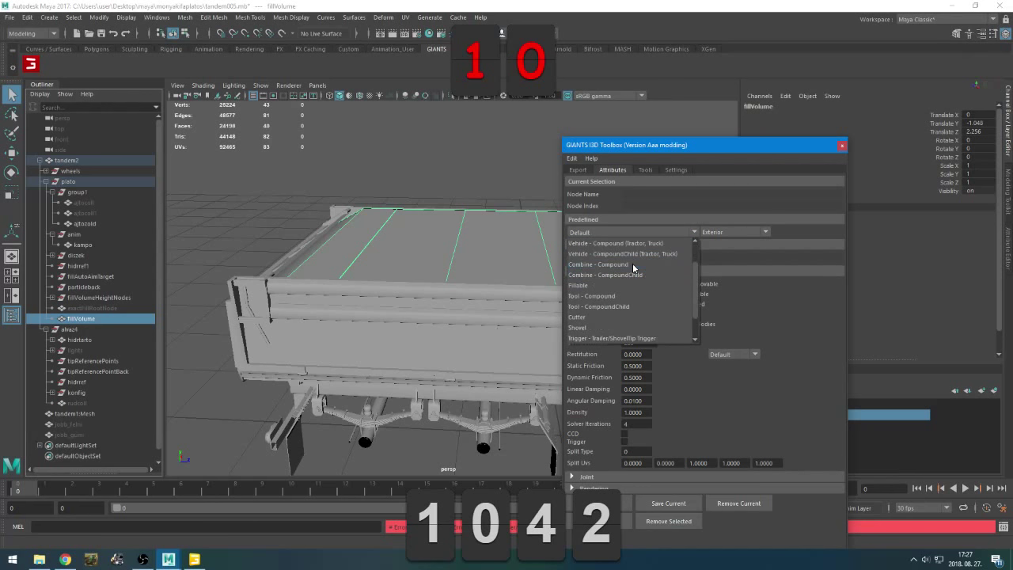
scroll(638, 289, "down", 1)
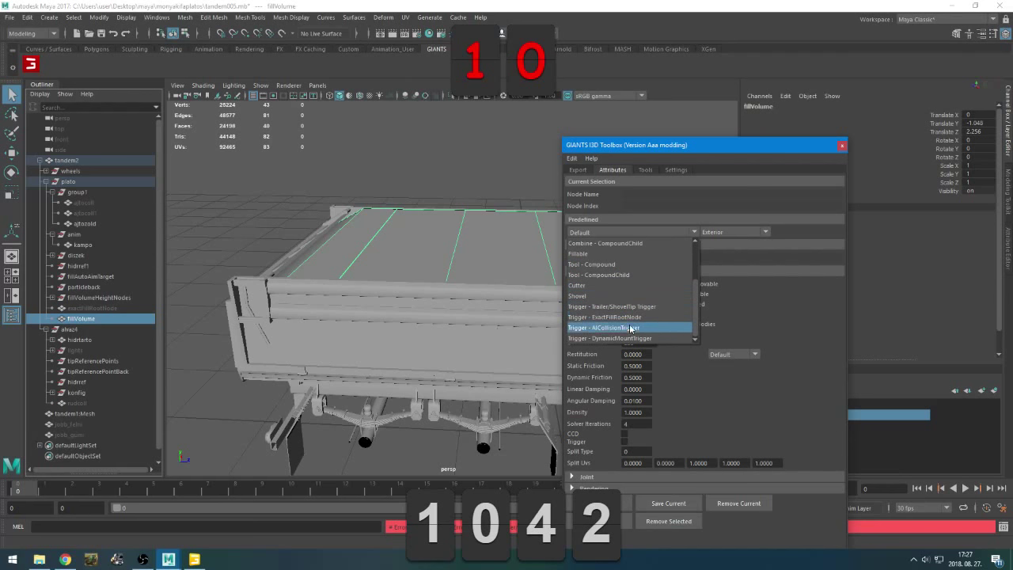
scroll(622, 299, "up", 2)
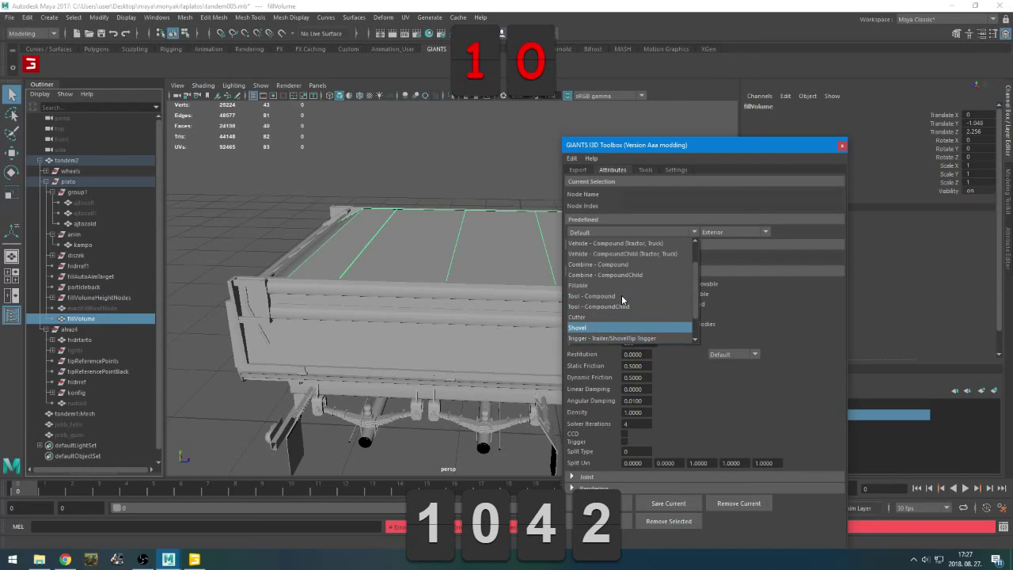
scroll(622, 299, "up", 1)
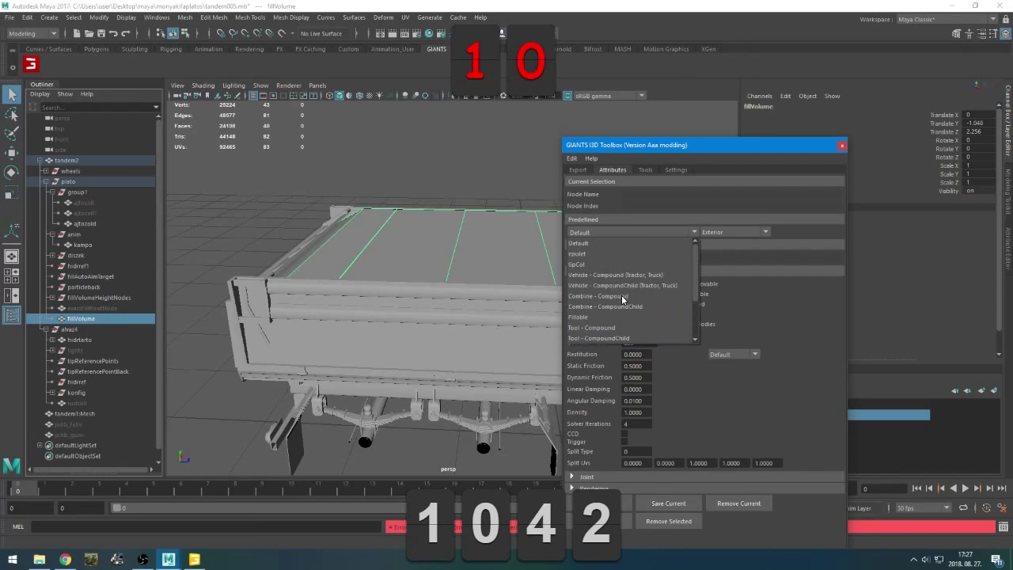
scroll(622, 299, "down", 1)
scroll(623, 299, "down", 1)
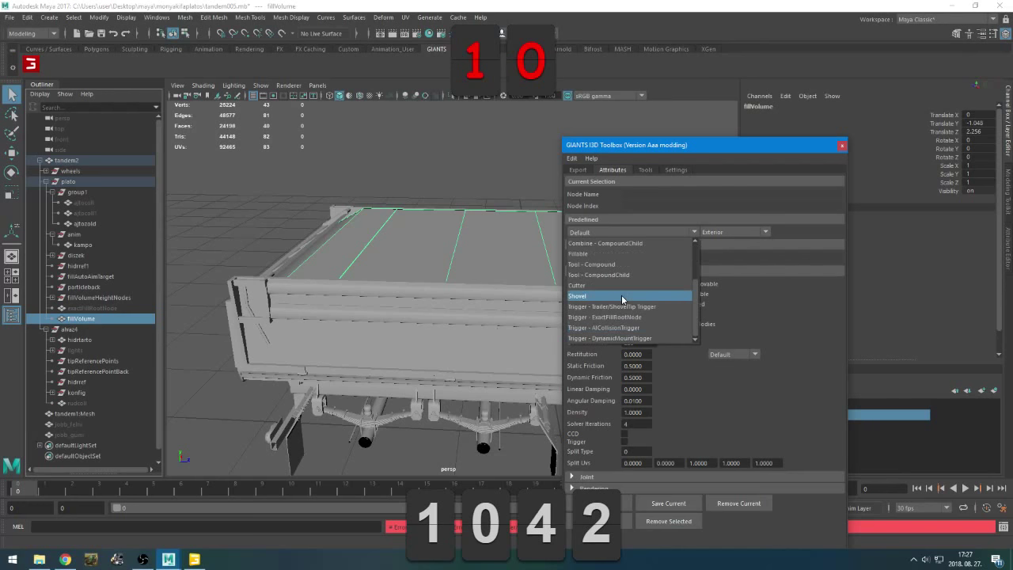
Choose the Exterior preset again, expand the rendering attributes and save the current attributes
left_click(727, 235)
left_click(715, 298)
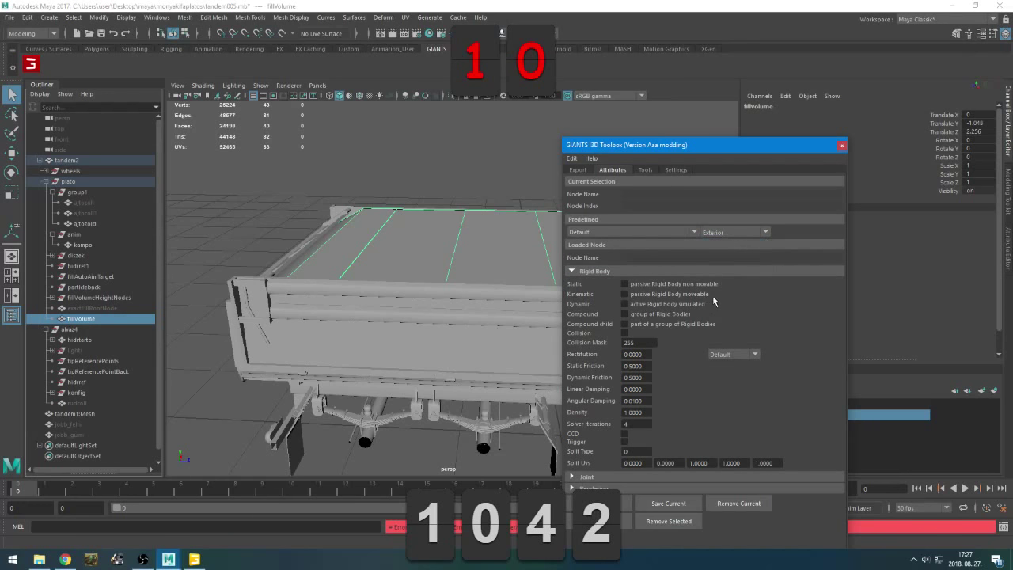
left_click(573, 476)
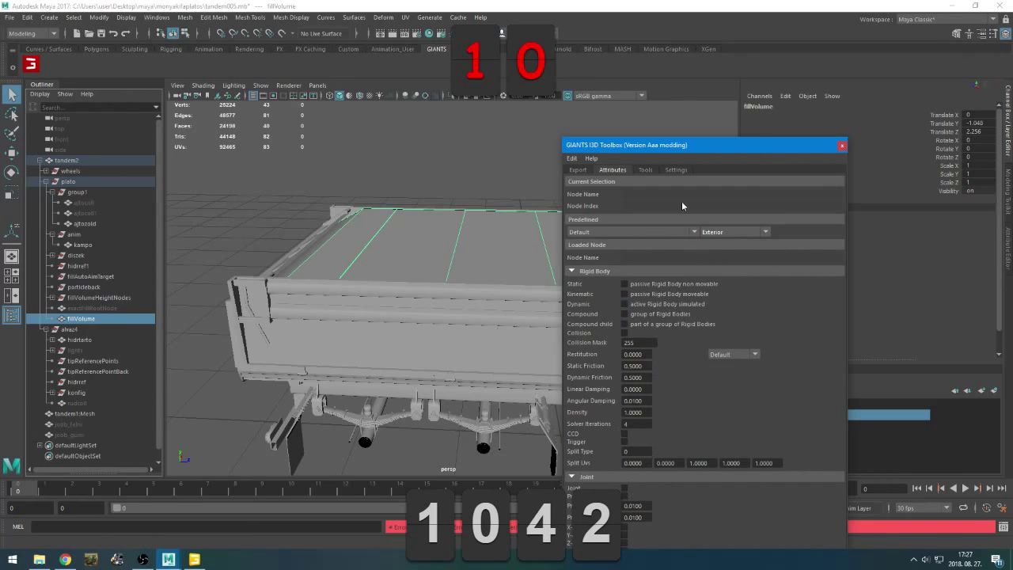
left_click_drag(657, 150, 684, 19)
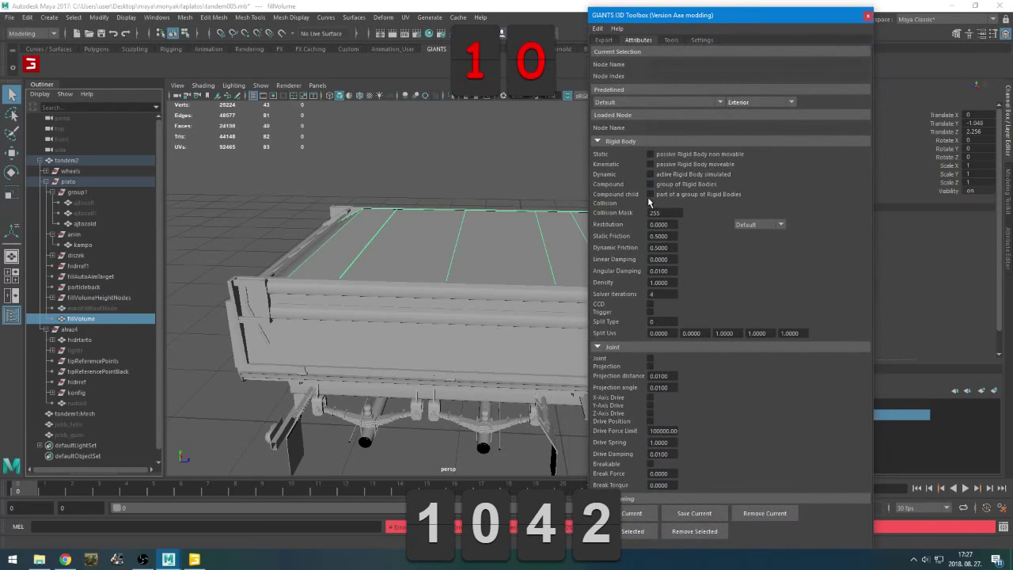
left_click(627, 349)
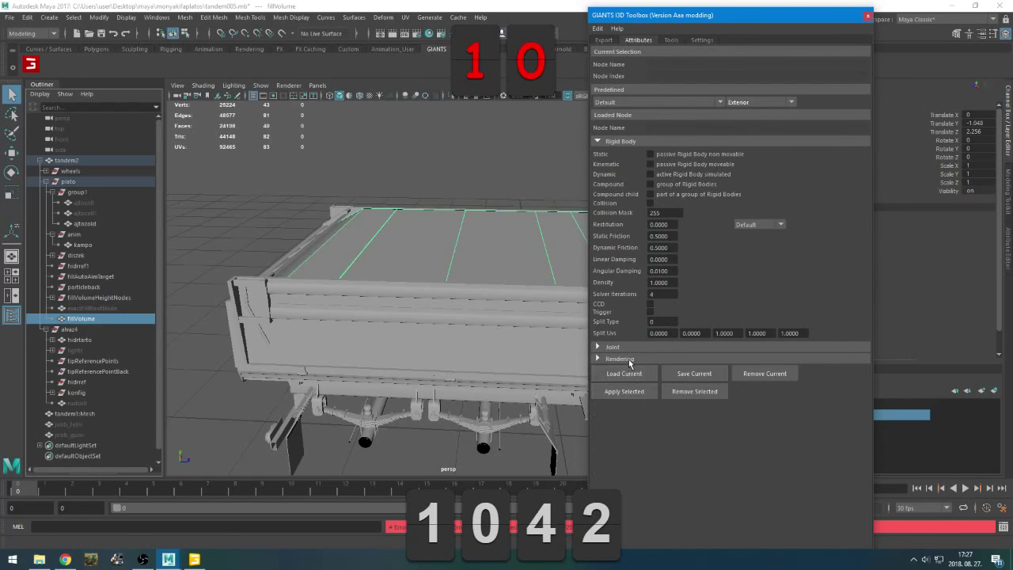
left_click(630, 360)
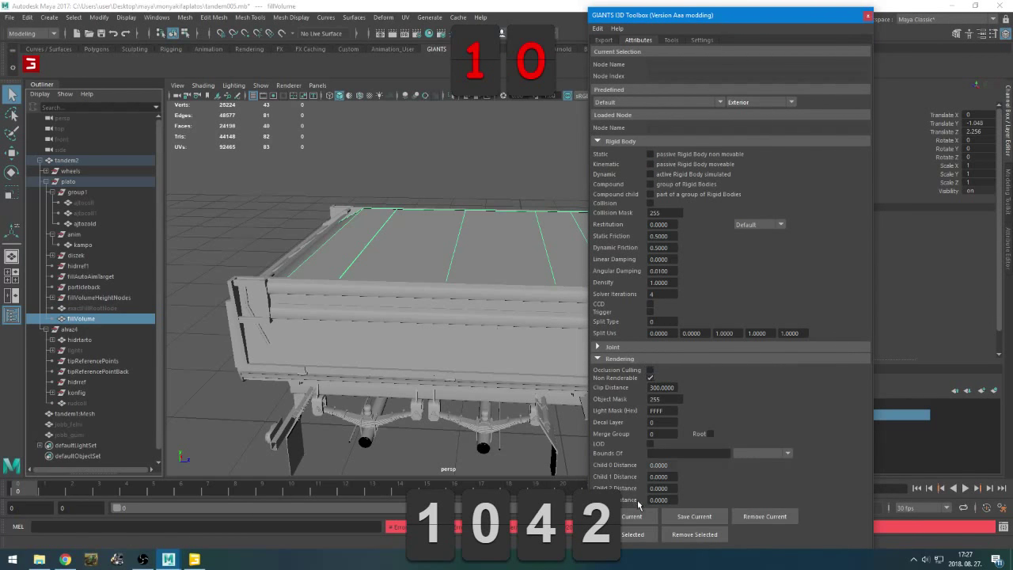
left_click(676, 514)
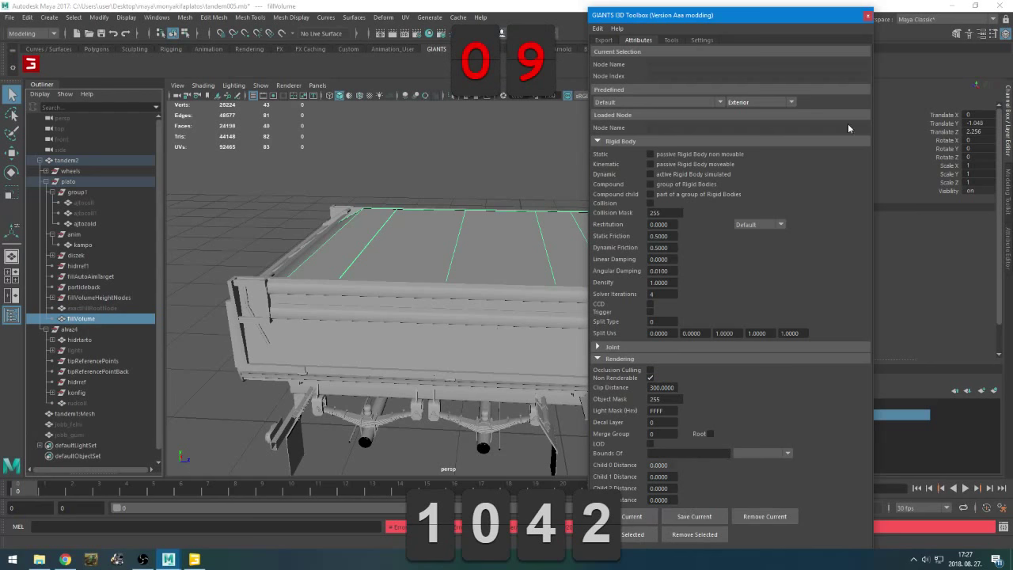
Choose the predefined rigid body preset Vehicle - Compound (Tractor, Truck)
left_click_drag(801, 12, 828, 19)
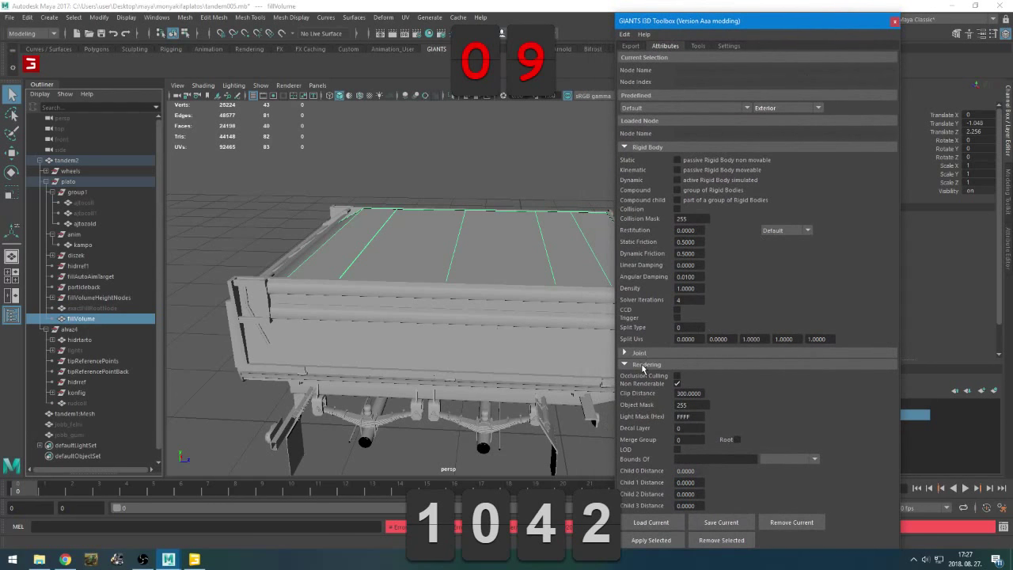
left_click(665, 106)
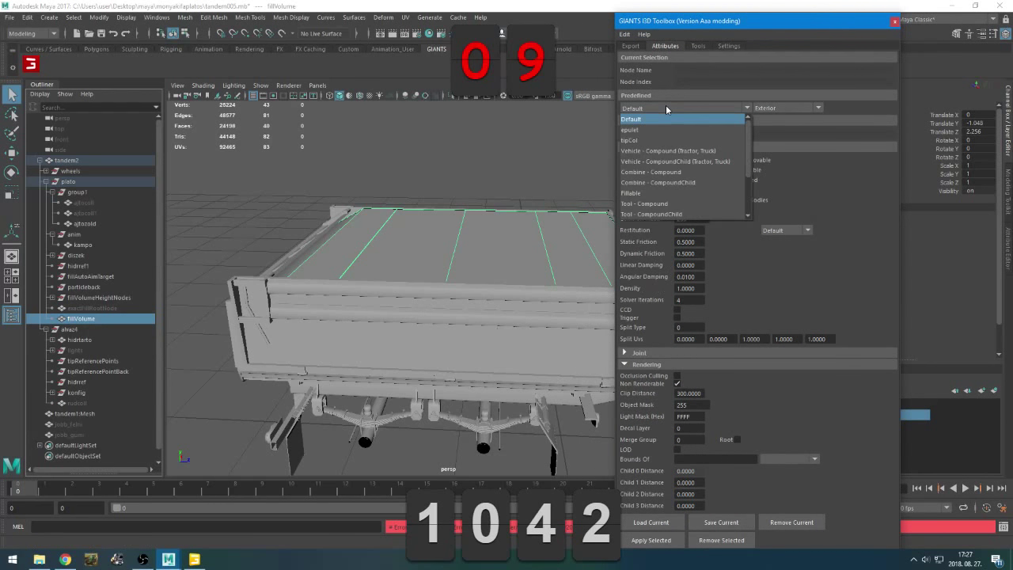
left_click(695, 152)
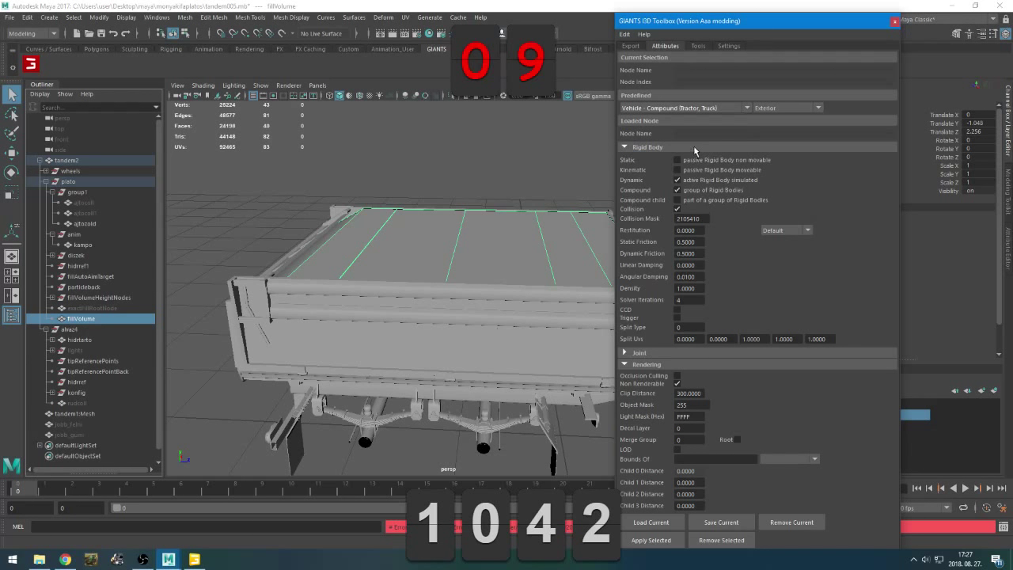
Choose the predefined Tool - Compound attributes and apply them to the tandem2 root node
left_click(694, 112)
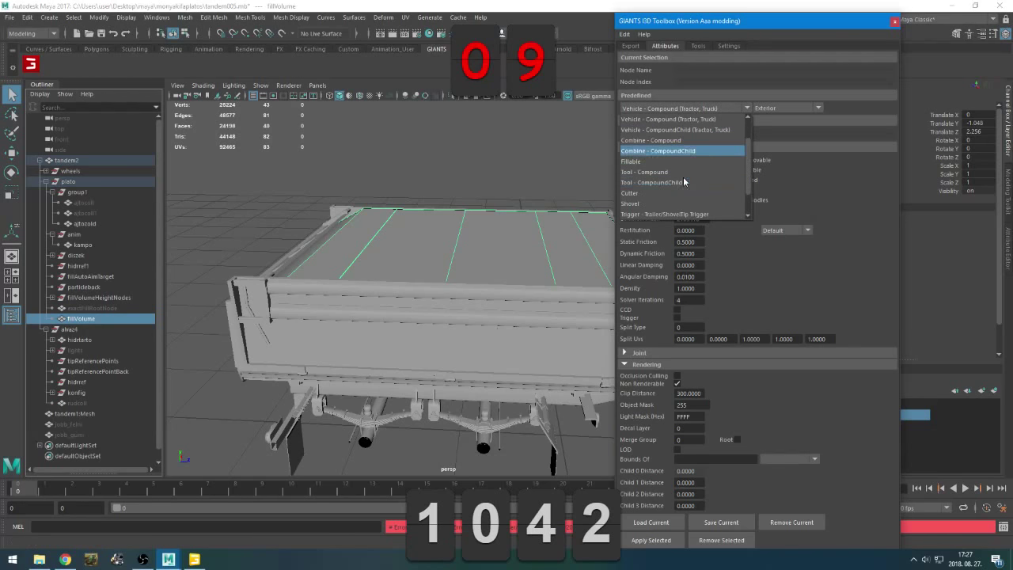
left_click(669, 172)
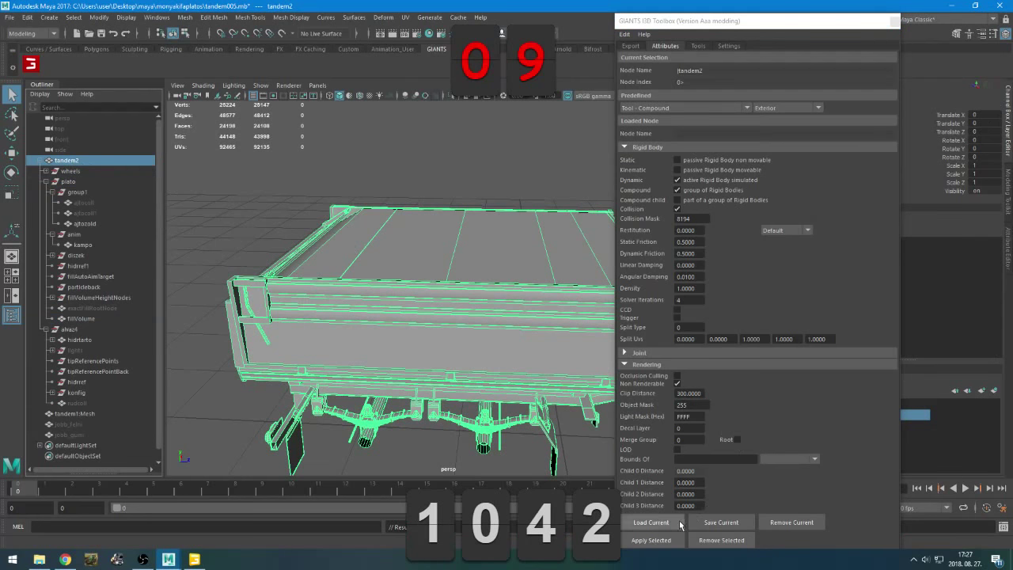
left_click(665, 541)
left_click(720, 525)
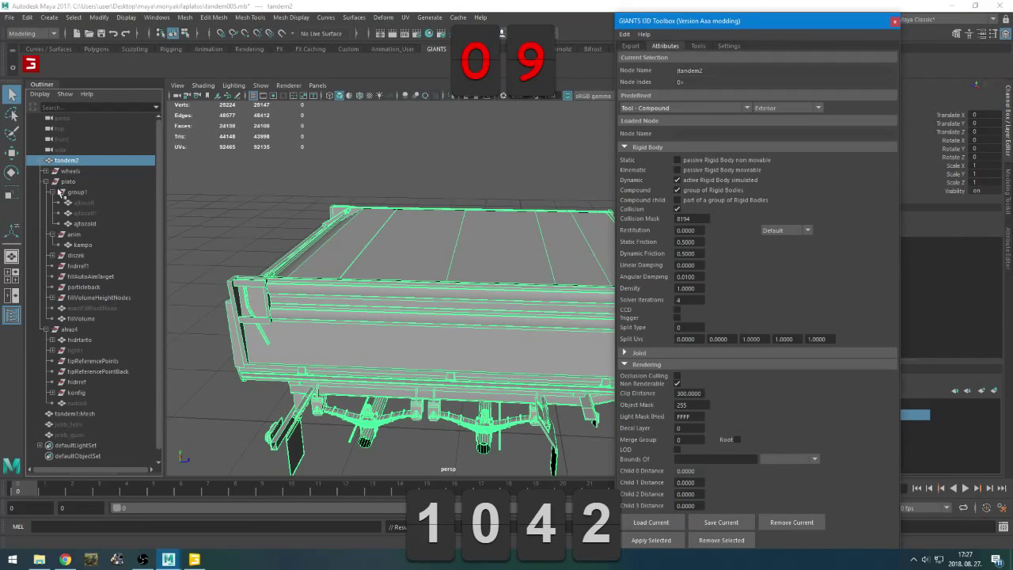
left_click(46, 171)
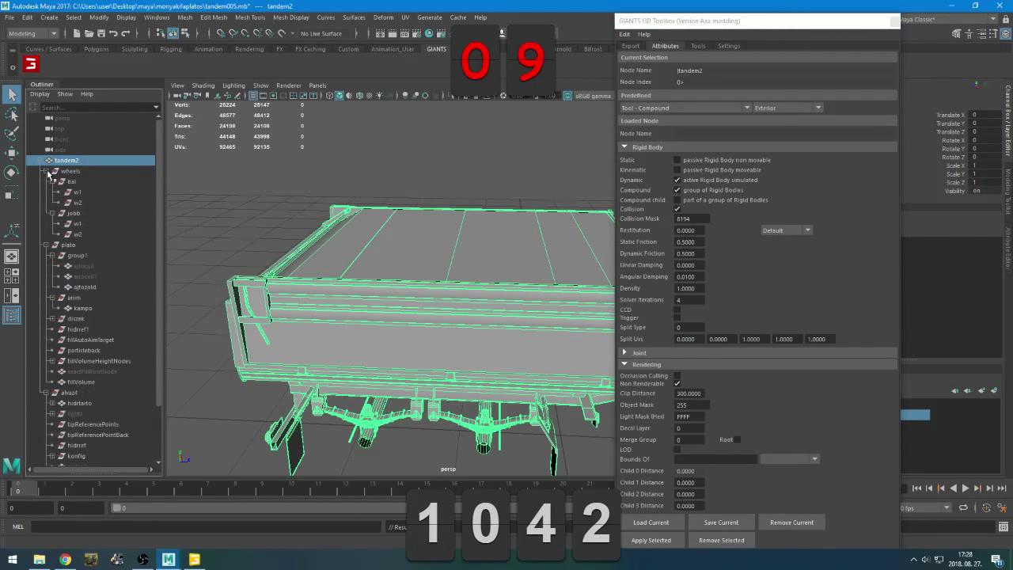
left_click(70, 182)
left_click(78, 235, "shift")
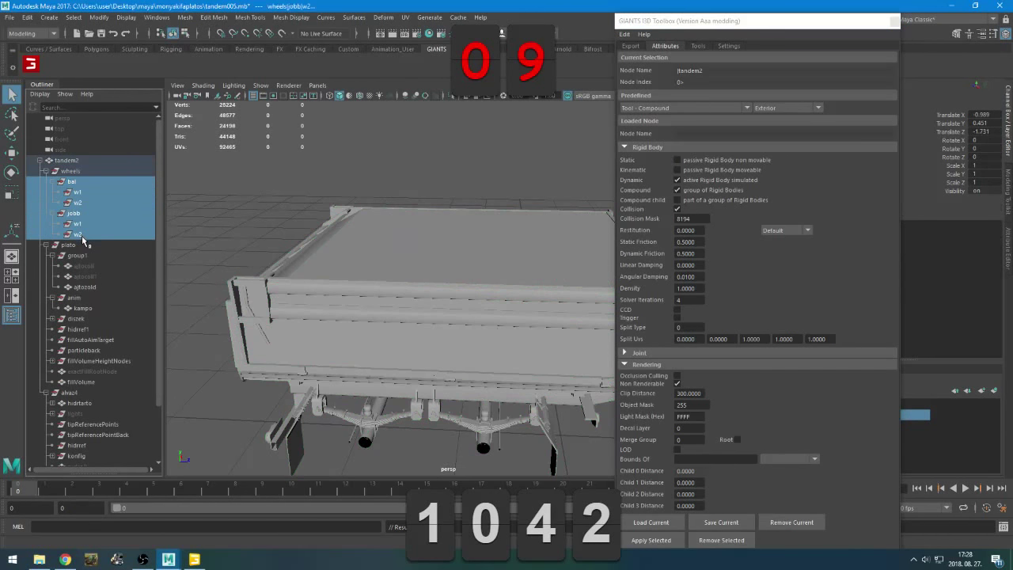
Apply the predefined Tool - CompoundChild attributes to the ajtocoll and ajtocoll1 collision meshes in group1
left_click(76, 267)
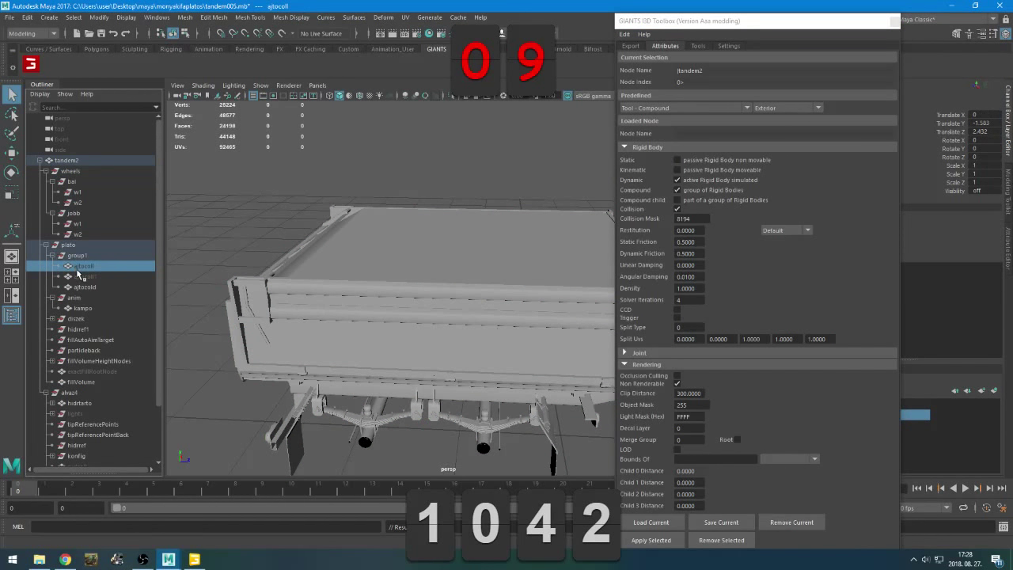
left_click_drag(678, 23, 730, 9)
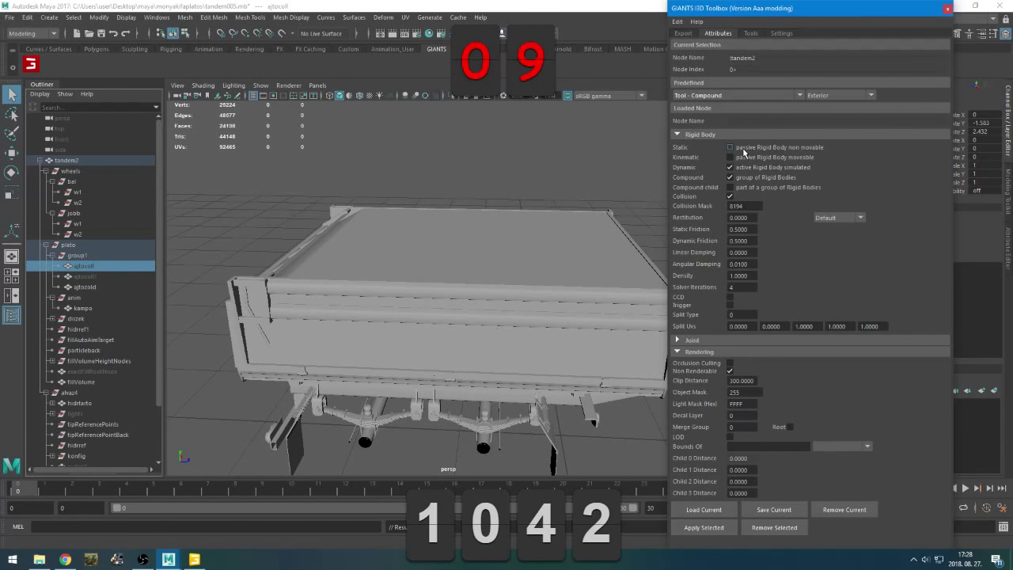
left_click(740, 95)
left_click(729, 171)
left_click(712, 529)
left_click(83, 277)
left_click(705, 529)
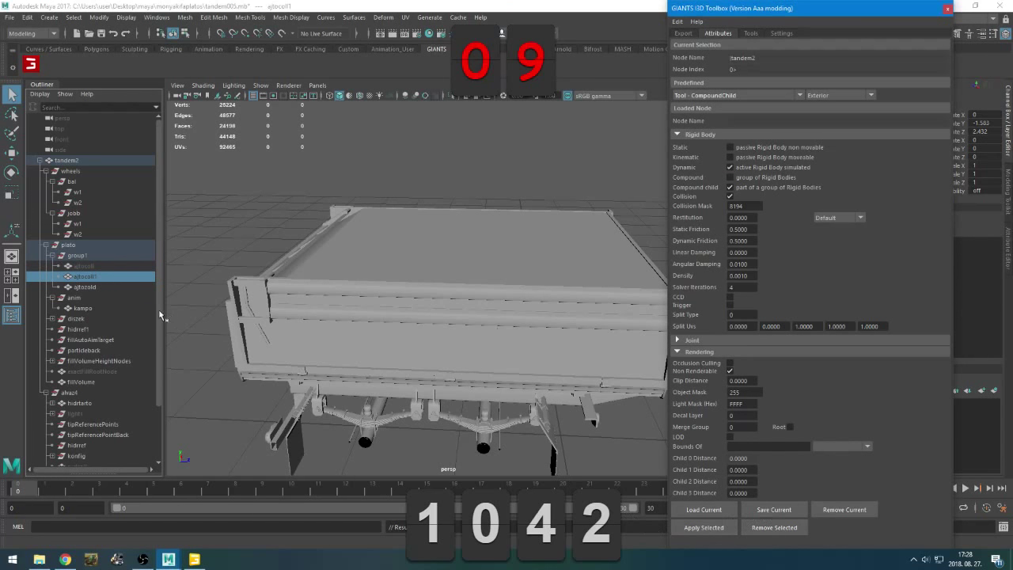
Apply the Tool - CompoundChild attributes to the four hidden collision meshes in the diszek group and to rudcoll in alvaz4
left_click(85, 287)
scroll(100, 342, "down", 2)
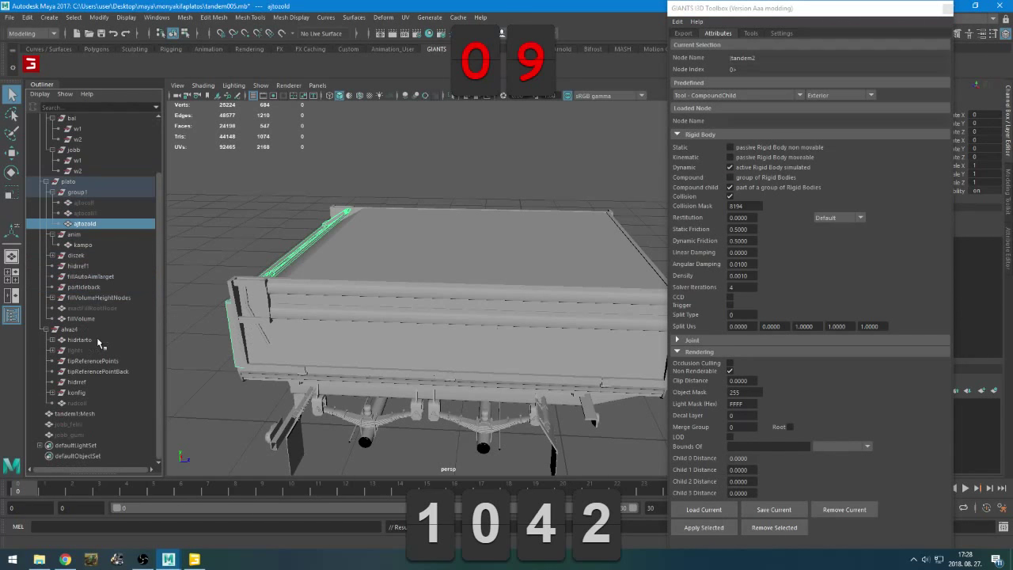
left_click(79, 255)
left_click(48, 255)
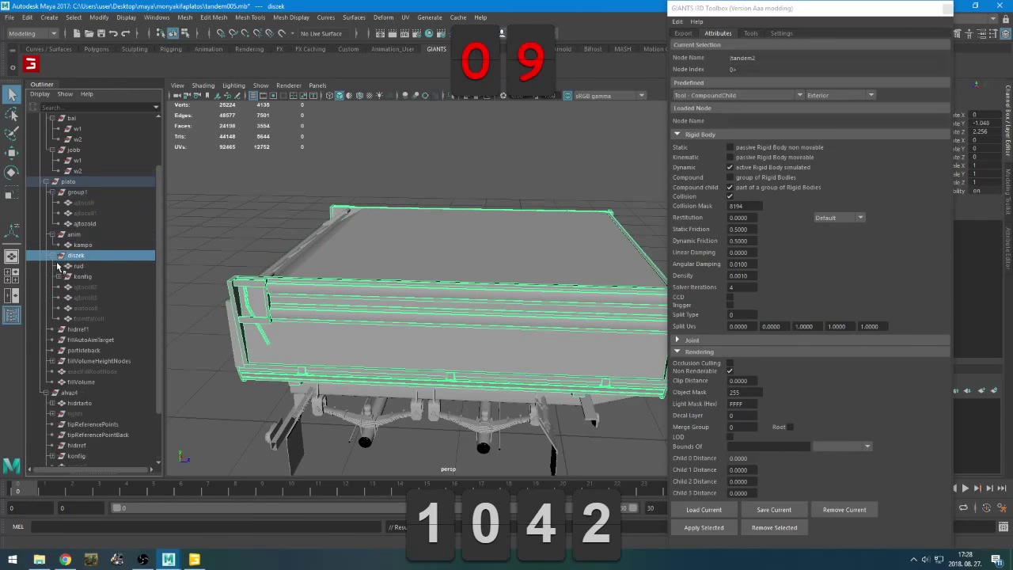
scroll(85, 277, "down", 2)
left_click_drag(89, 227, 93, 255)
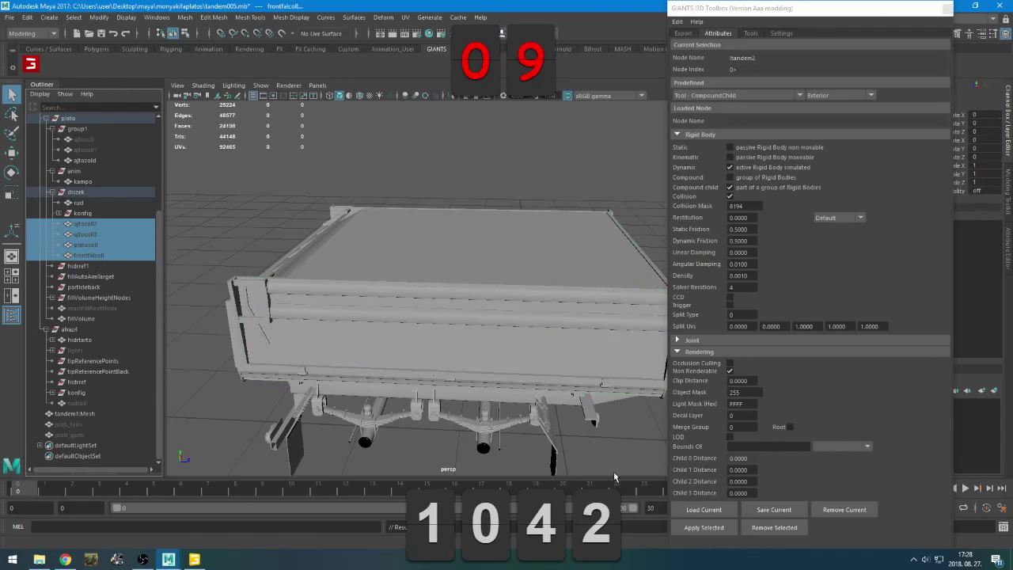
left_click(704, 527)
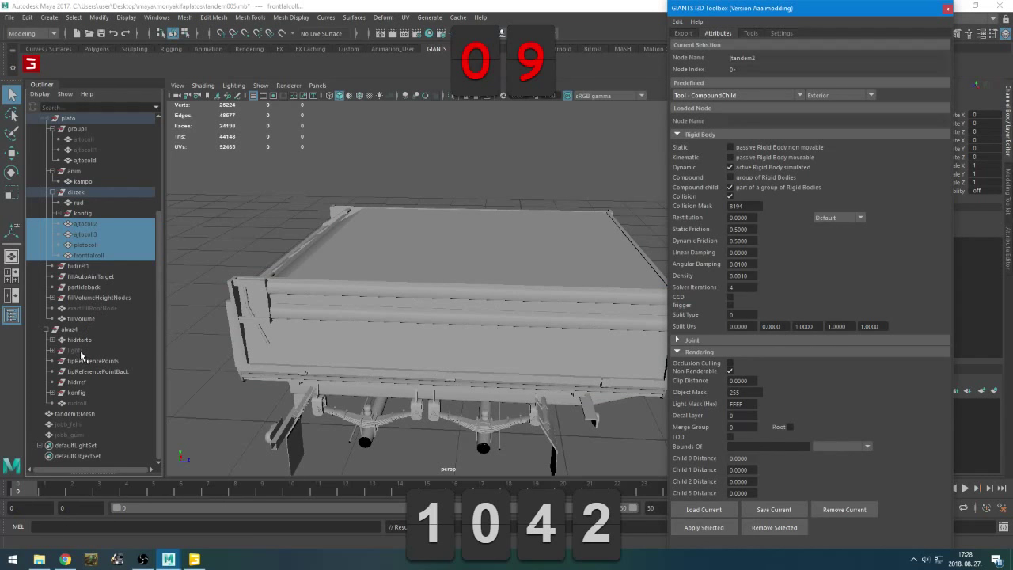
left_click(80, 403)
left_click(717, 527)
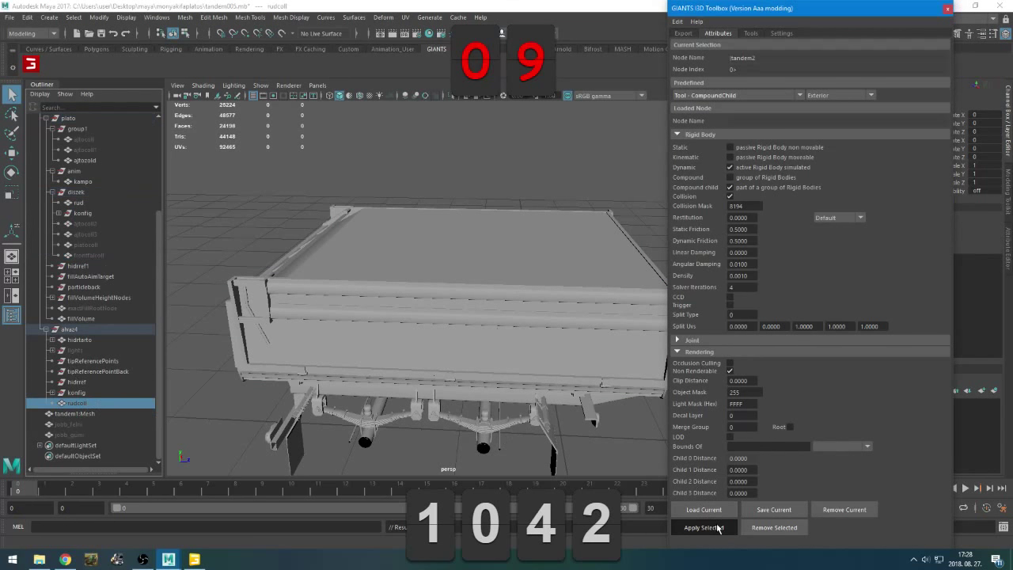
Look through the contents of the hidrtarto, lights and konfig nodes under alvaz4
left_click(53, 339)
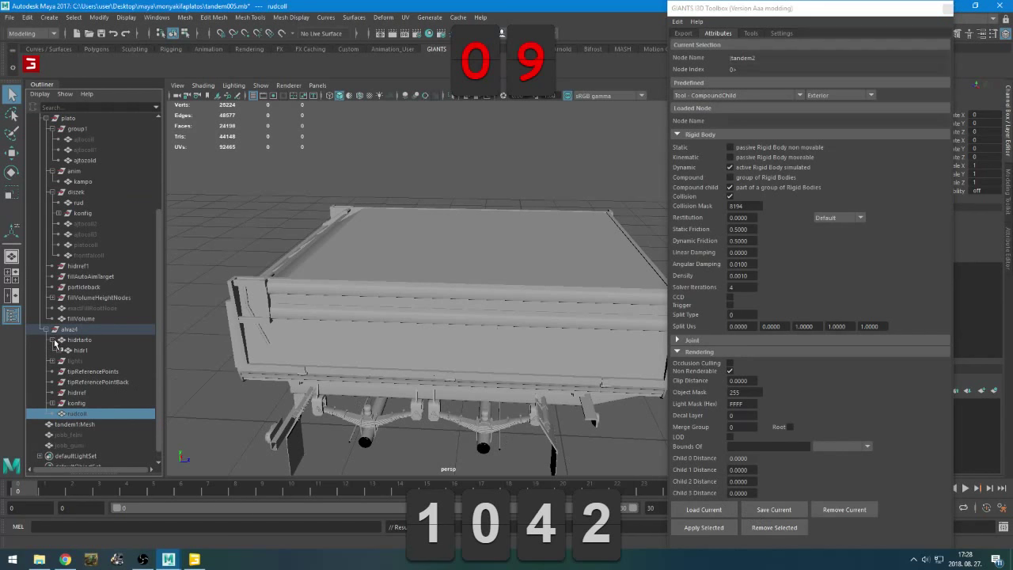
left_click(58, 350)
left_click(53, 340)
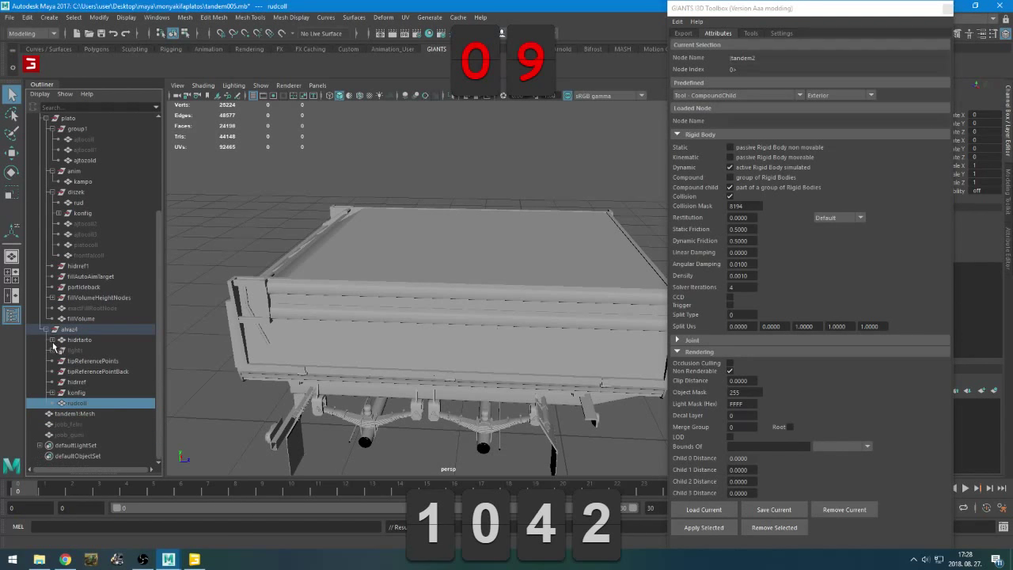
left_click(52, 350)
left_click(53, 351)
left_click(52, 393)
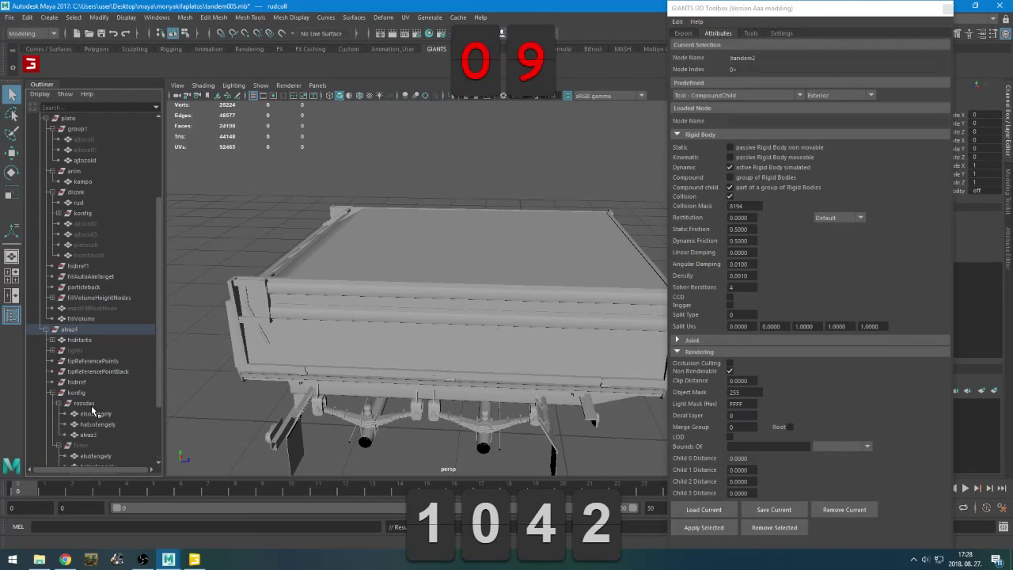
scroll(96, 416, "down", 3)
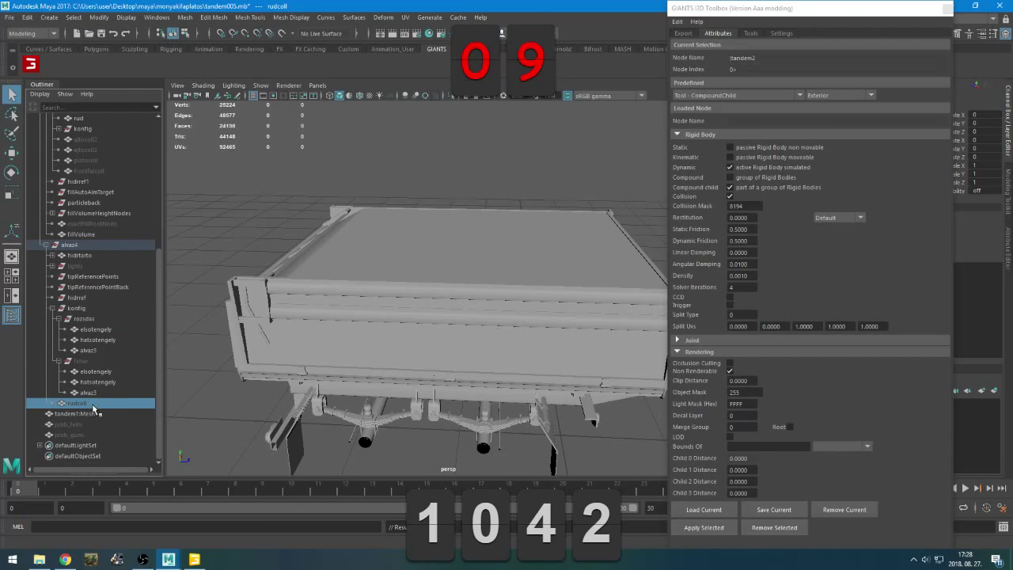
Create a polygon cube as a box shape around the support leg at the front of the drawbar
left_click(79, 413)
key("f")
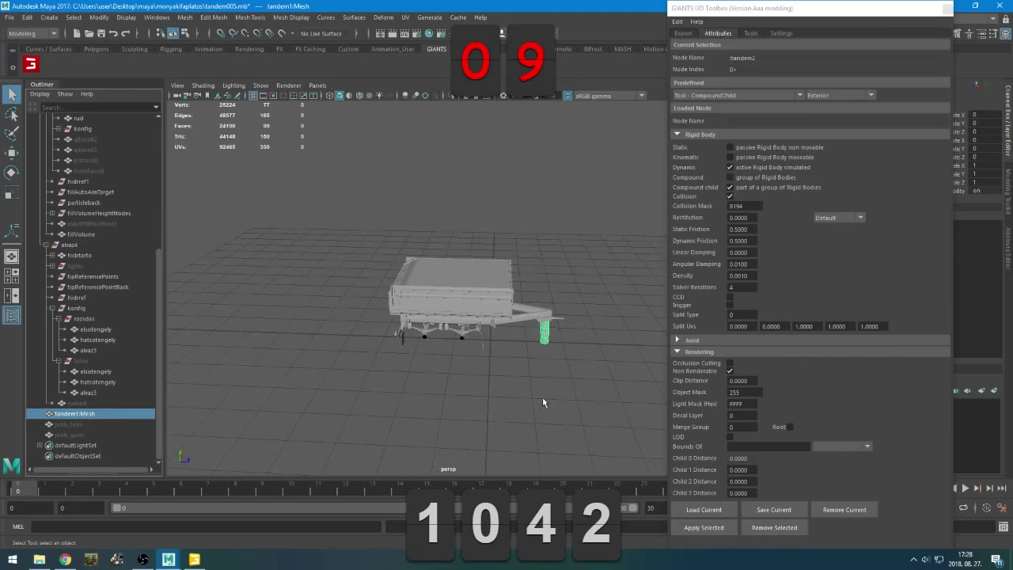
scroll(542, 399, "up", 5)
left_click_drag(535, 400, 220, 226, "alt")
left_click(96, 50)
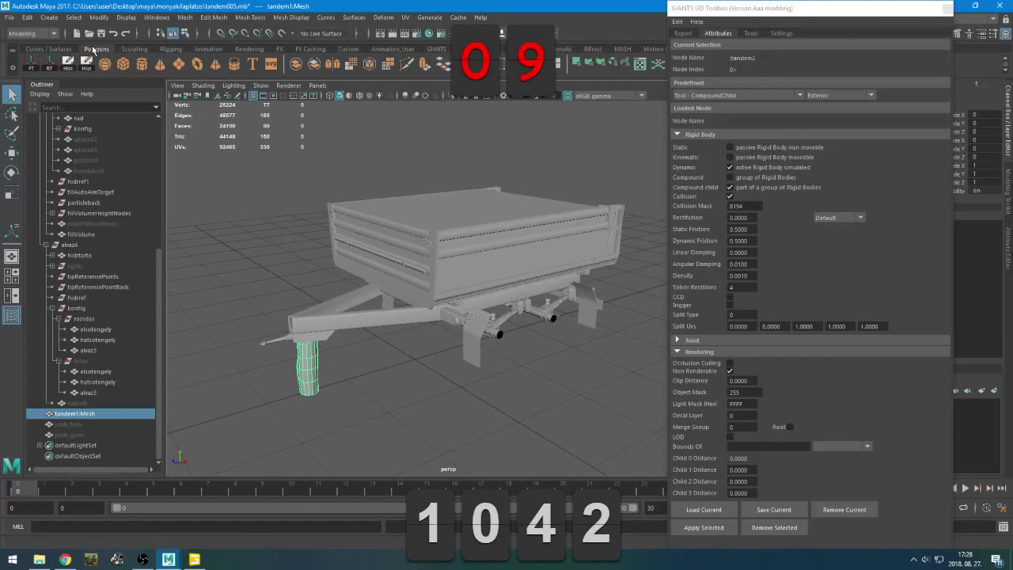
left_click(128, 65)
mouse_move(305, 360)
left_mouse_down("alt")
mouse_move(339, 425)
mouse_move(328, 435)
mouse_move(329, 421)
mouse_move(347, 420)
mouse_move(350, 355)
mouse_move(305, 350)
left_mouse_up("alt")
Rename the new cube as movesuport and parent it under the alvaz4 group
double_click(65, 446)
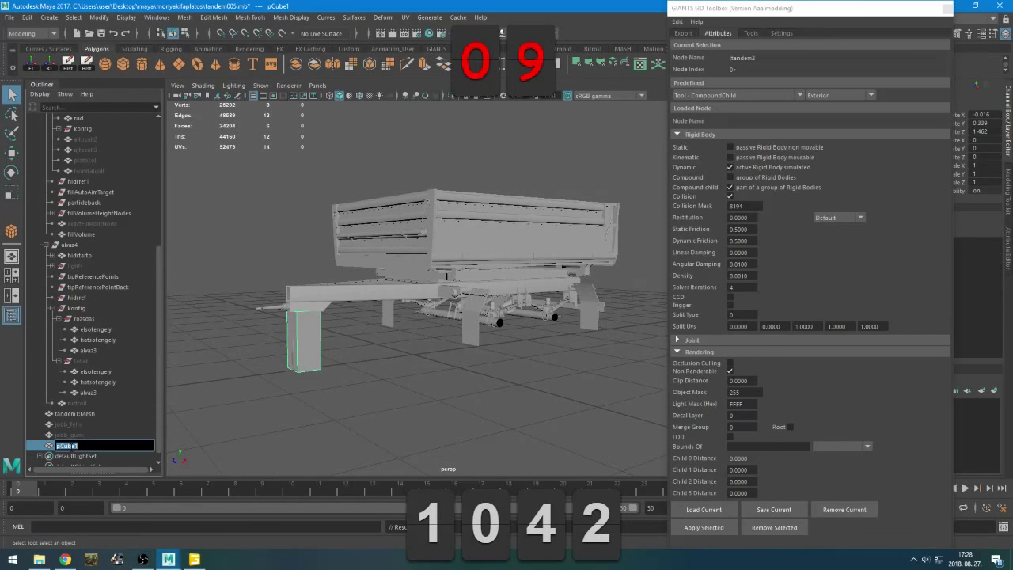
type("n")
type("ovesuport")
key("Return")
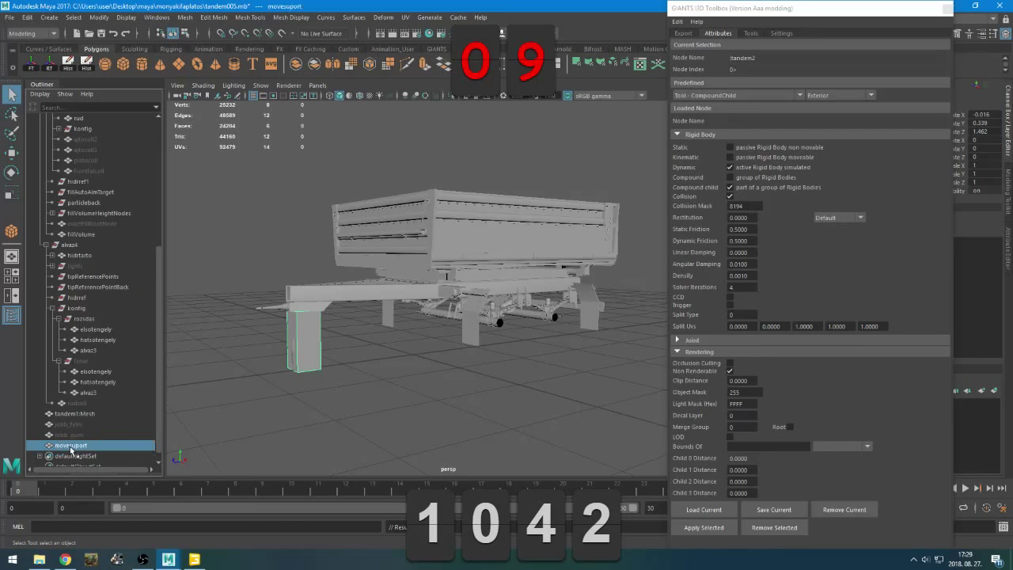
left_click(752, 524)
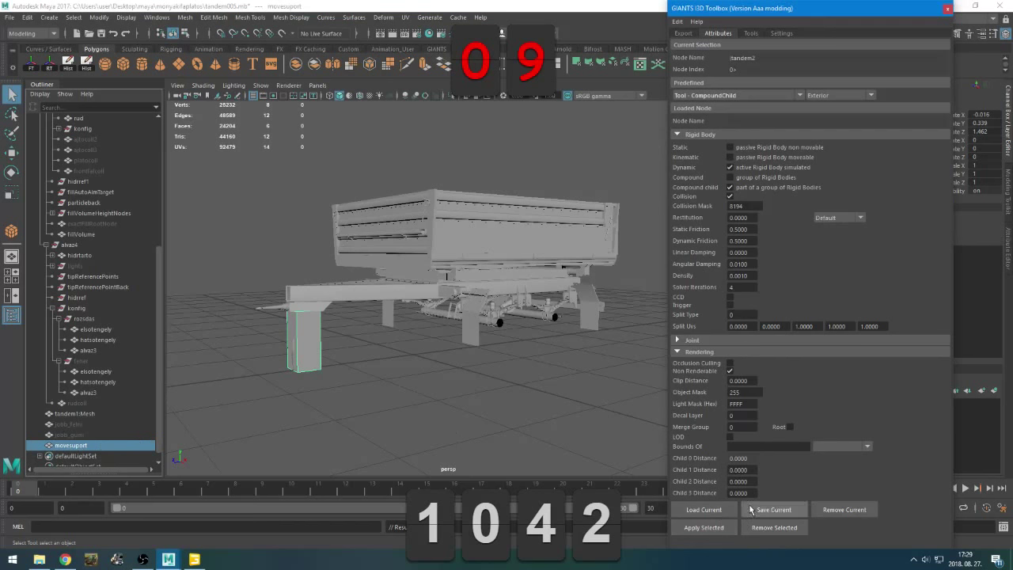
left_click_drag(75, 449, 82, 244)
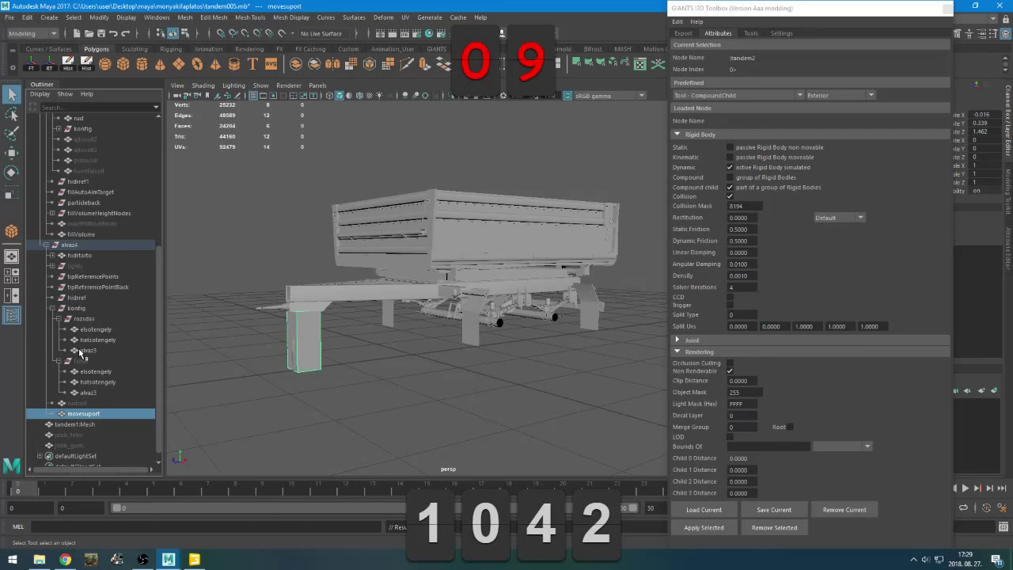
Save the scene as a new version named tandem006.mb
key("ctrl+shift+s")
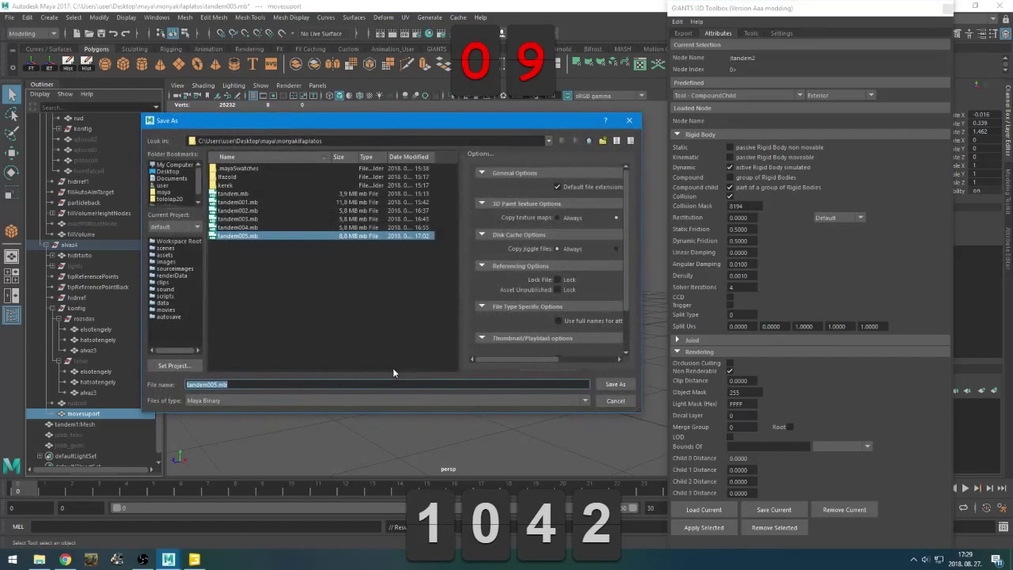
left_click(213, 385)
key("BackSpace")
type("6")
key("Return")
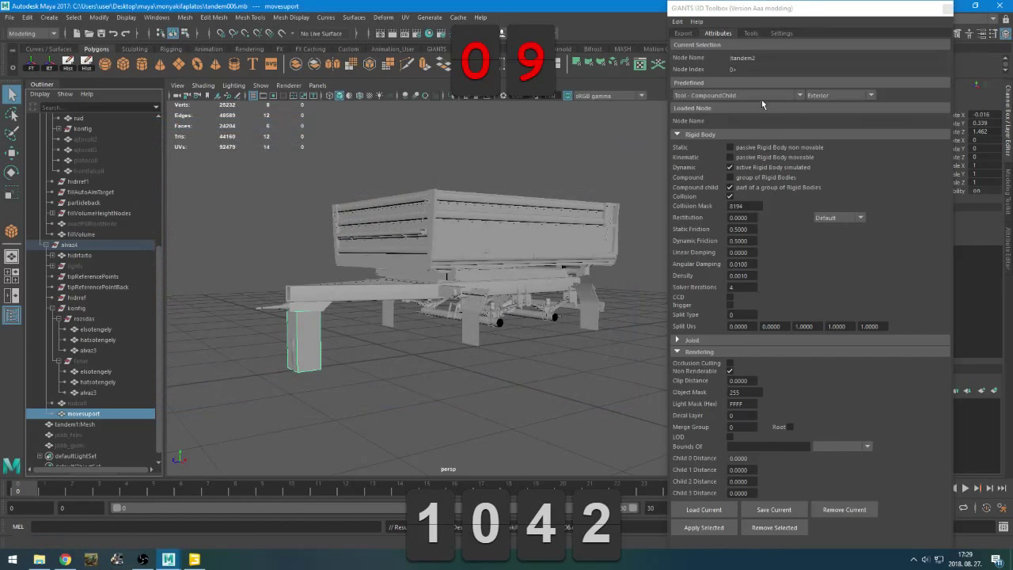
Run FreezeToPivot on the movesuport cube and on the feher group in konfig
left_click(696, 33)
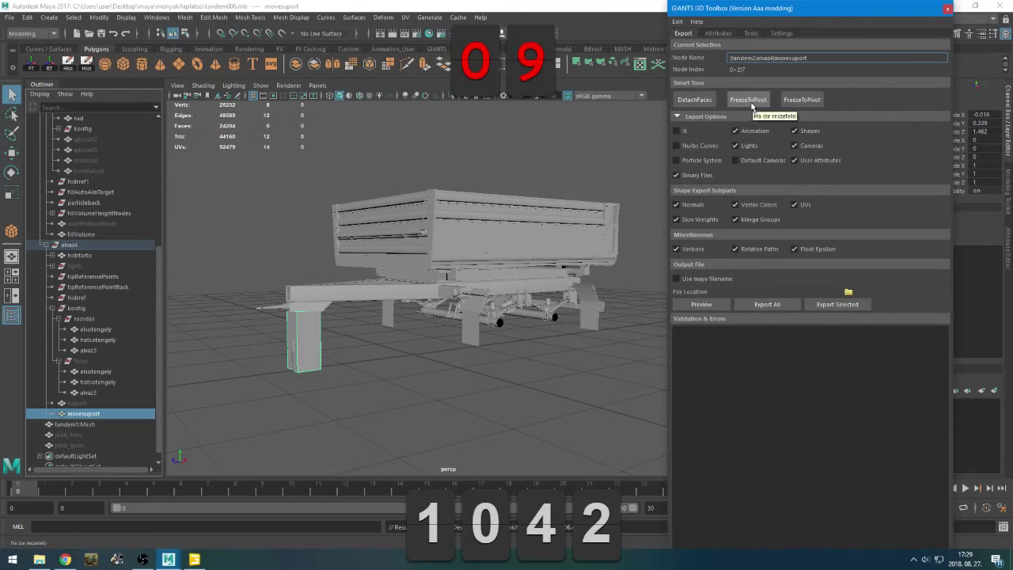
left_click(751, 106)
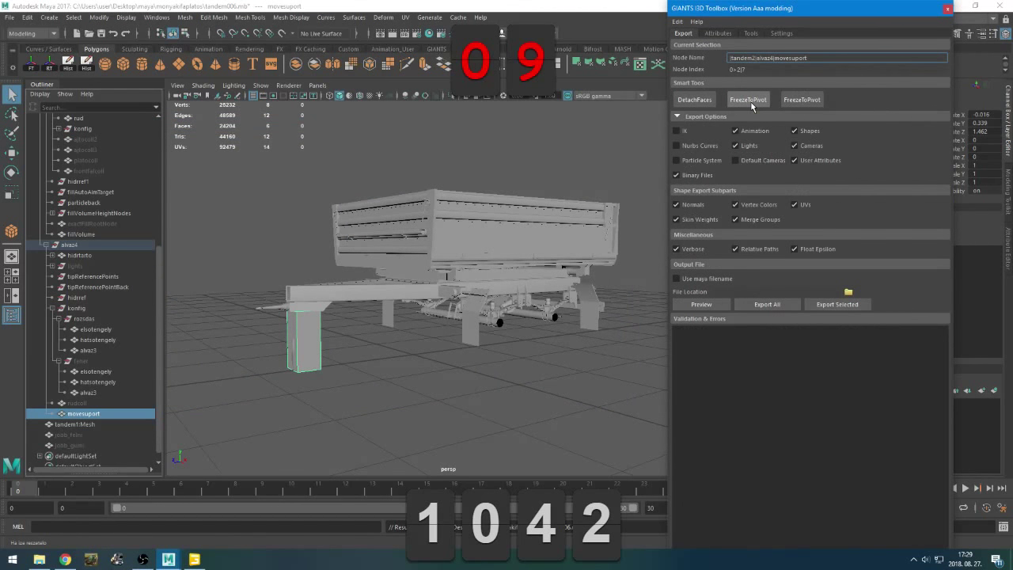
left_click(89, 383)
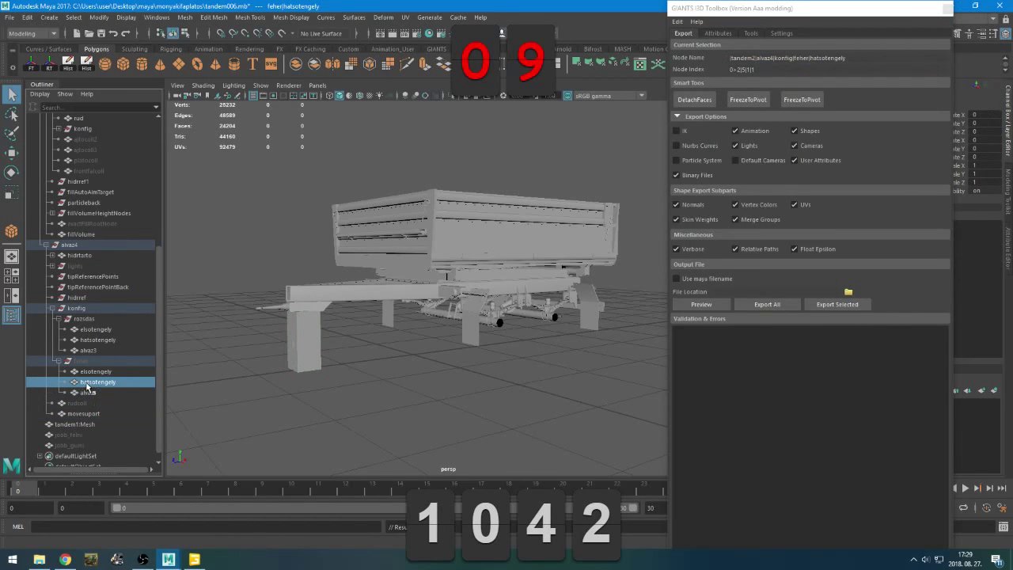
left_click(79, 361)
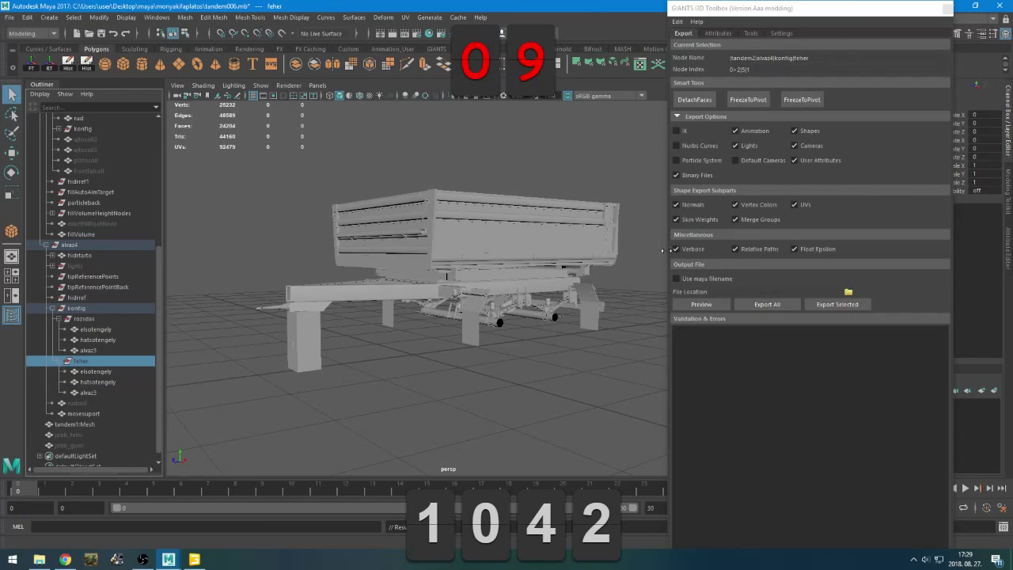
left_click(749, 99)
Examine the pivot positions of the feher group and its elsotengely, hatsotengely and alvaz3 meshes with the Move tool
scroll(458, 348, "down", 5)
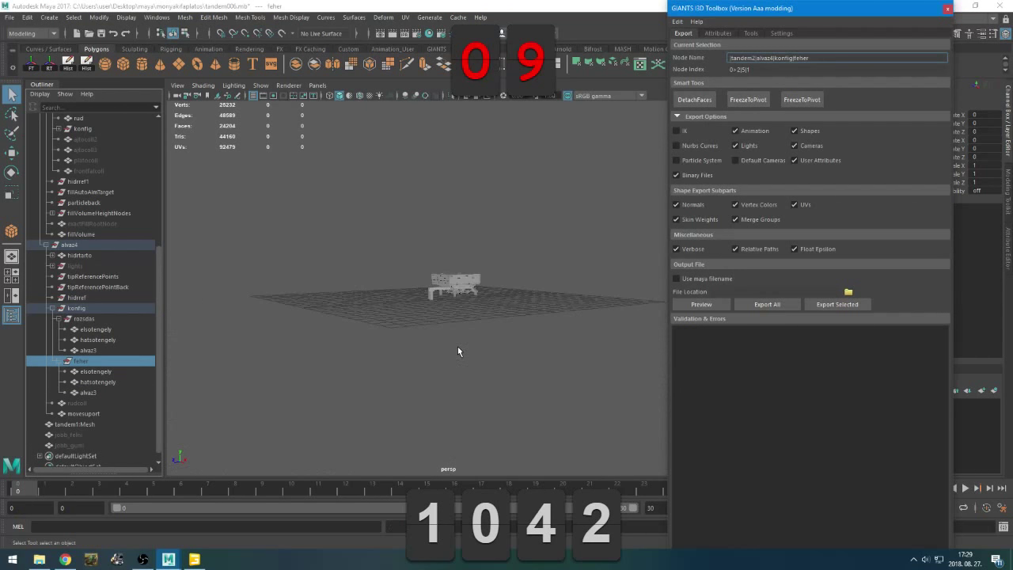
scroll(458, 351, "up", 5)
left_click_drag(471, 338, 484, 356, "alt")
key("w")
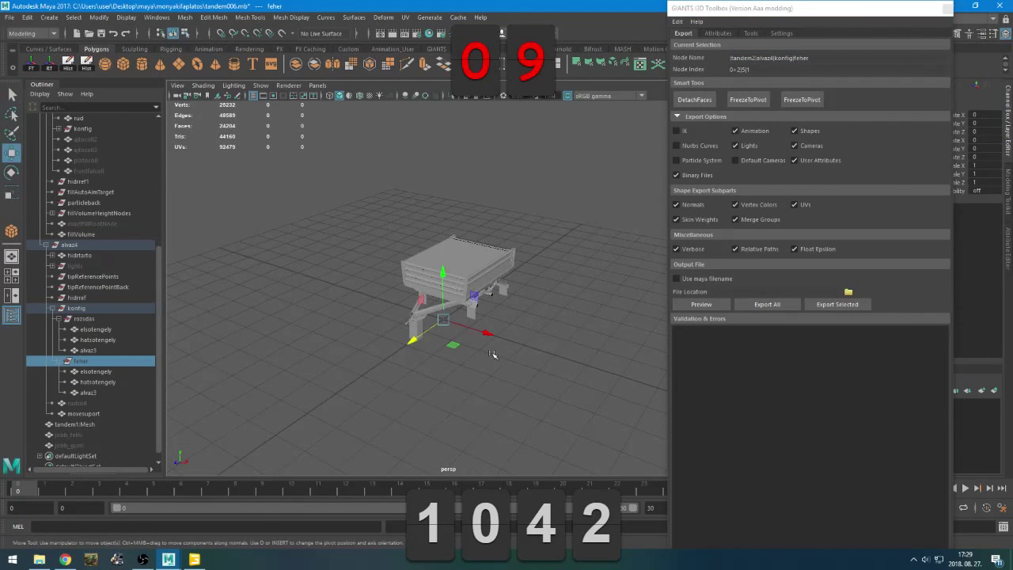
left_click(98, 384)
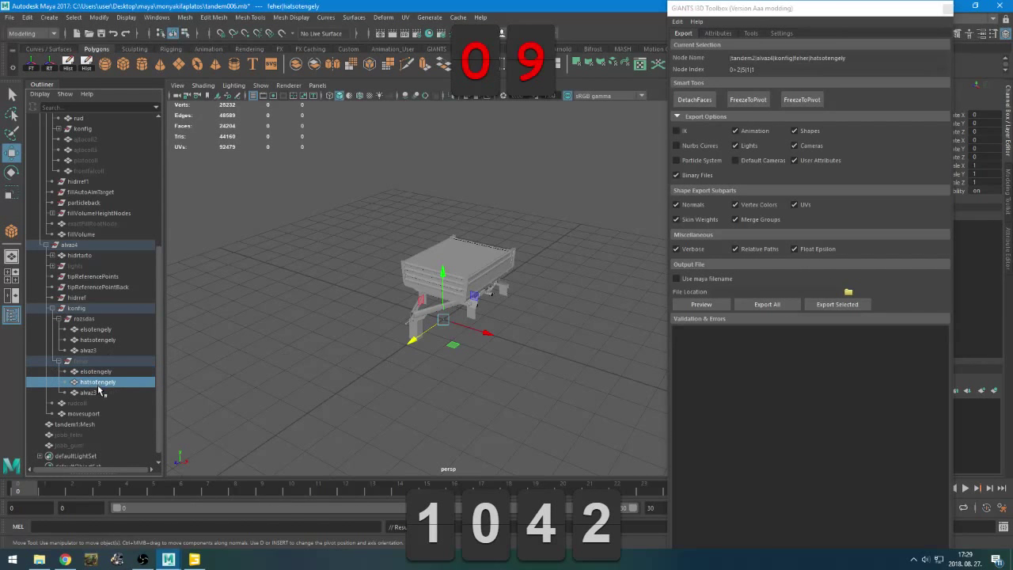
left_click(98, 392)
left_click(98, 372)
left_click(94, 382)
left_click(90, 389)
Collapse the konfig group and its subgroups, and examine the pivots of konfig and tipReferencePointBack
left_click(59, 361)
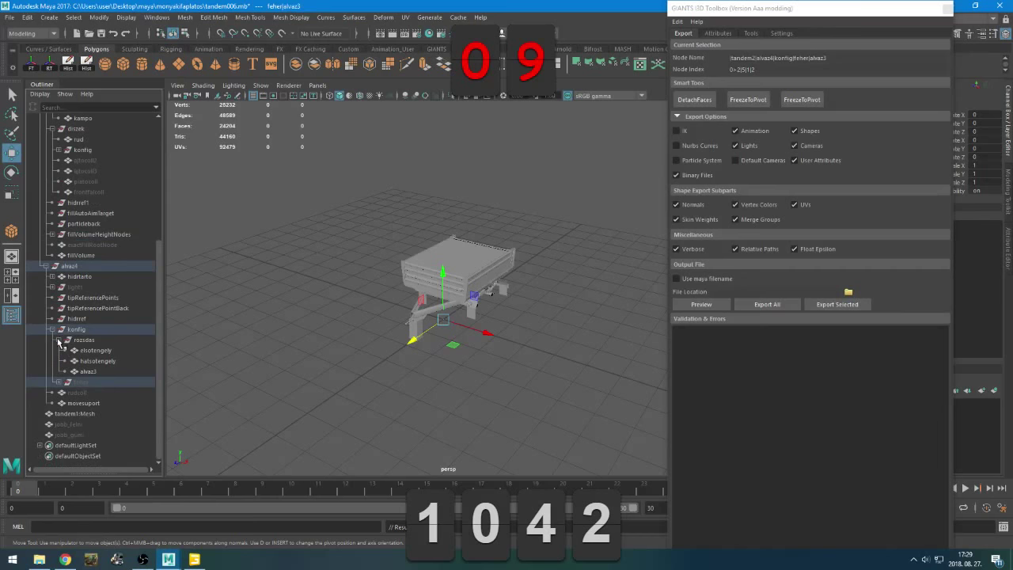
left_click(58, 342)
left_click(56, 361)
left_click(52, 361)
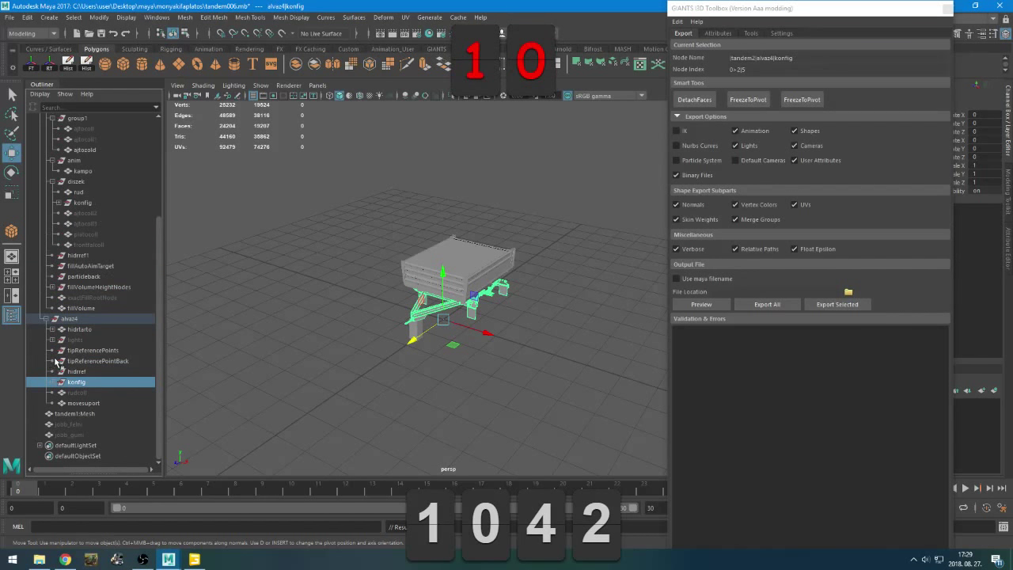
left_click(86, 362)
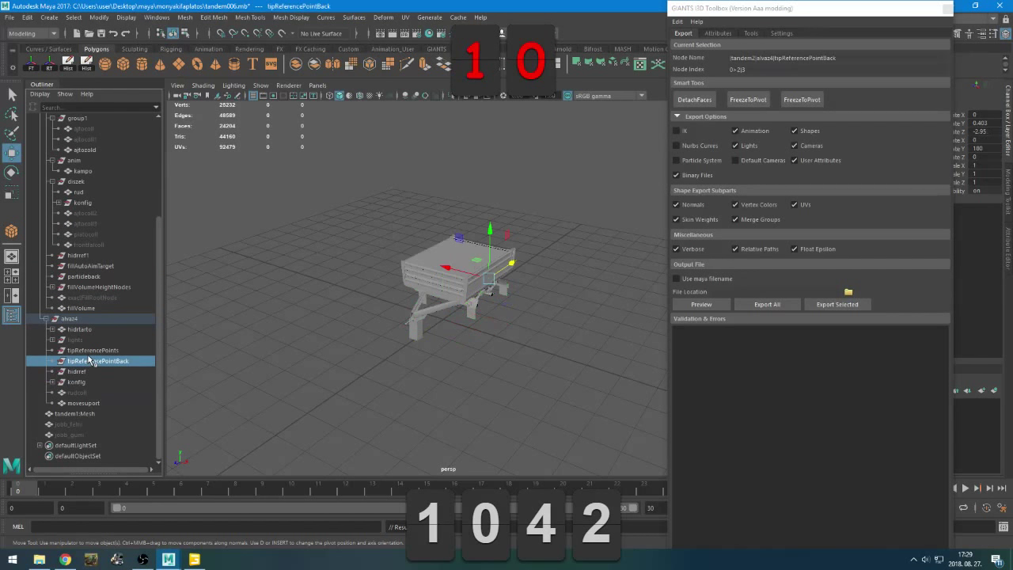
Parent tipReferencePointBack under the tipReferencePoints group inside alvaz4, and expand the group
key("Up")
left_click(90, 363)
left_click(94, 353)
left_click(95, 361)
middle_click_drag(96, 362, 101, 350)
left_click(52, 362)
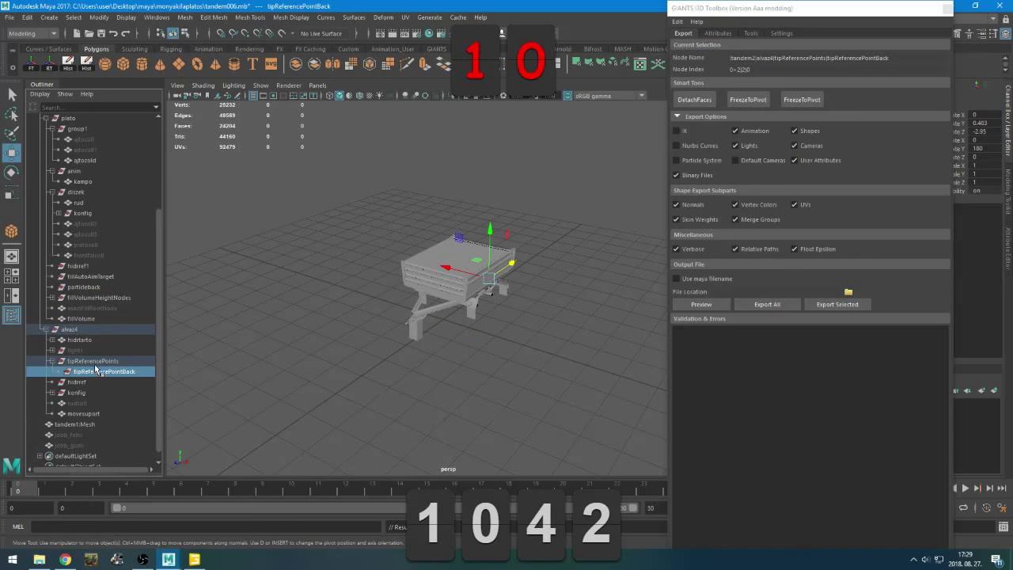
Run FreezeToPivot on the tipReferencePointBack node
key("Up")
key("Down")
left_click(747, 103)
Examine the pivots of the tipReferencePoints, lights, hidrtarto and alvaz4 nodes
left_click(101, 362)
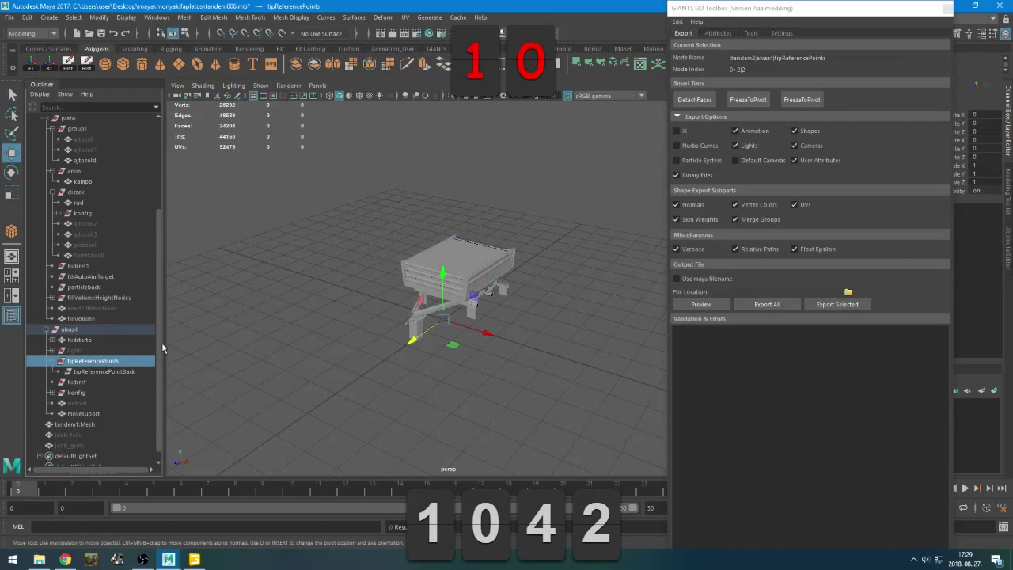
left_click(76, 350)
left_click(82, 339)
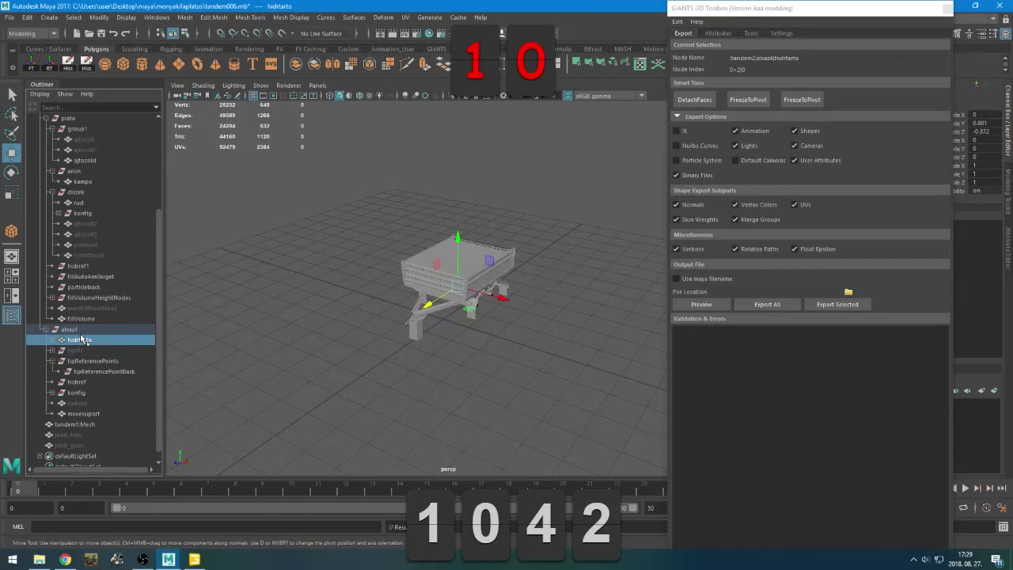
left_click(80, 329)
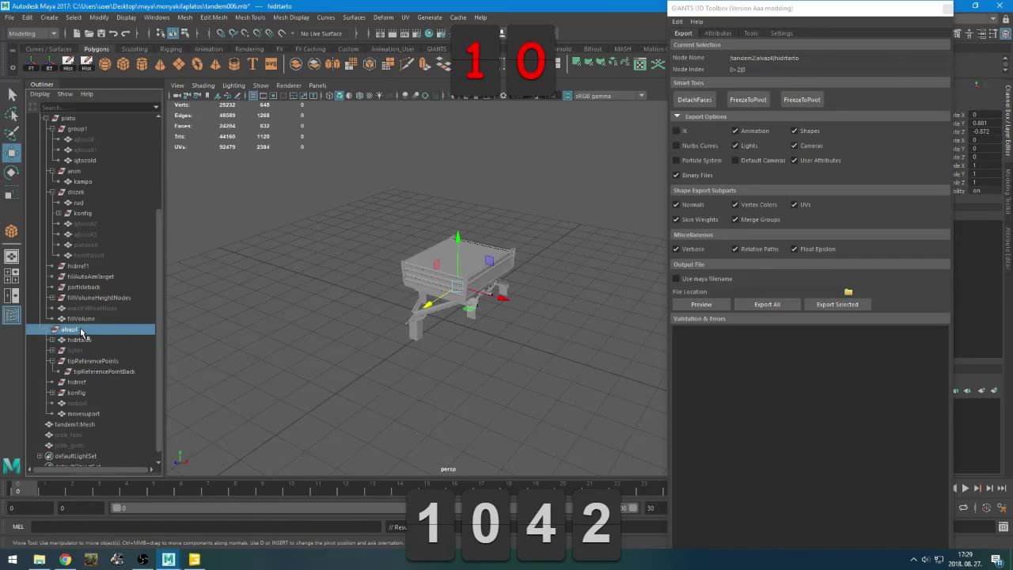
Try FreezeToPivot on the fillVolume mesh in plato, inspect its corner geometry up close, and undo the freeze
left_click(87, 319)
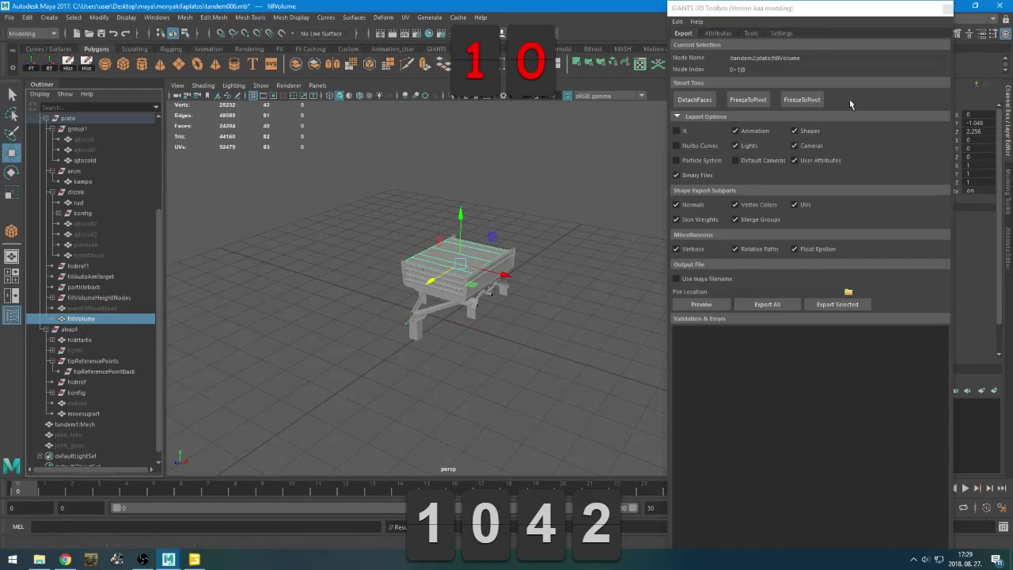
left_click(748, 100)
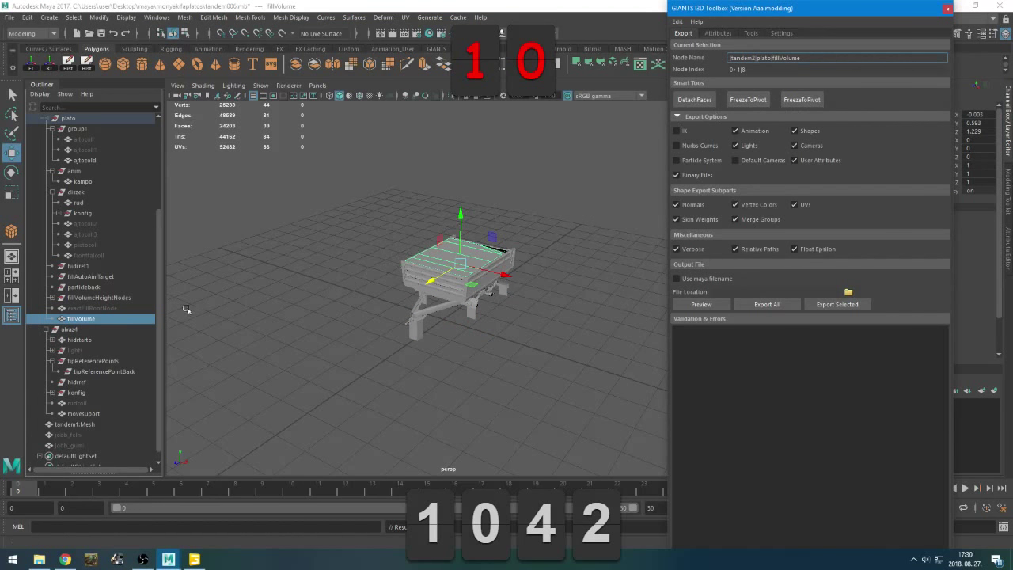
scroll(568, 272, "up", 5)
left_click_drag(569, 274, 394, 295, "alt")
scroll(433, 300, "up", 4)
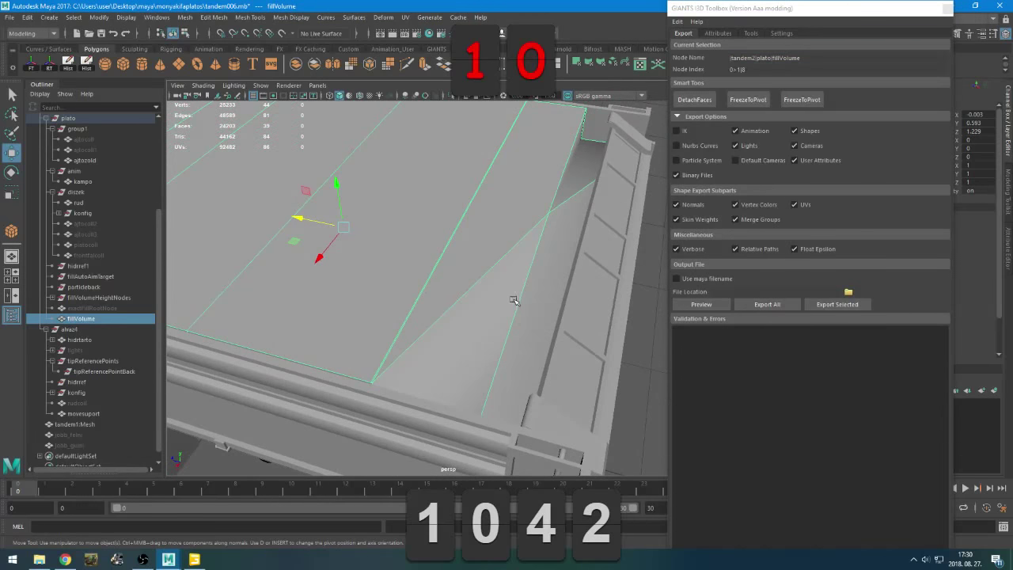
key("ctrl+z")
Isolate the fillVolume mesh in the viewport, with its deformed end in close view
left_click(517, 299)
left_click(464, 269)
scroll(503, 282, "down", 3)
left_click_drag(476, 293, 554, 252, "alt")
key("ctrl+1")
scroll(375, 253, "down", 3)
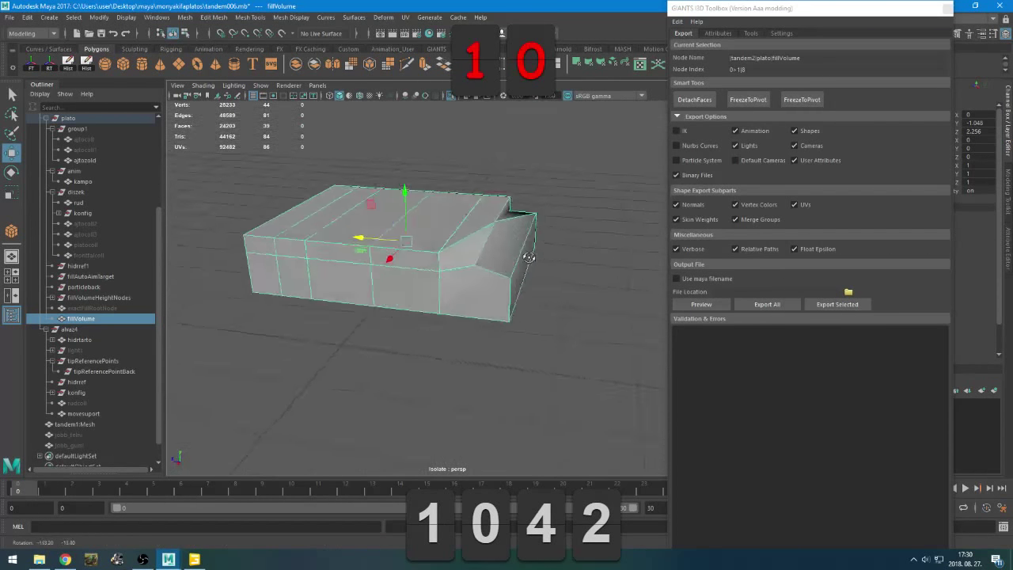
middle_click_drag(554, 252, 448, 286, "alt")
scroll(455, 285, "up", 3)
left_click_drag(455, 285, 478, 261, "alt")
Delete the vertical face that closes the deformed end of the fillVolume mesh
right_click_drag(479, 193, 456, 197)
left_click(288, 267)
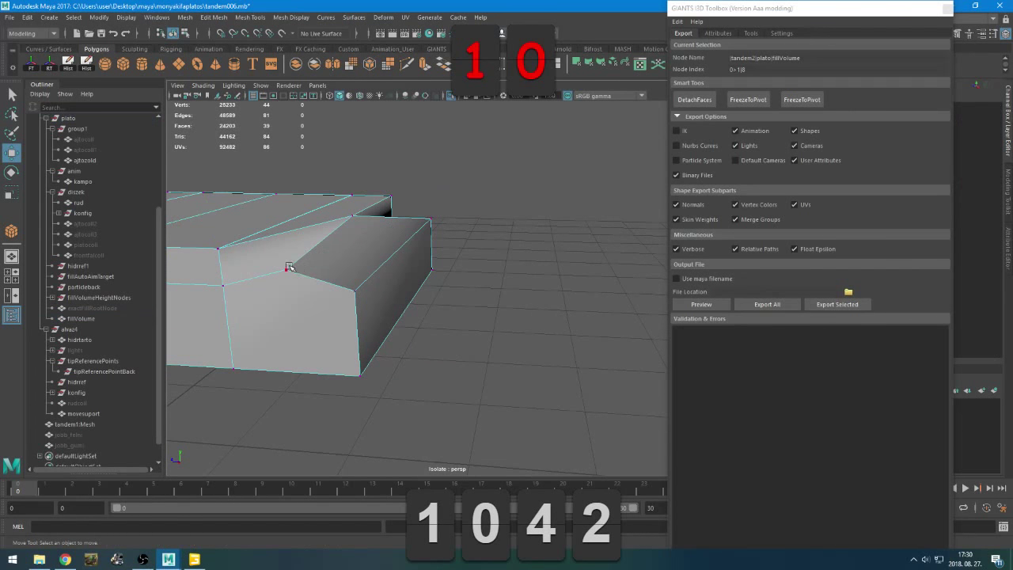
right_click_drag(587, 178, 588, 201)
left_click(398, 272)
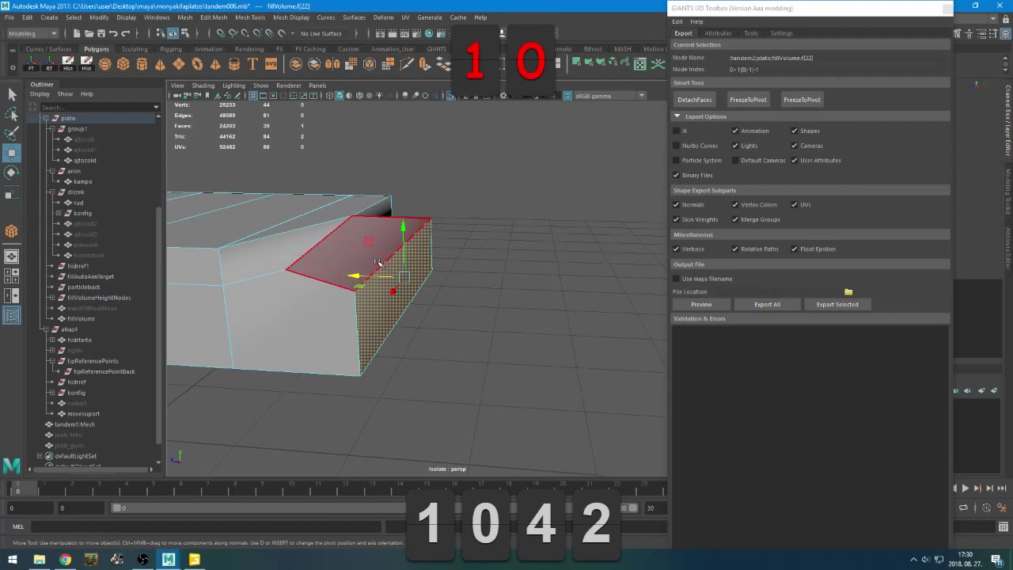
key("Delete")
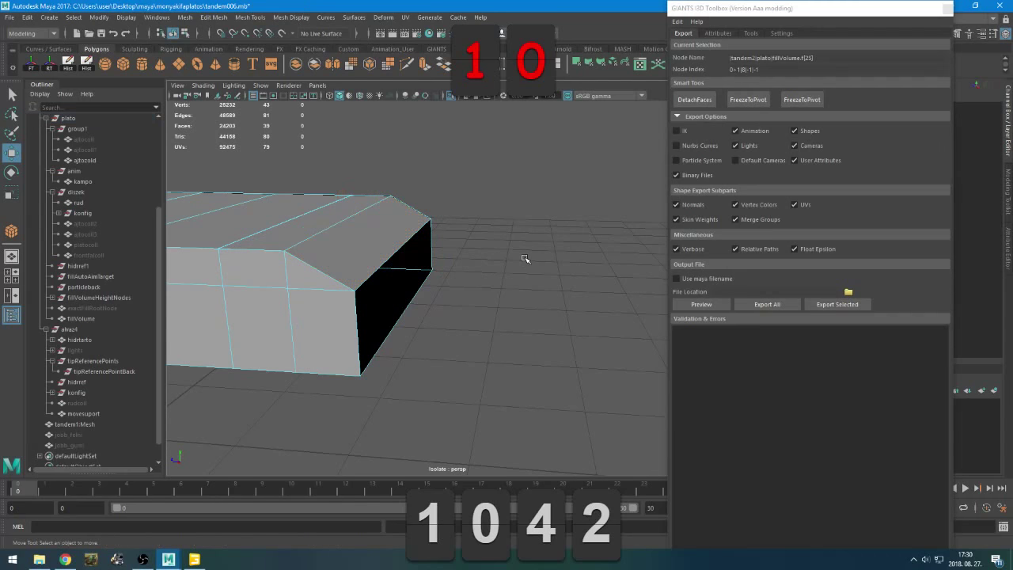
Select the four corner vertices of fillVolume's open end, try Fill Hole on them, and undo the fill
right_click_drag(571, 185, 570, 169)
right_click_drag(533, 187, 498, 188)
left_click_drag(480, 204, 363, 303)
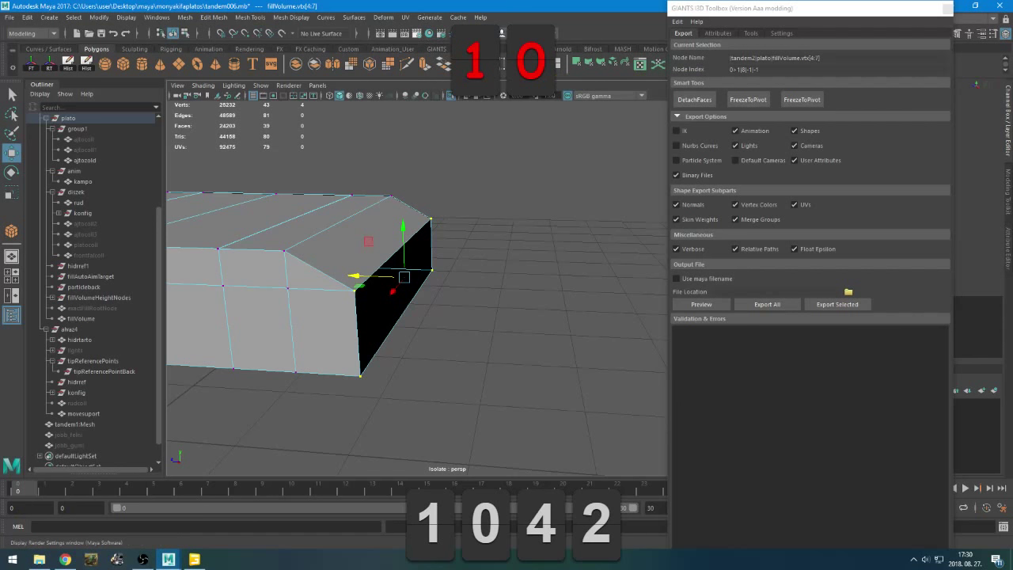
left_click(211, 17)
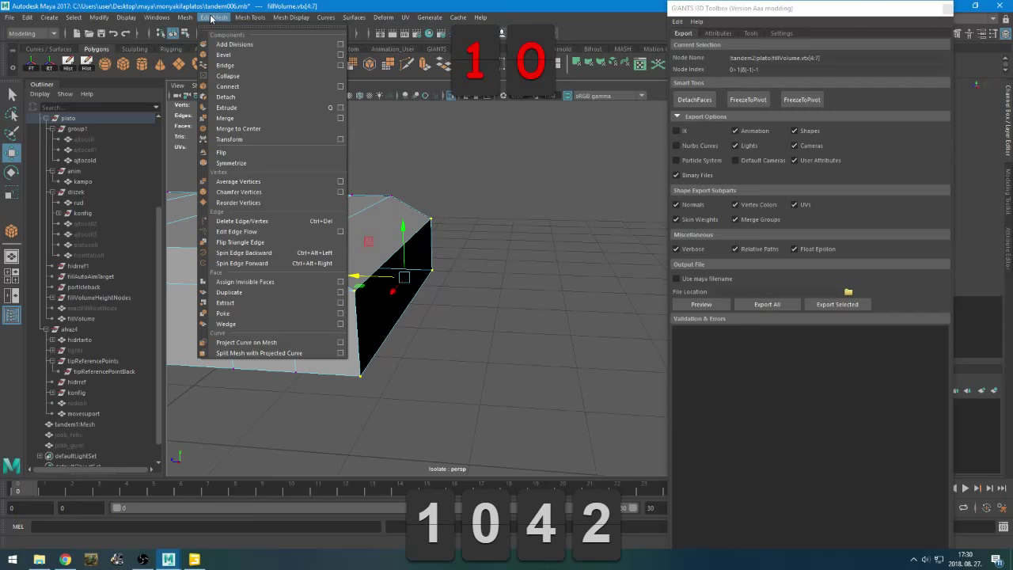
left_click(250, 18)
left_click(258, 17)
mouse_move(286, 17)
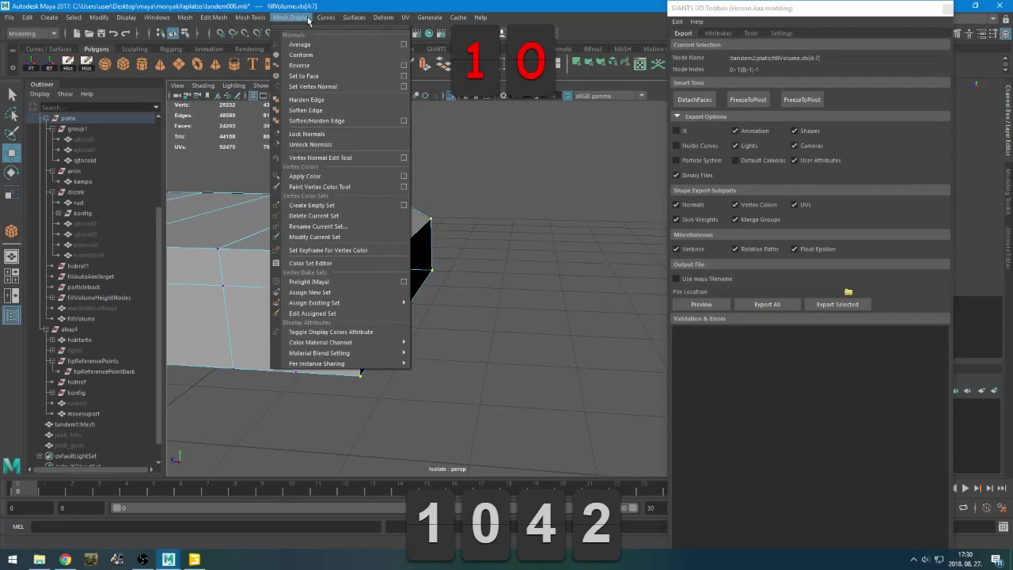
mouse_move(189, 19)
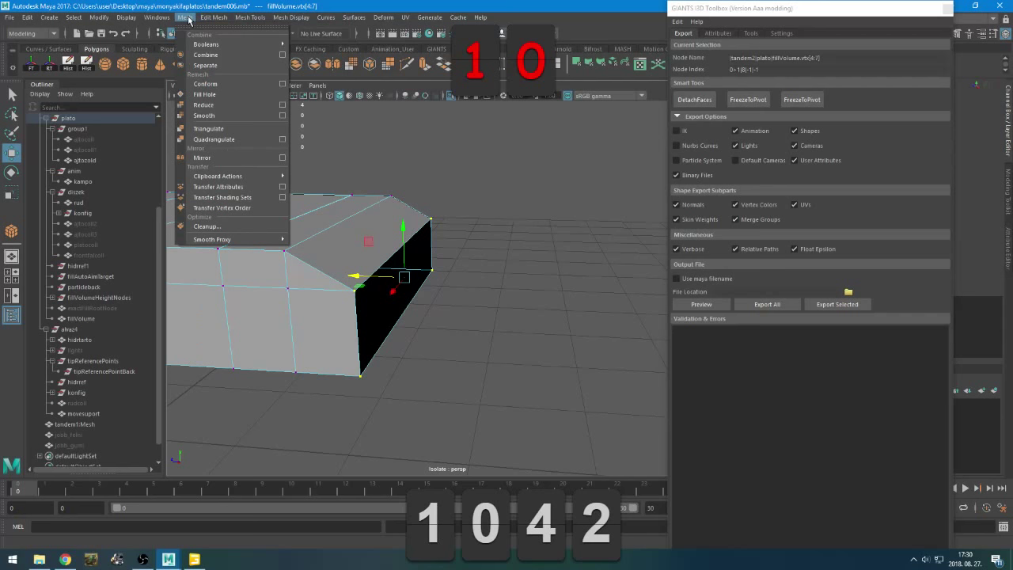
left_click(215, 95)
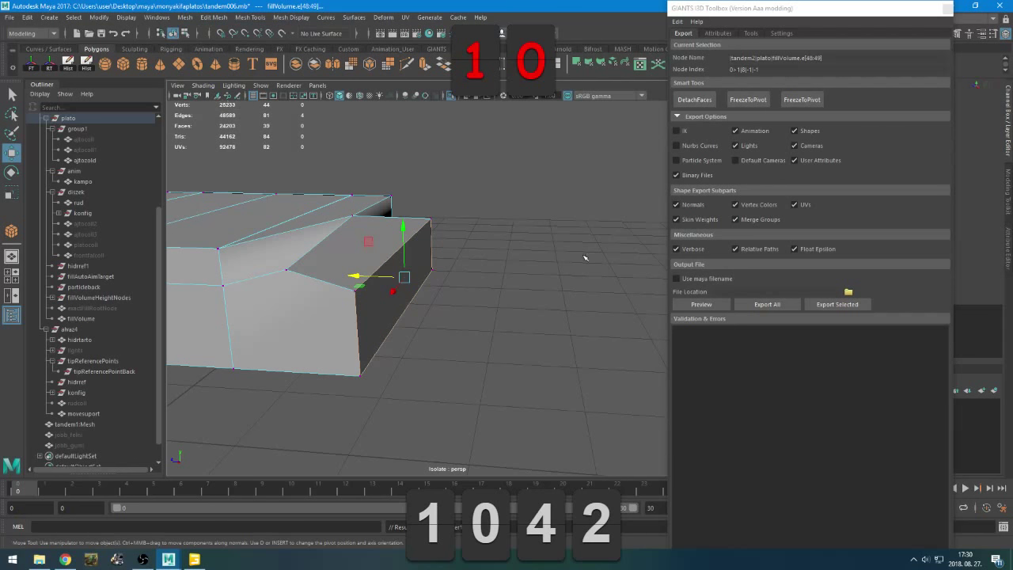
key("ctrl+z")
key("ctrl+z")
key("ctrl+z")
key("ctrl+z")
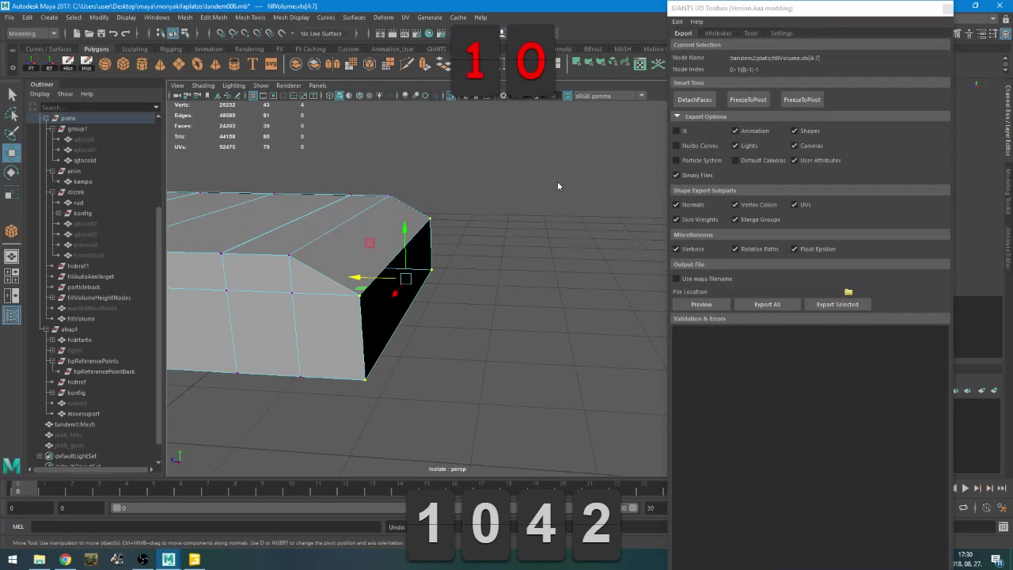
Examine the edges and faces around fillVolume's open end by selecting them and viewing the mesh from several sides
right_click_drag(556, 181, 558, 153)
left_click(317, 281)
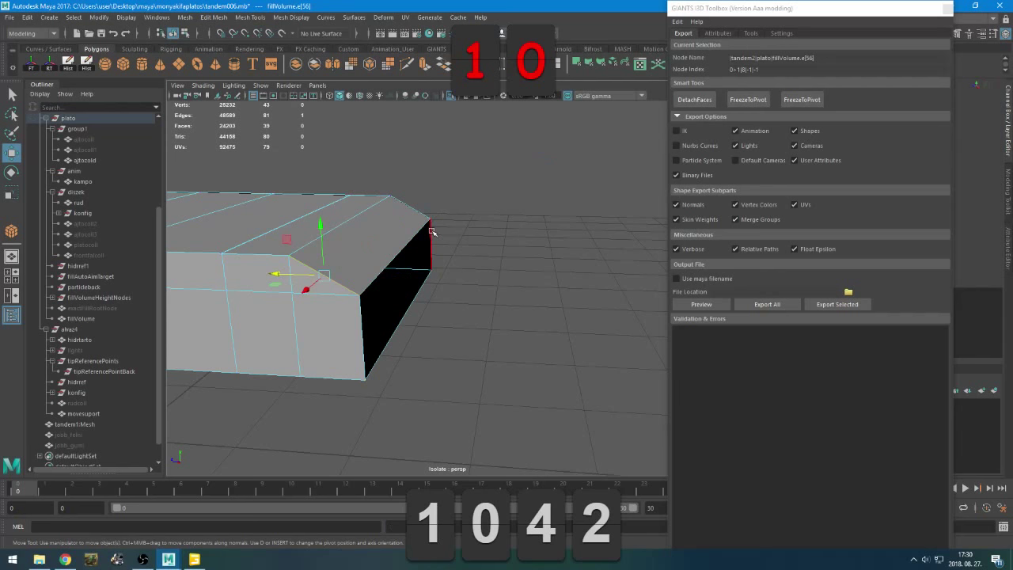
left_click(414, 211)
left_click(416, 212)
right_click_drag(476, 205, 471, 234)
left_click_drag(456, 204, 428, 191)
left_click(380, 235)
left_click_drag(500, 198, 429, 274)
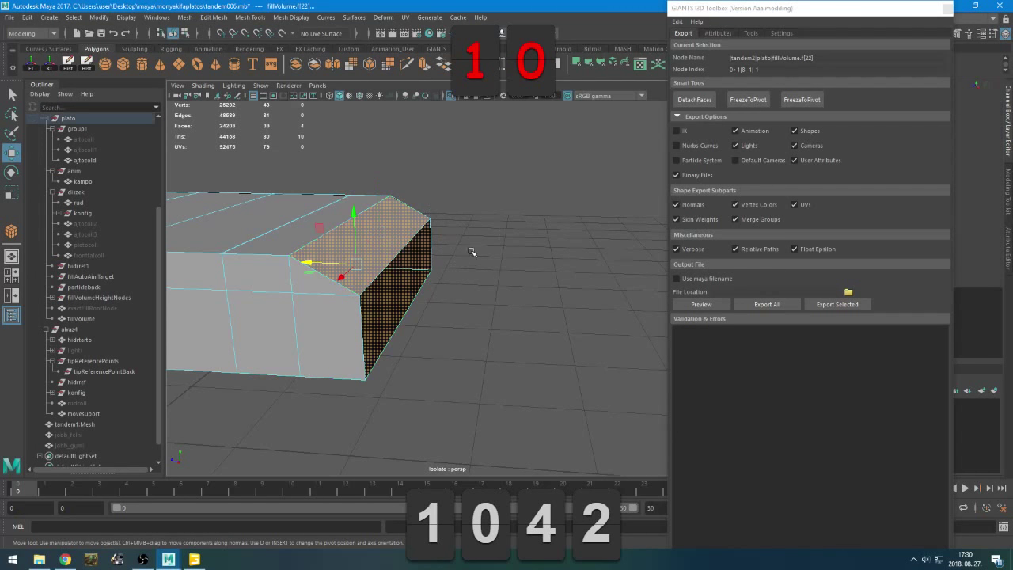
left_click_drag(486, 246, 273, 250, "alt")
left_click(385, 303)
left_click_drag(385, 303, 419, 292, "alt")
middle_click_drag(463, 262, 406, 278, "alt")
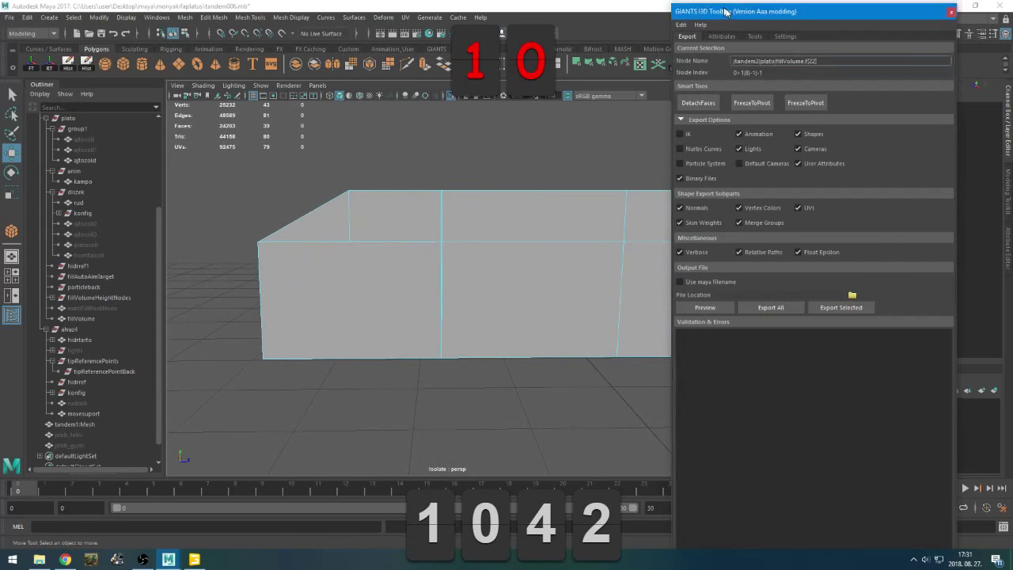
Move the GIANTS toolbox aside, try a Multi-Cut across the side and underside of fillVolume, and undo it
left_click_drag(738, 16, 809, 36)
left_click(352, 259)
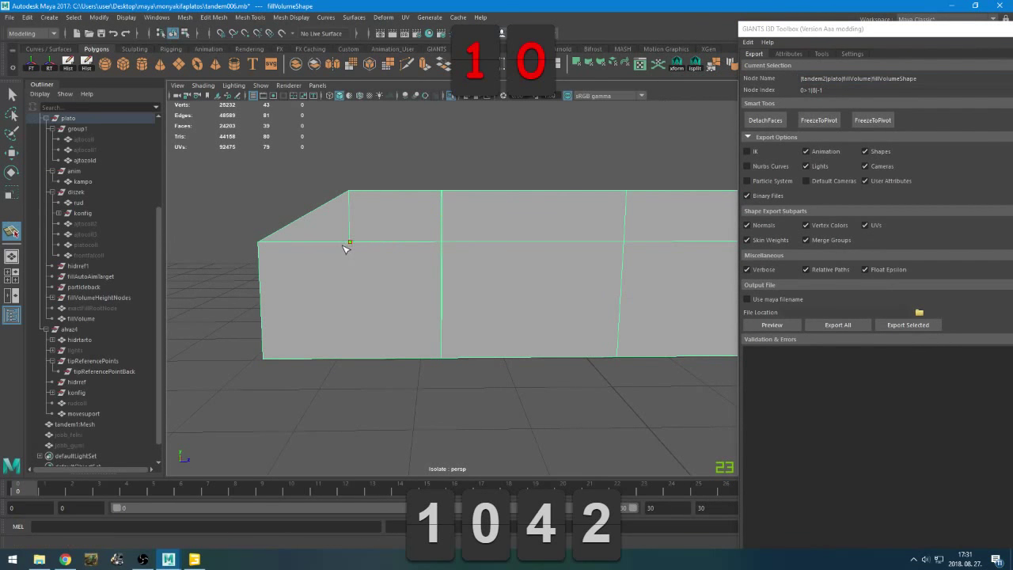
left_click(353, 357)
left_click_drag(356, 354, 487, 206, "alt")
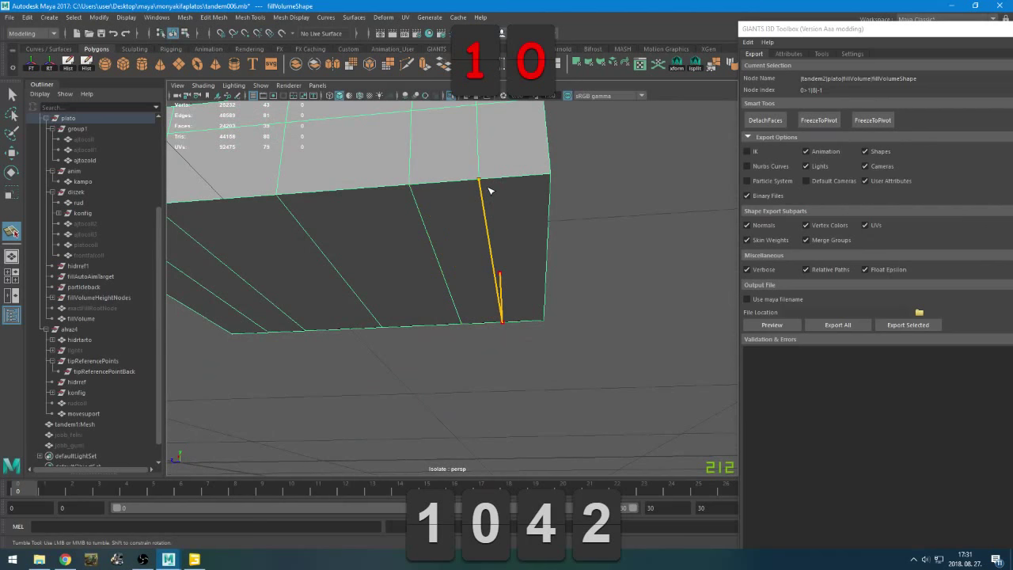
key("ctrl+z")
key("w")
Delete the selected side and bottom faces of the end section of the fillVolume mesh
key("f")
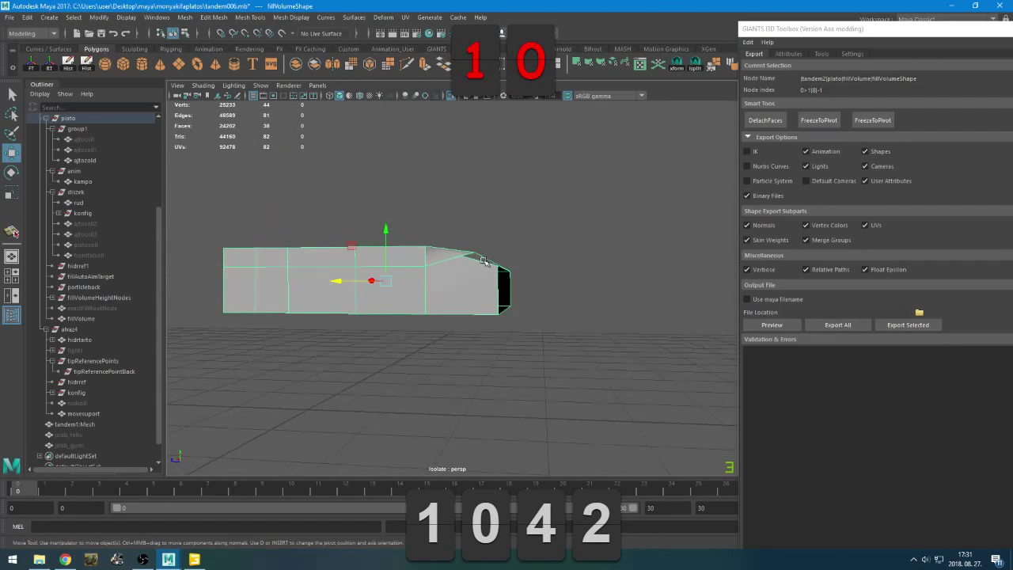
key("F11")
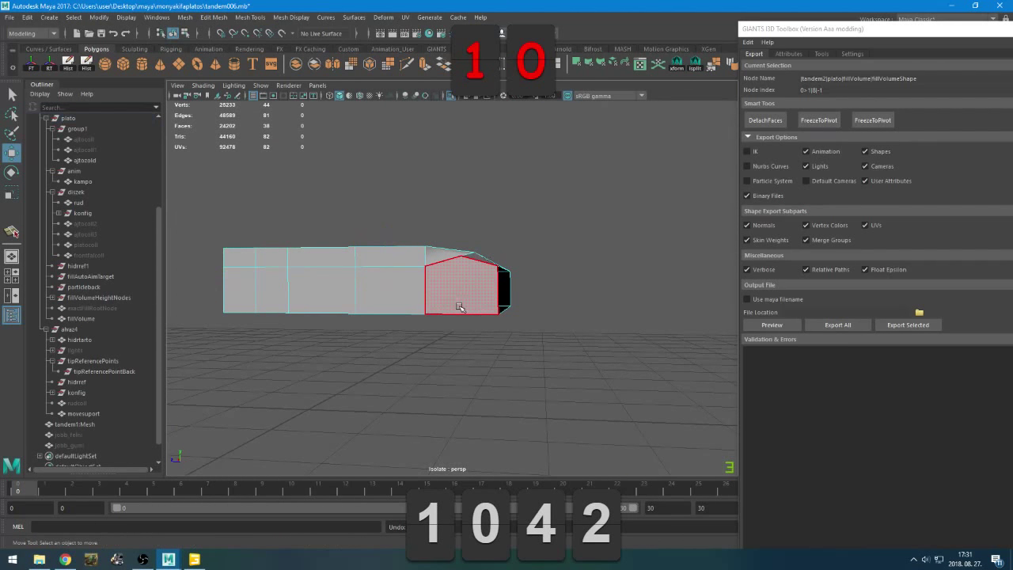
left_click_drag(464, 294, 462, 287, "alt")
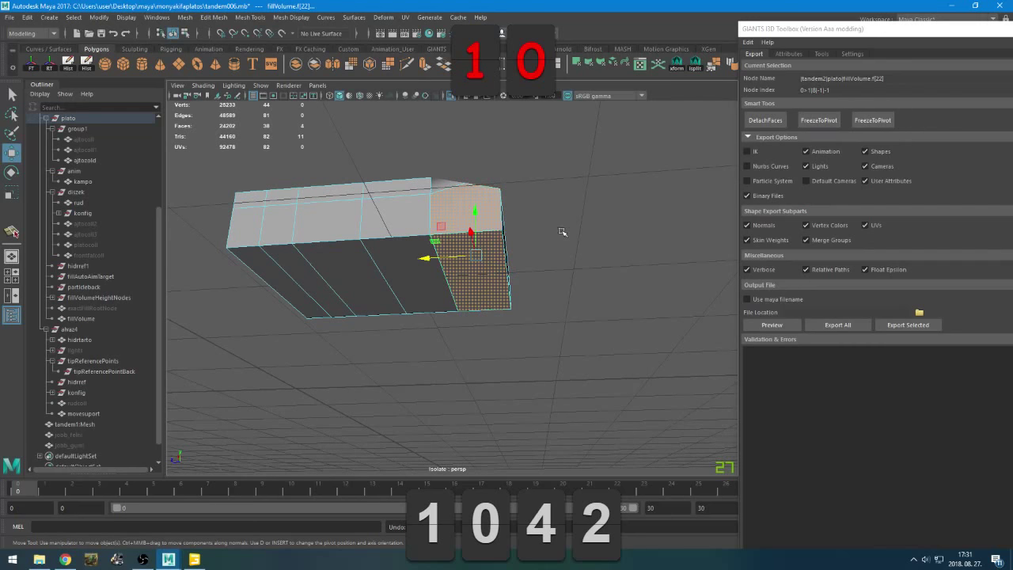
key("Delete")
left_click_drag(529, 272, 409, 303, "alt")
left_click(388, 263)
key("Delete")
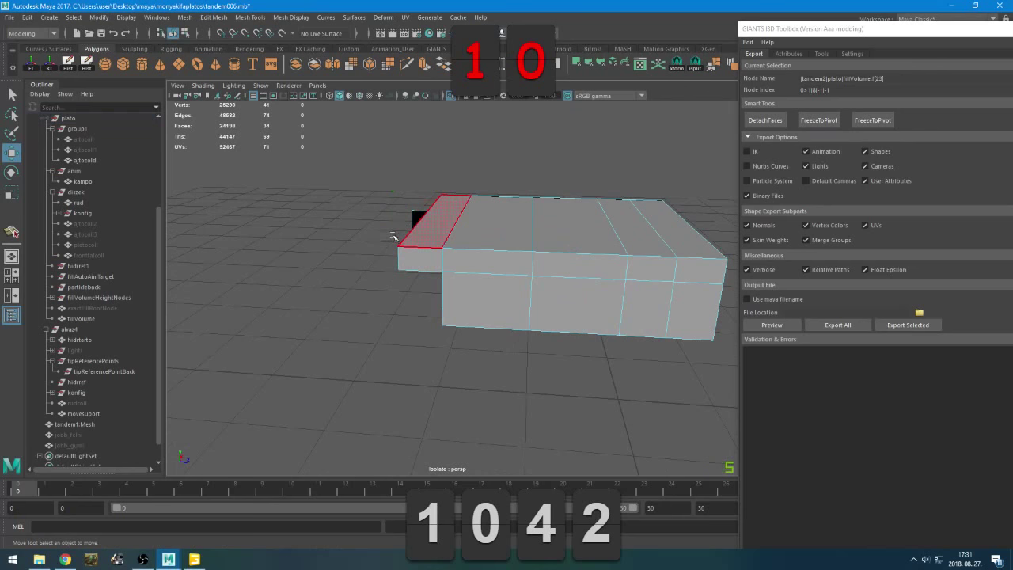
Delete the remaining side and top faces of fillVolume's end section one by one
left_click_drag(418, 251, 604, 274, "alt")
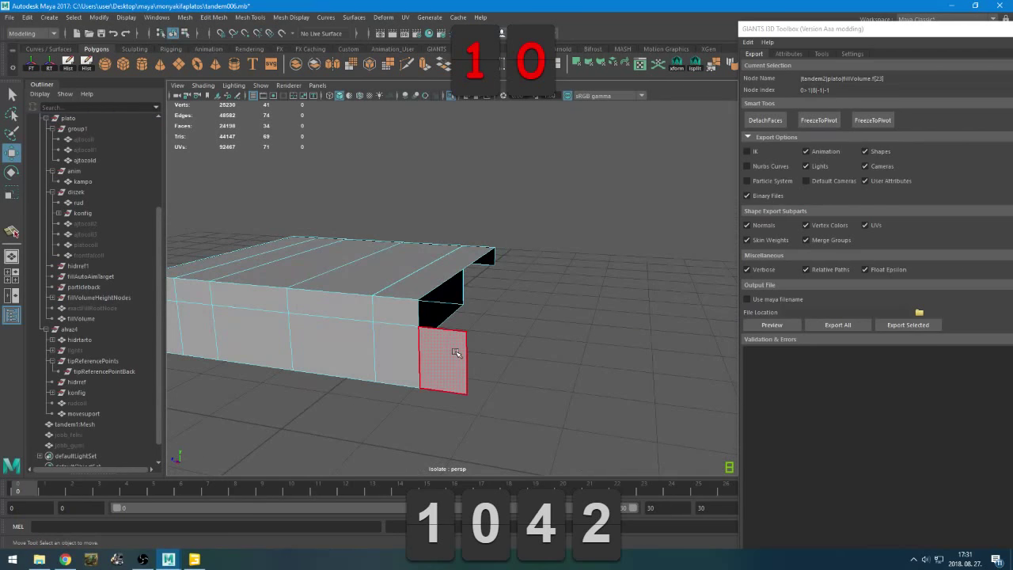
left_click(454, 354)
key("Delete")
left_click(485, 277)
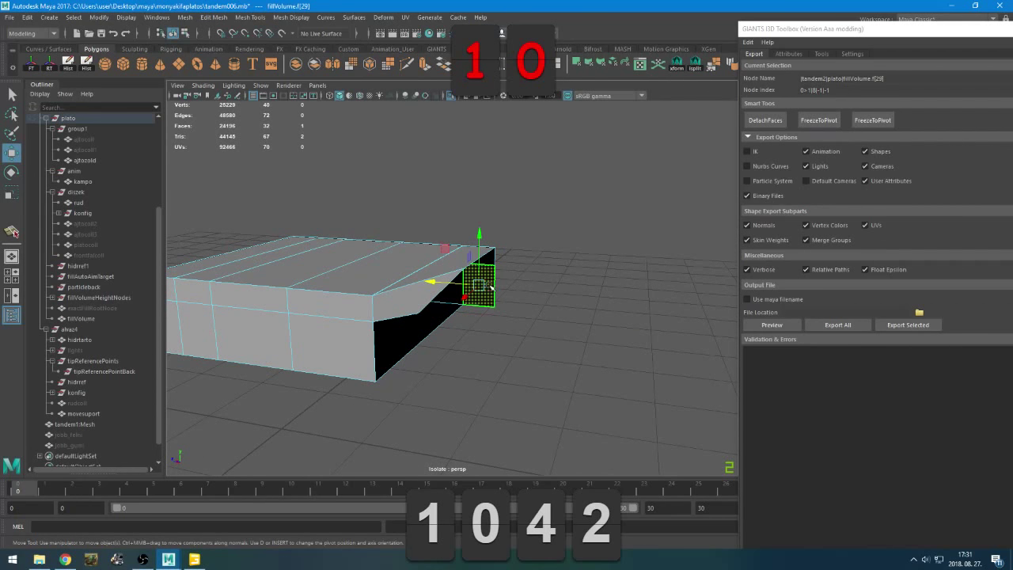
key("Delete")
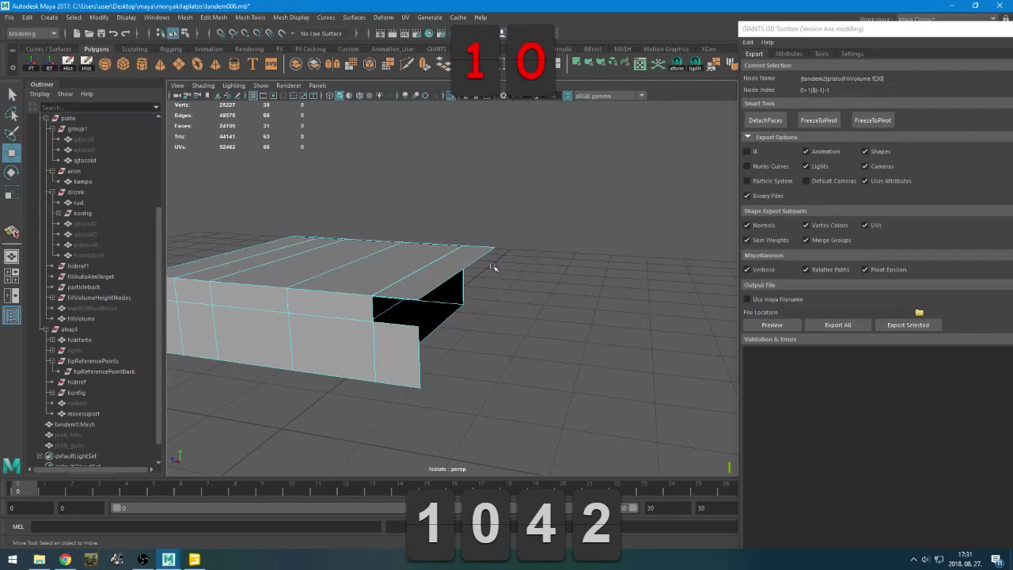
left_click(400, 348)
key("Delete")
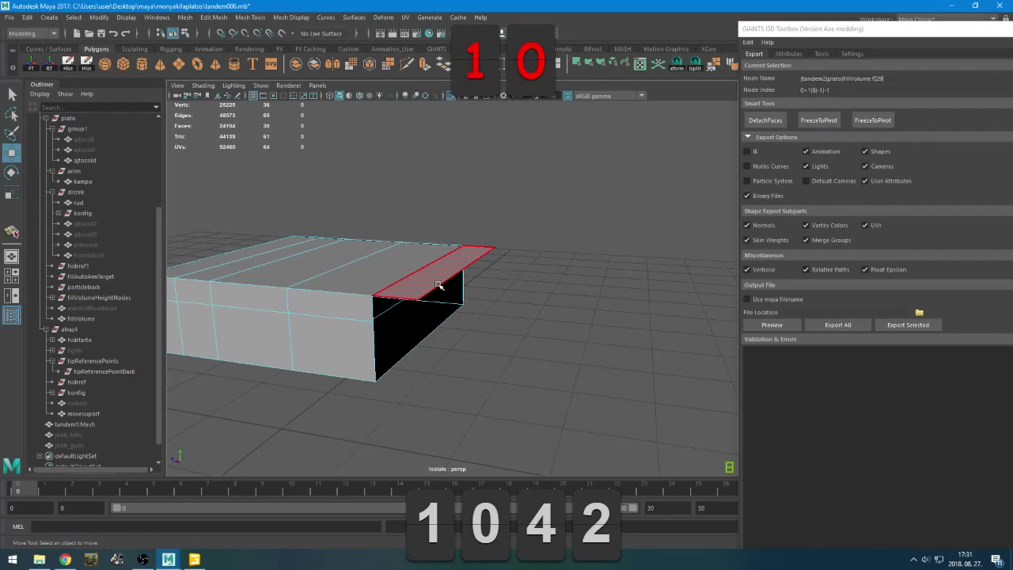
left_click(438, 285)
key("Delete")
left_click(432, 283)
key("Delete")
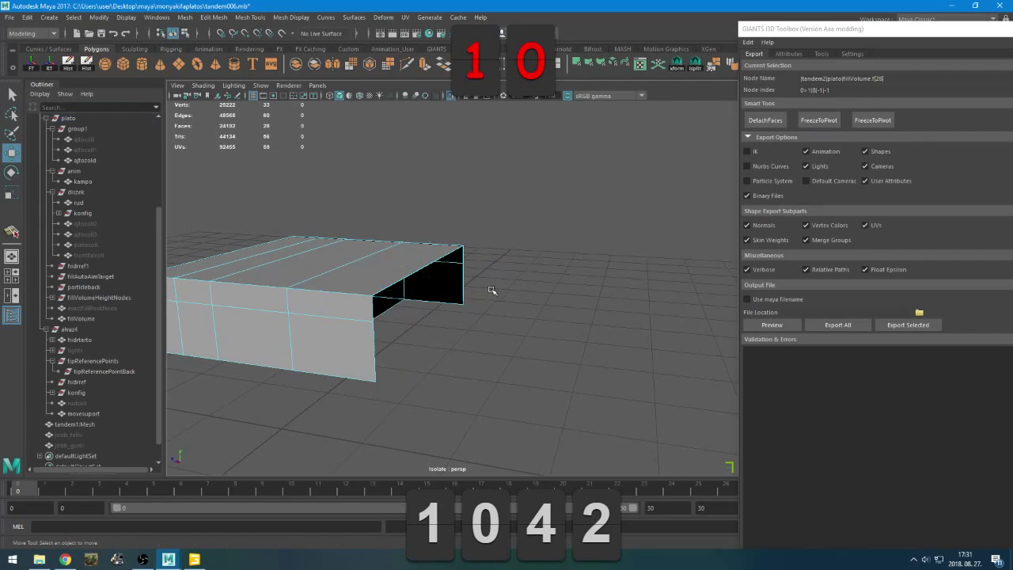
Try Fill Hole on the opening in fillVolume's underside with its four corner vertices selected, and undo it
left_click_drag(492, 291, 513, 270, "alt")
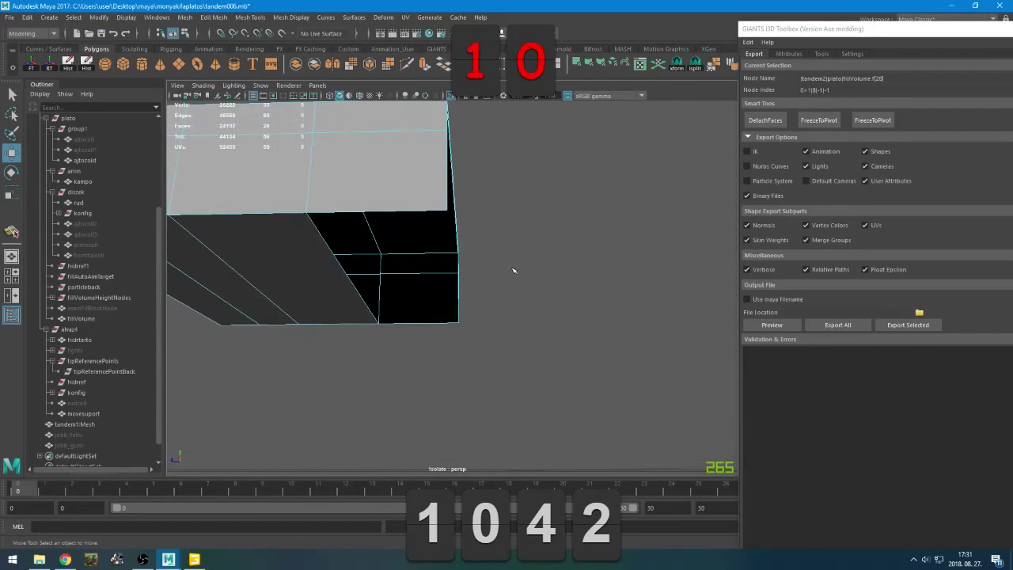
right_click(535, 204)
right_click_drag(535, 182, 513, 198)
left_click_drag(466, 238, 466, 238)
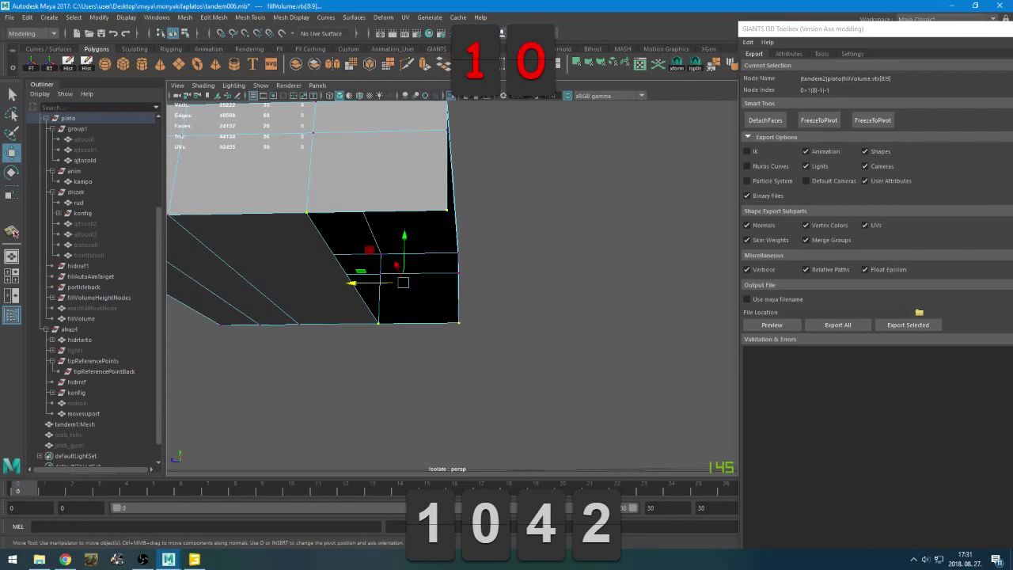
left_click(250, 17)
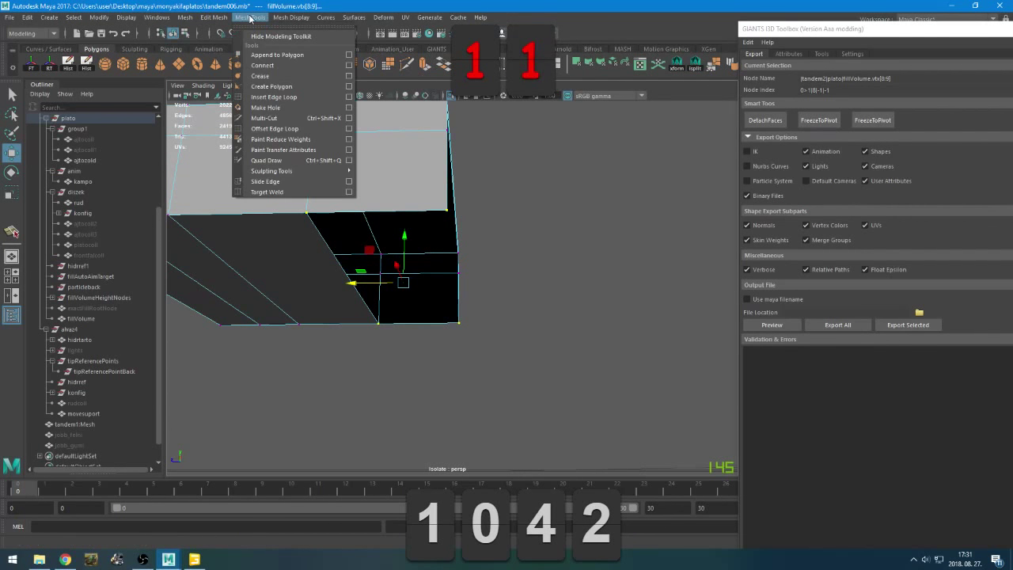
mouse_move(219, 20)
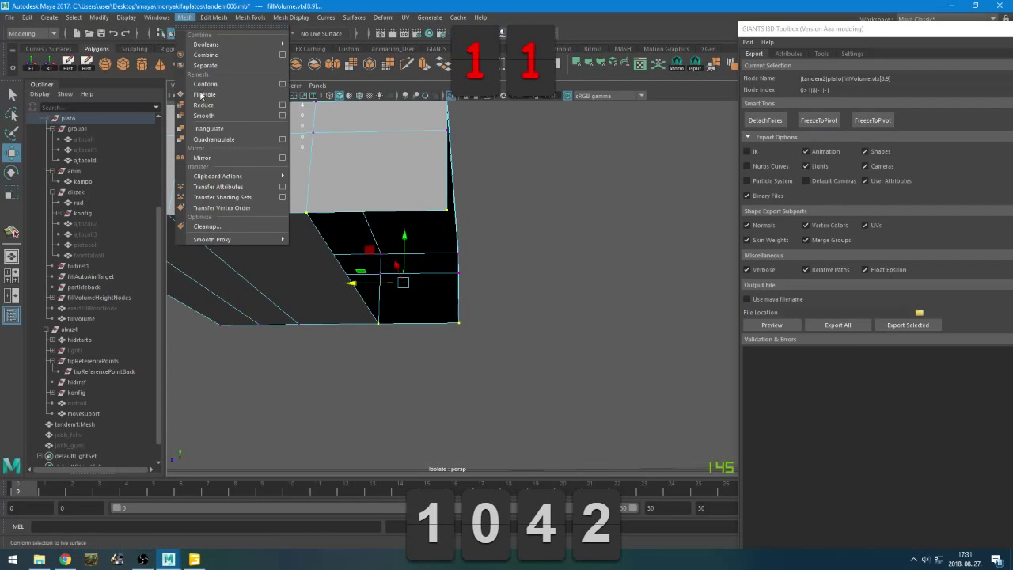
left_click(203, 98)
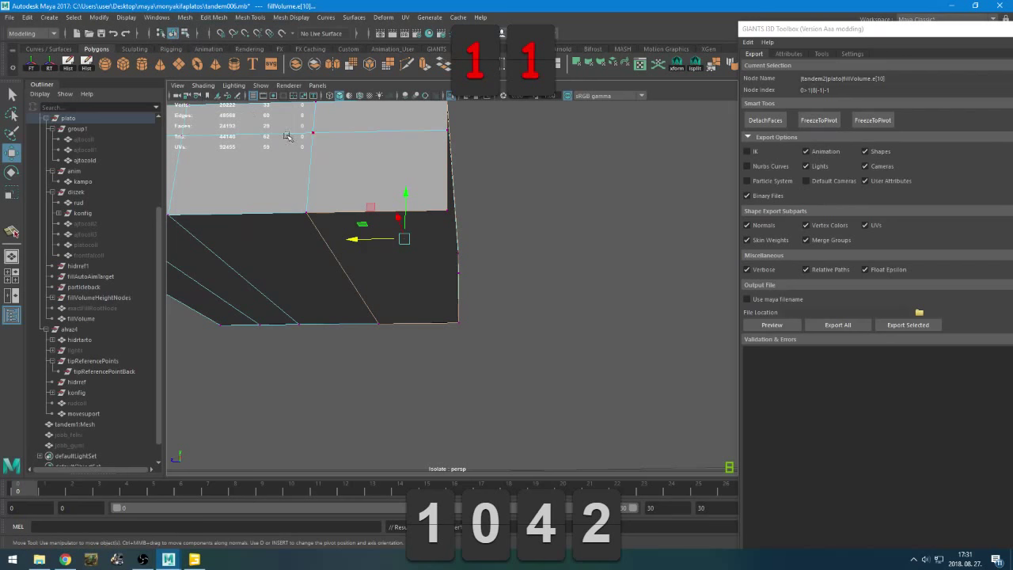
left_click_drag(485, 250, 472, 283, "alt")
key("ctrl+z")
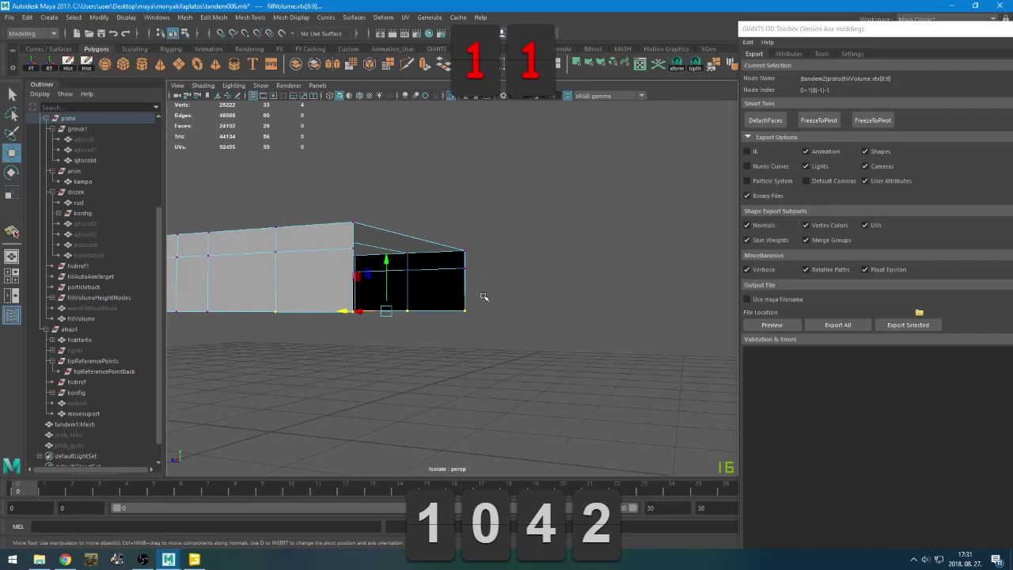
Step back to the two lower vertices of fillVolume's open end, try Fill Hole on them, and undo it
key("ctrl+z")
key("ctrl+z")
key("ctrl+z")
key("ctrl+z")
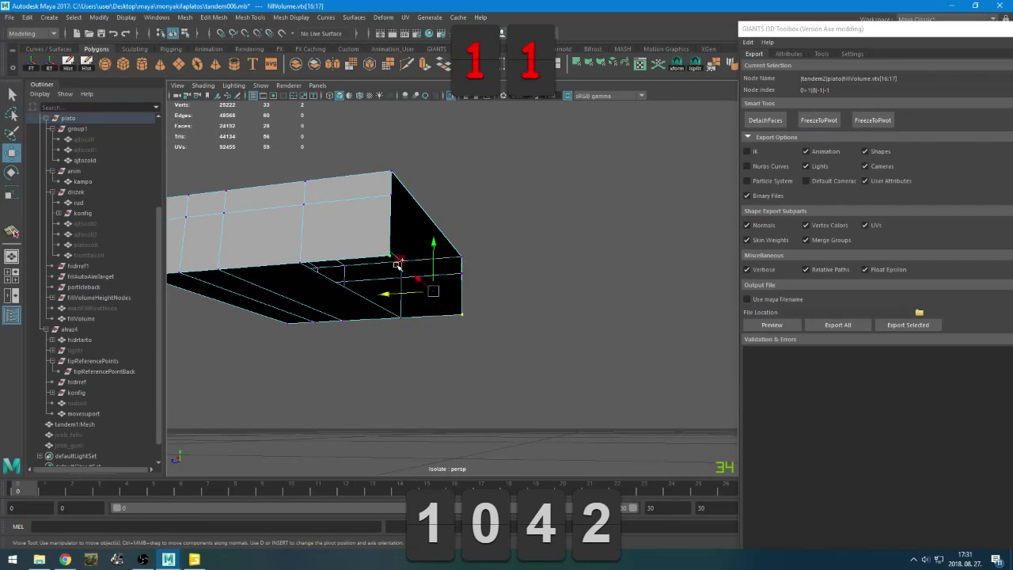
key("ctrl+z")
key("ctrl+z")
left_click(144, 19)
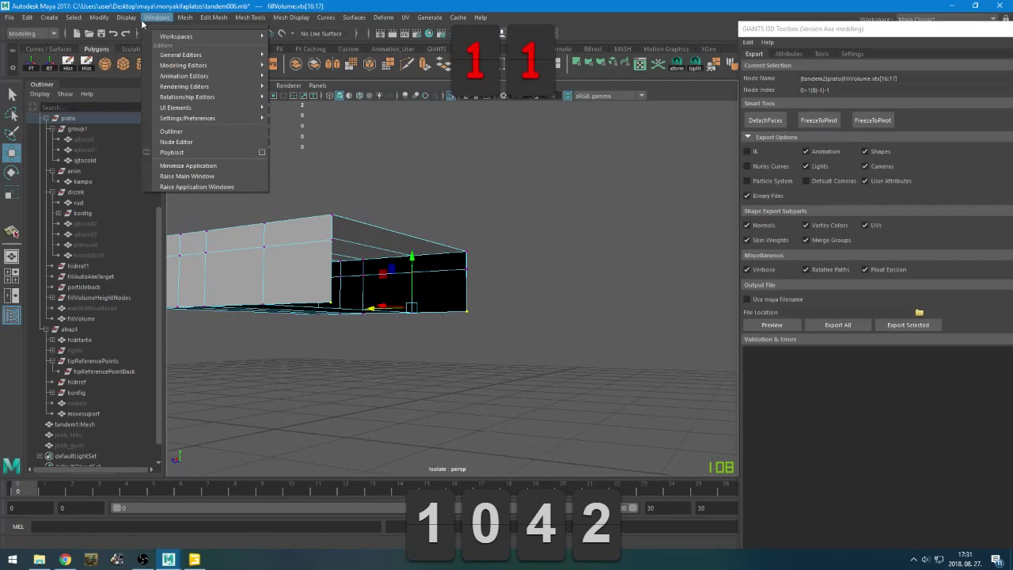
mouse_move(80, 17)
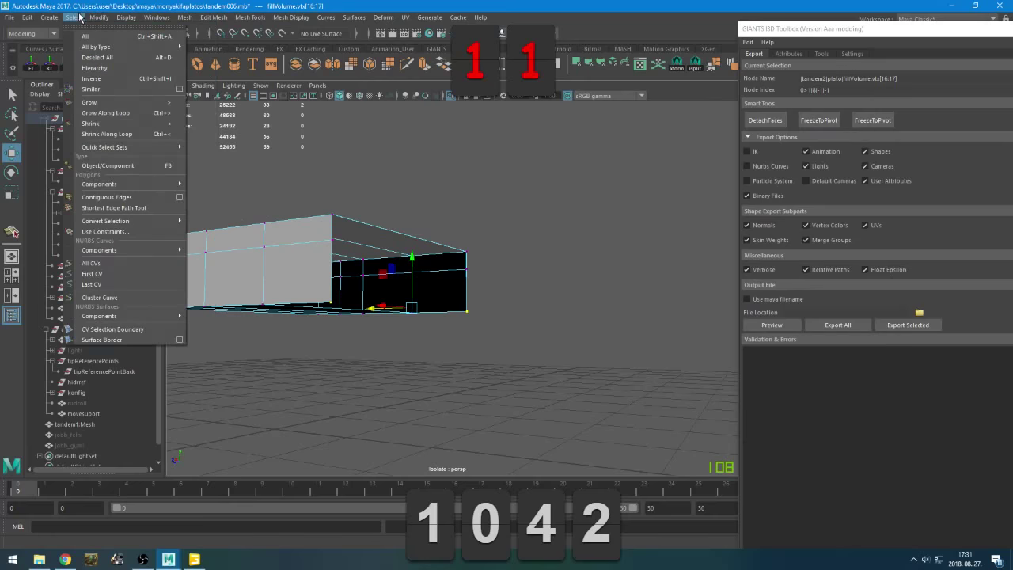
mouse_move(179, 17)
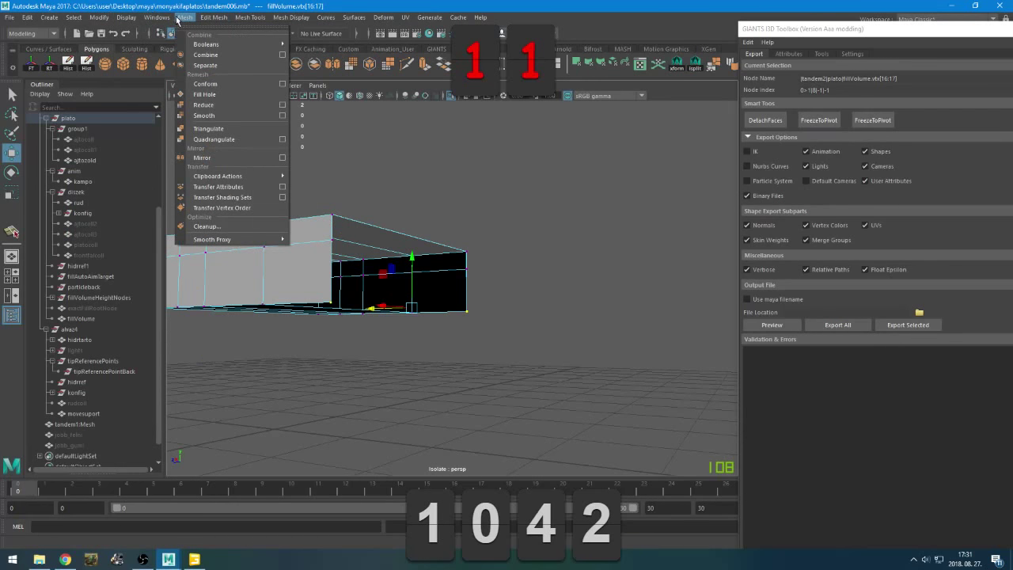
left_click(204, 94)
left_click_drag(496, 231, 520, 220, "alt")
key("ctrl+z")
Add the upper vertices around fillVolume's open end to the selection, try Fill Hole again, and undo it
left_click_drag(512, 260, 463, 279, "alt")
left_click_drag(309, 207, 292, 261, "shift")
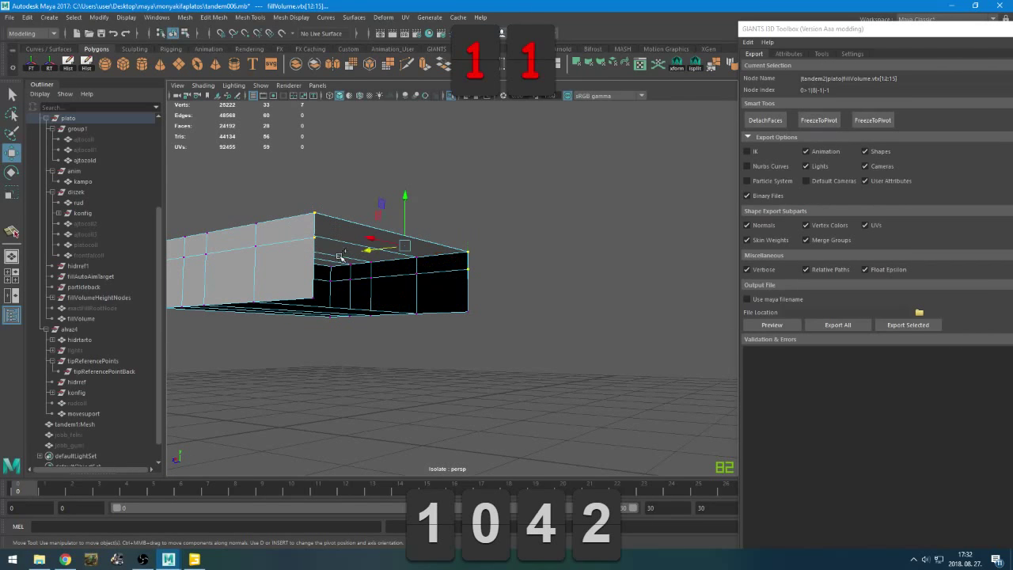
left_click(127, 18)
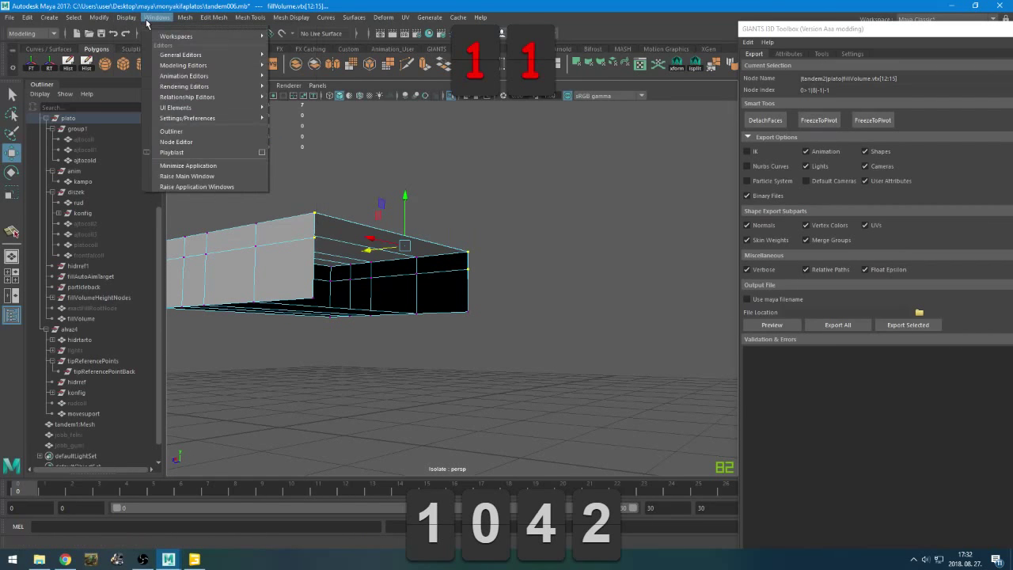
mouse_move(110, 21)
mouse_move(185, 18)
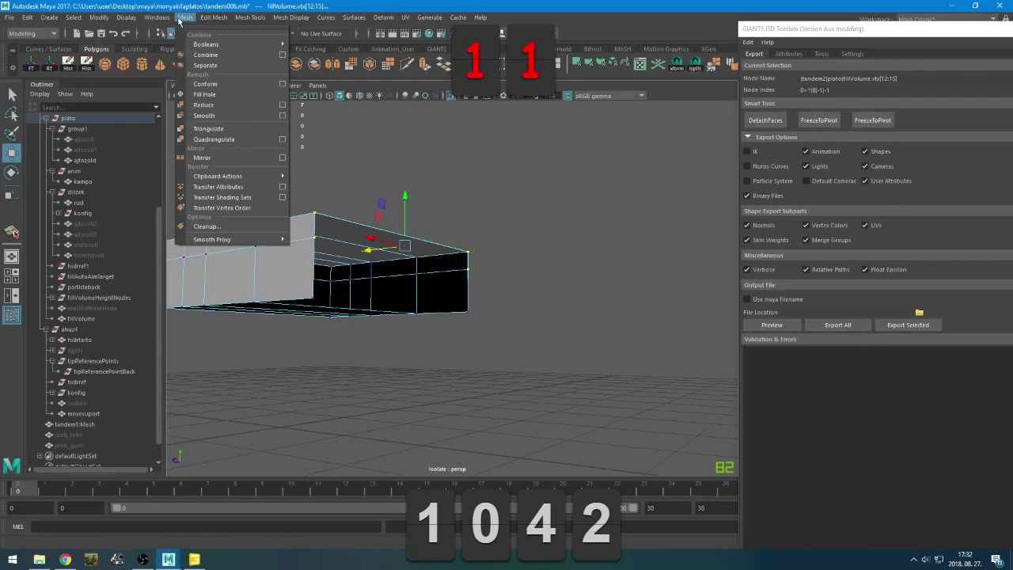
left_click(201, 97)
left_click_drag(410, 255, 459, 215, "alt")
key("ctrl+z")
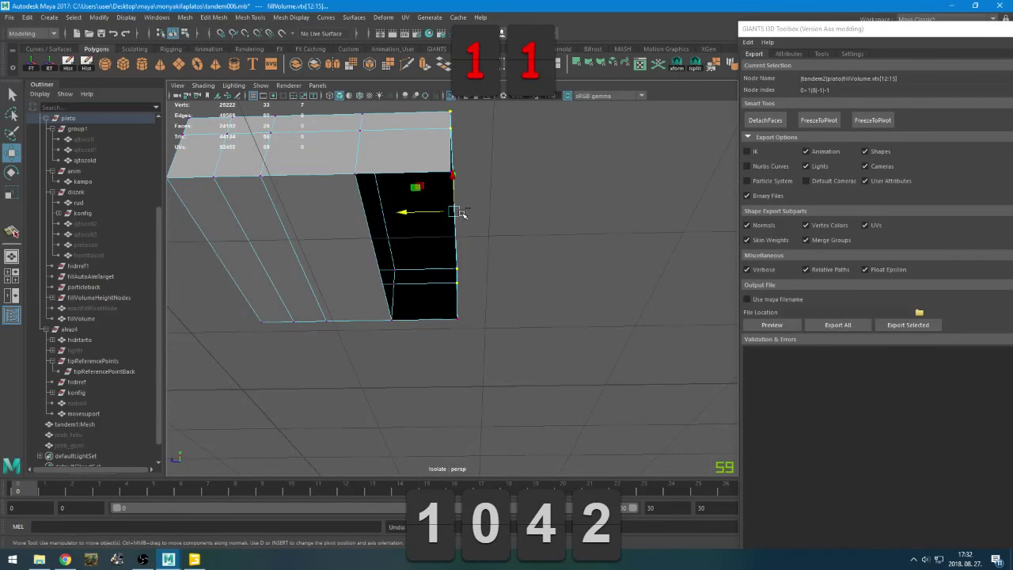
left_click_drag(442, 254, 442, 281, "alt")
scroll(510, 272, "down", 3)
left_click_drag(509, 272, 484, 269, "alt")
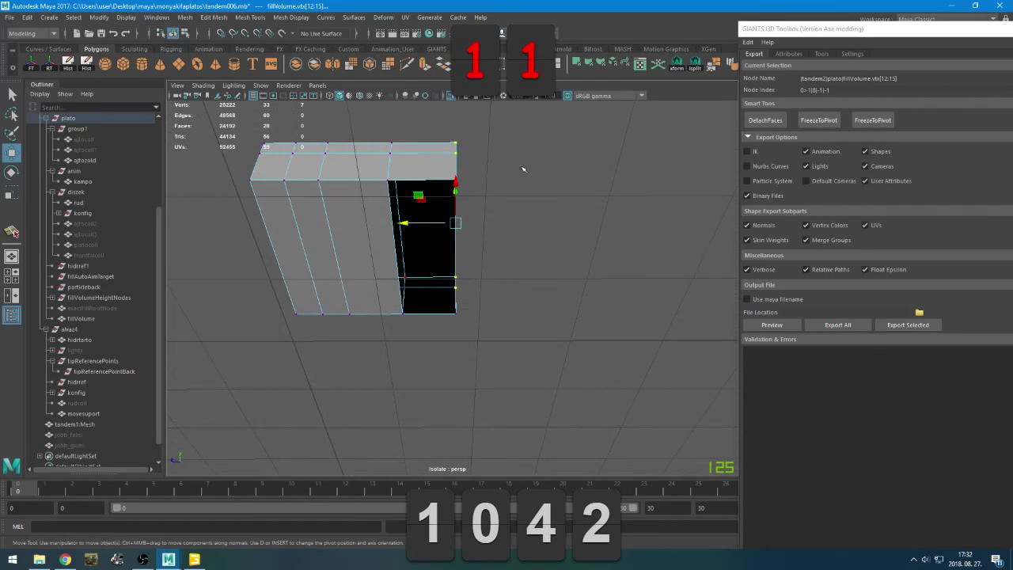
right_click(552, 143)
left_click_drag(554, 148, 438, 367, "alt")
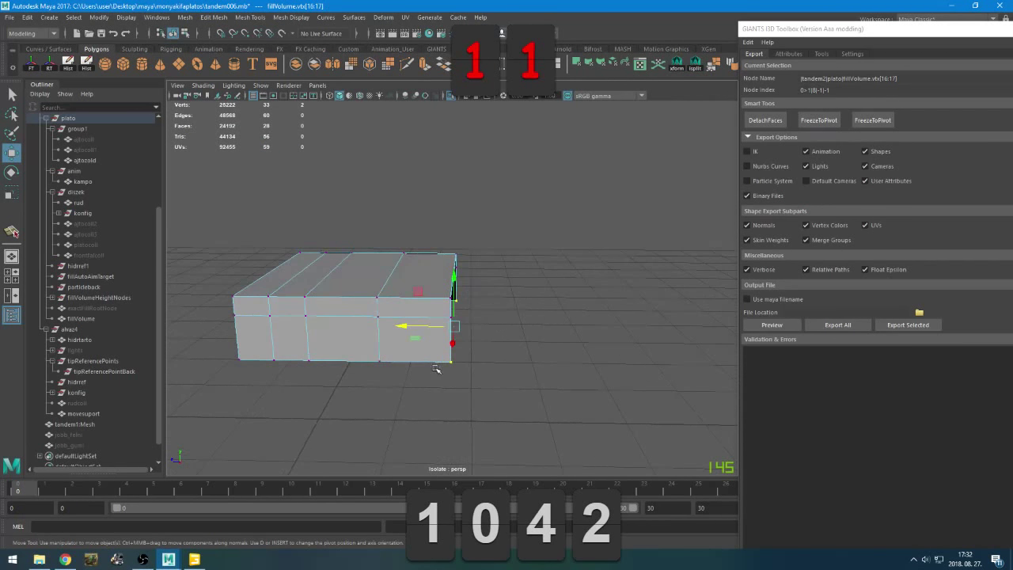
left_click(455, 255)
Undo the face deletions to restore fillVolume's end section, and redo as far as the isolated fillVolume mesh
left_click(114, 34)
left_click(113, 34)
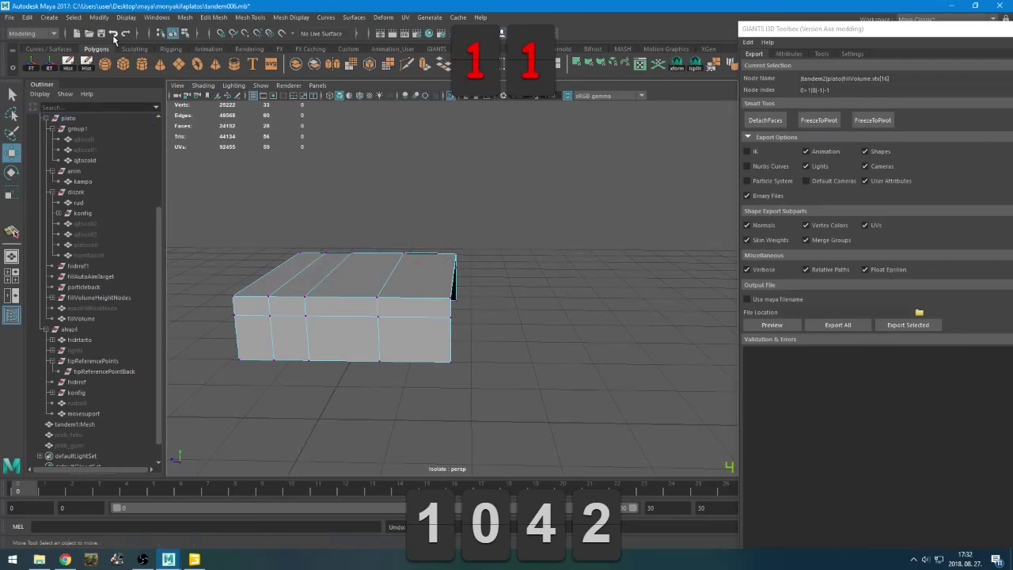
left_click(114, 34)
left_click(113, 34)
left_click(113, 34)
left_click(114, 34)
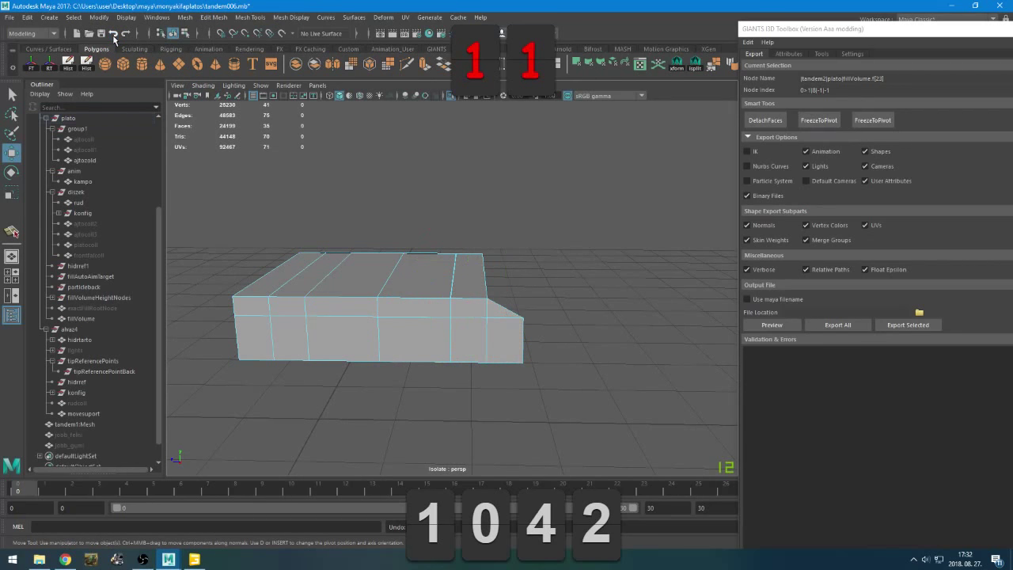
left_click(114, 34)
left_click(114, 34)
left_click(114, 34)
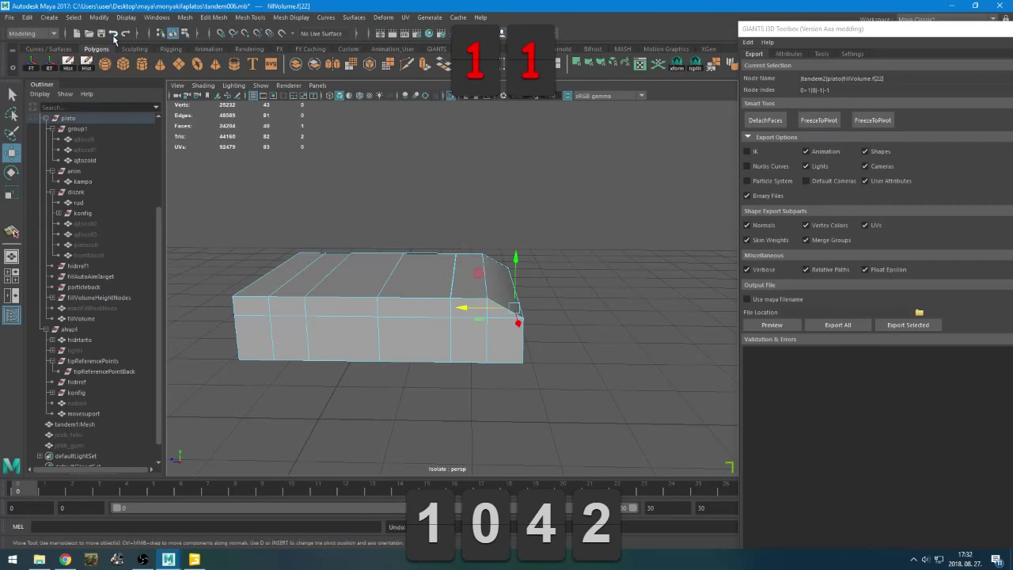
left_click(113, 34)
left_click(113, 34)
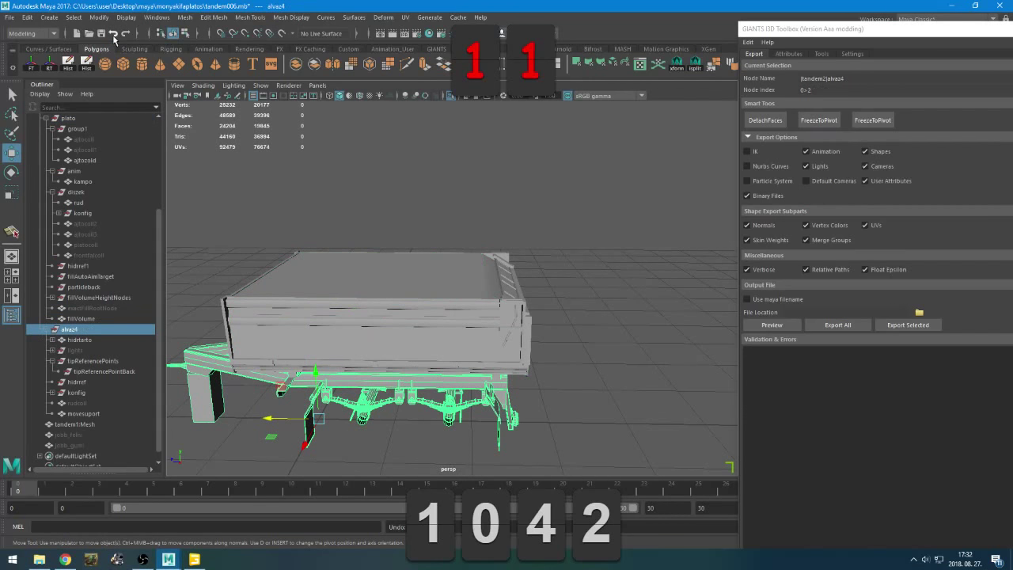
left_click(125, 34)
left_click(126, 34)
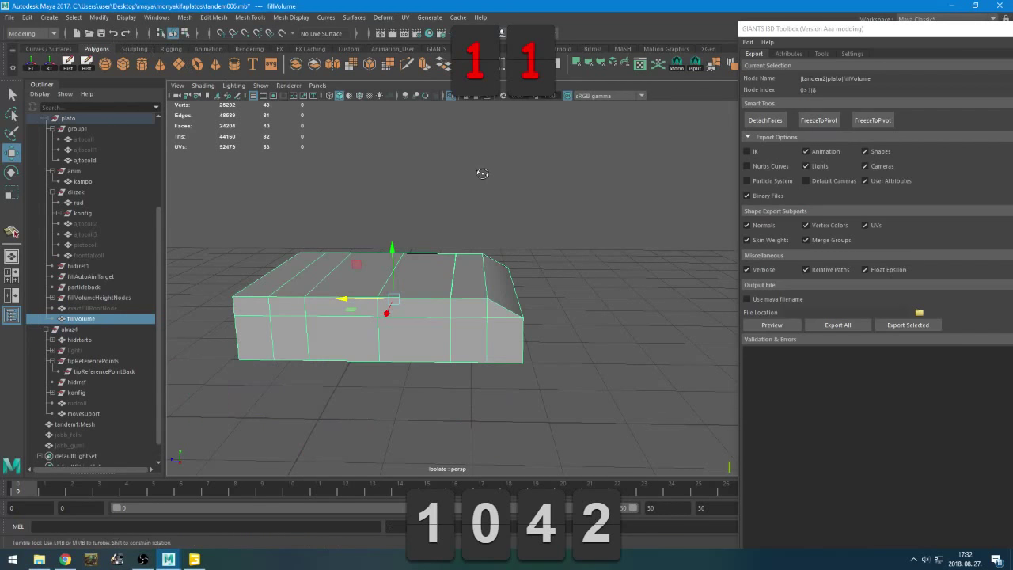
left_click_drag(482, 172, 402, 303, "alt")
left_click(579, 249)
left_click(470, 271)
key("ctrl+z")
key("ctrl+z")
key("ctrl+z")
key("ctrl+z")
key("ctrl+z")
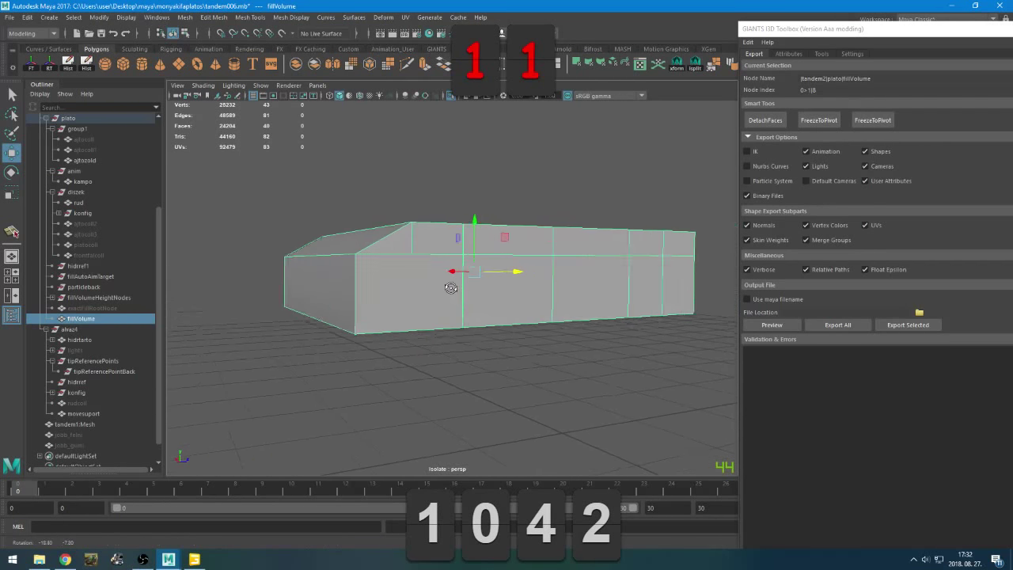
Try a Multi-Cut down the side and across the underside of fillVolume's sloped end section, and abandon it
left_click(695, 69)
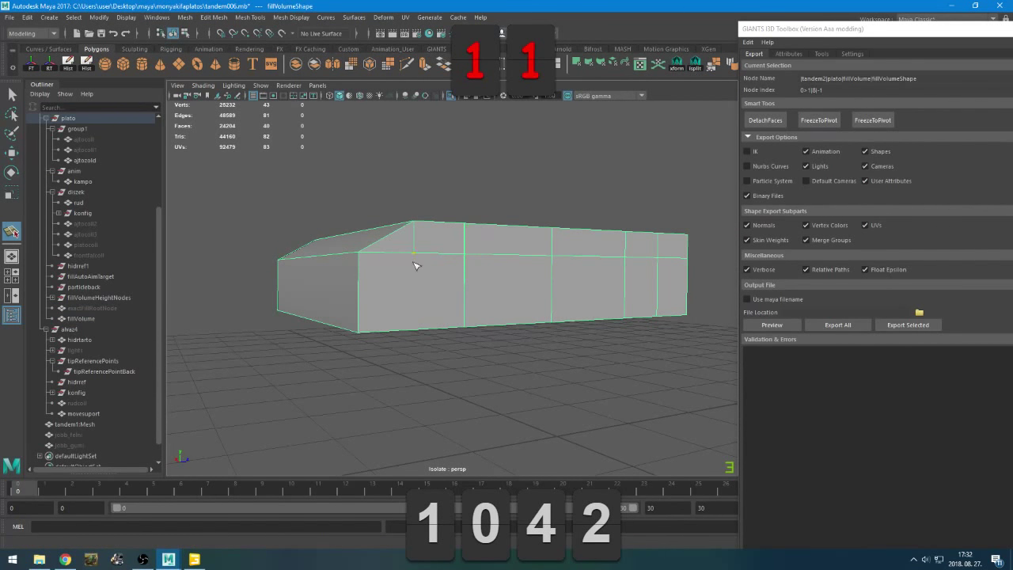
left_click(416, 327)
left_click_drag(417, 328, 421, 301, "alt")
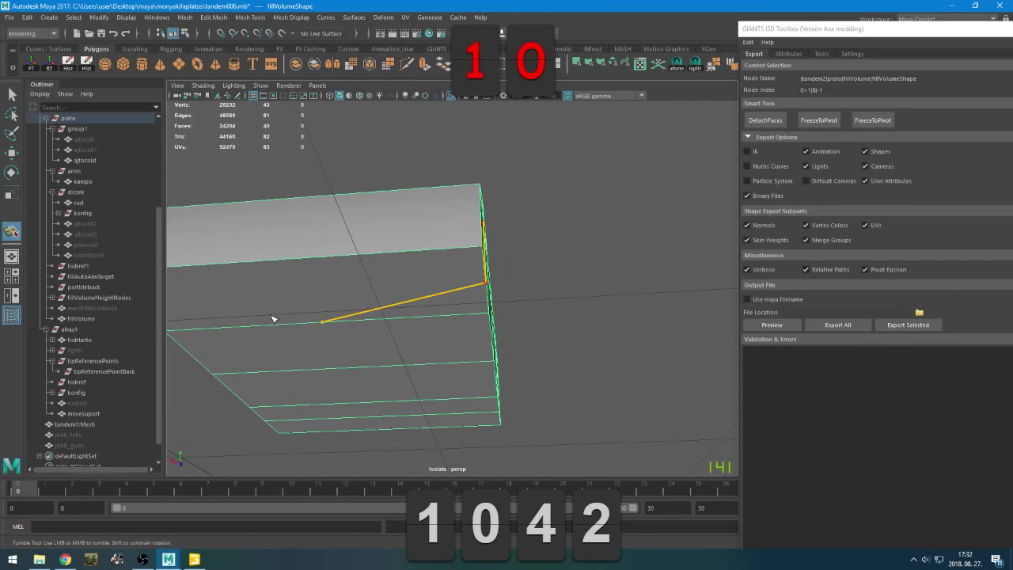
middle_click_drag(273, 319, 385, 316, "alt")
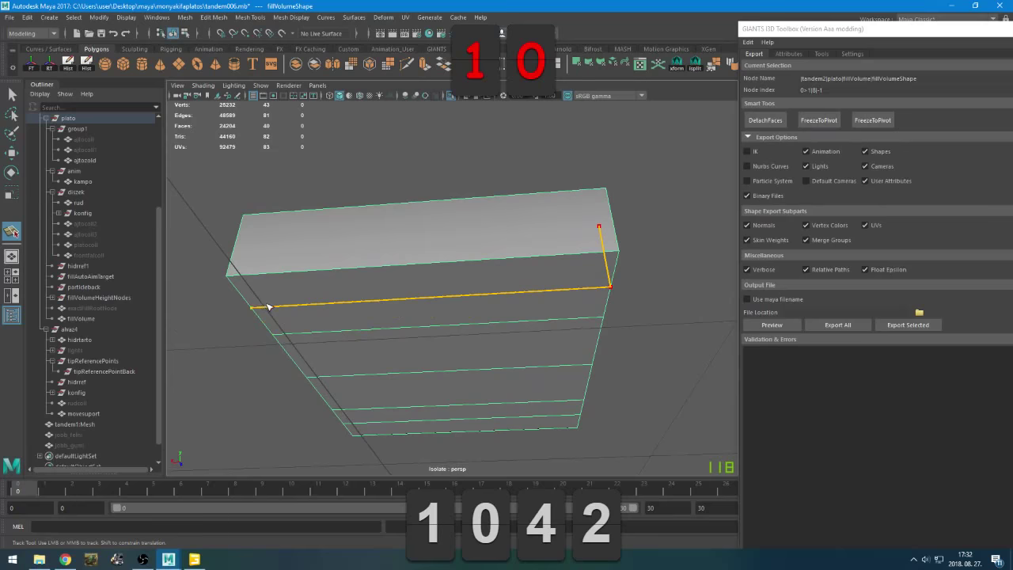
left_click_drag(267, 307, 438, 324, "alt")
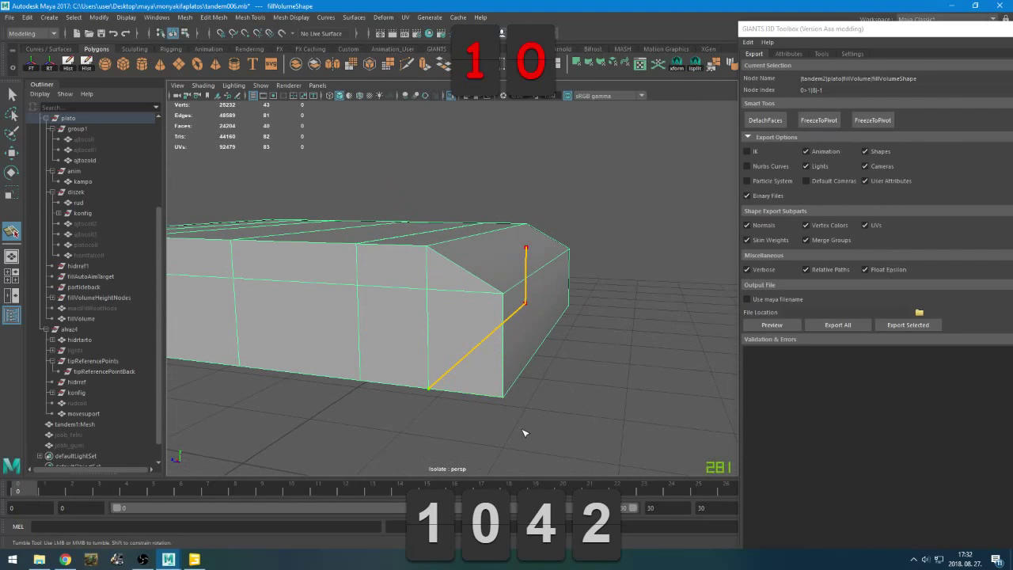
key("w")
left_click_drag(521, 409, 410, 320, "alt")
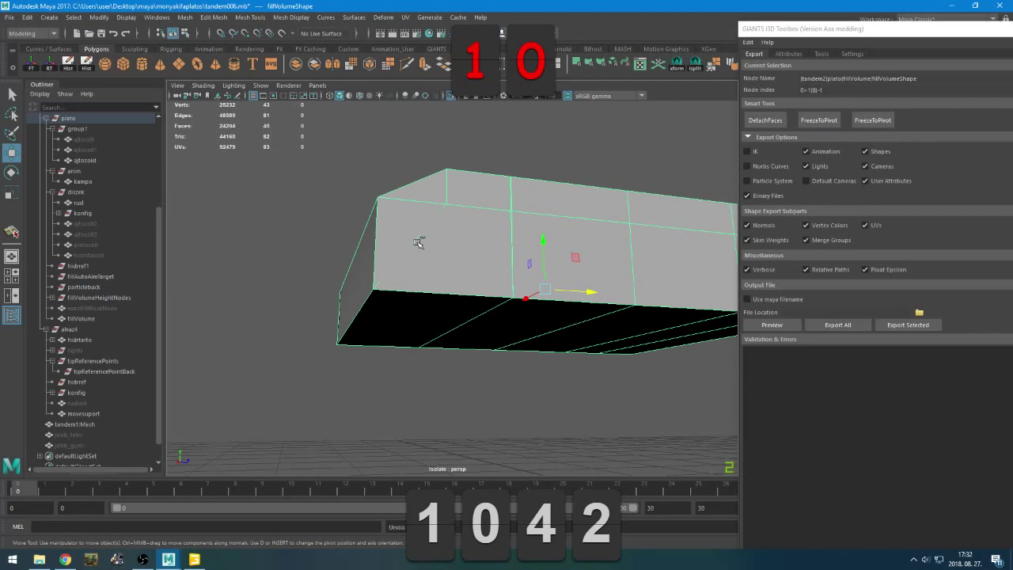
Try a single vertical Multi-Cut down the side face of fillVolume's sloped end, check the mesh, and undo it
left_click(691, 68)
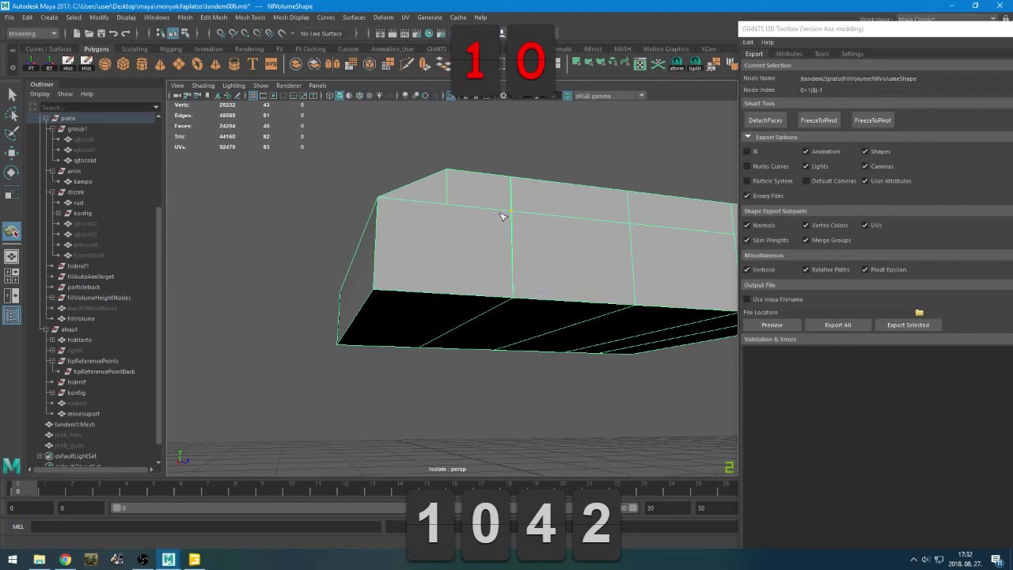
left_click(448, 288)
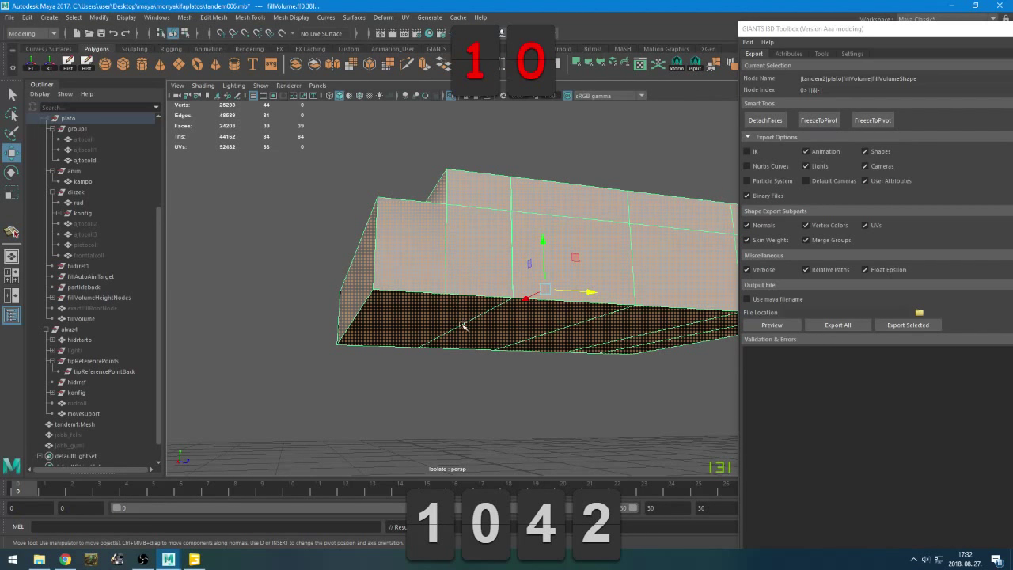
left_click_drag(464, 326, 399, 386, "alt")
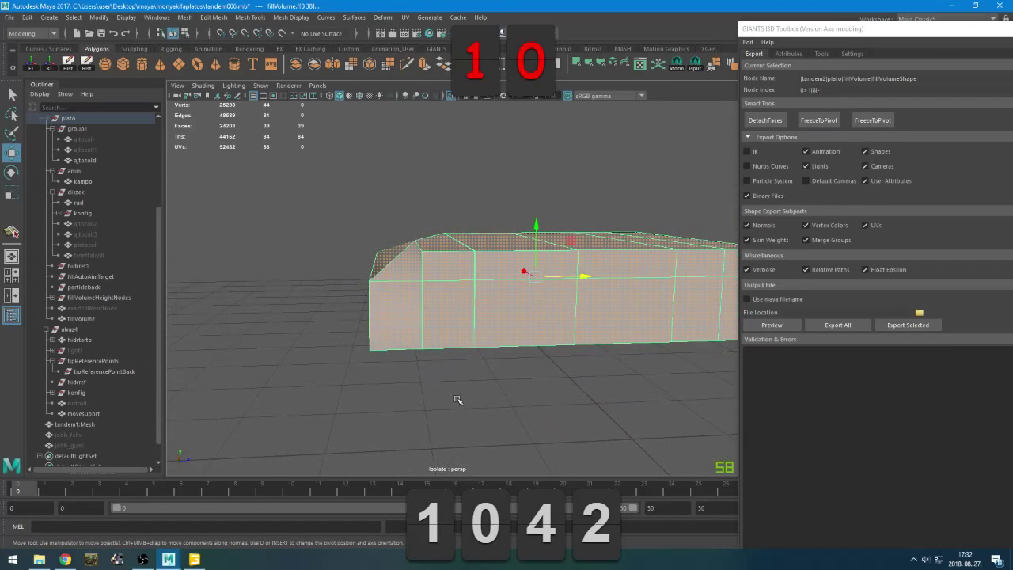
left_click_drag(457, 400, 359, 393, "alt")
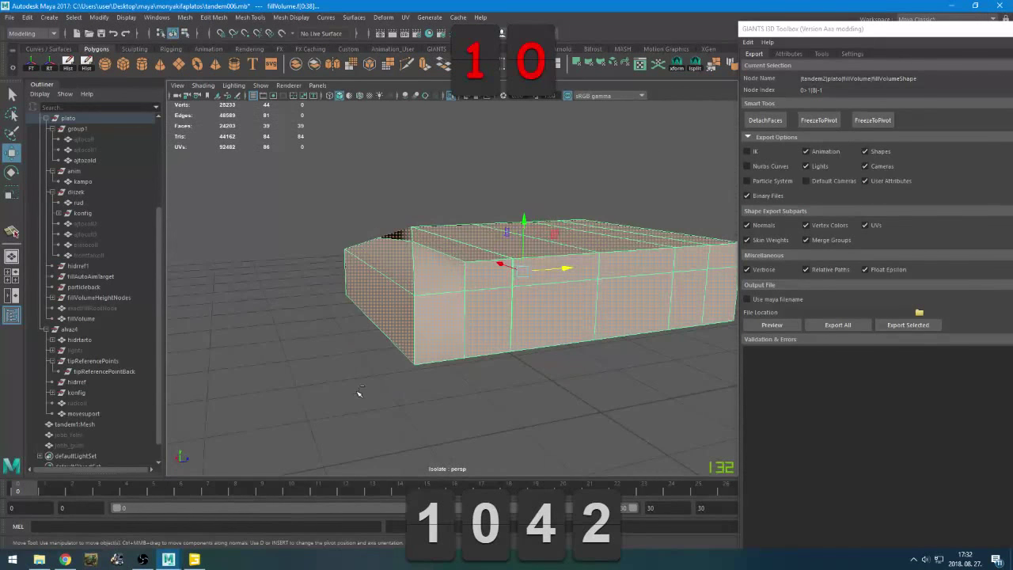
key("ctrl+z")
Inspect the vertices along both sides of fillVolume's sloped end by selecting the upper corner and middle side vertices
right_click_drag(210, 204, 177, 192)
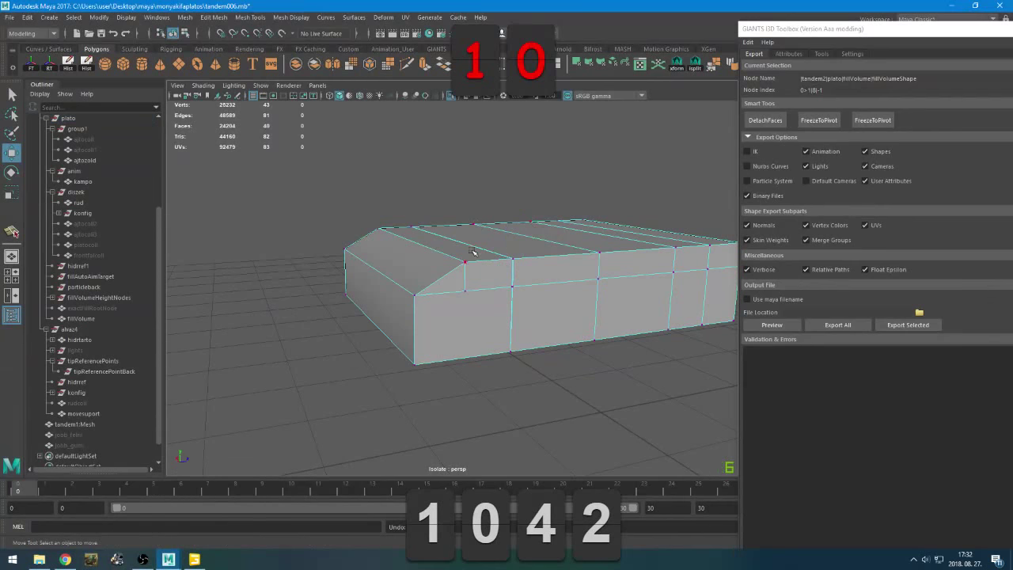
left_click(467, 259)
left_click_drag(467, 261, 456, 282, "alt")
left_click(430, 308)
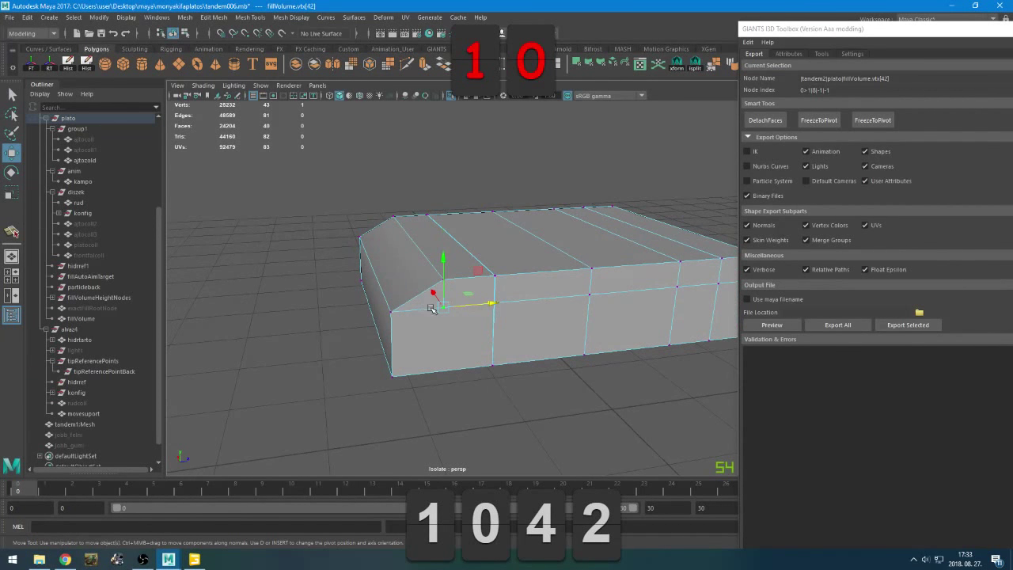
left_click_drag(383, 214, 408, 238)
left_click_drag(351, 263, 559, 264, "alt")
left_click(514, 314)
left_click(459, 282)
left_click(446, 295)
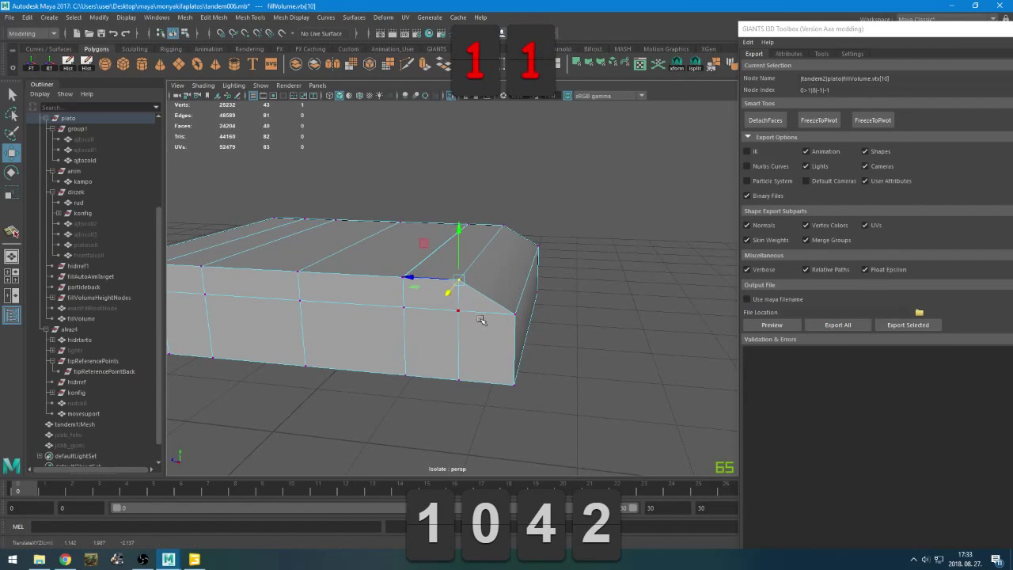
Examine the corner vertices of fillVolume's end face, selecting them individually, along the far edge and across the whole end section
scroll(498, 314, "up", 3)
left_click(578, 340)
left_click_drag(606, 351, 582, 343, "alt")
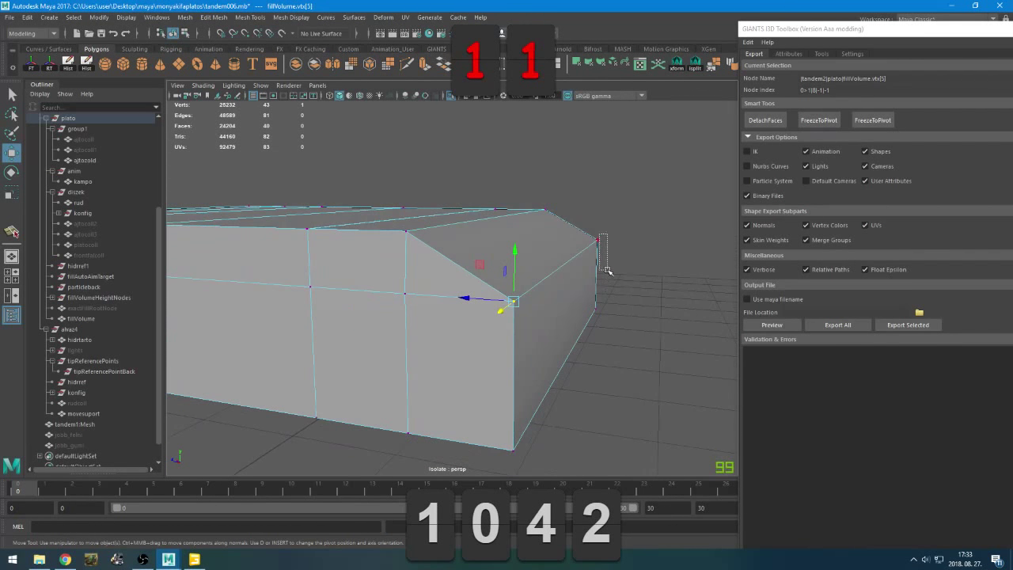
left_click_drag(608, 271, 559, 348)
left_click_drag(529, 406, 448, 473)
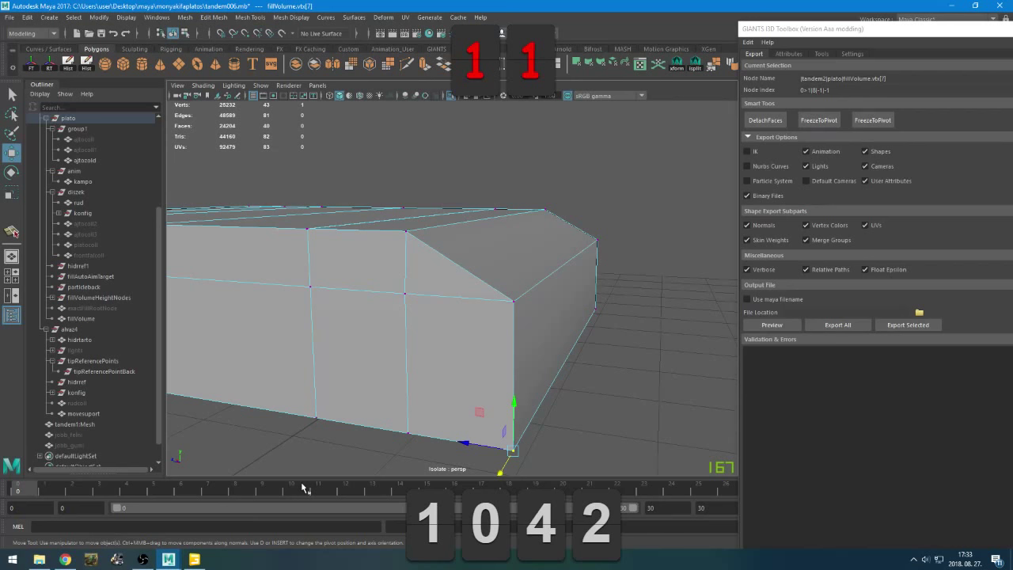
left_click(524, 310)
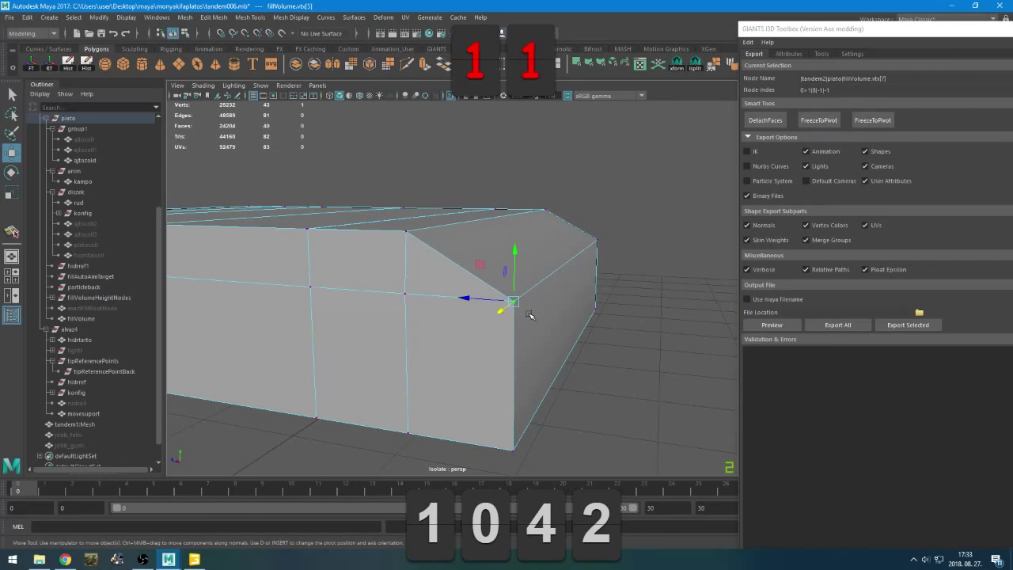
left_click_drag(561, 239, 642, 328)
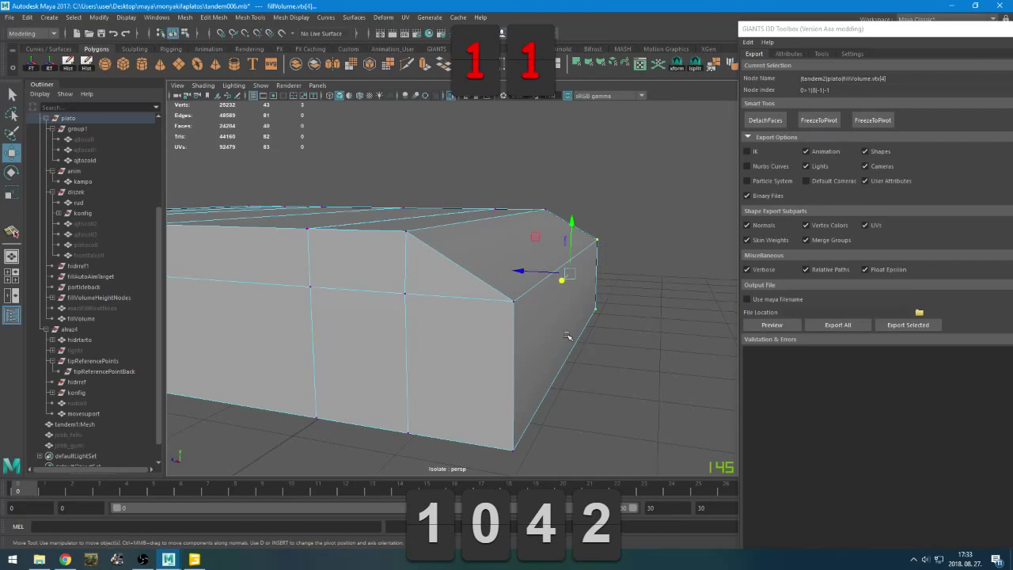
left_click_drag(684, 192, 392, 457)
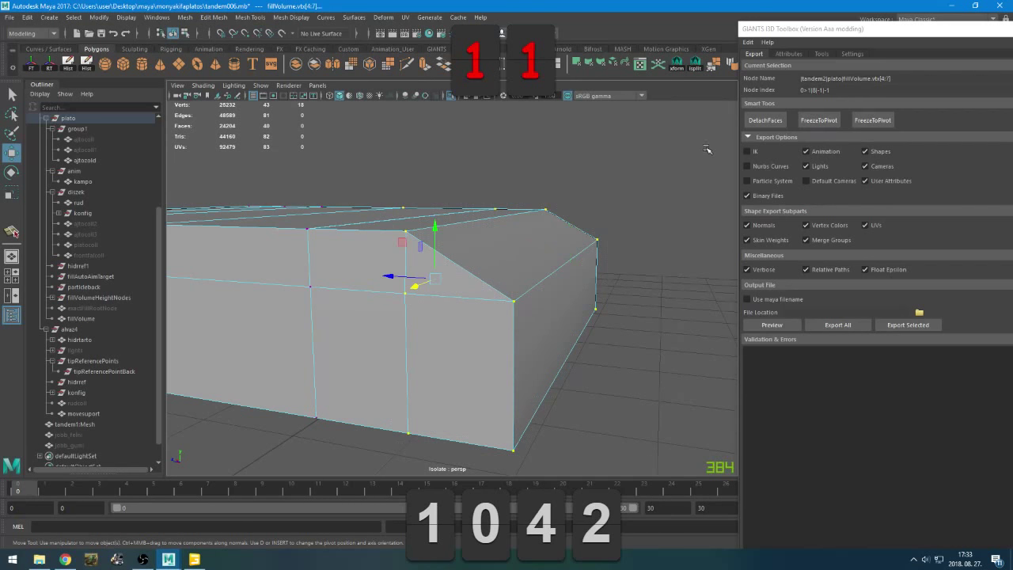
left_click(646, 171)
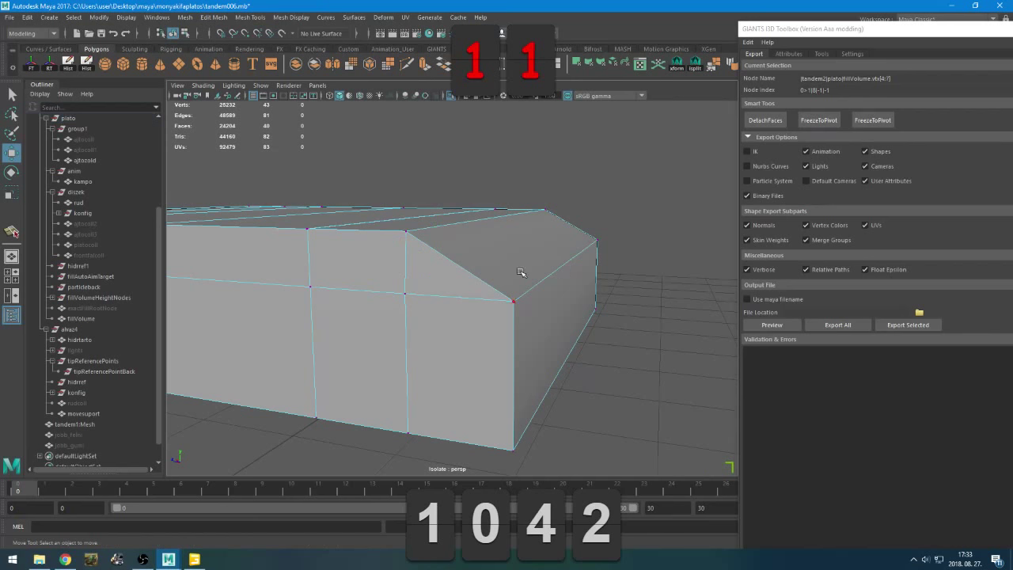
Return fillVolume to object mode, compare it with the full trailer, and isolate it again
right_click_drag(632, 168, 646, 159)
left_click_drag(631, 199, 422, 215, "alt")
key("ctrl+1")
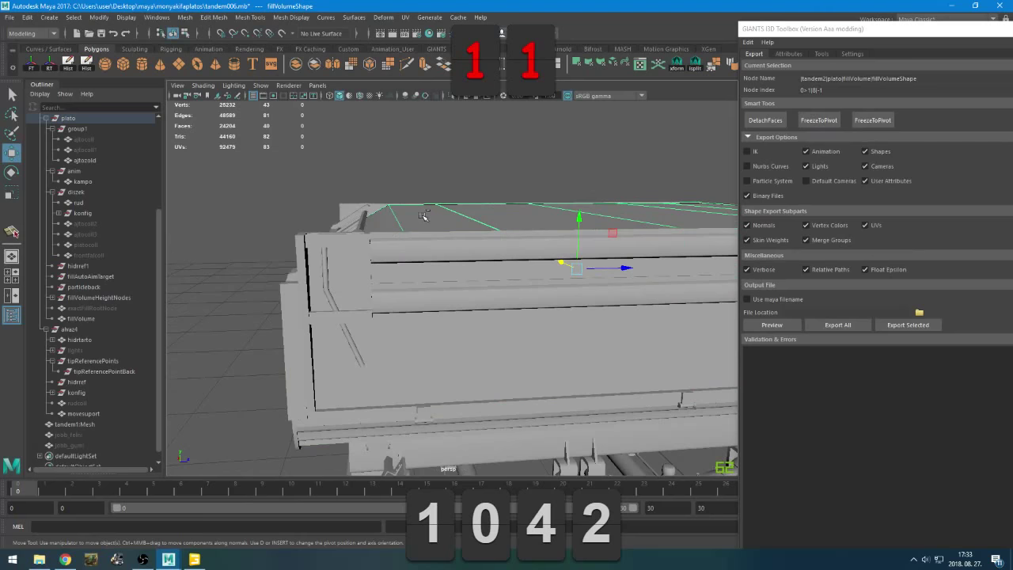
left_click_drag(445, 351, 461, 301, "alt")
key("ctrl+1")
Try to shift the upper edge of the doubled vertical line on fillVolume's side, and undo the move
scroll(423, 351, "up", 4)
scroll(486, 243, "up", 5)
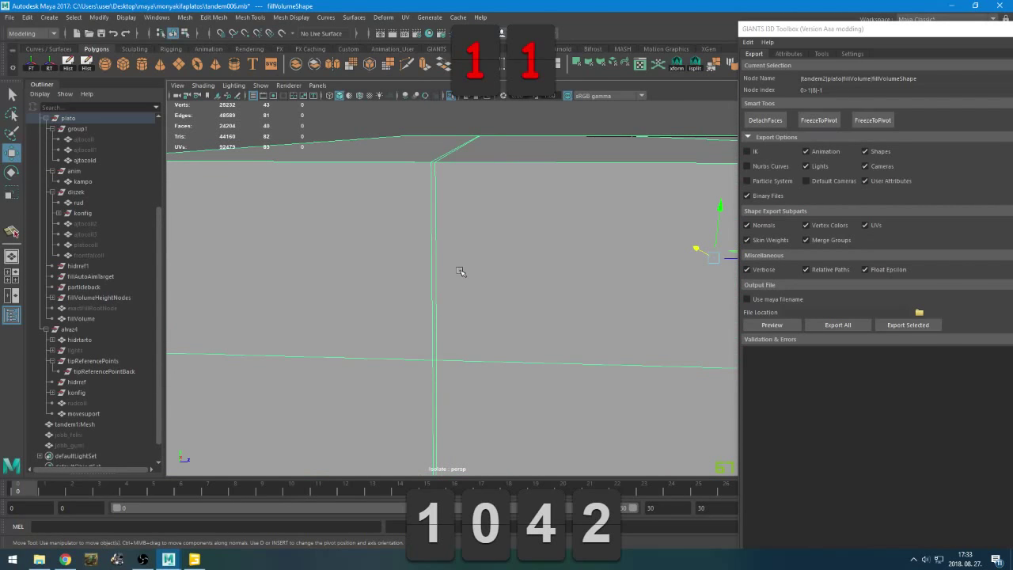
right_click_drag(513, 144, 511, 112)
left_click(433, 188)
scroll(475, 224, "down", 5)
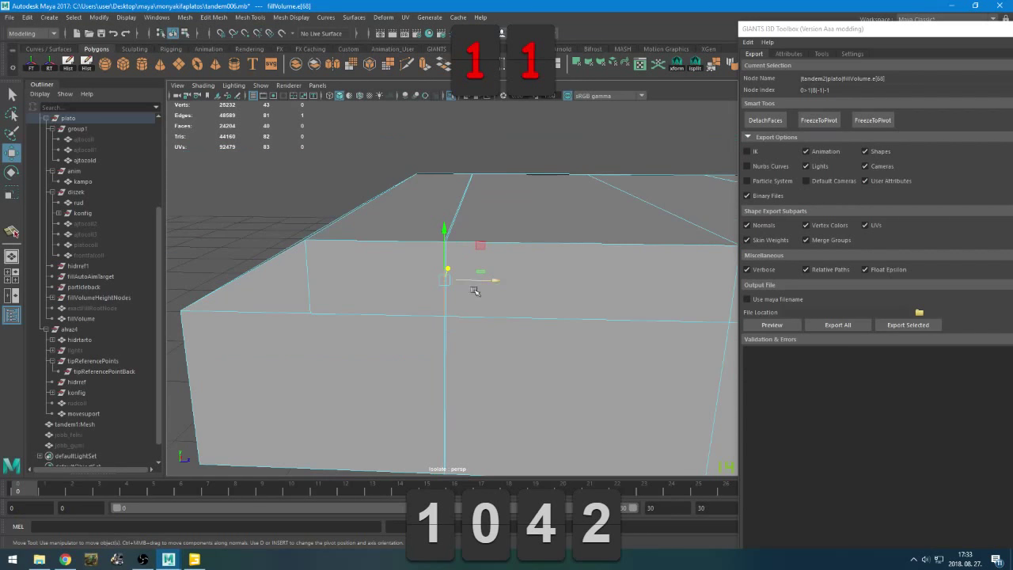
left_click_drag(478, 282, 454, 296)
key("ctrl+z")
Merge the duplicate vertices along fillVolume's doubled edge line at the near side's upper, middle and lower points and the far upper point
right_click_drag(525, 134, 492, 132)
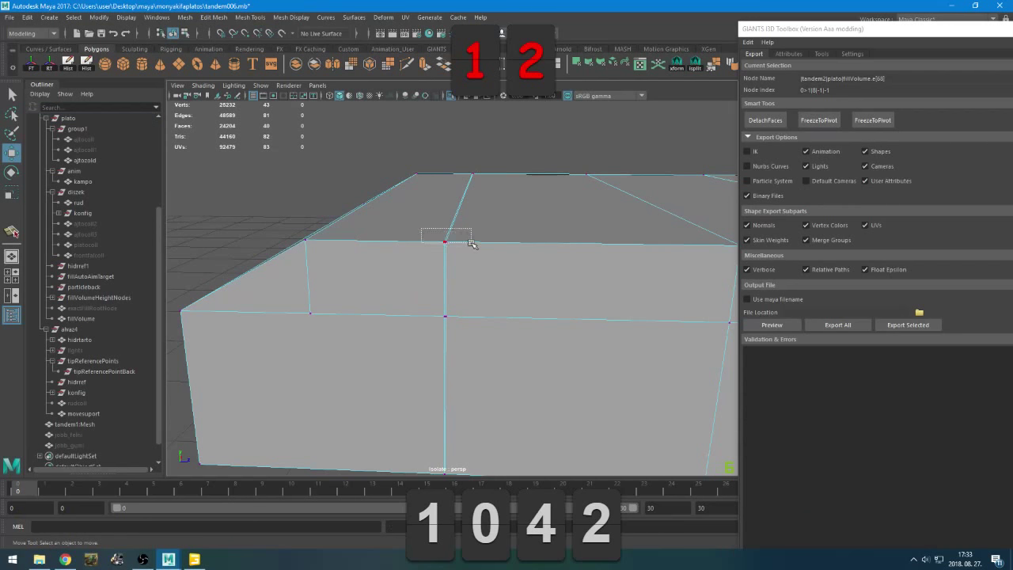
left_click_drag(471, 243, 471, 243)
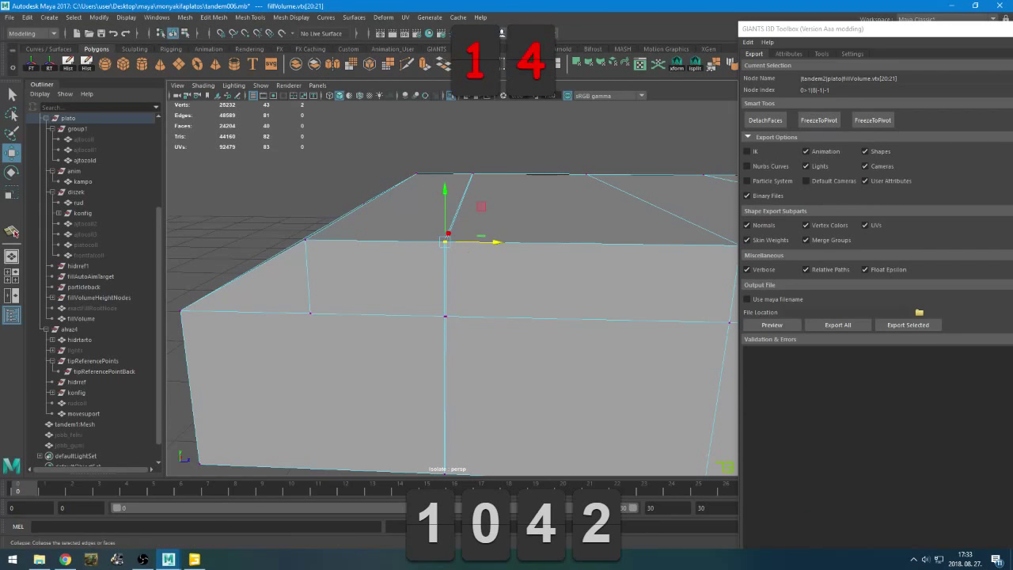
left_click(497, 64)
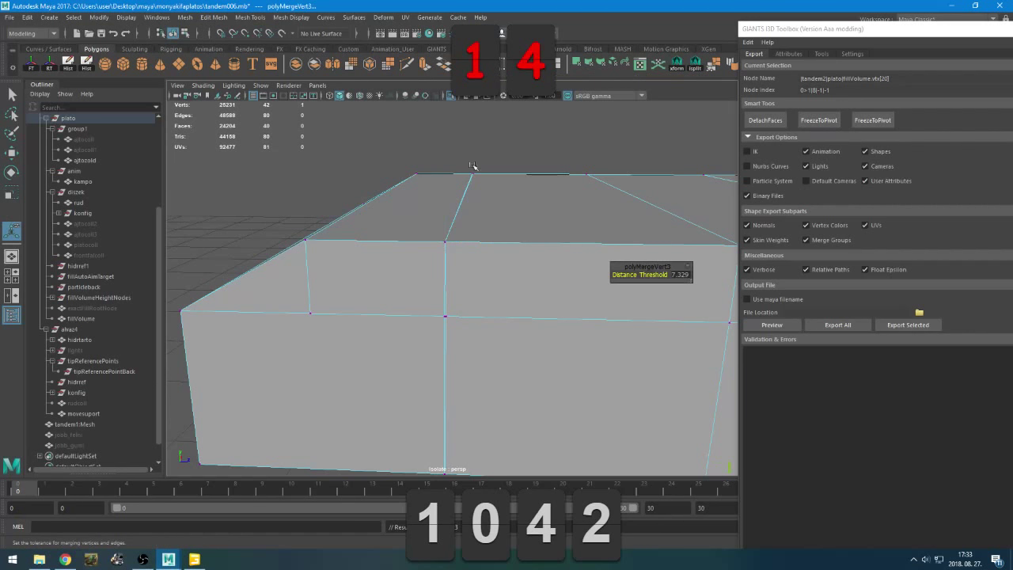
left_click_drag(469, 306, 414, 327)
key("g")
scroll(418, 335, "down", 3)
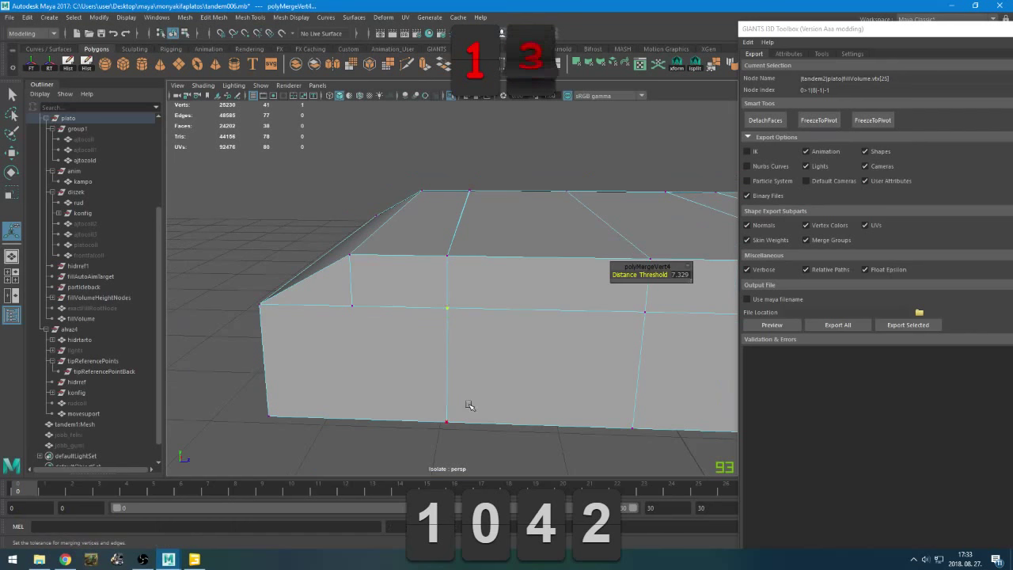
left_click_drag(470, 405, 404, 433)
key("g")
left_click_drag(494, 200, 456, 185)
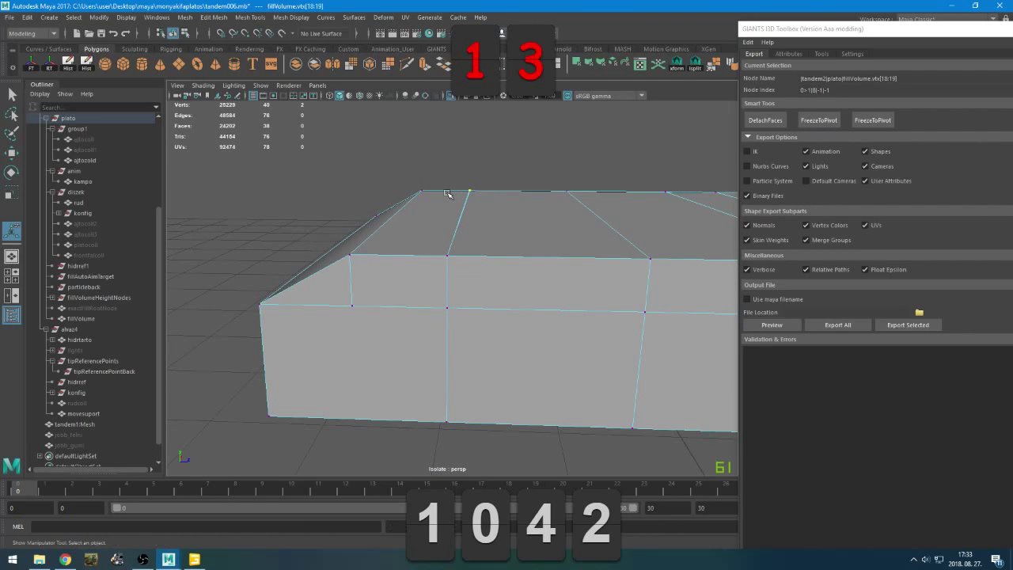
key("g")
Check the middle and lower vertices on fillVolume's opposite side for duplicates by box-selecting them
left_click_drag(459, 315, 391, 349, "alt")
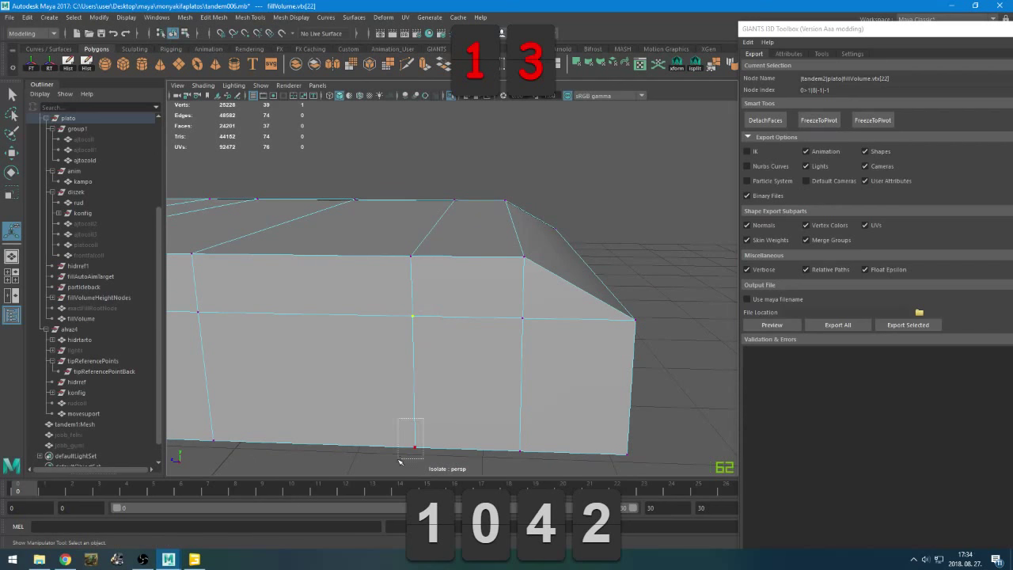
scroll(411, 419, "up", 5)
left_click_drag(436, 409, 443, 457)
Try another vertex merge at the upper corner where fillVolume's slope begins, and undo that merge
left_click_drag(487, 393, 346, 344, "alt")
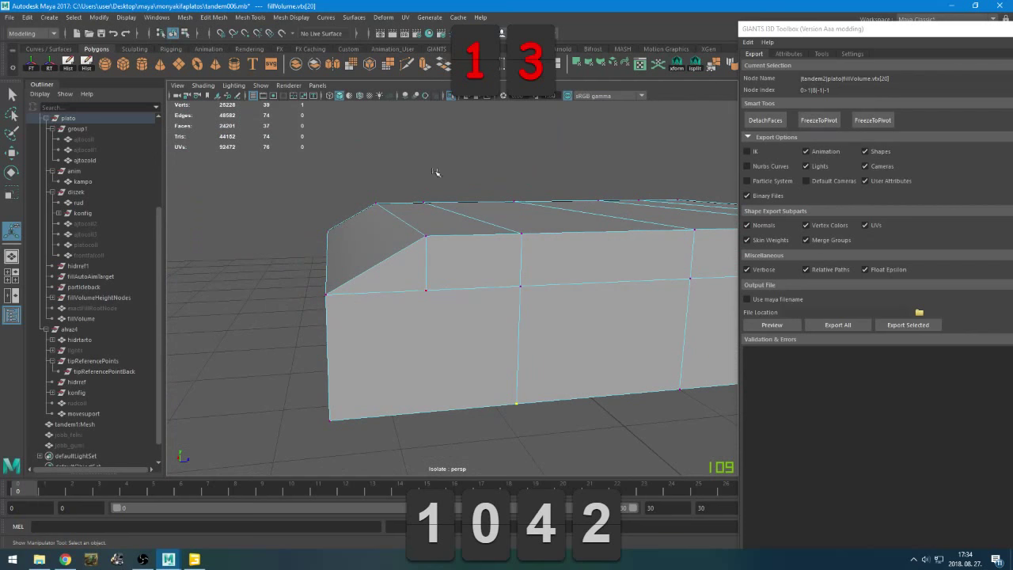
key("g")
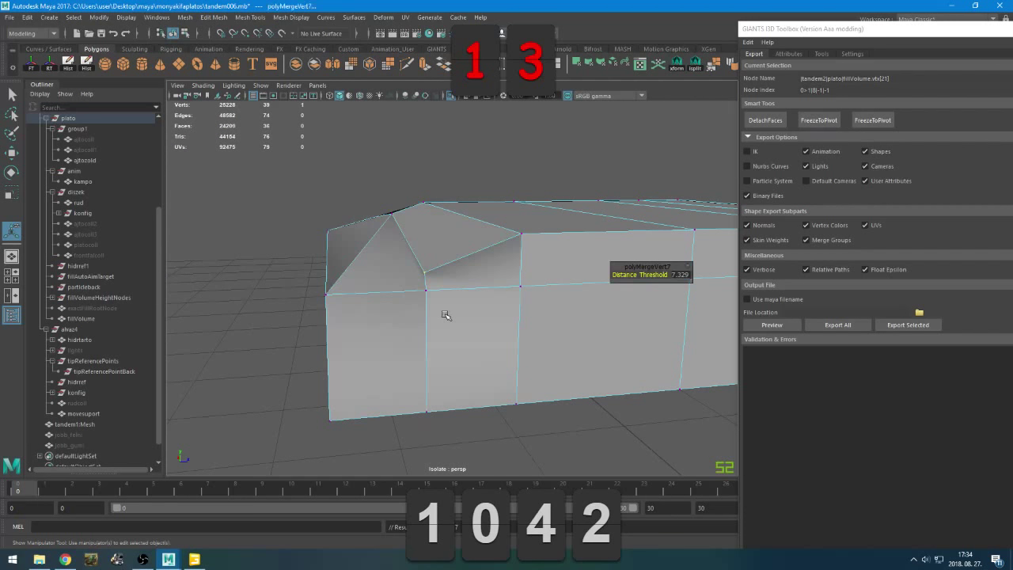
left_click_drag(446, 315, 413, 326, "alt")
key("ctrl+z")
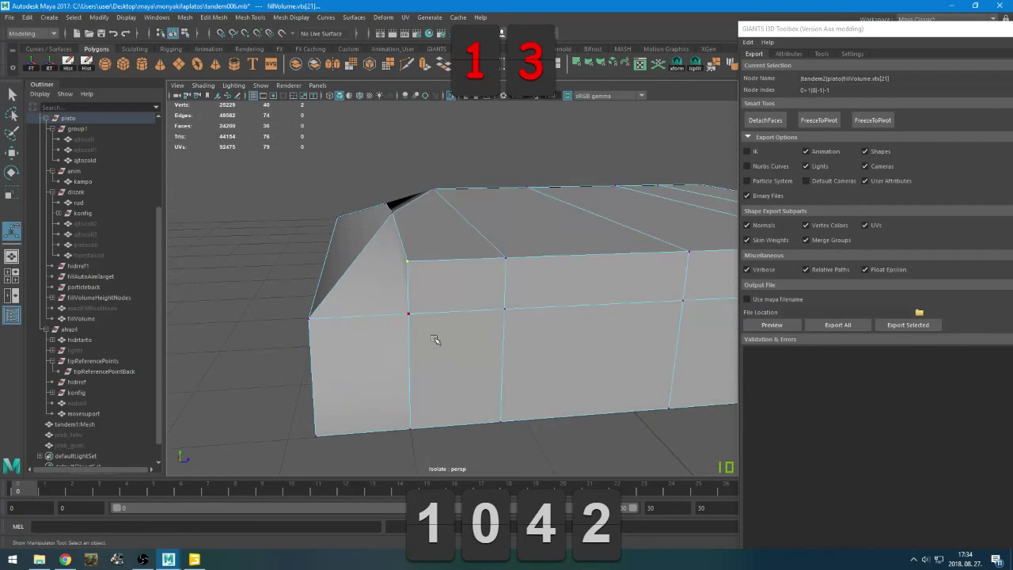
Try deleting the edges of fillVolume's whole sloped end section in wireframe display, and return to shaded display
right_click_drag(450, 286, 443, 230)
left_click(447, 309)
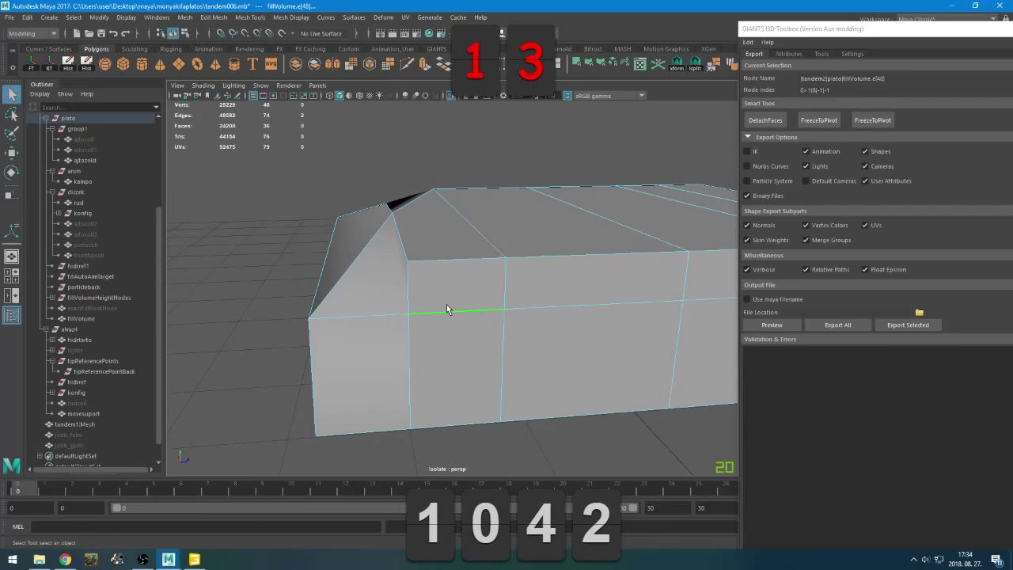
mouse_move(444, 330)
left_mouse_down("alt")
mouse_move(452, 317)
mouse_move(478, 321)
mouse_move(480, 339)
mouse_move(448, 380)
left_mouse_up("alt")
key("5")
key("4")
left_click(441, 388)
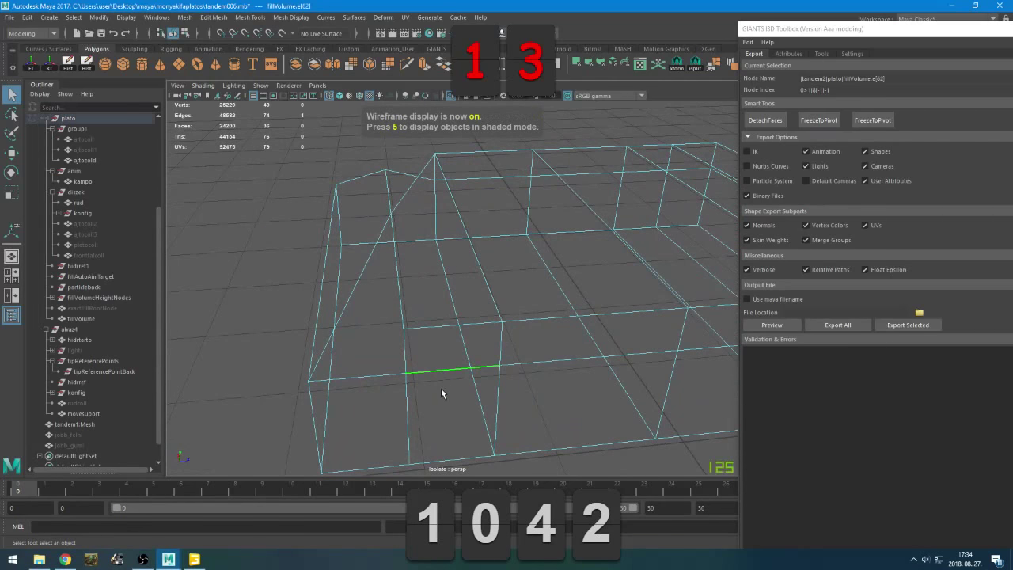
left_click(434, 345)
scroll(433, 349, "down", 3)
left_click_drag(342, 179, 431, 396)
key("Delete")
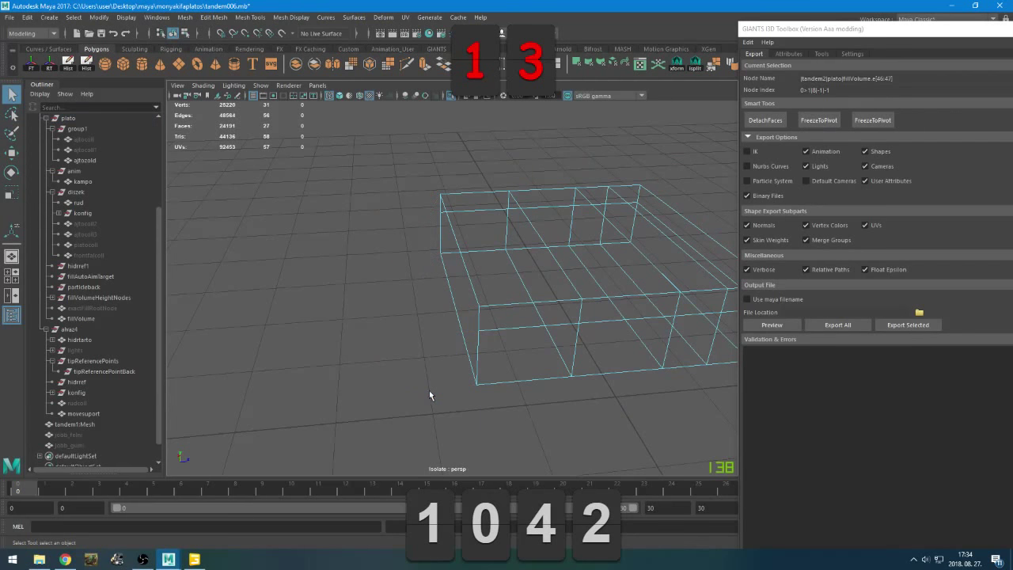
key("5")
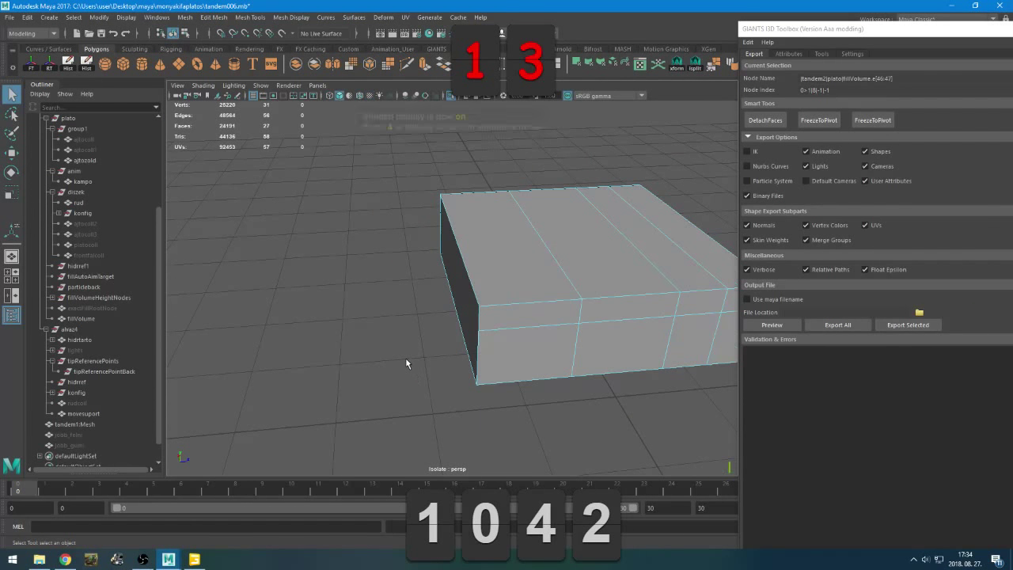
Select fillVolume's flat end face and check the mesh with the smooth preview on and off
mouse_move(352, 349)
left_mouse_down("alt")
mouse_move(493, 344)
mouse_move(563, 308)
left_mouse_up("alt")
right_click_drag(581, 244, 560, 240)
left_click(433, 277)
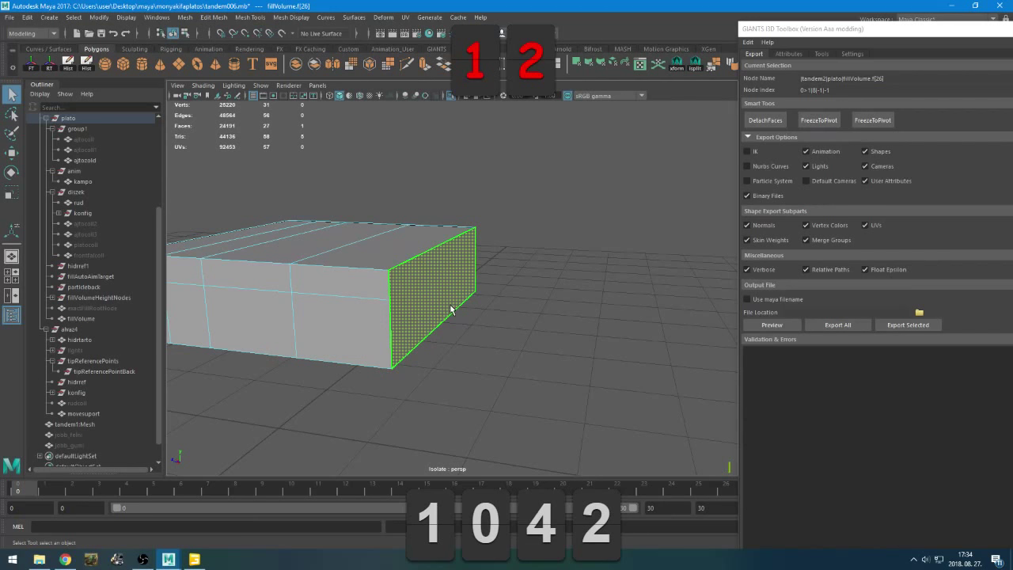
key("2")
key("1")
Save the scene as tandem007.mb
key("ctrl+shift+s")
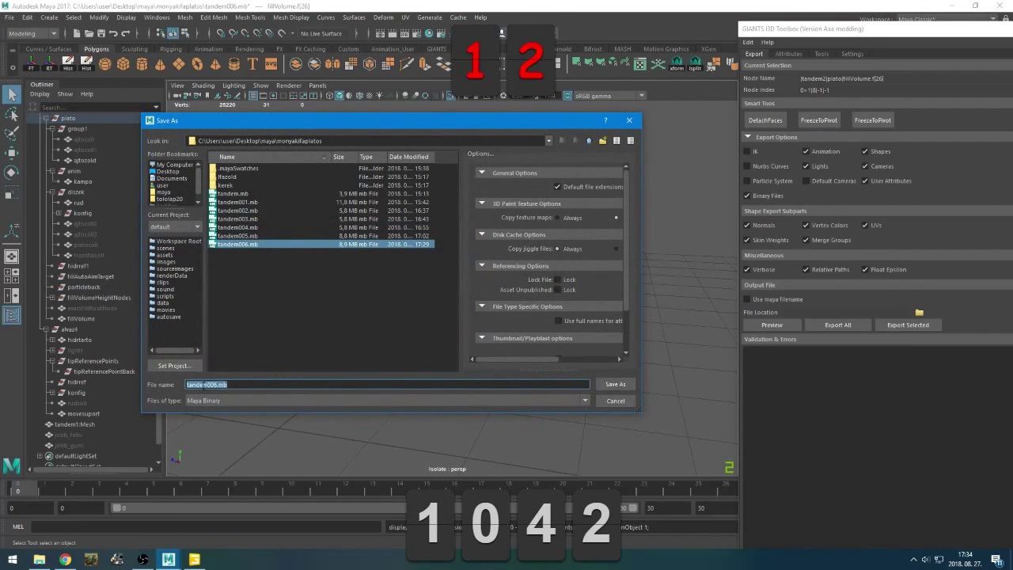
left_click(213, 385)
key("Delete")
type("7")
key("Return")
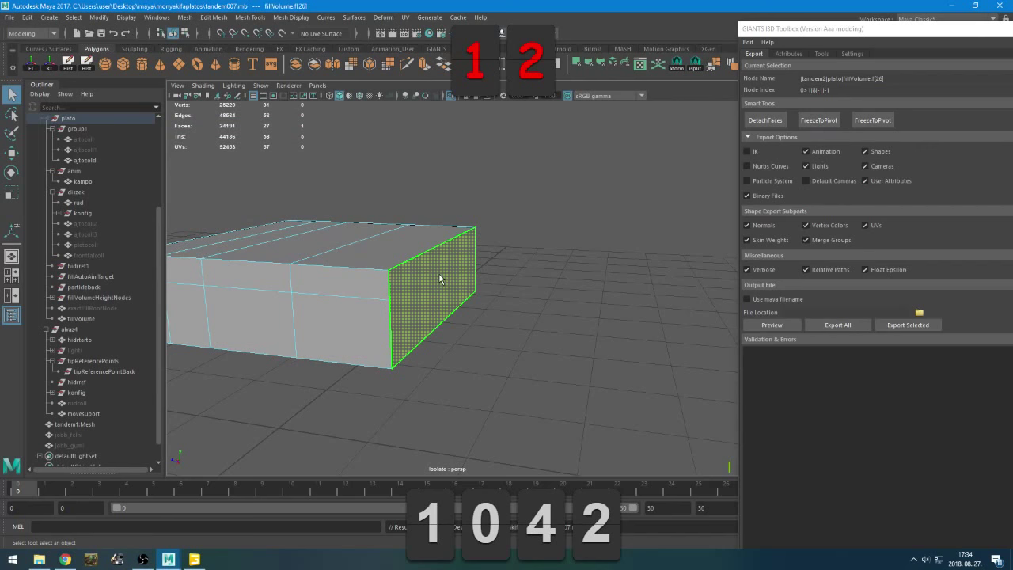
Try extruding fillVolume's end face with the surrounding trailer shown, and isolate the mesh again
key("ctrl+1")
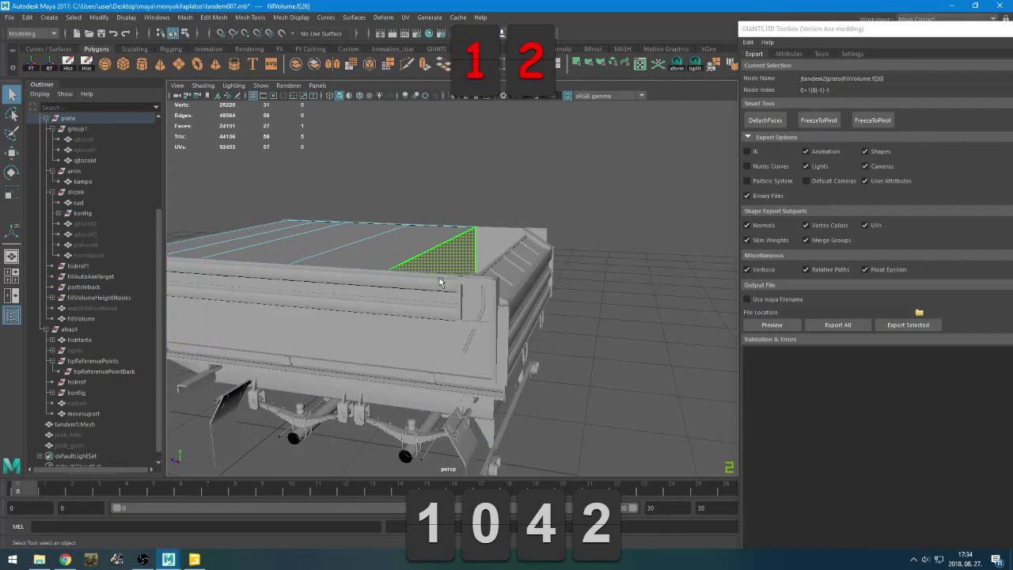
left_click_drag(439, 277, 519, 299, "alt")
key("ctrl+e")
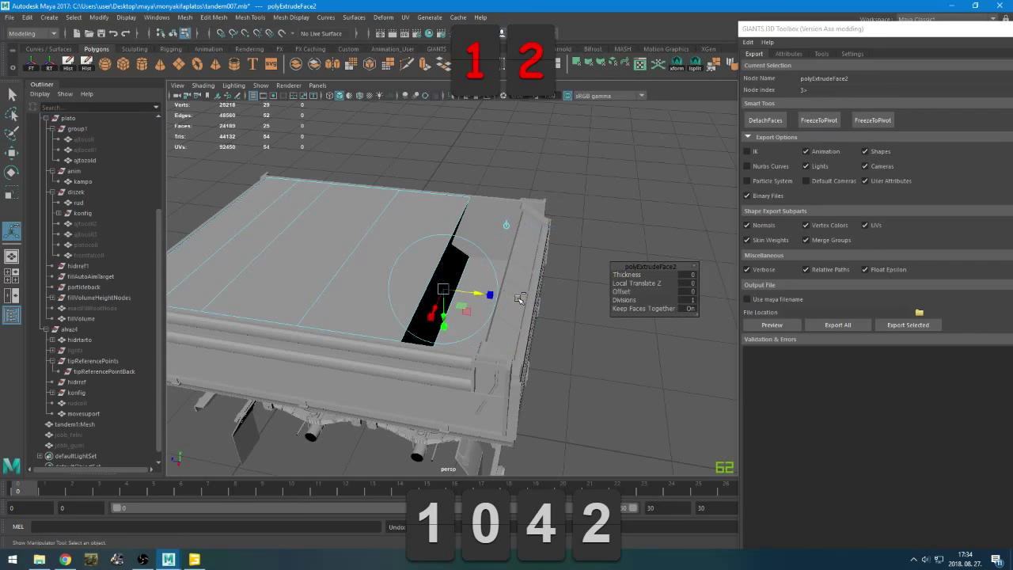
key("F8")
key("ctrl+1")
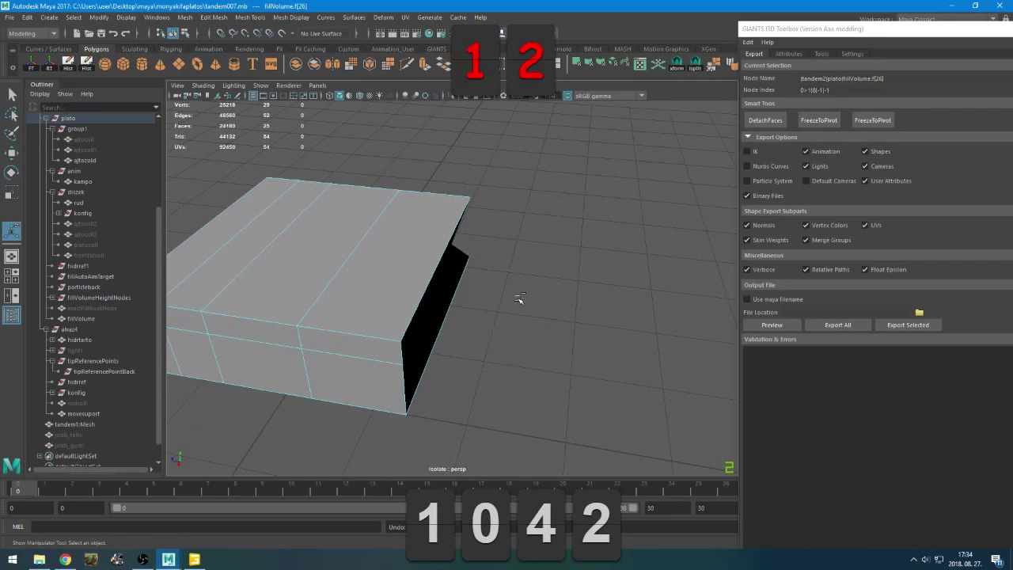
Check fillVolume with the smooth preview on and off, and undo the removal of its sloped end section
key("2")
left_click_drag(519, 300, 414, 301, "alt")
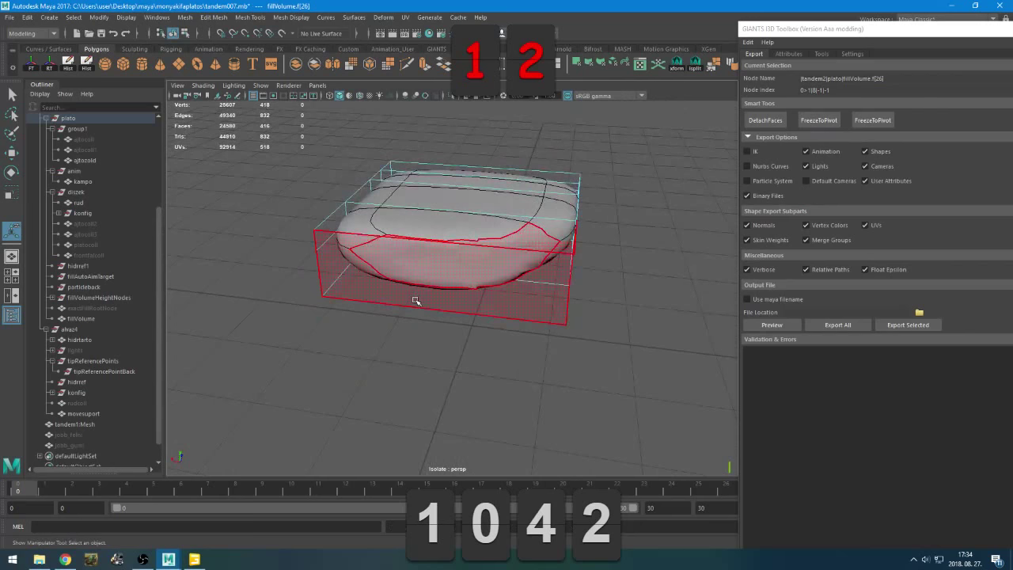
key("1")
left_click_drag(459, 335, 389, 316, "alt")
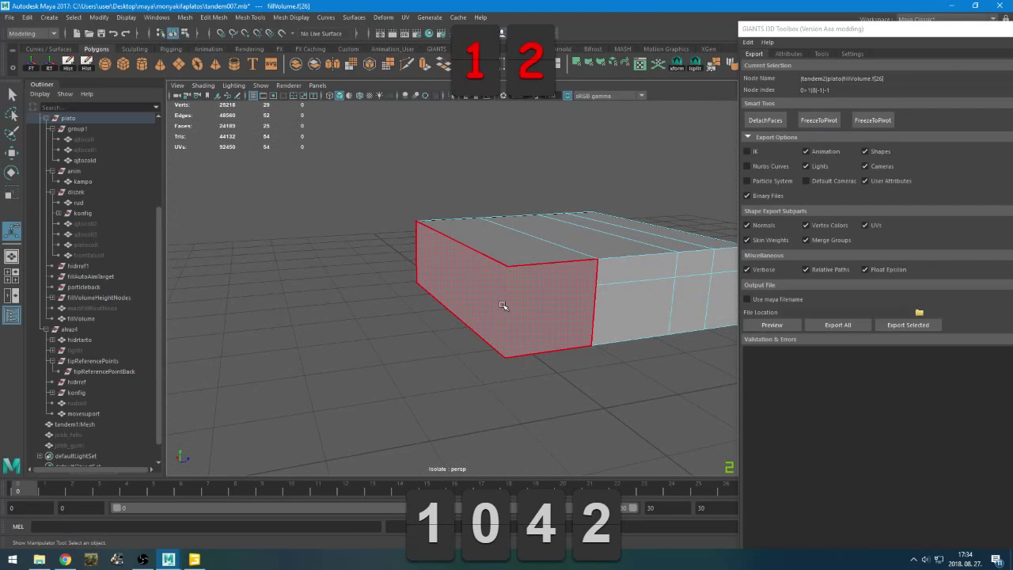
key("ctrl+z")
key("ctrl+z")
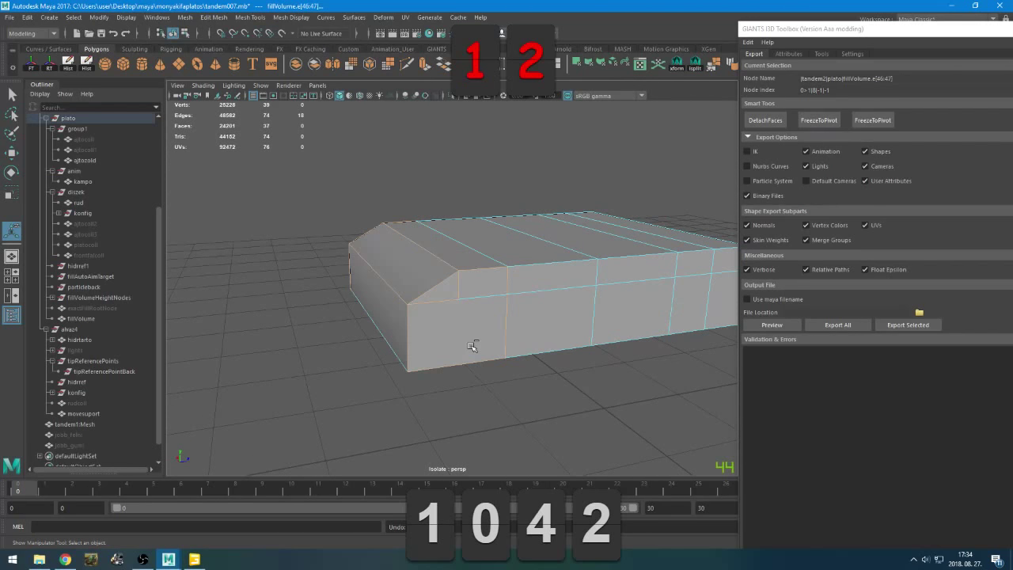
Try shifting the edge loop beside fillVolume's sloped end, and undo the move
left_click(401, 399)
scroll(403, 402, "up", 5)
left_click_drag(412, 409, 459, 371, "alt")
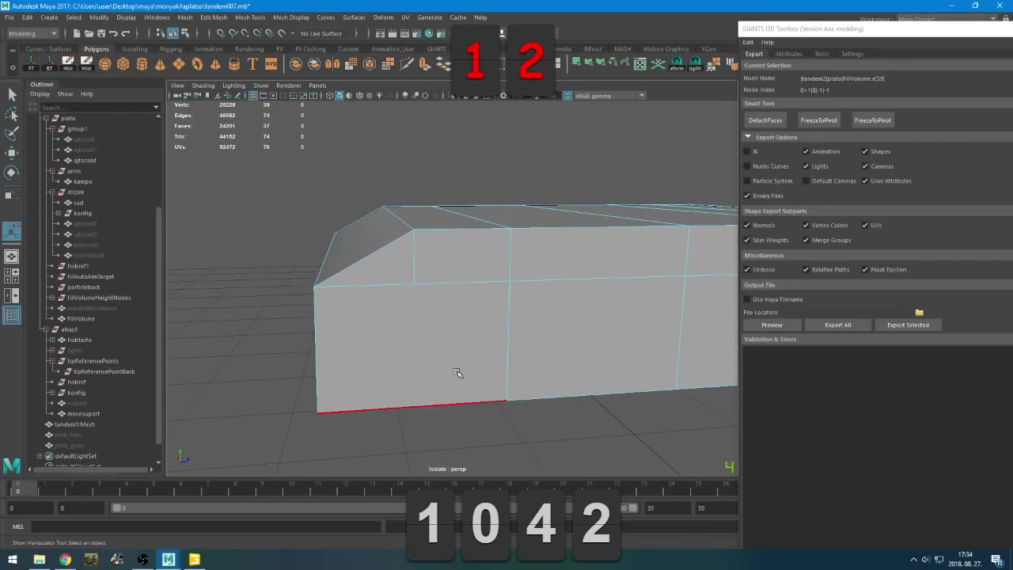
middle_click_drag(459, 371, 374, 361, "alt")
left_click(431, 261)
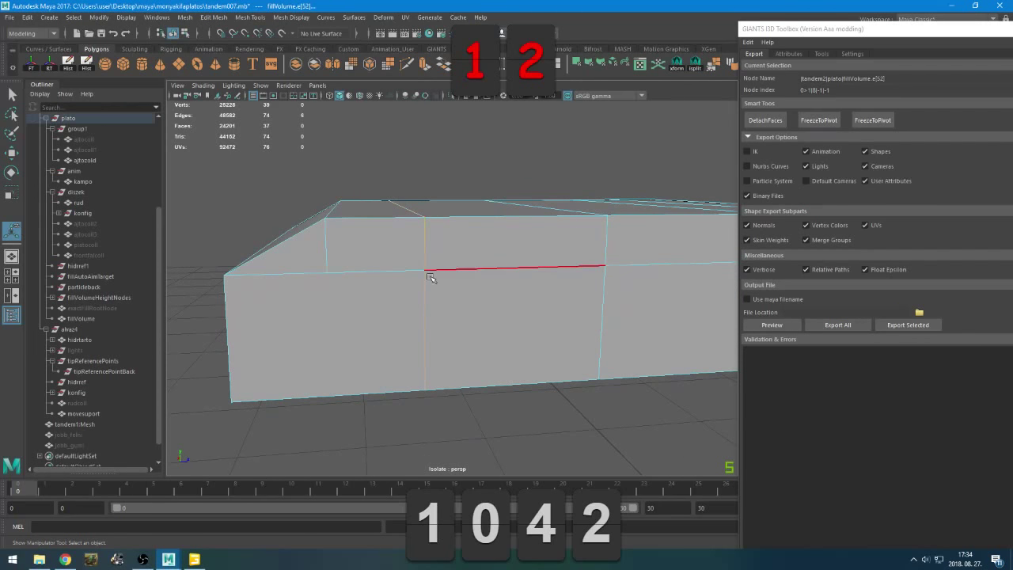
left_click_drag(430, 272, 415, 343, "alt")
key("w")
double_click(405, 331)
left_click_drag(405, 257, 385, 263)
key("ctrl+z")
left_click_drag(388, 351, 376, 333, "alt")
Examine the individual vertices along fillVolume's side wall next to the sloped end
right_click_drag(452, 154, 403, 154)
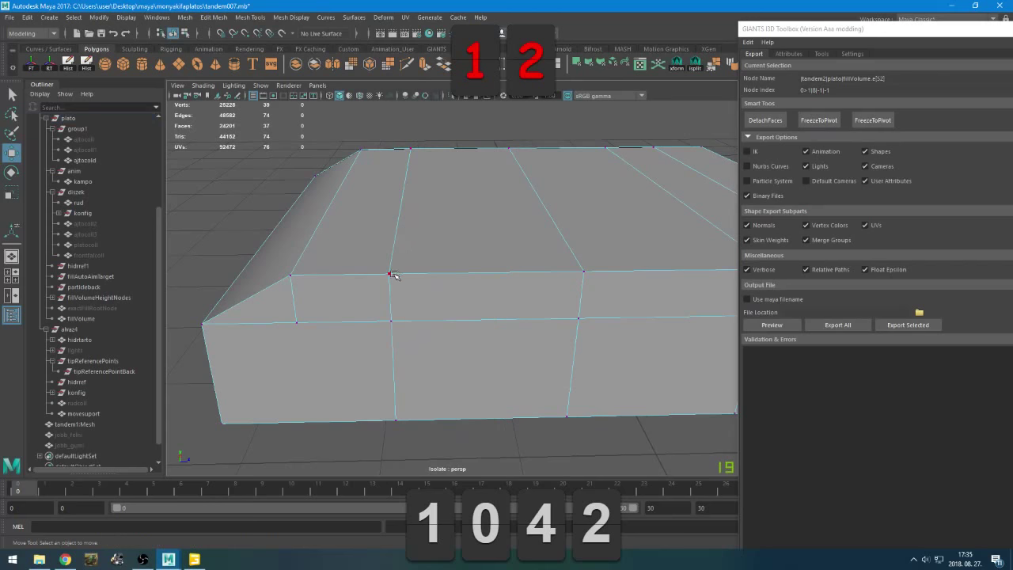
left_click_drag(375, 264, 402, 320)
scroll(402, 320, "down", 2)
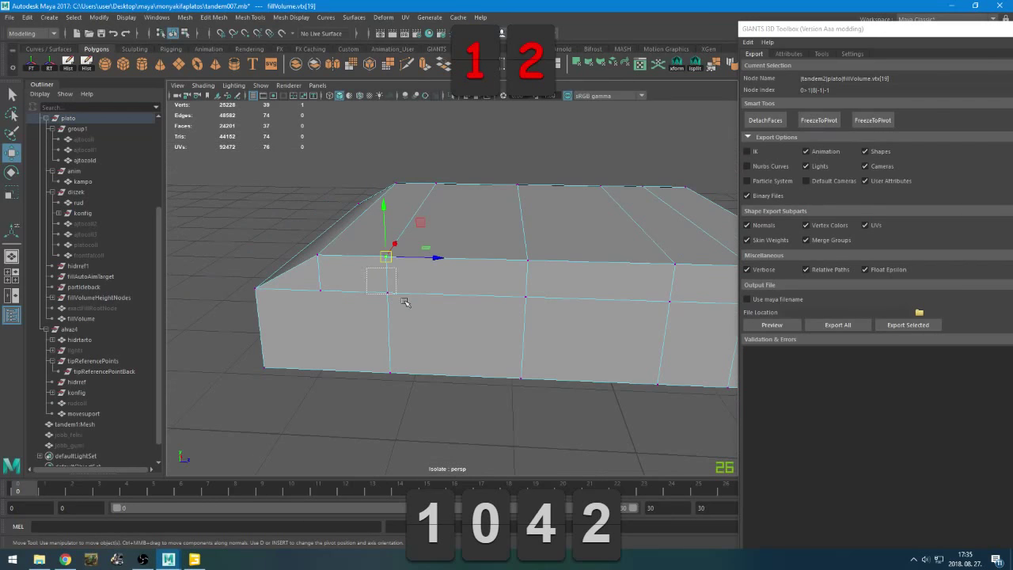
left_click_drag(420, 198, 475, 285)
right_click_drag(475, 285, 468, 349, "alt")
left_click_drag(468, 348, 529, 430)
left_click_drag(542, 361, 336, 349, "alt")
left_click(394, 396)
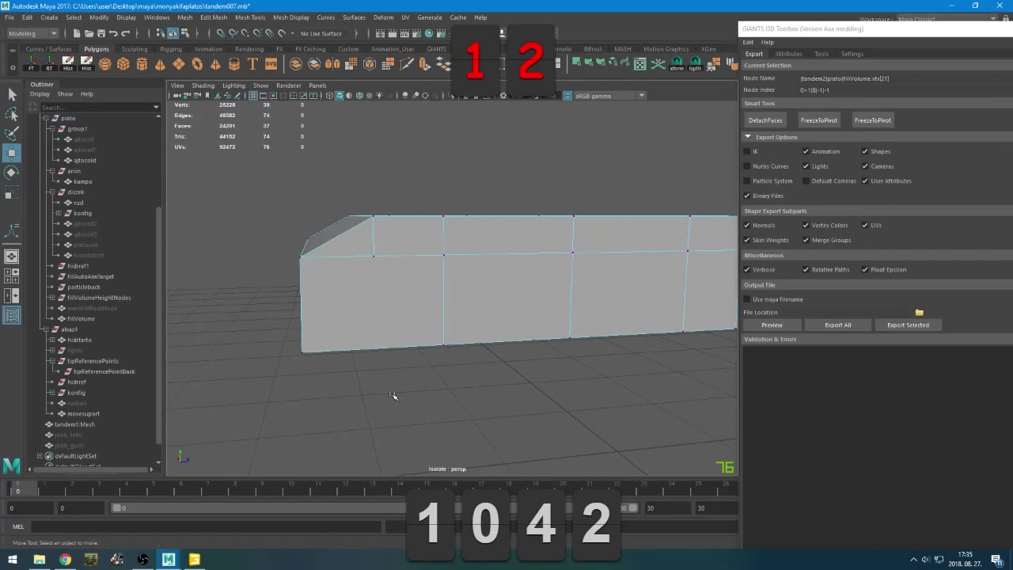
left_click(694, 65)
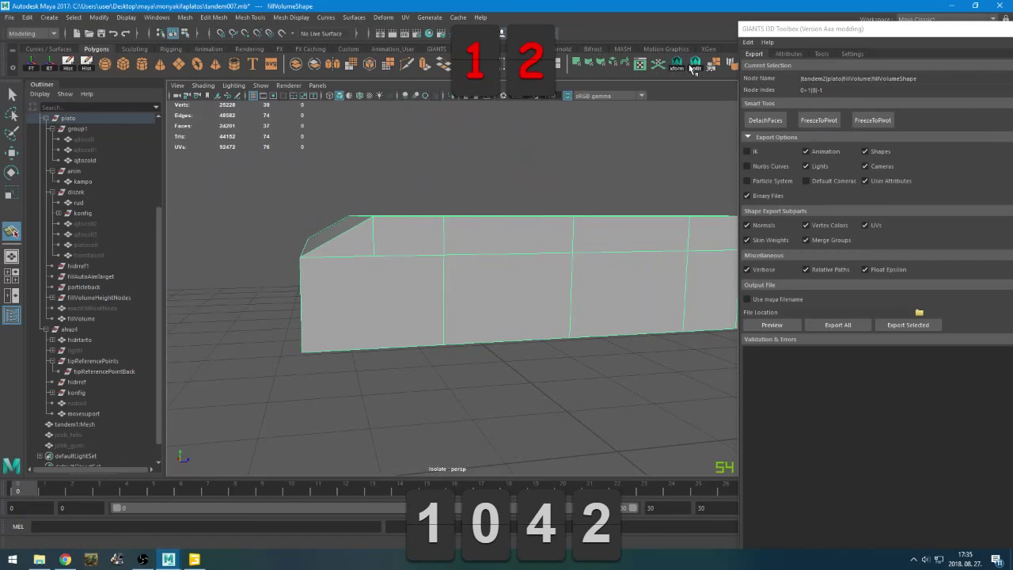
left_click(382, 262)
key("ctrl+z")
key("ctrl+z")
key("ctrl+z")
Cut a new edge across fillVolume's underside near the sloped end with Multi-Cut, joining the two opposite bottom-edge vertices
left_click_drag(394, 327, 407, 176, "alt")
key("y")
left_click(382, 172)
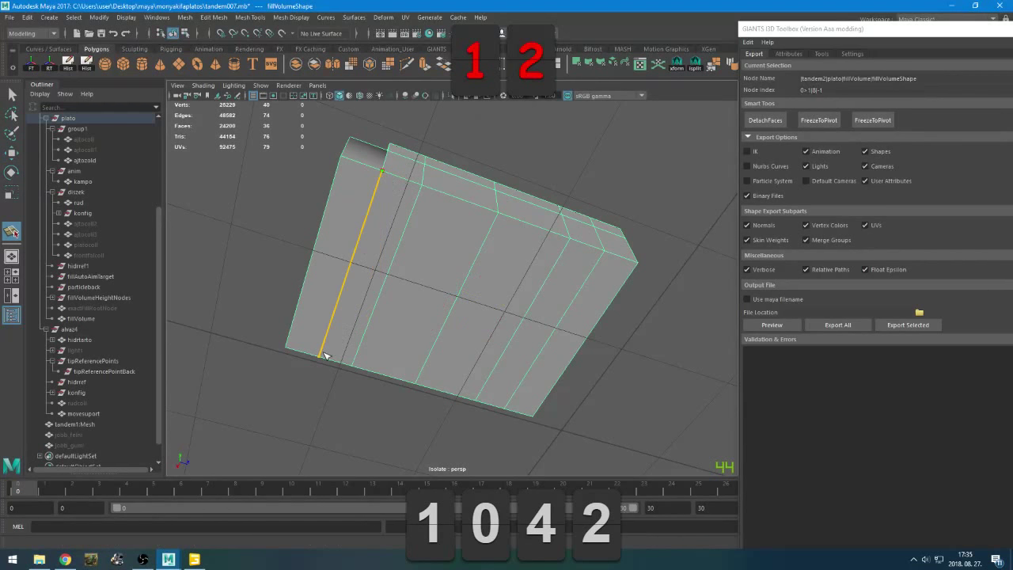
left_click(320, 355)
key("w")
left_click_drag(338, 298, 522, 338, "alt")
left_click(359, 316)
Delete the stray diagonal edge running across fillVolume's sloped end
scroll(523, 294, "up", 4)
left_click_drag(522, 294, 464, 310, "alt")
right_click_drag(553, 255, 552, 226)
left_click(545, 258)
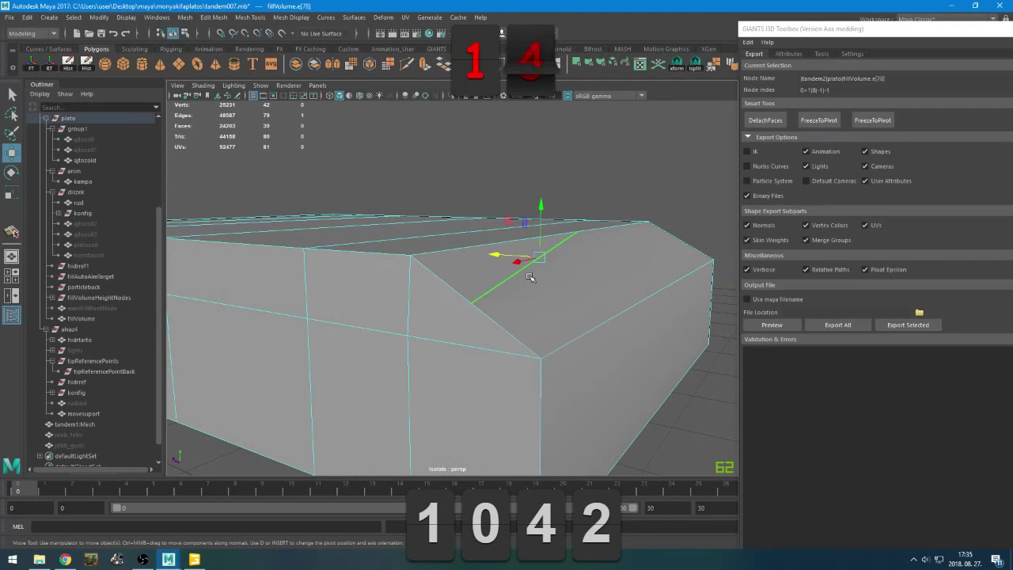
key("Delete")
Delete the stray vertex in the middle of the upper edge of fillVolume's slope
left_click(572, 241)
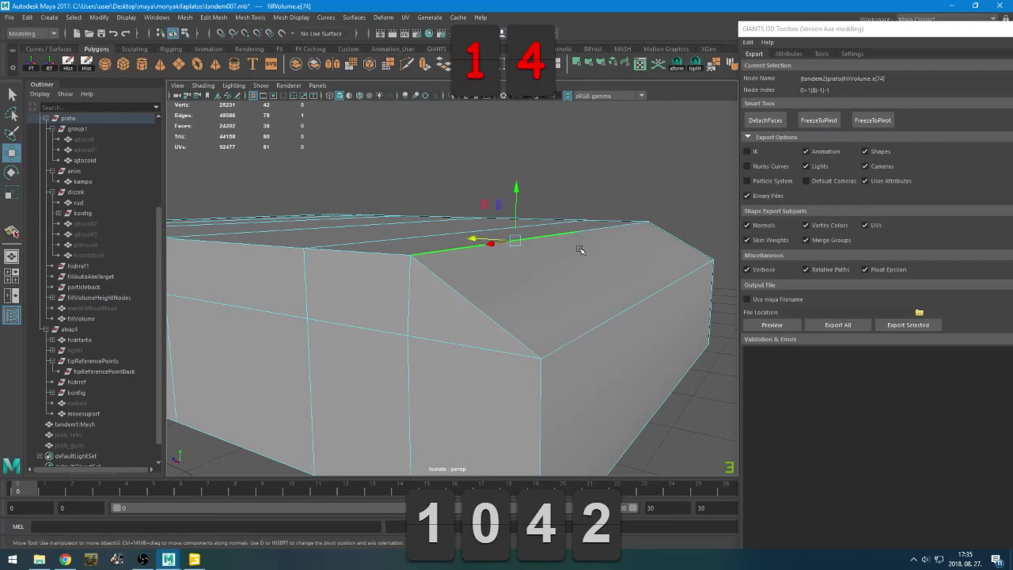
key("f")
right_click_drag(531, 245, 533, 218)
right_click_drag(478, 286, 421, 261)
left_click(455, 315)
key("f")
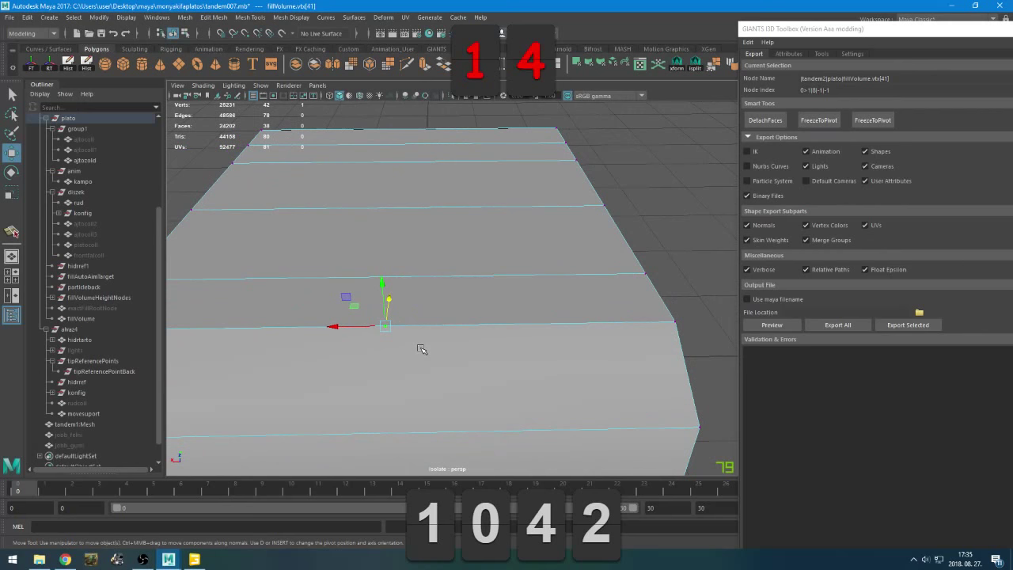
key("Delete")
scroll(444, 330, "down", 2)
left_click_drag(446, 330, 414, 286, "alt")
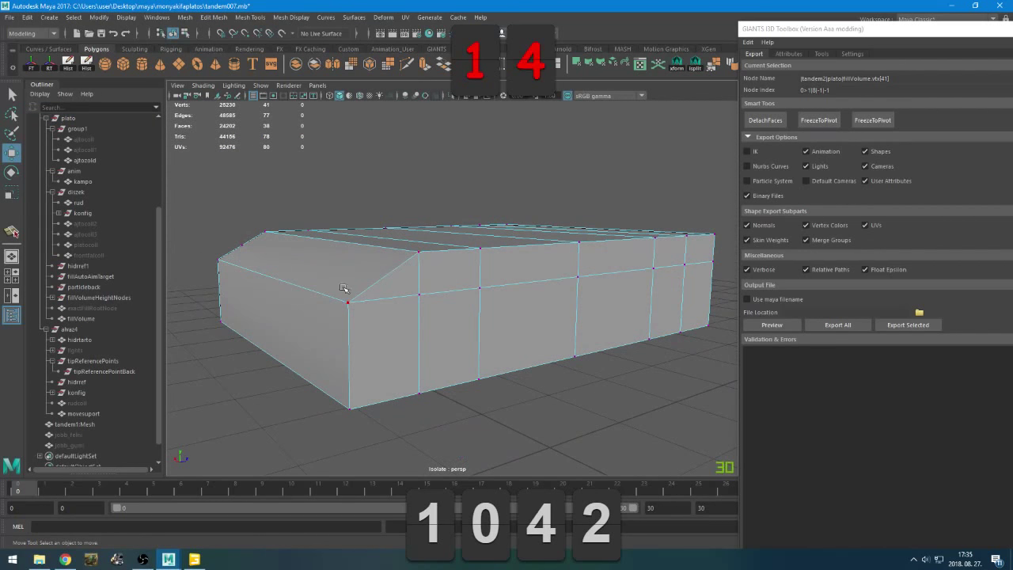
Check the vertices around fillVolume's sloped corner, including the one on the side's horizontal edge
left_click_drag(344, 288, 441, 339, "alt")
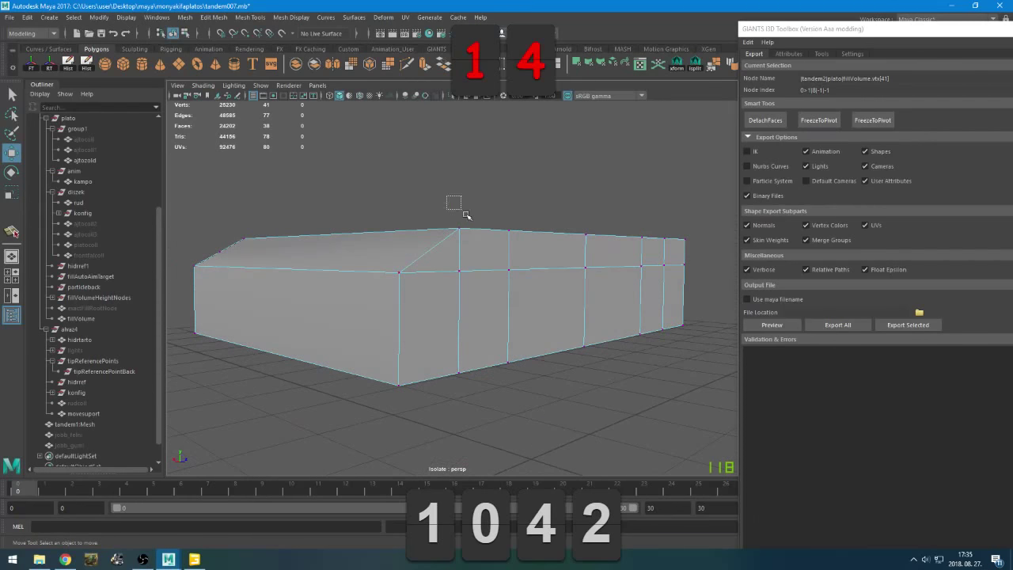
left_click_drag(466, 216, 476, 242)
left_click(461, 269)
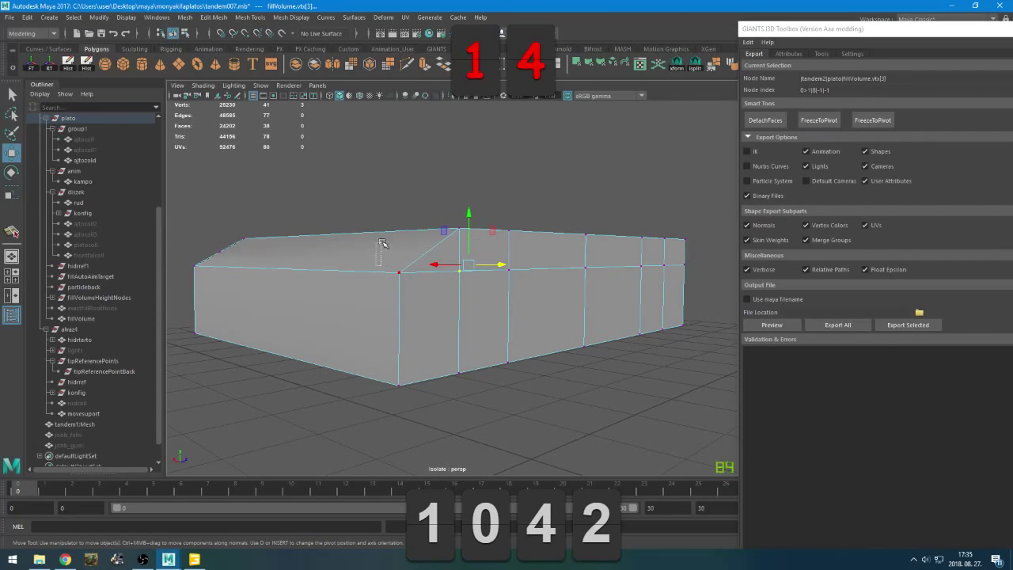
left_click(424, 258)
left_click(453, 271)
scroll(437, 303, "up", 3)
left_click_drag(437, 302, 422, 340, "alt")
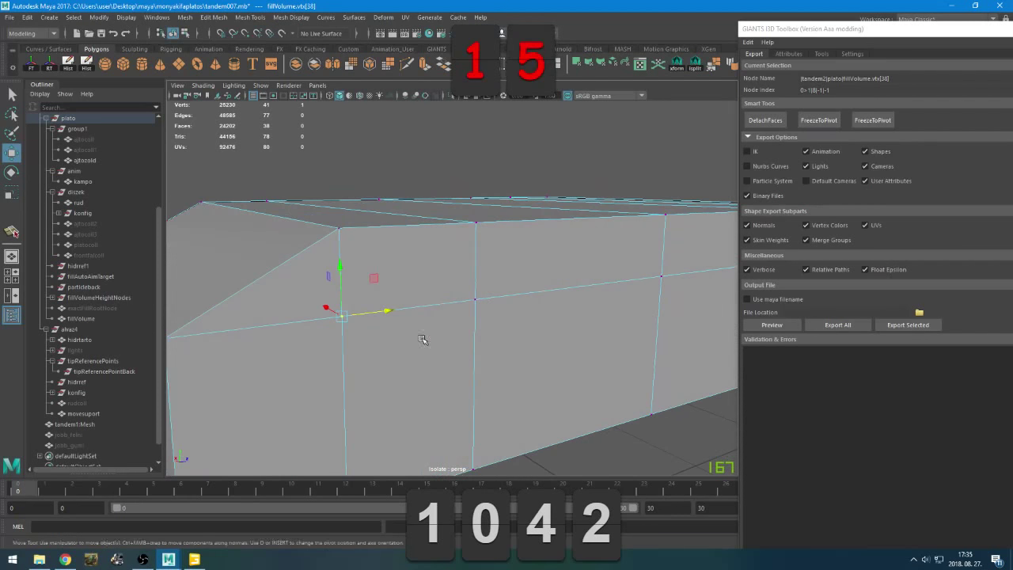
Weld the stray vertex on fillVolume's slanted side edge onto the slope's lower corner vertex with Target Weld
left_click(500, 65)
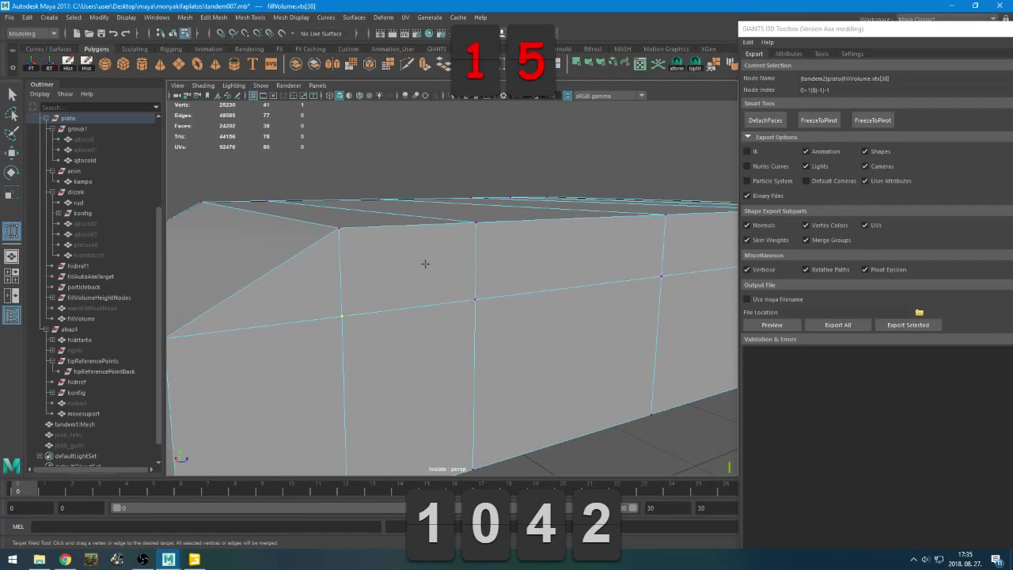
scroll(425, 264, "down", 4)
left_click_drag(362, 274, 520, 262, "alt")
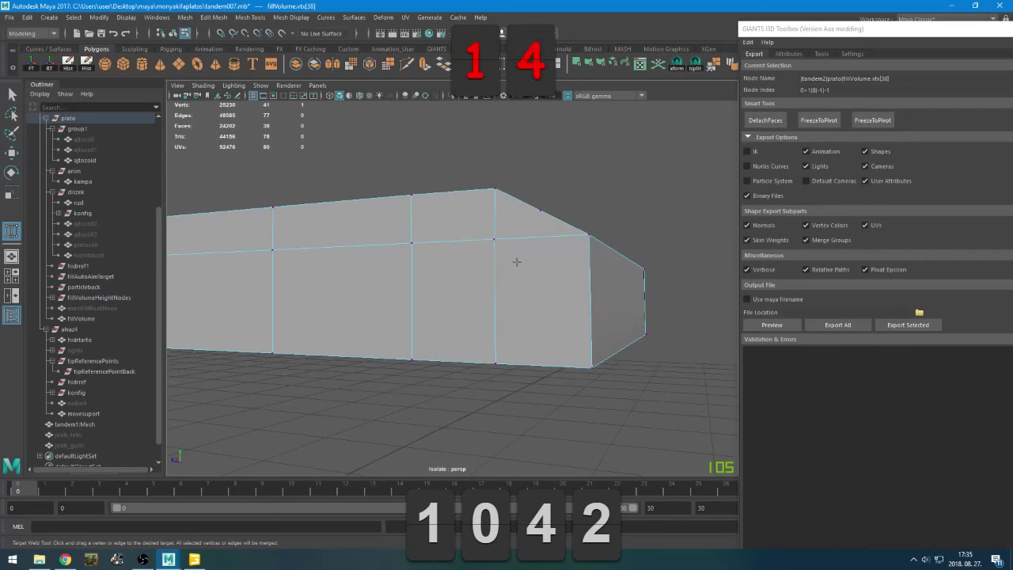
left_click_drag(478, 234, 511, 290)
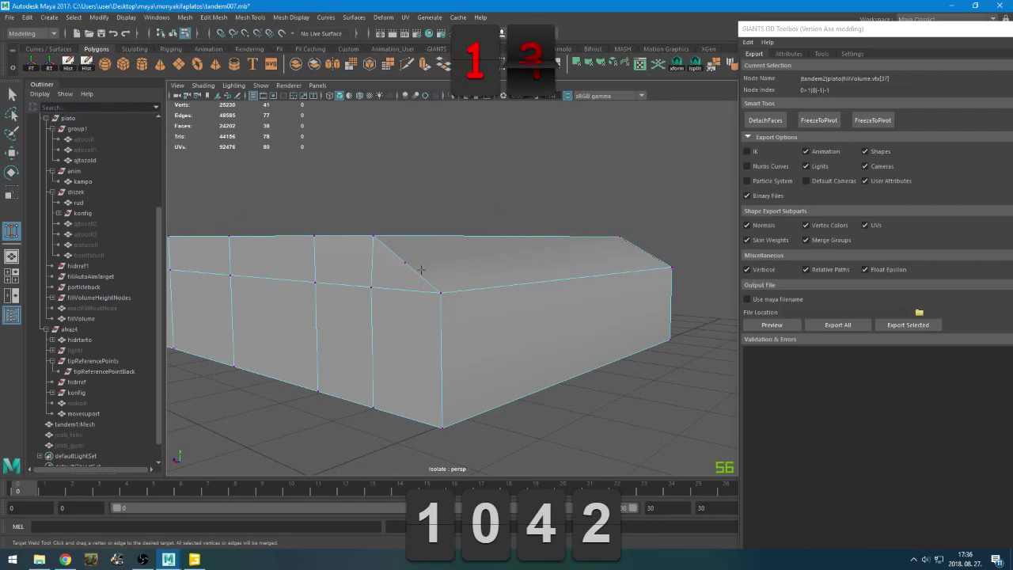
left_click_drag(421, 258, 385, 269)
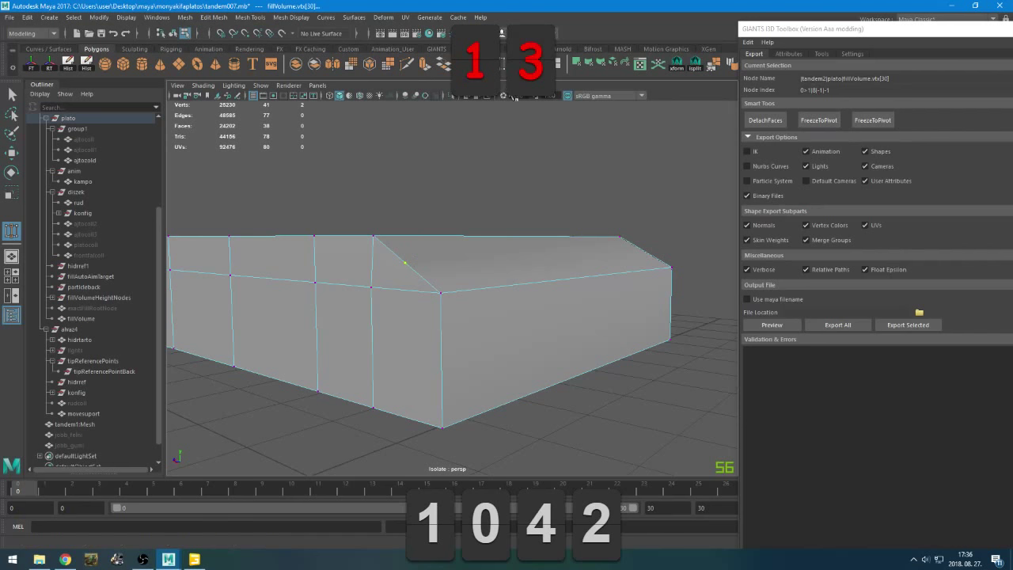
left_click(441, 291)
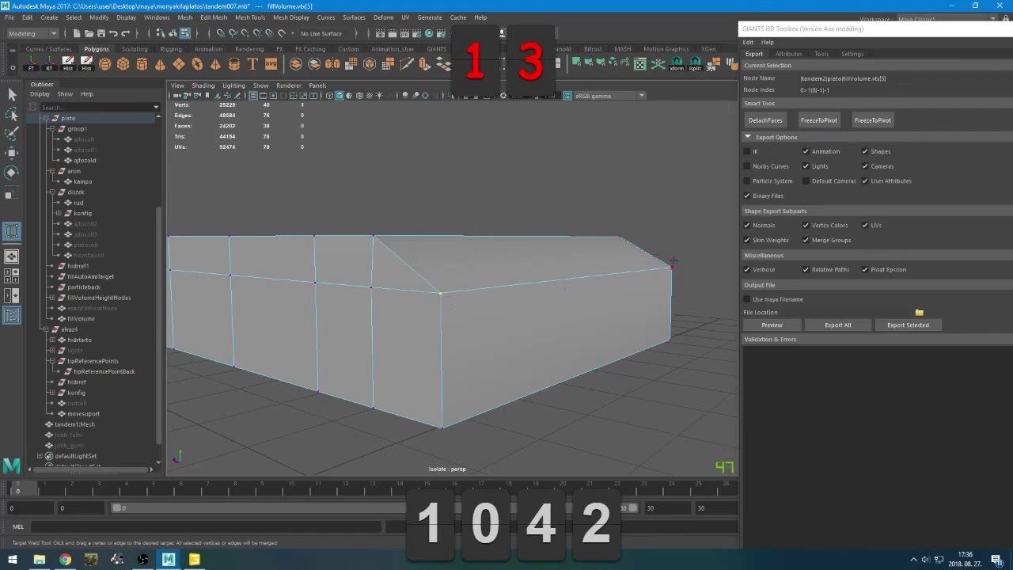
left_click(690, 274)
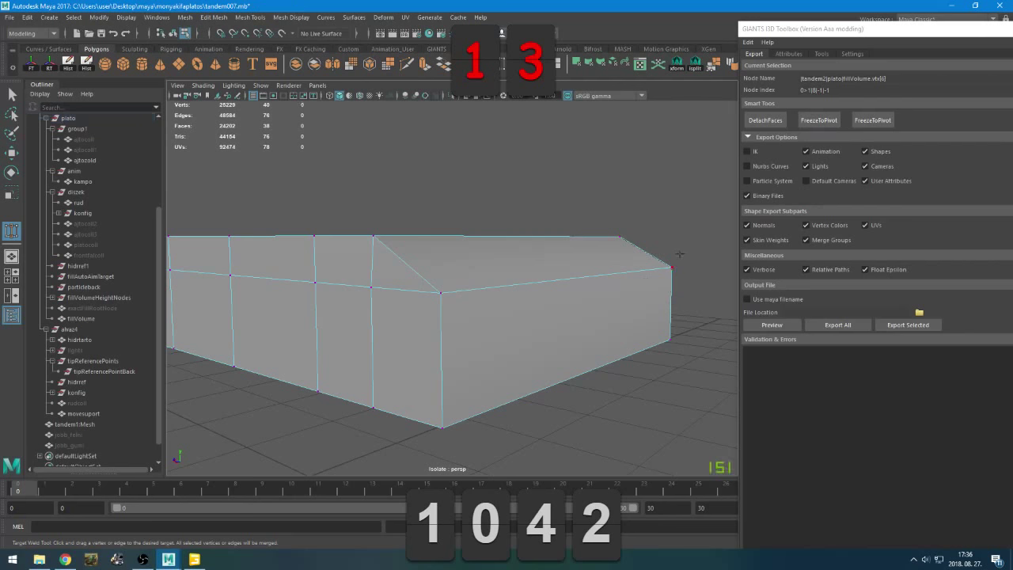
Compare fillVolume with the surrounding trailer shown, switch back to object selection and isolate the mesh again
key("ctrl+1")
left_click_drag(603, 271, 358, 275, "alt")
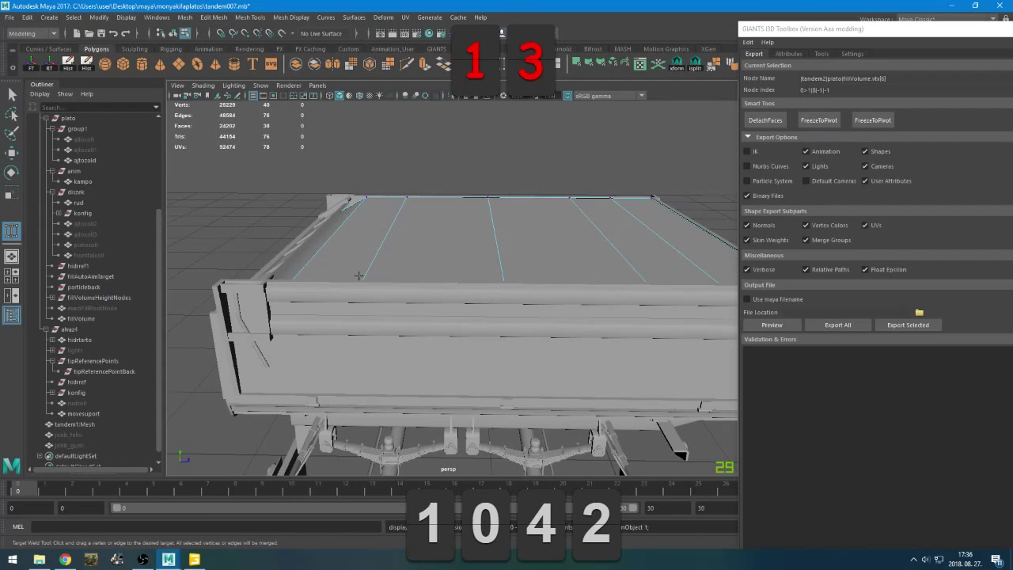
key("ctrl+1")
key("ctrl+1")
right_click_drag(389, 153, 421, 141)
key("ctrl+1")
left_click_drag(349, 285, 566, 282, "alt")
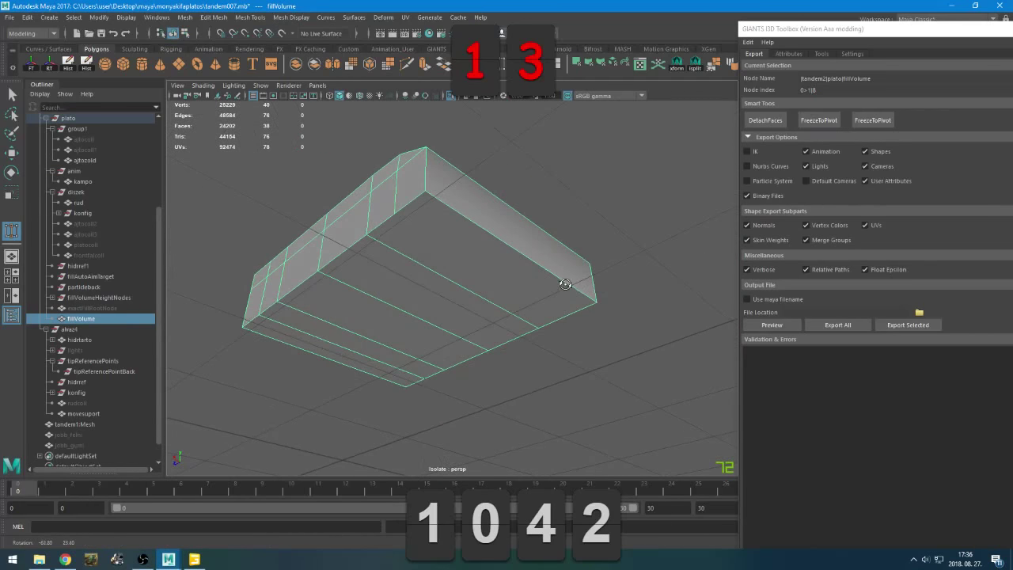
Join the opposite bottom-edge vertices nearest the slope with a Multi-Cut across fillVolume's underside, and undo the distortion of the sloped end
left_click(697, 68)
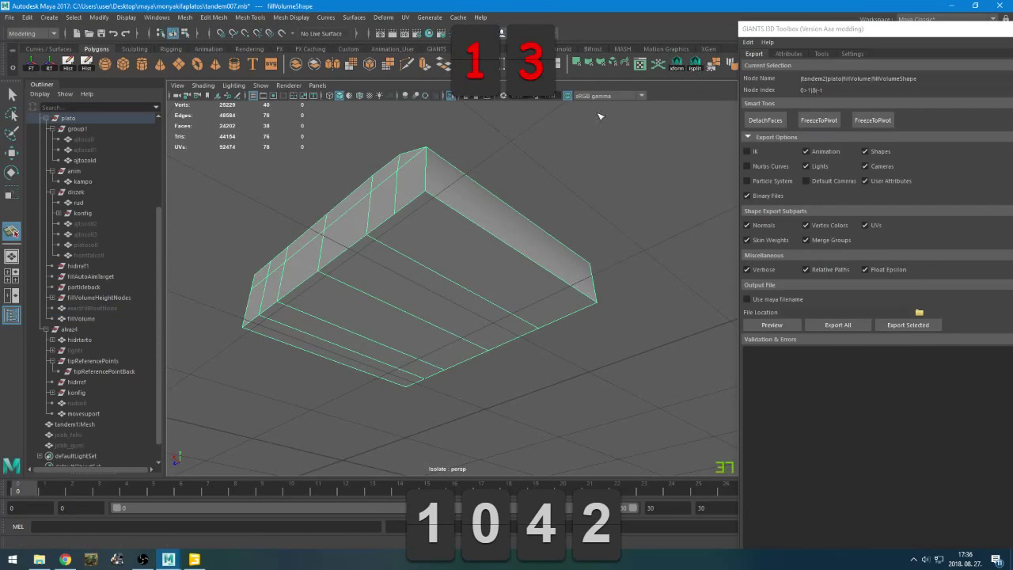
left_click(402, 225)
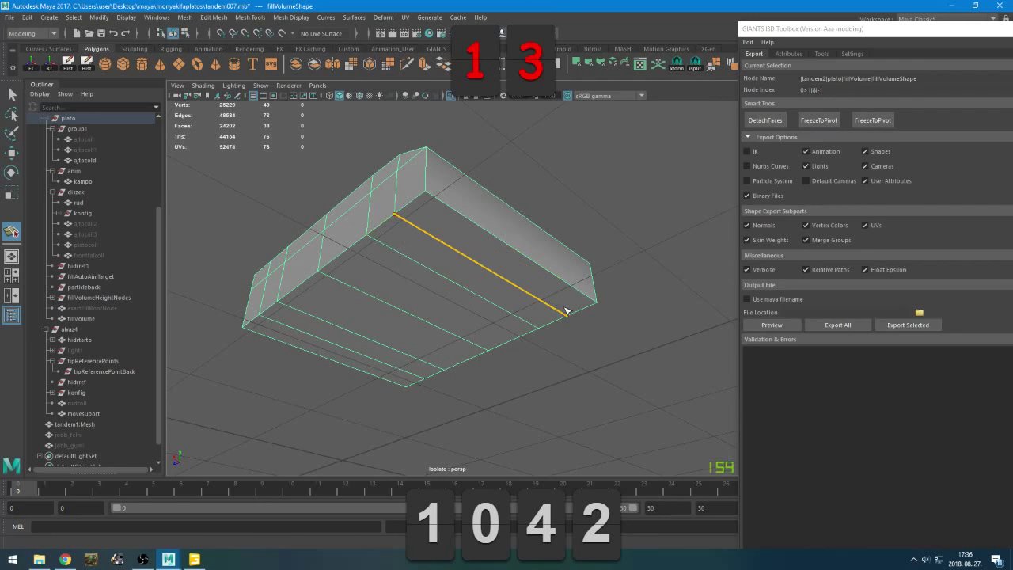
left_click_drag(568, 339, 668, 192, "alt")
key("w")
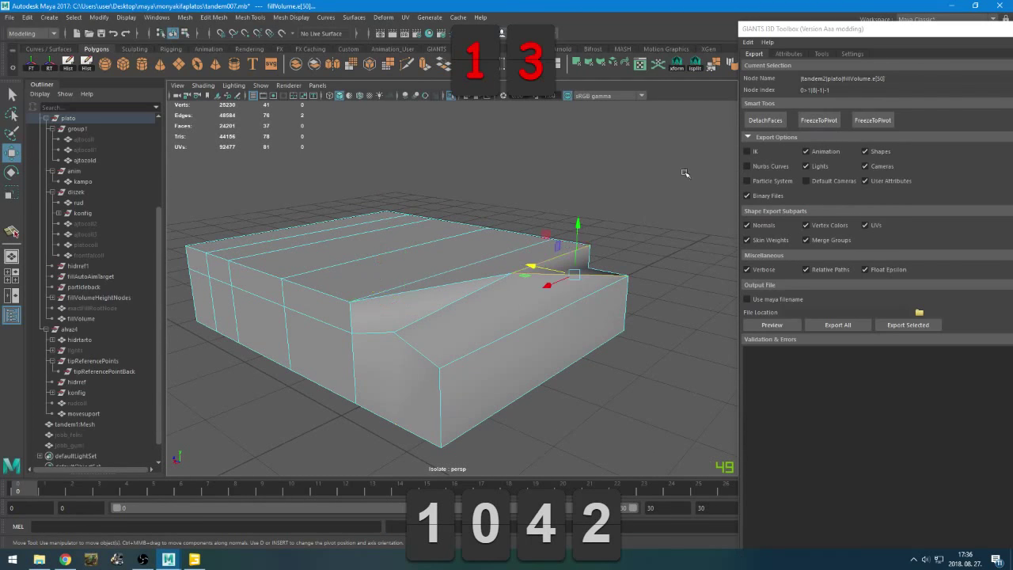
right_click_drag(678, 170, 630, 167)
left_click(514, 275)
key("ctrl+z")
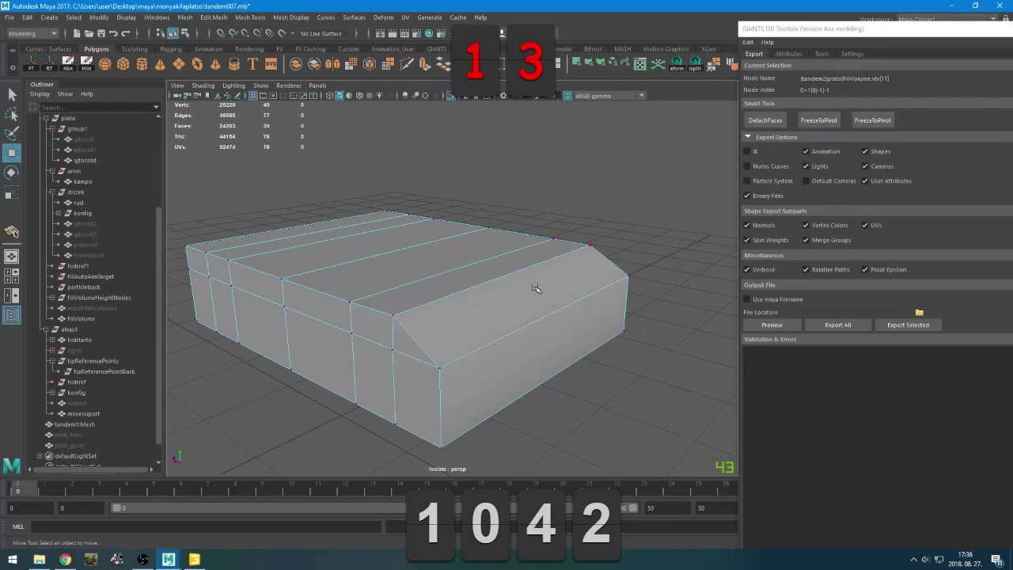
Inspect the corner and edge vertices on both sides of fillVolume's sloped end from below
left_click_drag(519, 282, 382, 225, "alt")
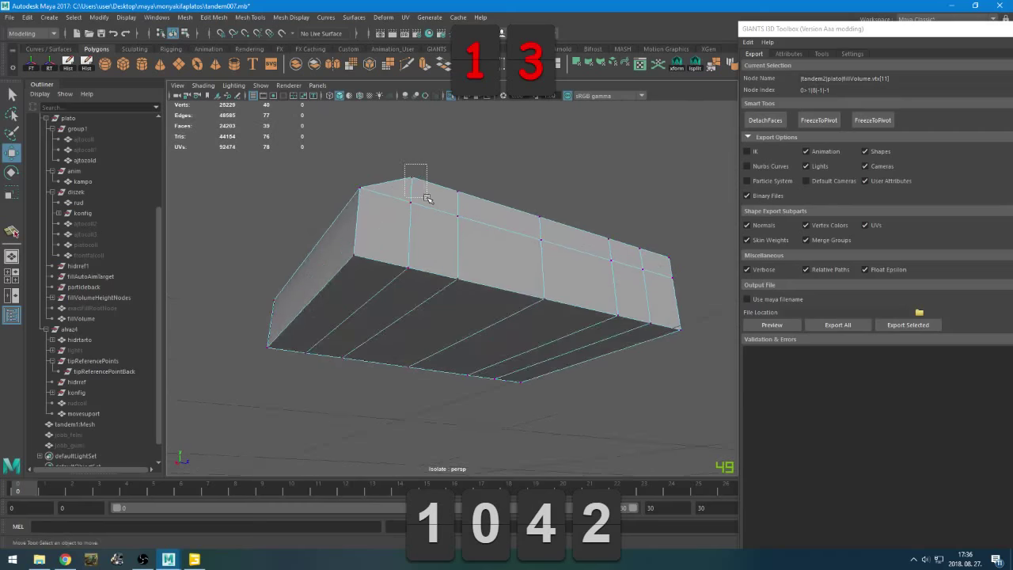
left_click_drag(427, 198, 427, 198)
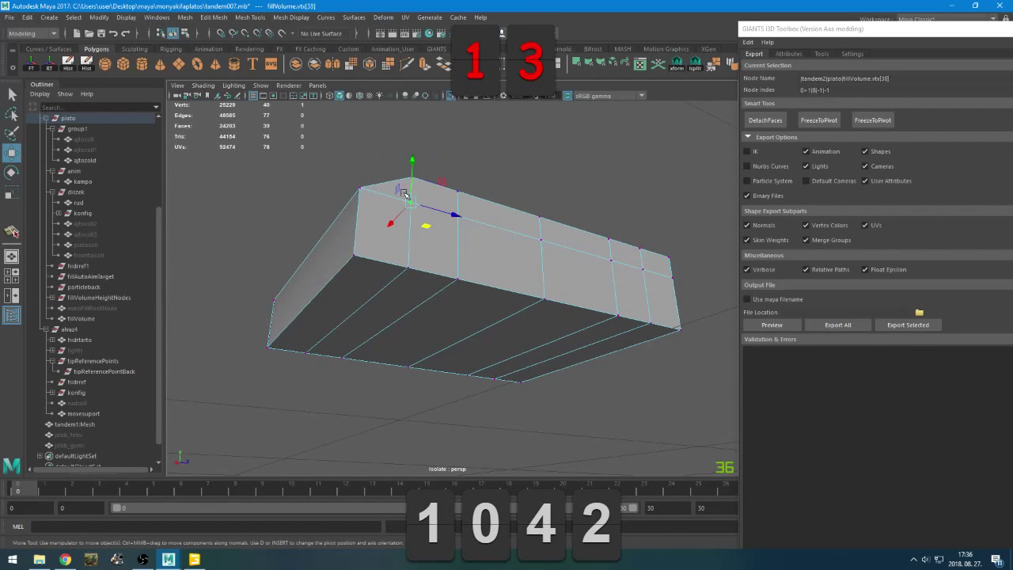
left_click(425, 266)
left_click(349, 251)
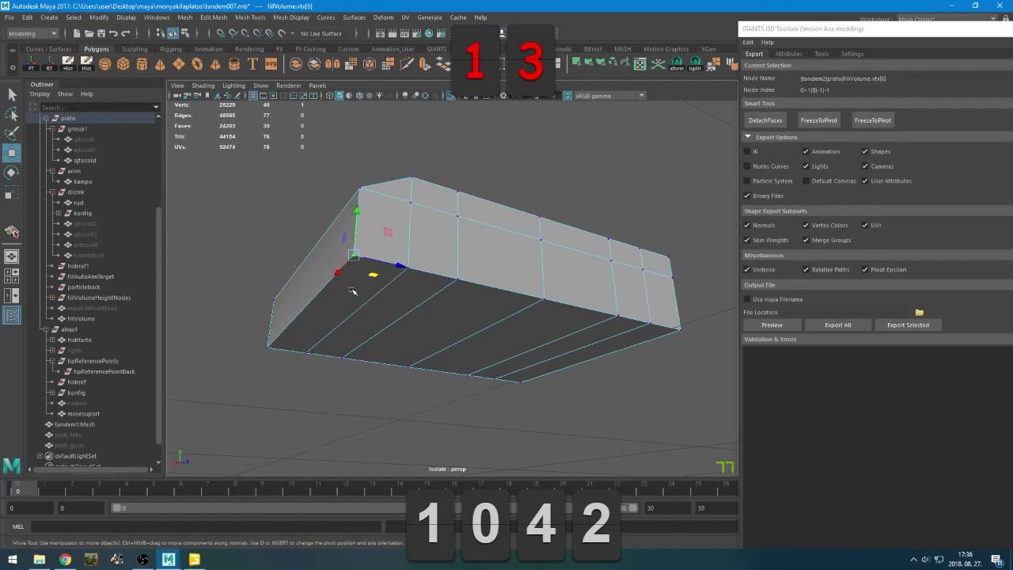
left_click_drag(289, 298, 545, 292, "alt")
left_click_drag(651, 251, 506, 286)
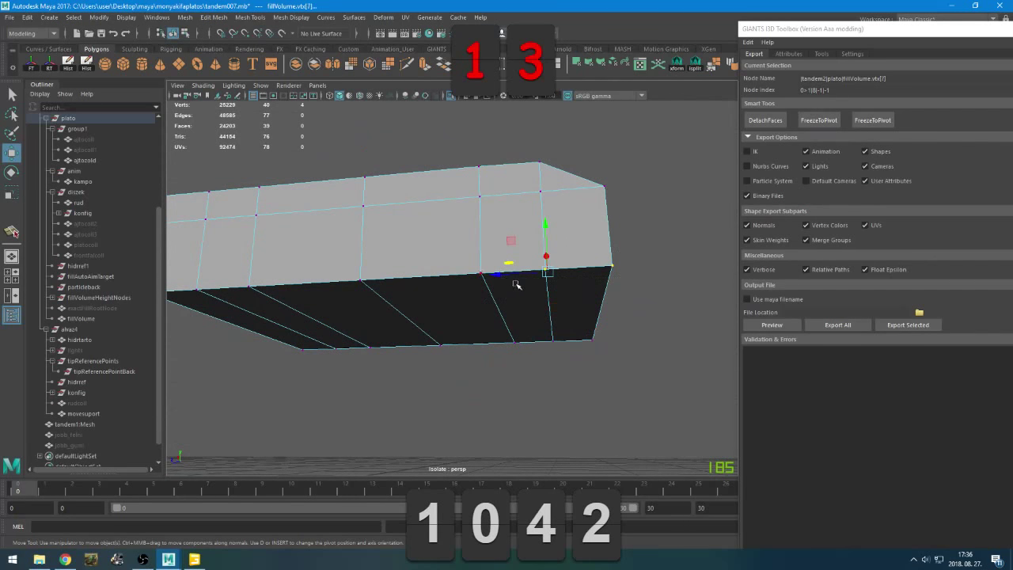
left_click(642, 260)
left_click_drag(642, 260, 600, 203, "alt")
left_click(602, 231)
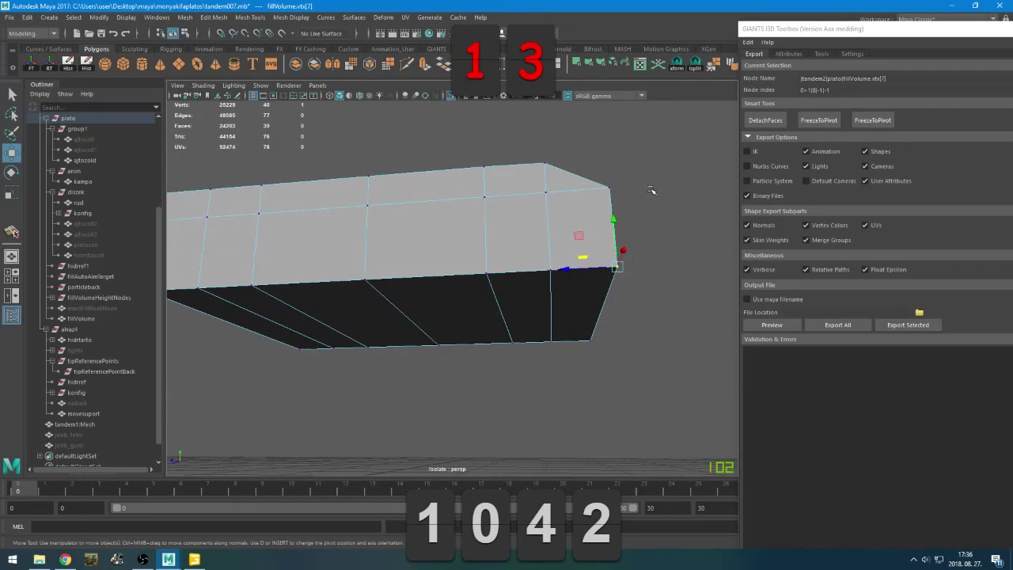
left_click(595, 195)
left_click(544, 191)
Save the scene as tandem008.mb
key("q")
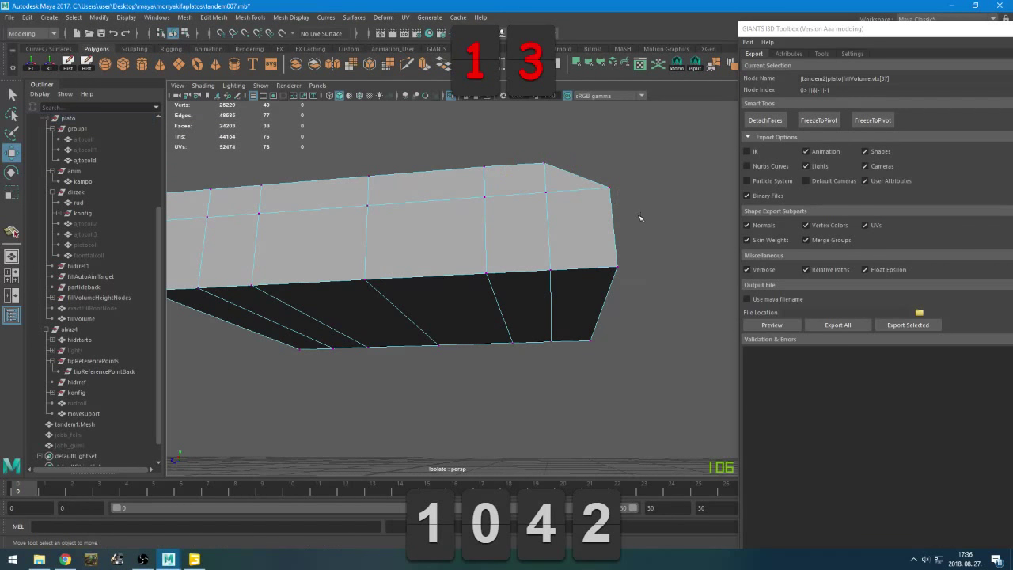
key("ctrl+shift+s")
type("tandem008")
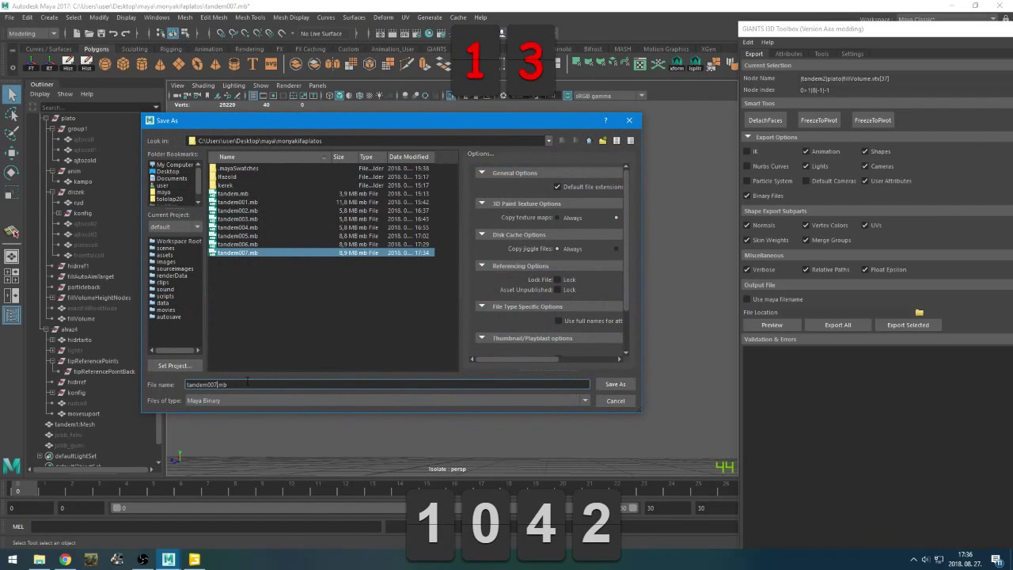
key("Return")
Show the surrounding trailer again and view fillVolume in place inside the platform
key("w")
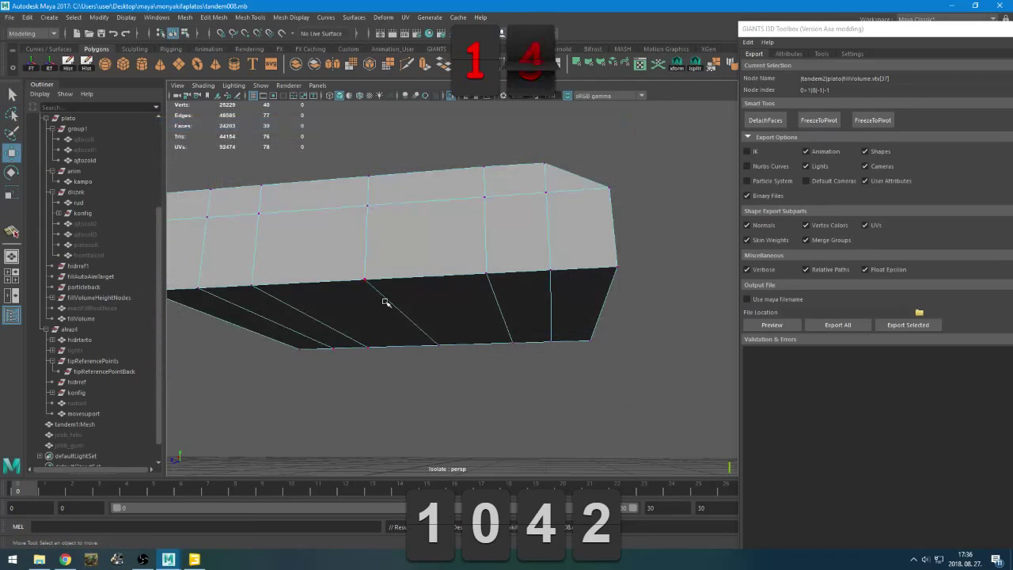
key("ctrl+1")
left_click_drag(420, 271, 461, 272, "alt")
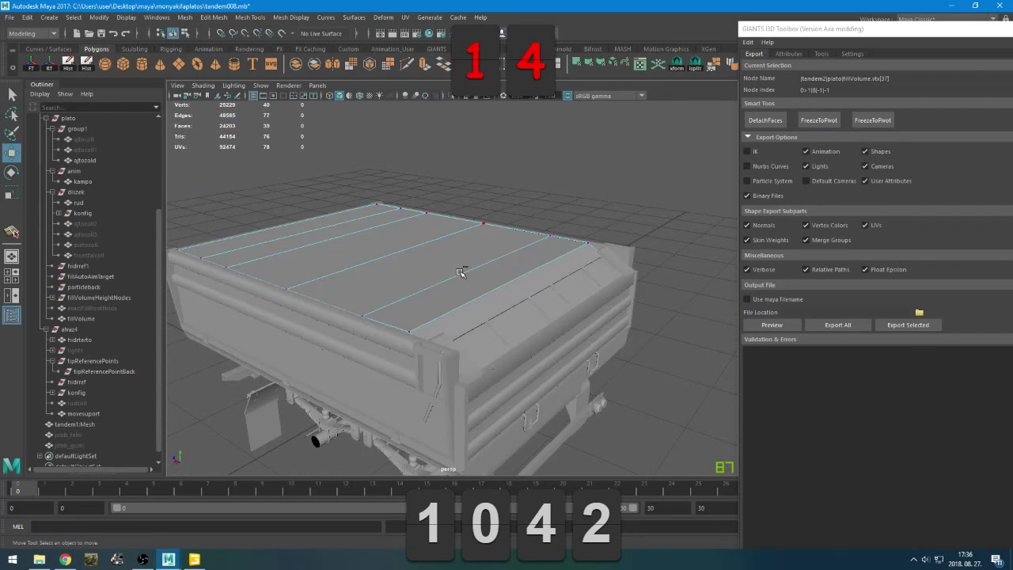
Open the GIANTS toolbox's node attributes and move the toolbox up until its load, save, apply and remove controls fit on screen
left_click_drag(385, 321, 272, 341, "alt")
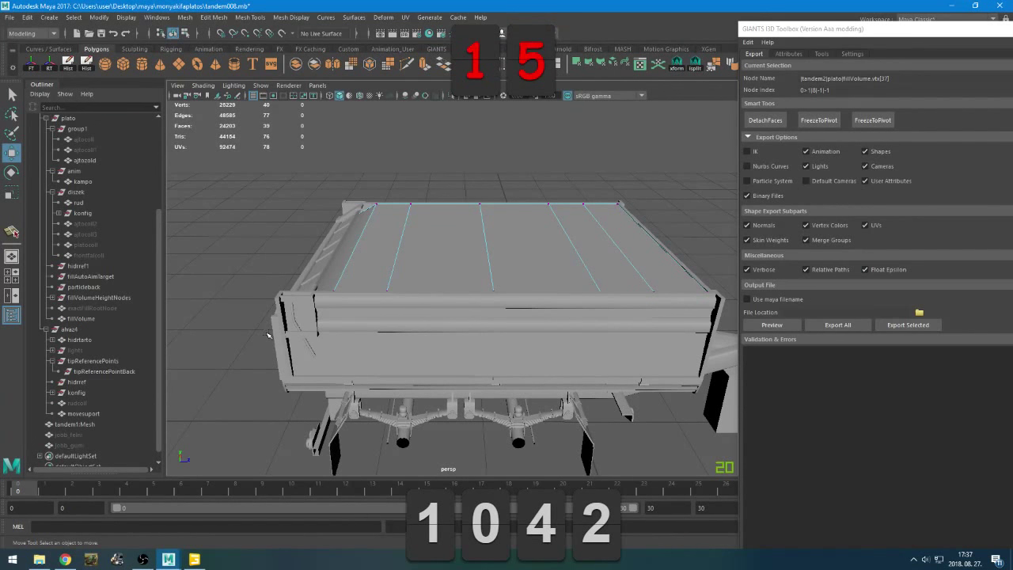
key("alt+Tab")
key("alt+Tab")
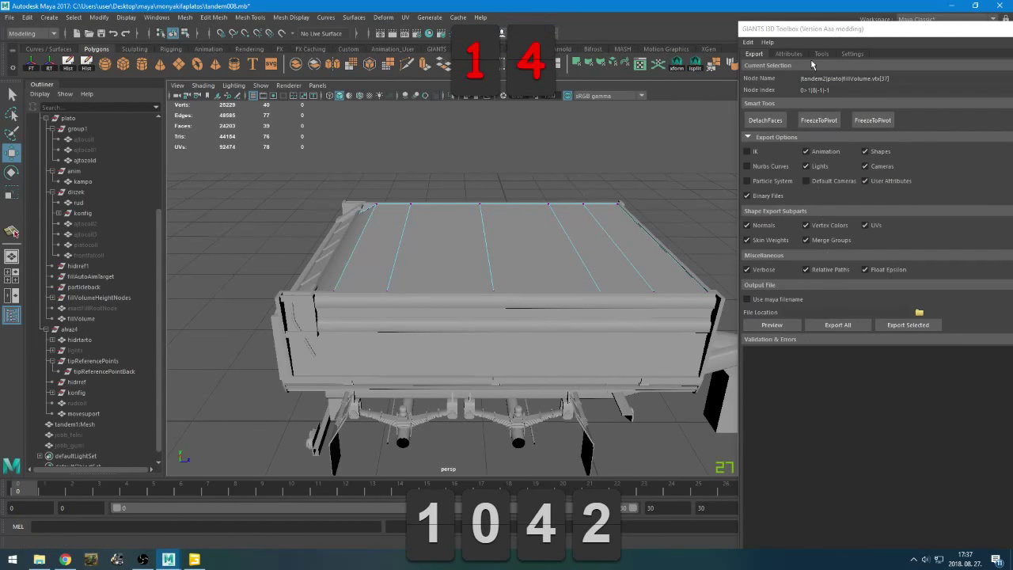
left_click(796, 54)
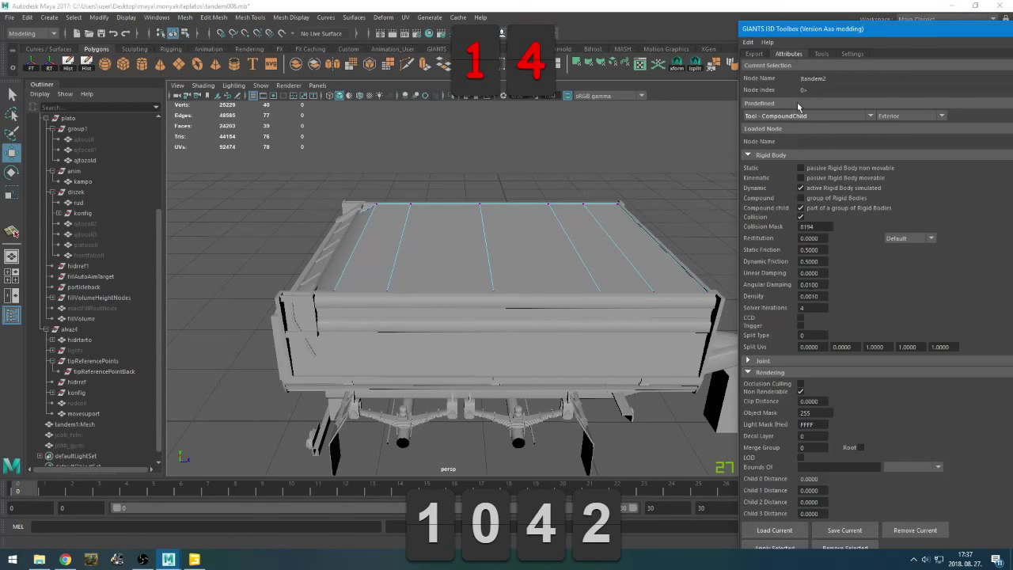
left_click(753, 530)
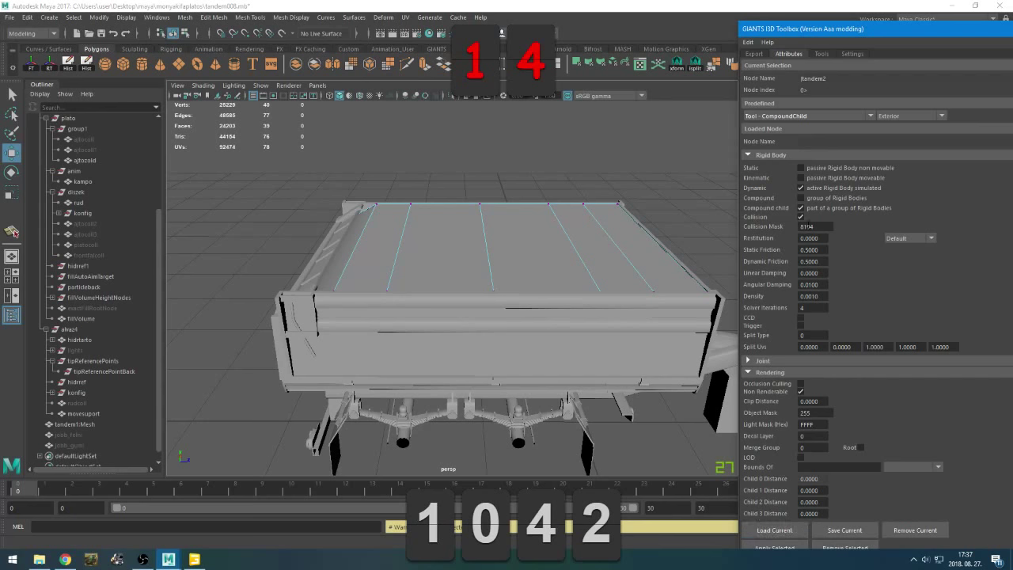
left_click_drag(773, 26, 774, 6)
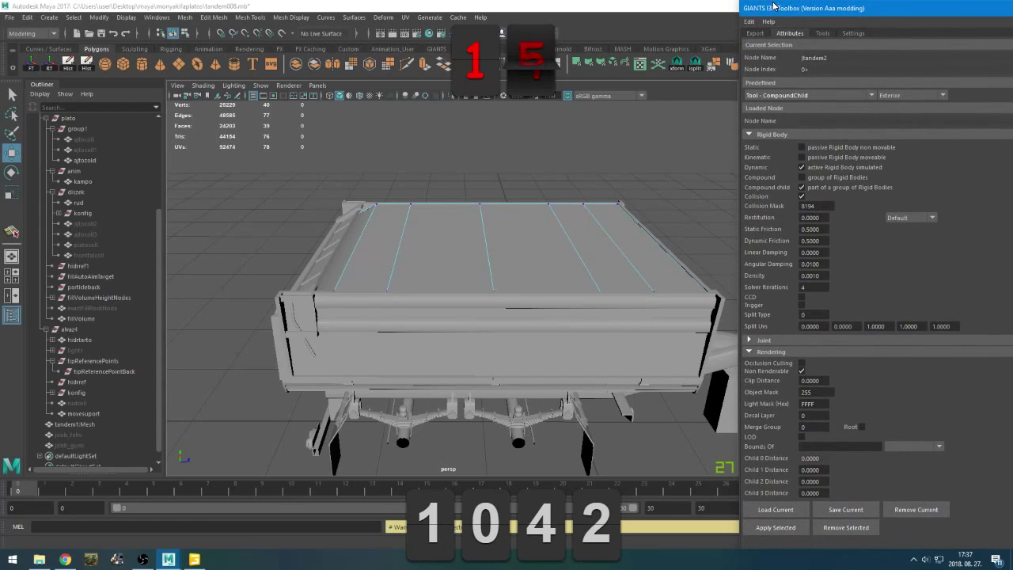
Return fillVolume from vertex to object selection and try to load its GIANTS attributes
left_click(782, 509)
right_click_drag(433, 157, 475, 138)
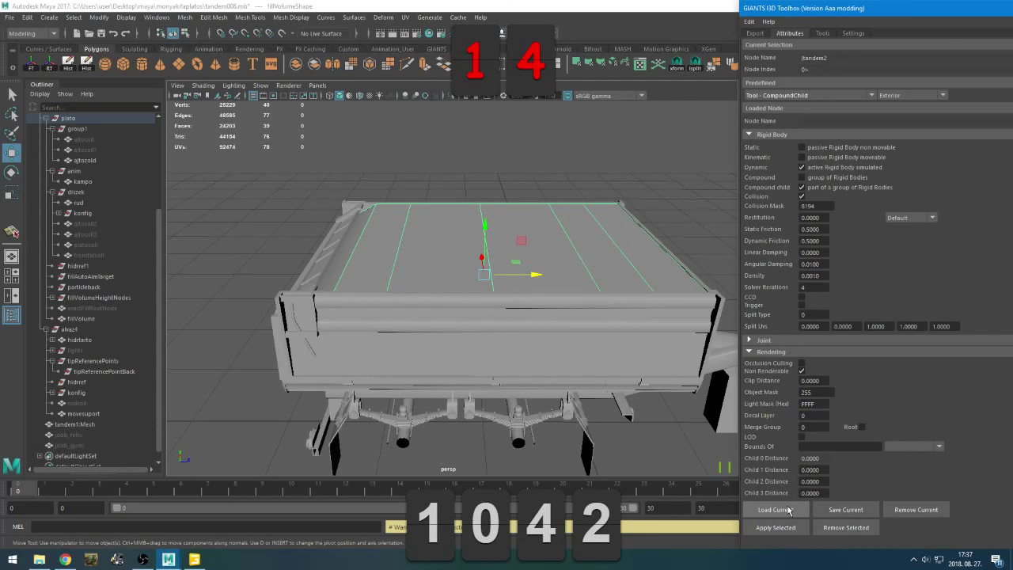
left_click(787, 509)
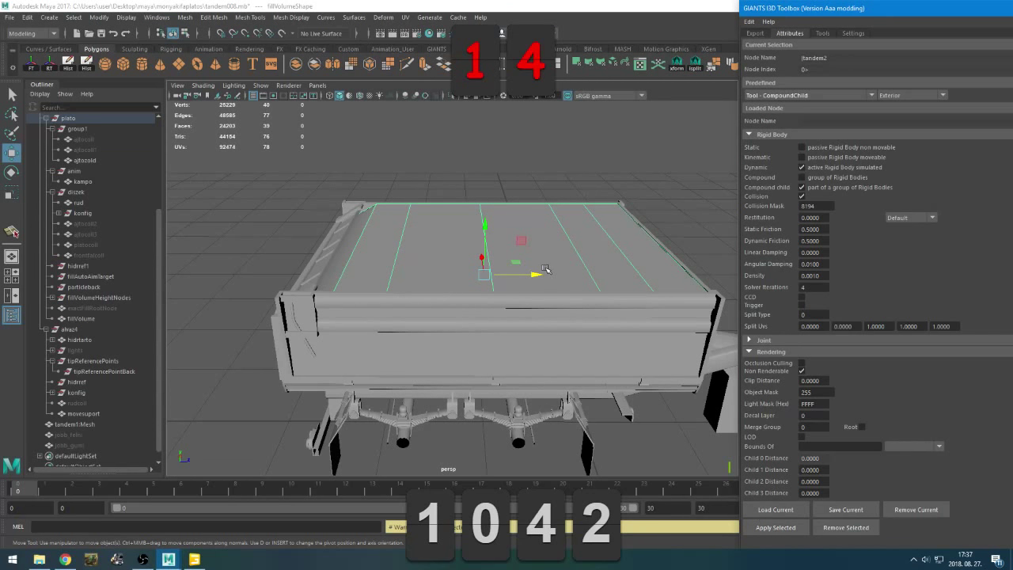
Try the Exterior preset with Non Renderable on for fillVolume, and remove the attributes stored on the node
left_click(899, 511)
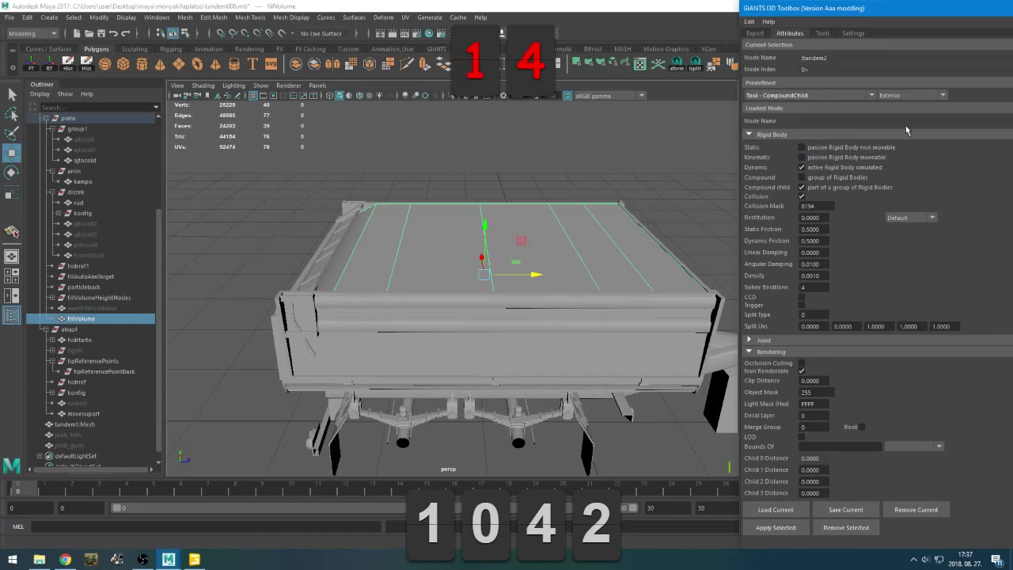
left_click(911, 95)
left_click(905, 166)
left_click(802, 371)
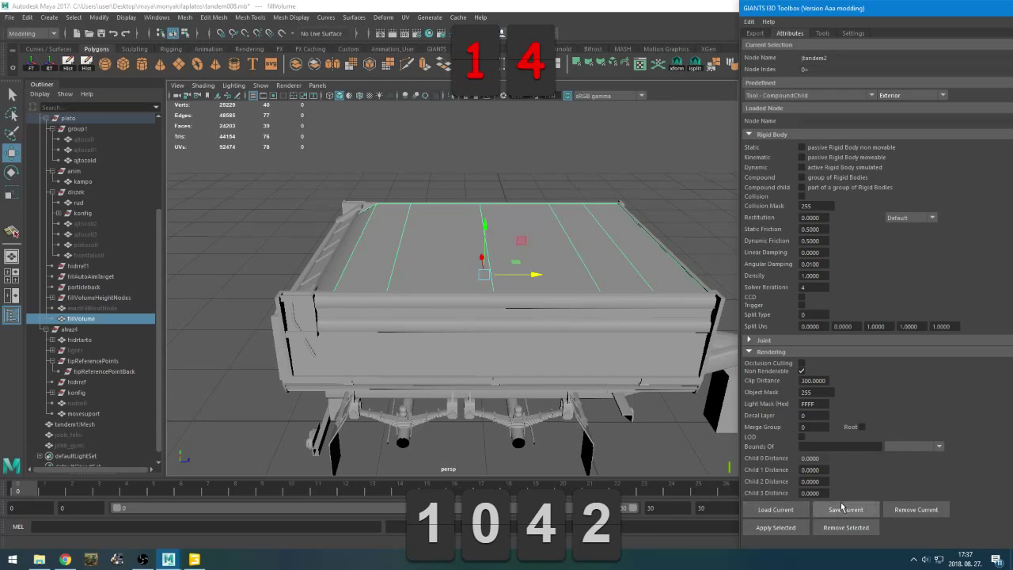
left_click(867, 532)
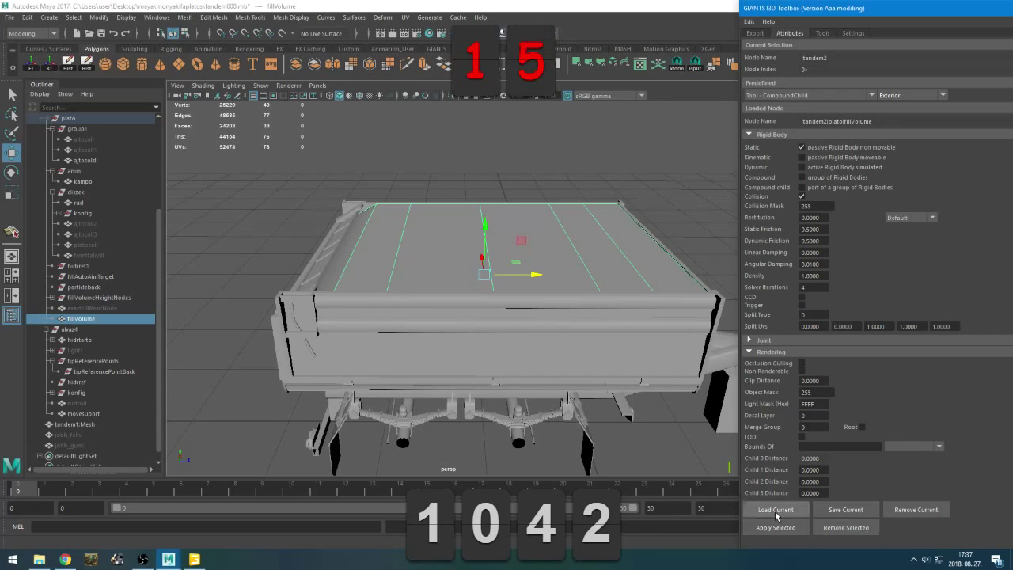
Give the loaded fillVolume node the Exterior preset with Non Renderable on, and save its attributes
left_click(894, 96)
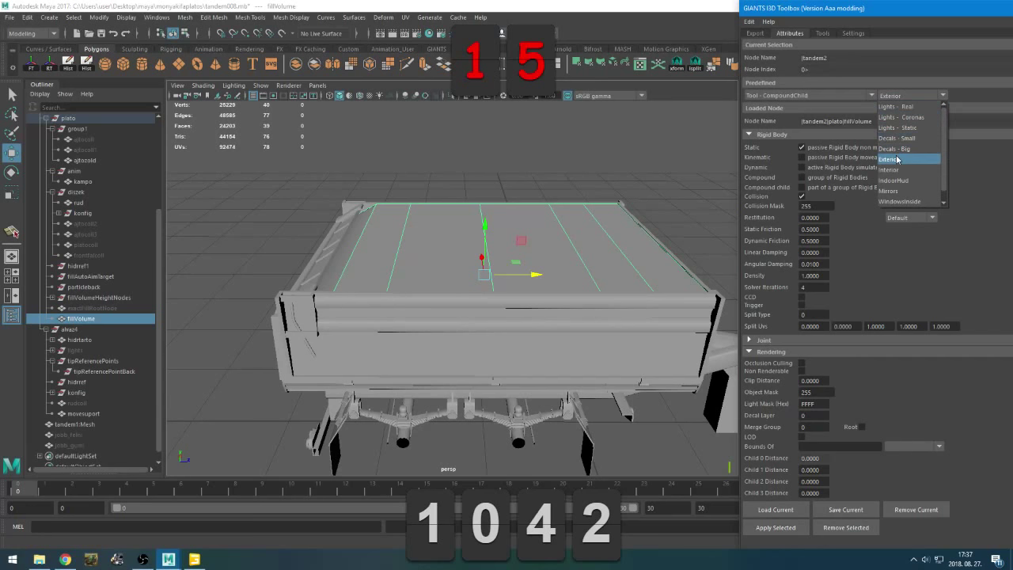
left_click(899, 158)
left_click(801, 370)
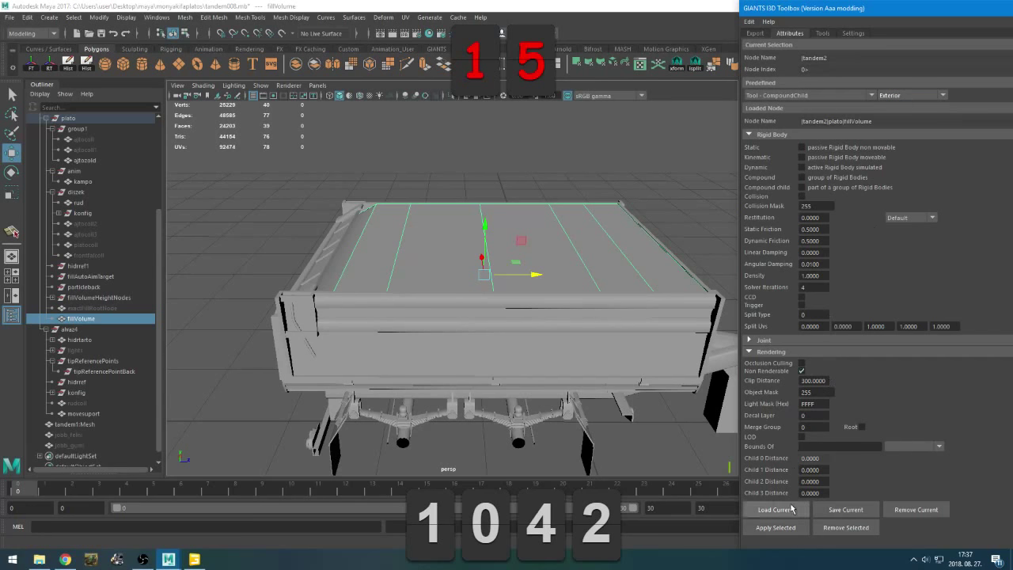
left_click(838, 510)
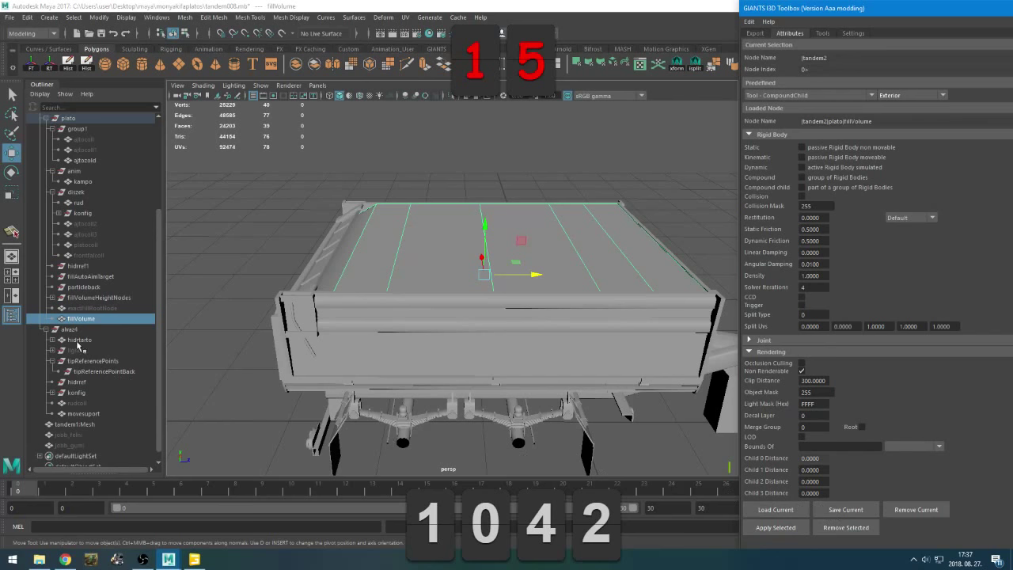
Load exactFillRootNode's attributes and reload fillVolume's to check the rigid body and rendering settings of both
left_click(82, 308)
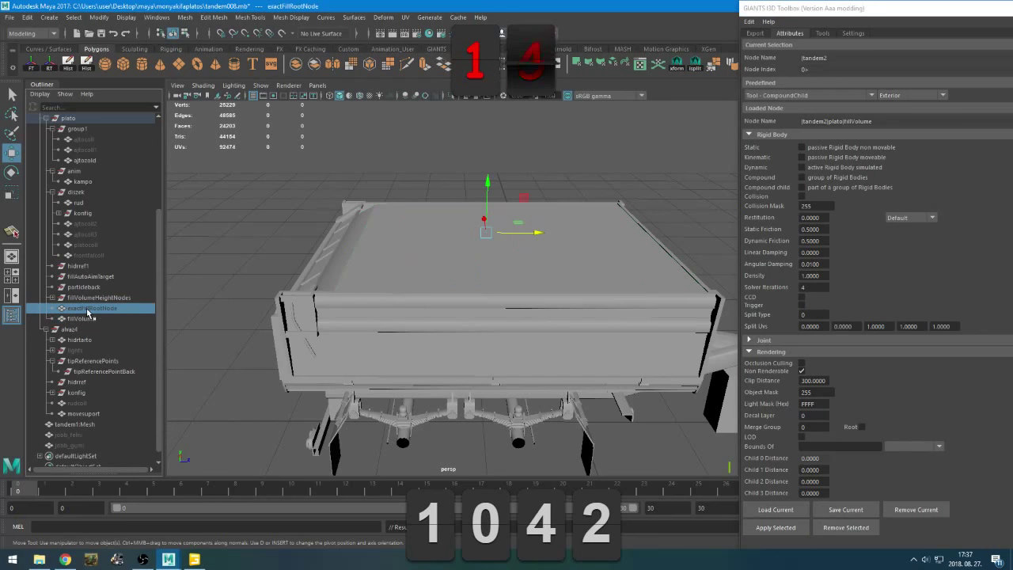
left_click(780, 511)
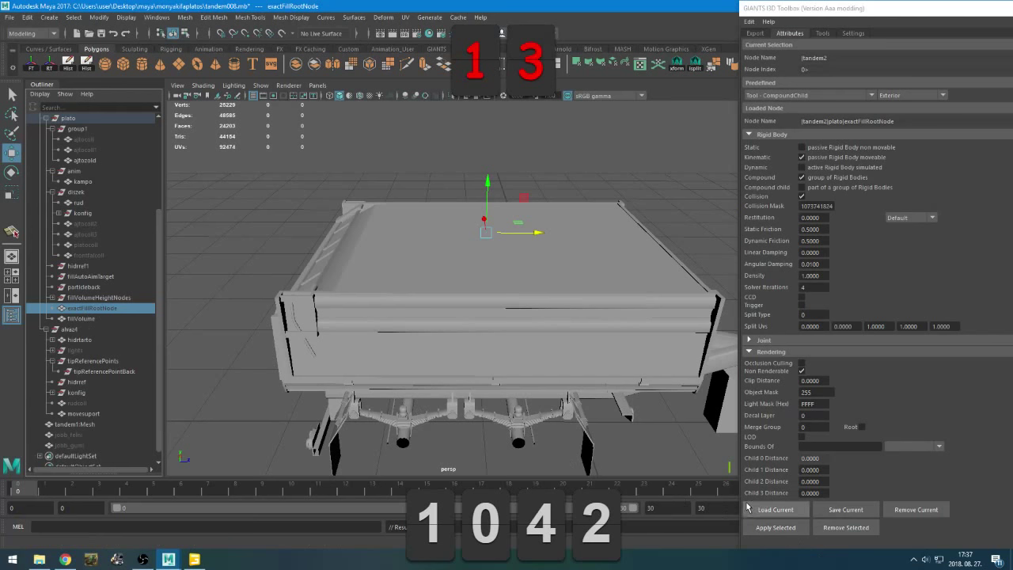
left_click(123, 319)
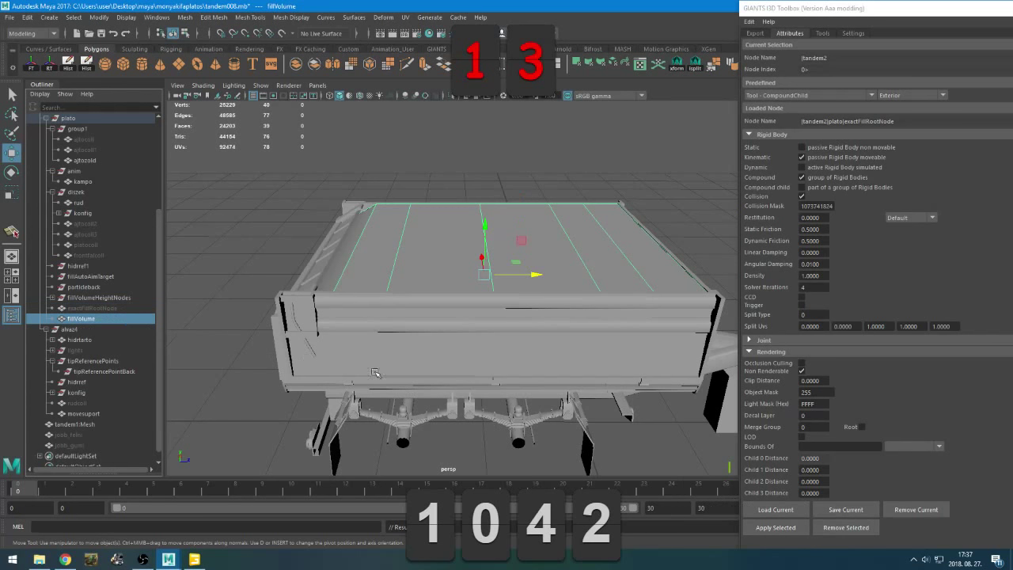
left_click(795, 511)
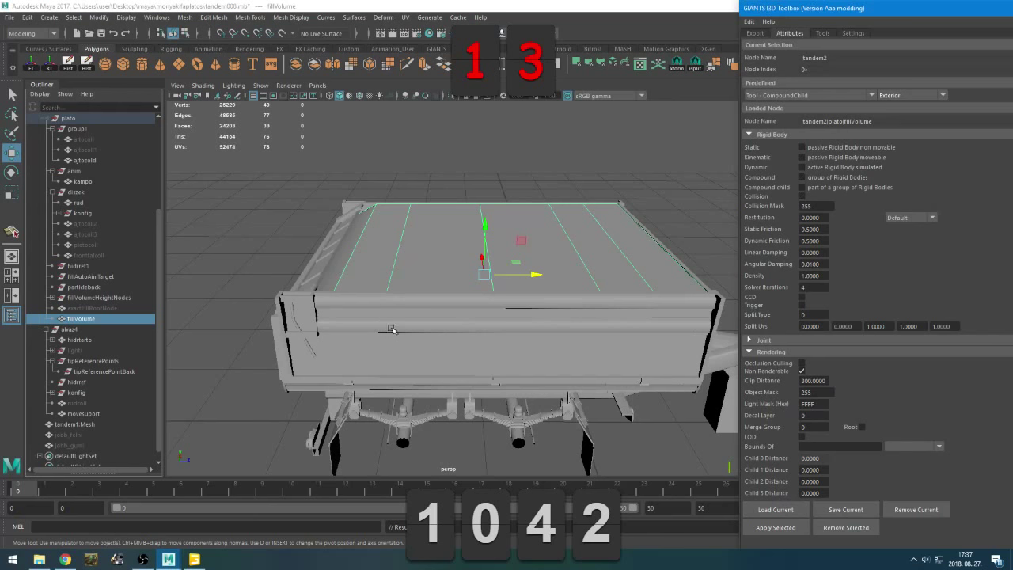
Hide the fillVolume mesh inside the platform
left_click(90, 319)
key("h")
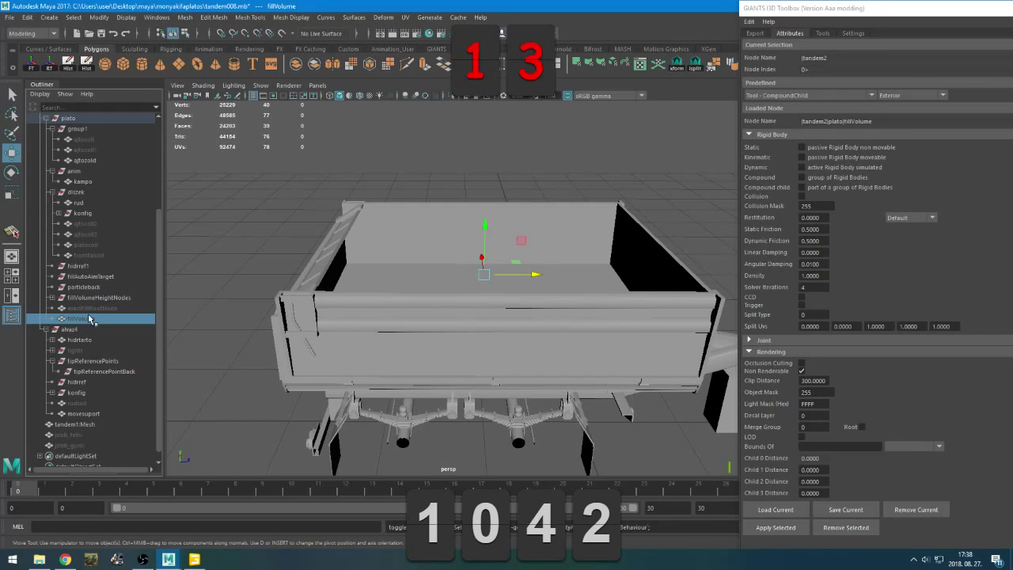
scroll(103, 293, "up", 3)
Check hidrref1 and the collision nodes under diszek, and expand the konfig group and its zöld subgroup
left_click(89, 351)
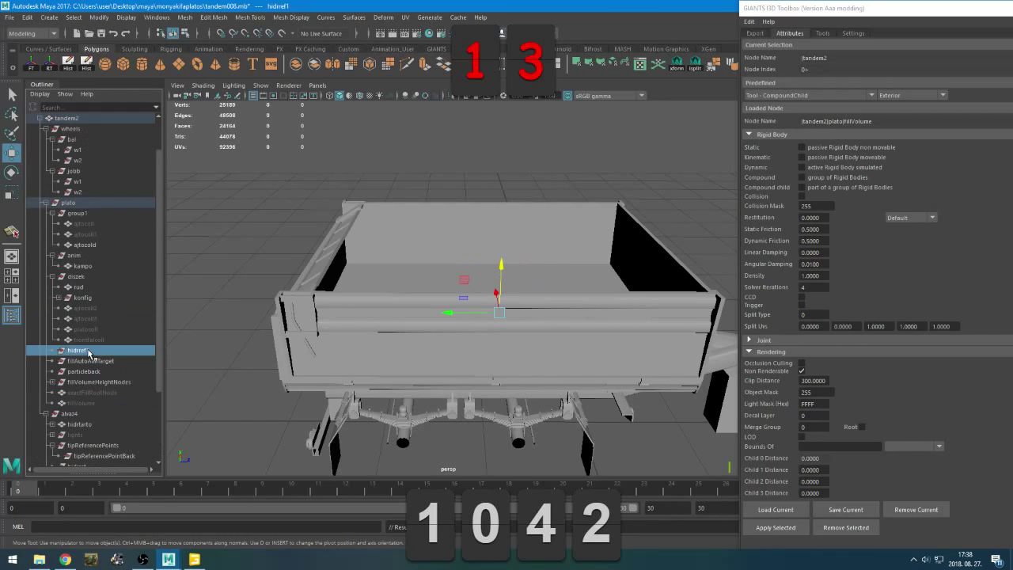
left_click(94, 339)
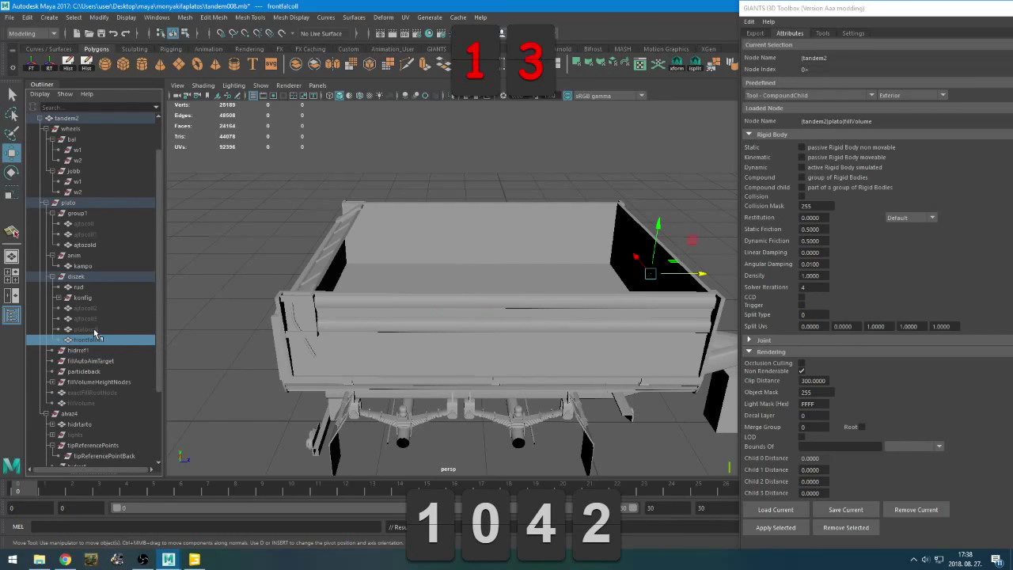
left_click(94, 329)
left_click(91, 319)
left_click(90, 308)
left_click(68, 298)
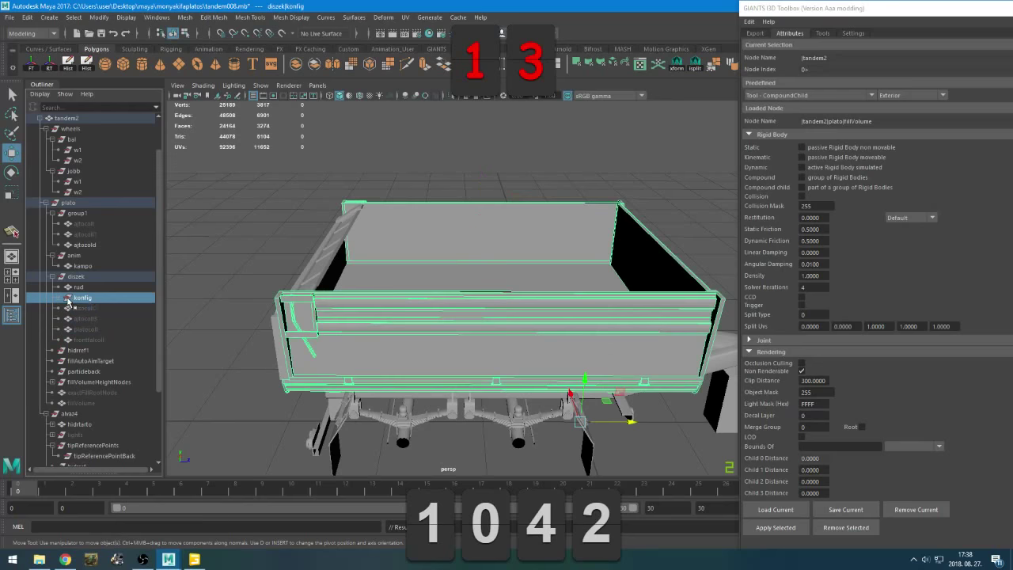
left_click(58, 298)
left_click(83, 308)
left_click(64, 308)
Check the jobbkampo, balkampo, bal, plato and jobb meshes in the zöld subgroup one by one, and collapse it
left_click(95, 319)
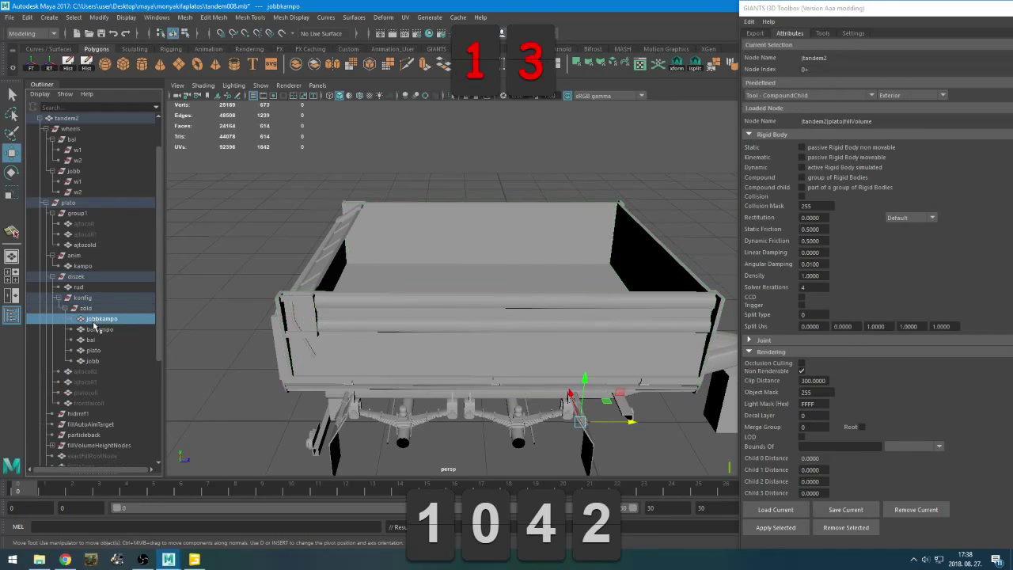
left_click(94, 328)
left_click(95, 340)
left_click(93, 350)
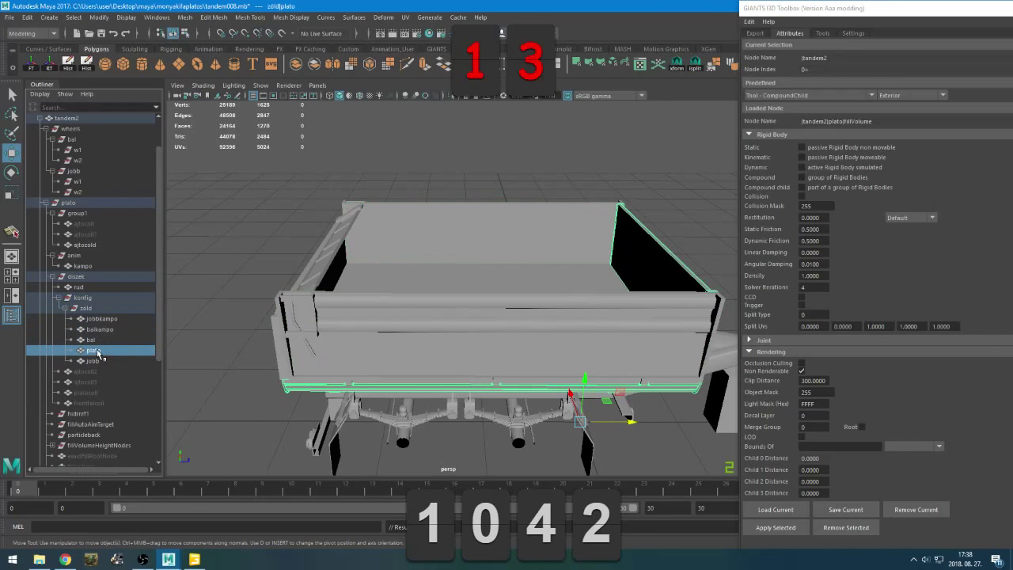
left_click(93, 360)
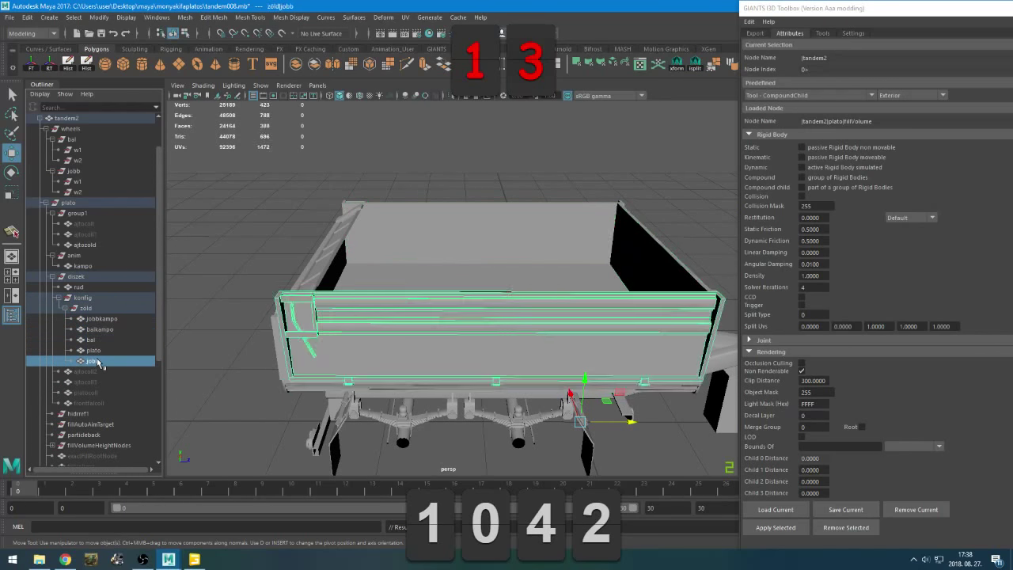
left_click(86, 308)
left_click(64, 308)
left_click(80, 298)
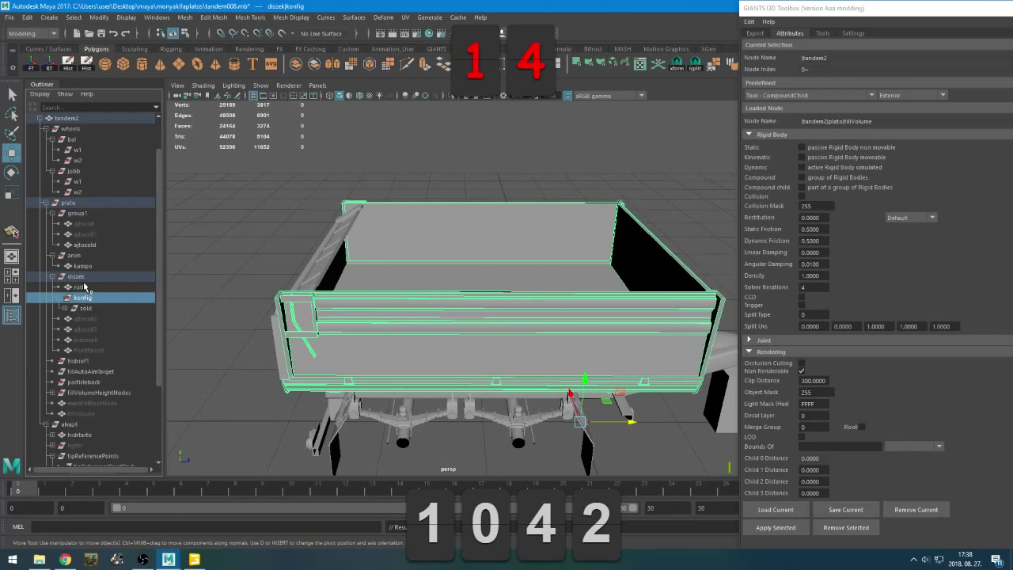
Examine which parts rud, kampo, anim, ajtozold and group1 cover on the whole trailer
left_click(79, 288)
scroll(518, 363, "down", 3)
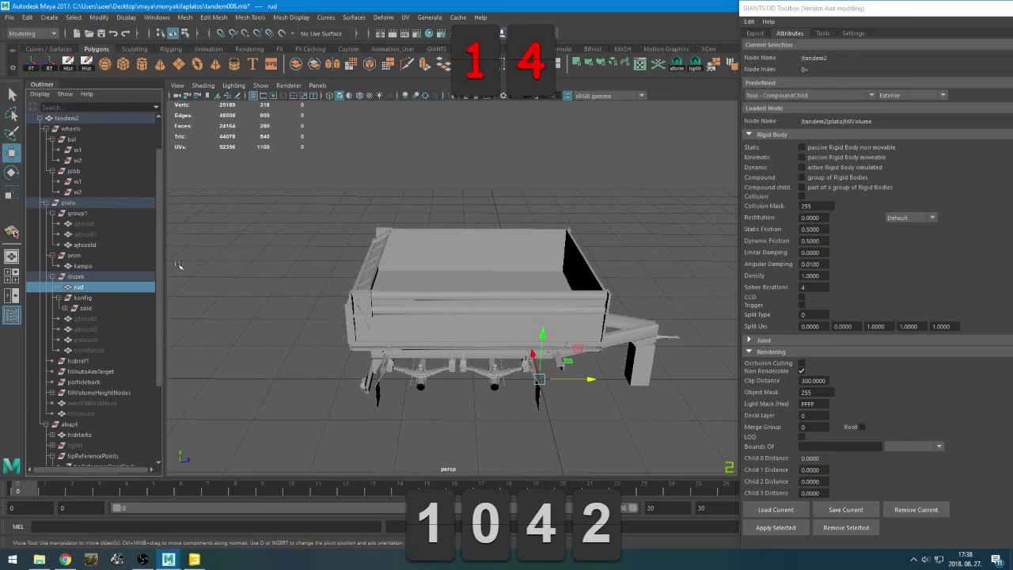
left_click(83, 266)
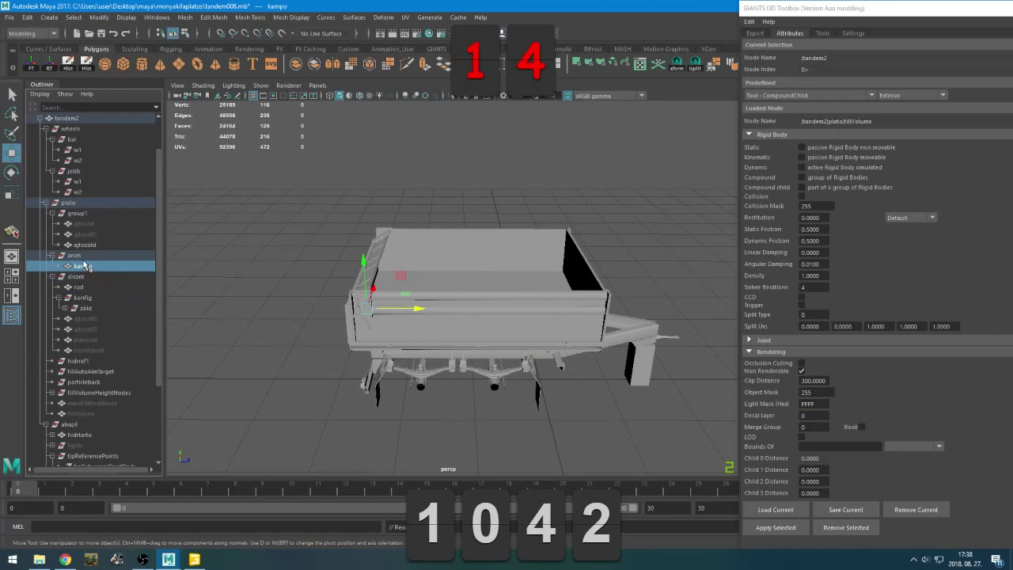
left_click(84, 257)
left_click(89, 246)
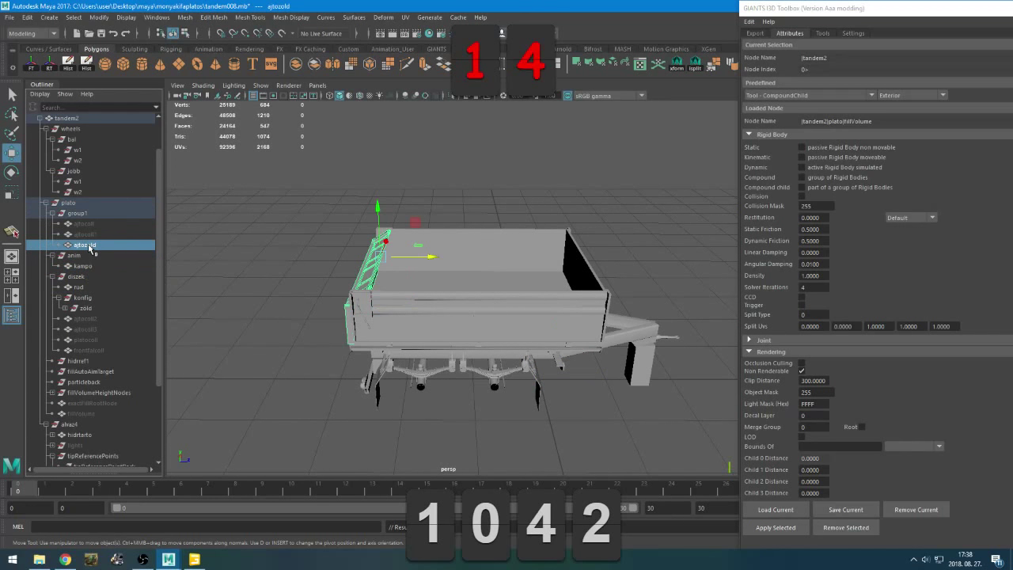
left_click(86, 263)
left_click(85, 245)
left_click(92, 224)
left_click(92, 213)
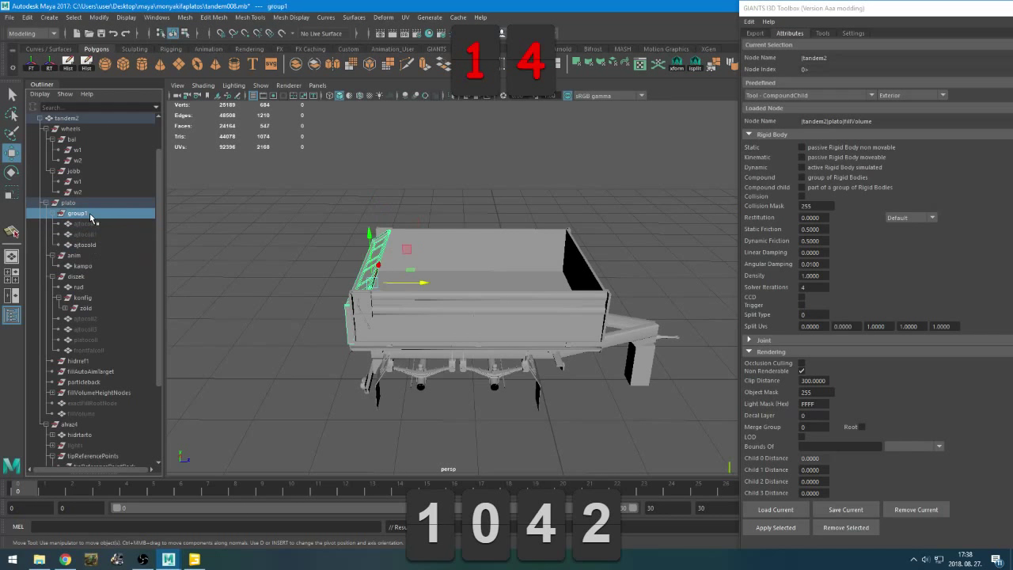
Check the order and position of group1, plato and the w1 and w2 nodes under jobb
left_click(94, 225)
left_click(91, 214)
left_click(72, 204)
left_click(77, 182)
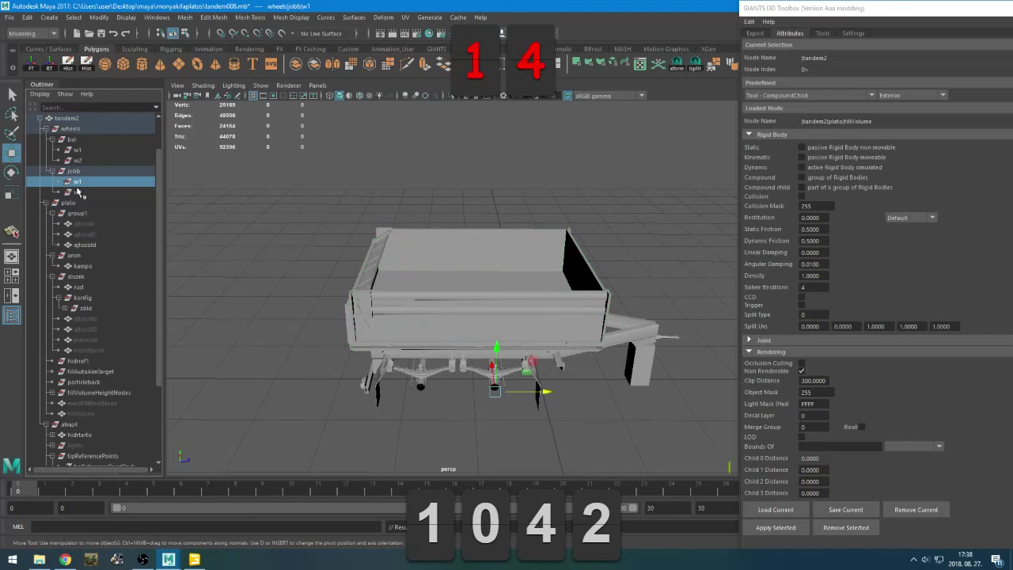
left_click(78, 192)
left_click(77, 202)
left_click(83, 214)
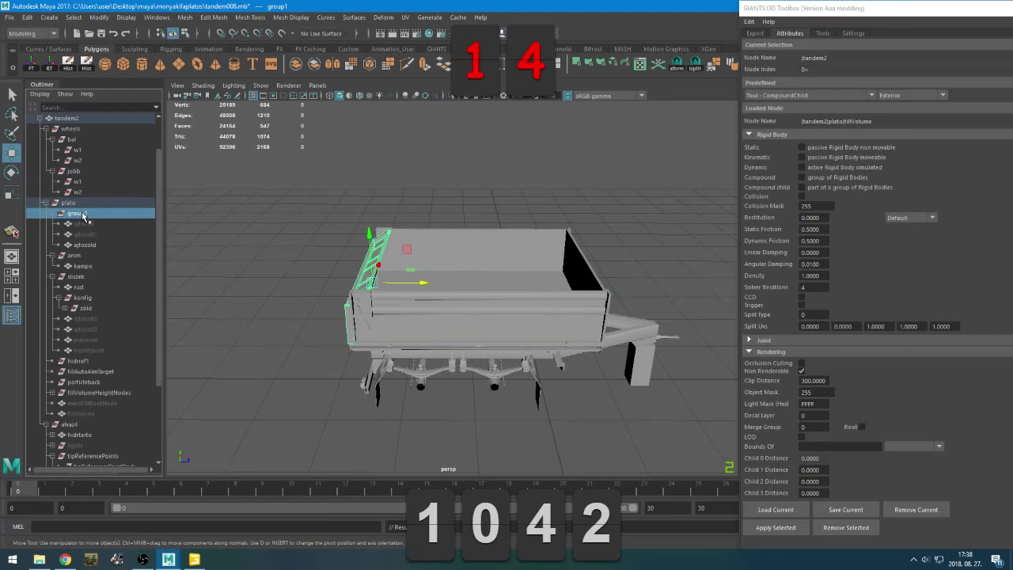
Return to the toolbox's export settings and try a preview export with group1 selected
left_click(759, 38)
left_click(756, 33)
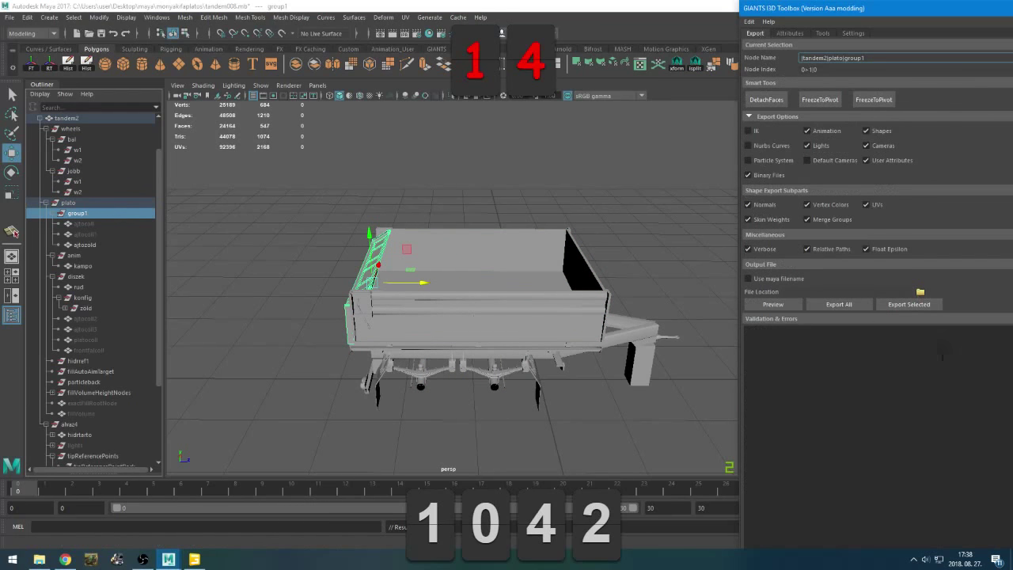
left_click(774, 304)
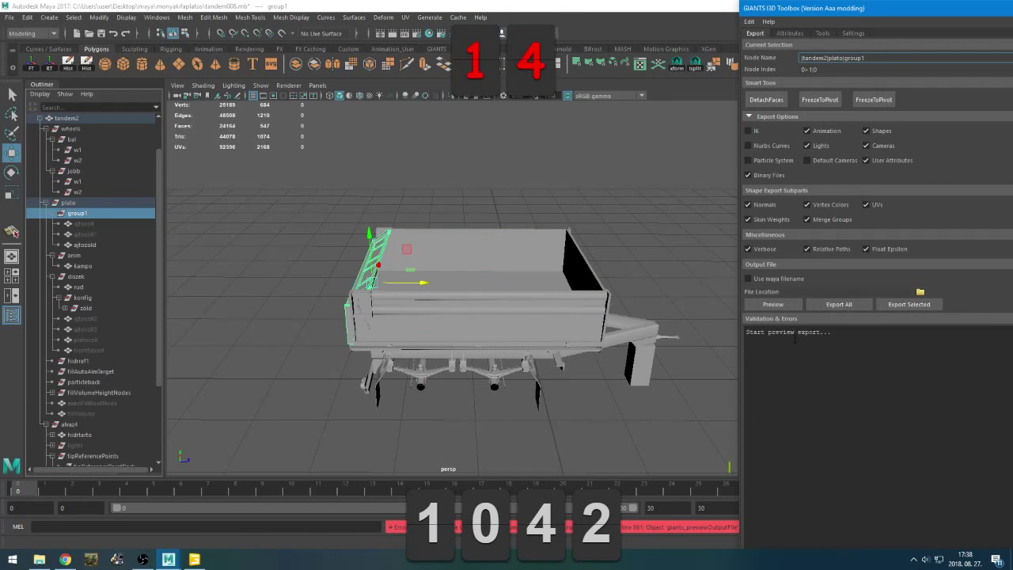
Try a preview export with the whole trailer hierarchy and the loose meshes below it selected, and clear the selection
left_click(79, 192)
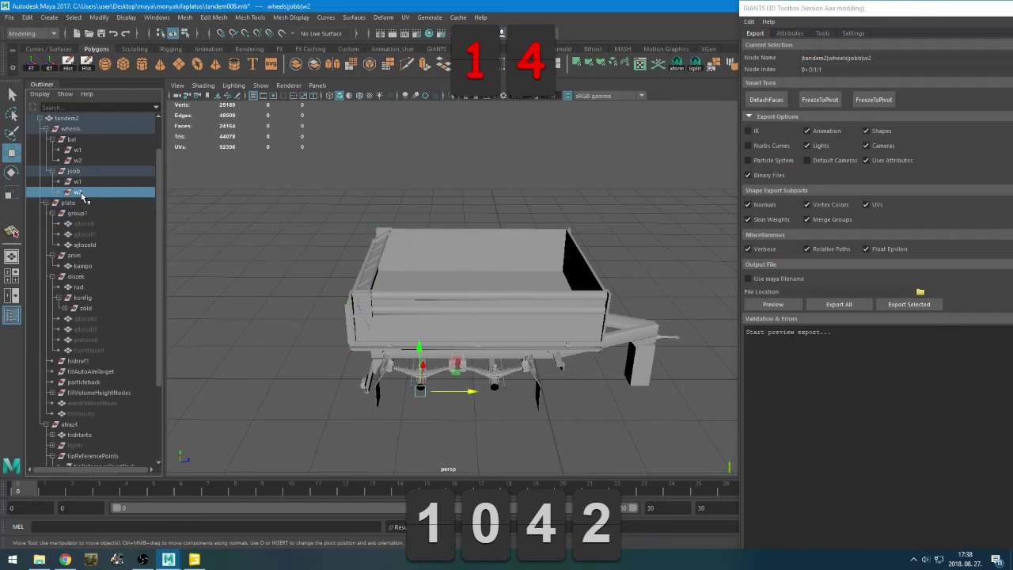
scroll(85, 178, "up", 2)
left_click_drag(79, 164, 93, 435)
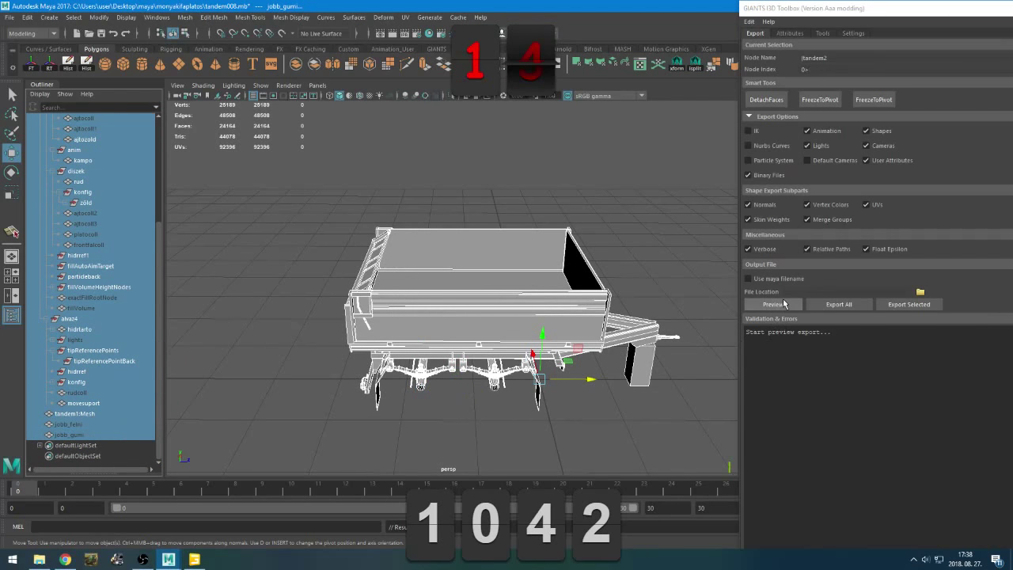
left_click(781, 304)
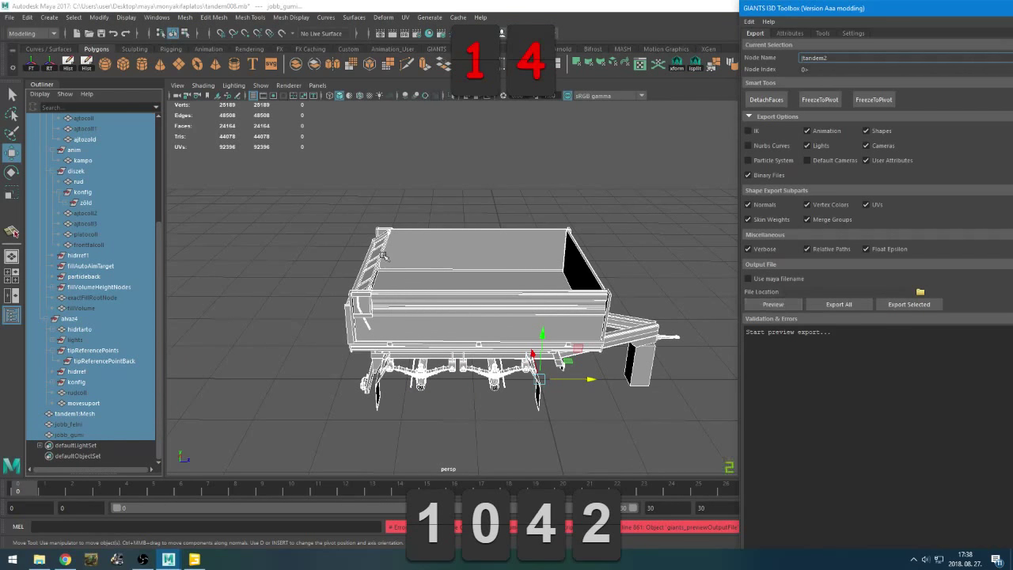
left_click(243, 226)
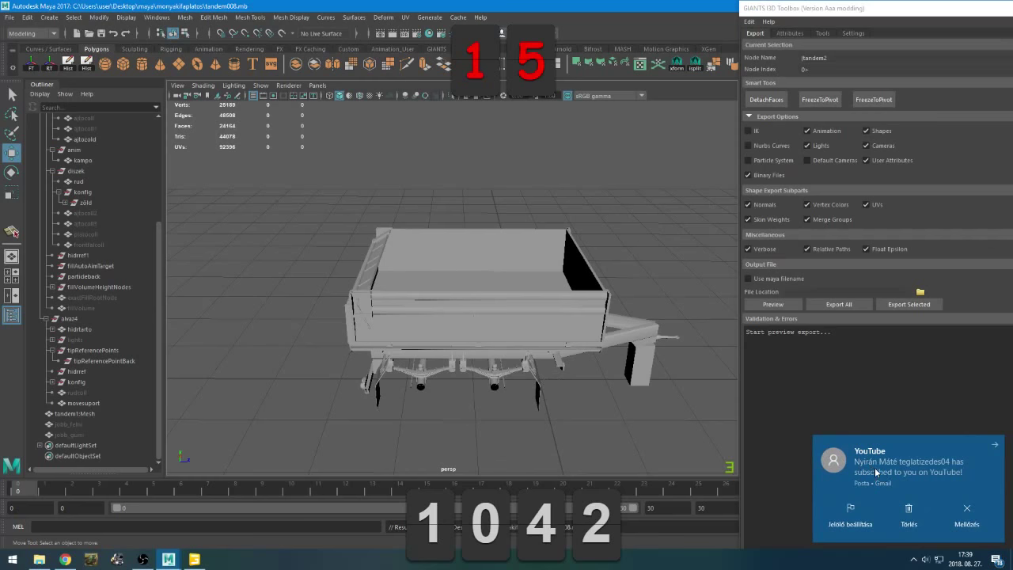
scroll(375, 331, "up", 5)
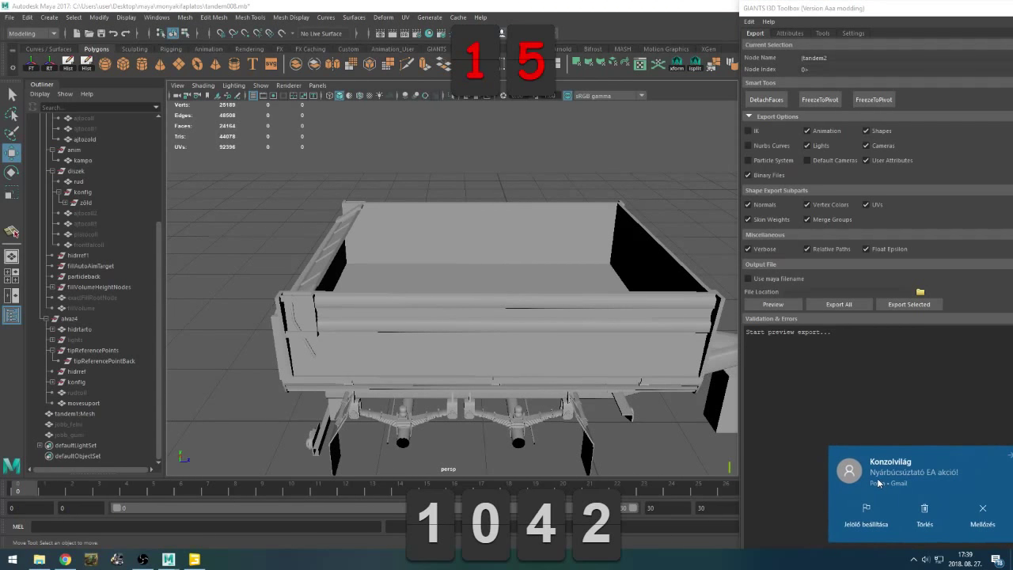
left_click(917, 473)
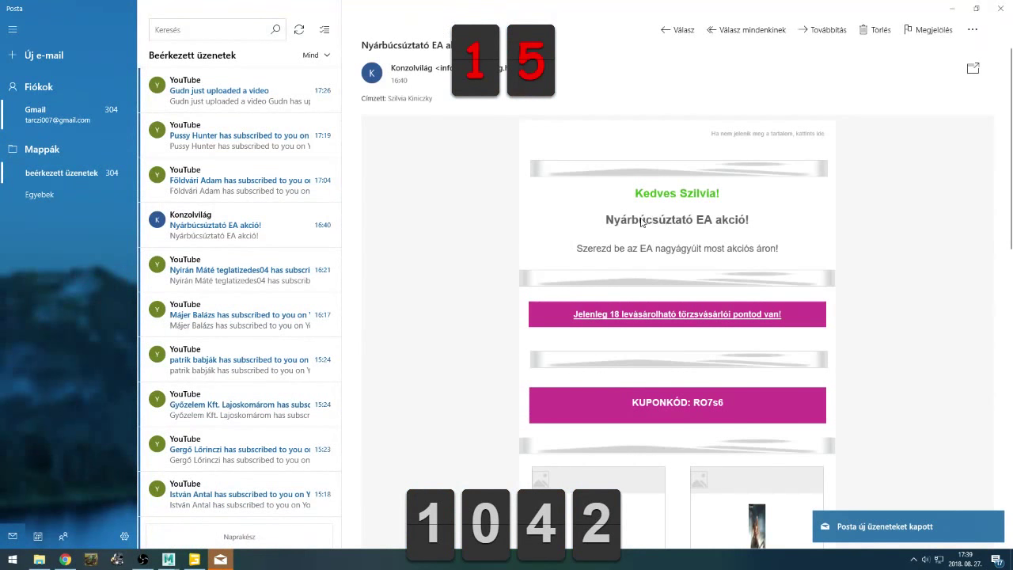
scroll(630, 235, "down", 4)
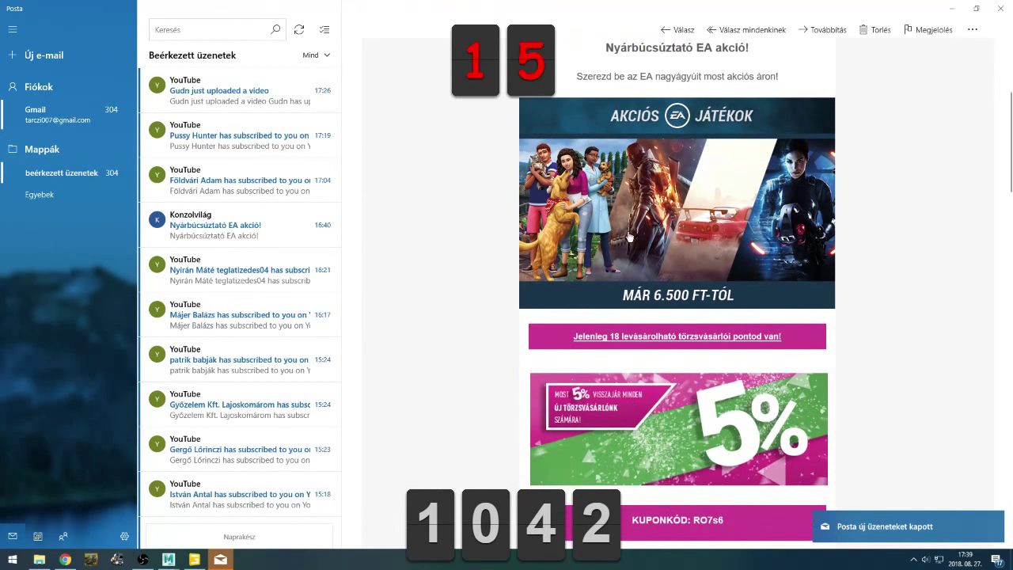
scroll(892, 236, "down", 2)
scroll(902, 233, "up", 2)
scroll(897, 231, "down", 1)
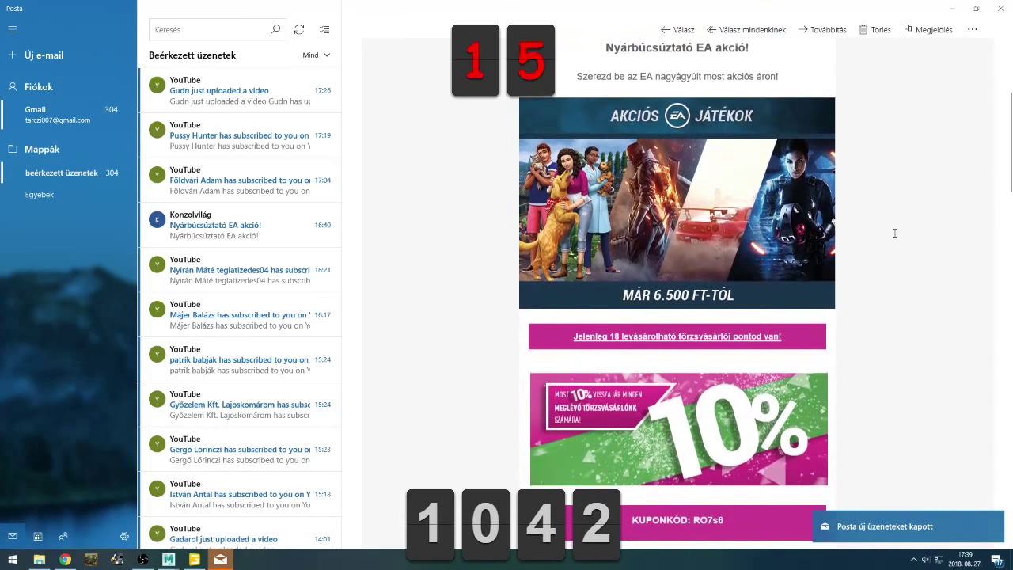
scroll(745, 290, "down", 1)
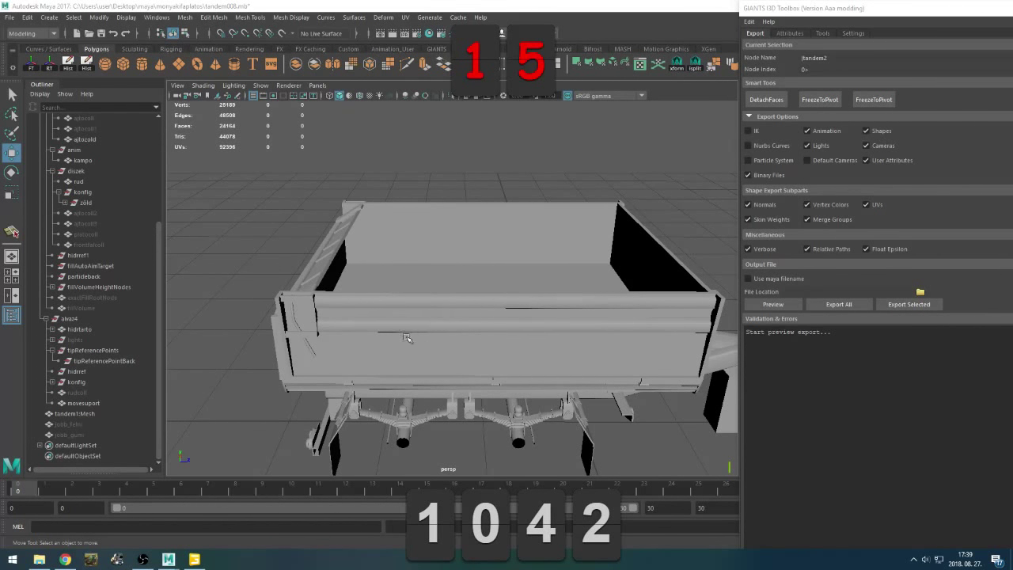
Check where tipReferencePointBack under alvaz4 sits relative to the trailer
left_click_drag(494, 294, 441, 292, "alt")
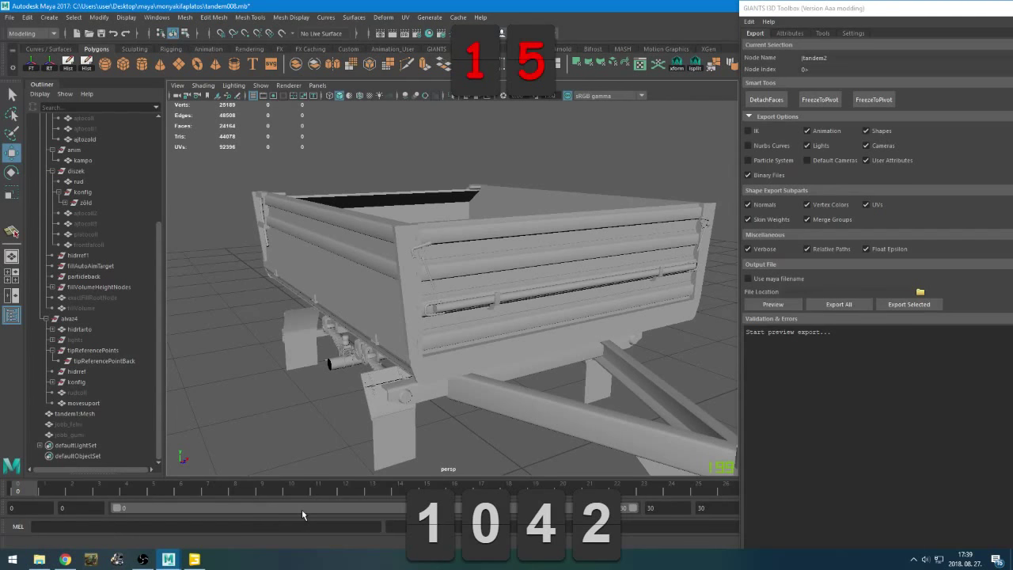
scroll(341, 438, "down", 2)
scroll(341, 438, "down", 2)
left_click(77, 363)
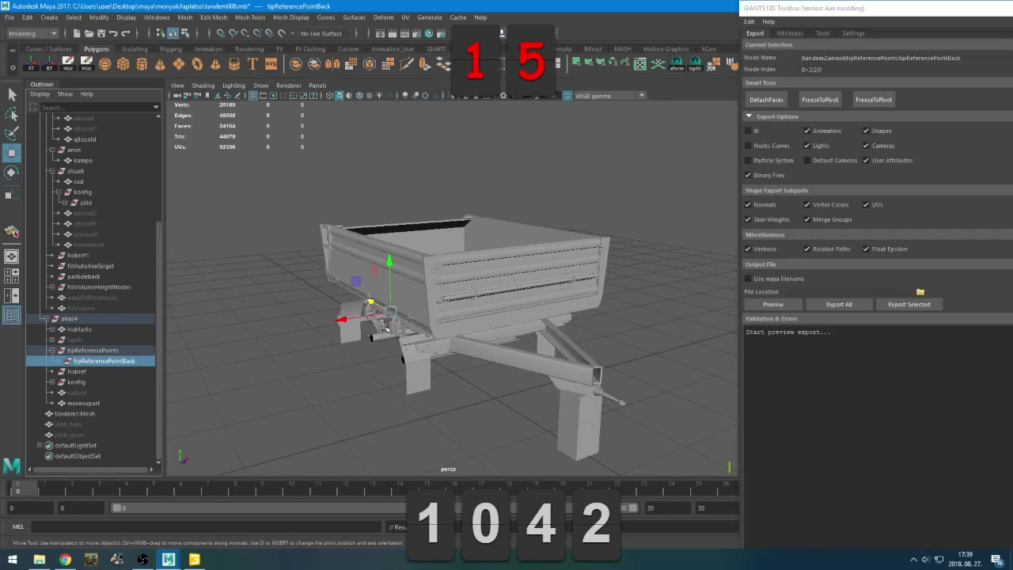
scroll(330, 364, "down", 3)
left_click_drag(330, 364, 380, 380, "alt")
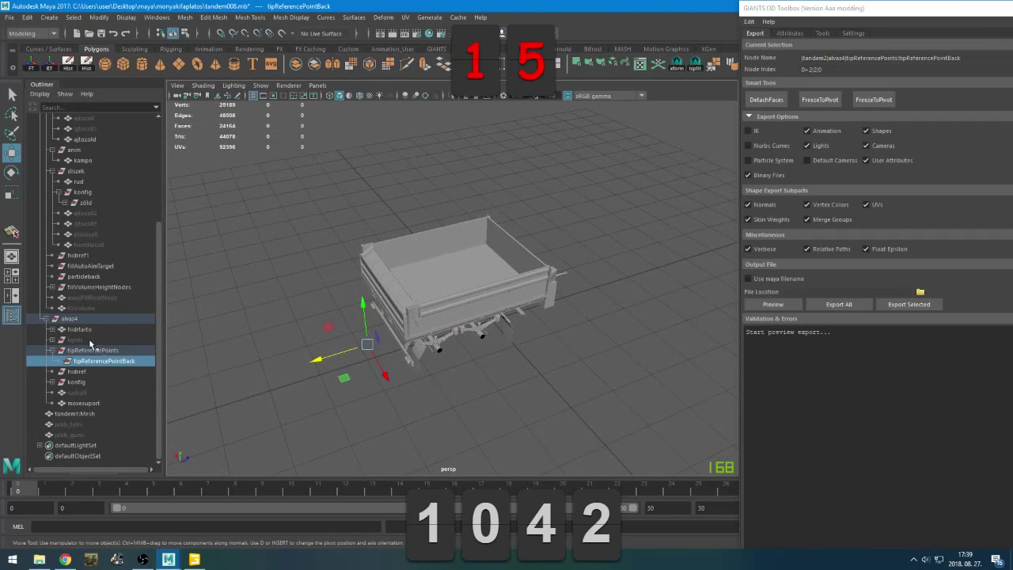
Expand the hidrtarto chain down to hidr7 and apply the Exterior attributes with clip distance 300 to all its nodes
left_click(57, 333)
left_click(54, 331)
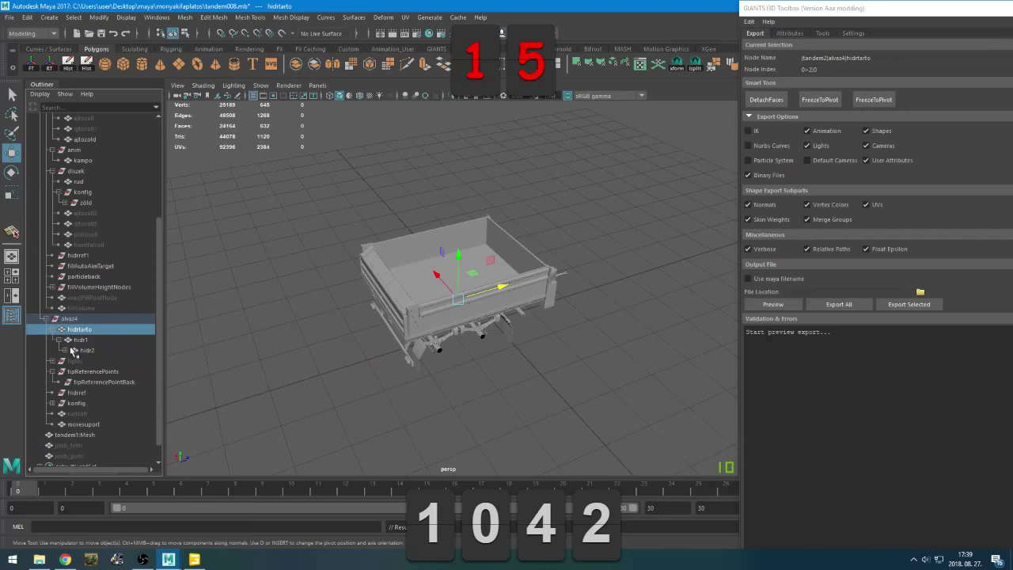
left_click(66, 350)
left_click(72, 361)
left_click(78, 371)
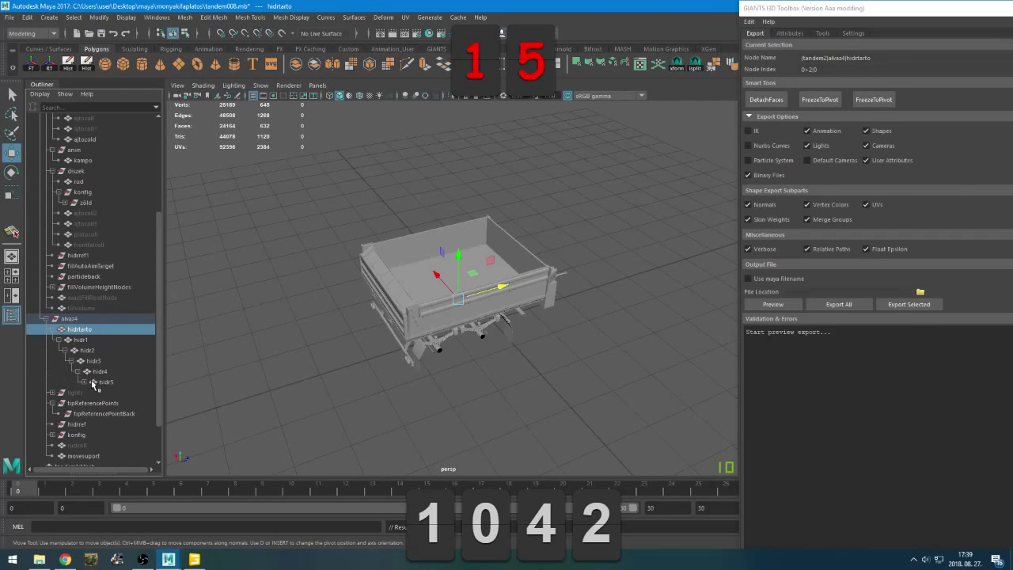
left_click(84, 383)
left_click(90, 393)
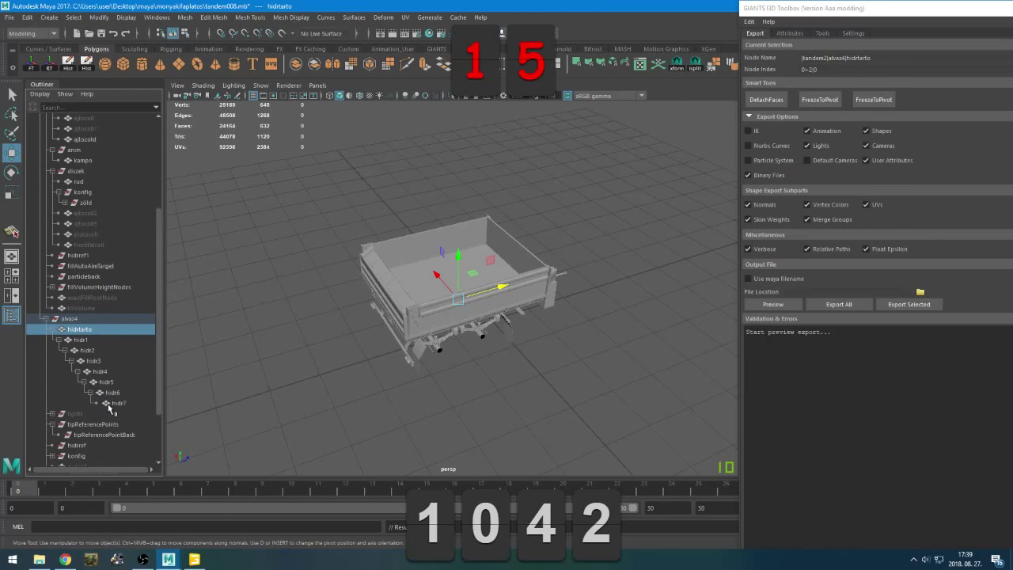
left_click(789, 33)
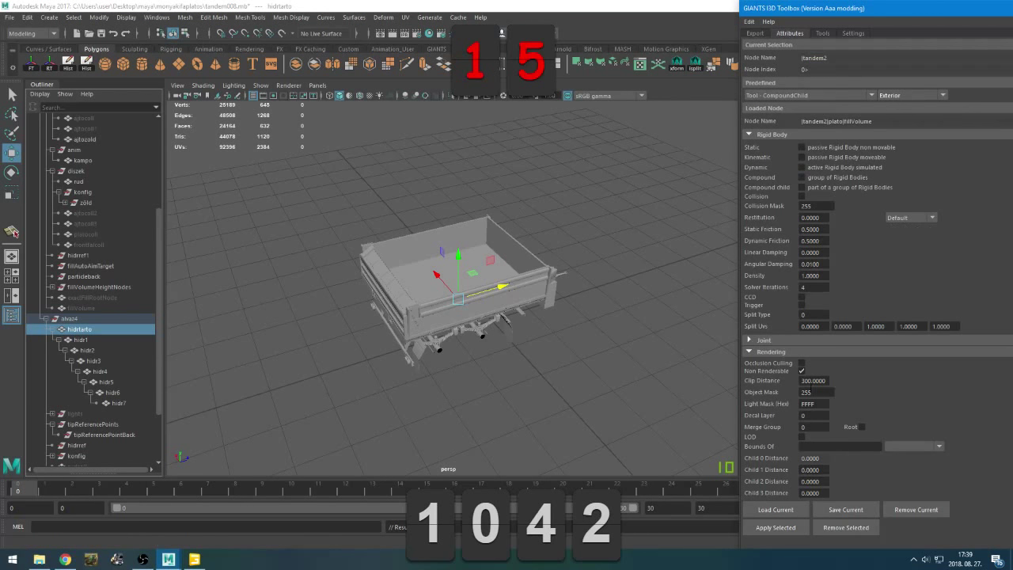
left_click_drag(84, 330, 118, 403)
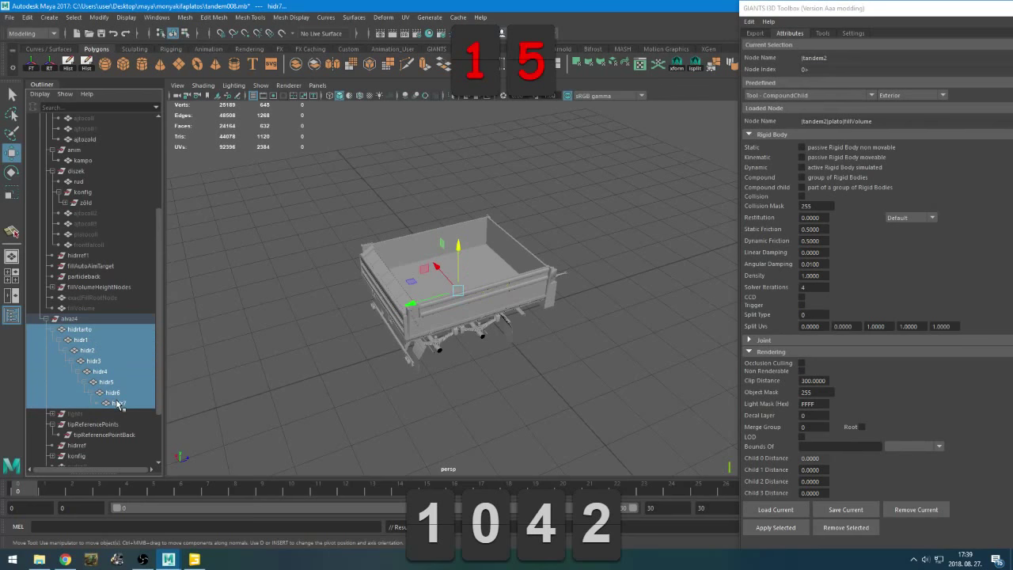
left_click(787, 522)
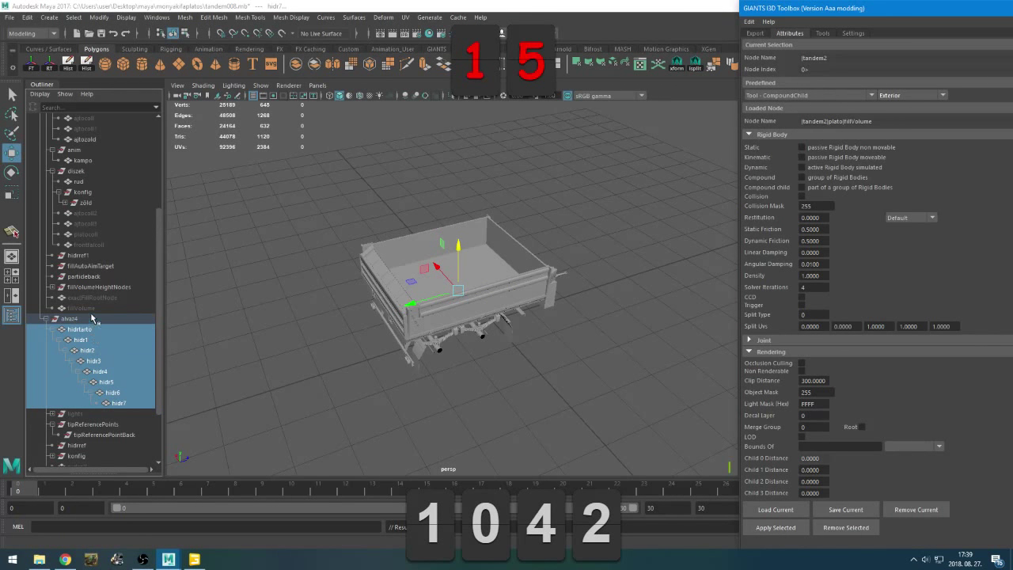
Try to apply the Exterior attributes to the jobbkampo, balkampo, bal, plato and jobb meshes of the zöld subgroup, loading jobbkampo before retrying
left_click(65, 203)
left_click(95, 214)
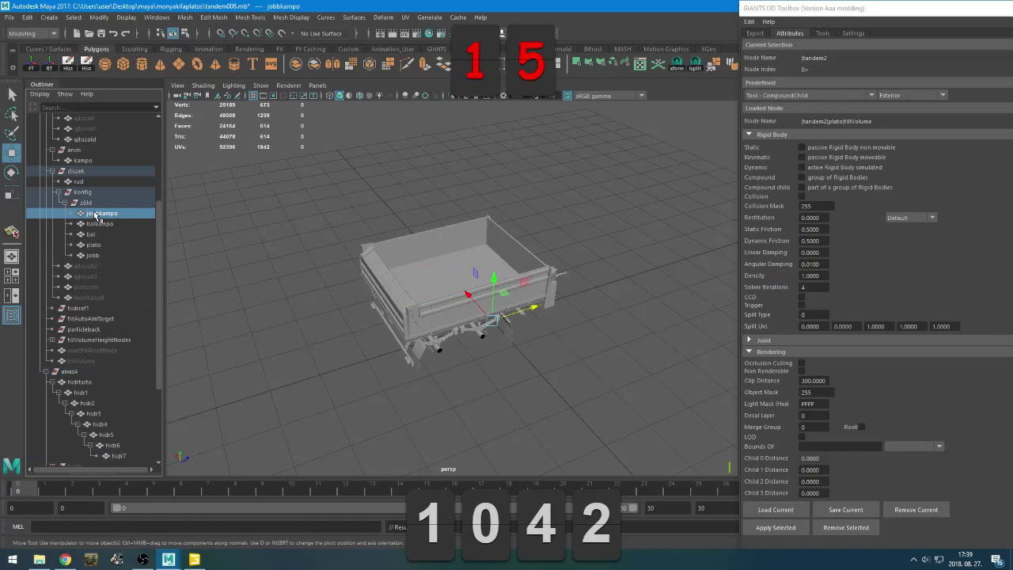
left_click_drag(100, 219, 104, 253)
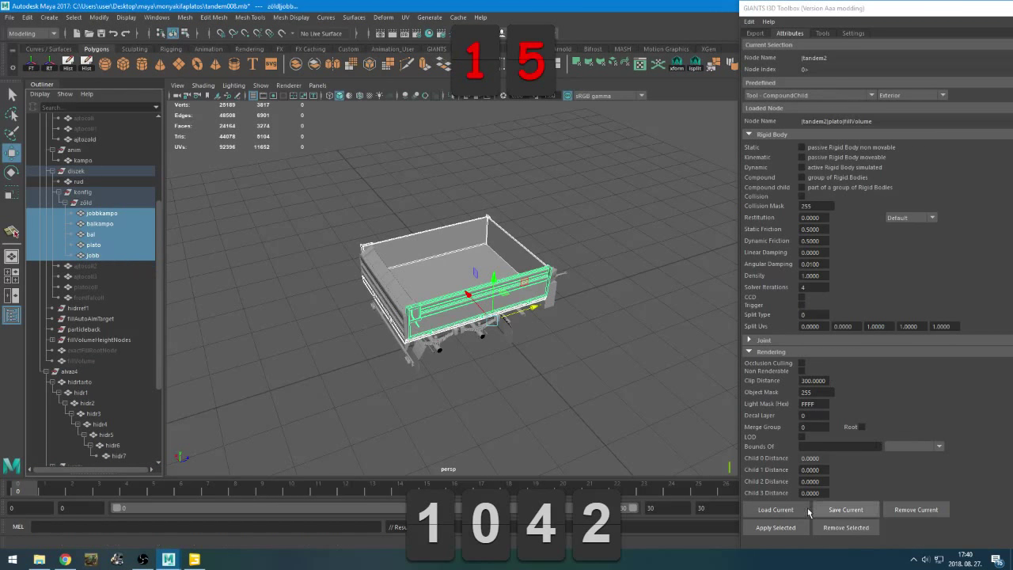
left_click(776, 527)
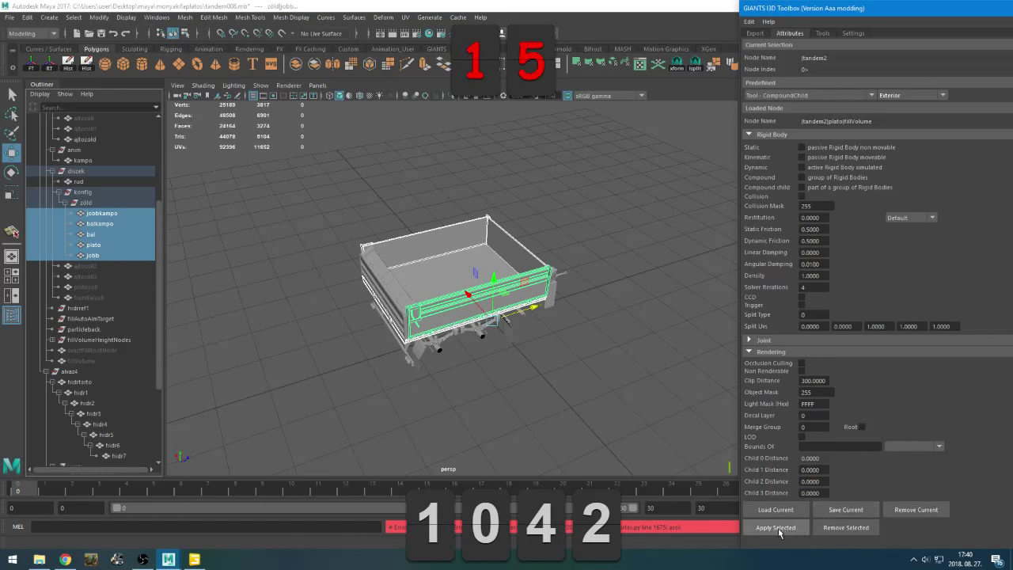
left_click_drag(368, 347, 332, 352, "alt")
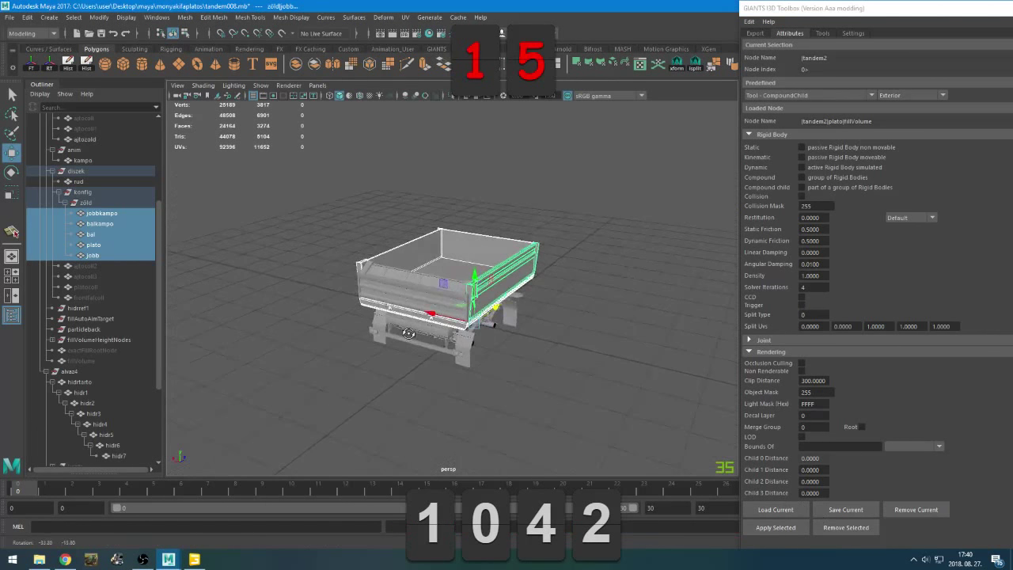
left_click(776, 510)
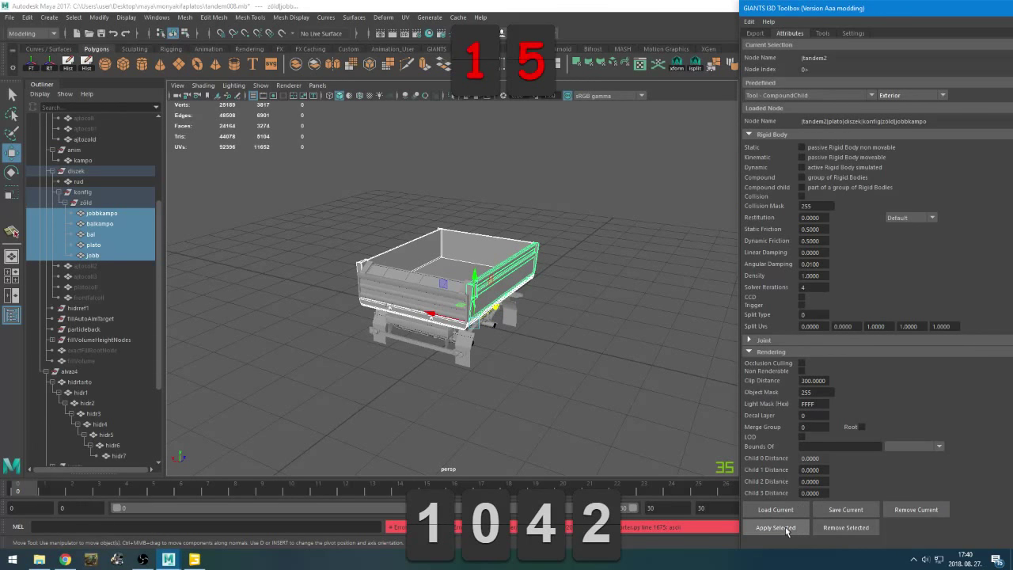
left_click(775, 527)
Apply and save the Exterior preset with clip distance 300 for elsotengely, hatsotengely and alvaz3 in konfig's rozsdas subgroup
scroll(99, 262, "down", 4)
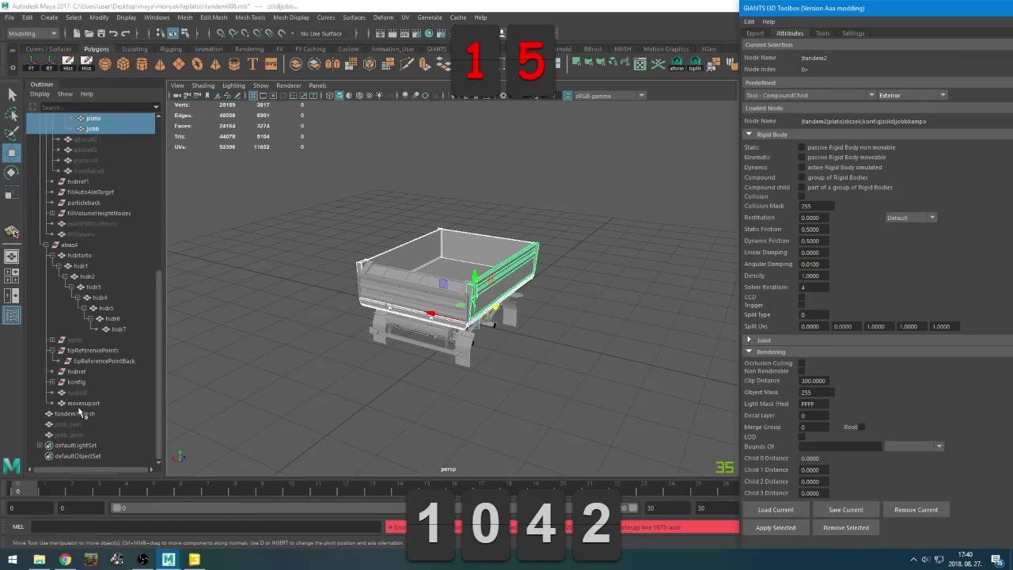
left_click(52, 381)
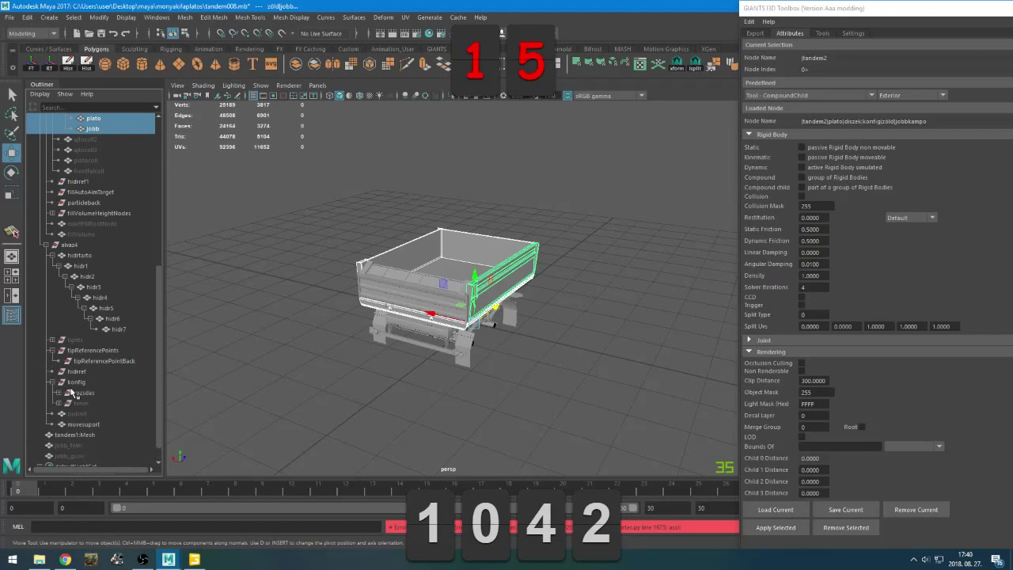
left_click(79, 393)
left_click(67, 392)
scroll(79, 396, "down", 2)
left_click_drag(93, 350, 92, 372)
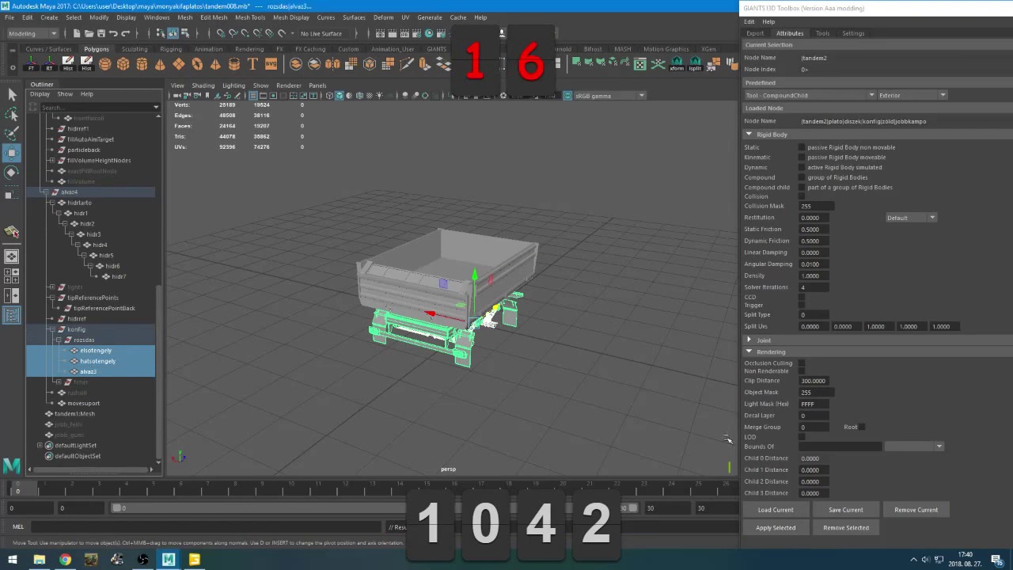
left_click(776, 510)
left_click(893, 96)
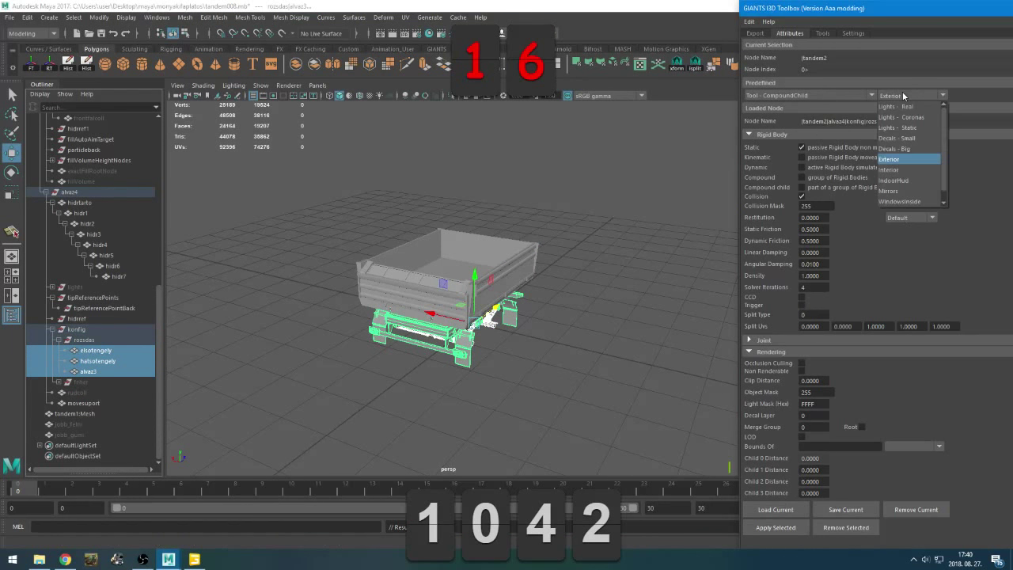
left_click(901, 159)
left_click(802, 524)
left_click(839, 505)
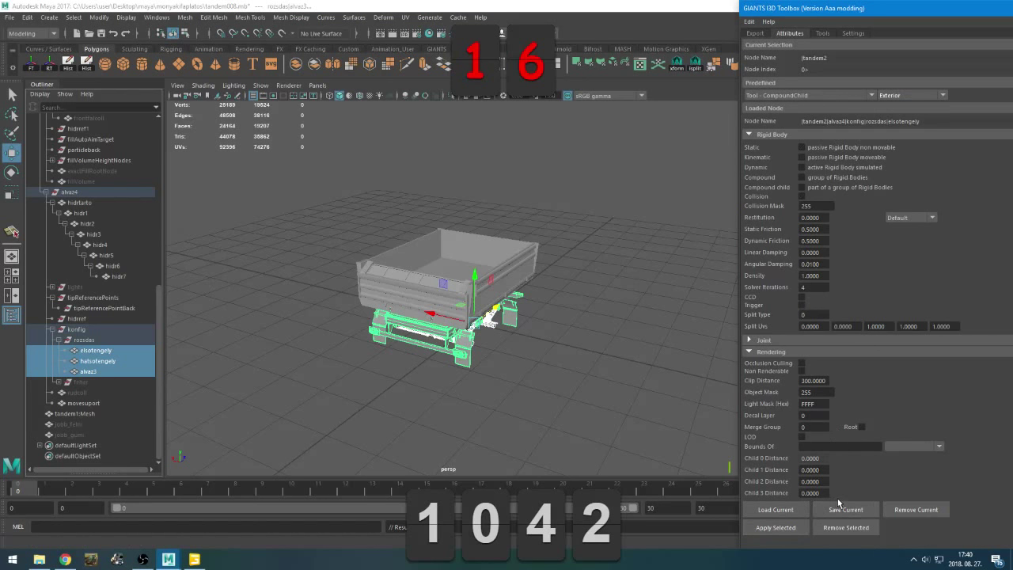
Apply the same Exterior attributes to the feher subgroup's meshes and to the whole konfig hierarchy, and save them
left_click(58, 383)
left_click_drag(86, 393, 94, 414)
left_click(766, 524)
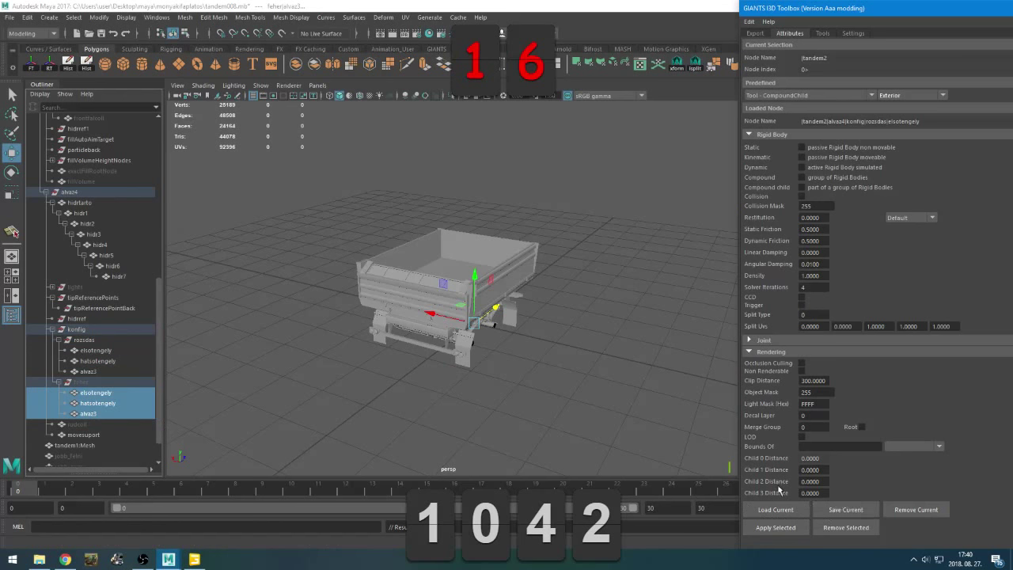
scroll(88, 341, "down", 1)
left_click_drag(92, 300, 96, 385)
left_click(776, 527)
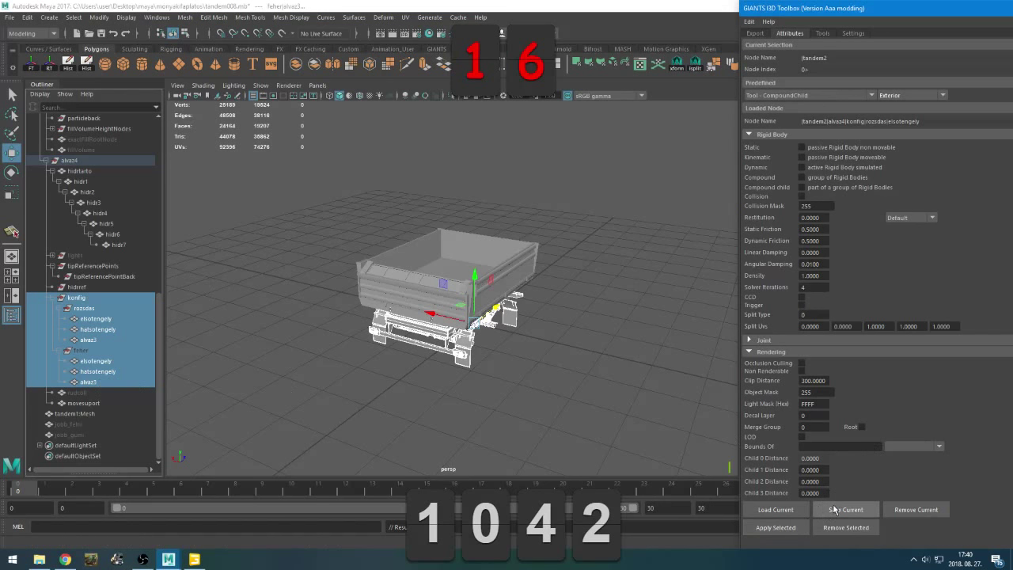
left_click(834, 509)
Apply and save the Exterior attributes for tipReferencePoints, tipReferencePointBack and hidrref
left_click_drag(73, 290, 85, 266)
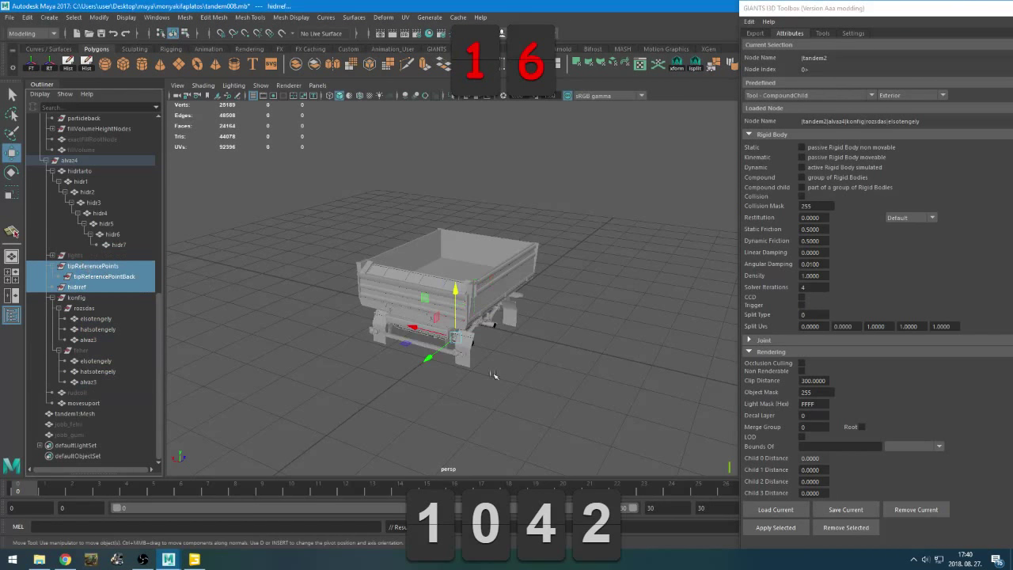
left_click(805, 532)
left_click(827, 510)
Load the attributes of the lights group under alvaz4 and expand its defaultLights, backLights and turnLights subgroups
left_click(102, 256)
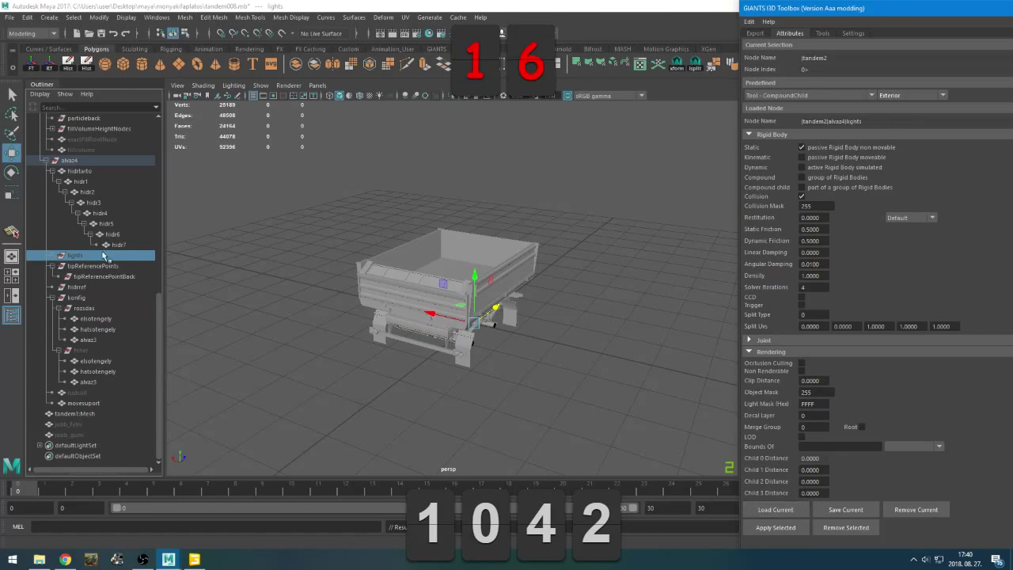
left_click(61, 255)
left_click(59, 267)
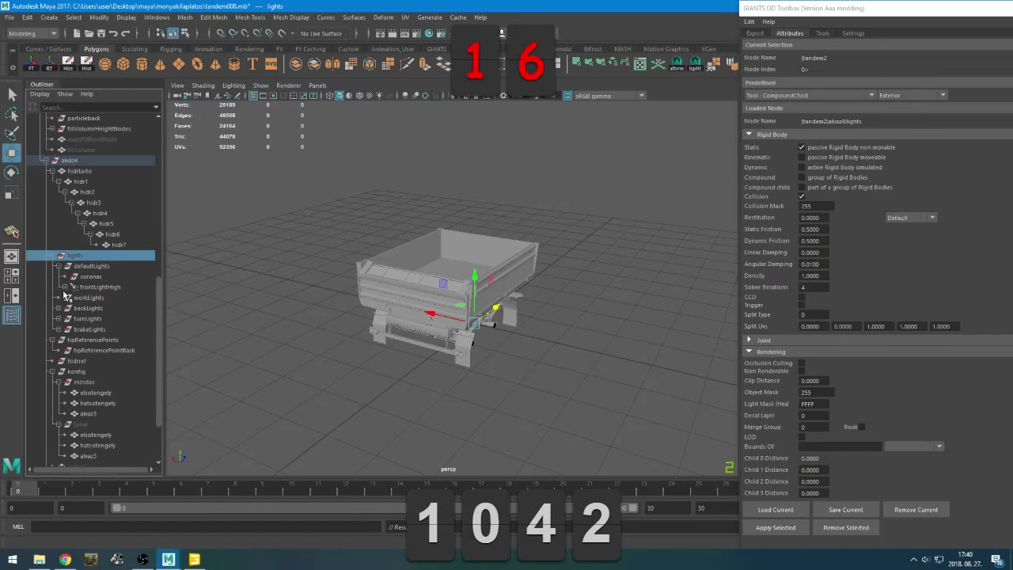
left_click(64, 286)
scroll(61, 317, "down", 3)
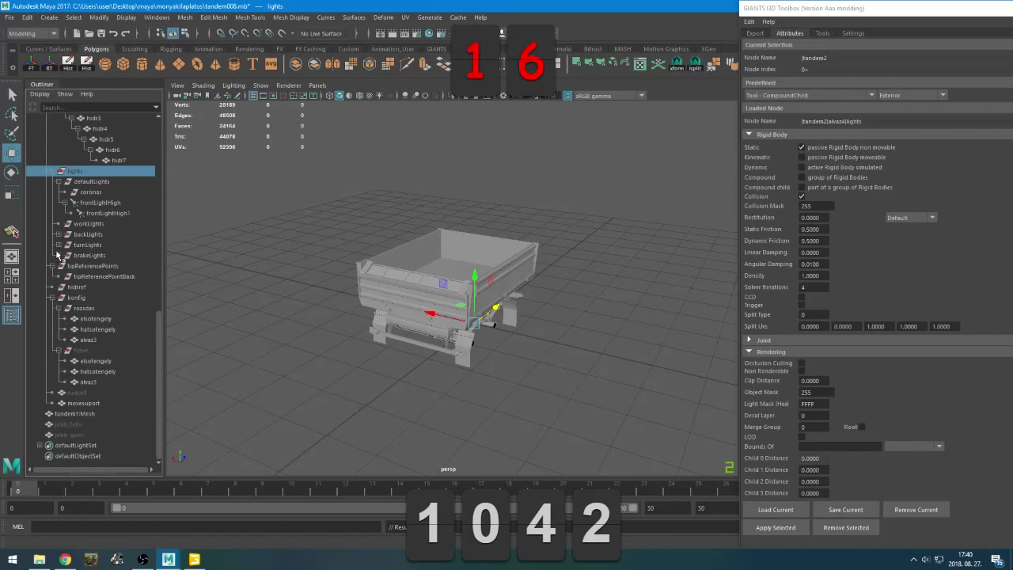
left_click(58, 235)
left_click(65, 256)
left_click(58, 276)
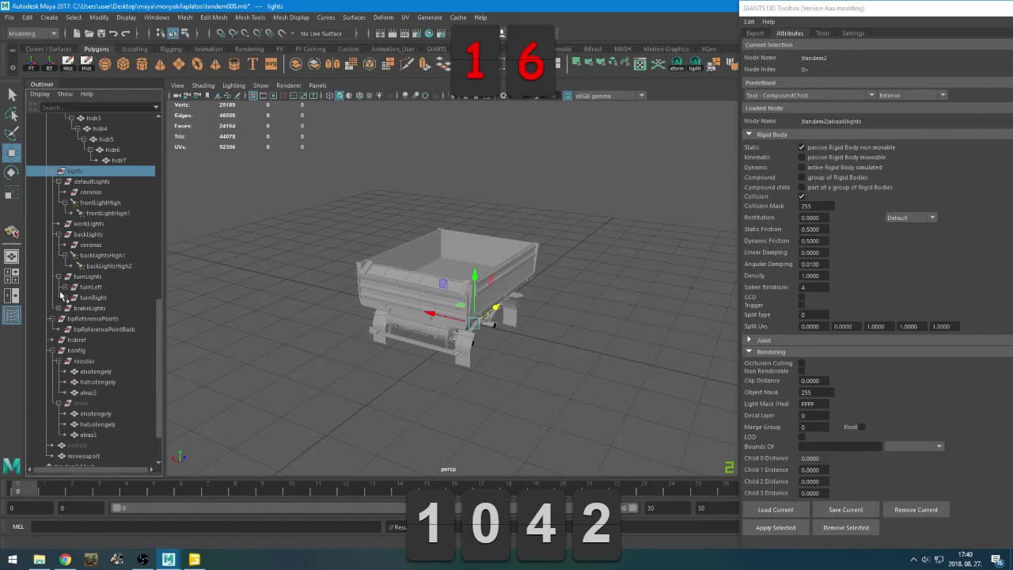
left_click(64, 287)
left_click(64, 319)
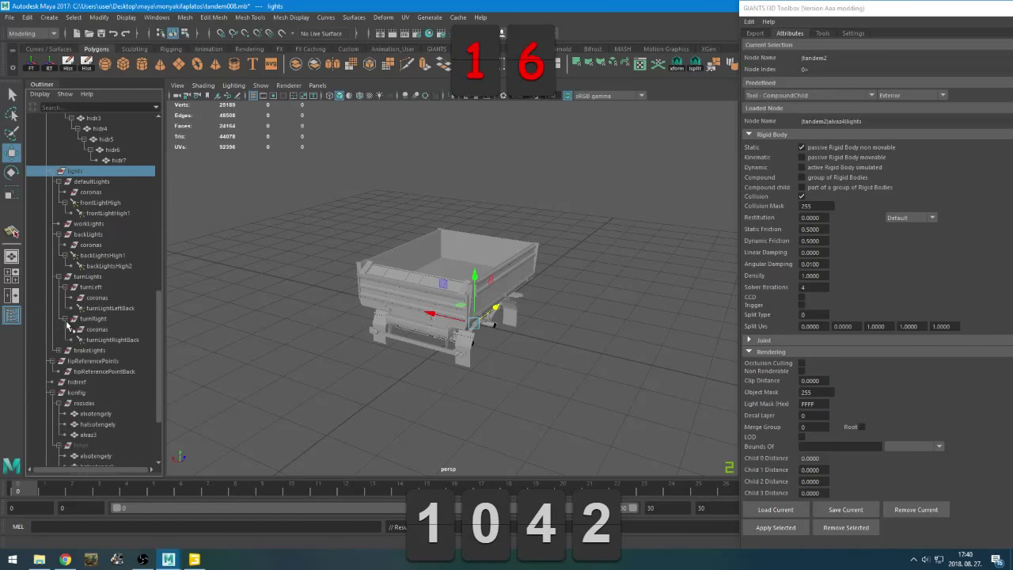
Expand the brakeLights subgroup and apply the loaded lights attributes to alvaz4 and all its nodes down to feher's alvaz3
scroll(59, 301, "down", 3)
left_click(59, 255)
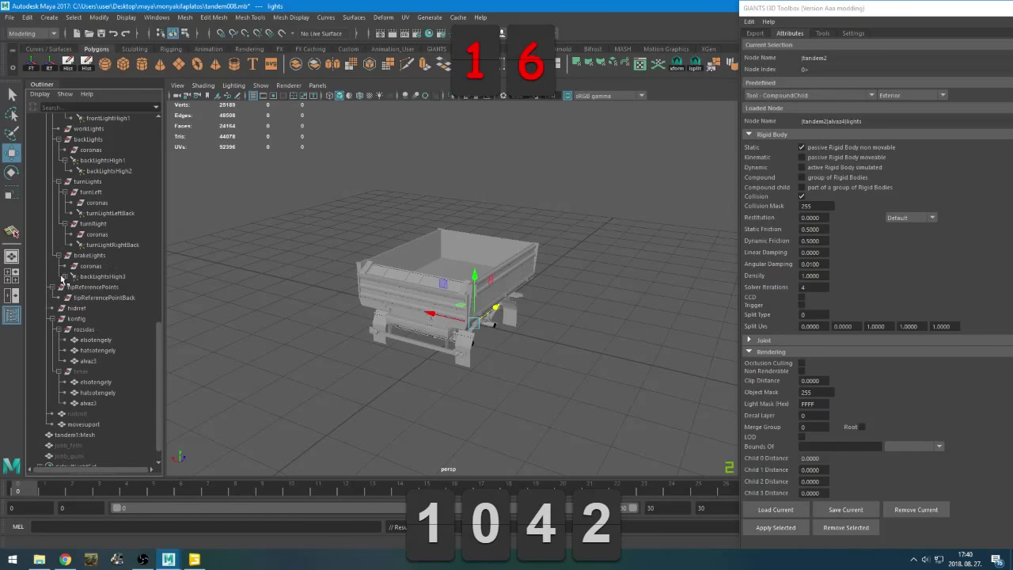
left_click(62, 277)
left_click(66, 277)
scroll(91, 353, "down", 1)
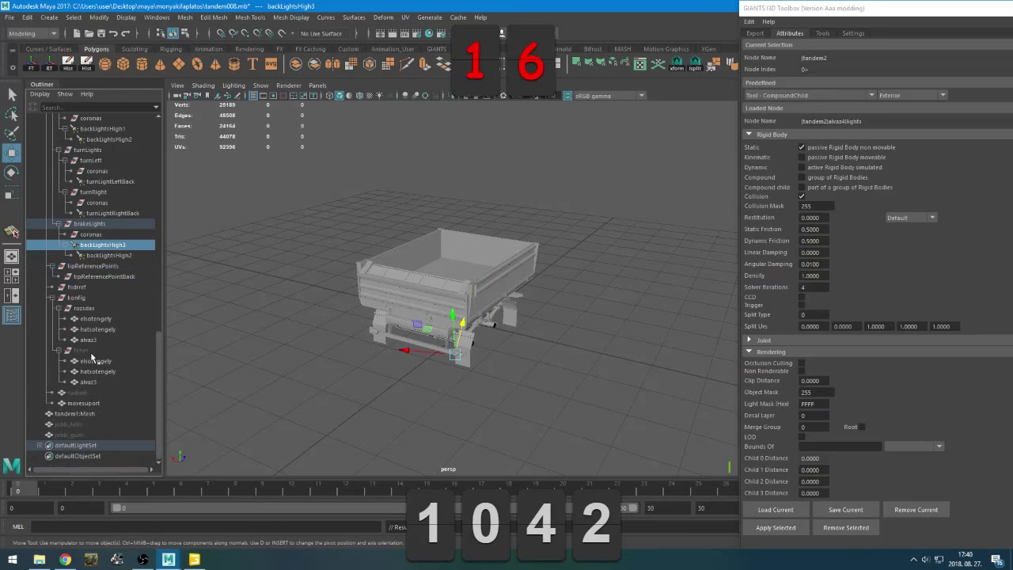
left_click_drag(97, 380, 103, 258)
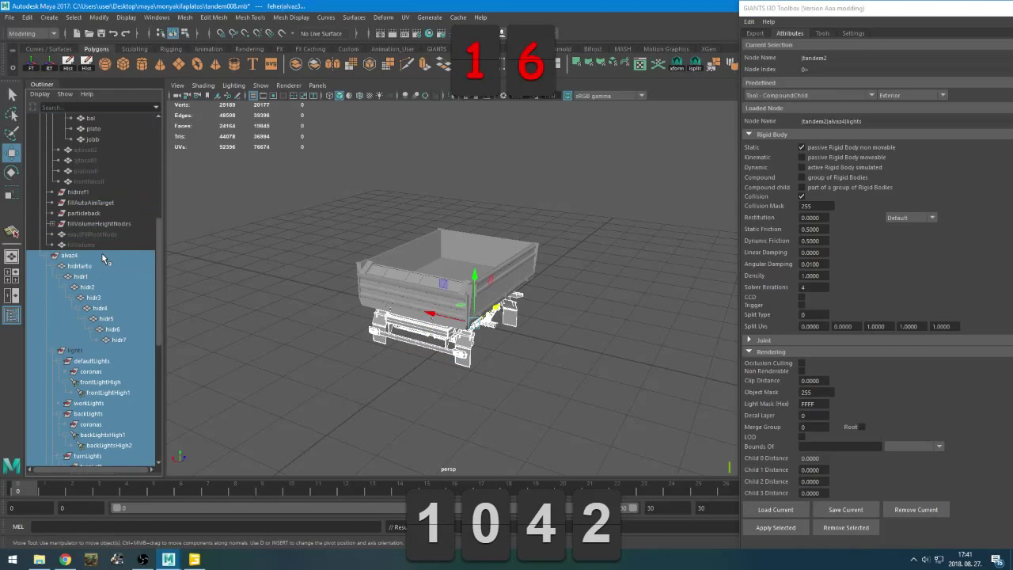
left_click(776, 528)
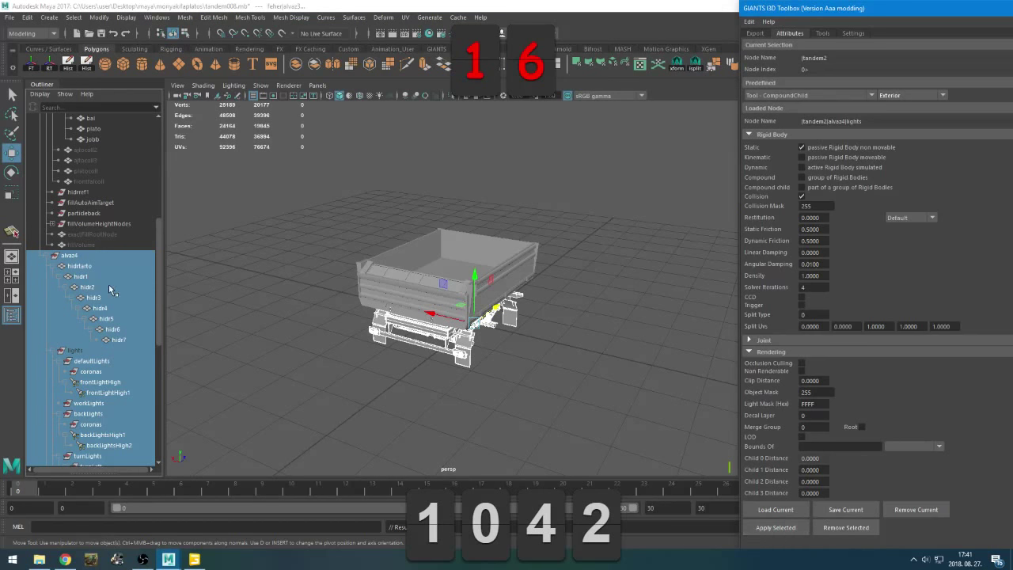
Apply the same attributes to hidrref1, fillAutoAimTarget, particleback and fillVolumeHeightNodes with all eight of its height nodes
scroll(40, 235, "up", 5)
left_click(88, 393)
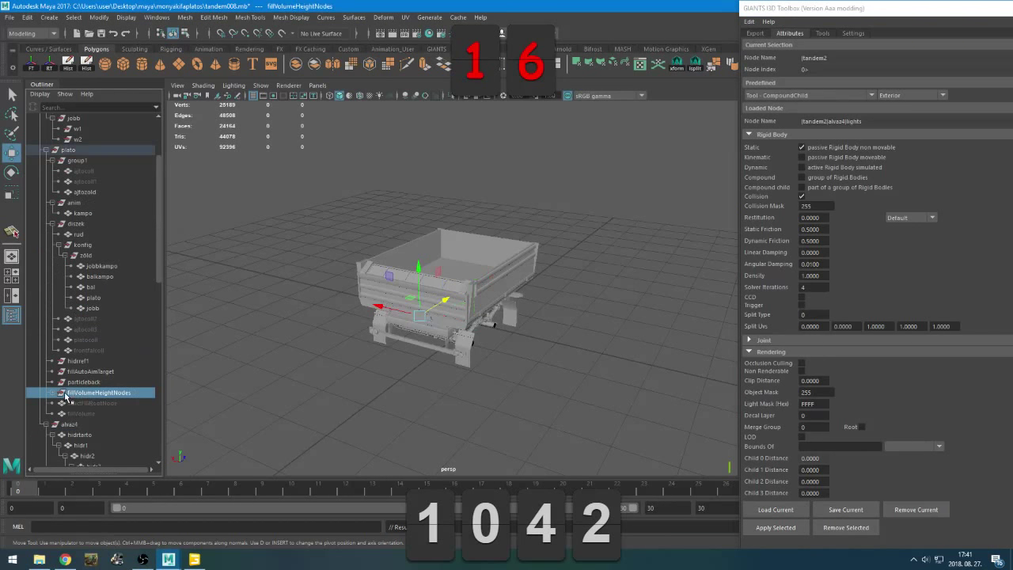
left_click(61, 392)
scroll(79, 412, "down", 3)
left_click(89, 393)
left_click_drag(90, 393, 91, 283)
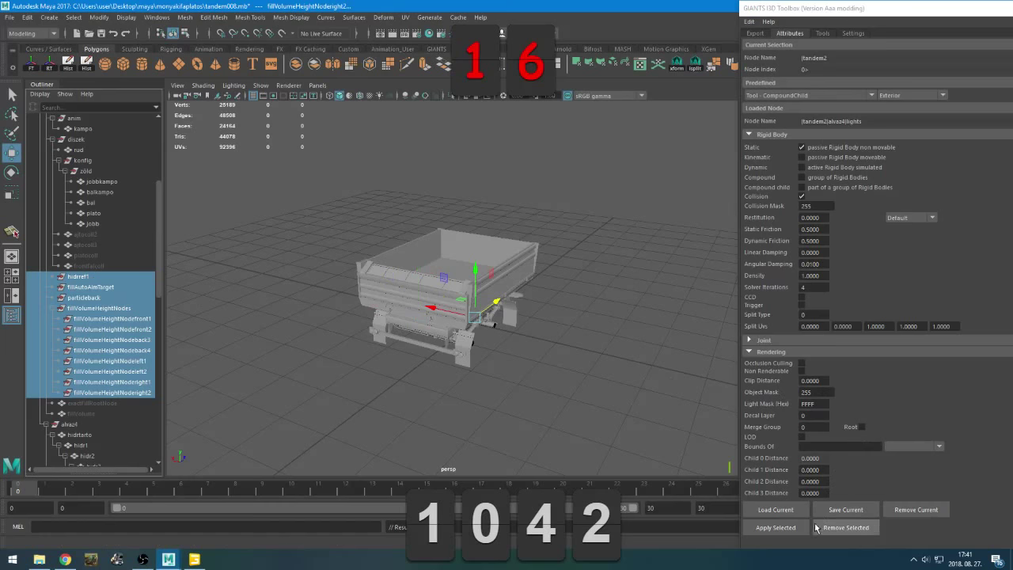
left_click(778, 527)
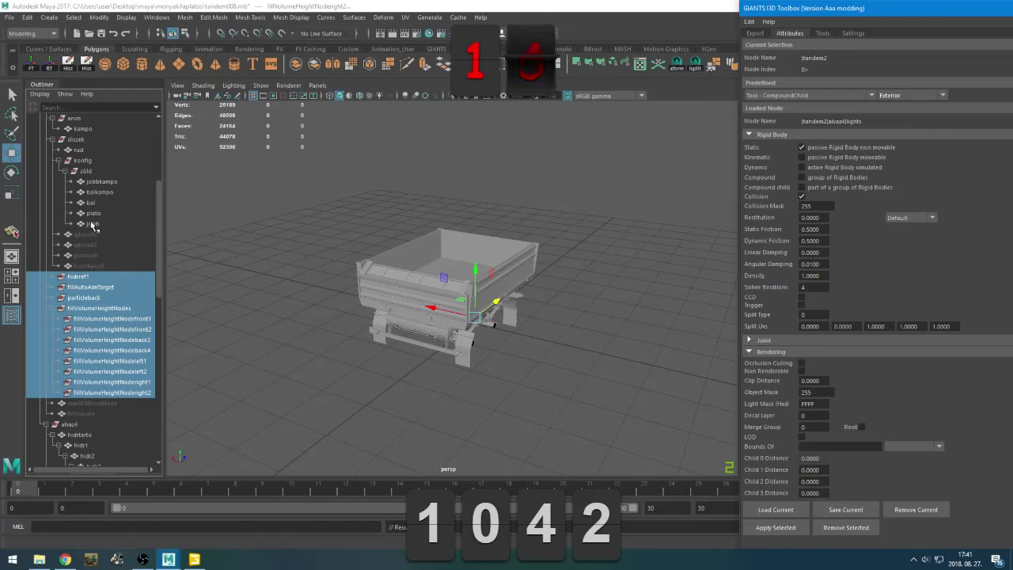
Try to apply the attributes to all five zöld meshes, loading jobbkampo before applying them to jobbkampo alone
scroll(93, 225, "up", 3)
left_click(107, 309)
left_click_drag(106, 307, 105, 266)
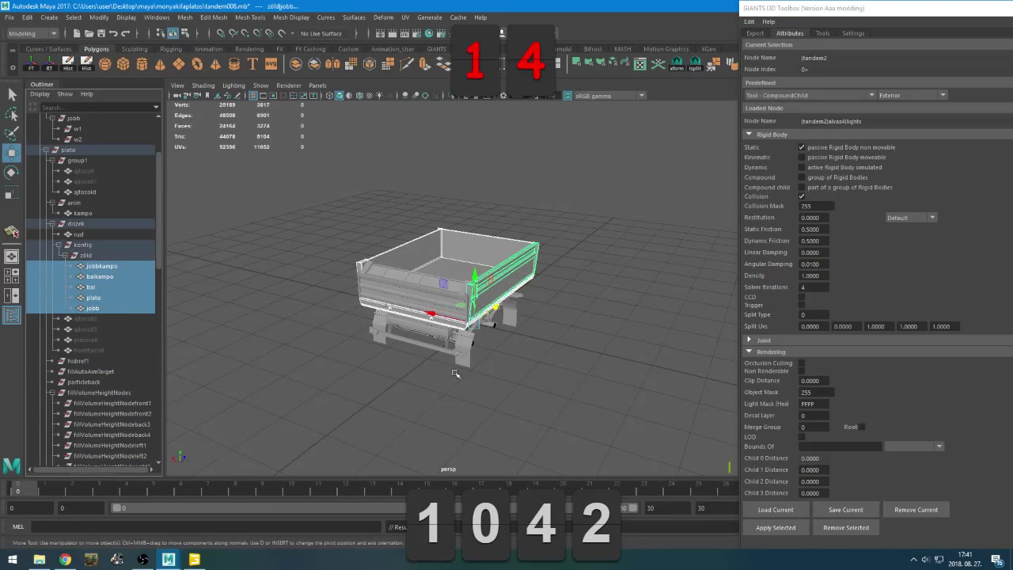
left_click(765, 528)
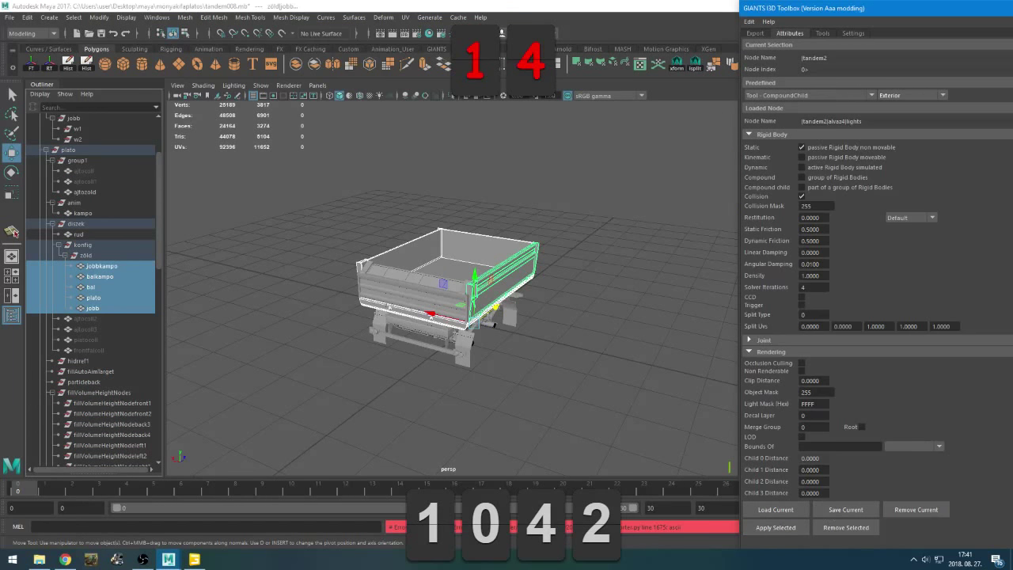
left_click(780, 511)
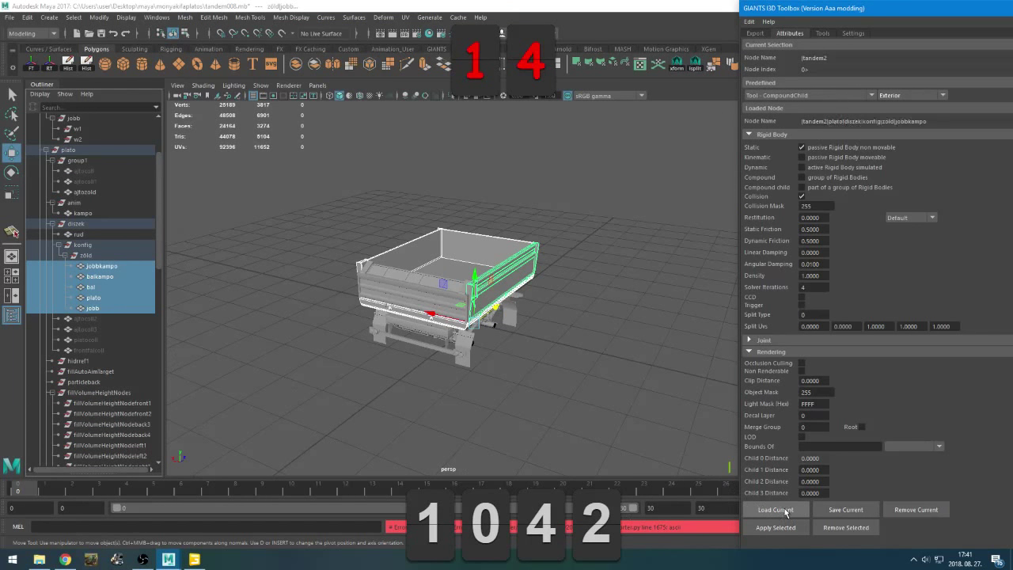
left_click(107, 268)
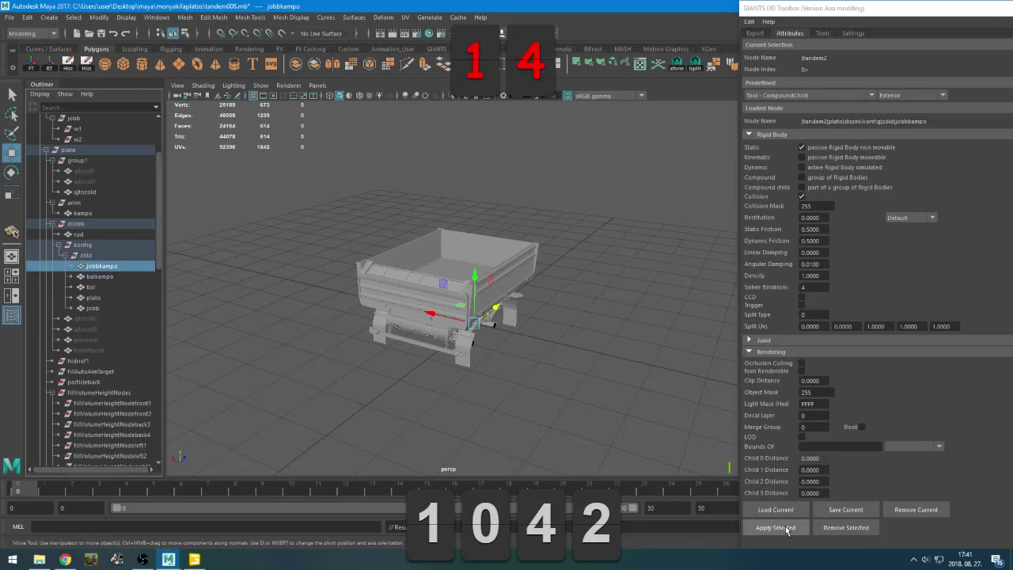
left_click(777, 528)
Try to apply jobbkampo's loaded attributes to the nodes from ajtozold down to the zöld group under plato
left_click(82, 247)
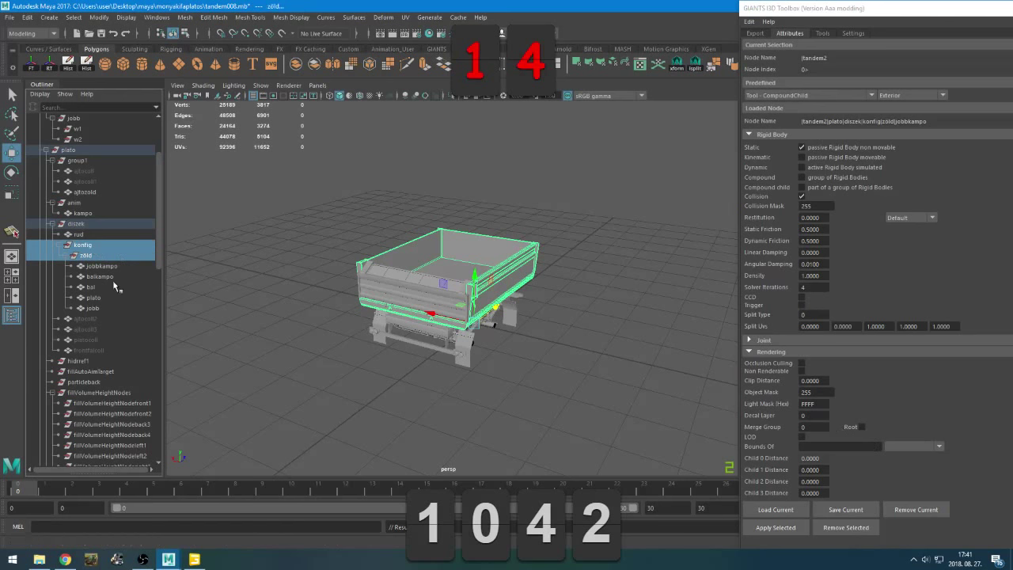
left_click(83, 235)
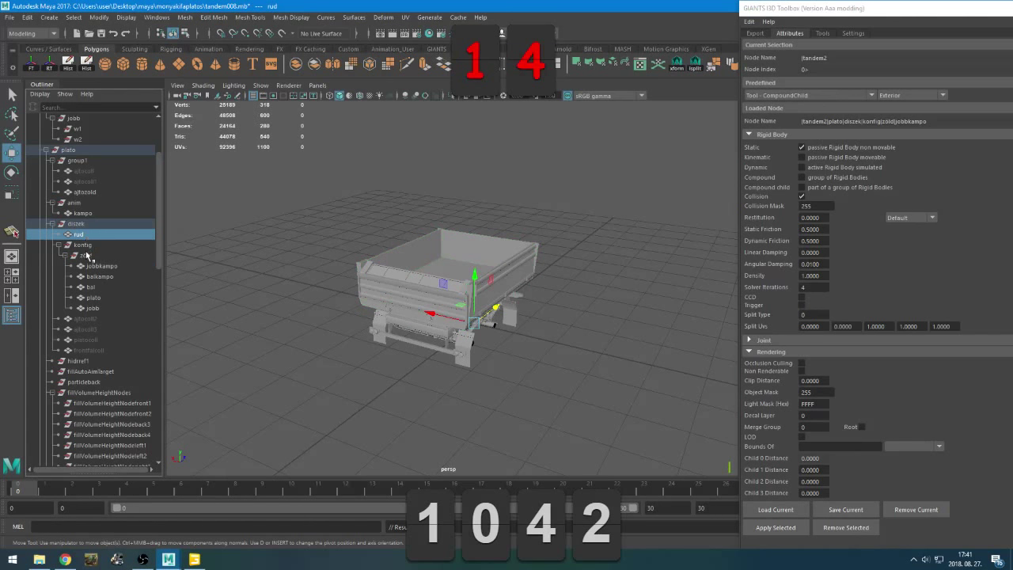
left_click_drag(254, 270, 345, 301, "alt")
left_click_drag(85, 256, 83, 193)
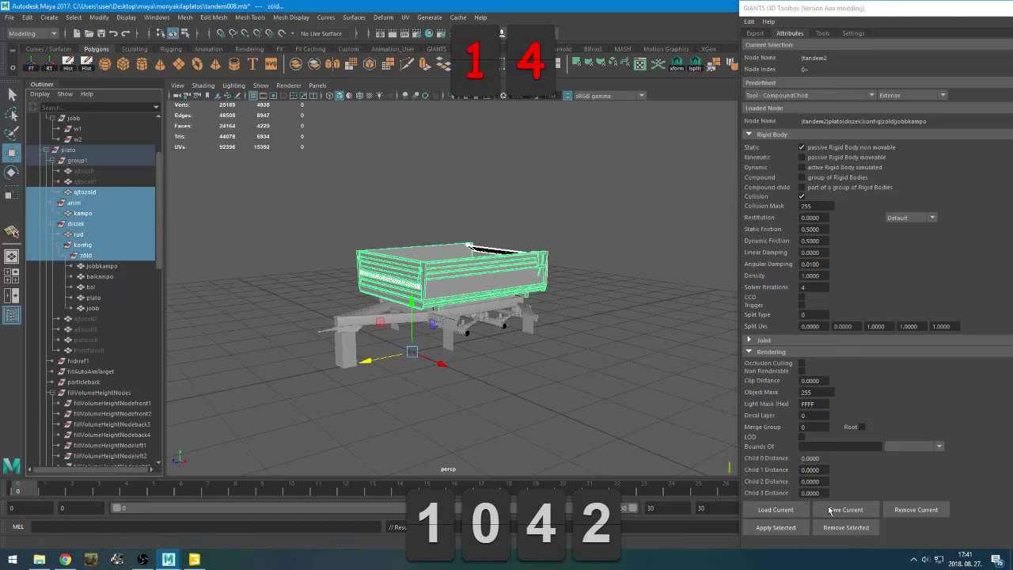
left_click(793, 529)
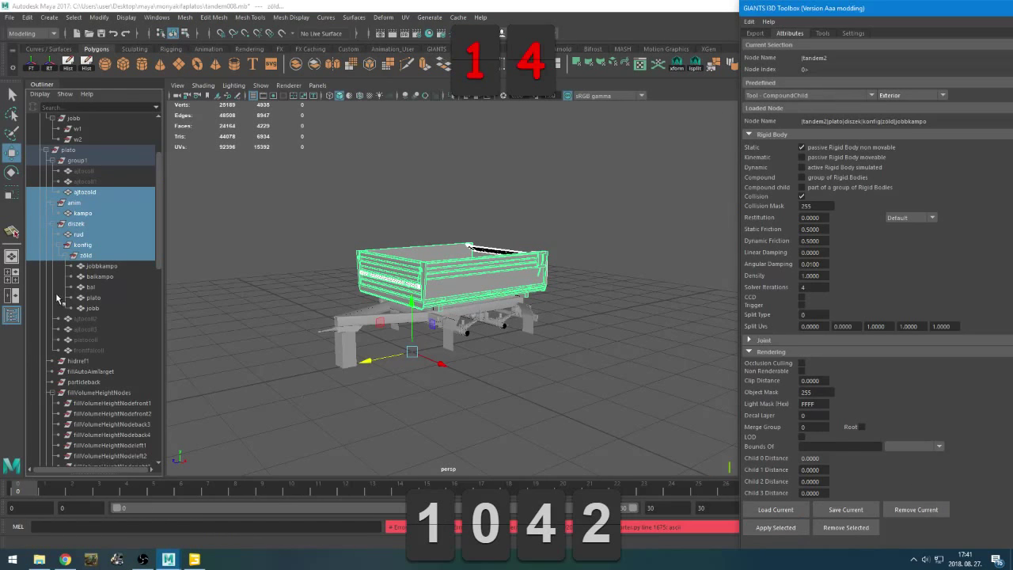
Apply the loaded attributes to the plato and group1 nodes and save them
left_click(78, 161)
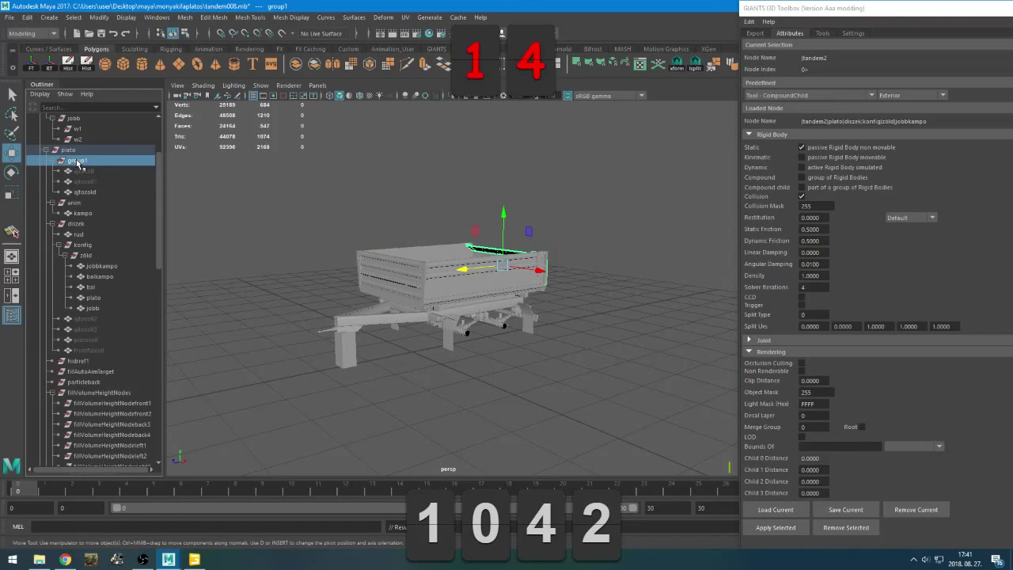
left_click(69, 149)
left_click(778, 528)
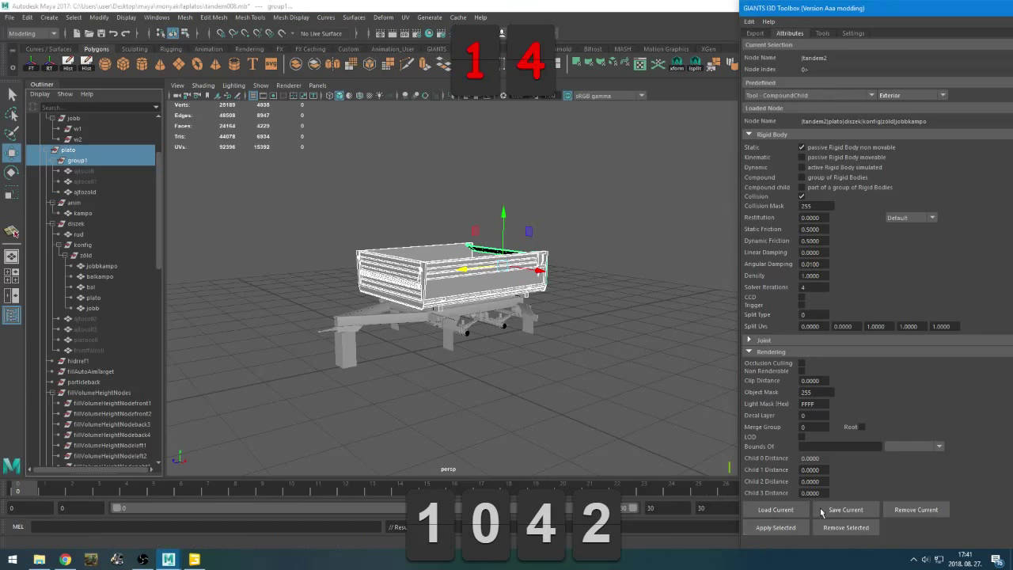
left_click(822, 513)
Apply the loaded attributes to the wheels group with its bal and jobb subgroups and w1/w2 nodes, and save them
scroll(147, 286, "up", 3)
left_click_drag(94, 238, 75, 171)
left_click(772, 528)
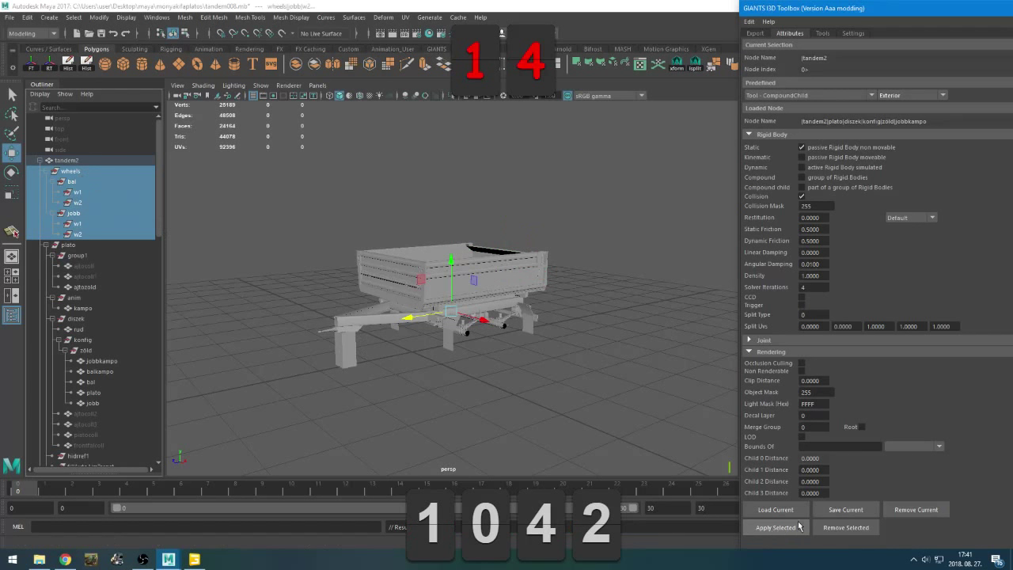
left_click(832, 511)
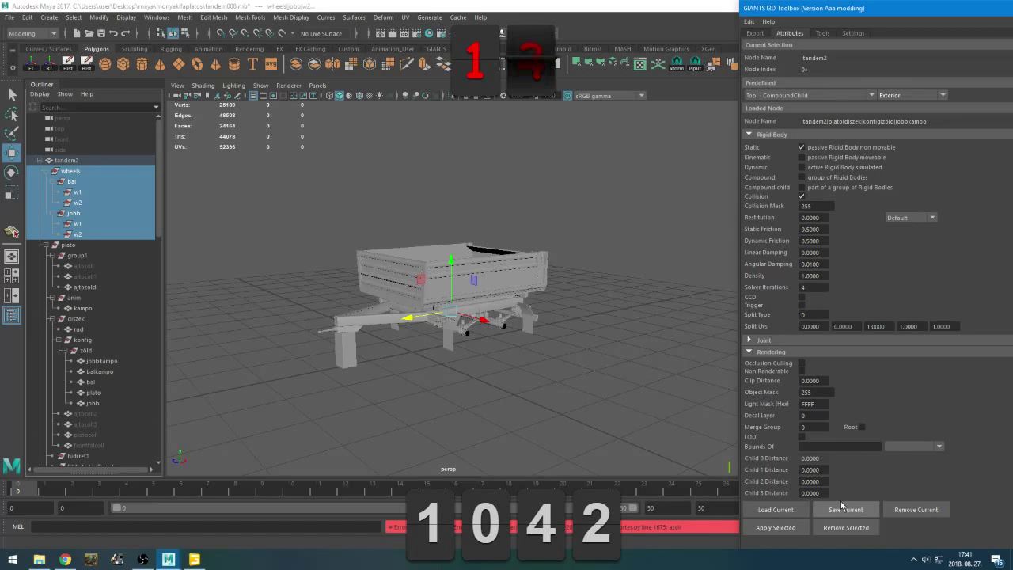
left_click(67, 560)
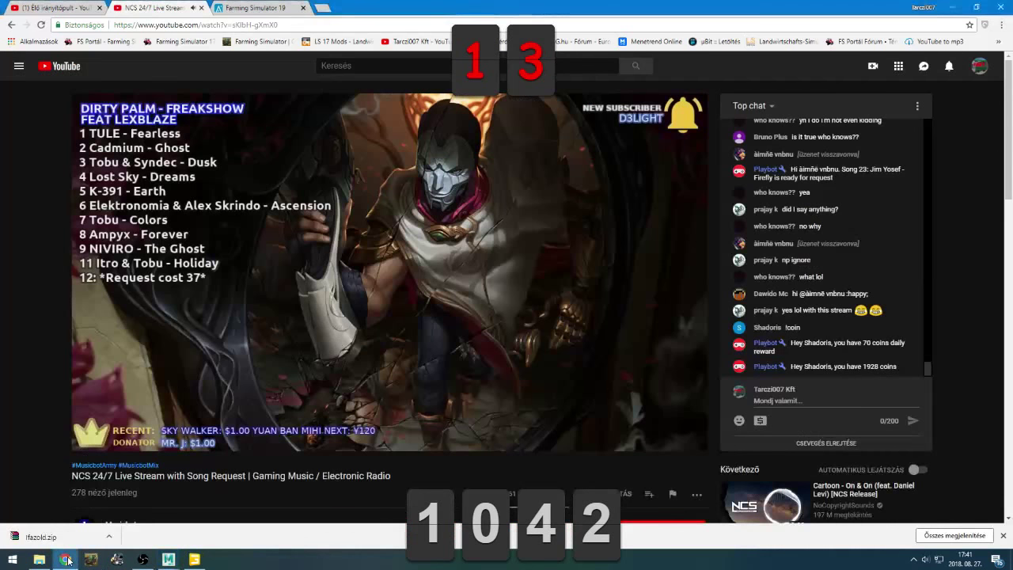
left_click(67, 559)
left_click(142, 560)
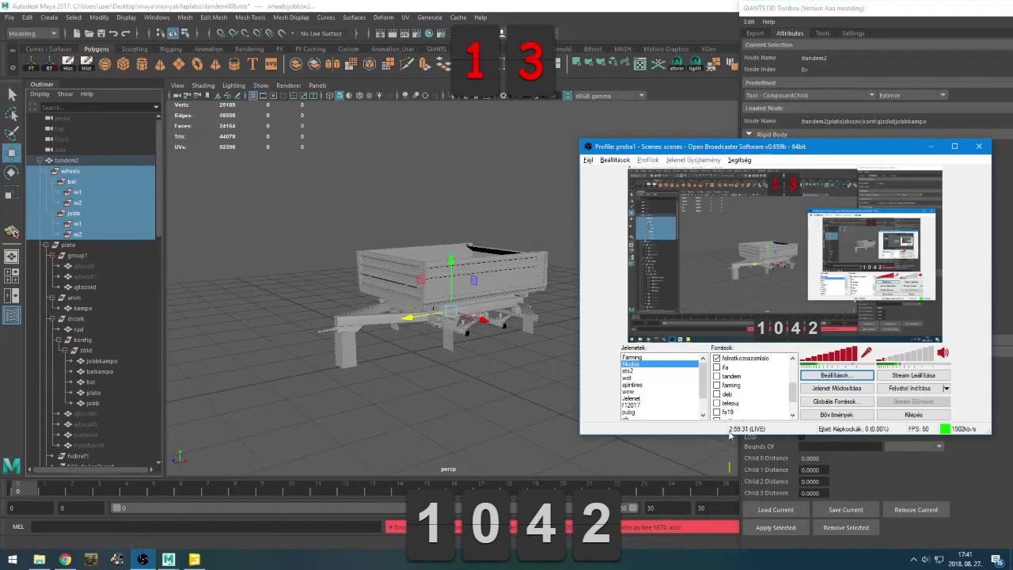
left_click(955, 146)
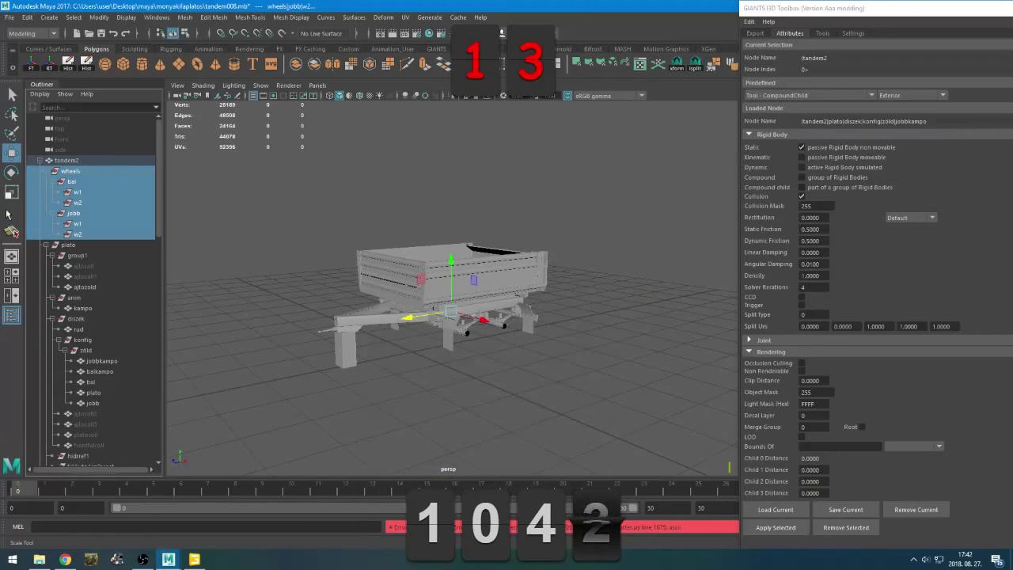
Load the export attributes of the tandem2 root node for review
left_click(69, 161)
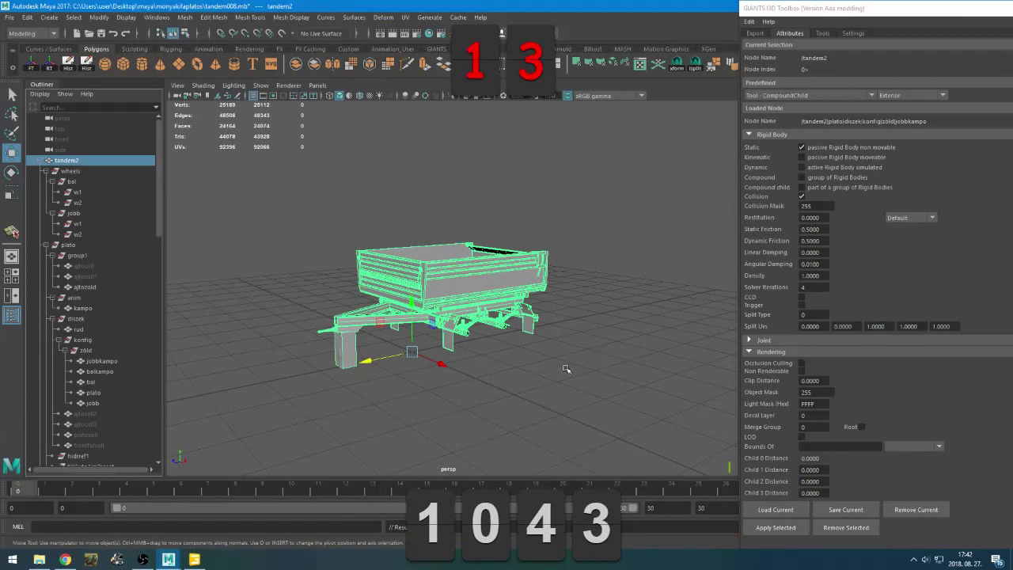
left_click(776, 509)
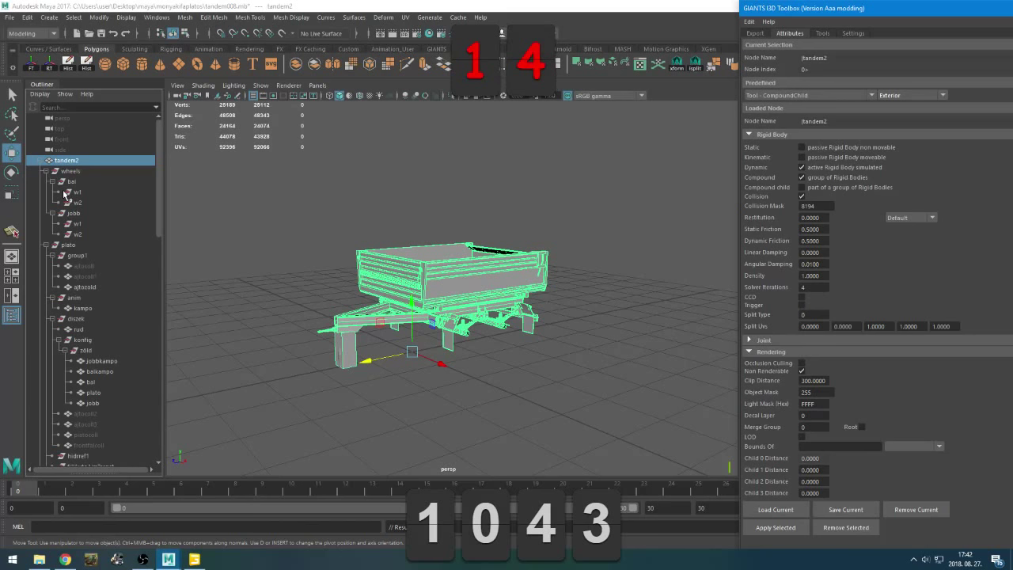
left_click(175, 562)
left_click(149, 560)
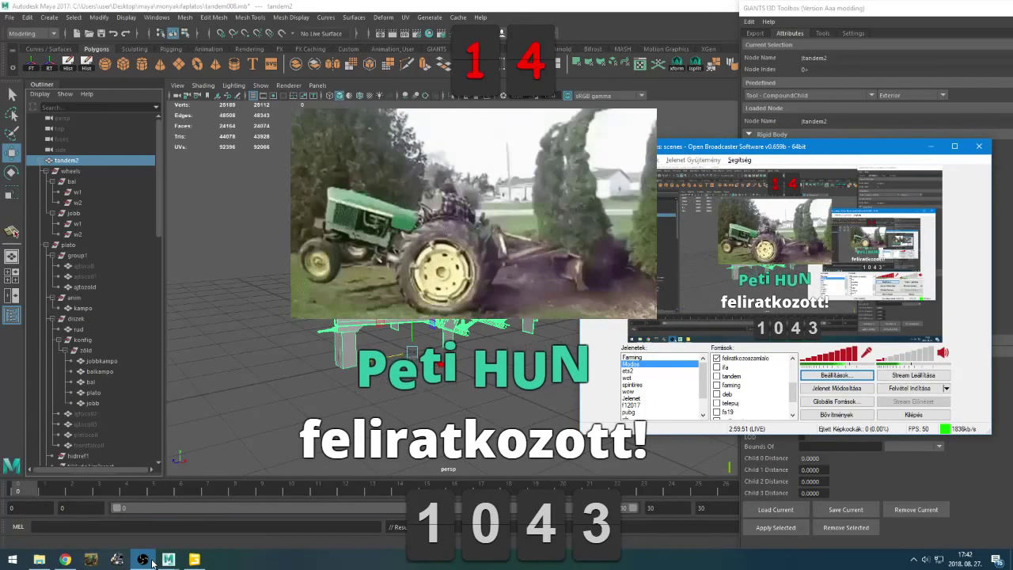
left_click(153, 563)
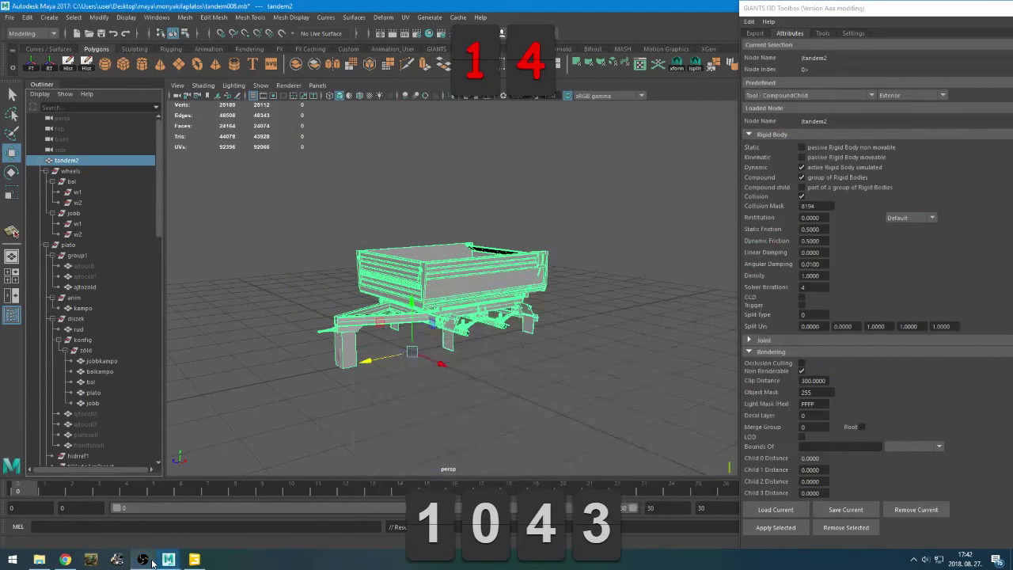
Switch to GIANTS Editor, inspect the fillAutoAimTarget node on the mbp9 trailer, and close the file without saving
left_click(194, 559)
scroll(352, 388, "up", 3)
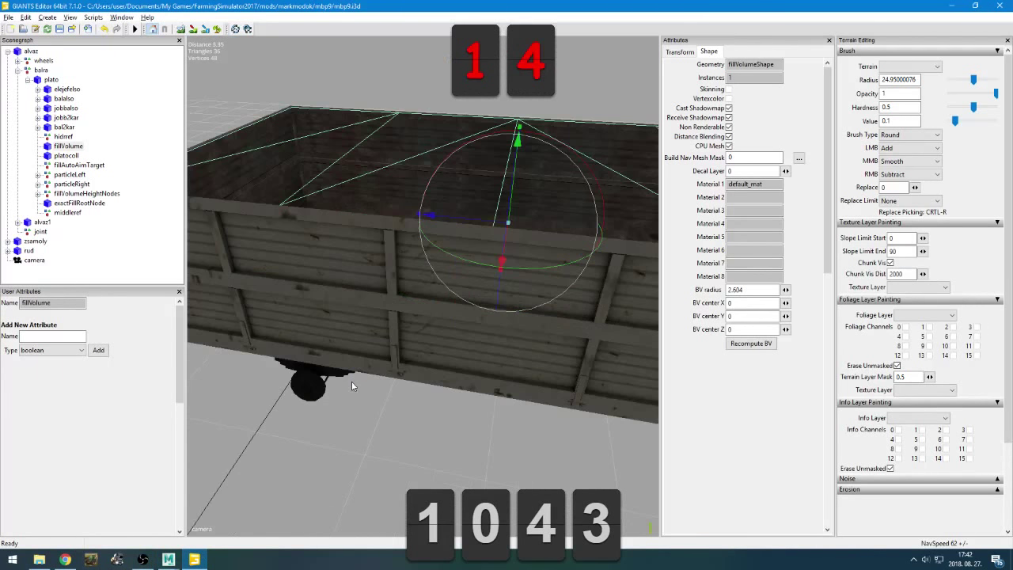
scroll(364, 375, "down", 5)
scroll(372, 380, "up", 1)
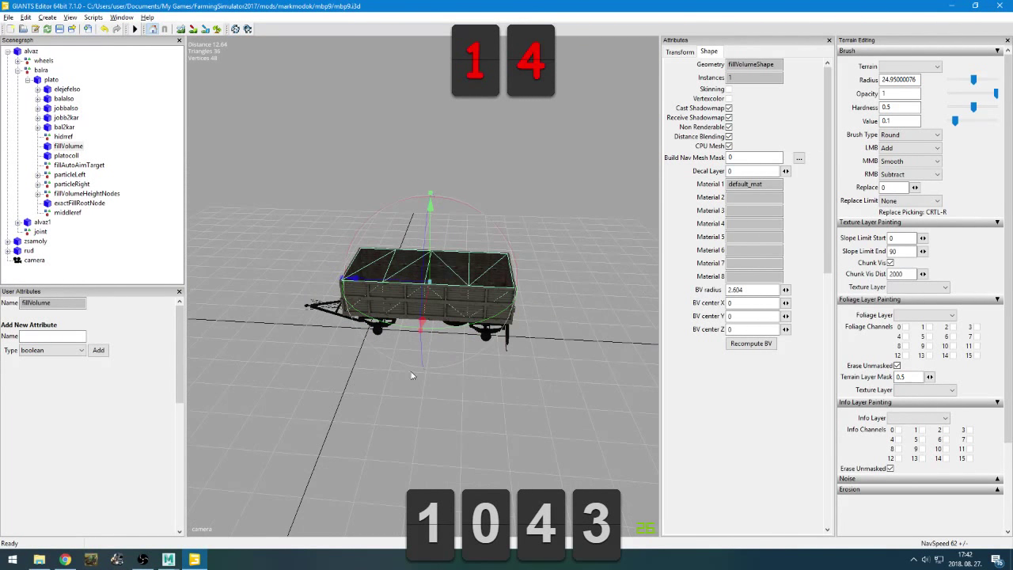
left_click(70, 166)
left_click_drag(435, 205, 434, 240)
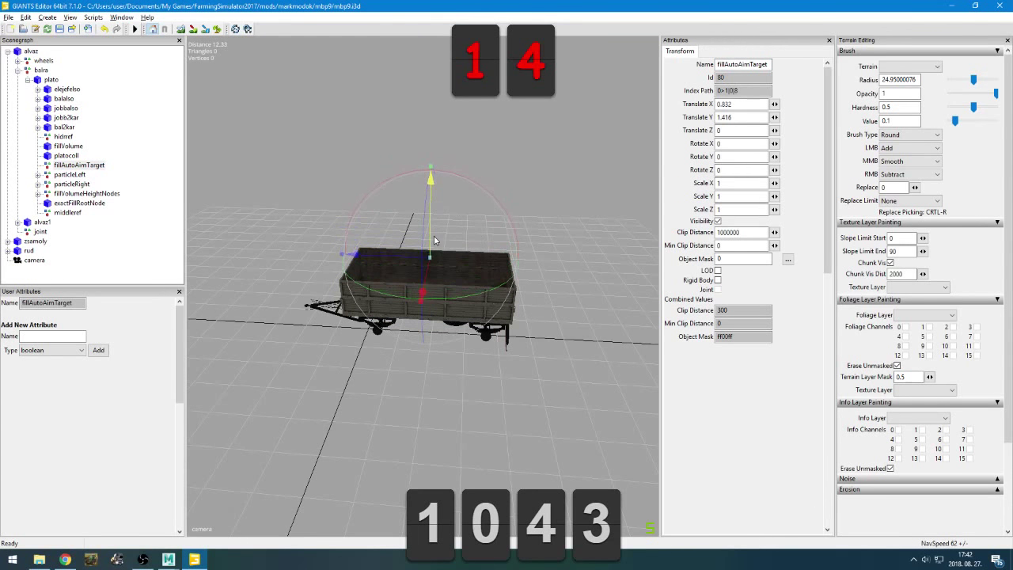
left_click(1001, 6)
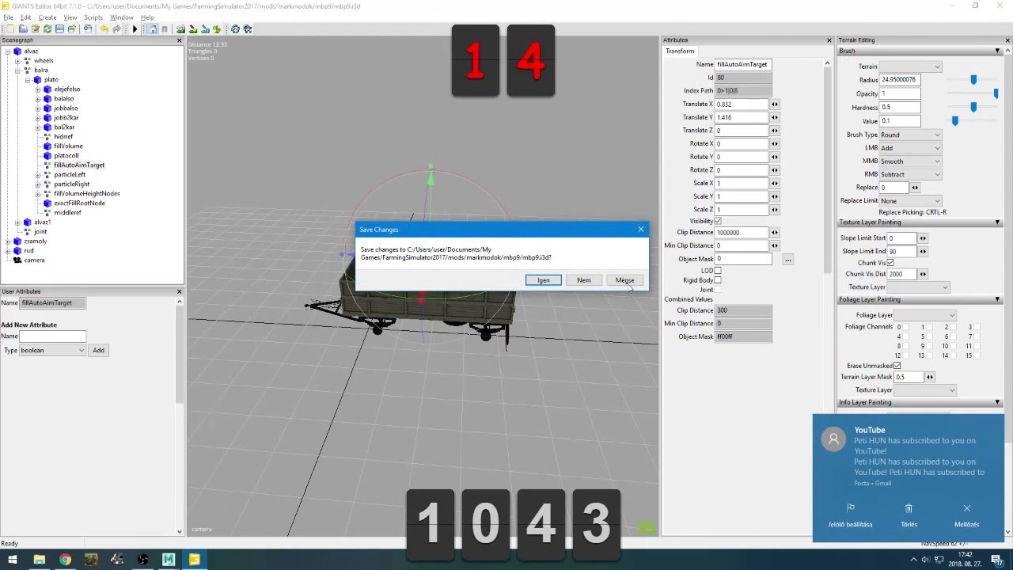
left_click(588, 280)
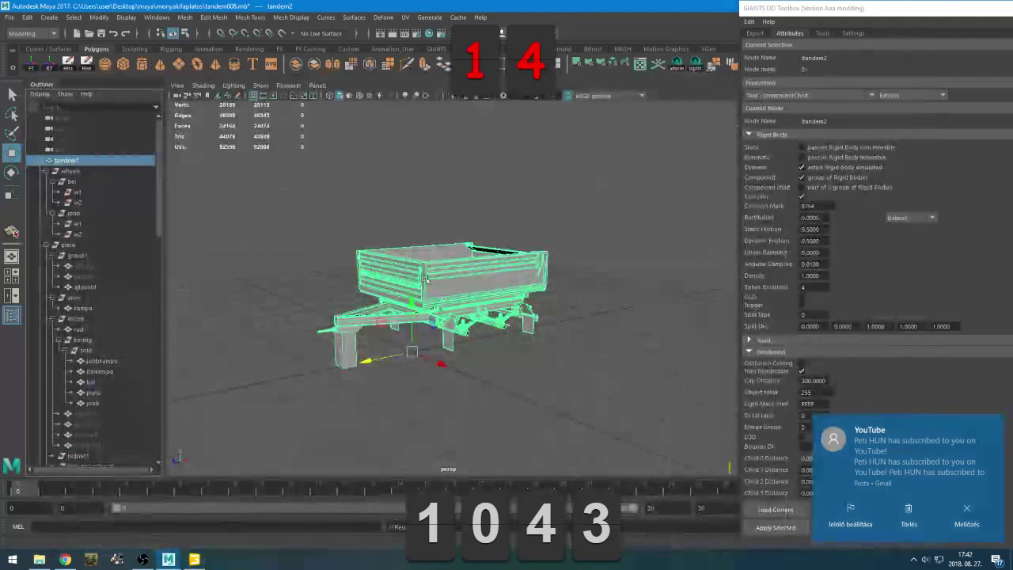
Parent the movesuport box at the drawbar under the rudcoll node and expand that node
left_click(511, 415)
scroll(507, 415, "down", 2)
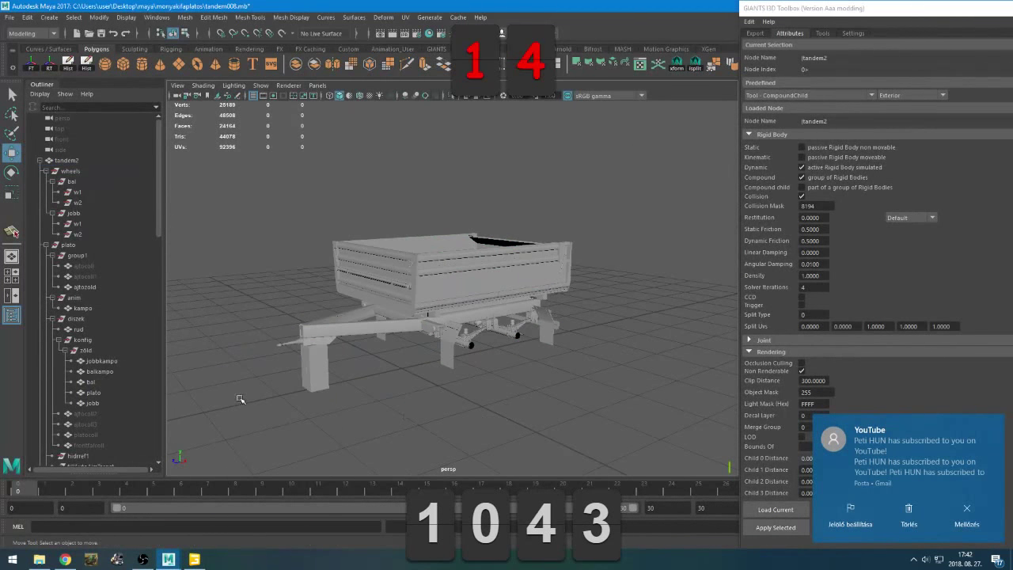
scroll(98, 385, "down", 10)
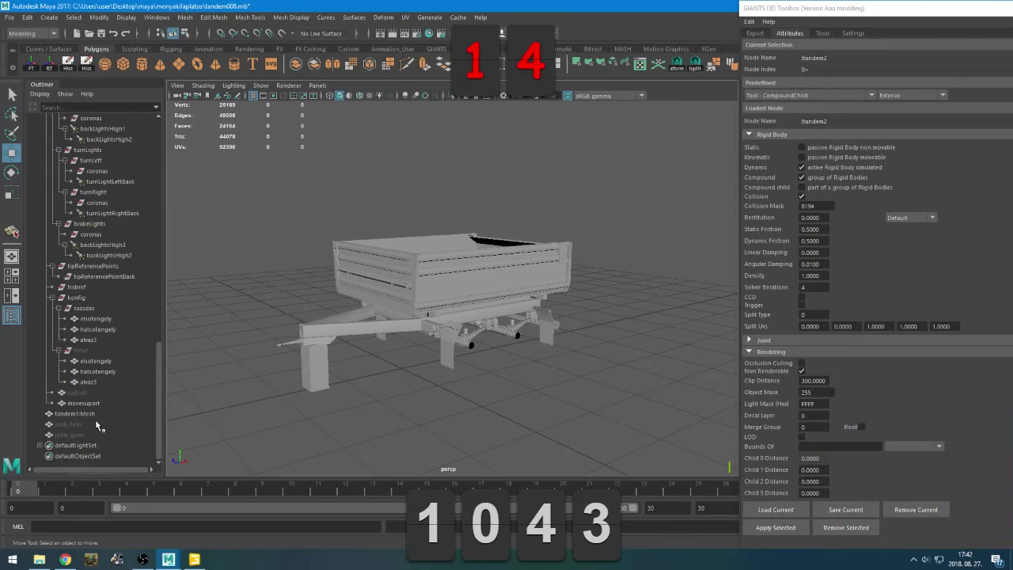
left_click(76, 414)
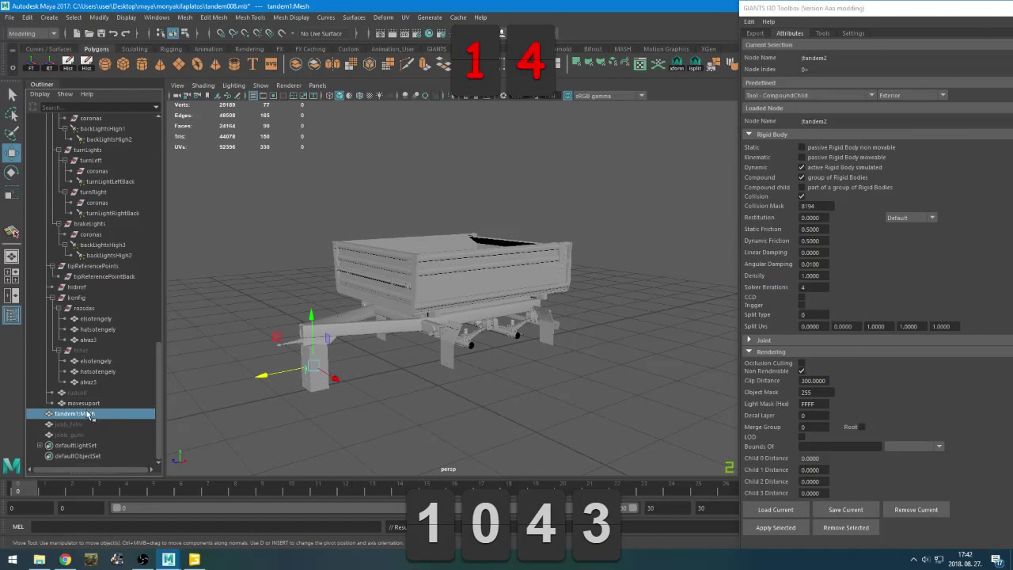
left_click(88, 404)
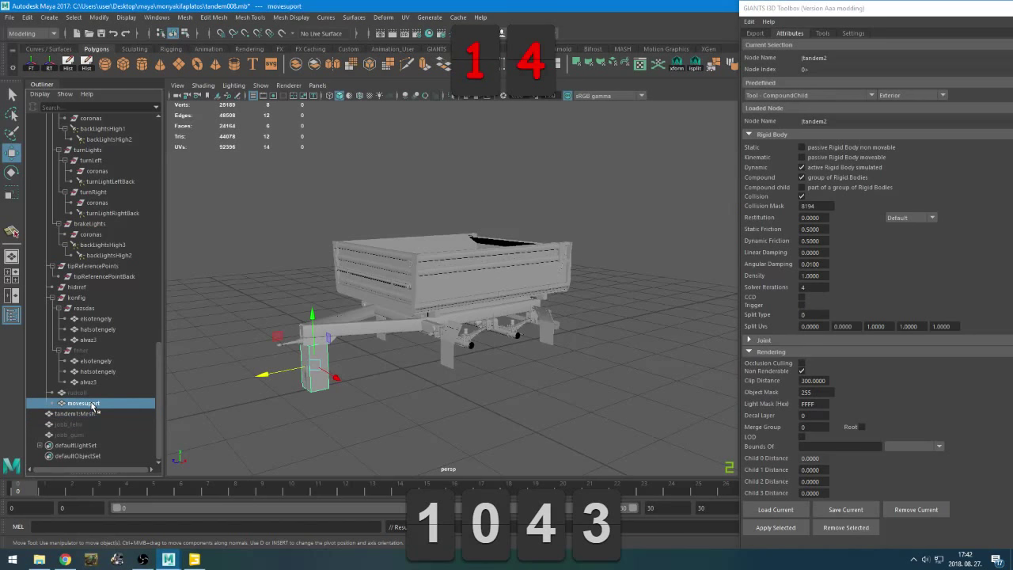
scroll(370, 399, "down", 2)
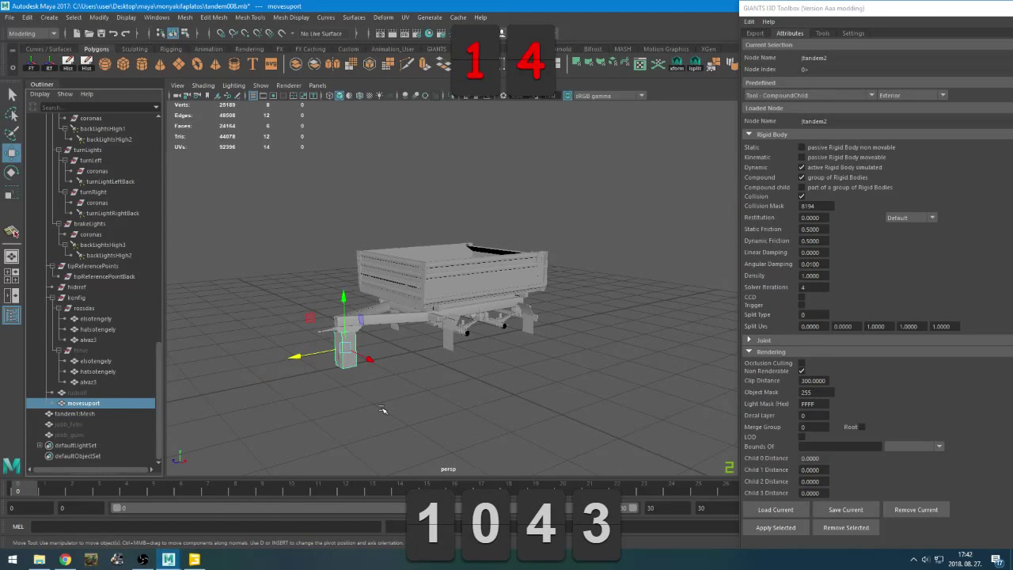
mouse_move(82, 407)
middle_mouse_down()
mouse_move(97, 342)
mouse_move(93, 358)
mouse_move(91, 307)
mouse_move(89, 415)
mouse_move(88, 396)
middle_mouse_up()
left_click(50, 404)
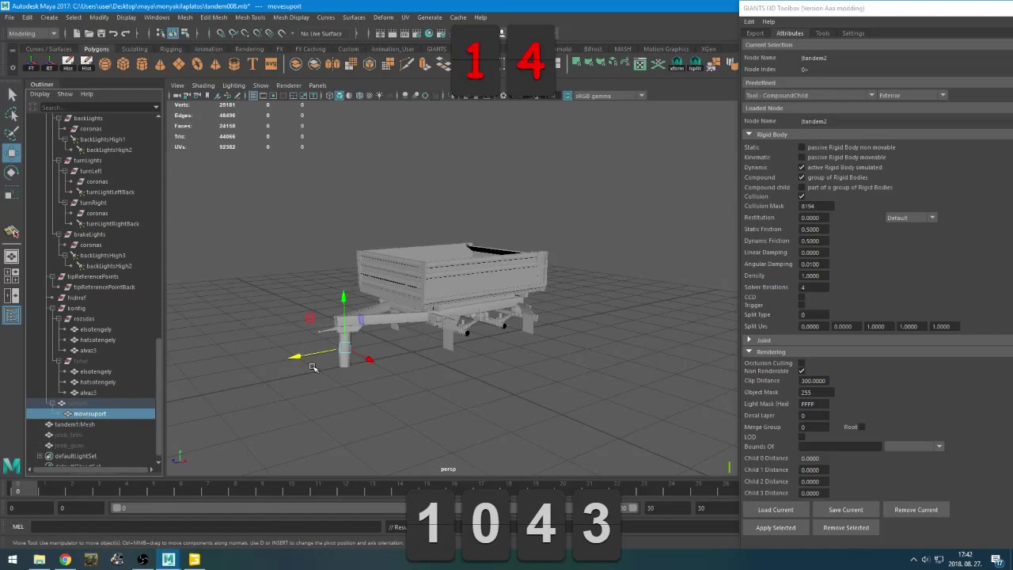
Undo a test move of movesuport, and inspect rudcoll and the cylindrical tandem1:Mesh support under the drawbar
left_click_drag(349, 360, 400, 390)
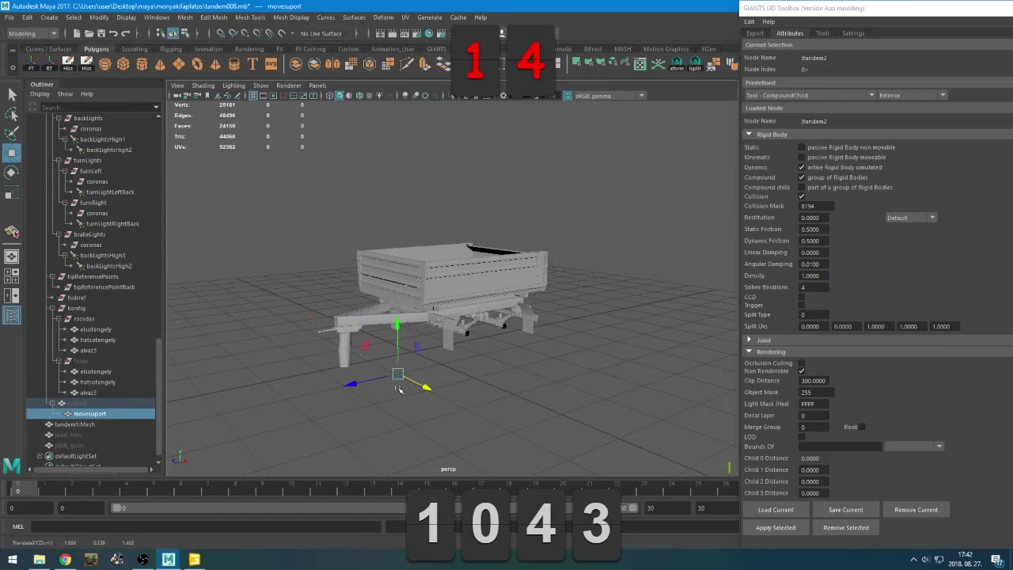
key("ctrl+z")
left_click(76, 403)
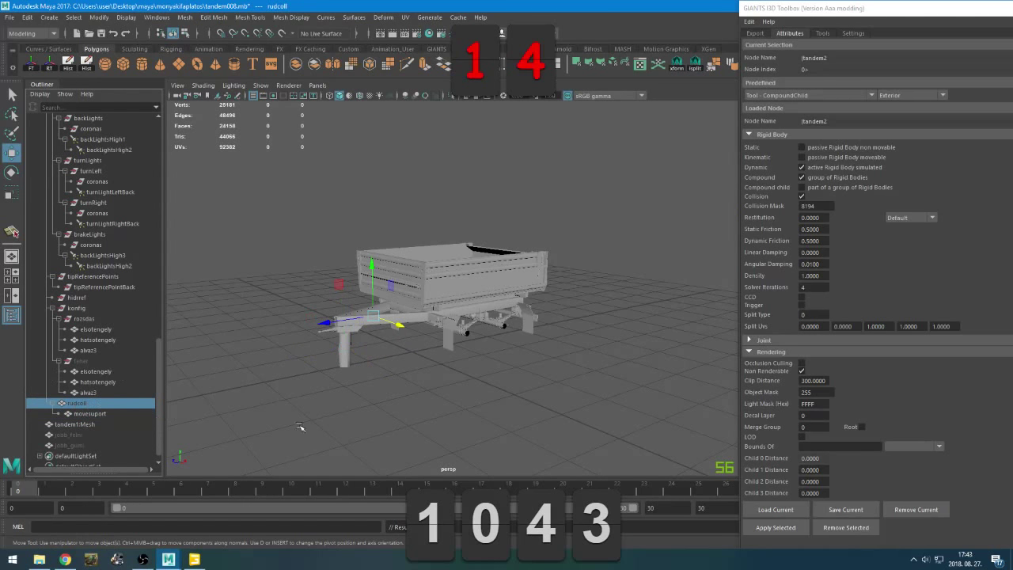
left_click(345, 353)
scroll(308, 398, "up", 3)
left_click_drag(308, 398, 278, 380, "alt")
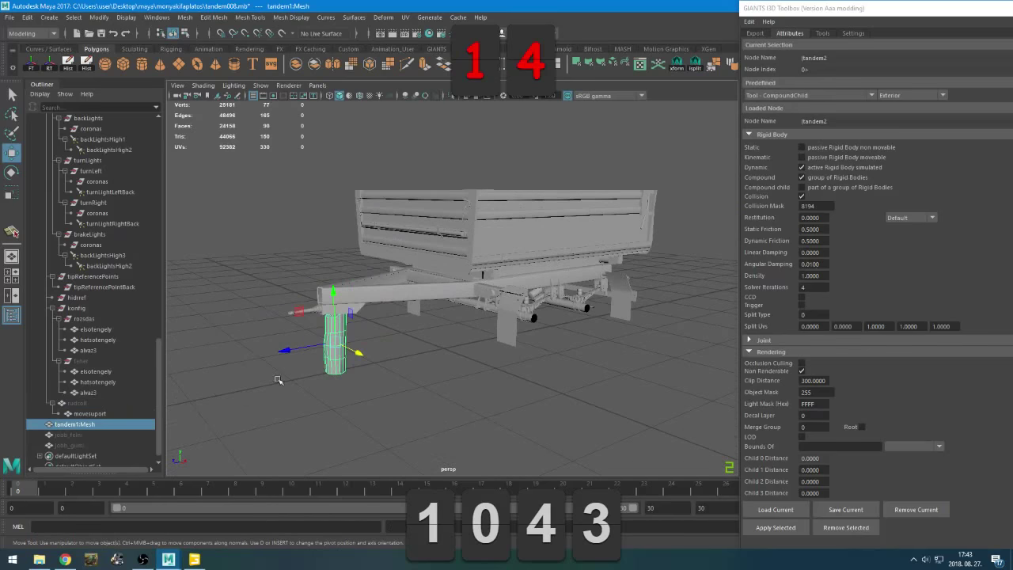
left_click(77, 413)
left_click(77, 404)
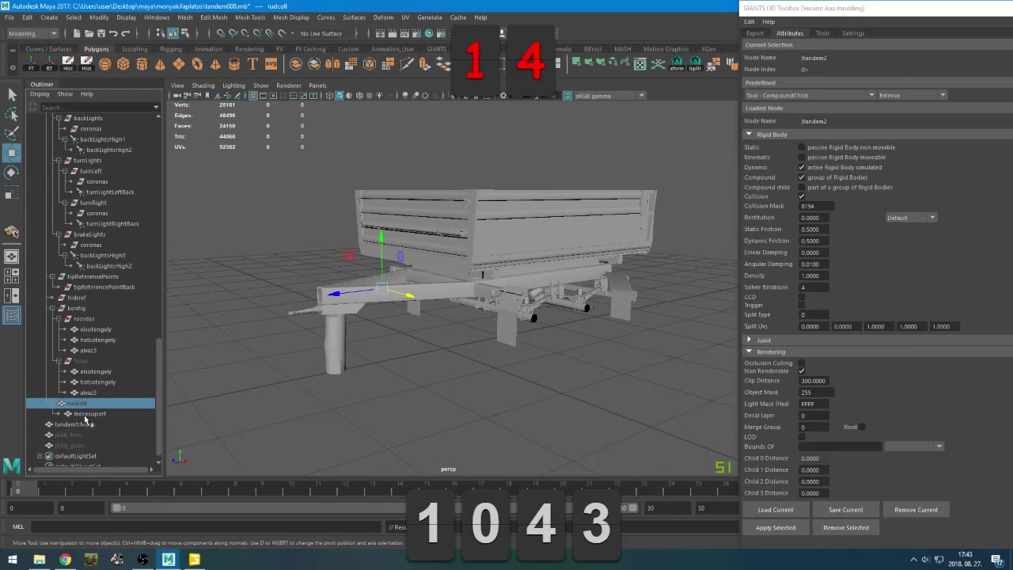
Reparent movesuport under tandem1:Mesh, hide the box, and select the cylindrical support mesh
left_click(85, 417)
middle_click_drag(97, 419, 88, 428)
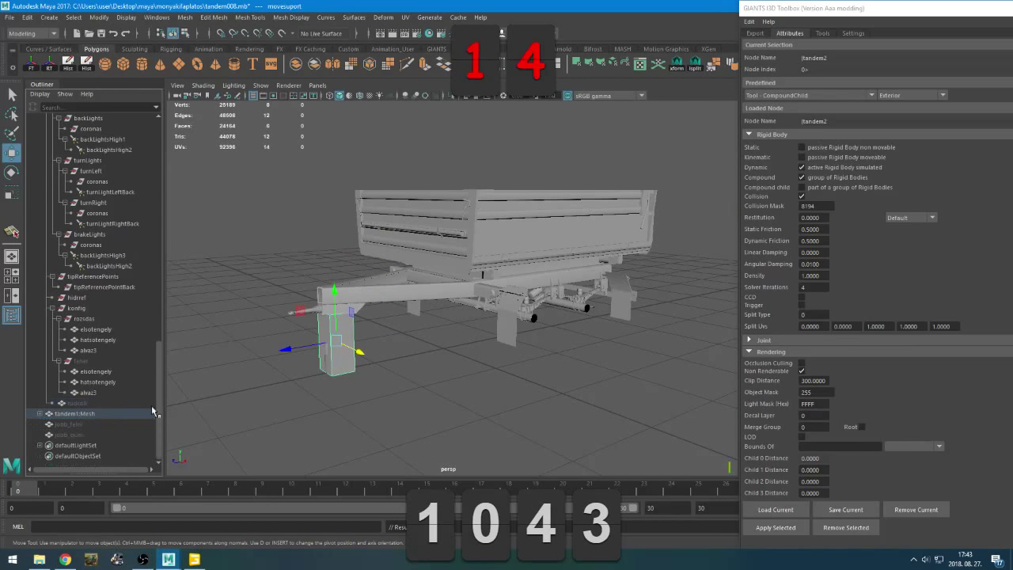
left_click(40, 414)
left_click(84, 426)
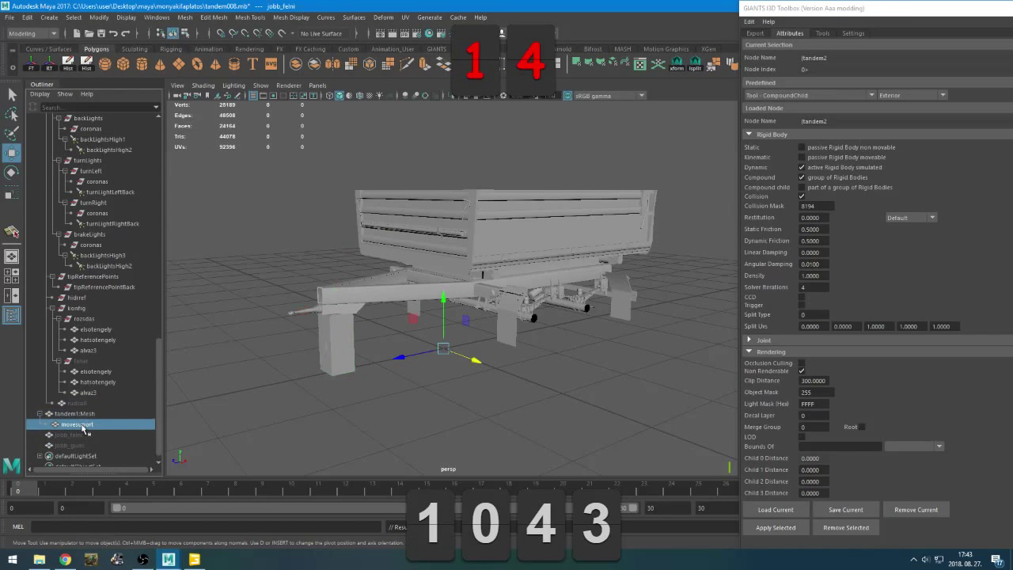
key("ctrl+h")
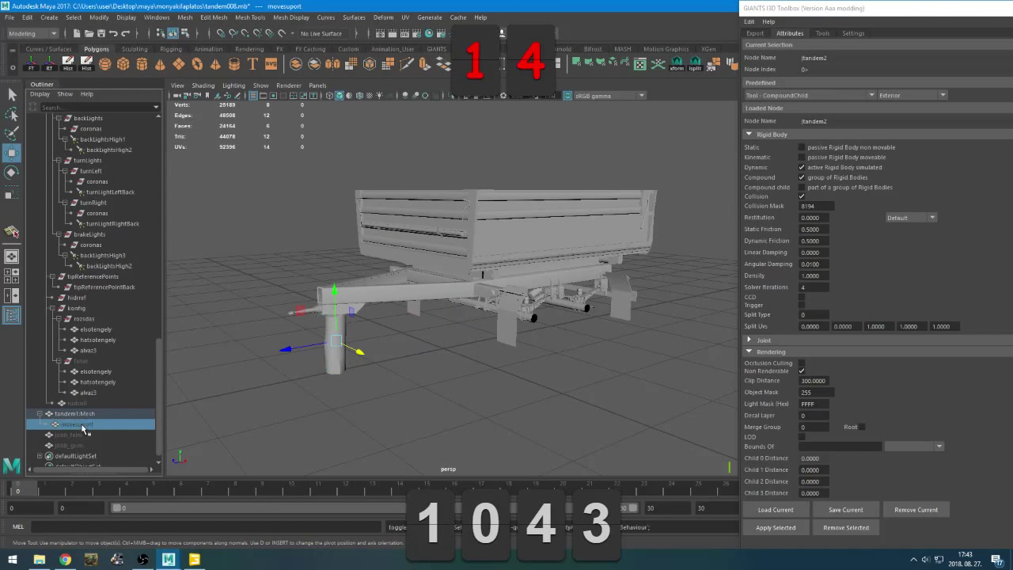
left_click(78, 416)
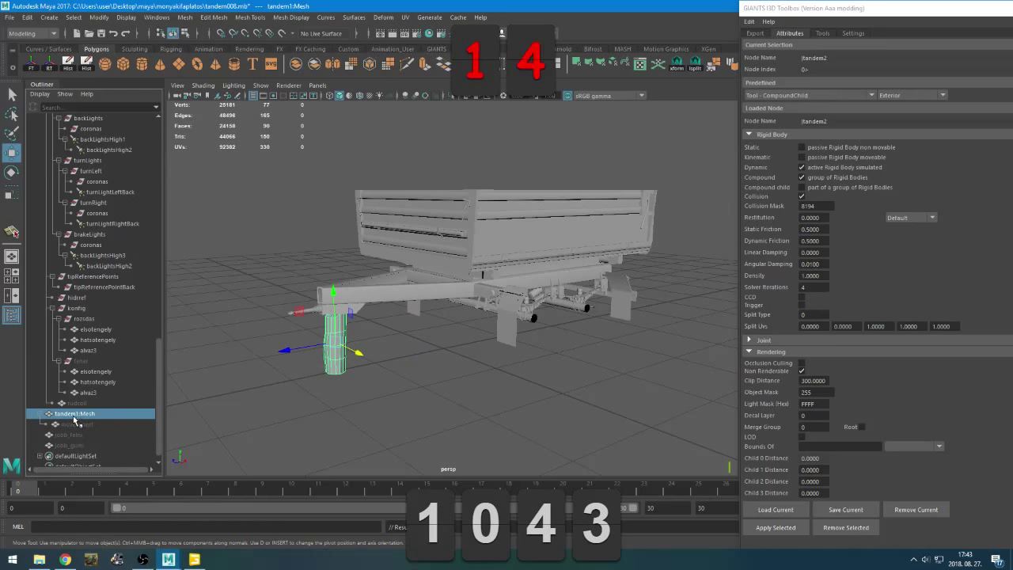
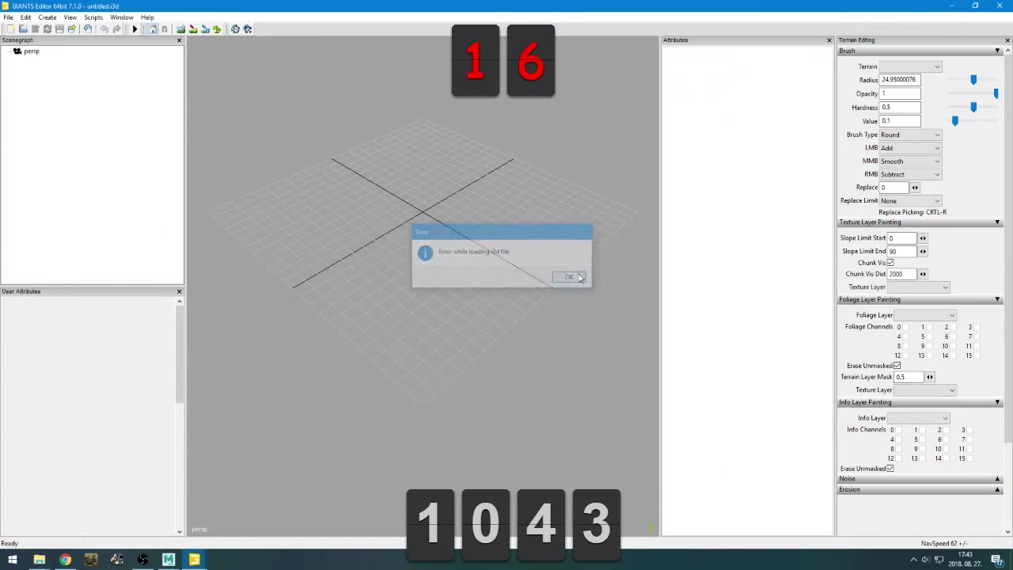
Dismiss the loading error, close GIANTS Editor, and open vibrolaz.i3d from the FS17_Vibrolaz80kerekcsere kell folder
left_click(572, 278)
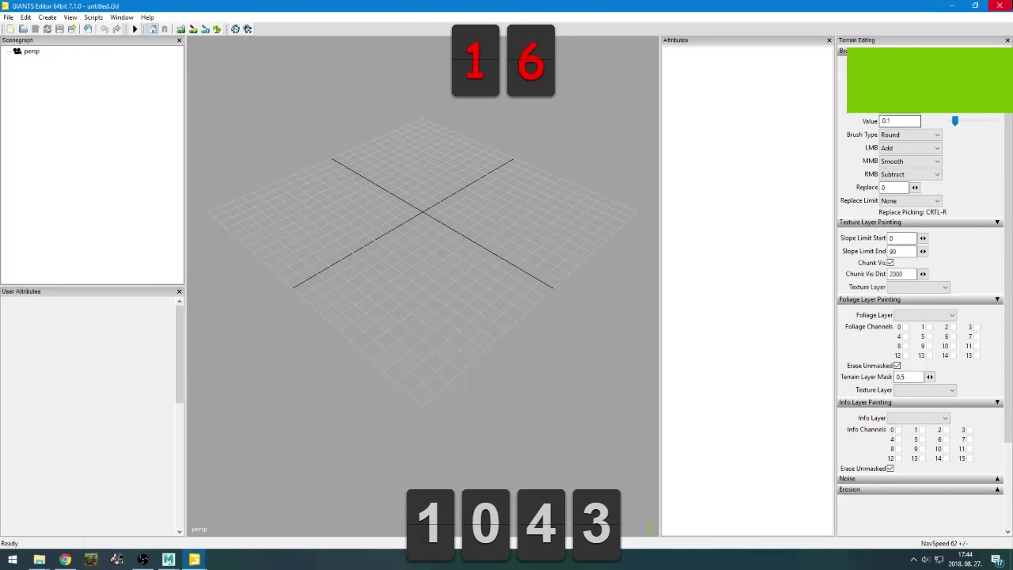
left_click(1000, 5)
left_click(643, 271)
key("BackSpace")
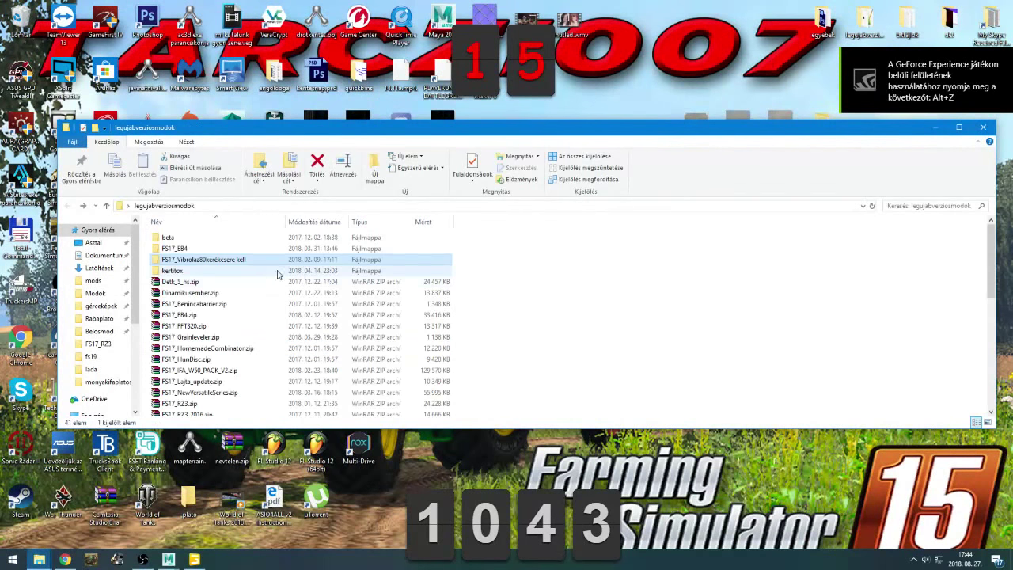
left_click(219, 261)
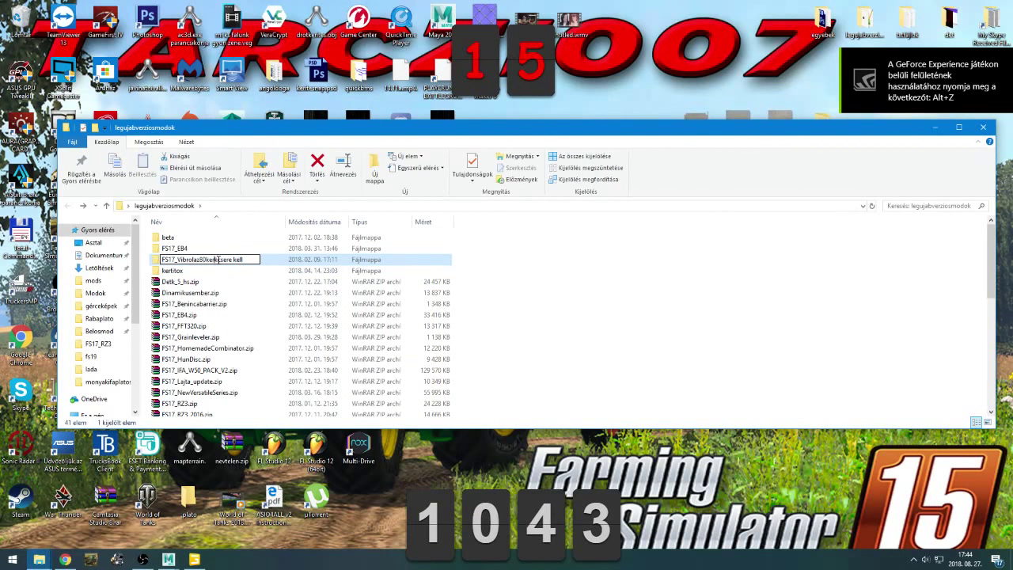
double_click(218, 260)
double_click(185, 349)
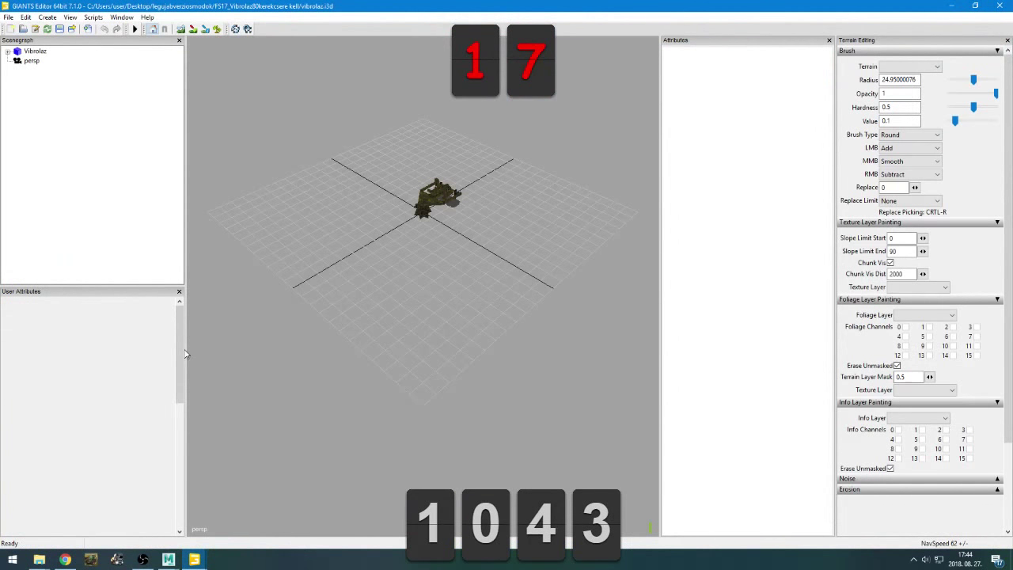
Export the tusko stump under the Vibrolaz drawbar with its files to the monyakifaplatos folder as fadarab.i3d
scroll(438, 218, "up", 3)
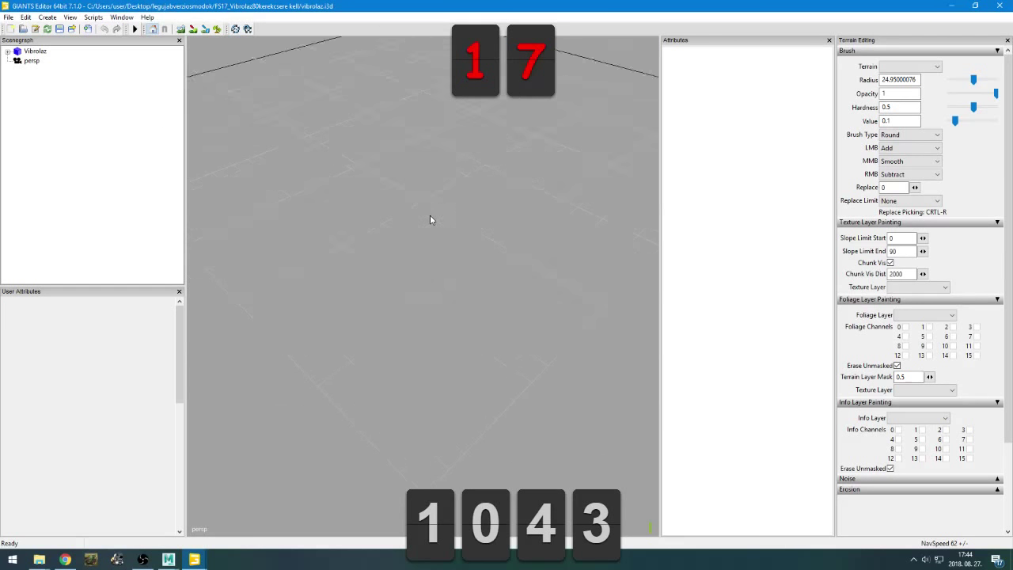
left_click_drag(430, 215, 502, 255, "alt")
left_click(458, 203)
left_click(507, 236)
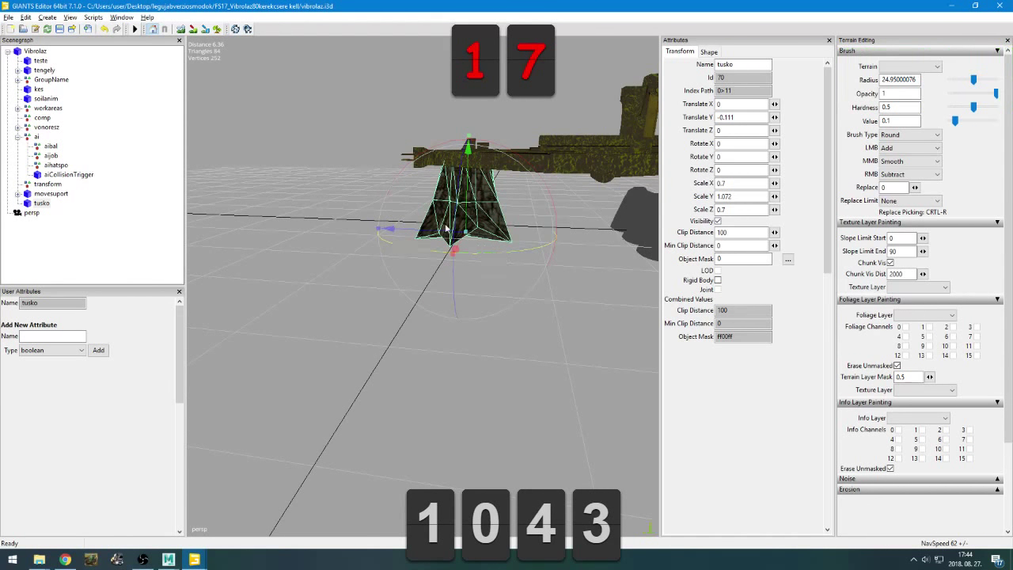
left_click(8, 16)
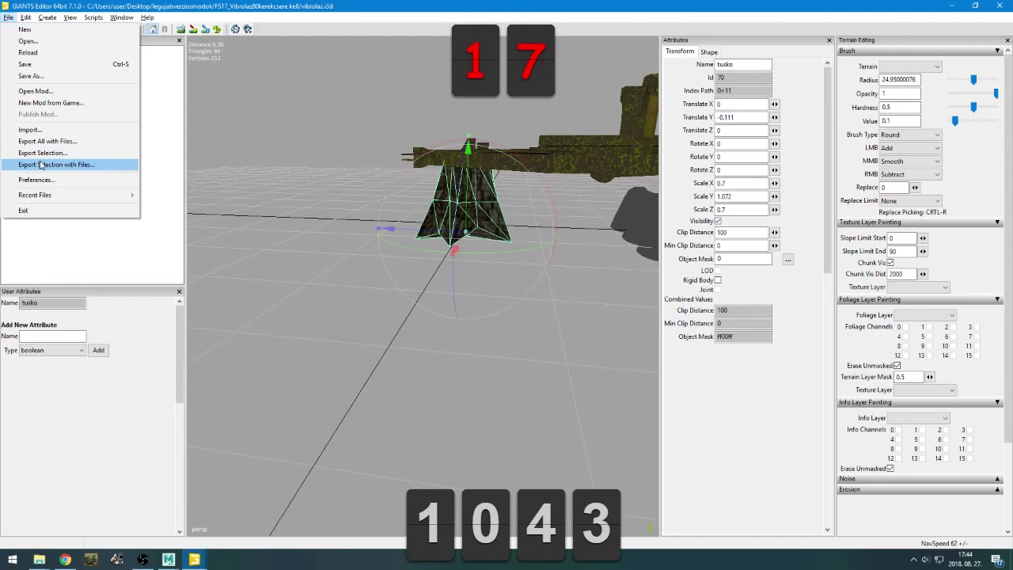
left_click(68, 163)
scroll(45, 133, "up", 3)
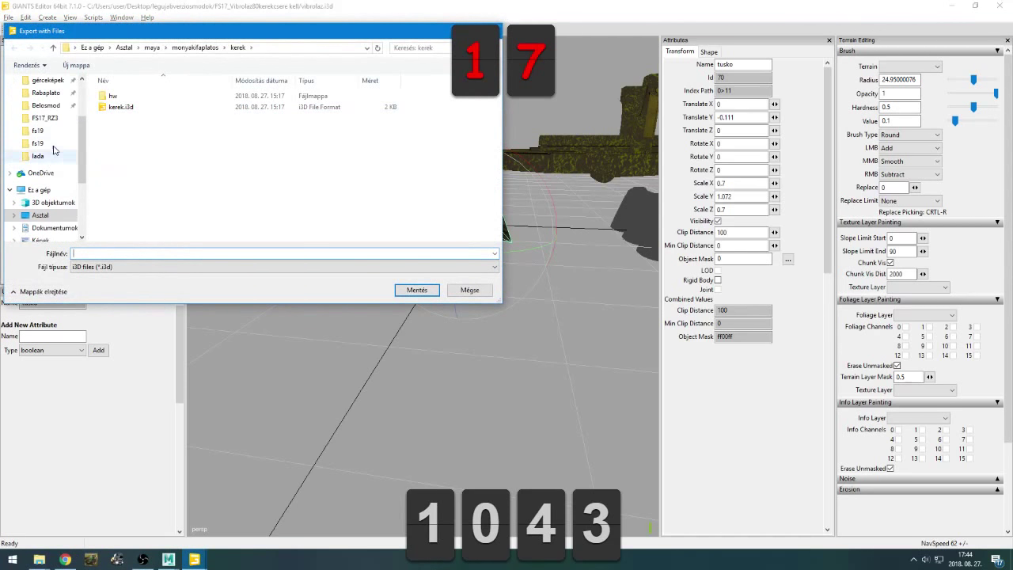
left_click(190, 48)
right_click(159, 213)
left_click(389, 254)
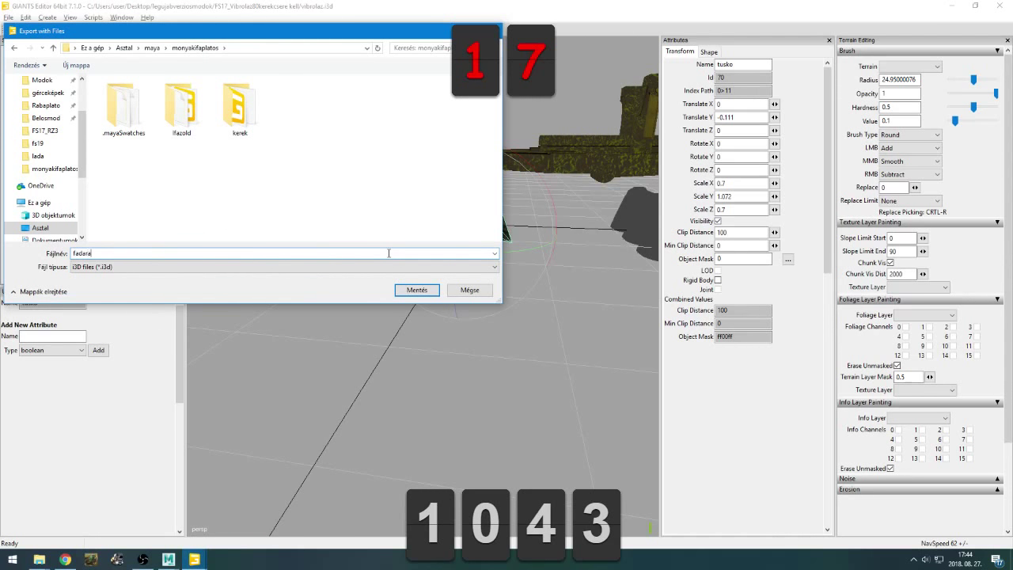
type("fadara")
key("Return")
key("Return")
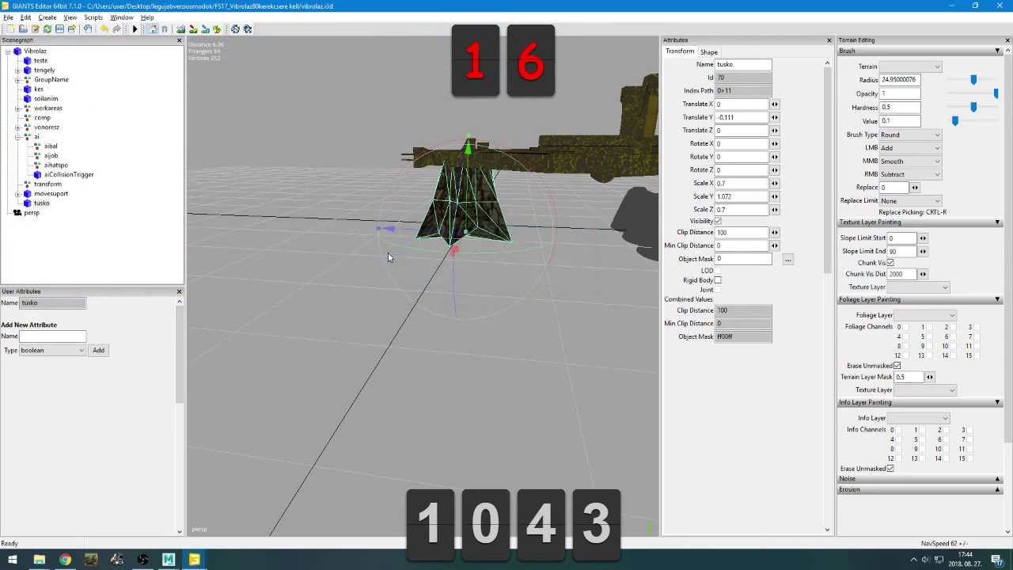
Export the tusko stump with its files in Wavefront OBJ format as fadarab.obj in monyakifaplatos
left_click(6, 18)
left_click(54, 172)
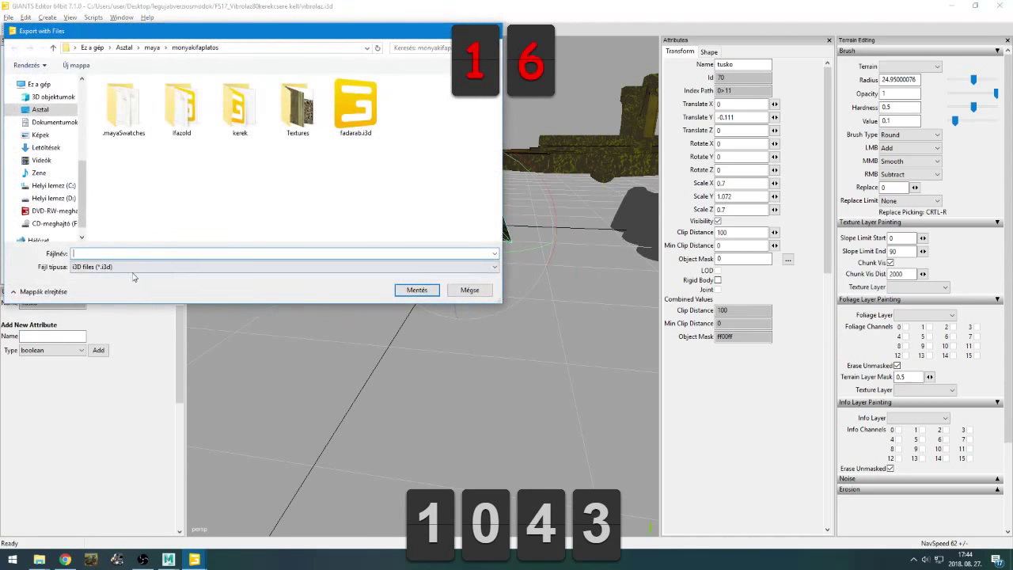
type("fadarab")
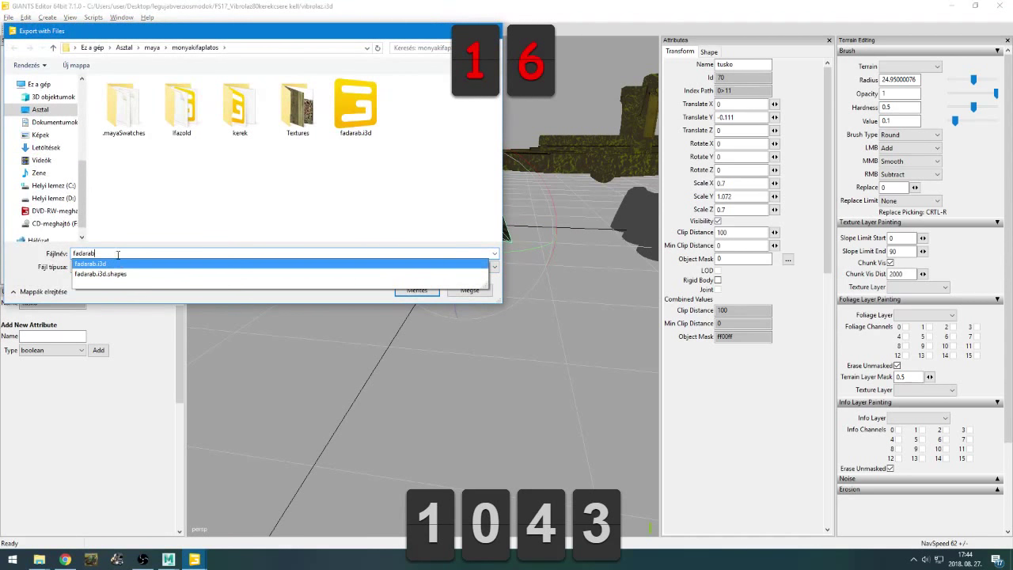
left_click(118, 254)
left_click(112, 269)
left_click(133, 294)
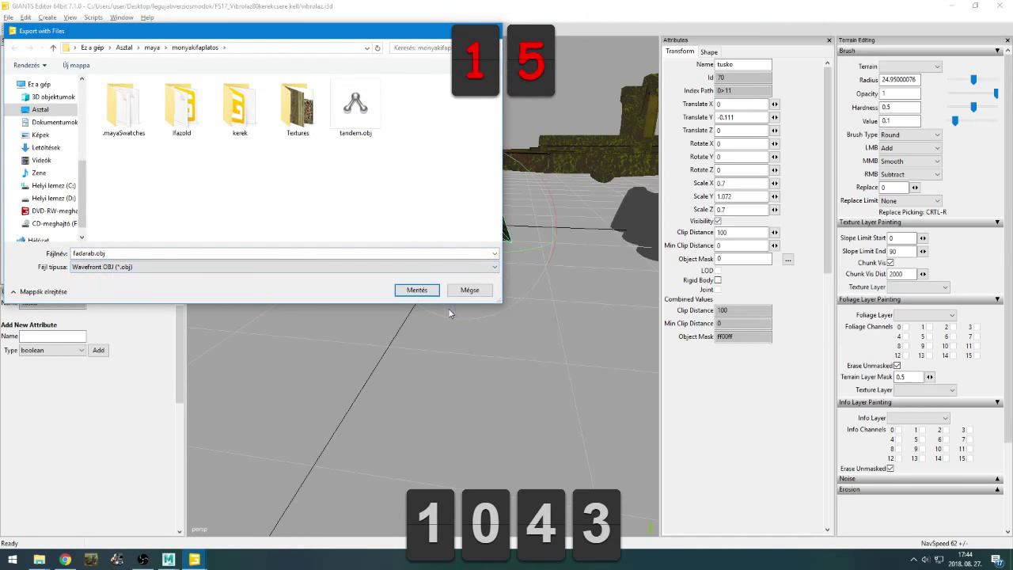
left_click(415, 289)
left_click(511, 274)
Switch to Maya, import fadarab.obj from the monyakifaplatos folder into the trailer scene, and select the imported stump
key("alt+Tab")
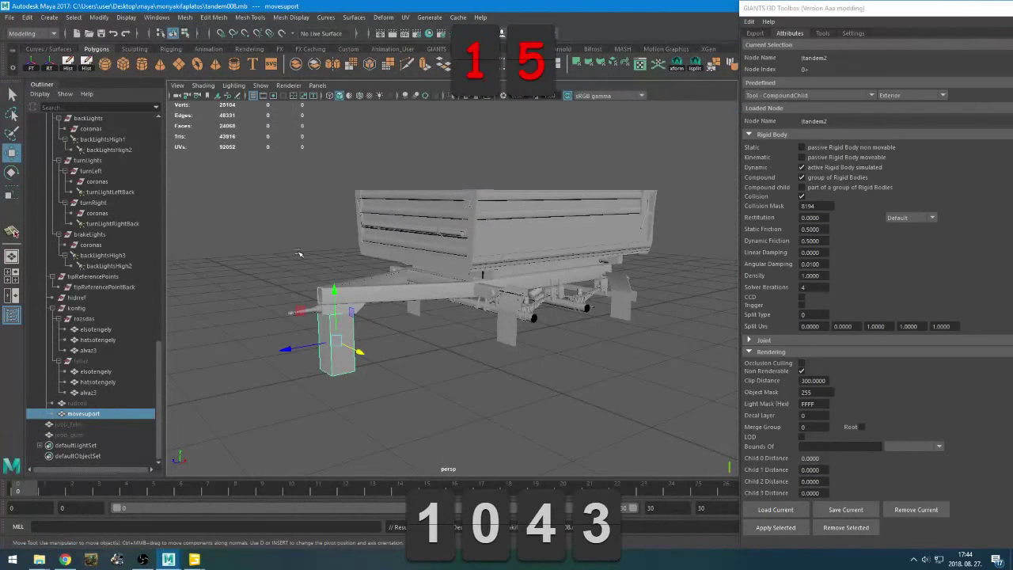
left_click(9, 17)
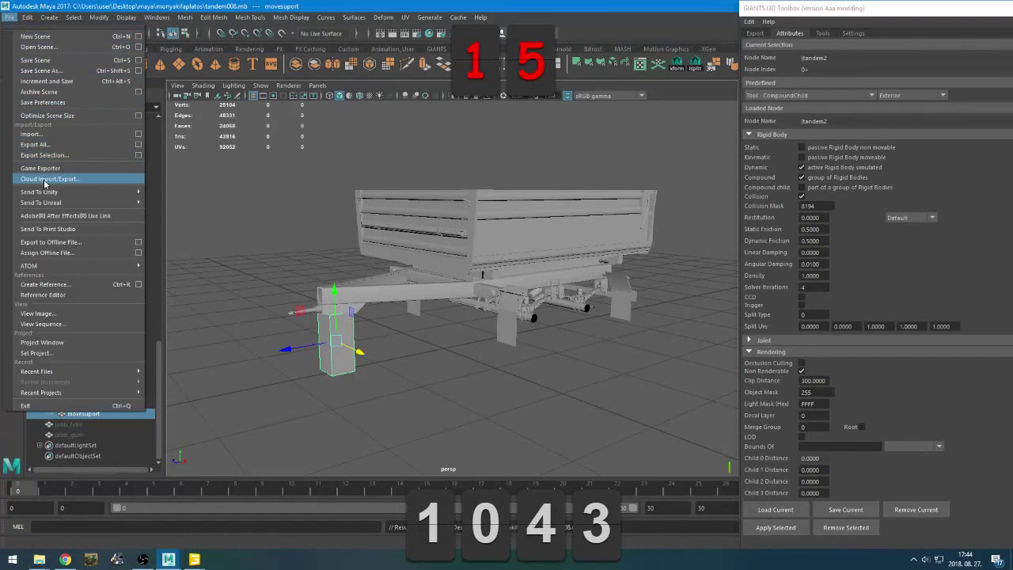
left_click(46, 134)
left_click(254, 227)
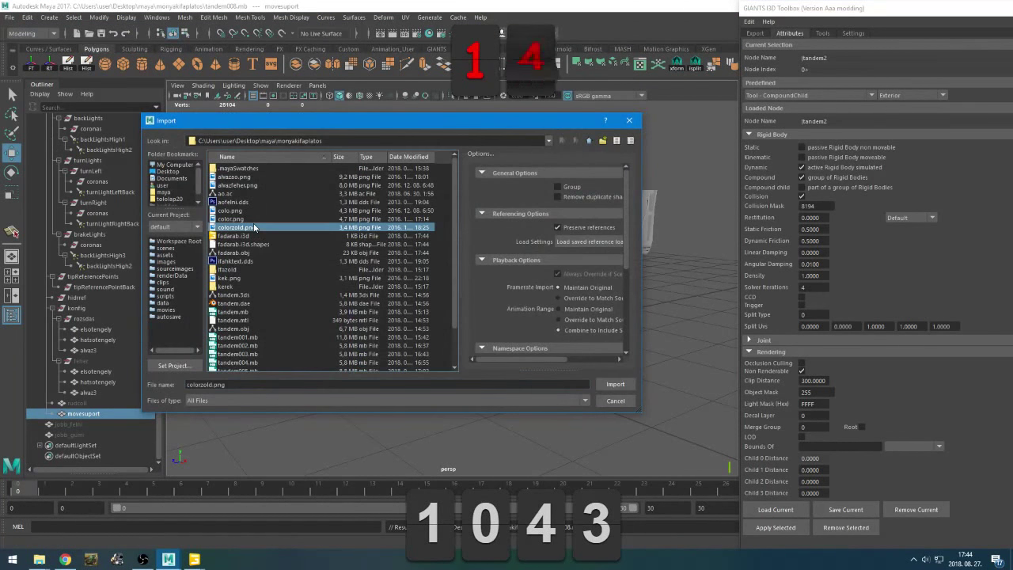
double_click(254, 252)
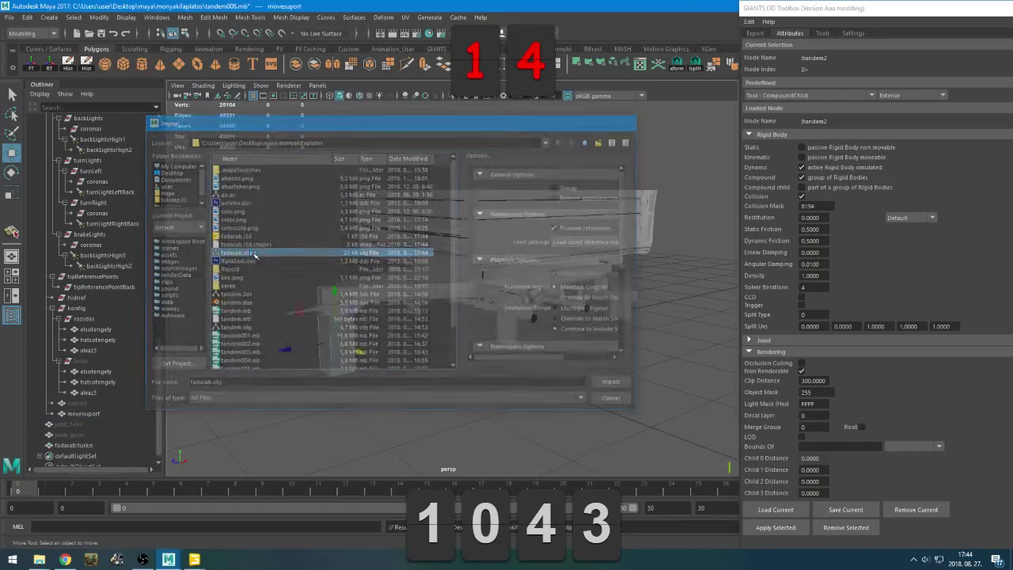
scroll(357, 366, "down", 1)
left_click(460, 341)
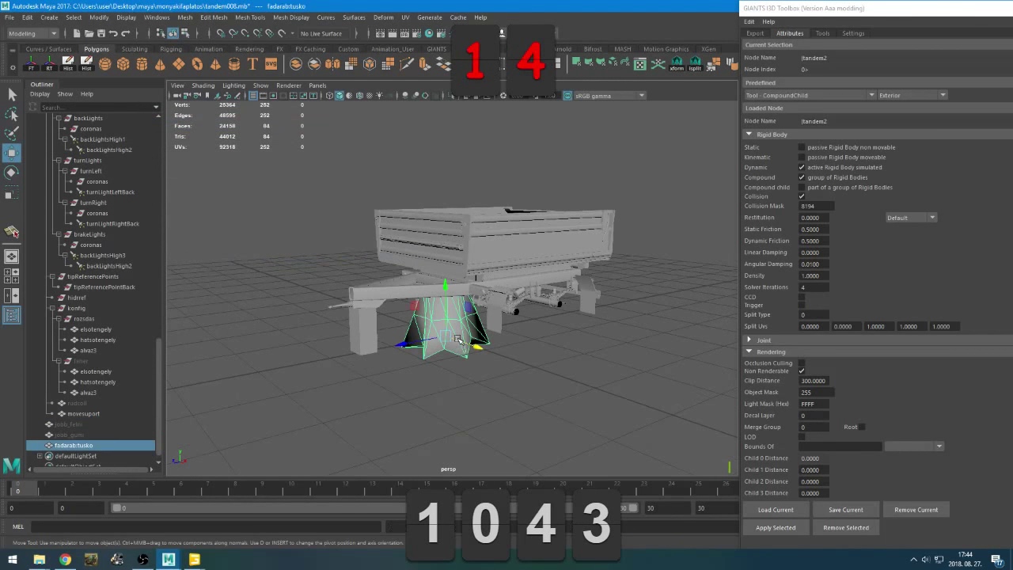
scroll(460, 349, "up", 3)
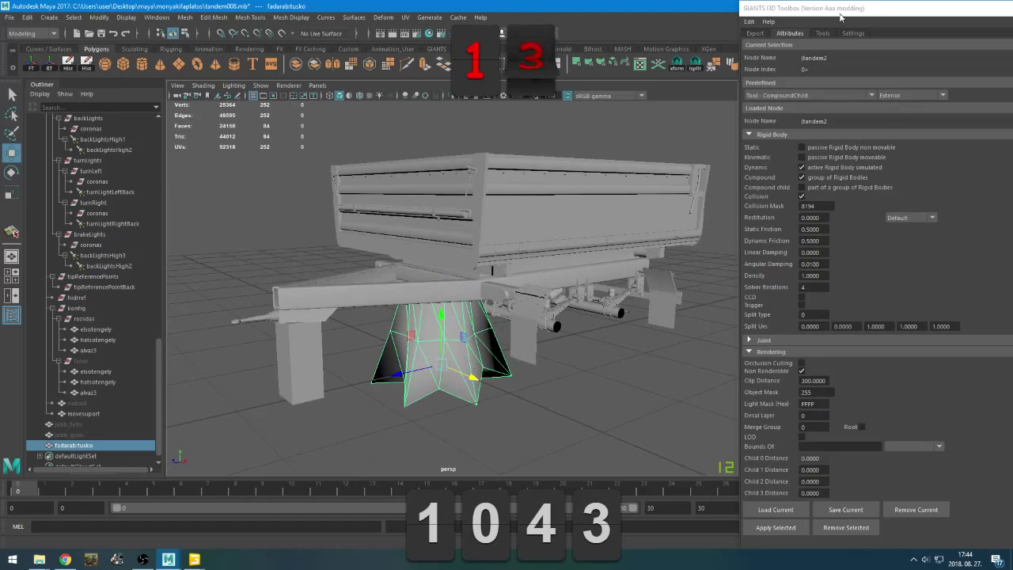
Uncover the attribute area, assign a new Lambert material to the stump, and name the material tusko
left_click_drag(838, 11, 879, 256)
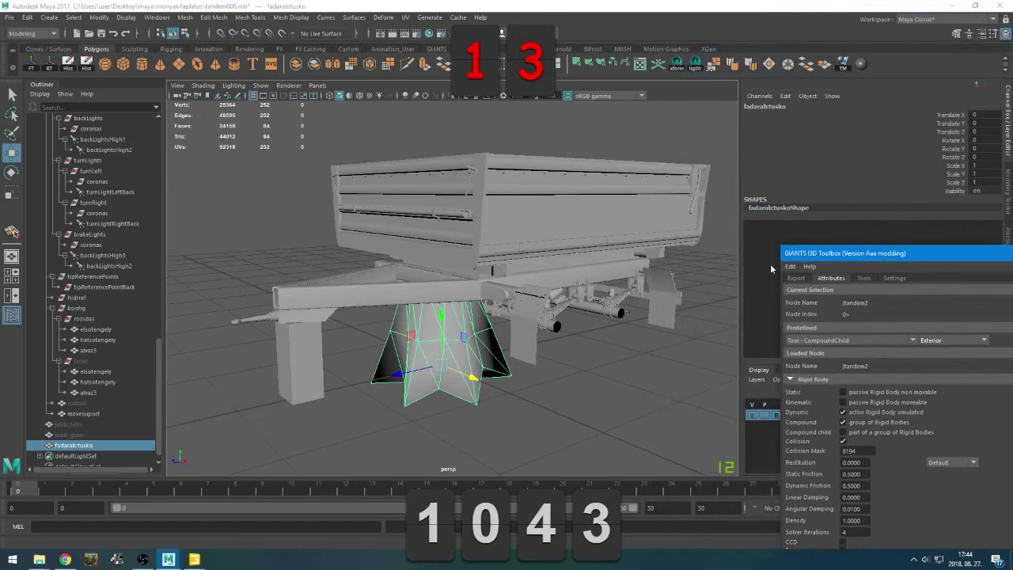
left_click(167, 49)
left_click(251, 49)
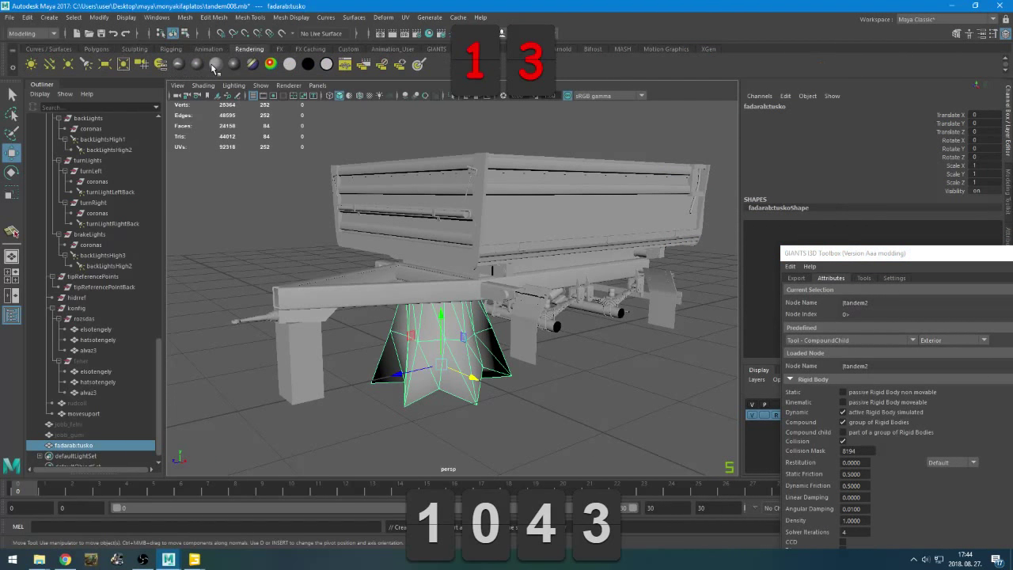
left_click(216, 65)
left_click_drag(894, 131, 775, 131)
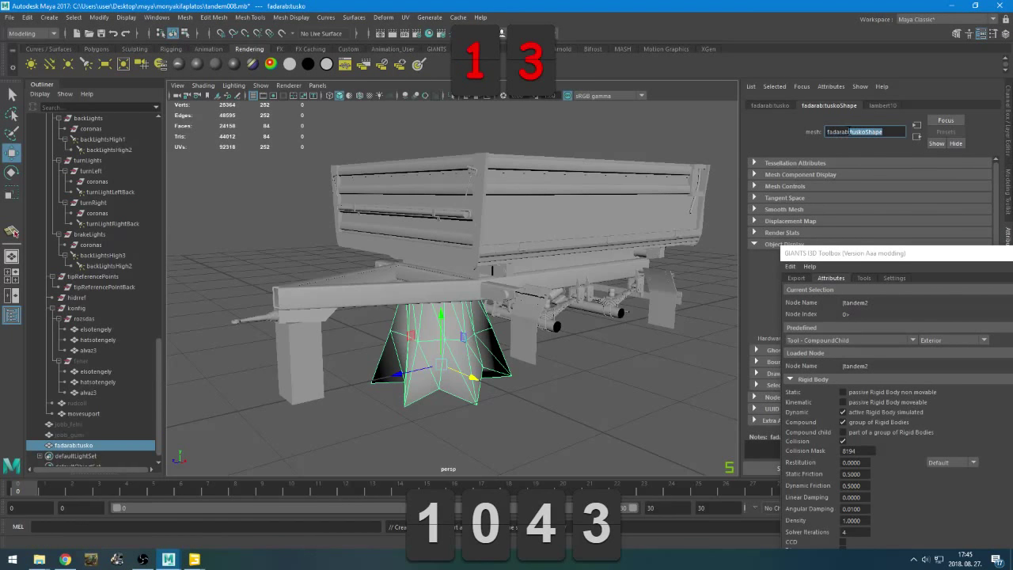
left_click(881, 109)
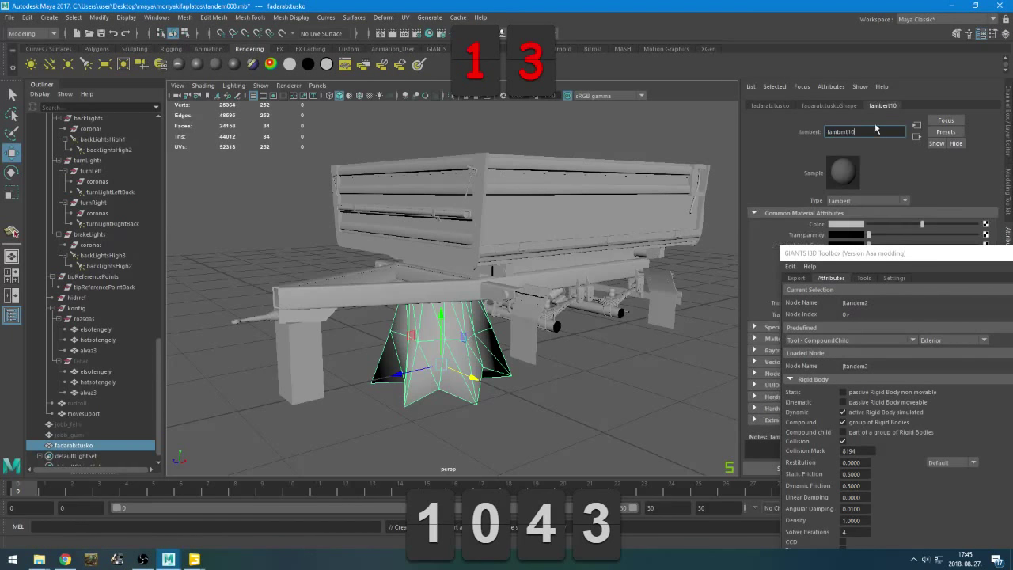
left_click_drag(875, 133, 788, 129)
type("tusko")
key("Return")
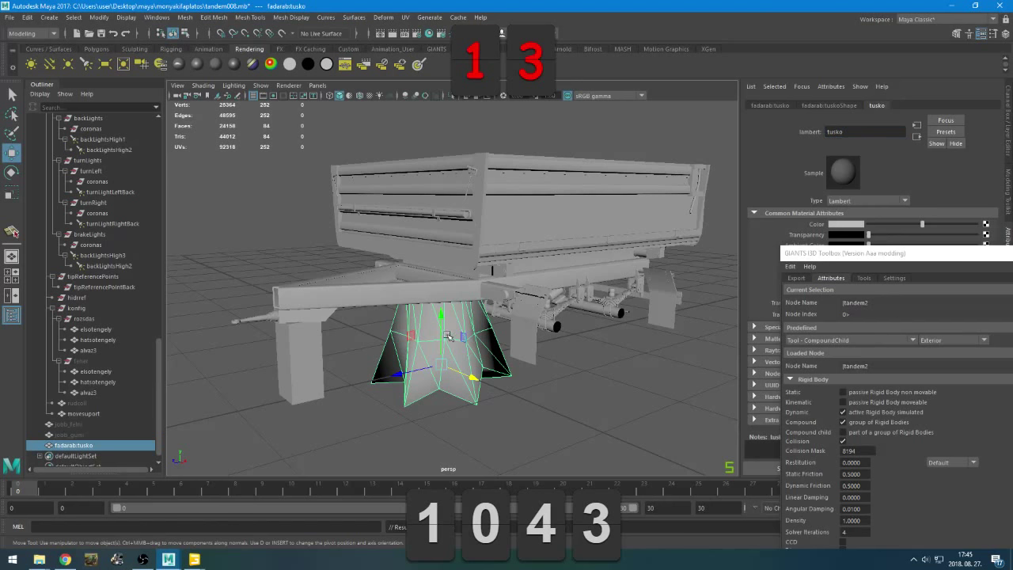
left_click_drag(863, 255, 821, 284)
Parent fadarab:tusko under movesuport and move the stump forward onto the support leg below the drawbar
left_click(58, 447)
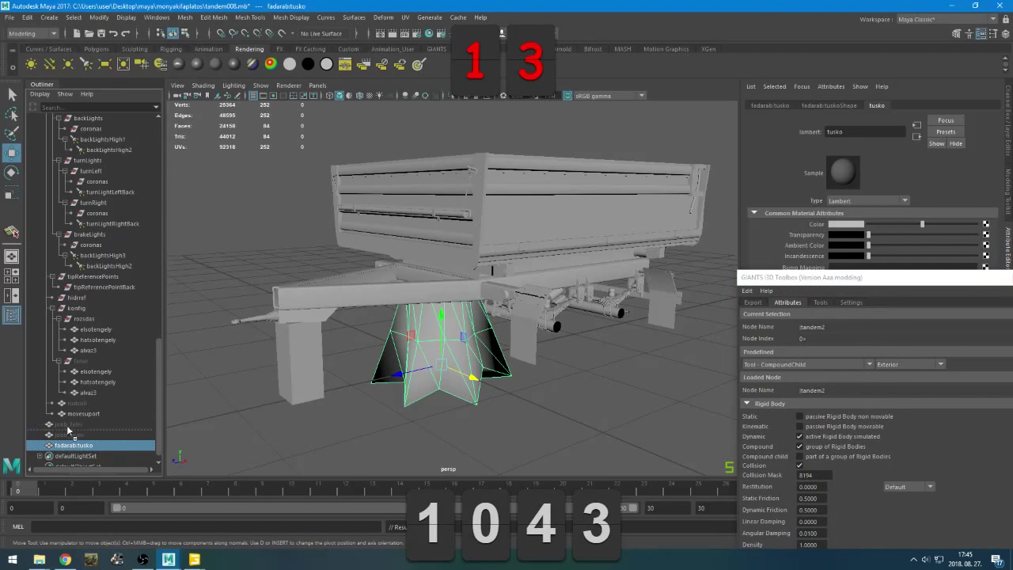
middle_click_drag(77, 416, 63, 420)
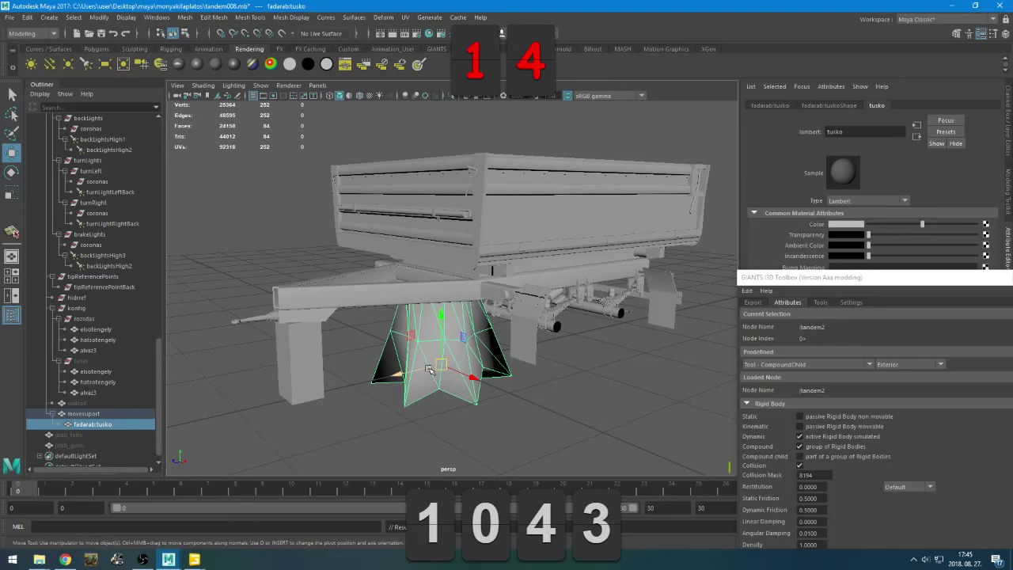
left_click_drag(427, 372, 300, 397)
In the side view, scale the stump down to about 0.476, centre it on the support leg, and stretch its height
key("space")
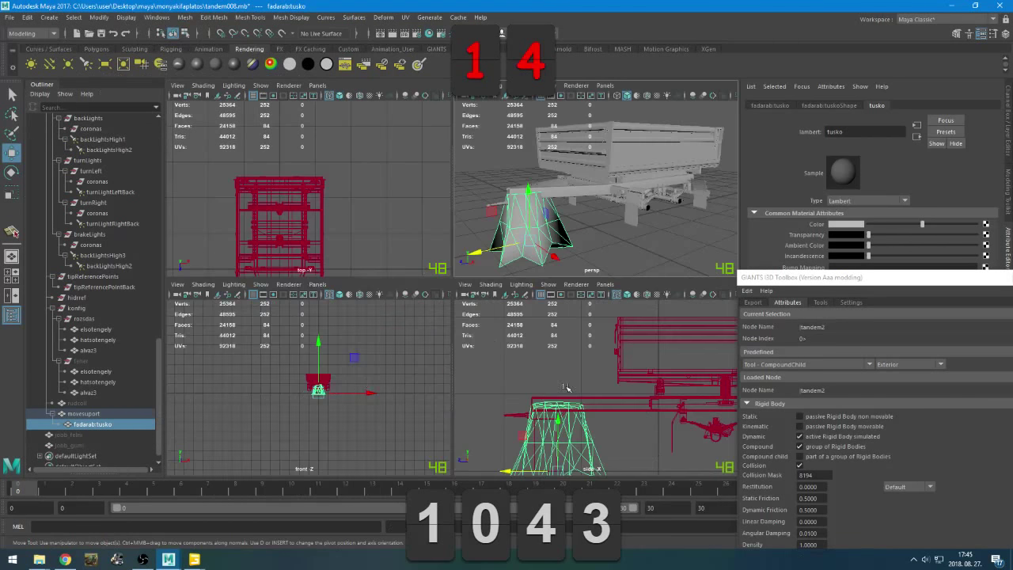
key("space")
key("f")
key("r")
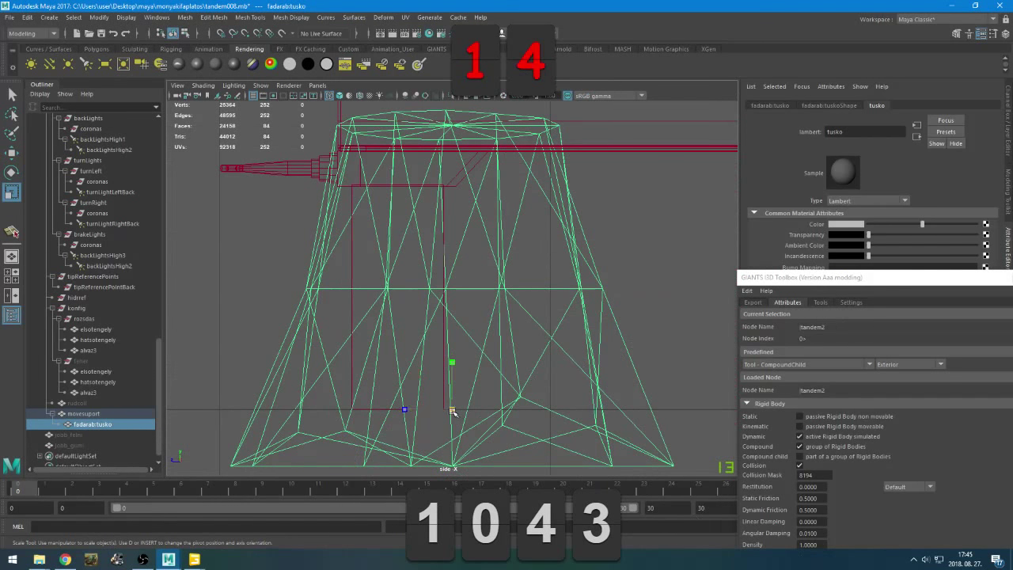
left_click_drag(452, 411, 404, 383)
key("w")
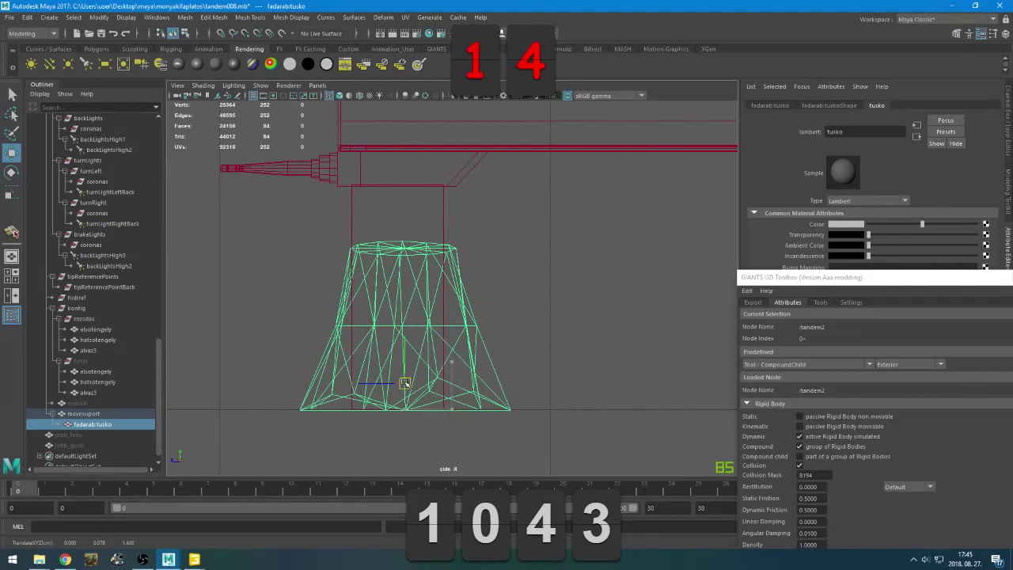
key("r")
mouse_move(404, 332)
left_mouse_down()
mouse_move(405, 318)
mouse_move(406, 336)
left_mouse_up()
key("w")
Select the stump's top ring of vertices and raise it slightly toward the underside of the drawbar
right_click_drag(553, 208, 480, 208)
left_click_drag(493, 186, 328, 232)
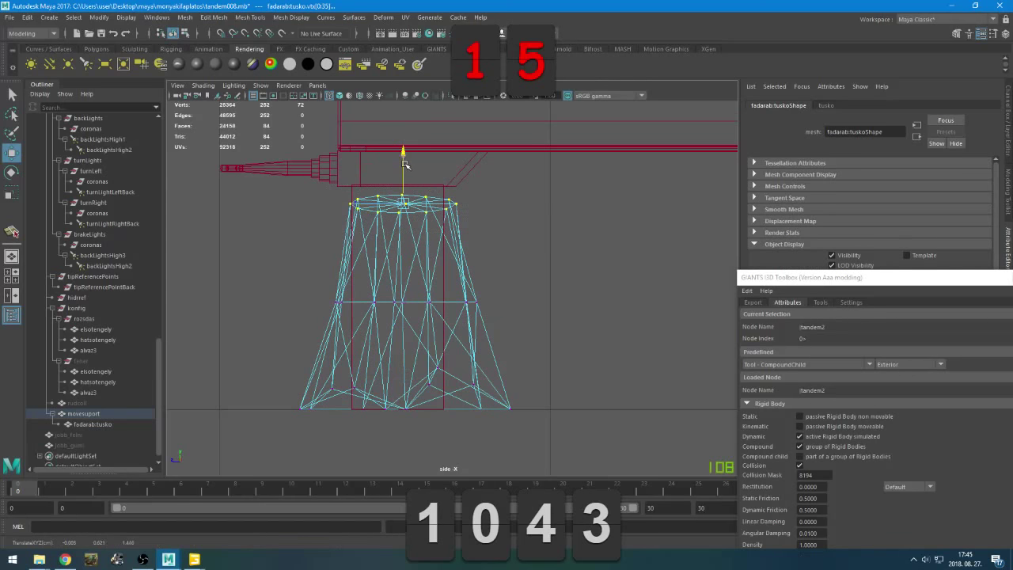
left_click_drag(408, 168, 407, 160)
key("space")
key("space")
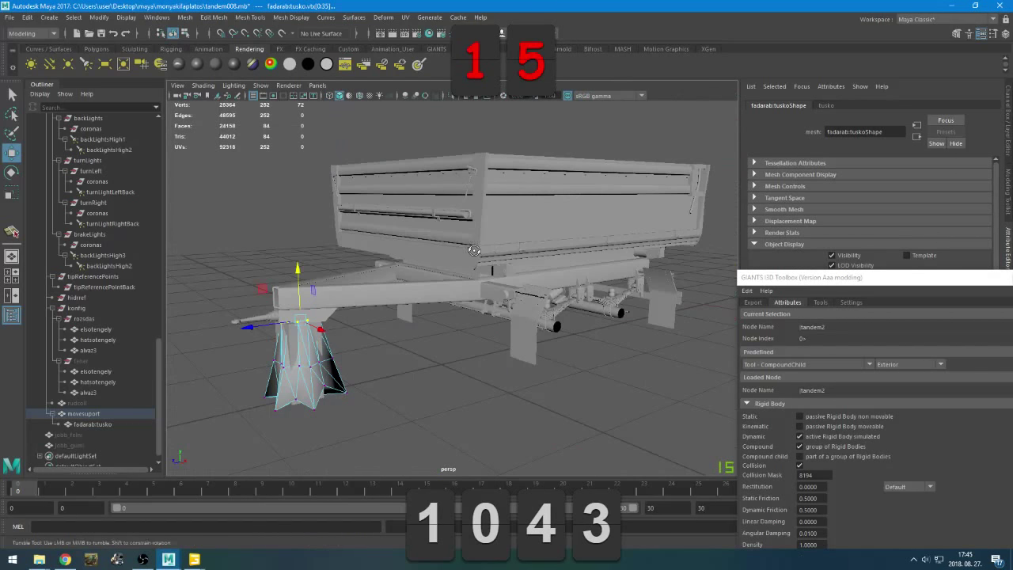
left_click_drag(583, 198, 507, 247, "alt")
left_click_drag(467, 293, 448, 295, "alt")
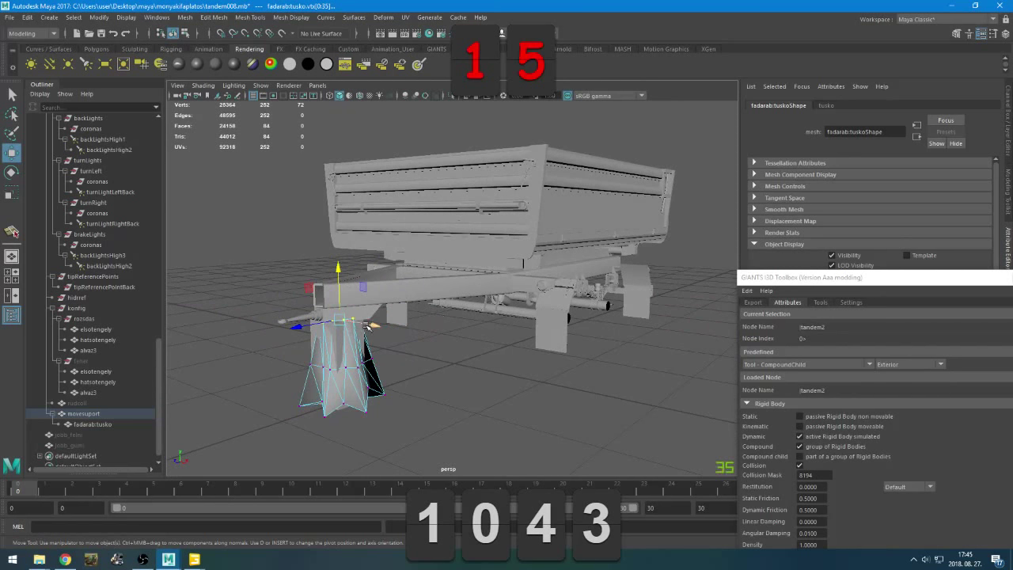
left_click_drag(365, 326, 456, 349)
key("ctrl+z")
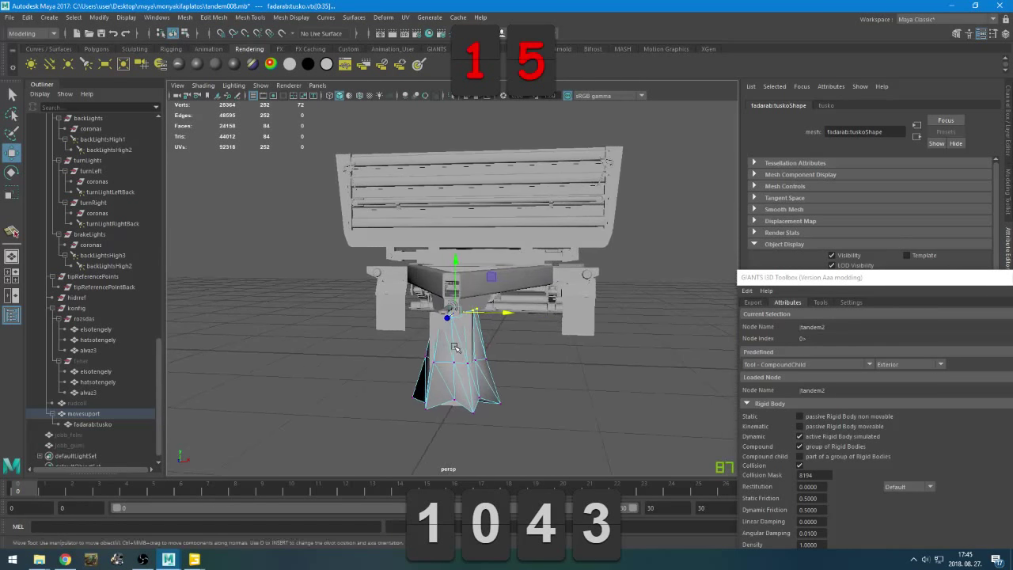
Select the whole stump, shift it slightly vertically below the drawbar, and fine-tune its height scale to about 0.603
left_click(86, 424)
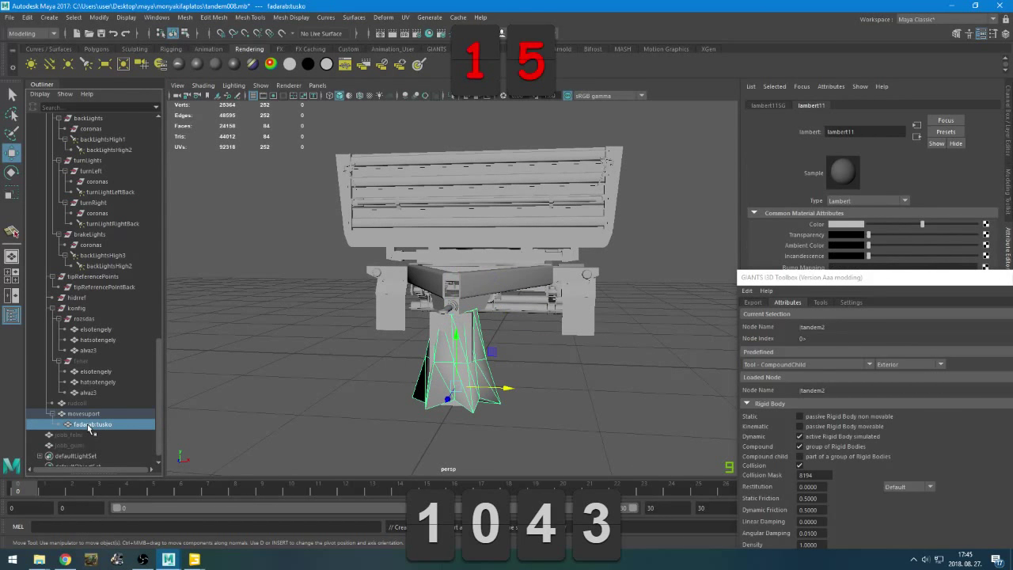
scroll(362, 369, "up", 3)
left_click_drag(384, 368, 369, 381, "alt")
left_click_drag(480, 381, 415, 370, "alt")
scroll(427, 369, "down", 3)
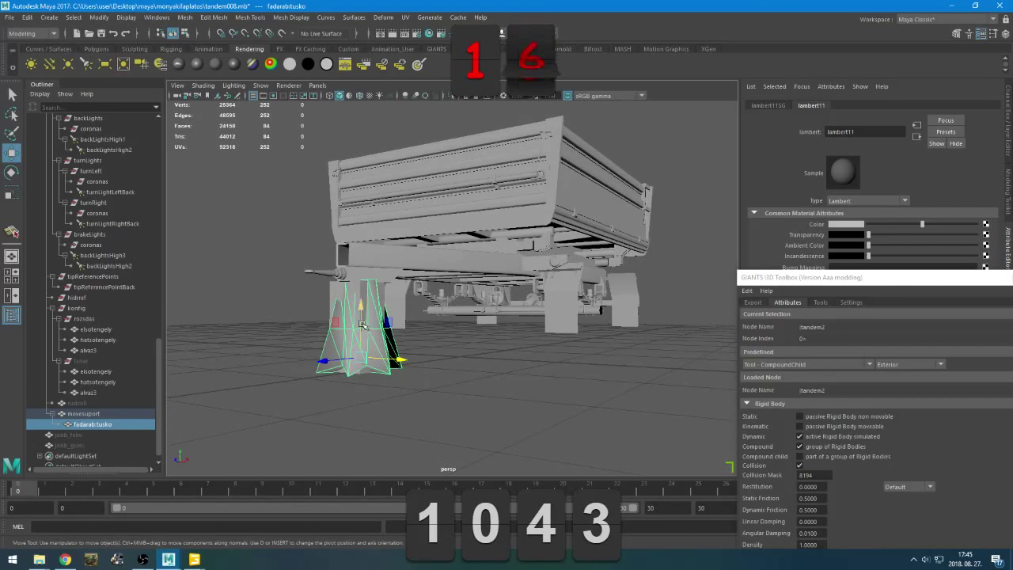
left_click_drag(361, 320, 361, 324)
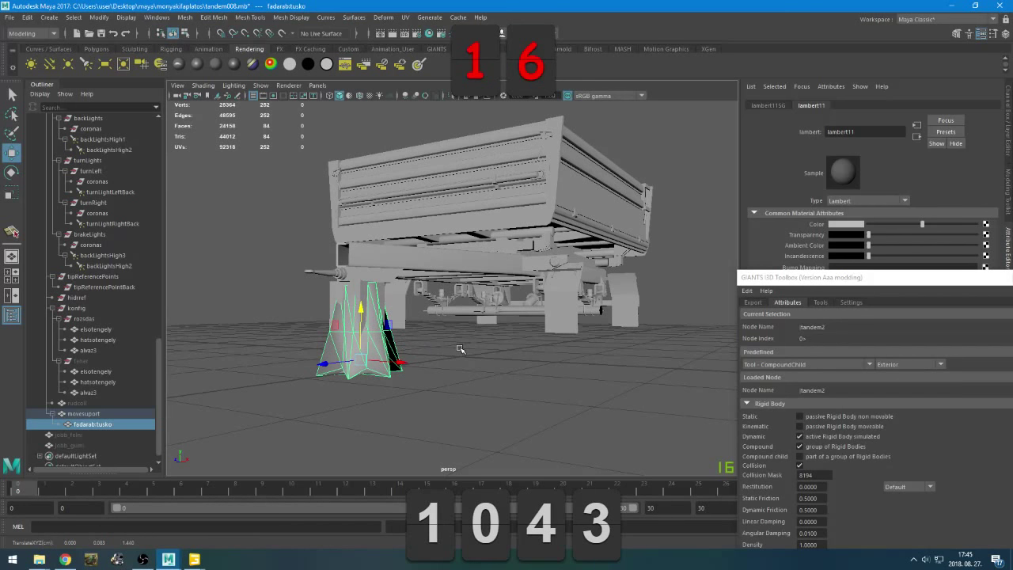
key("r")
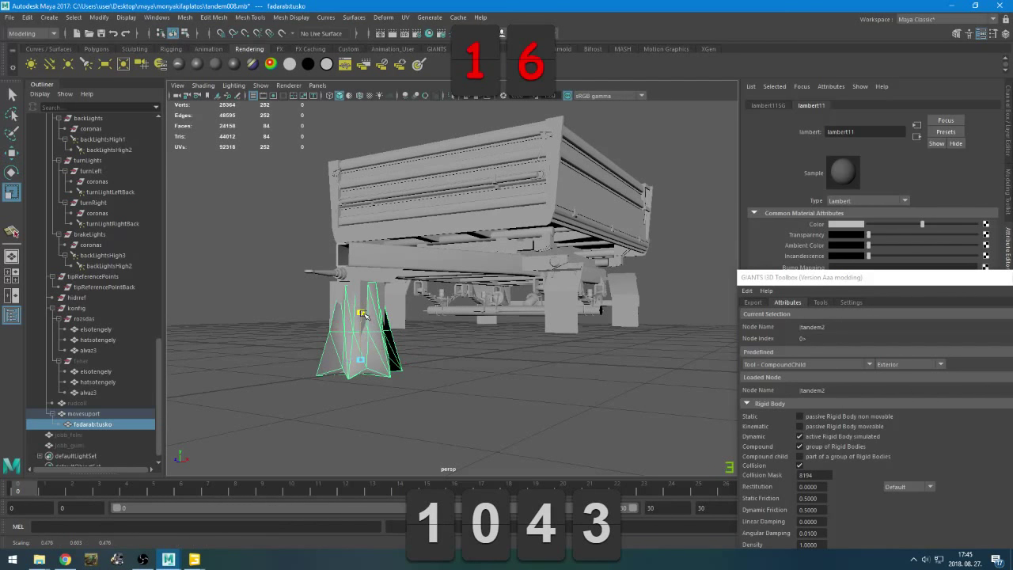
left_click(364, 311)
left_click_drag(364, 313, 499, 393, "alt")
left_click(472, 404)
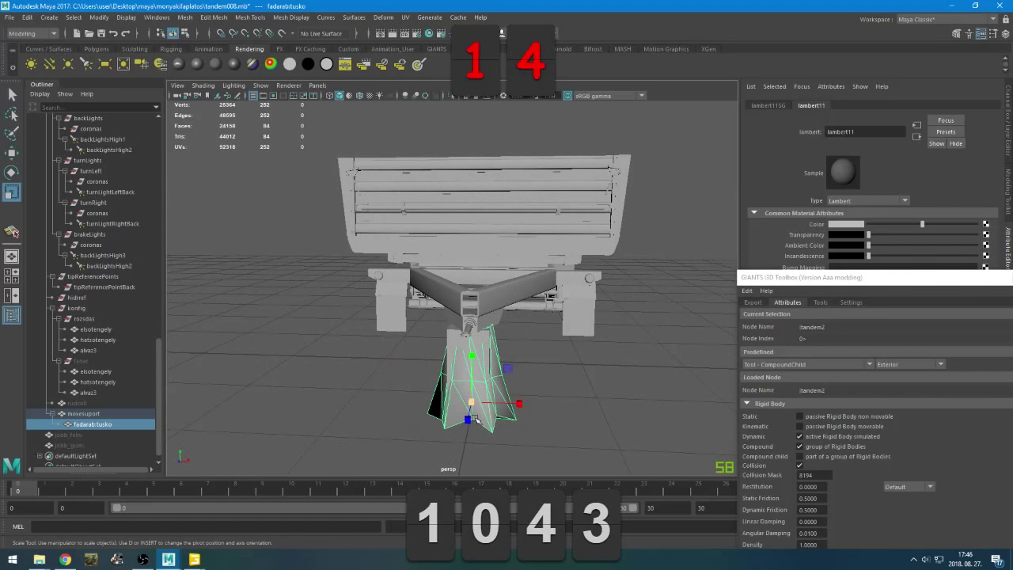
key("e")
key("r")
key("e")
key("r")
left_click_drag(506, 413, 362, 367, "alt")
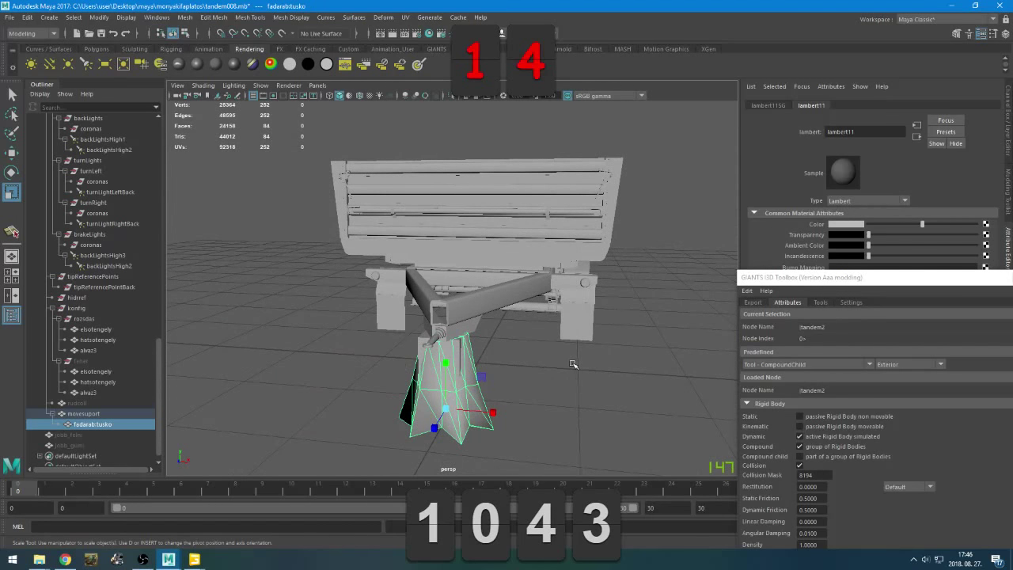
Connect woodPile.dds from the Textures folder as a file texture to the stump material's colour, and show textured shading
left_click(986, 224)
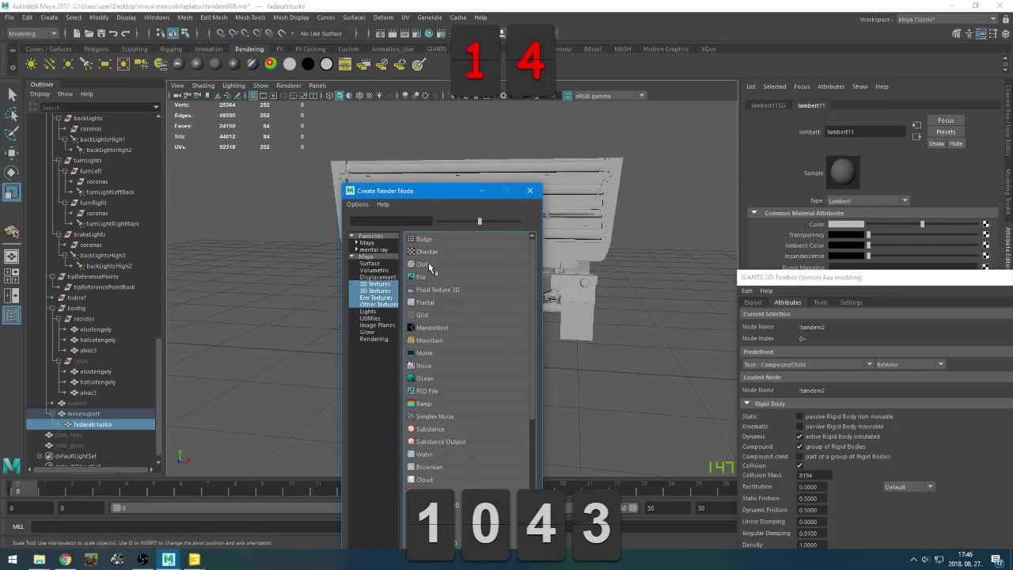
left_click(427, 276)
left_click(982, 249)
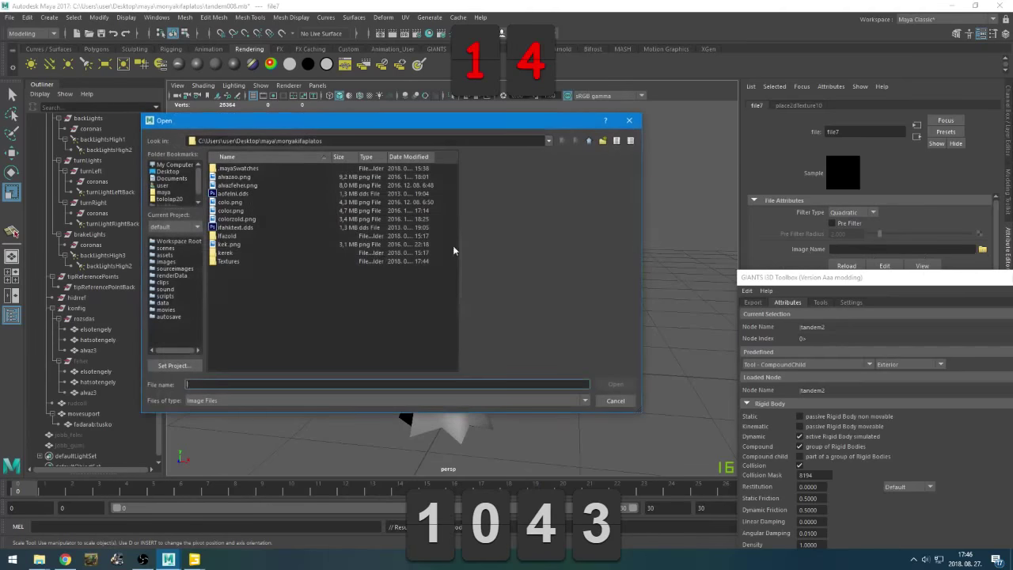
double_click(240, 261)
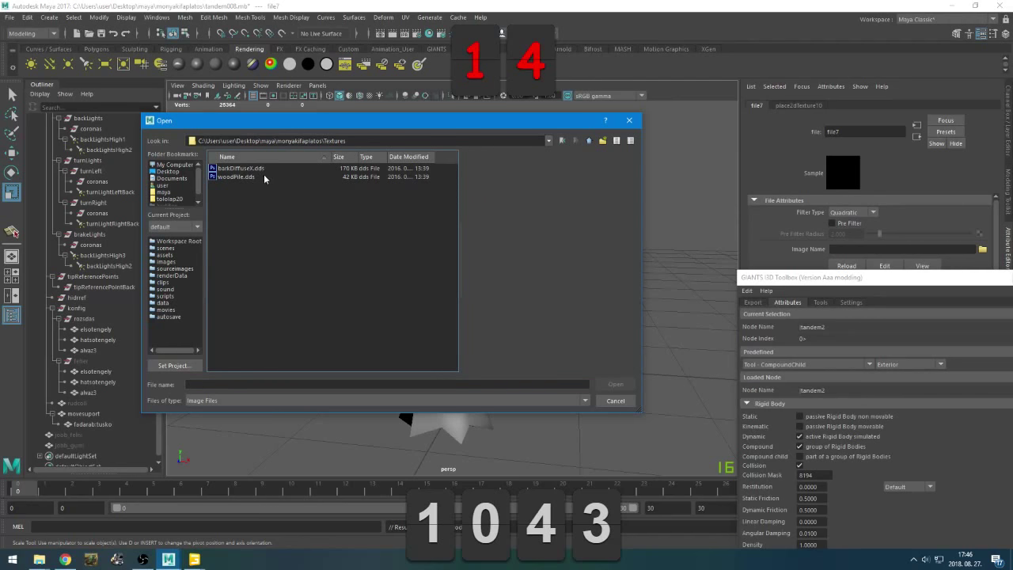
double_click(237, 177)
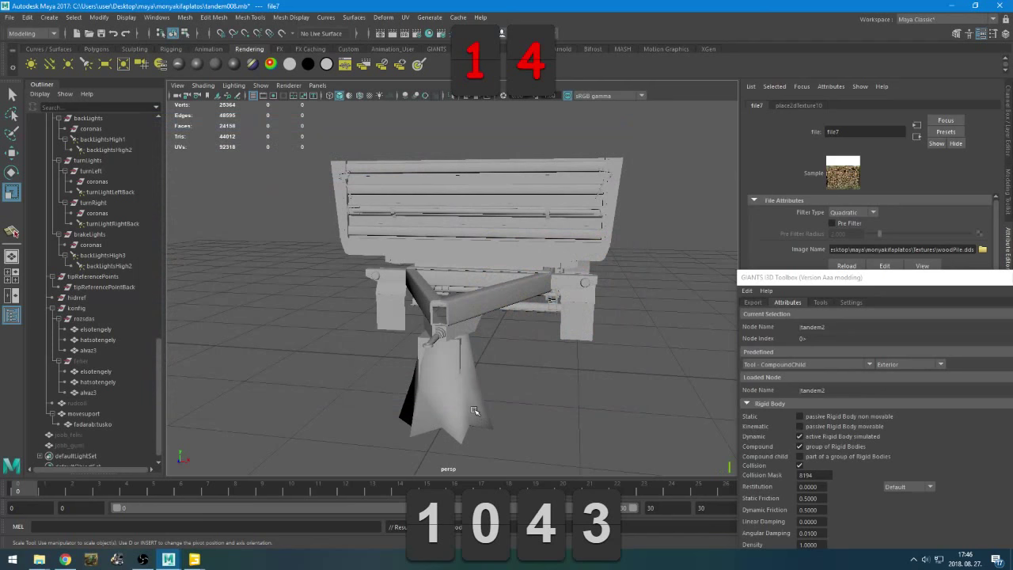
key("6")
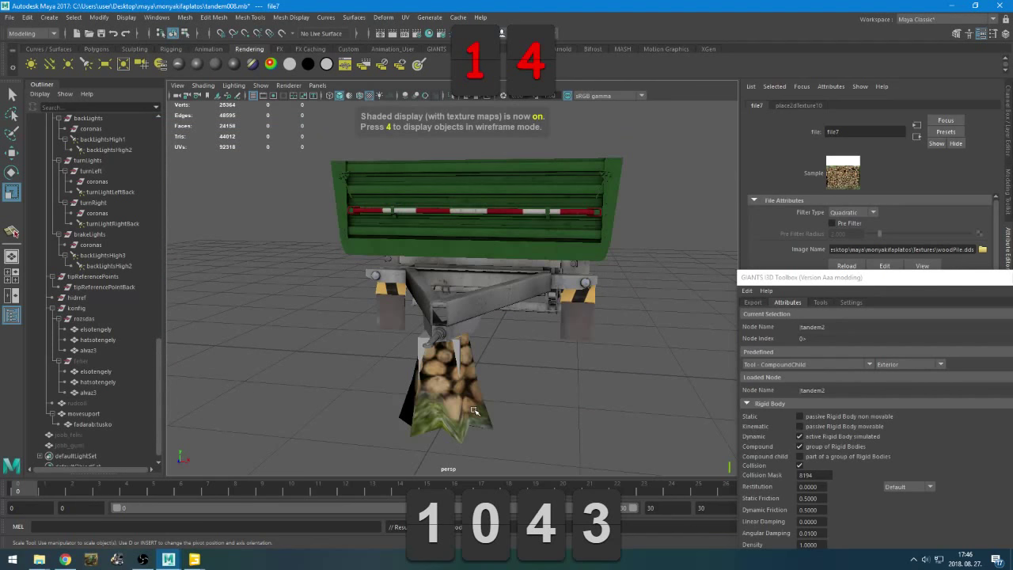
Replace the image in the stump material's colour texture with barkDiffuseX.dds
left_click(473, 420)
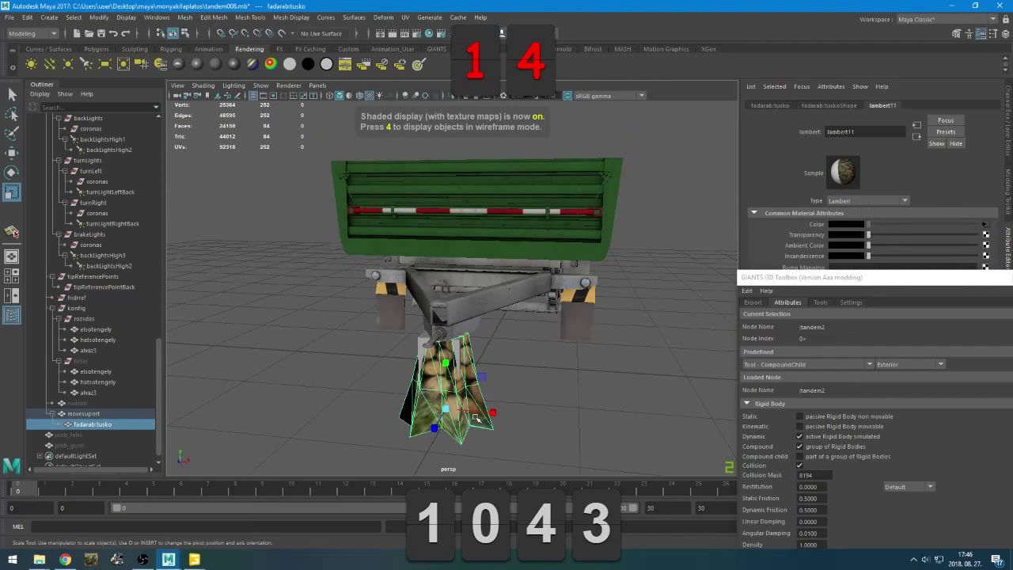
left_click(986, 224)
left_click(982, 249)
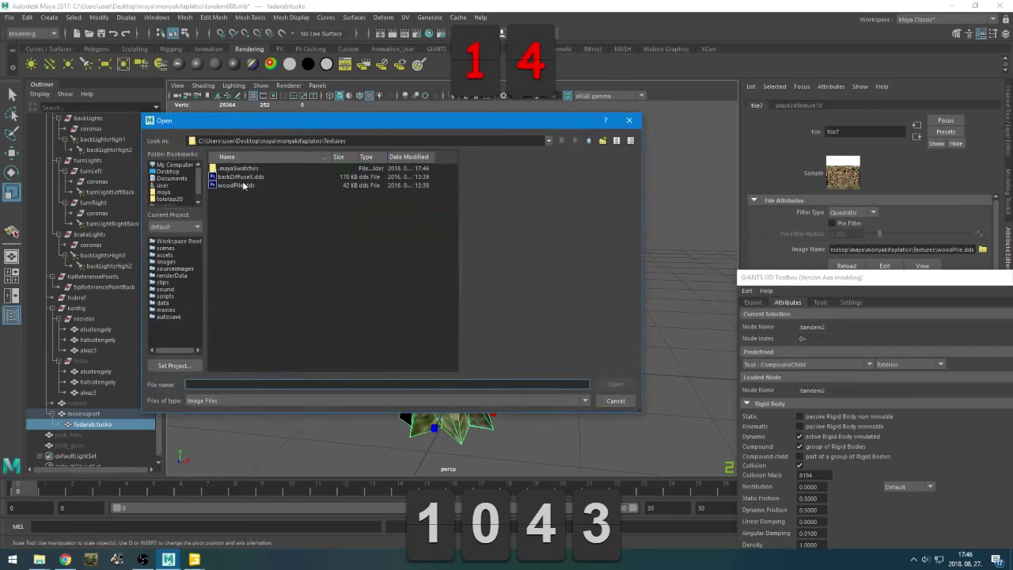
double_click(242, 177)
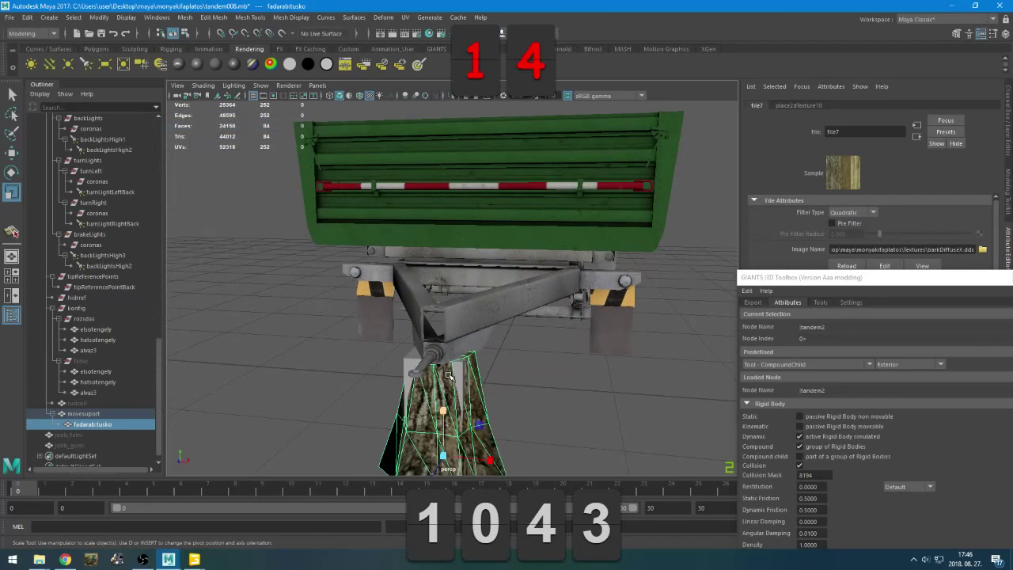
Select the stump and apply the Exterior predefined attributes to it in the GIANTS I3D Toolbox
left_click_drag(448, 377, 426, 358, "alt")
left_click(278, 326)
left_click_drag(278, 326, 238, 366, "alt")
left_click(279, 363)
key("w")
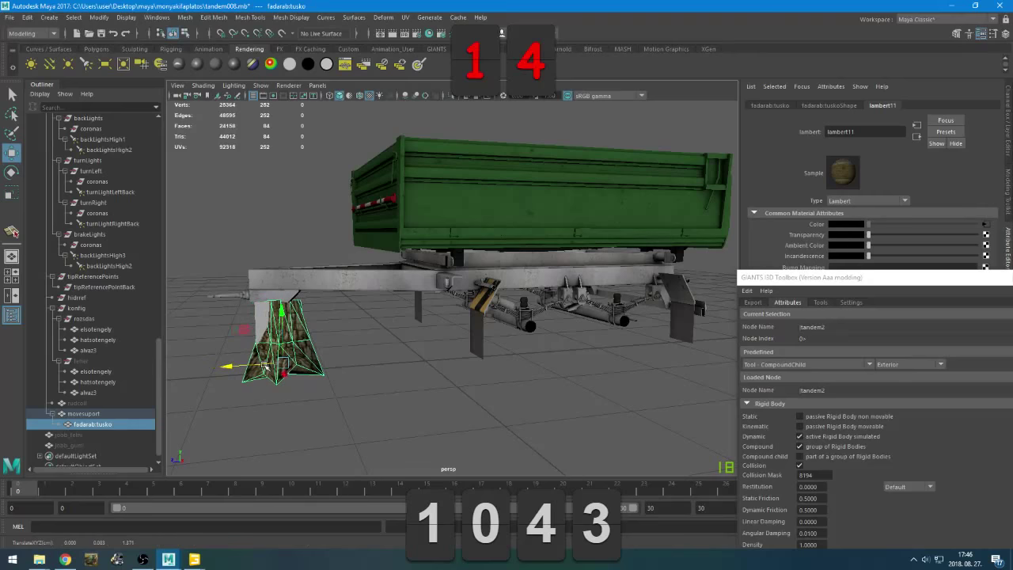
left_click(753, 302)
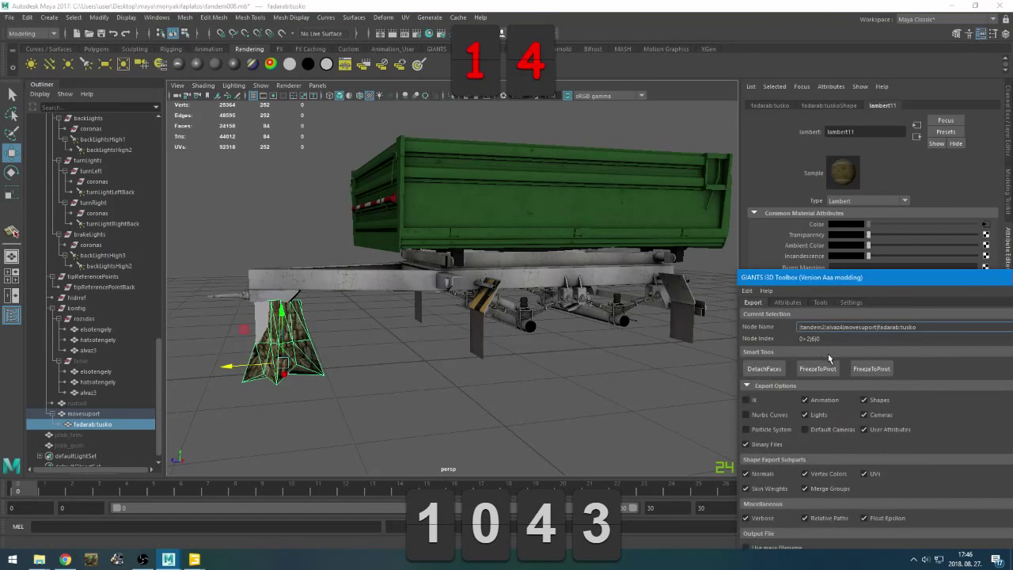
left_click(790, 302)
left_click_drag(813, 278, 804, 124)
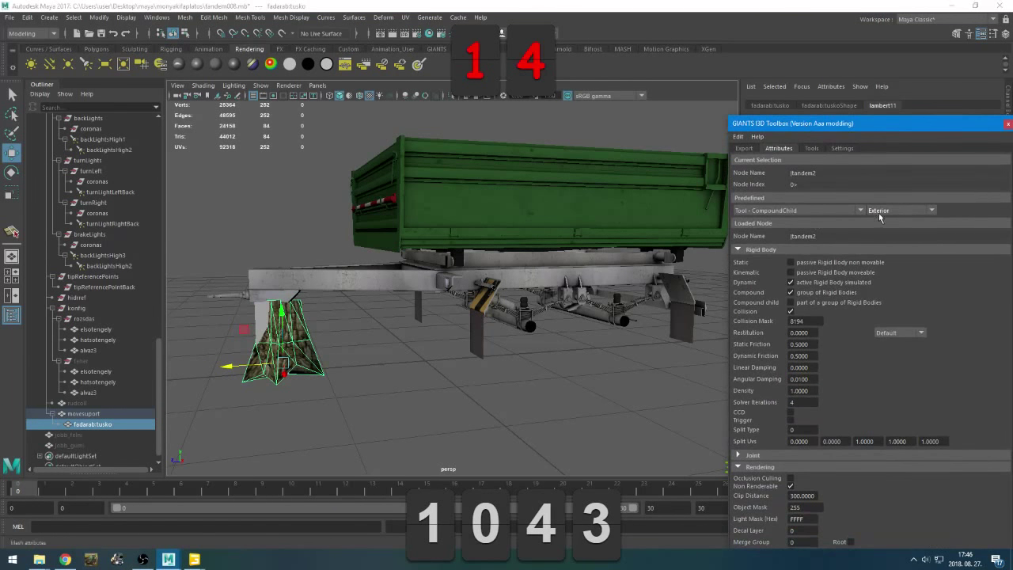
left_click(902, 211)
left_click(880, 284)
left_click_drag(802, 124, 790, 276)
left_click(750, 531)
left_click(741, 519)
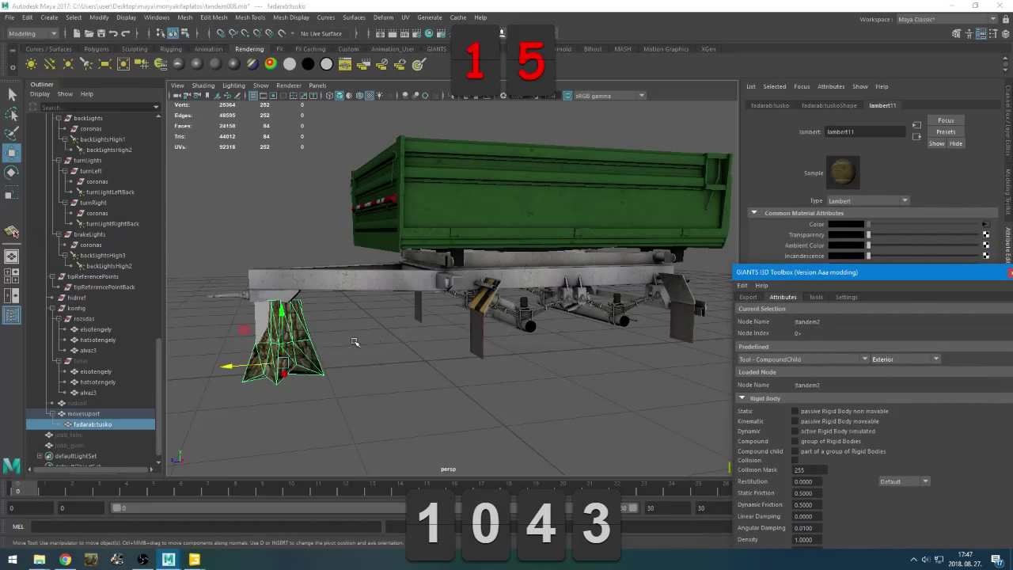
Rename the stump's lambert11 material to tusko1 and show its attributes again
left_click_drag(858, 132, 806, 130)
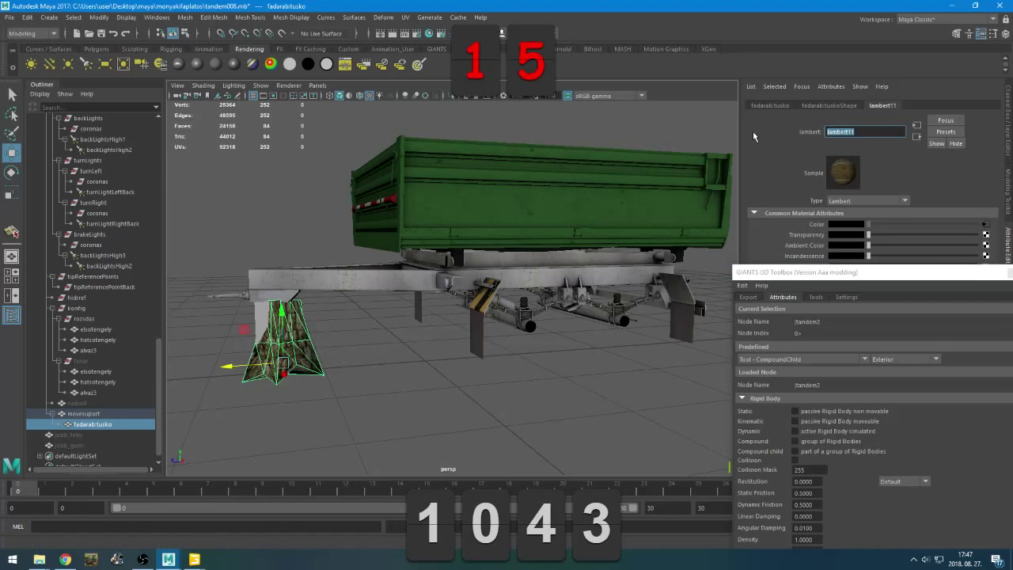
type("turko1")
key("Return")
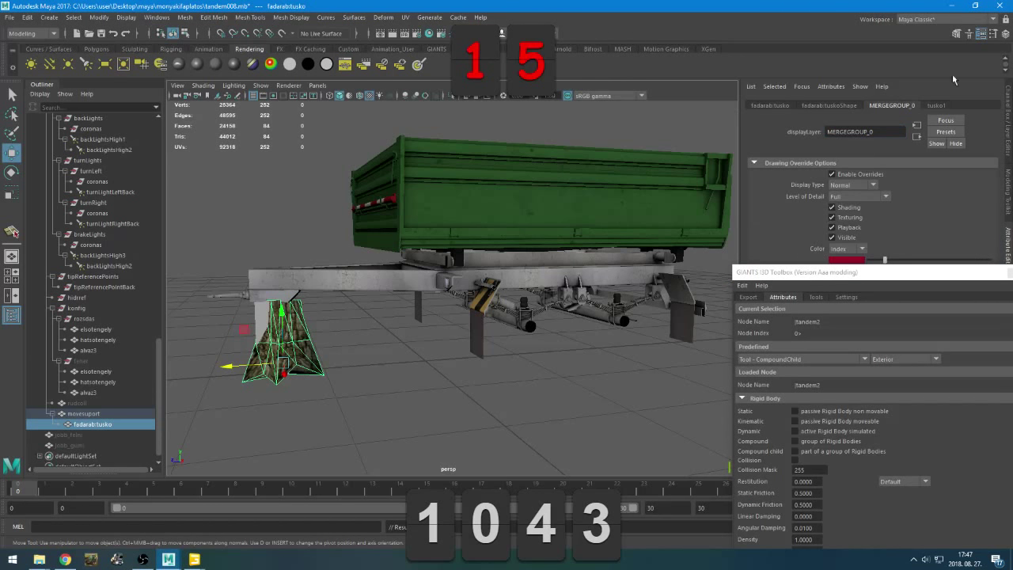
left_click(939, 106)
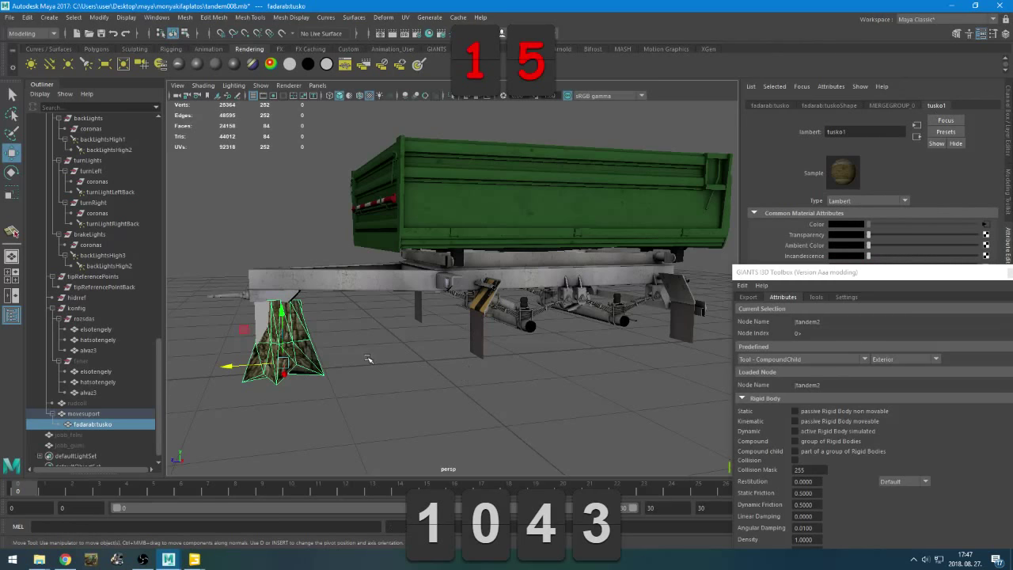
Try raising the movesuport node together with its stump child, and undo the move
key("Up")
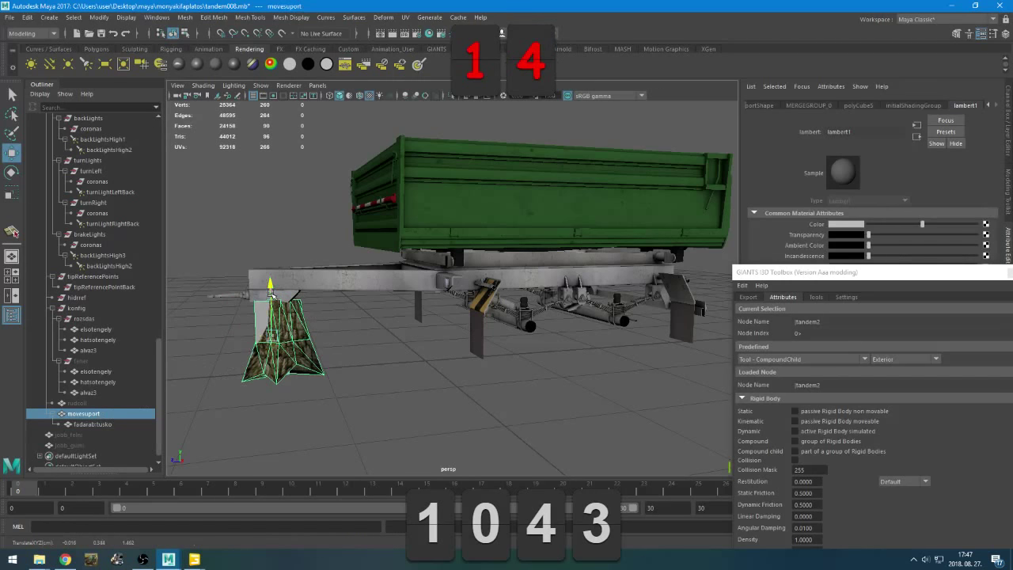
left_click_drag(272, 294, 269, 237)
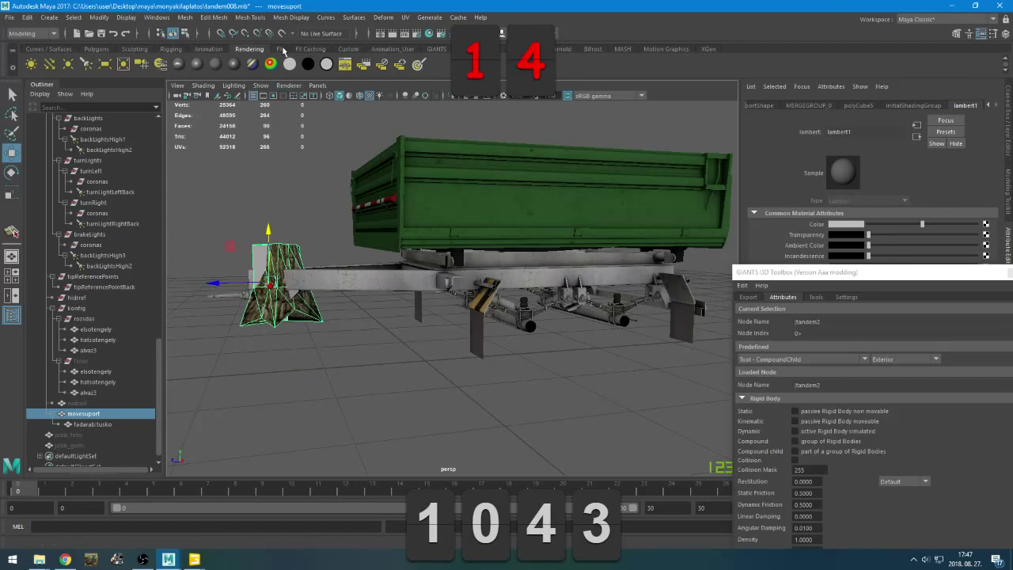
key("ctrl+z")
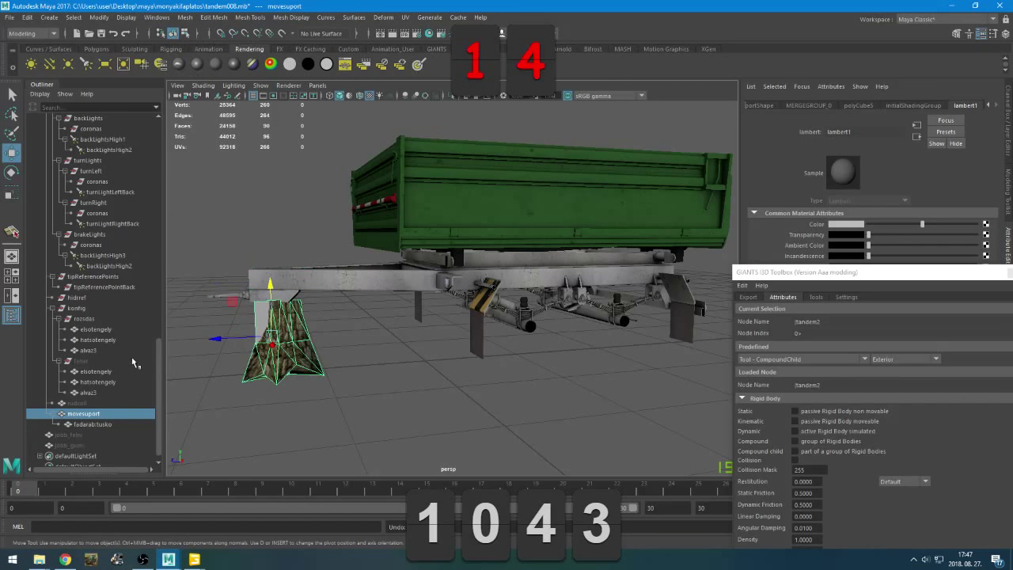
Move the fadarab:tusko stump slightly toward the front of the drawbar under its support, and deselect it
left_click(94, 424)
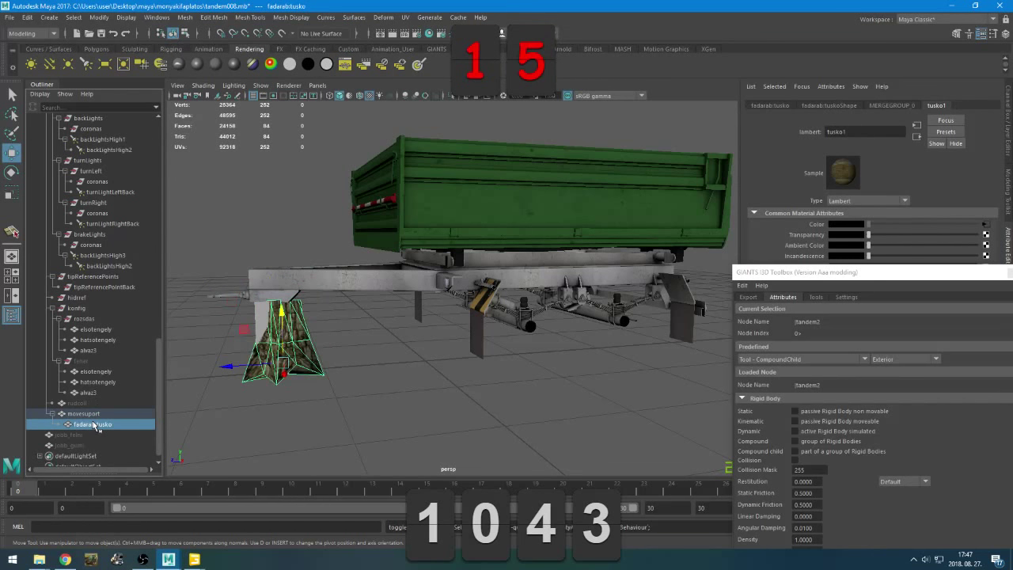
left_click_drag(229, 380, 310, 371, "alt")
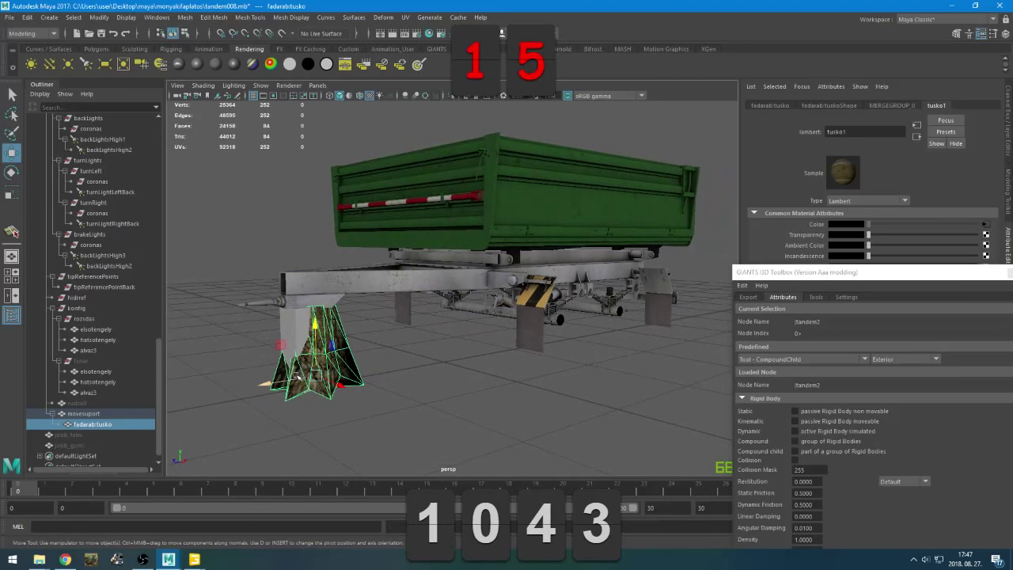
left_click_drag(294, 376, 269, 382)
left_click(220, 355)
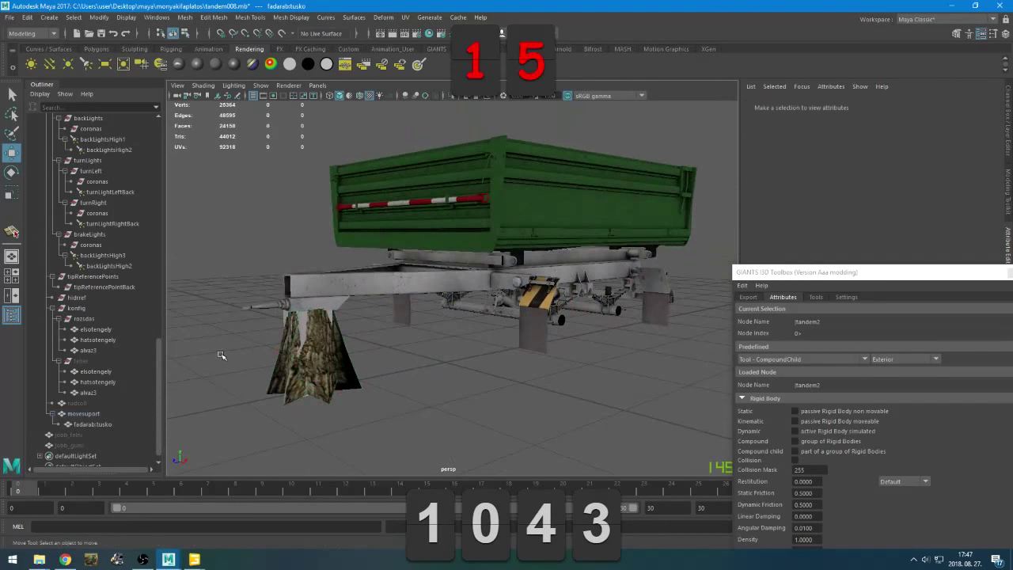
Create an empty group at the top level of the trailer scene
scroll(243, 360, "down", 3)
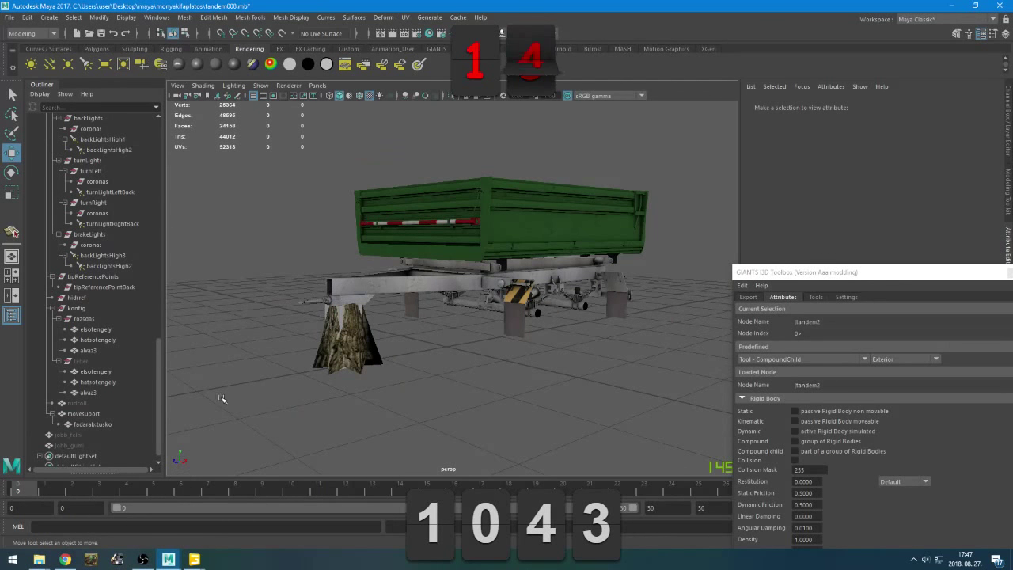
left_click_drag(379, 380, 371, 385, "alt")
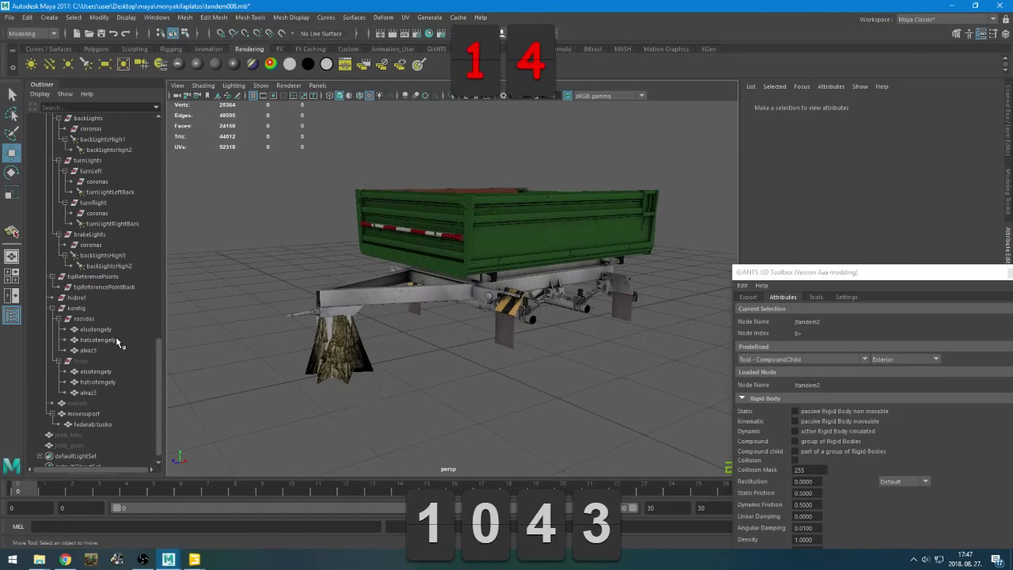
key("ctrl+g")
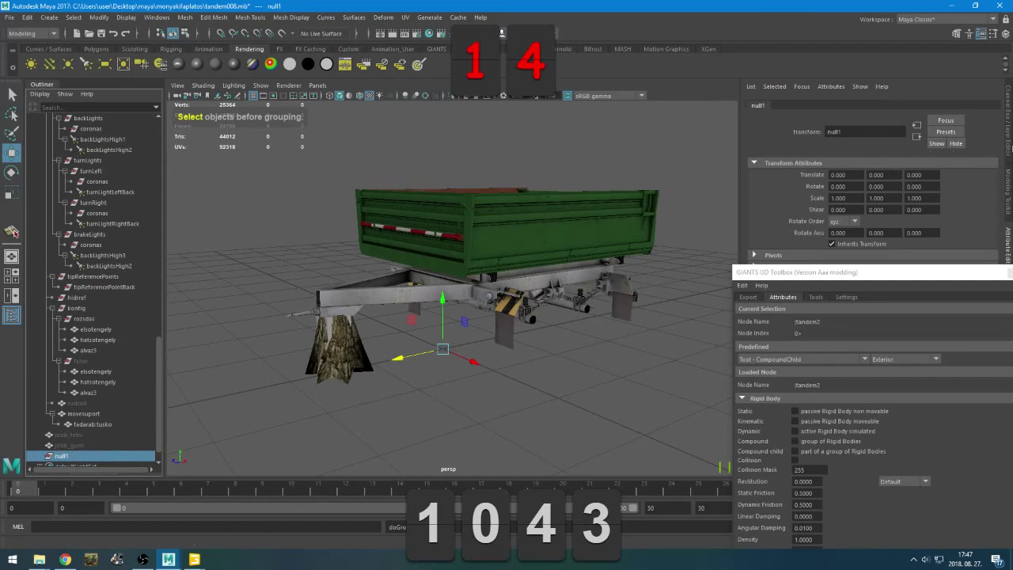
Switch to the GIANTS Editor window holding vibrolaz.i3d and close it, saving its changes
left_click(194, 560)
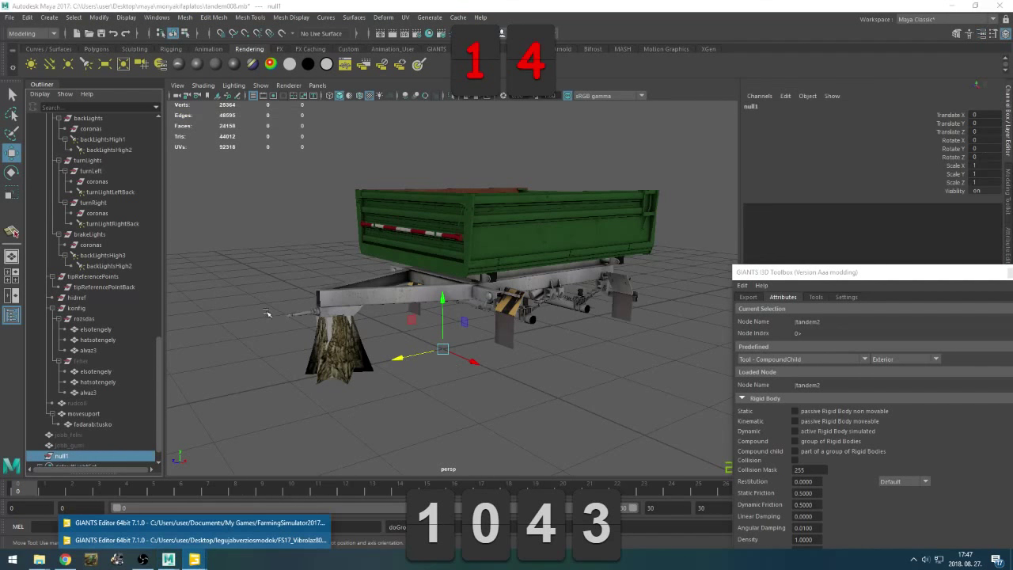
left_click(190, 541)
key("alt+F4")
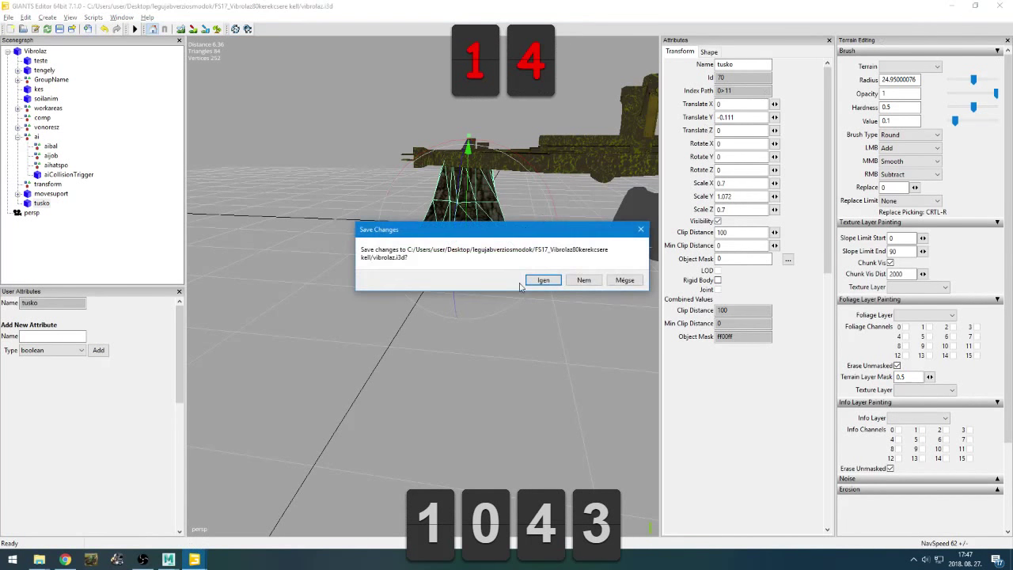
left_click(543, 279)
In mbp9.i3d, examine the transforms of the joint, wheels, rud and attacher nodes for the attacher's orientation
left_click(194, 560)
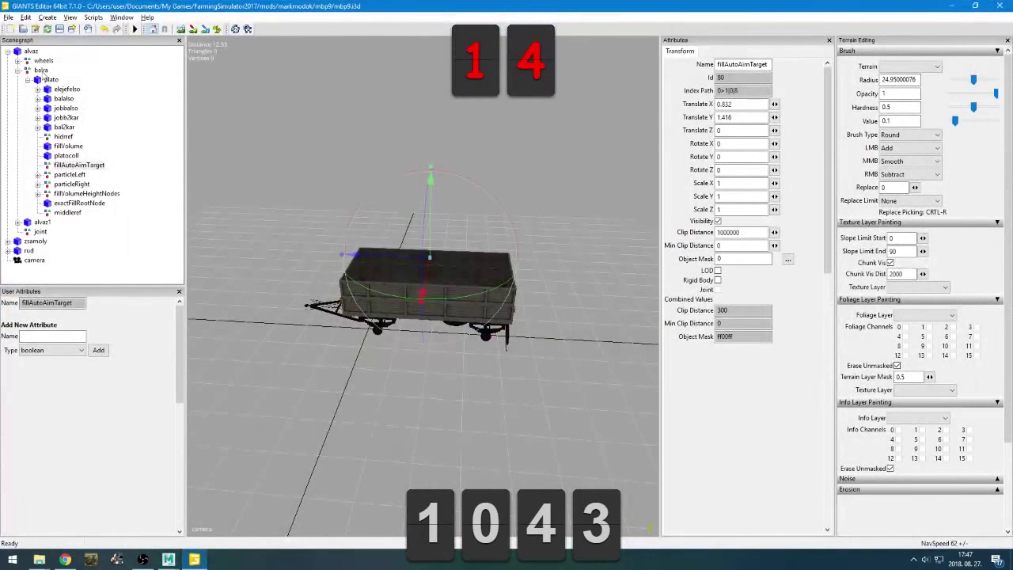
left_click(40, 231)
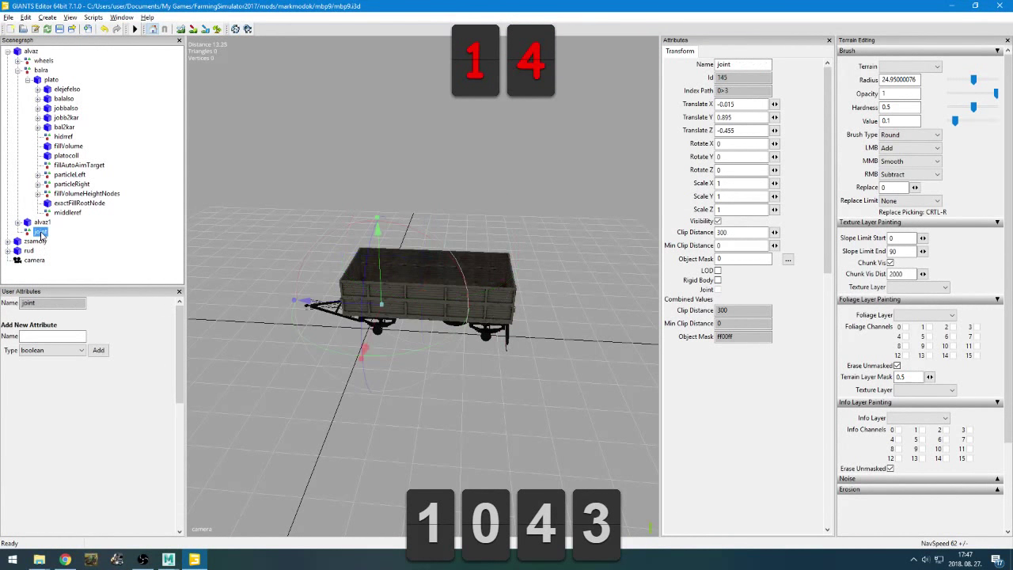
left_click(47, 70)
left_click(45, 60)
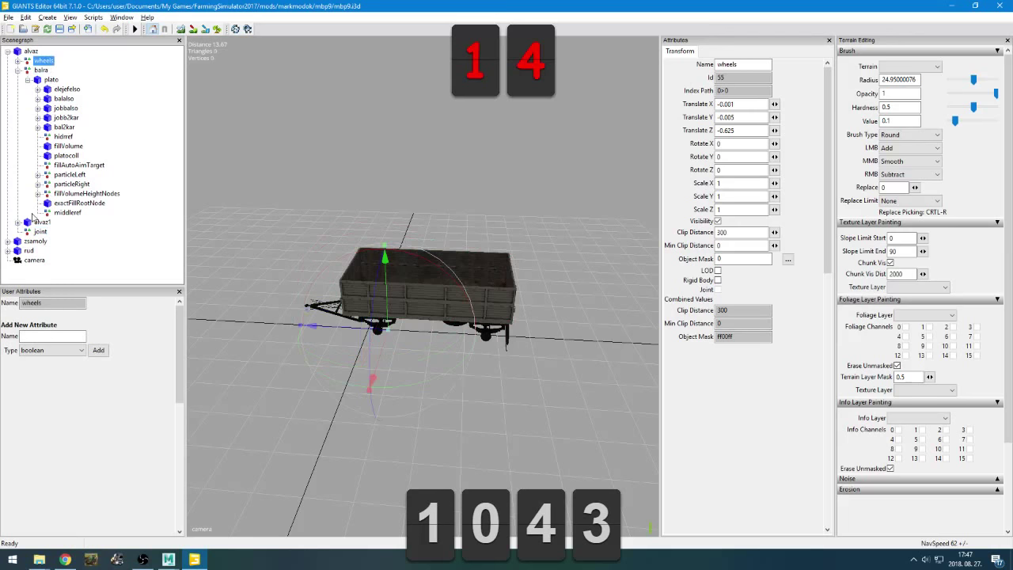
double_click(26, 250)
left_click(38, 260)
left_click(45, 270)
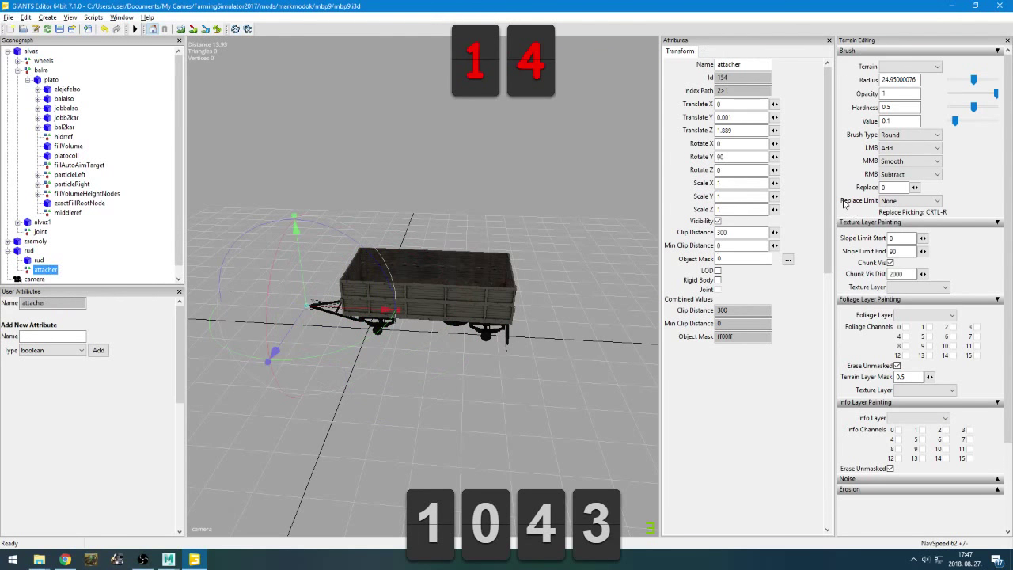
Back in Maya, set the empty group's Rotate Y to 90 and rename the group attacher
key("alt+Tab")
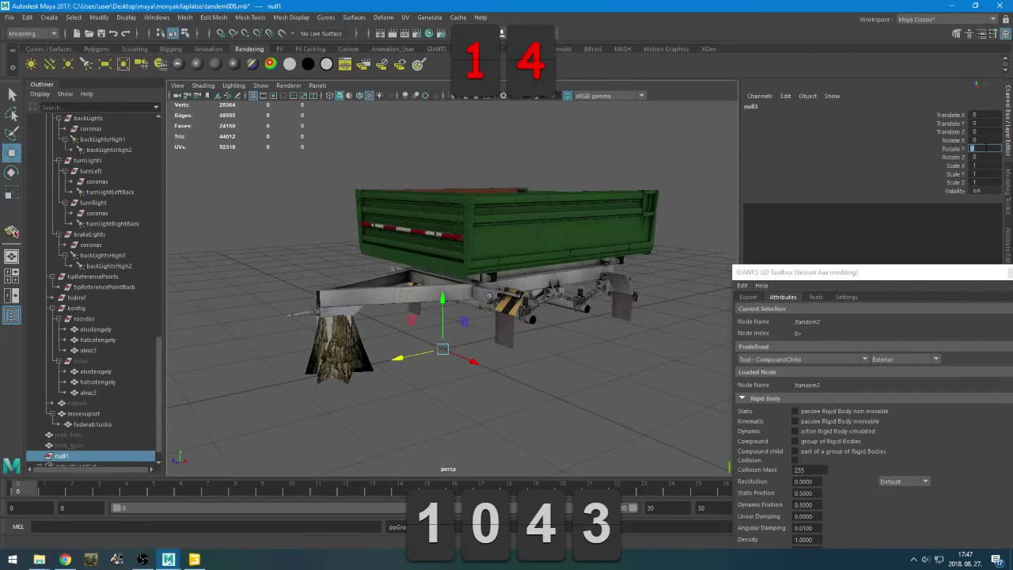
type("90")
key("Return")
scroll(476, 376, "down", 3)
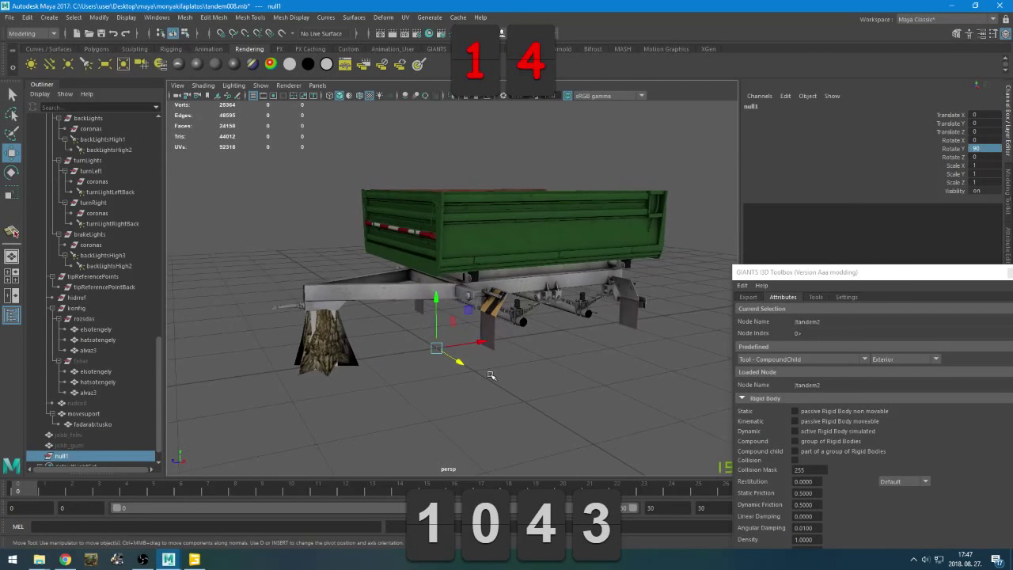
scroll(476, 376, "down", 1)
double_click(103, 456)
type("at")
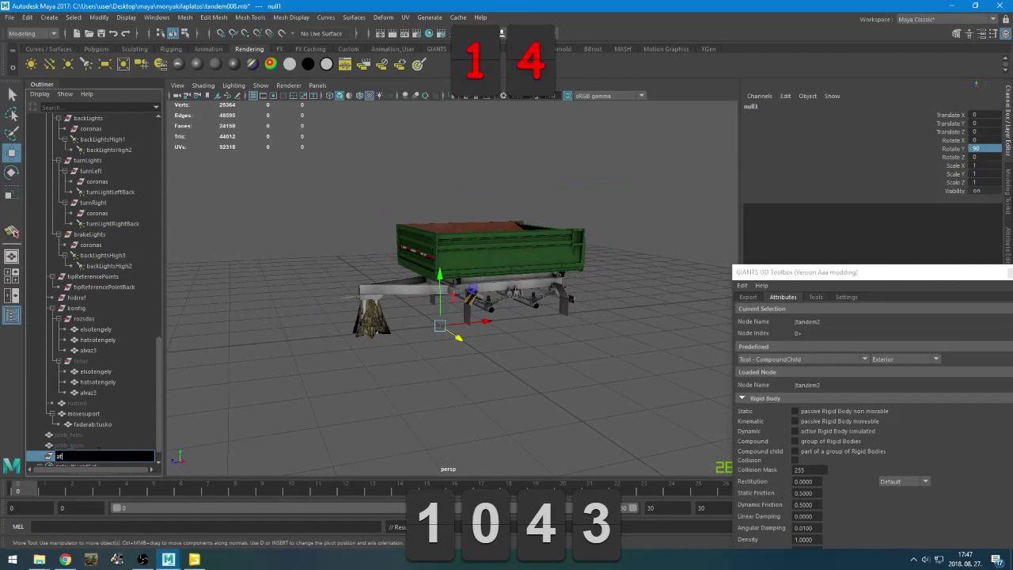
type("tacher")
key("Return")
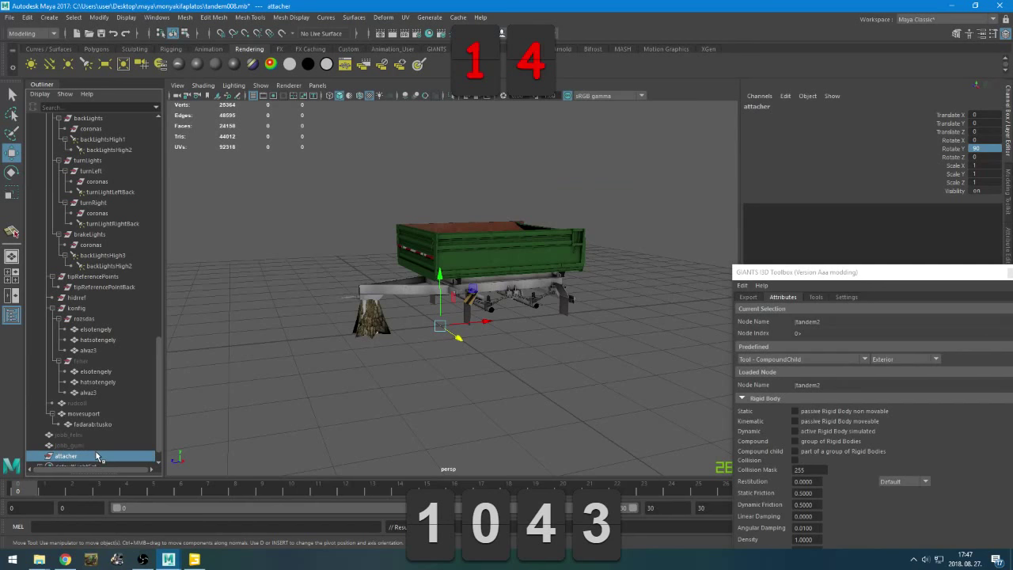
Parent the attacher group under tandem2 and collapse the wheels, plato and alvaz4 branches in the hierarchy
scroll(95, 136, "up", 3)
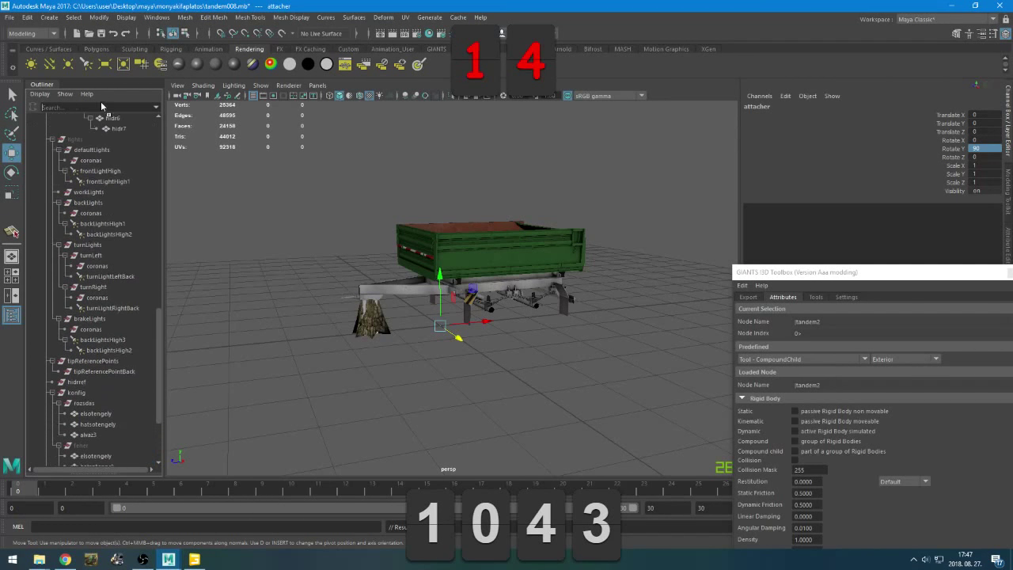
middle_click_drag(101, 103, 101, 85)
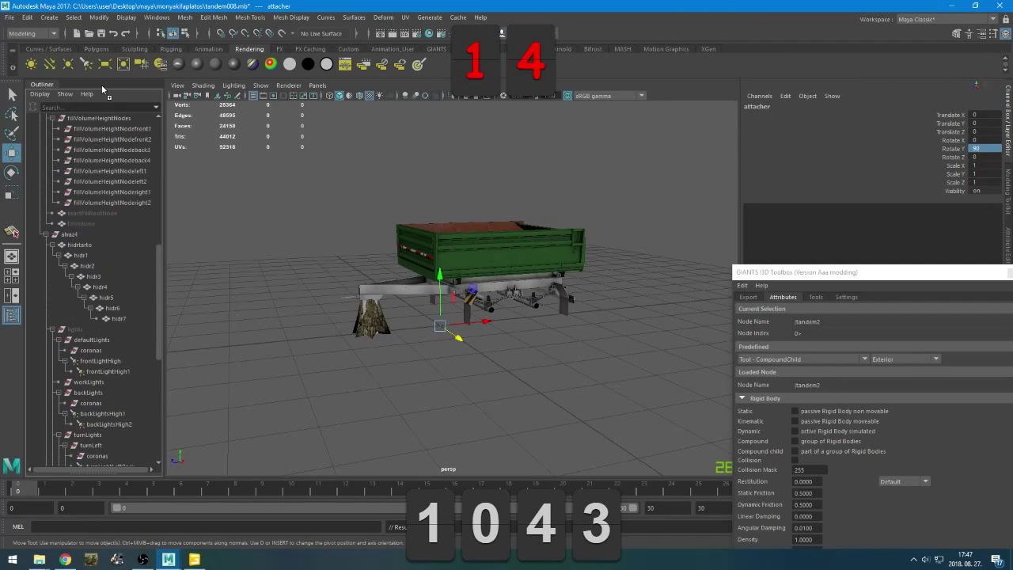
left_click_drag(101, 85, 96, 98)
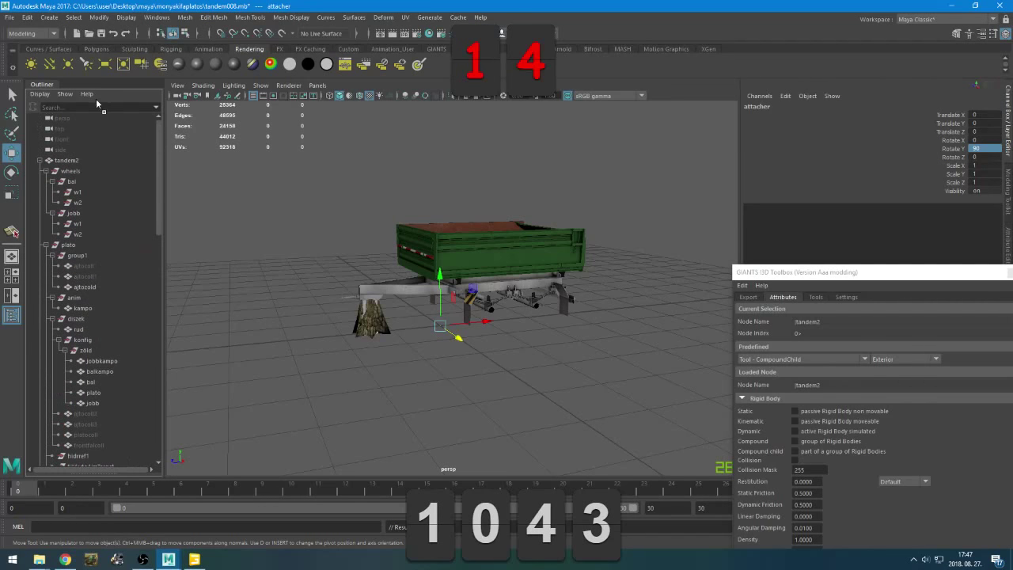
left_click_drag(83, 161, 83, 160)
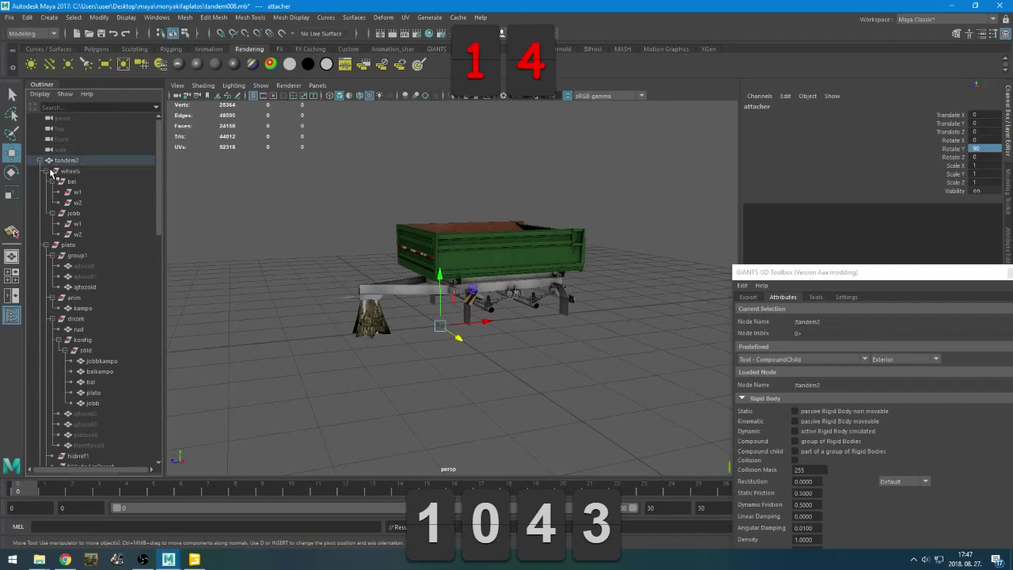
left_click(46, 171)
left_click(46, 182)
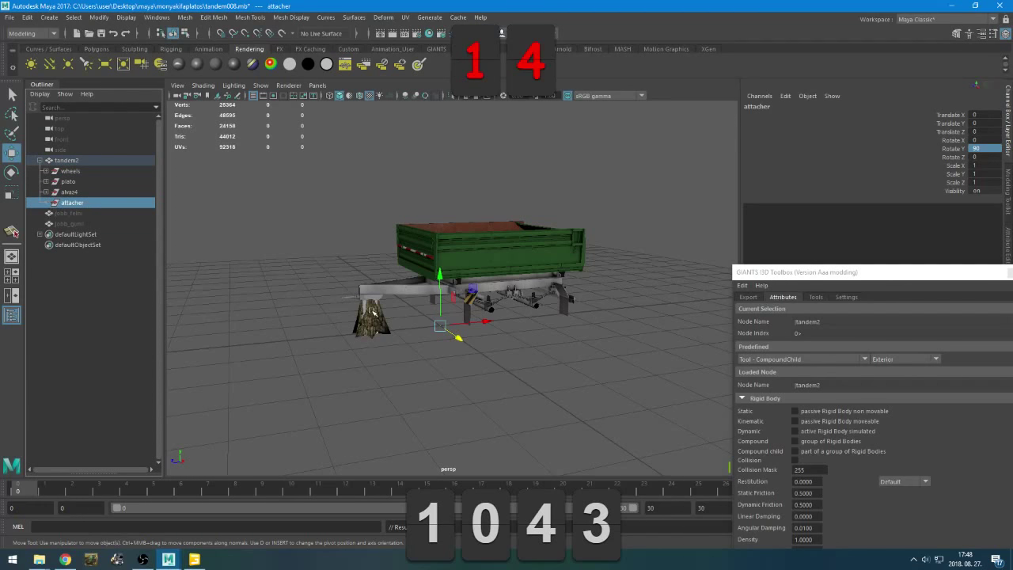
In the top view, move the attacher group to the centre of the drawbar's towing eye, at Translate Z 1.963
key("space")
key("space")
key("f")
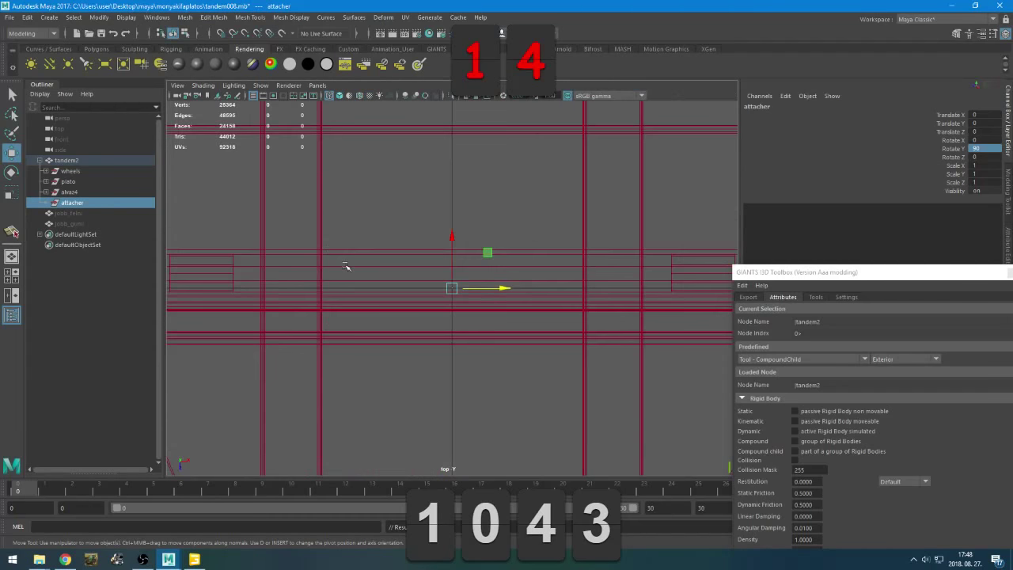
scroll(440, 381, "down", 5)
left_click_drag(451, 289, 452, 371)
middle_click_drag(452, 372, 455, 300, "alt")
scroll(544, 337, "up", 8)
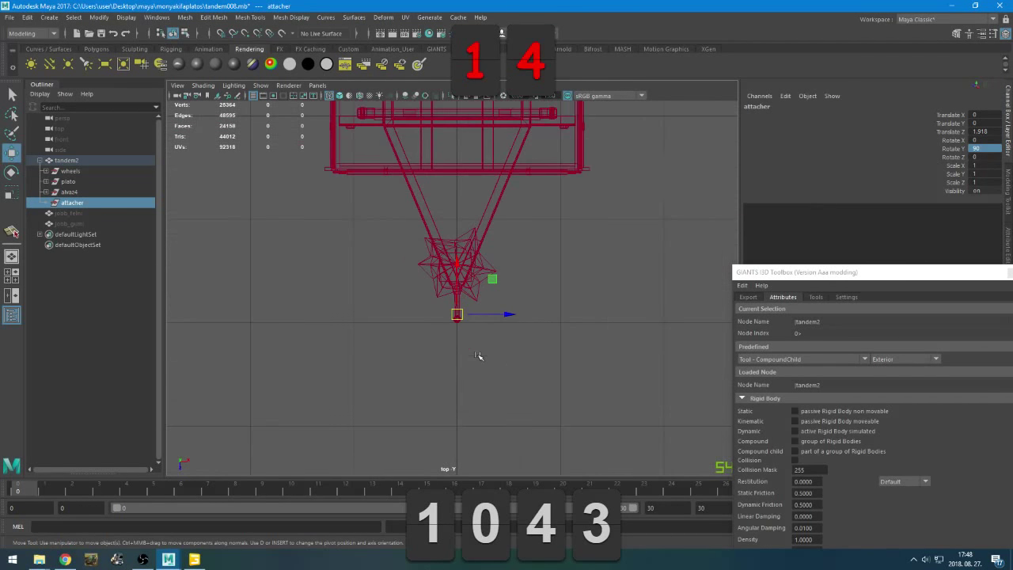
middle_click_drag(544, 337, 483, 296, "alt")
scroll(483, 296, "up", 6)
middle_click_drag(474, 184, 484, 258, "shift")
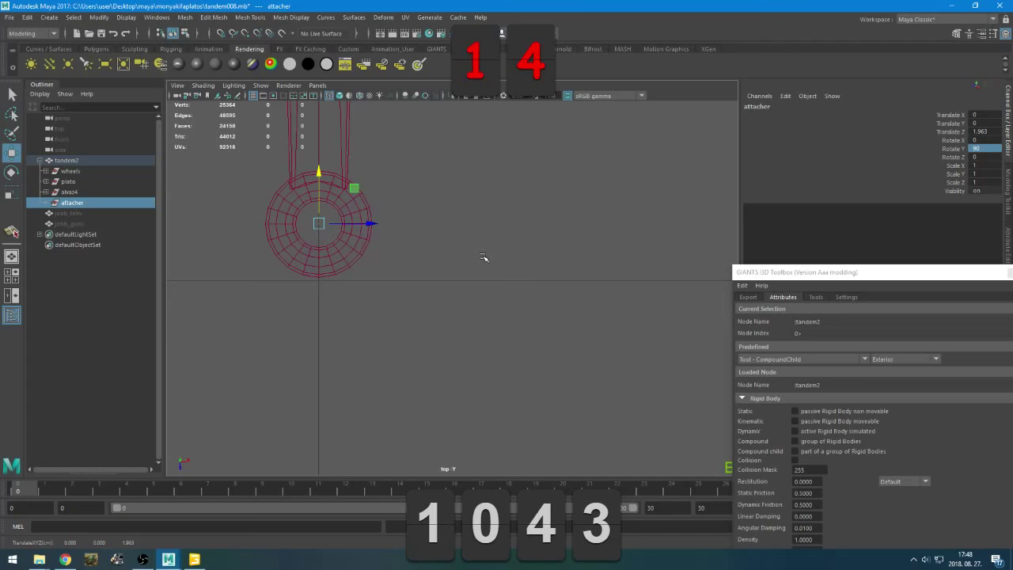
In the side view, raise the attacher group to the vertical centre of the drawbar's towing eye, at Translate Y 0.728
key("space")
key("space")
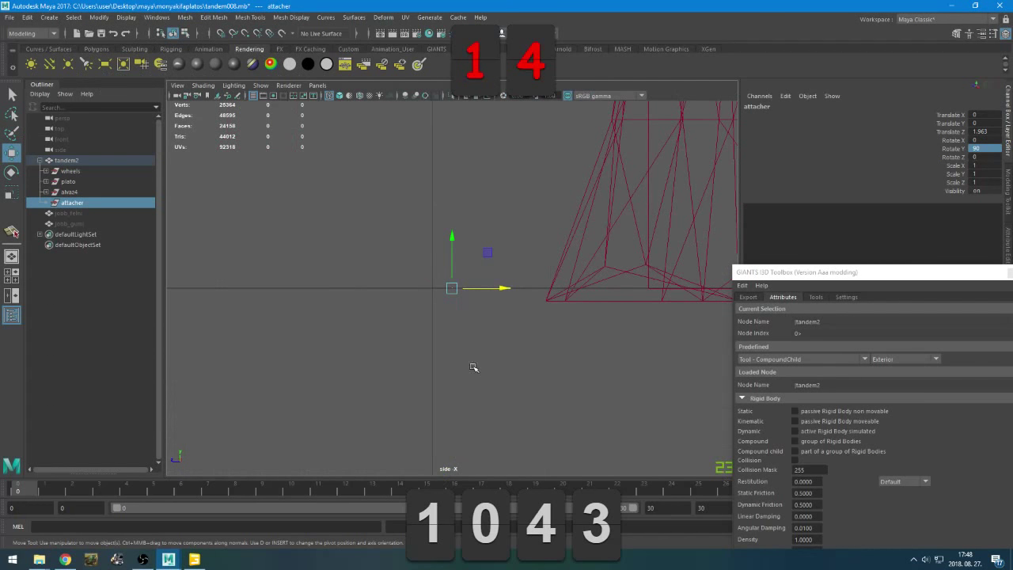
middle_click_drag(474, 367, 487, 178, "shift")
key("f")
middle_click_drag(464, 313, 464, 308, "shift")
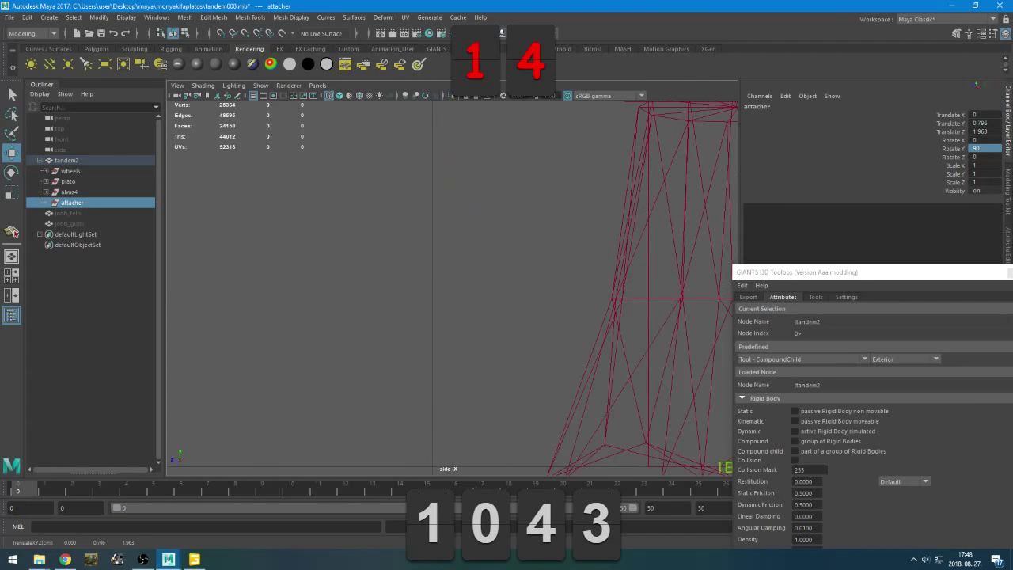
key("f")
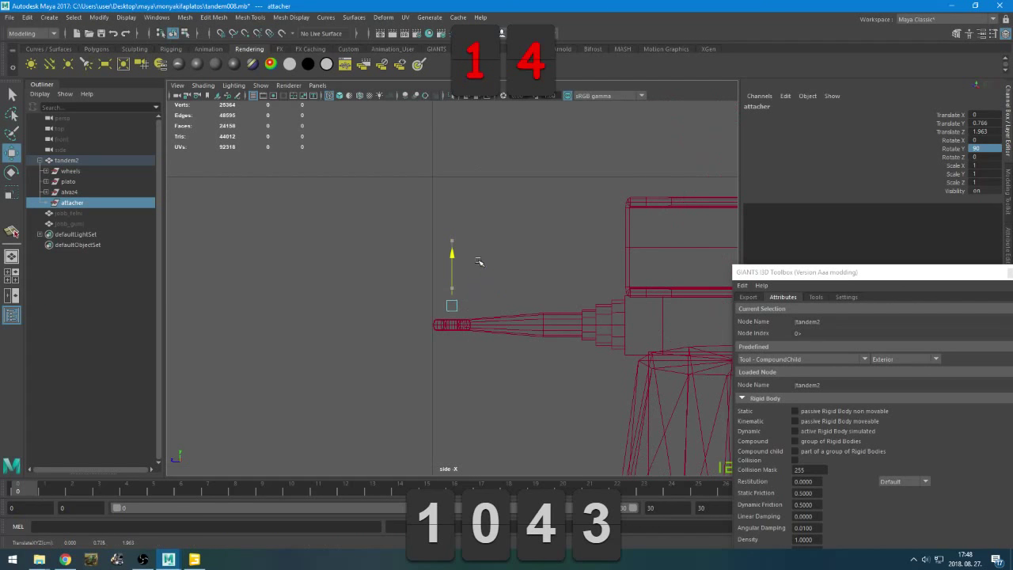
middle_click_drag(479, 262, 480, 278)
key("f")
scroll(475, 315, "up", 10)
middle_click_drag(502, 186, 507, 226)
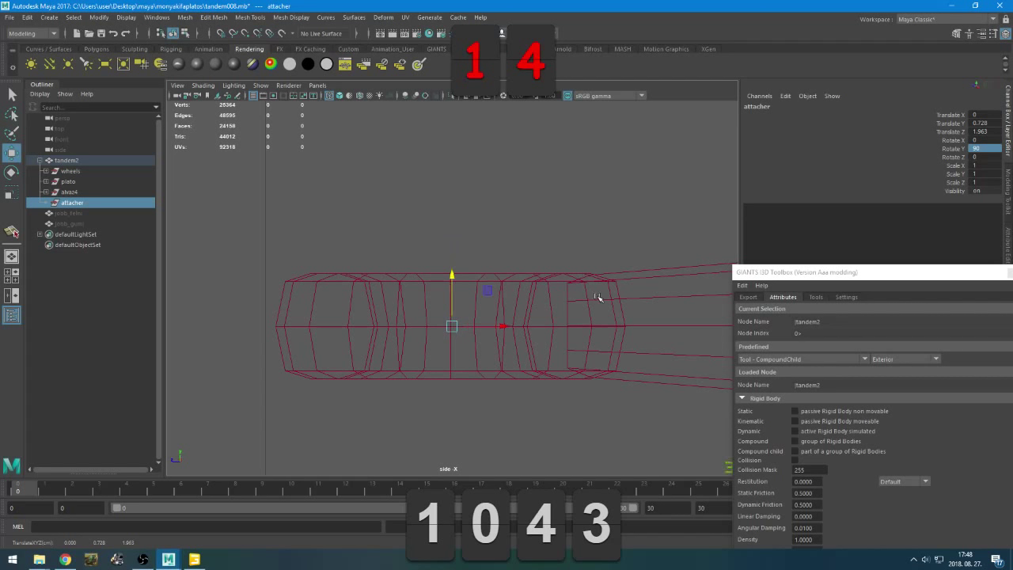
middle_click_drag(598, 297, 597, 297, "shift")
left_click_drag(489, 290, 486, 290)
Check the attacher's placement at the drawbar's towing eye in the perspective view, and clear the selection
key("space")
key("space")
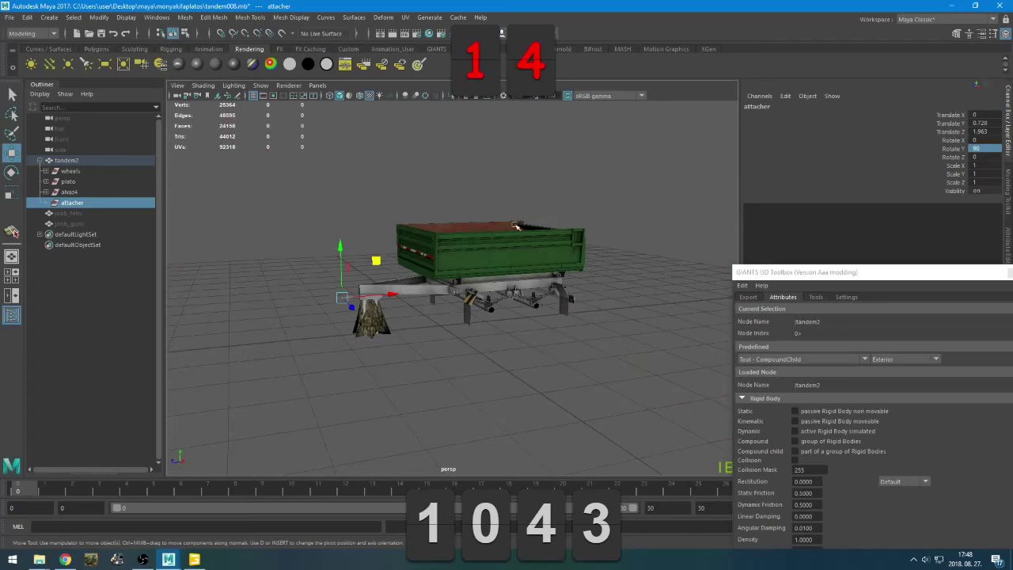
scroll(601, 250, "up", 3)
left_click_drag(593, 259, 554, 238, "alt")
scroll(459, 233, "down", 3)
left_click_drag(459, 233, 310, 212, "alt")
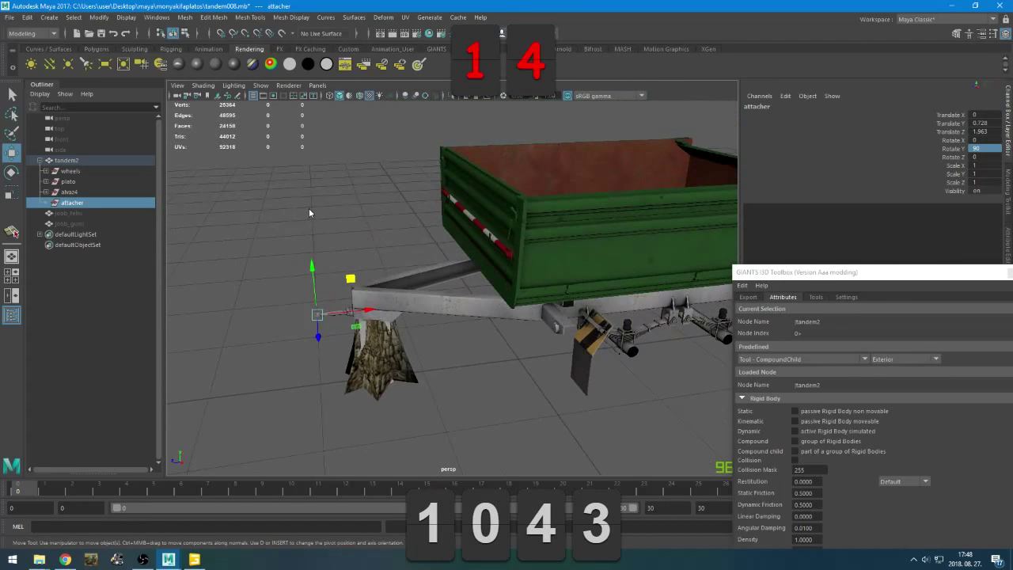
right_click(309, 209)
left_click(372, 204)
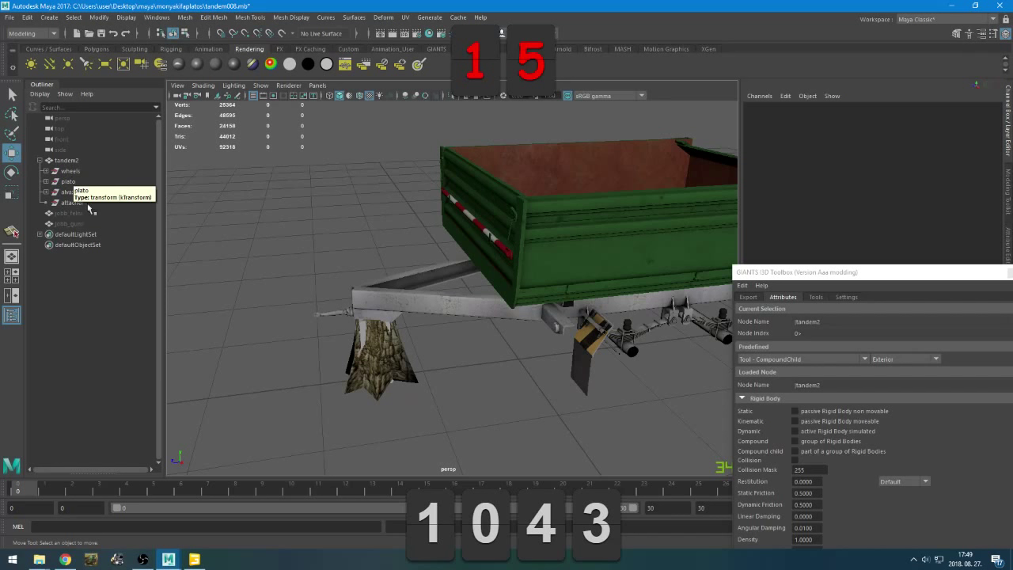
Hide the tandem2 trailer and unhide the jobb_felni rim and jobb_gumi tyre
scroll(456, 362, "down", 3)
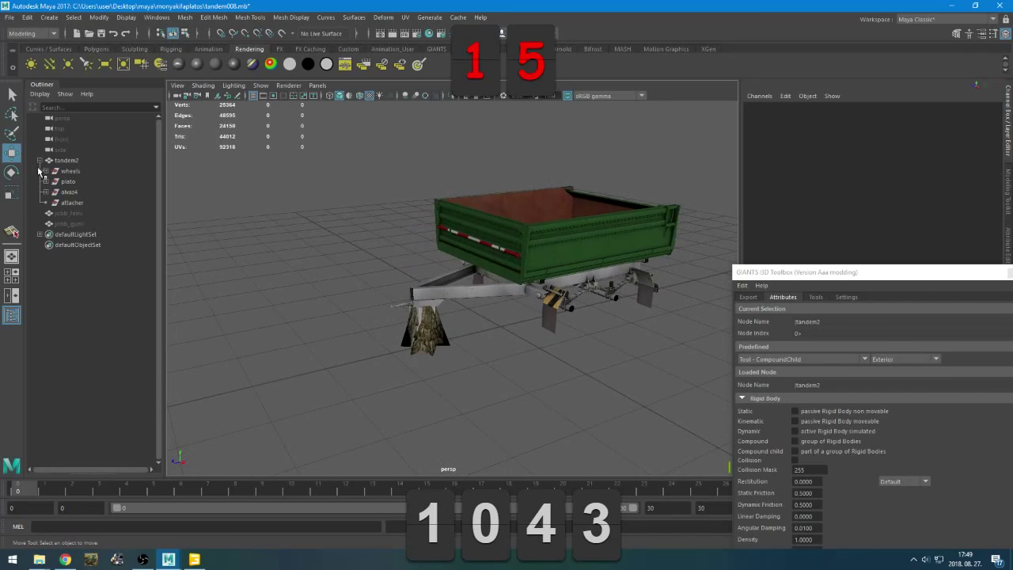
left_click(40, 160)
left_click(86, 164)
key("h")
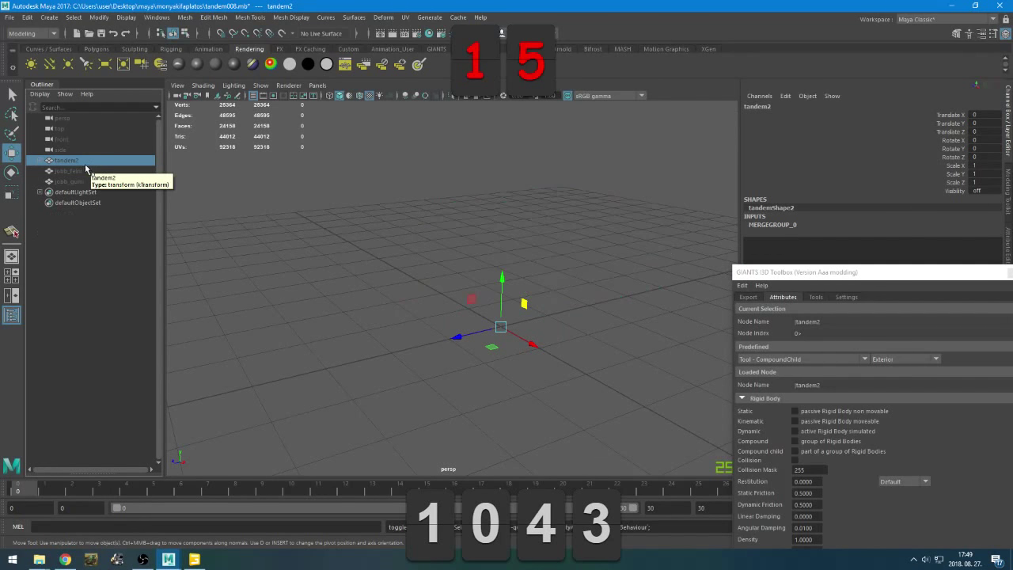
left_click_drag(85, 170, 81, 183)
key("h")
right_click_drag(290, 267, 442, 374, "alt")
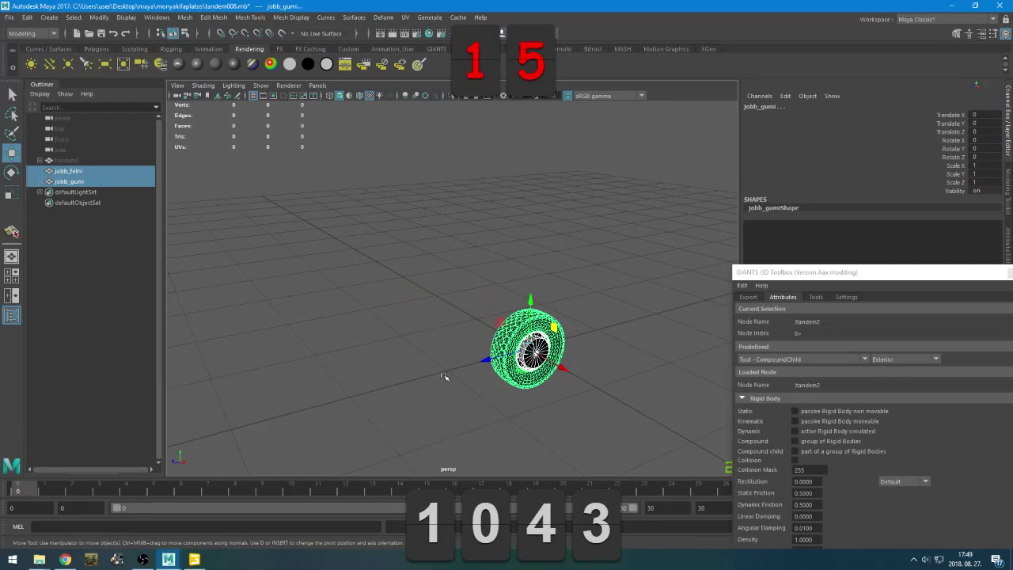
Examine the jobb_felni rim and jobb_gumi tyre from several sides to check which way the wheel faces
left_click(445, 377)
left_click_drag(444, 376, 461, 310, "alt")
left_click(80, 172)
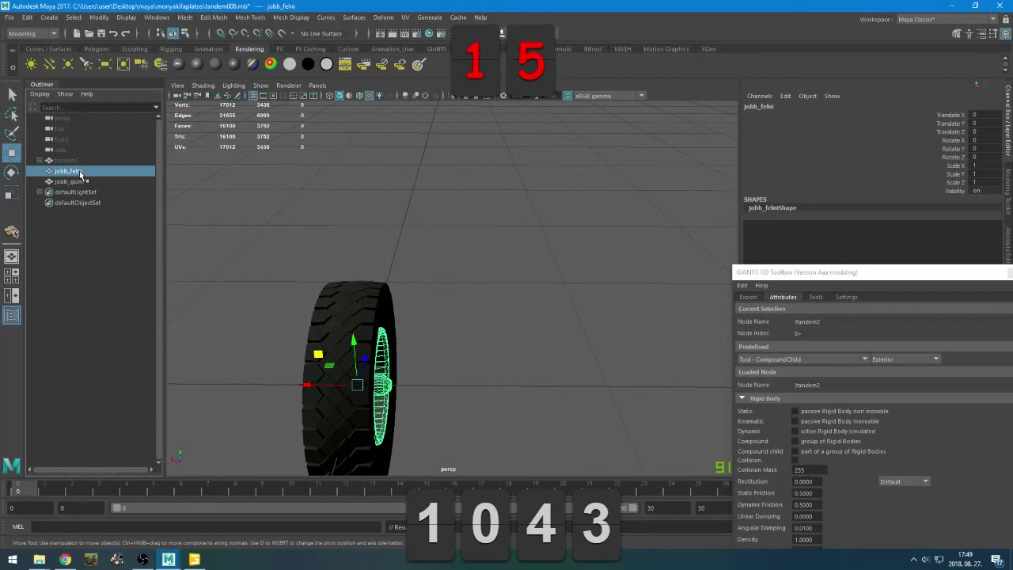
key("f")
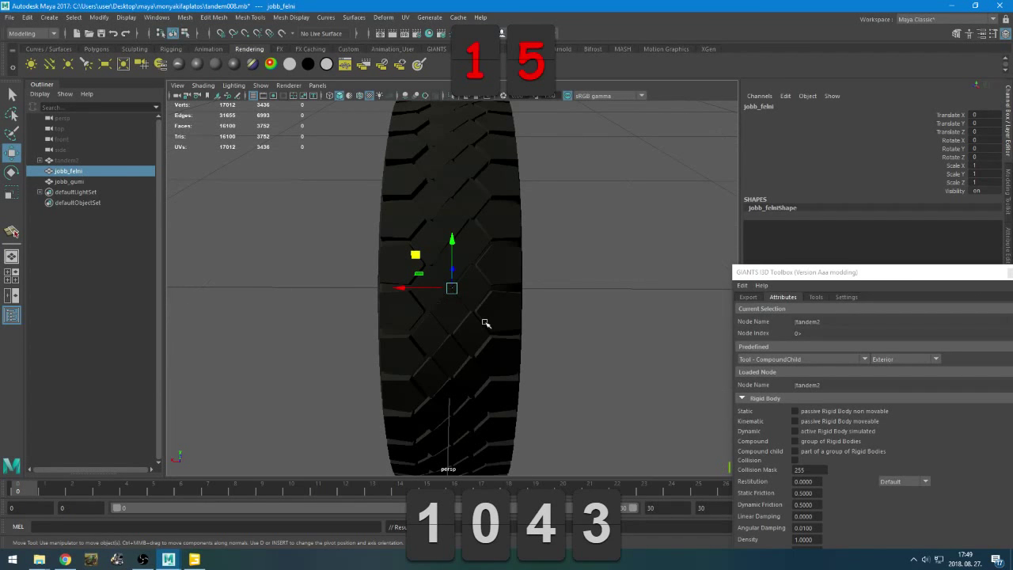
left_click_drag(486, 323, 339, 322, "alt")
scroll(340, 322, "down", 4)
left_click(273, 346)
left_click_drag(275, 346, 409, 346, "alt")
left_click_drag(398, 179, 529, 387)
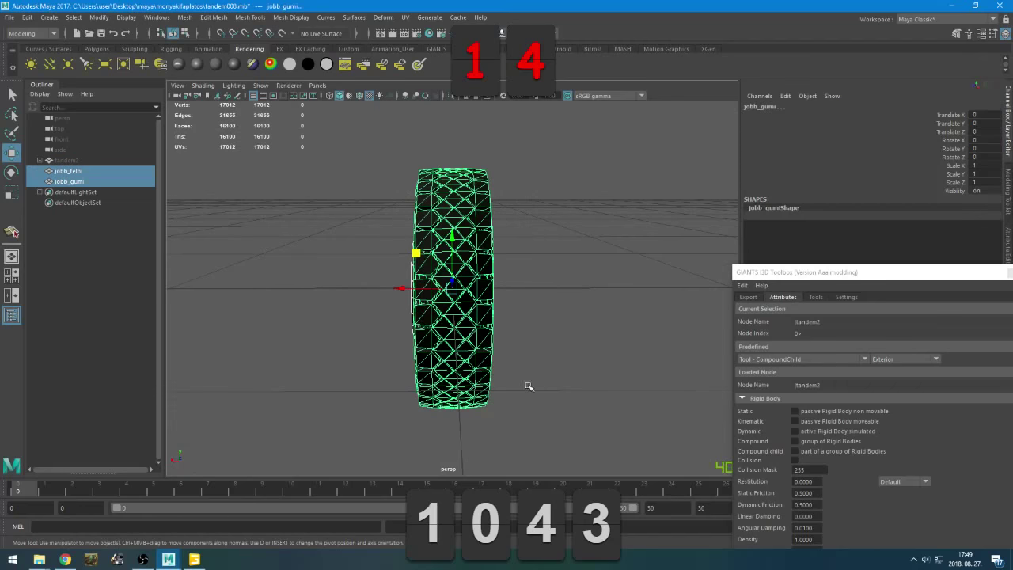
Unhide the tandem2 trailer, expand its wheels group and examine where the w1 node of bal sits
left_click(49, 161)
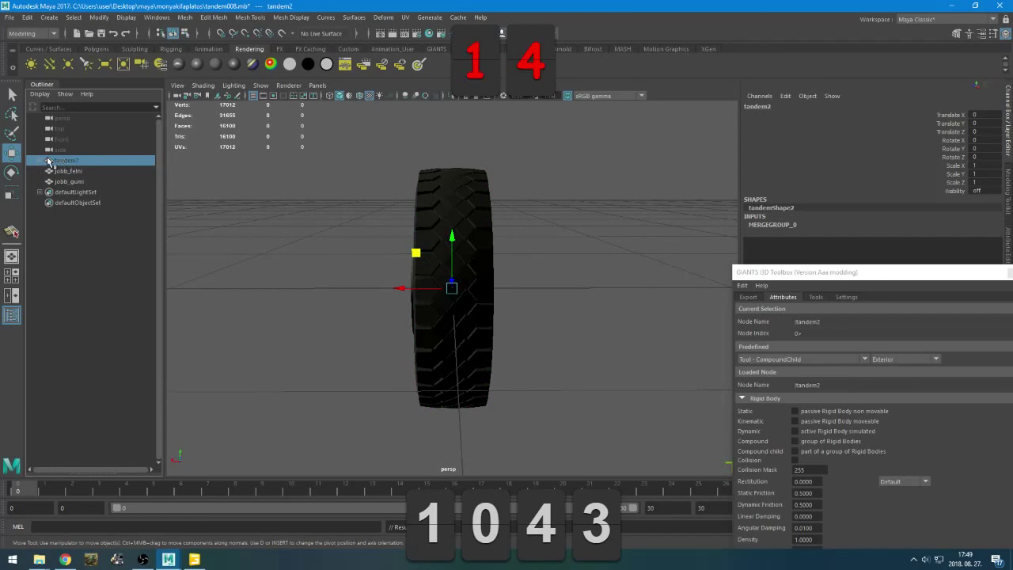
left_click(40, 161)
key("shift+h")
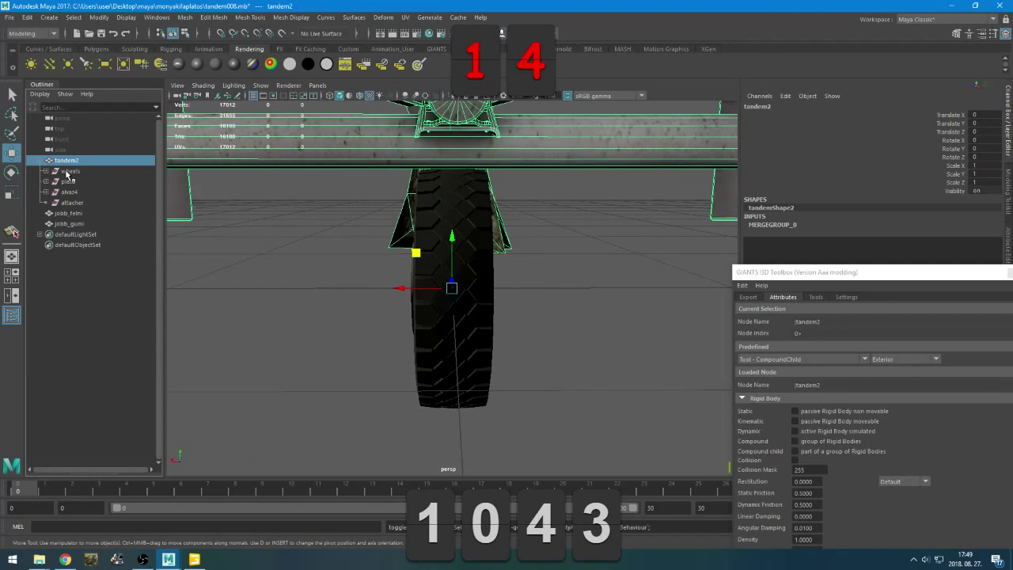
left_click(67, 172)
left_click(46, 171, "shift")
left_click(72, 181)
left_click(78, 192)
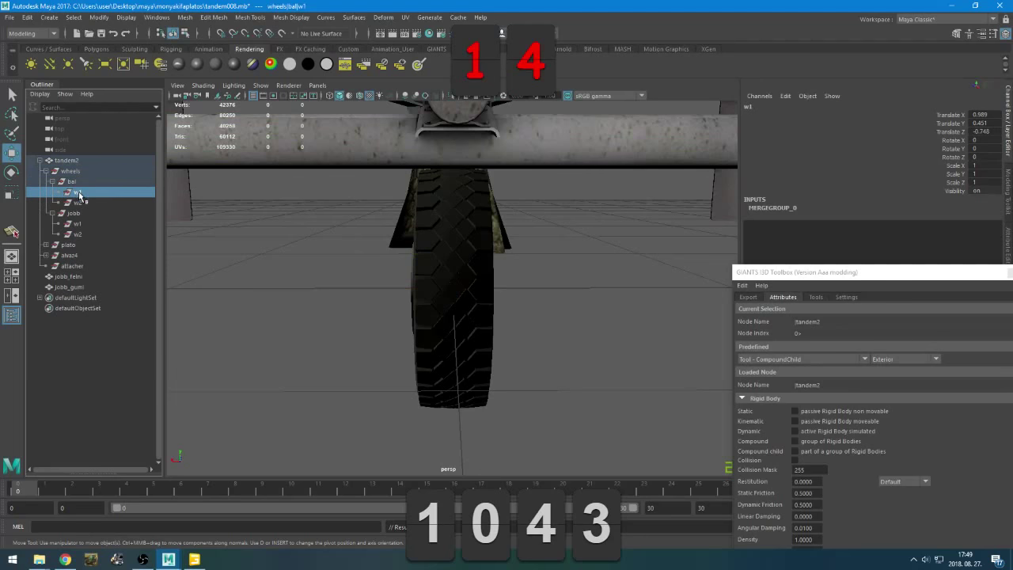
key("f")
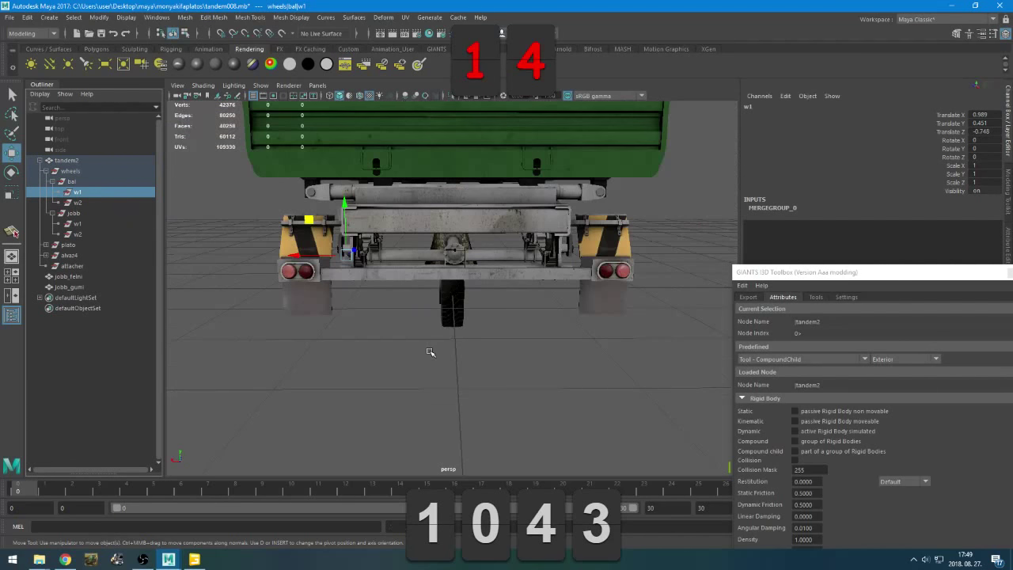
mouse_move(430, 351)
left_mouse_down("alt")
mouse_move(654, 362)
mouse_move(437, 343)
left_mouse_up("alt")
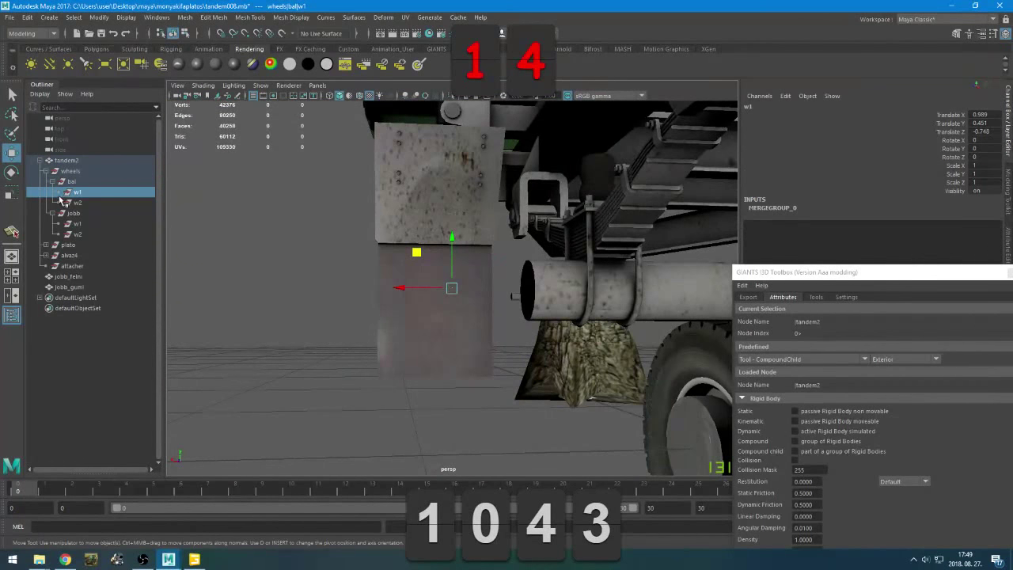
Return to the jobb_gumi tyre, hide the tandem2 trailer and collapse its hierarchy
left_click(70, 287)
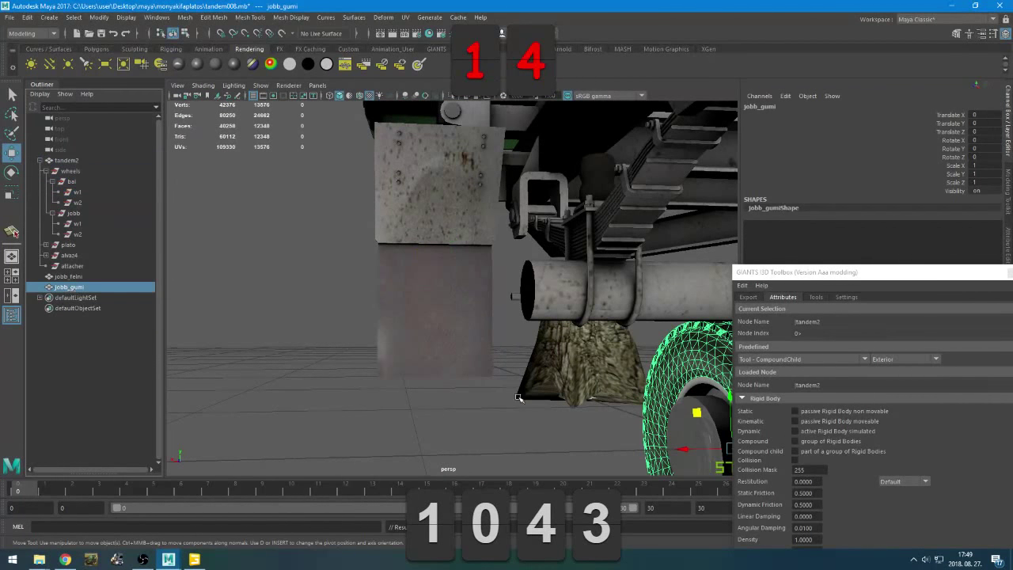
key("f")
left_click_drag(520, 400, 444, 407, "alt")
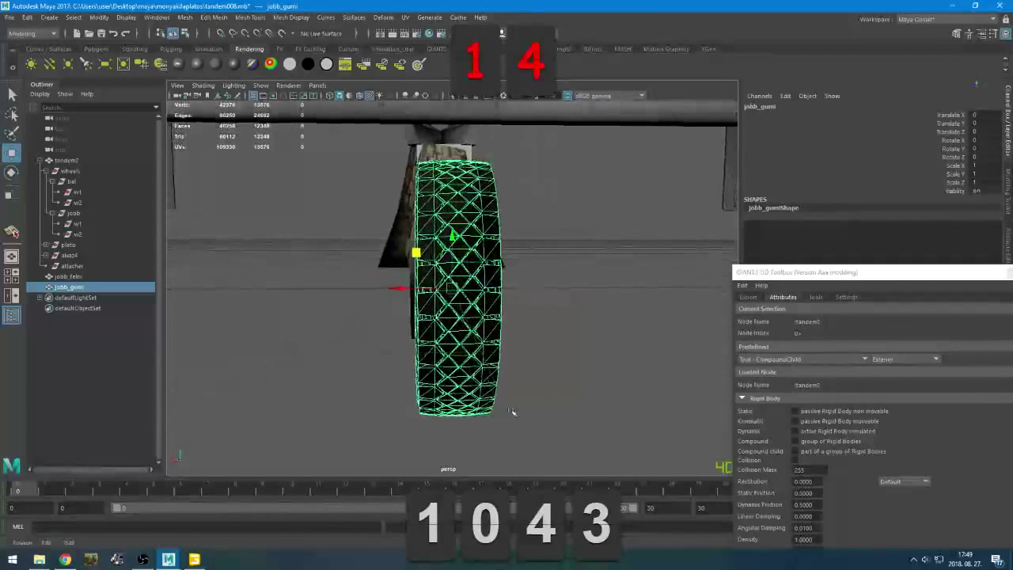
left_click(59, 160)
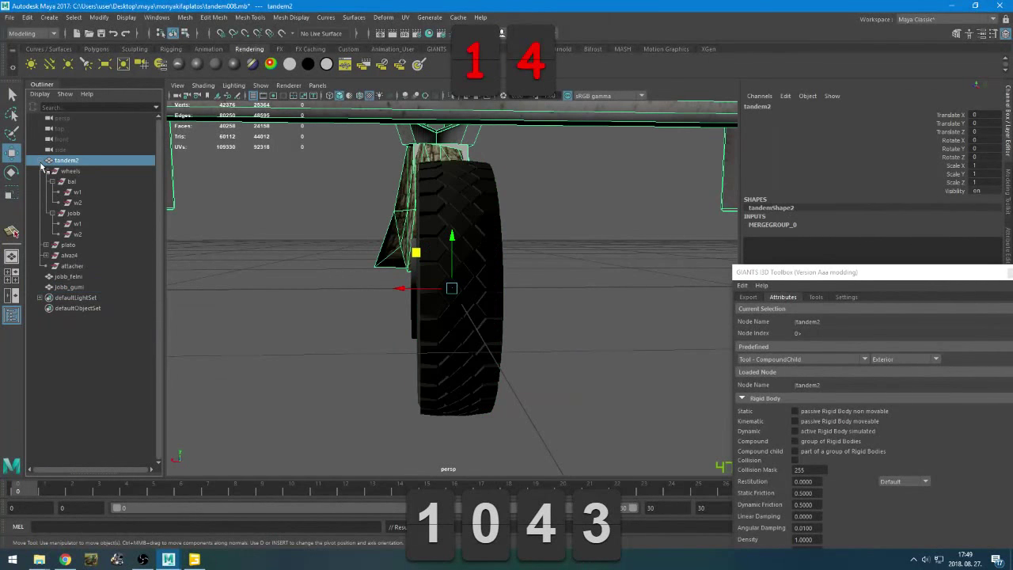
left_click(40, 162)
Duplicate the jobb_felni rim and jobb_gumi tyre together
left_click(61, 172)
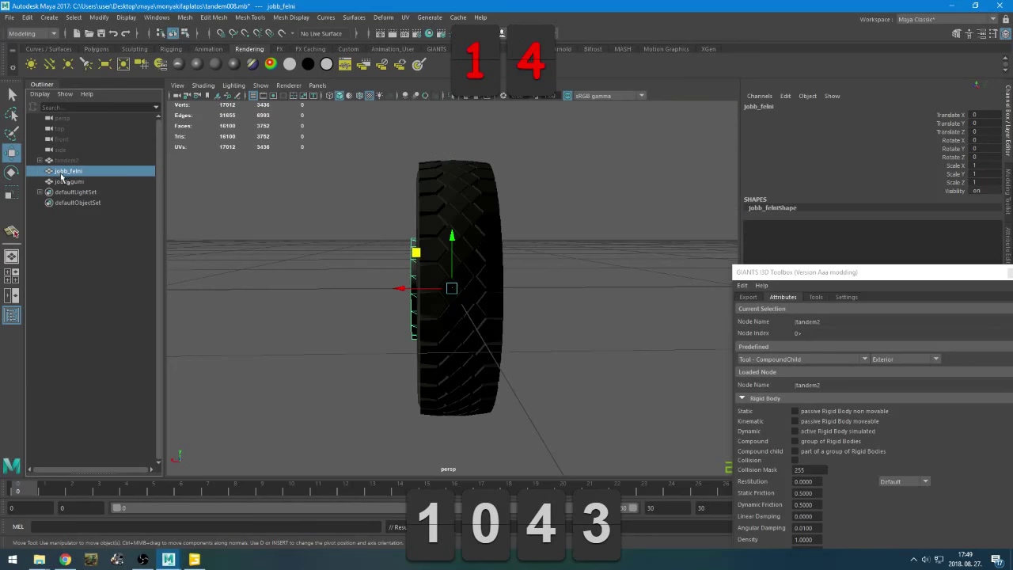
left_click(77, 182, "shift")
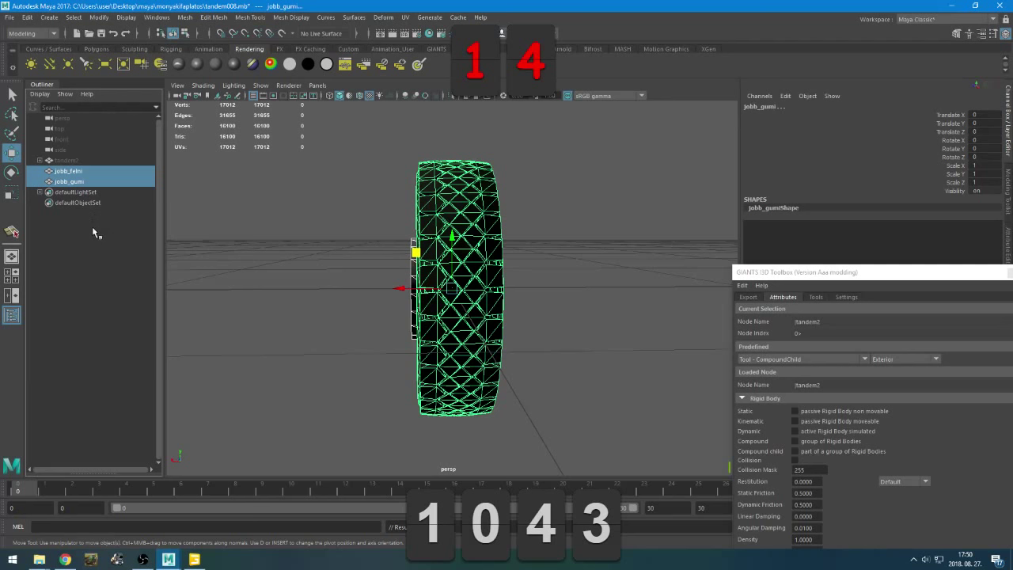
key("ctrl+d")
Set Rotate Y to 180 on the duplicated rim and on the duplicated tyre
left_click(90, 192)
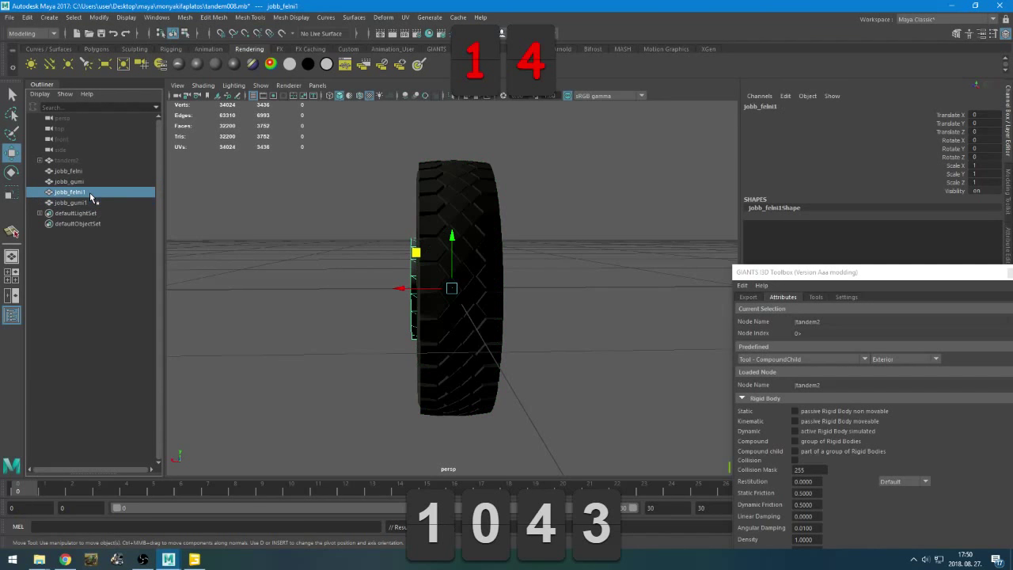
left_click(980, 148)
key("Return")
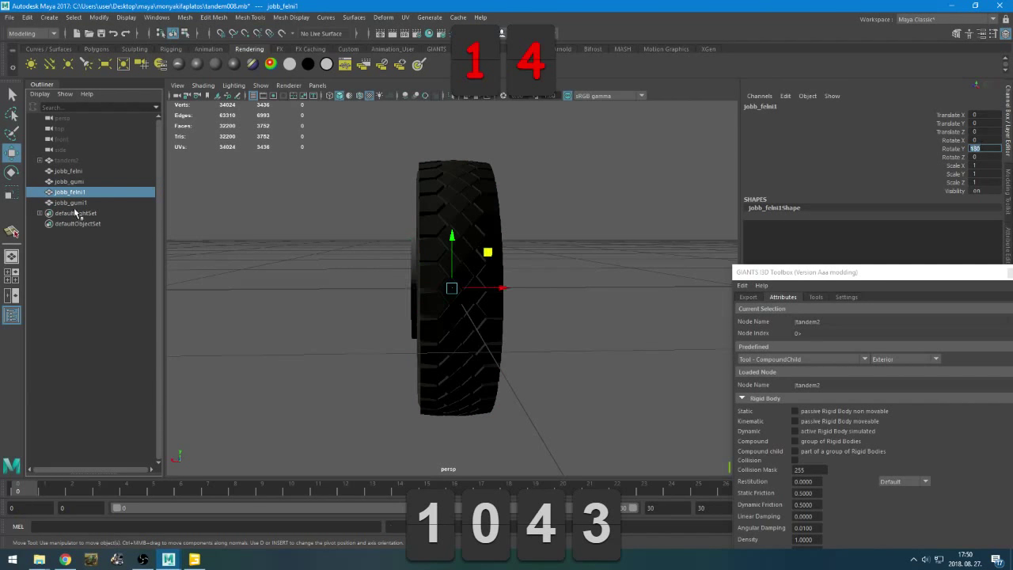
left_click(75, 203)
left_click(993, 149)
type("180")
key("Return")
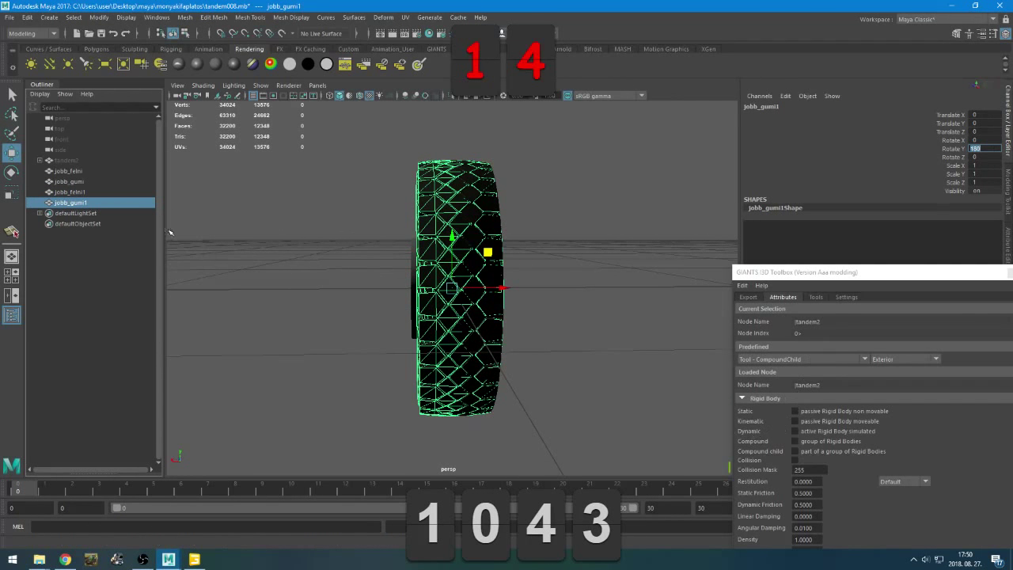
Freeze the transformations of the duplicated rim and tyre so their 180-degree rotation is baked in
left_click(87, 193, "ctrl")
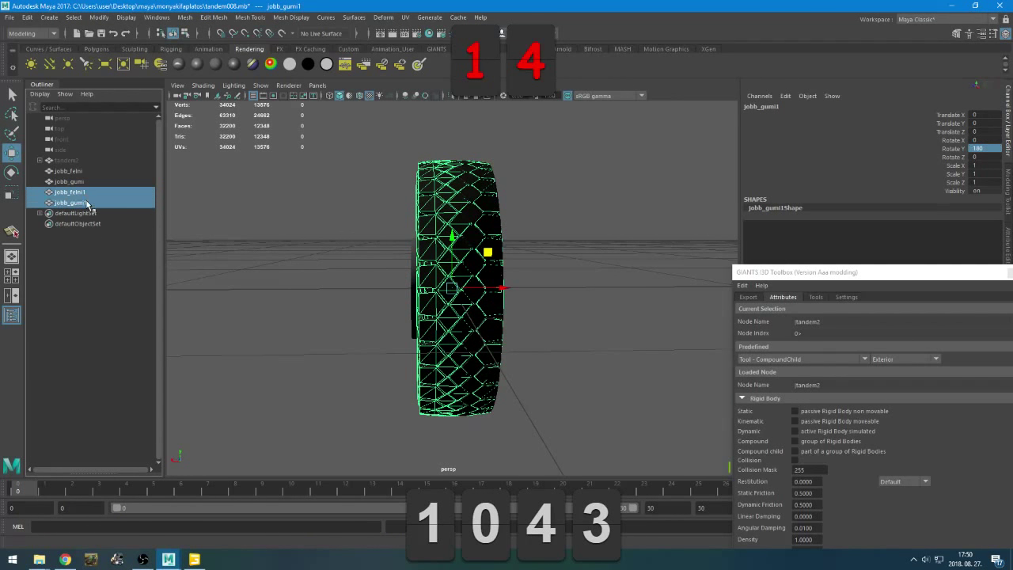
left_click(96, 49)
left_click(50, 63)
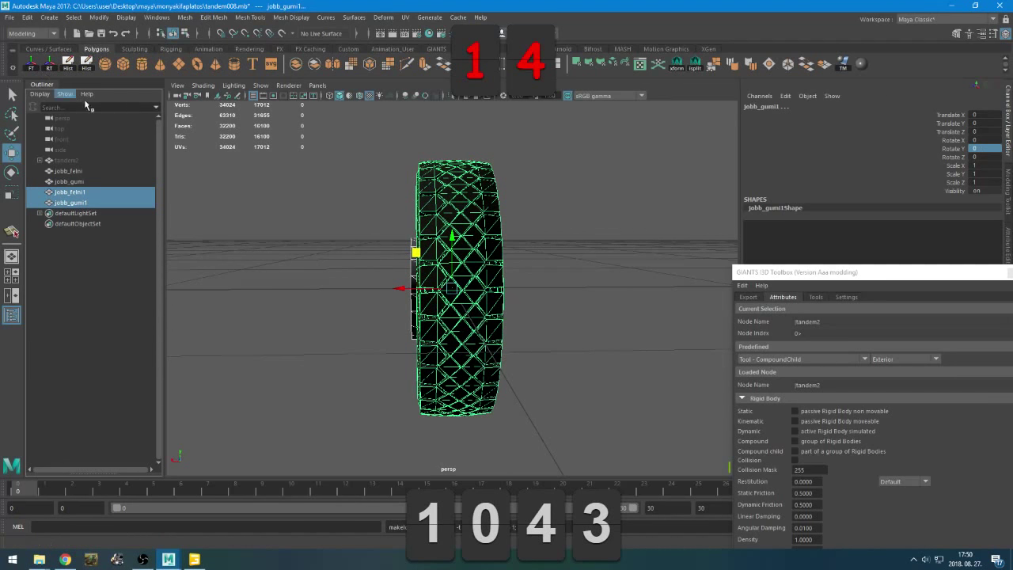
key("ctrl+z")
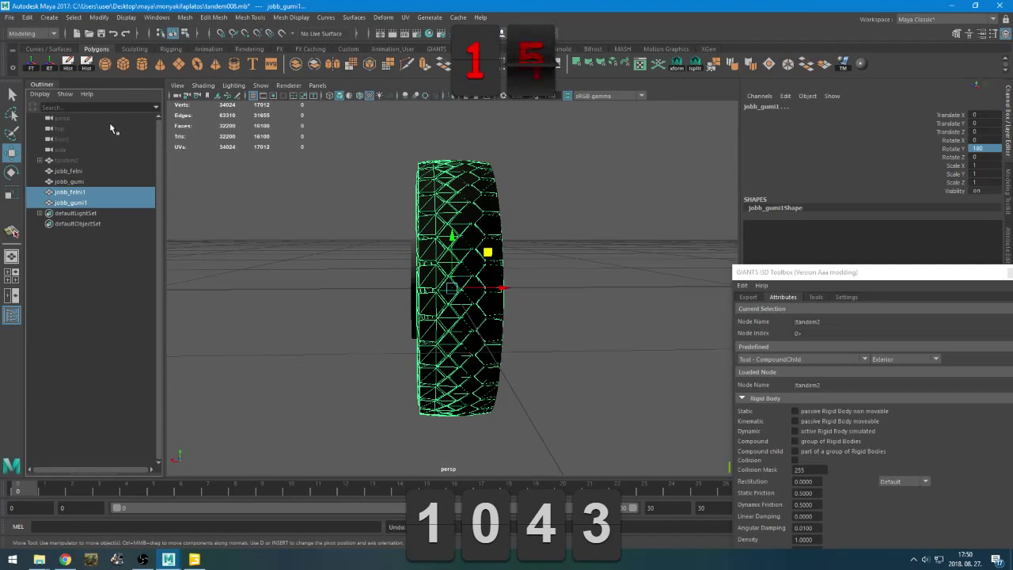
left_click(31, 64)
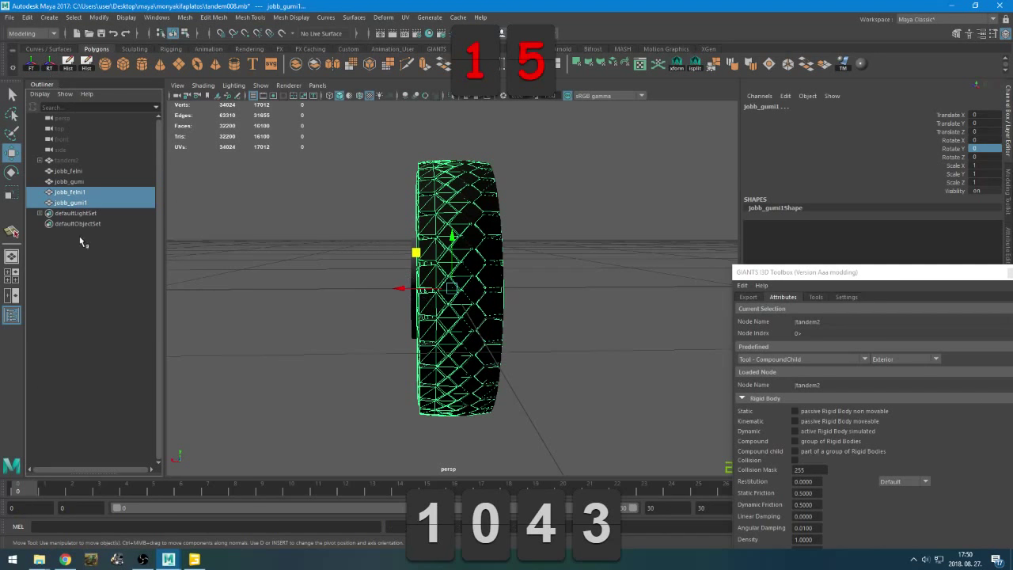
left_click(79, 172)
left_click(80, 181, "ctrl")
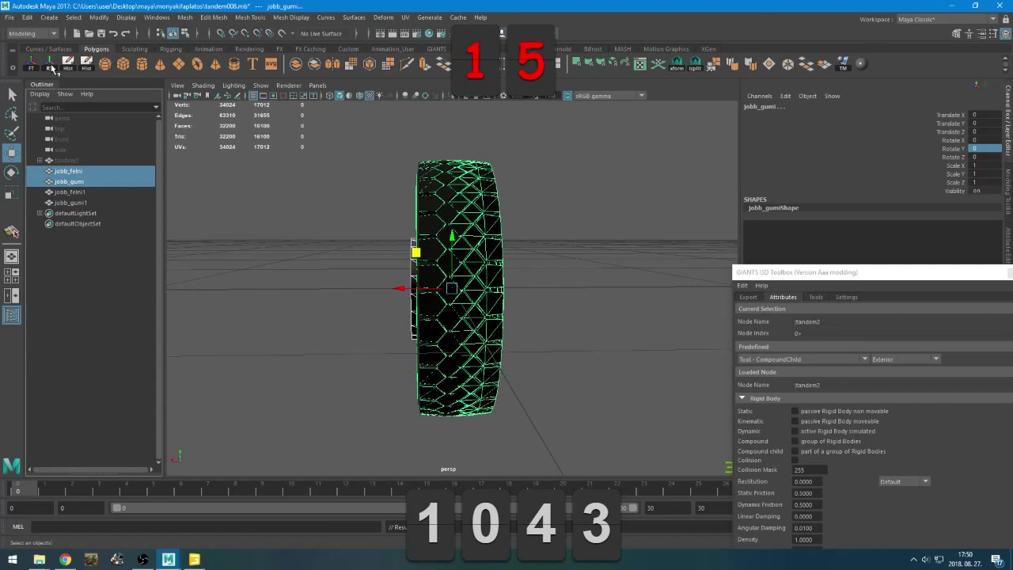
left_click_drag(304, 267, 394, 348, "alt")
left_click(622, 340)
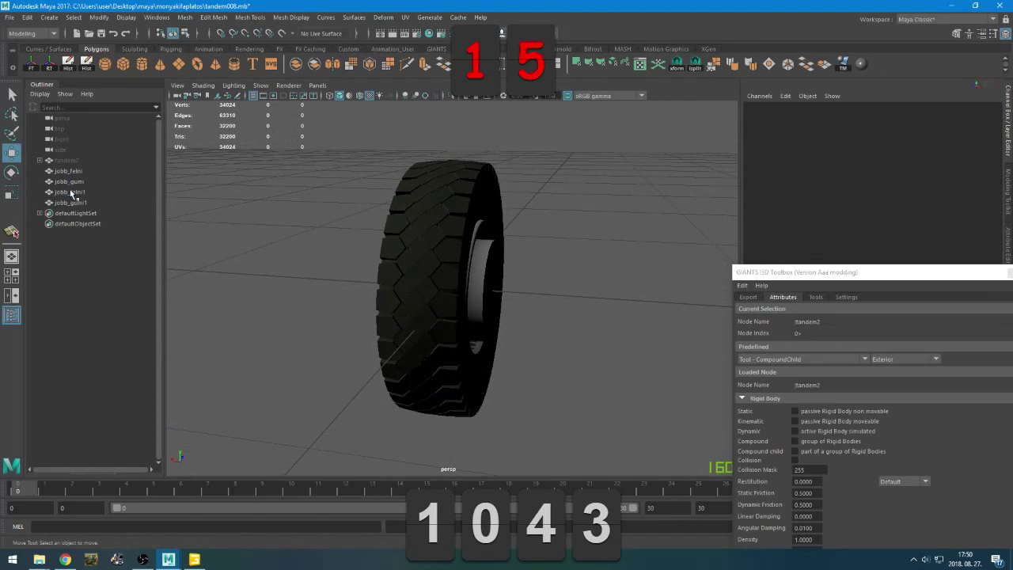
Rename the duplicated rim to bal_felni1 and the duplicated tyre to bal_gumi1
double_click(63, 192)
left_click(68, 192)
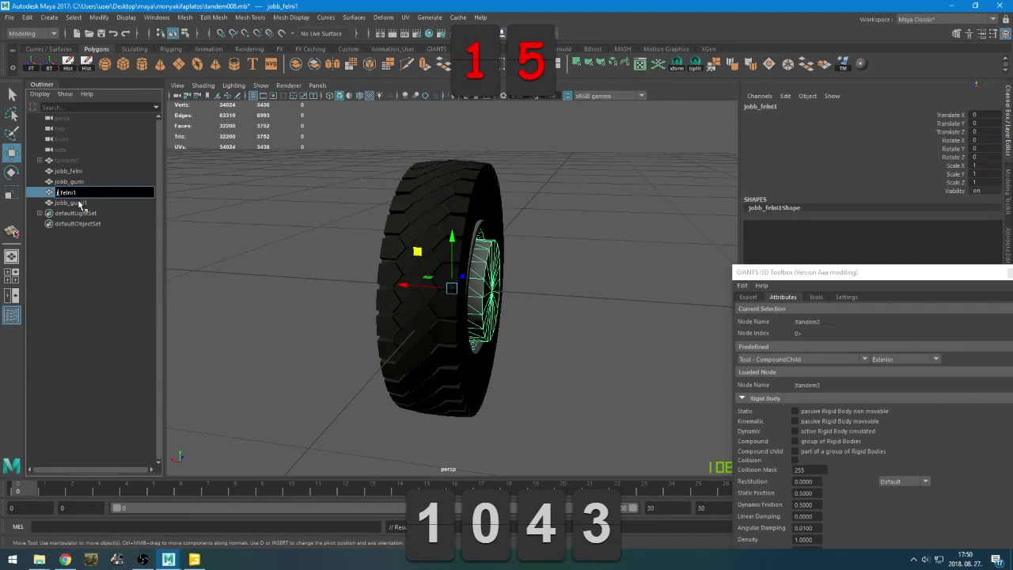
type("bal")
key("Return")
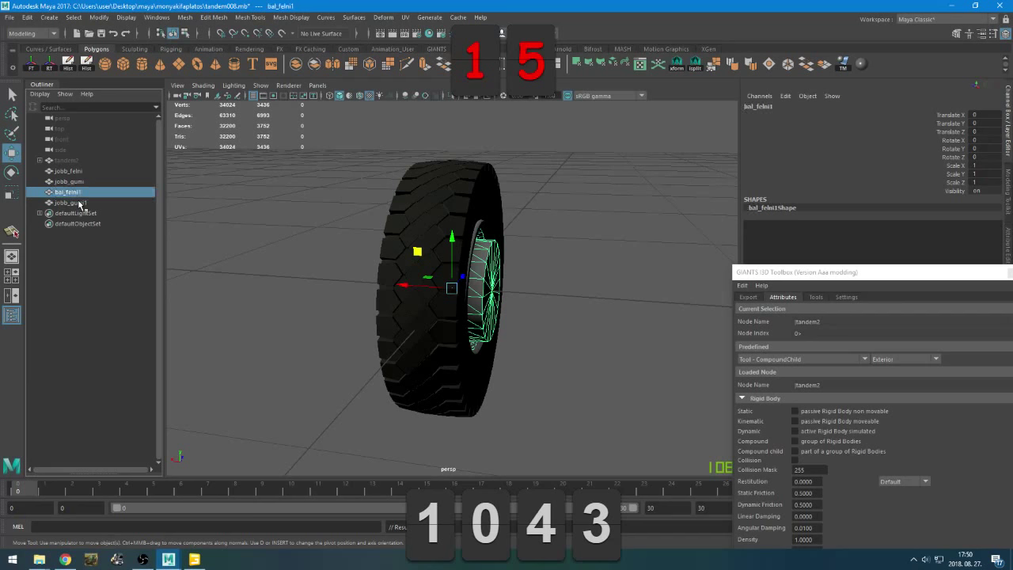
double_click(71, 203)
left_click(83, 202)
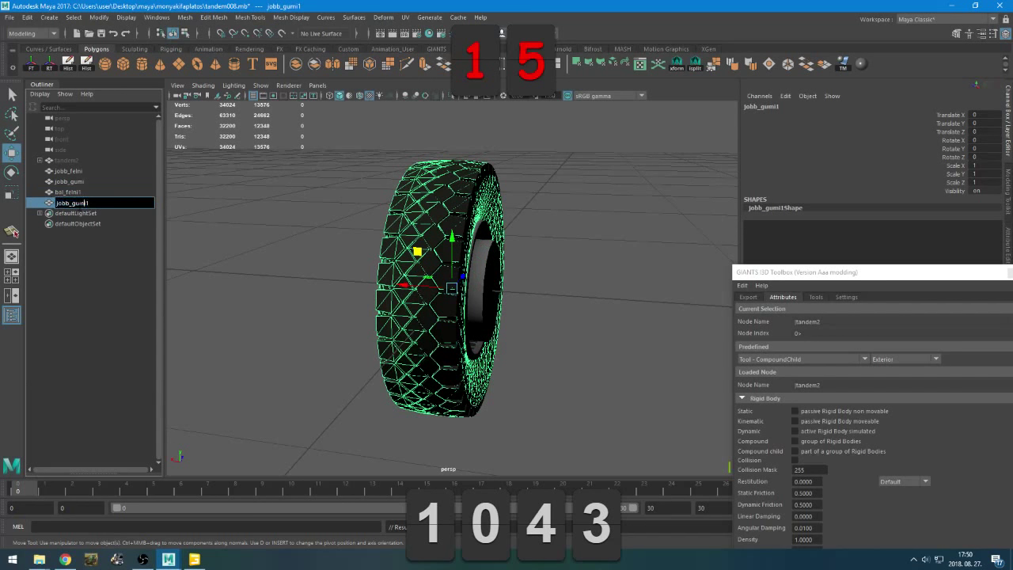
type("bal")
key("Return")
Expand the tandem2 hierarchy and unhide the trailer around the wheels
left_click_drag(301, 257, 446, 352, "alt")
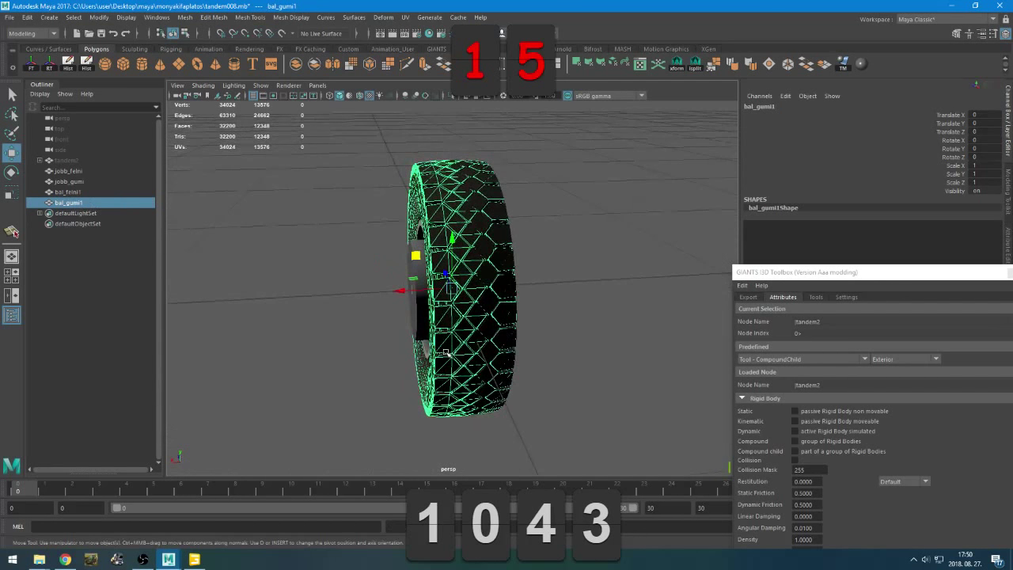
left_click(39, 161)
left_click(67, 161)
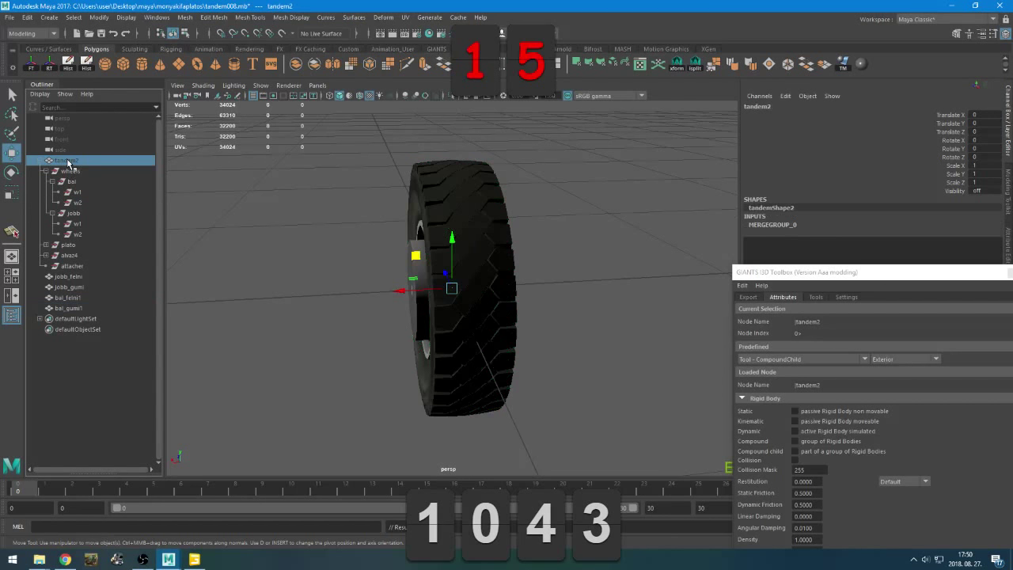
key("shift+h")
key("f")
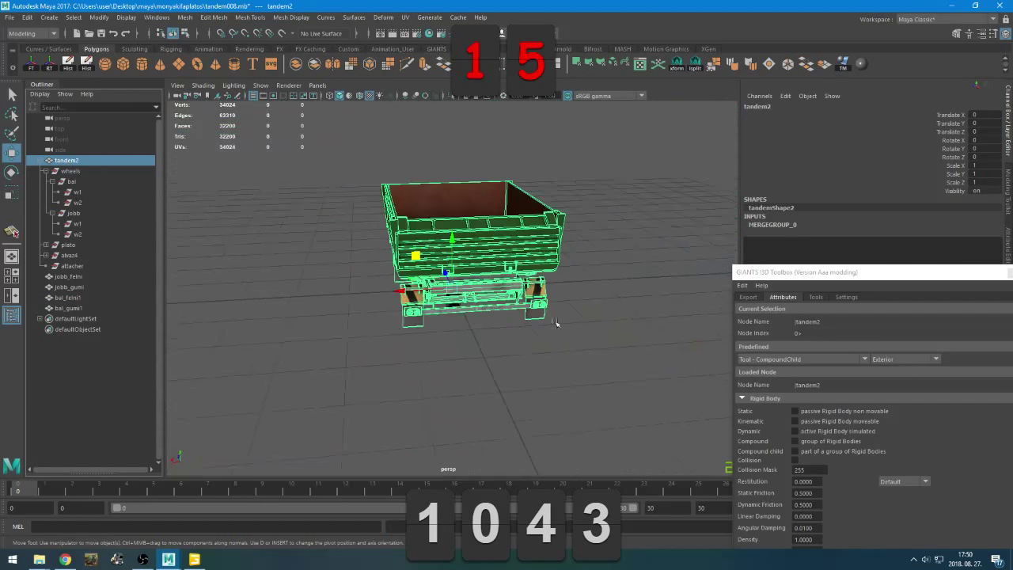
scroll(553, 337, "up", 10)
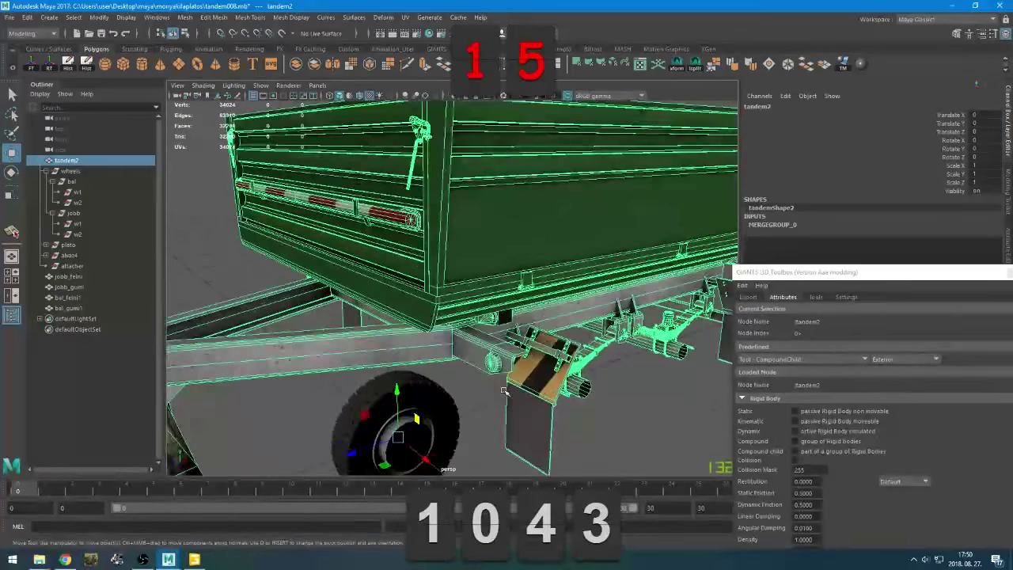
Collapse the wheels group, expand the full plato hierarchy and select the ajtozold tailgate in group1 to inspect it
left_click(46, 171)
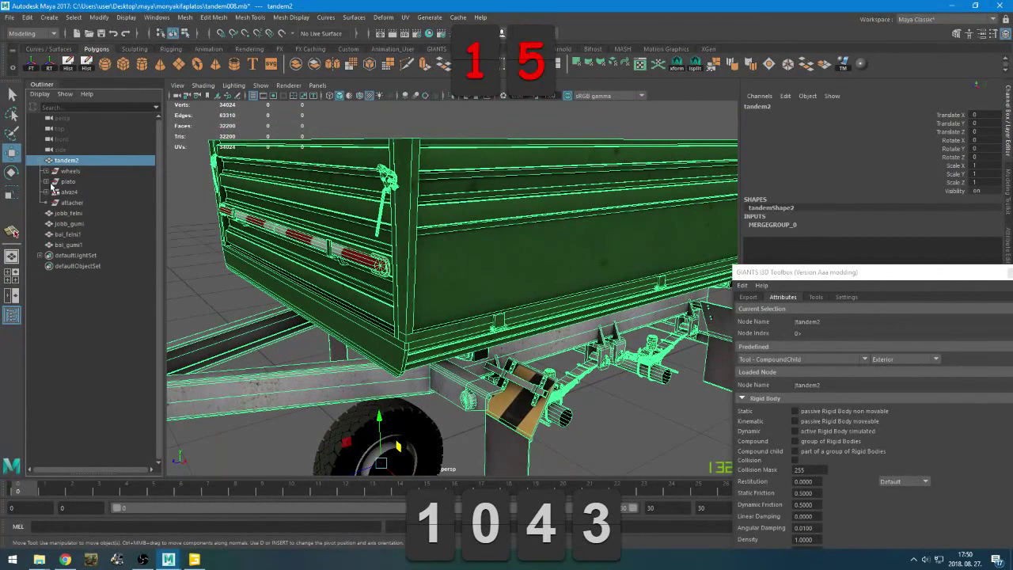
left_click(48, 182)
left_click(76, 192)
left_click(82, 203)
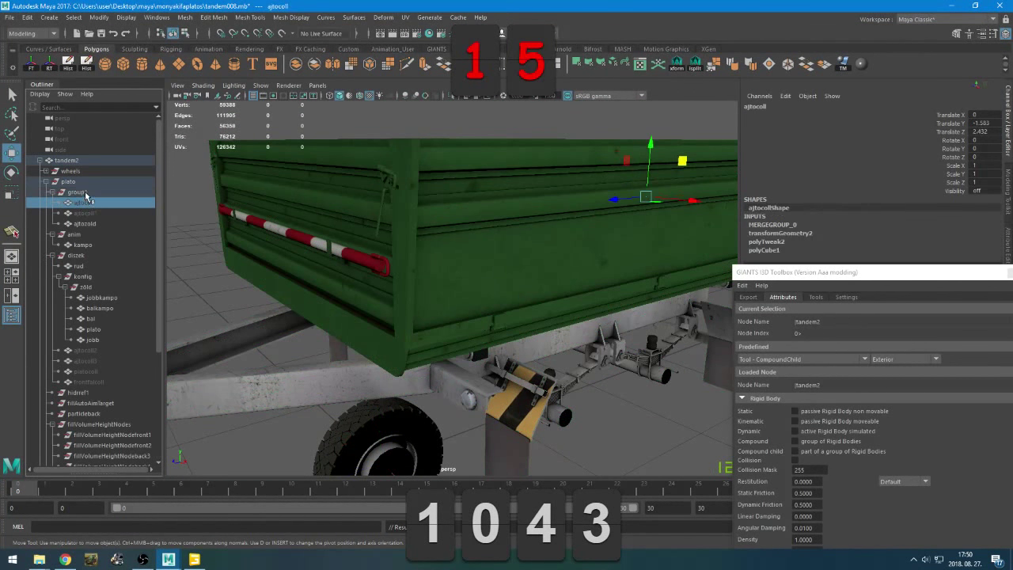
left_click(84, 225)
left_click_drag(446, 210, 338, 242, "alt")
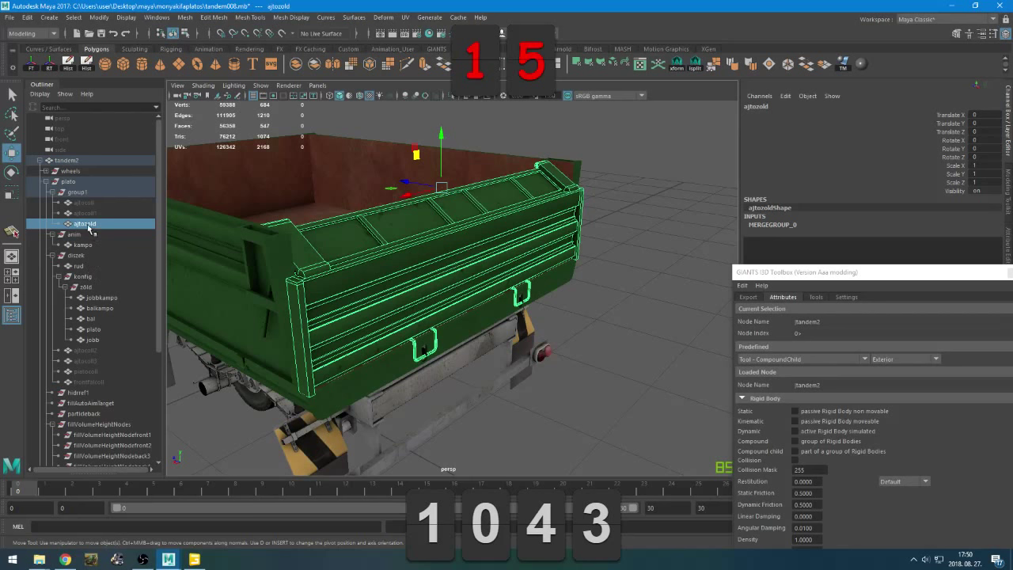
Duplicate the ajtozold tailgate and give the copy a new Lambert material with a File texture on its color
key("ctrl+d")
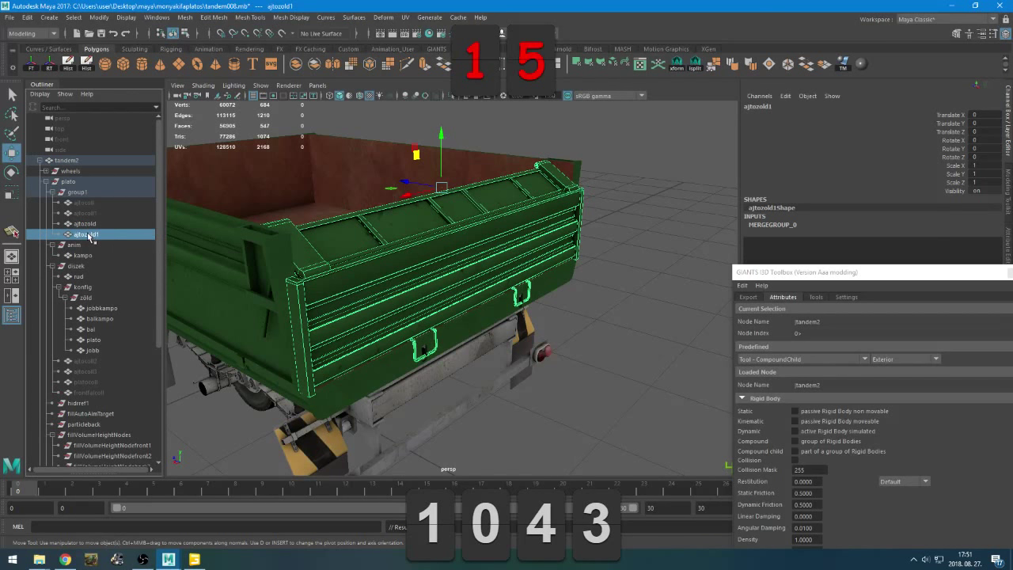
left_click(211, 50)
left_click(250, 49)
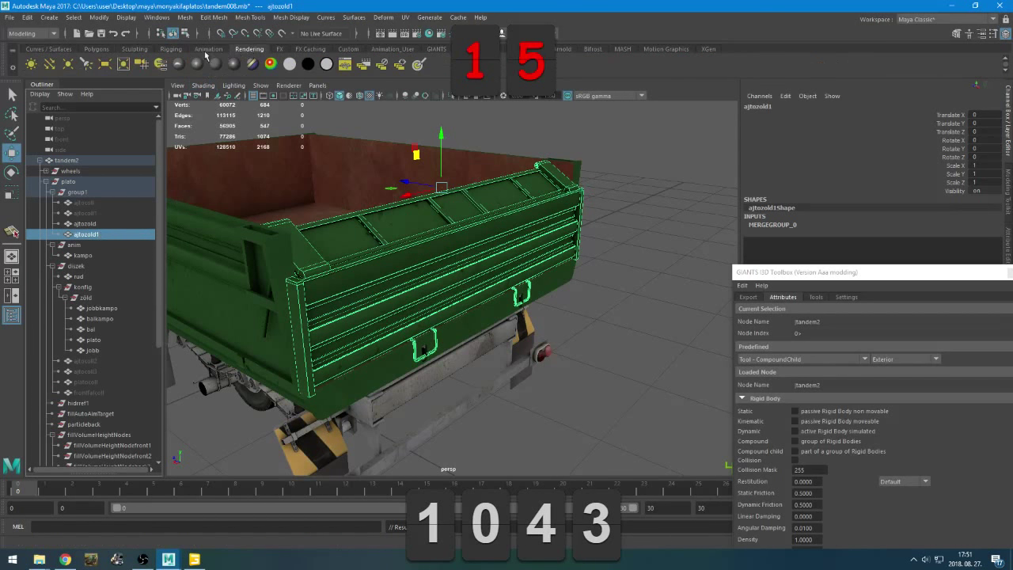
key("ctrl+a")
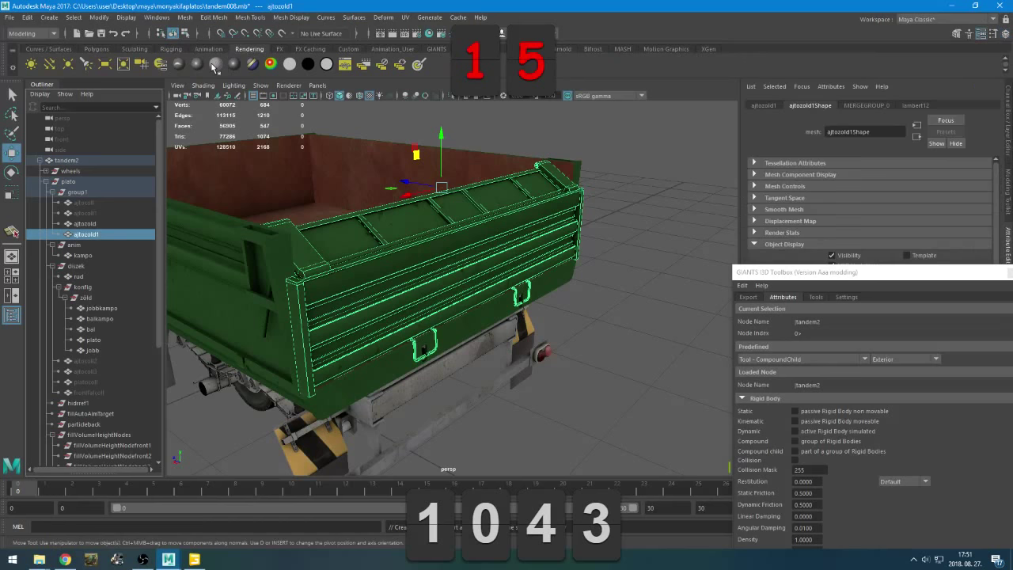
left_click(915, 106)
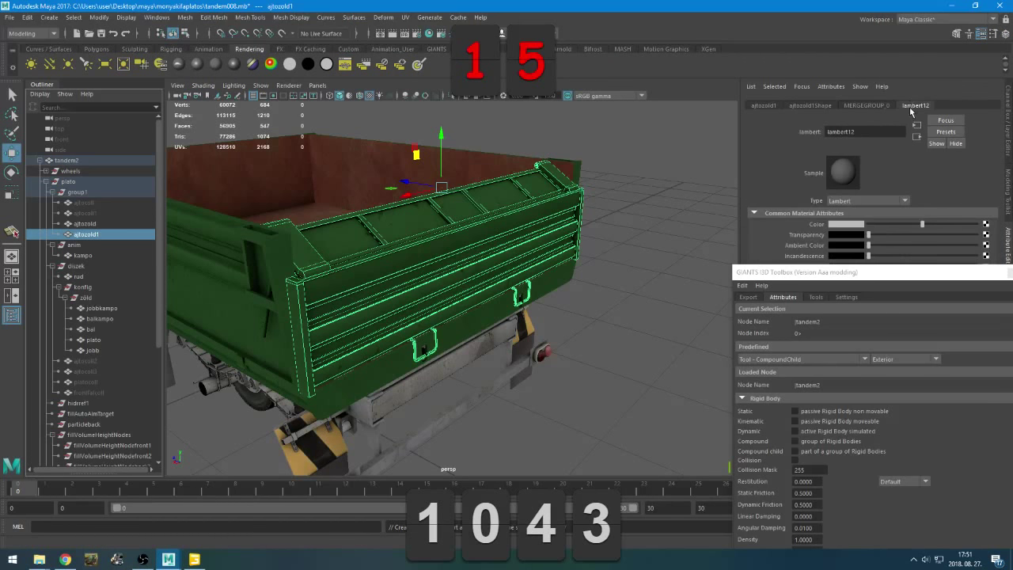
left_click(985, 224)
left_click(438, 282)
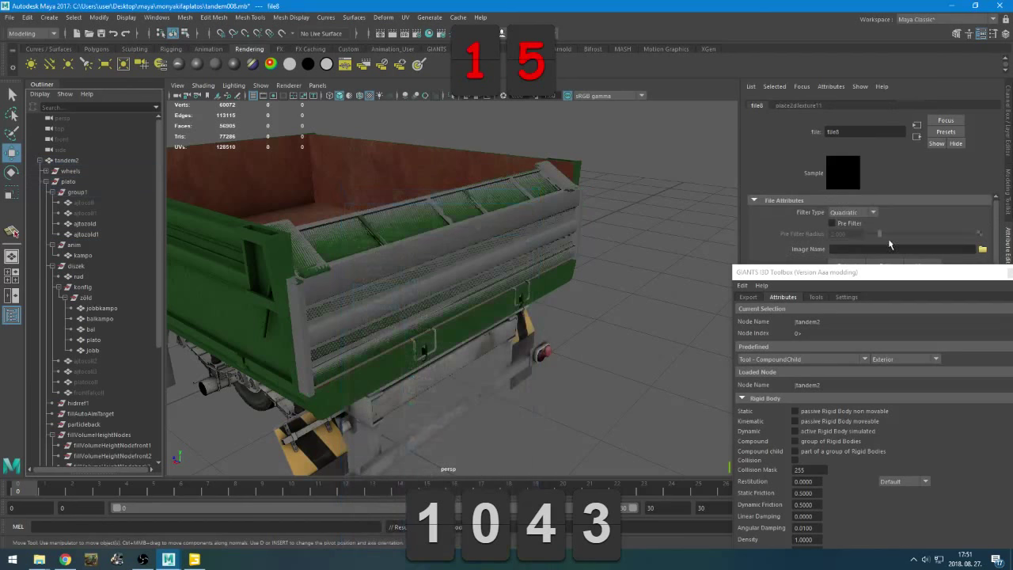
Load color.png from the parent folder of Textures as the new file texture's image
left_click(982, 249)
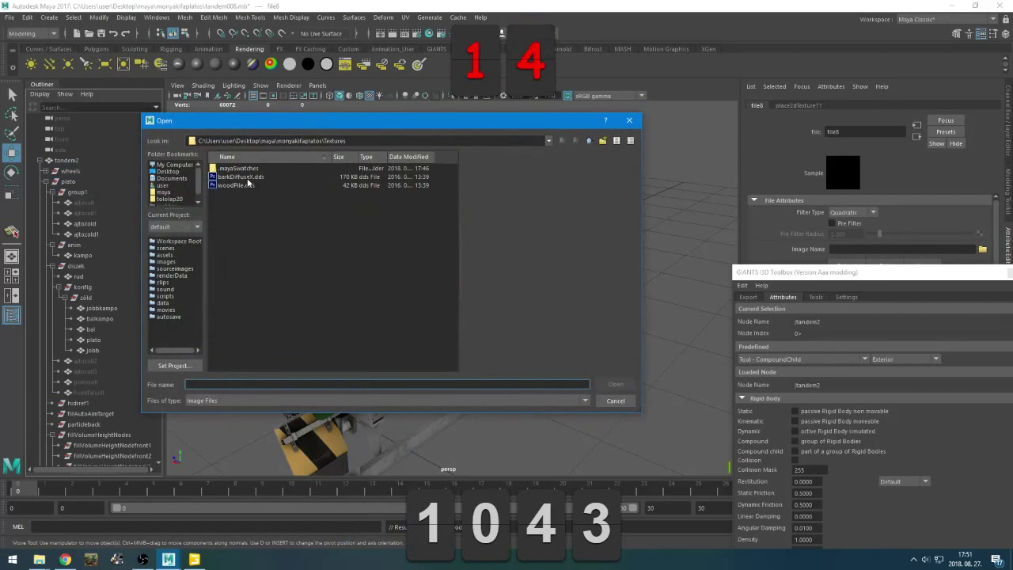
left_click(589, 141)
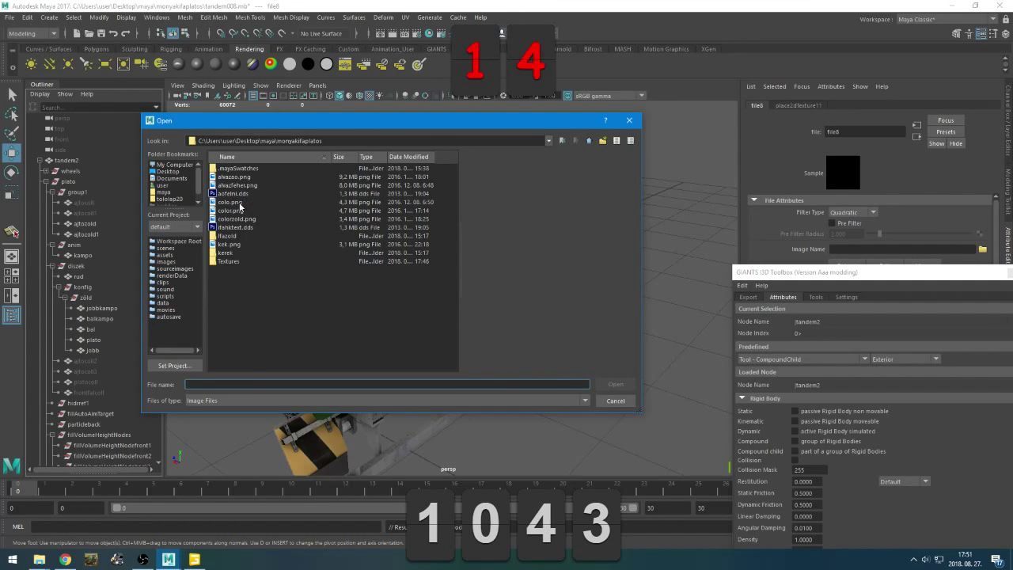
double_click(239, 211)
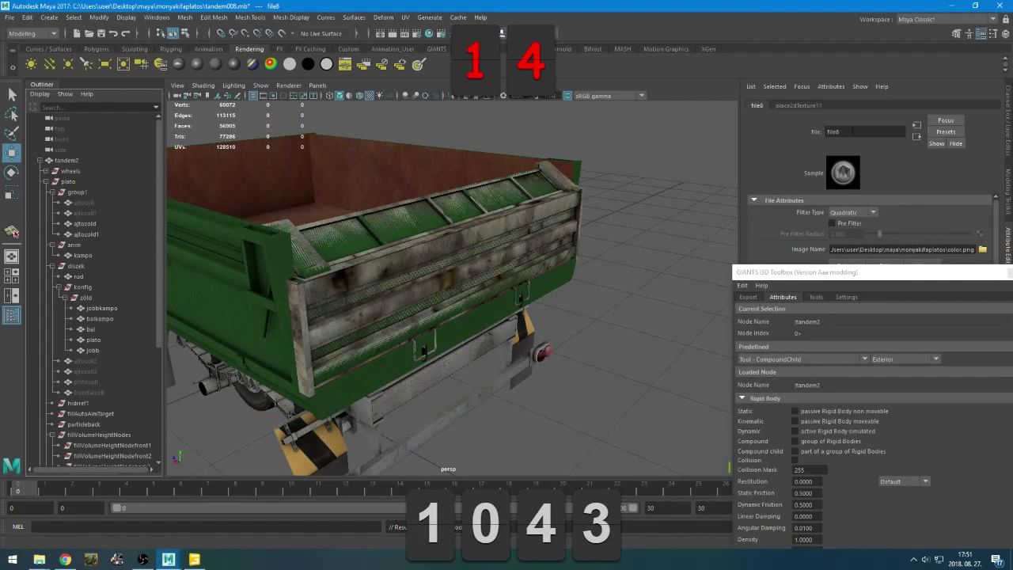
double_click(835, 132)
left_click(269, 271)
Rename the duplicated tailgate to ajtorozsdas
left_click(91, 236)
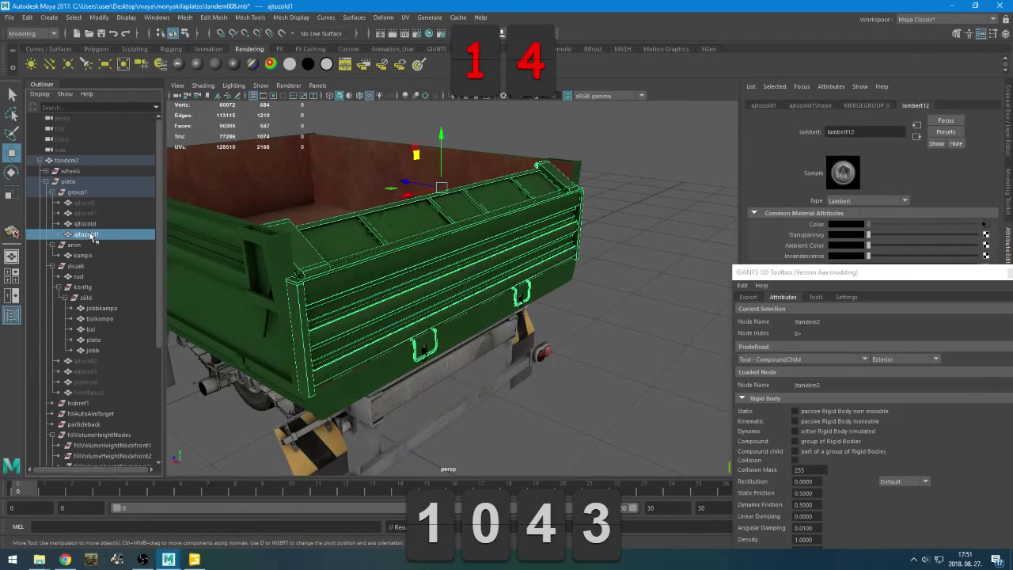
double_click(103, 239)
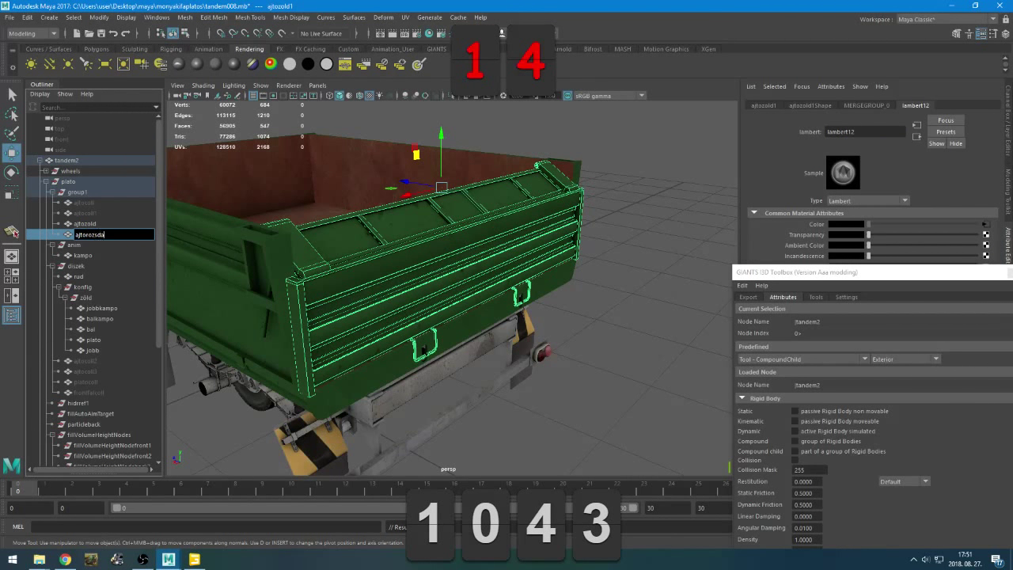
key("Return")
Rename the rusty tailgate's Lambert material to plato_rozsdas and check it against the material of ajtozold
double_click(841, 131)
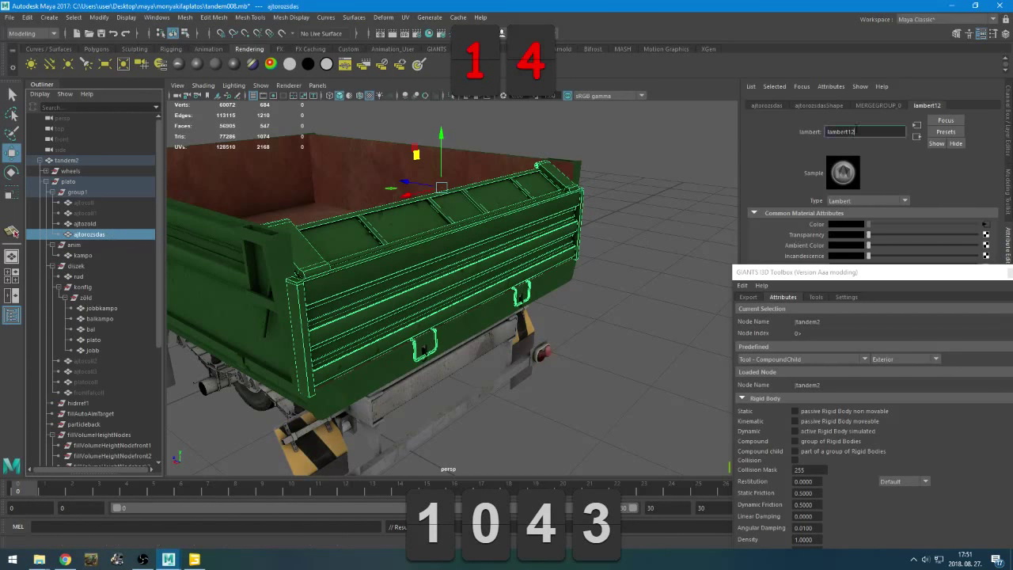
type("plato")
type("_rozsda")
type("_")
key("Return")
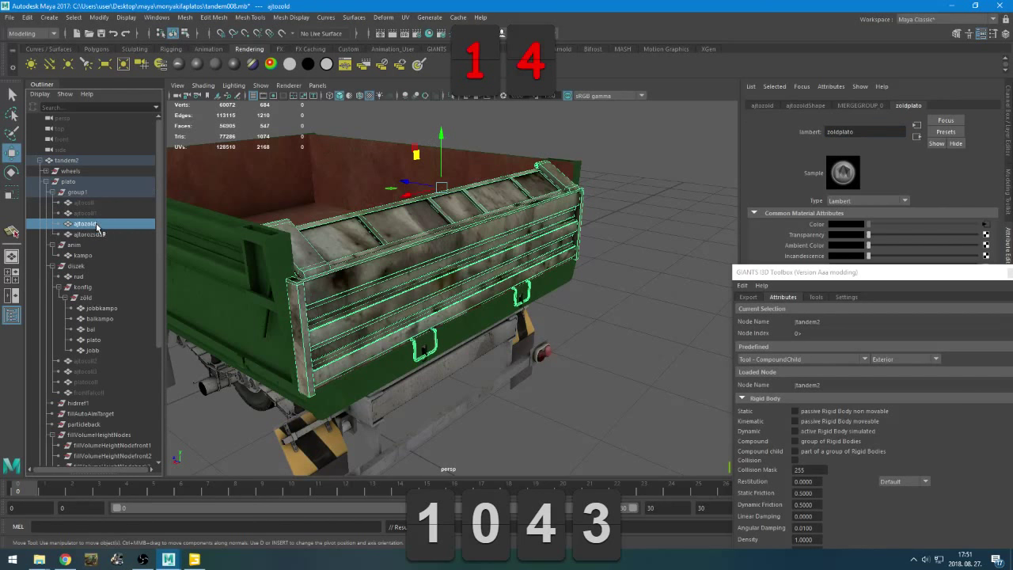
left_click(95, 224)
Duplicate ajtorozsdas and assign the copy a new Lambert material with a File texture on its color
left_click(98, 235)
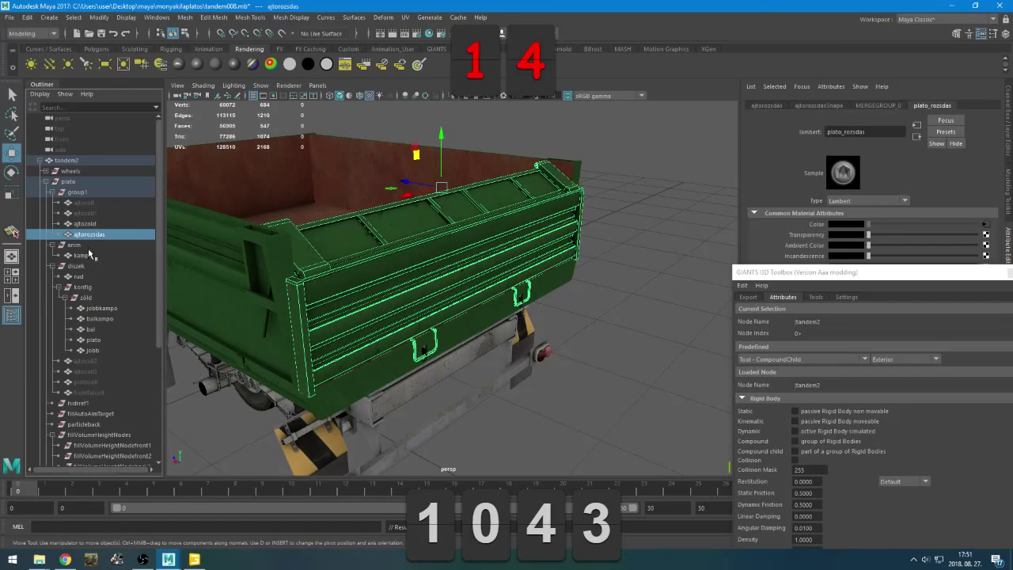
key("ctrl+d")
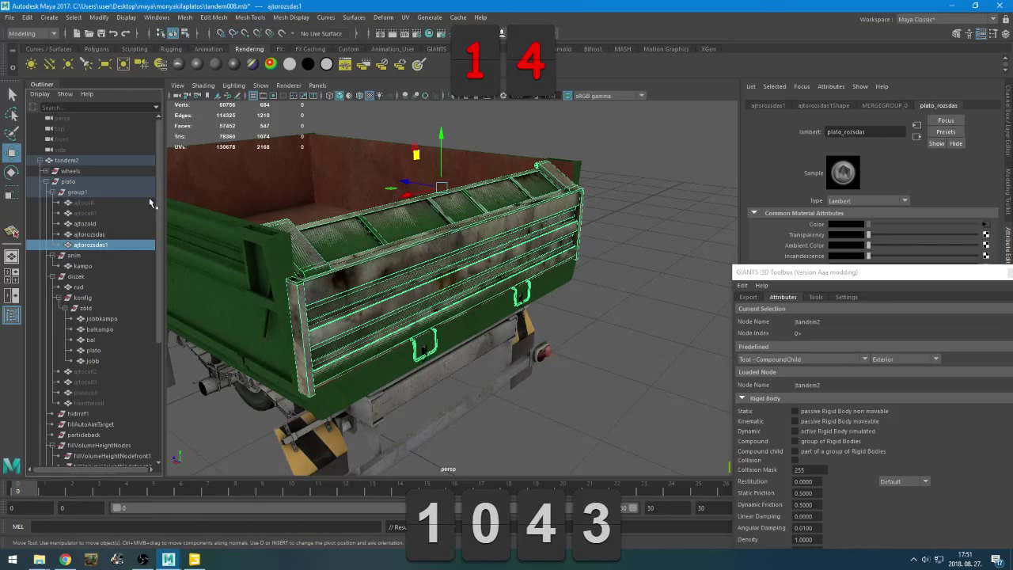
left_click(212, 67)
left_click(986, 225)
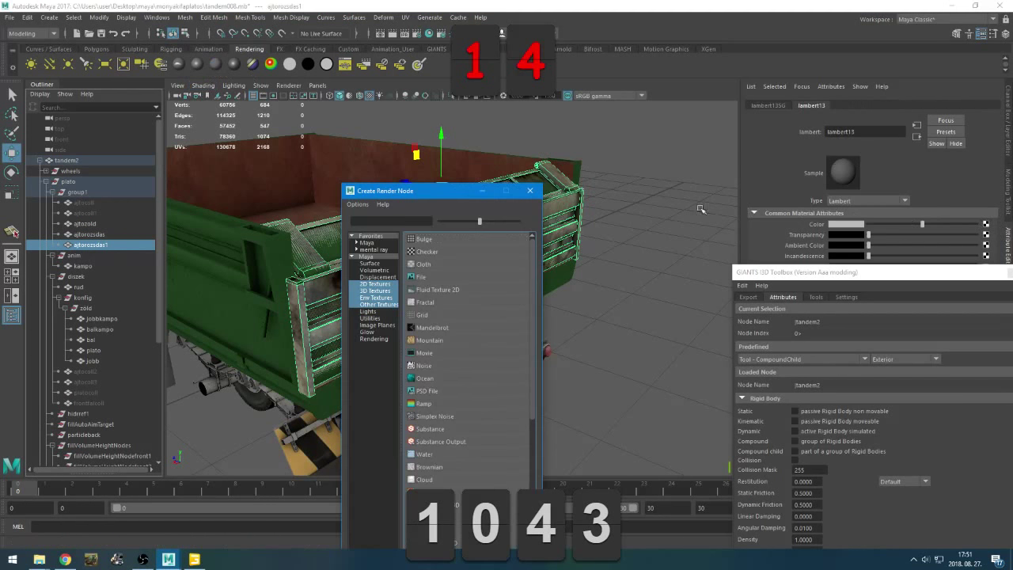
left_click(438, 276)
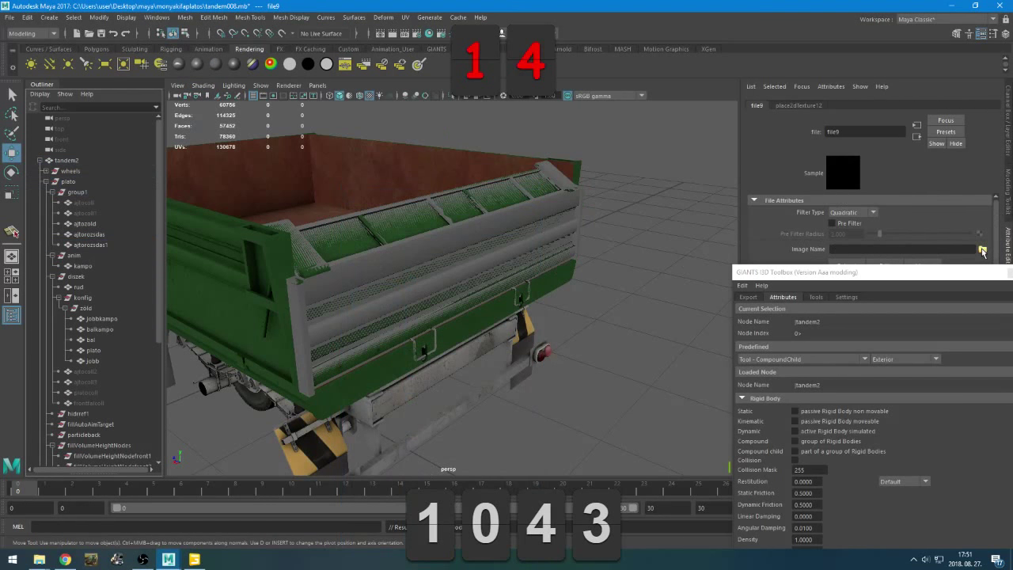
Try color.png as the second copy's texture image, and replace it with colo.png
left_click(983, 248)
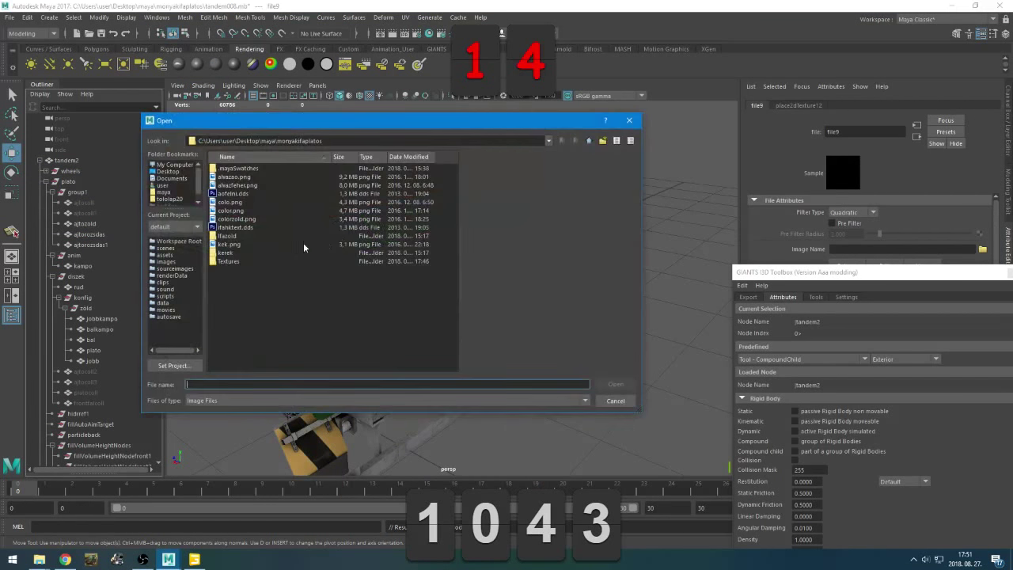
double_click(241, 213)
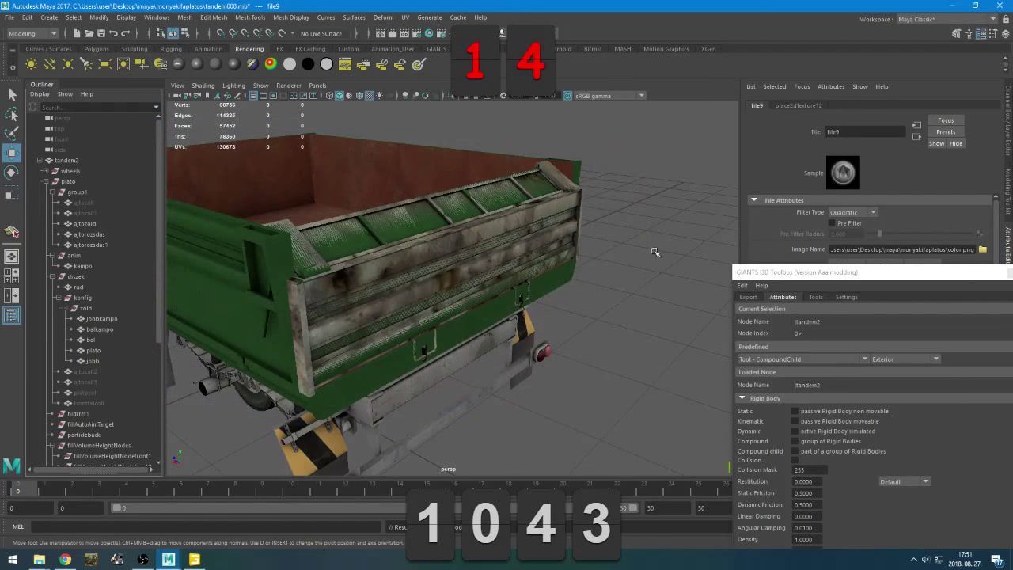
left_click(983, 248)
left_click(229, 204)
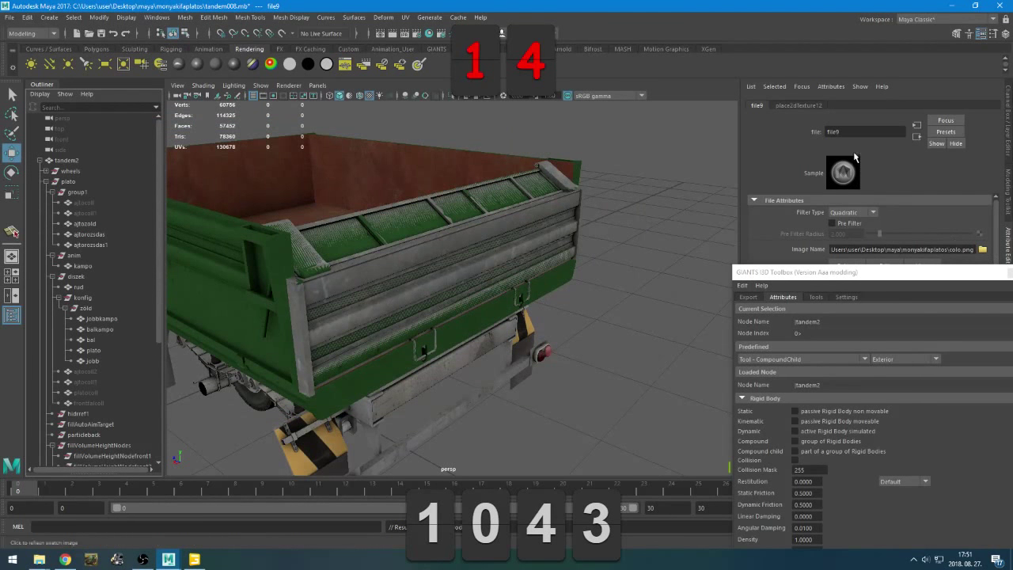
left_click_drag(847, 131, 768, 133)
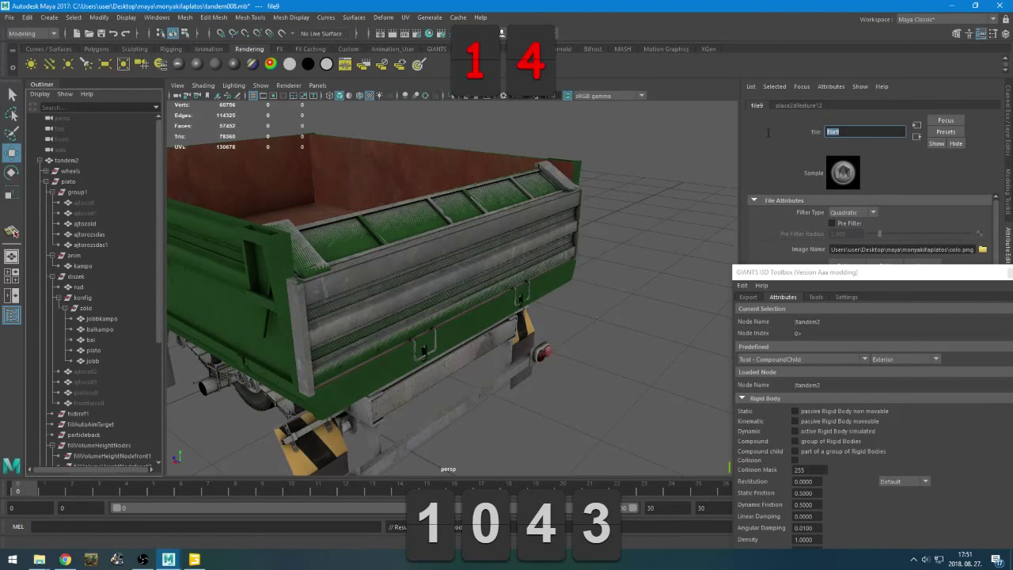
Rename the second tailgate copy to ajtofeher
left_click(90, 235)
left_click(94, 245)
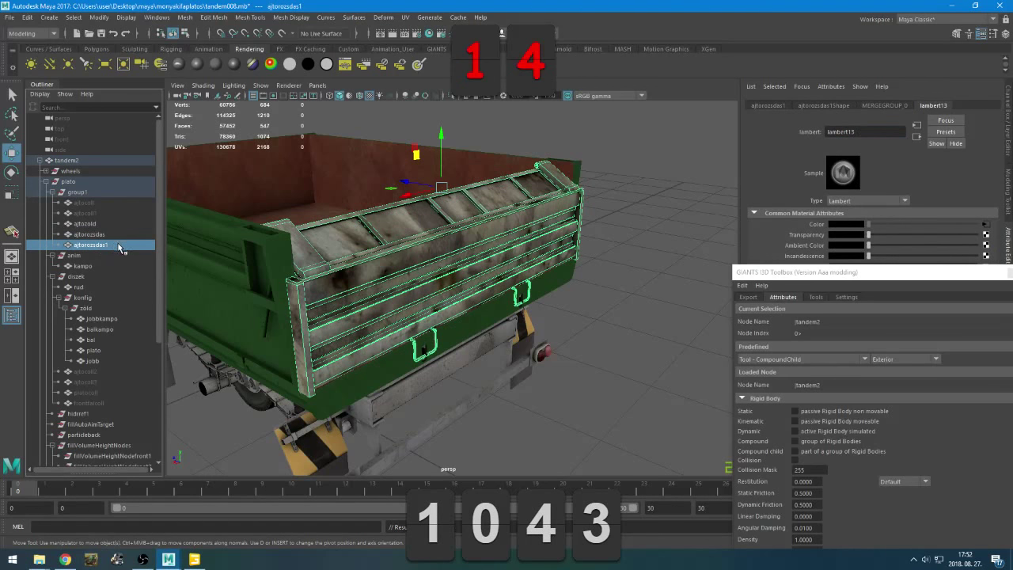
double_click(118, 245)
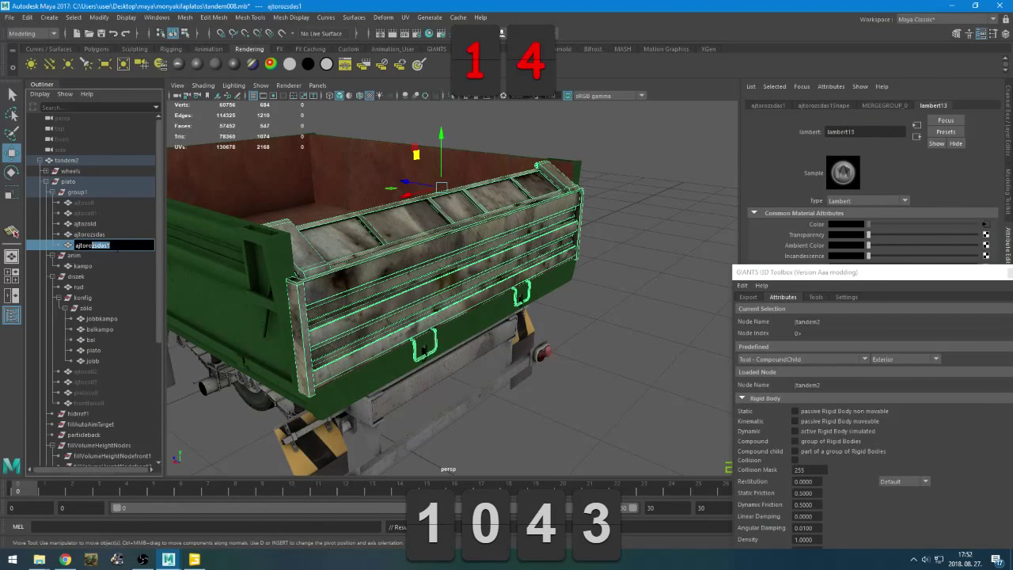
key("BackSpace")
type("feher")
key("Return")
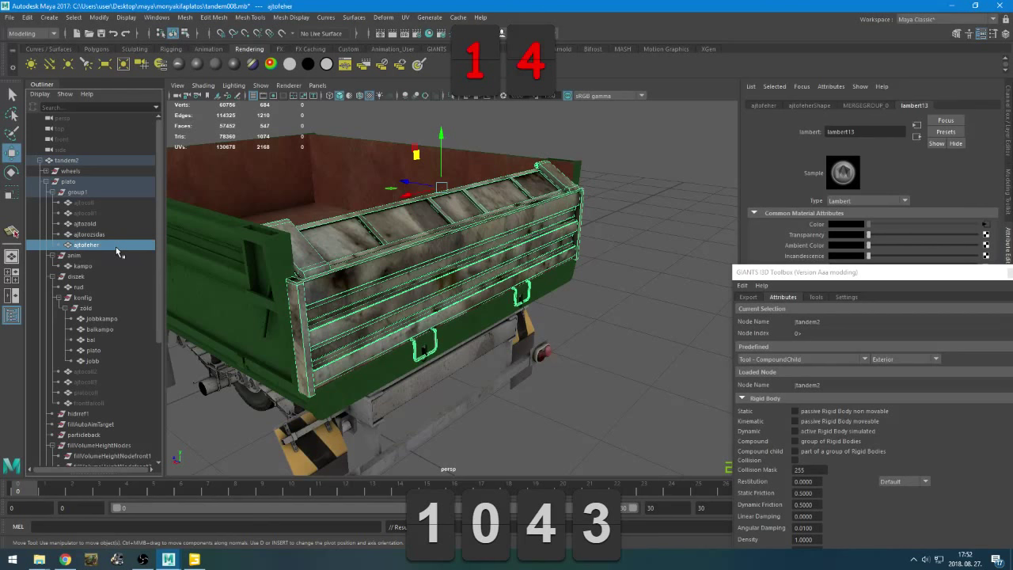
Rename the Lambert material of ajtofeher to plato_feher
double_click(863, 131)
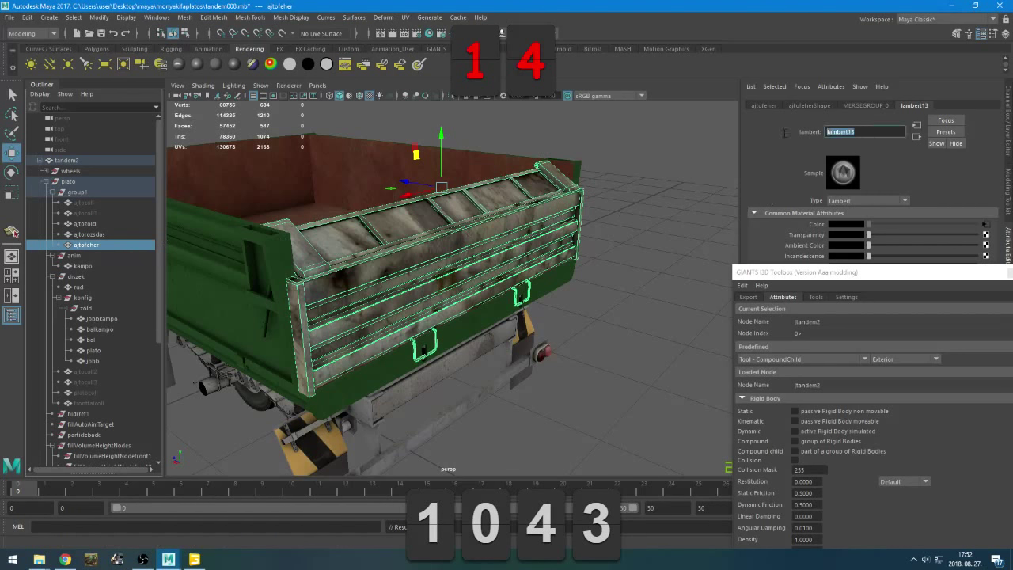
type("platofeher")
key("Return")
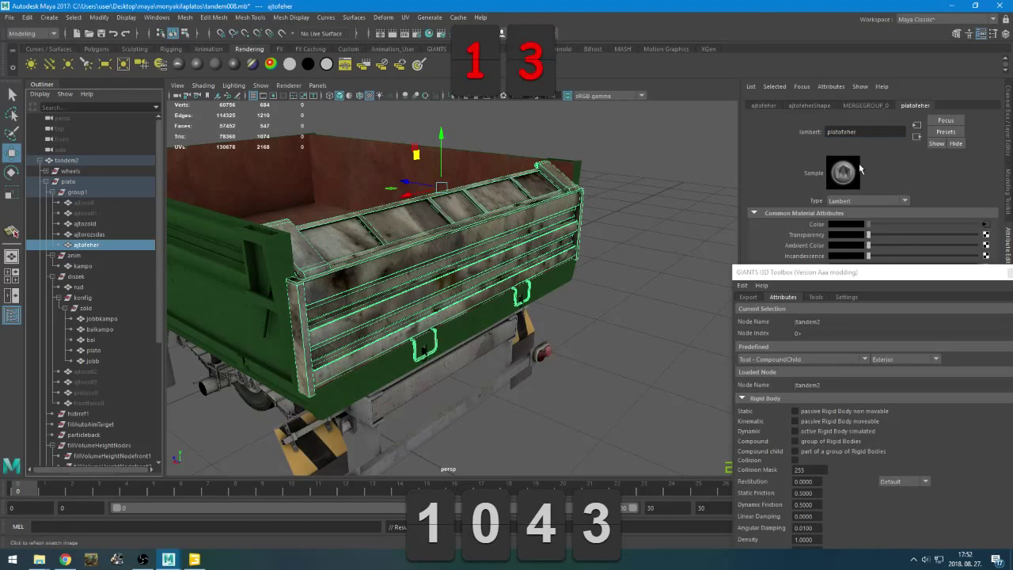
left_click(845, 132)
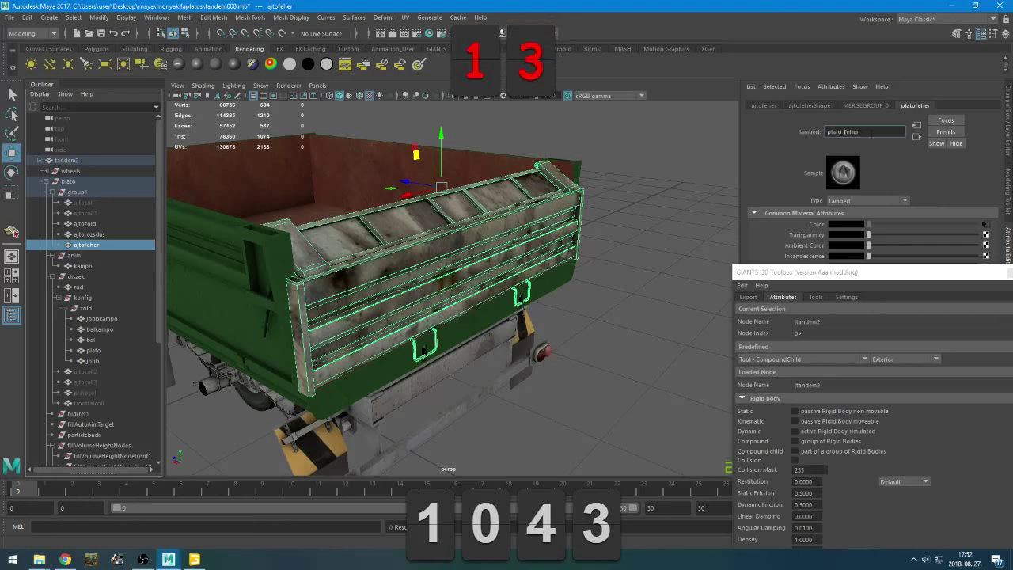
type("_")
key("Return")
Rename the kampo mesh in the anim group to kampo_zold
scroll(103, 249, "down", 3)
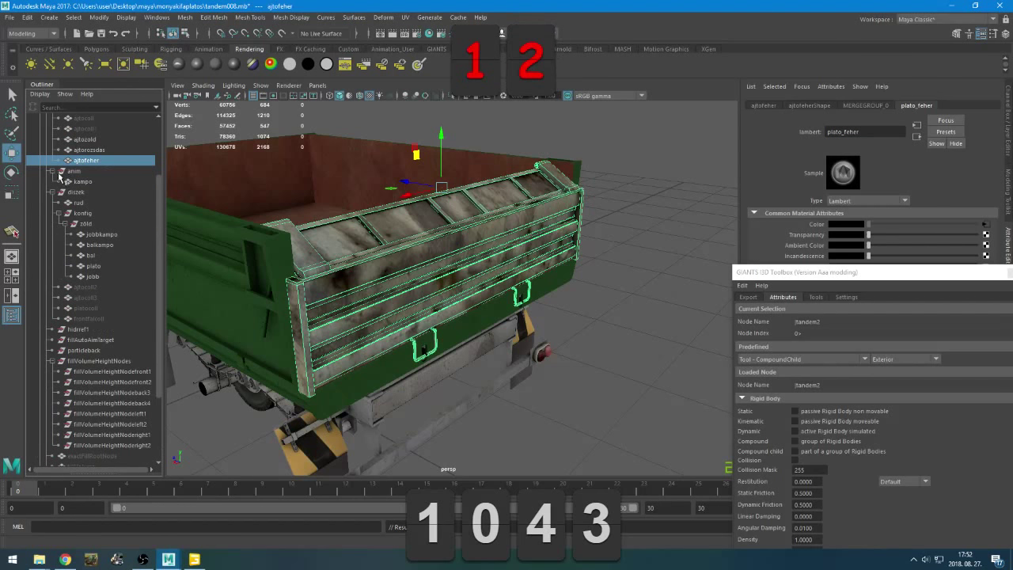
left_click(84, 182)
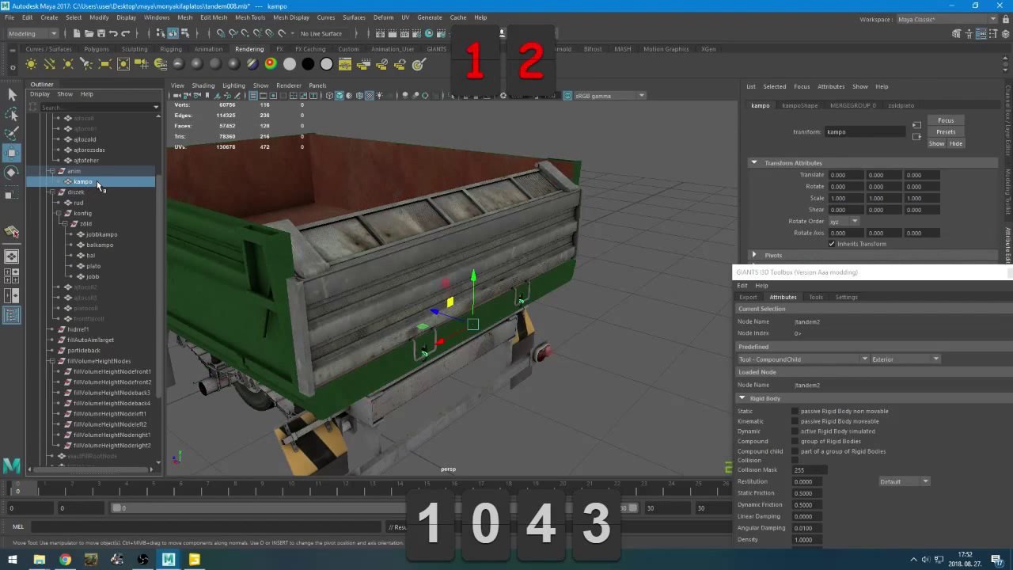
double_click(96, 182)
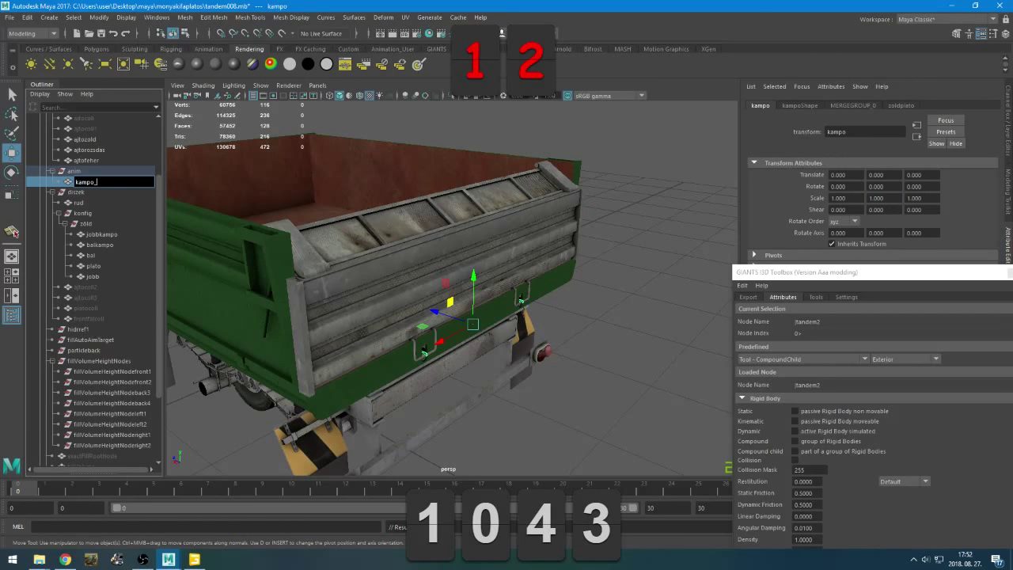
type("_zold")
key("Return")
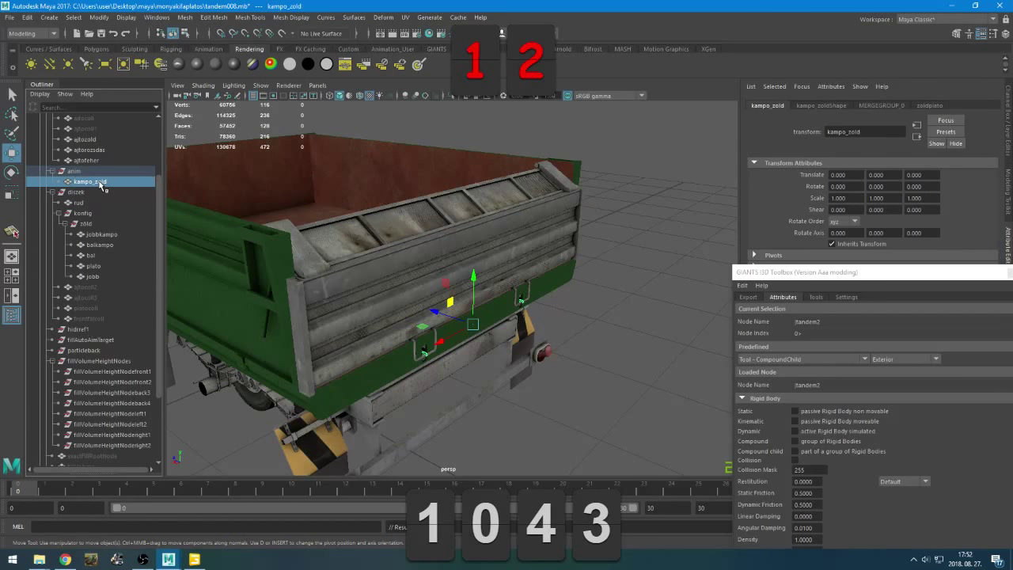
Duplicate kampo_zold twice and rename the copies to kampo_rozsdas and kampo_feher
key("ctrl+d")
key("ctrl+d")
double_click(94, 192)
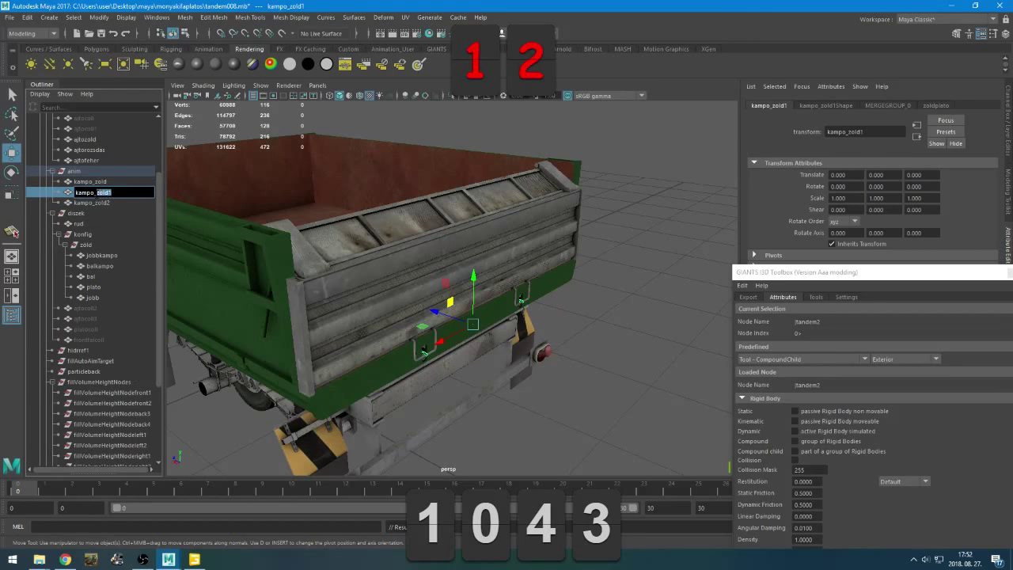
type("rozsdas")
key("Return")
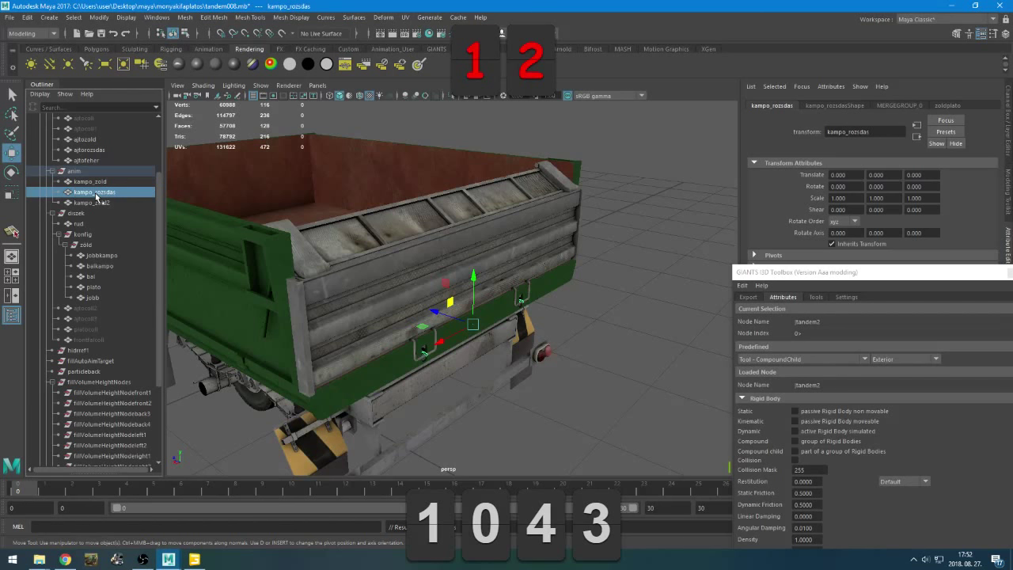
double_click(95, 203)
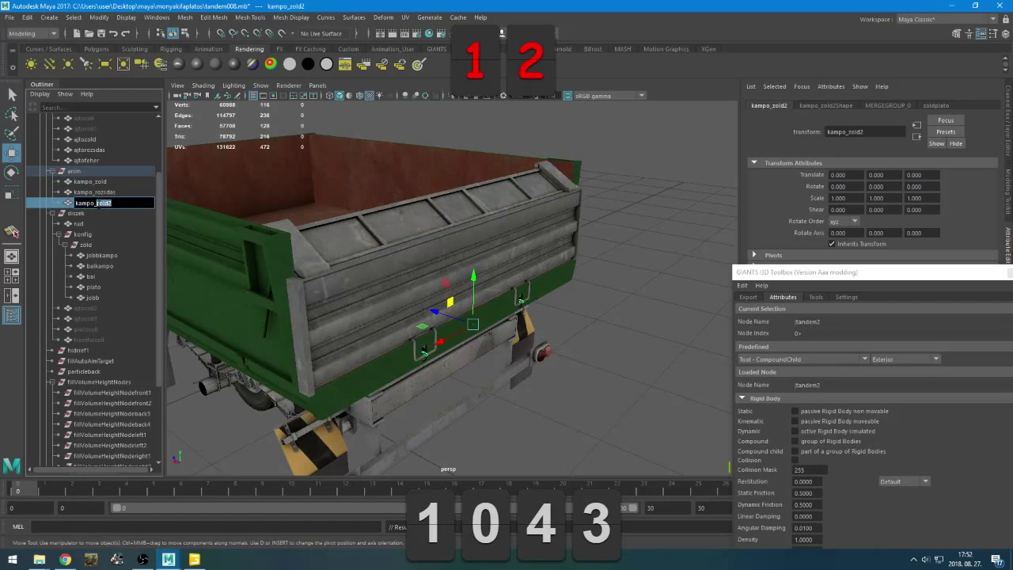
type("feher")
key("Return")
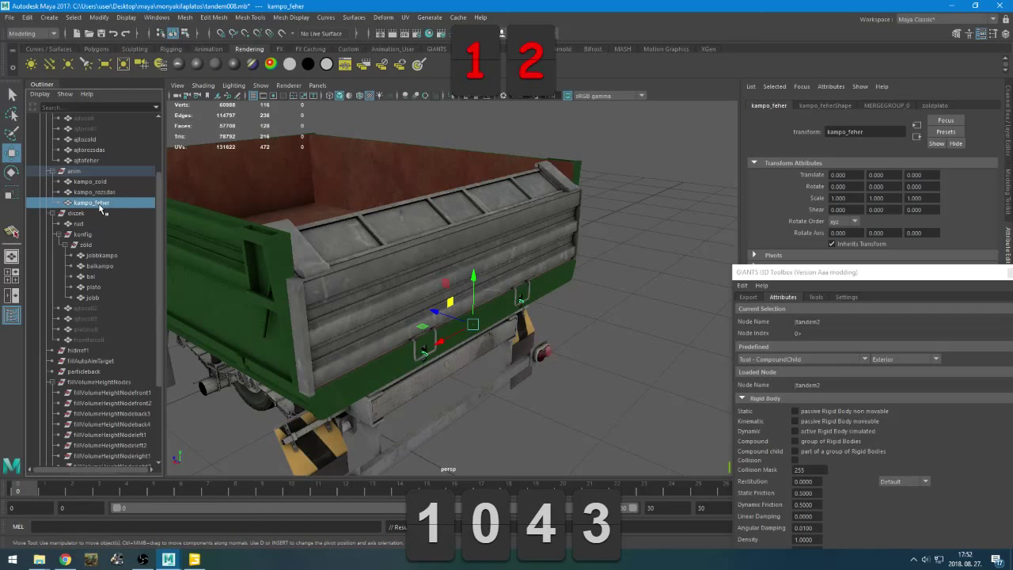
Assign the existing material plato_rozsdas to kampo_rozsdas and plato_feher to kampo_feher
left_click(95, 192)
right_click_drag(228, 181, 320, 388)
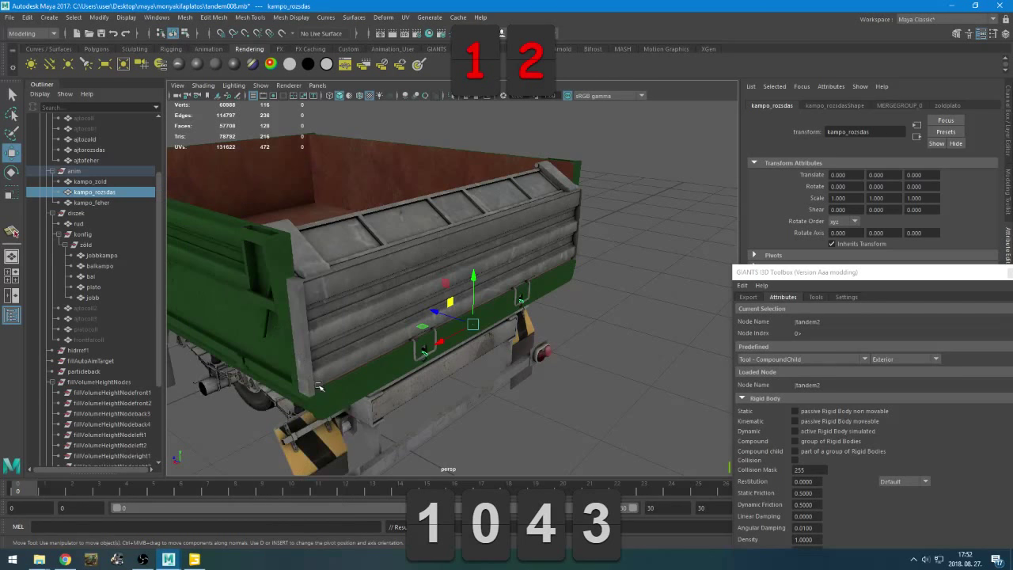
left_click(110, 202)
right_click_drag(377, 255, 471, 378)
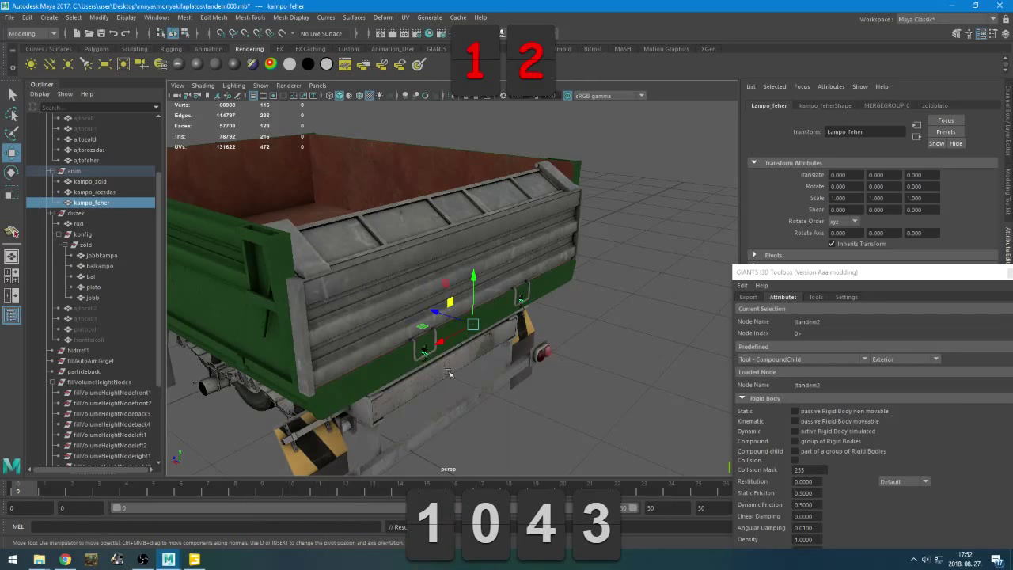
Inspect the rud mesh in the diszek group, viewing the trailer from the rear and the side
left_click(79, 224)
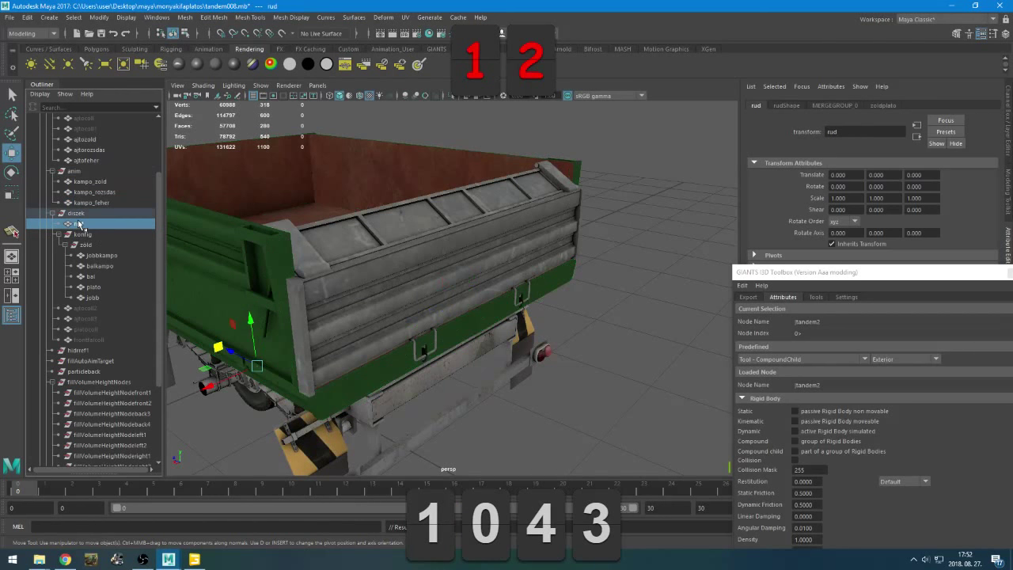
left_click_drag(396, 357, 365, 357, "alt")
scroll(305, 312, "up", 5)
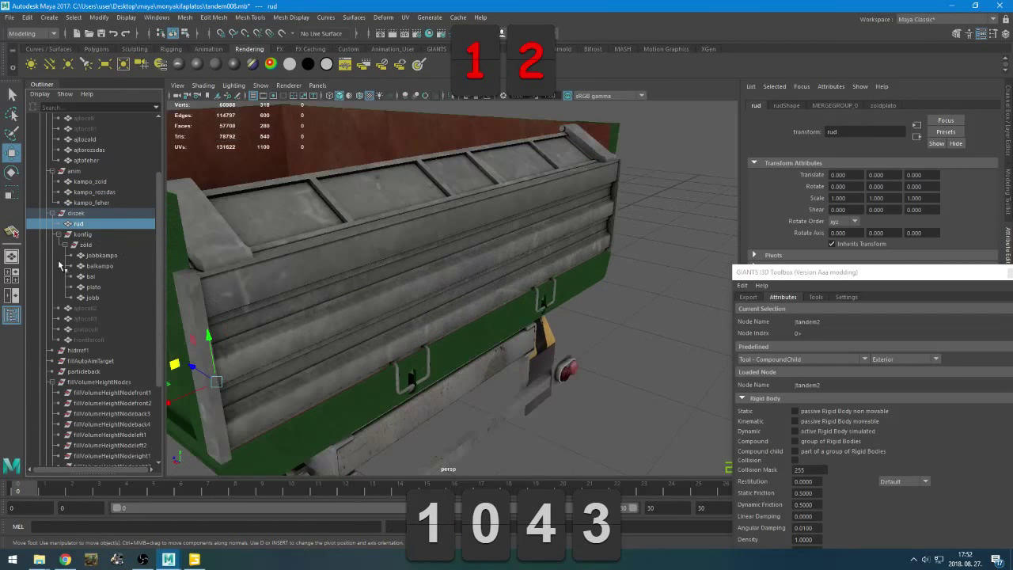
scroll(304, 289, "down", 3)
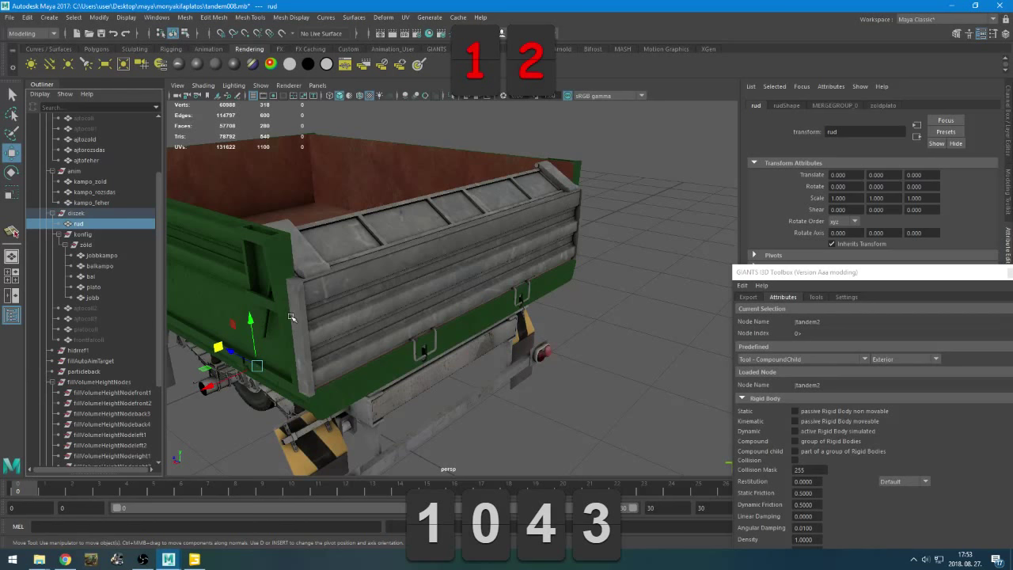
left_click_drag(291, 317, 355, 338, "alt")
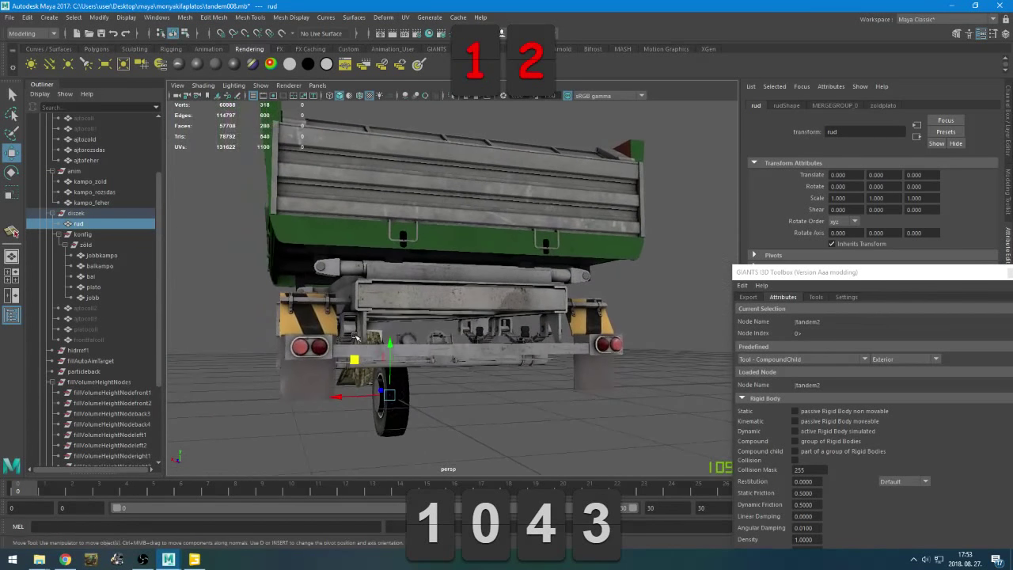
left_click_drag(276, 374, 122, 275, "alt")
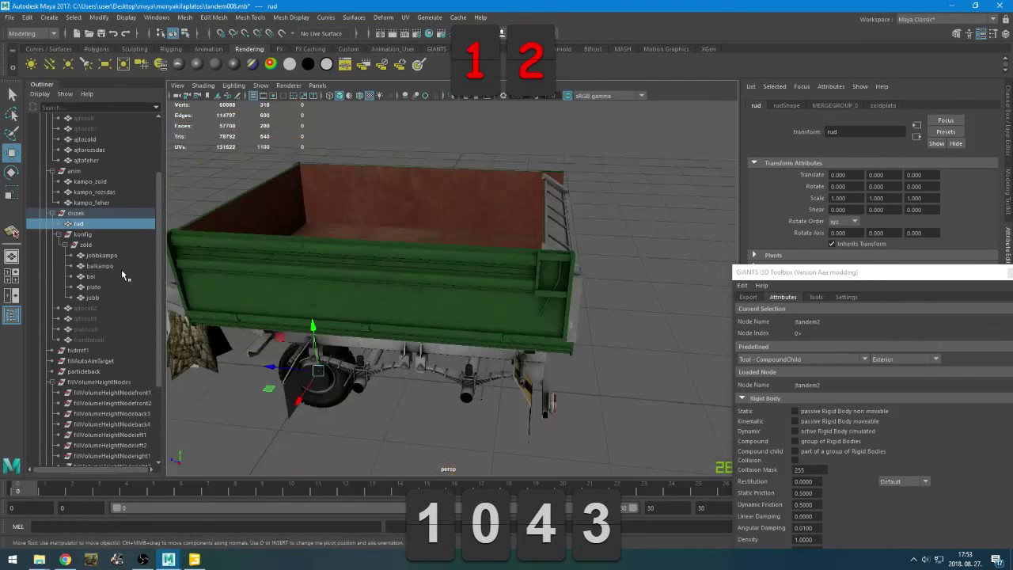
Duplicate the zold group under konfig and rename the copy to rozsda
left_click(91, 255)
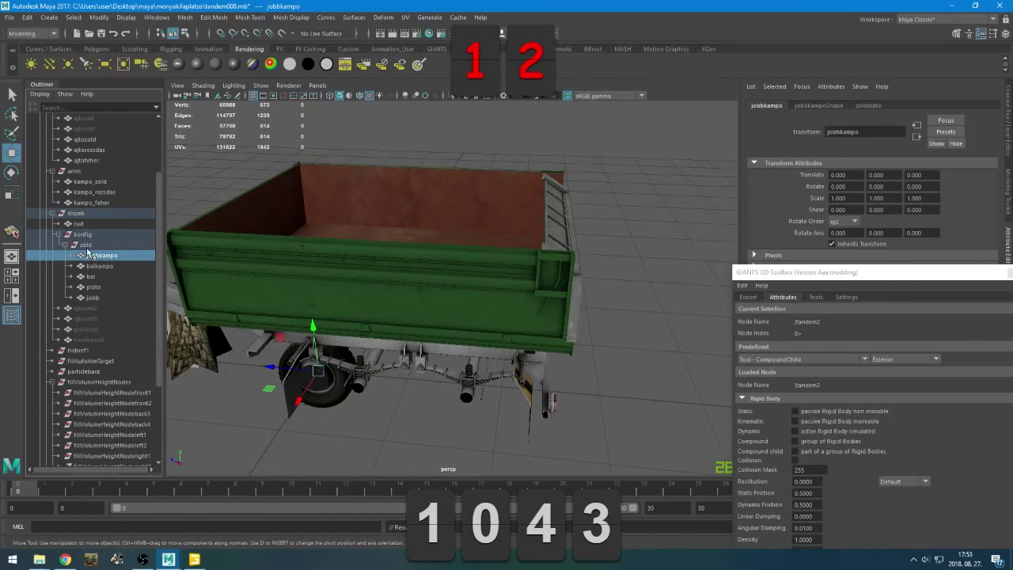
left_click(66, 244)
left_click(86, 245)
key("ctrl+d")
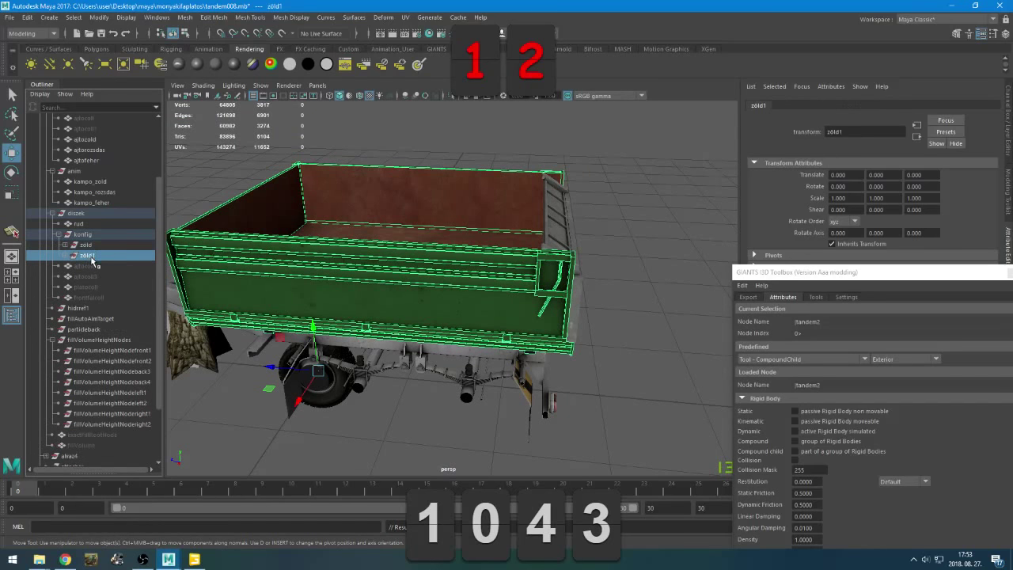
double_click(90, 256)
type("t")
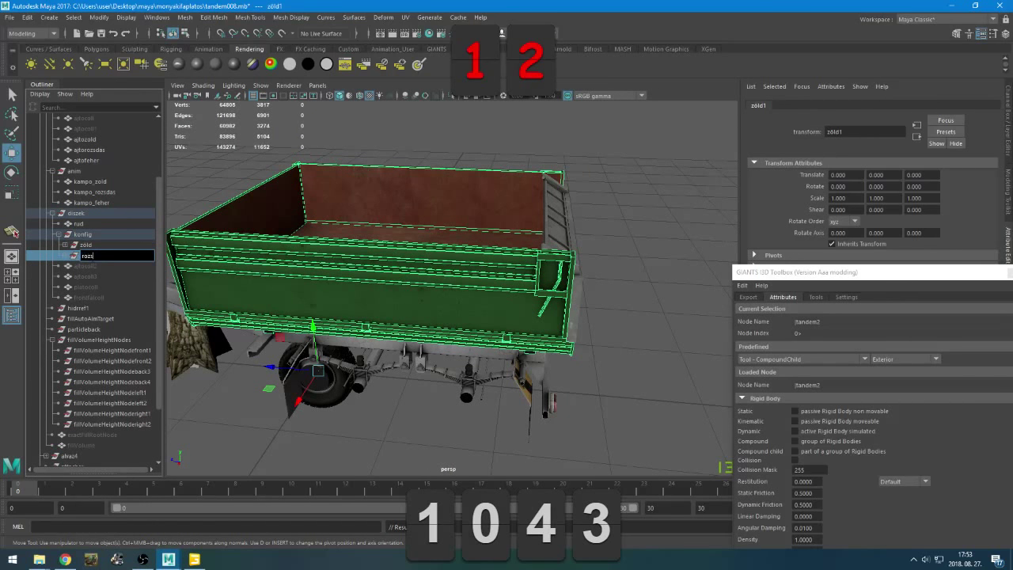
key("Return")
Duplicate the rozsda group and rename the copy to feher
key("ctrl+d")
double_click(93, 266)
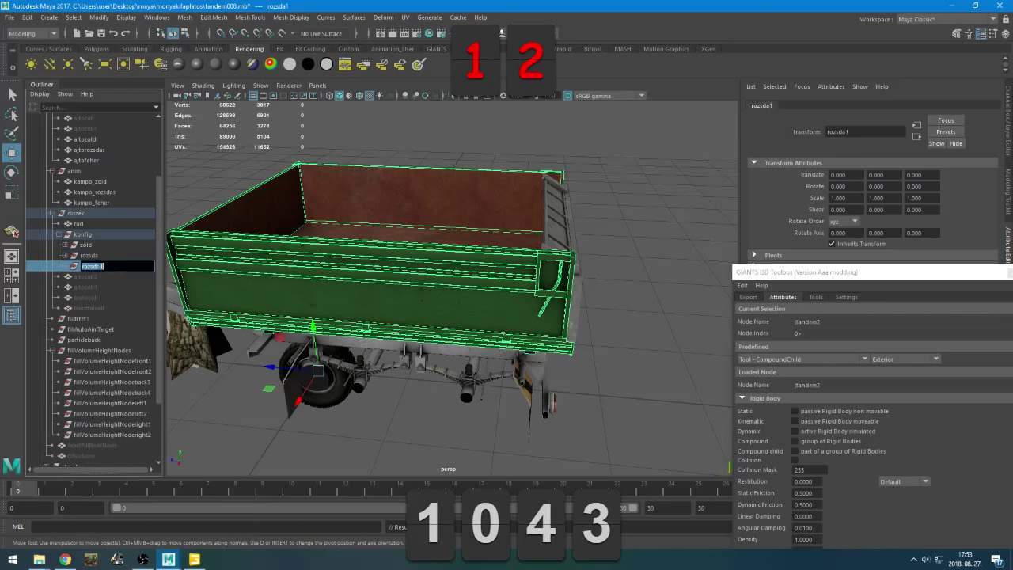
type("feher")
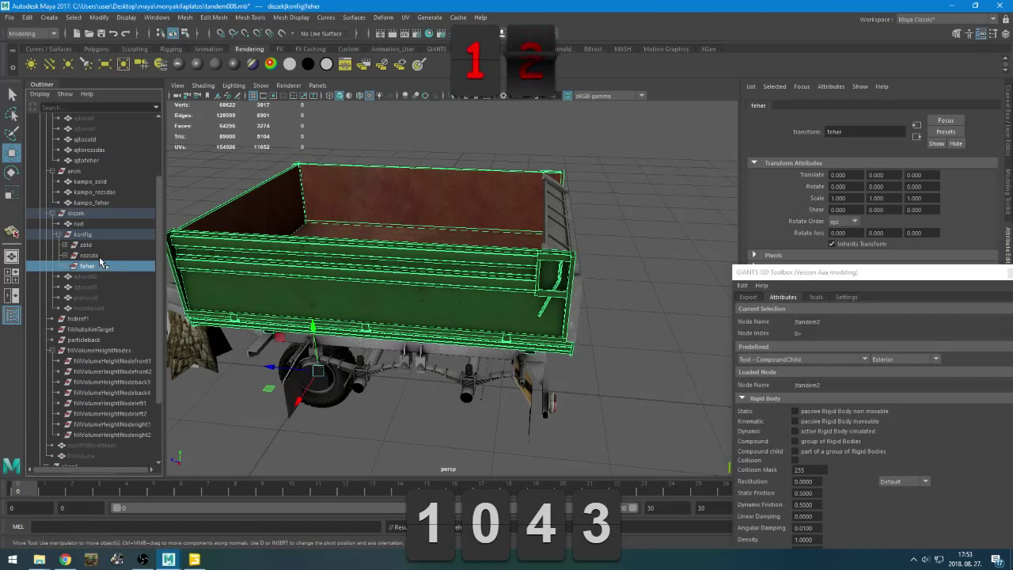
key("Return")
Assign the existing material plato_rozsdas to jobbkampo, balkampo, bal, plato and jobb in the rozsda group
left_click_drag(96, 267, 95, 308)
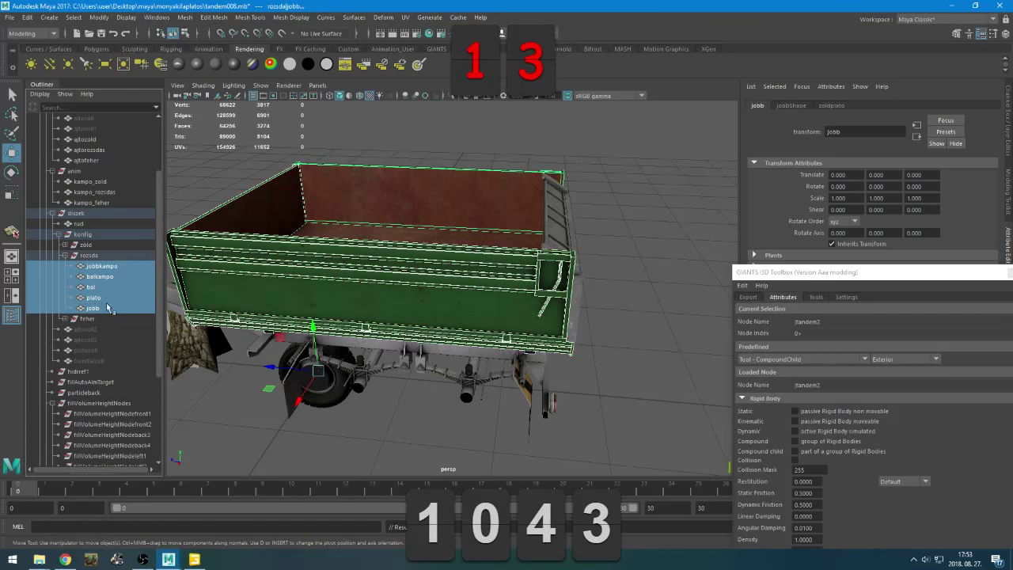
right_click(300, 231)
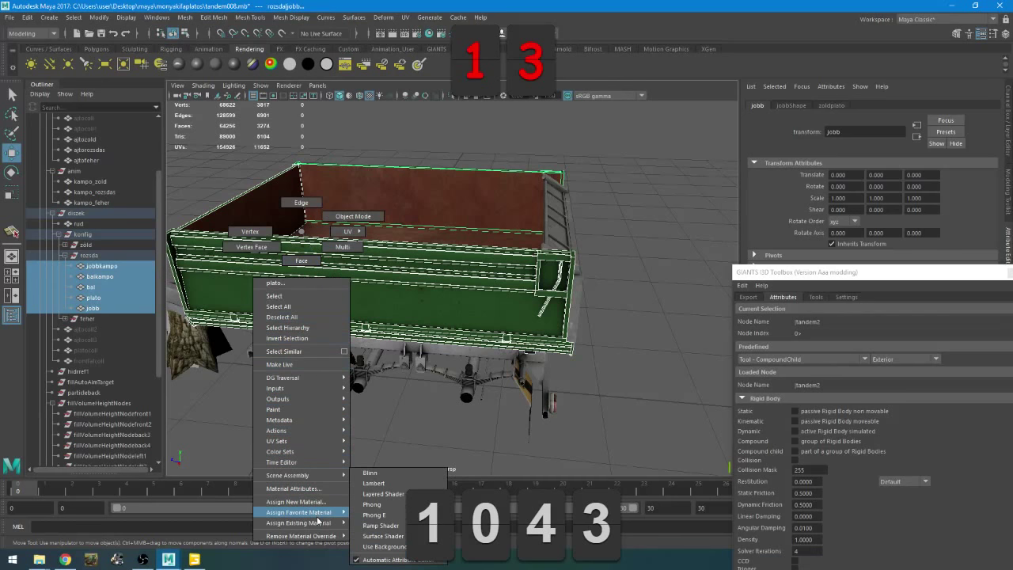
mouse_move(321, 524)
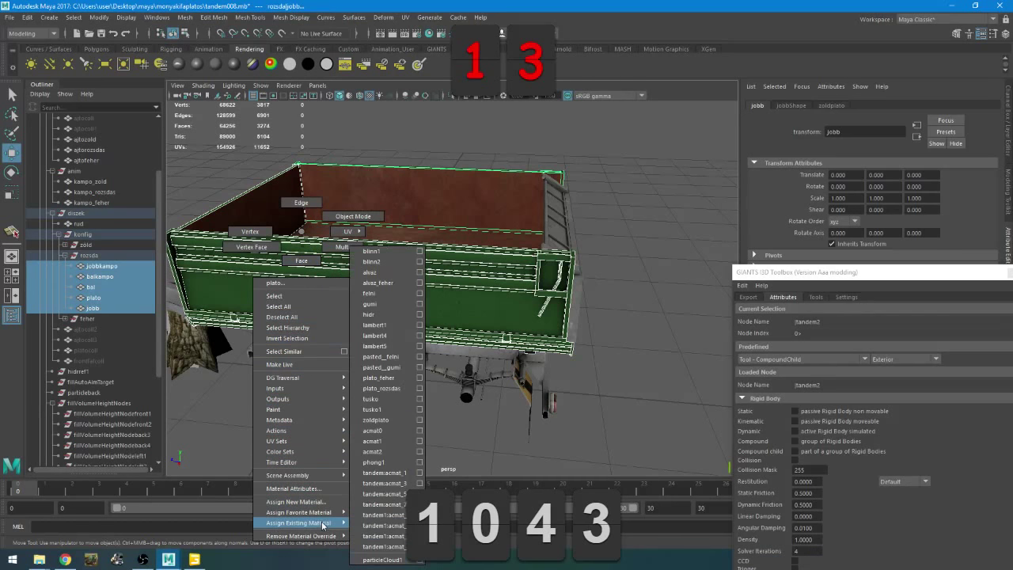
left_click(388, 389)
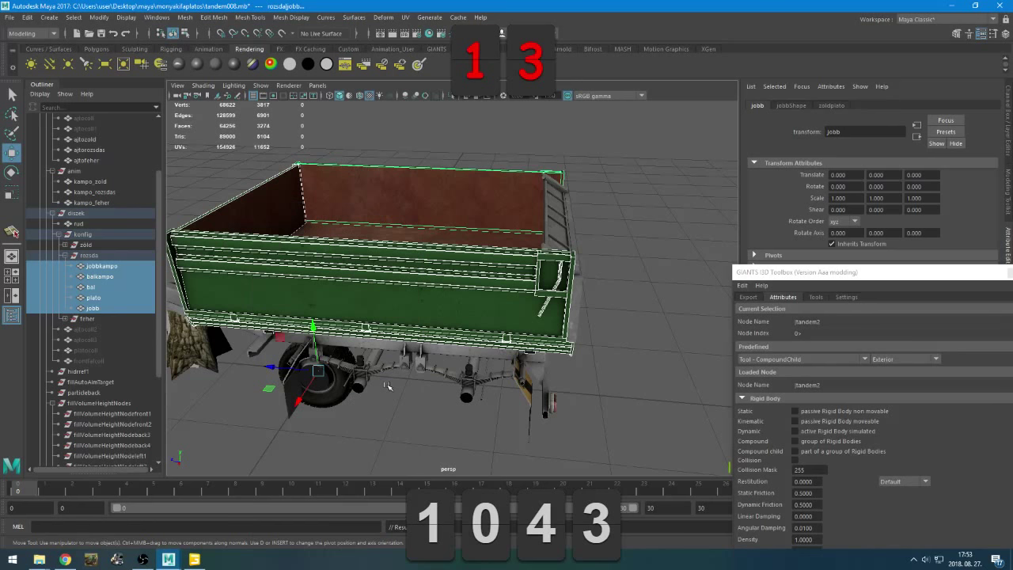
Check the material on the jobbkampo, balkampo and bal meshes of the rozsda group around the trailer
left_click(92, 267)
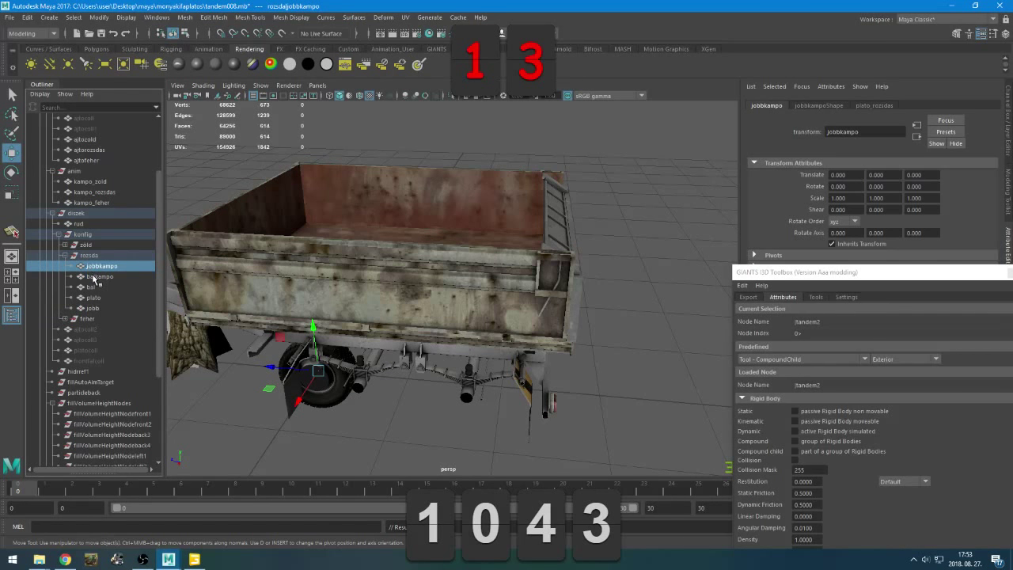
left_click(94, 277)
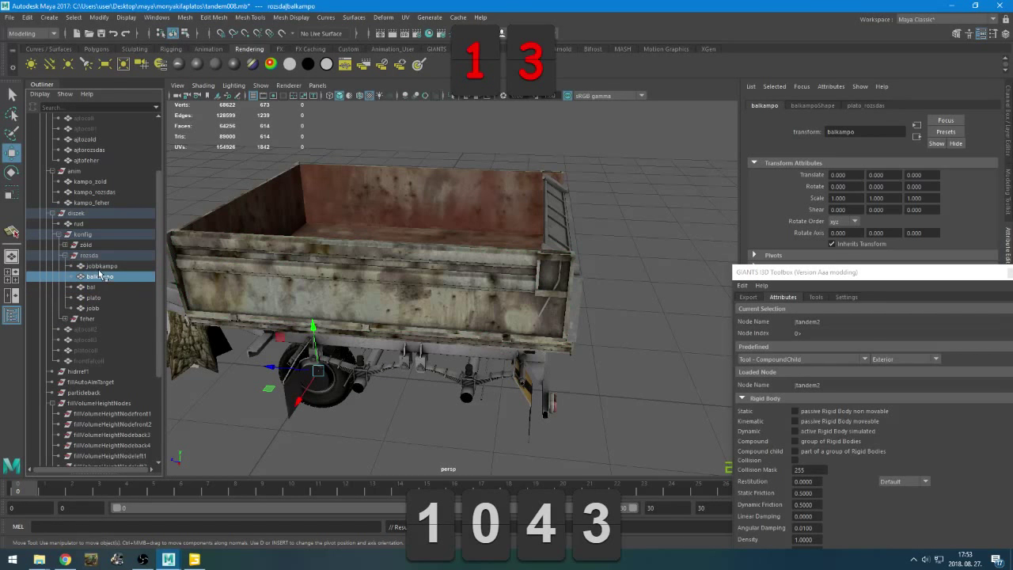
scroll(383, 304, "down", 3)
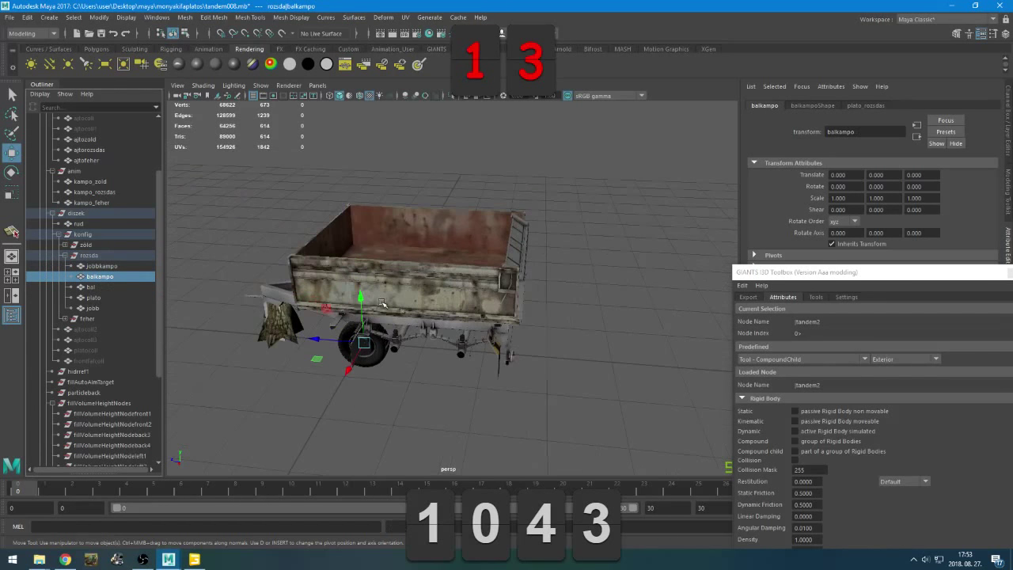
left_click_drag(383, 304, 447, 396, "alt")
middle_click_drag(377, 332, 395, 325, "alt")
left_click(105, 269)
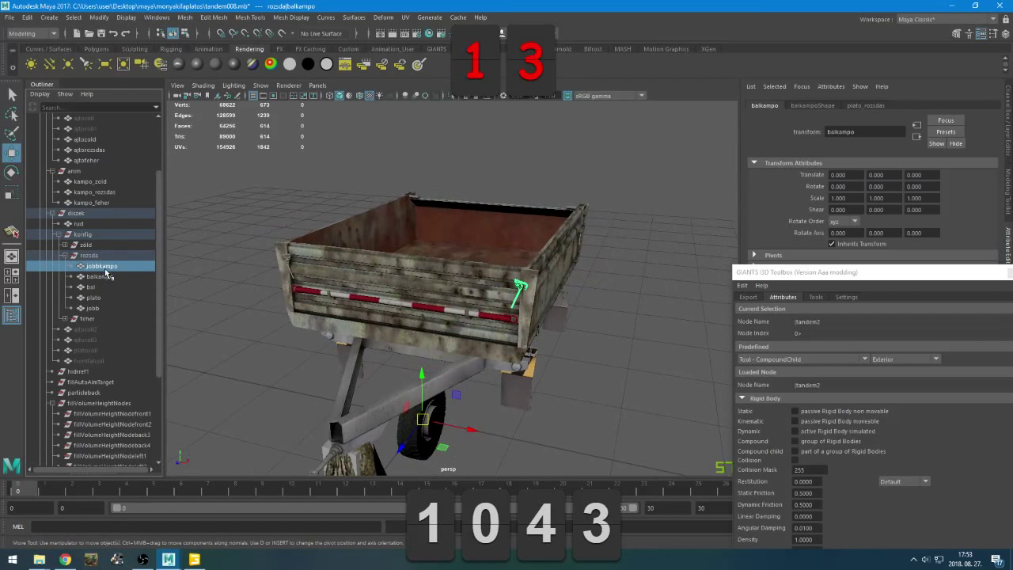
left_click(105, 277)
left_click(105, 287)
left_click_drag(475, 304, 432, 303, "alt")
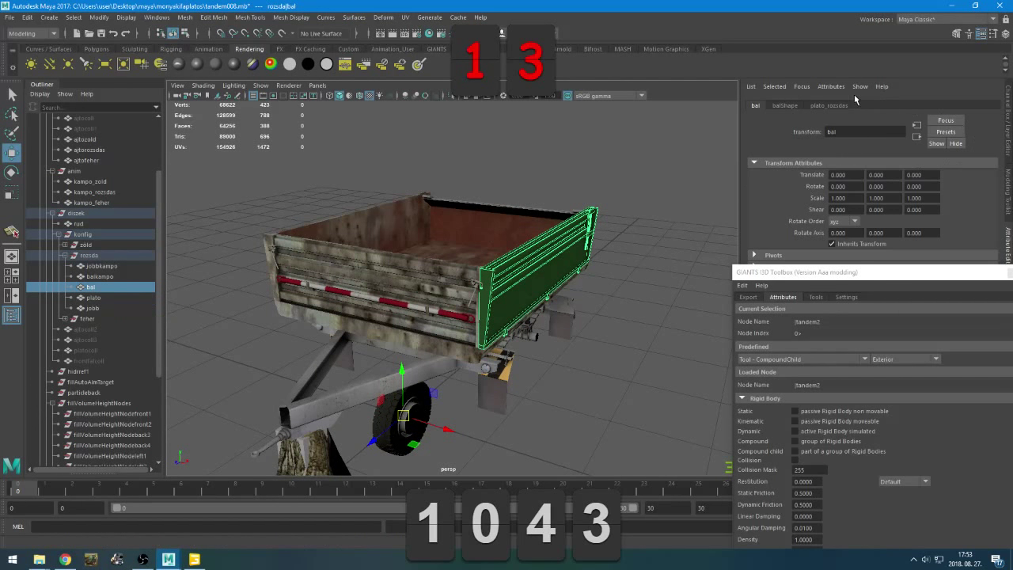
Check the colour texture file of plato_rozsdas, and inspect the plato and jobb meshes of the rozsda group
left_click(829, 105)
left_click(984, 227)
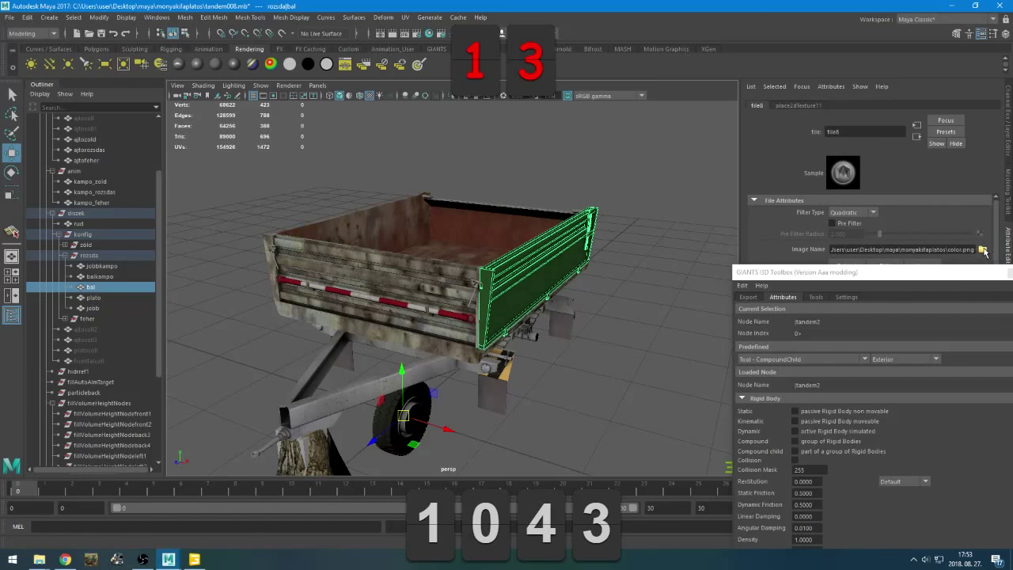
left_click(109, 297)
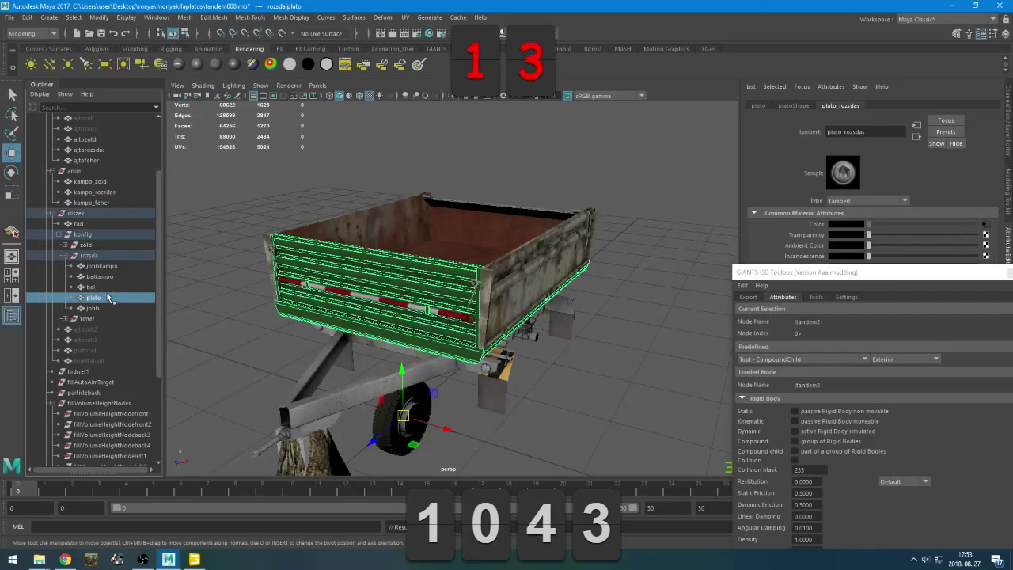
left_click_drag(394, 427, 391, 429)
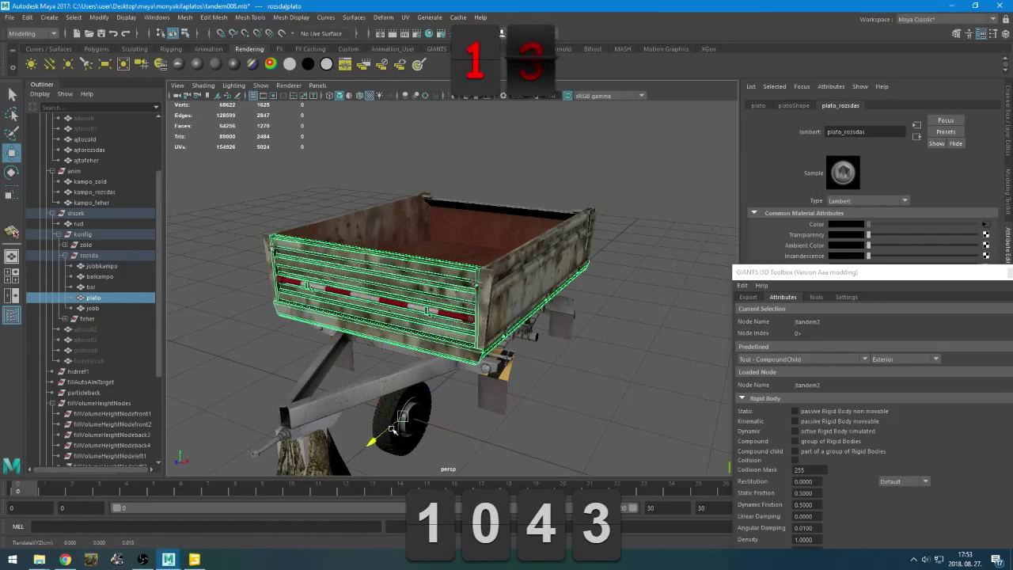
left_click(94, 307)
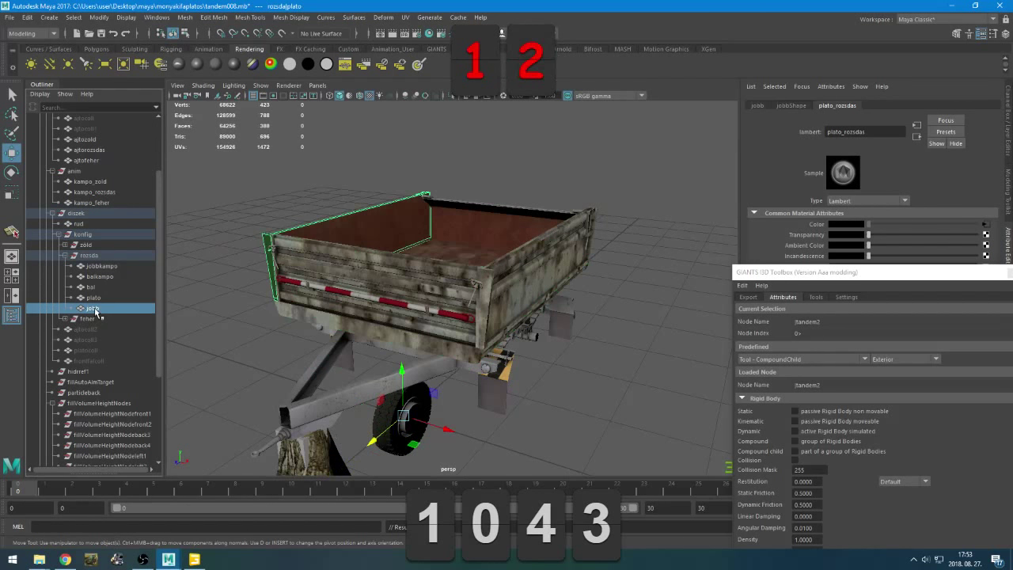
left_click_drag(329, 311, 424, 316, "alt")
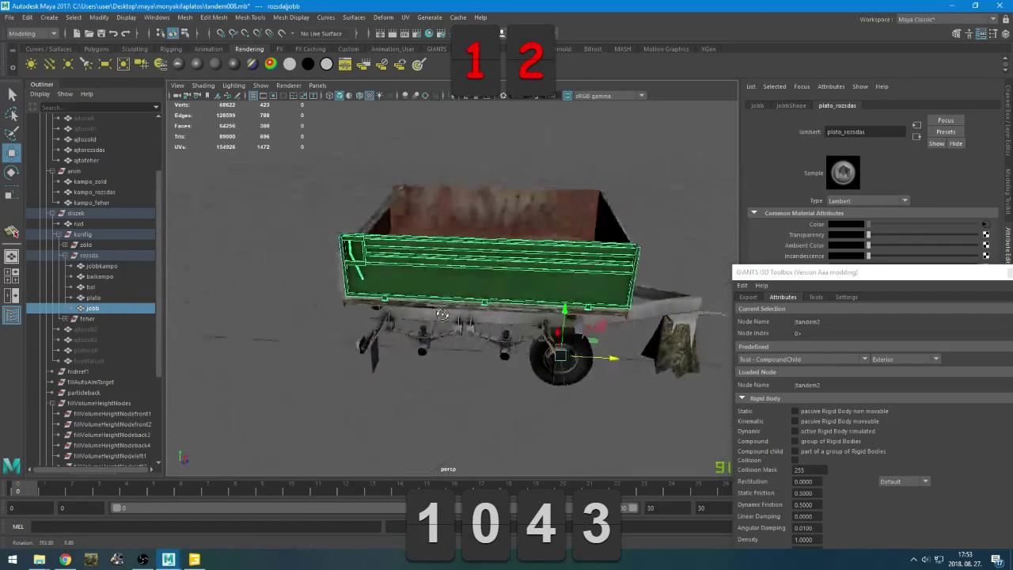
Assign the existing material plato_feher to jobbkampo, balkampo, bal, plato and jobb in the feher group
left_click(67, 319)
left_click_drag(91, 329, 90, 371)
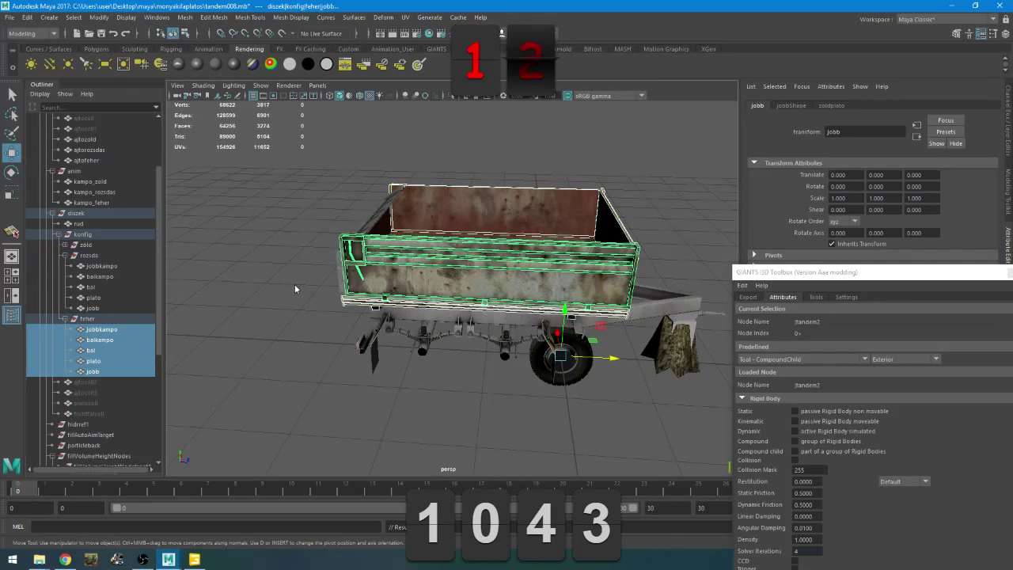
right_click_drag(295, 255, 381, 414)
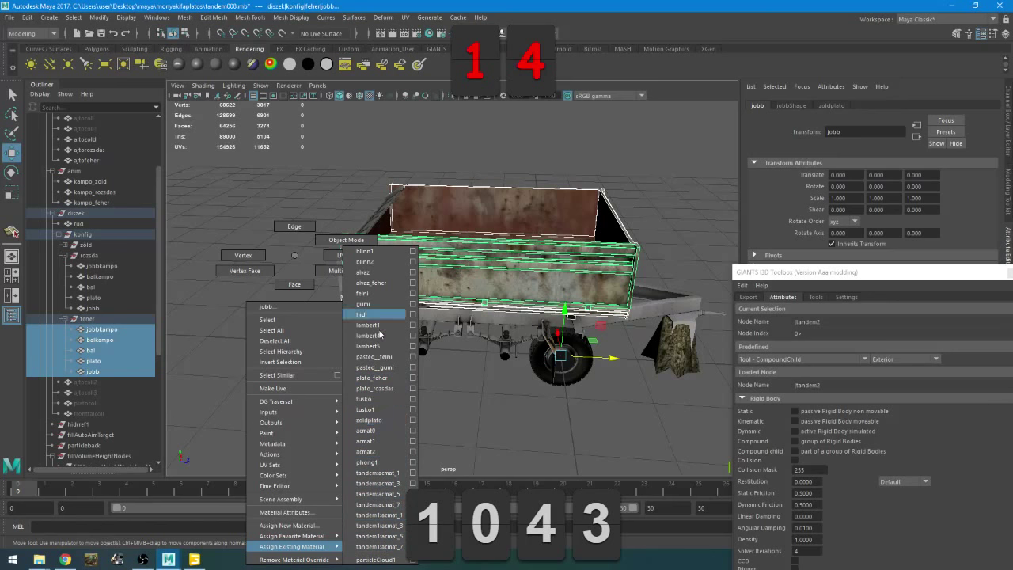
right_click_drag(391, 543, 307, 545)
right_click(266, 216)
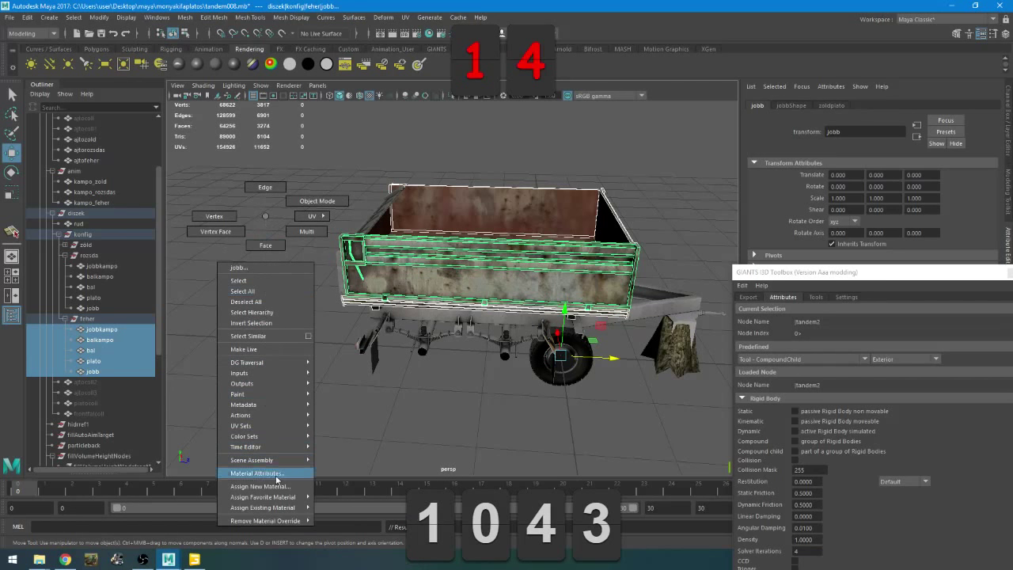
mouse_move(284, 510)
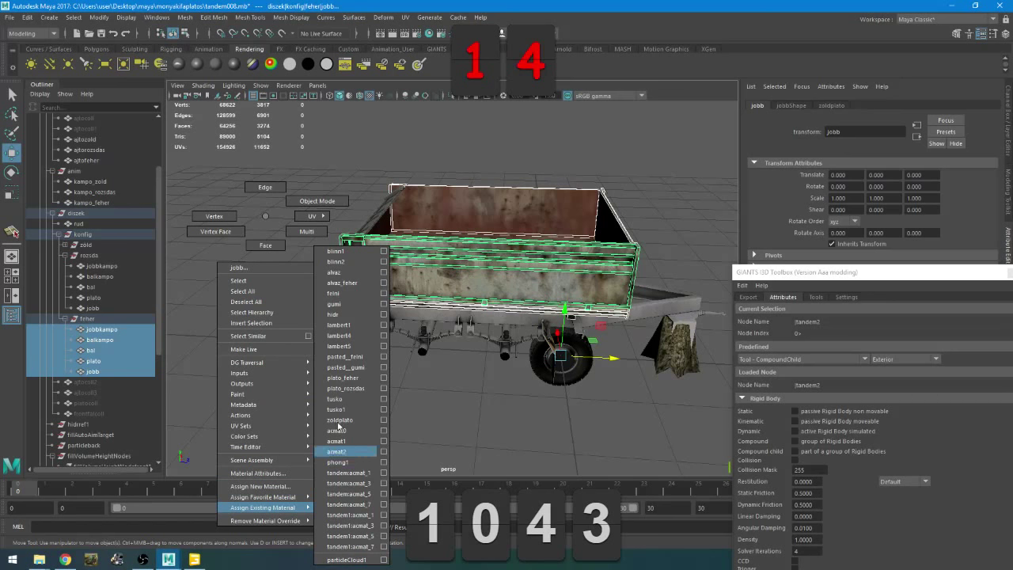
left_click(342, 379)
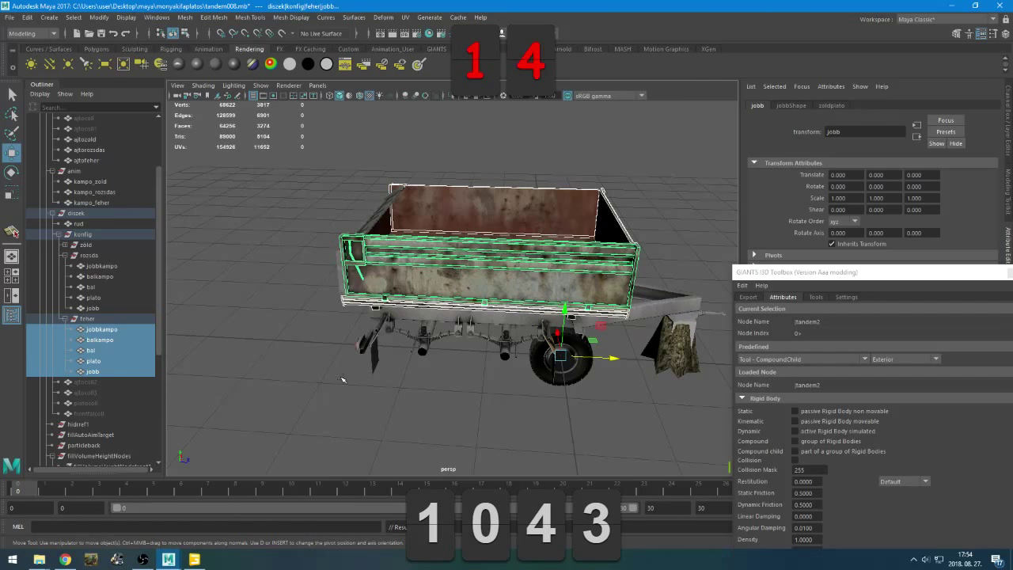
Check the balkampo, bal, plato and jobb meshes of the feher group and the ajtocoll2 collision mesh below them
left_click(95, 340)
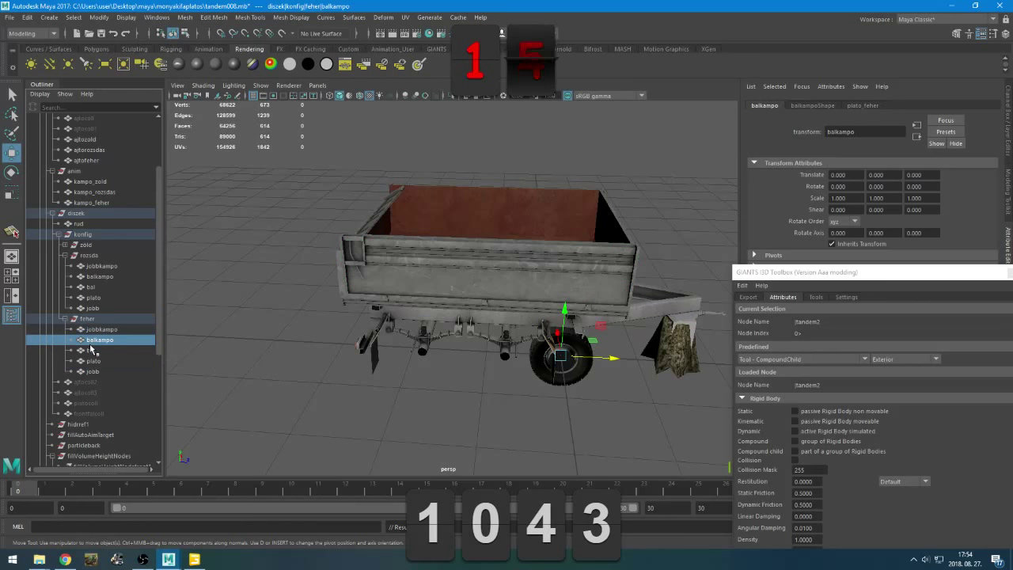
left_click(92, 350)
left_click(94, 361)
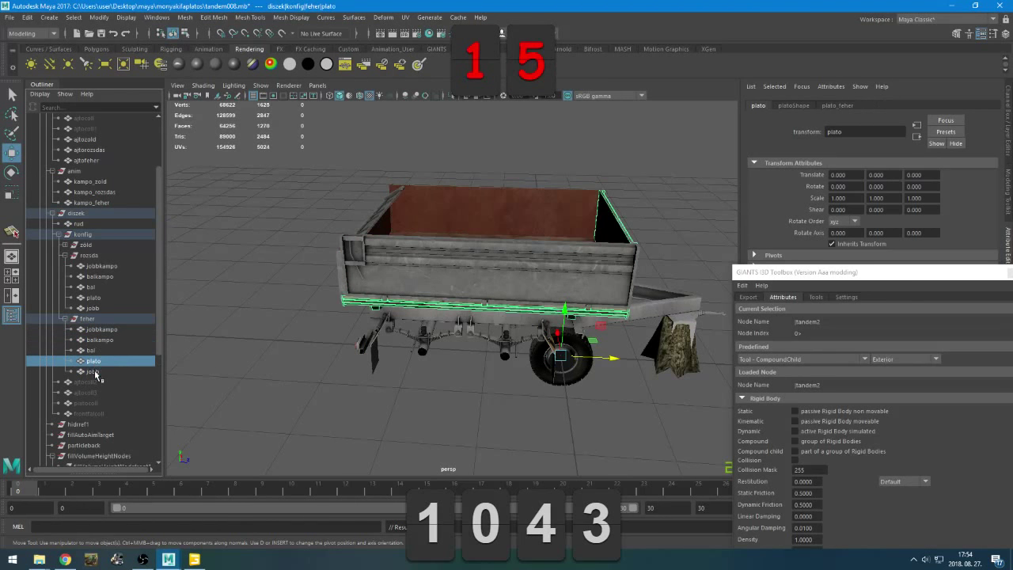
left_click(95, 371)
scroll(102, 374, "down", 5)
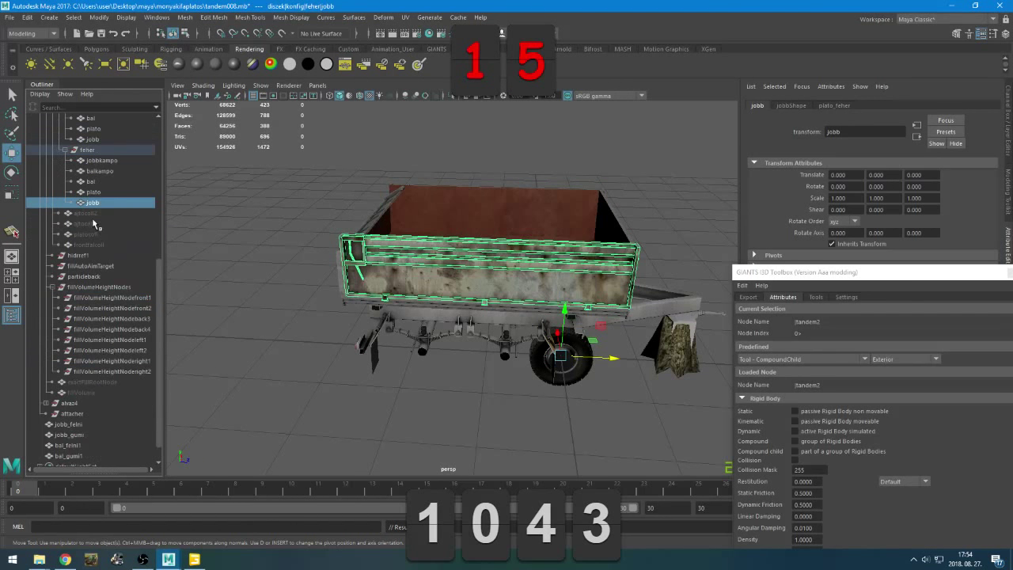
left_click(97, 214)
scroll(89, 287, "down", 1)
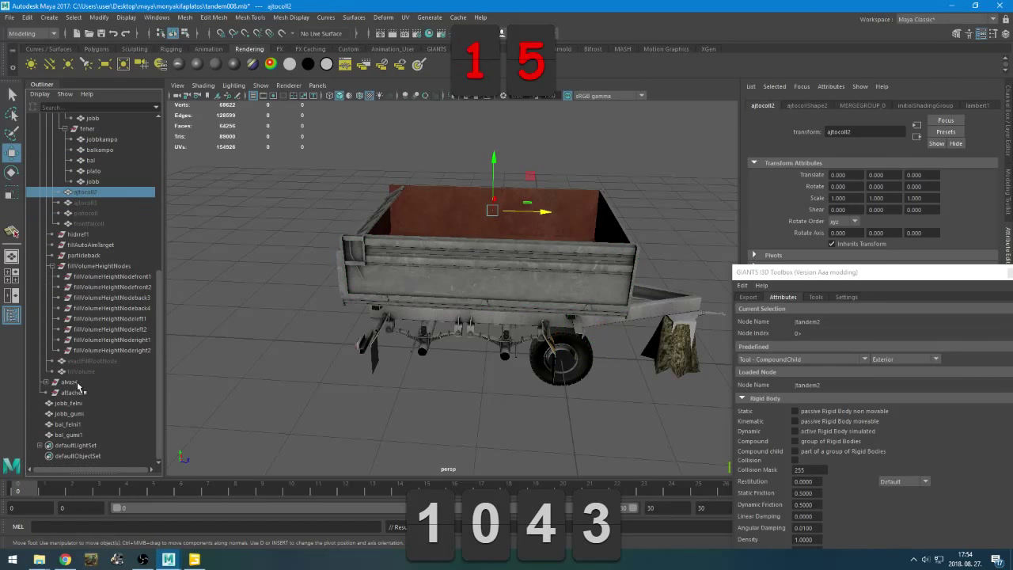
Check the contents of the alvaz4 group, including its hydraulic and light nodes, and close the group again
left_click(45, 382)
scroll(91, 389, "down", 3)
scroll(91, 388, "down", 3)
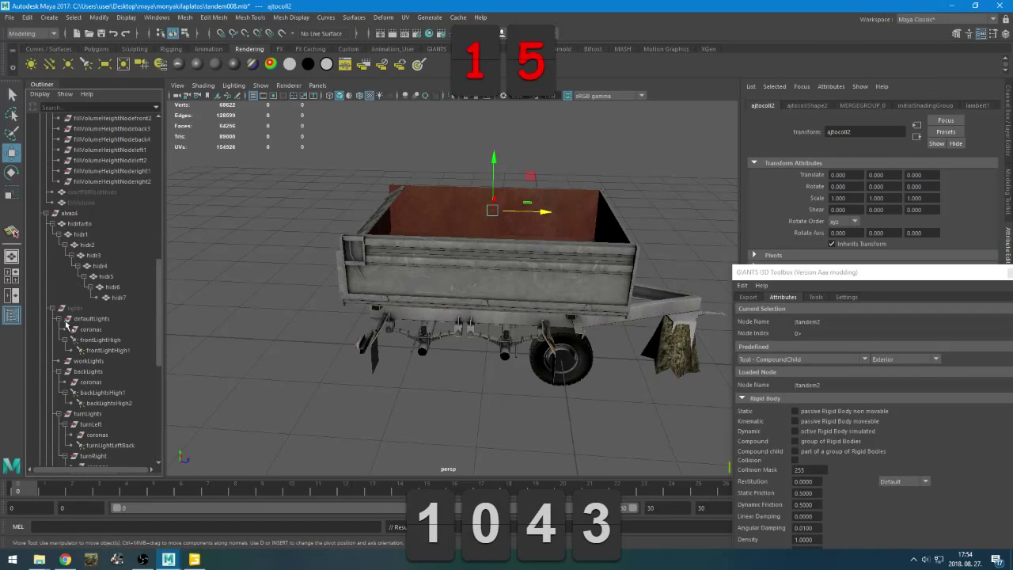
left_click(47, 214)
scroll(76, 347, "up", 8)
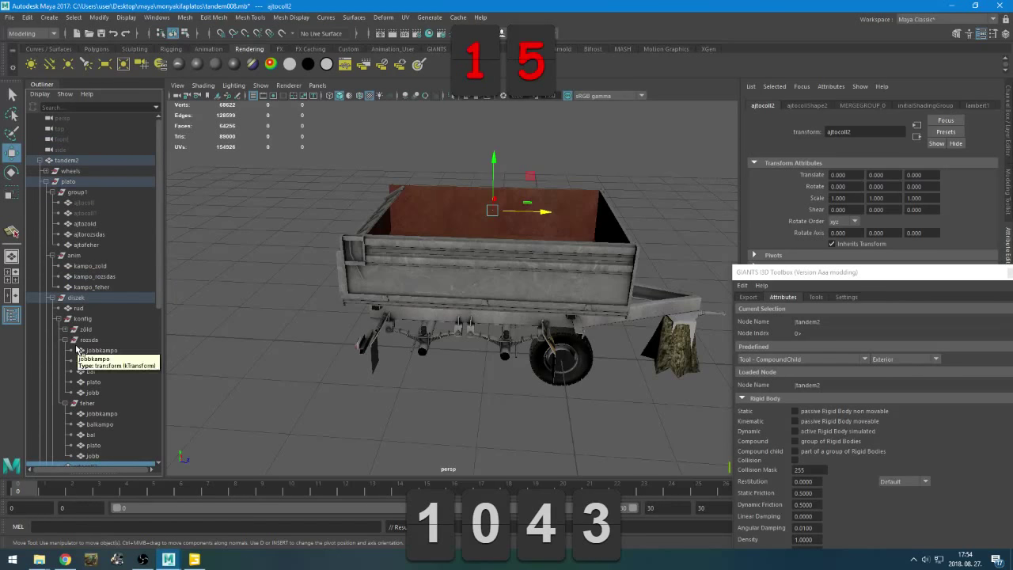
Collapse the diszek and fillVolumeHeightNodes groups and check the attacher node in front of the drawbar
left_click_drag(514, 380, 164, 317, "alt")
scroll(409, 371, "up", 3)
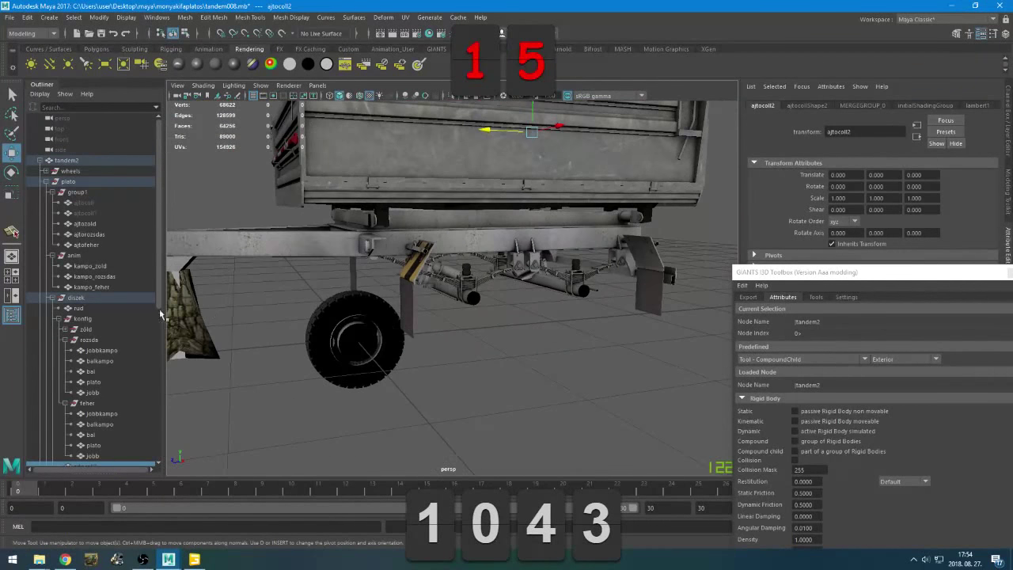
left_click(51, 298)
left_click(51, 339)
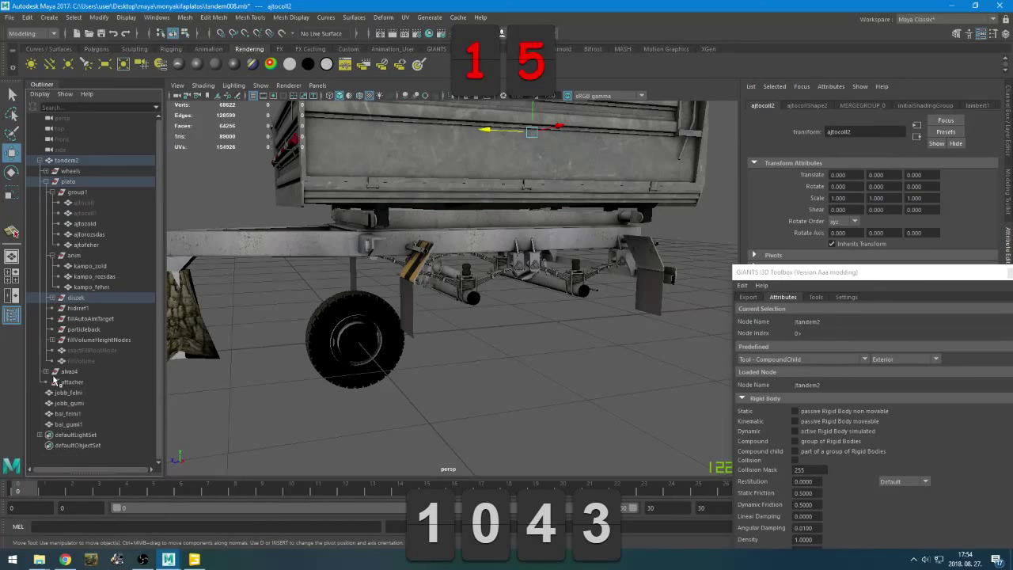
left_click(71, 372)
left_click(71, 383)
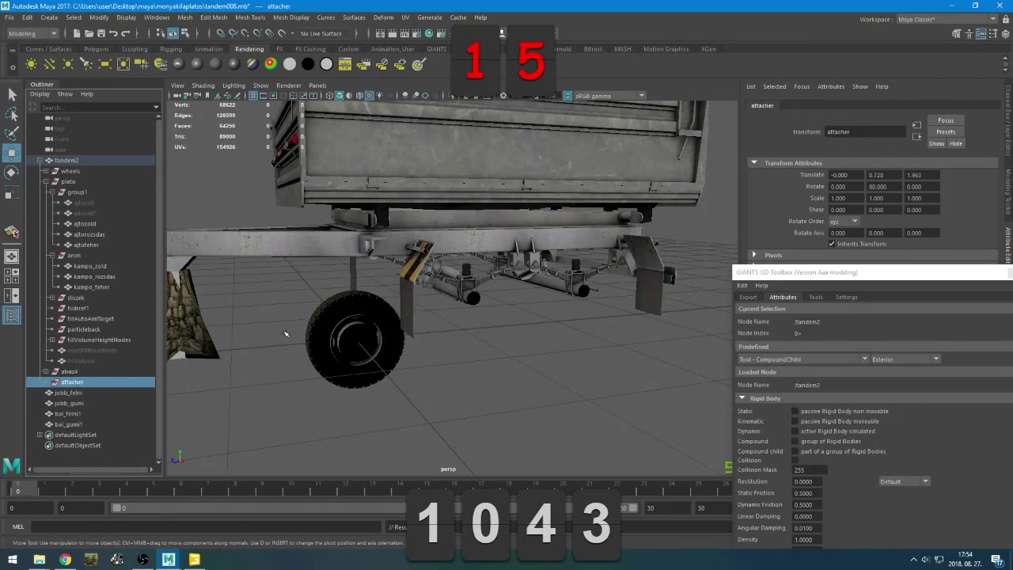
left_click_drag(286, 333, 332, 354, "alt")
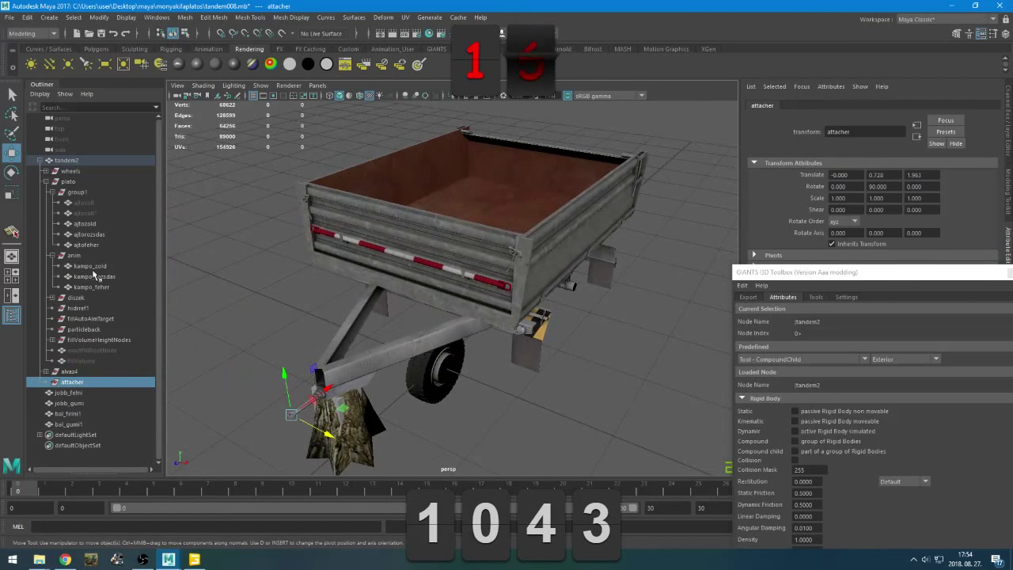
Inspect the wheels group of tandem2 and fold its bal and jobb subgroups
left_click(57, 171)
left_click(45, 171, "shift")
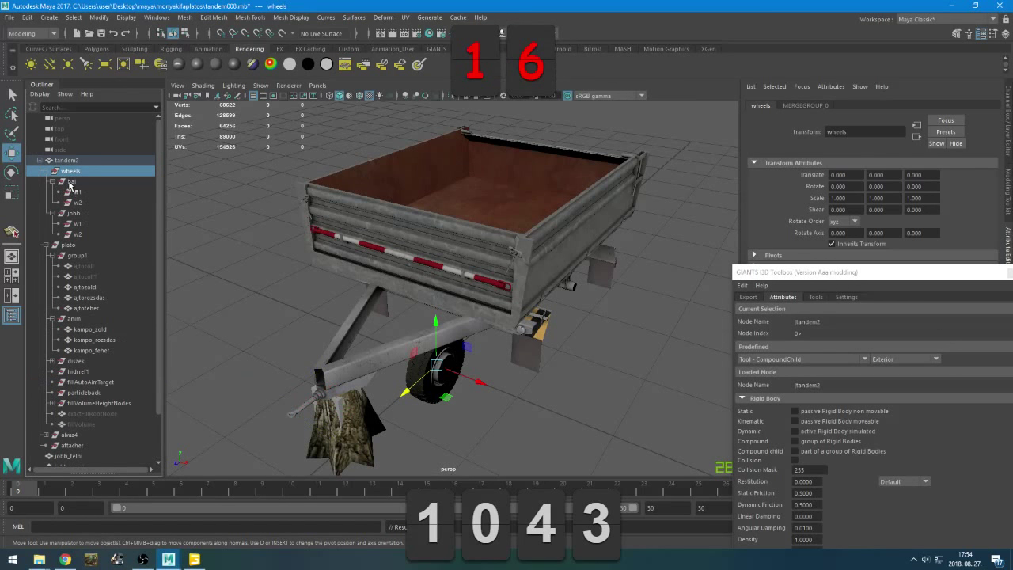
left_click(63, 181)
left_click(52, 181)
left_click(52, 192)
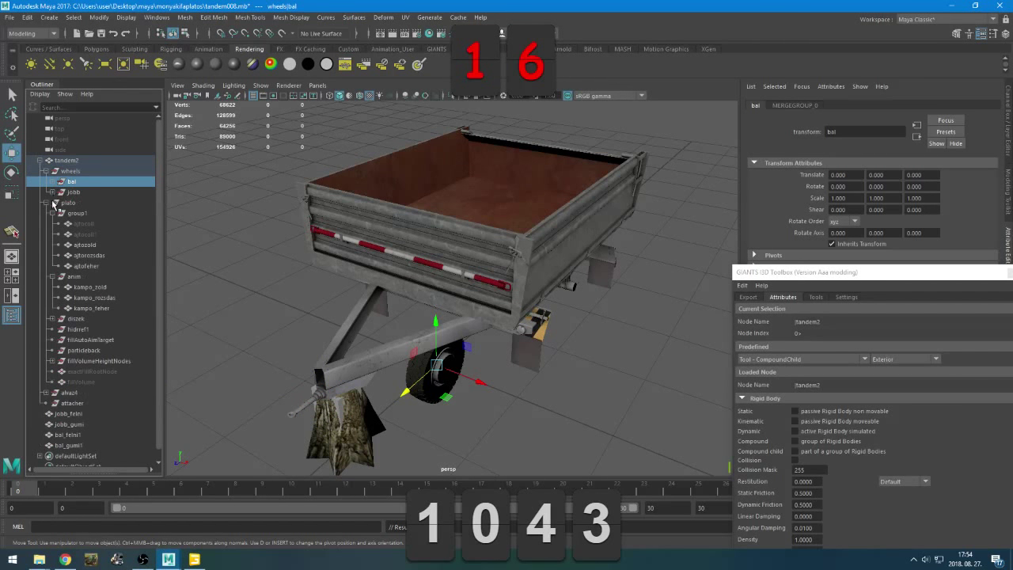
Check the ajtocoll, ajtocoll1 and ajtofeher nodes of the tailgate group, showing their transform channels
left_click(85, 235)
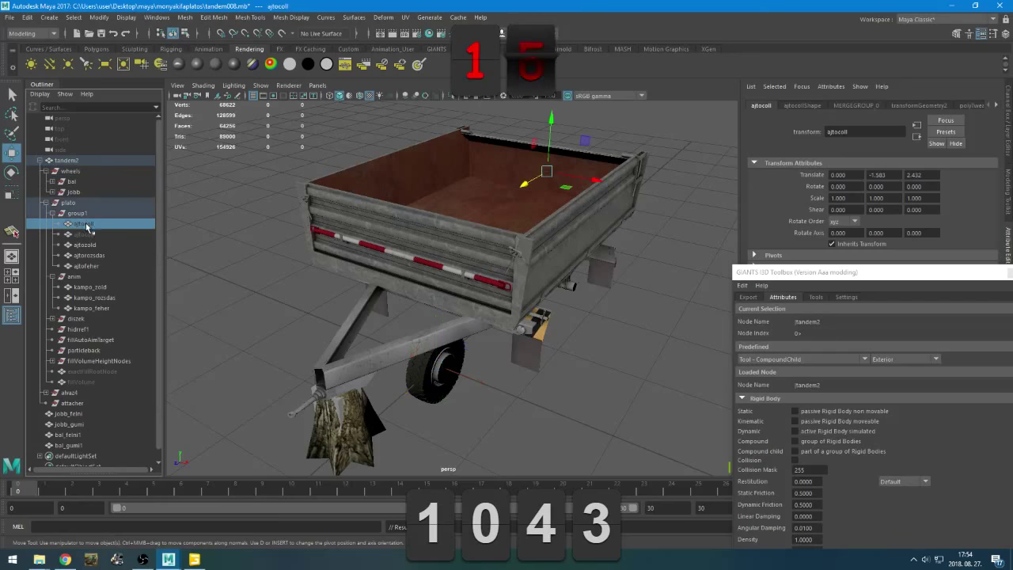
left_click(85, 224)
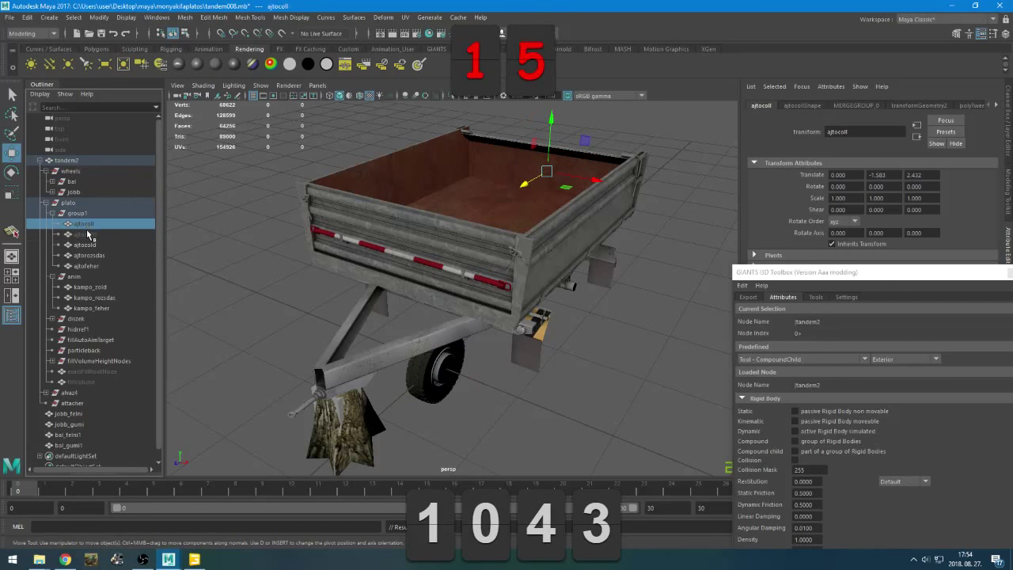
left_click(87, 233)
left_click(86, 275)
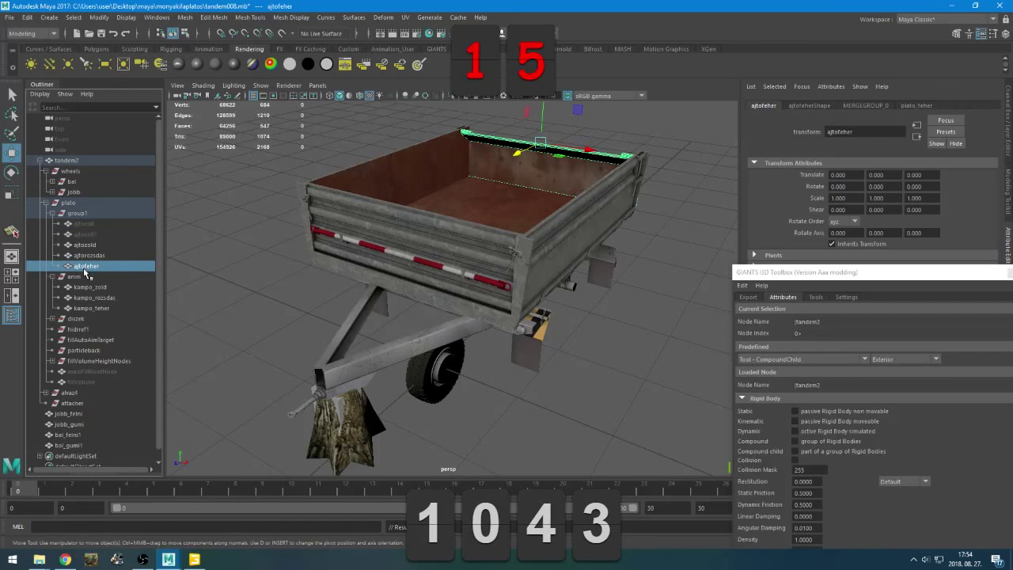
left_click(87, 224)
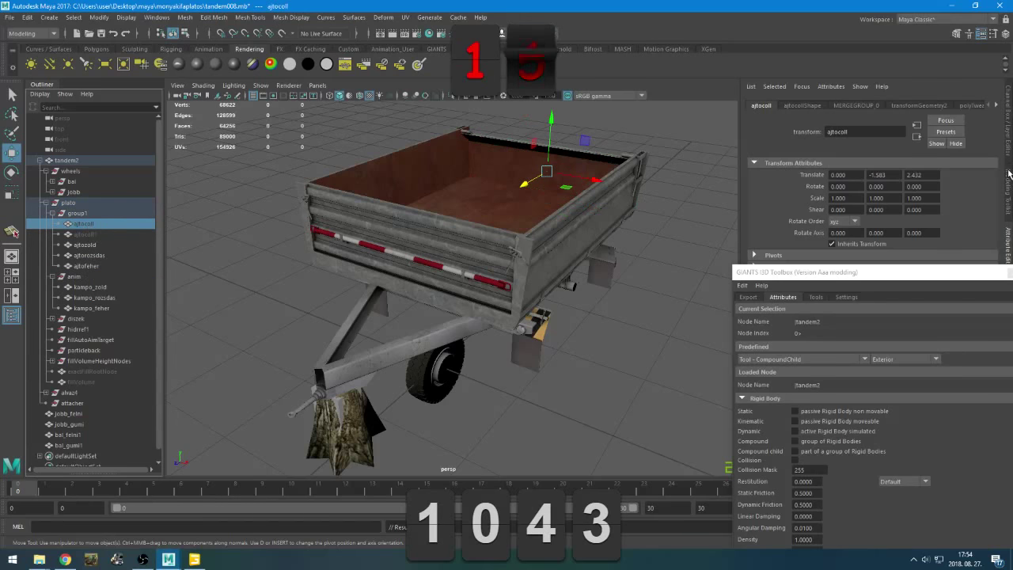
key("ctrl+a")
left_click(87, 234)
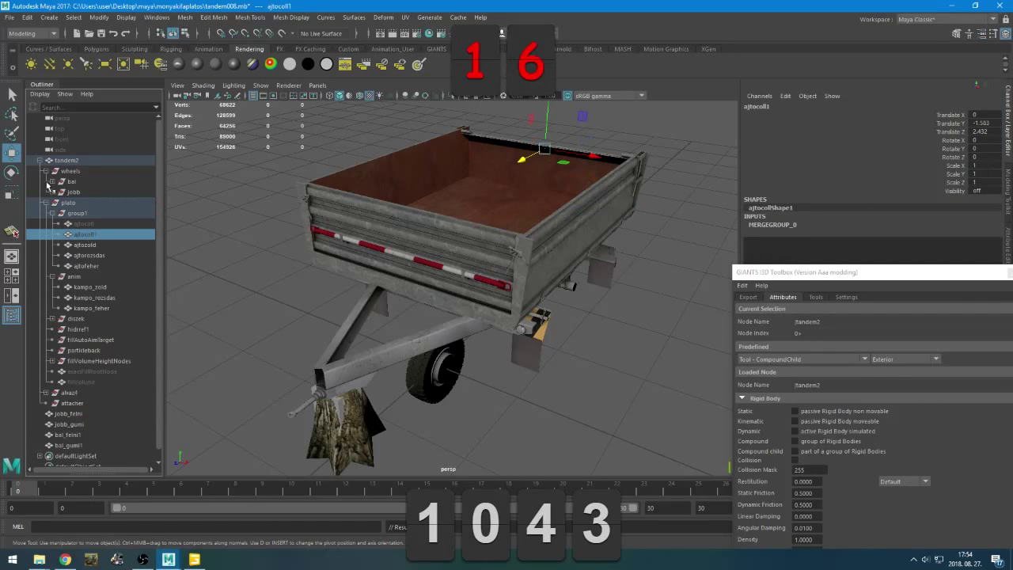
Check the transform channels of w1 and w2 in the bal wheel group and of the jobb group
left_click(53, 181)
left_click(74, 192)
left_click(78, 204)
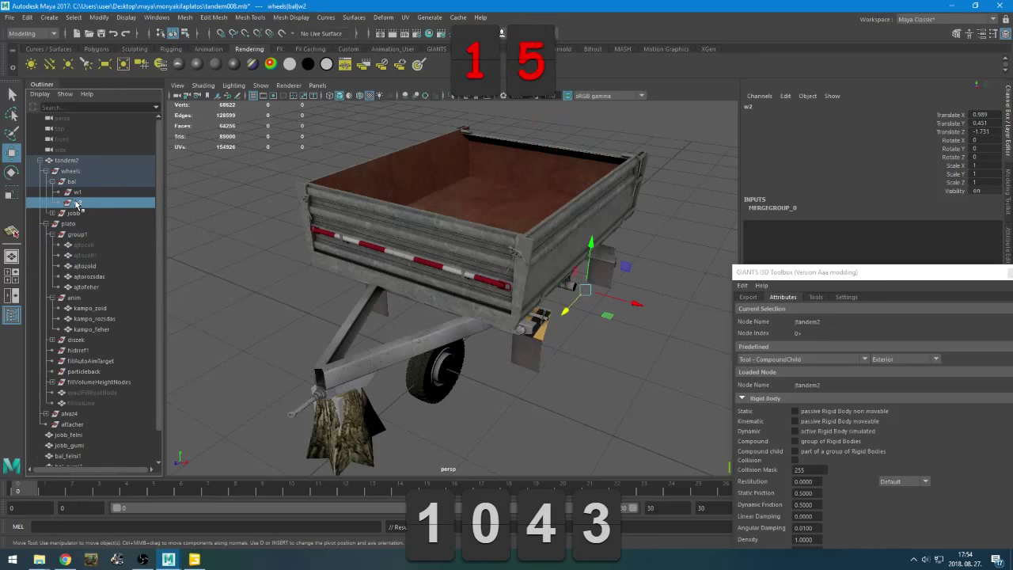
left_click(70, 214)
scroll(62, 236, "down", 2)
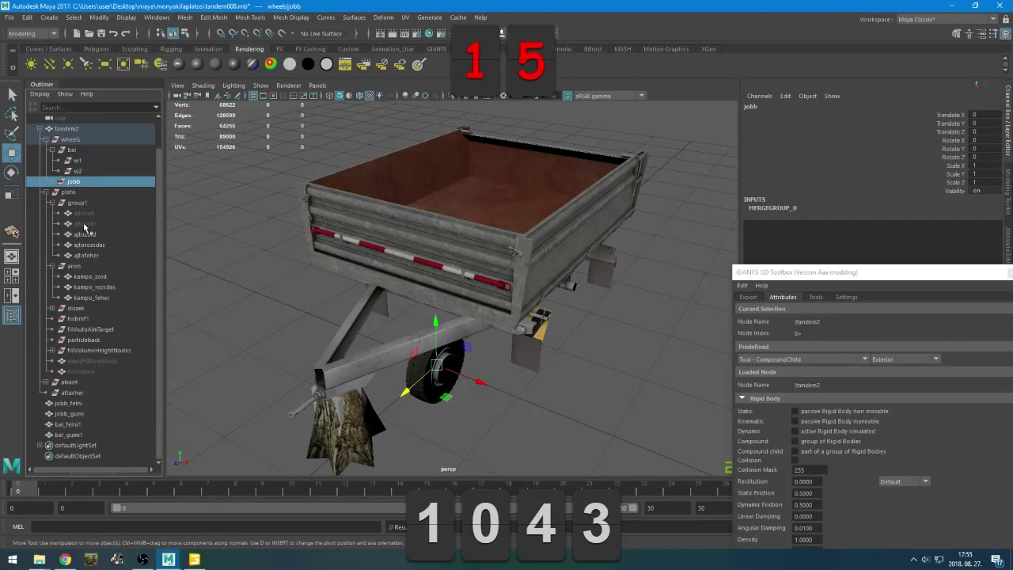
Rename the tailgate's group under plato to hatsoajto
left_click(83, 193)
left_click(83, 203)
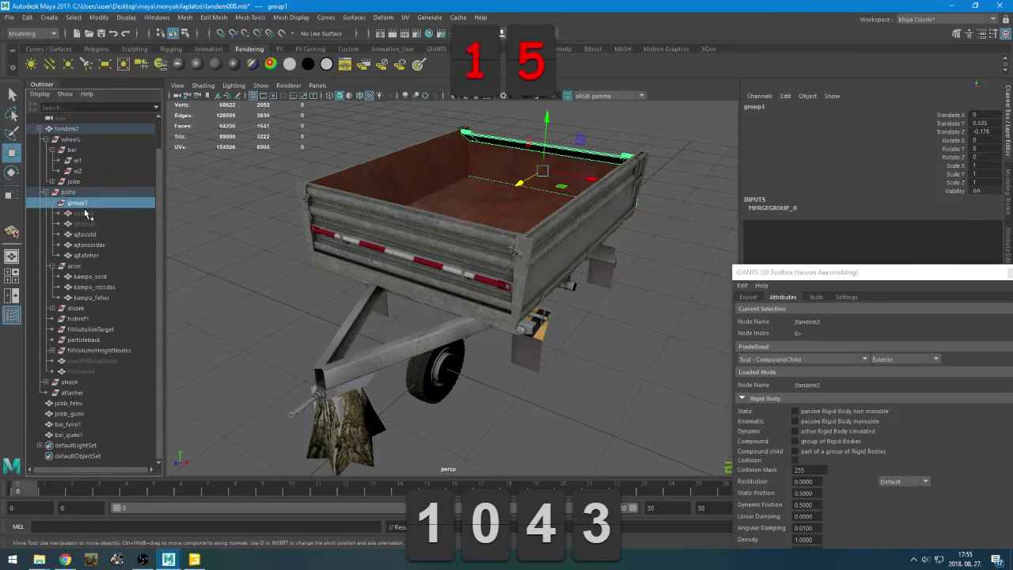
double_click(79, 203)
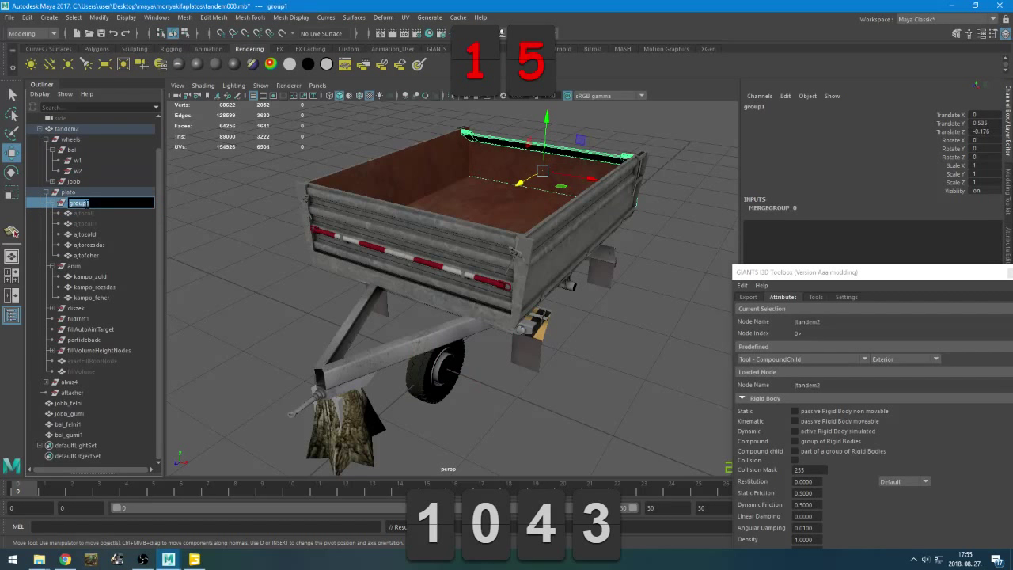
type("hatsoajto")
key("Return")
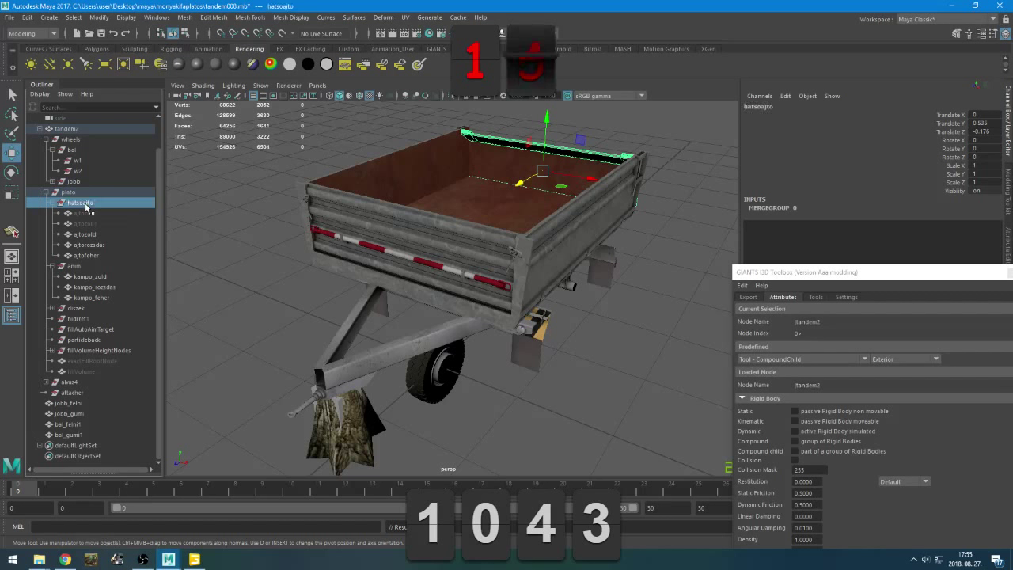
Group jobb_felni, jobb_gumi, bal_felni1 and bal_gumi1 together and name the group wheels
scroll(471, 328, "down", 5)
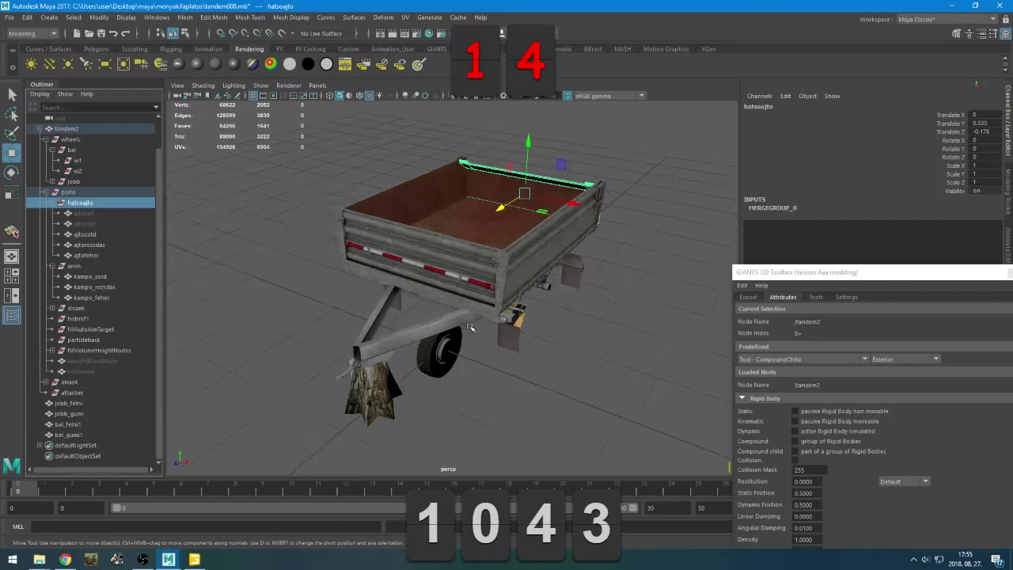
left_click_drag(470, 328, 375, 346, "alt")
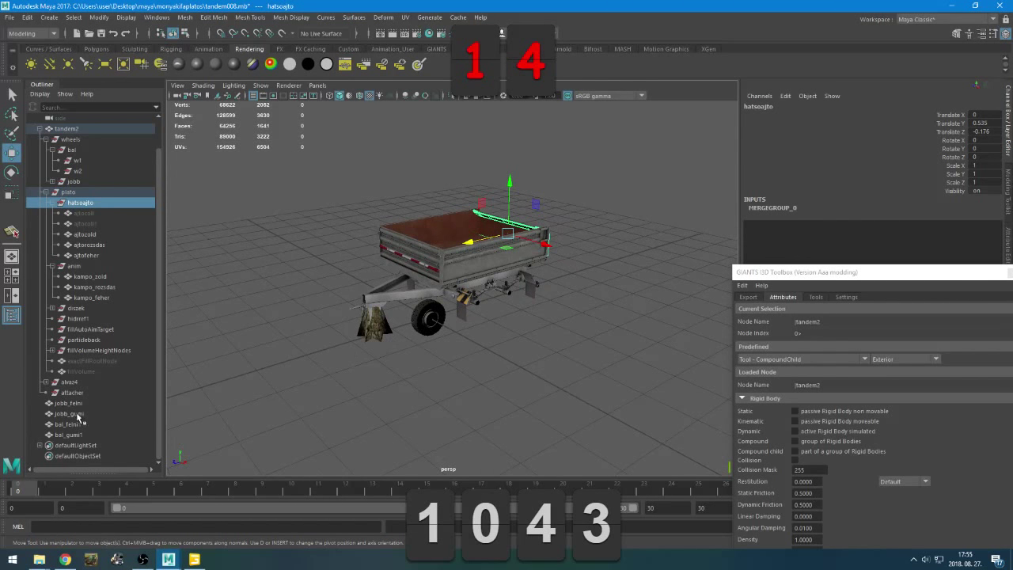
left_click_drag(70, 403, 83, 432)
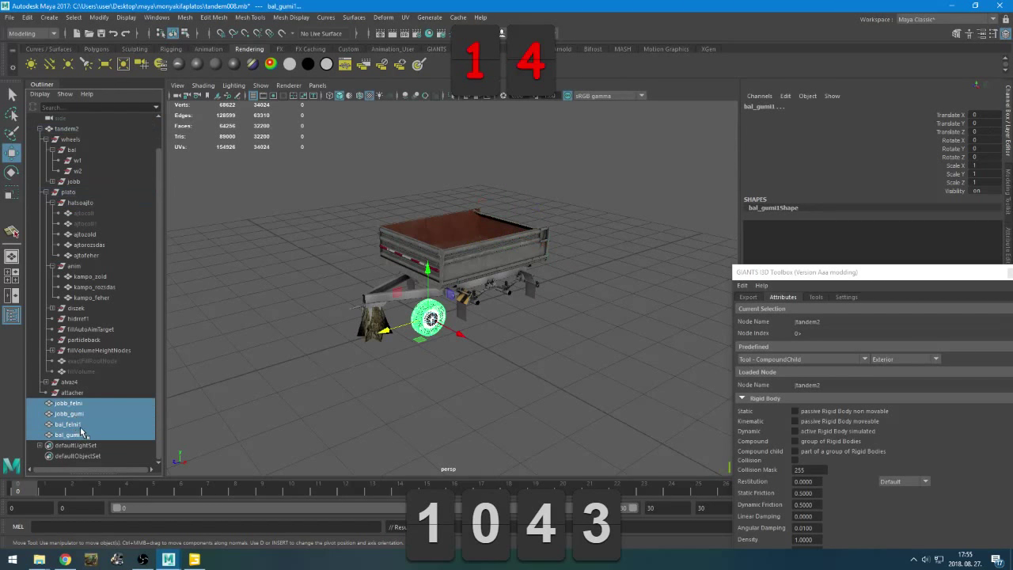
key("ctrl+g")
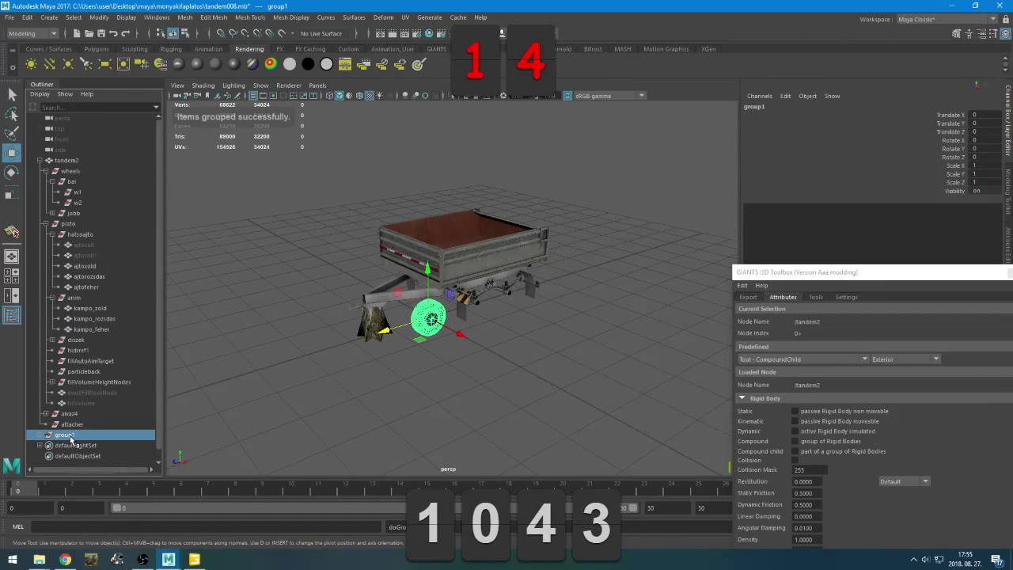
double_click(86, 436)
type("w")
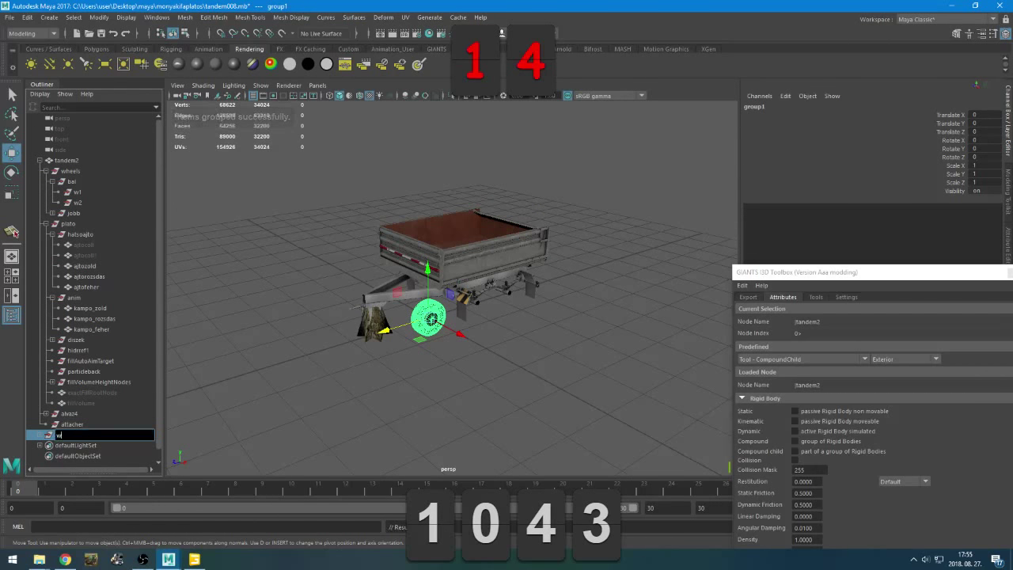
type("heels")
key("Return")
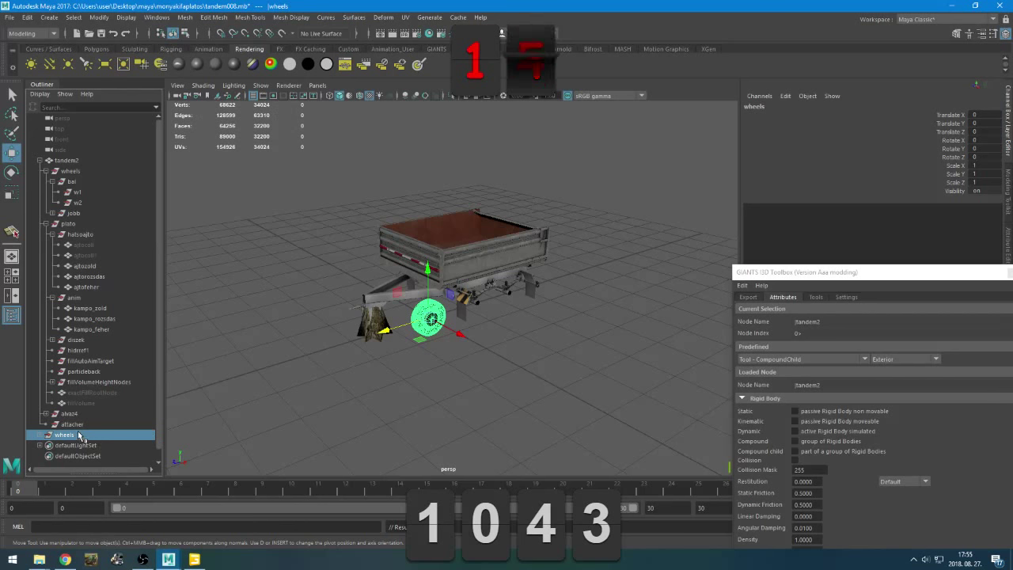
Select the new wheels group with its four meshes and choose the Exterior attribute preset in the GIANTS I3D Toolbox
left_click(38, 434)
scroll(139, 421, "down", 2)
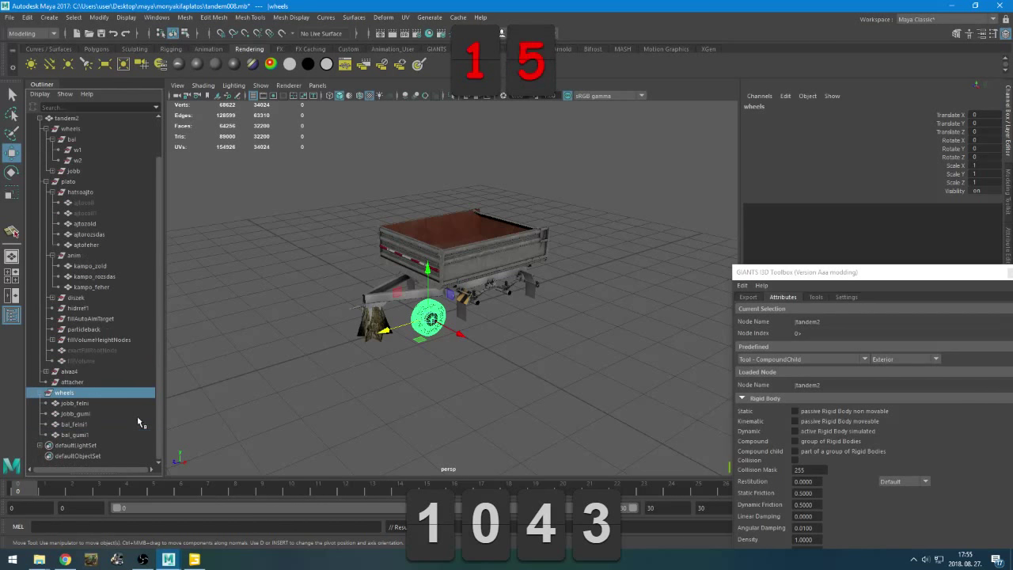
left_click_drag(86, 403, 87, 434)
left_click(70, 393)
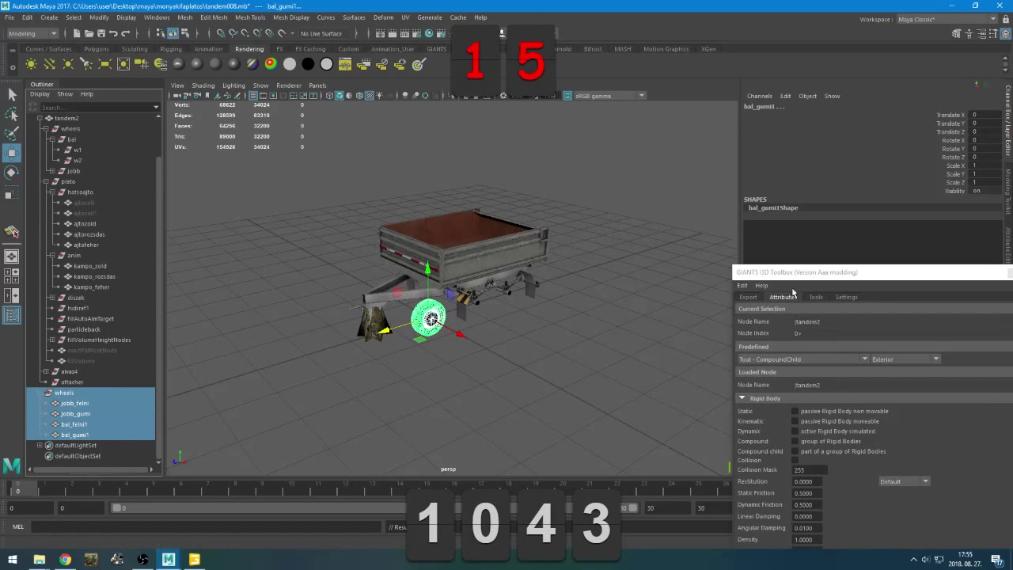
left_click_drag(802, 273, 798, 73)
left_click(885, 156)
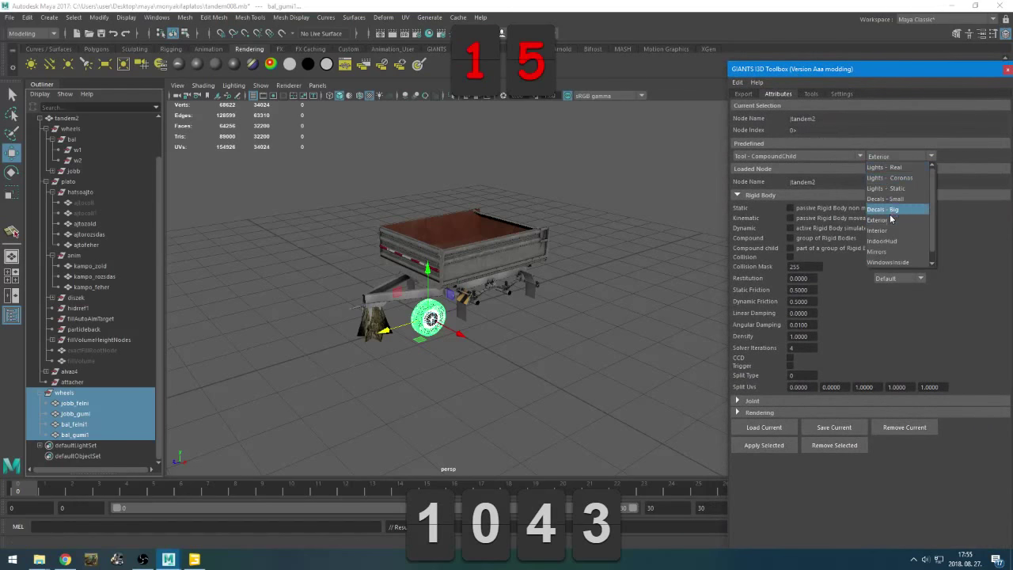
left_click(890, 221)
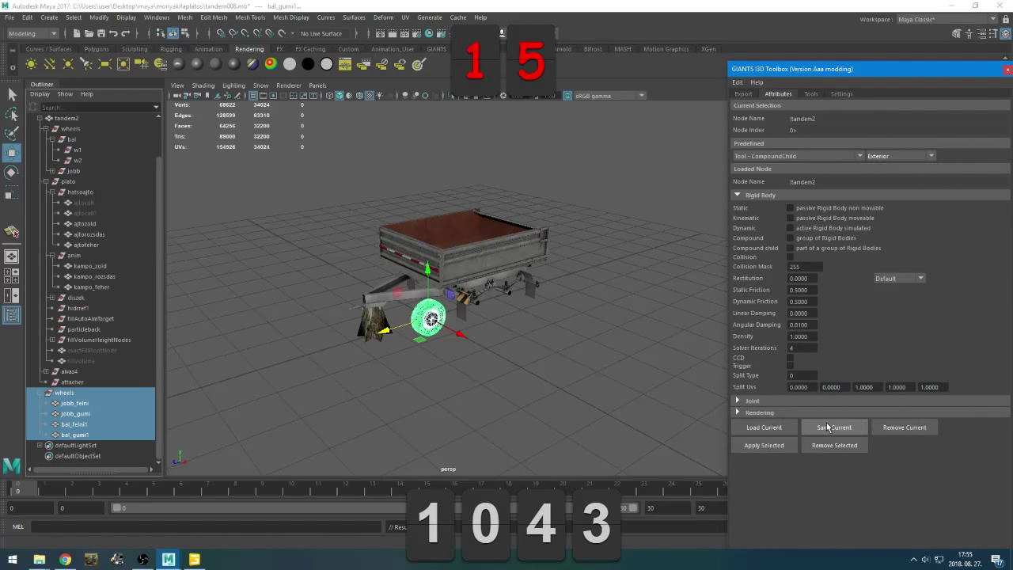
Set the I3D export file to tandem in the monyakifaplatos folder and try to preview the export
left_click(74, 120)
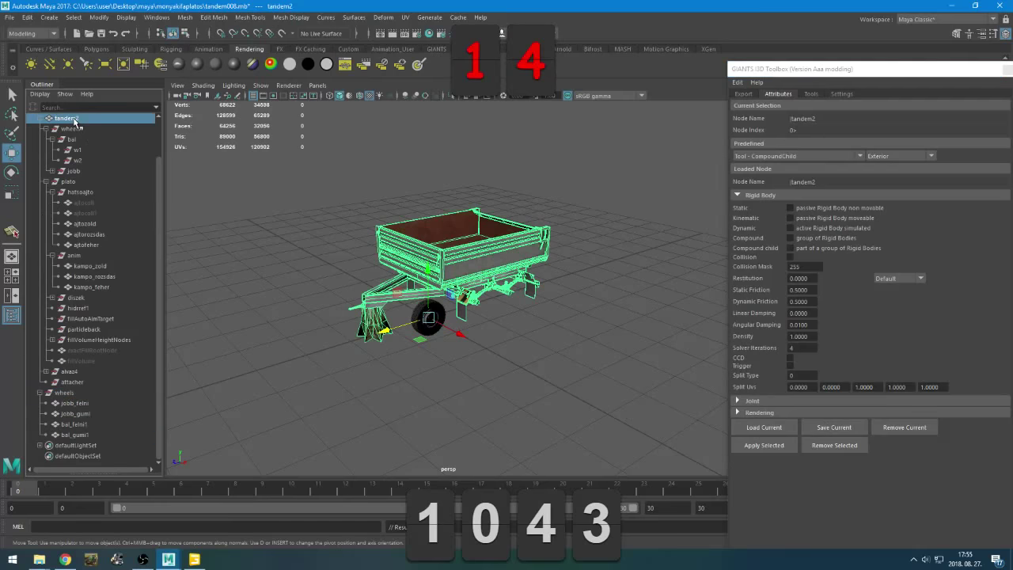
left_click(51, 171)
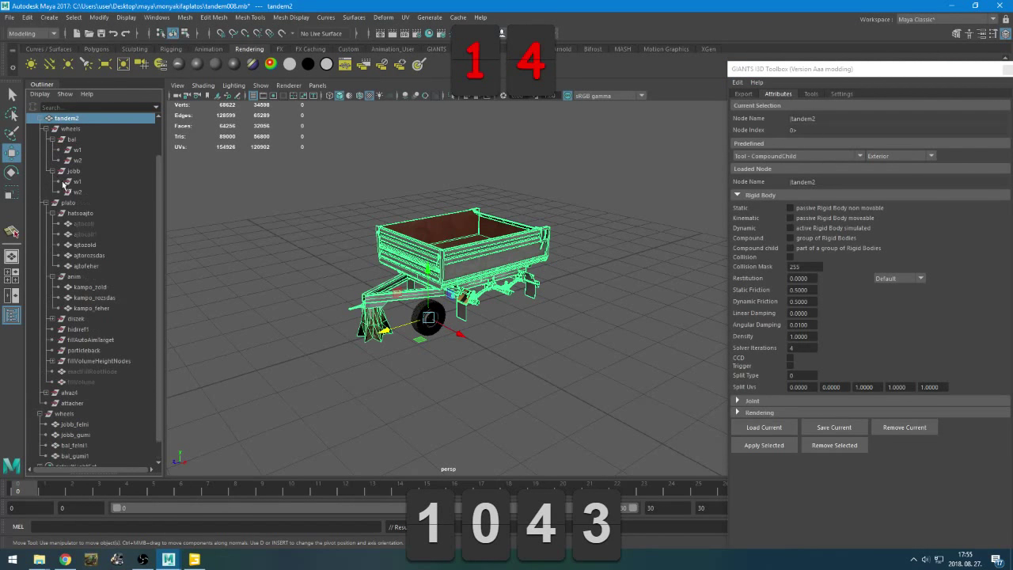
scroll(67, 238, "down", 1)
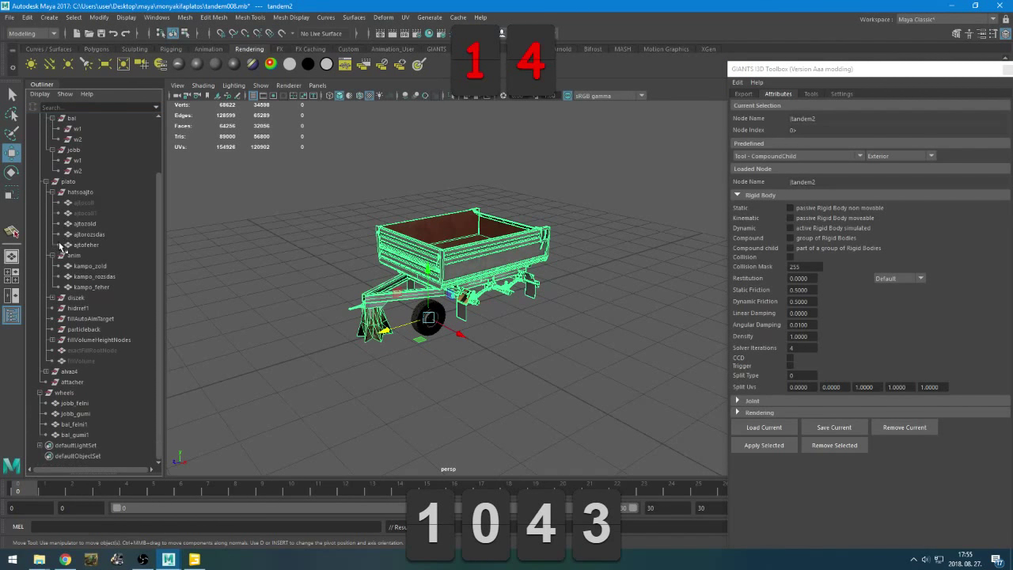
left_click(743, 93)
left_click(909, 353)
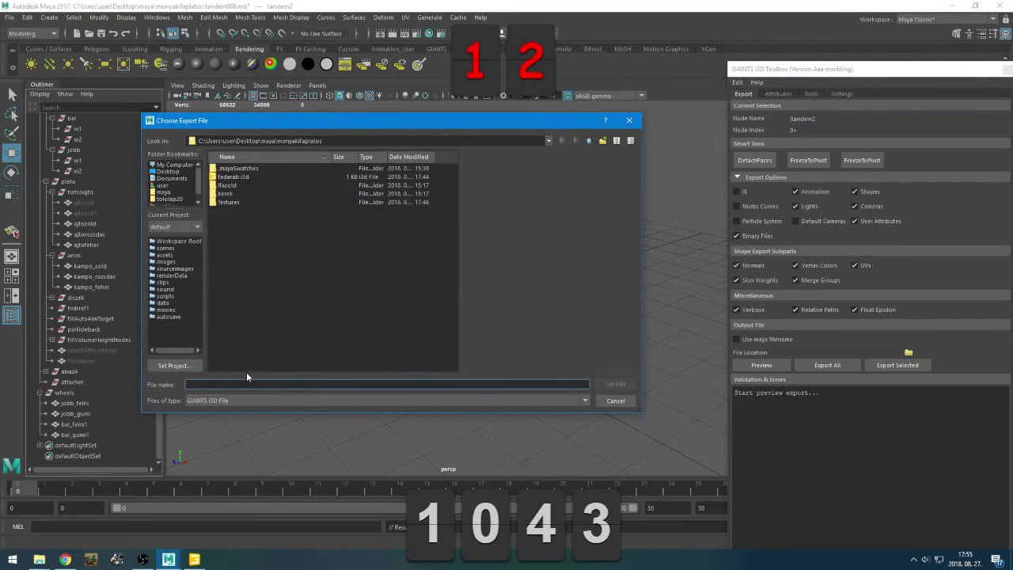
type("tandem")
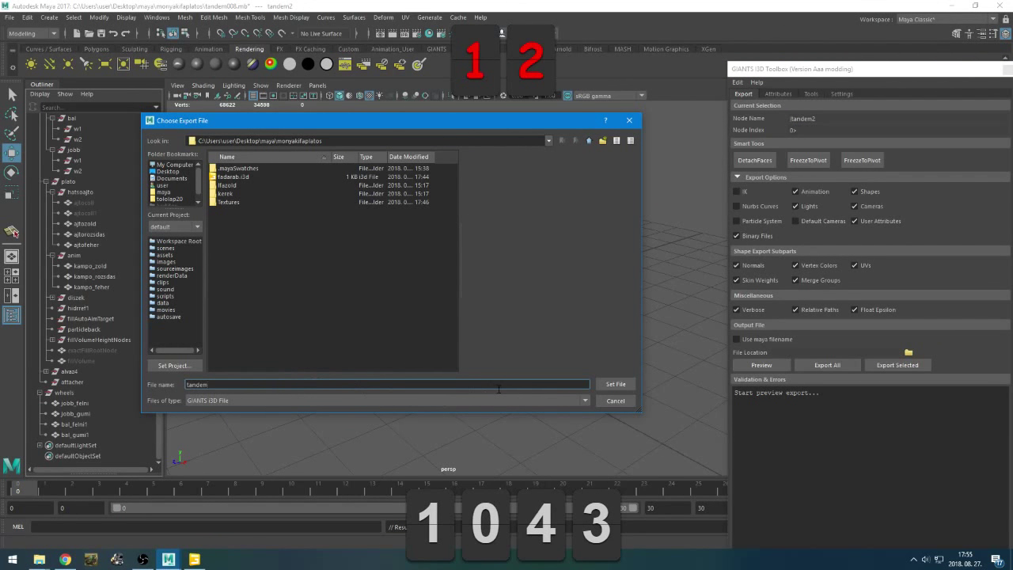
left_click(616, 385)
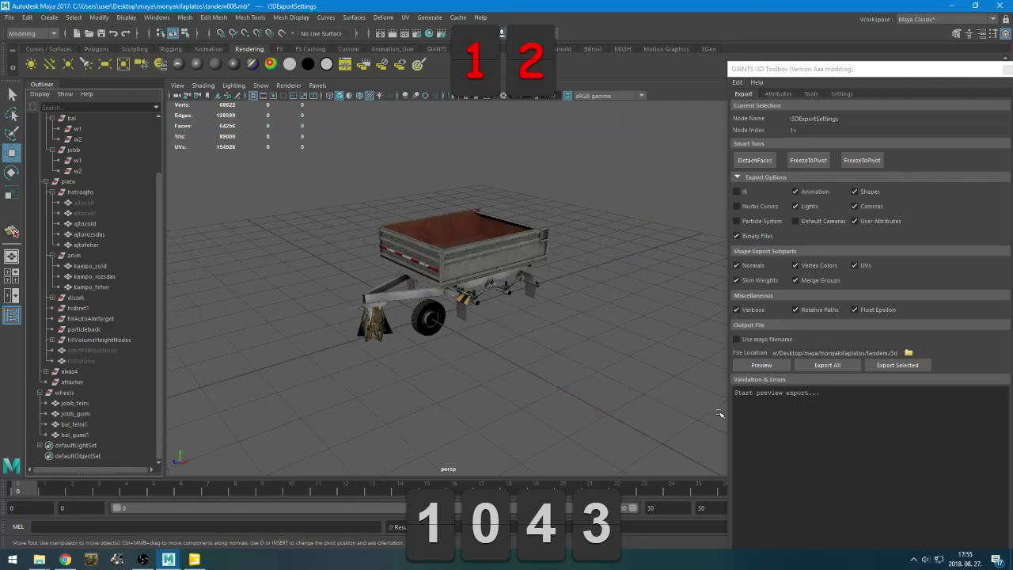
left_click(762, 365)
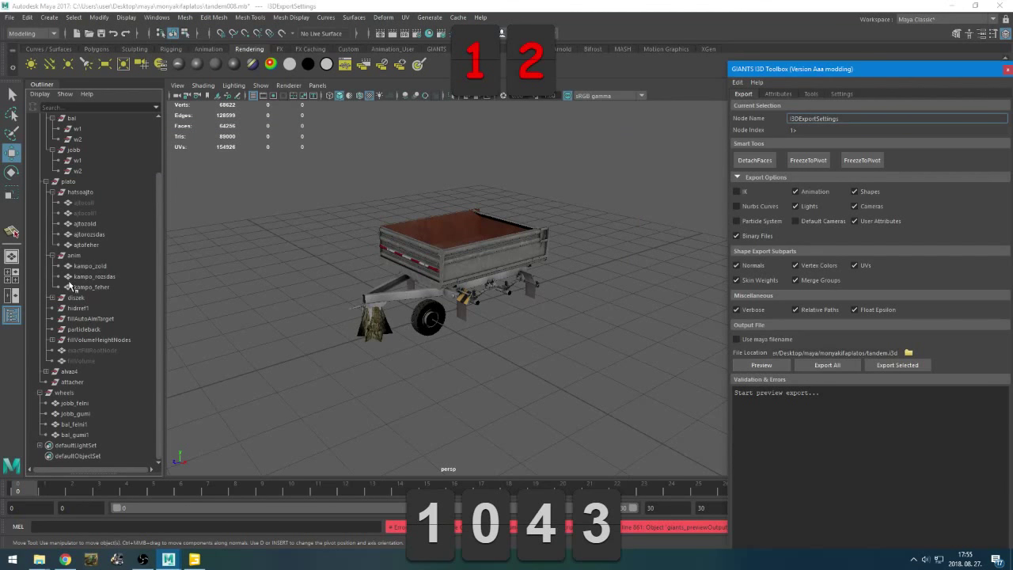
Expand the diszek, zold, fillVolumeHeightNodes and alvaz4 groups in the scene hierarchy so their child nodes can be selected
left_click(53, 298)
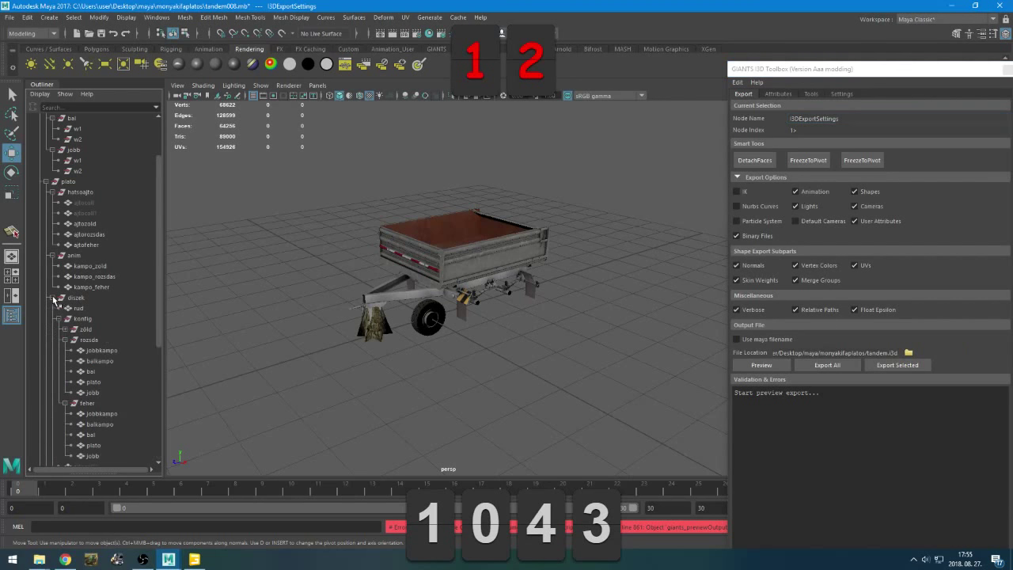
scroll(66, 309, "down", 5)
left_click(65, 160)
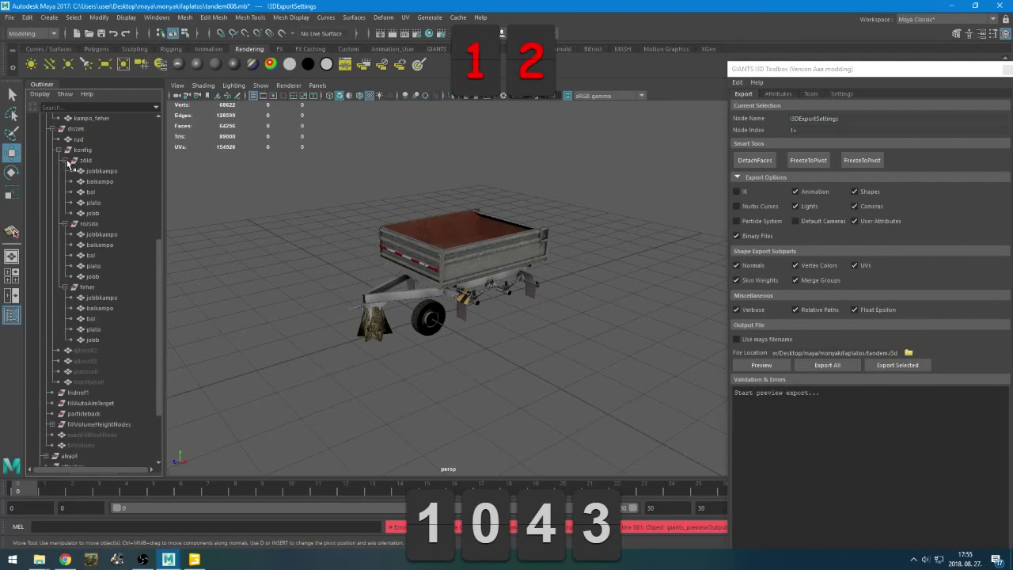
scroll(80, 277, "down", 3)
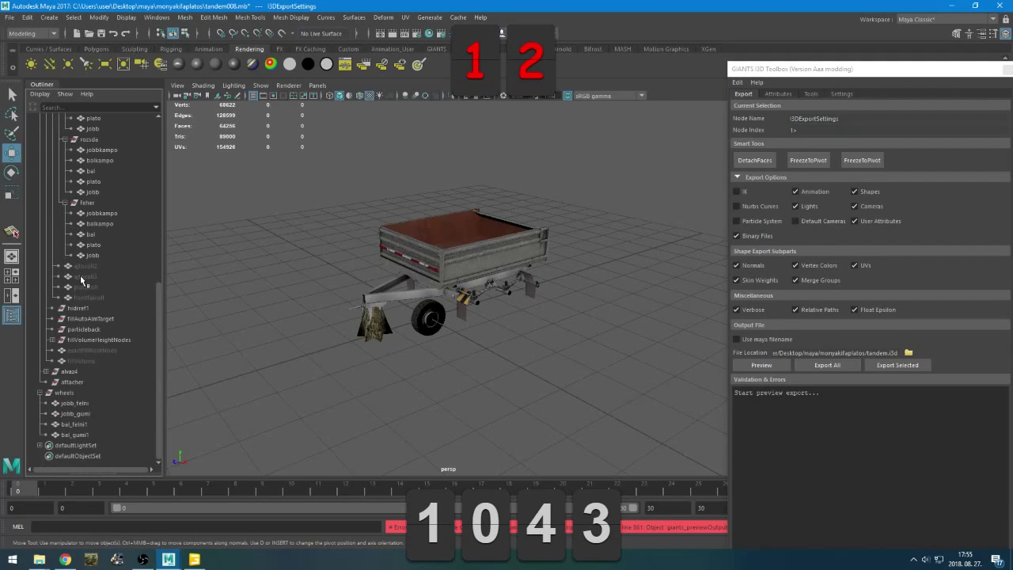
left_click(52, 340)
scroll(70, 340, "down", 3)
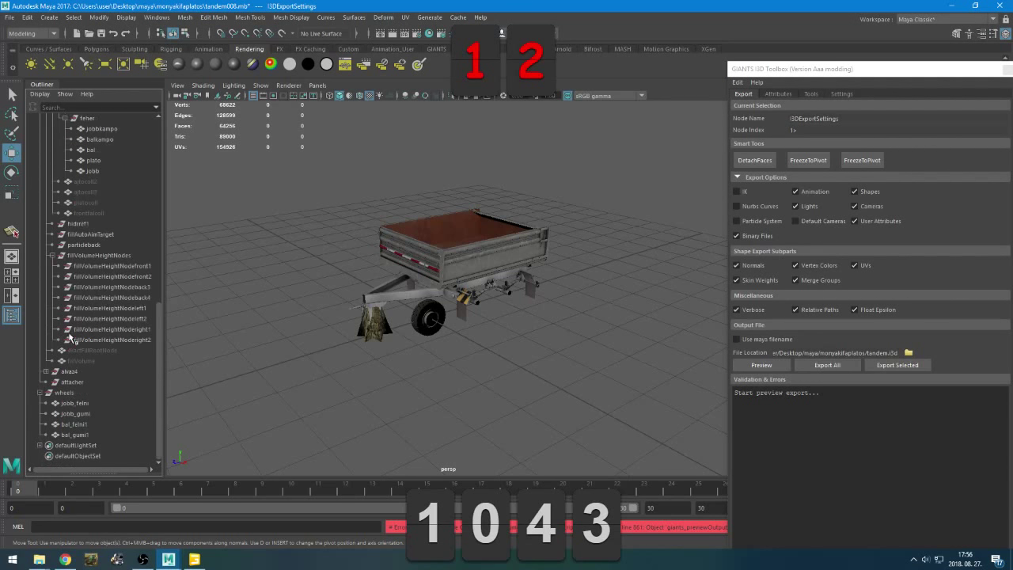
left_click(47, 372, "shift")
scroll(81, 363, "down", 10)
scroll(77, 298, "down", 1)
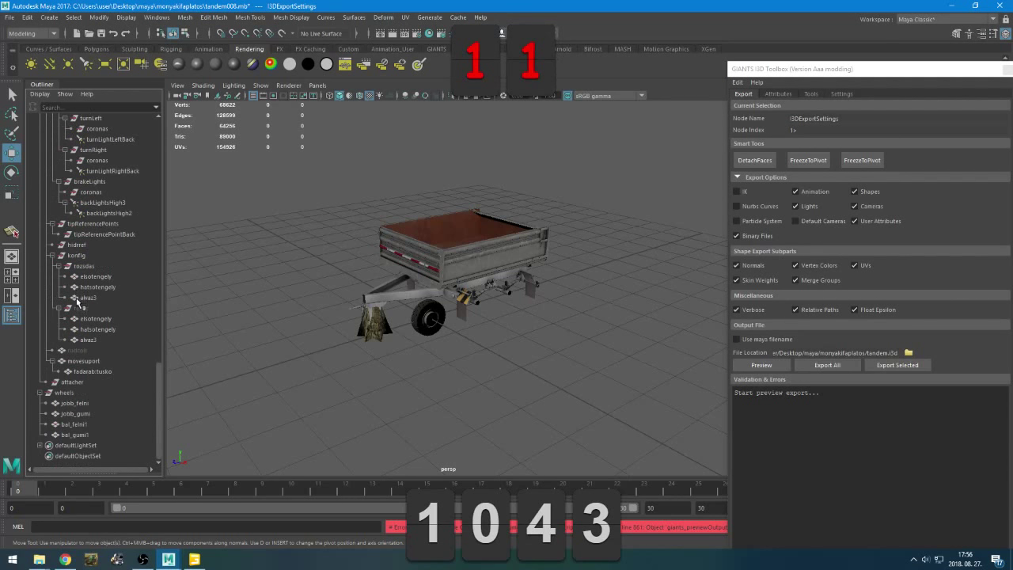
Select every node from tandem2 through bal_gumi1, try to export the selection to tandem.i3d, and look through the export log
left_click_drag(84, 440, 103, 164)
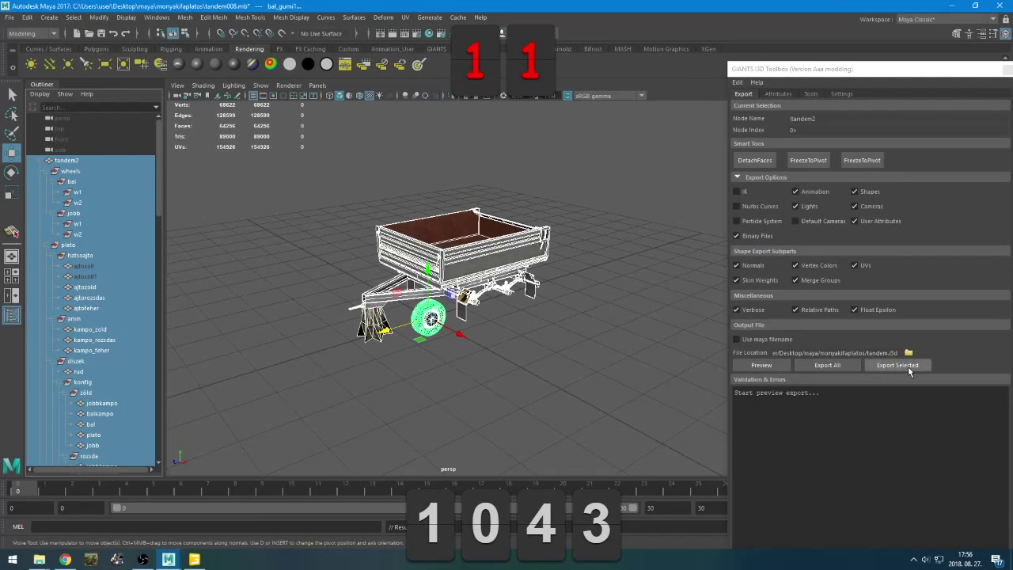
left_click(897, 365)
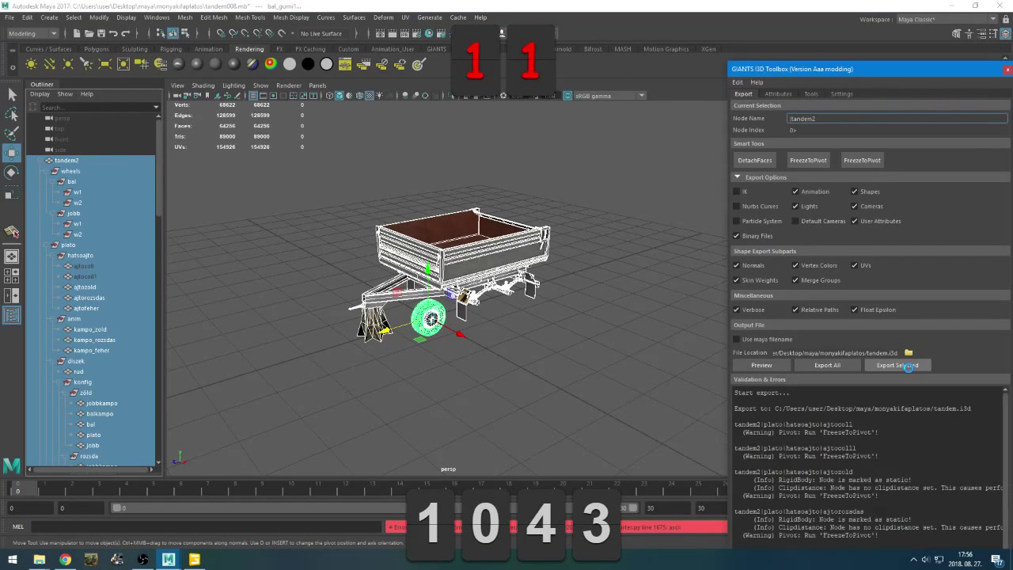
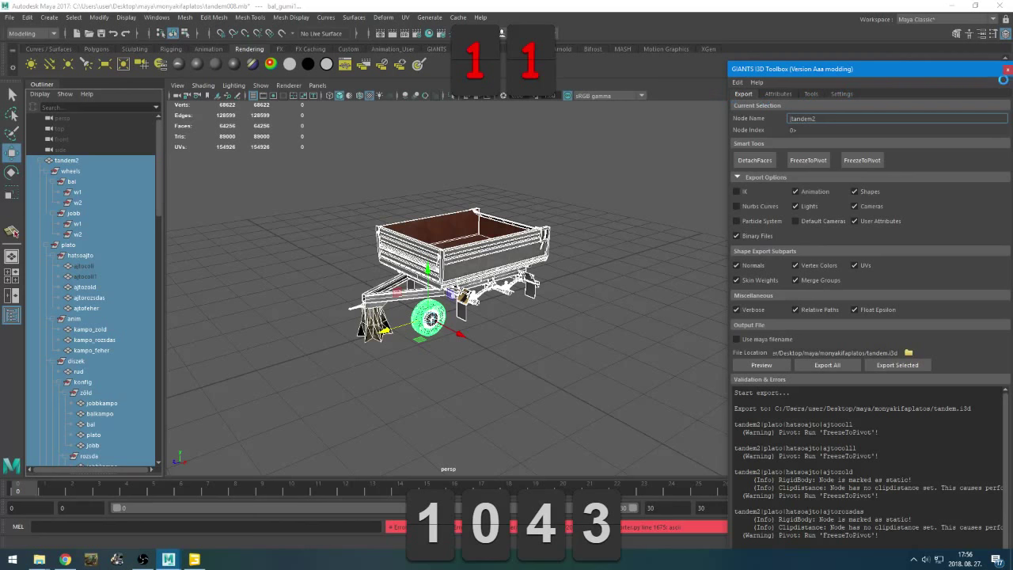
left_click_drag(969, 68, 649, 19)
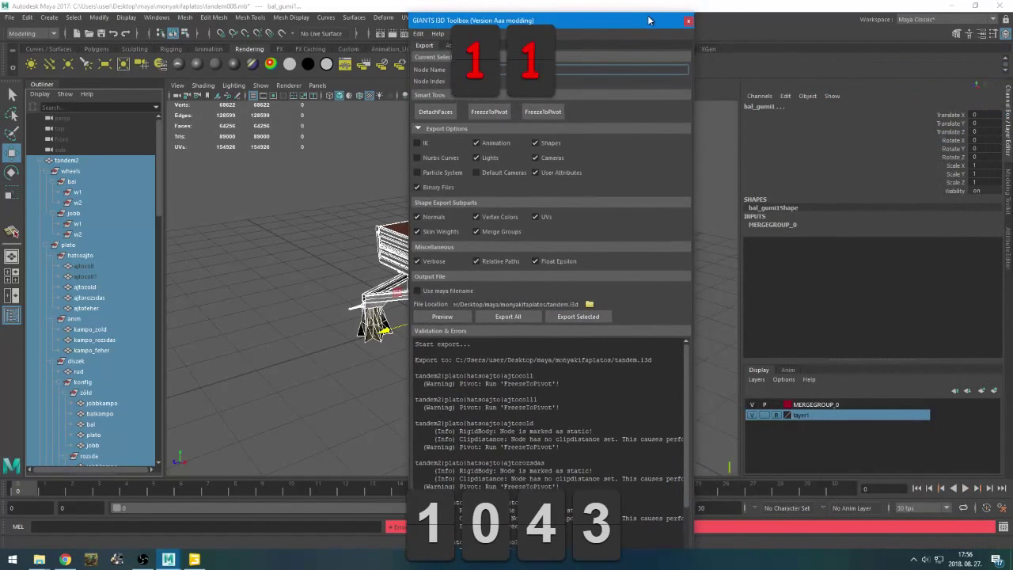
scroll(594, 411, "down", 4)
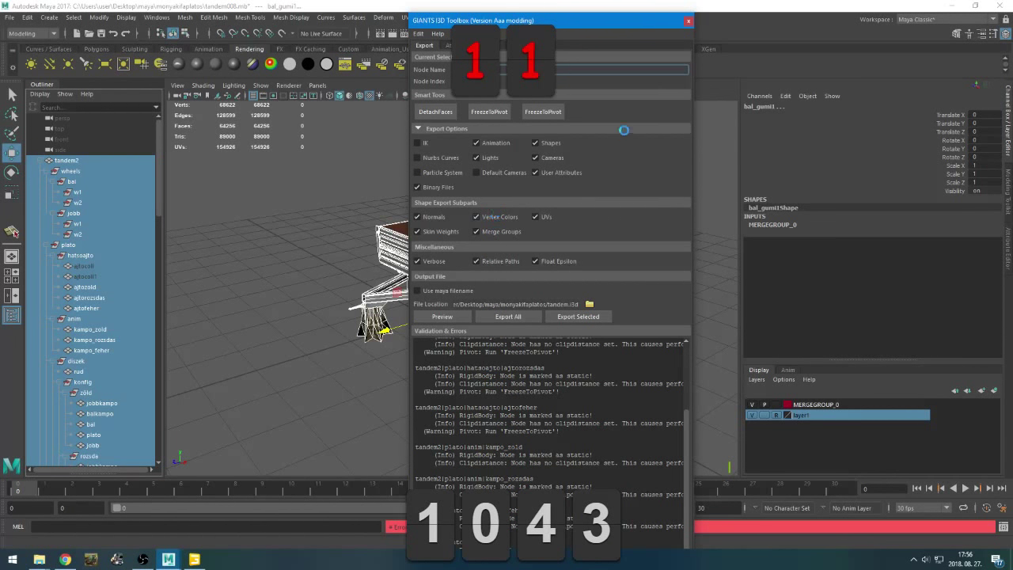
Save the scene as tandem009.mb and close the GIANTS I3D Toolbox
left_click(671, 24)
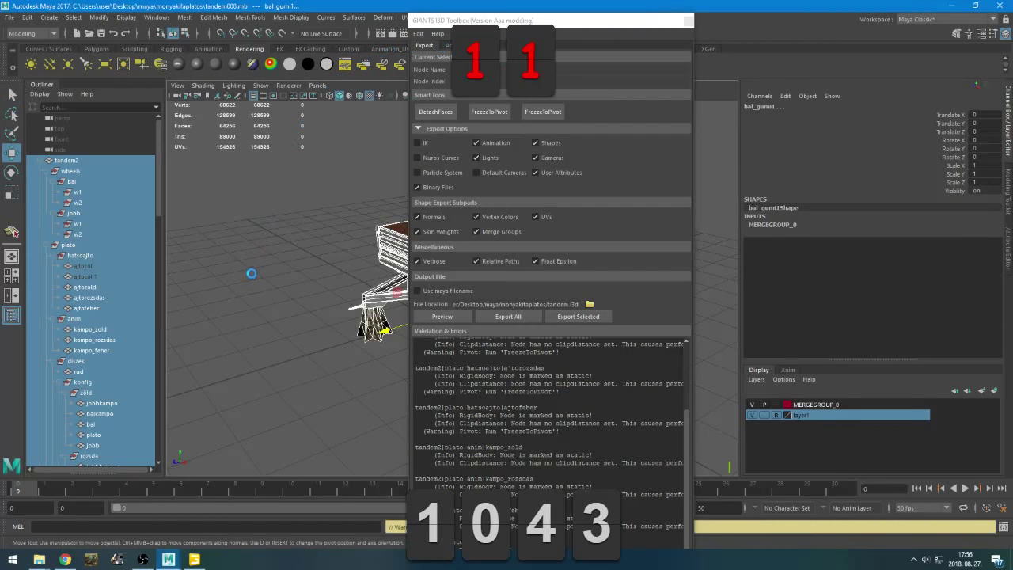
key("ctrl+shift+s")
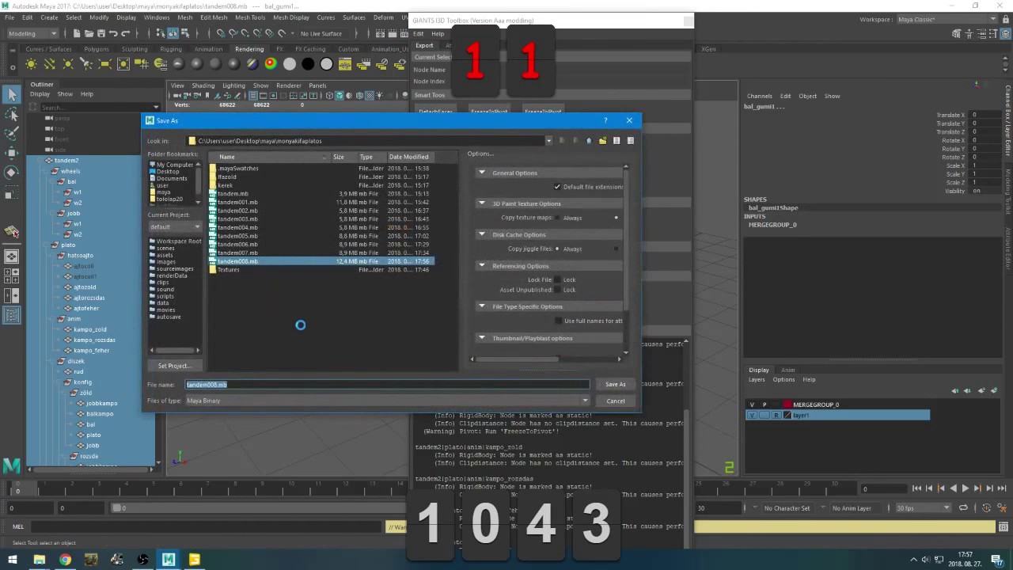
key("Left")
key("Left")
key("BackSpace")
type("9")
key("Return")
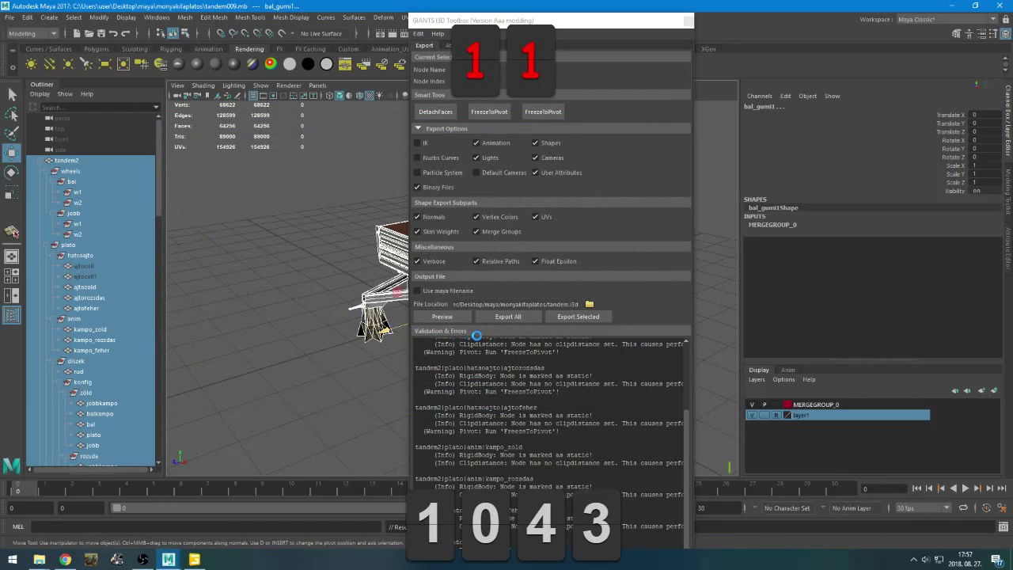
left_click(685, 23)
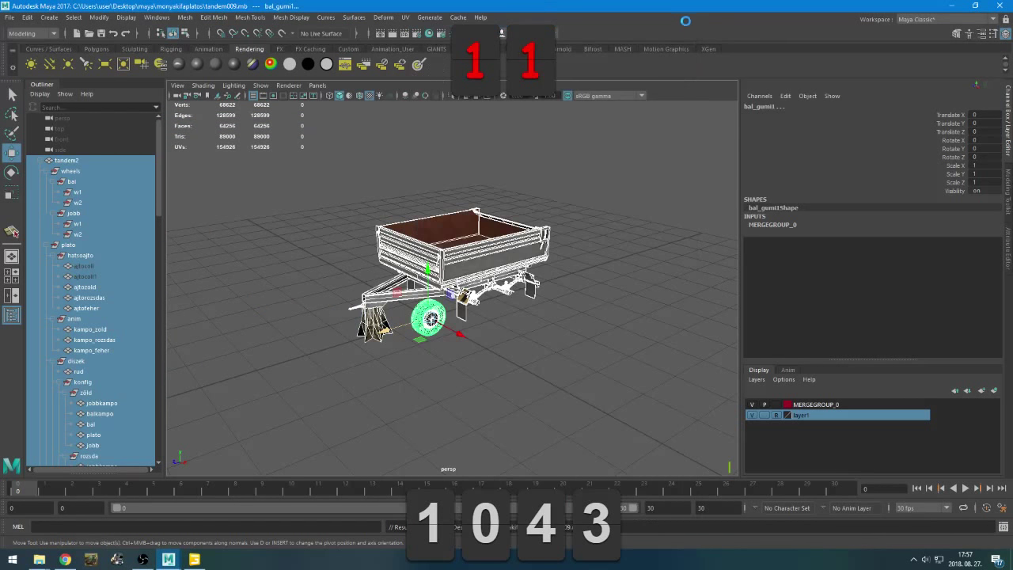
left_click(240, 349)
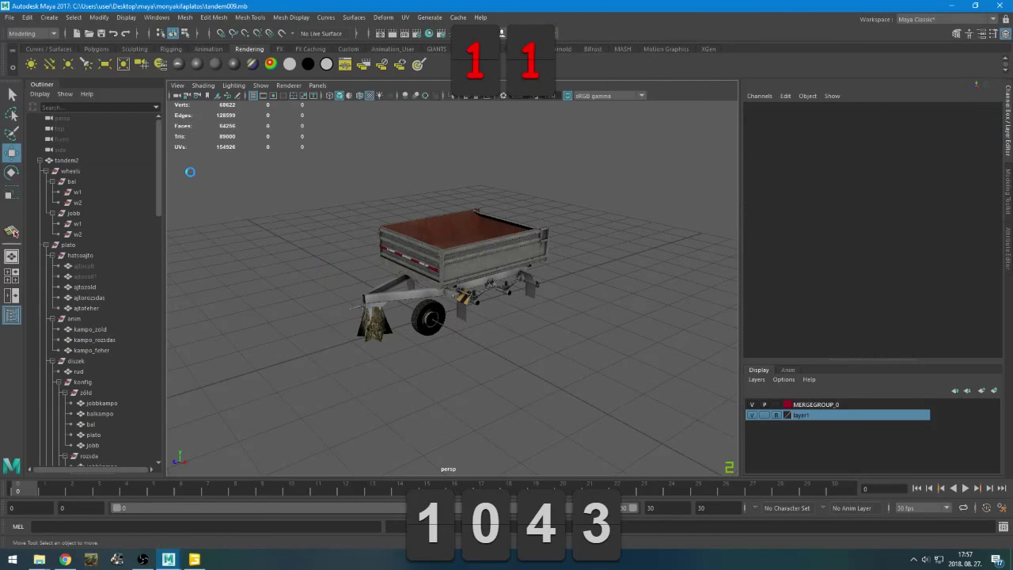
key("ctrl+z")
key("ctrl+z")
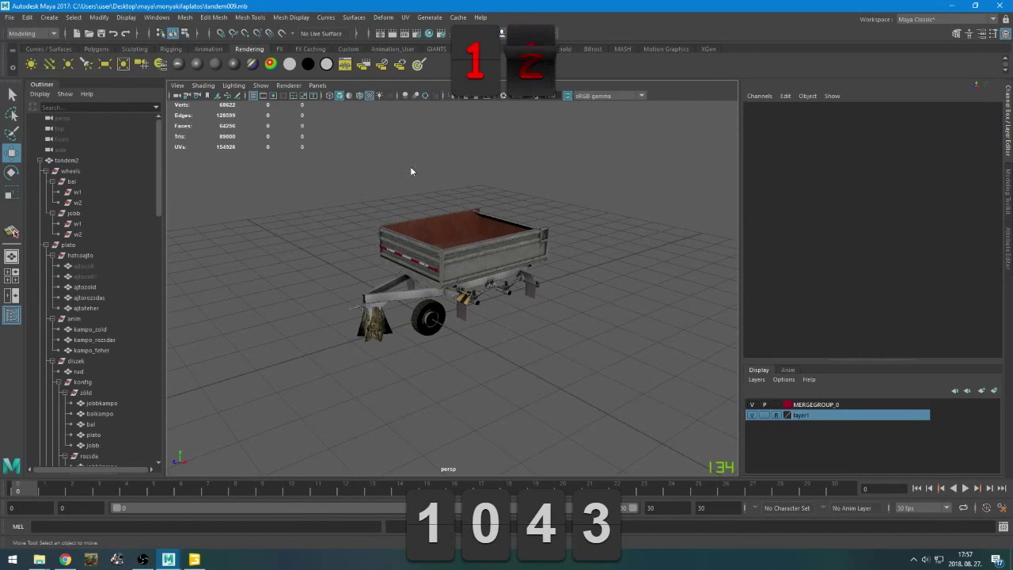
right_click_drag(410, 166, 411, 195)
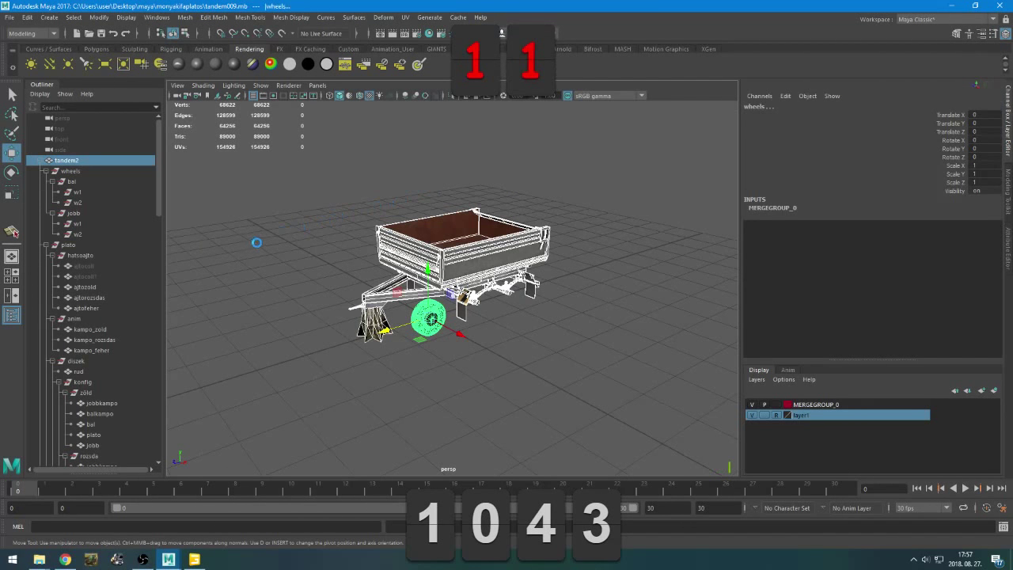
left_click(83, 161)
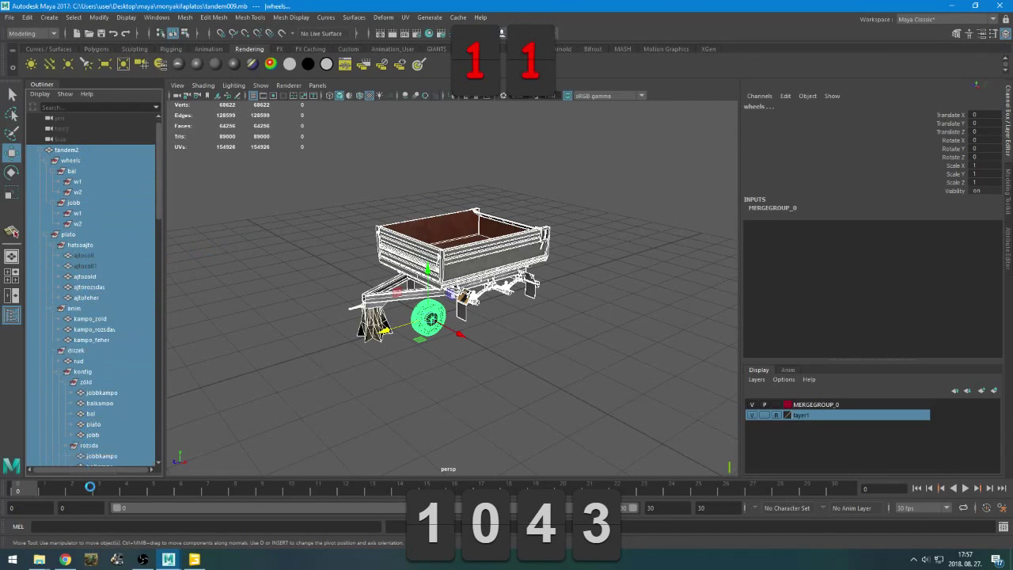
right_click(82, 163)
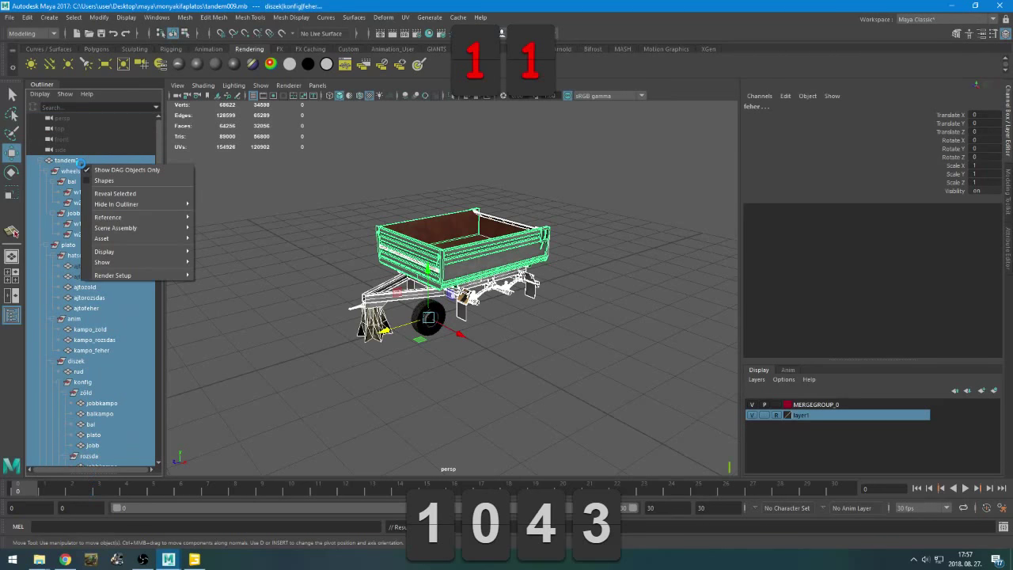
left_click(293, 186)
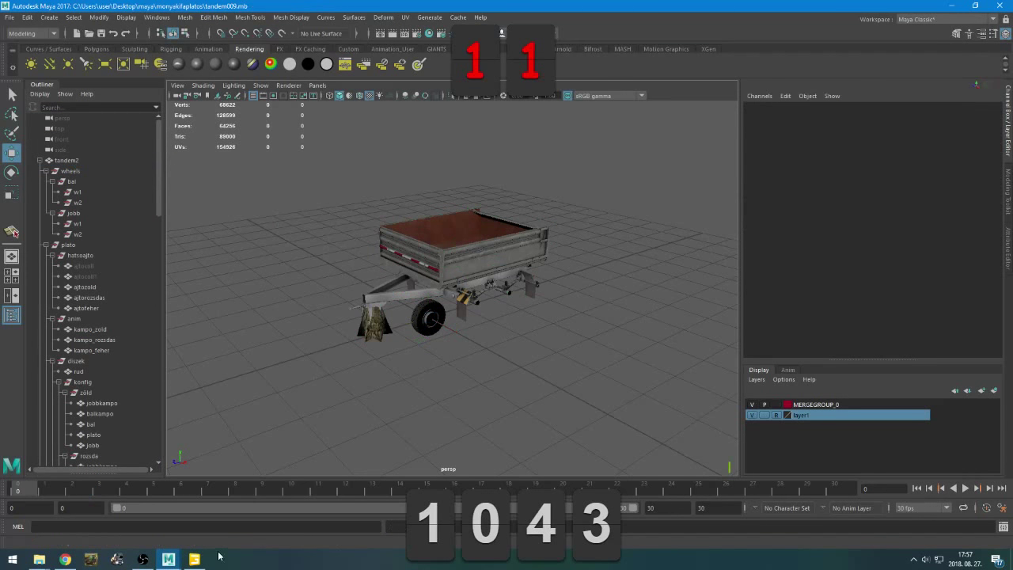
Look in the monyakifaplatos folder in File Explorer for the exported I3D file, and return to Maya
left_click(194, 560)
left_click(171, 562)
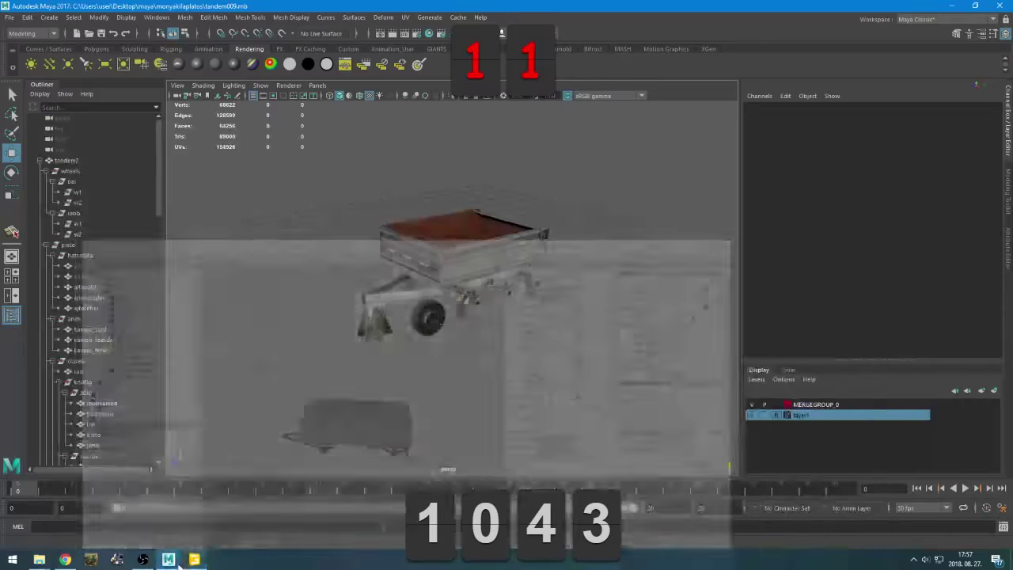
left_click(169, 541)
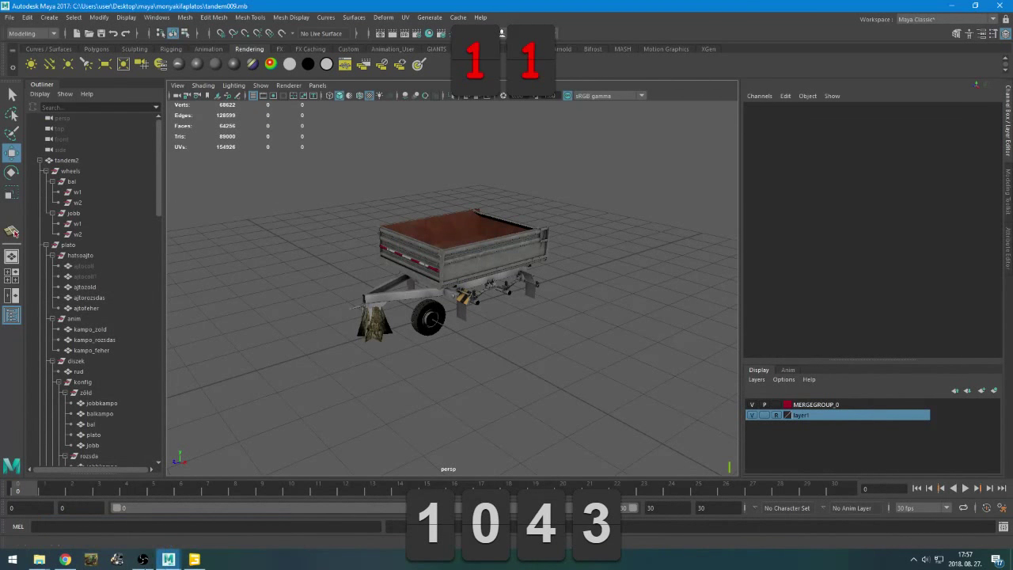
left_click(49, 565)
left_click(49, 544)
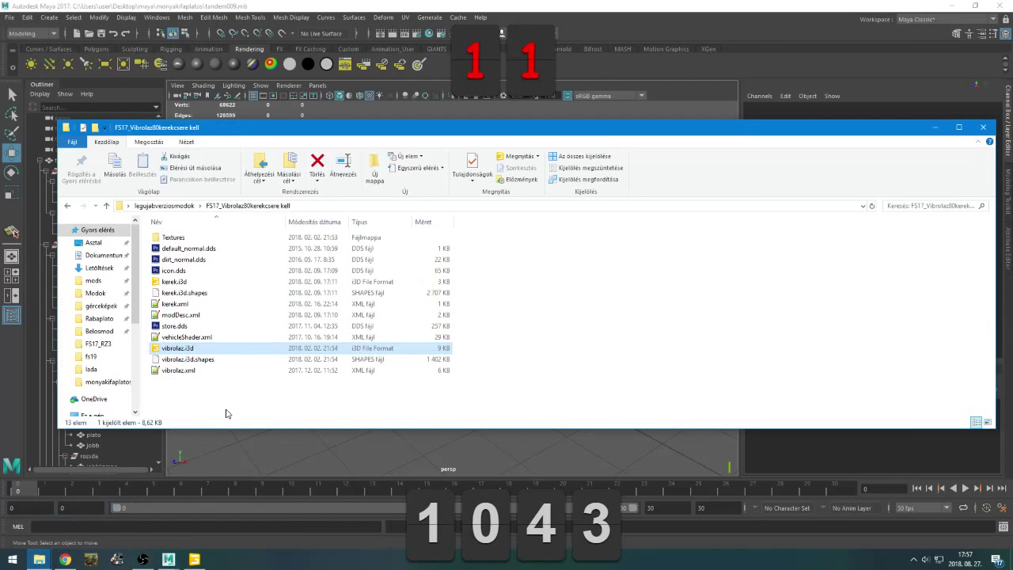
left_click(117, 383)
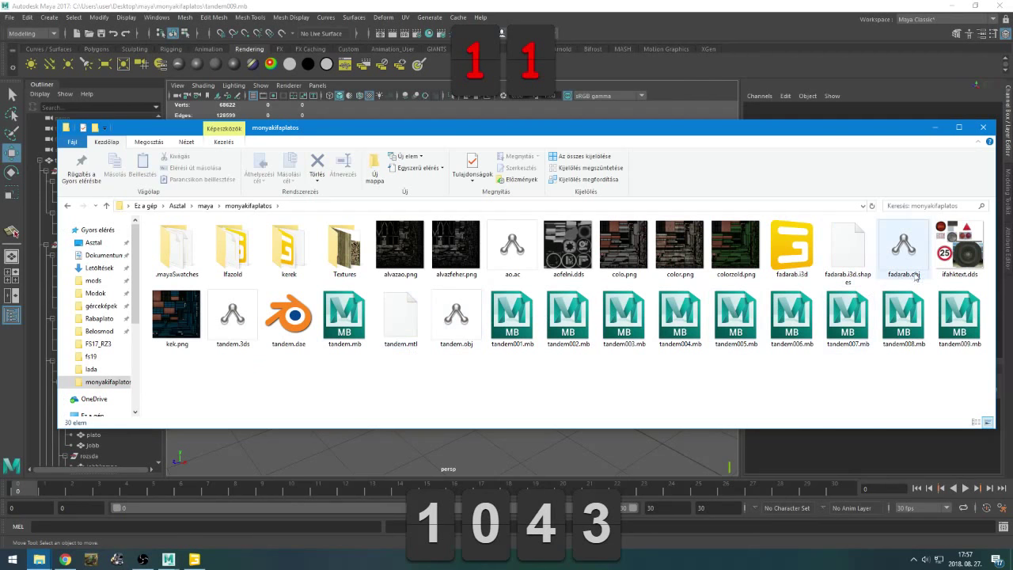
left_click(935, 128)
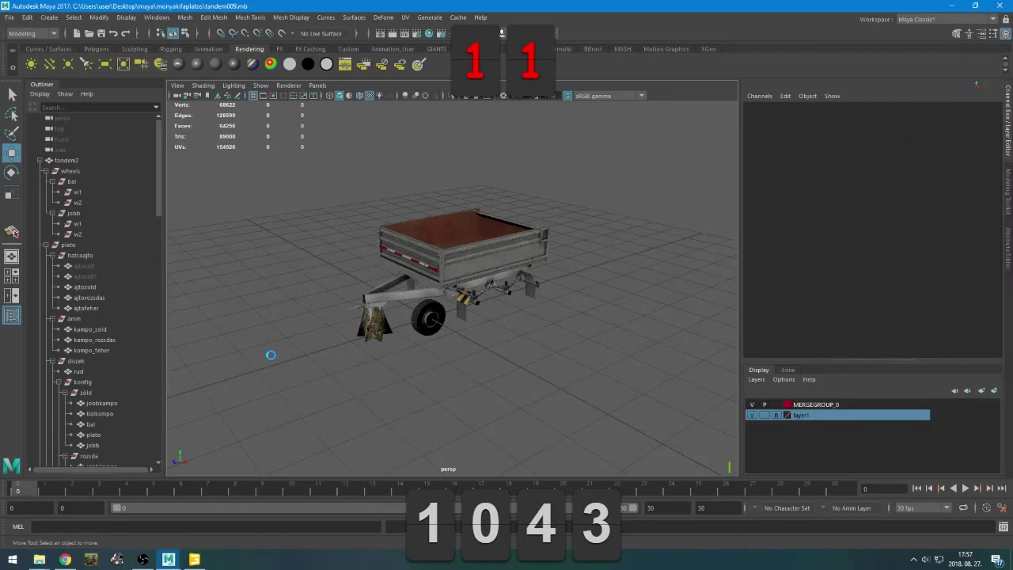
Select all nodes from tandem2 through bal_gumi1, reopen the GIANTS I3D Toolbox and run the export to C:/myExport.i3d
left_click_drag(67, 161, 63, 566)
left_click_drag(65, 475, 76, 435)
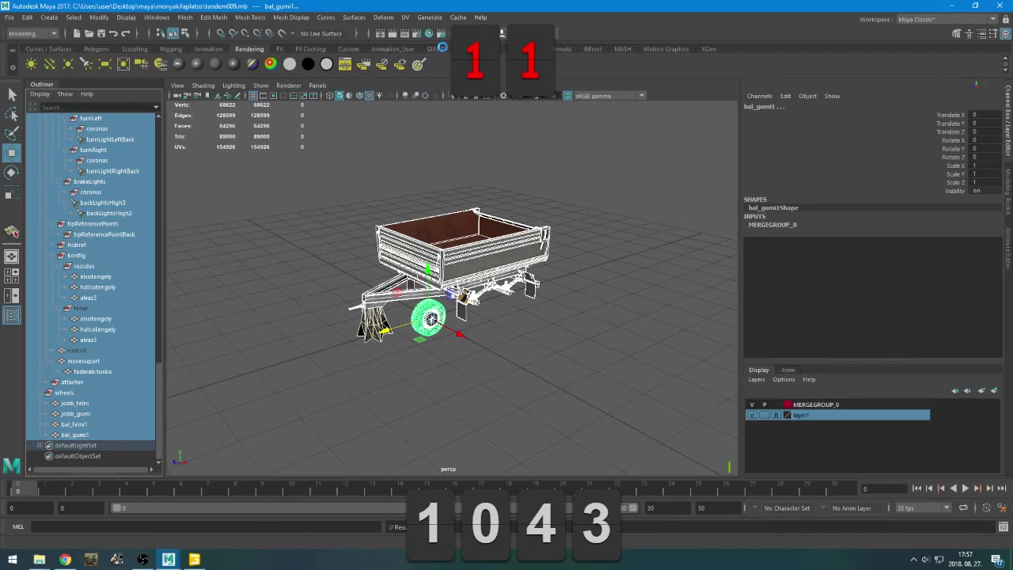
left_click(437, 48)
left_click(31, 63)
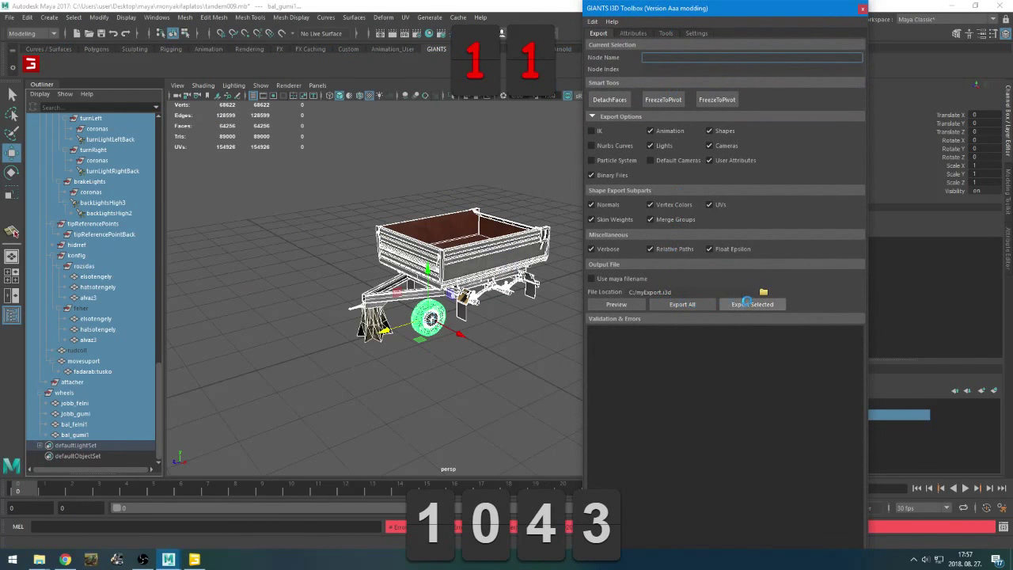
left_click(692, 305)
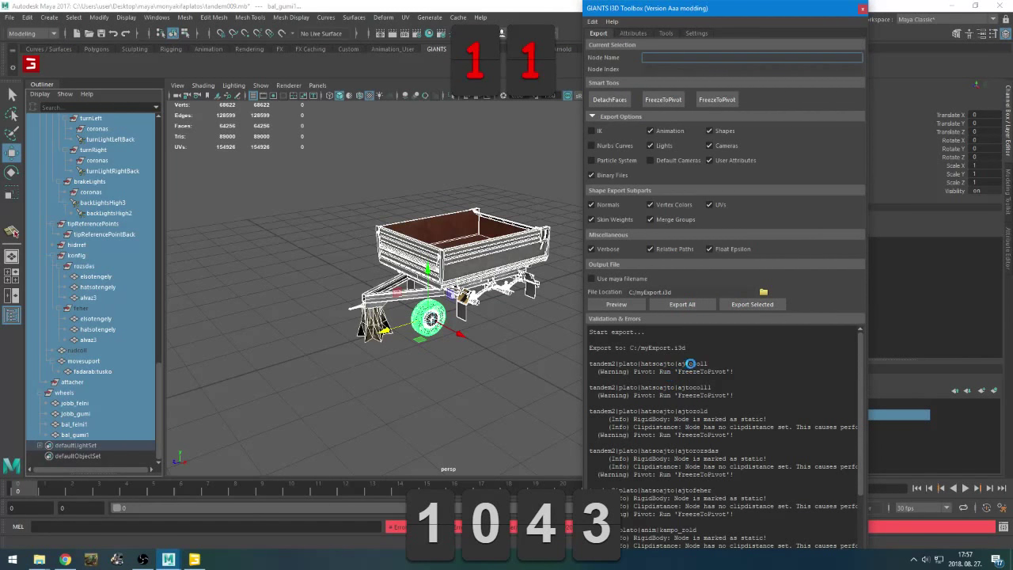
Select the hatsoajto group under plato and run FreezeToPivot on it
scroll(126, 279, "up", 10)
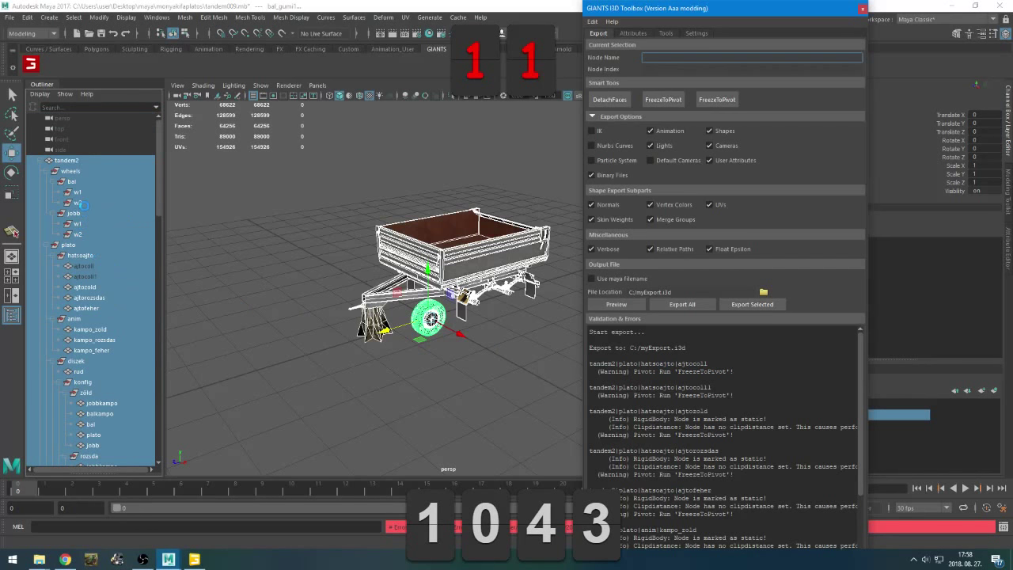
left_click(84, 255)
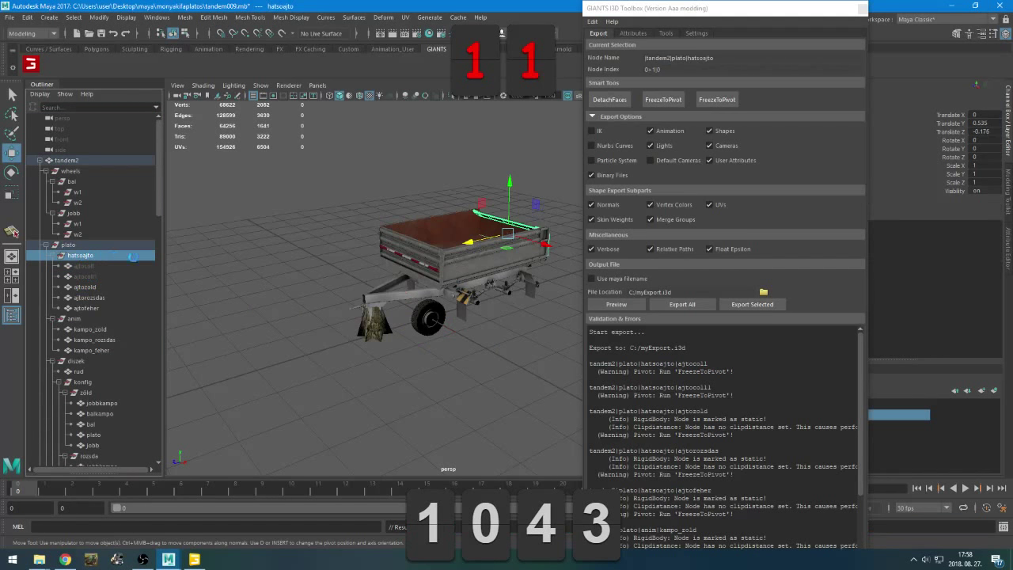
left_click(674, 100)
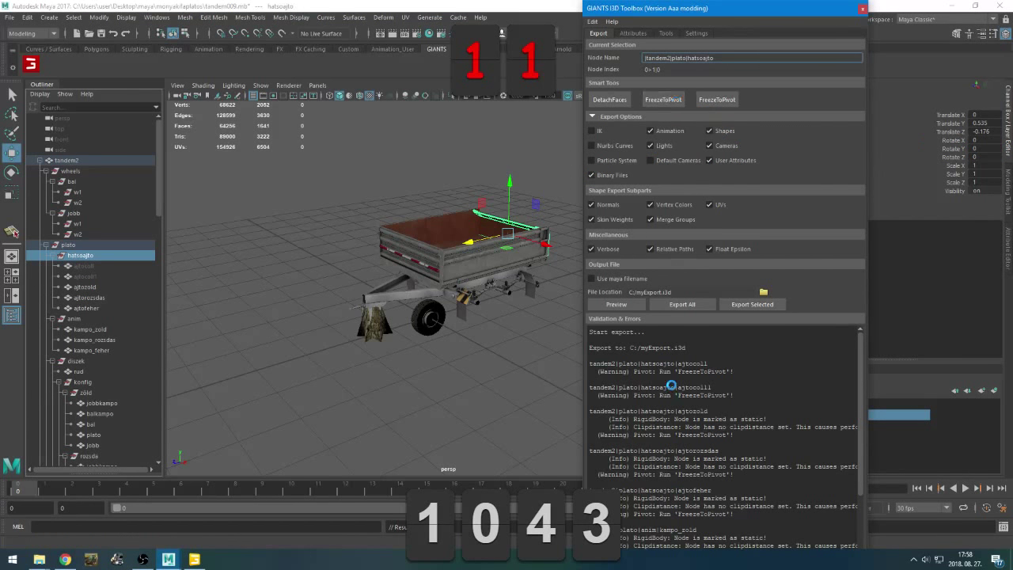
Widen the GIANTS I3D Toolbox to read the export warnings, and run FreezeToPivot on kampo_zold, kampo_rozsdas and kampo_feher under anim
scroll(672, 369, "down", 2)
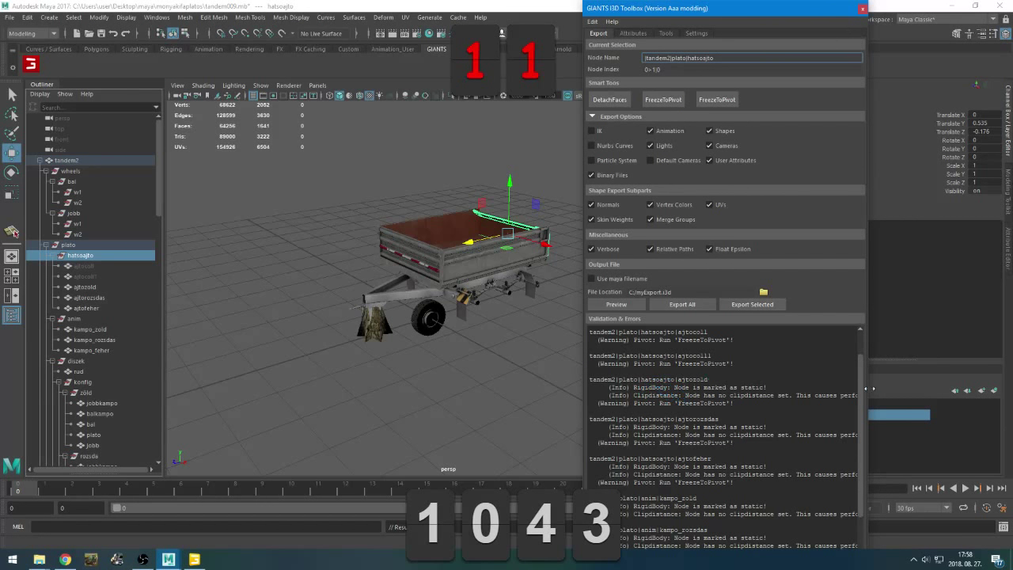
left_click_drag(868, 388, 972, 389)
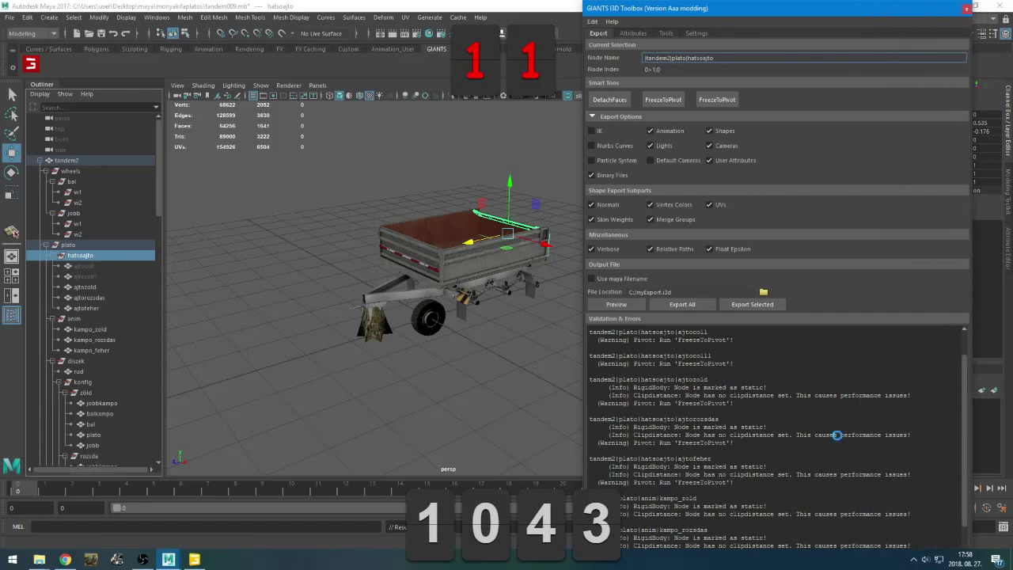
scroll(688, 418, "down", 2)
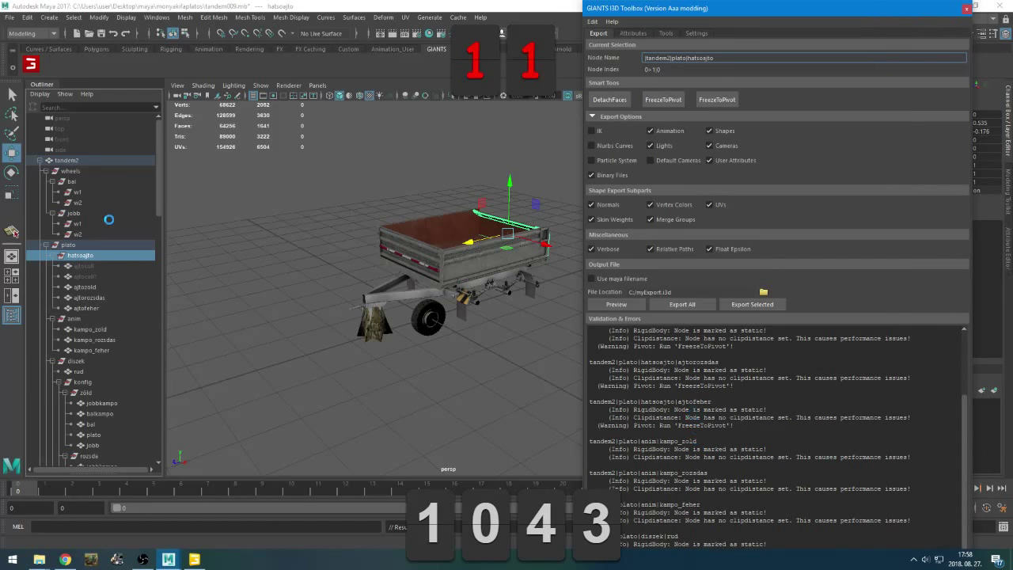
left_click(91, 329)
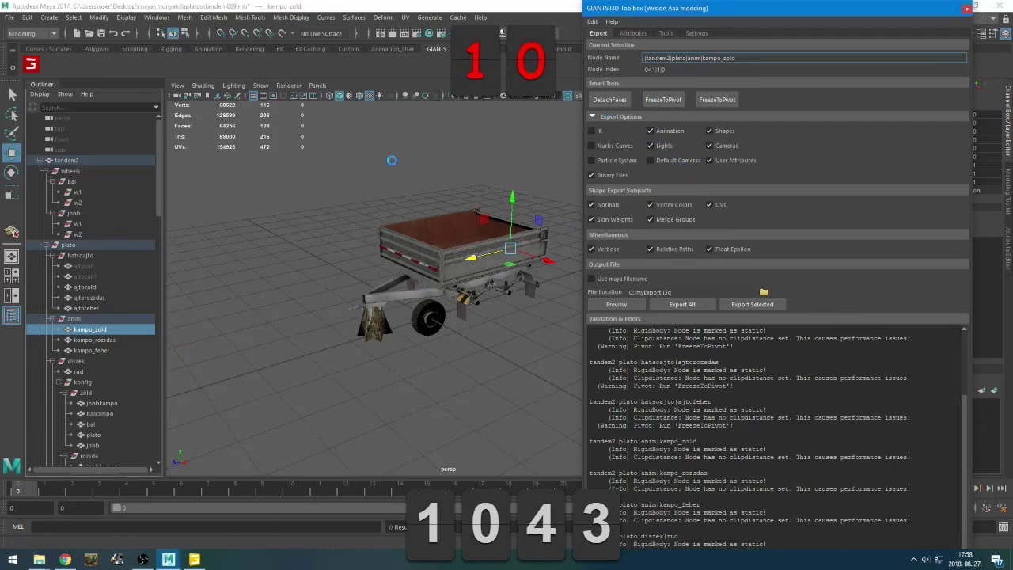
left_click_drag(96, 331, 112, 354)
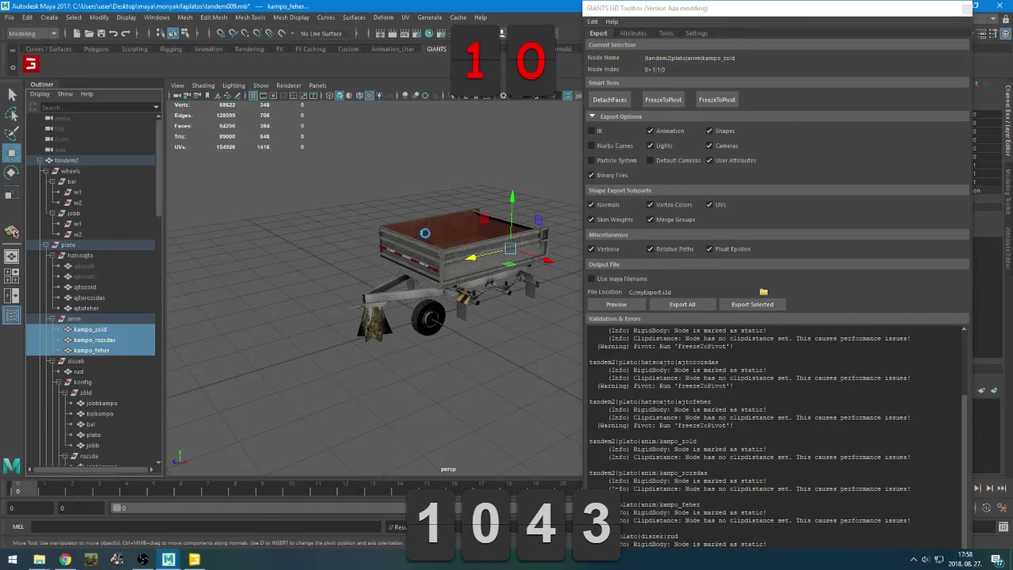
left_click(680, 100)
Select the zold, rozsda and feher groups with all their children under konfig and run FreezeToPivot on them
scroll(95, 288, "down", 5)
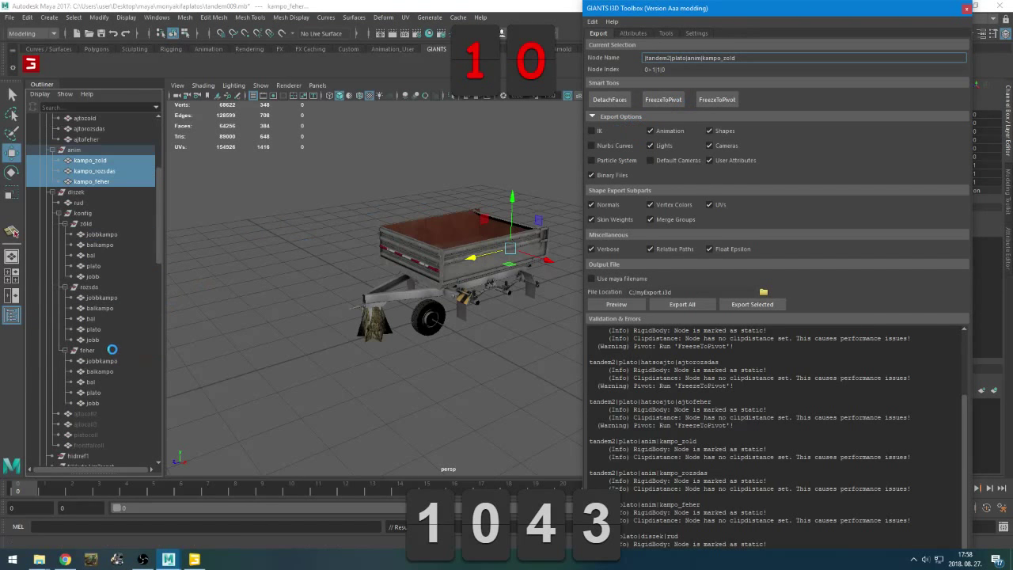
left_click_drag(95, 225, 95, 403)
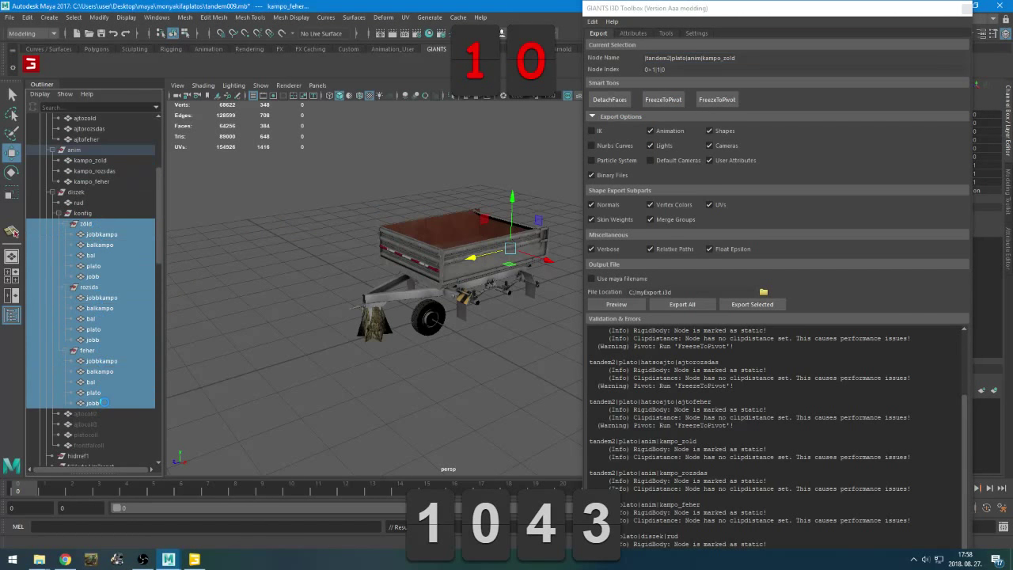
left_click(663, 100)
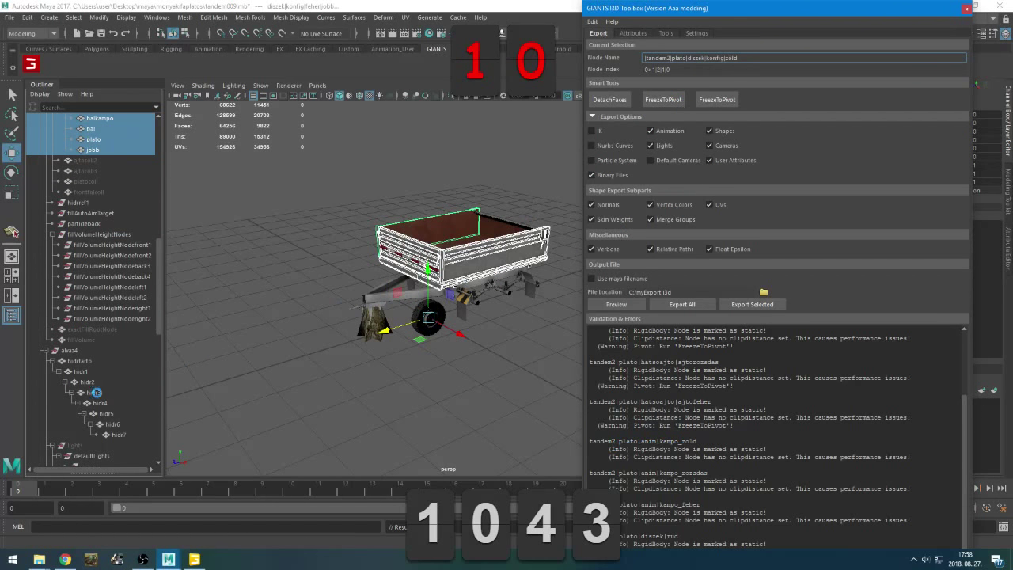
Set the output file to tandem in the monyakifaplatos folder as a GIANTS I3D file and export all nodes
scroll(51, 396, "up", 9)
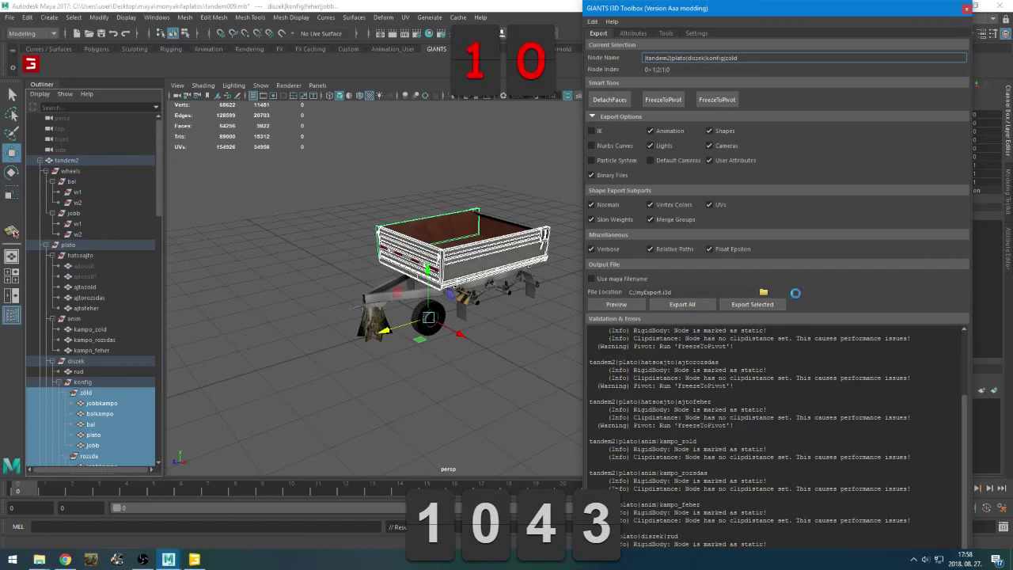
left_click(763, 292)
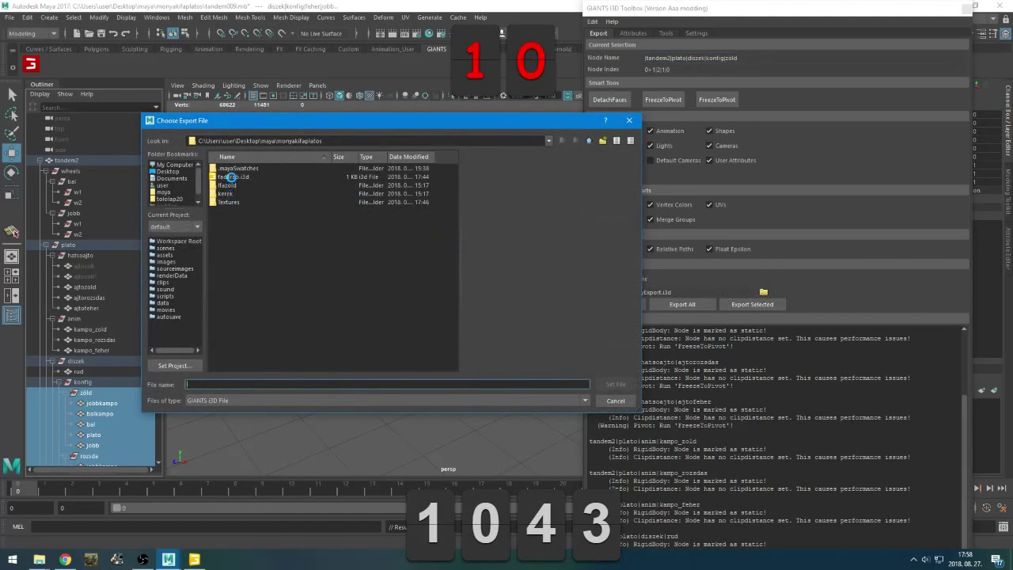
type("g")
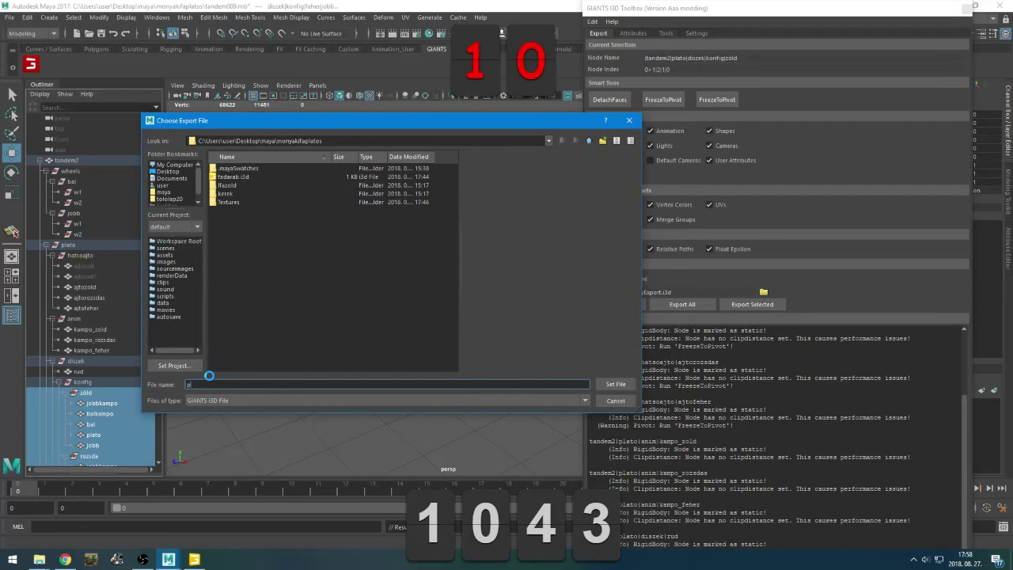
key("BackSpace")
type("tandem")
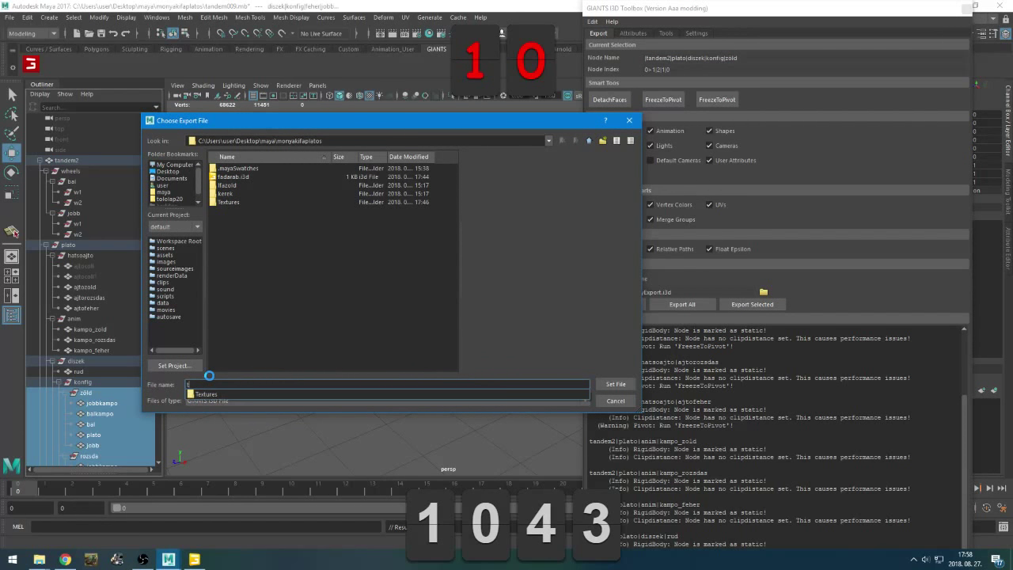
key("Return")
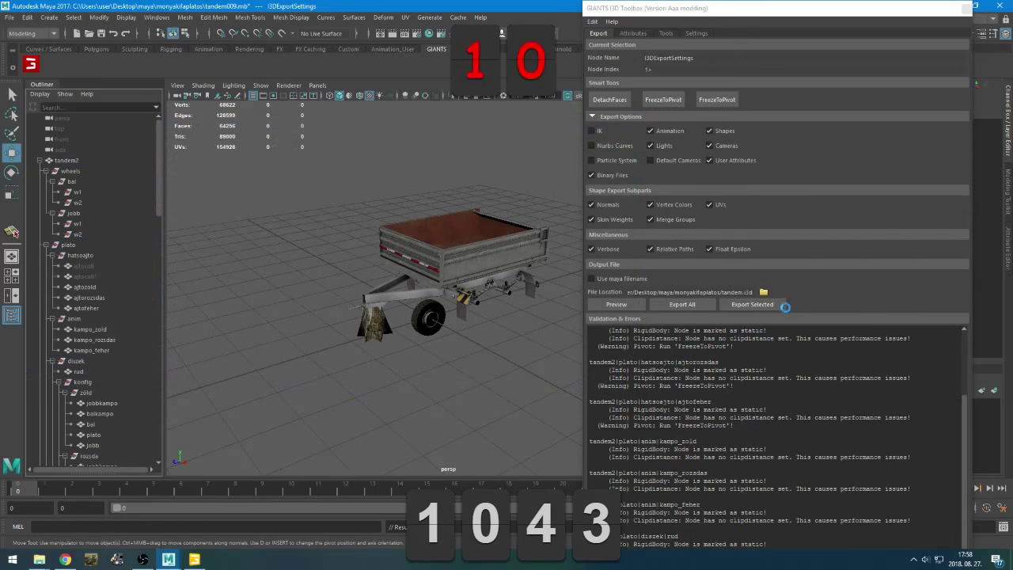
left_click(685, 305)
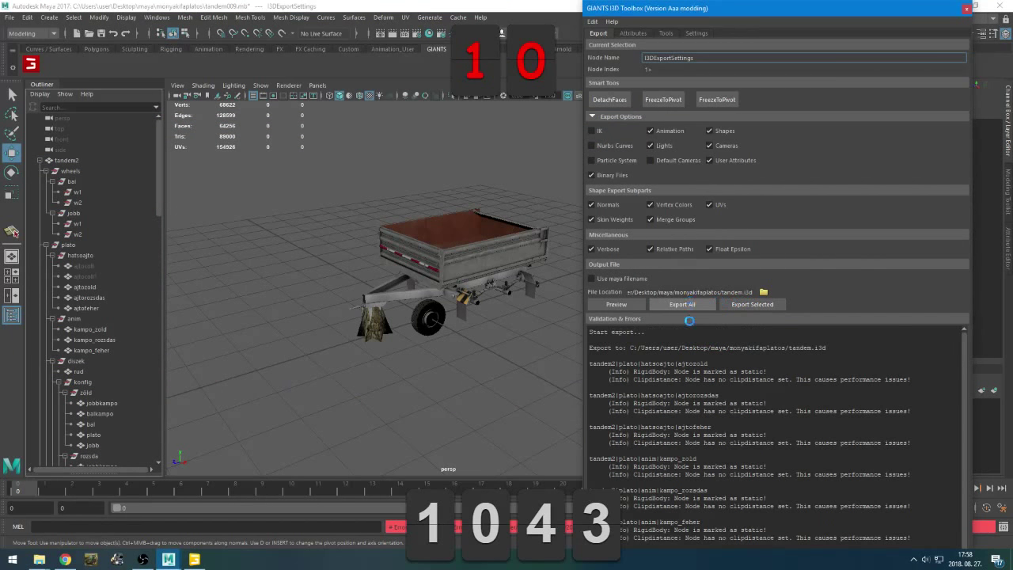
Refresh the monyakifaplatos folder in File Explorer to look for the exported tandem.i3d, and return to Maya
left_click(39, 559)
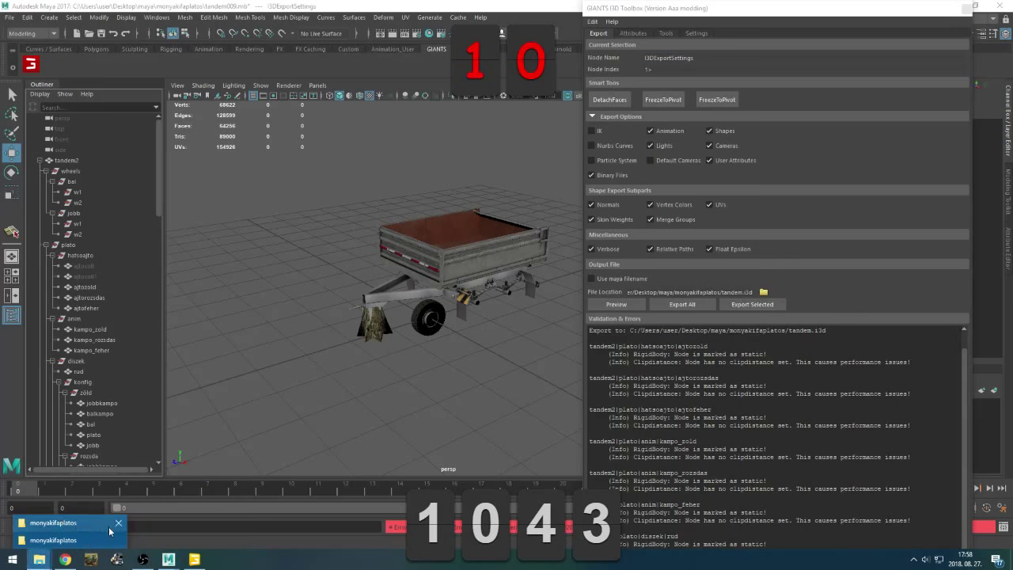
left_click(48, 540)
right_click(381, 418)
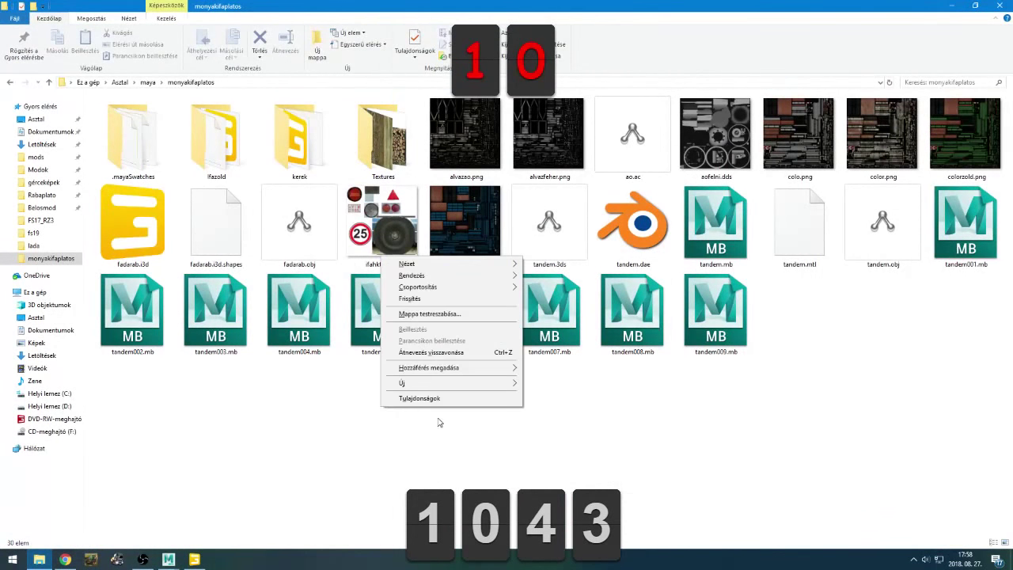
left_click(415, 297)
key("alt+Tab")
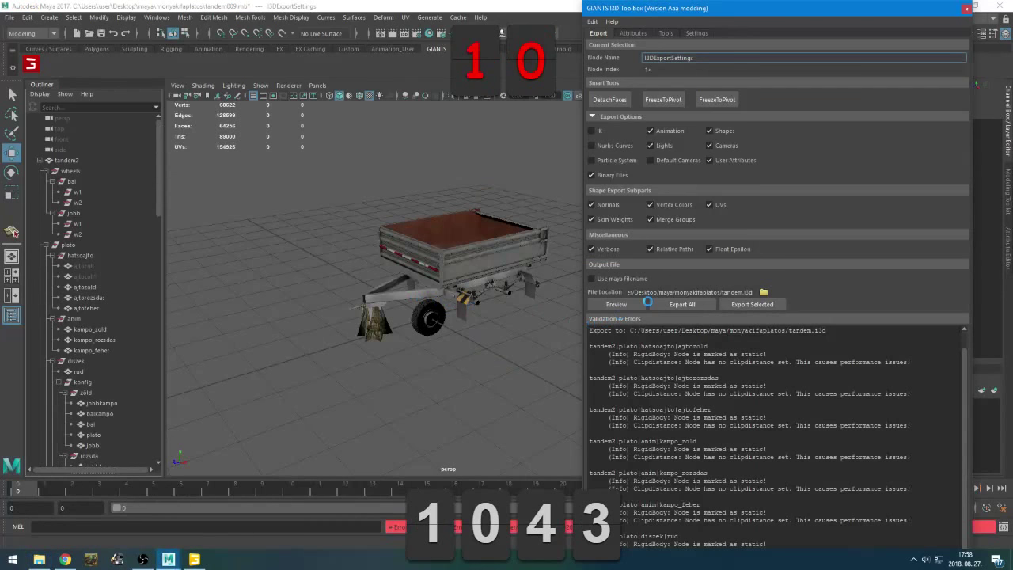
Close the GIANTS I3D Toolbox and restart Maya by opening tandem009.mb from the monyakifaplatos folder
left_click(967, 8)
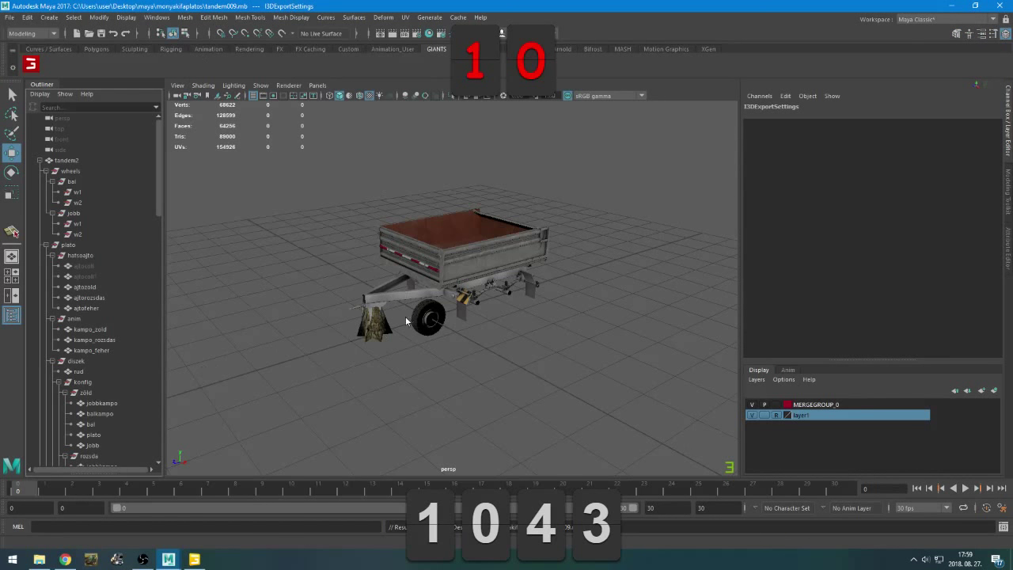
mouse_move(117, 560)
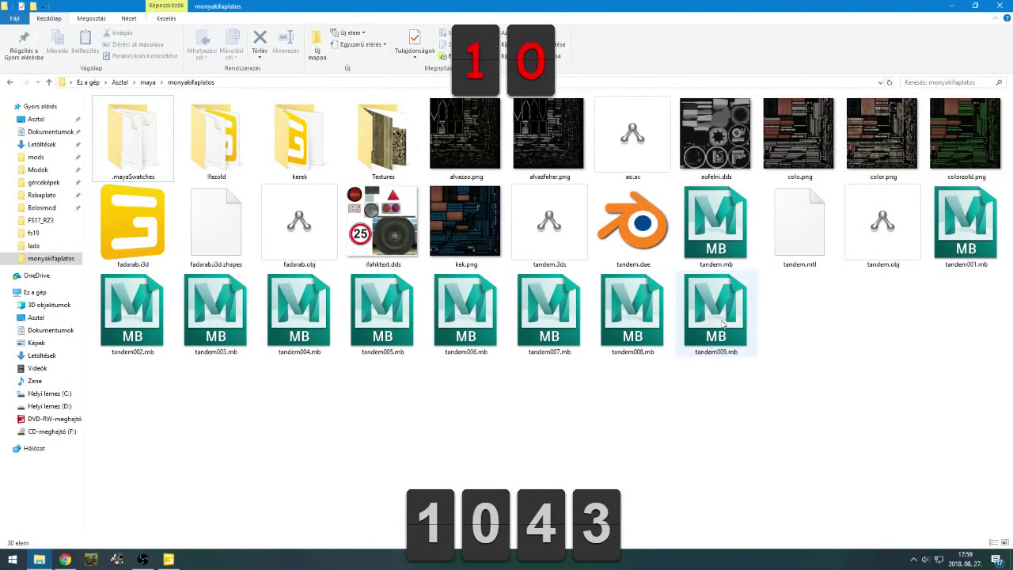
left_click(732, 319)
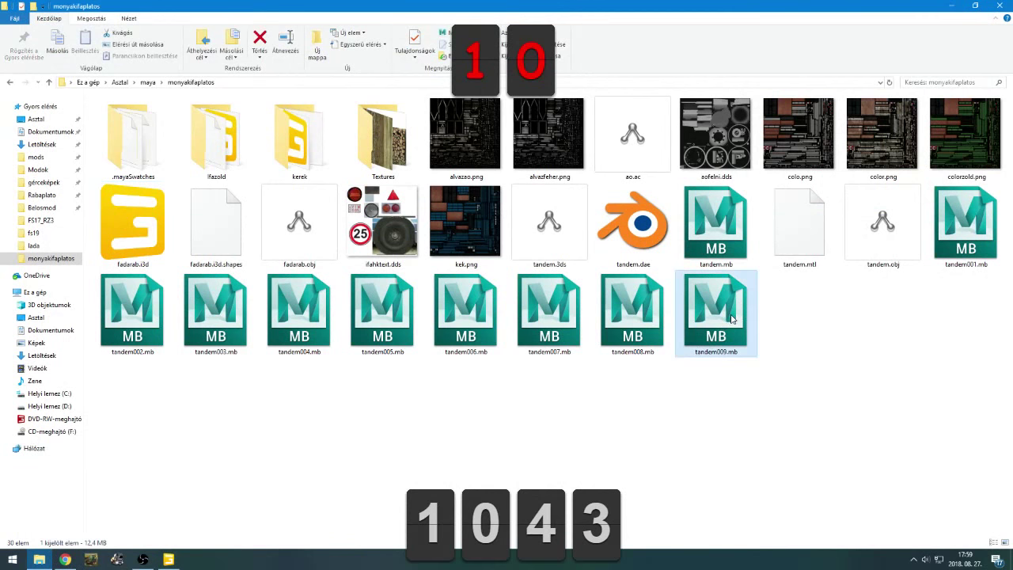
double_click(732, 318)
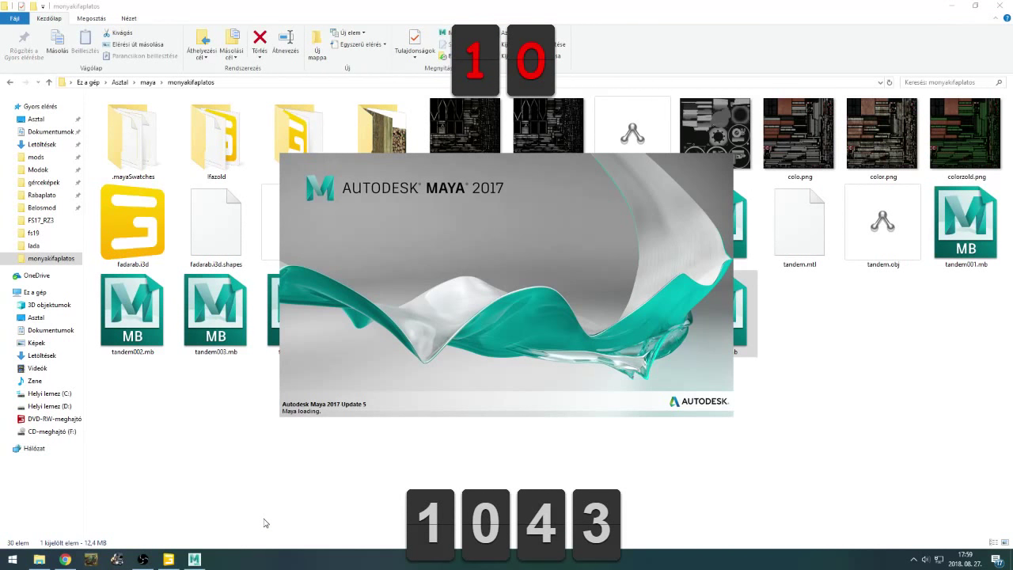
Switch to Chrome, check the open tabs, replace the Farming Simulator 19 shop page with farming-simulator.com and view its news page
left_click(64, 560)
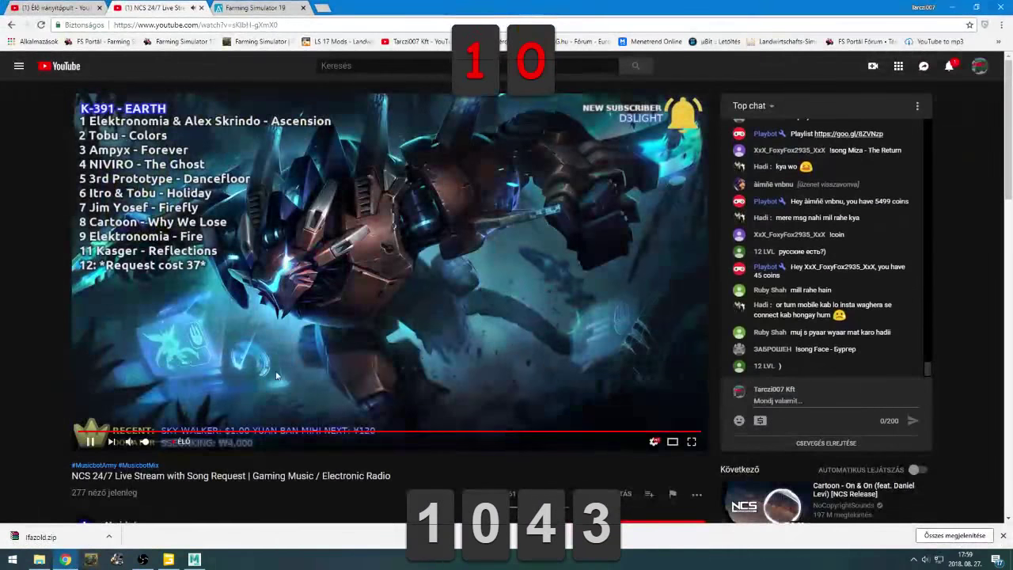
left_click(52, 7)
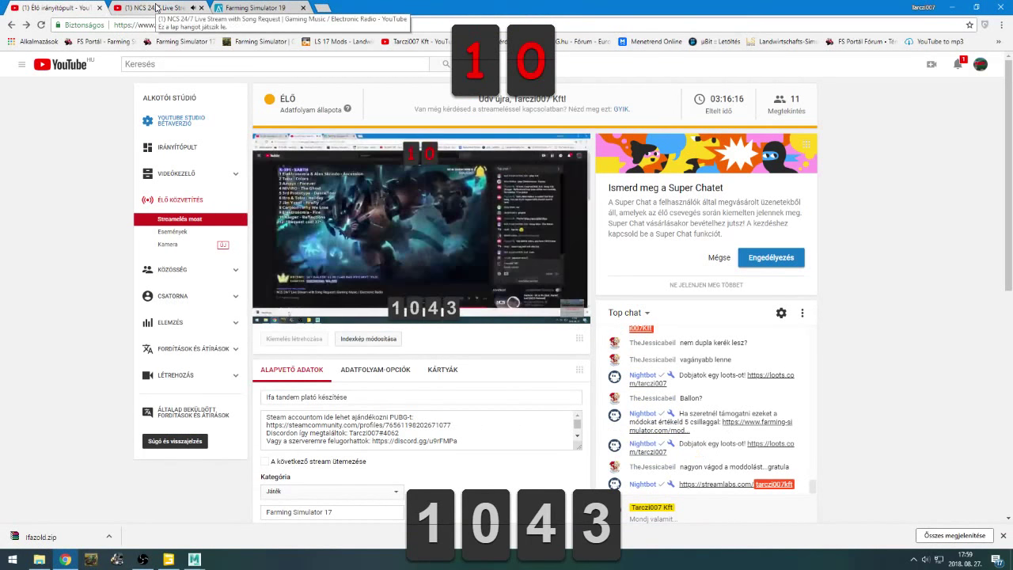
left_click(156, 8)
left_click(253, 7)
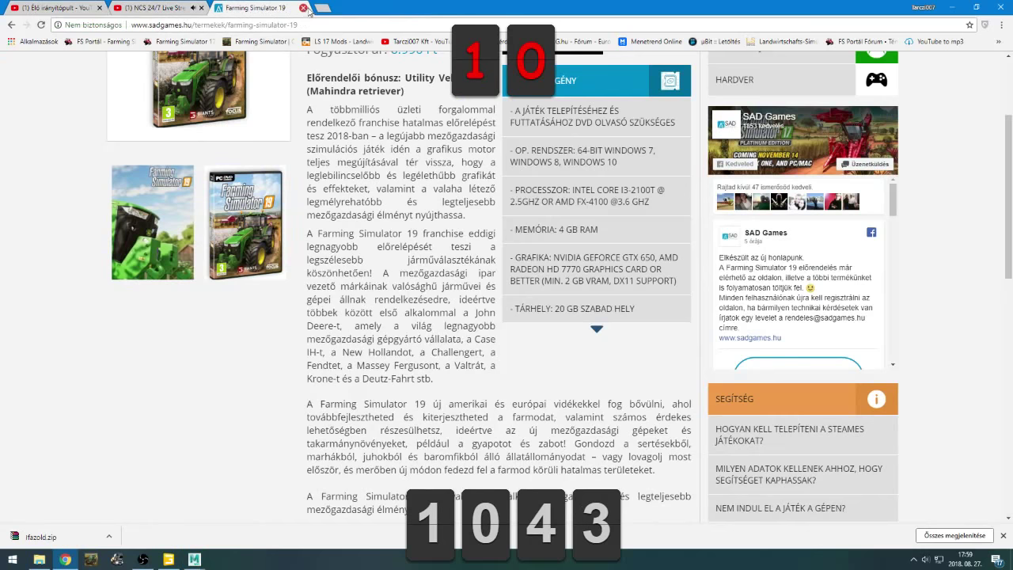
left_click(323, 8)
left_click(303, 8)
left_click(263, 41)
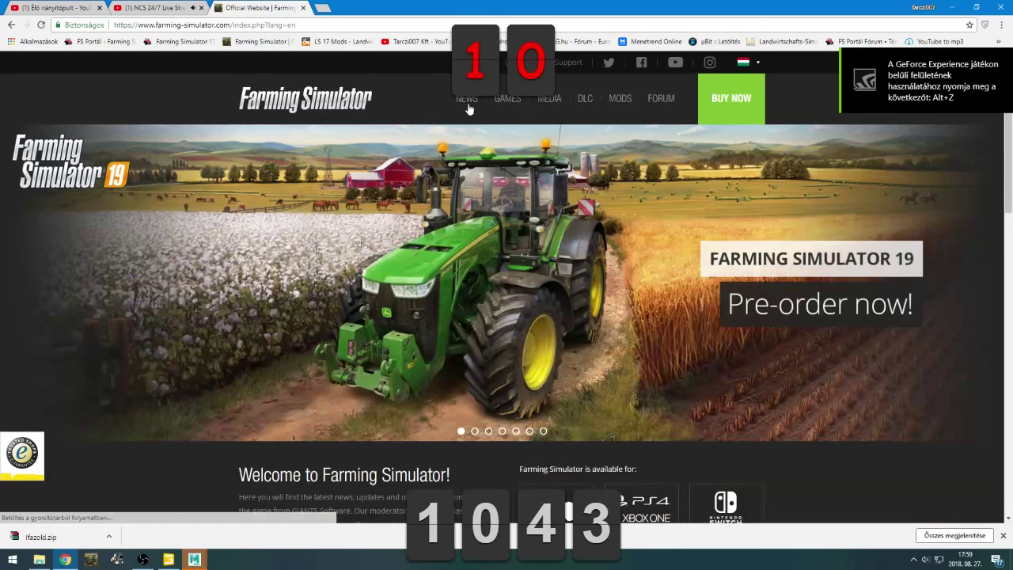
left_click(467, 100)
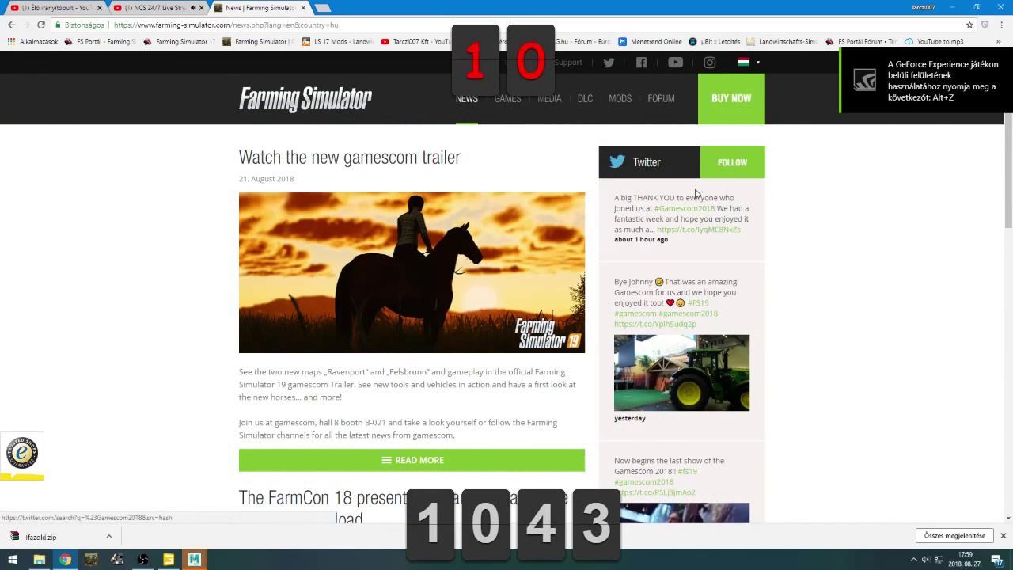
Open the Gamescom2018 thank-you tweet from the news page, translate it to Hungarian and restore the original text
left_click(685, 229)
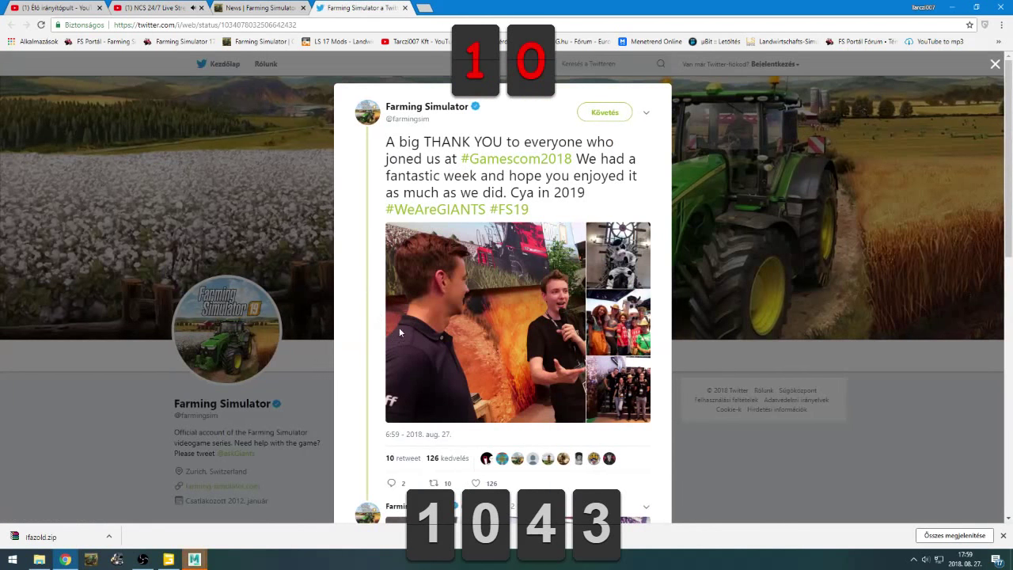
right_click(382, 266)
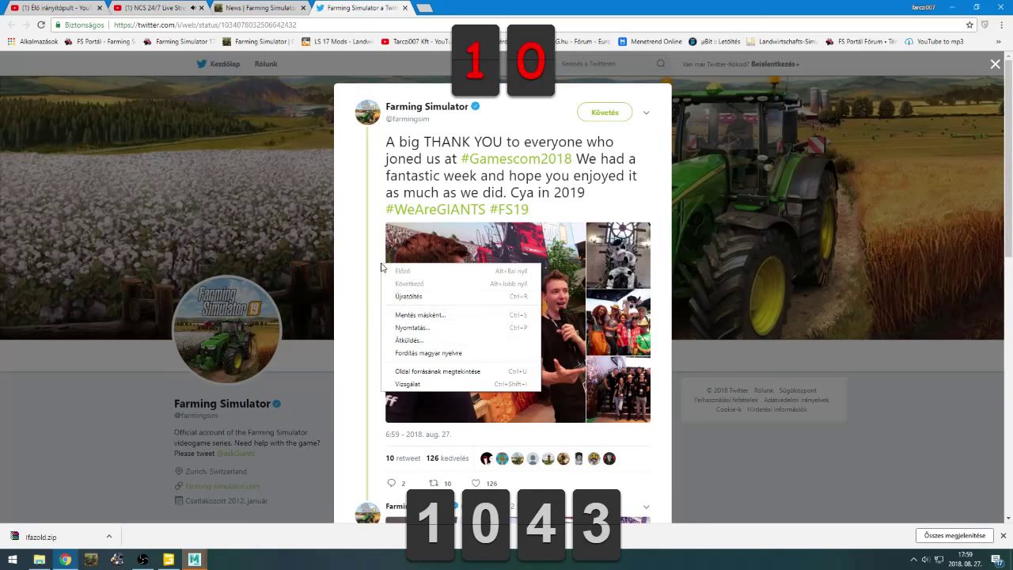
left_click(424, 353)
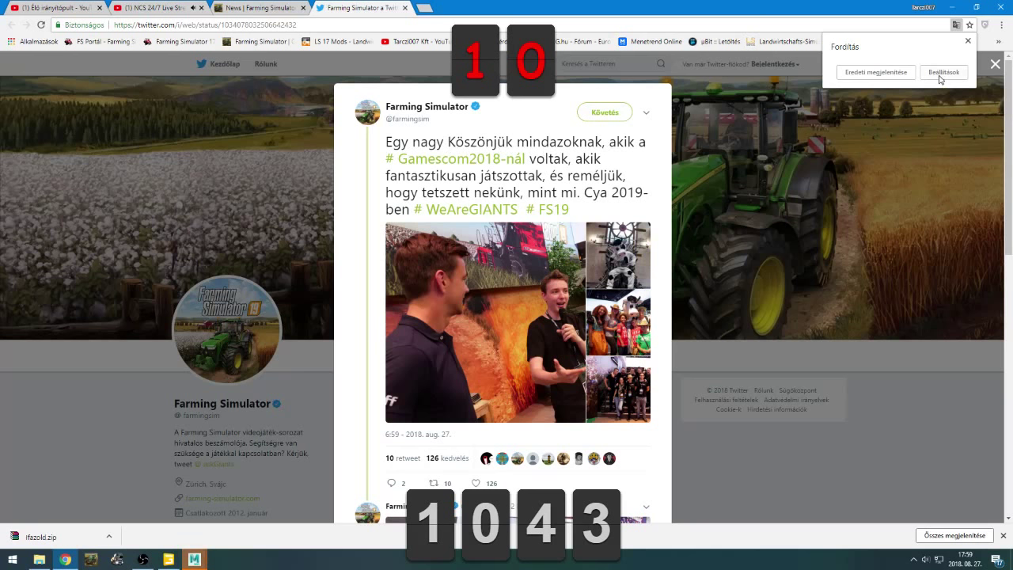
left_click(902, 75)
Look through the four photos attached to the Gamescom2018 tweet and close the photo viewer
left_click(554, 291)
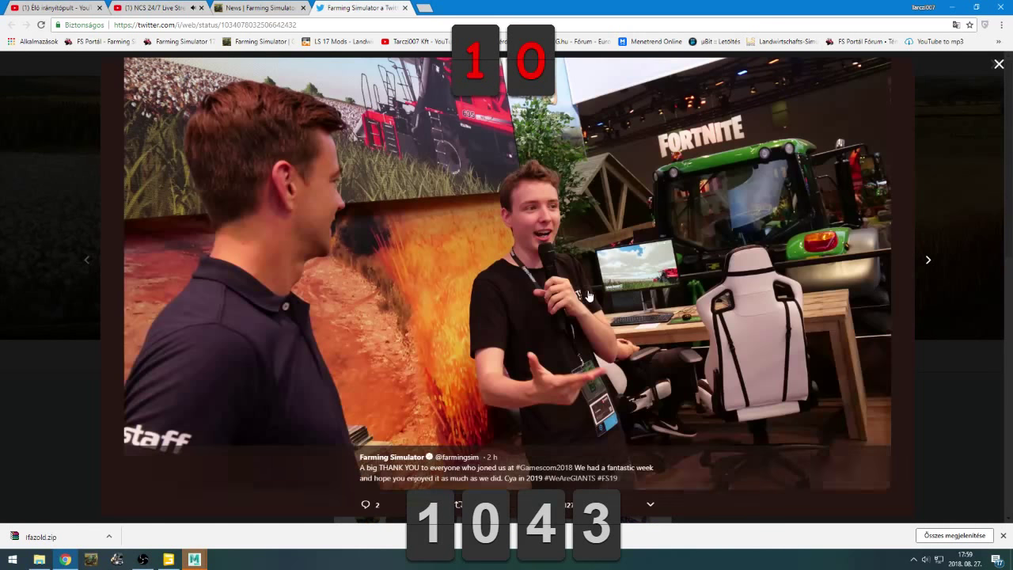
left_click(925, 260)
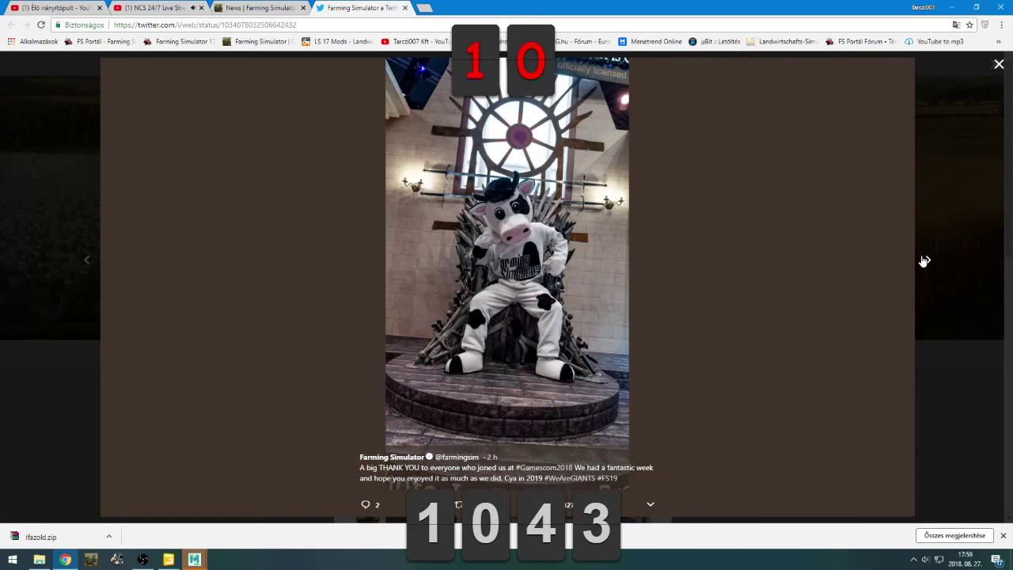
left_click(925, 260)
left_click(89, 261)
left_click(90, 261)
left_click(916, 262)
left_click(916, 262)
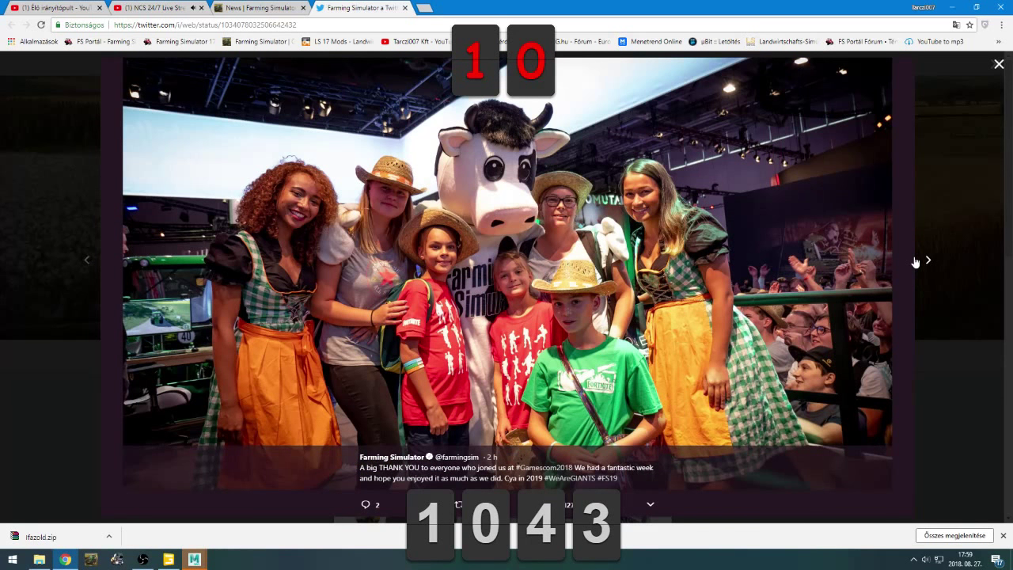
left_click(916, 262)
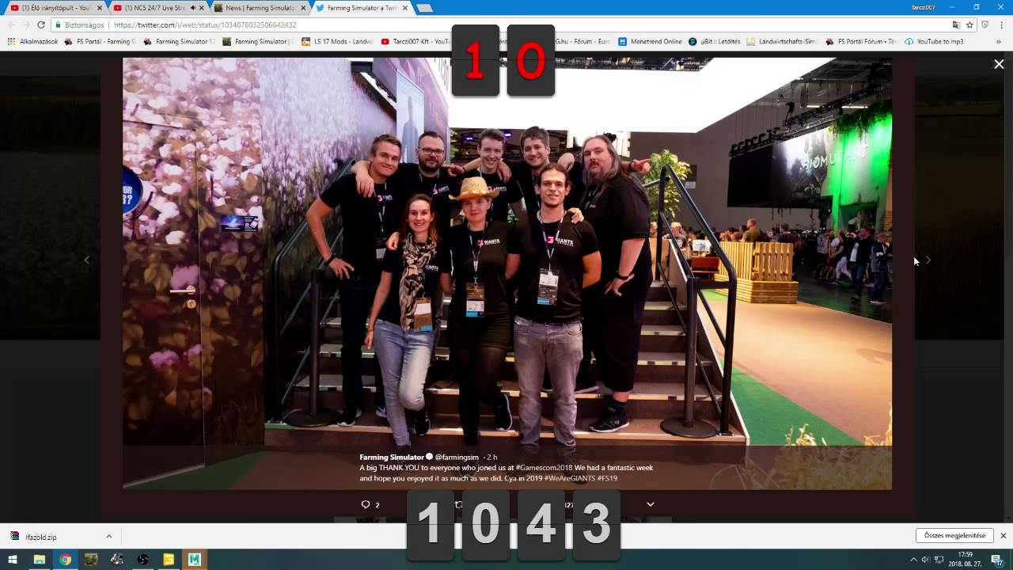
left_click(966, 190)
left_click(187, 269)
Switch back to Maya and view the trailer in the reopened tandem009.mb scene
left_click(194, 559)
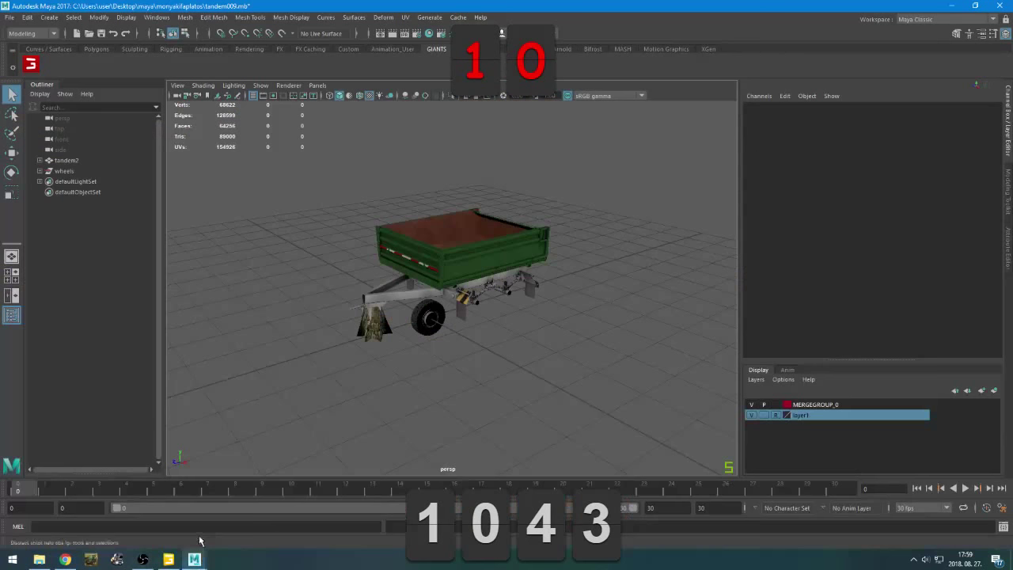
scroll(431, 307, "up", 3)
scroll(420, 319, "down", 4)
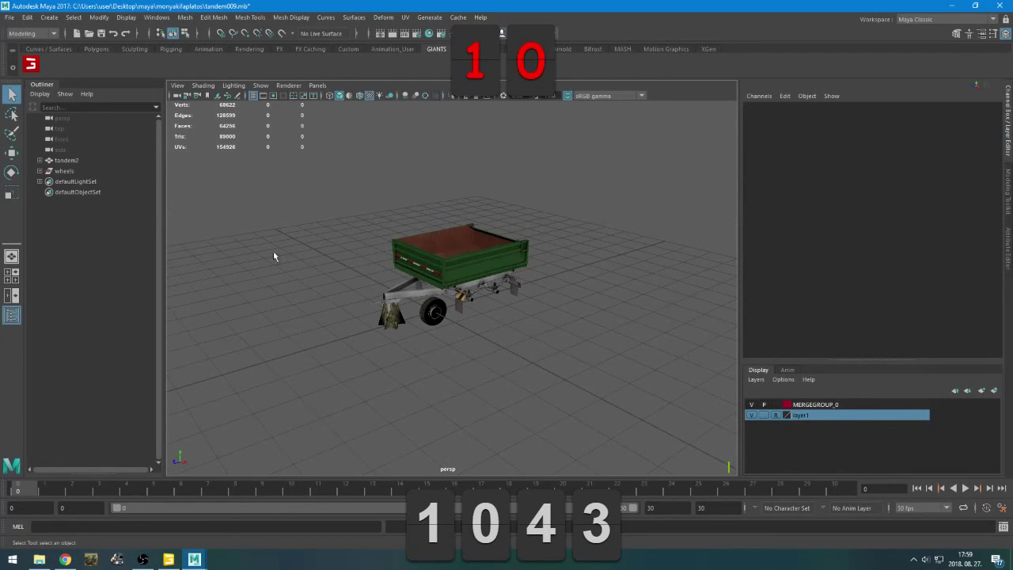
Open the GIANTS I3D Toolbox, set the output file to tandem.i3d in the monyakifaplatos folder, and export the whole scene
left_click(31, 64)
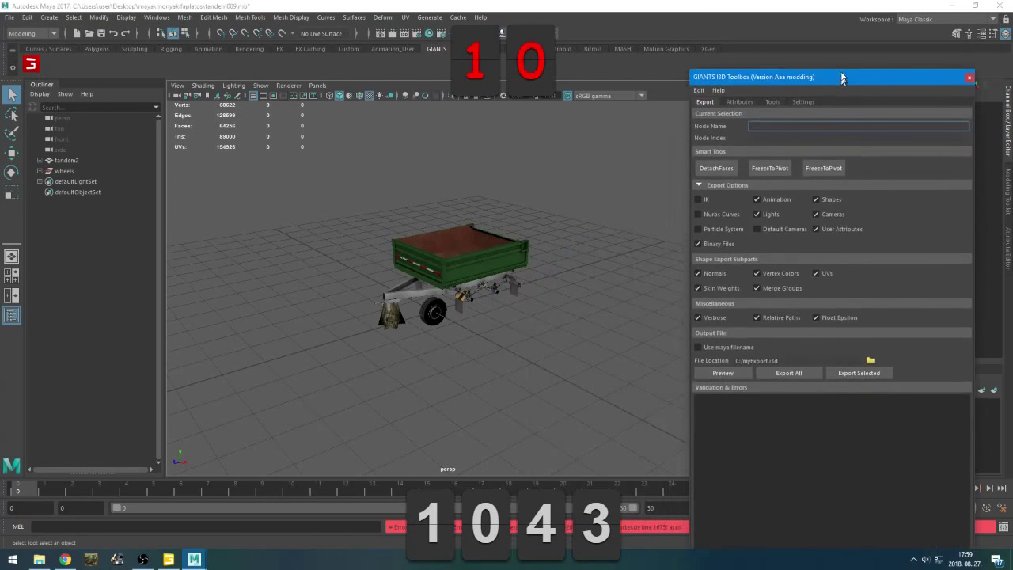
left_click_drag(656, 300, 855, 50)
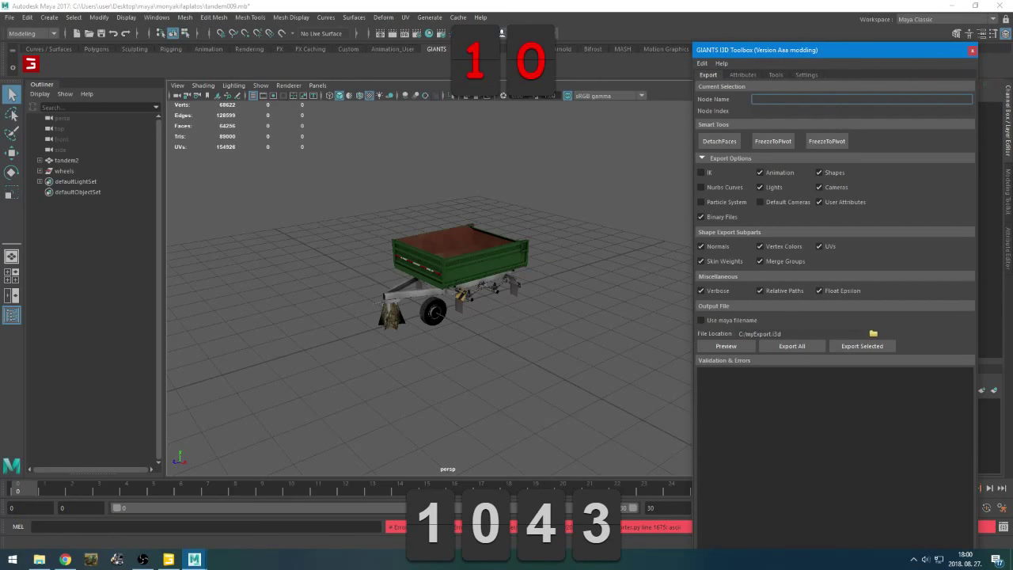
left_click(873, 334)
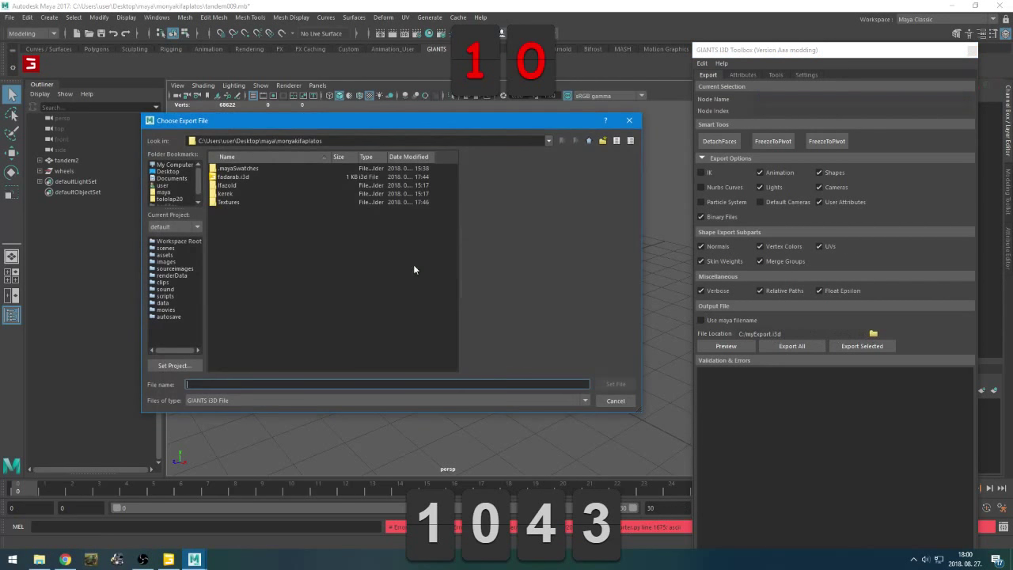
type("tandem")
key("Return")
left_click(782, 346)
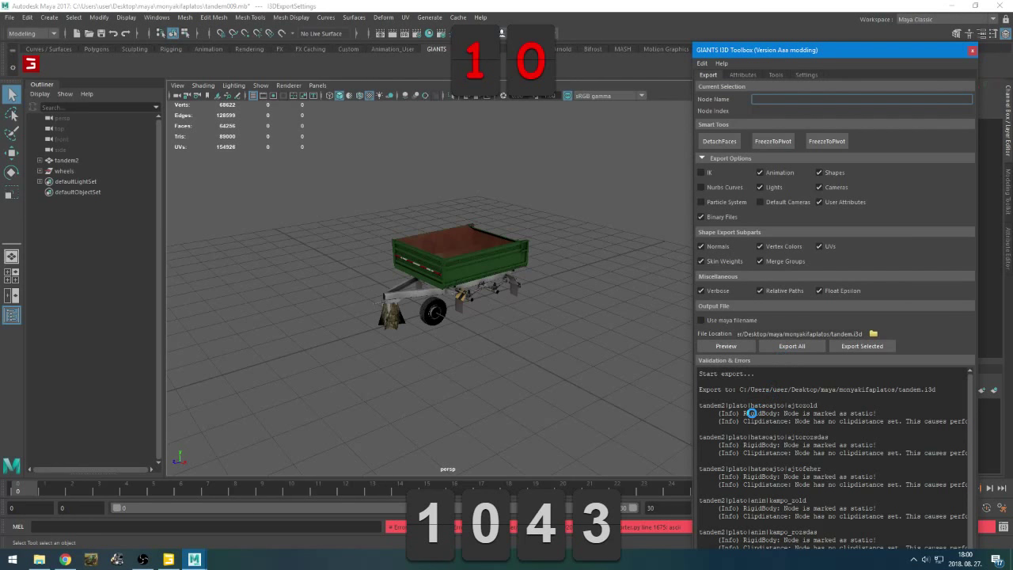
Review the export's validation messages and expand the tandem2 and plato nodes to find the listed objects
scroll(751, 413, "down", 1)
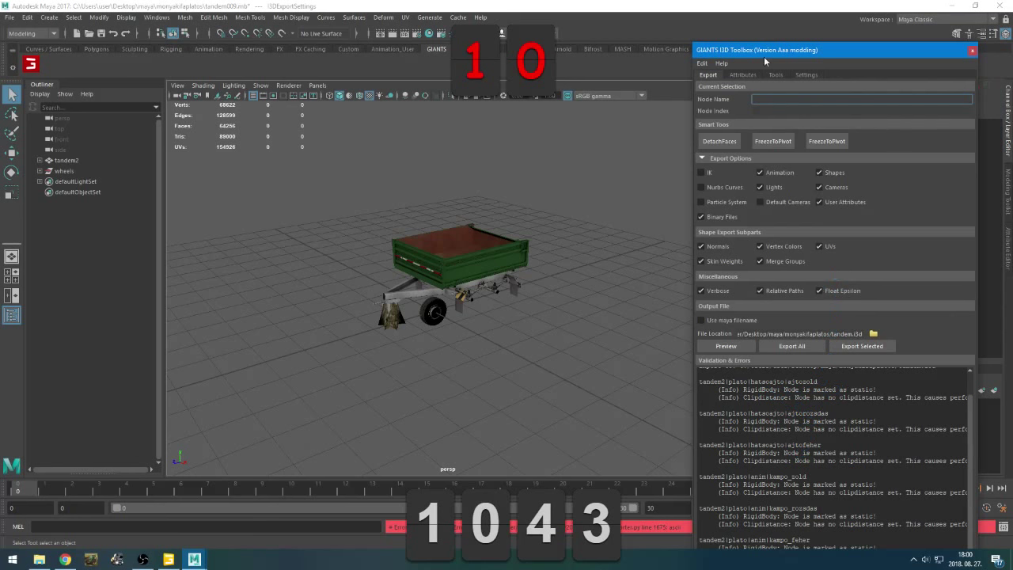
left_click_drag(764, 52, 718, 4)
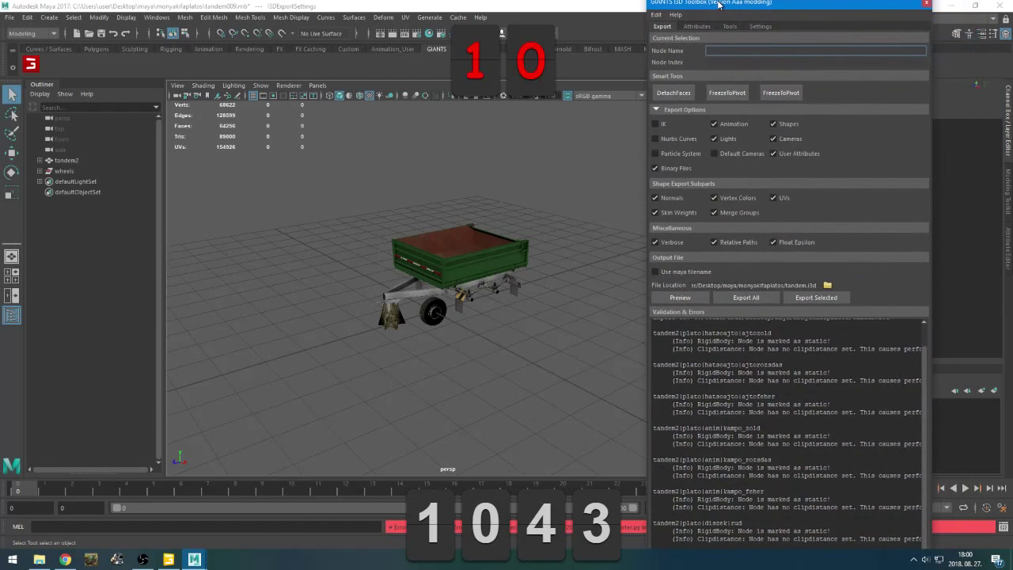
scroll(830, 405, "up", 1)
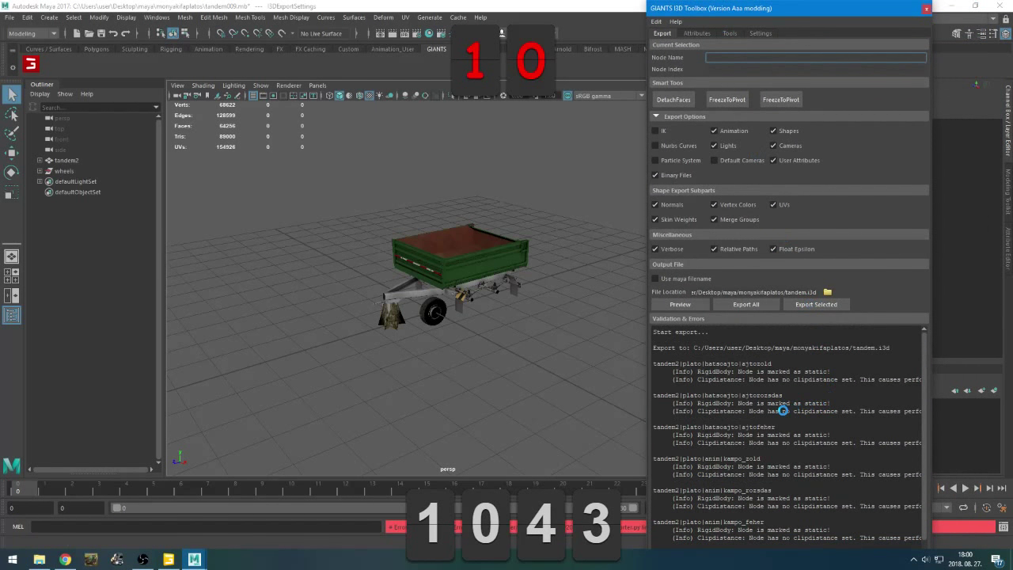
scroll(752, 408, "down", 1)
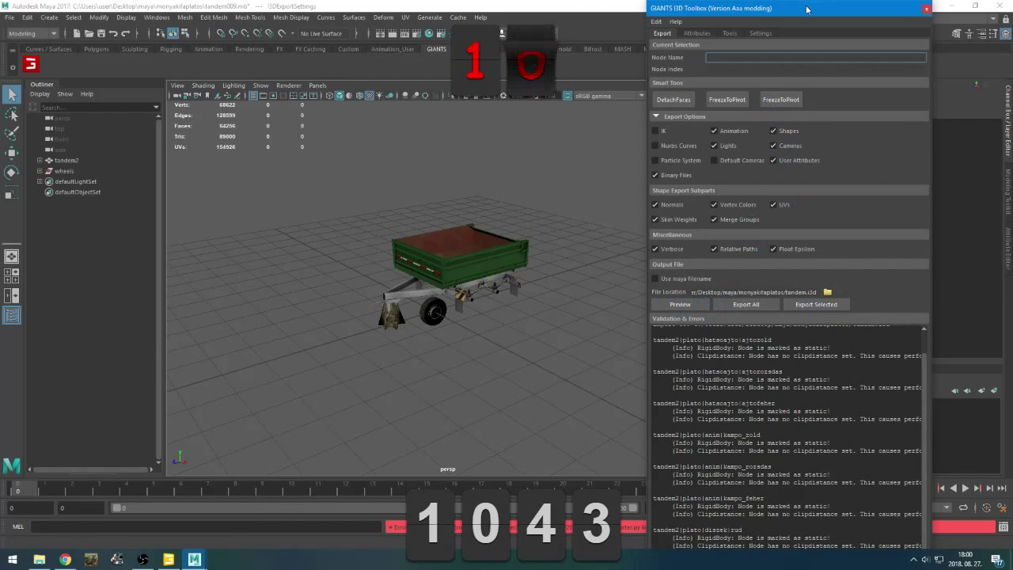
left_click_drag(760, 10, 775, 10)
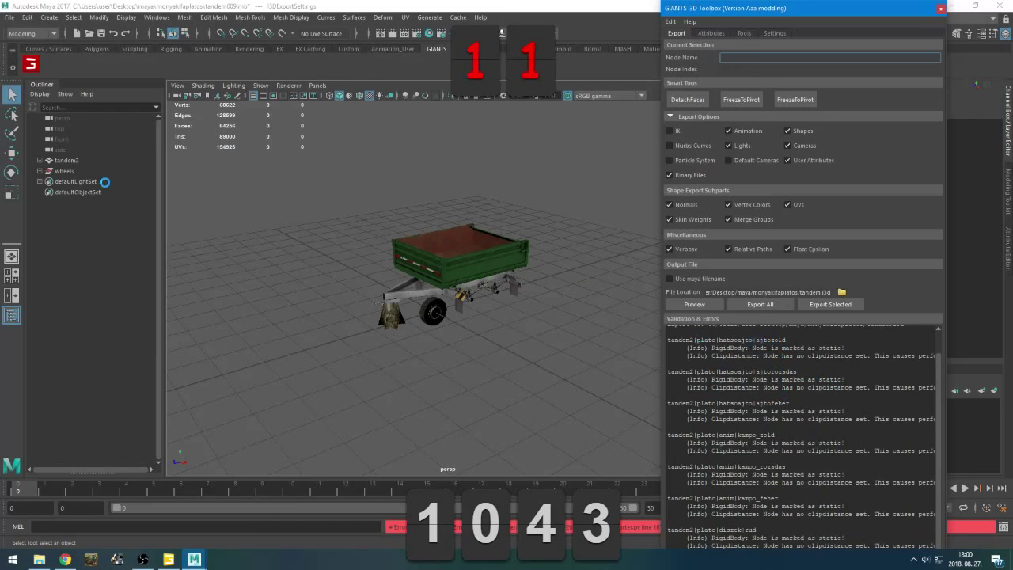
left_click(40, 160)
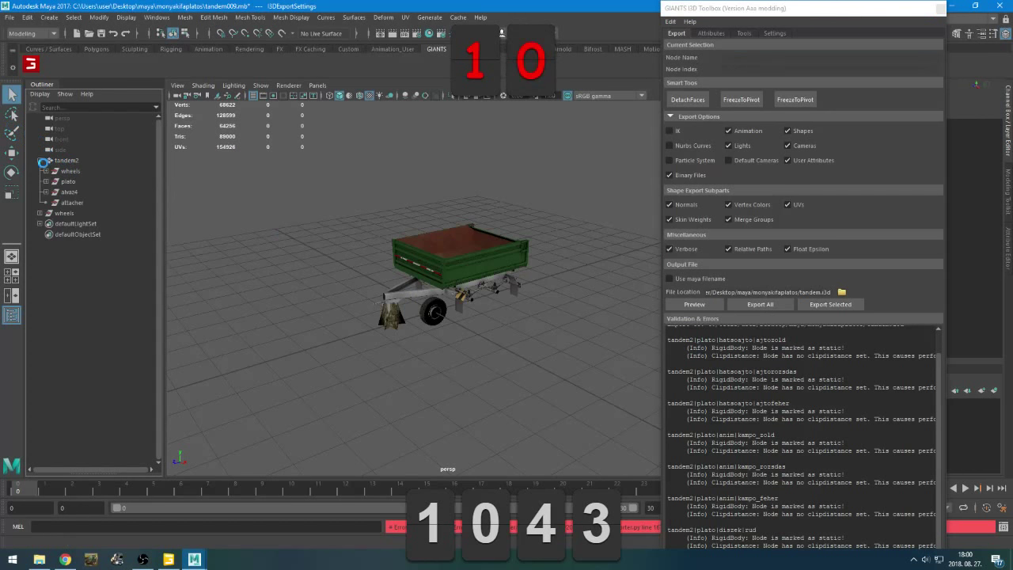
left_click(45, 182)
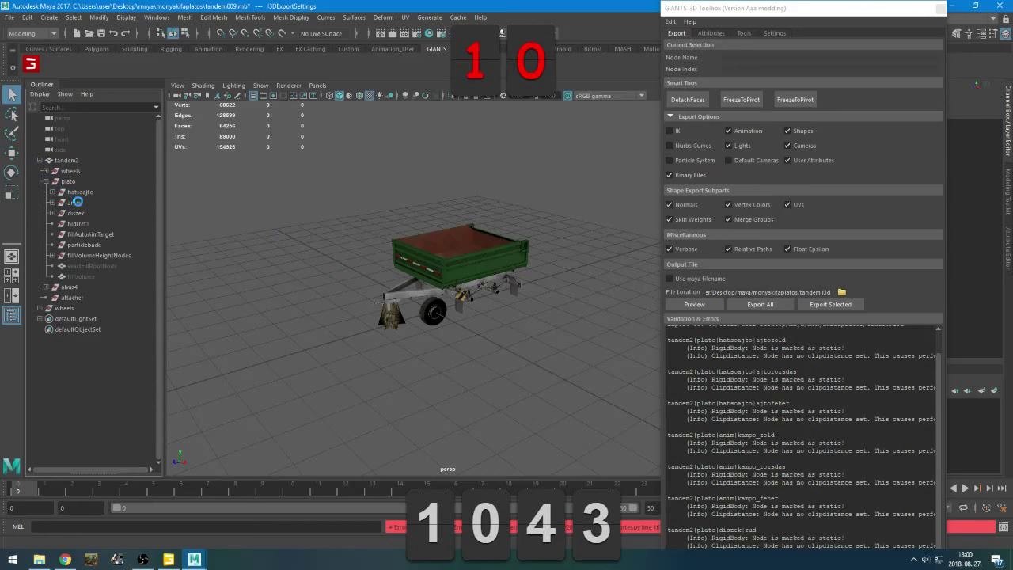
Close the GIANTS I3D Toolbox, select the green tailgate ajtozold on the trailer and clear the selection
left_click_drag(931, 11, 915, 18)
left_click(939, 18)
left_click(480, 231)
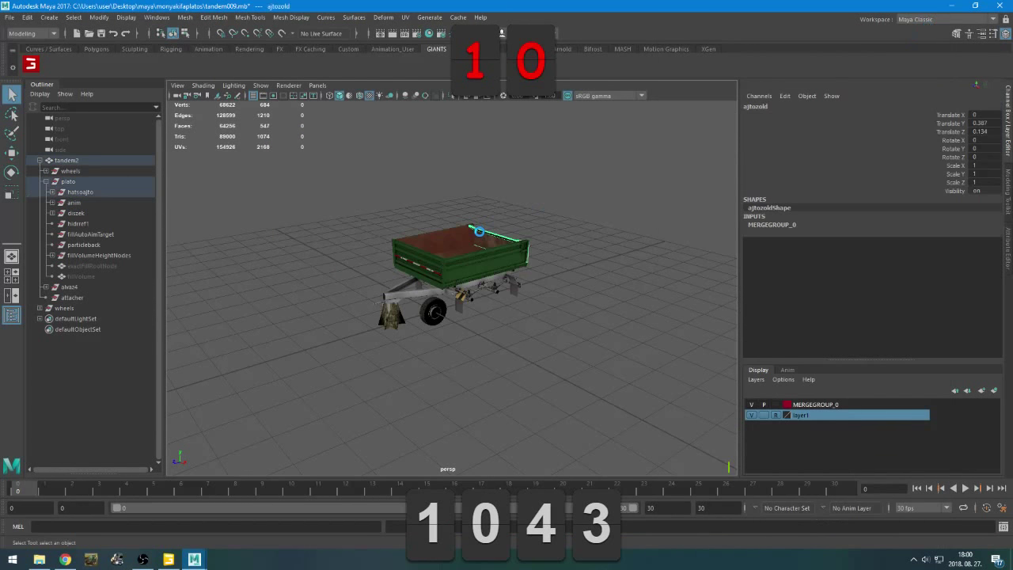
left_click(538, 207)
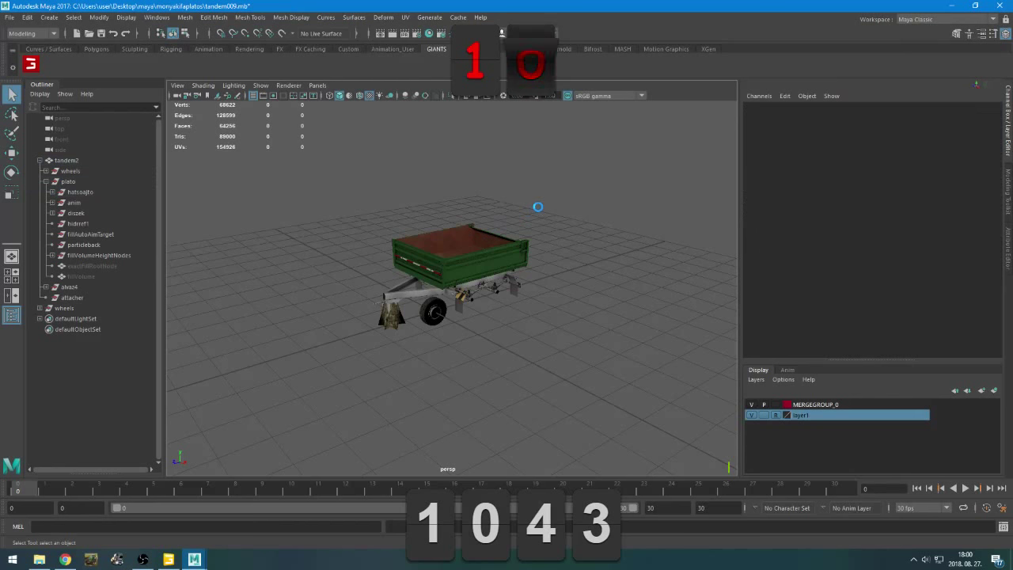
left_click_drag(539, 207, 544, 227)
right_click(553, 248)
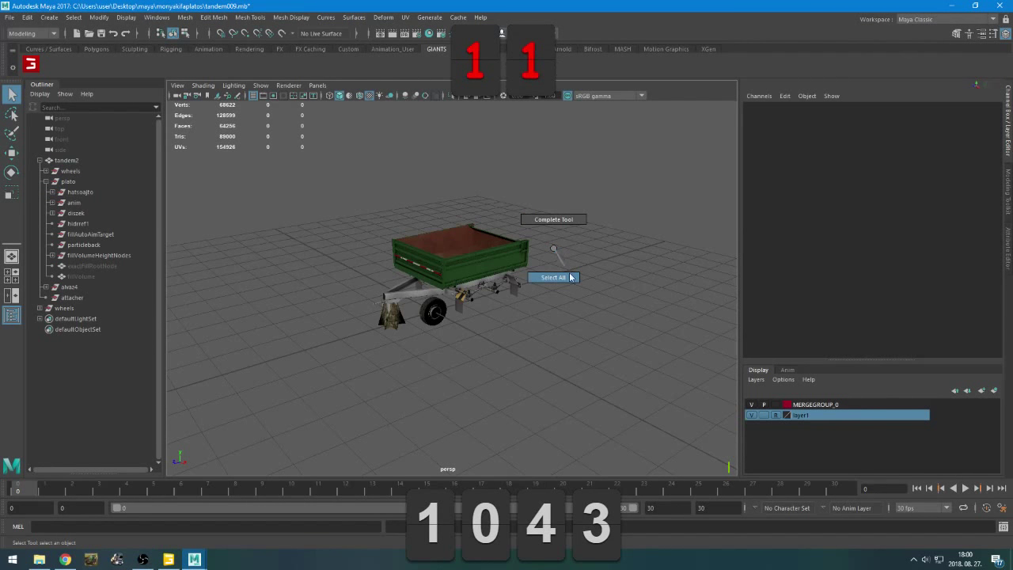
left_click(243, 171)
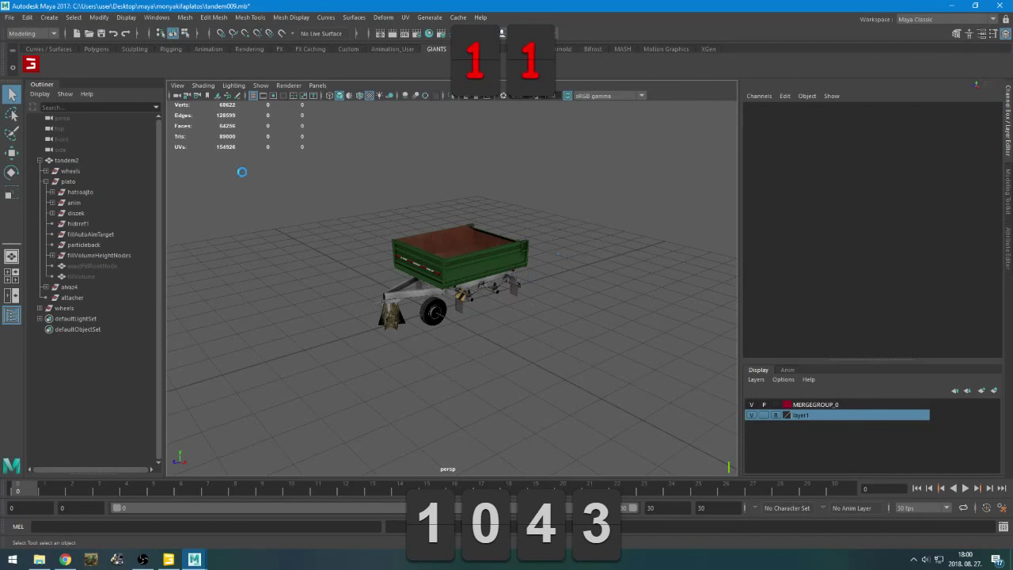
Start a new scene without saving the changes, and reopen tandem009.mb from the monyakifaplatos folder
left_click(11, 18)
left_click(11, 18)
left_click(11, 18)
left_click(32, 35)
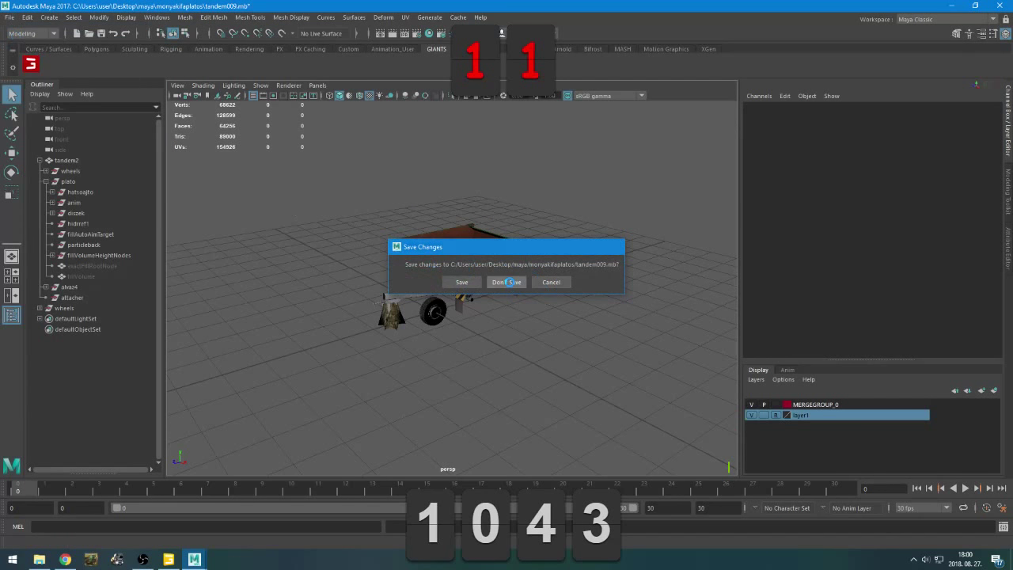
left_click(506, 282)
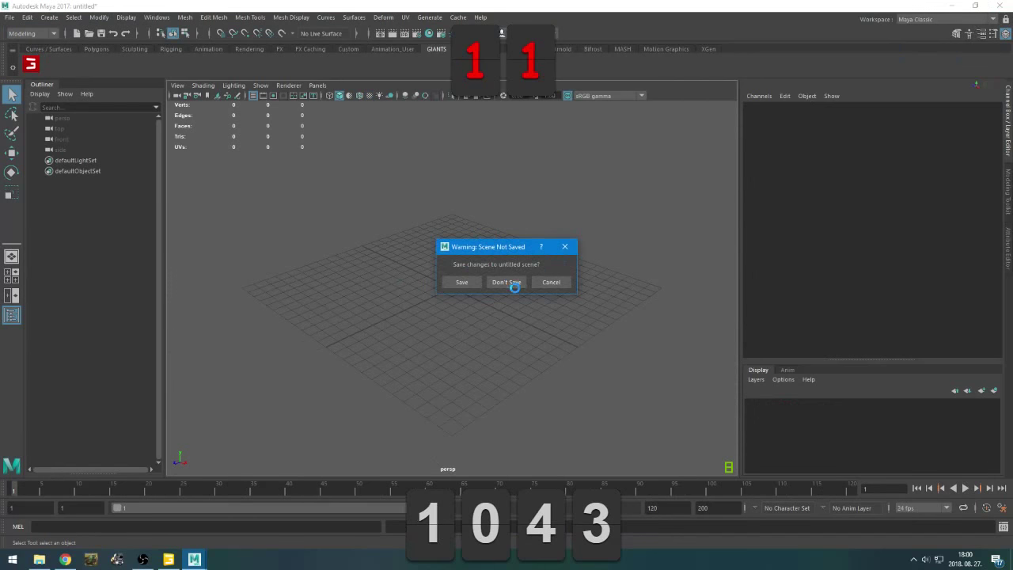
left_click(506, 283)
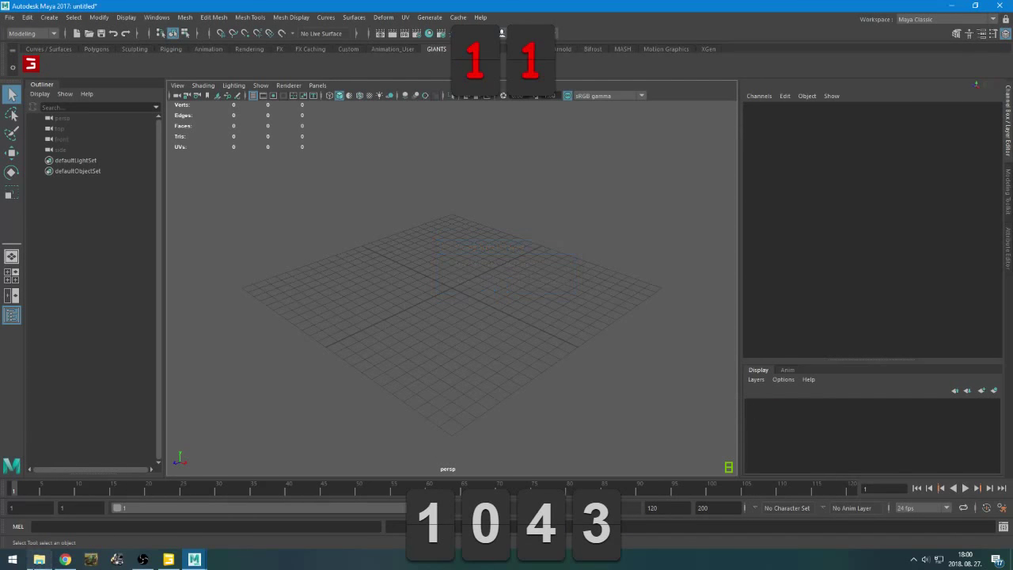
left_click(39, 559)
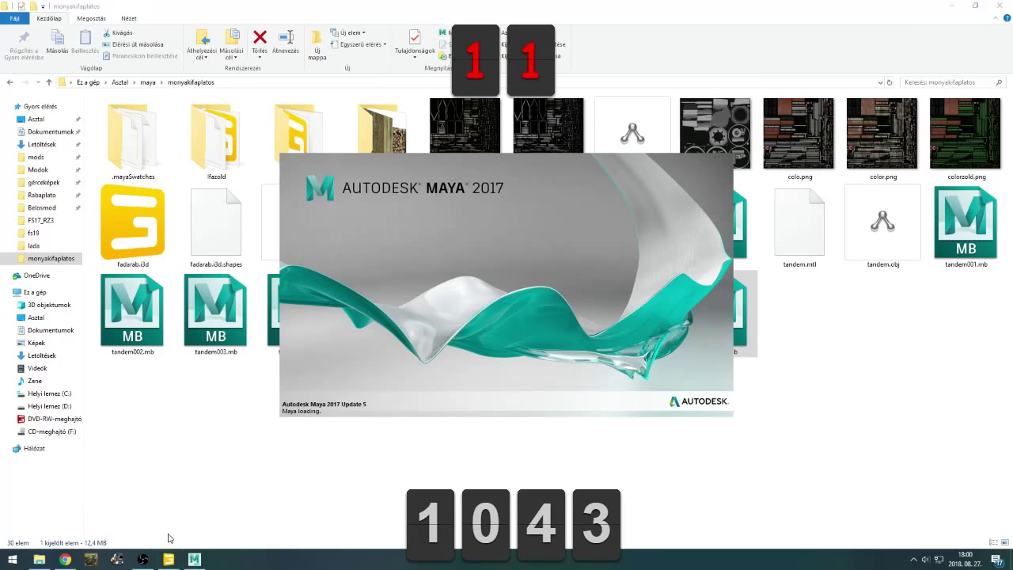
Glance at GIANTS Editor, close the Farming Simulator Twitter tab in Chrome, and switch back to Maya
left_click(168, 560)
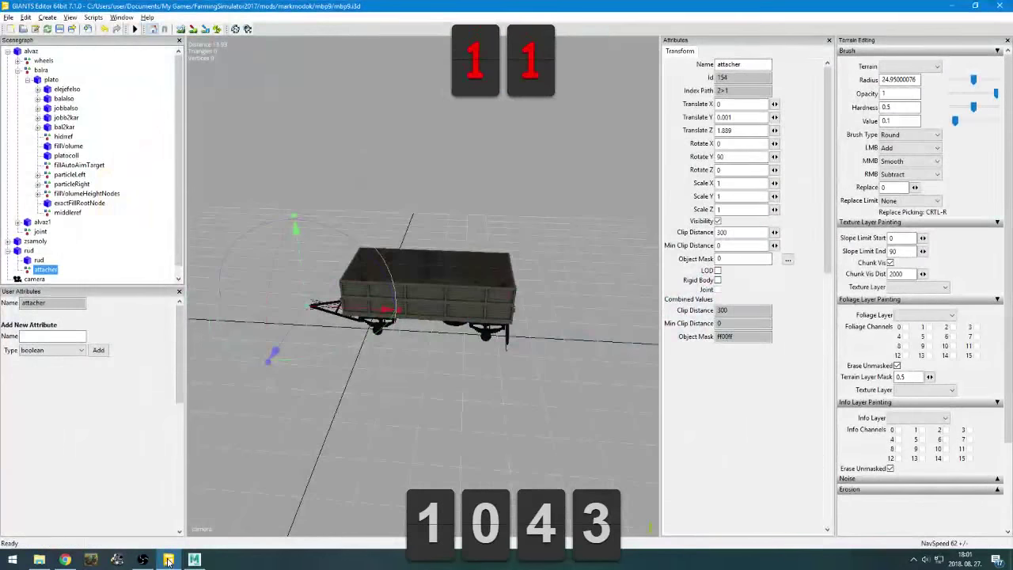
left_click(168, 560)
mouse_move(155, 557)
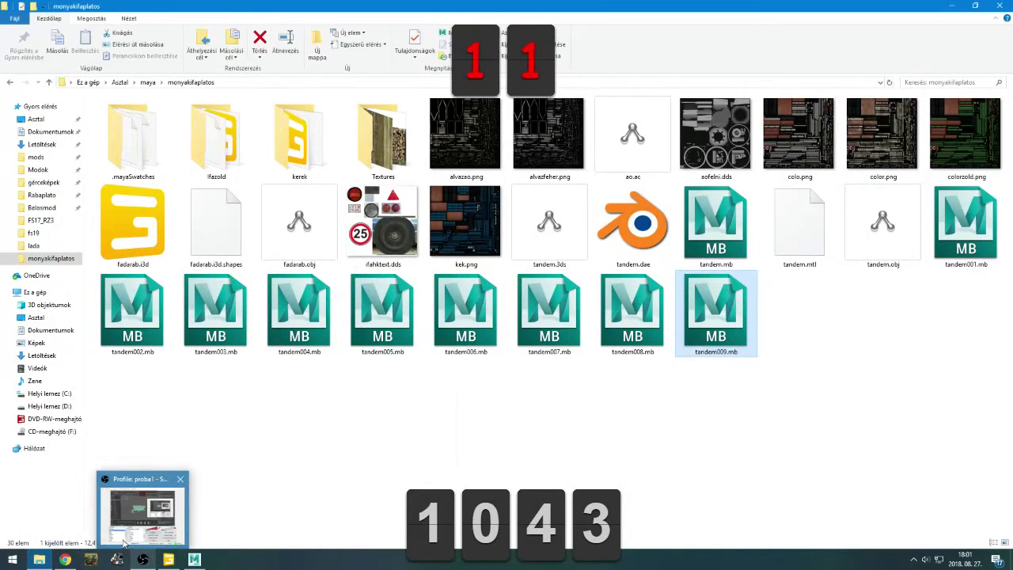
left_click(65, 560)
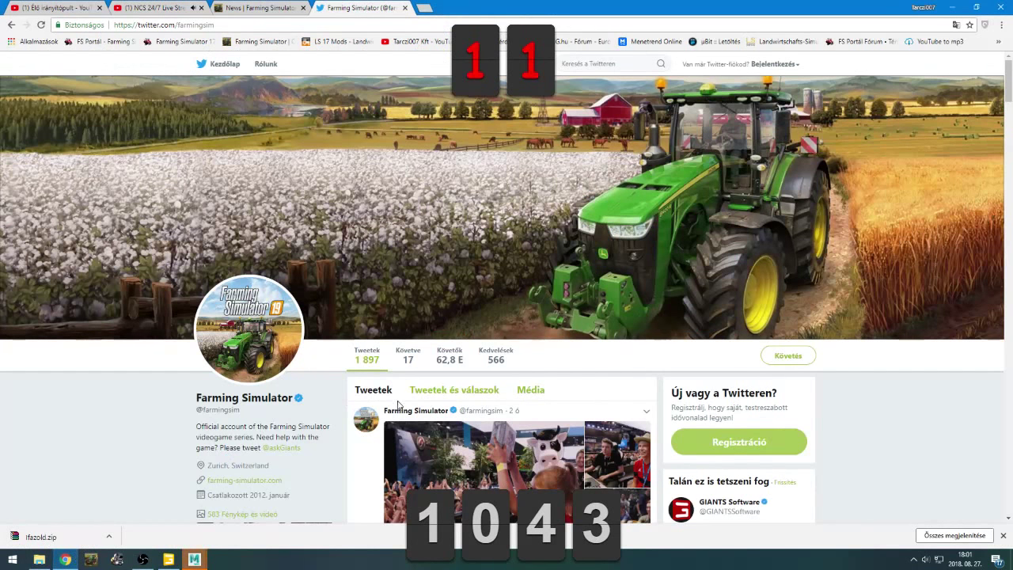
left_click(405, 8)
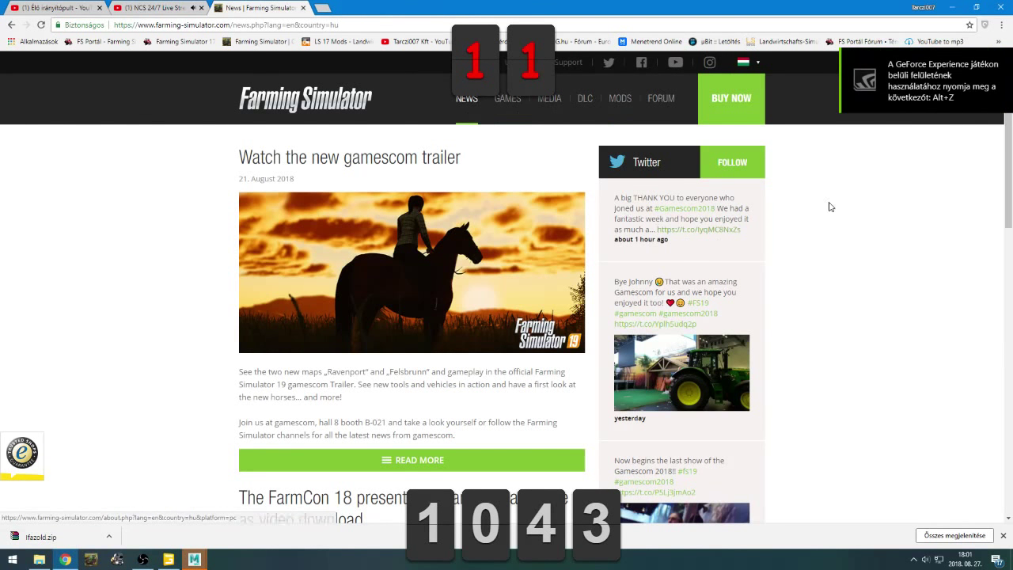
left_click(201, 548)
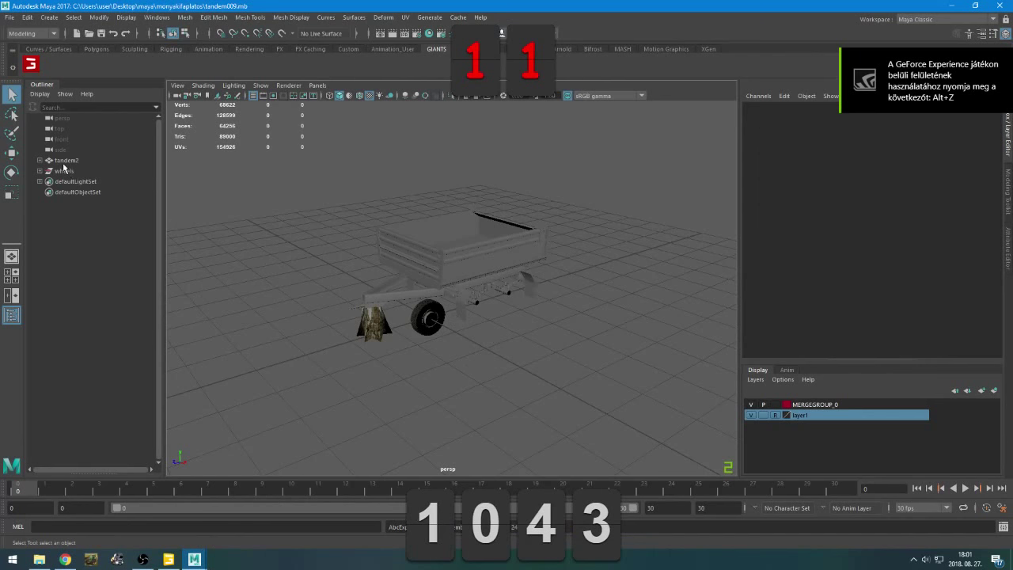
Expand tandem2 in the reopened scene and check its groups and the trailer by selecting and deselecting them
double_click(61, 161)
left_click(46, 162)
left_click(83, 248)
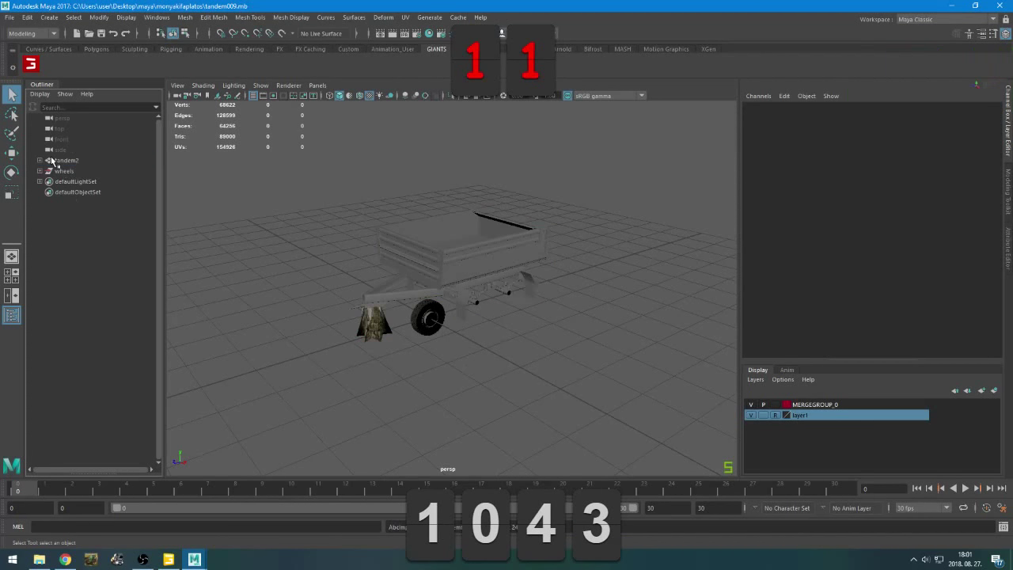
left_click(40, 160)
left_click(67, 192)
left_click(72, 171)
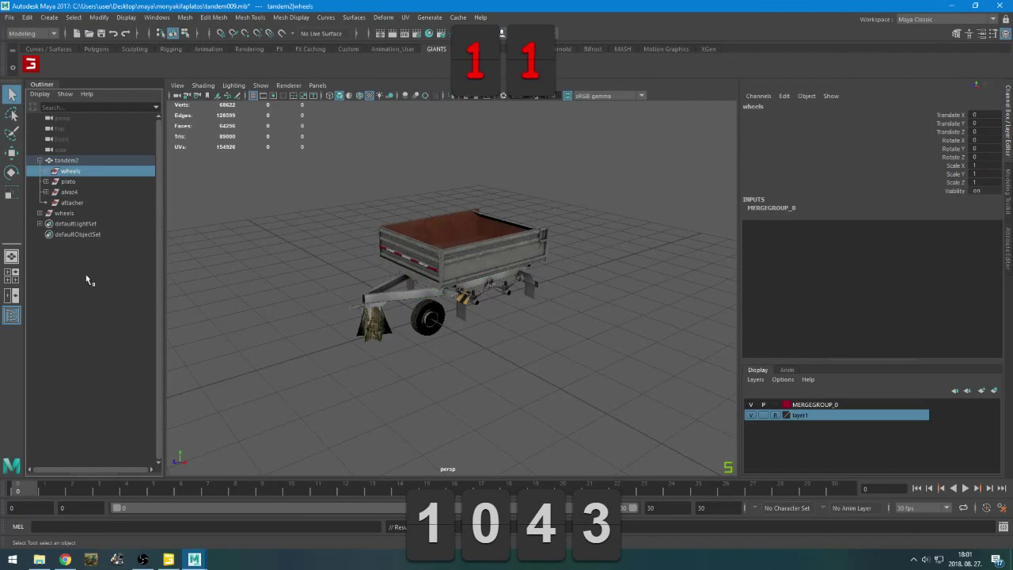
left_click(87, 278)
left_click_drag(306, 185, 568, 337)
left_click(613, 281)
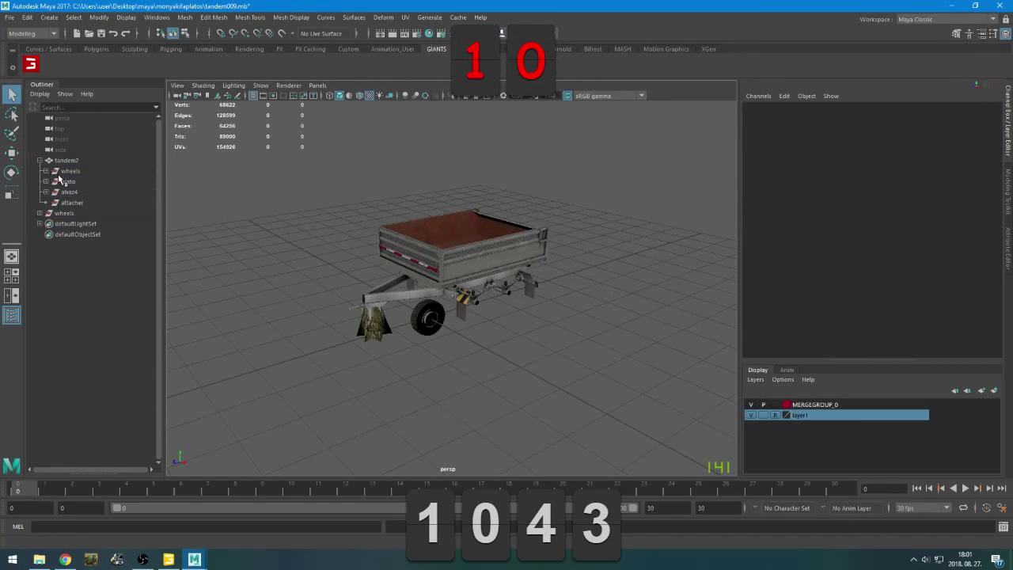
Select the wheels group inside tandem2, open the GIANTS I3D Toolbox, and export the whole scene to C:/myExport.i3d
left_click(68, 172)
left_click(32, 64)
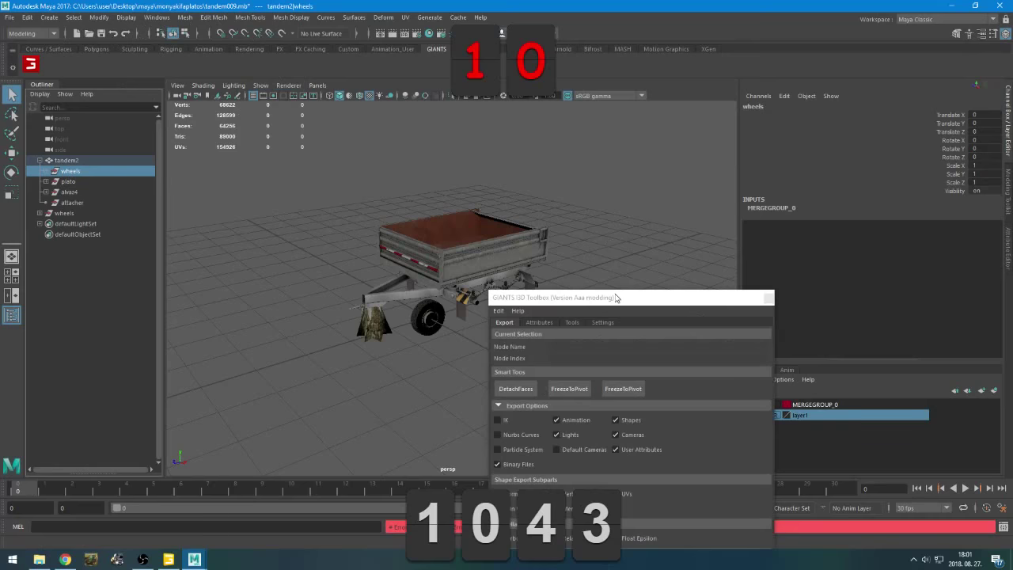
left_click_drag(616, 297, 796, 10)
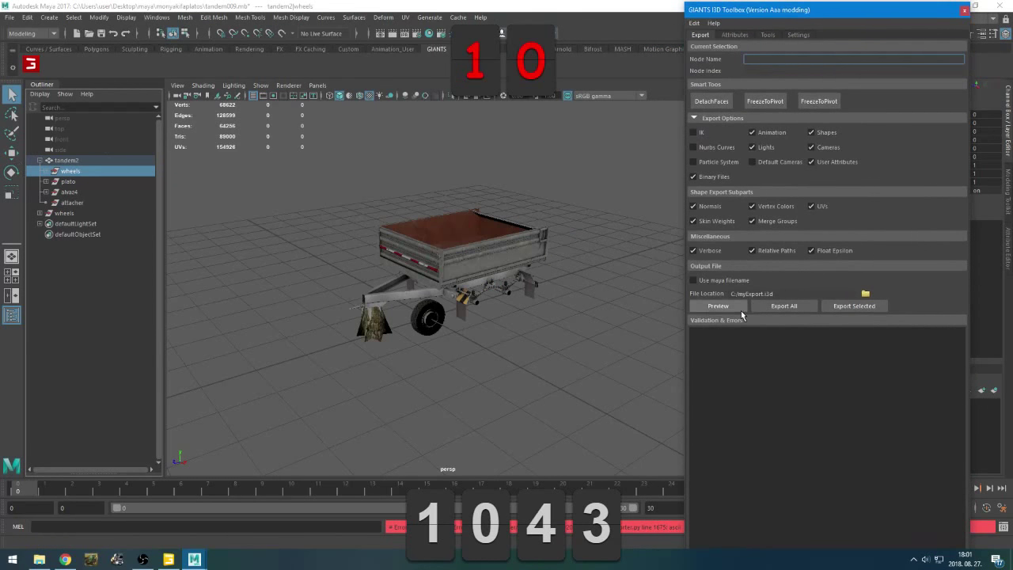
left_click(784, 307)
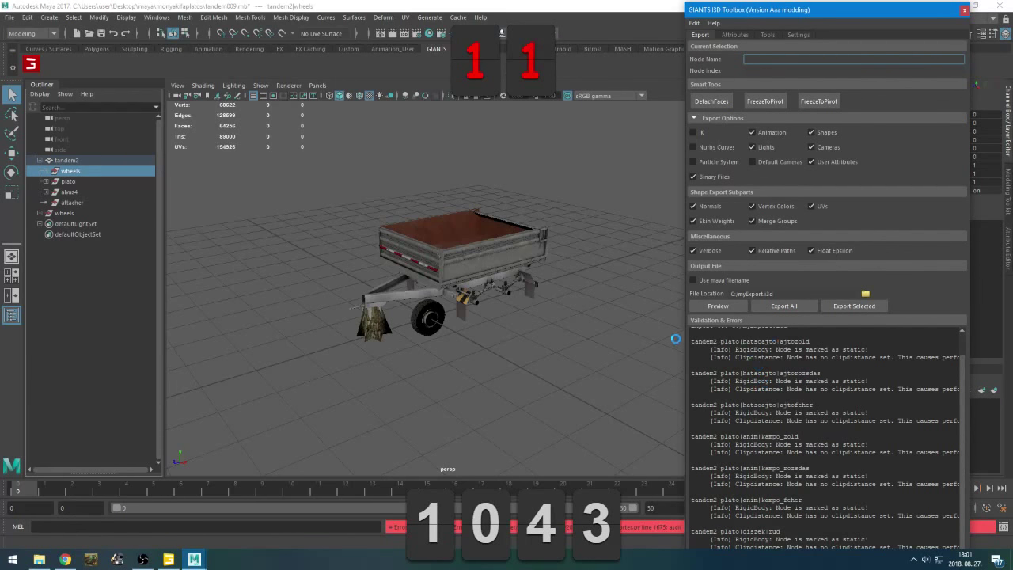
Load the rigid body attributes of ajtozold in plato's hatsoajto group and apply the Exterior preset to it
left_click(45, 181)
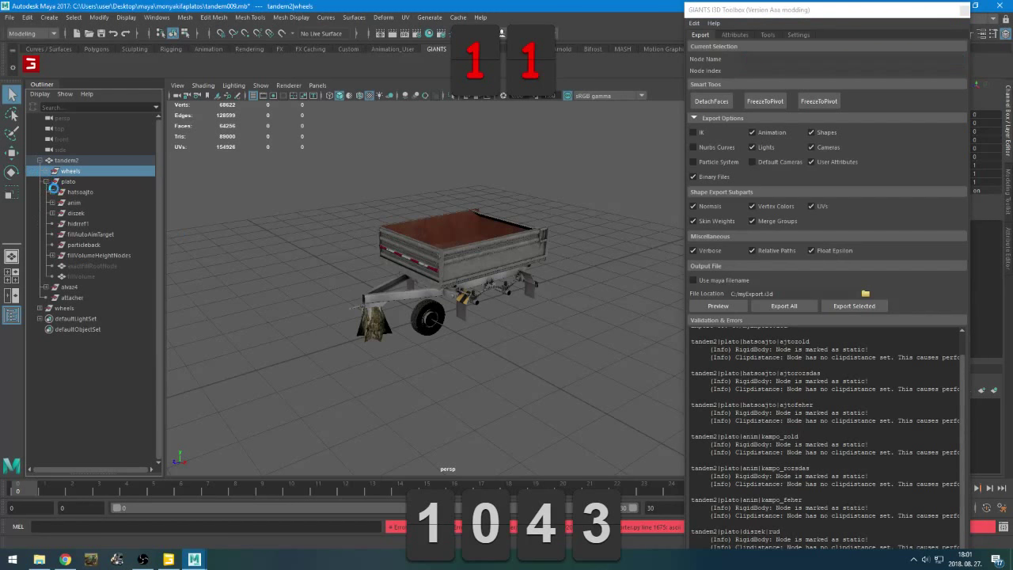
left_click(91, 224)
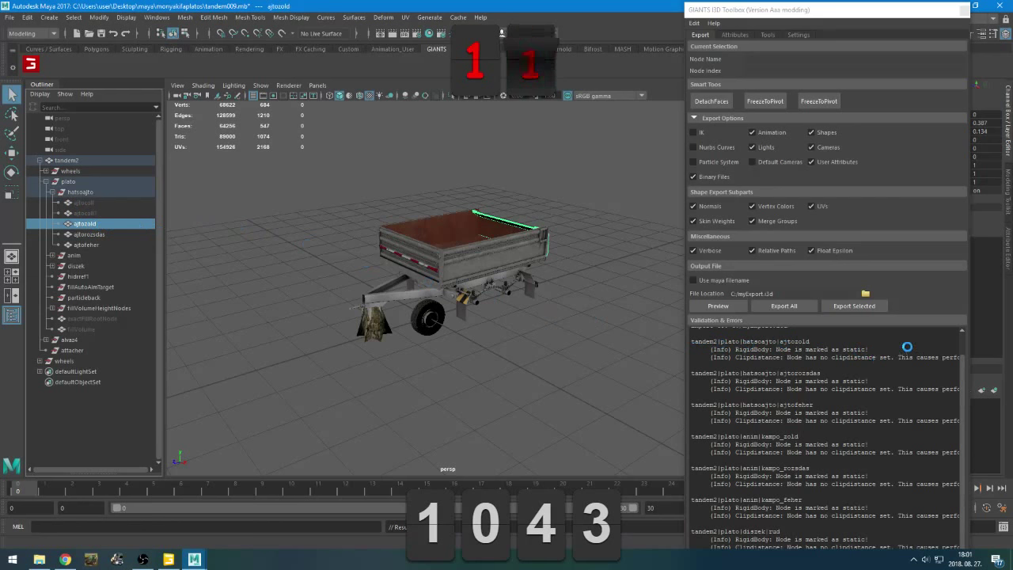
left_click(735, 35)
left_click(718, 136)
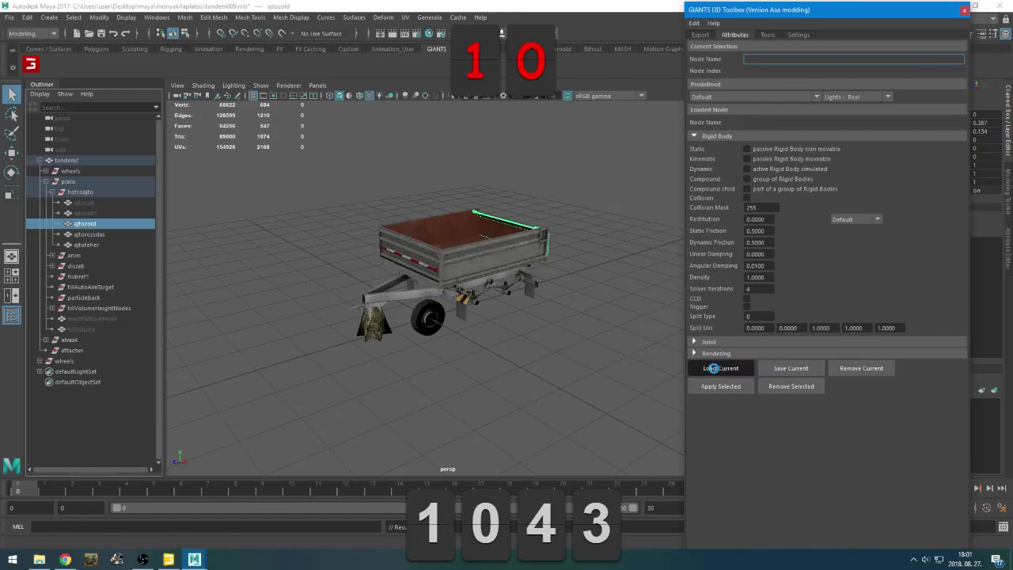
left_click(716, 368)
left_click(756, 199)
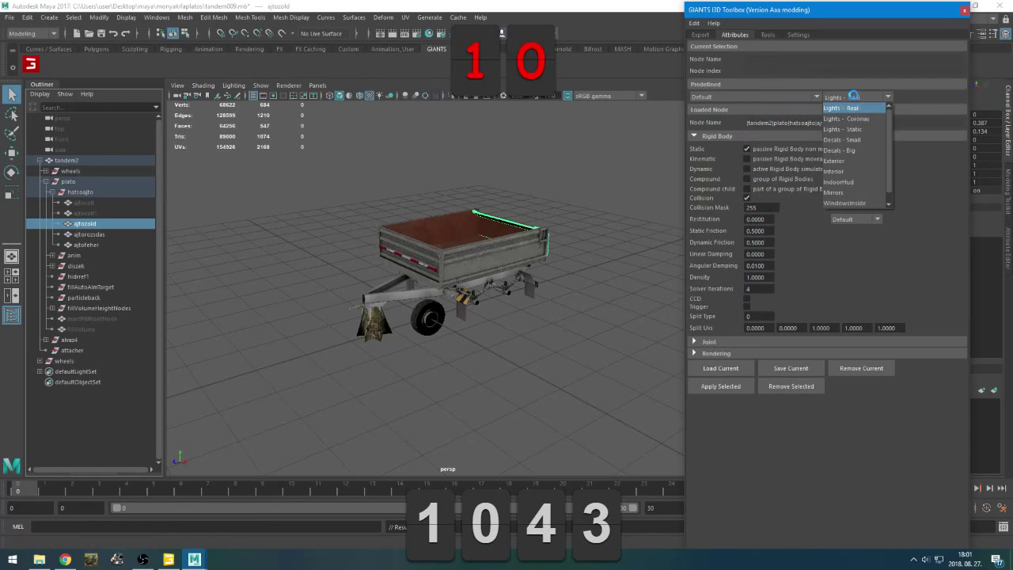
left_click(843, 97)
left_click(841, 162)
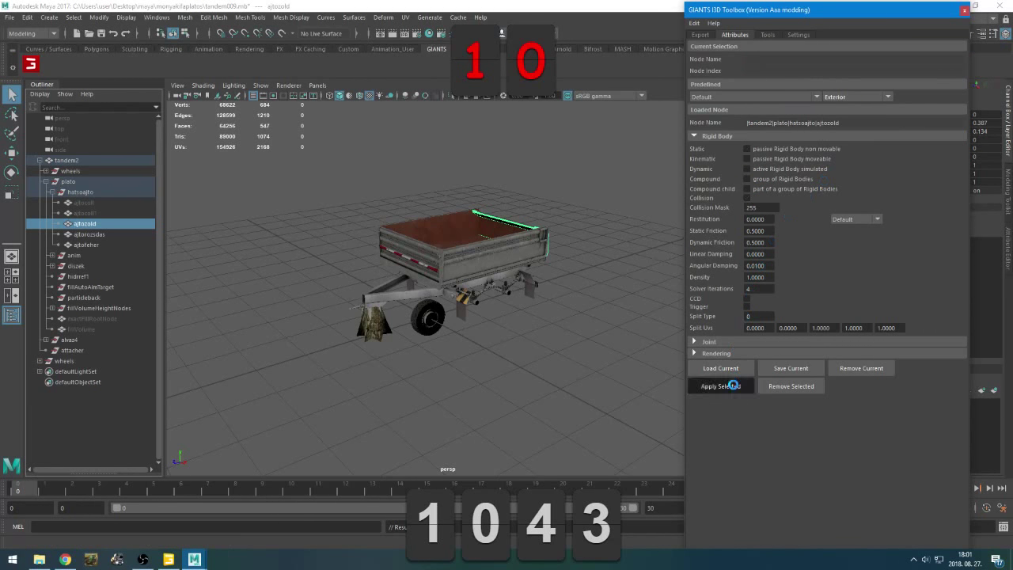
left_click(699, 35)
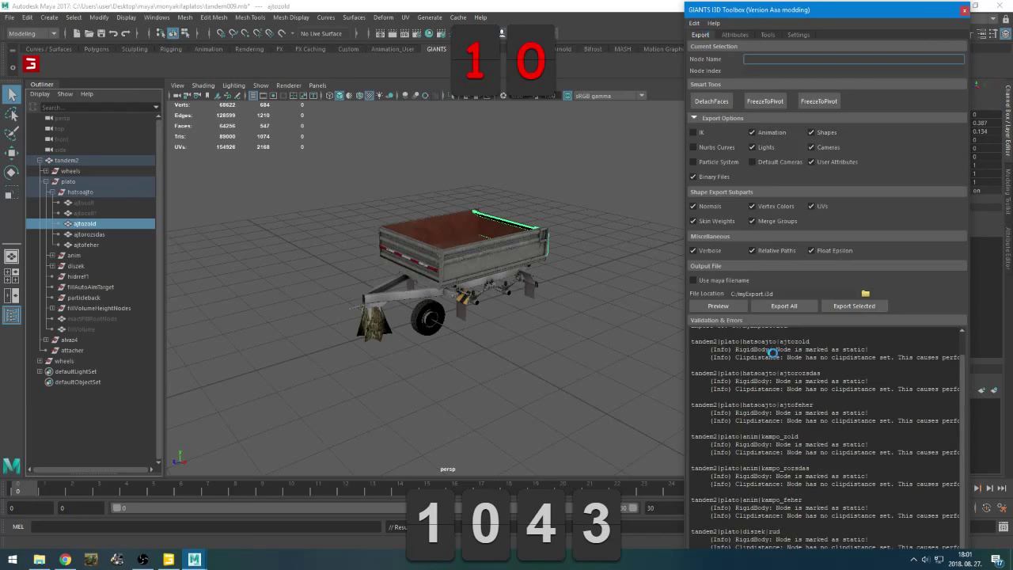
Apply the same Exterior attributes to ajtorozsdas and ajtofeher, and to kampo_zold, kampo_rozsdas and kampo_feher in the anim group
left_click(104, 234)
left_click(104, 244, "shift")
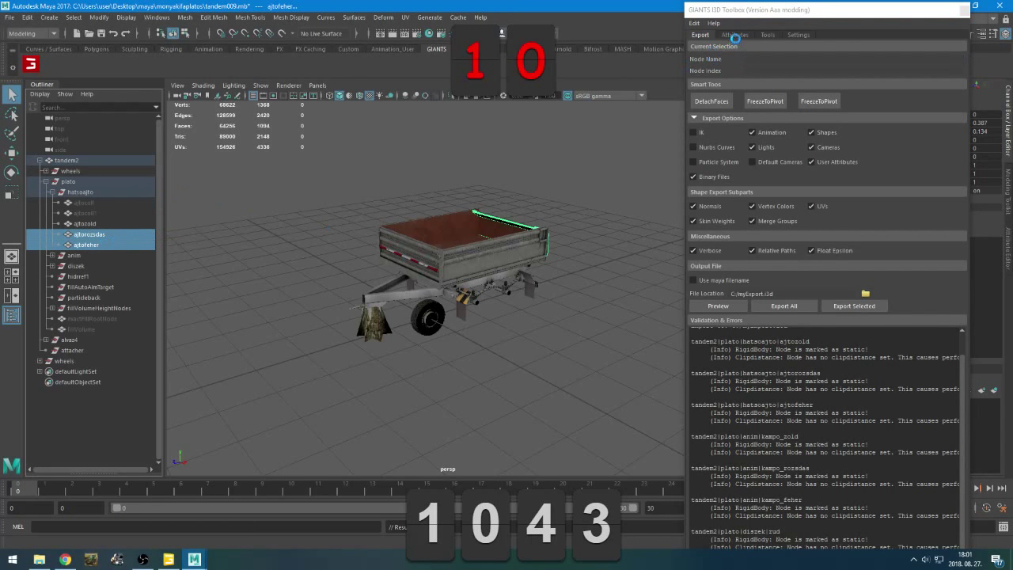
left_click(735, 35)
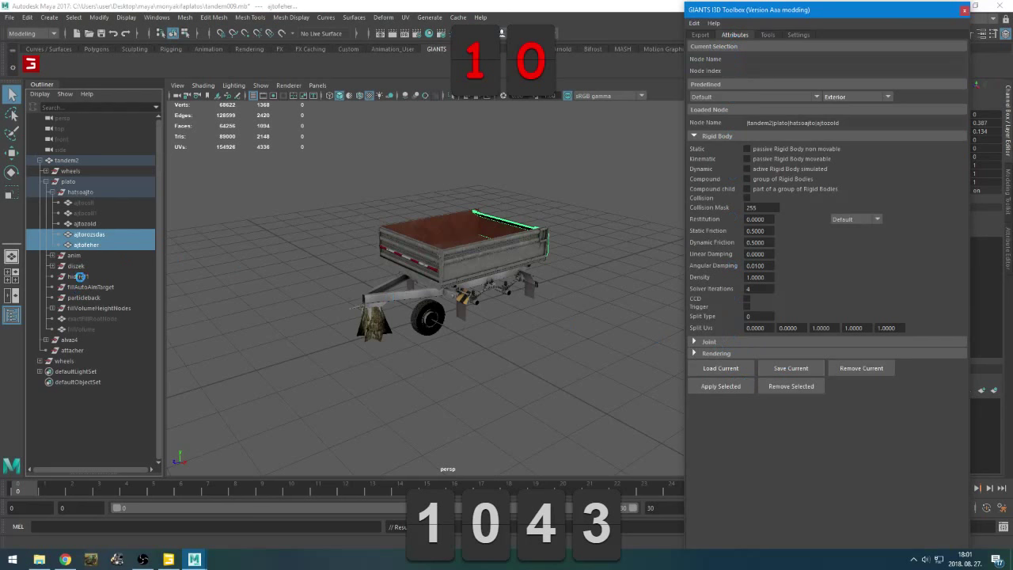
left_click(52, 255)
left_click_drag(89, 266, 91, 287)
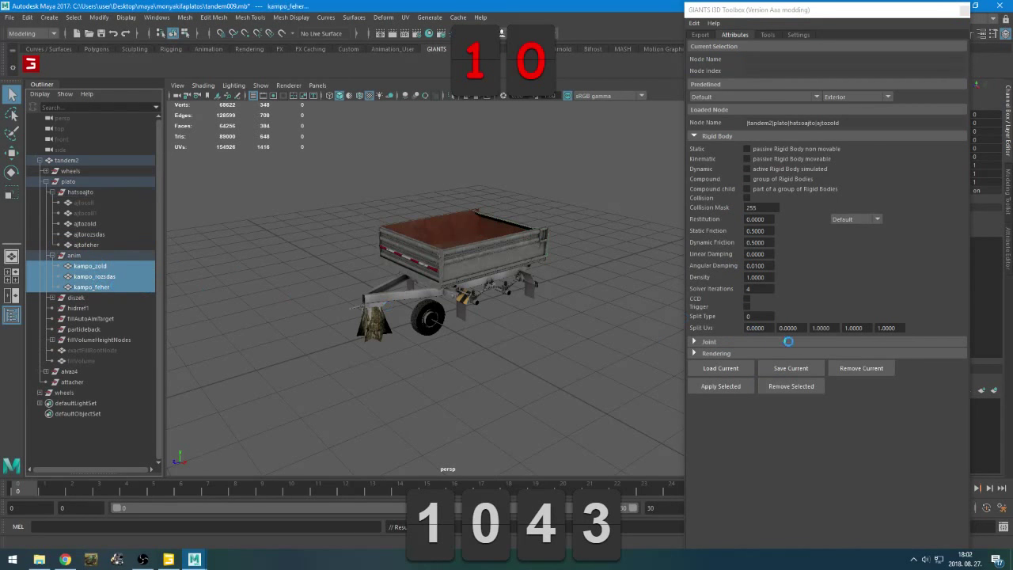
left_click(720, 387)
left_click(700, 35)
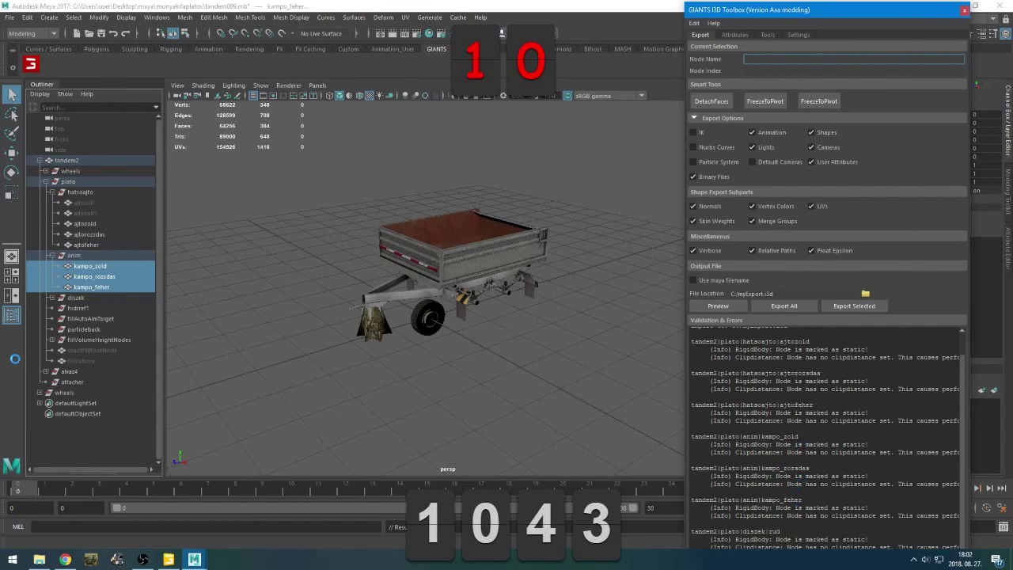
Load the attributes of rud in the diszek group and apply the Exterior preset to it
left_click(51, 298)
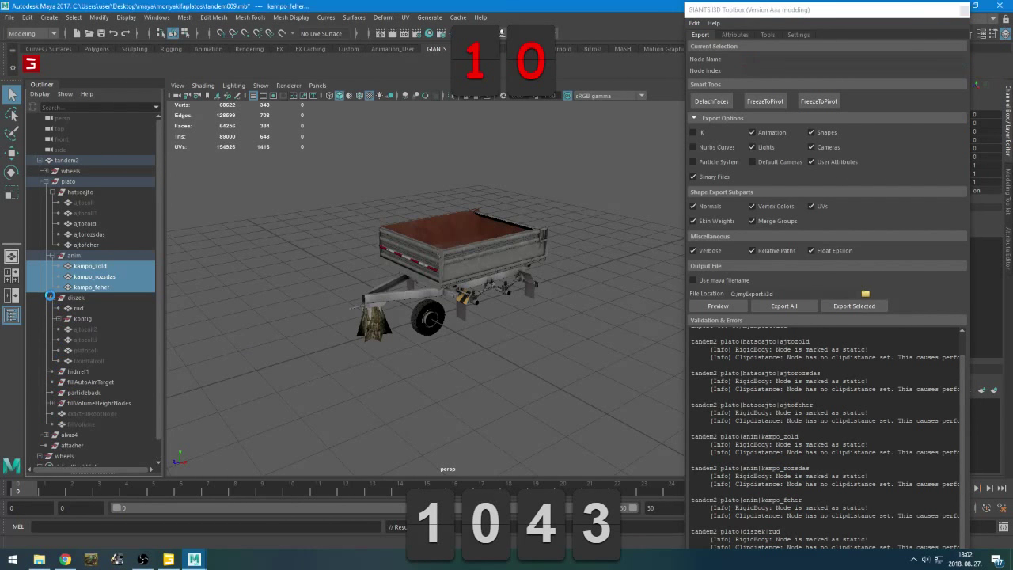
left_click(78, 308)
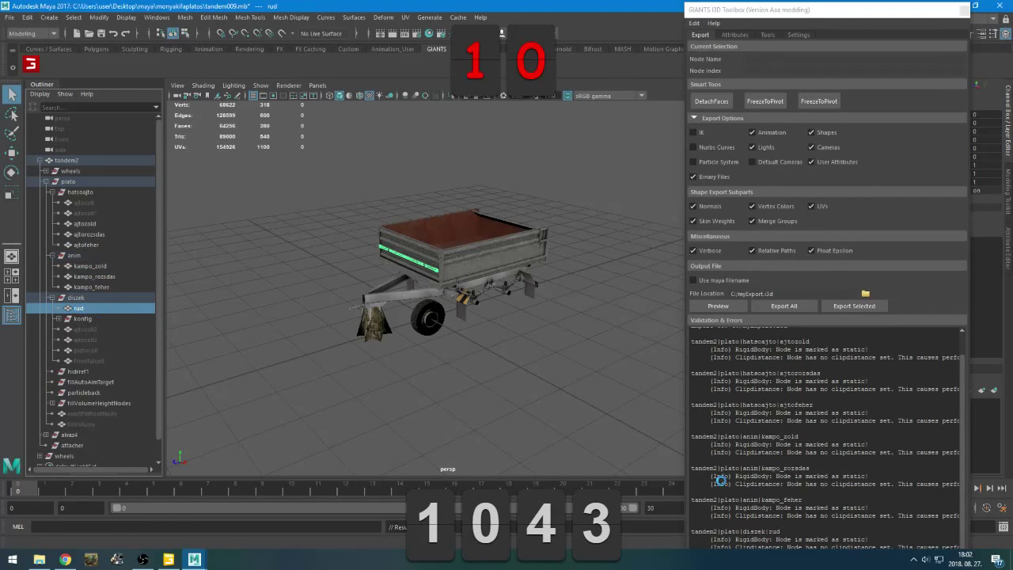
left_click(735, 35)
left_click(721, 368)
left_click(871, 96)
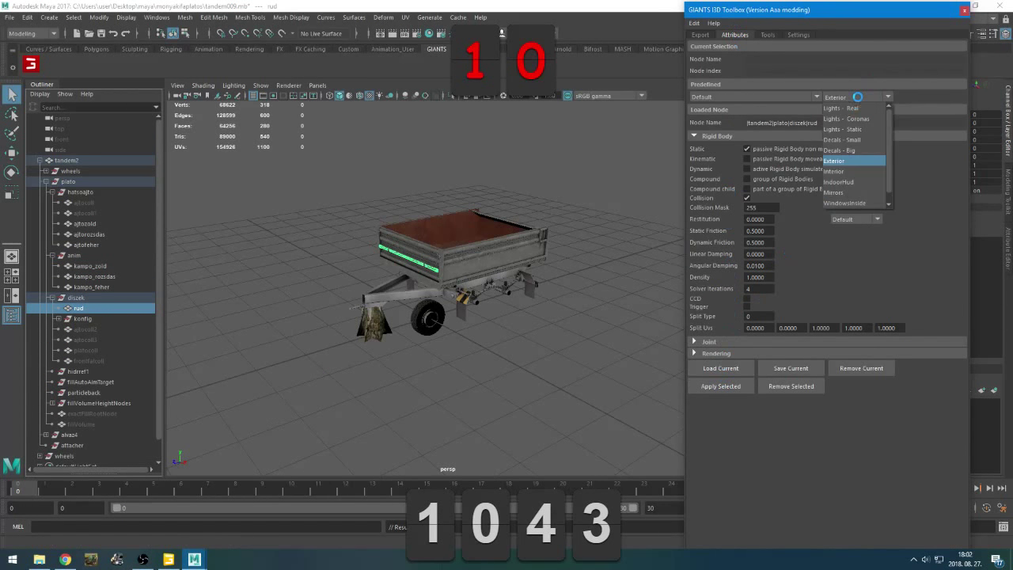
left_click(852, 160)
left_click(716, 386)
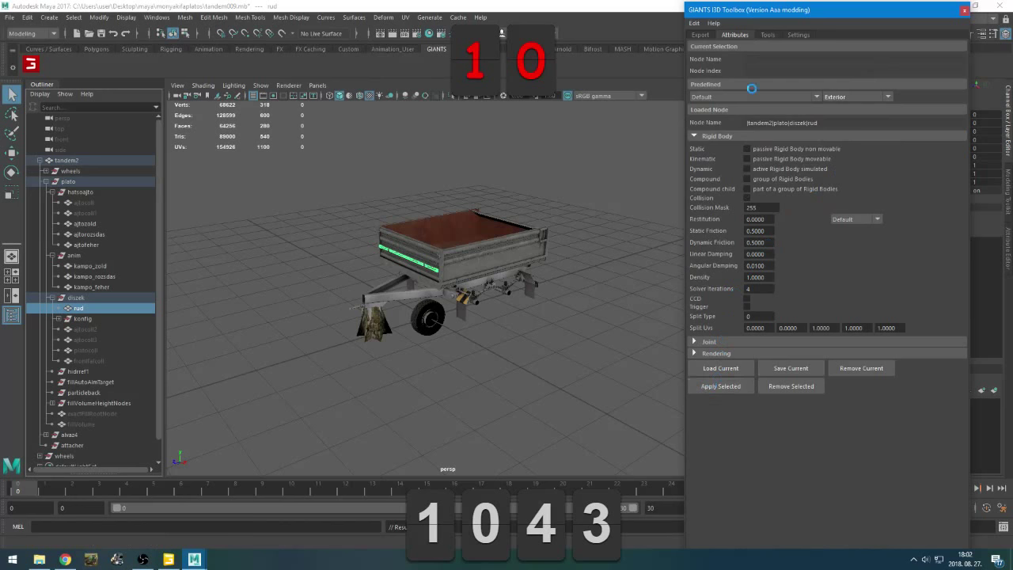
left_click(702, 34)
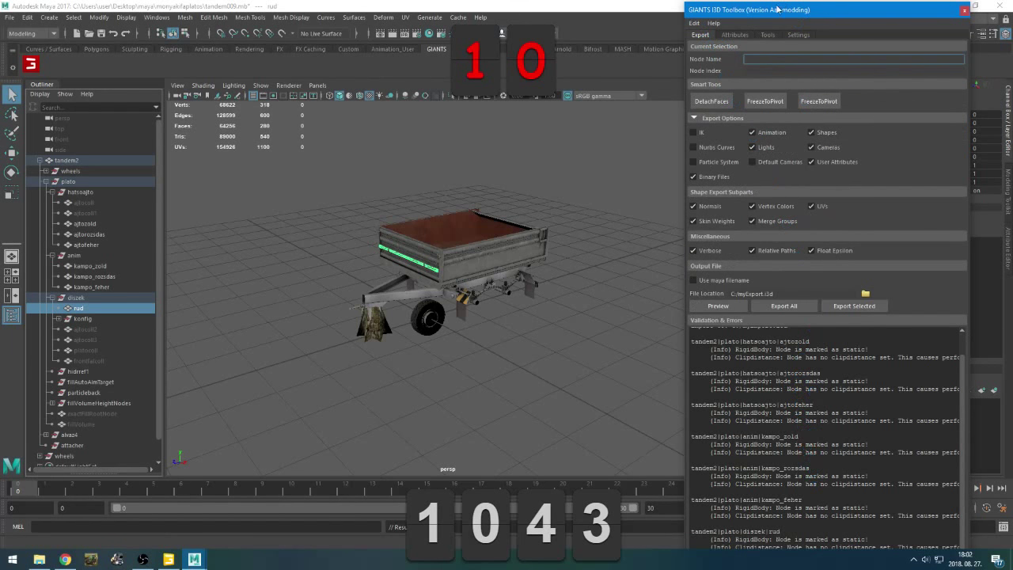
Set the export file to tandem.i3d in the monyakifaplatos folder and export the whole scene
left_click_drag(762, 13, 775, 4)
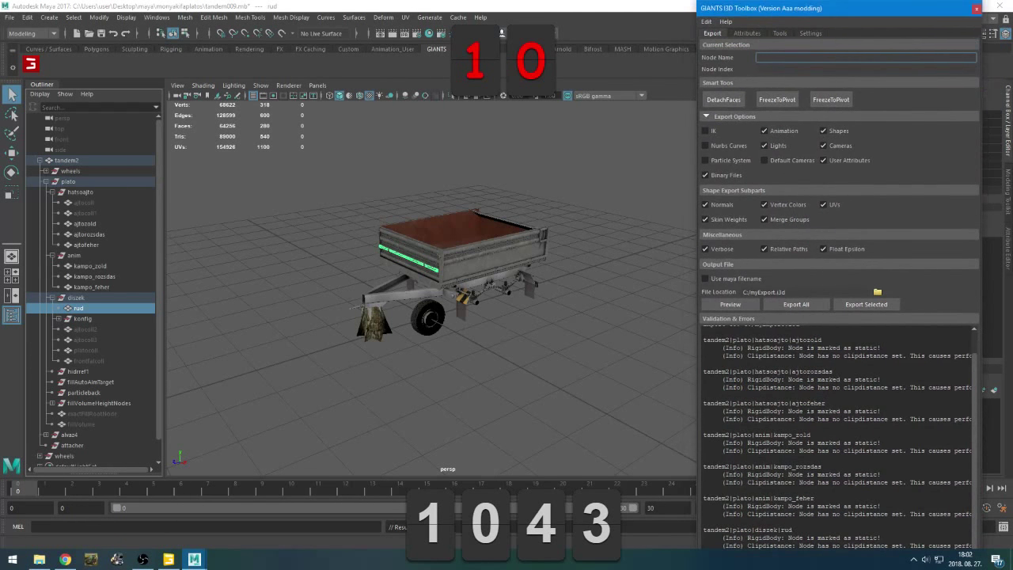
left_click(879, 291)
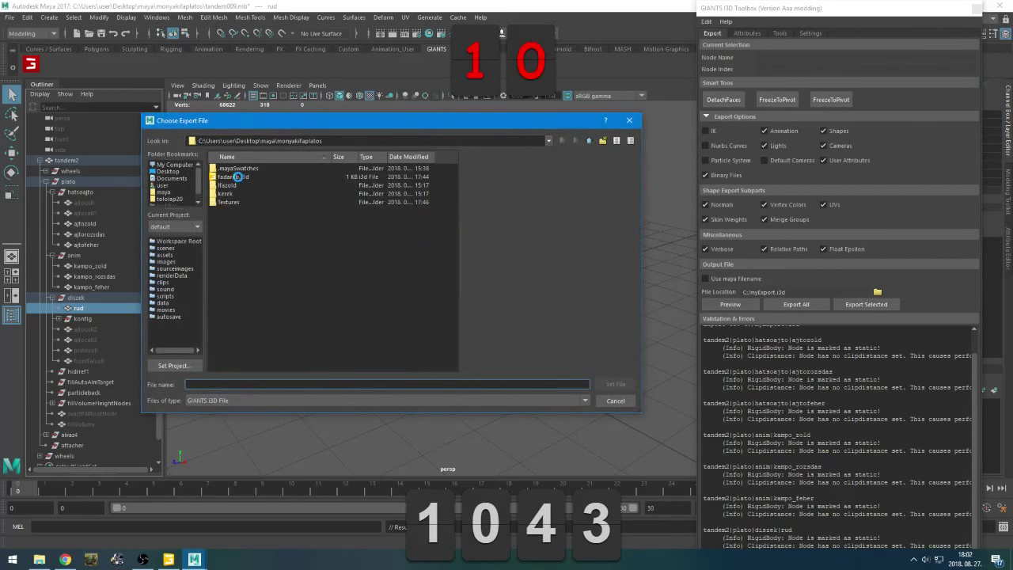
left_click(245, 381)
type("tandem")
key("Return")
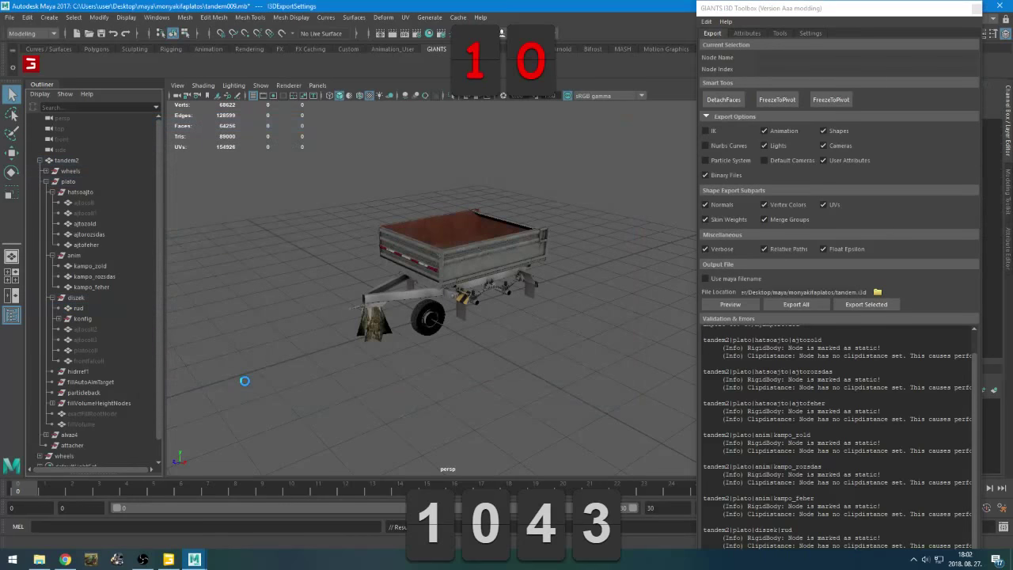
left_click(795, 304)
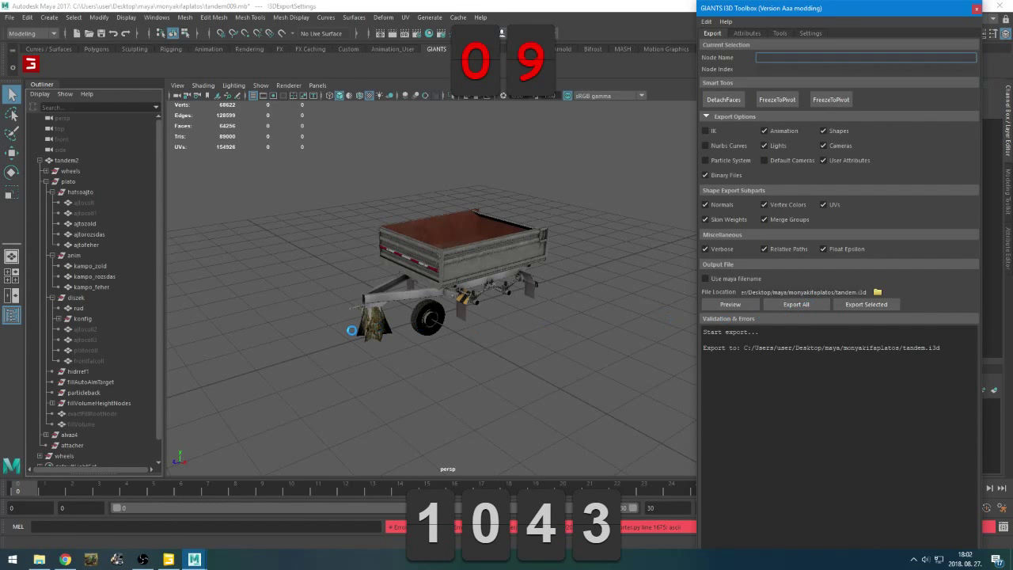
Save the scene as tandem010.mb in the default project's scenes folder and export the whole scene again
left_click(444, 337)
key("ctrl+shift+s")
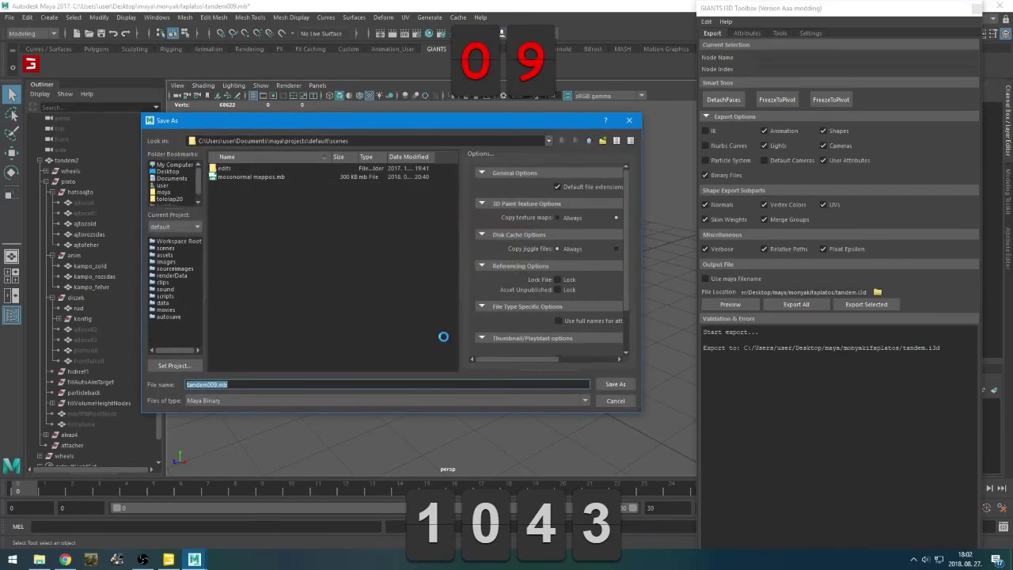
left_click(215, 385)
key("Return")
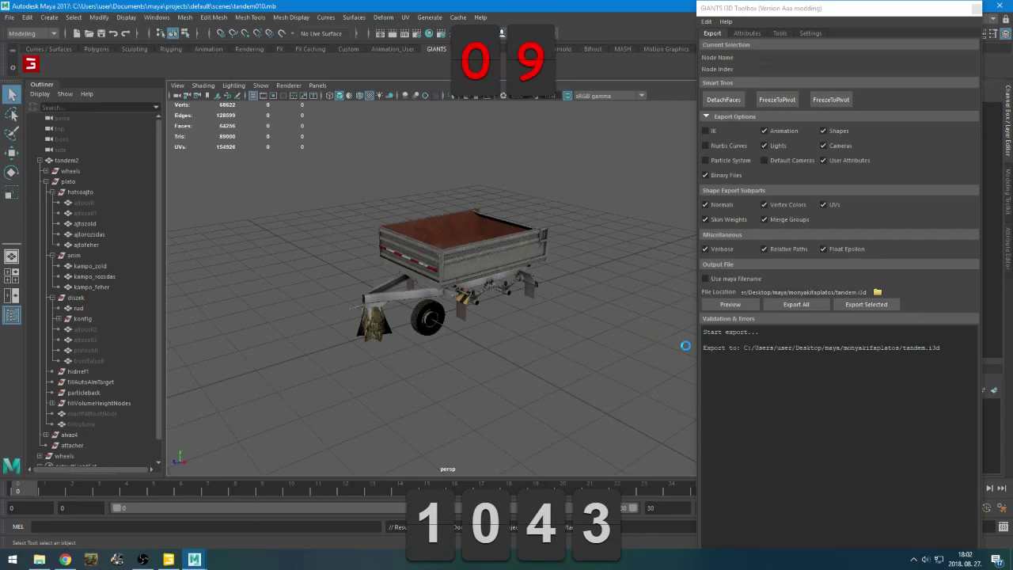
left_click(757, 342)
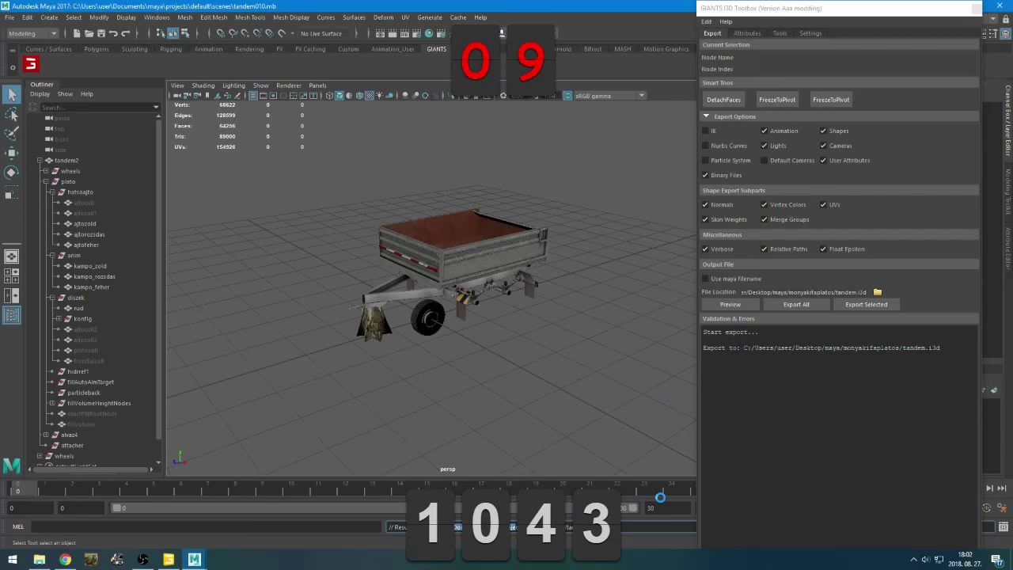
left_click(798, 304)
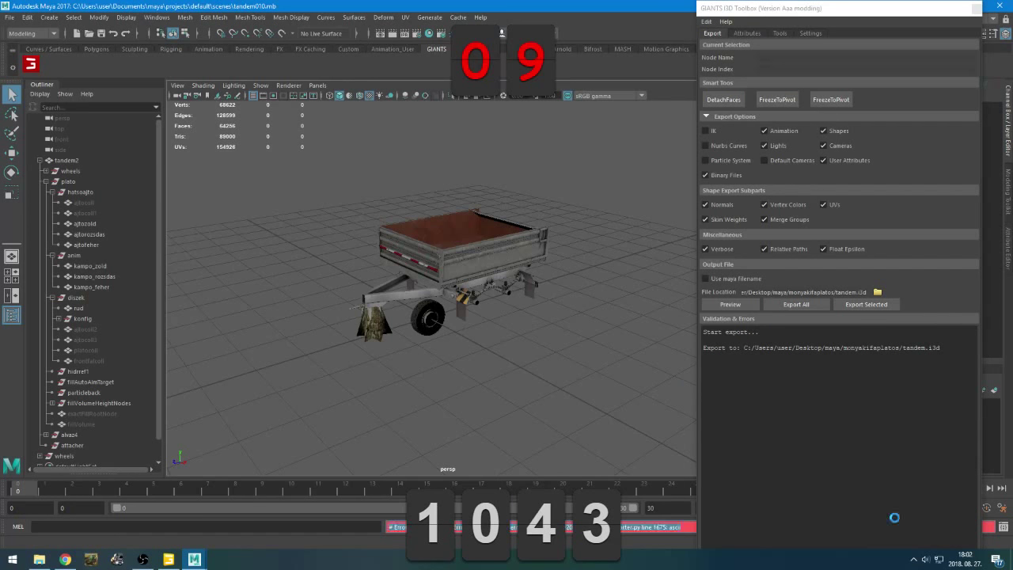
Examine the latest I3DExporter.py export error in an enlarged Script Editor, and close the editor
left_click(1002, 526)
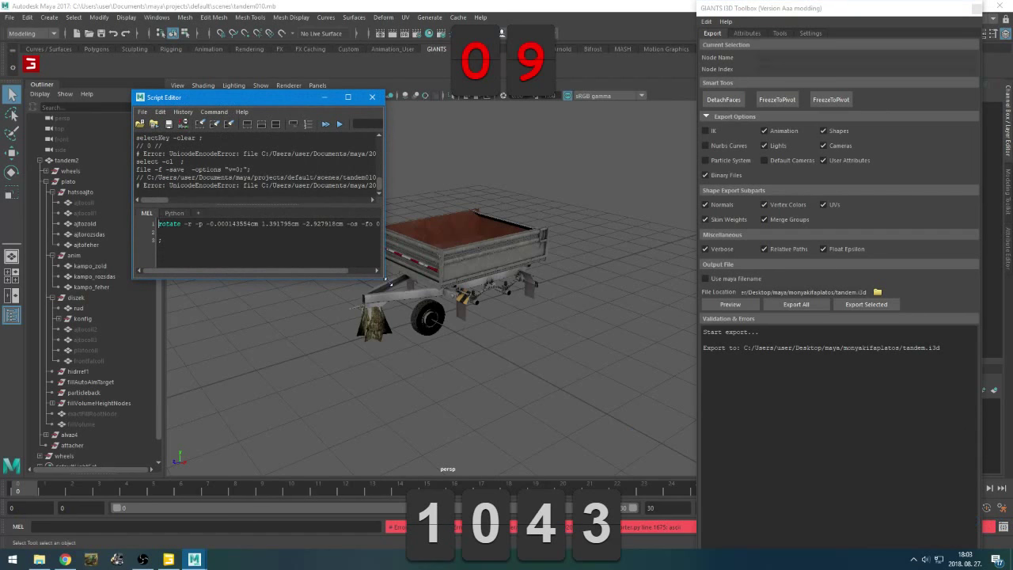
left_click_drag(384, 279, 631, 381)
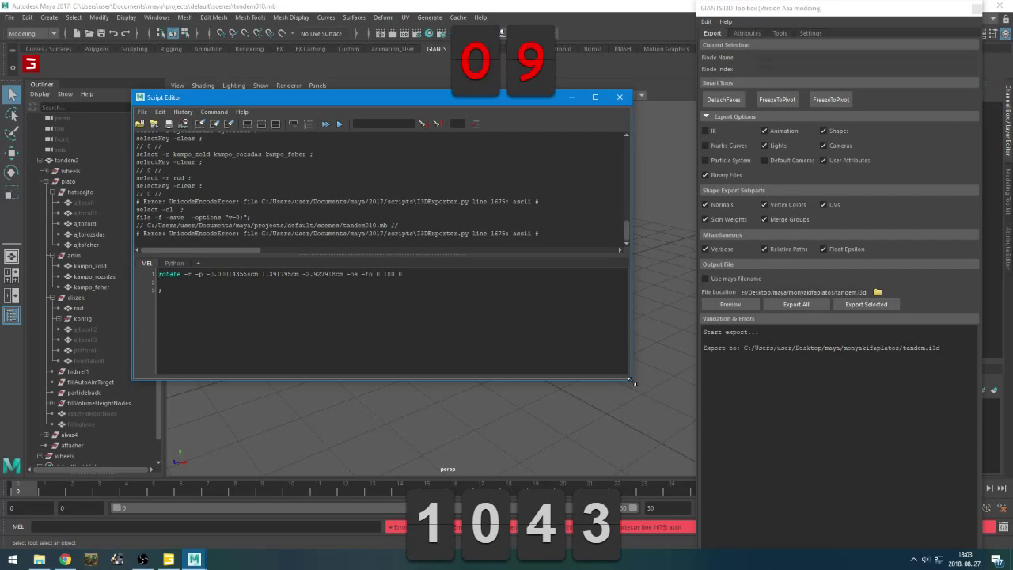
left_click_drag(390, 228, 416, 231)
left_click_drag(419, 233, 525, 233)
left_click(526, 233)
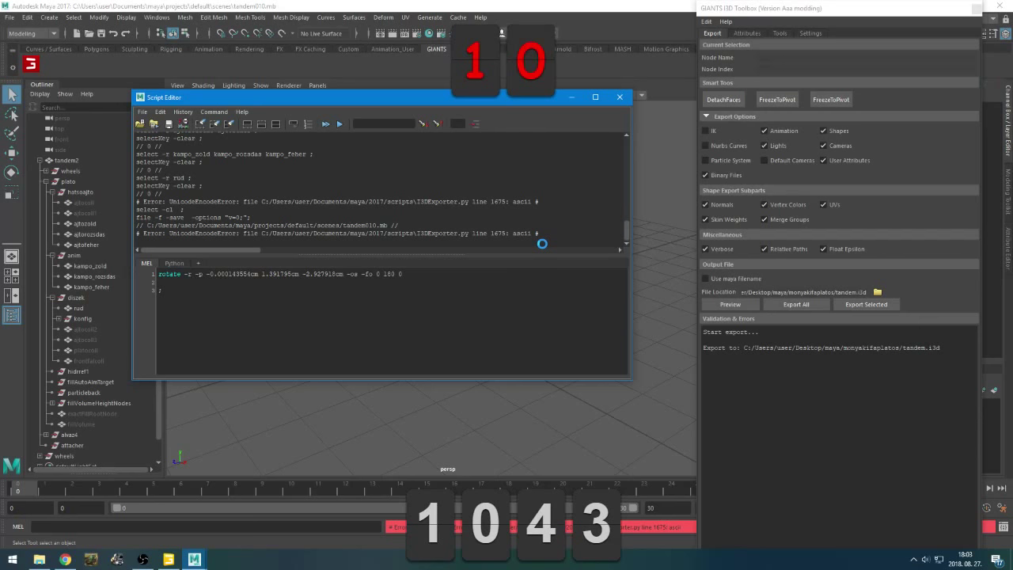
left_click(611, 100)
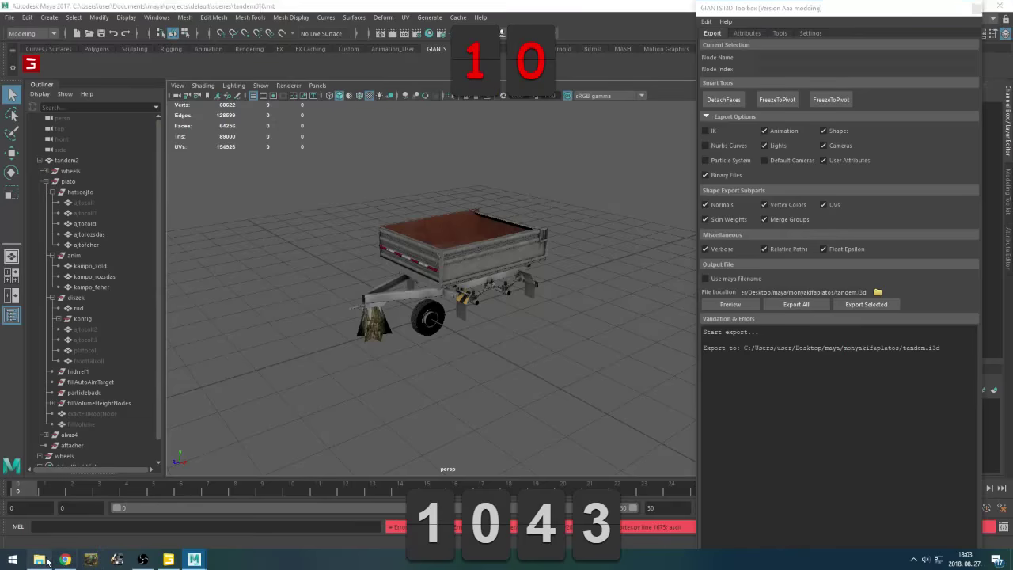
Switch to File Explorer, find the mbp 9 folder inside the maya folder, and open mbp9.mb in Maya
left_click(39, 560)
key("alt+Left")
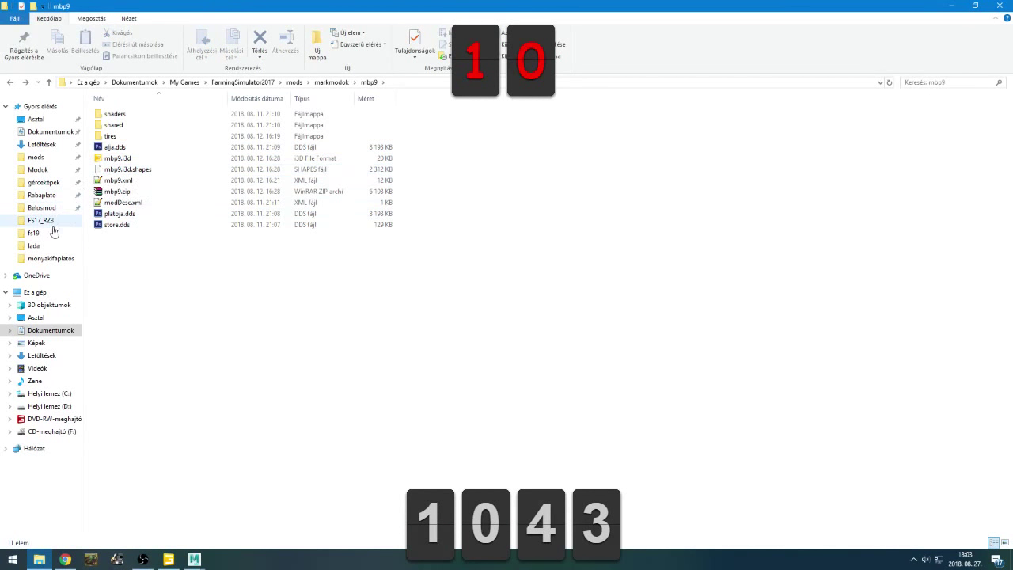
left_click(46, 258)
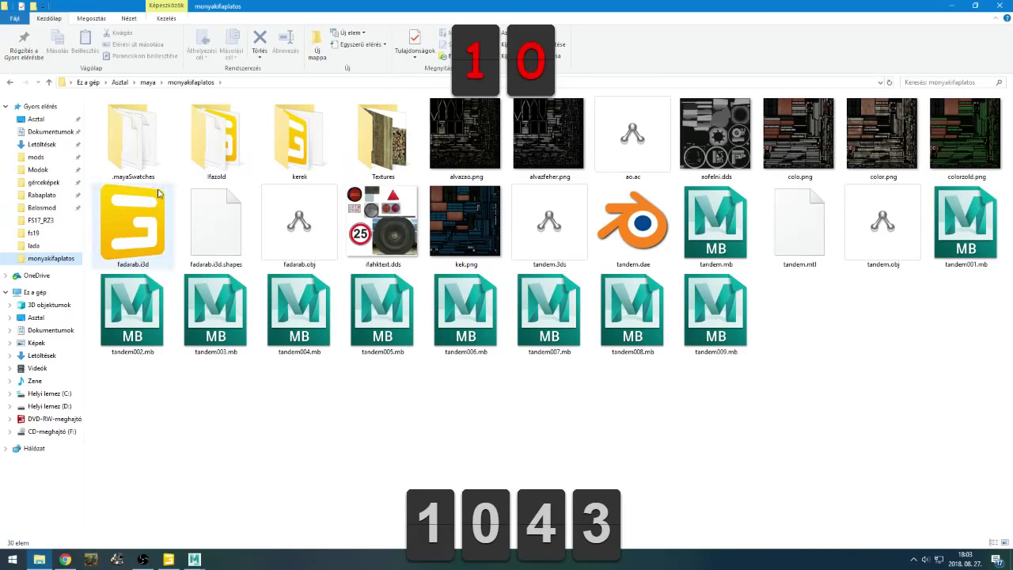
left_click(148, 82)
double_click(113, 181)
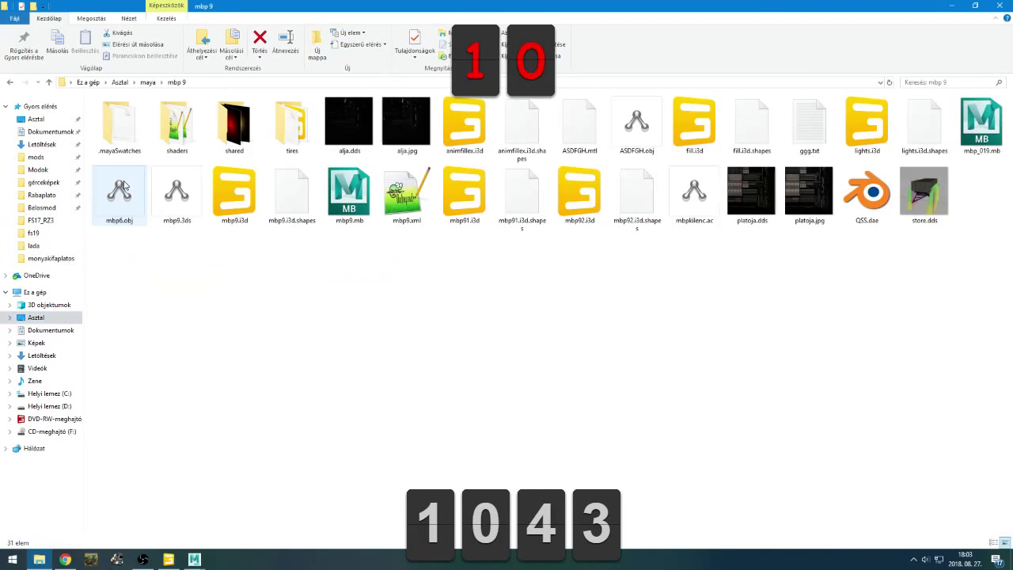
left_click(354, 212)
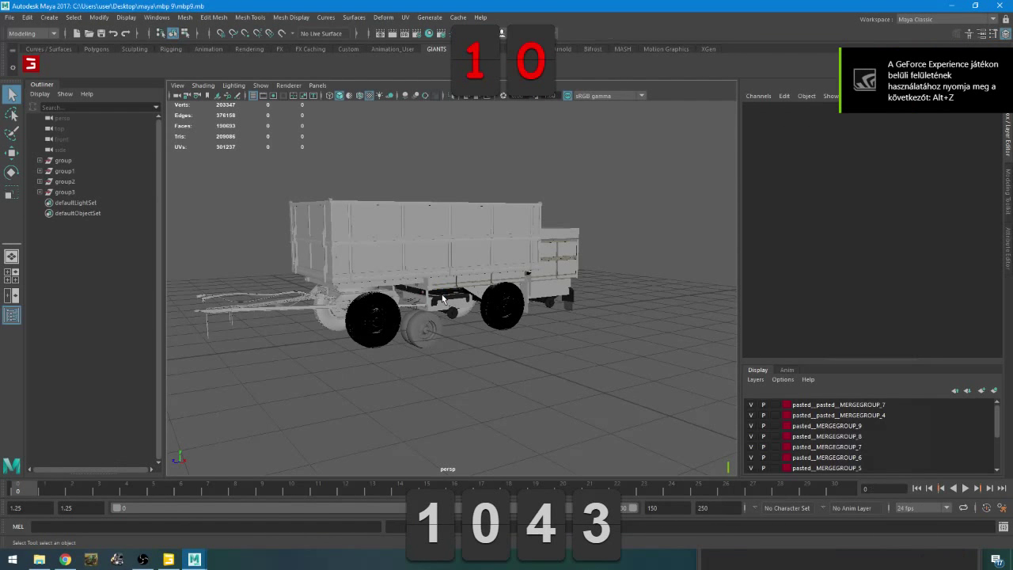
Open the GIANTS I3D Toolbox for the mbp9 scene and export the whole scene to the preset location C:/myExport.i3d
left_click_drag(618, 198, 247, 333)
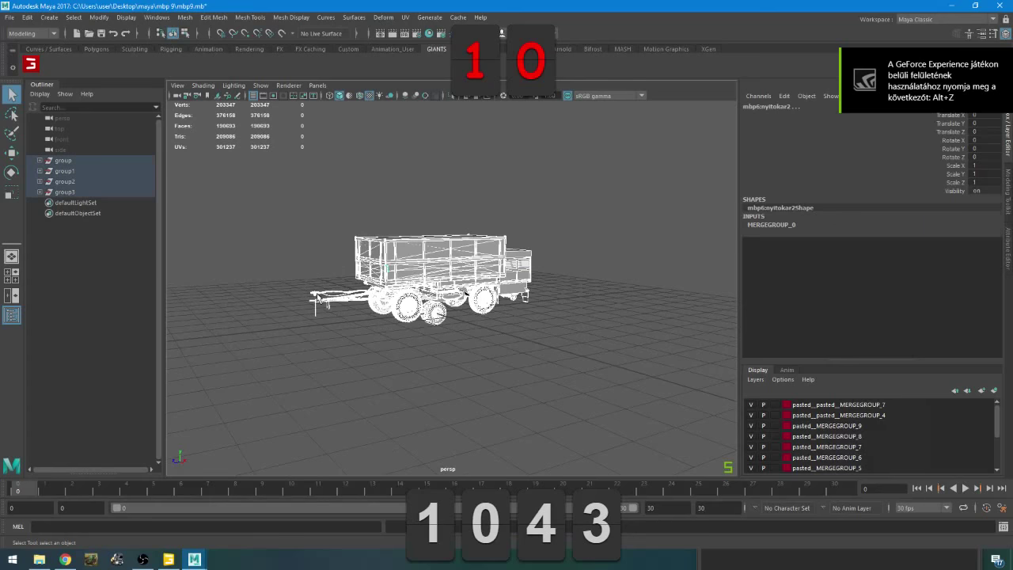
left_click(34, 66)
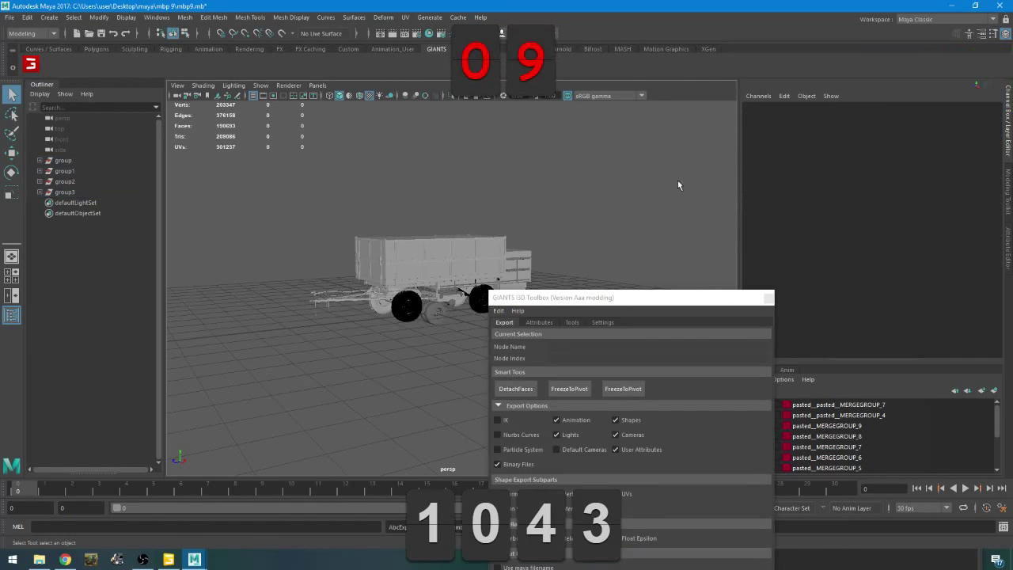
left_click(620, 300)
left_click_drag(627, 303, 764, 87)
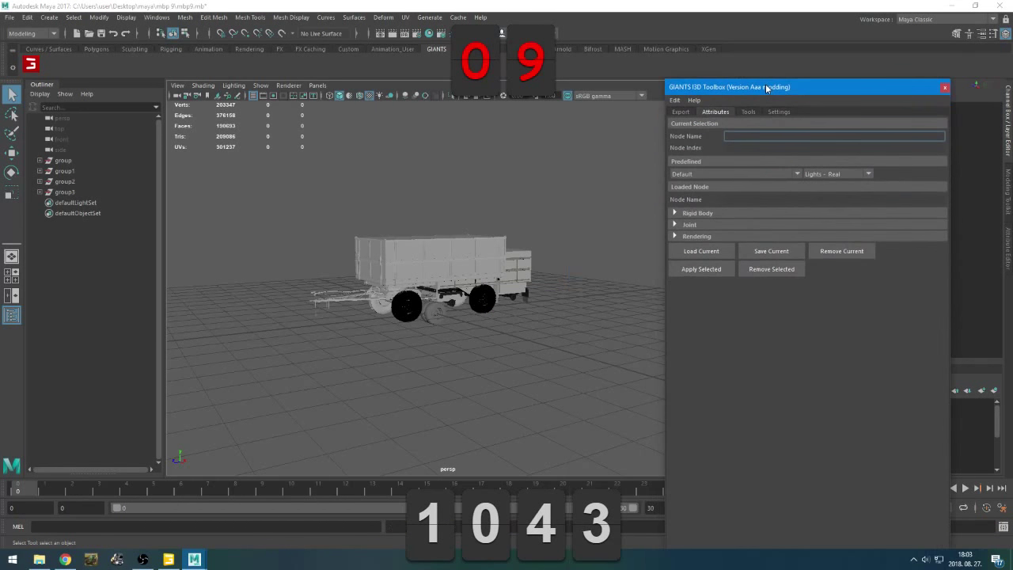
left_click(683, 112)
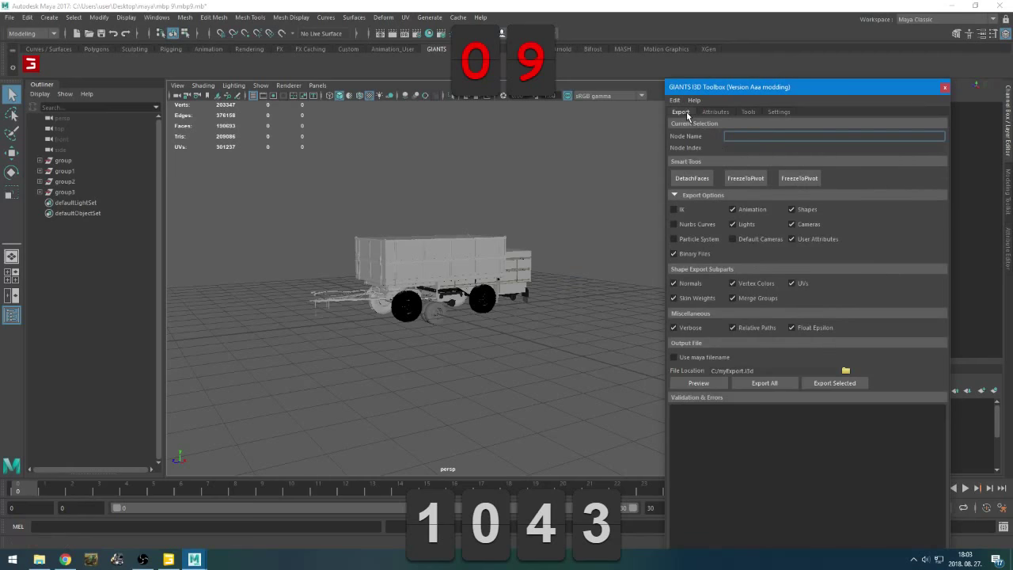
left_click(760, 383)
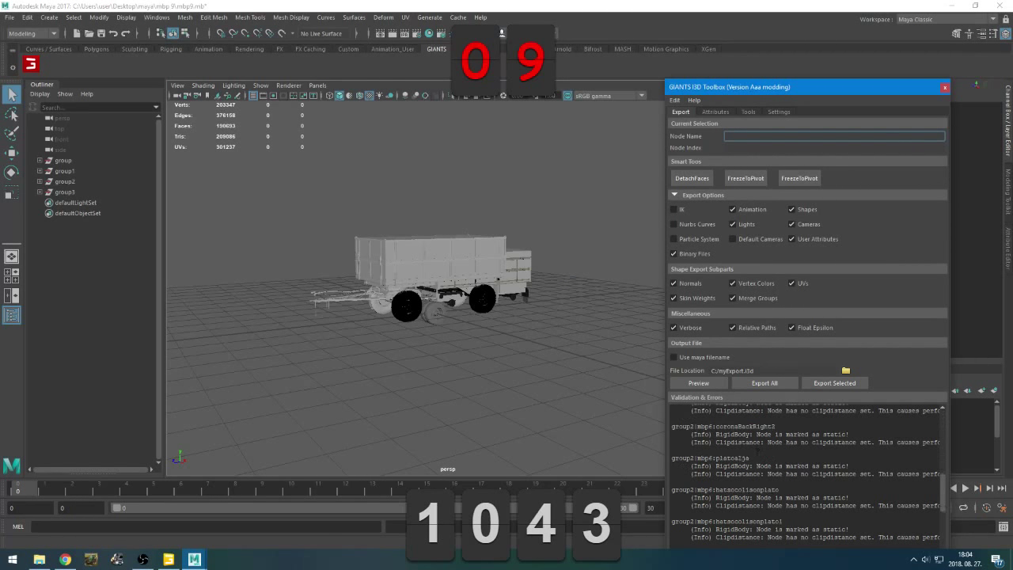
Switch to File Explorer, look on drive C: for the exported myExport.i3d file, refresh the listing, and return to Maya
left_click(41, 559)
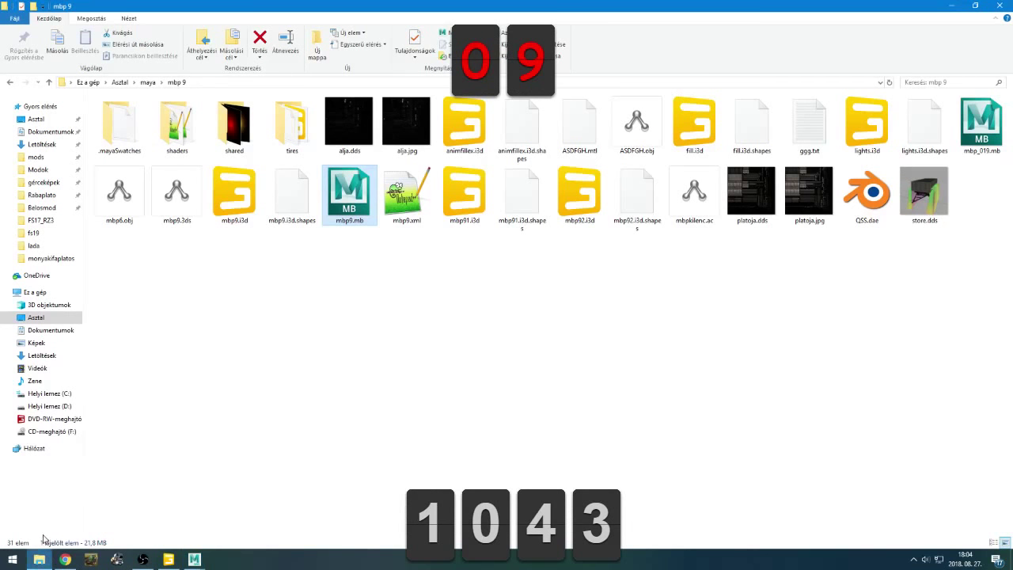
left_click(37, 292)
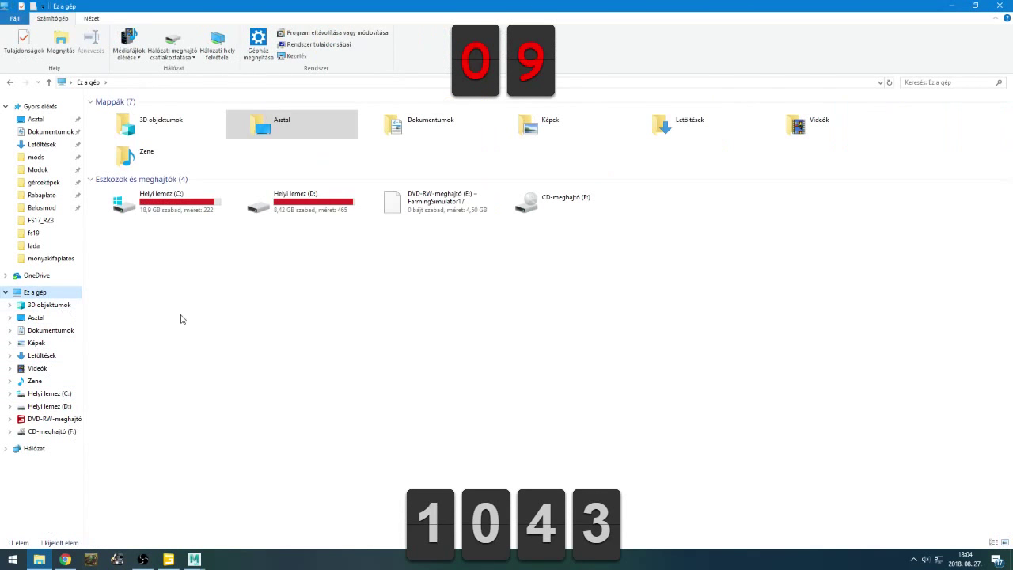
double_click(170, 204)
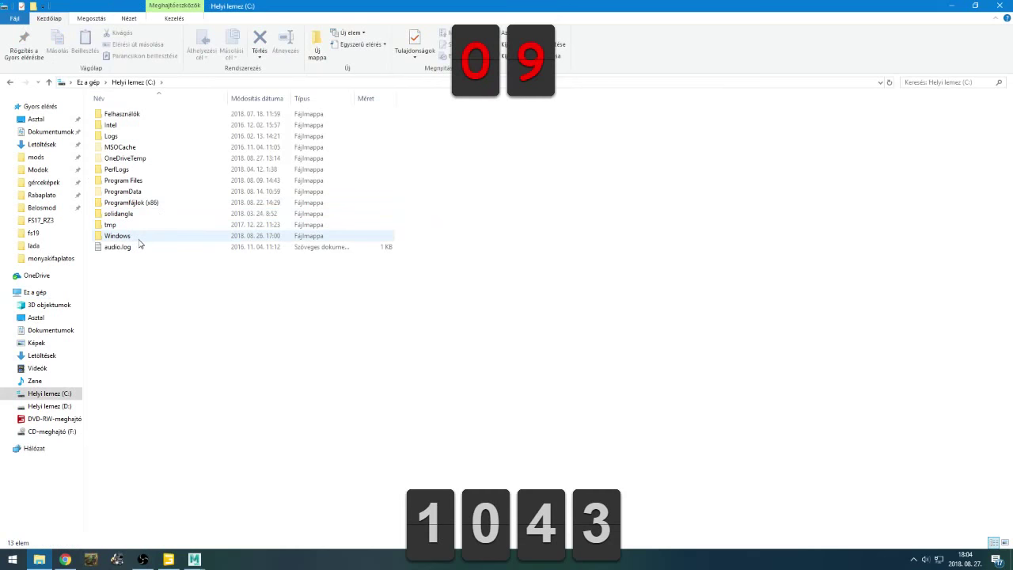
key("alt+Tab")
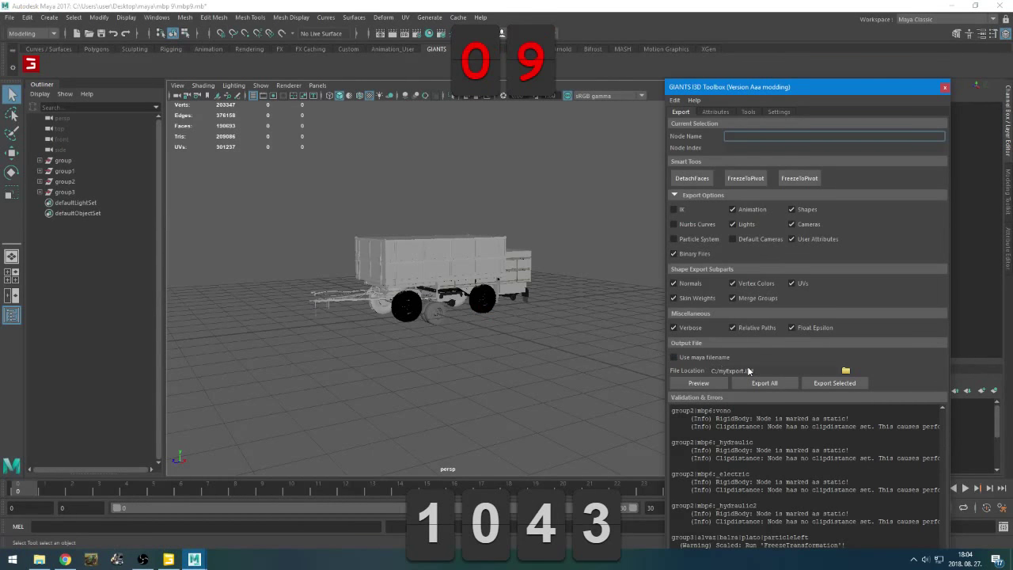
key("alt+Tab")
right_click(225, 326)
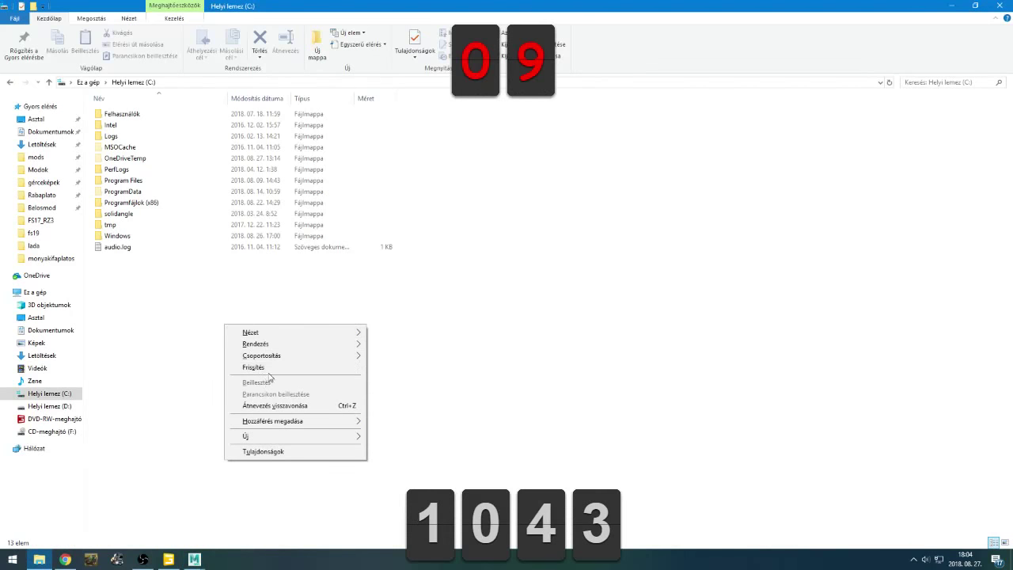
left_click(267, 369)
key("alt+Tab")
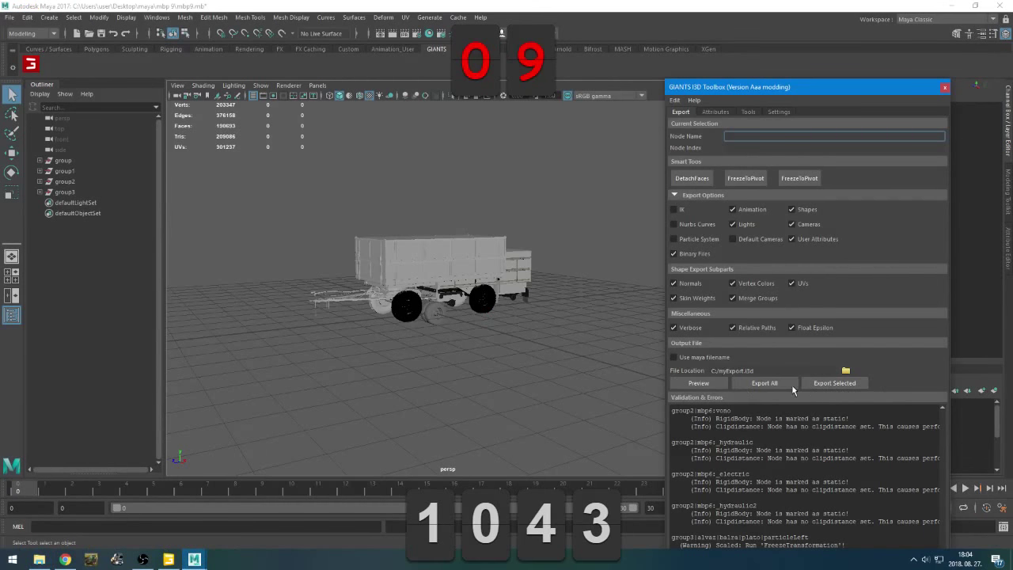
Set the export file to asdsad.i3d in the mbp 9 folder and export the whole scene
left_click(846, 370)
type("asdsad")
key("Return")
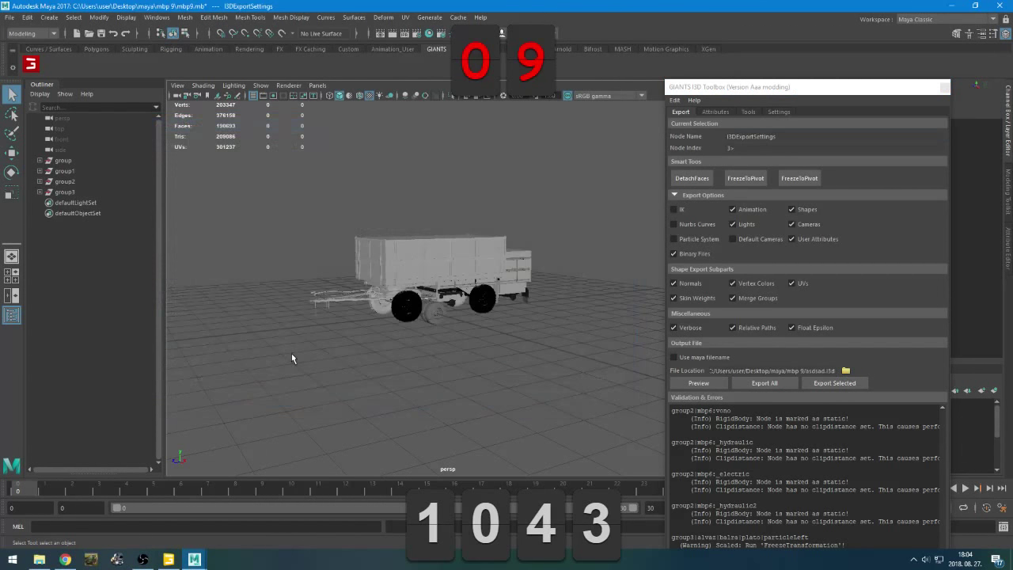
left_click(756, 378)
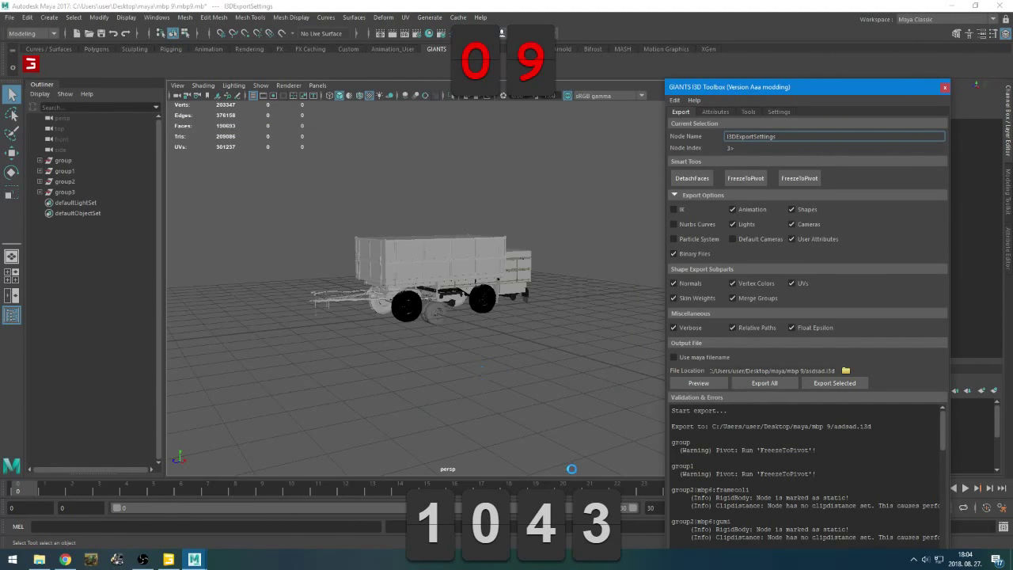
Switch to File Explorer, go to the mbp 9 folder inside the maya folder, and open asdsad.i3d in GIANTS Editor
key("alt+Tab")
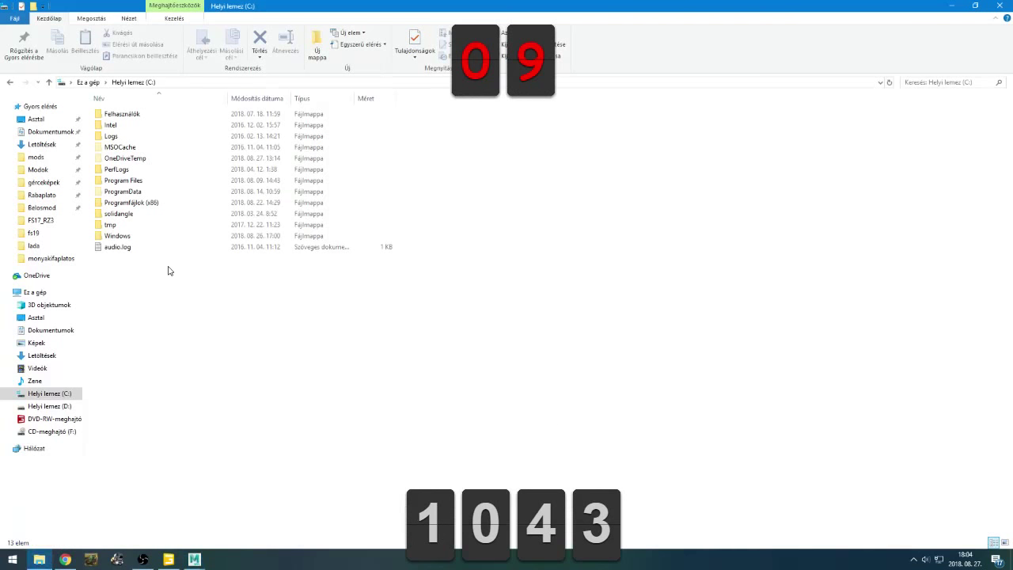
left_click(49, 258)
left_click(148, 82)
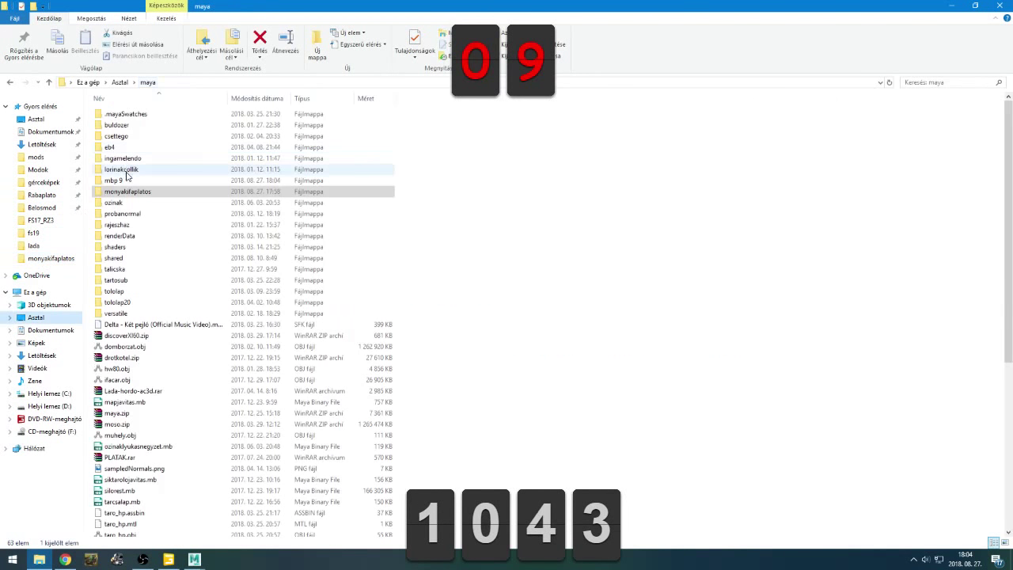
double_click(119, 181)
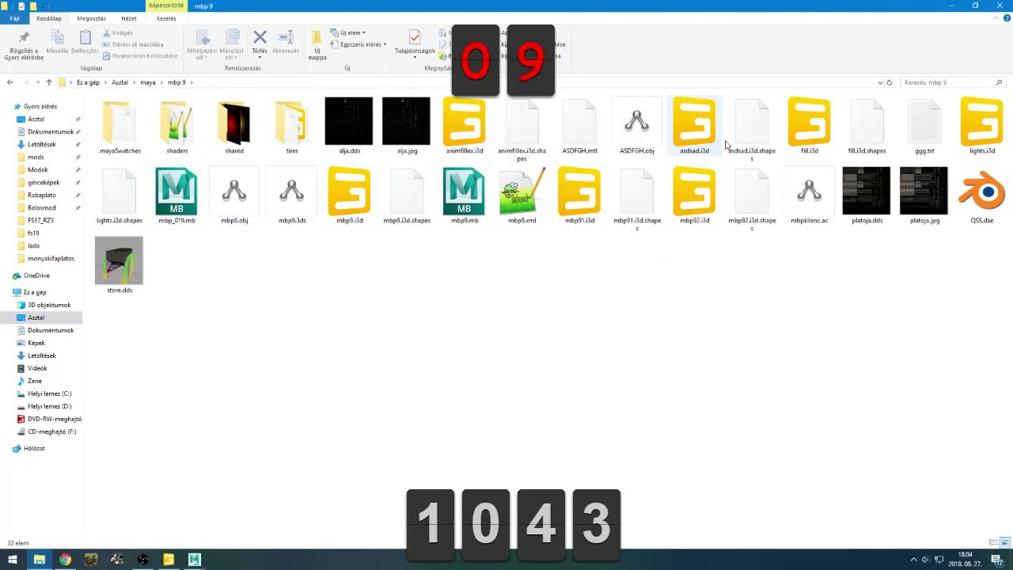
double_click(694, 127)
key("Return")
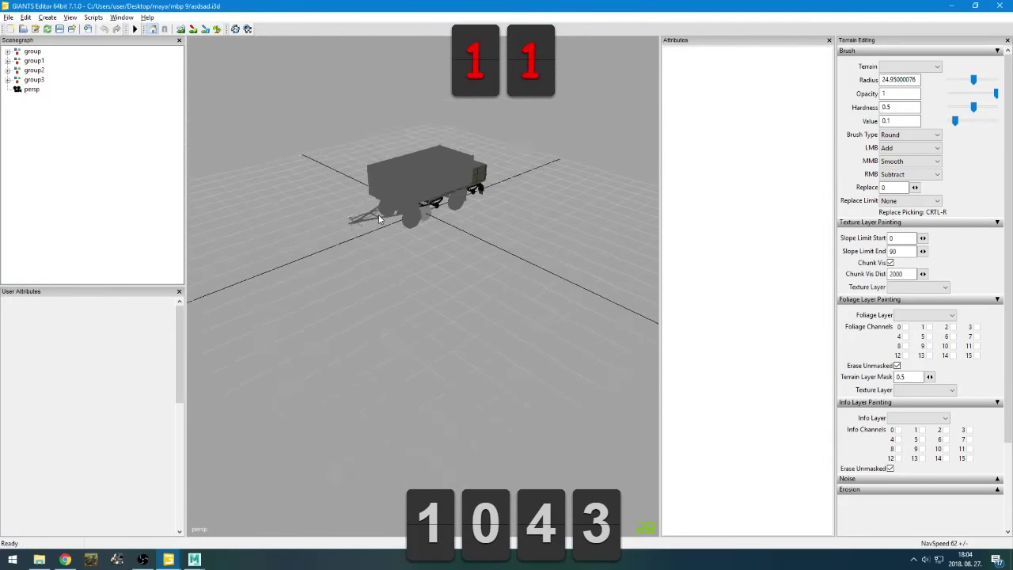
Inspect the exported trailer model from the front and rear, and close GIANTS Editor
scroll(379, 214, "up", 5)
left_click_drag(397, 209, 307, 181, "alt")
scroll(321, 192, "down", 5)
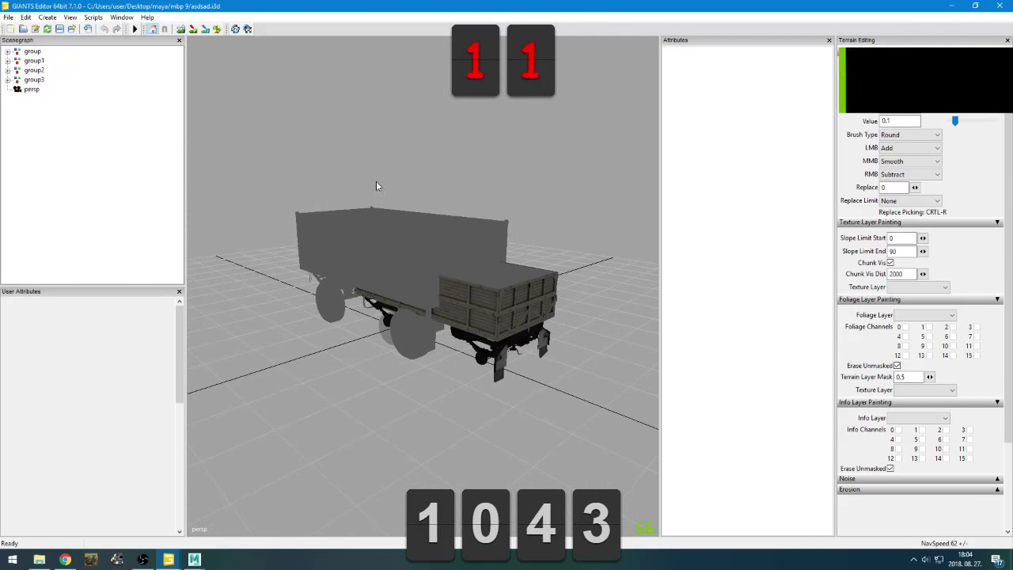
left_click(999, 6)
left_click(536, 275)
left_click(503, 312)
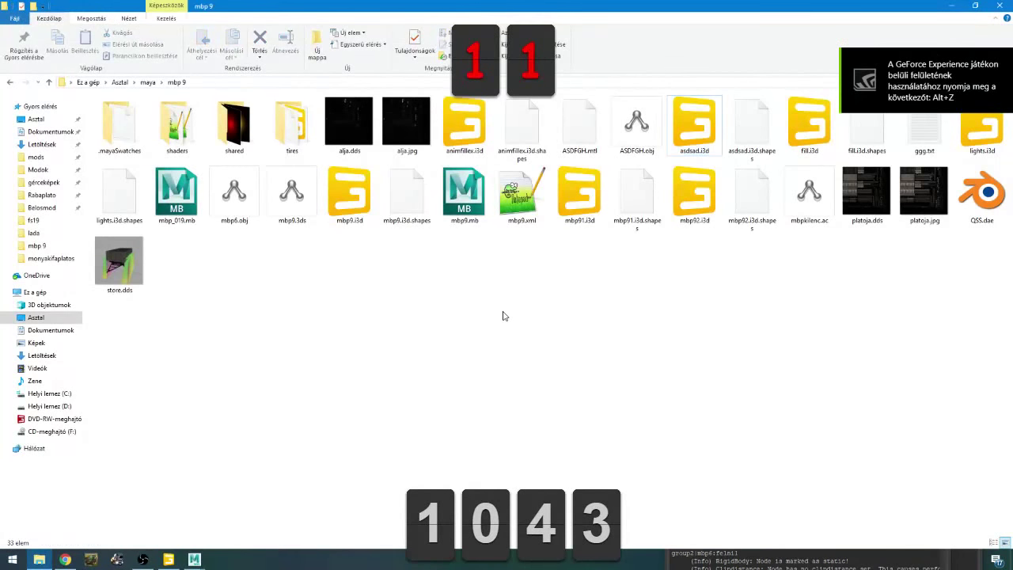
Close the mbp9 scene in Maya without saving and return to the tandem010.mb scene
key("alt+Tab")
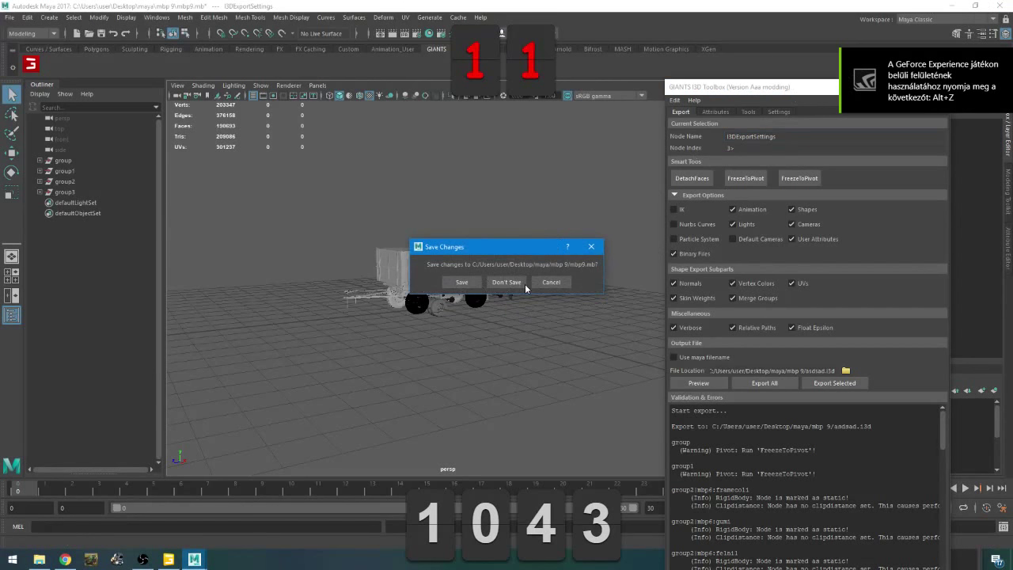
left_click(524, 284)
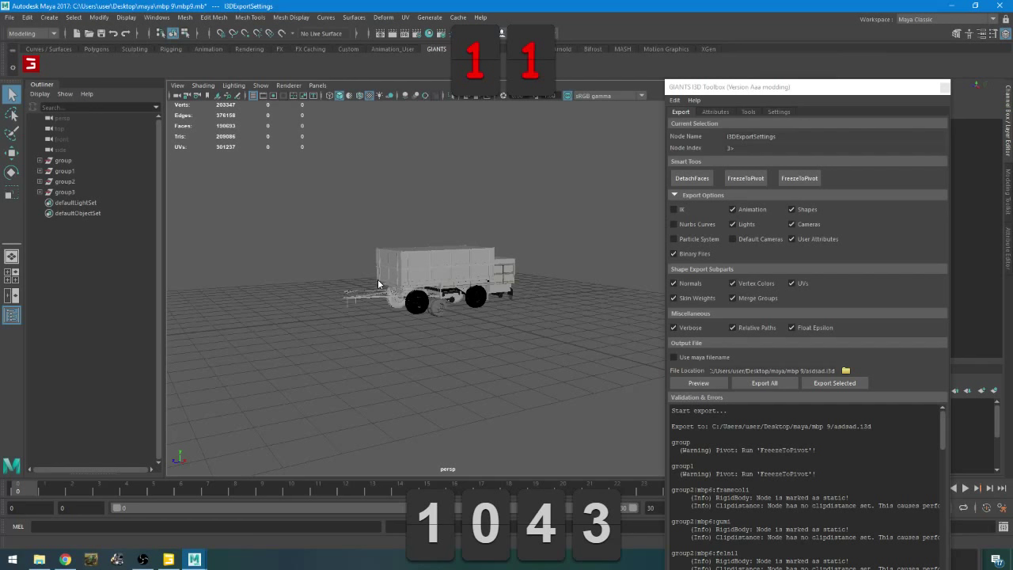
key("alt+Tab")
key("alt+Tab")
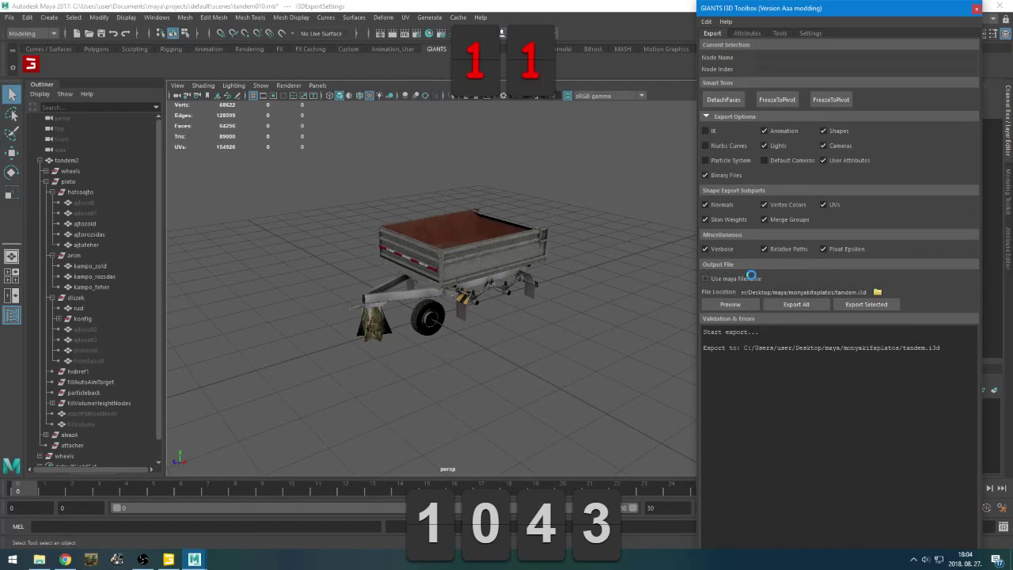
Enable Use maya filename for the tandem scene's output file, run a preview export, and export the whole scene again
left_click(751, 276)
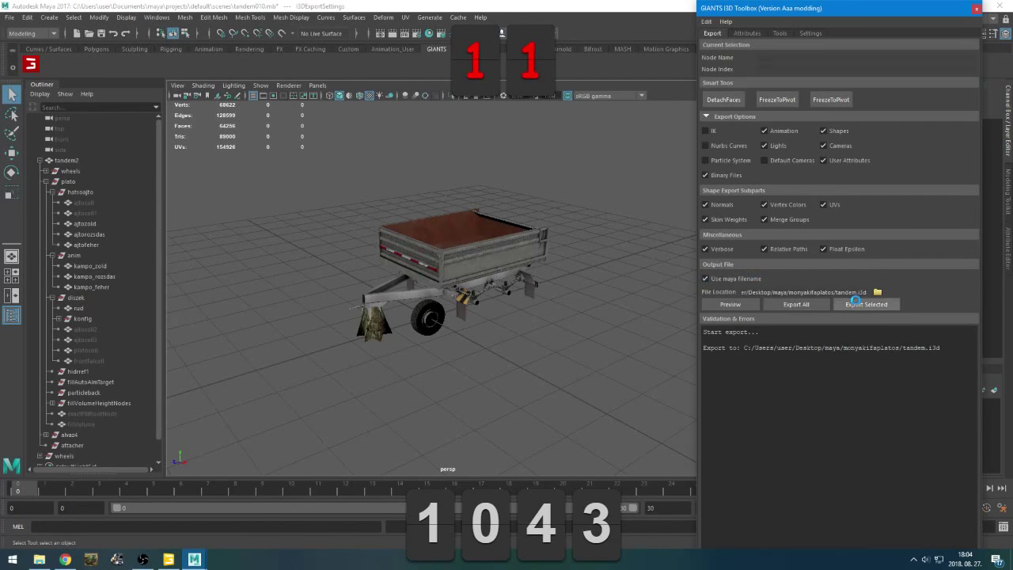
left_click(730, 304)
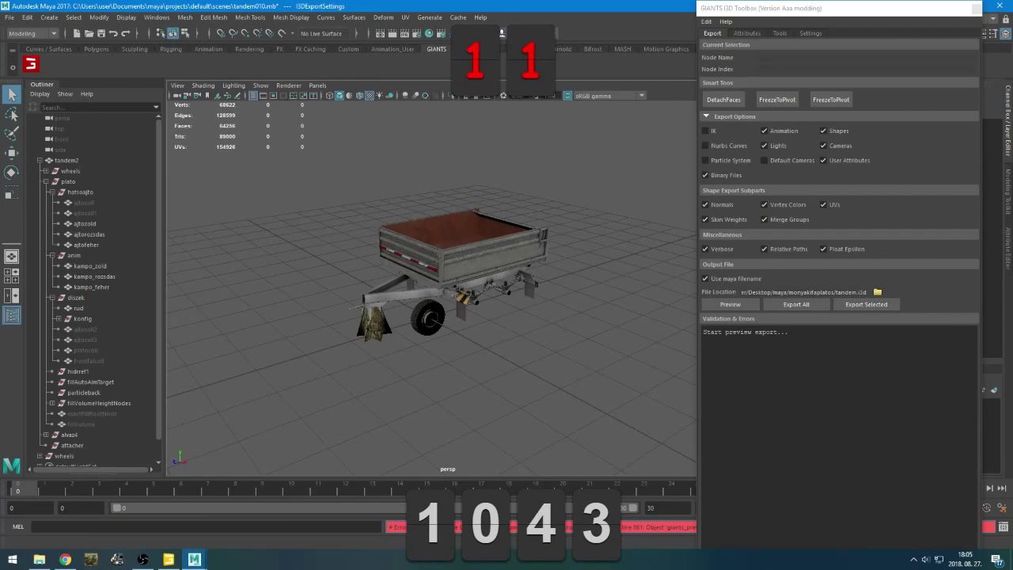
left_click(818, 304)
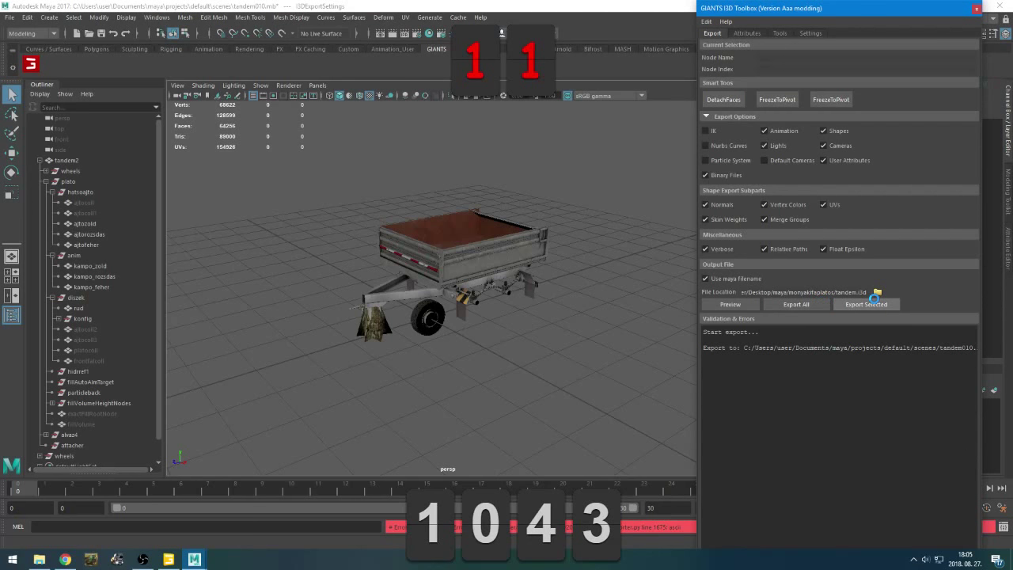
Examine the export path in the Validation & Errors log, and close the I3D Toolbox
left_click_drag(878, 347, 691, 367)
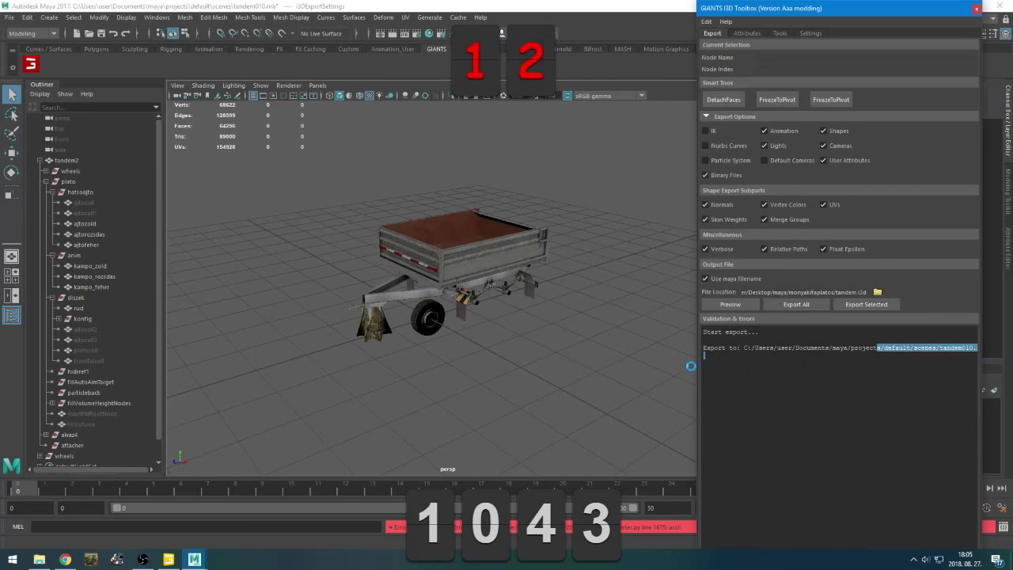
left_click_drag(813, 359, 636, 345)
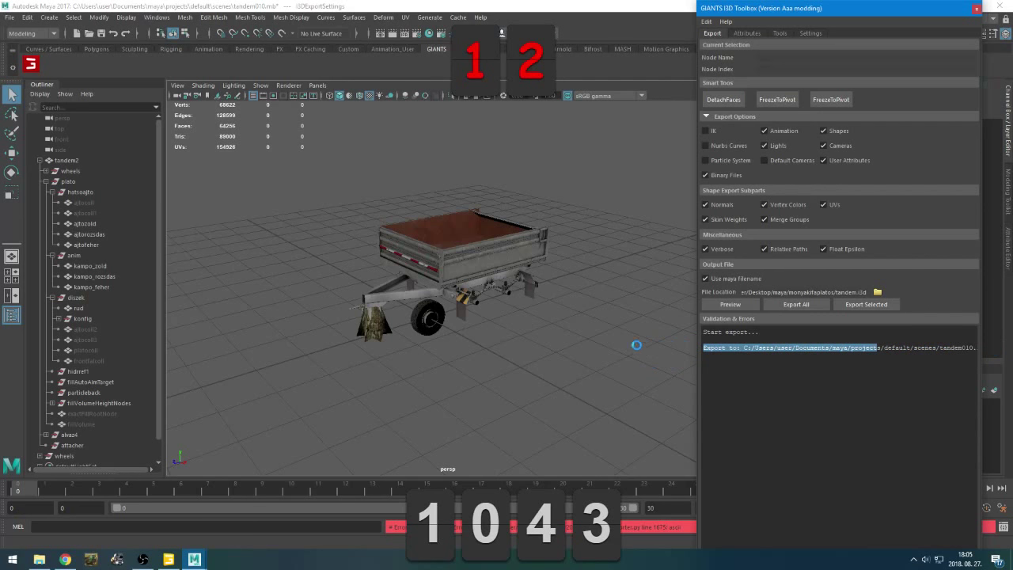
left_click(866, 349)
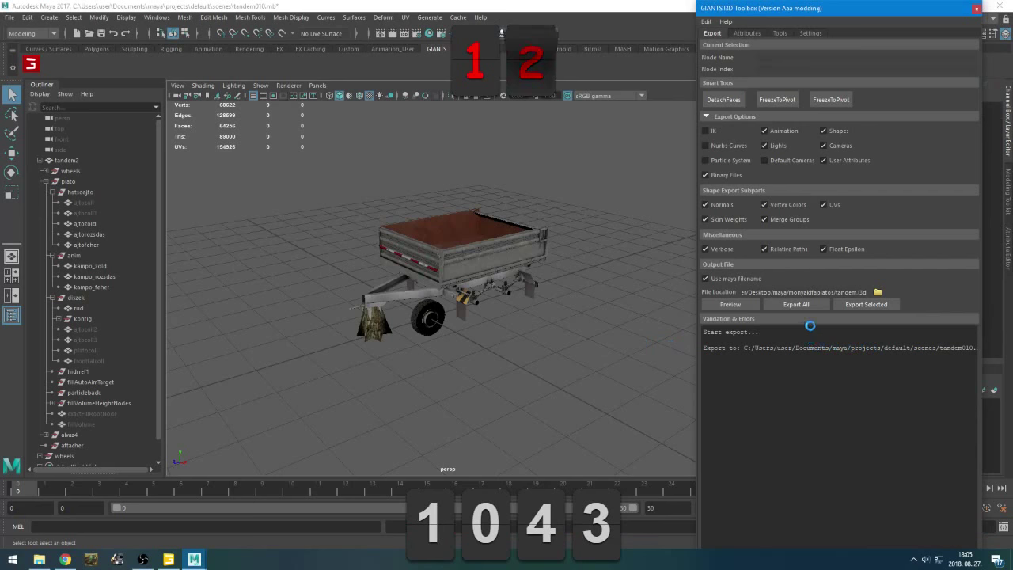
left_click(976, 9)
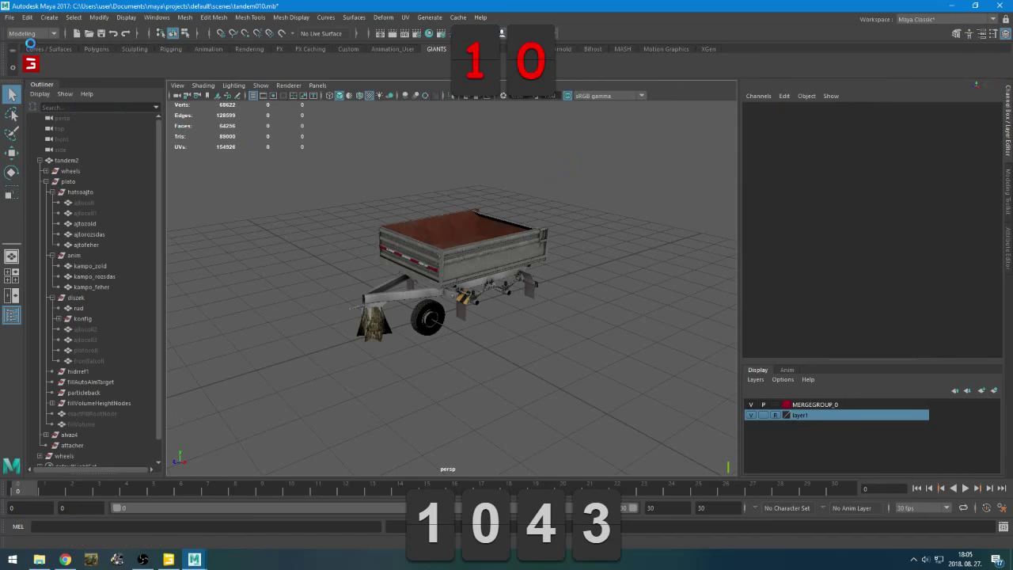
Open the Game Exporter to check its model export presets and options, and close it
left_click(27, 16)
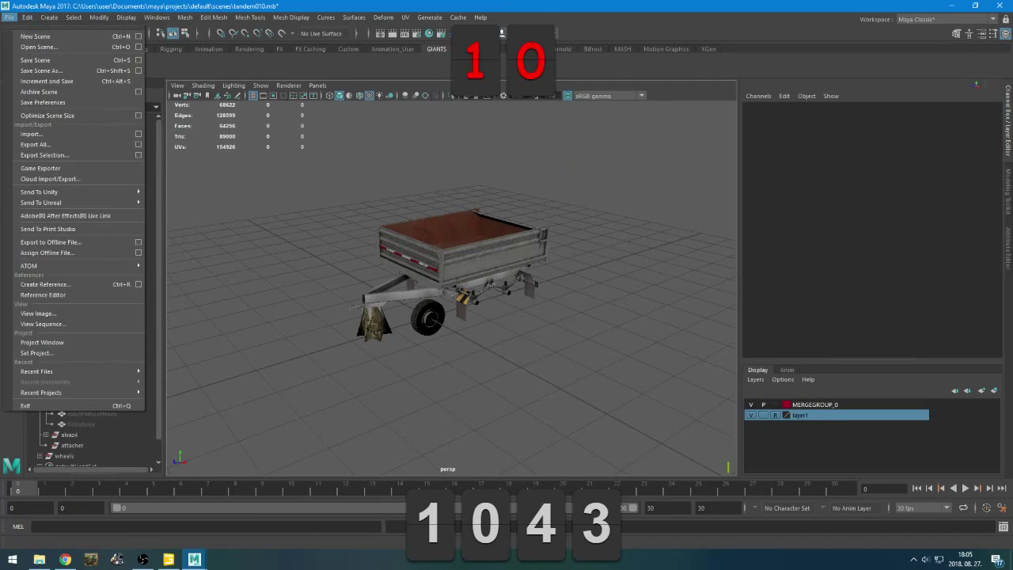
mouse_move(10, 16)
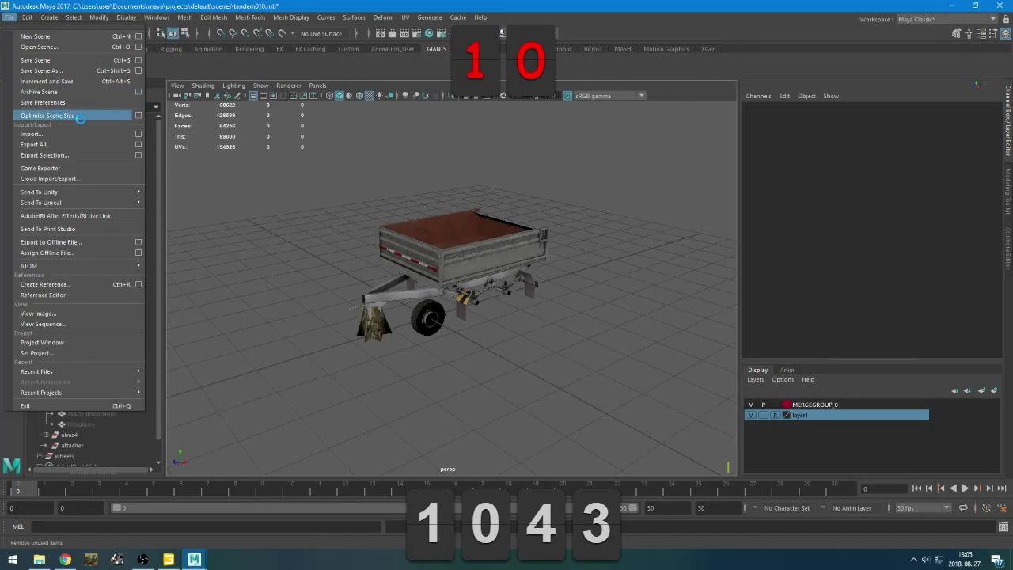
left_click(79, 169)
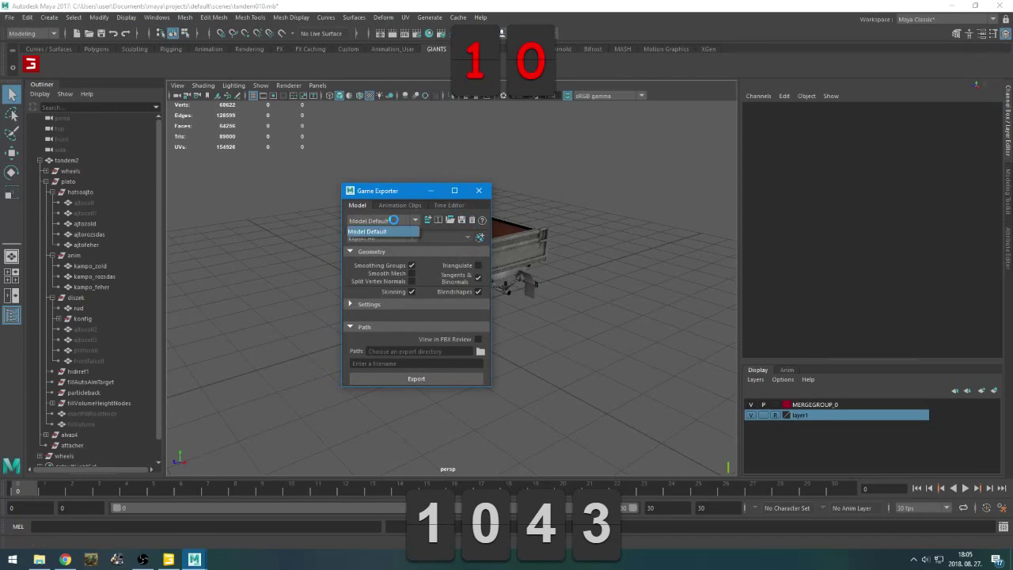
left_click(479, 191)
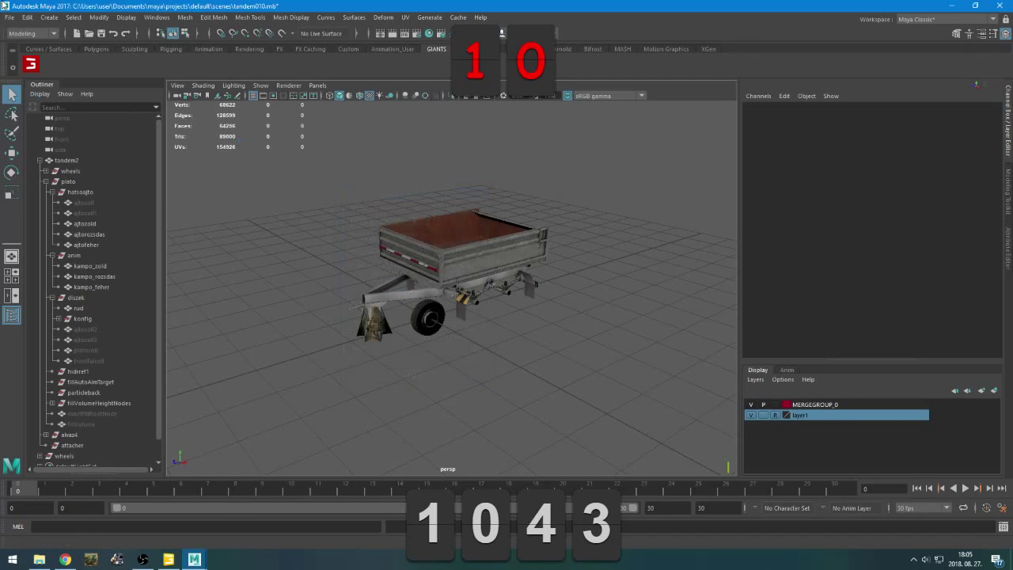
left_click(9, 18)
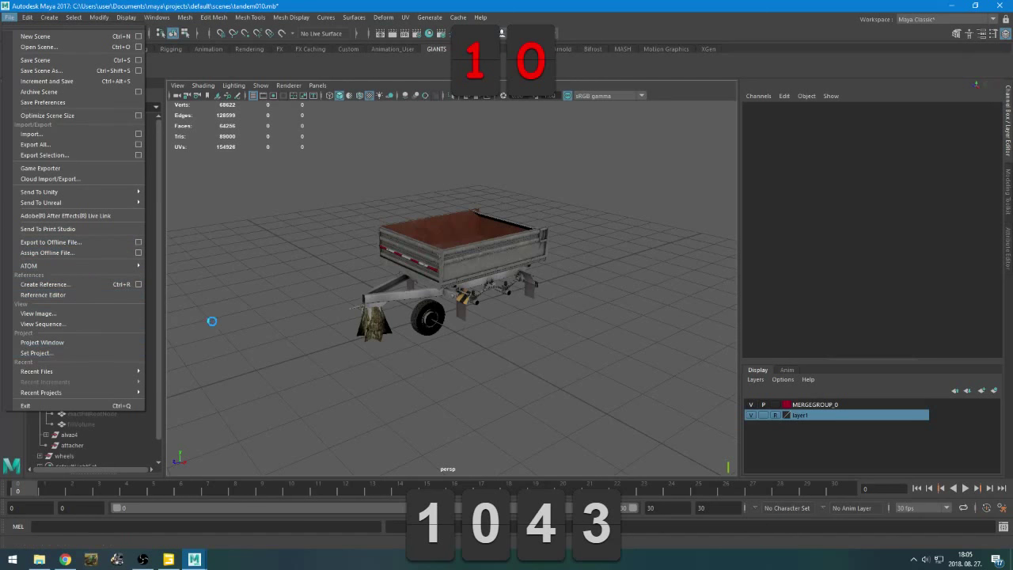
left_click(71, 357)
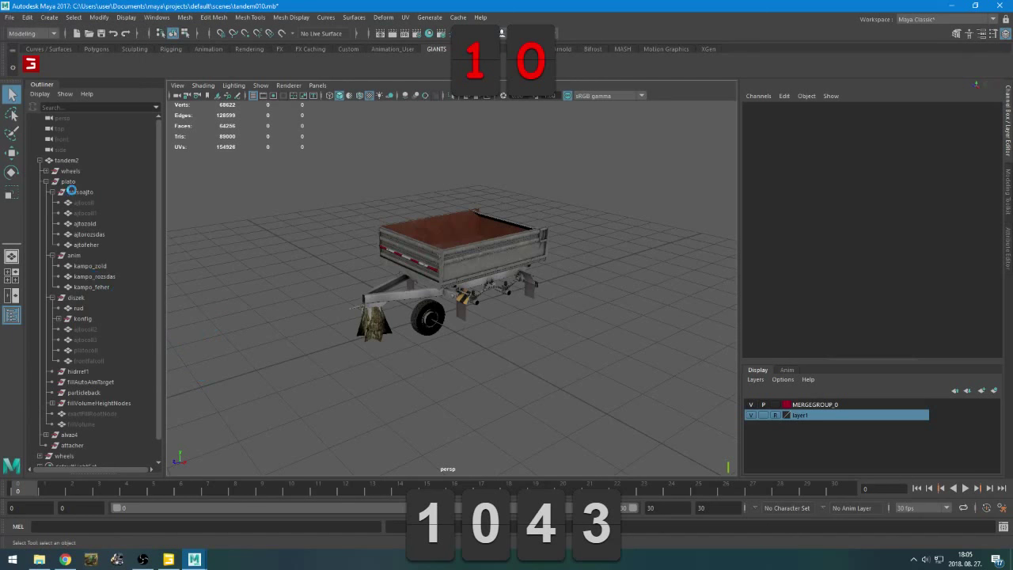
Open tandem009.mb from the monyakifaplatos folder in Maya
scroll(94, 253, "down", 2)
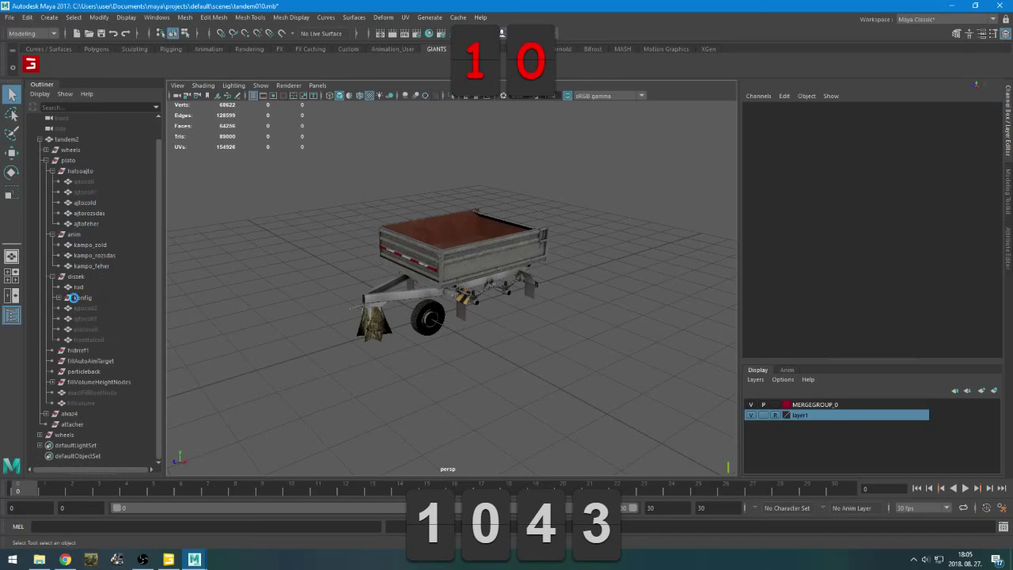
left_click(513, 278)
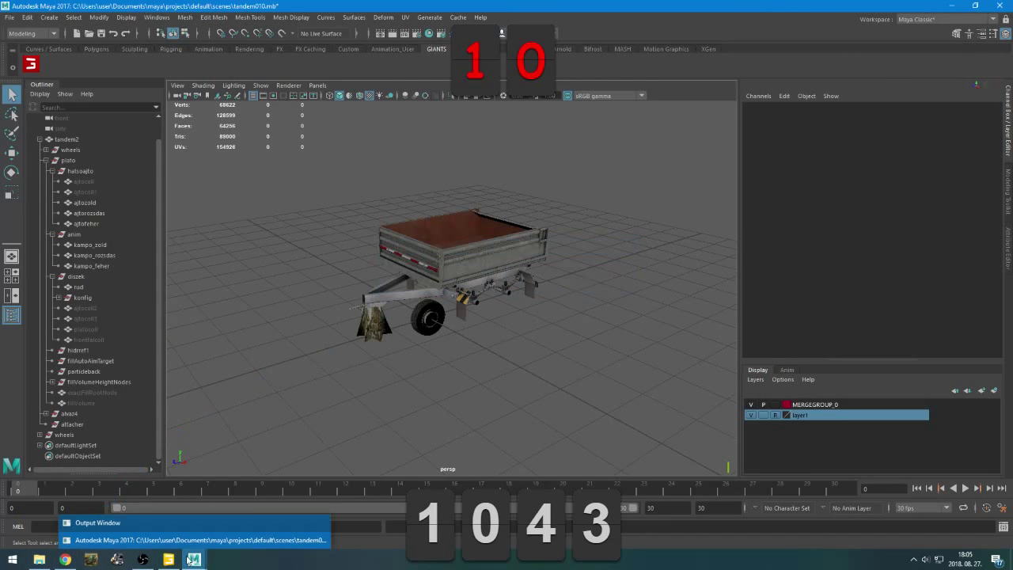
left_click(39, 560)
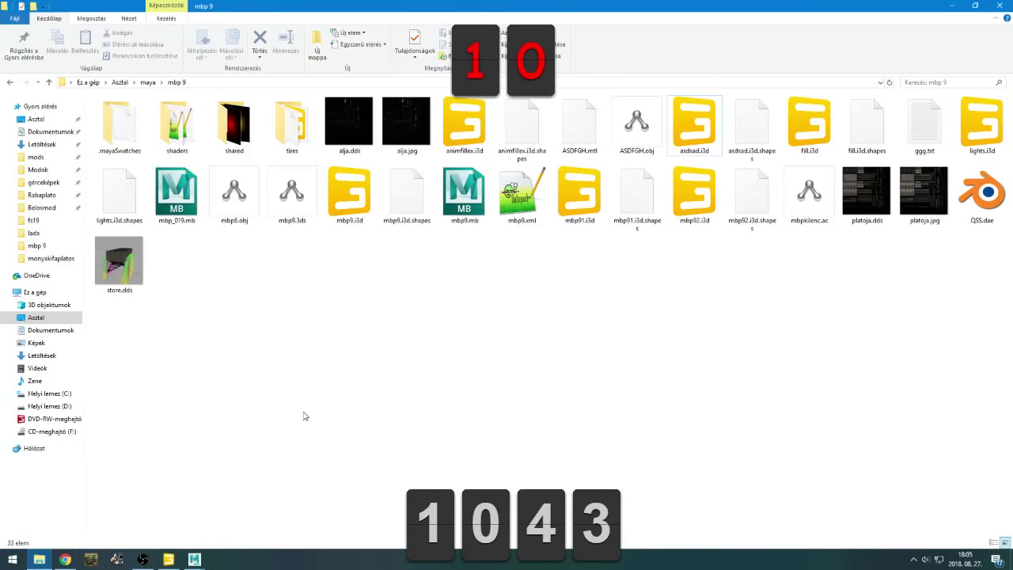
left_click(63, 260)
left_click(727, 335)
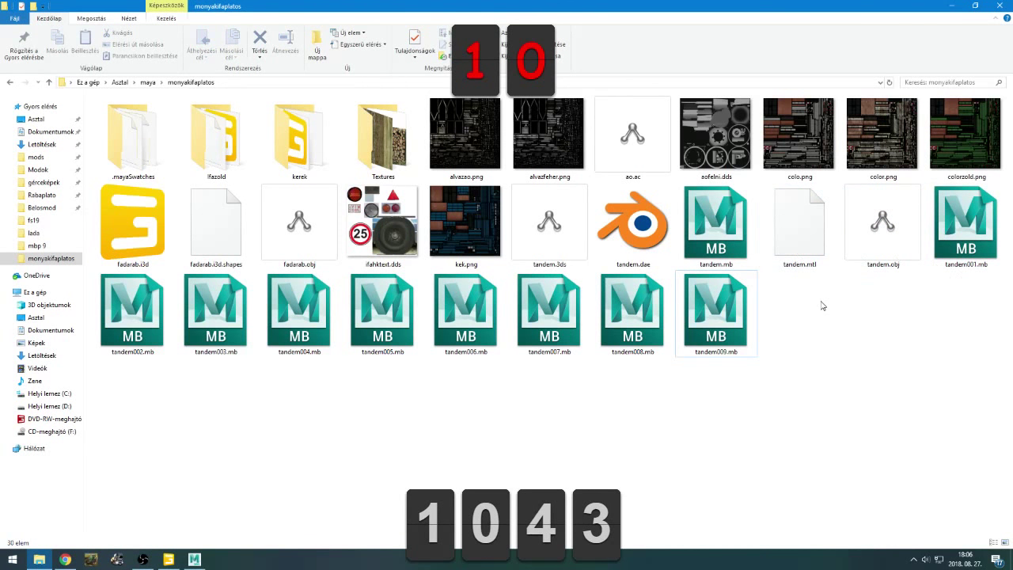
left_click(198, 541)
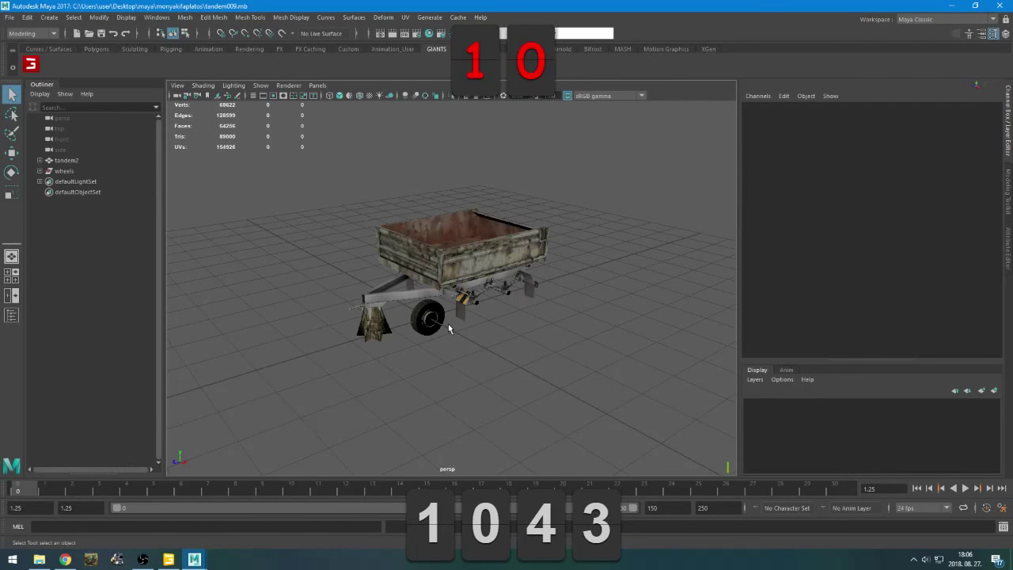
scroll(465, 298, "up", 5)
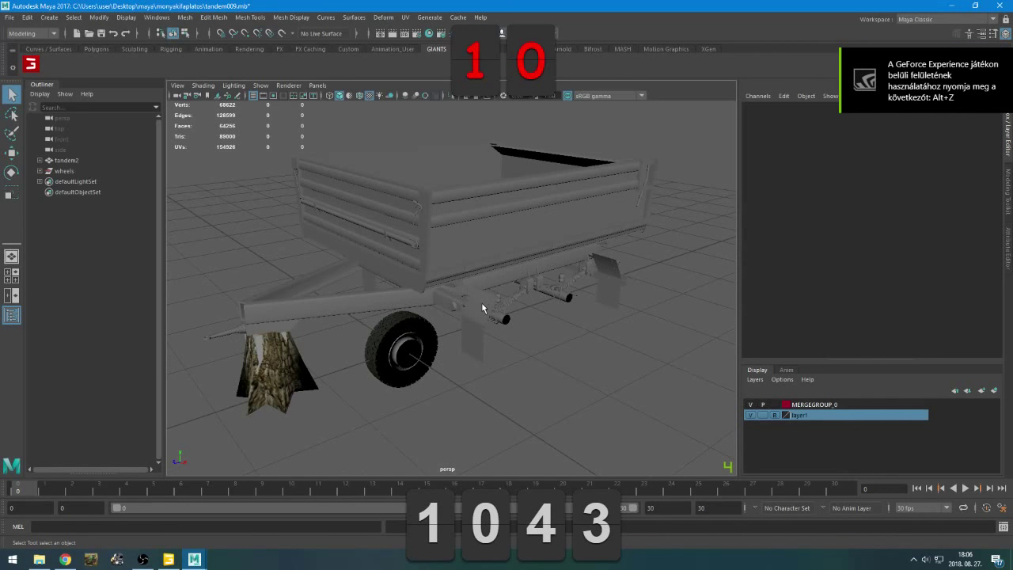
scroll(325, 326, "down", 5)
scroll(317, 326, "up", 3)
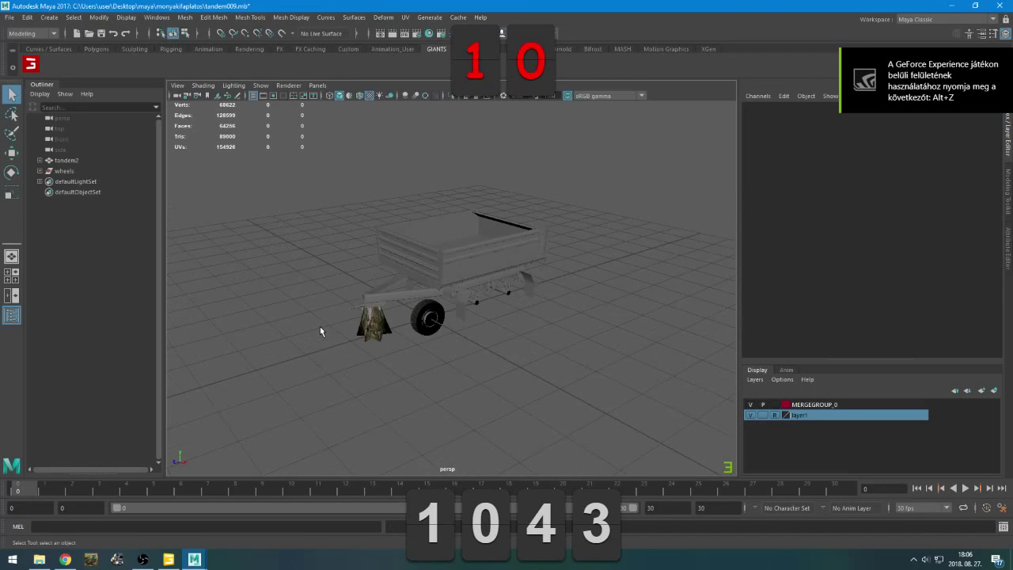
scroll(359, 325, "up", 6)
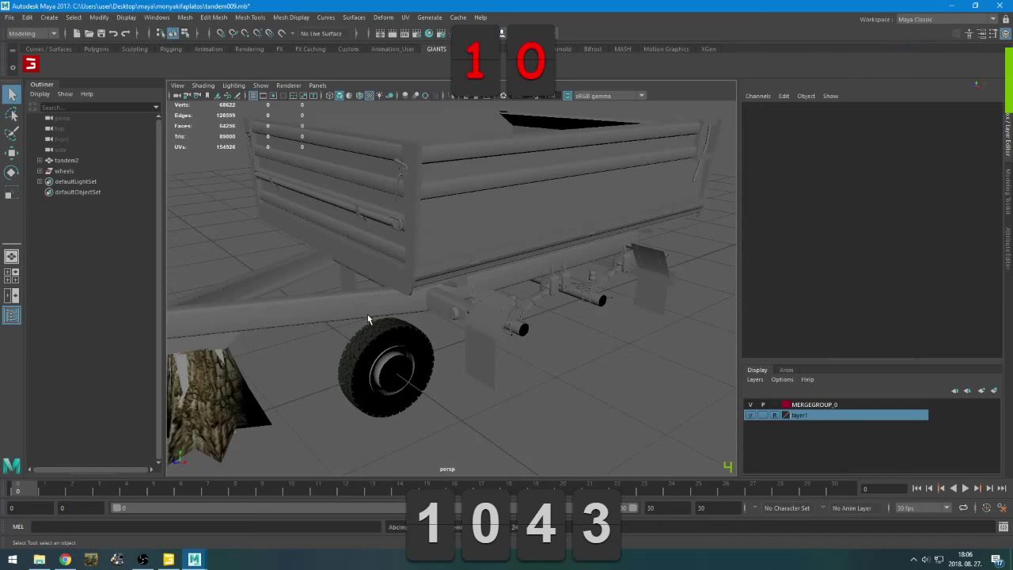
Check Maya's processor and memory use in Task Manager, and close it
right_click(249, 559)
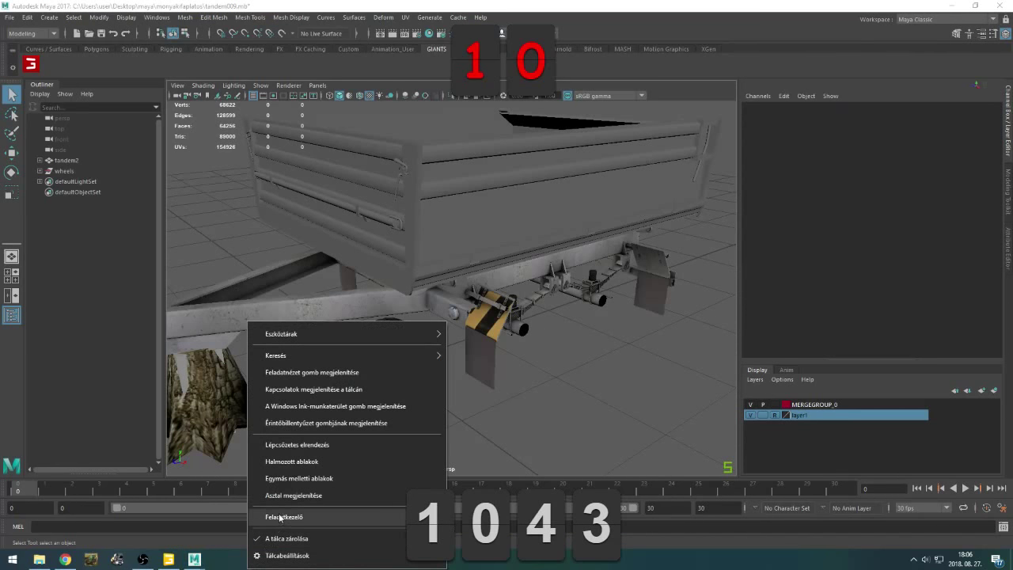
left_click(278, 512)
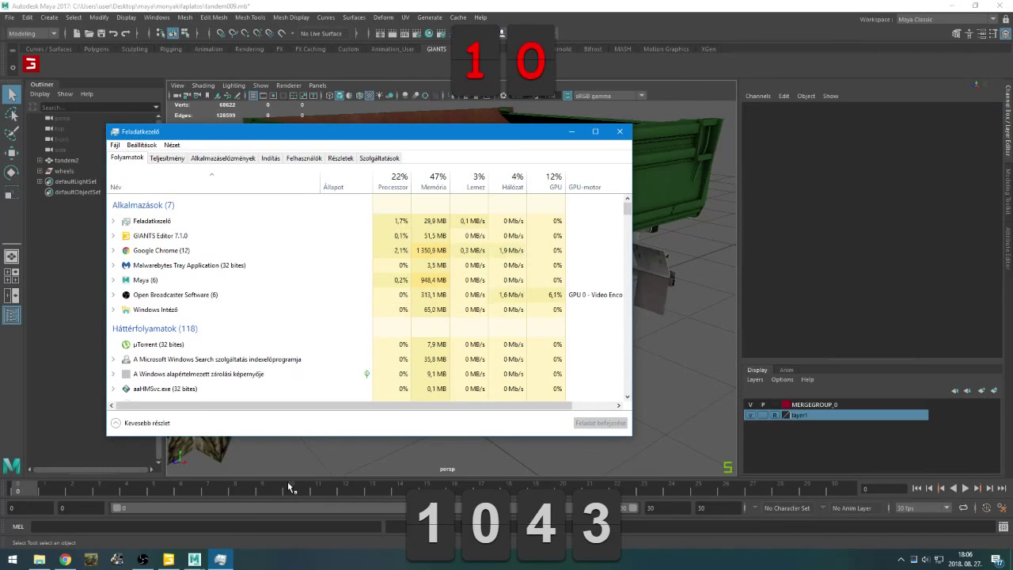
left_click(235, 283)
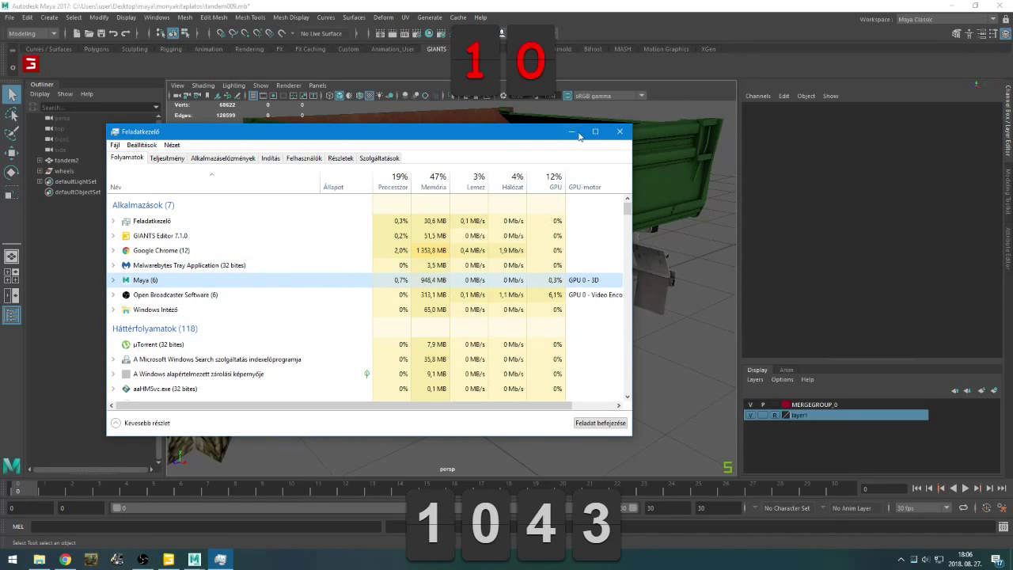
left_click(620, 131)
Open the GIANTS I3D Toolbox for the tandem009 scene and move it beside the trailer
scroll(343, 274, "down", 4)
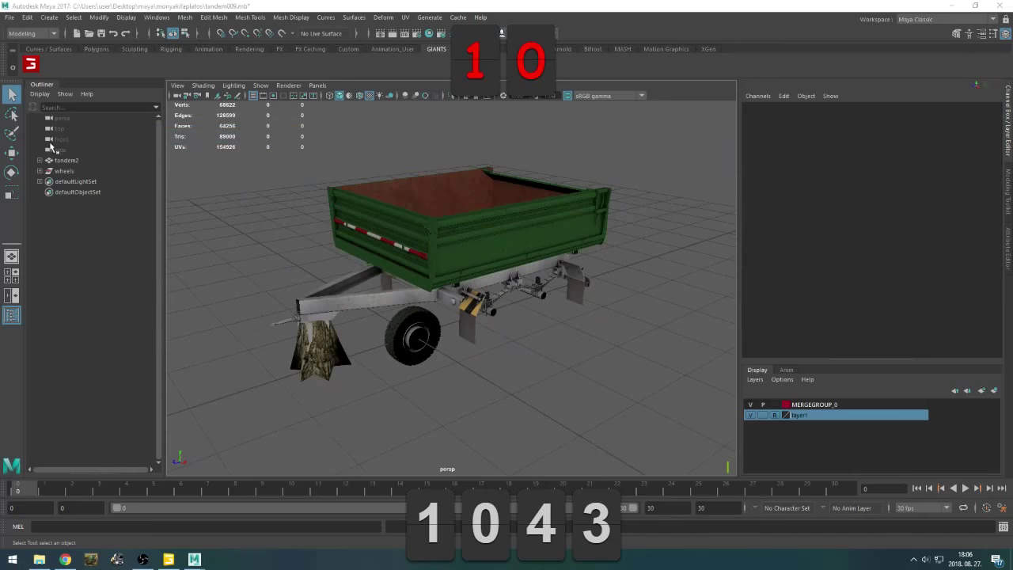
left_click(30, 64)
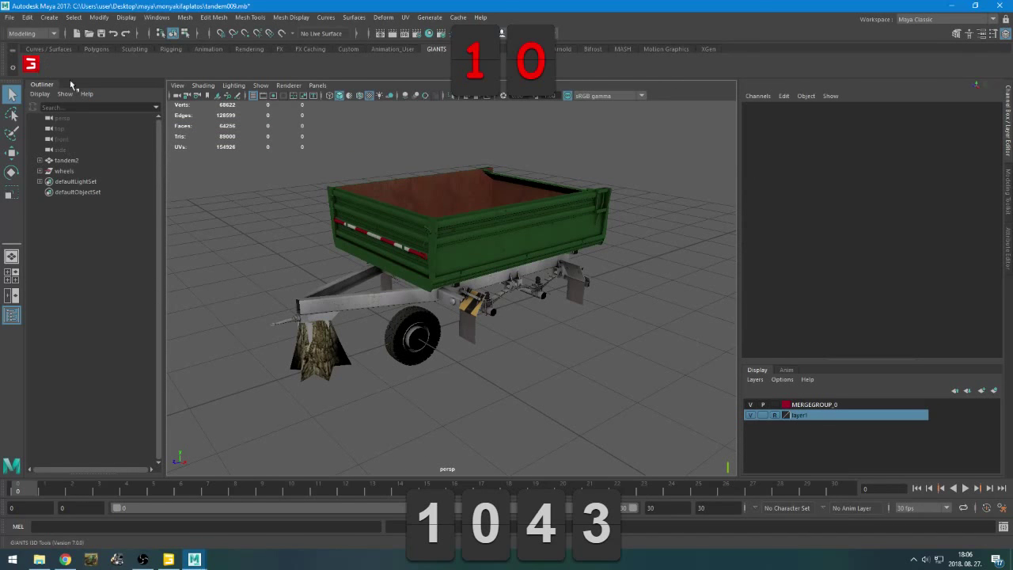
left_click_drag(718, 92, 828, 59)
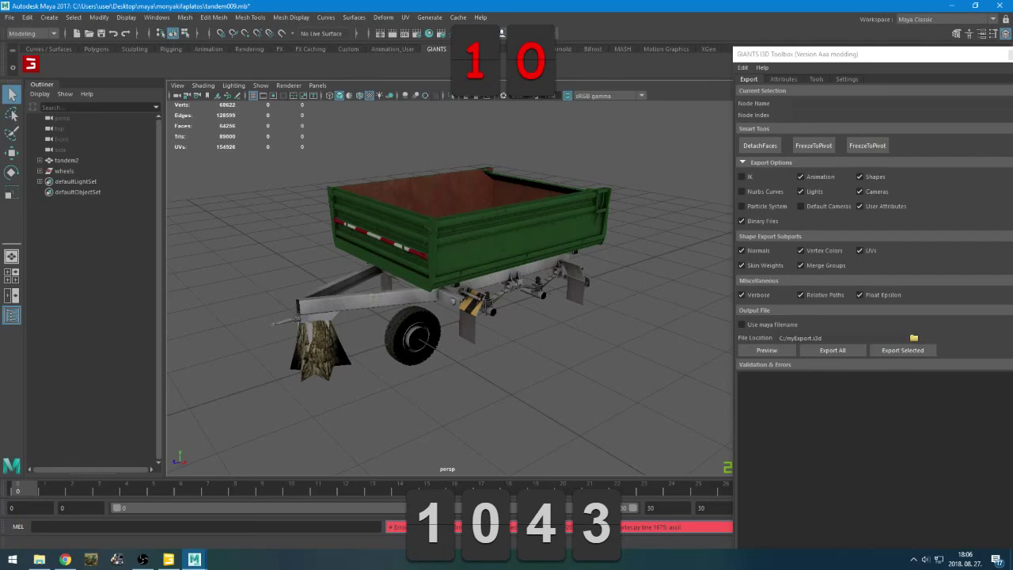
Launch a second instance of Autodesk Maya 2017
left_click(13, 559)
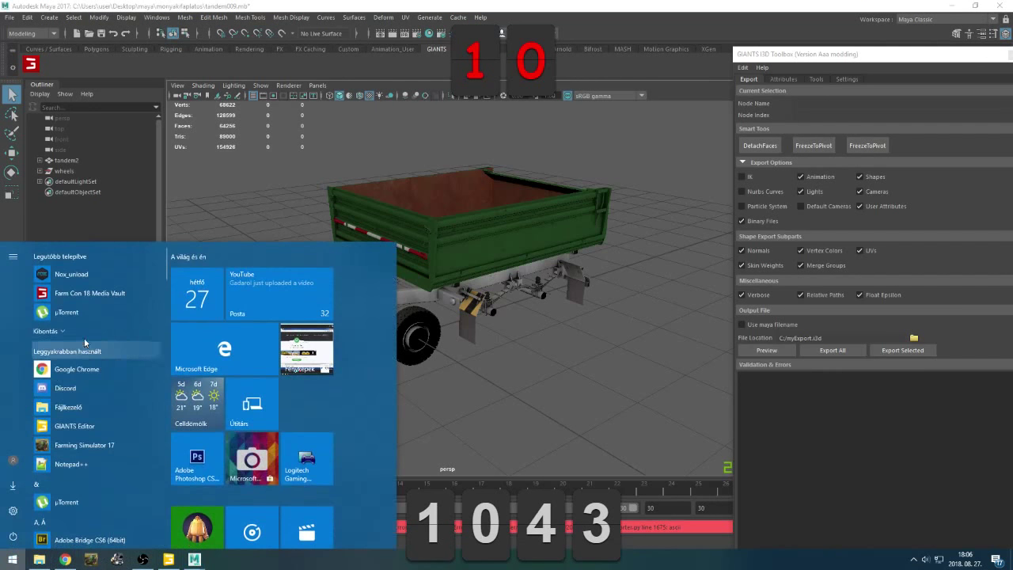
type("ma")
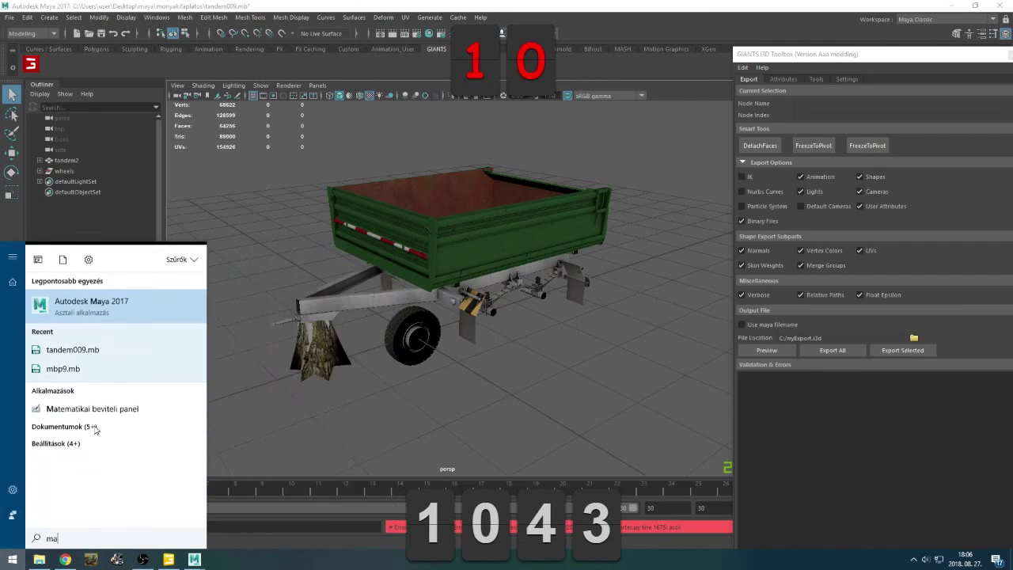
key("Escape")
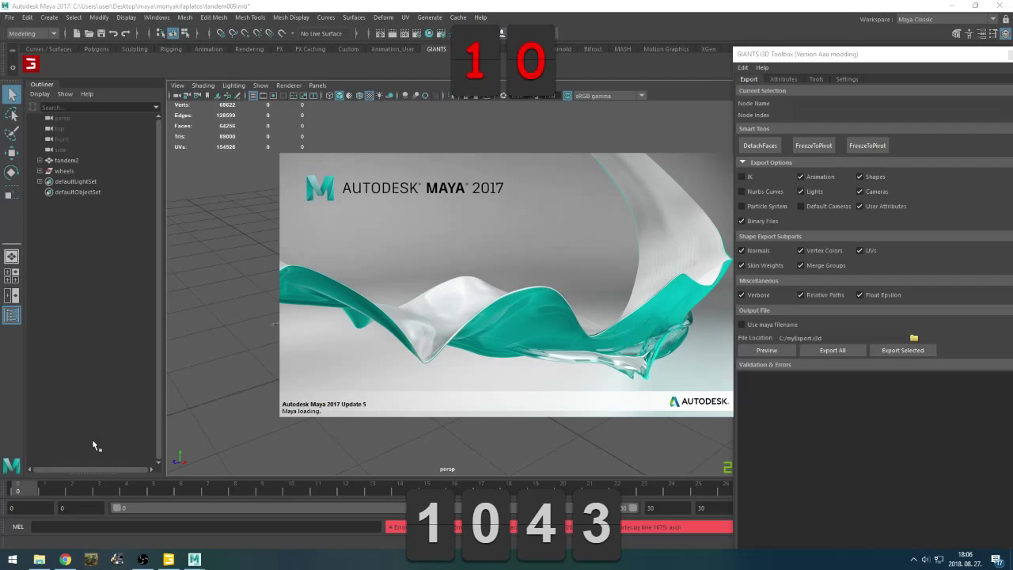
Check the YouTube live dashboard in Chrome while Maya loads, and return to the new empty Maya scene
left_click(65, 559)
left_click(145, 8)
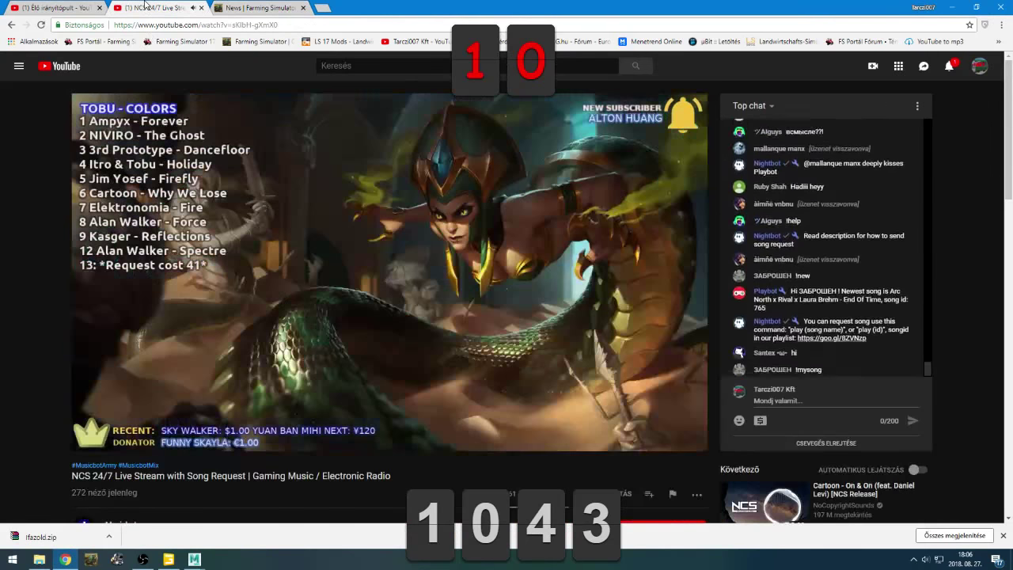
left_click(53, 8)
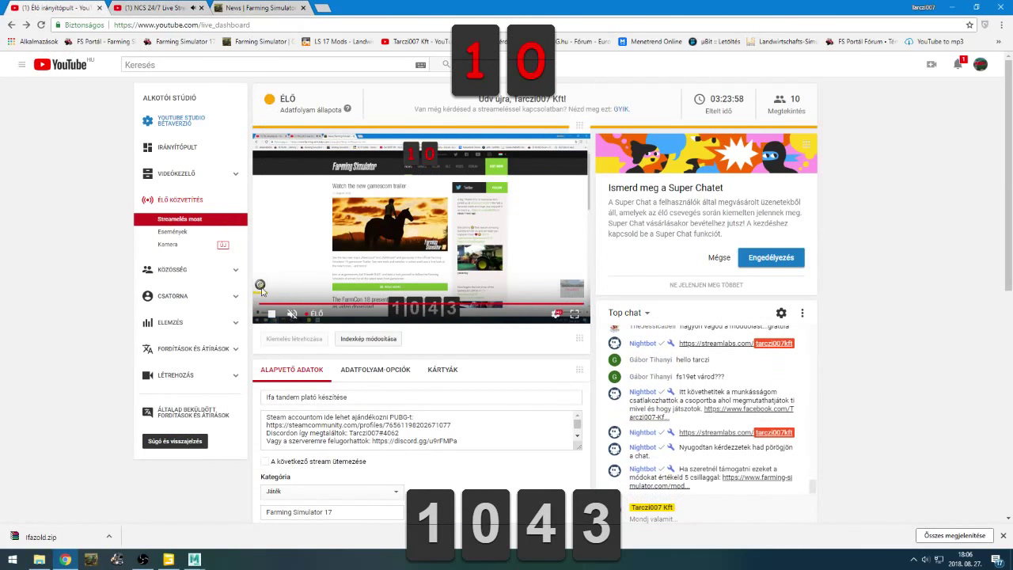
left_click(197, 544)
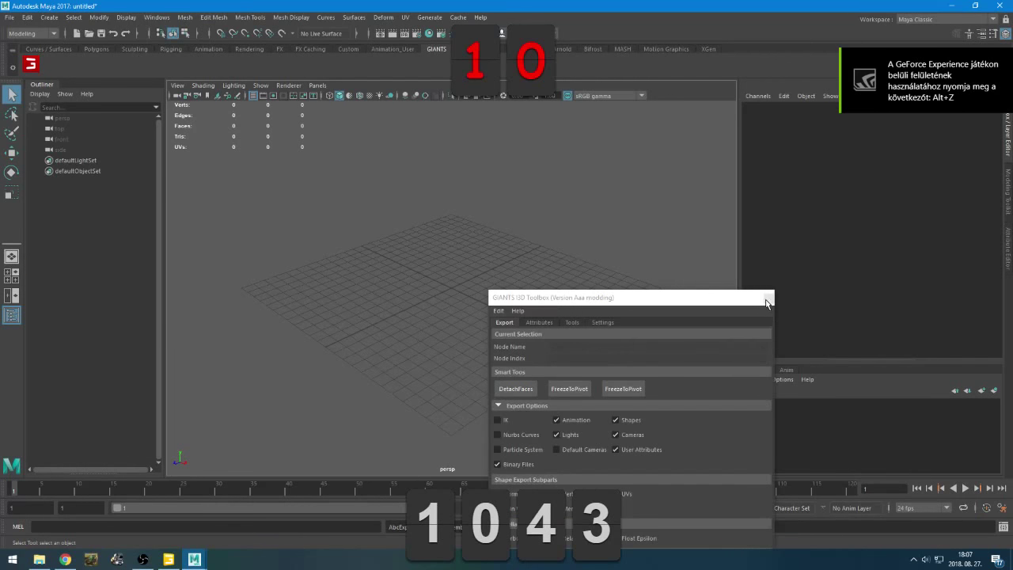
Close the GIANTS I3D Toolbox in the empty scene and reopen it to check how it loads there
left_click(767, 298)
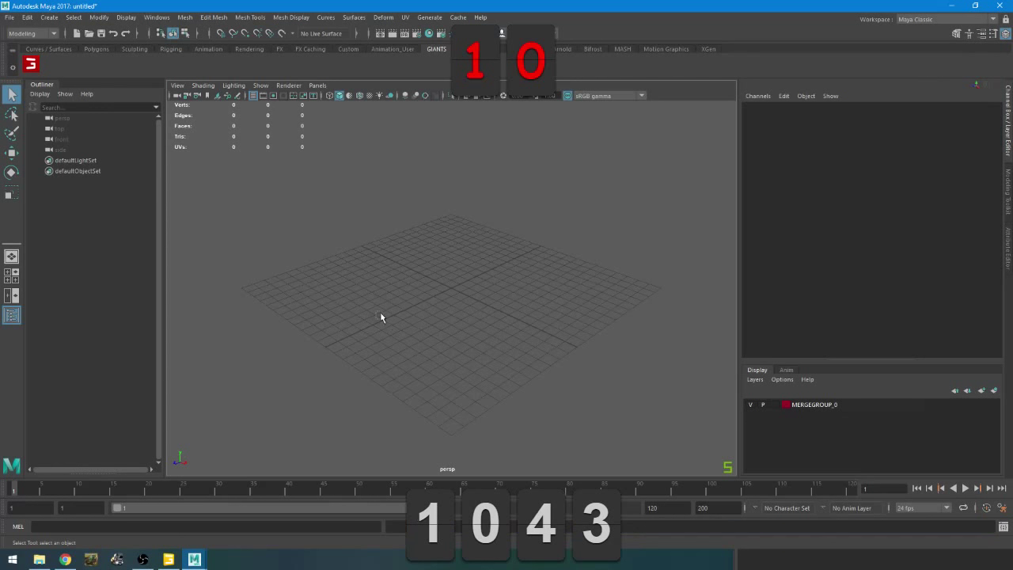
left_click_drag(411, 295, 453, 267)
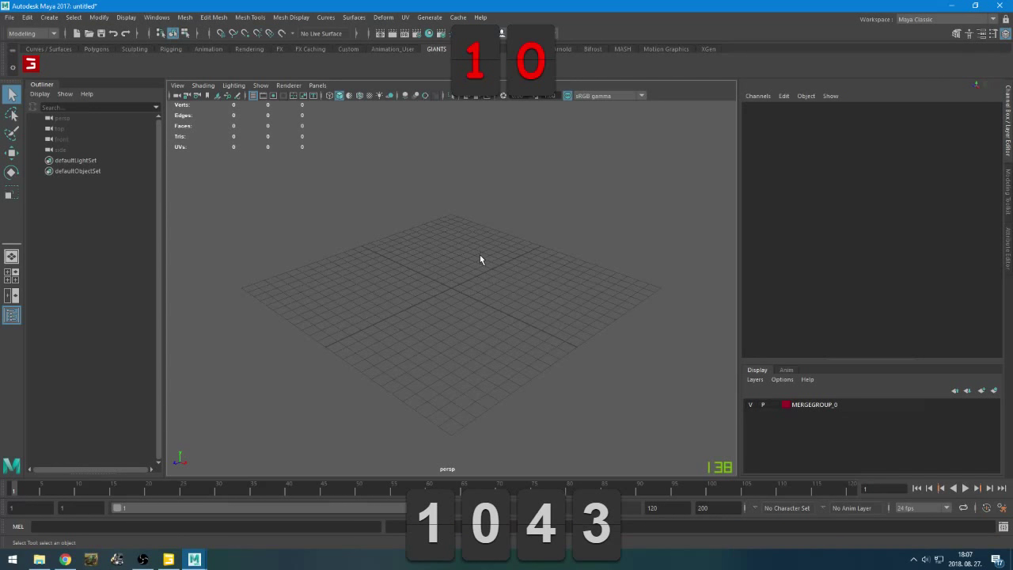
right_click(480, 260)
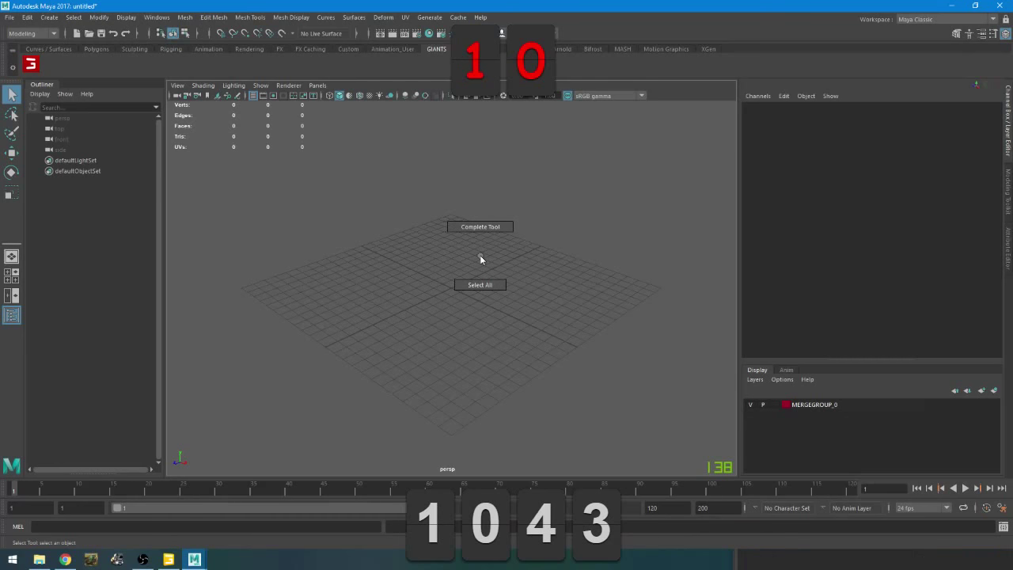
right_click(480, 255)
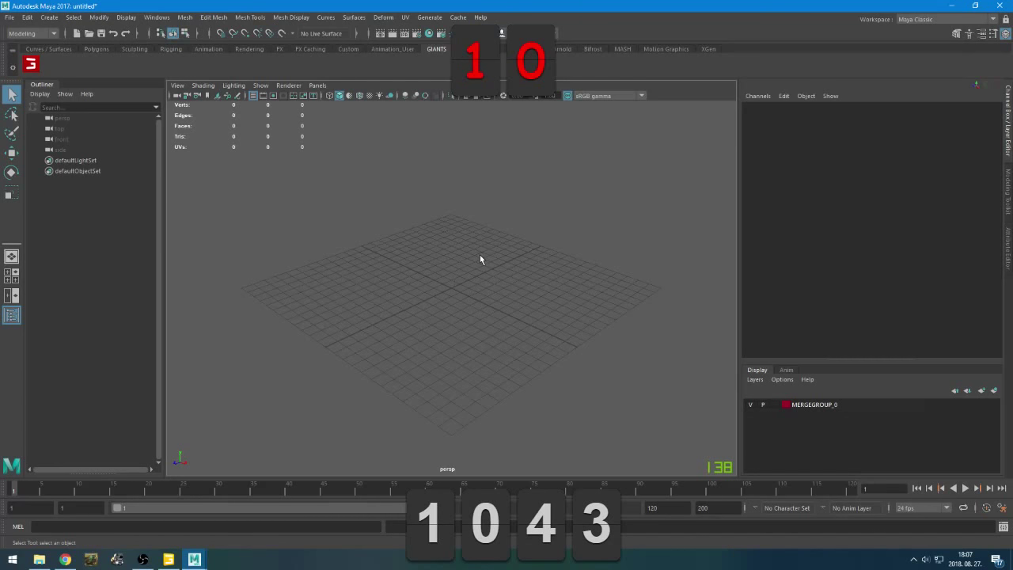
left_click(32, 66)
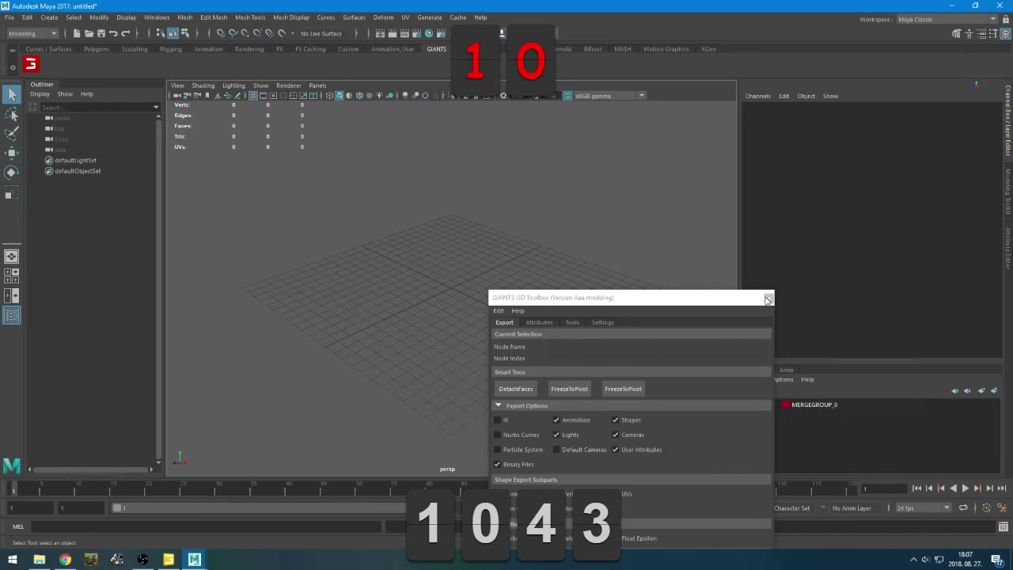
Return to the tandem009 scene and close its I3D Toolbox
key("alt+Tab")
key("alt+Tab")
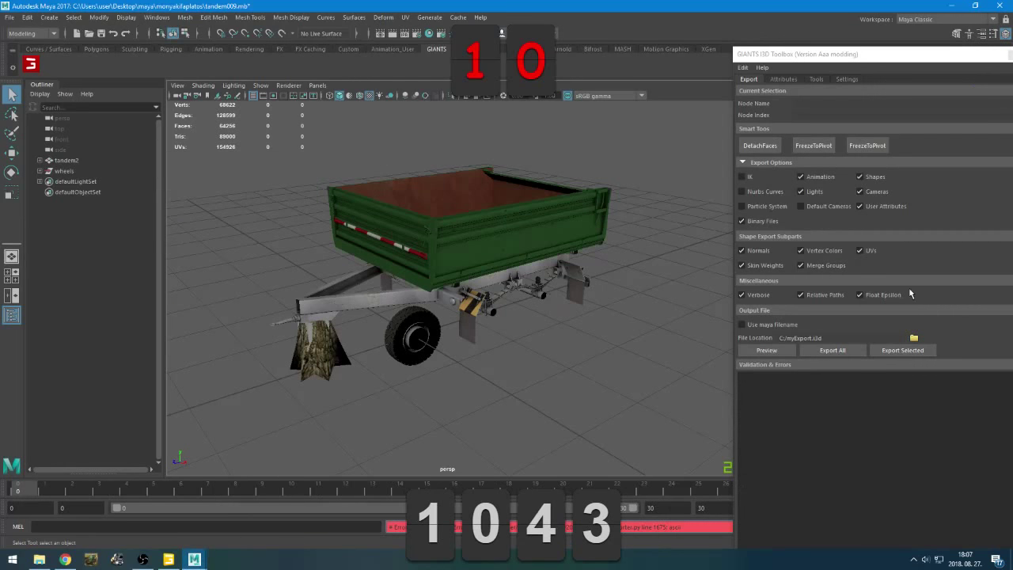
left_click_drag(970, 54, 750, 43)
left_click(791, 48)
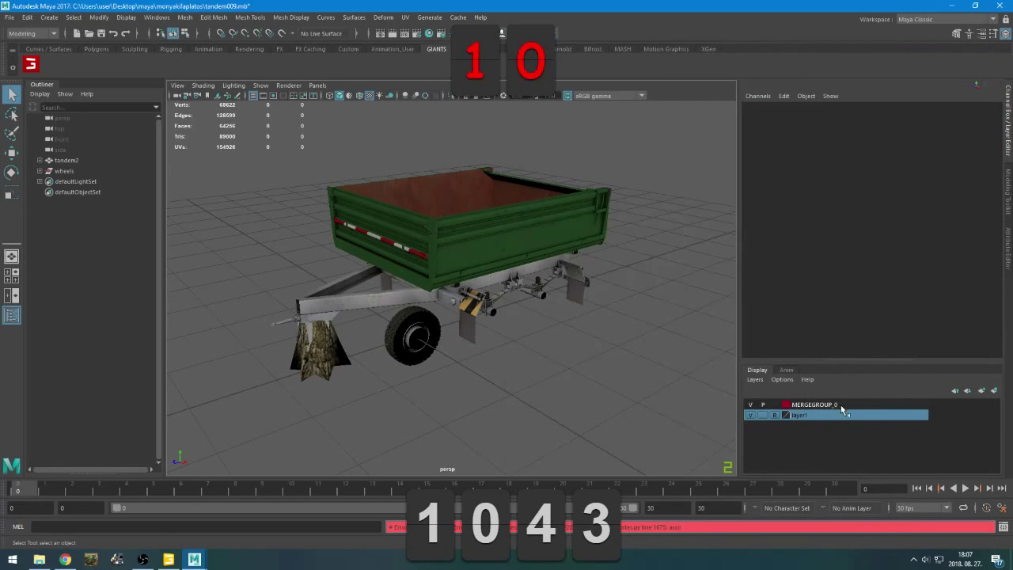
Delete the MERGEGROUP_0 and layer1 display layers from the tandem009 scene
right_click(844, 408)
left_click(880, 510)
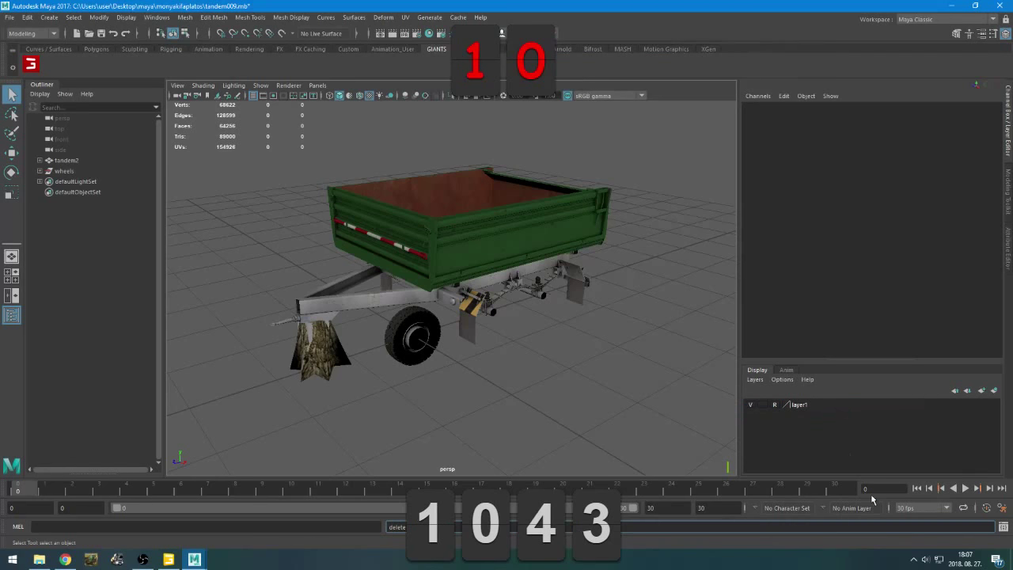
right_click(816, 408)
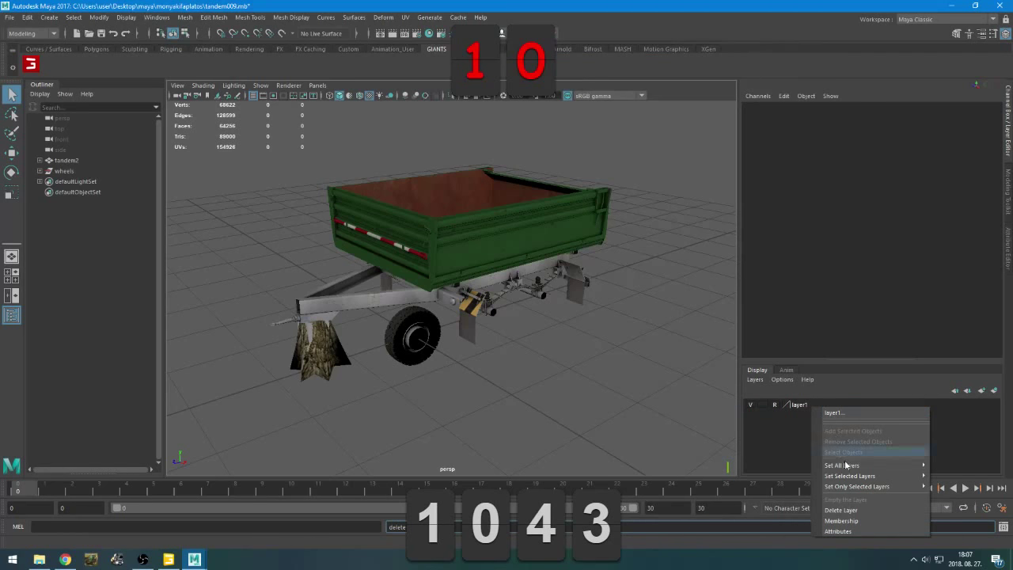
left_click(801, 405)
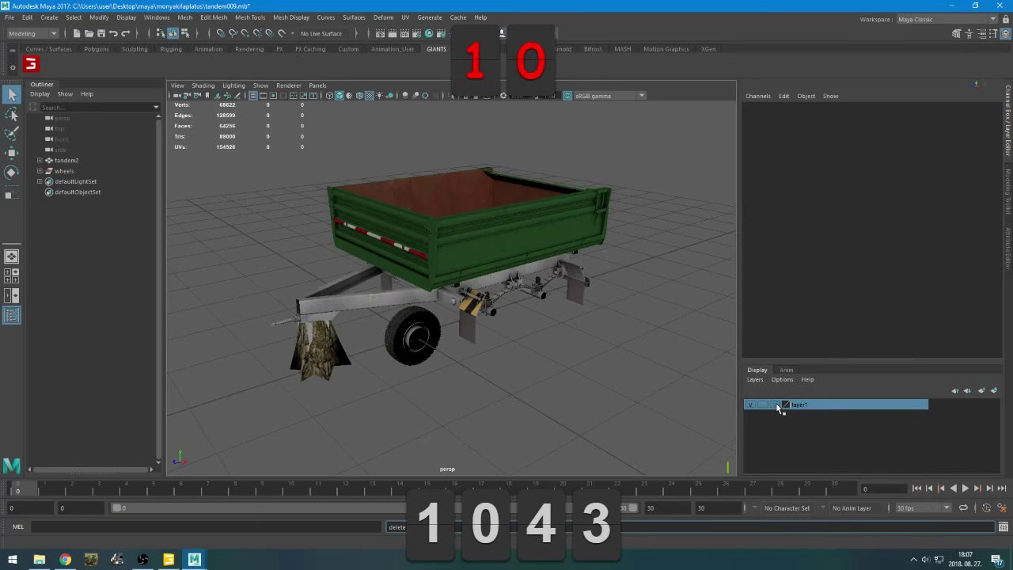
right_click(800, 406)
left_click(855, 505)
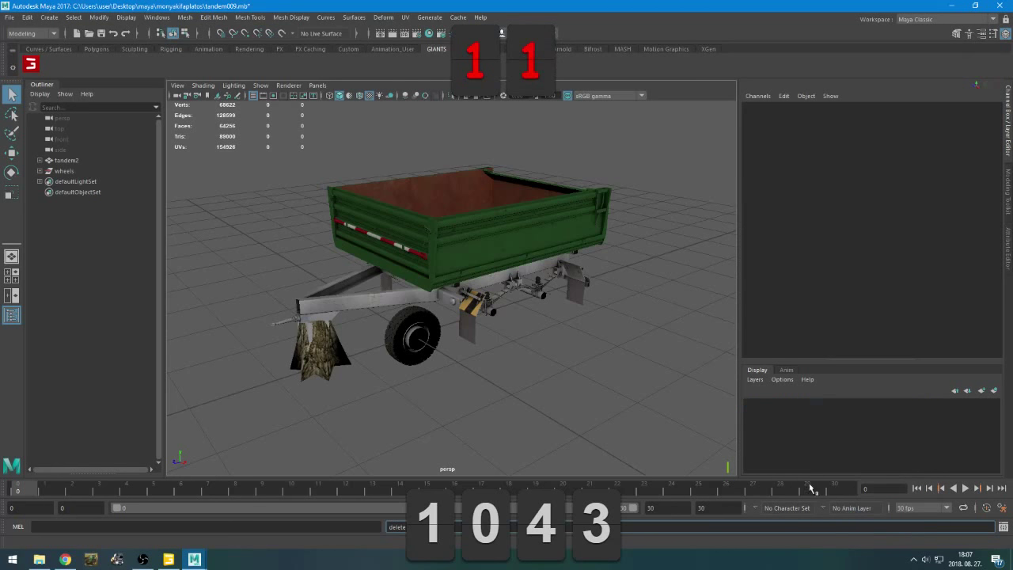
Reopen the GIANTS I3D Toolbox for tandem009, browse for an export file location, and cancel the file selection
left_click(30, 63)
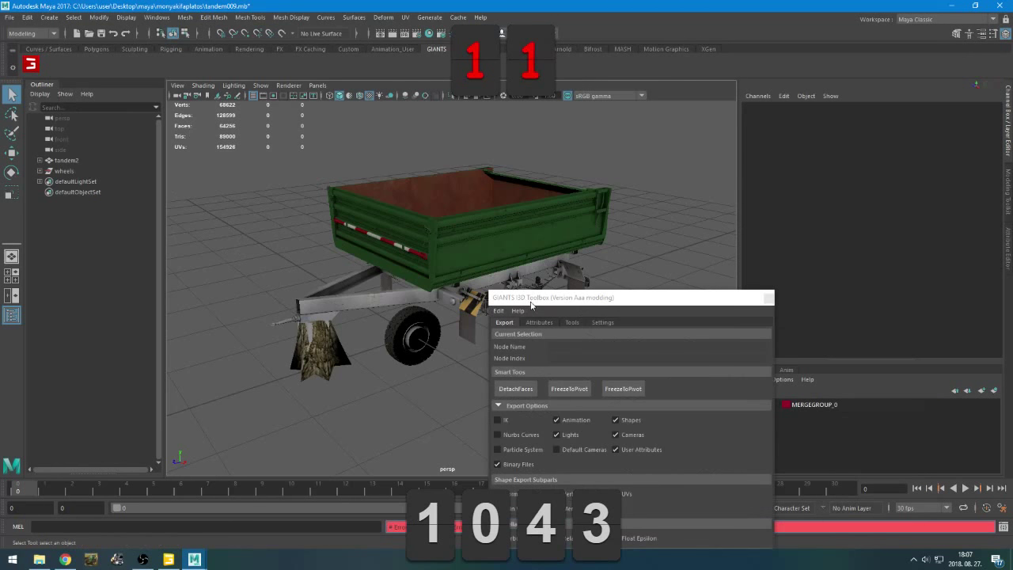
left_click_drag(528, 302, 657, 65)
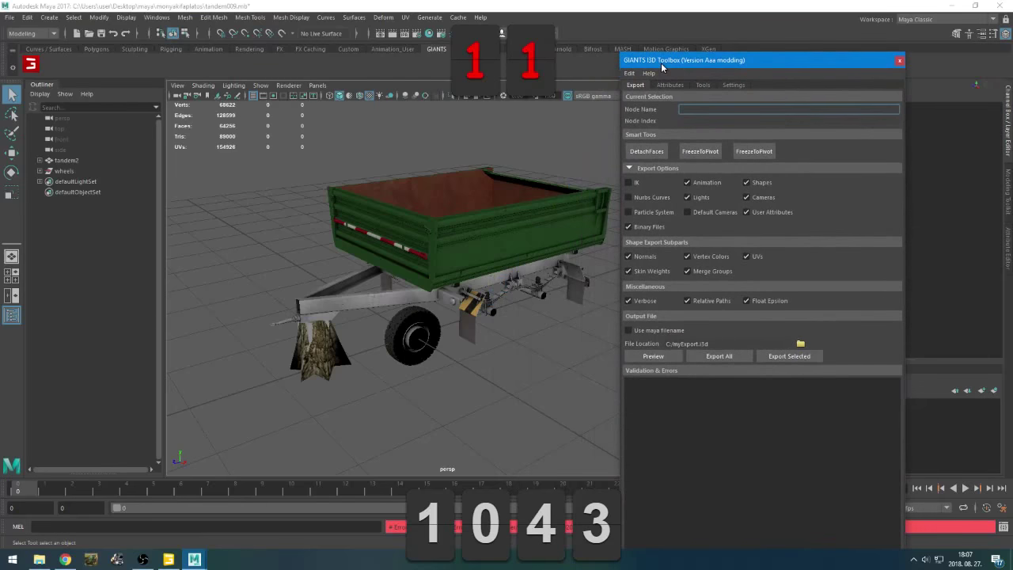
left_click(143, 560)
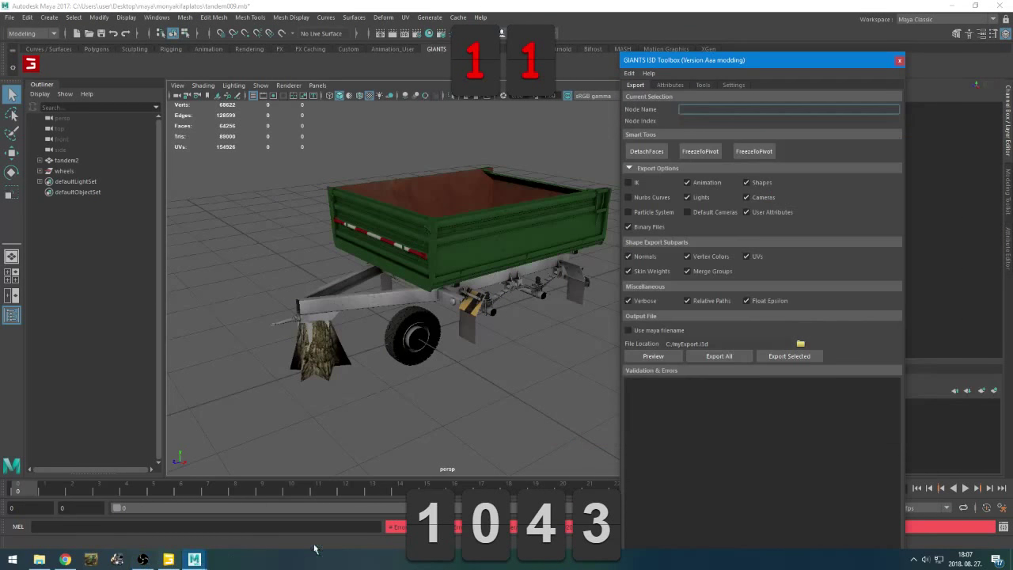
left_click(142, 560)
left_click(800, 344)
key("Escape")
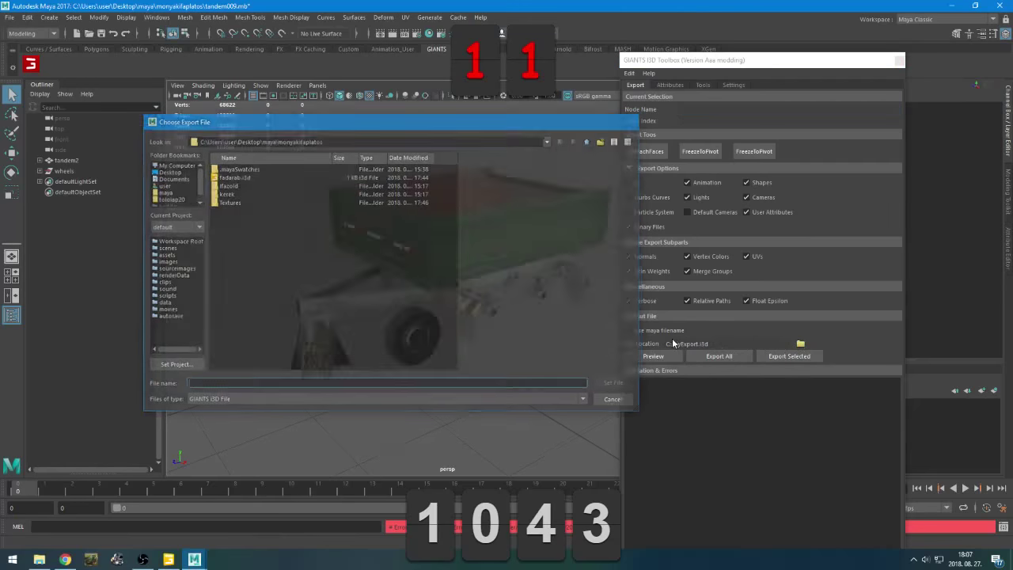
Turn on Use maya filename for the I3D export and look over the toolbox's attribute settings
left_click(666, 329)
left_click(670, 84)
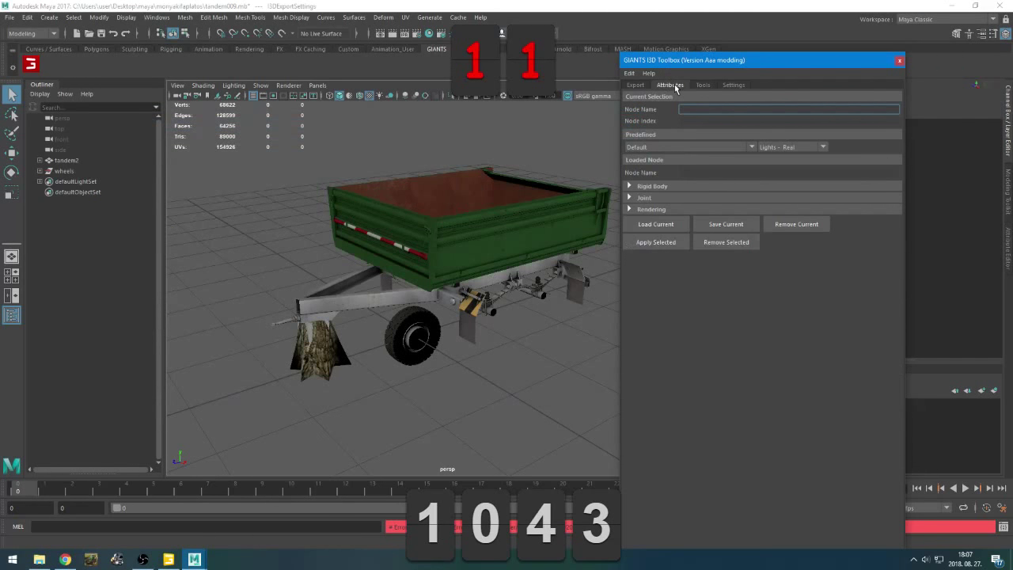
left_click(637, 85)
Browse for the export file location, look inside the kerek folder, and return to the monyakifaplatos folder
left_click(801, 344)
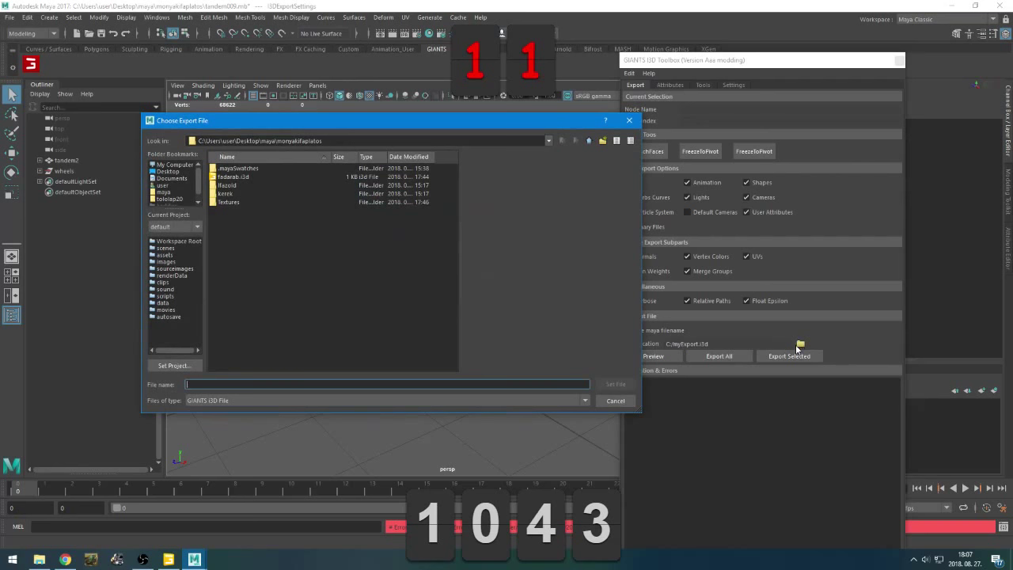
left_click(234, 189)
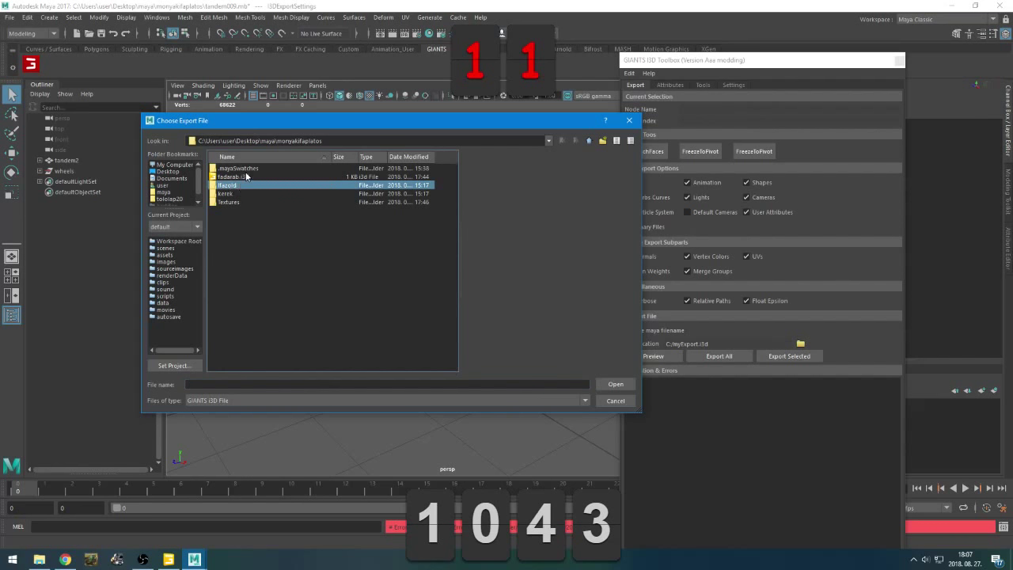
left_click(243, 169)
left_click(237, 188)
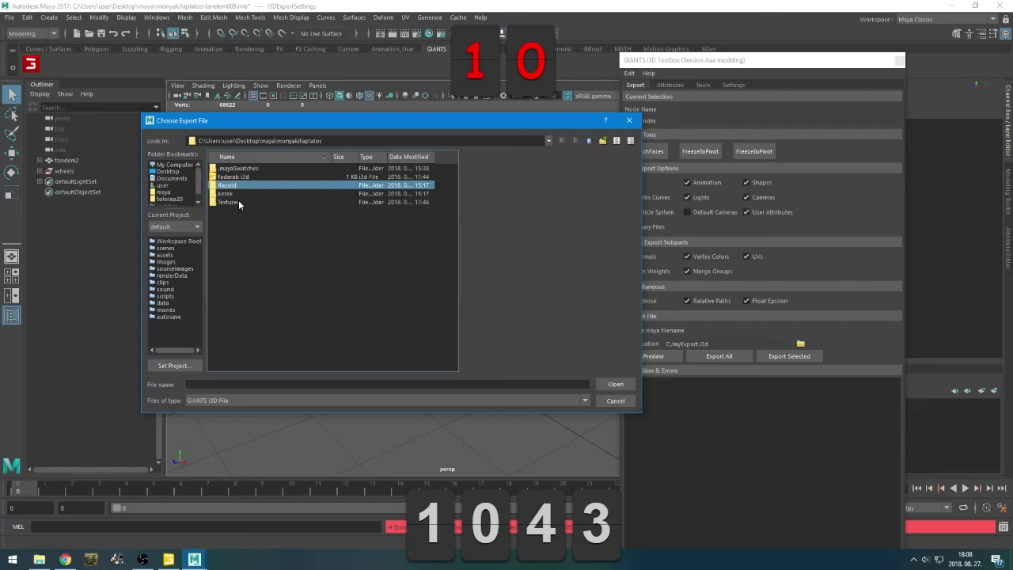
double_click(233, 194)
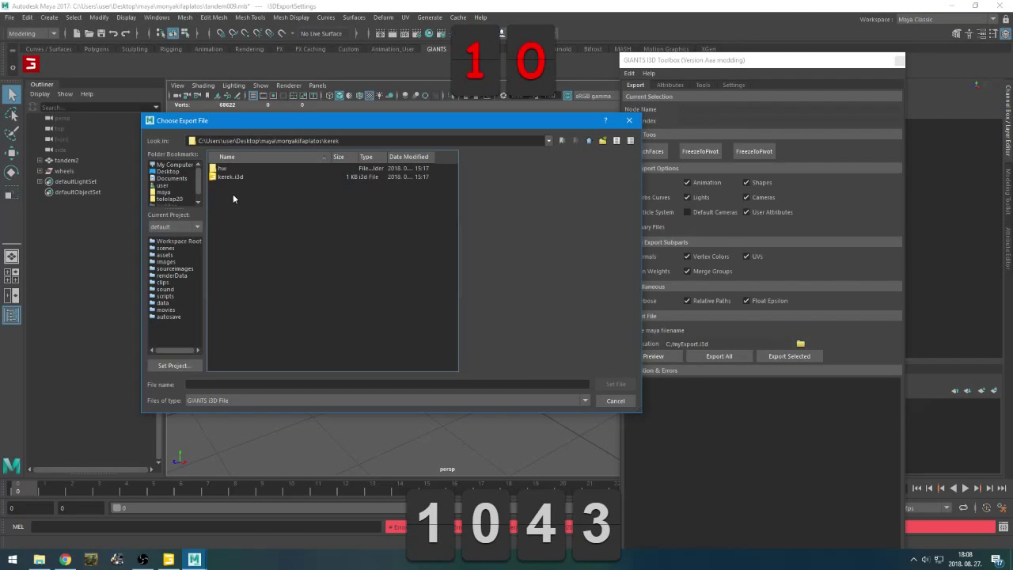
key("BackSpace")
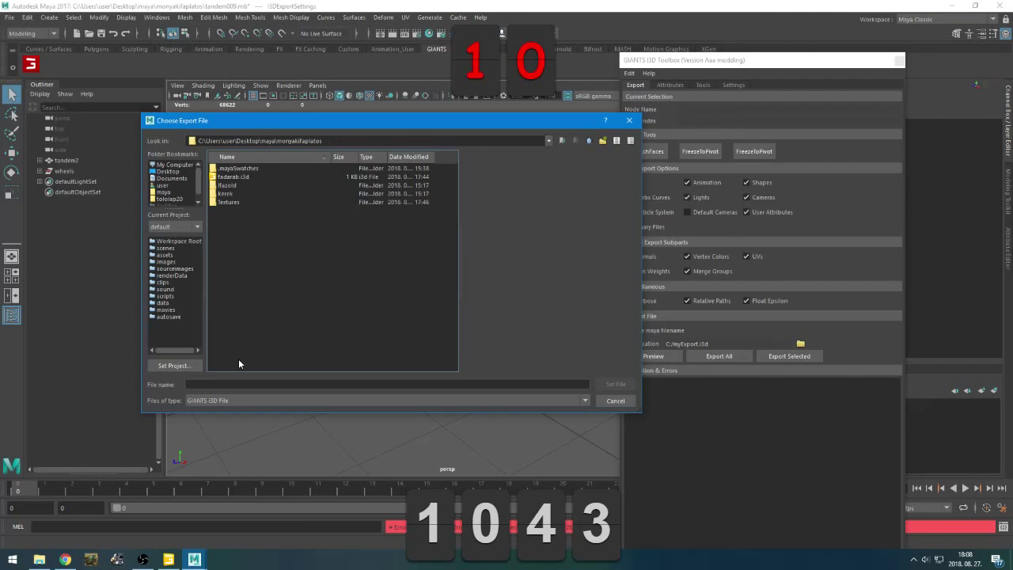
Set the export file name to tandem and export the whole scene to I3D
left_click(235, 384)
type("tandem")
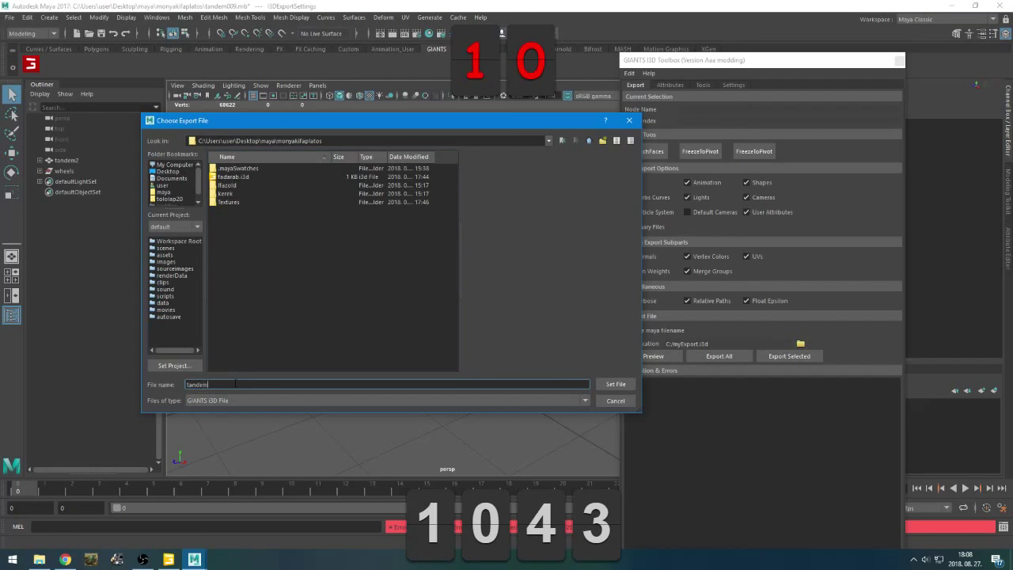
left_click(616, 383)
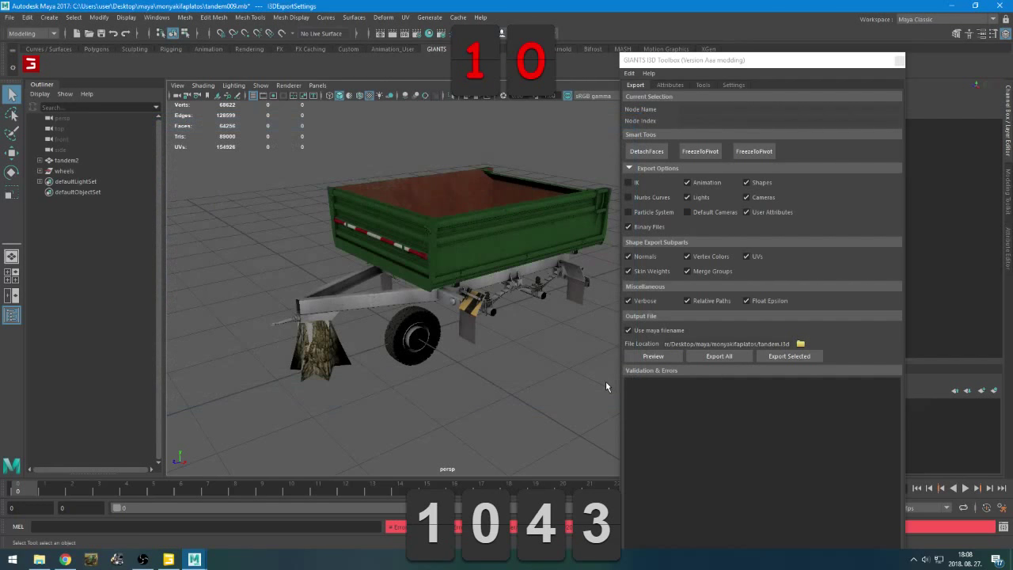
left_click(713, 357)
scroll(737, 412, "down", 1)
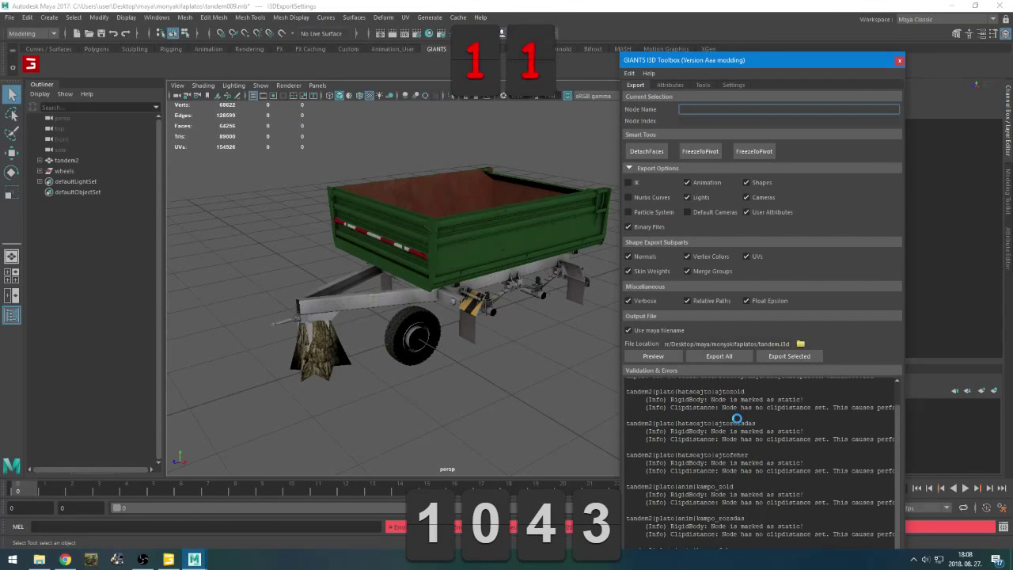
Switch to the monyakifaplatos folder in File Explorer and open tandem009.mb in another Maya session
left_click(39, 559)
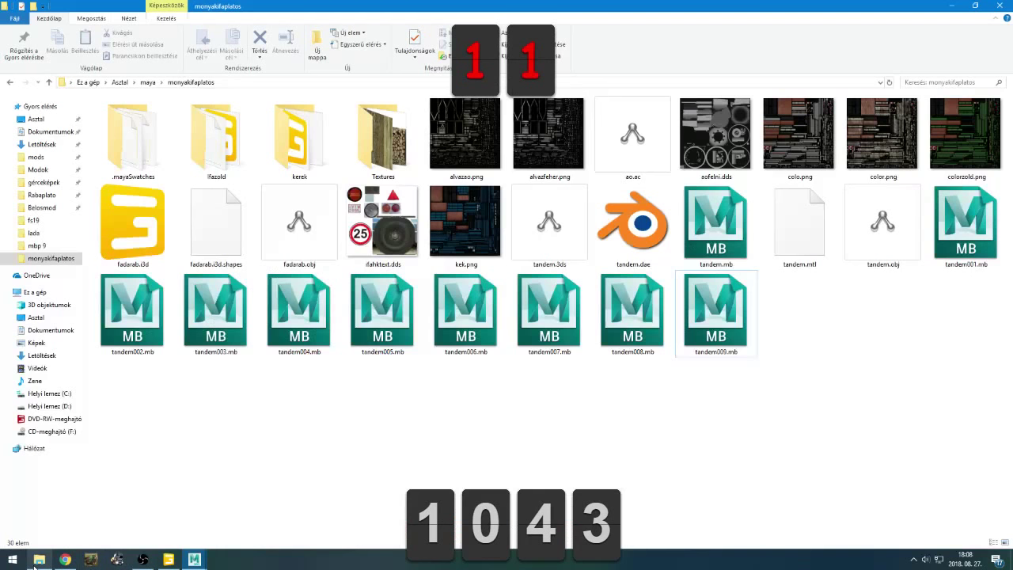
left_click(732, 332)
double_click(735, 333)
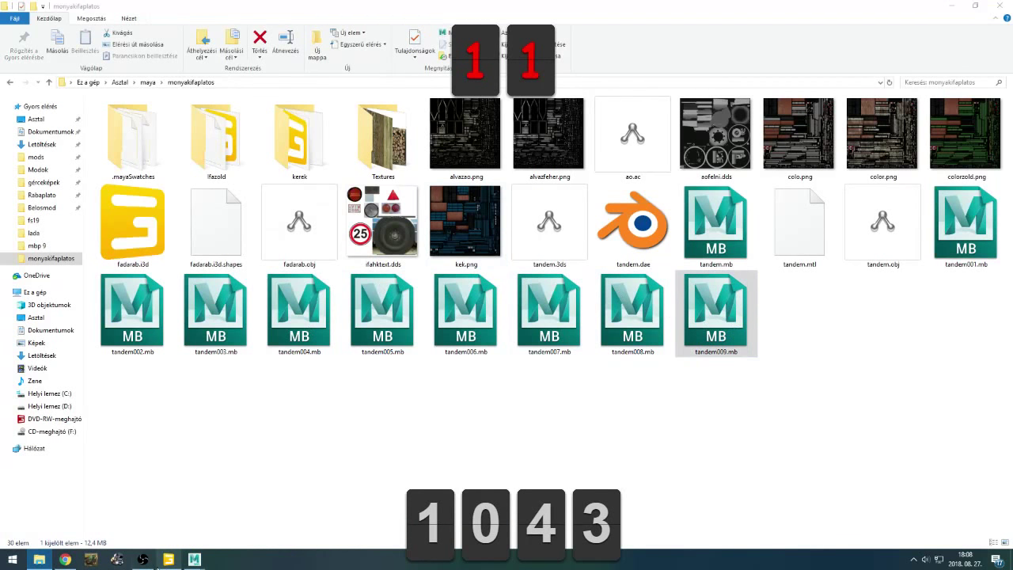
Switch to GIANTS Editor, then return to the exporting tandem009 scene to check its progress
left_click(169, 560)
left_click(144, 559)
left_click(149, 564)
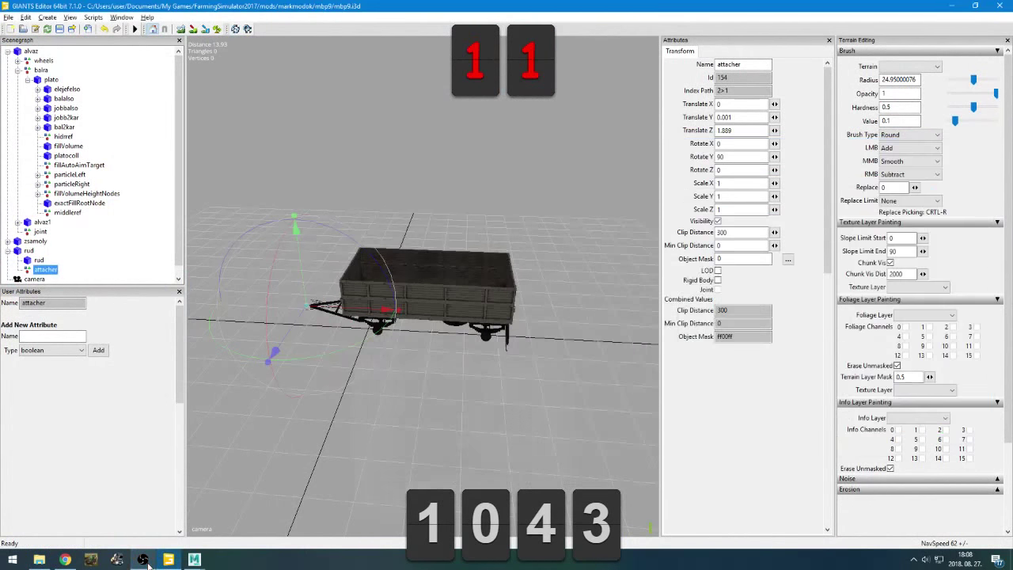
mouse_move(186, 559)
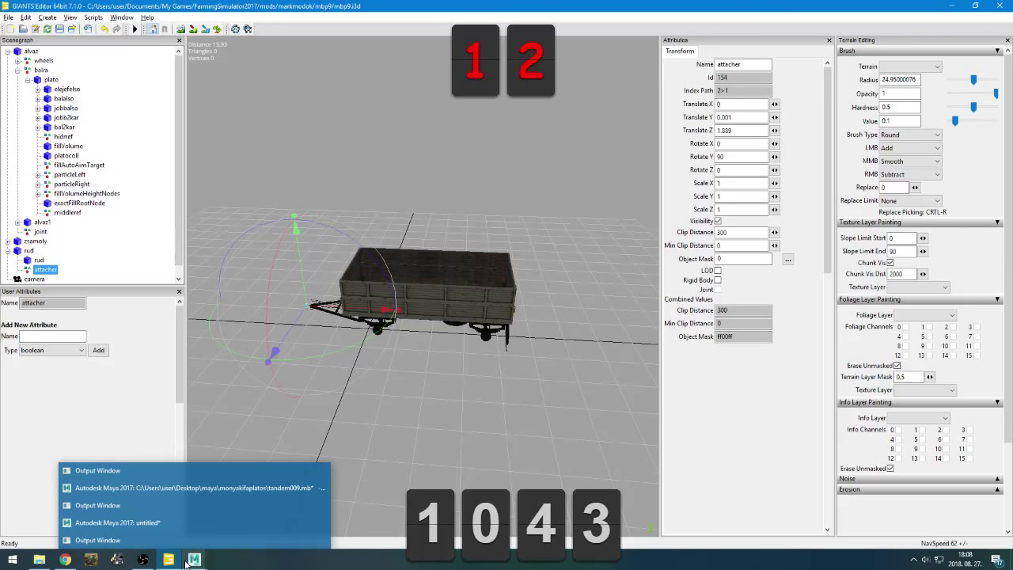
left_click(186, 564)
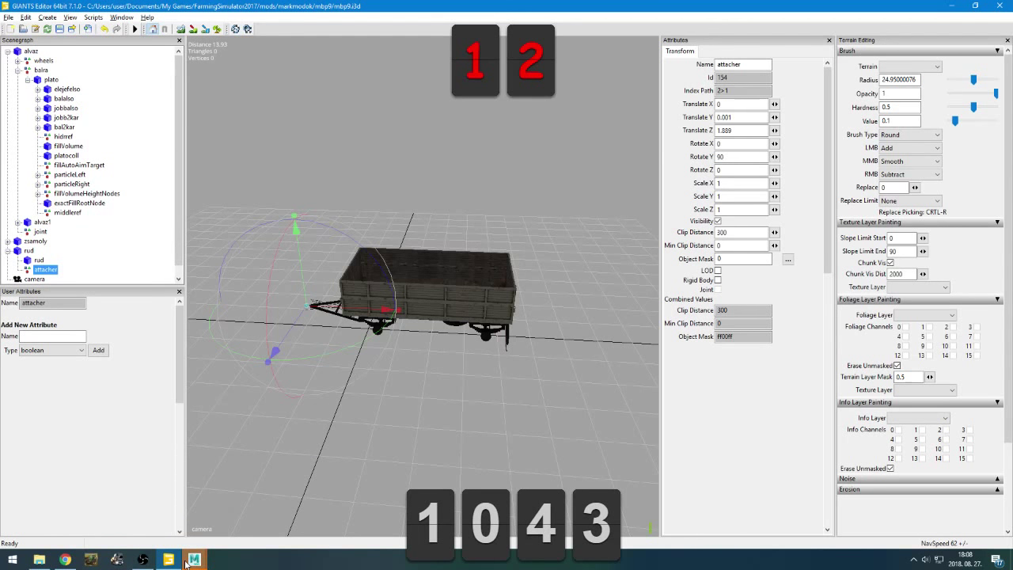
left_click(186, 564)
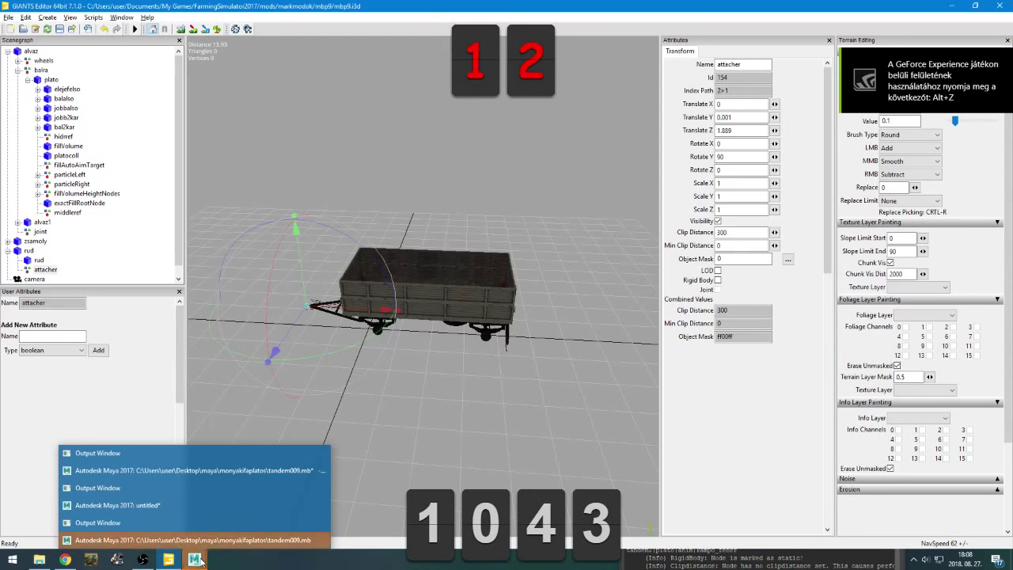
mouse_move(197, 564)
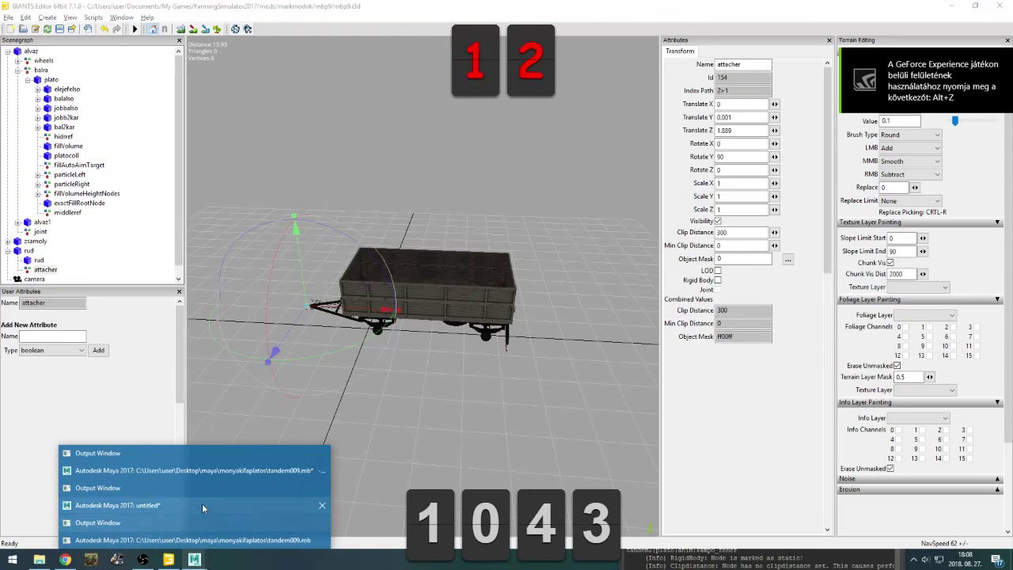
mouse_move(209, 472)
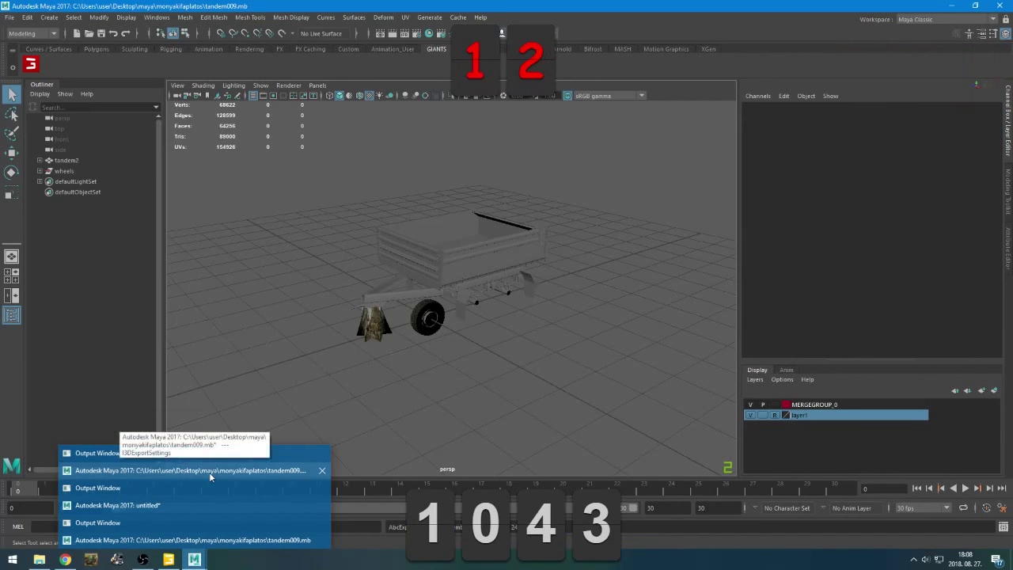
left_click(209, 472)
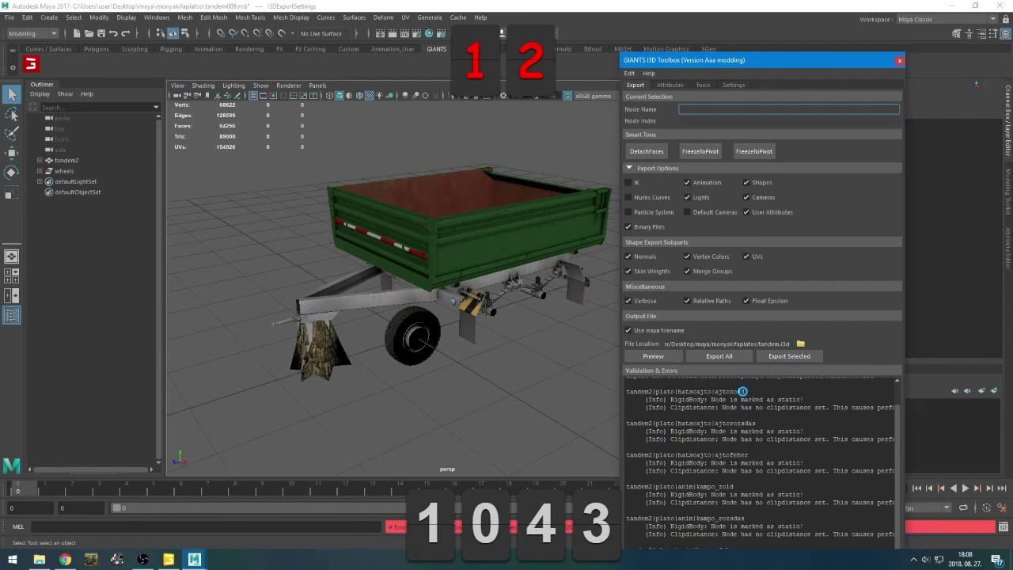
Switch to the newly opened tandem009 scene and select ajtozold under plato's hatsoajto group
key("alt+Tab")
key("alt+Tab")
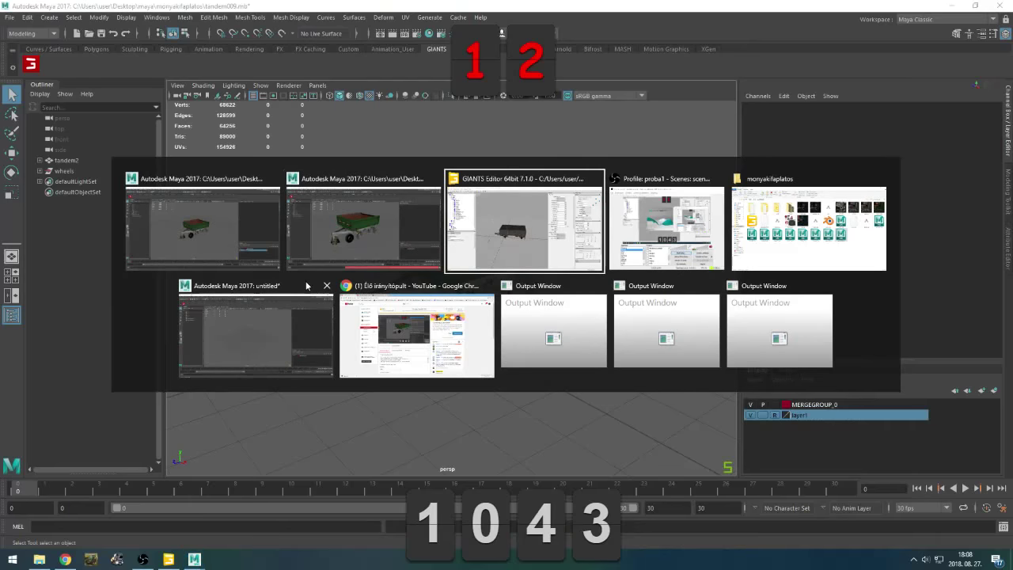
key("alt+Tab")
key("alt+Tab")
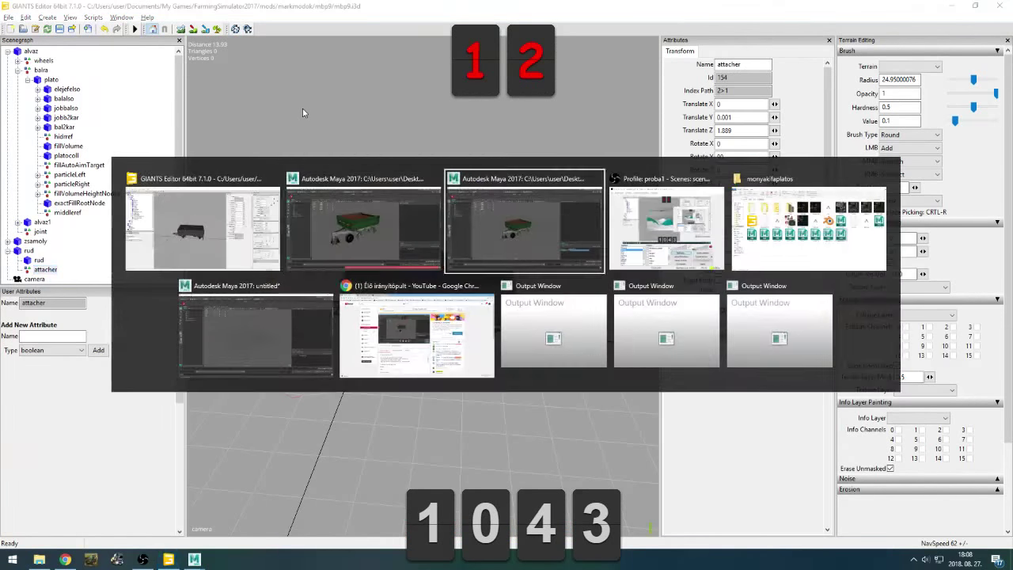
left_click(39, 160)
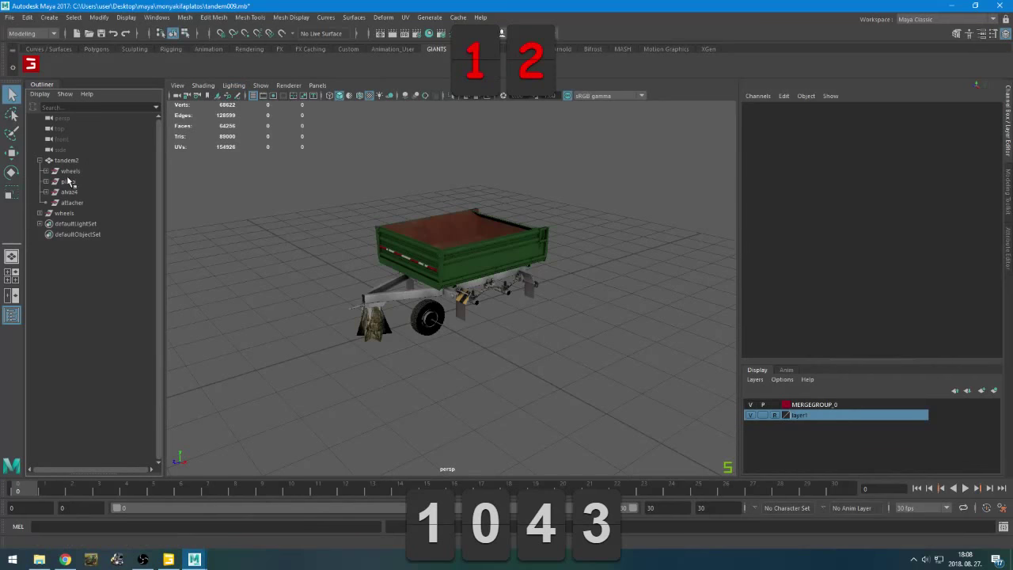
left_click(490, 227)
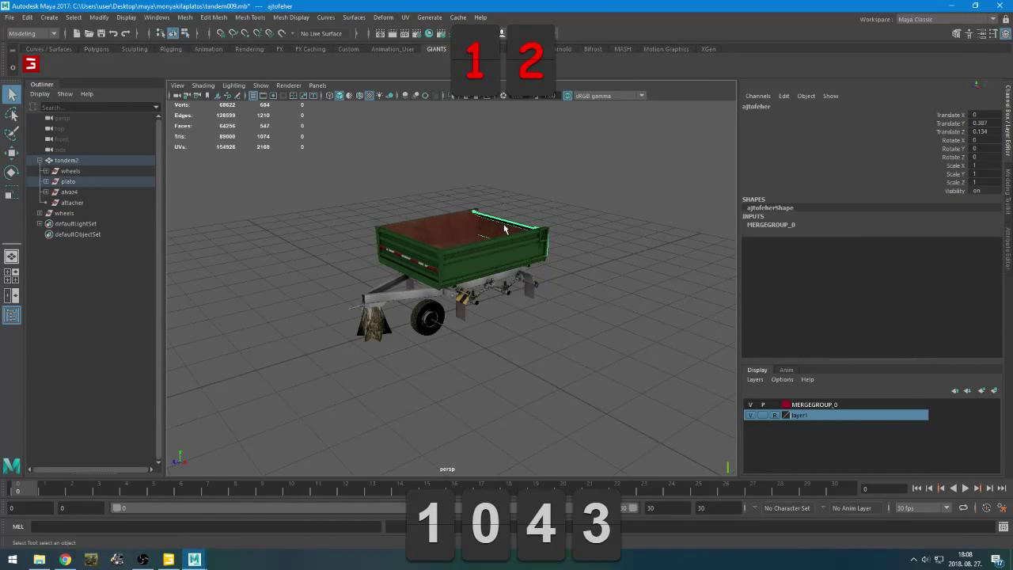
left_click(46, 181)
left_click(51, 191)
left_click(86, 224)
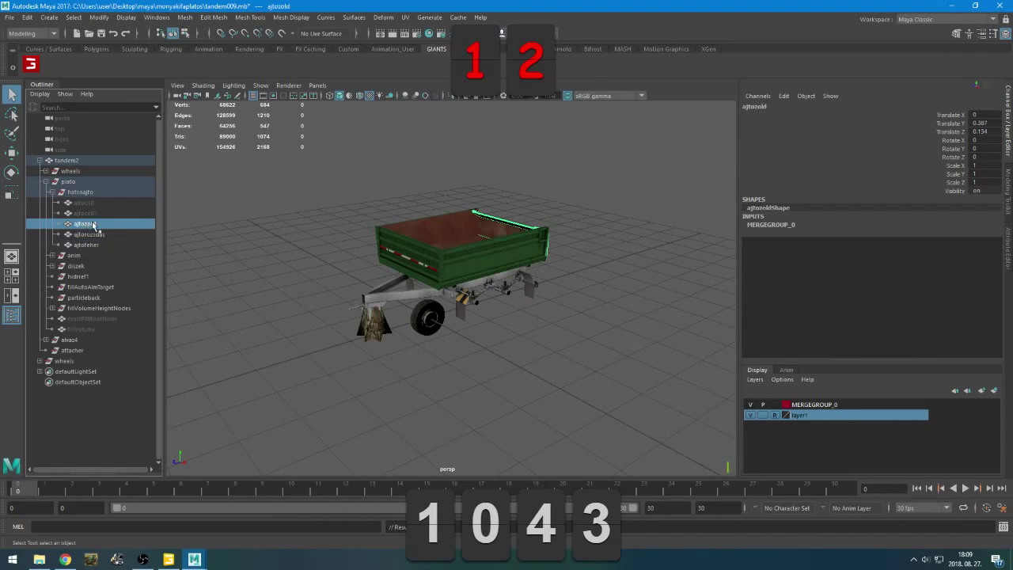
Open the GIANTS I3D Toolbox attributes, expand the Rigid Body settings, and choose the Exterior predefined option
left_click(31, 65)
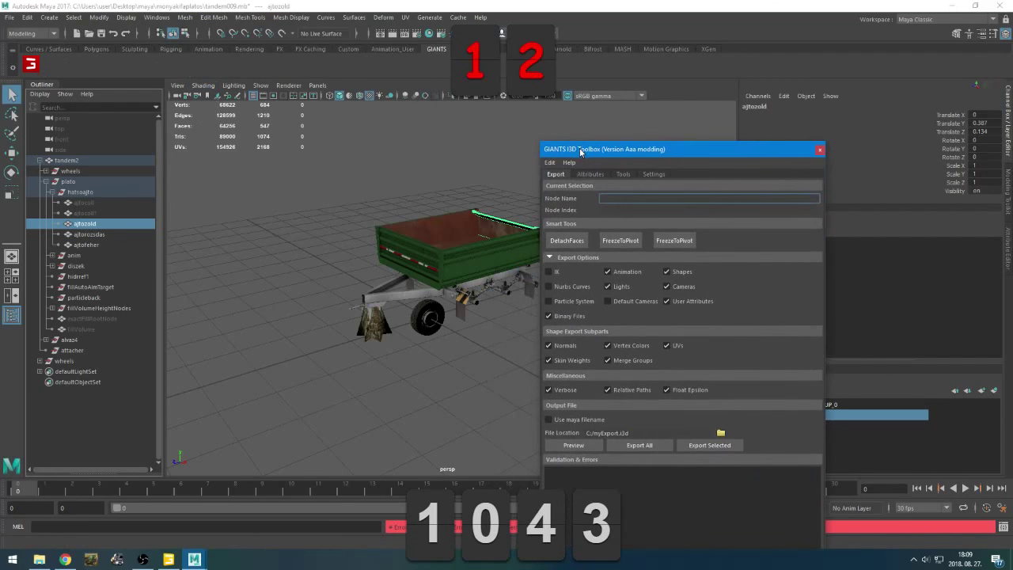
left_click(591, 174)
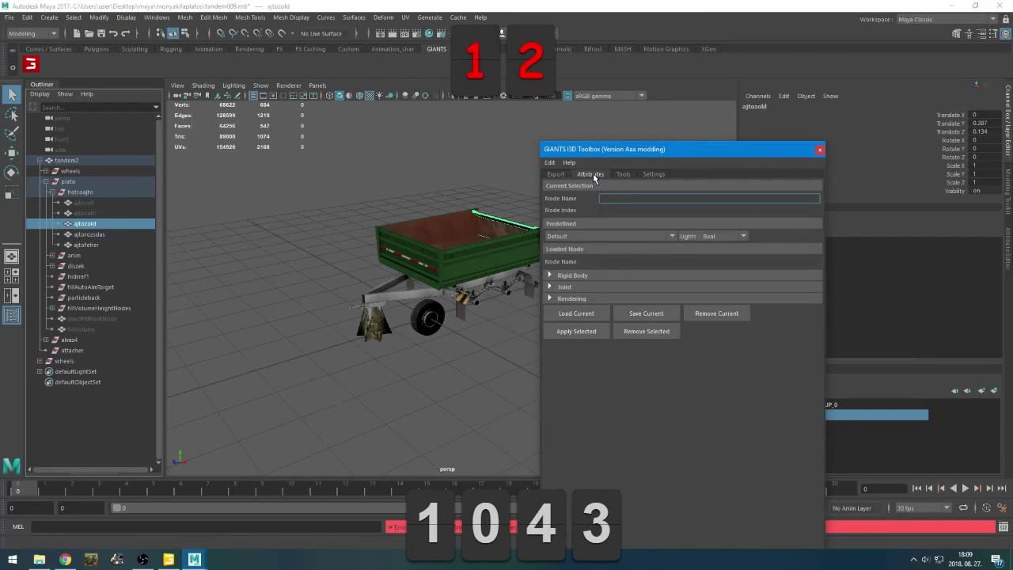
left_click(565, 277)
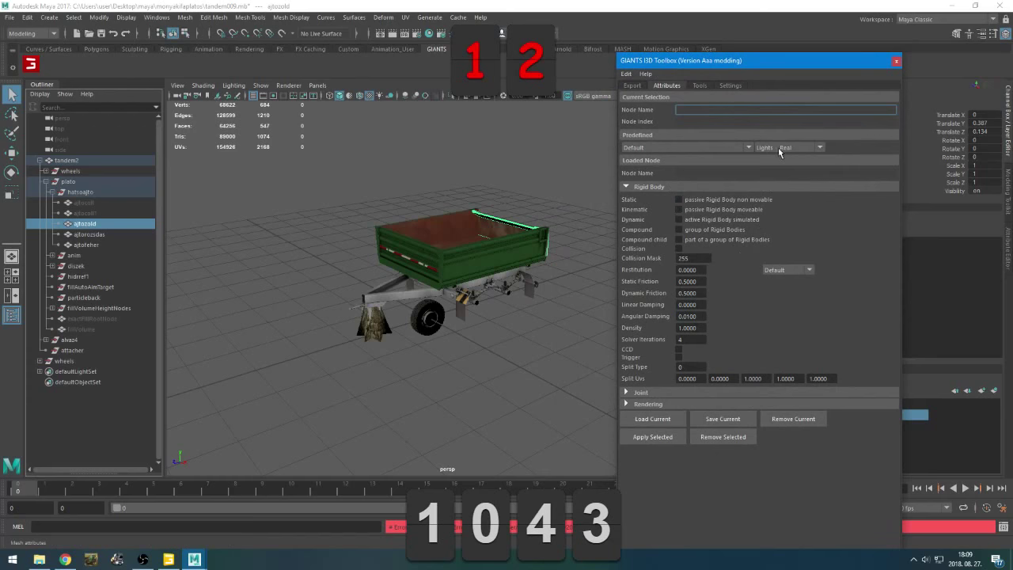
left_click(780, 152)
left_click(782, 213)
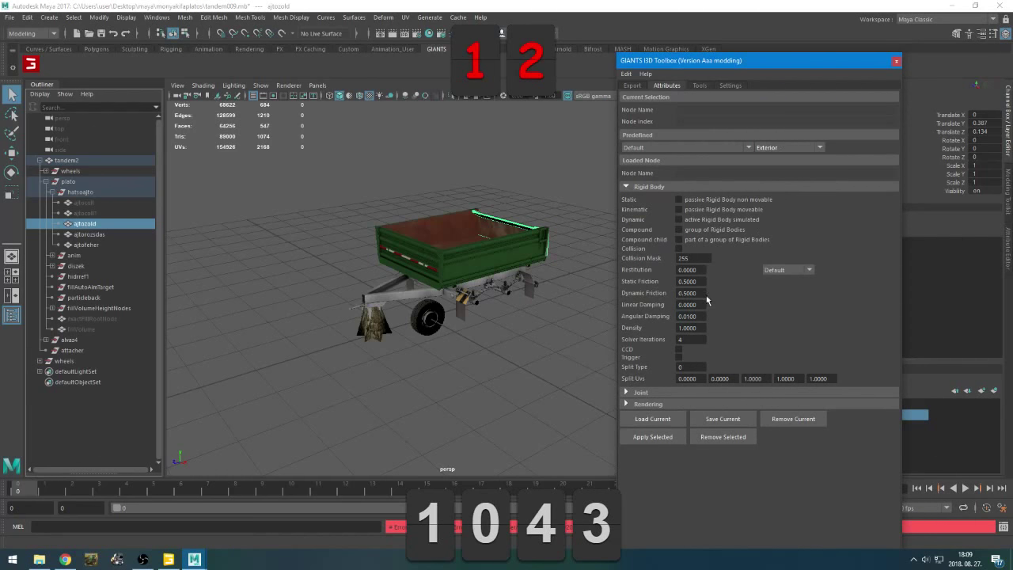
Apply the toolbox attributes to ajtozold, ajtorozsdas and ajtofeher, and to kampo_zold, kampo_rozsdas and kampo_feher under anim
left_click(87, 245, "shift")
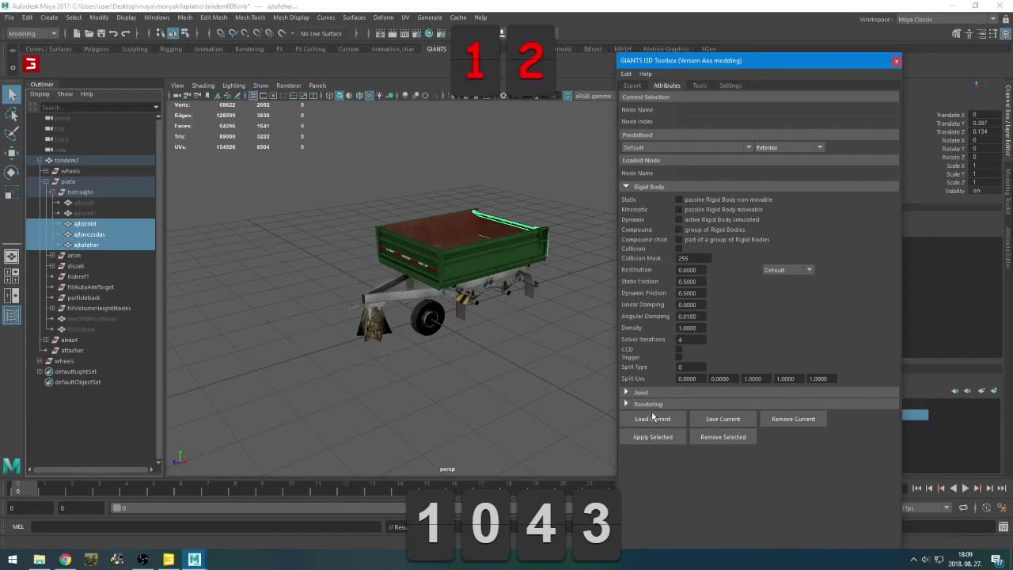
left_click(52, 255)
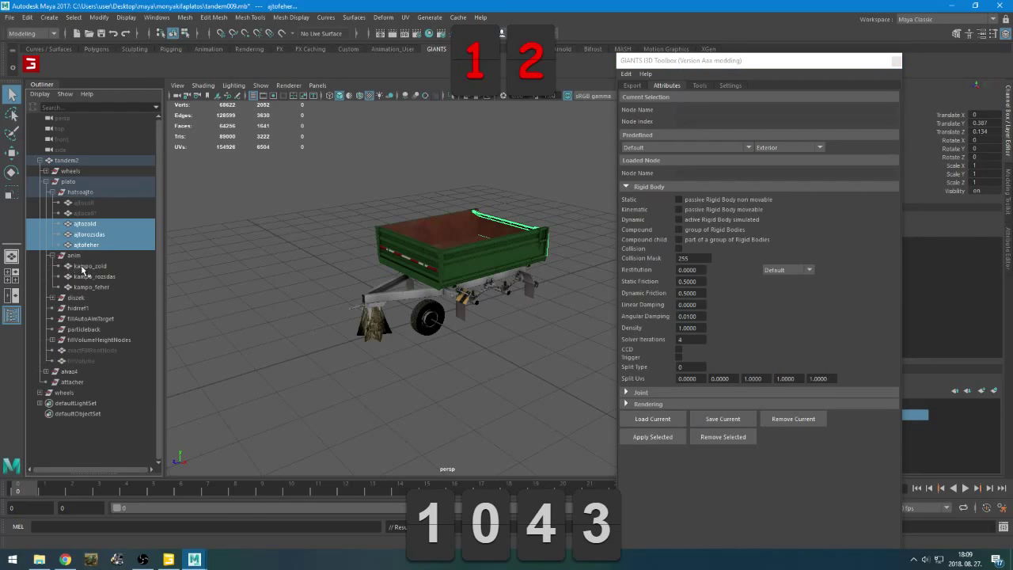
left_click_drag(83, 268, 99, 290)
left_click(661, 437)
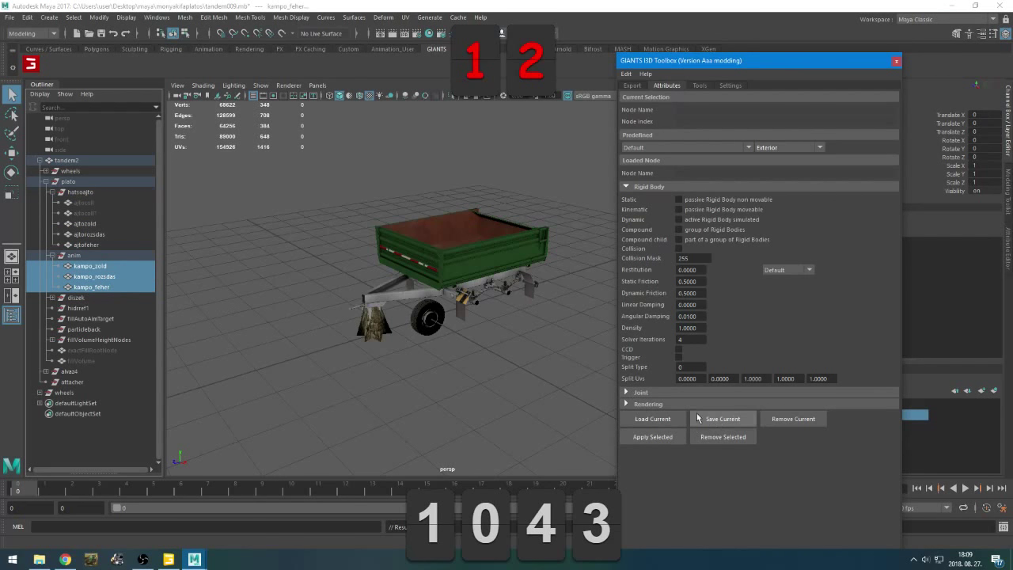
Recheck the node validation messages in the exporting tandem009 window and return to the newly opened scene
key("alt+Tab")
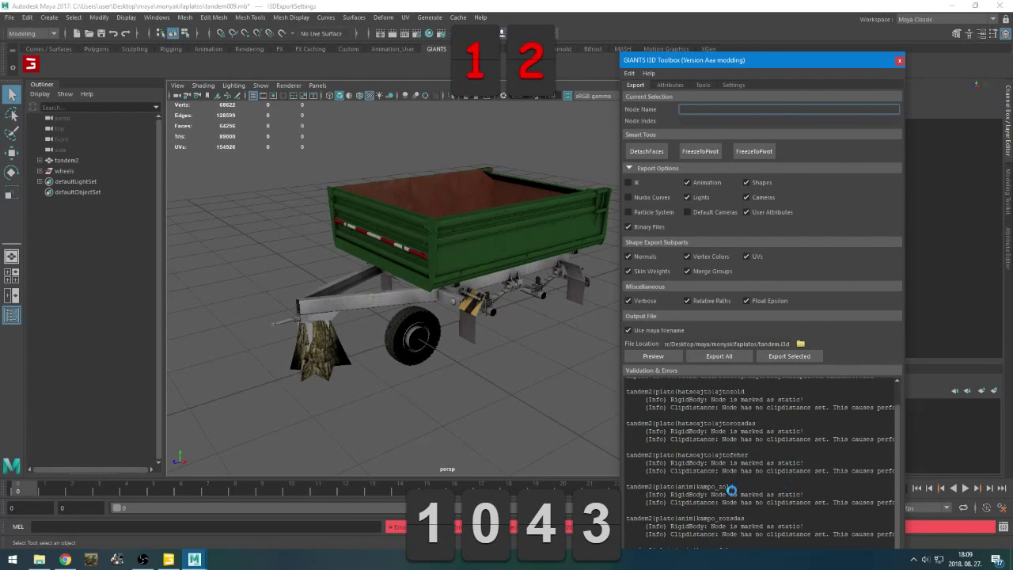
left_click_drag(749, 63, 782, 3)
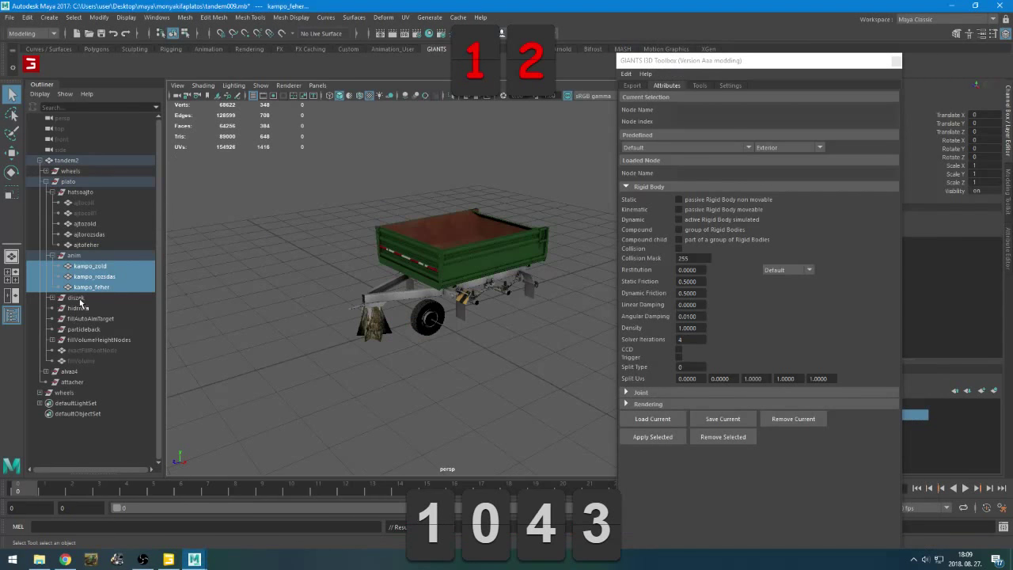
Expand the diszek group under plato in the Outliner and select its rud object
left_click(58, 300)
left_click(53, 298)
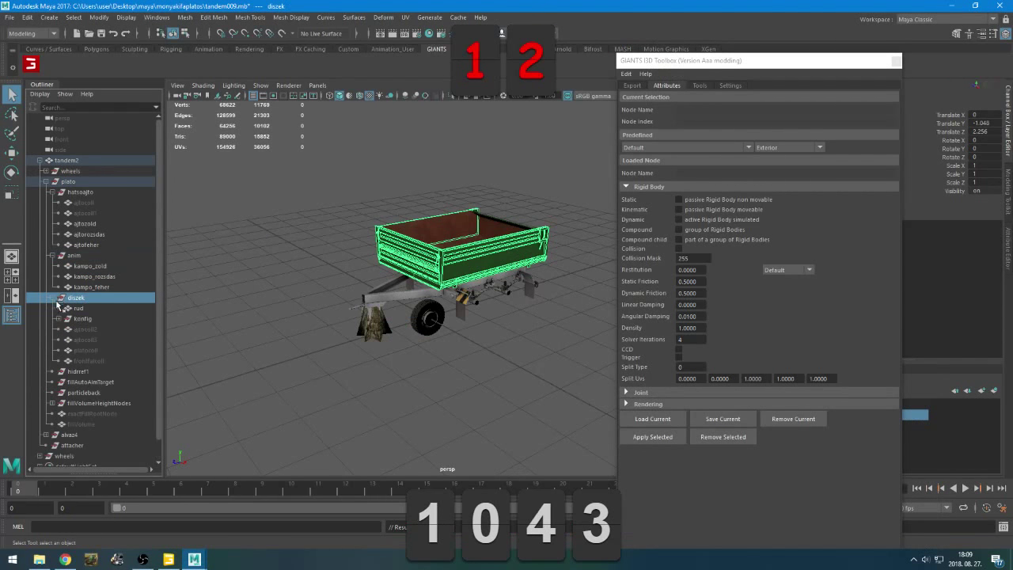
left_click(78, 308)
left_click(682, 450)
left_click(700, 418)
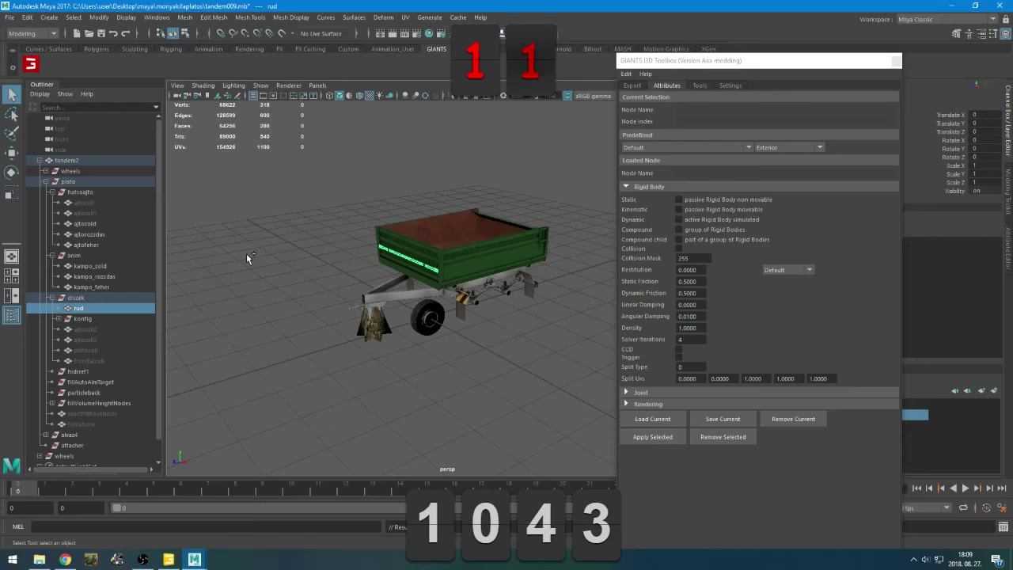
Save the scene as tandem010.mb in the monyakifaplatos folder inside the desktop's maya folder
key("ctrl+shift+s")
left_click(245, 384)
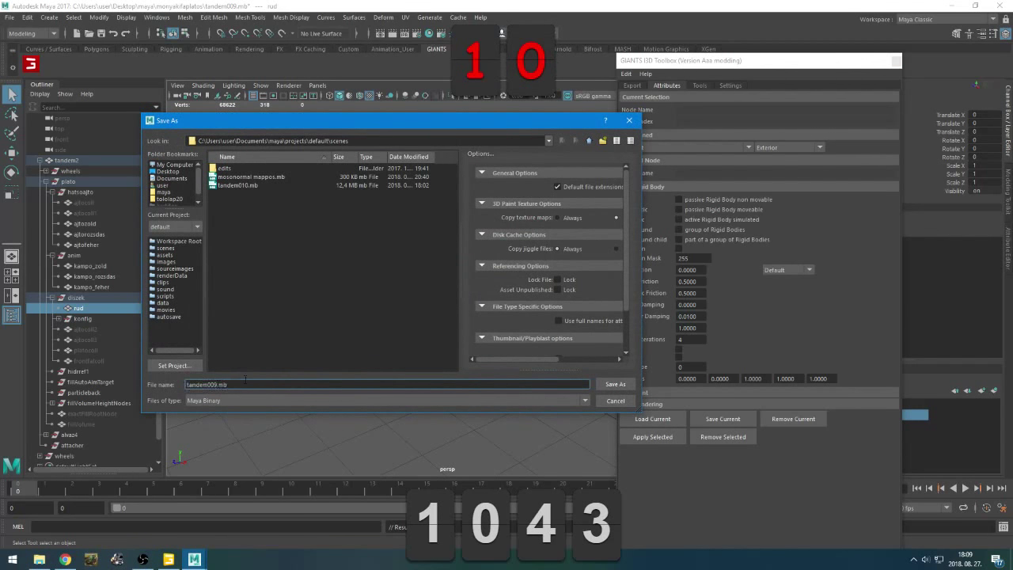
key("BackSpace")
type("10")
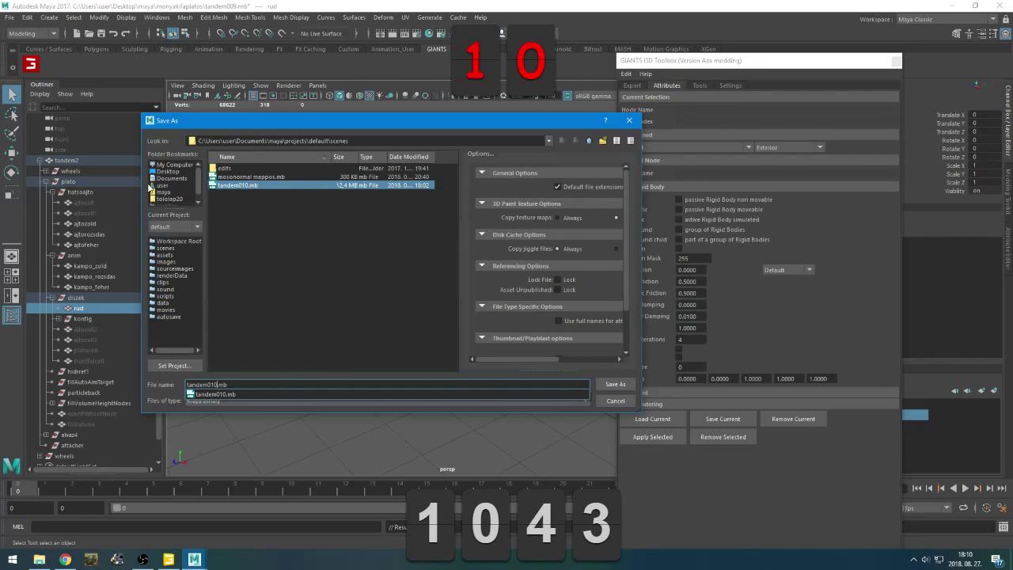
left_click(169, 201)
left_click(165, 191)
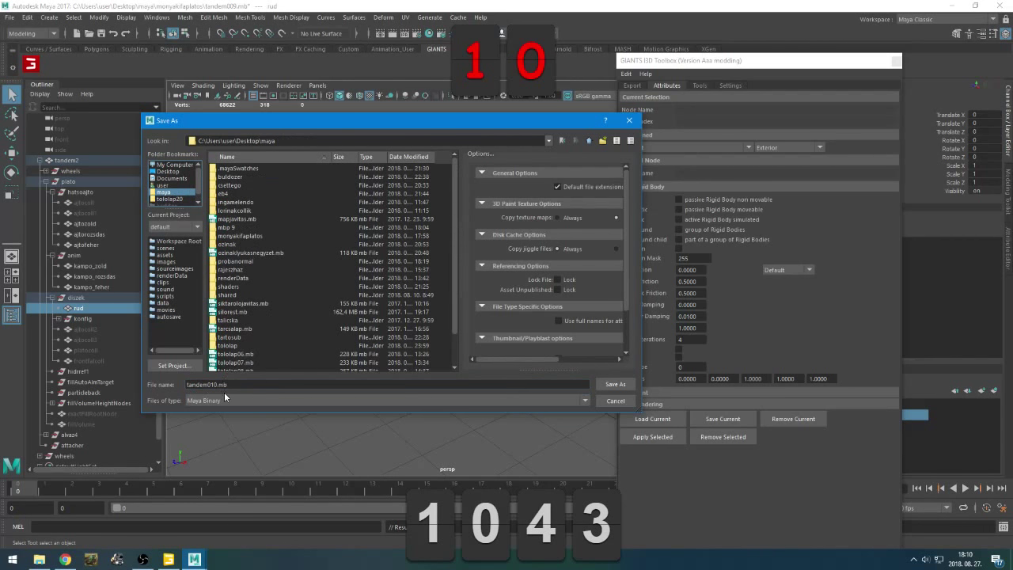
scroll(256, 277, "down", 2)
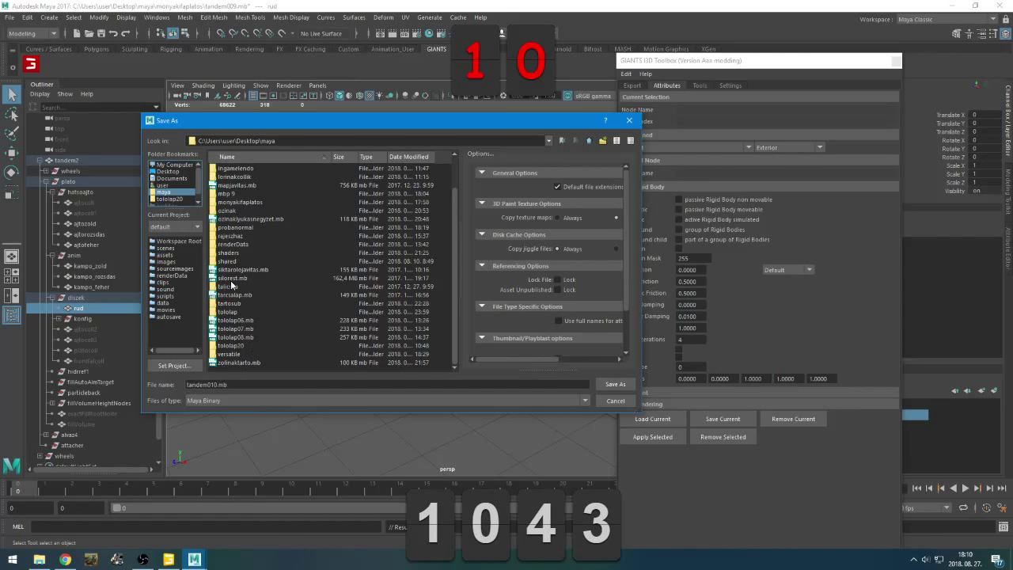
scroll(233, 282, "up", 2)
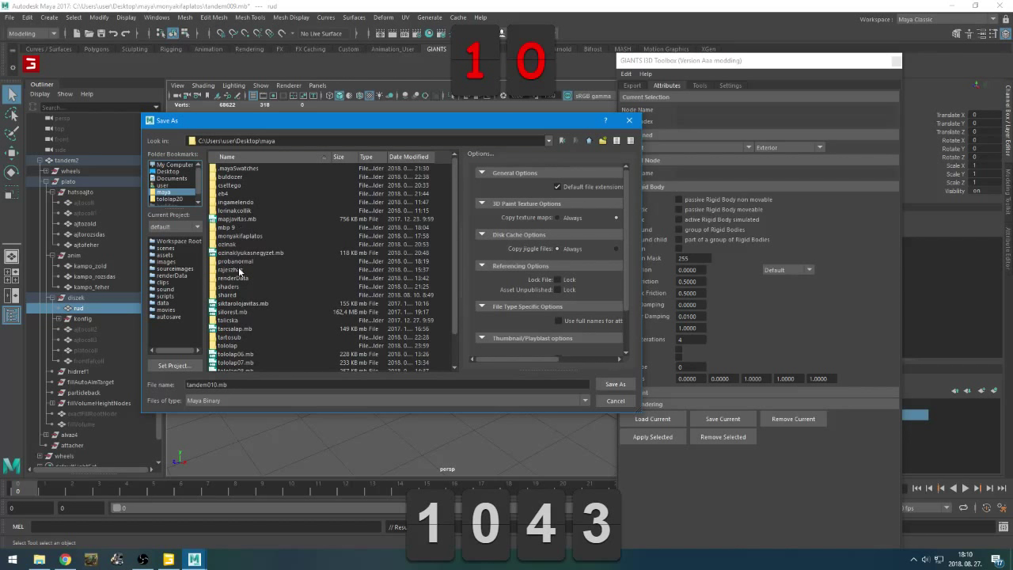
scroll(242, 222, "down", 2)
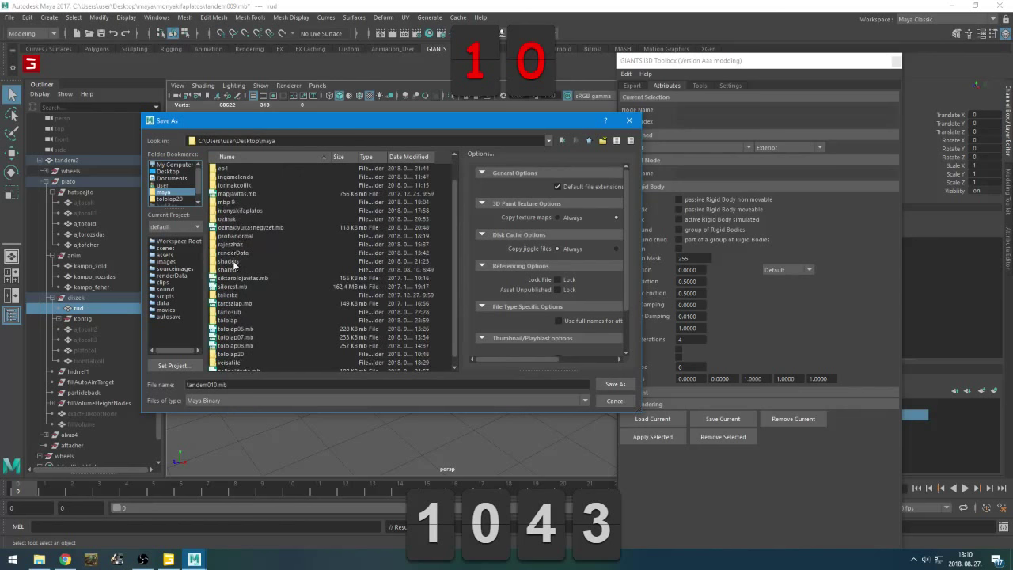
scroll(234, 342, "up", 2)
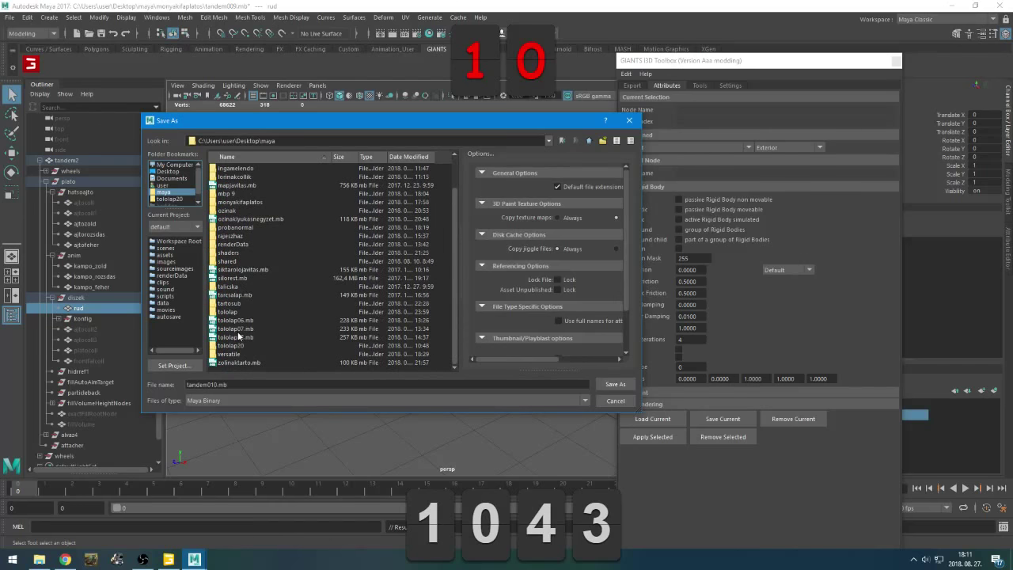
double_click(237, 236)
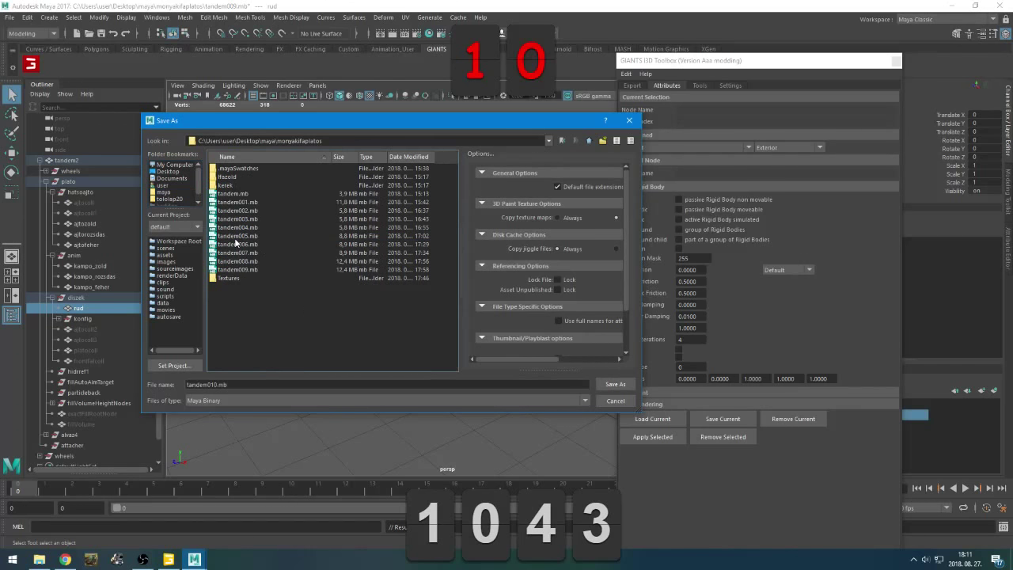
left_click(616, 384)
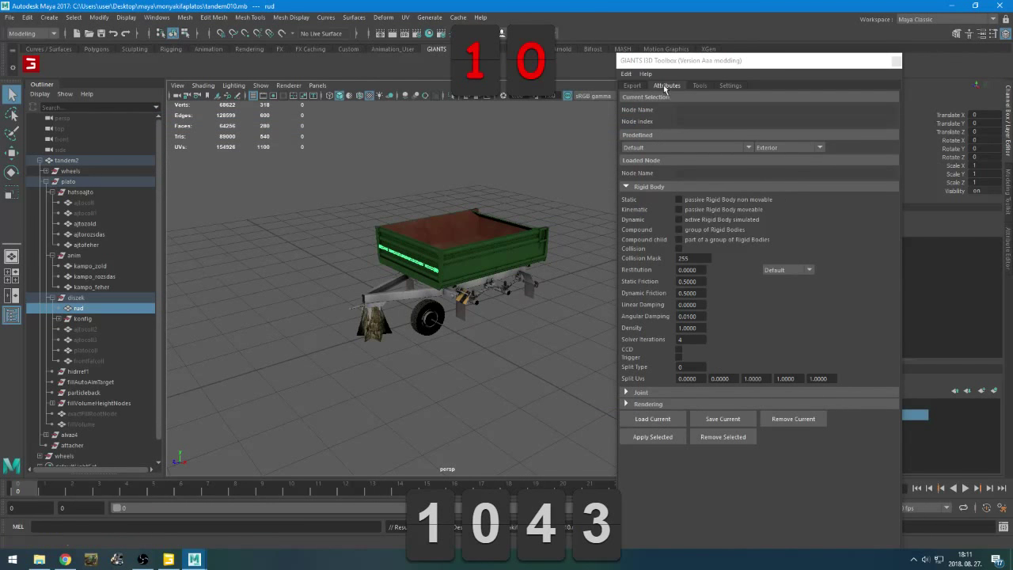
Set the GIANTS I3D export file to tandem.i3d in the monyakifaplatos folder and export the whole scene
left_click(632, 86)
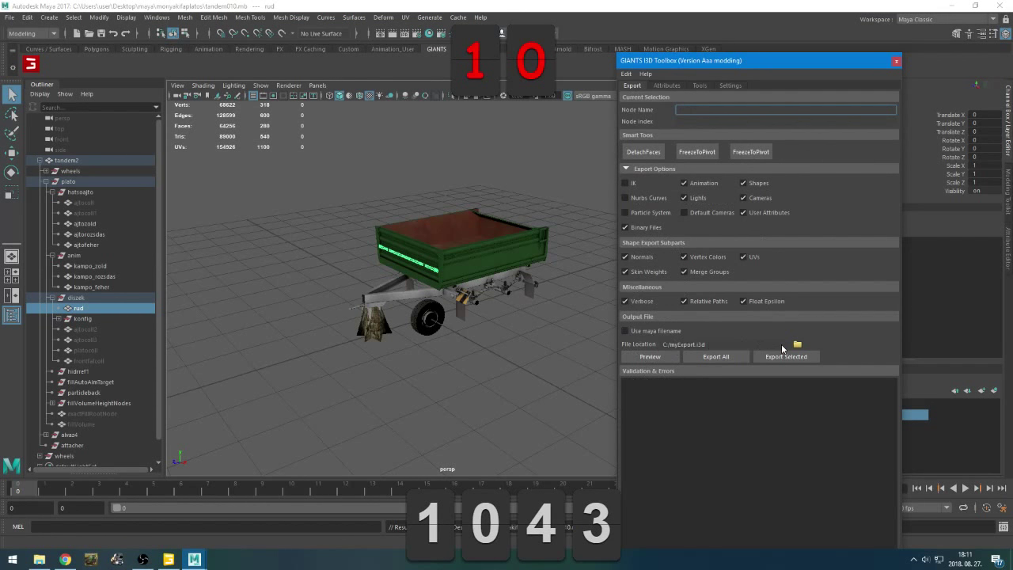
left_click(797, 344)
type("tamn")
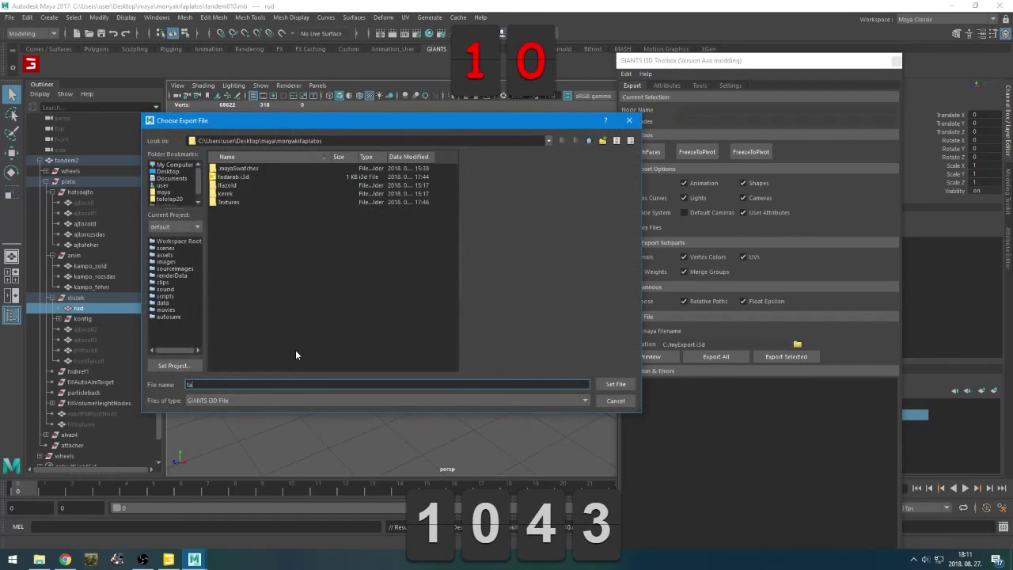
key("BackSpace")
key("BackSpace")
type("ndem")
left_click(615, 384)
left_click(786, 356)
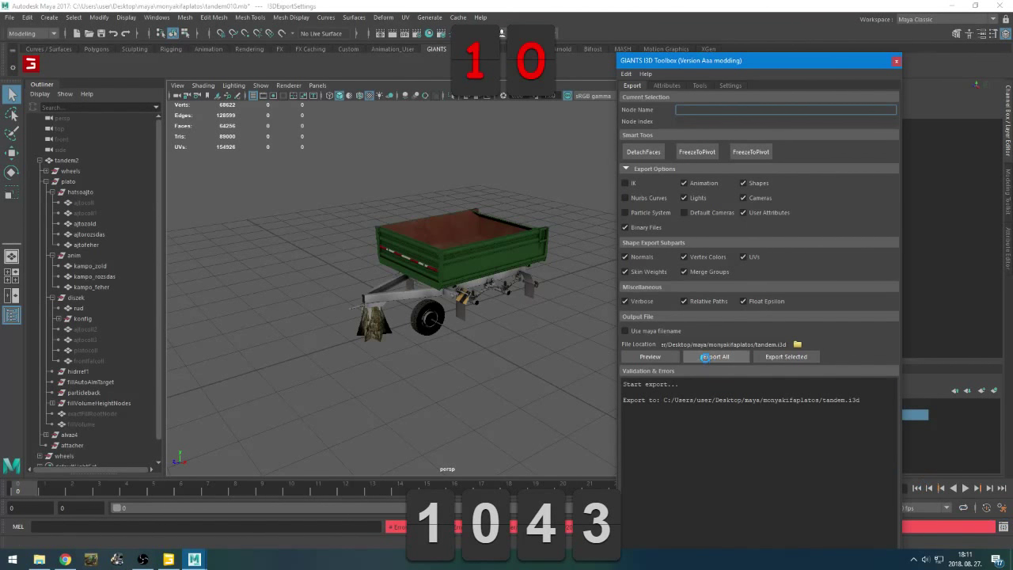
Open the Script Editor, enlarge it below the model and examine the exporter's error messages
left_click(1002, 526)
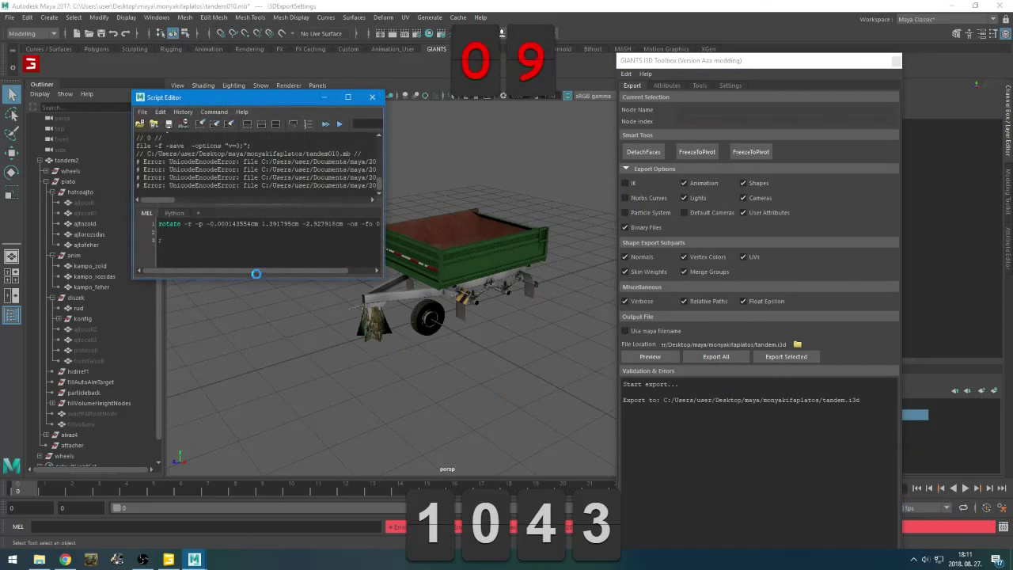
left_click_drag(389, 282, 592, 364)
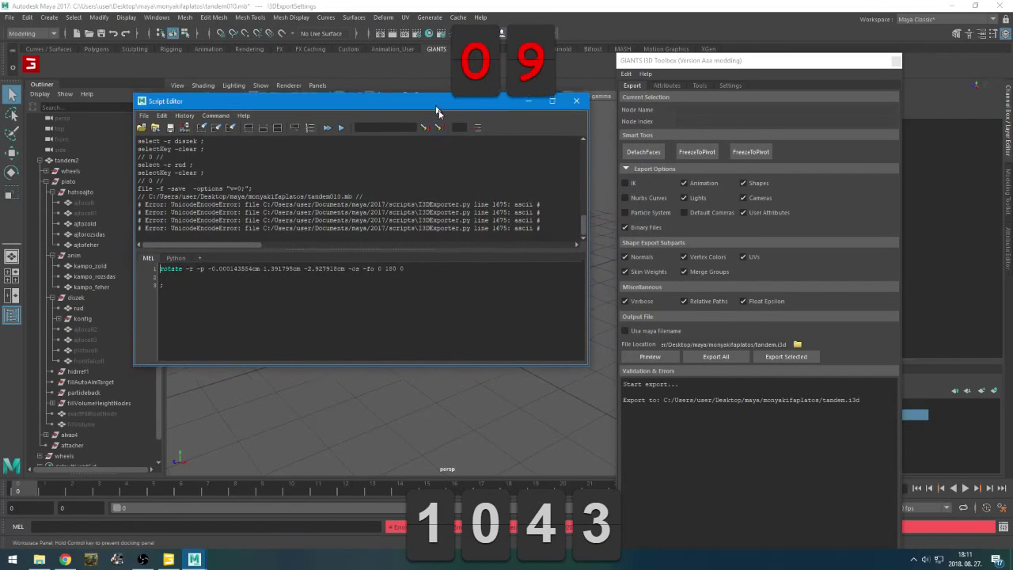
left_click_drag(439, 97, 426, 323)
scroll(425, 399, "down", 1)
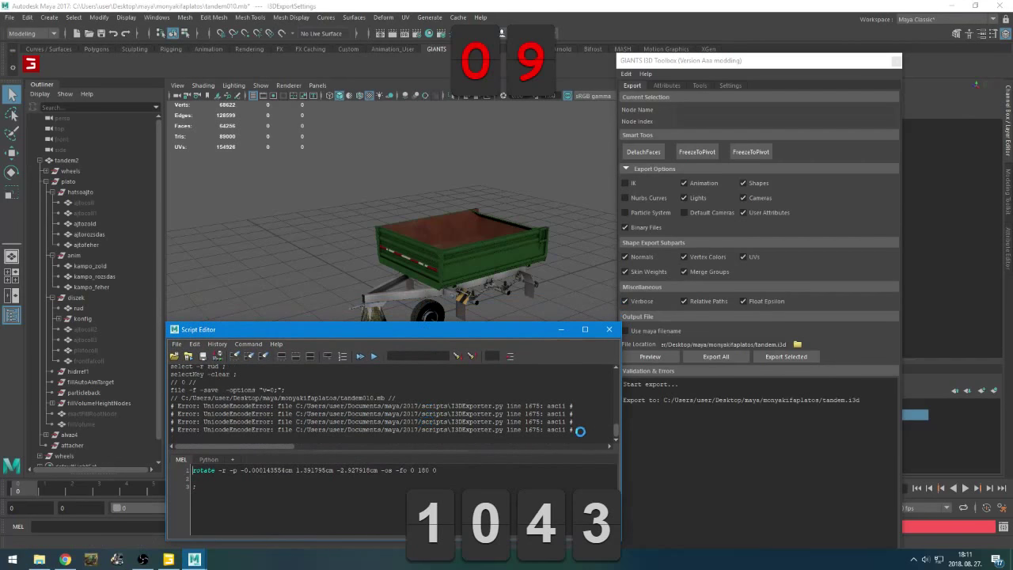
left_click_drag(581, 431, 200, 437)
Open Discord, switch to Open Broadcaster Software and show the tandem source in the stream scene
left_click(13, 559)
type("di")
key("Return")
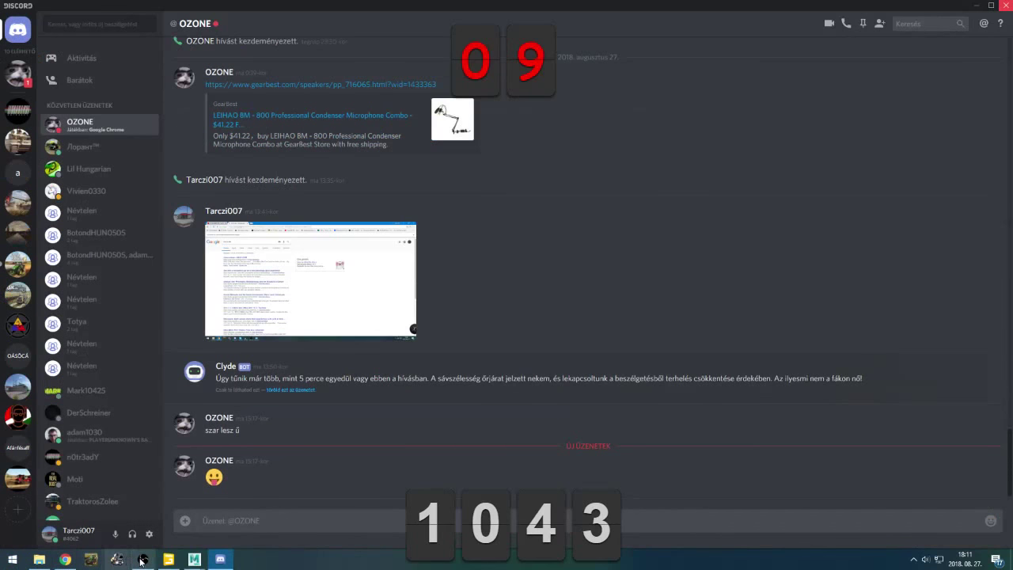
left_click(142, 559)
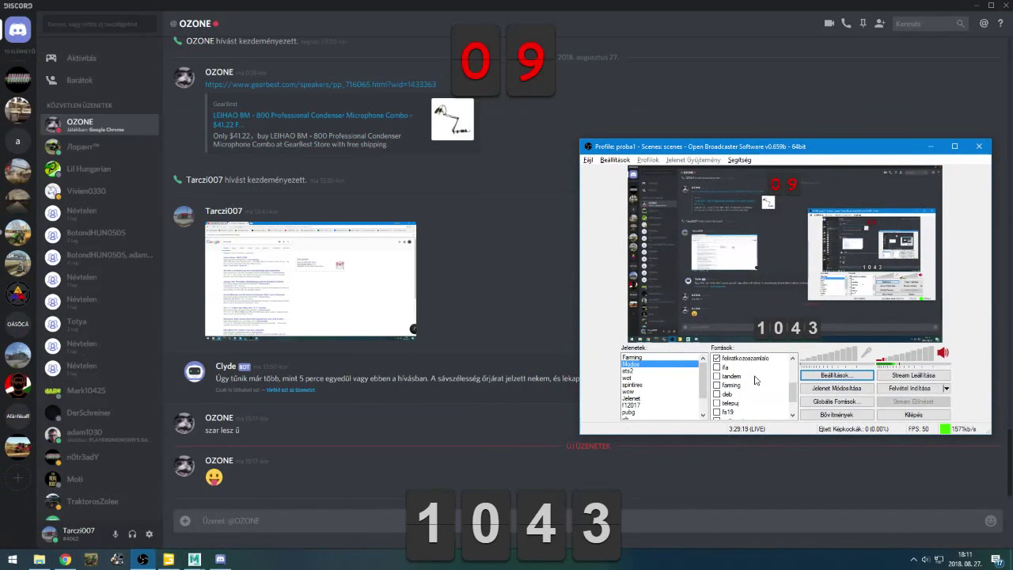
left_click(717, 376)
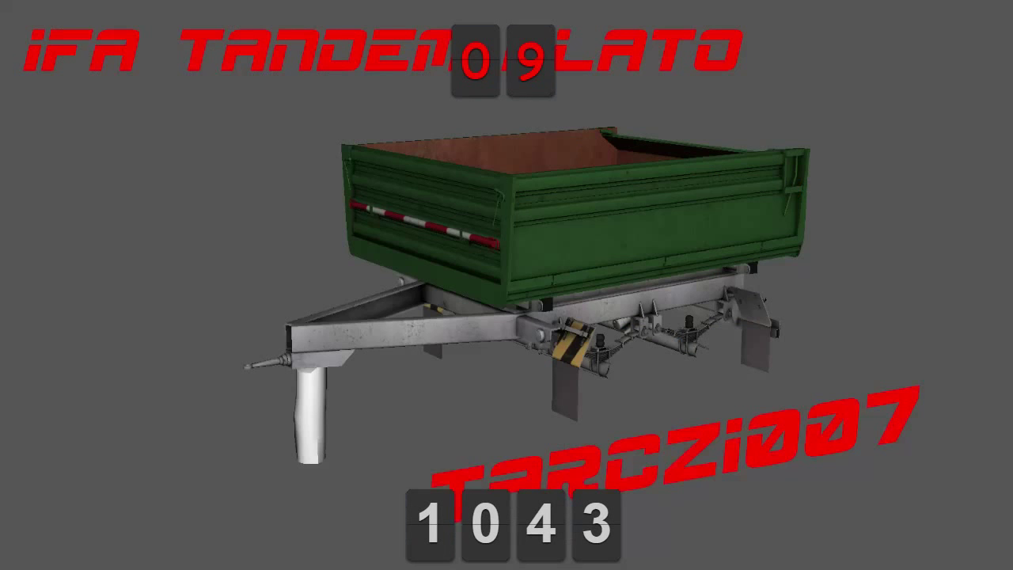
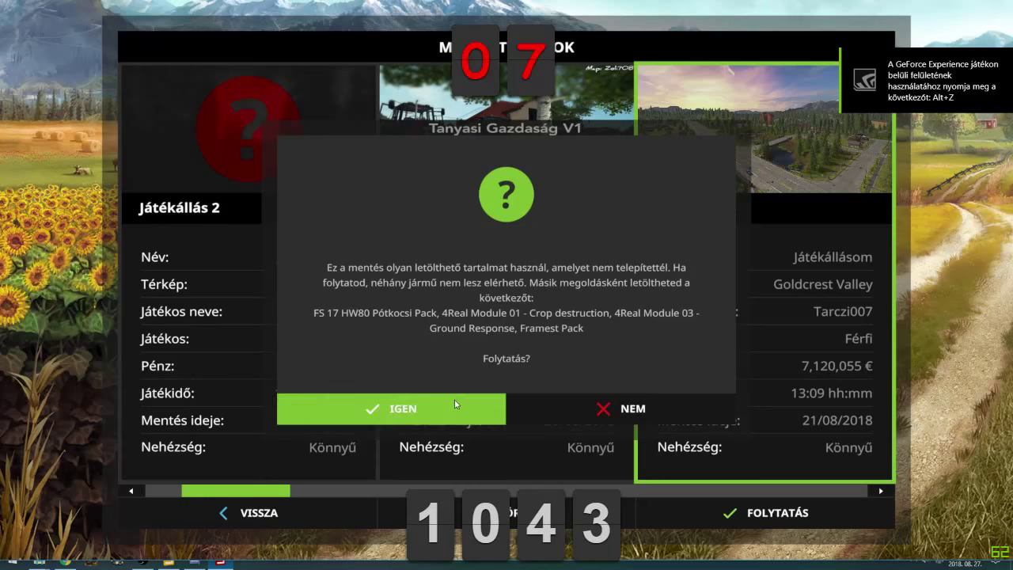
Continue loading the Goldcrest Valley savegame without the missing downloadable content and start the game
left_click(454, 400)
left_click(770, 508)
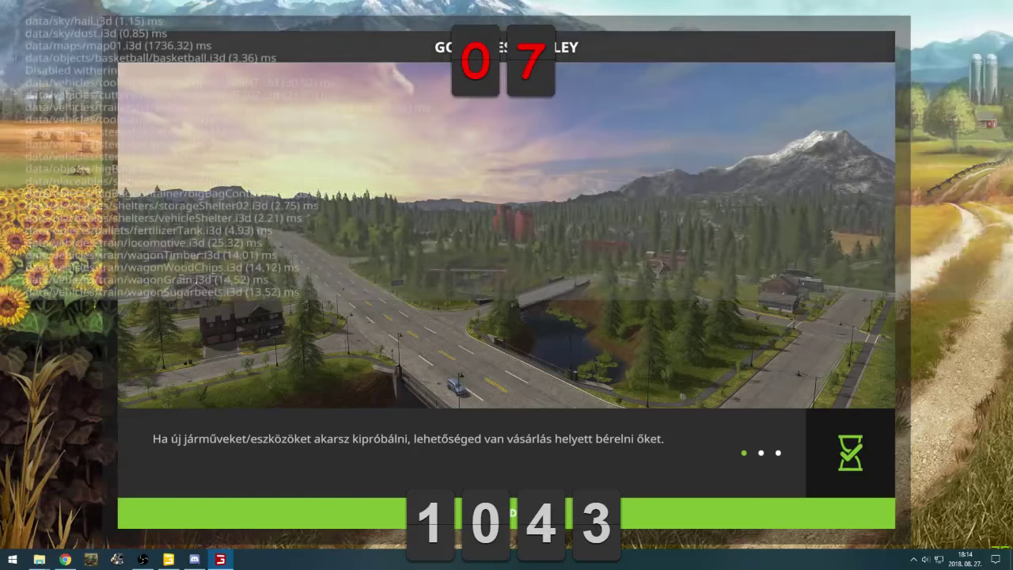
Cycle through the available vehicles on the Goldcrest Valley map
key("Tab")
key("Tab")
key("Tab")
key("Tab")
key("Tab")
key("Tab")
key("Tab")
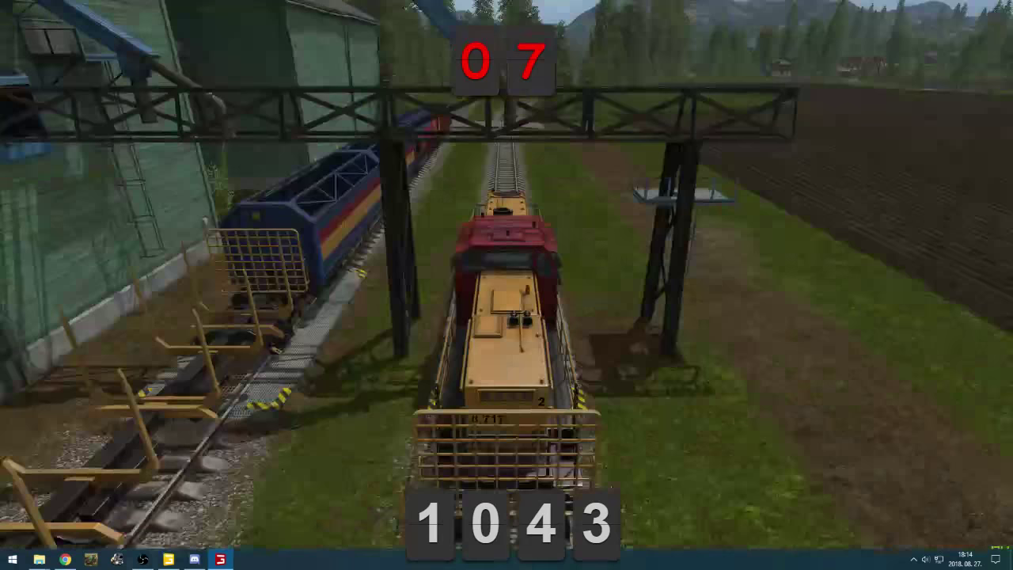
key("Tab")
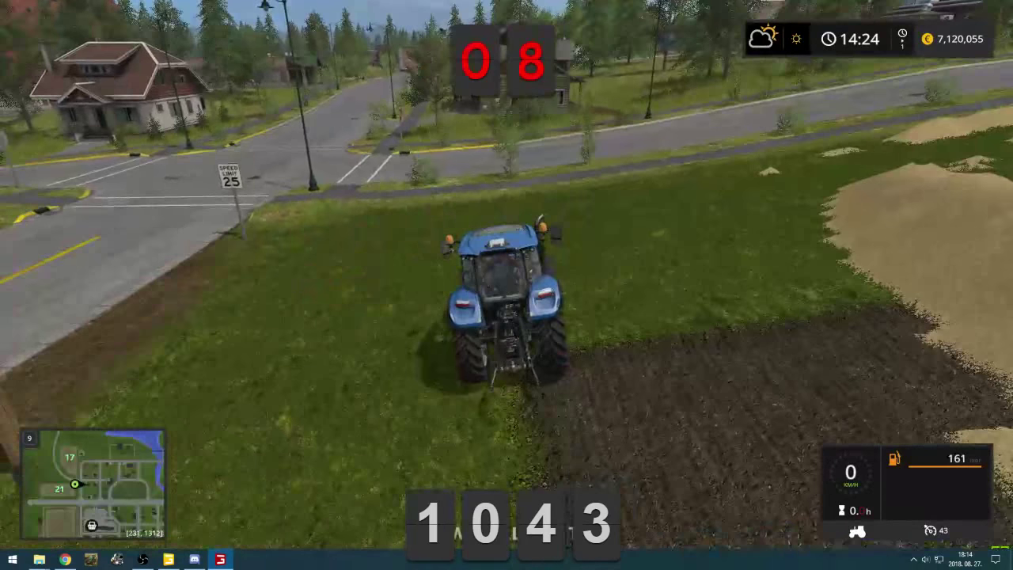
key("Tab")
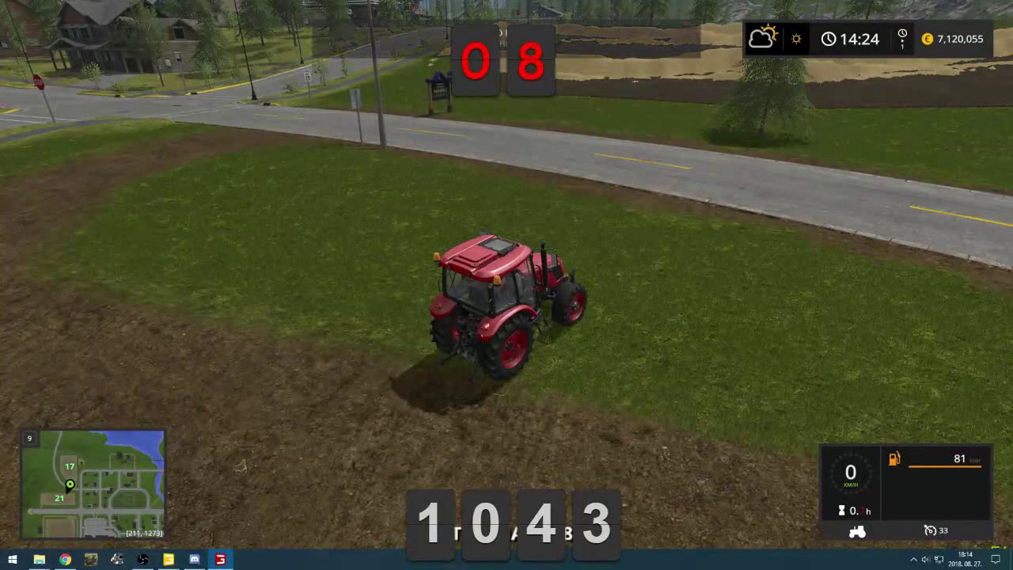
key("shift+Tab")
key("Tab")
key("Tab")
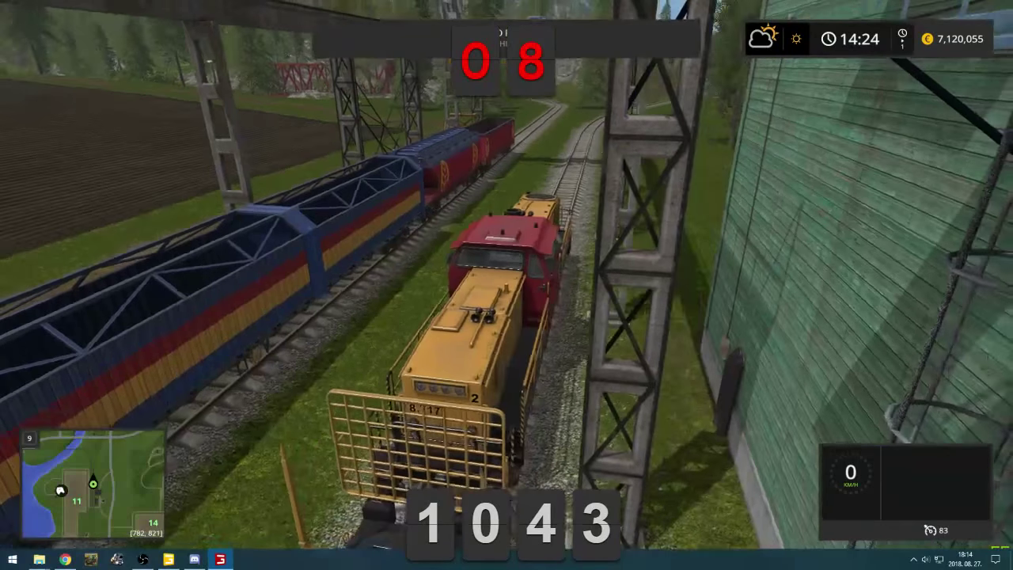
Buy a Steyr Multi tractor from the shop's Traktorok category with its default configuration
key("p")
left_click(203, 222)
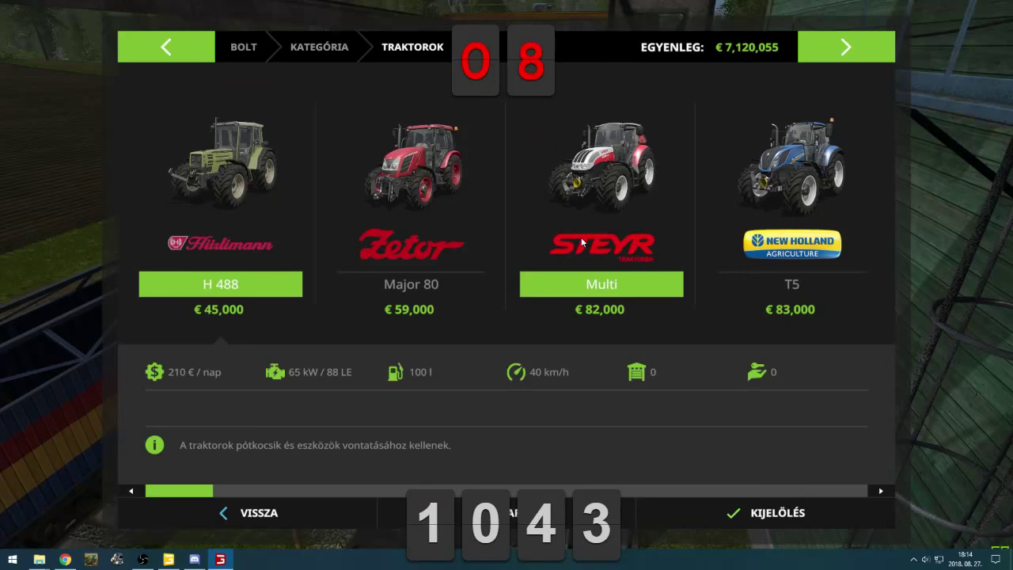
left_click(609, 230)
left_click(776, 529)
left_click(465, 356)
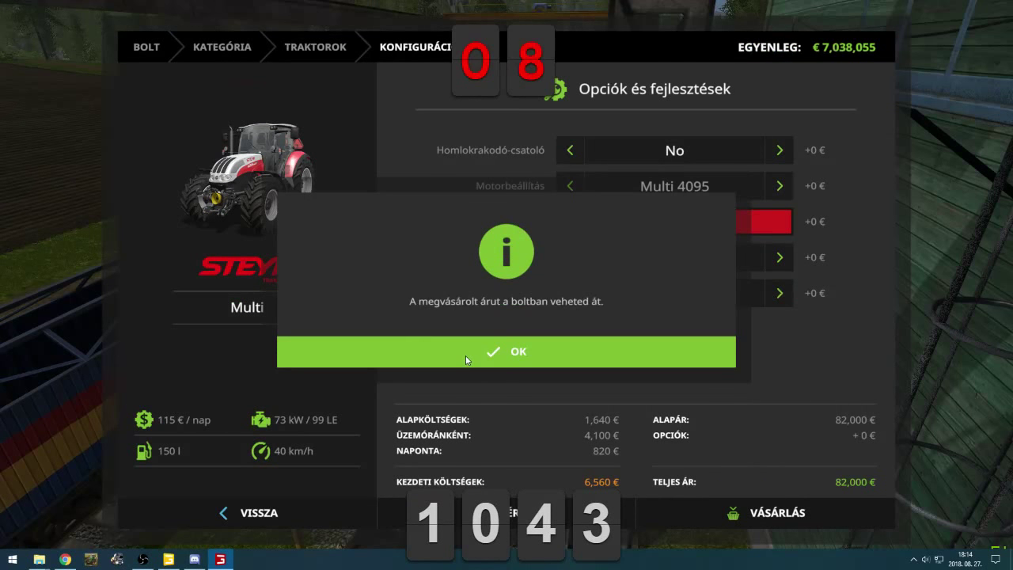
left_click(466, 355)
Buy the Lizard Lina tow rope from the shop's Egyéb category and leave the shop
key("Escape")
scroll(601, 317, "down", 5)
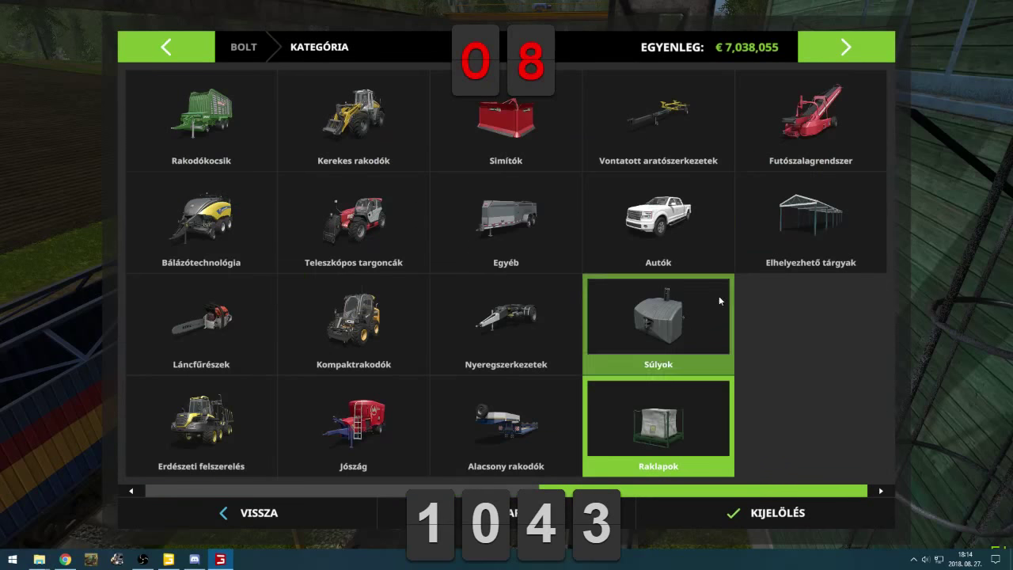
left_click(567, 252)
left_click(568, 252)
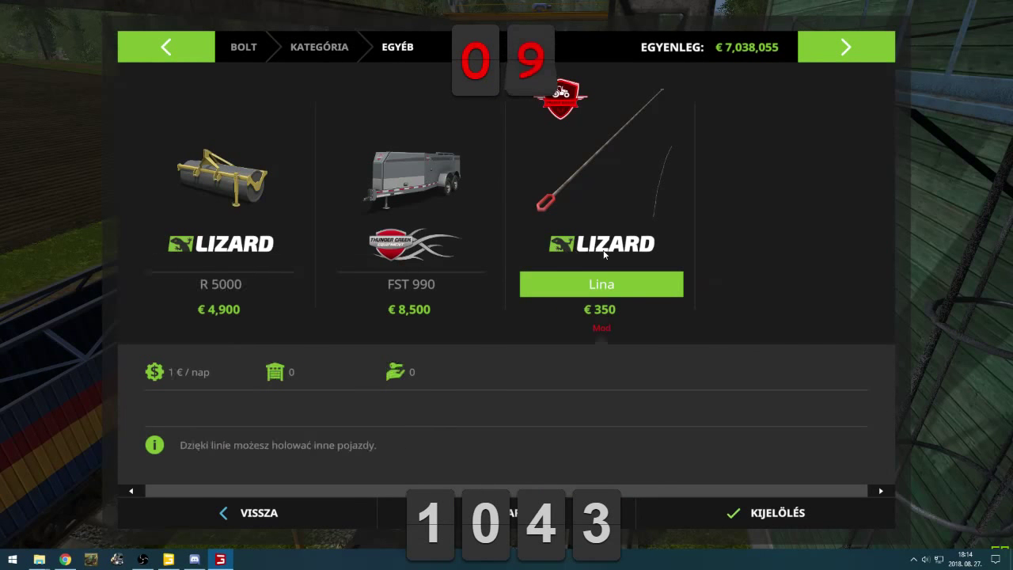
left_click(568, 251)
left_click(741, 505)
left_click(286, 363)
left_click(414, 344)
key("Escape")
key("Escape")
key("Escape")
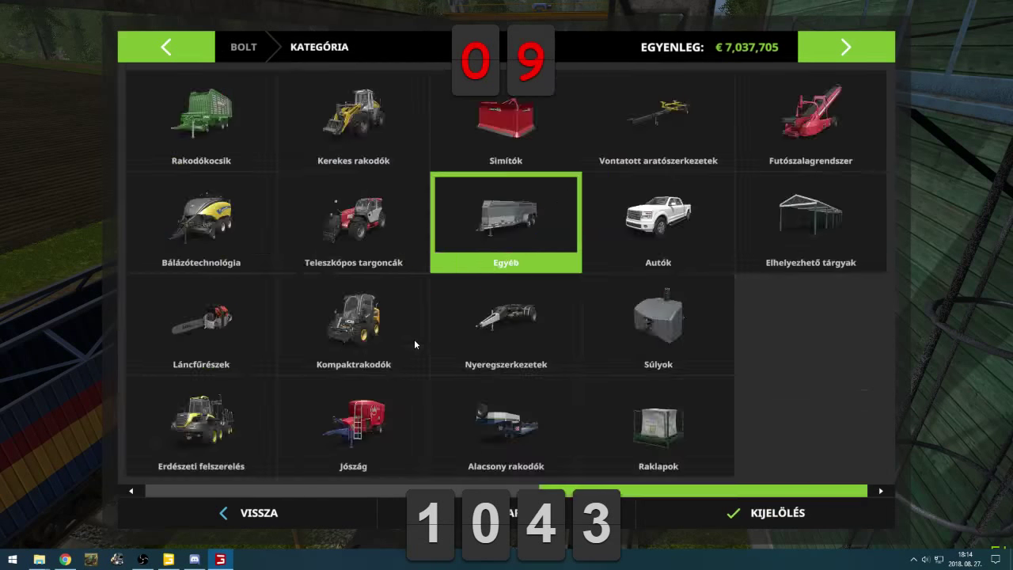
Switch control to the newly bought Steyr tractor at the shop's parking lot
key("Tab")
key("Tab")
key("shift+Tab")
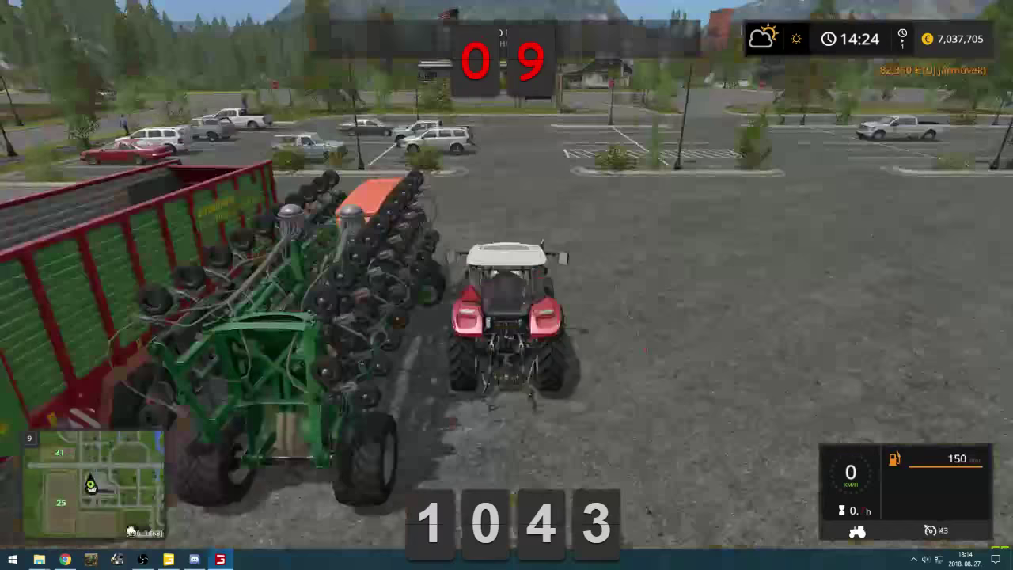
Turn on the collision debug display and toggle the wireframe rendering on and back off
key("F5")
key("F4")
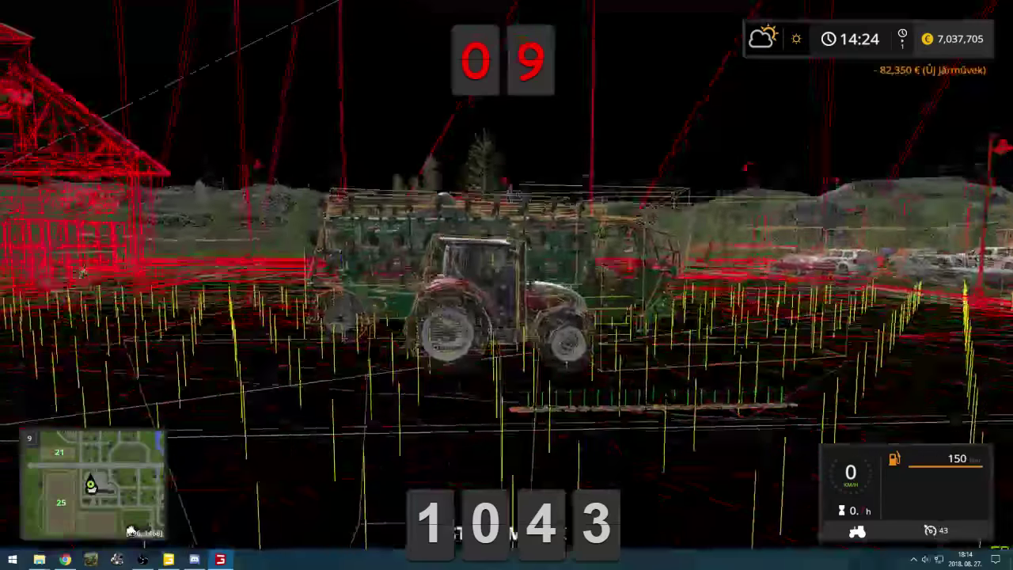
key("F4")
Drive and manoeuvre the Steyr tractor around the parking lot until its front faces the end of the tow rope
key("e")
key("e")
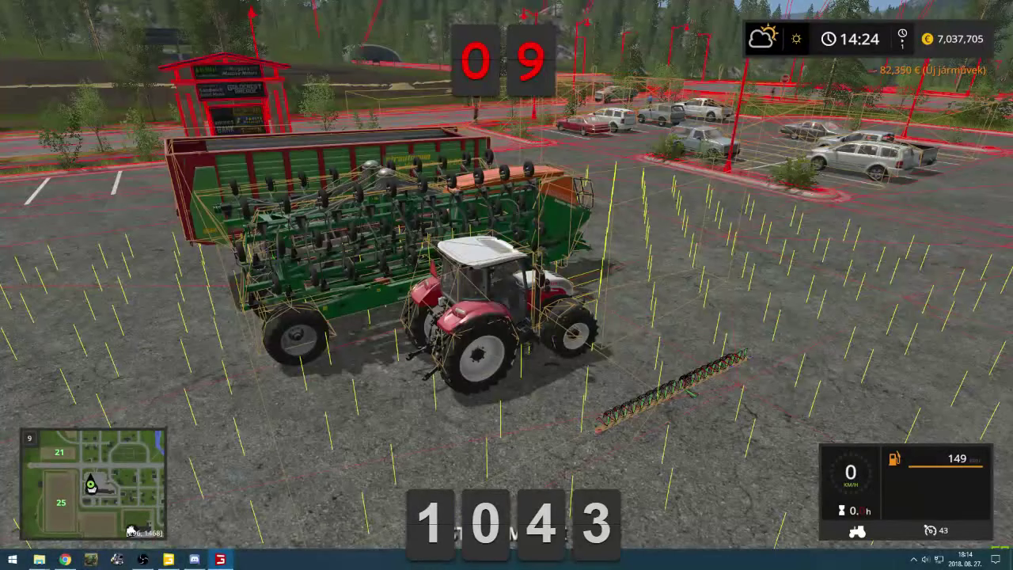
key("XF86AudioLowerVolume")
key("w")
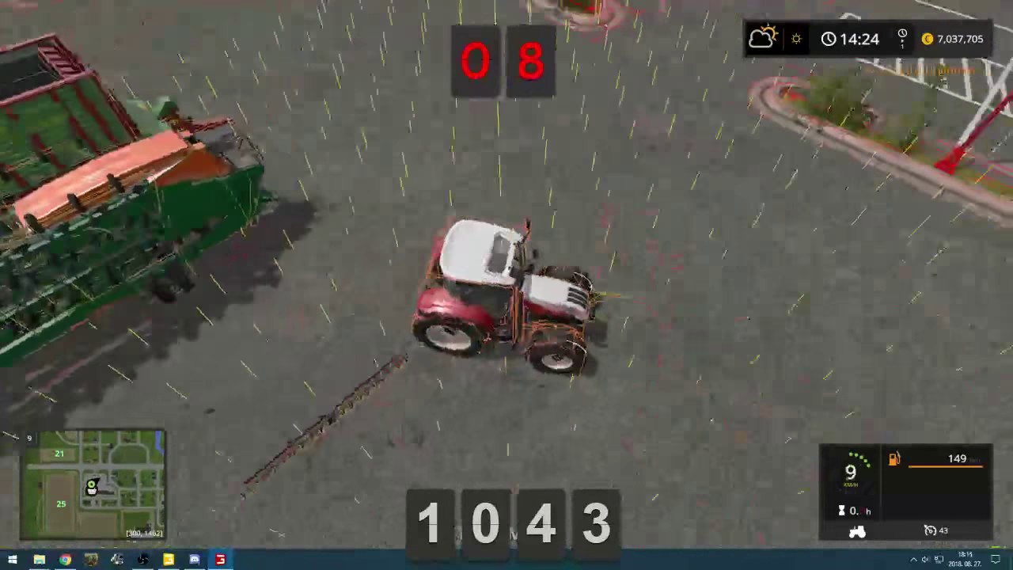
key("s")
key("s")
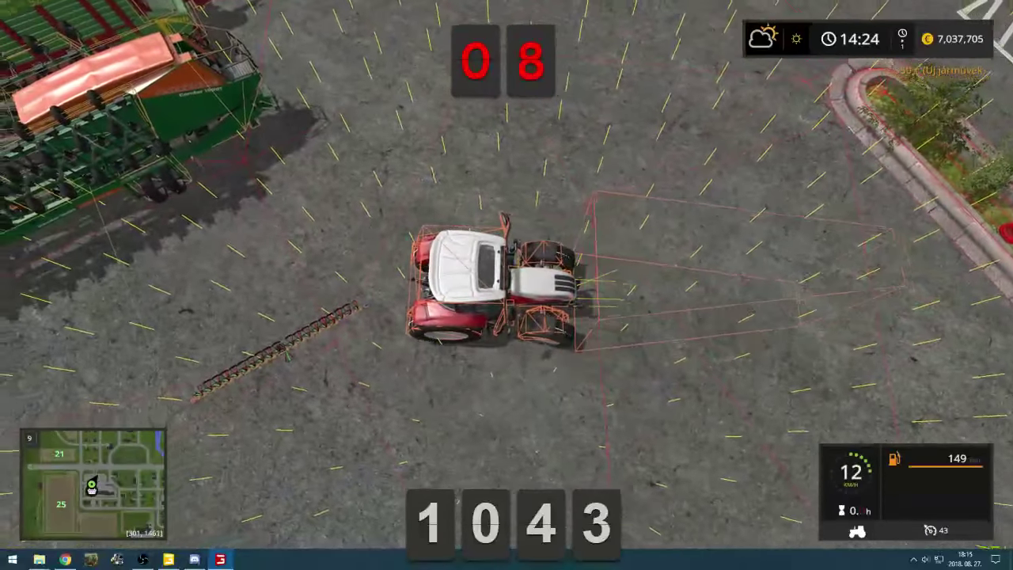
key("d")
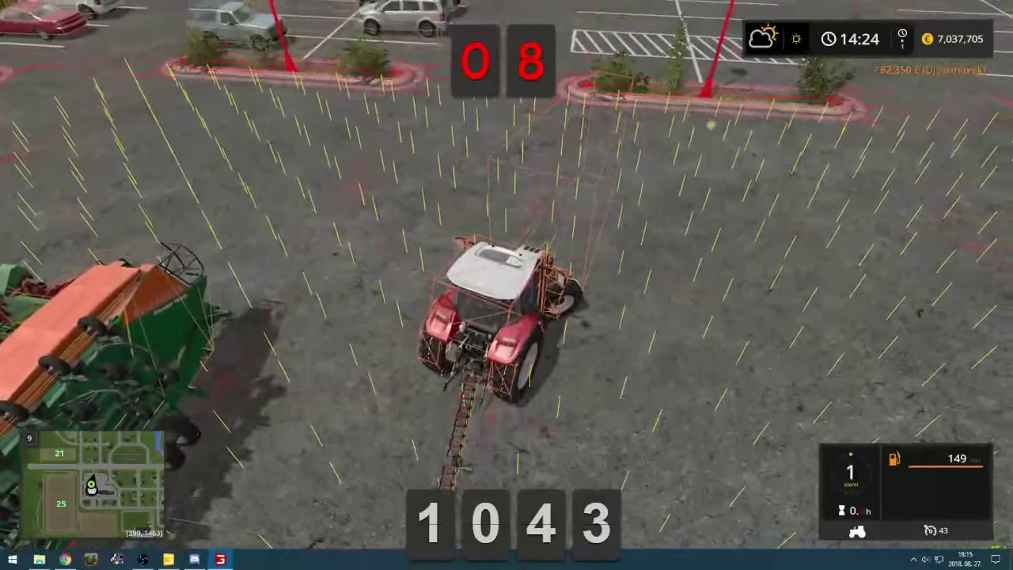
key("s")
key("s")
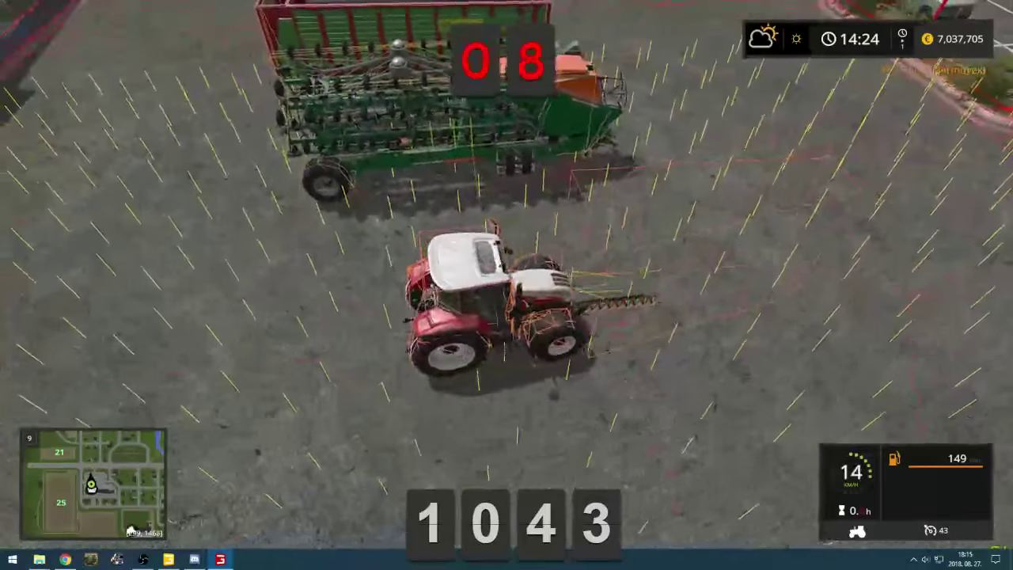
Hitch the tow rope to the front of the Steyr and turn off the collision debug display
key("w")
key("q")
key("F5")
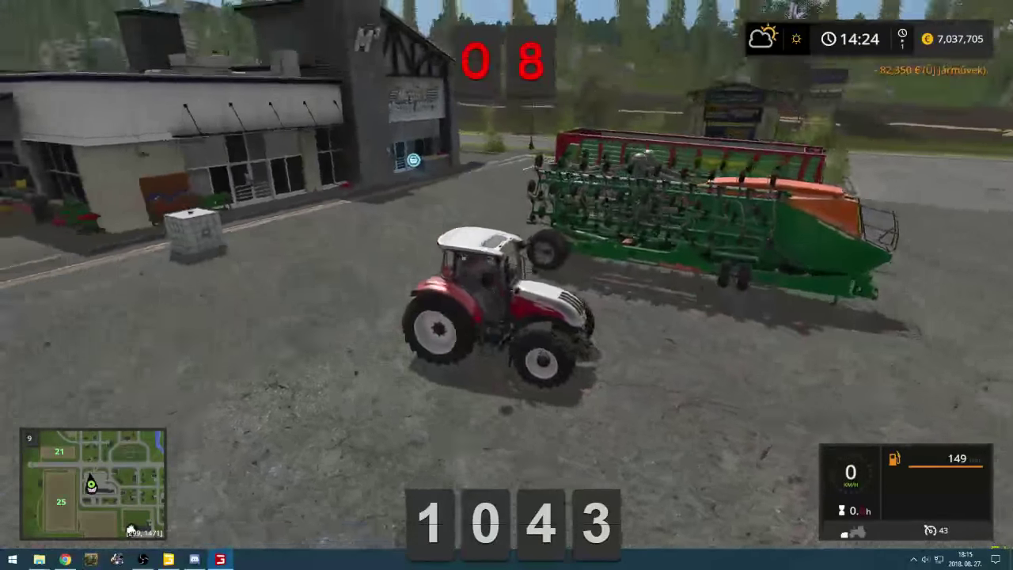
key("p")
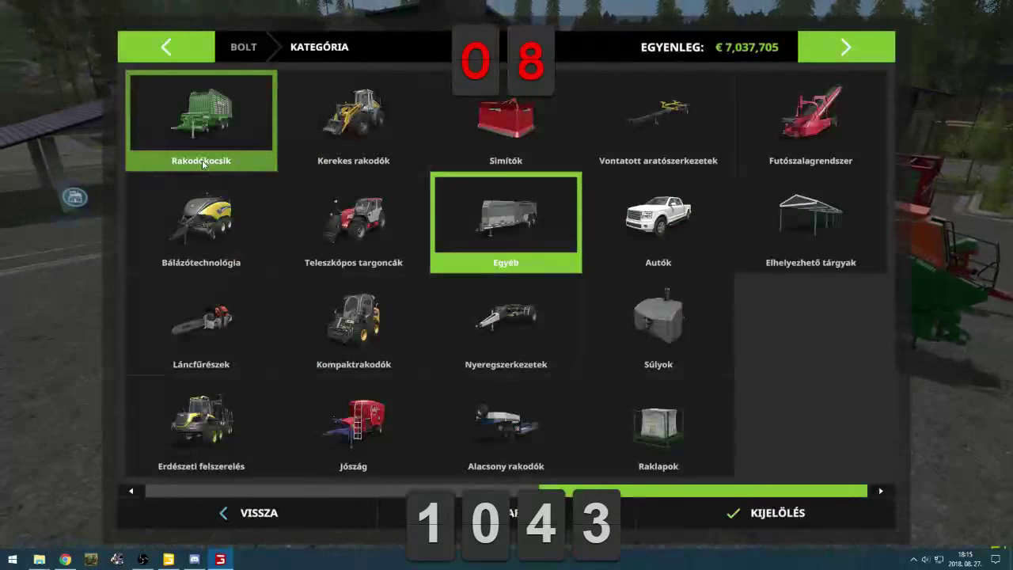
scroll(507, 222, "up", 6)
key("p")
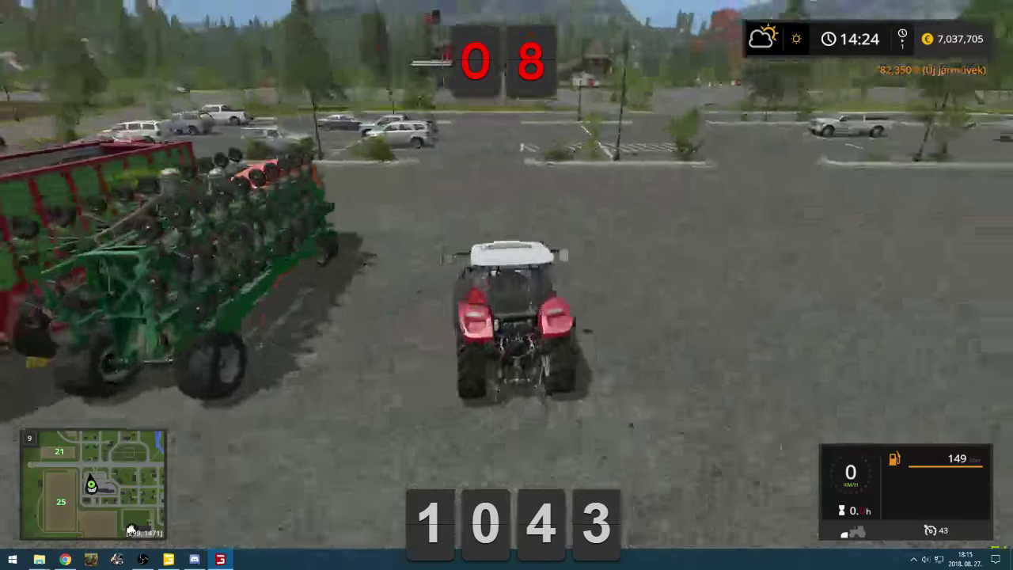
Buy a New Holland T5 tractor from the shop's Traktorok category with its default configuration and leave the shop
key("p")
scroll(207, 236, "up", 2)
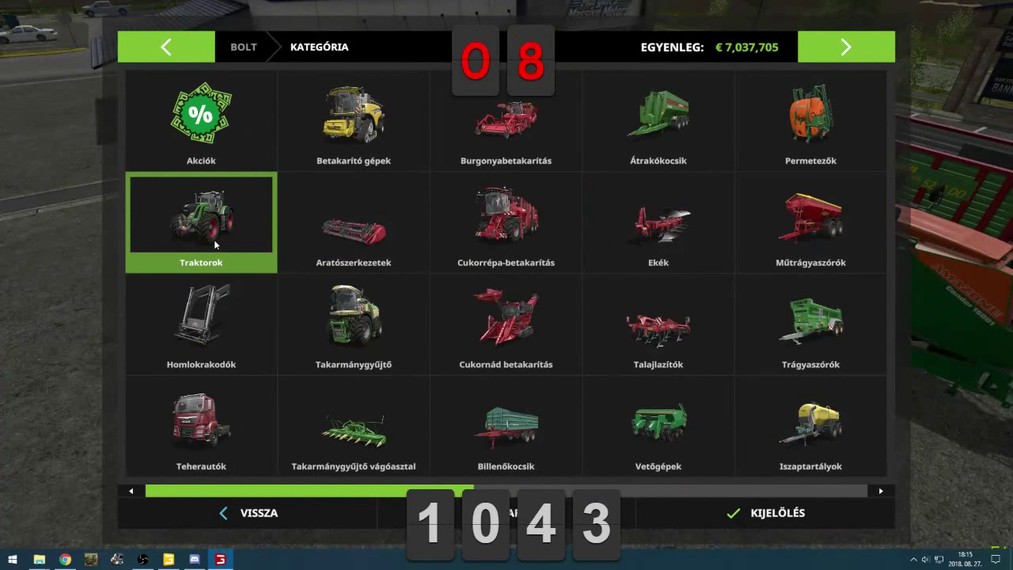
left_click(207, 236)
left_click(805, 300)
key("Return")
left_click(411, 356)
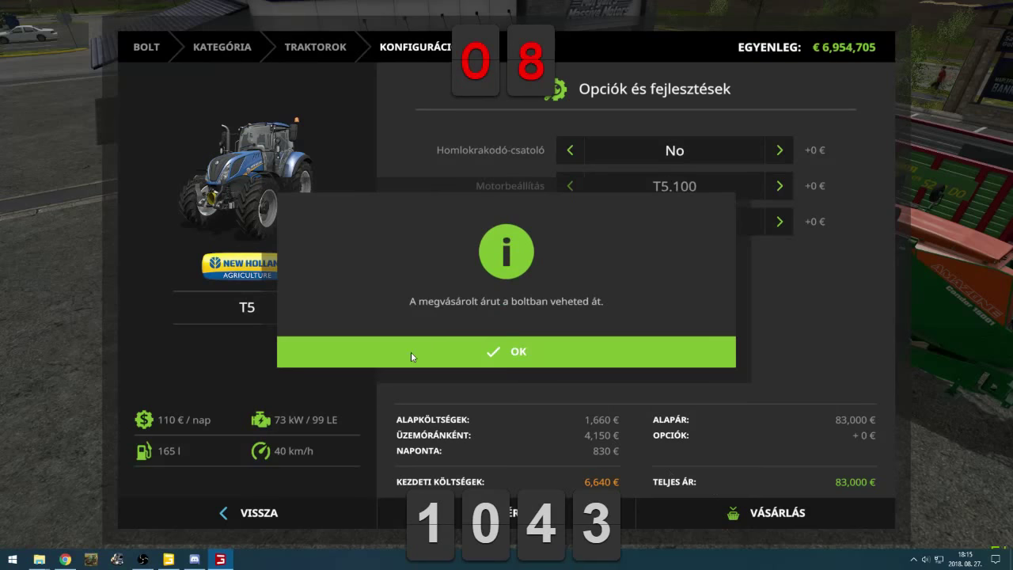
left_click(459, 357)
key("p")
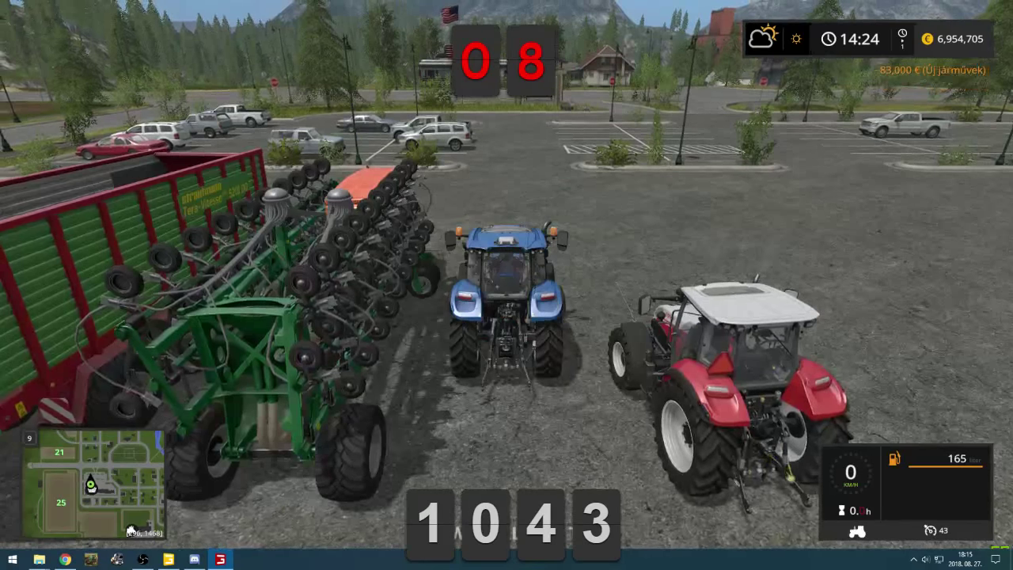
Toggle the collision debug display on and off, drive the New Holland T5 ahead of the Steyr, and get out
key("F5")
key("F5")
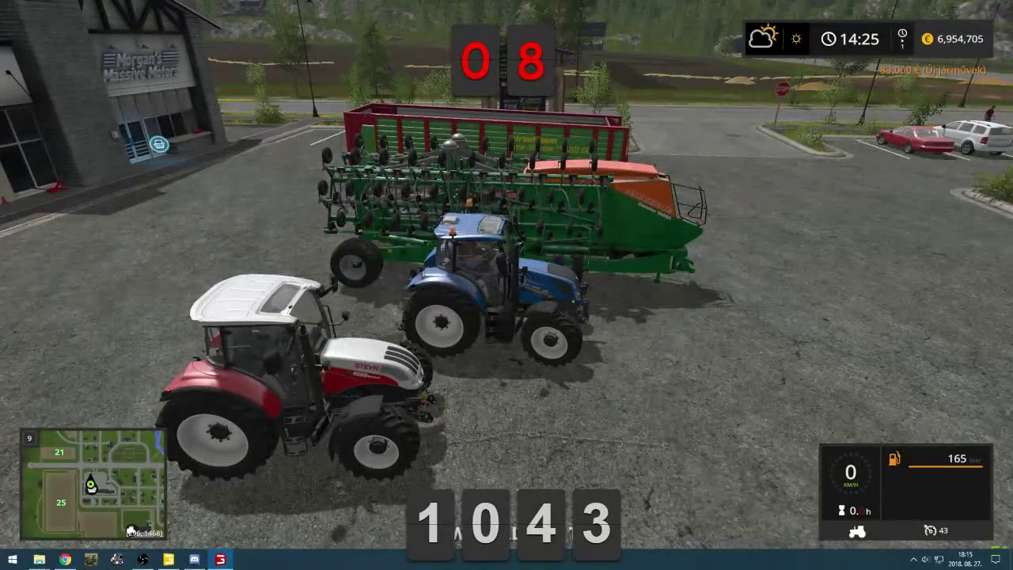
key("e")
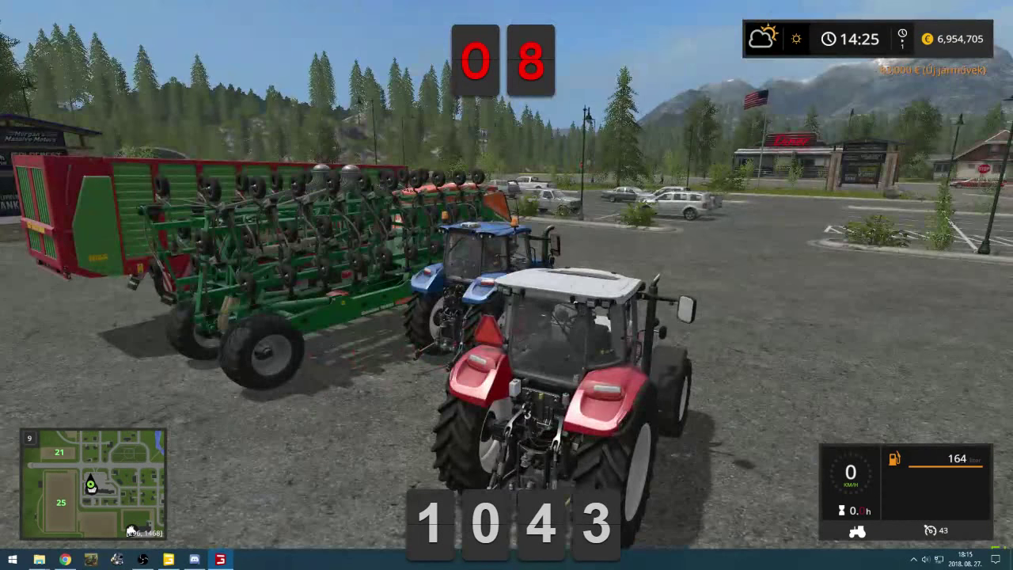
key("Tab")
key("w")
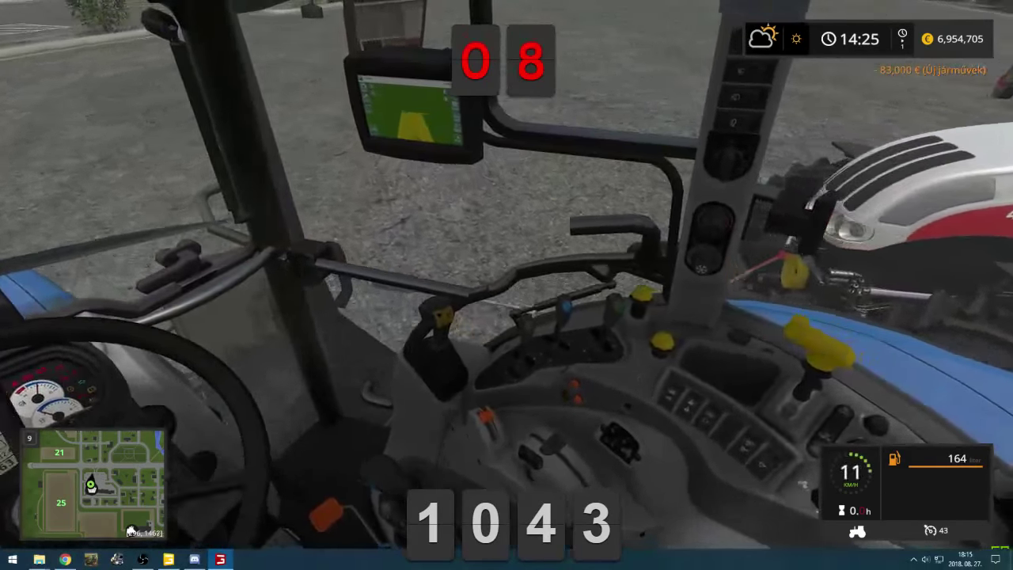
key("c")
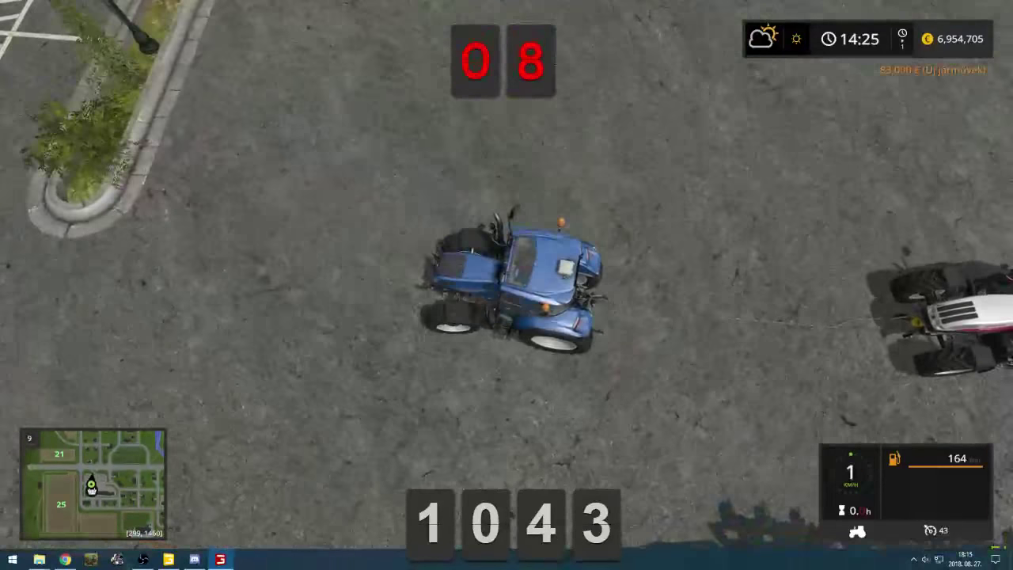
key("e")
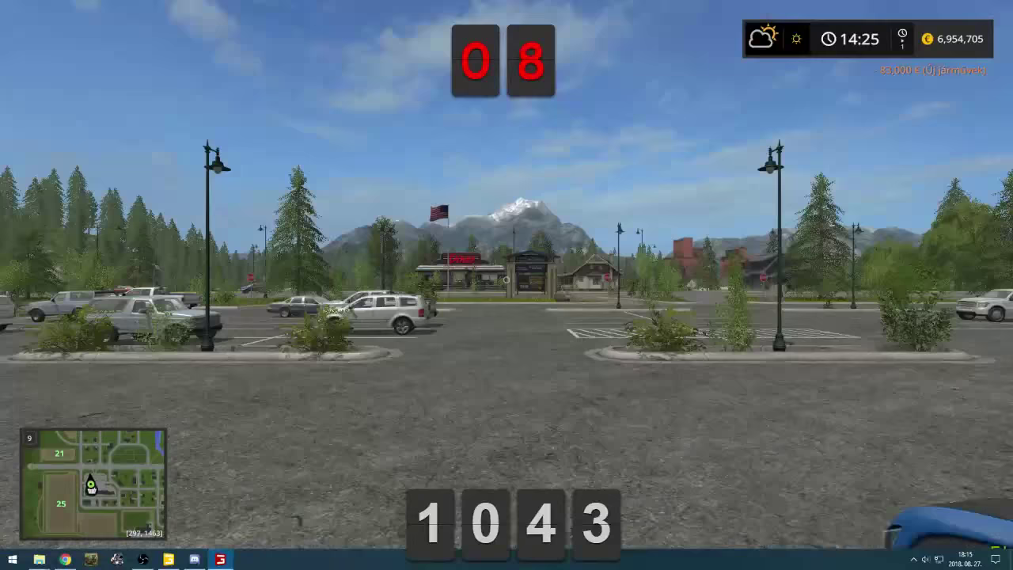
Test the tow rope by driving the New Holland T5 across the parking lot away from the Steyr
key("w")
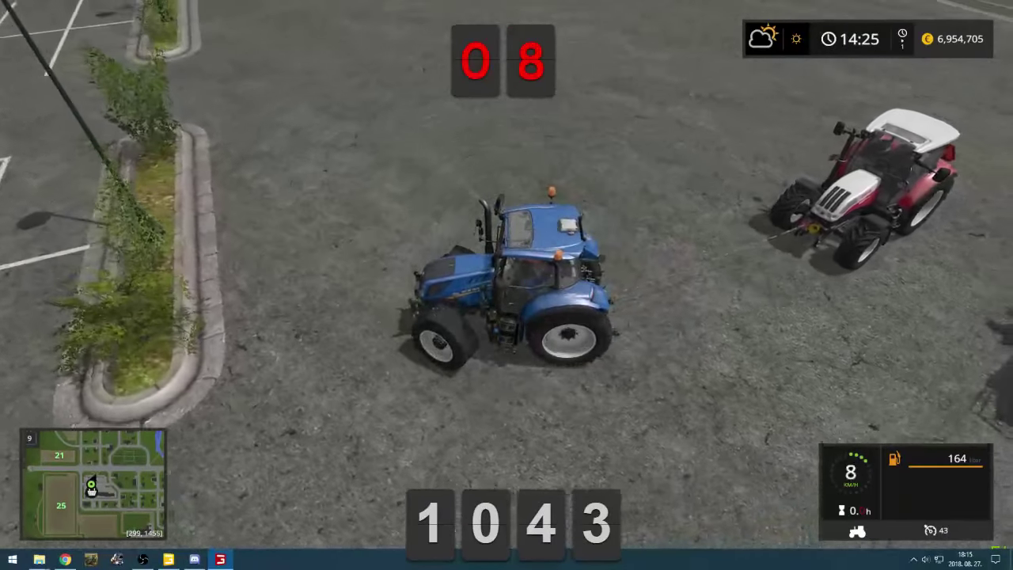
key("w")
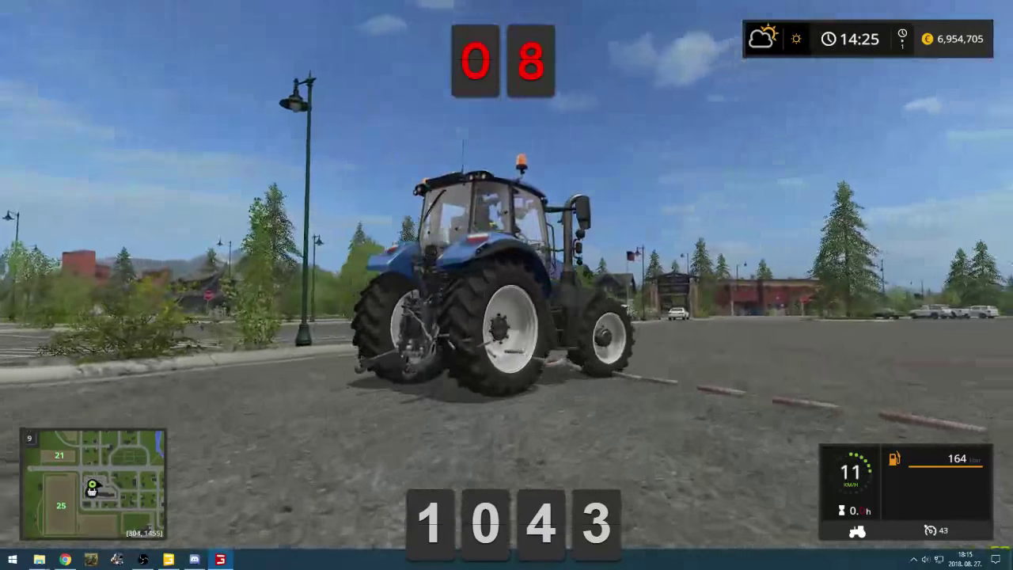
key("w")
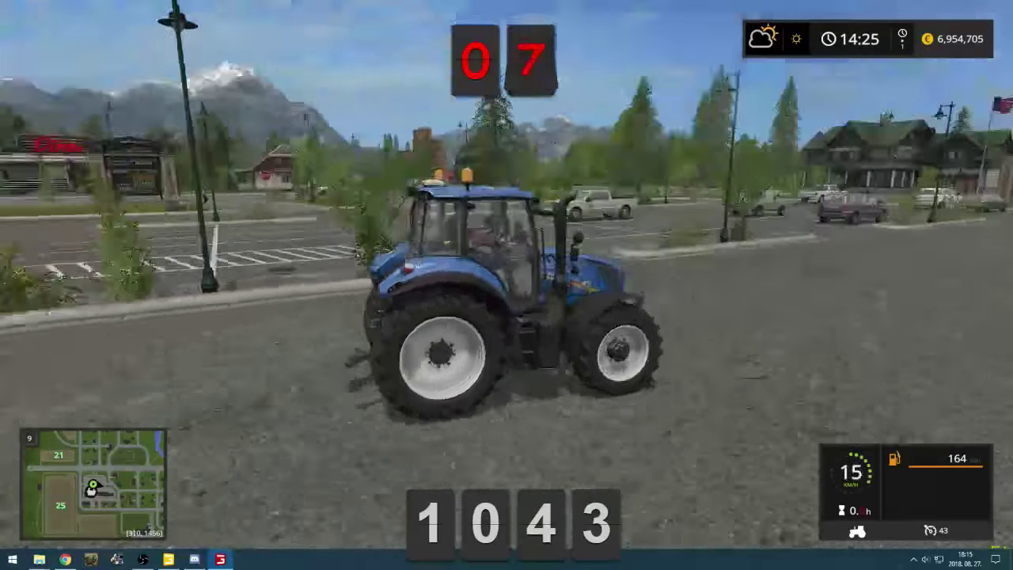
Switch to Facebook in Chrome and reply "ez ugyan olyan szar mint amit én csináltam" in the open chat
key("alt+Tab")
key("alt+Tab")
key("Tab")
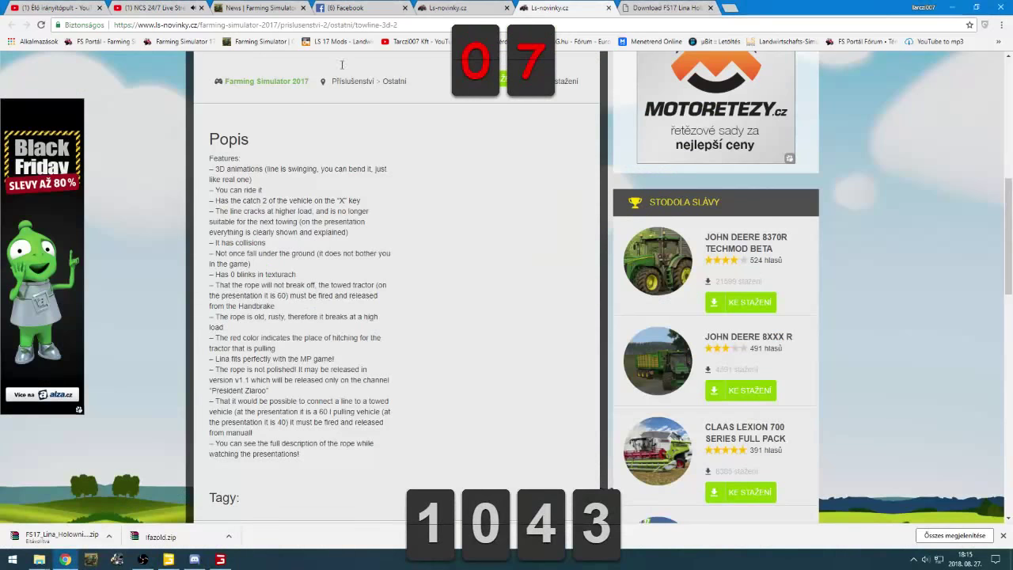
left_click(346, 8)
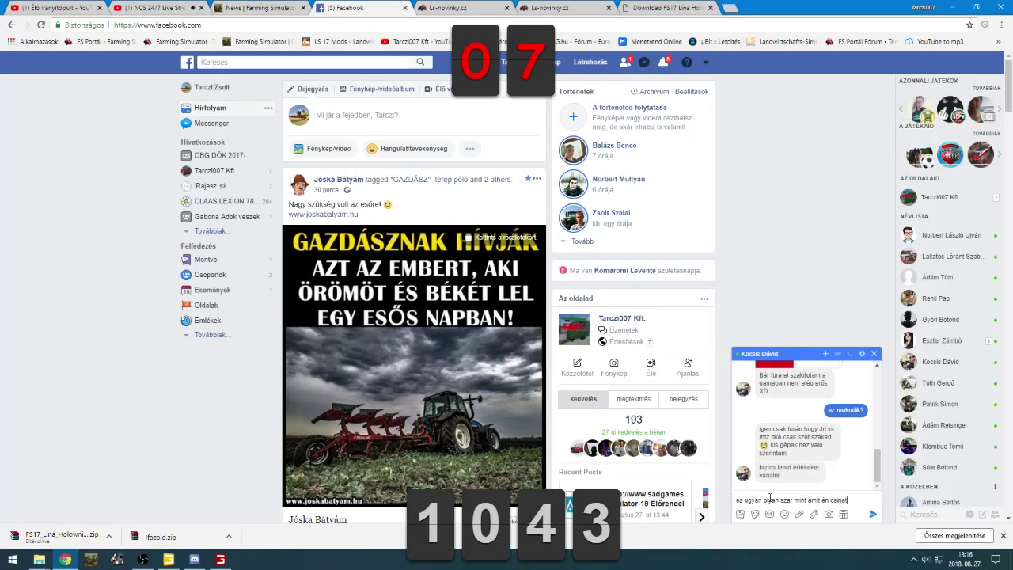
key("Return")
Close Farming Simulator 17 and bring up the YouTube live dashboard with the stream chat in Chrome
key("alt+Tab")
key("alt+Tab")
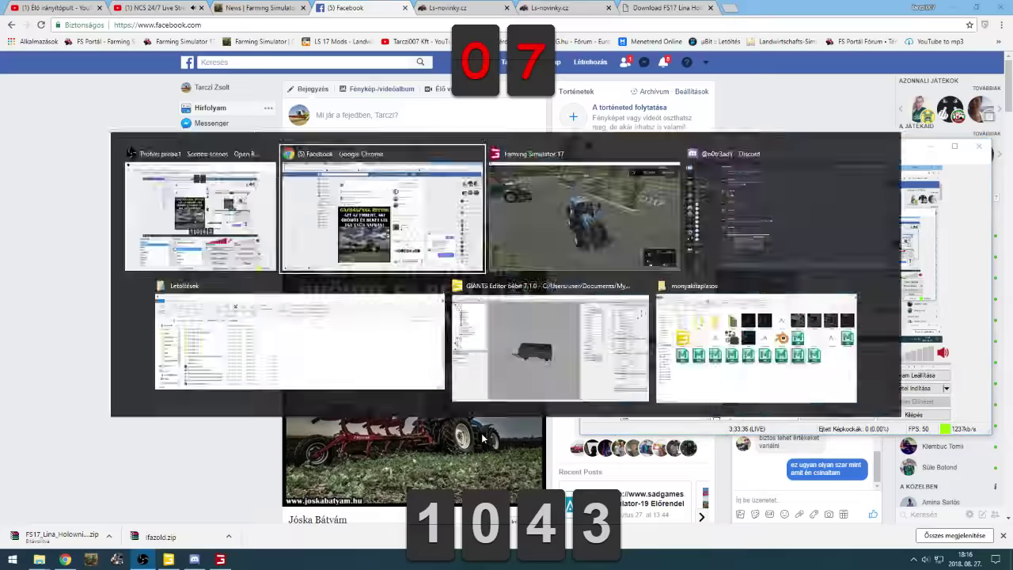
key("alt+Tab")
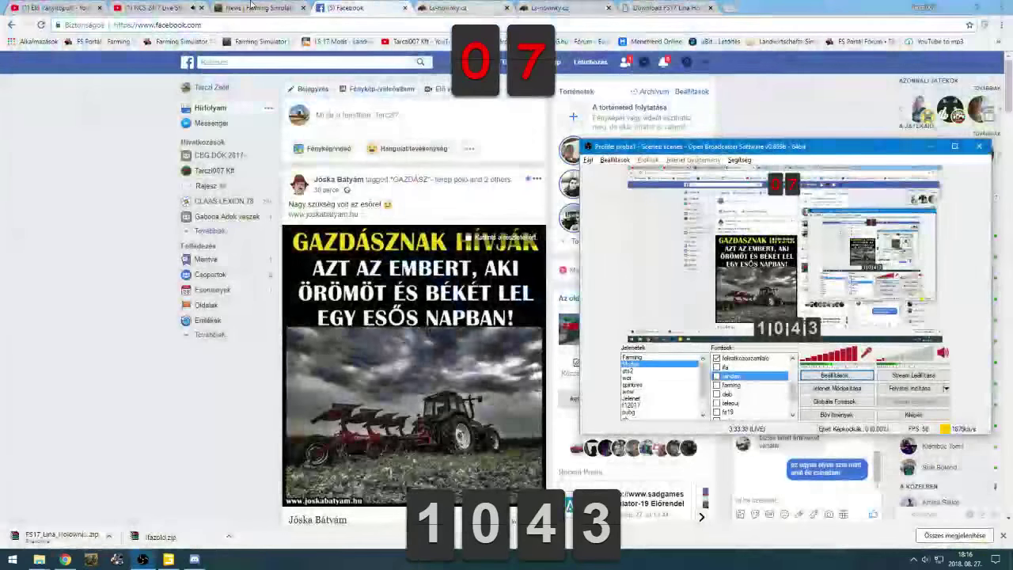
left_click(255, 7)
left_click(158, 7)
left_click(49, 6)
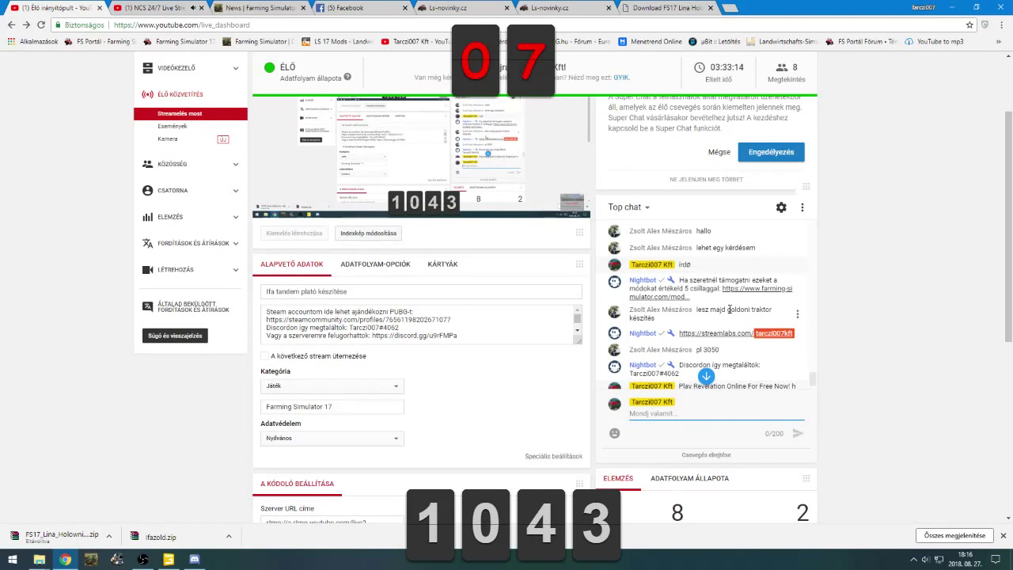
Search Google for "goldoni" from the viewer's chat message and return to the live chat to read the newer messages
double_click(736, 311)
left_click_drag(791, 96, 787, 10)
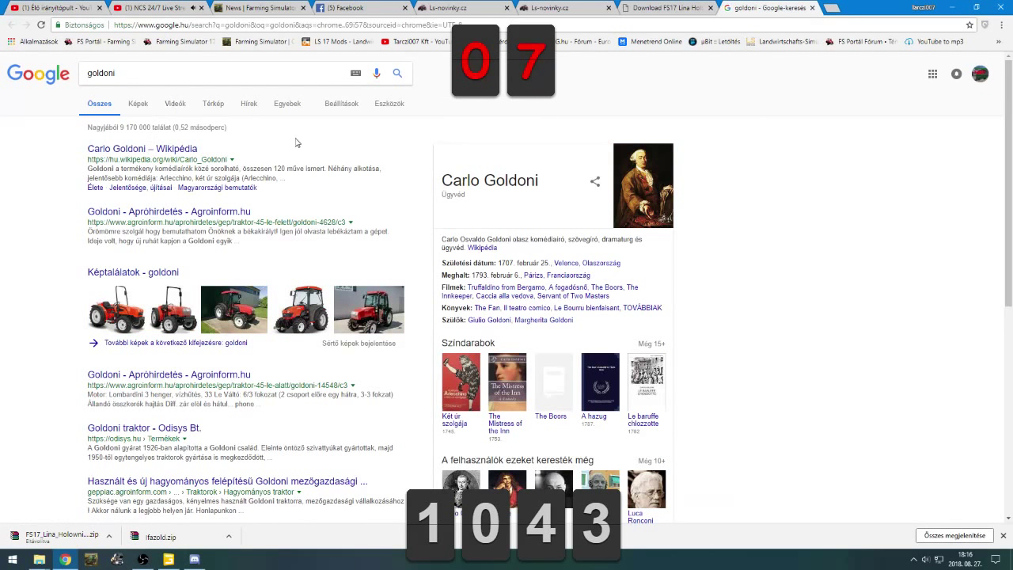
left_click(659, 4)
left_click(574, 4)
left_click(84, 4)
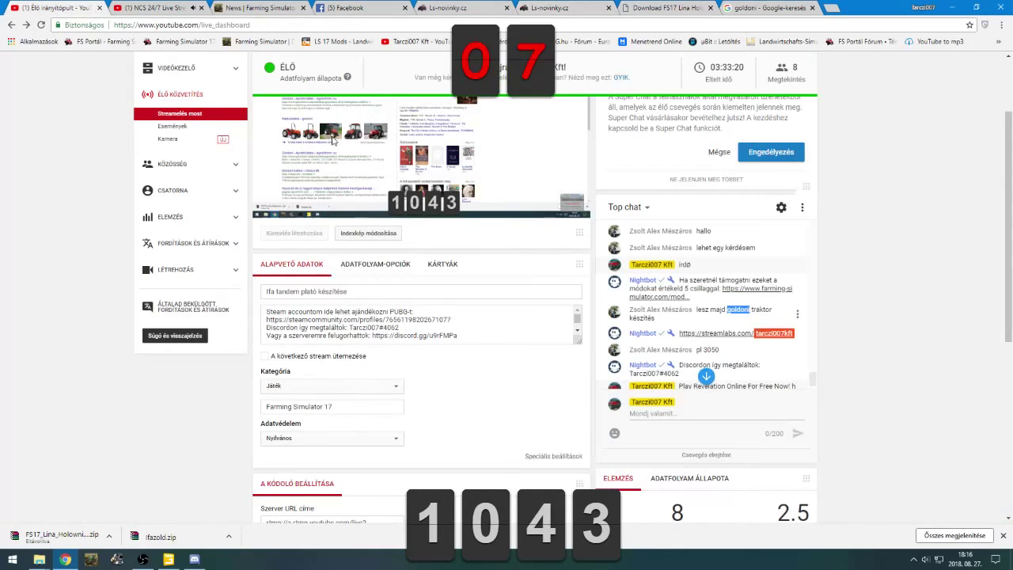
scroll(827, 365, "up", 1)
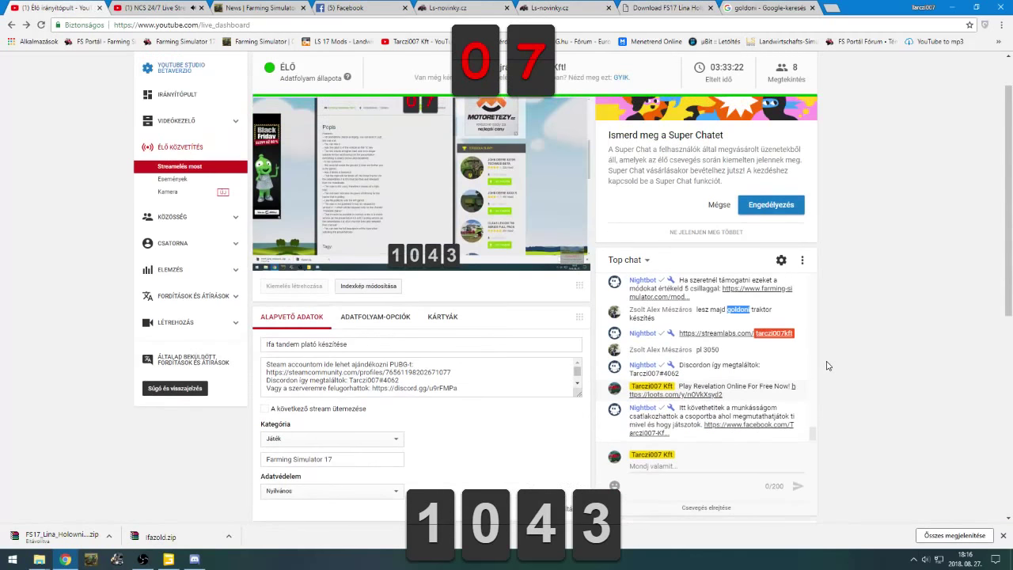
Search Google for "loots" in the Goldoni results tab and open the loots.com site
left_click(767, 7)
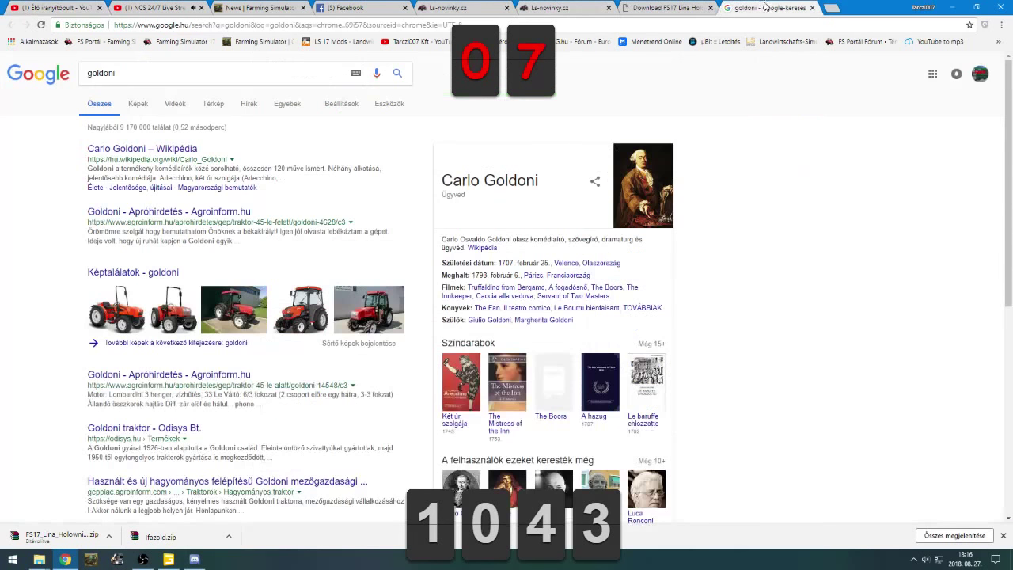
left_click(756, 22)
type("loots")
key("Return")
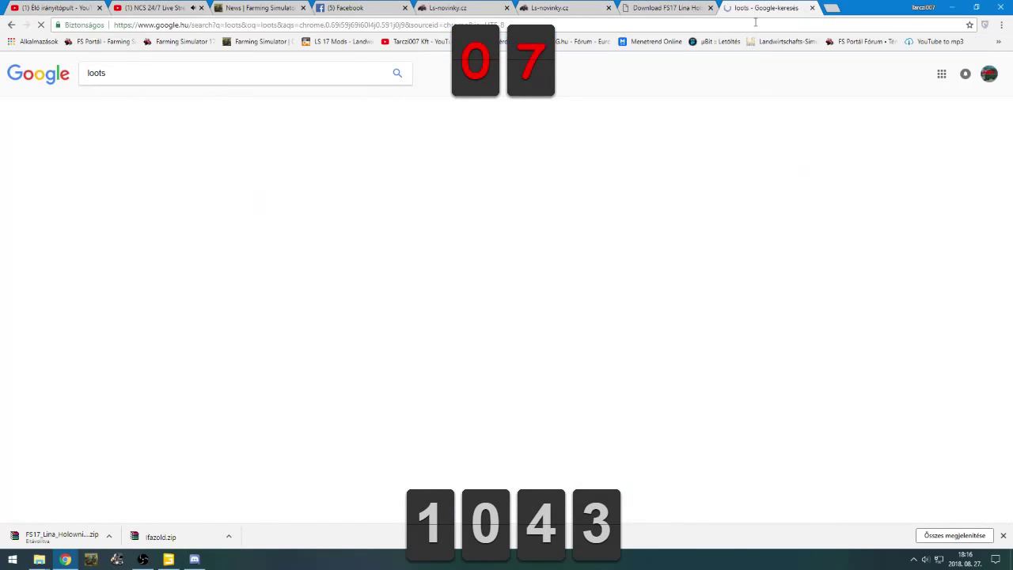
left_click(232, 150)
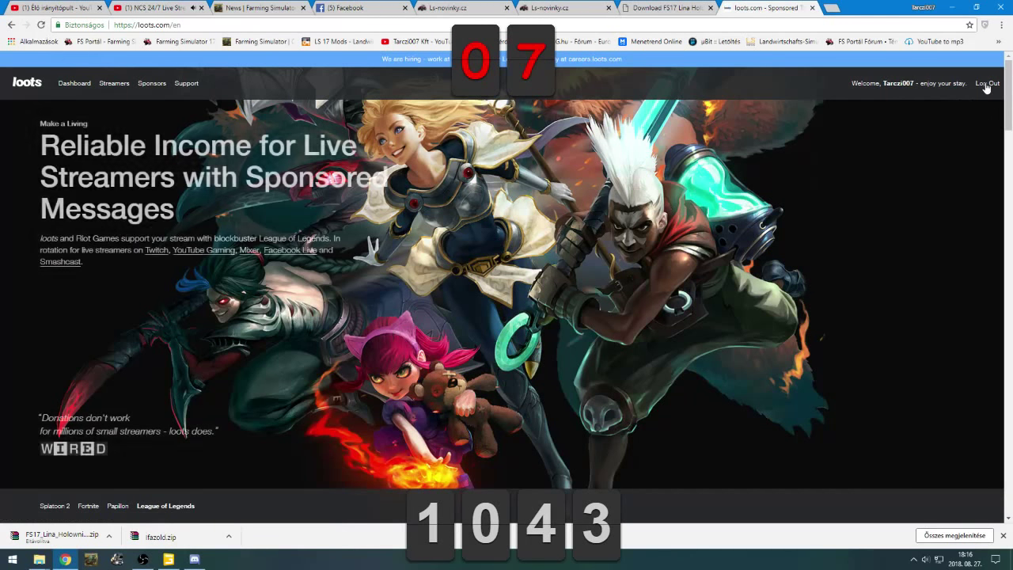
Log in to loots.com with the prefilled account credentials and open the Tips page of the Live section
left_click(990, 83)
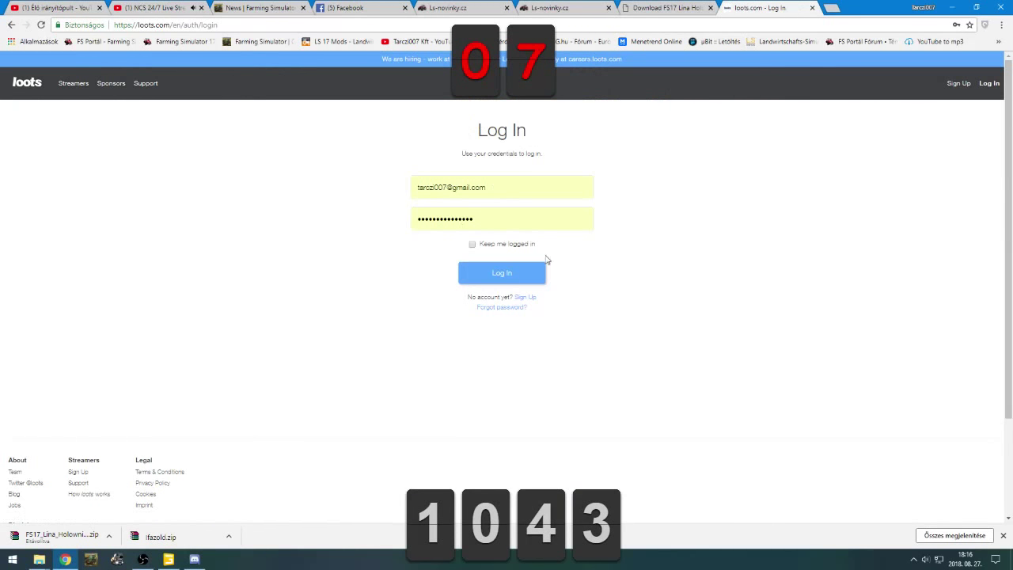
left_click(523, 272)
left_click(168, 166)
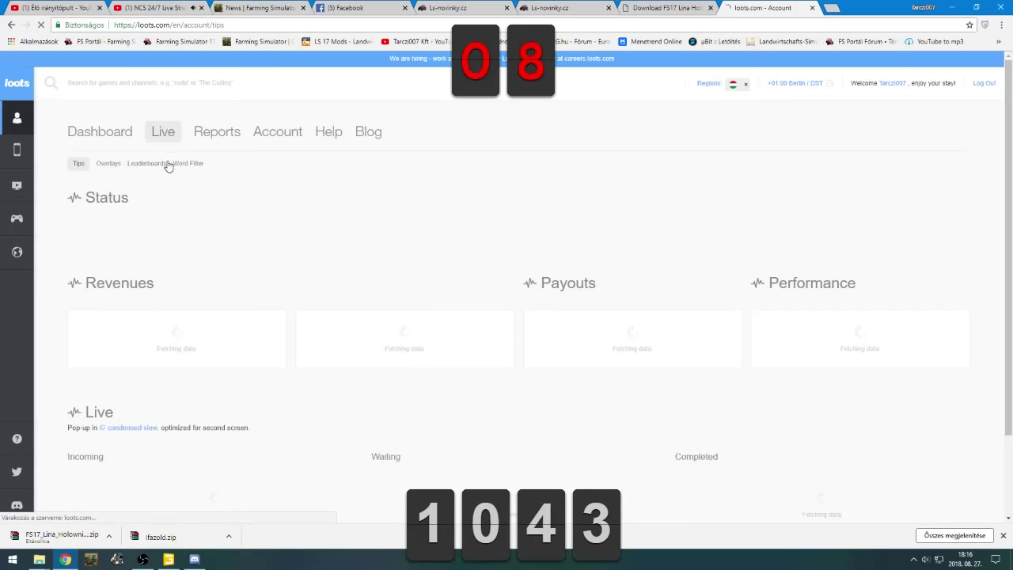
Hide the browser's downloads bar and read the viewer's waiting tip message on the loots Tips page
scroll(344, 355, "down", 2)
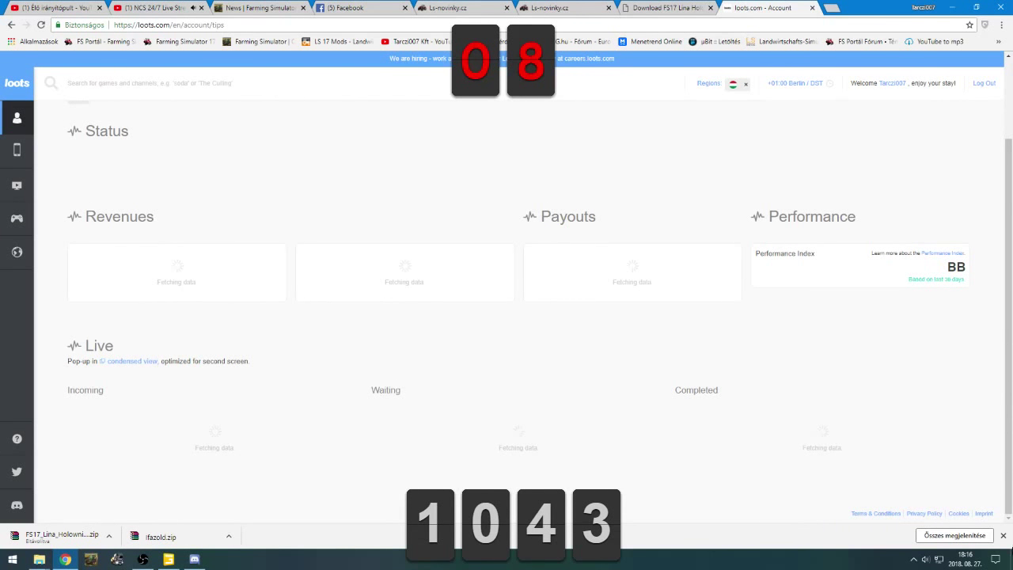
left_click(1003, 536)
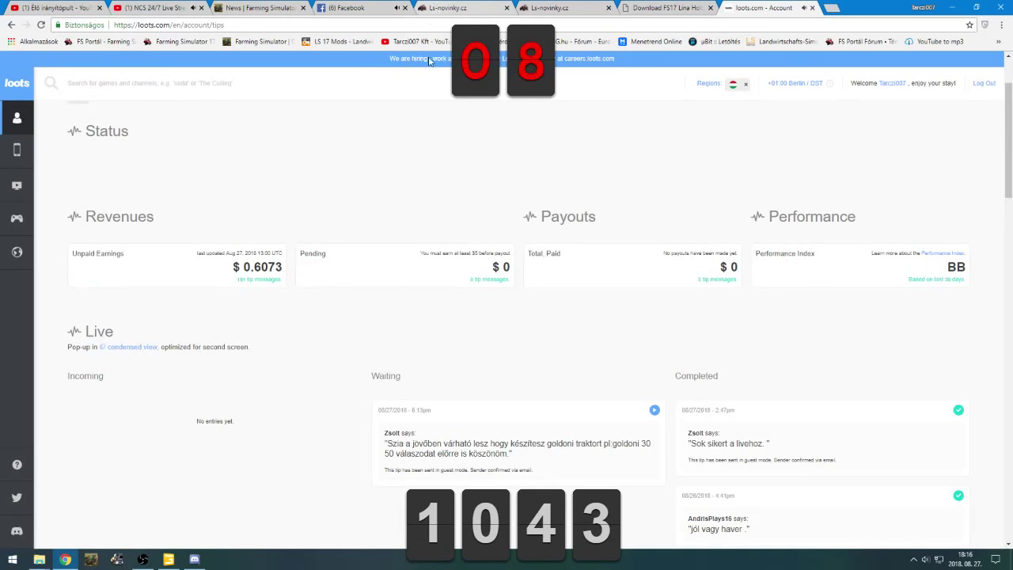
scroll(373, 306, "down", 1)
left_click_drag(392, 338, 629, 351)
left_click(626, 352)
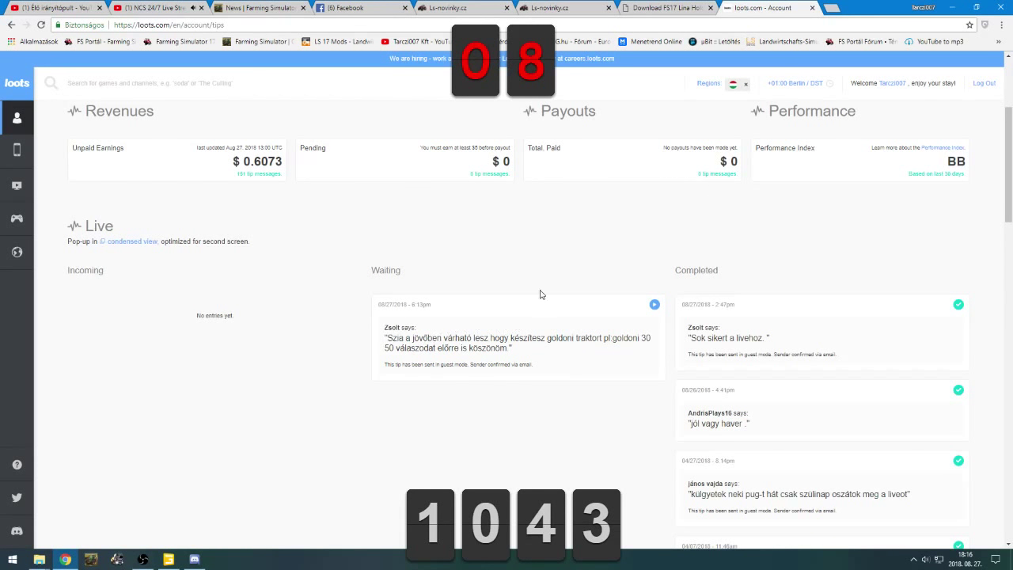
Close the ShareMods download page and both Ls-novinky pages, leaving the loots account page in view
left_click(662, 6)
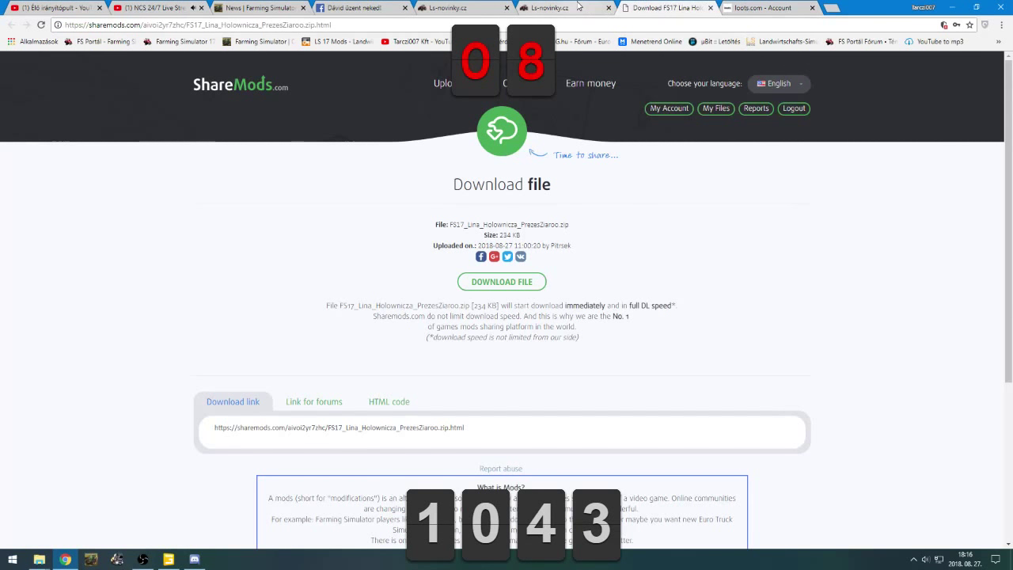
left_click(709, 8)
left_click(485, 4)
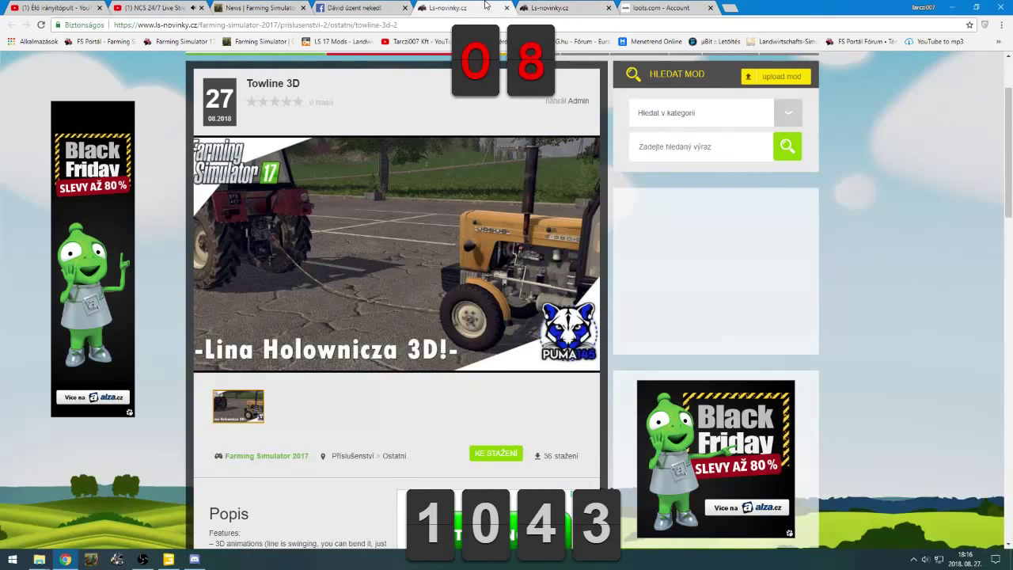
left_click(507, 8)
left_click(506, 8)
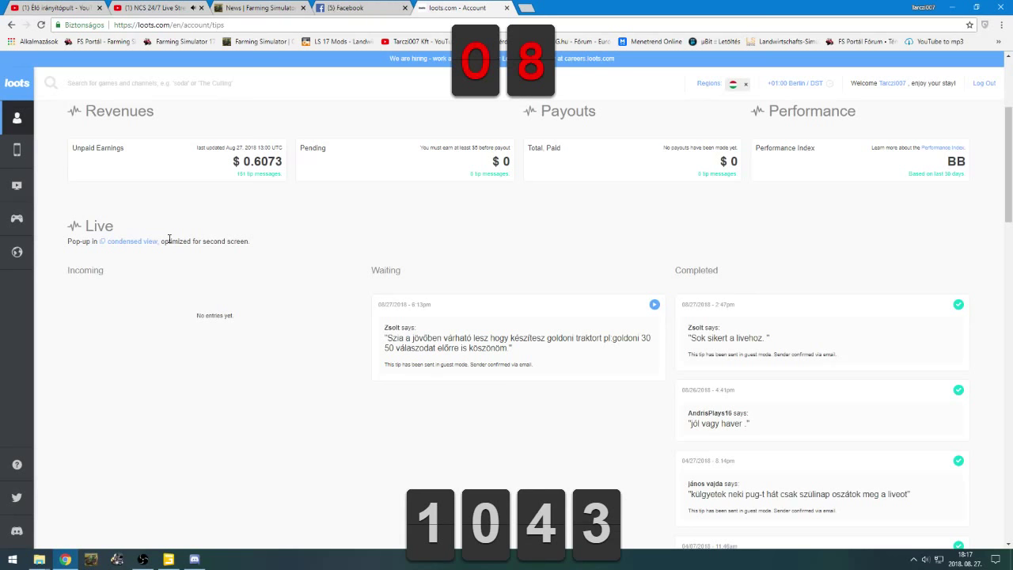
Switch to Discord and check the direct-message conversation for a reply about the Maya export problem
left_click(168, 560)
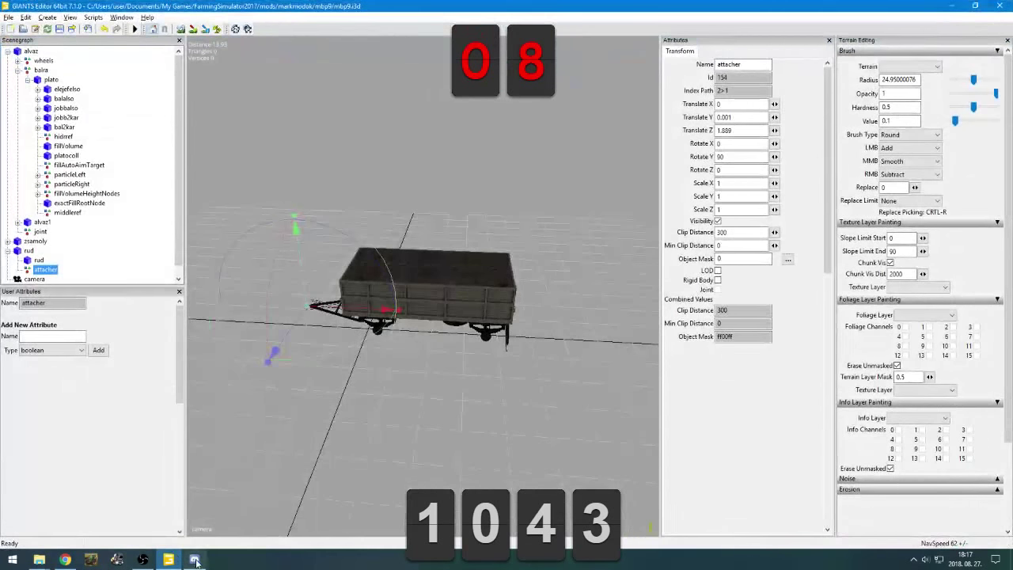
left_click(194, 559)
left_click(195, 560)
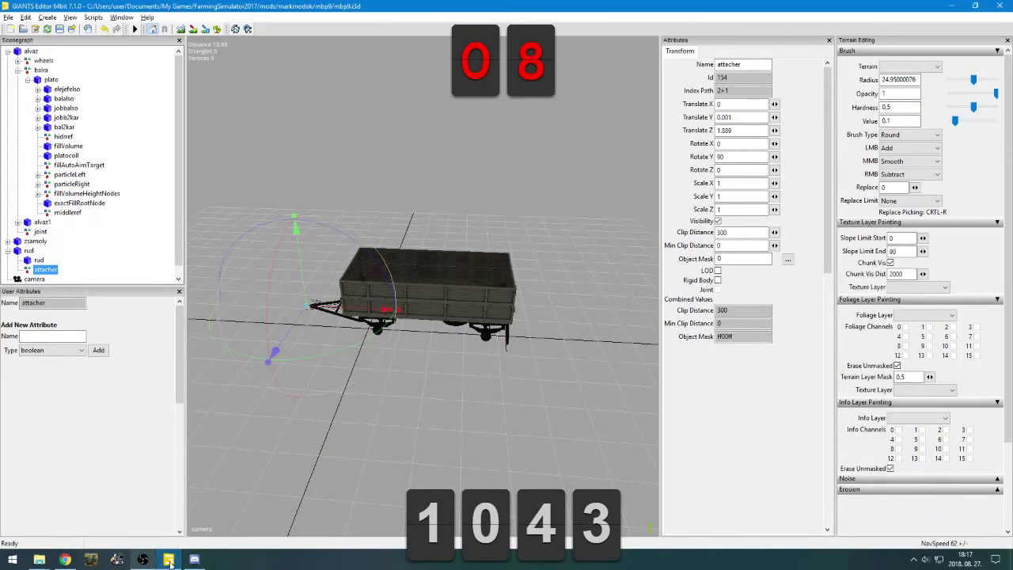
left_click(194, 559)
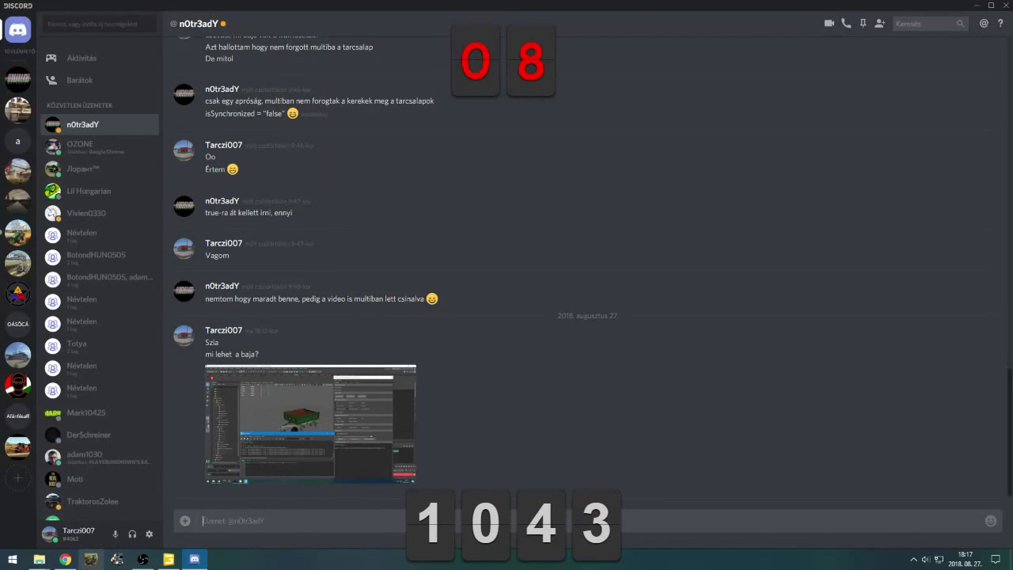
left_click(75, 560)
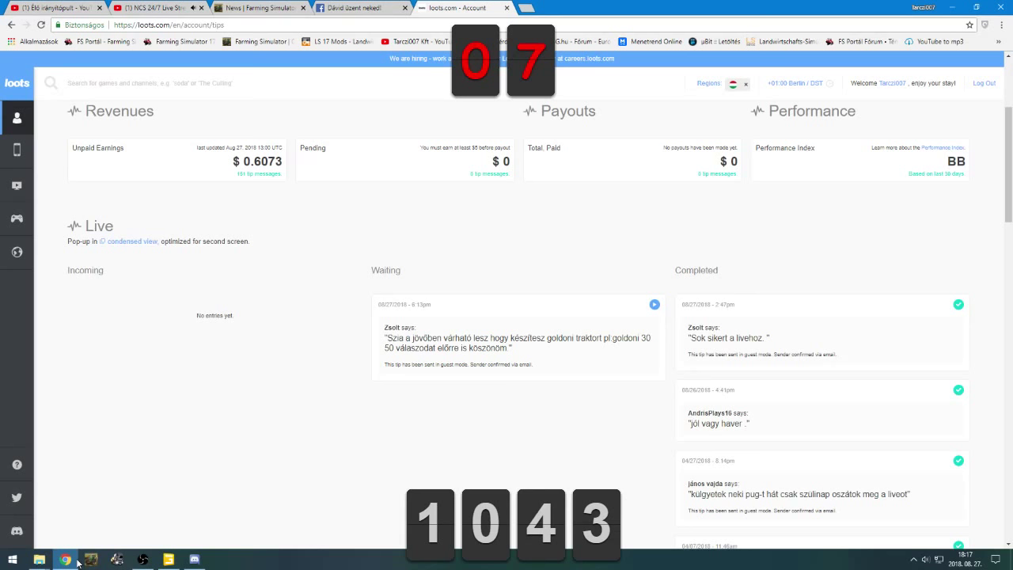
key("alt+Tab")
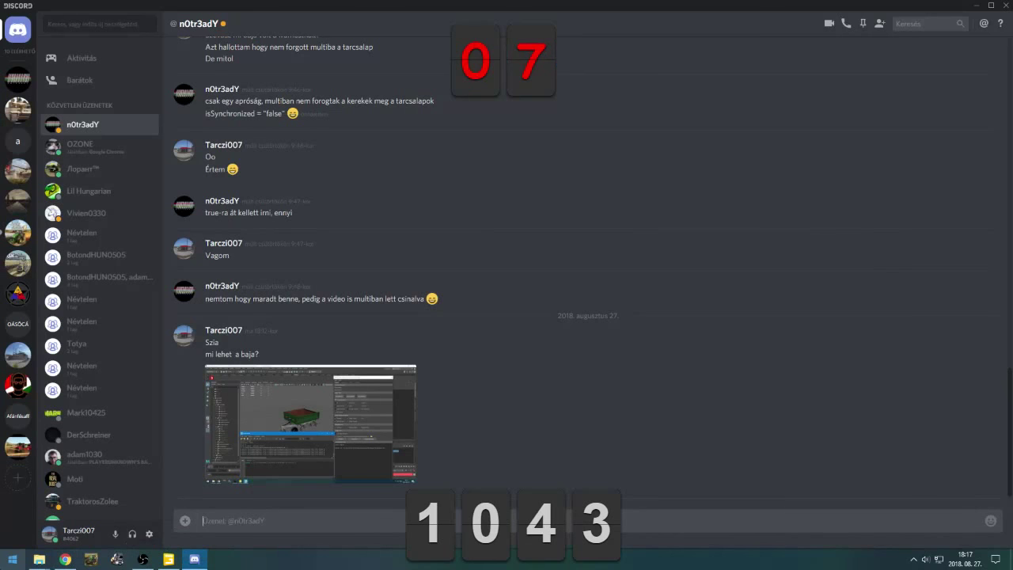
Open tandem010.mb from the monyakifaplatos folder in Maya and expand the wheels and bal groups of tandem2
mouse_move(41, 547)
left_click(42, 524)
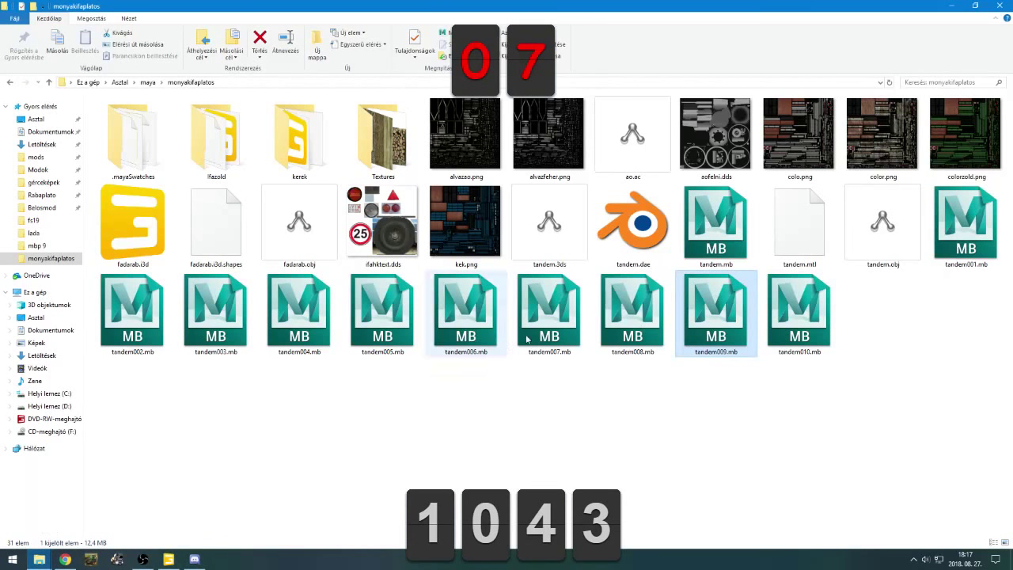
double_click(806, 321)
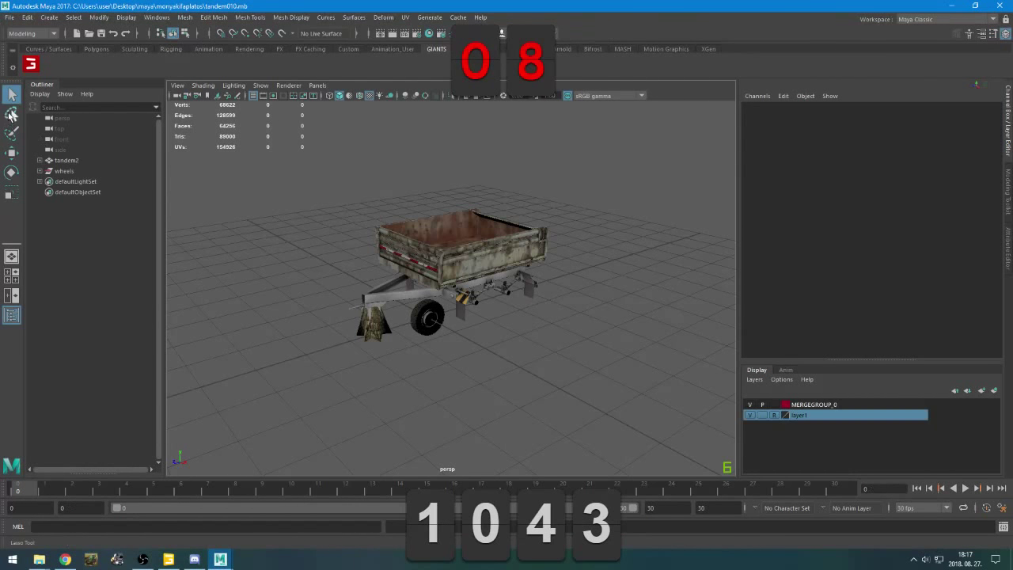
left_click(46, 171)
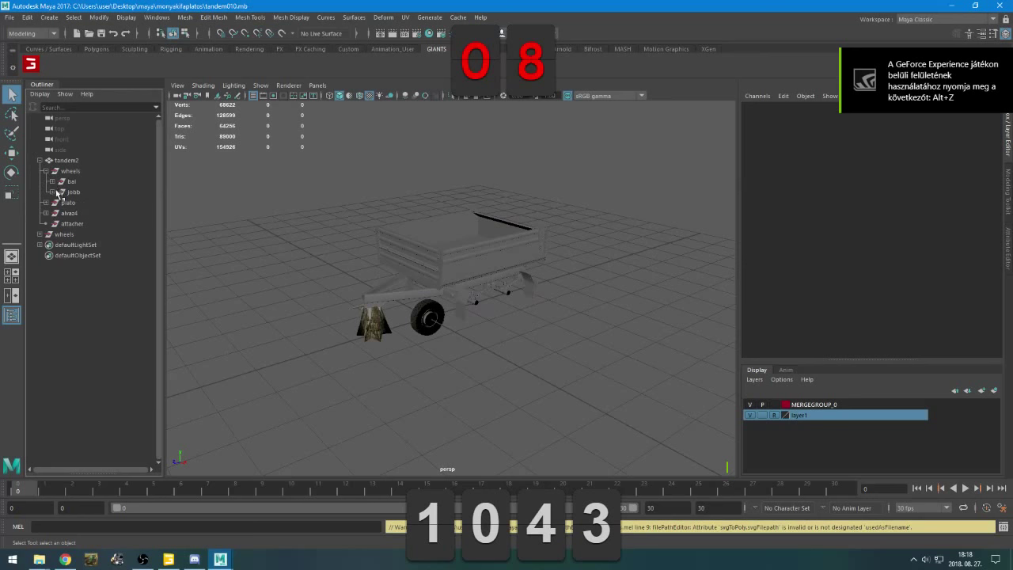
left_click(51, 182)
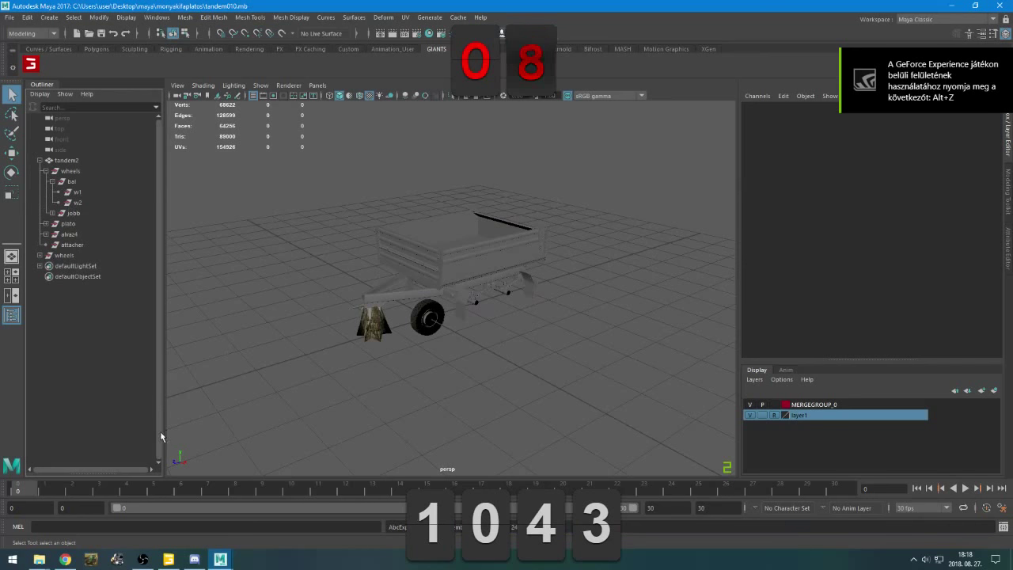
Read the latest live chat messages on the YouTube live dashboard and return to the Maya scene
left_click(65, 559)
key("ctrl+1")
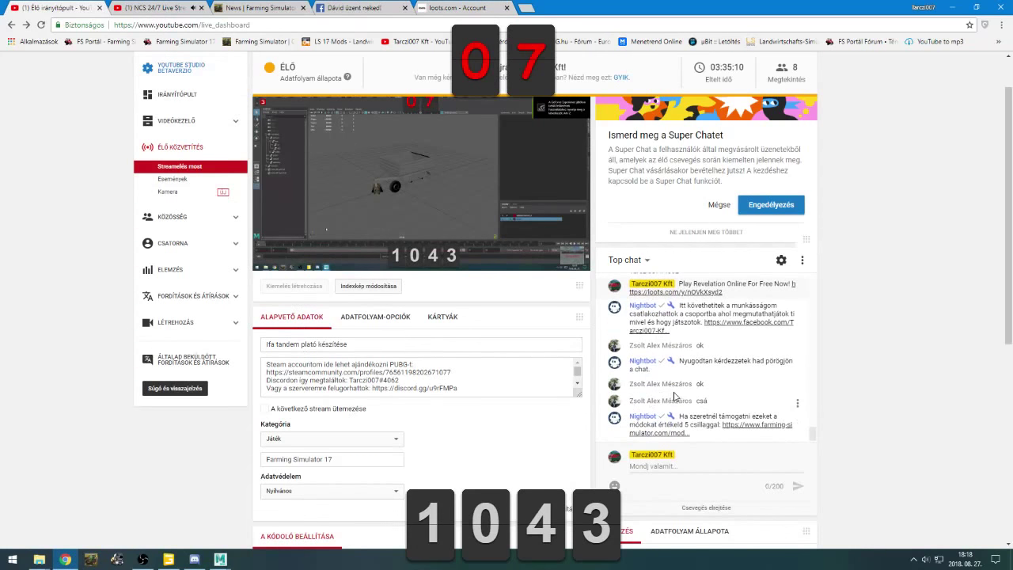
scroll(703, 407, "up", 1)
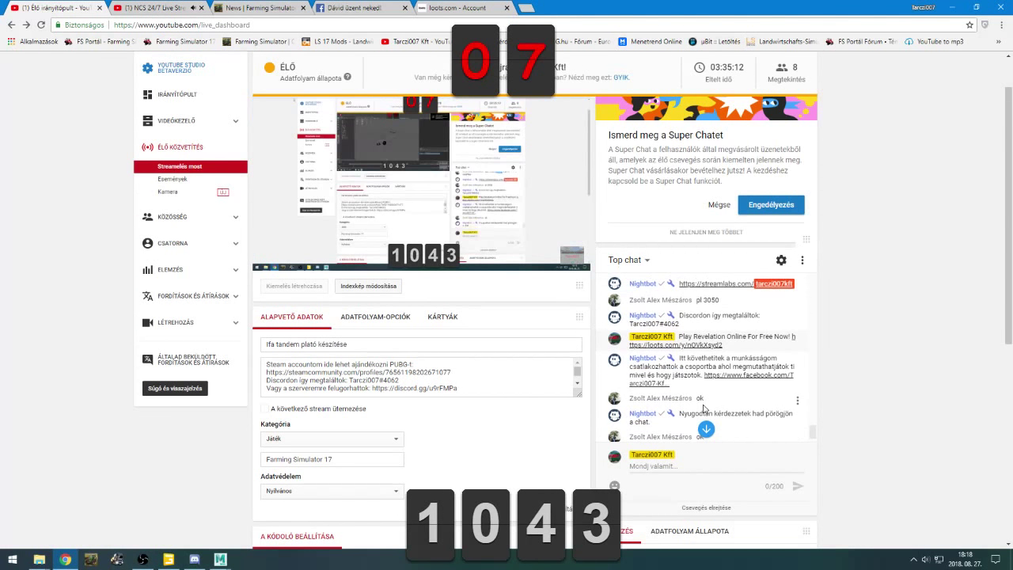
scroll(704, 408, "down", 2)
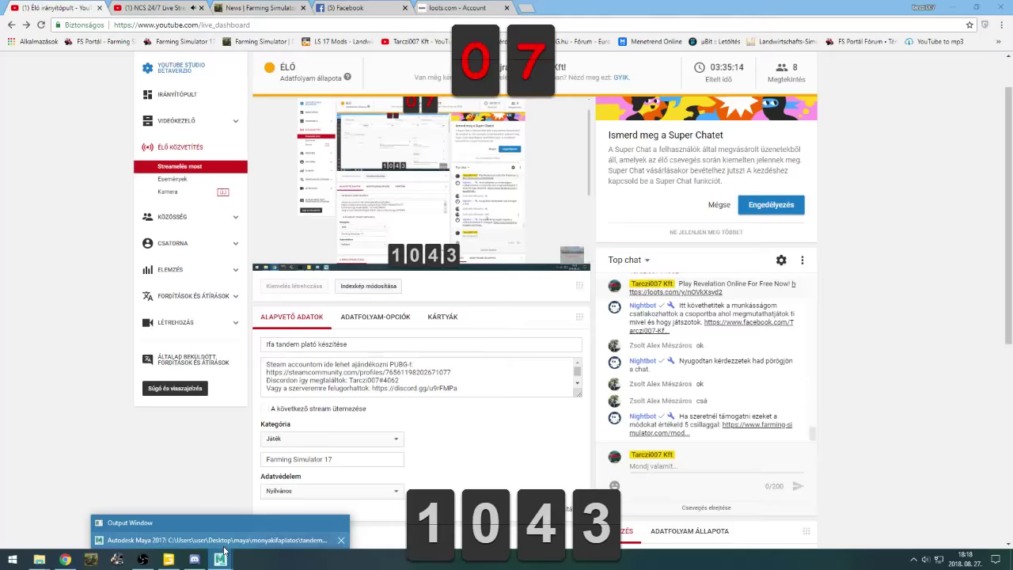
left_click(222, 540)
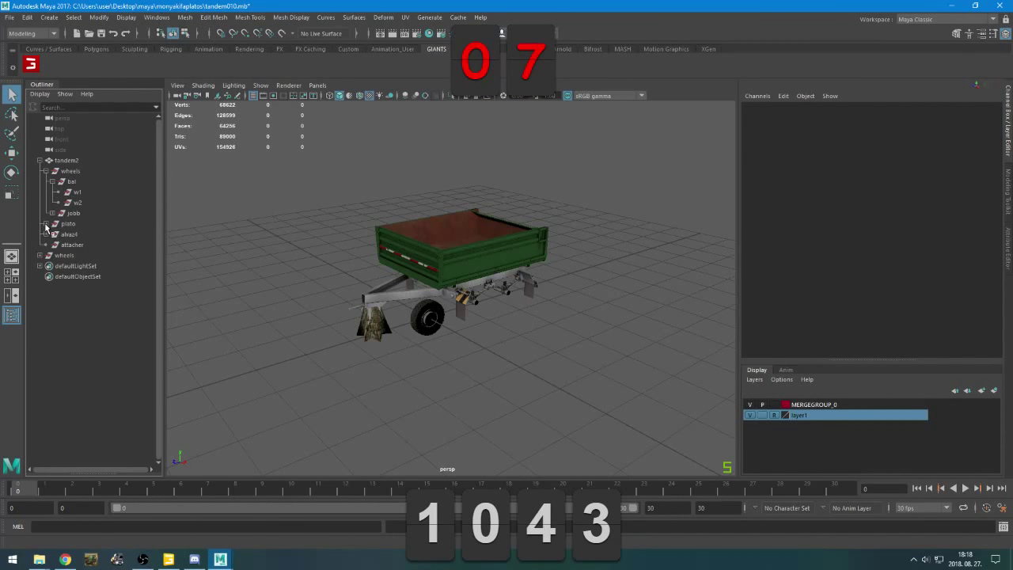
Unhide ajtocoll and ajtocoll1 in plato's hatsoajto group, and expand the neighbouring anim and diszek groups
left_click(46, 223)
left_click(52, 234)
left_click(80, 246)
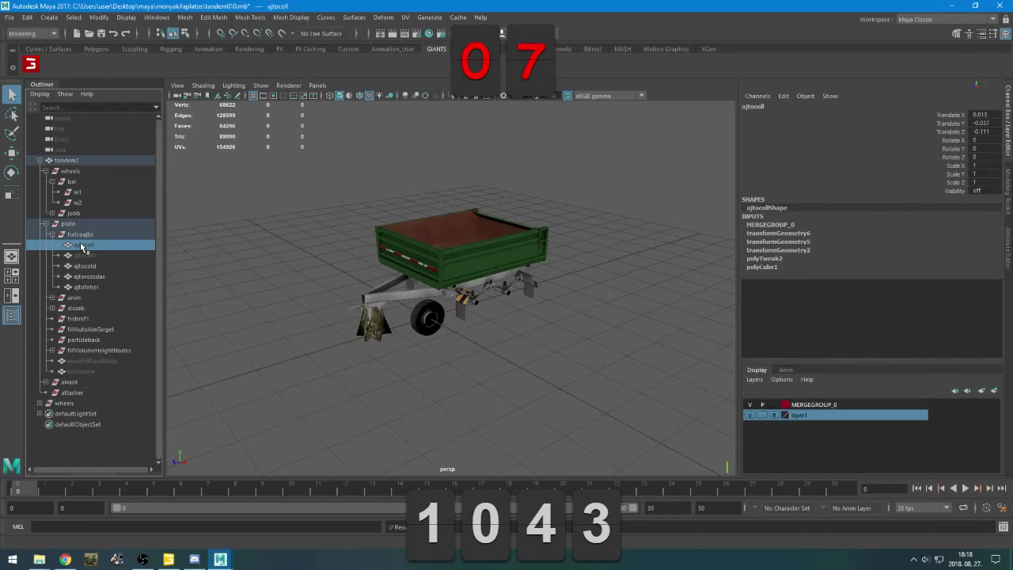
left_click(85, 255)
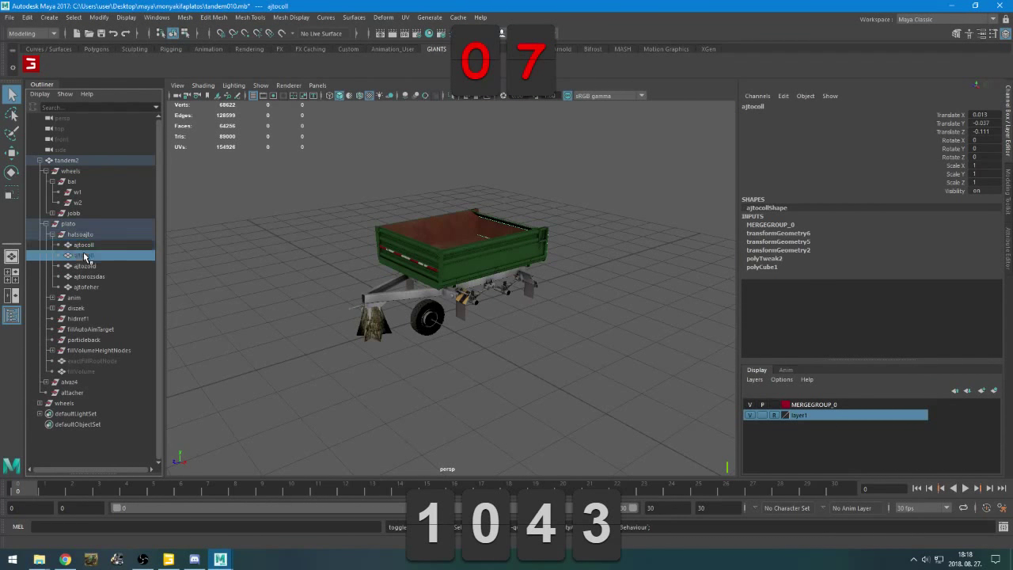
left_click(51, 298)
left_click(52, 339)
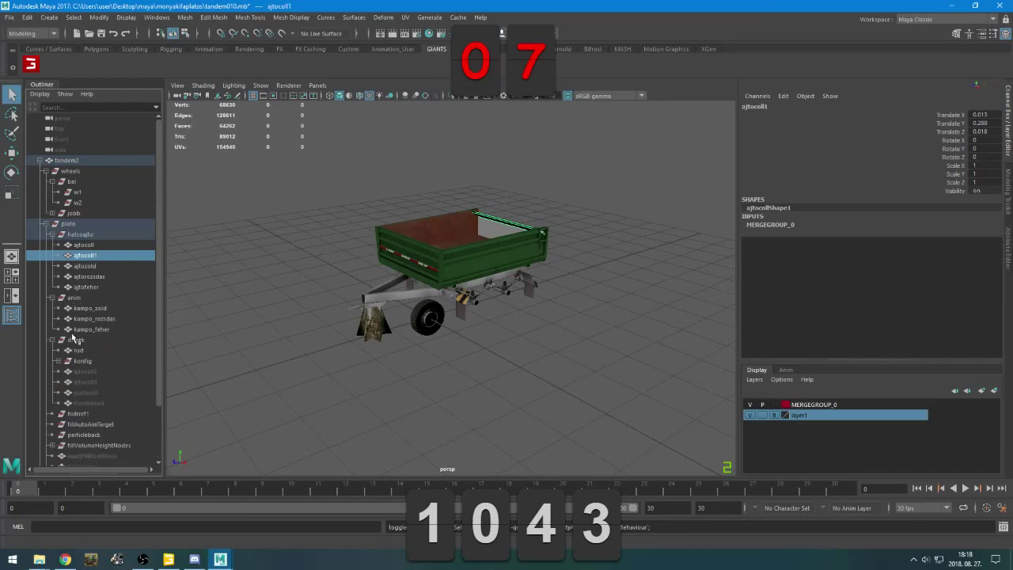
Unhide the collision meshes ajtocoll2, ajtocoll3, platocoll and frontfalcoll in the diszek group
scroll(83, 334, "down", 2)
left_click(84, 309)
key("h")
left_click(87, 319)
key("h")
left_click(88, 329)
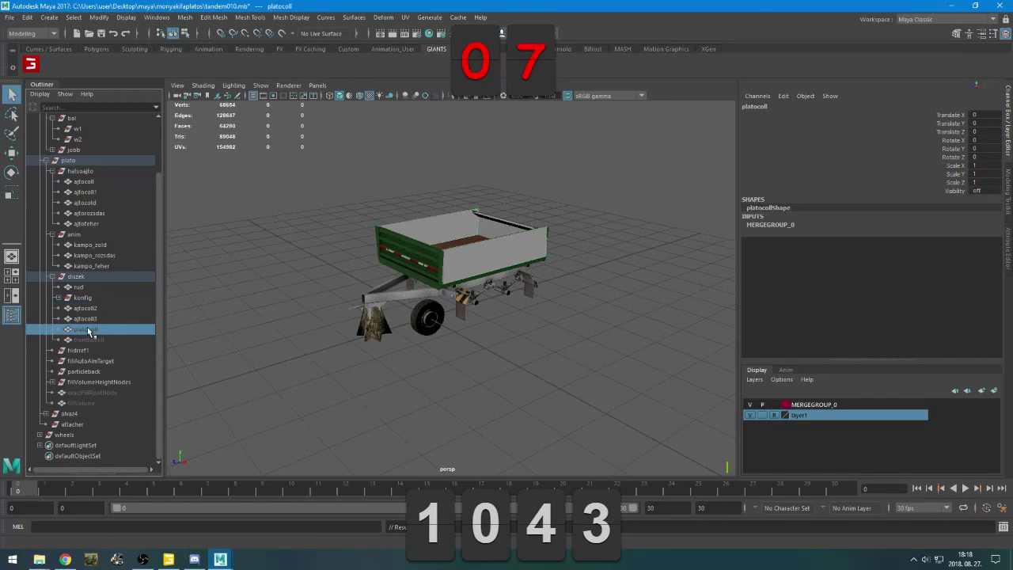
key("h")
left_click(89, 340)
key("shift+h")
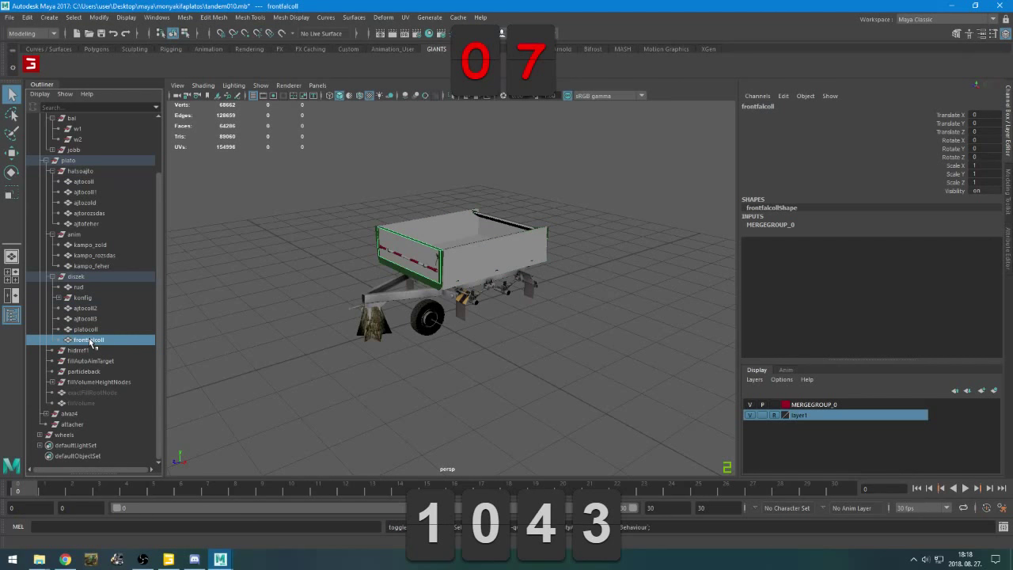
Expand the konfig and zold groups under diszek, and unhide exactFillRootNode and fillVolume
left_click(57, 297)
left_click(82, 309)
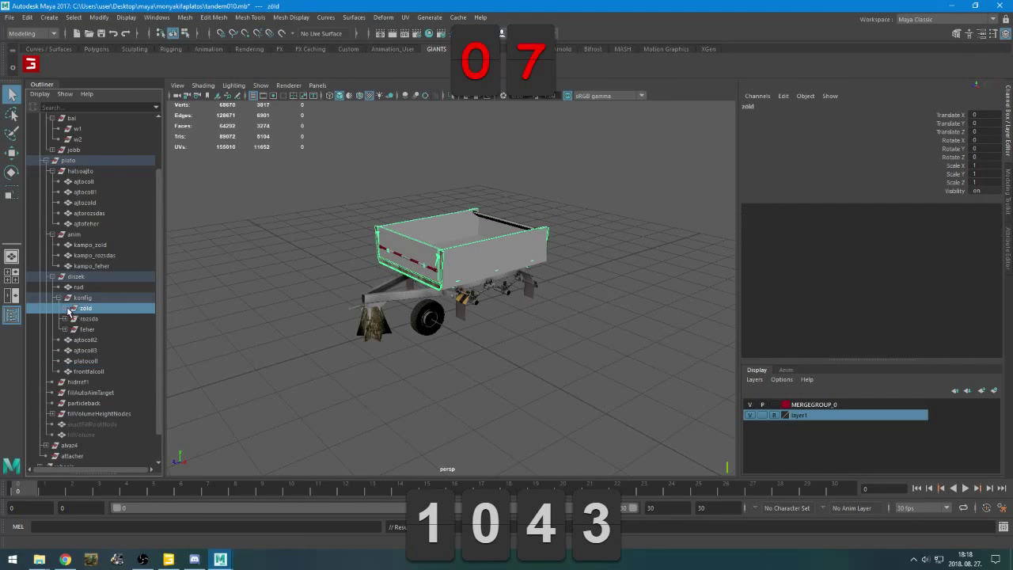
left_click(65, 308)
scroll(81, 322, "down", 3)
left_click(86, 393)
key("shift+h")
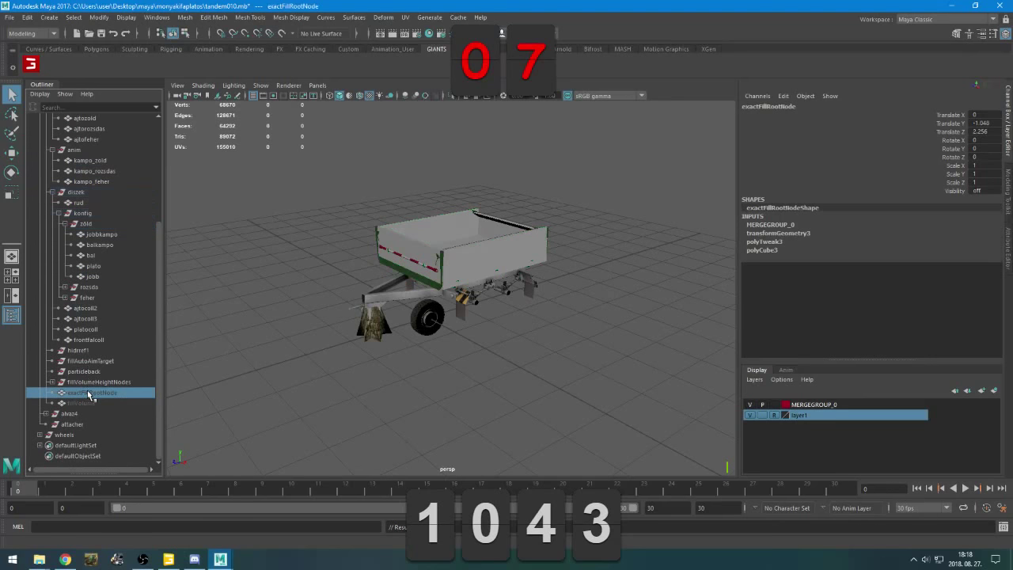
left_click(86, 403)
key("shift+h")
Expand fillVolumeHeightNodes and alvaz4, and unhide the lights group and the rudcoll mesh under alvaz4
left_click(52, 382)
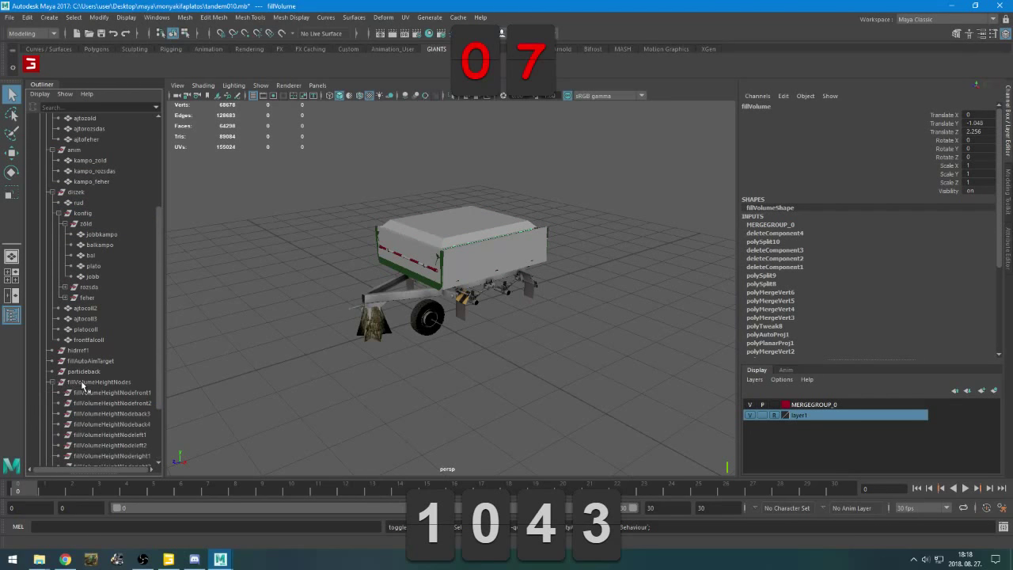
scroll(83, 383, "down", 3)
left_click(46, 413)
scroll(76, 389, "down", 3)
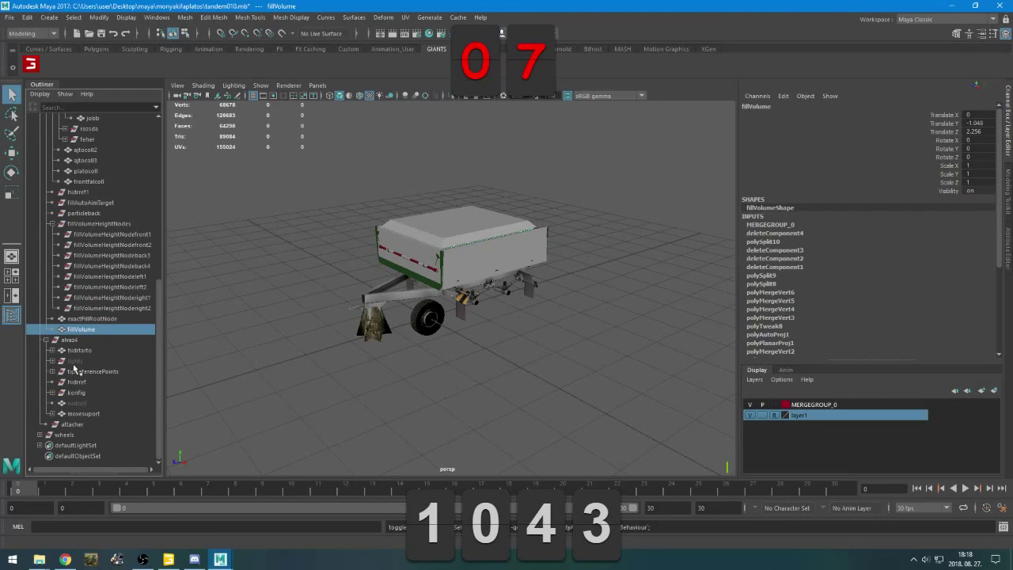
left_click(74, 363)
key("shift+h")
left_click(79, 403)
key("shift+h")
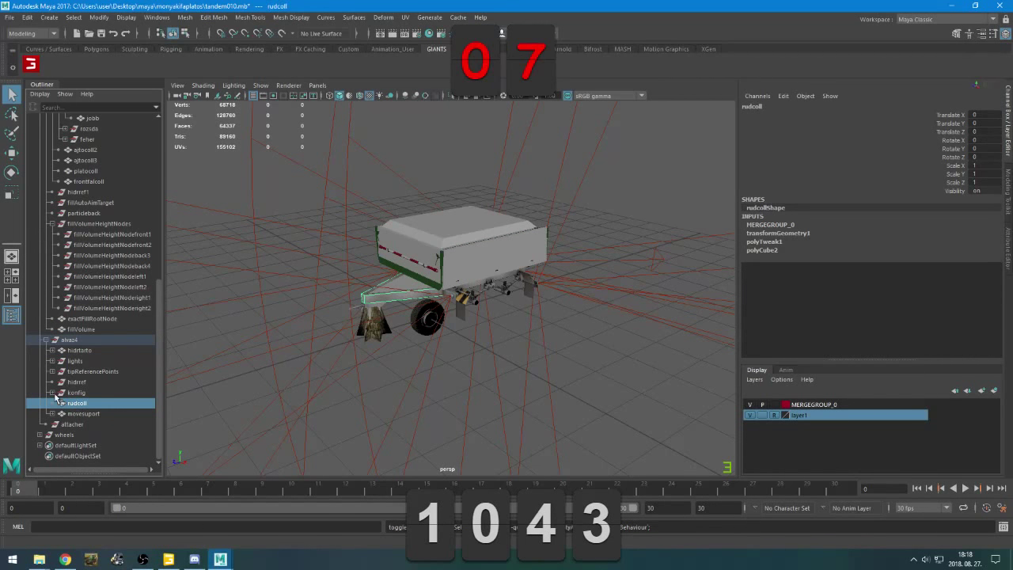
Expand hidrtarto and hidr1 under alvaz4, and select the tandem2 root object
left_click(53, 350)
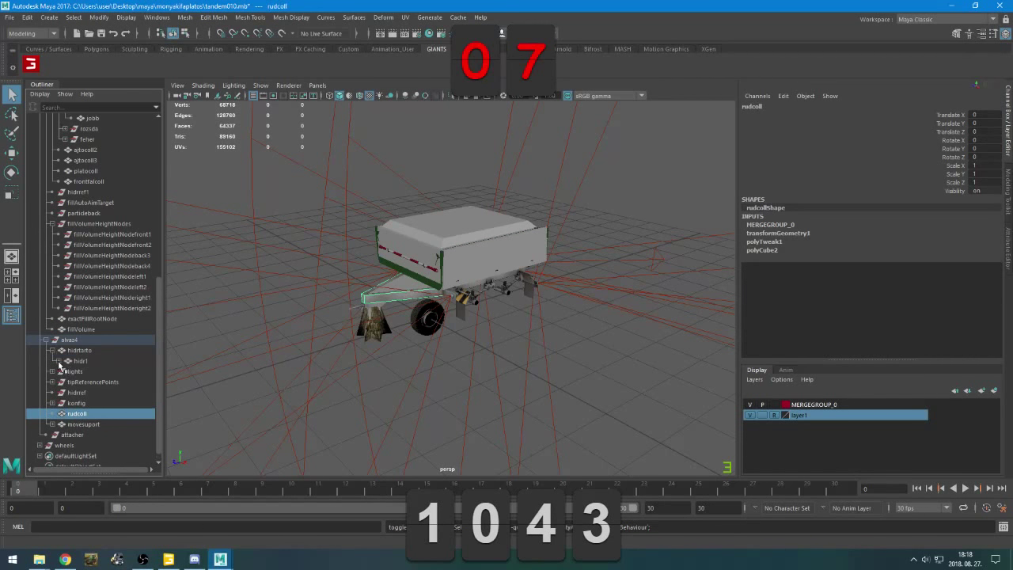
left_click(57, 361)
left_click(76, 330)
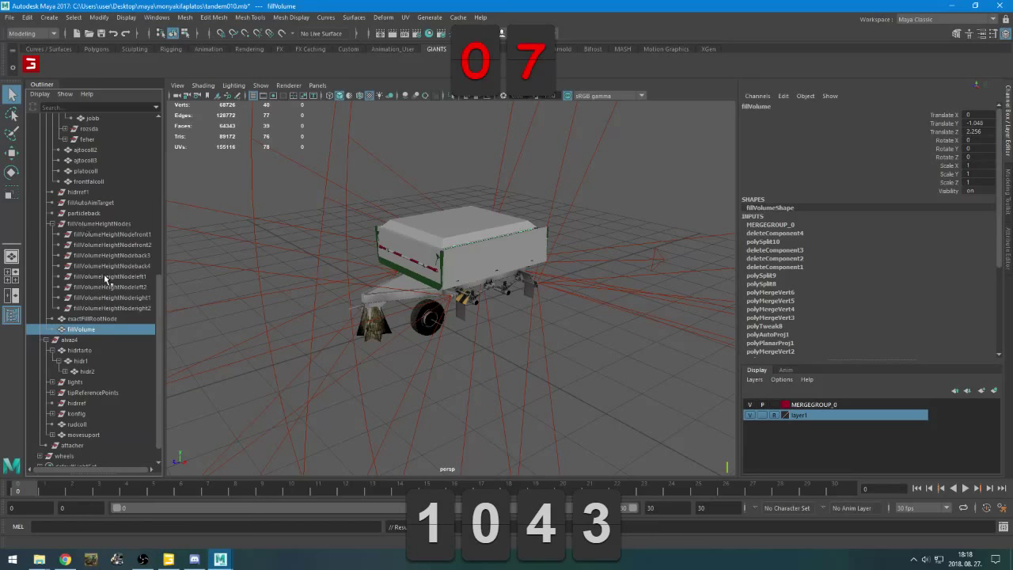
scroll(106, 261, "up", 8)
left_click(72, 163)
Expand the rozsda and feher groups inside diszek's konfig group
scroll(69, 284, "down", 5)
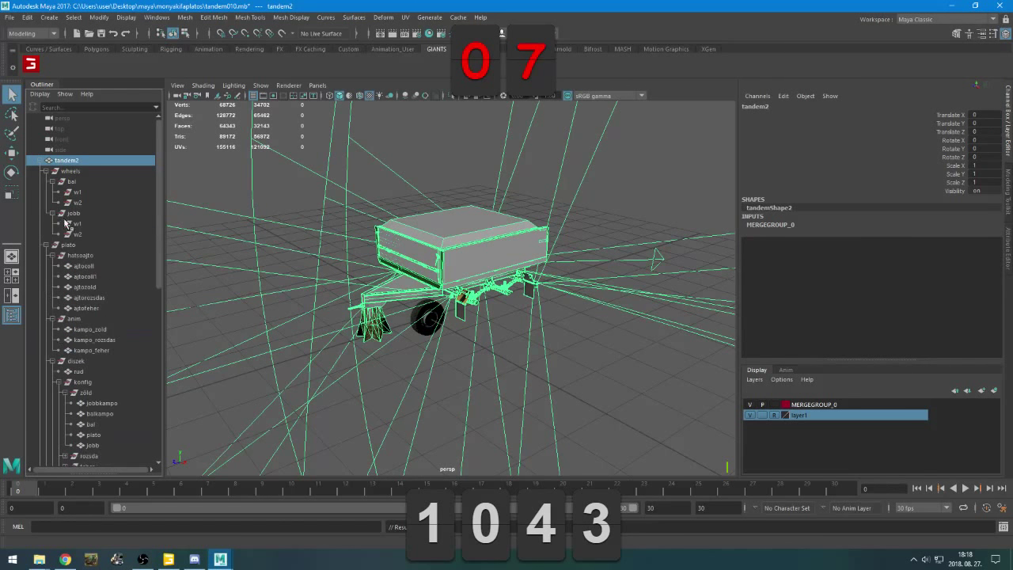
left_click(68, 287)
scroll(68, 285, "down", 5)
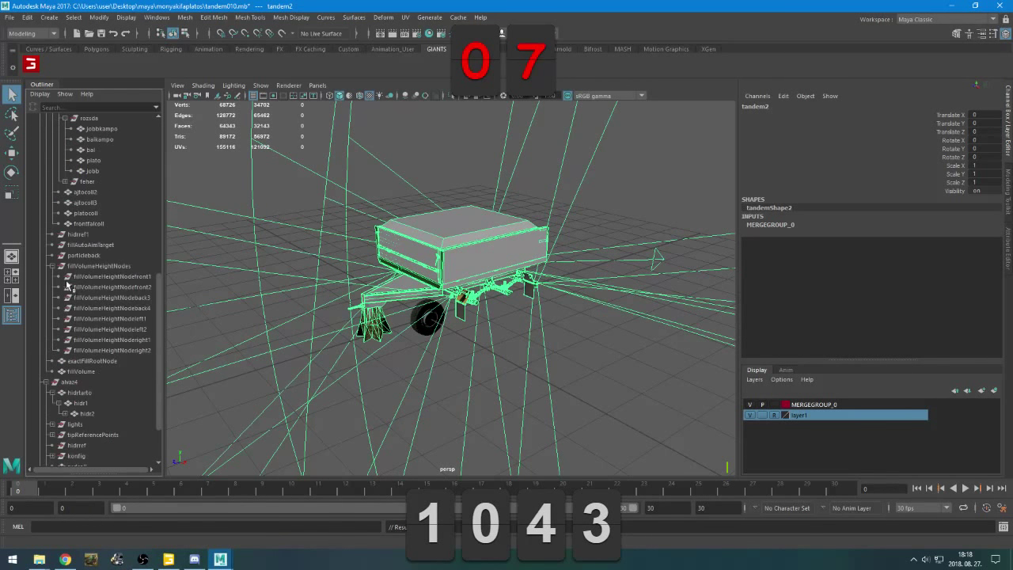
left_click(66, 181)
scroll(69, 315, "down", 3)
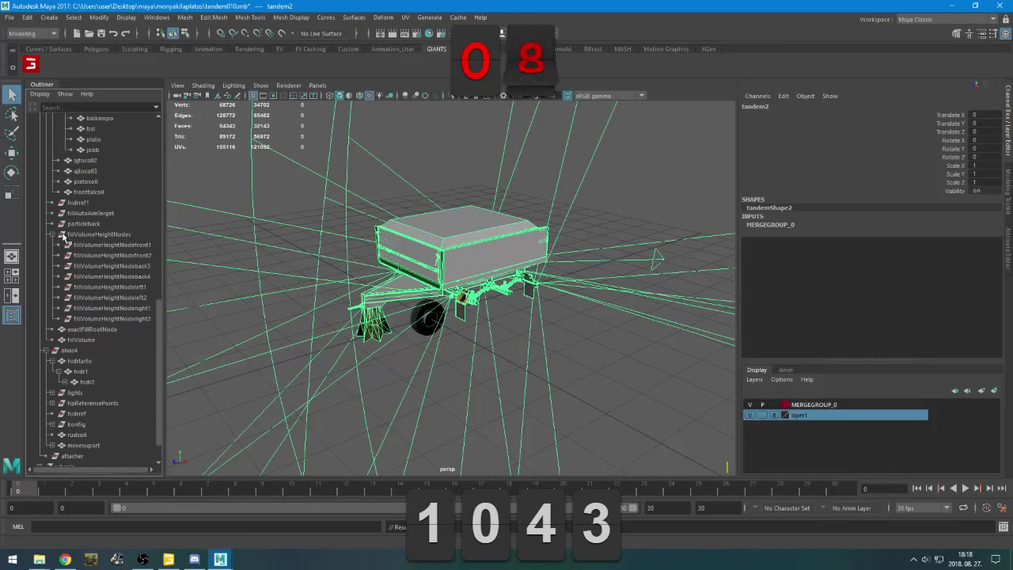
Expand the nested hose chain under hidrtarto from hidr2 down to hidr7
left_click(63, 383)
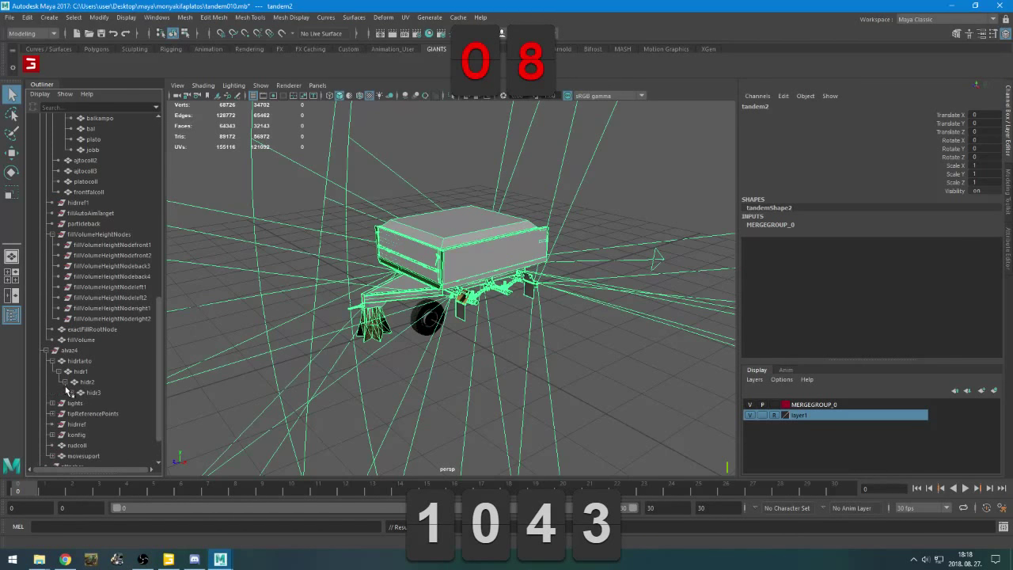
left_click(71, 393)
left_click(78, 403)
left_click(83, 414)
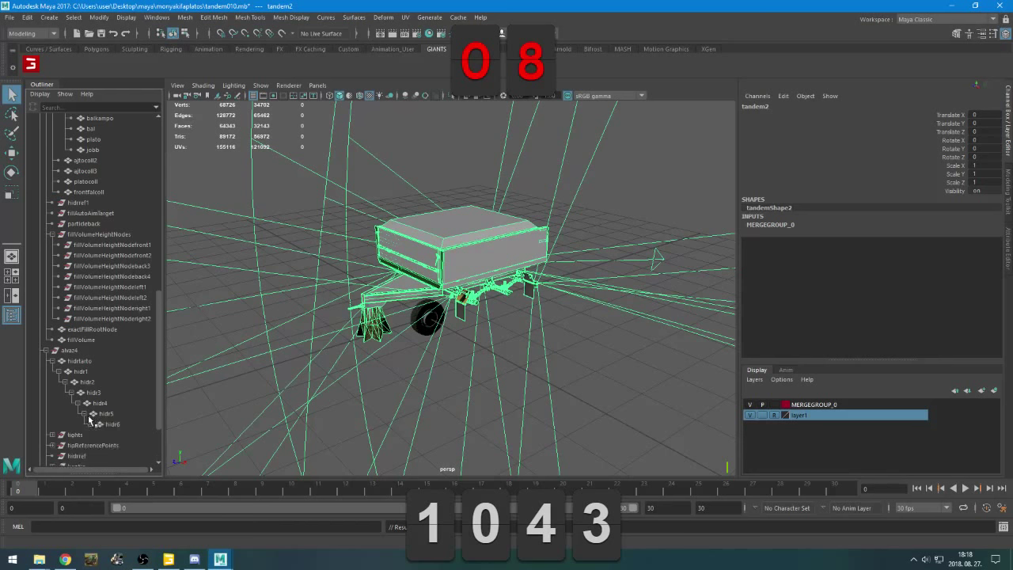
left_click(89, 424)
scroll(96, 436, "down", 3)
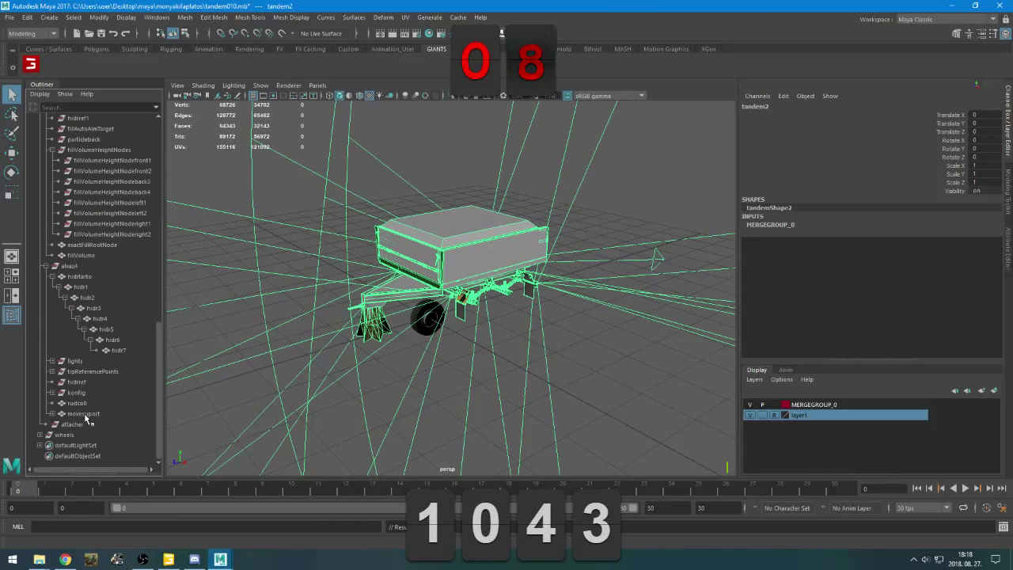
Expand the lights group down through defaultLights, frontLightHigh, backLights and backLightsHigh1
left_click(52, 361)
scroll(57, 366, "down", 2)
left_click(58, 319)
scroll(86, 337, "down", 1)
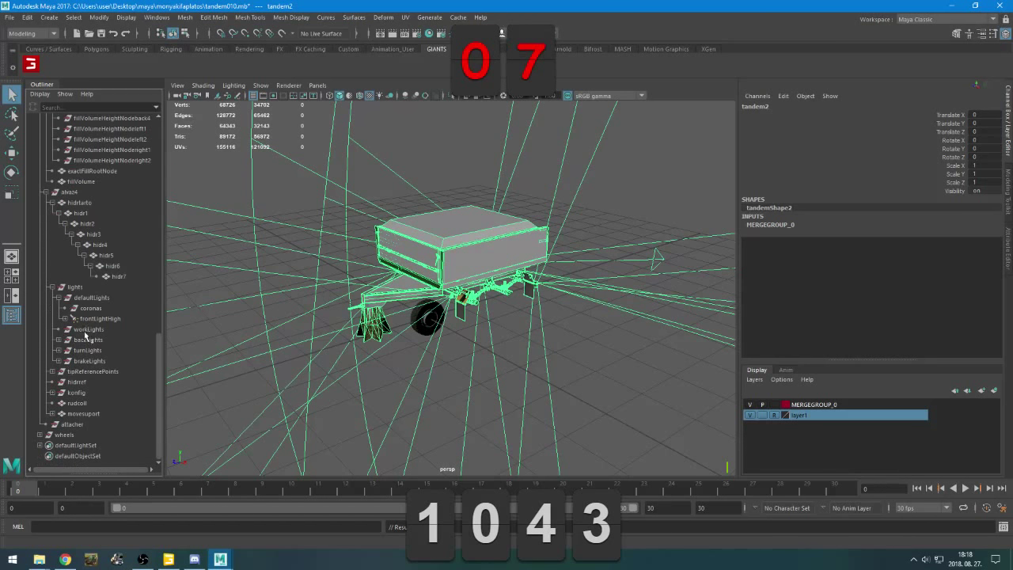
left_click(70, 319)
left_click(57, 349)
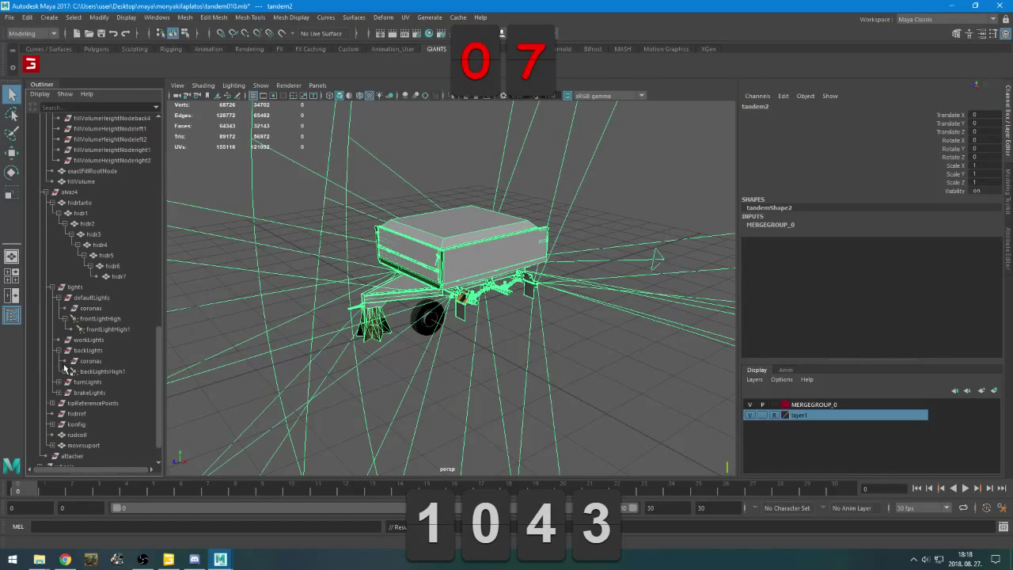
left_click(66, 371)
Expand turnLights with its turnLeft and turnRight groups, and expand brakeLights with its nested light
left_click(58, 393)
left_click(64, 403)
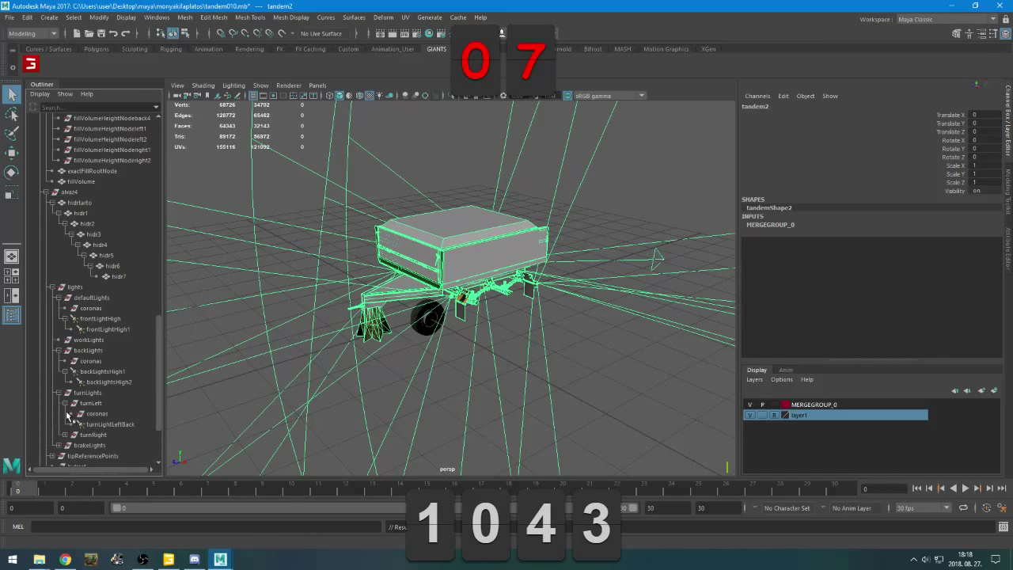
left_click(66, 435)
scroll(71, 429, "down", 3)
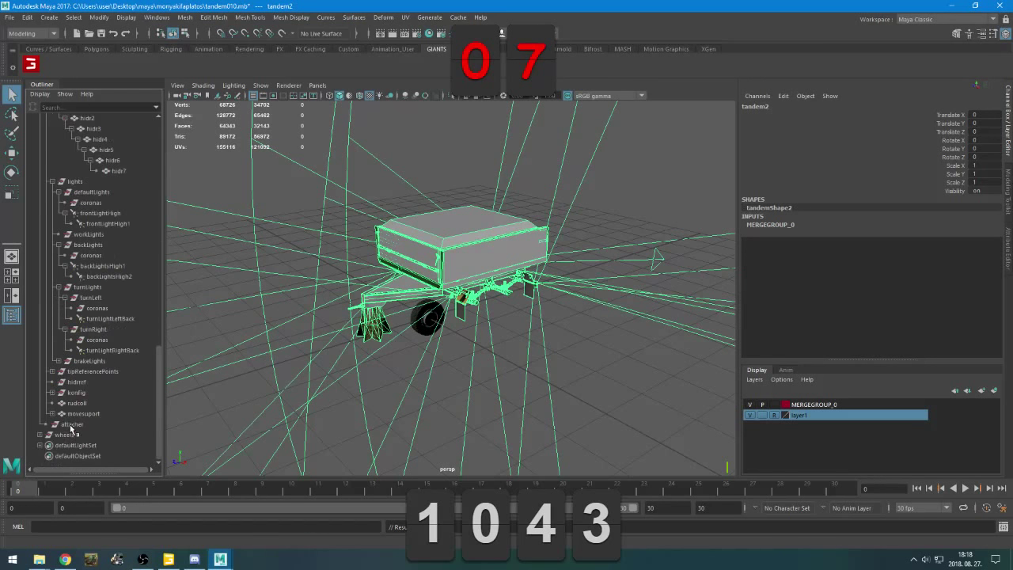
left_click(60, 362)
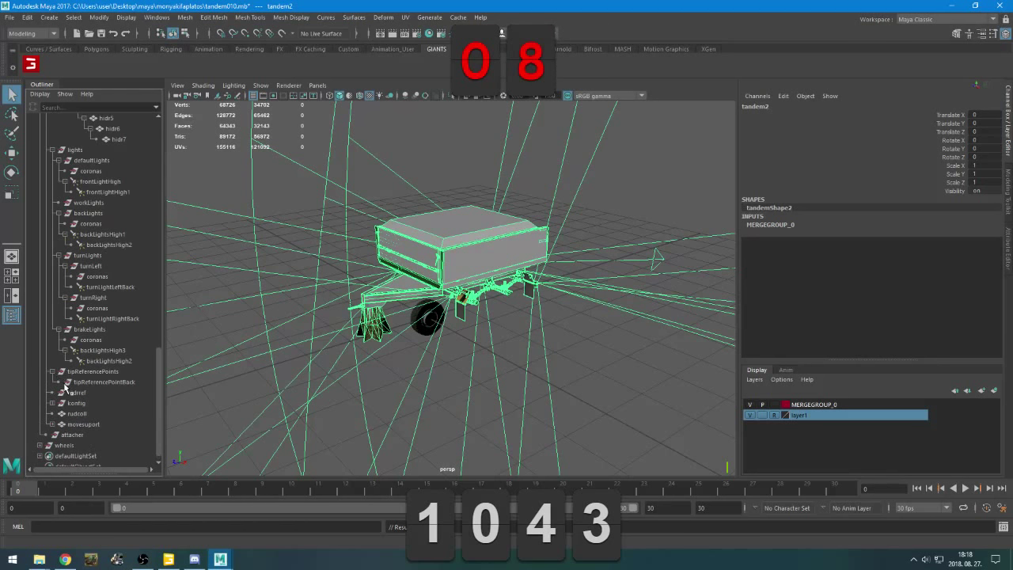
Expand tipReferencePoints and alvaz4's konfig group with rozsdas, then unhide and expand its feher group
left_click(53, 372)
left_click(56, 382)
left_click(58, 382)
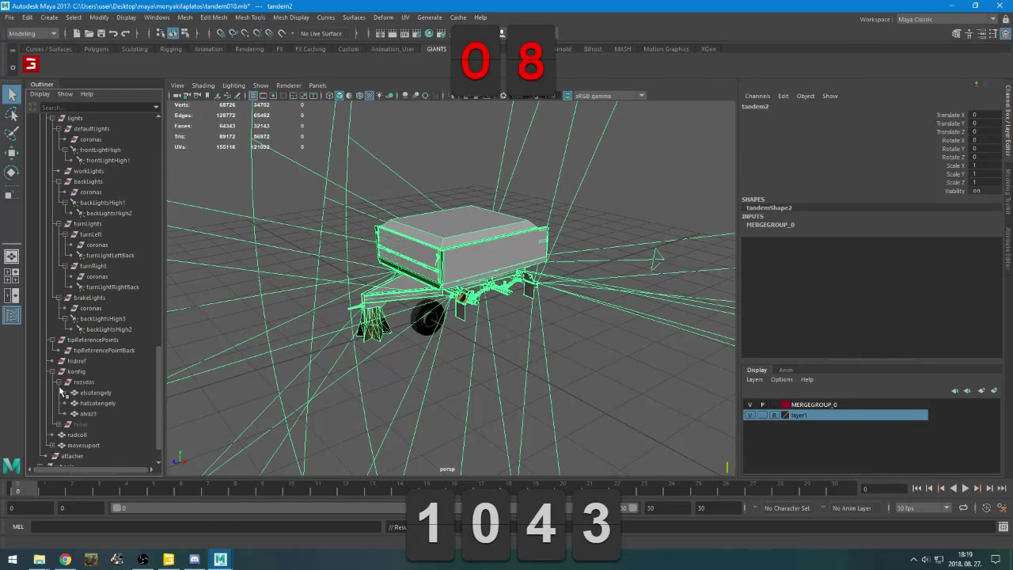
left_click(78, 393)
key("shift+h")
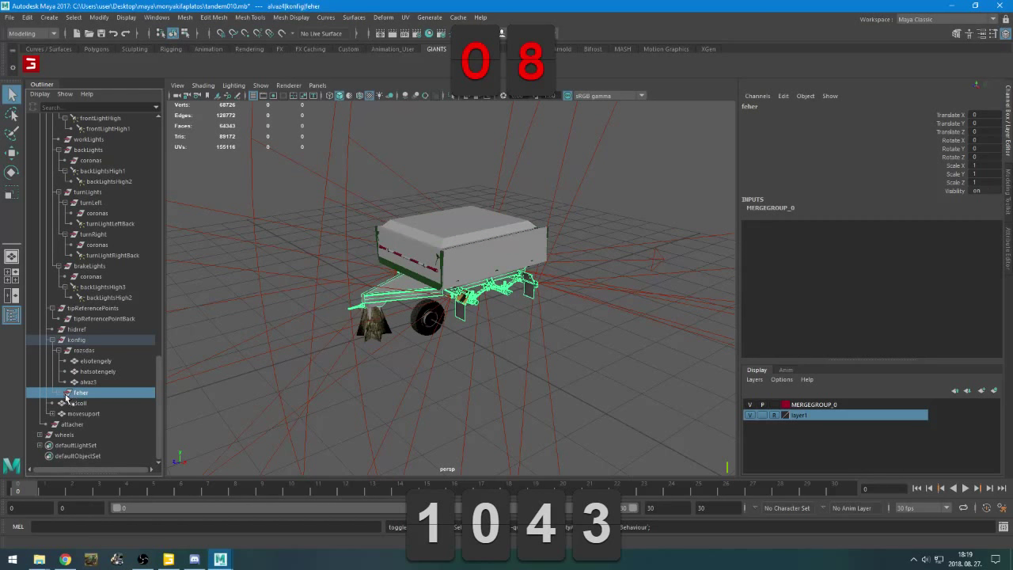
left_click(57, 394)
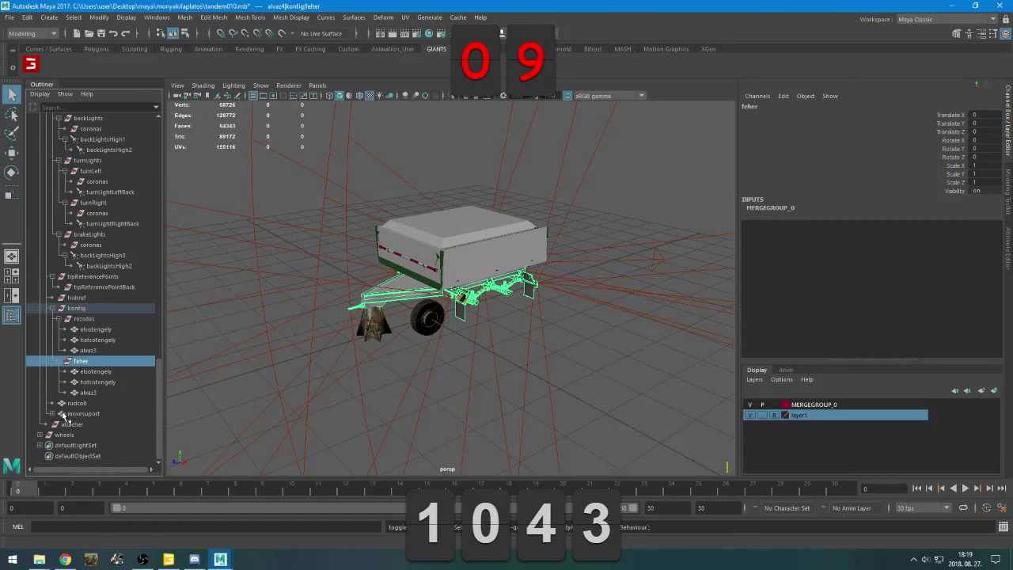
Expand movesuport and rename its child mesh fadarab:tusko to fadarab1
left_click(61, 413)
left_click(87, 424)
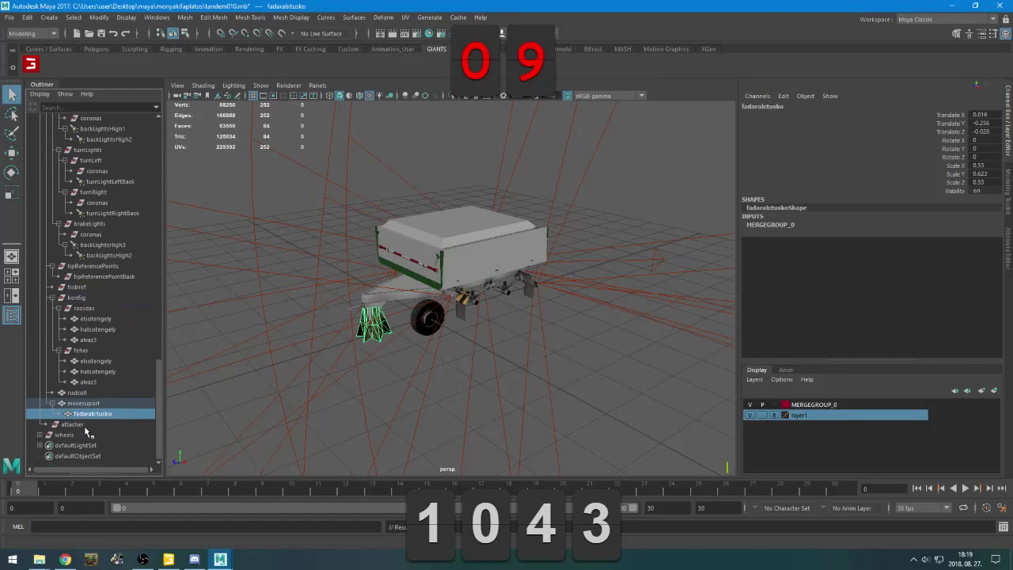
double_click(109, 416)
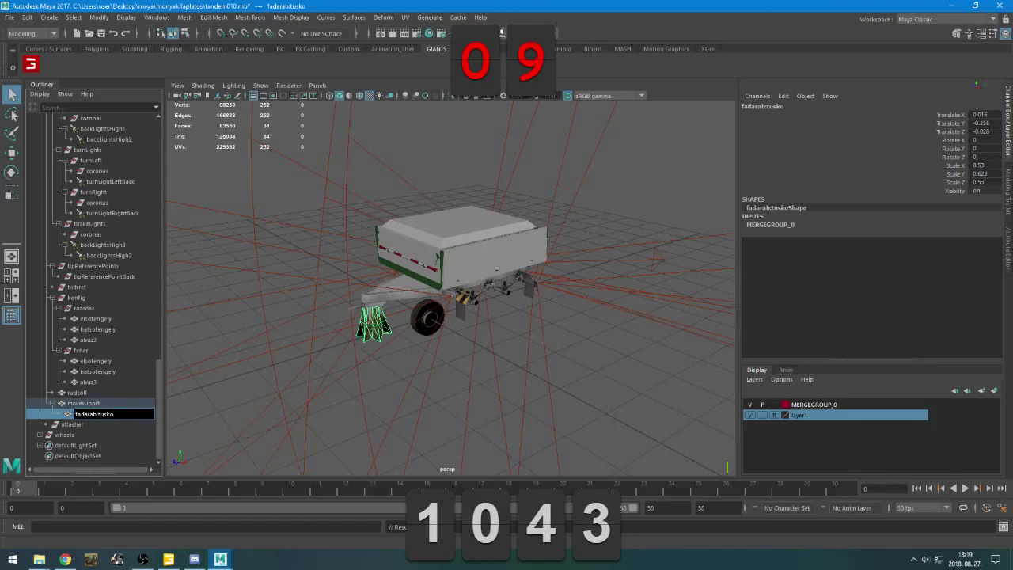
key("BackSpace")
key("Return")
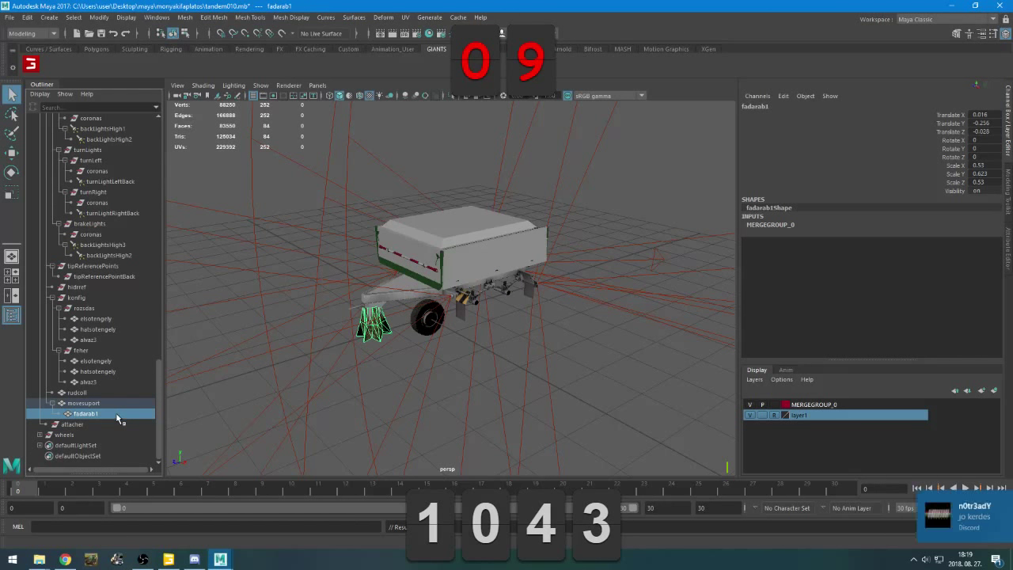
Expand the lower wheels group and select every node from bal_gumi1 up to the tandem2 root
left_click(39, 435)
scroll(65, 445, "down", 2)
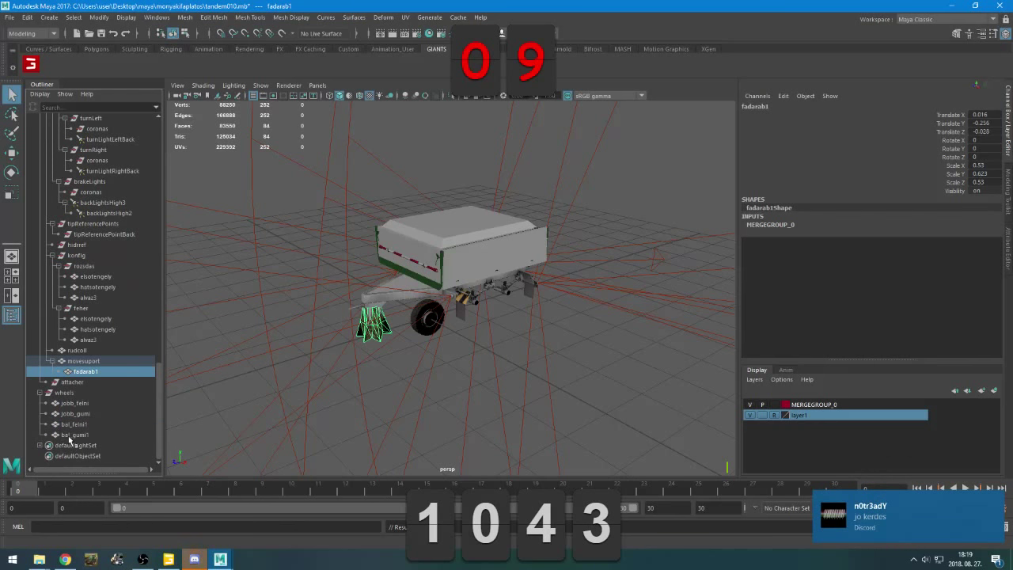
left_click_drag(64, 438, 84, 162)
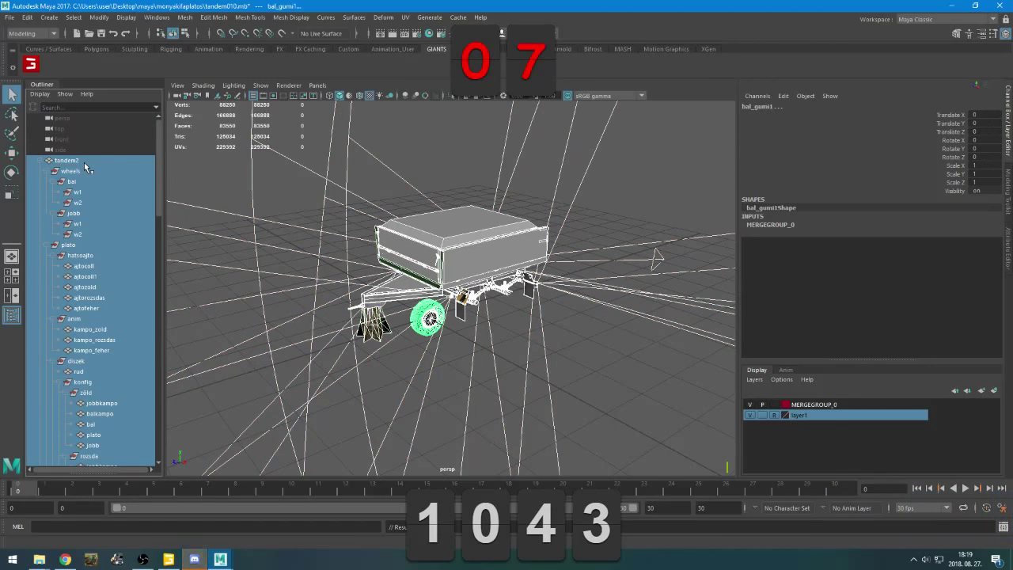
Open the GIANTS I3D exporter and set the output file to tandem in the monyakifaplatos folder
left_click(31, 64)
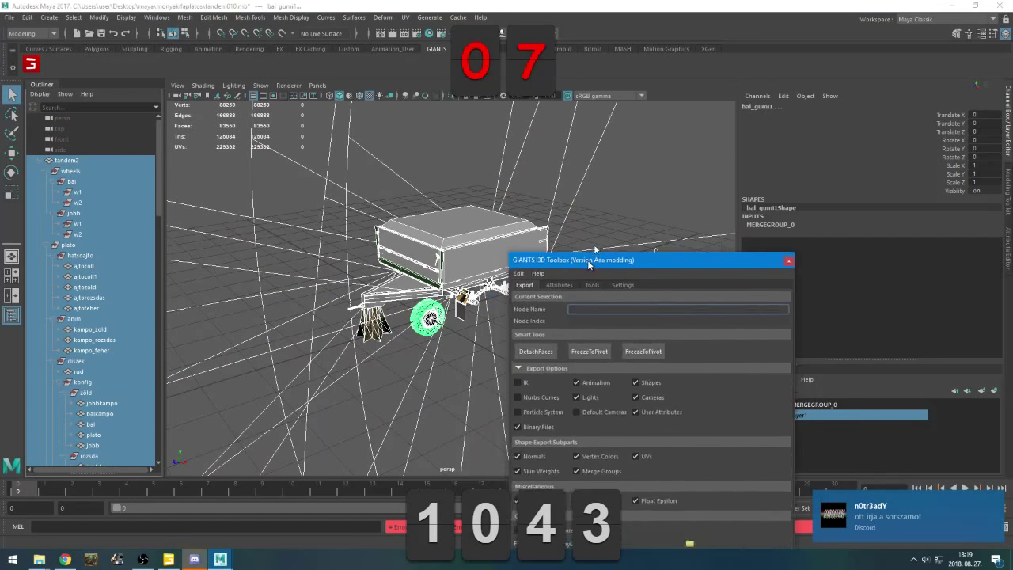
left_click(680, 418)
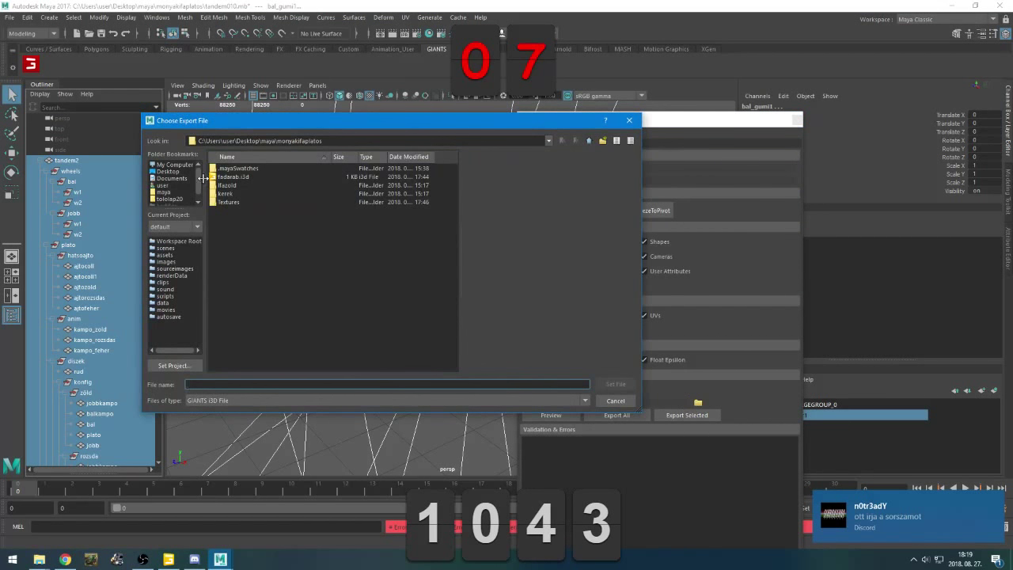
left_click(171, 193)
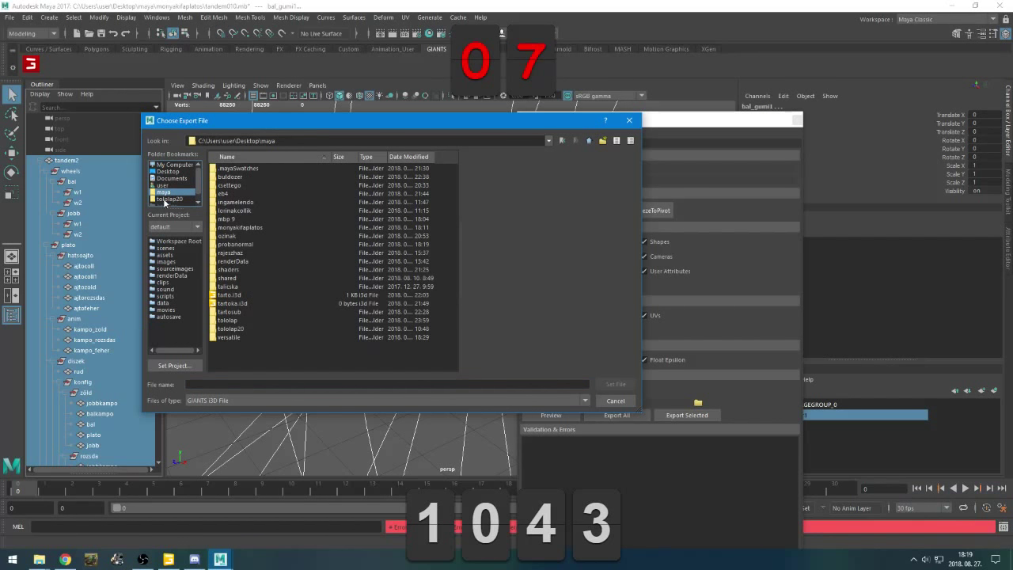
left_click(164, 199)
left_click(172, 192)
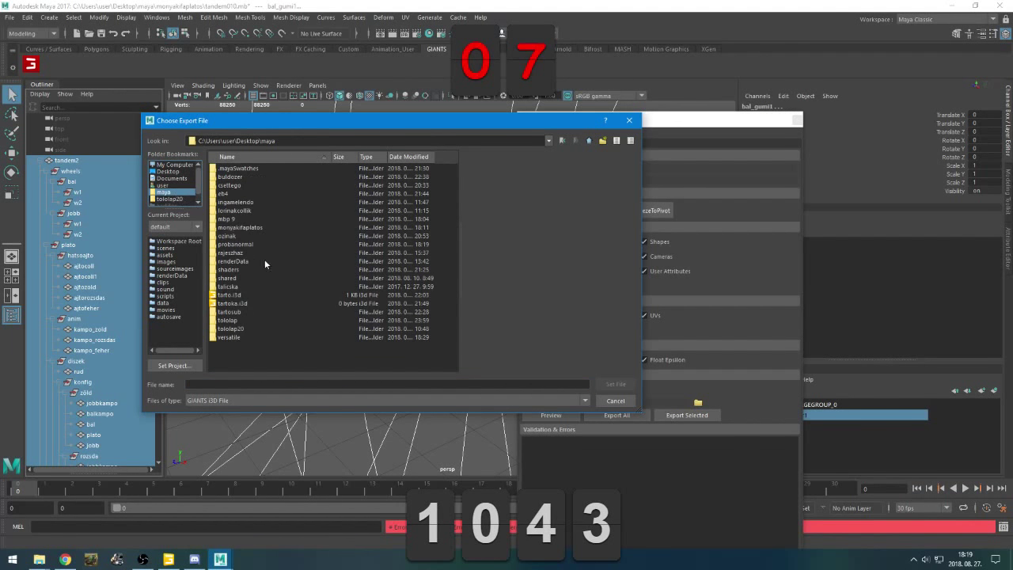
double_click(233, 228)
left_click(268, 384)
type("tandem")
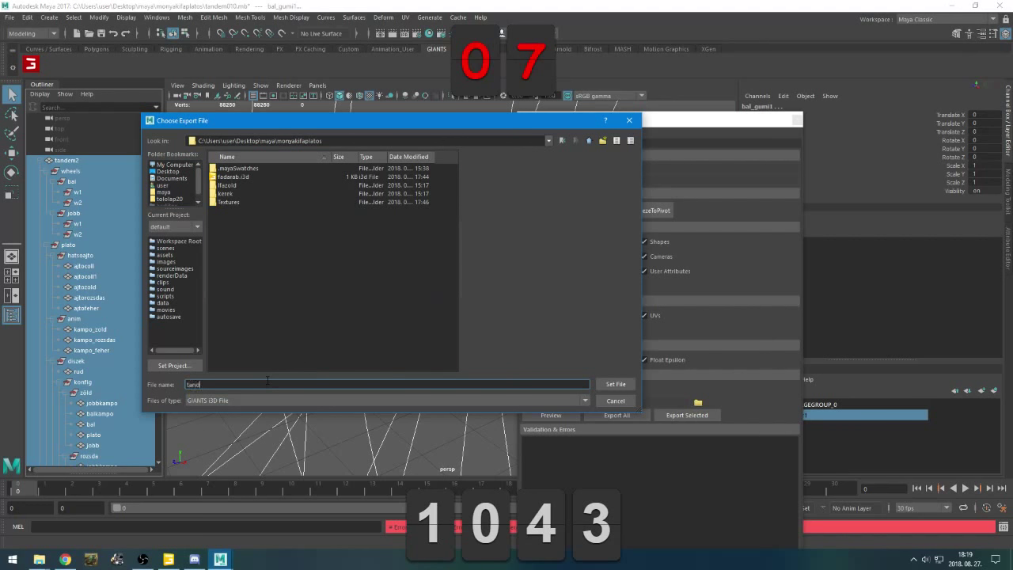
left_click(634, 384)
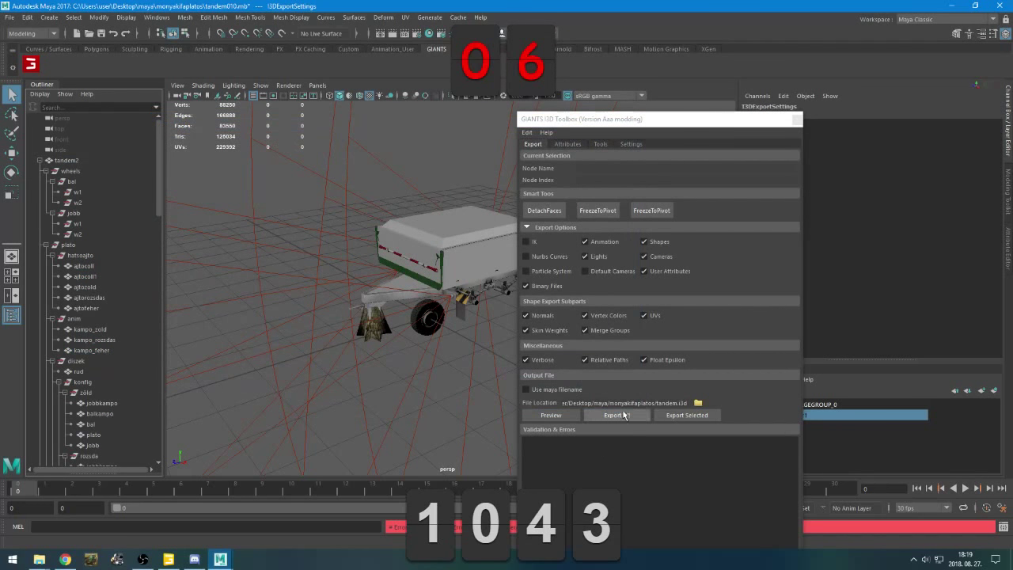
Select all nodes from tandem2 down to bal_gumi1 again and export the selection as i3d
left_click_drag(65, 156, 118, 434)
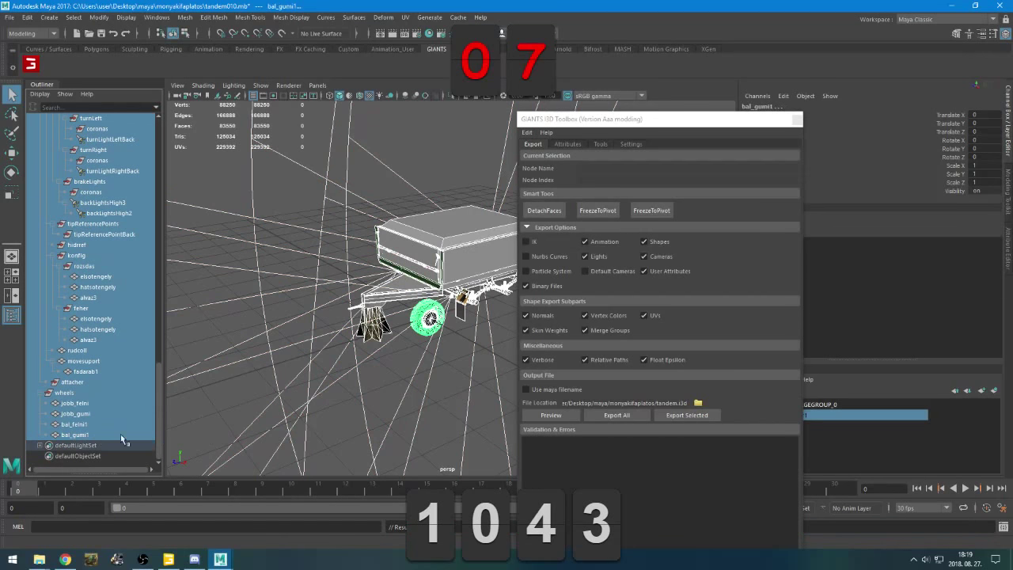
left_click(687, 416)
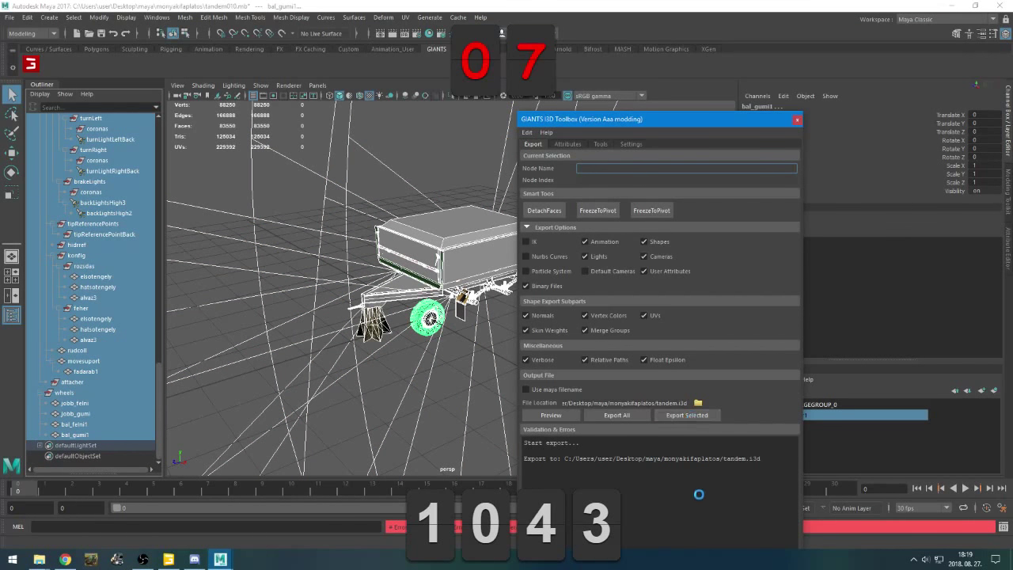
Switch to Discord and reply "Masik mentéseket ahol tele van minden erroral siman kiviszi" in the open chat, then return to Maya
left_click(194, 559)
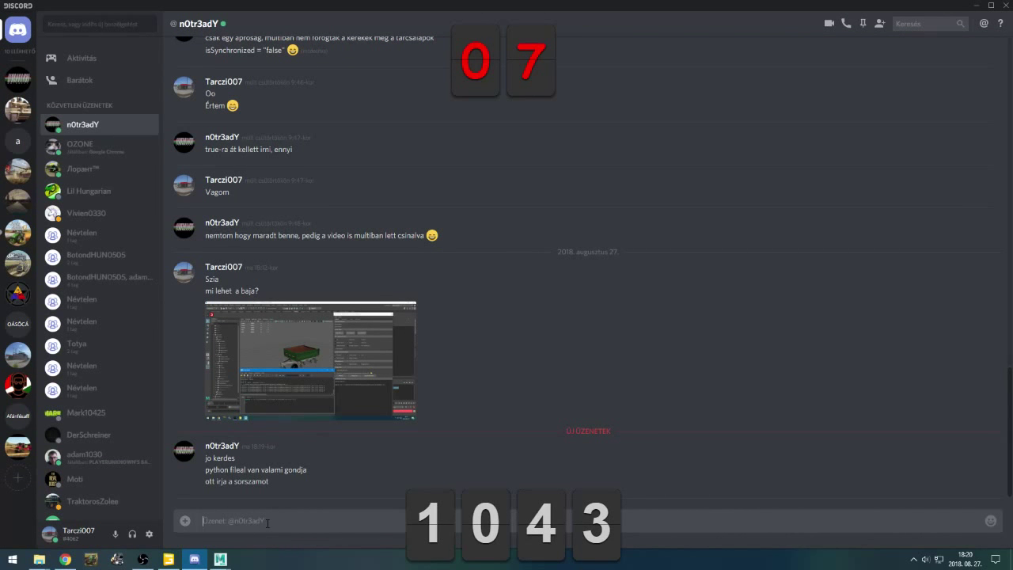
type("Ma")
type("k")
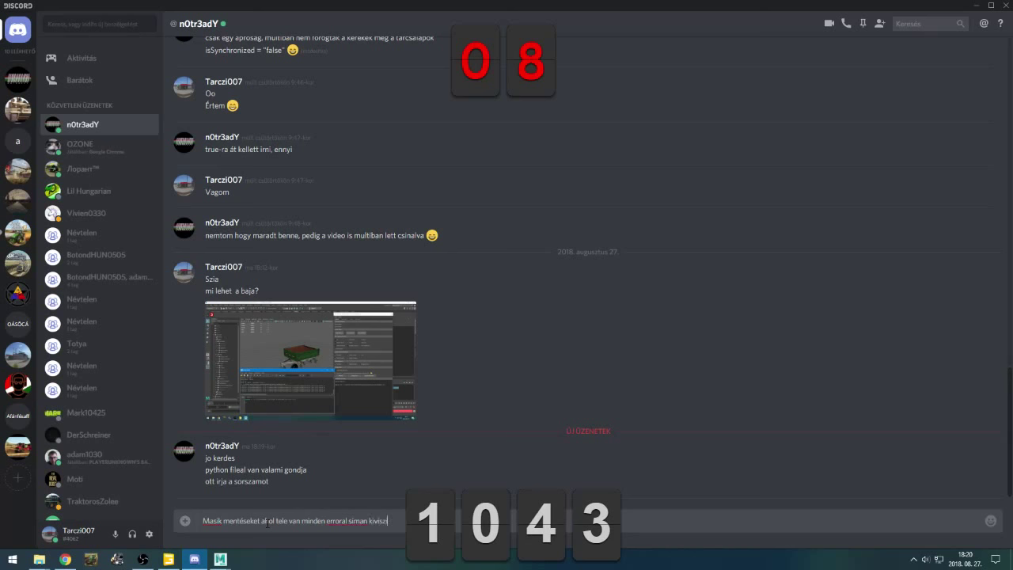
key("Return")
key("alt+Tab")
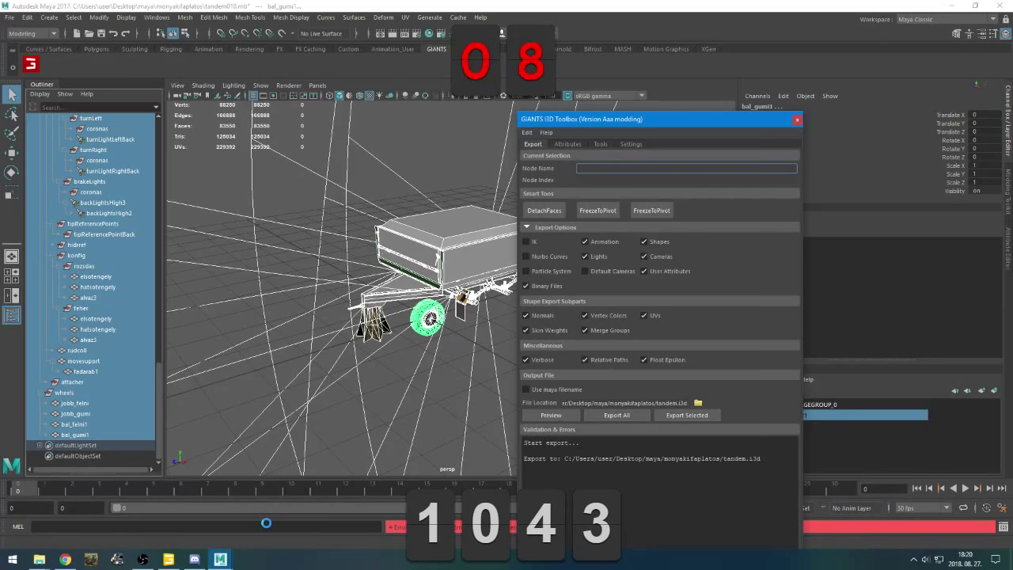
Go back to Discord, send "az exporter maga jó csak ez nem tetszik neki", and return to Maya
key("alt+Tab")
type("a")
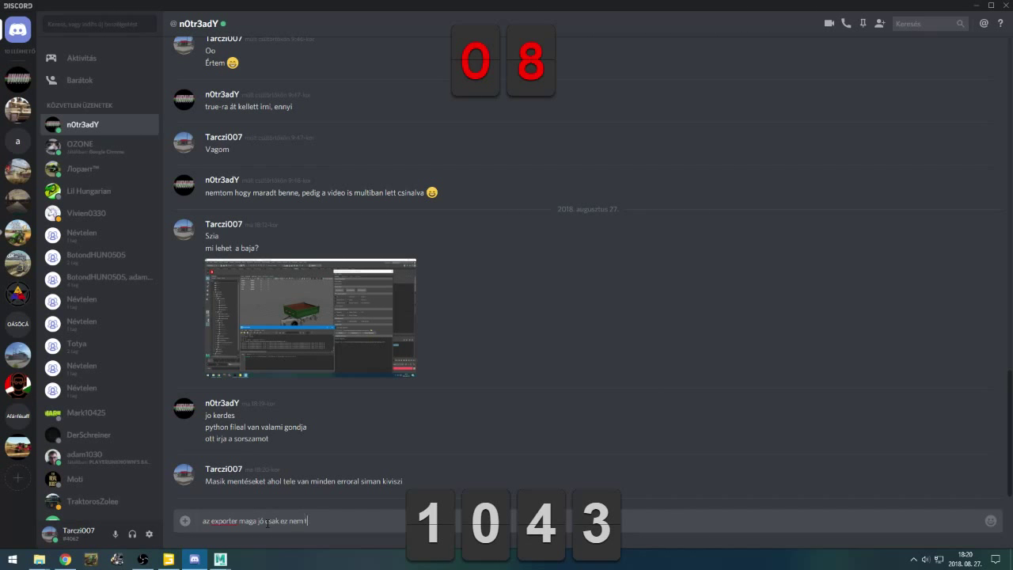
key("Return")
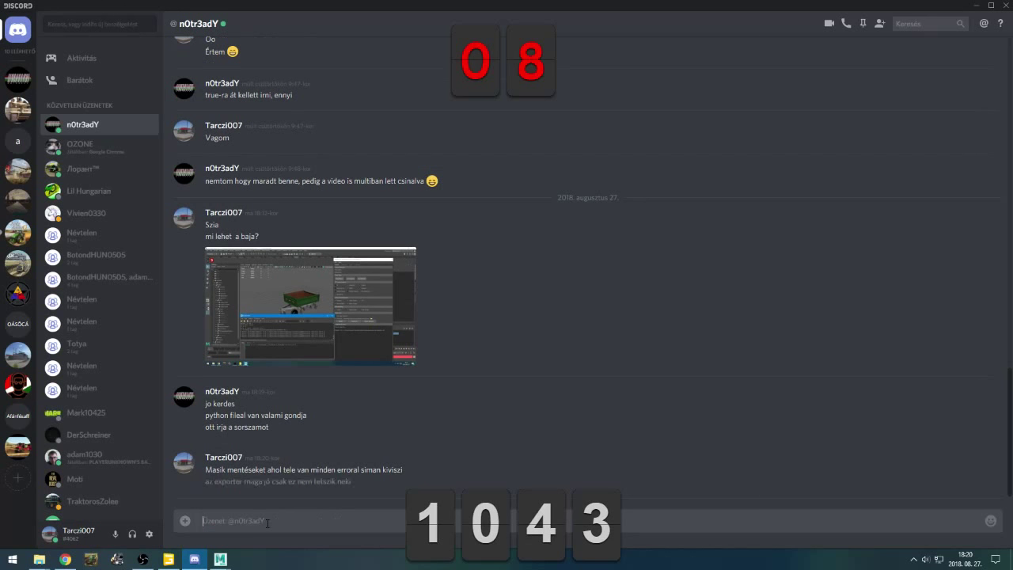
key("alt+Tab")
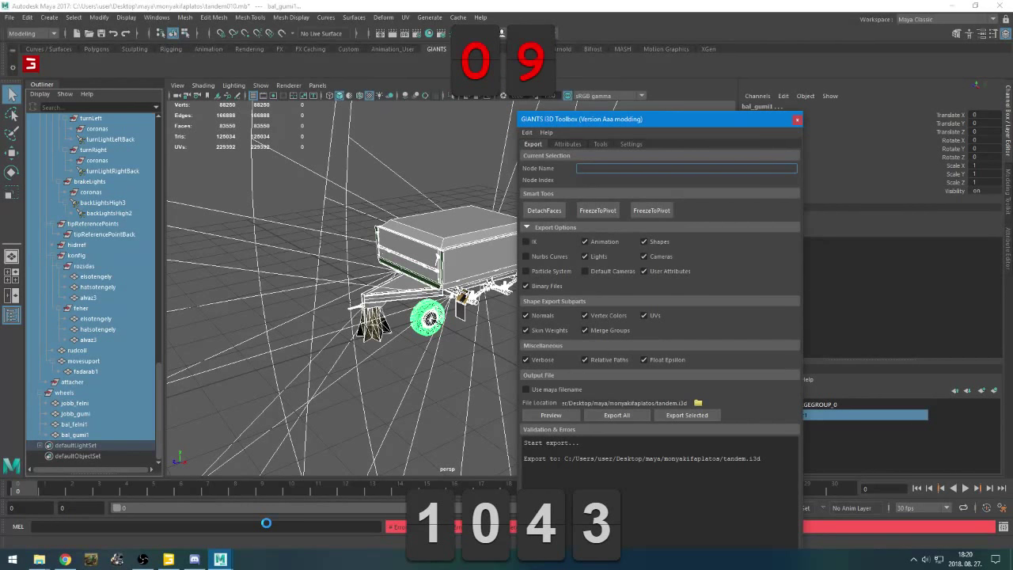
Try a preview export, and try exporting the entire scene with the Lights option turned off
left_click(570, 415)
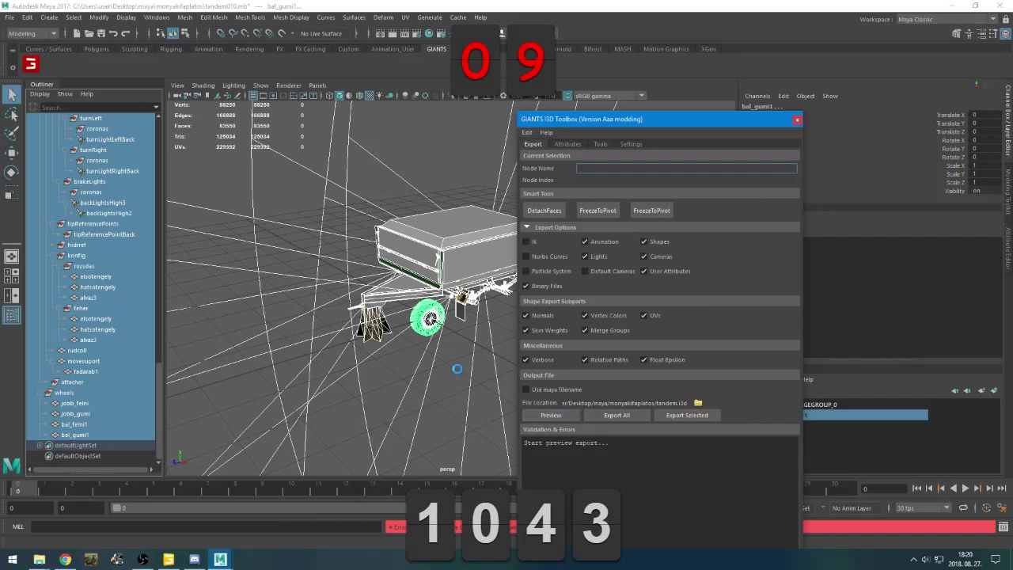
left_click(585, 257)
left_click(623, 413)
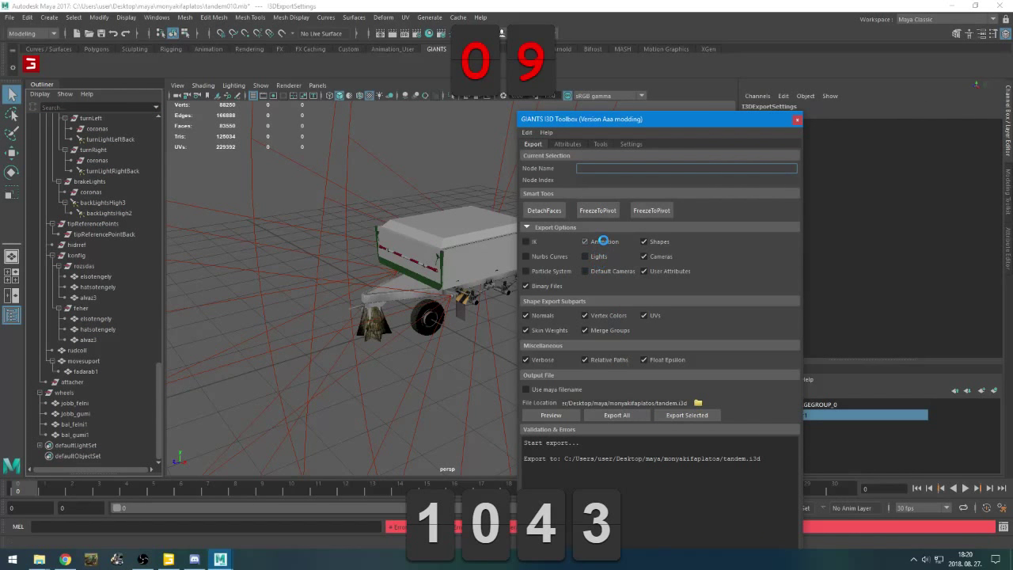
Try exporting the entire scene with User Attributes, Cameras and Binary Files turned off but Shapes kept on
left_click(657, 271)
left_click(655, 256)
left_click(654, 242)
left_click(554, 288)
left_click(650, 240)
left_click(620, 415)
Re-enable the Cameras, User Attributes, Lights, Animation and Binary Files export options
left_click(659, 256)
left_click(656, 271)
left_click(599, 256)
left_click(602, 240)
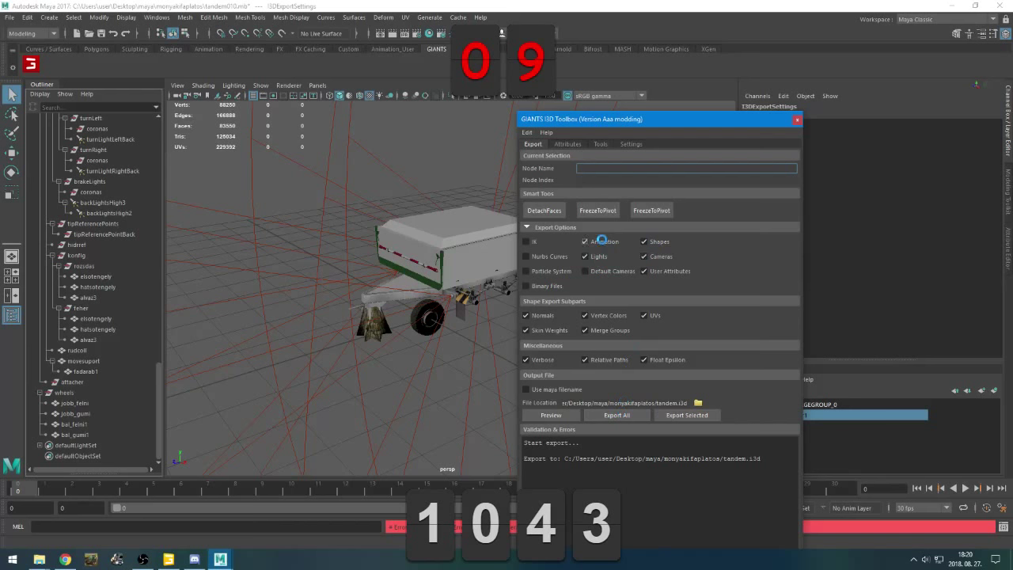
left_click(560, 289)
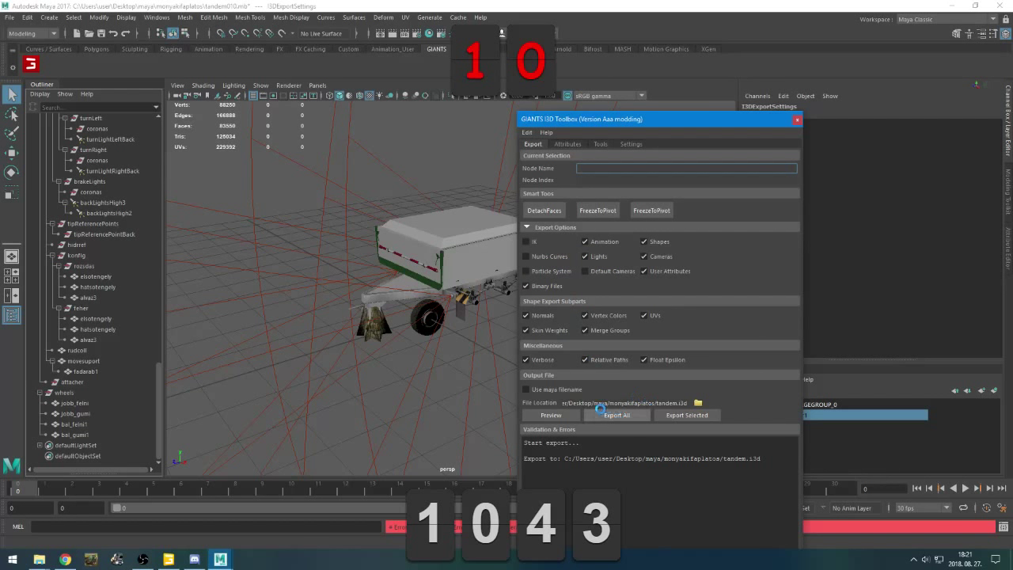
Enable the IK option and export the entire scene to tandem.i3d, then open the exporter's attribute settings
left_click(527, 242)
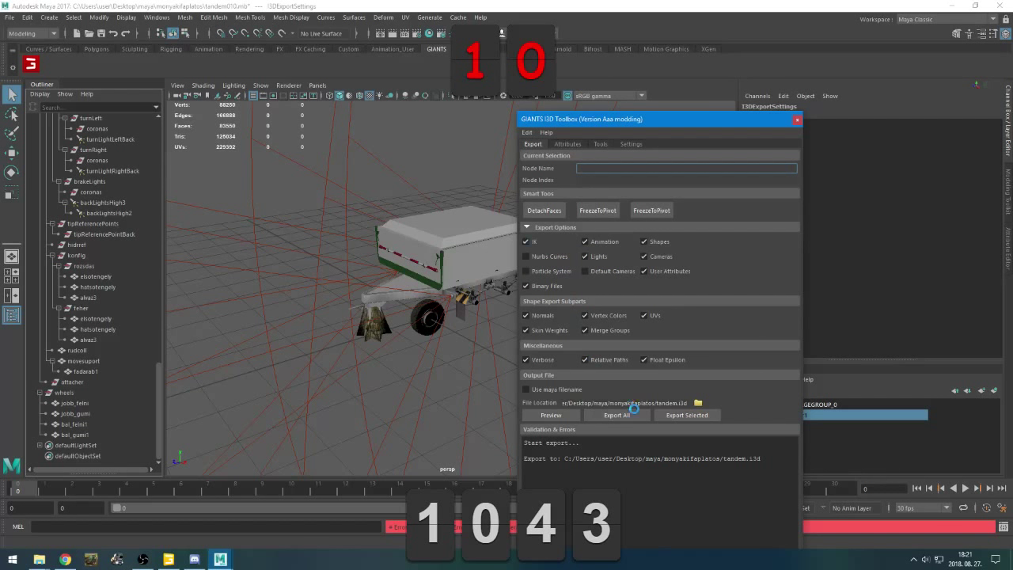
left_click(630, 417)
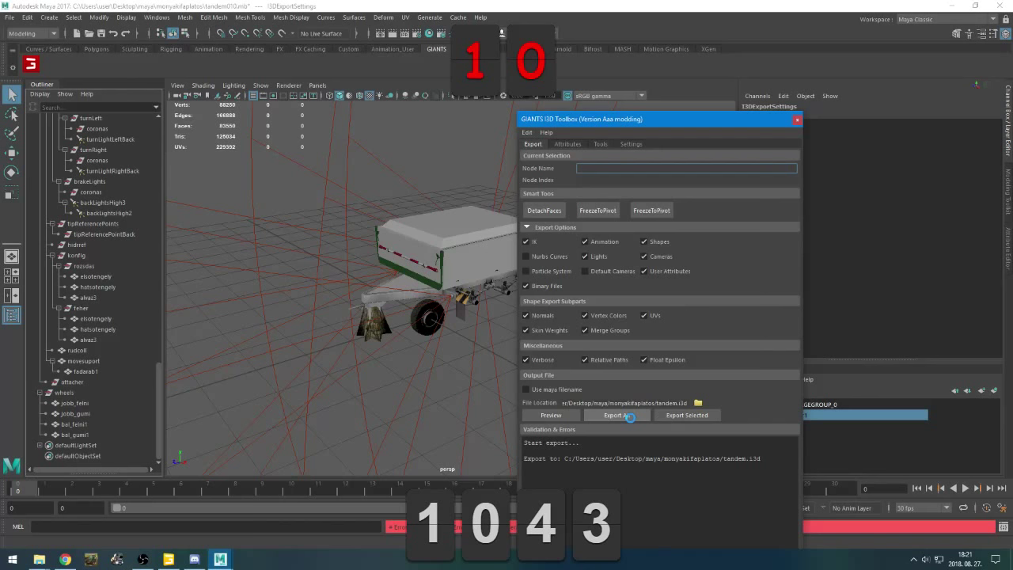
left_click(630, 417)
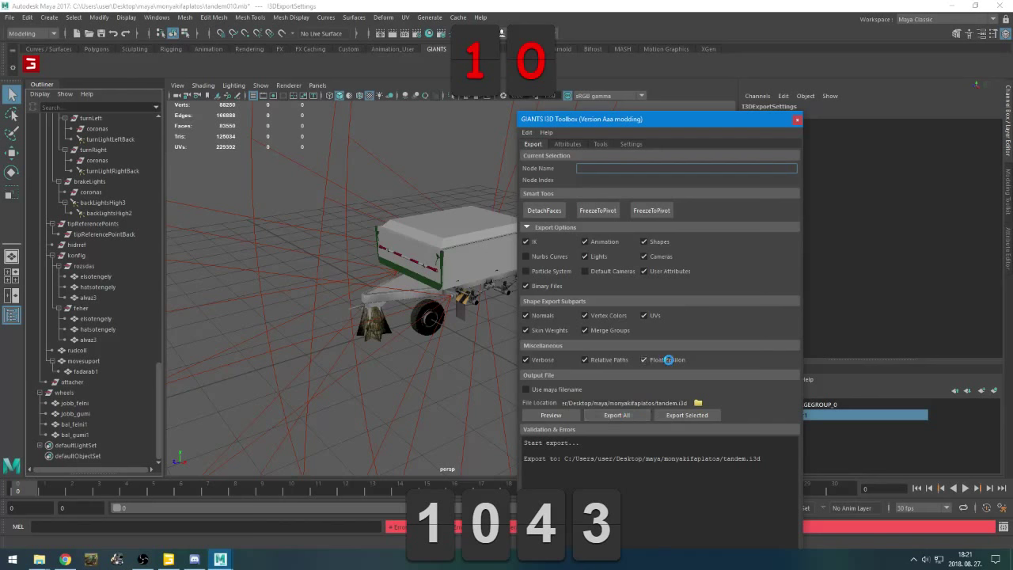
left_click(568, 144)
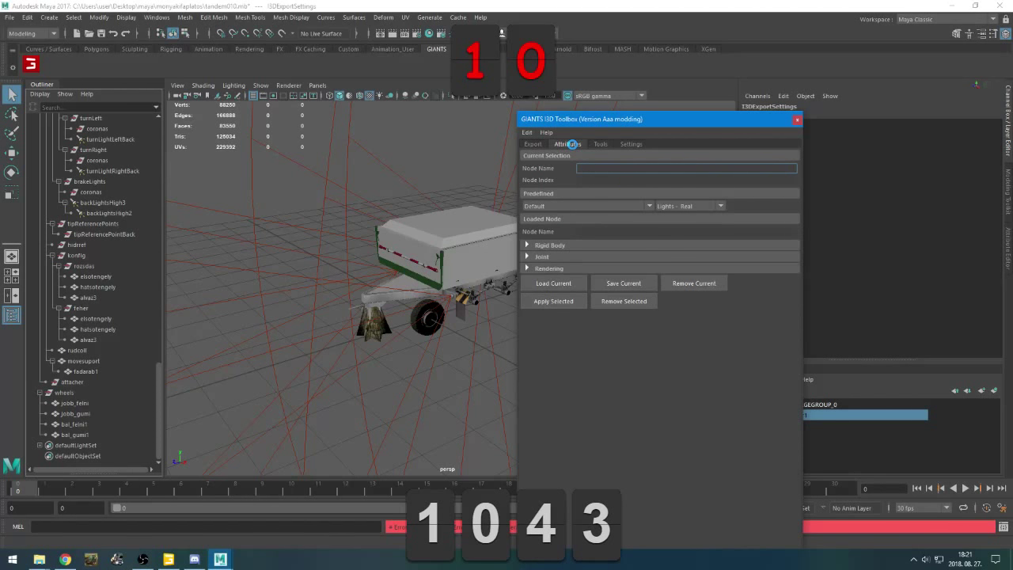
Look at the exporter's preview settings and examine Maya's running processes in the Windows Task Manager
left_click(594, 144)
left_click(629, 144)
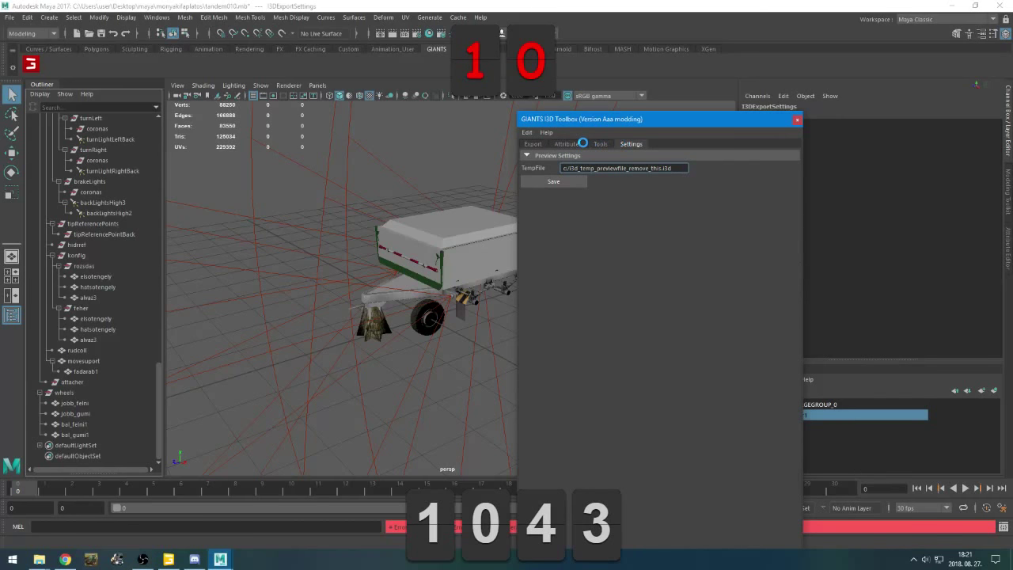
right_click(435, 559)
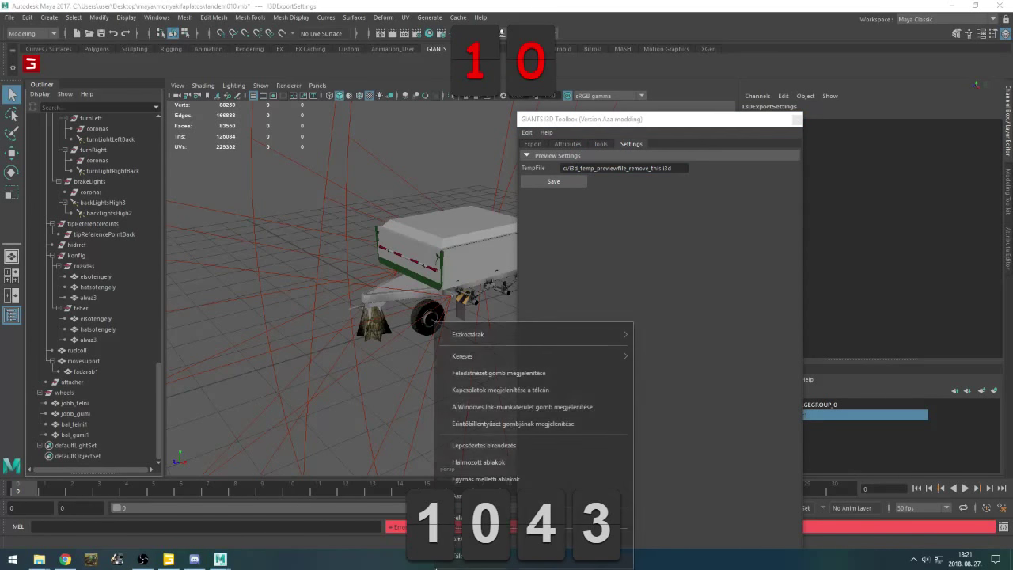
left_click(458, 519)
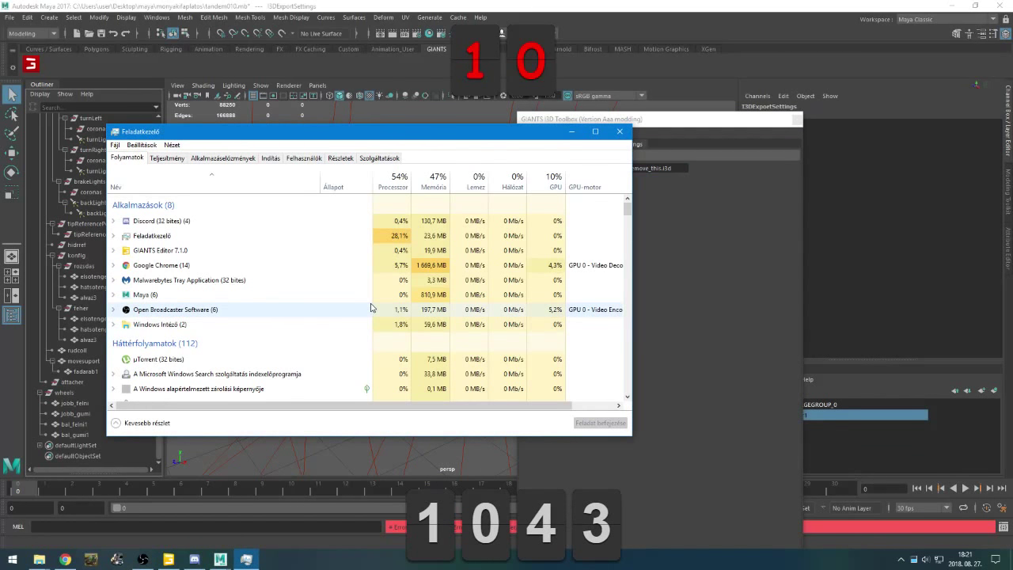
left_click(115, 297)
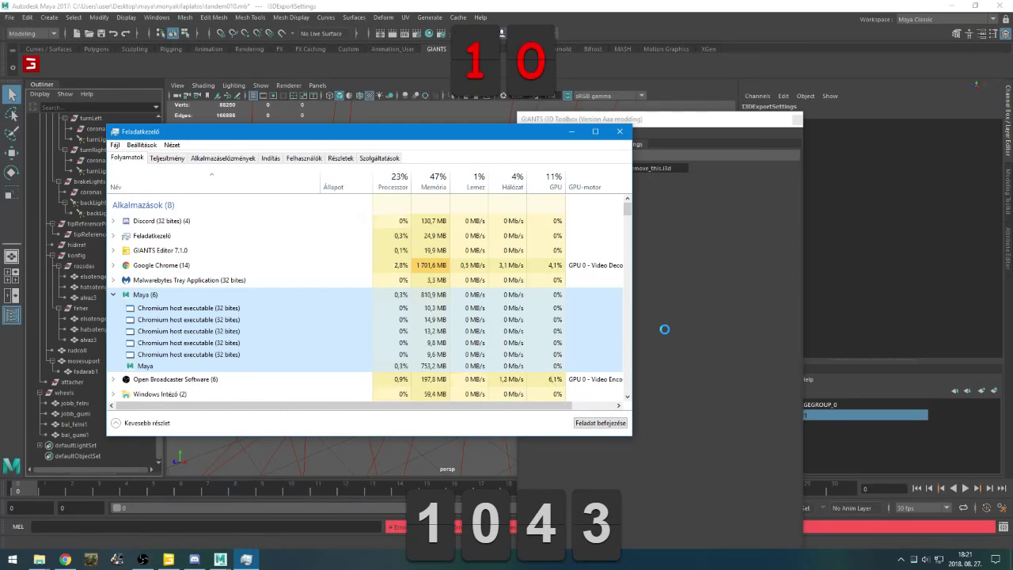
Send the Discord contact the message "meg porog a kék ize de nem dolgozik meg se" and the screenshot of the Task Manager
left_click(195, 559)
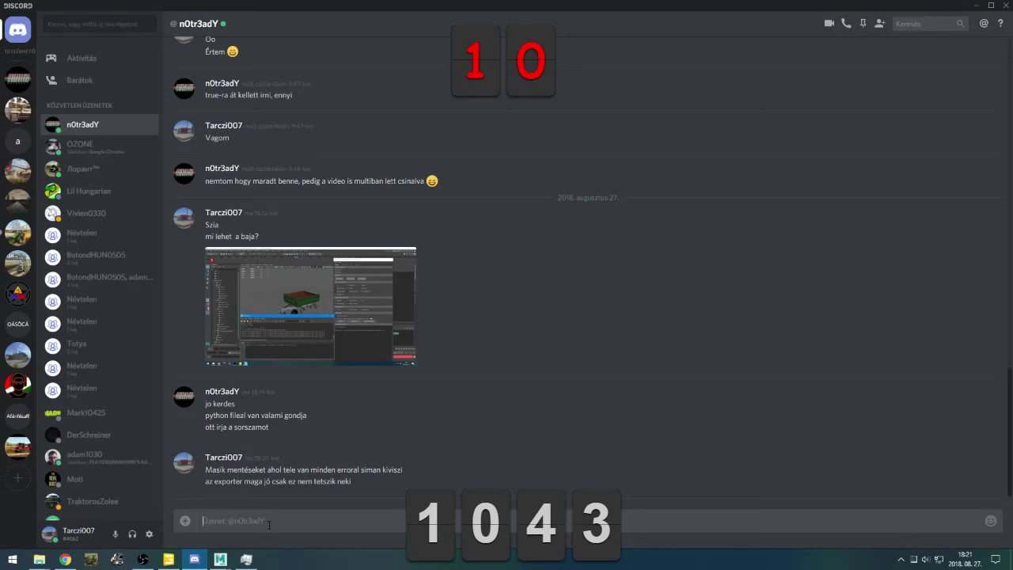
type("meg")
type(" ne")
key("BackSpace")
key("BackSpace")
type("porog a kék ize da nem dolgozik meg se")
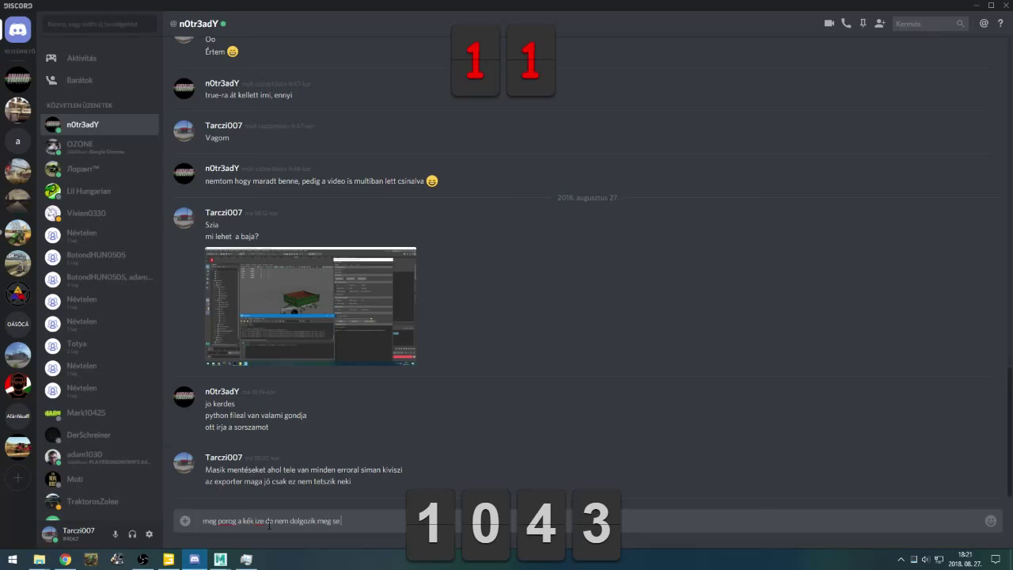
key("Return")
key("ctrl+v")
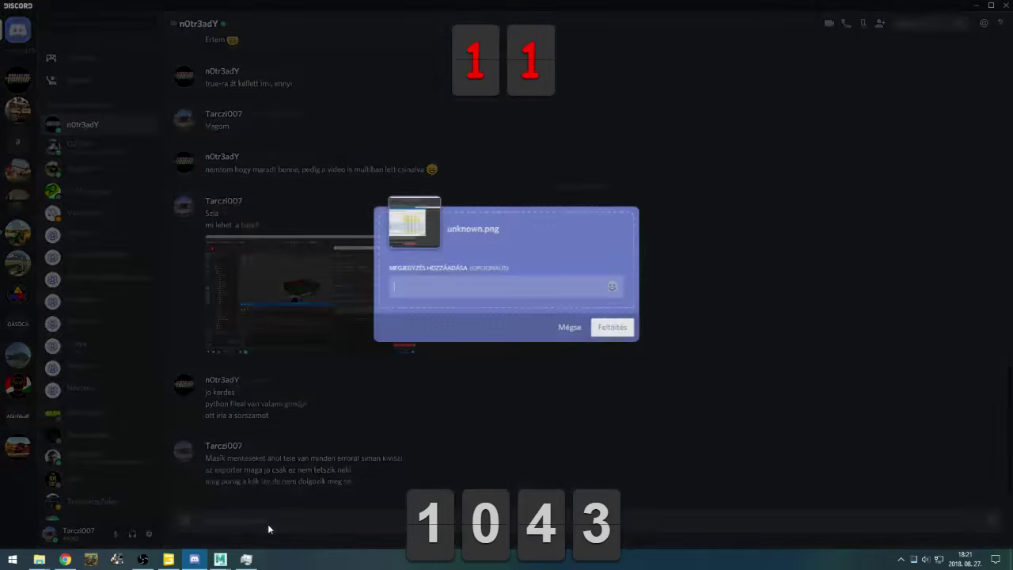
key("Return")
Check the YouTube live dashboard and its chat in Chrome, and return to the Maya scene
key("alt+Tab")
key("alt+Tab")
key("alt+Tab")
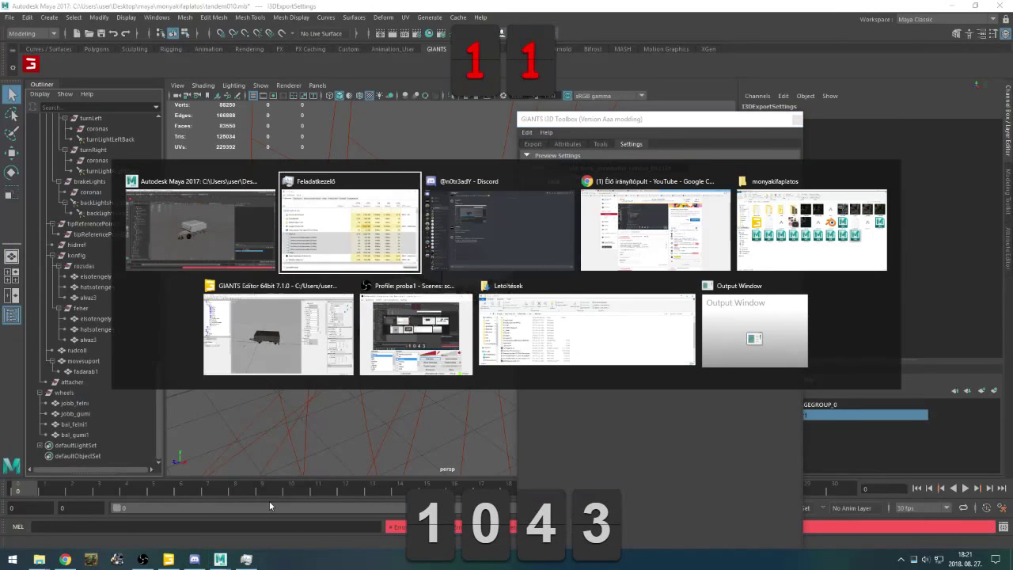
right_click(333, 523)
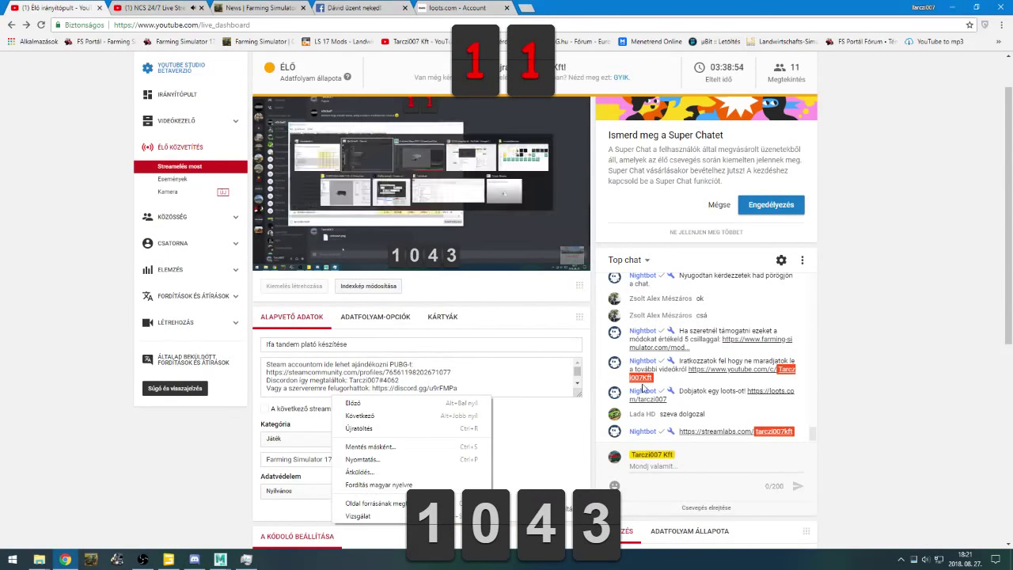
left_click(863, 351)
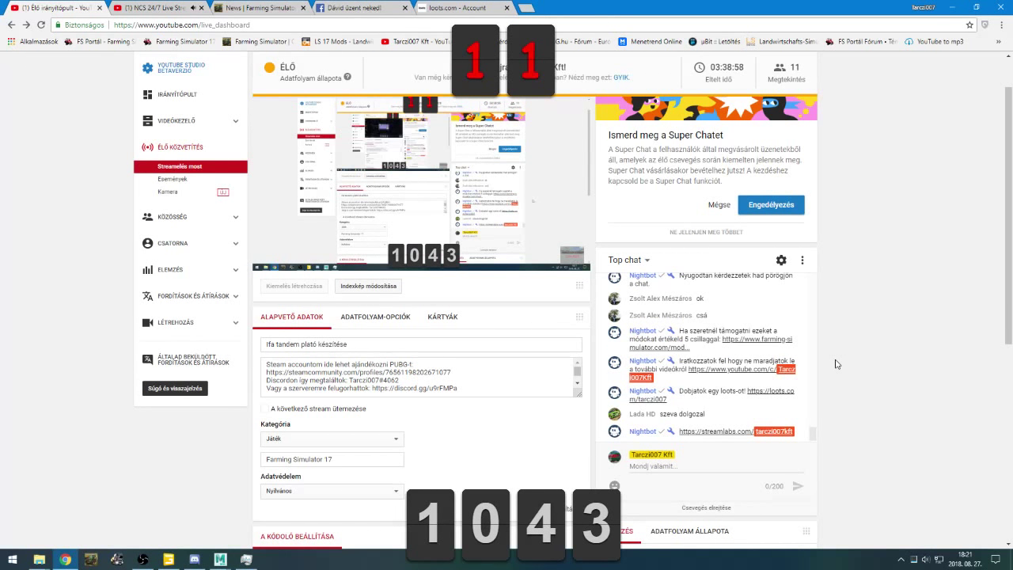
left_click(220, 560)
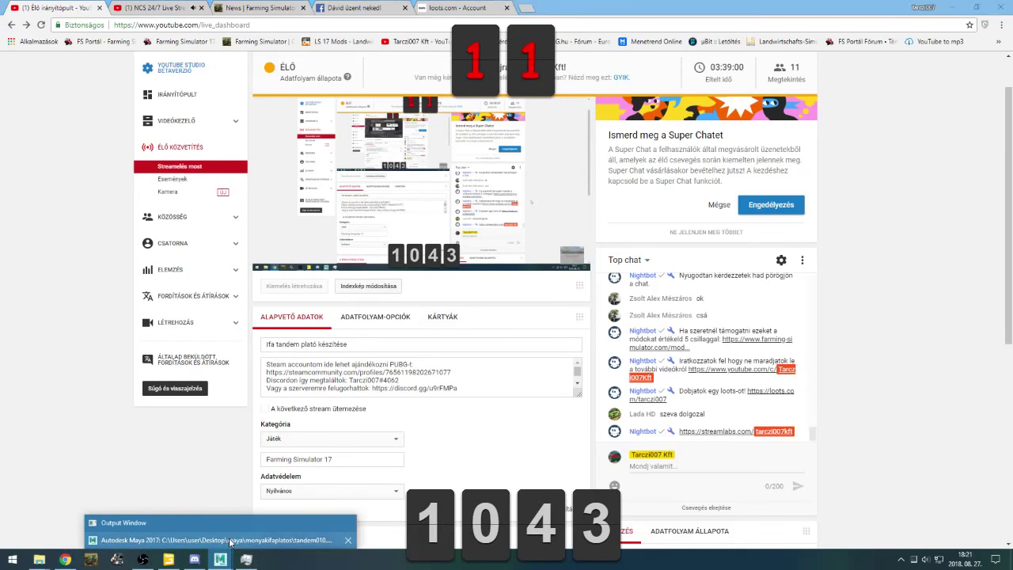
left_click(233, 543)
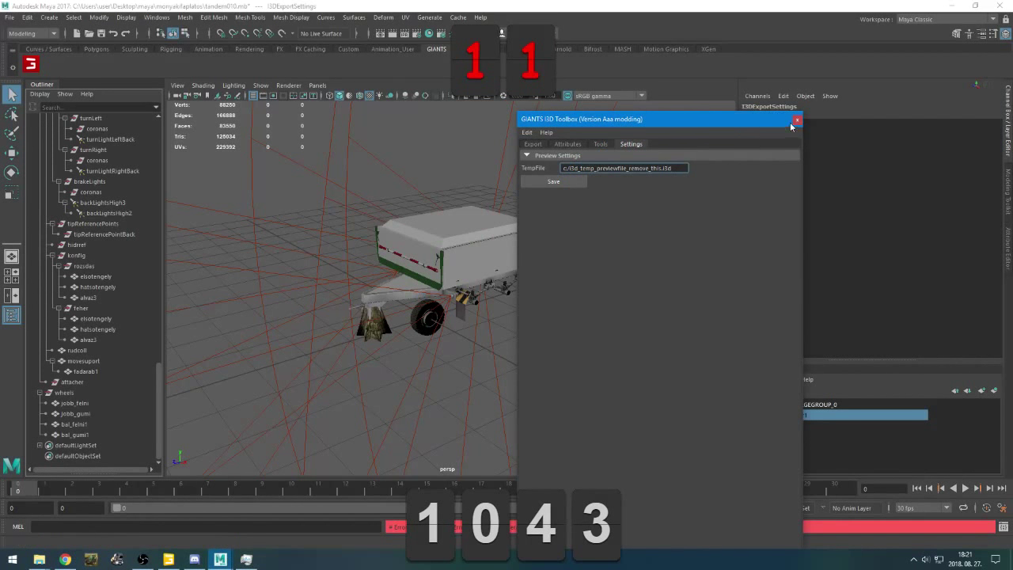
Close the tandem010 scene in Maya without saving and open tandem006.mb from the monyakifaplatos folder
mouse_move(40, 560)
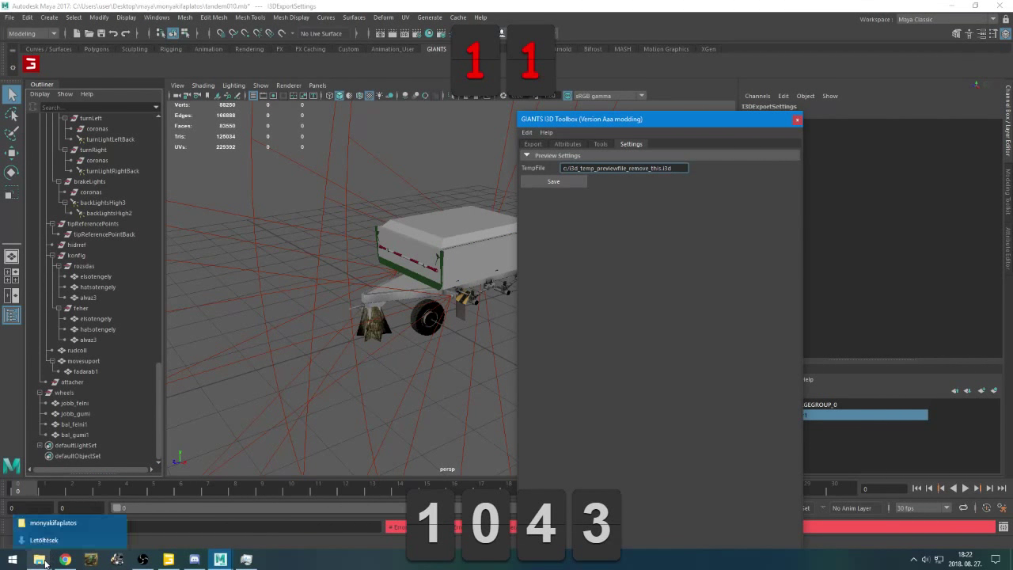
left_click(1000, 6)
left_click(504, 282)
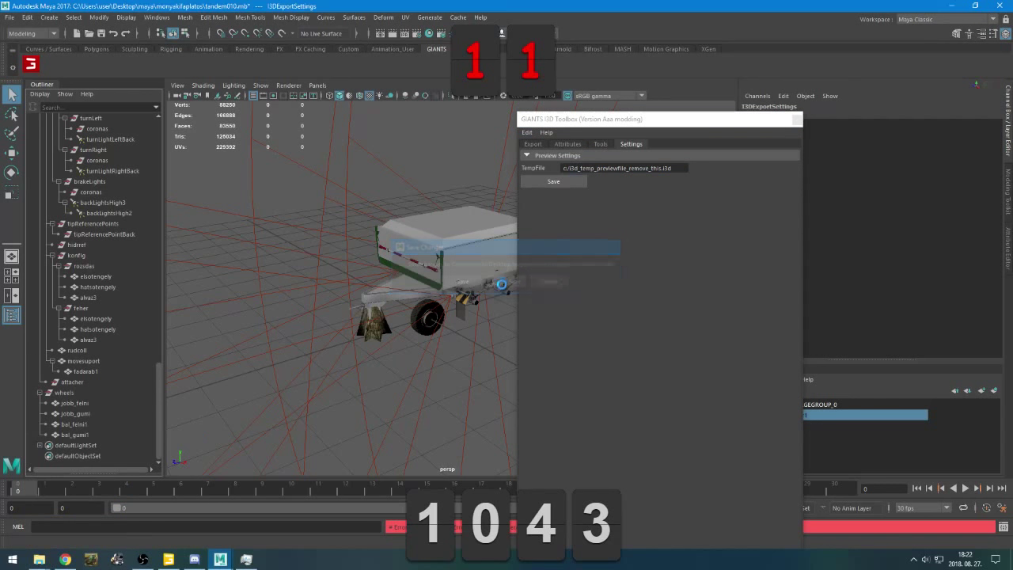
mouse_move(40, 559)
left_click(68, 529)
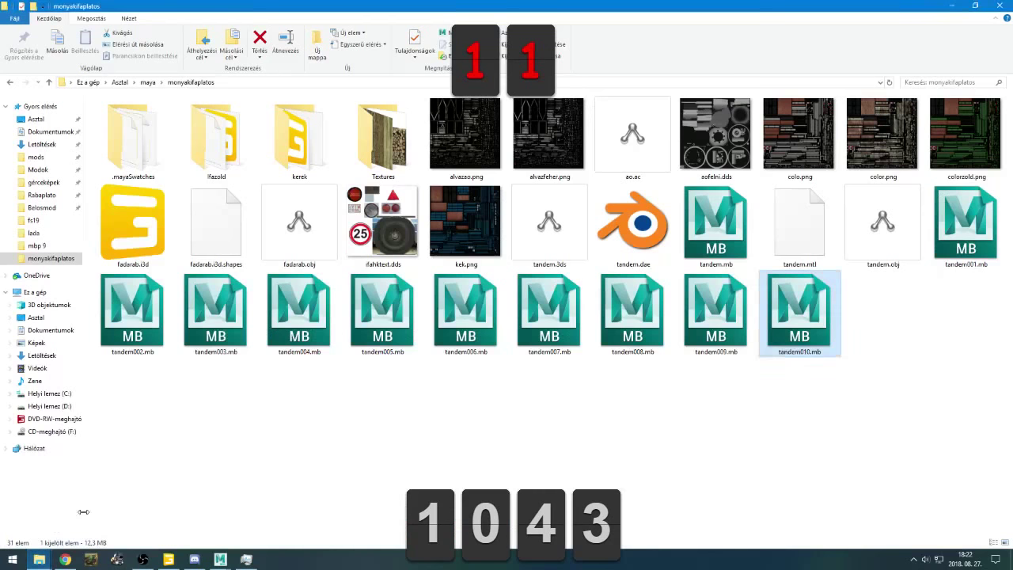
double_click(464, 335)
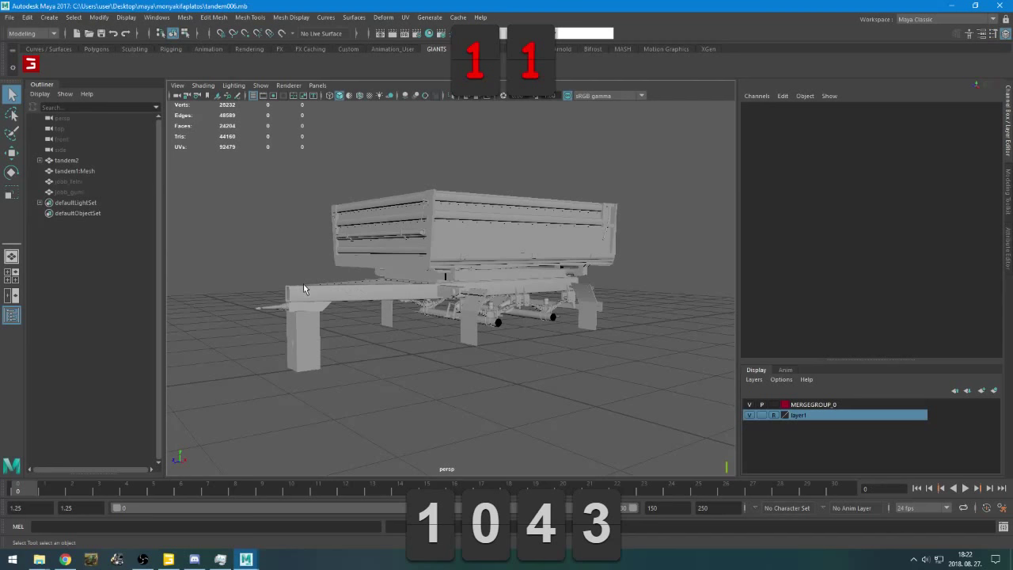
scroll(280, 309, "up", 2)
scroll(285, 315, "down", 8)
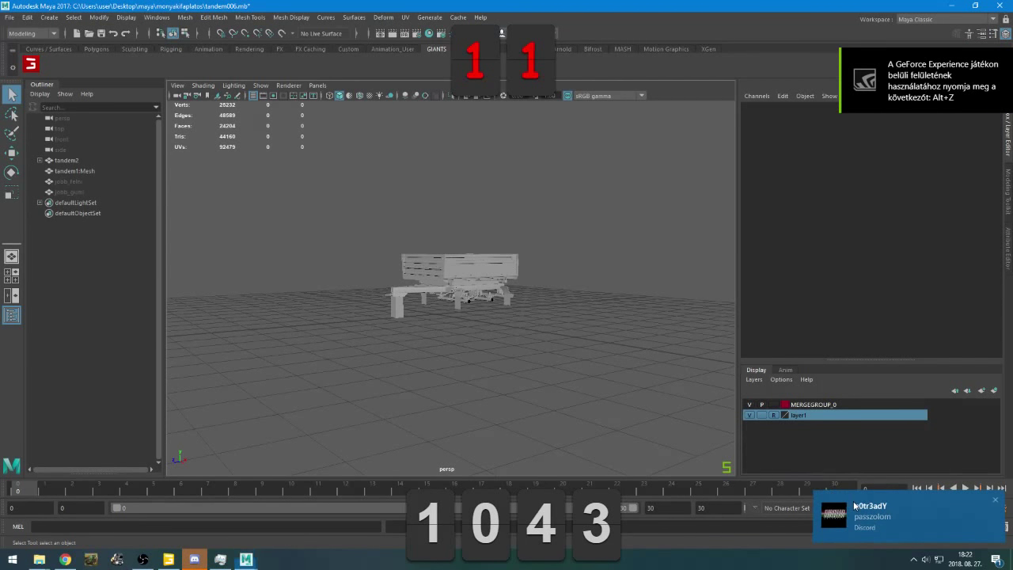
Reply "oke" to the contact's latest messages in Discord and return to Maya
left_click(194, 560)
type("oke")
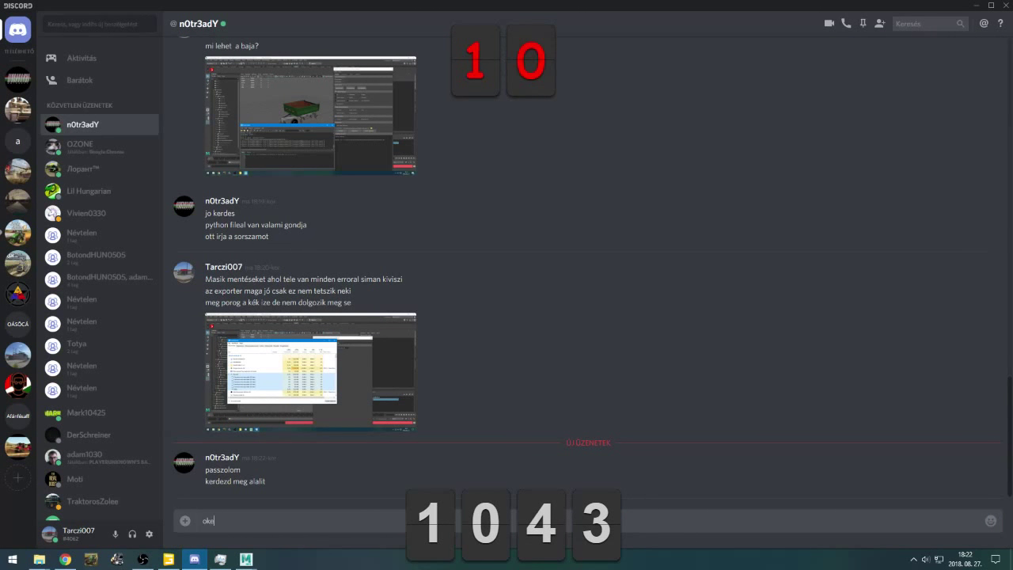
key("Return")
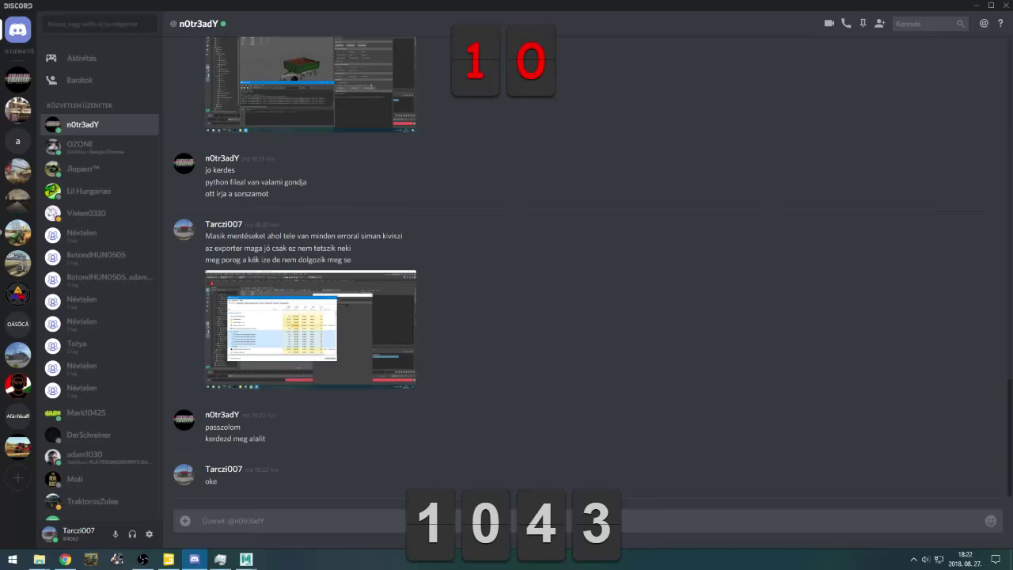
key("alt+Tab")
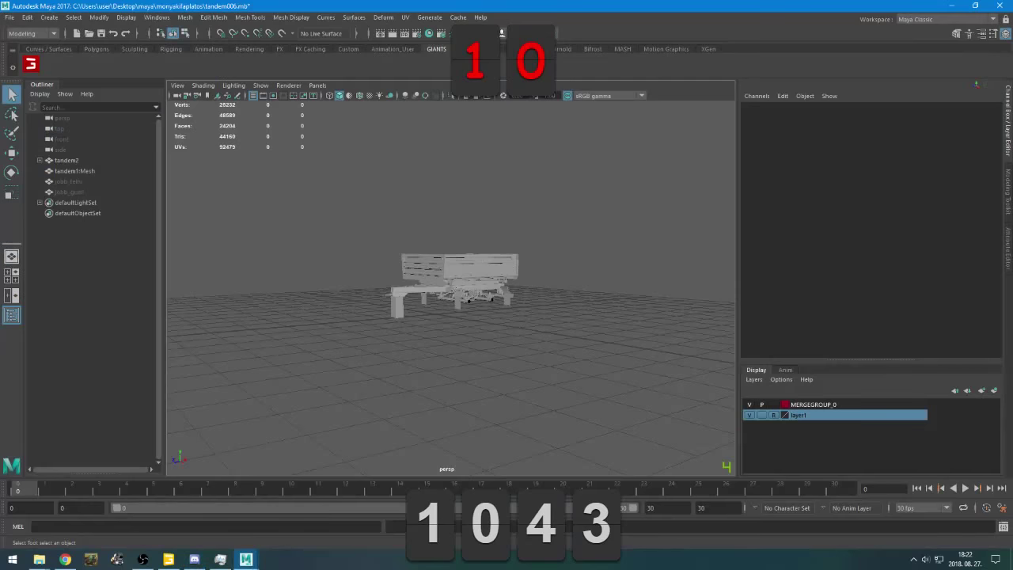
Open a new Chrome tab and turn on the tandem source in Open Broadcaster Software
left_click(65, 560)
key("ctrl+t")
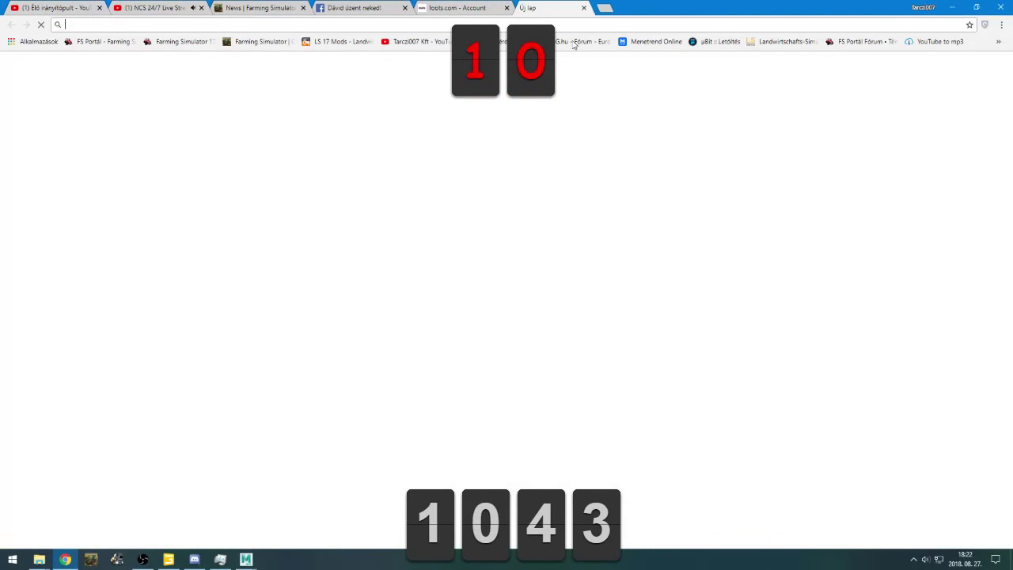
left_click(169, 560)
left_click(142, 560)
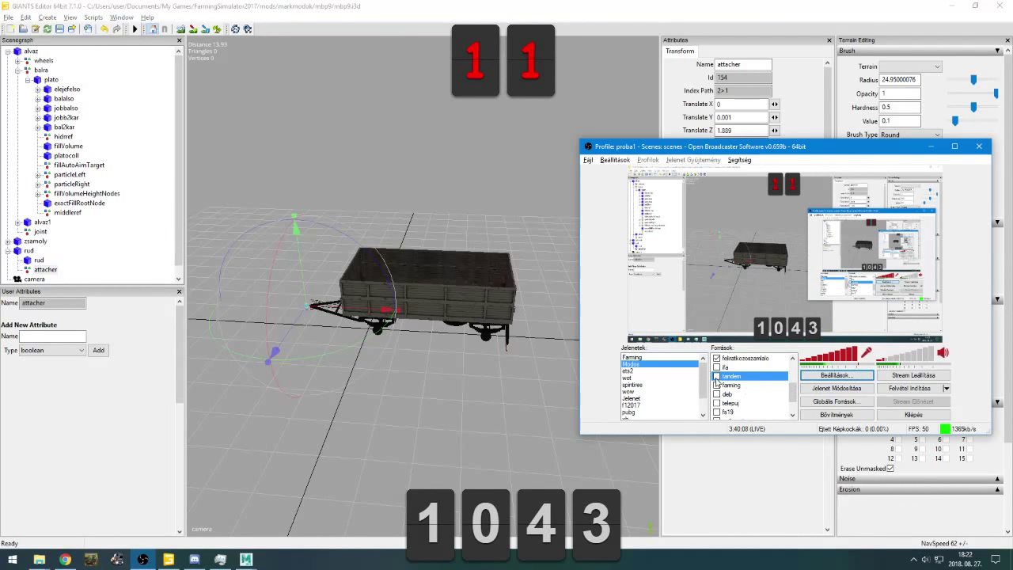
left_click(716, 377)
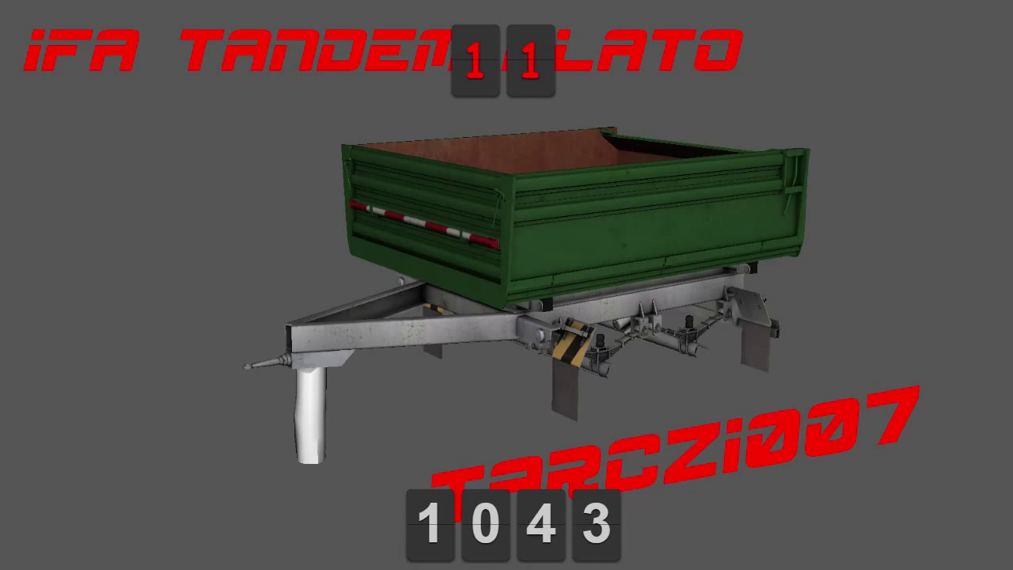
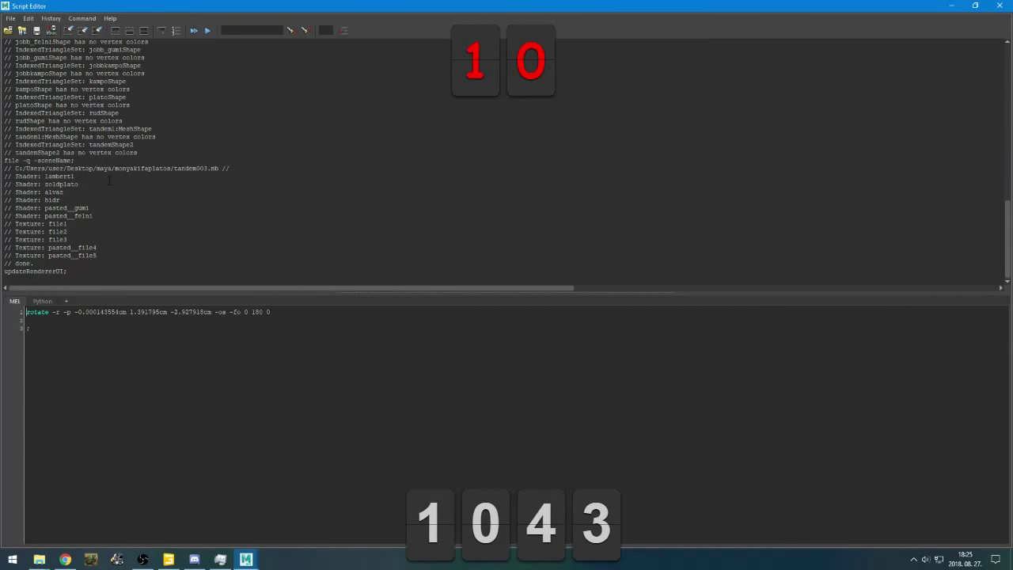
Examine the xcfvb.i3d export log in the Script Editor and return to the tandem003 scene
scroll(503, 161, "up", 12)
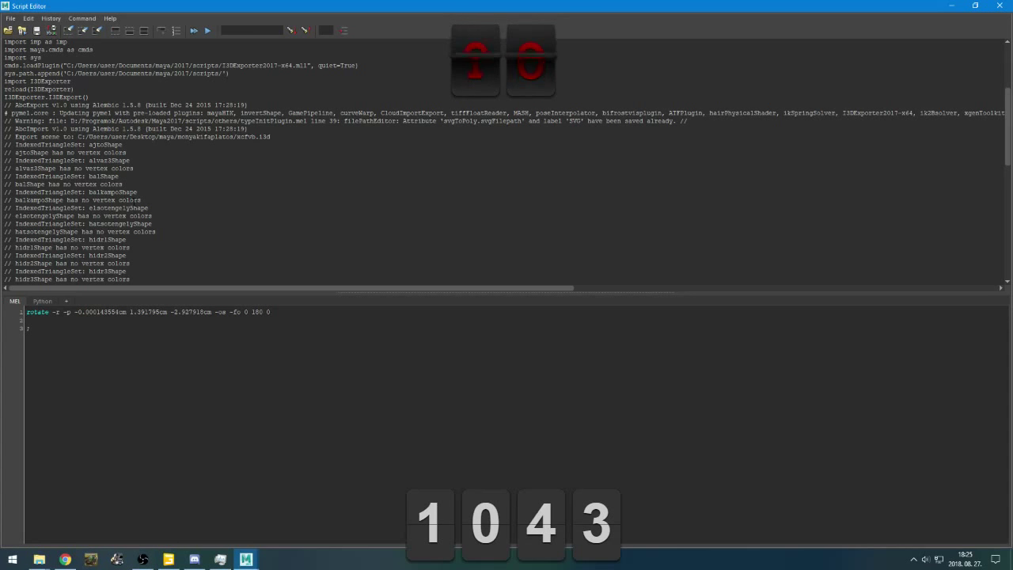
scroll(197, 230, "down", 15)
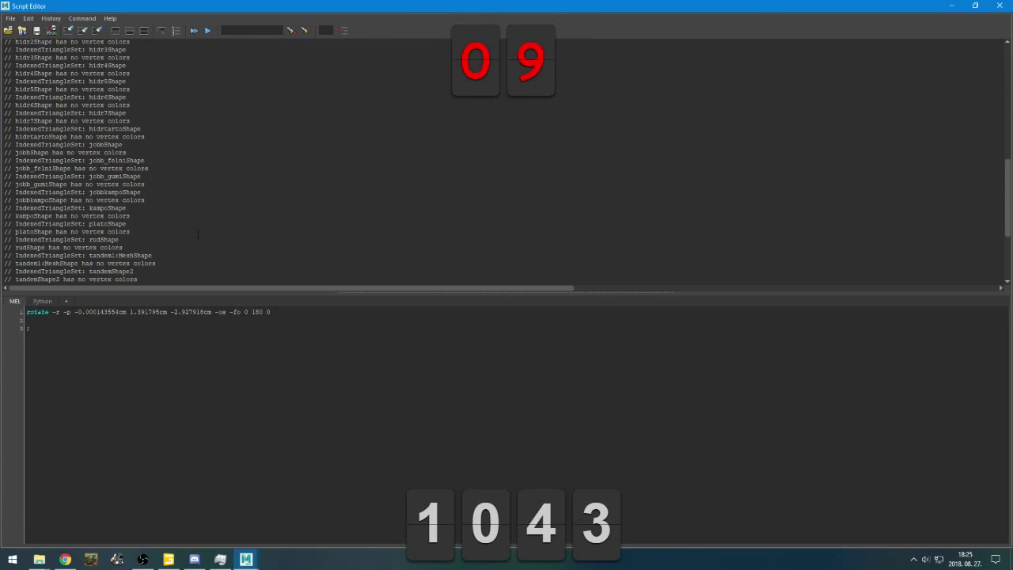
left_click_drag(337, 5, 279, 81)
key("super+Down")
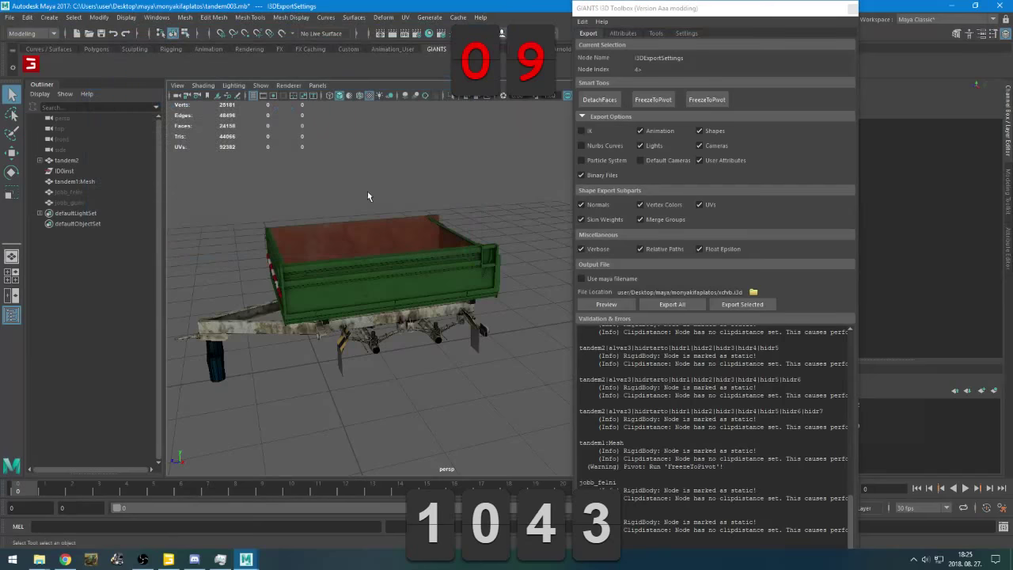
Close the tandem003 scene in Maya without saving and open the exported xcfvb.i3d in GIANTS Editor
left_click(987, 6)
left_click(515, 283)
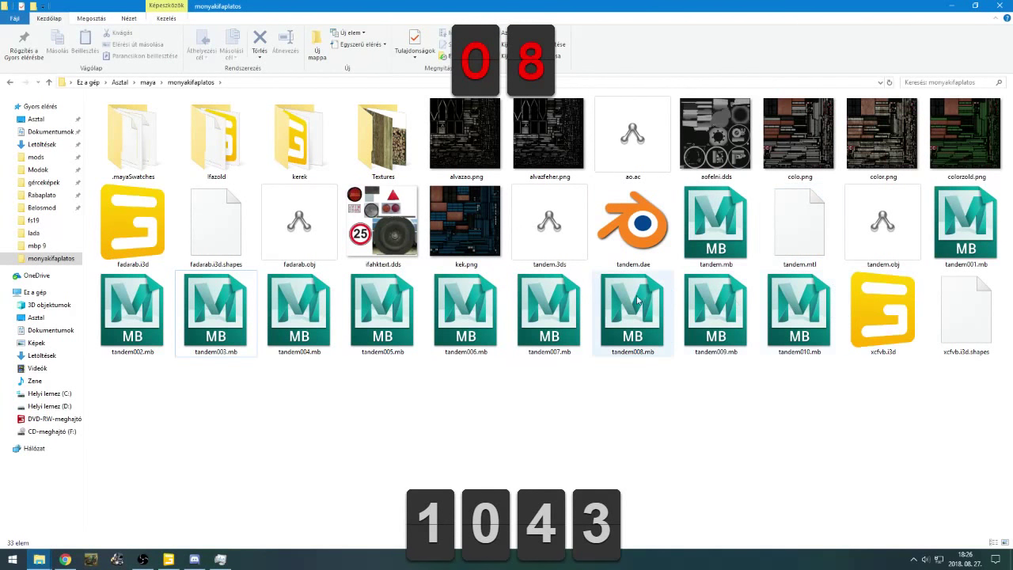
left_click(883, 329)
double_click(883, 330)
left_click(505, 344)
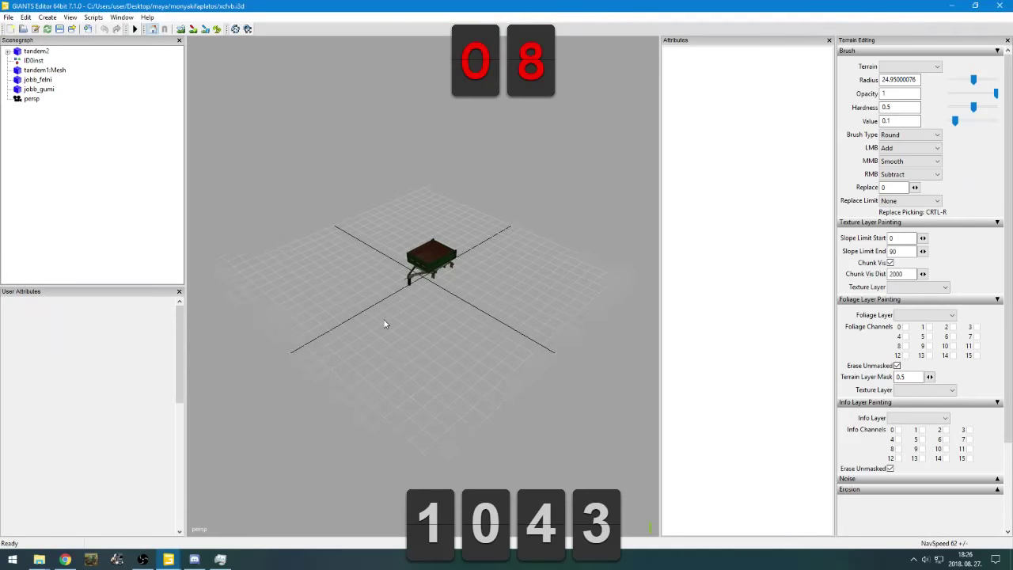
Inspect the exported trailer from several sides, including its jobb_felni and jobb_gumi nodes
scroll(384, 322, "up", 8)
left_click_drag(384, 321, 378, 258, "alt")
scroll(373, 256, "down", 10)
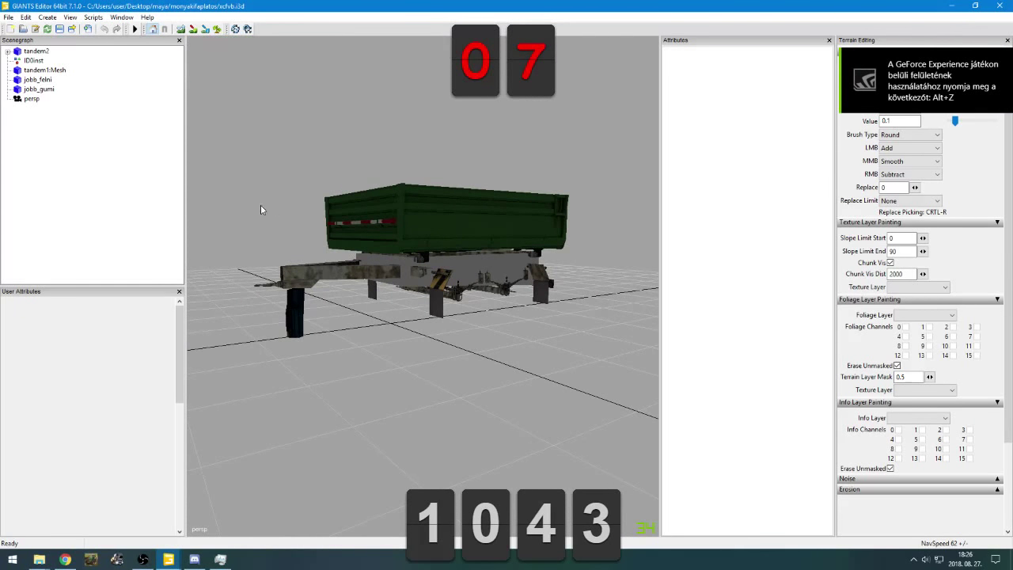
left_click(37, 79)
left_click(44, 89)
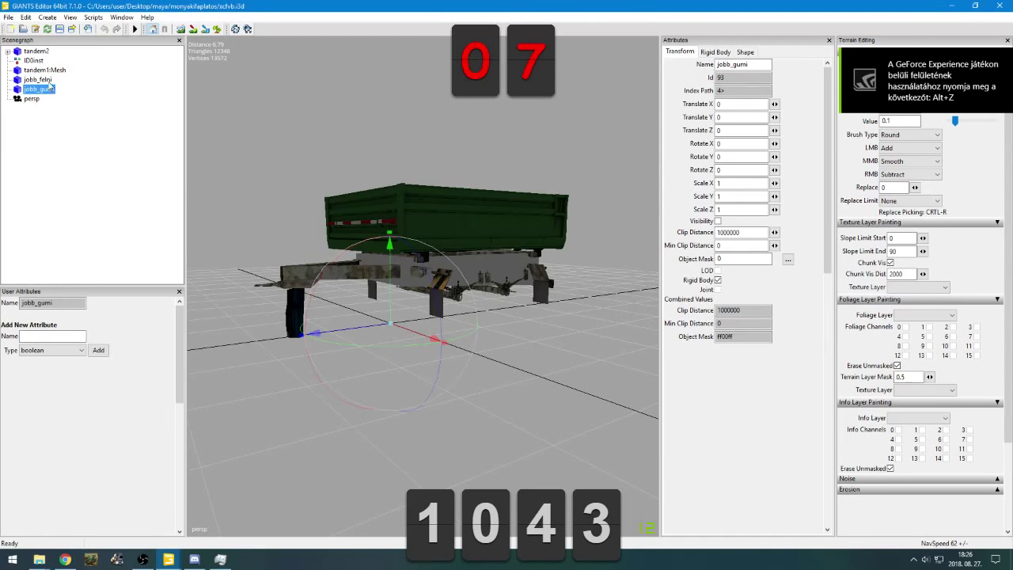
scroll(429, 401, "down", 5)
scroll(376, 404, "up", 10)
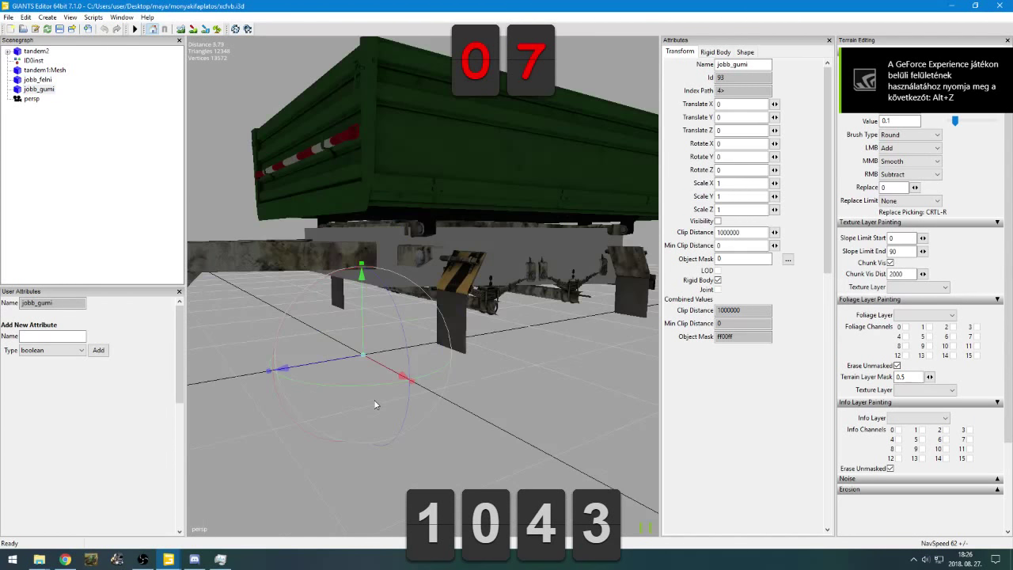
left_click_drag(376, 405, 578, 412, "alt")
scroll(443, 394, "up", 10)
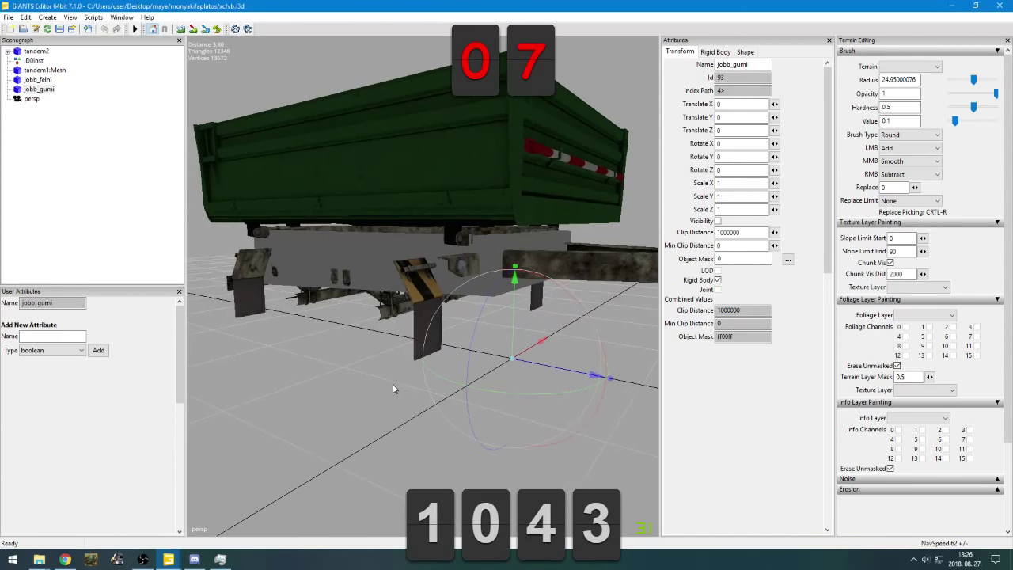
scroll(393, 384, "up", 8)
scroll(392, 384, "down", 8)
scroll(395, 390, "up", 8)
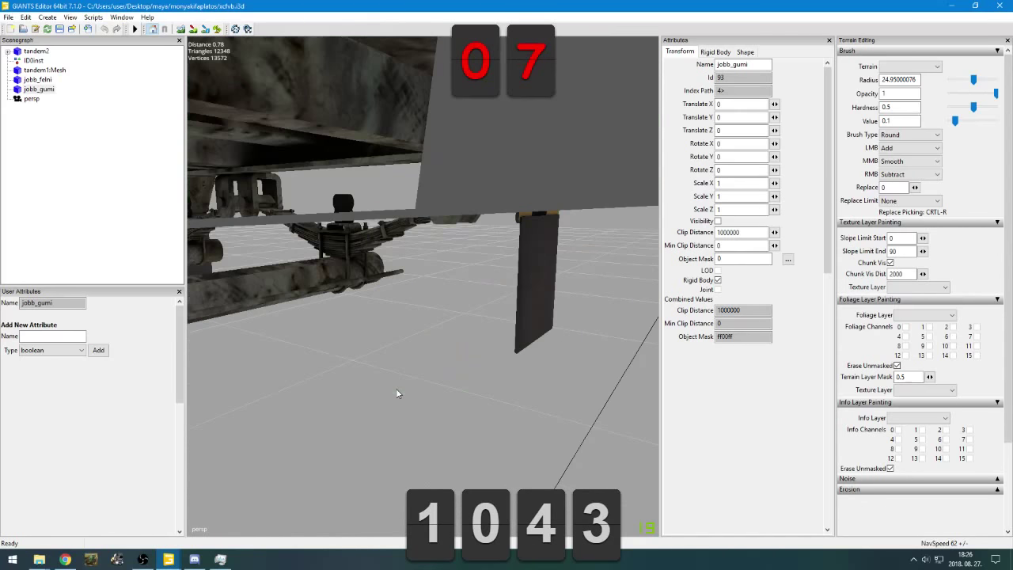
scroll(397, 393, "down", 10)
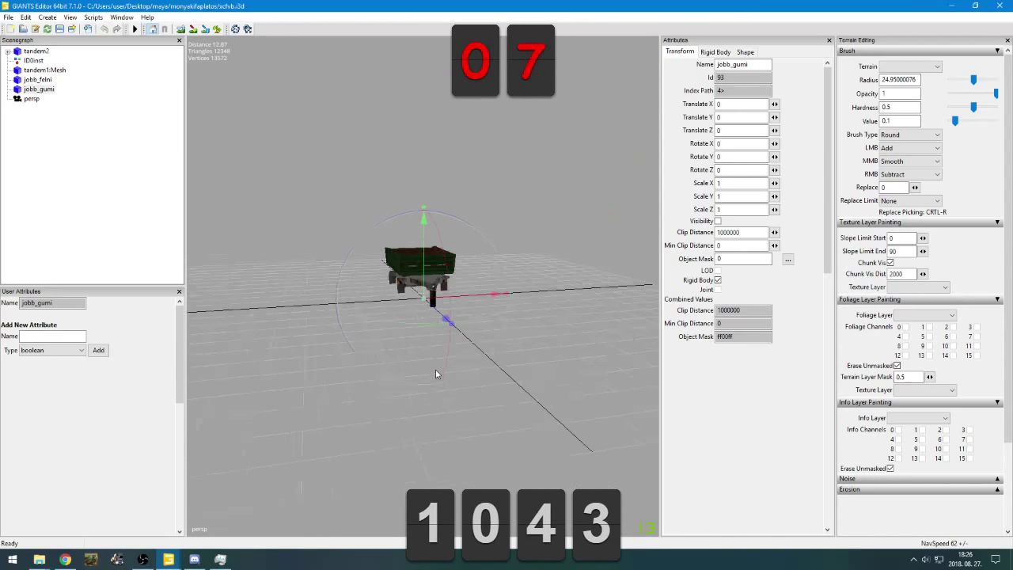
Close GIANTS Editor and open the tandem010.mb scene in Maya from the monyakifaplatos folder
scroll(436, 370, "down", 10)
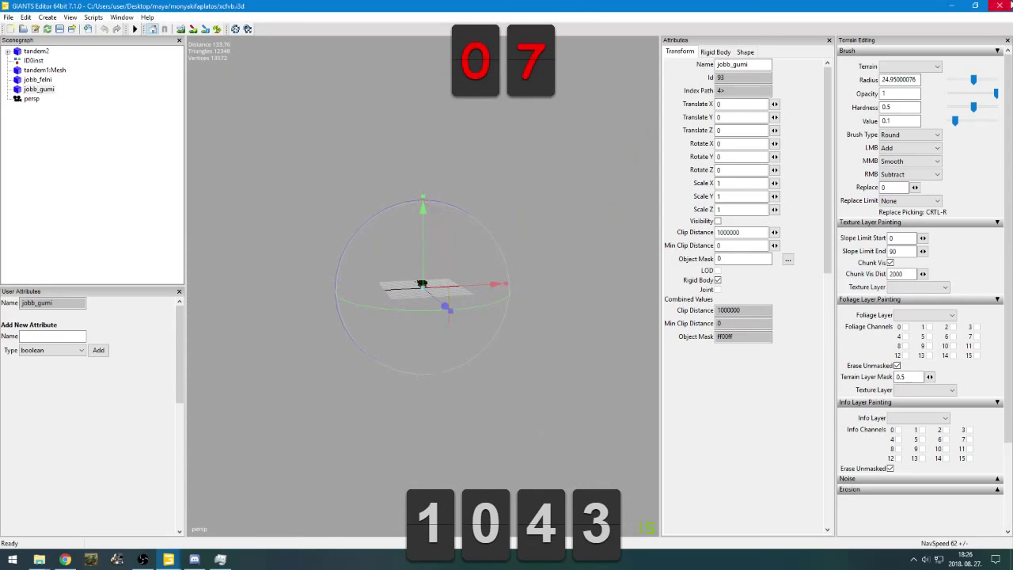
left_click(1001, 5)
left_click(546, 277)
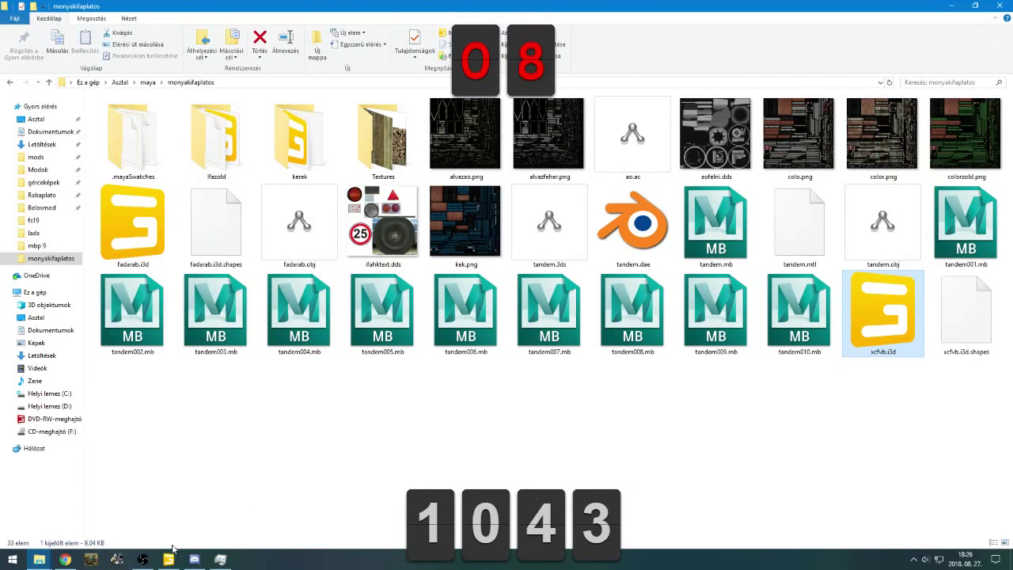
left_click(64, 559)
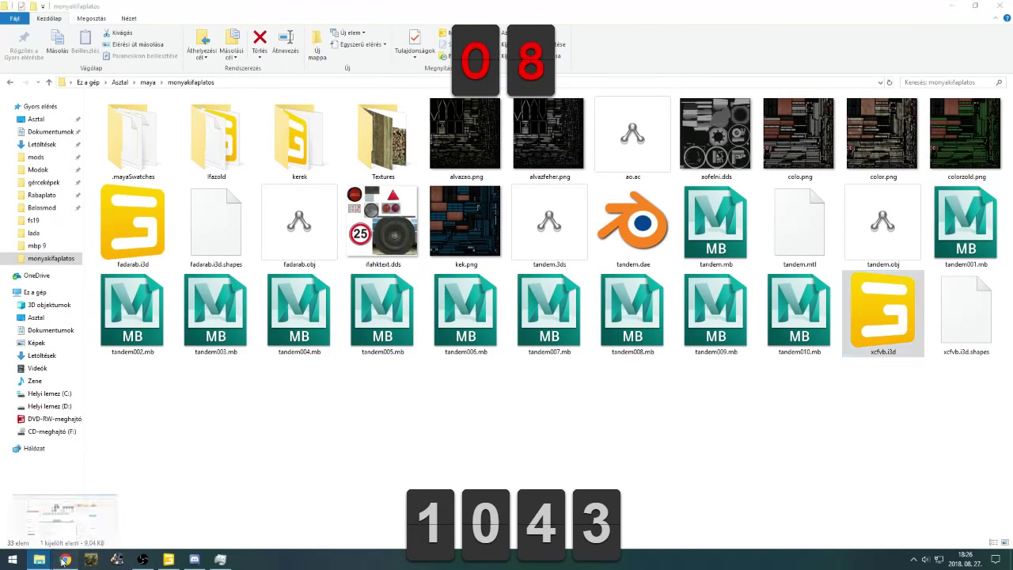
left_click(63, 561)
left_click(63, 561)
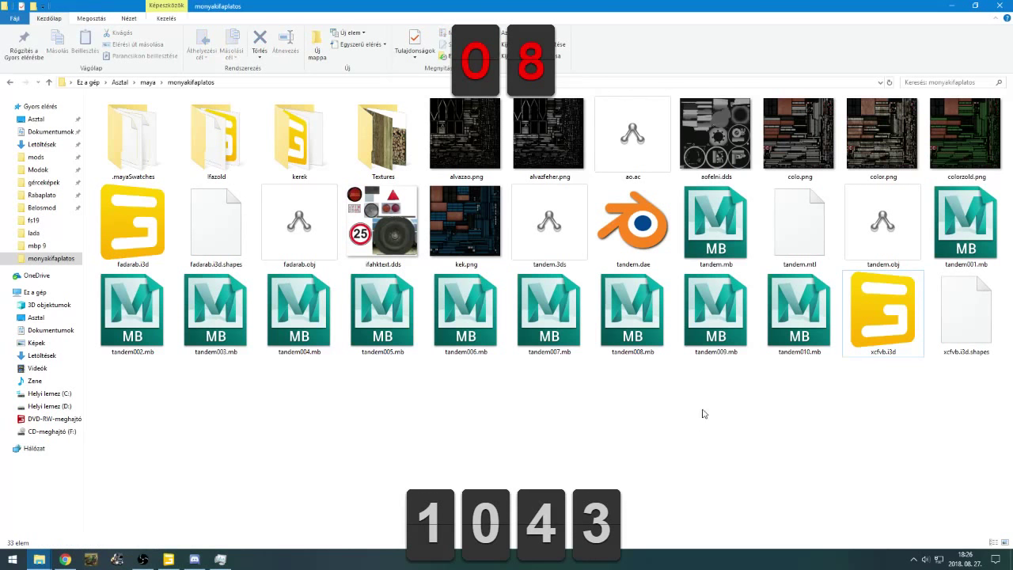
double_click(798, 340)
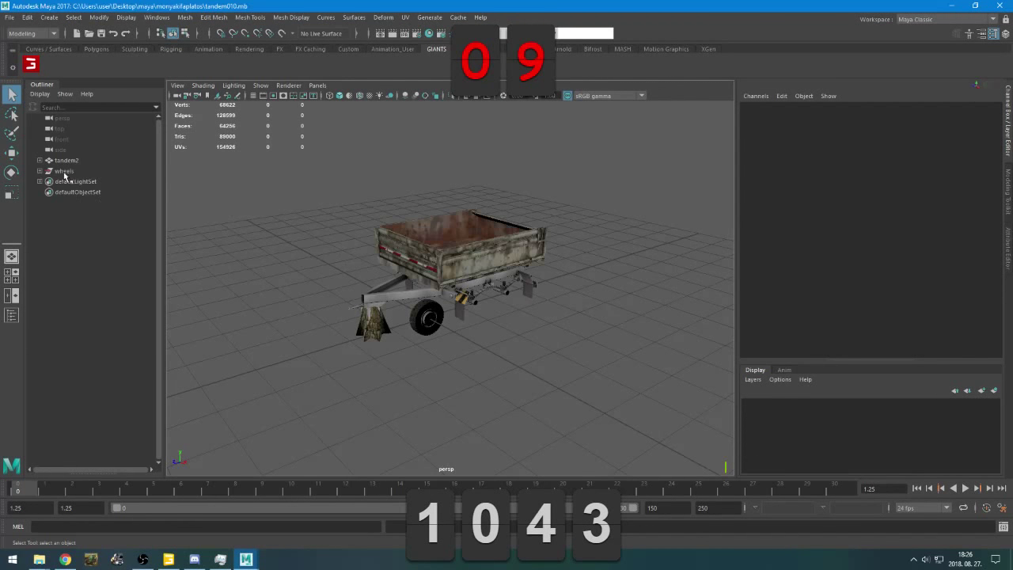
Examine the Object Display and Node Behavior attributes of the tandem2 mesh
left_click(62, 159)
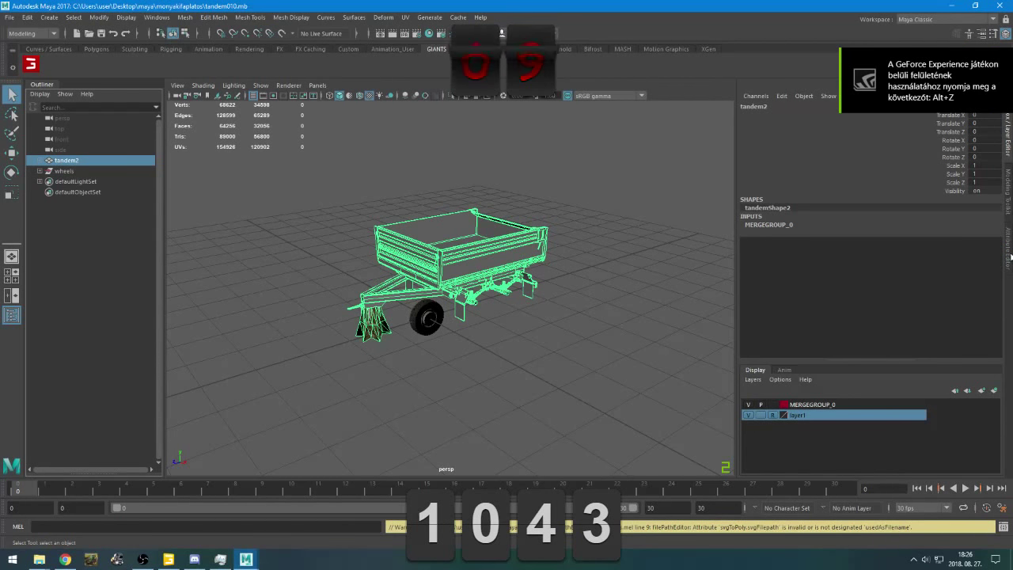
left_click(1011, 257)
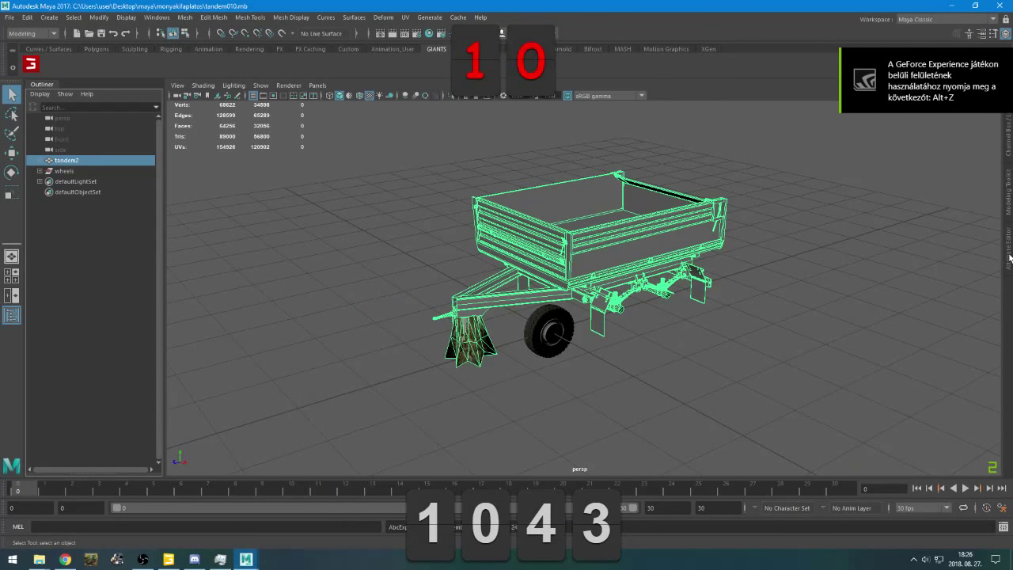
left_click(1010, 245)
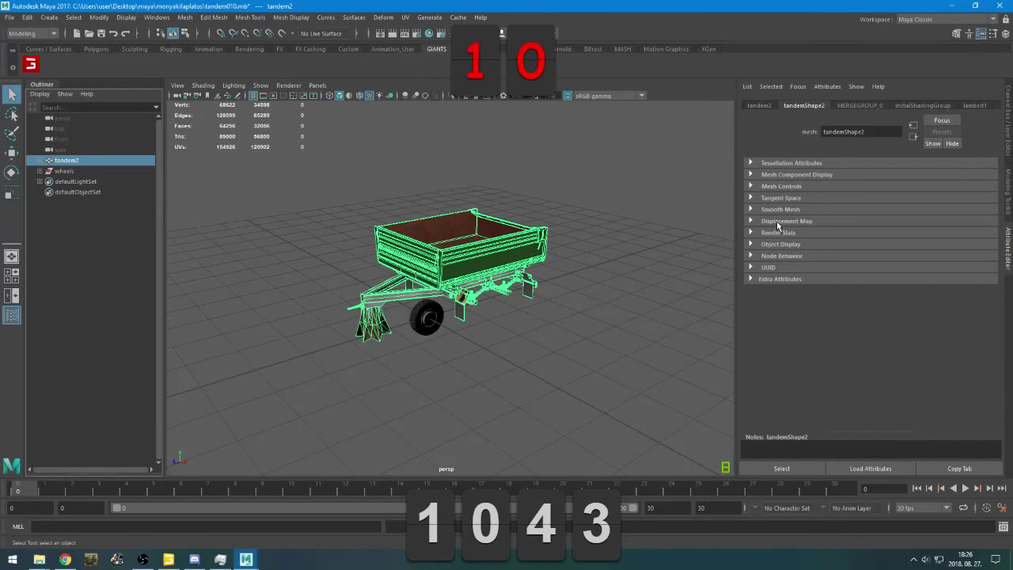
left_click(778, 221)
left_click(779, 221)
left_click(782, 255)
left_click(791, 246)
left_click(845, 256)
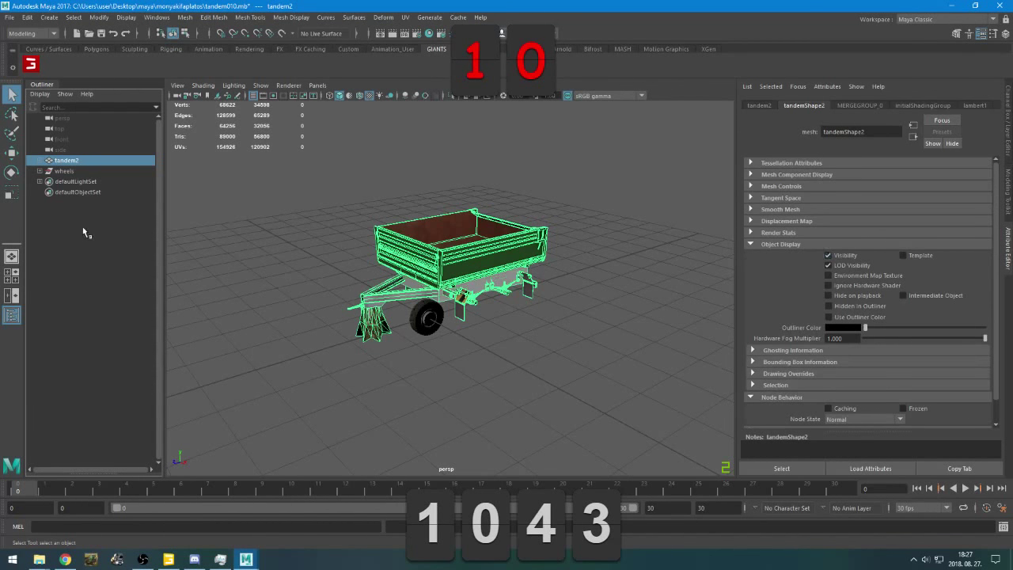
Open the GIANTS I3D Toolbox, delete the root-level wheels group and reopen the toolbox to retest it
left_click(31, 64)
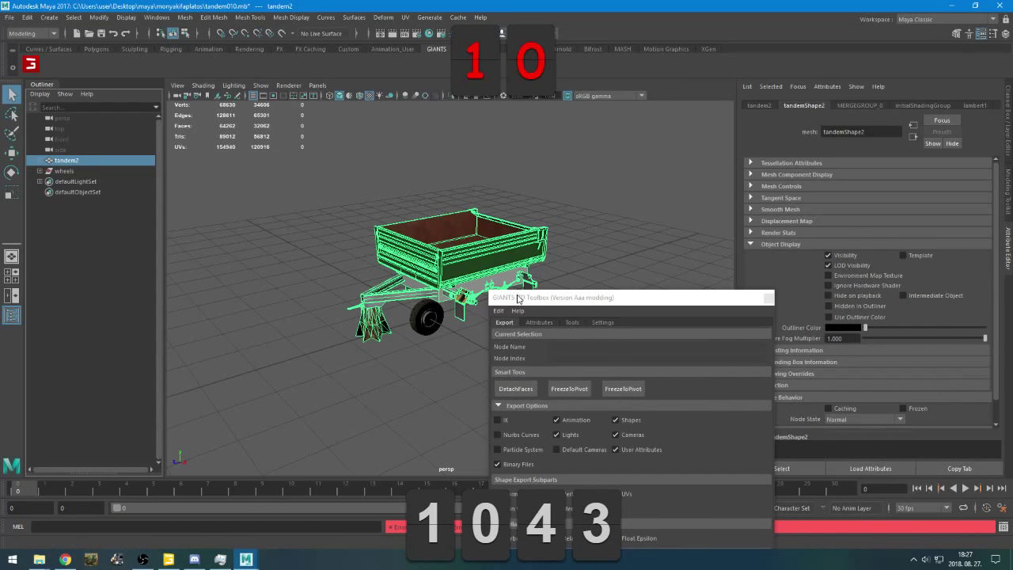
left_click_drag(517, 298, 647, 169)
left_click(82, 175)
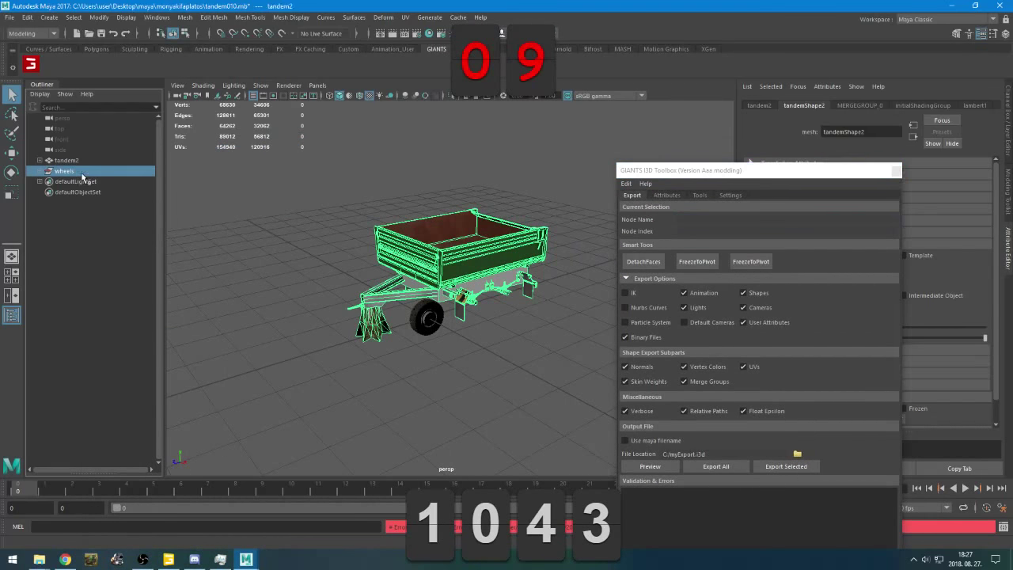
left_click(80, 182)
left_click(67, 171)
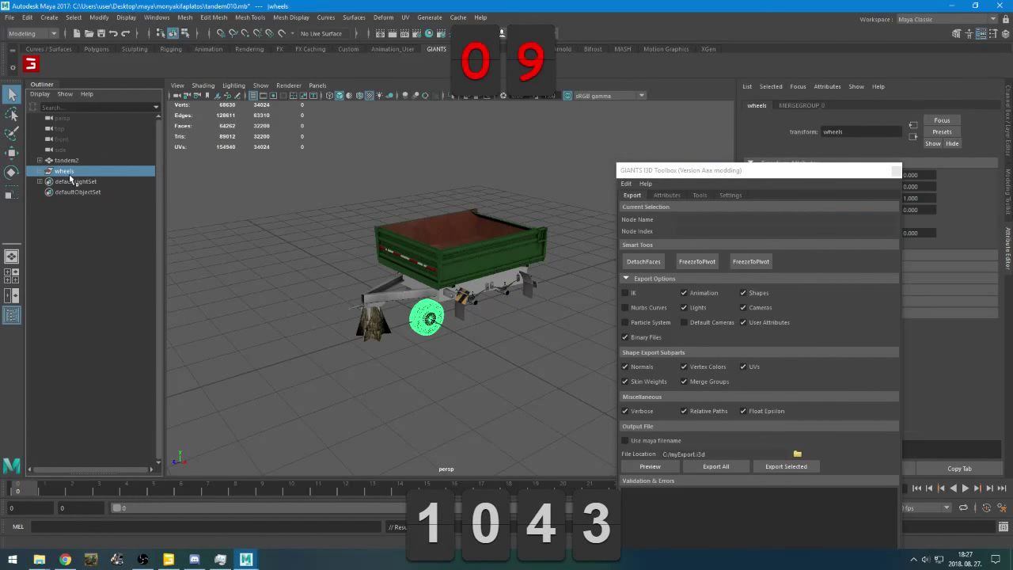
key("Delete")
left_click(86, 161)
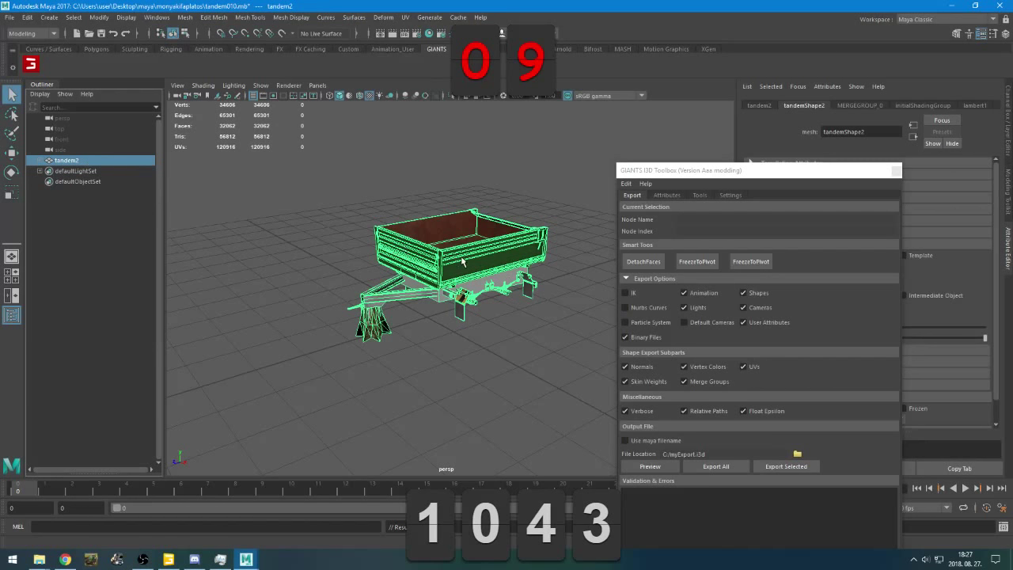
left_click(896, 170)
left_click(31, 63)
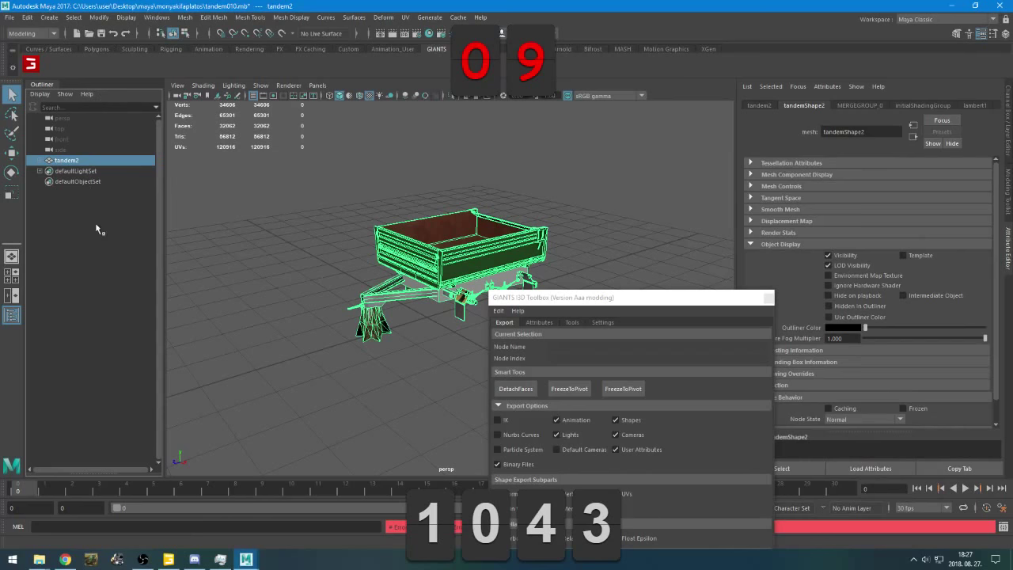
Create a polygon cube beside the trailer and delete the tandem2 object
left_click(206, 191)
left_click(97, 48)
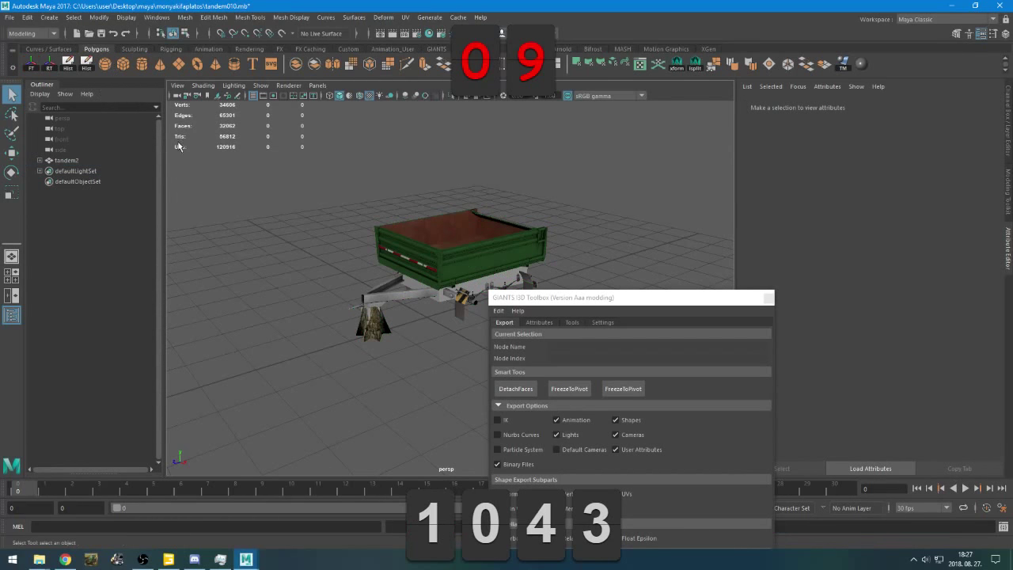
left_click(122, 67)
left_click_drag(201, 250, 290, 267)
left_click_drag(290, 267, 301, 178)
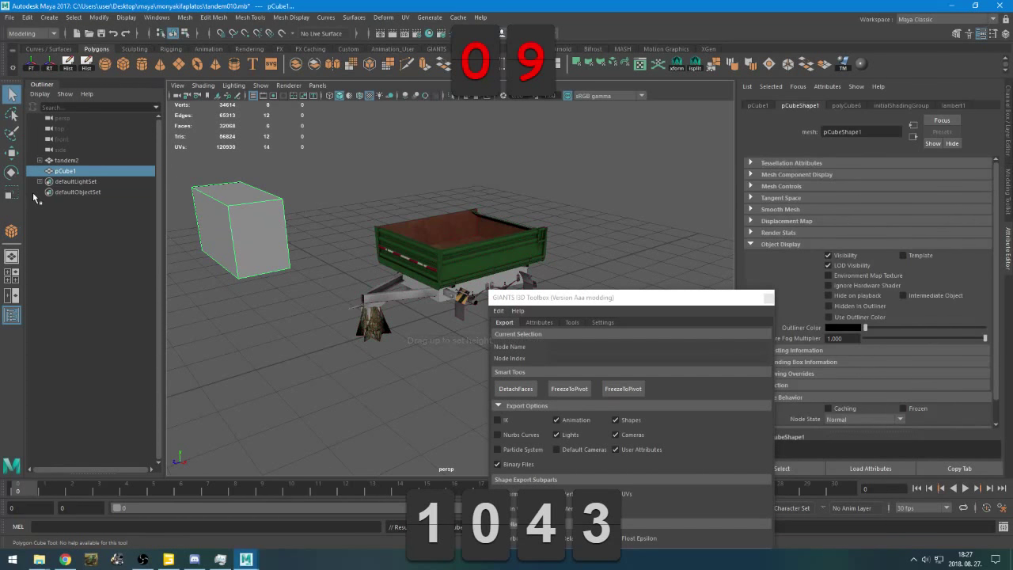
left_click(67, 161)
key("Delete")
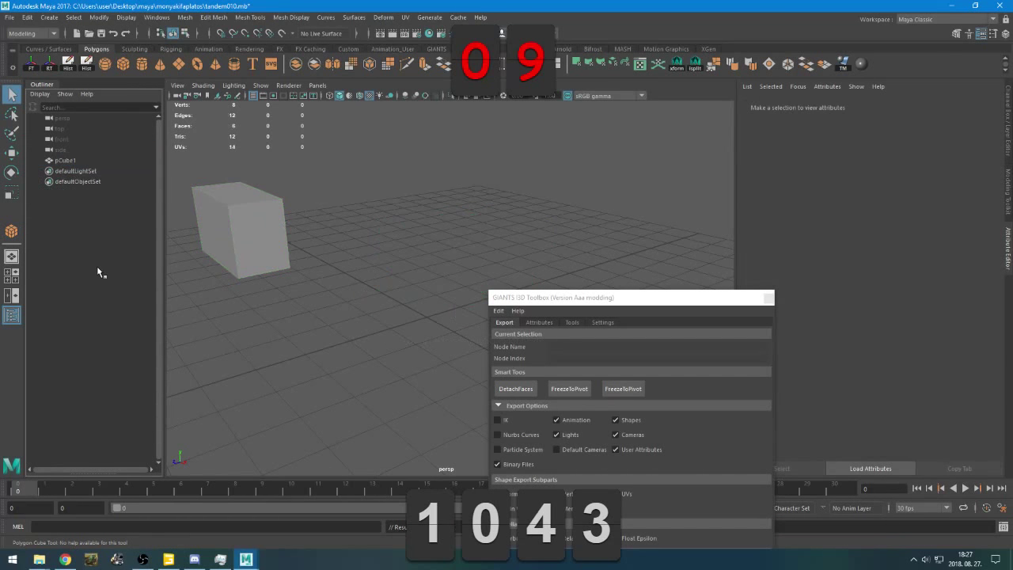
Reload the GIANTS I3D Toolbox to test it with only the cube in the scene, then close it
left_click(766, 298)
left_click(182, 49)
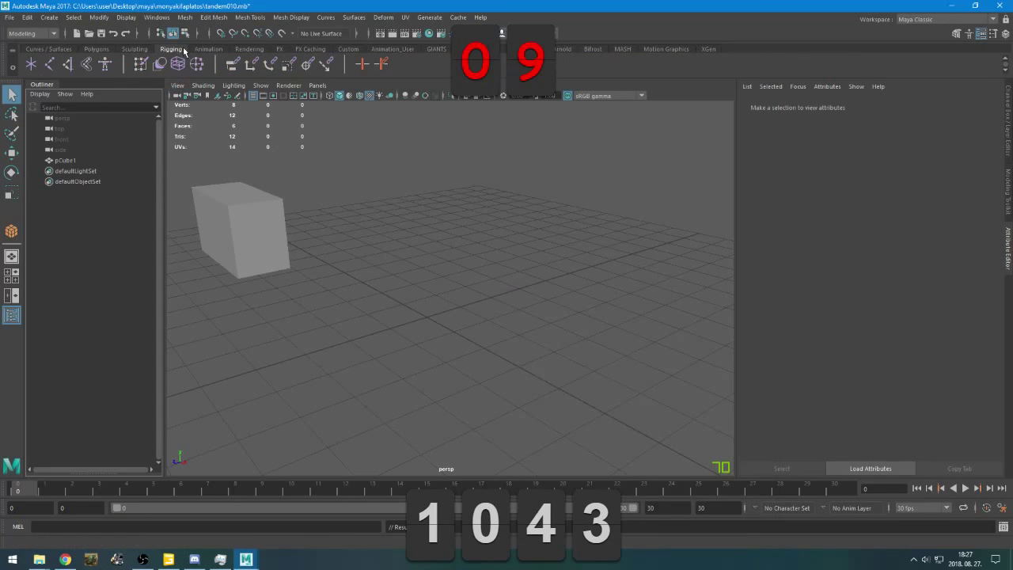
left_click(281, 50)
left_click(320, 50)
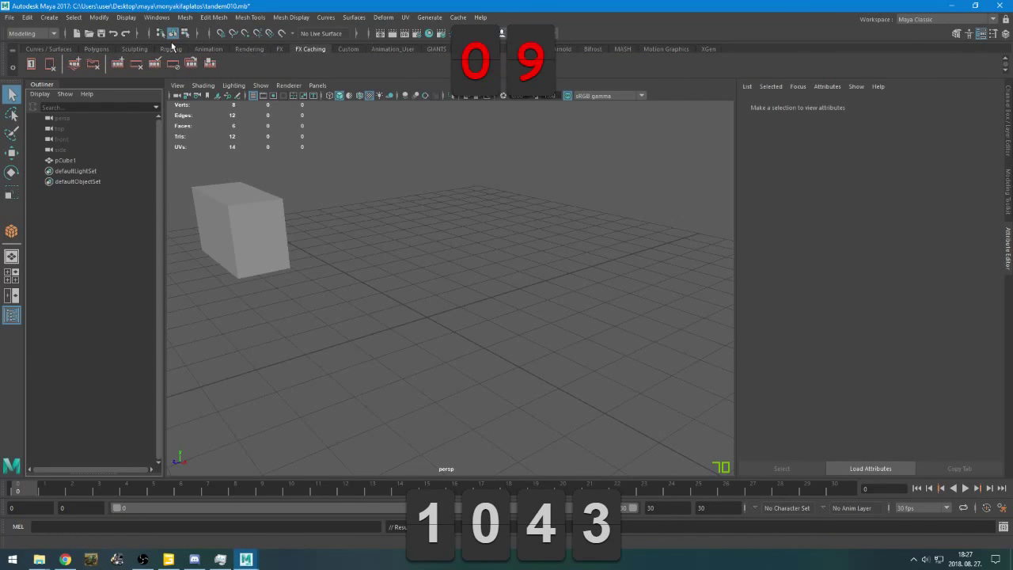
left_click(435, 49)
left_click(30, 64)
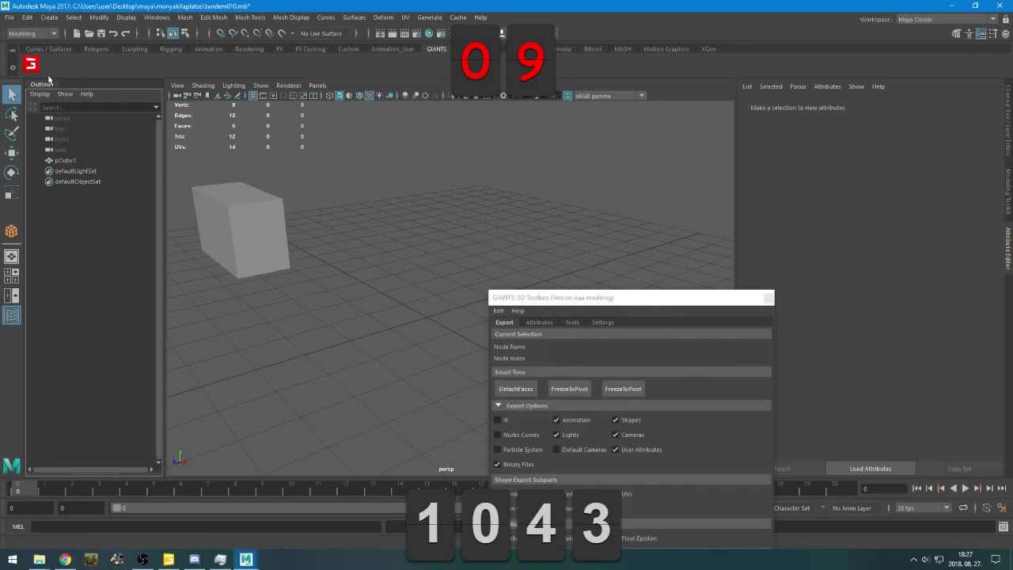
left_click(768, 298)
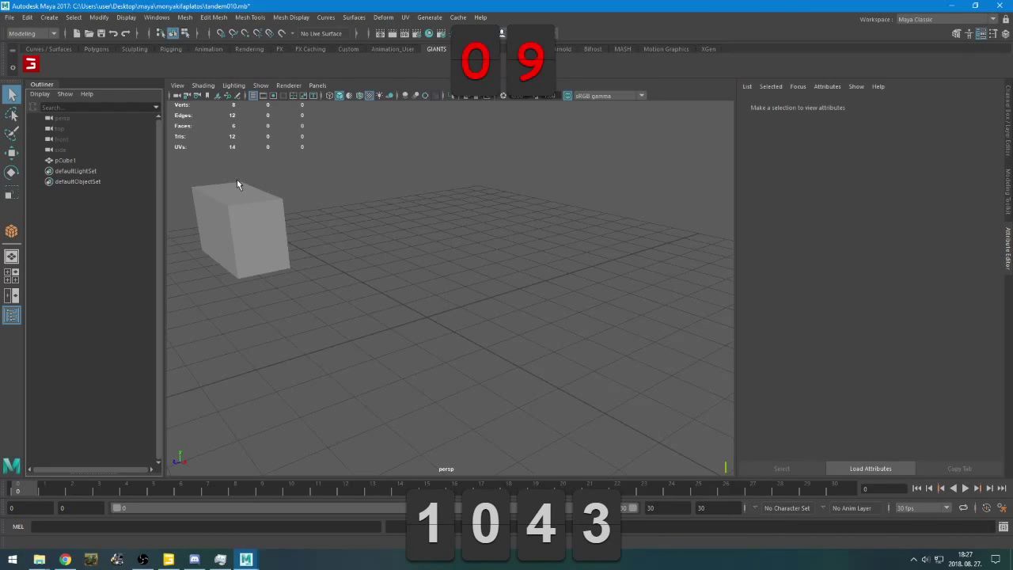
Undo the tandem2 deletion, the cube creation and the deletion of the root-level wheels group
left_click(113, 33)
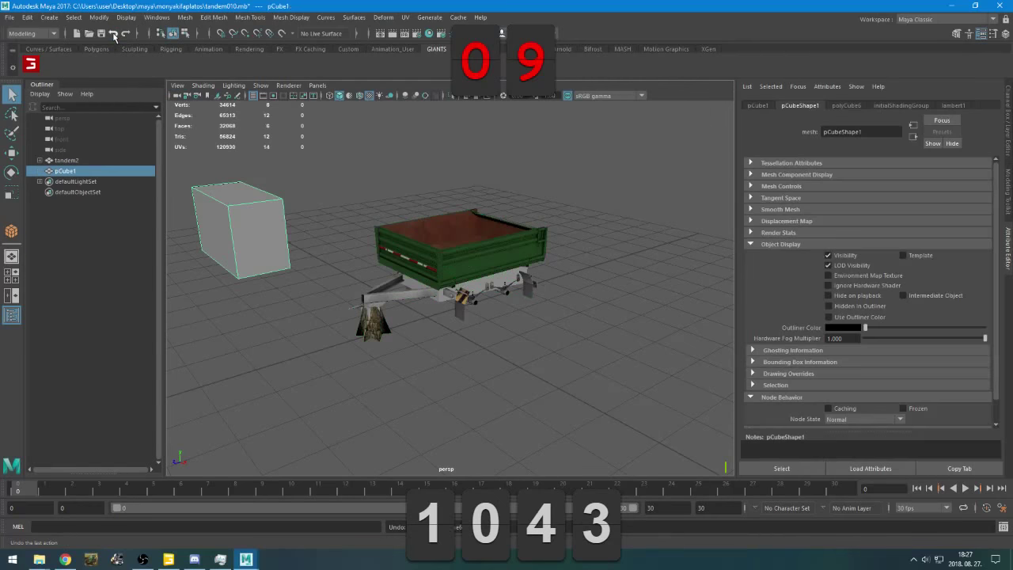
left_click(66, 159)
left_click(663, 326)
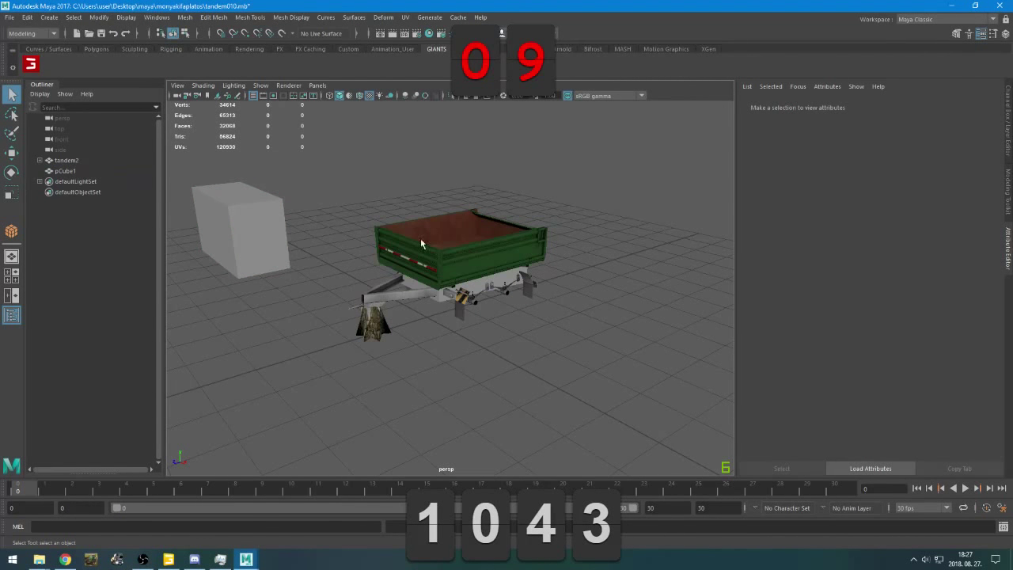
left_click(114, 33)
left_click(113, 34)
left_click(113, 33)
left_click(115, 34)
left_click(115, 34)
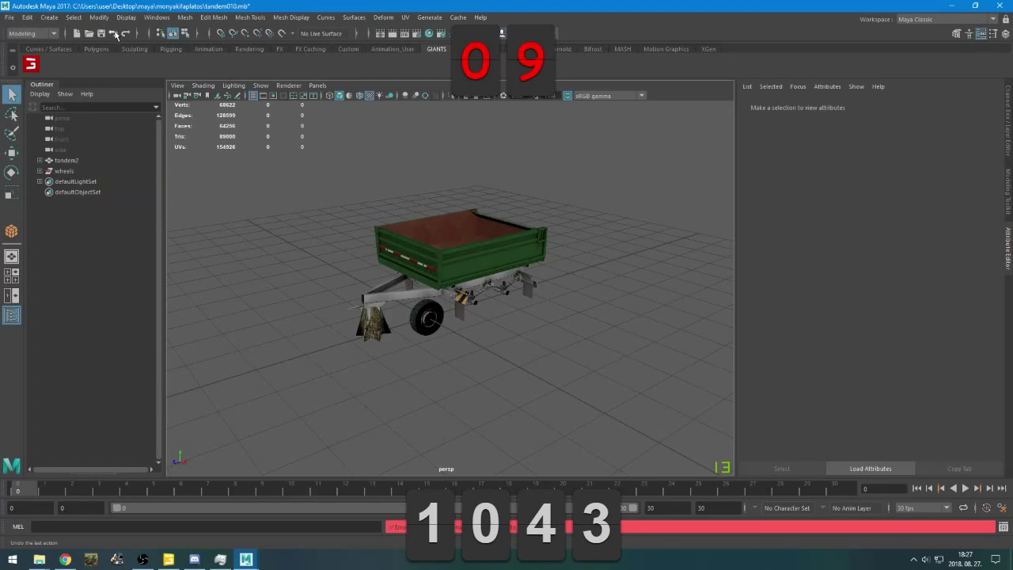
left_click(85, 160)
left_click(609, 247)
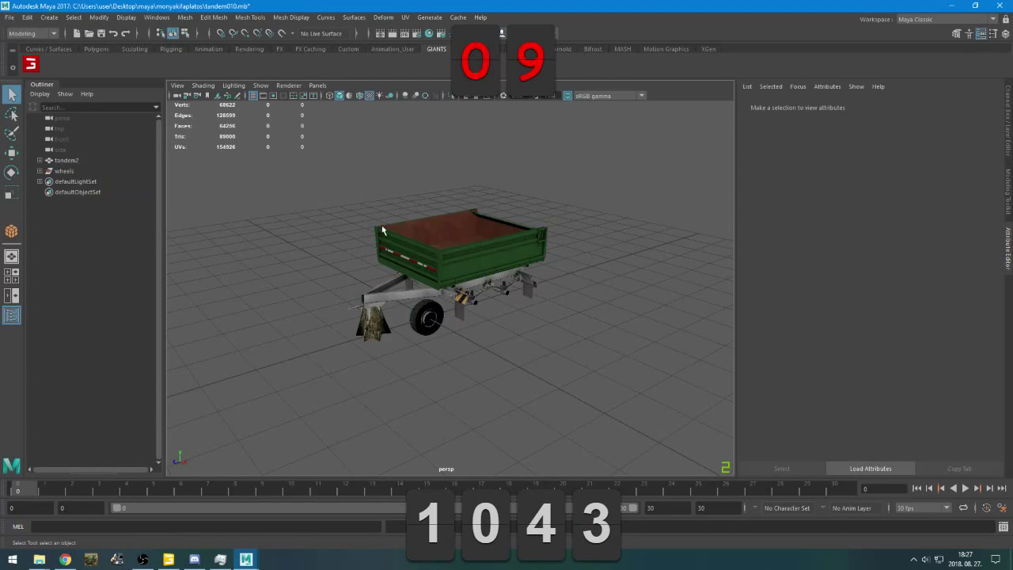
Remove tandem2 from its display layer, delete layer1 and test the GIANTS I3D Toolbox again
left_click(67, 160)
key("ctrl+a")
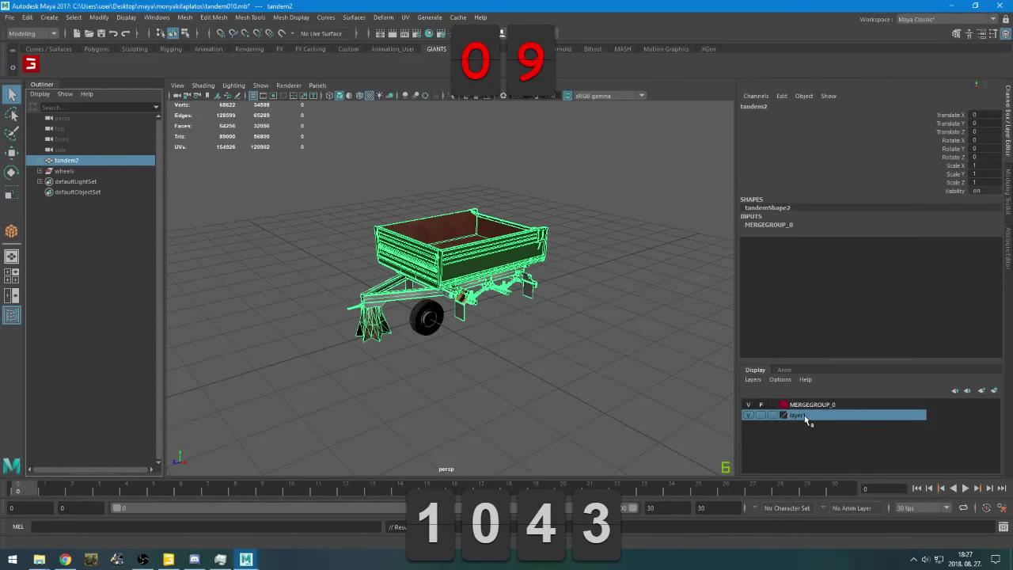
right_click(806, 420)
left_click(854, 448)
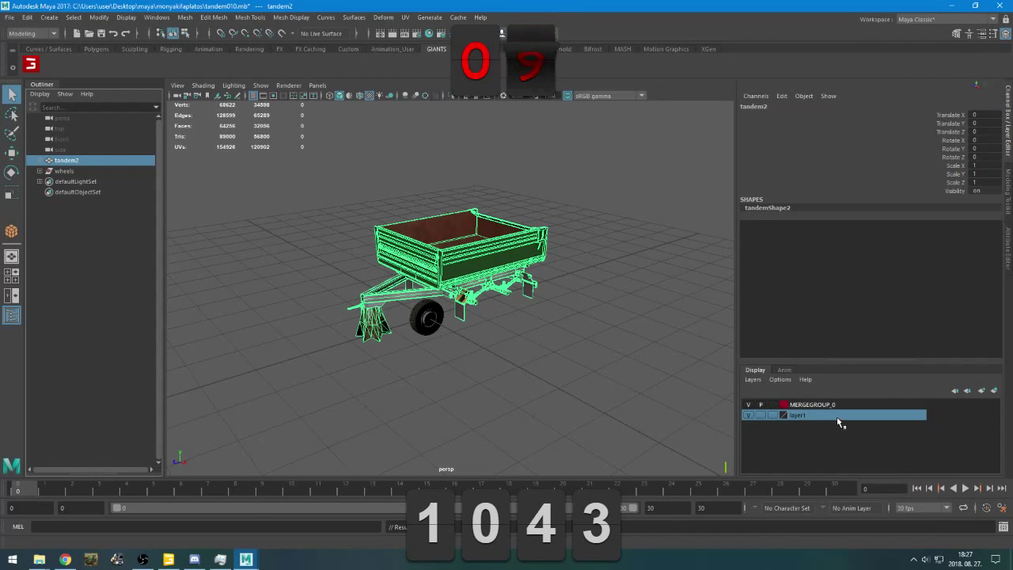
right_click(837, 417)
left_click(867, 521)
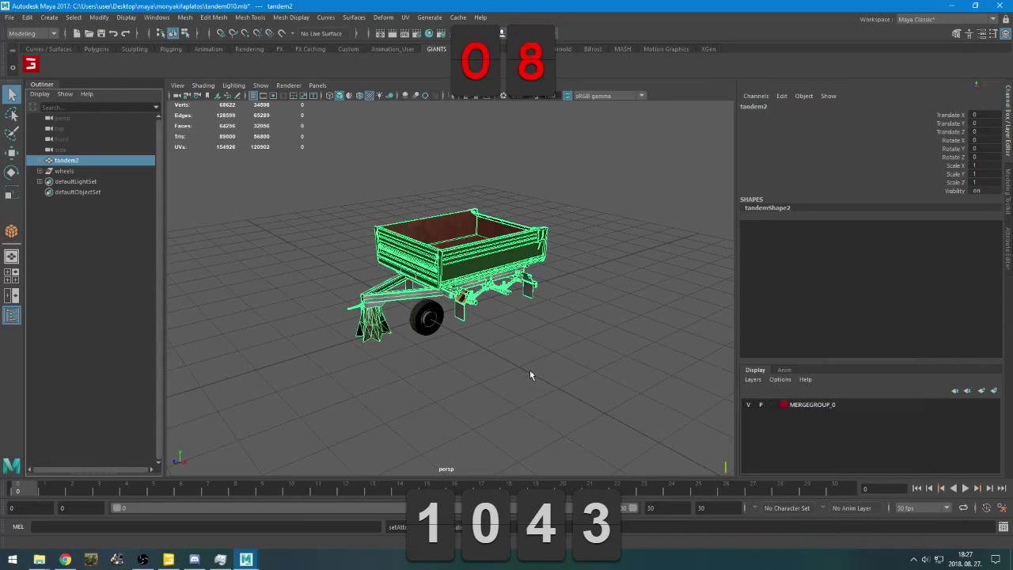
left_click(517, 357)
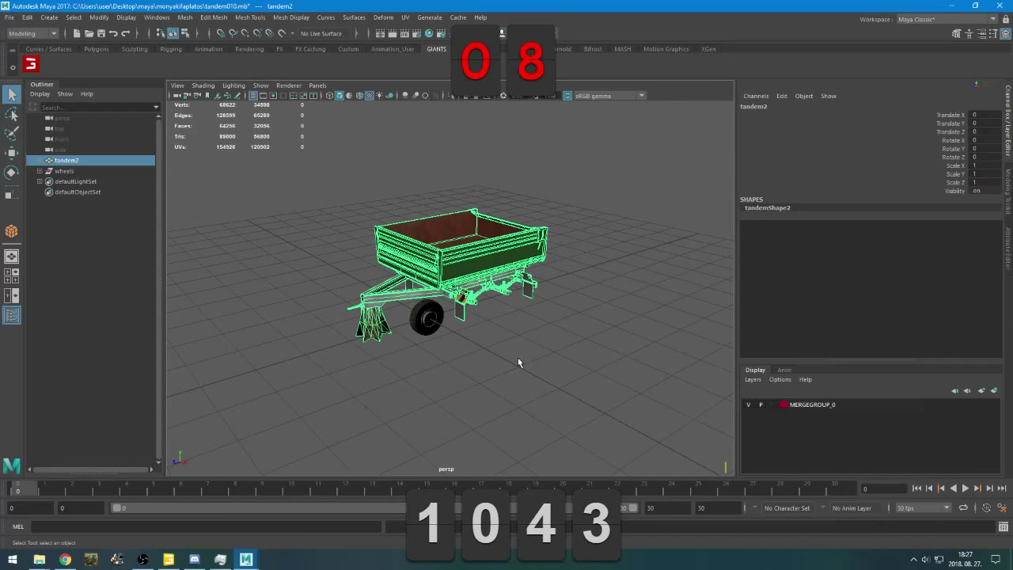
left_click(31, 63)
left_click(768, 298)
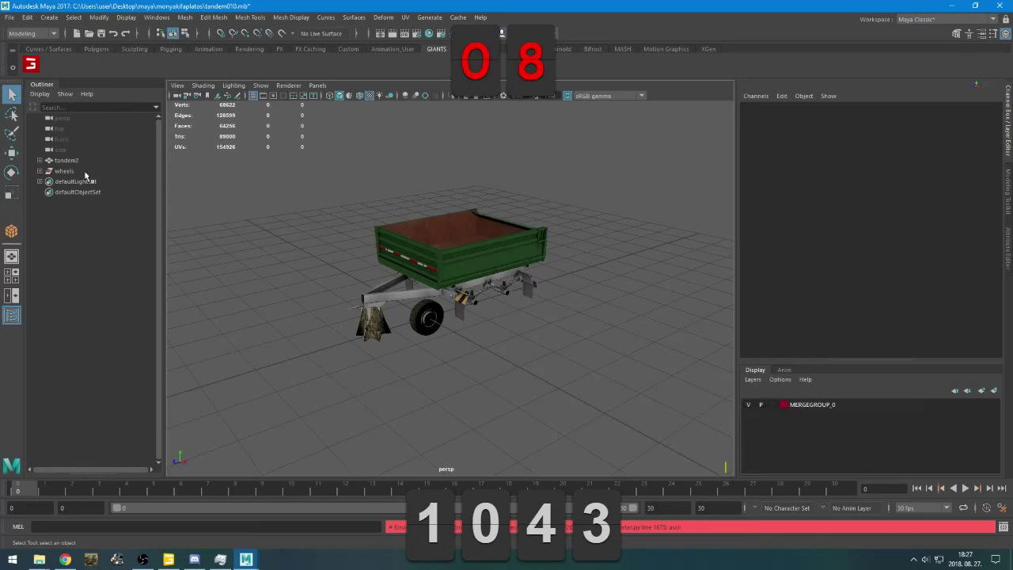
Delete the alvaz4 group under tandem2 and retest the GIANTS I3D Toolbox
left_click(39, 159)
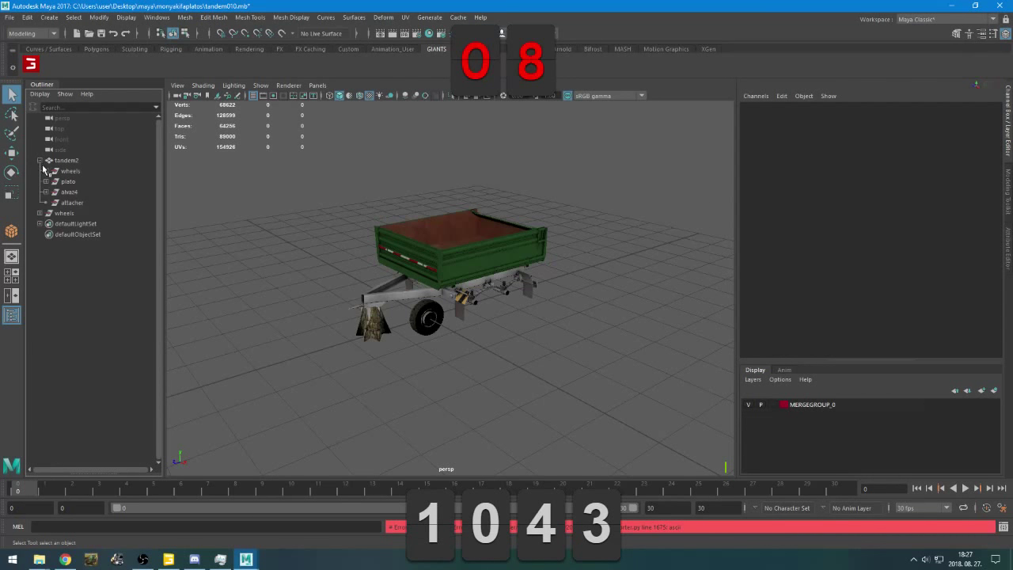
left_click(66, 191)
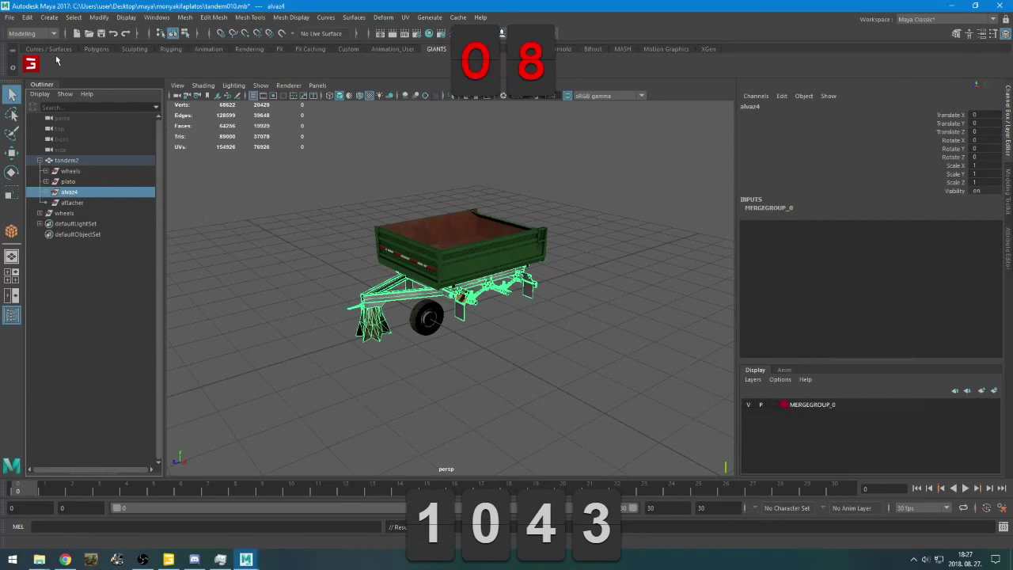
key("Delete")
left_click(30, 64)
left_click(768, 297)
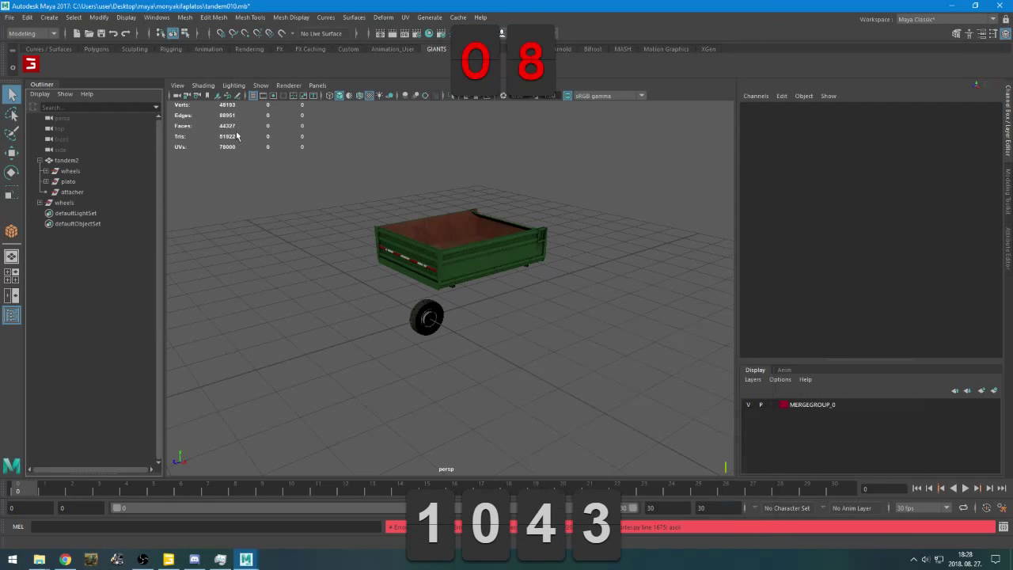
Delete the plato group under tandem2 and reopen the GIANTS I3D Toolbox
left_click(70, 181)
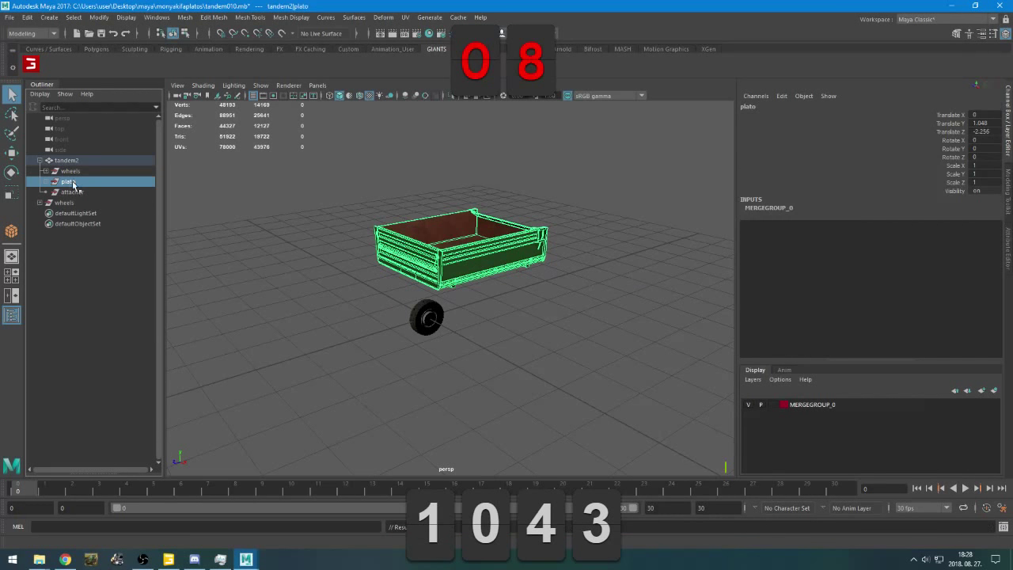
key("Delete")
left_click(31, 63)
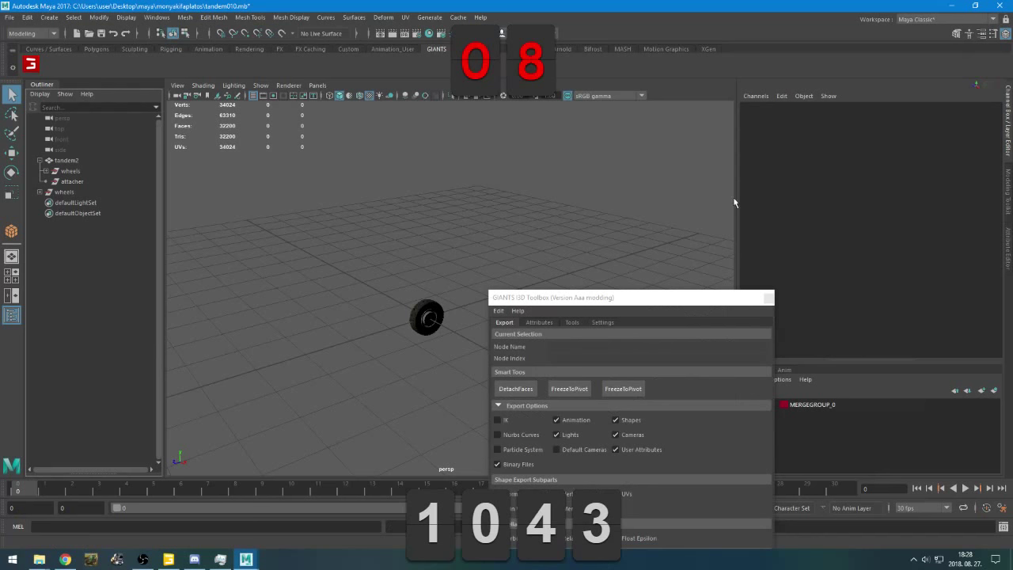
Close the GIANTS I3D Toolbox, try to undo the last group deletion, and exit Maya without saving tandem010
left_click(768, 298)
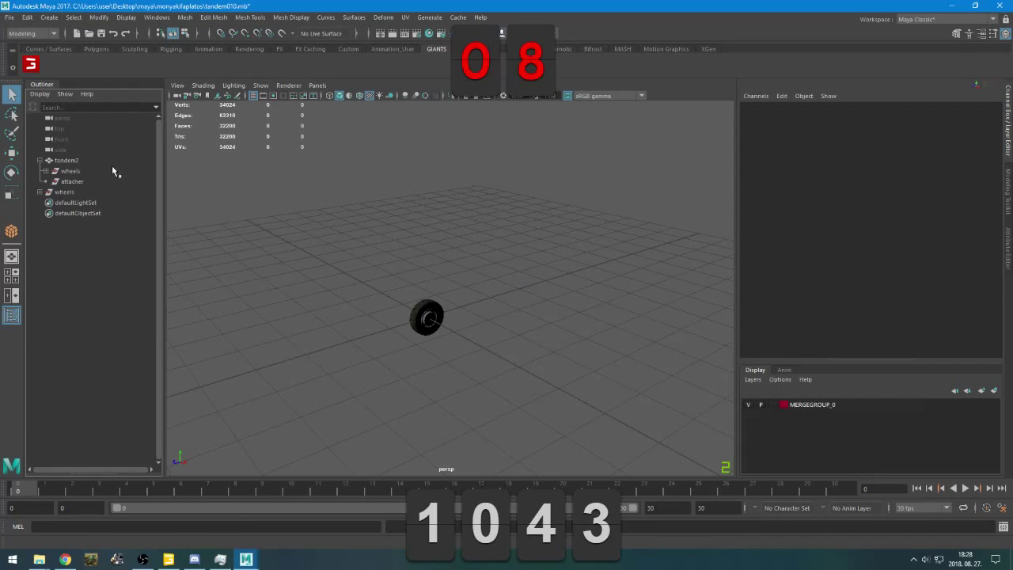
left_click(67, 173)
left_click(99, 252)
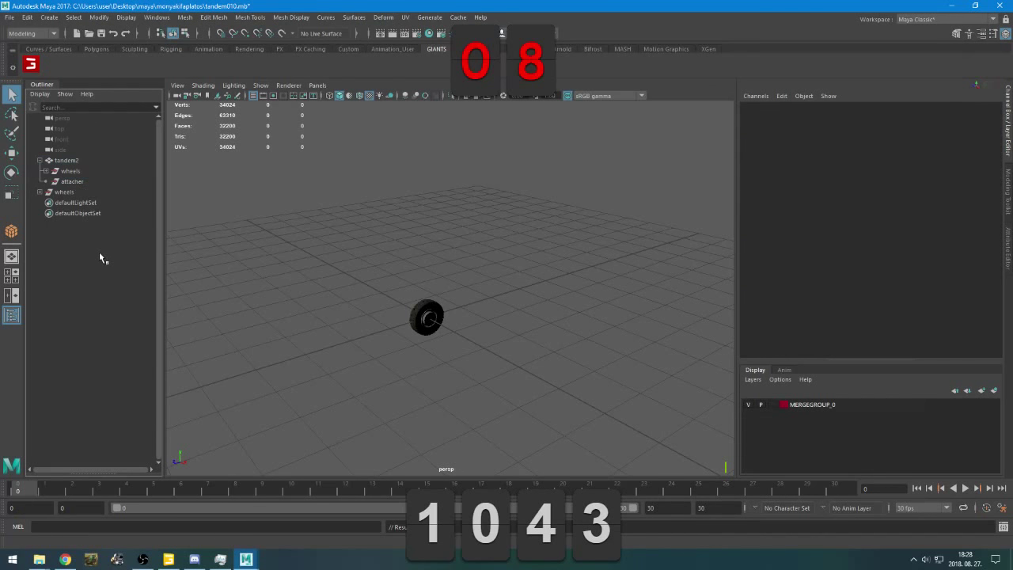
left_click(113, 35)
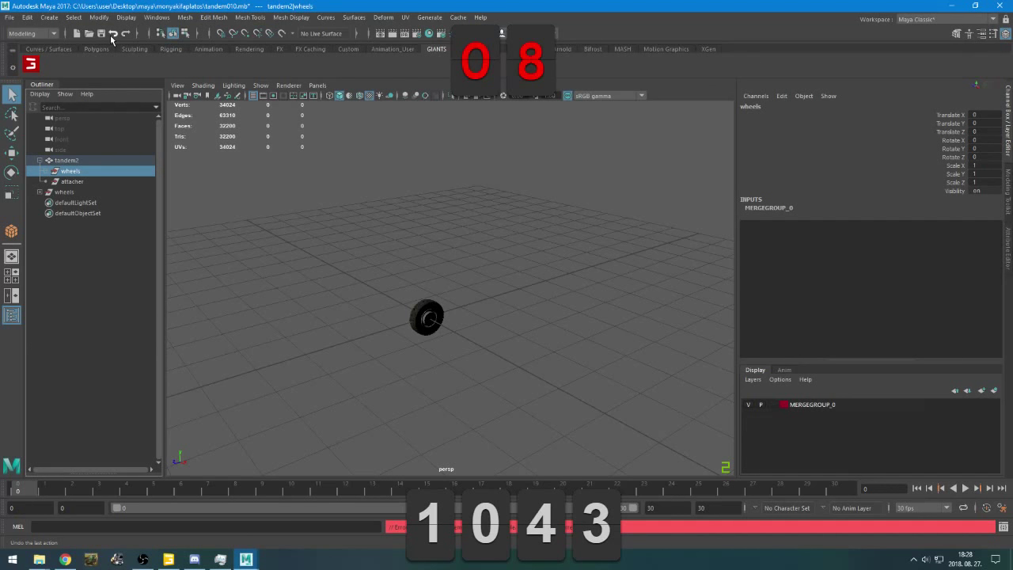
left_click(998, 6)
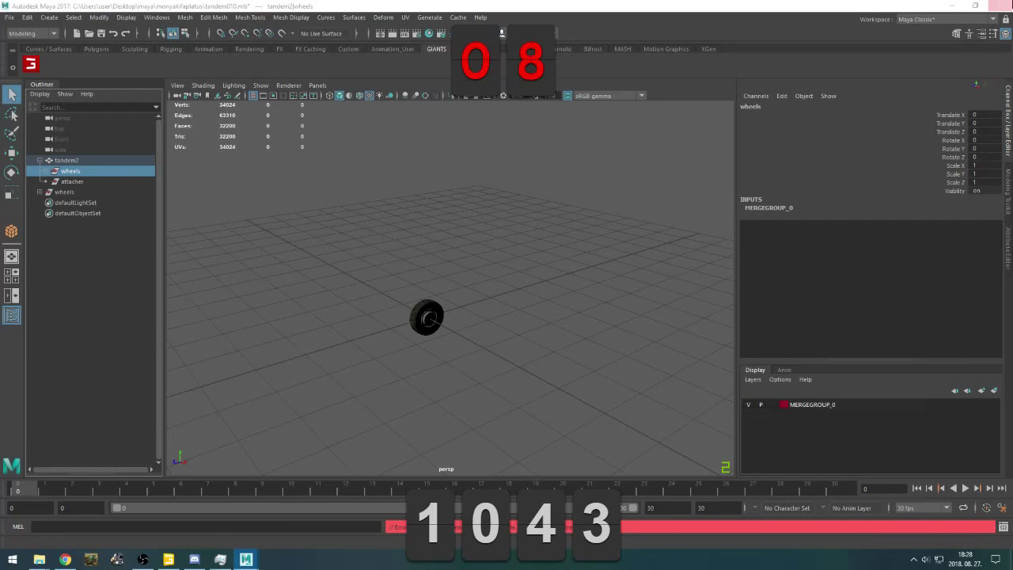
left_click(513, 282)
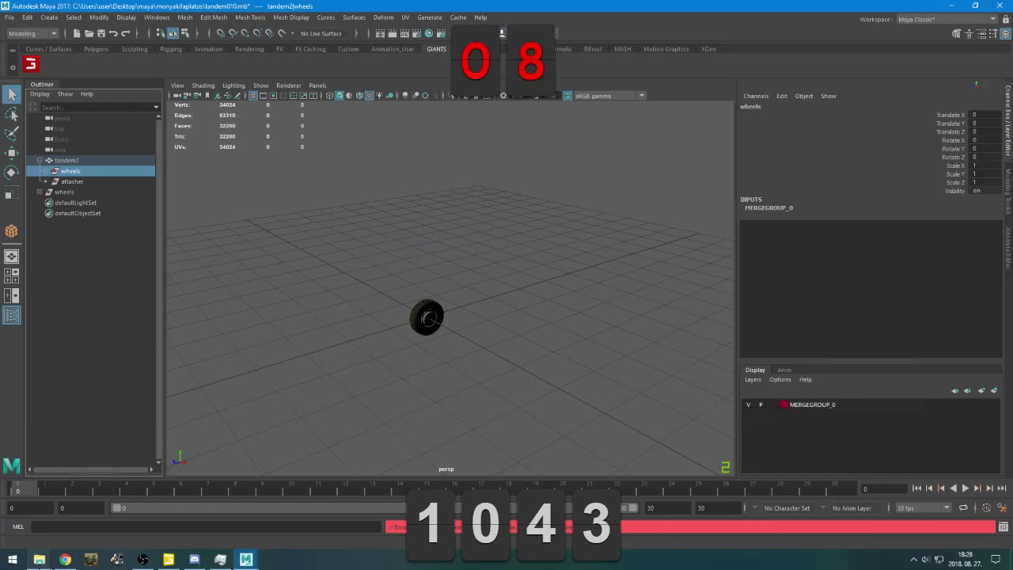
Reopen tandem010.mb in Maya from the monyakifaplatos folder
mouse_move(39, 559)
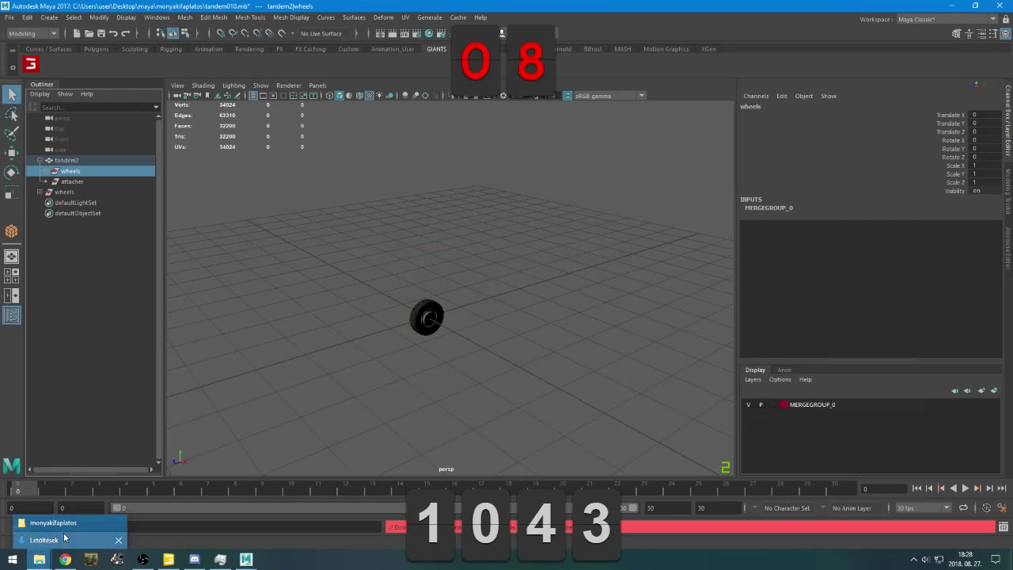
left_click(101, 523)
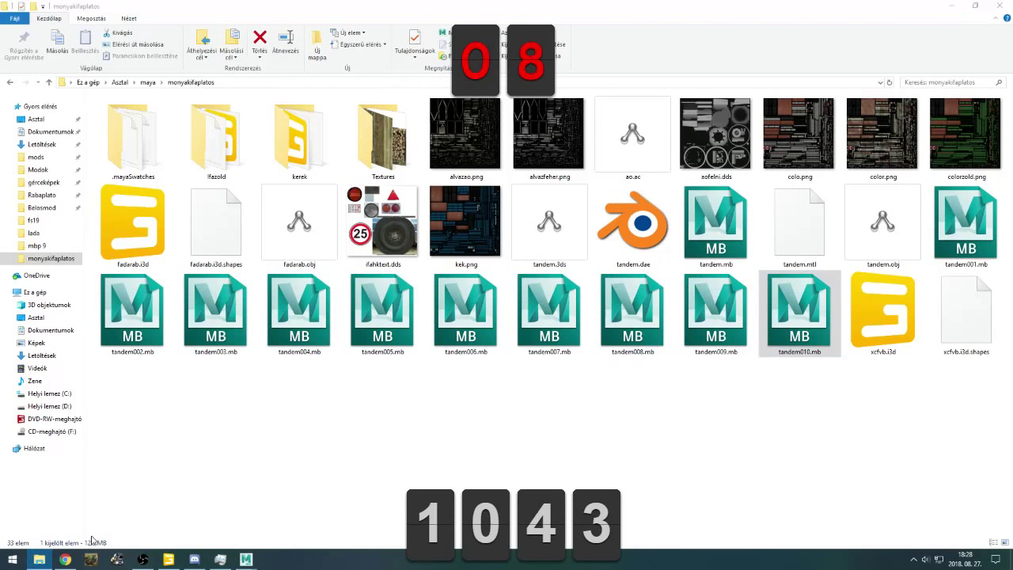
left_click(66, 560)
left_click(70, 560)
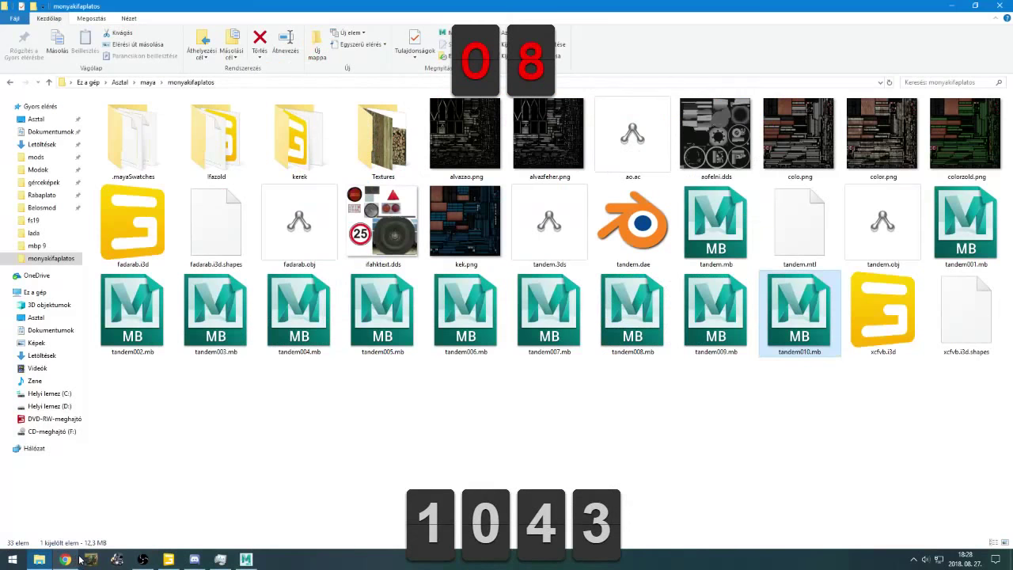
mouse_move(246, 558)
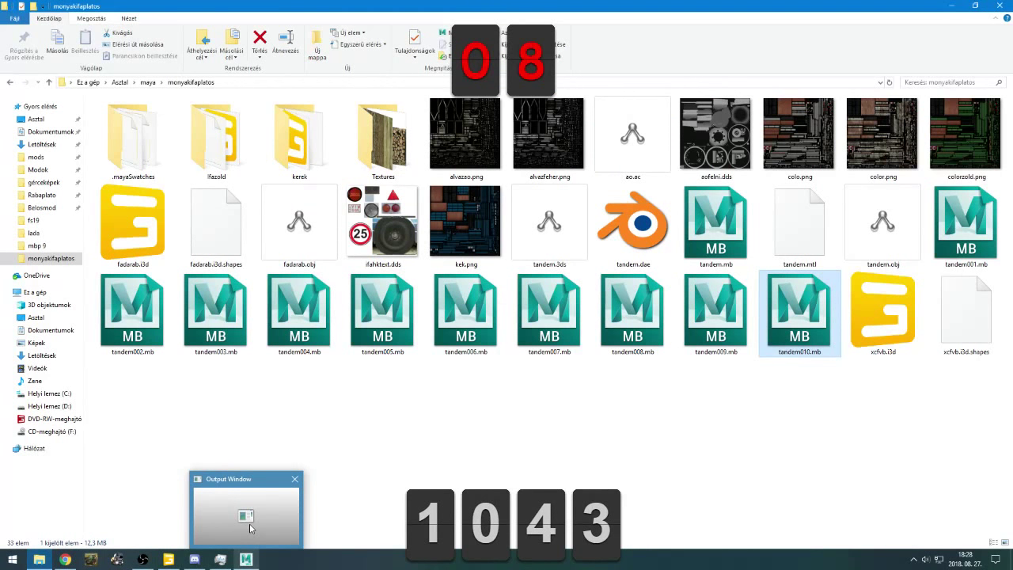
left_click(195, 560)
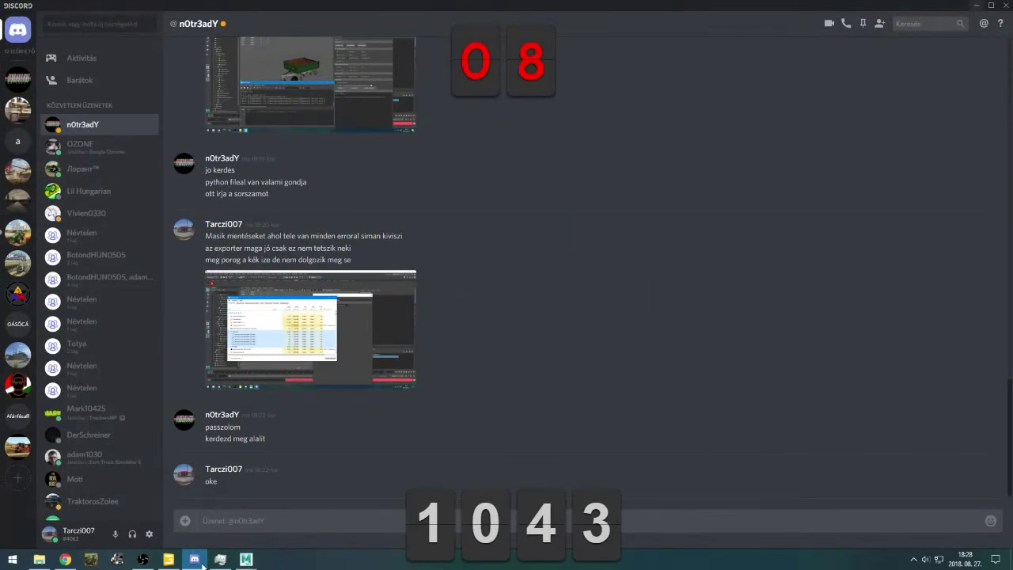
left_click(195, 559)
left_click(246, 559)
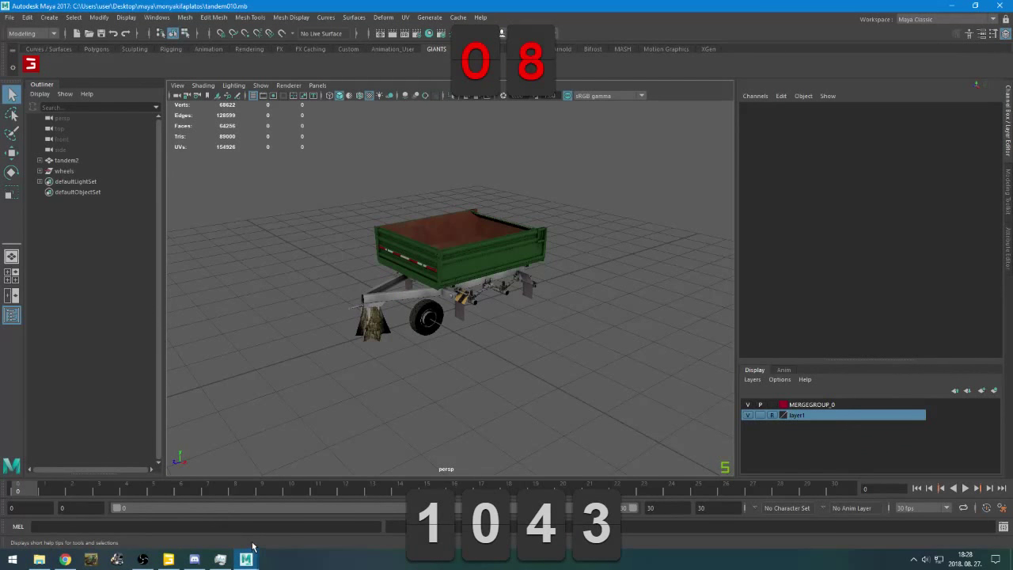
Display the trailer shaded and expand tandem2, its wheels group and the bal and jobb subgroups in the Outliner
scroll(448, 361, "up", 2)
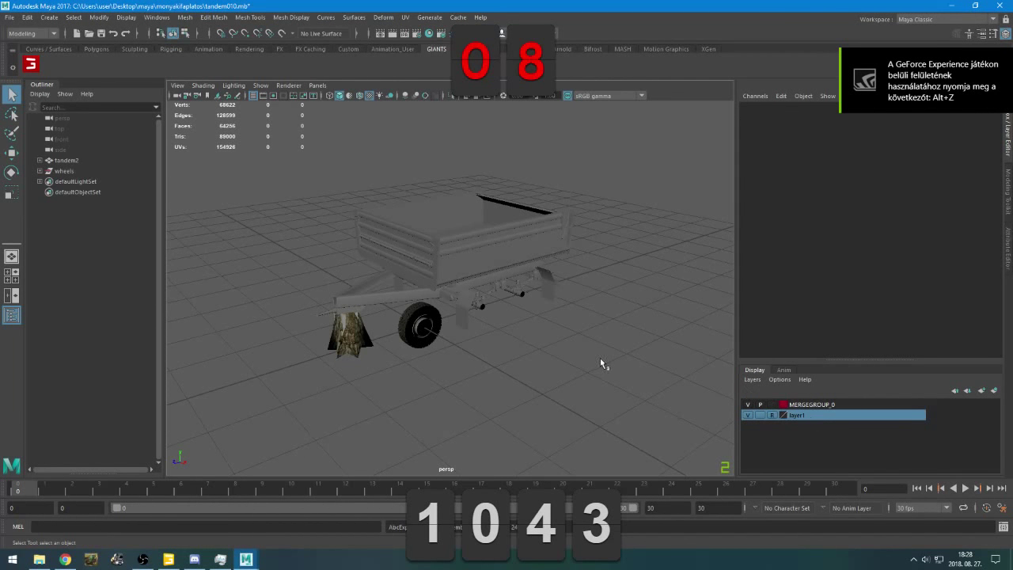
scroll(599, 358, "up", 5)
scroll(597, 361, "down", 3)
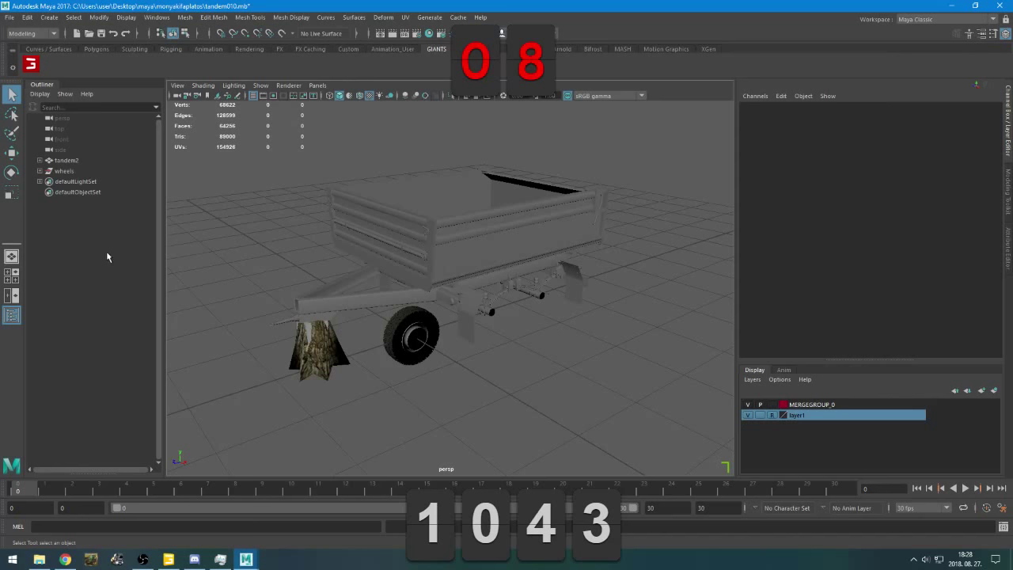
key("5")
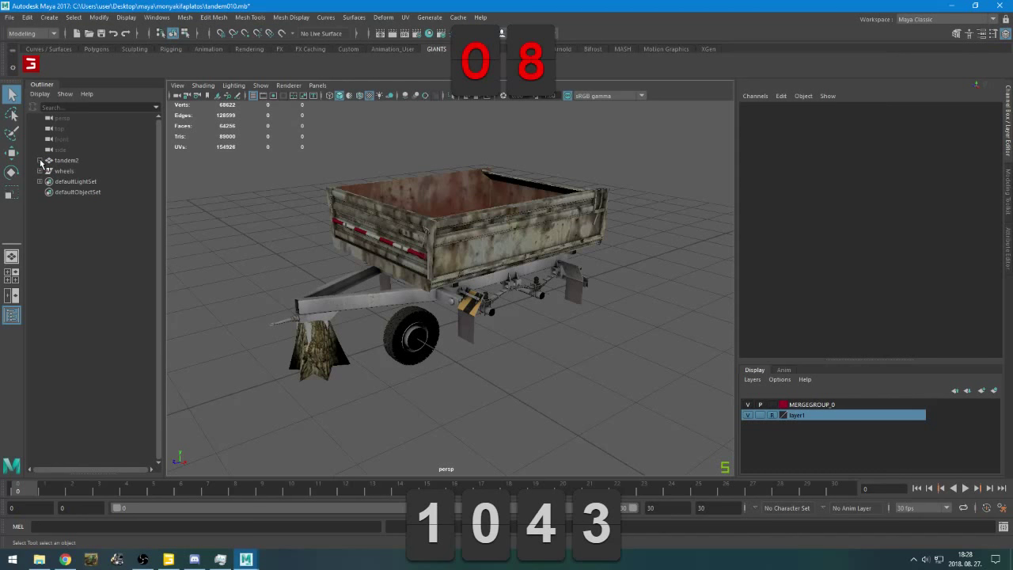
left_click(40, 160)
right_click_drag(253, 173, 252, 201)
left_click(46, 171)
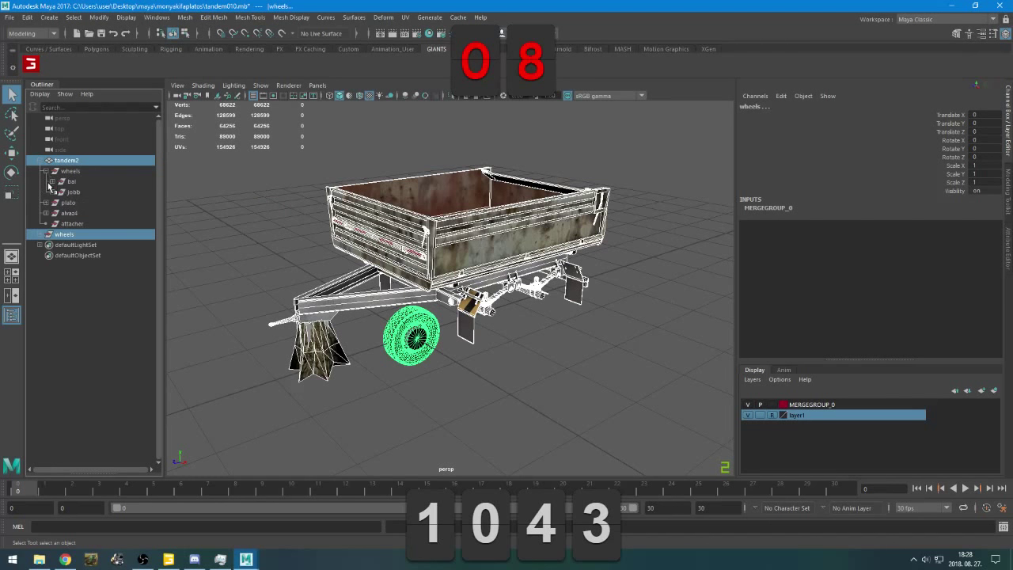
left_click(53, 205)
left_click(53, 213)
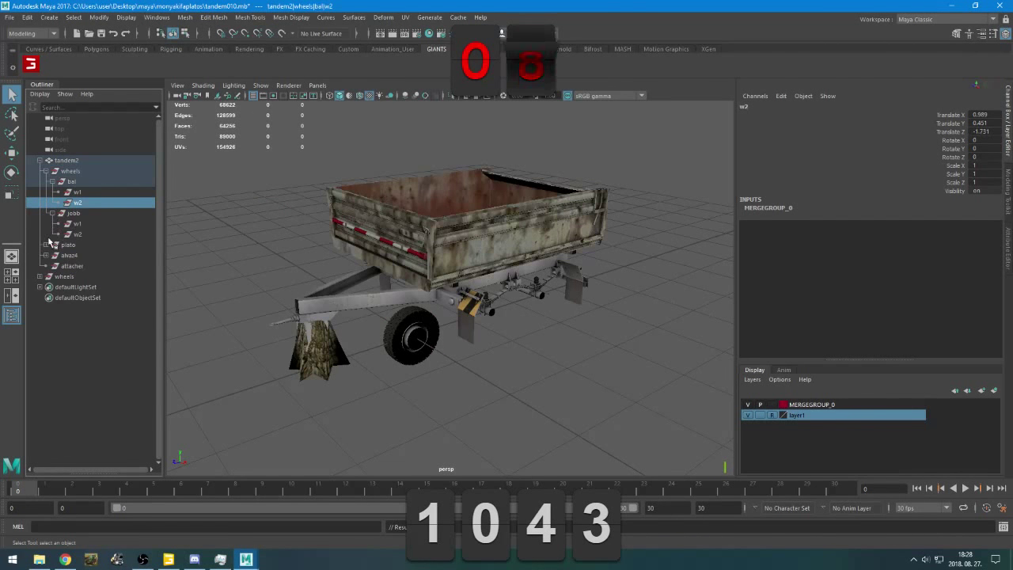
Expand the plato group with hatsoajto, anim and diszek, including the zold, rozsda and feher groups under konfig
left_click(45, 244)
left_click(51, 256)
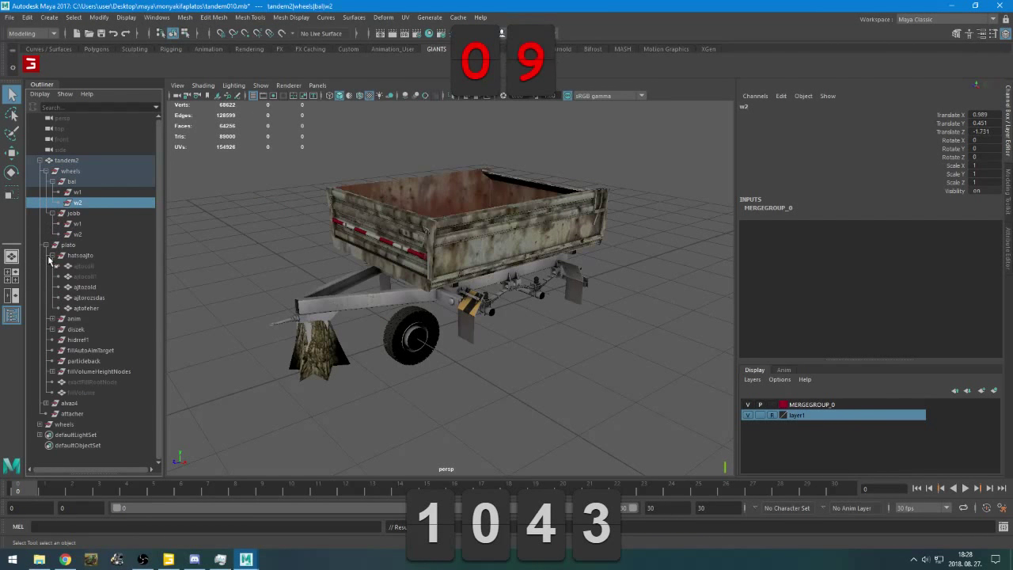
left_click(52, 318)
scroll(57, 313, "down", 1)
left_click(53, 339)
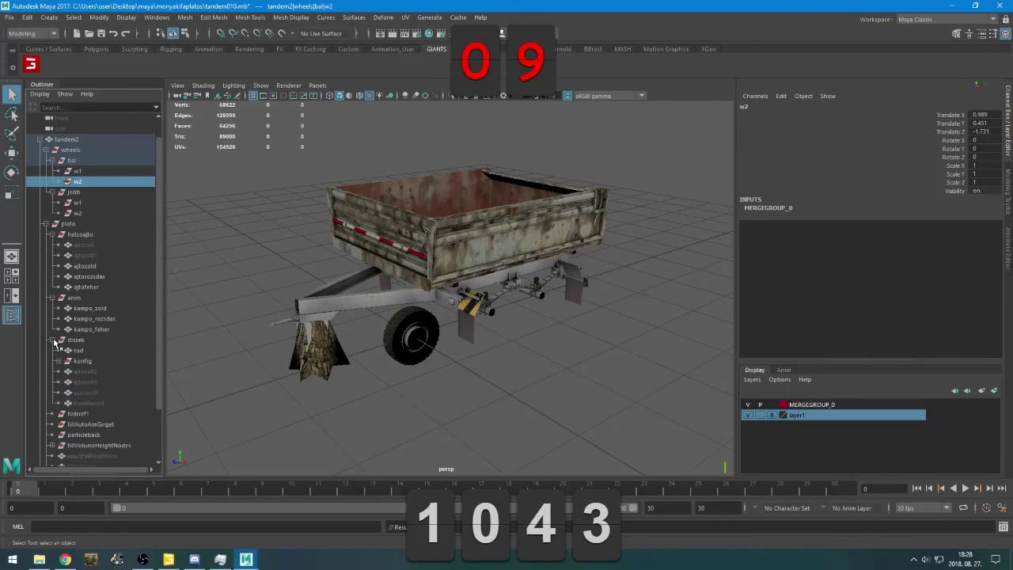
scroll(55, 338, "down", 3)
left_click(58, 298)
scroll(70, 330, "down", 1)
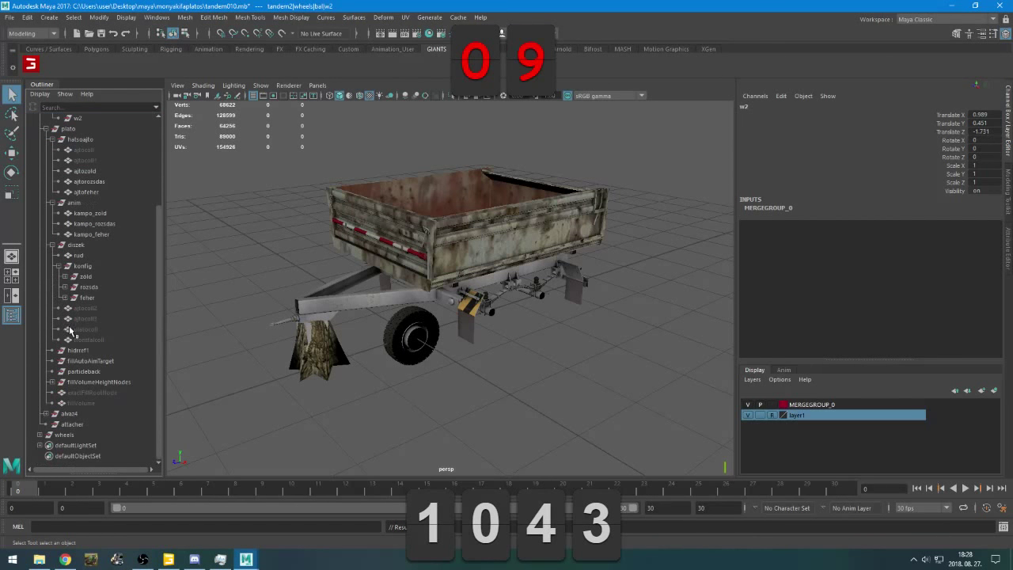
left_click(65, 277)
left_click(66, 340)
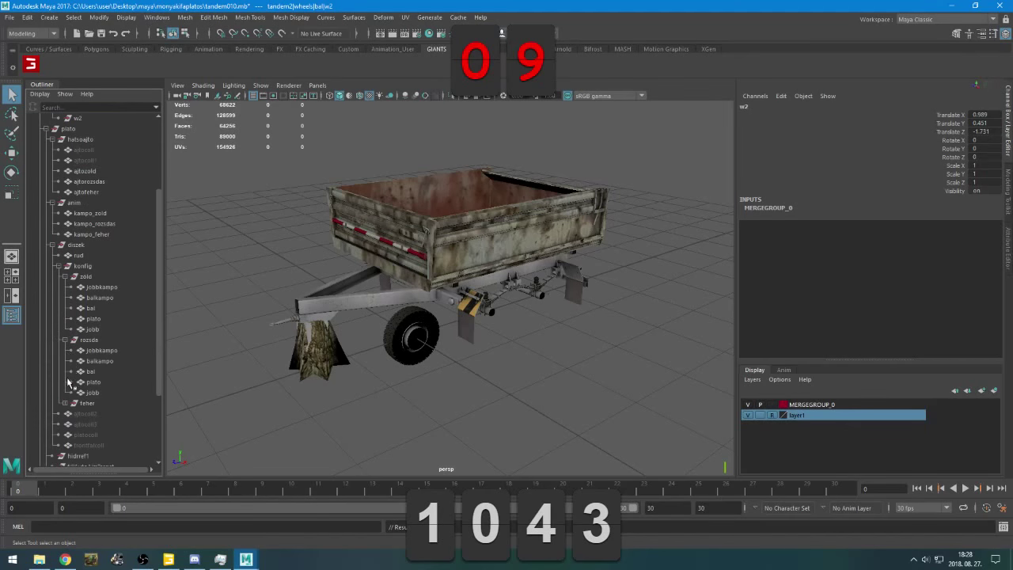
left_click(66, 403)
scroll(67, 405, "down", 4)
Expand the alvaz4 group and unfold the hidrtarto chain from hidr1 down to hidr7
scroll(59, 396, "down", 3)
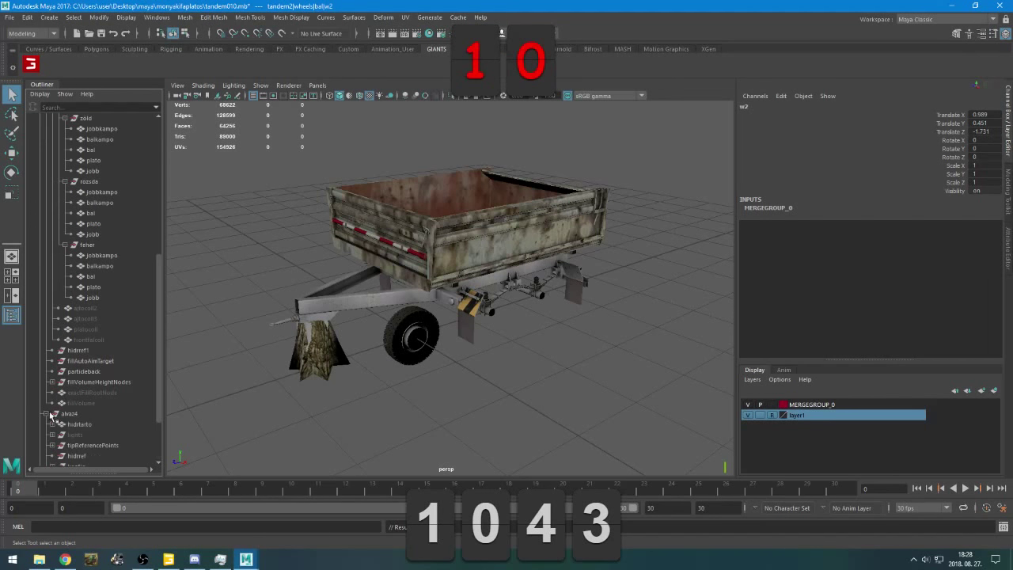
left_click(52, 350)
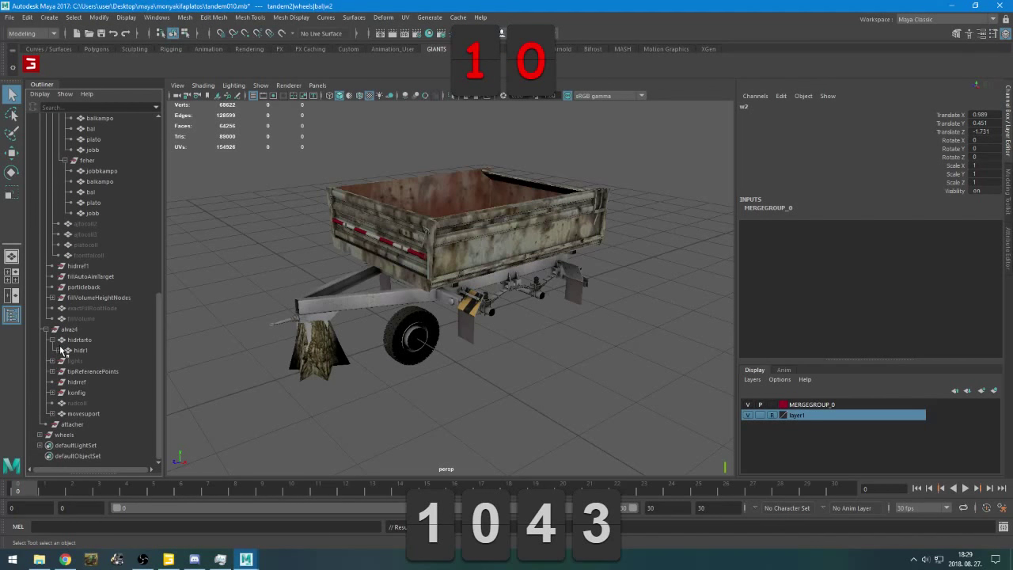
left_click(58, 350)
left_click(66, 361)
left_click(72, 371)
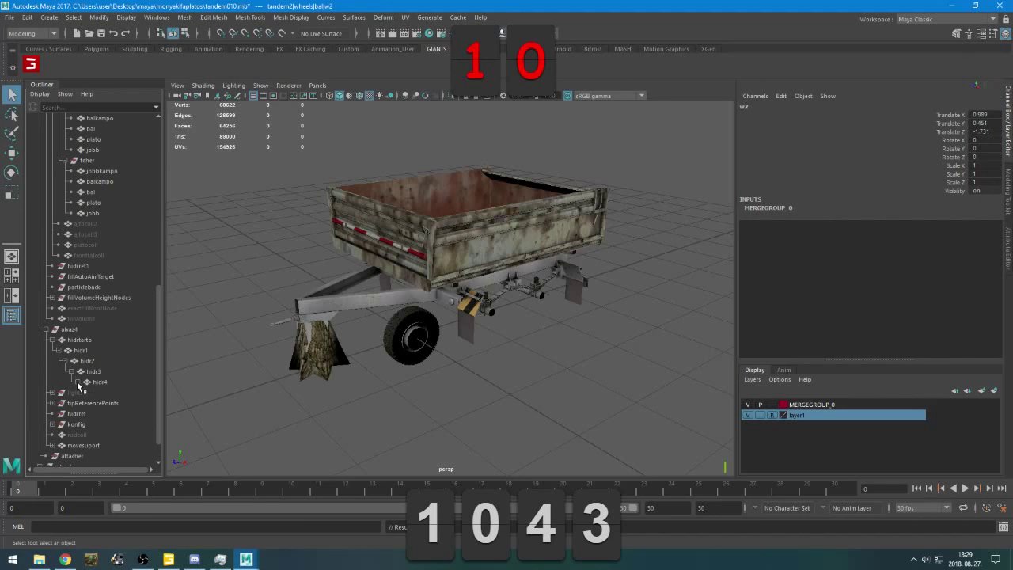
left_click(78, 381)
left_click(85, 393)
left_click(91, 403)
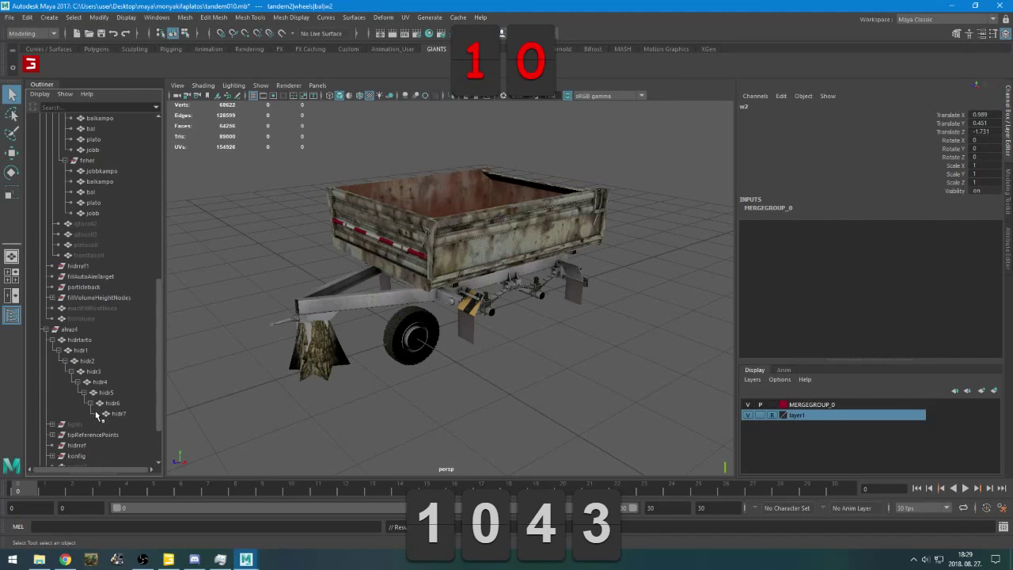
Expand the lights group under alvaz4, including the defaultLights, backLights, turnLights and brakeLights subgroups
scroll(79, 402, "down", 2)
left_click(51, 361)
left_click(58, 372)
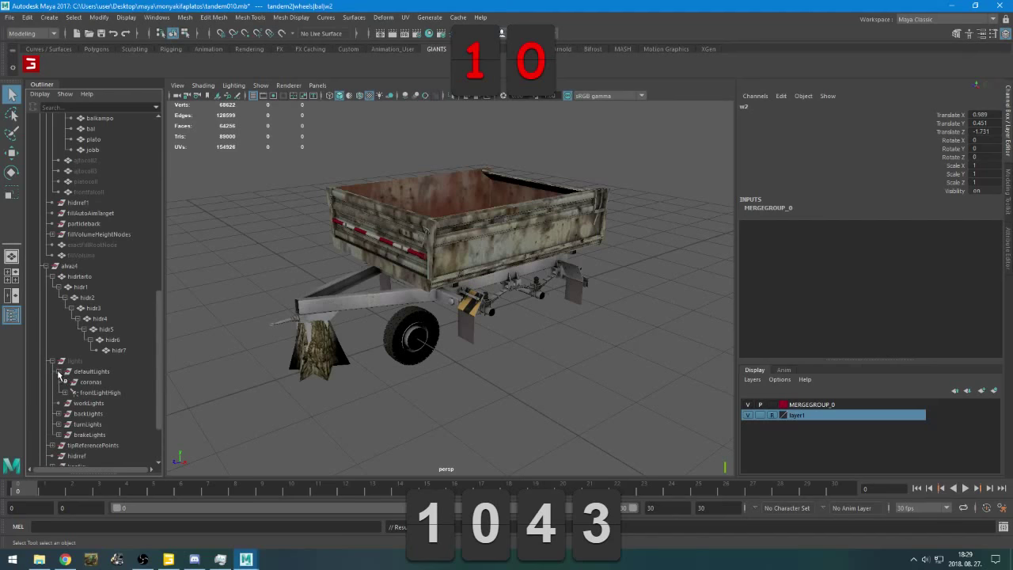
left_click(64, 392)
scroll(64, 372, "down", 3)
left_click(58, 339)
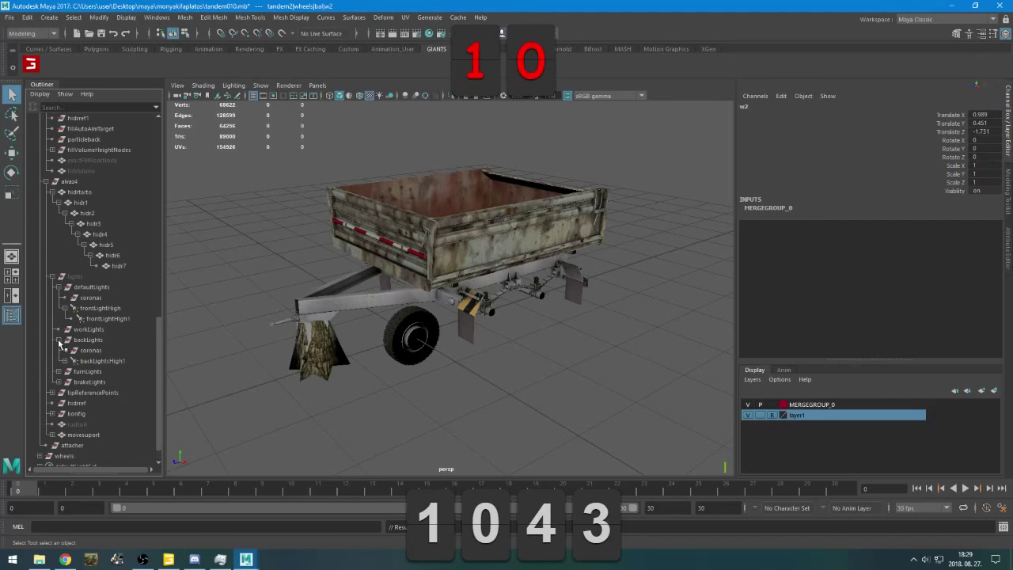
left_click(65, 361)
left_click(57, 382)
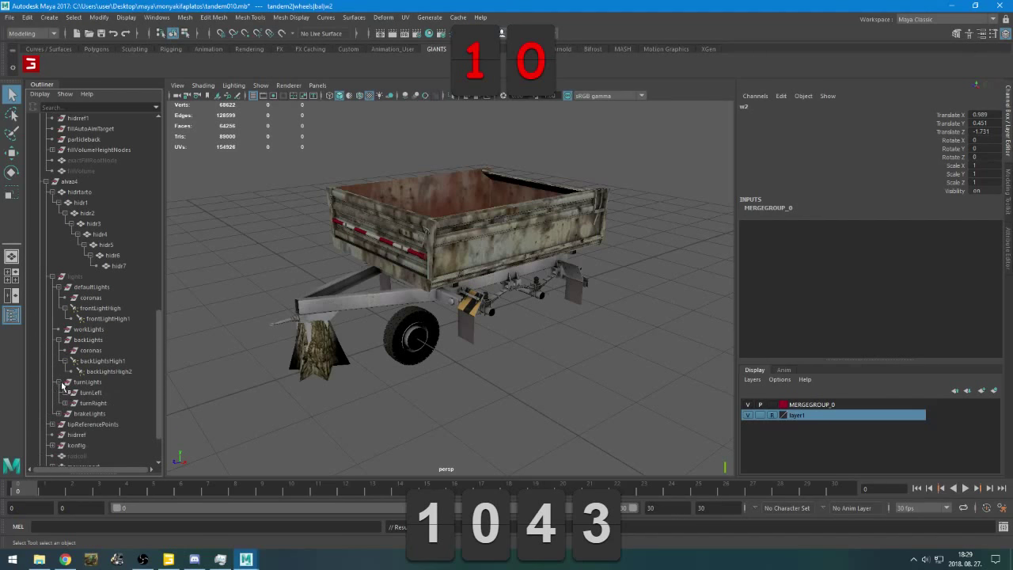
left_click(64, 392)
scroll(83, 410, "down", 3)
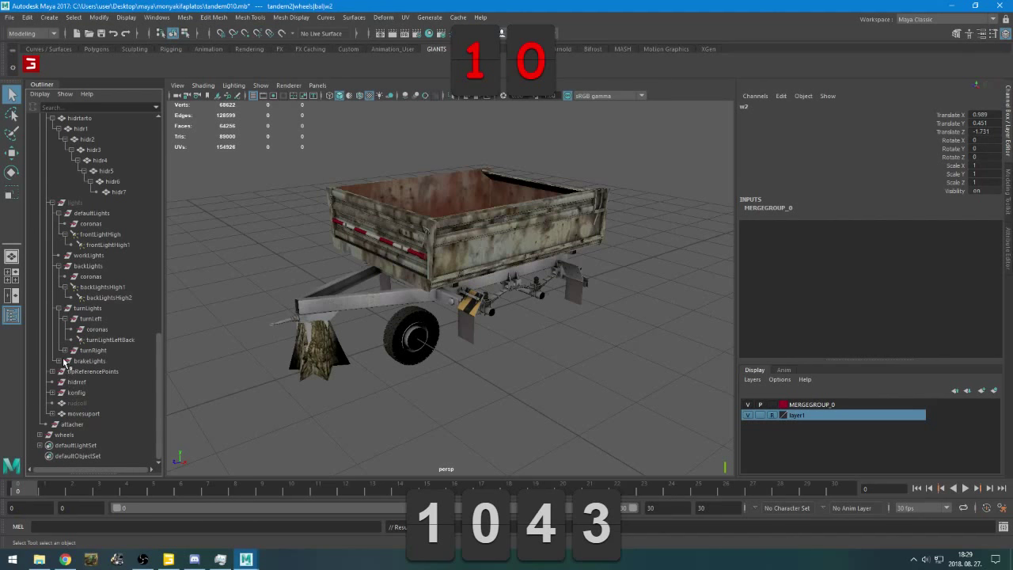
left_click(65, 350)
left_click(58, 382)
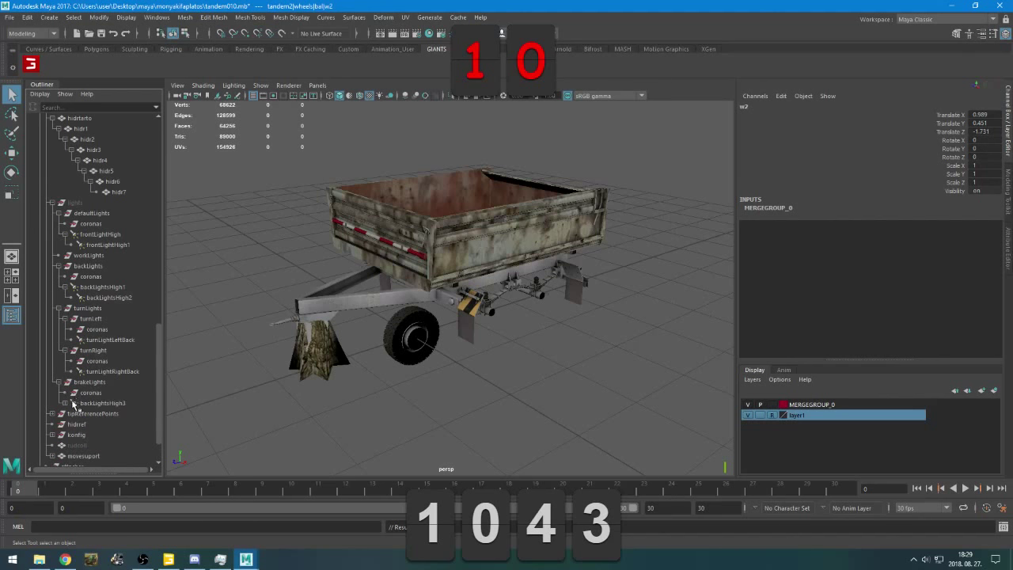
left_click(67, 403)
Expand tipReferencePoints, konfig and movesuport under alvaz4, plus the root-level wheels group
scroll(68, 418, "down", 2)
left_click(52, 371)
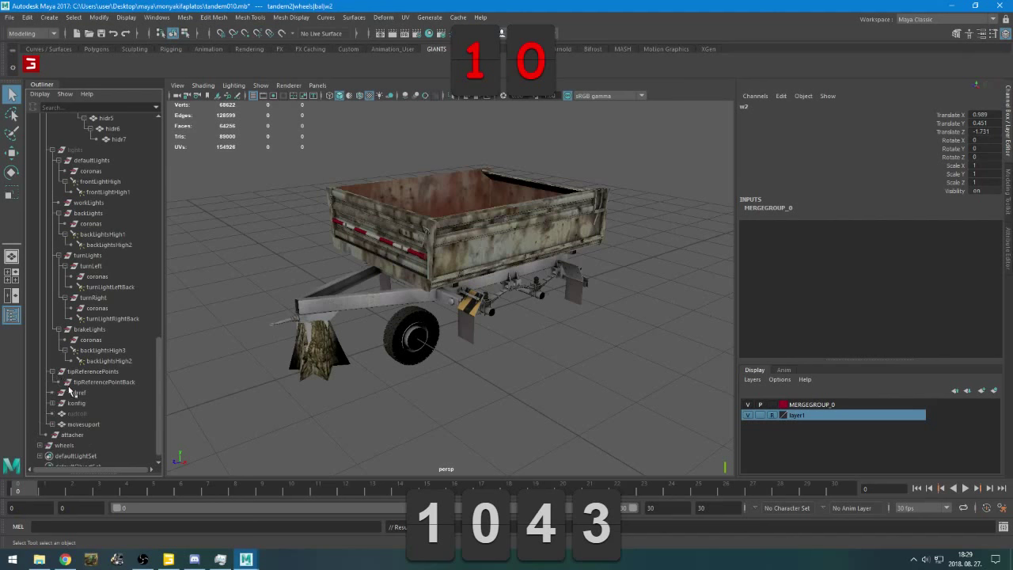
left_click(53, 403)
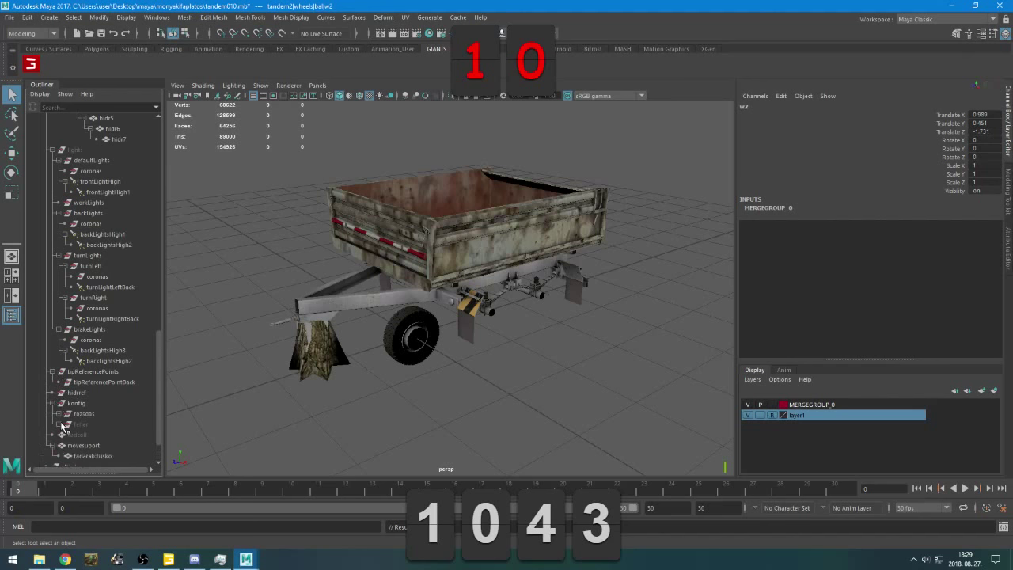
left_click(59, 414)
scroll(64, 418, "down", 4)
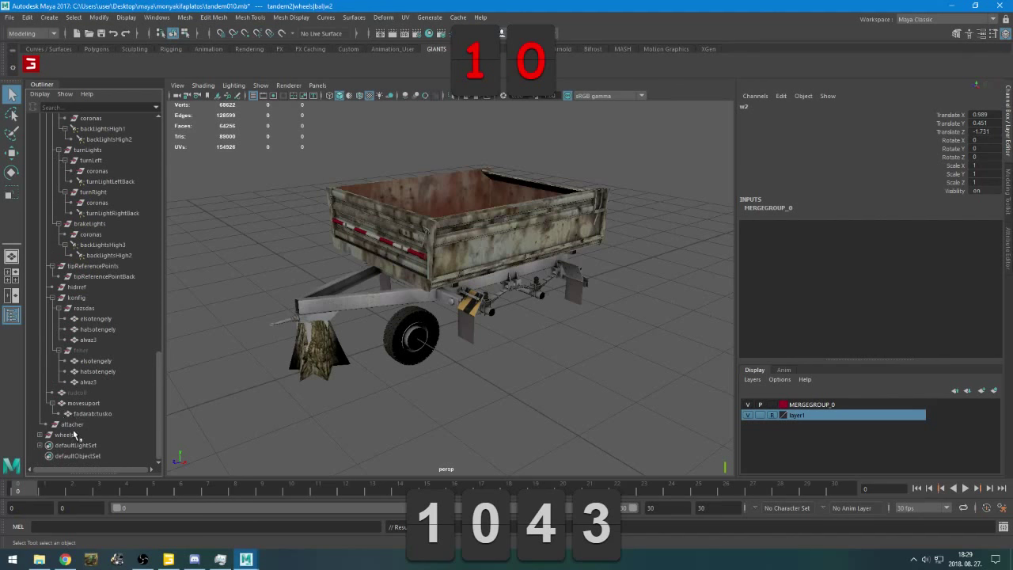
left_click(41, 435)
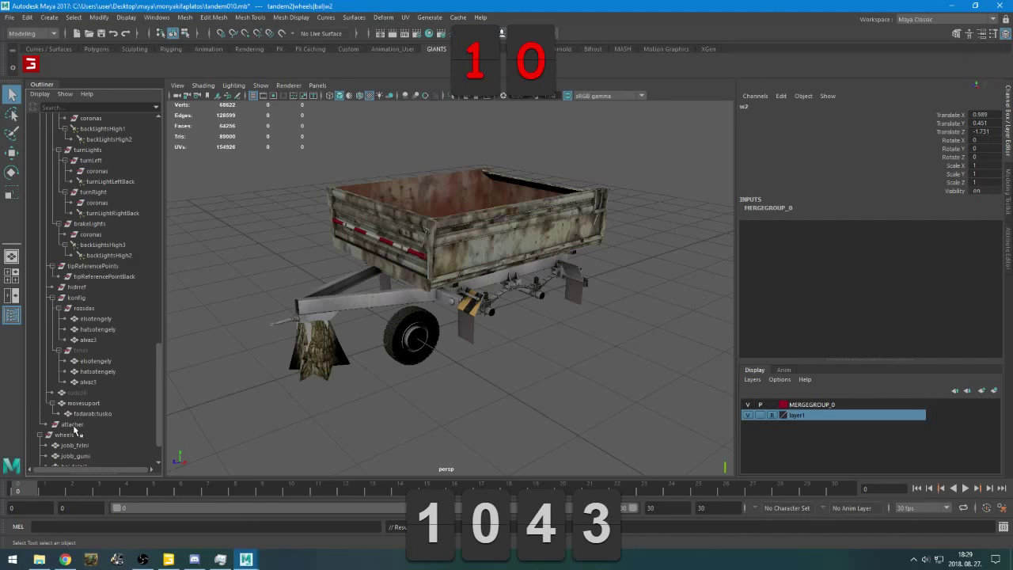
scroll(75, 426, "up", 20)
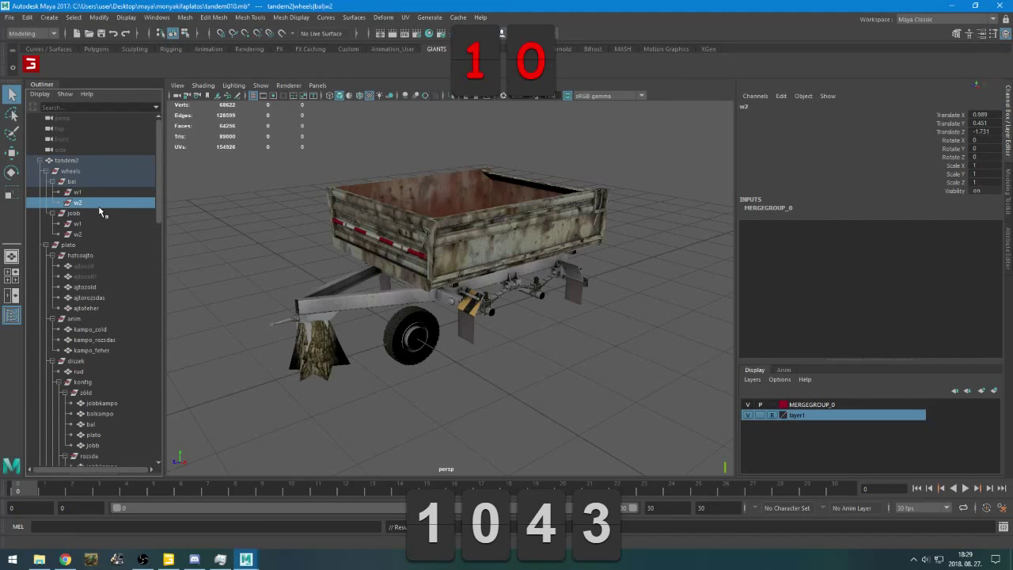
Unhide the ajtocoll and ajtocoll1 meshes in the hatsoajto group under plato
left_click(96, 234)
left_click(90, 267)
key("h")
left_click(90, 276)
key("h")
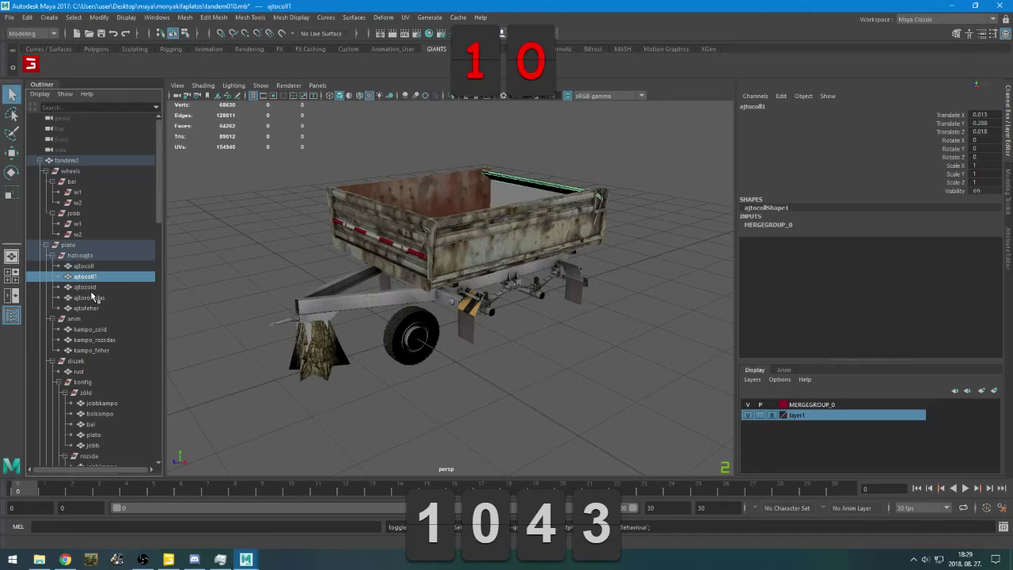
Unhide the ajtocoll2, ajtocoll3, platocoll and frontfalcoll meshes in the diszek group
scroll(93, 296, "down", 5)
left_click(92, 413)
key("h")
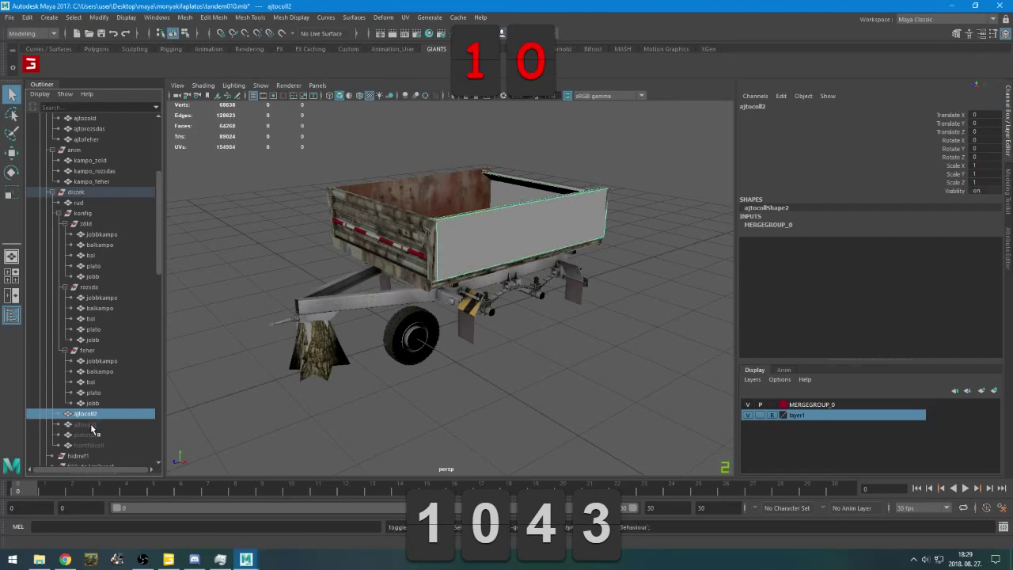
left_click(91, 425)
key("h")
left_click(90, 435)
left_click(89, 445)
key("h")
left_click(93, 435)
key("h")
Unhide the feher group in konfig under alvaz4, the rudcoll mesh and the lights group
scroll(97, 389, "down", 14)
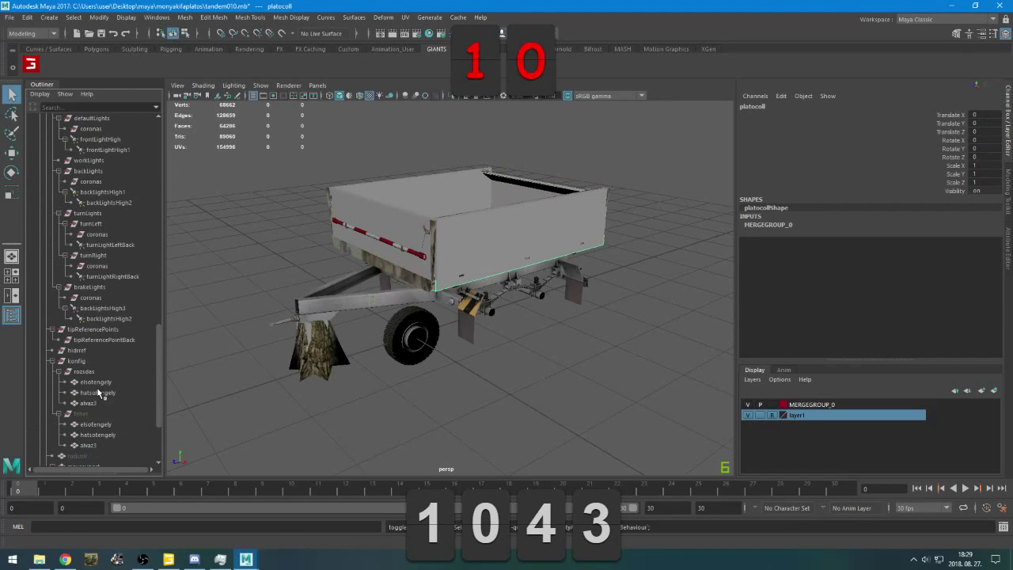
left_click(93, 414)
key("h")
left_click(86, 456)
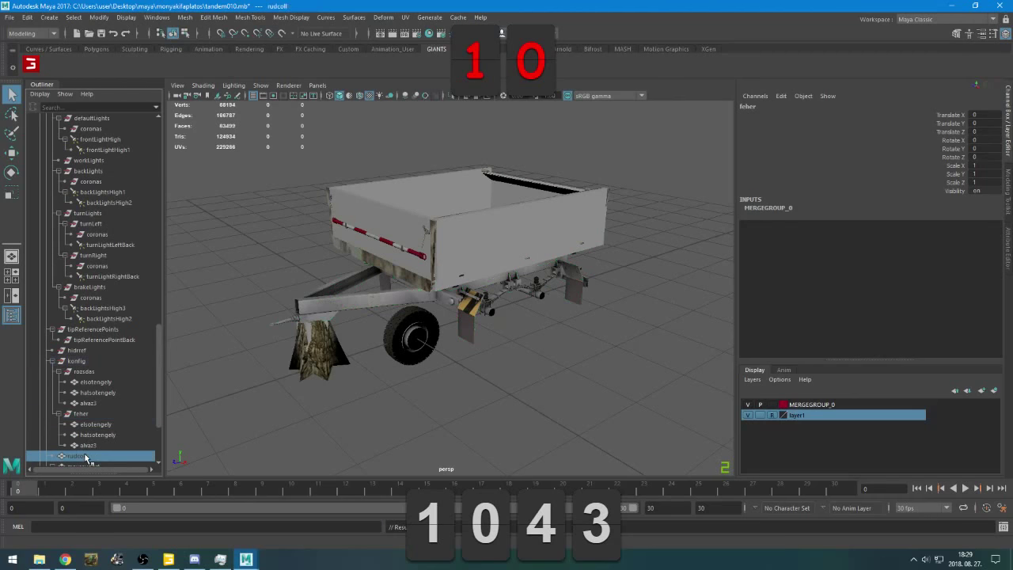
key("h")
scroll(90, 436, "up", 8)
left_click(76, 360)
key("h")
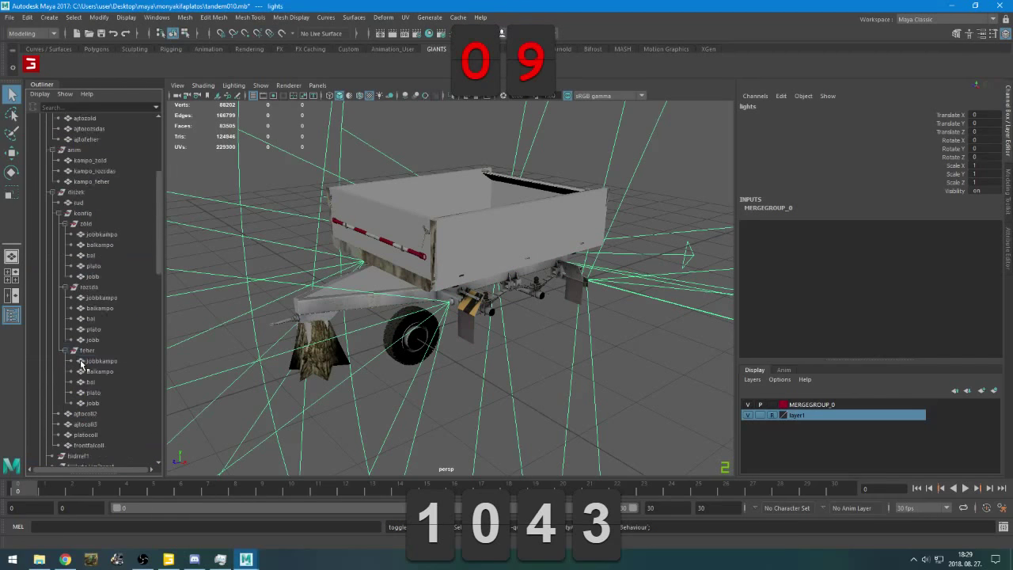
Turn on Visibility in the Object Display attributes of tandemShape2
scroll(86, 292, "up", 8)
scroll(87, 228, "up", 6)
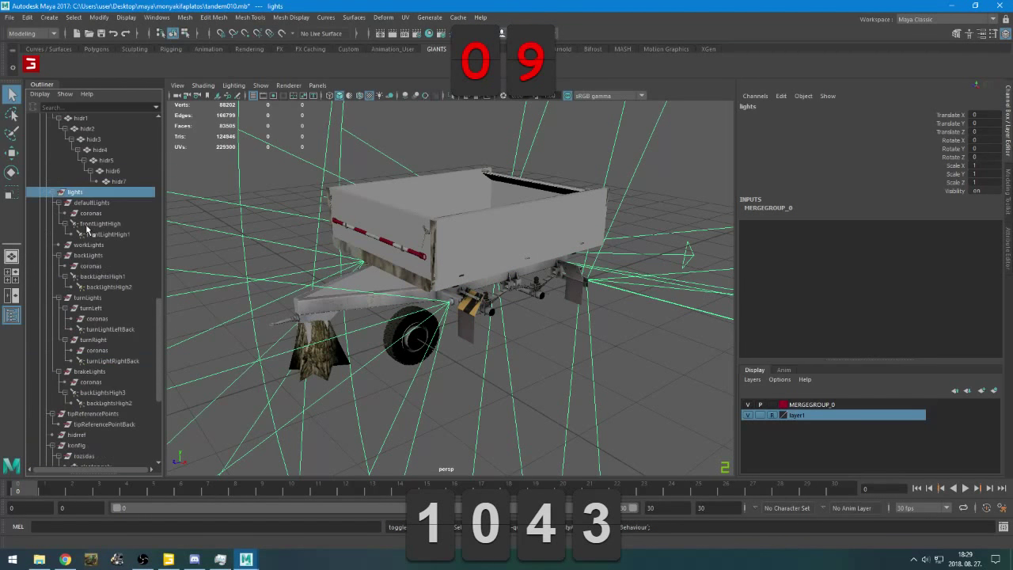
left_click(66, 160)
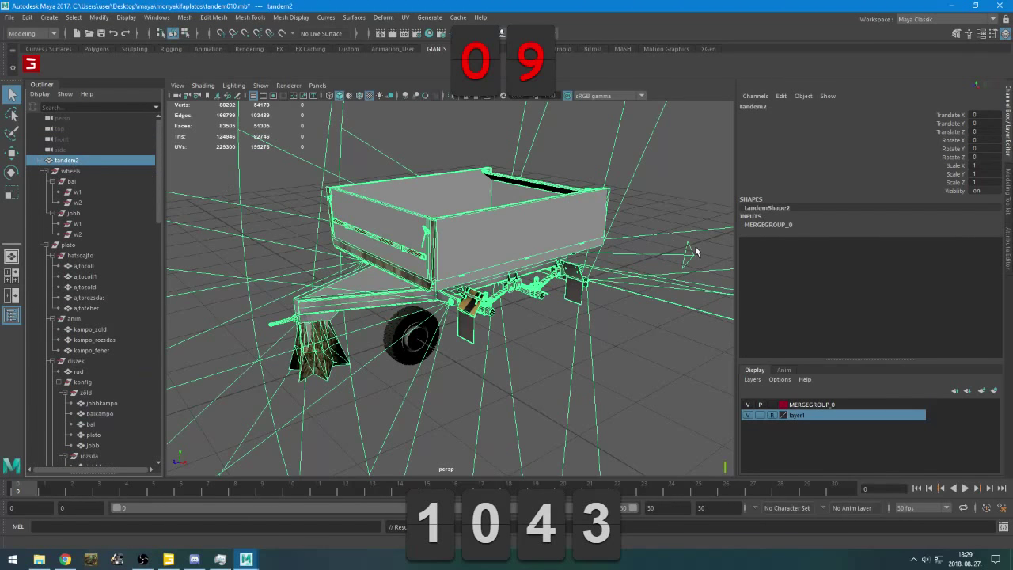
left_click(1010, 237)
left_click(776, 244)
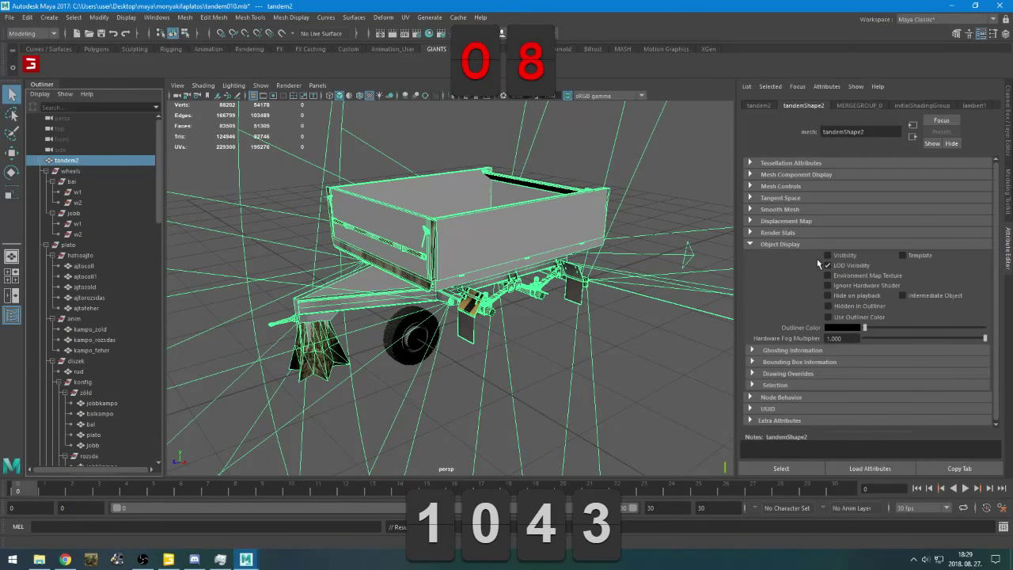
left_click(828, 255)
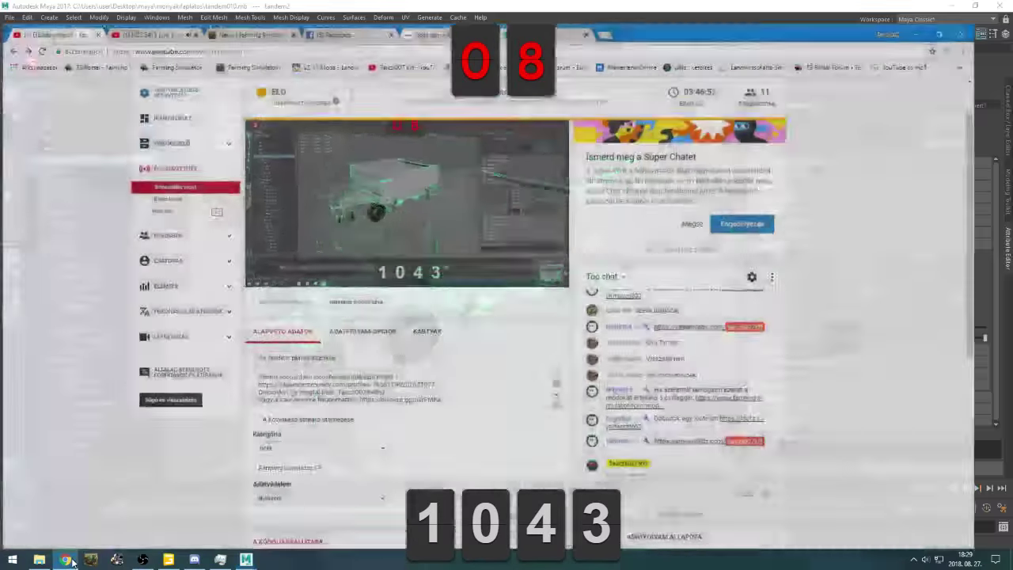
Check the live stream dashboard and chat in Chrome and return to Maya
left_click(65, 560)
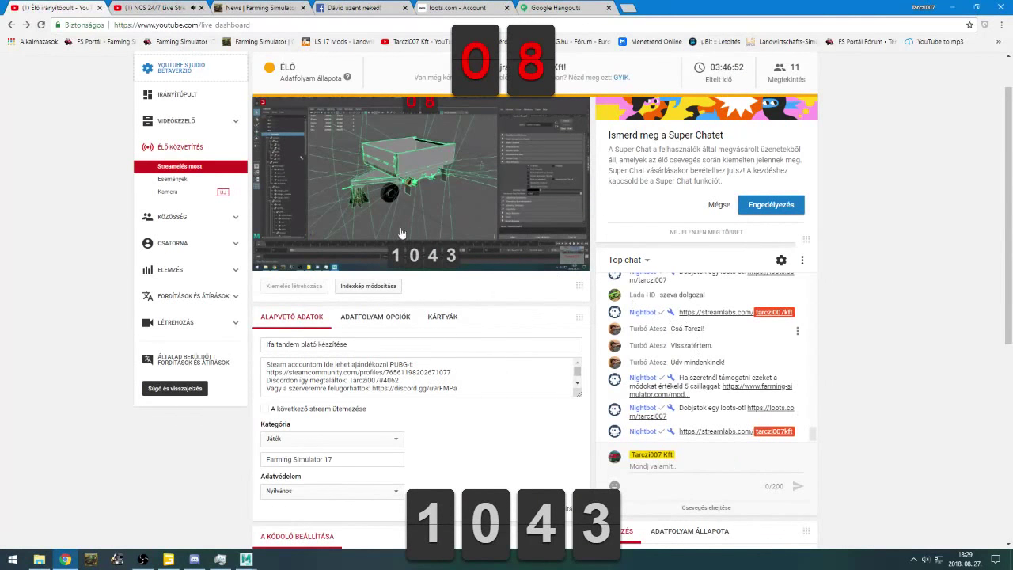
key("alt+Tab")
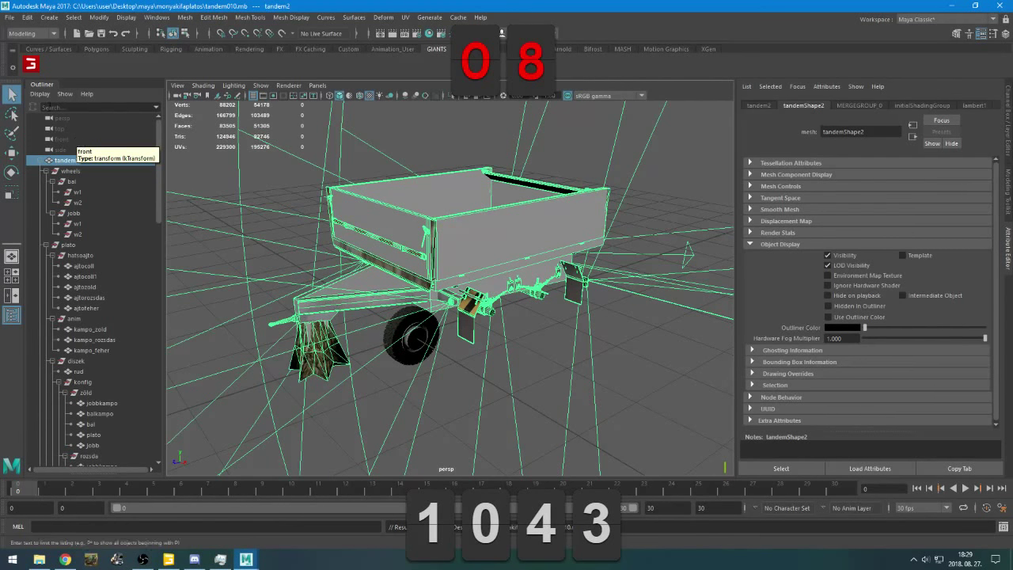
Launch the GIANTS I3D Toolbox to check for the exporter error, and close it
left_click(31, 64)
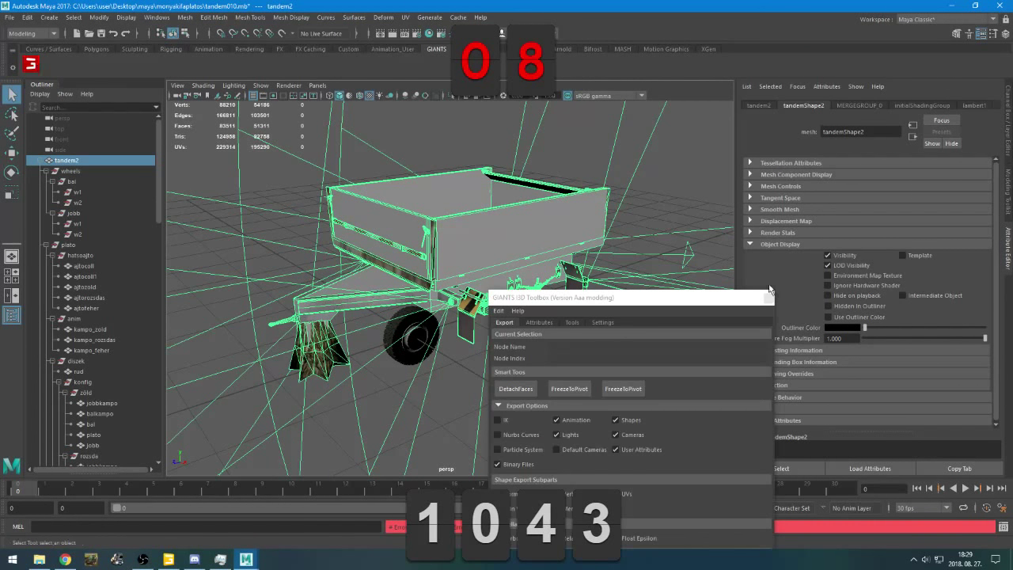
left_click(768, 299)
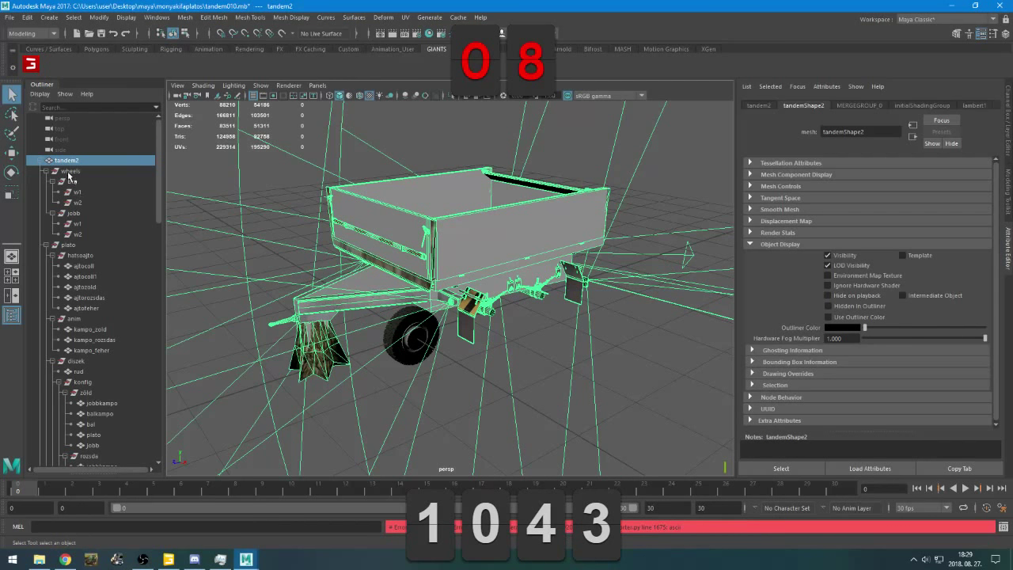
Test the GIANTS I3D Toolbox with the plato group deleted, and restore the group
left_click(68, 173)
left_click(69, 247)
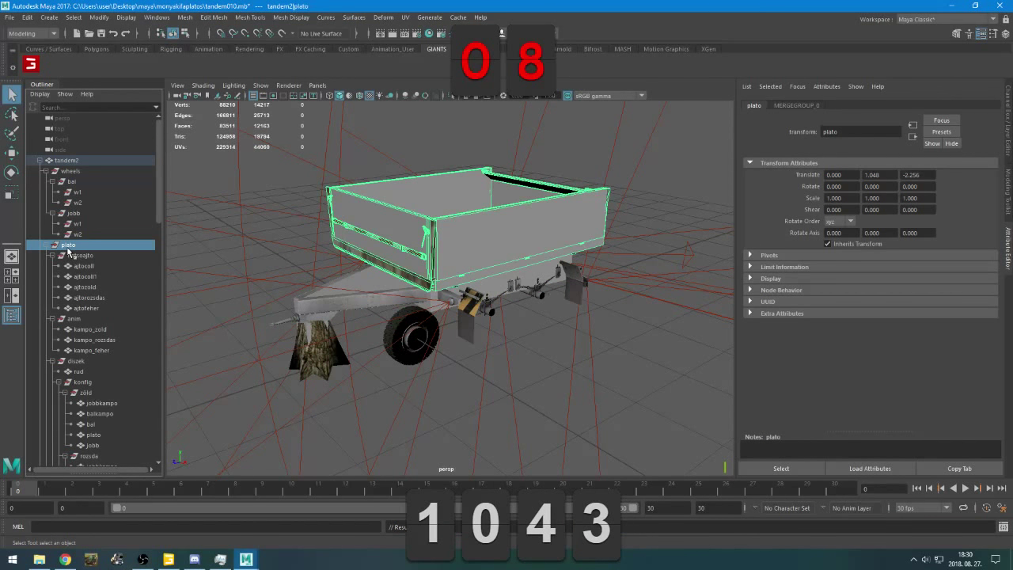
scroll(68, 249, "down", 15)
scroll(68, 248, "up", 15)
key("Delete")
left_click(32, 63)
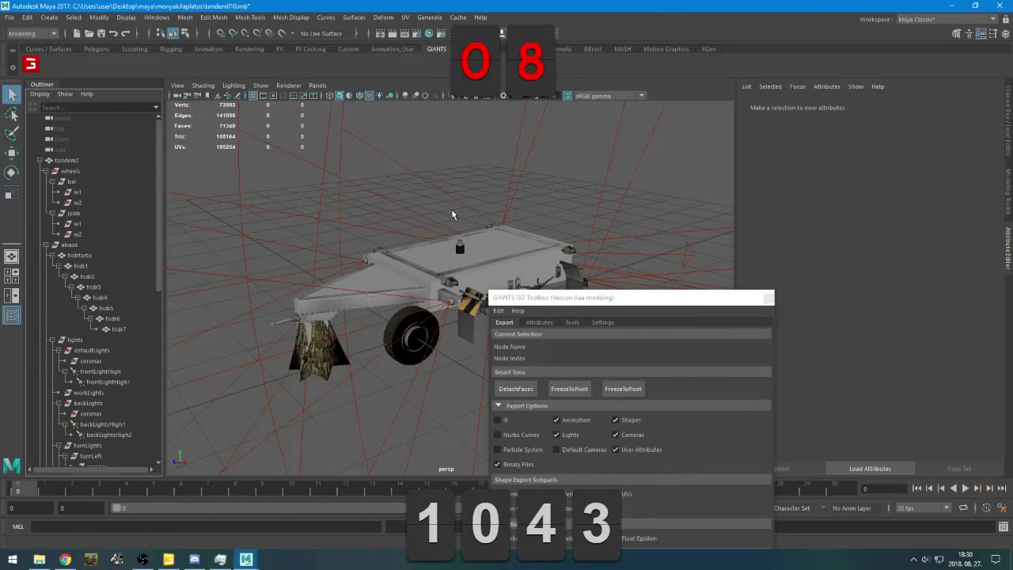
left_click(768, 298)
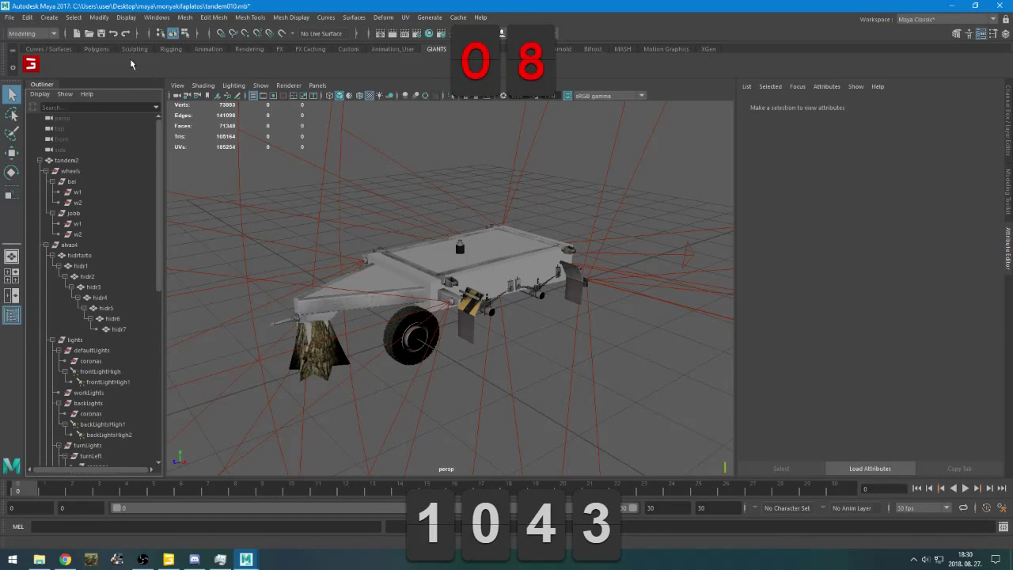
left_click(115, 33)
left_click(115, 34)
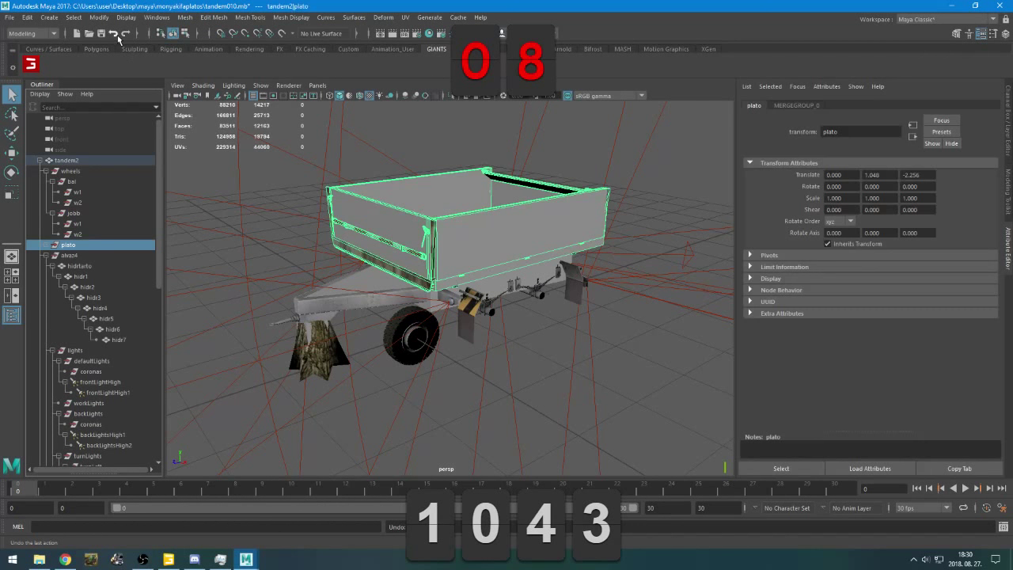
Test the GIANTS I3D Toolbox with the hatsoajto group deleted from plato, and undo the deletion
left_click(46, 256)
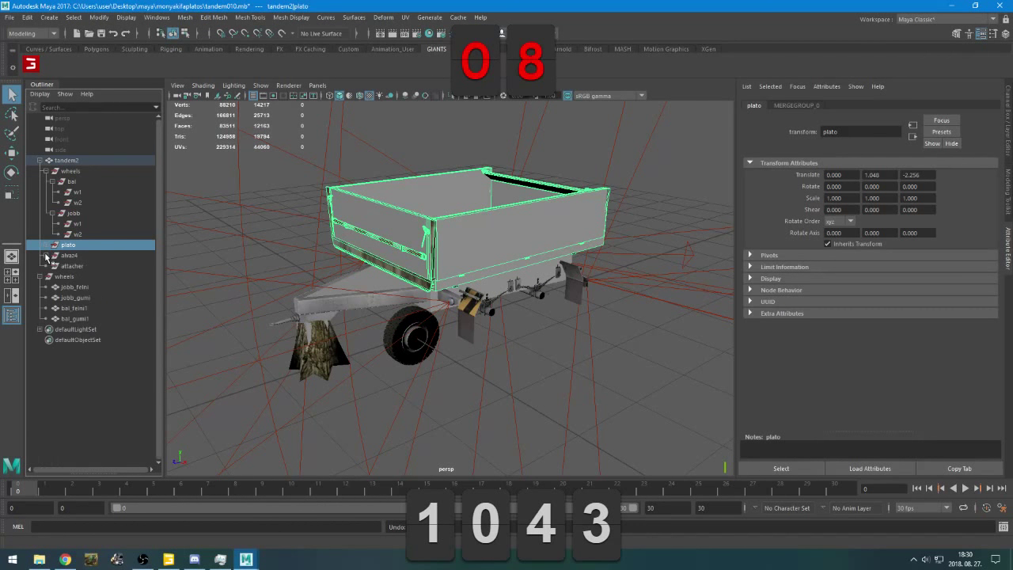
left_click(46, 247)
left_click(80, 256)
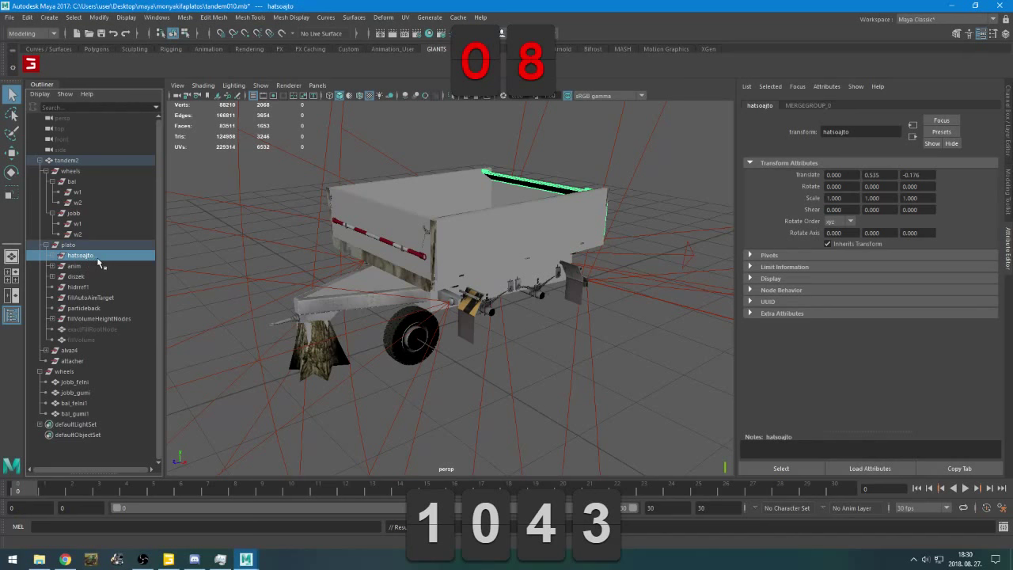
key("Delete")
left_click(31, 65)
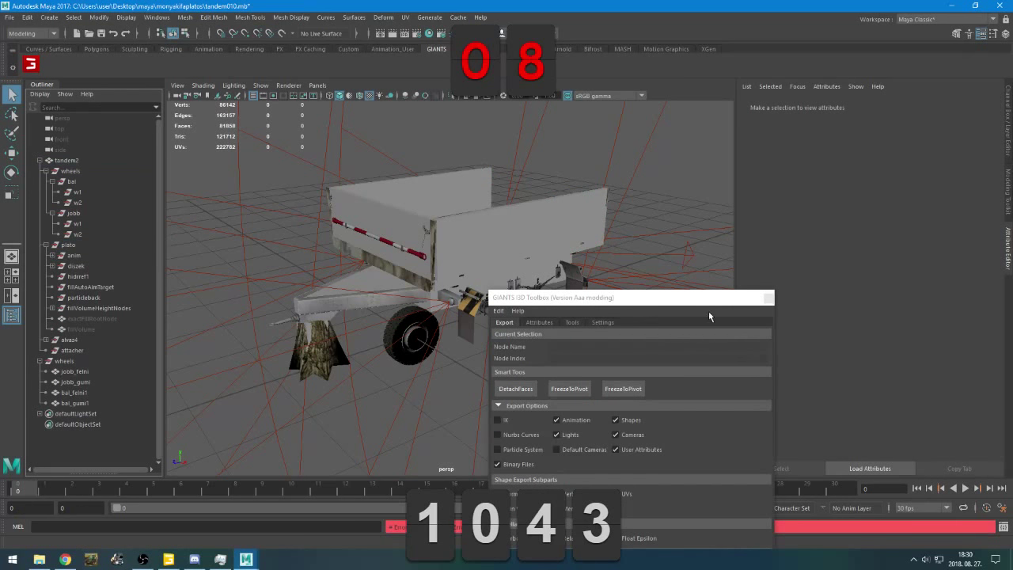
left_click(768, 298)
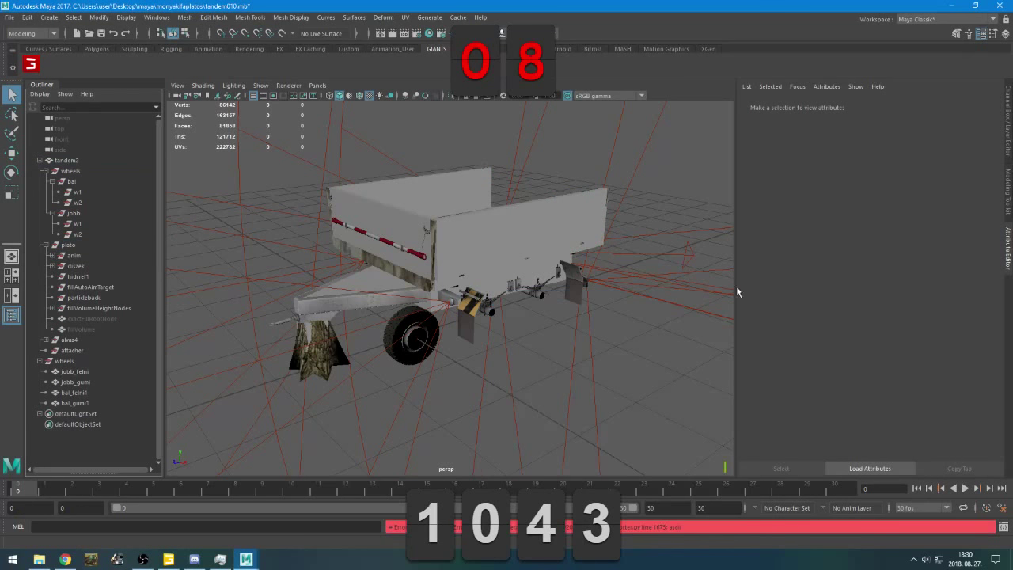
left_click(113, 33)
Unhide exactFillRootNode and fillVolume under plato and retest the GIANTS I3D Toolbox with plato selected
left_click(80, 329)
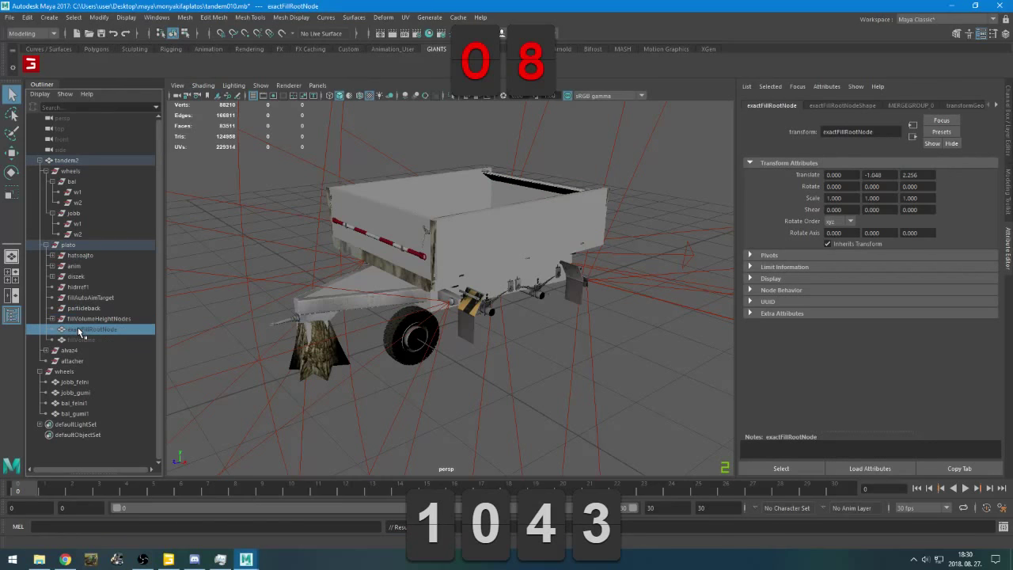
left_click(80, 340)
key("h")
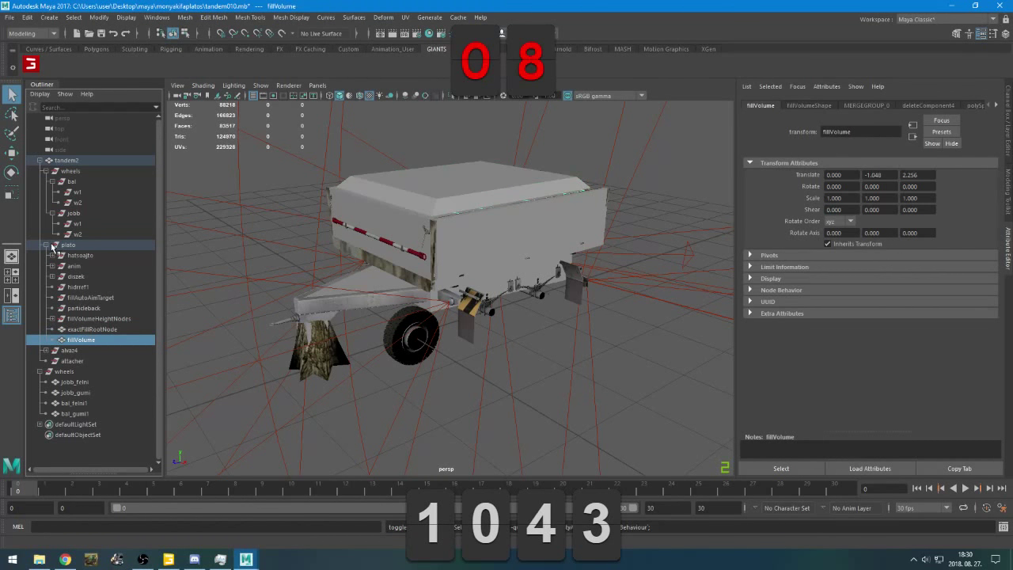
left_click(66, 245)
left_click(30, 65)
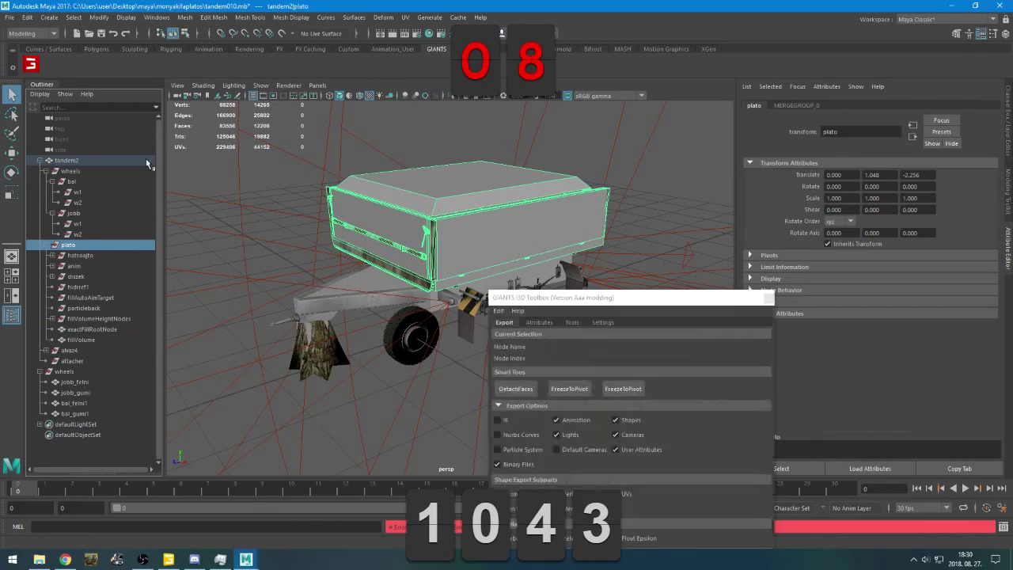
left_click(768, 298)
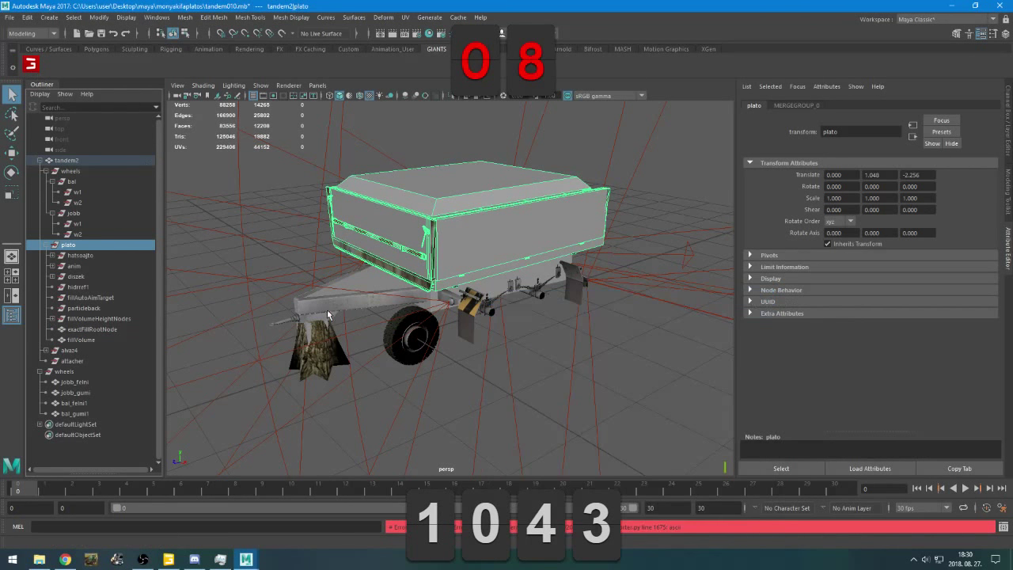
Expand the fillVolumeHeightNodes, diszek, anim and hatsoajto groups under plato, including konfig with its zold, rozsda and feher subgroups
left_click(53, 319)
left_click(53, 276)
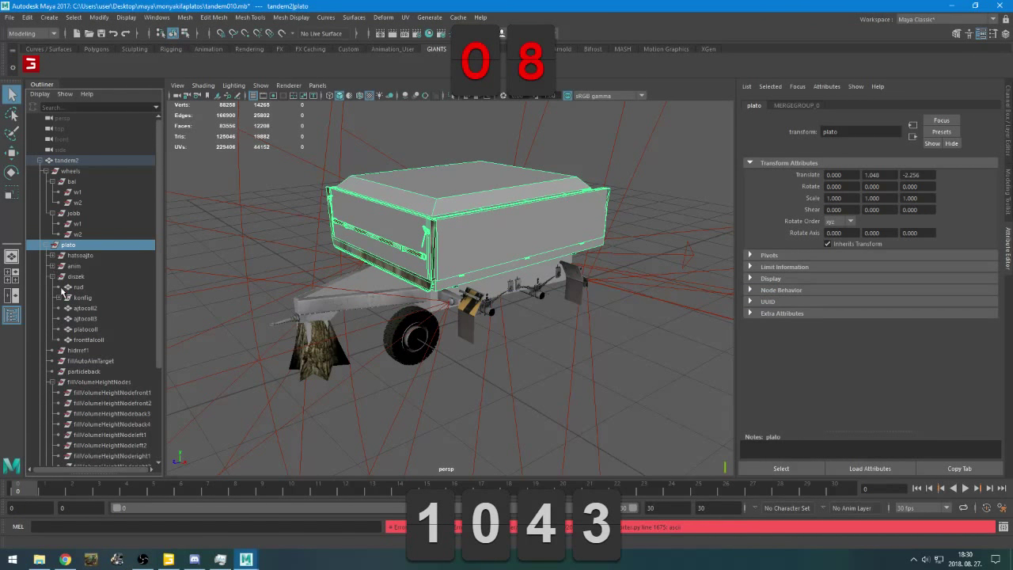
left_click(52, 267)
left_click(53, 256)
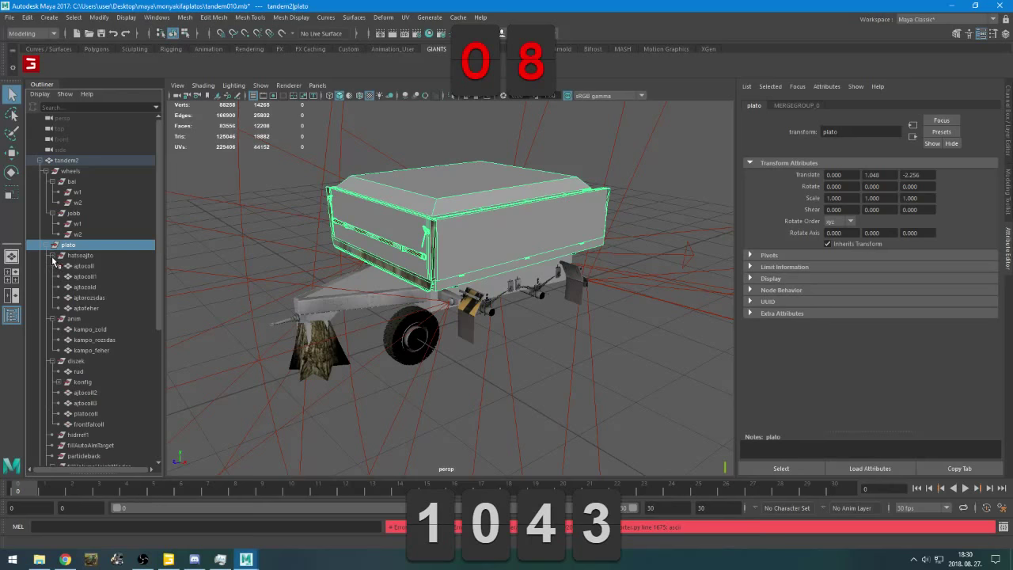
scroll(75, 401, "down", 3)
left_click(59, 298)
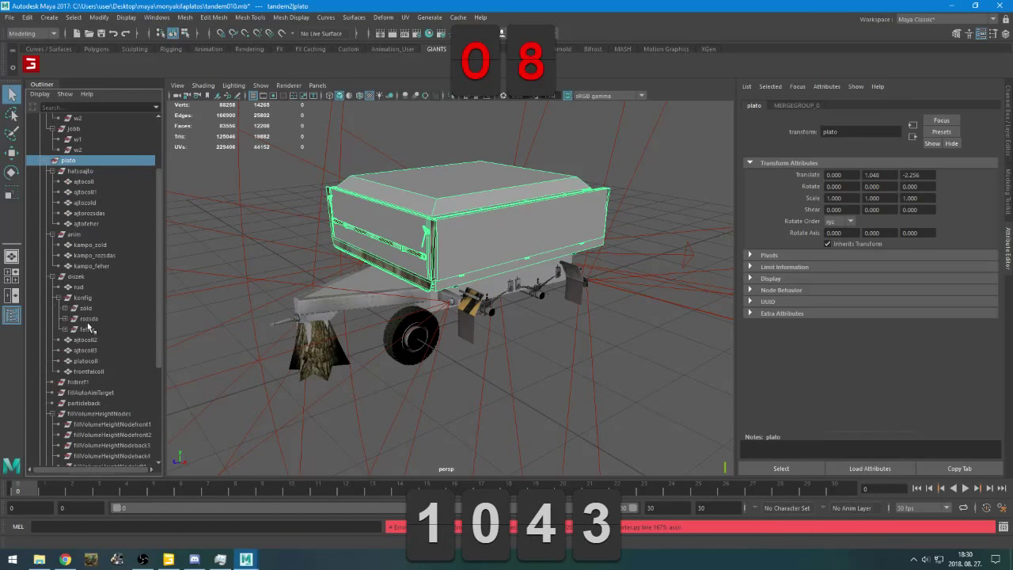
left_click(87, 329)
left_click(65, 329)
left_click(65, 318)
left_click(65, 308)
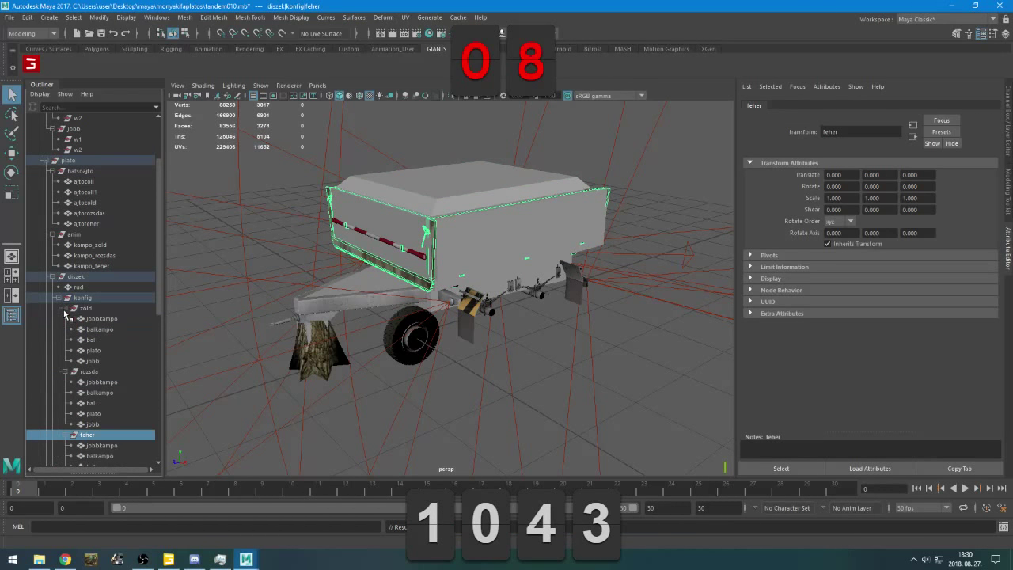
Test the GIANTS I3D Toolbox with exactFillRootNode and fillVolume deleted, and restore both meshes
scroll(89, 346, "up", 3)
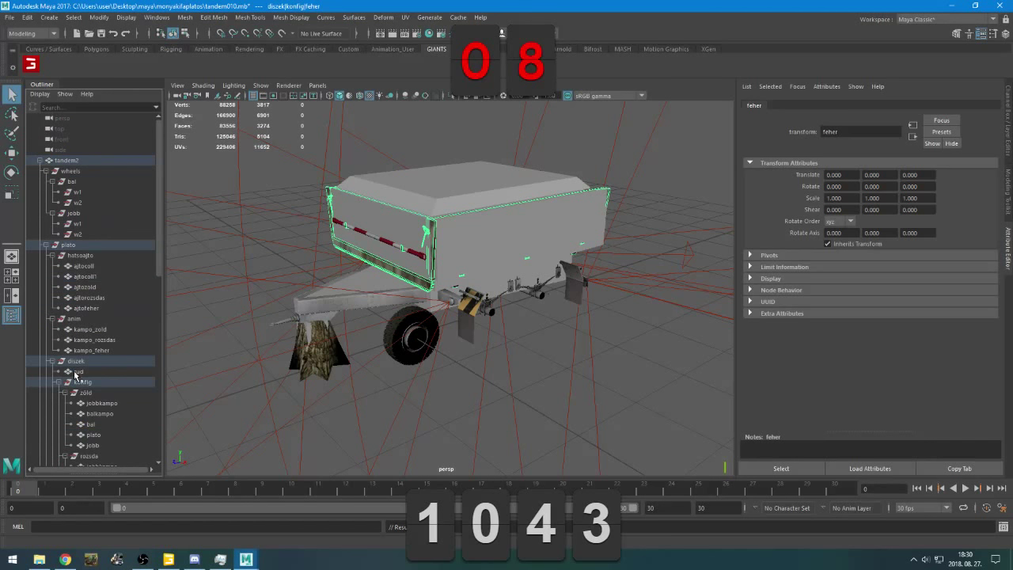
scroll(76, 261, "down", 12)
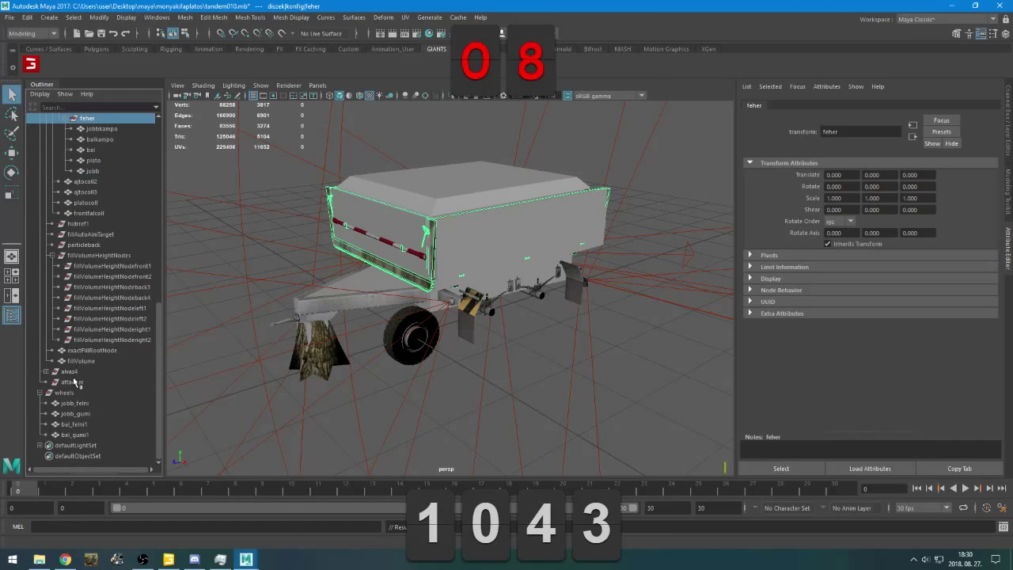
scroll(83, 362, "up", 12)
scroll(84, 362, "down", 12)
left_click(90, 362)
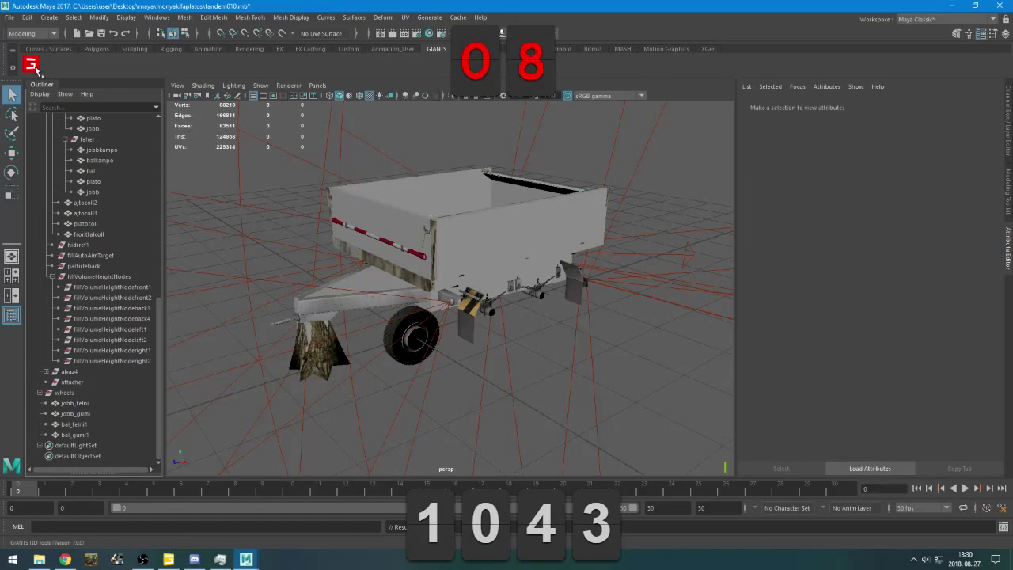
key("Delete")
left_click(32, 67)
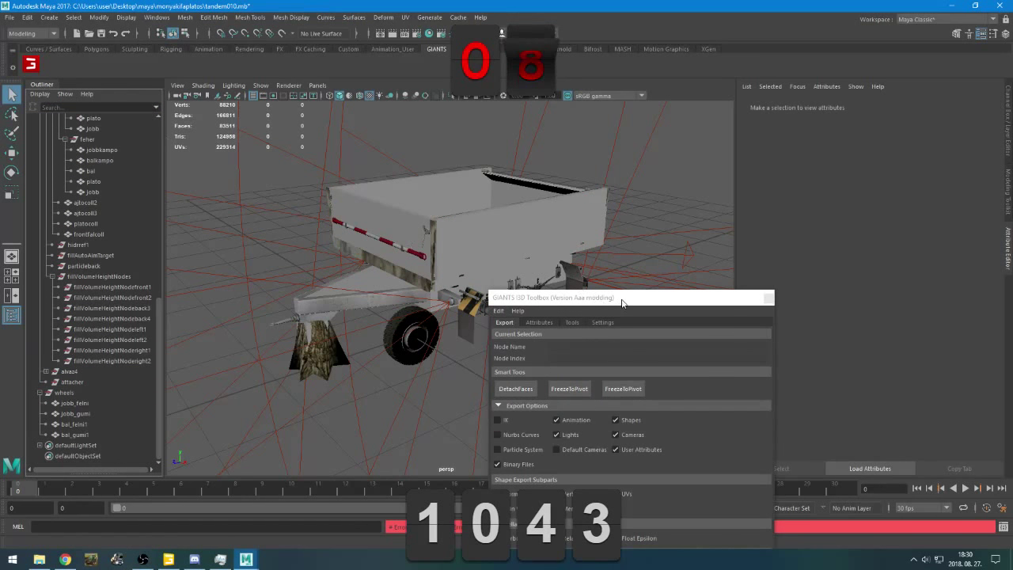
left_click(115, 34)
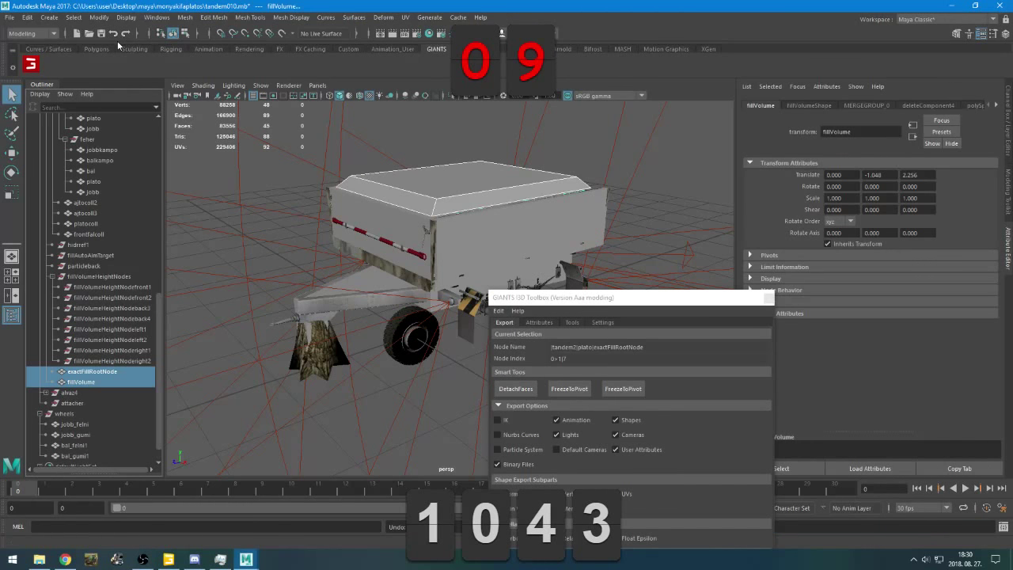
Try the GIANTS I3D Toolbox with the fillVolumeHeightNodes group deleted, and undo the deletion
left_click(96, 278)
key("Delete")
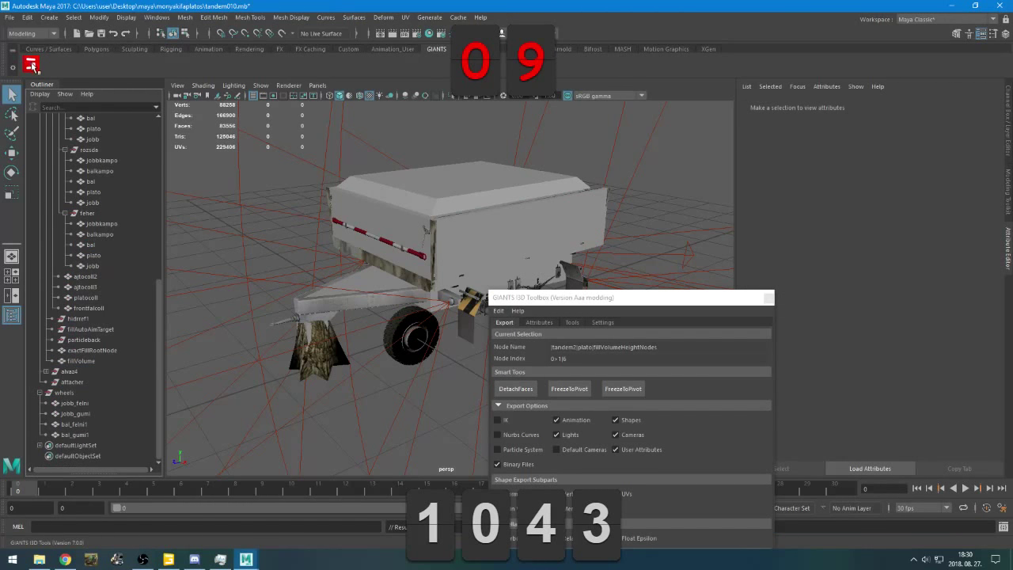
left_click(115, 34)
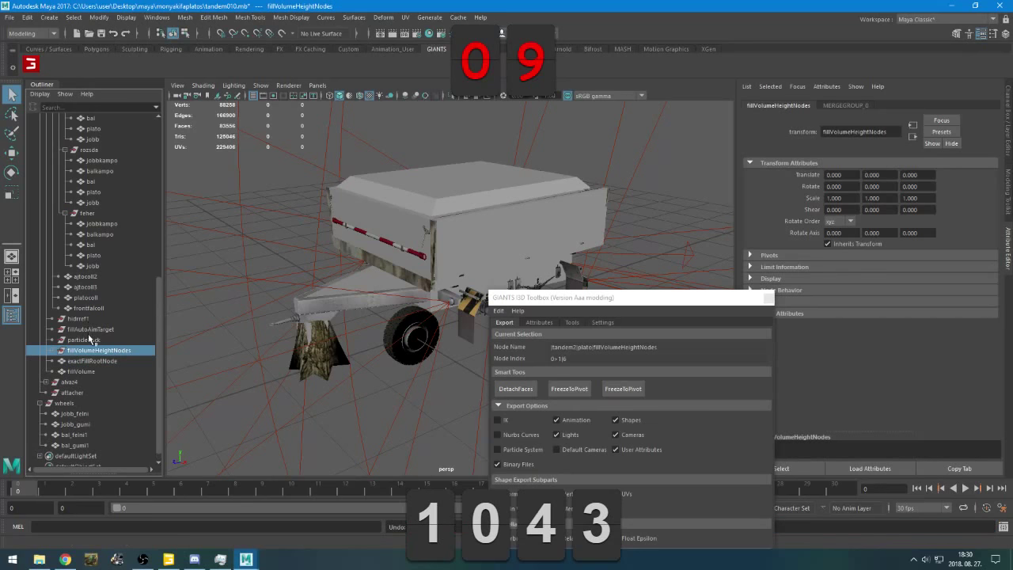
Test the GIANTS I3D Toolbox with hidrref1, fillAutoAimTarget and particleback deleted from plato, and restore the three nodes
left_click_drag(89, 342, 86, 321)
key("Delete")
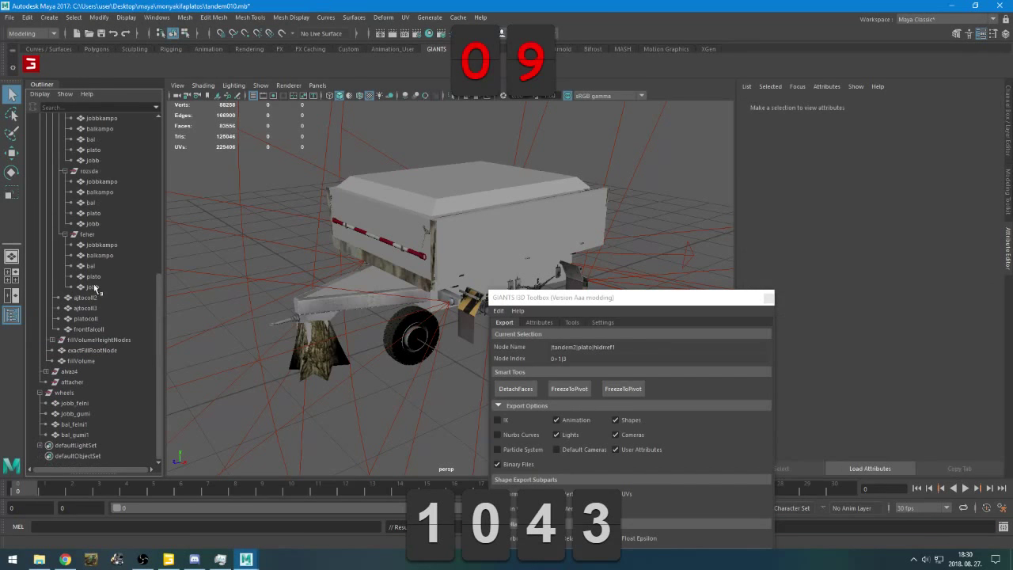
left_click(36, 66)
left_click(115, 34)
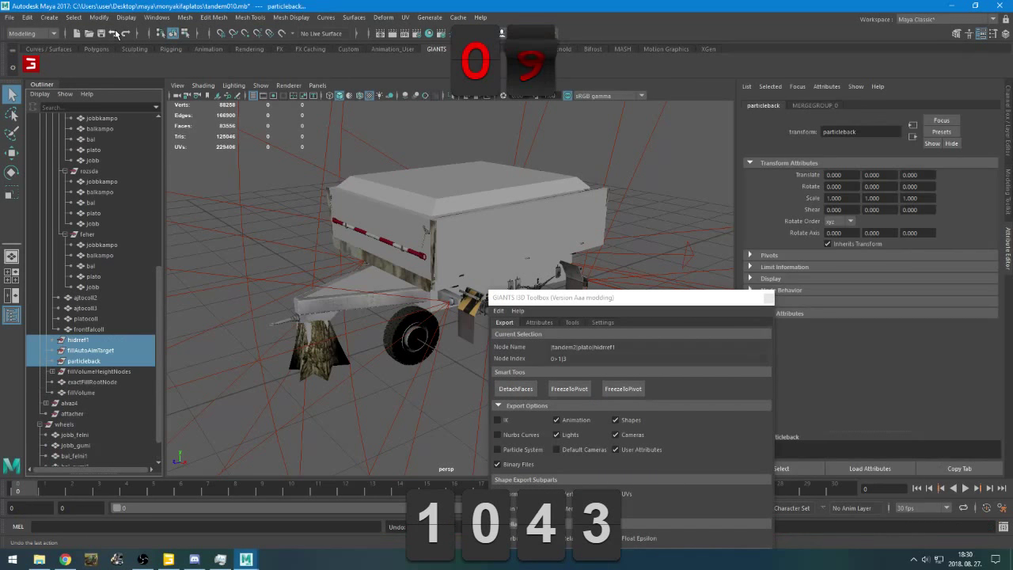
Try deleting the anim group under plato to isolate the exporter error, and undo the deletion
scroll(82, 302, "up", 5)
left_click(74, 203)
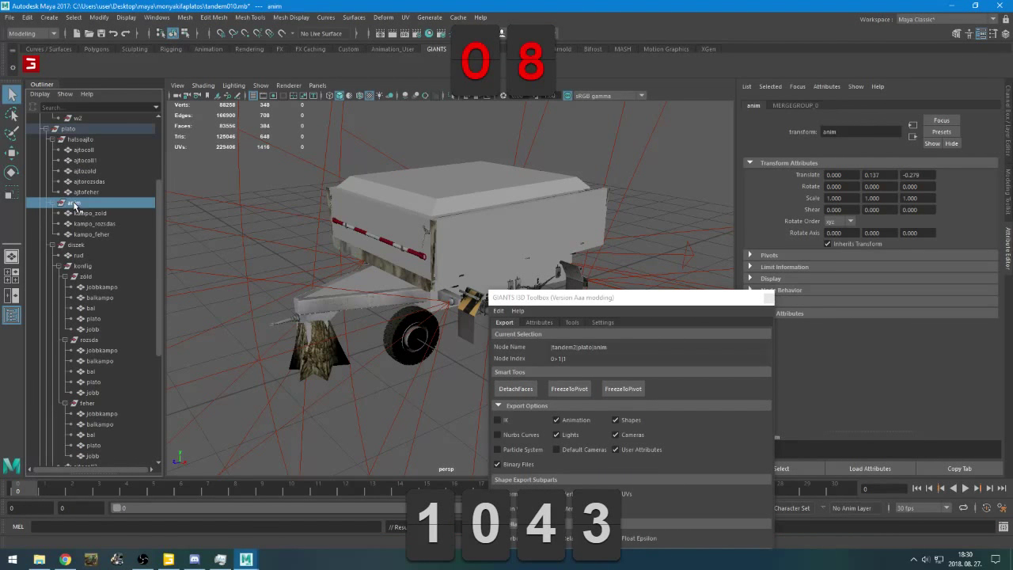
key("Delete")
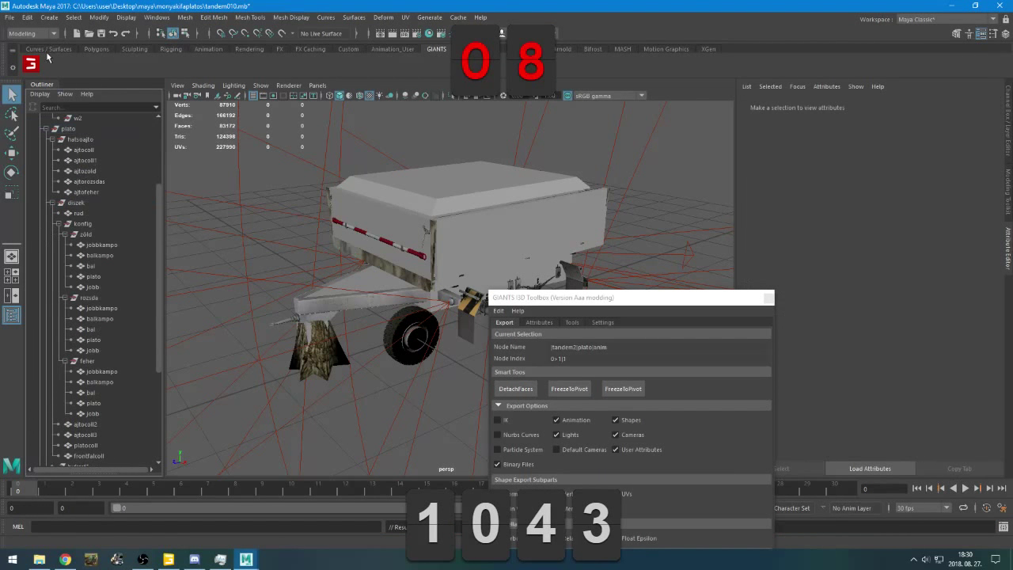
left_click(113, 33)
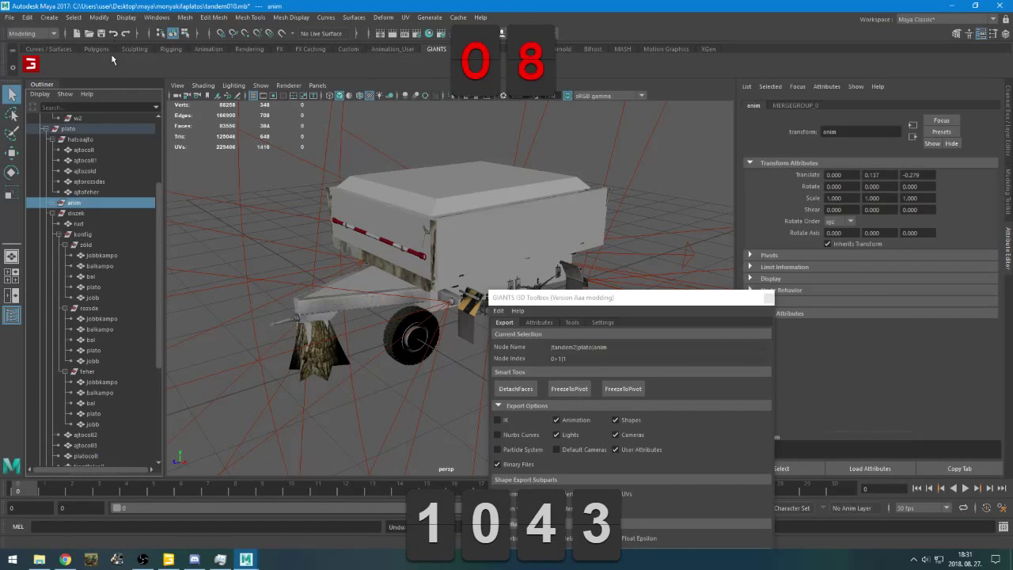
Check the collision and door meshes in hatsoajto, try deleting the group, and restore it with its children expanded
left_click(80, 140)
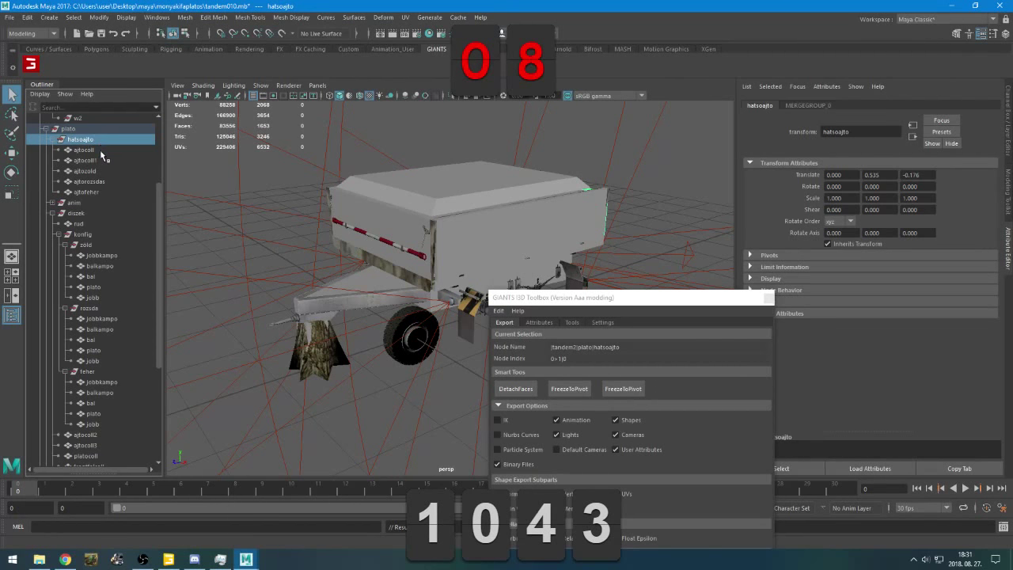
left_click(100, 150)
left_click(103, 162)
left_click(102, 172)
left_click(94, 140)
key("Delete")
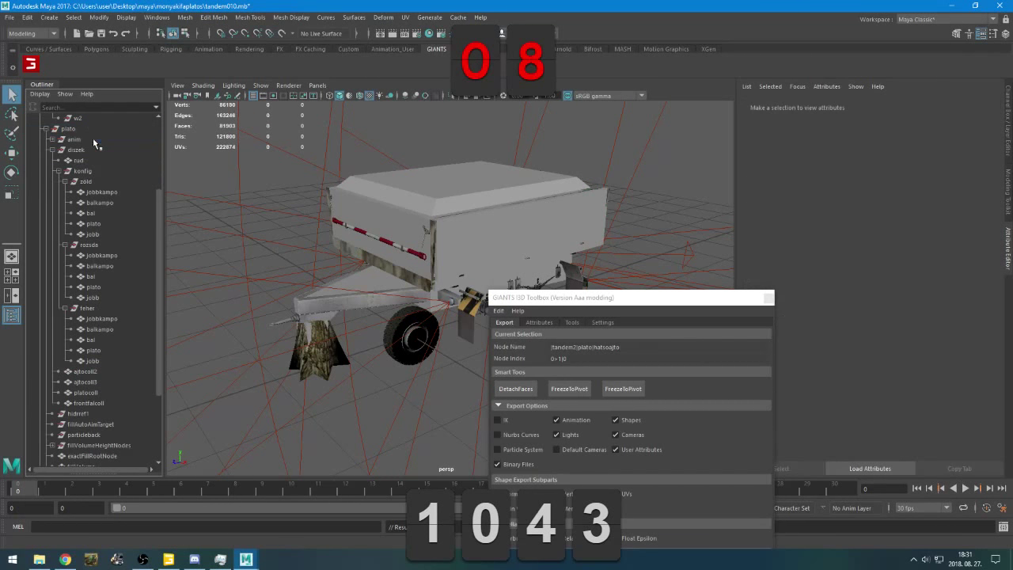
left_click(113, 33)
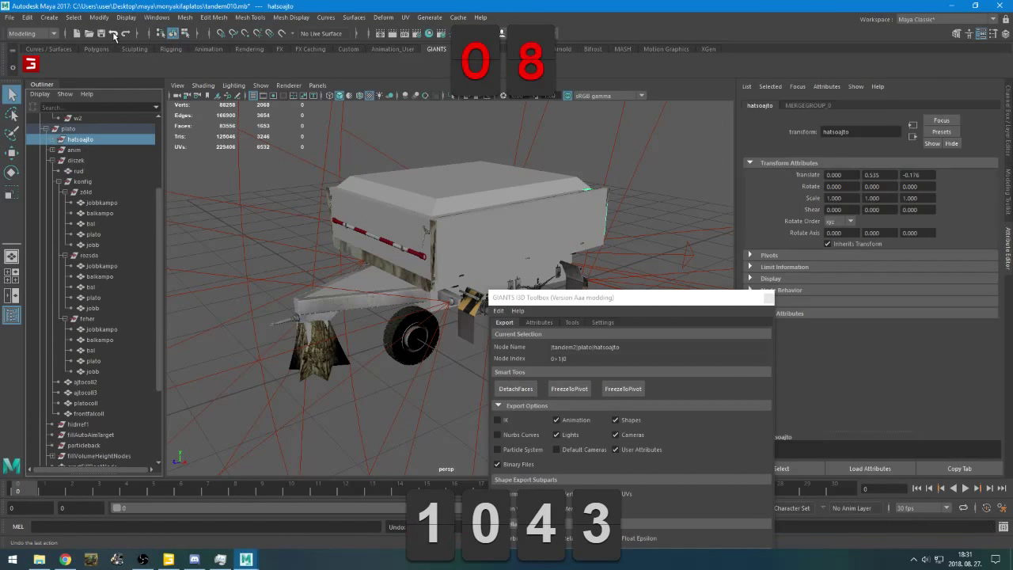
left_click(55, 140)
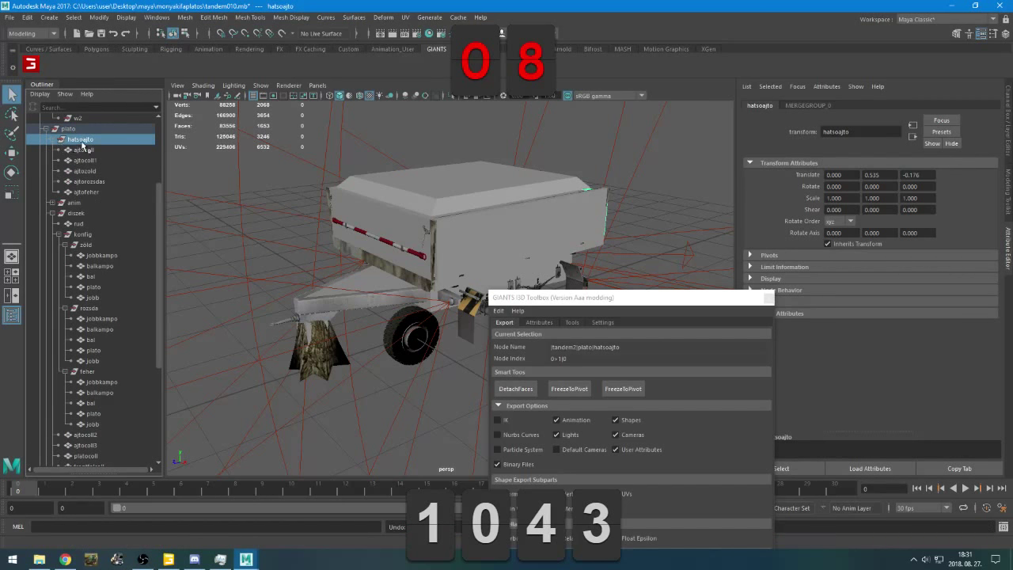
Test the GIANTS I3D Toolbox with the diszek group deleted from plato, and undo the deletion
left_click(76, 213)
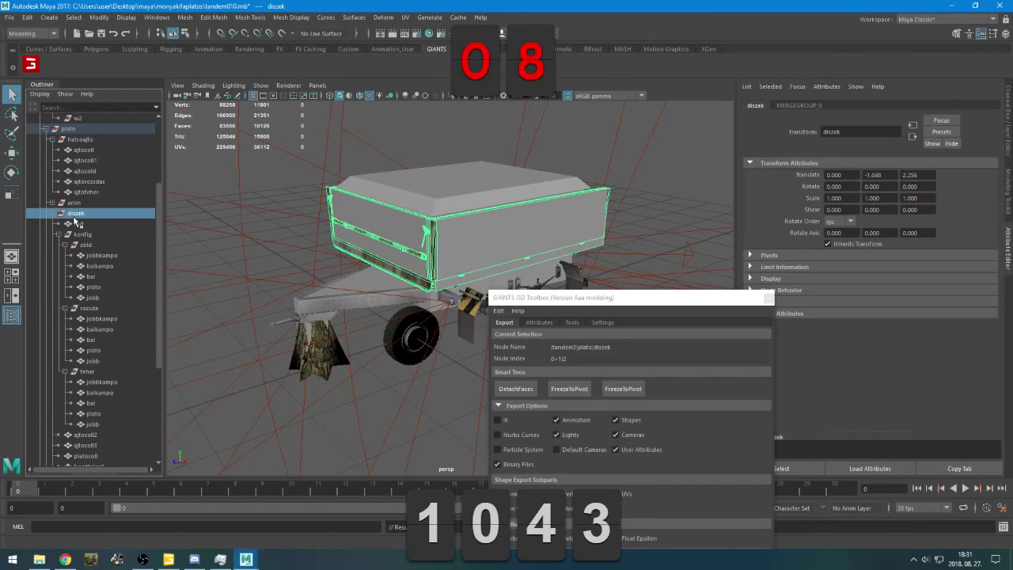
key("Delete")
left_click(34, 66)
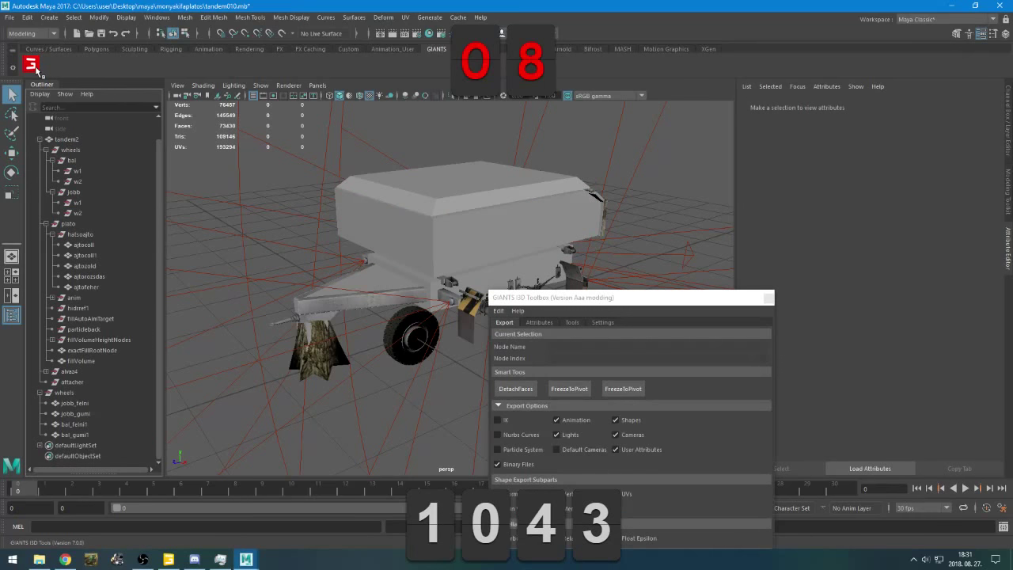
key("ctrl+z")
left_click(60, 236)
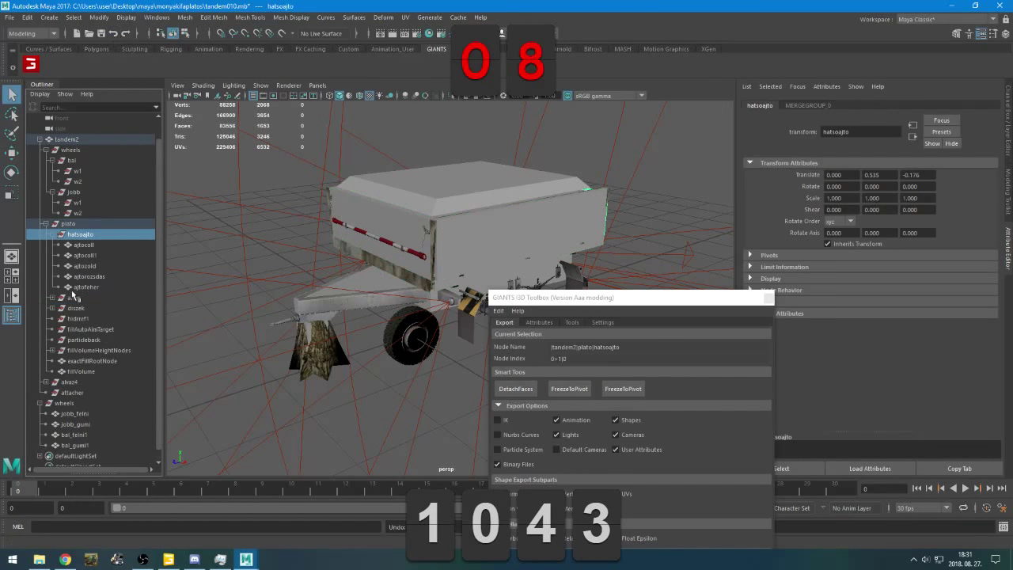
Expand diszek, retest the GIANTS I3D Toolbox with the group selected and deleted, and restore it
left_click(75, 308)
left_click(51, 308)
scroll(83, 285, "down", 3)
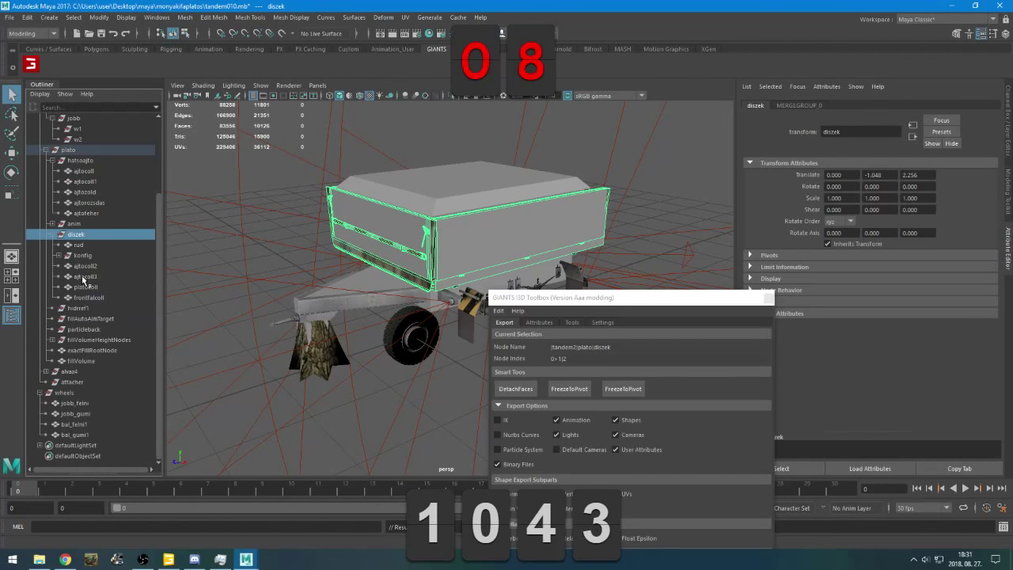
left_click(31, 65)
key("Delete")
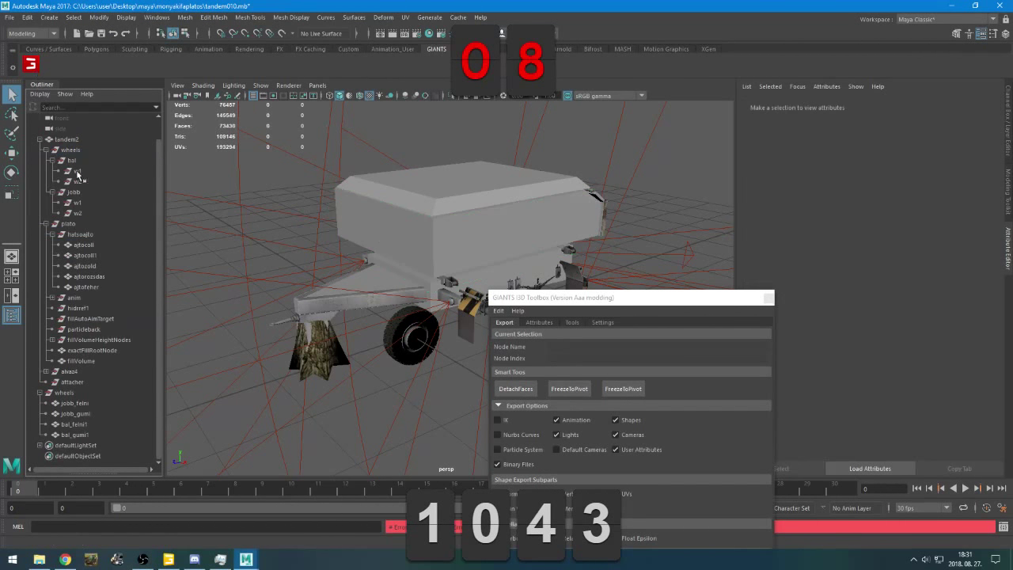
left_click(117, 36)
left_click(117, 36)
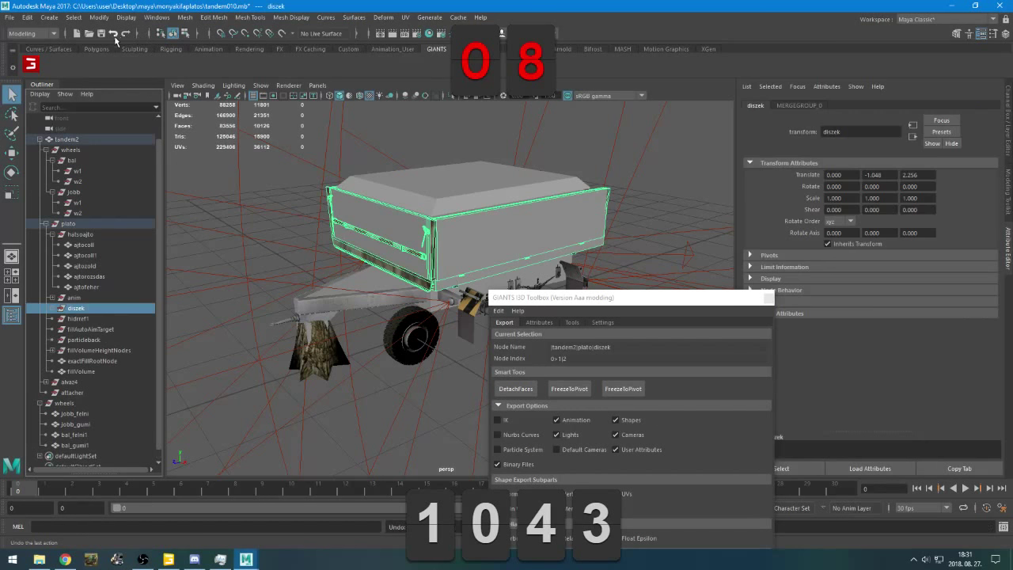
Try deleting the rud mesh from diszek to isolate the exporter error, and undo the deletion
left_click(80, 245)
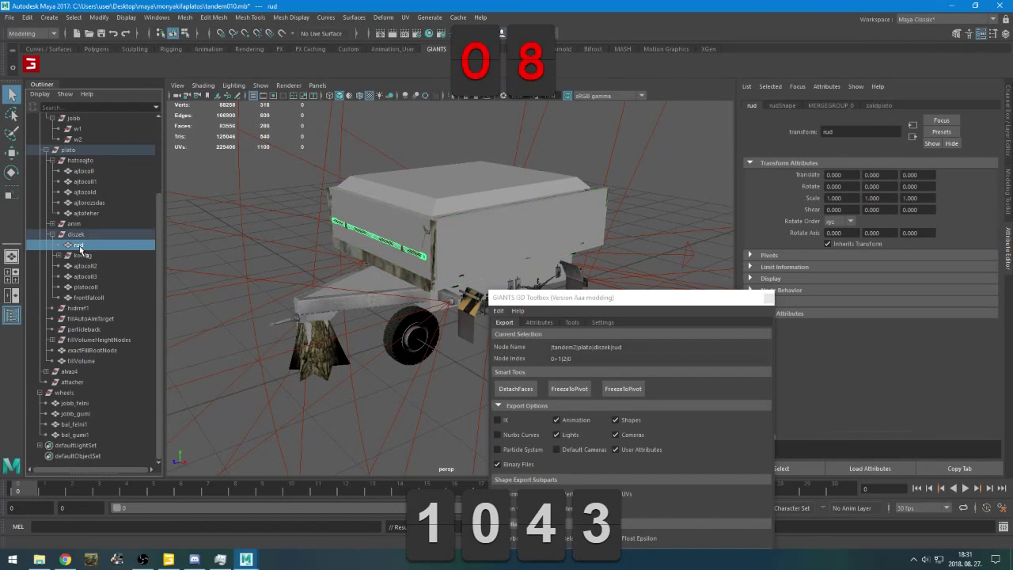
key("Delete")
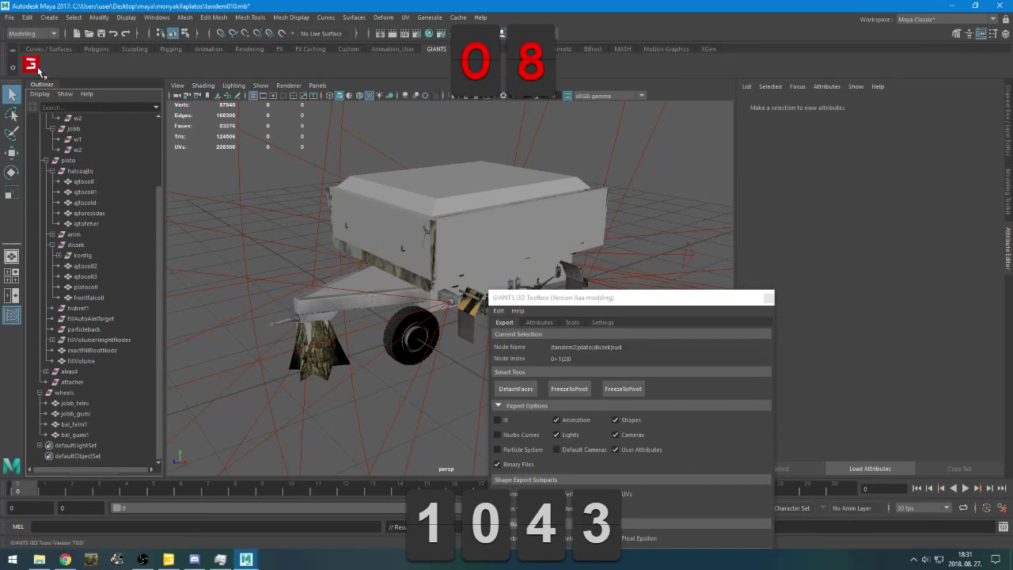
left_click(113, 35)
Expand the konfig subgroups, test the GIANTS I3D Toolbox with all five feher meshes deleted, and restore them
left_click(57, 266)
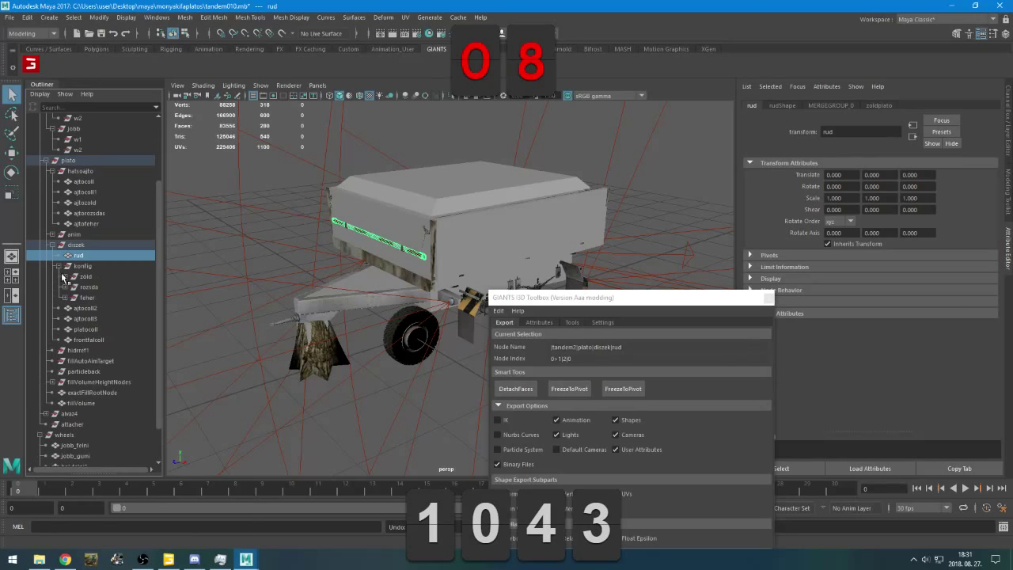
left_click(73, 277)
left_click(68, 277)
left_click(65, 340)
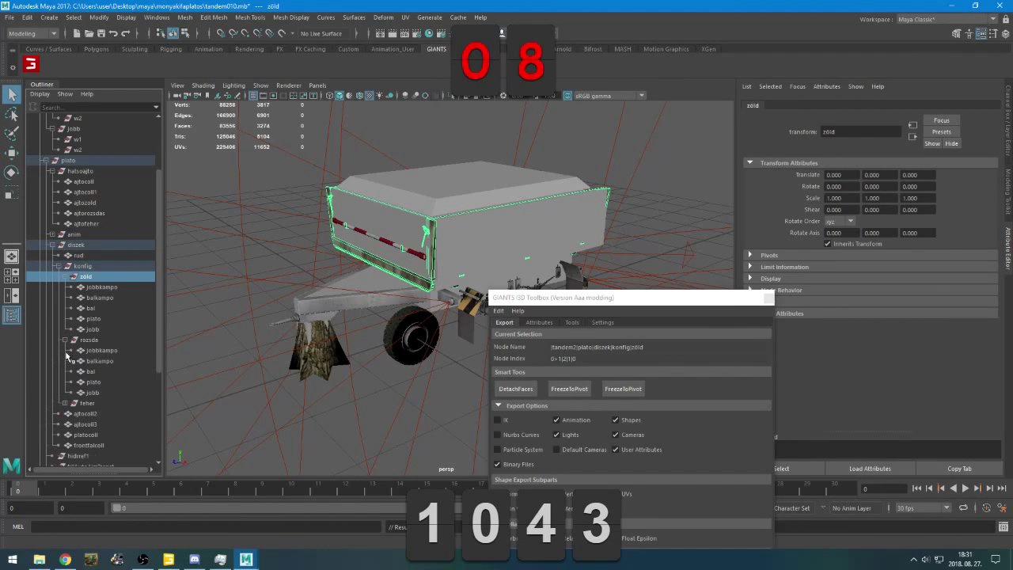
left_click(65, 403)
scroll(87, 354, "down", 5)
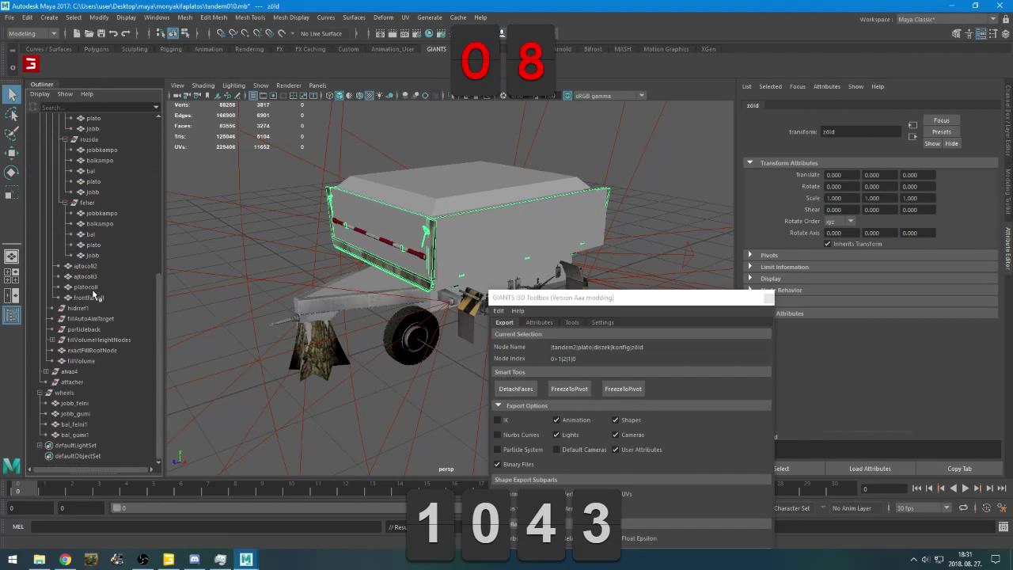
scroll(94, 295, "up", 2)
left_click_drag(91, 342, 93, 303)
key("Delete")
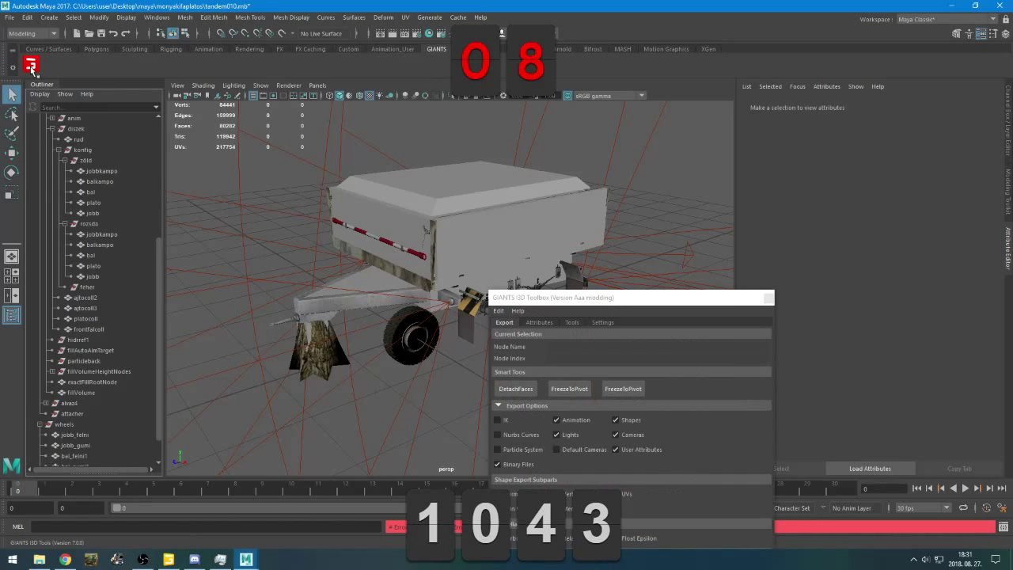
left_click(111, 34)
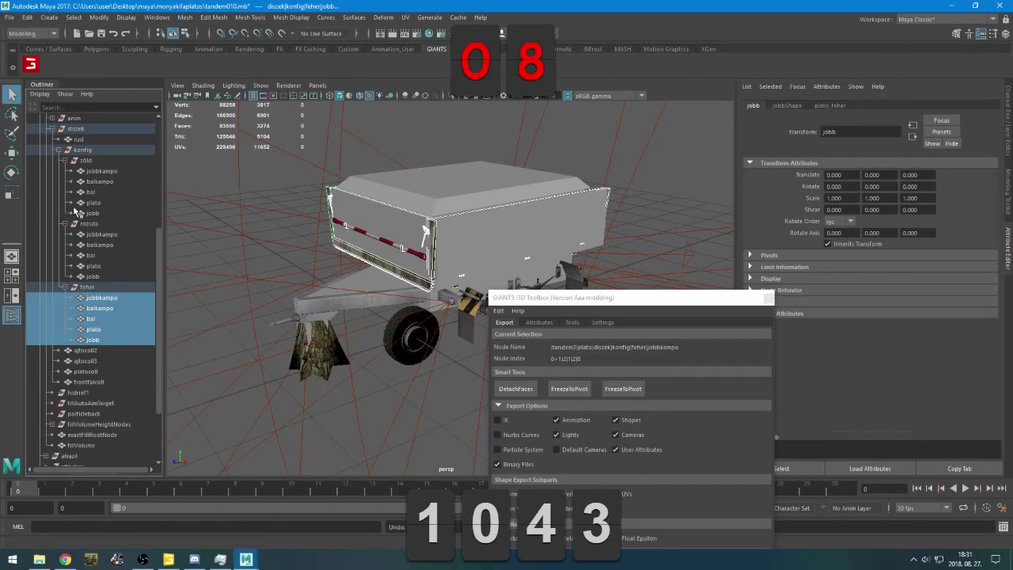
Test the GIANTS I3D Toolbox with the whole konfig group deleted from diszek, and undo the deletion
left_click(80, 151)
key("Delete")
left_click(34, 65)
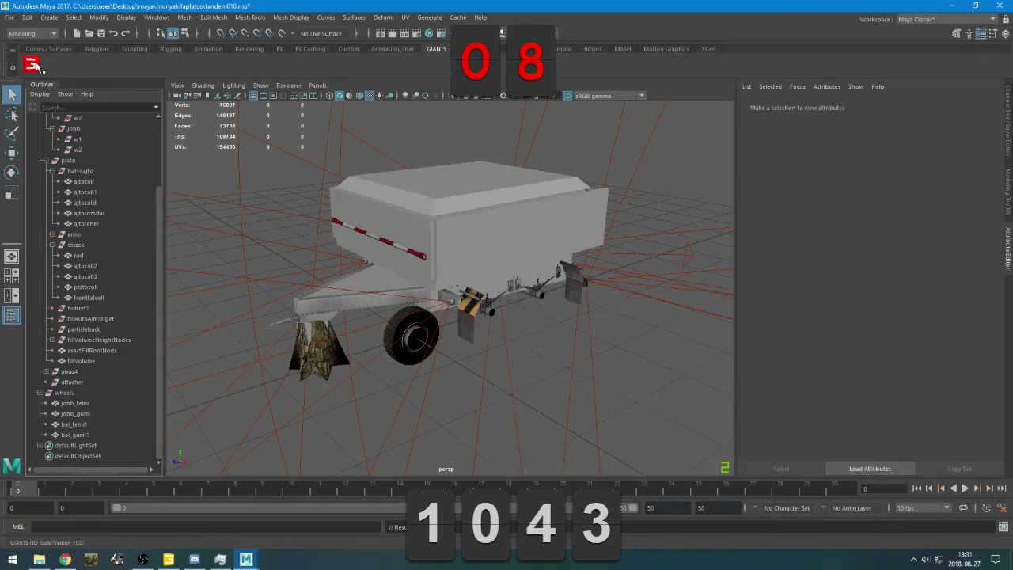
left_click(111, 34)
Expand konfig under diszek together with its zold, rozsda and feher subgroups
left_click(58, 266)
left_click(83, 277)
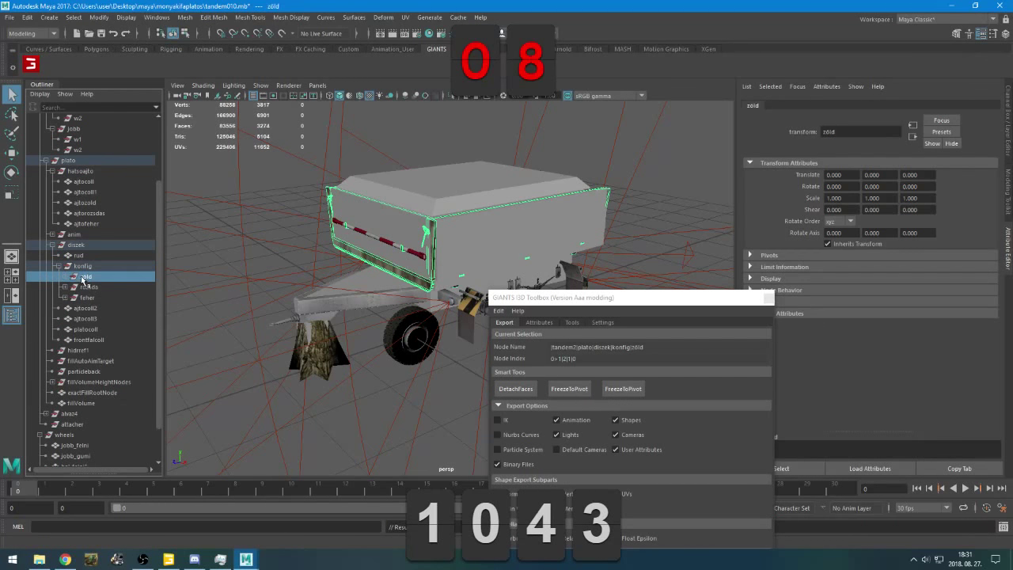
left_click(65, 277)
left_click(67, 339)
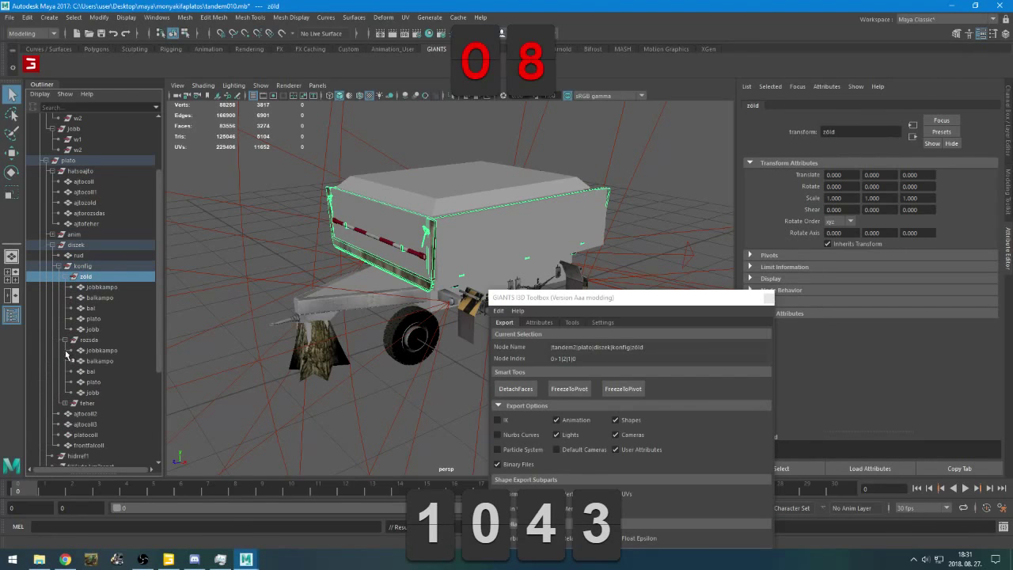
left_click(66, 403)
scroll(92, 368, "down", 3)
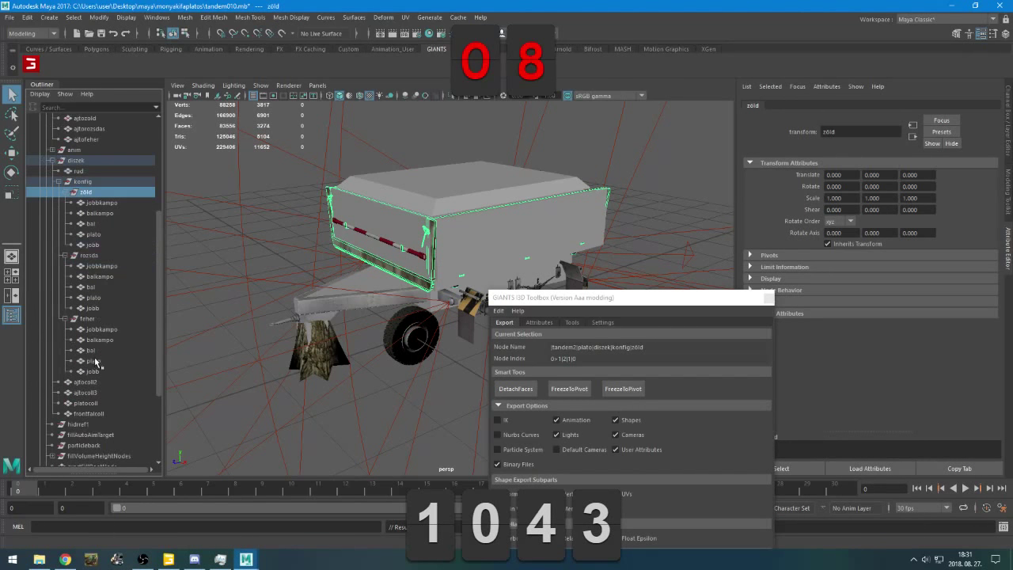
Compare the names and geometry of the meshes in the zold and feher subgroups of konfig
key("Down")
left_click(107, 213)
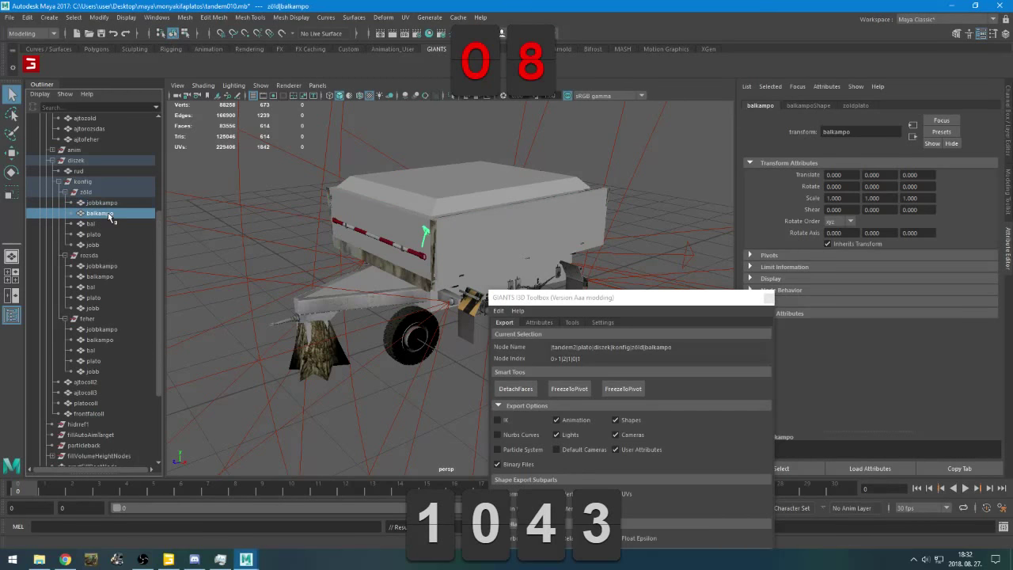
left_click(107, 224)
left_click(105, 235)
left_click(106, 244)
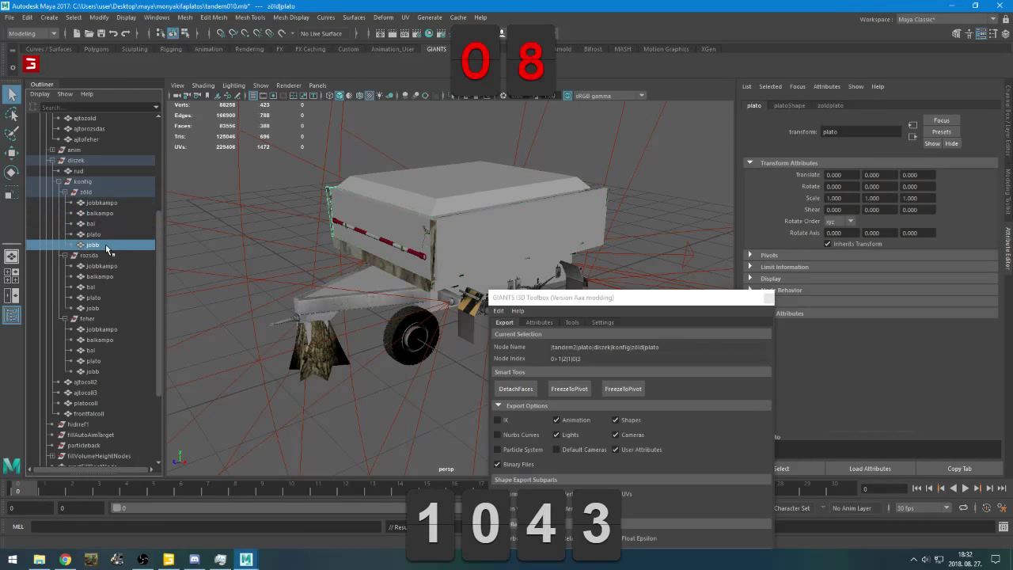
left_click(99, 329)
left_click(99, 340)
left_click(98, 350)
left_click(98, 361)
left_click(97, 371)
left_click(94, 361)
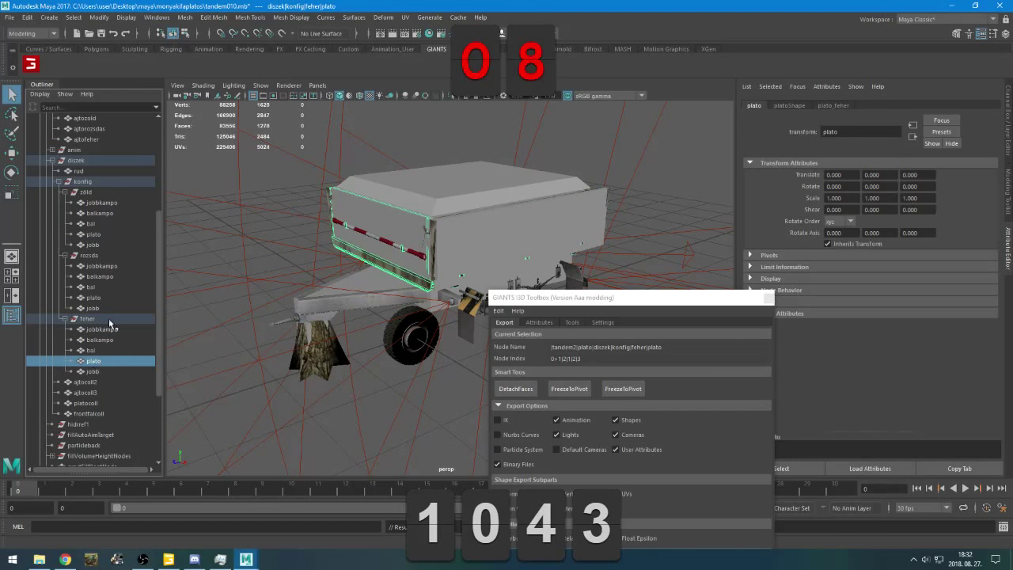
Rename the five rozsda meshes as jobbkampo1, balkampo1, bal1, plato1 and jobb1
double_click(102, 266)
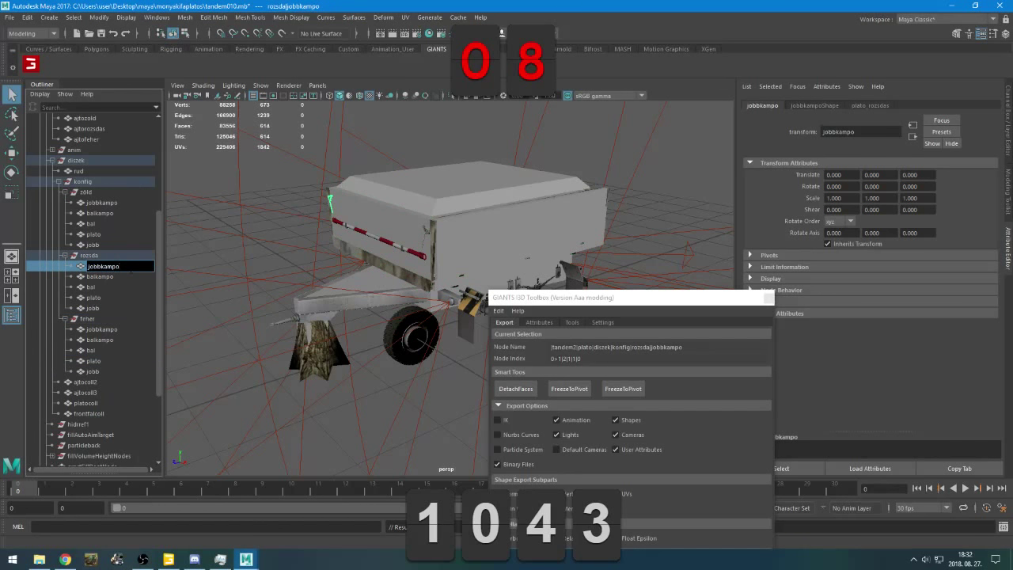
type("1")
double_click(125, 277)
type("1")
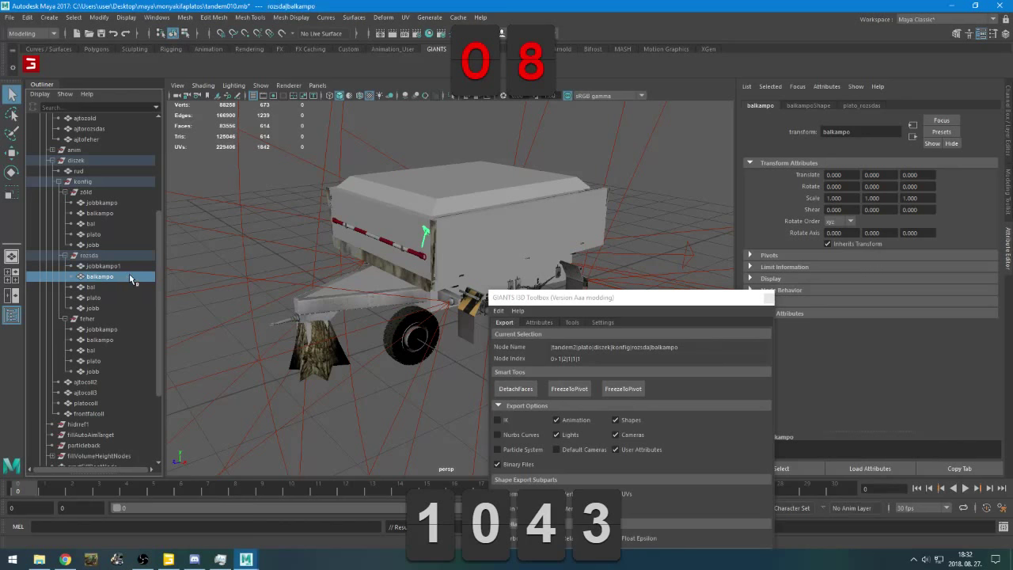
key("End")
type("1")
key("Return")
double_click(111, 286)
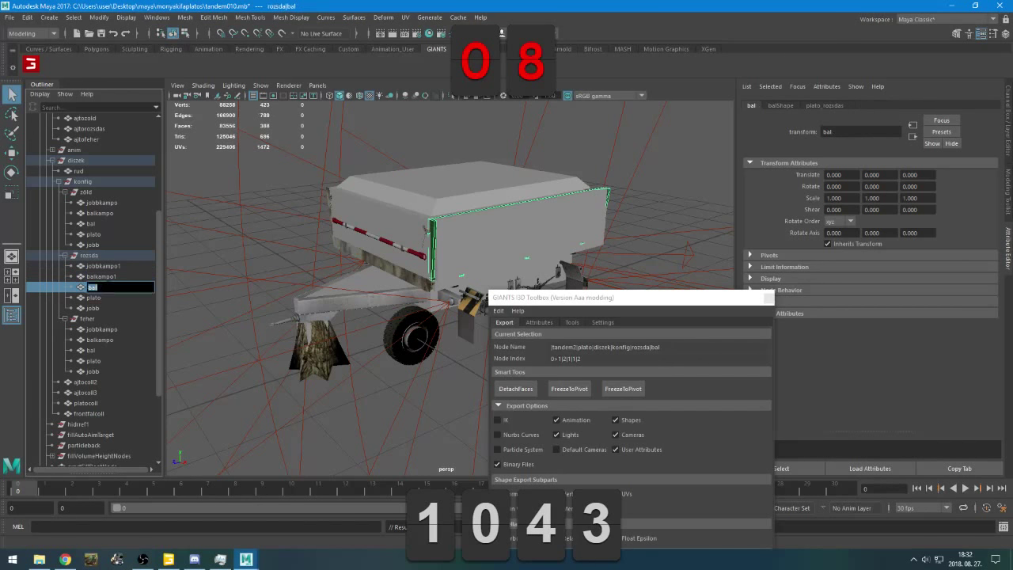
type("1")
key("Return")
double_click(110, 298)
left_click(110, 298)
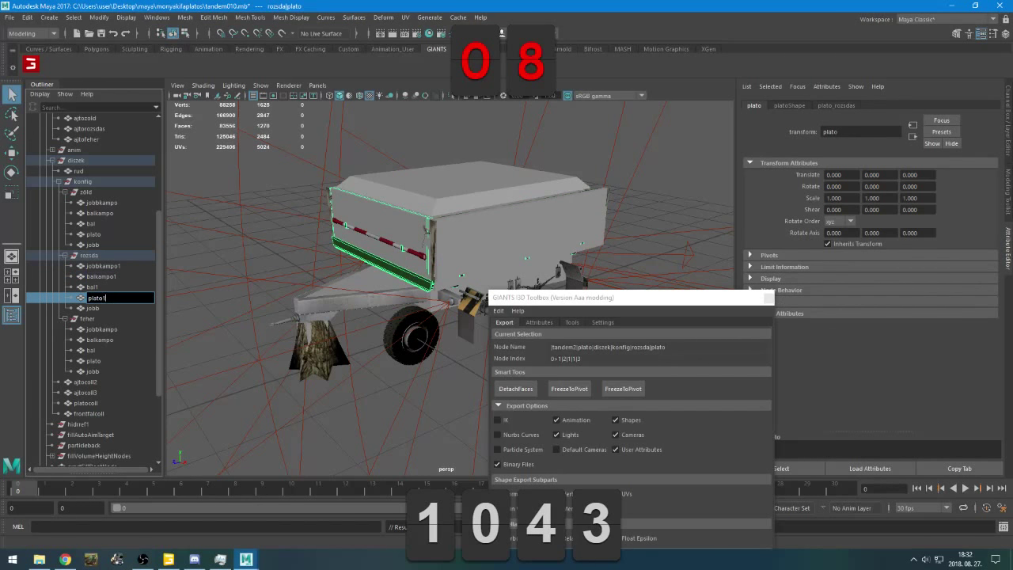
type("1")
key("Return")
double_click(93, 308)
key("Return")
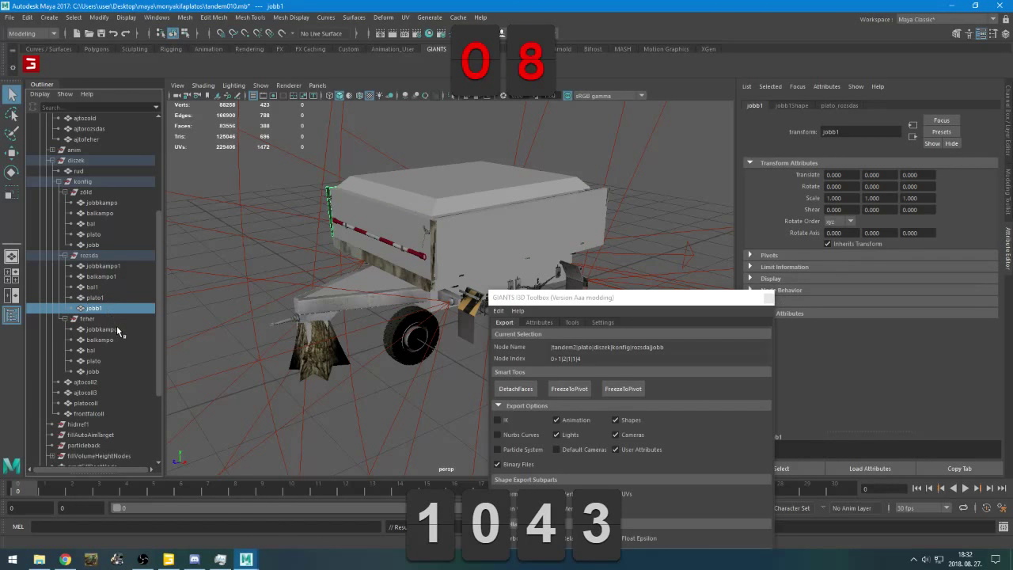
Rename the five feher meshes in konfig as jobbkampo2, balkampo2, bal2, plato2 and jobb2
double_click(118, 329)
left_click(119, 329)
type("2")
left_click(121, 340)
double_click(122, 340)
left_click(119, 340)
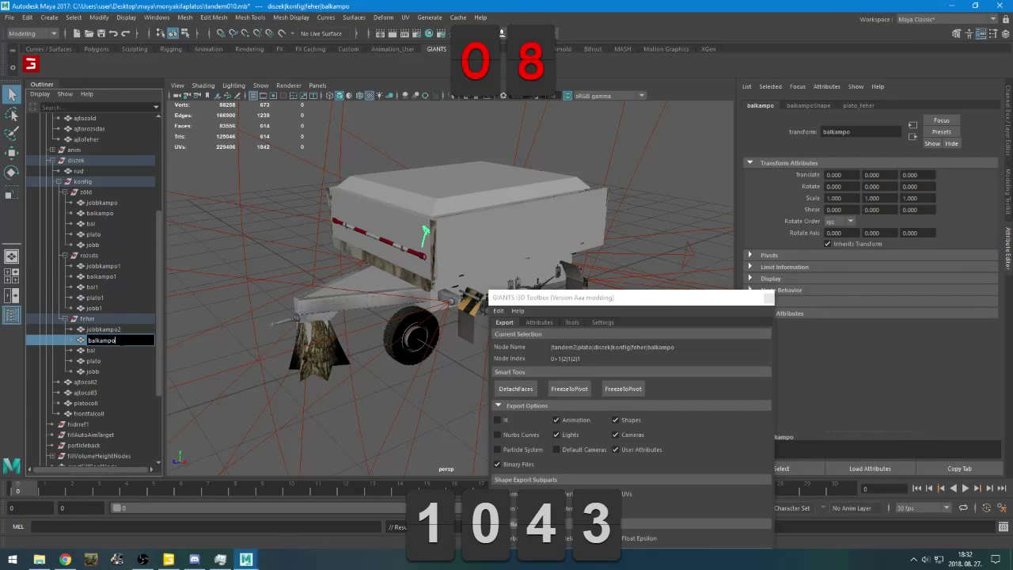
key("Return")
double_click(122, 350)
left_click(122, 349)
type("2")
key("Return")
double_click(121, 361)
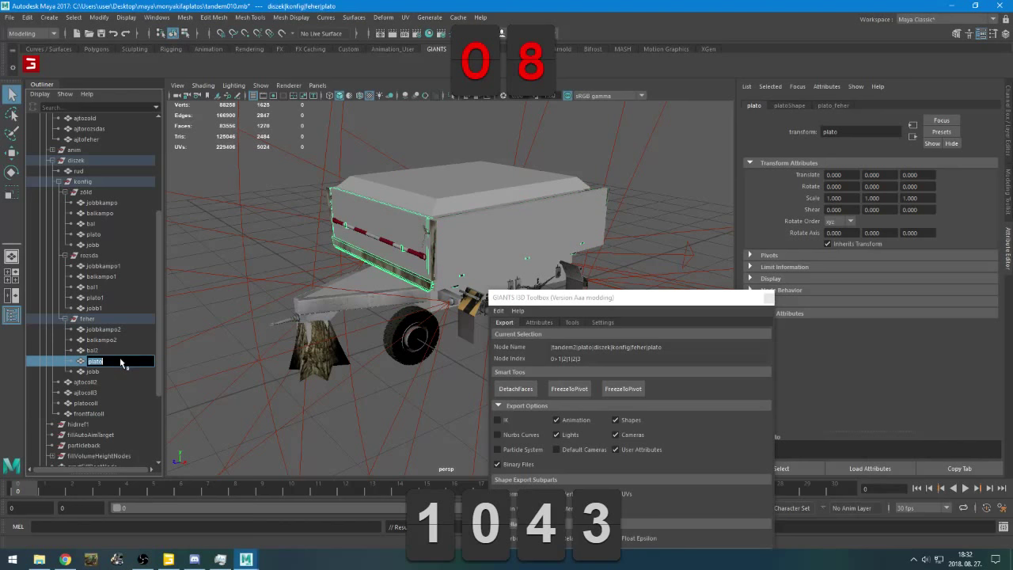
left_click(121, 361)
key("Return")
double_click(122, 372)
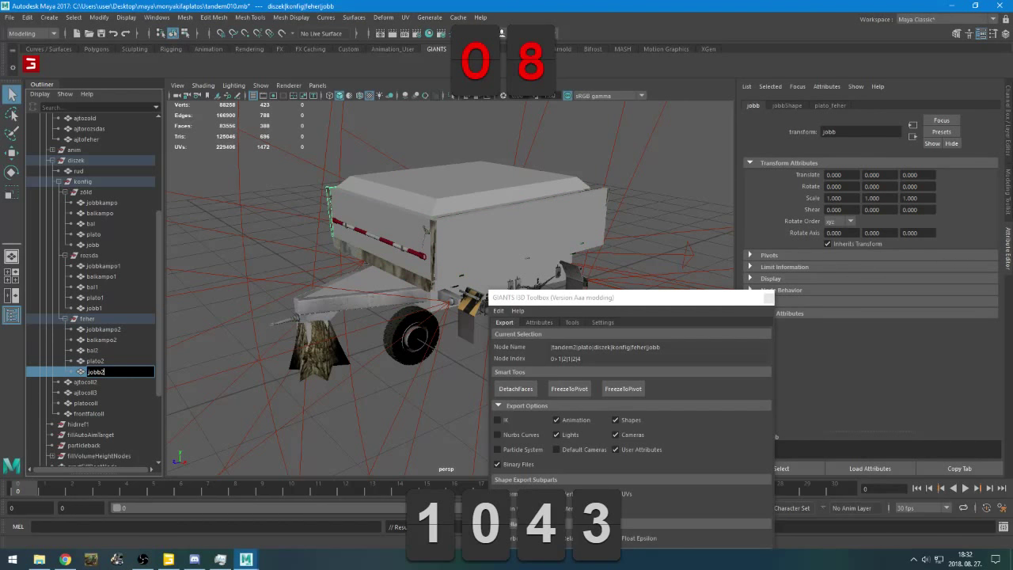
left_click(119, 361)
Test the GIANTS I3D Toolbox with the renamed meshes and with the rozsda subgroup deleted, and undo the deletion
double_click(31, 65)
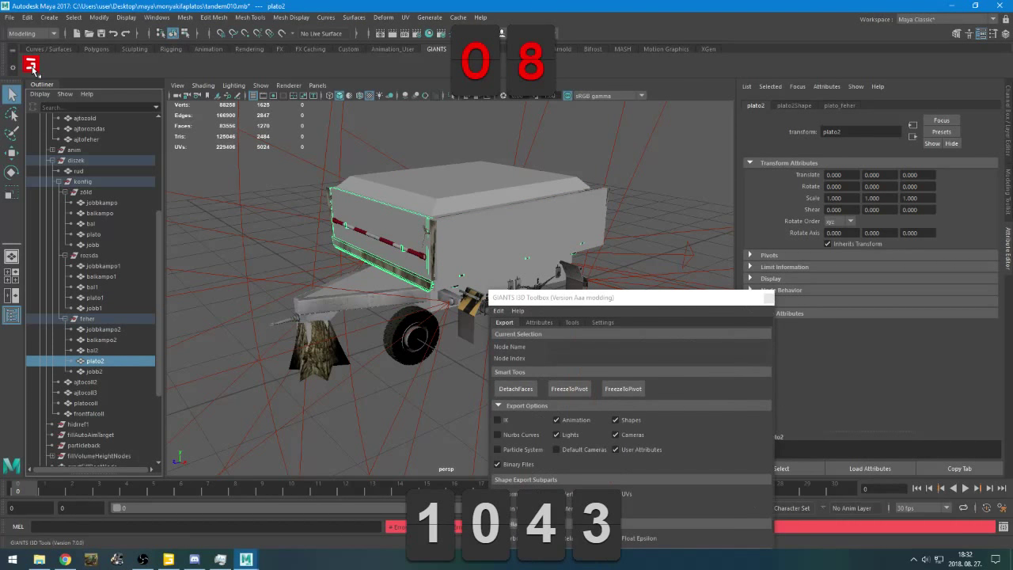
left_click(93, 256)
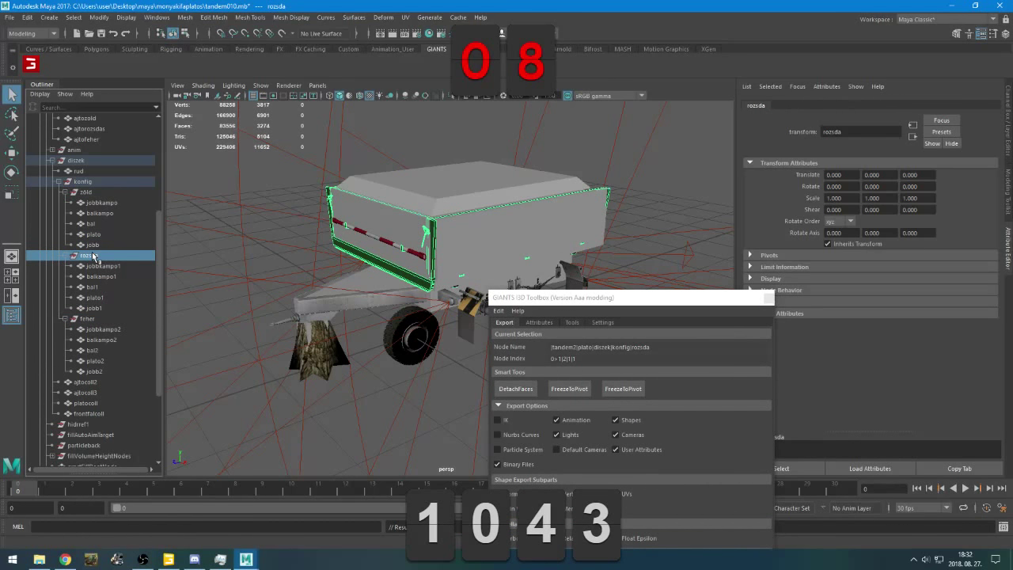
key("Delete")
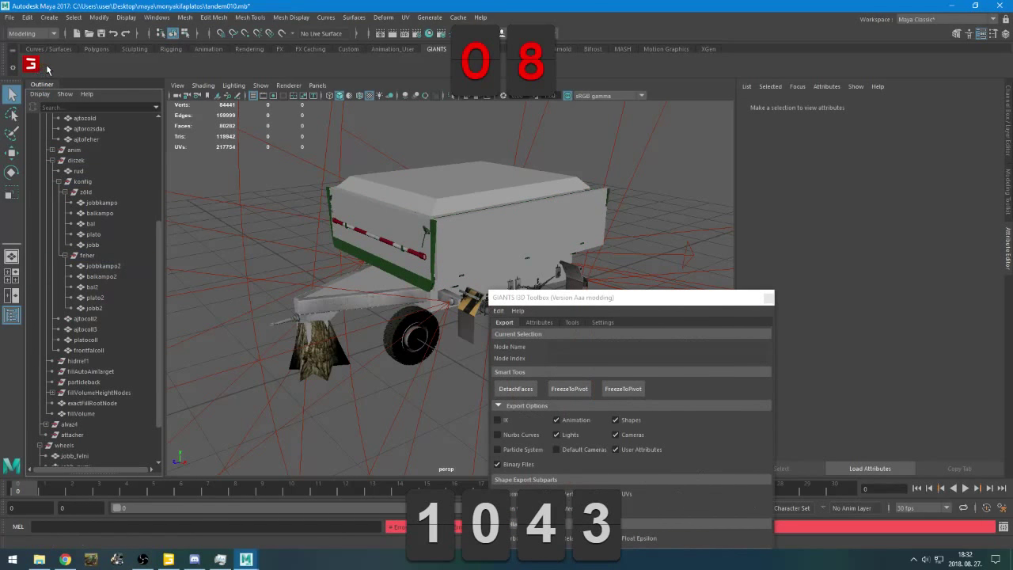
left_click(113, 33)
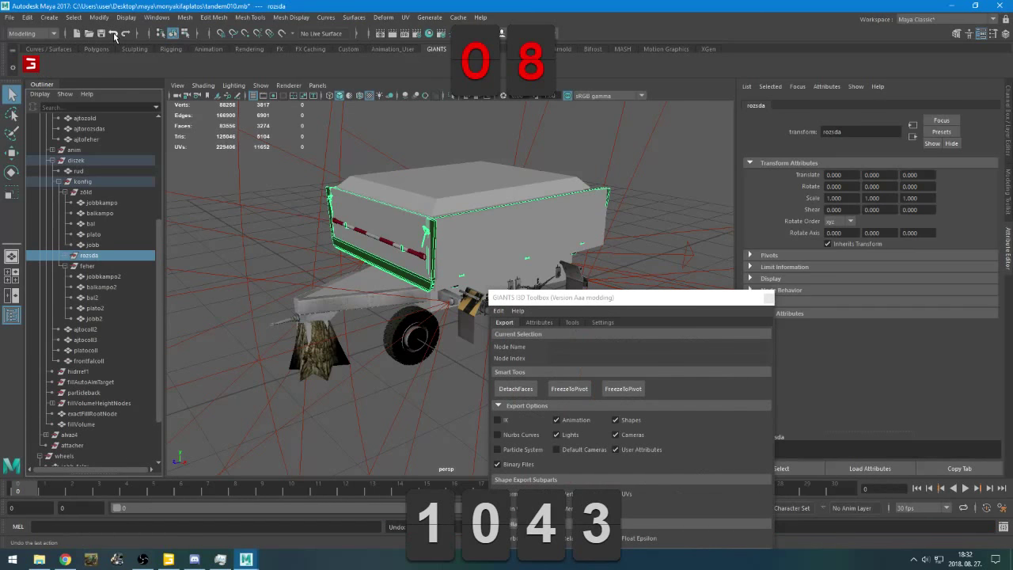
Test the GIANTS I3D Toolbox with the zöld subgroup of konfig deleted, and undo the deletion
left_click(85, 192)
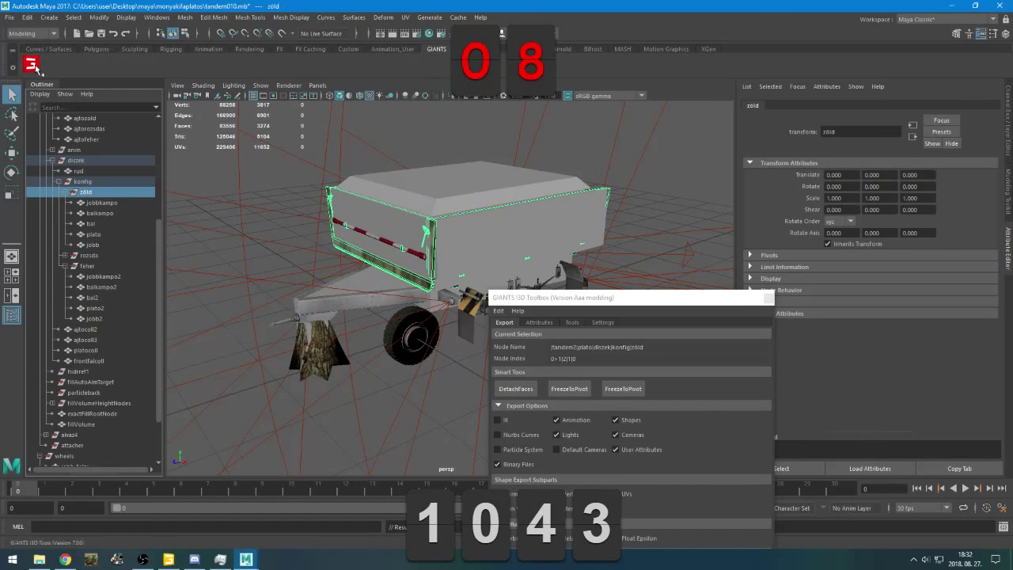
left_click(32, 64)
key("Delete")
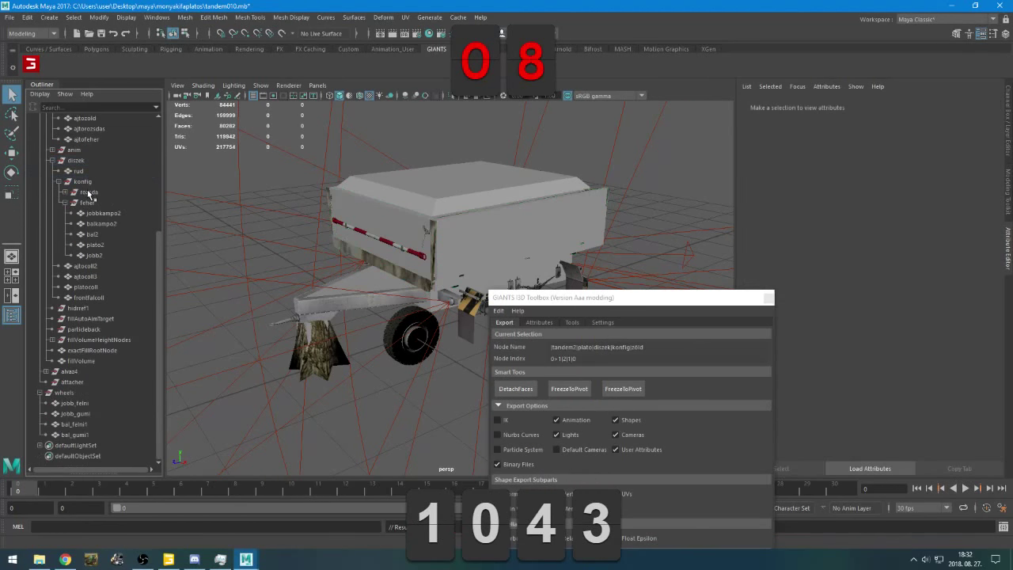
left_click(31, 65)
left_click(32, 65)
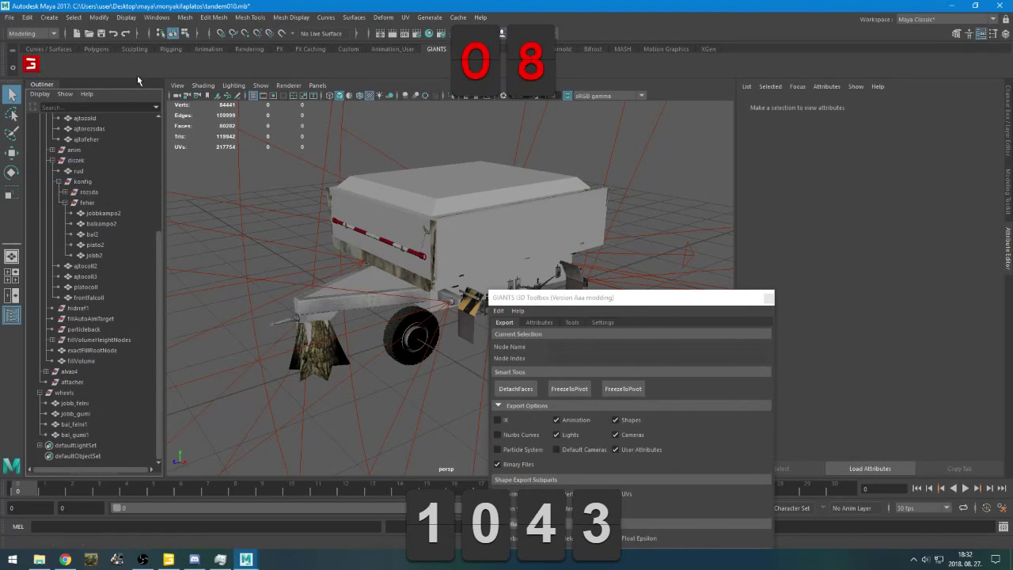
left_click(115, 34)
Delete only the five meshes inside zöld, test the GIANTS I3D Toolbox, and undo the deletion
left_click(65, 192)
left_click_drag(102, 205, 103, 245)
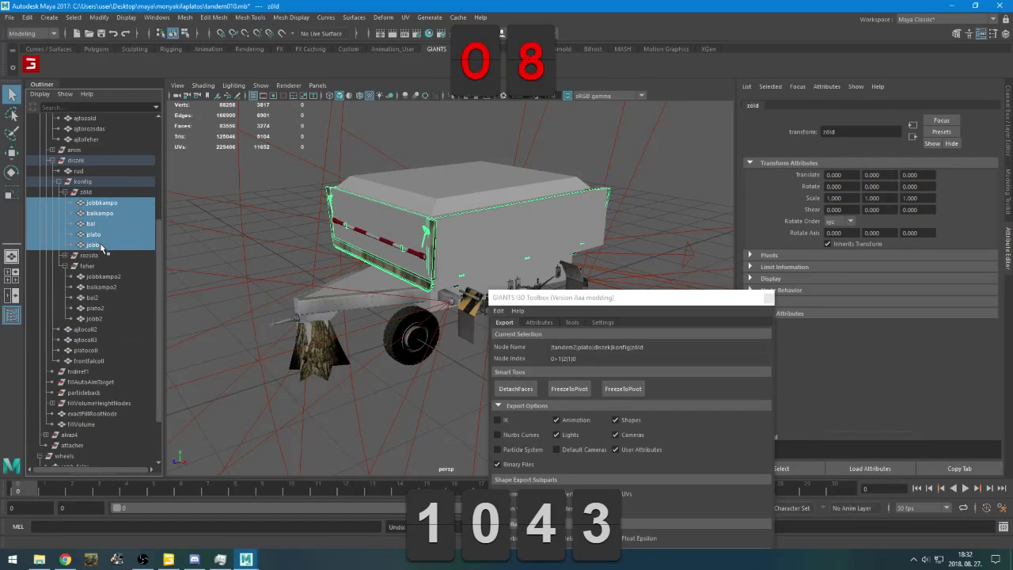
key("Delete")
left_click(32, 67)
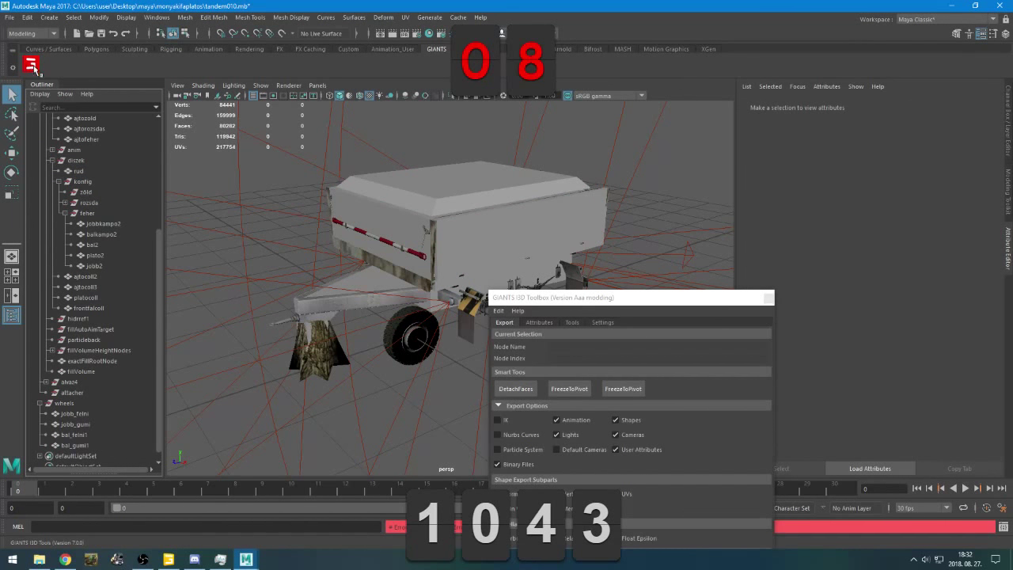
left_click(114, 34)
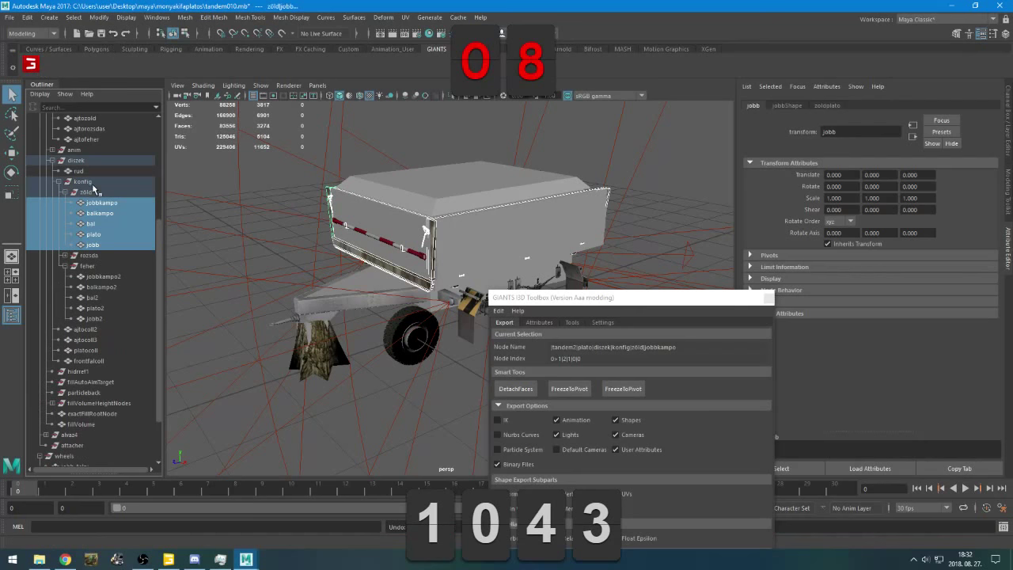
Group the five zöld meshes, move the new group out to konfig, and delete the emptied zöld group
left_click(86, 192)
left_click_drag(89, 203, 94, 245)
key("ctrl+g")
middle_click_drag(94, 204, 89, 183)
left_click(85, 194)
key("Delete")
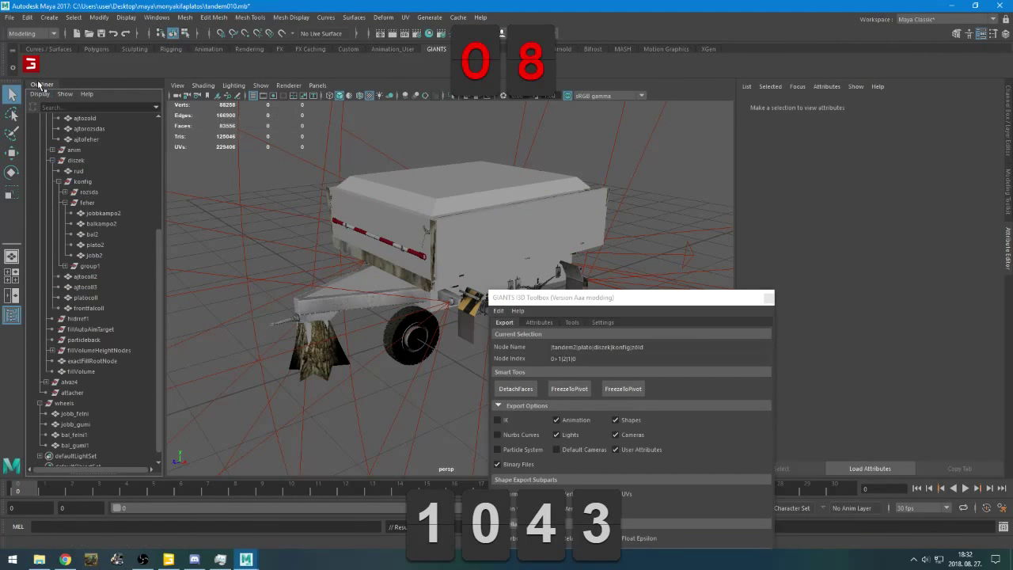
Export the whole scene as tandem.i3d in the monyakifaplatos folder and read through the export log
scroll(103, 227, "up", 5)
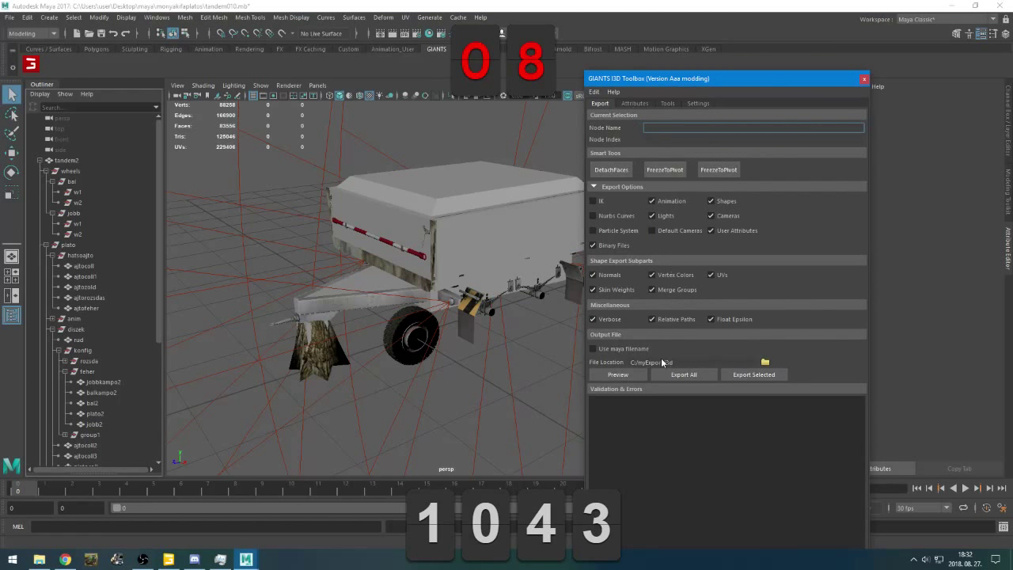
left_click(765, 361)
type("tandem")
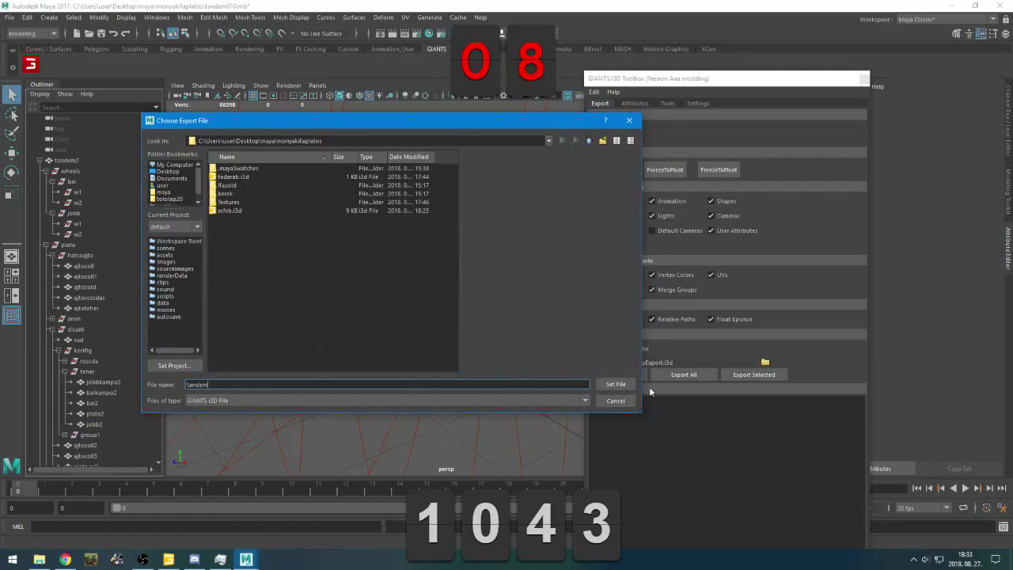
left_click(616, 384)
left_click(713, 375)
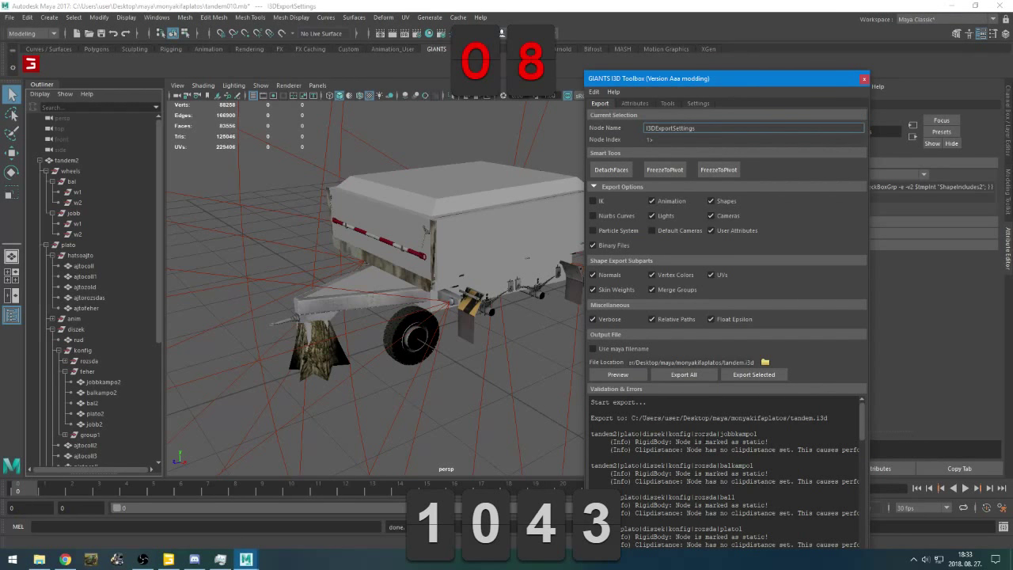
scroll(704, 437, "down", 15)
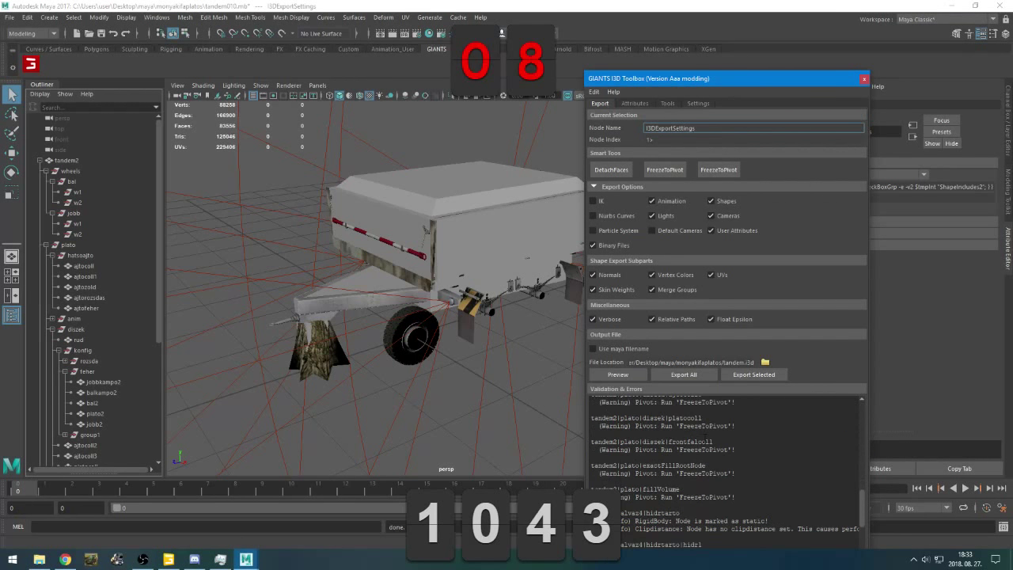
scroll(725, 471, "up", 3)
scroll(724, 471, "down", 5)
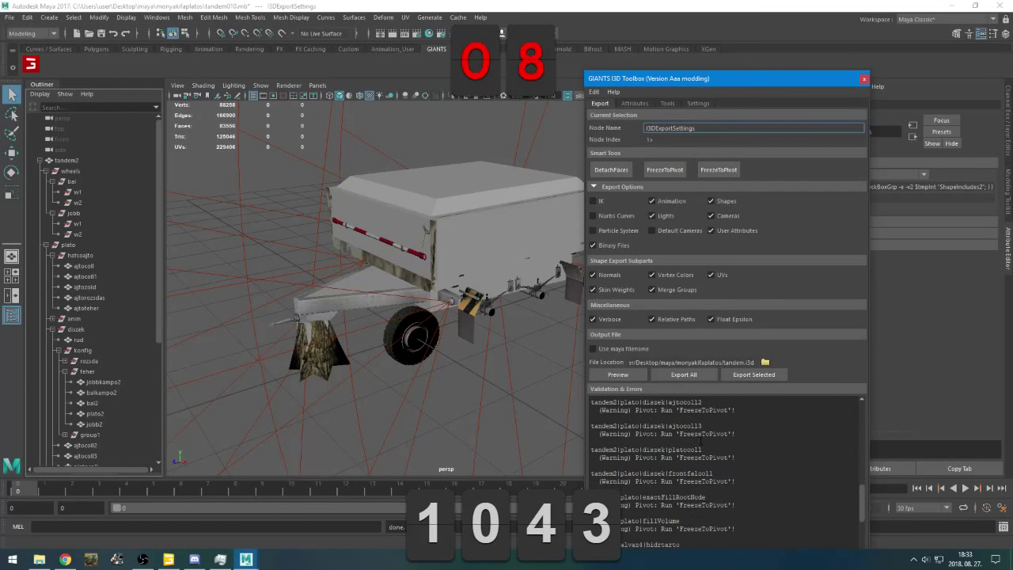
scroll(700, 473, "down", 8)
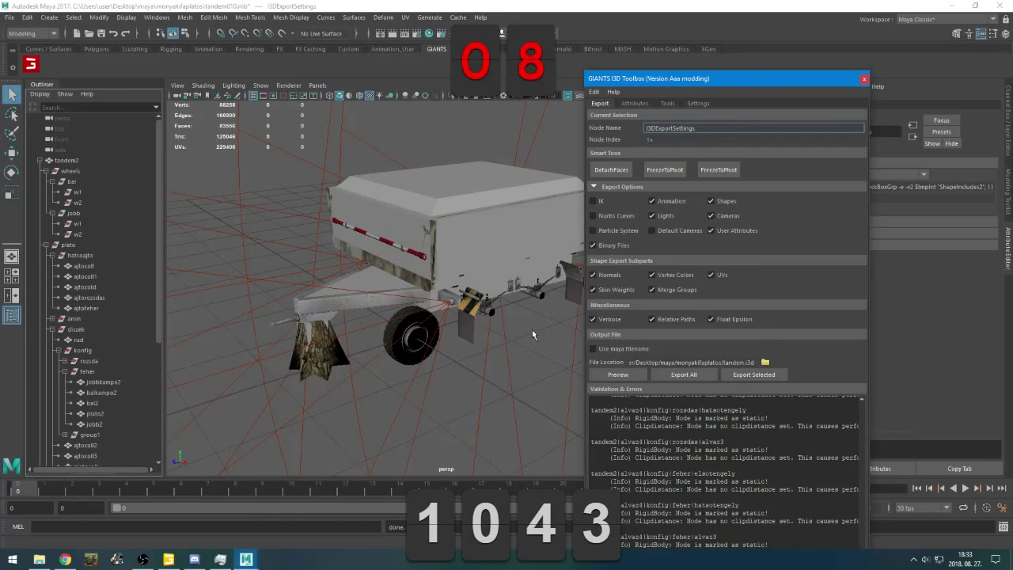
Close the Maya scene without saving its changes and reopen tandem010.mb from its folder
left_click(996, 5)
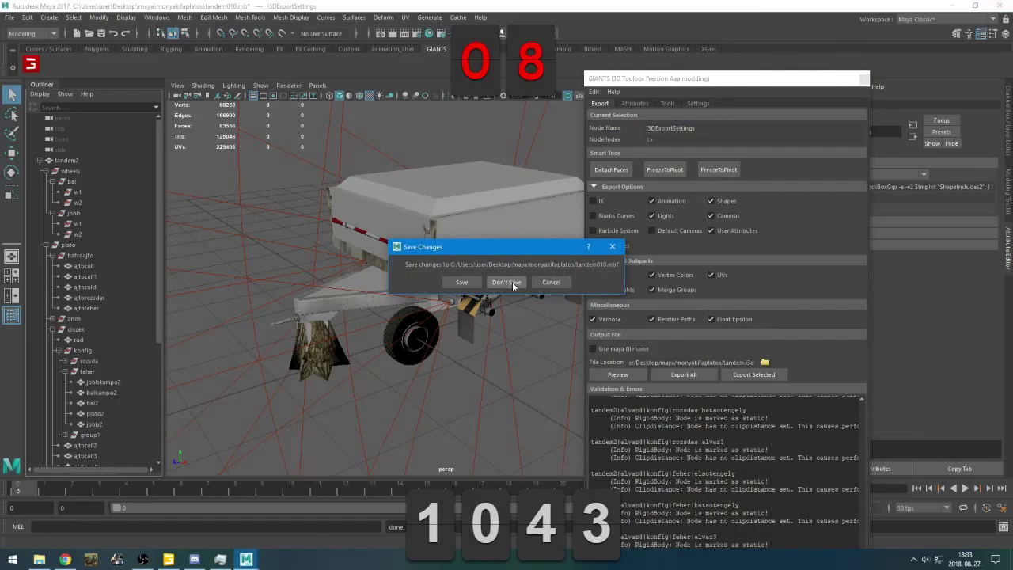
left_click(508, 282)
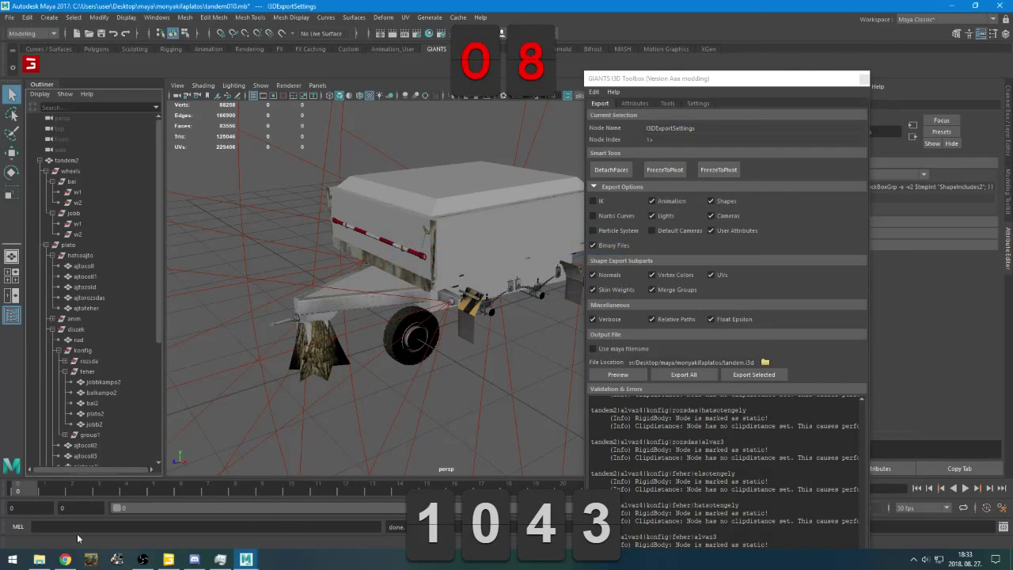
left_click(144, 560)
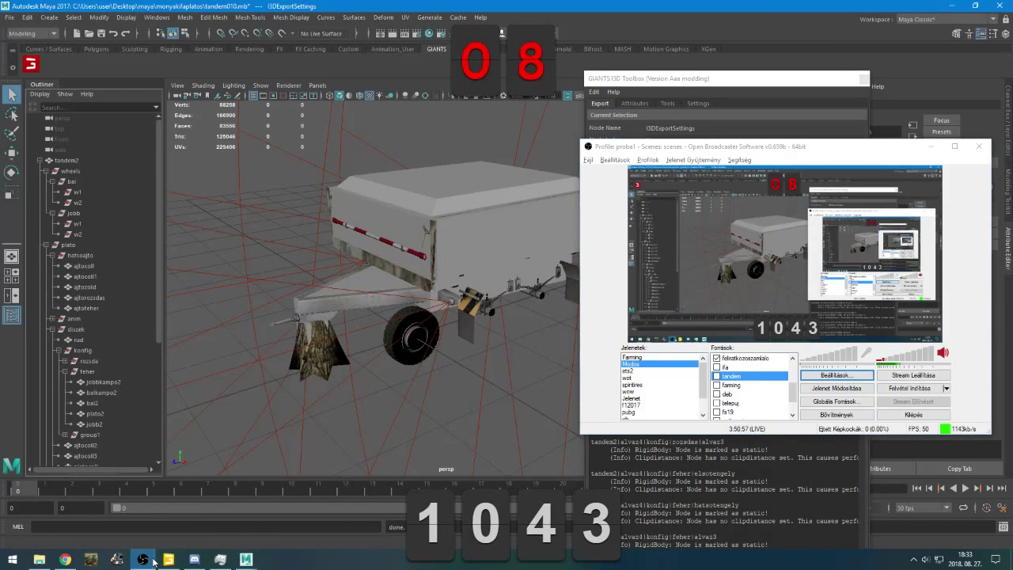
left_click(143, 559)
left_click(39, 558)
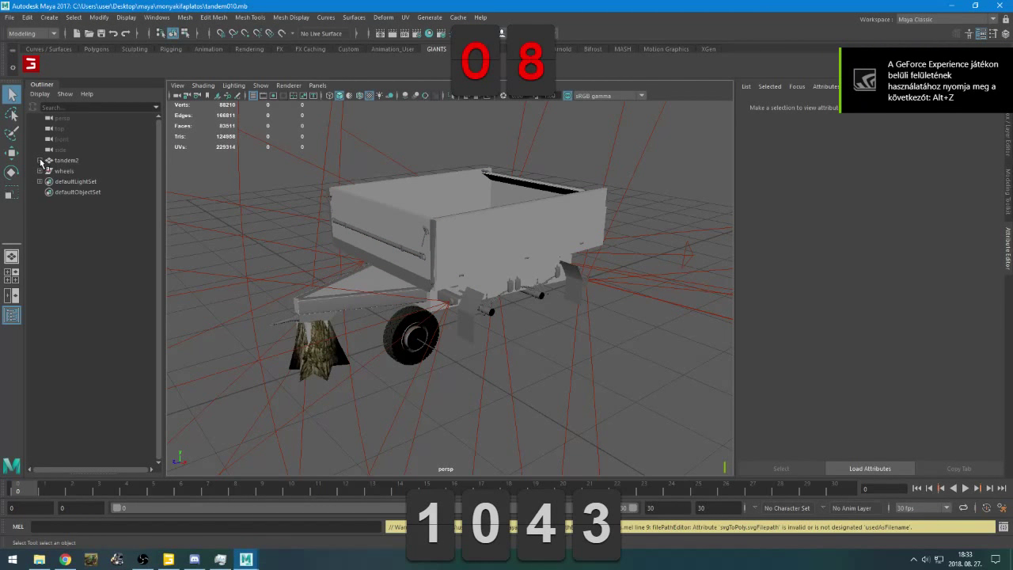
Group the zöld meshes under plato, diszek, konfig, move the group directly into konfig, and delete the emptied zöld group
left_click(39, 161)
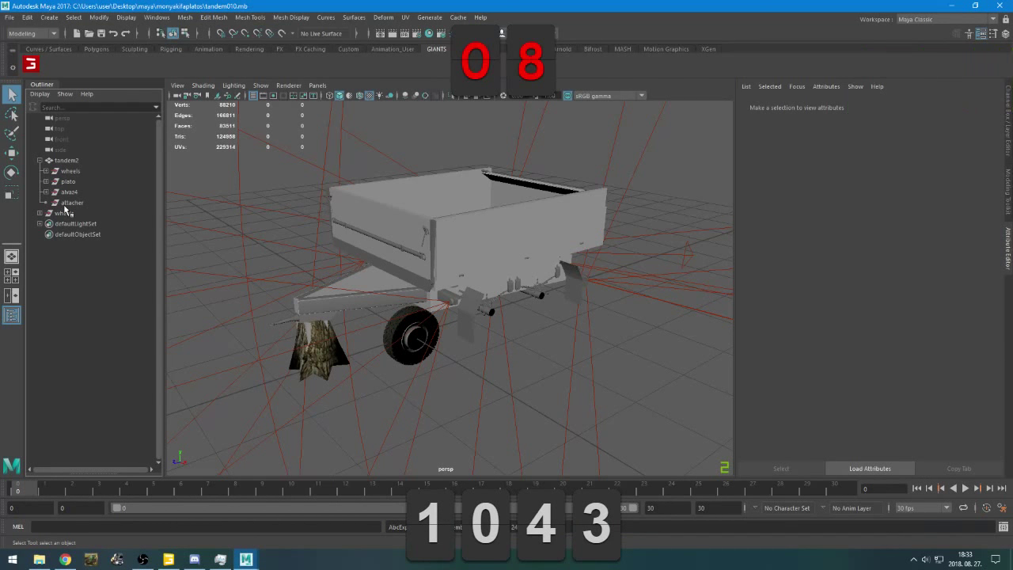
left_click(45, 181)
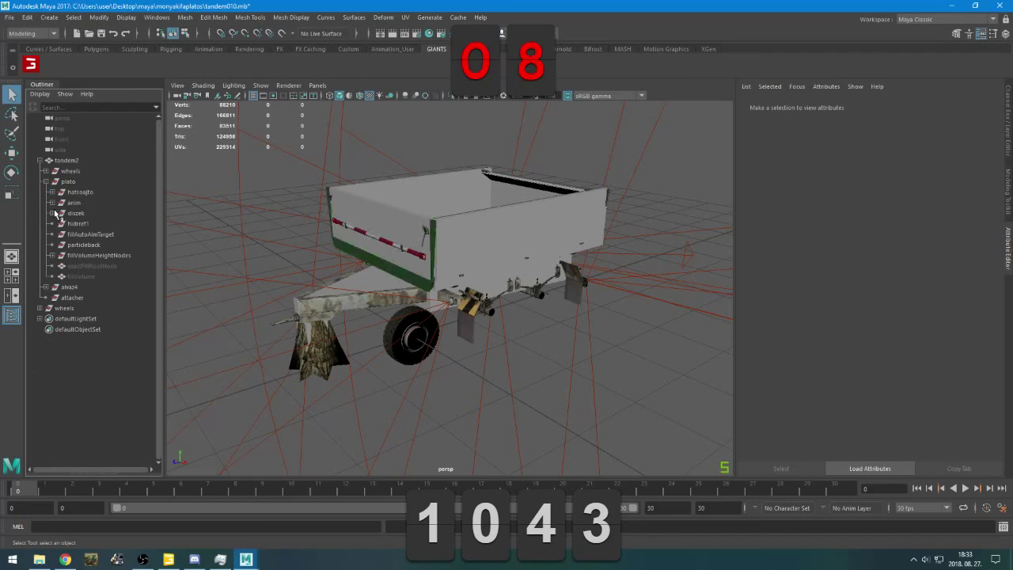
left_click(52, 213)
left_click(59, 234)
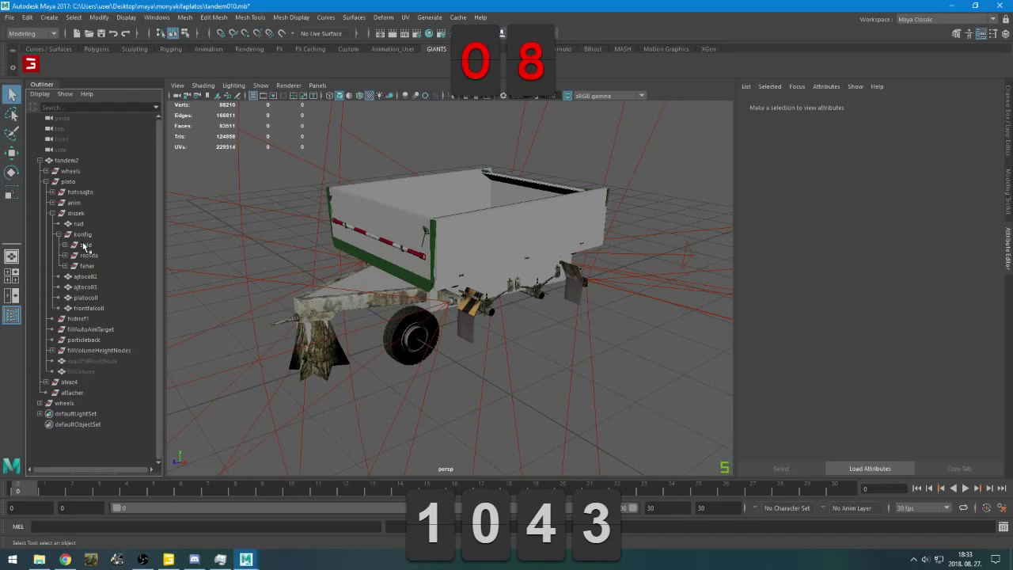
left_click(83, 245)
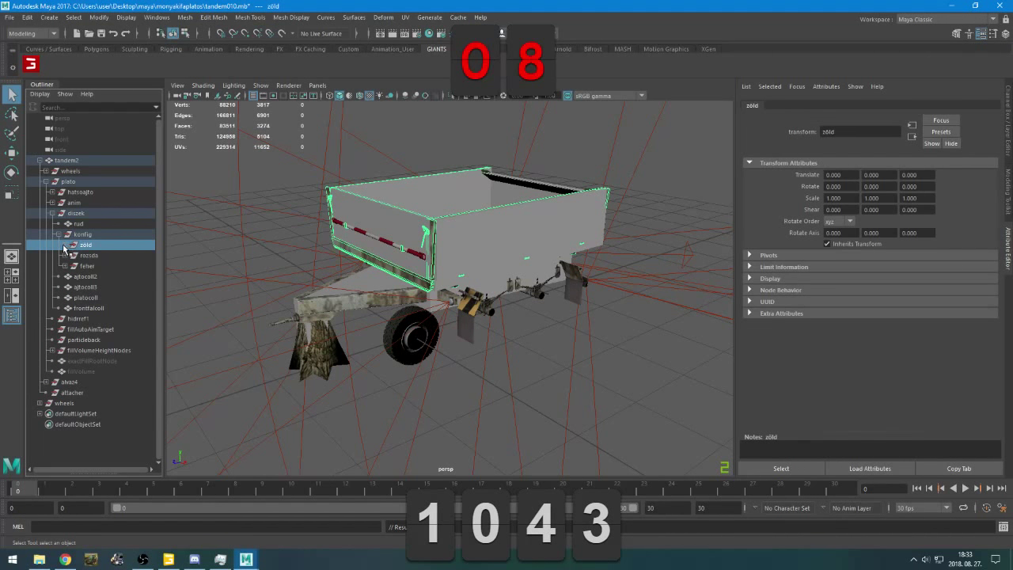
left_click(65, 246)
left_click_drag(94, 256, 103, 292)
key("ctrl+g")
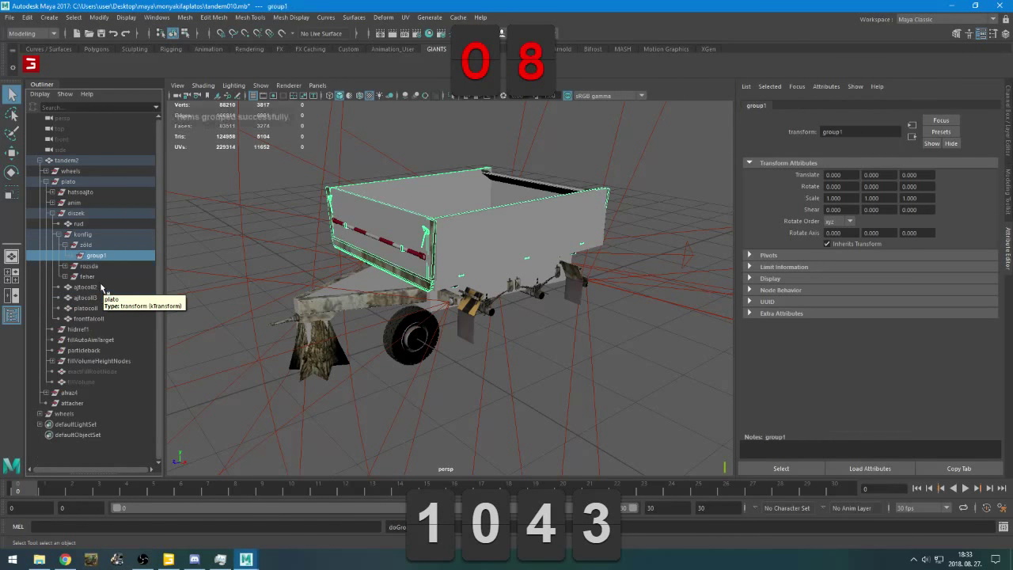
left_click_drag(95, 255, 90, 242)
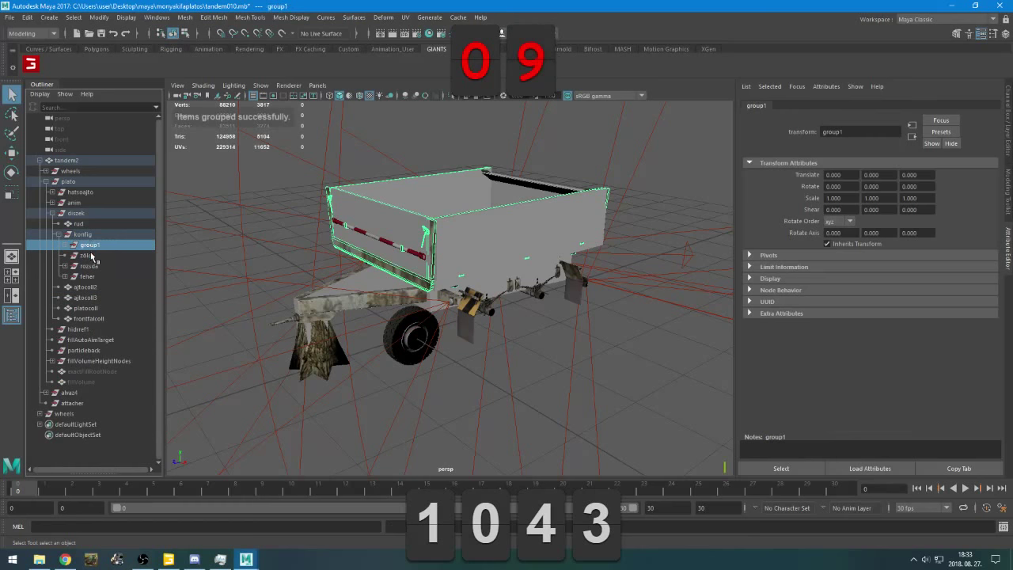
left_click(90, 255)
key("Delete")
Open the GIANTS I3D Toolbox and try exporting the whole scene to the default file C:/myExport.i3d
left_click(32, 65)
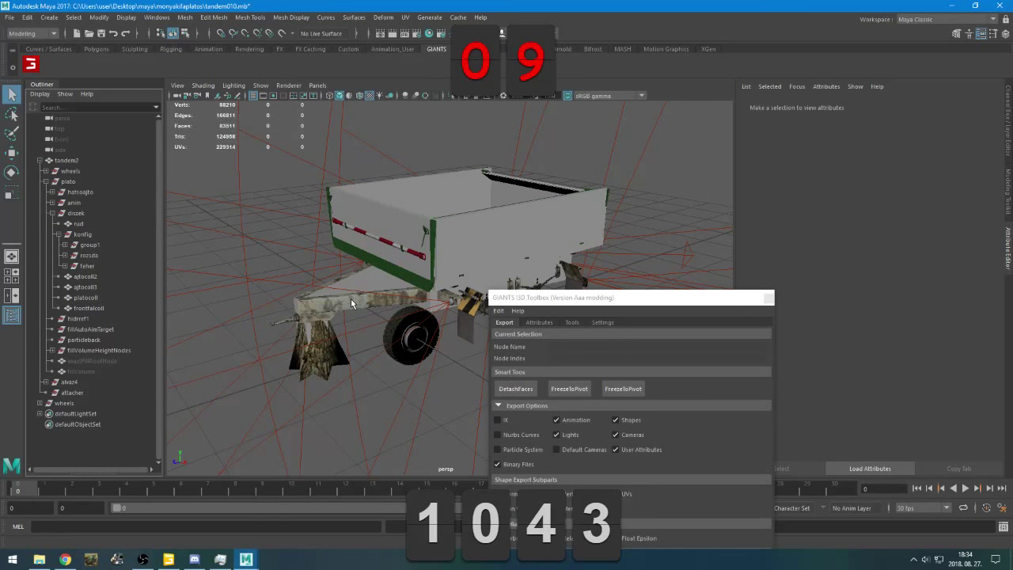
left_click_drag(546, 299, 642, 94)
left_click(636, 119)
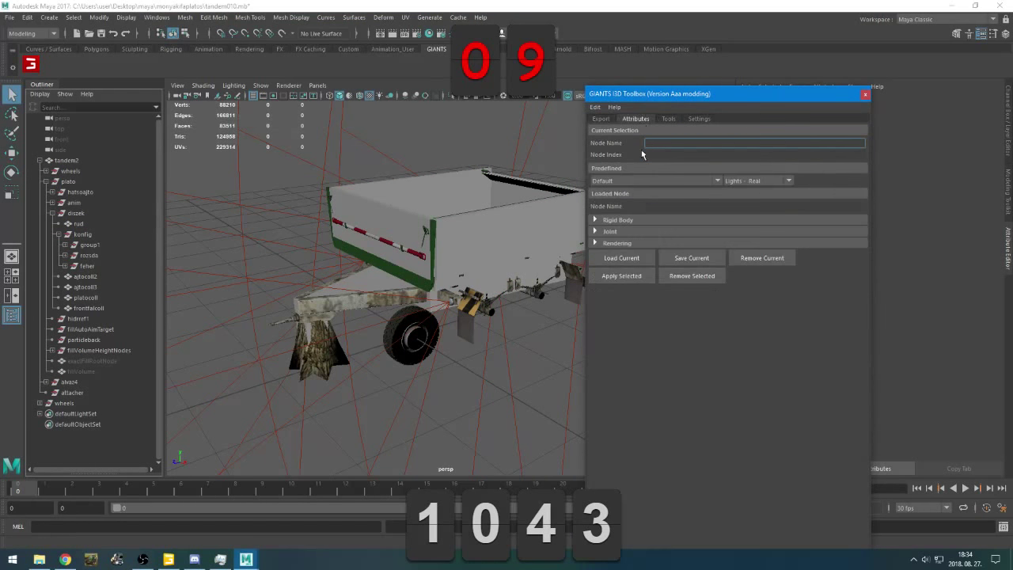
left_click(602, 119)
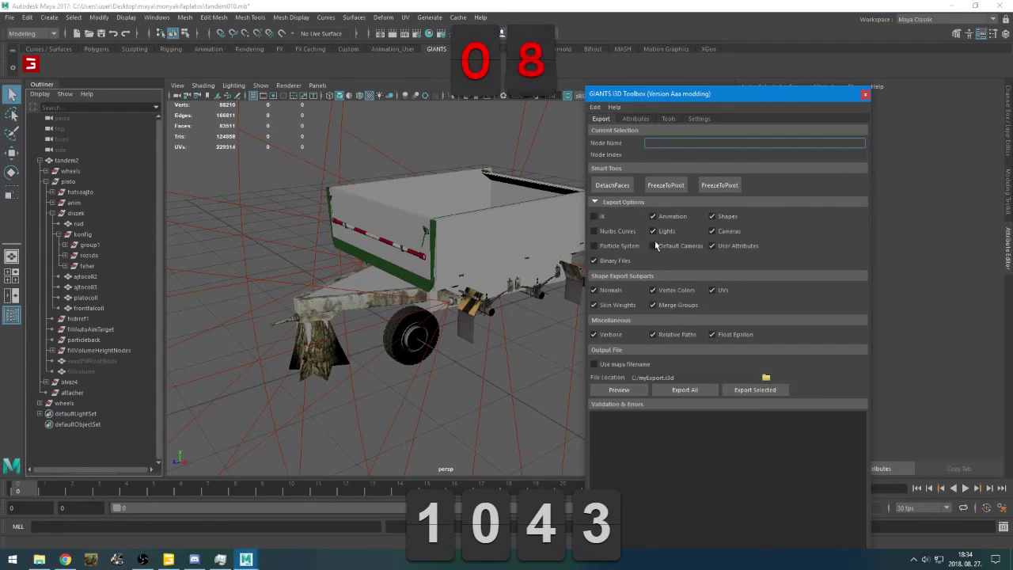
left_click(682, 390)
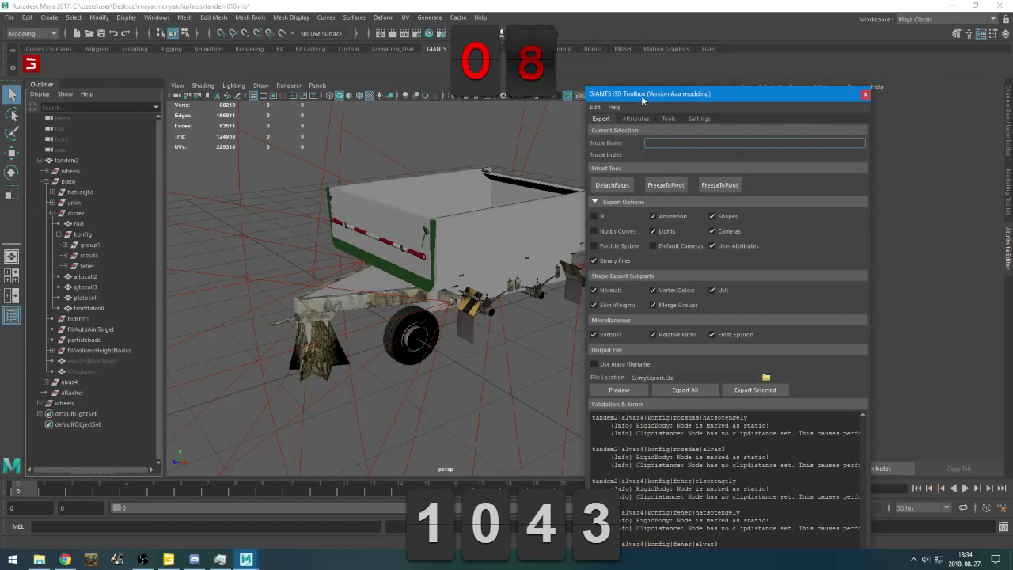
left_click_drag(643, 94, 661, 8)
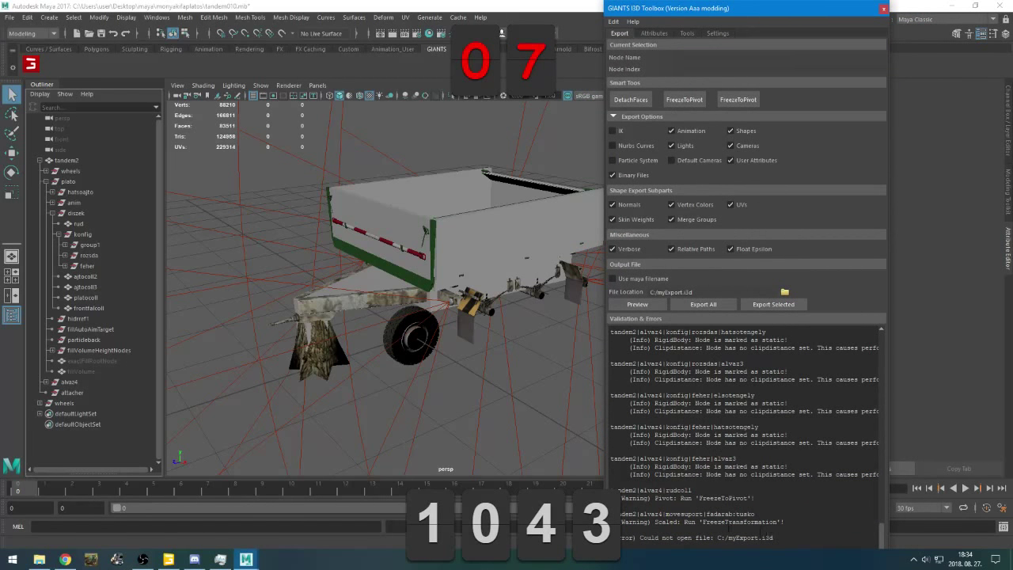
Open the exported tandem.i3d from the monyakifaplatos folder in GIANTS Editor and bring the trailer into close view
scroll(748, 394, "up", 15)
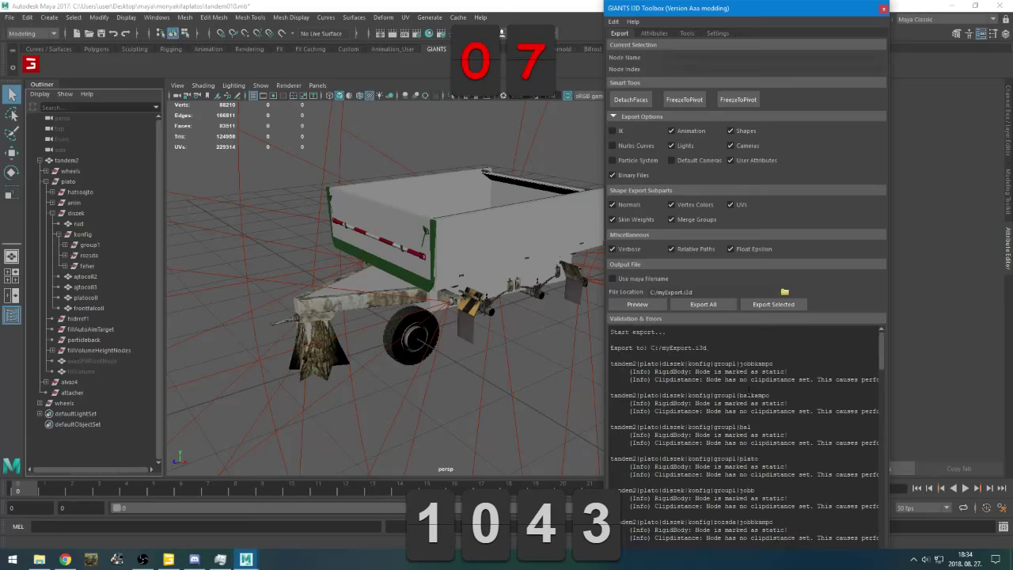
left_click(39, 559)
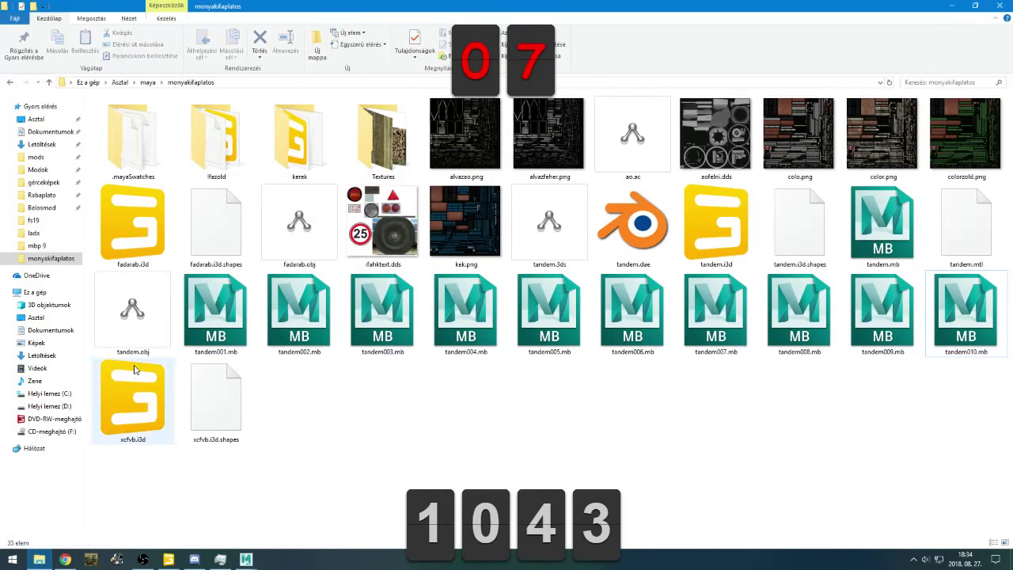
double_click(746, 243)
left_click(651, 197)
left_click(246, 560)
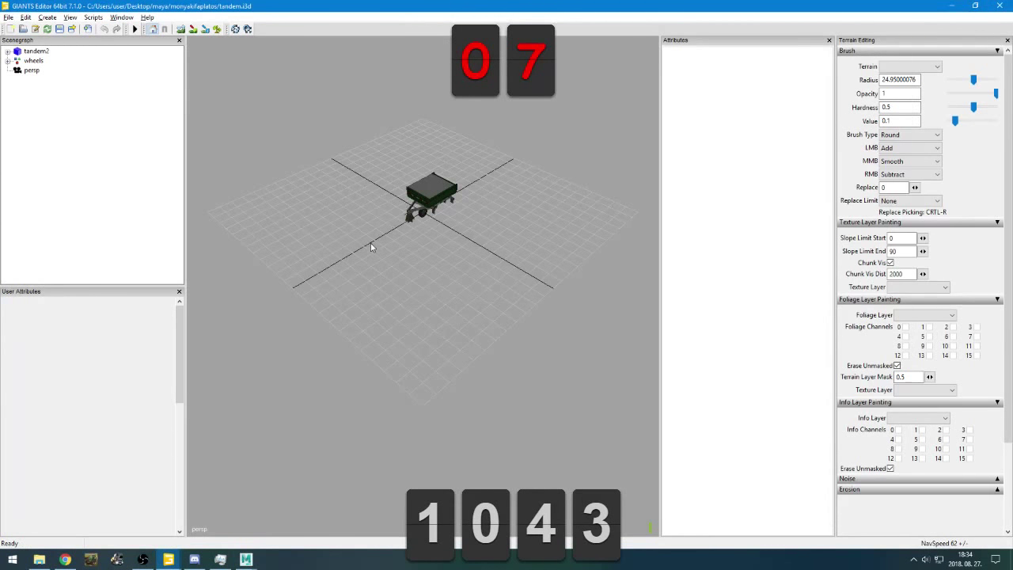
left_click_drag(371, 243, 378, 217, "alt")
scroll(378, 217, "up", 6)
scroll(396, 208, "down", 3)
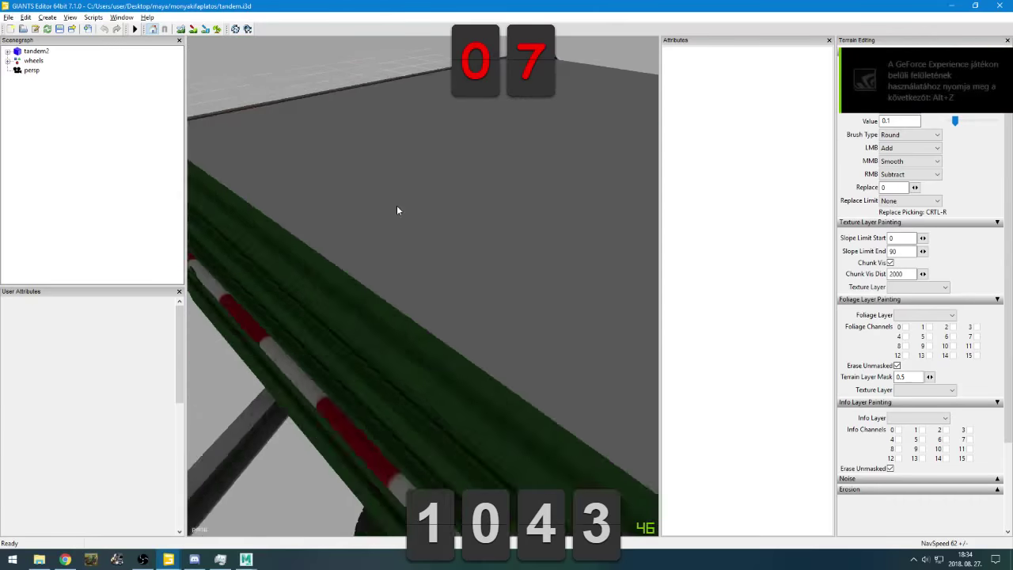
Inspect the exactFillRootNode and fillVolume shapes on the trailer bed from several sides
left_click(420, 212)
scroll(418, 220, "up", 5)
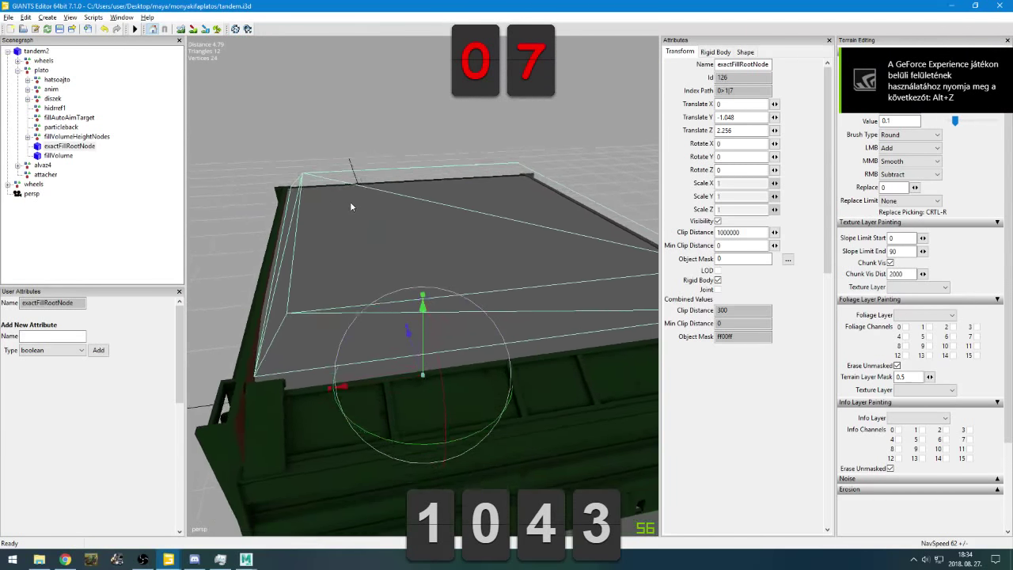
scroll(340, 208, "down", 2)
left_click_drag(304, 211, 379, 238, "alt")
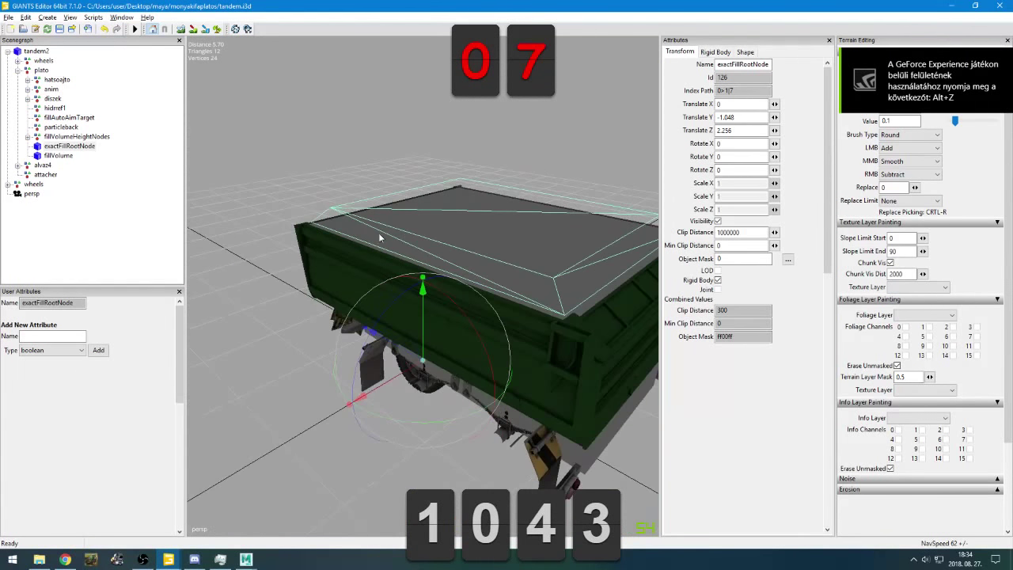
left_click(582, 306)
middle_click_drag(584, 306, 423, 292)
mouse_move(424, 287)
left_mouse_down()
mouse_move(425, 260)
mouse_move(428, 300)
left_mouse_up()
left_click_drag(364, 357, 477, 276, "alt")
middle_click_drag(476, 280, 245, 364)
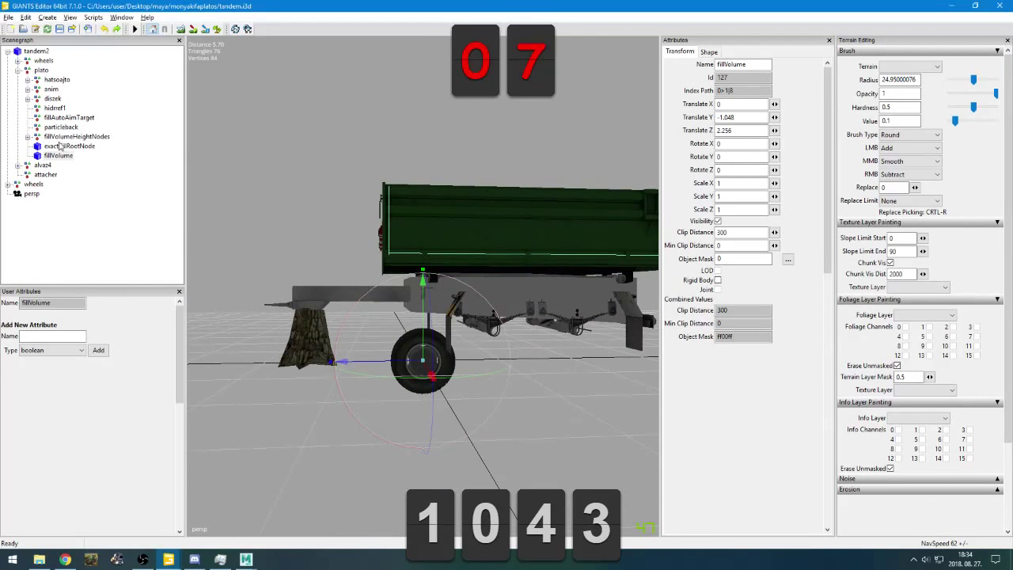
Expand the wheels, diszek and anim groups in the scenegraph and check the nodes they contain
double_click(43, 60)
left_click(49, 71)
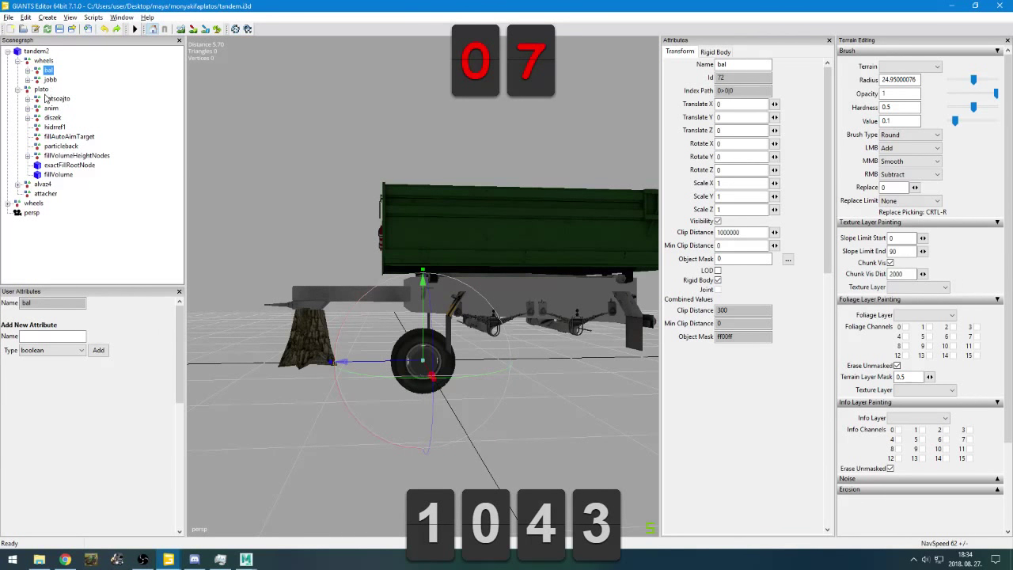
double_click(49, 99)
double_click(50, 99)
double_click(52, 117)
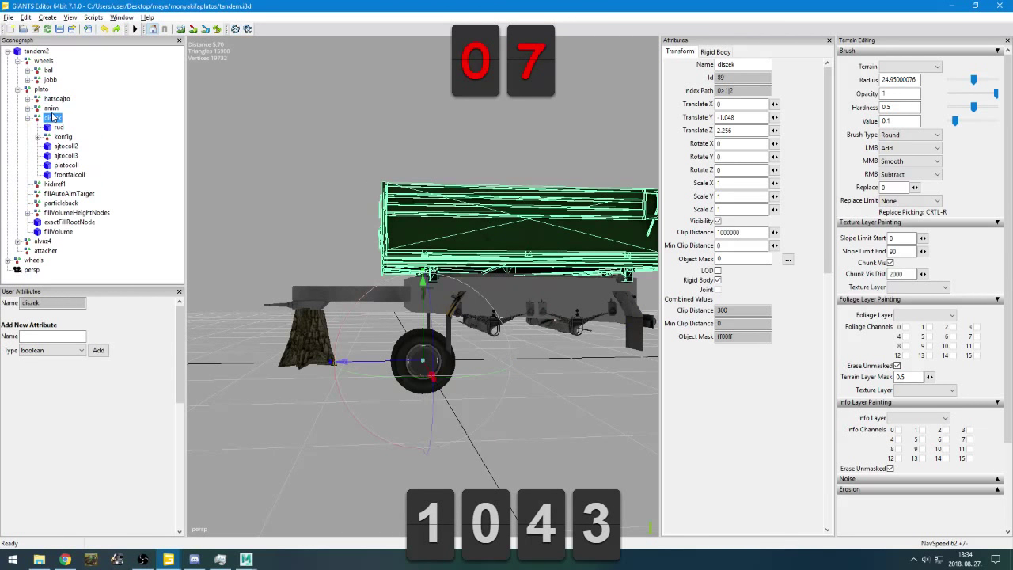
double_click(50, 108)
Check the rozsda, feher and group1 groups under diszek, konfig and examine group1's meshes in the view
double_click(63, 166)
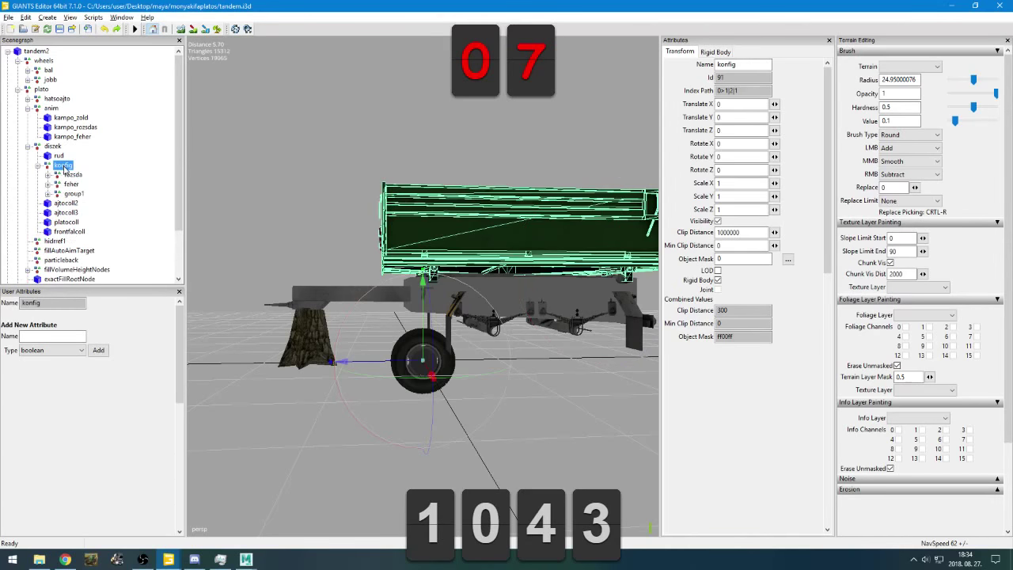
left_click(71, 175)
left_click(73, 184)
double_click(75, 194)
double_click(75, 194)
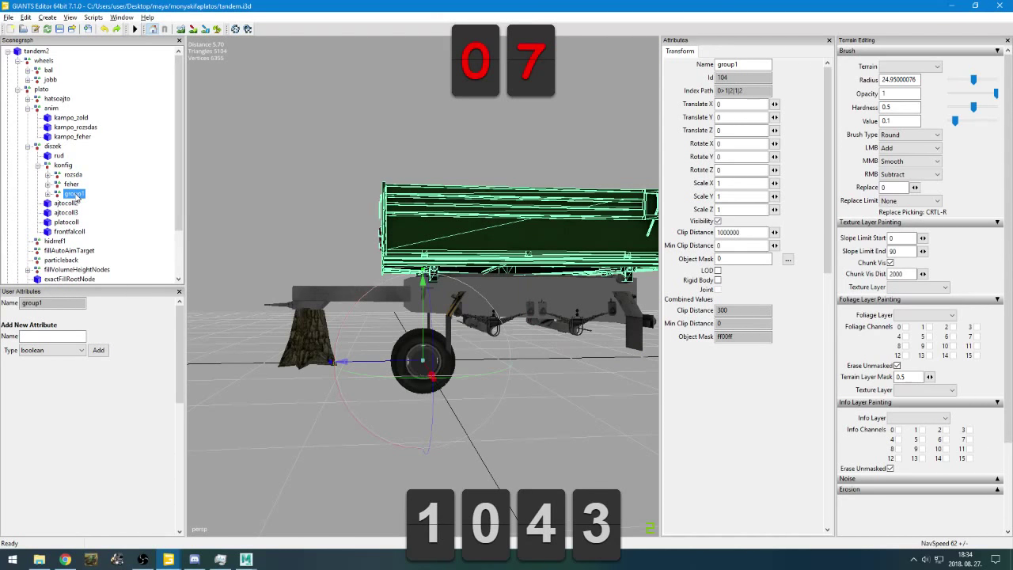
left_click_drag(378, 258, 212, 265, "alt")
scroll(387, 314, "down", 3)
scroll(420, 336, "up", 5)
scroll(377, 340, "down", 4)
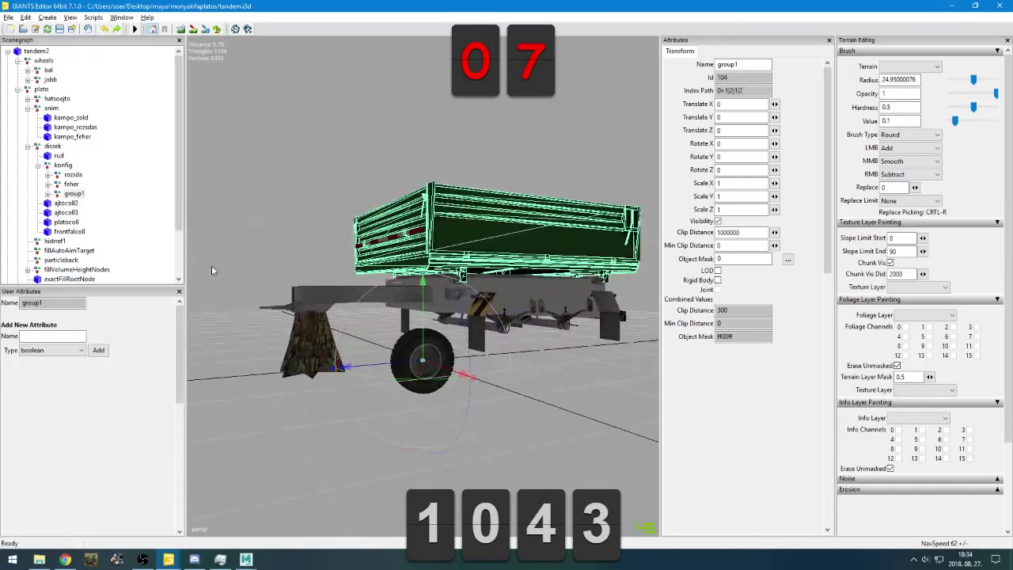
Examine the nodes under fillVolumeHeightNodes and alvaz4, including fillVolumeHeightNodeleft1
scroll(157, 228, "down", 1)
left_click(58, 221)
double_click(58, 242)
left_click(62, 241)
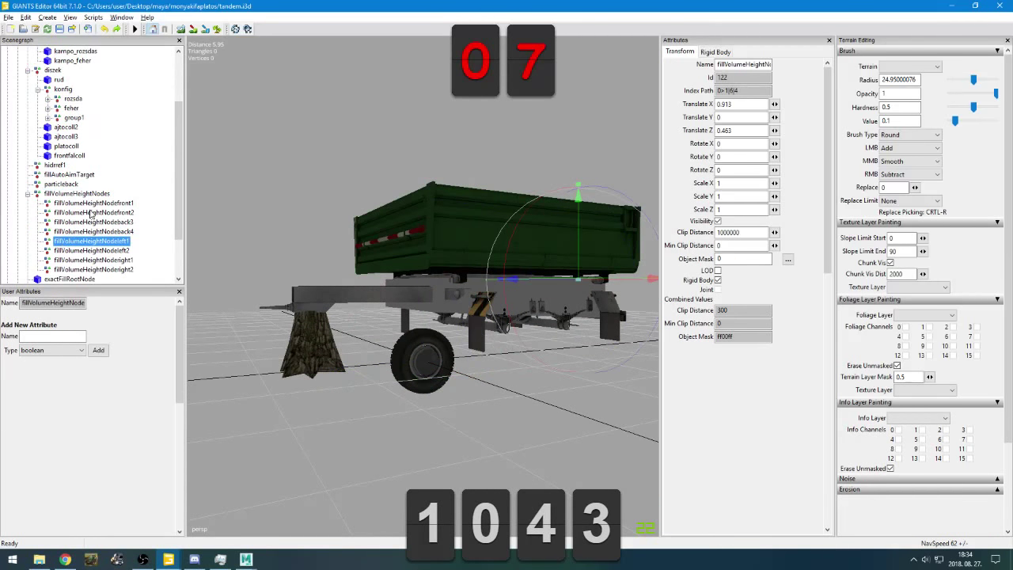
scroll(82, 244, "down", 2)
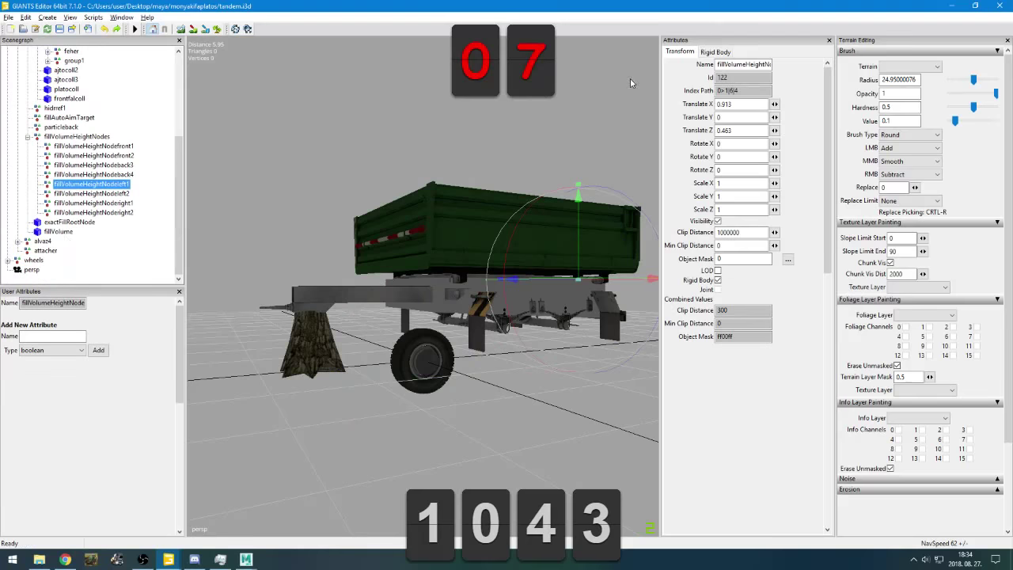
double_click(44, 241)
scroll(65, 238, "down", 1)
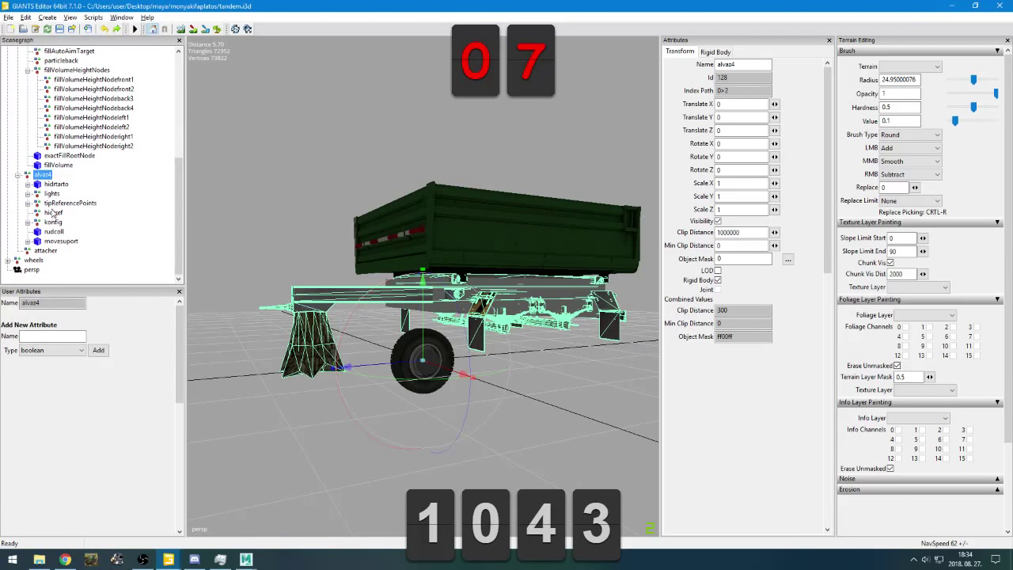
left_click(54, 212)
Close GIANTS Editor, Maya with the open tandem010.mb scene, and the monyakifaplatos folder window
left_click(1000, 5)
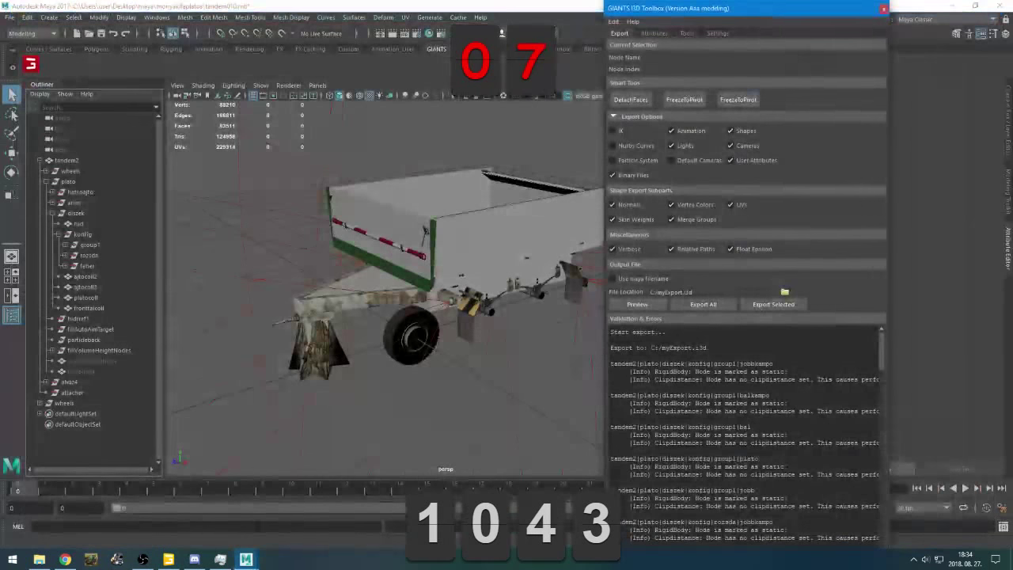
left_click(142, 559)
left_click(144, 560)
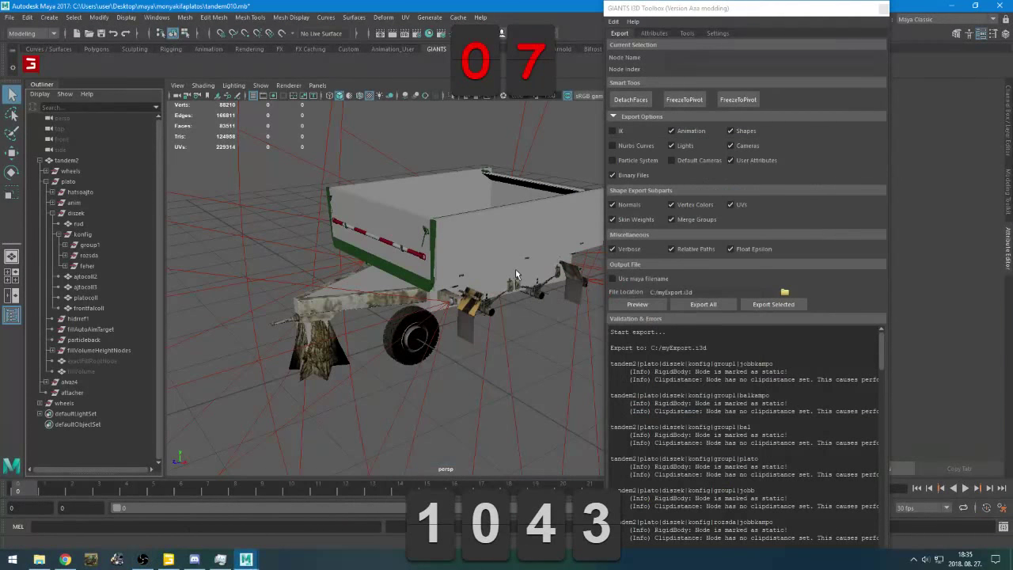
left_click(999, 5)
left_click(471, 283)
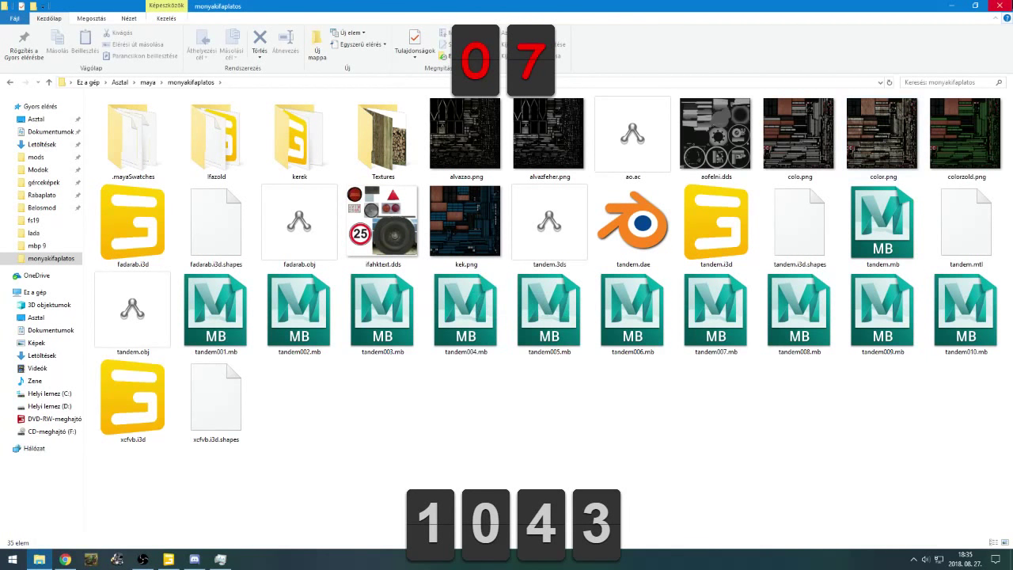
left_click(1000, 5)
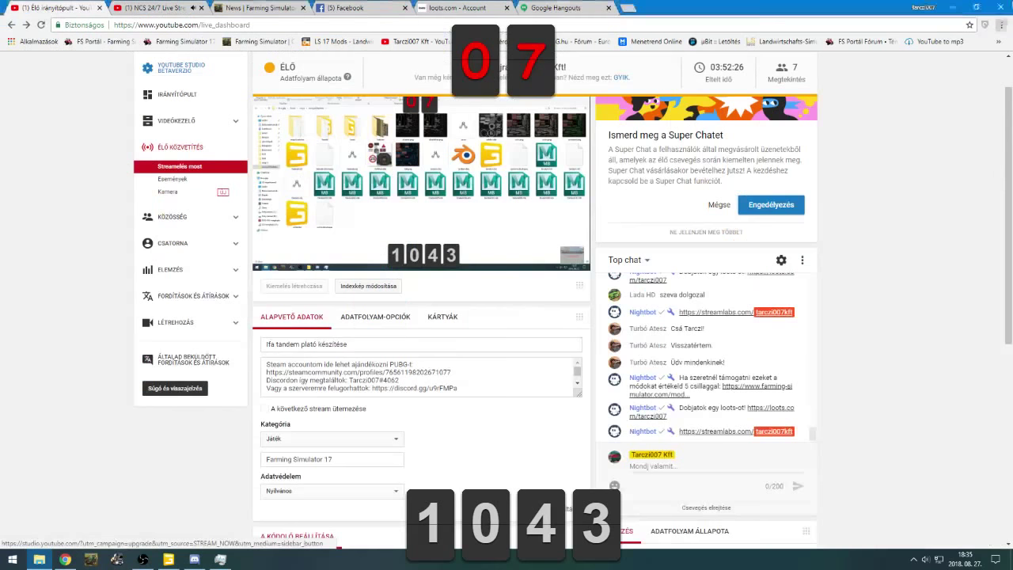
Close the NCS 24/7 Live Stream browser tab and enable the tandem source in Open Broadcaster Software
left_click(159, 8)
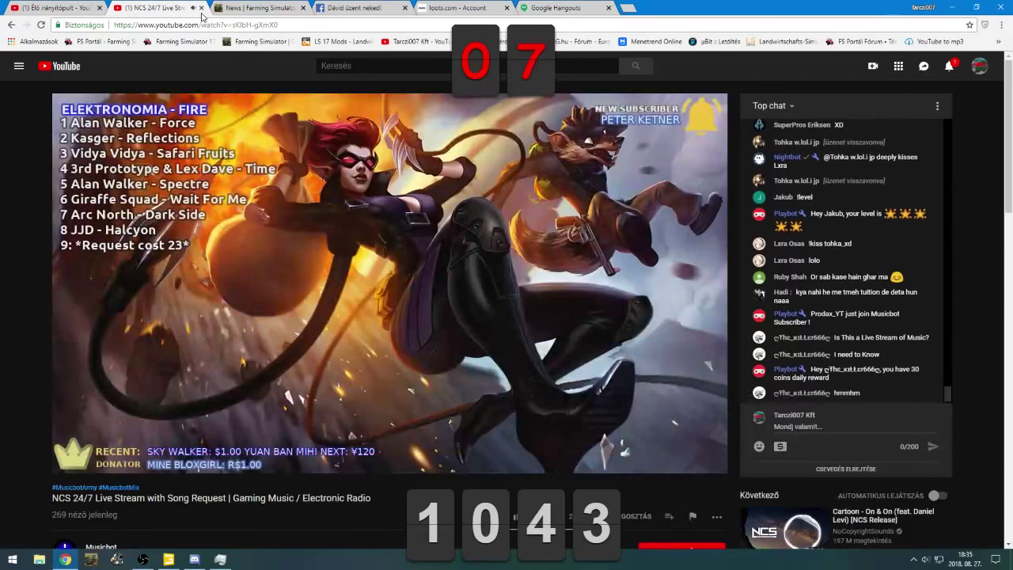
key("ctrl+w")
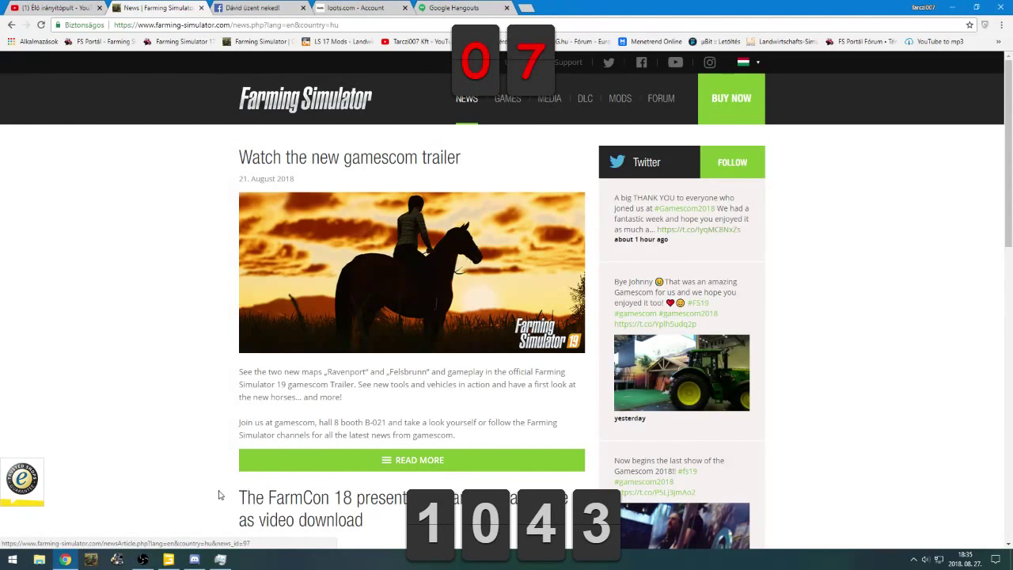
left_click(143, 559)
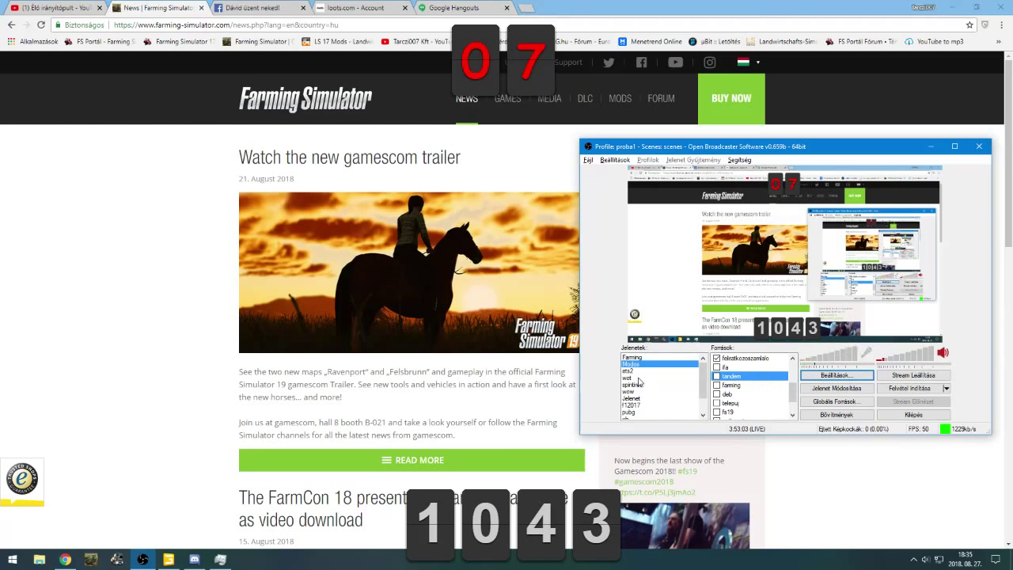
left_click(717, 376)
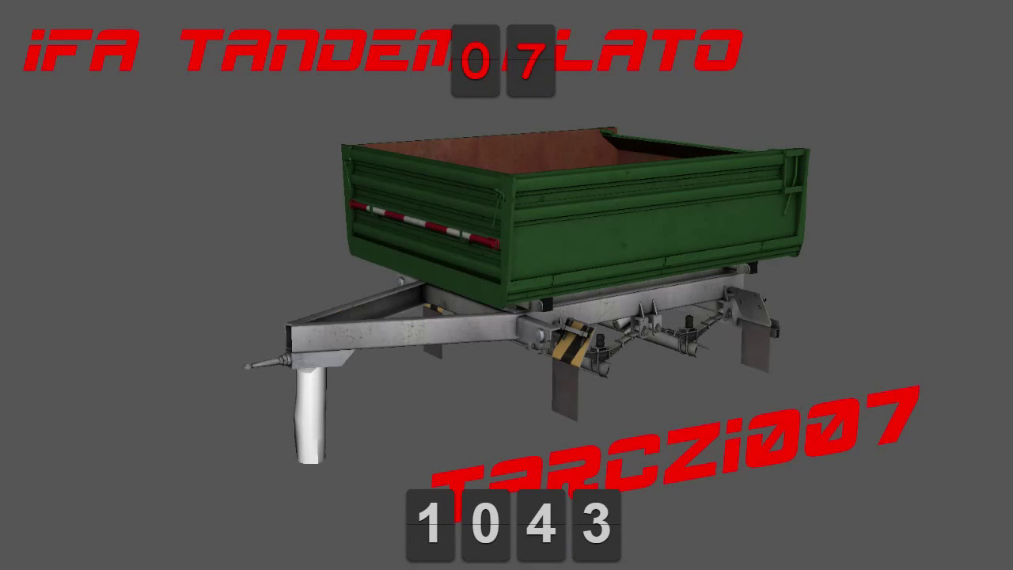